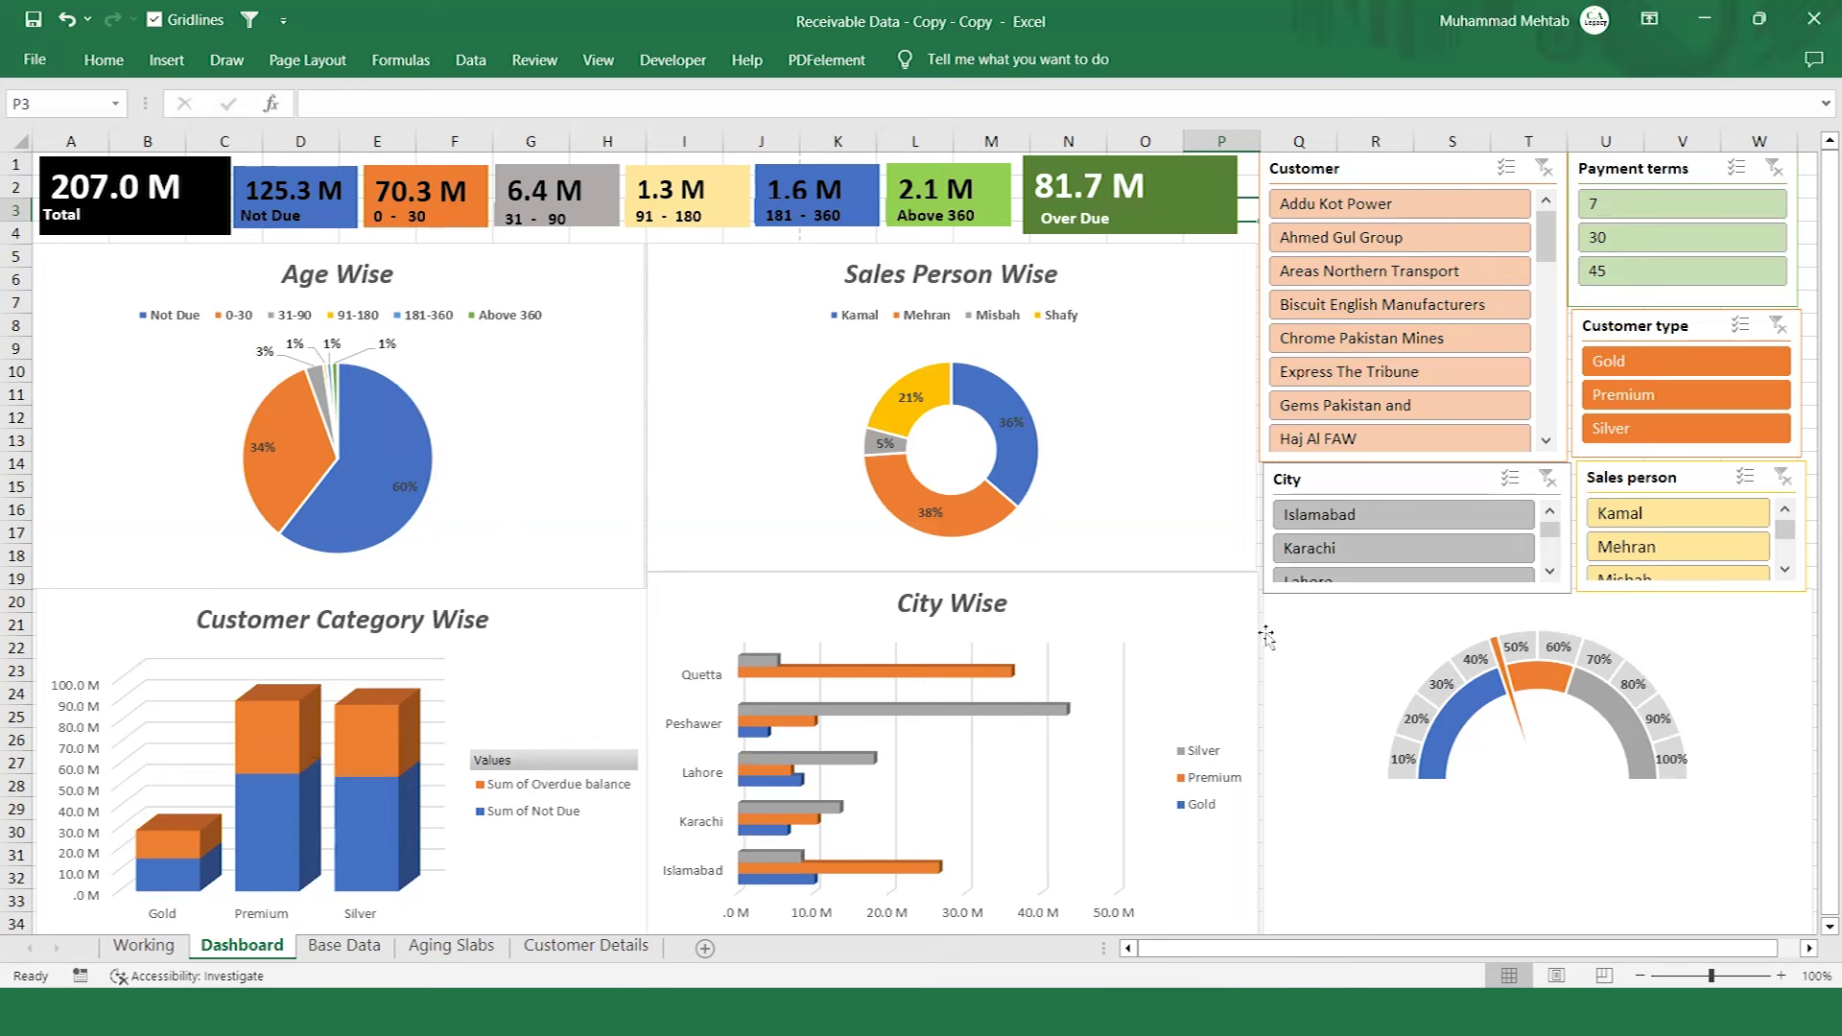
Filter the dashboard by the city Karachi, clear that city filter, and filter by the Gold customer type.
{"action": "left_click", "coordinate": [1329, 551]}
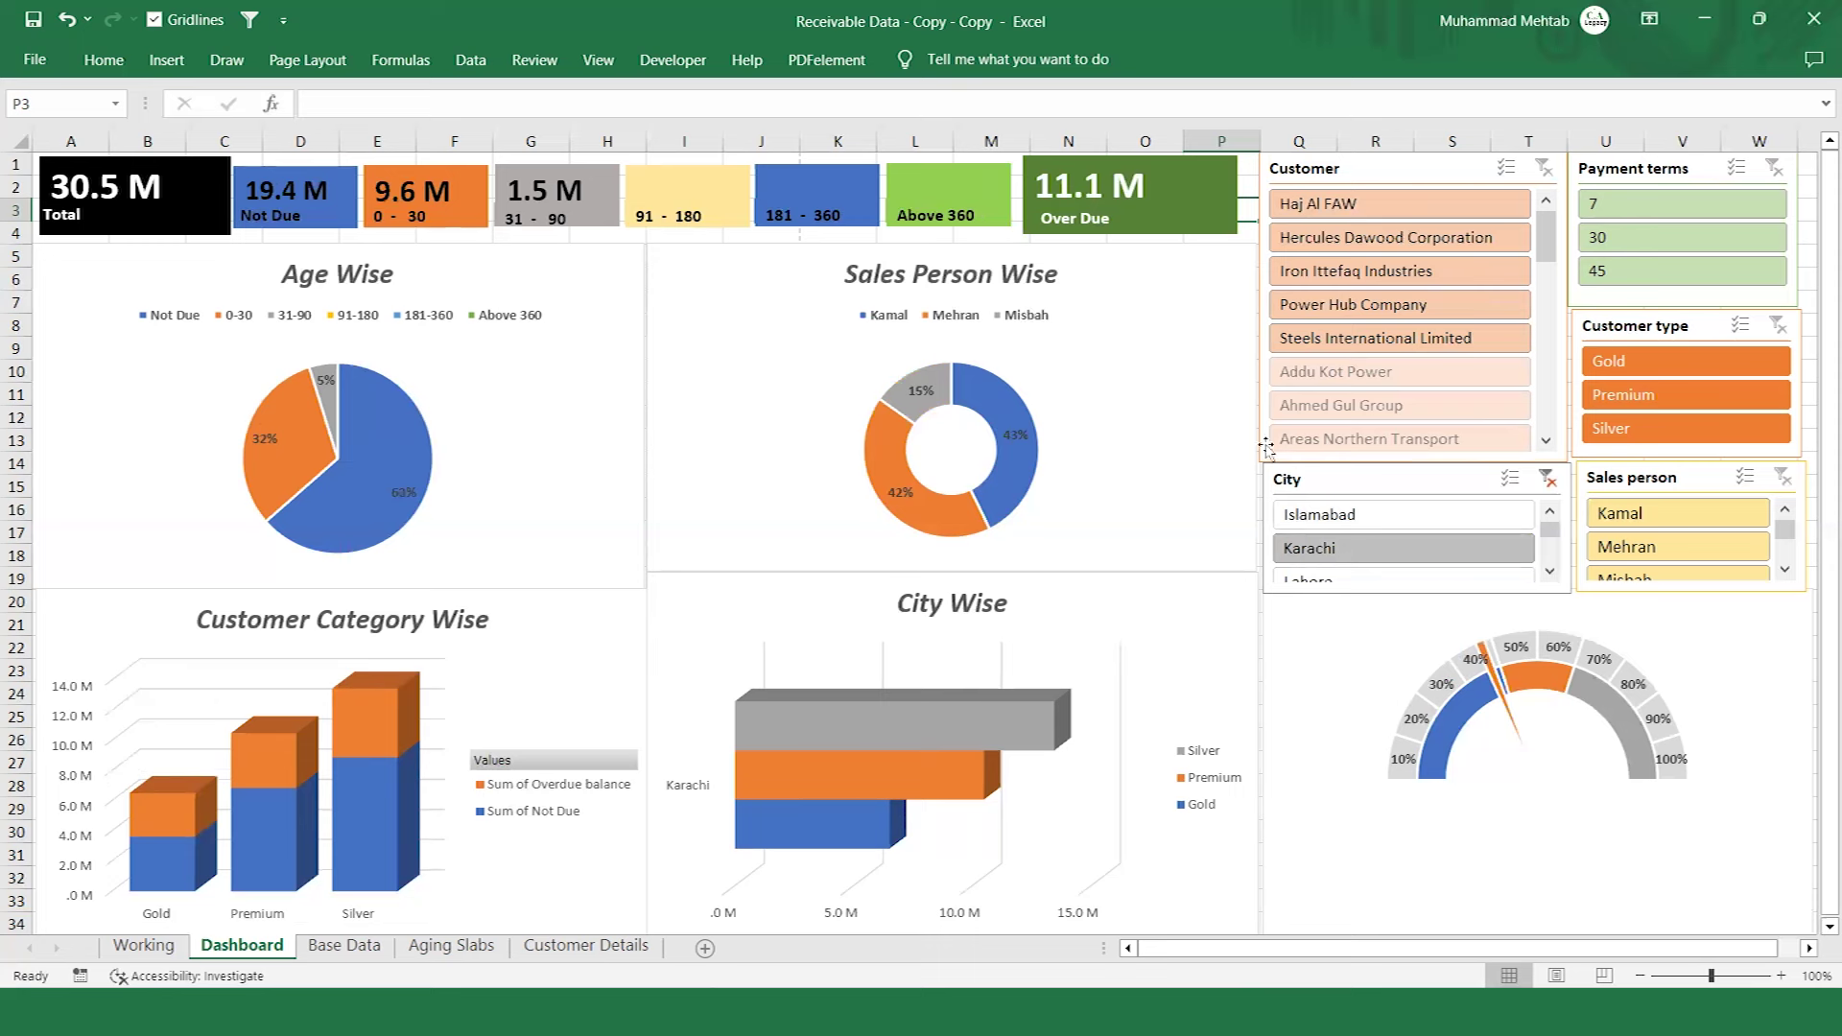
{"action": "left_click", "coordinate": [1543, 479]}
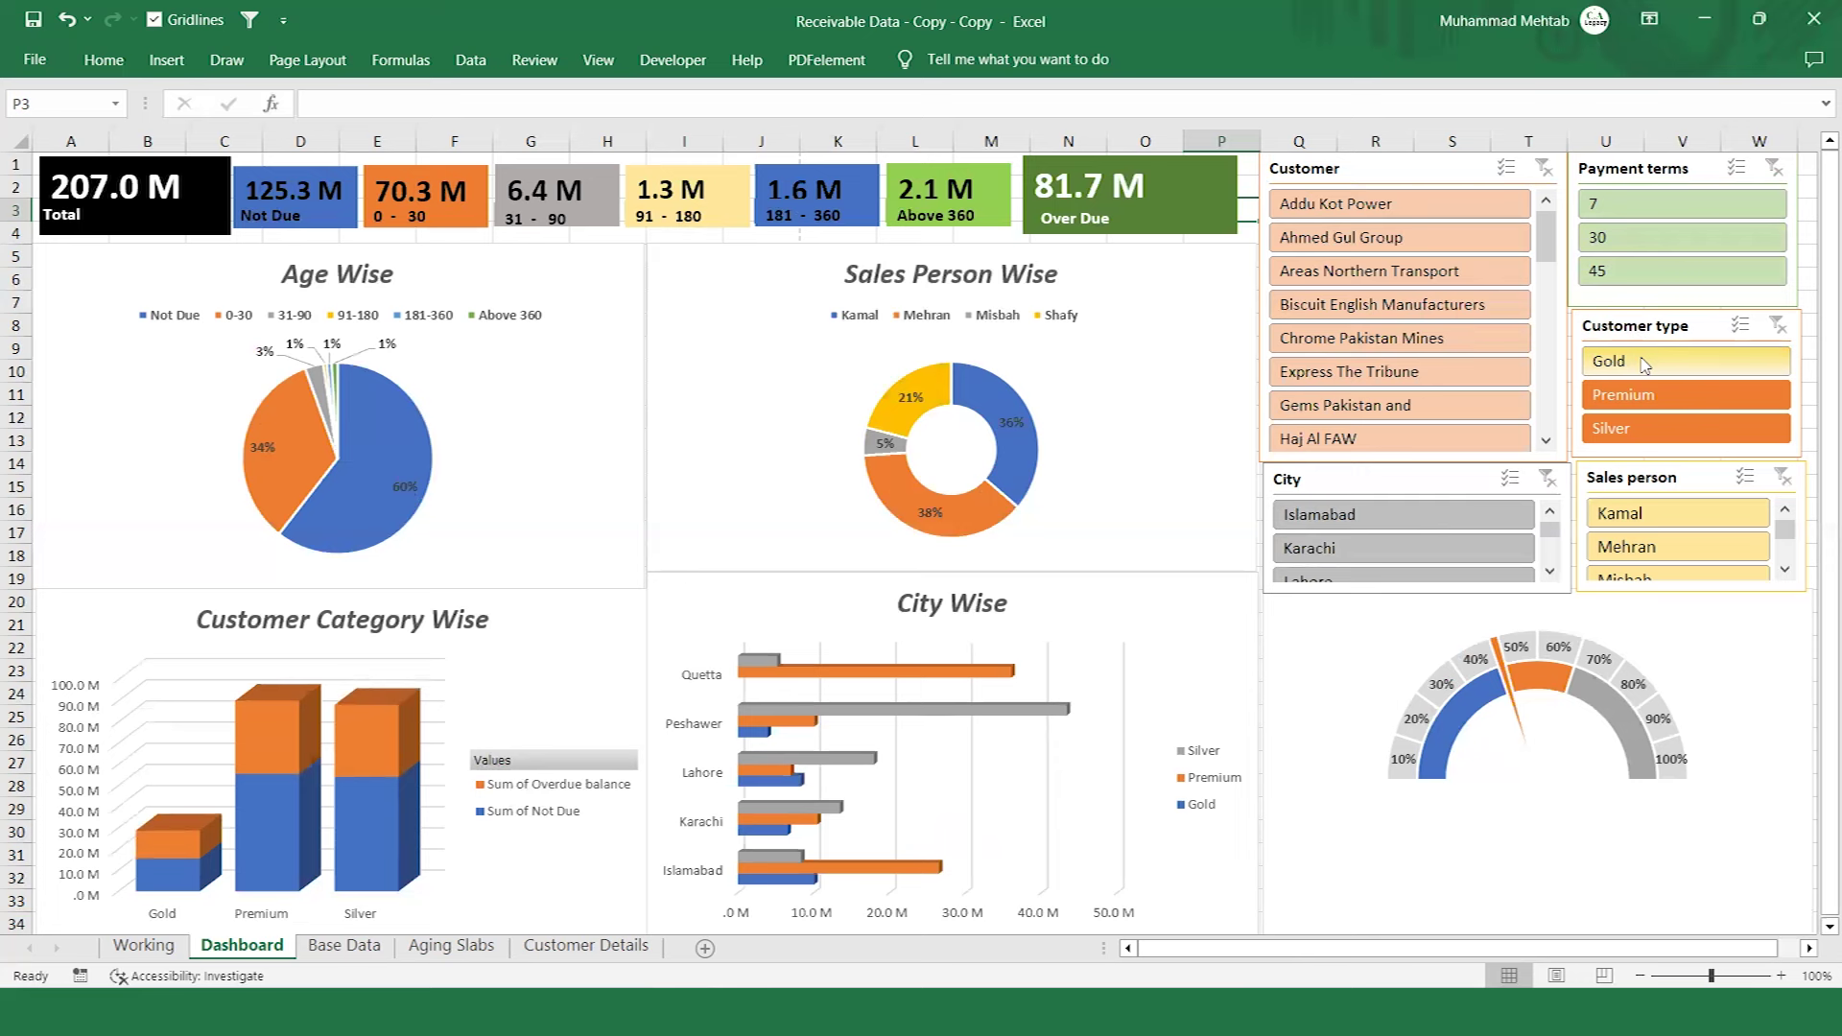
{"action": "left_click", "coordinate": [1643, 363]}
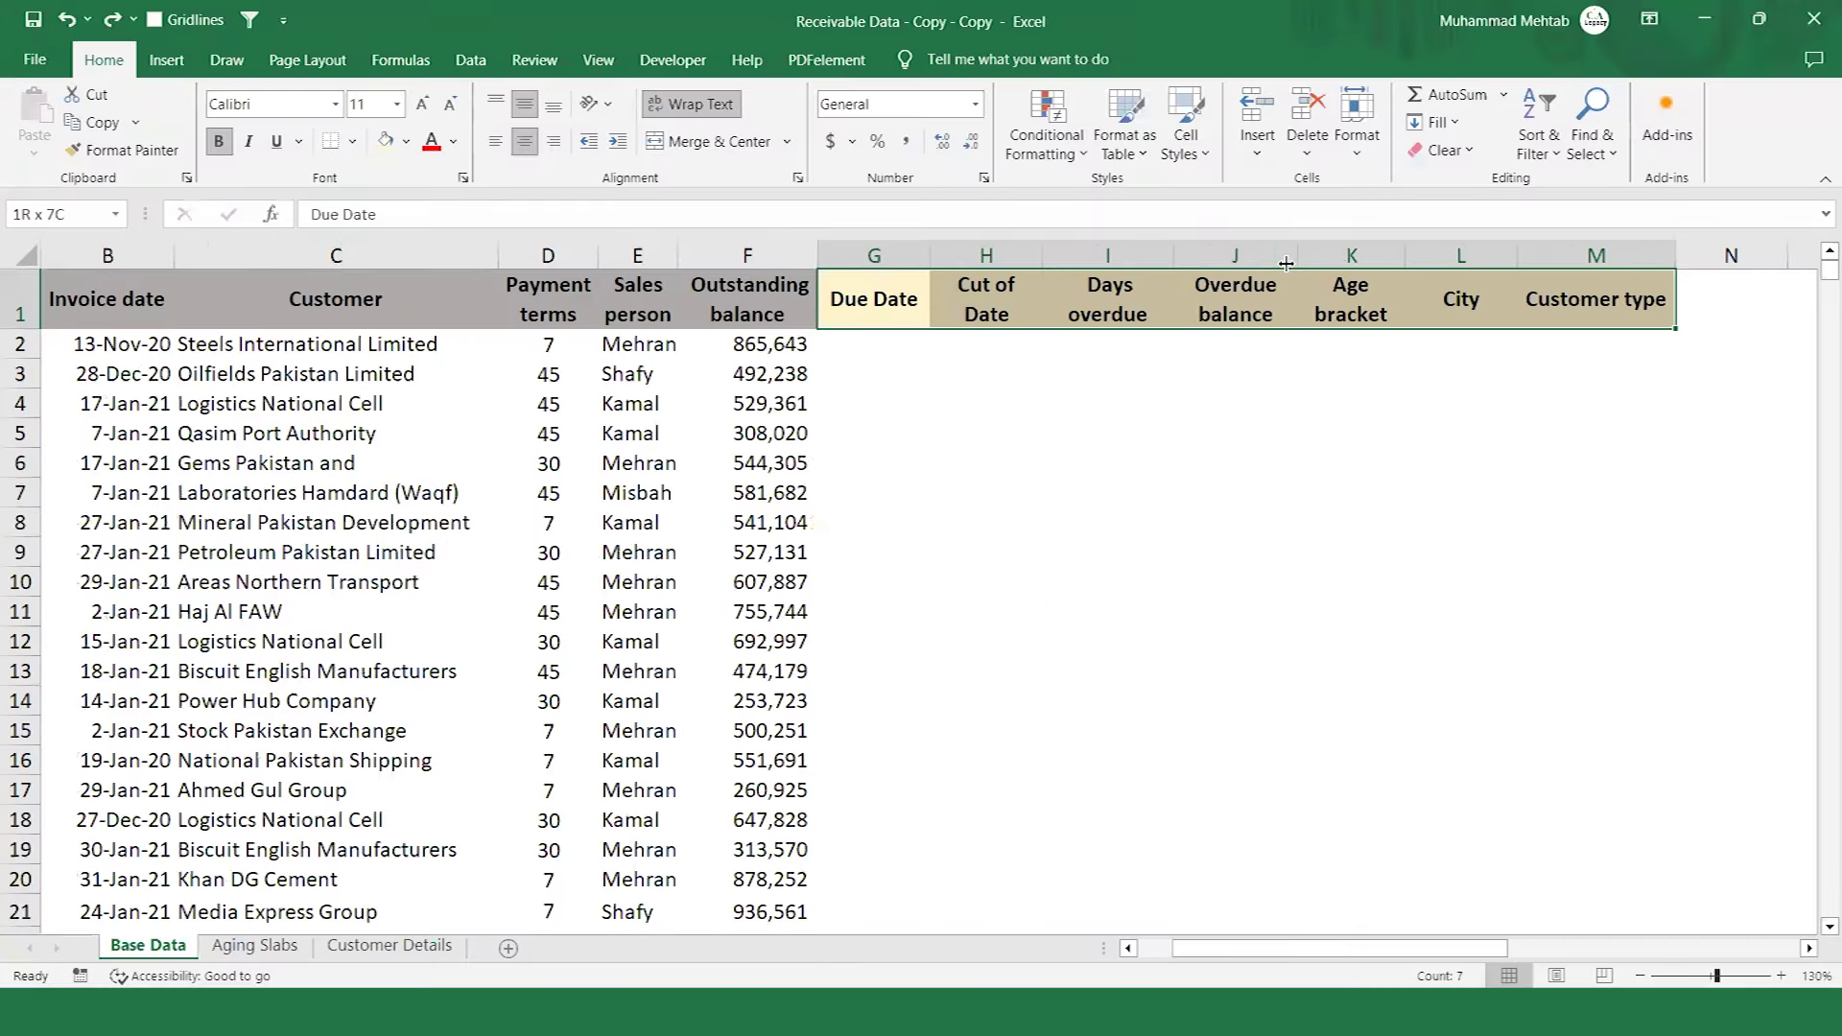
Review the existing column headers from Invoice No. to Outstanding balance on the Base Data sheet.
{"action": "key", "text": "Left"}
{"action": "key", "text": "Left"}
{"action": "key", "text": "Left"}
{"action": "key", "text": "Left"}
{"action": "key", "text": "Left"}
{"action": "key", "text": "Left"}
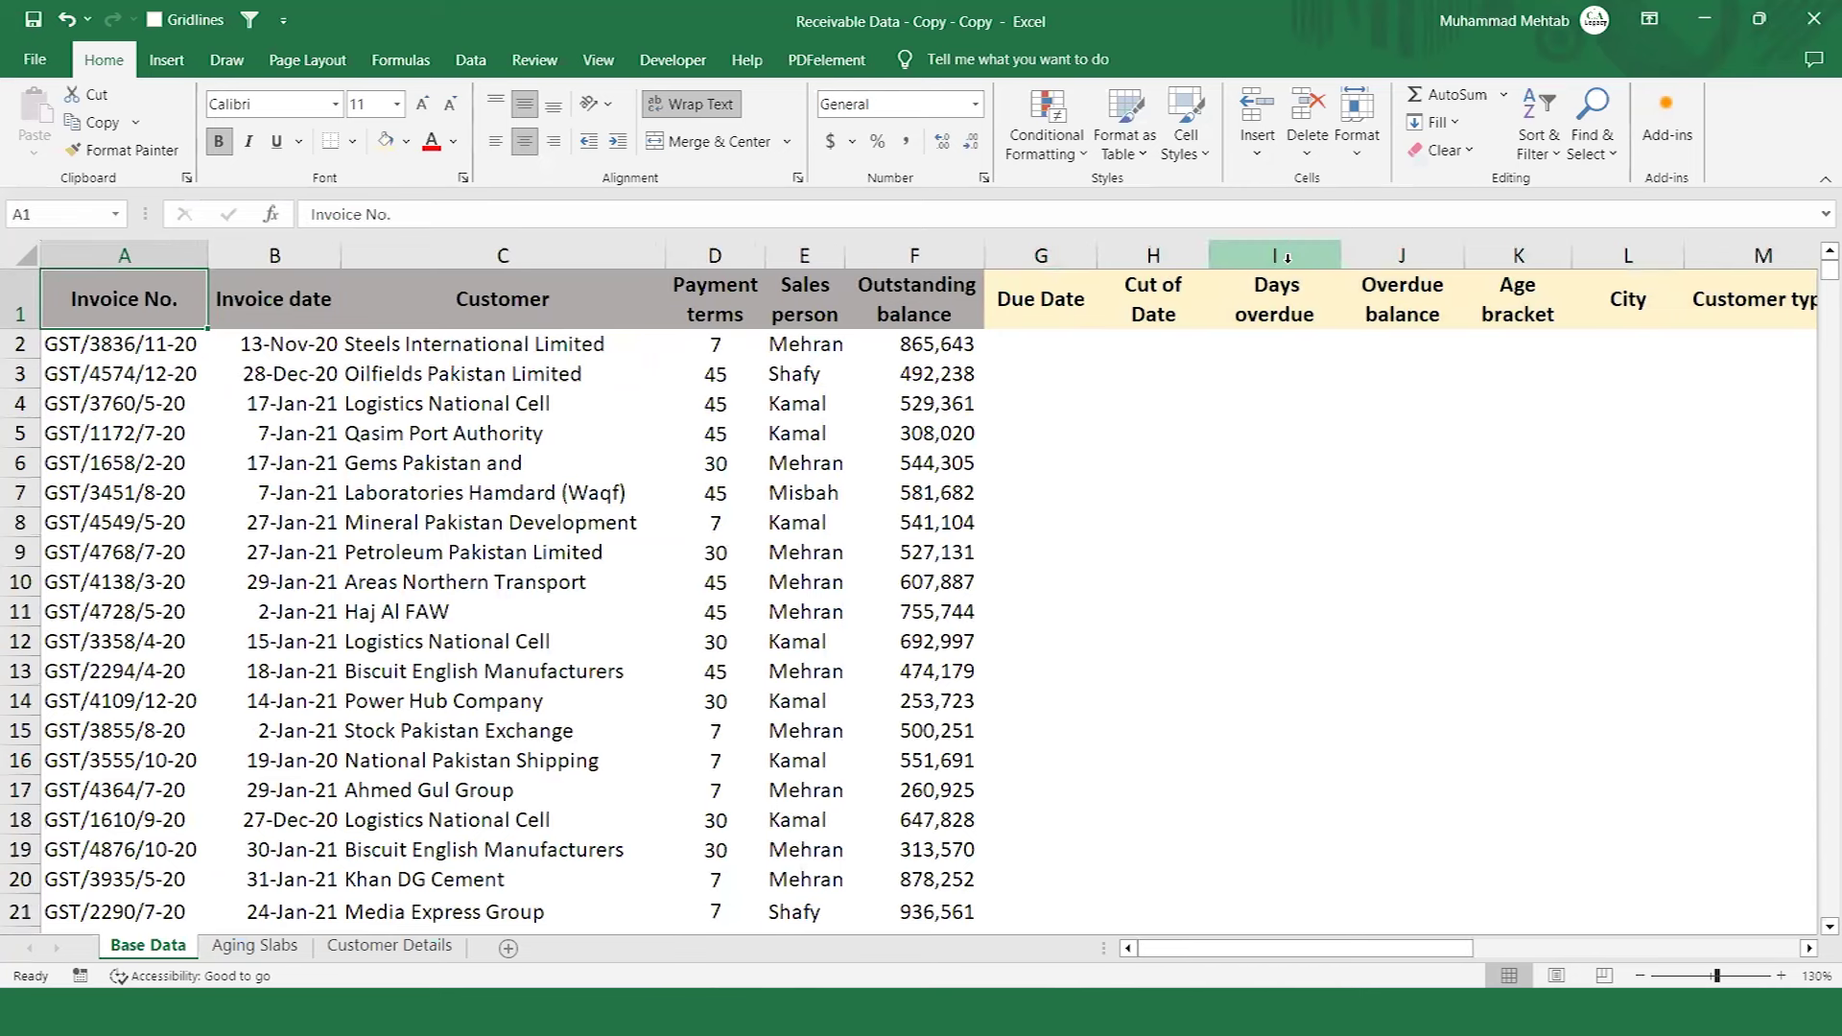
{"action": "key", "text": "shift+Right"}
{"action": "key", "text": "shift+Right"}
{"action": "key", "text": "shift+Right"}
{"action": "key", "text": "shift+Right"}
{"action": "key", "text": "shift+Right"}
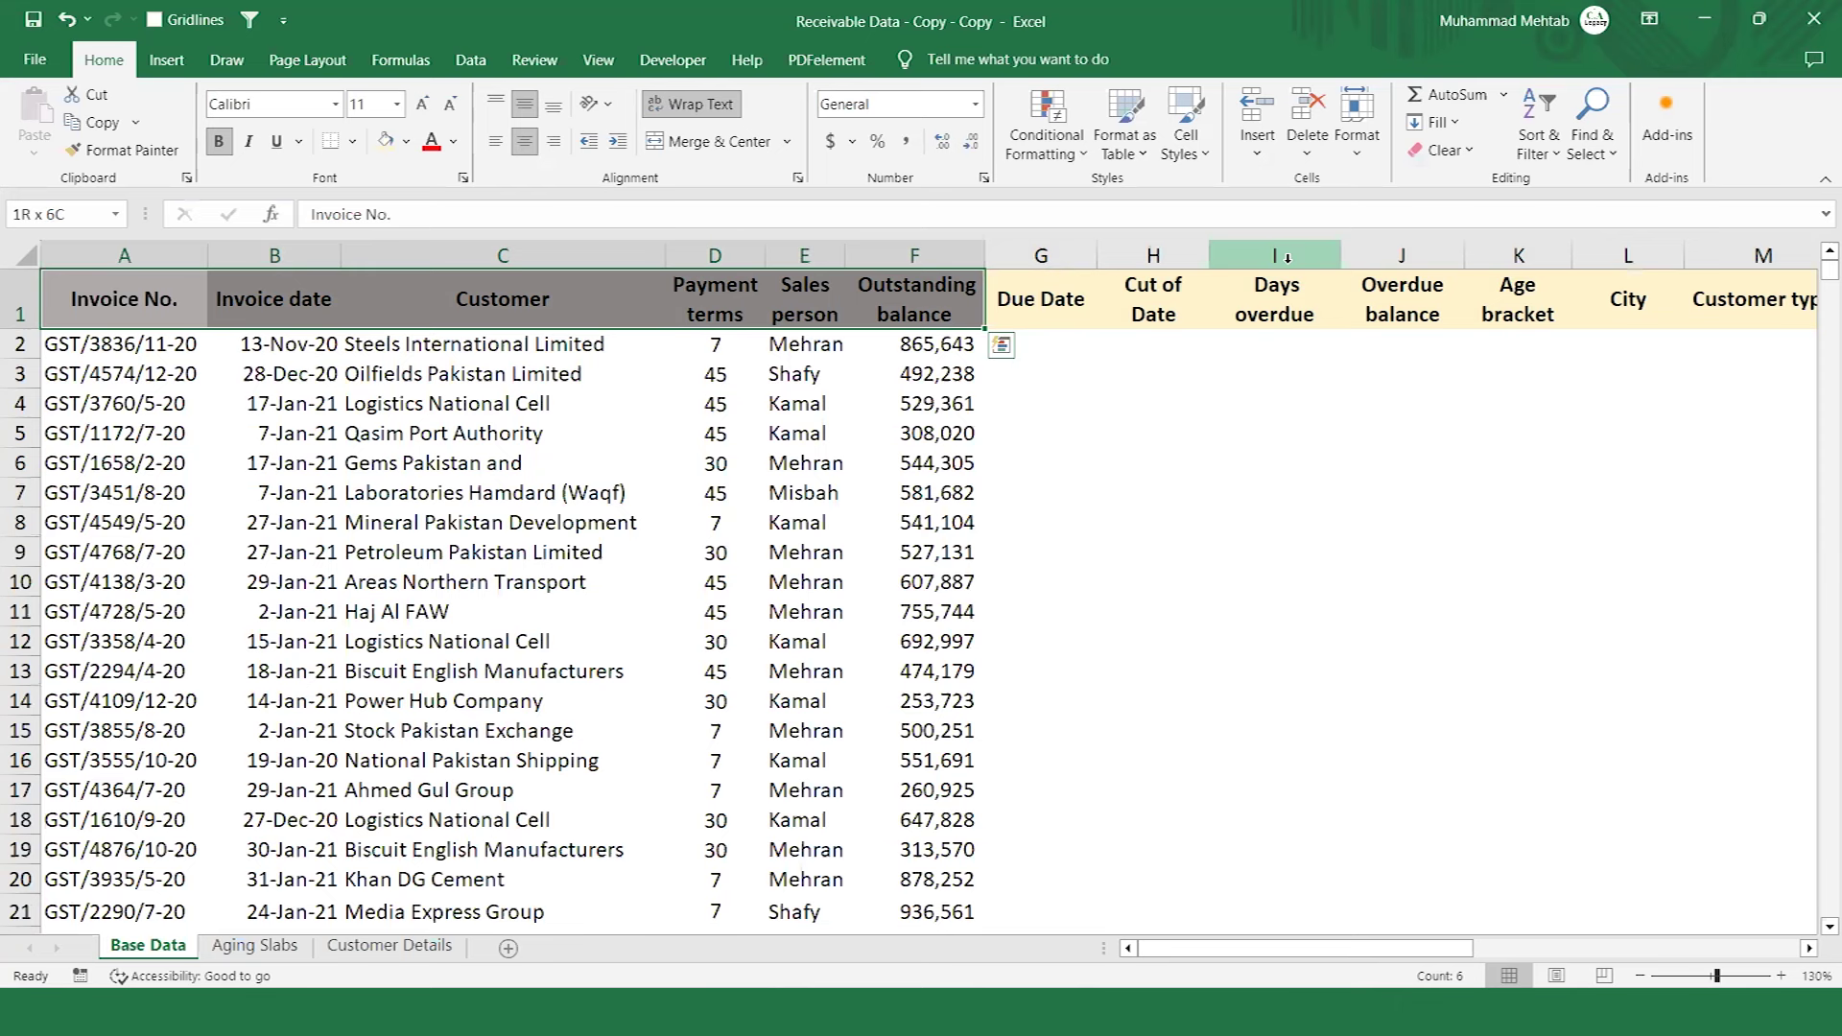
{"action": "key", "text": "Left"}
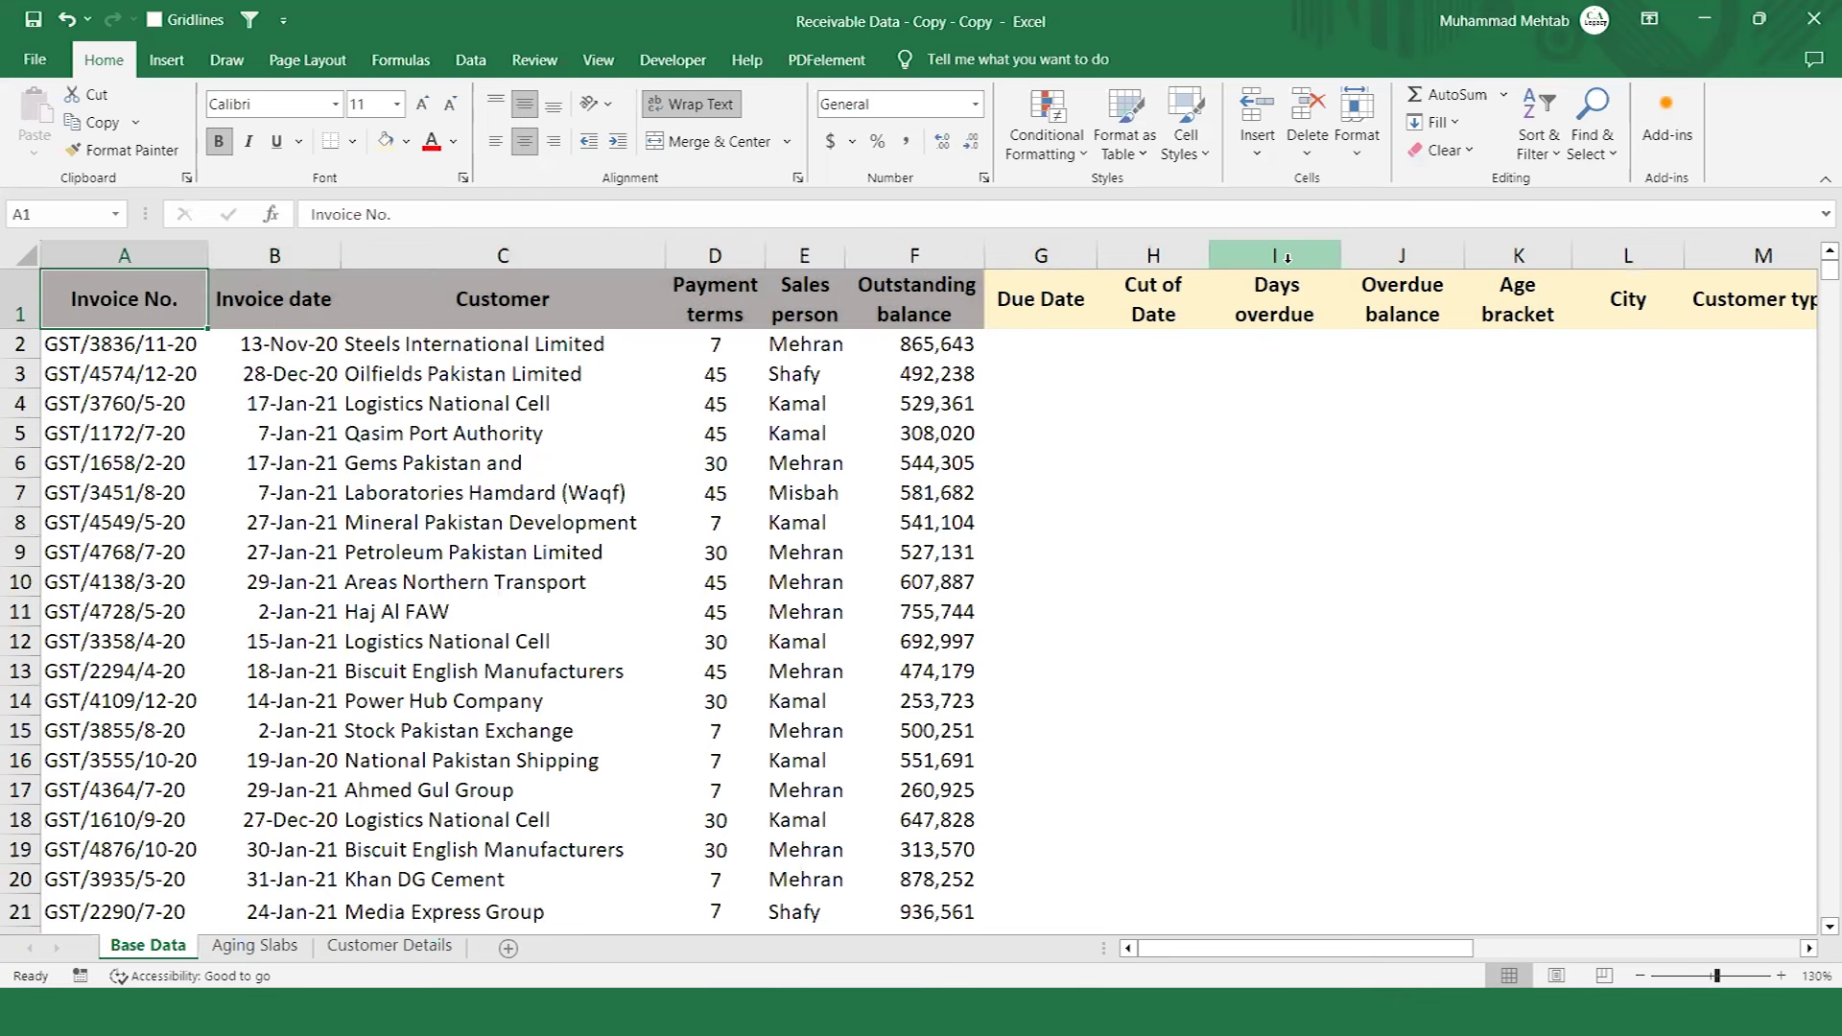
Go through the headers from Payment terms onward and highlight the Due Date to Customer type headers.
{"action": "key", "text": "Right"}
{"action": "key", "text": "Right"}
{"action": "key", "text": "Right"}
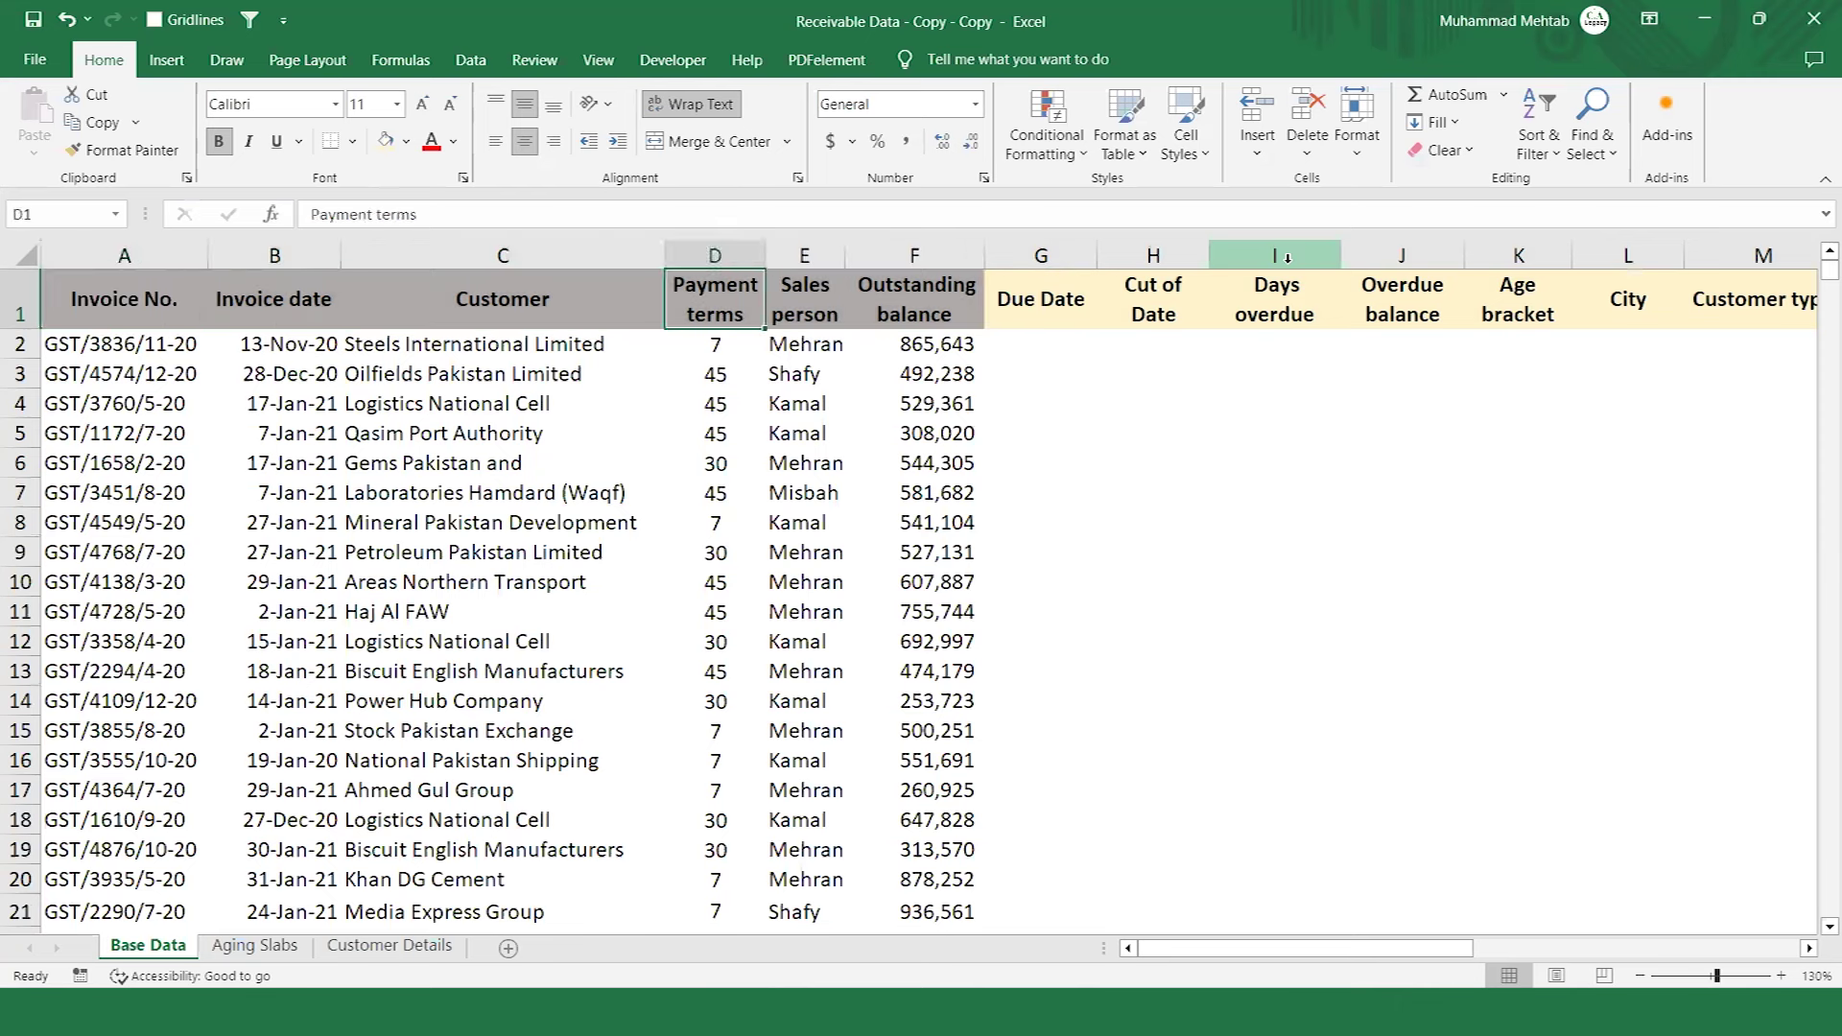
{"action": "key", "text": "Right"}
{"action": "key", "text": "Right"}
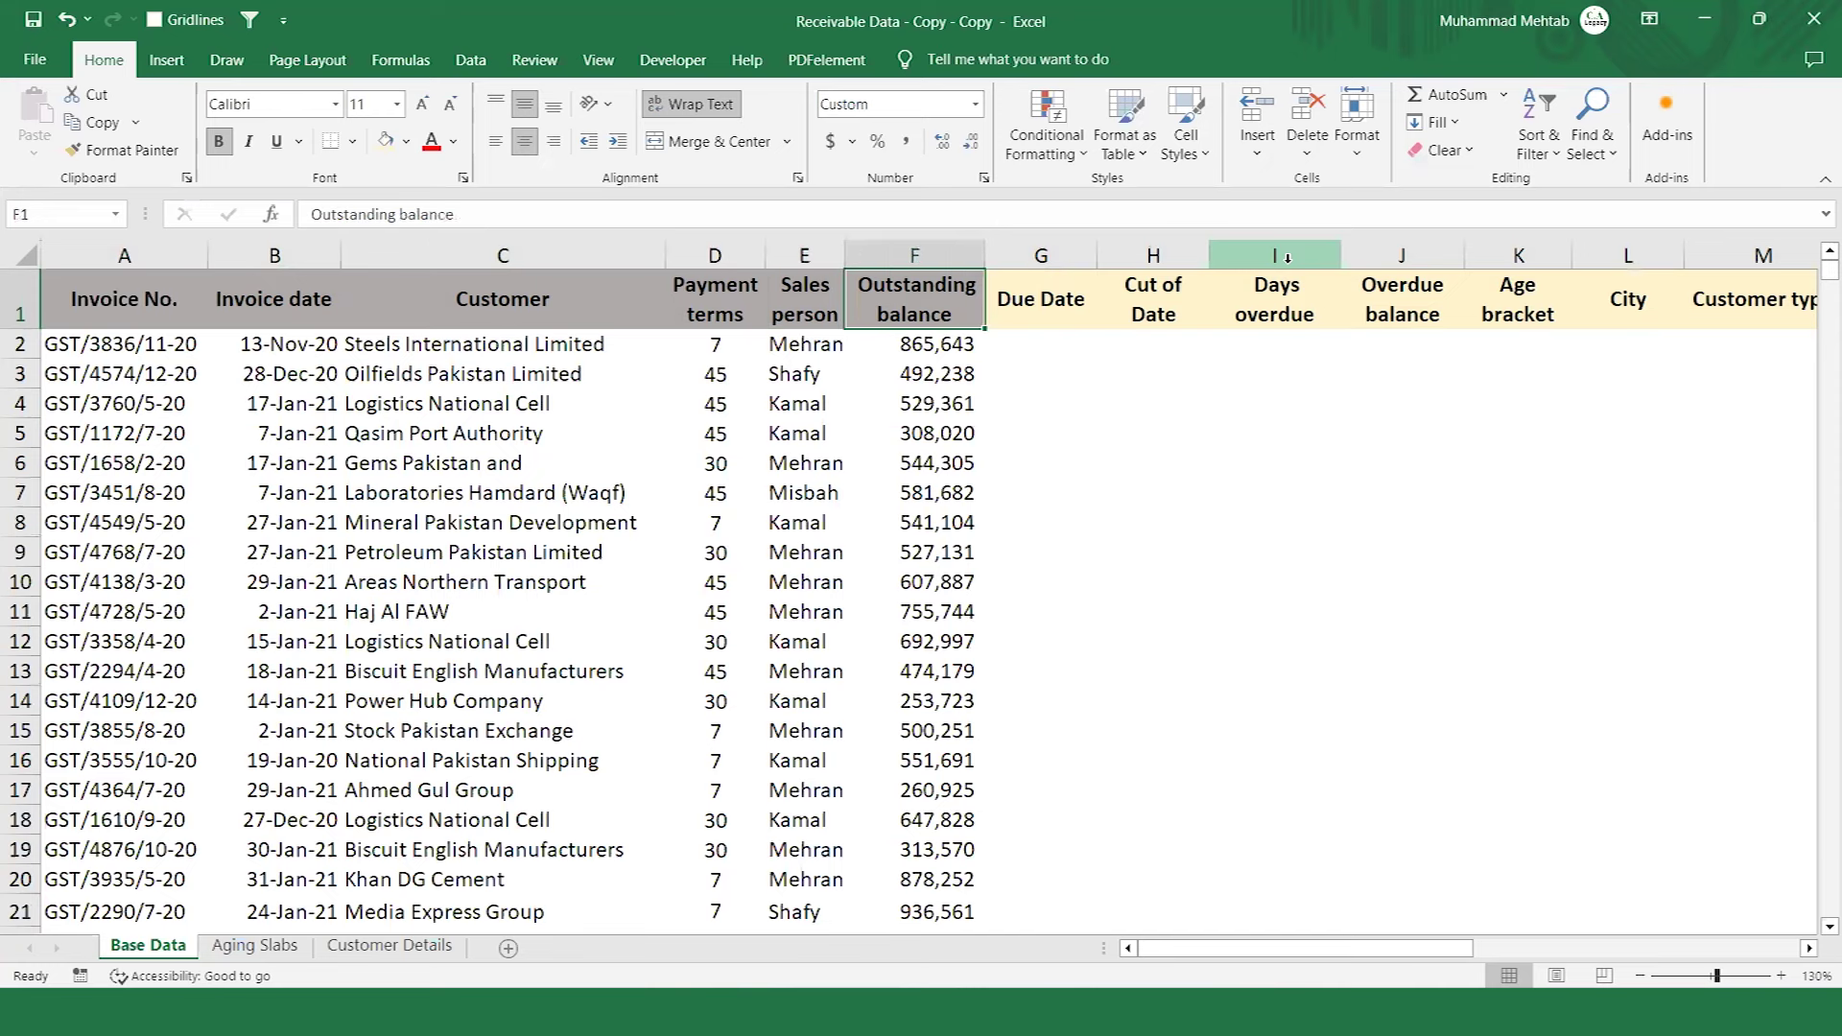
{"action": "key", "text": "Right"}
{"action": "key", "text": "ctrl+shift+Right"}
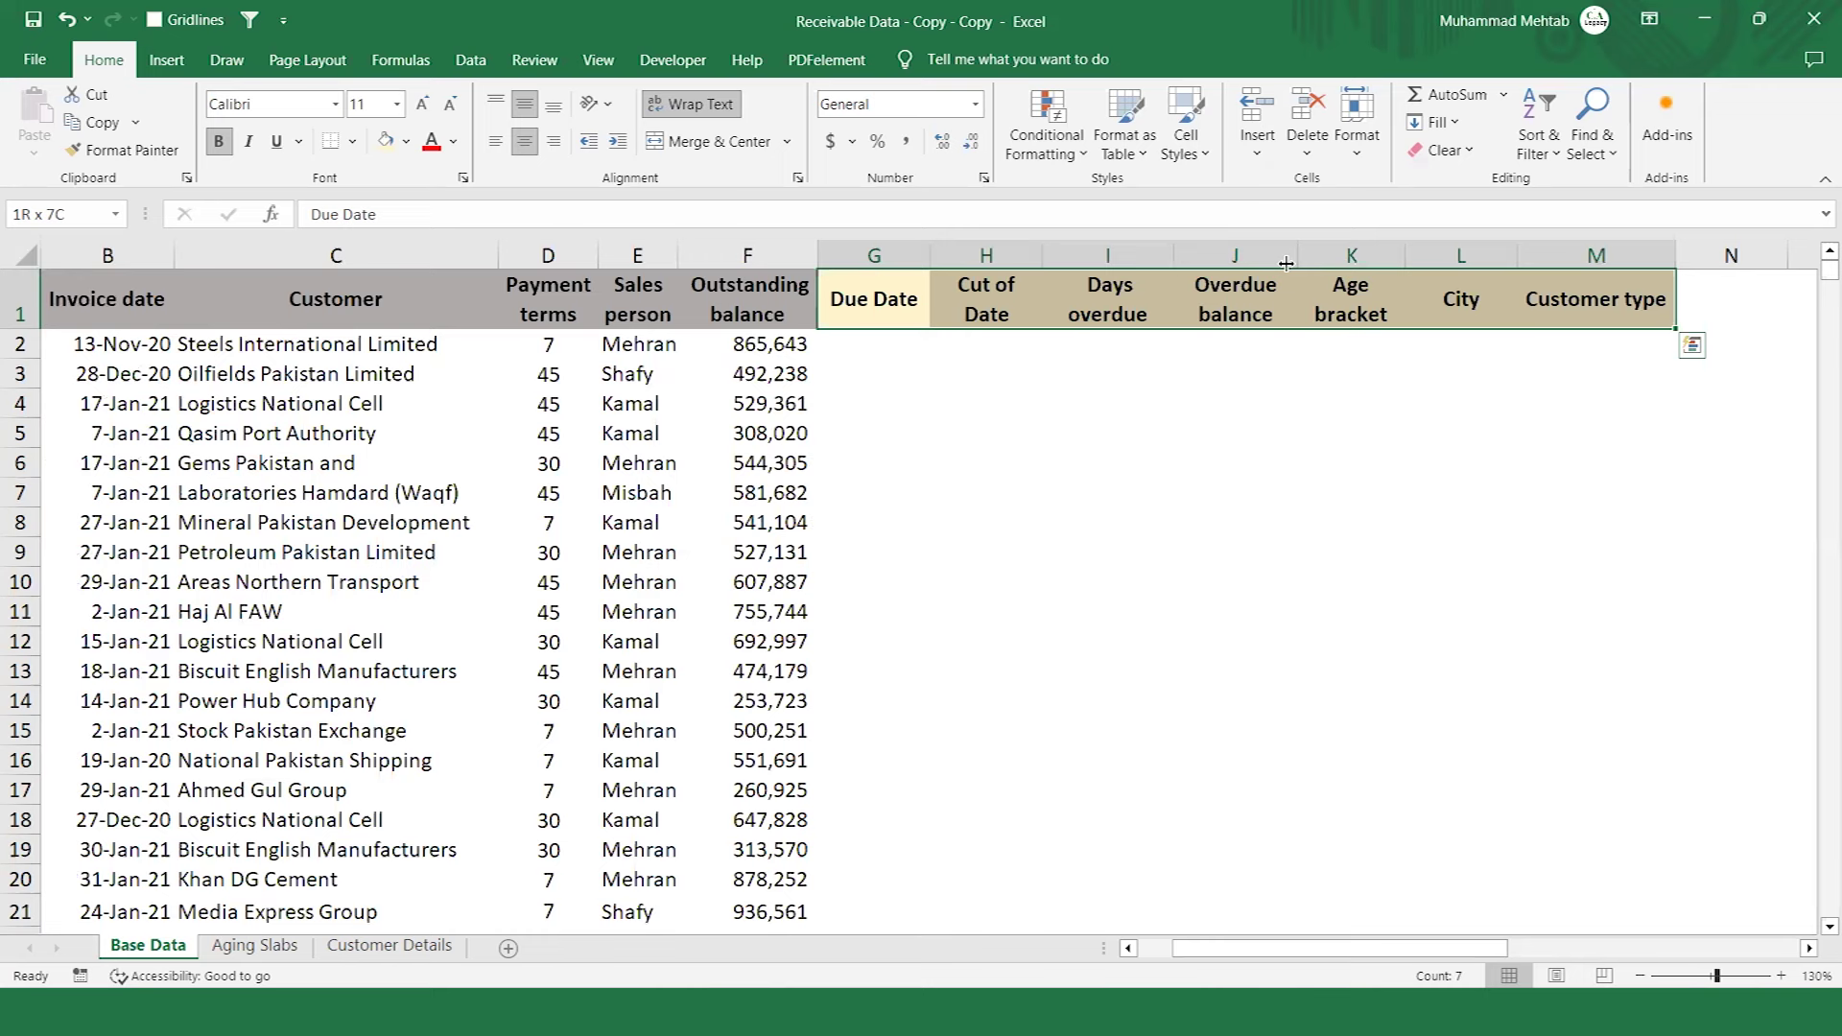
Look over the Aging Slabs and Customer Details sheets, and return to the Base Data sheet.
{"action": "key", "text": "ctrl+Page_Down"}
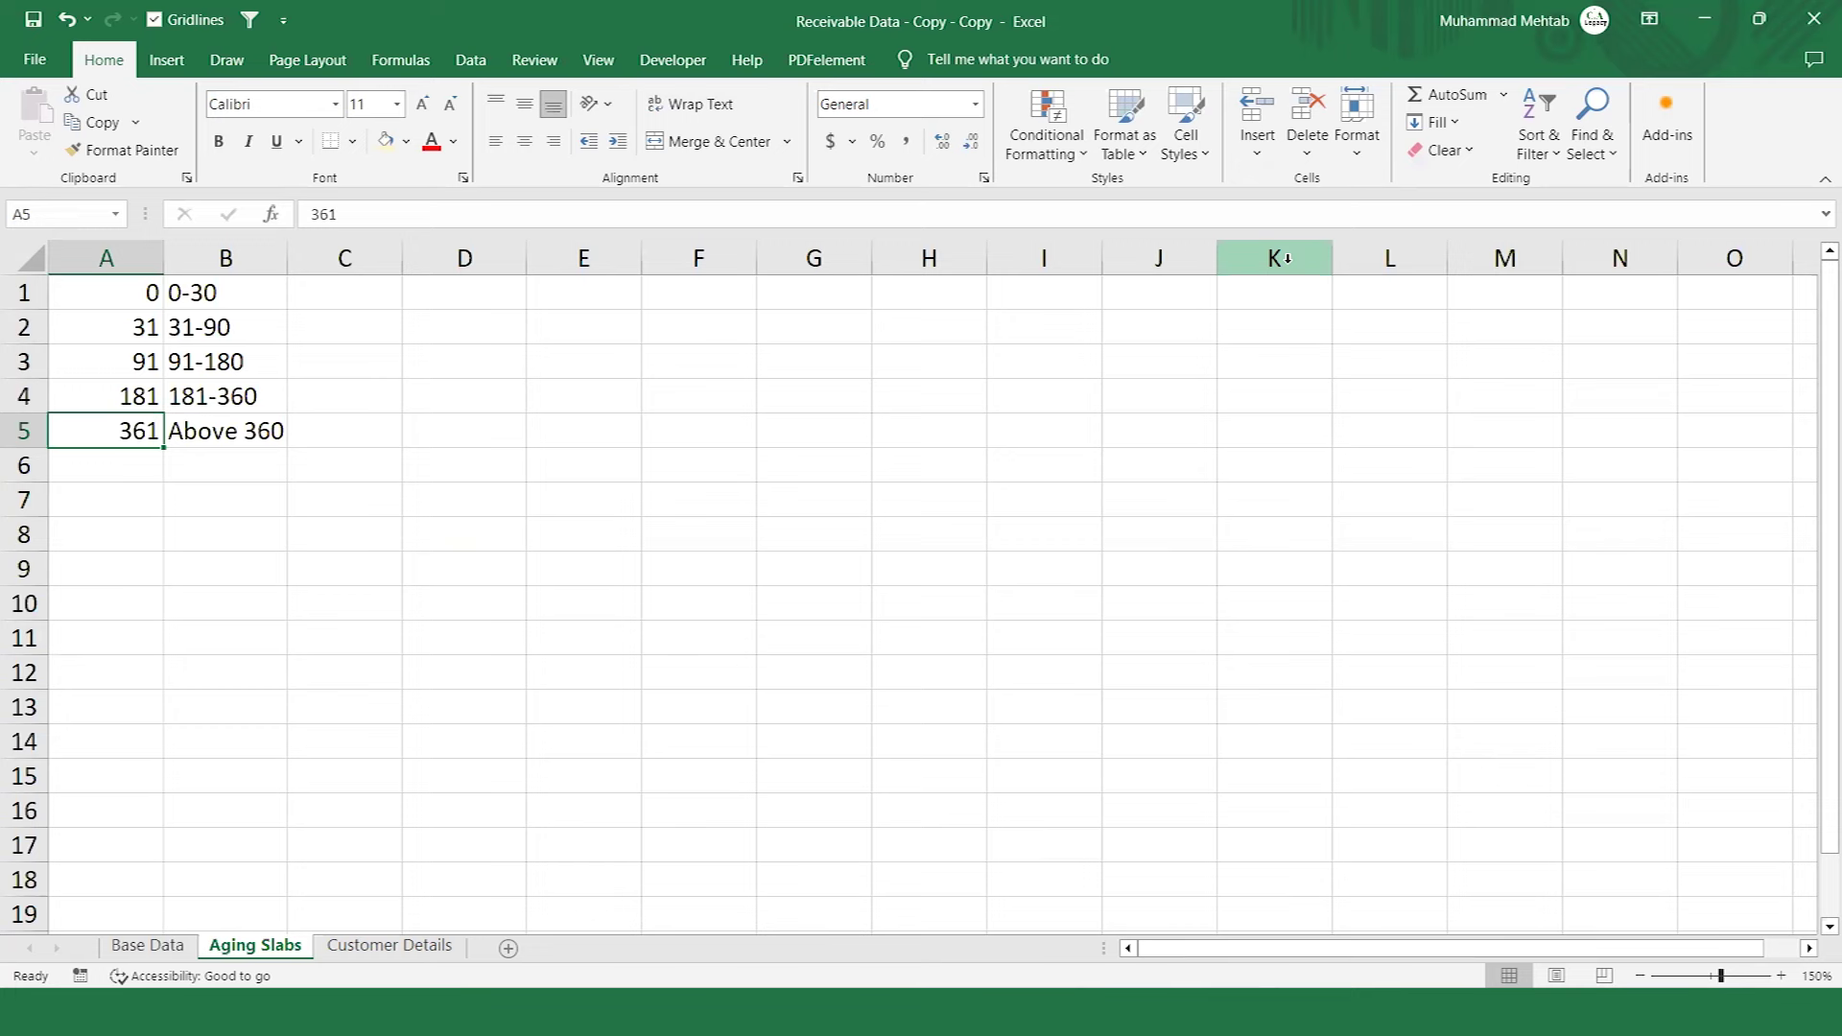
{"action": "key", "text": "ctrl+Page_Down"}
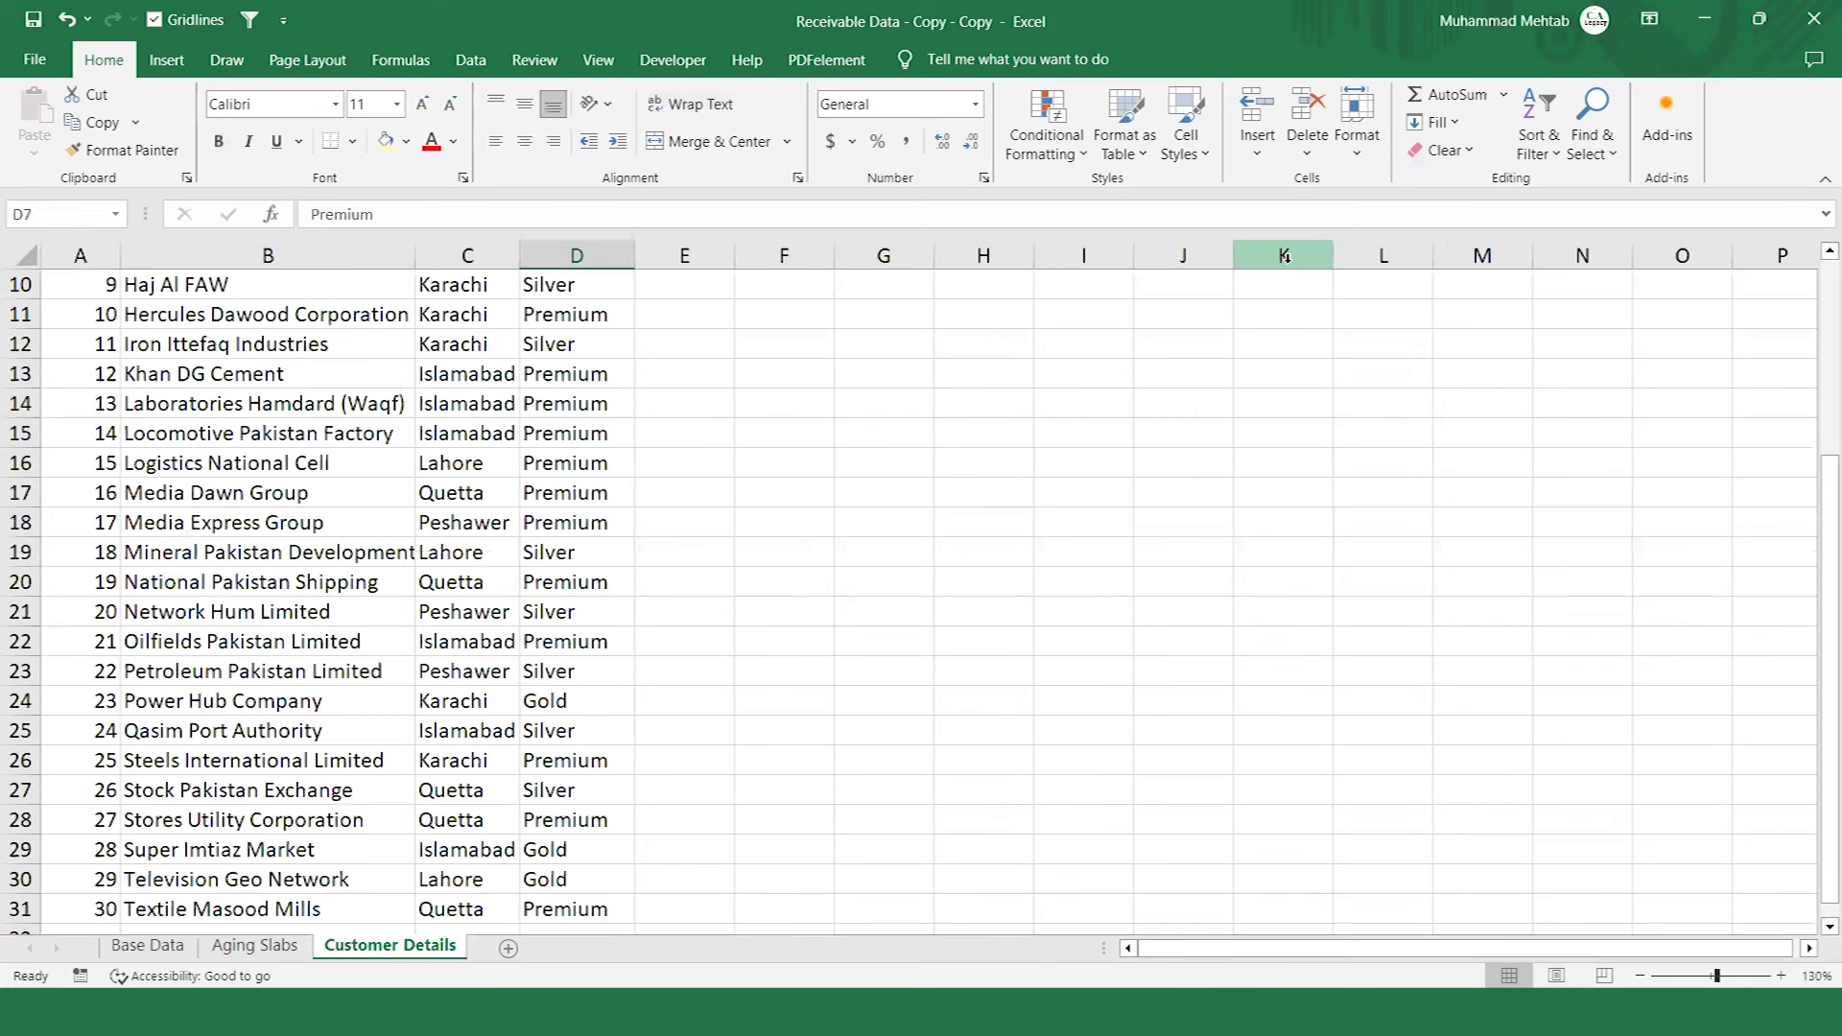
{"action": "key", "text": "ctrl+Page_Up"}
{"action": "key", "text": "ctrl+Page_Up"}
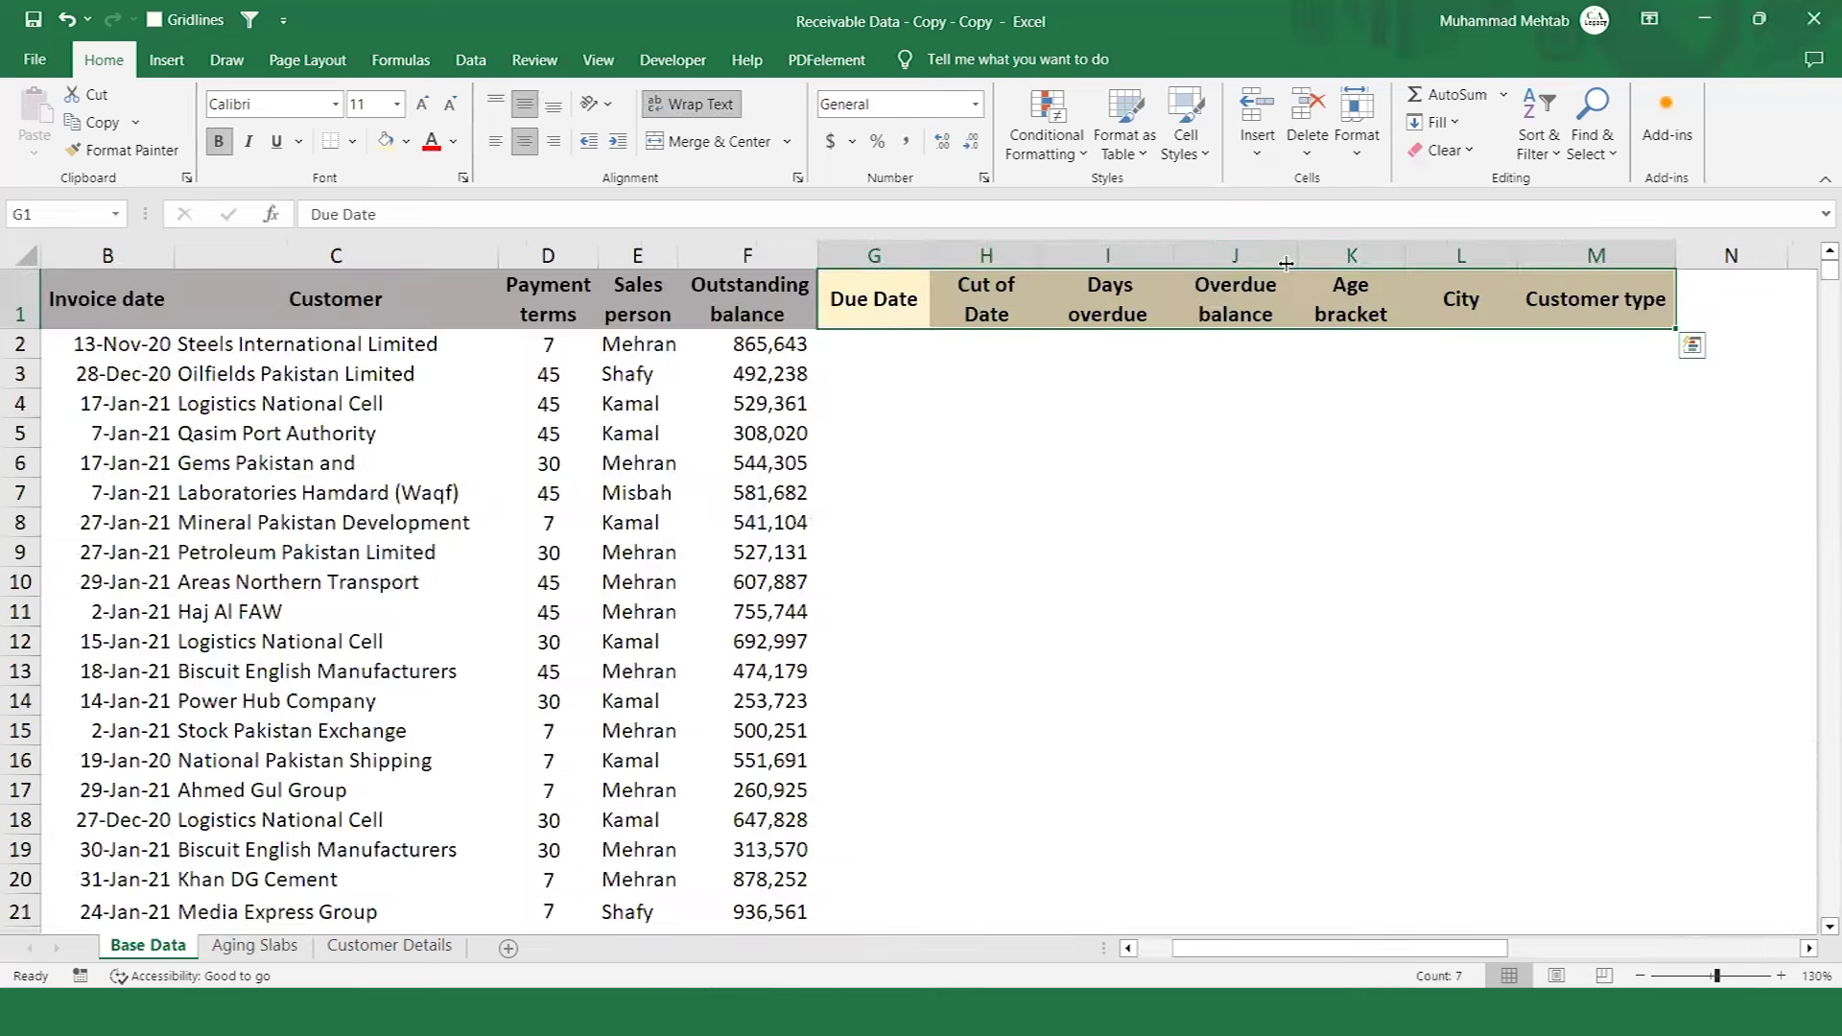
Highlight the Invoice date and Payment terms columns together to examine the inputs for the due date.
{"action": "key", "text": "Down"}
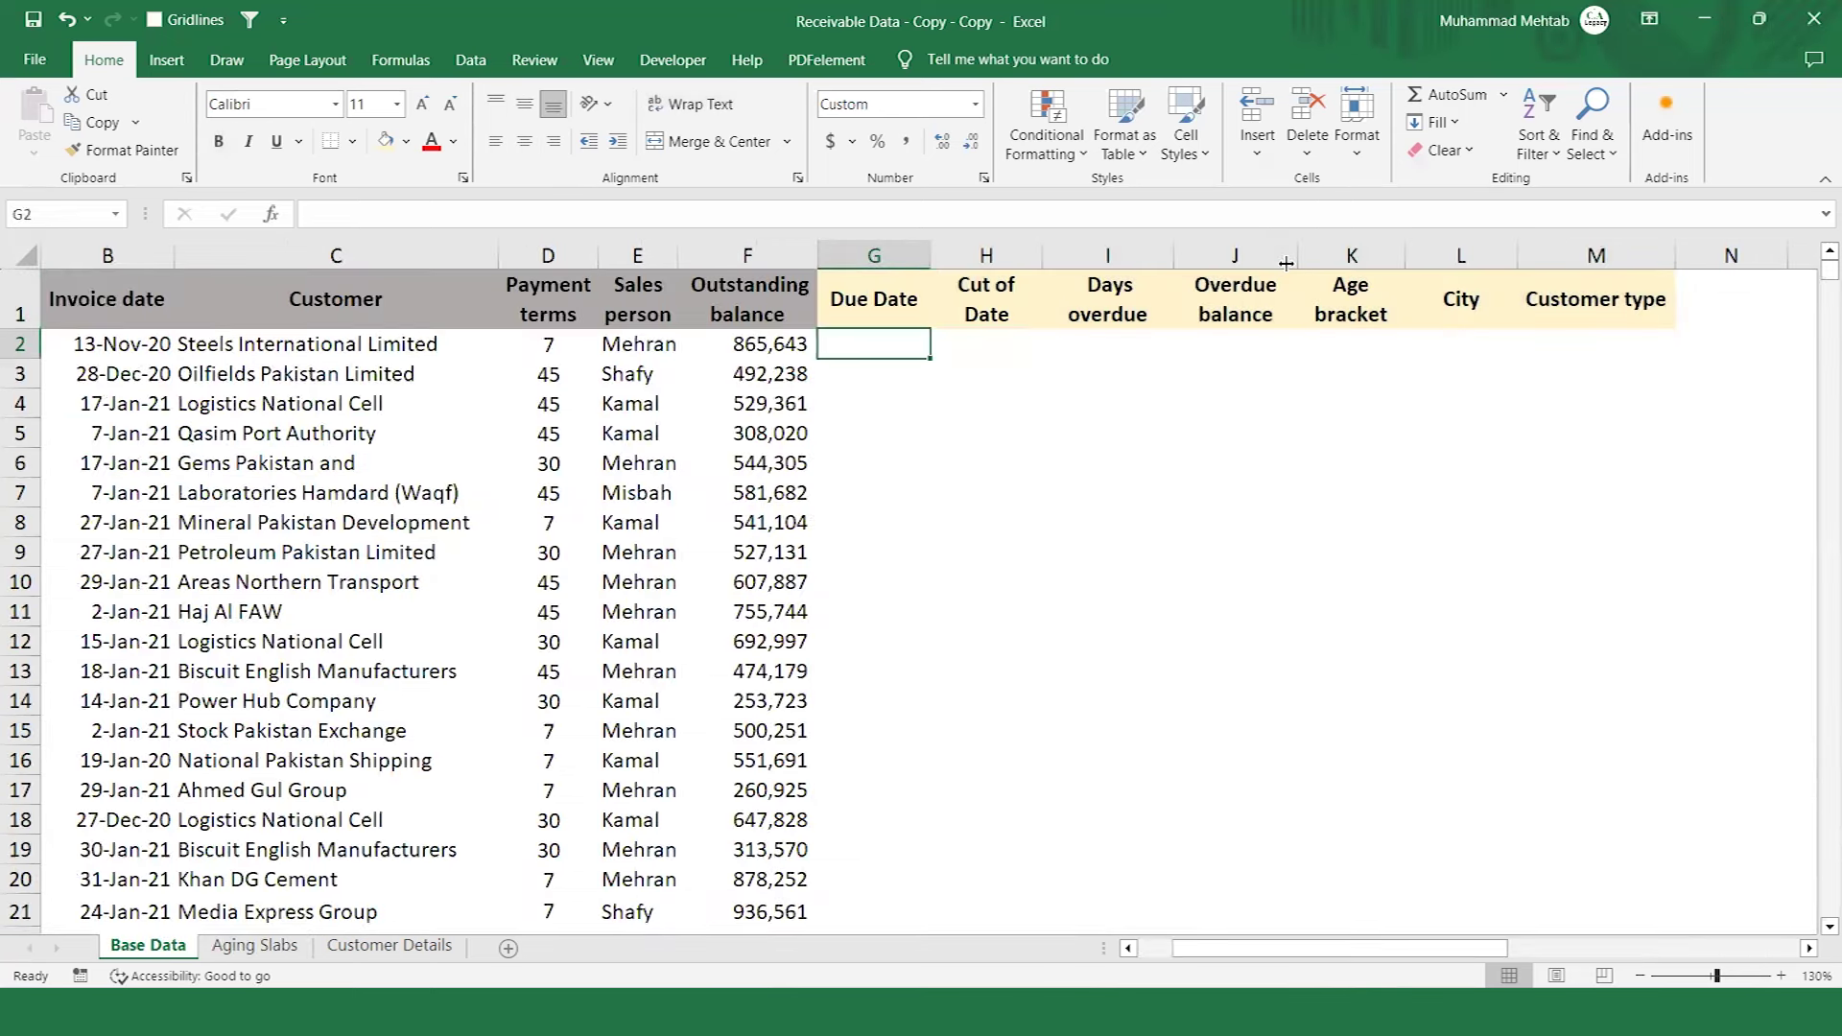
{"action": "key", "text": "Left"}
{"action": "key", "text": "Left"}
{"action": "key", "text": "Home"}
{"action": "key", "text": "Right"}
{"action": "key", "text": "Right"}
{"action": "key", "text": "Right"}
{"action": "key", "text": "Right"}
{"action": "key", "text": "Right"}
{"action": "key", "text": "Right"}
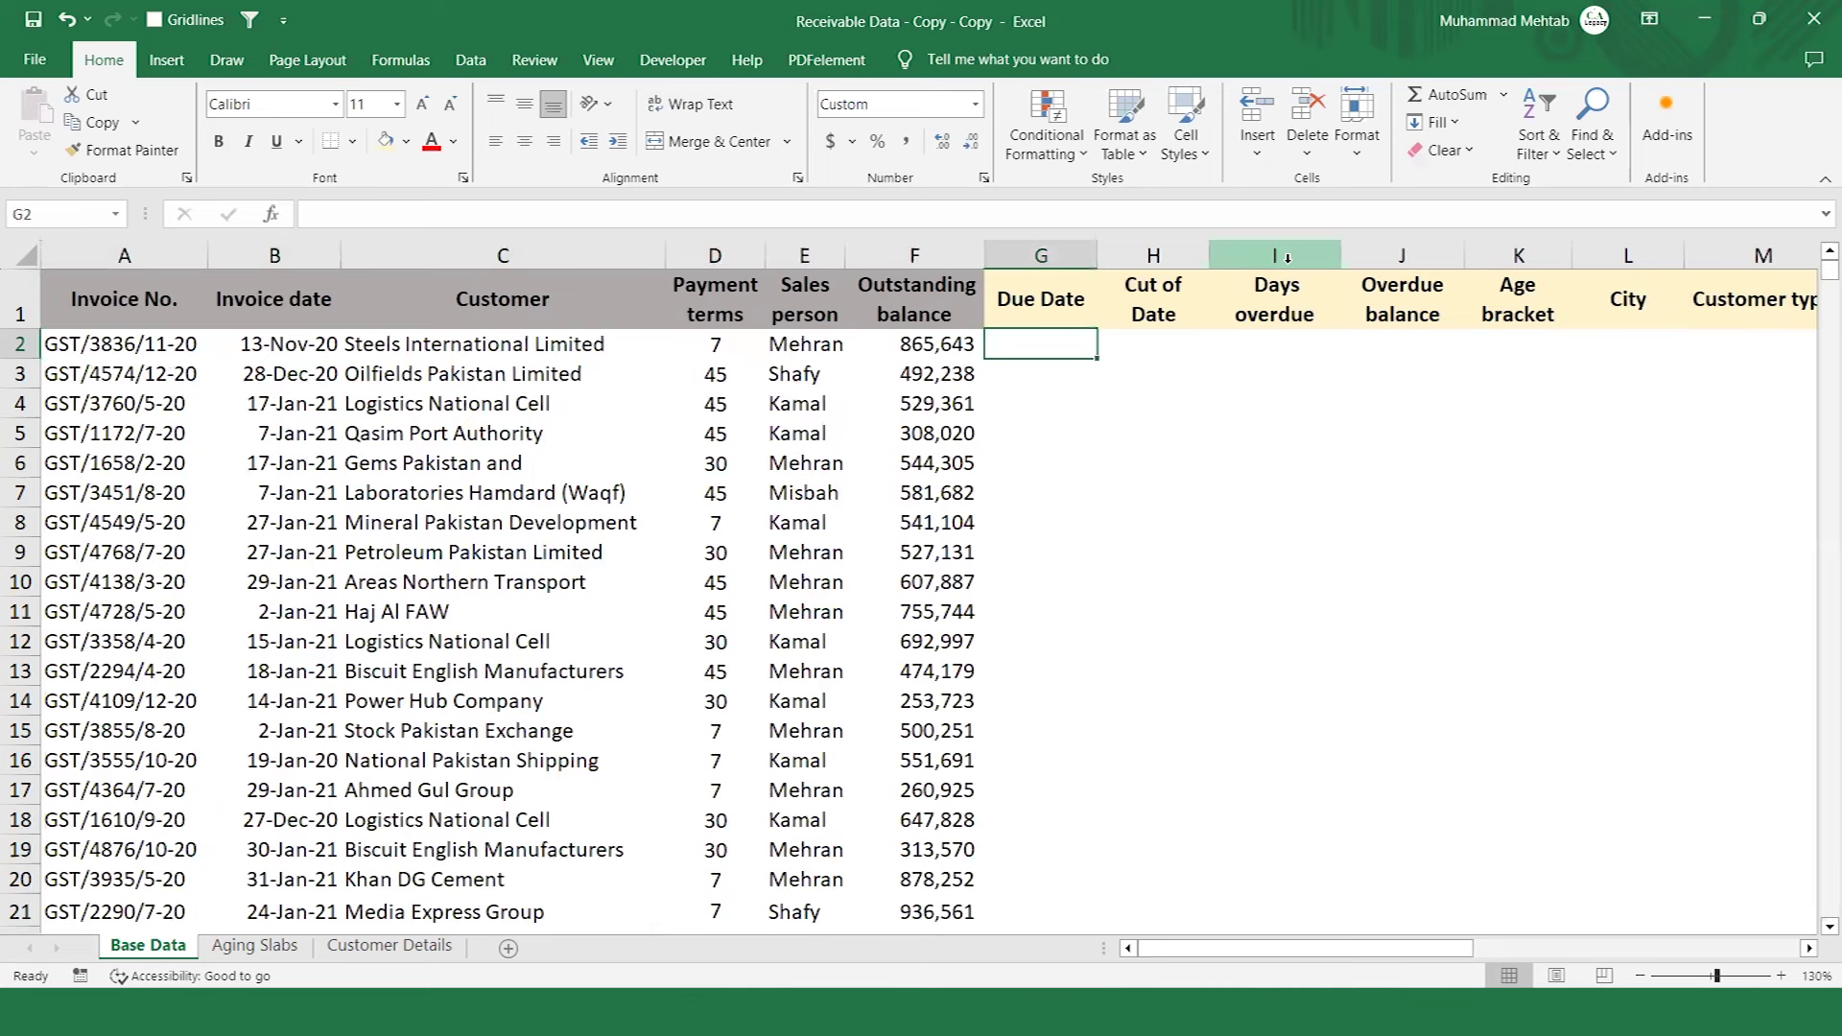
{"action": "left_click", "coordinate": [275, 252]}
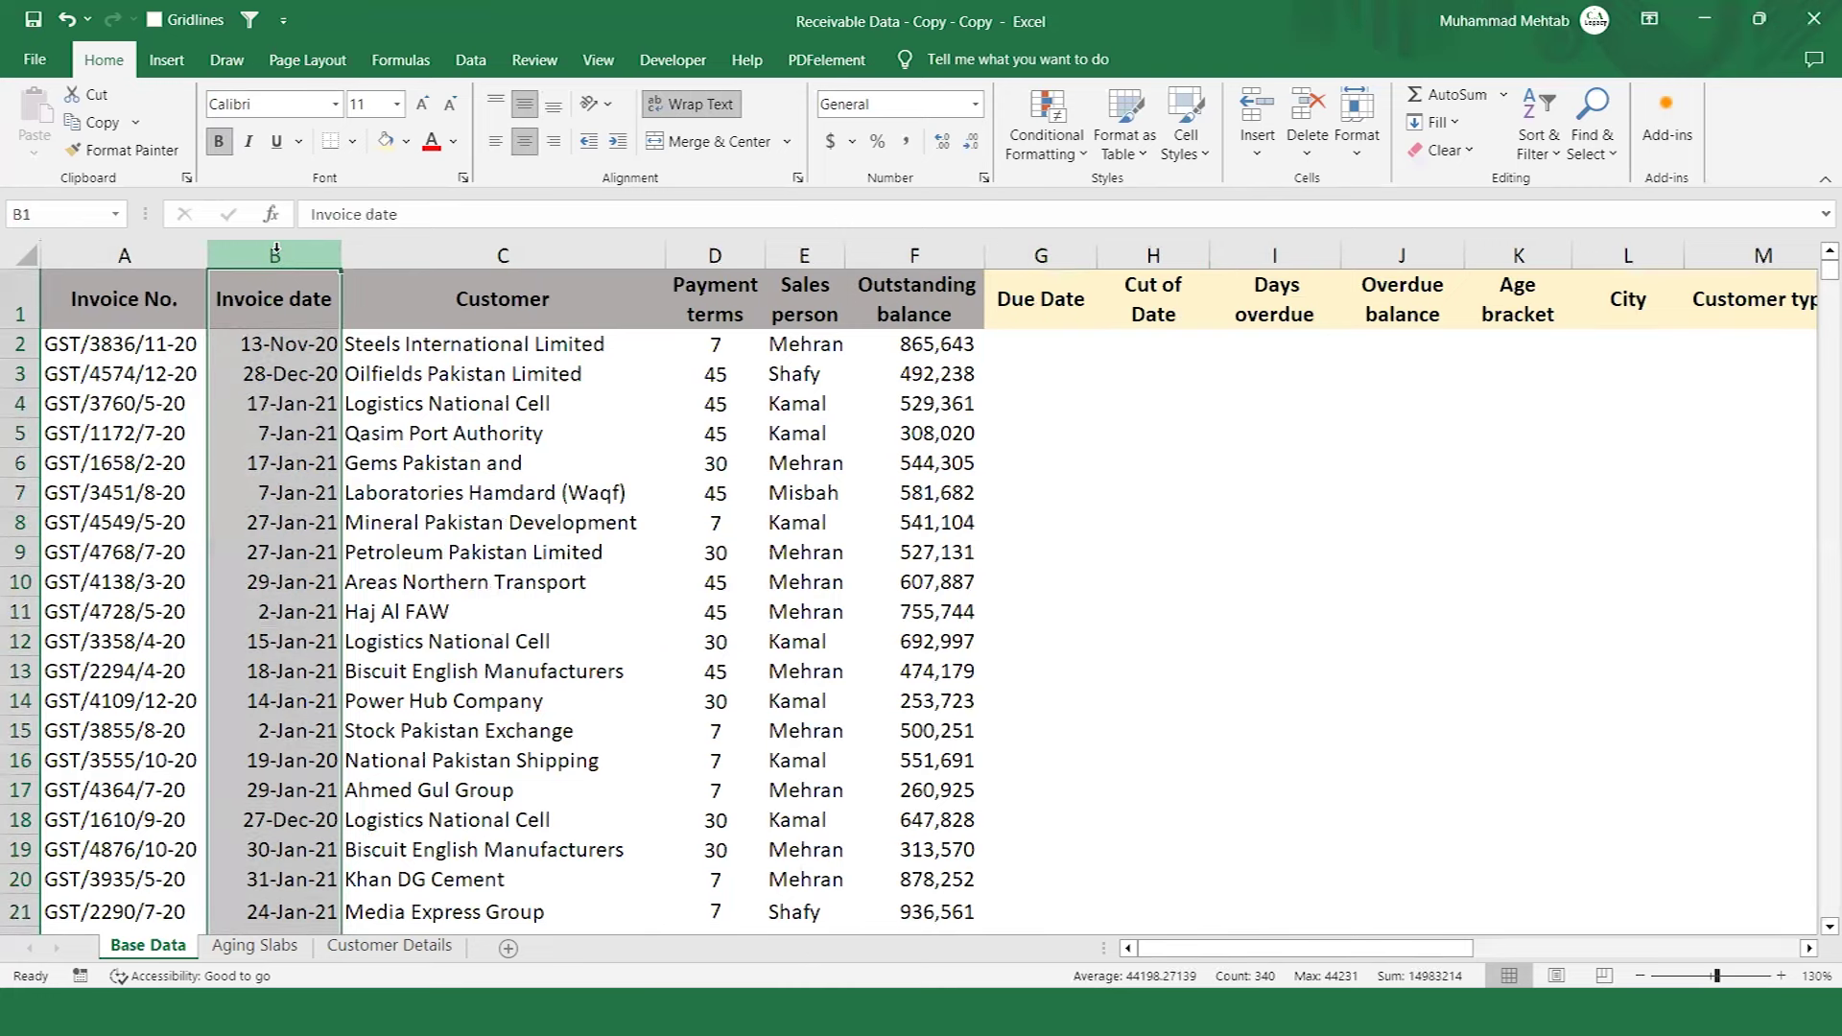
{"action": "left_click", "coordinate": [727, 244], "text": "ctrl"}
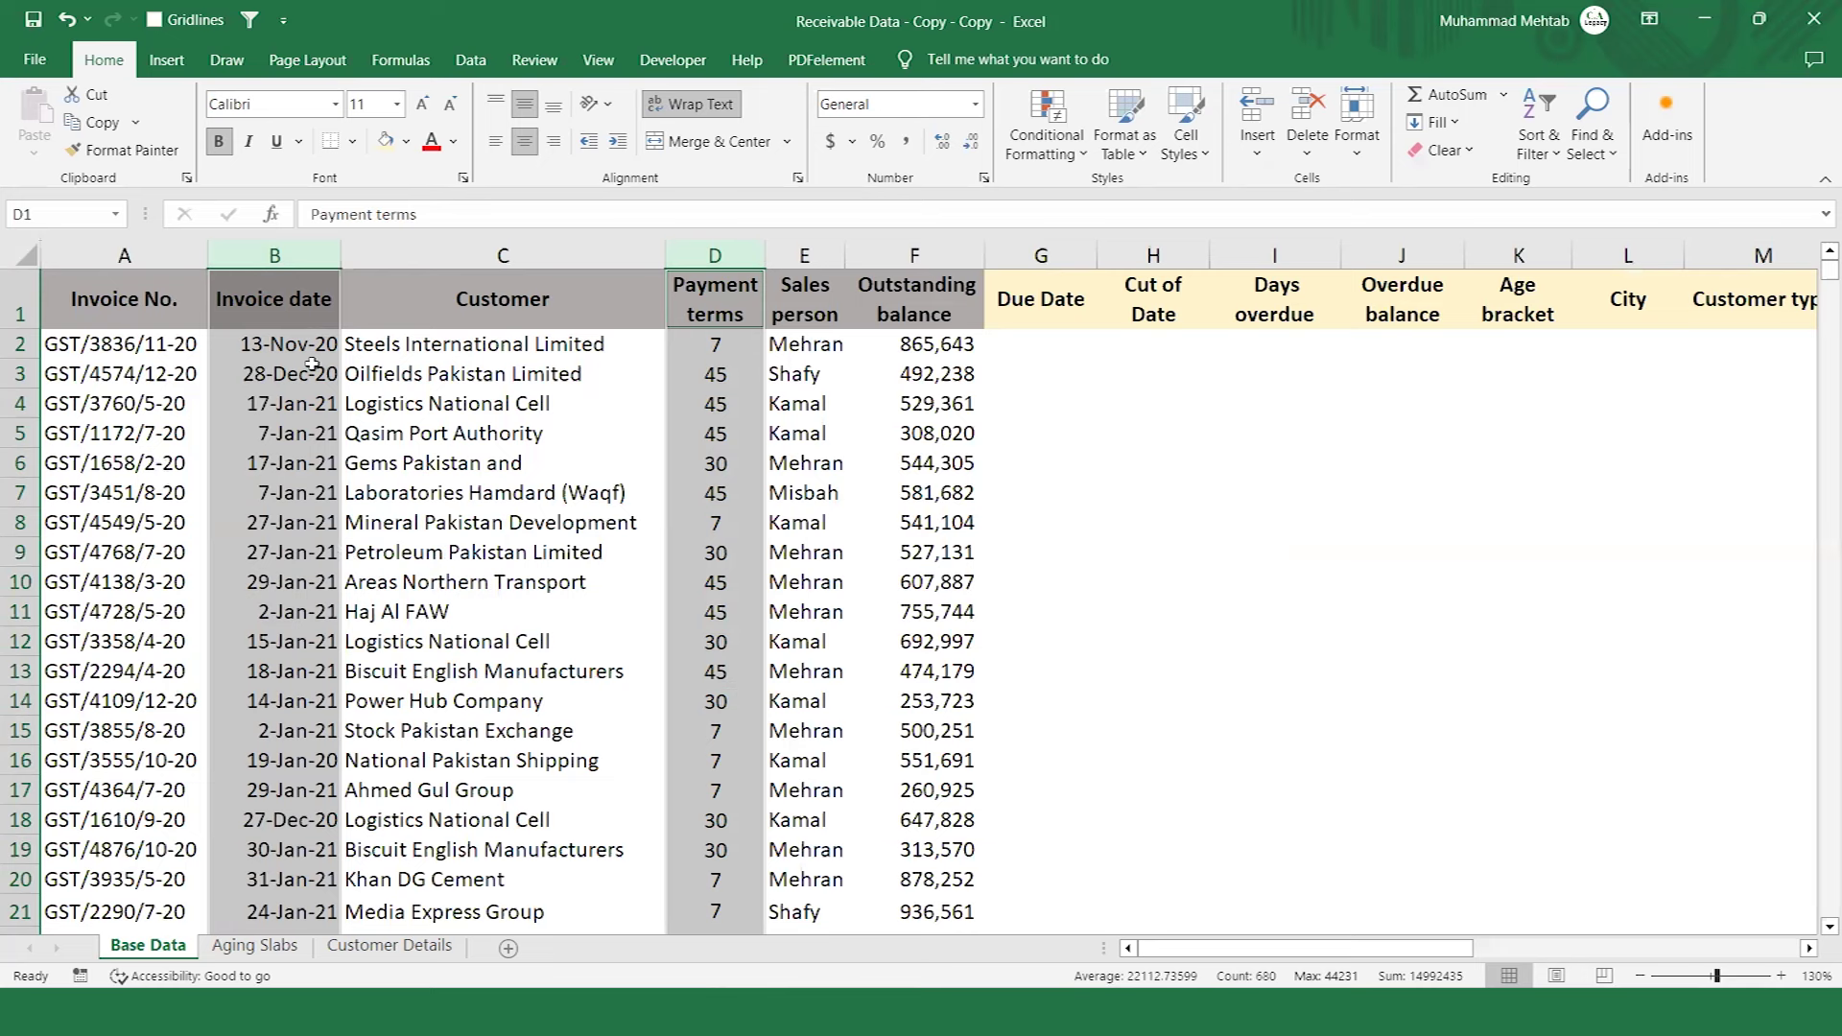
Calculate the due date in G2 with =B2+D2 and fill the formula down the Due Date column.
{"action": "key", "text": "Right"}
{"action": "key", "text": "Right"}
{"action": "key", "text": "Right"}
{"action": "key", "text": "Down"}
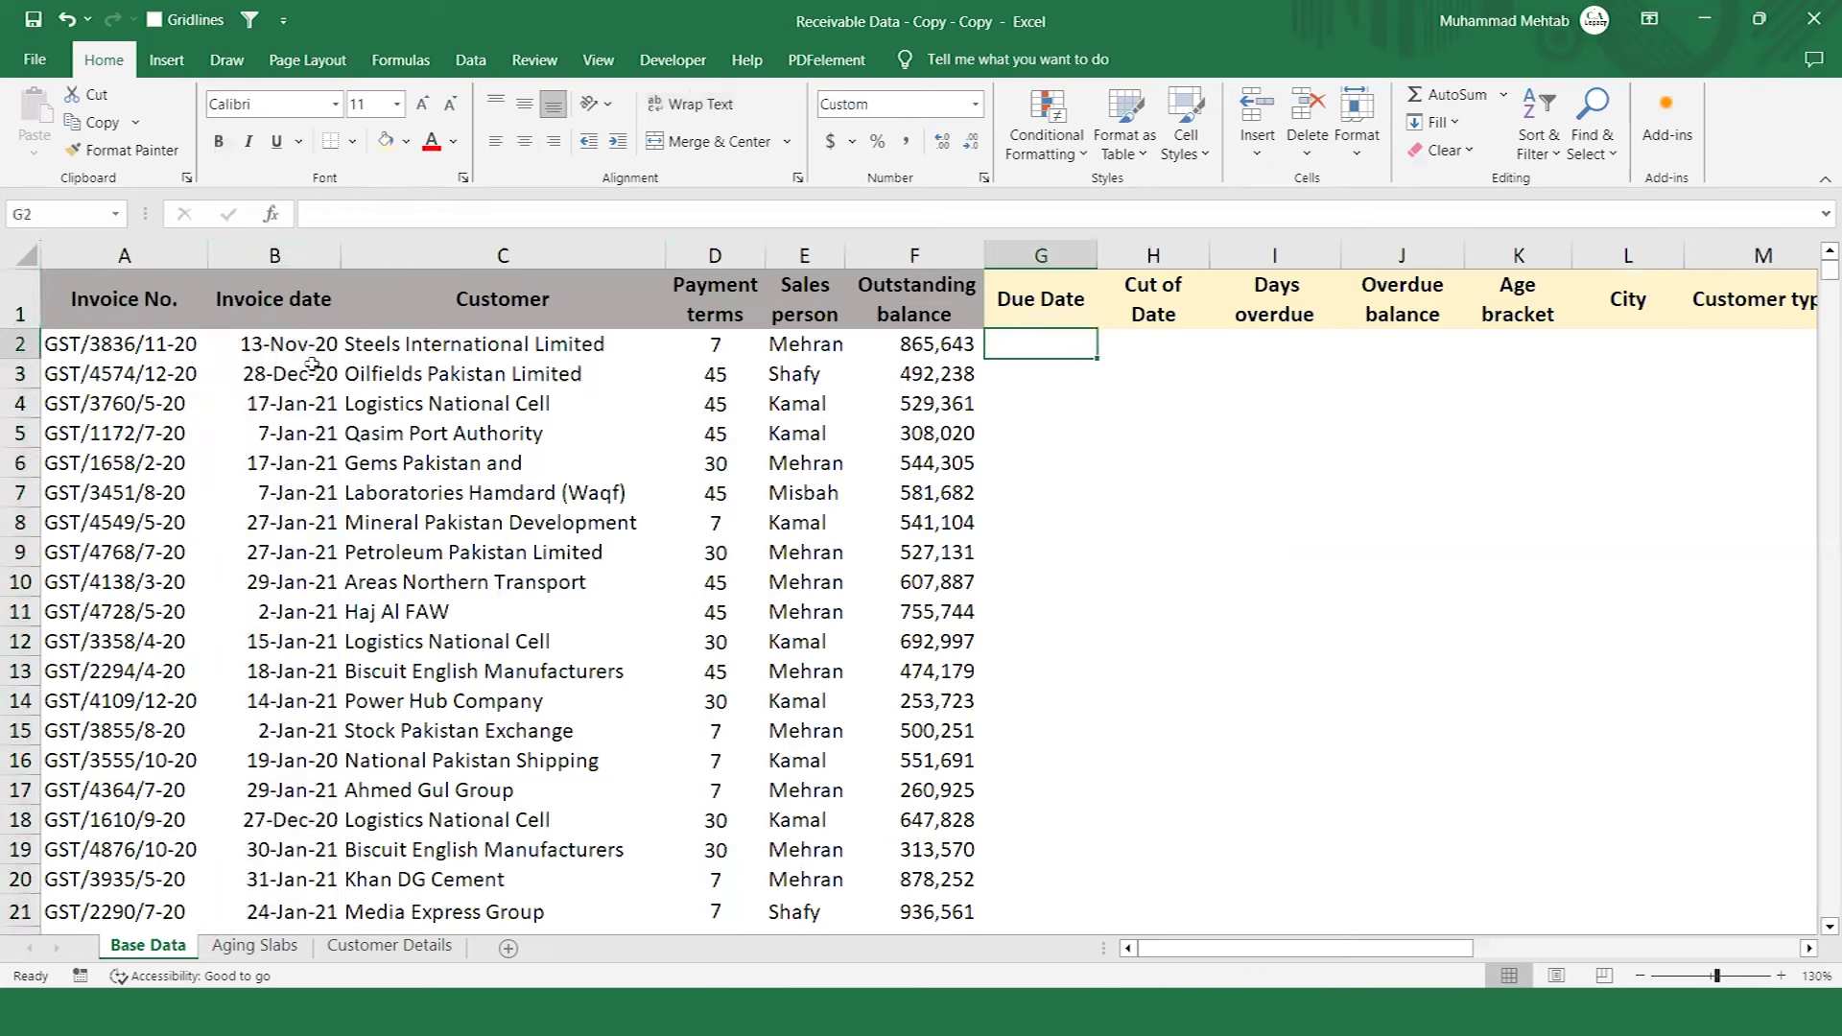
{"action": "type", "text": "="}
{"action": "key", "text": "Left"}
{"action": "key", "text": "Left"}
{"action": "key", "text": "Left"}
{"action": "key", "text": "Left"}
{"action": "key", "text": "Left"}
{"action": "key", "text": "Left"}
{"action": "key", "text": "Right"}
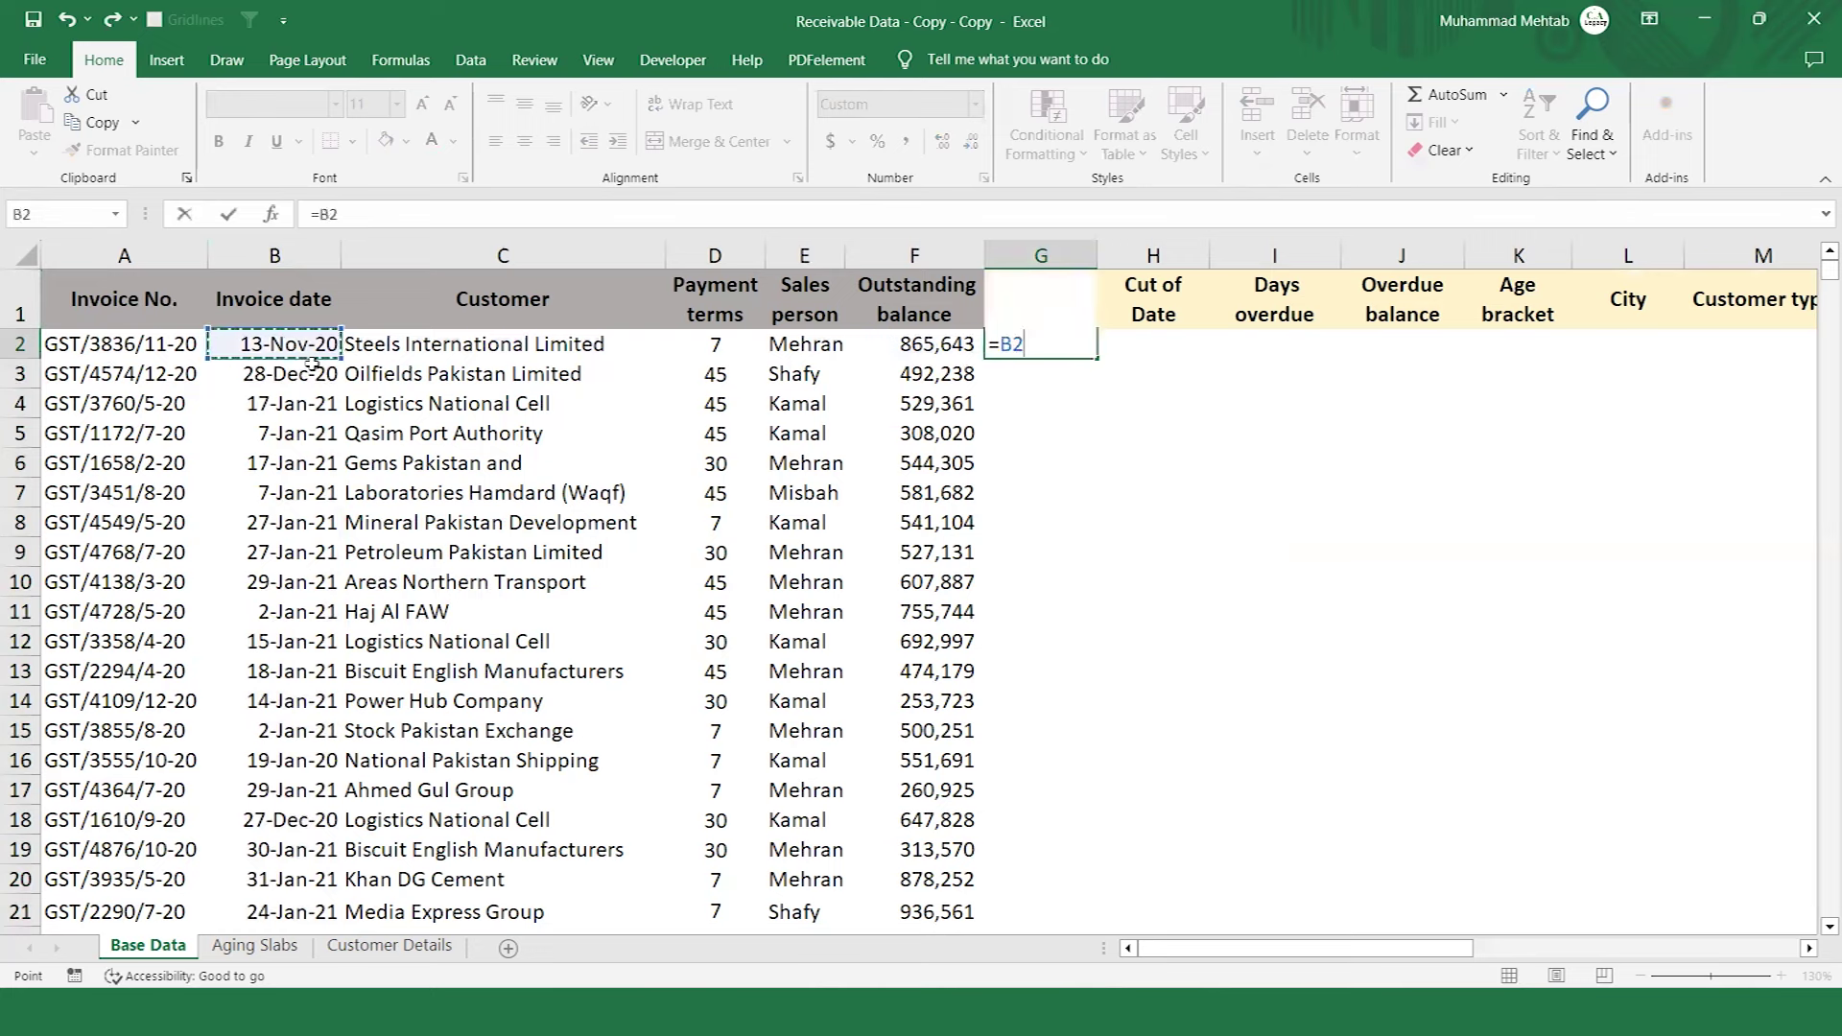
{"action": "type", "text": "+"}
{"action": "key", "text": "Left"}
{"action": "key", "text": "Left"}
{"action": "key", "text": "Left"}
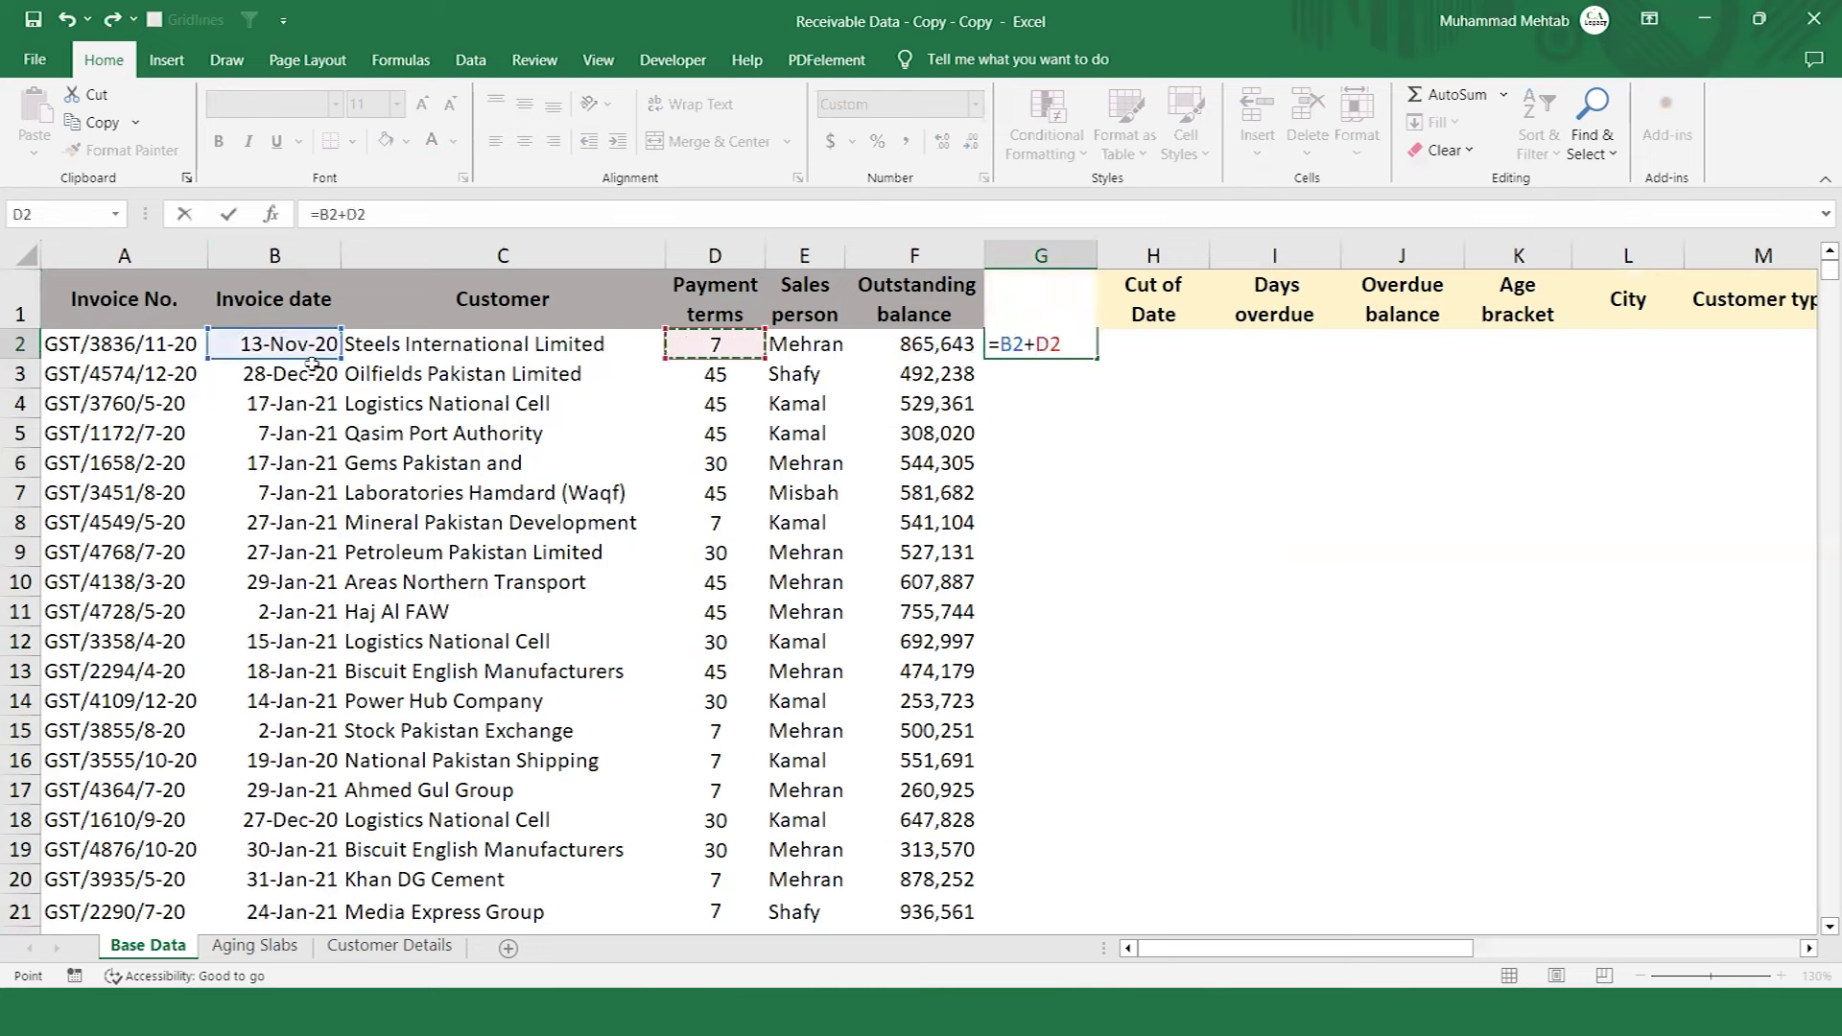
{"action": "key", "text": "ctrl+Return"}
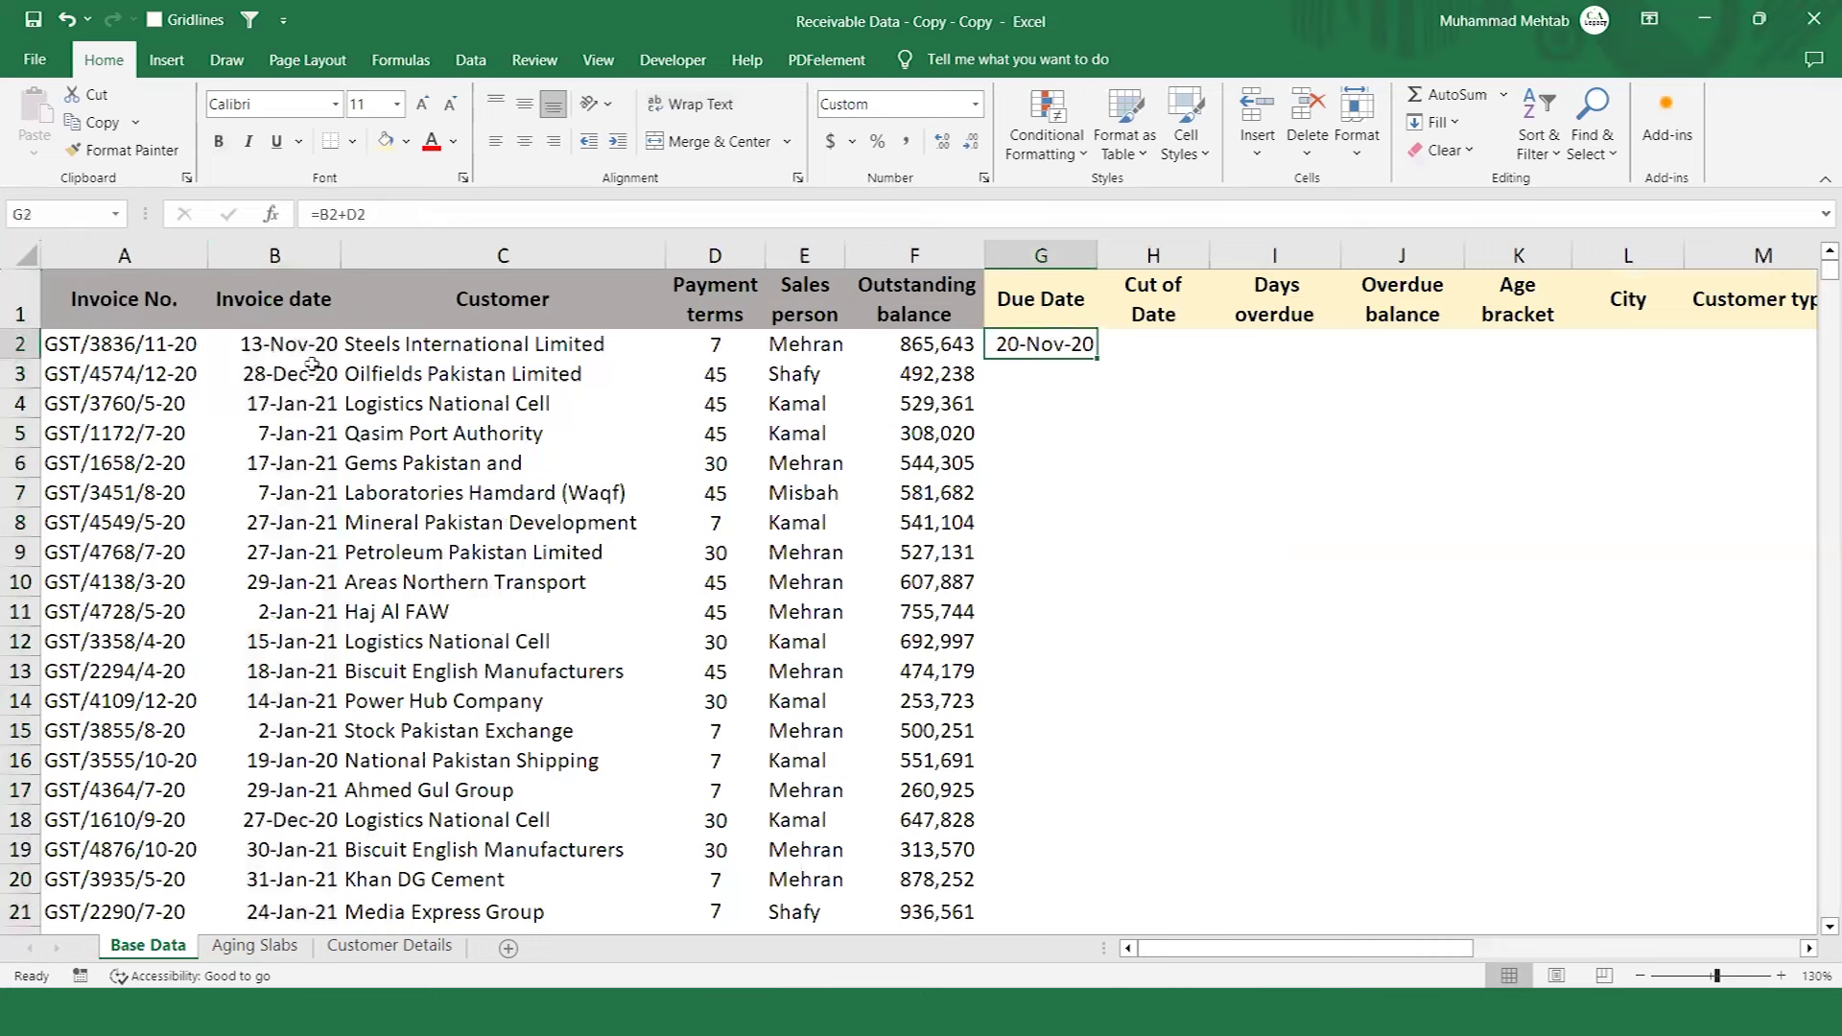
{"action": "double_click", "coordinate": [1097, 357]}
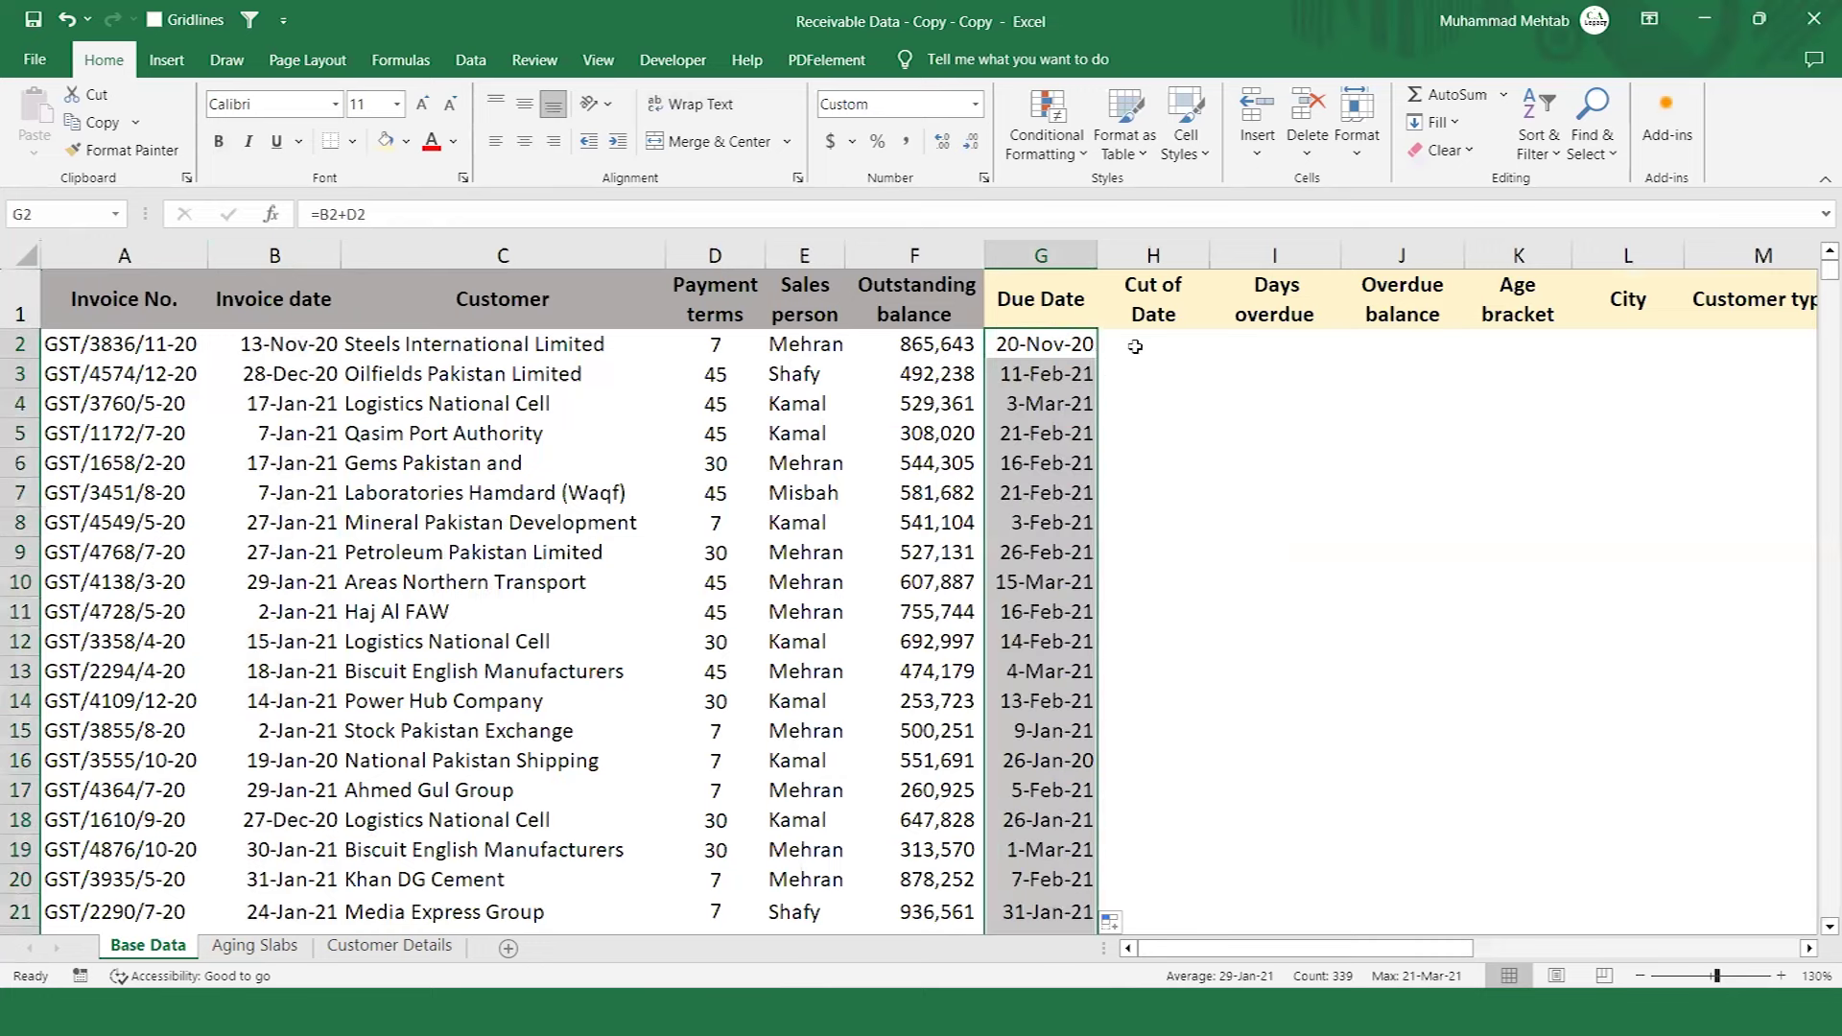
Examine the empty Cut of Date and Days overdue cells in row 2 and the first few calculated due dates.
{"action": "left_click", "coordinate": [1135, 346]}
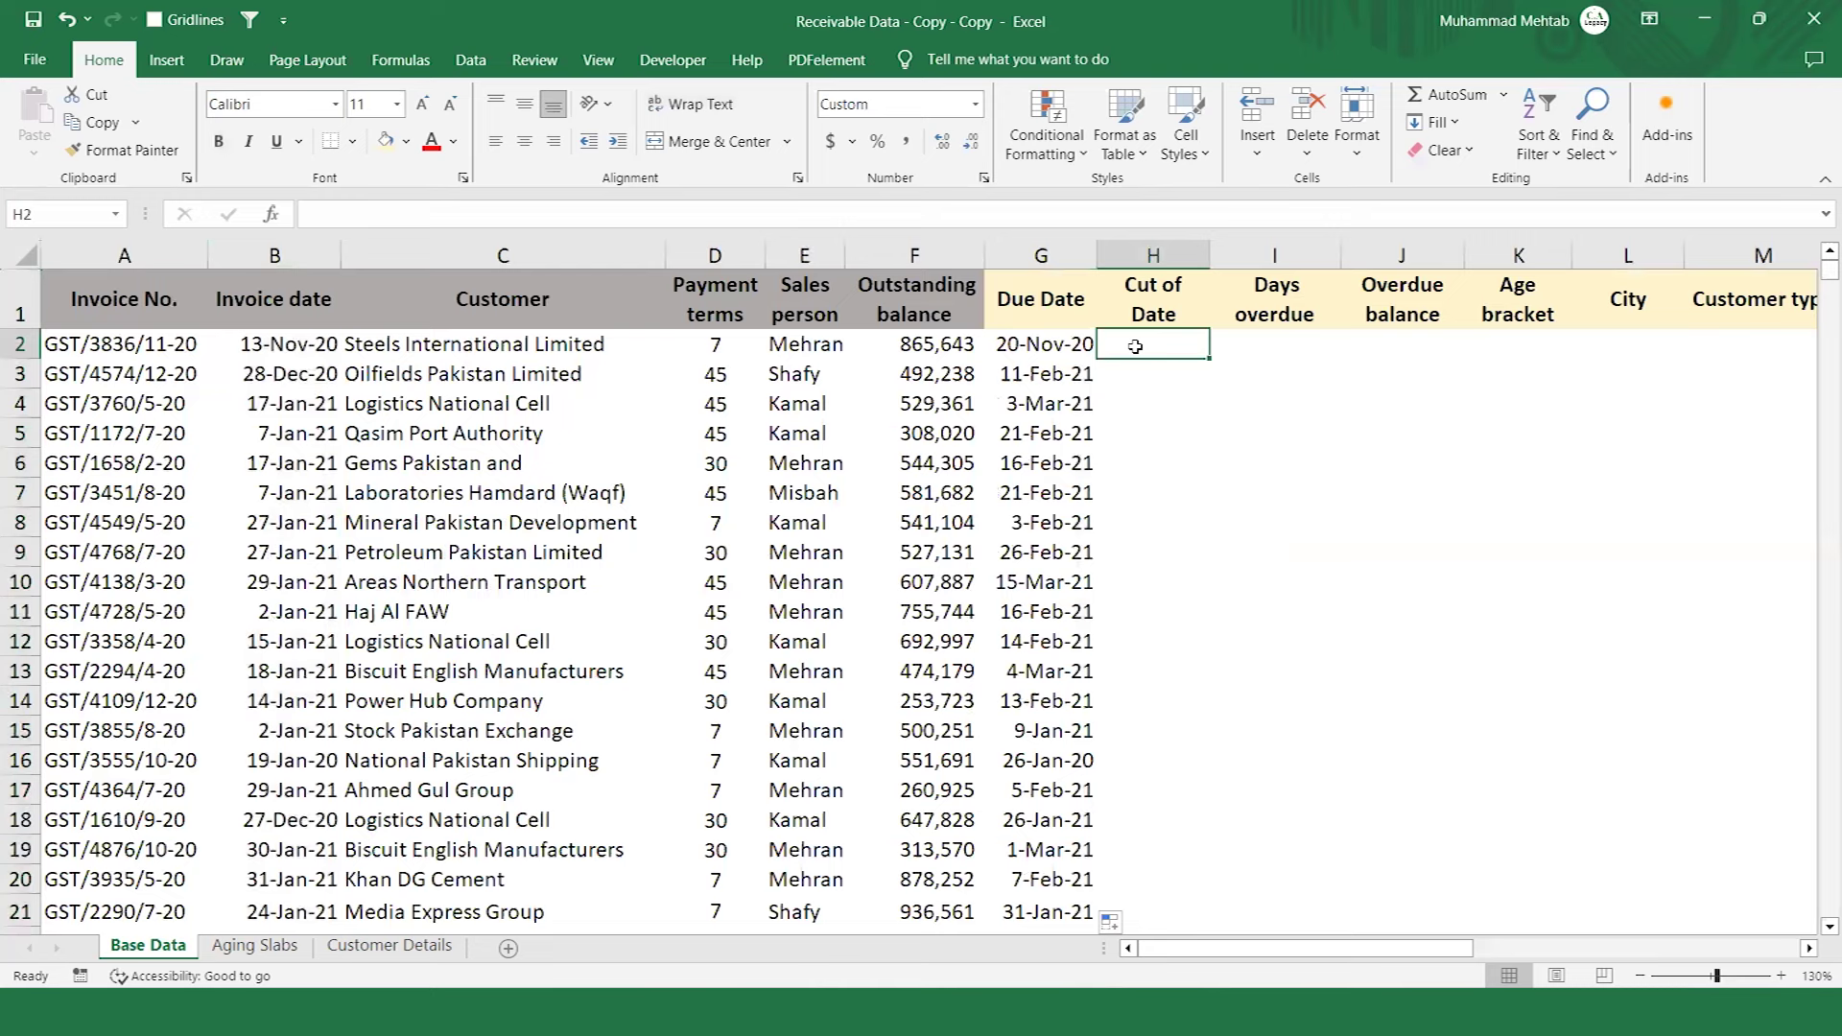
{"action": "key", "text": "Right"}
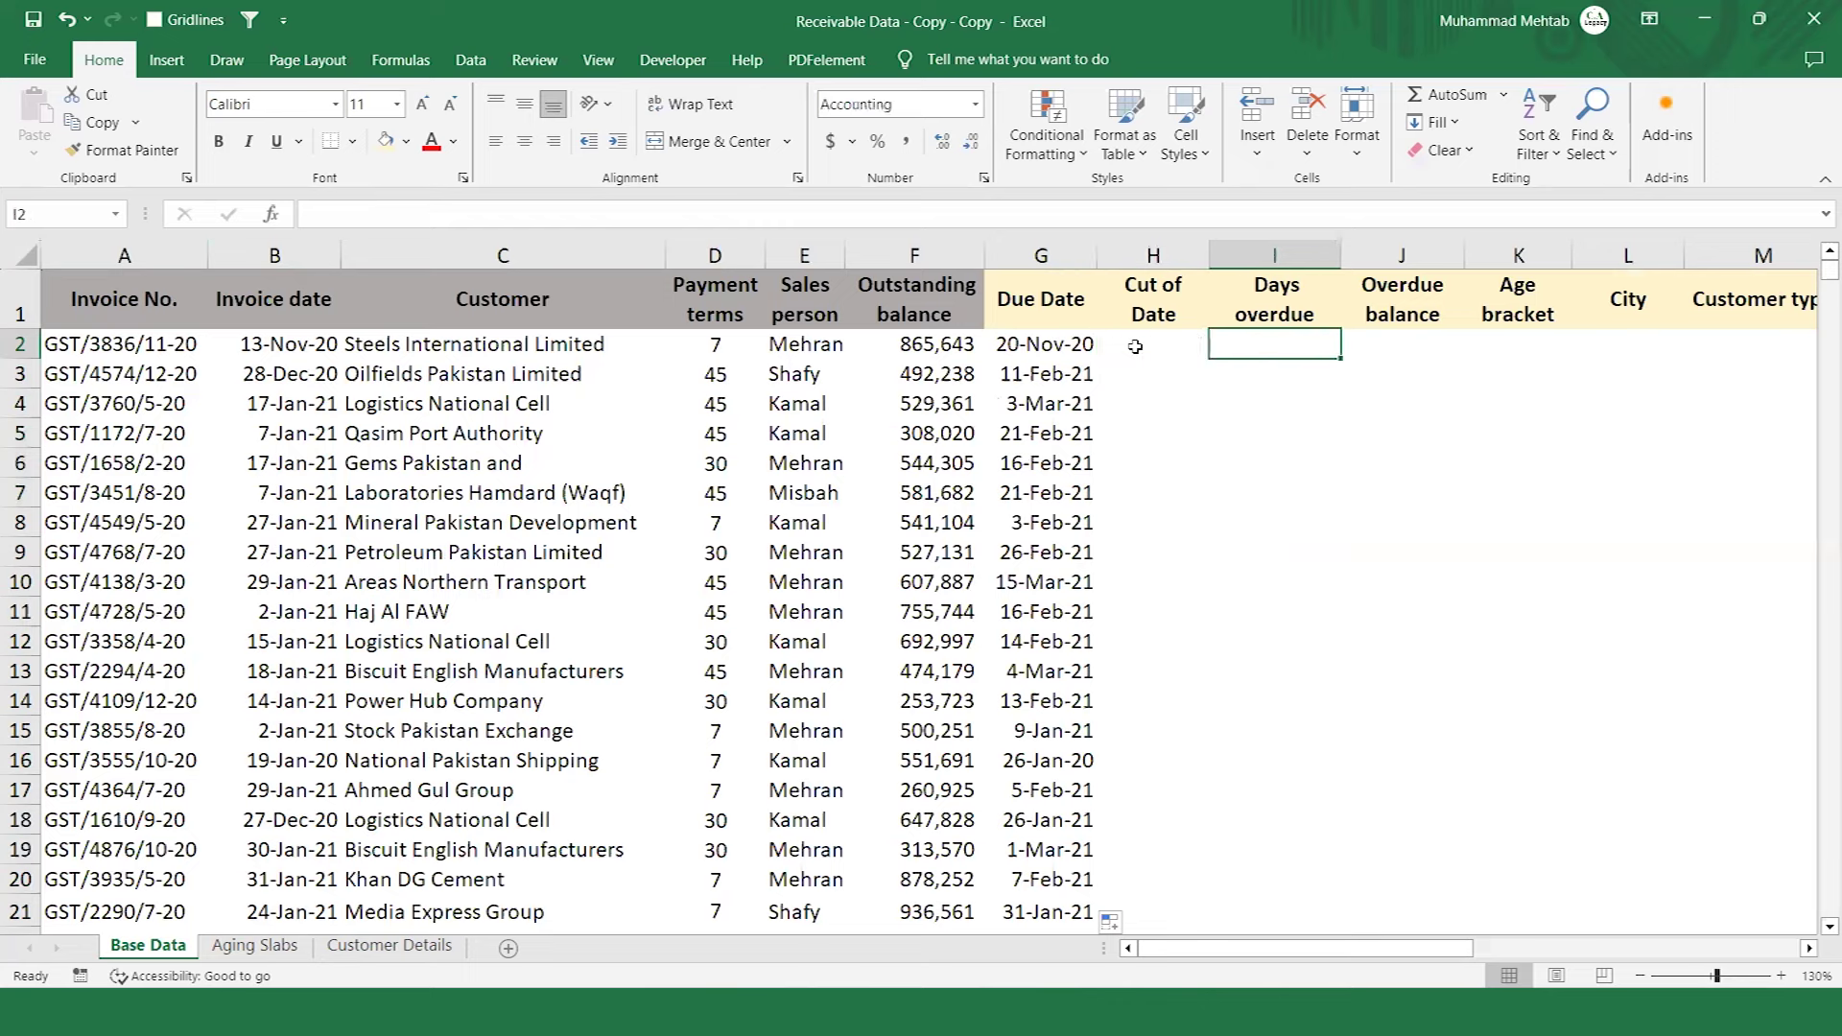
{"action": "key", "text": "Left"}
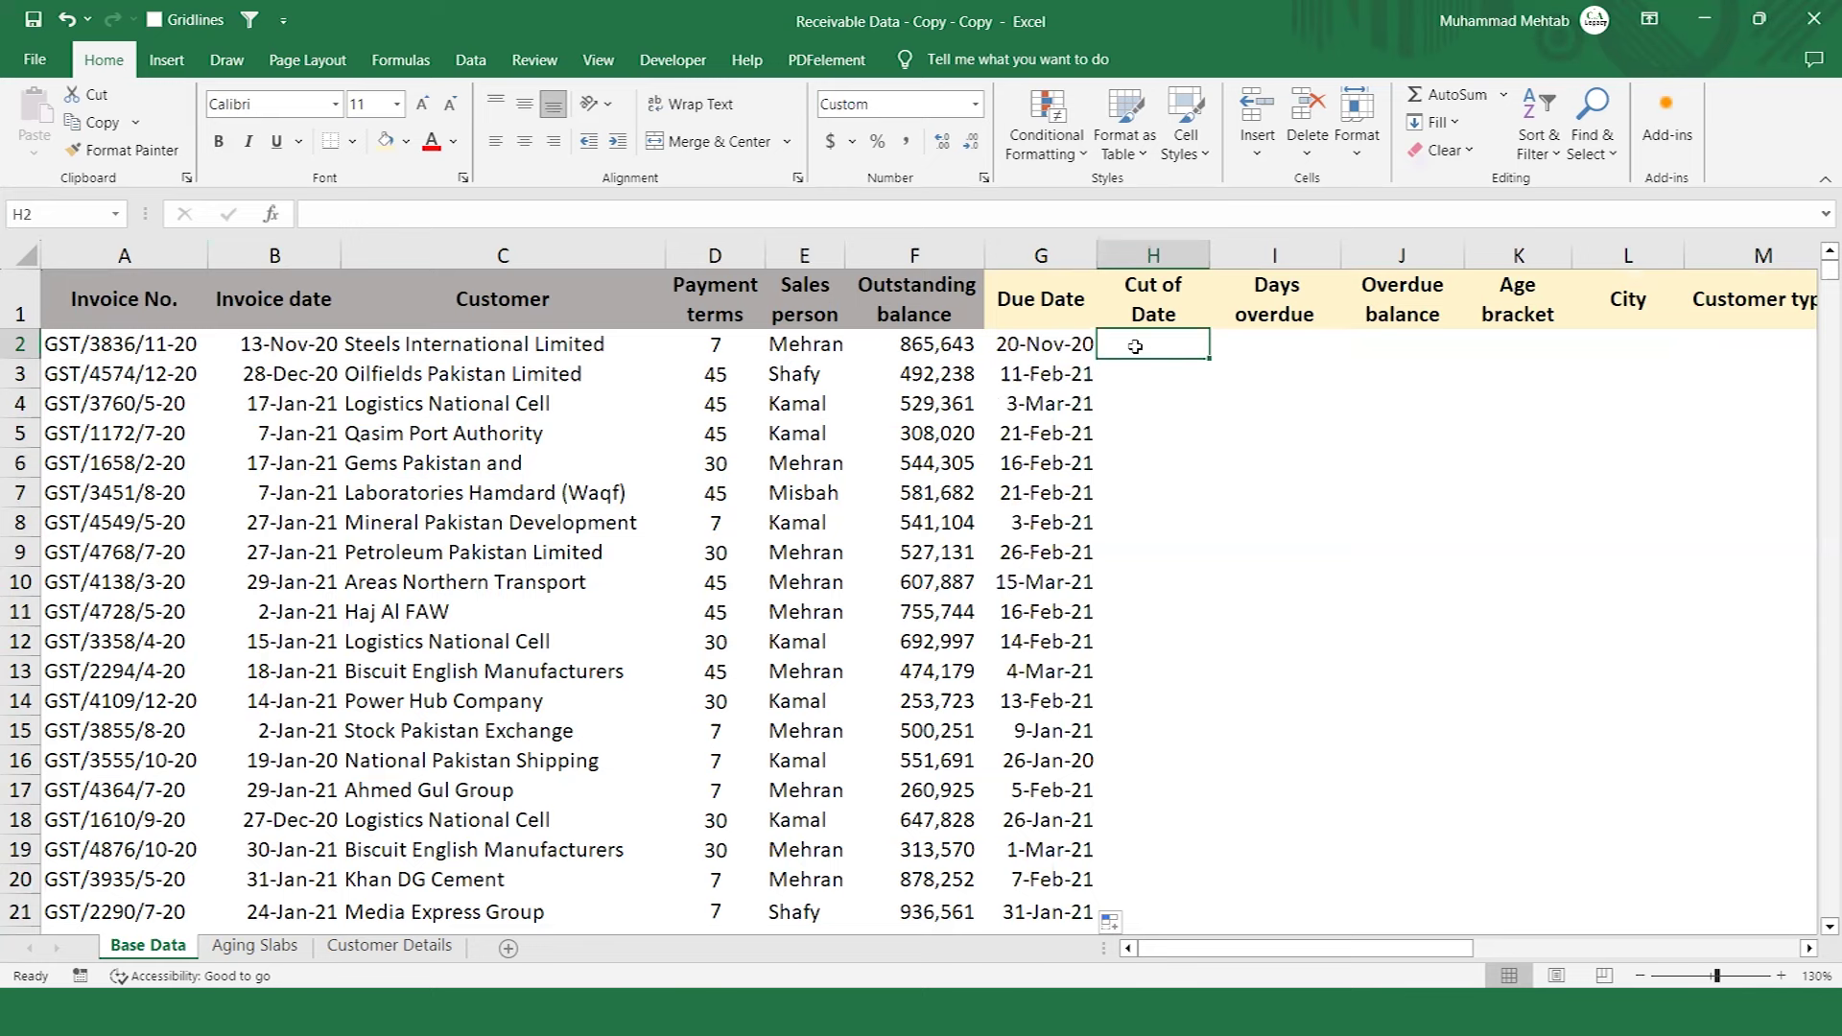
{"action": "key", "text": "Left"}
{"action": "key", "text": "Down"}
{"action": "key", "text": "Down"}
{"action": "key", "text": "Down"}
{"action": "key", "text": "Down"}
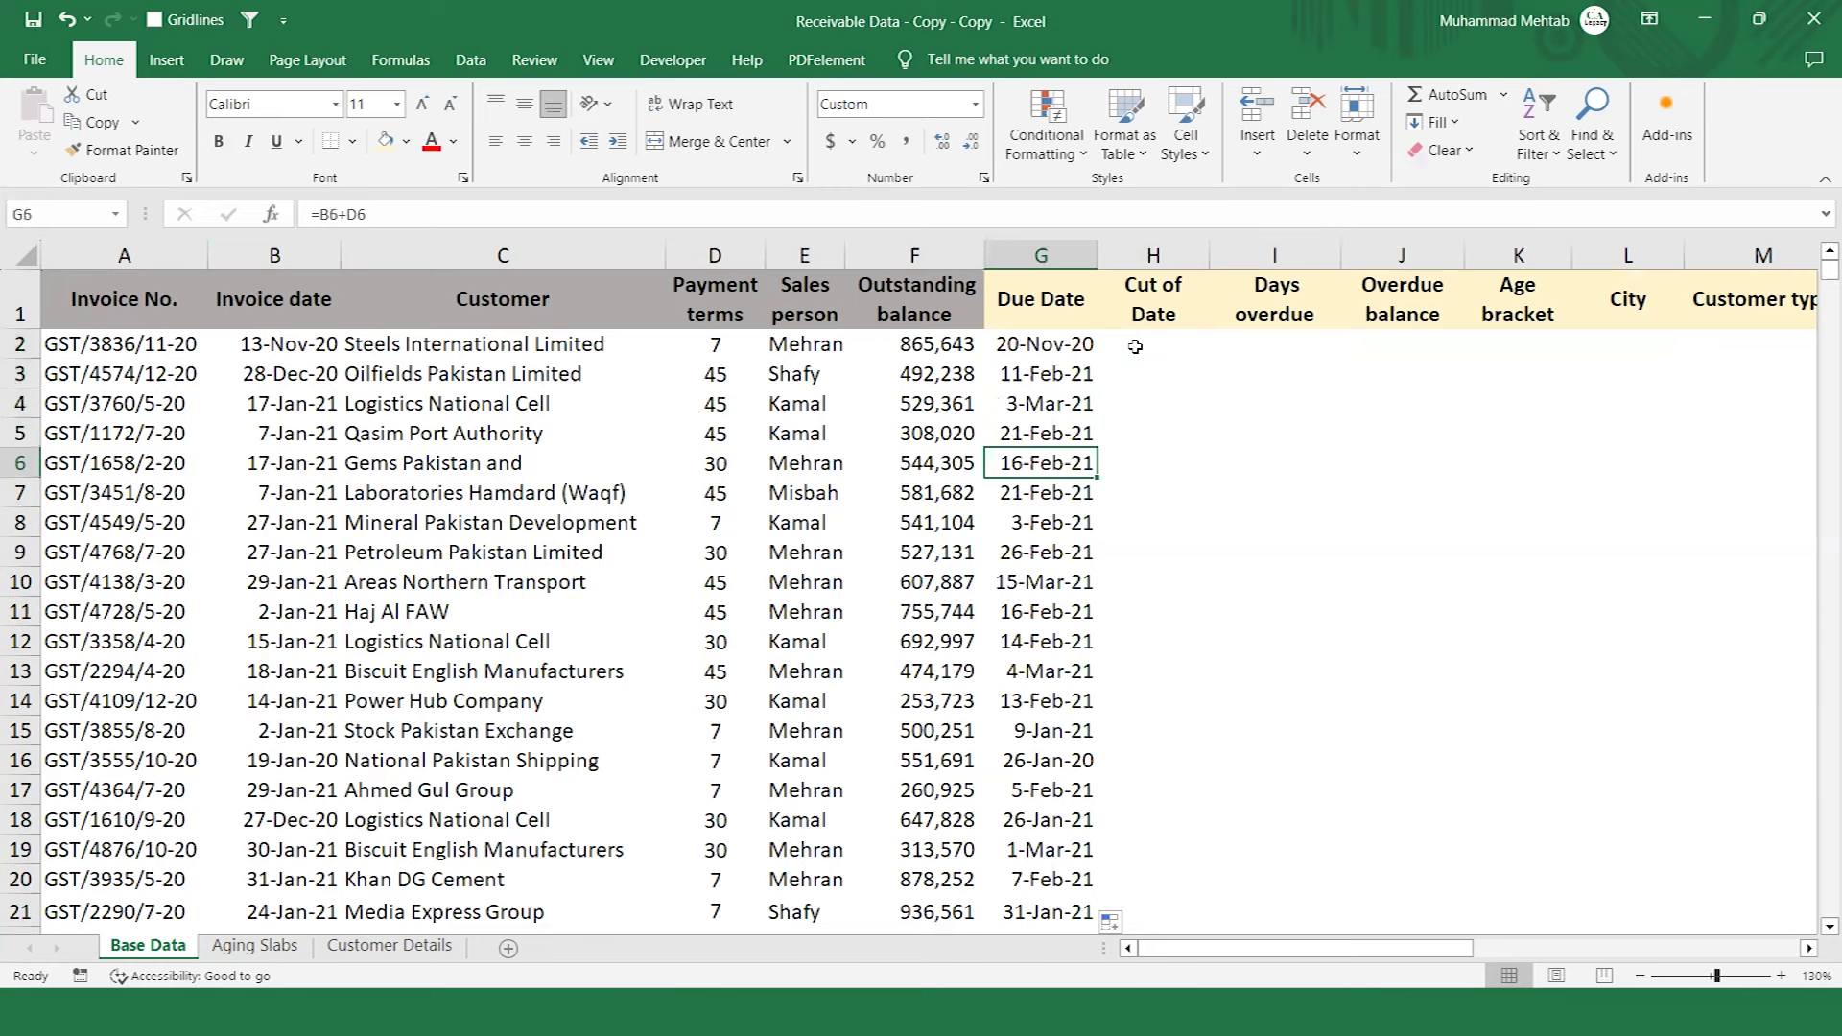
{"action": "key", "text": "Up"}
{"action": "key", "text": "Up"}
{"action": "key", "text": "Up"}
{"action": "key", "text": "Up"}
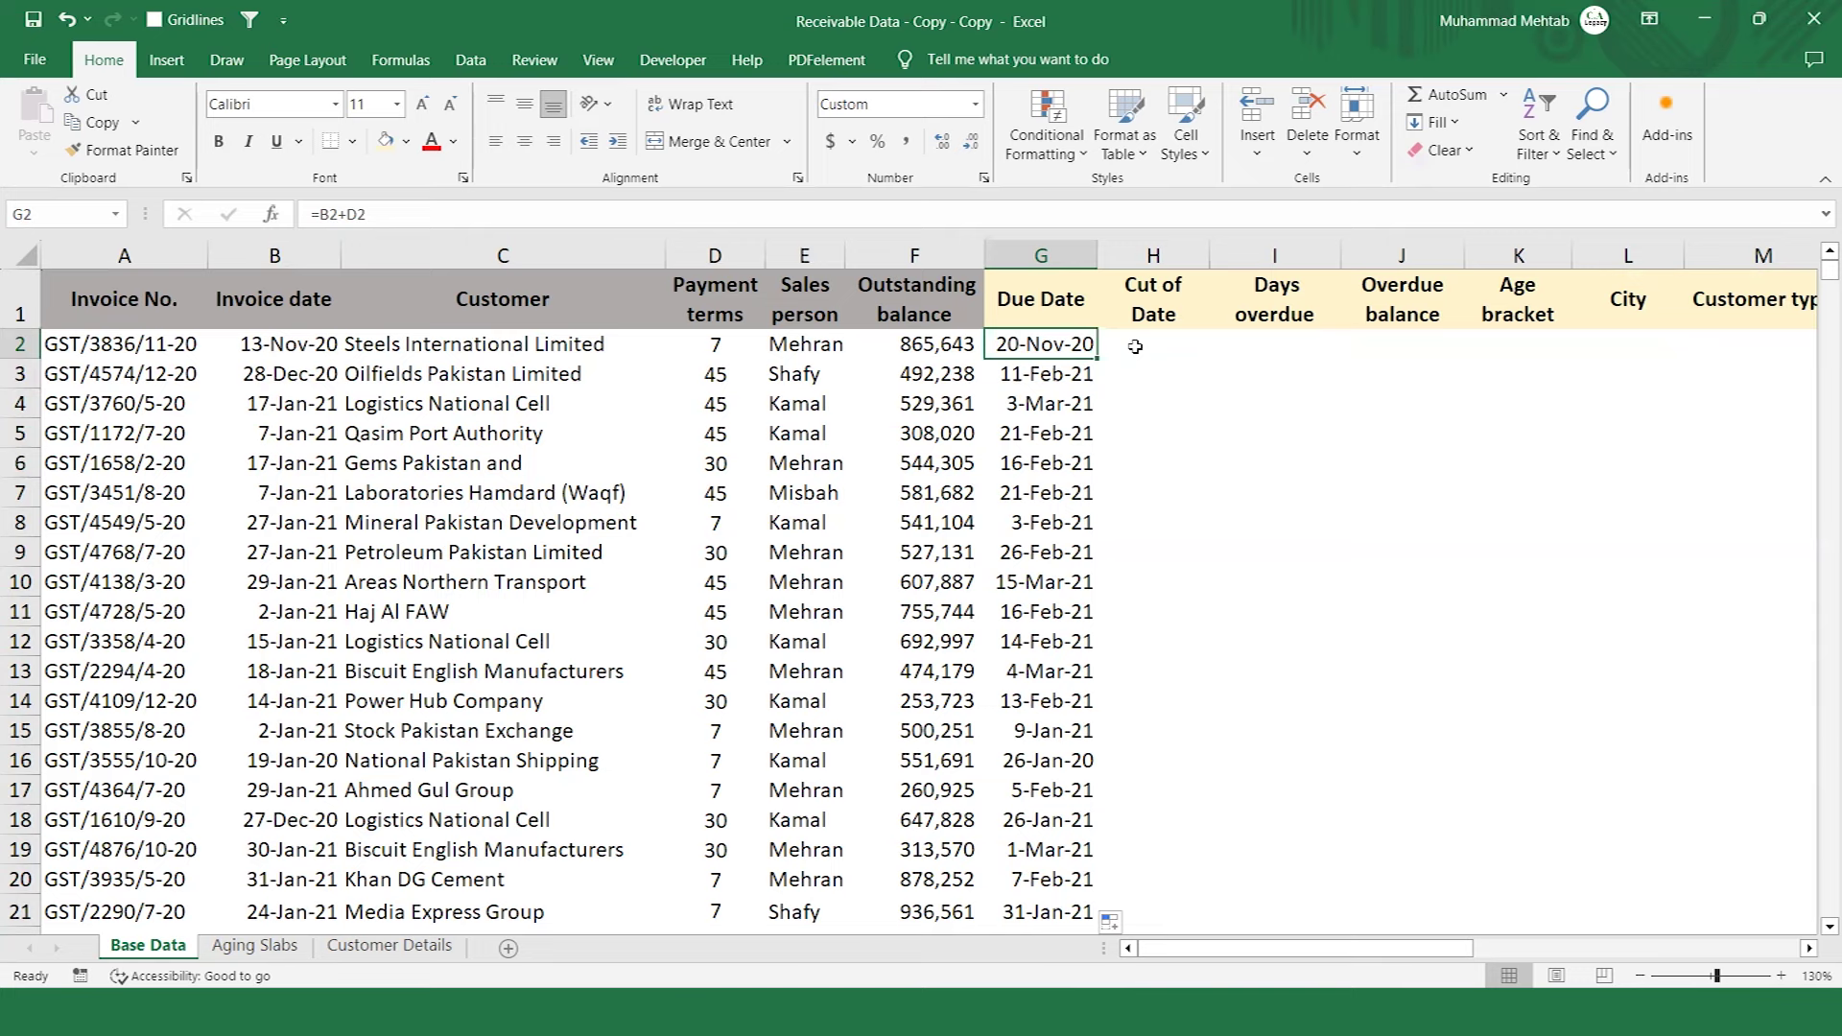
Enter the current date as the Cut of Date in H2 with the TODAY function.
{"action": "left_click", "coordinate": [1135, 346]}
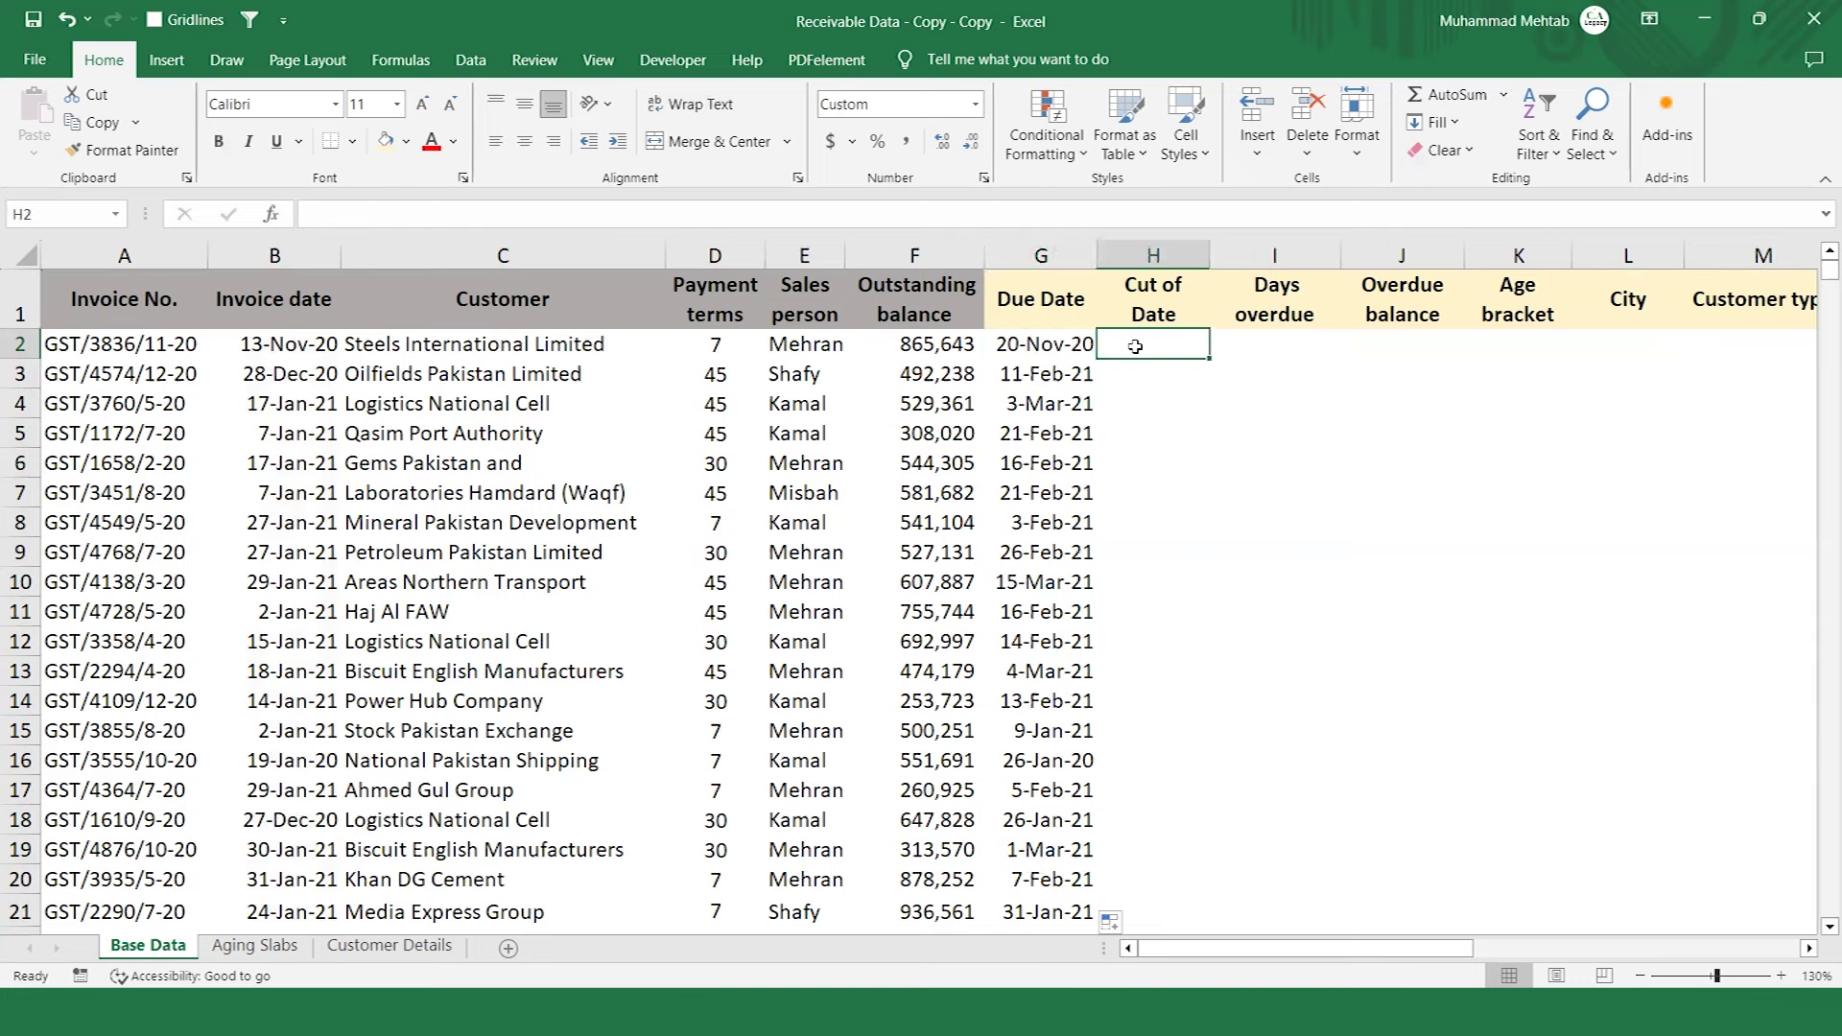
{"action": "type", "text": "="}
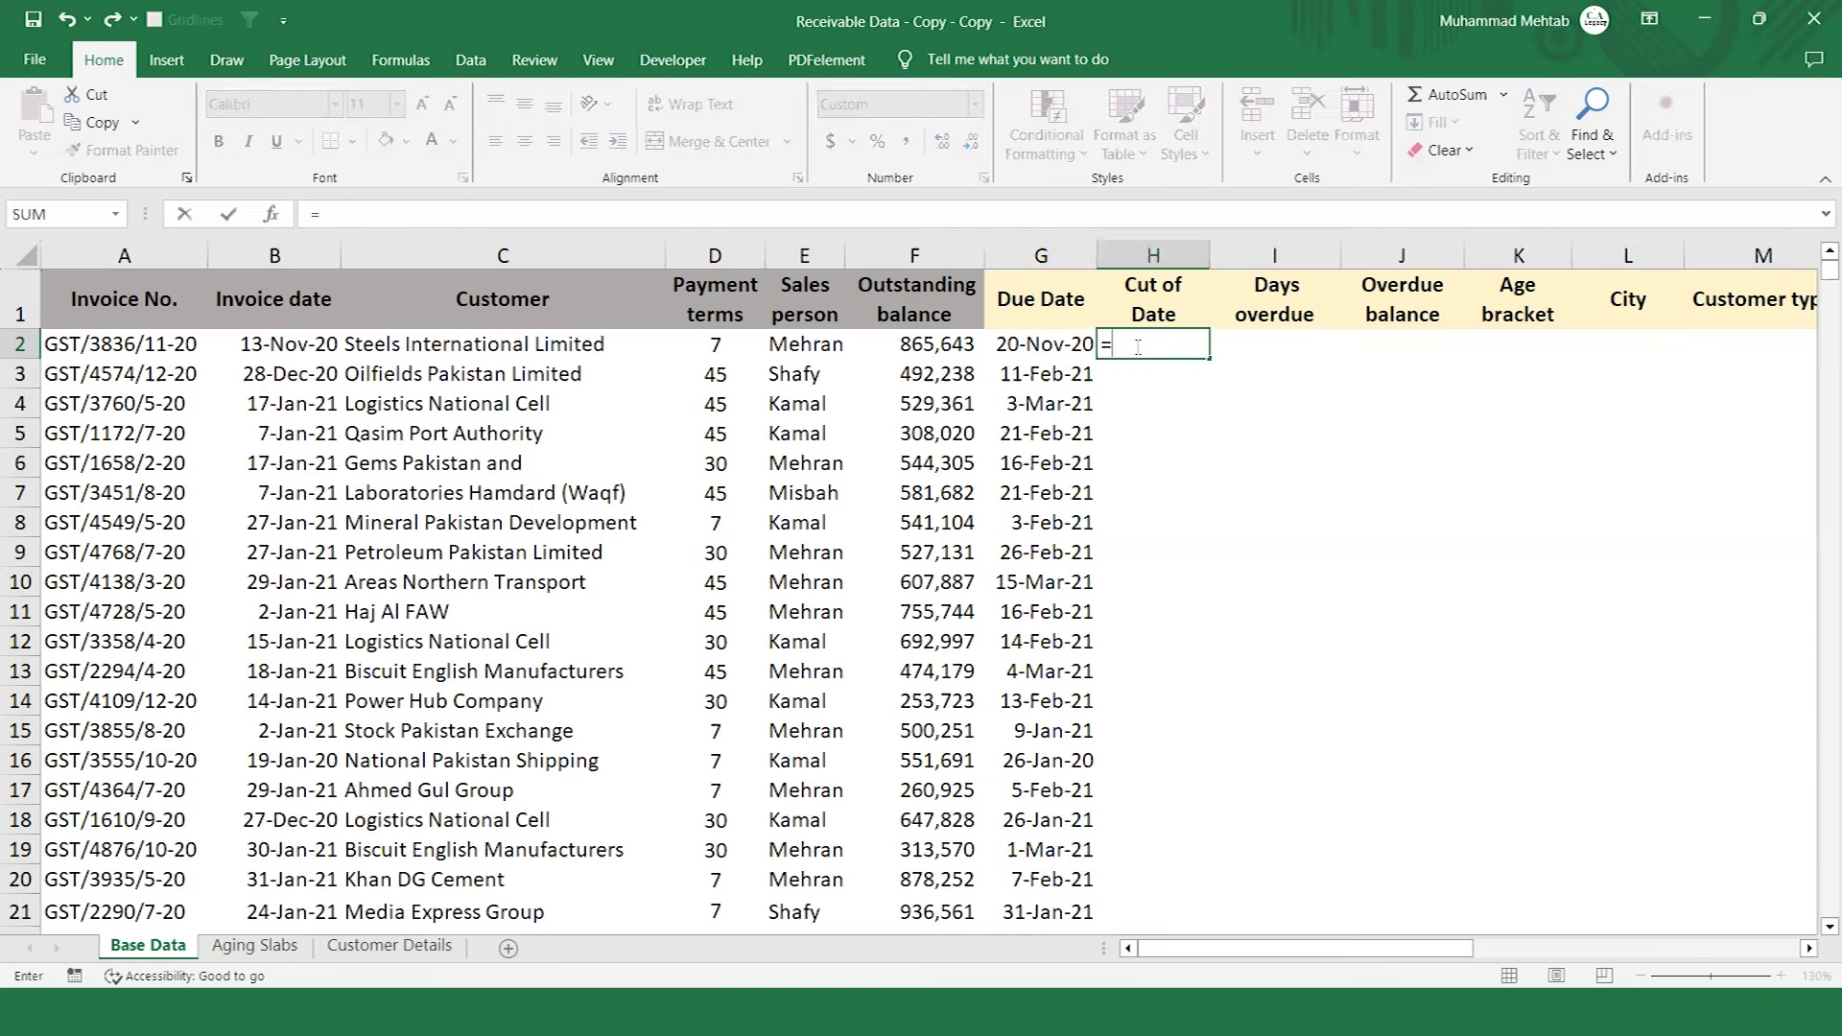
{"action": "type", "text": "toady"}
{"action": "key", "text": "BackSpace"}
{"action": "key", "text": "BackSpace"}
{"action": "key", "text": "BackSpace"}
{"action": "type", "text": "da"}
{"action": "key", "text": "Tab"}
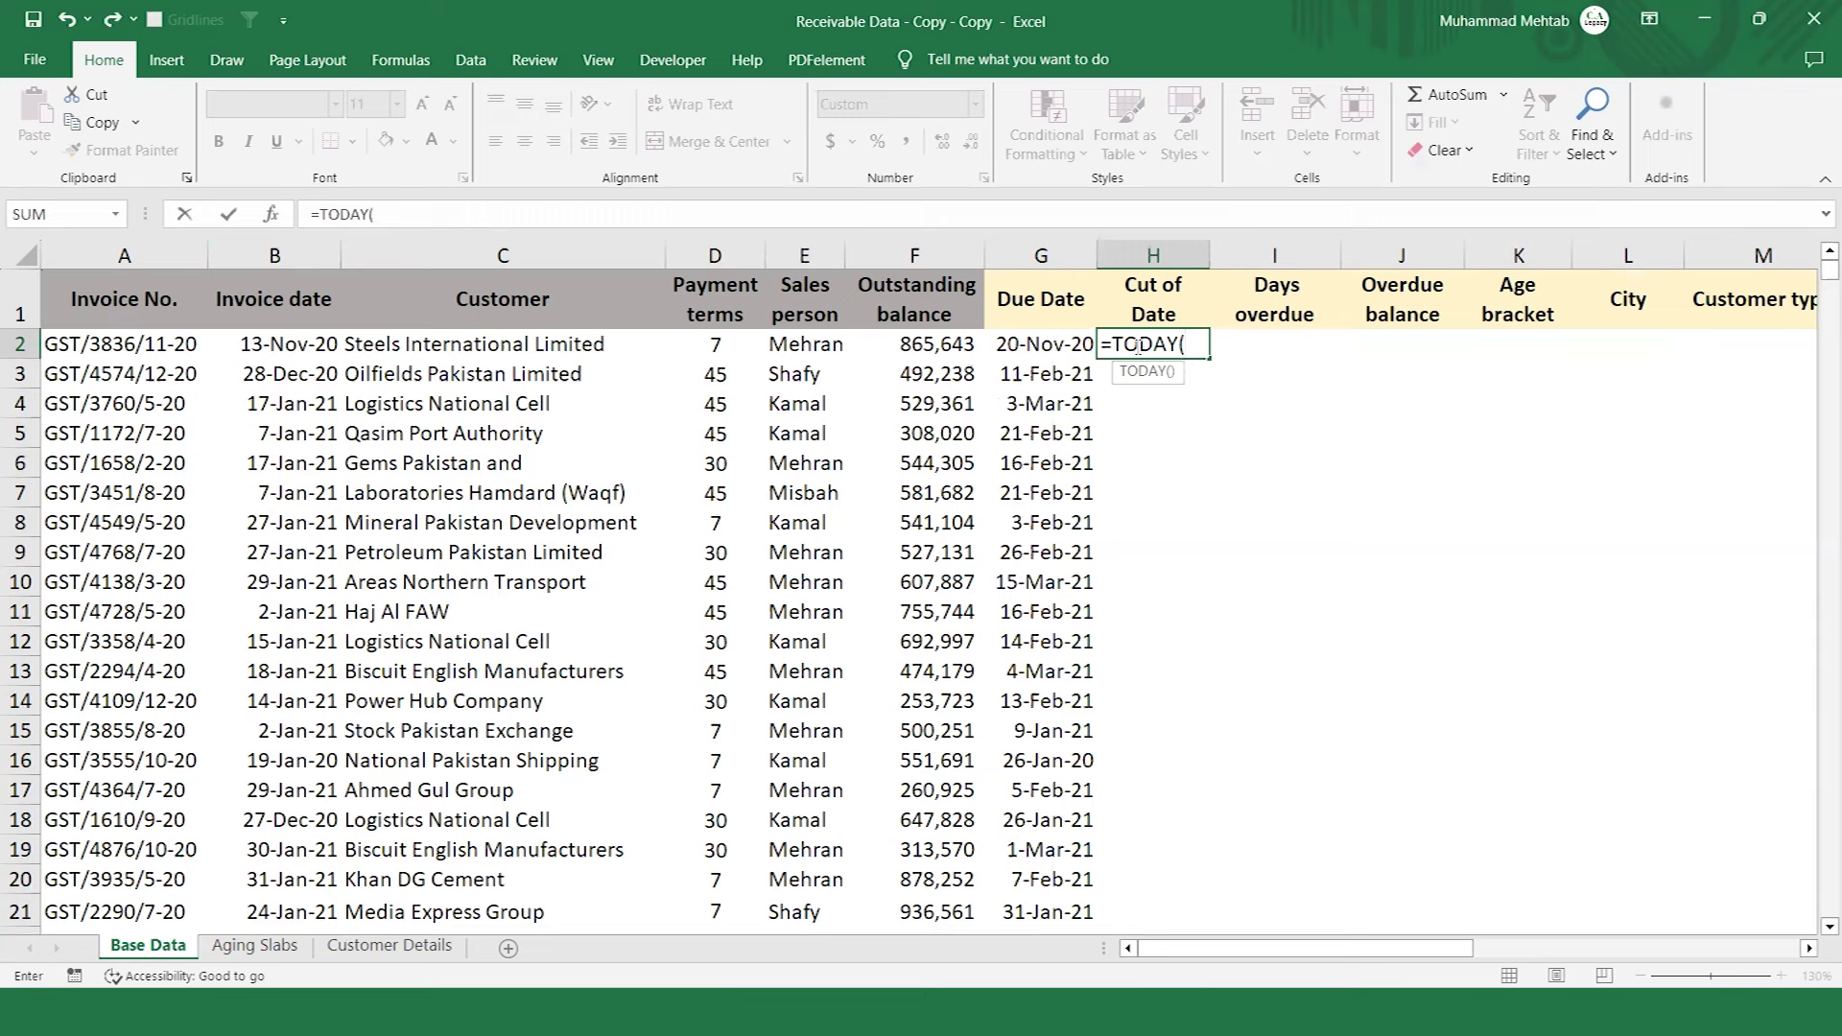
{"action": "key", "text": "Return"}
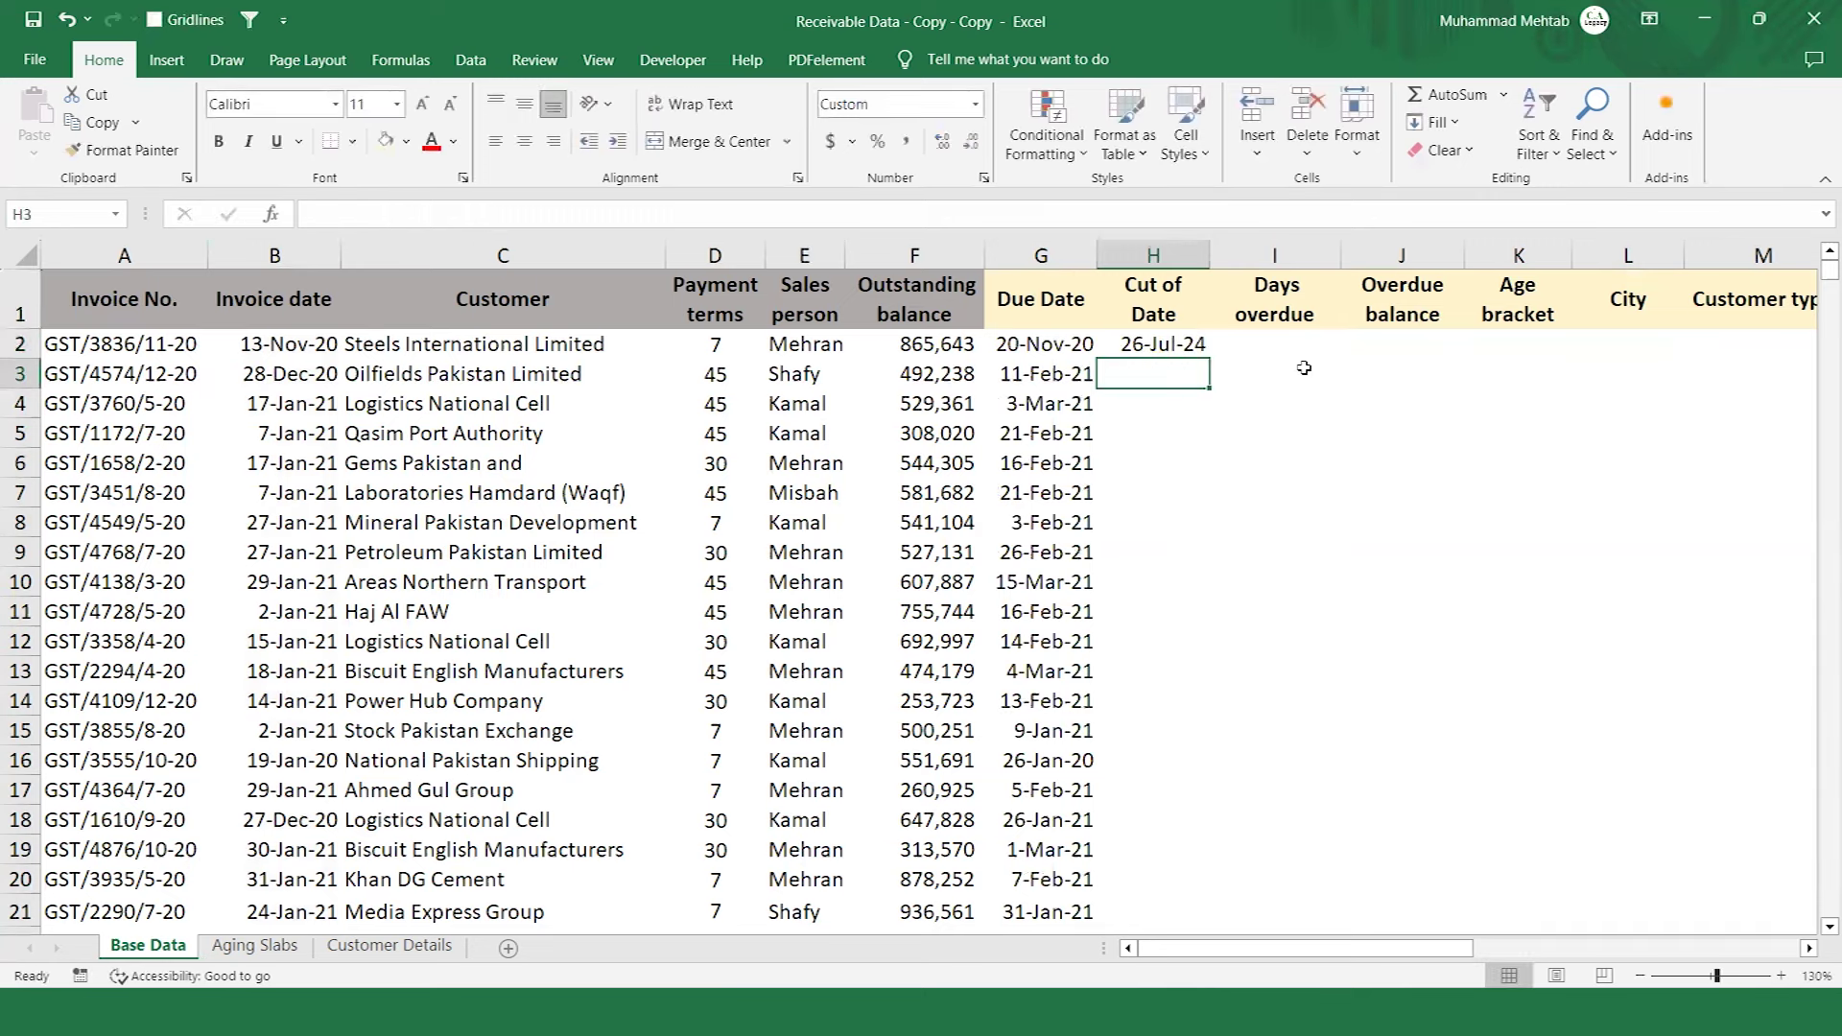
Calculate the days overdue in I2 with =H2-G2, subtracting the due date from the cut-off date.
{"action": "key", "text": "Up"}
{"action": "key", "text": "Right"}
{"action": "type", "text": "="}
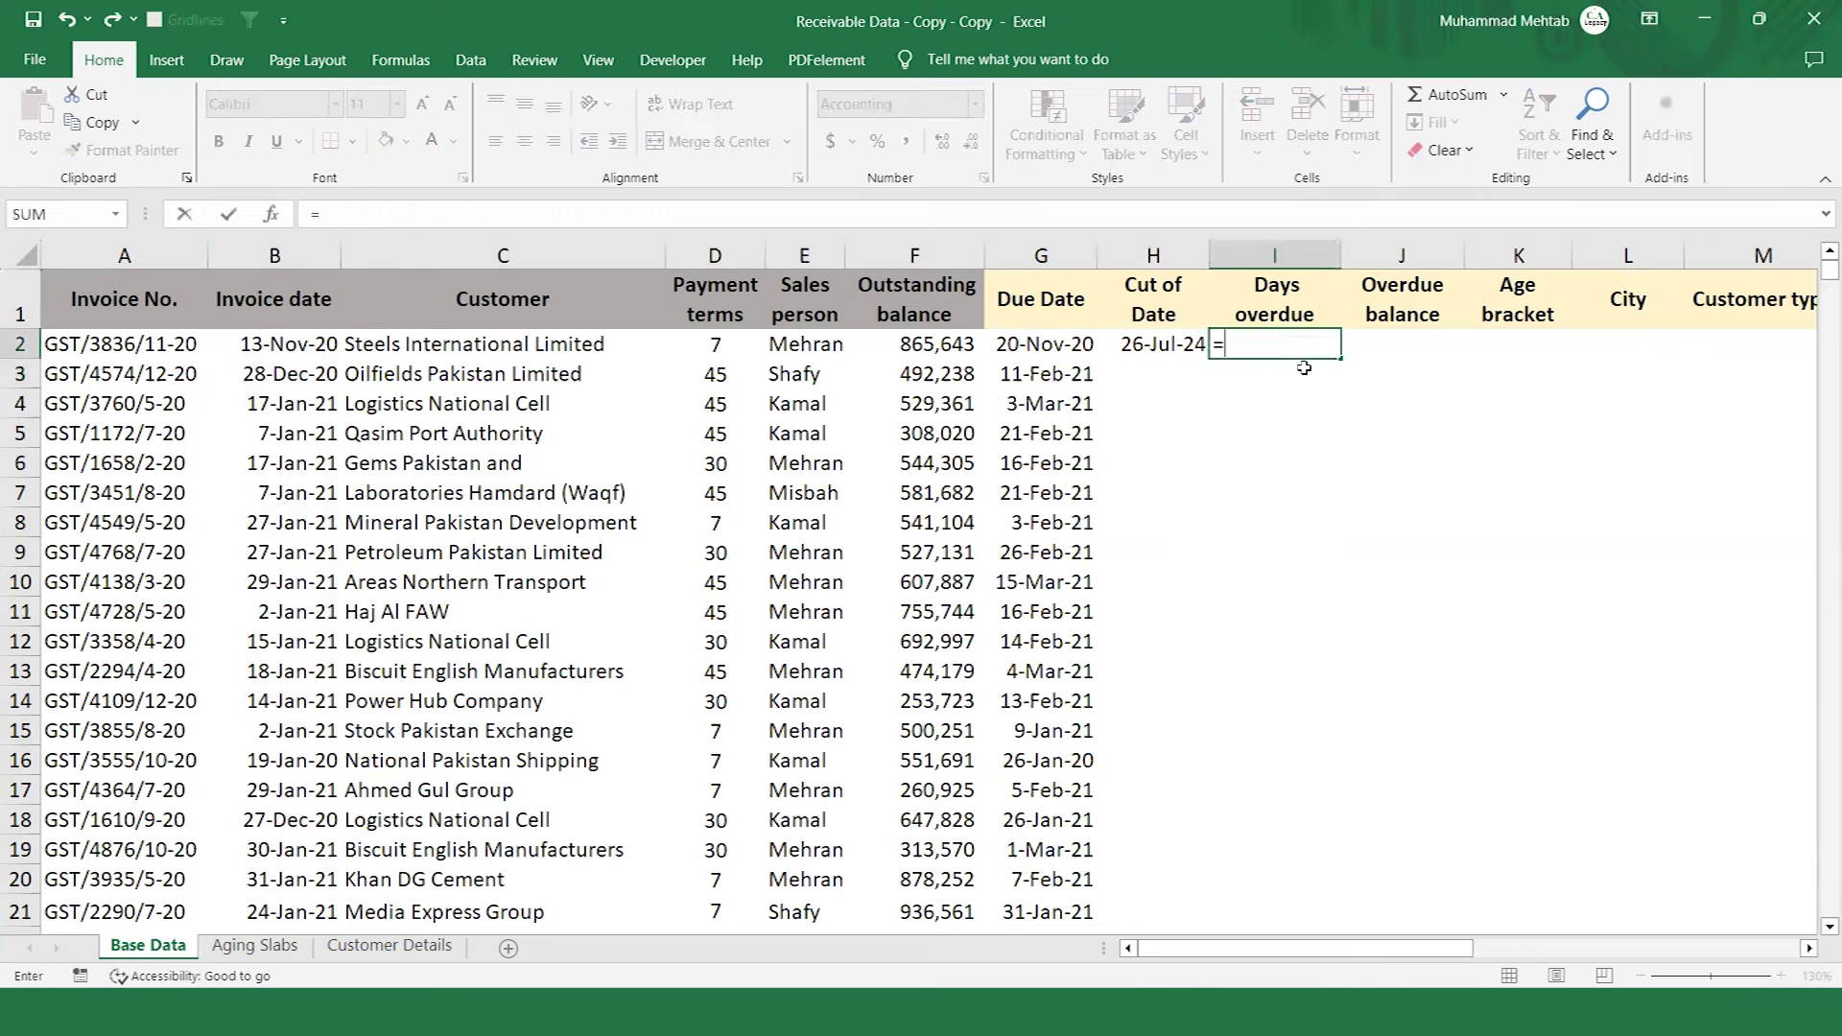
{"action": "key", "text": "Left"}
{"action": "type", "text": "-"}
{"action": "key", "text": "Left"}
{"action": "key", "text": "Left"}
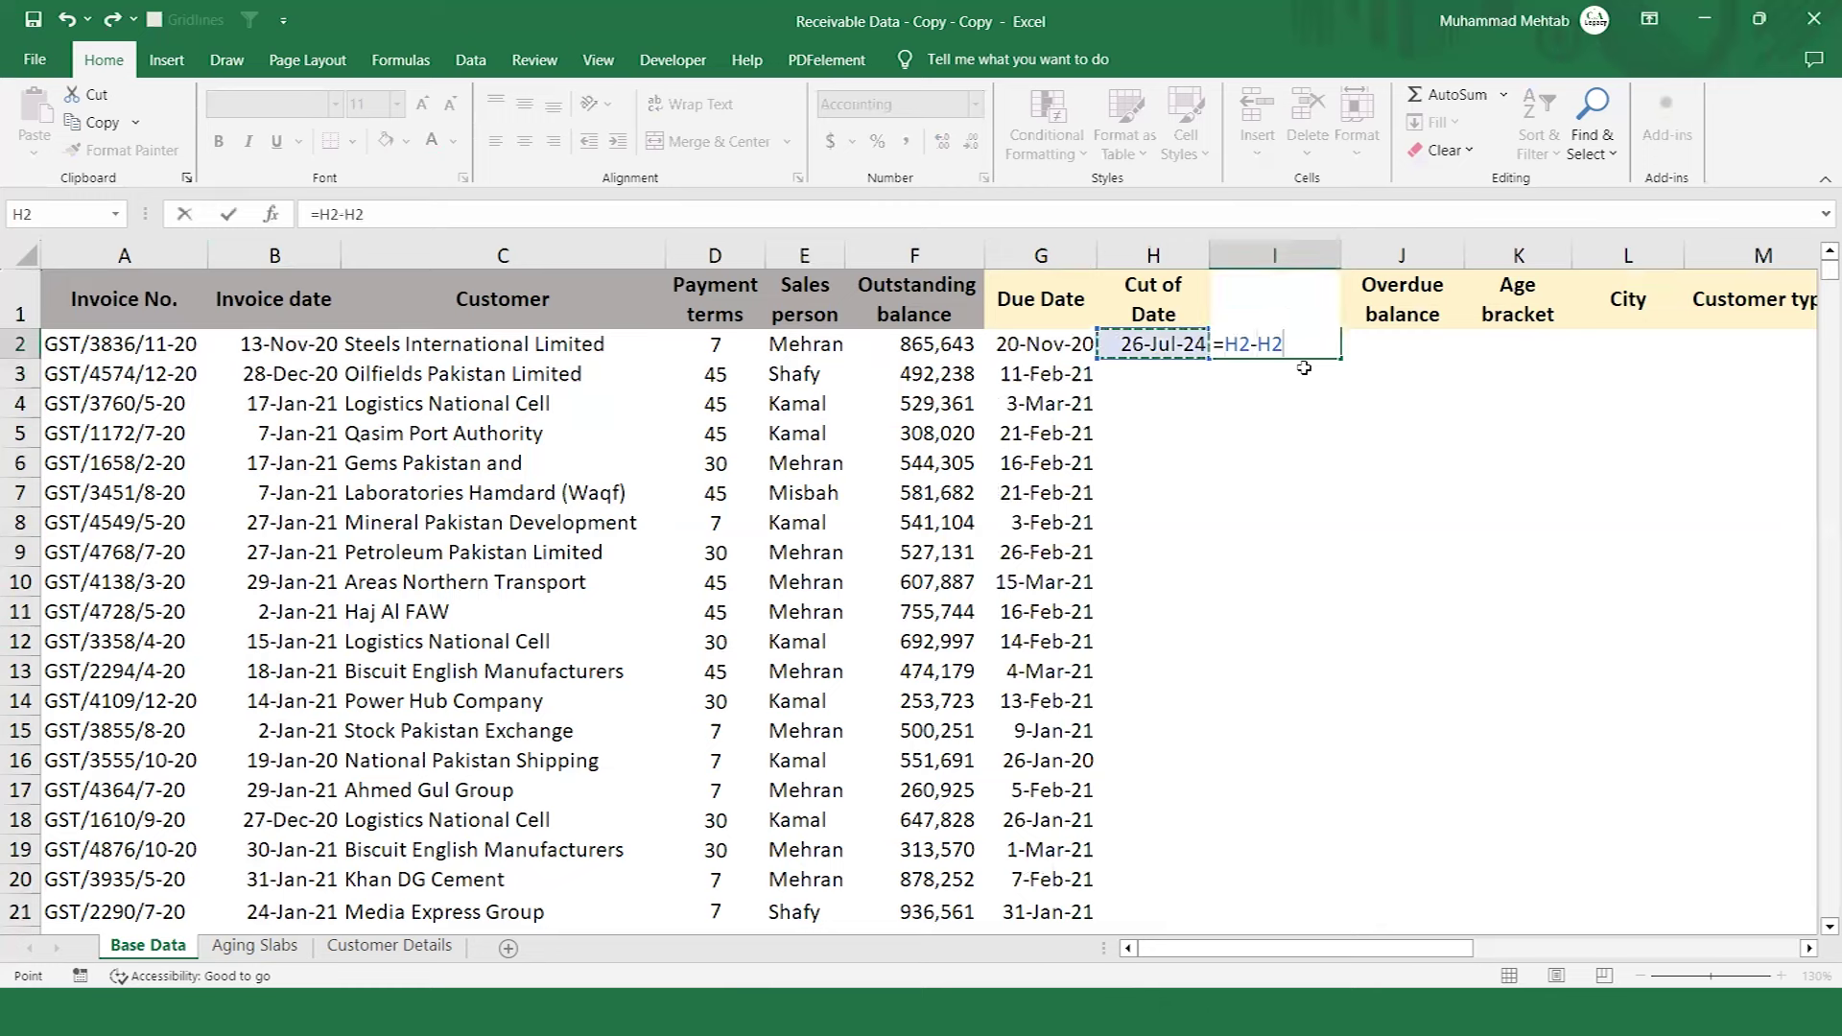
{"action": "key", "text": "ctrl+Return"}
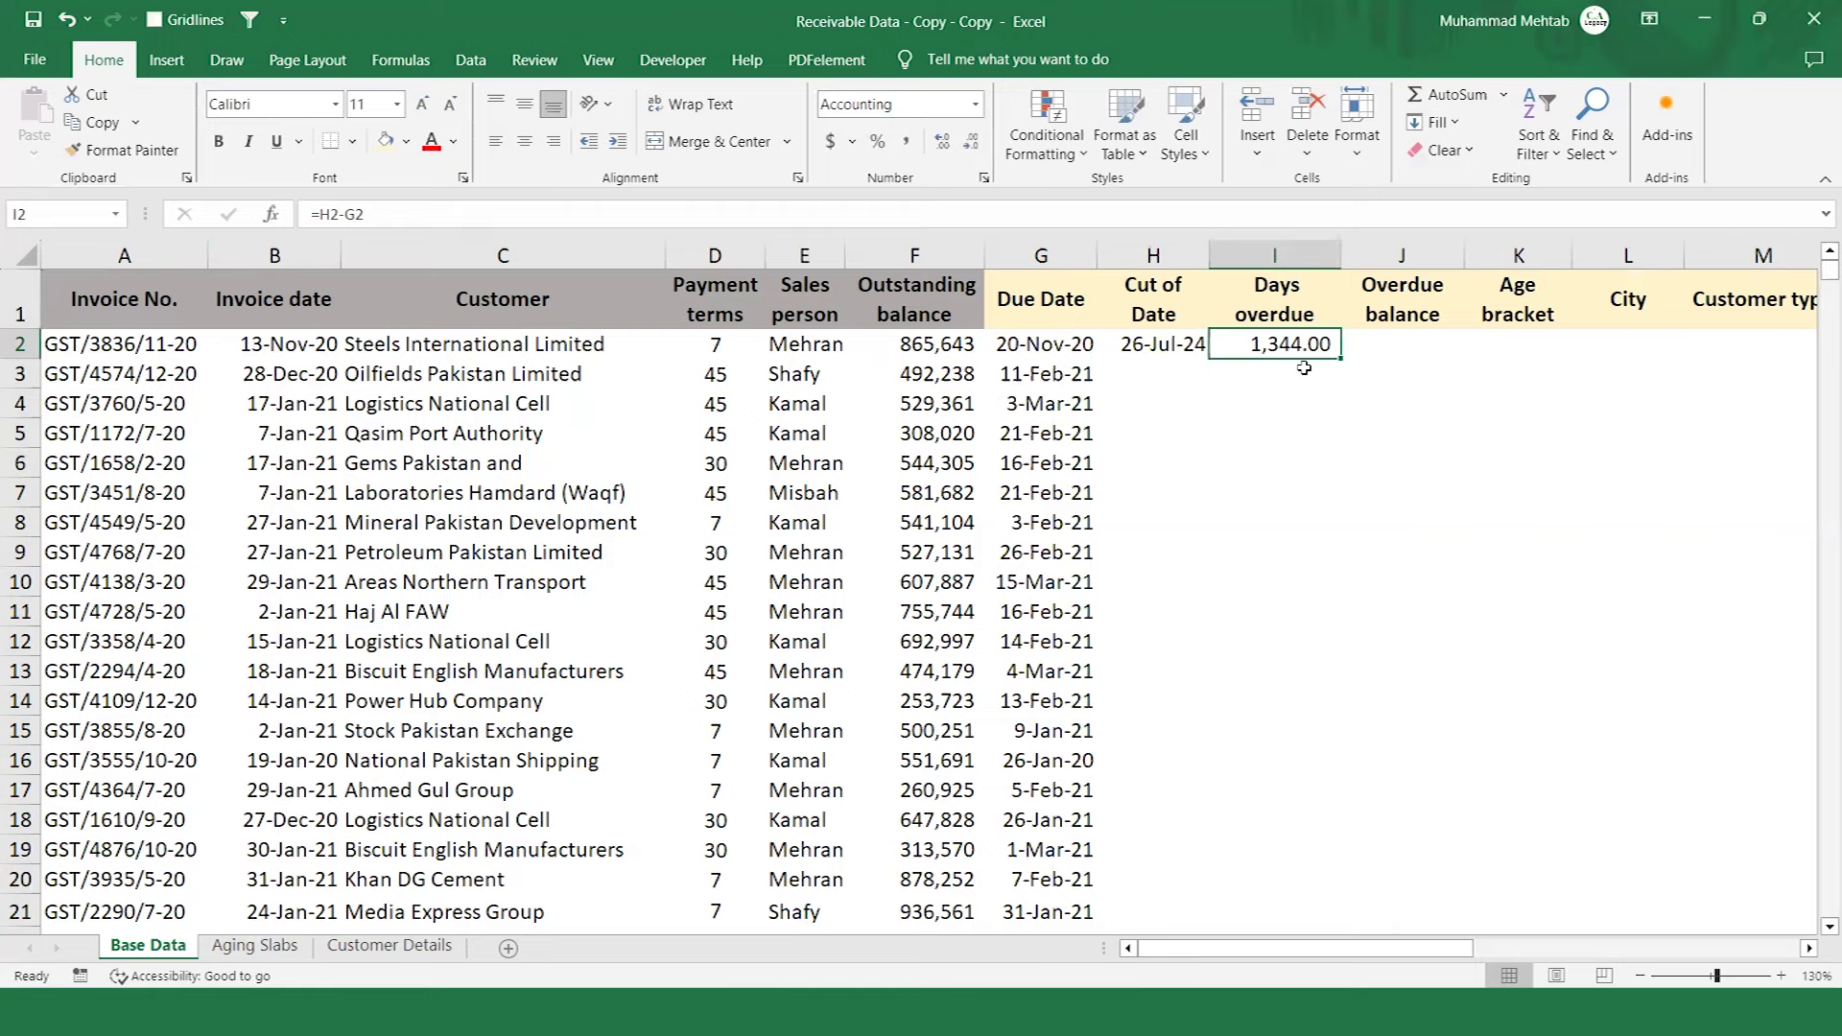
Check the age brackets on the Aging Slabs sheet and return to the Base Data sheet.
{"action": "key", "text": "ctrl+Page_Down"}
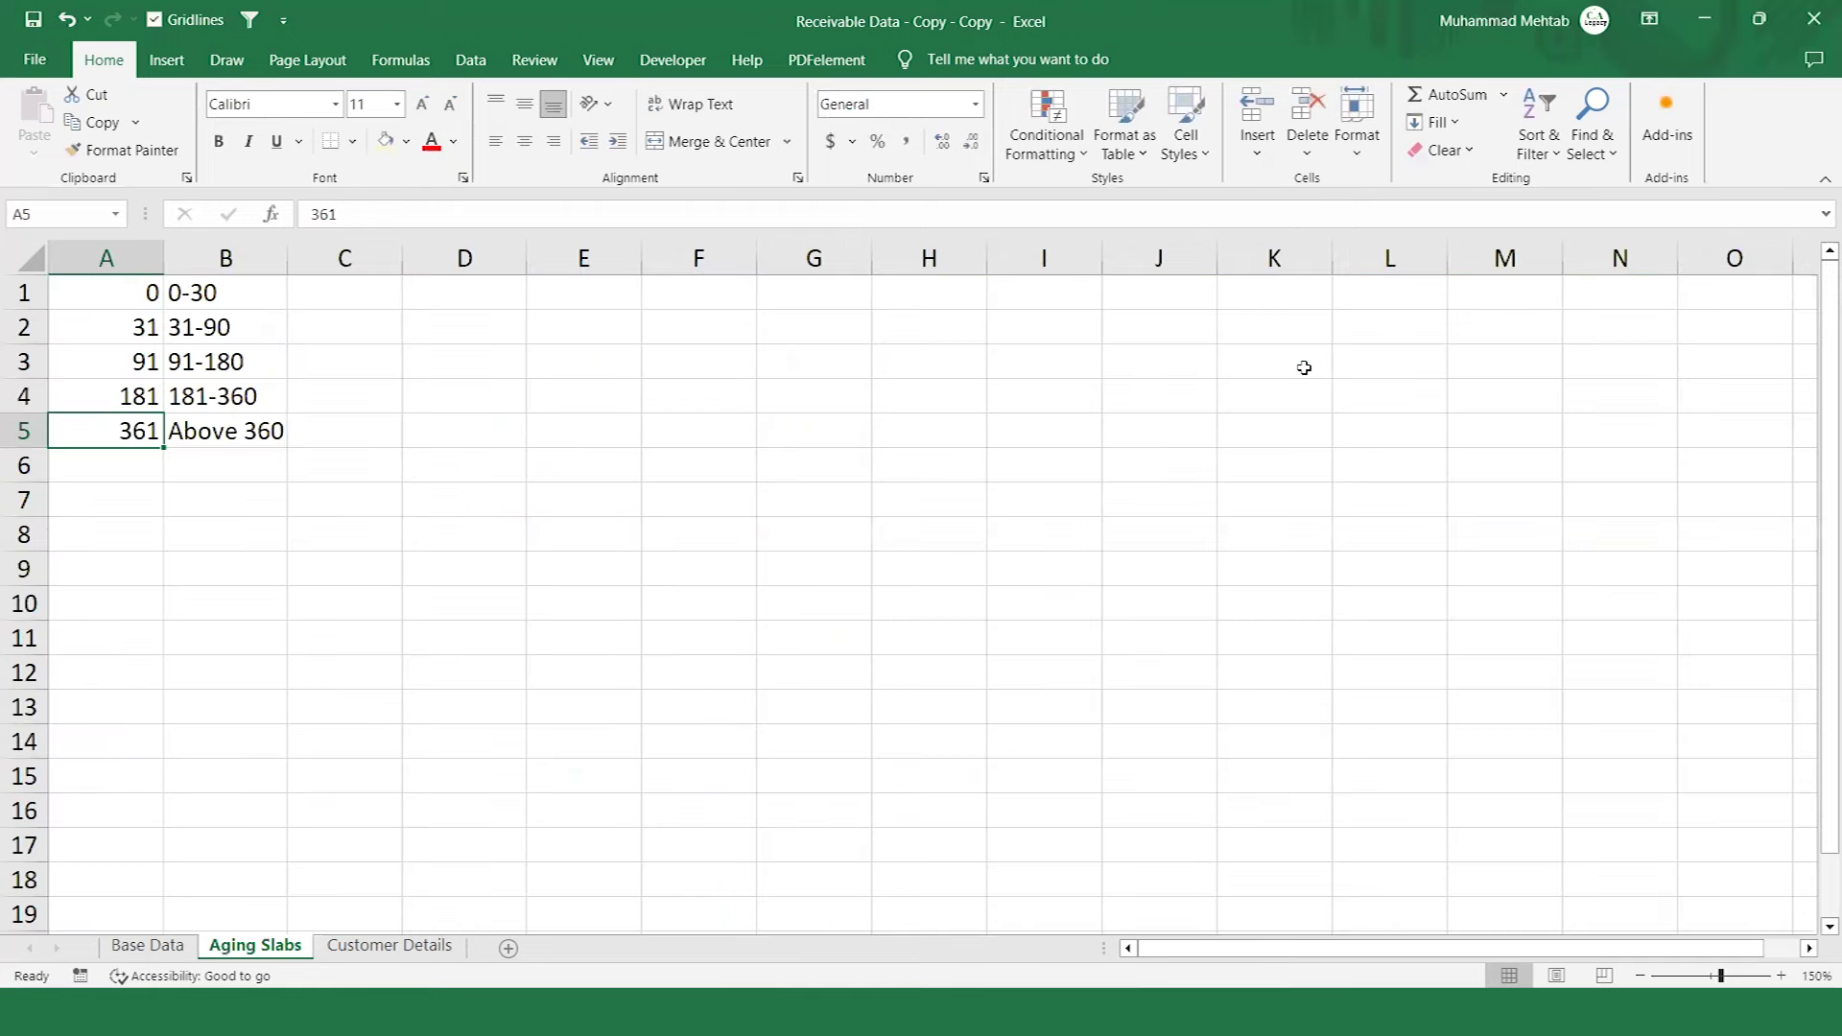
{"action": "key", "text": "ctrl+Page_Up"}
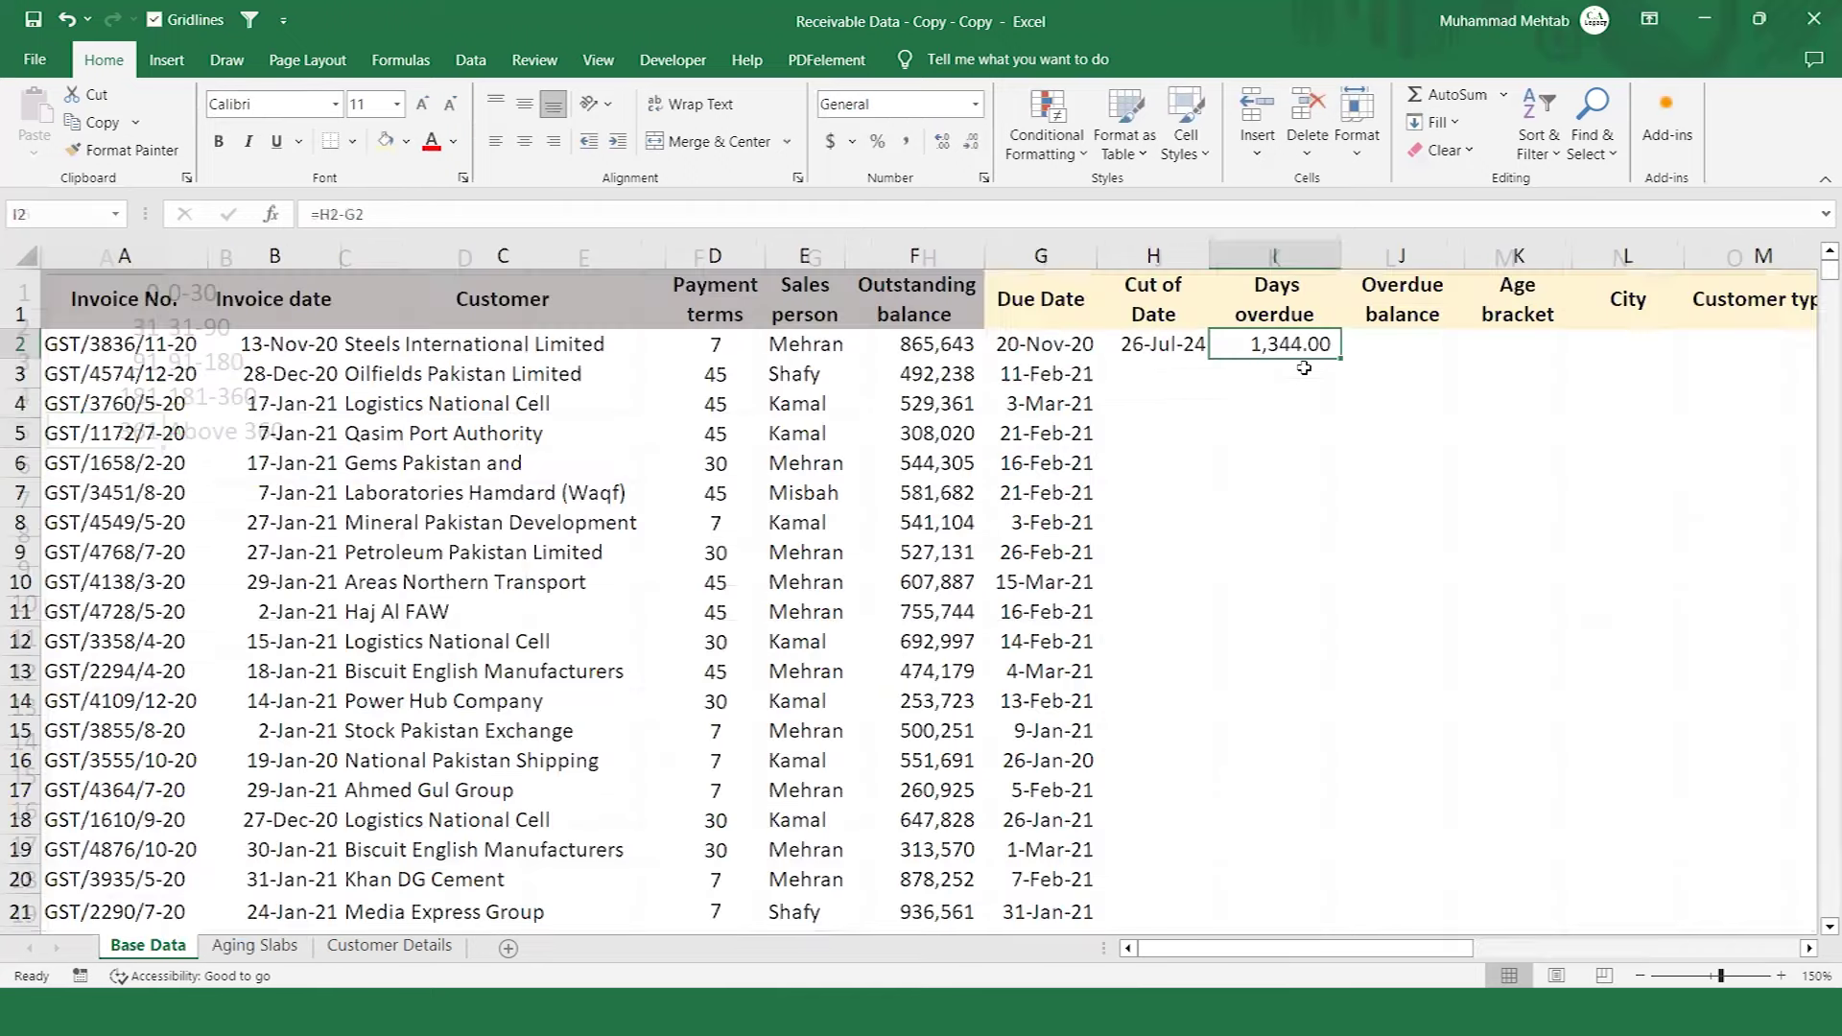
Clear the Days overdue formula in I2 and enter 31 Jan 2021 as the Cut of Date in H2.
{"action": "key", "text": "Delete"}
{"action": "key", "text": "Left"}
{"action": "type", "text": "31"}
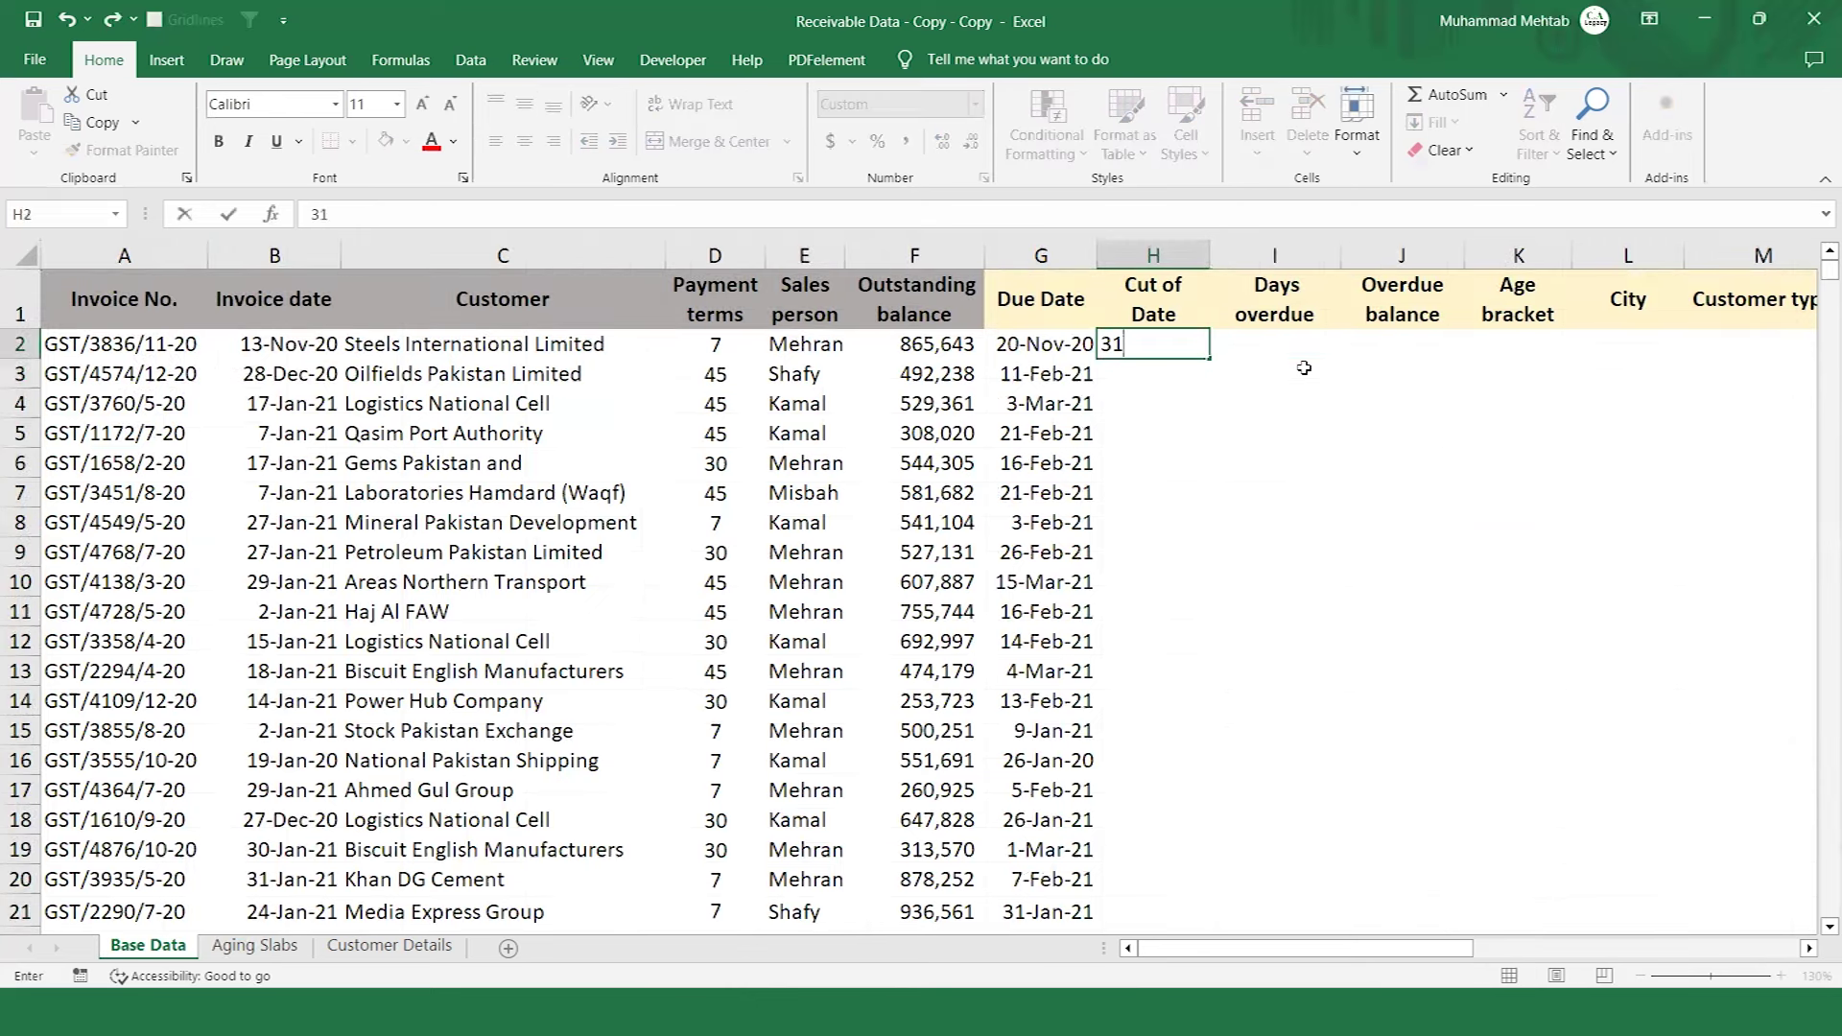
{"action": "type", "text": " Jan 2021"}
{"action": "key", "text": "Return"}
{"action": "key", "text": "Up"}
Enter 0 in H341, just below the last invoice row, as a temporary end marker for the Cut of Date column.
{"action": "key", "text": "ctrl+c"}
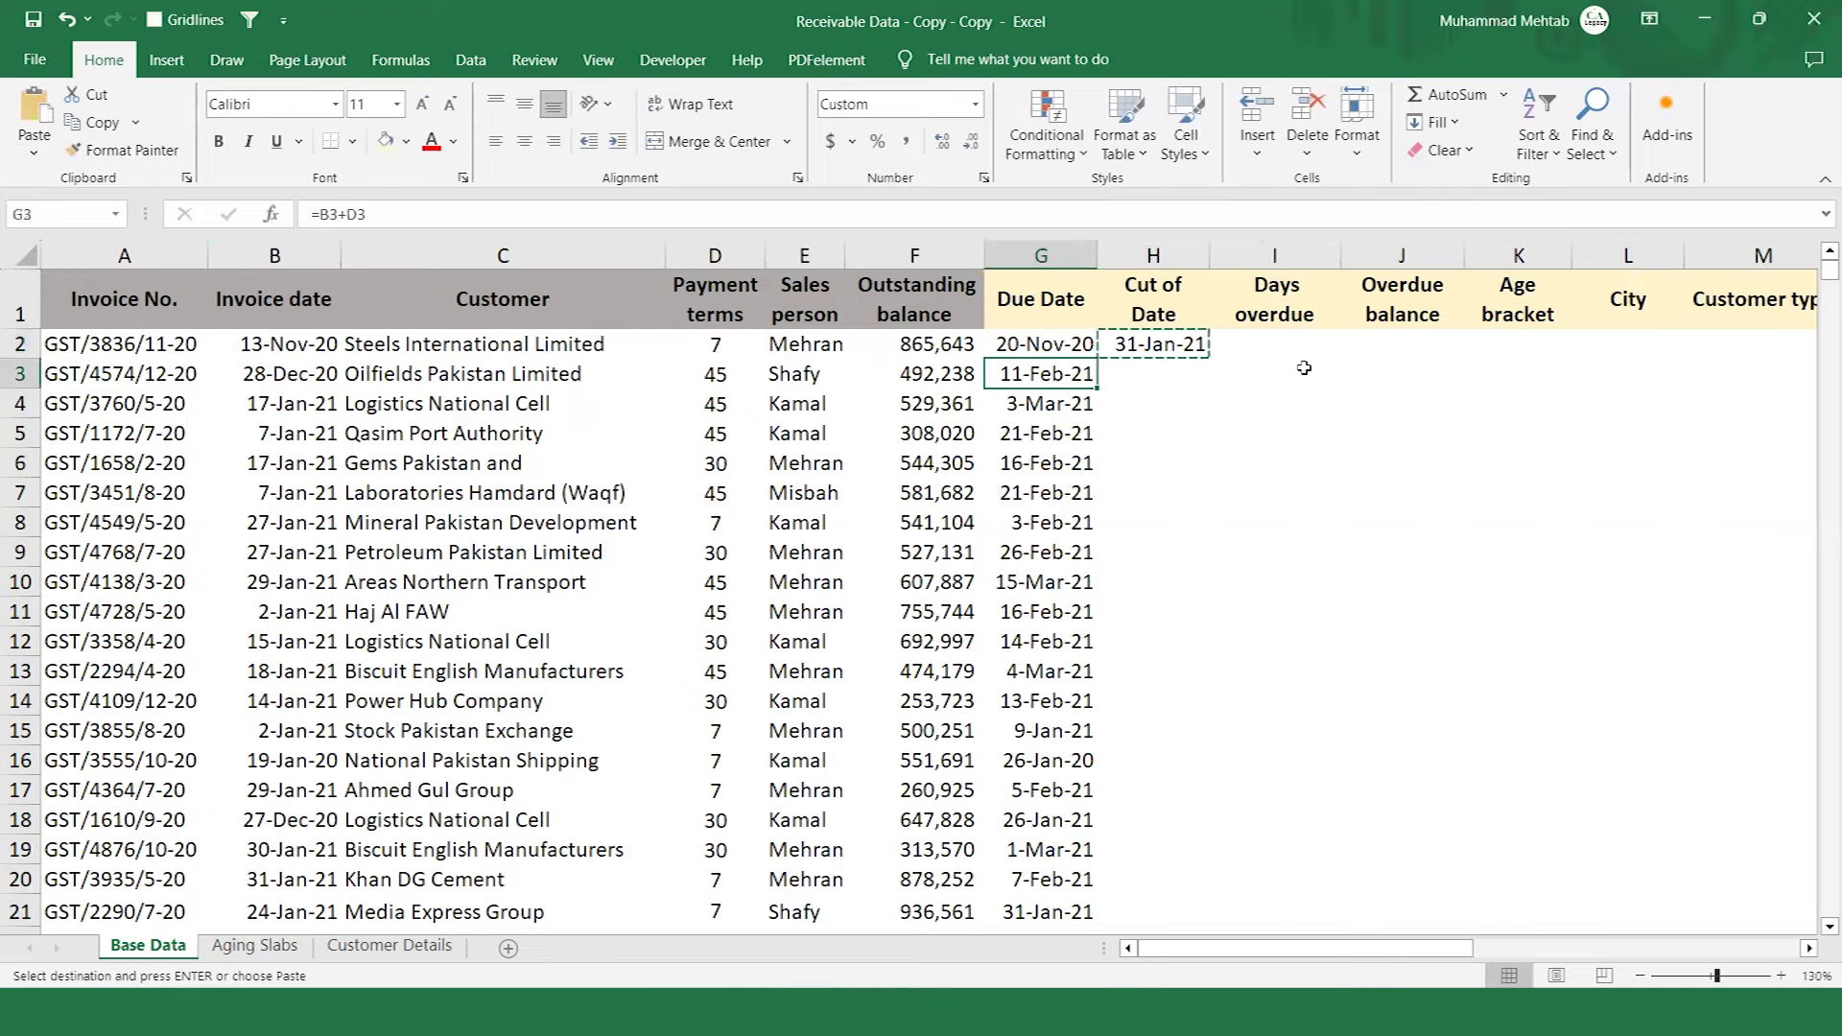
{"action": "key", "text": "ctrl+Down"}
{"action": "key", "text": "Down"}
{"action": "key", "text": "Right"}
{"action": "key", "text": "Return"}
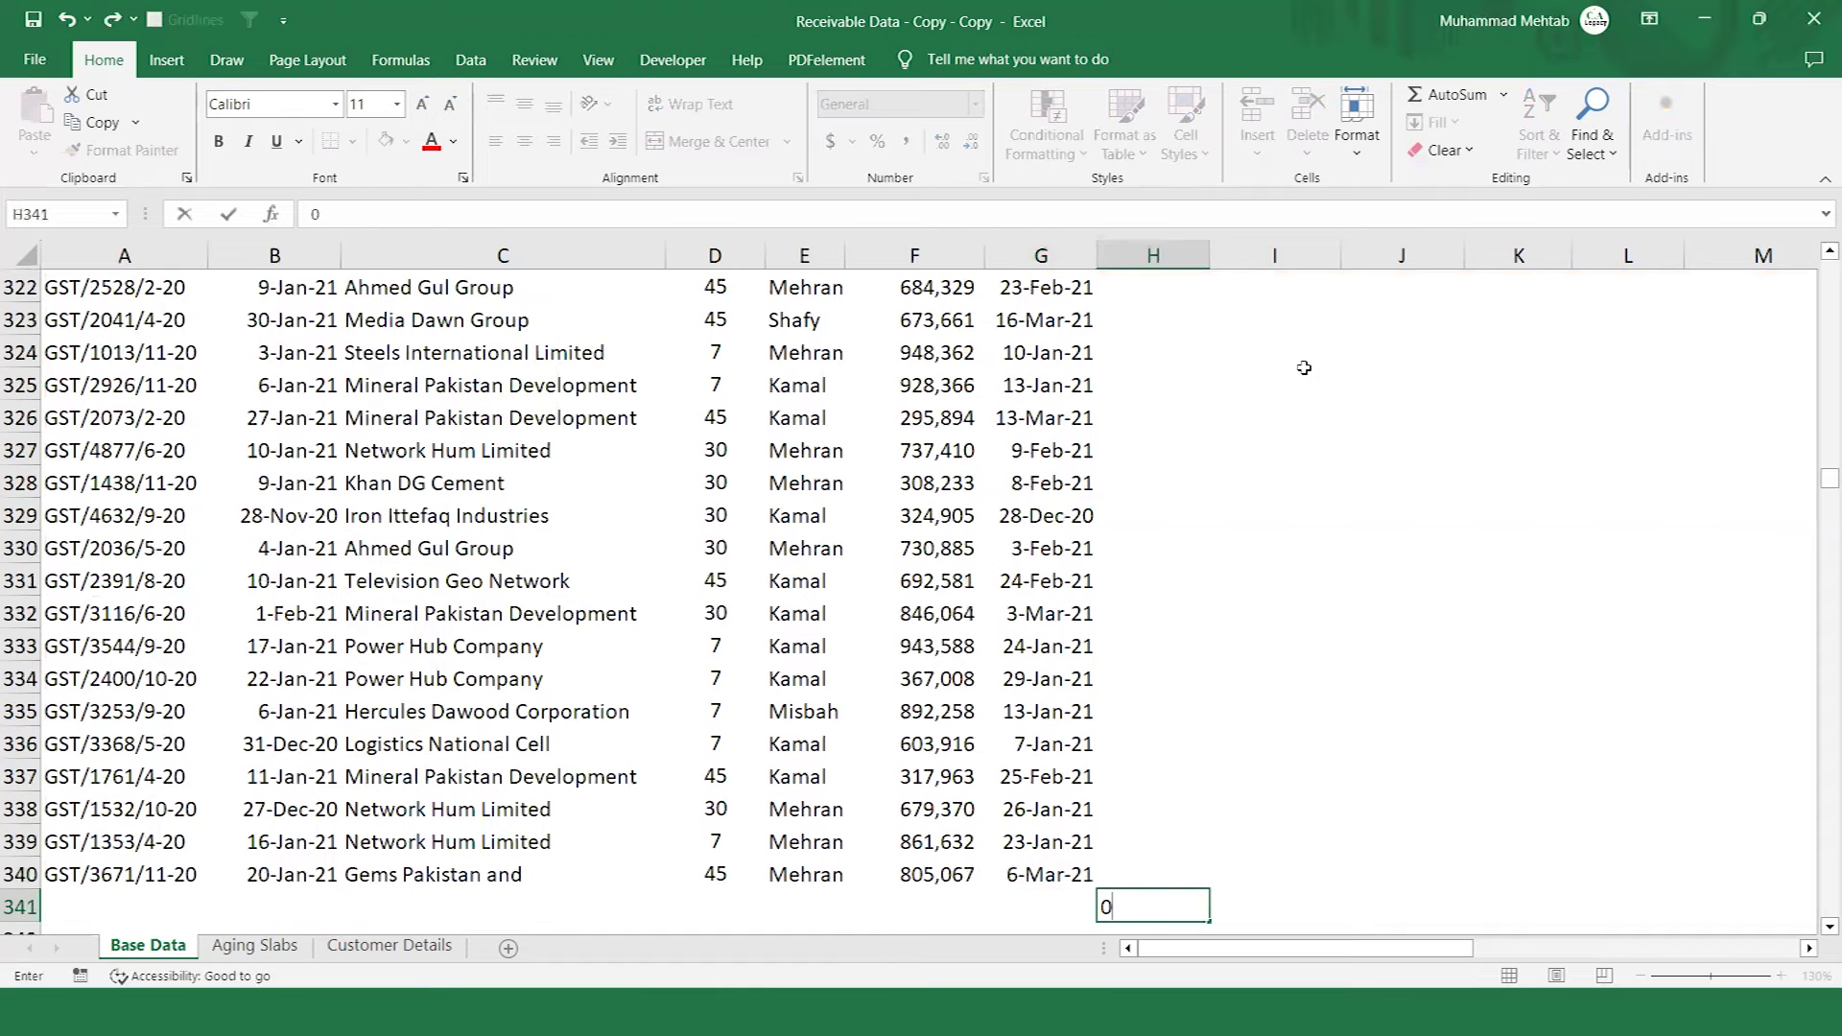
{"action": "key", "text": "Down"}
{"action": "key", "text": "Up"}
{"action": "key", "text": "ctrl+Up"}
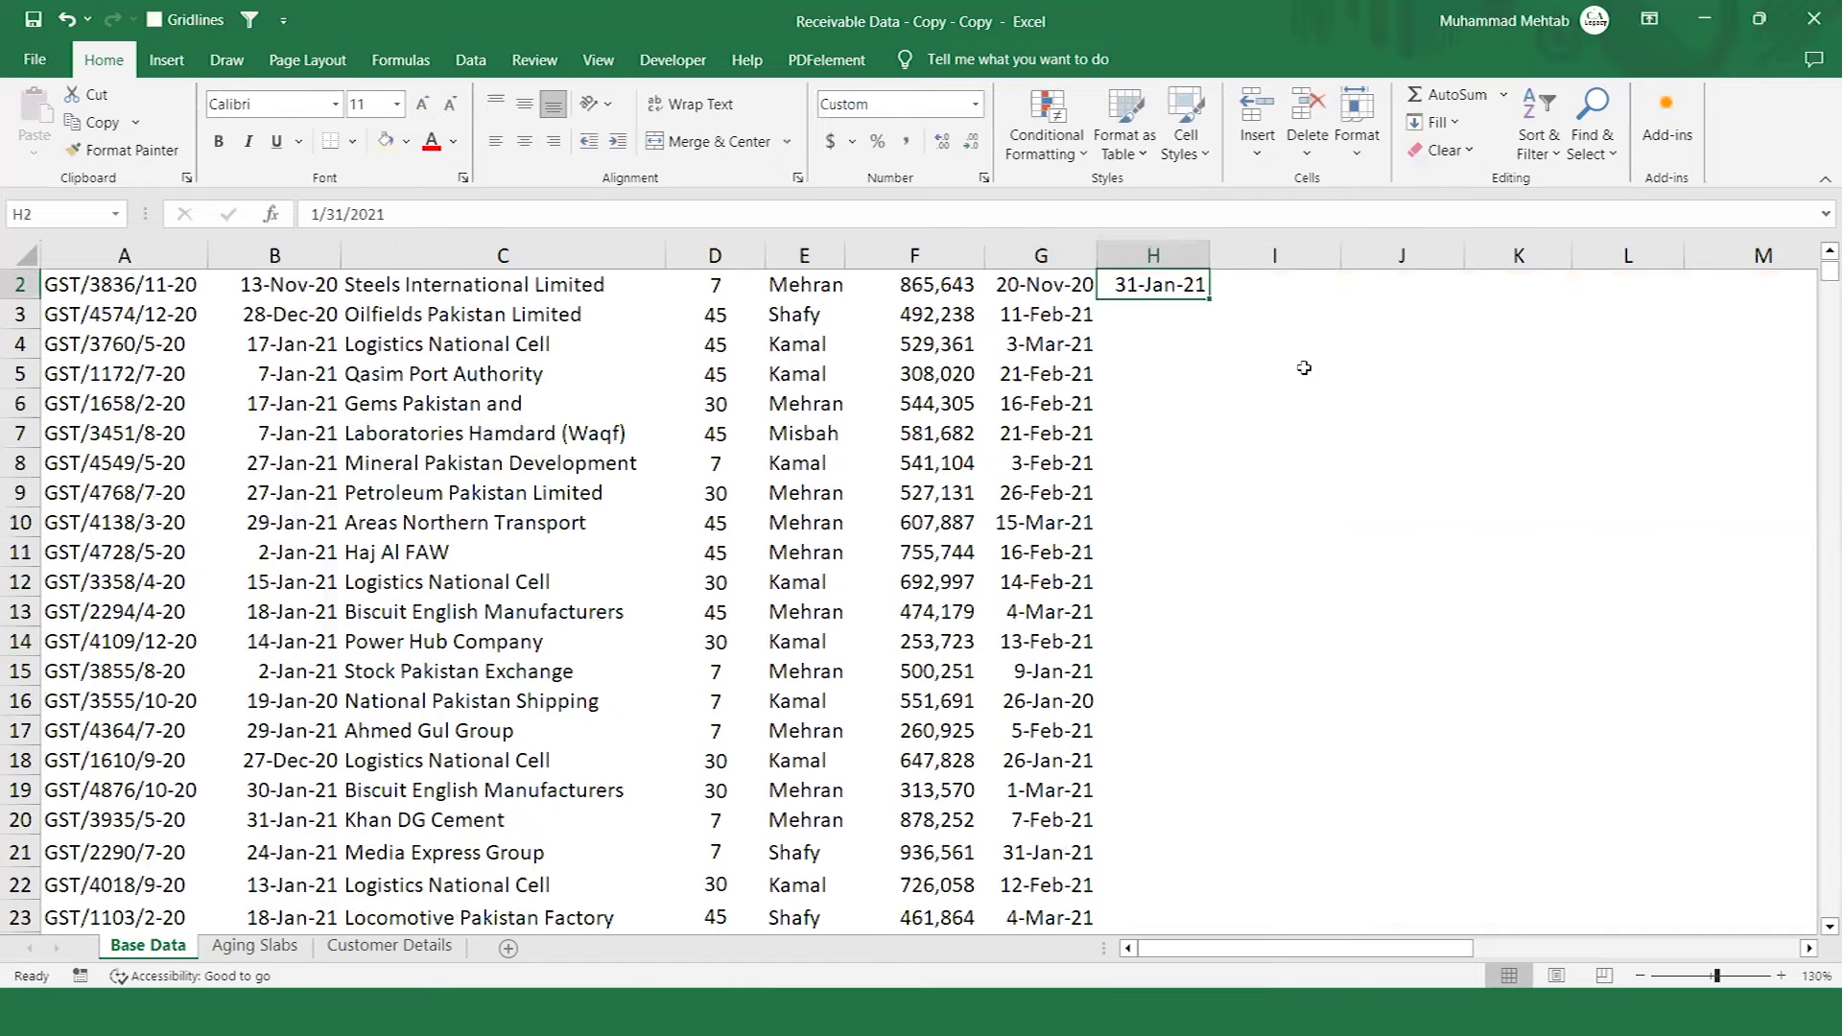
Copy the cut-off date from H2 down through H340 and clear the temporary 0 in H341.
{"action": "key", "text": "ctrl+shift+Down"}
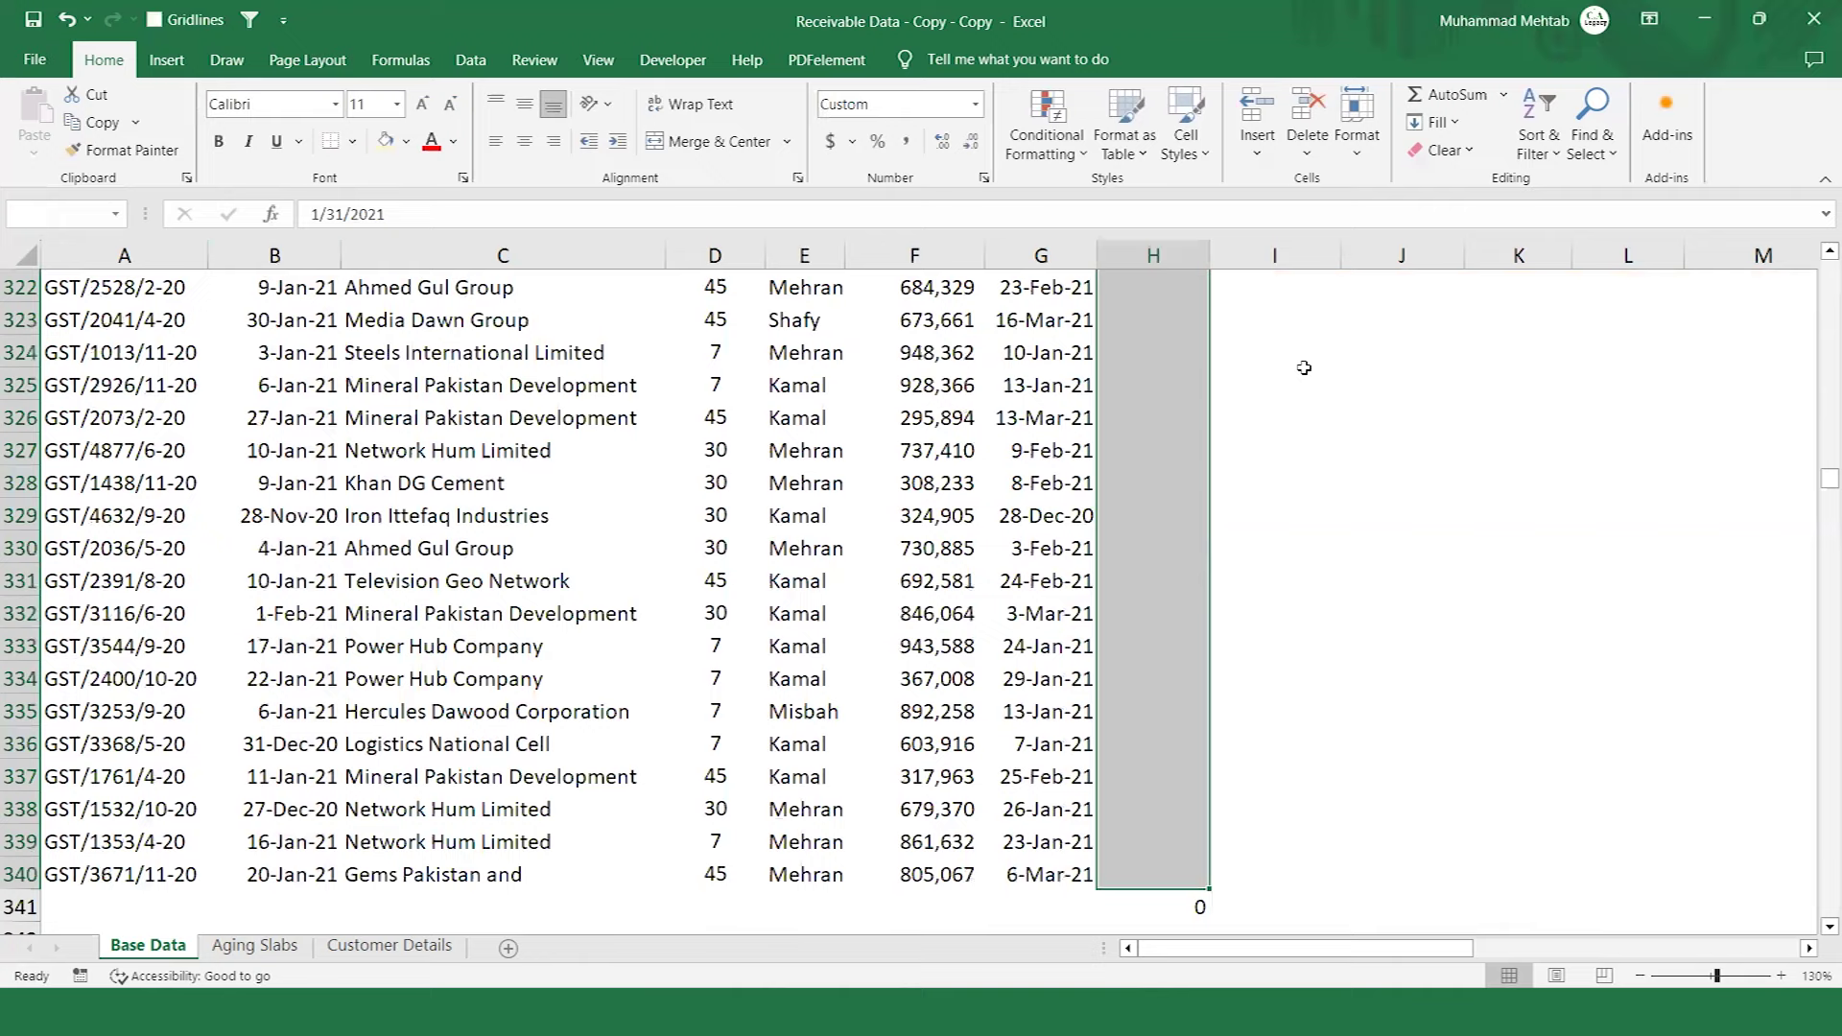
{"action": "key", "text": "ctrl+shift+Up"}
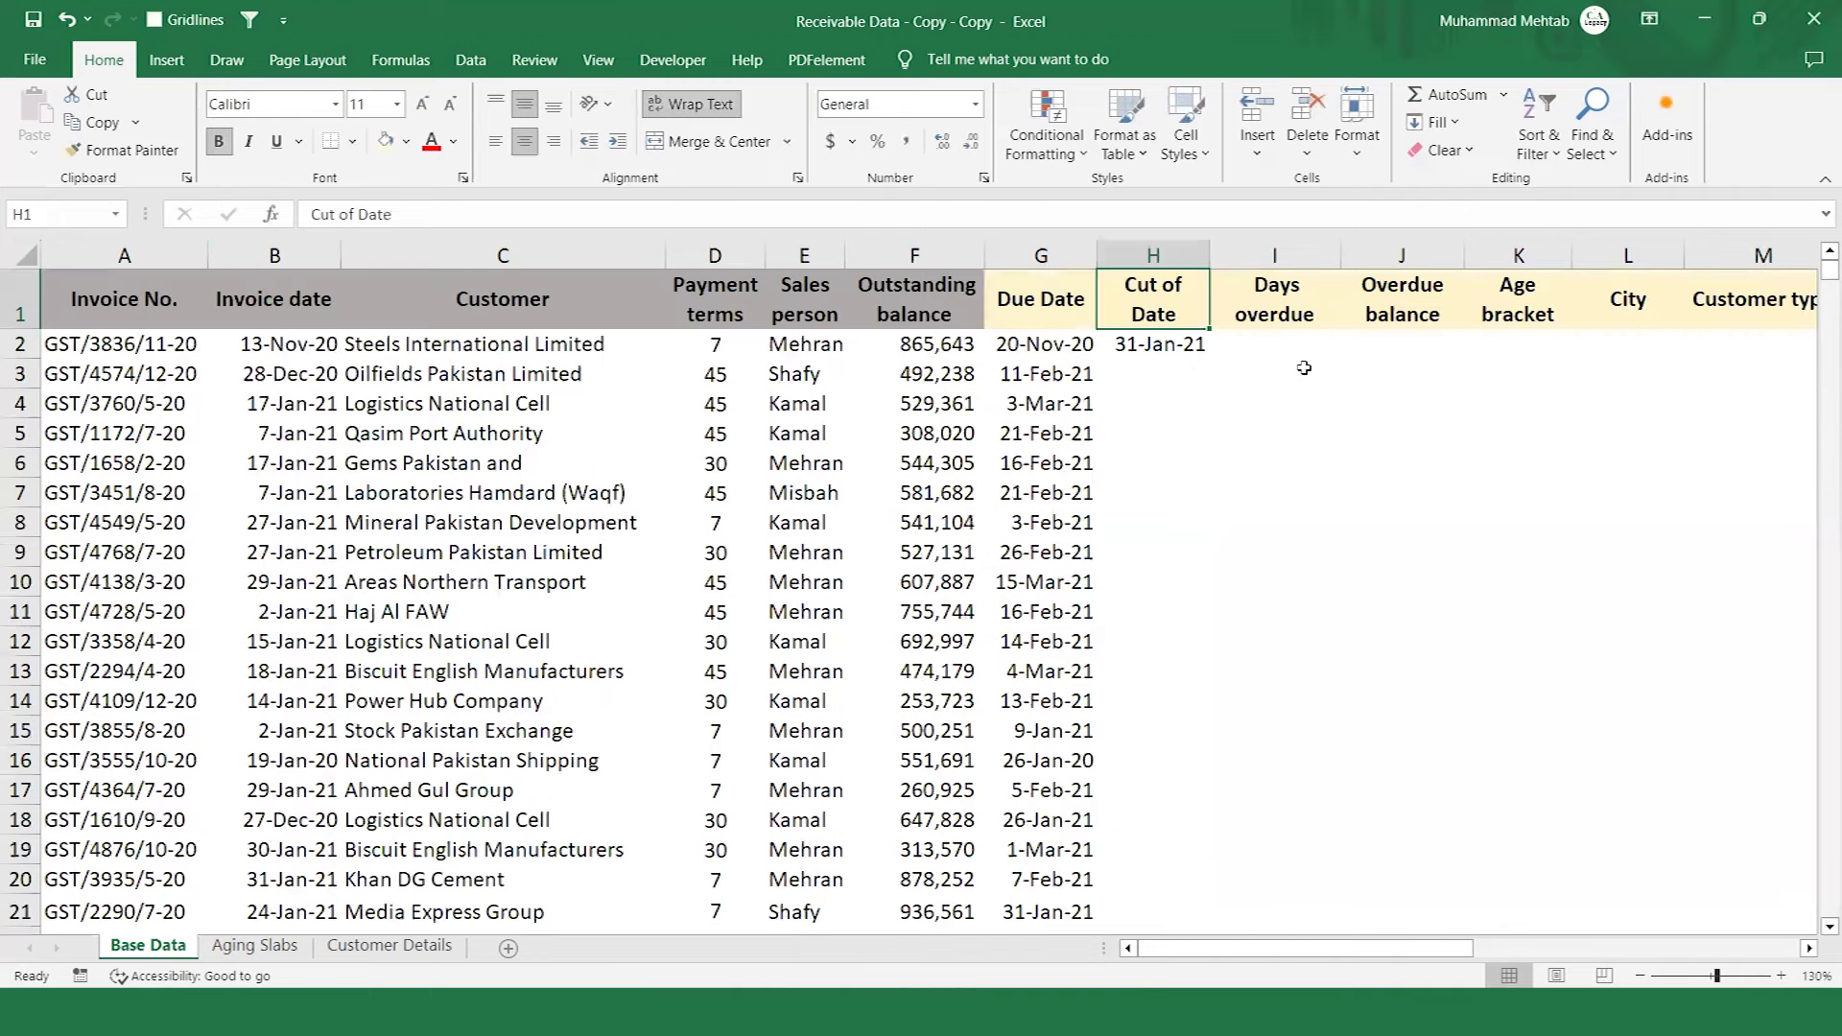
{"action": "key", "text": "ctrl+c"}
{"action": "key", "text": "Down"}
{"action": "key", "text": "ctrl+shift+Down"}
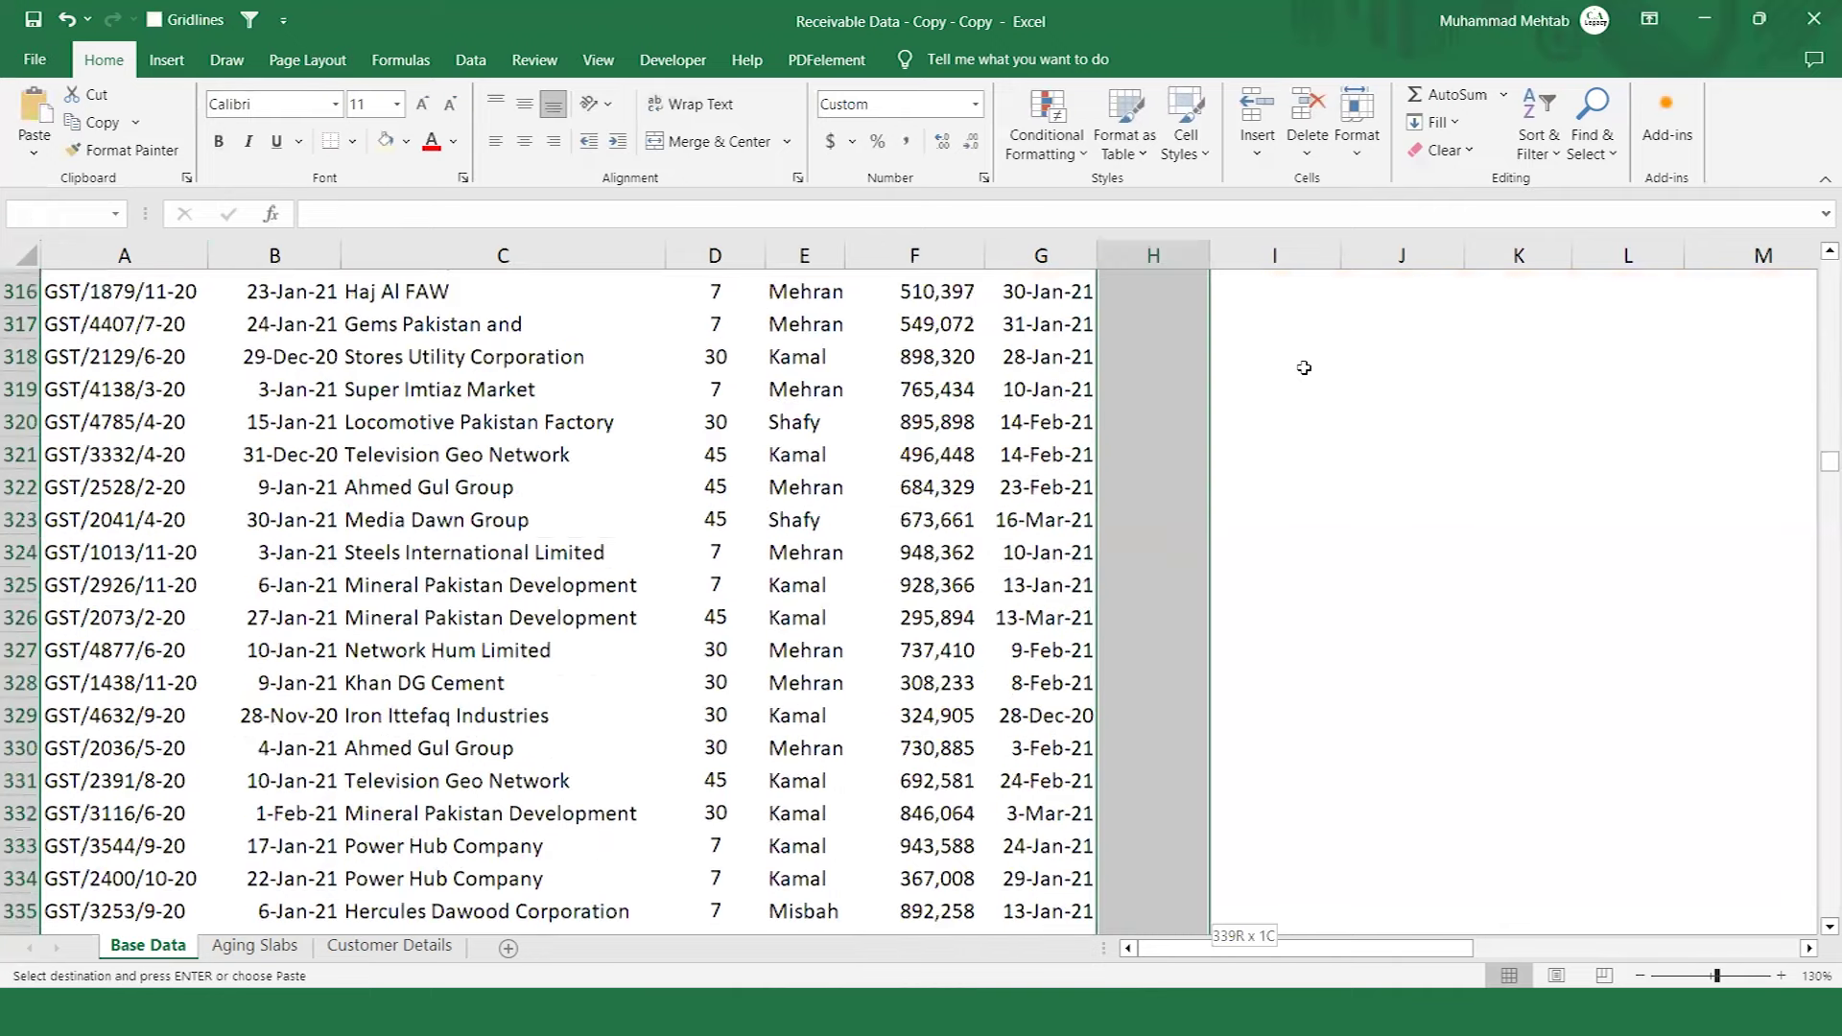
{"action": "key", "text": "ctrl+v"}
{"action": "scroll", "coordinate": [1303, 368], "scroll_direction": "down", "scroll_amount": 5}
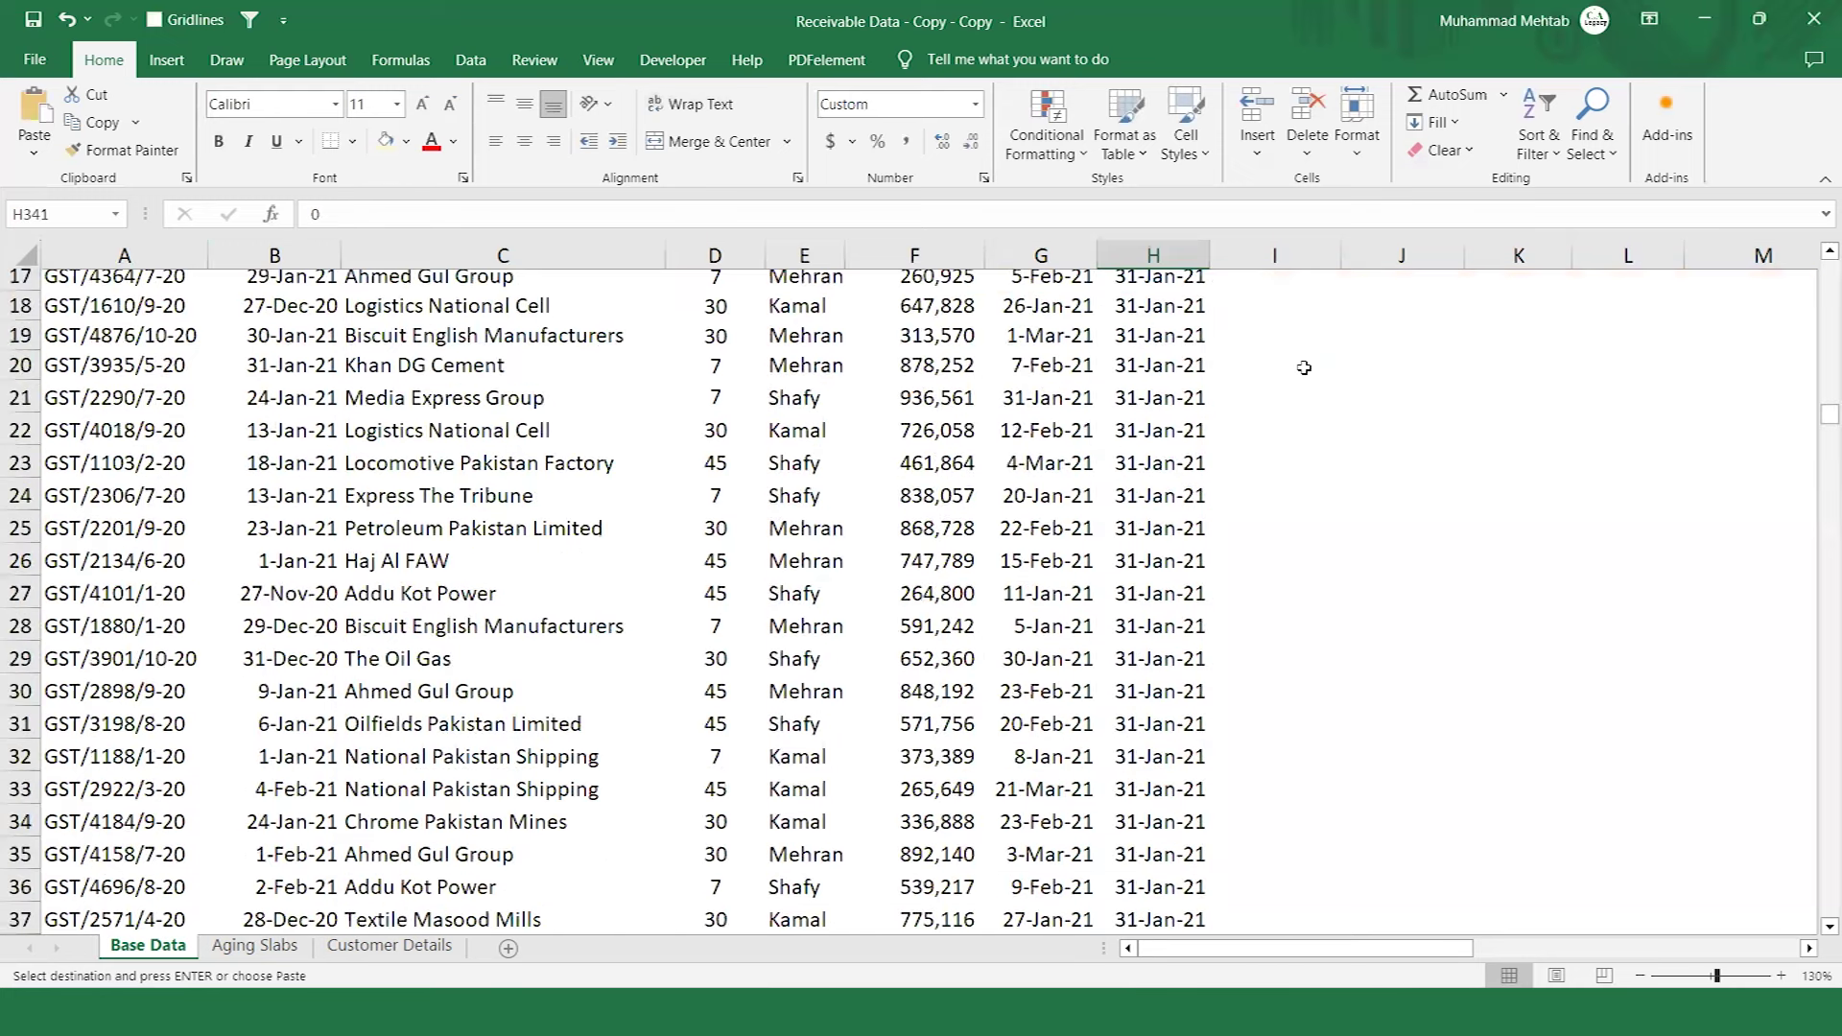
{"action": "key", "text": "Return"}
{"action": "key", "text": "ctrl+Up"}
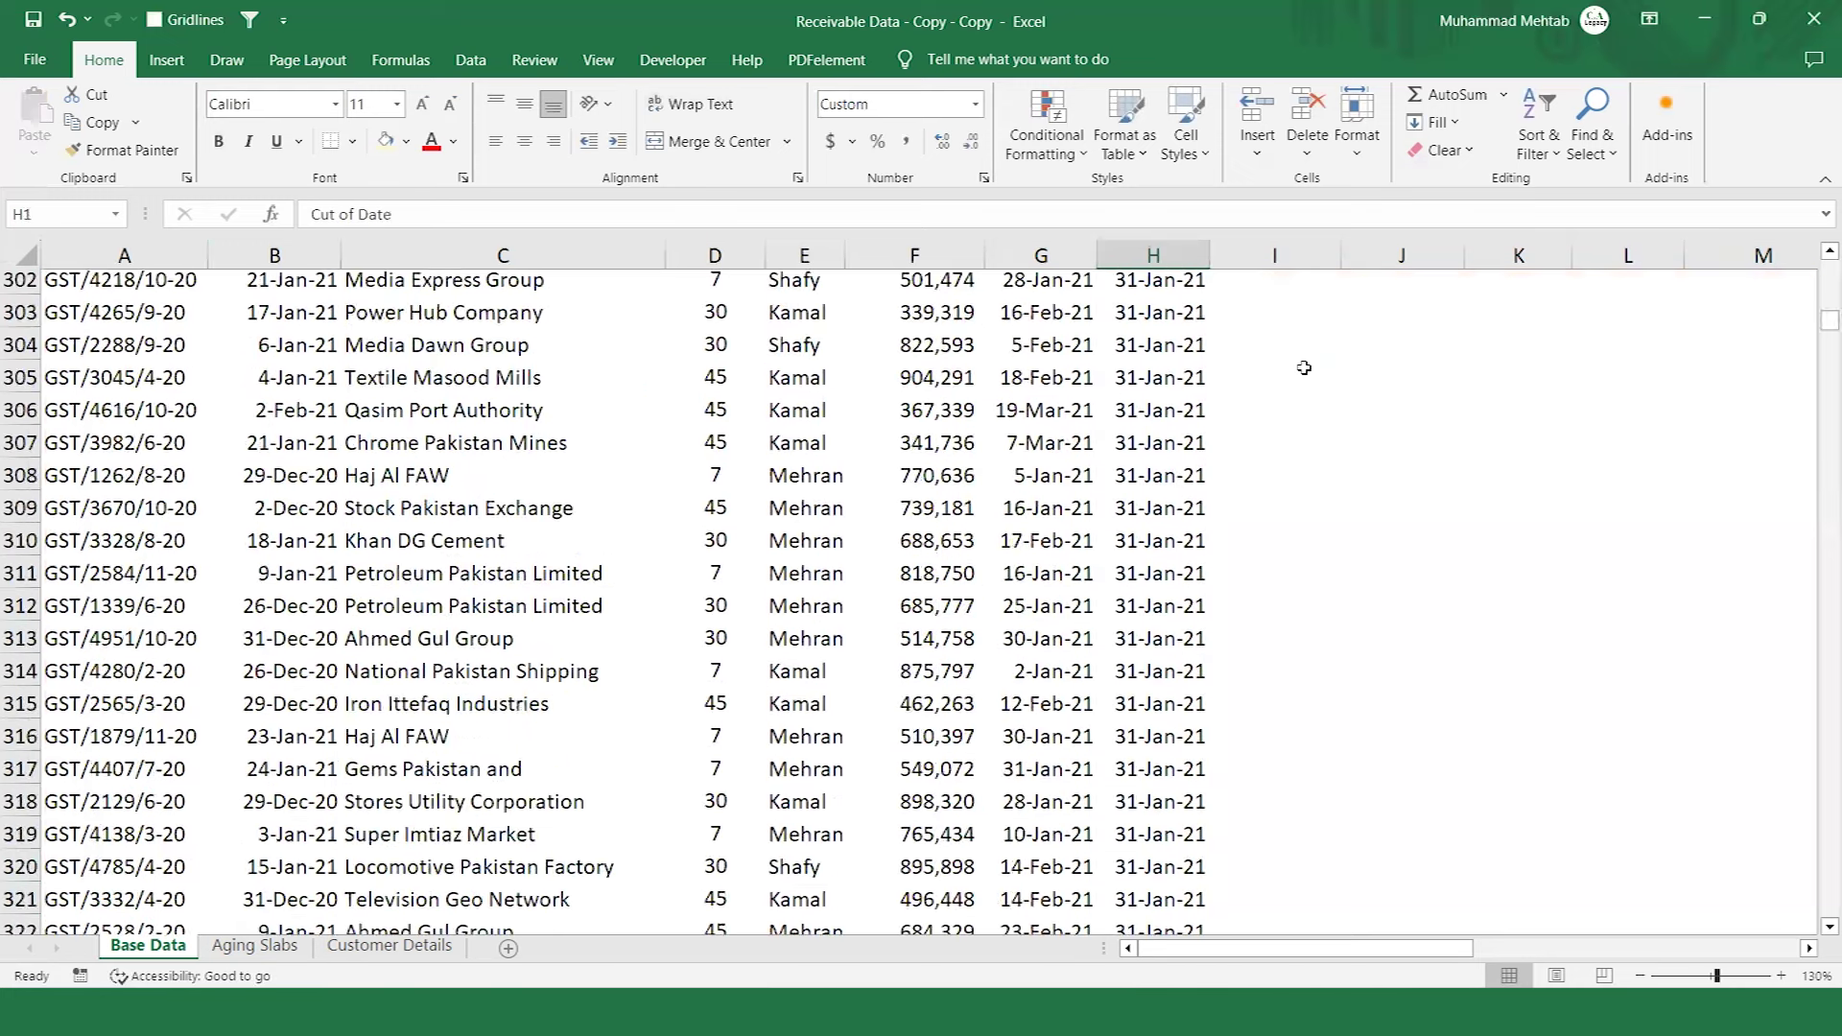
Review the Due Date and Cut of Date cells and the empty calculation cells beside them in row 2.
{"action": "key", "text": "Down"}
{"action": "key", "text": "Left"}
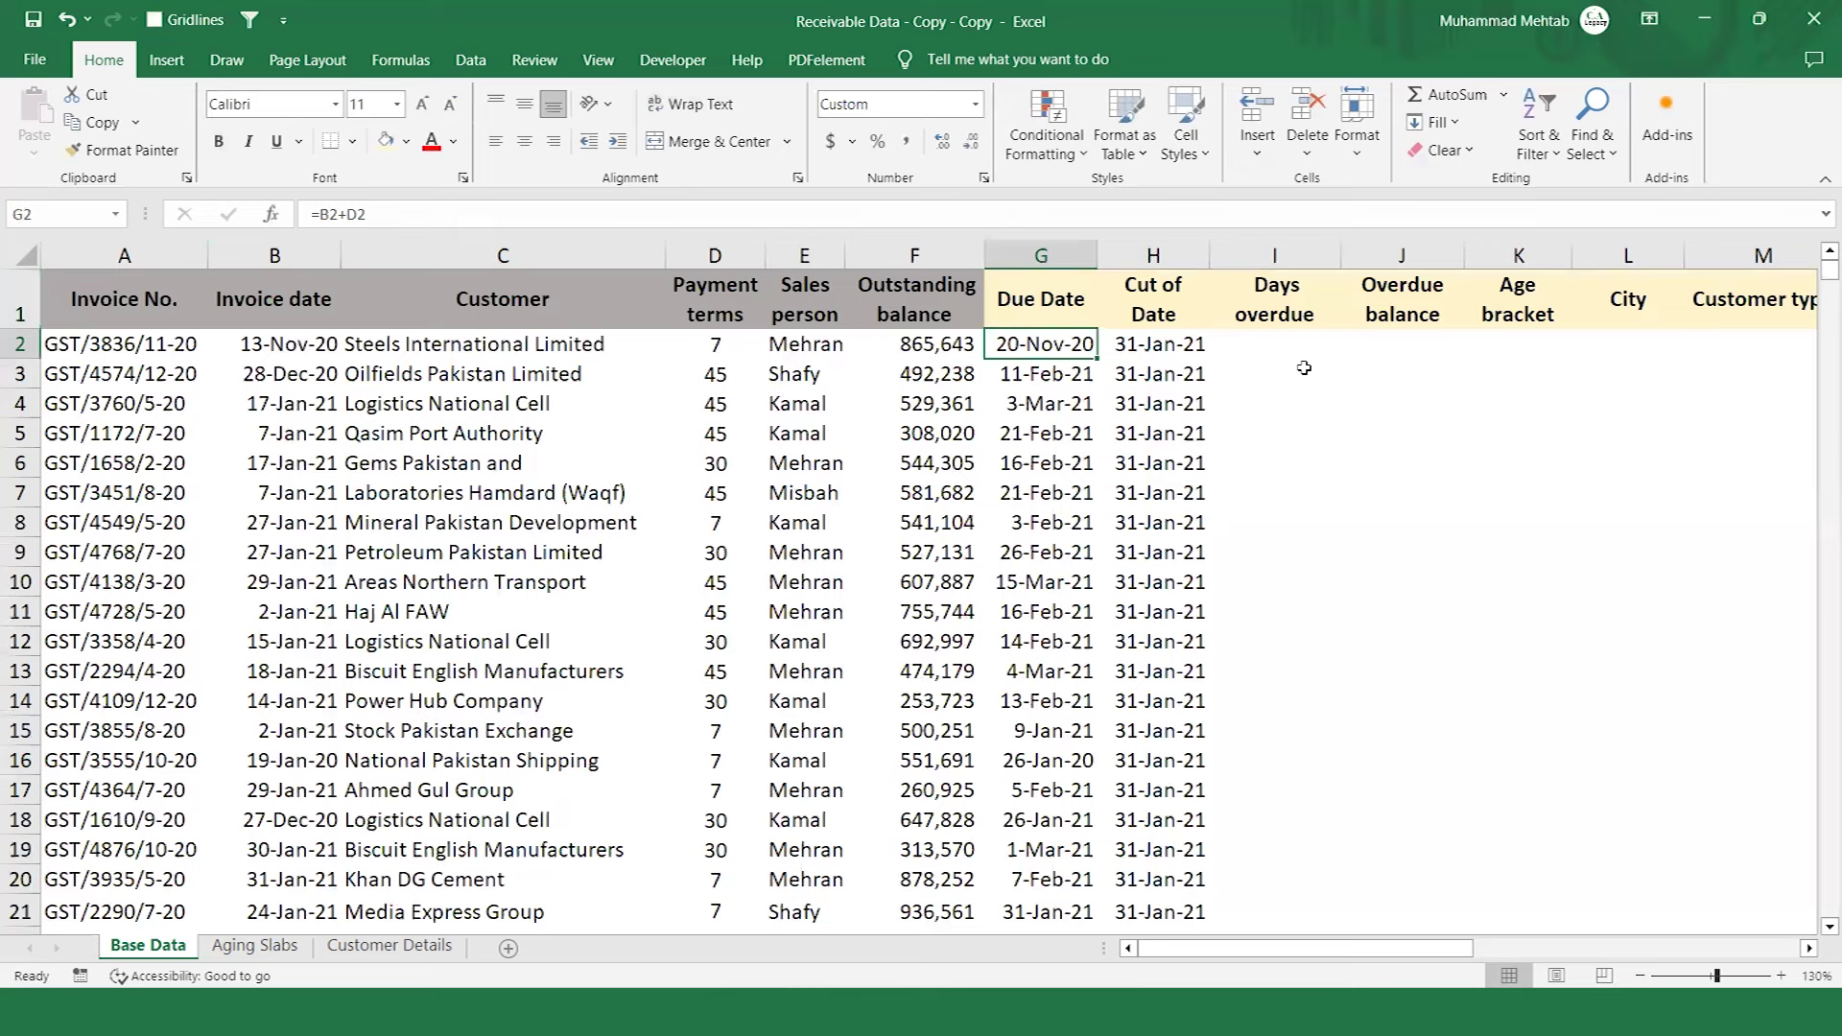
{"action": "key", "text": "Right"}
{"action": "key", "text": "Right"}
{"action": "key", "text": "Right"}
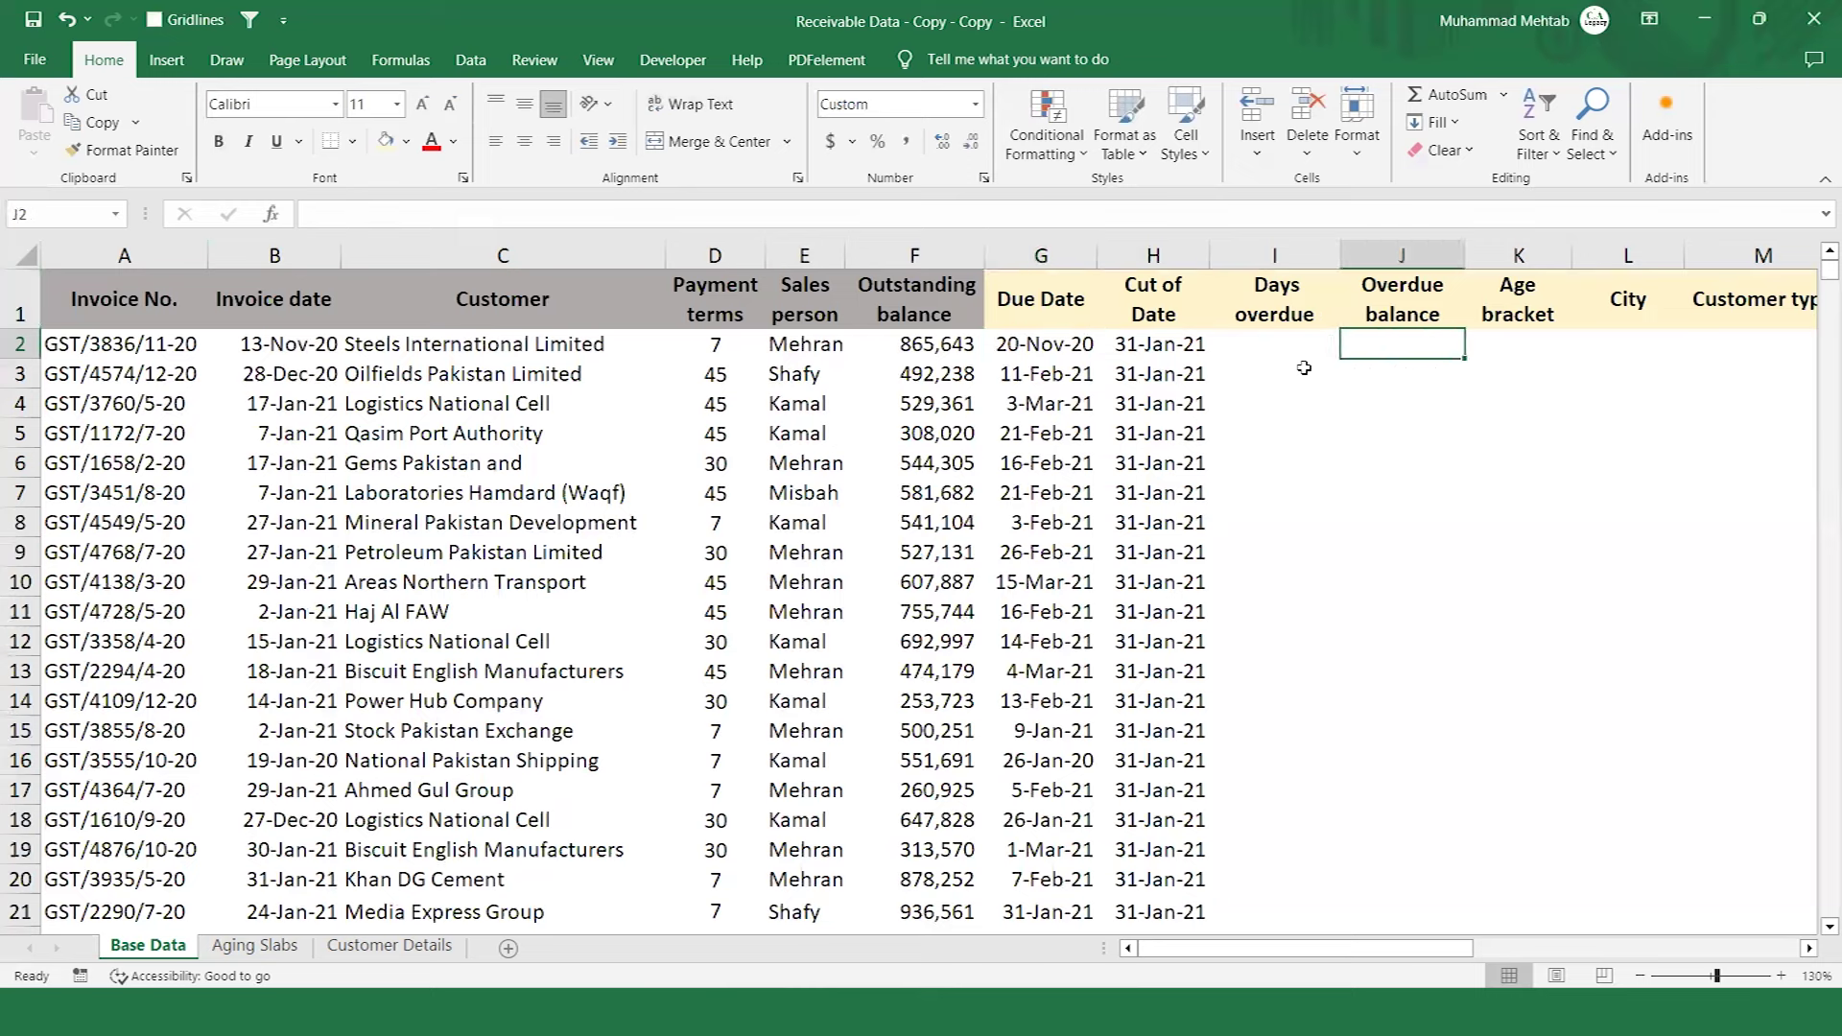
{"action": "key", "text": "Right"}
{"action": "key", "text": "Left"}
{"action": "key", "text": "Left"}
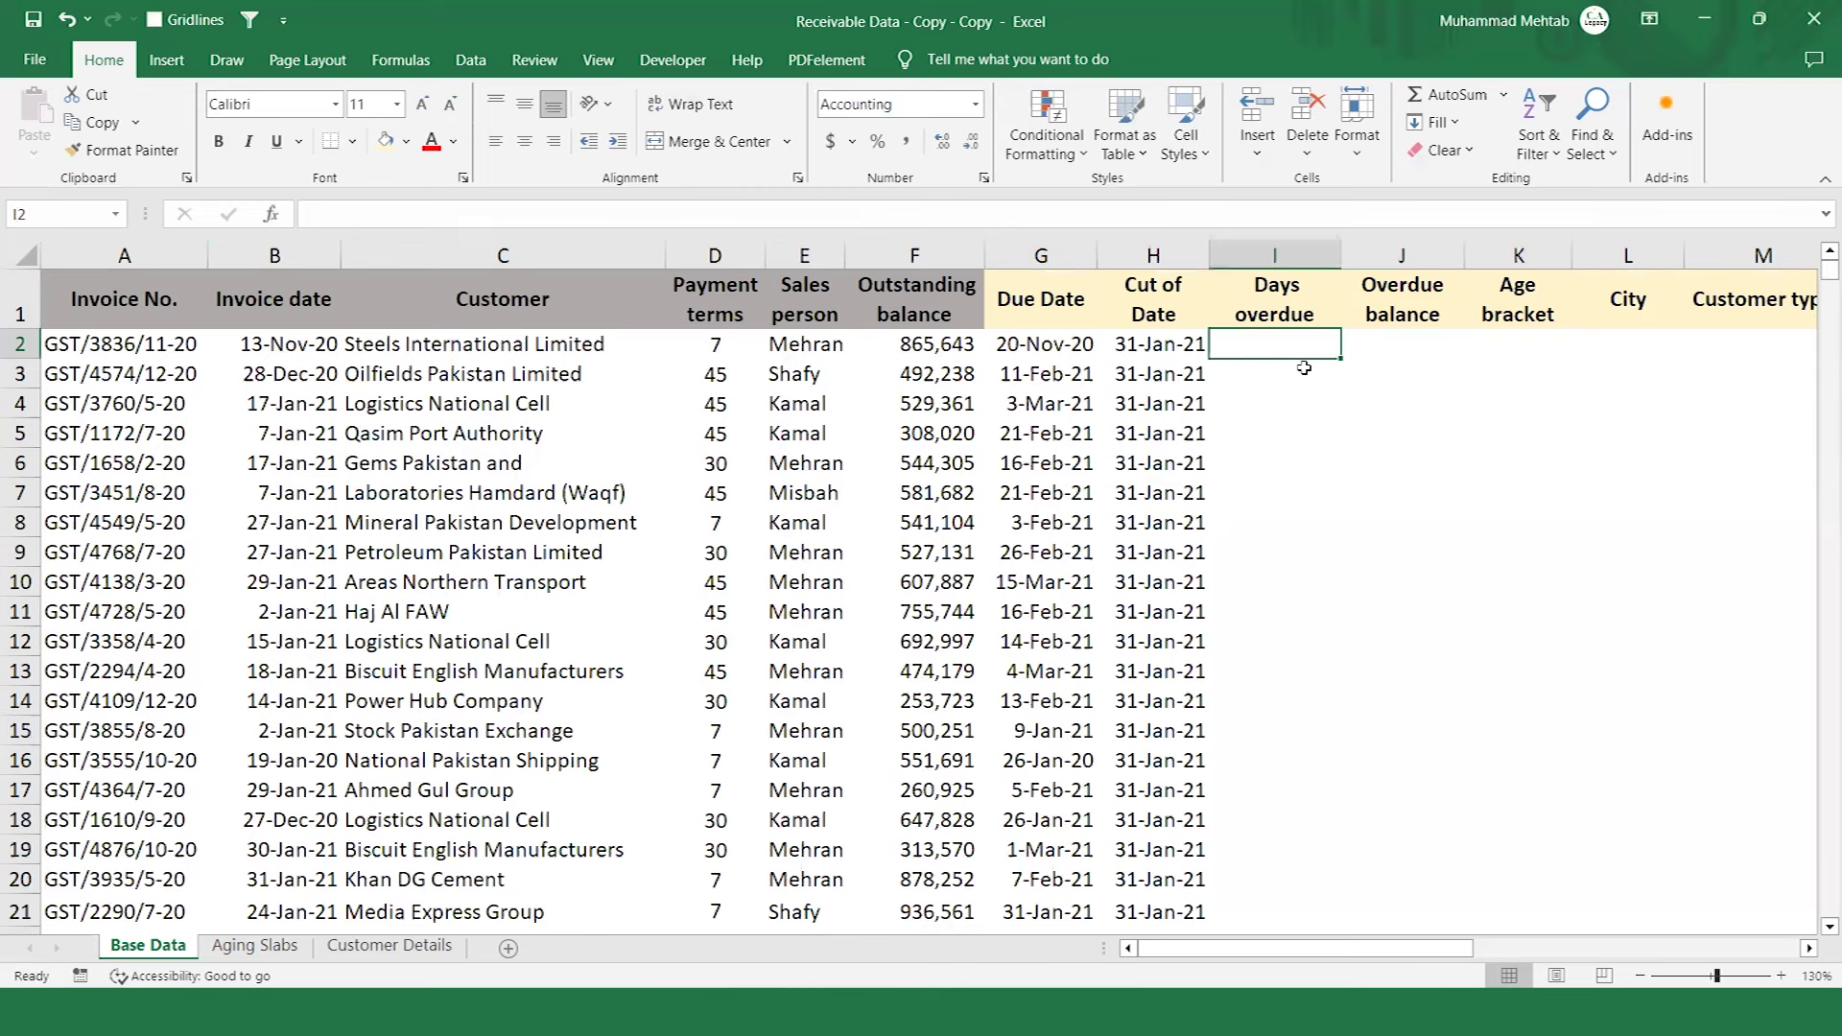
{"action": "key", "text": "Left"}
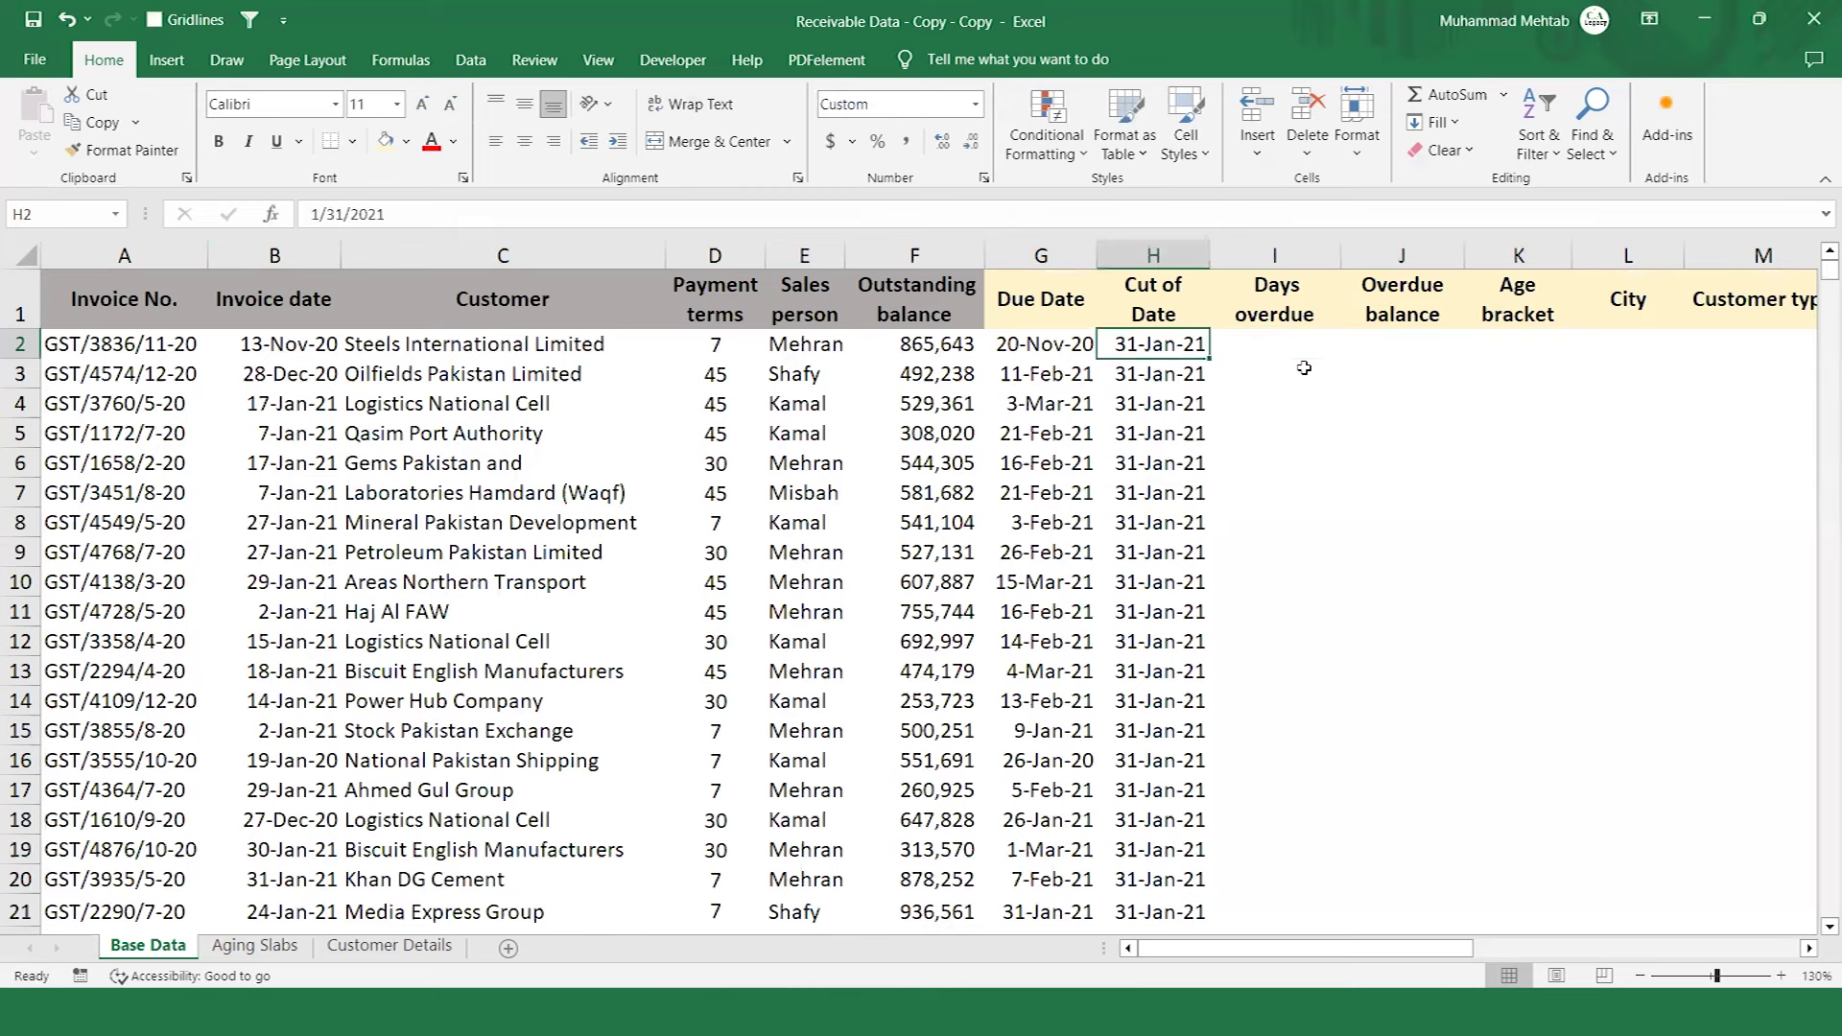
{"action": "key", "text": "Right"}
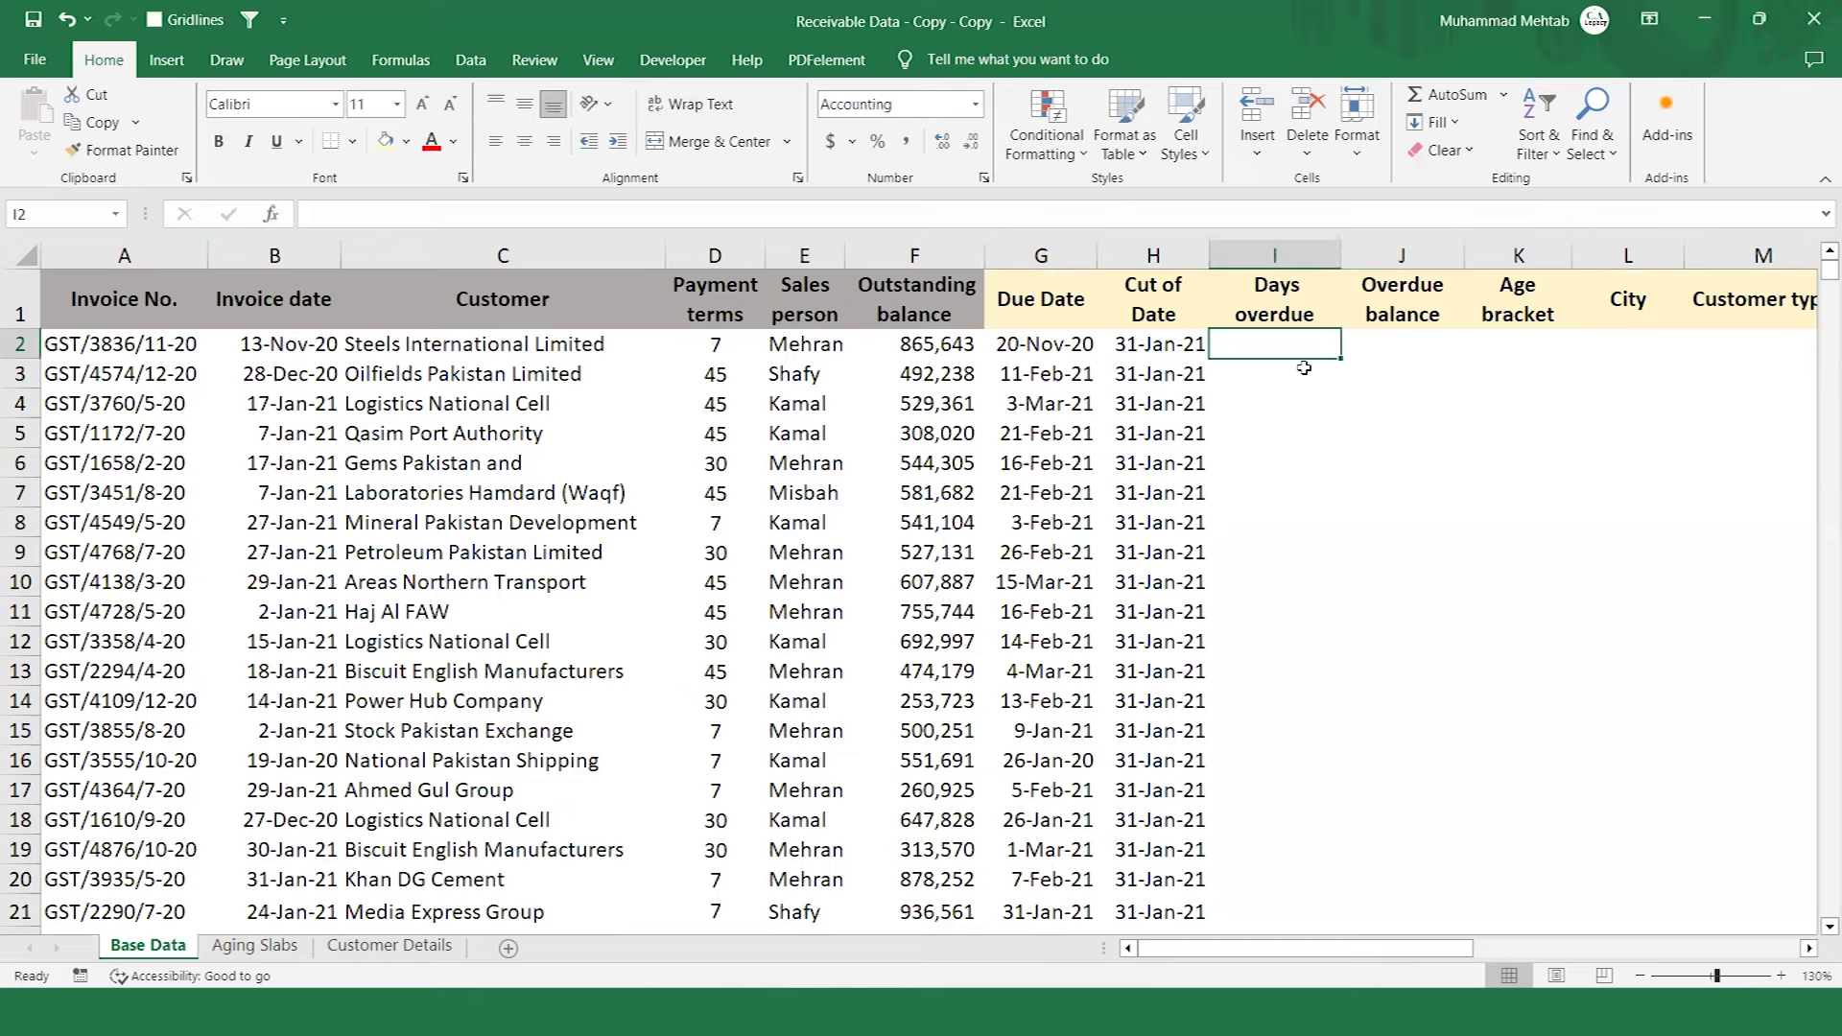
Calculate the days overdue in I2 with =H2-G2 and fill the formula down to the last invoice row.
{"action": "type", "text": "="}
{"action": "key", "text": "Left"}
{"action": "type", "text": "-"}
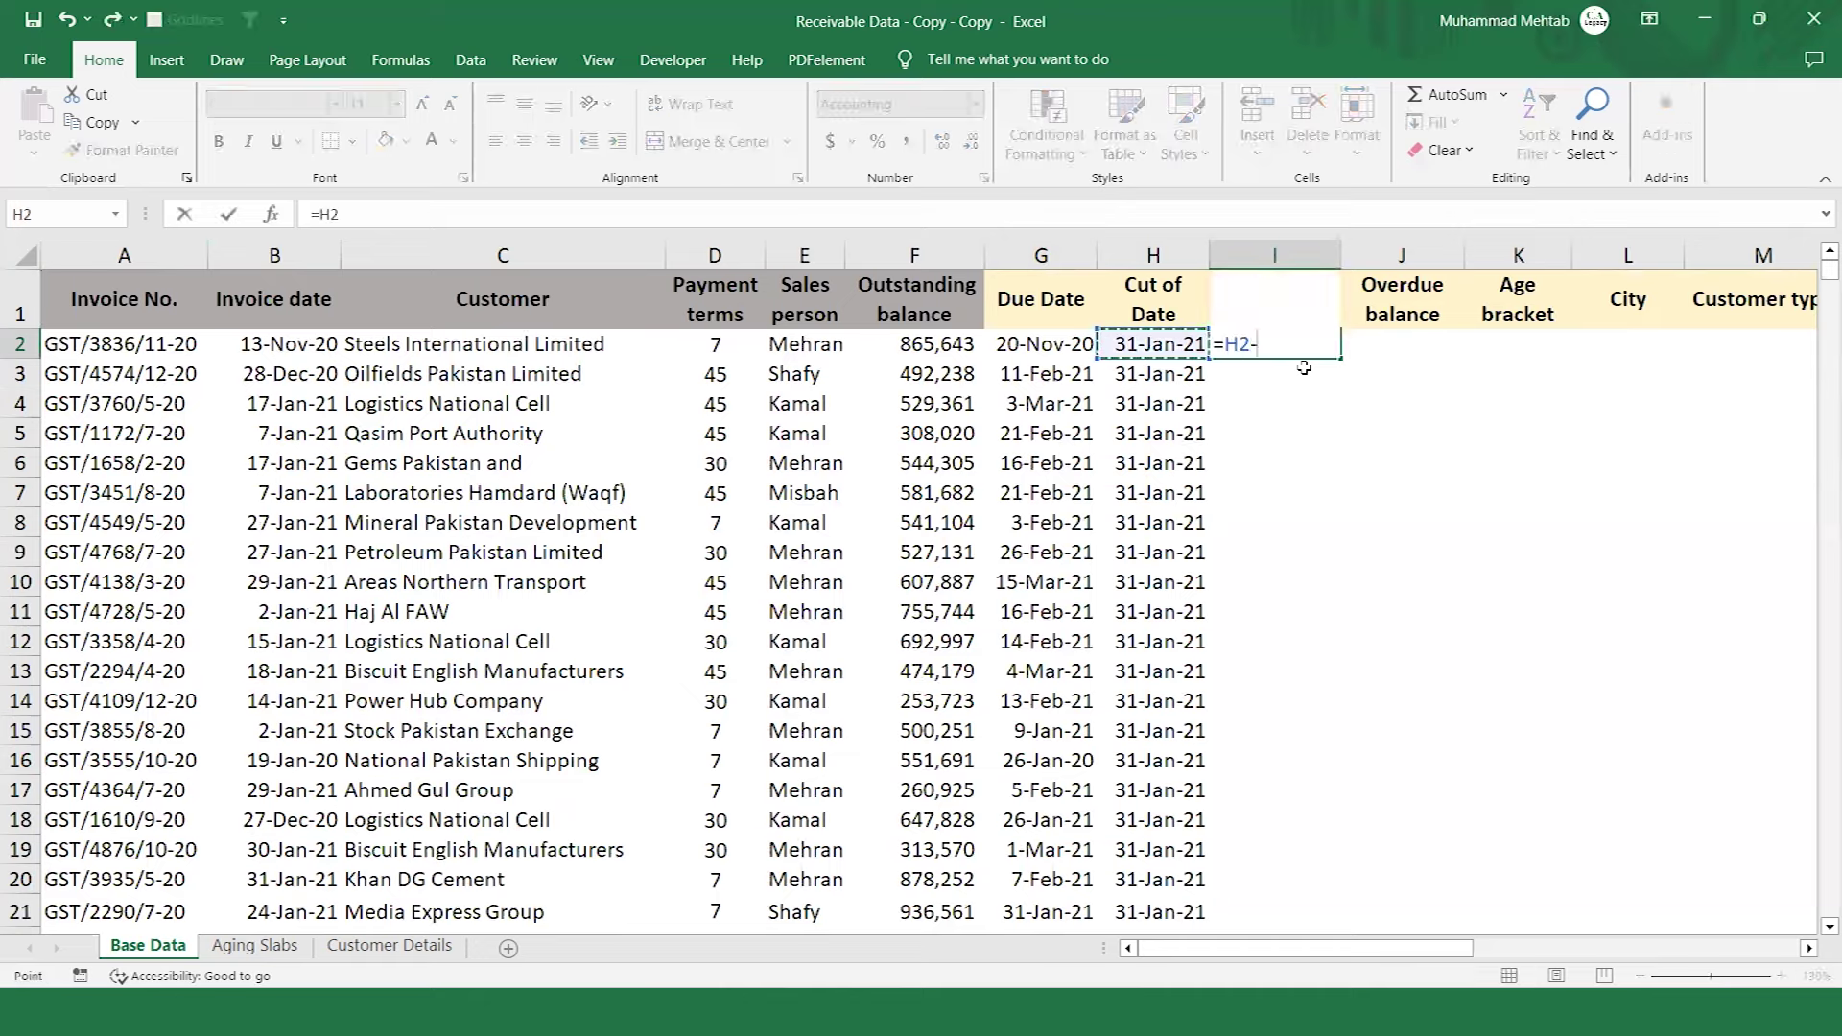
{"action": "key", "text": "Left"}
{"action": "key", "text": "Left"}
{"action": "key", "text": "Return"}
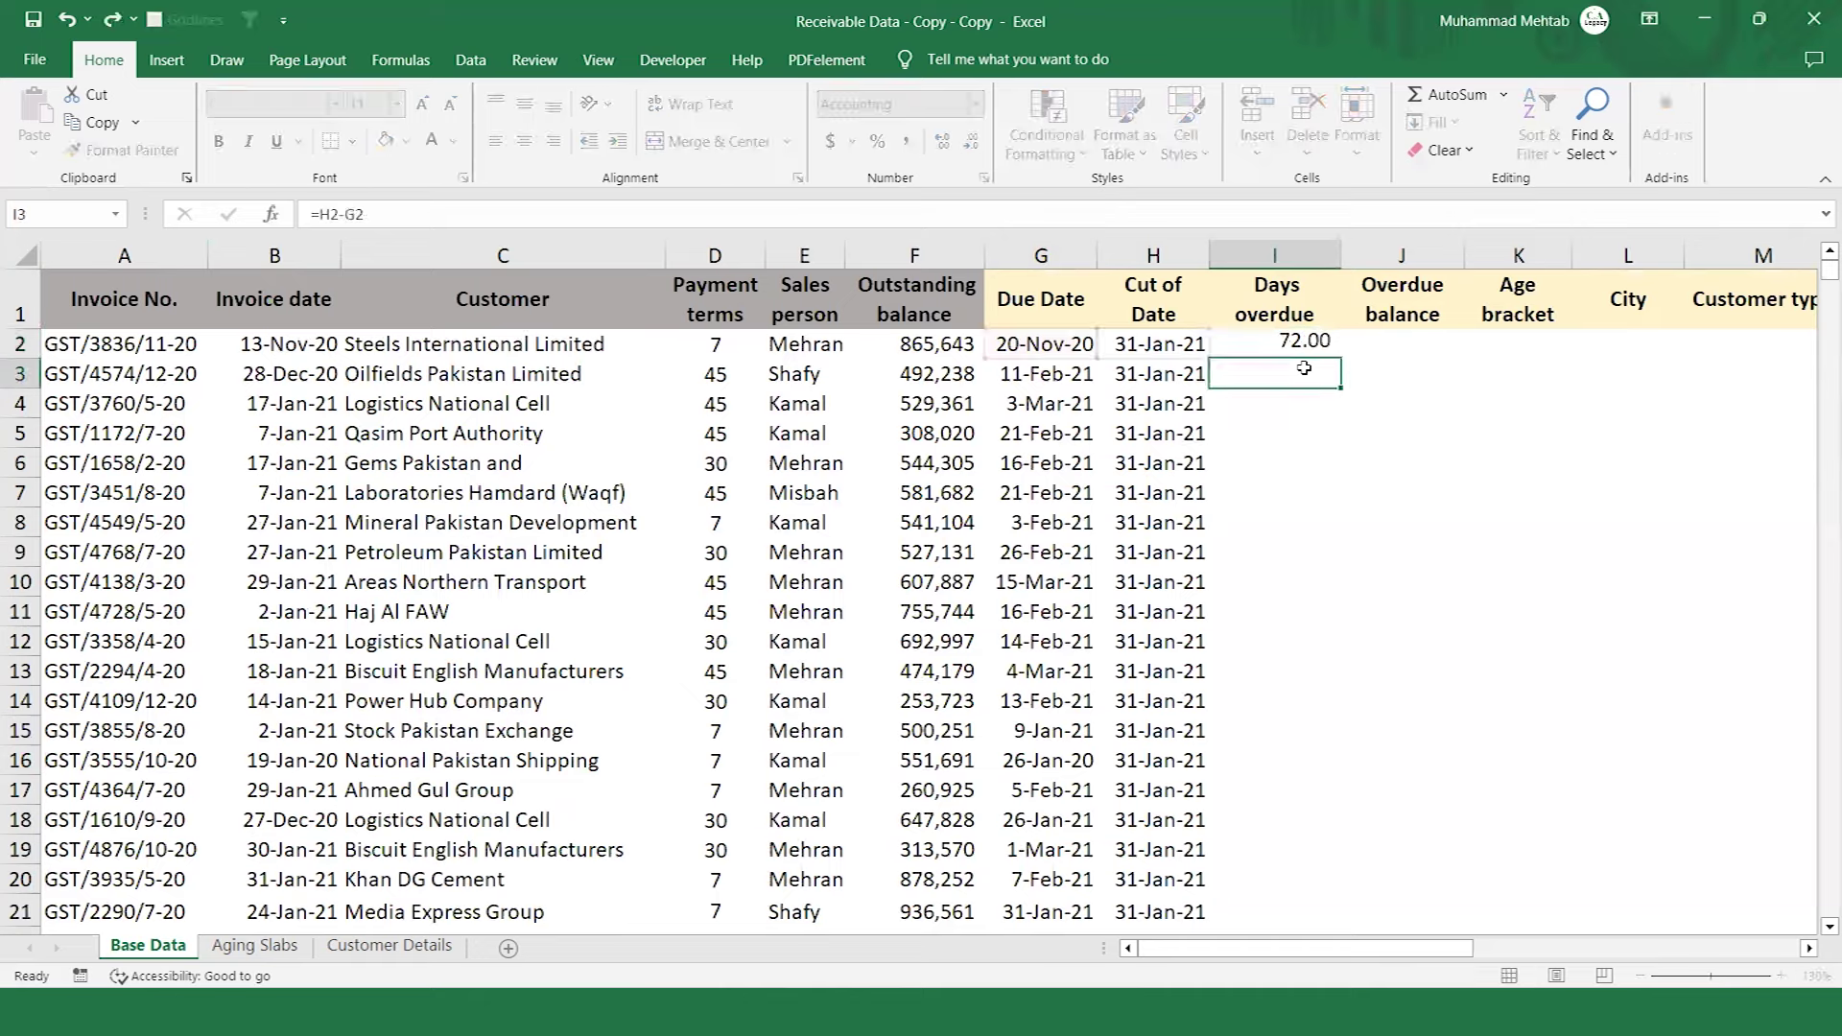
{"action": "key", "text": "Up"}
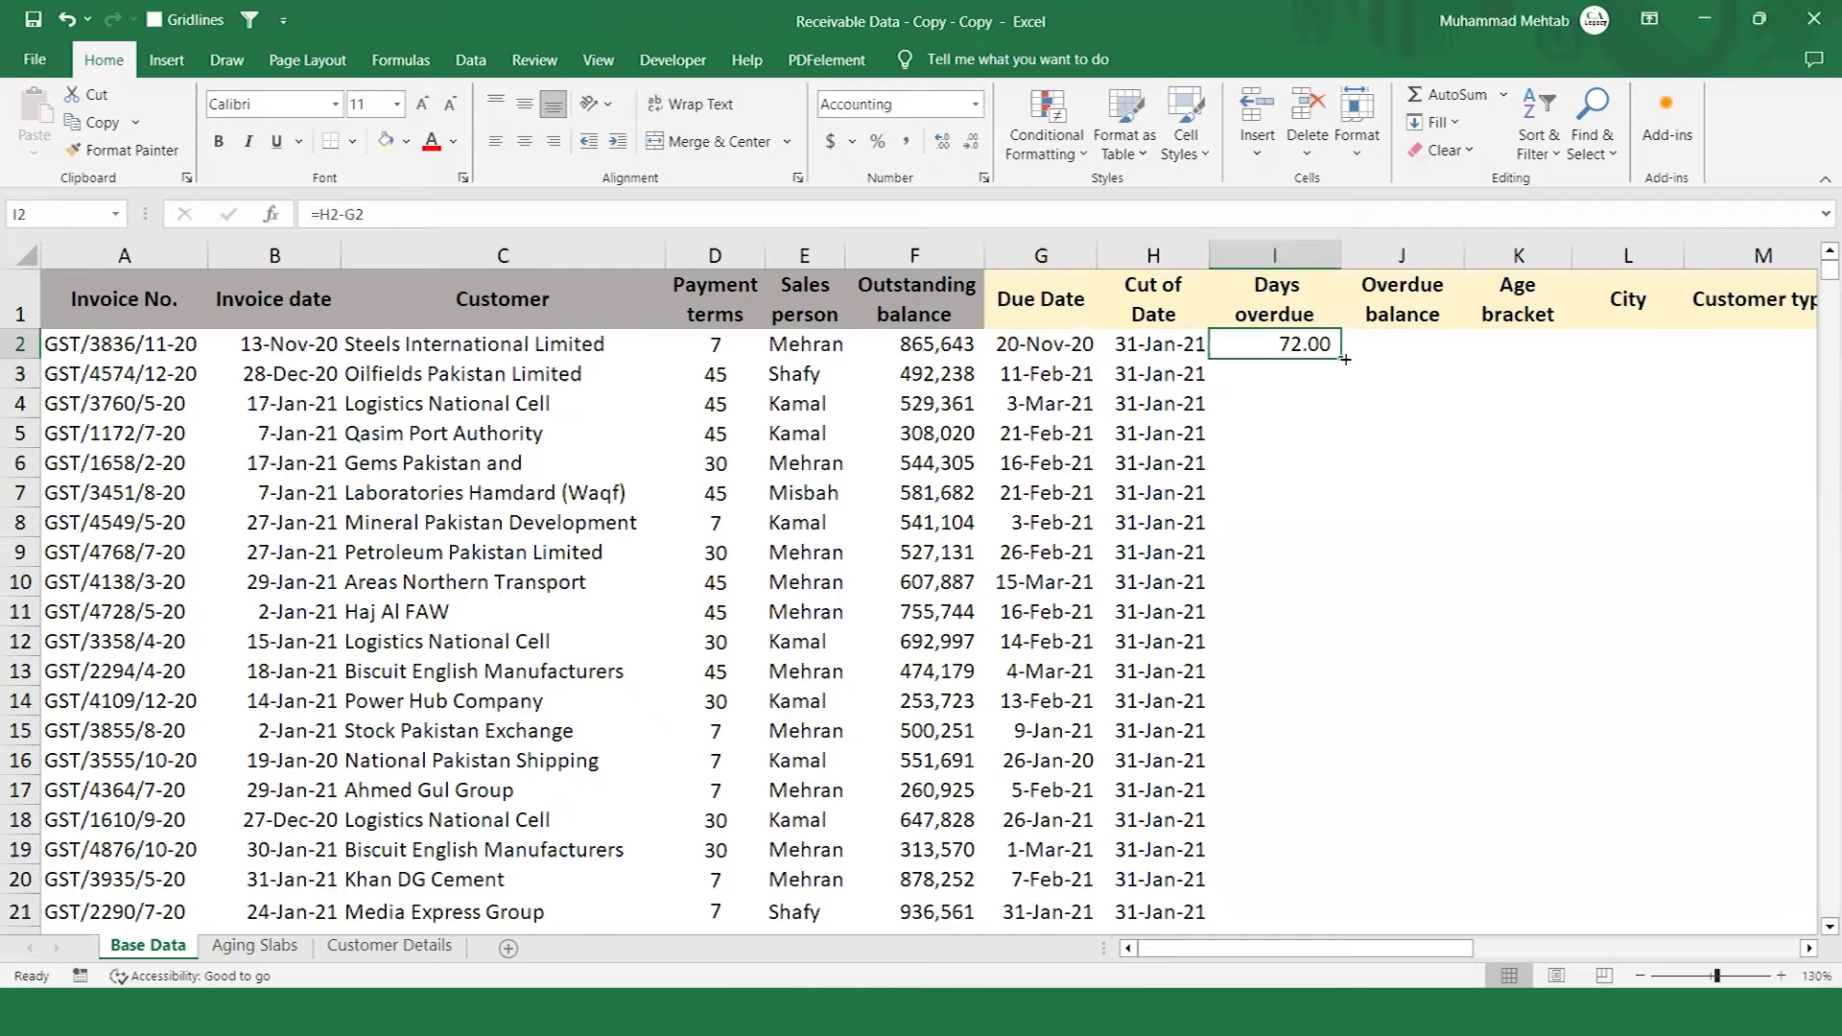
{"action": "double_click", "coordinate": [1345, 358]}
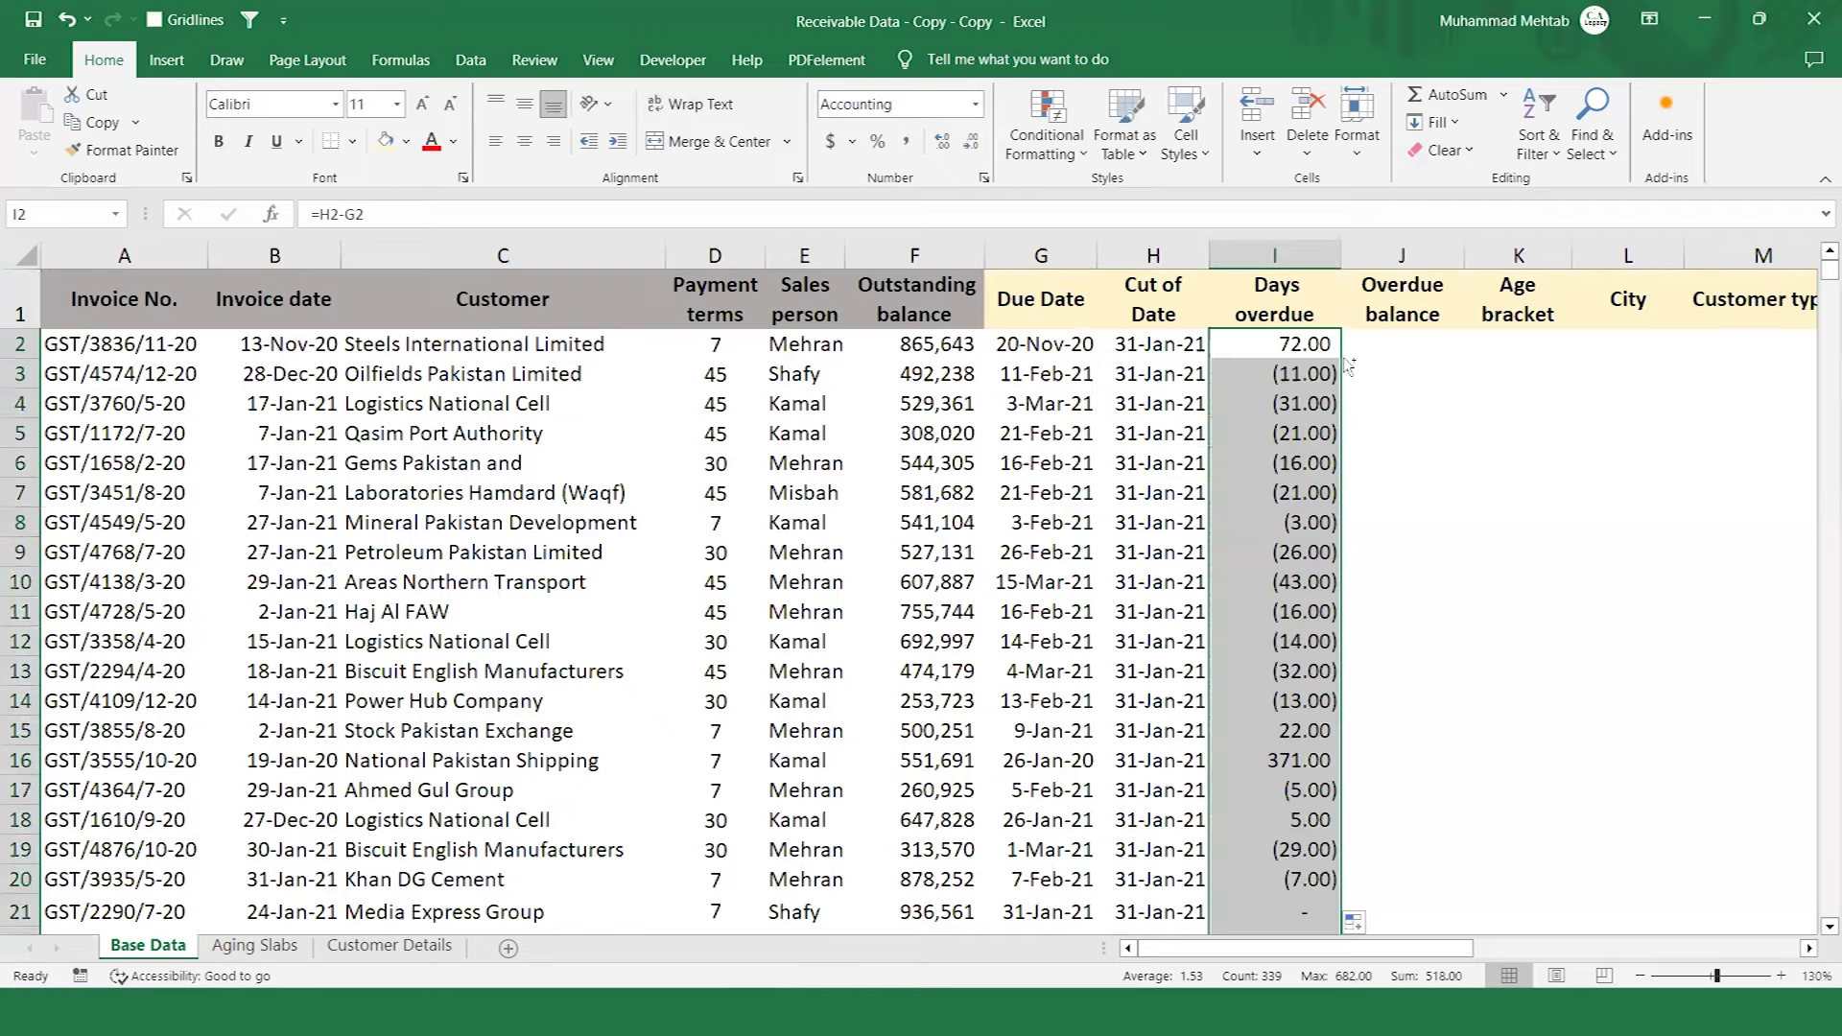
Examine the positive and negative Days overdue values in the first rows and the remaining empty columns.
{"action": "scroll", "coordinate": [1345, 359], "scroll_direction": "up", "scroll_amount": 1, "text": "ctrl"}
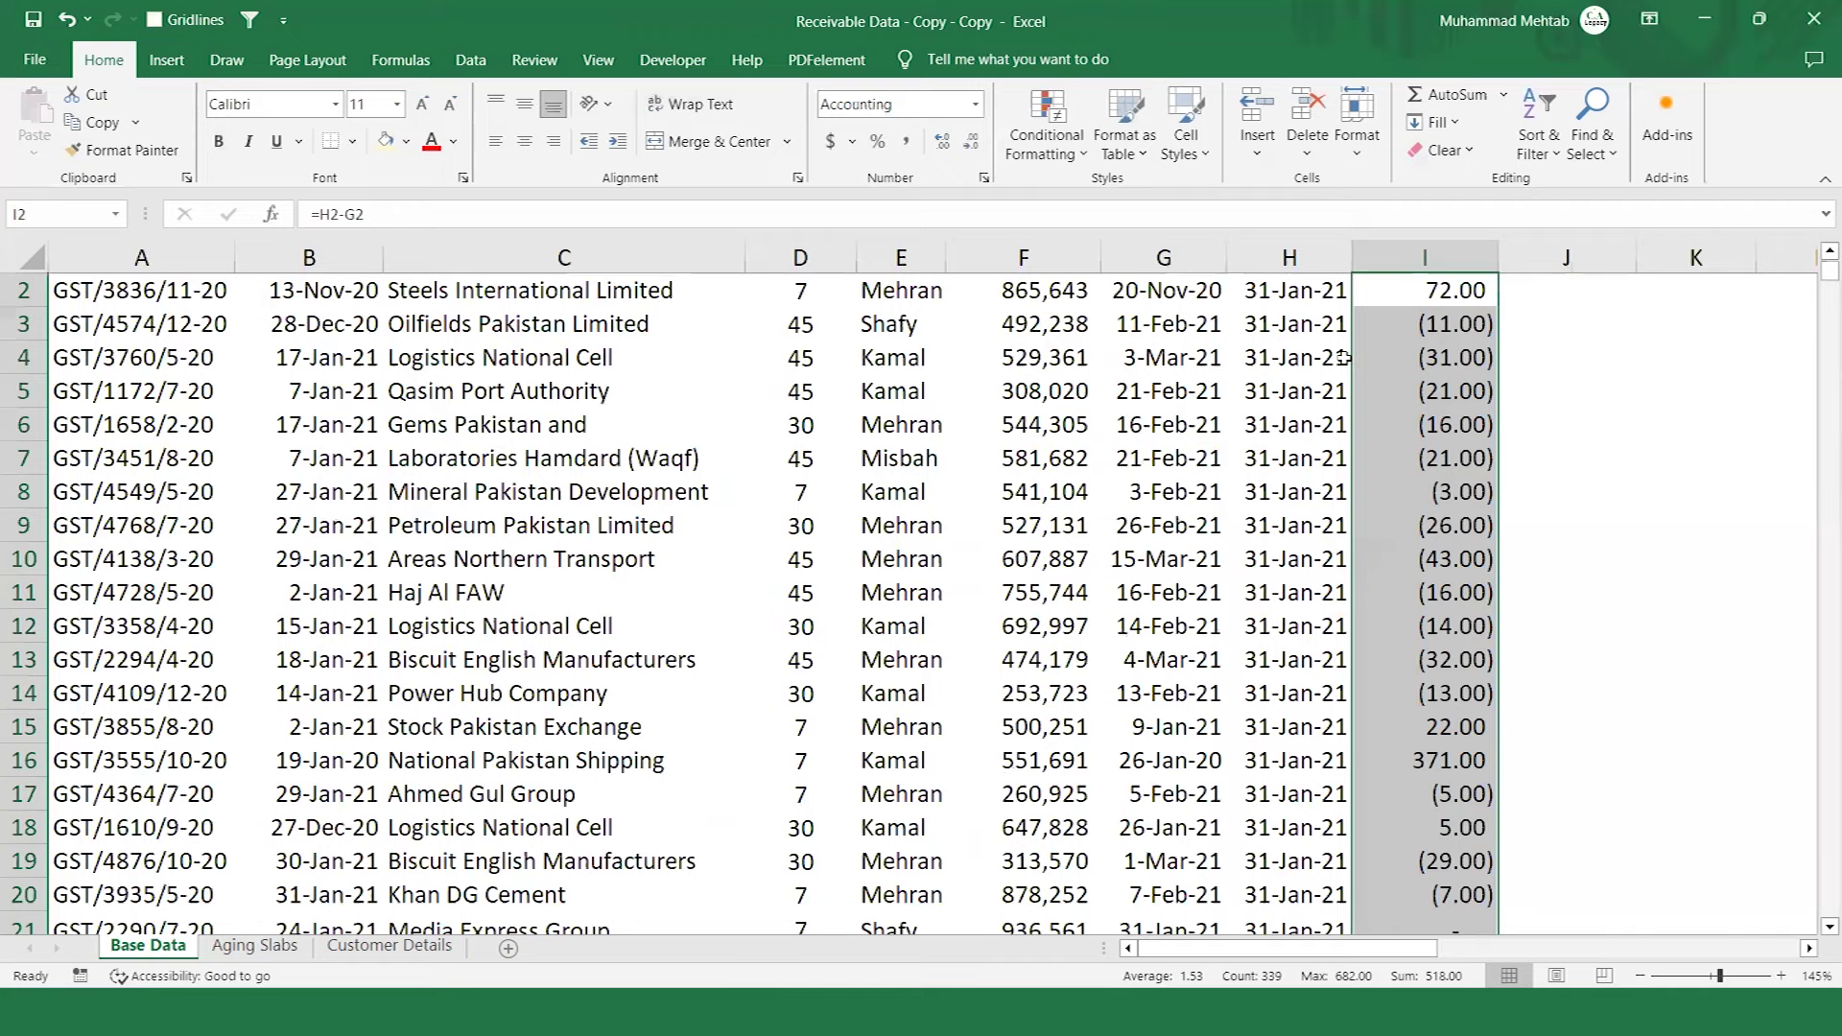
{"action": "key", "text": "Up"}
{"action": "key", "text": "Down"}
{"action": "key", "text": "Right"}
{"action": "key", "text": "Right"}
{"action": "key", "text": "Right"}
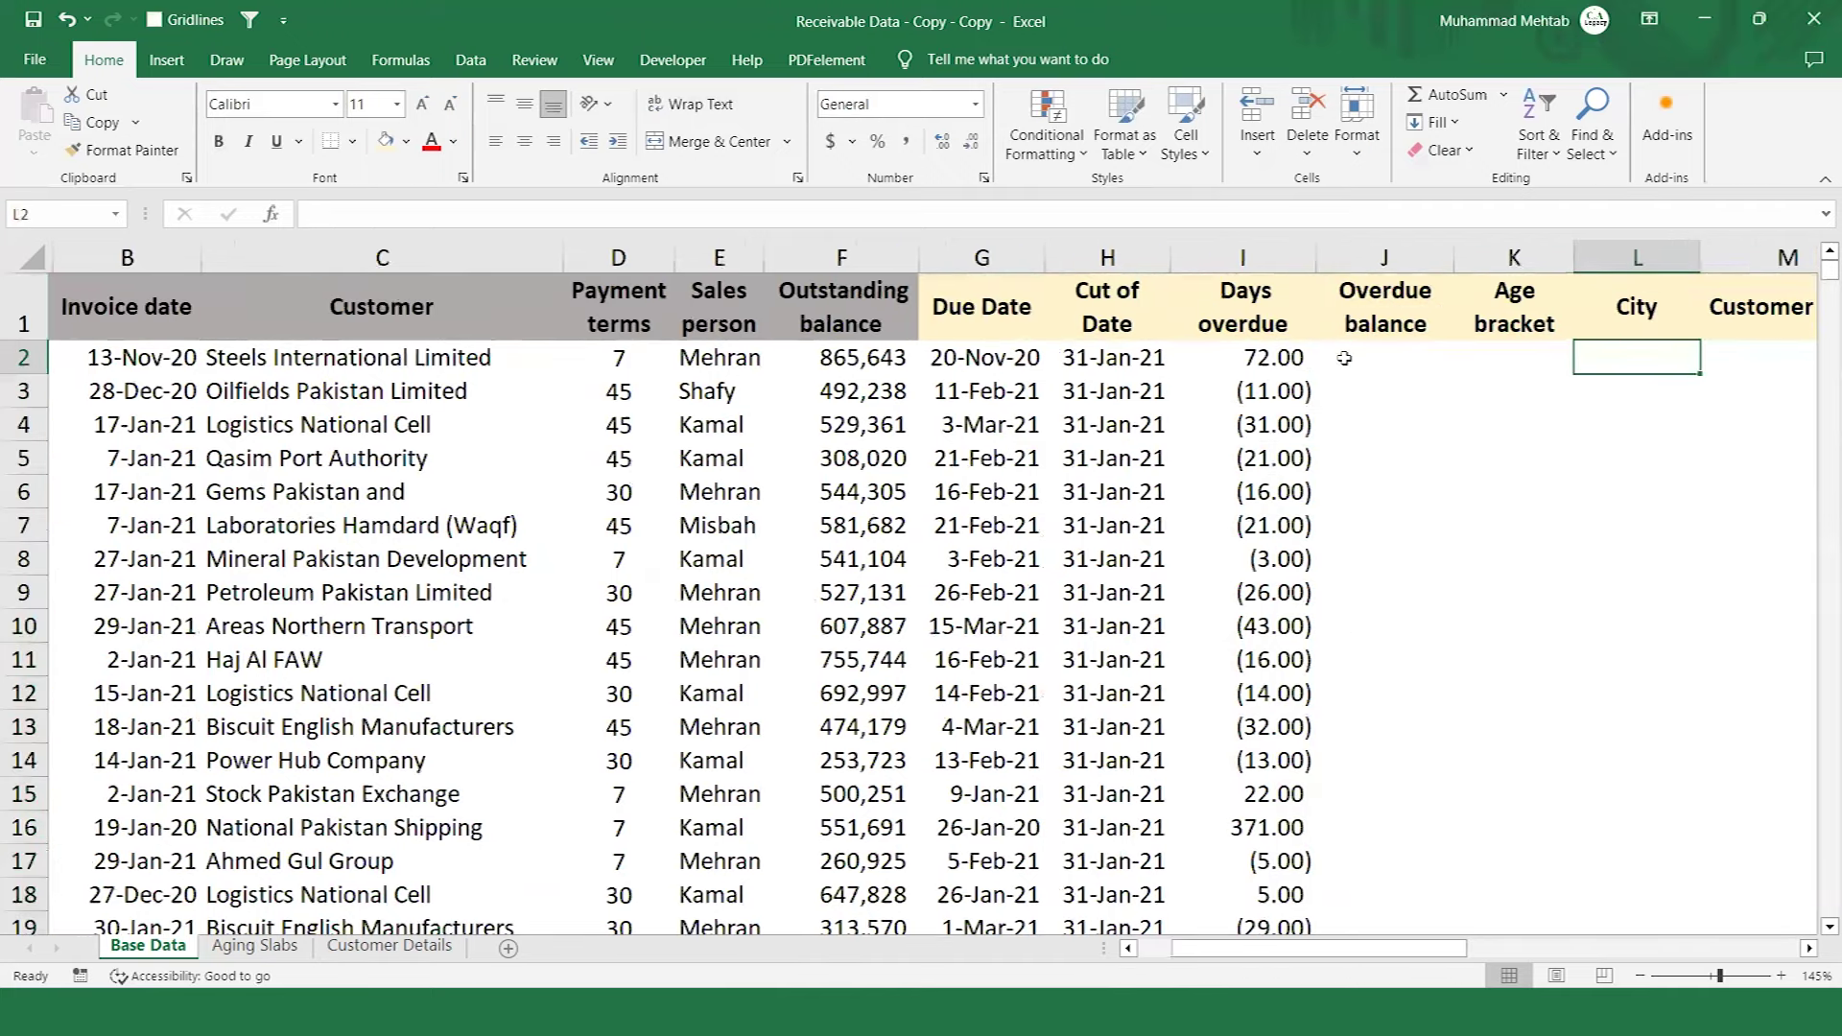
{"action": "key", "text": "Left"}
{"action": "key", "text": "Left"}
{"action": "key", "text": "Left"}
{"action": "scroll", "coordinate": [1345, 358], "scroll_direction": "right", "scroll_amount": 1}
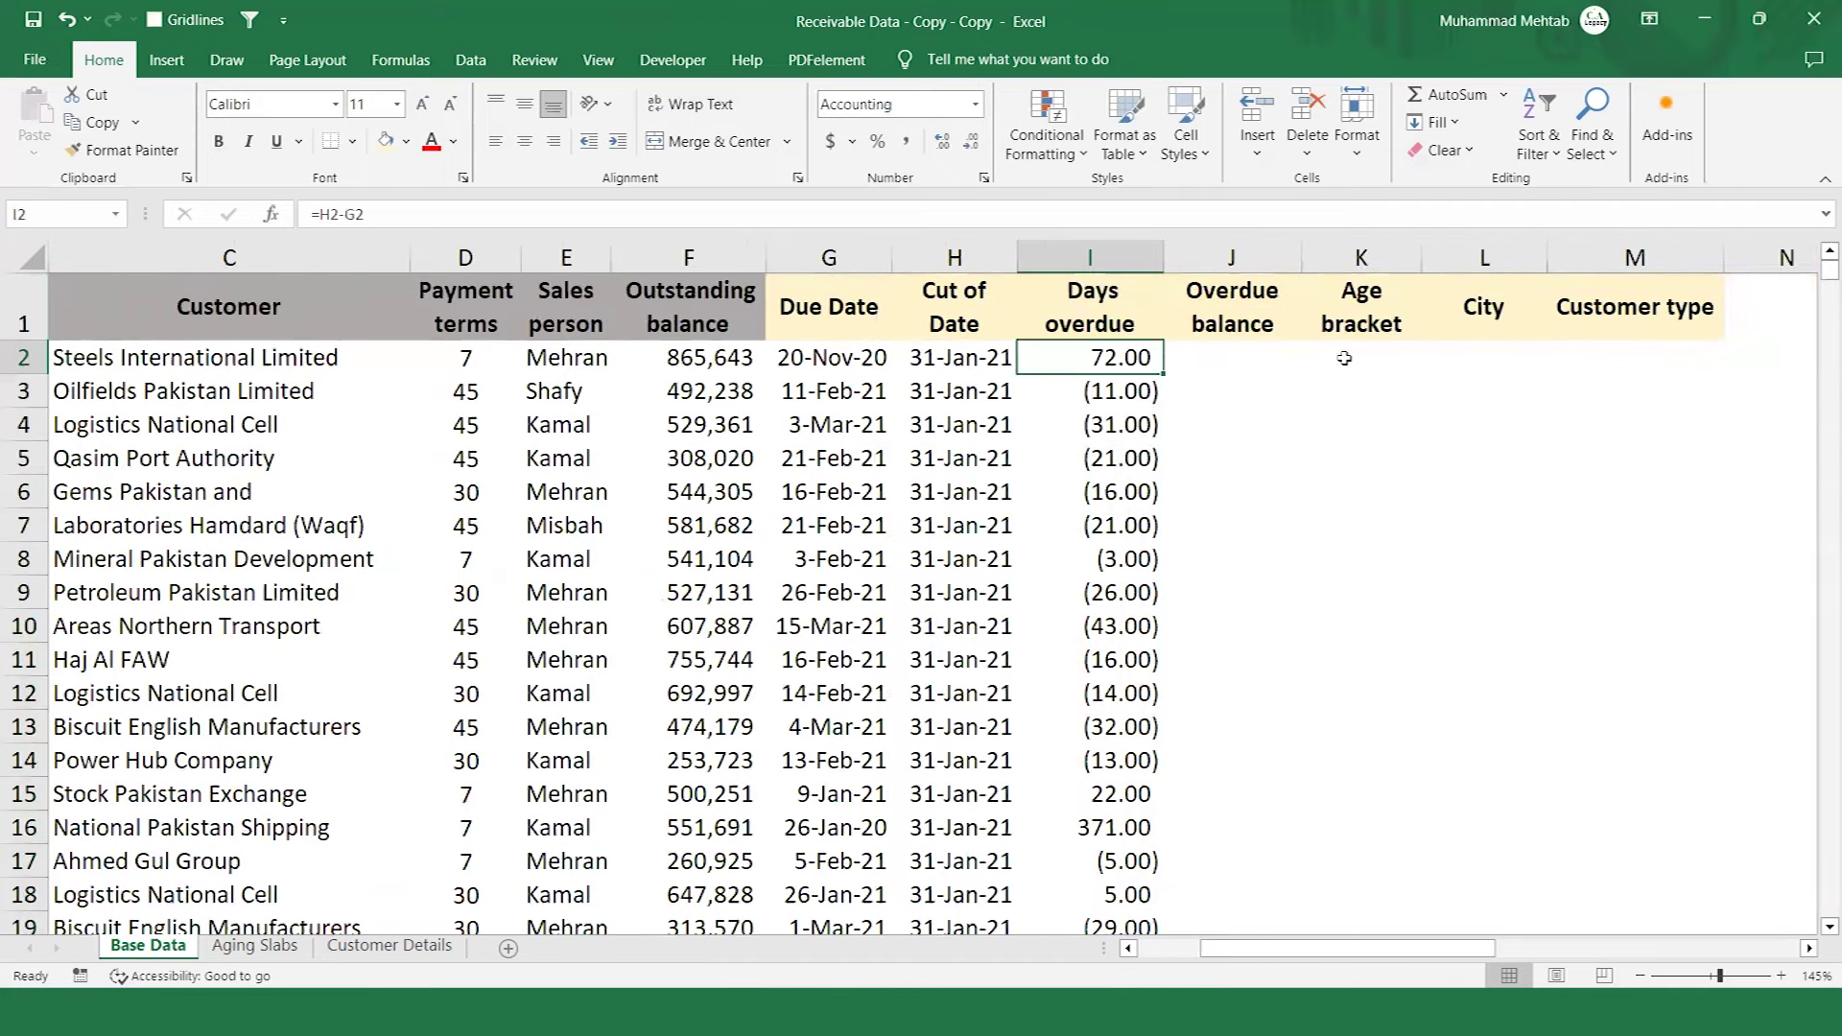
{"action": "key", "text": "Down"}
{"action": "key", "text": "Down"}
{"action": "key", "text": "Down"}
{"action": "key", "text": "Down"}
{"action": "key", "text": "Down"}
{"action": "key", "text": "Down"}
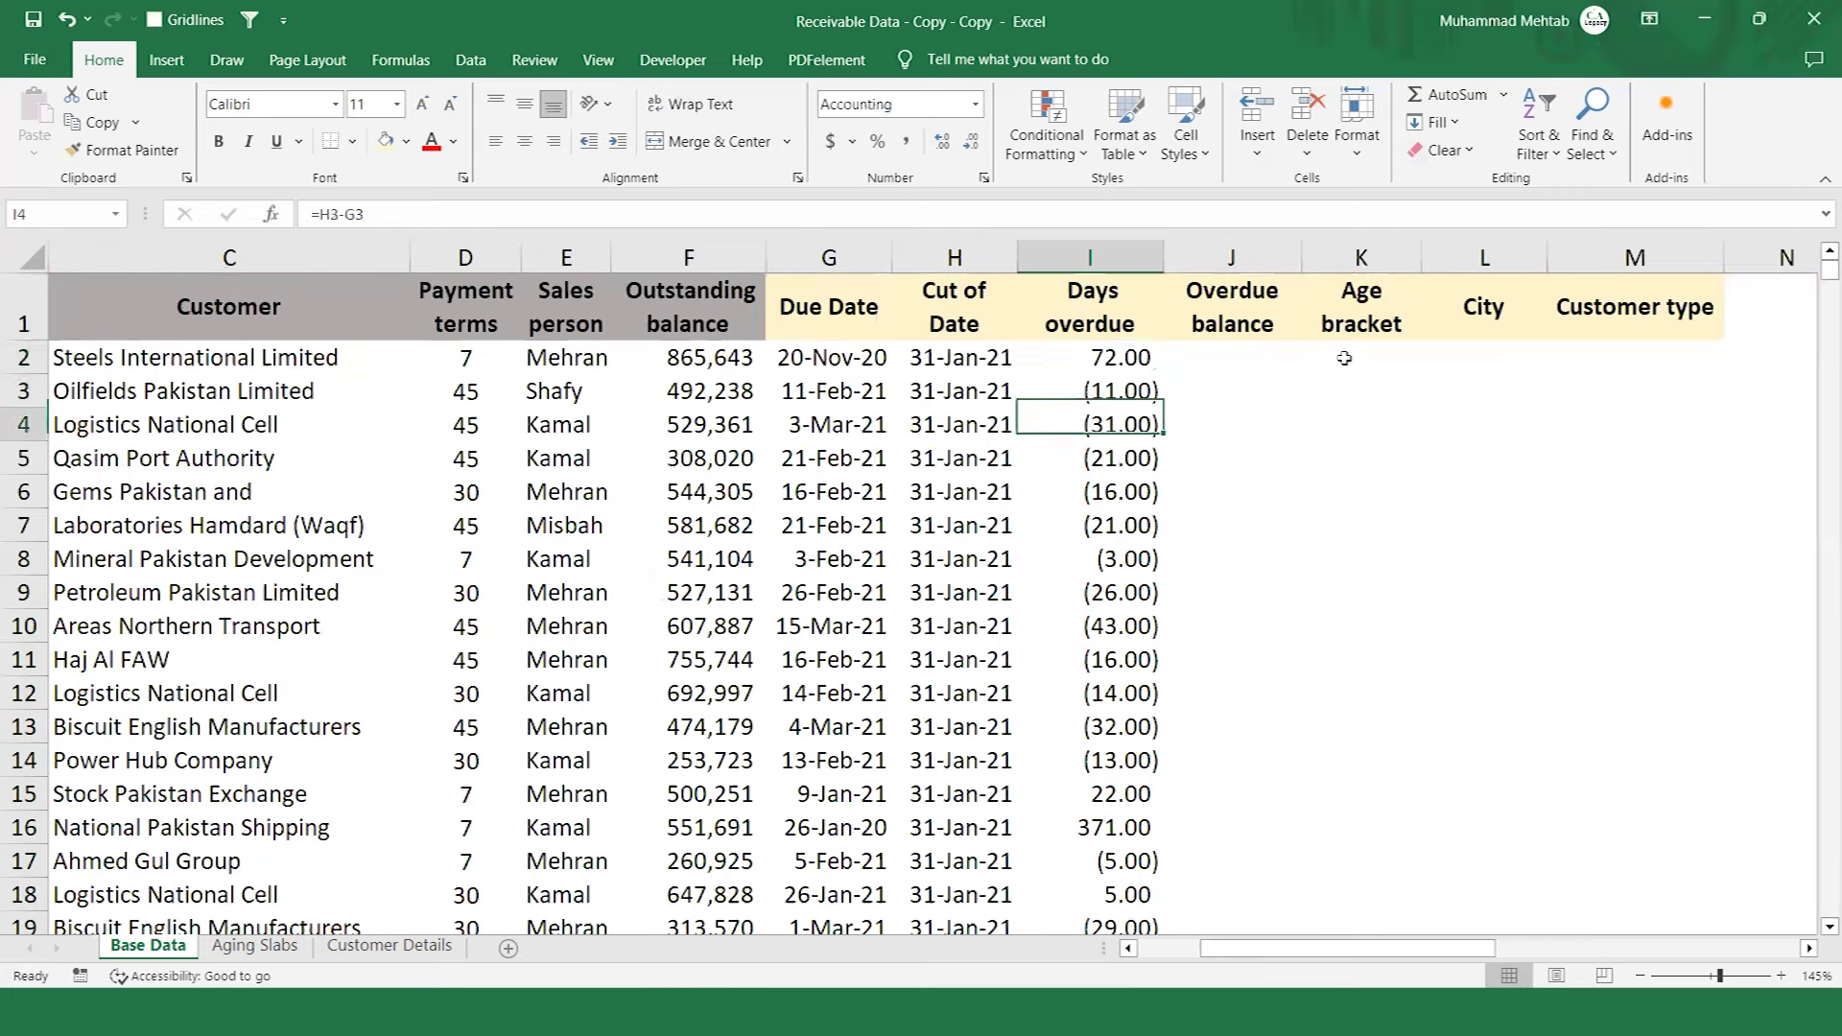
{"action": "key", "text": "Up"}
{"action": "key", "text": "Up"}
{"action": "key", "text": "Up"}
{"action": "key", "text": "Up"}
{"action": "key", "text": "Up"}
{"action": "key", "text": "Up"}
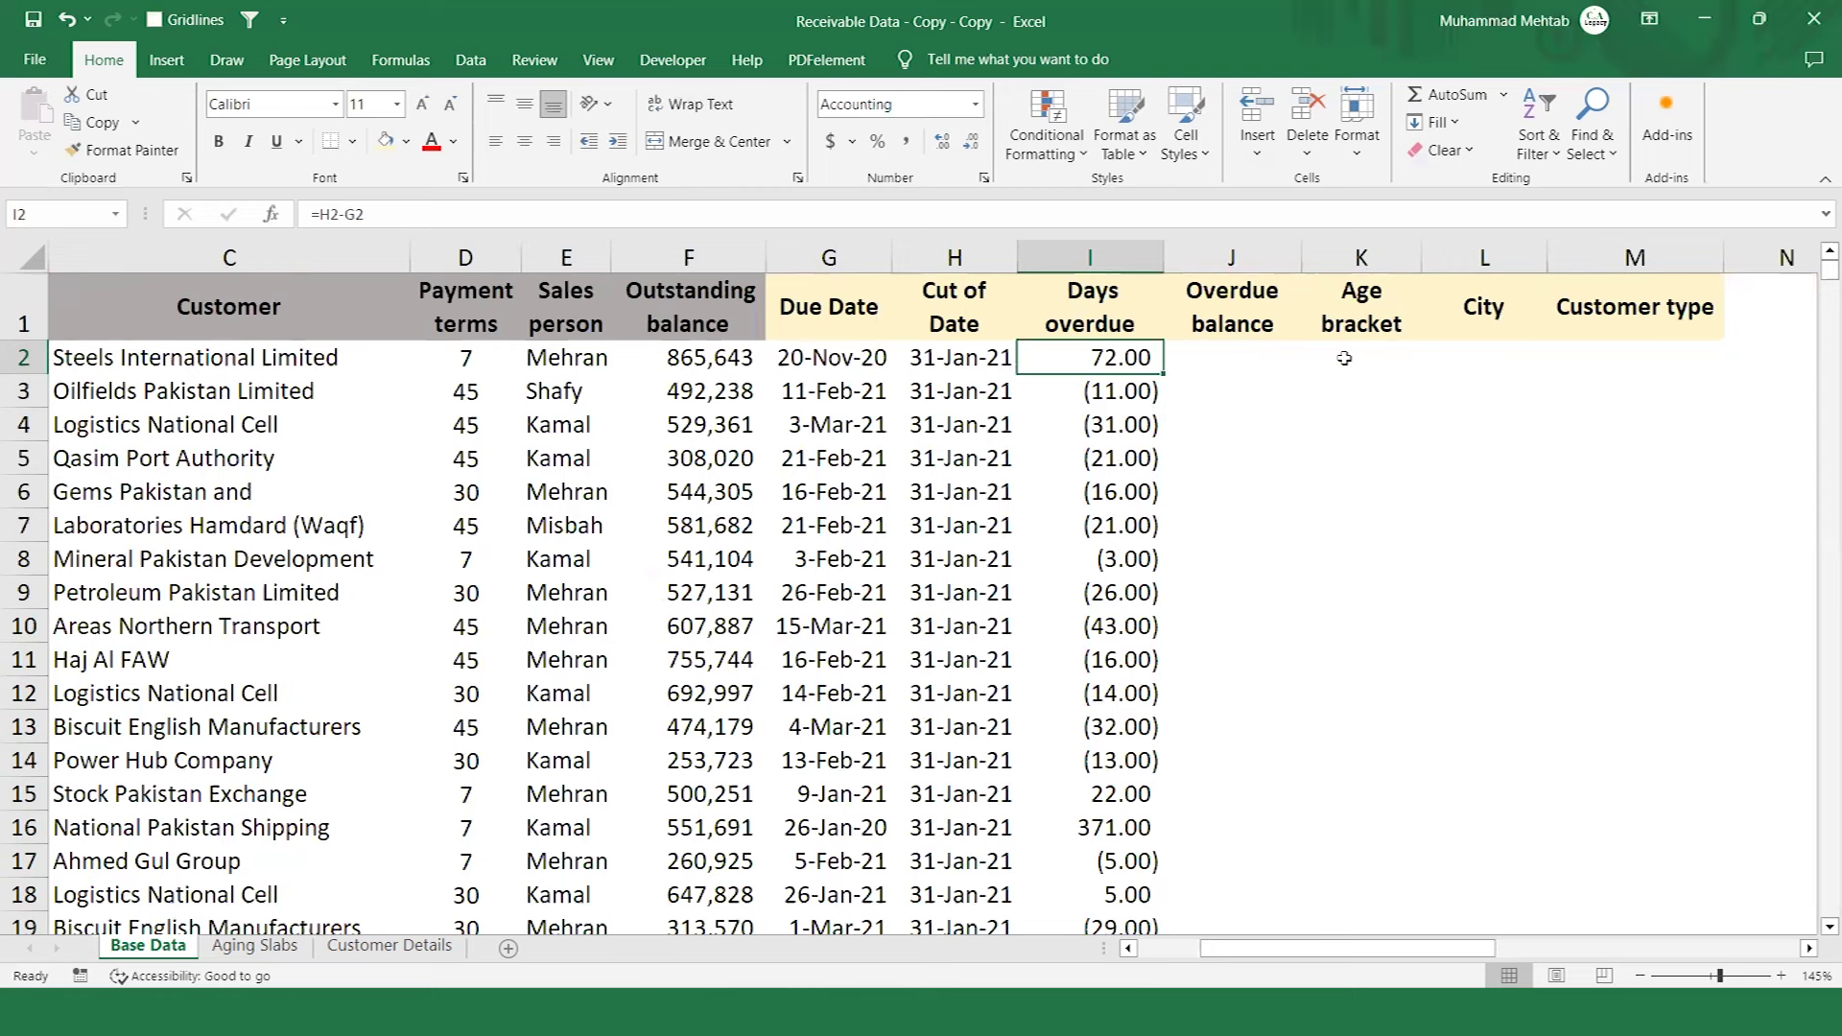
{"action": "key", "text": "Down"}
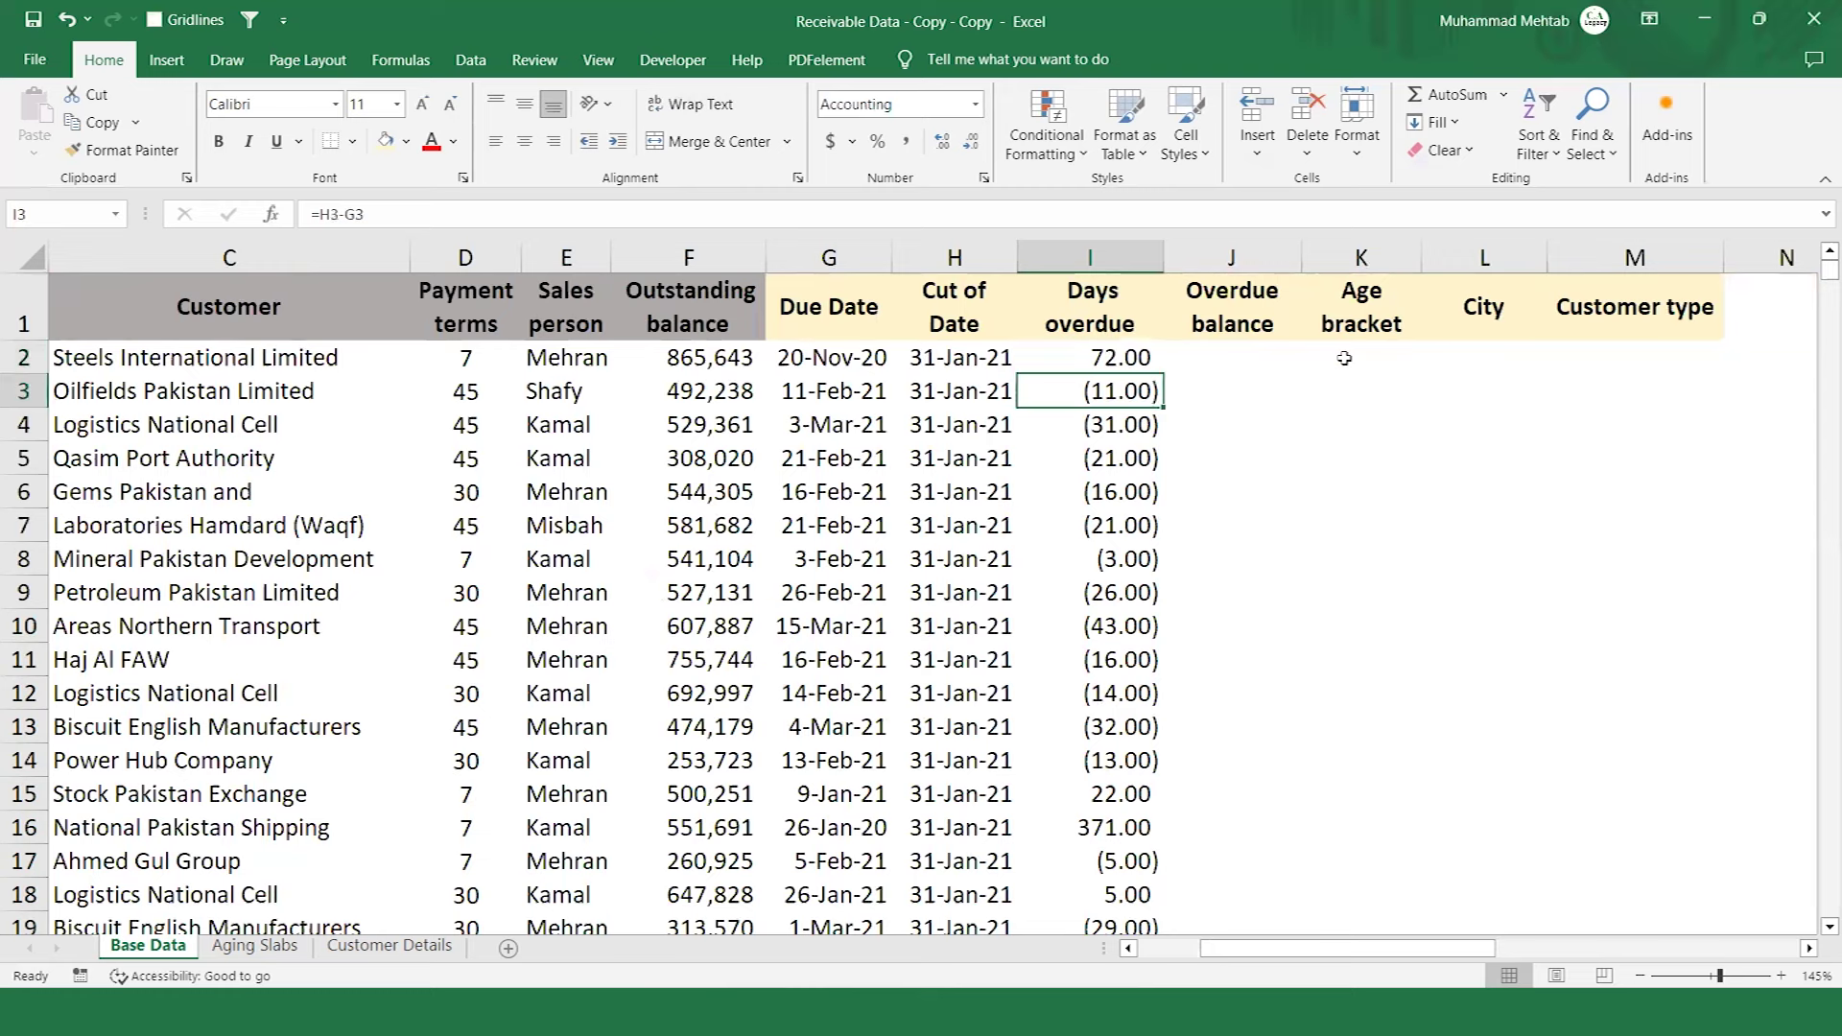
{"action": "key", "text": "Up"}
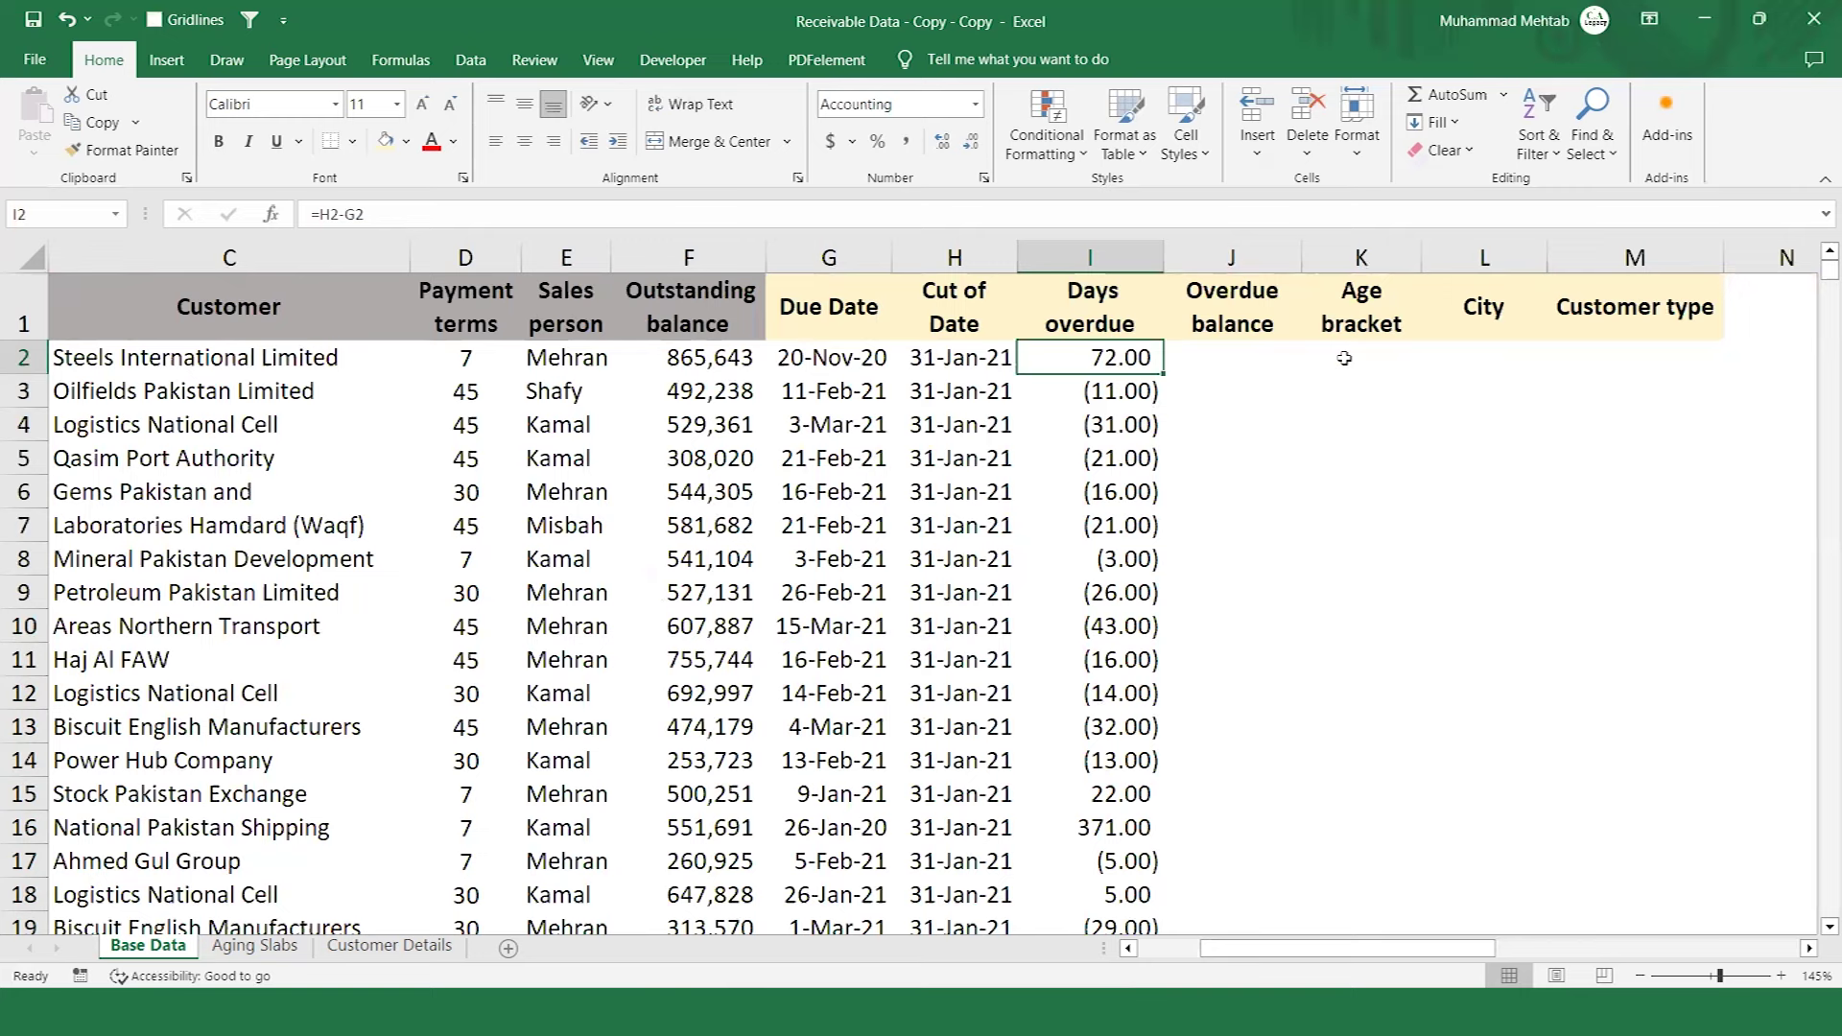
Wrap the I2 formula in an IF function that returns "Not Due" when H2-G2 is less than 0.
{"action": "key", "text": "F2"}
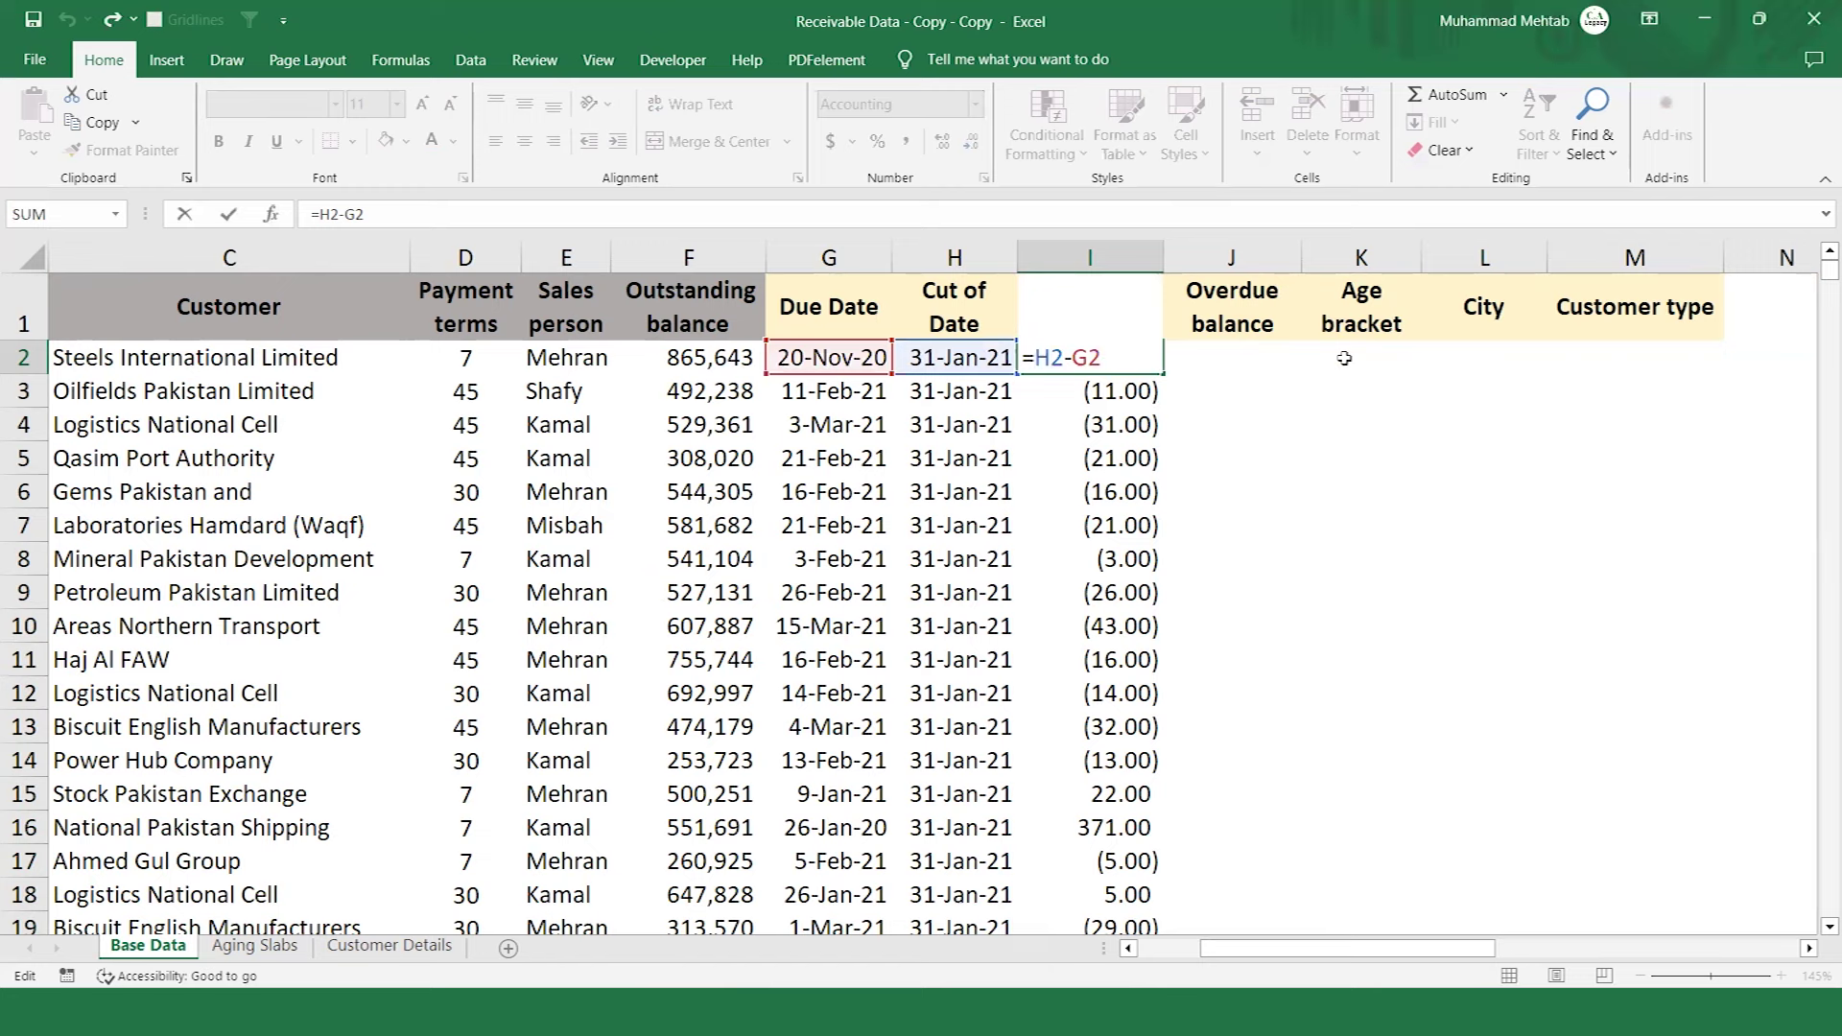
{"action": "key", "text": "Home"}
{"action": "key", "text": "Right"}
{"action": "type", "text": "IF("}
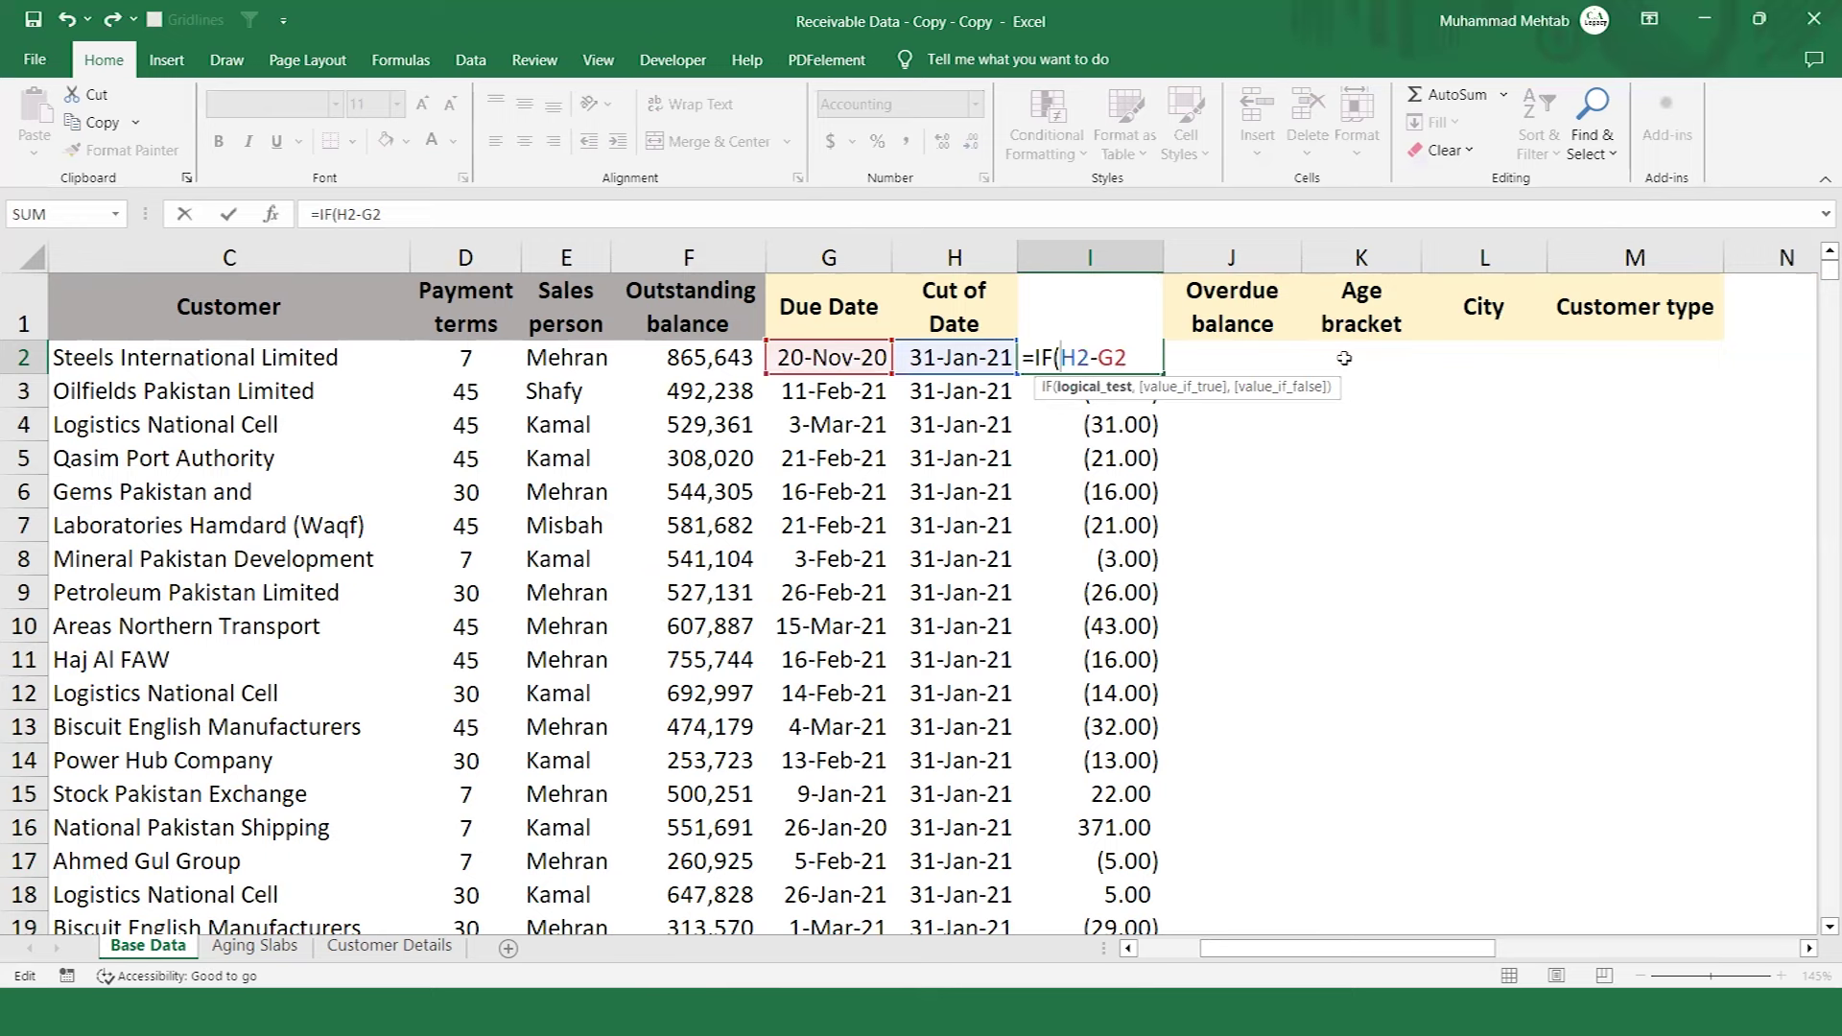
{"action": "key", "text": "Right"}
{"action": "key", "text": "Right"}
{"action": "type", "text": "<0,"}
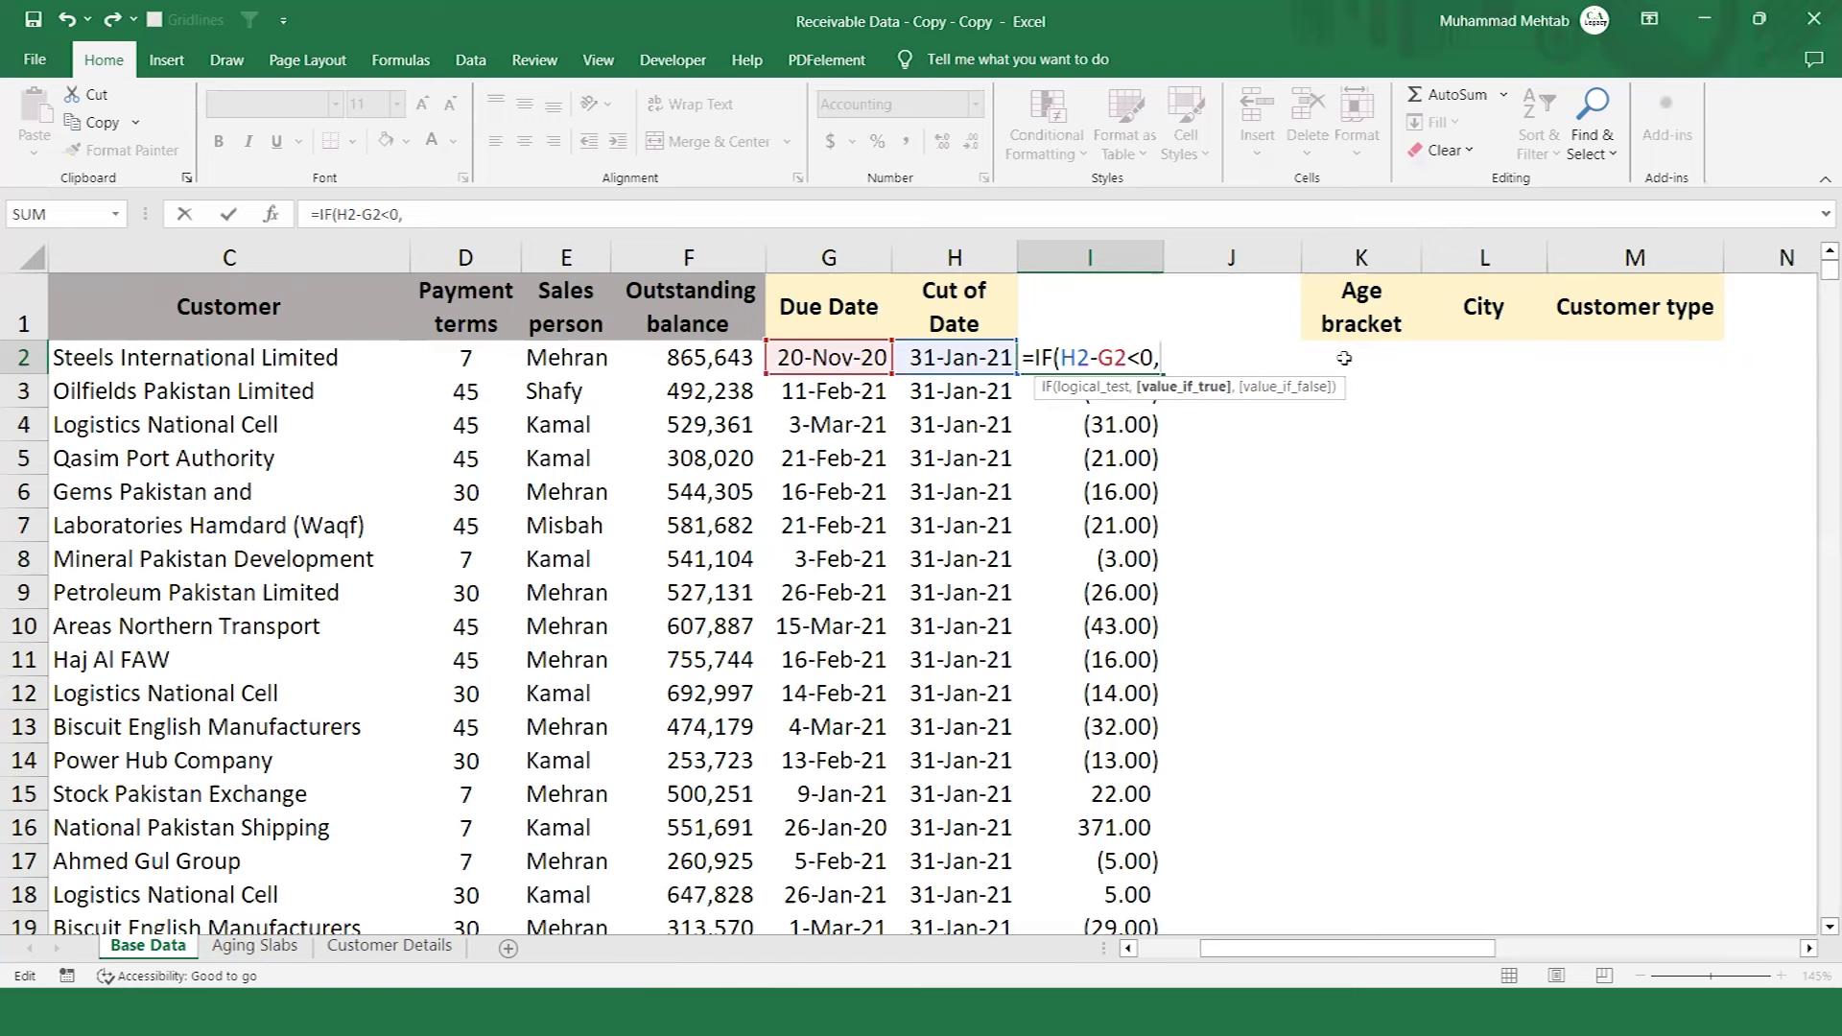
{"action": "type", "text": "\"Not Due\","}
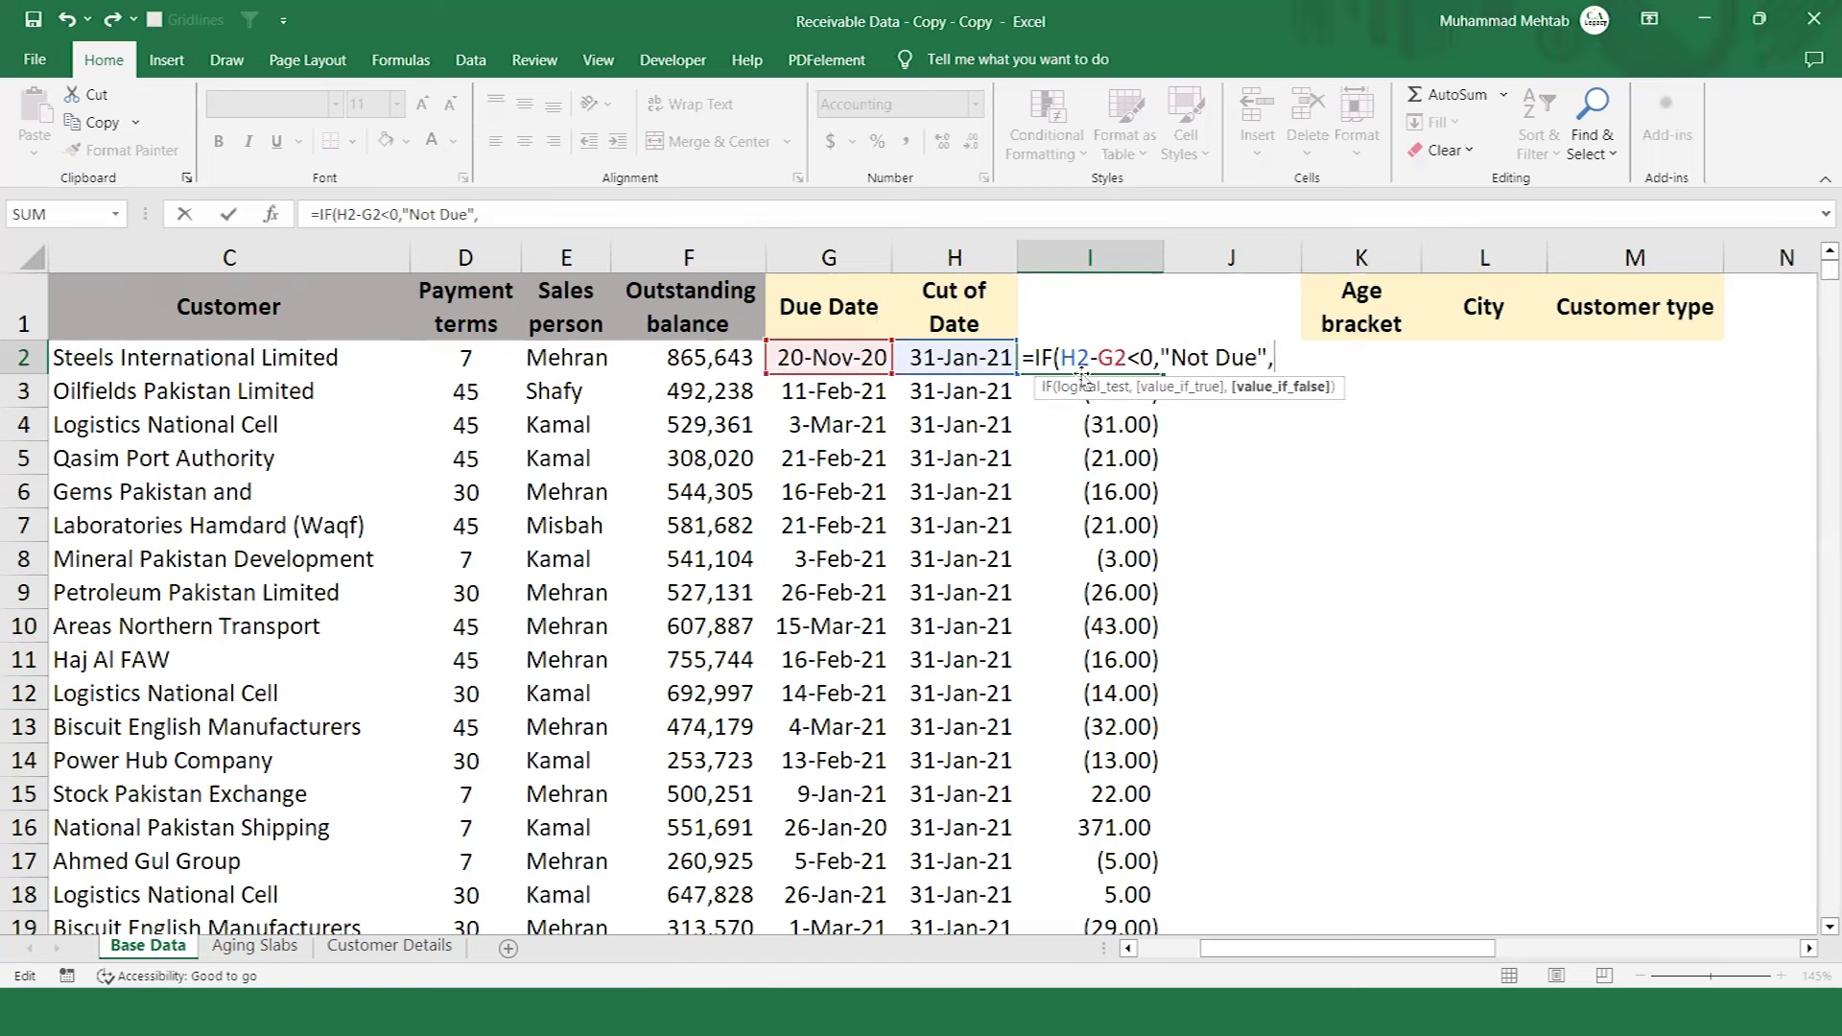
Complete the I2 IF formula with H2-G2 as the false value and fill it down the Days overdue column.
{"action": "left_click", "coordinate": [988, 356]}
{"action": "type", "text": "-"}
{"action": "left_click", "coordinate": [811, 357]}
{"action": "key", "text": "Return"}
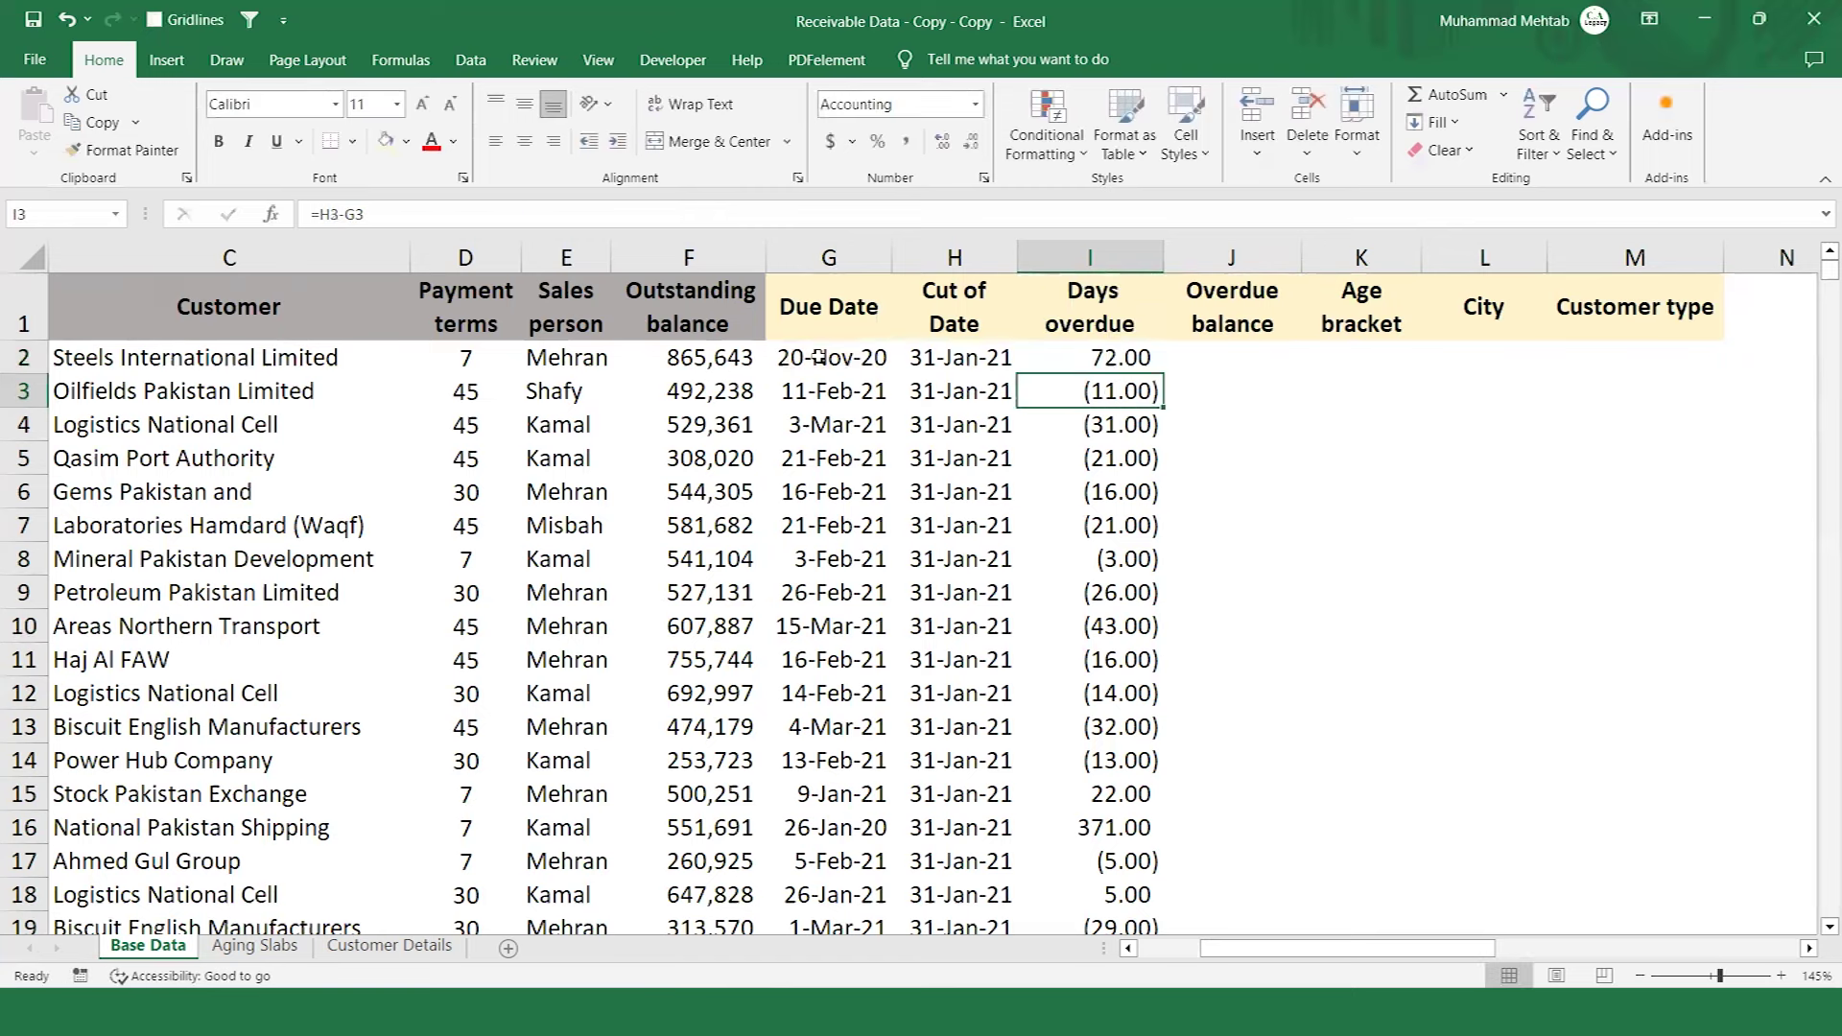
{"action": "key", "text": "Up"}
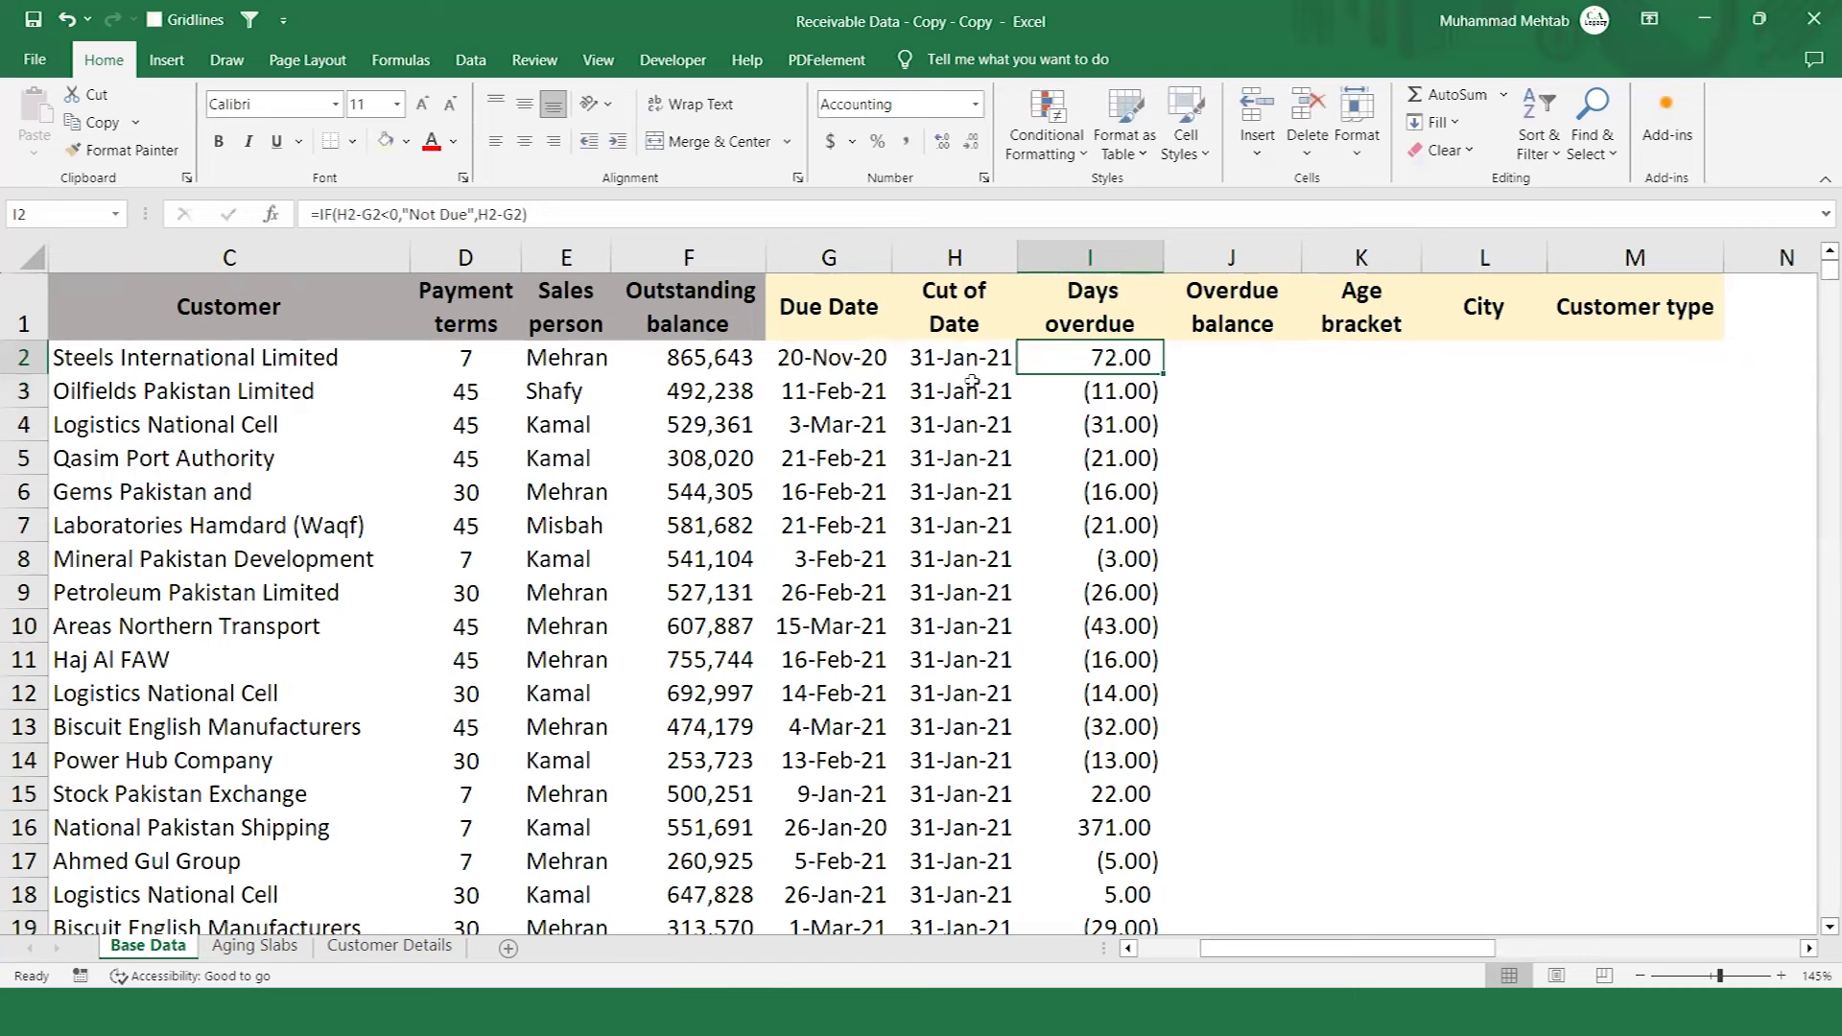
{"action": "double_click", "coordinate": [1162, 379]}
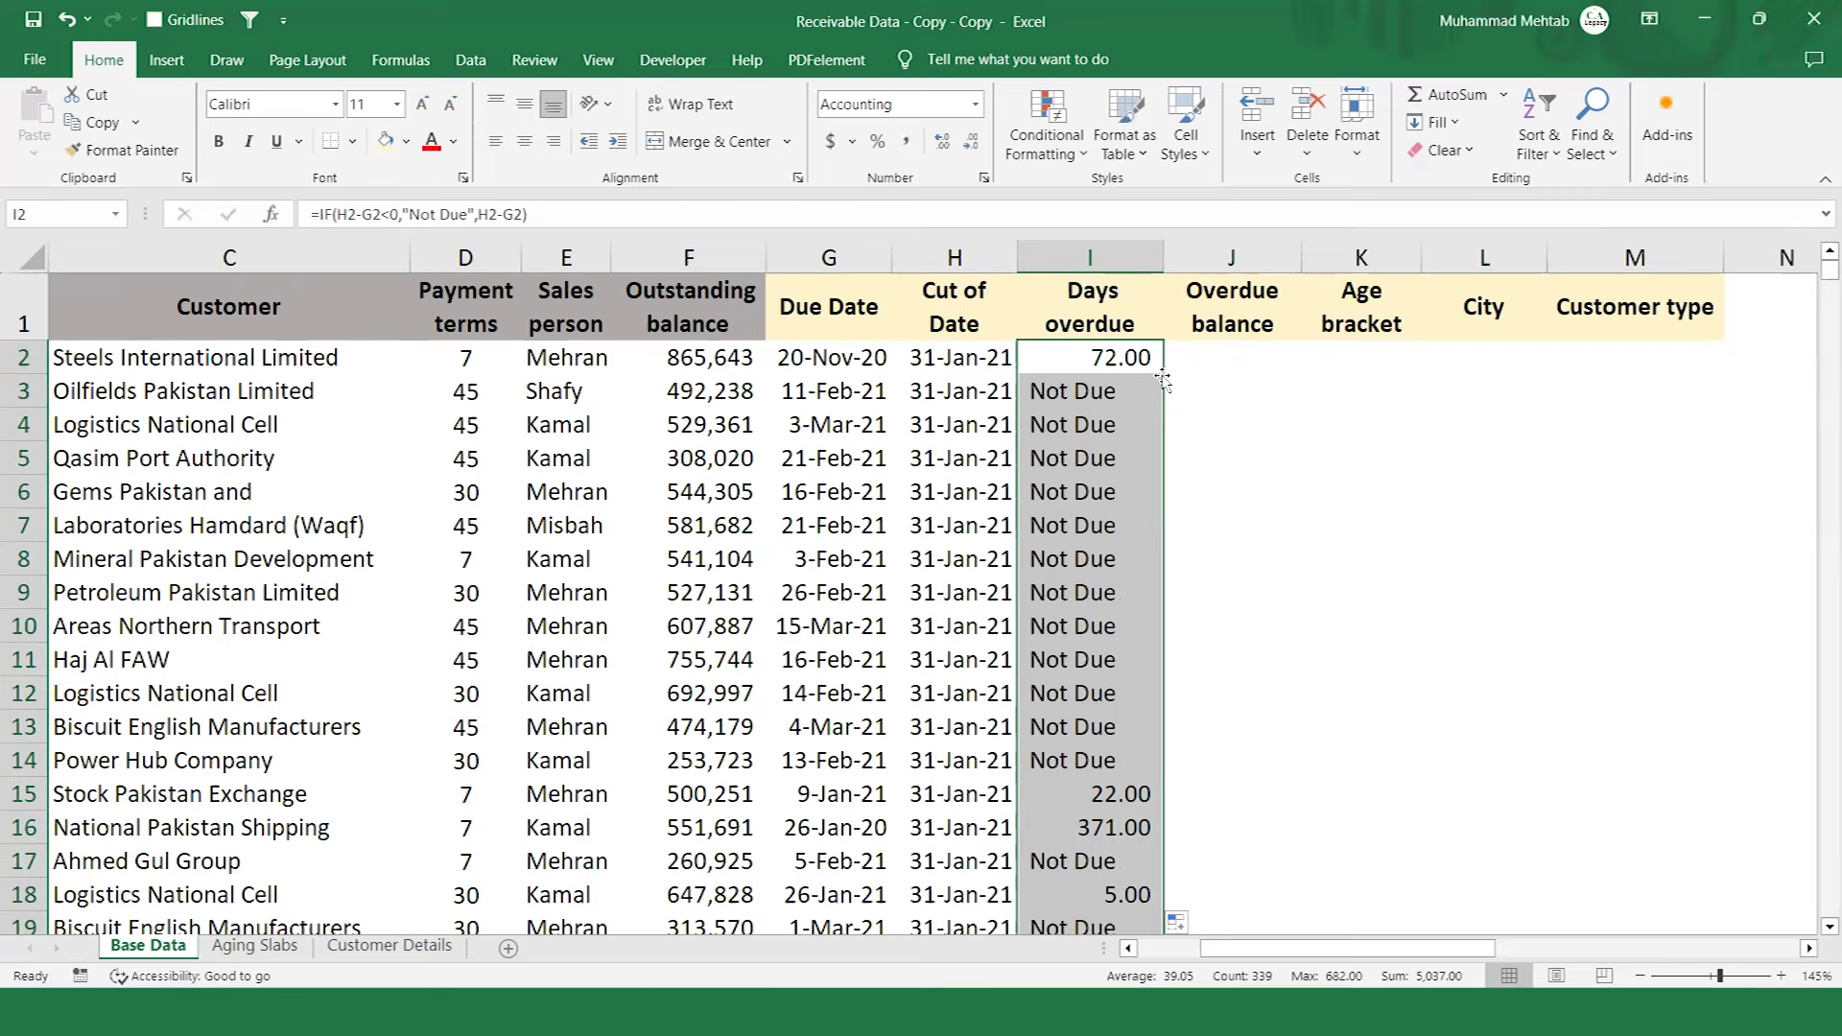
Check the row 2 due date and select the entire Outstanding balance column for review.
{"action": "key", "text": "Right"}
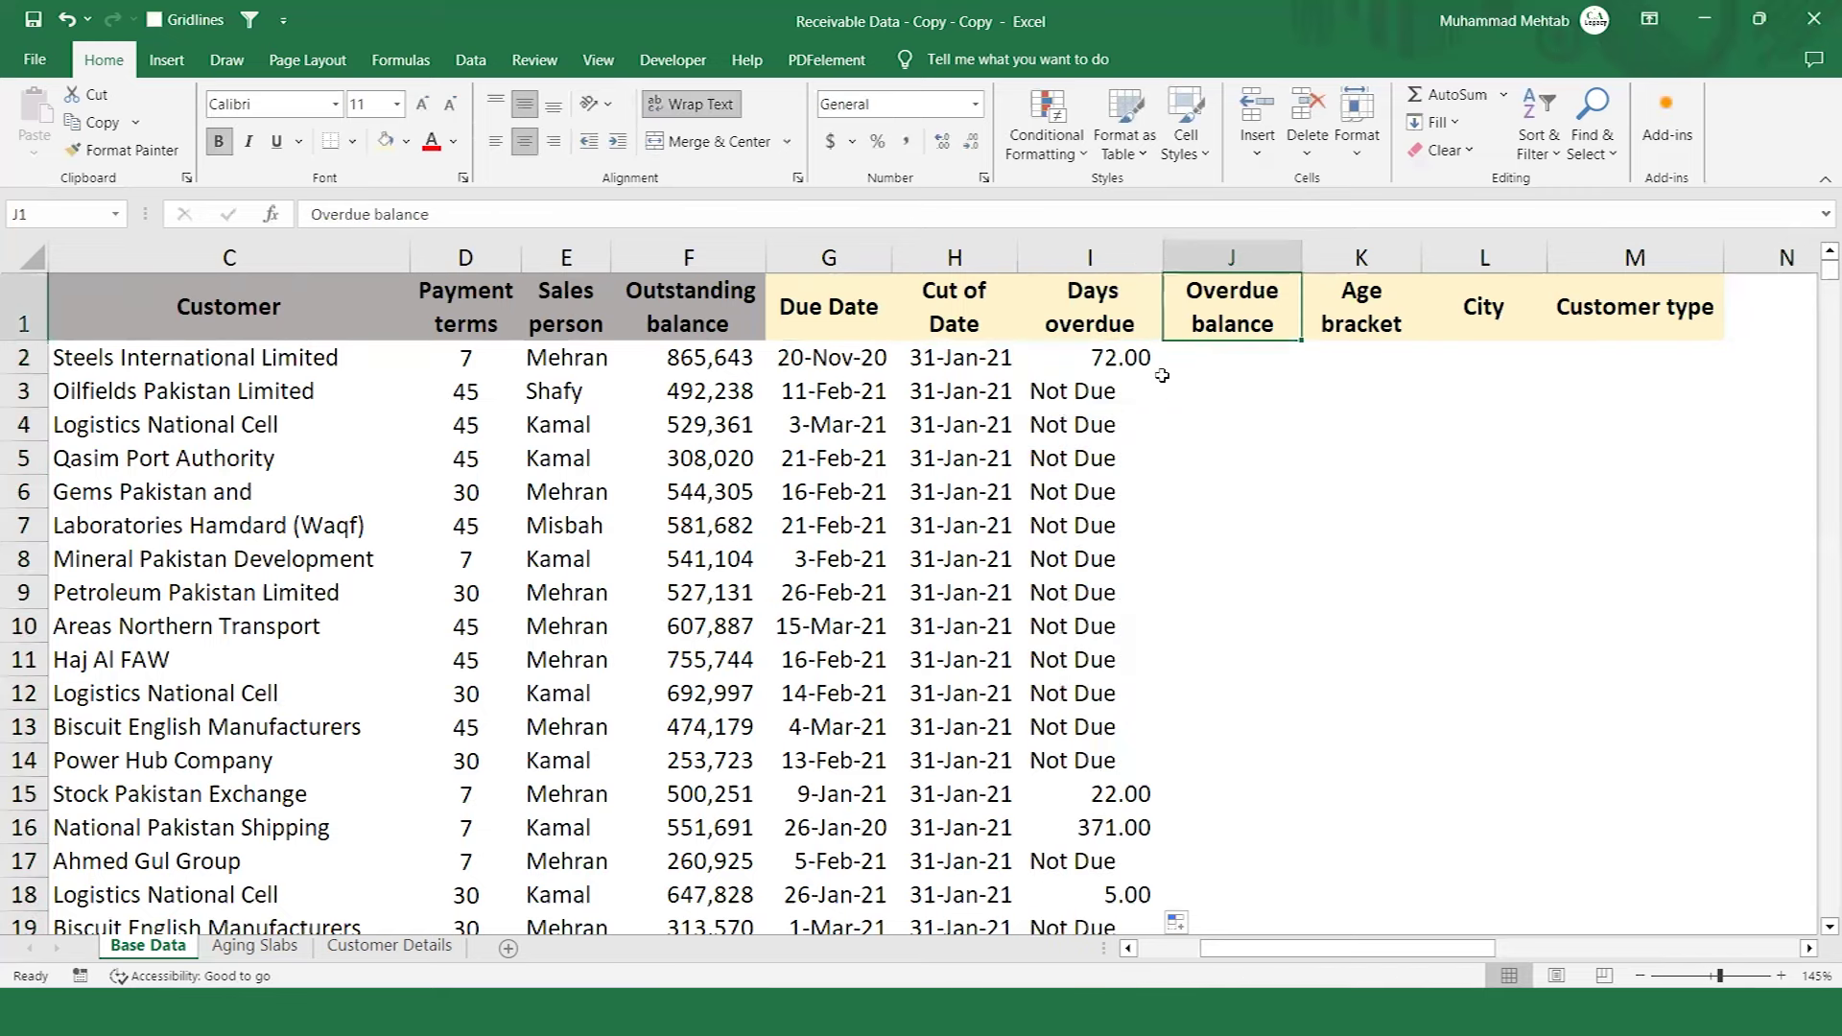
{"action": "key", "text": "Left"}
{"action": "key", "text": "Left"}
{"action": "key", "text": "Left"}
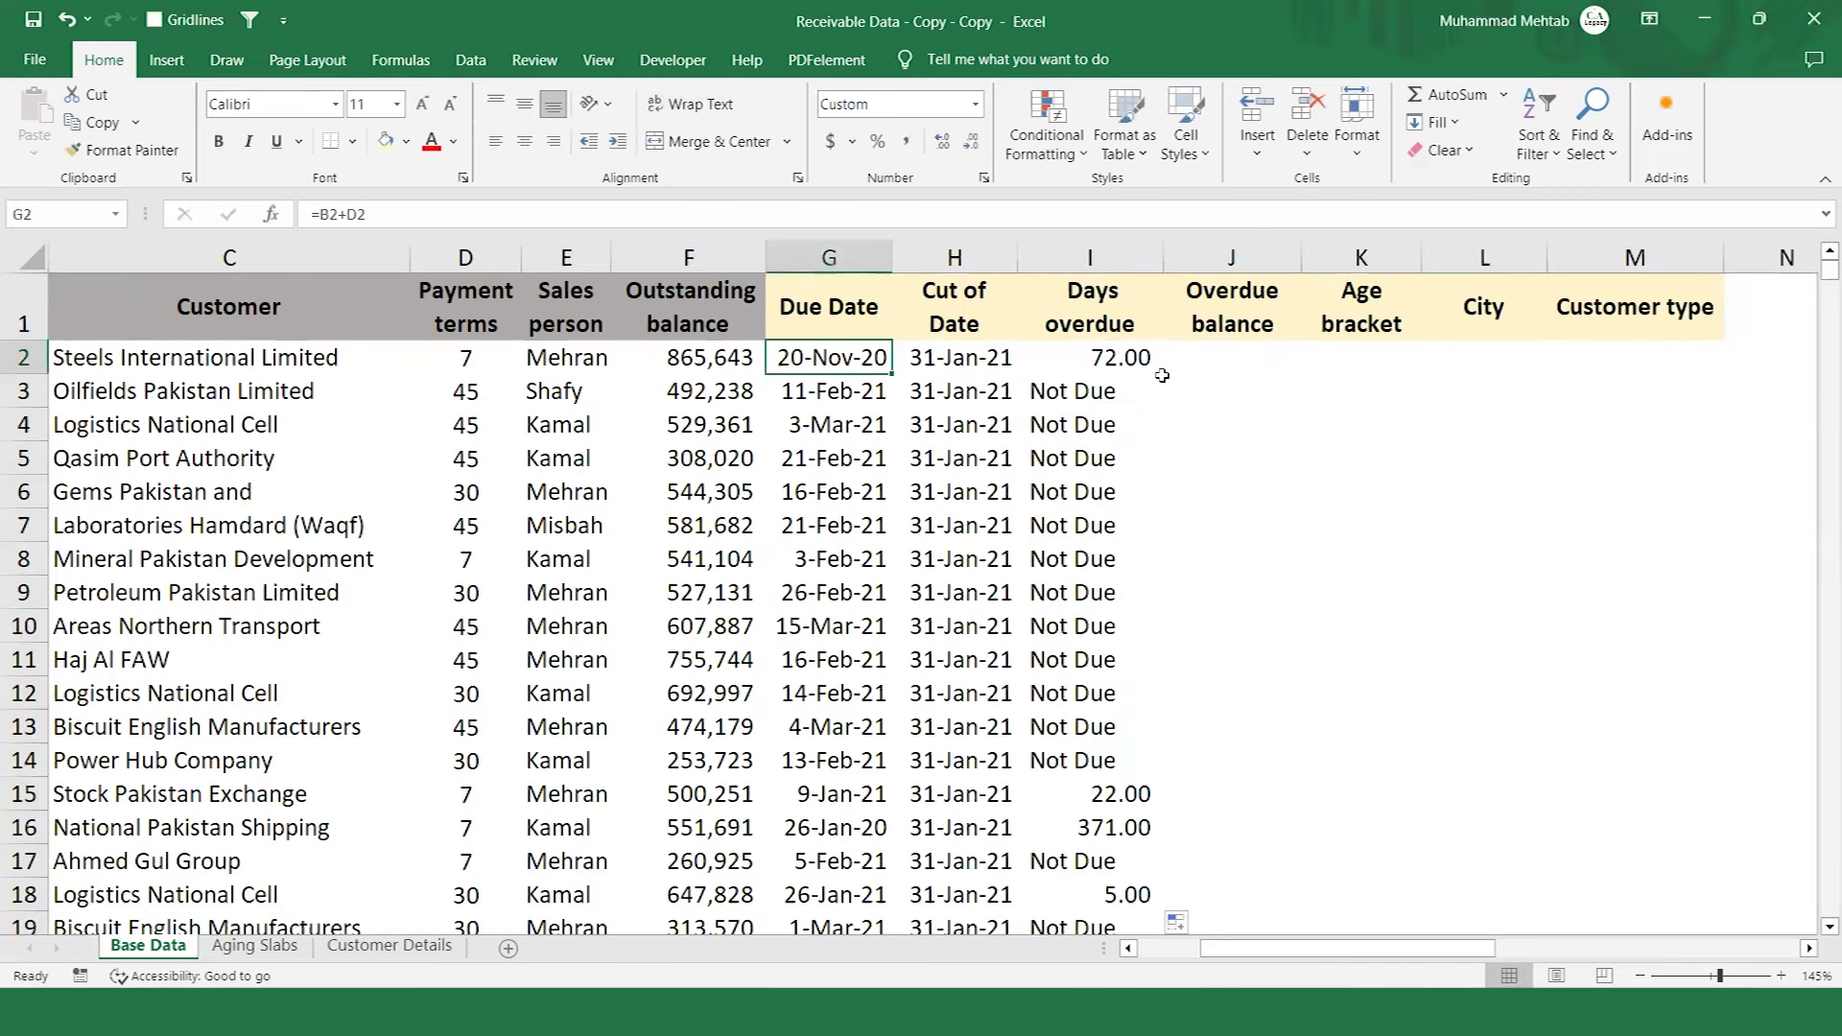
{"action": "left_click", "coordinate": [731, 249]}
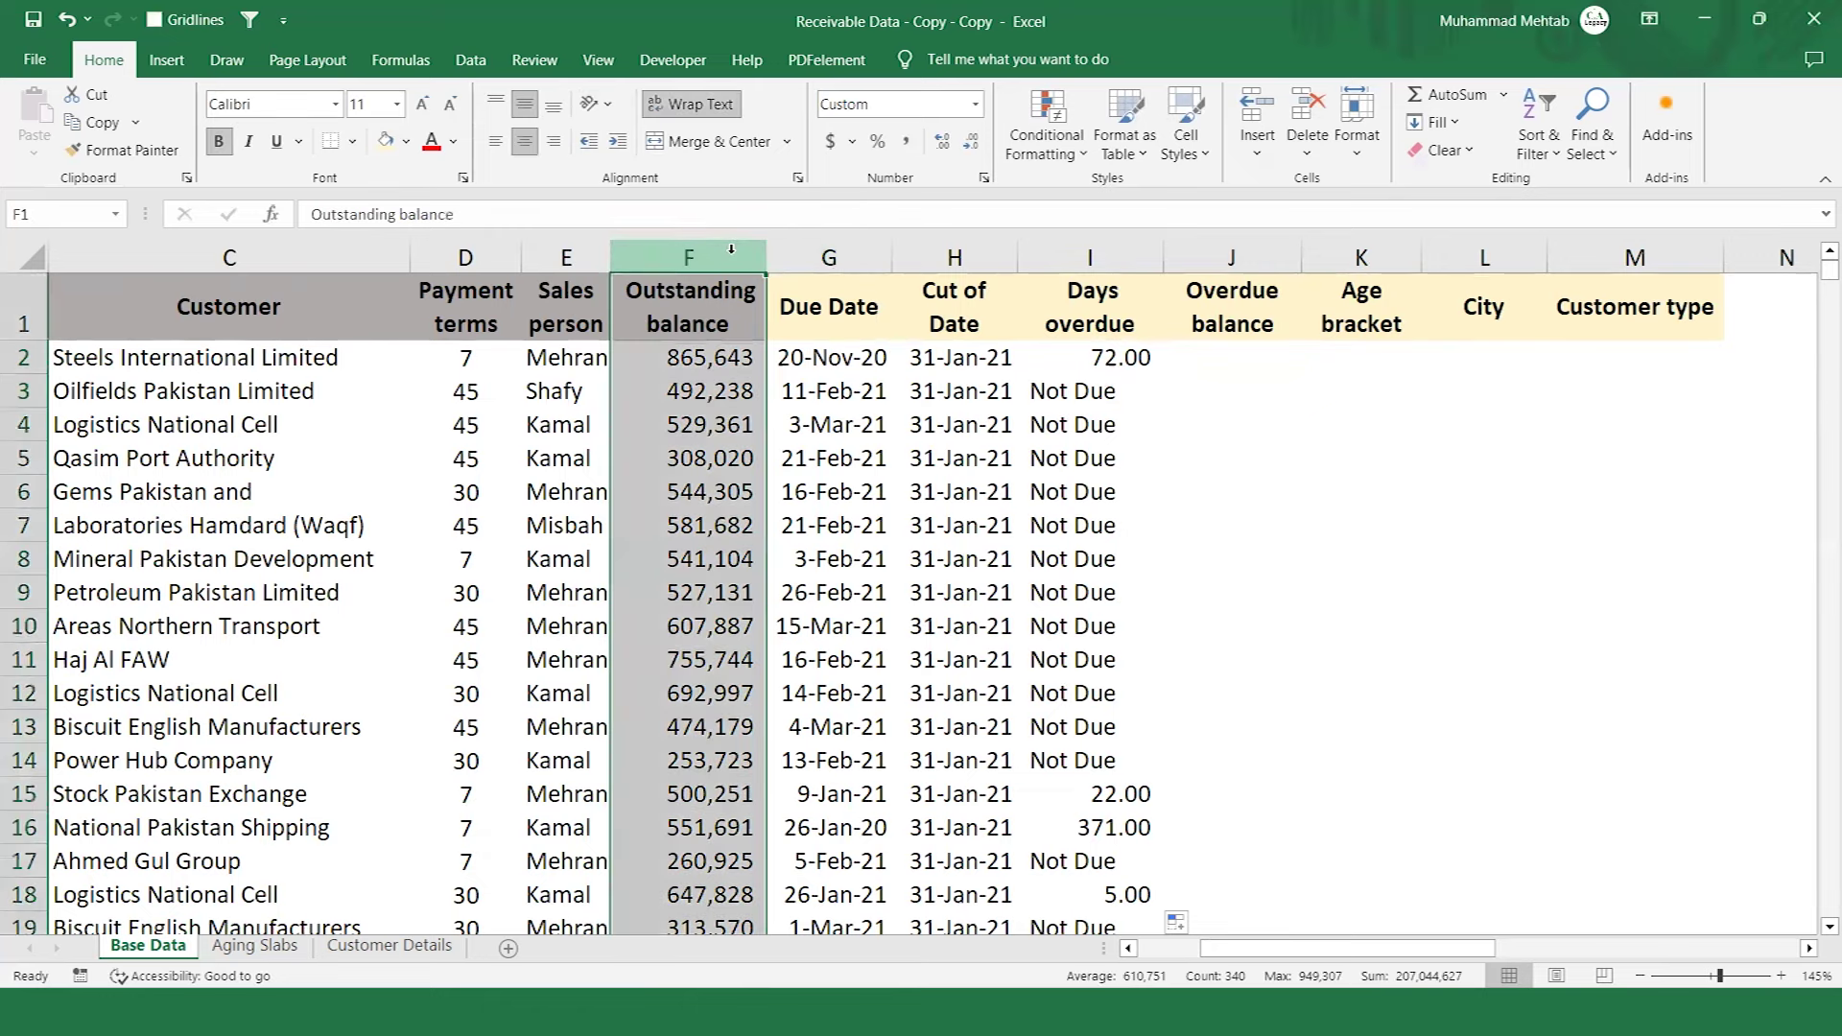
Start an IF formula in J2 of the Overdue balance column that tests whether I2 equals "Not Due".
{"action": "left_click", "coordinate": [1197, 358]}
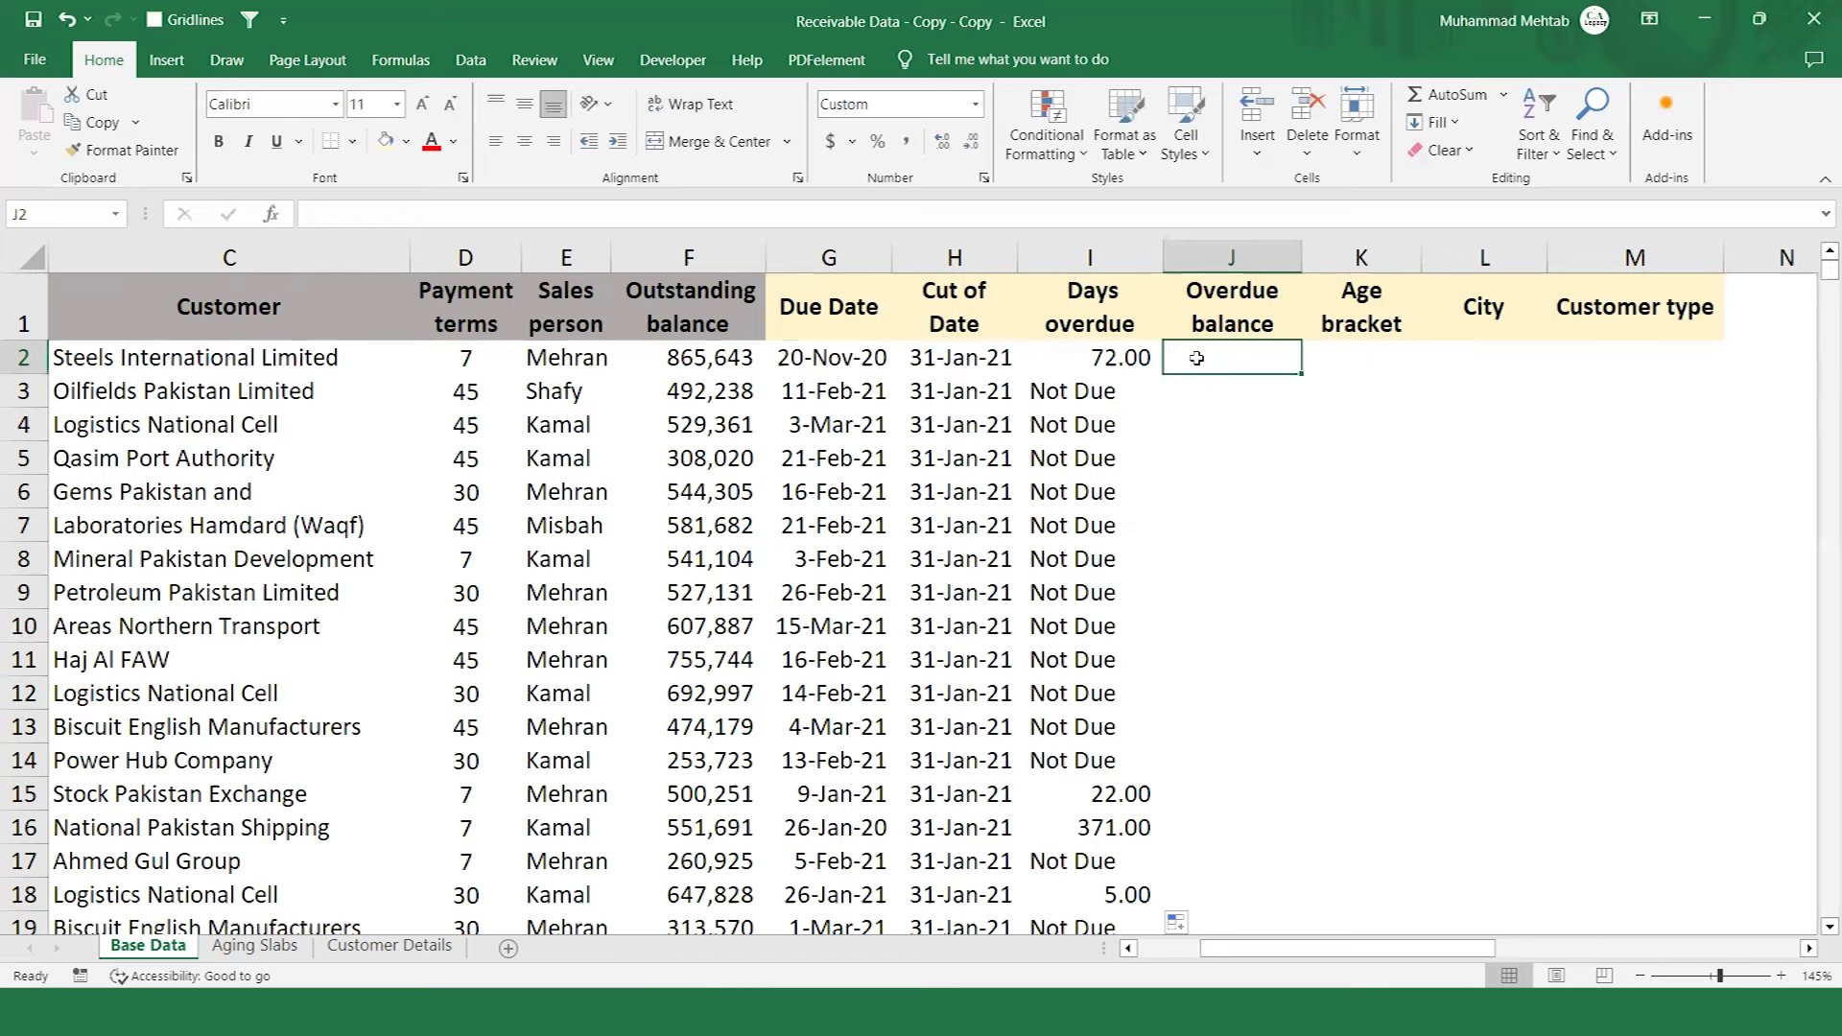
{"action": "key", "text": "Left"}
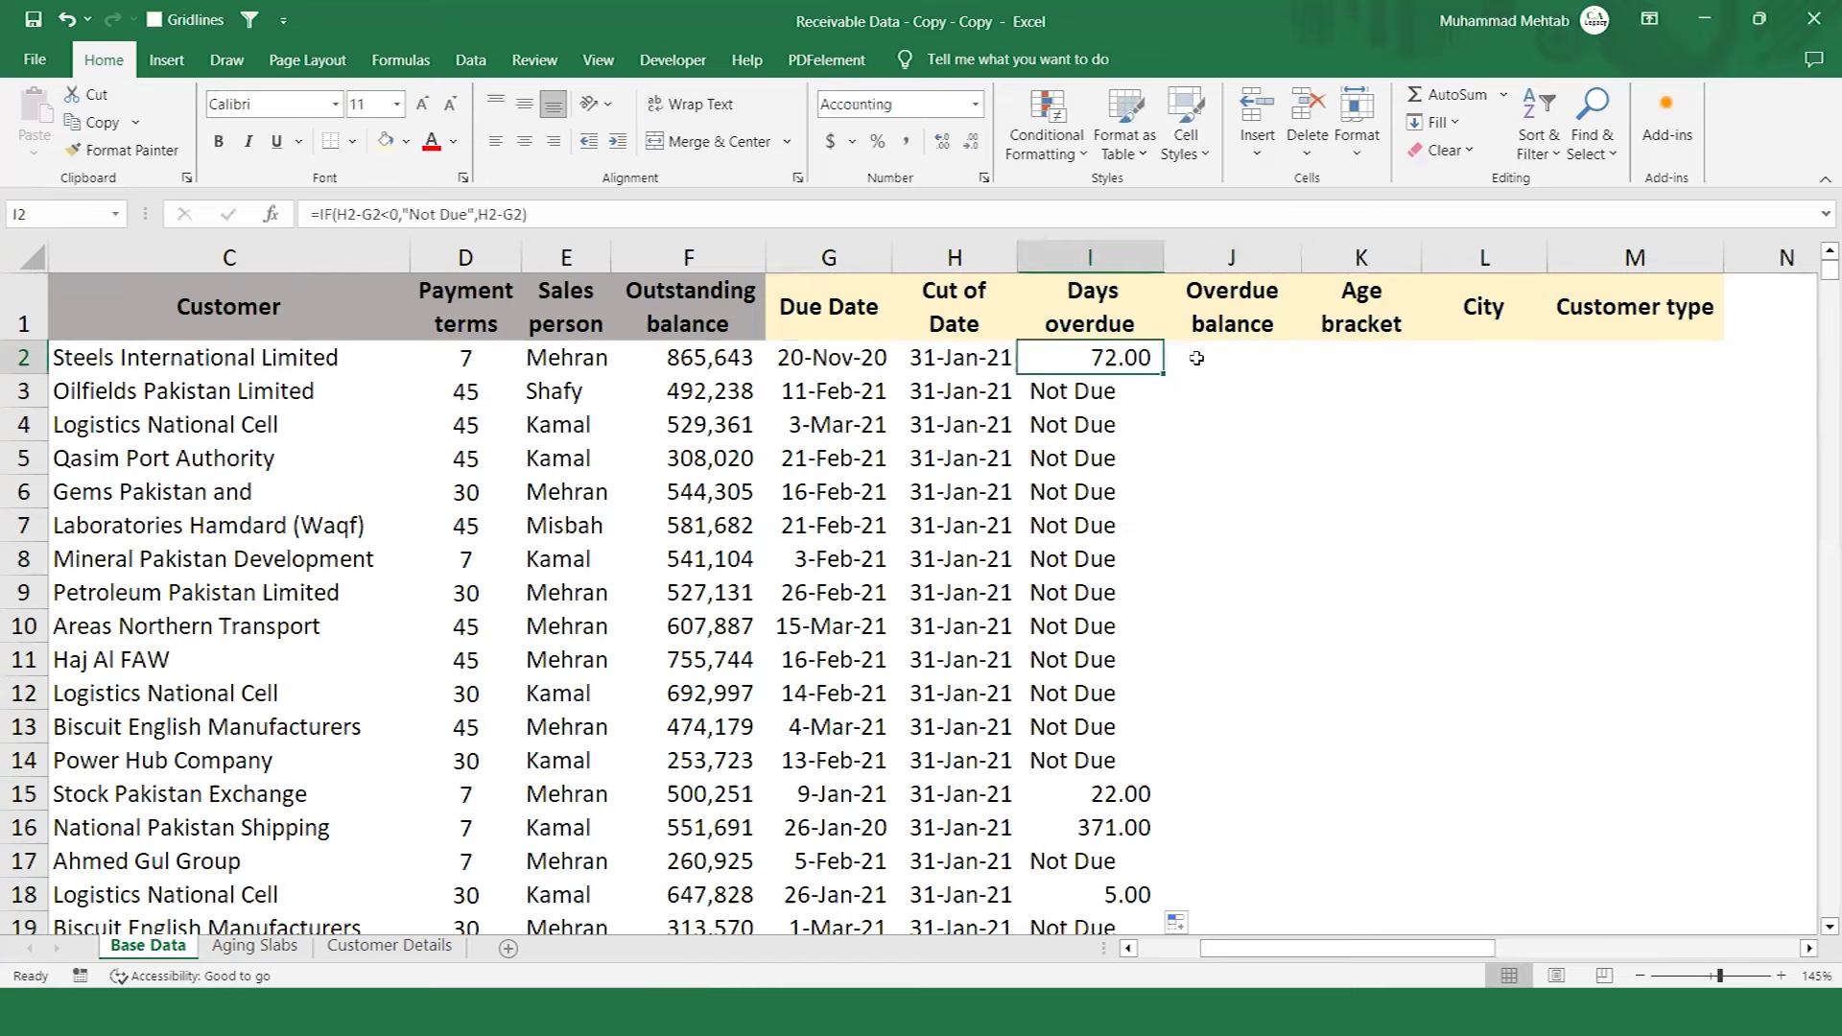
{"action": "key", "text": "Right"}
{"action": "key", "text": "Down"}
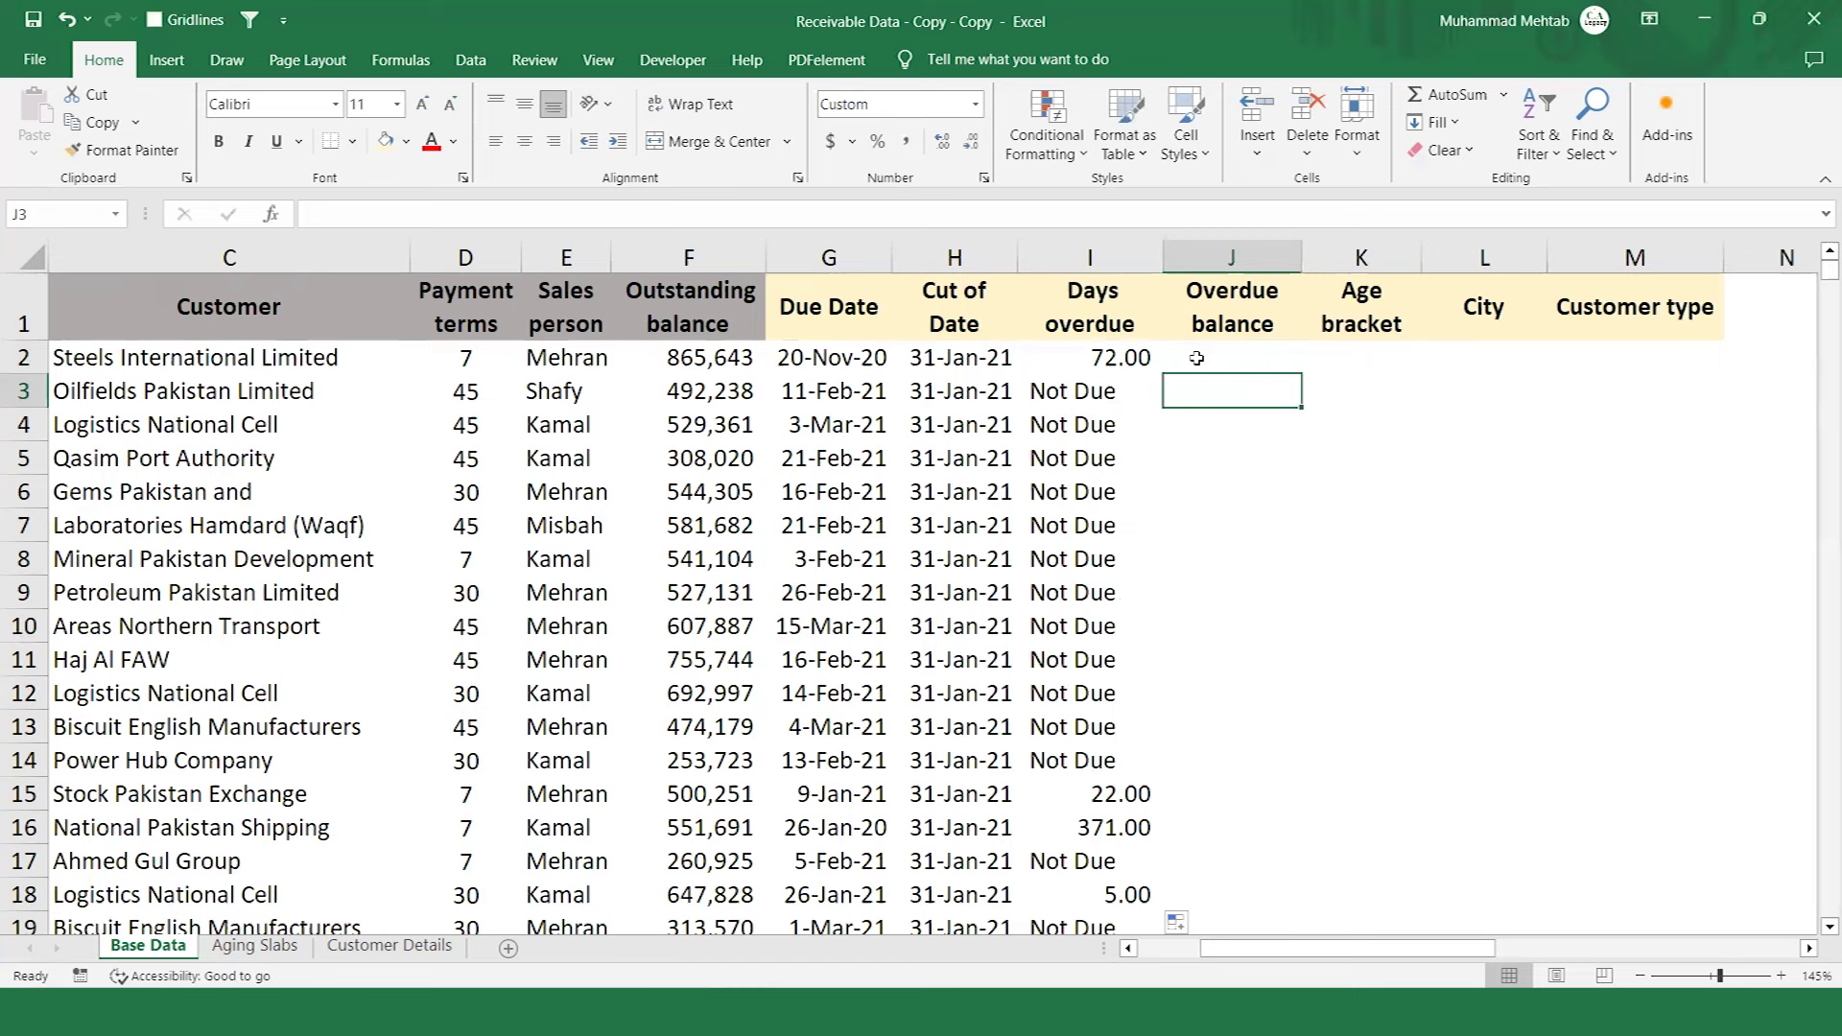
{"action": "key", "text": "Down"}
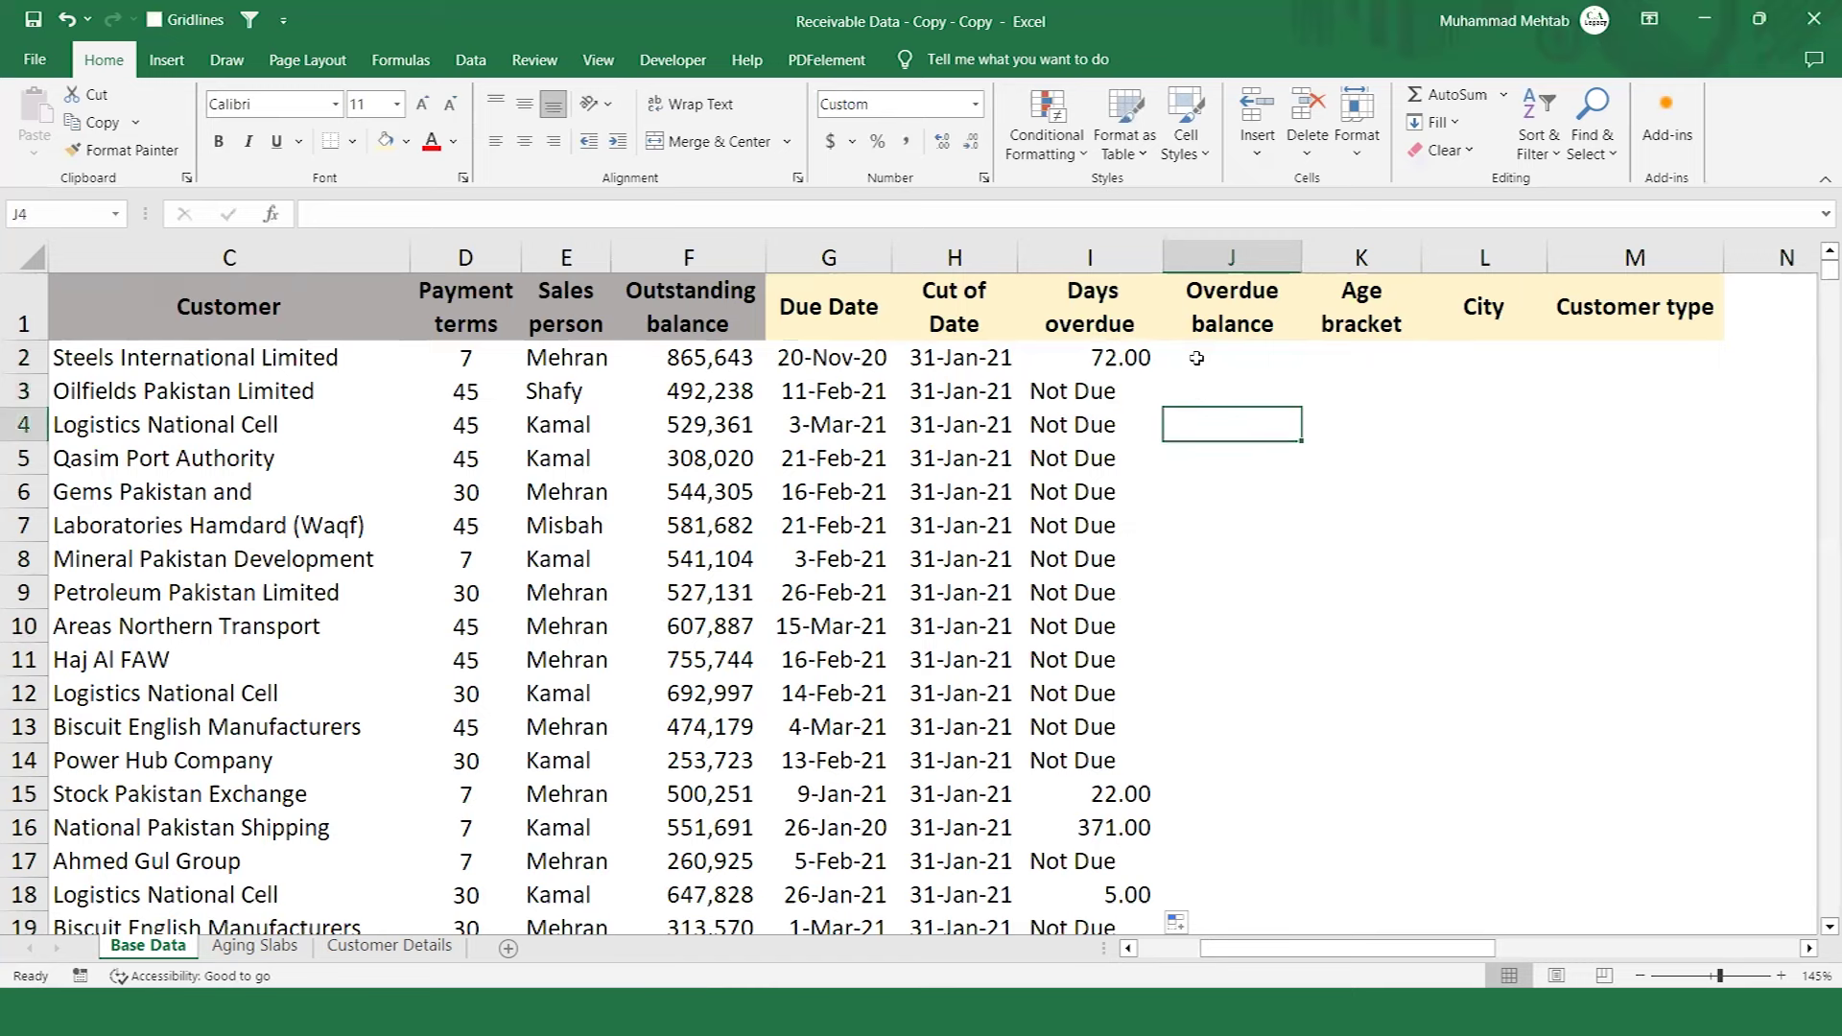
{"action": "key", "text": "Up"}
{"action": "key", "text": "Up"}
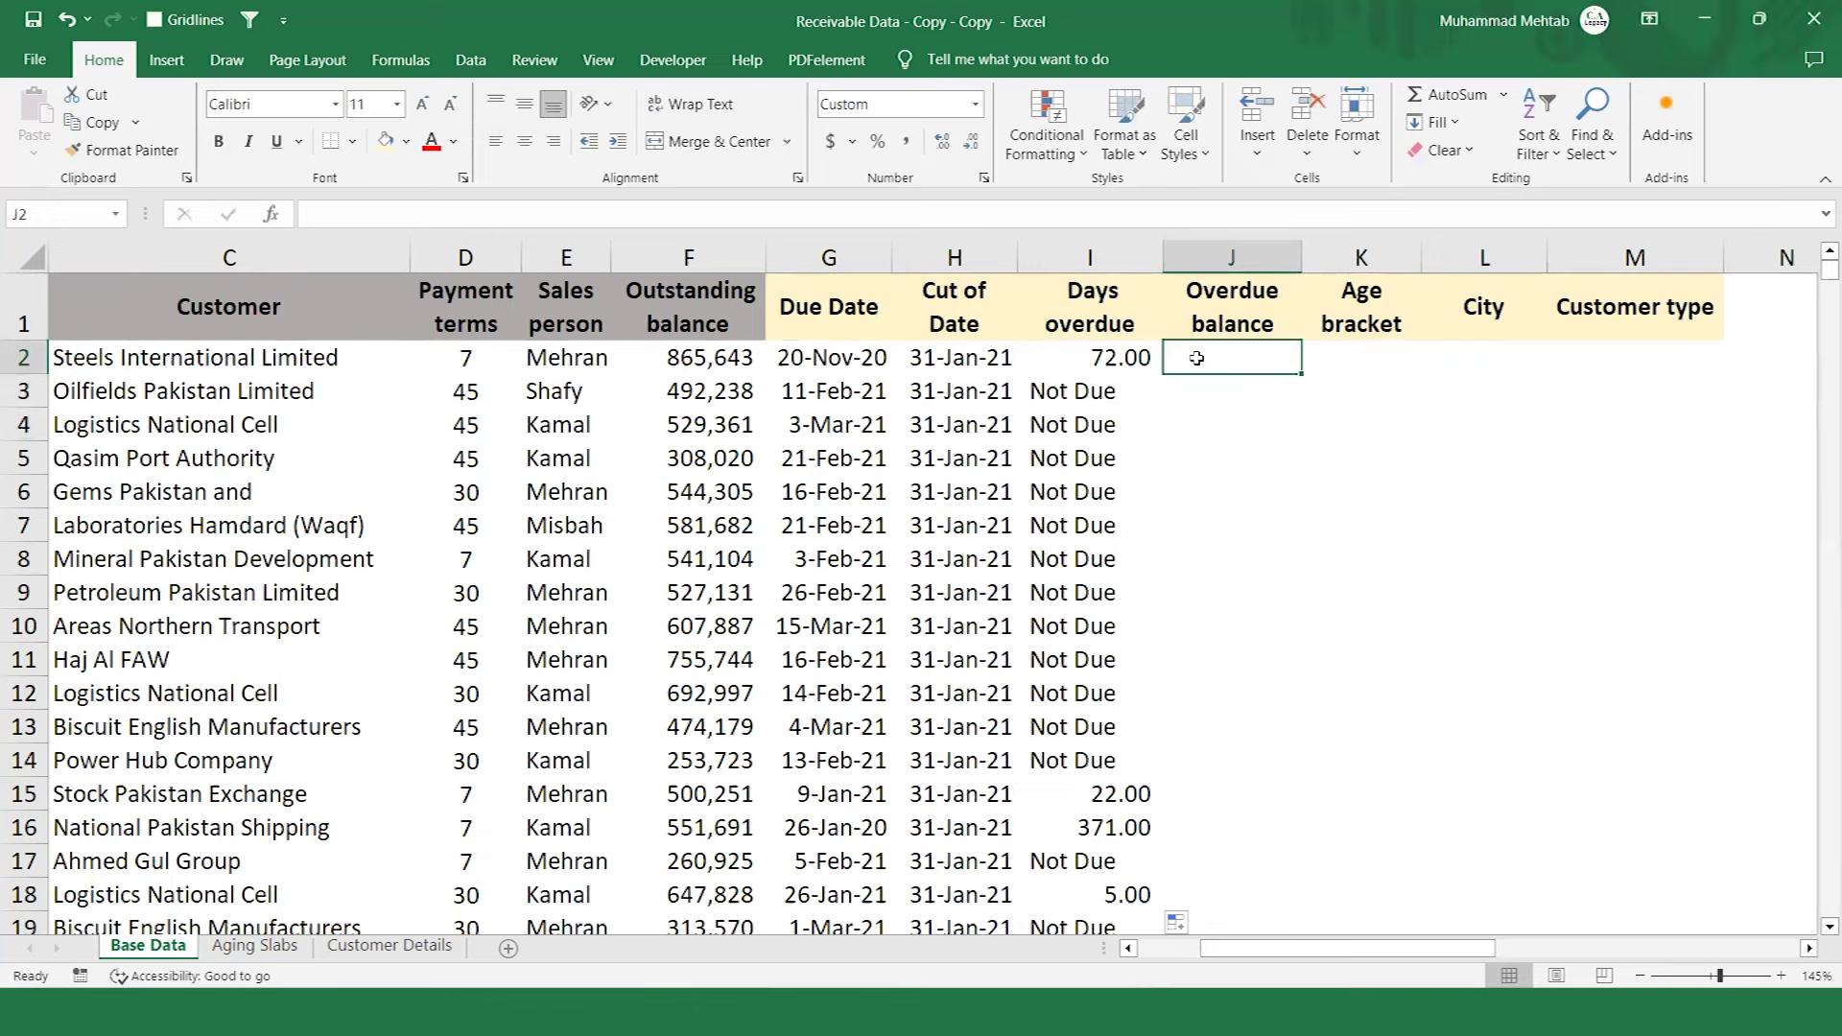
{"action": "type", "text": "=if"}
{"action": "key", "text": "Tab"}
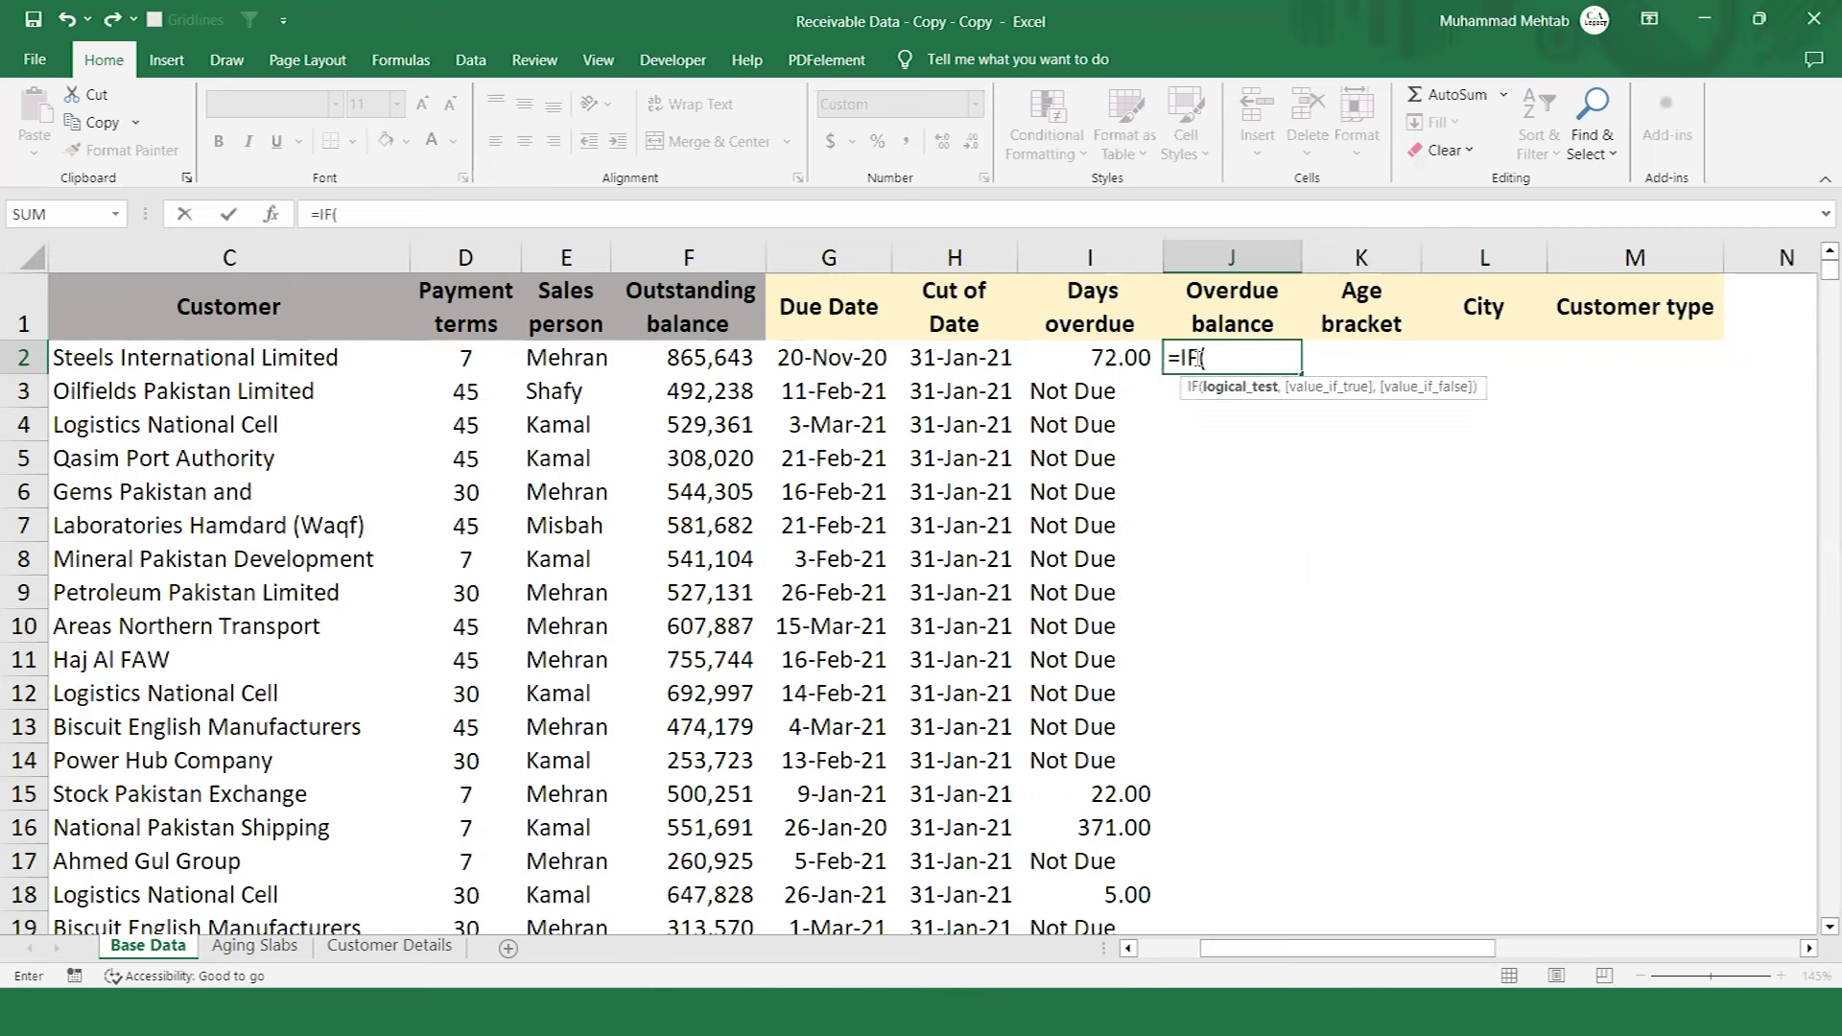
{"action": "key", "text": "Left"}
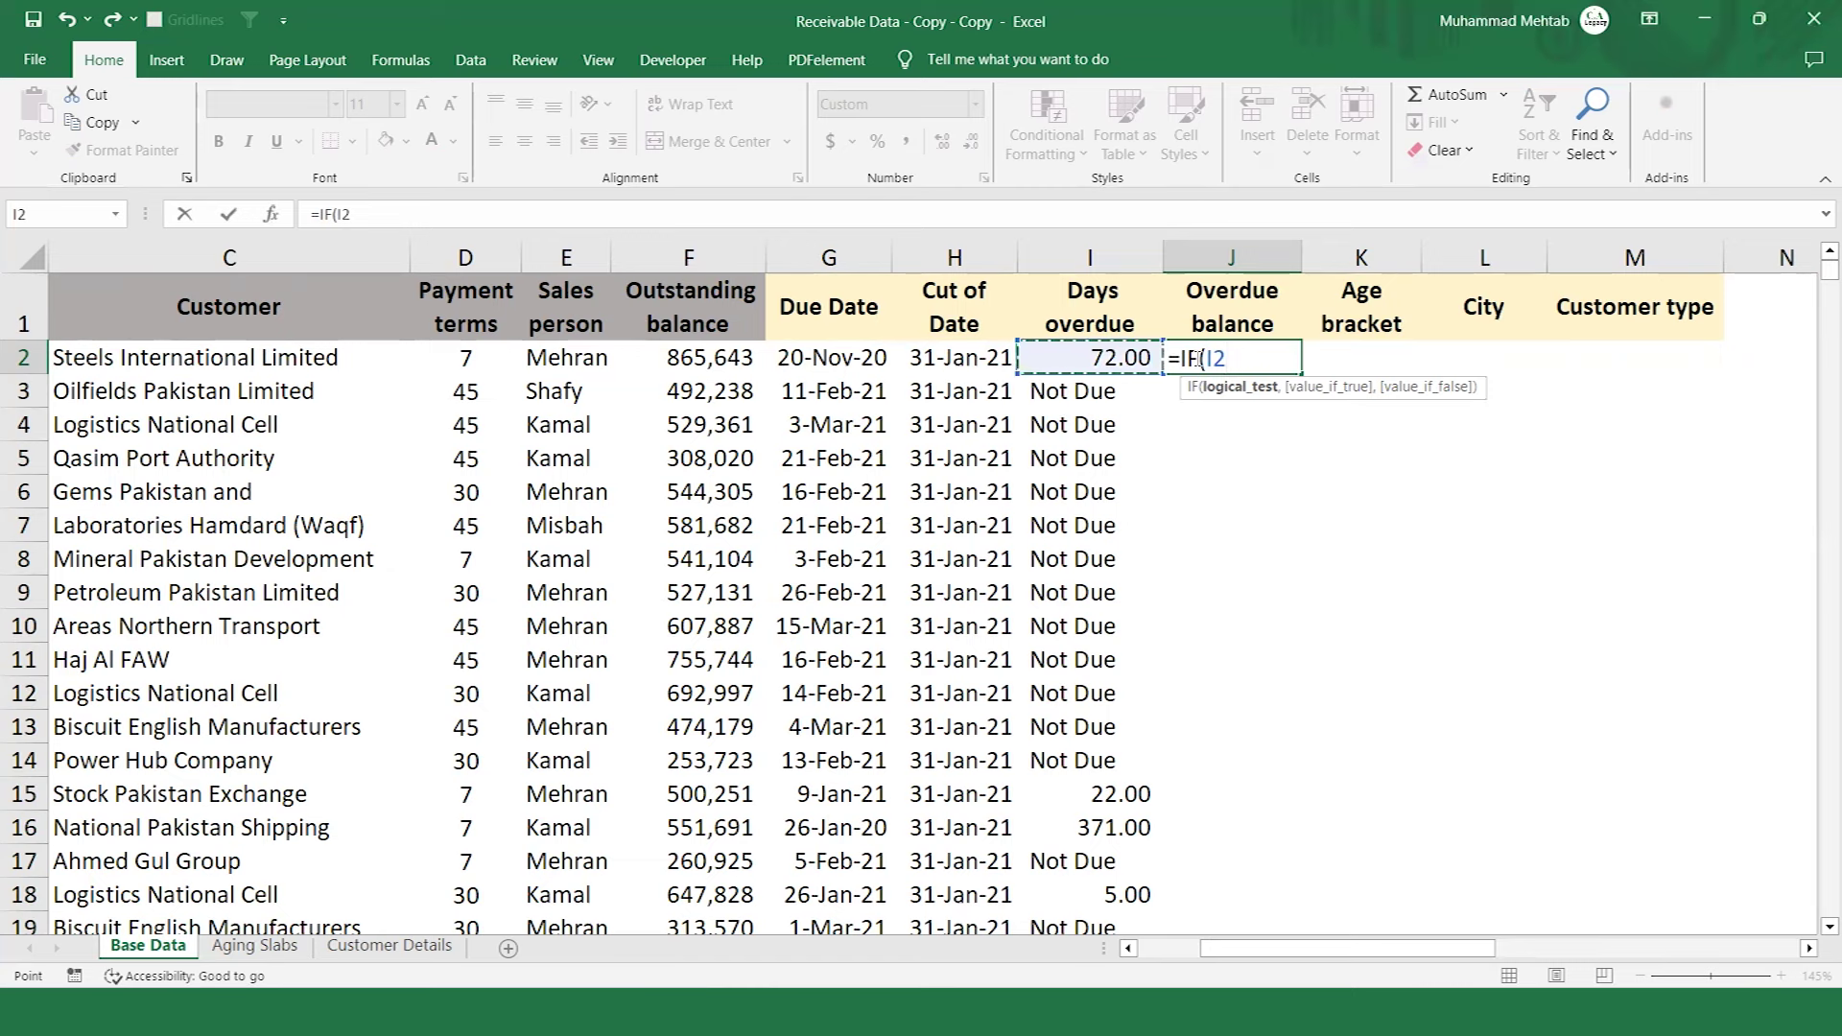
{"action": "type", "text": "="}
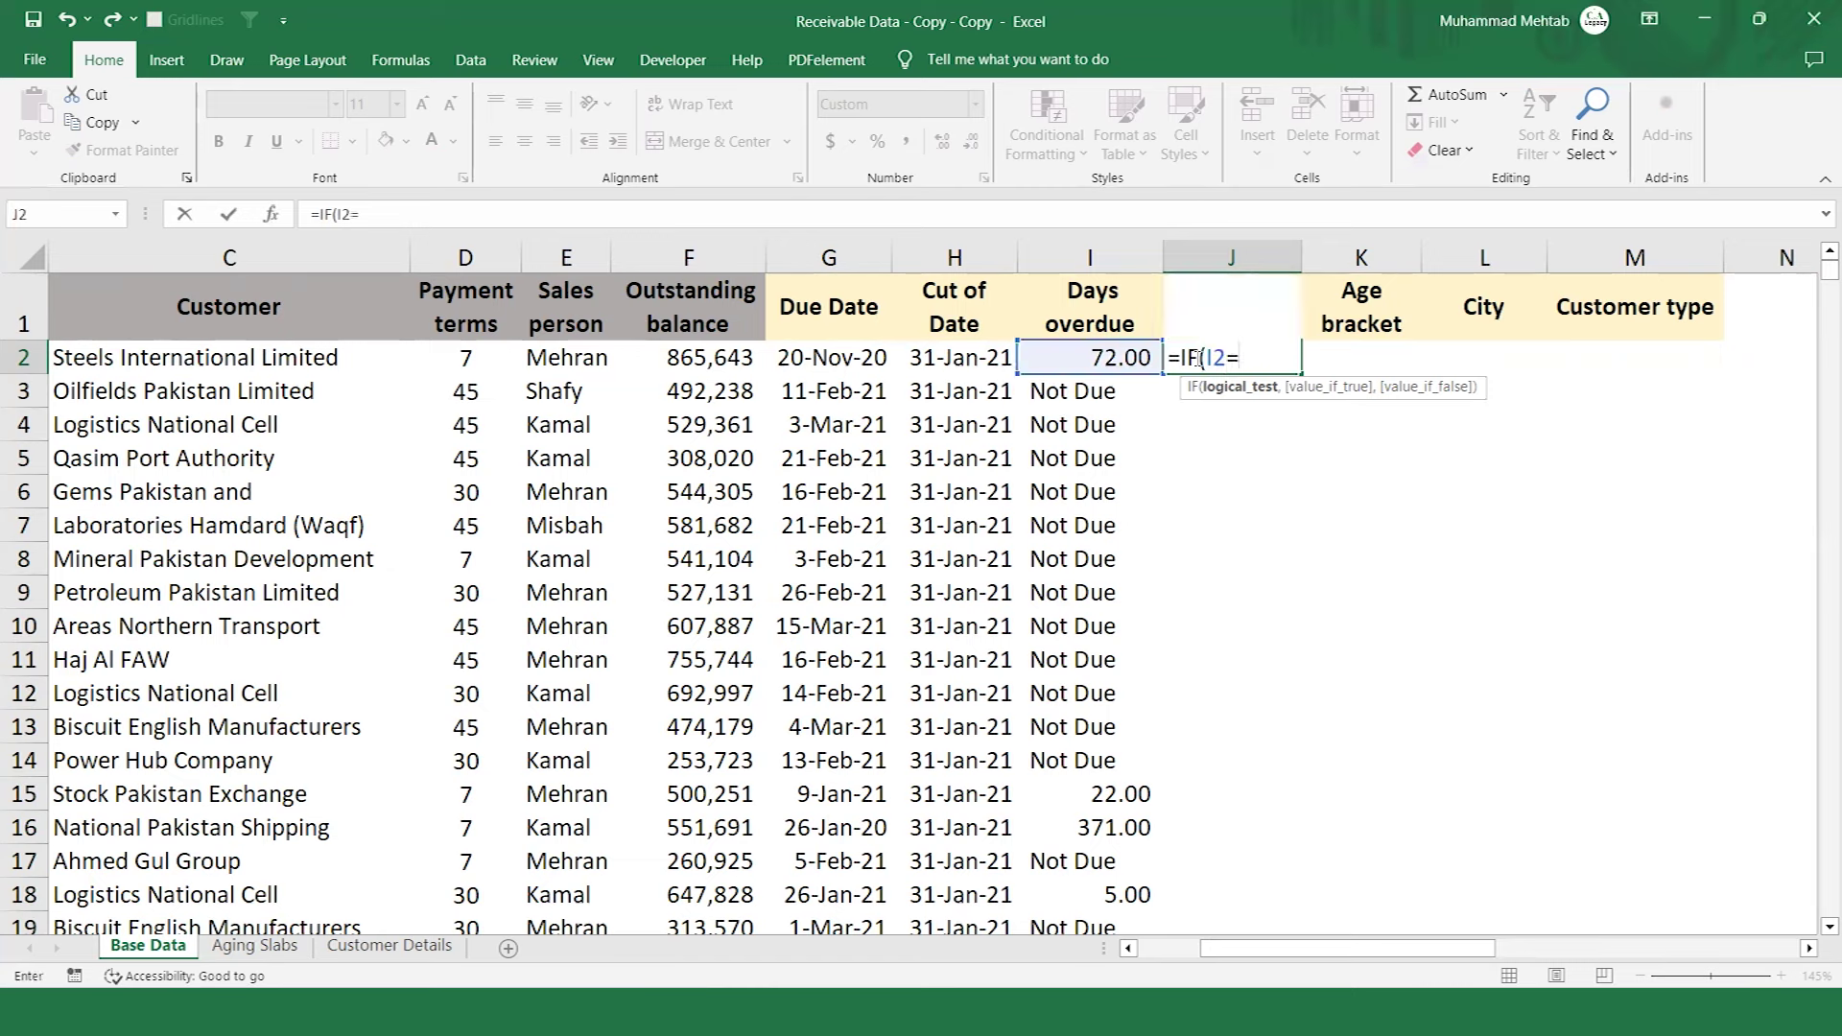
{"action": "type", "text": "\"Not D"}
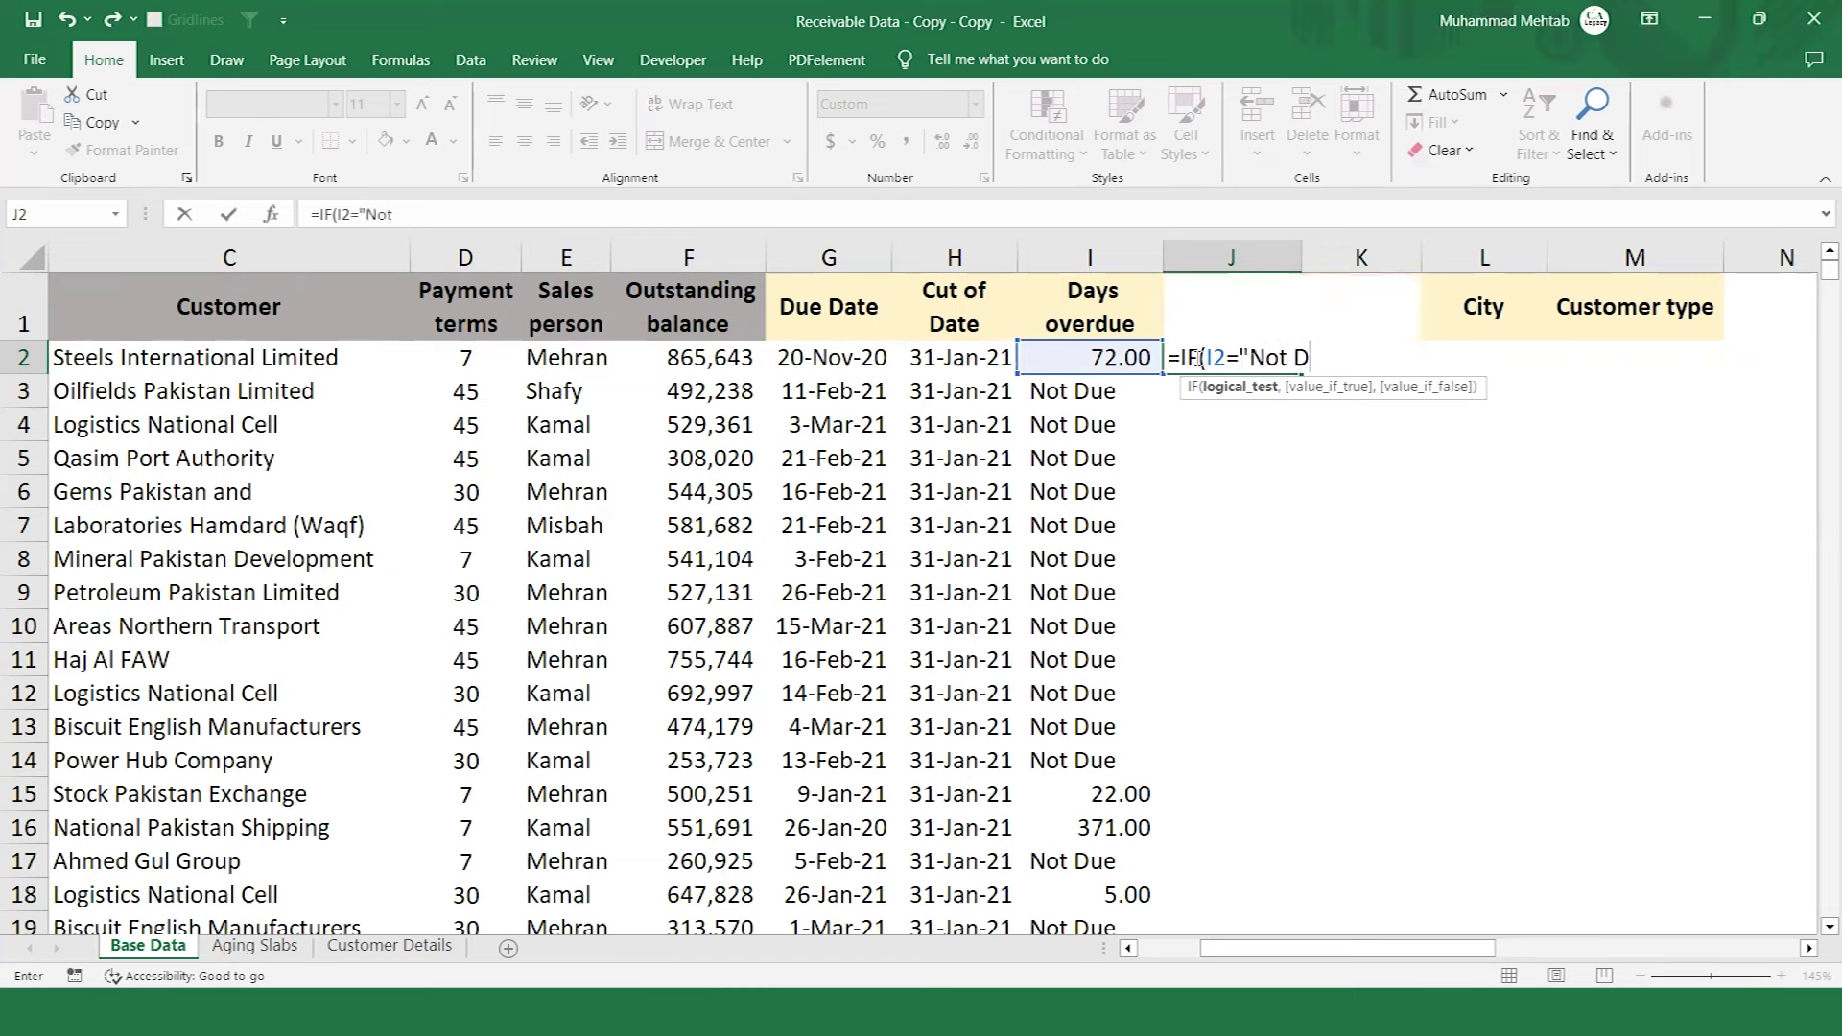
{"action": "type", "text": "ue\","}
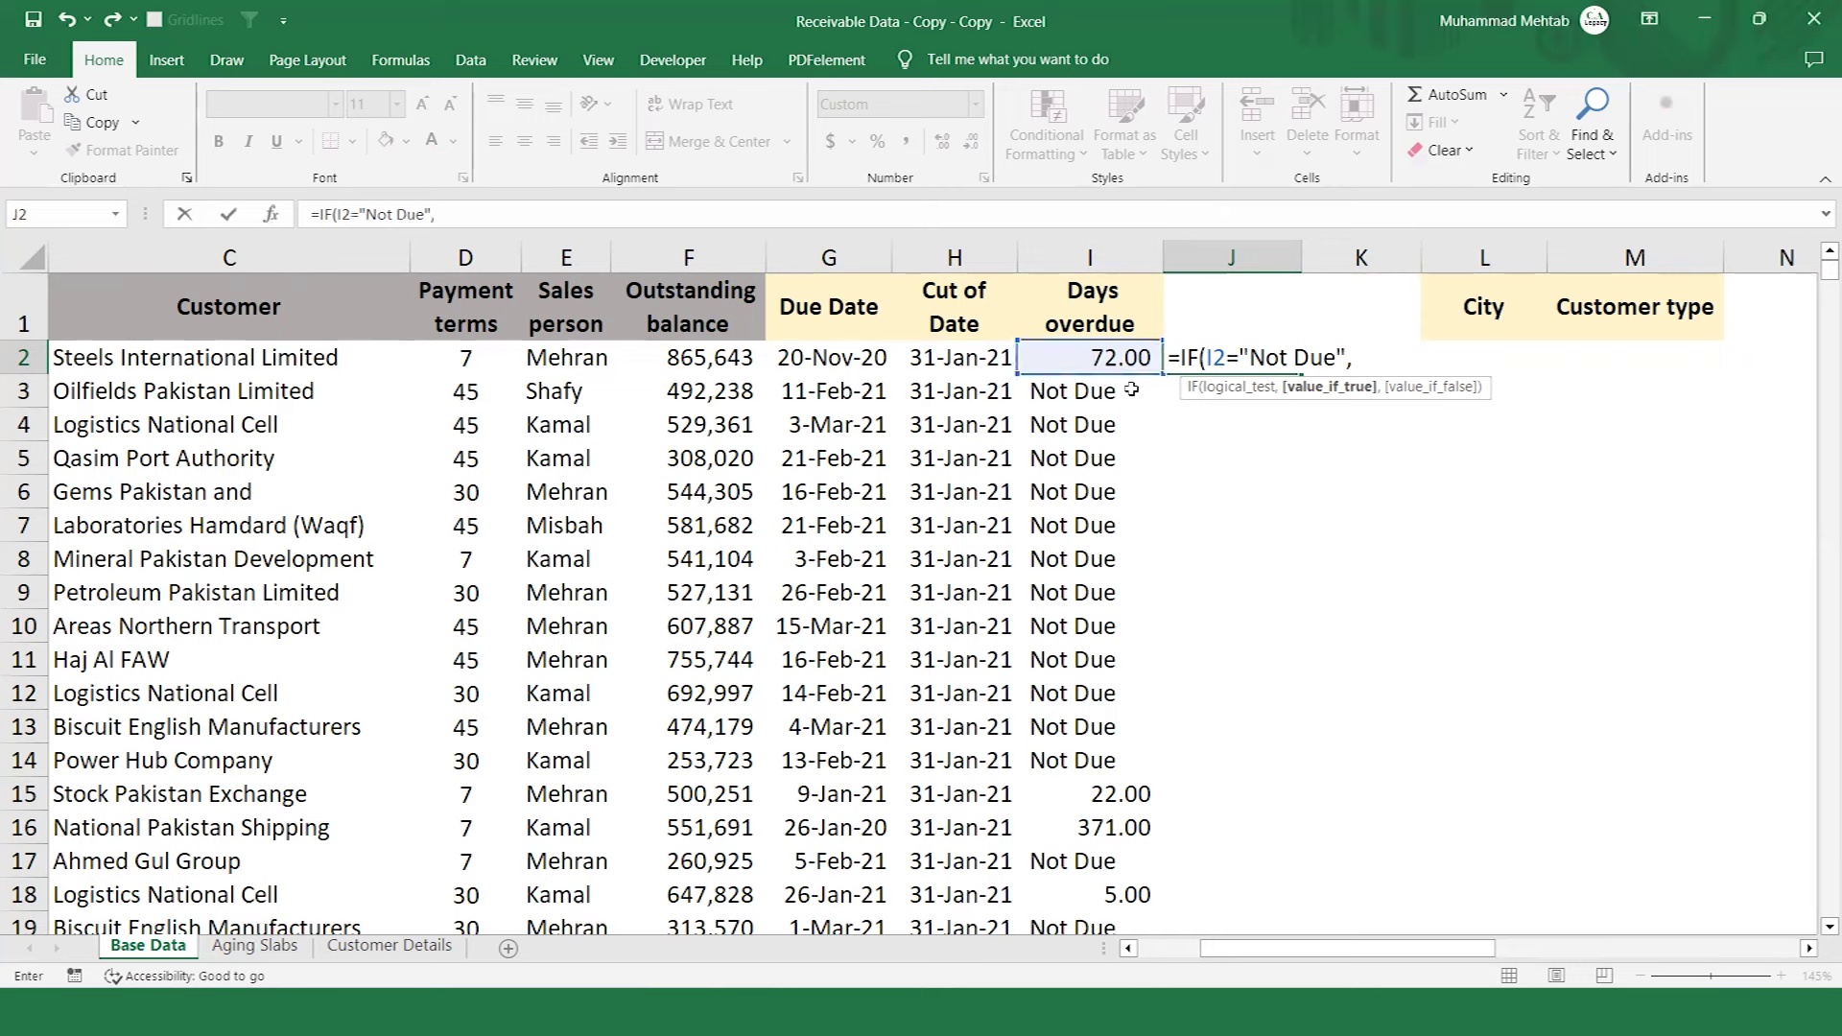
Complete the J2 IF formula with 0 as the true value and F2 as the false value, and fill it down the Overdue balance column.
{"action": "type", "text": "0,"}
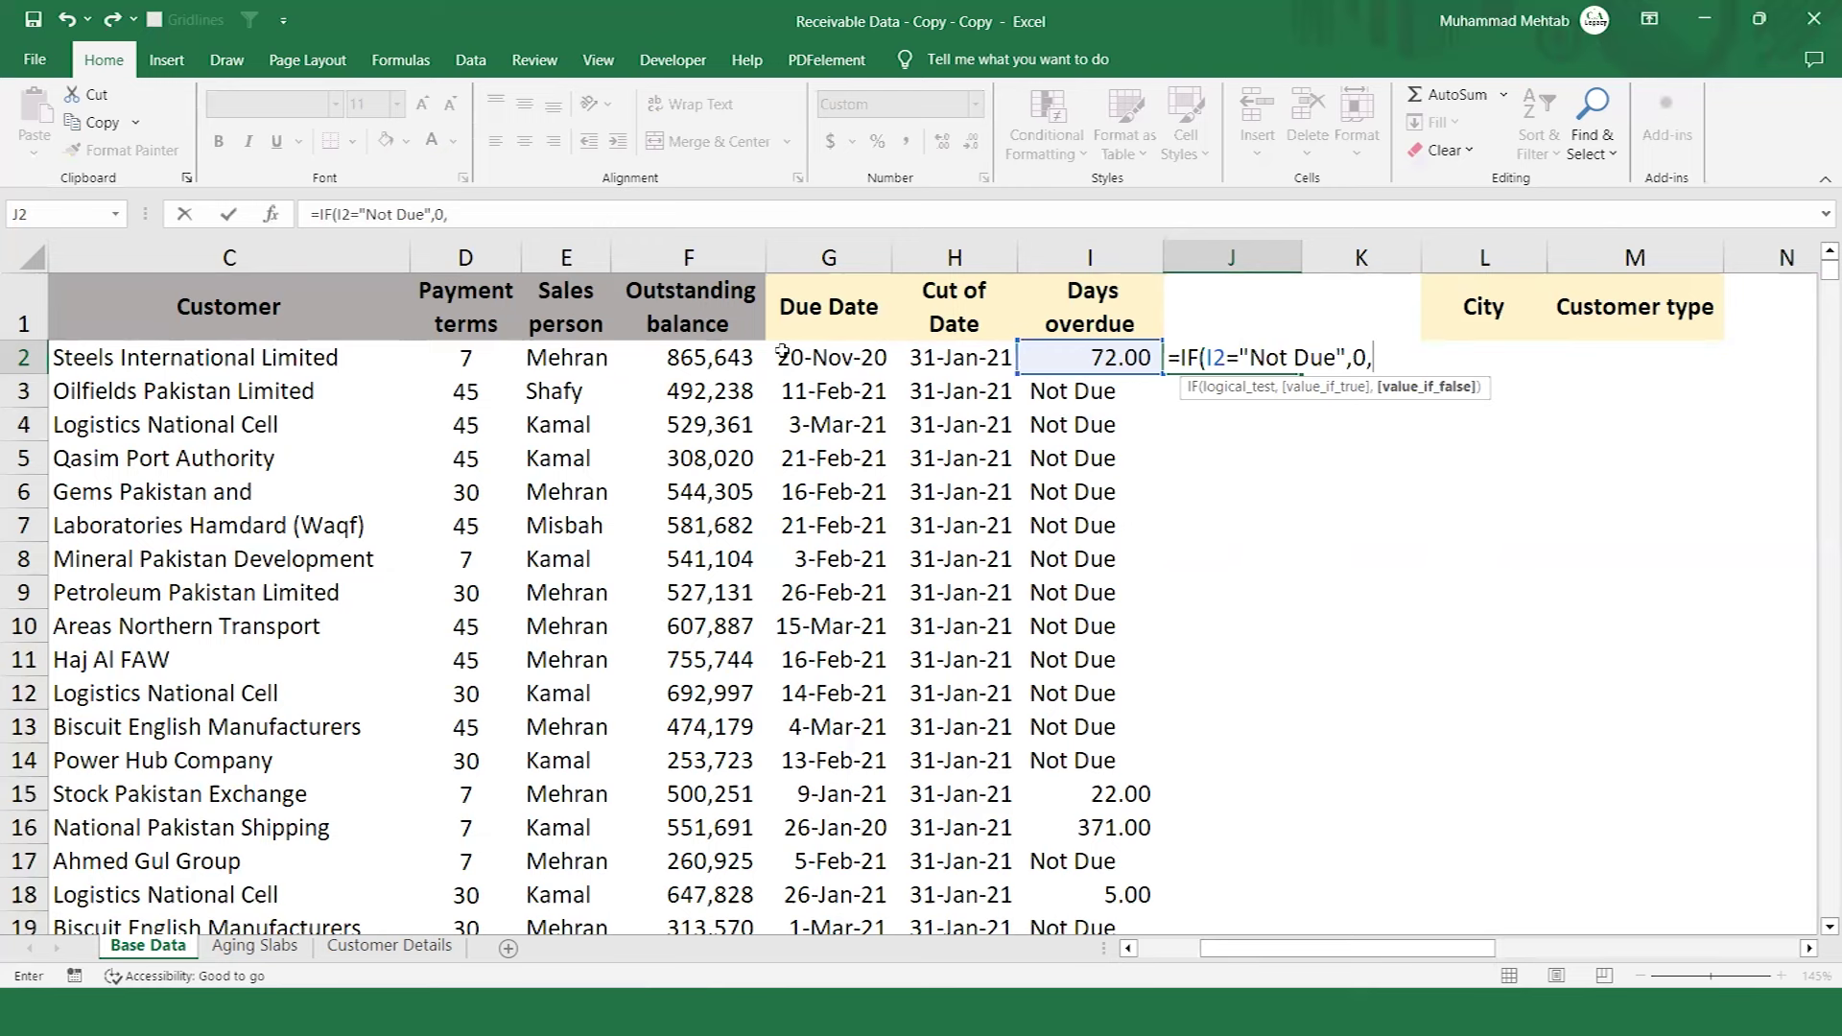
{"action": "left_click", "coordinate": [719, 363]}
{"action": "key", "text": "Return"}
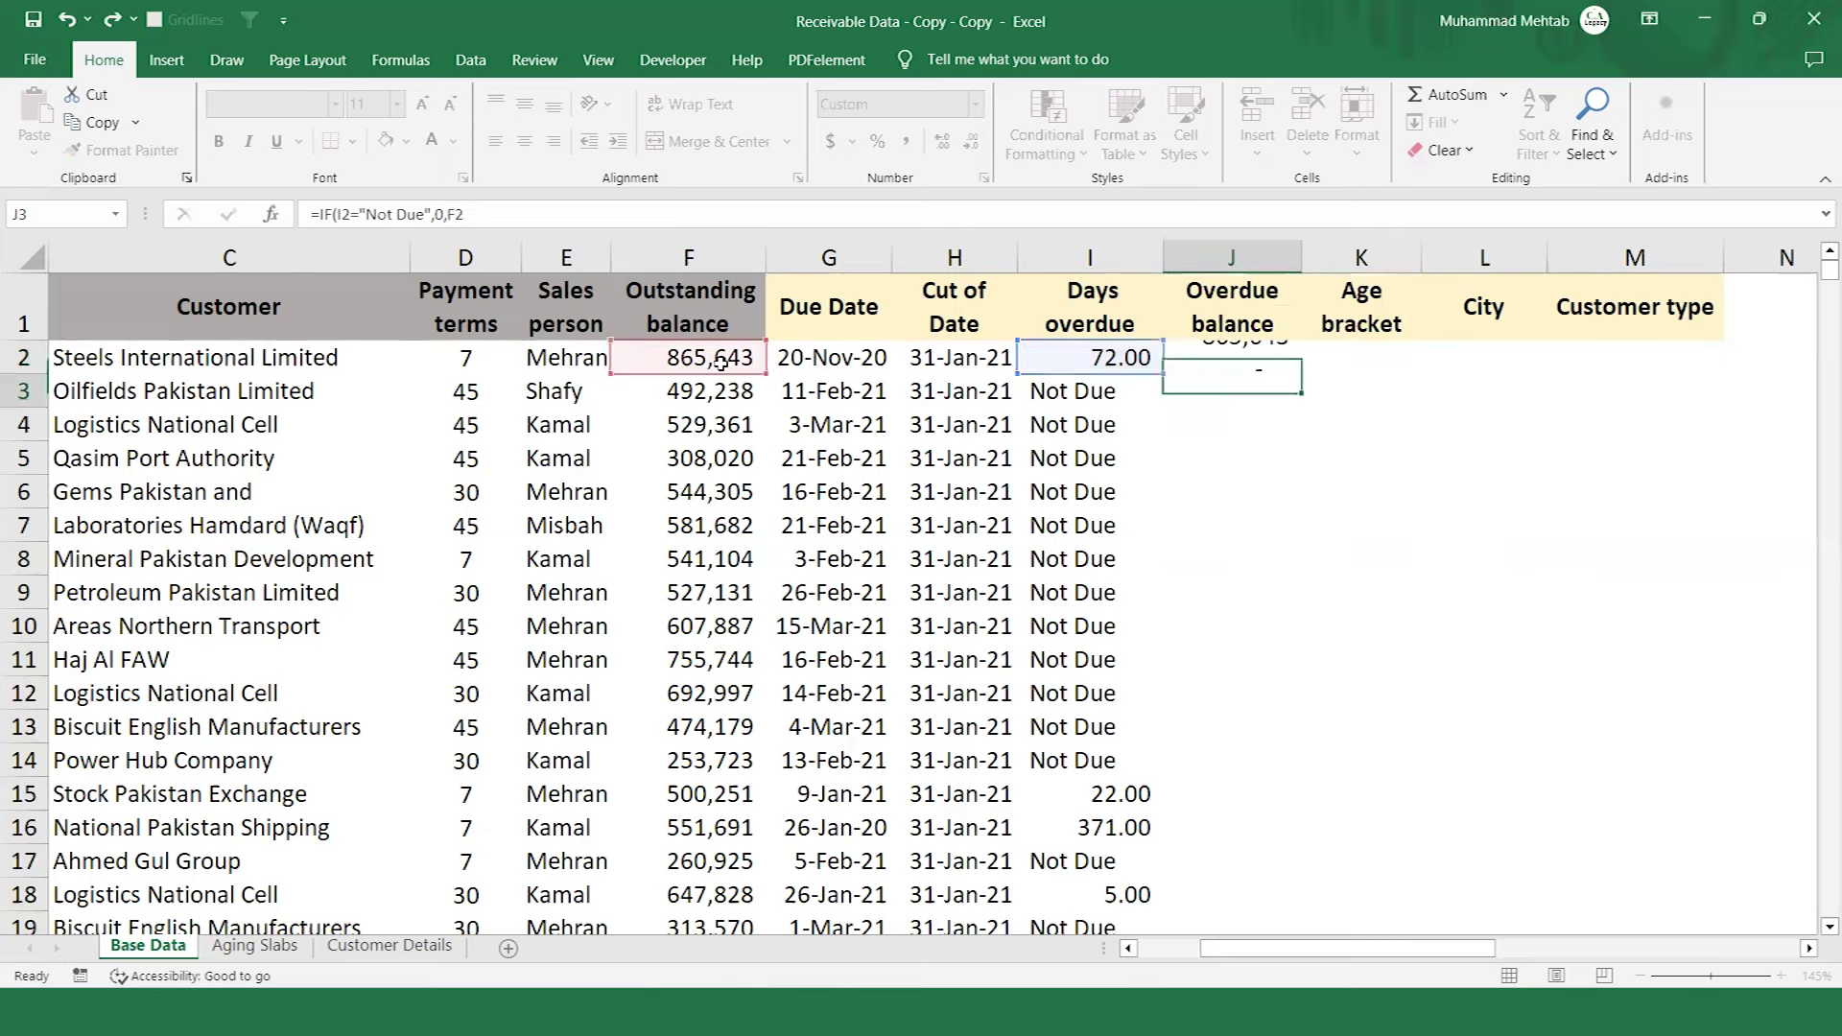
{"action": "left_click", "coordinate": [1224, 352]}
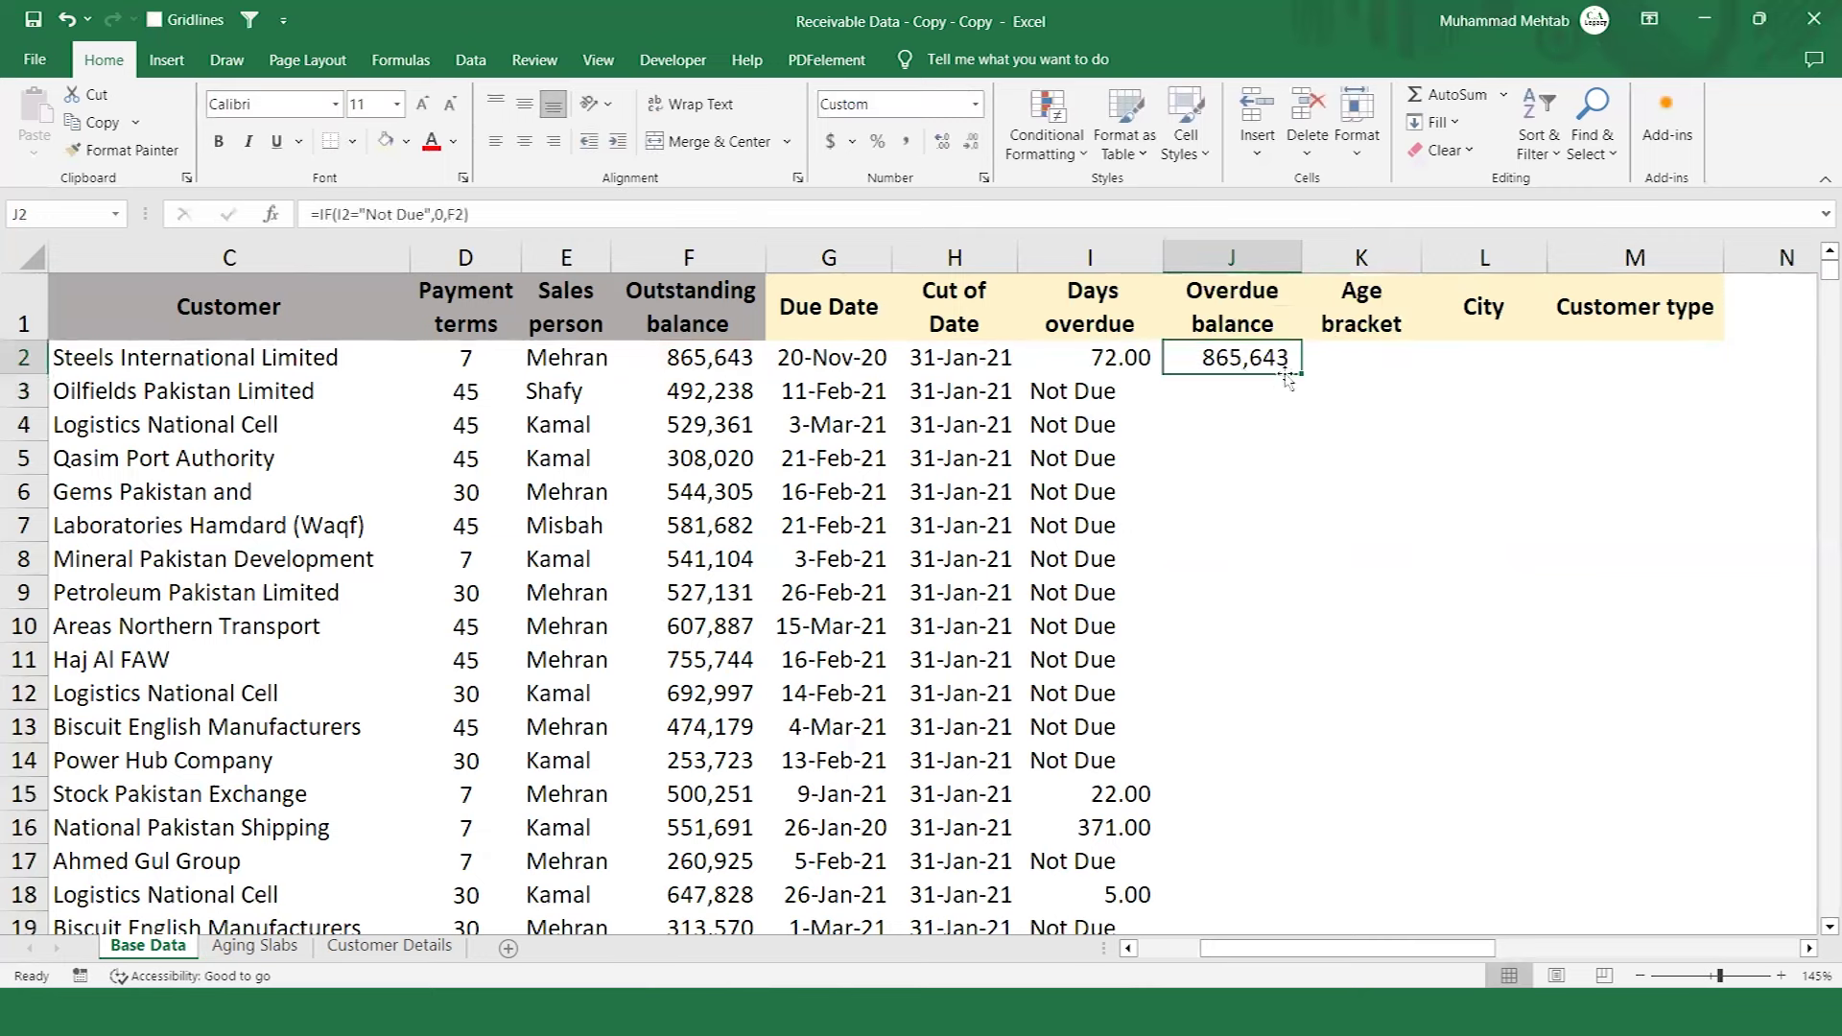
{"action": "left_click", "coordinate": [1309, 379]}
{"action": "left_click", "coordinate": [1293, 365]}
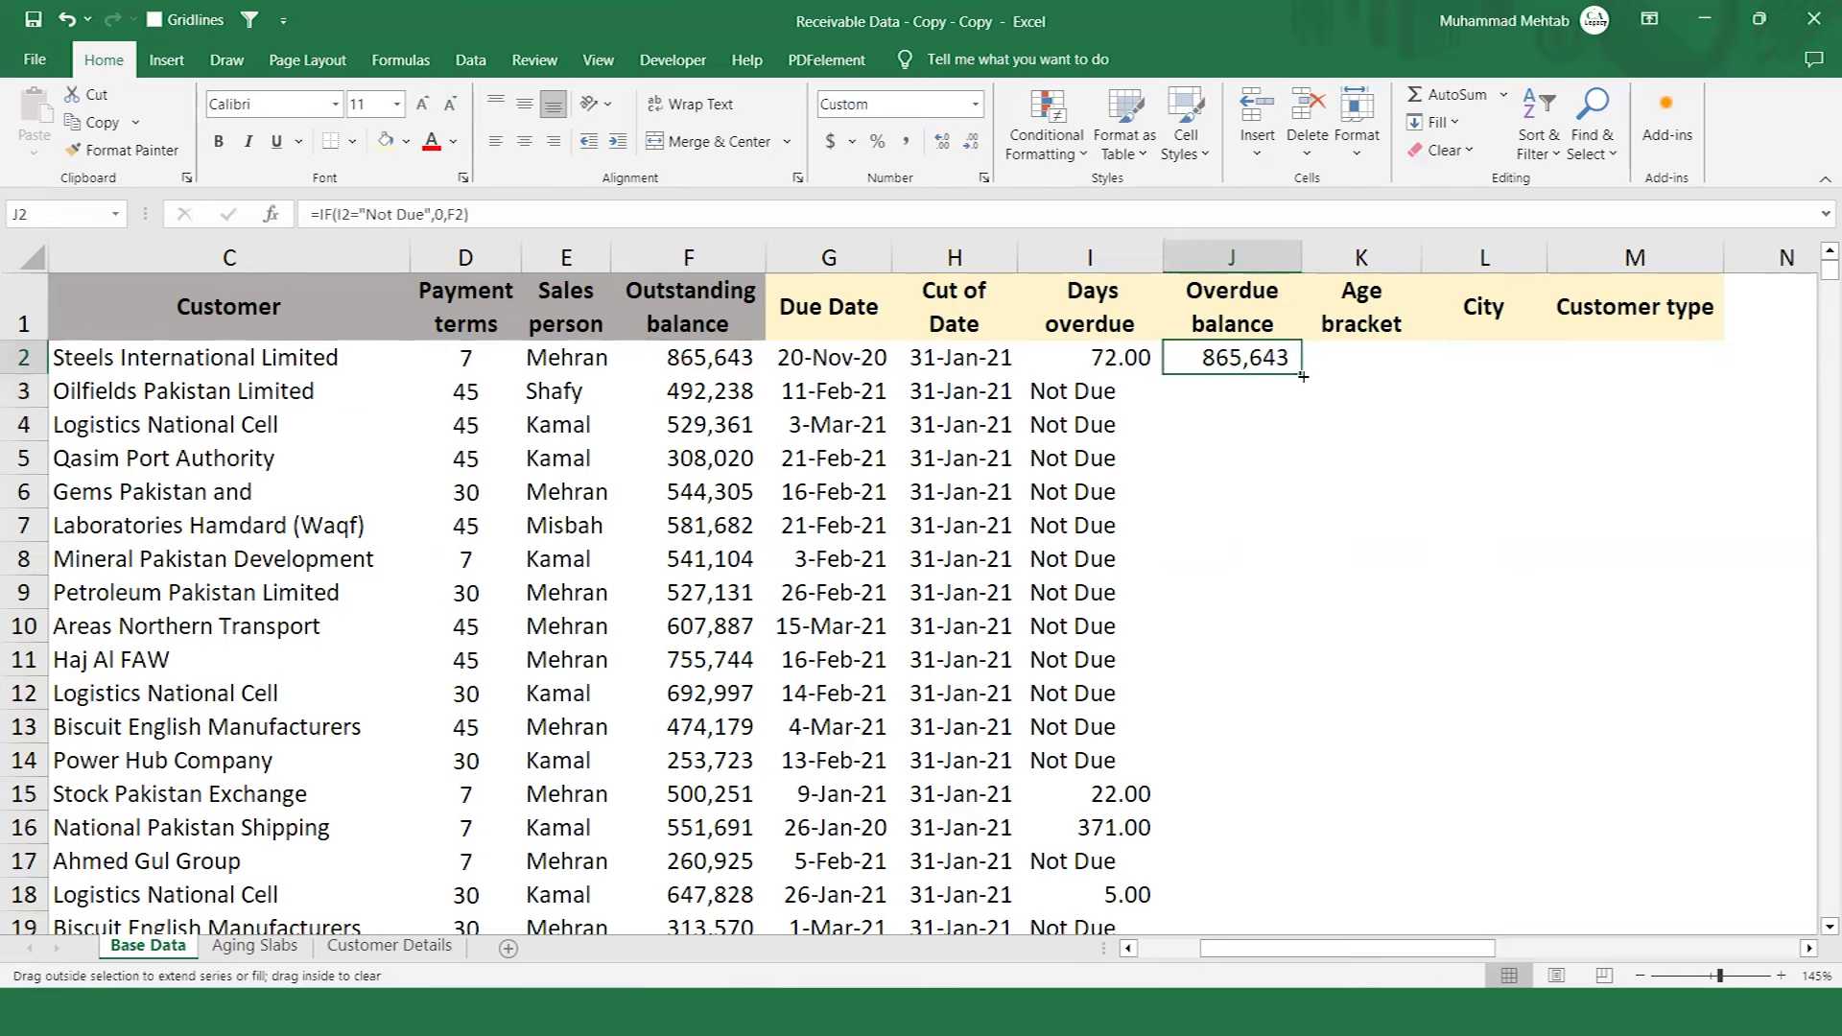
{"action": "double_click", "coordinate": [1303, 373]}
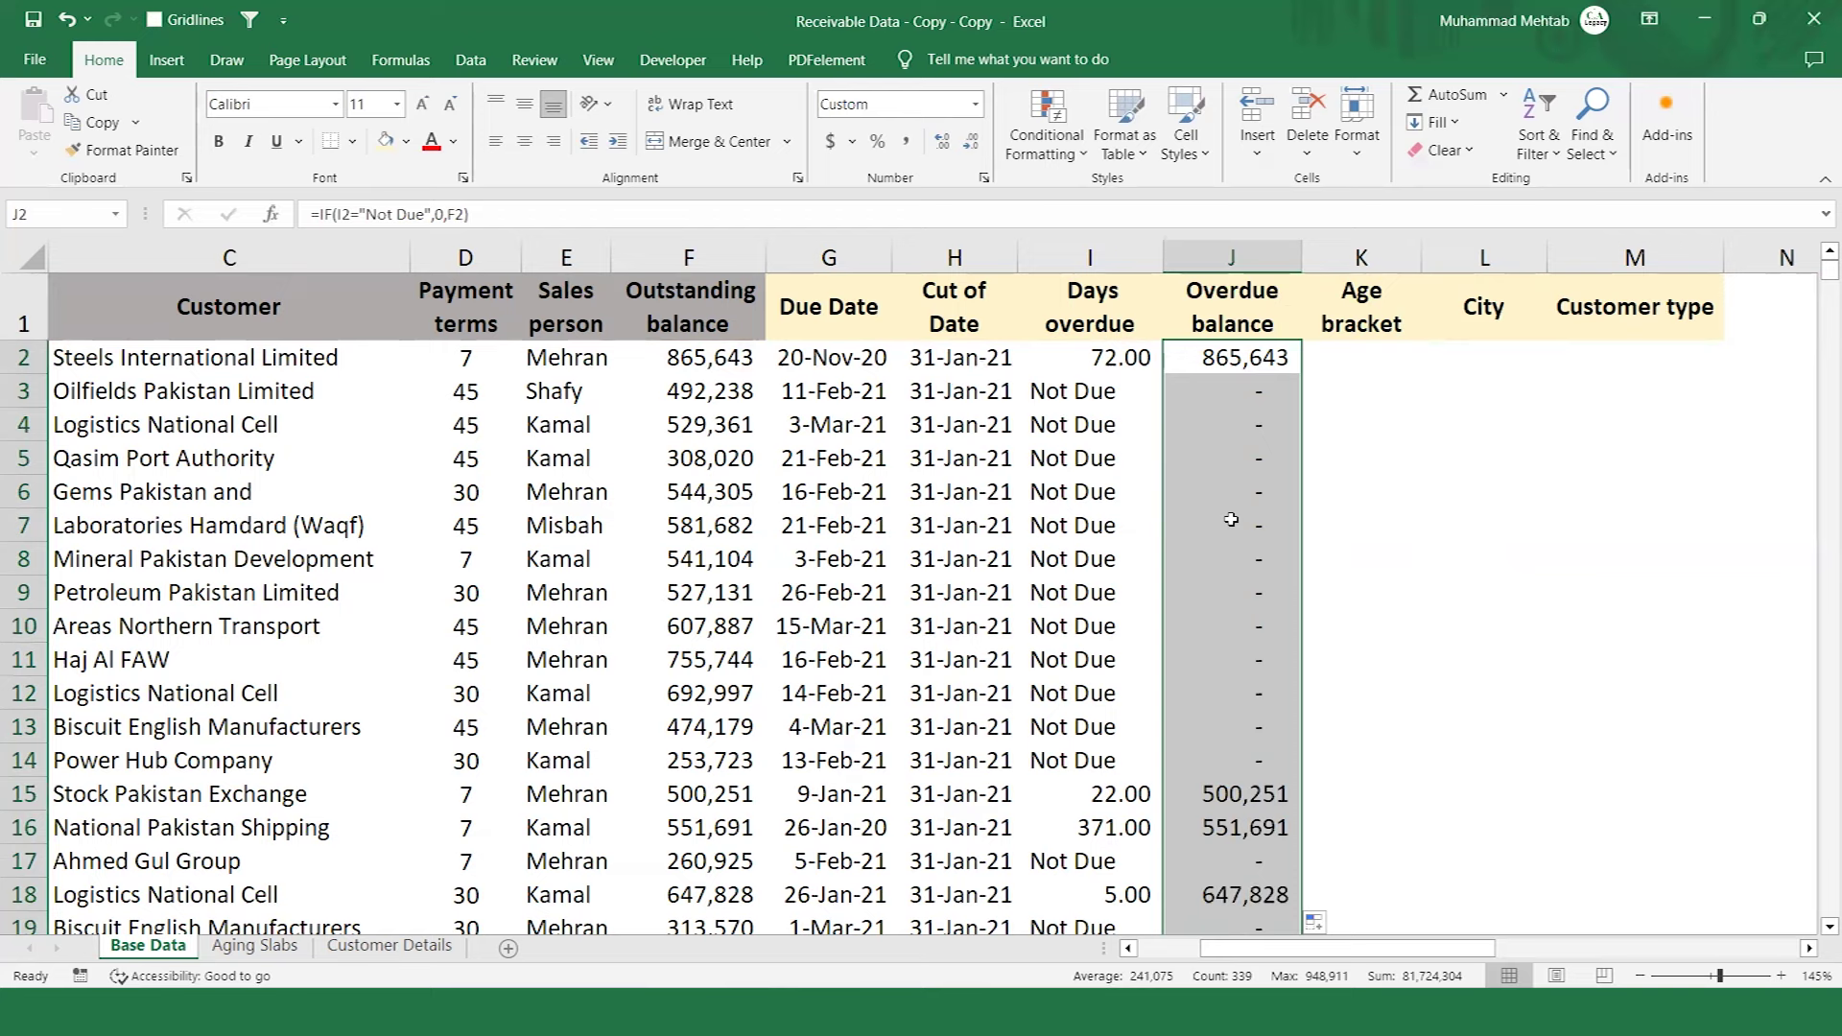
Start a VLOOKUP formula in K2 that looks up I2 in the absolute range $A$1:$B$5 of the Aging Slabs sheet.
{"action": "left_click", "coordinate": [1362, 359]}
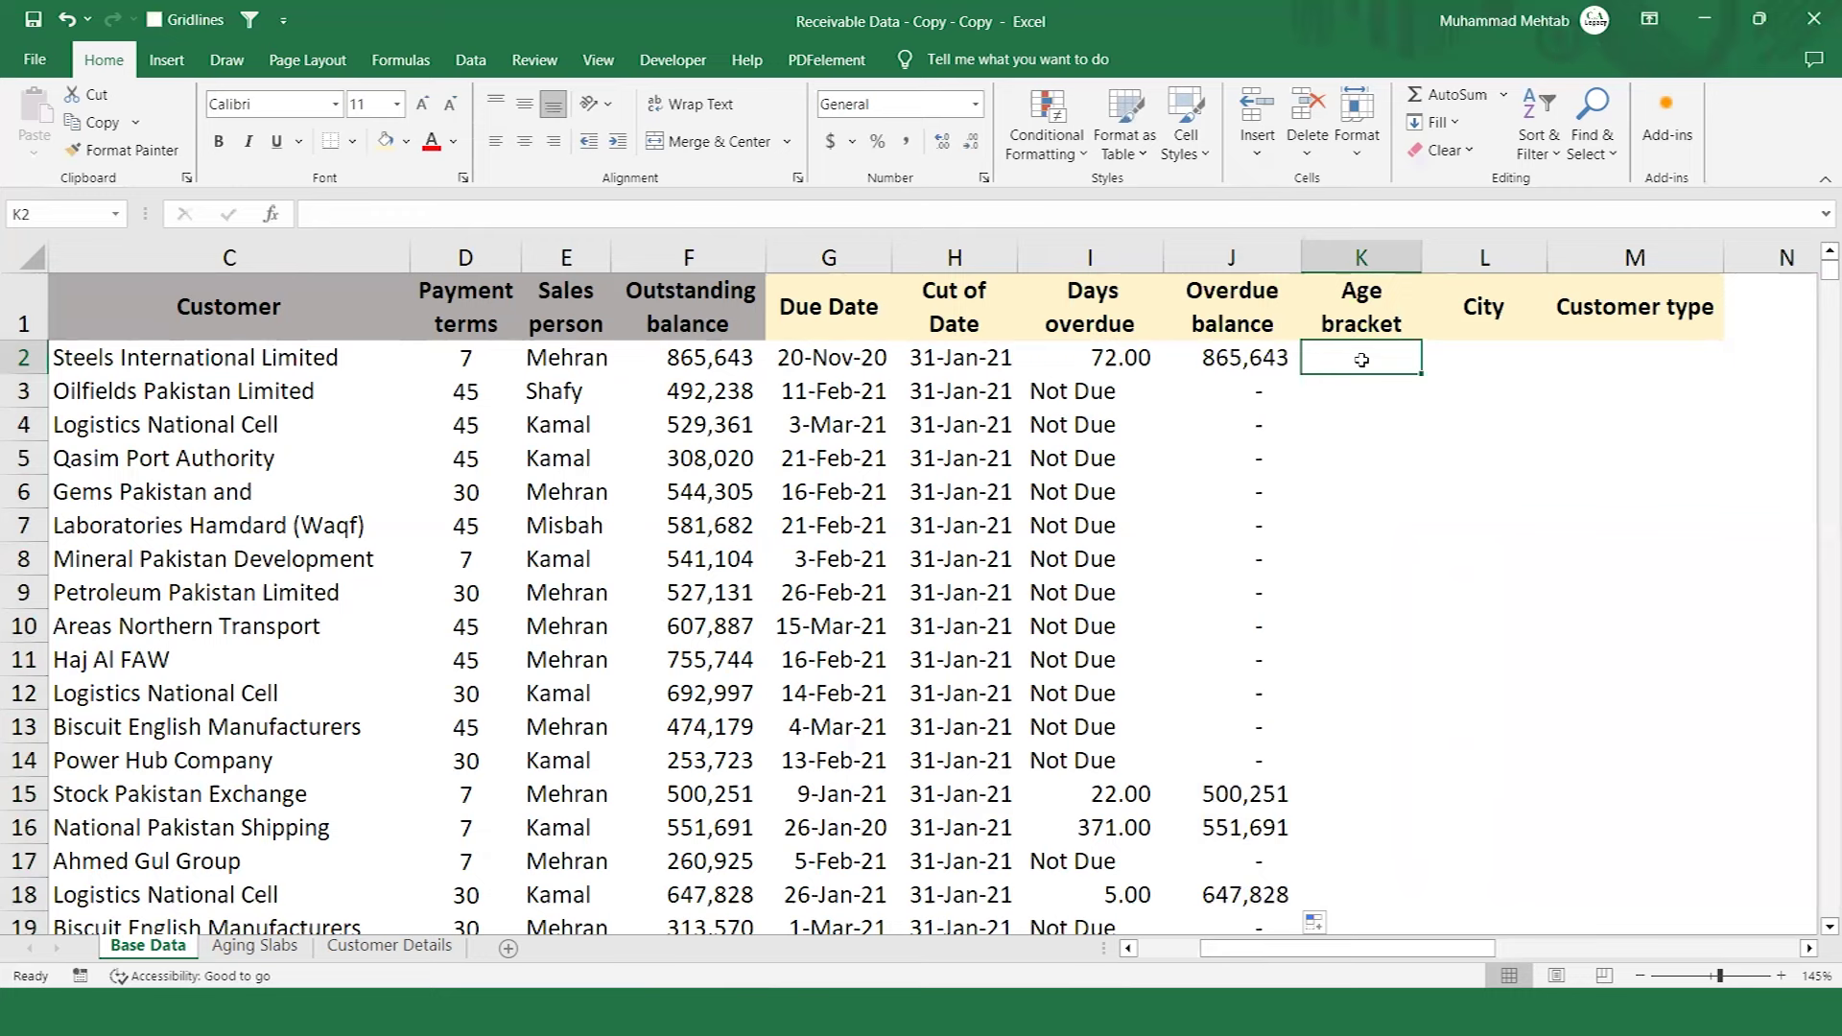
{"action": "type", "text": "=vl"}
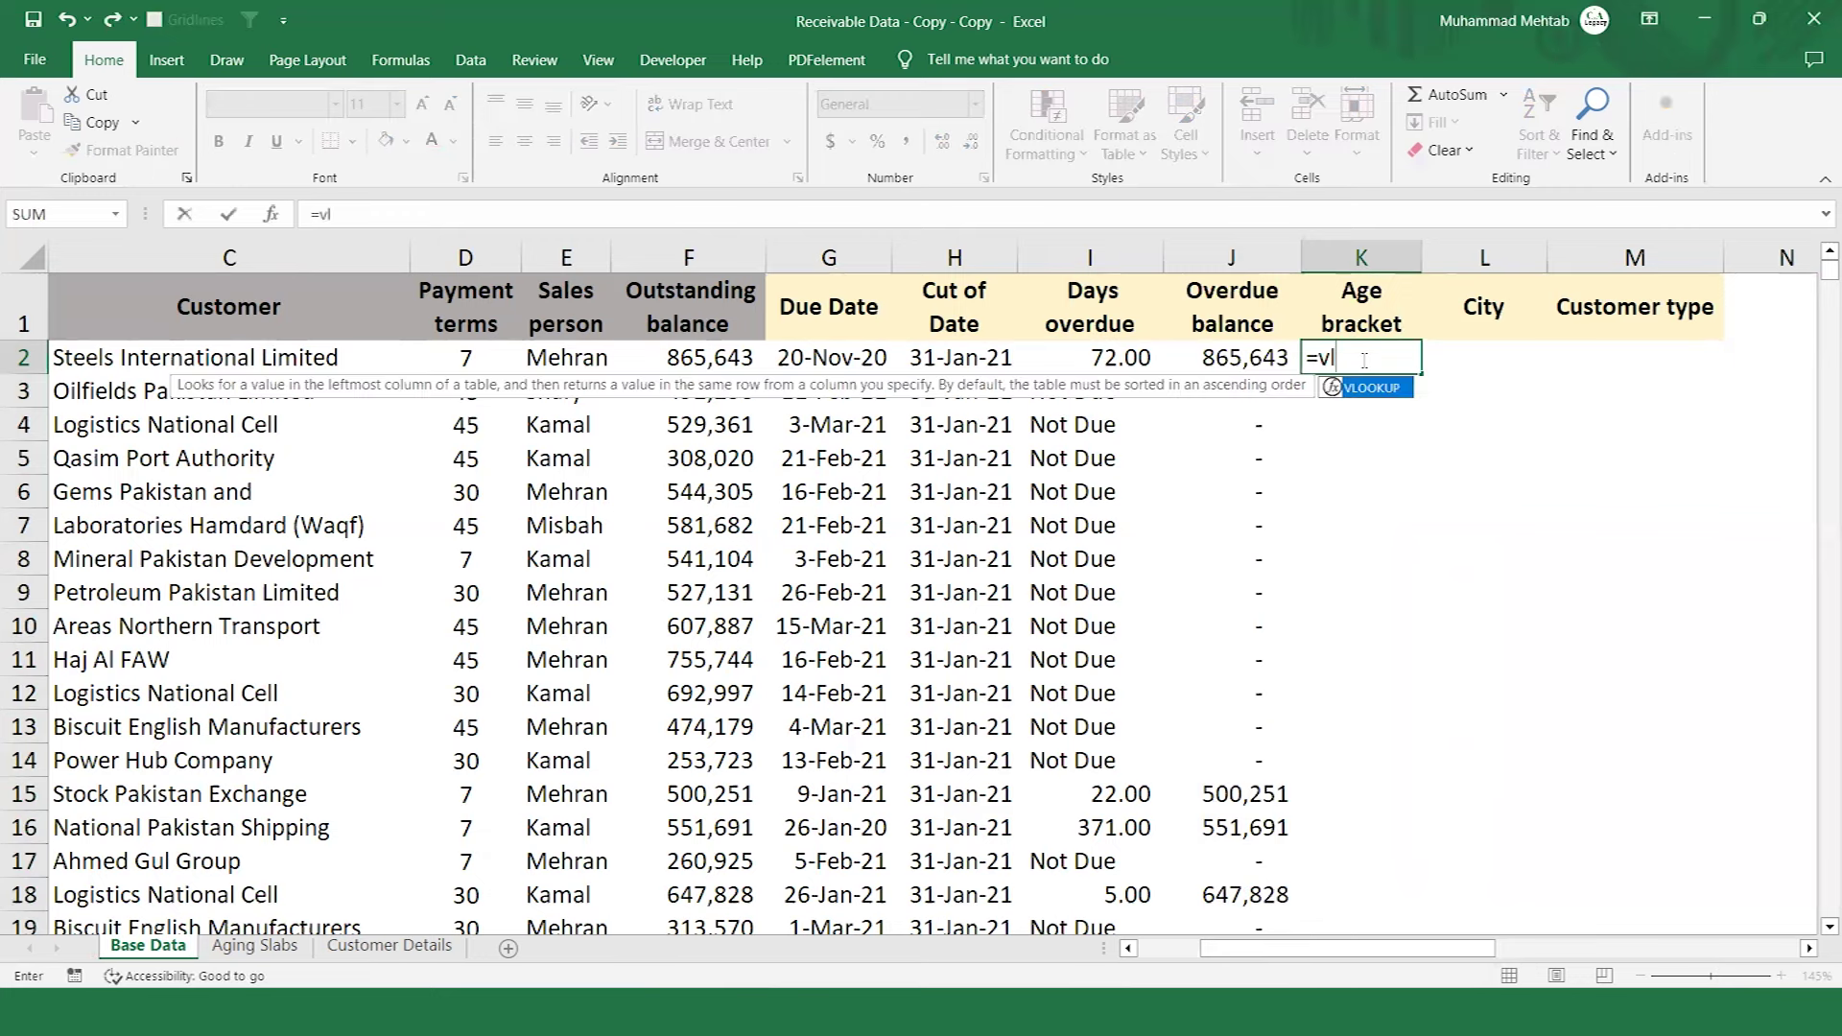
{"action": "key", "text": "Tab"}
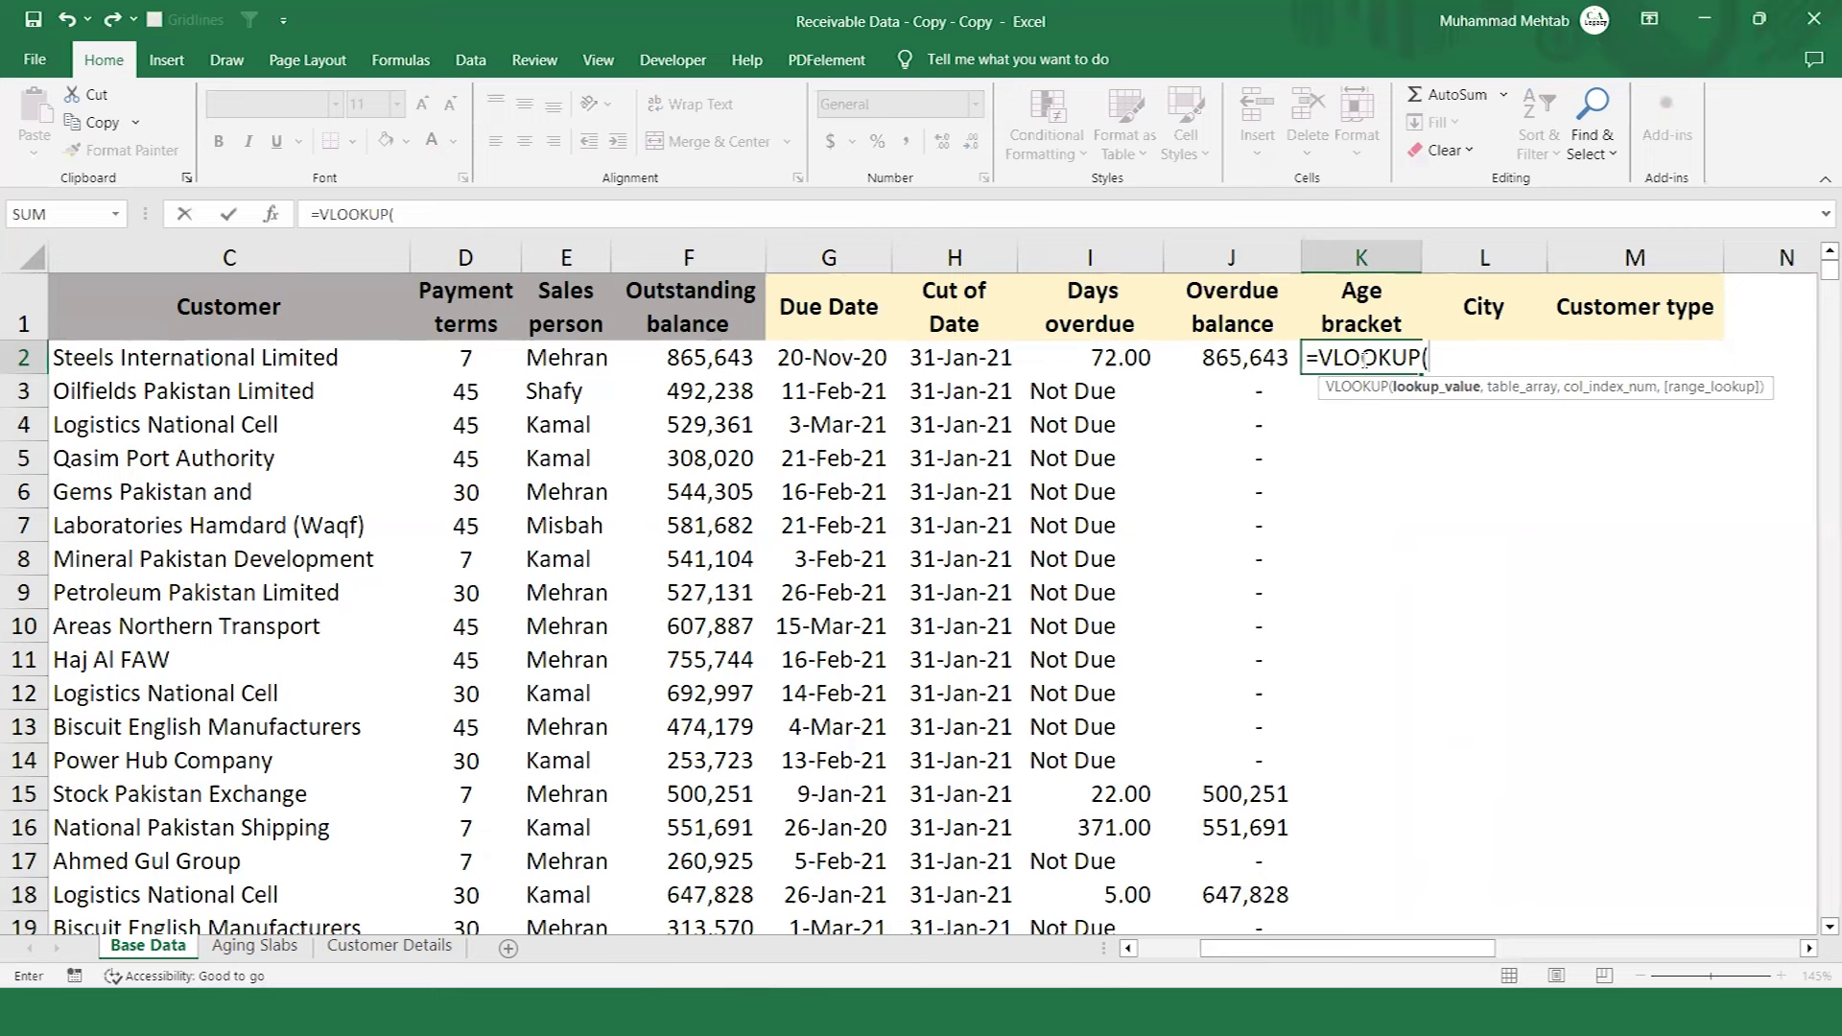
{"action": "left_click", "coordinate": [1123, 363]}
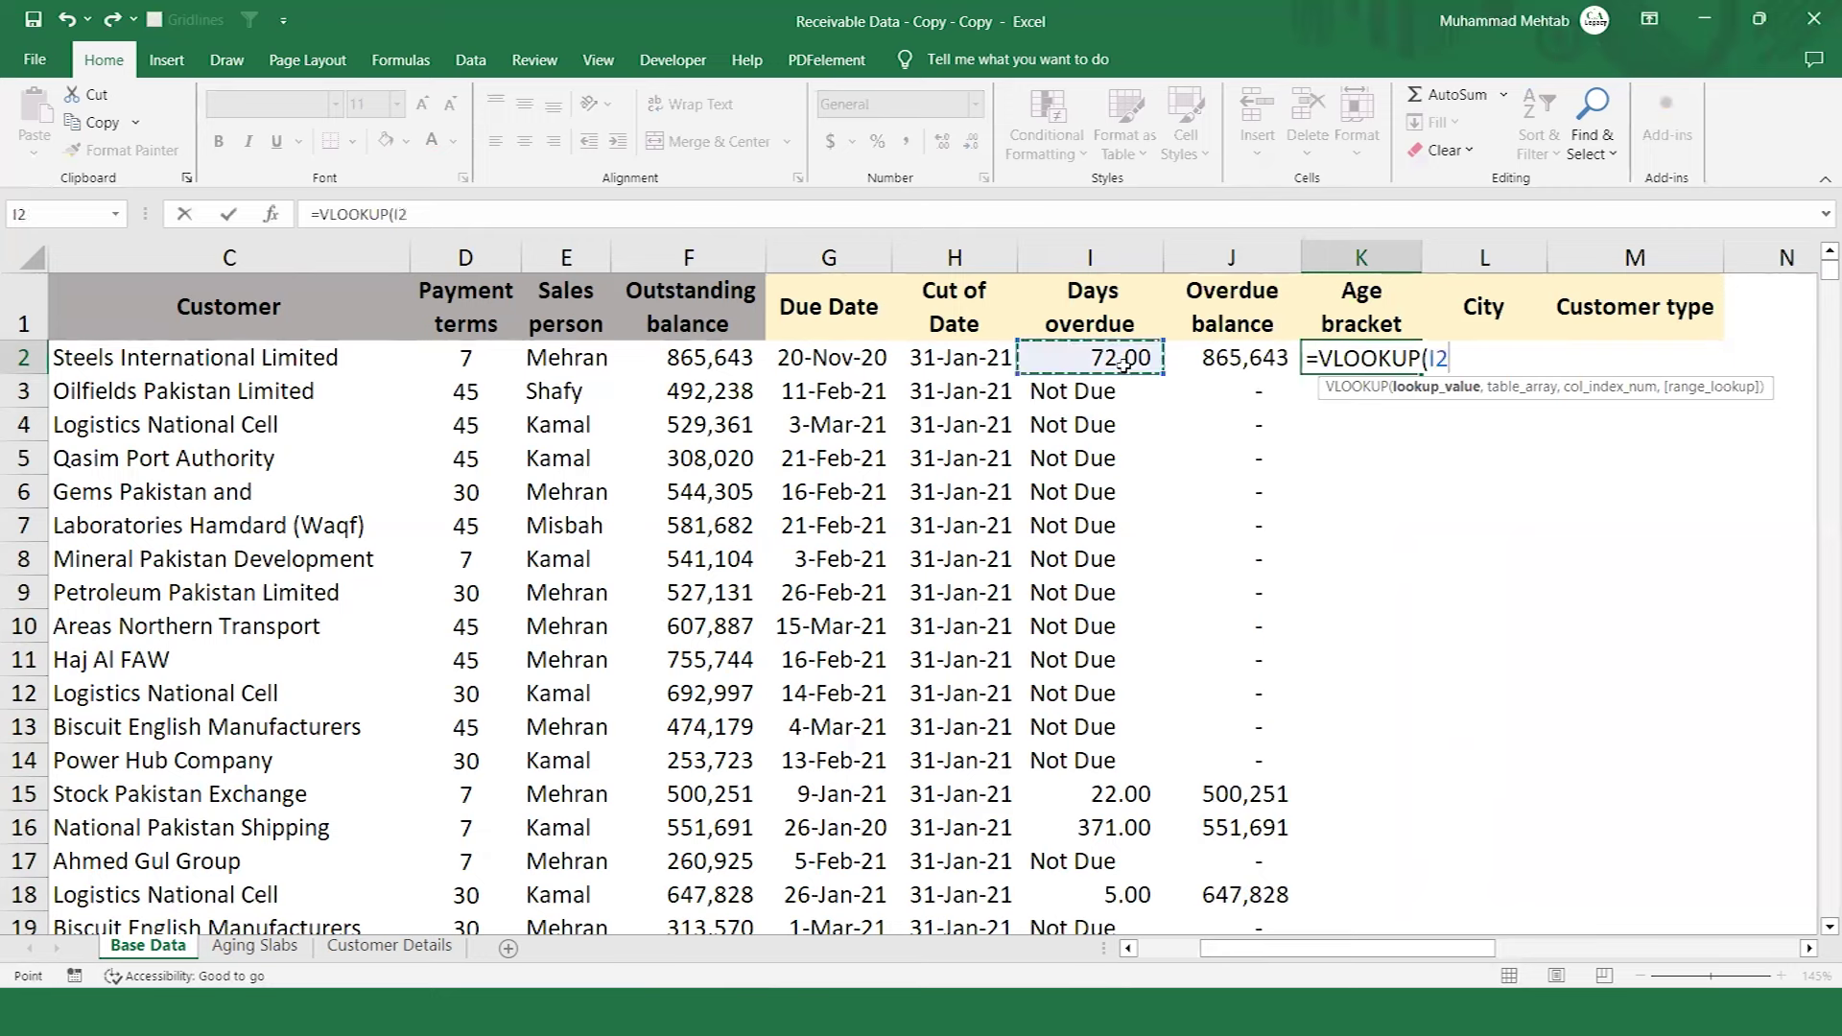
{"action": "type", "text": ","}
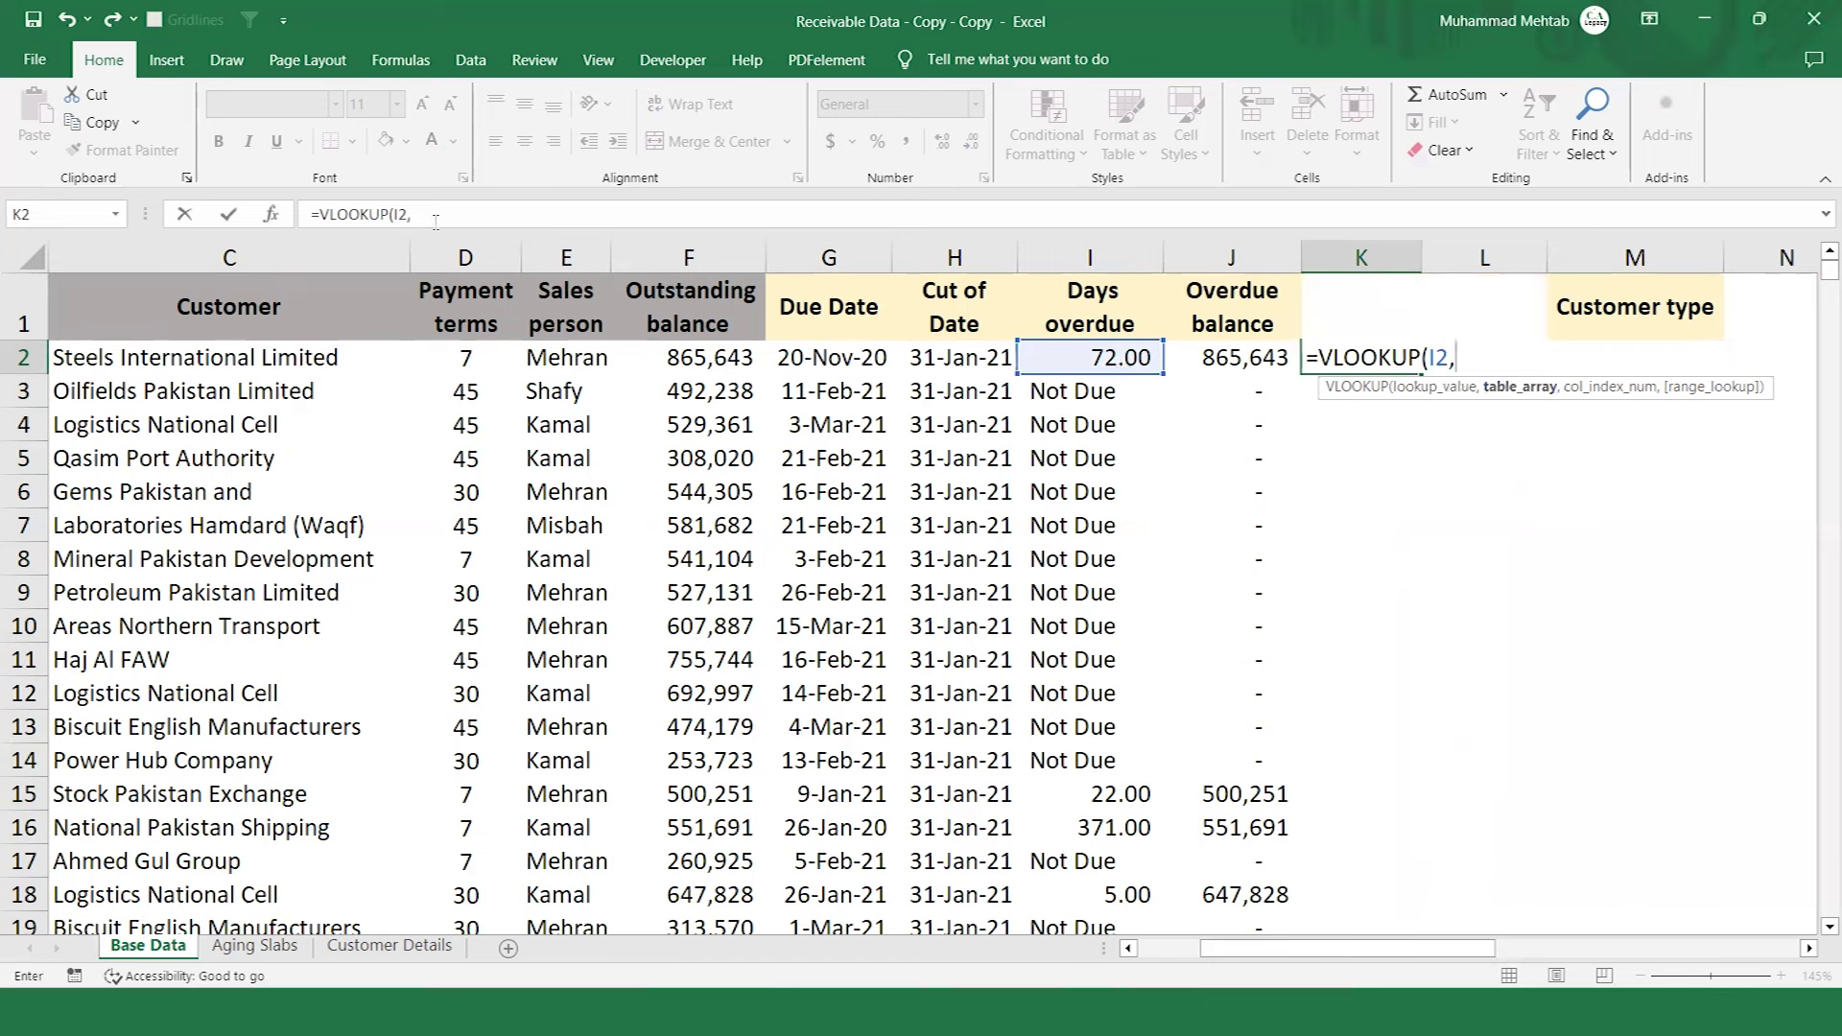
{"action": "left_click", "coordinate": [255, 946]}
{"action": "left_click_drag", "start_coordinate": [129, 296], "coordinate": [225, 431]}
{"action": "key", "text": "F4"}
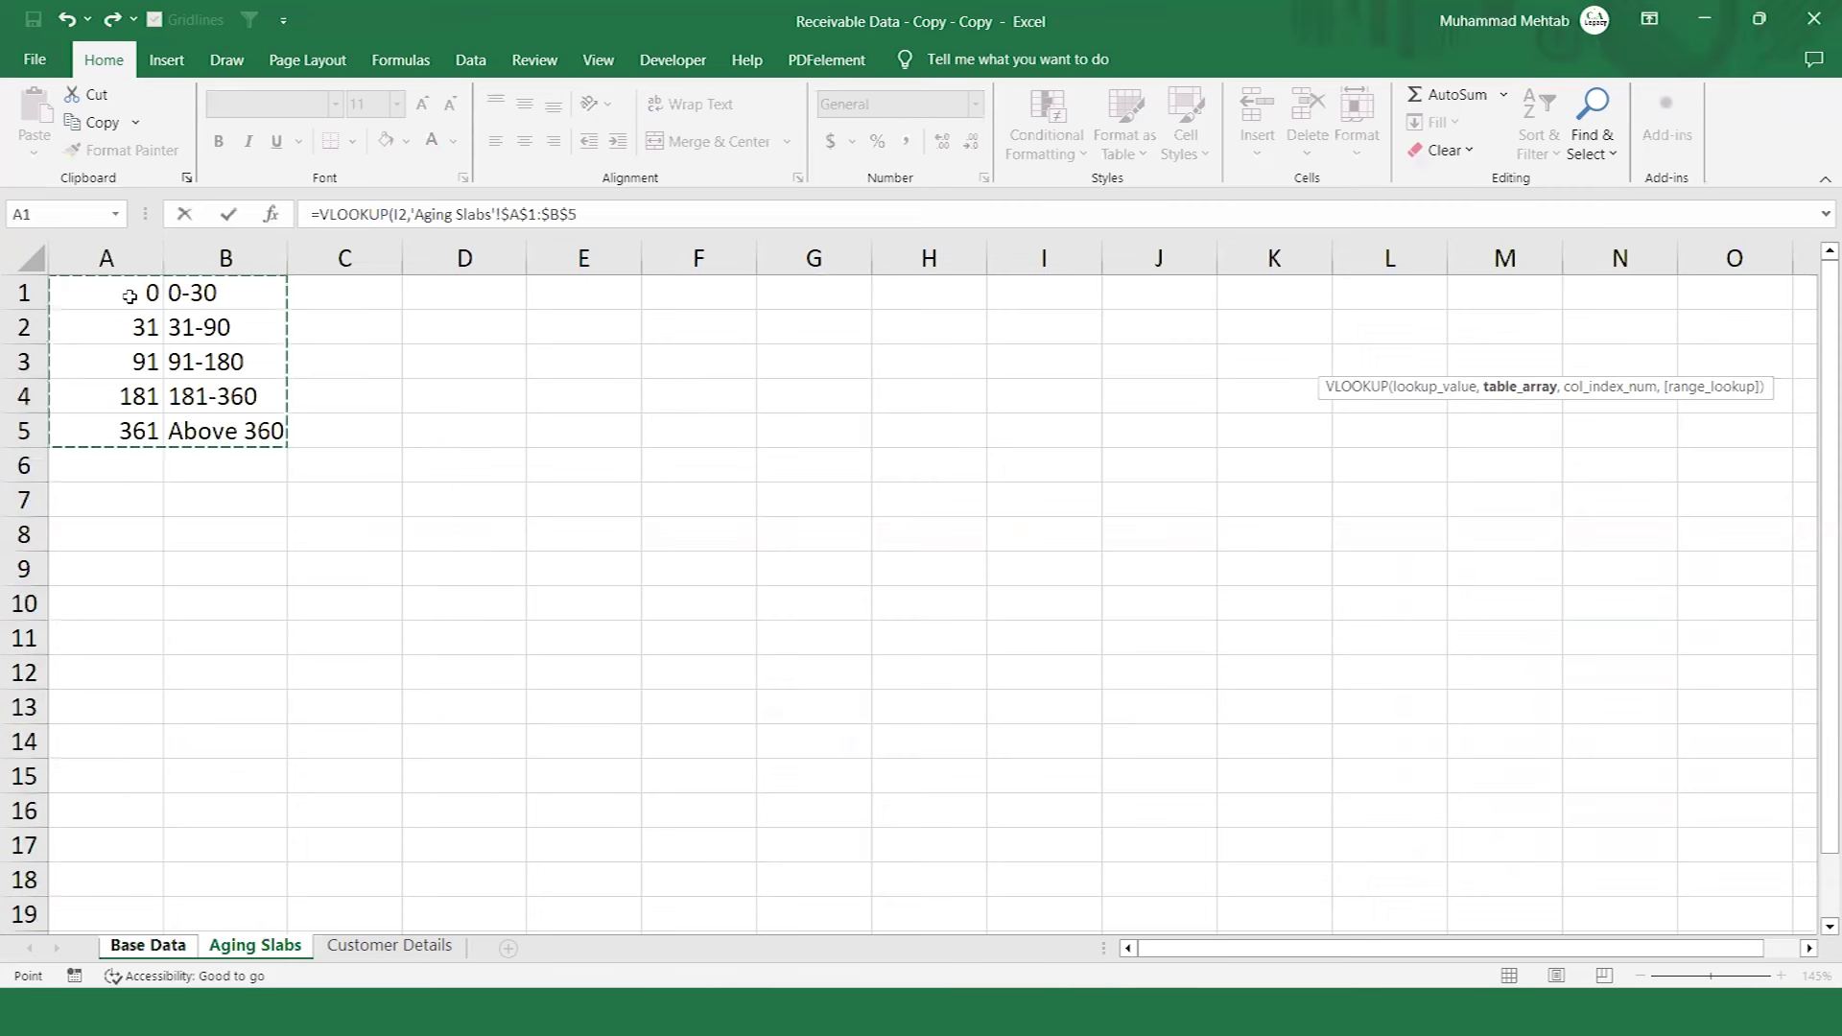
Complete the K2 VLOOKUP with column index 2 and approximate match 1, and fill it down the Age bracket column.
{"action": "type", "text": ","}
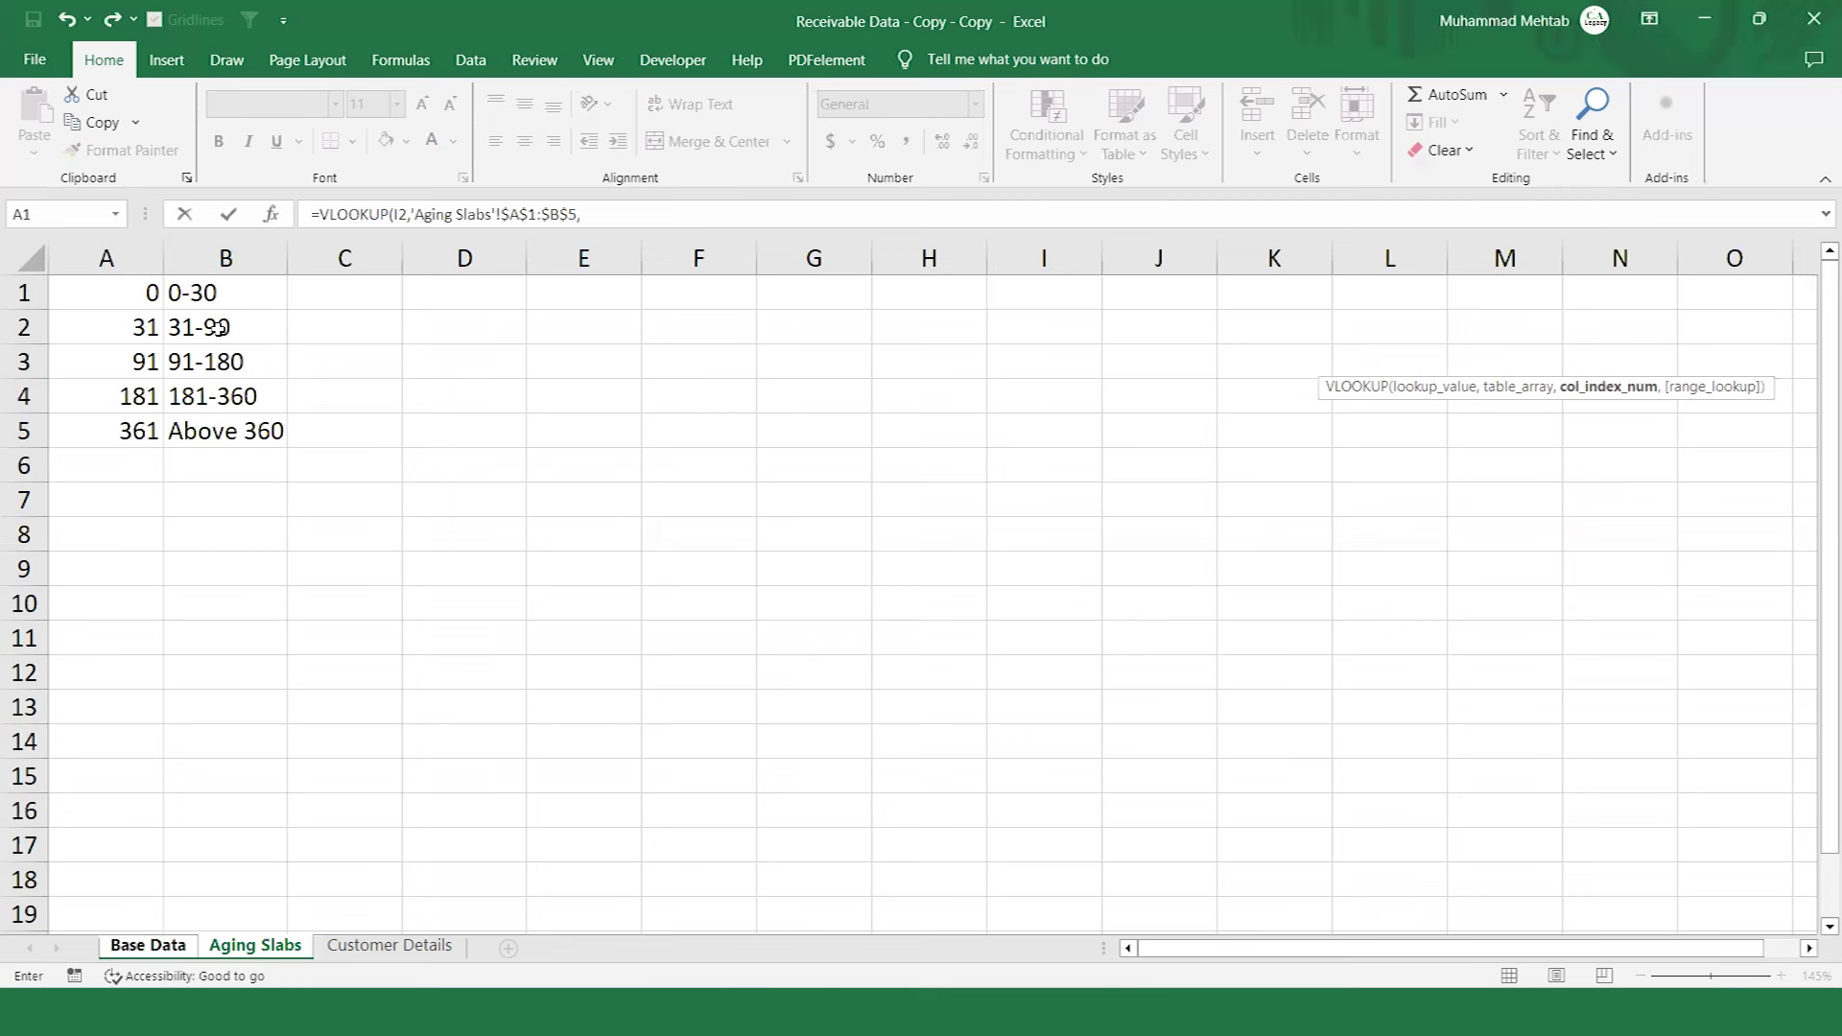
{"action": "type", "text": "2,1"}
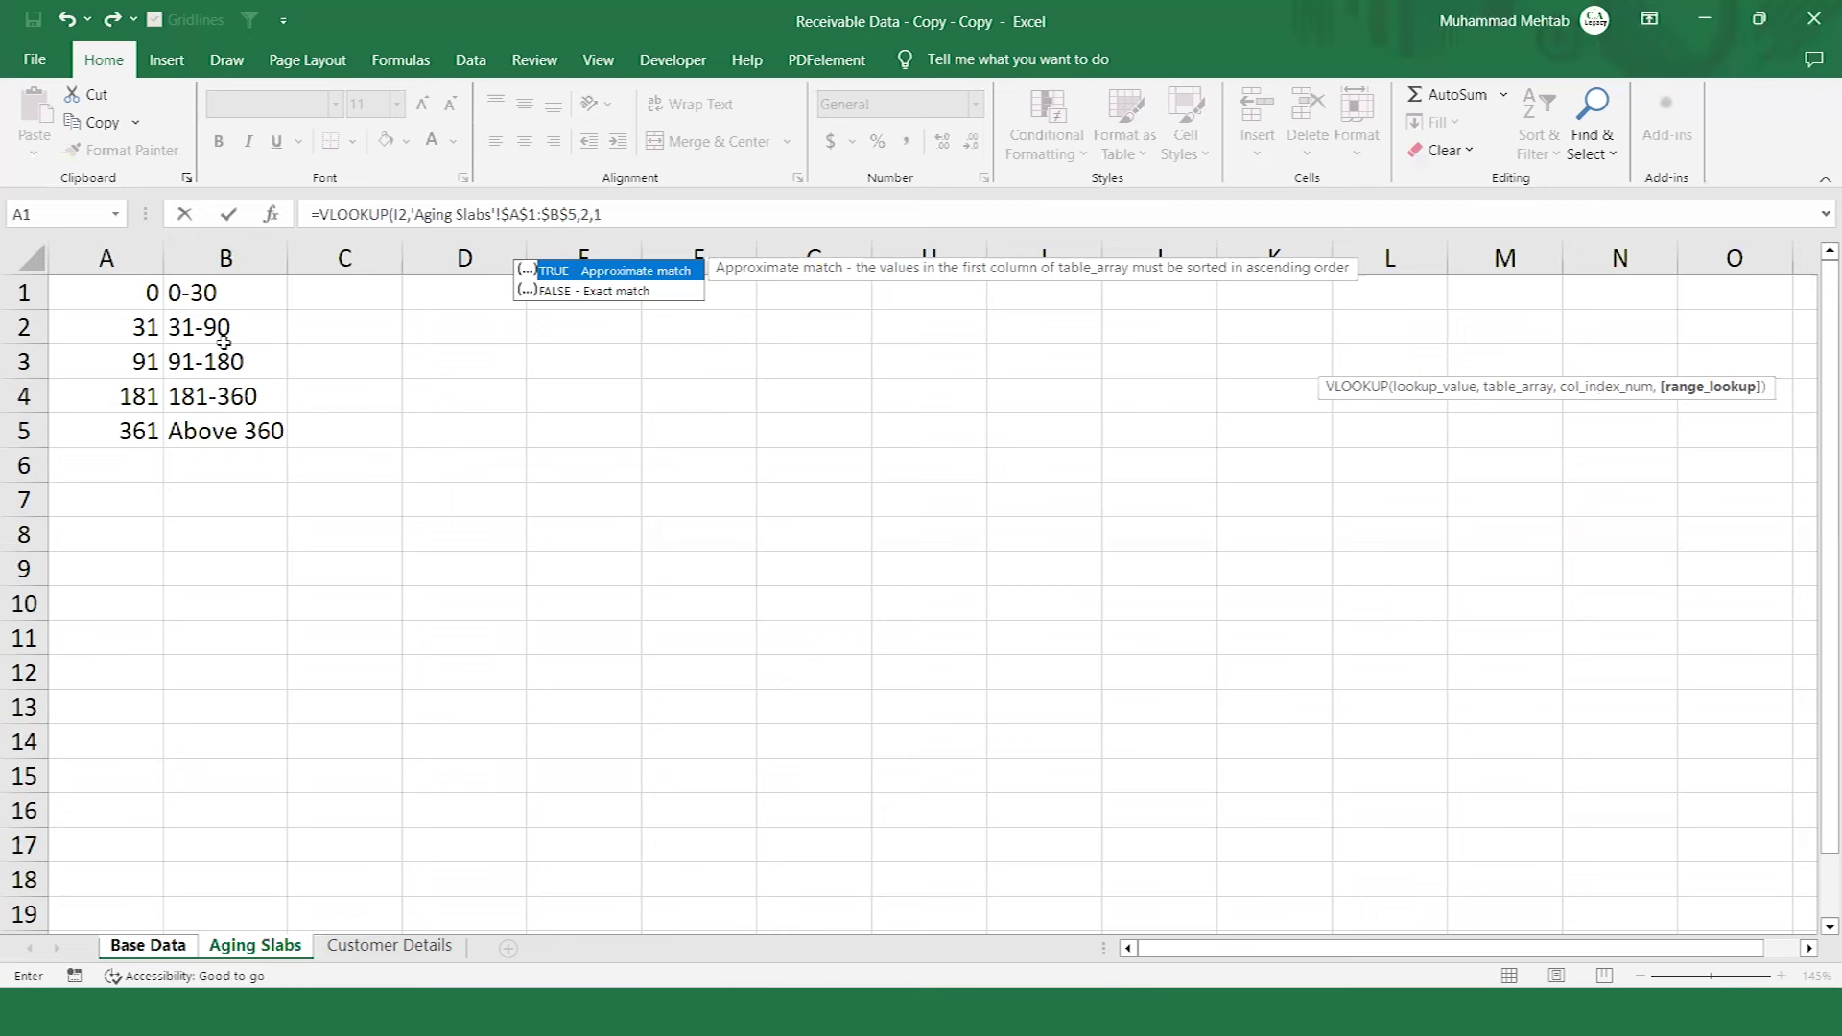
{"action": "type", "text": ")"}
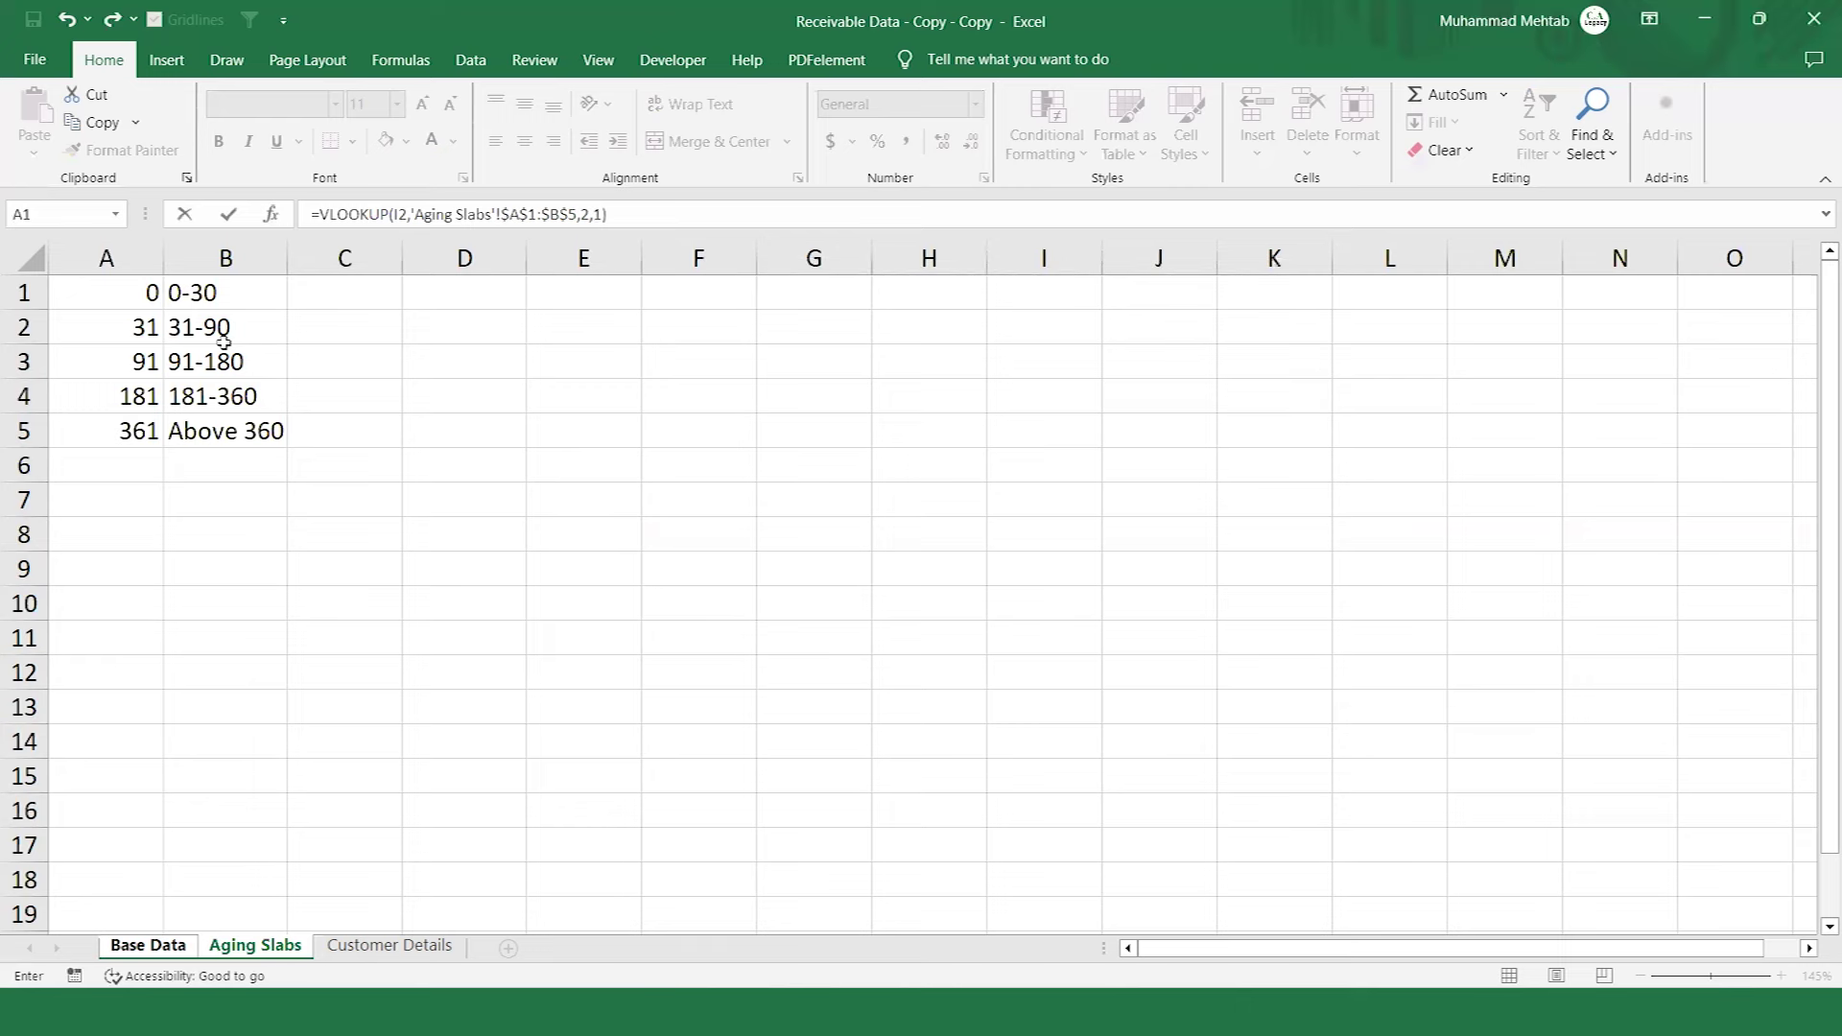
{"action": "key", "text": "Return"}
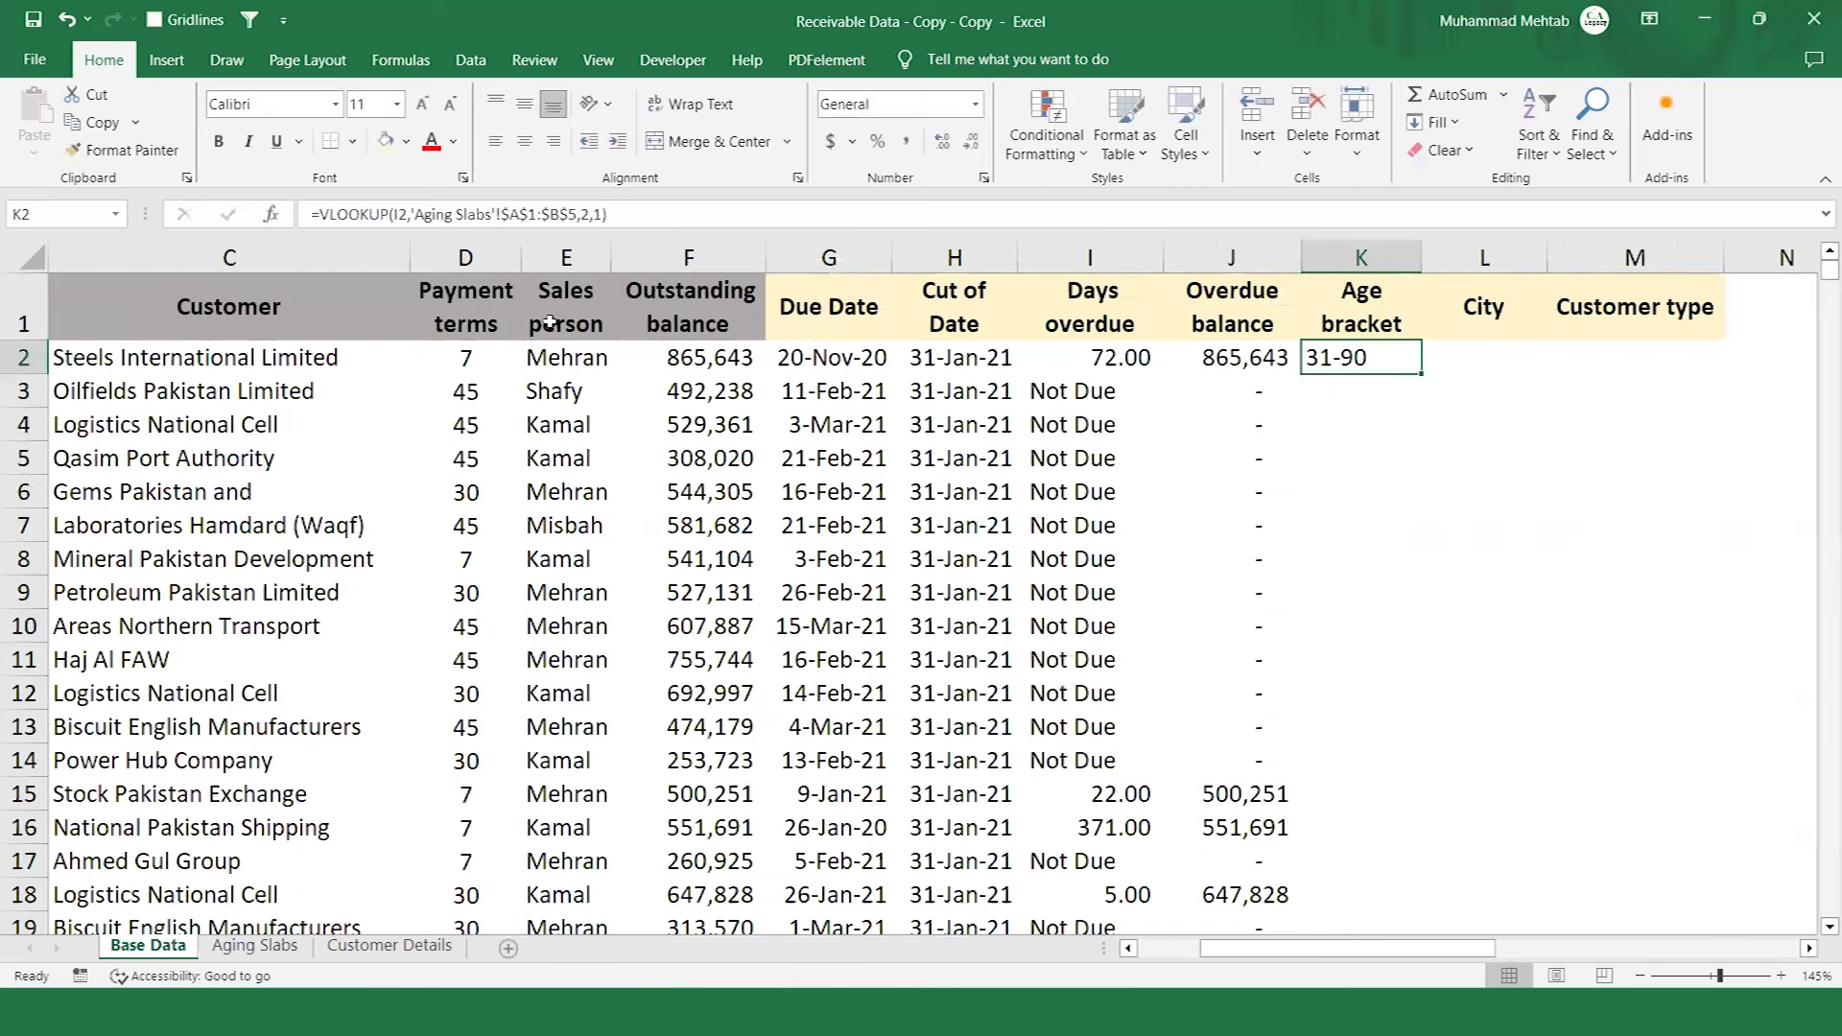
{"action": "double_click", "coordinate": [1420, 374]}
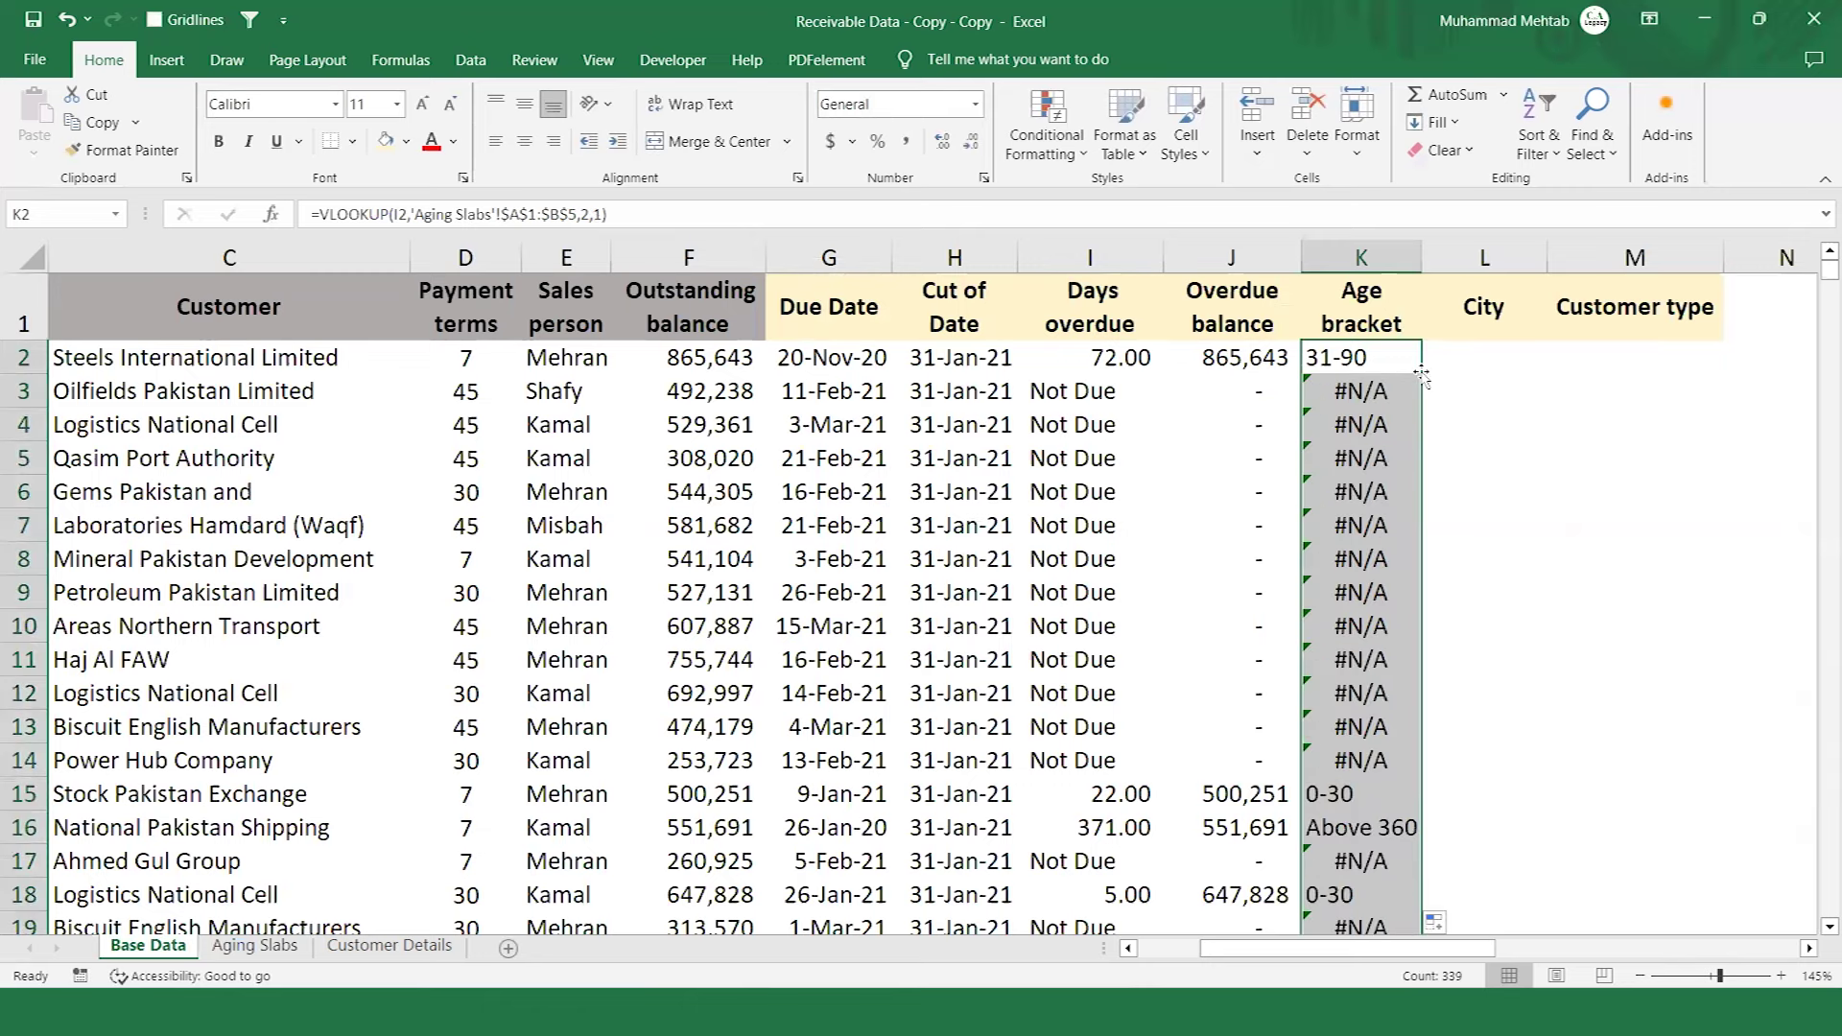
Examine the Age bracket results in K2 and K3 against the neighbouring Days overdue and Overdue balance cells.
{"action": "left_click", "coordinate": [1421, 373]}
{"action": "key", "text": "Left"}
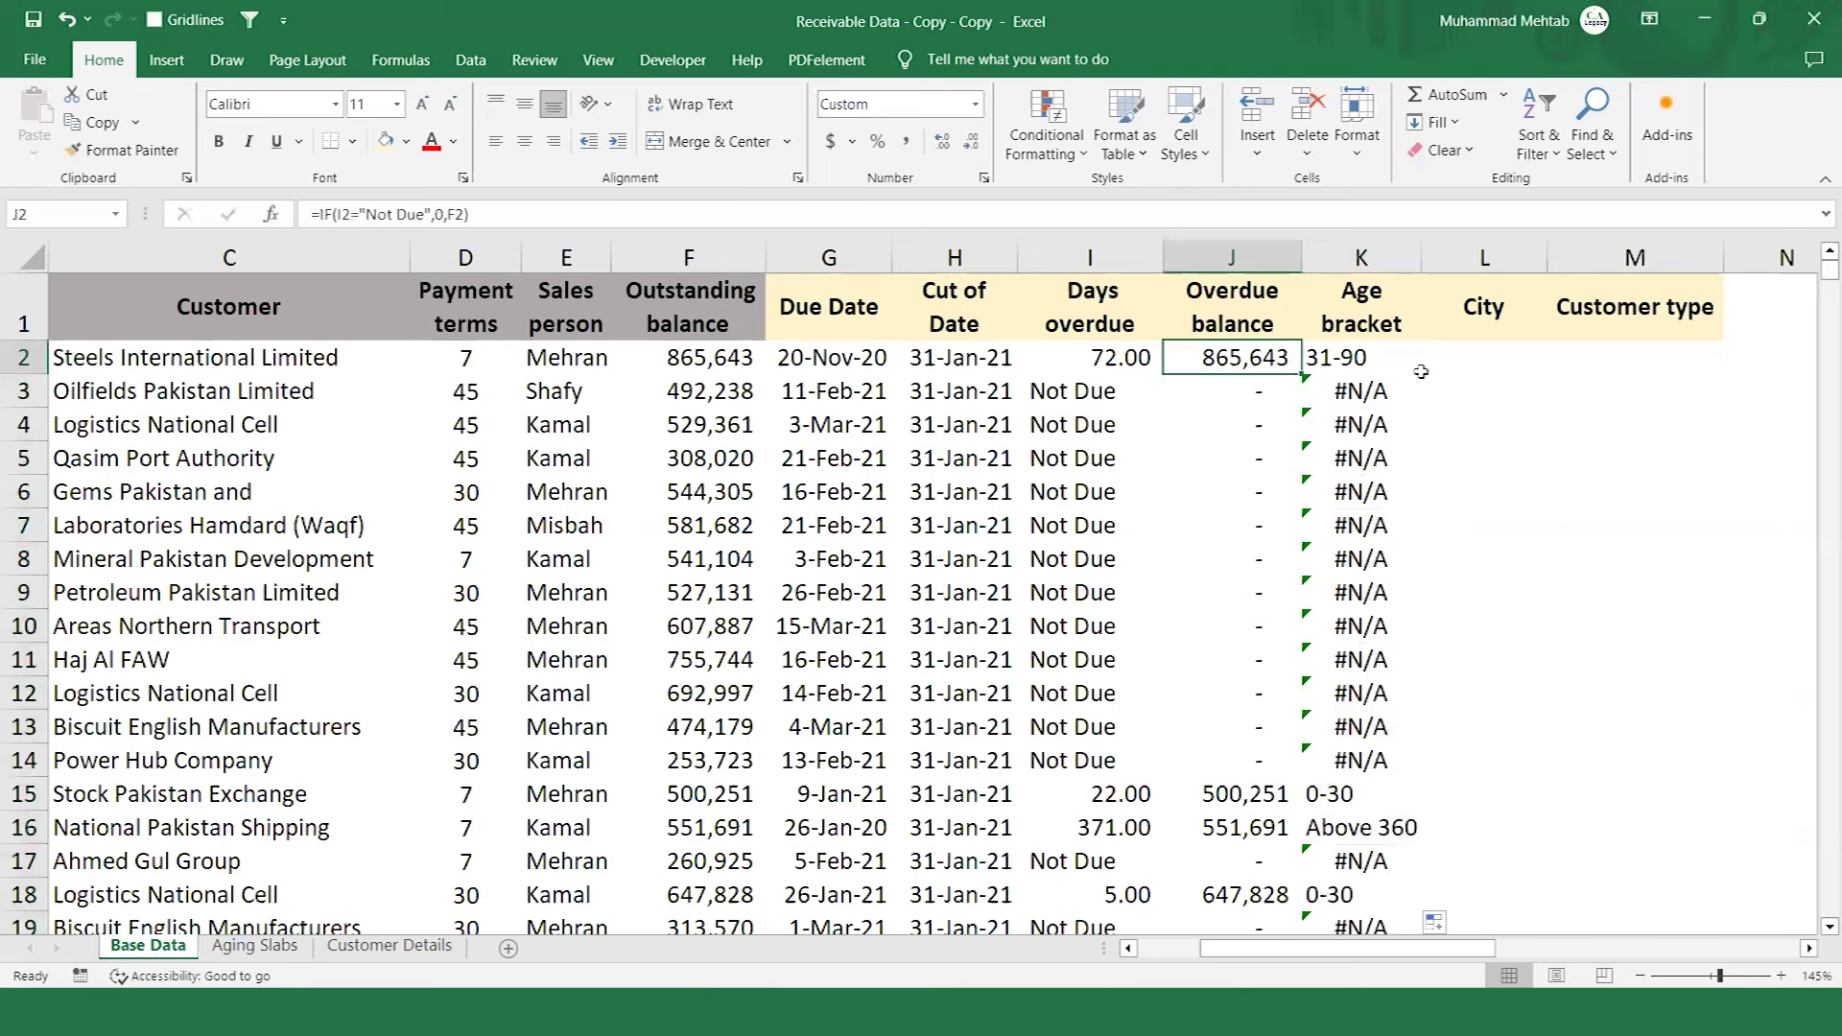
{"action": "key", "text": "Right"}
{"action": "key", "text": "Left"}
{"action": "key", "text": "Left"}
{"action": "key", "text": "Right"}
{"action": "key", "text": "Right"}
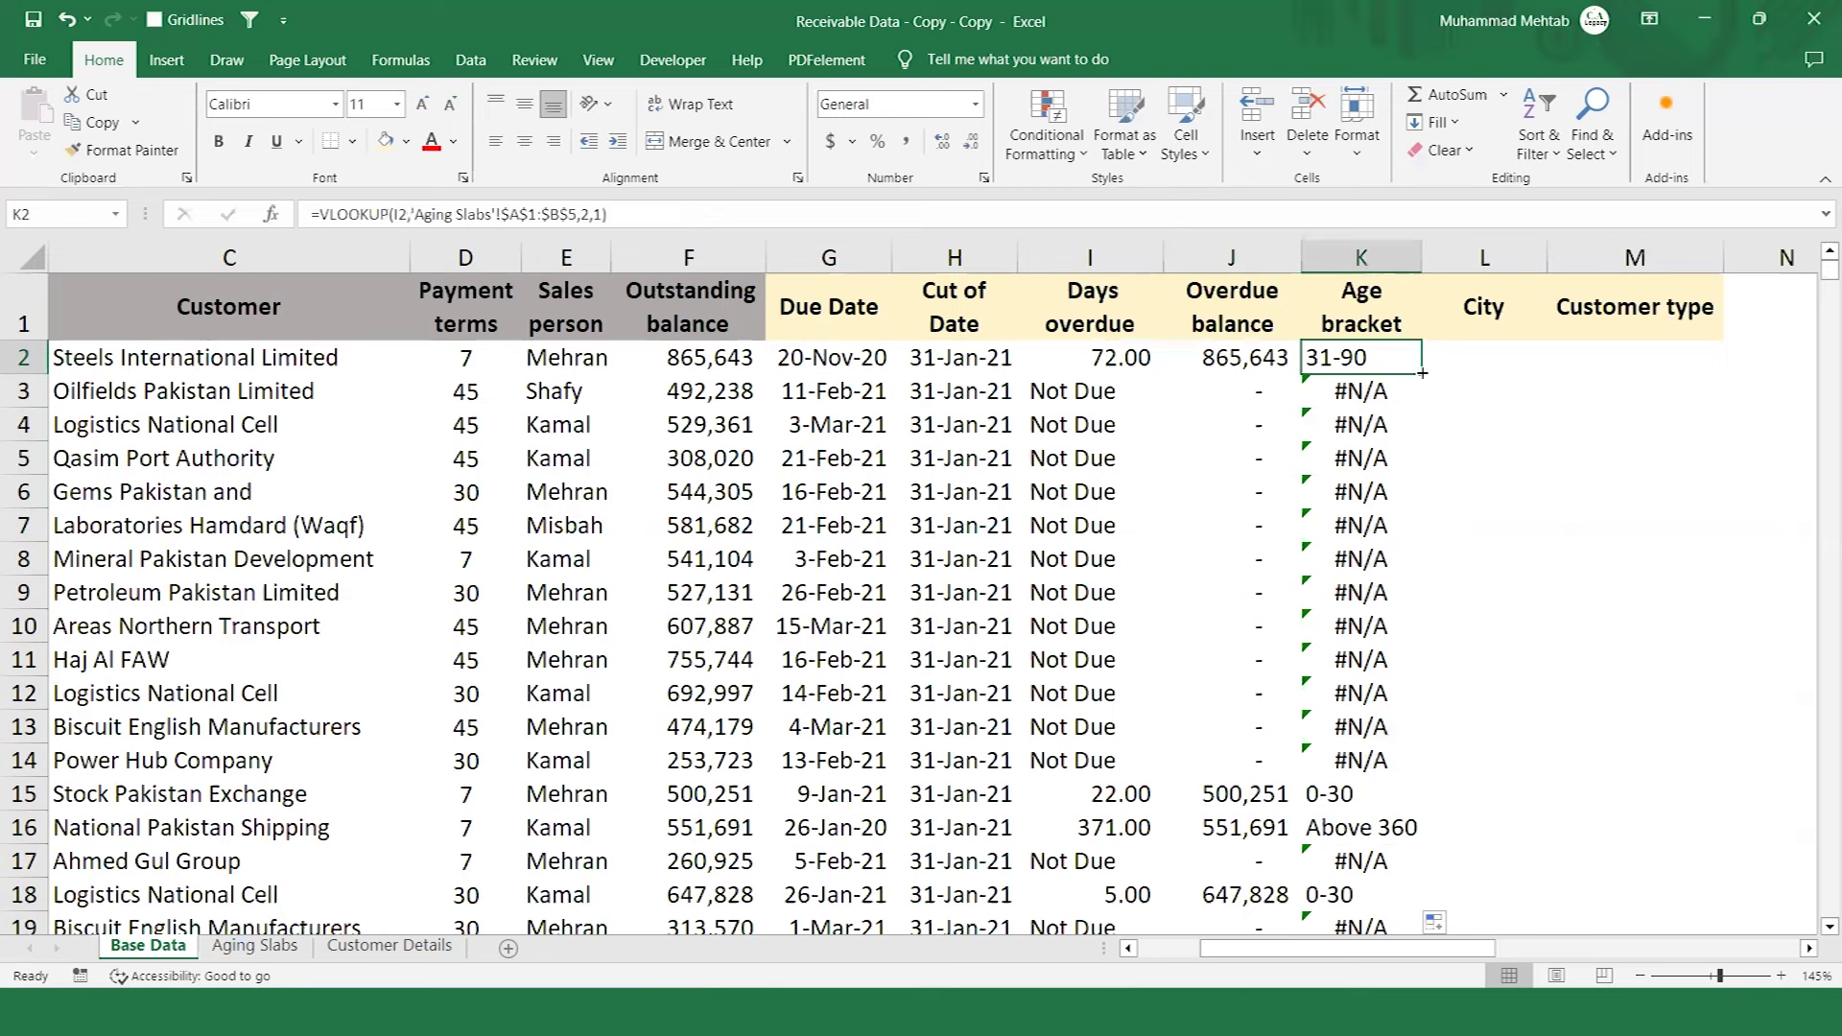
{"action": "key", "text": "Down"}
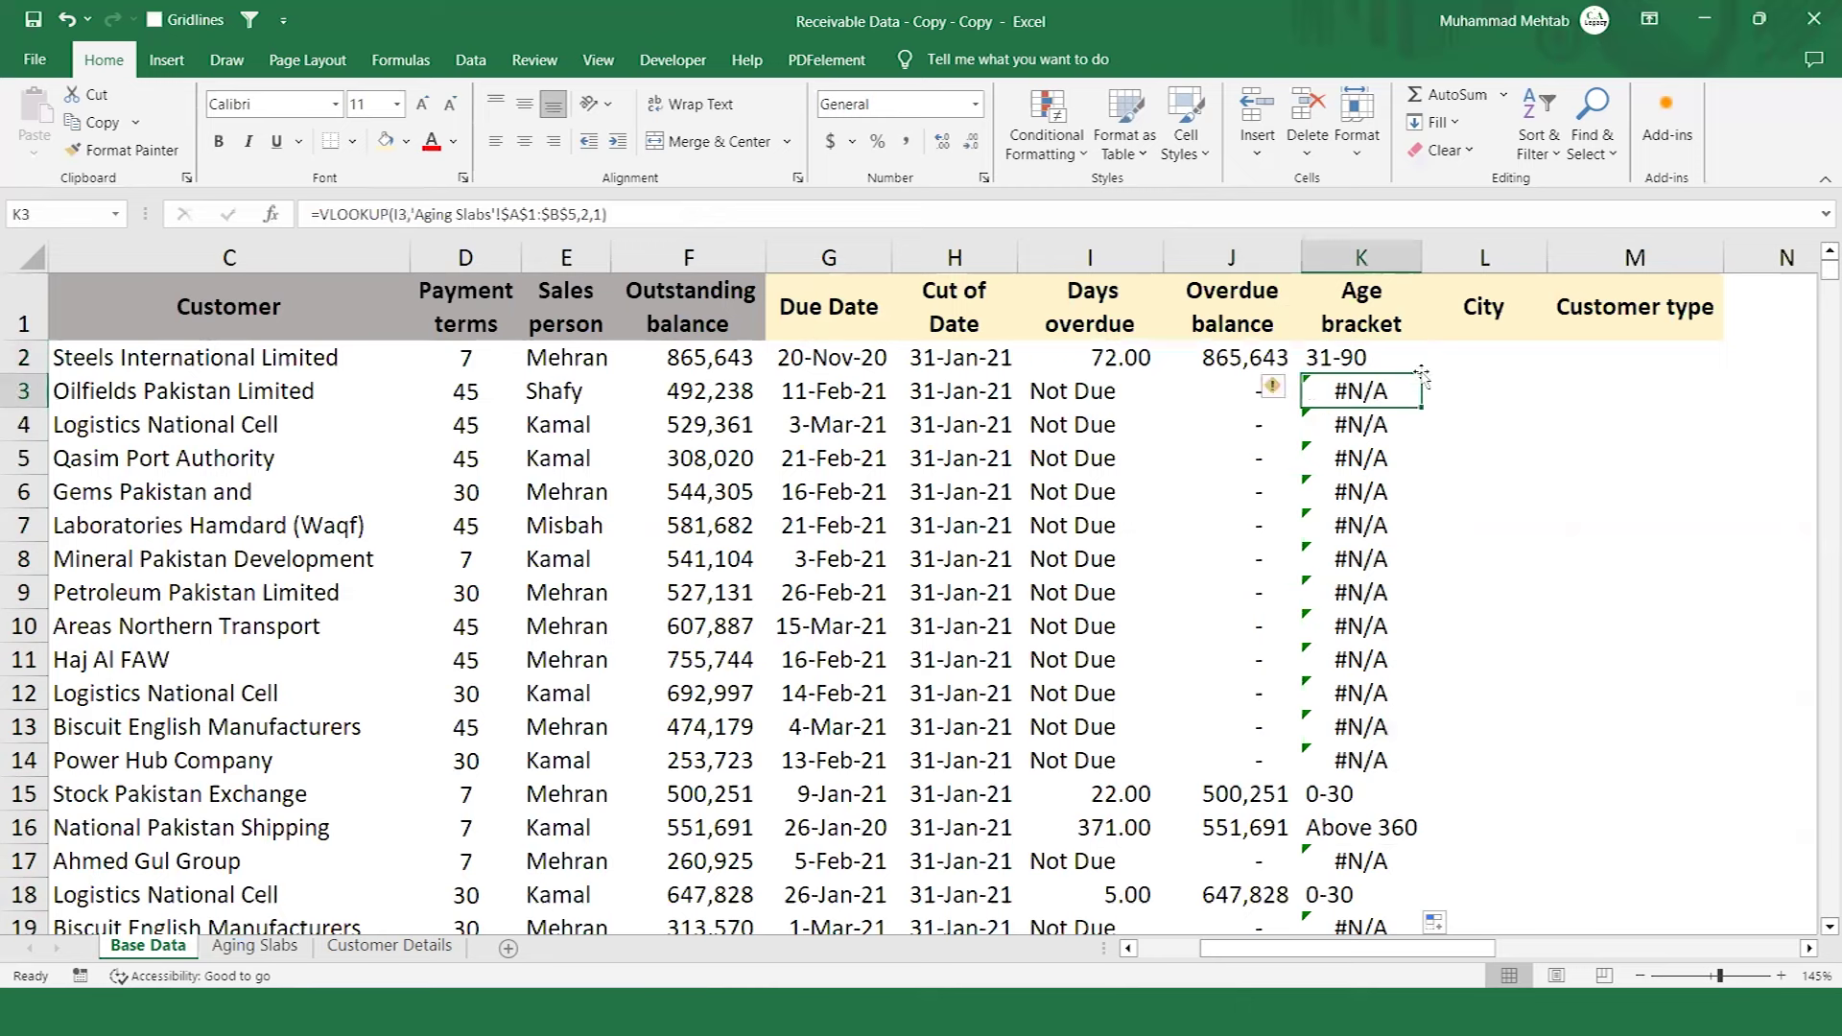
{"action": "key", "text": "Up"}
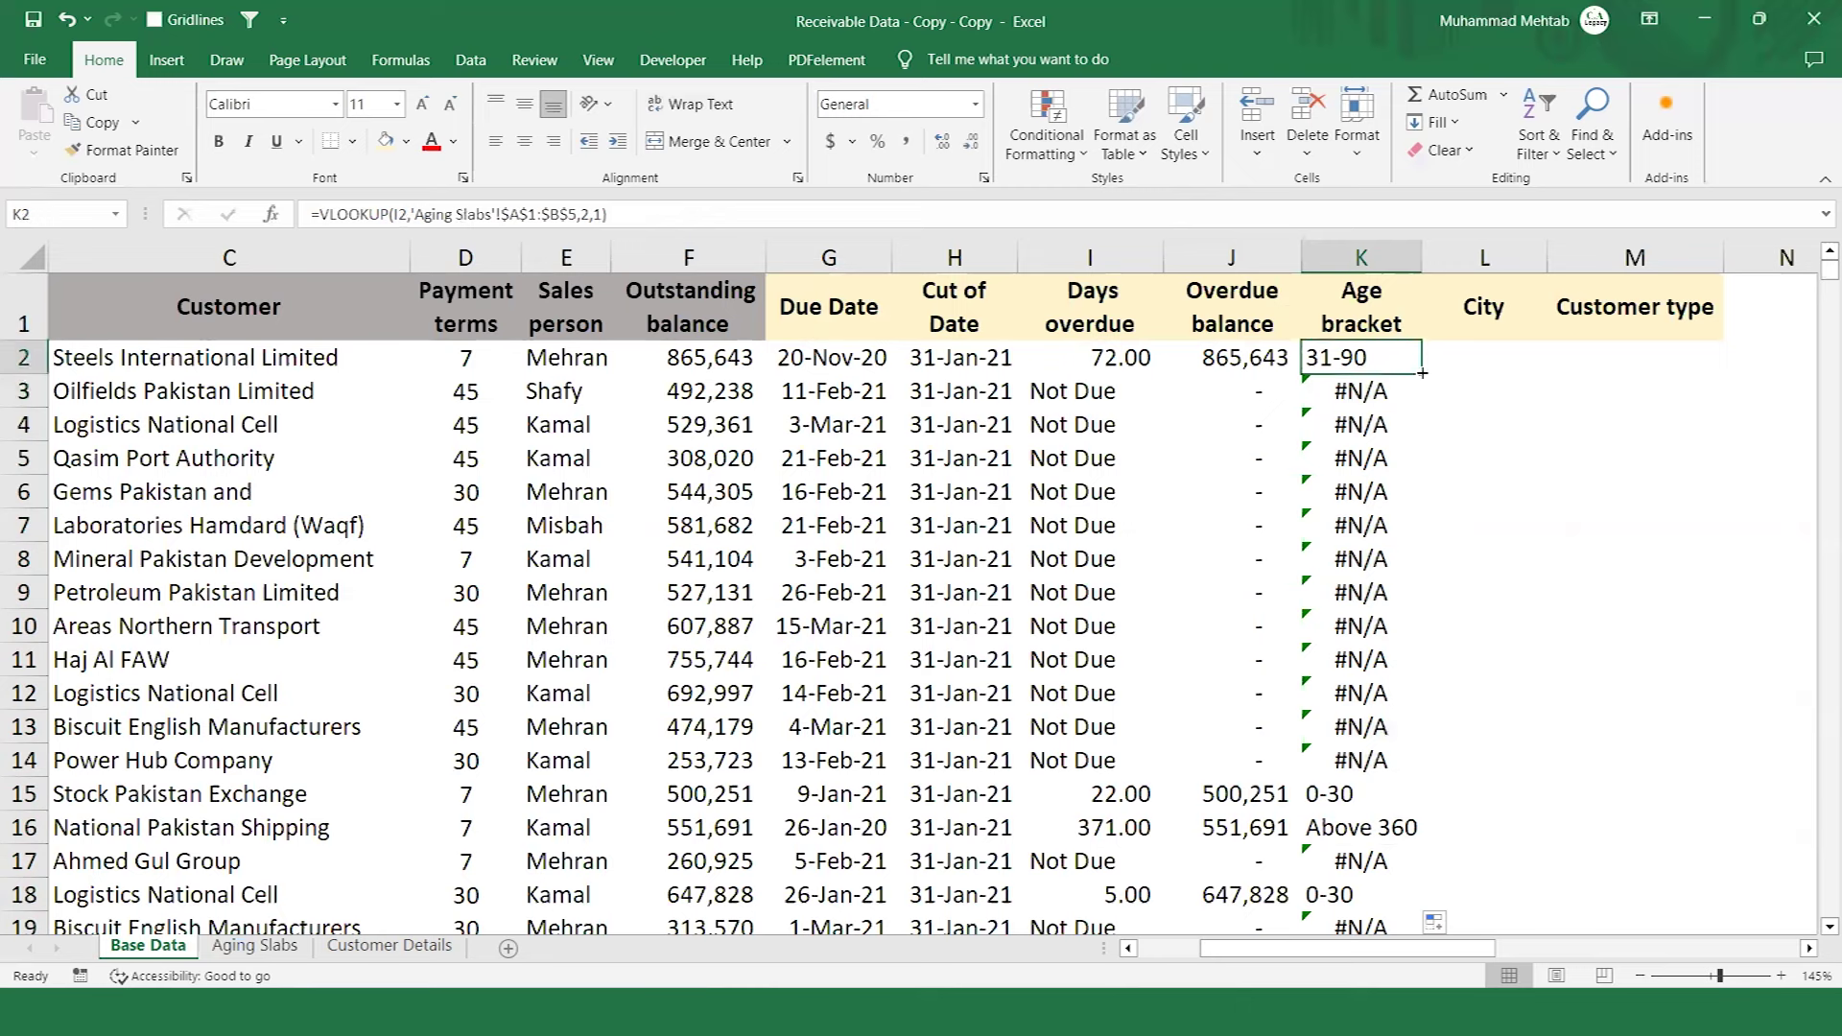
Edit the K2 formula to insert an IF ahead of the VLOOKUP, with the logical test I2="Not Due".
{"action": "key", "text": "F2"}
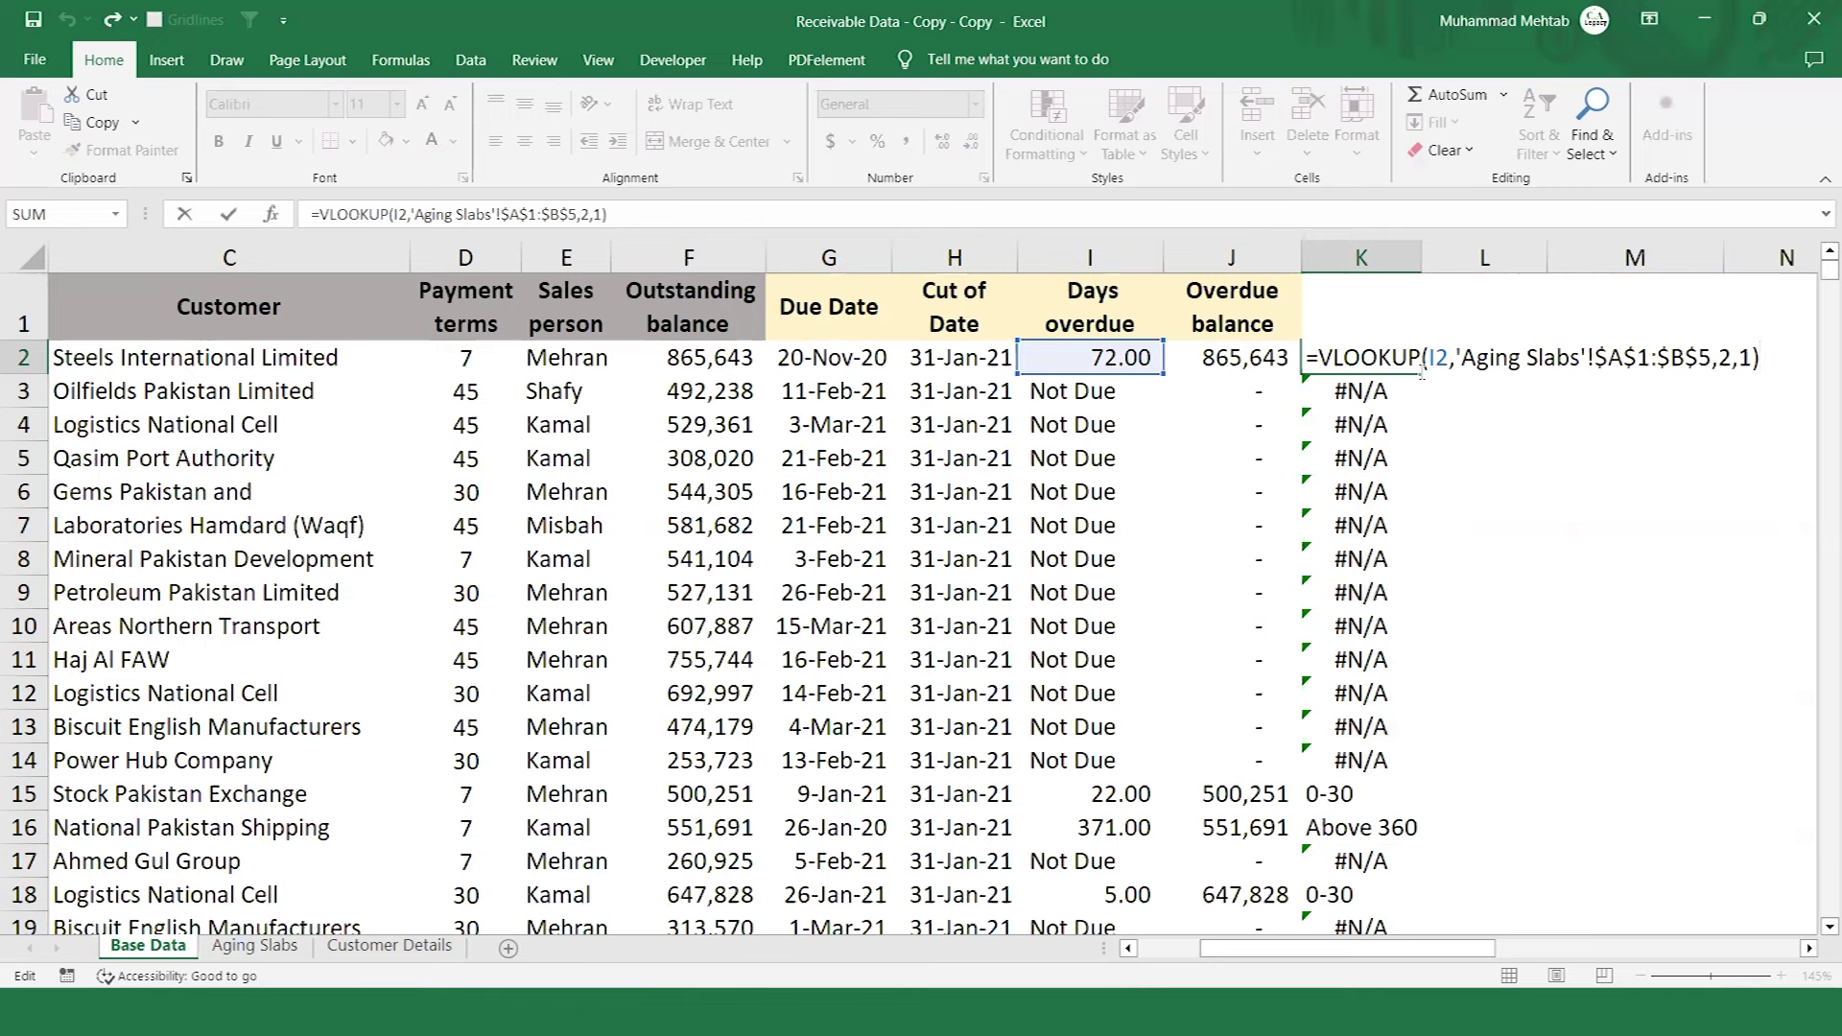
{"action": "key", "text": "Left"}
{"action": "key", "text": "Left"}
{"action": "key", "text": "Left"}
{"action": "key", "text": "Left"}
{"action": "key", "text": "Left"}
{"action": "key", "text": "Left"}
{"action": "key", "text": "Left"}
{"action": "key", "text": "Left"}
{"action": "key", "text": "Left"}
{"action": "key", "text": "Left"}
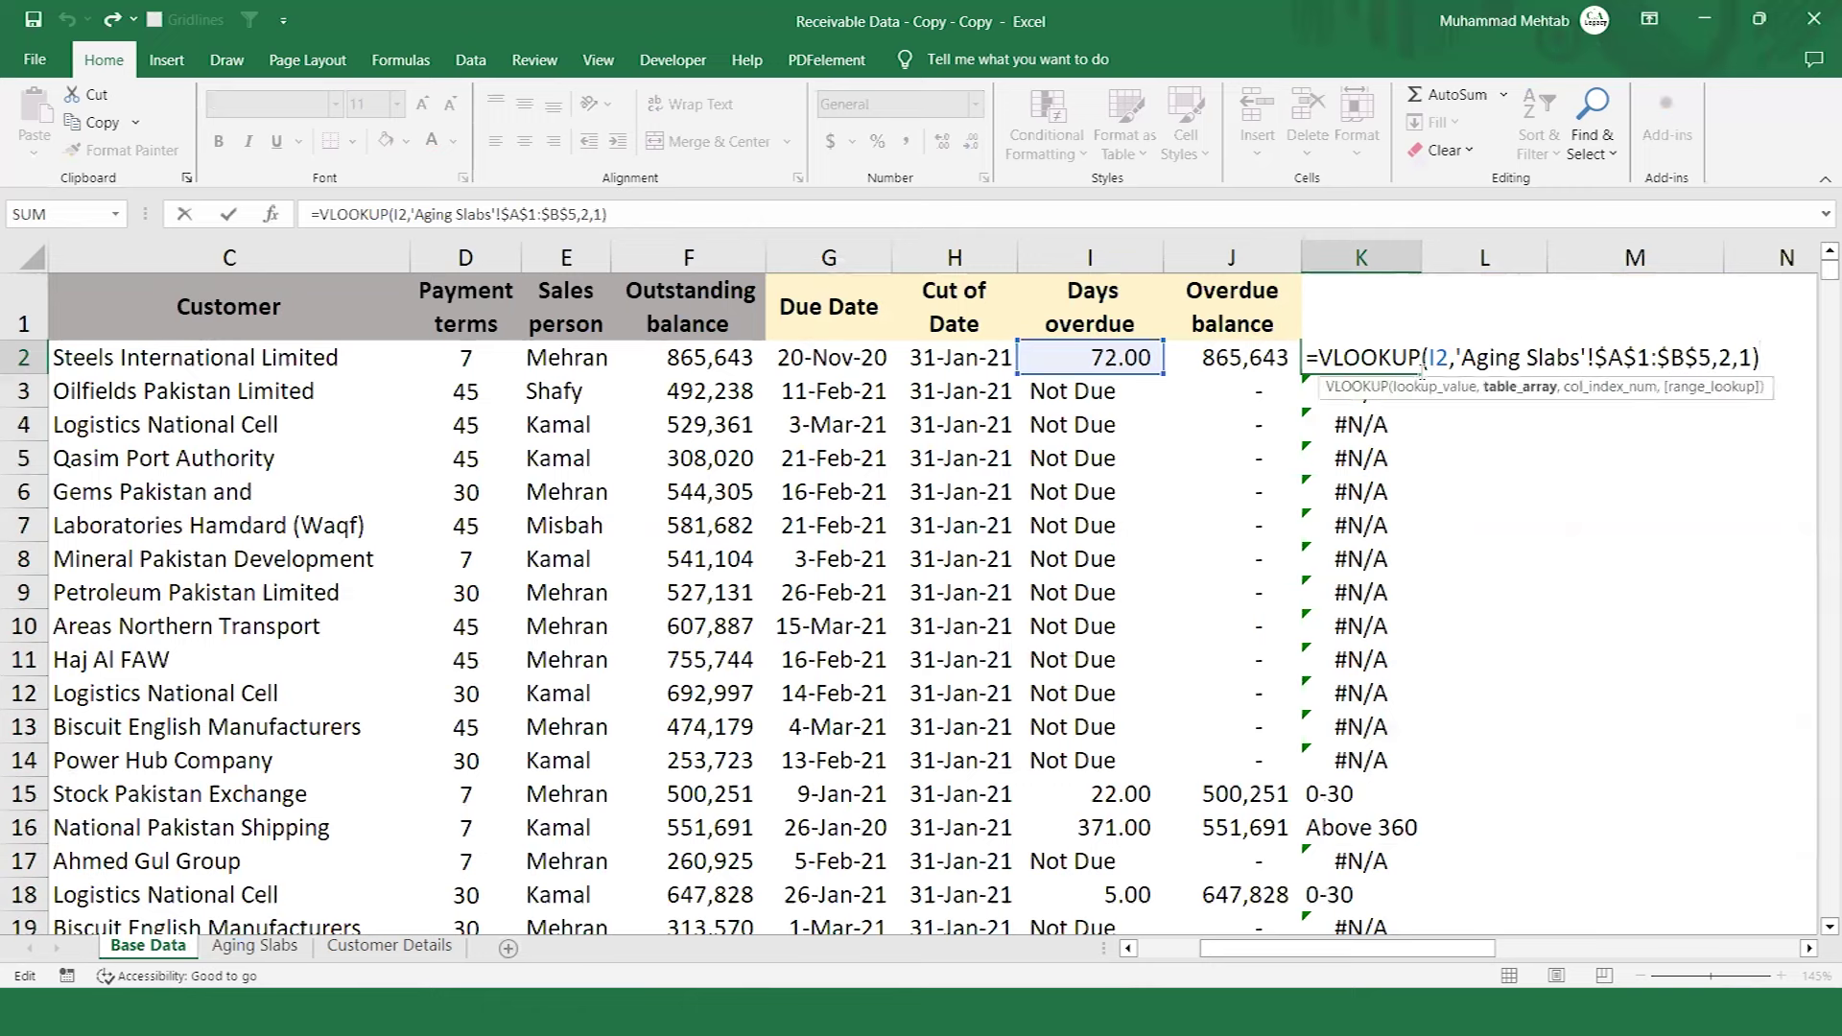
{"action": "key", "text": "Left"}
{"action": "key", "text": "Left"}
{"action": "key", "text": "Left"}
{"action": "key", "text": "Left"}
{"action": "key", "text": "Left"}
{"action": "key", "text": "Left"}
{"action": "key", "text": "Left"}
{"action": "key", "text": "Left"}
{"action": "key", "text": "Left"}
{"action": "key", "text": "Left"}
{"action": "key", "text": "Left"}
{"action": "key", "text": "Left"}
{"action": "key", "text": "Left"}
{"action": "key", "text": "Left"}
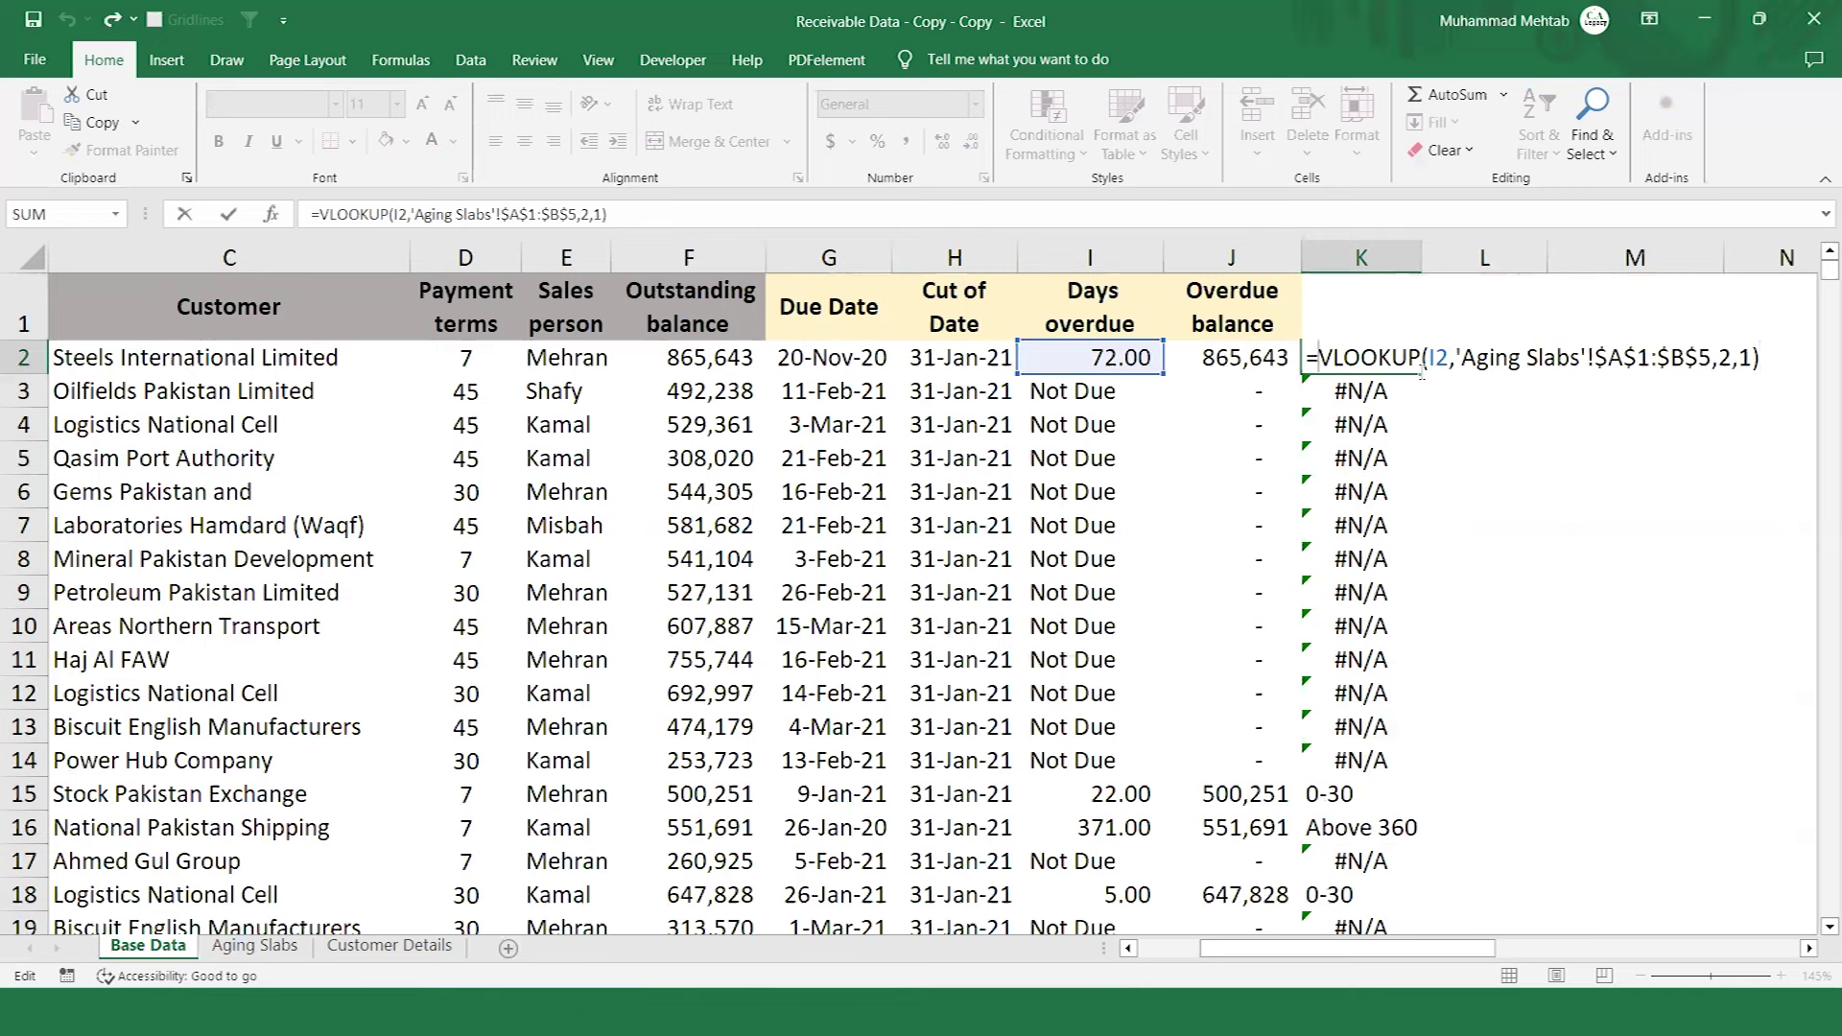
{"action": "type", "text": "IF("}
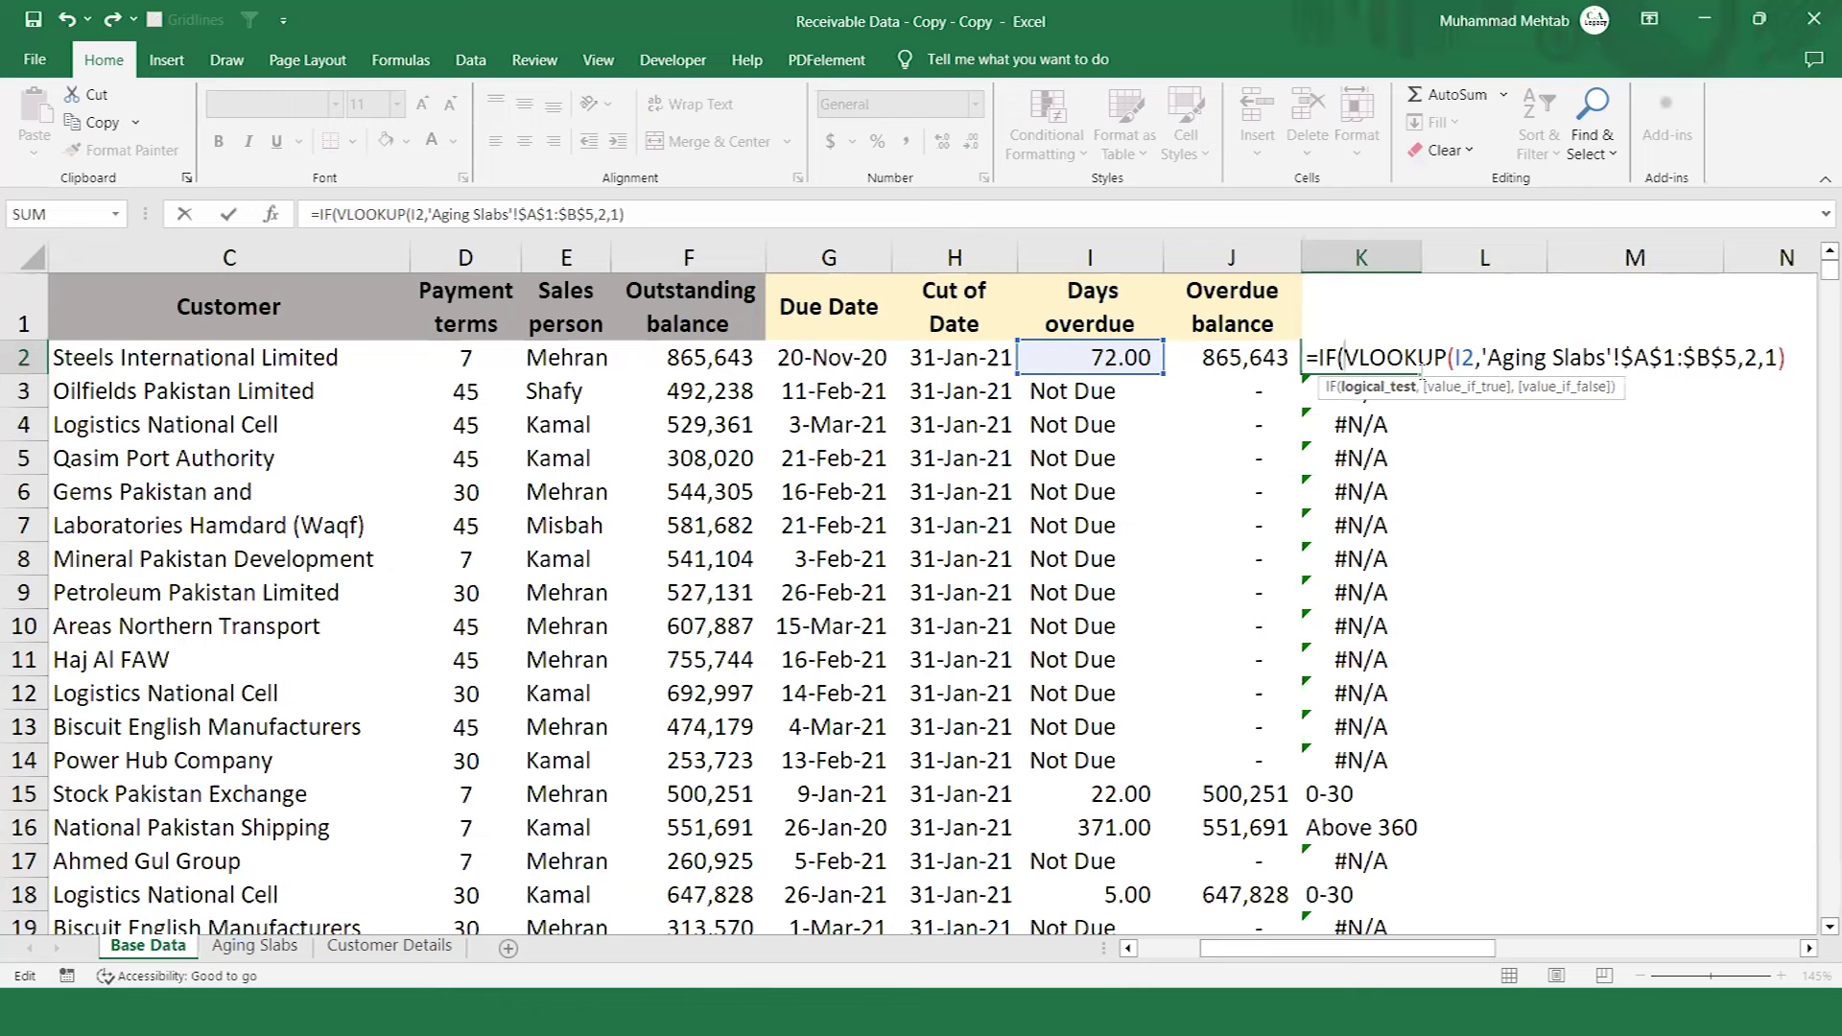
{"action": "left_click", "coordinate": [1120, 359]}
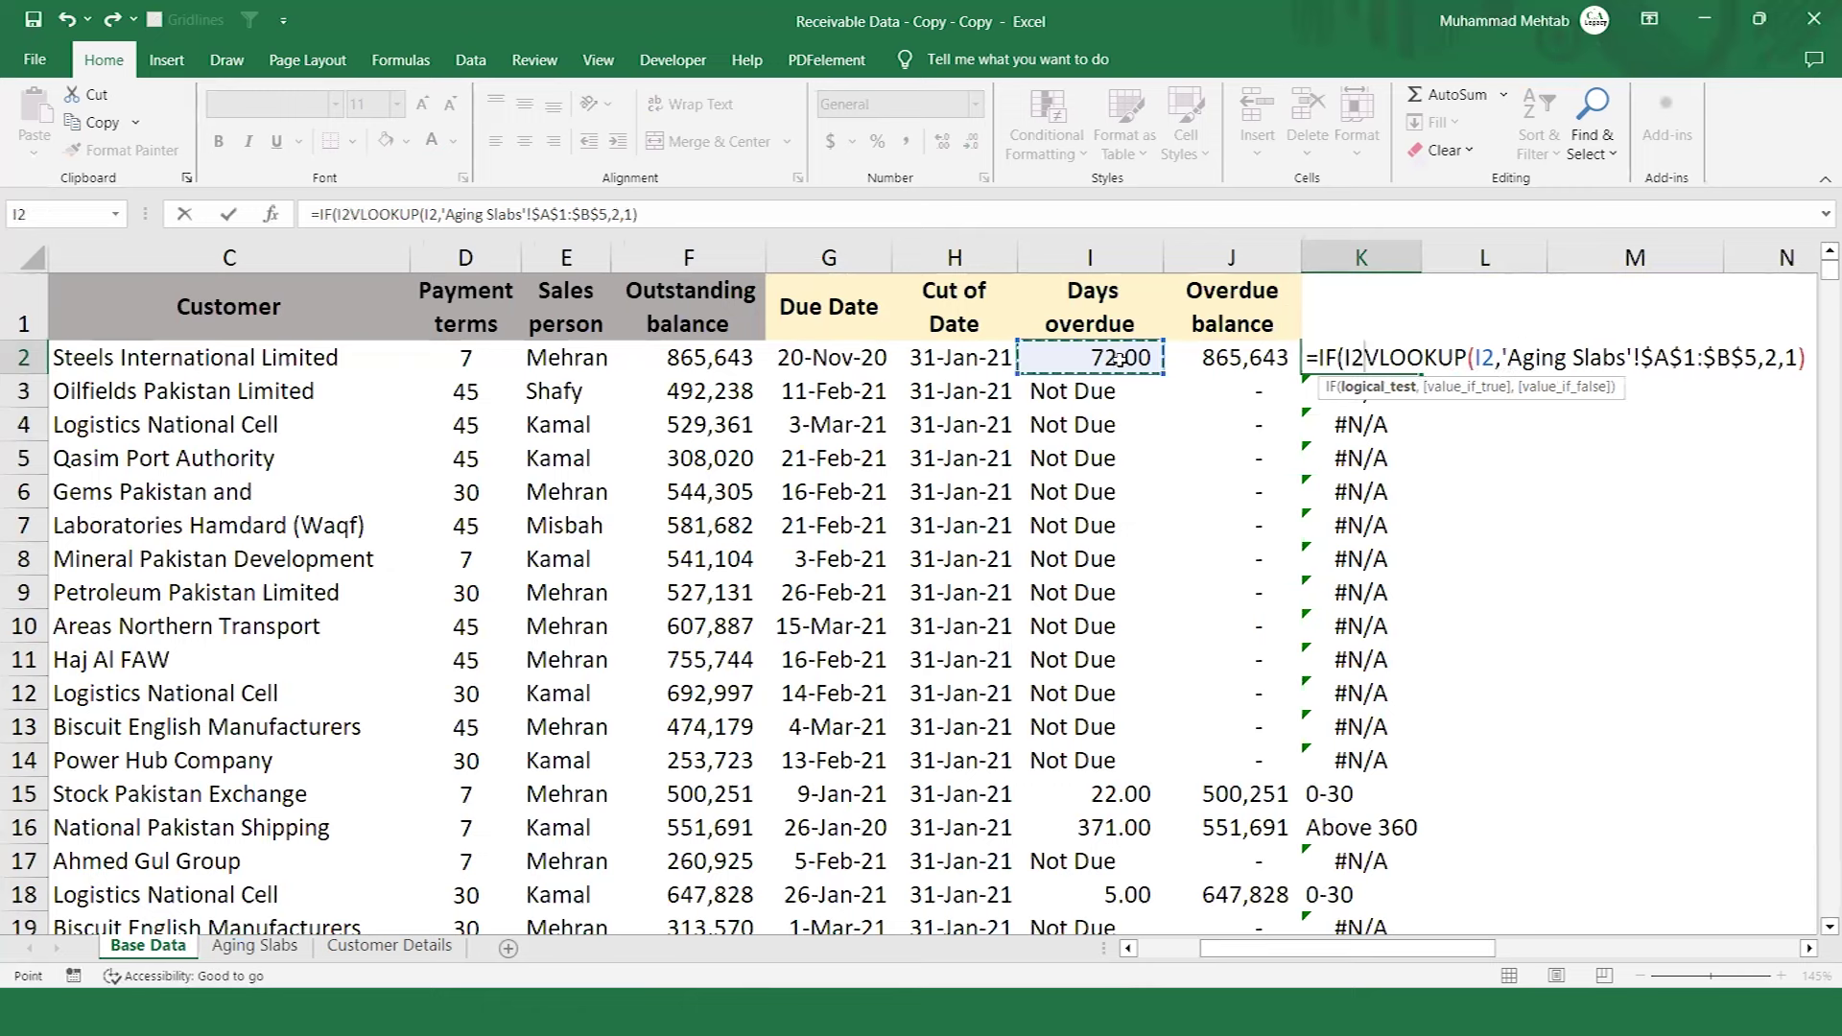
{"action": "type", "text": "="}
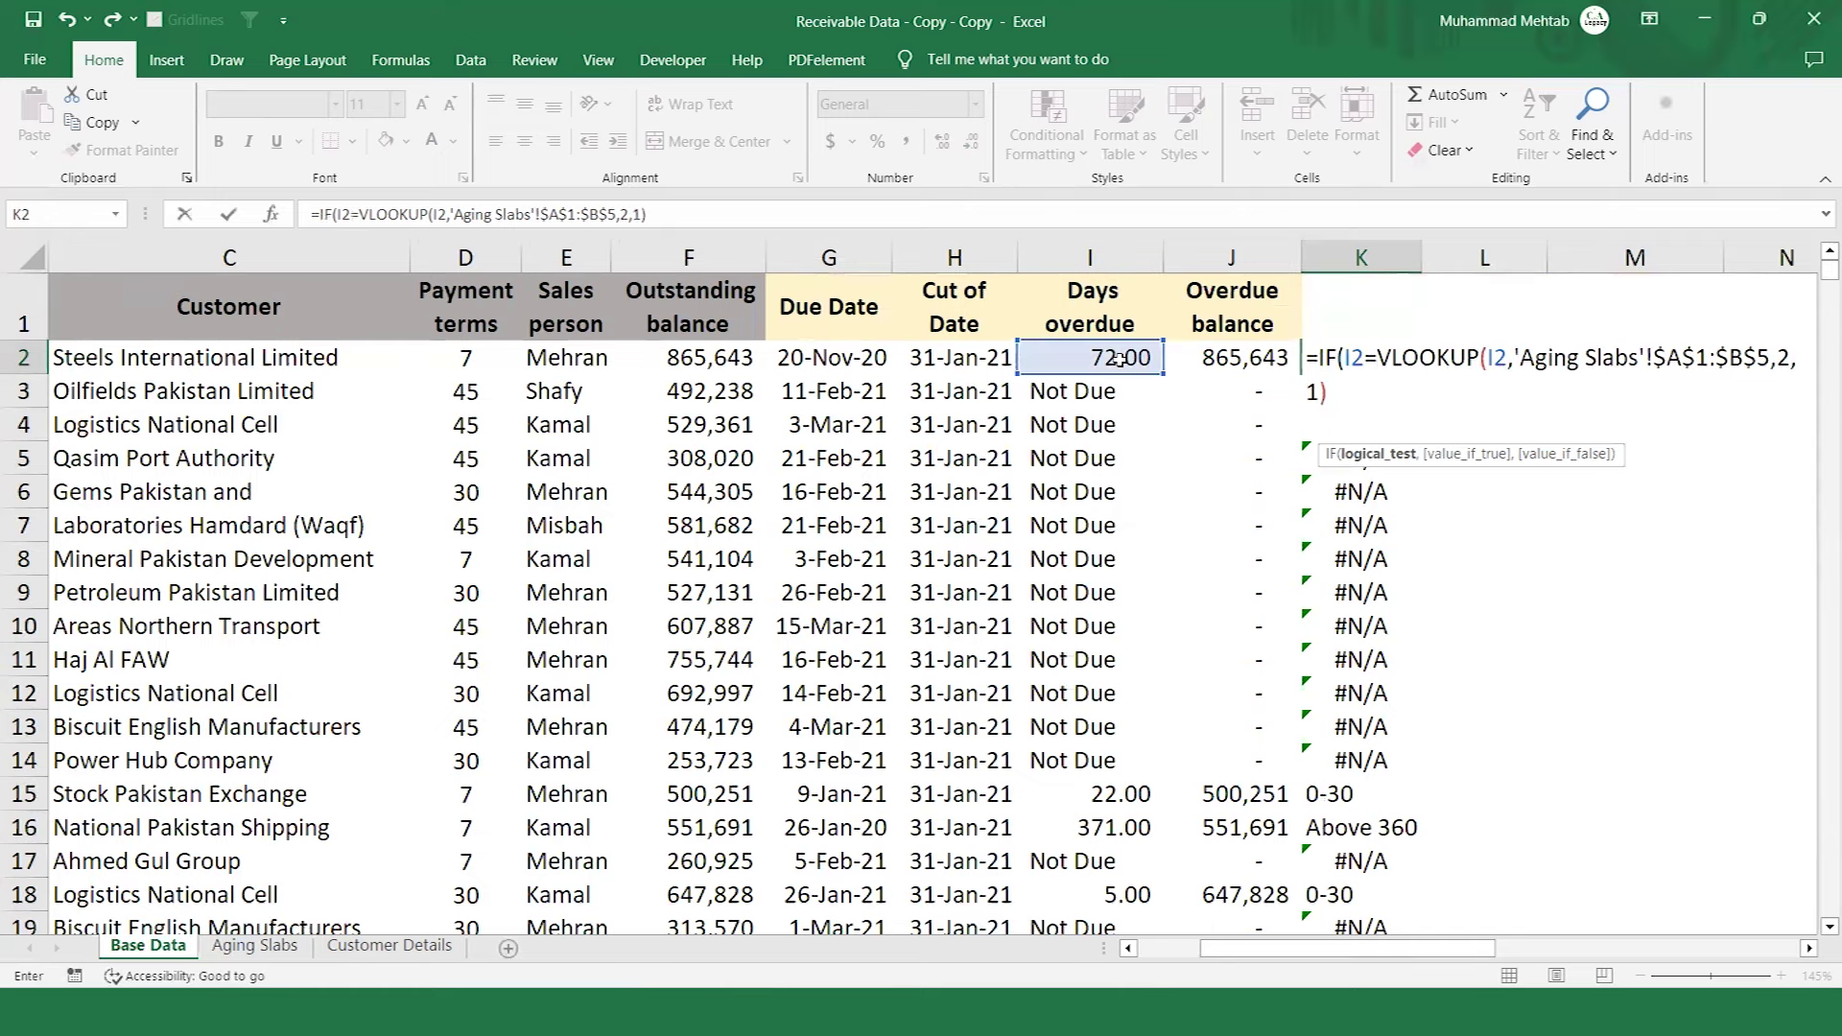
{"action": "type", "text": "\"No"}
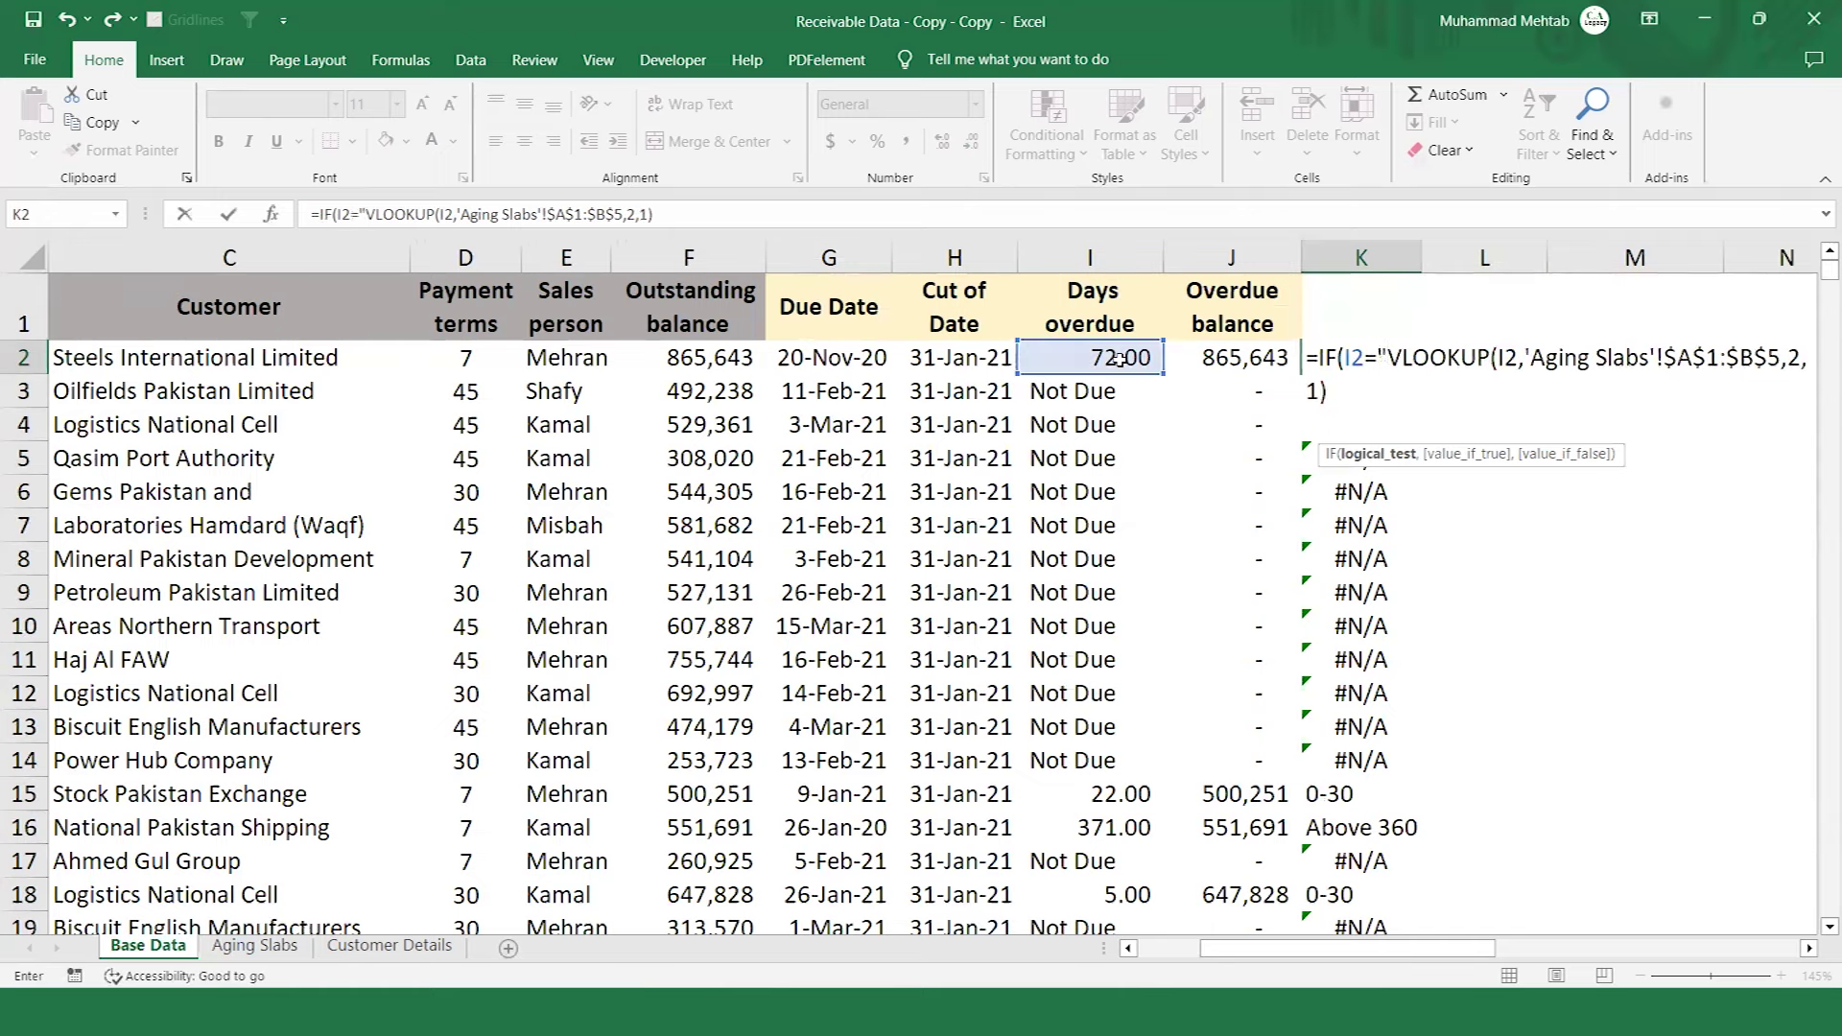
{"action": "type", "text": "t "}
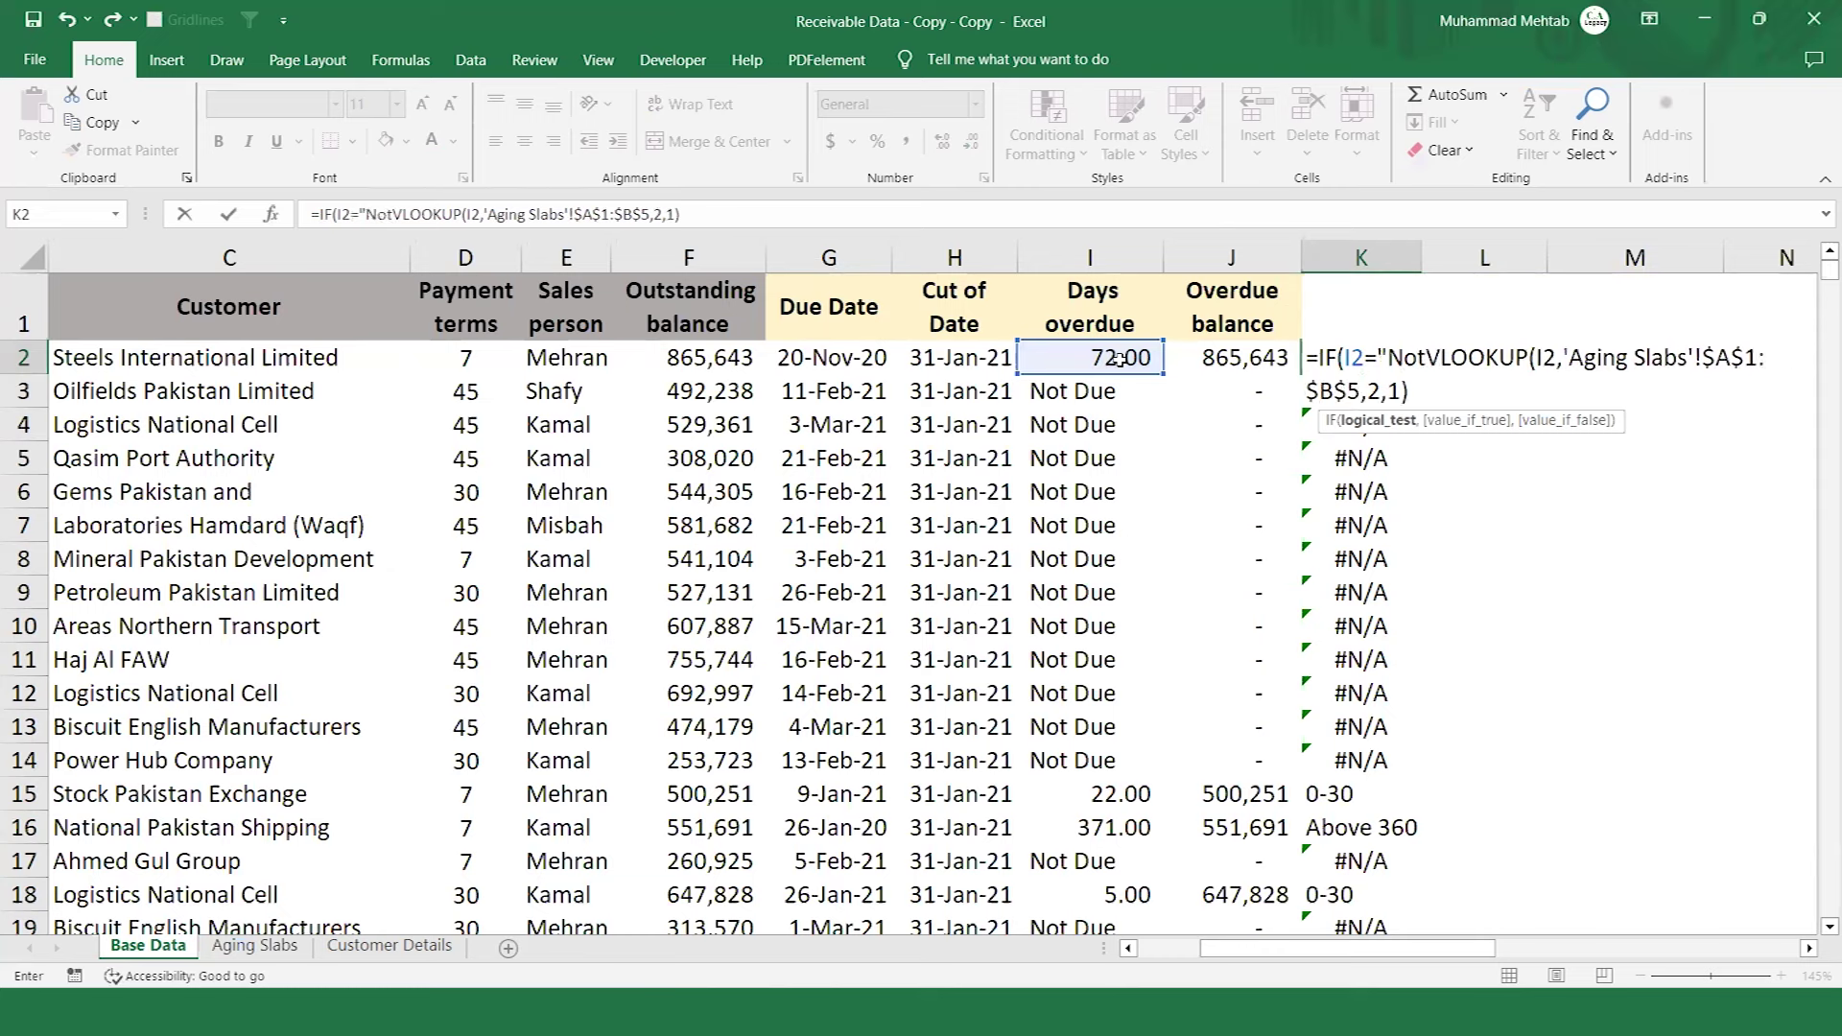
{"action": "type", "text": "Due\""}
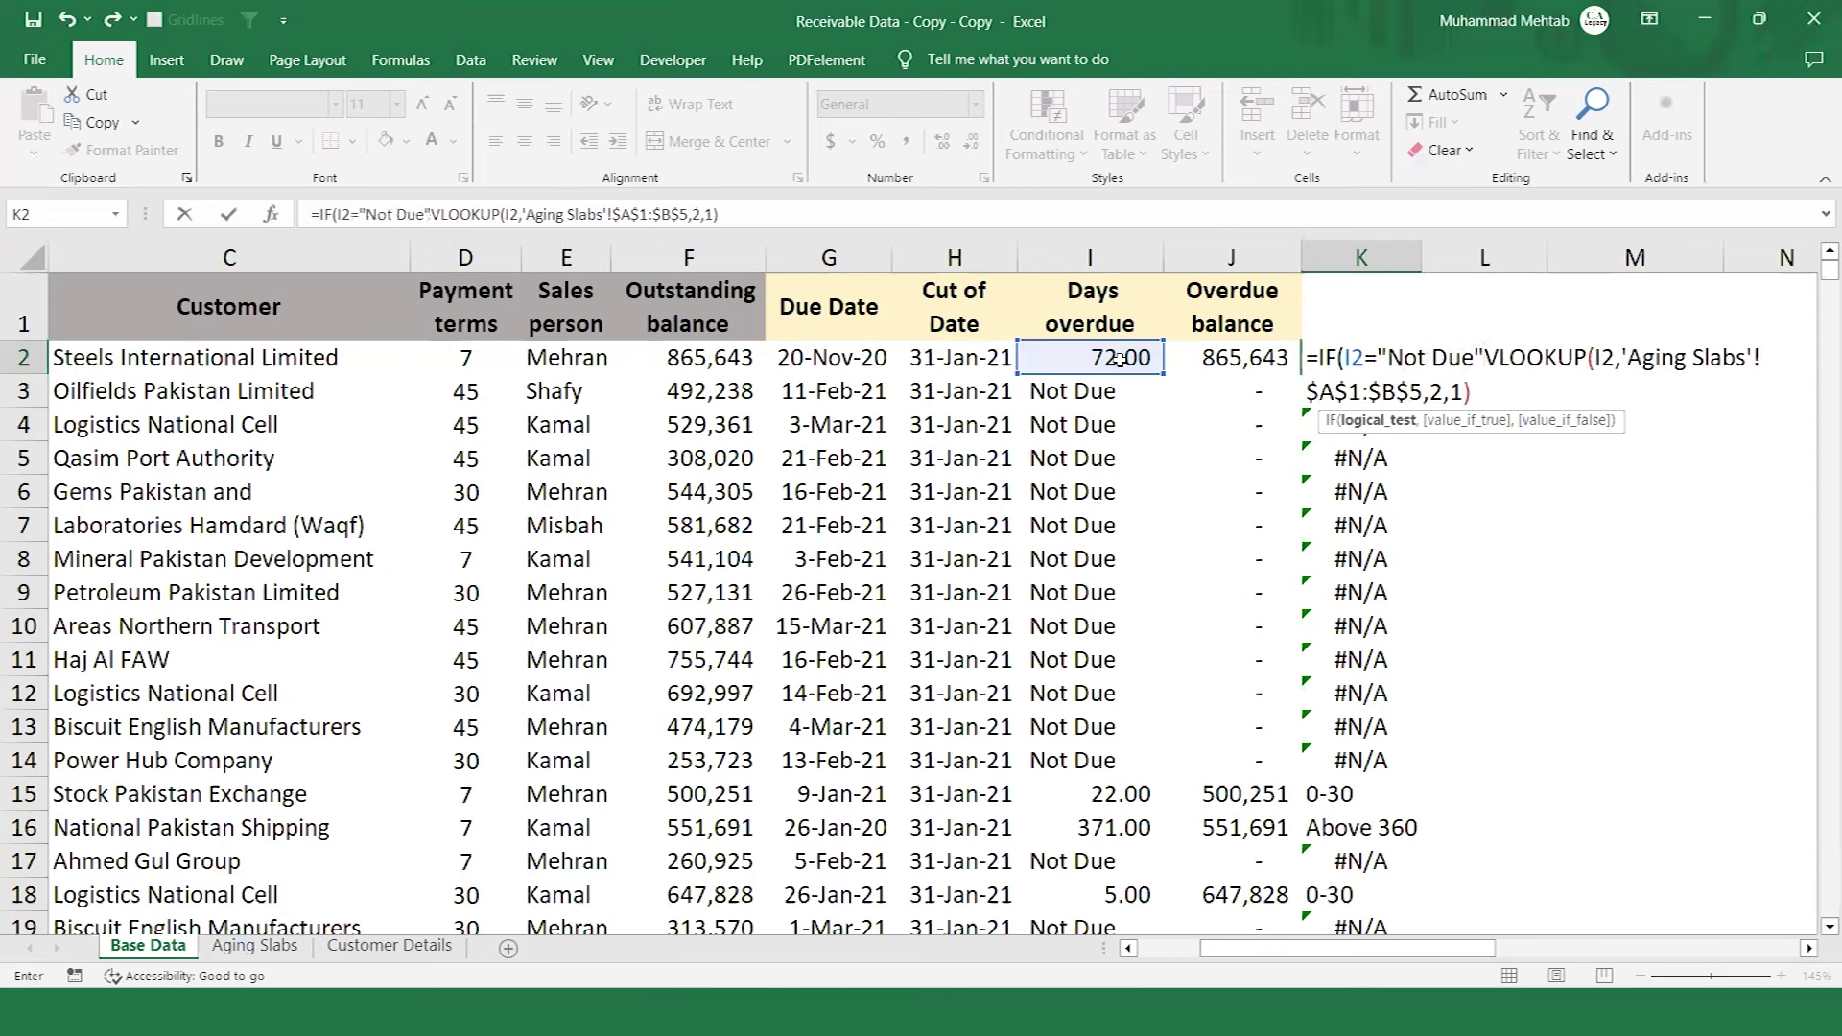
{"action": "type", "text": ","}
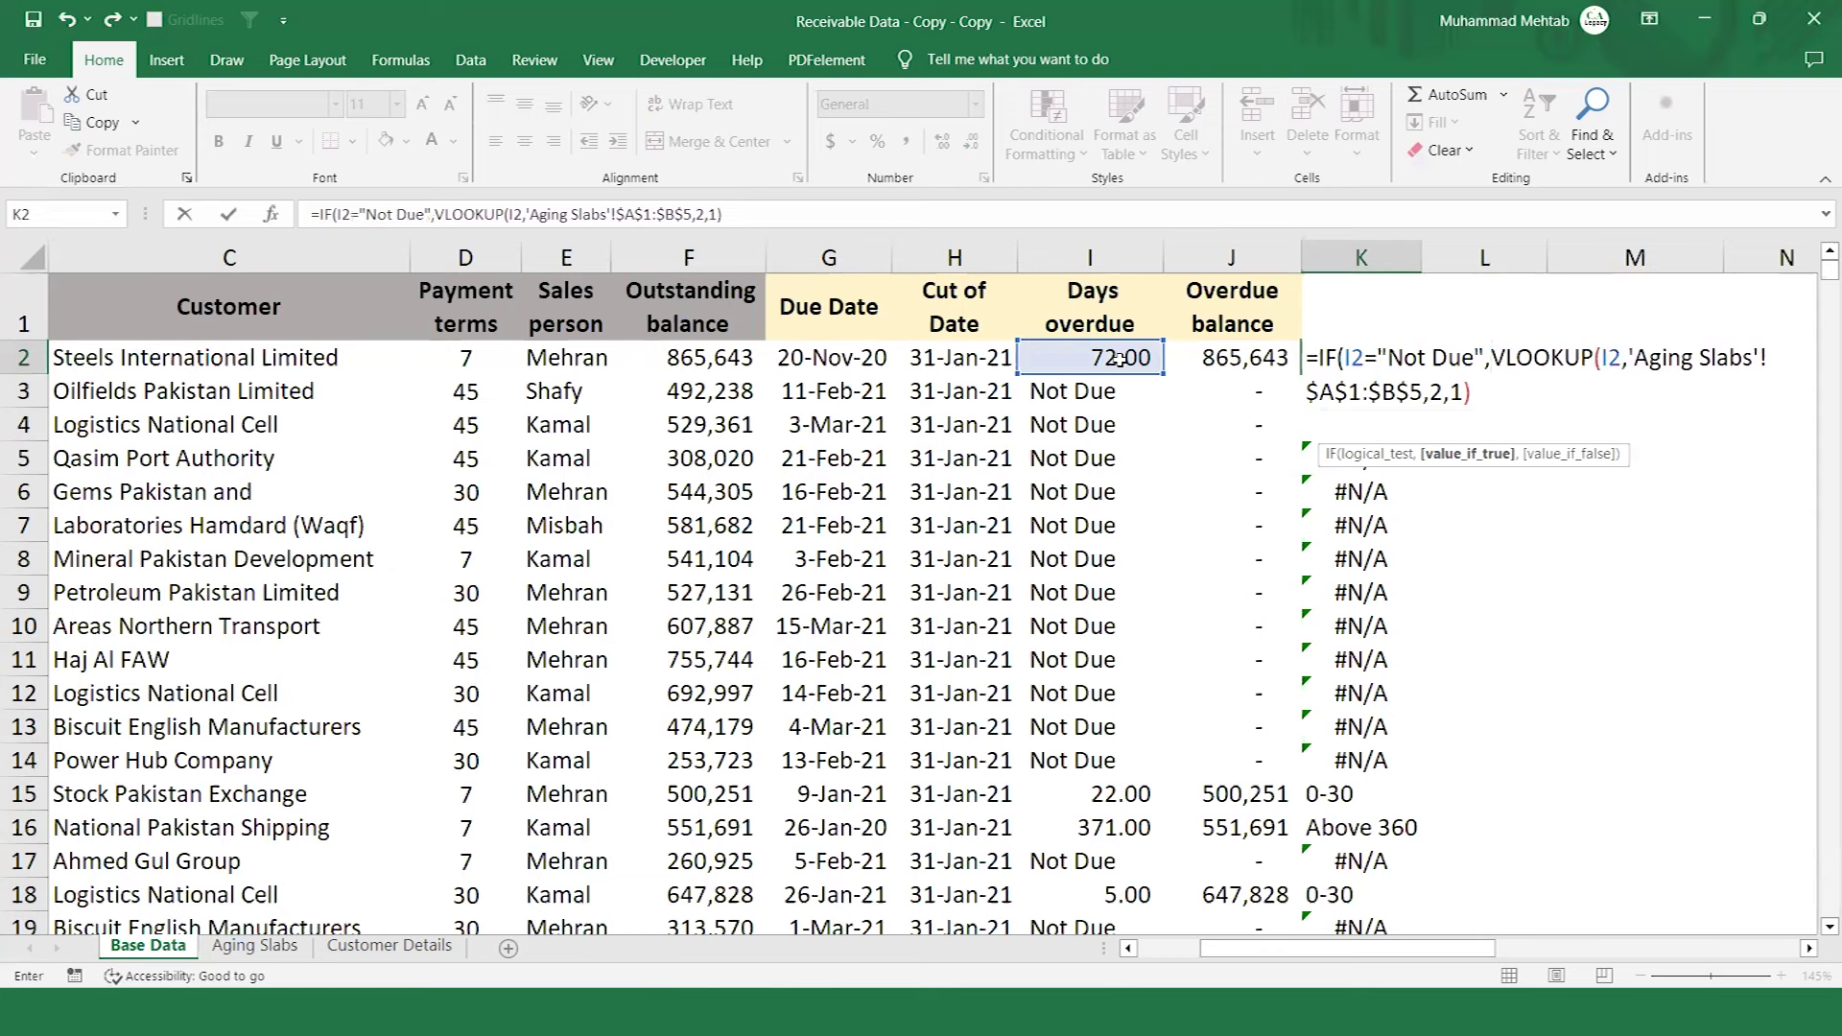
Complete the K2 IF with "Not Due" as the true value and the VLOOKUP as the false value, and fill it down the Age bracket column.
{"action": "type", "text": "\"Not Due\","}
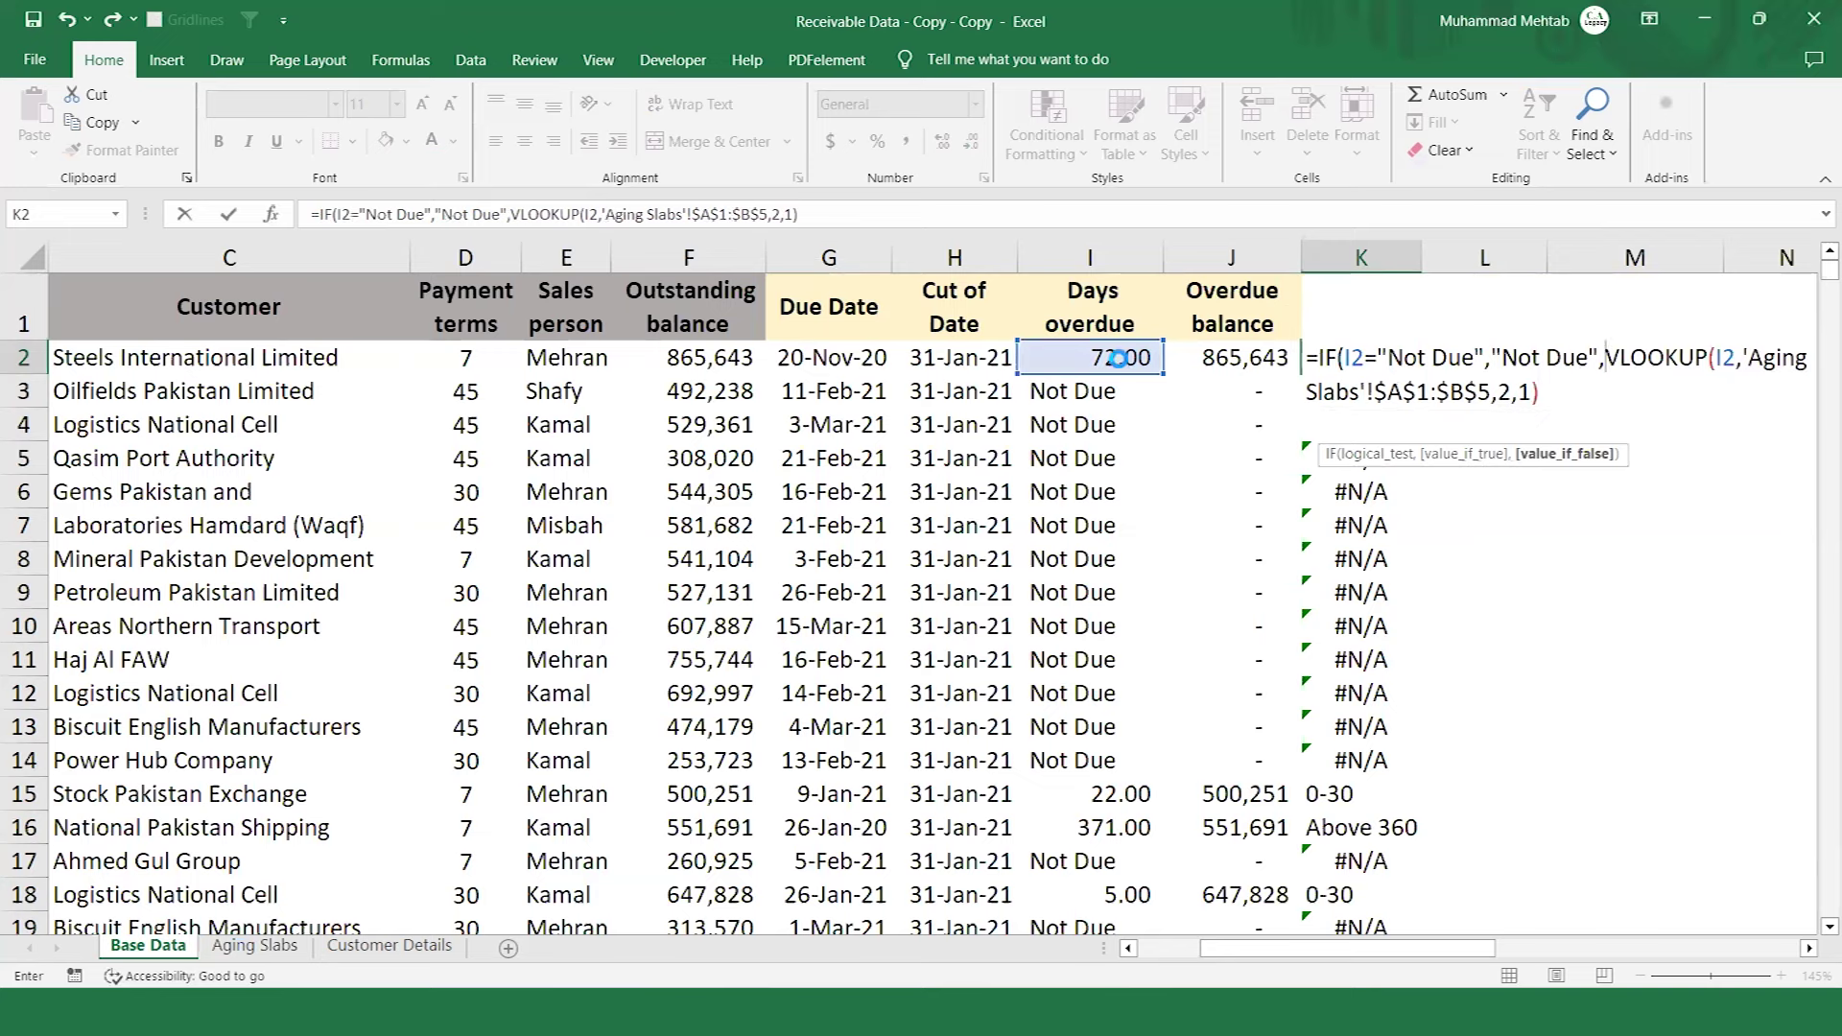
{"action": "key", "text": "Return"}
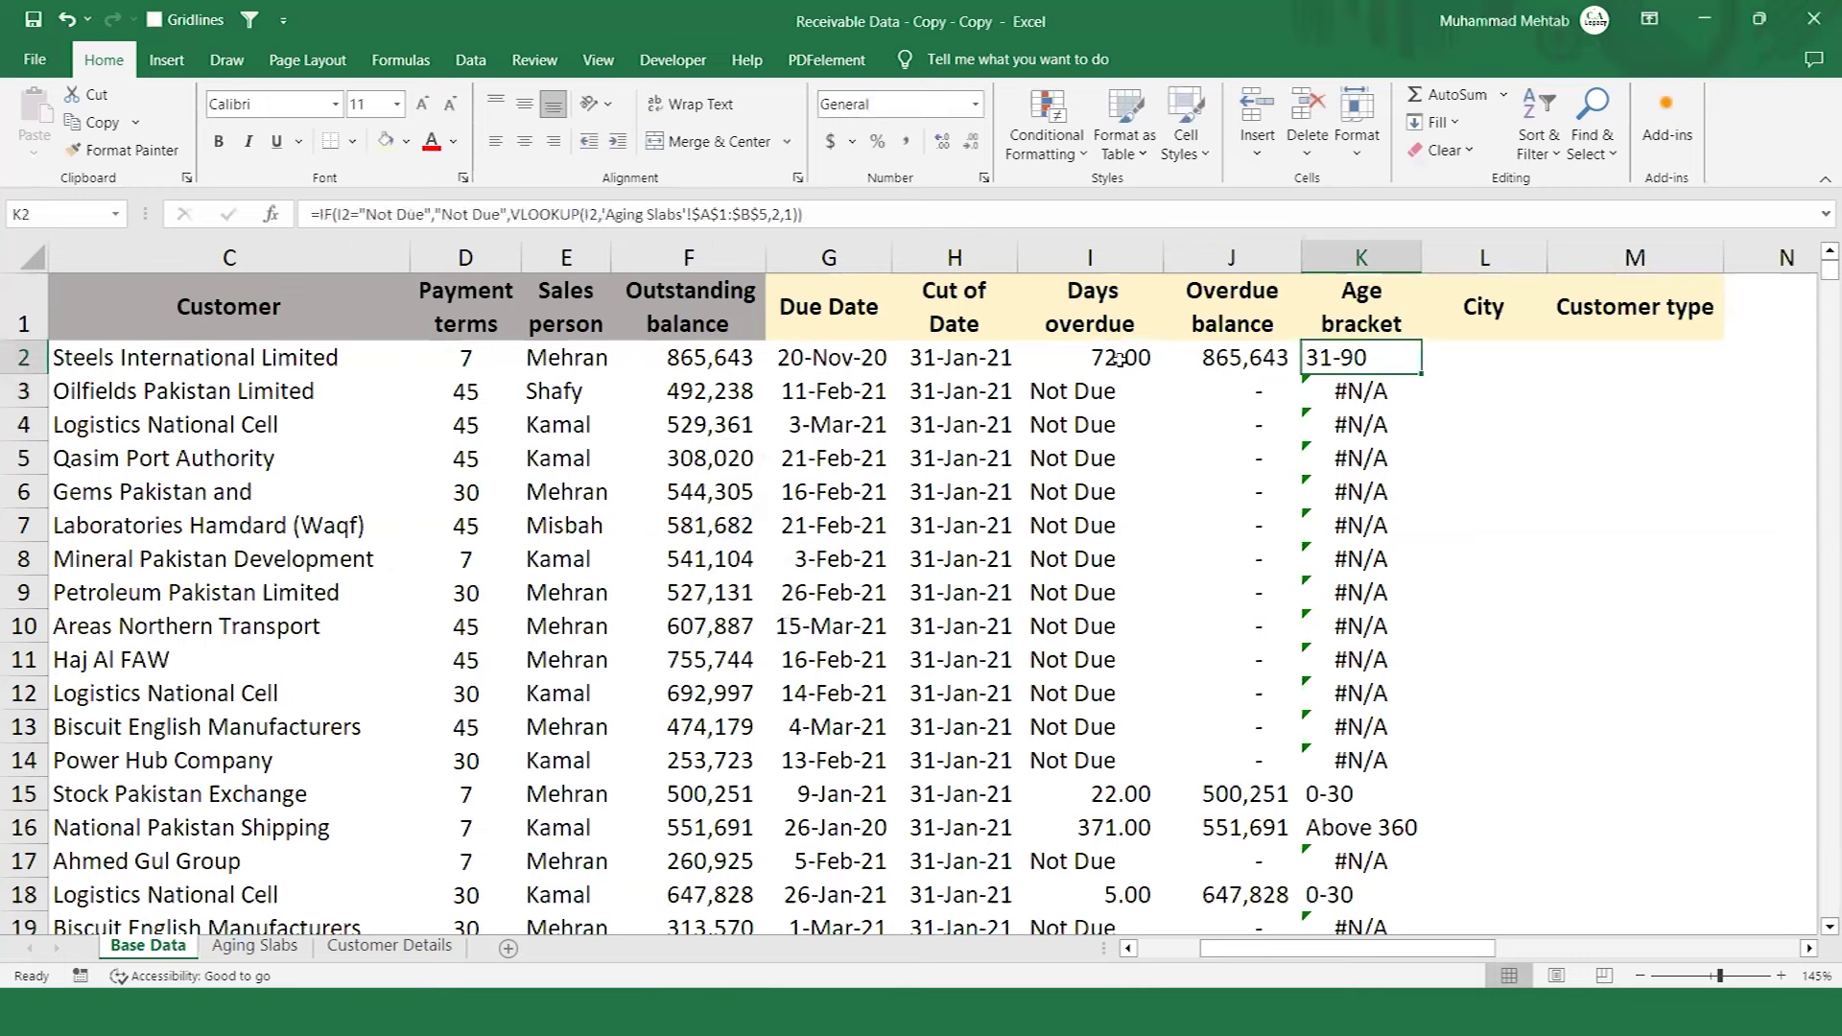
{"action": "double_click", "coordinate": [1420, 377]}
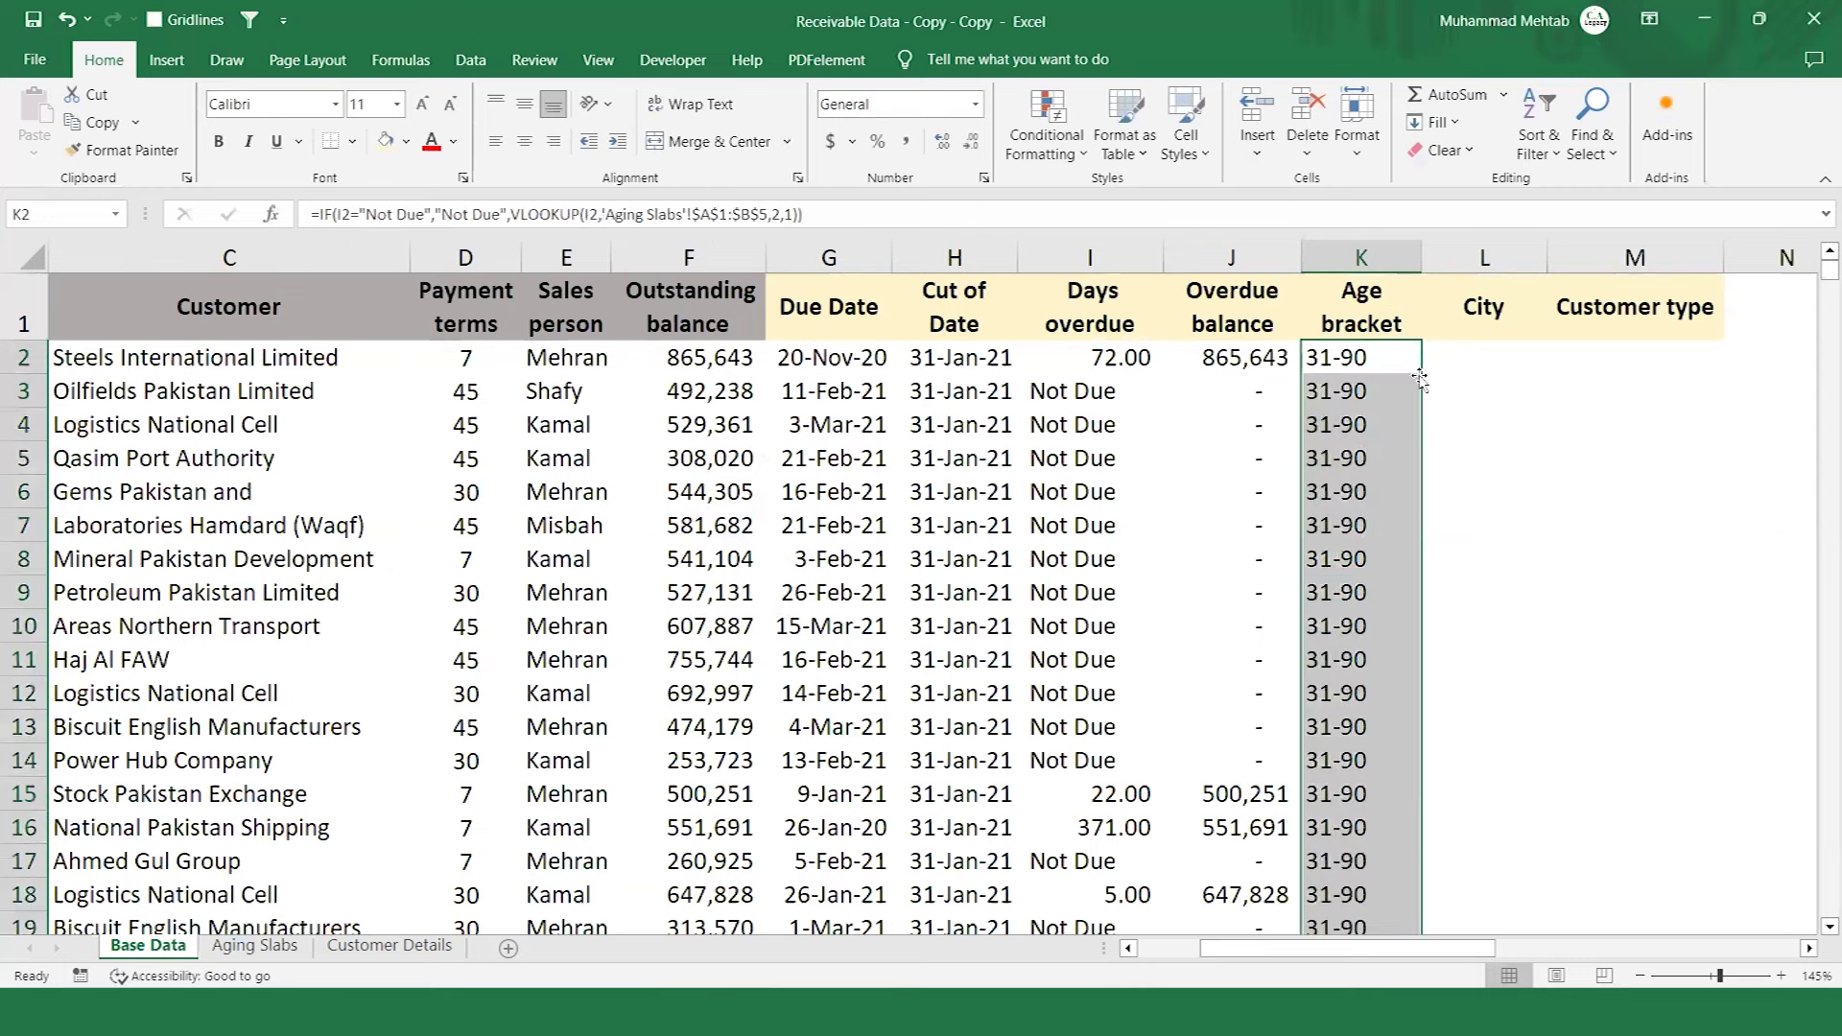
{"action": "left_click", "coordinate": [1369, 457]}
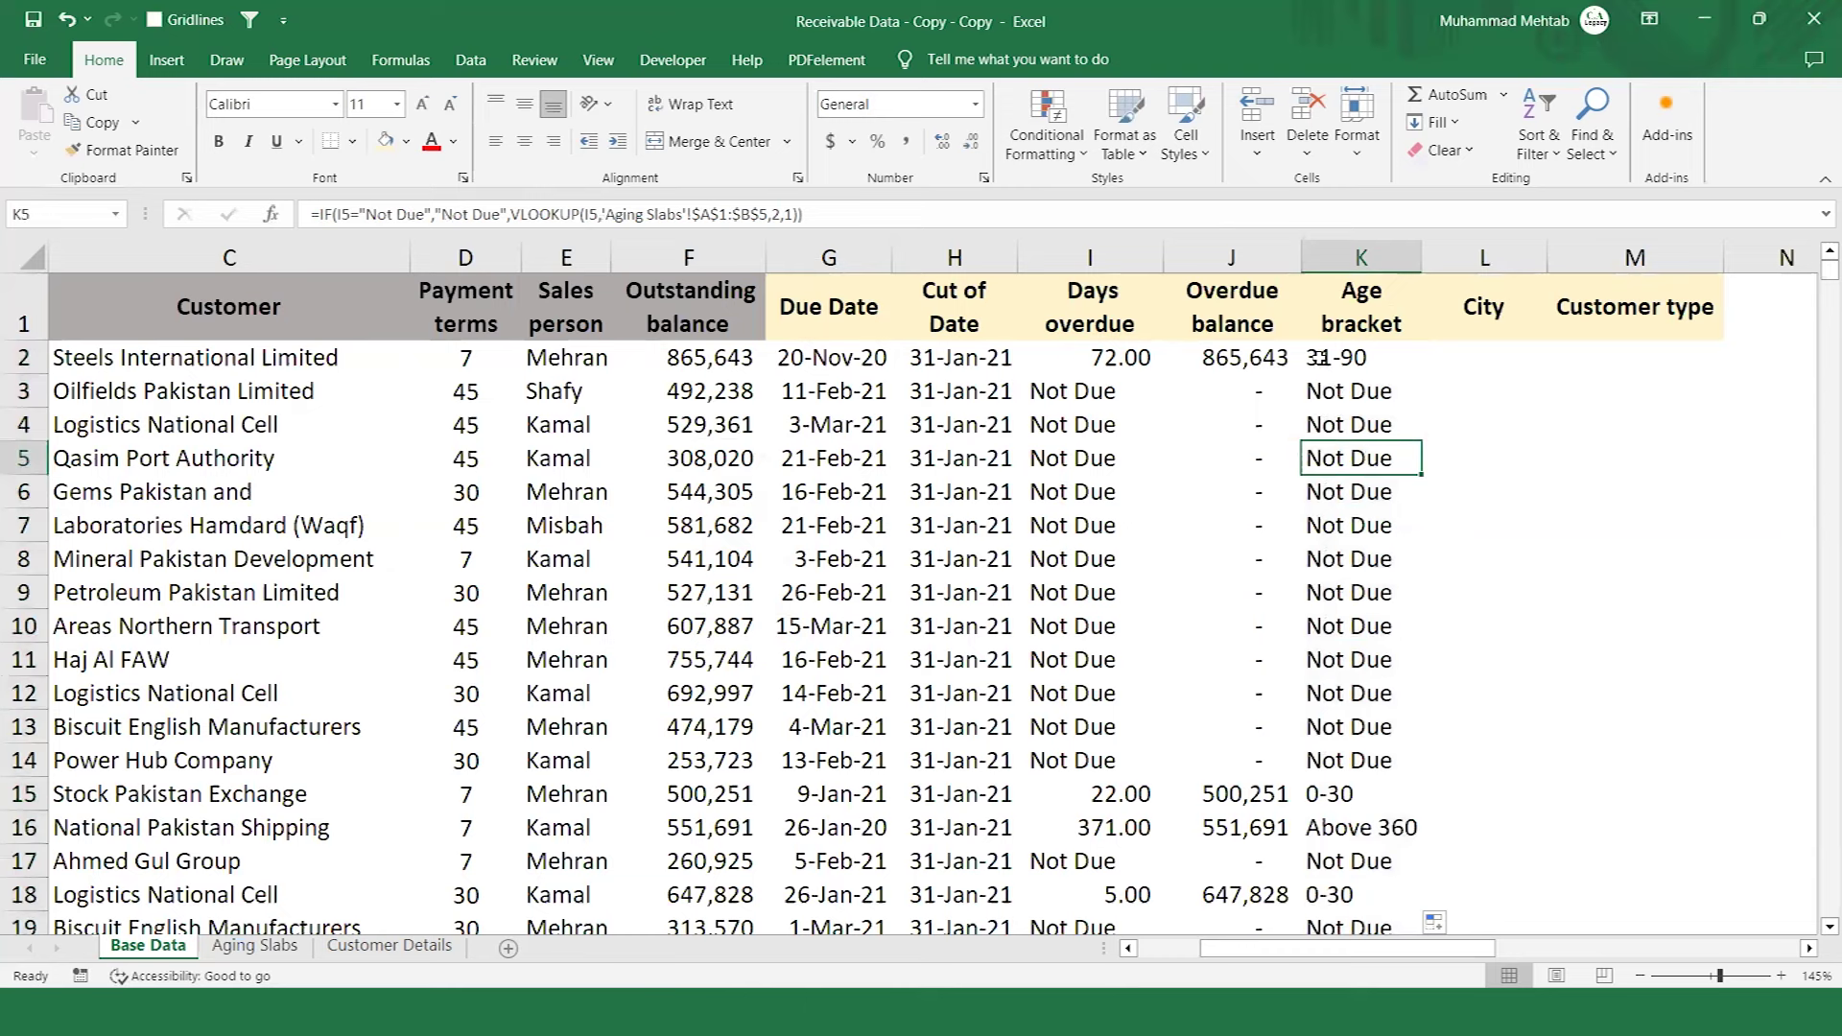
Start a VLOOKUP formula in L2 of the City column with the customer in C2 as the lookup value.
{"action": "left_click", "coordinate": [1471, 358]}
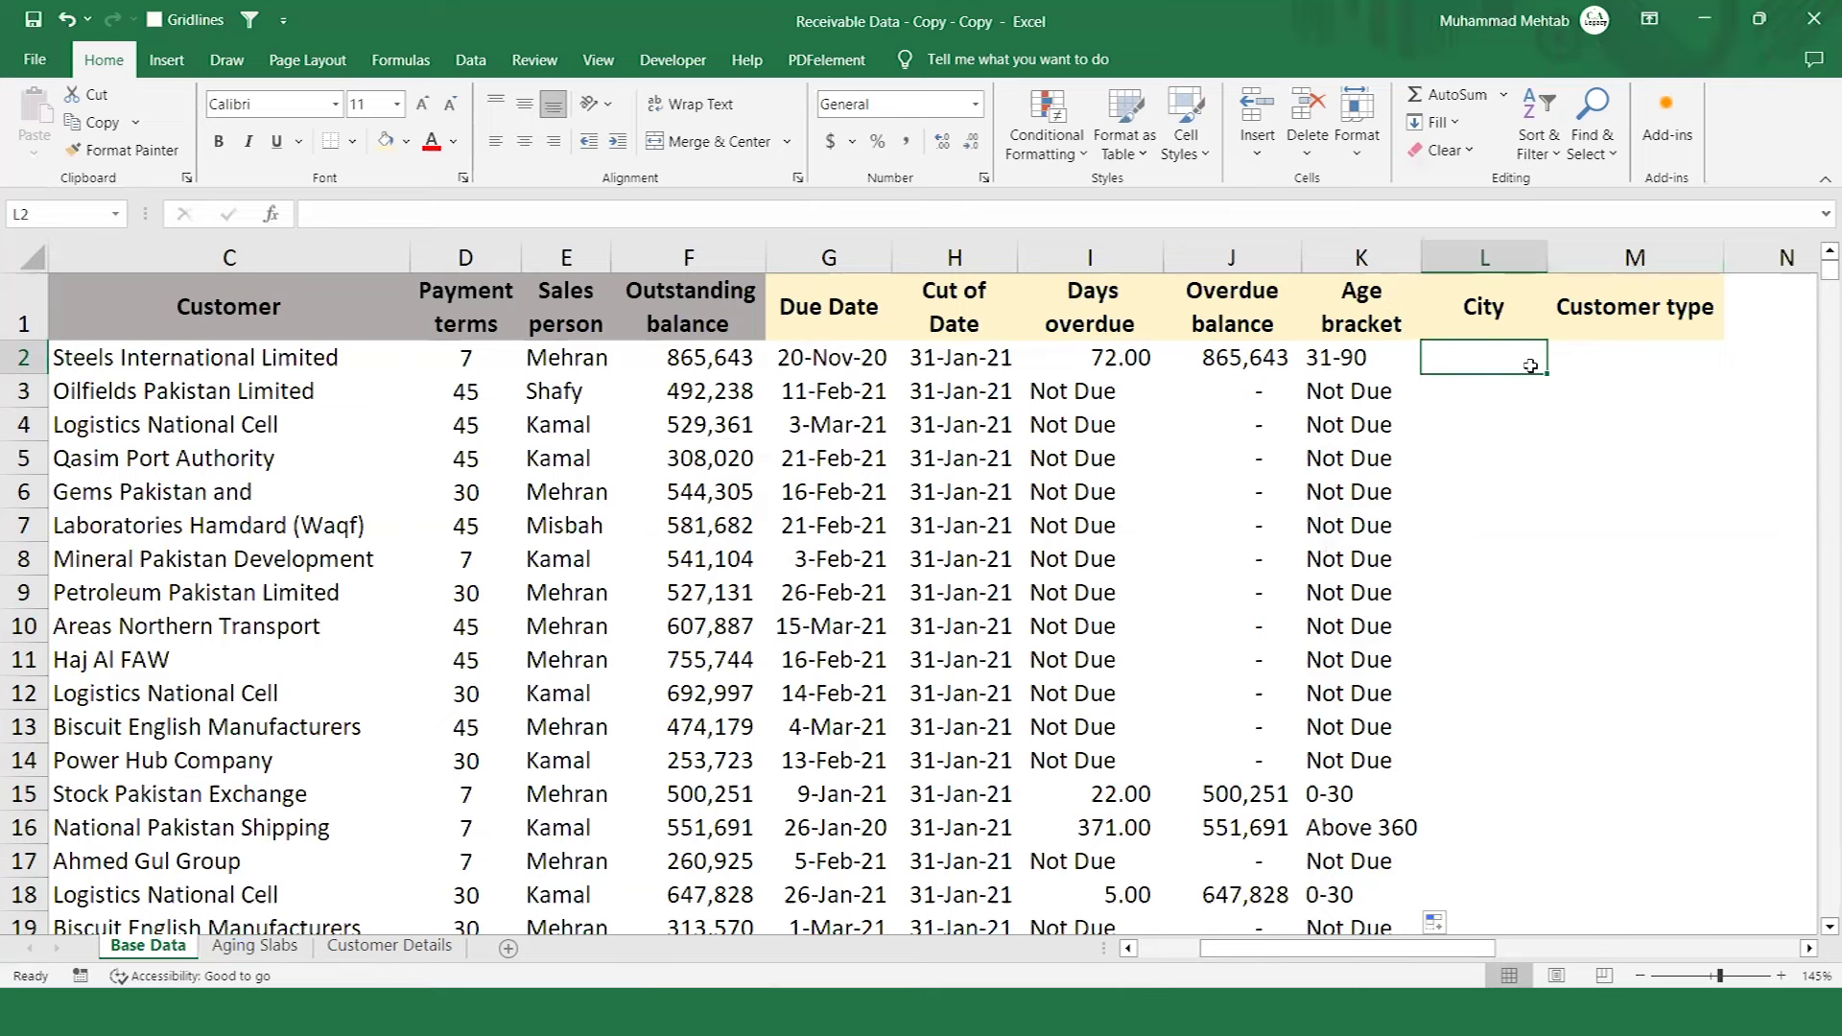
{"action": "type", "text": "=v"}
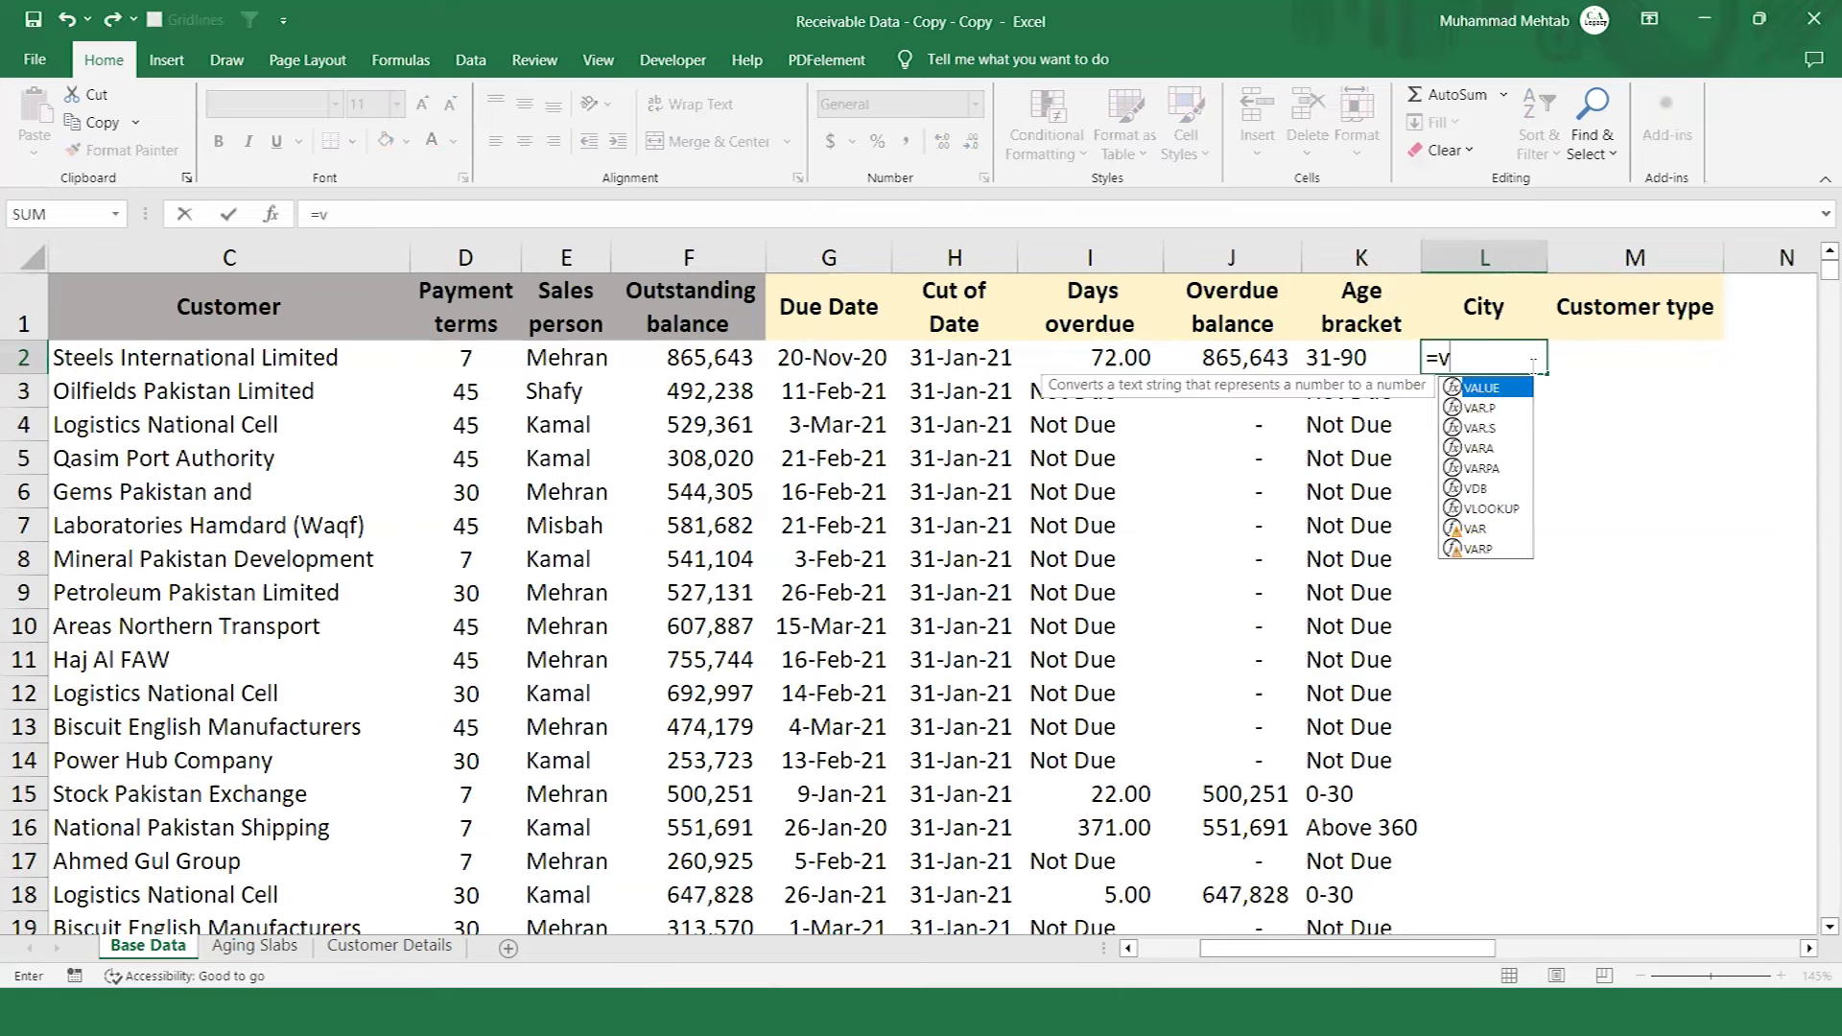
{"action": "type", "text": "l"}
{"action": "key", "text": "Tab"}
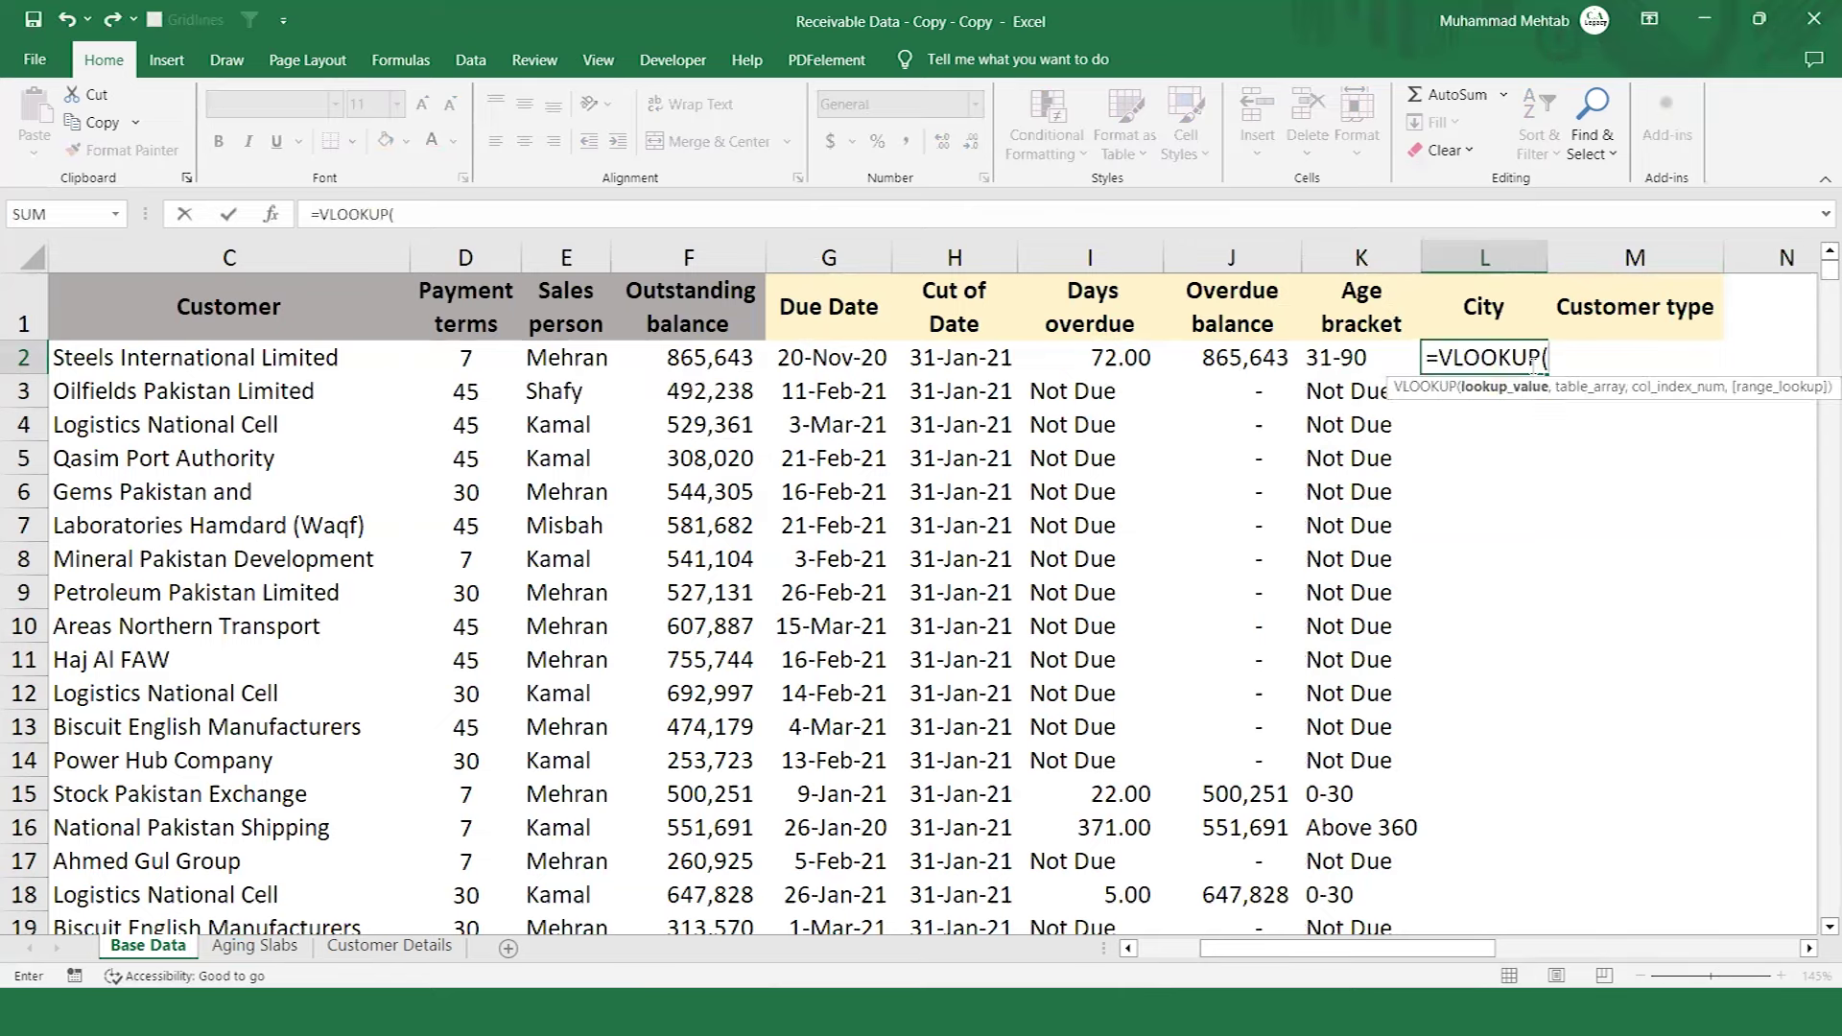
{"action": "left_click", "coordinate": [248, 364]}
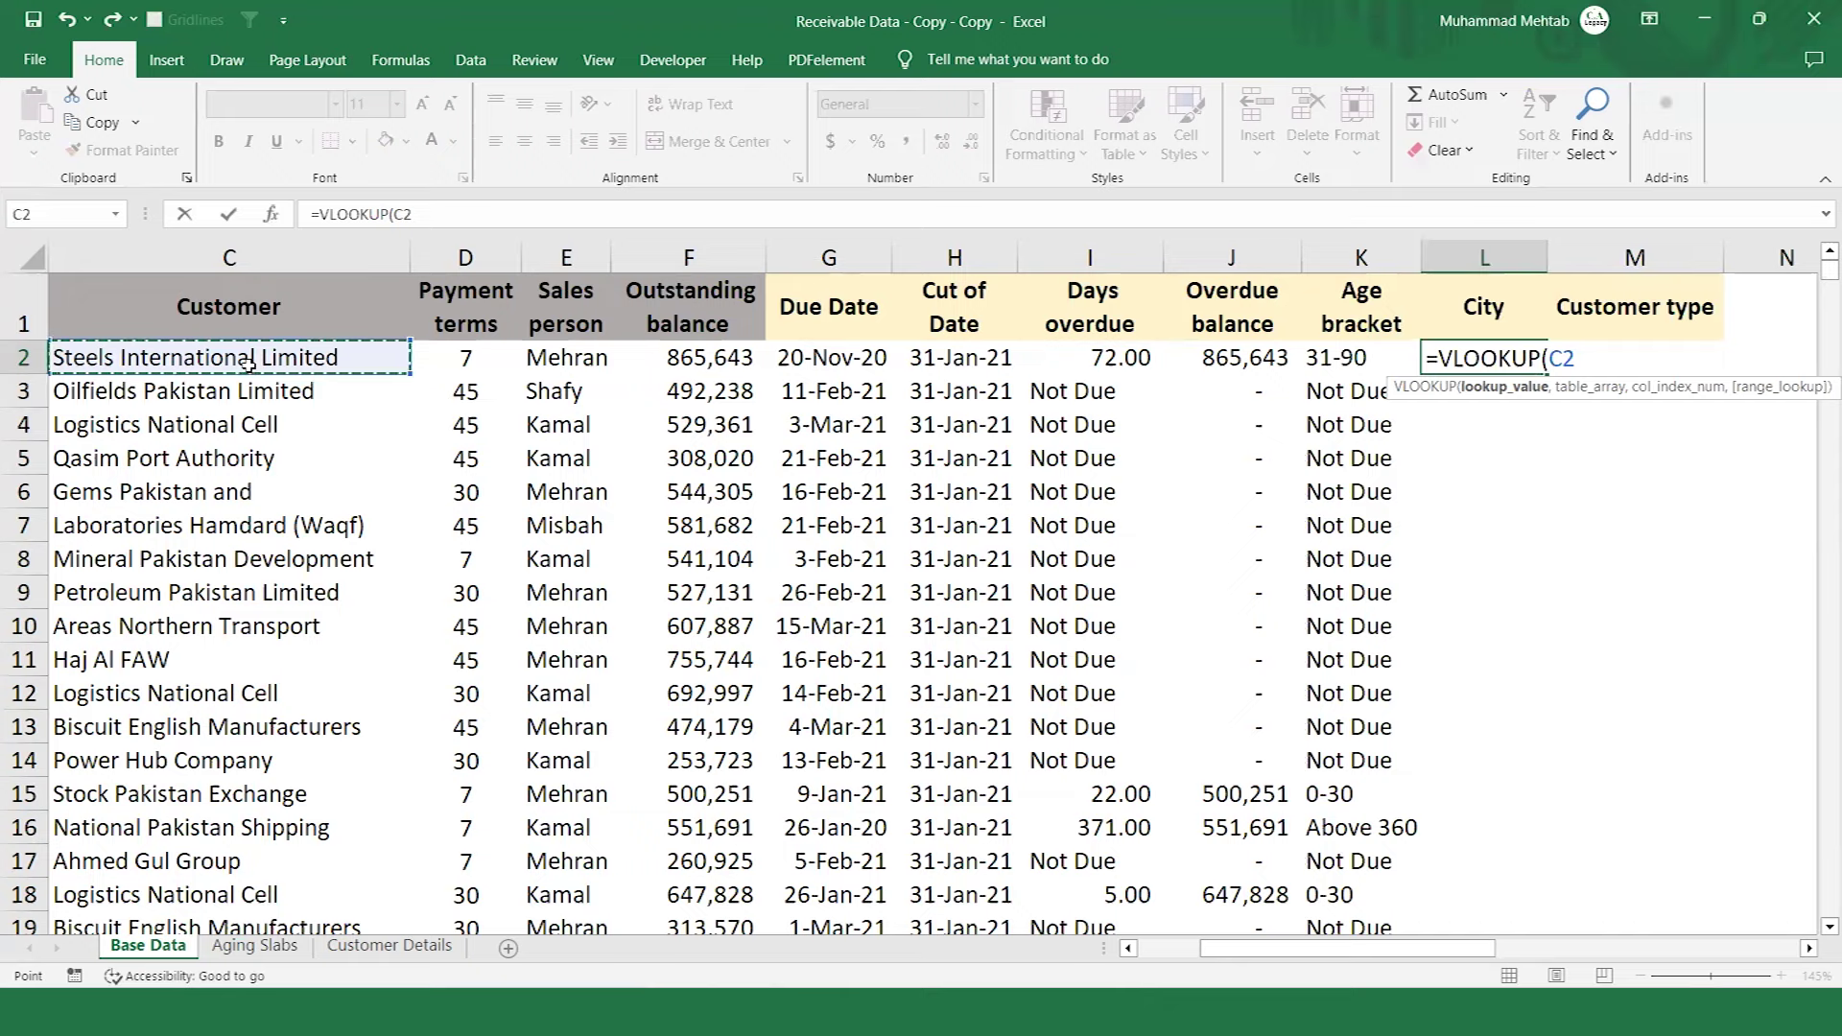
{"action": "type", "text": ","}
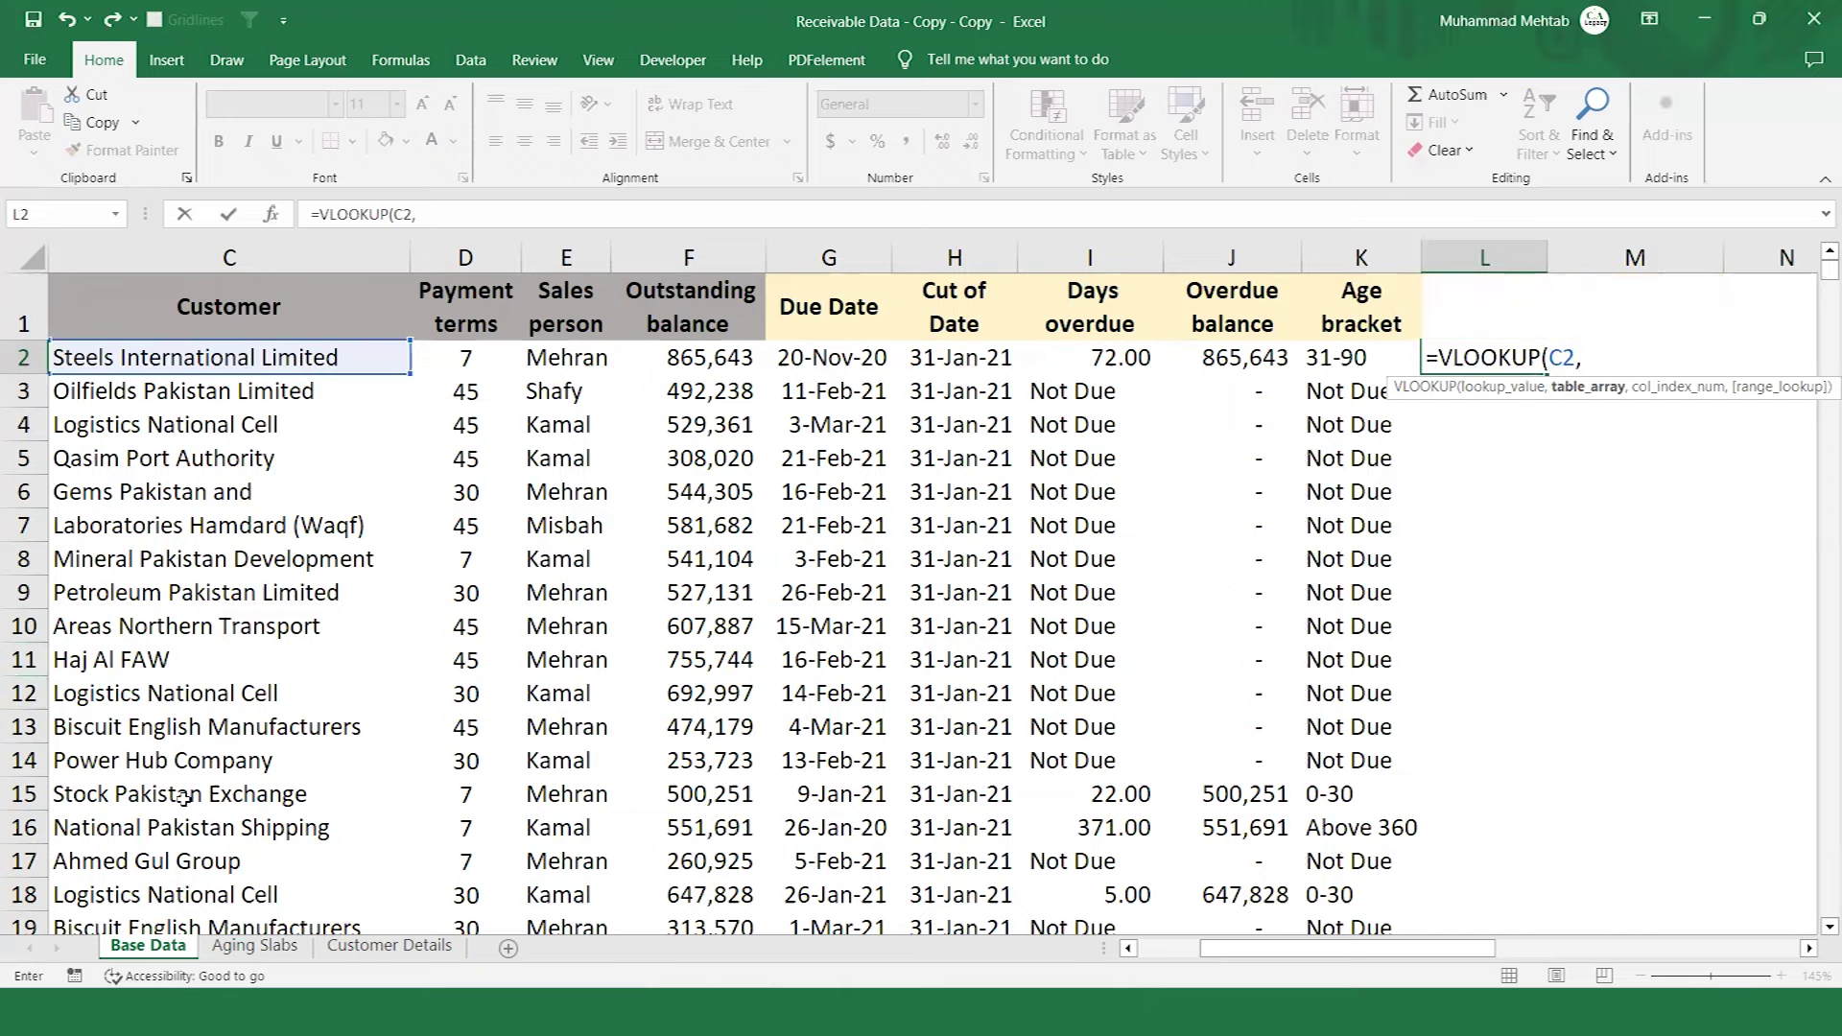
Set the table array of the L2 VLOOKUP to the absolute range $B$2:$D$31 of the Customer Details sheet.
{"action": "left_click", "coordinate": [403, 948]}
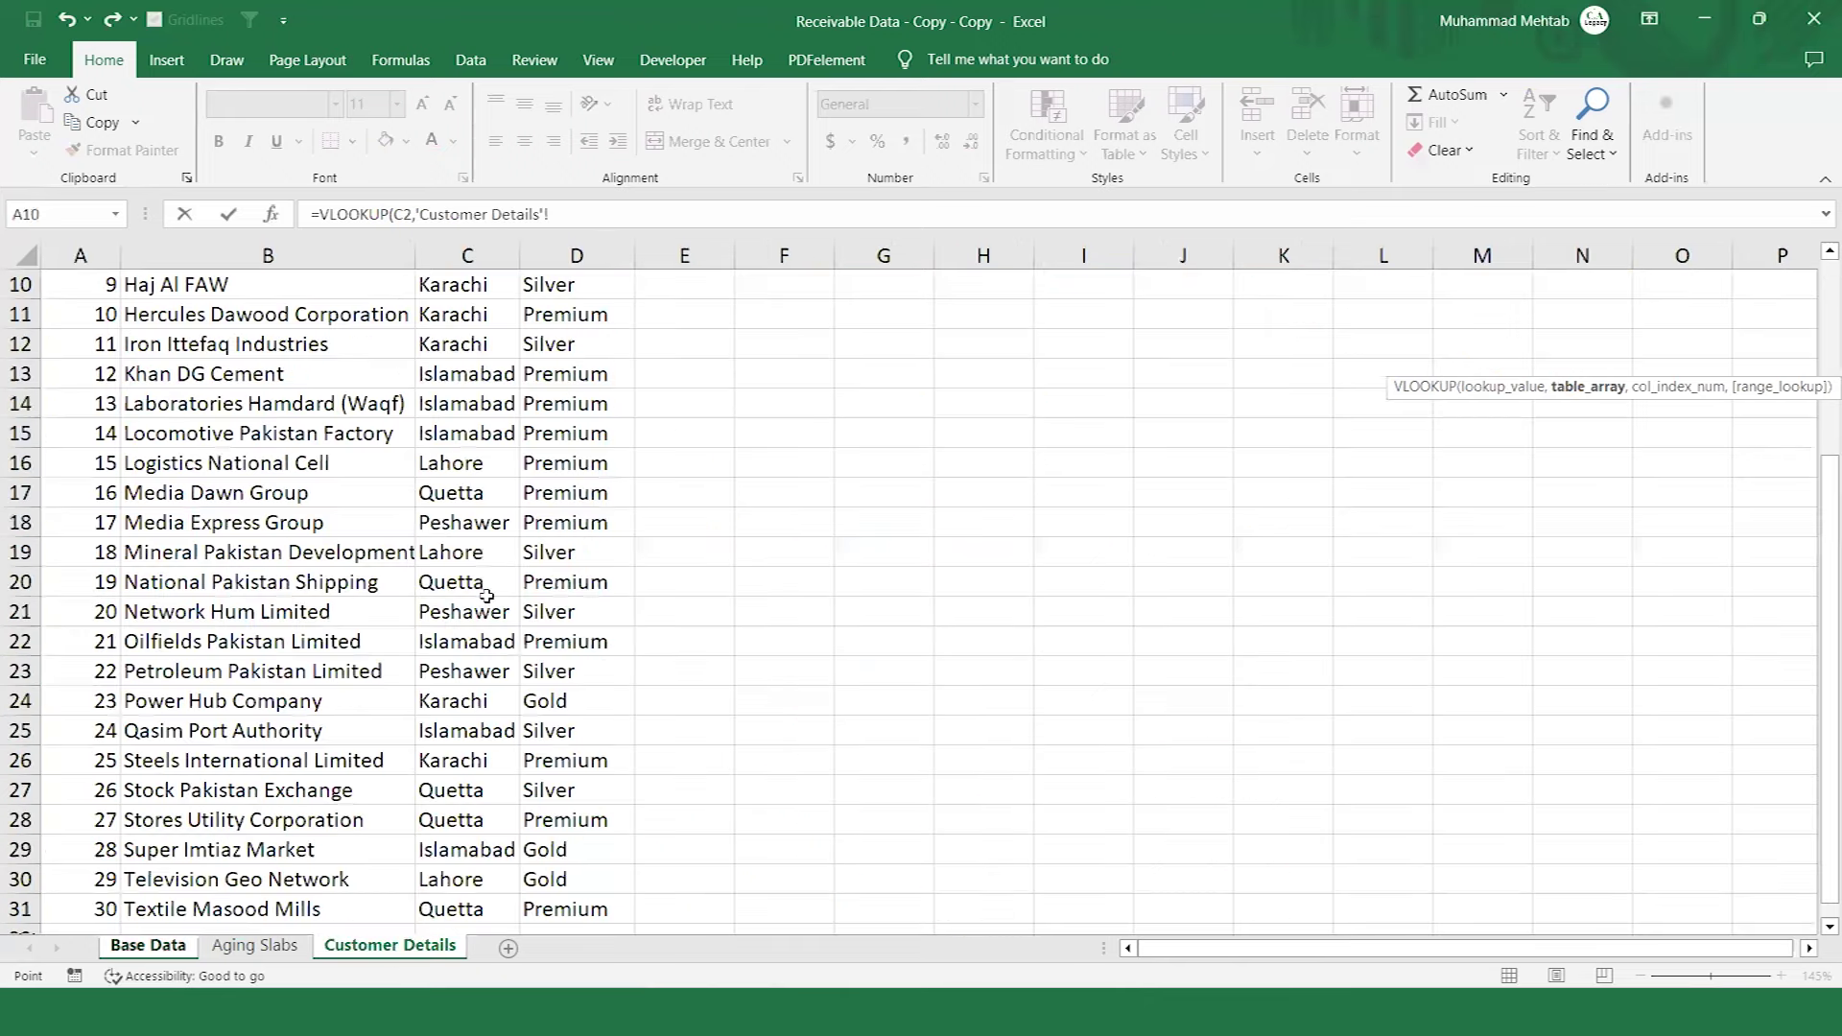
{"action": "left_click", "coordinate": [177, 364]}
{"action": "key", "text": "ctrl+Up"}
{"action": "key", "text": "Down"}
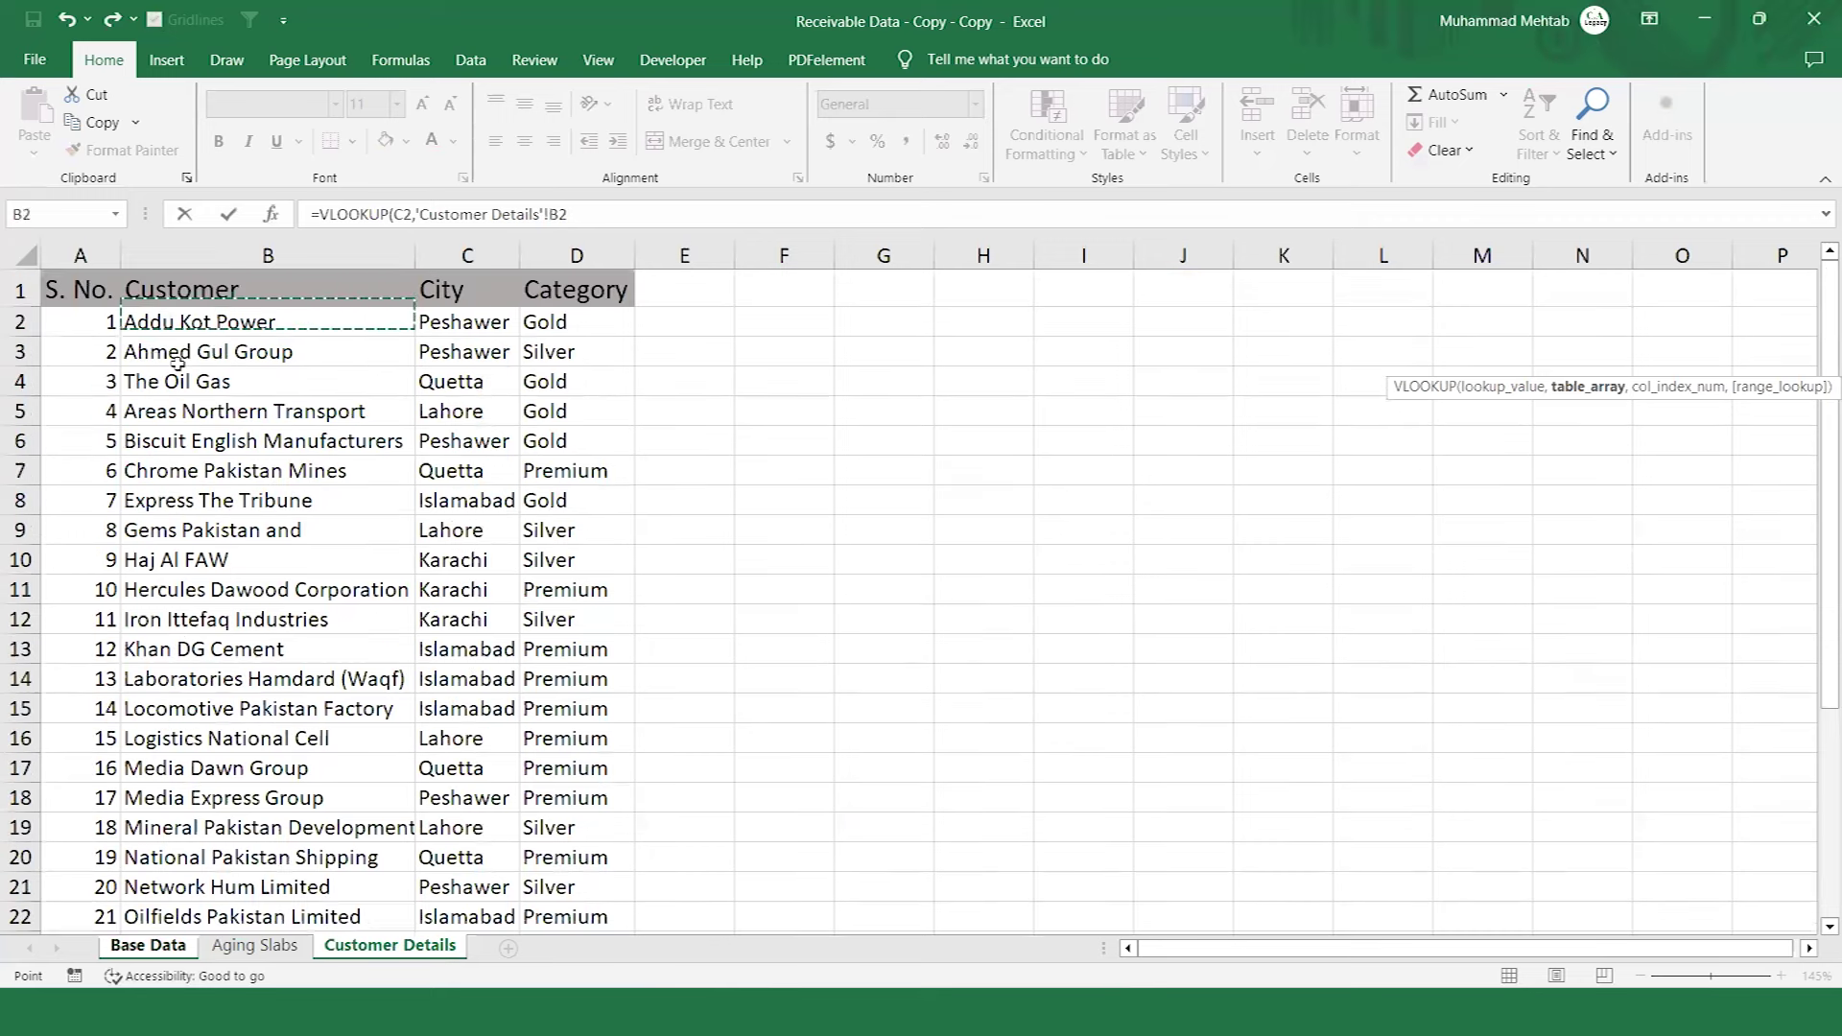
{"action": "key", "text": "Left"}
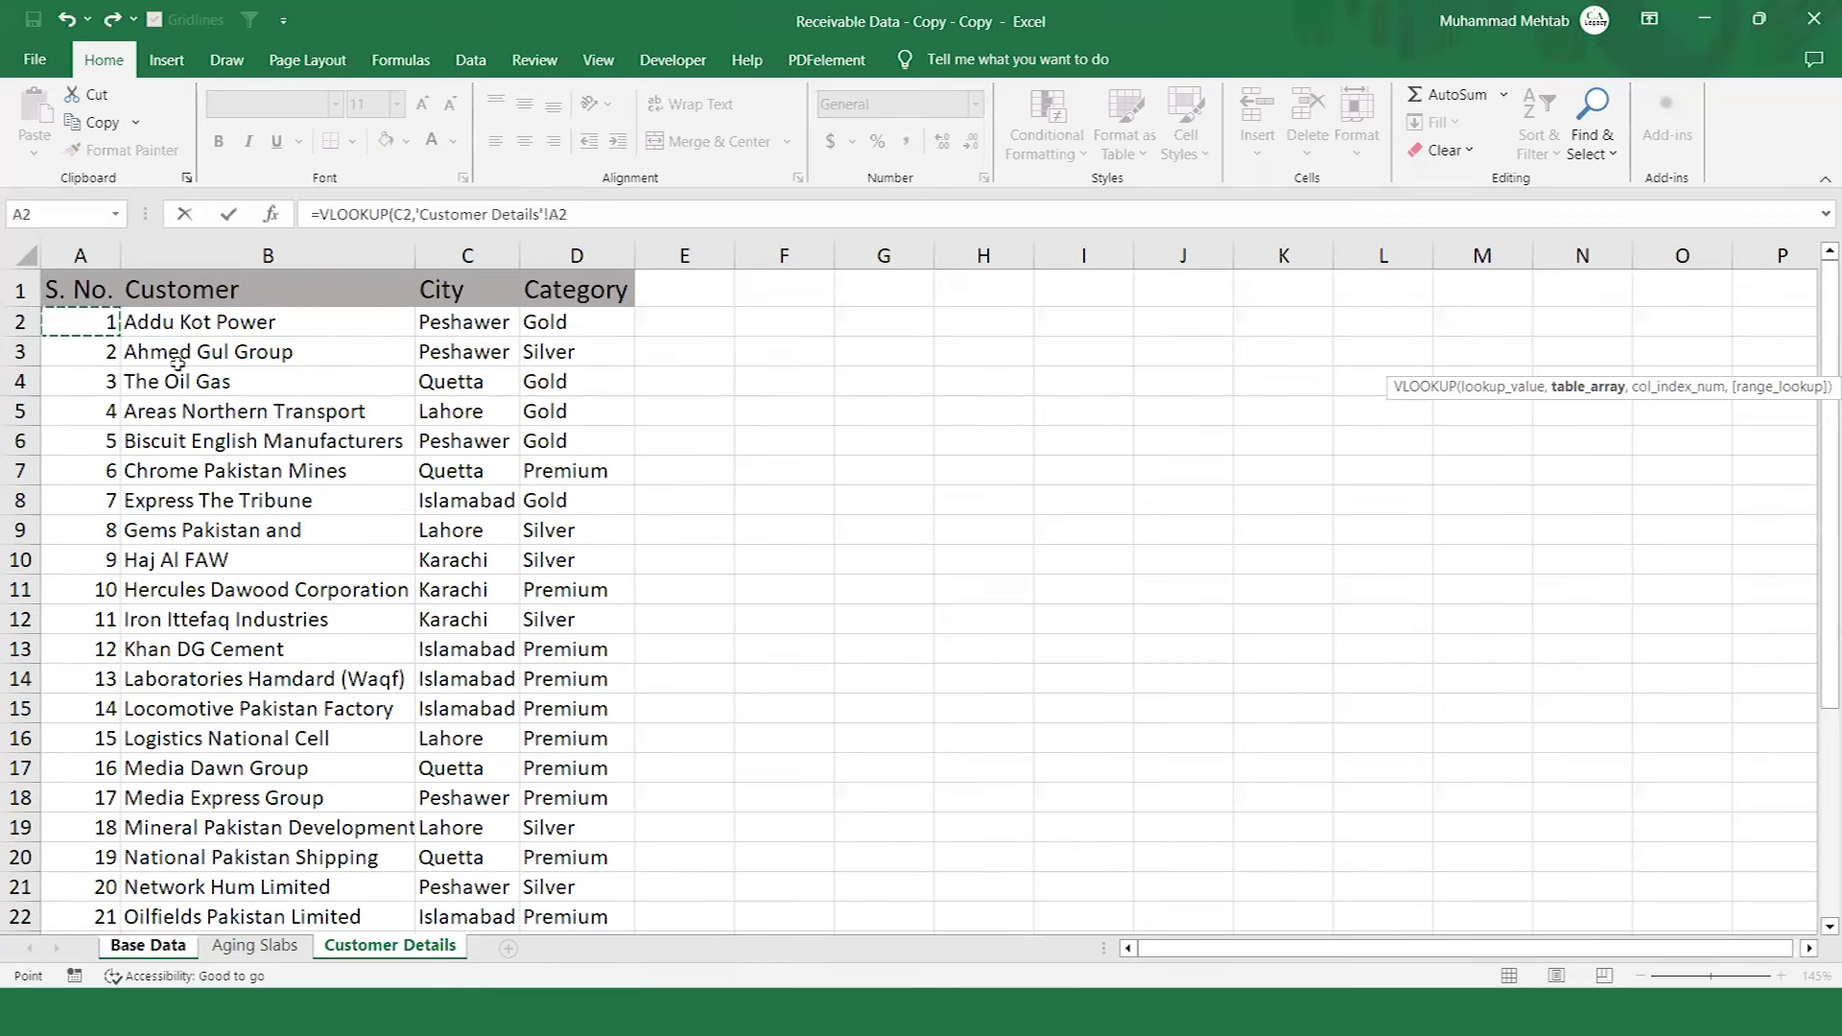
{"action": "key", "text": "Right"}
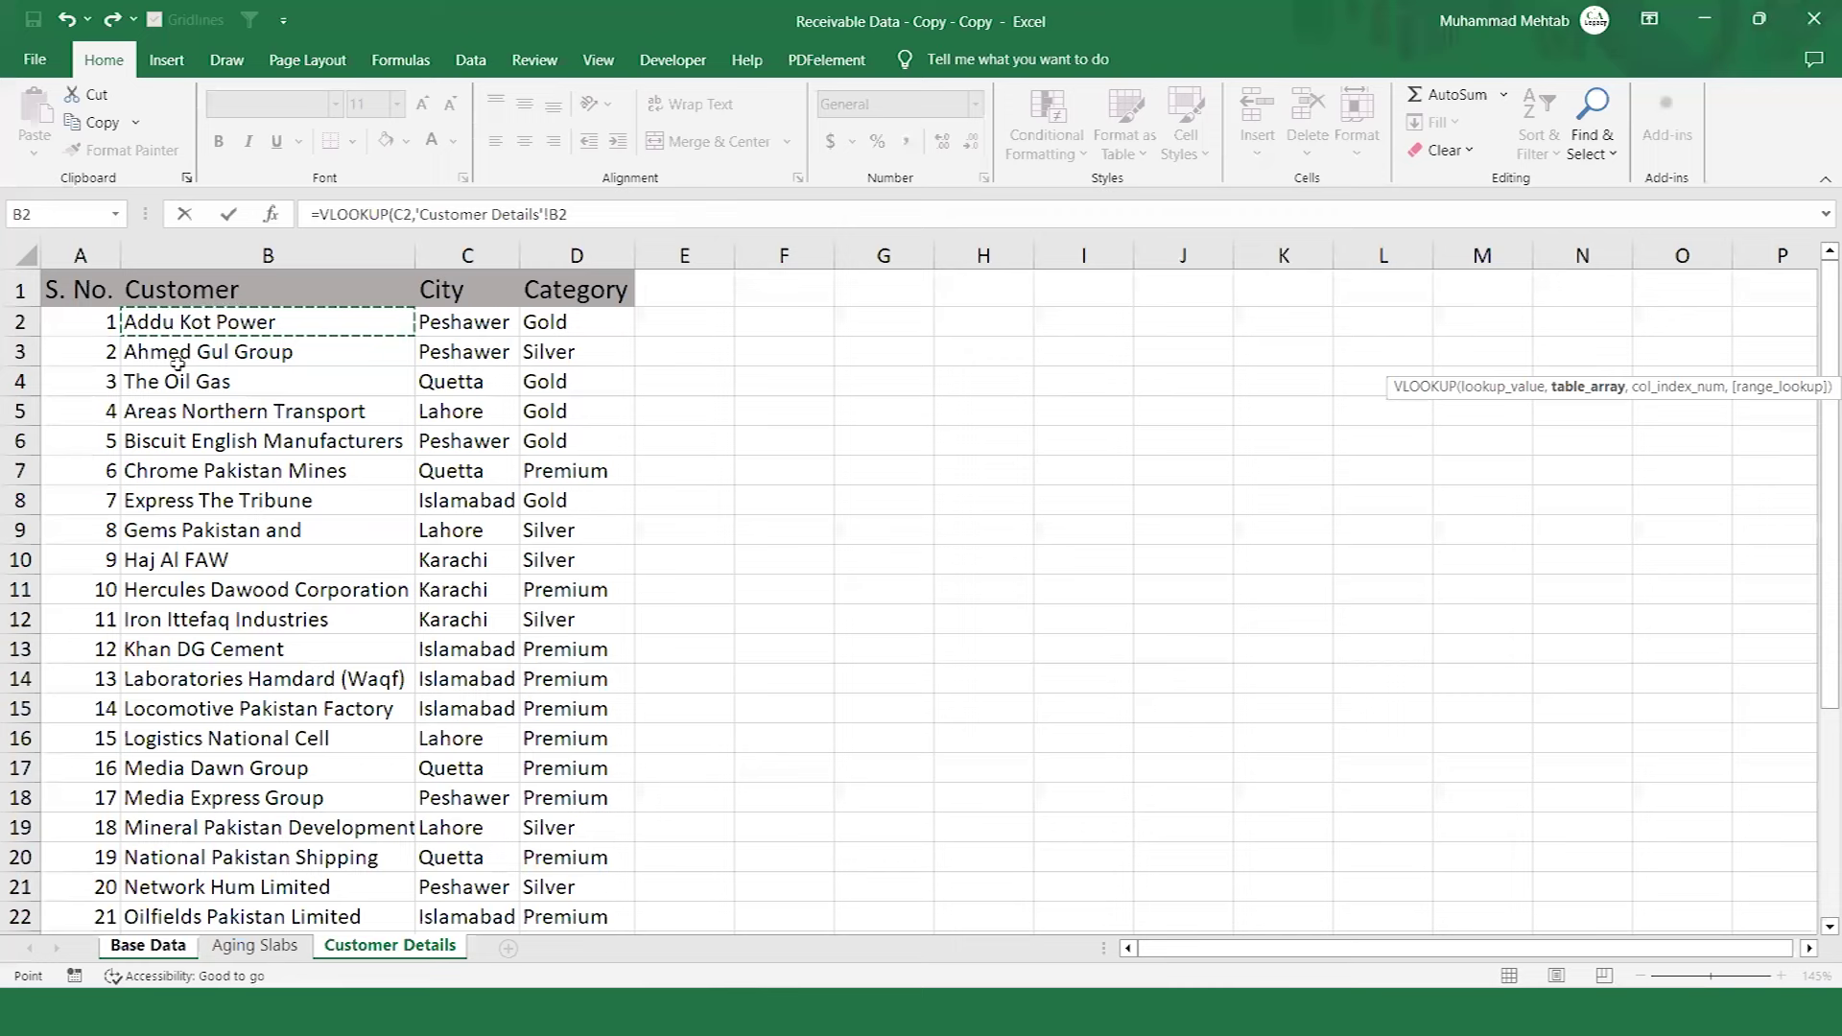
{"action": "key", "text": "shift+Right"}
{"action": "key", "text": "shift+Right"}
{"action": "key", "text": "ctrl+shift+Down"}
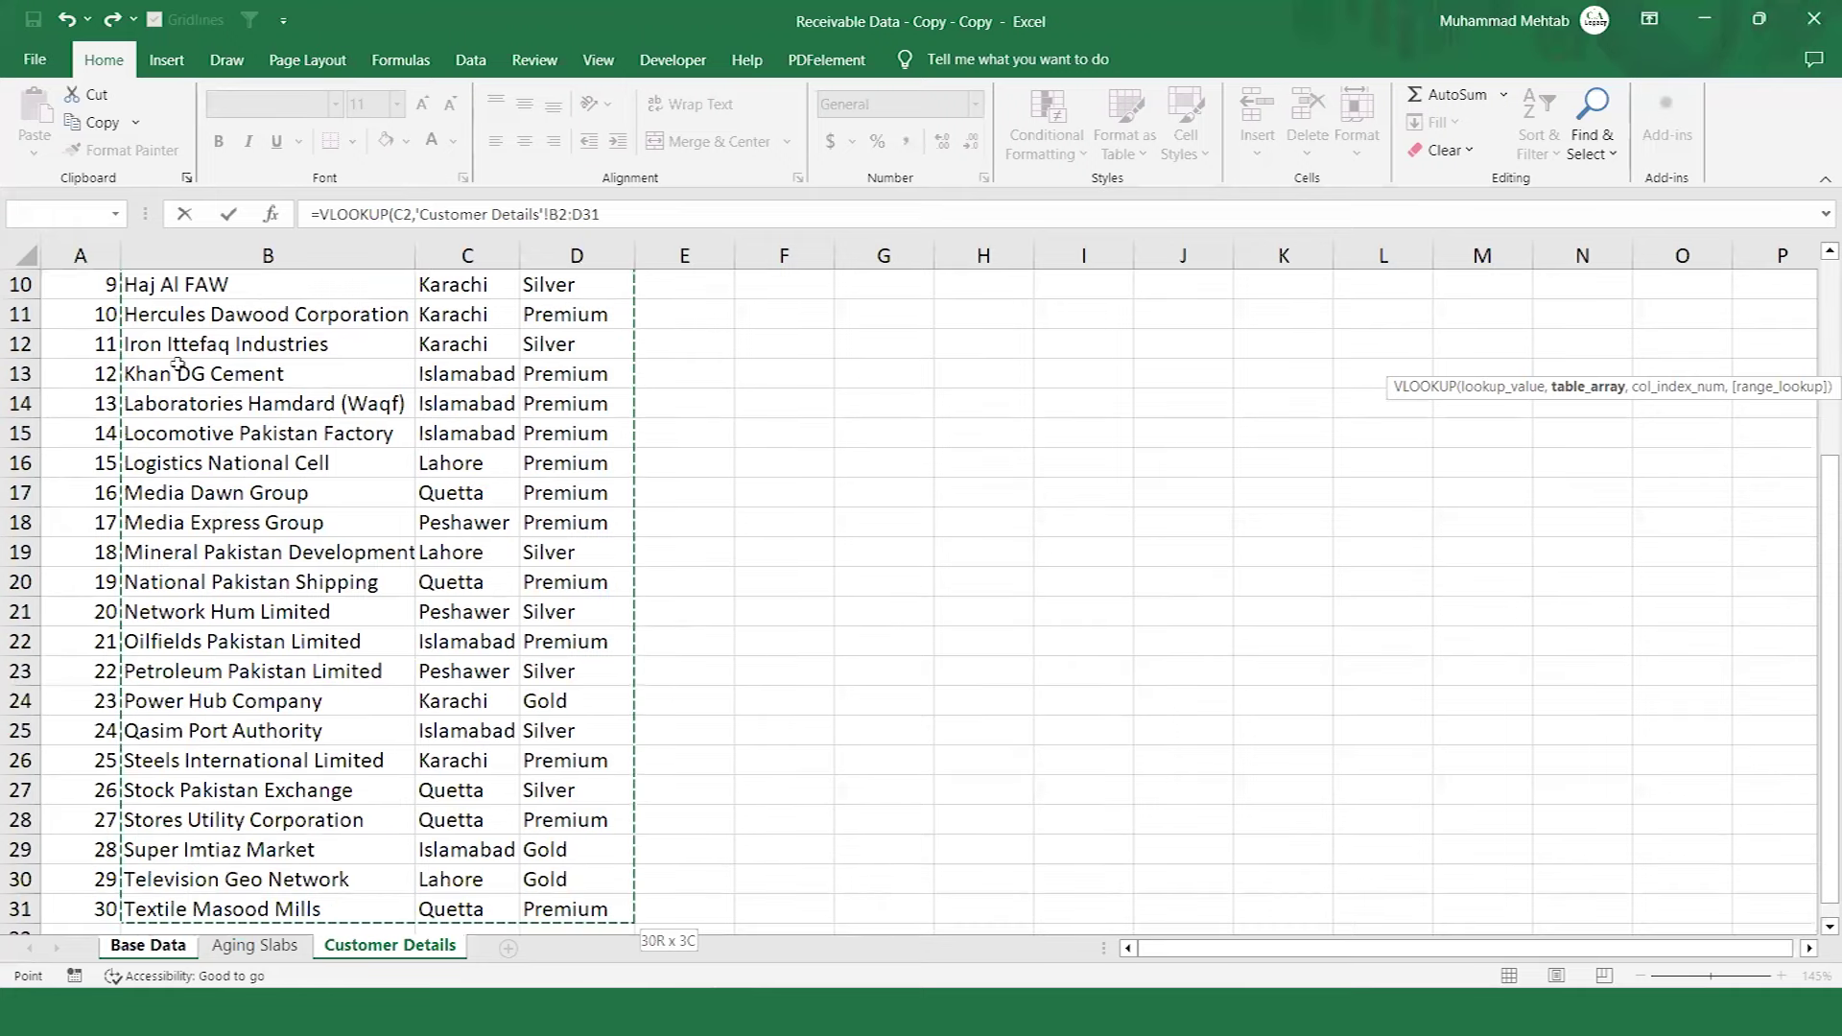
{"action": "key", "text": "F4"}
{"action": "type", "text": ","}
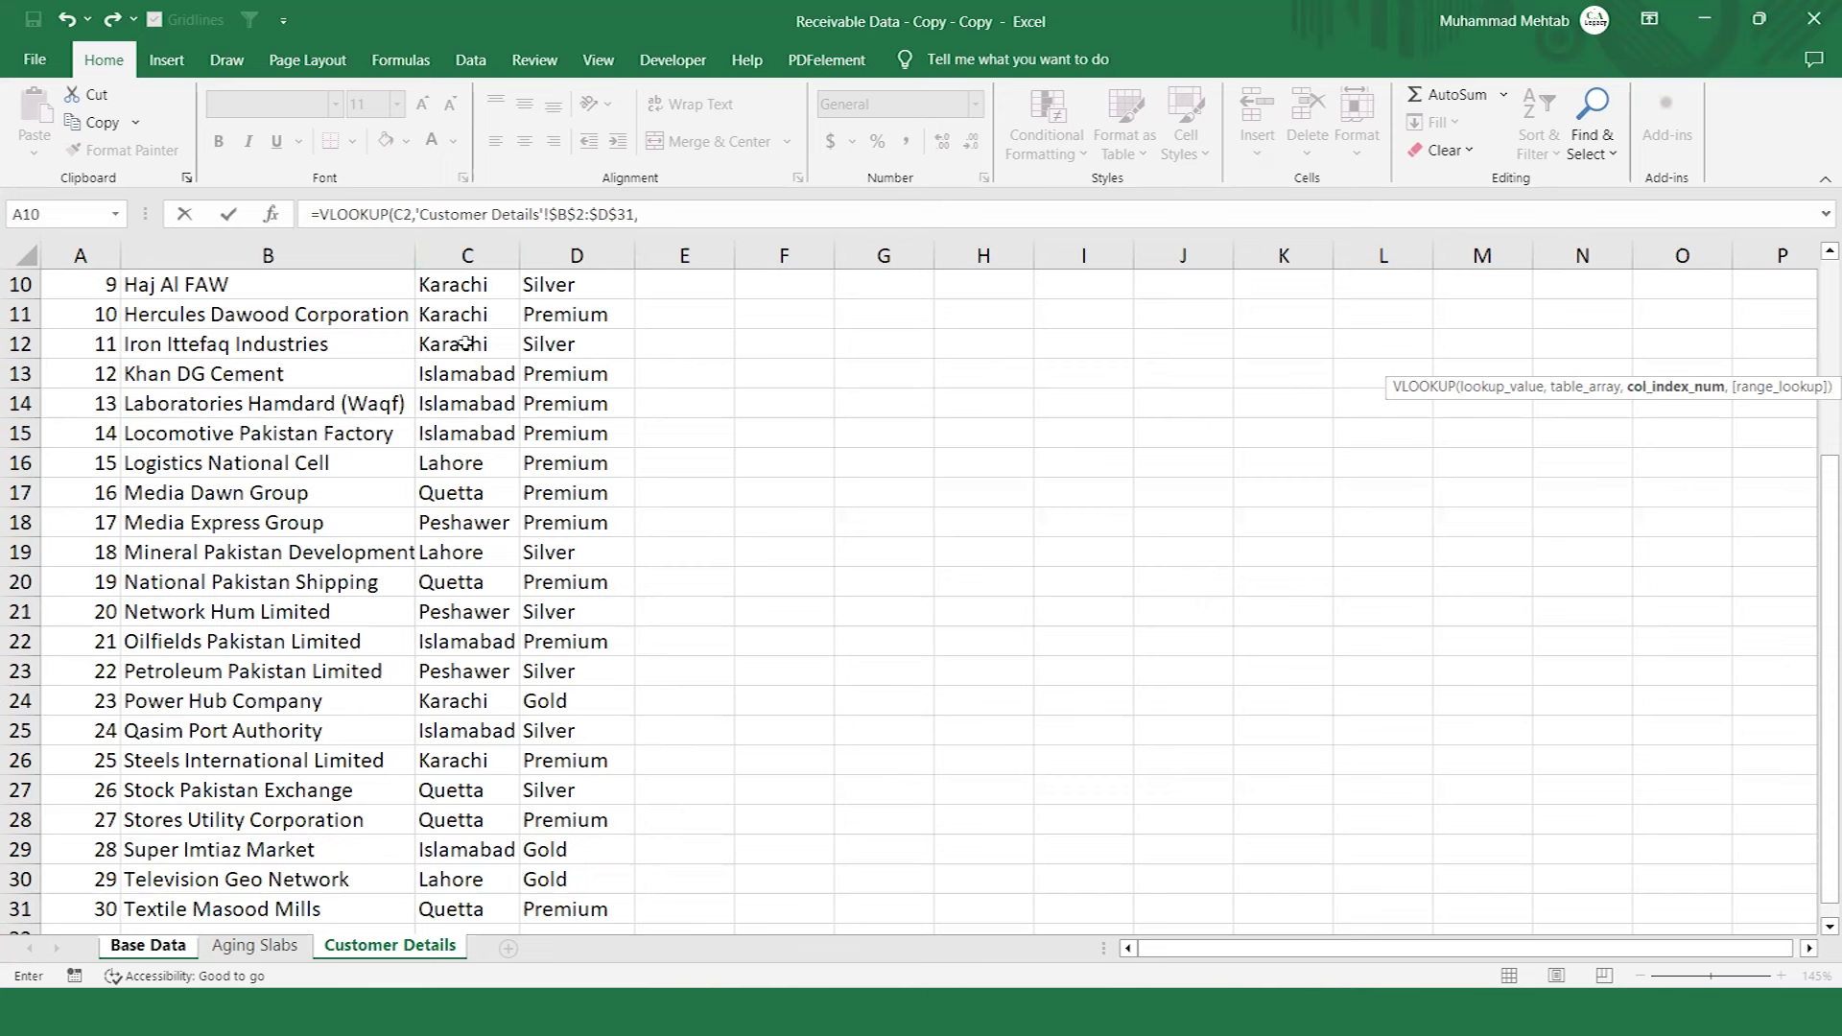
Complete the L2 VLOOKUP with column index 2 and range lookup 2, and fill it down the City column.
{"action": "type", "text": "2,"}
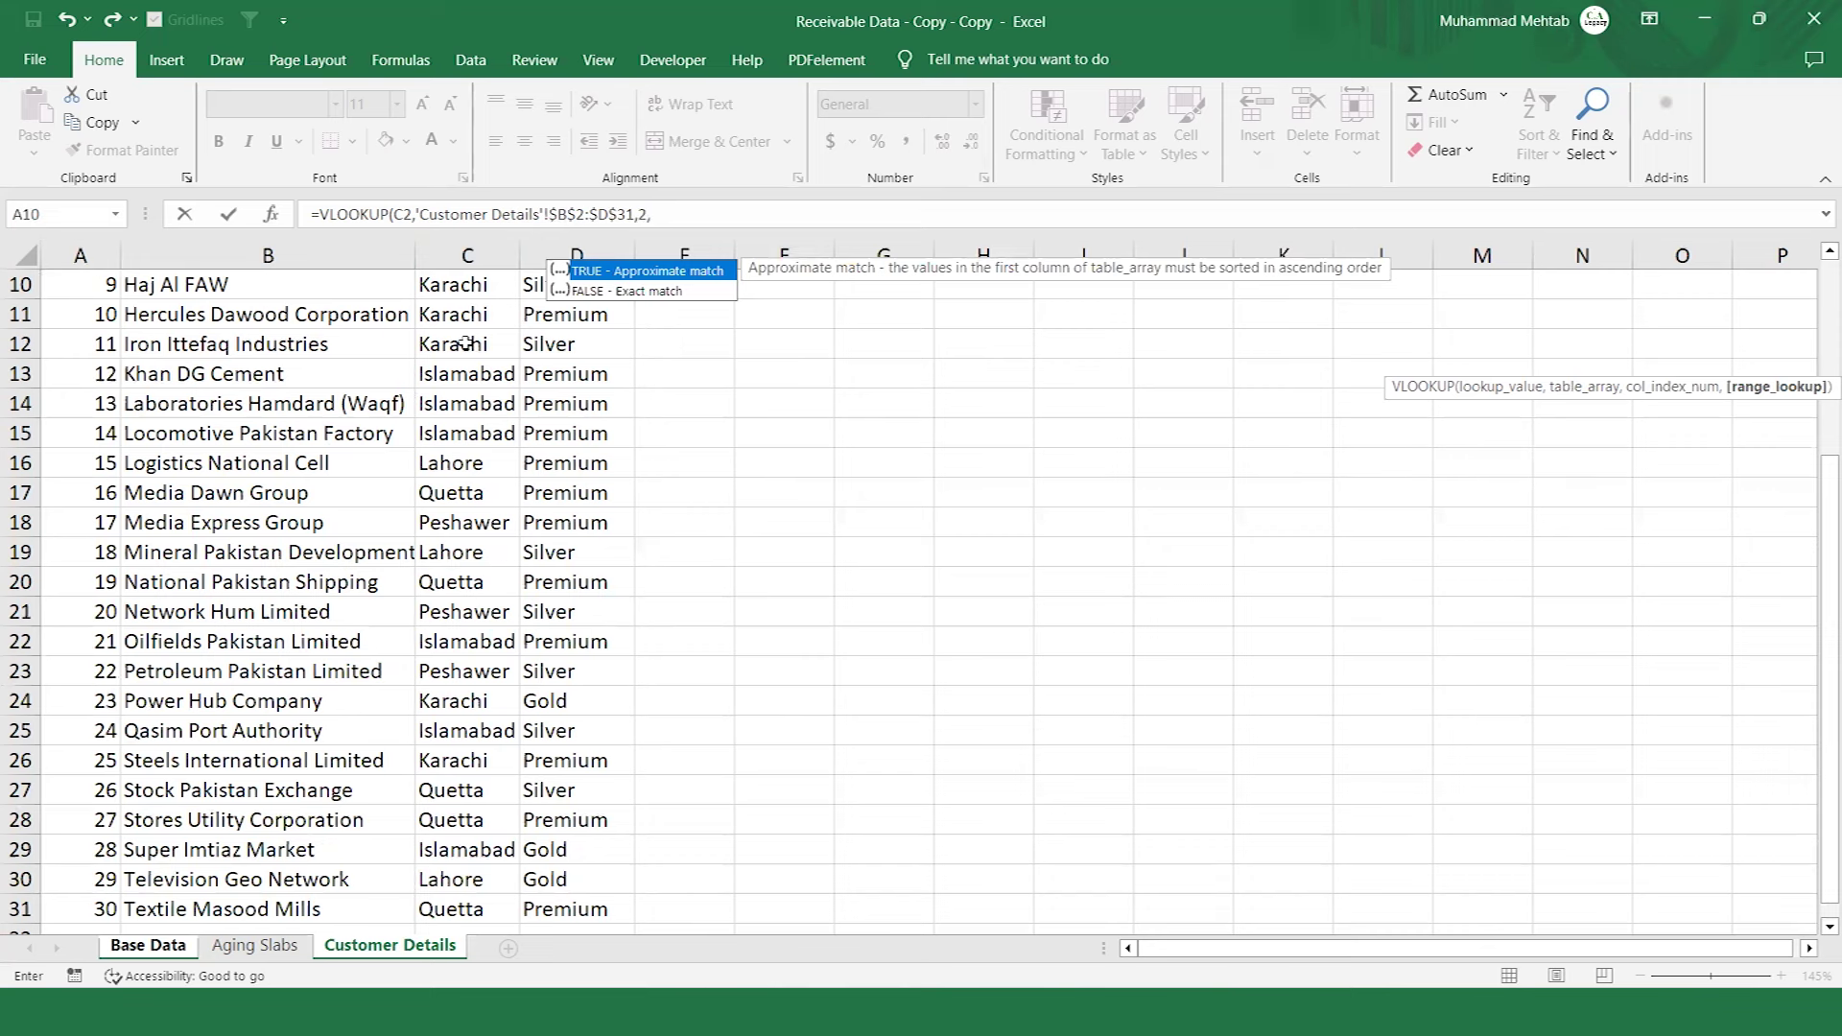
{"action": "type", "text": "2)"}
{"action": "key", "text": "Return"}
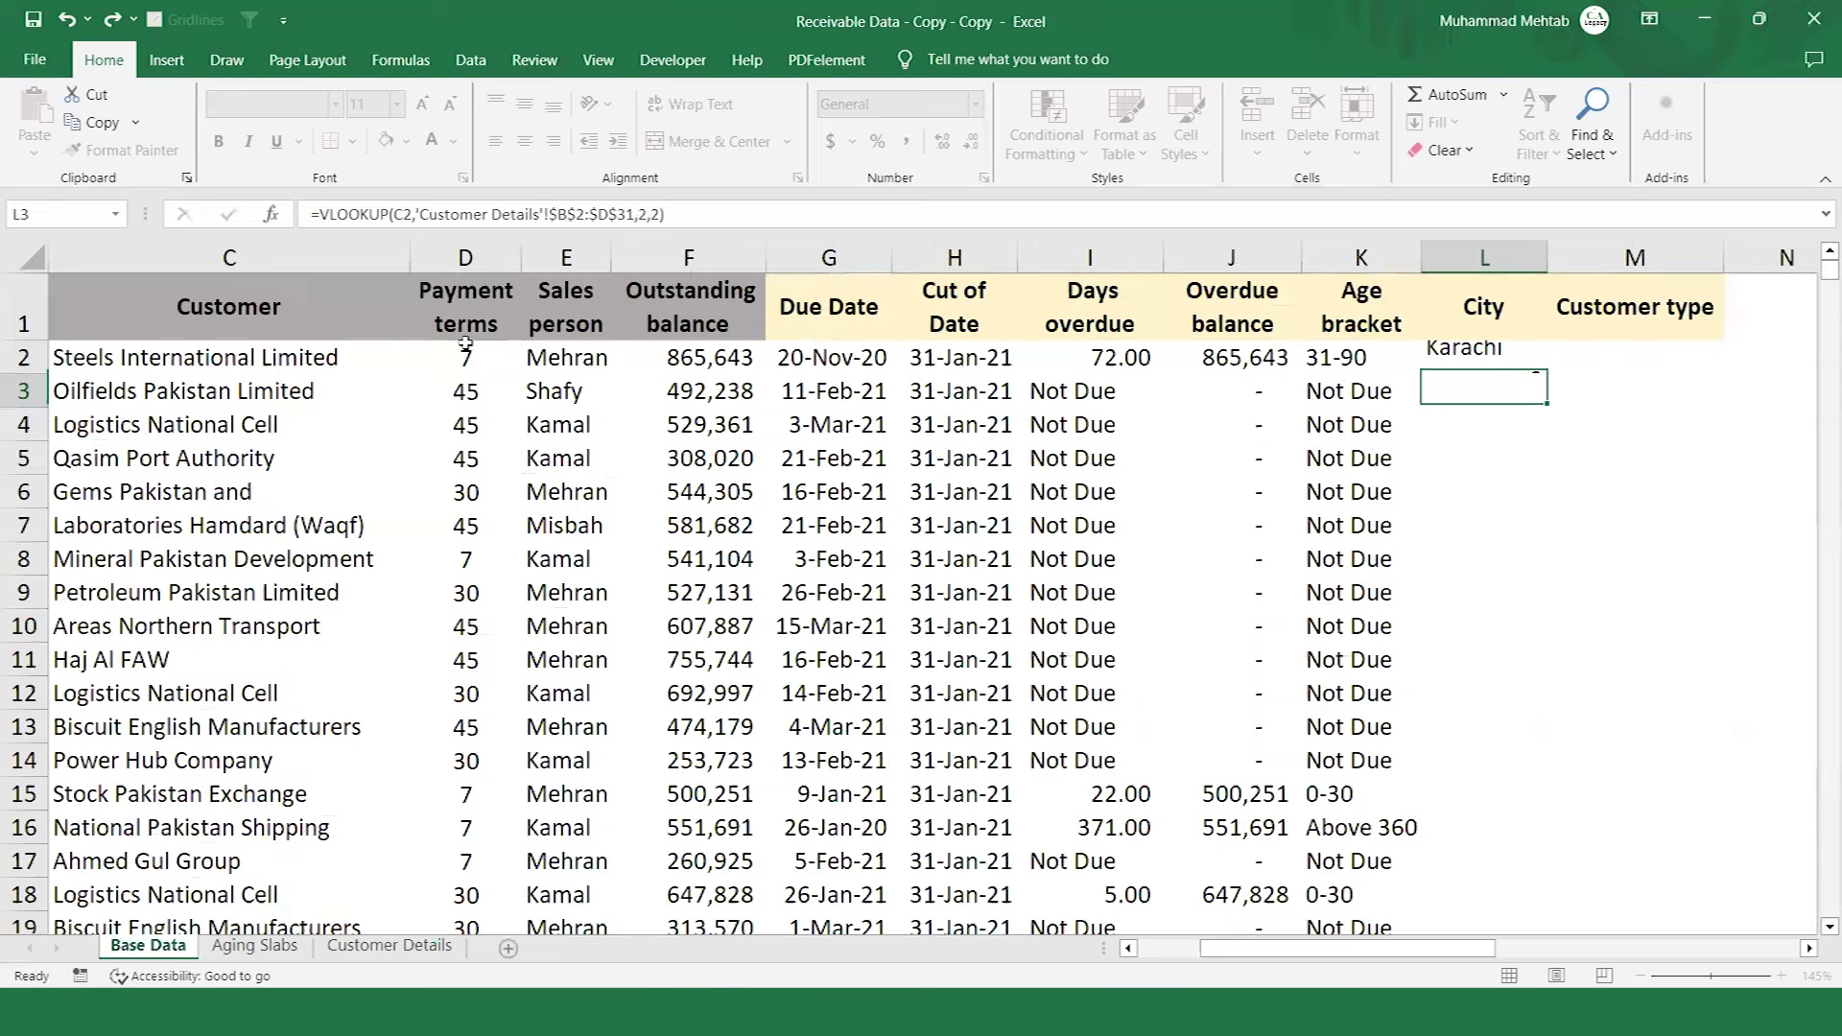
{"action": "left_click", "coordinate": [1468, 356]}
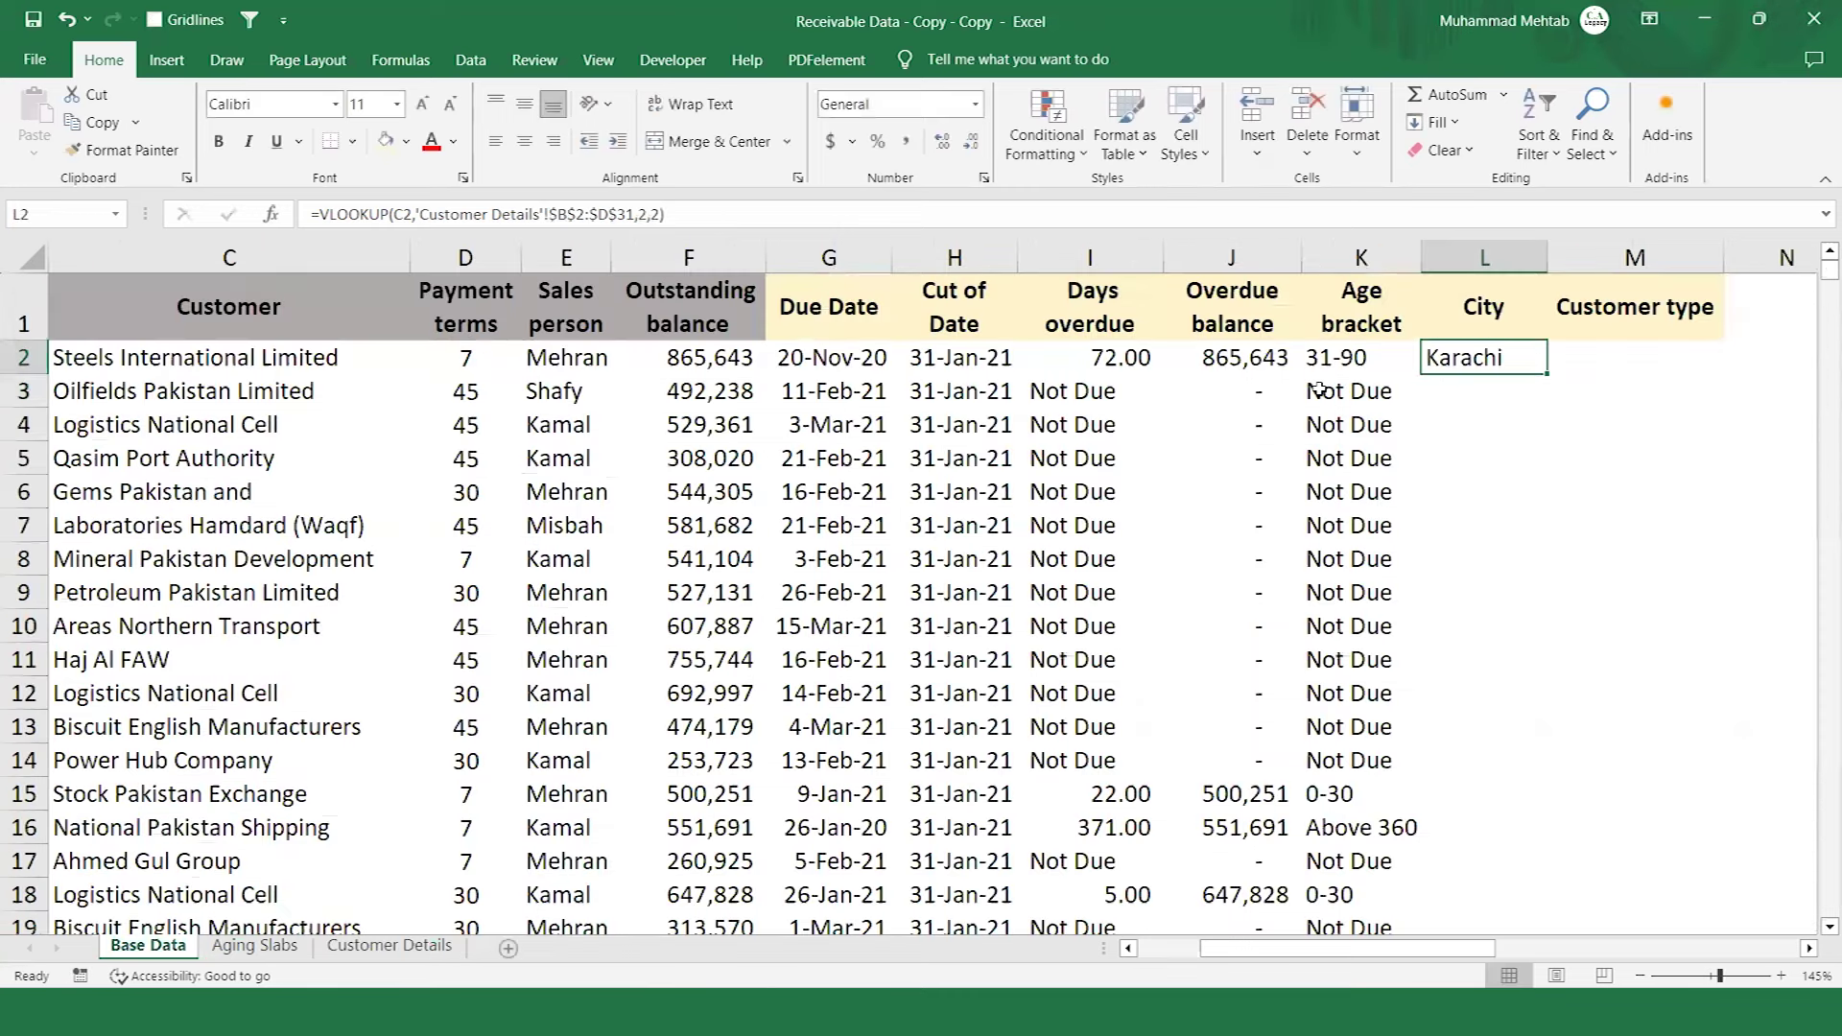
{"action": "double_click", "coordinate": [1546, 374]}
Copy the City formula from L2 into M2 of the Customer type column.
{"action": "left_click", "coordinate": [1609, 355]}
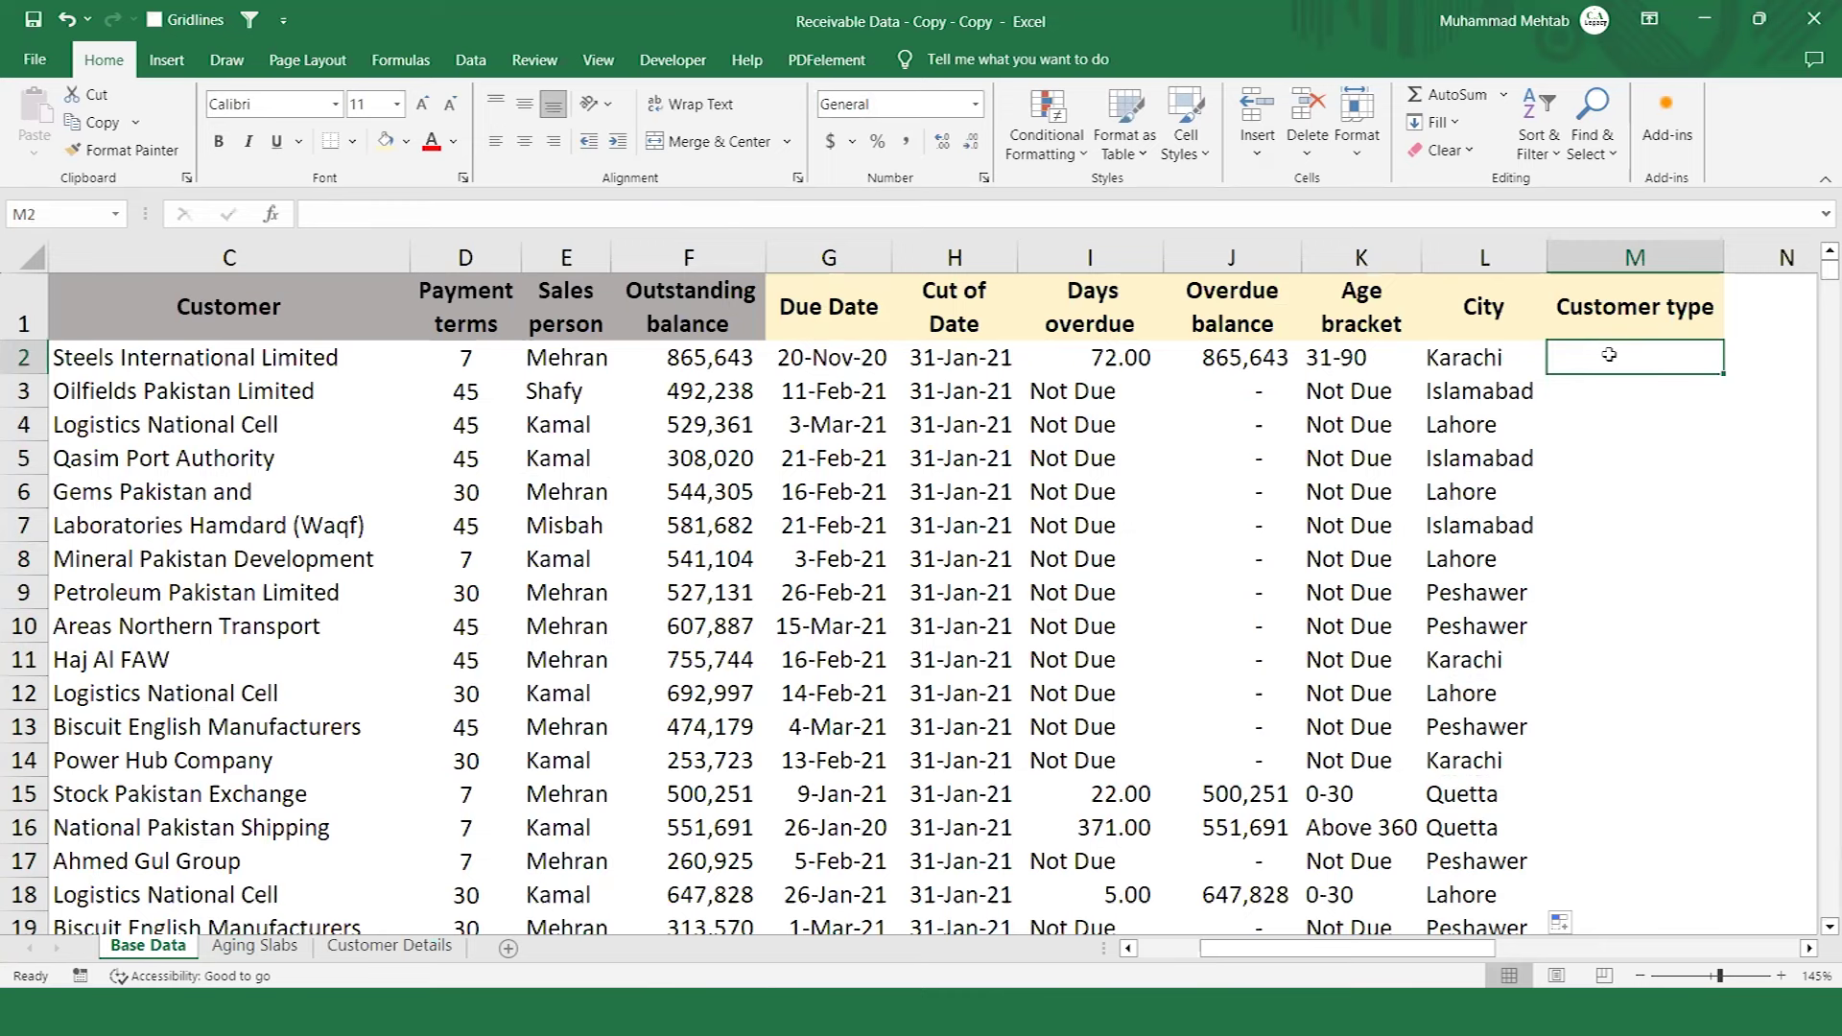
{"action": "key", "text": "Left"}
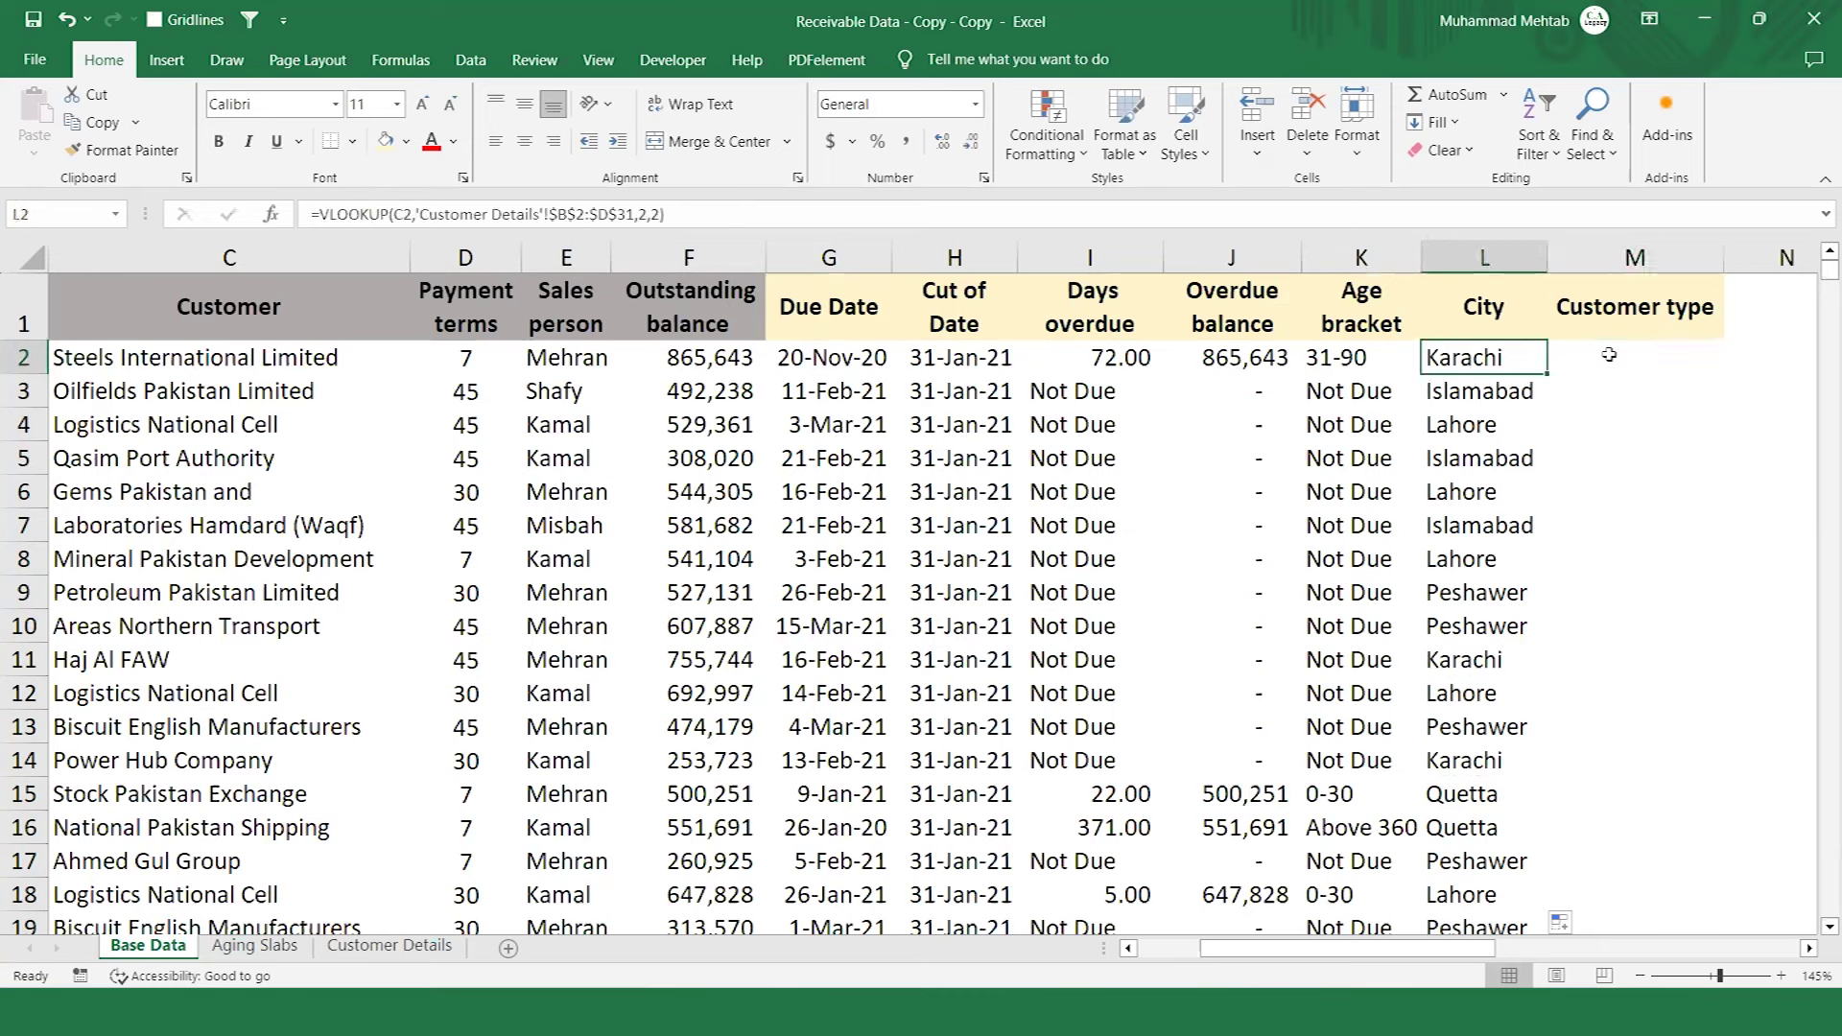
{"action": "key", "text": "ctrl+c"}
{"action": "key", "text": "Right"}
{"action": "key", "text": "ctrl+v"}
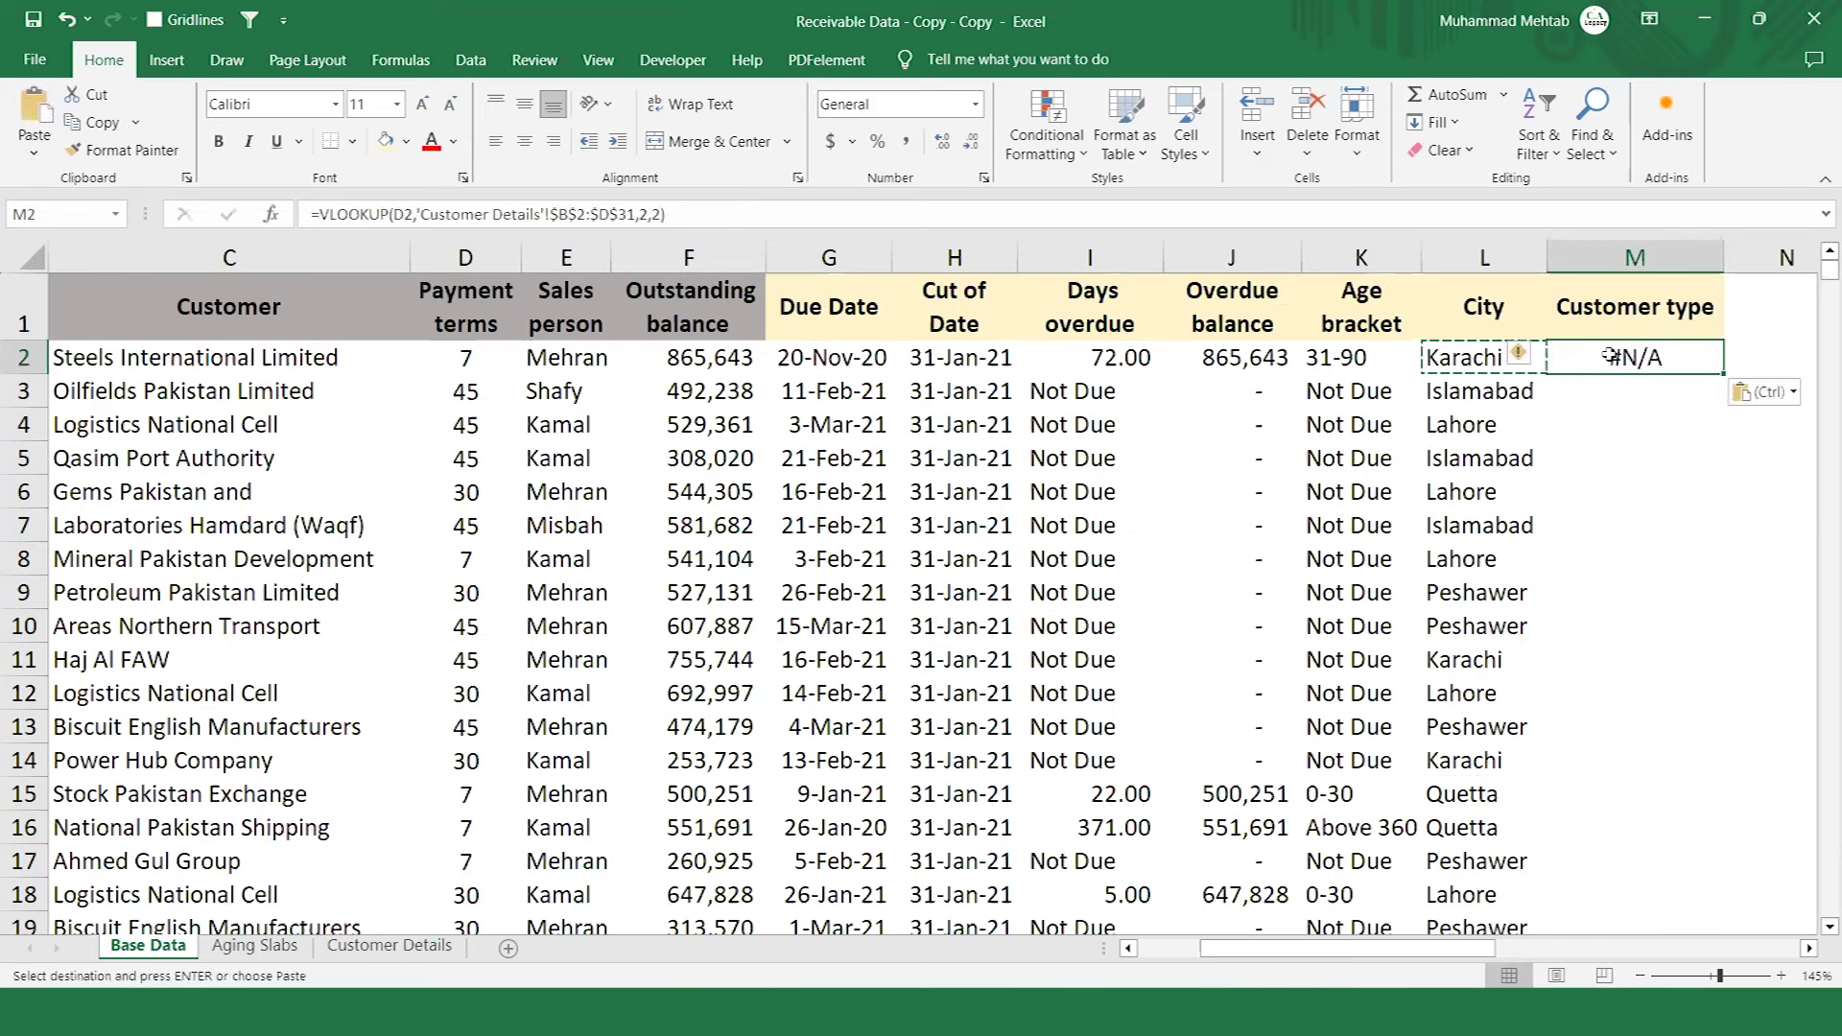
Set the column index of the M2 VLOOKUP formula to 3.
{"action": "double_click", "coordinate": [1611, 356]}
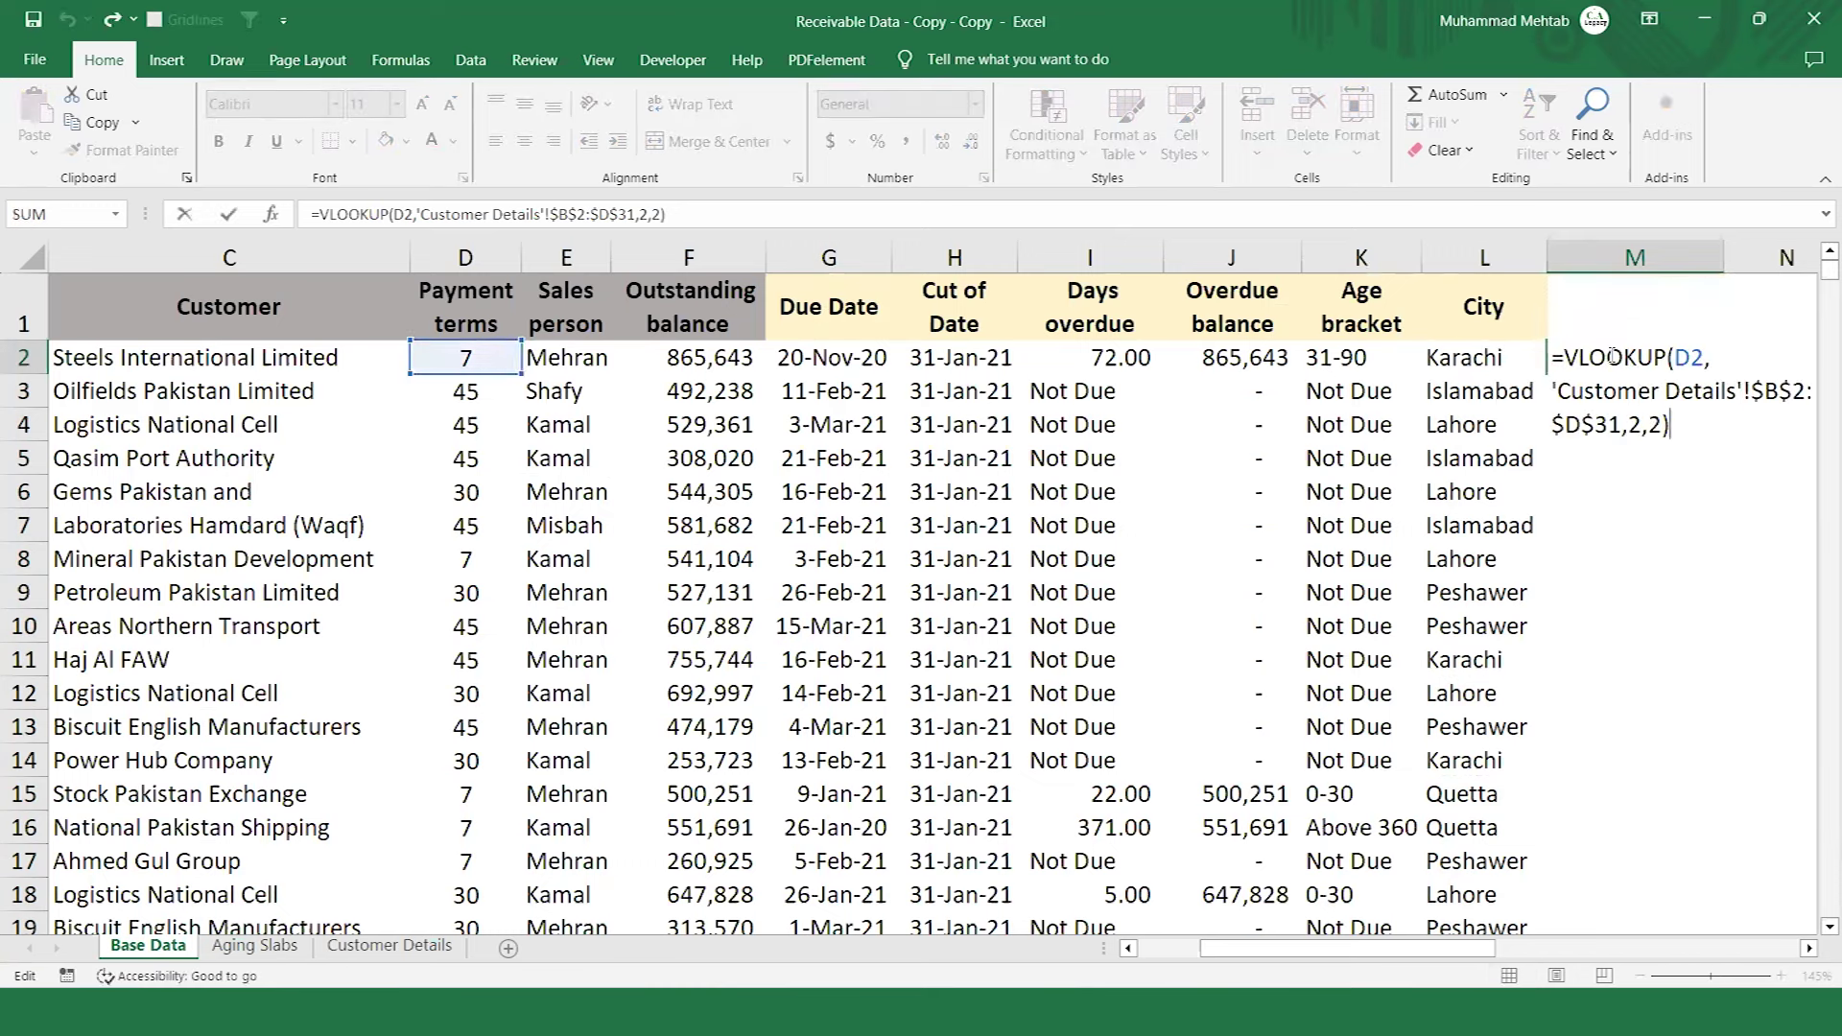
{"action": "key", "text": "Left"}
{"action": "key", "text": "Left"}
{"action": "key", "text": "Left"}
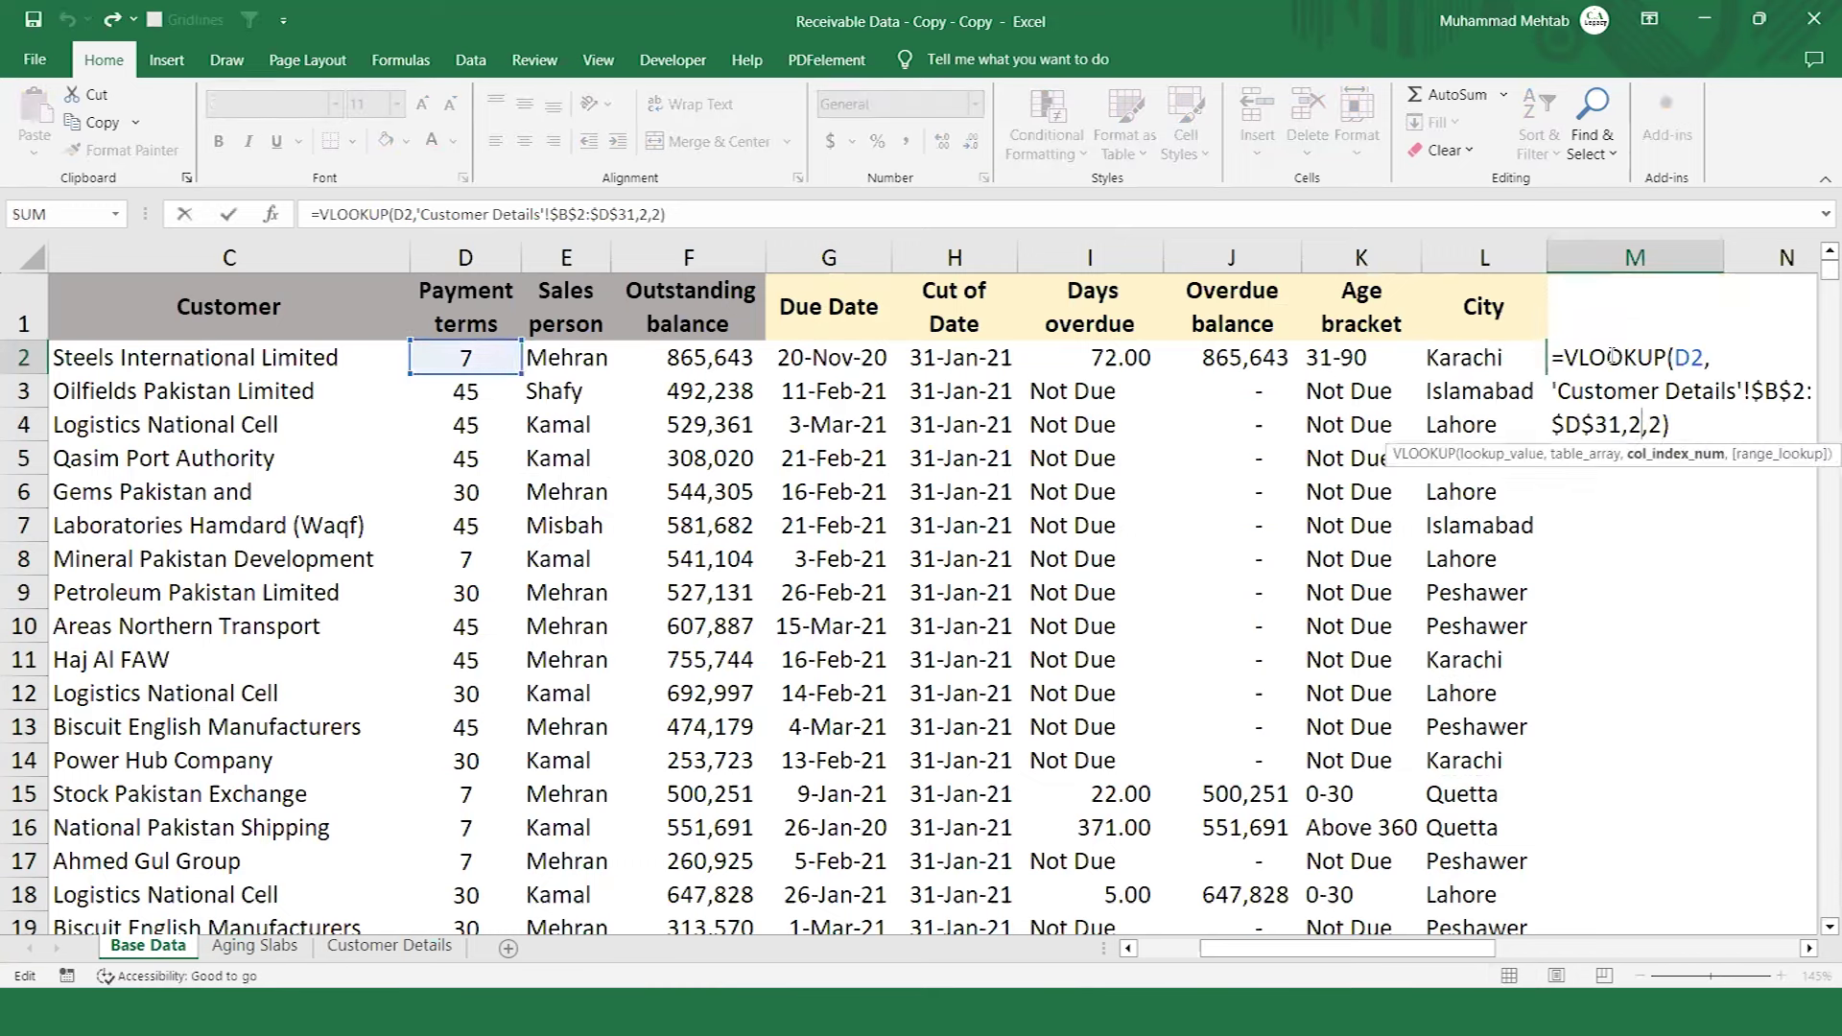
{"action": "key", "text": "BackSpace"}
{"action": "type", "text": "3"}
Change the lookup value of the M2 VLOOKUP to C2 and fill the formula down the Customer type column.
{"action": "left_click", "coordinate": [1614, 357]}
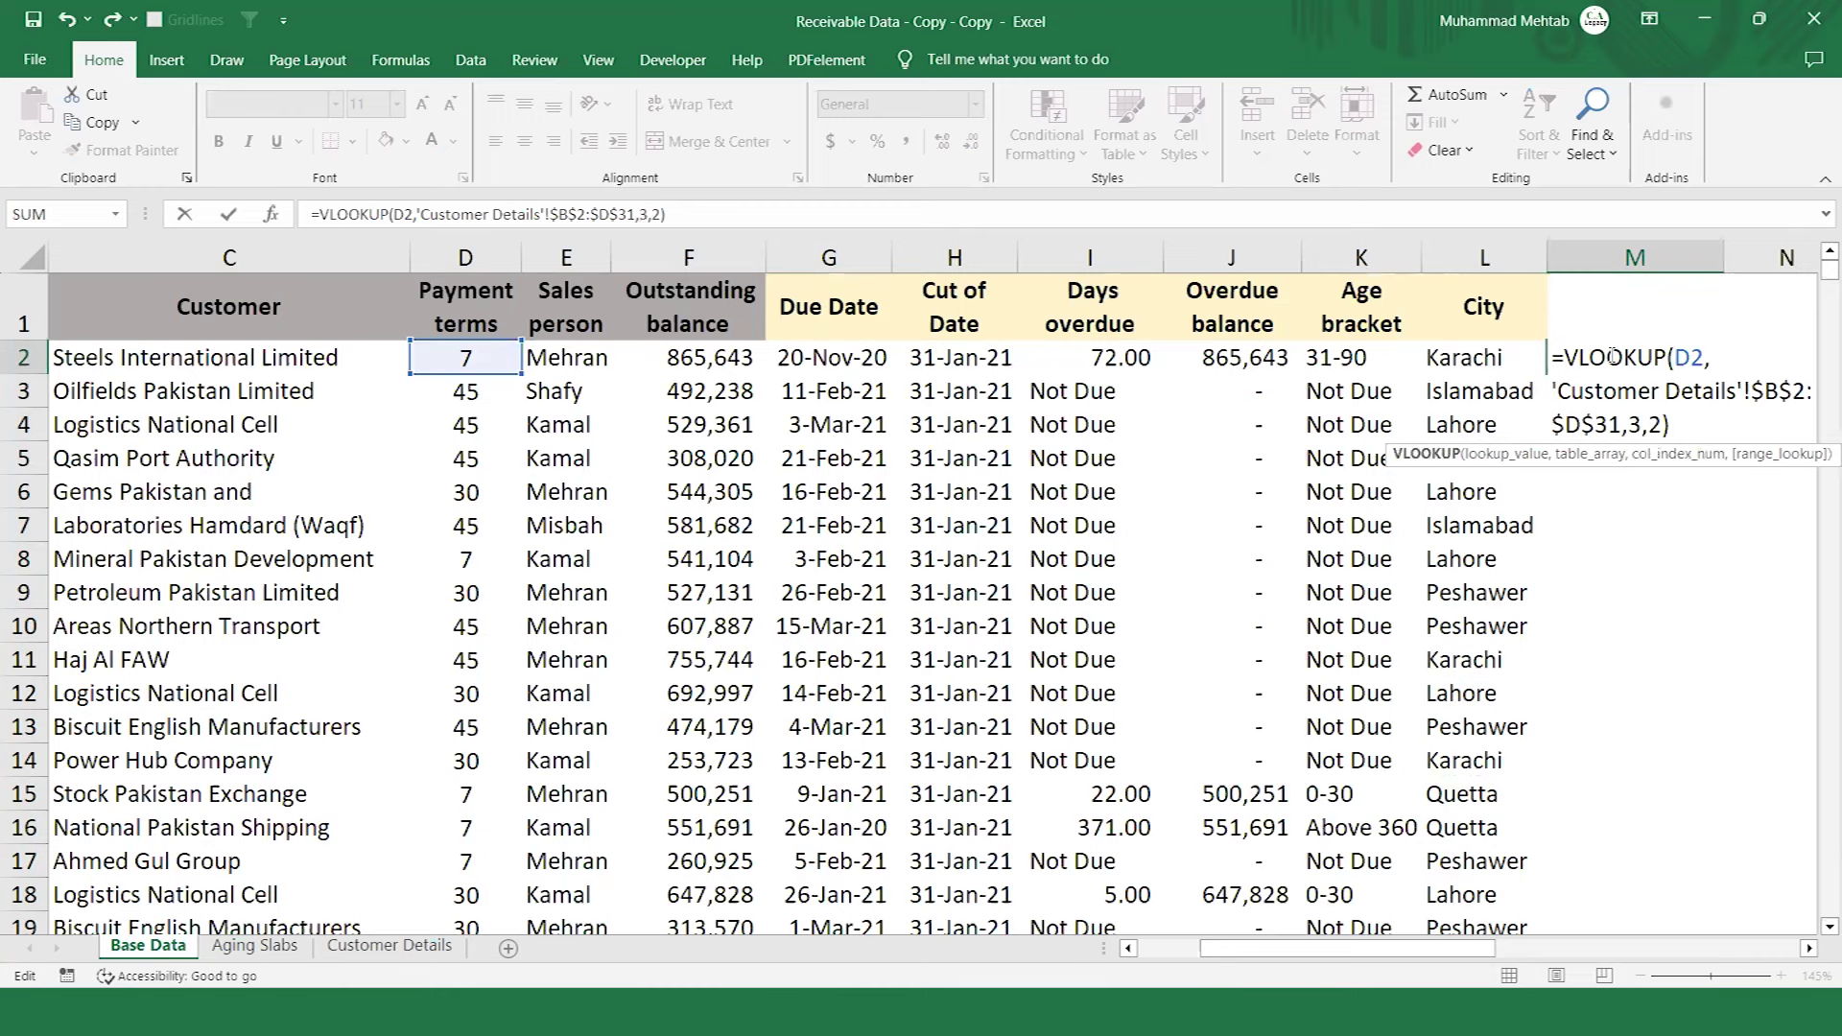
{"action": "key", "text": "Right"}
{"action": "key", "text": "Right"}
{"action": "key", "text": "Right"}
{"action": "key", "text": "Right"}
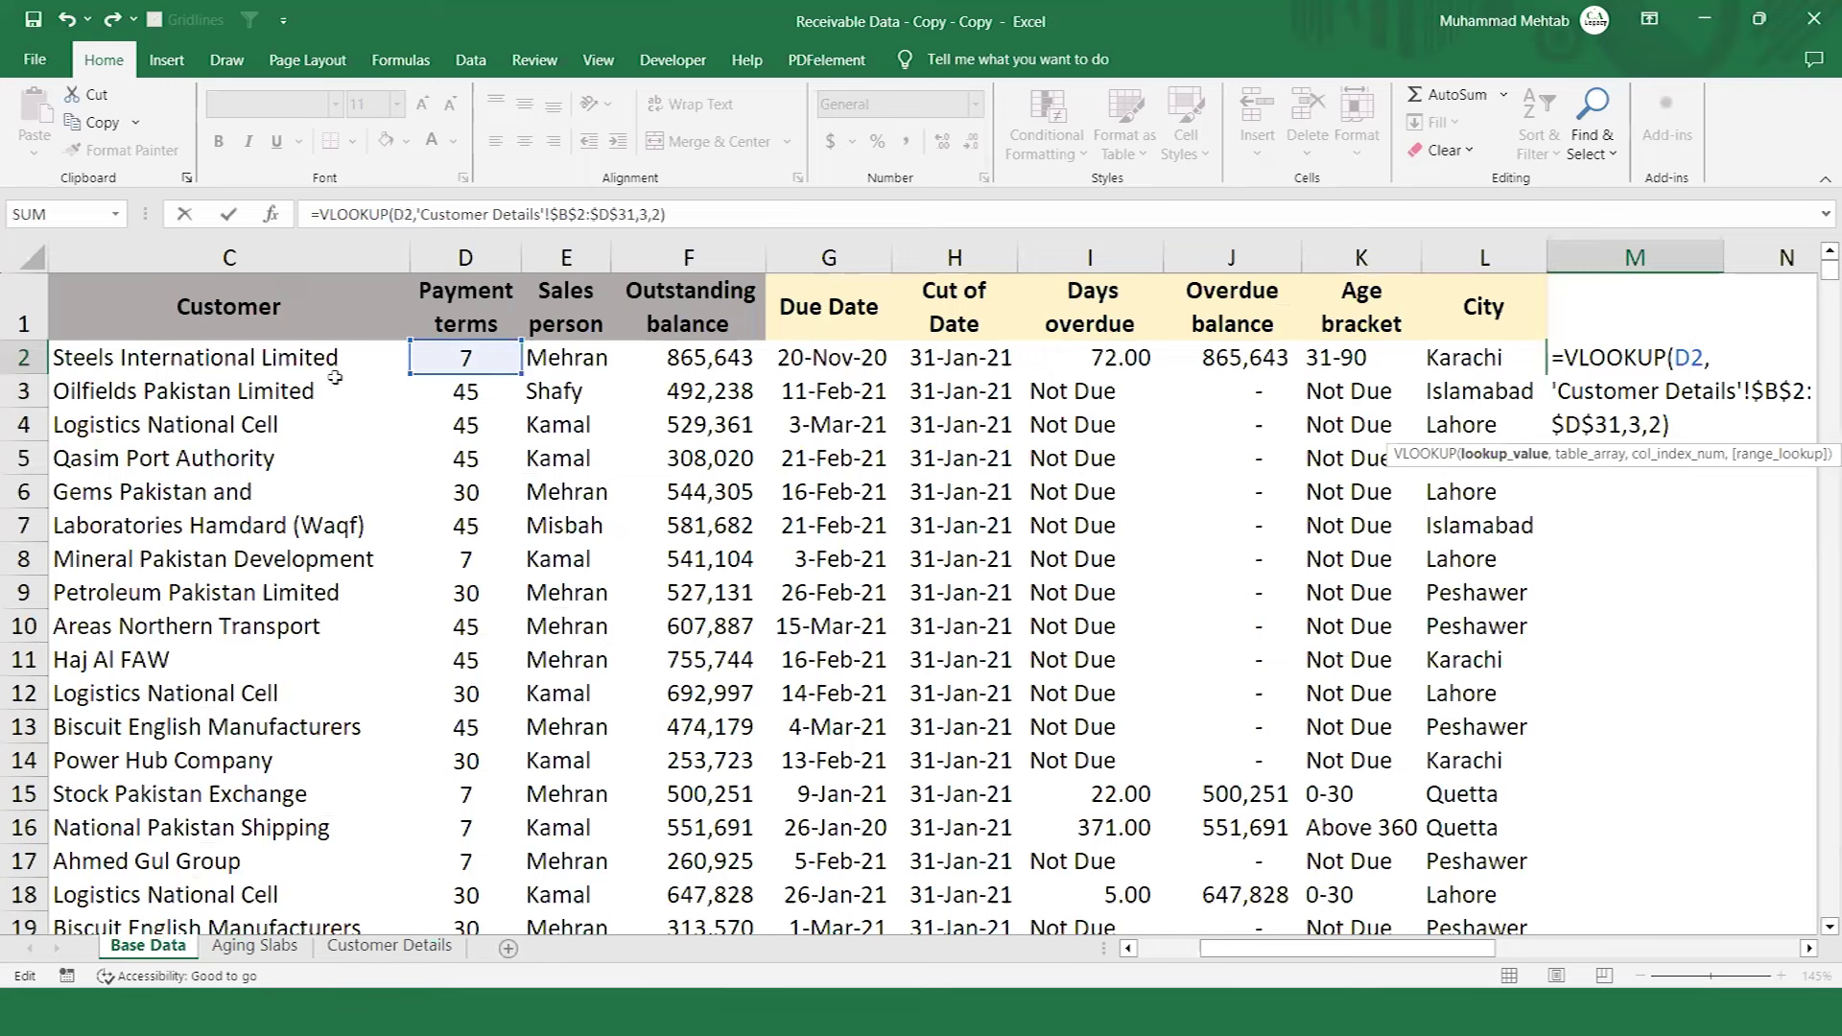
{"action": "key", "text": "BackSpace"}
{"action": "type", "text": "C"}
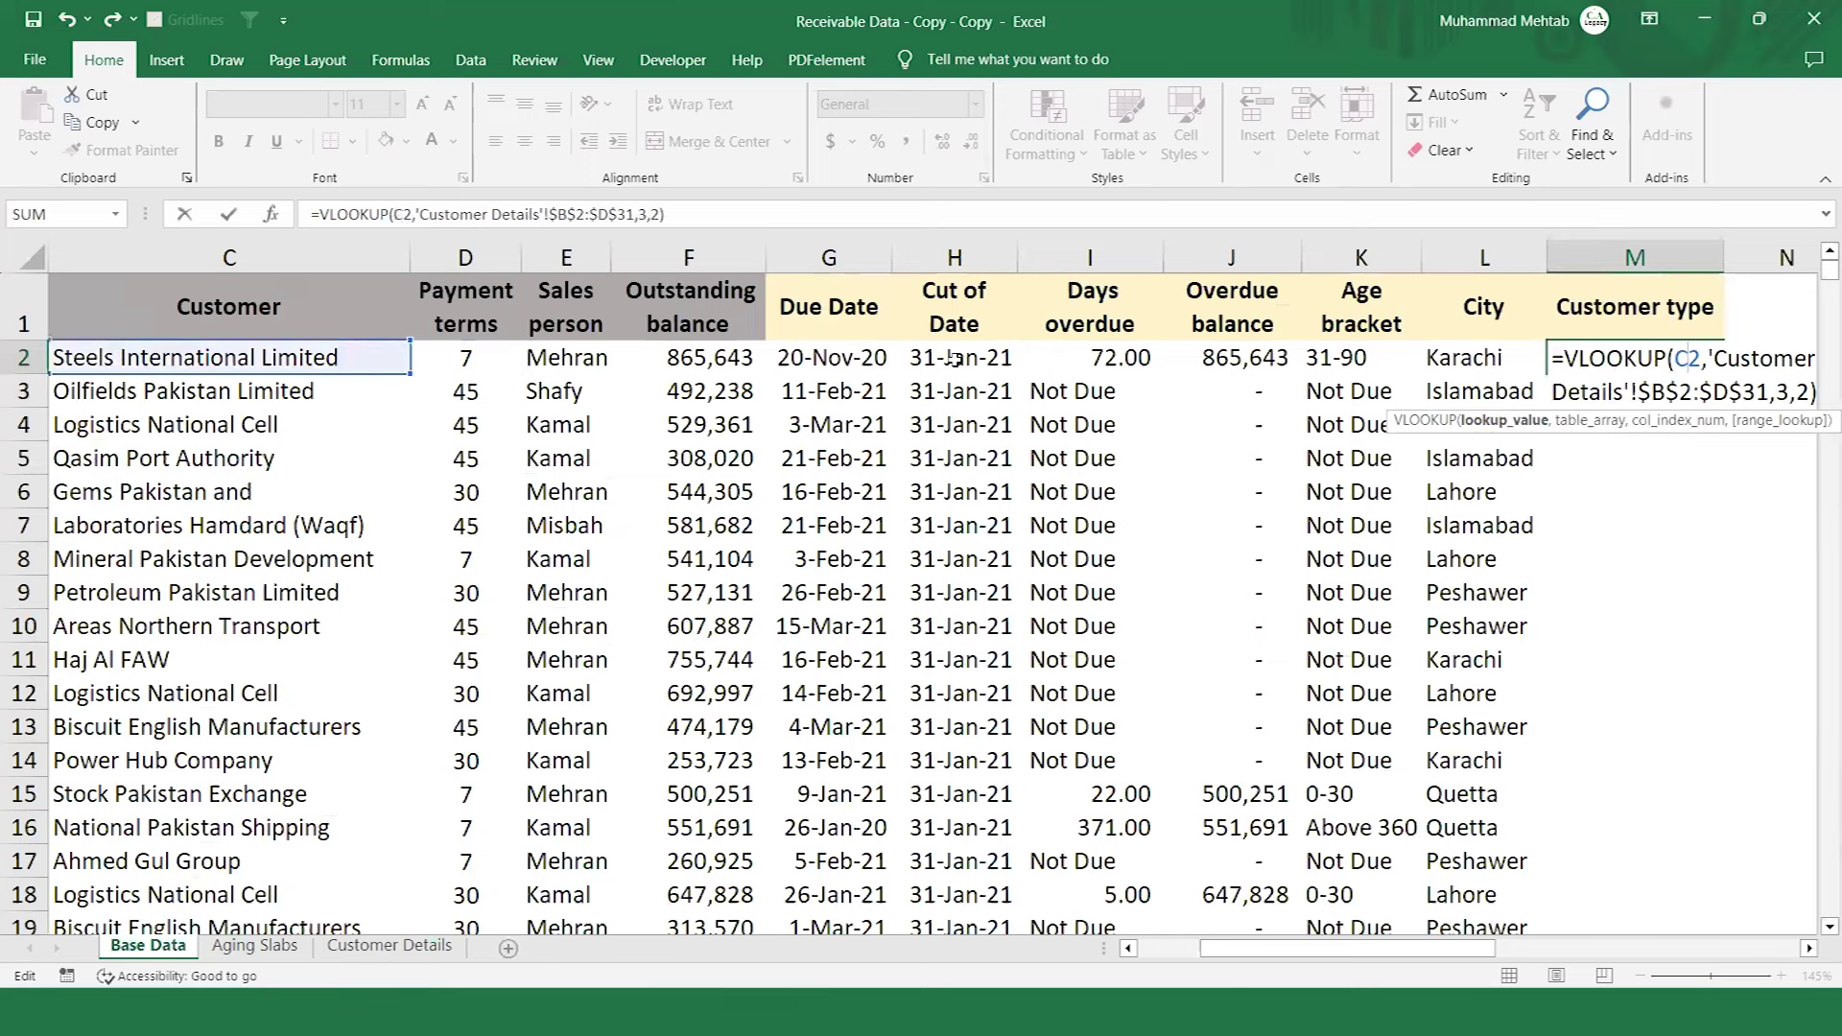
{"action": "key", "text": "Return"}
{"action": "key", "text": "Up"}
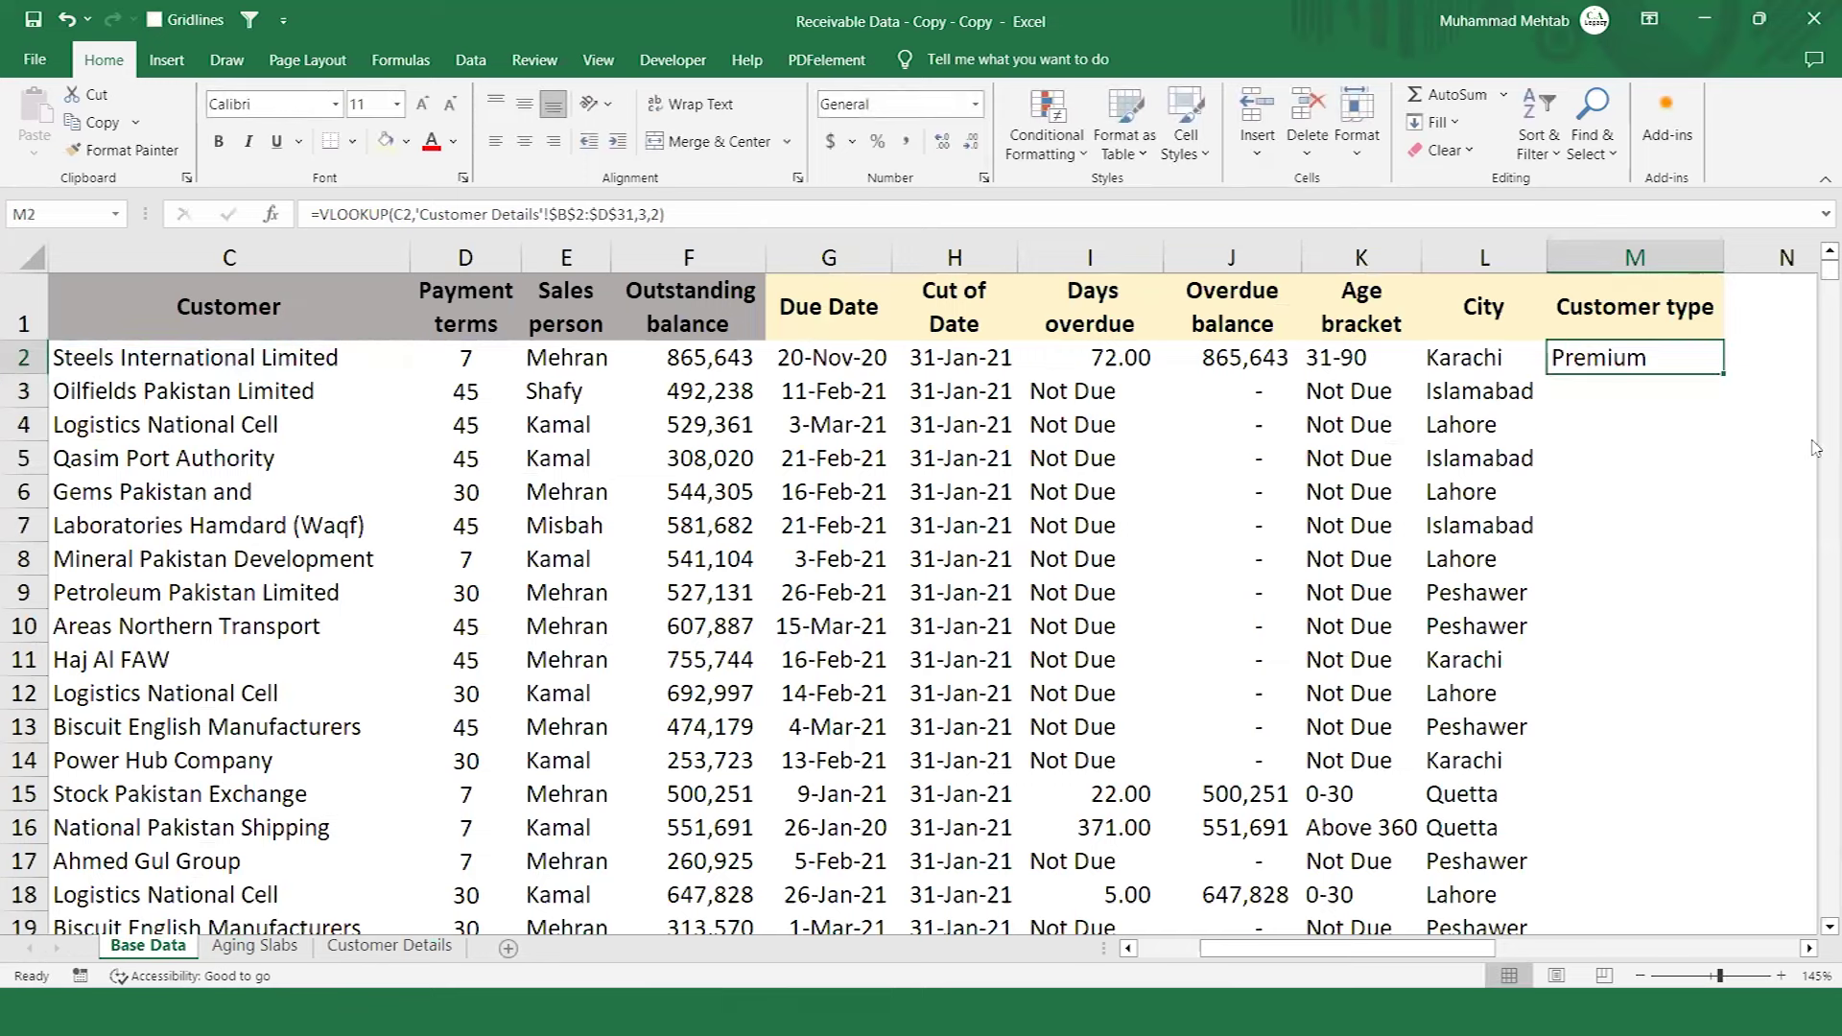
{"action": "double_click", "coordinate": [1723, 374]}
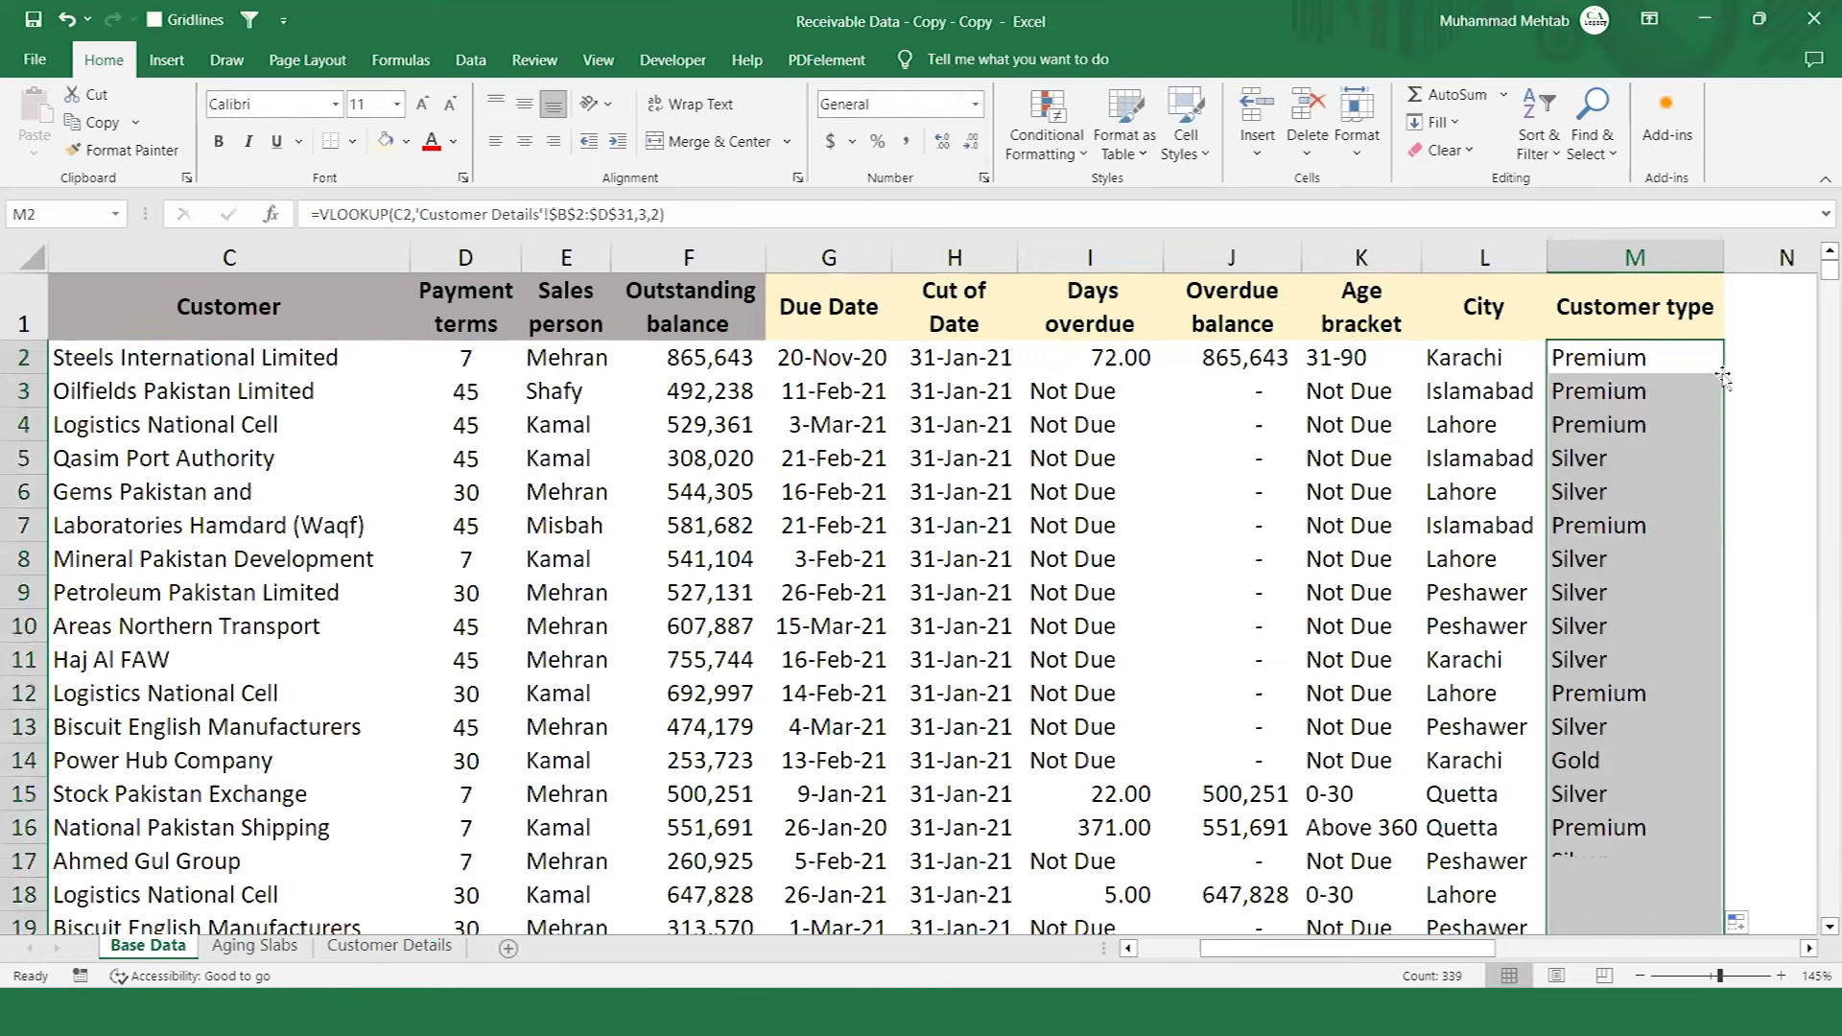
Insert a PivotTable from the Base Data range $A$1:$M$340 on a new worksheet.
{"action": "key", "text": "Left"}
{"action": "key", "text": "Left"}
{"action": "key", "text": "Left"}
{"action": "key", "text": "Left"}
{"action": "key", "text": "Left"}
{"action": "key", "text": "Left"}
{"action": "key", "text": "Left"}
{"action": "key", "text": "Left"}
{"action": "key", "text": "Left"}
{"action": "key", "text": "Left"}
{"action": "key", "text": "Left"}
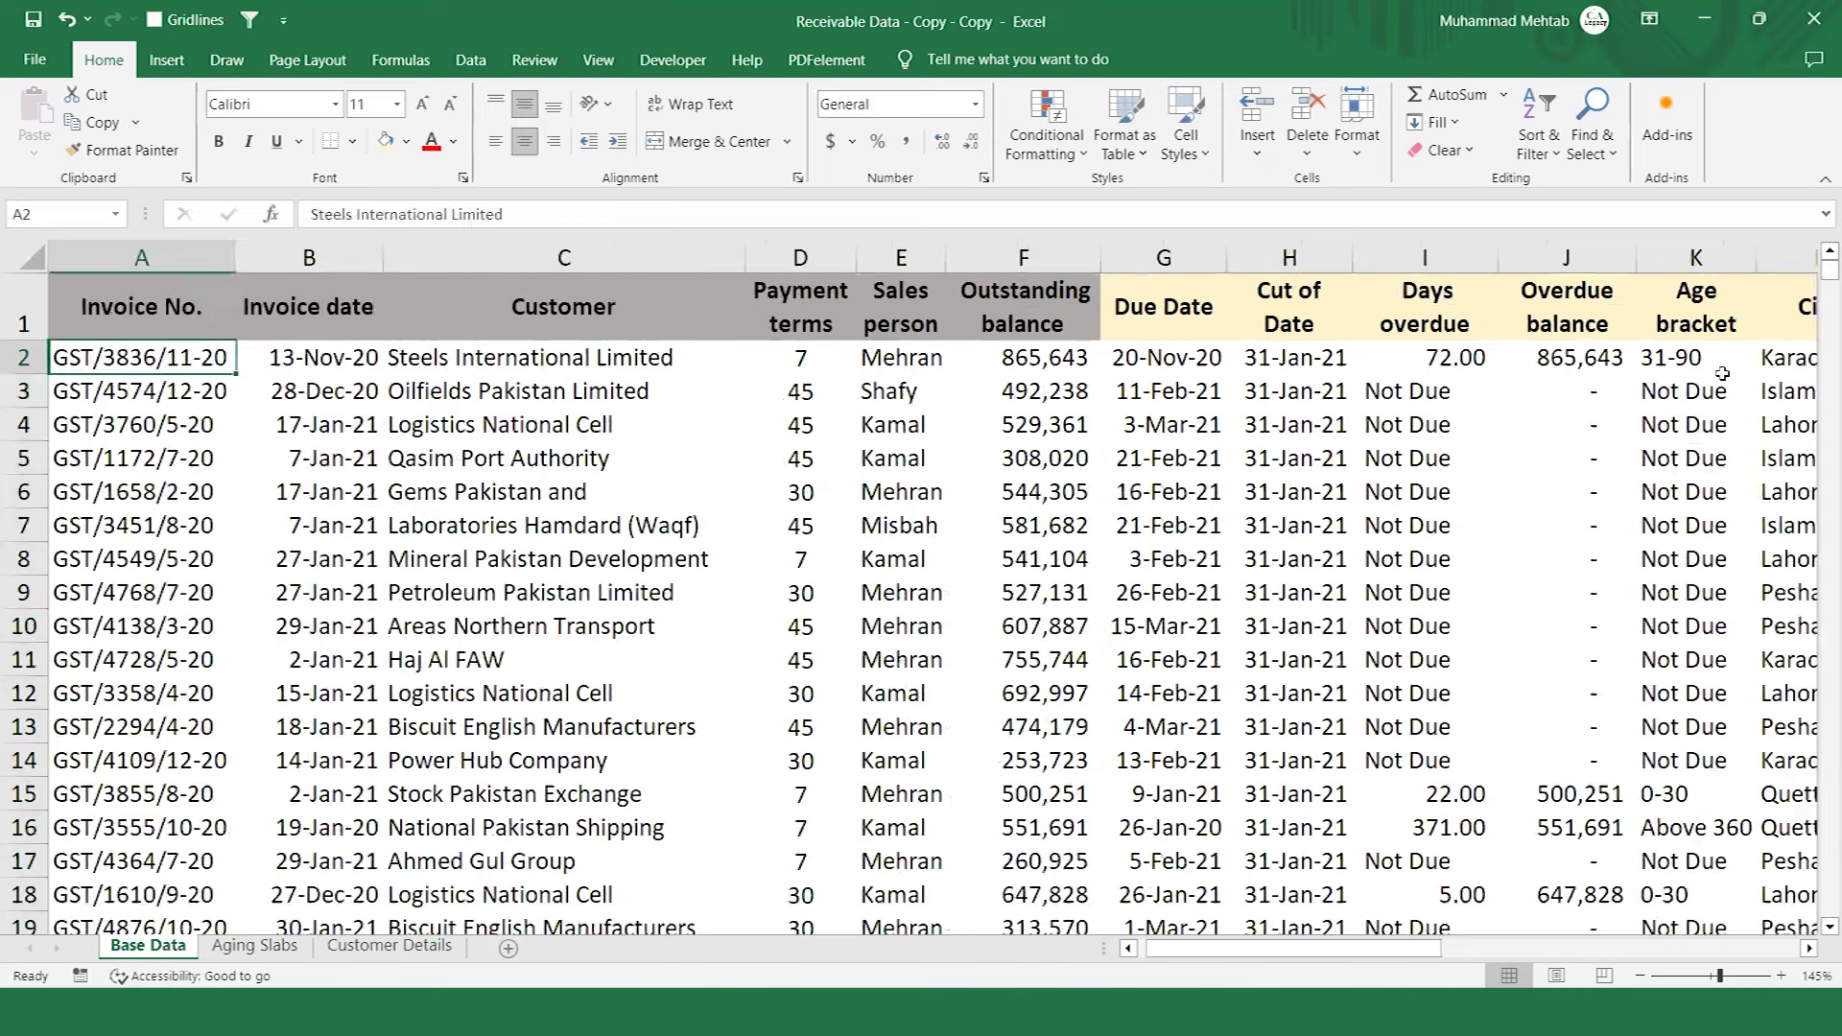
{"action": "scroll", "coordinate": [1723, 374], "scroll_direction": "down", "scroll_amount": 1}
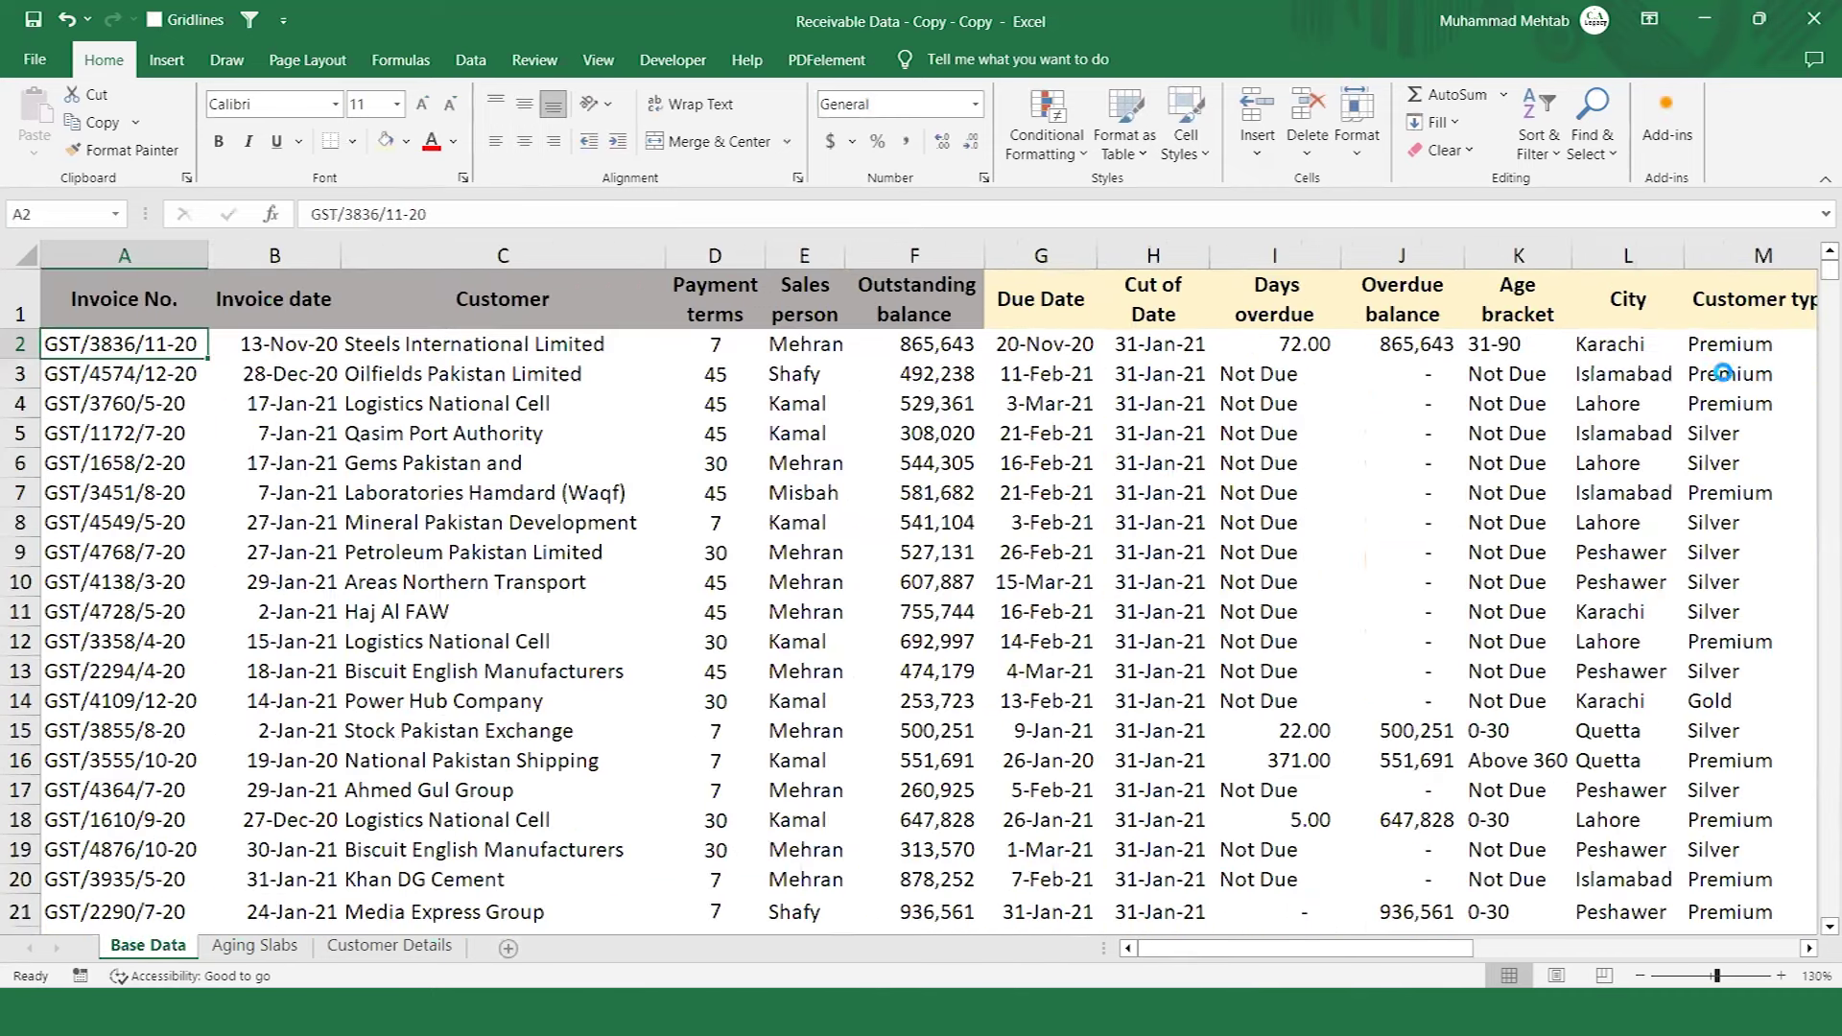
{"action": "scroll", "coordinate": [1723, 374], "scroll_direction": "down", "scroll_amount": 1}
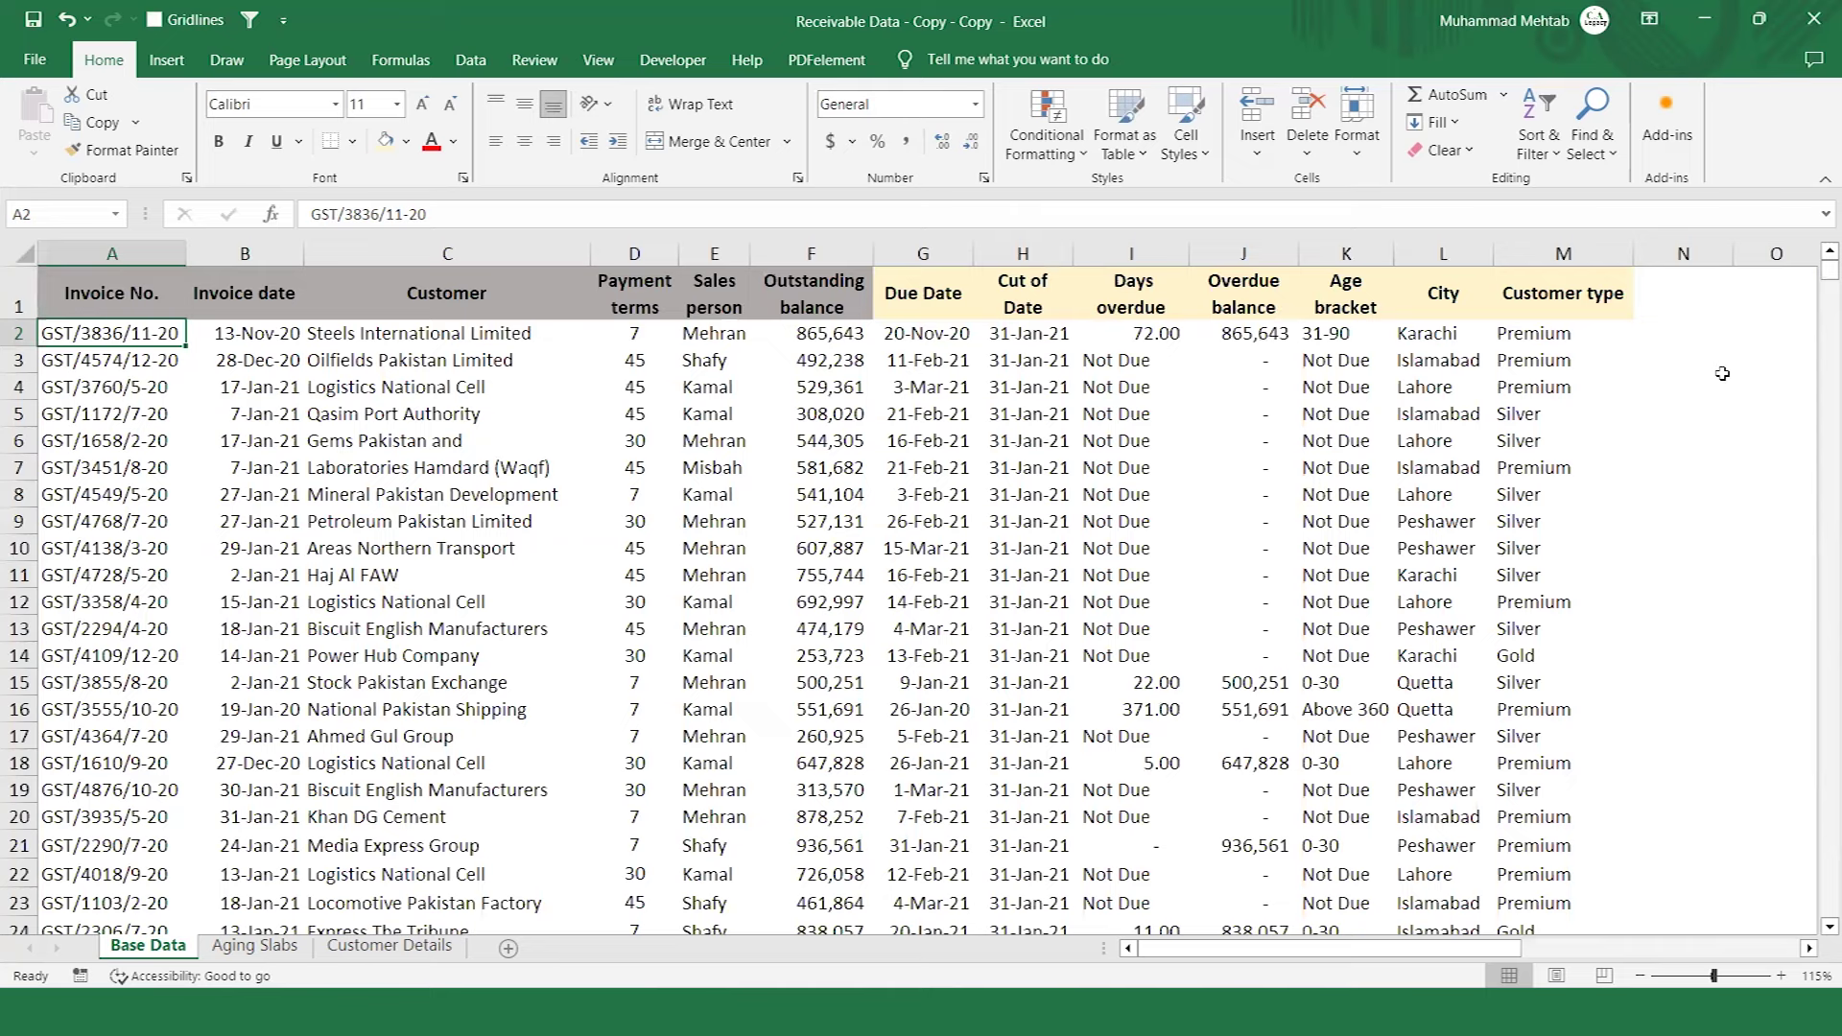
{"action": "left_click", "coordinate": [166, 59]}
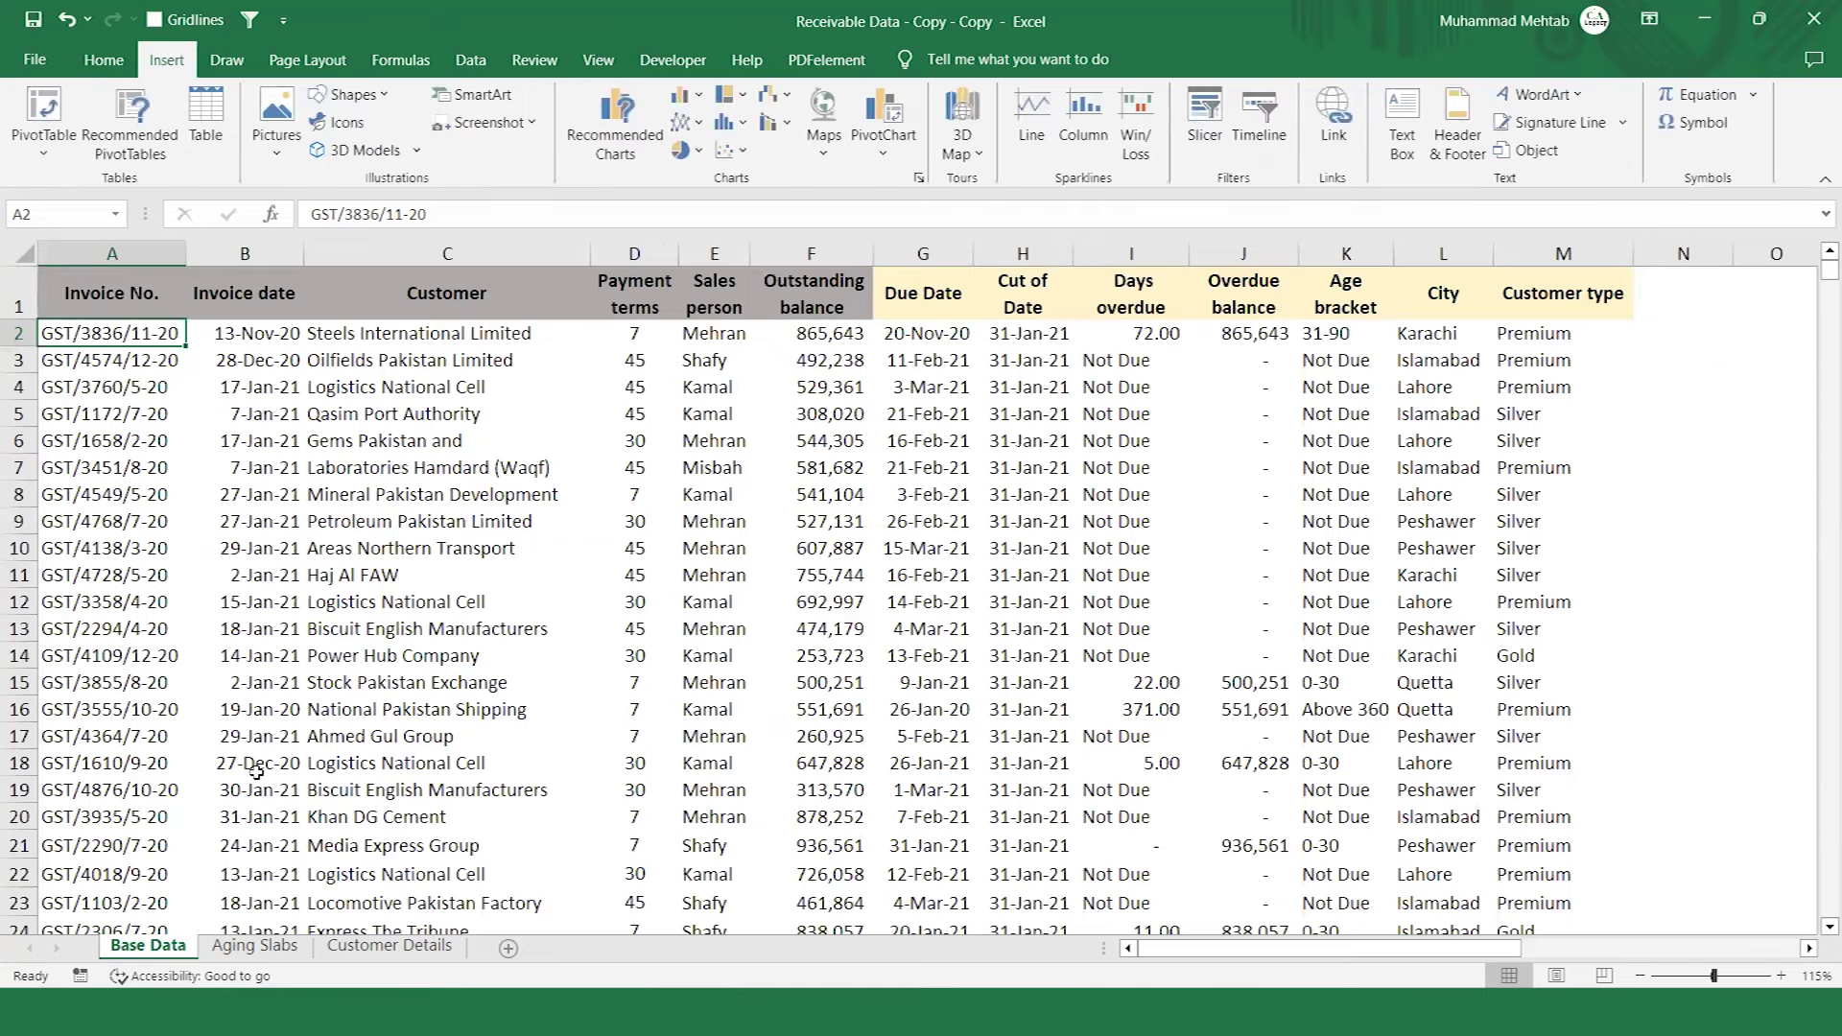
{"action": "left_click", "coordinate": [45, 115]}
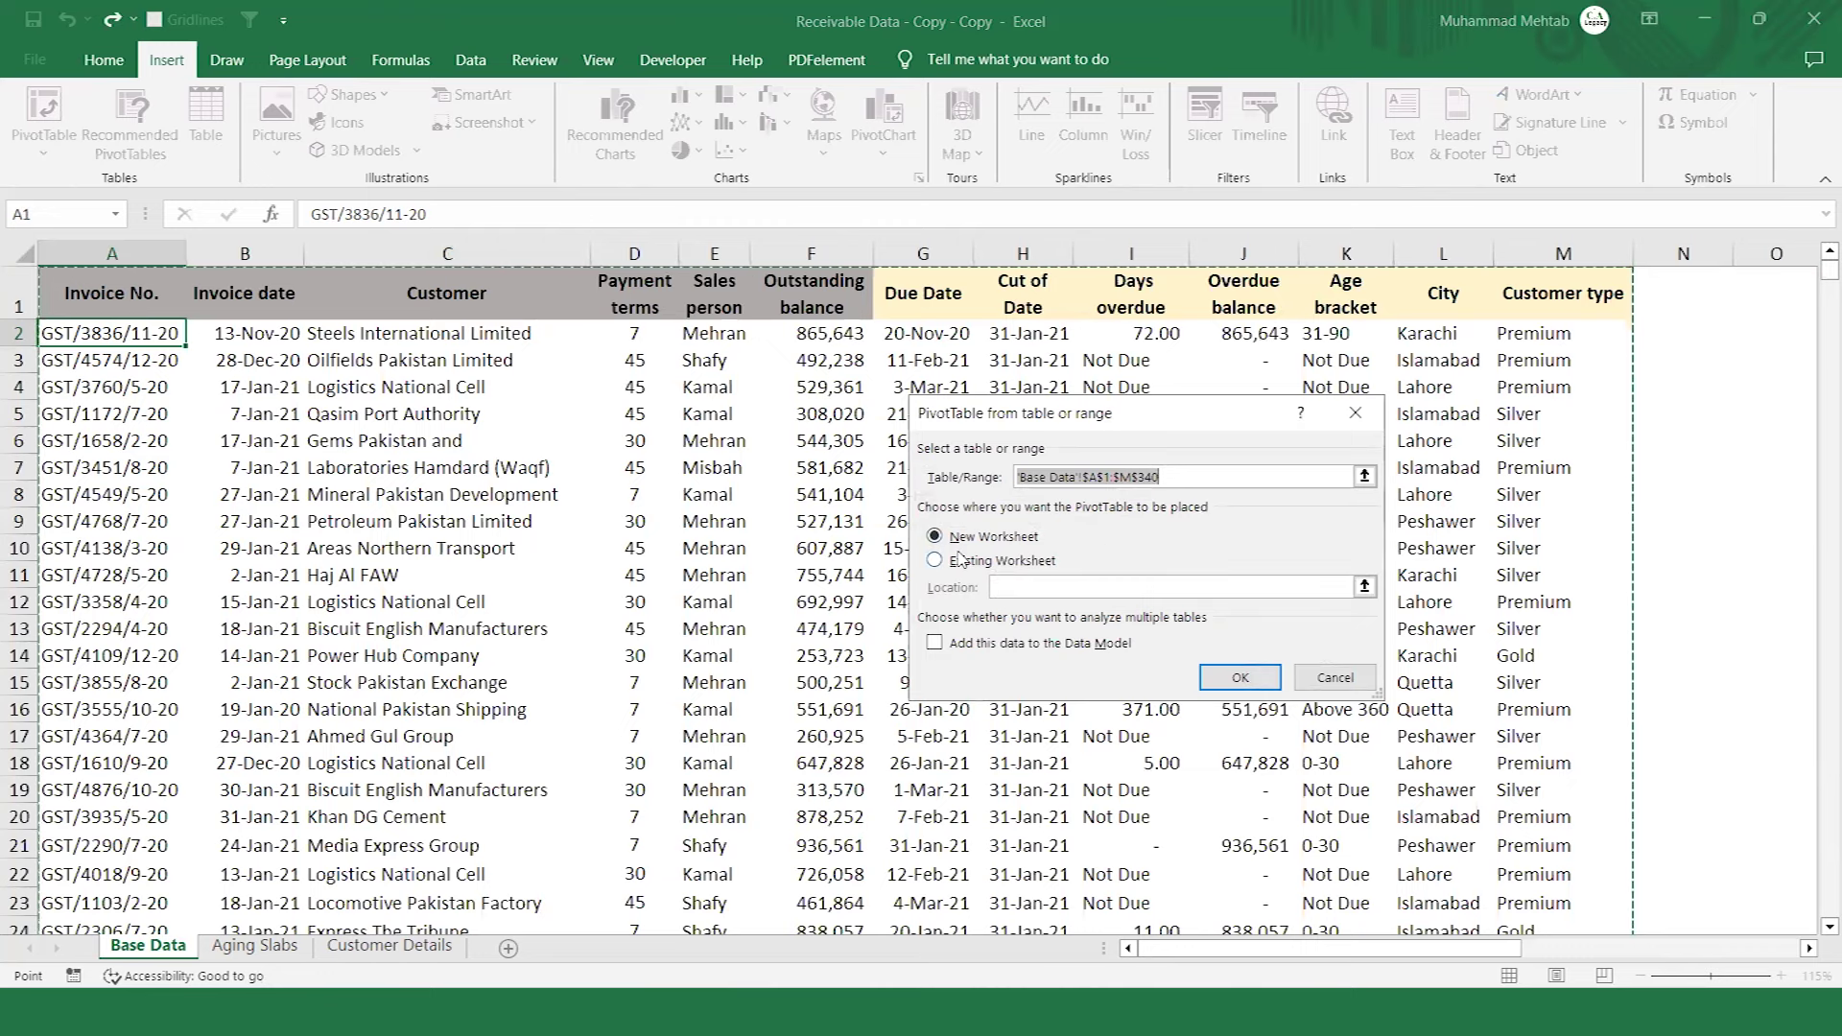
{"action": "left_click", "coordinate": [1224, 680]}
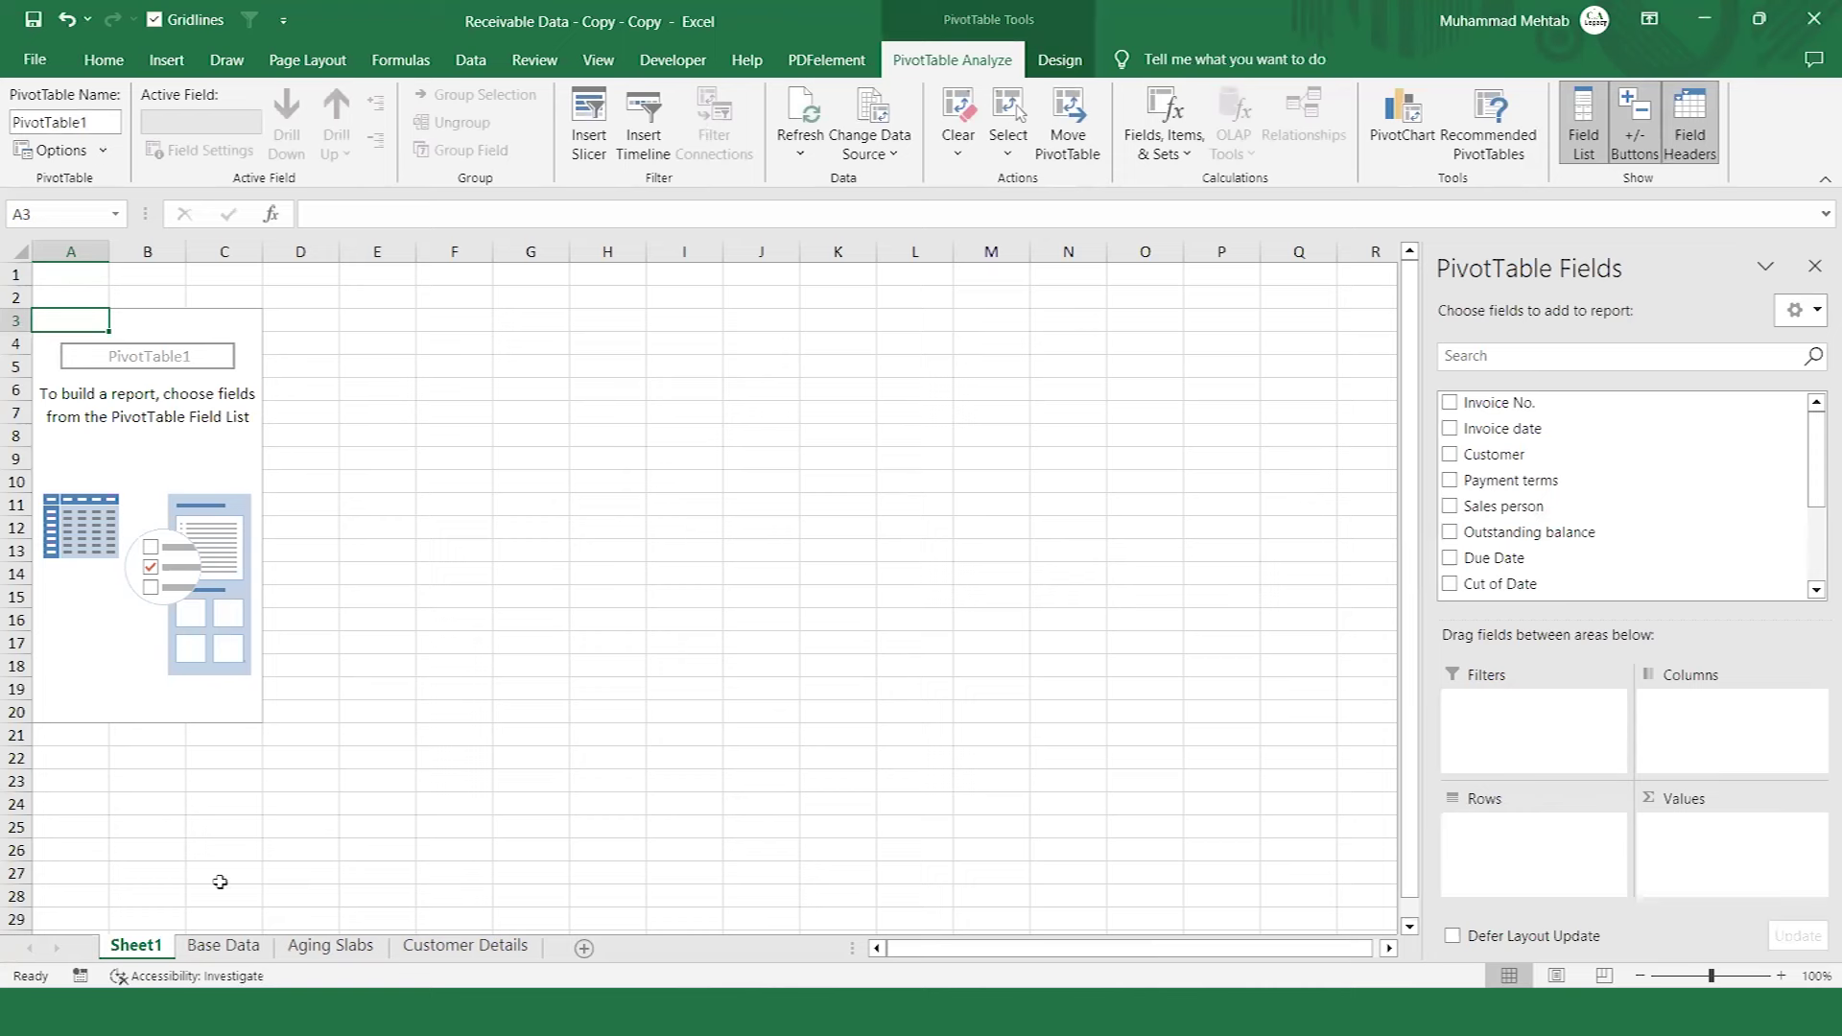
Rename the new PivotTable sheet as Working.
{"action": "double_click", "coordinate": [137, 948]}
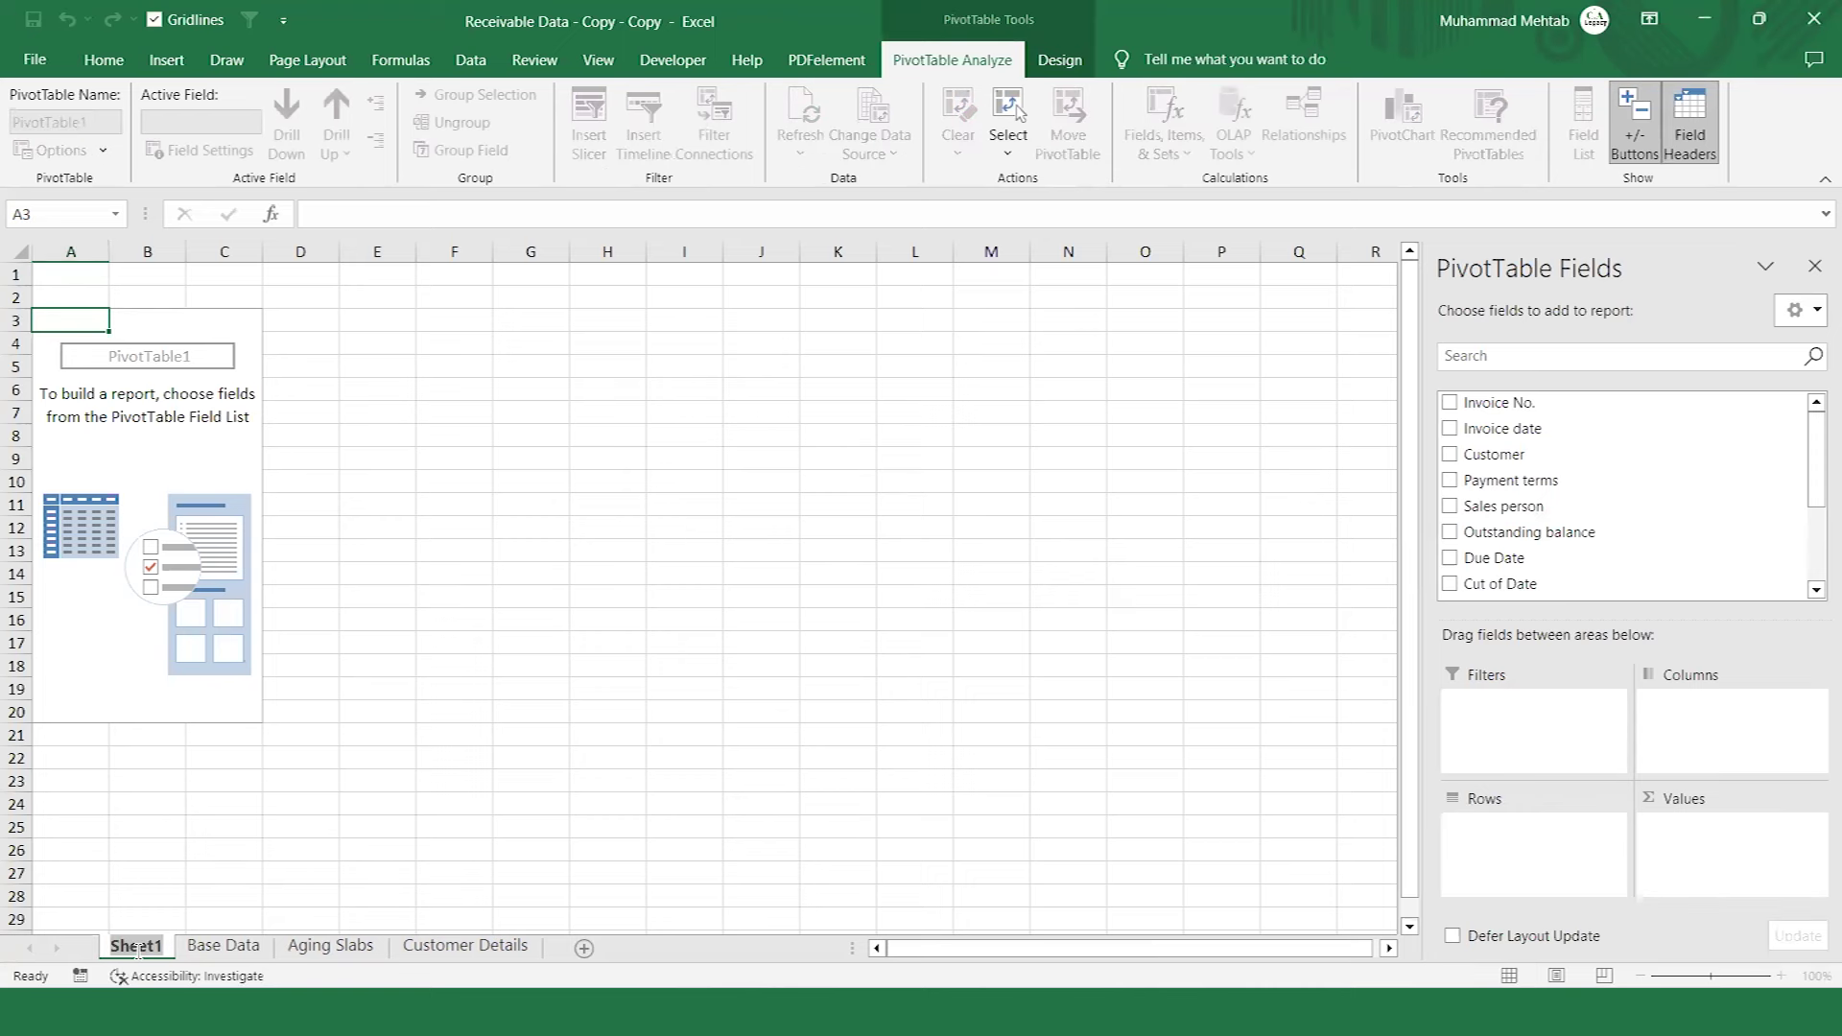
{"action": "type", "text": "Working"}
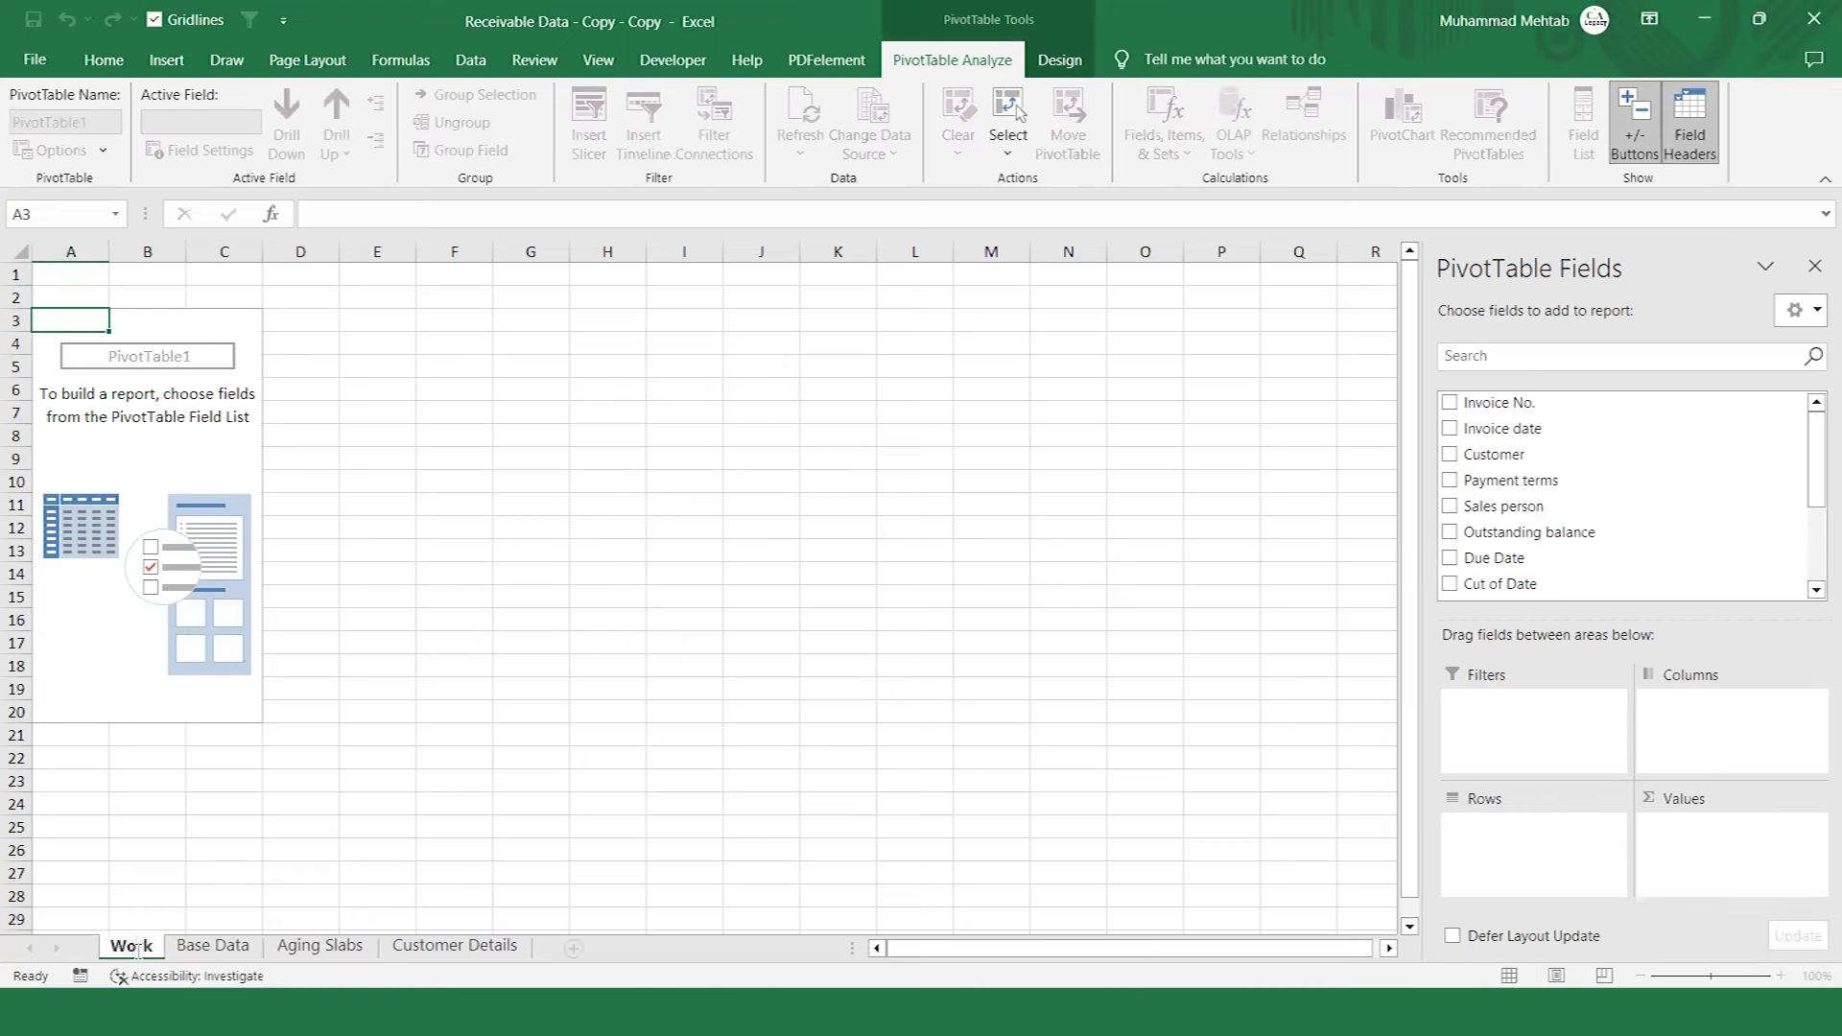
{"action": "key", "text": "Return"}
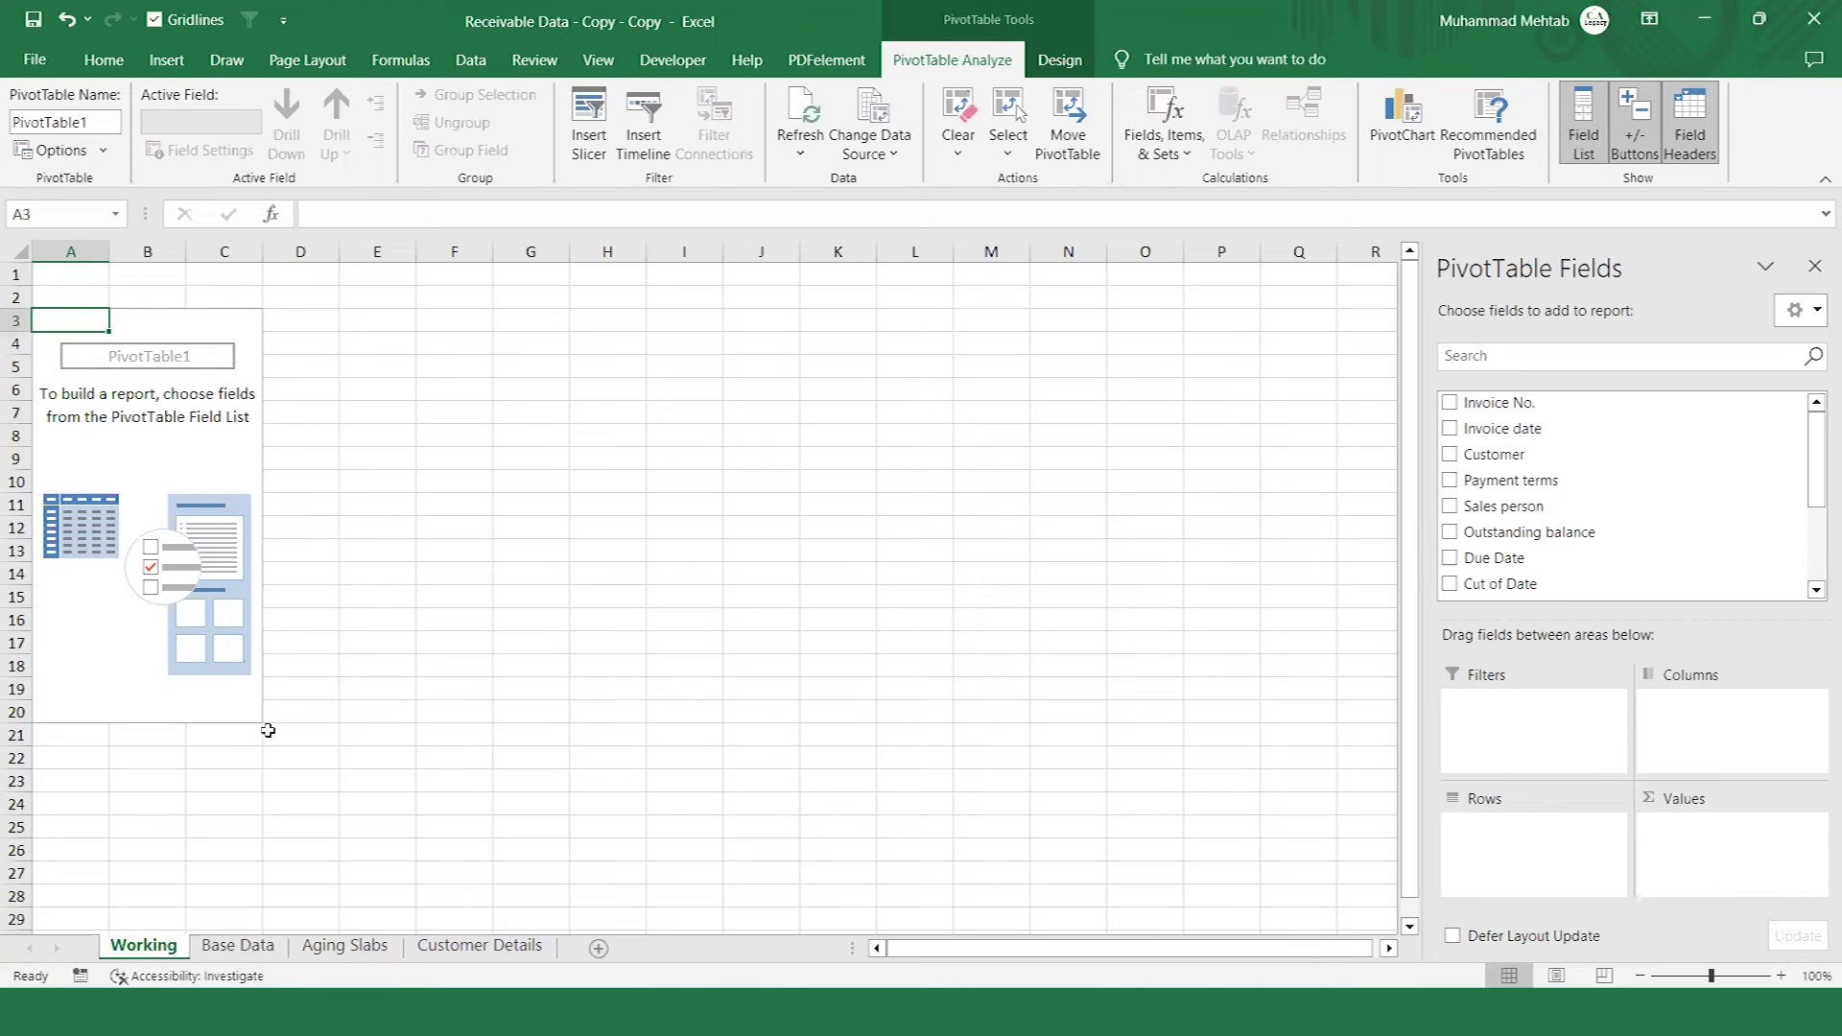
Add a new worksheet after Working and name it Dashboard.
{"action": "left_click", "coordinate": [598, 951]}
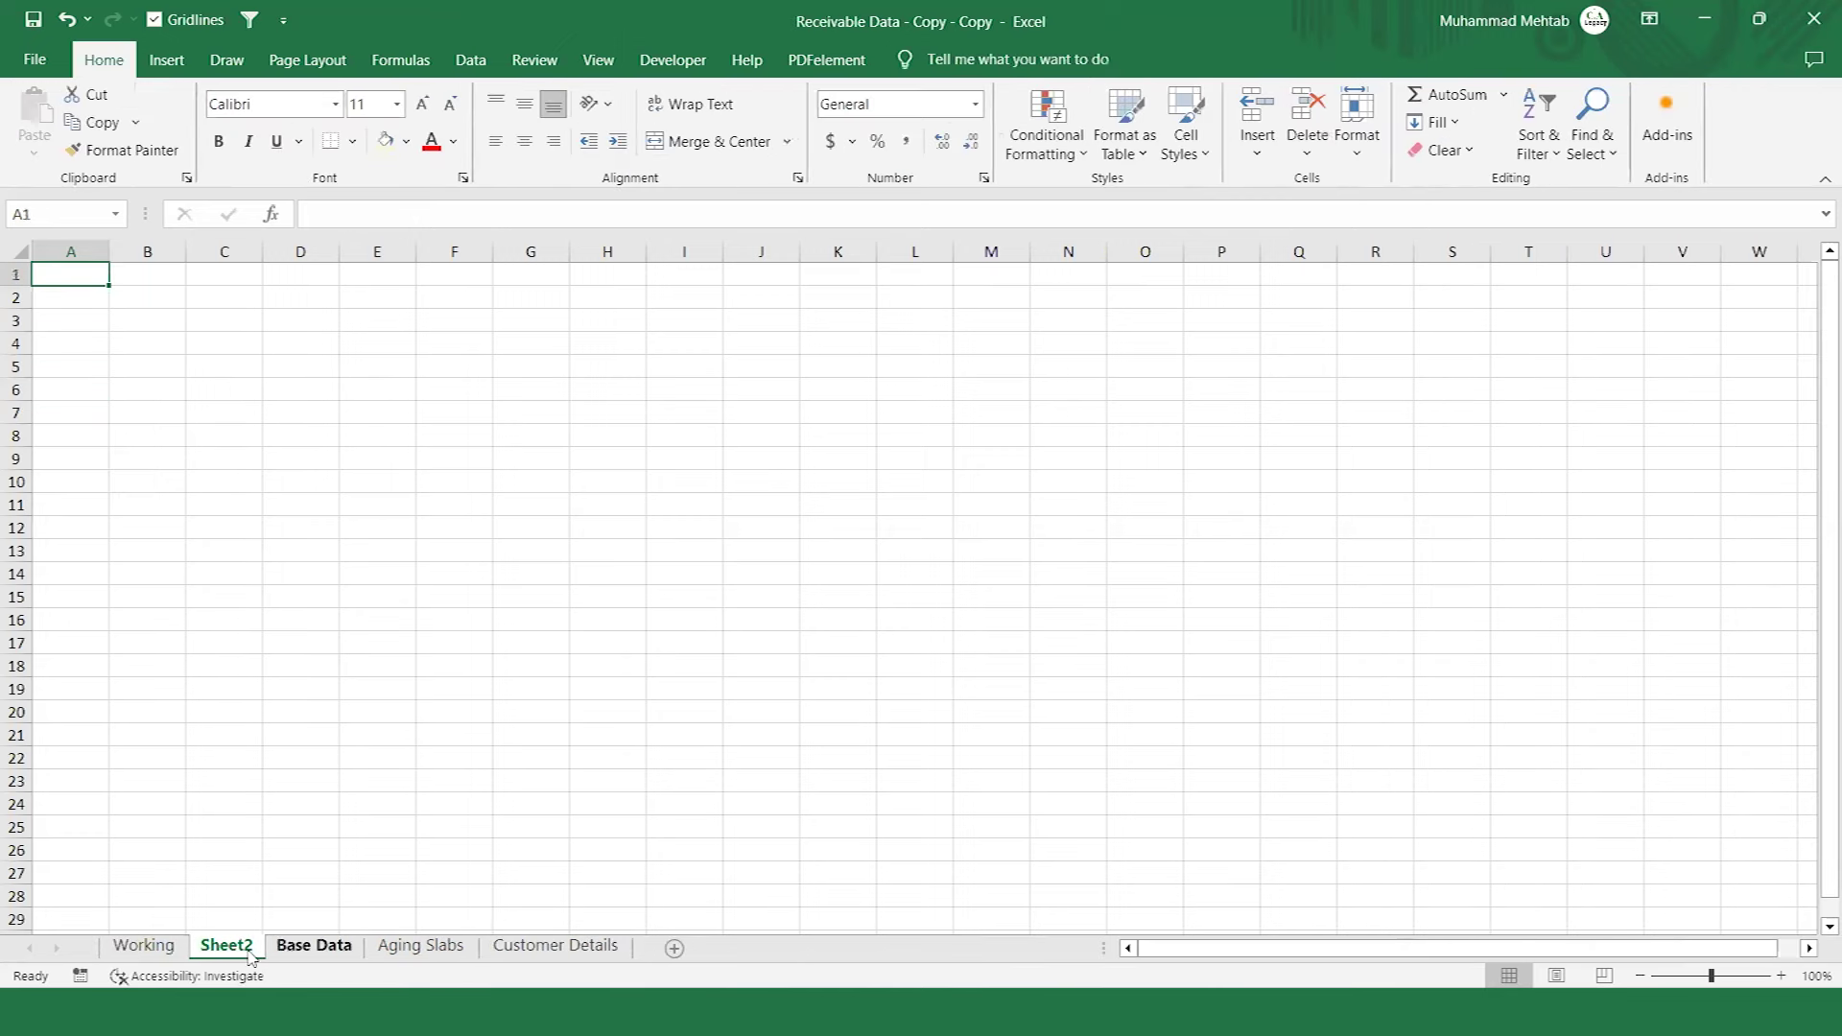
{"action": "double_click", "coordinate": [223, 948]}
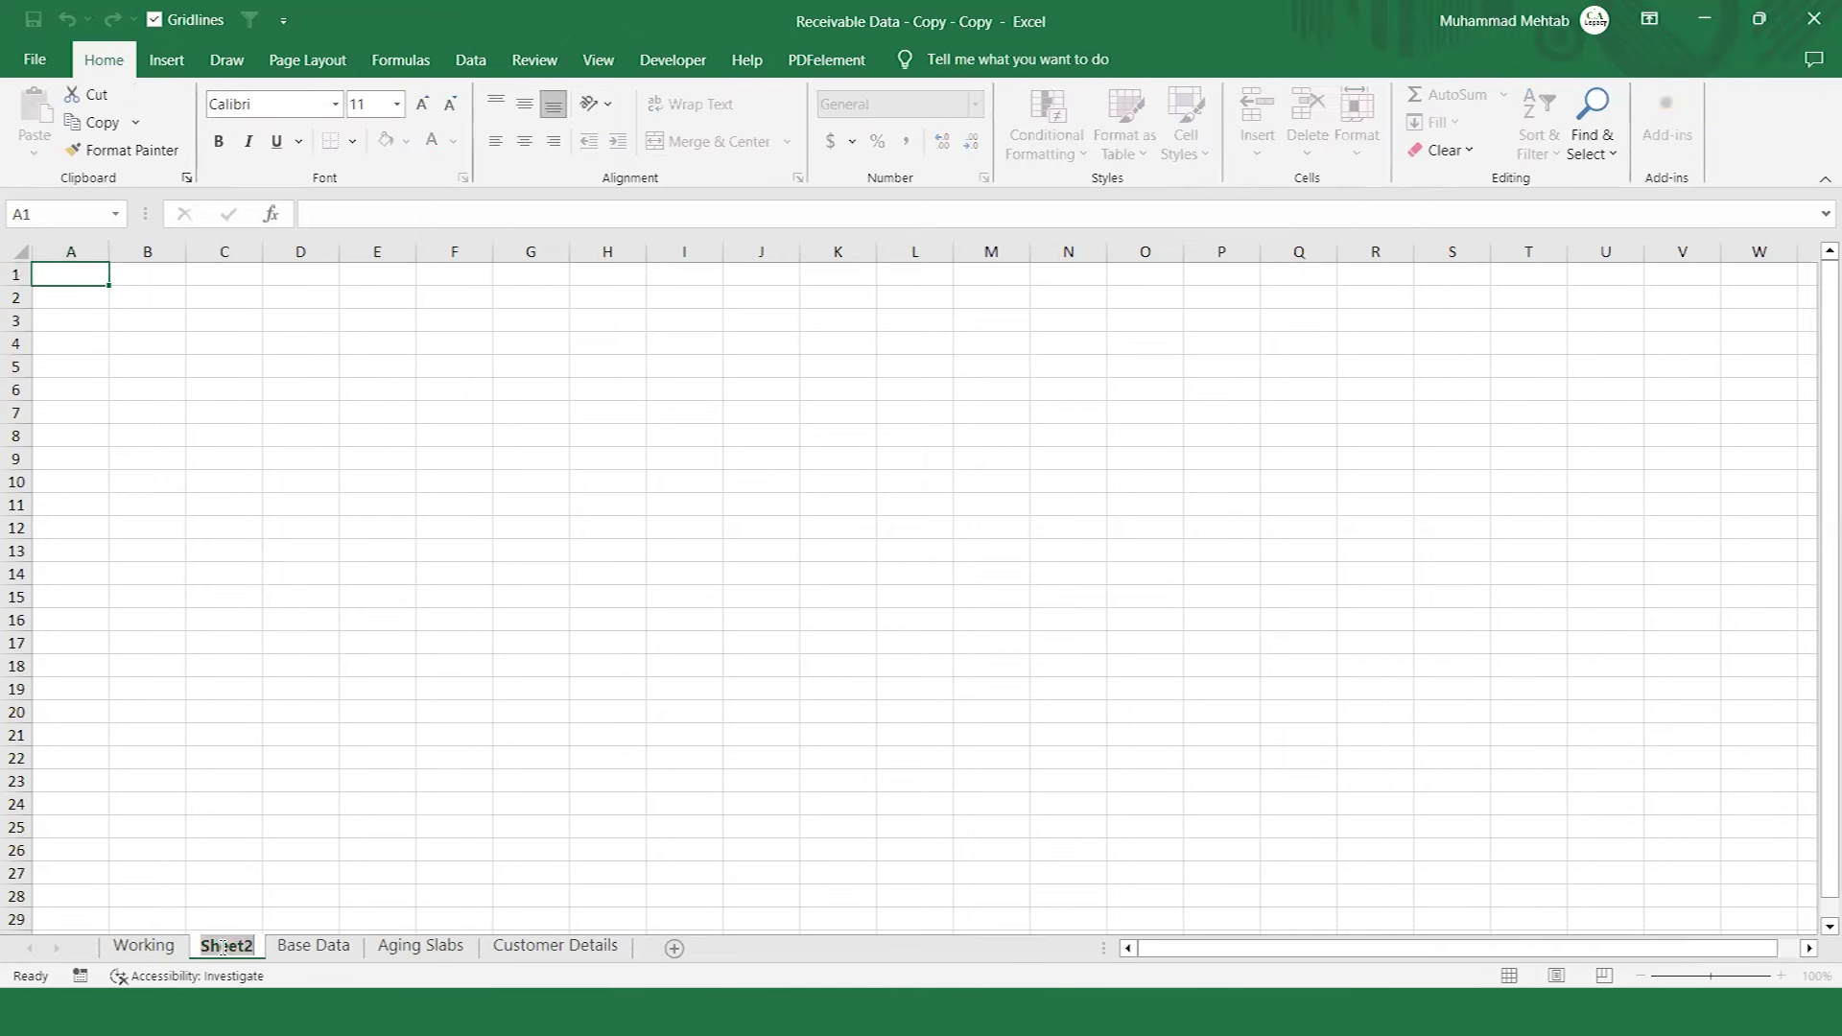
{"action": "type", "text": "DashB"}
{"action": "key", "text": "BackSpace"}
{"action": "type", "text": "board"}
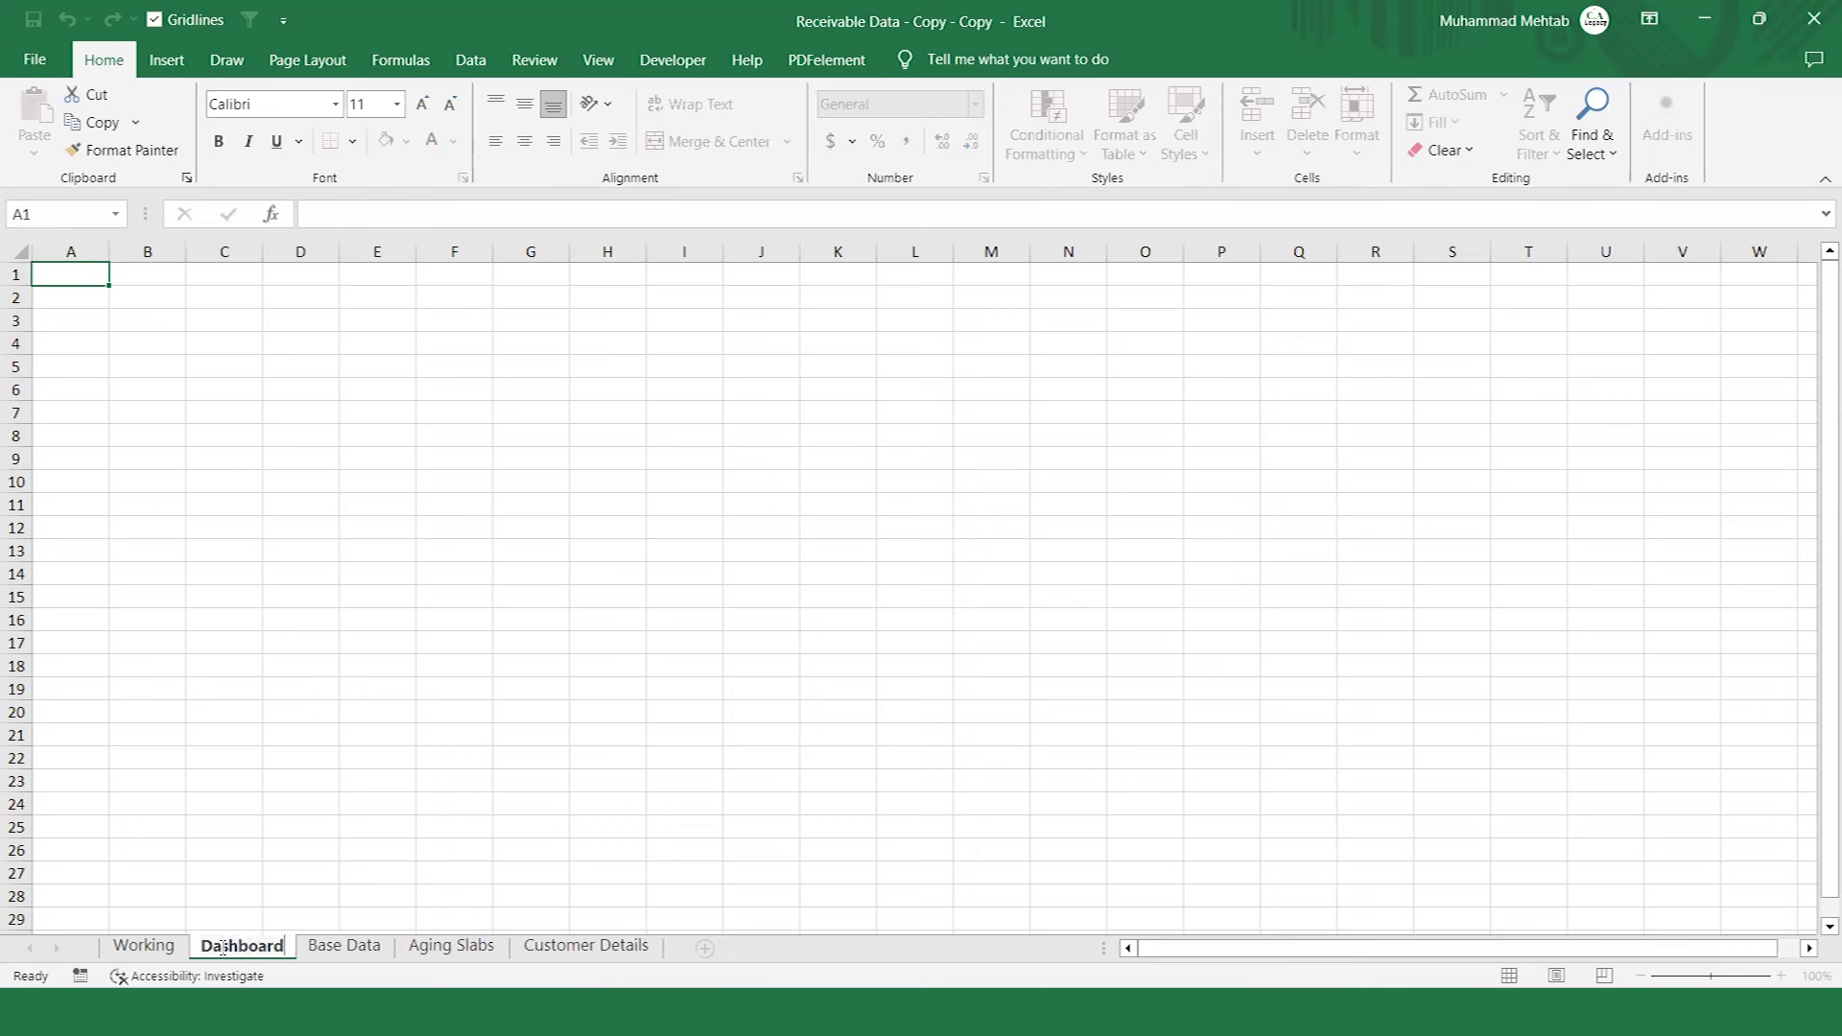
{"action": "key", "text": "Return"}
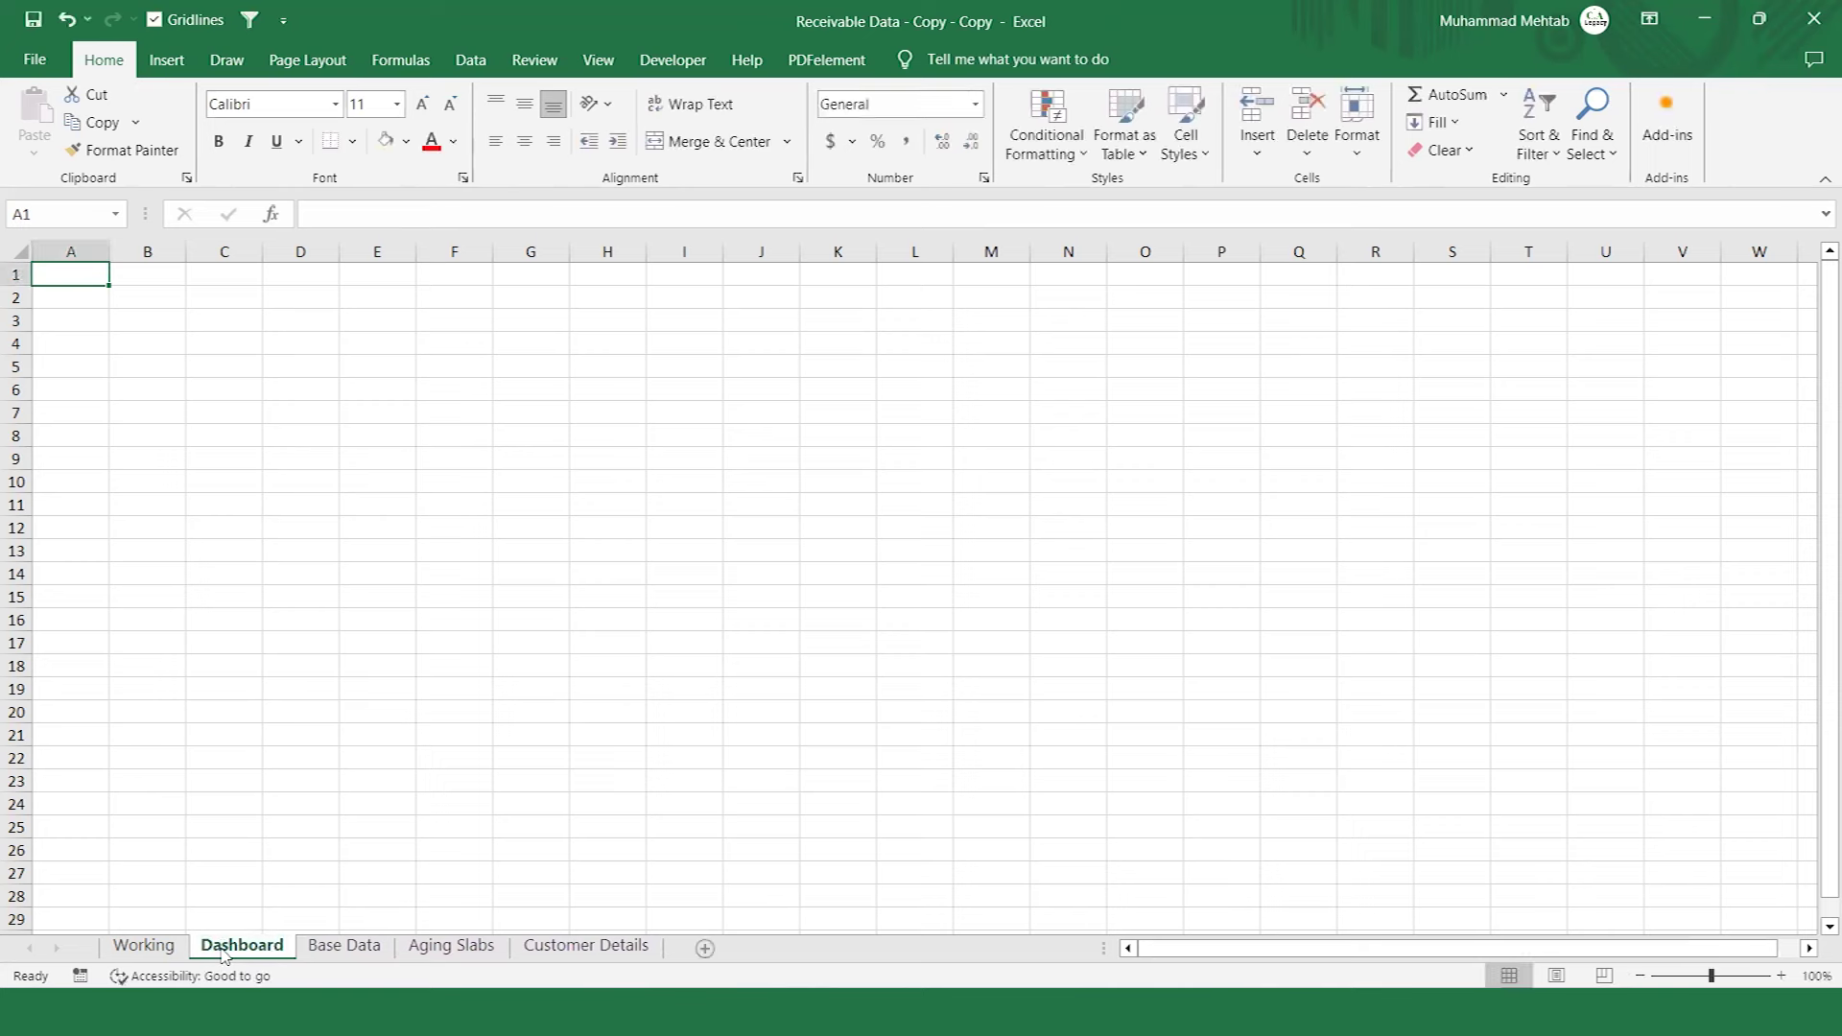
Set up the PivotTable on the Working sheet with Age bracket as rows and the sum of Outstanding balance as values.
{"action": "key", "text": "ctrl+Page_Up"}
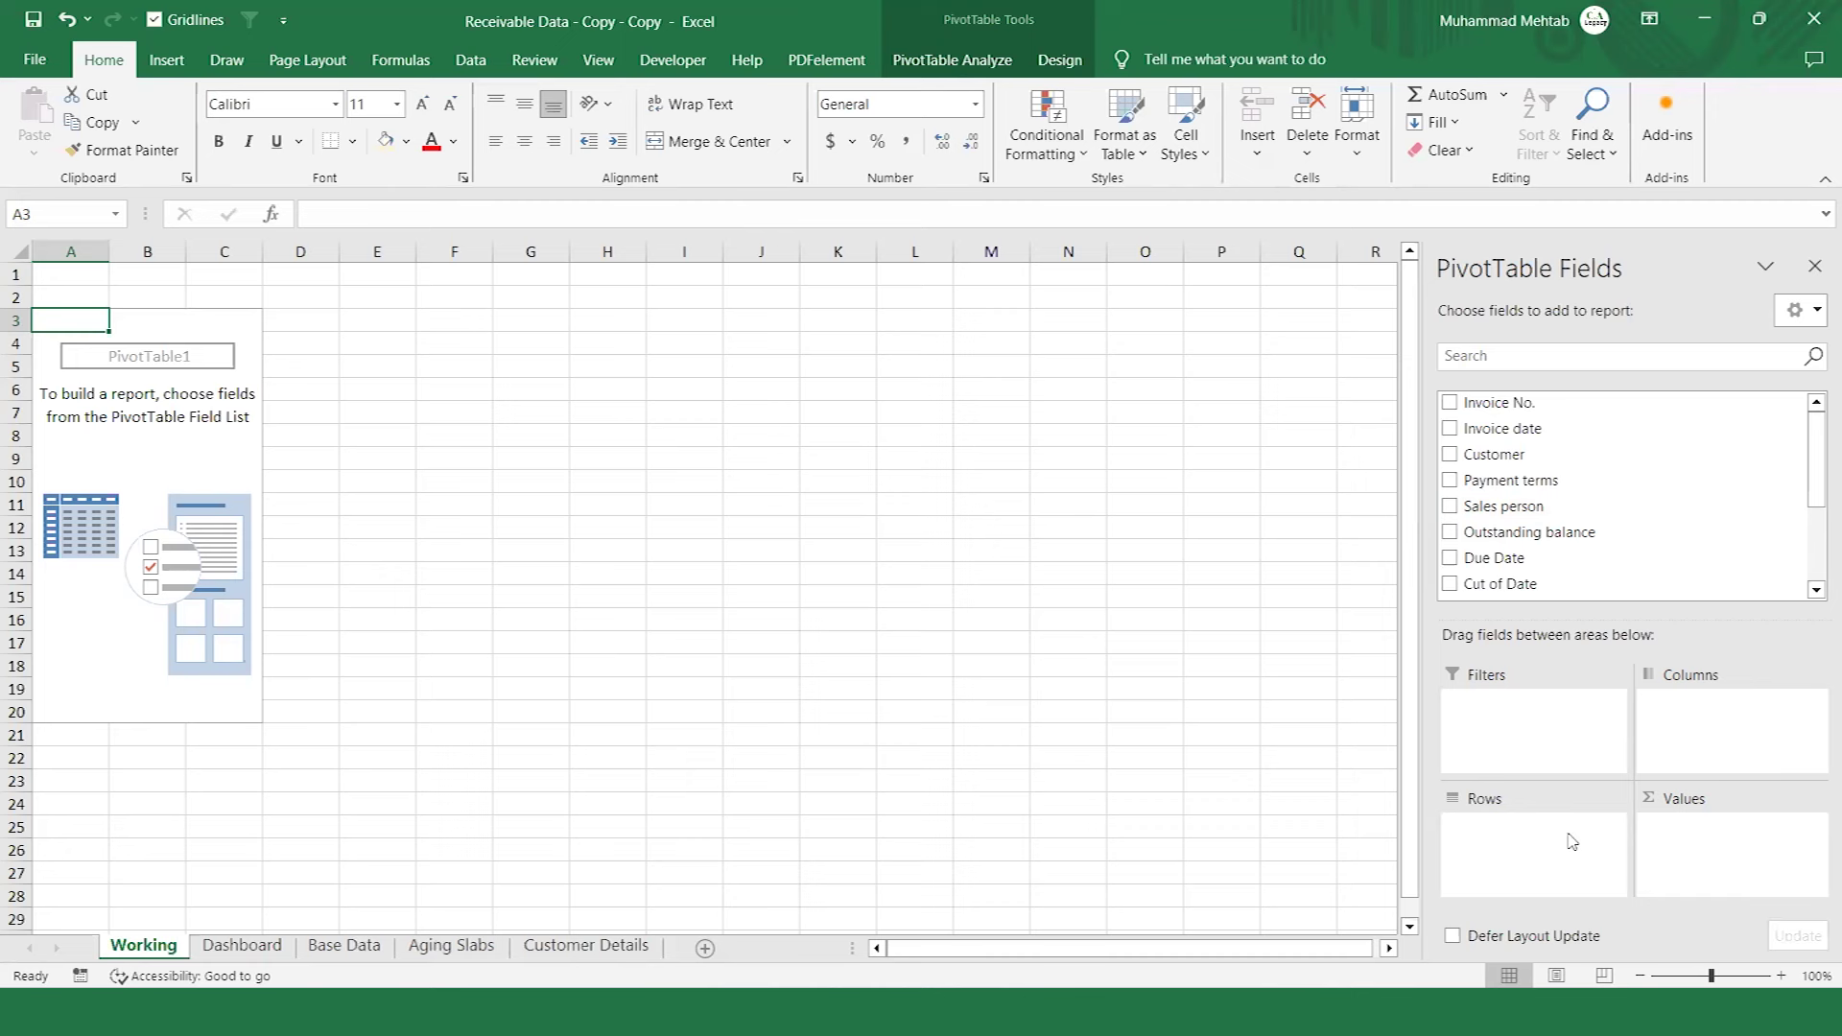
{"action": "left_click_drag", "start_coordinate": [1817, 483], "coordinate": [1816, 544]}
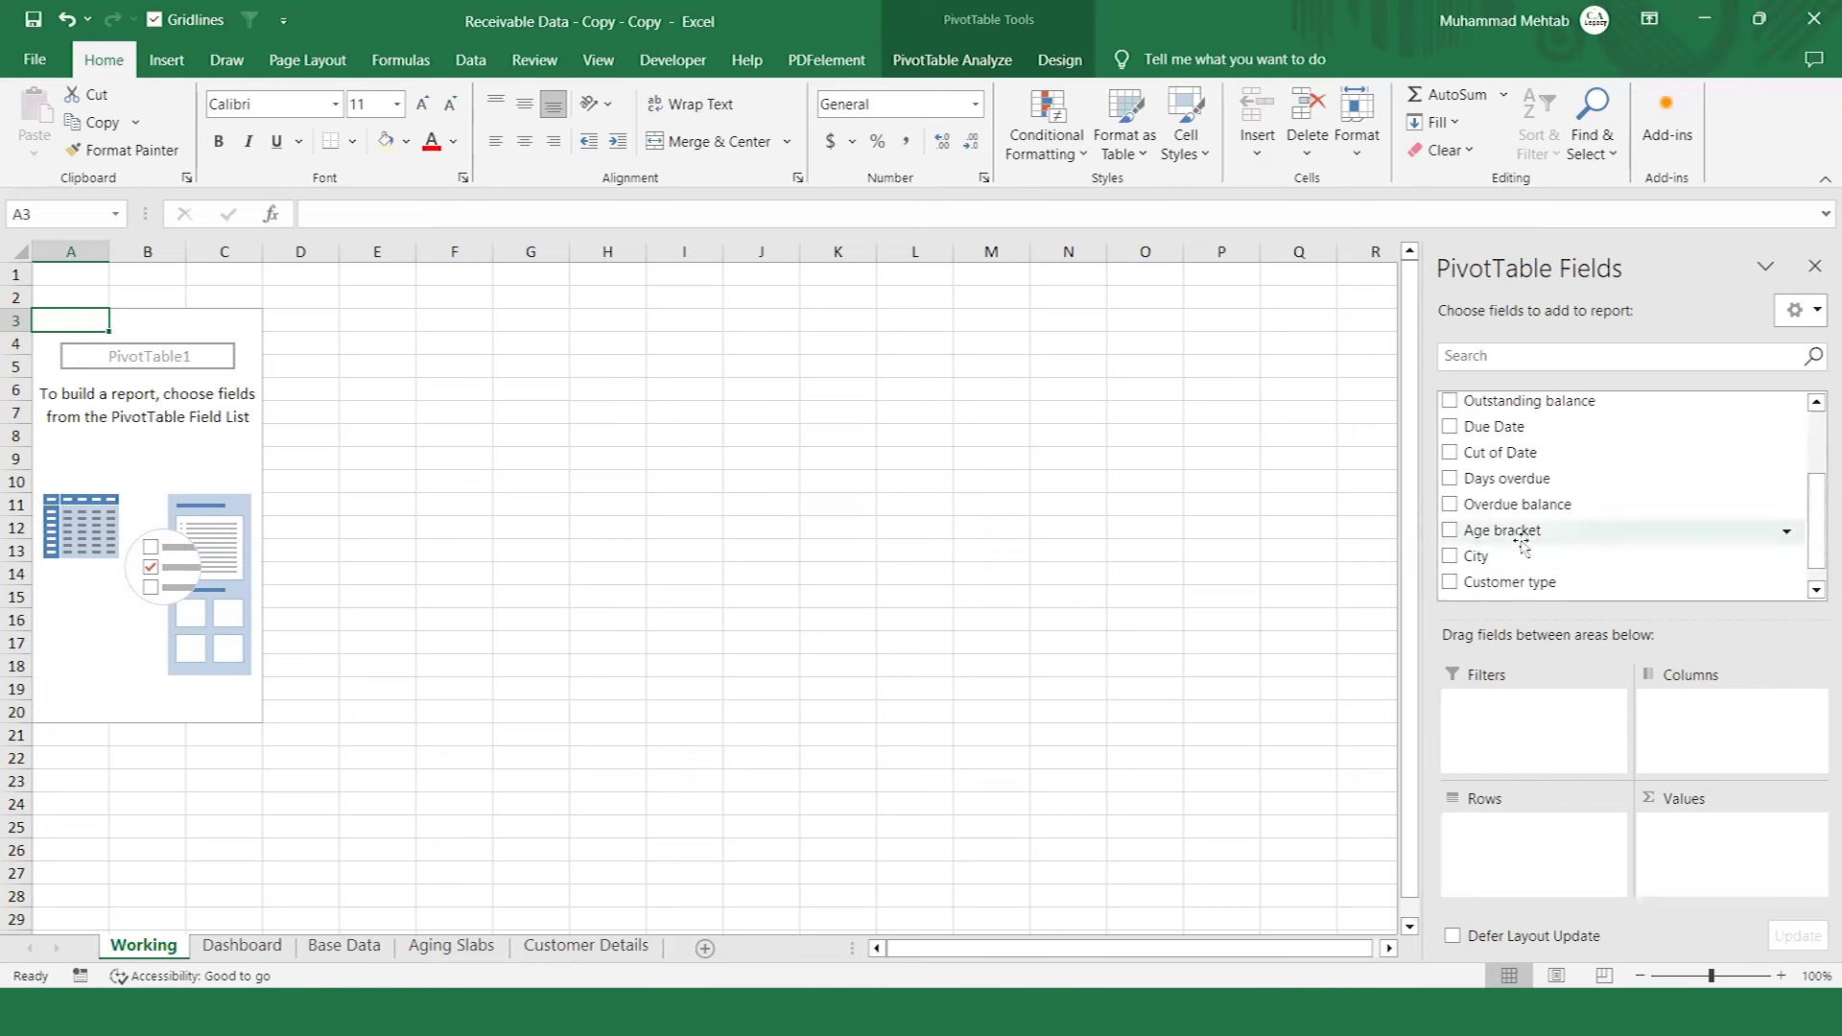
{"action": "left_click_drag", "start_coordinate": [1523, 546], "coordinate": [1532, 848]}
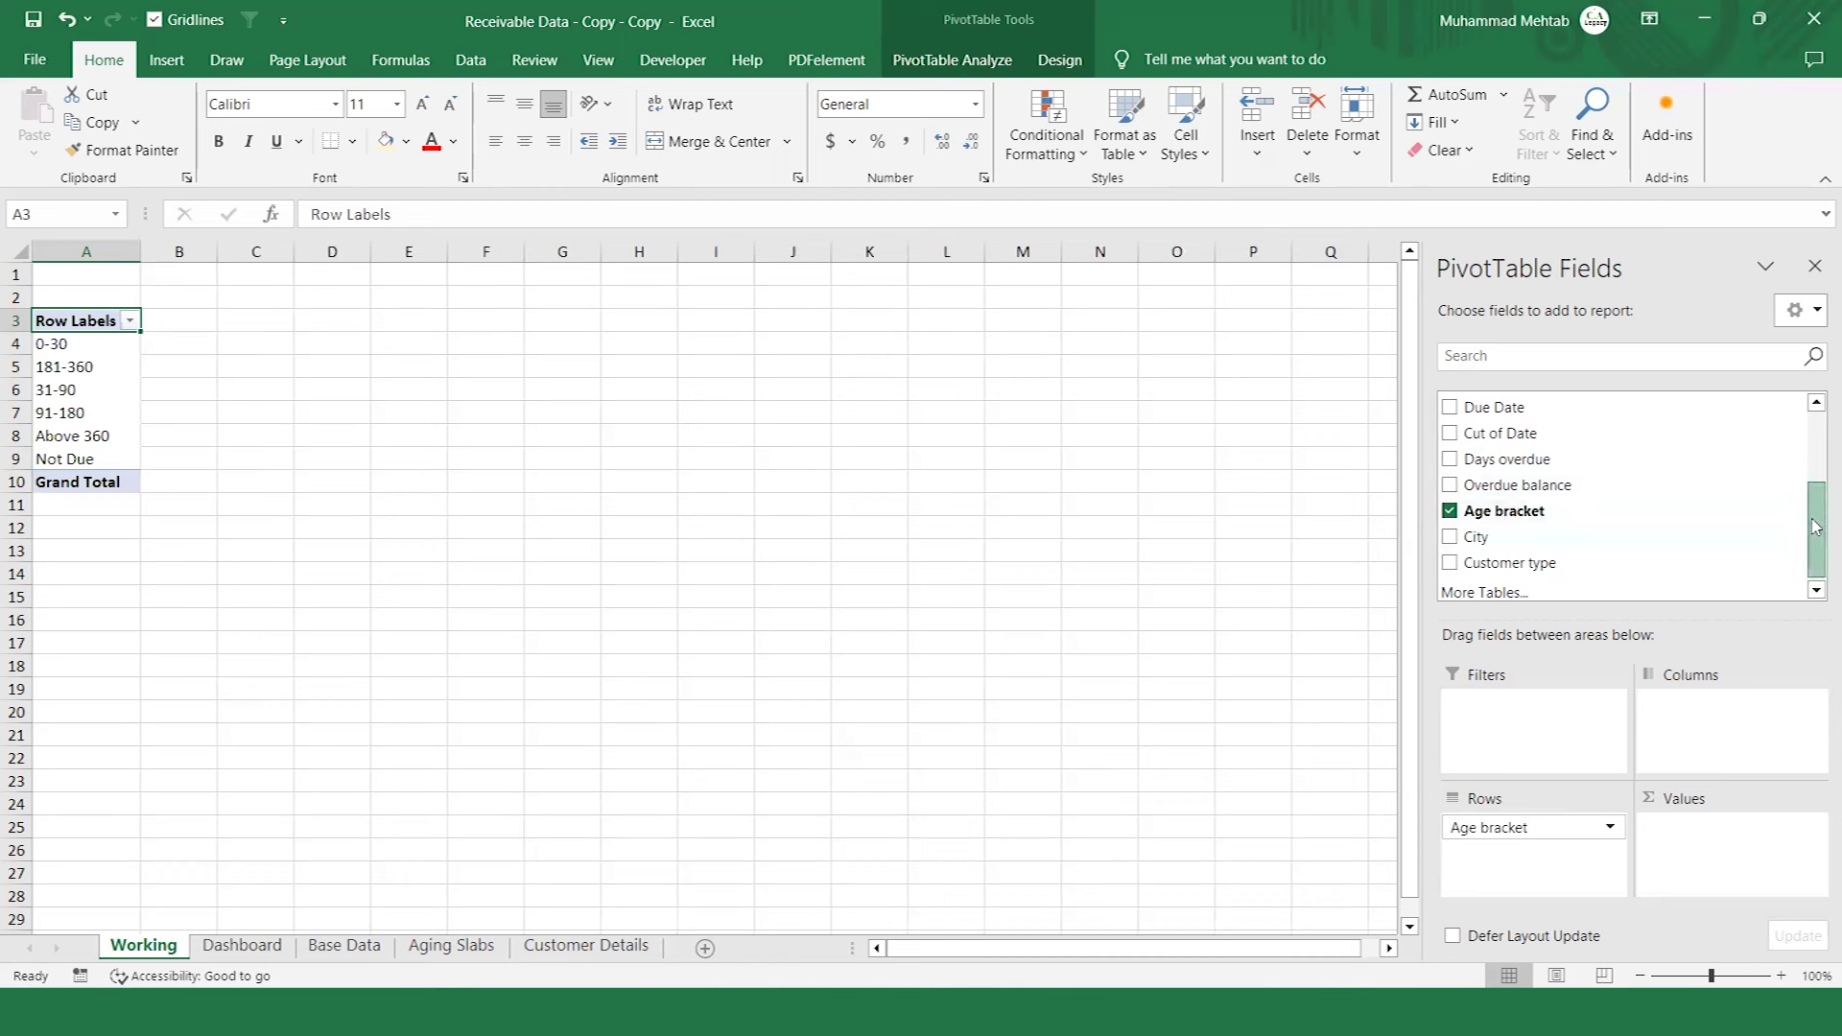
{"action": "left_click_drag", "start_coordinate": [1814, 547], "coordinate": [1809, 504]}
{"action": "left_click_drag", "start_coordinate": [1574, 470], "coordinate": [1717, 834]}
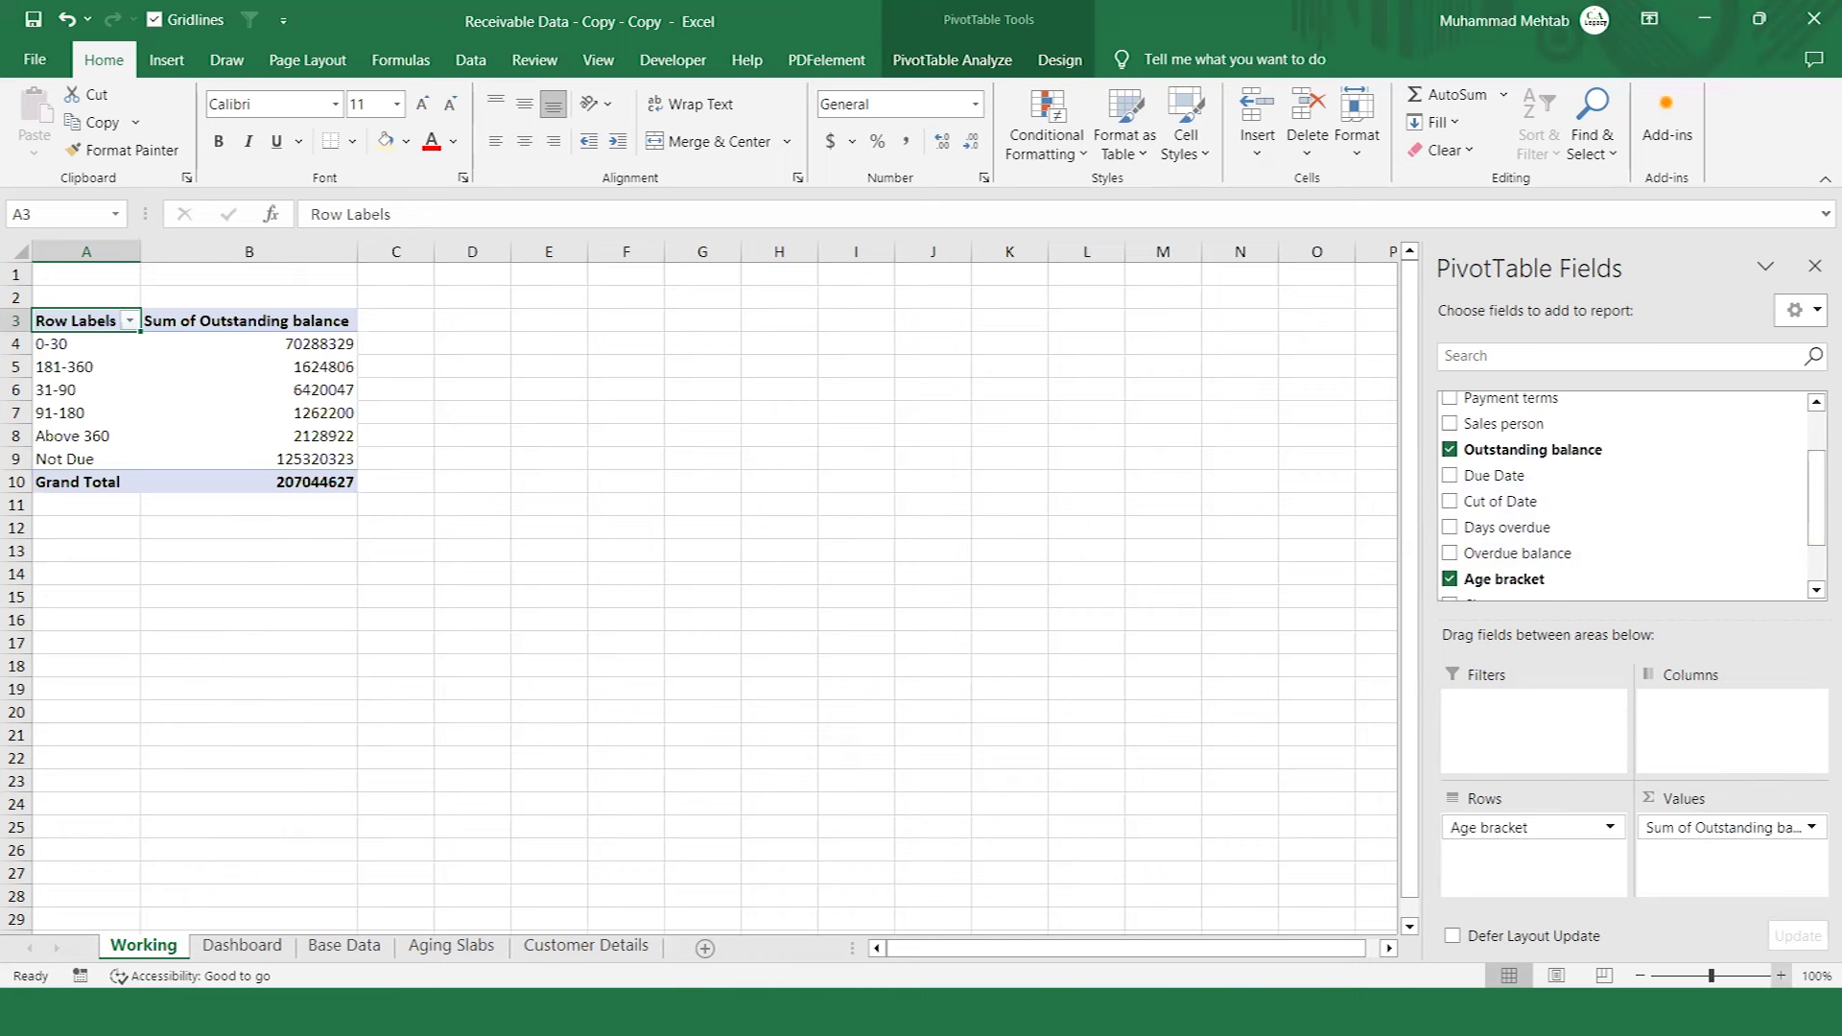
Format the PivotTable's Sum of Outstanding balance in millions with the custom number format #.0,, "M".
{"action": "left_click", "coordinate": [1780, 976]}
{"action": "left_click", "coordinate": [1780, 975]}
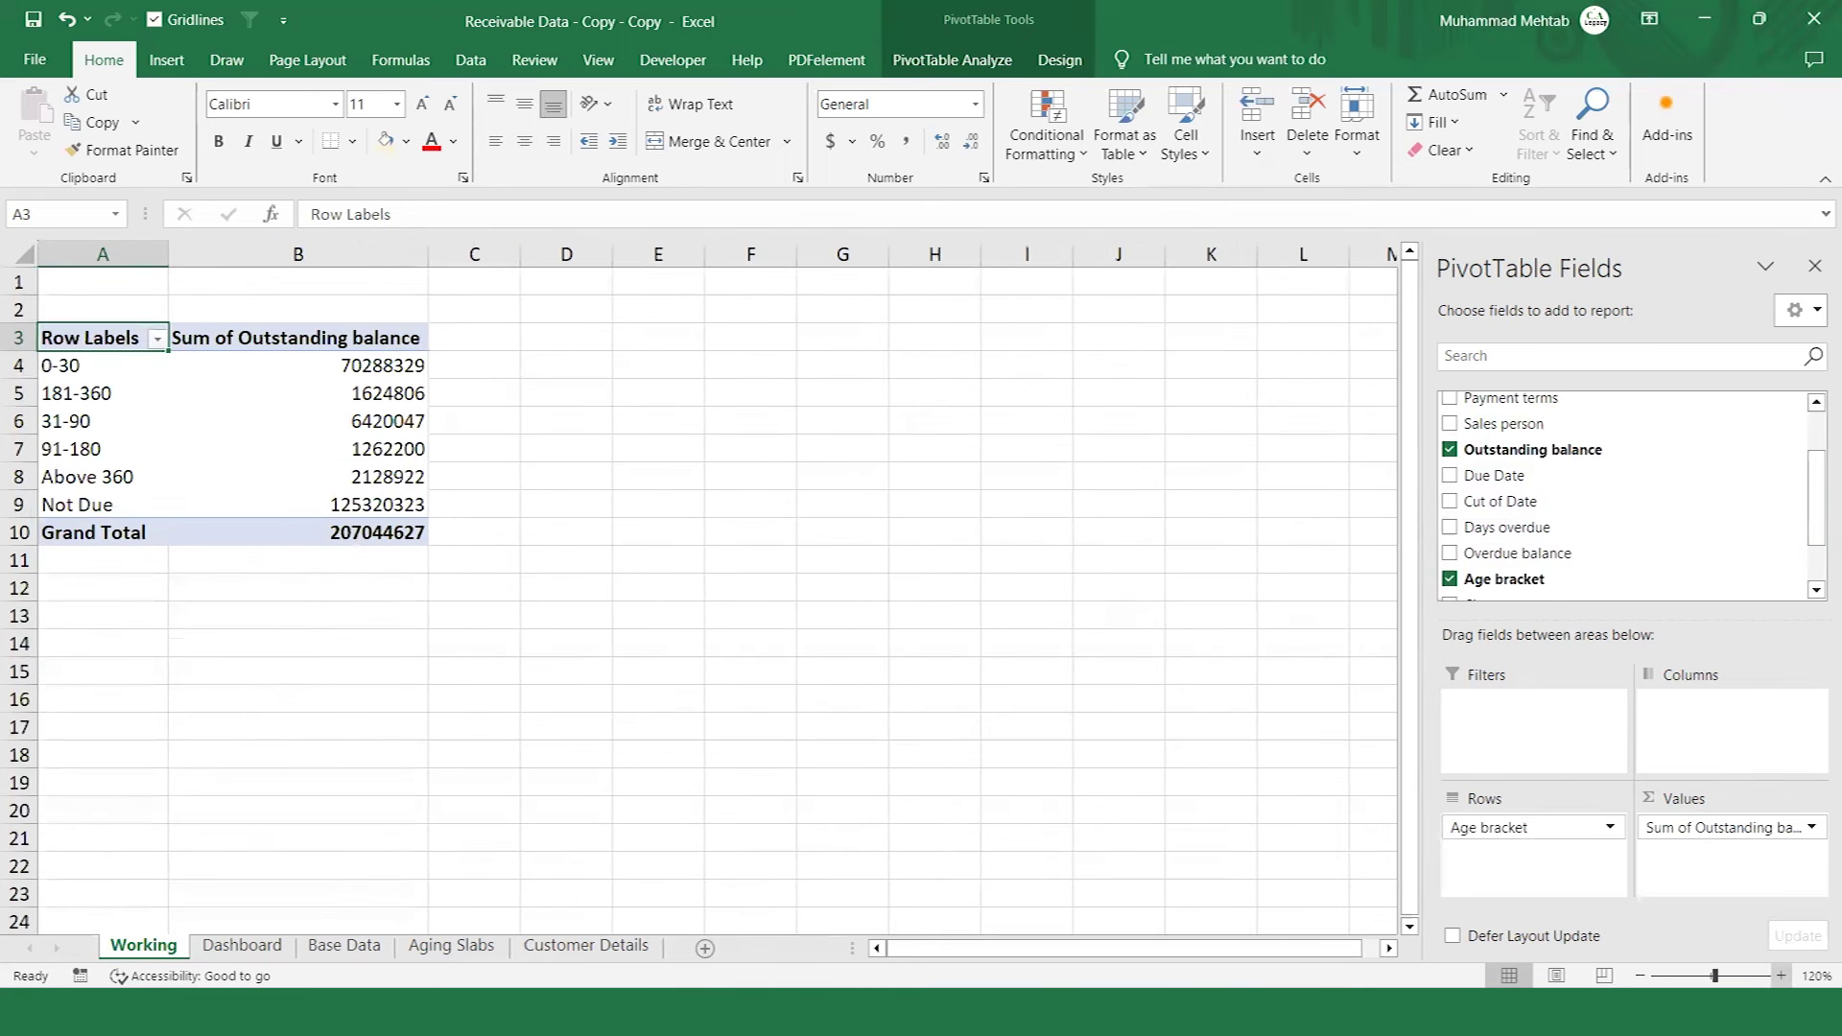
{"action": "left_click", "coordinate": [385, 425]}
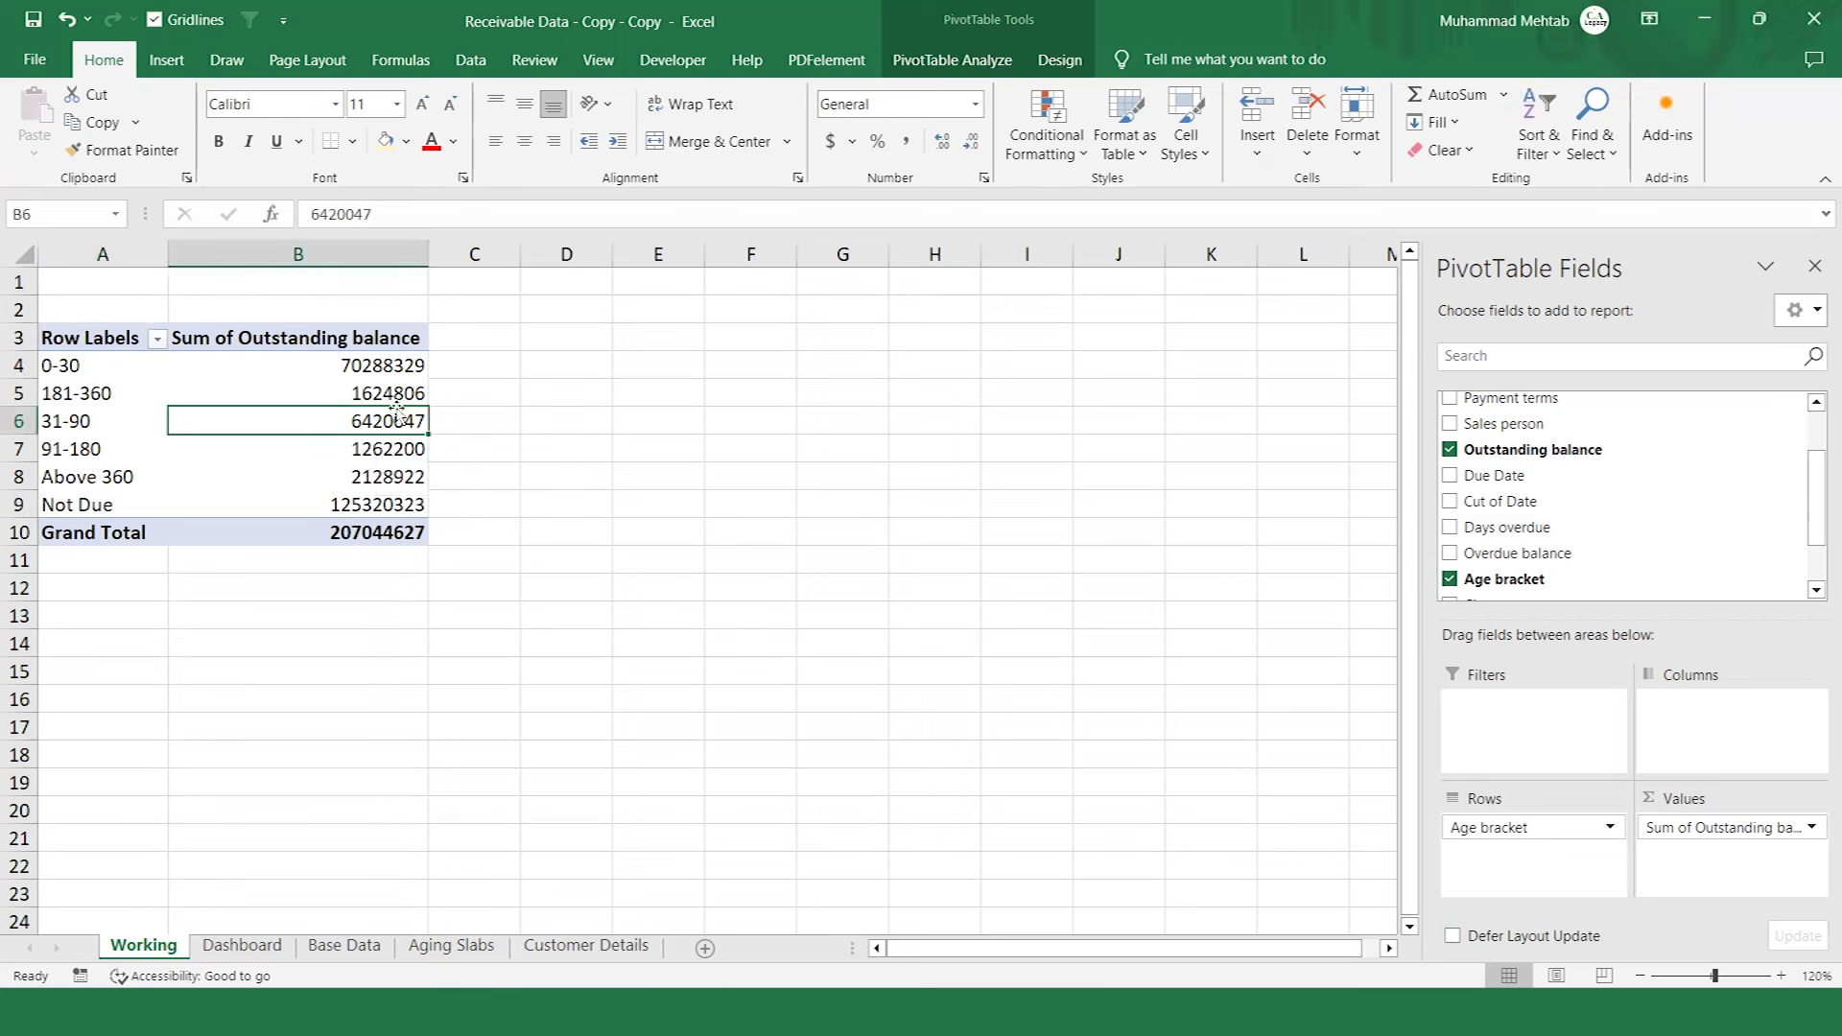
{"action": "left_click", "coordinate": [1232, 647]}
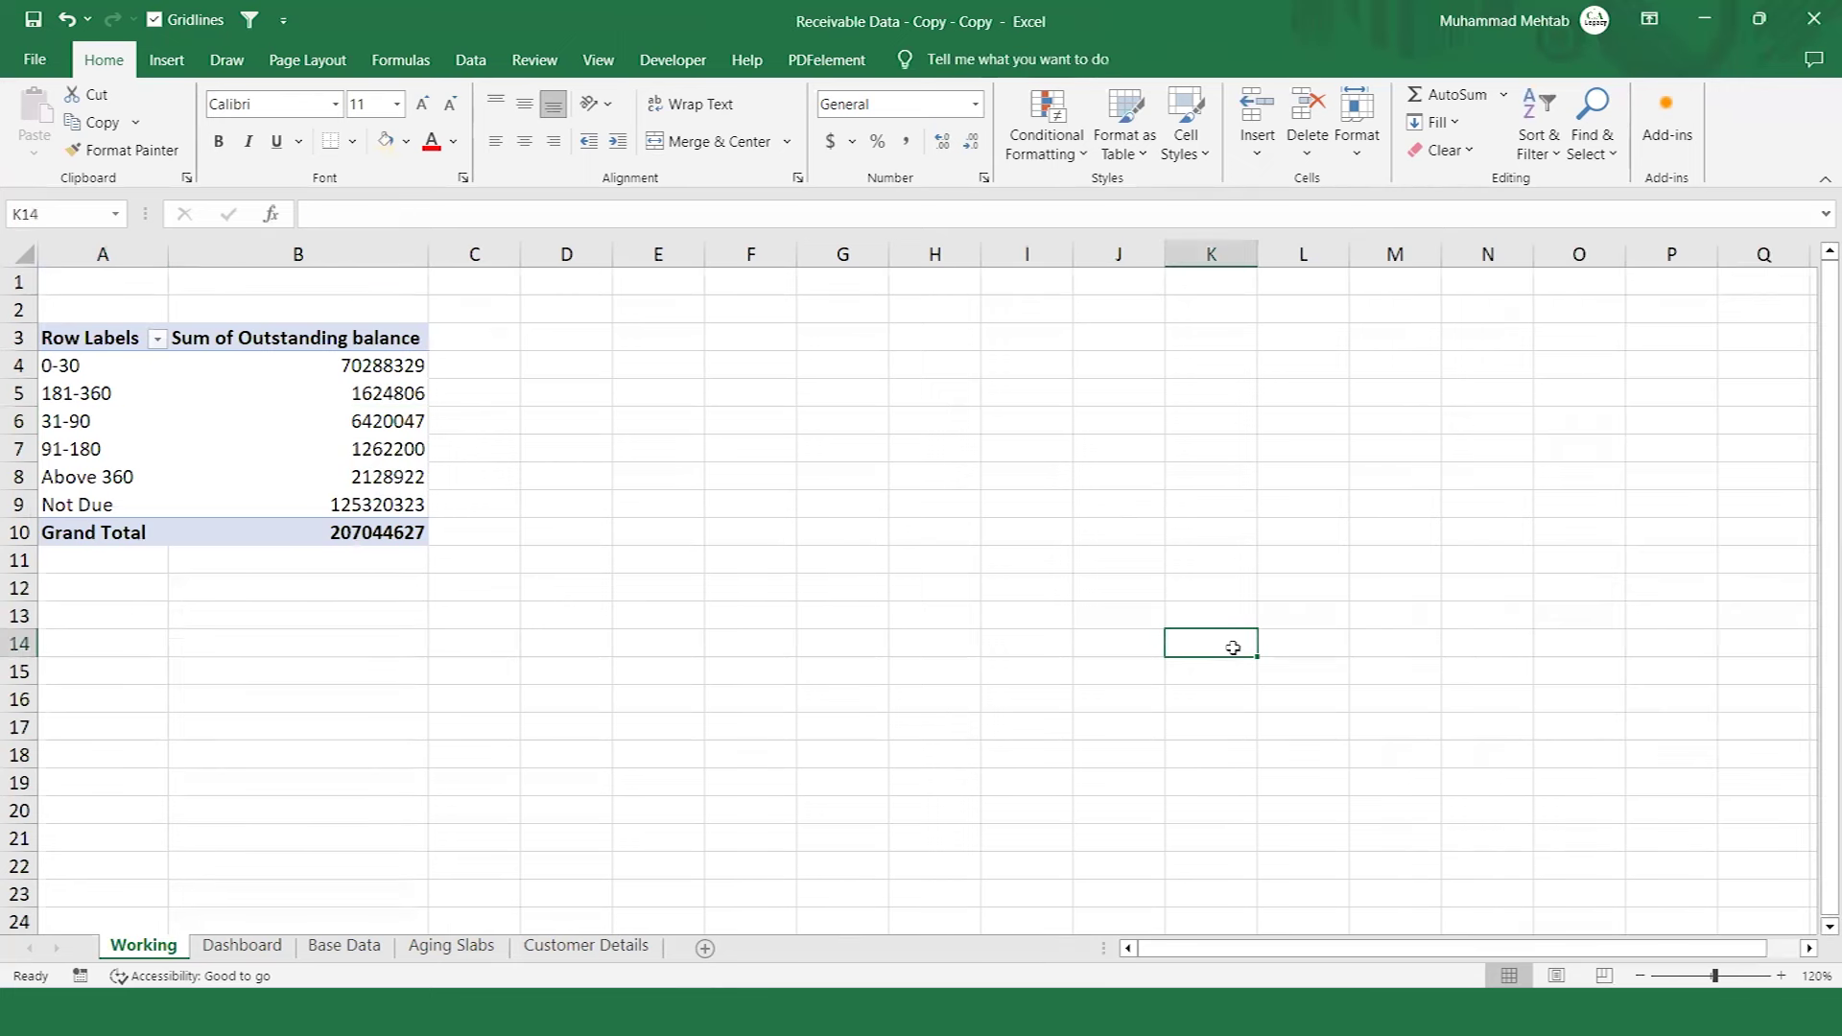
{"action": "left_click", "coordinate": [355, 447]}
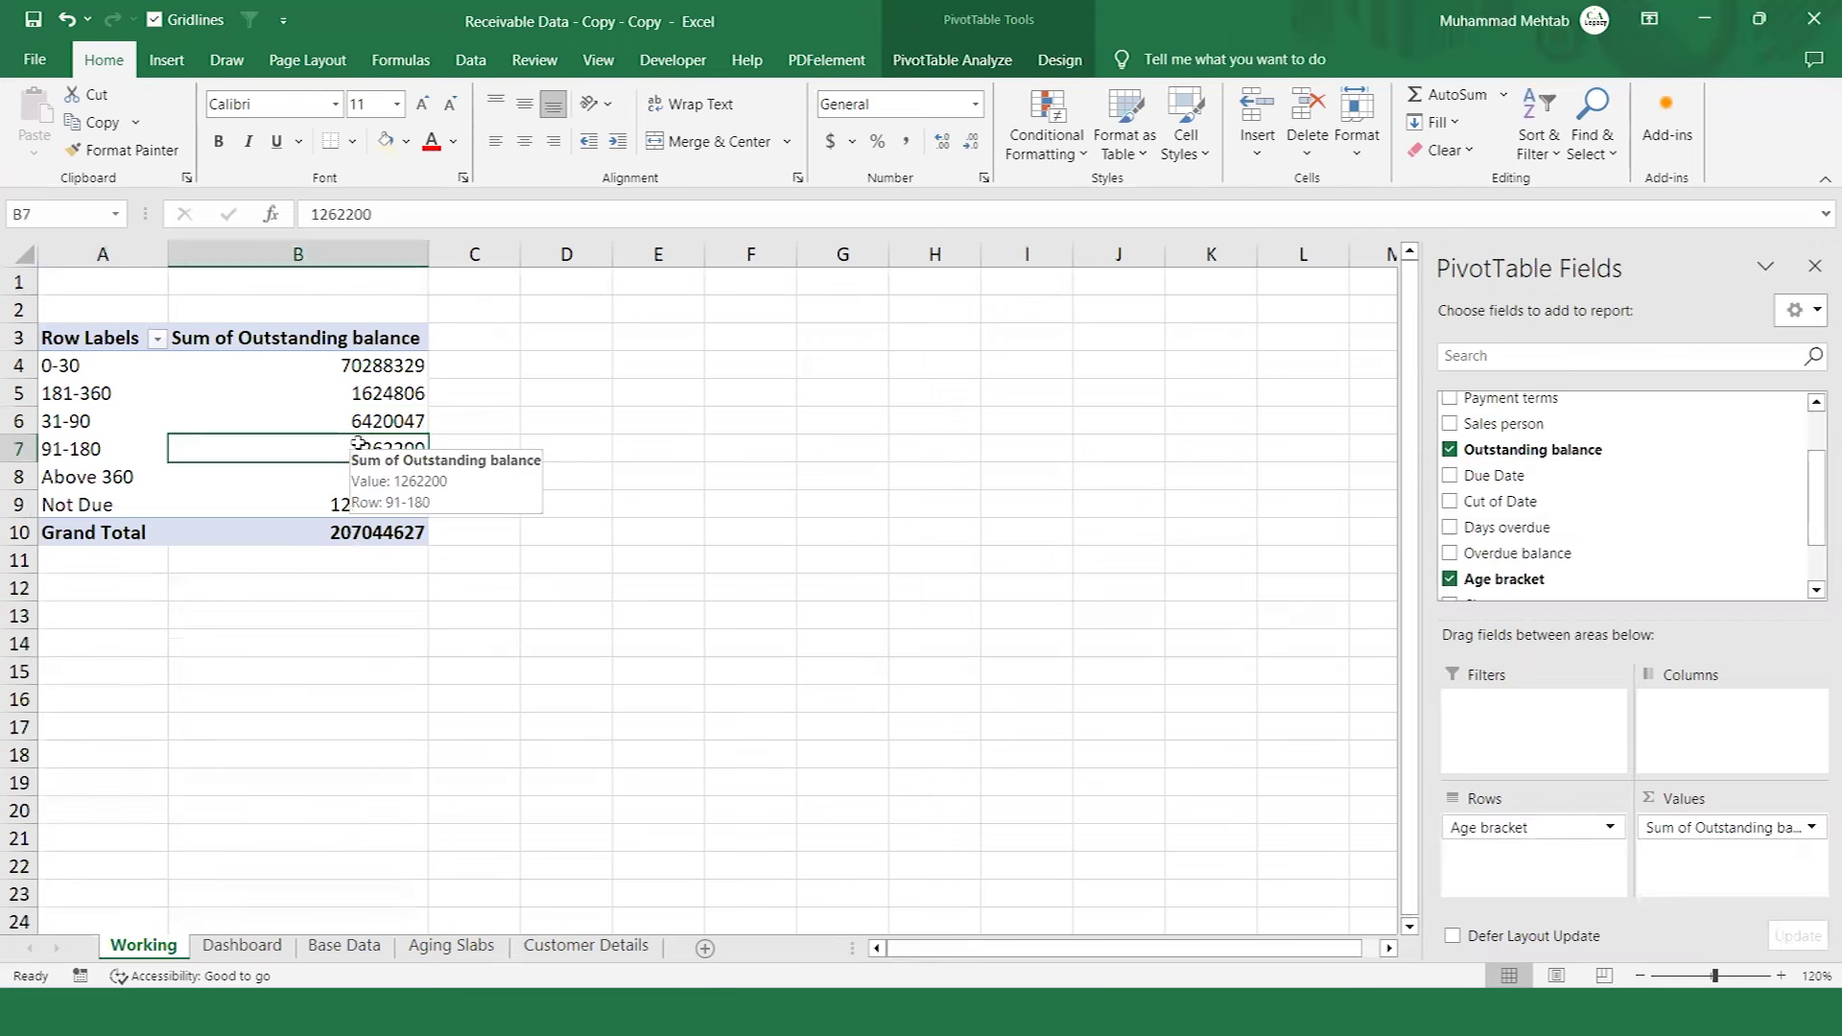
{"action": "left_click", "coordinate": [1726, 829]}
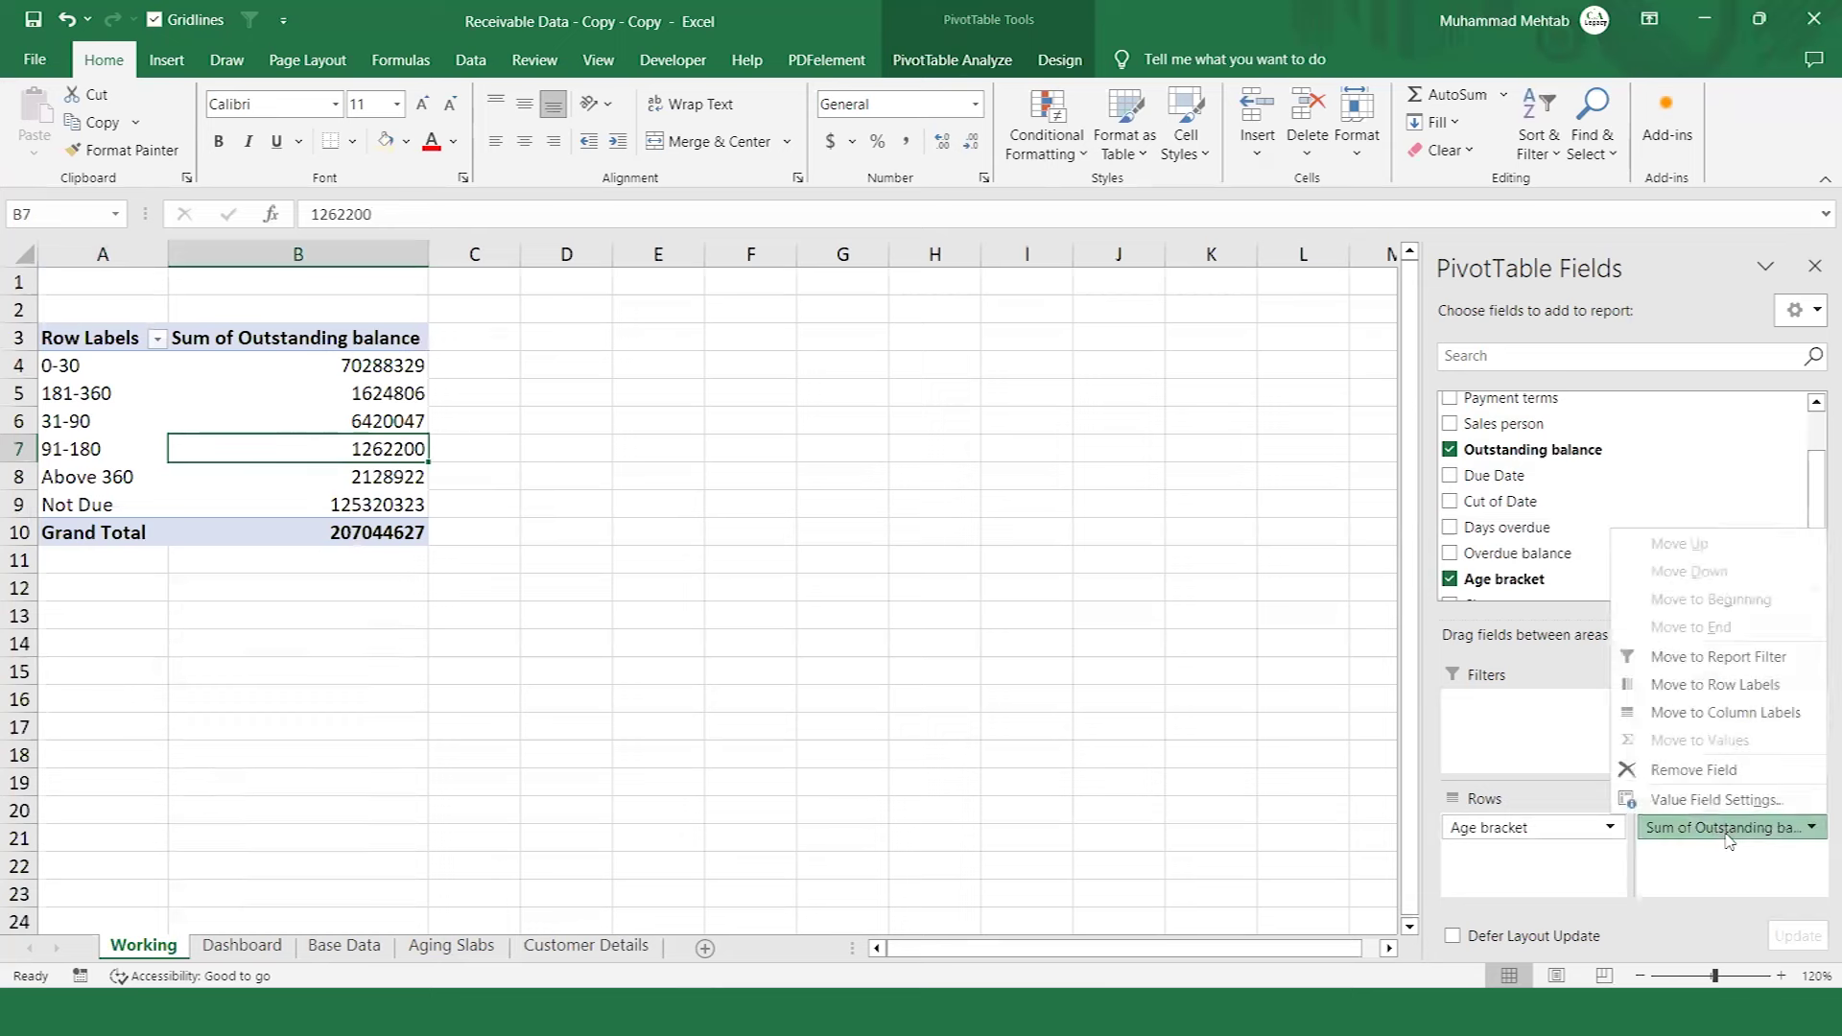
{"action": "left_click", "coordinate": [1717, 804]}
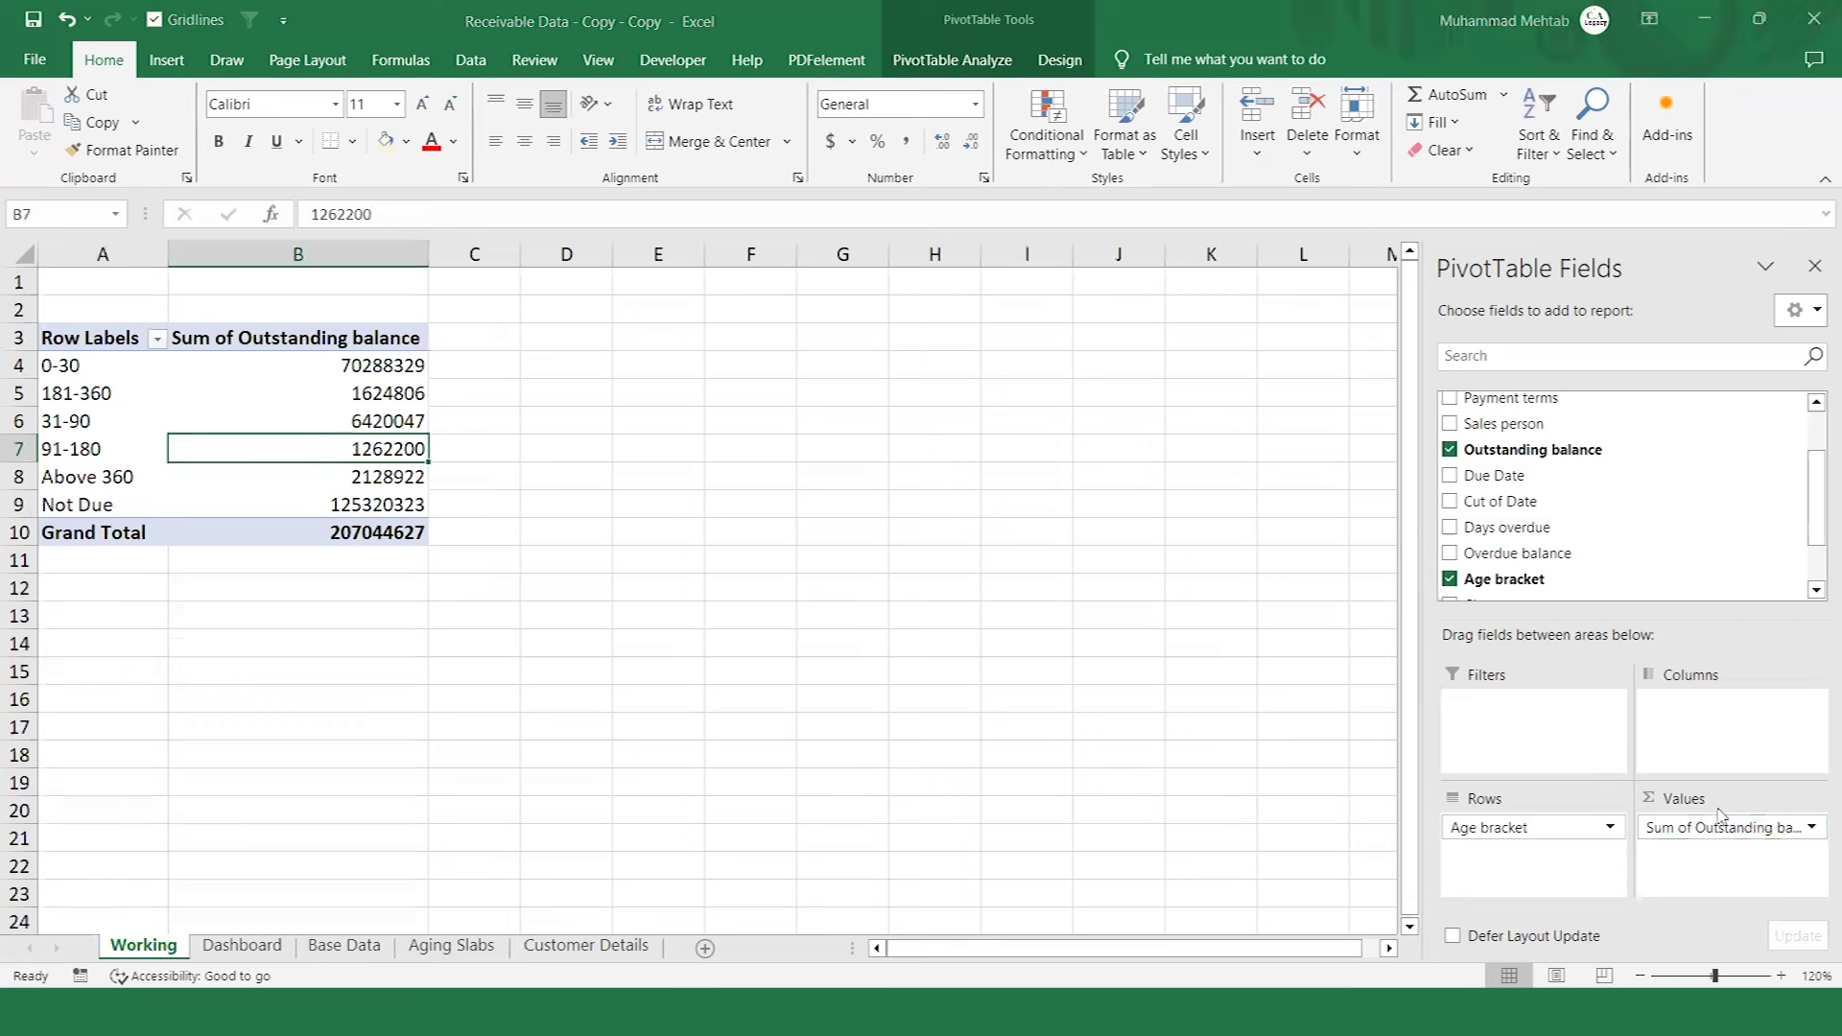
{"action": "left_click", "coordinate": [1012, 684]}
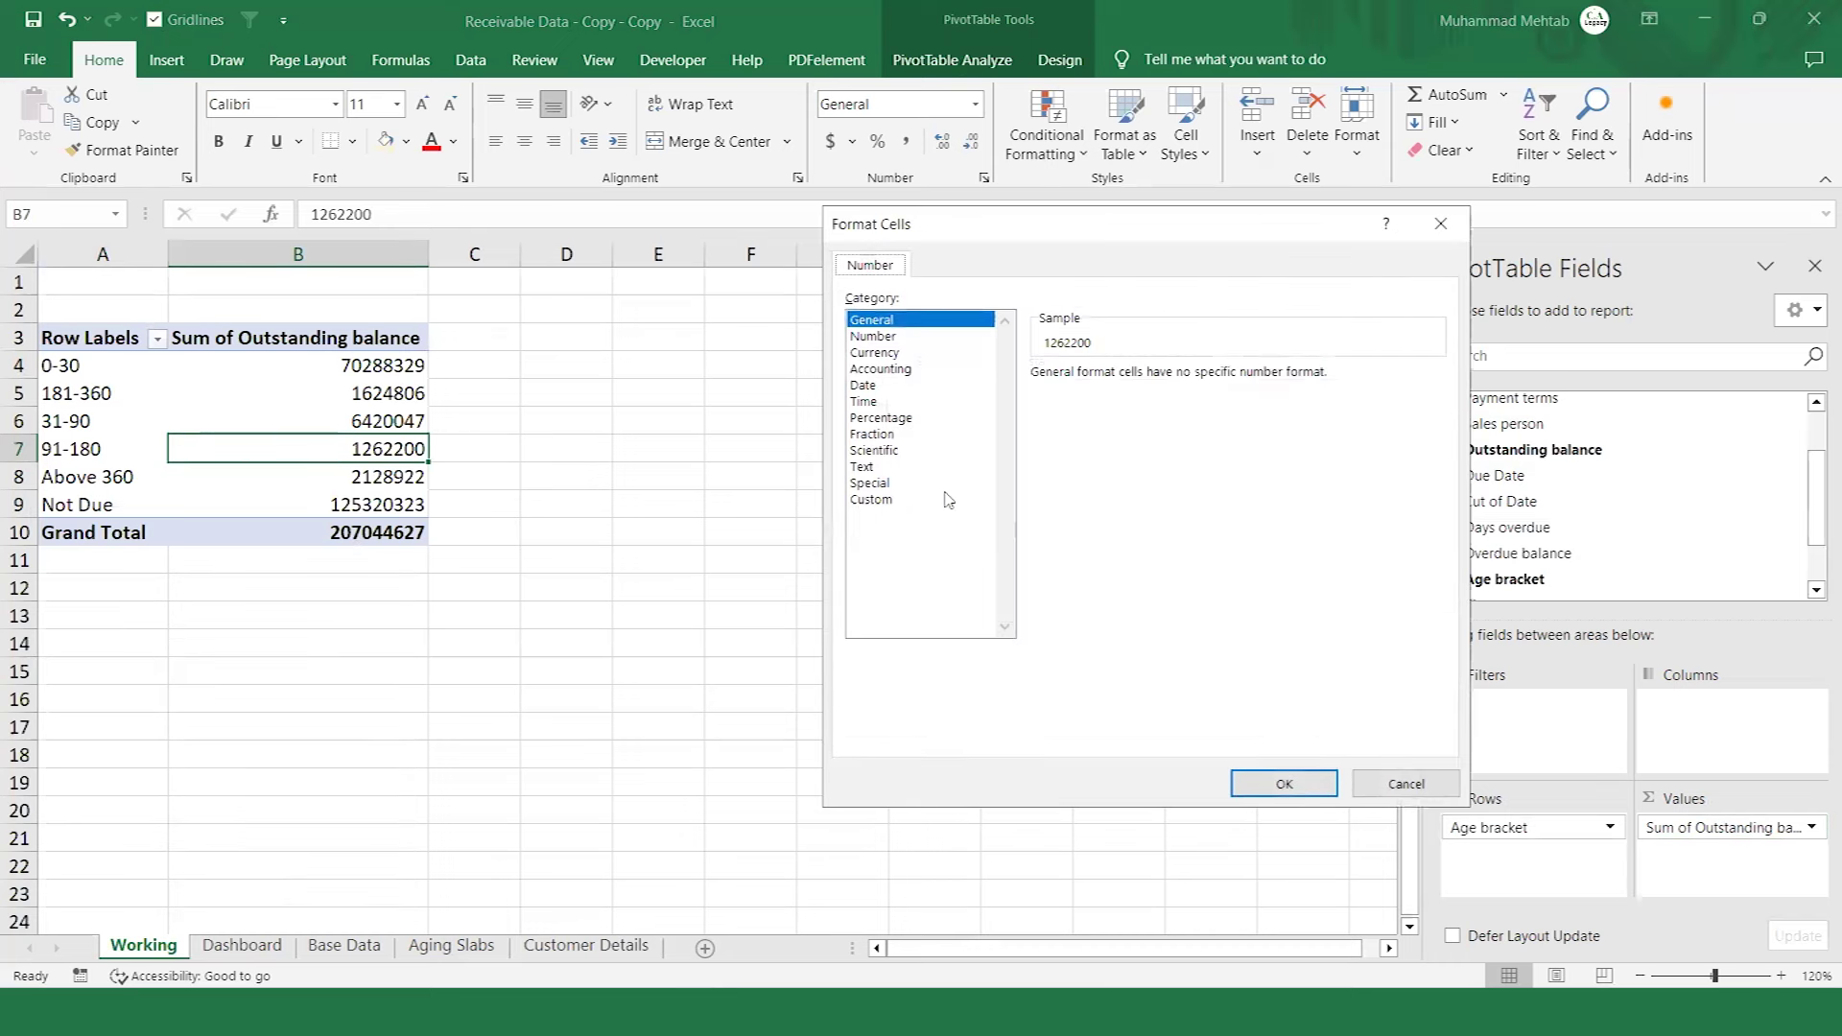
{"action": "left_click", "coordinate": [873, 500]}
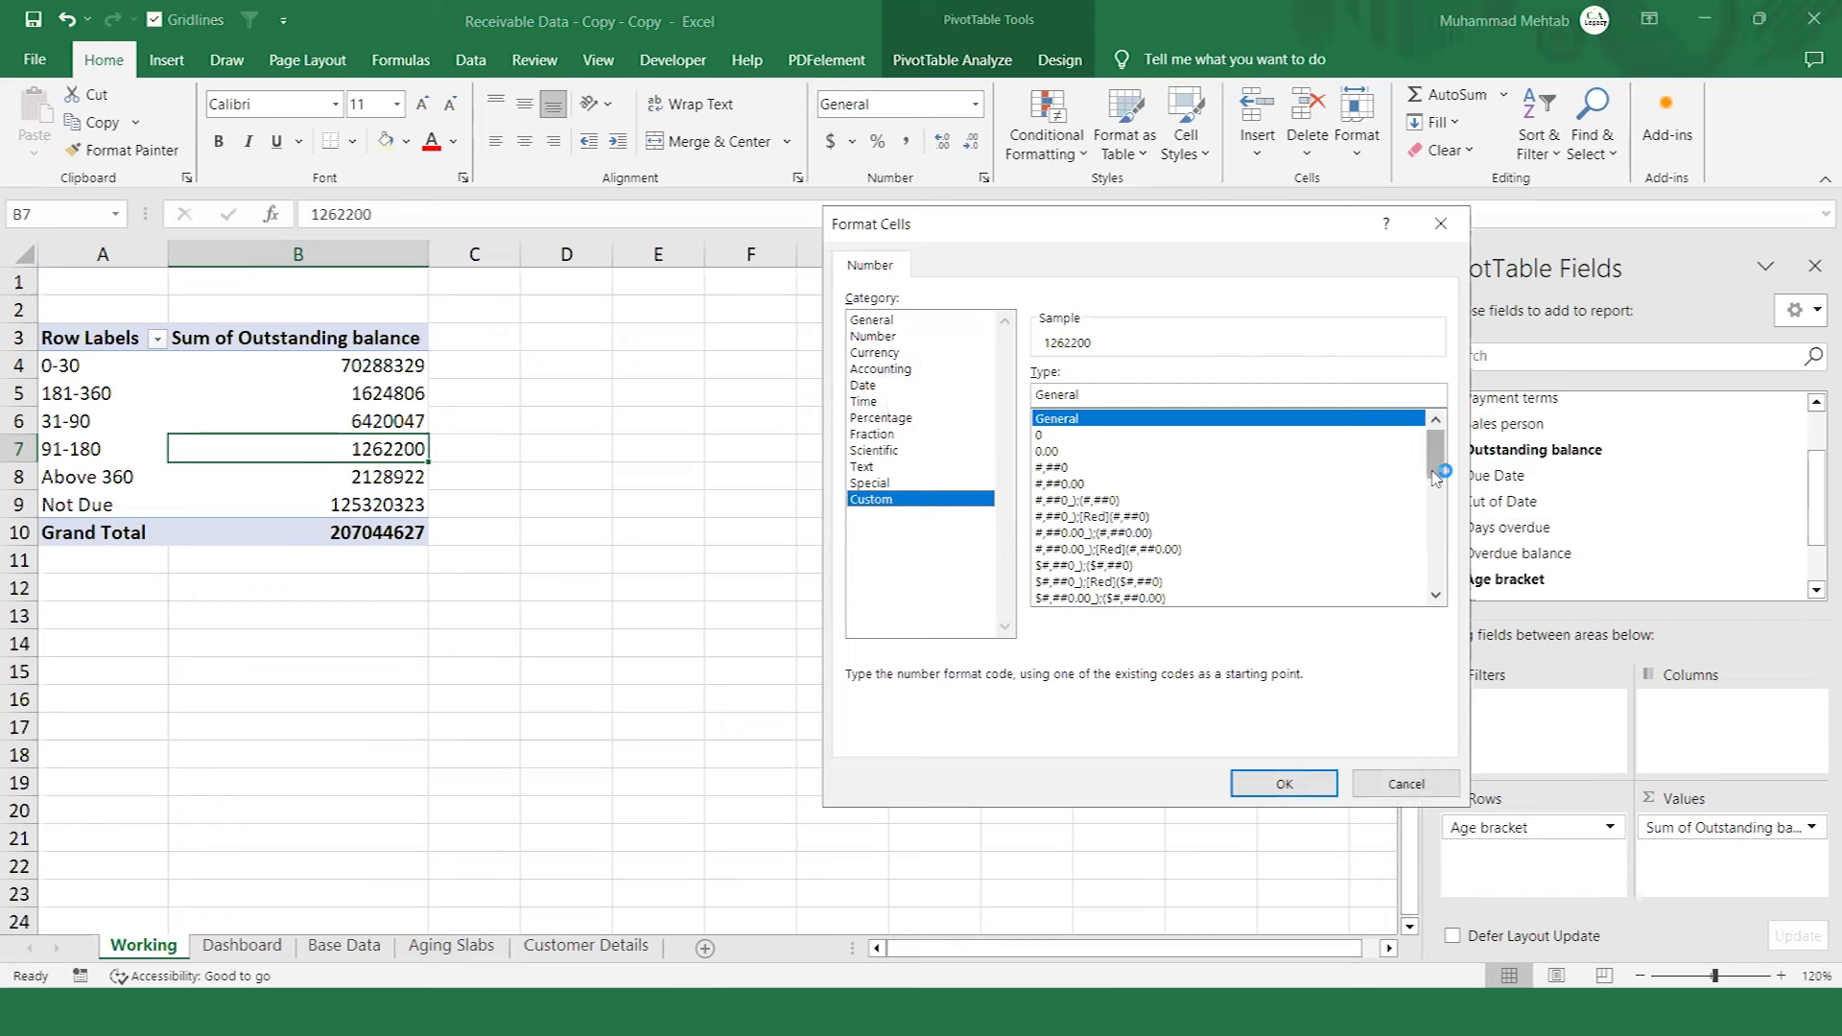
{"action": "left_click_drag", "start_coordinate": [1437, 456], "coordinate": [1449, 607]}
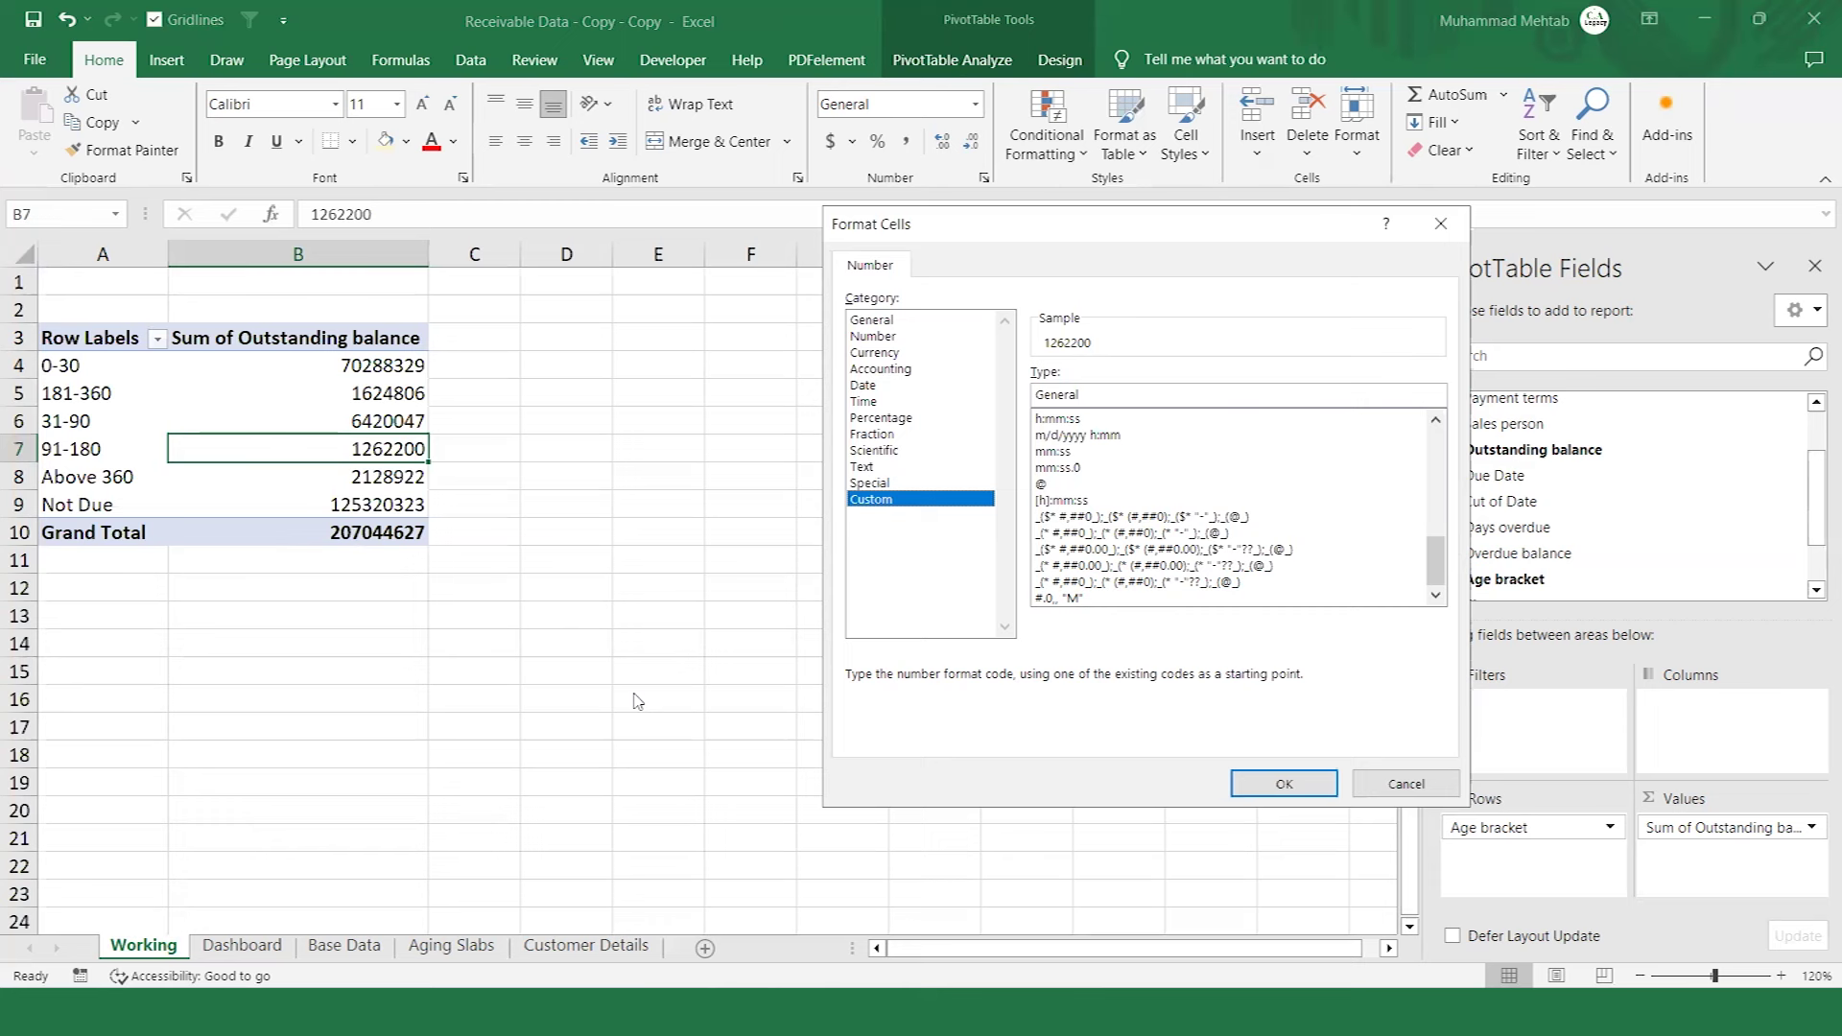
{"action": "left_click", "coordinate": [1074, 599]}
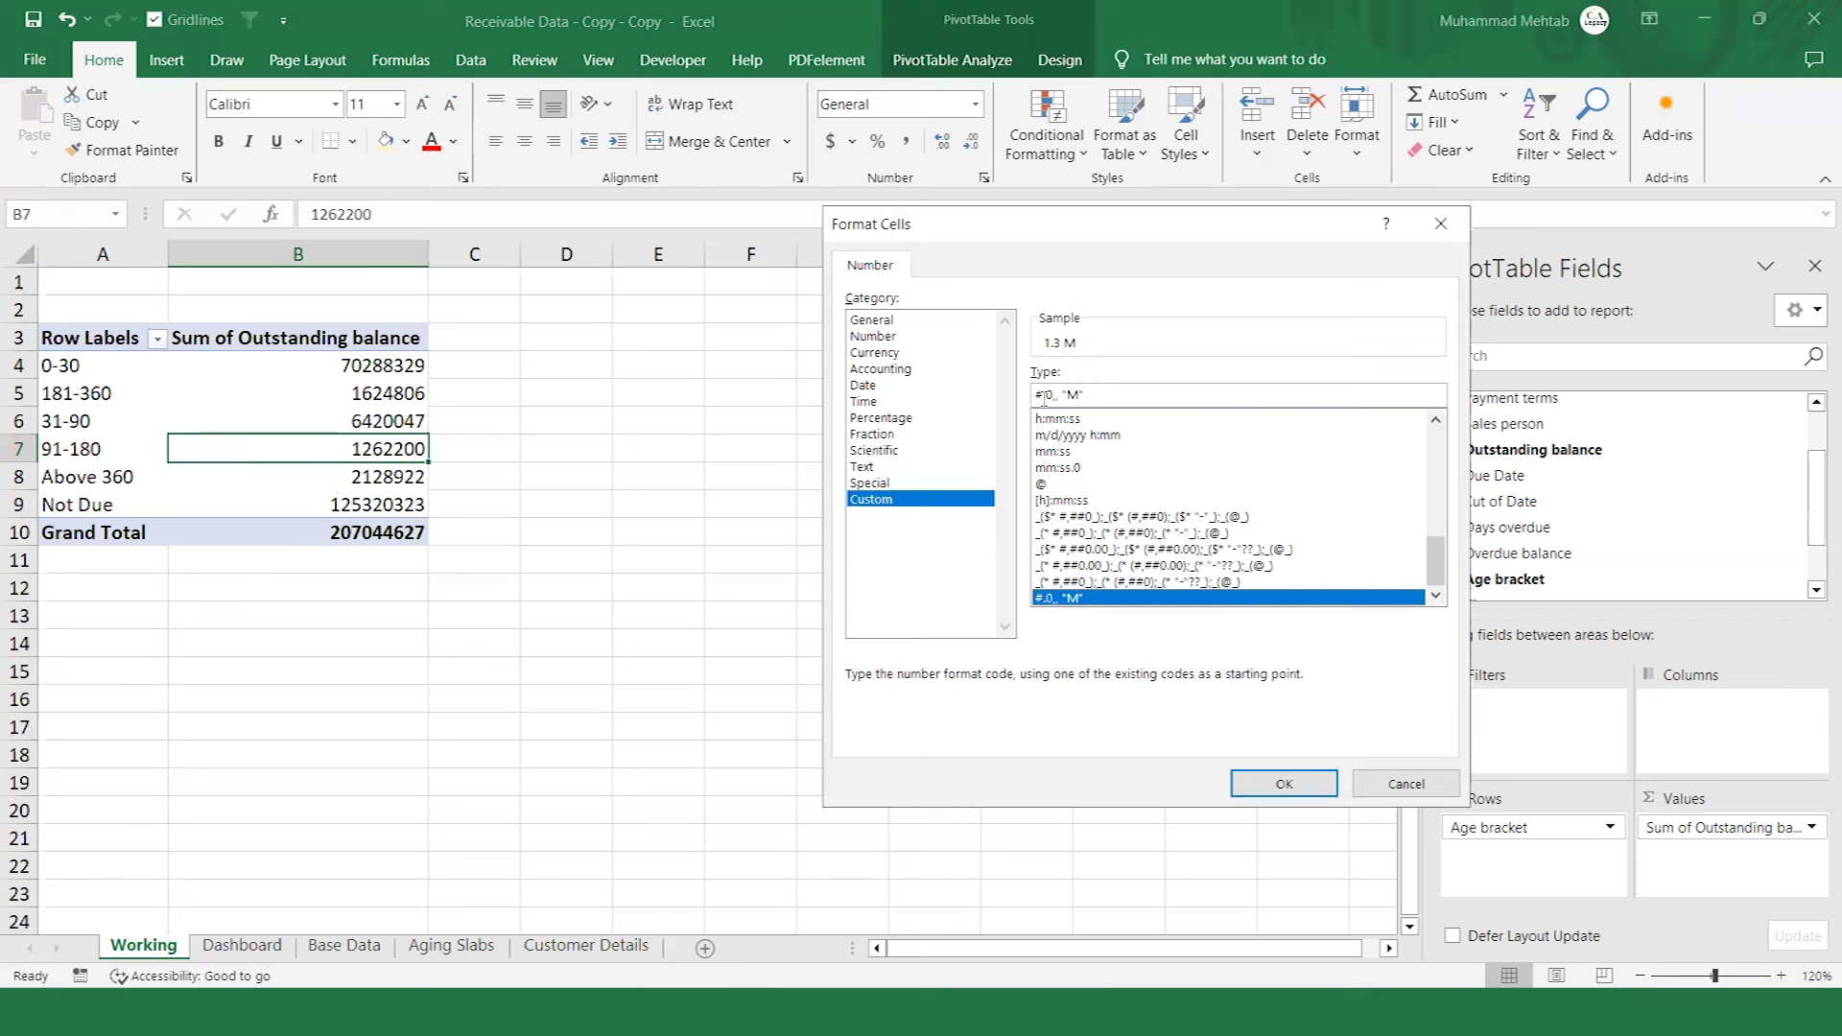
{"action": "left_click_drag", "start_coordinate": [1095, 397], "coordinate": [1013, 397]}
{"action": "left_click", "coordinate": [1280, 787]}
{"action": "left_click", "coordinate": [1199, 681]}
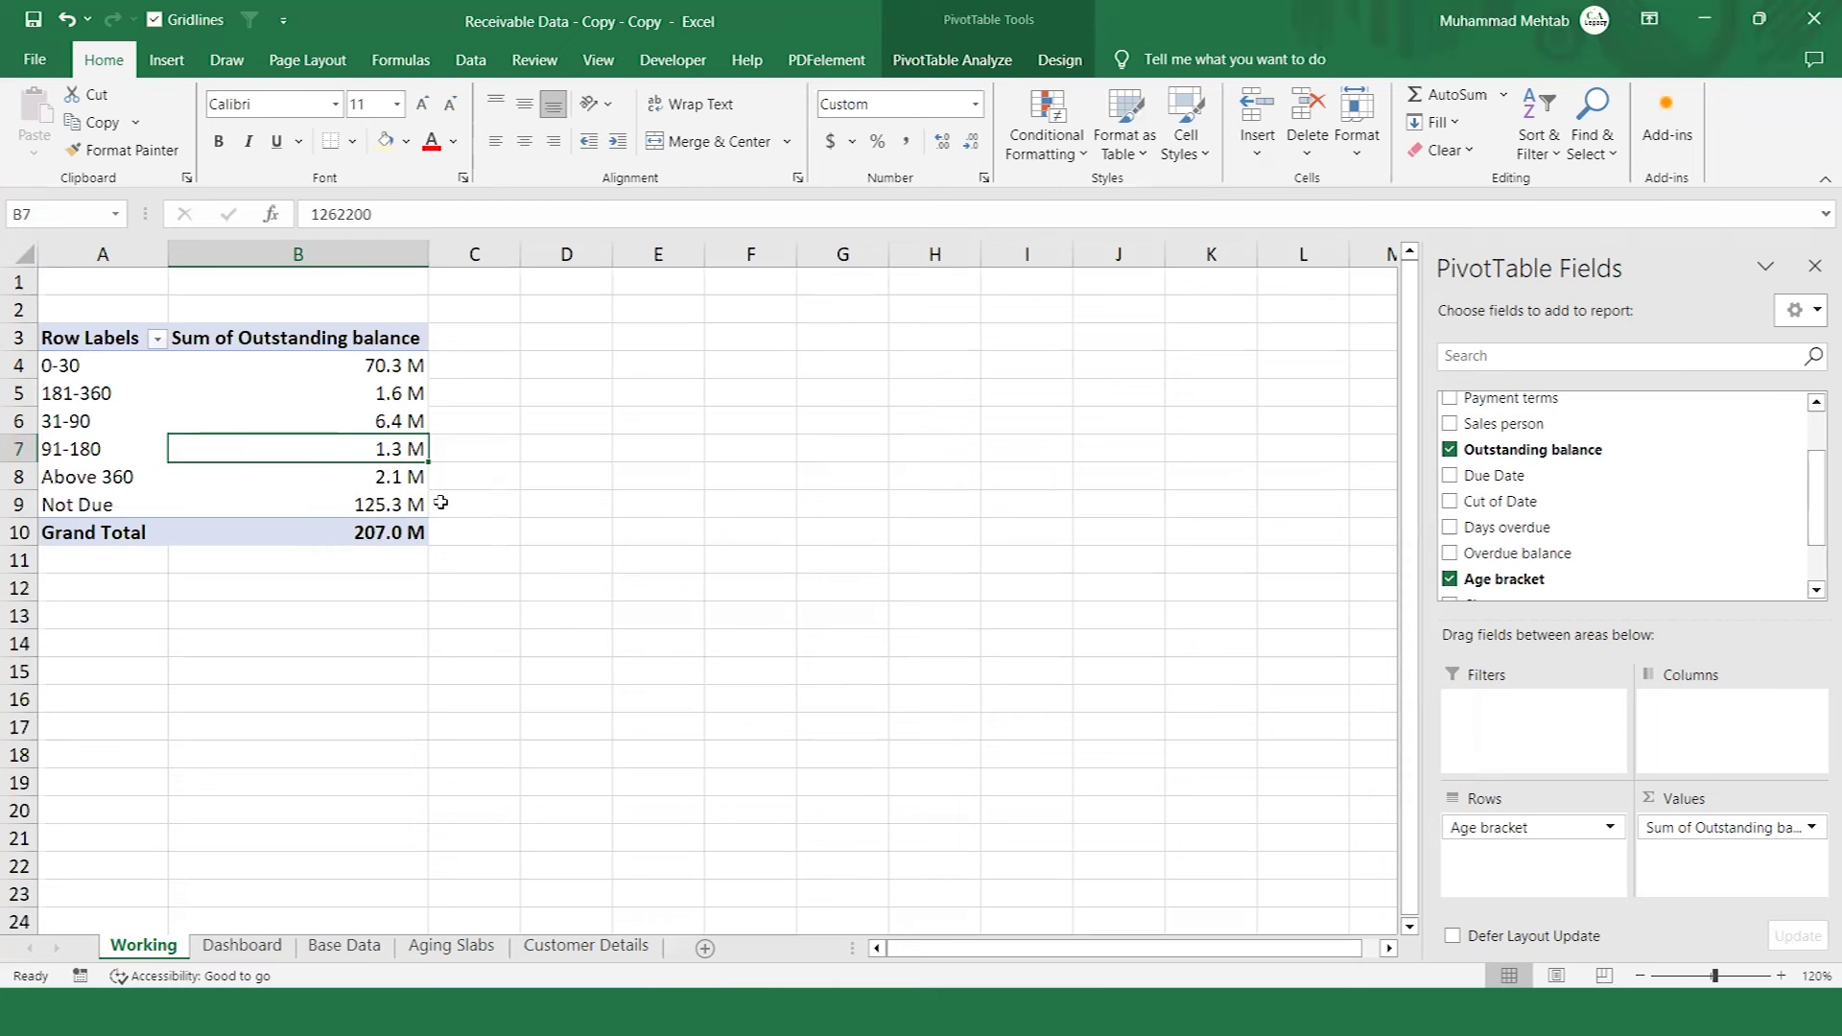
Move the Not Due row to the first position among the PivotTable's age brackets, above 0-30.
{"action": "left_click", "coordinate": [72, 505]}
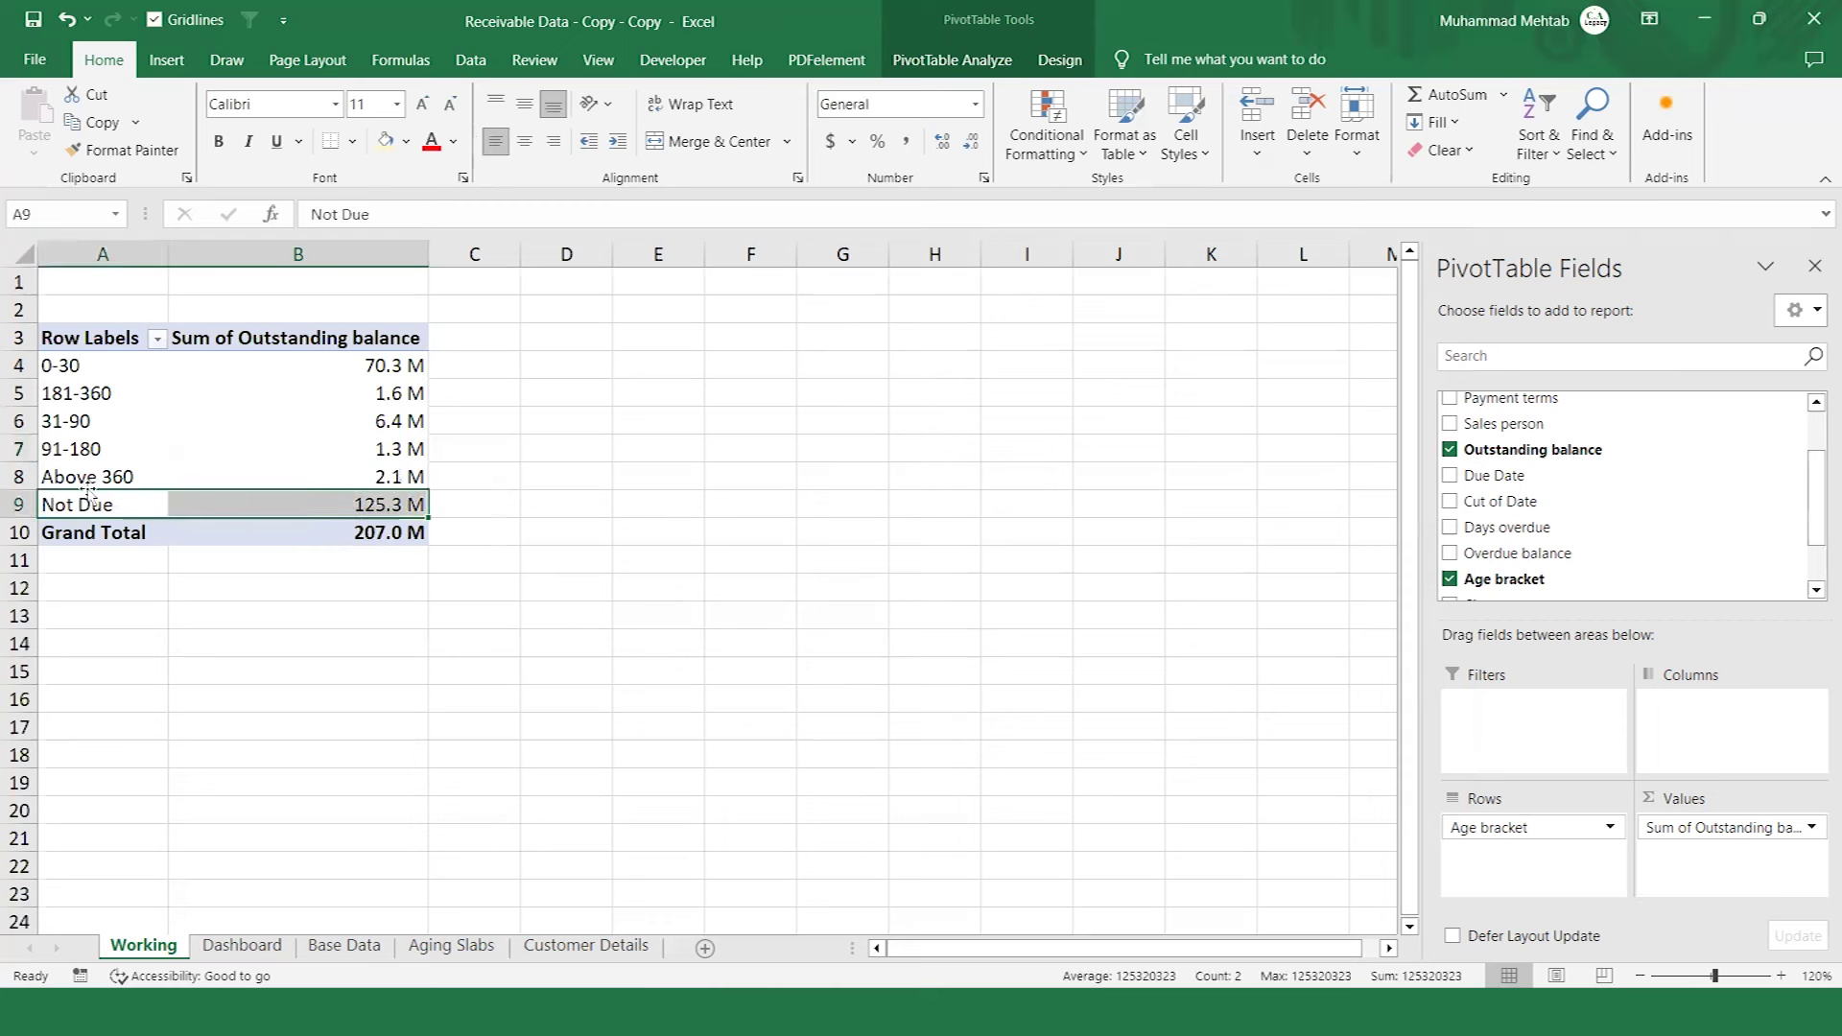
{"action": "left_click_drag", "start_coordinate": [100, 497], "coordinate": [90, 351]}
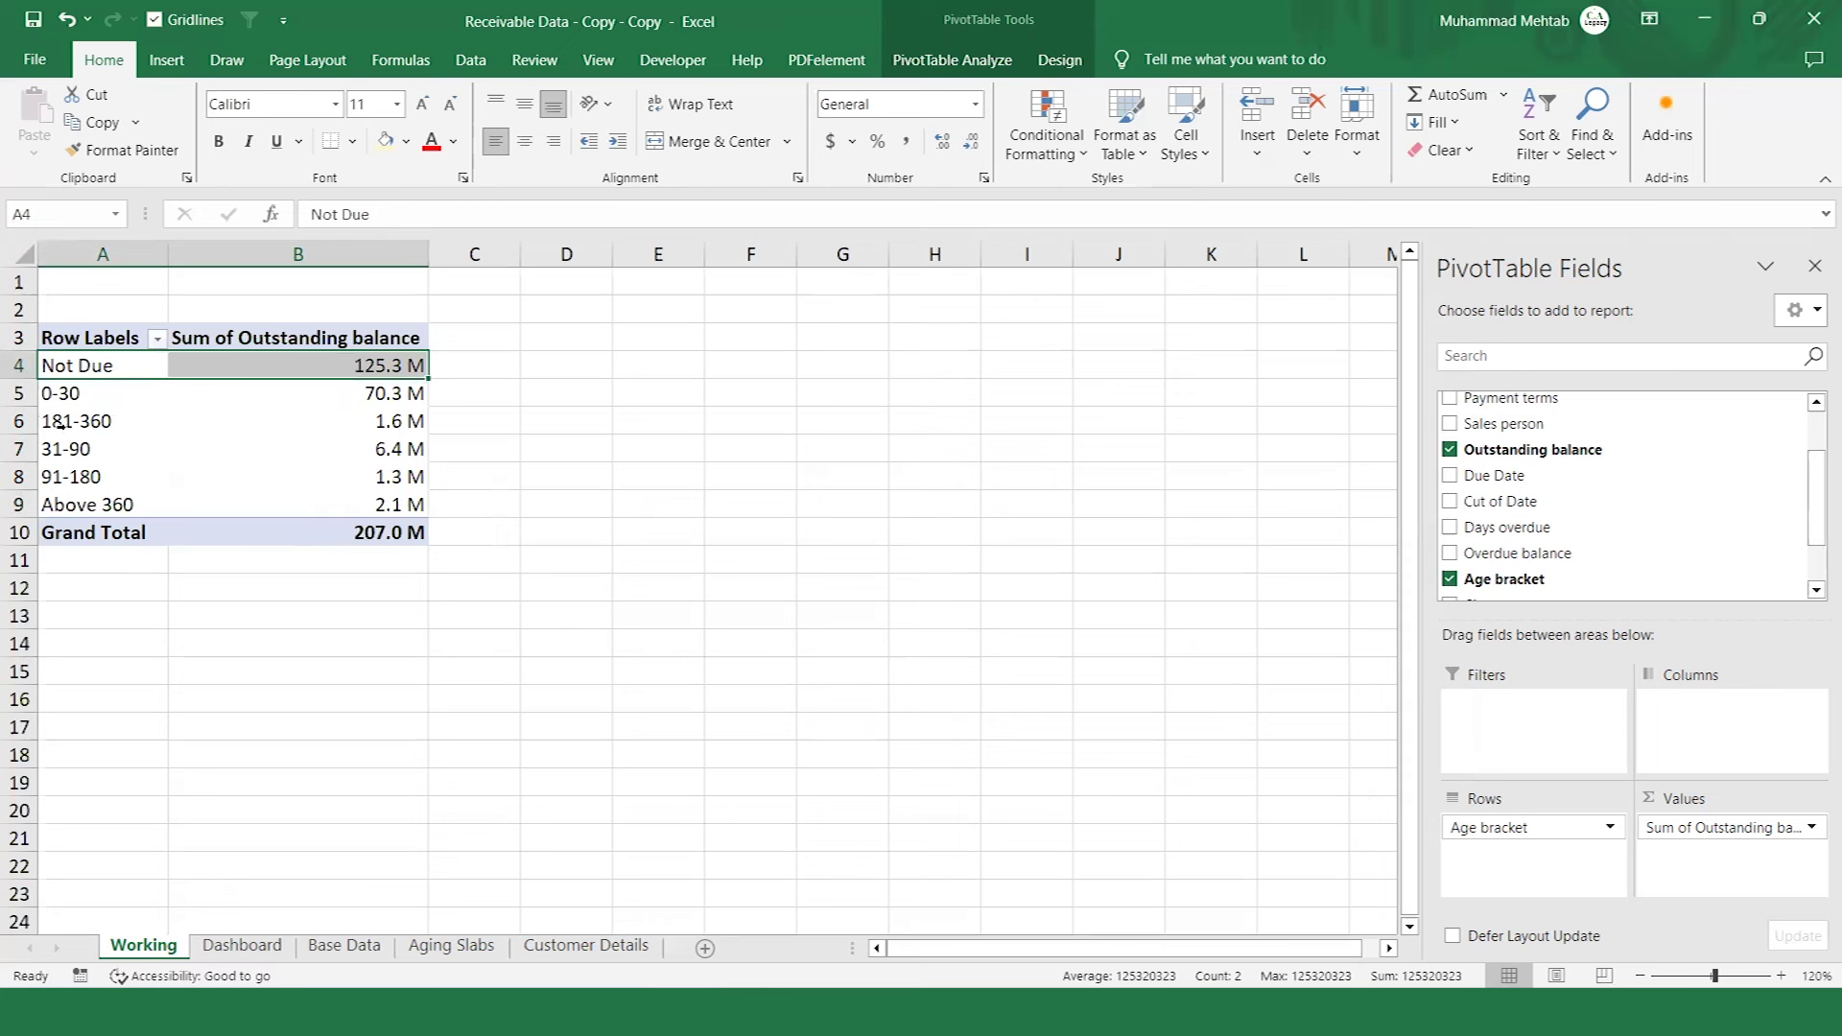
Move the 31-90 and 91-180 rows above 181-360 so the PivotTable's age brackets run in ascending order.
{"action": "left_click", "coordinate": [64, 450]}
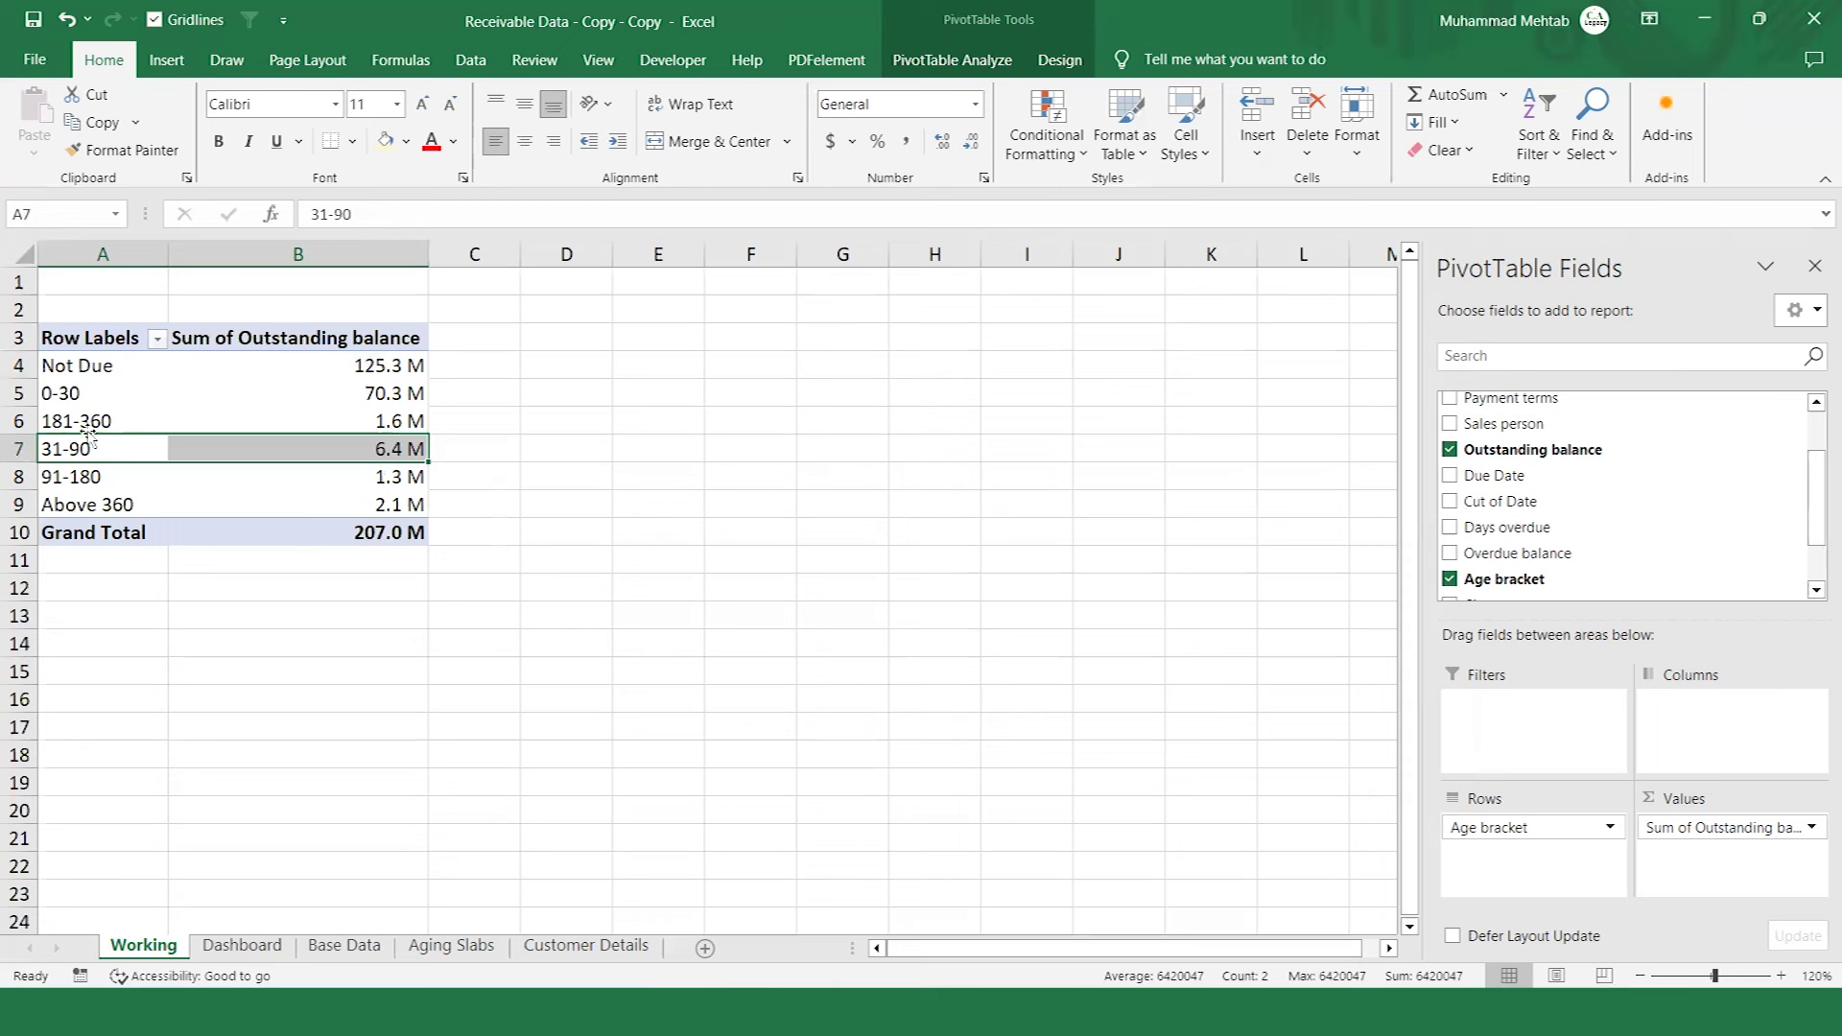
{"action": "left_click_drag", "start_coordinate": [92, 432], "coordinate": [96, 426]}
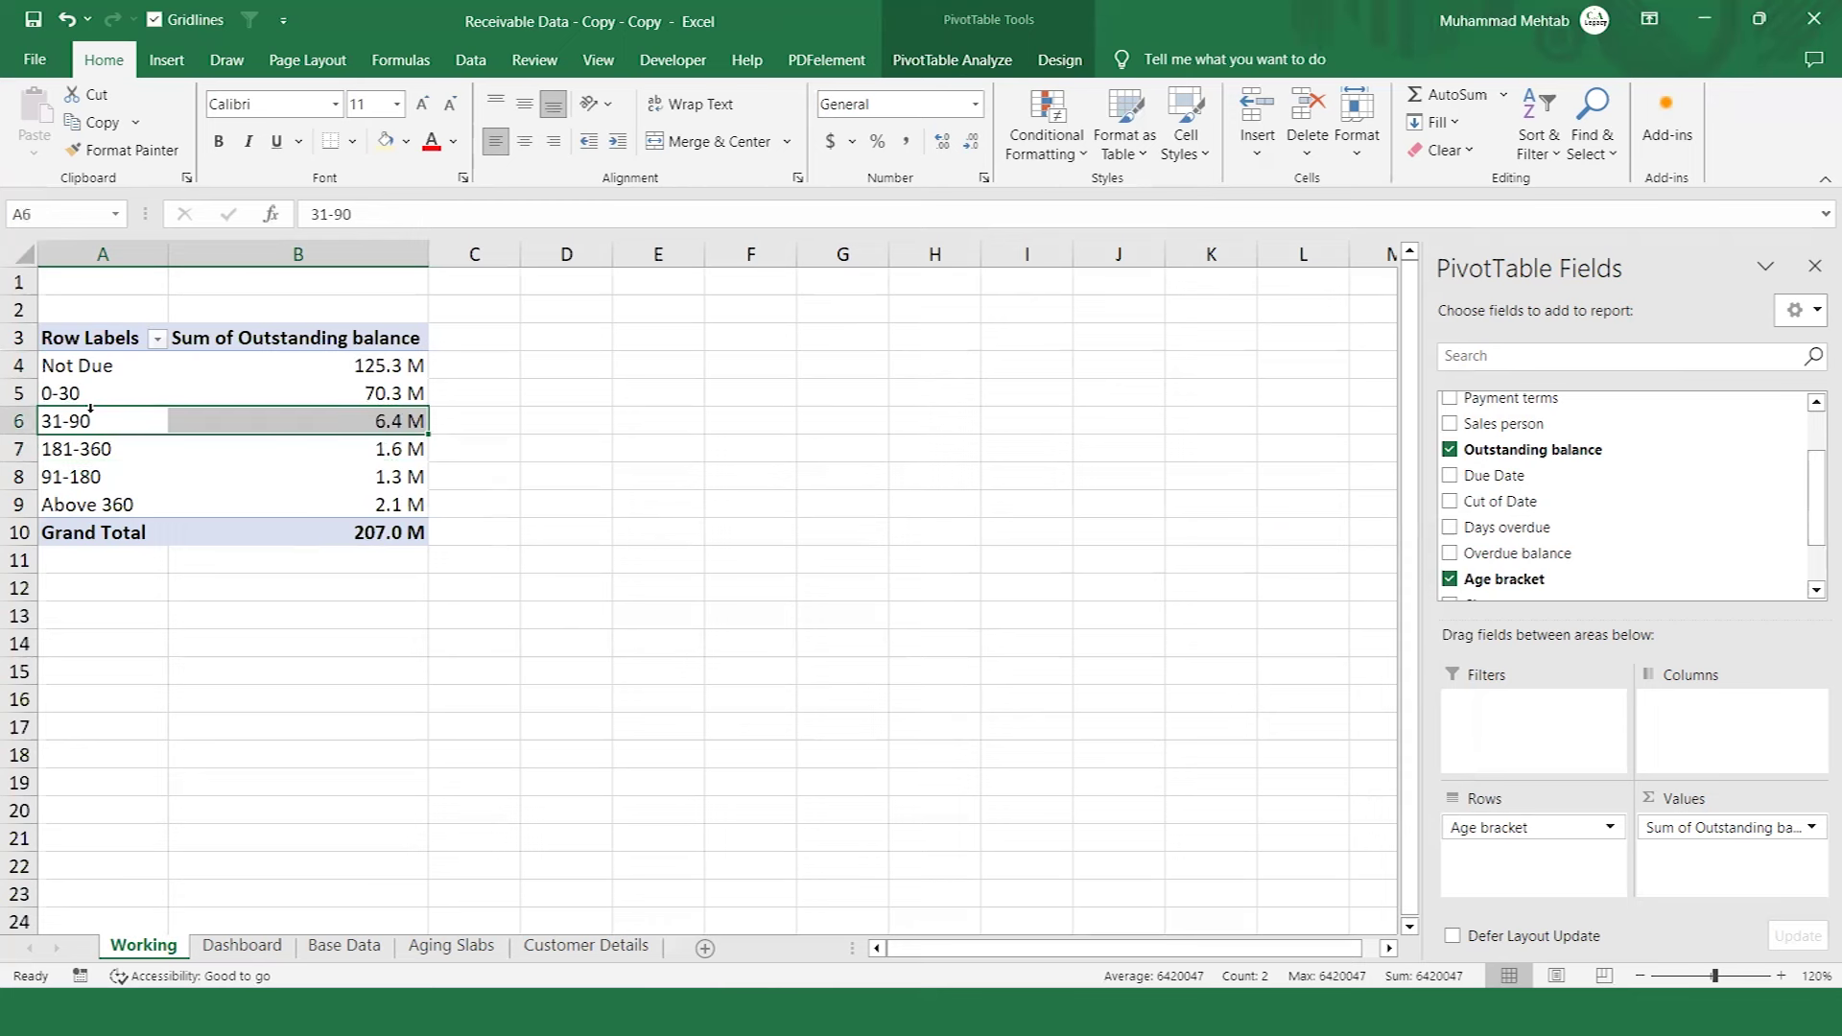
{"action": "left_click", "coordinate": [85, 478]}
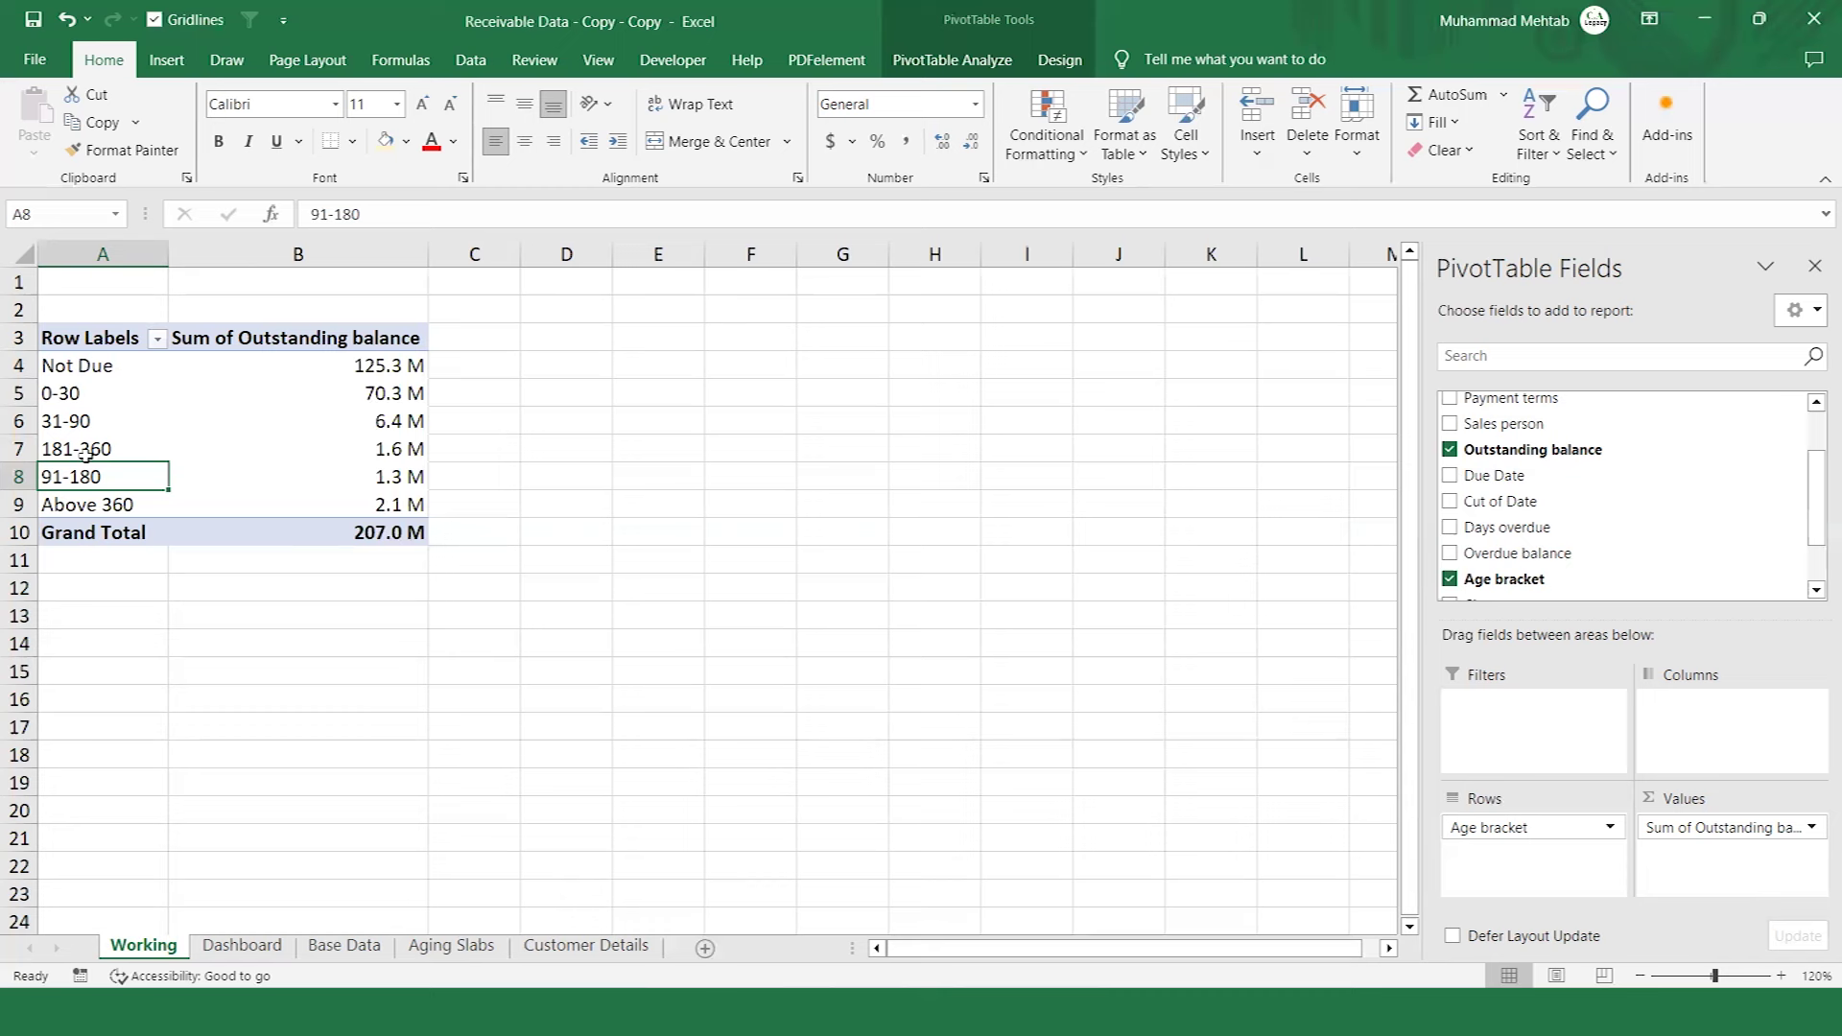
{"action": "left_click_drag", "start_coordinate": [85, 455], "coordinate": [87, 434]}
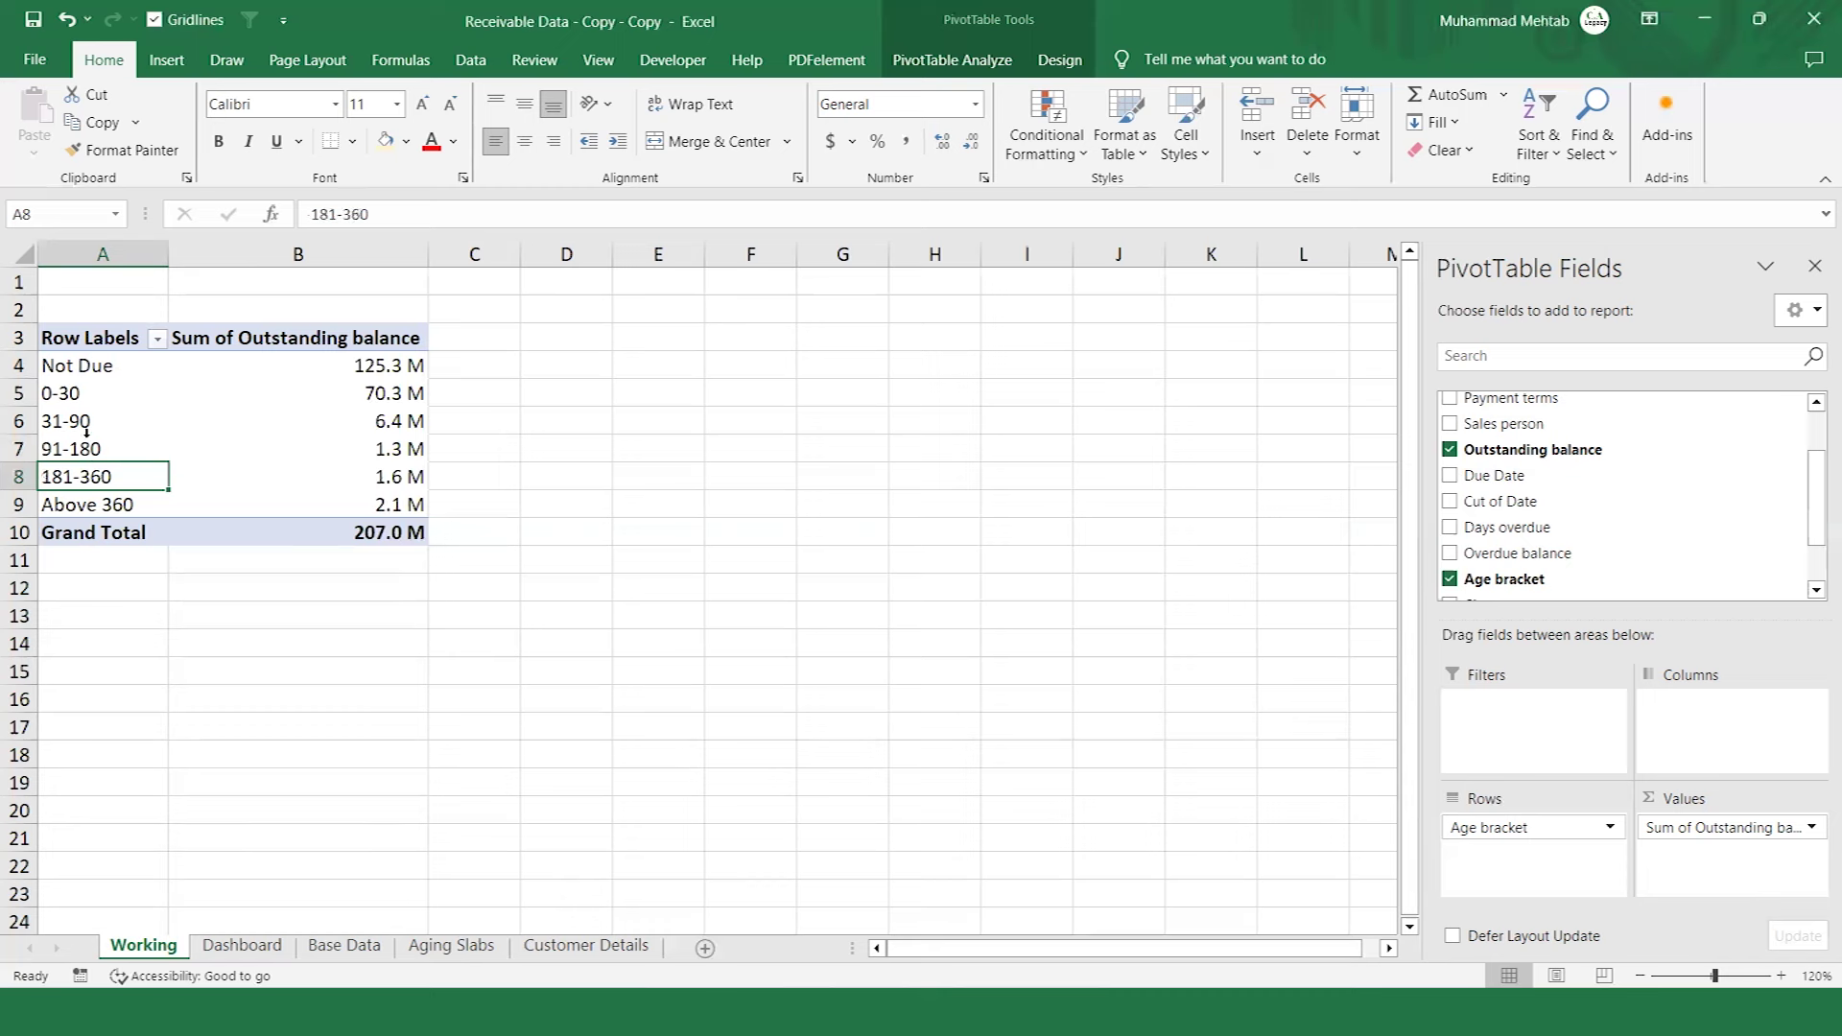
{"action": "left_click", "coordinate": [107, 401]}
{"action": "key", "text": "Up"}
{"action": "key", "text": "Down"}
{"action": "key", "text": "Down"}
{"action": "key", "text": "Down"}
{"action": "key", "text": "Down"}
{"action": "key", "text": "Down"}
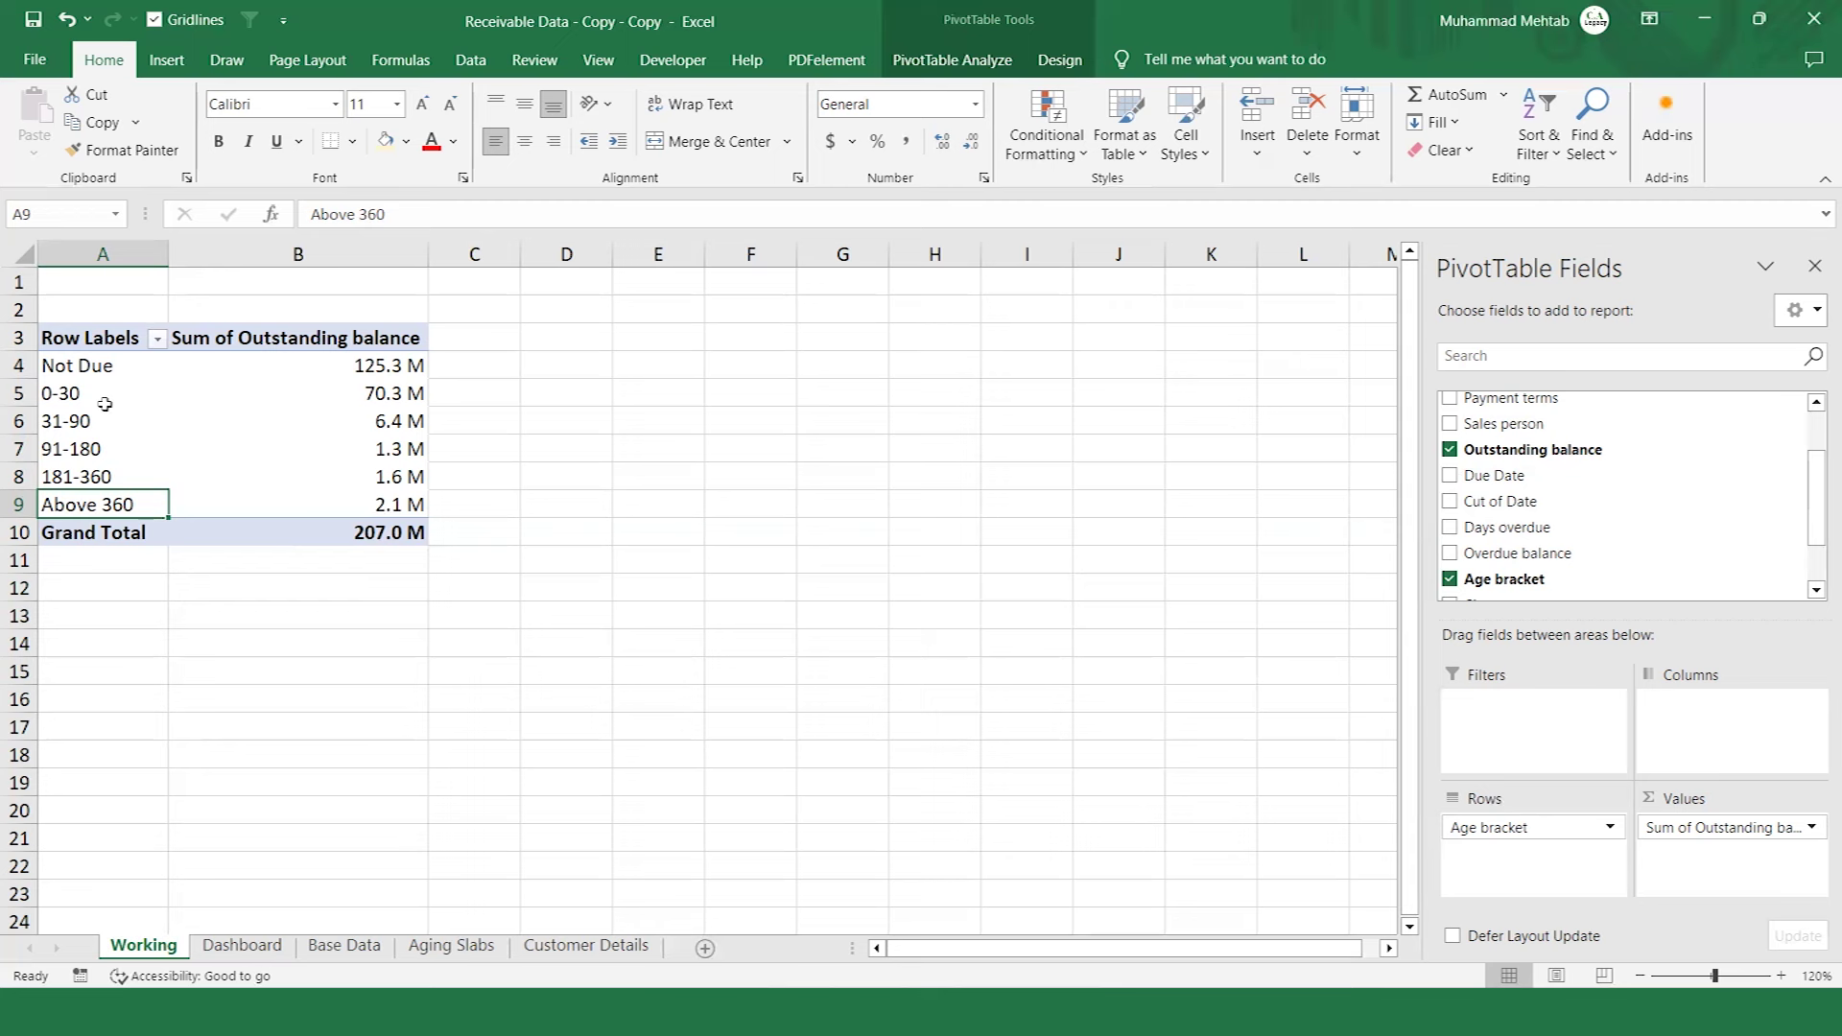
Insert a pie PivotChart from the age bracket PivotTable and place it beside the table, starting around column D.
{"action": "left_click", "coordinate": [929, 63]}
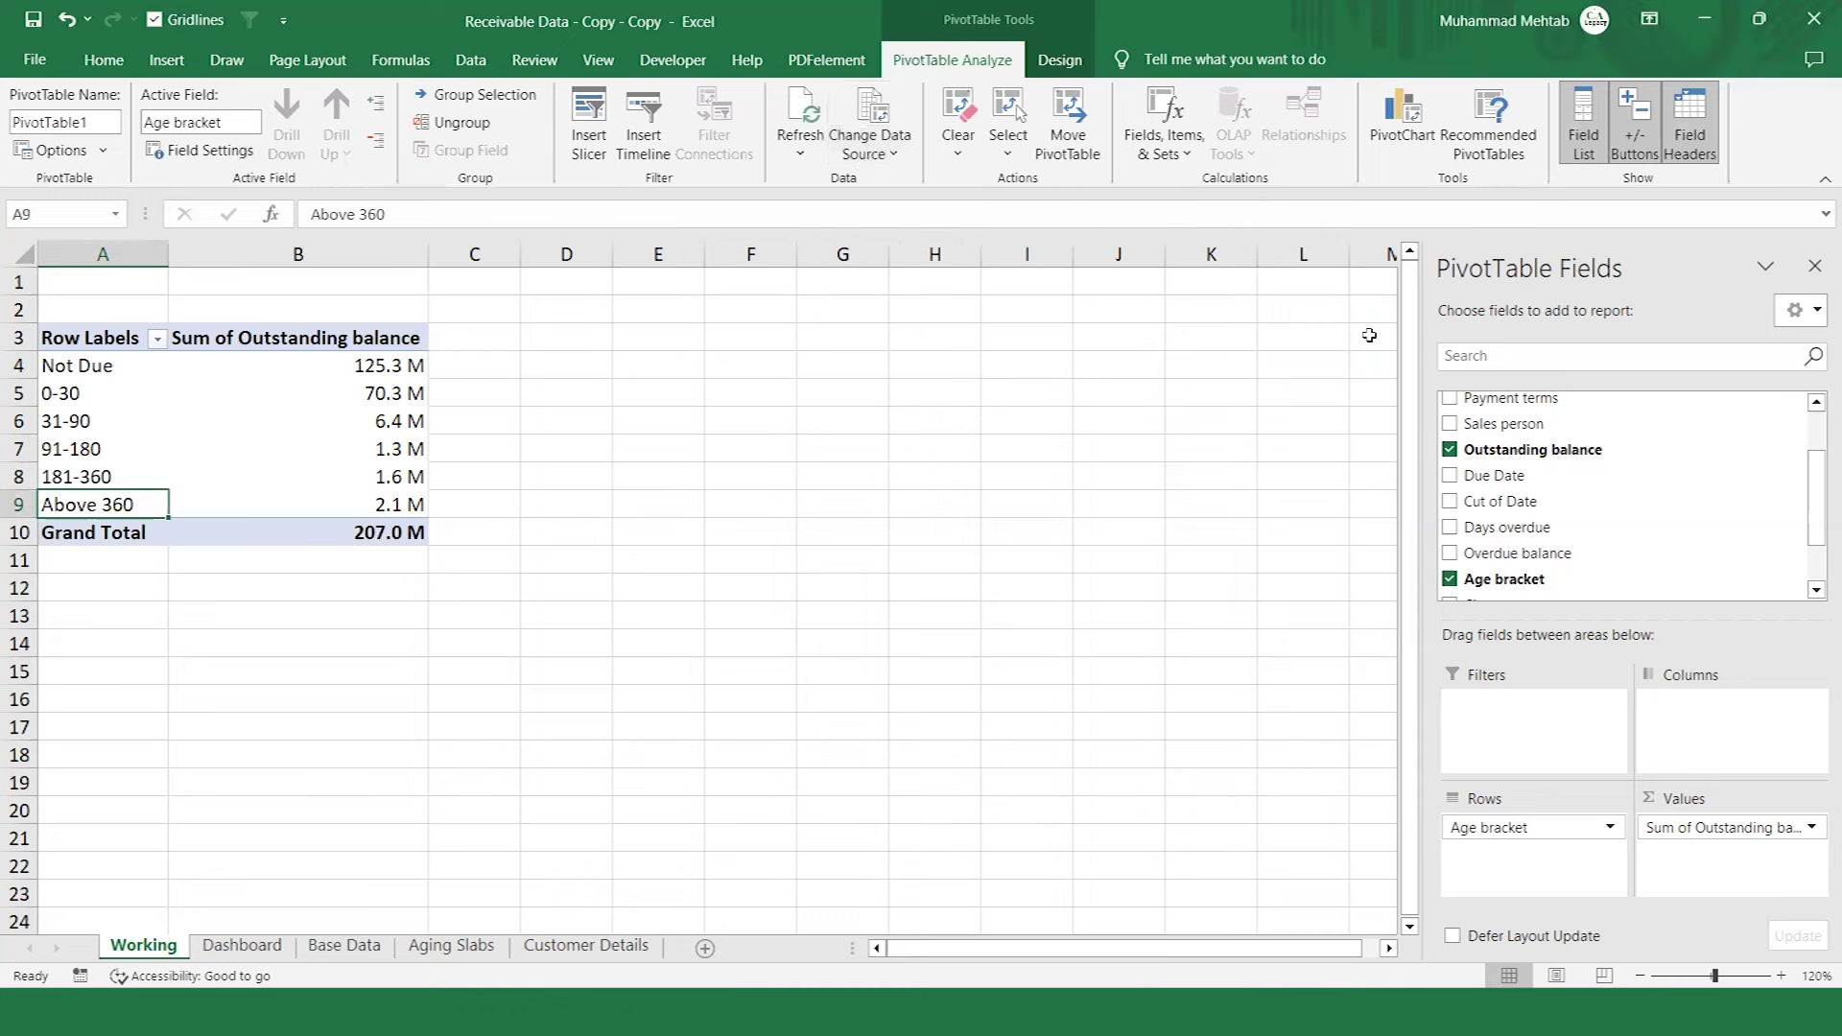
{"action": "left_click", "coordinate": [1401, 144]}
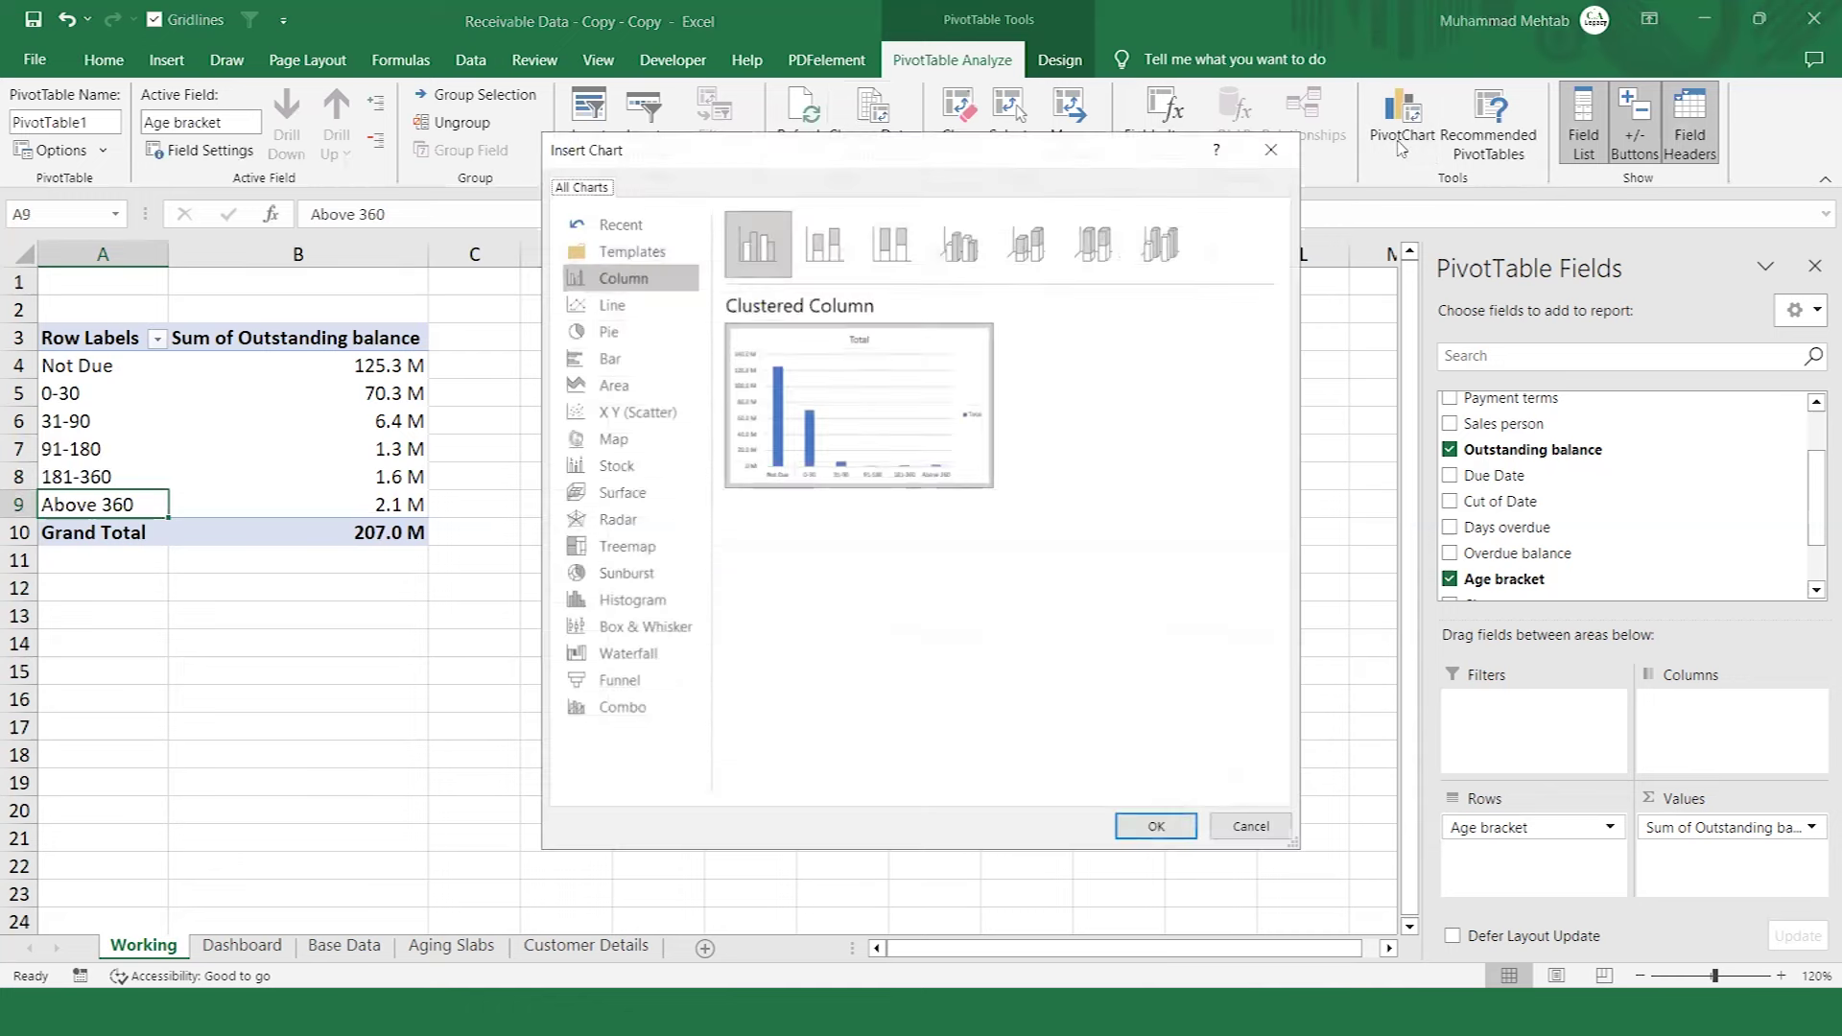
{"action": "left_click", "coordinate": [631, 336]}
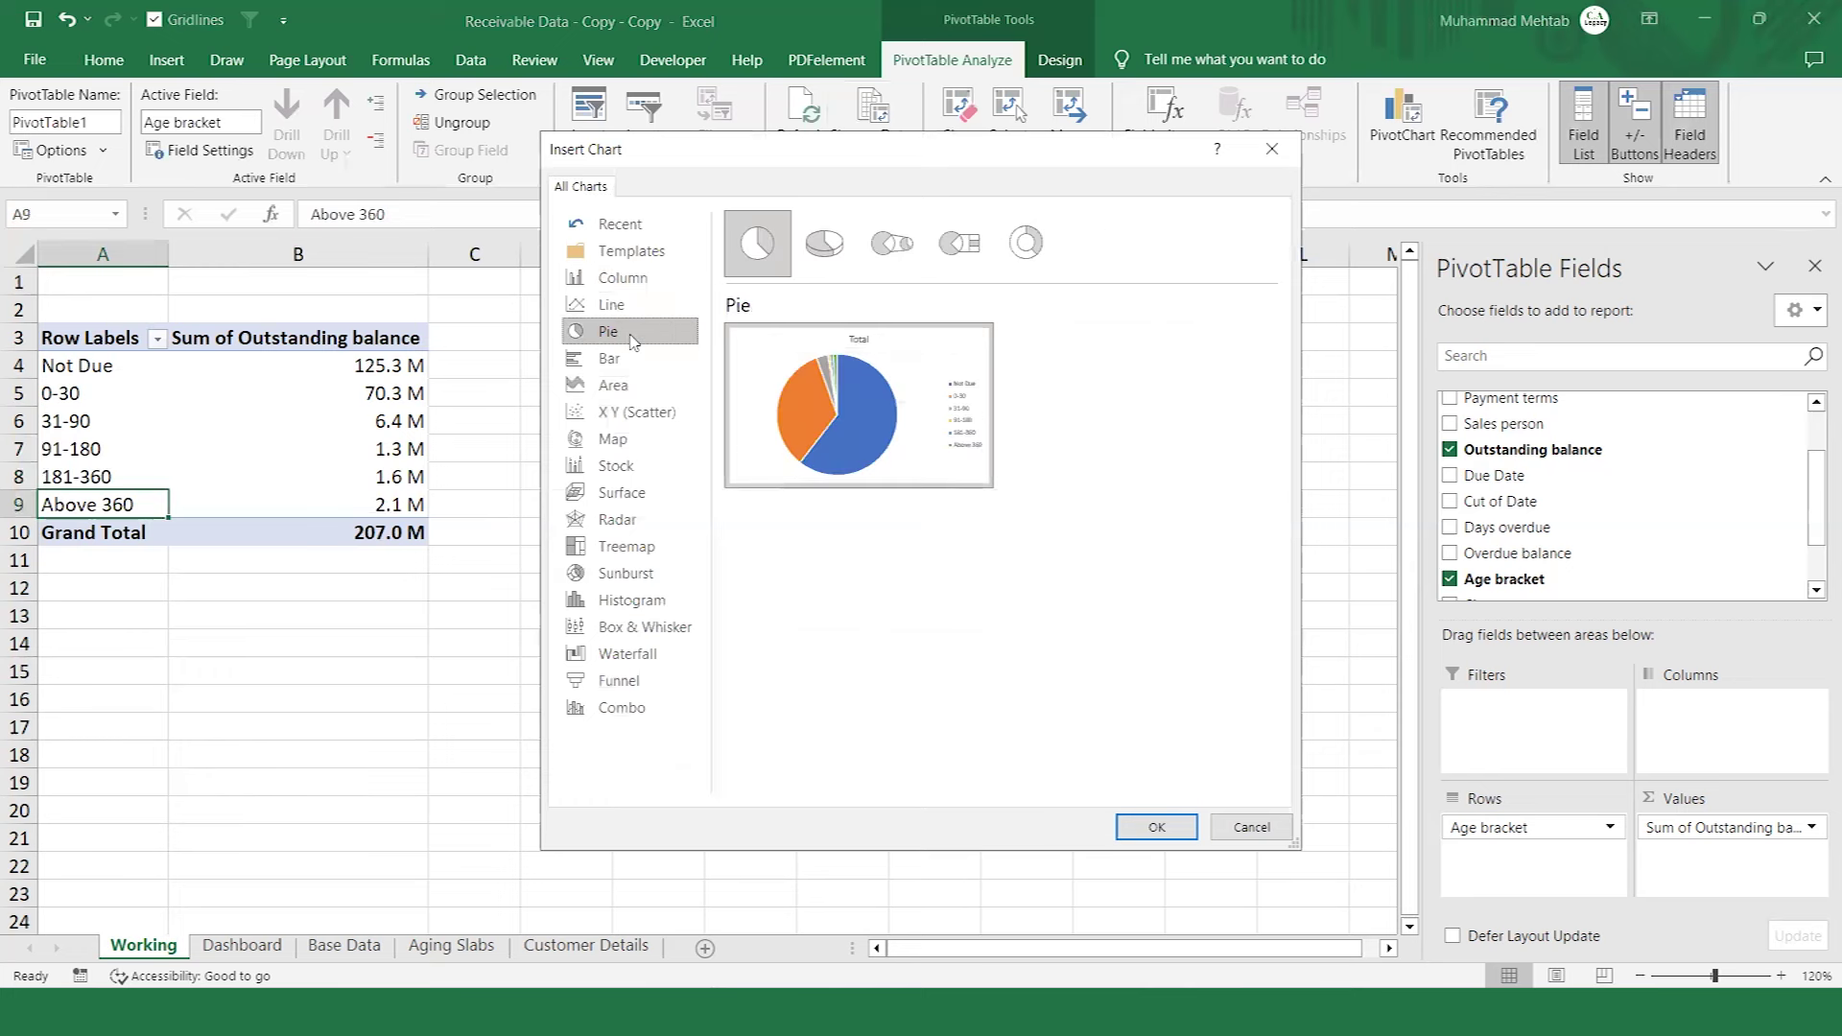
{"action": "left_click", "coordinate": [1165, 831]}
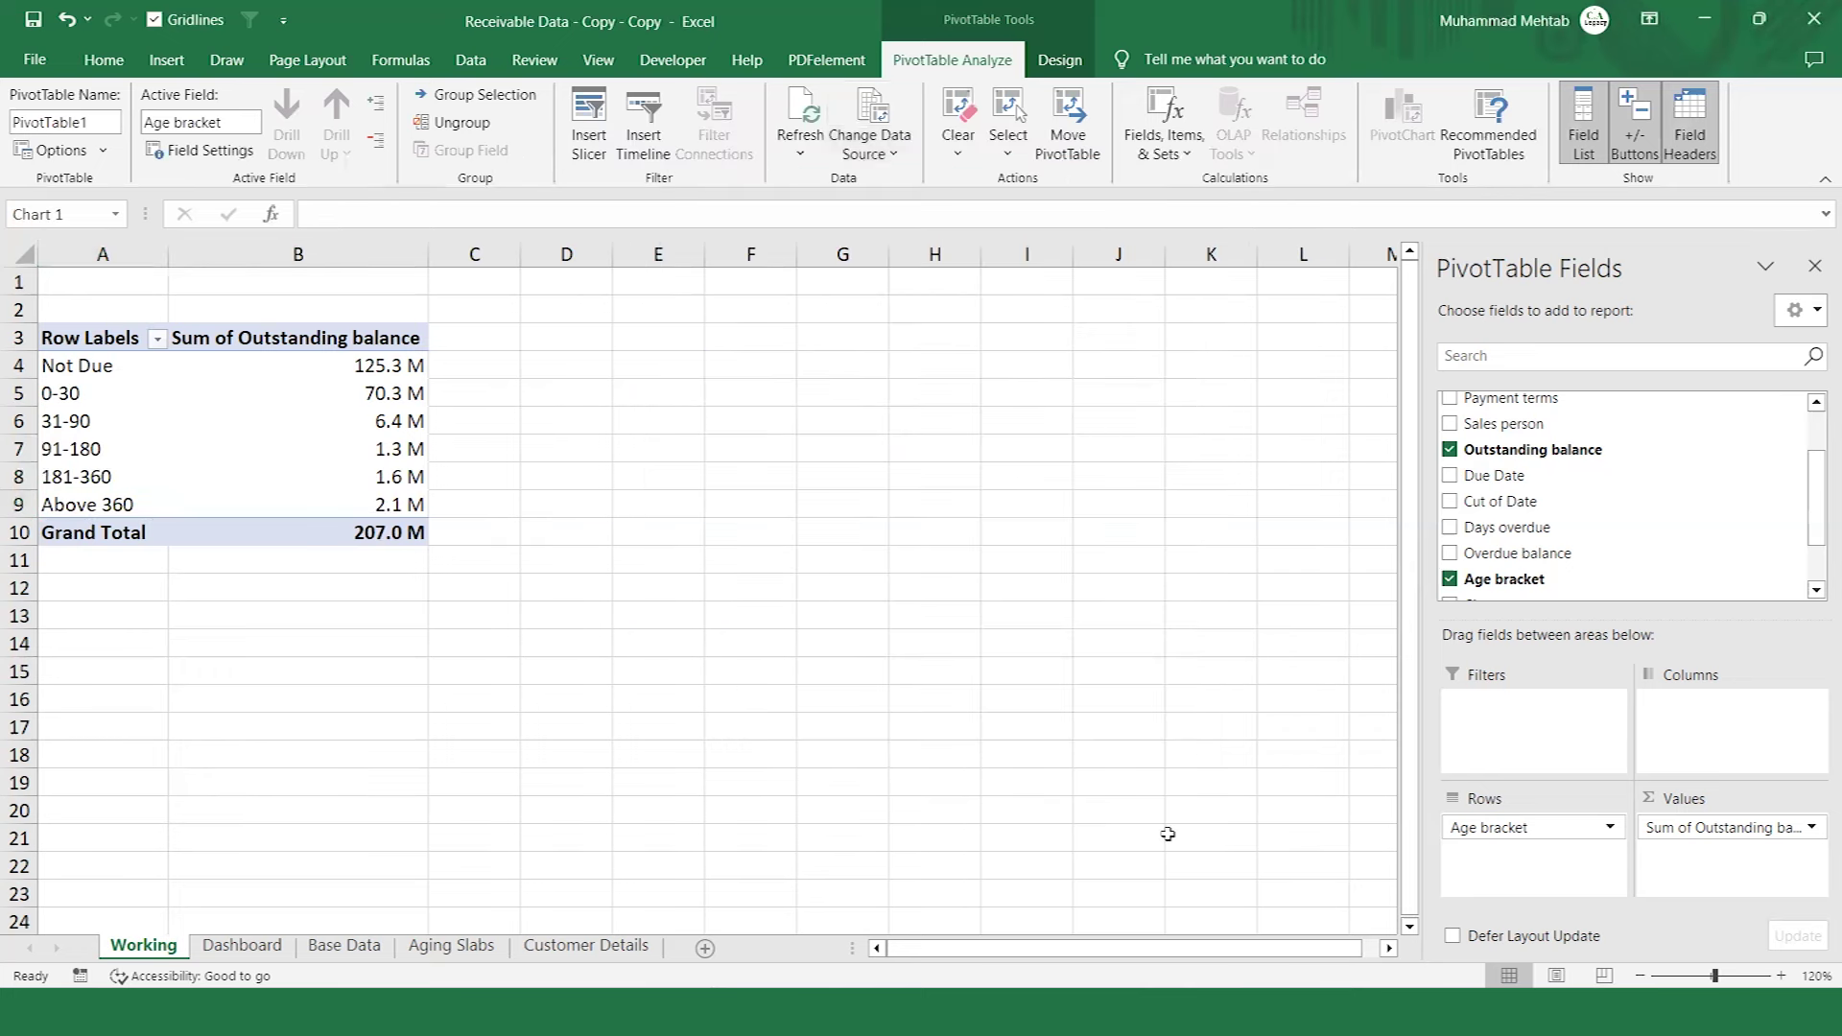
{"action": "left_click_drag", "start_coordinate": [906, 483], "coordinate": [1068, 411]}
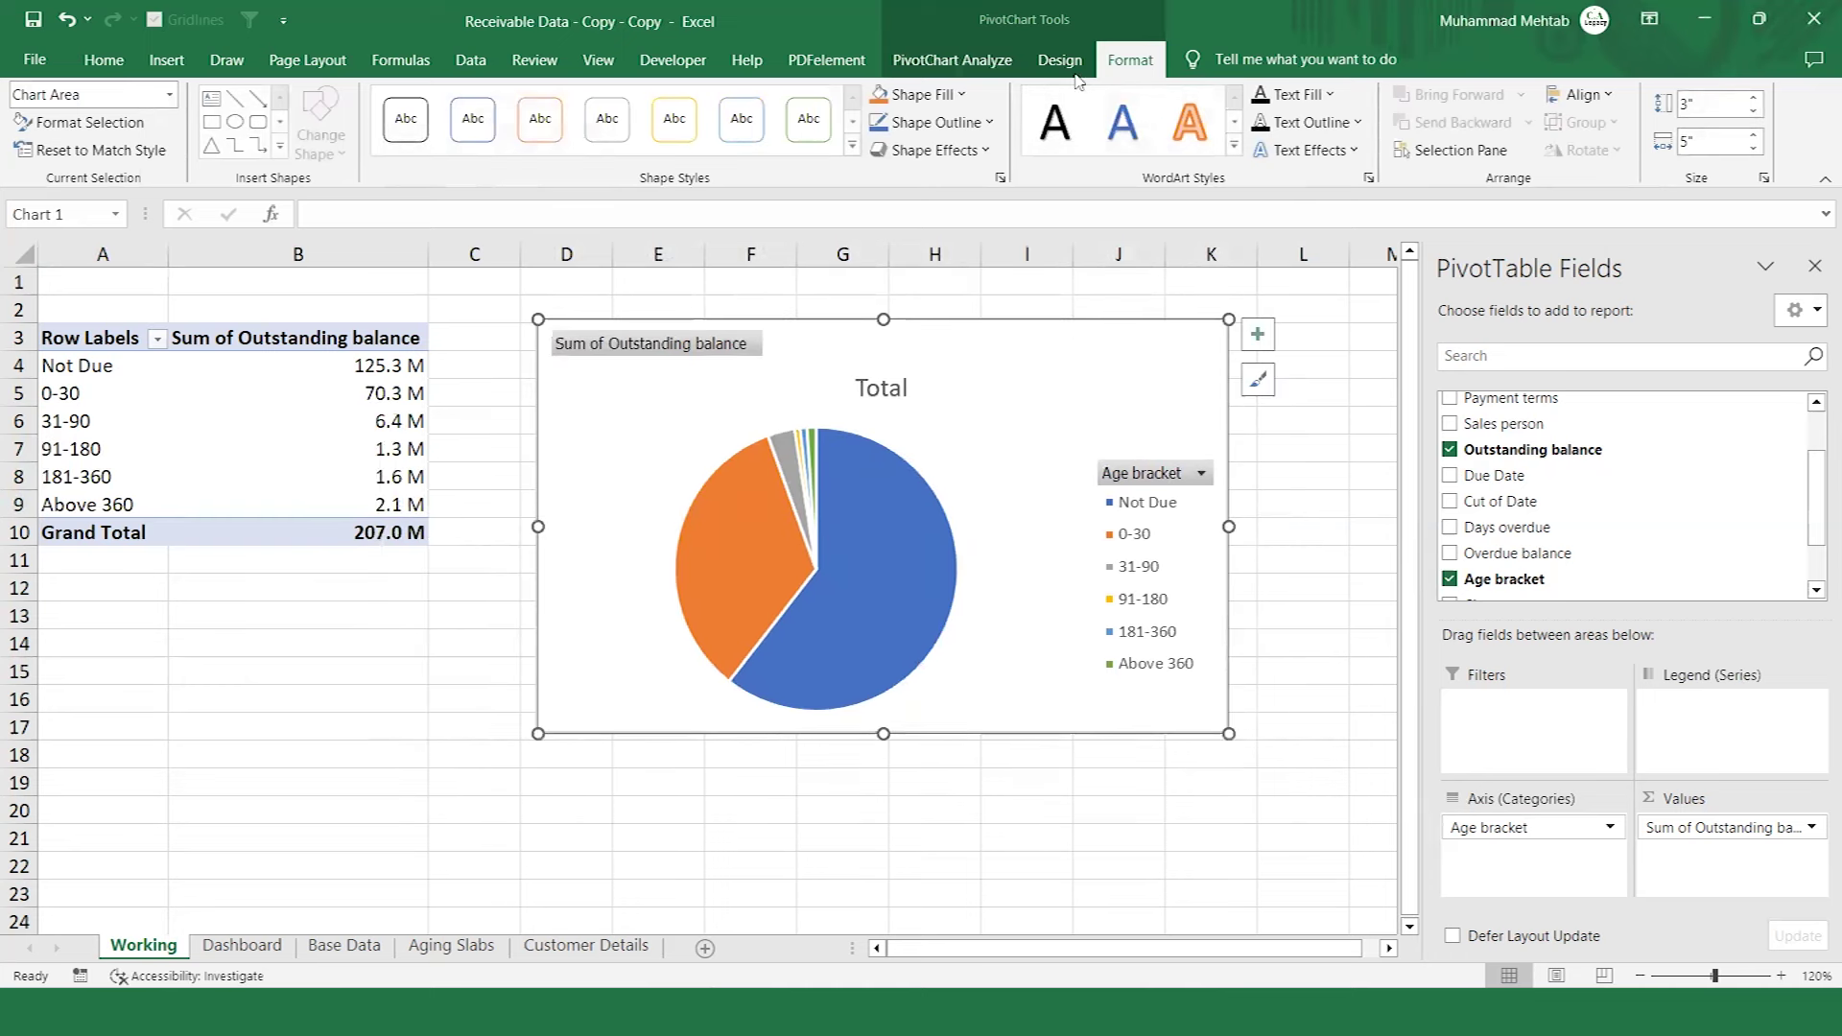
Apply the quick layout with the legend between title and pie and percentage data labels to the pie chart.
{"action": "left_click", "coordinate": [994, 62]}
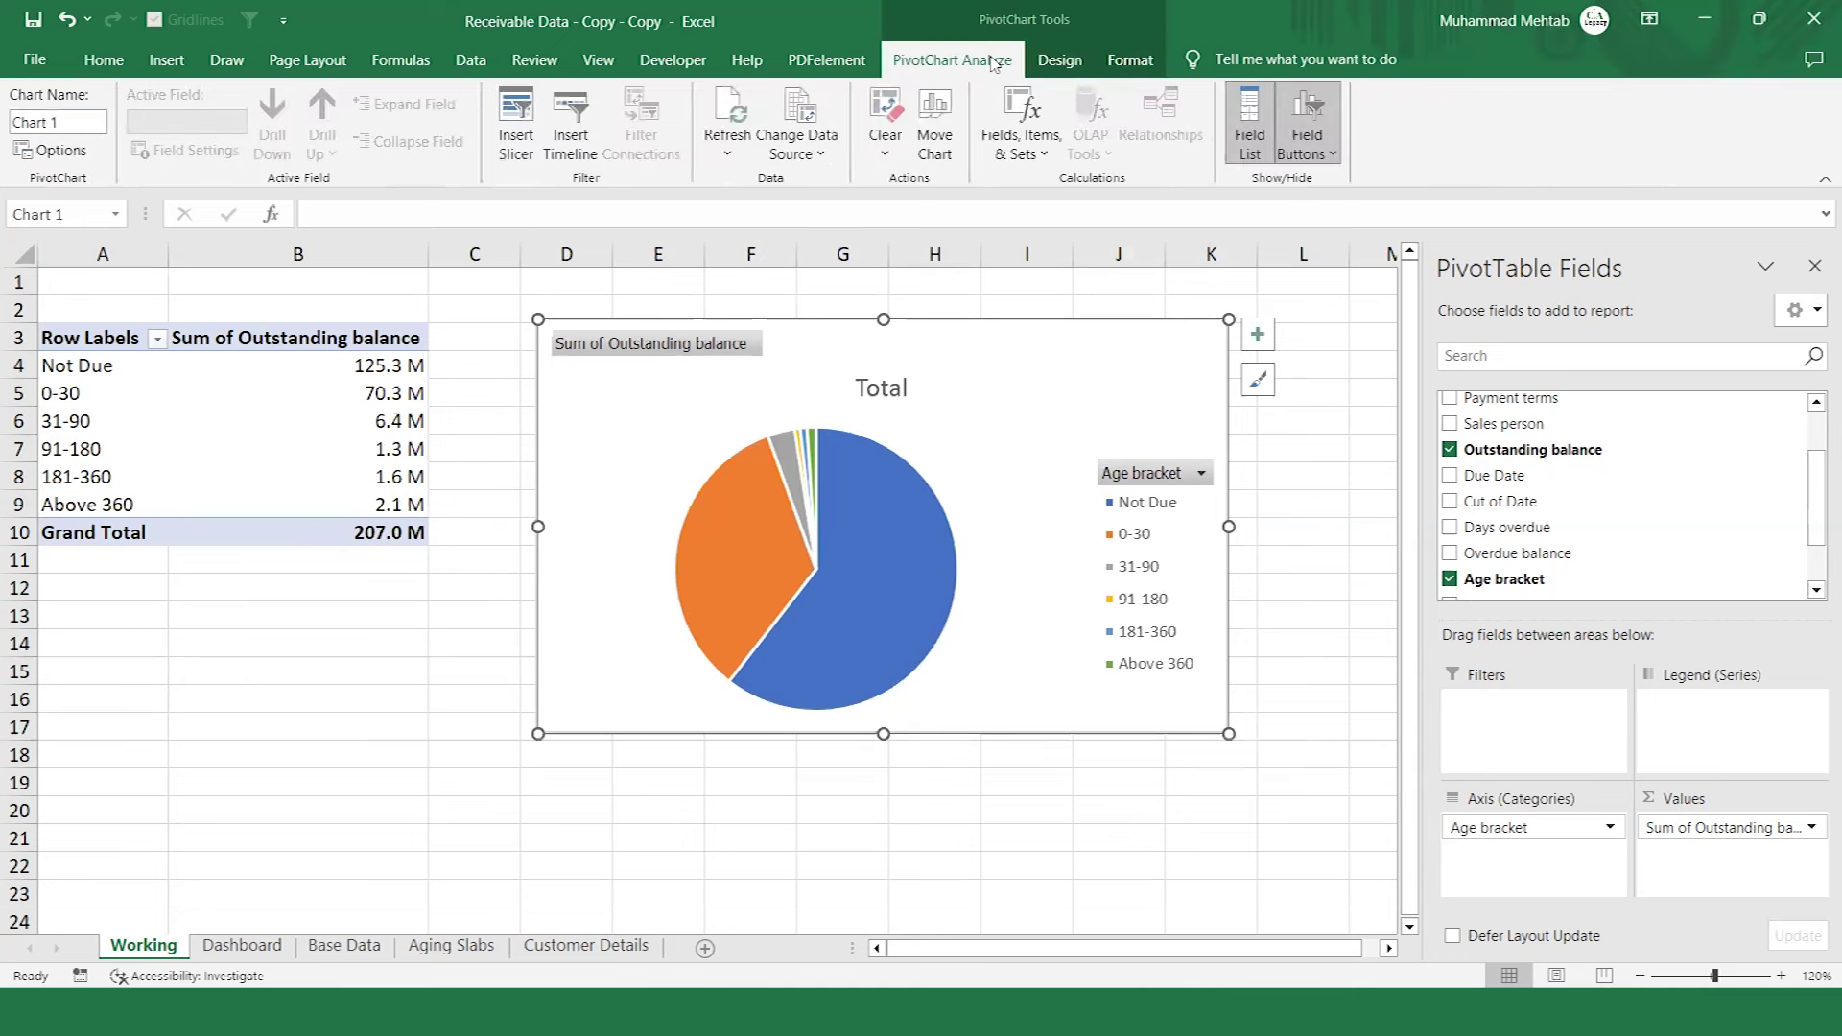
{"action": "left_click", "coordinate": [1059, 61]}
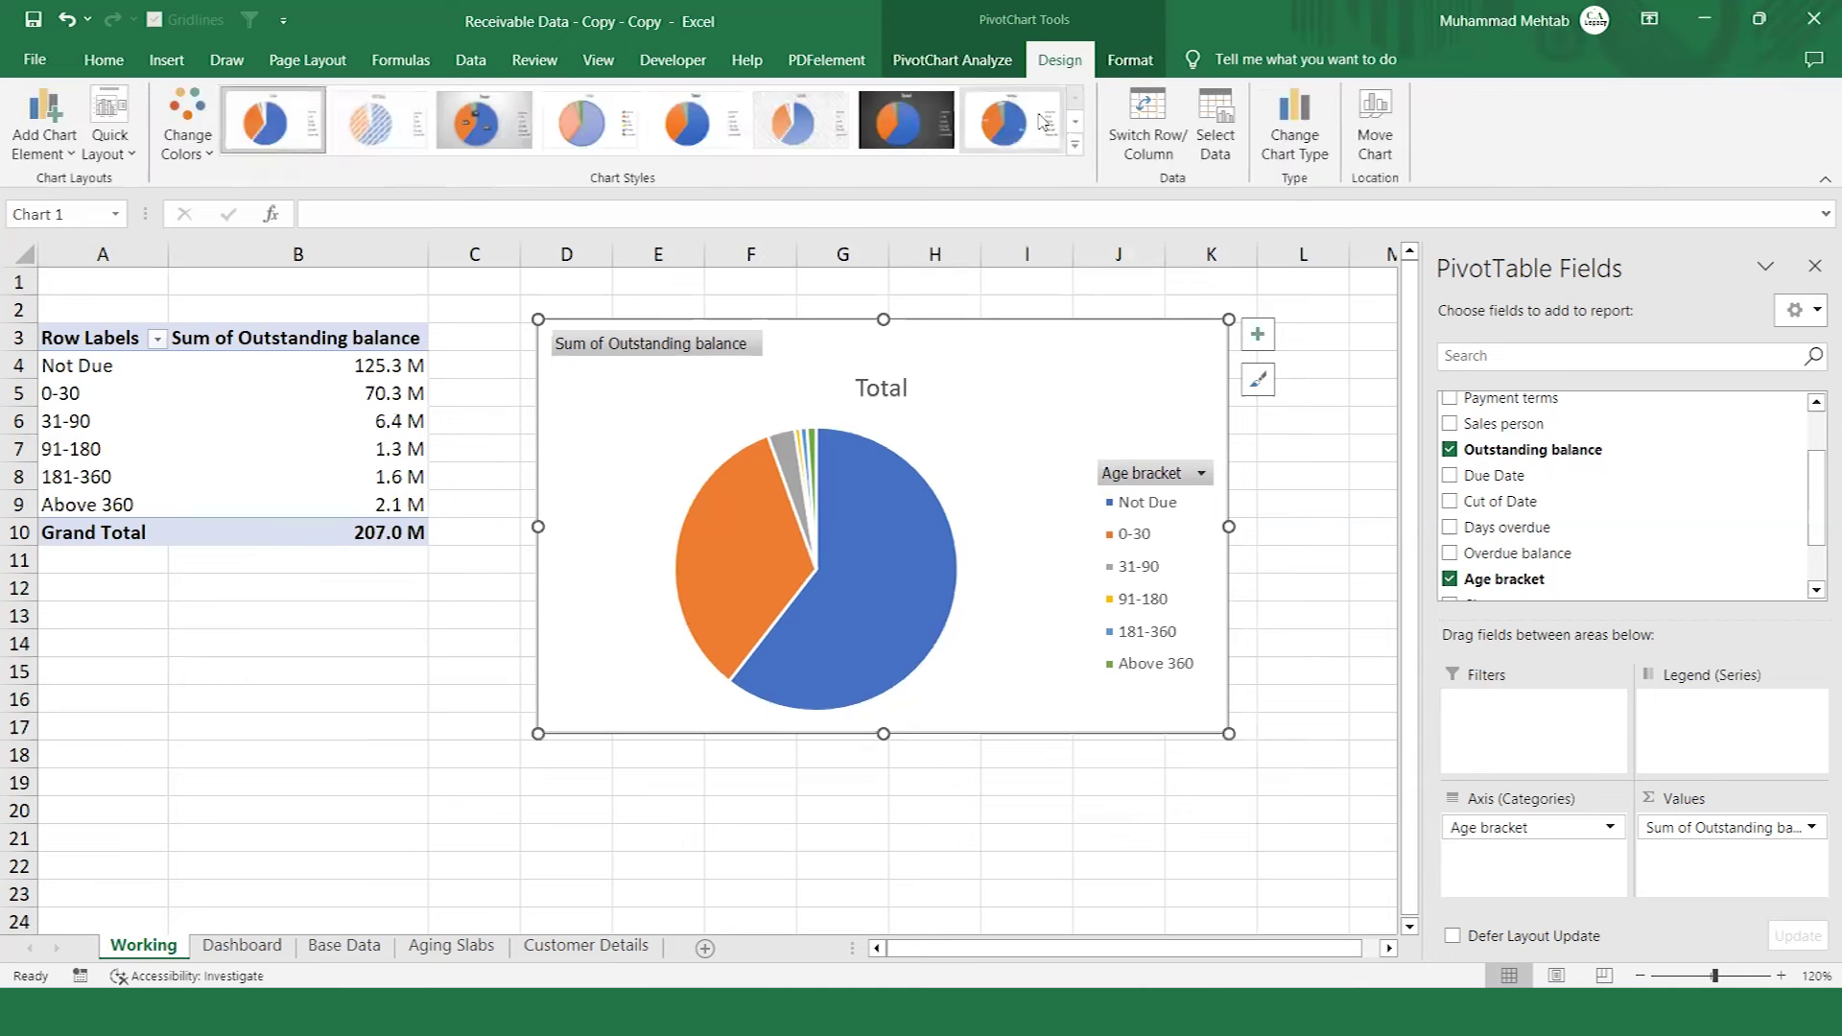
{"action": "left_click", "coordinate": [113, 153]}
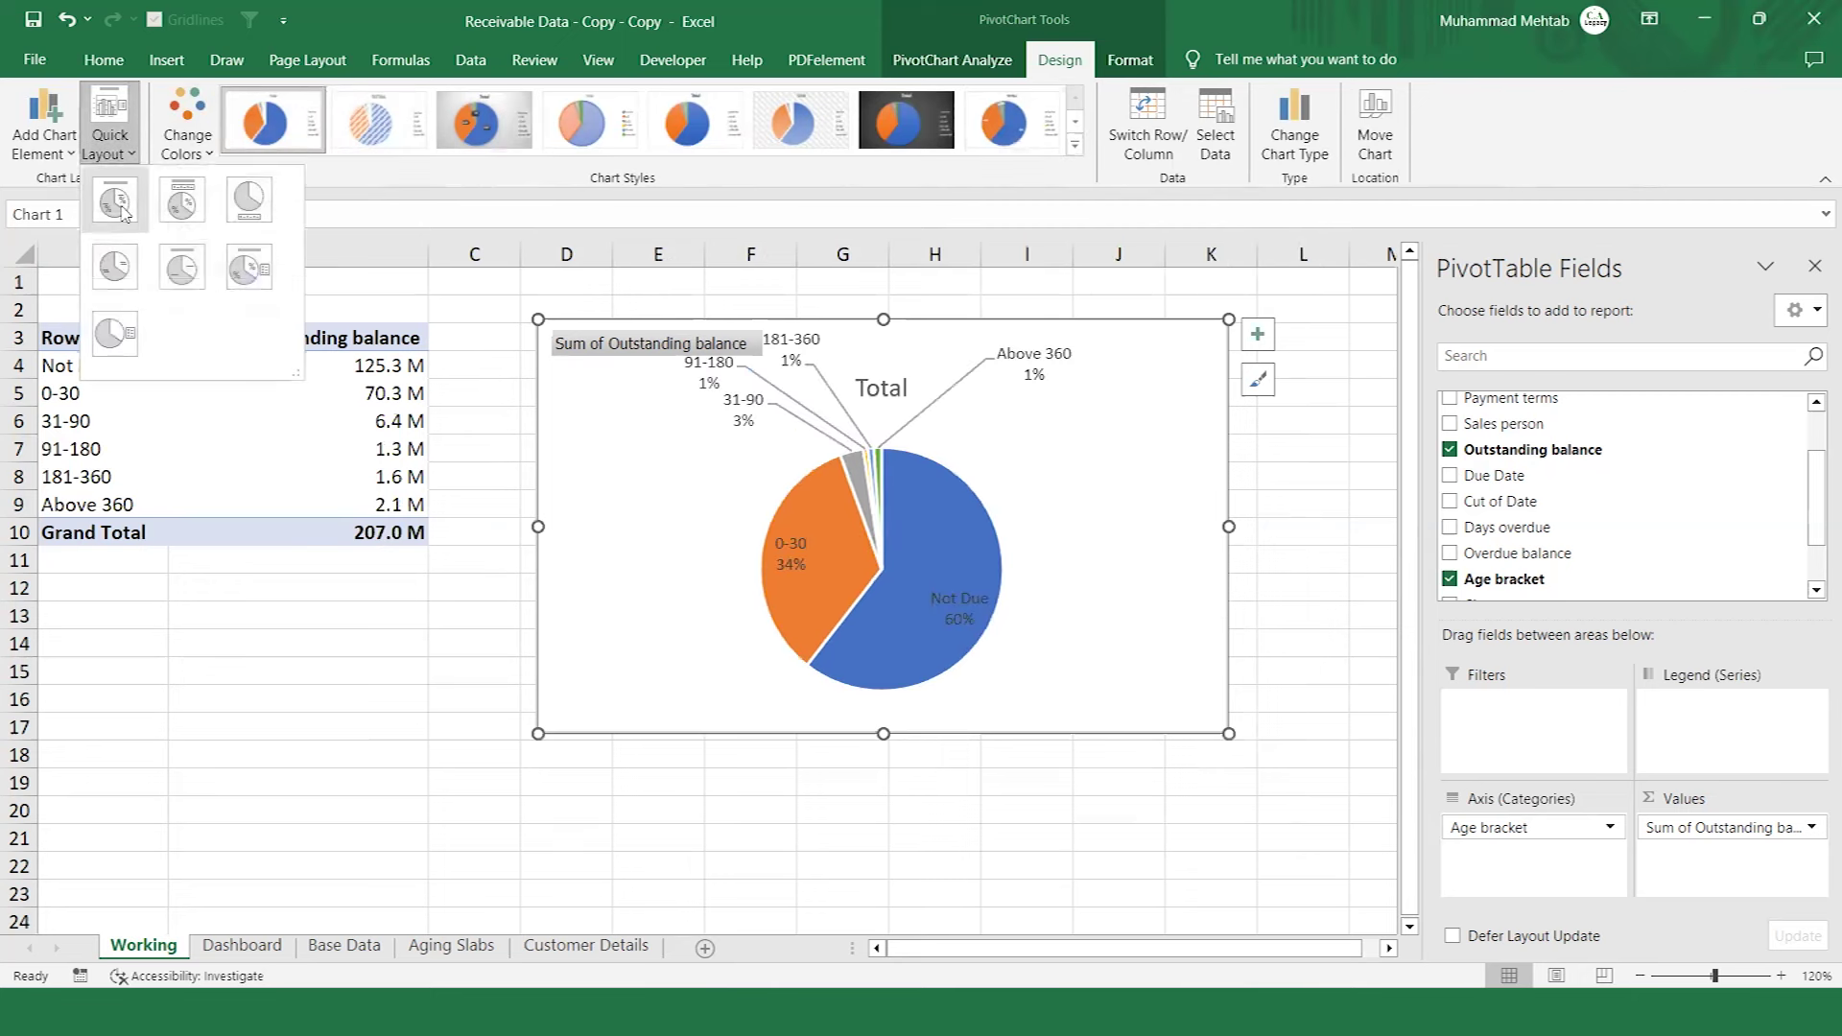
{"action": "left_click", "coordinate": [183, 212]}
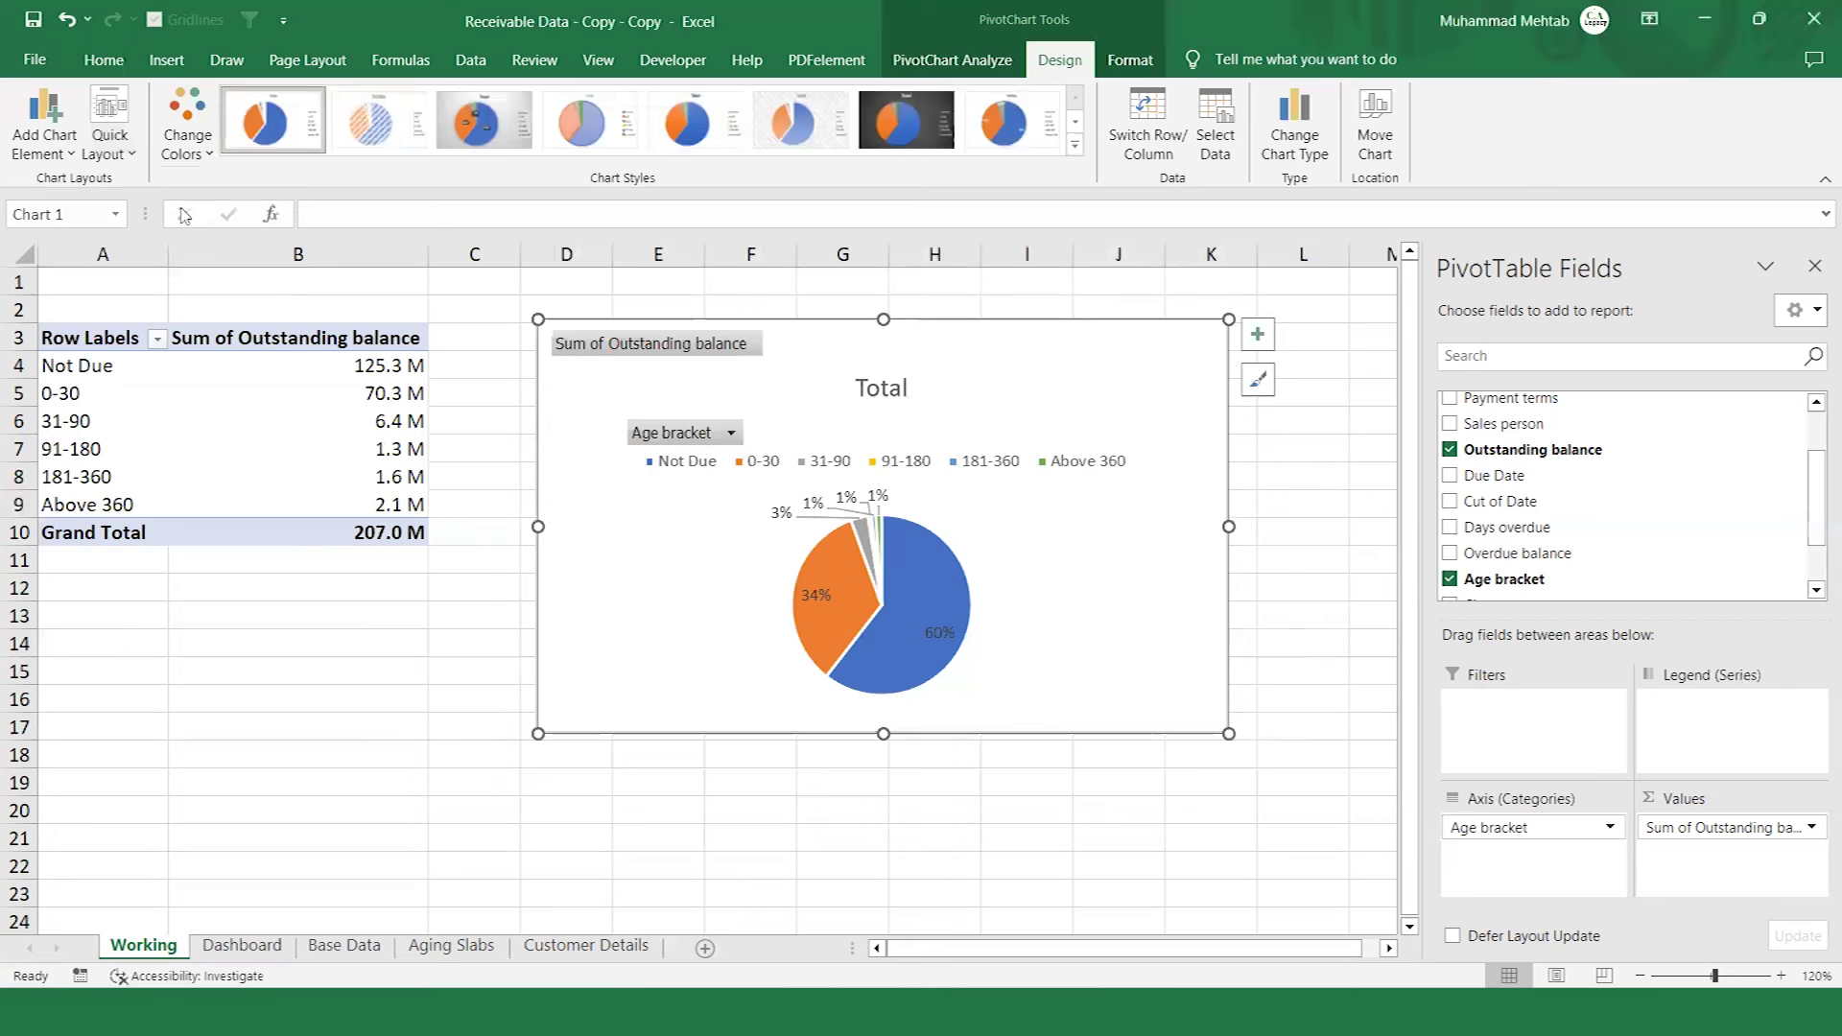
Hide the value field button and the Age bracket axis field button on the pie chart.
{"action": "right_click", "coordinate": [610, 351]}
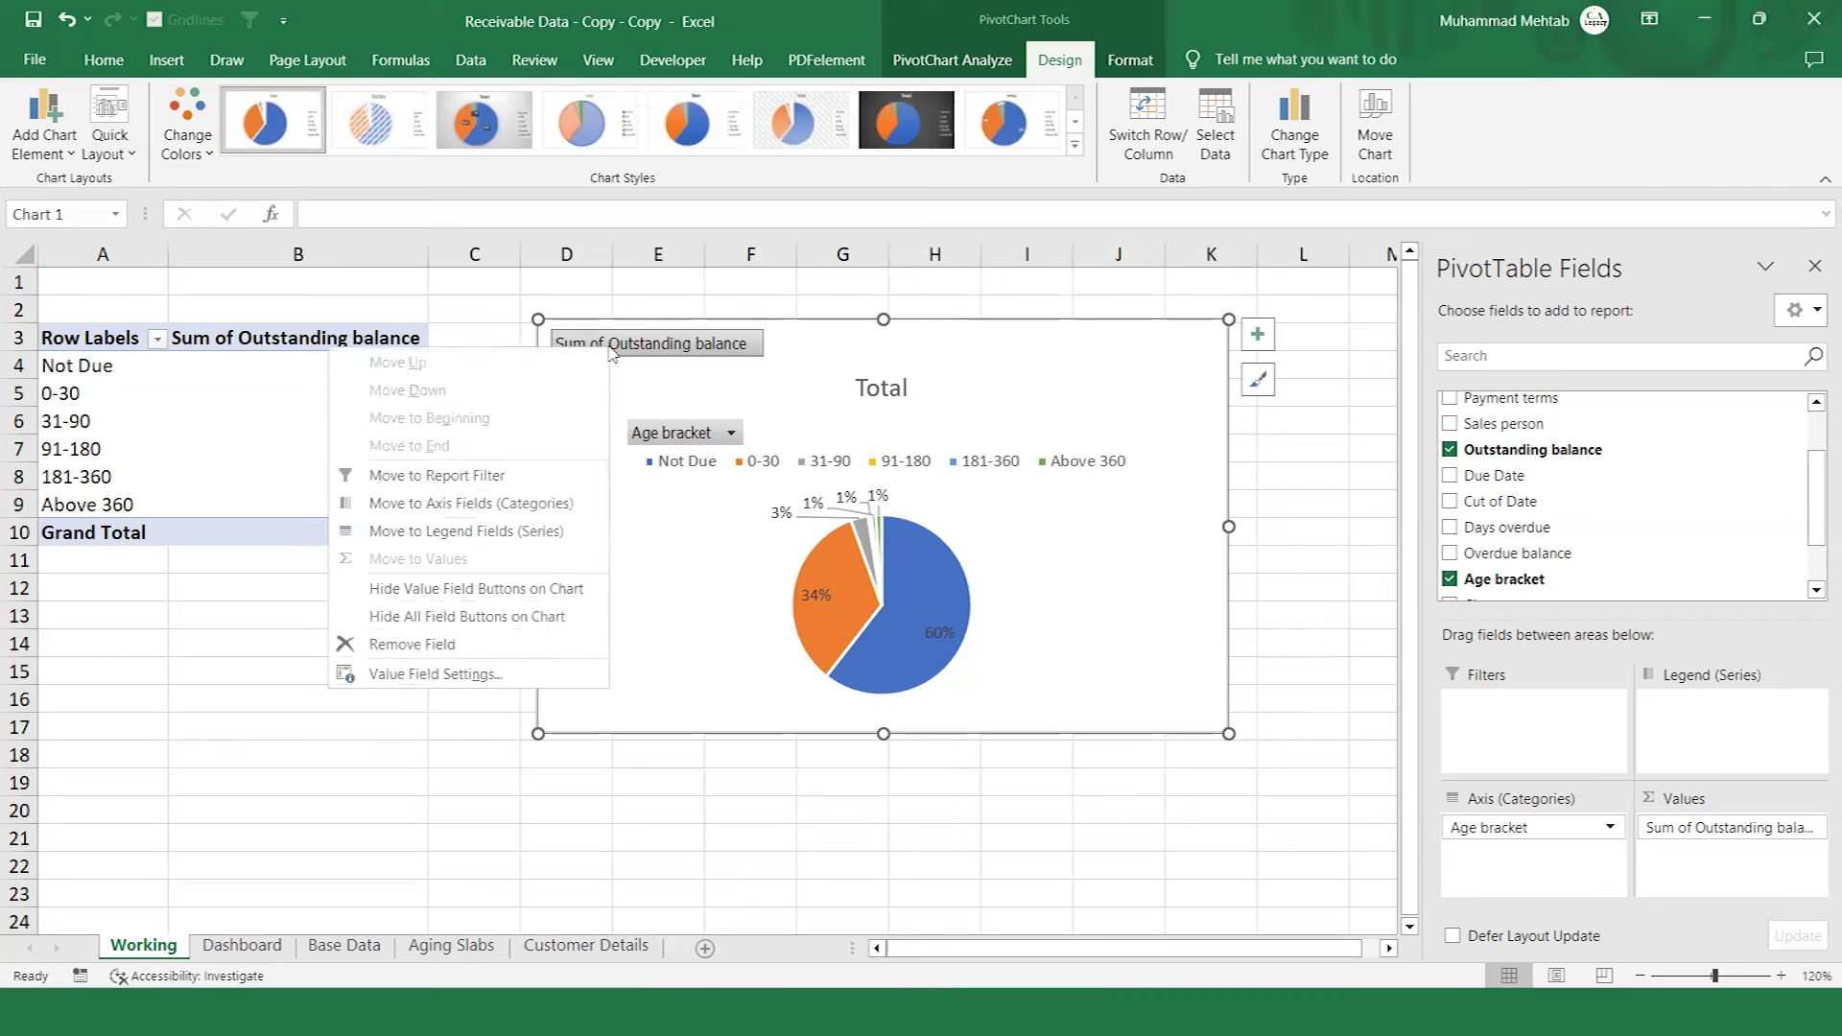
{"action": "left_click", "coordinate": [466, 599]}
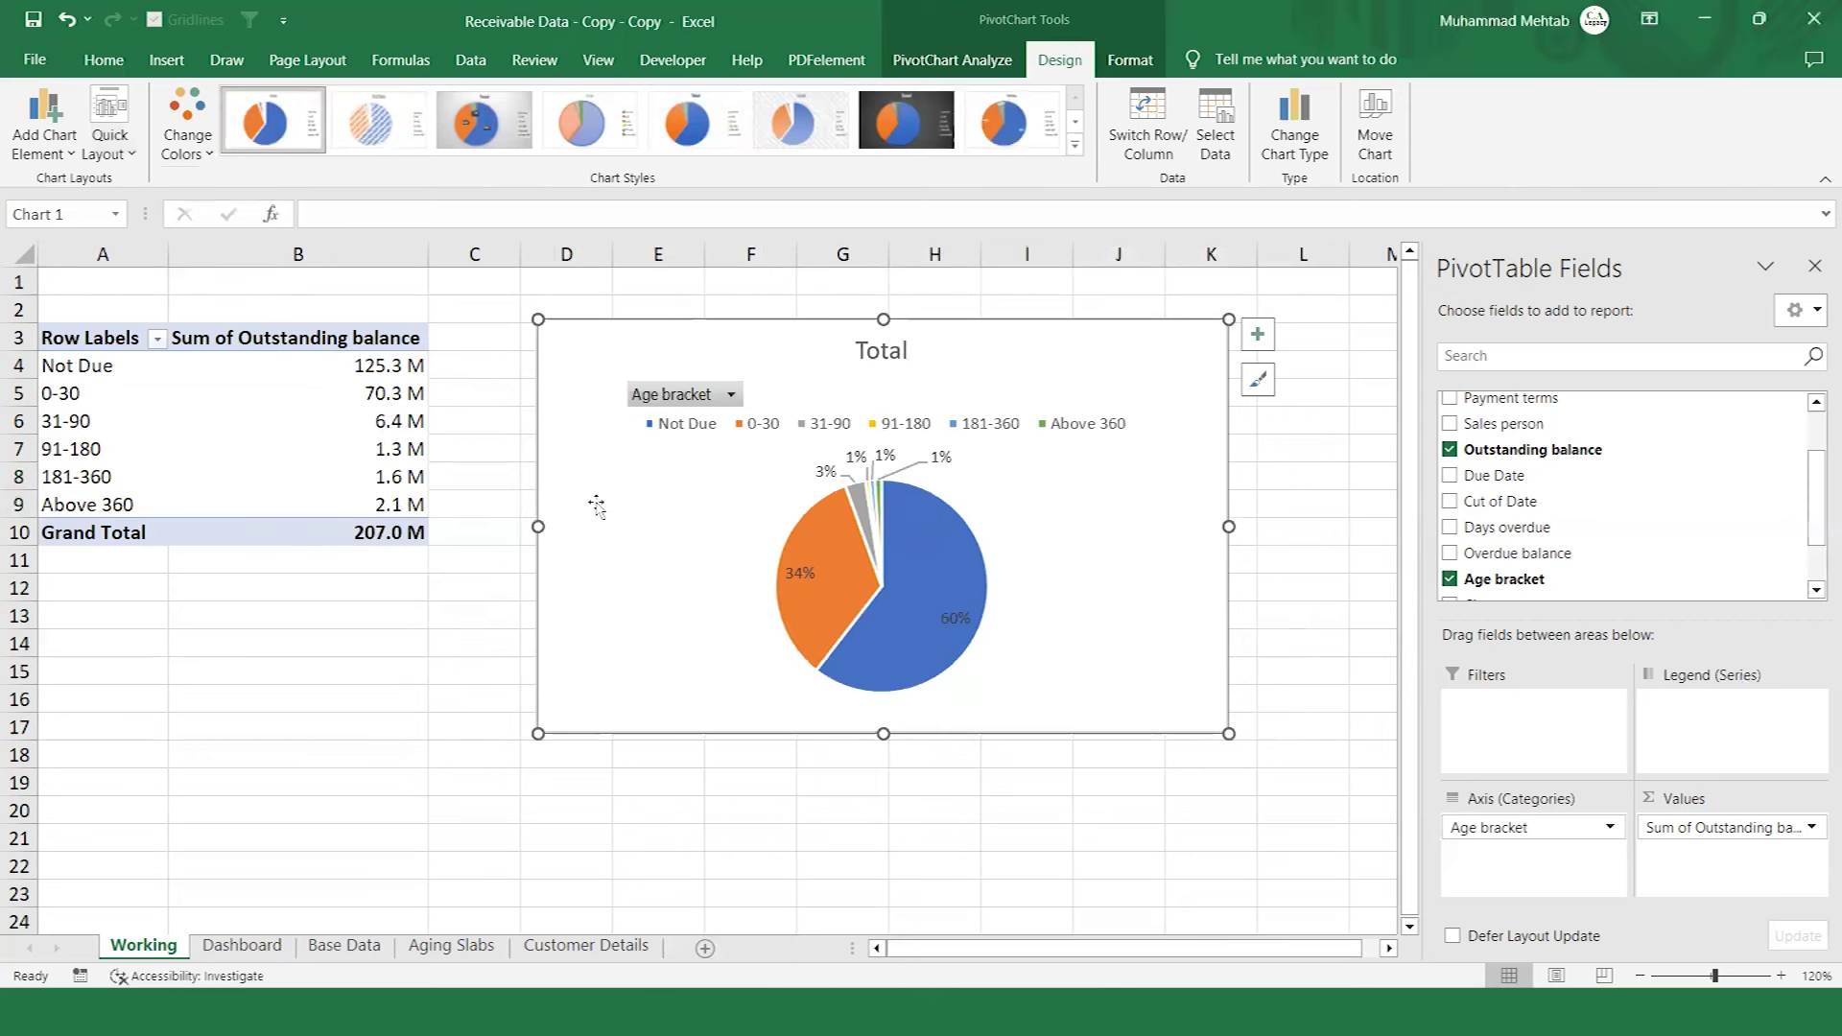
{"action": "right_click", "coordinate": [643, 401]}
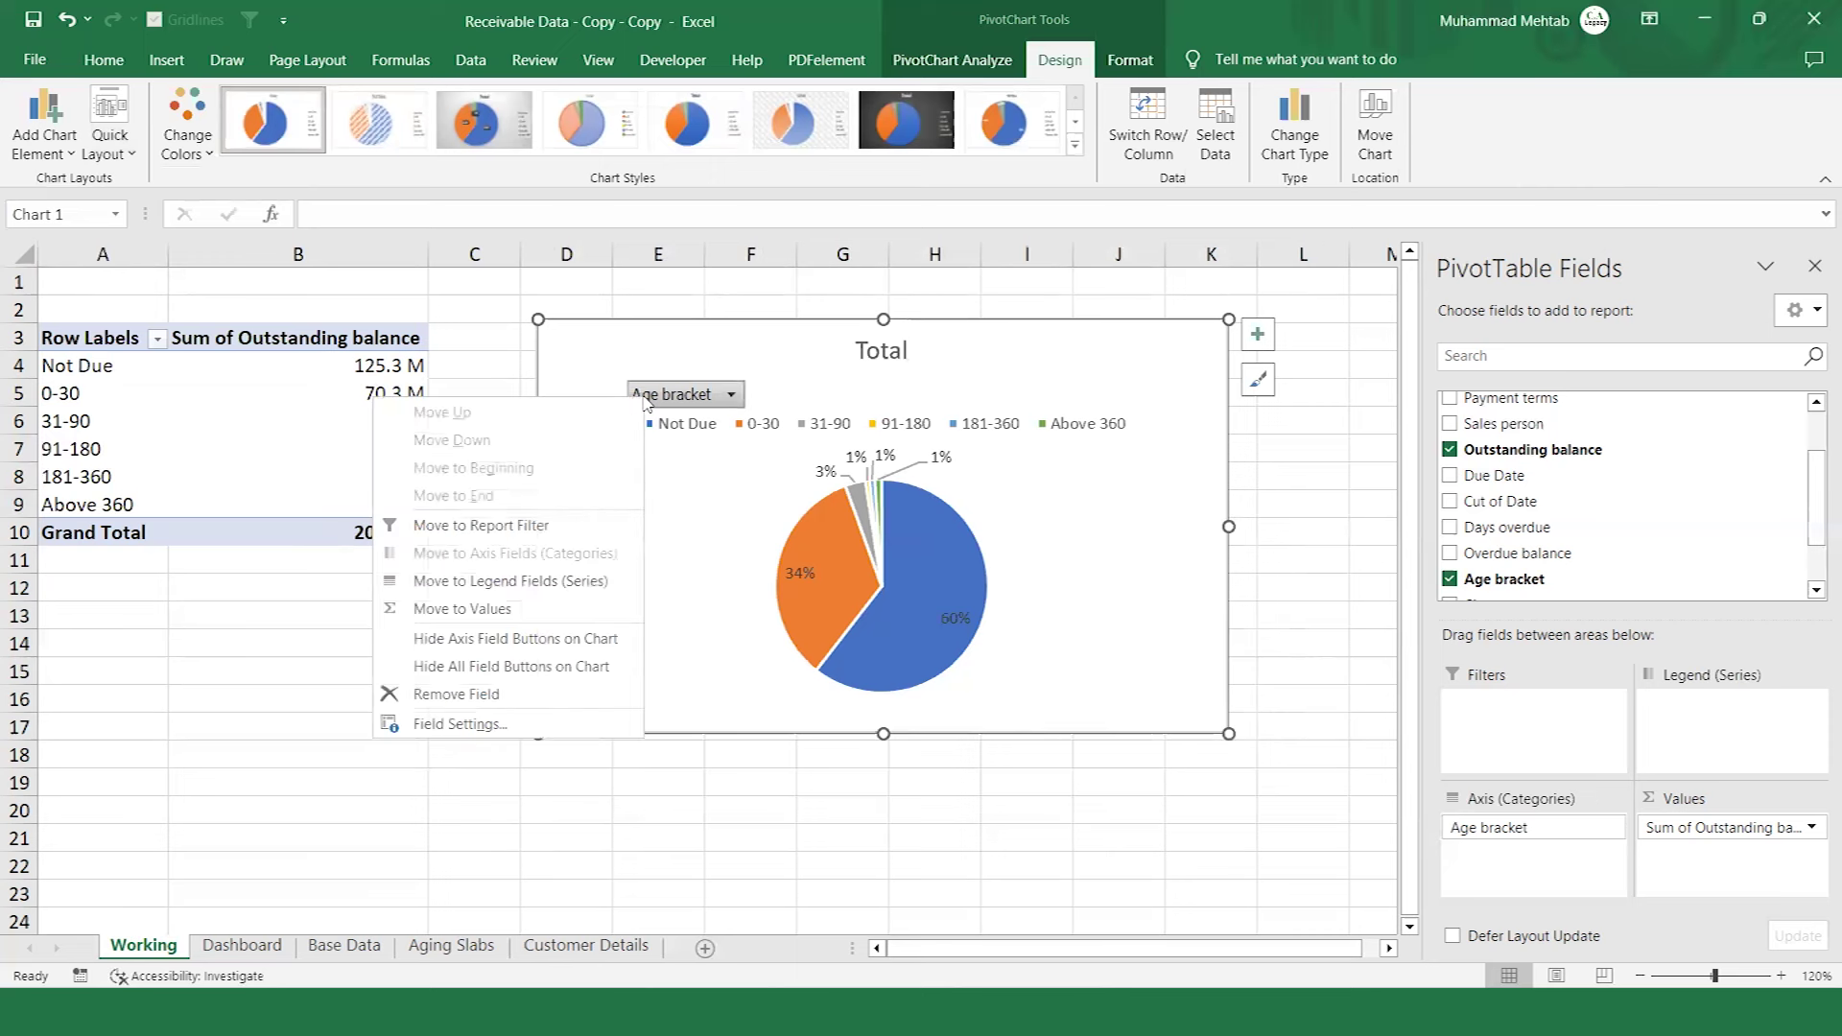
{"action": "left_click", "coordinate": [509, 638]}
Change the pie chart's title to Age Wise and format it bold, italic and 18 pt.
{"action": "left_click", "coordinate": [879, 353]}
{"action": "double_click", "coordinate": [879, 353]}
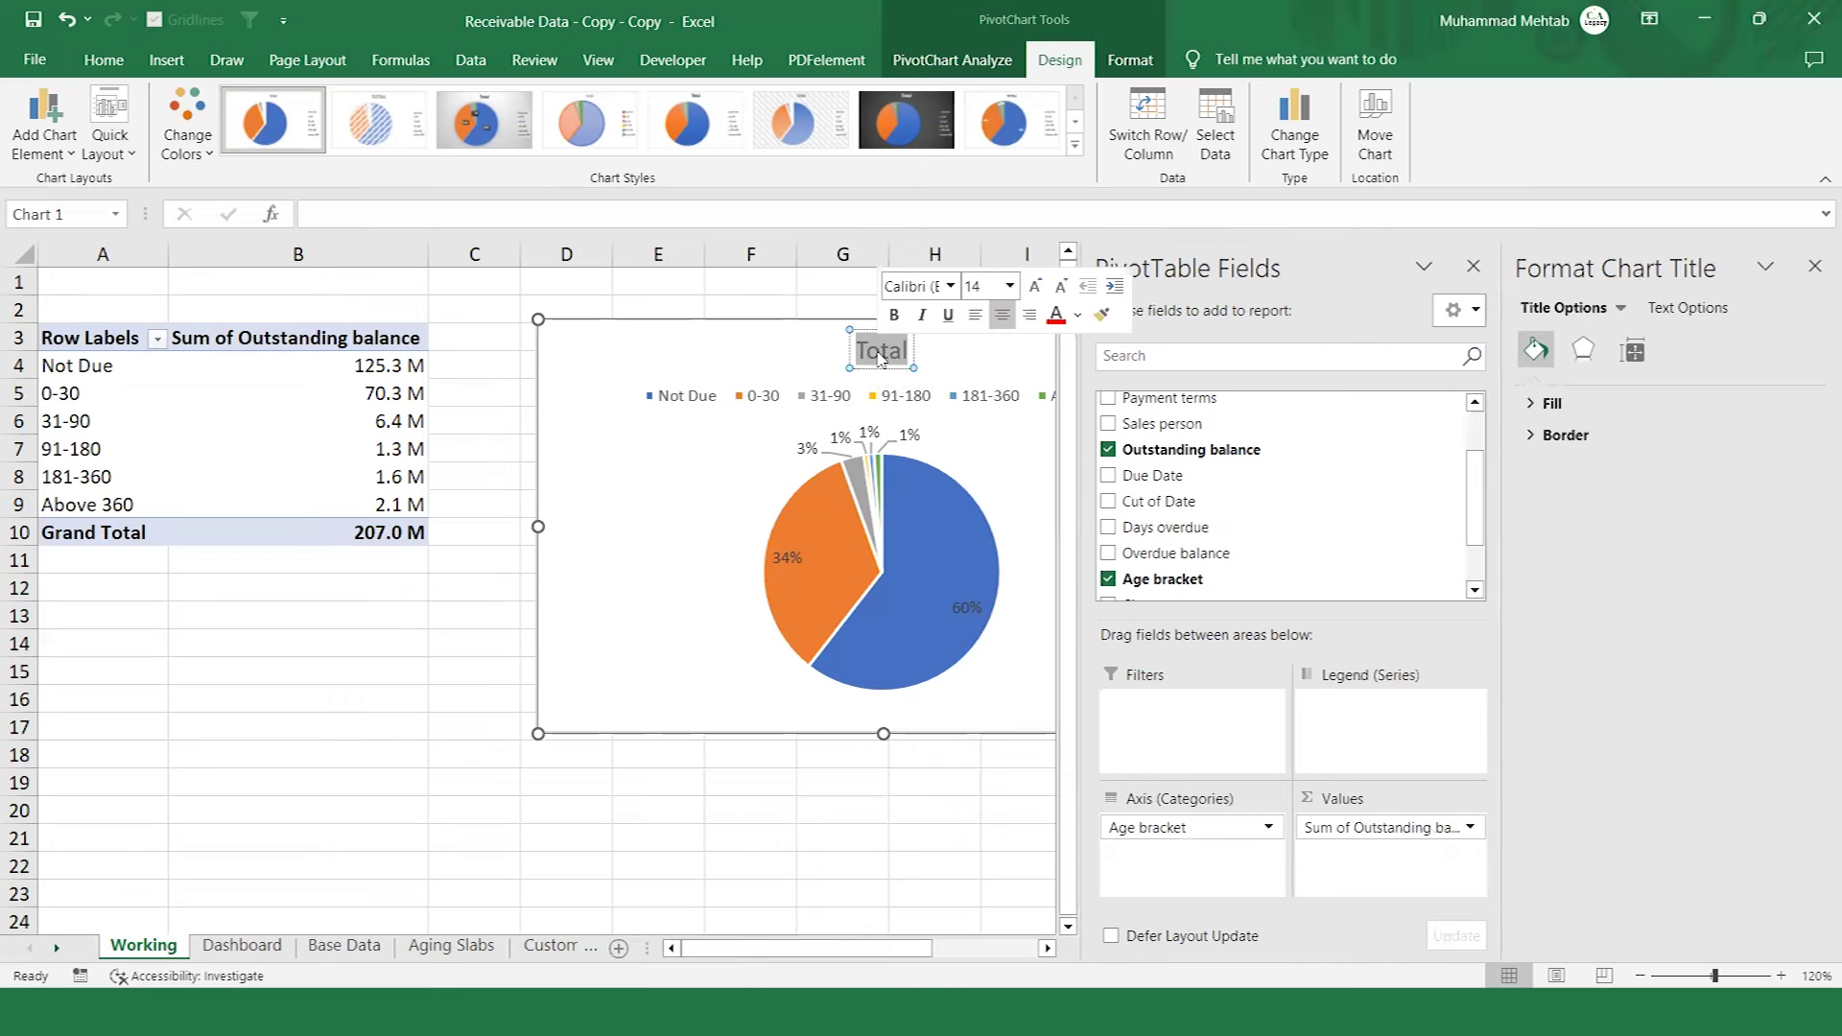
{"action": "type", "text": "A"}
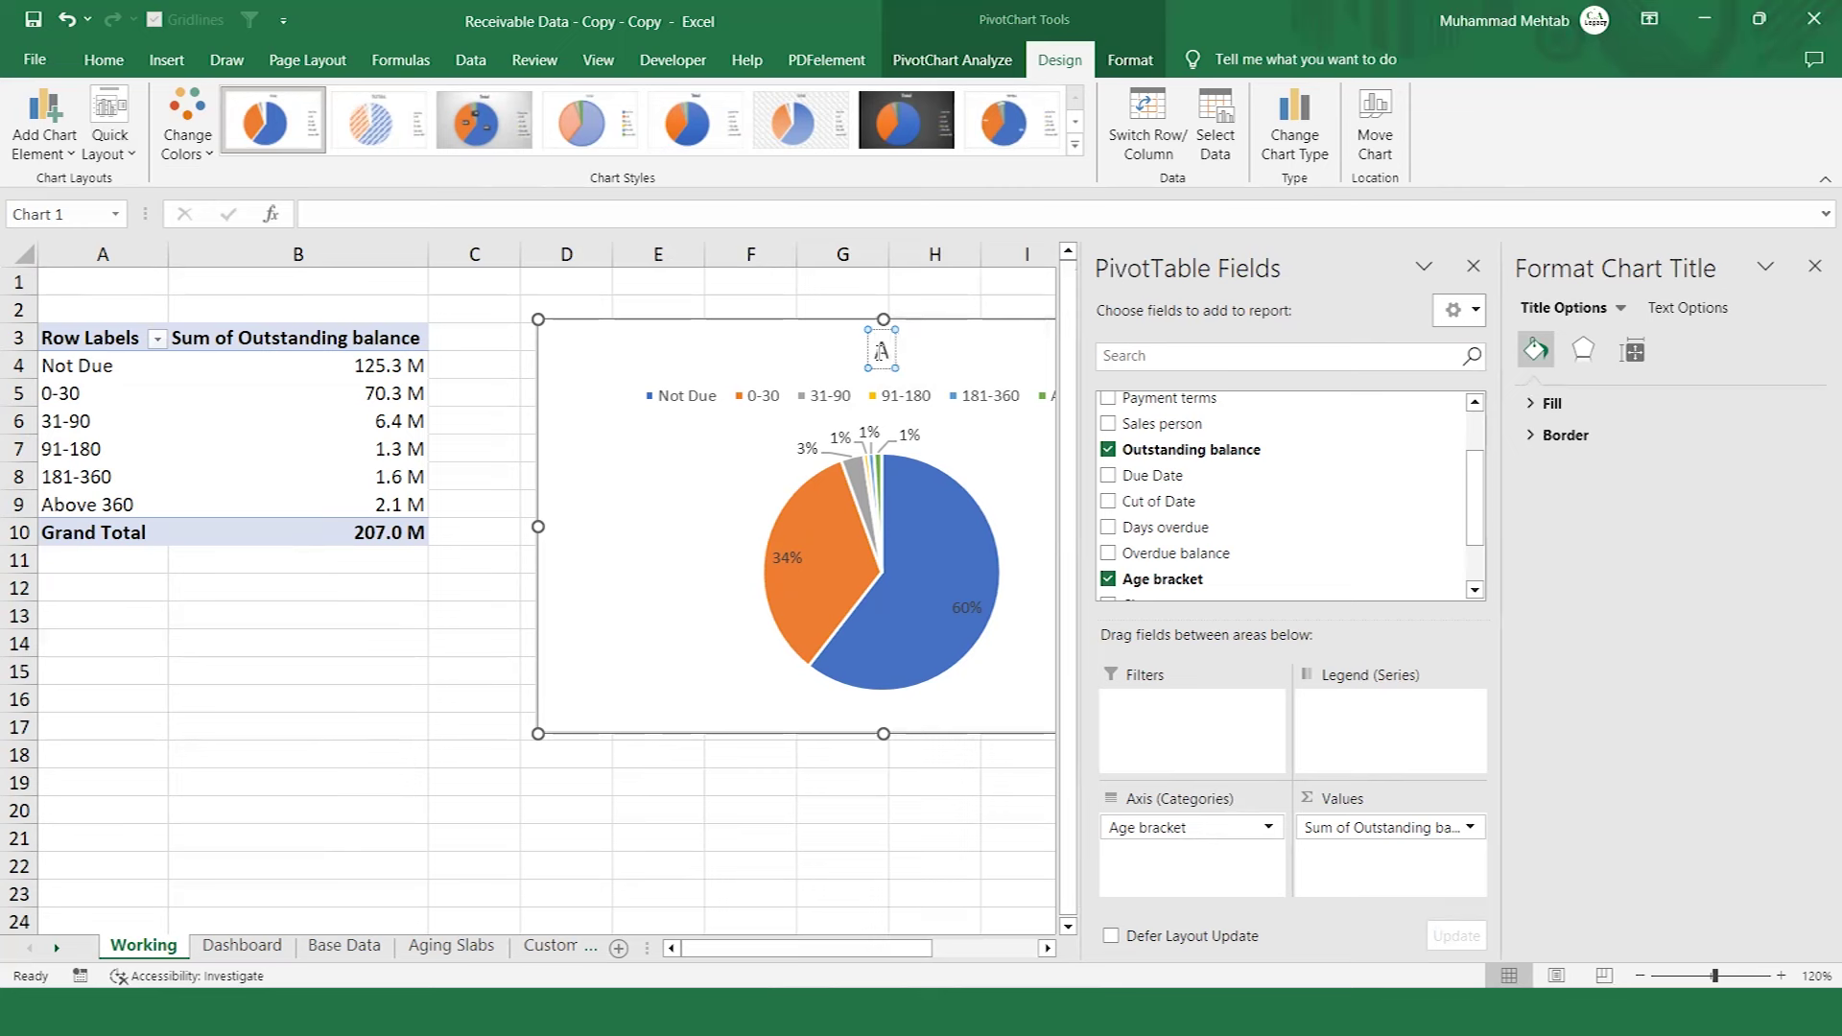
{"action": "type", "text": "ge Wise"}
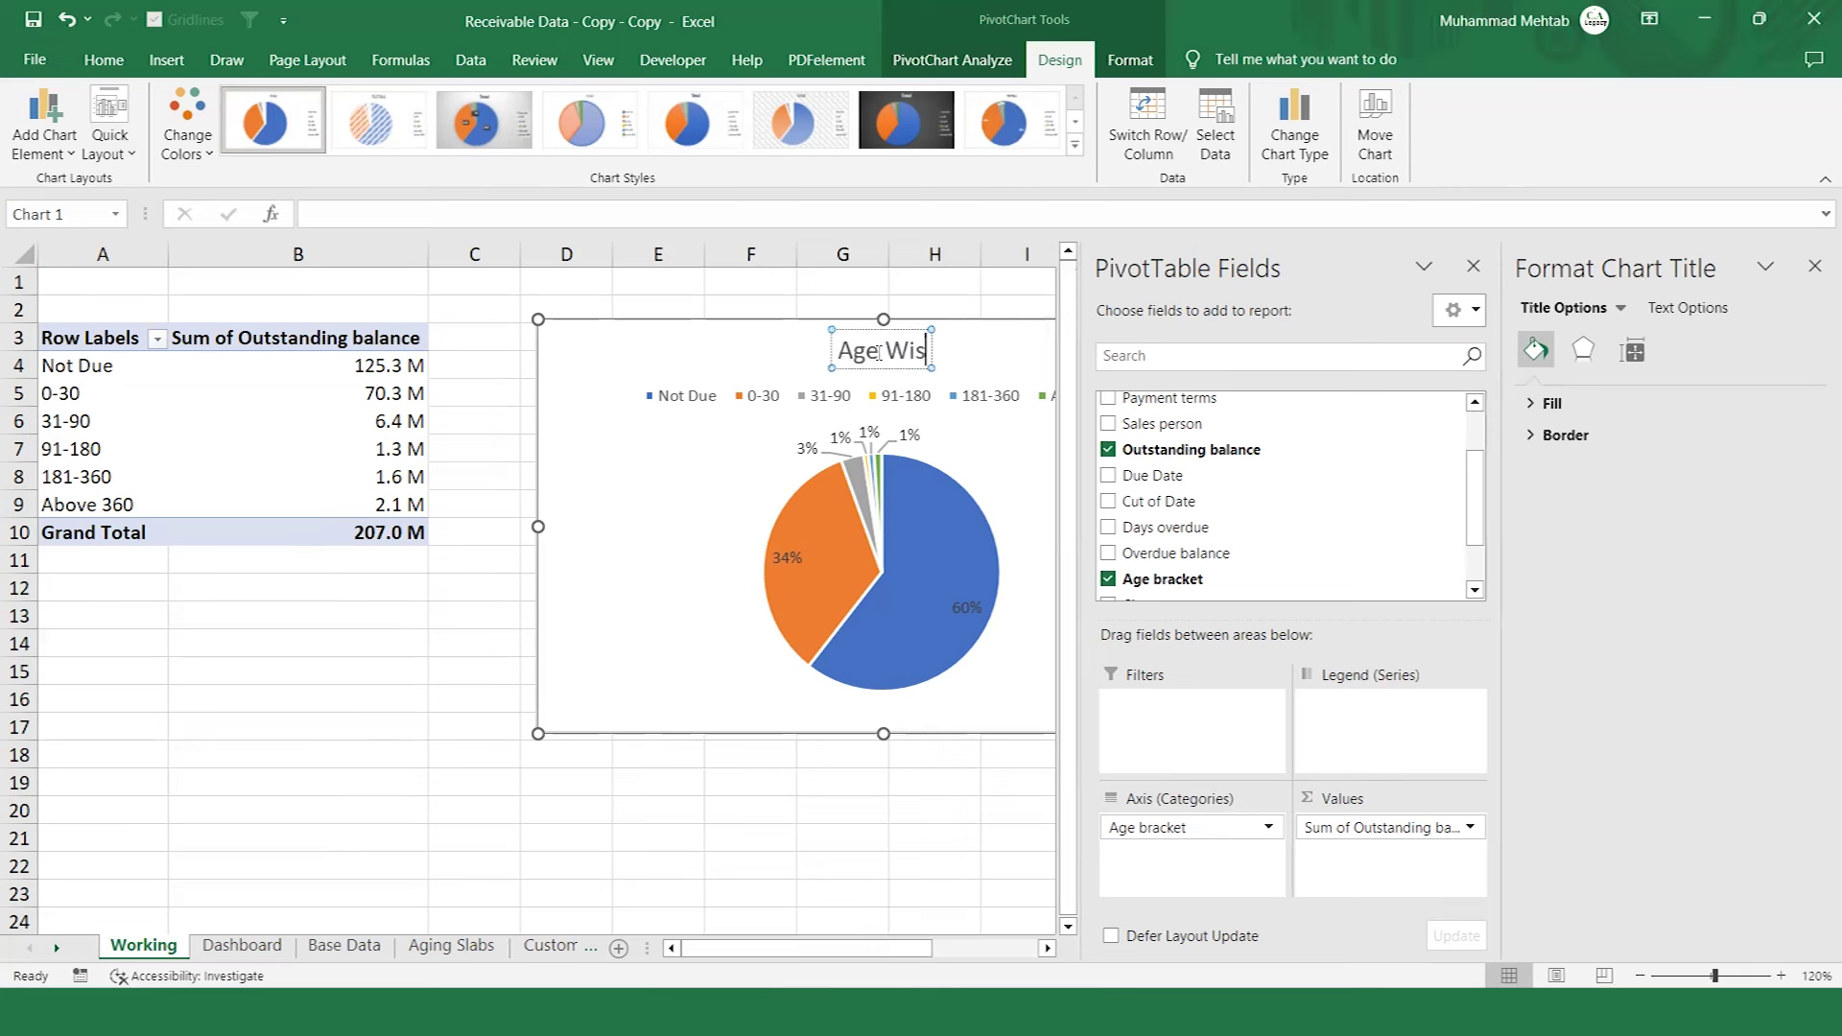
{"action": "key", "text": "ctrl+a"}
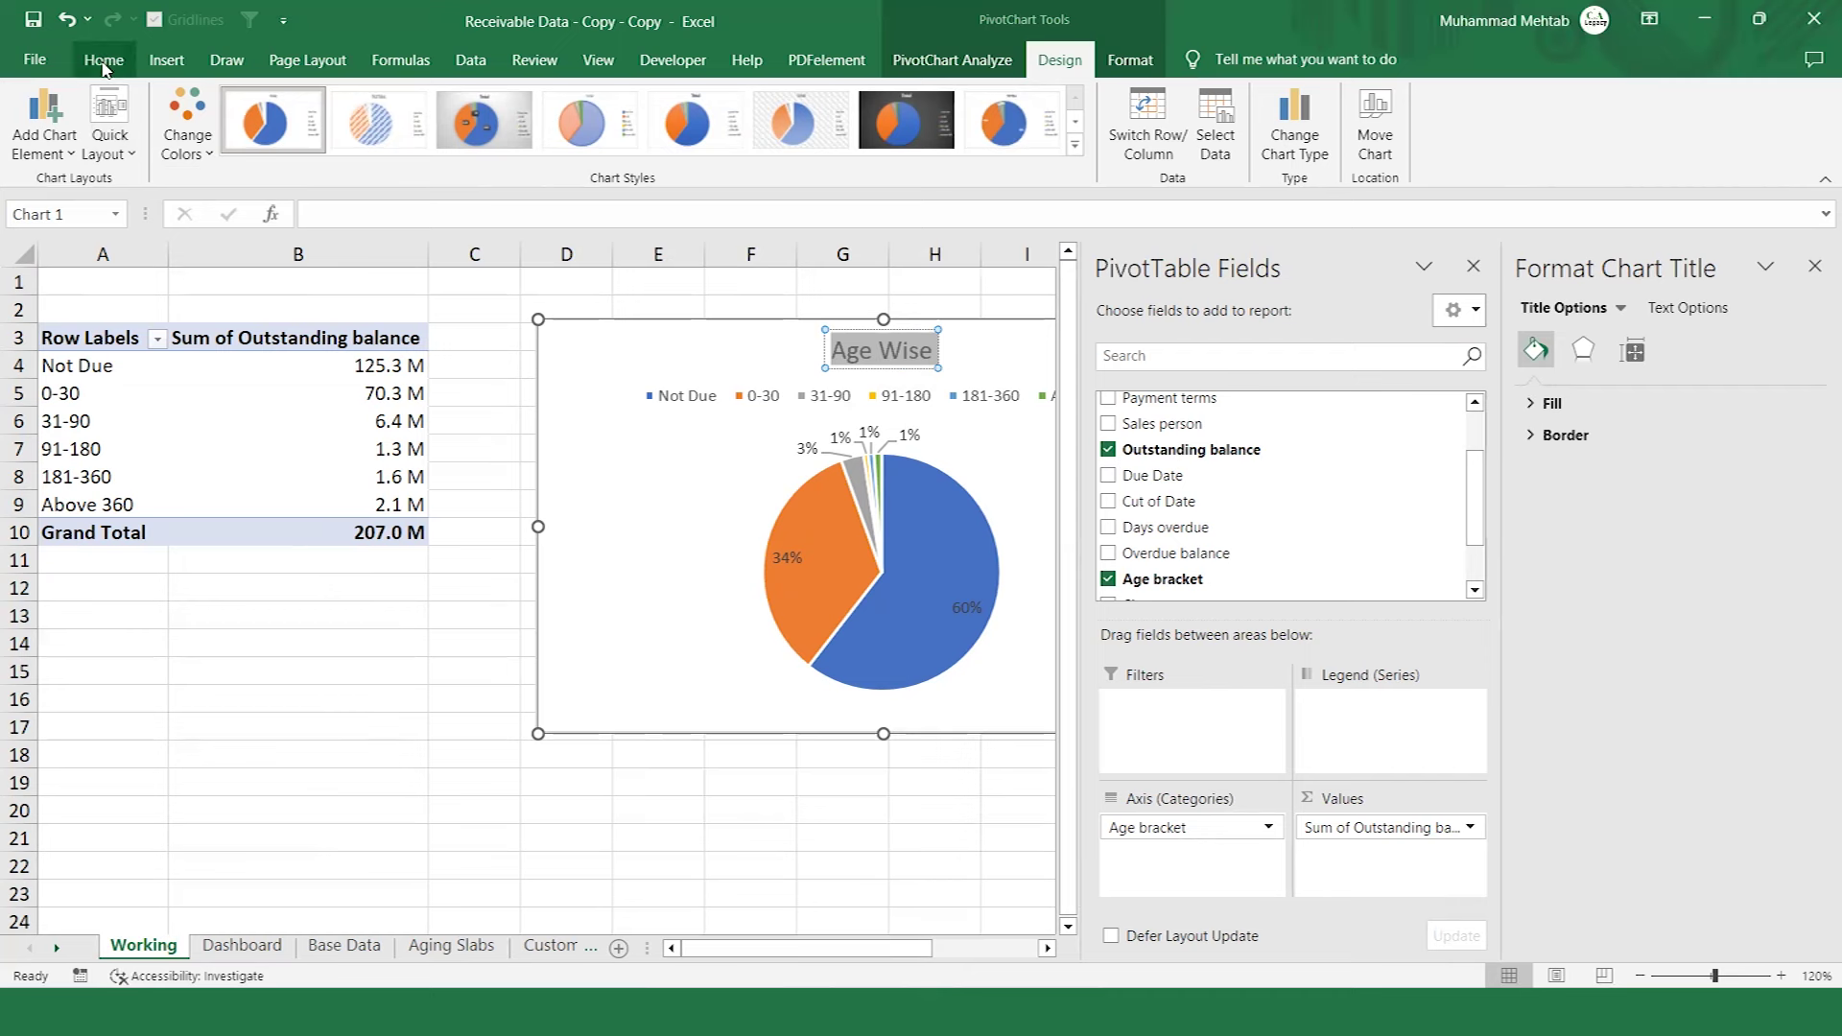
{"action": "left_click", "coordinate": [103, 63]}
{"action": "left_click", "coordinate": [218, 146]}
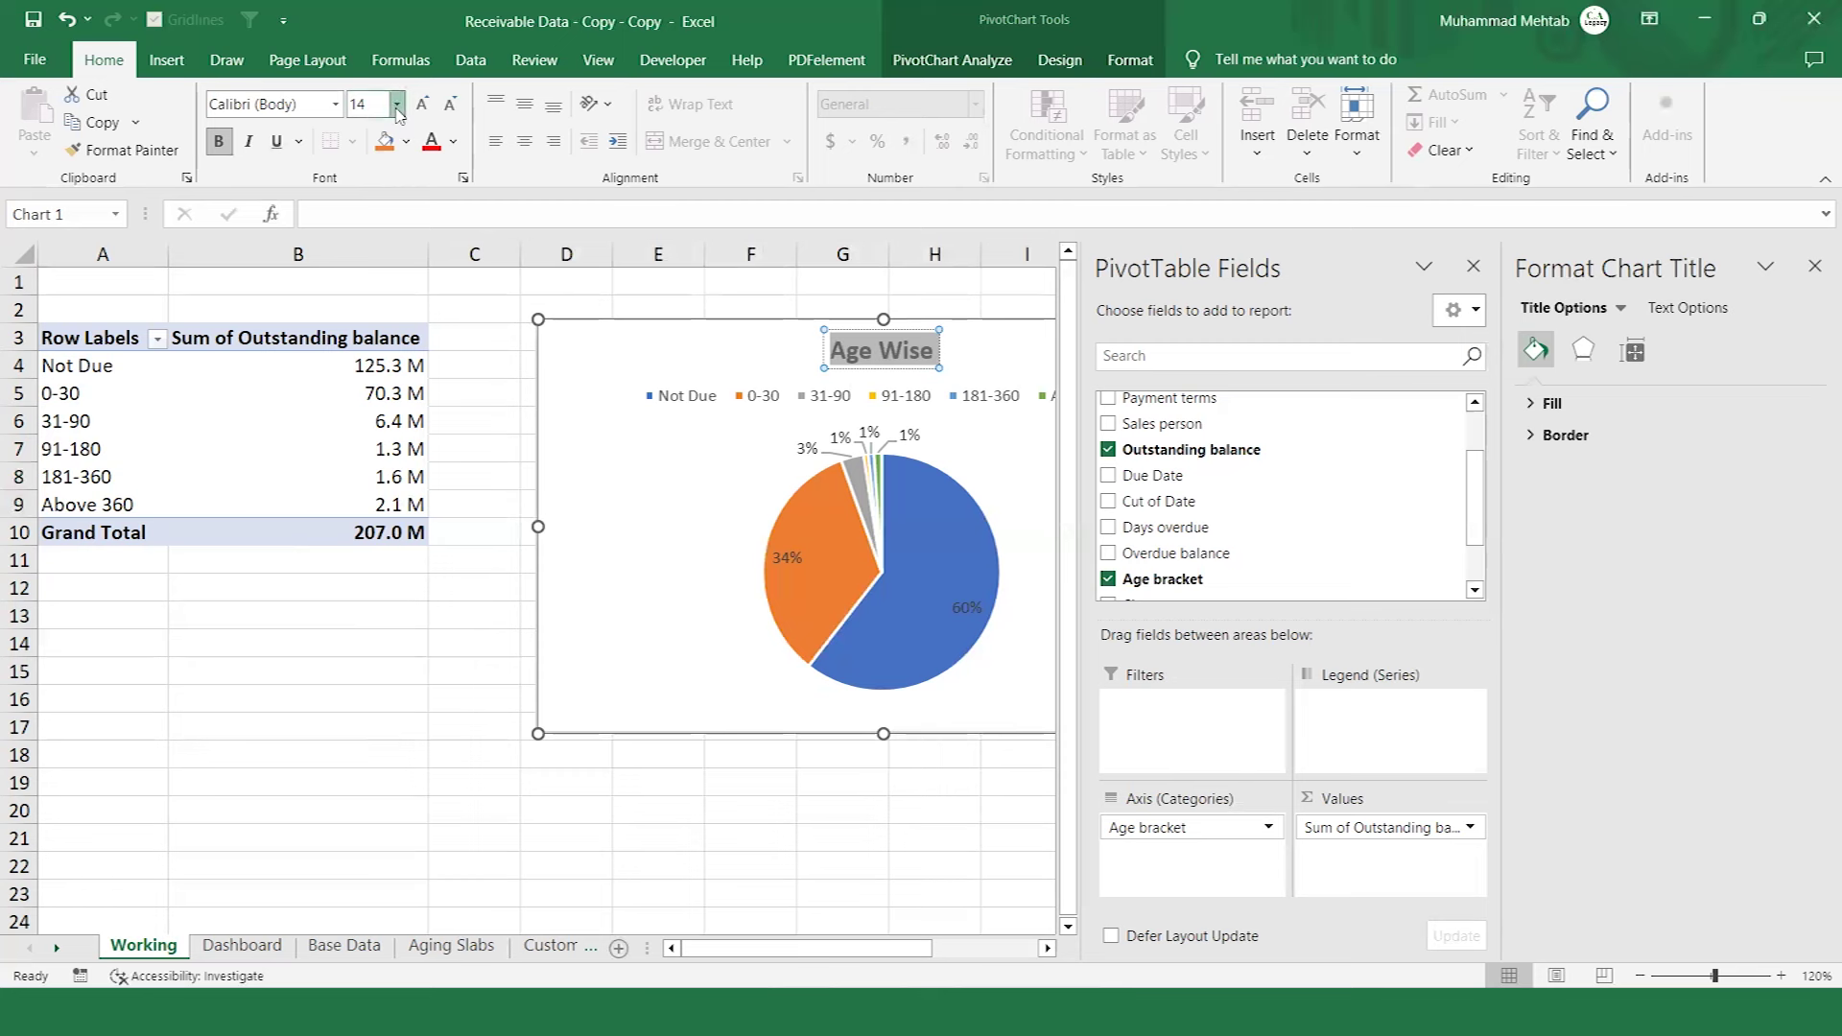
{"action": "left_click", "coordinate": [399, 107]}
{"action": "left_click", "coordinate": [391, 247]}
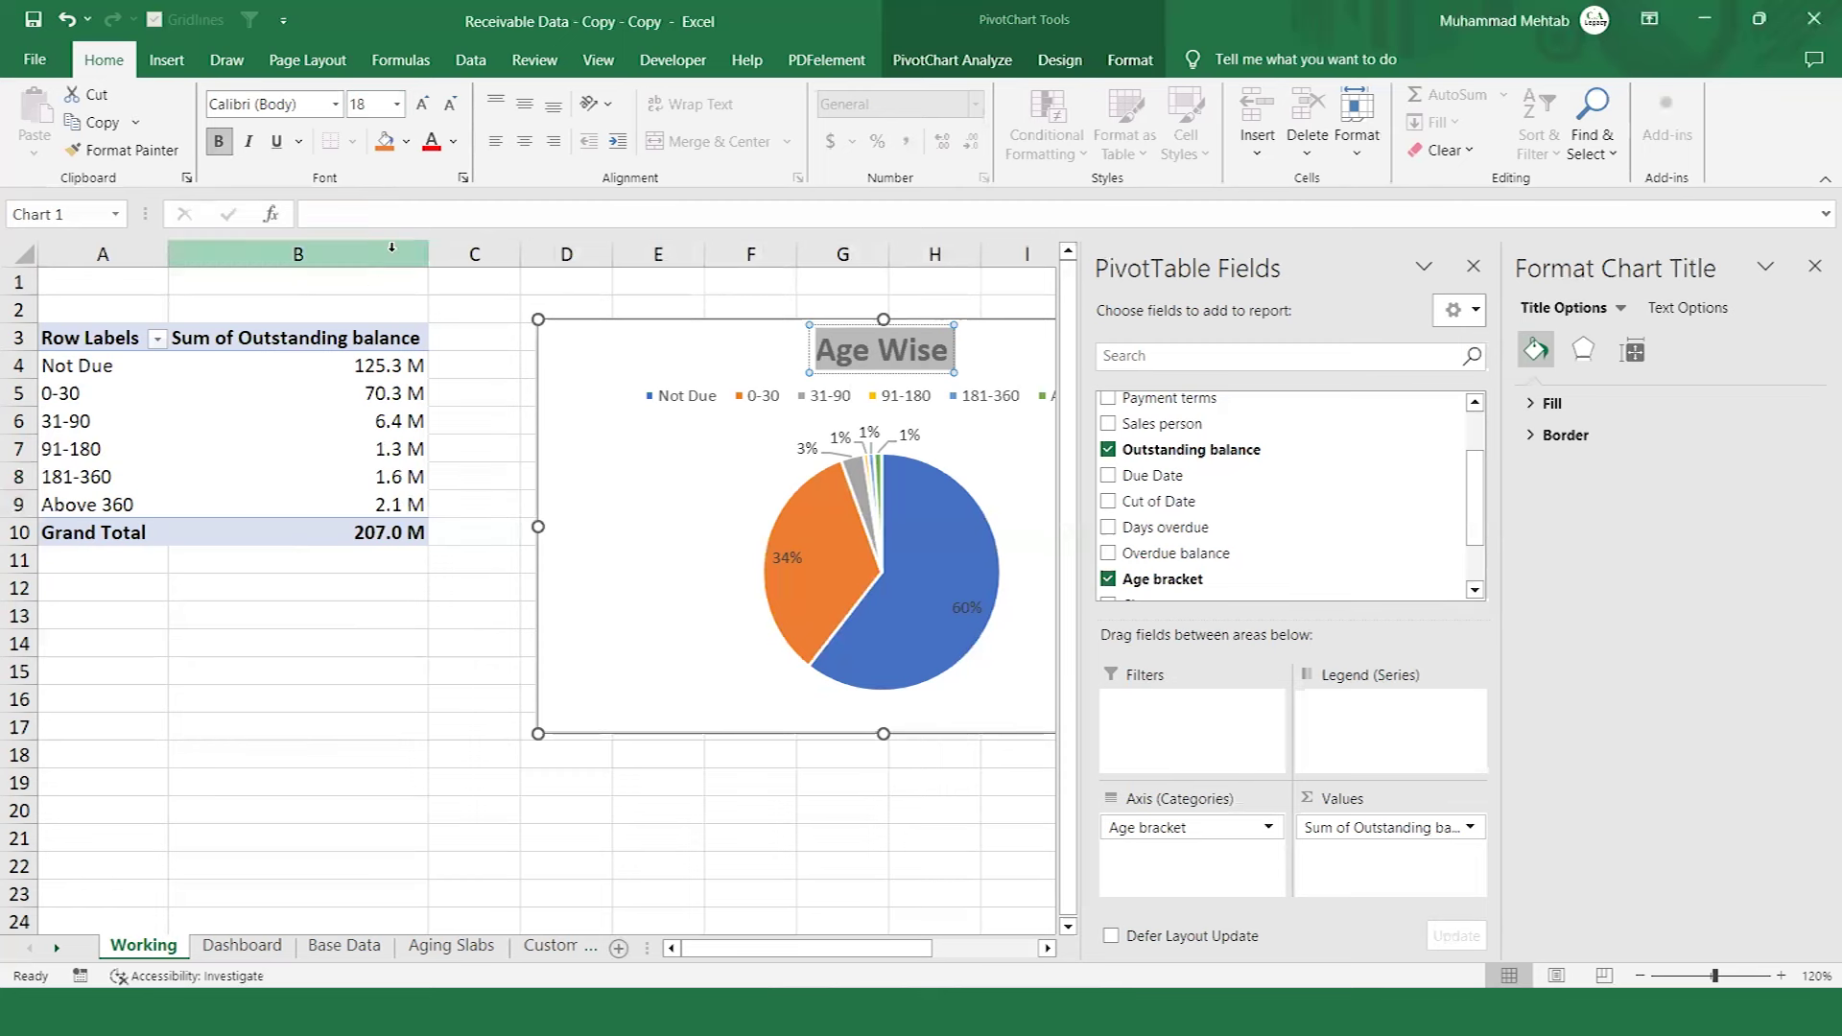
{"action": "left_click", "coordinate": [249, 144]}
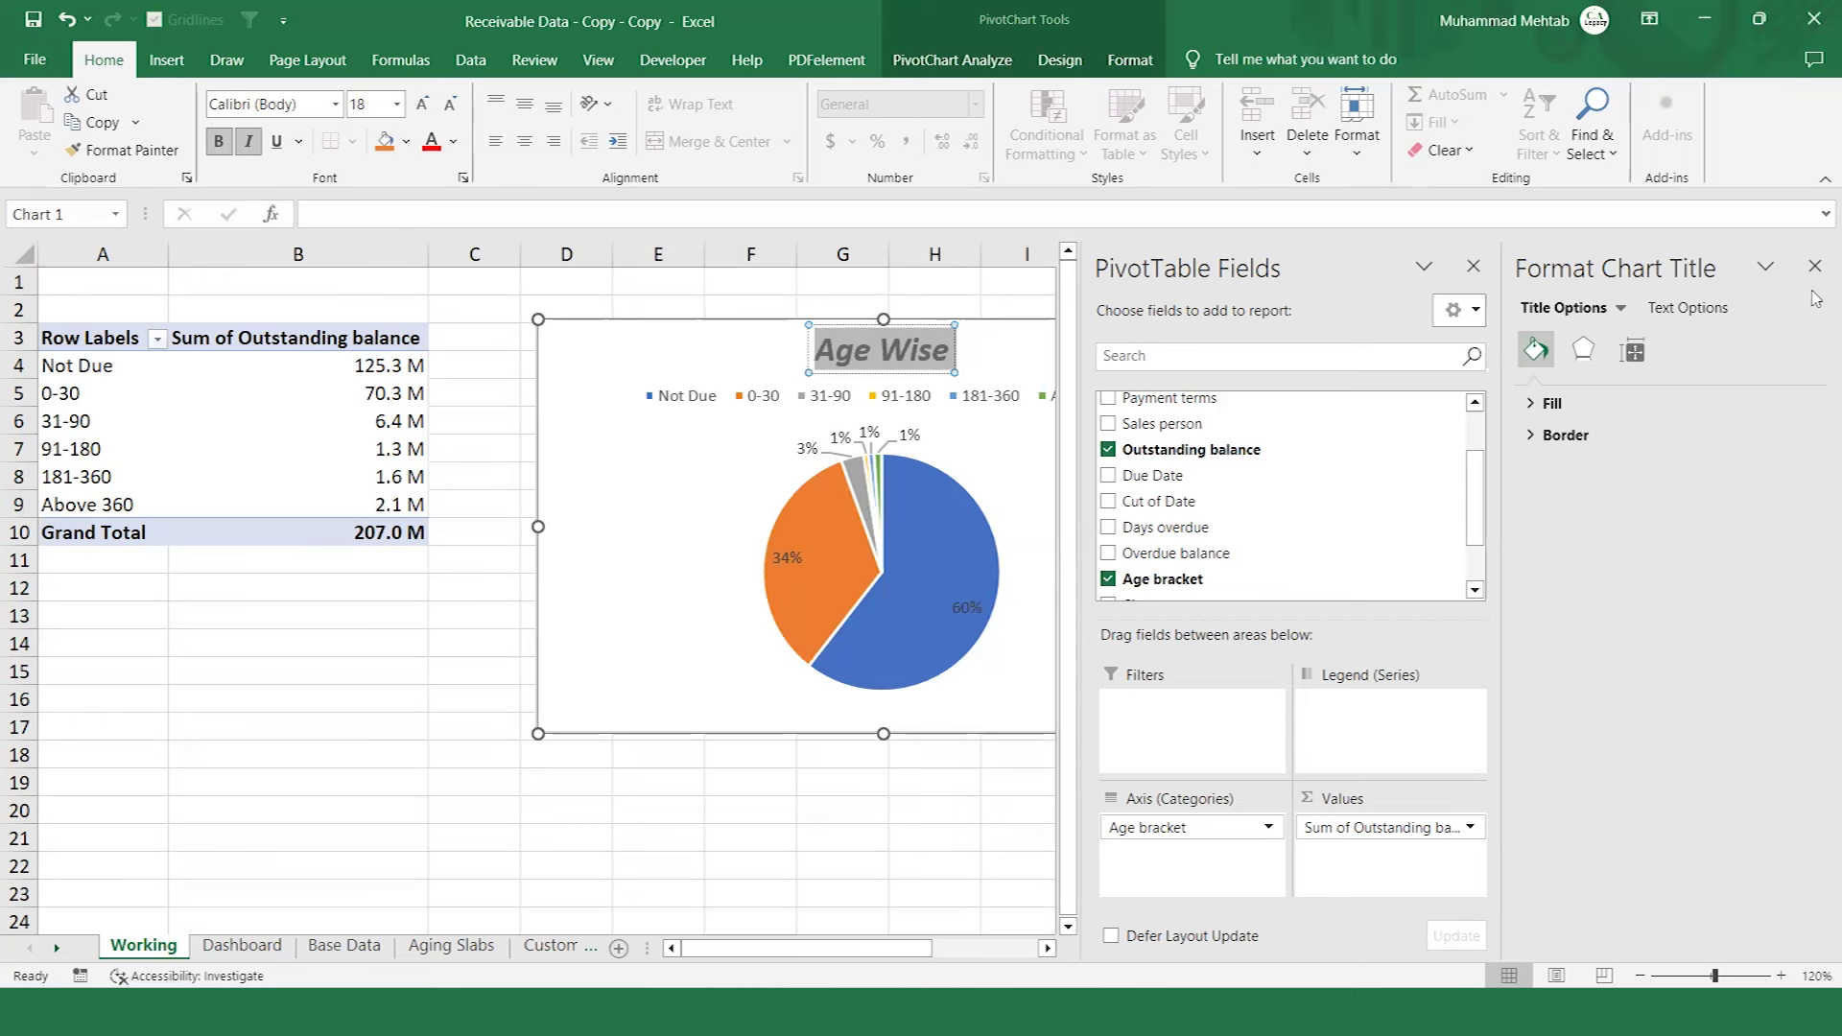
{"action": "left_click", "coordinate": [1814, 265]}
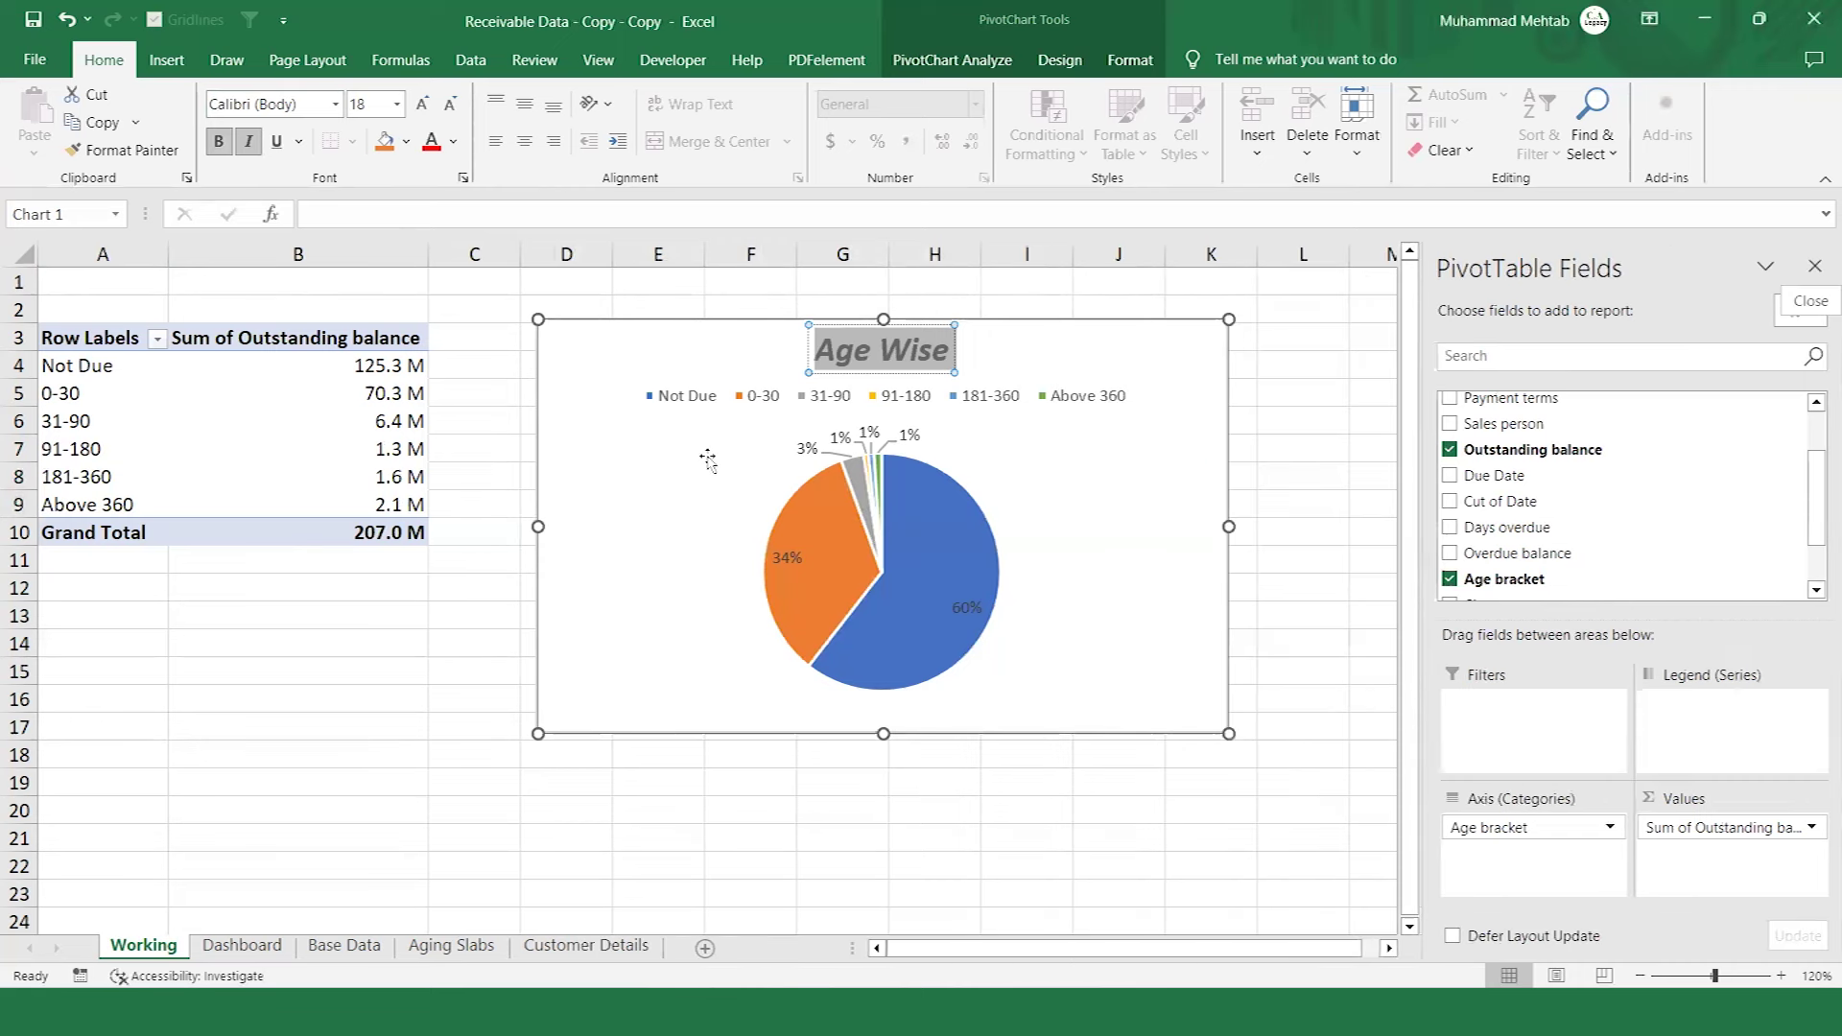
Make the pie chart's legend and percentage data labels bold.
{"action": "left_click", "coordinate": [680, 393]}
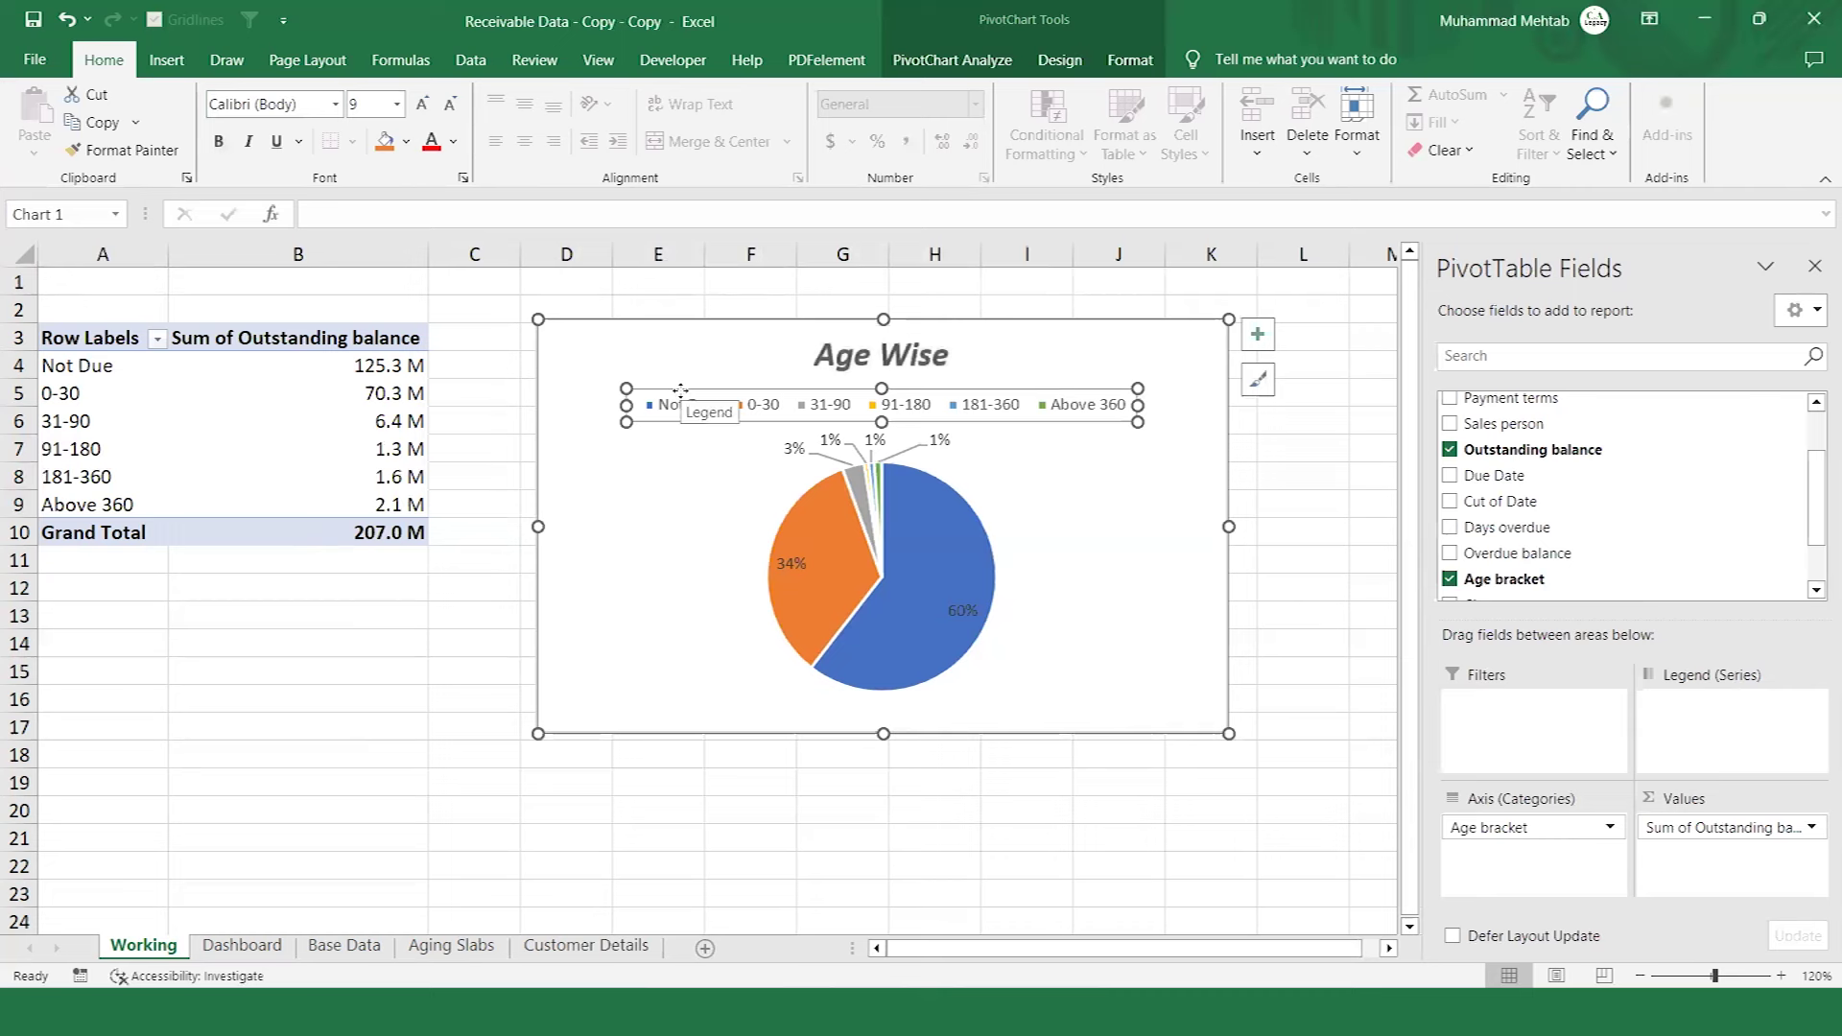
{"action": "key", "text": "ctrl+b"}
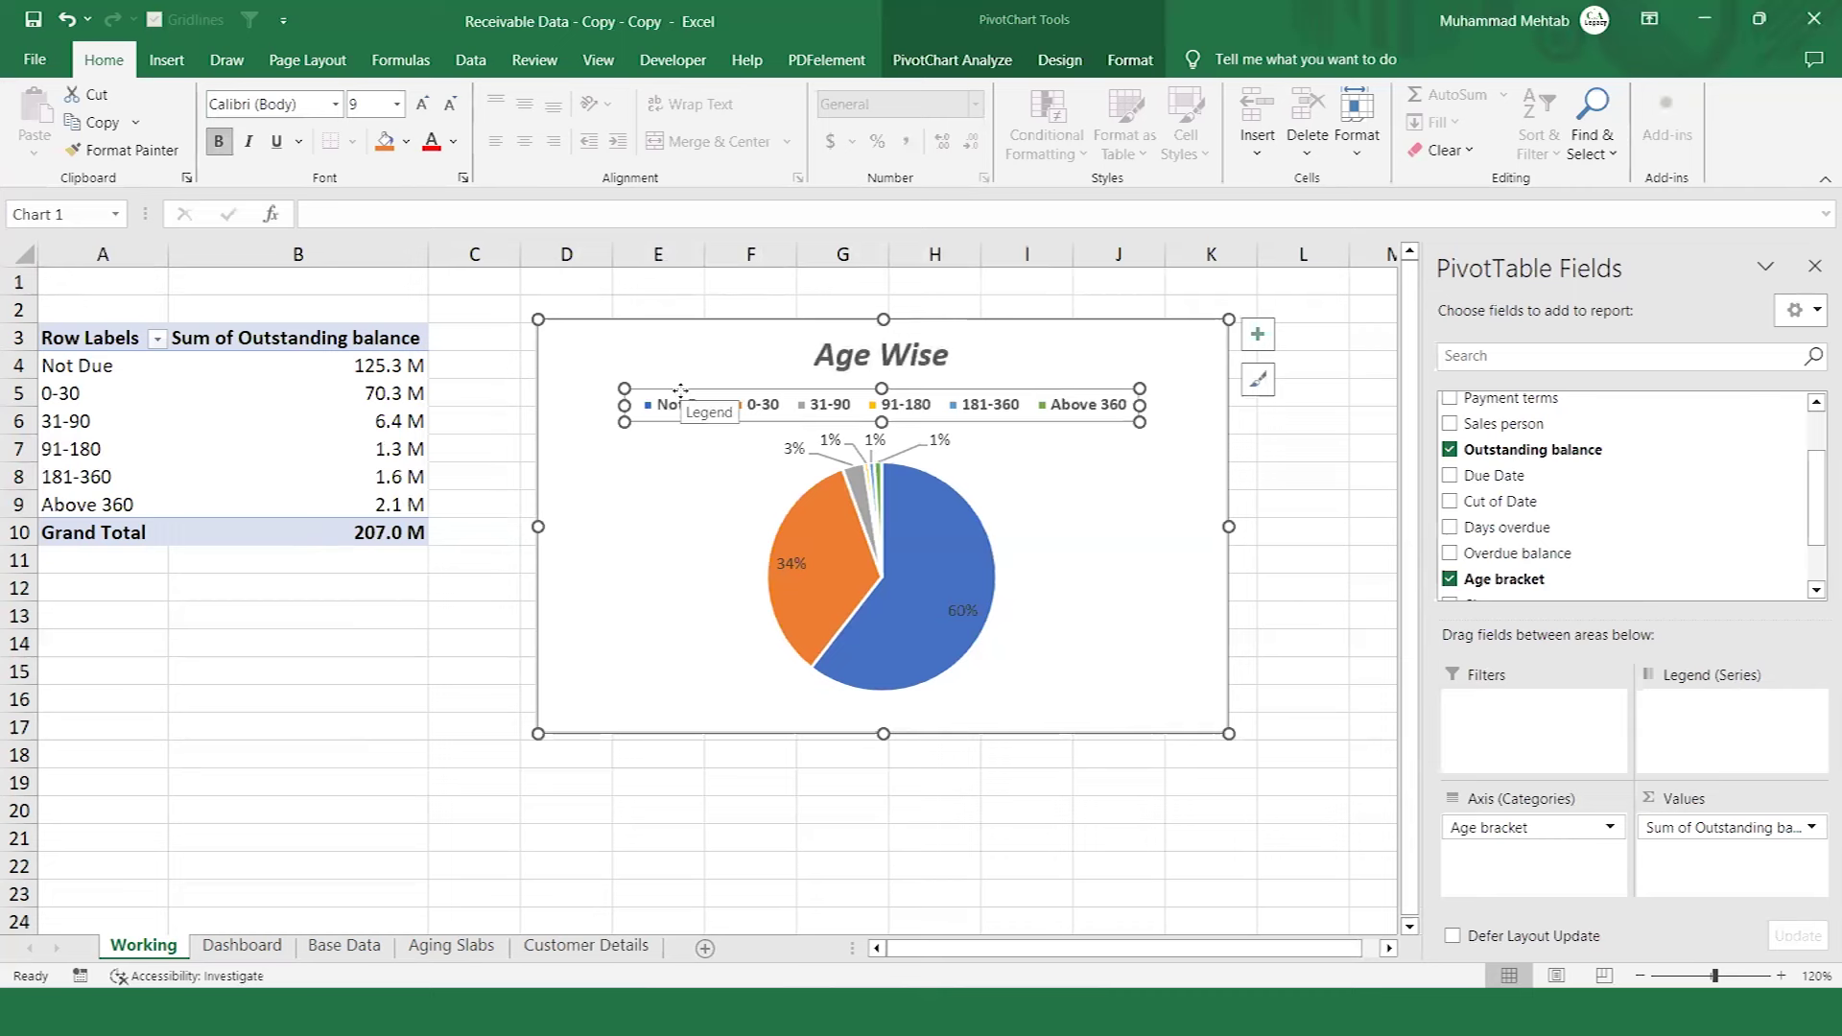
{"action": "left_click", "coordinate": [790, 451]}
{"action": "key", "text": "ctrl+b"}
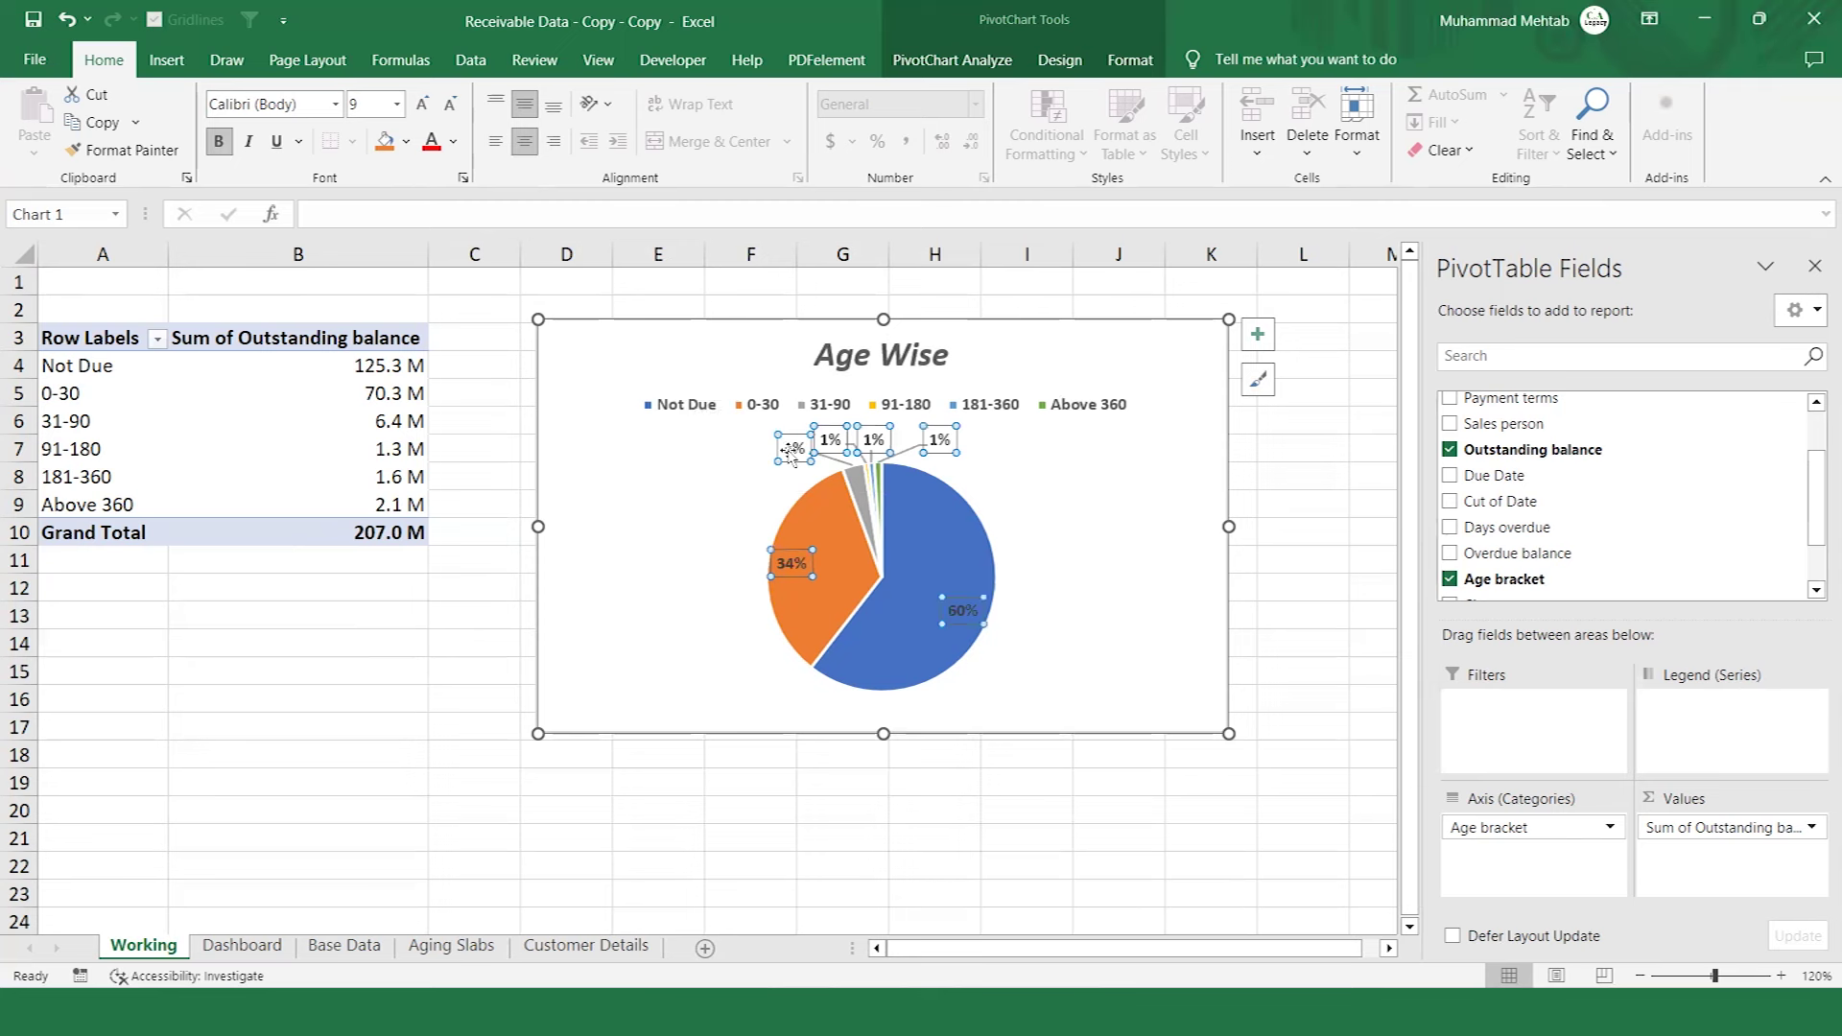
Move the Age Wise pie chart from Working to cell A1 of the Dashboard sheet and narrow it to roughly columns A to F.
{"action": "left_click", "coordinate": [638, 515]}
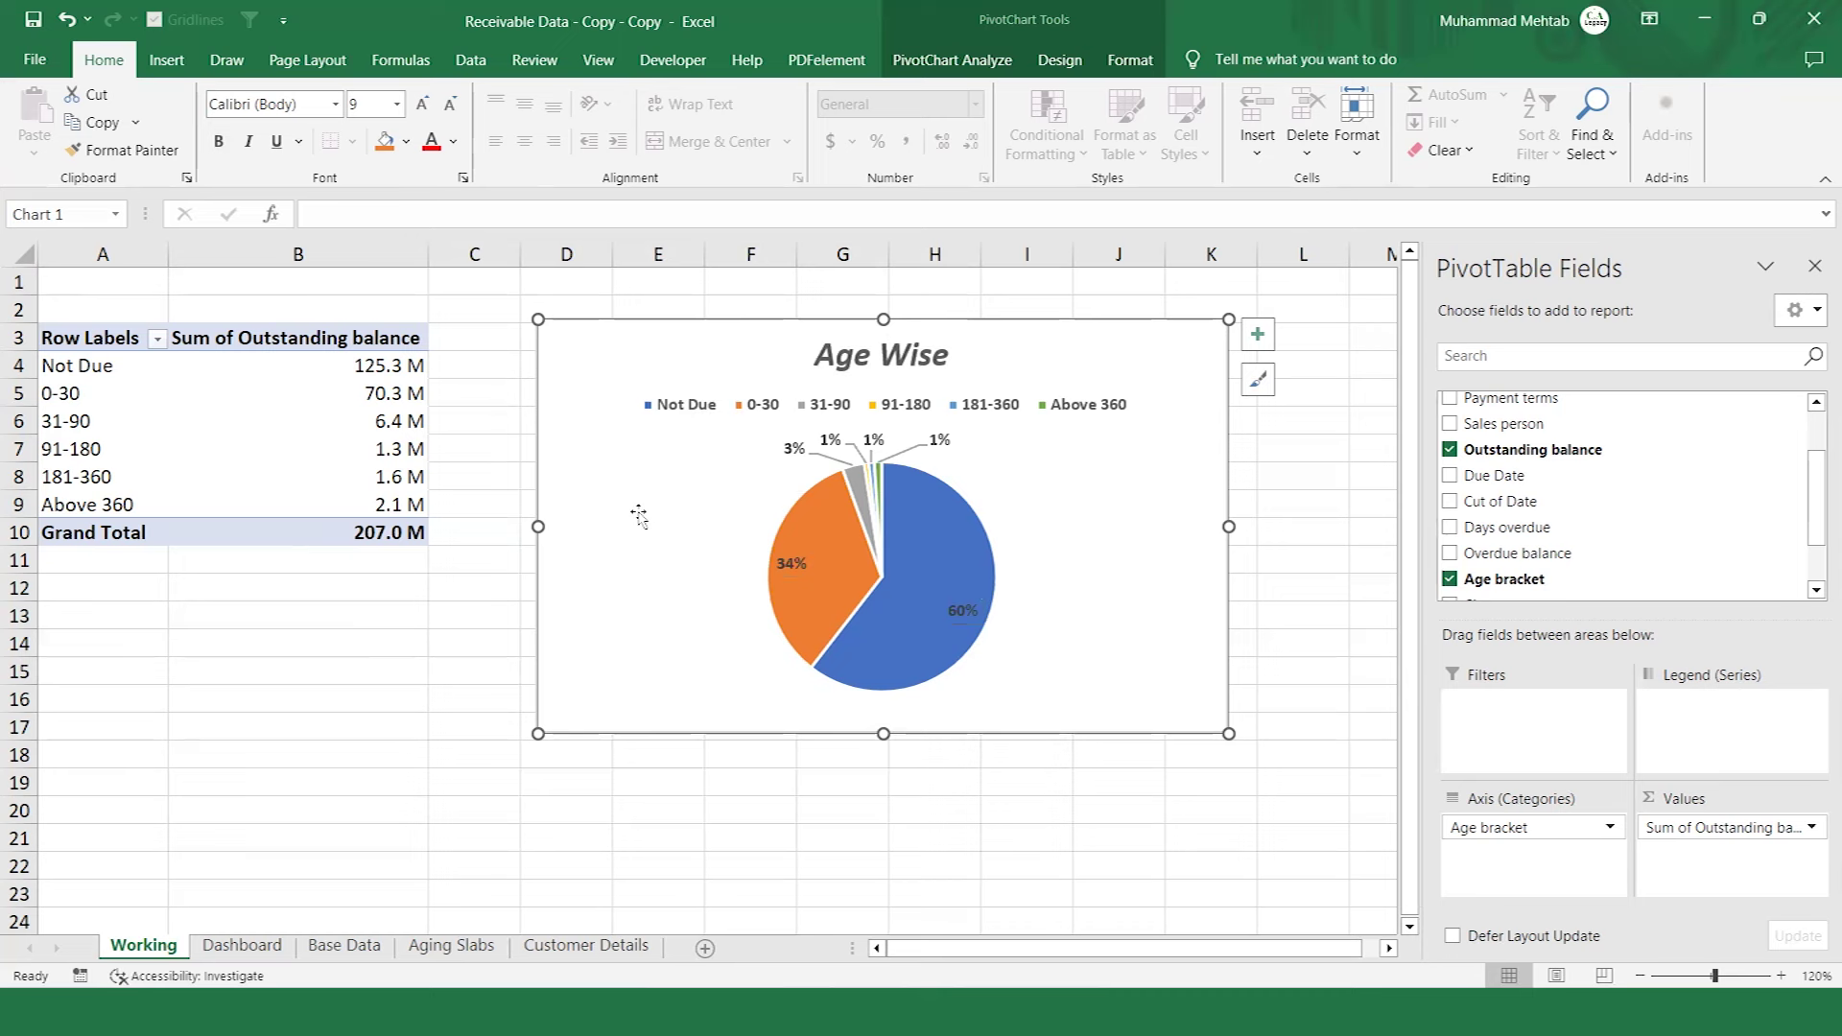
{"action": "key", "text": "Delete"}
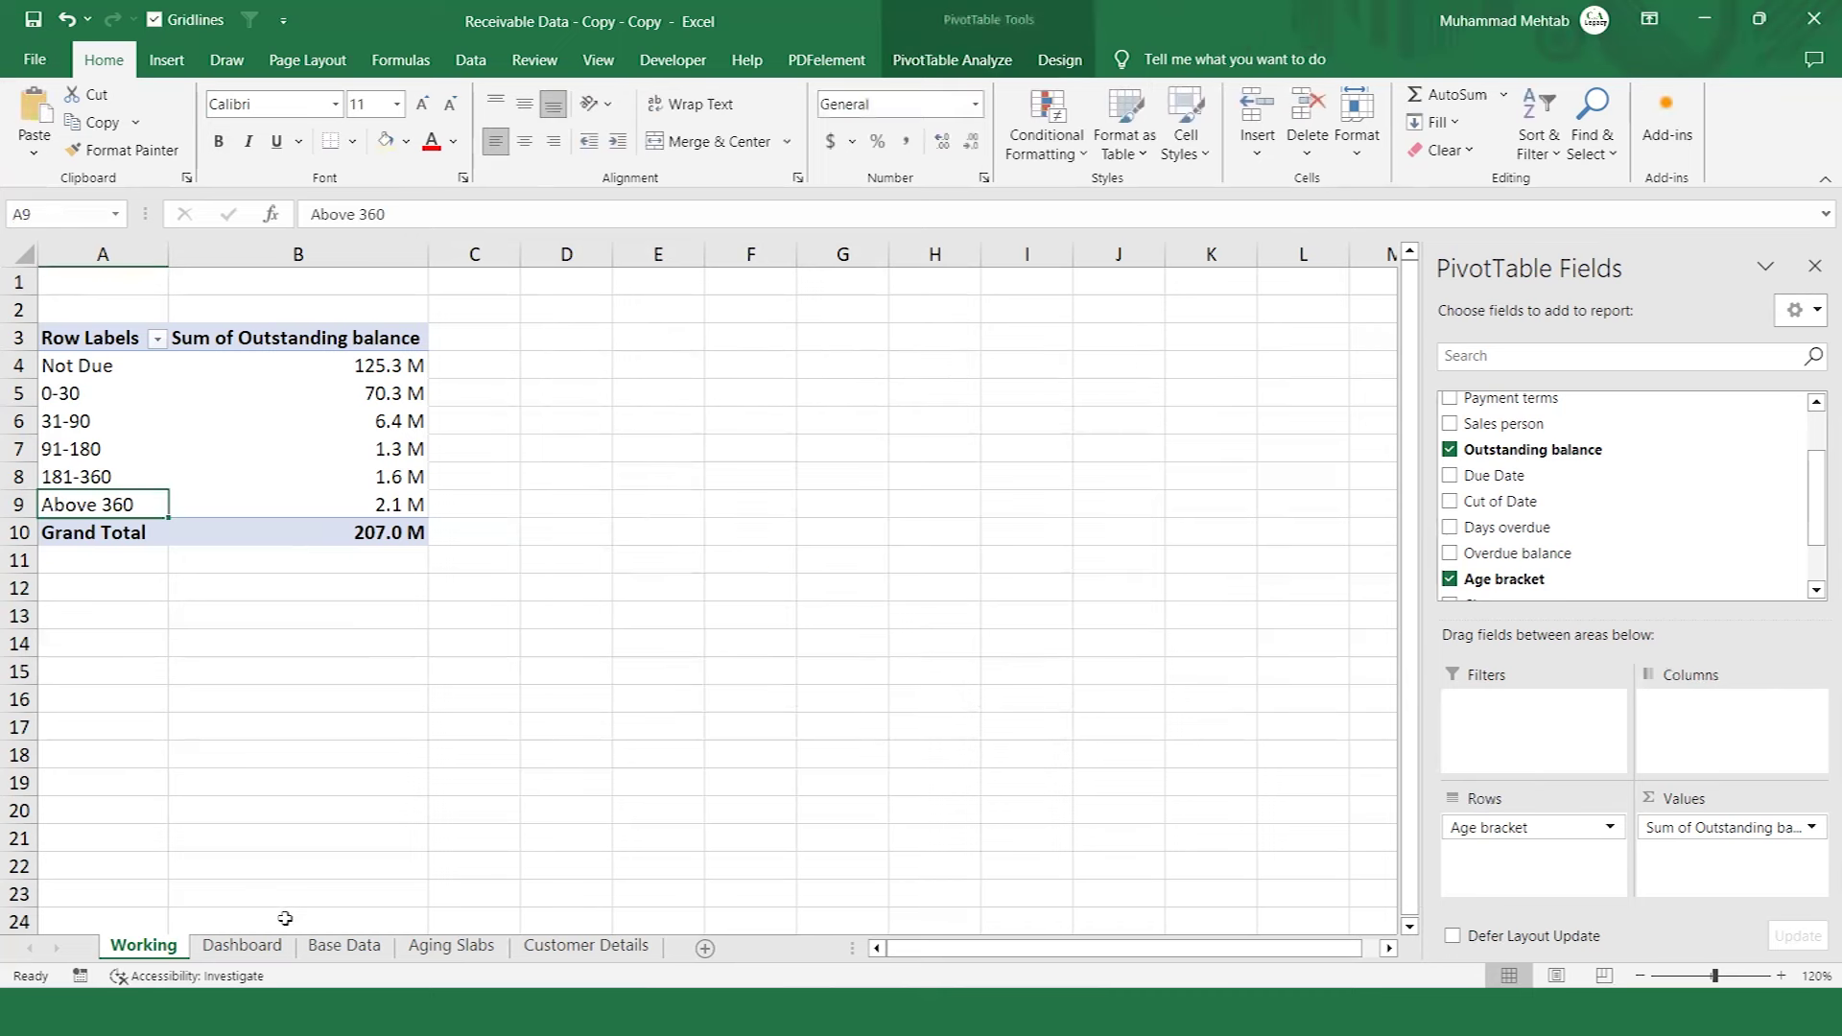
{"action": "left_click", "coordinate": [242, 946]}
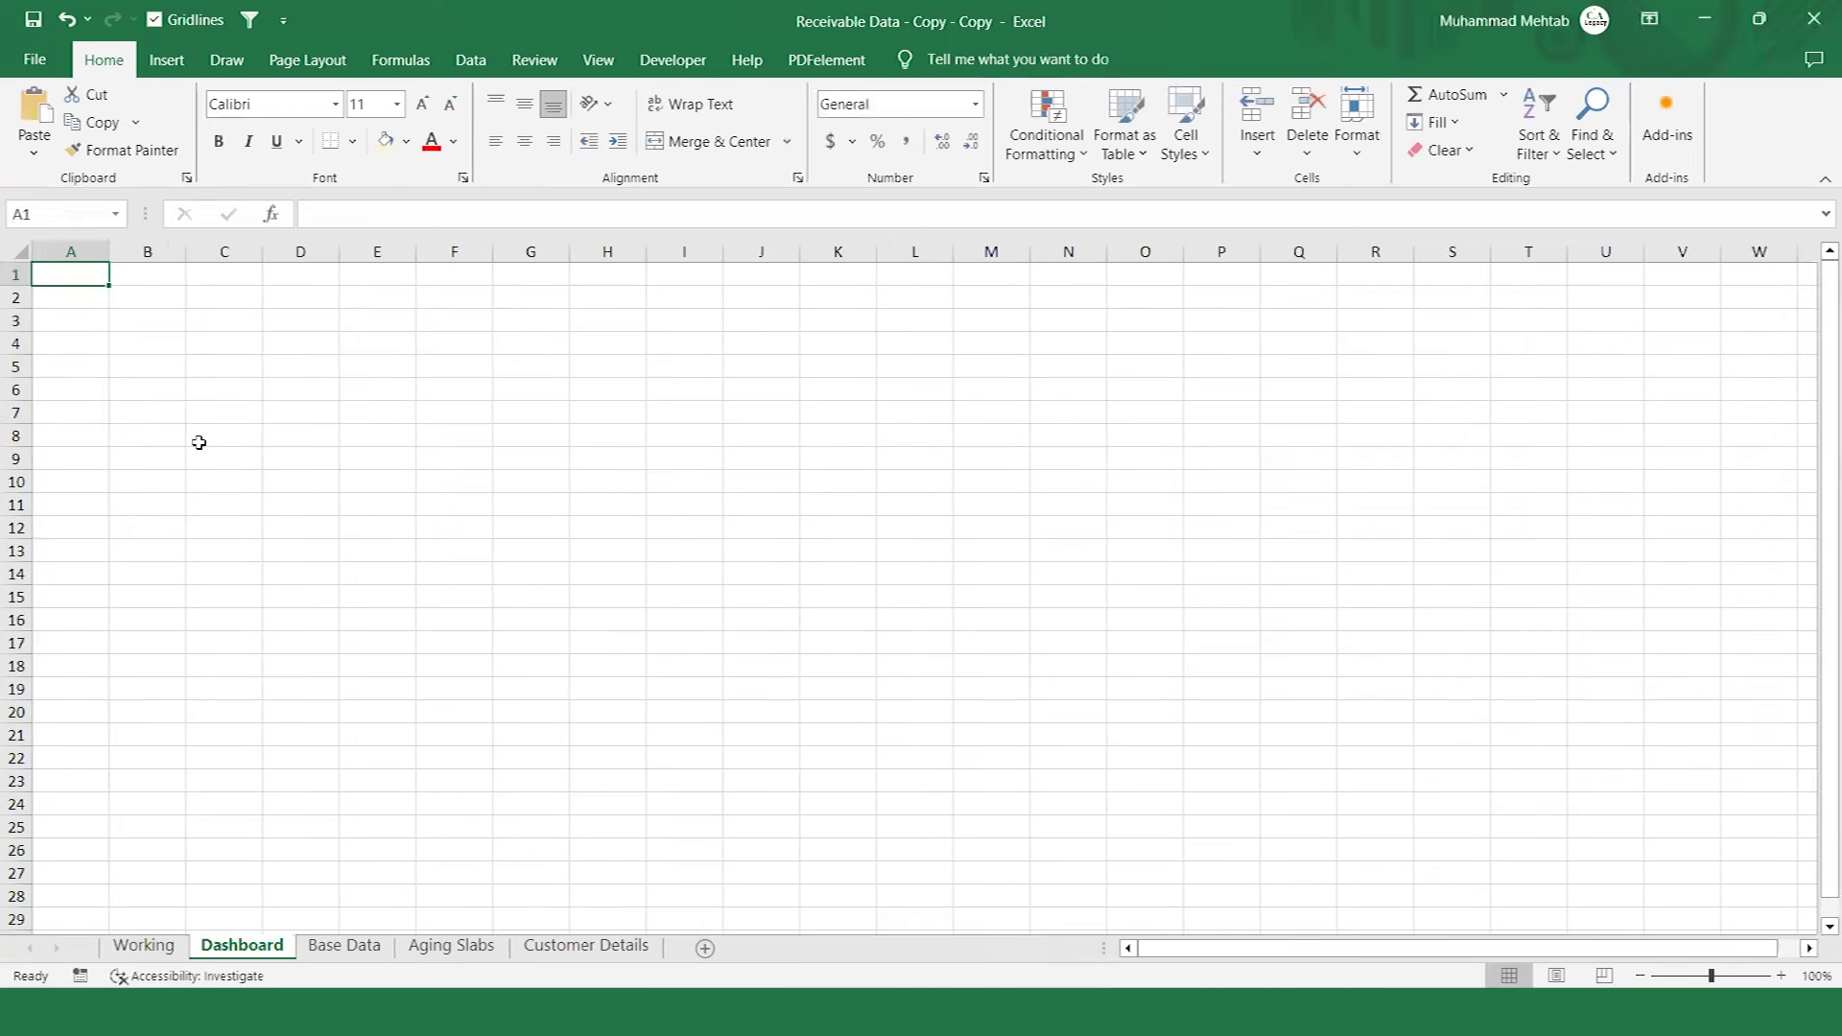
{"action": "key", "text": "ctrl+v"}
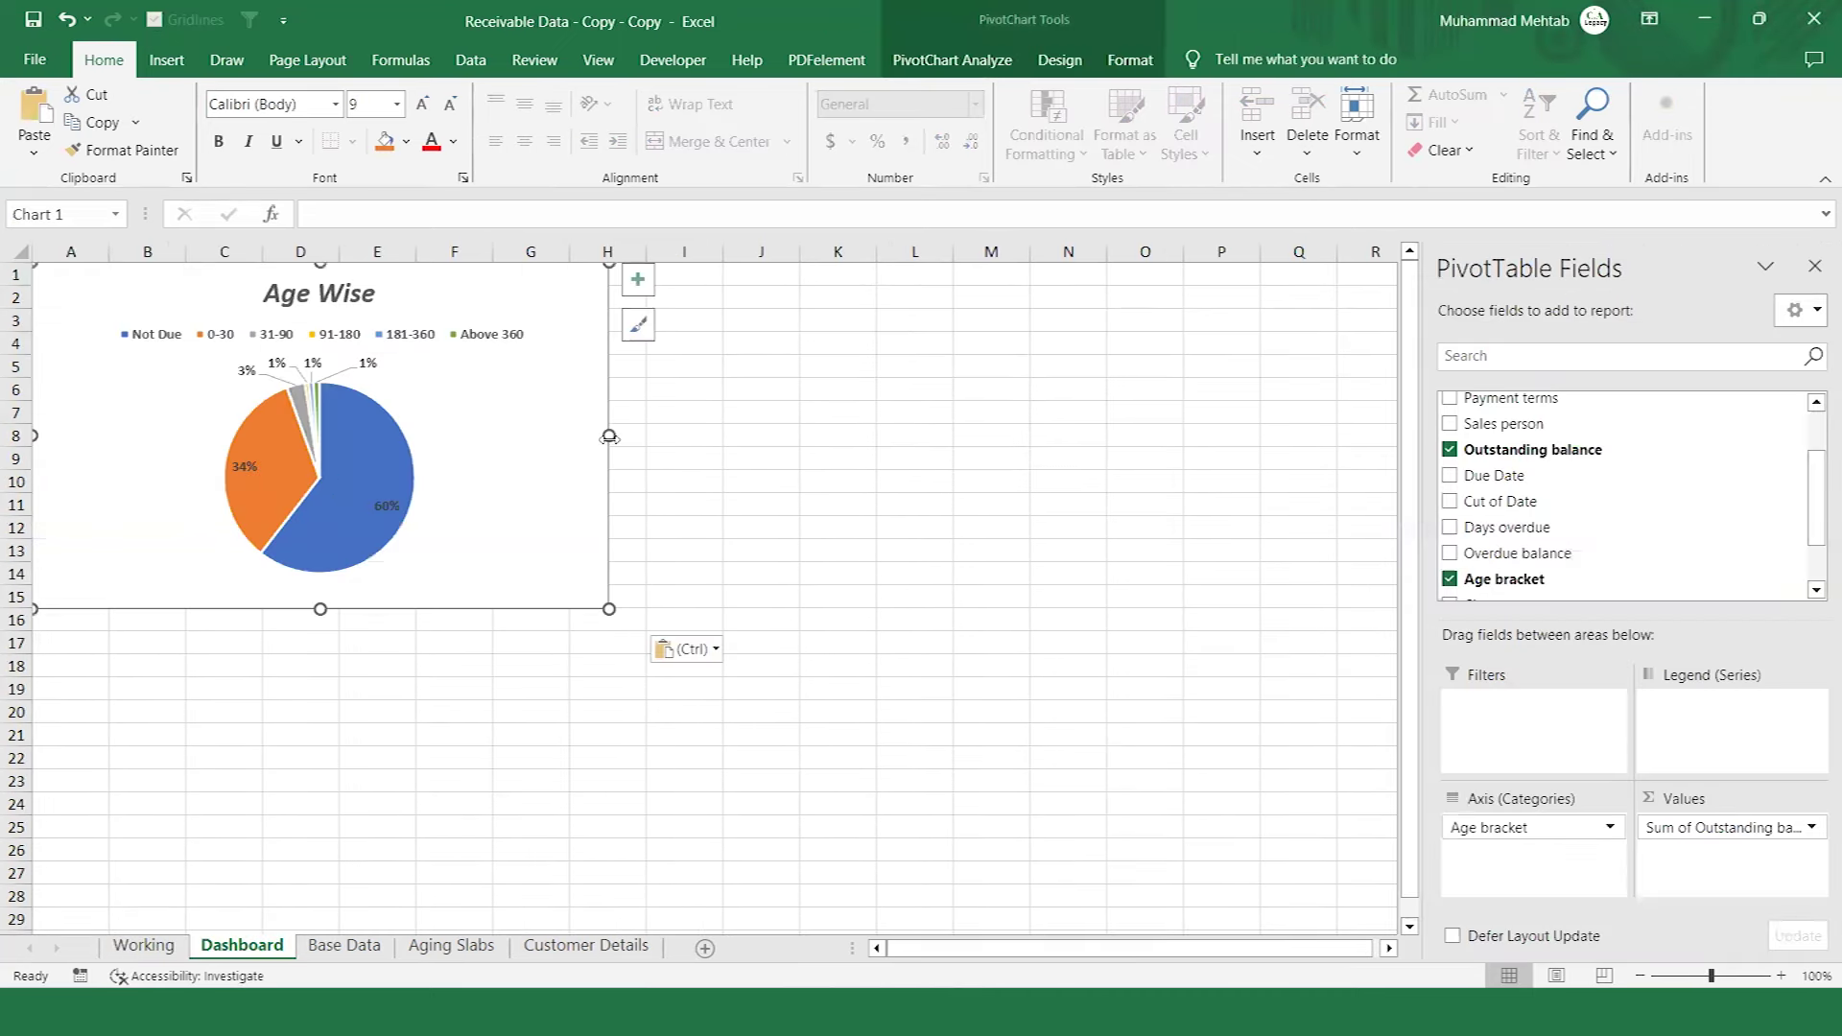
{"action": "left_click_drag", "start_coordinate": [609, 436], "coordinate": [504, 436]}
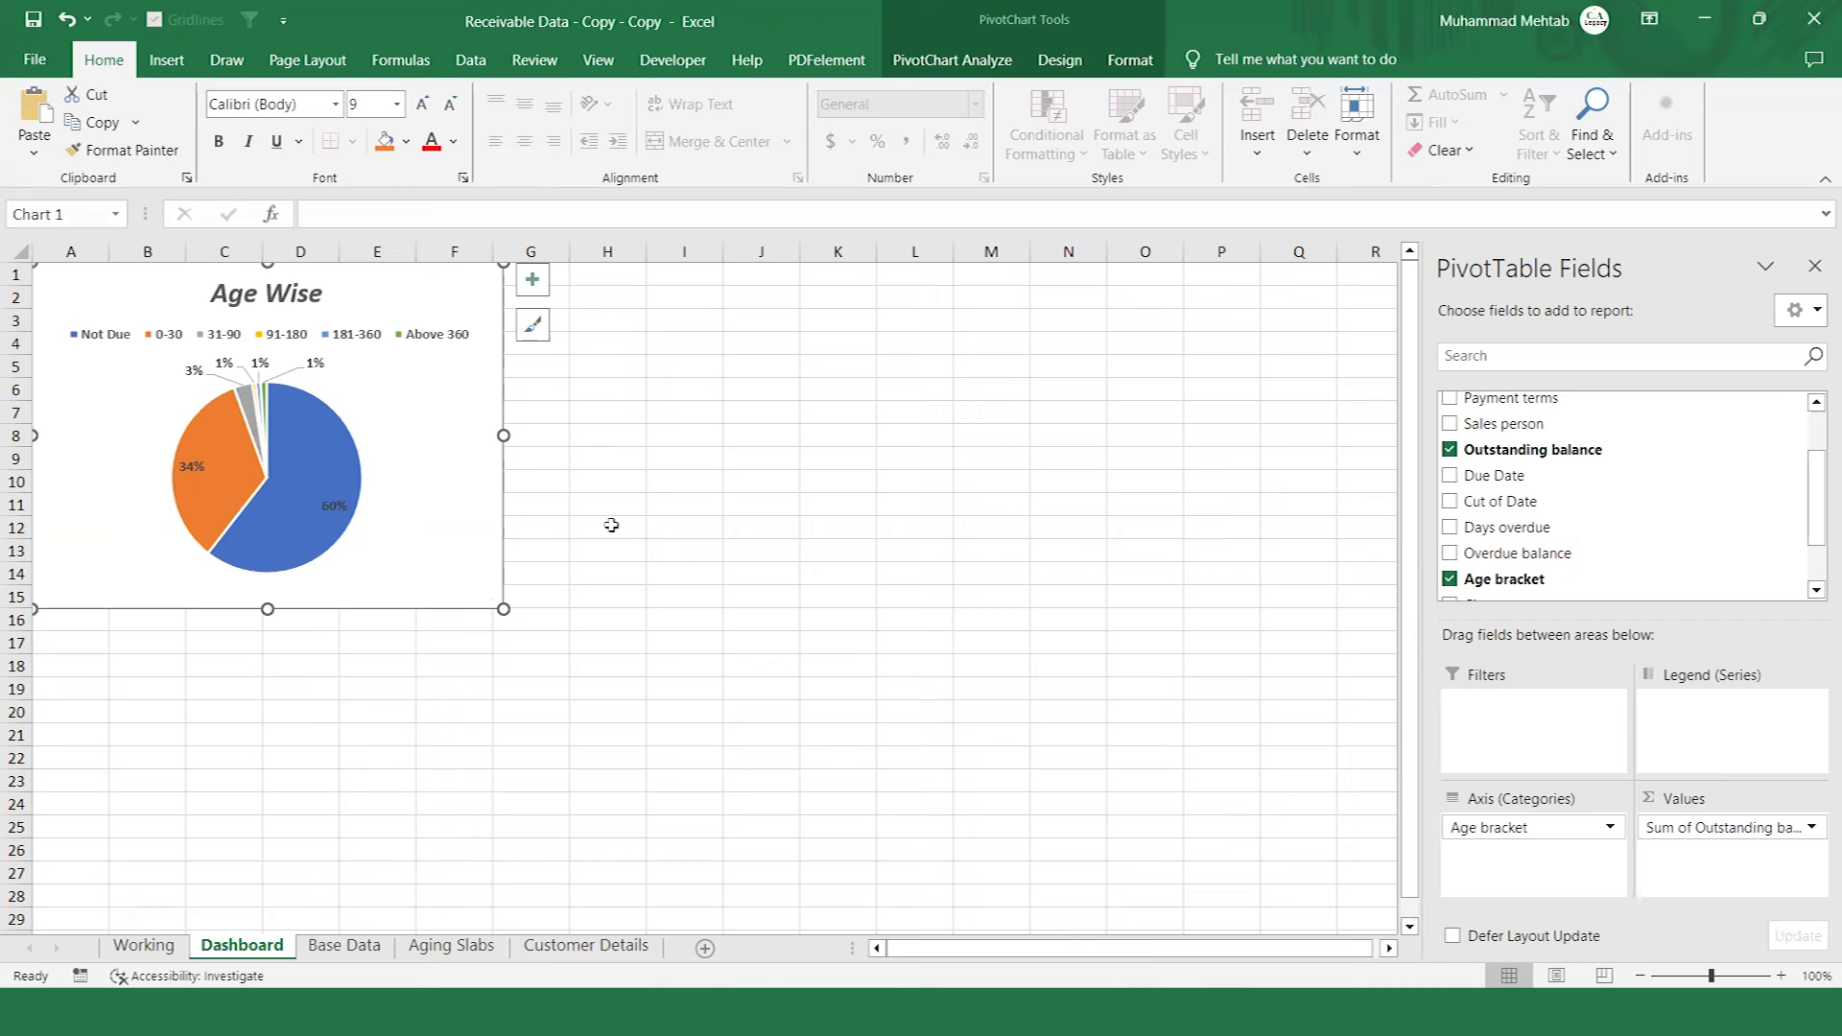
Copy the age bracket PivotTable in A3:B10 of the Working sheet and paste the copy at A13.
{"action": "key", "text": "ctrl+Page_Up"}
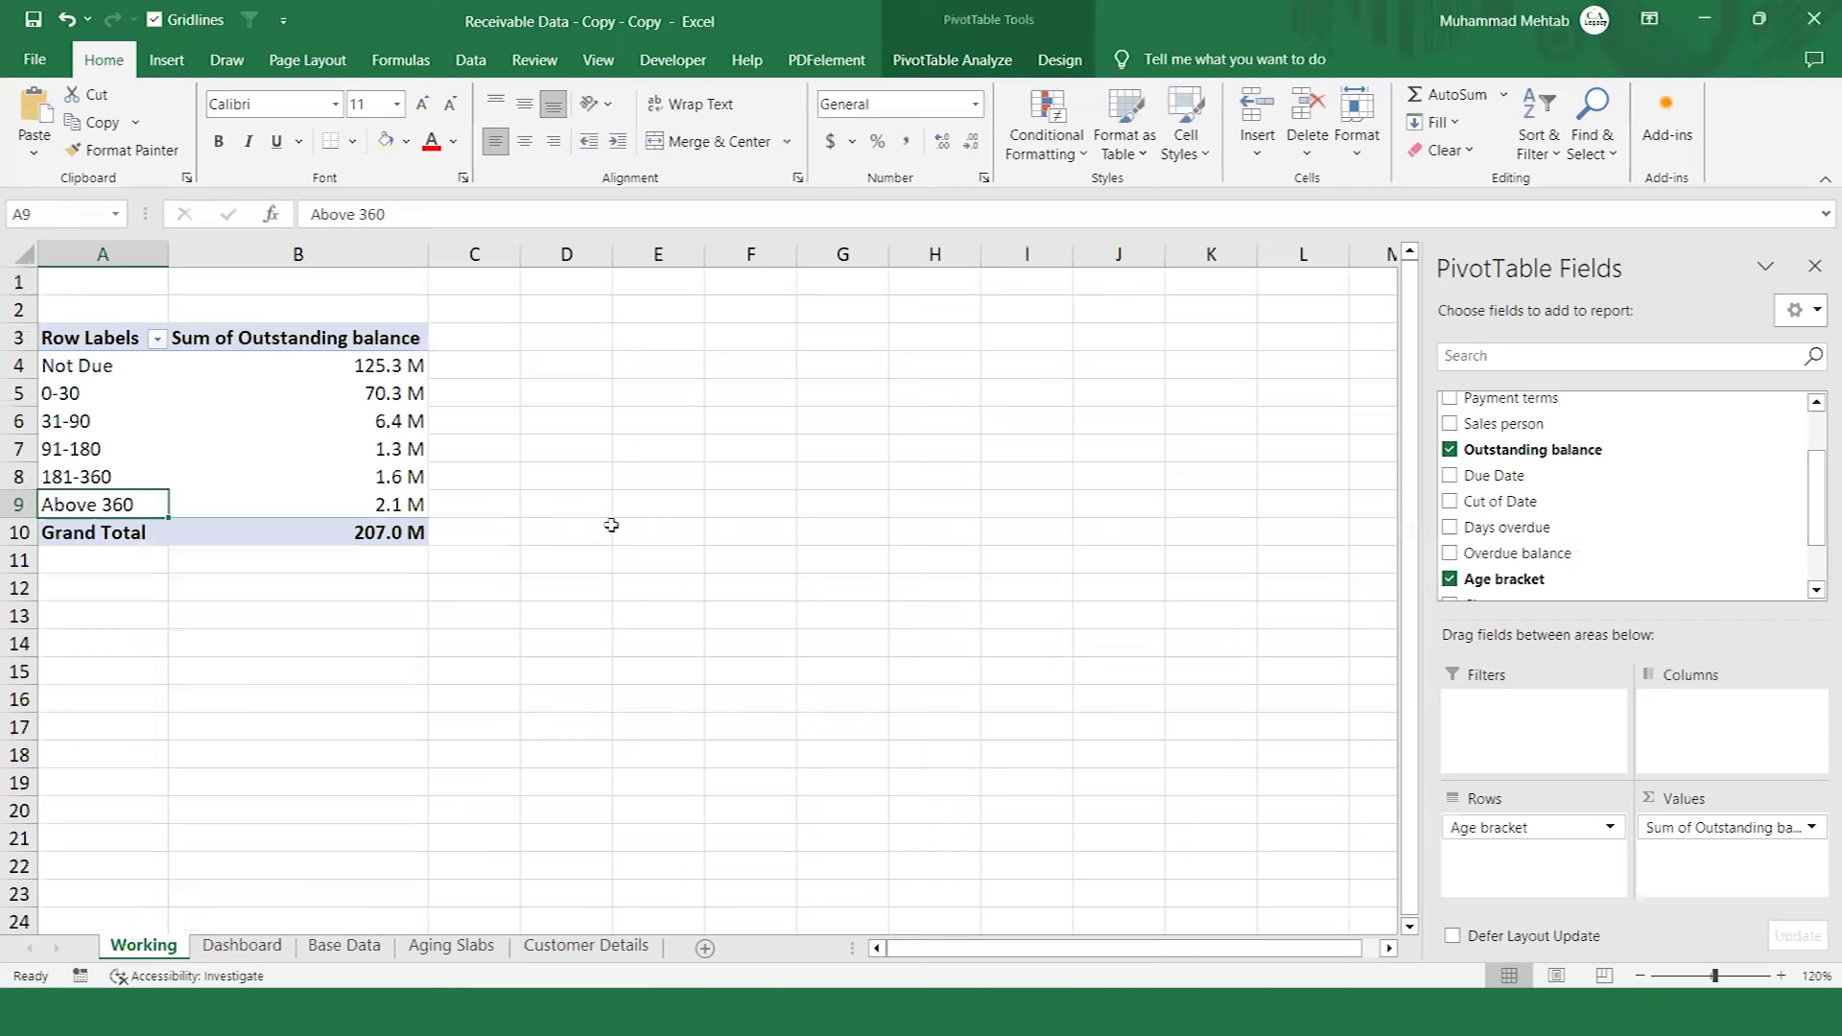
{"action": "key", "text": "Up"}
{"action": "key", "text": "Up"}
{"action": "key", "text": "Up"}
{"action": "key", "text": "Up"}
{"action": "key", "text": "Up"}
{"action": "key", "text": "Up"}
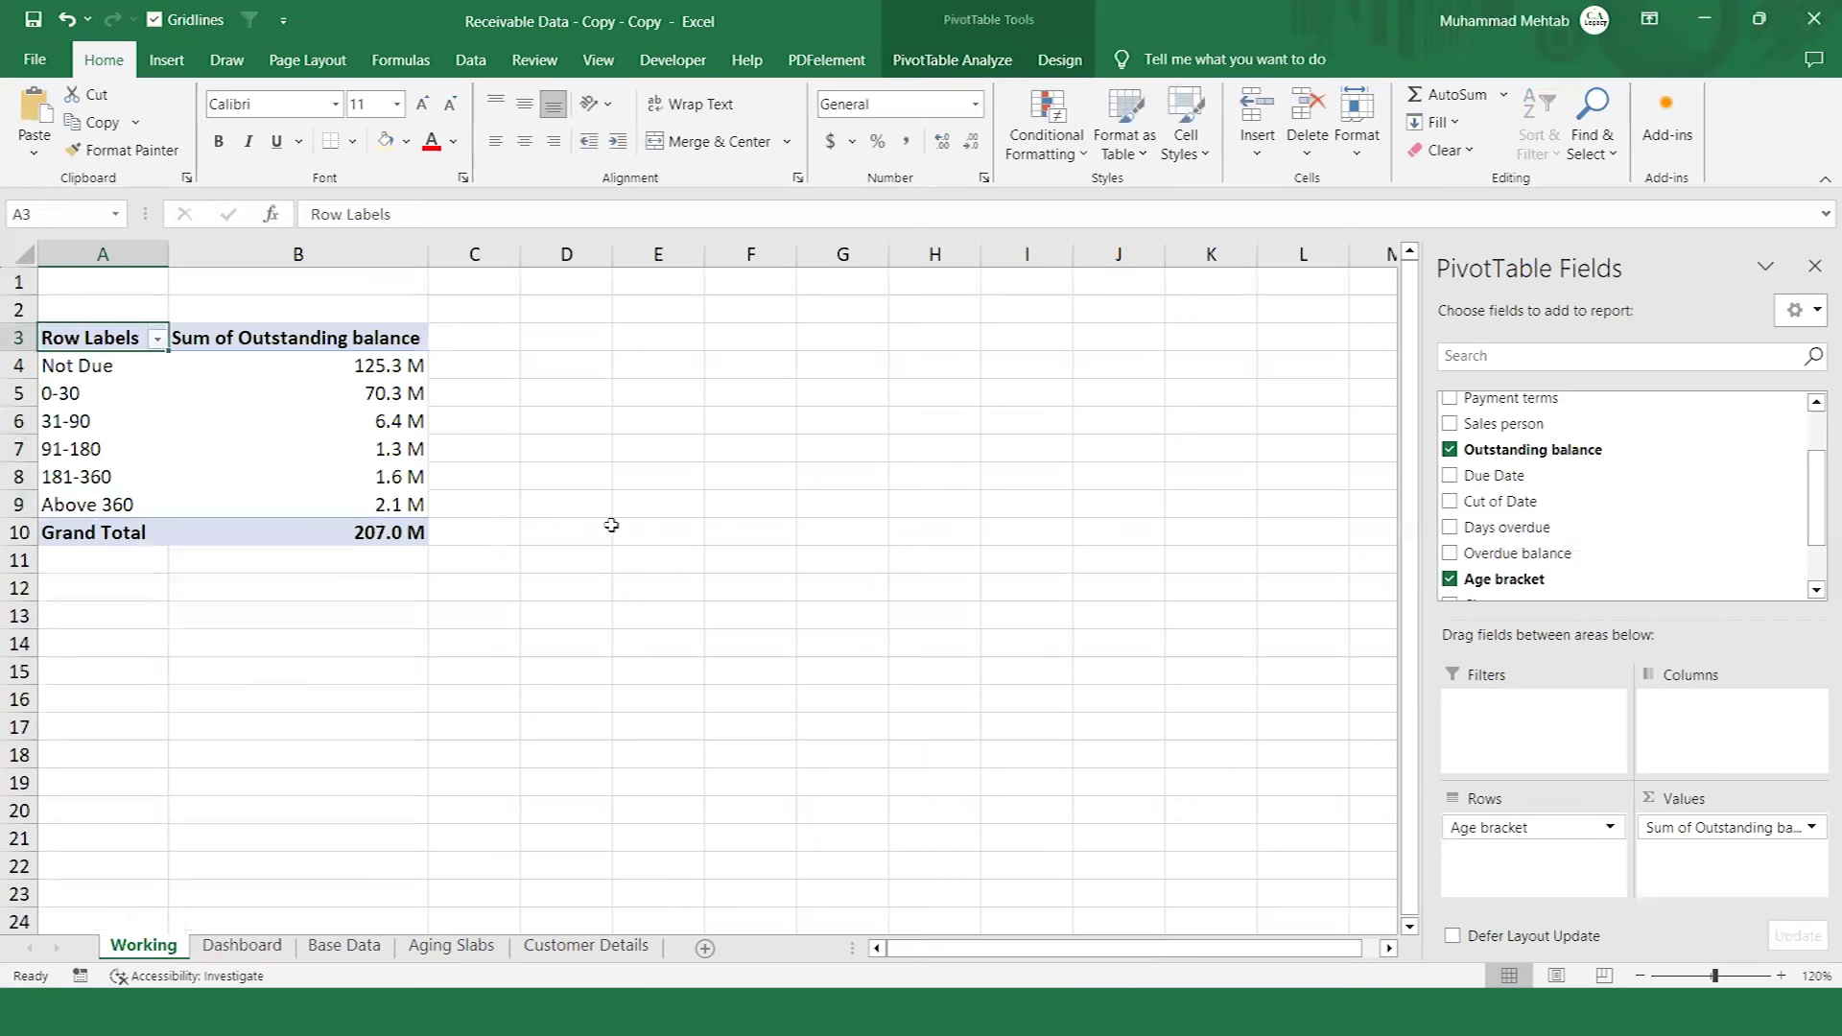
{"action": "key", "text": "shift+Right"}
{"action": "key", "text": "shift+Down"}
{"action": "key", "text": "shift+Down"}
{"action": "key", "text": "shift+Down"}
{"action": "key", "text": "shift+Down"}
{"action": "key", "text": "shift+Down"}
{"action": "key", "text": "shift+Down"}
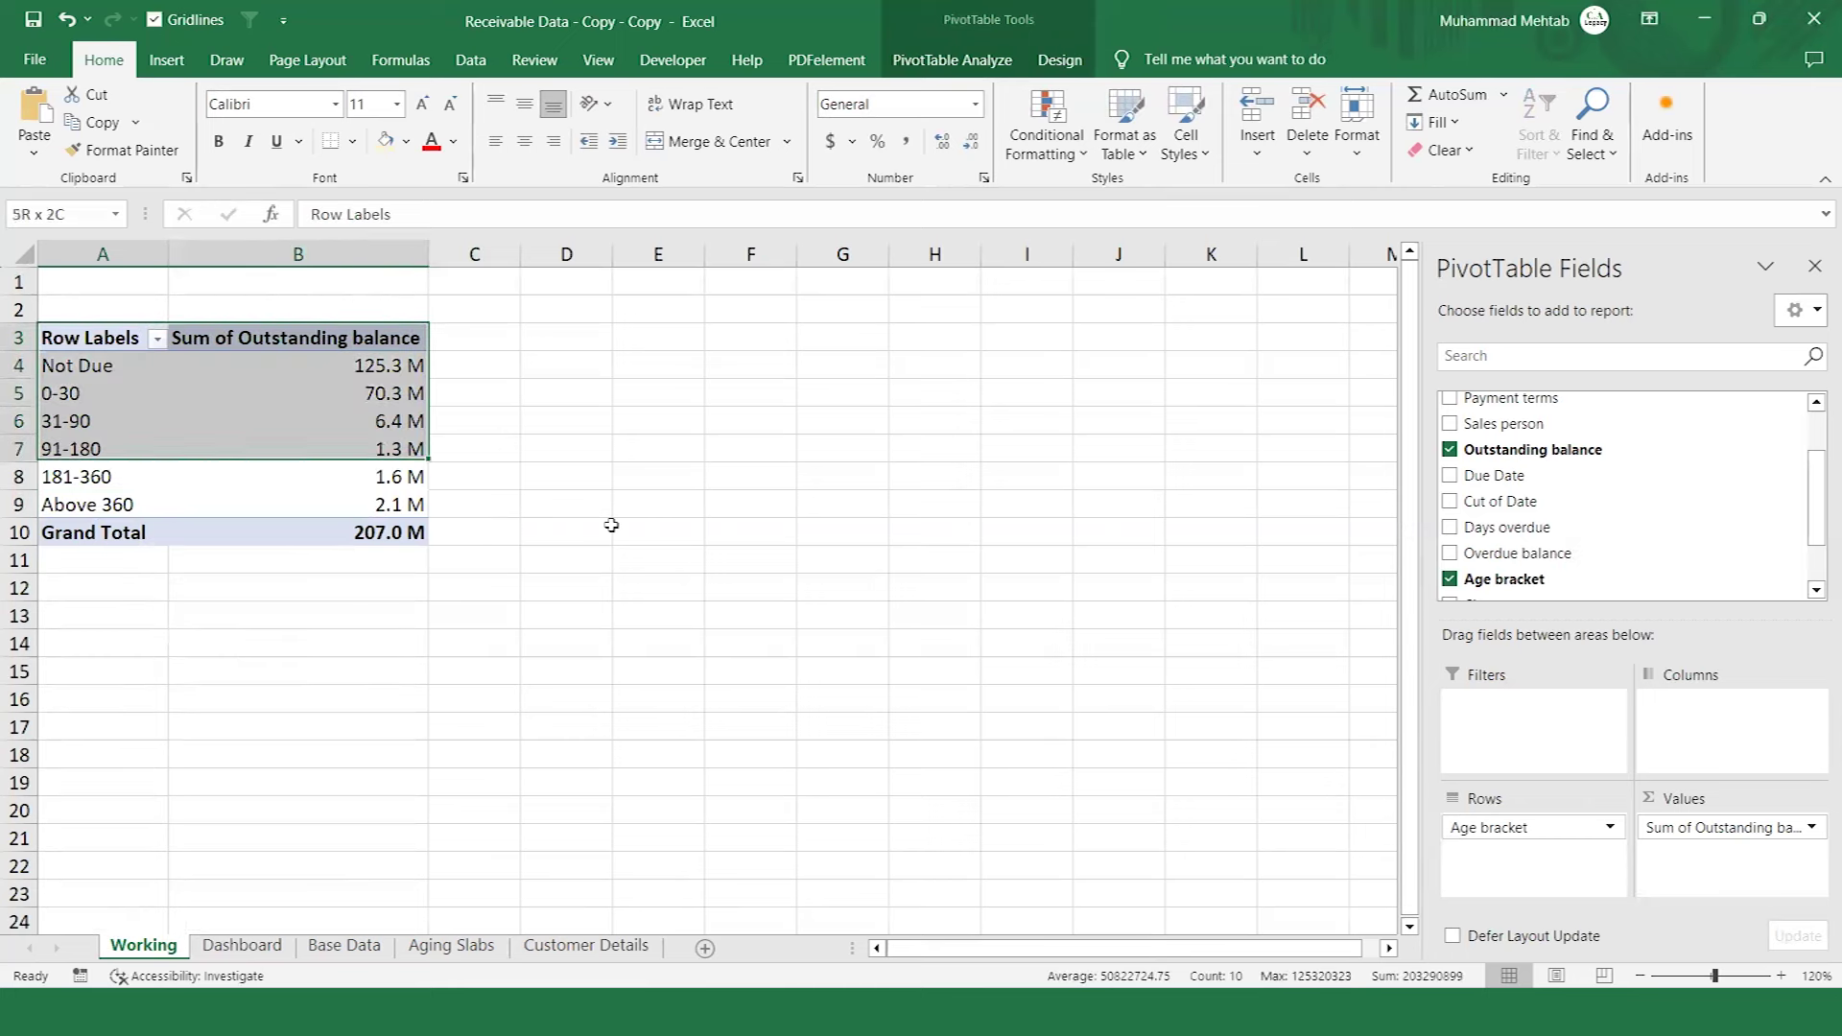
{"action": "key", "text": "shift+Down"}
{"action": "key", "text": "ctrl+c"}
{"action": "key", "text": "Down"}
{"action": "key", "text": "Down"}
{"action": "key", "text": "Down"}
{"action": "key", "text": "Down"}
{"action": "key", "text": "Down"}
{"action": "key", "text": "Down"}
{"action": "key", "text": "Down"}
{"action": "key", "text": "Down"}
{"action": "key", "text": "Down"}
{"action": "key", "text": "Down"}
{"action": "key", "text": "ctrl+v"}
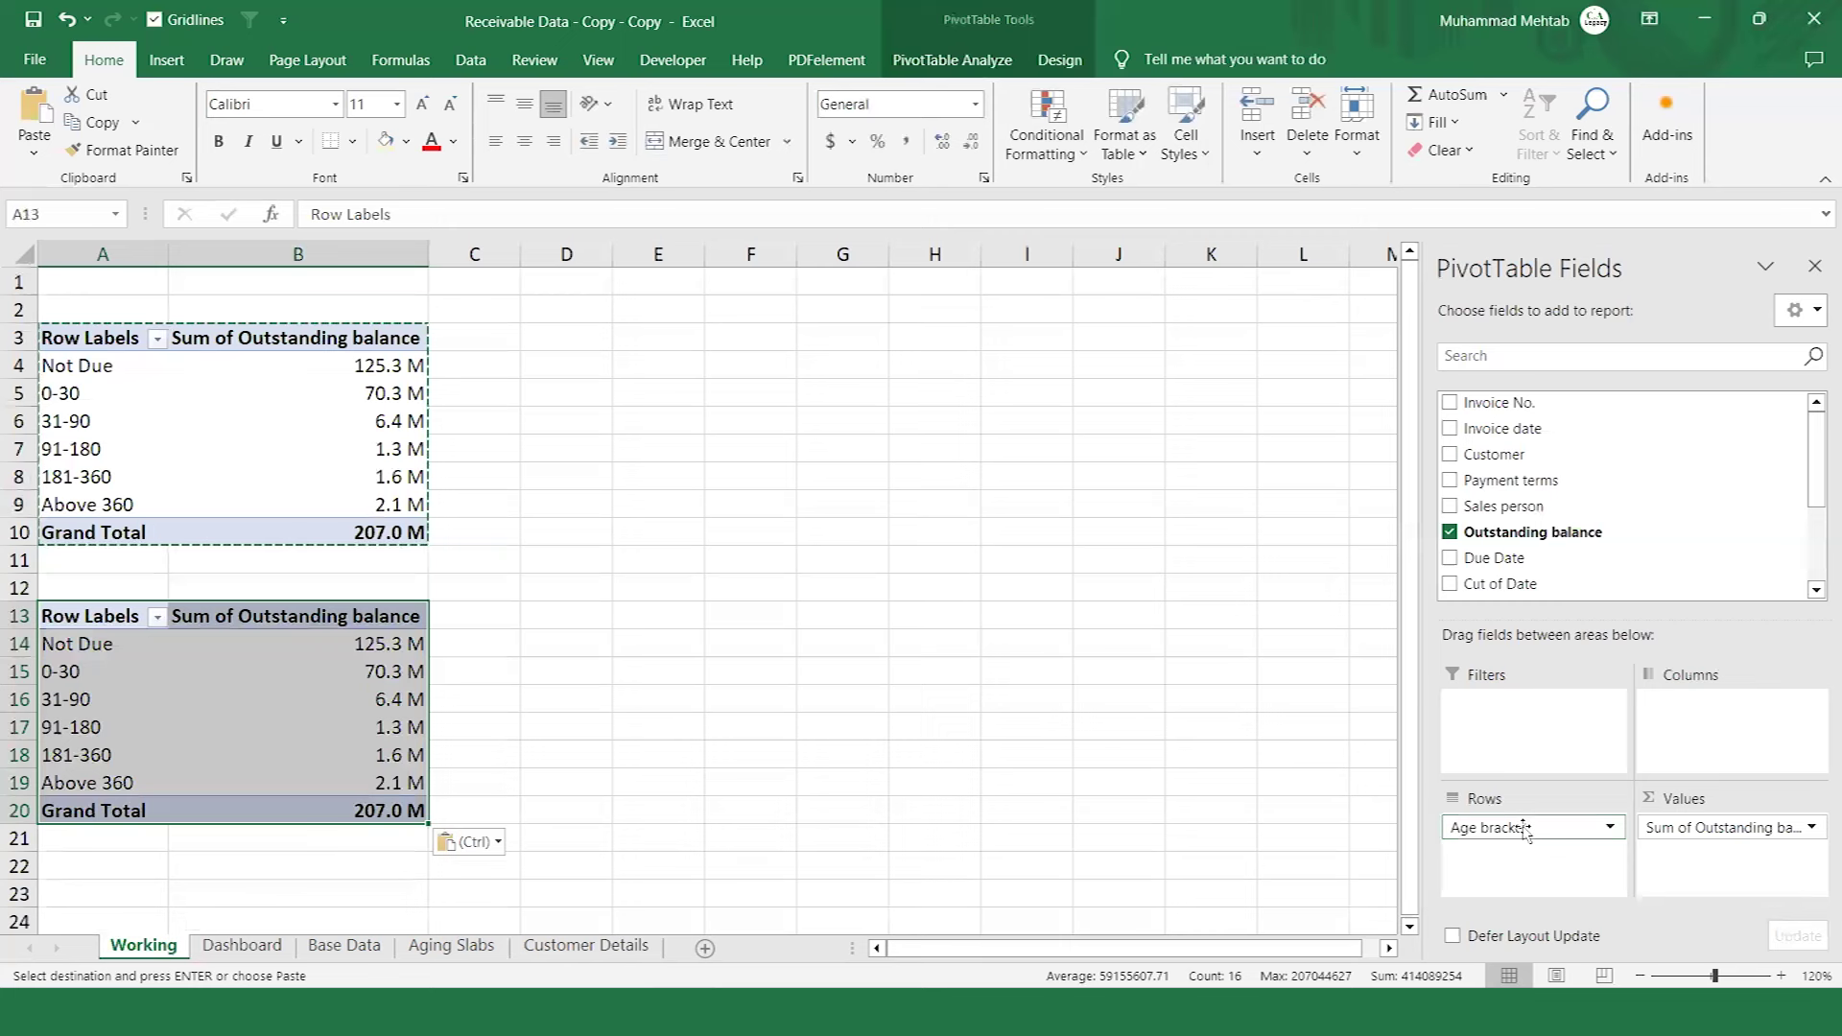
Replace Age bracket with Sales person as the row field of the copied PivotTable at A13.
{"action": "left_click_drag", "start_coordinate": [1525, 831], "coordinate": [1570, 511]}
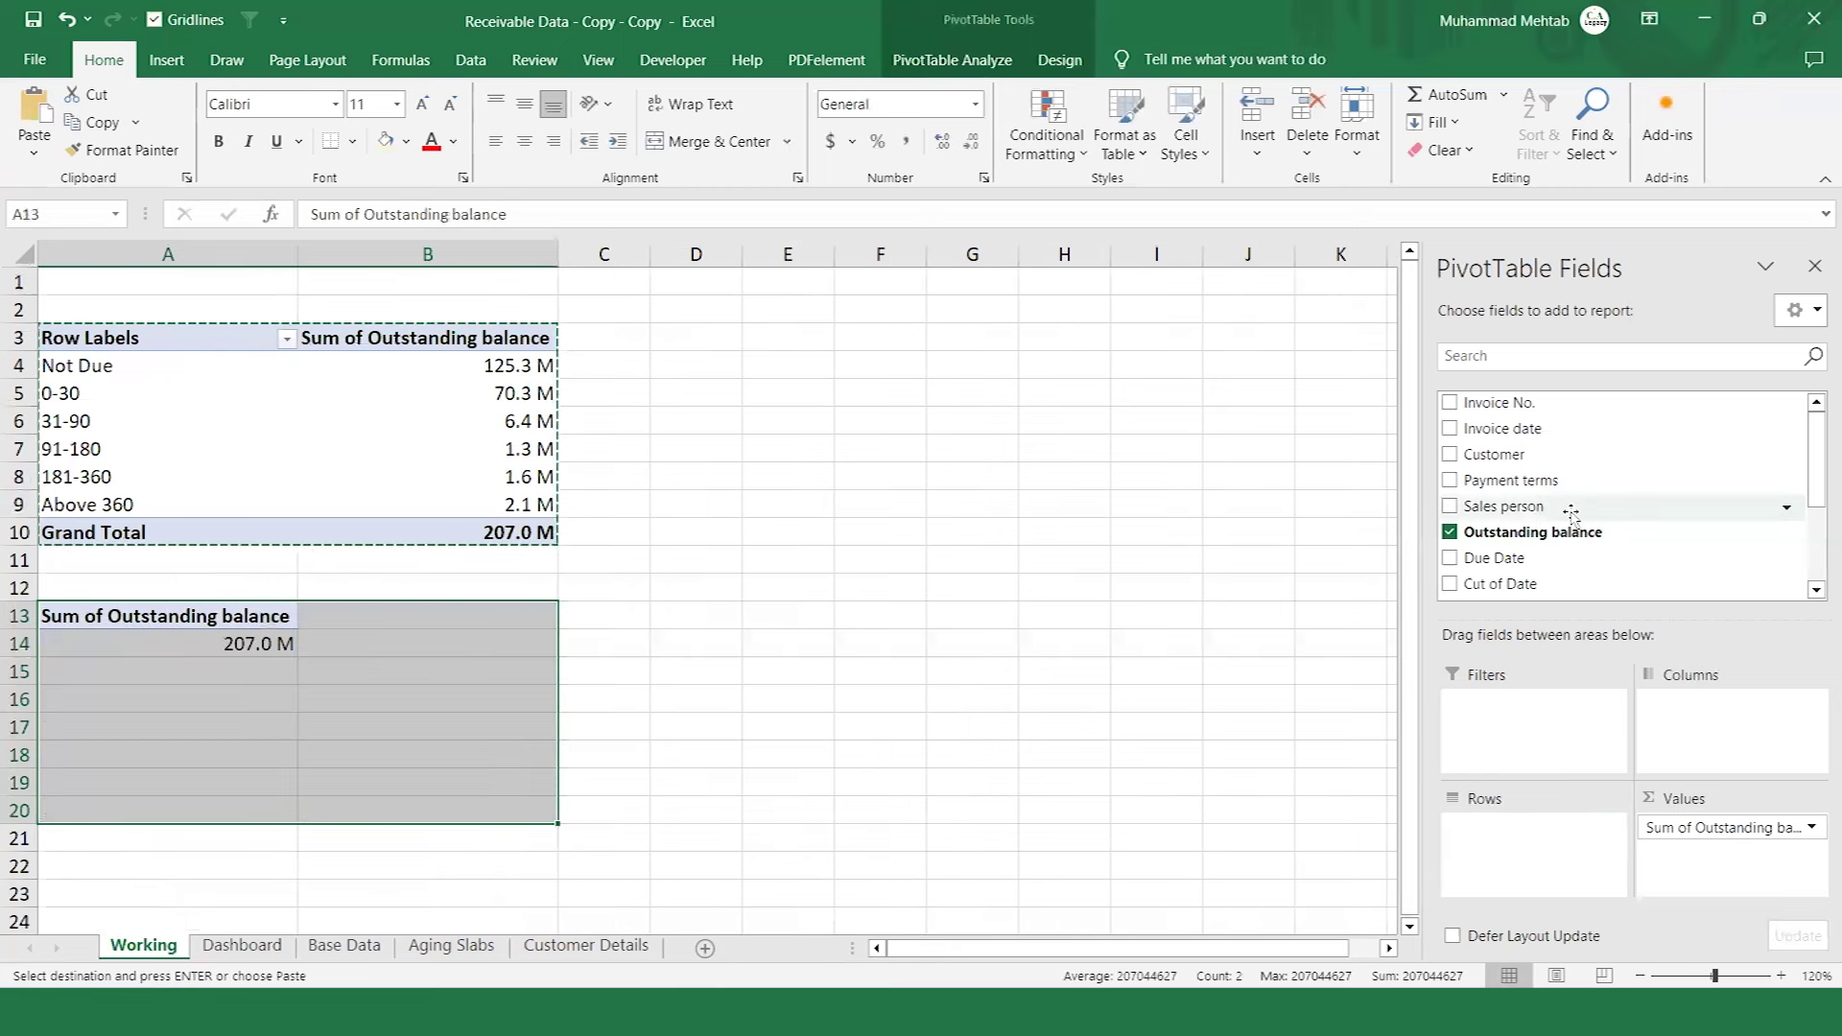
{"action": "left_click_drag", "start_coordinate": [1517, 509], "coordinate": [1567, 835]}
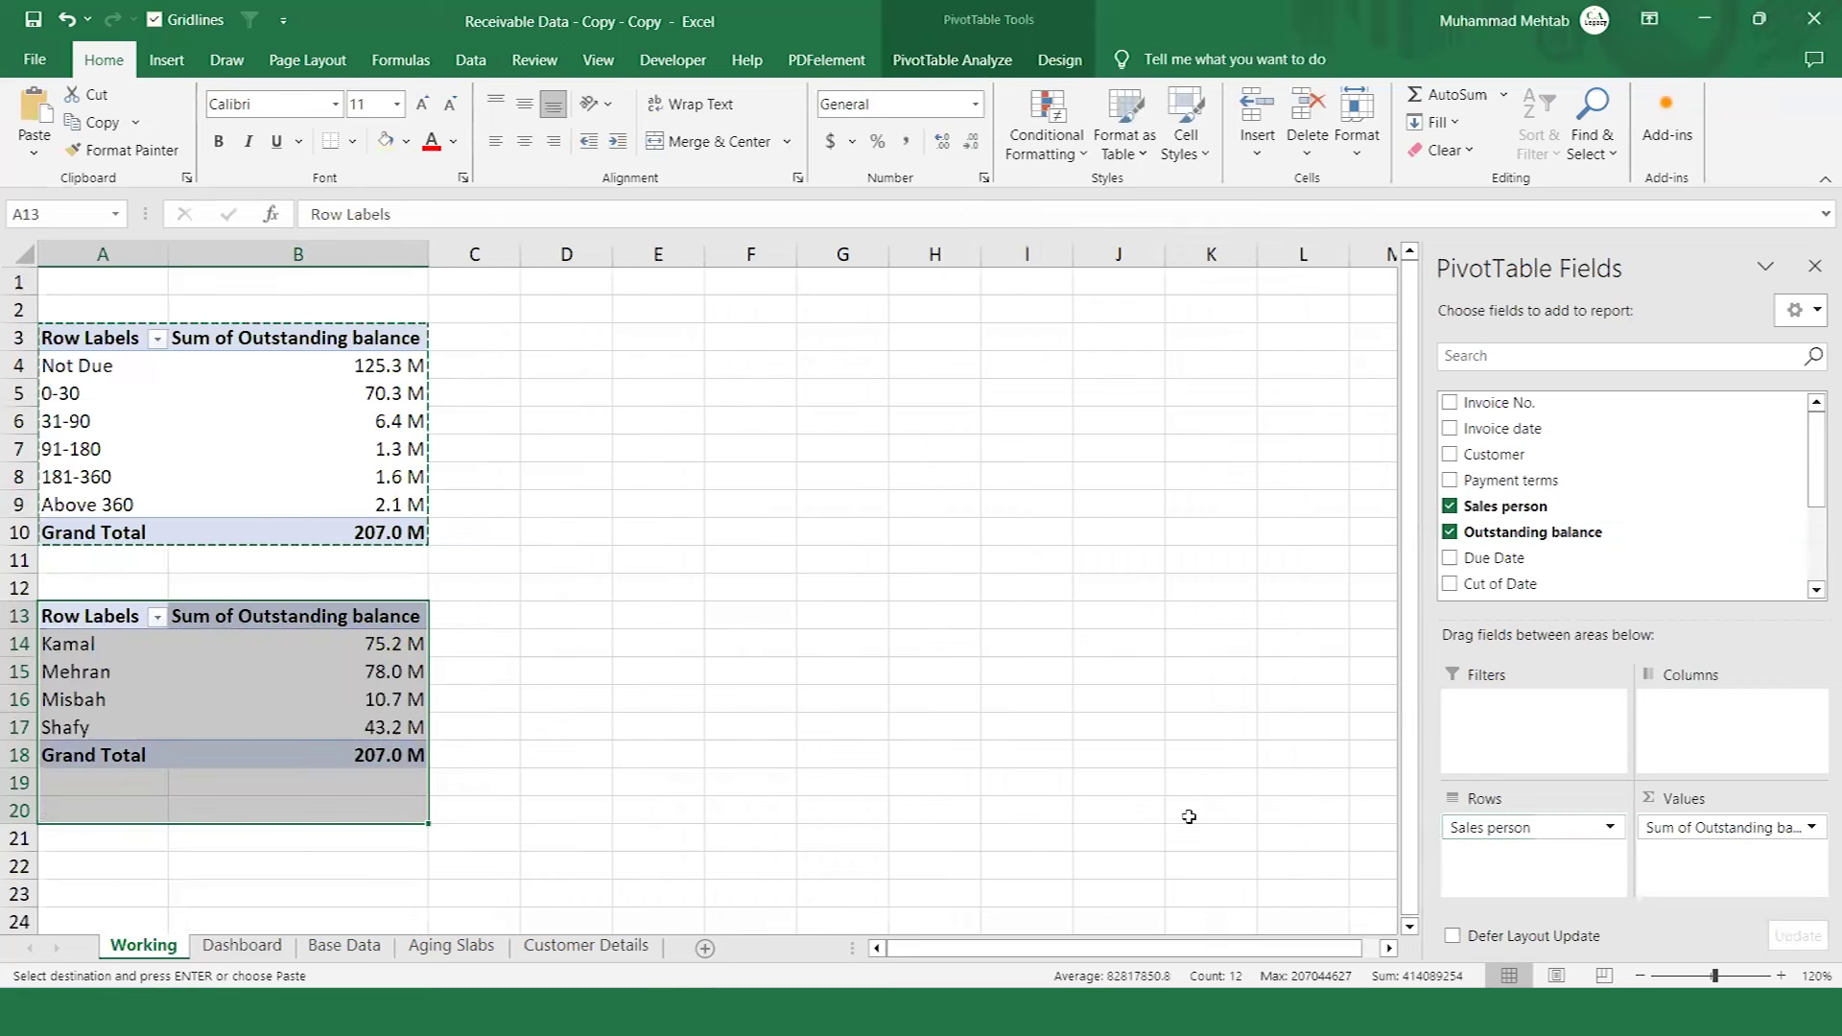
{"action": "mouse_move", "coordinate": [387, 705]}
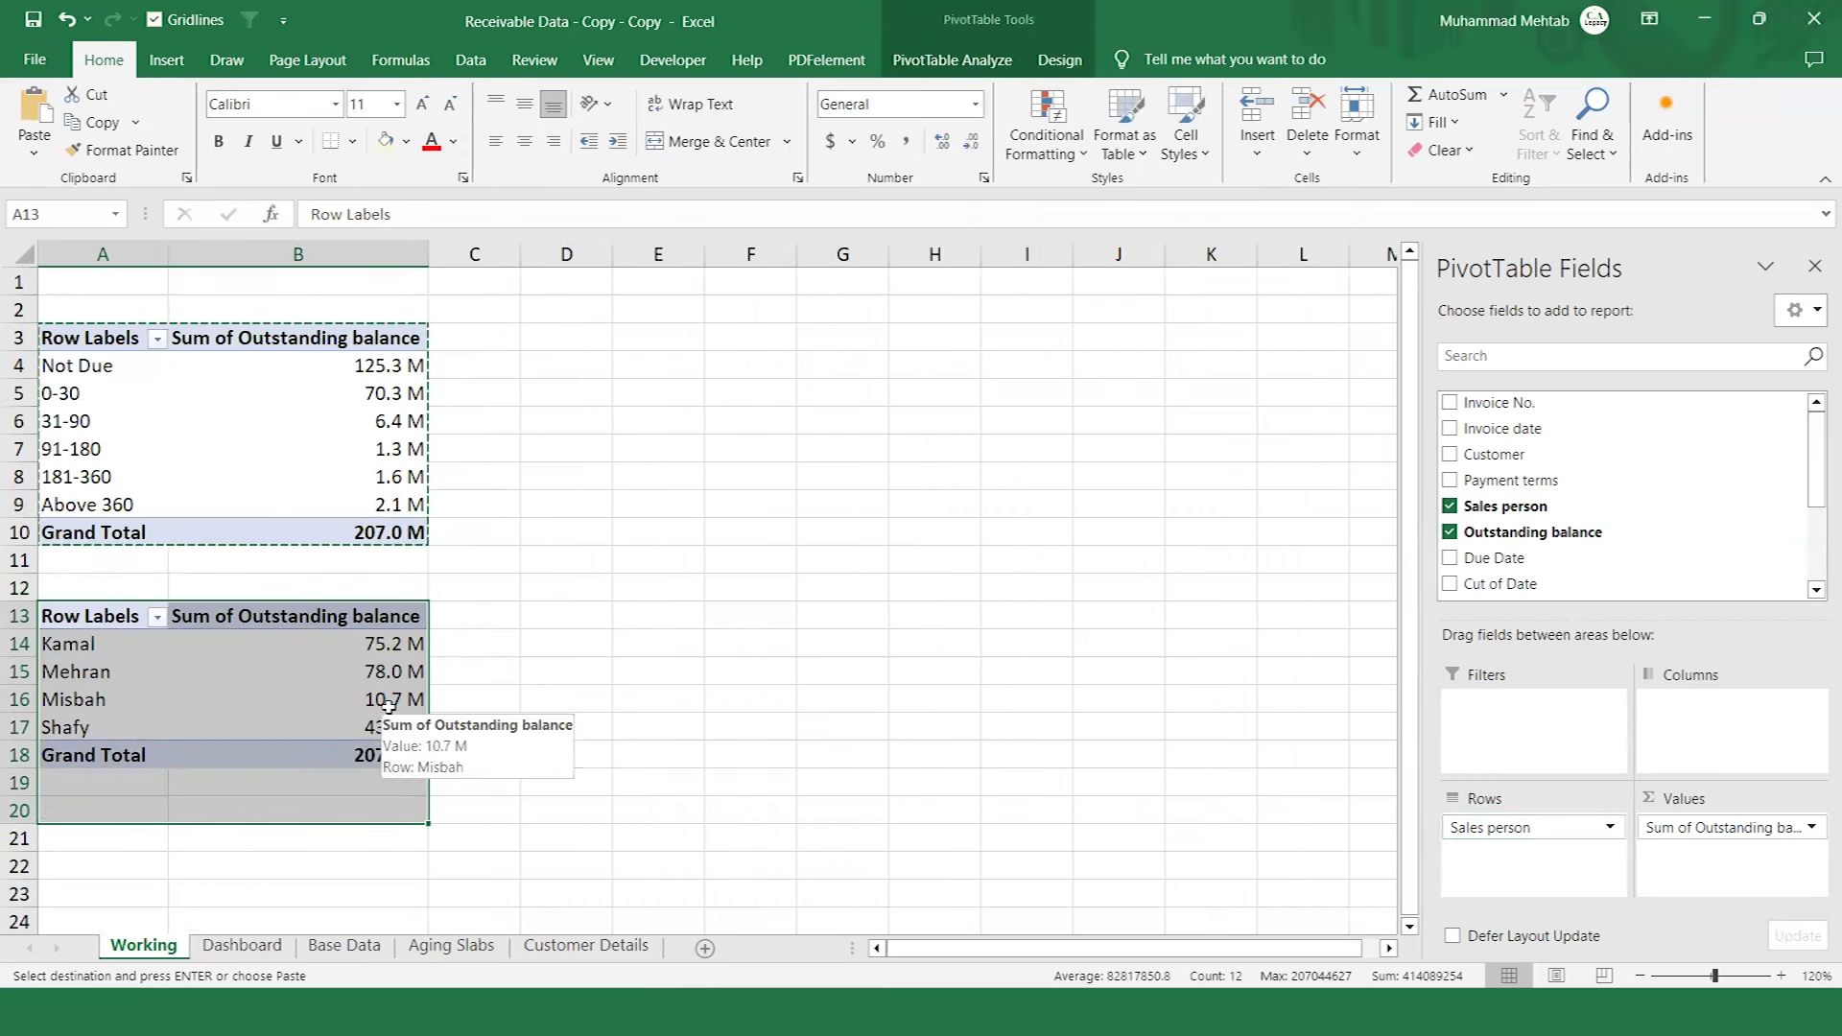
{"action": "left_click", "coordinate": [387, 705]}
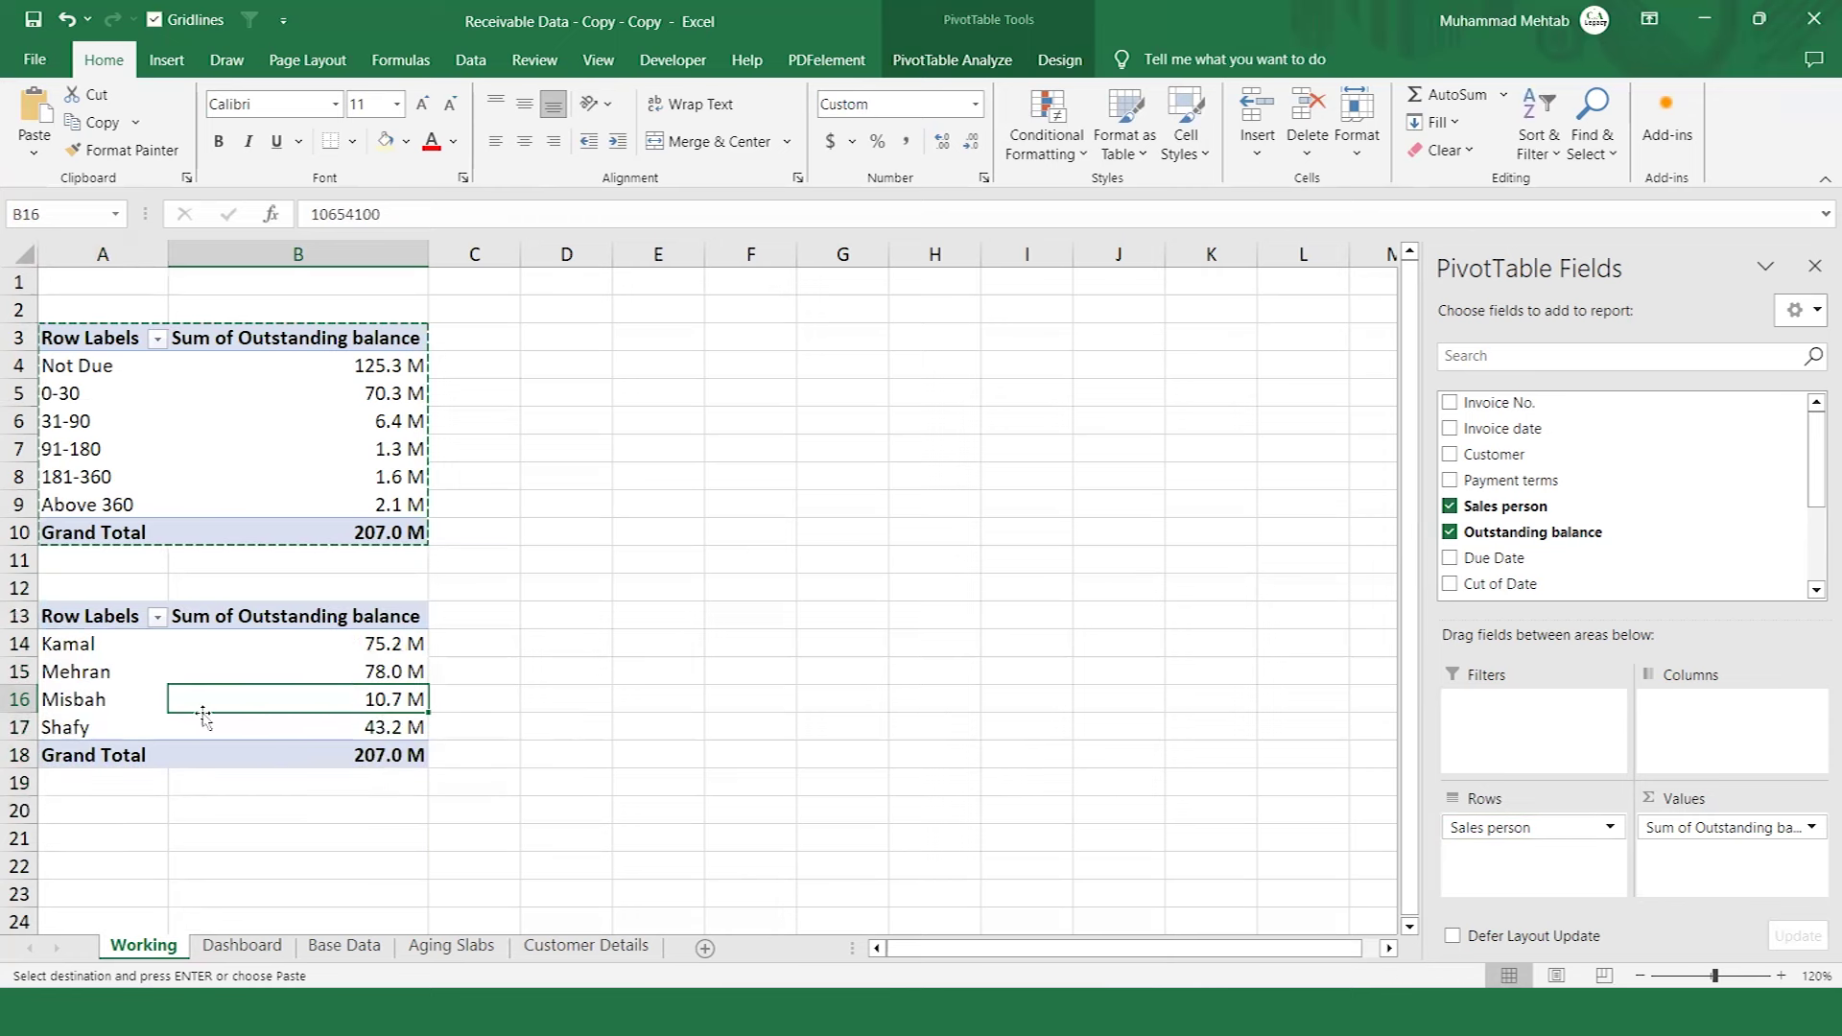
Insert a Doughnut PivotChart from the sales person PivotTable and place it beside the two PivotTables, clear of their data.
{"action": "mouse_move", "coordinate": [356, 699]}
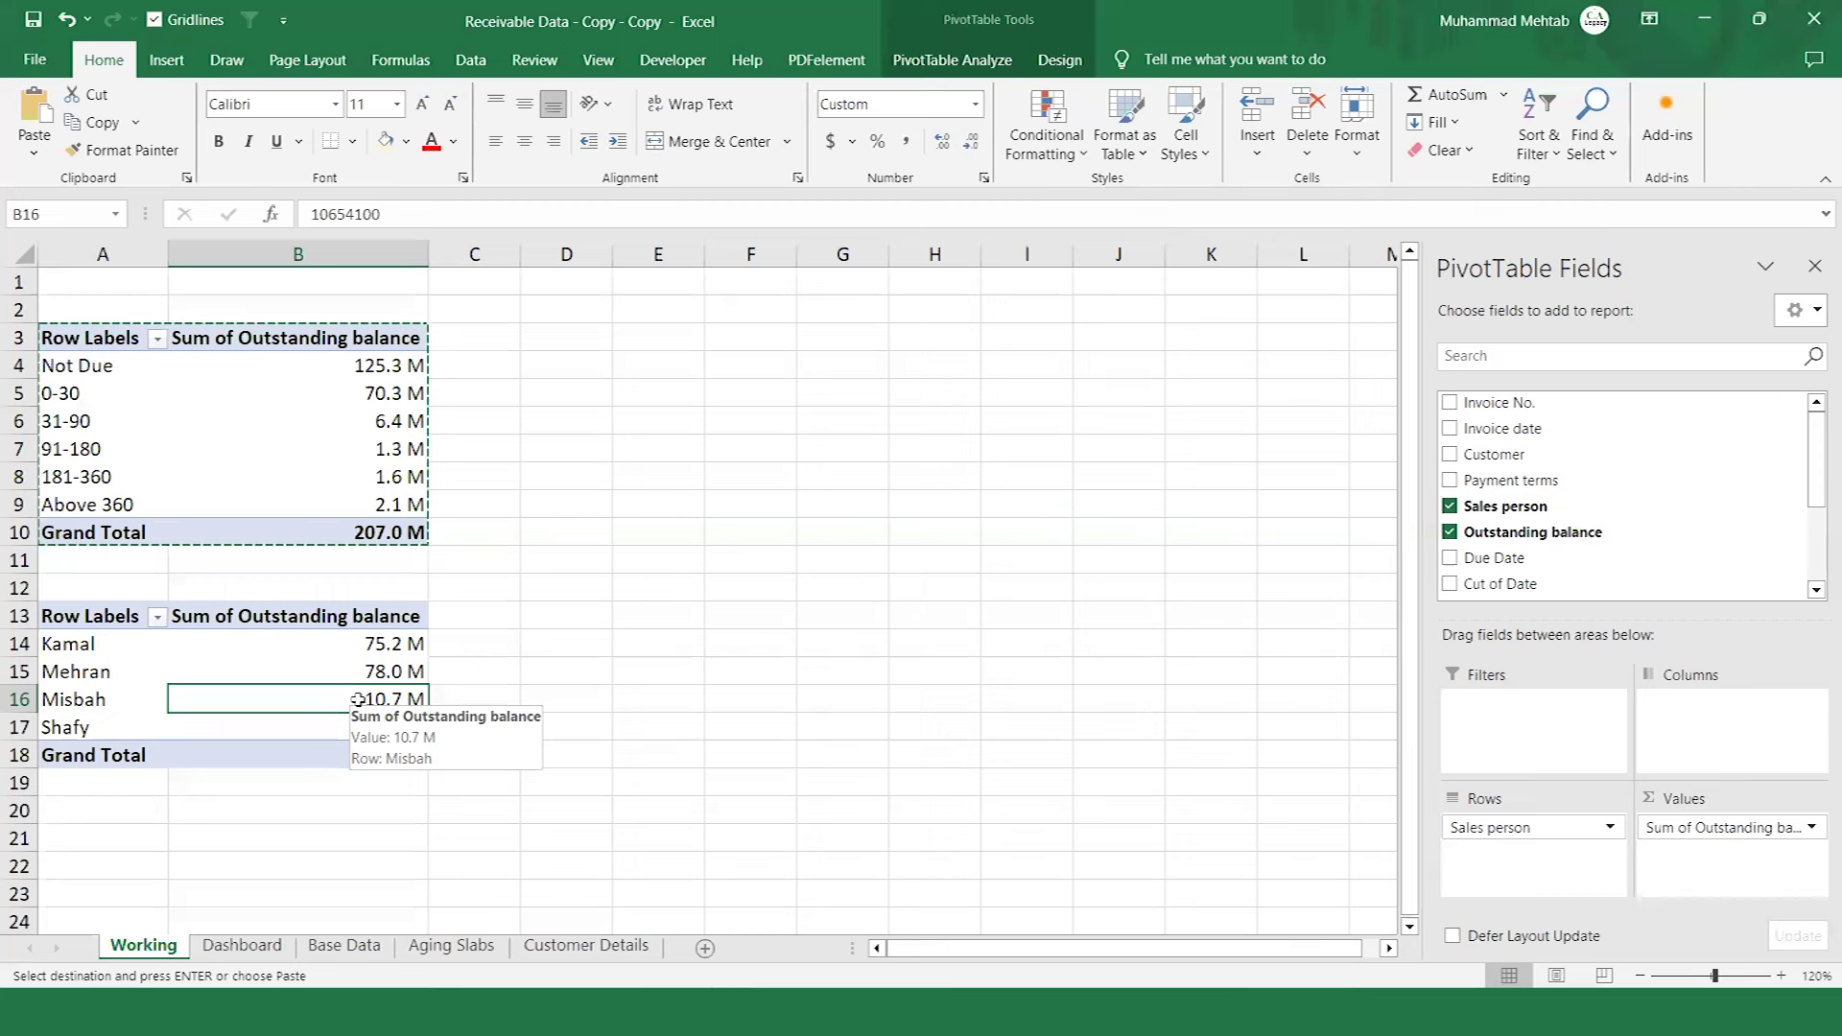
{"action": "left_click", "coordinate": [945, 63]}
{"action": "left_click", "coordinate": [1383, 121]}
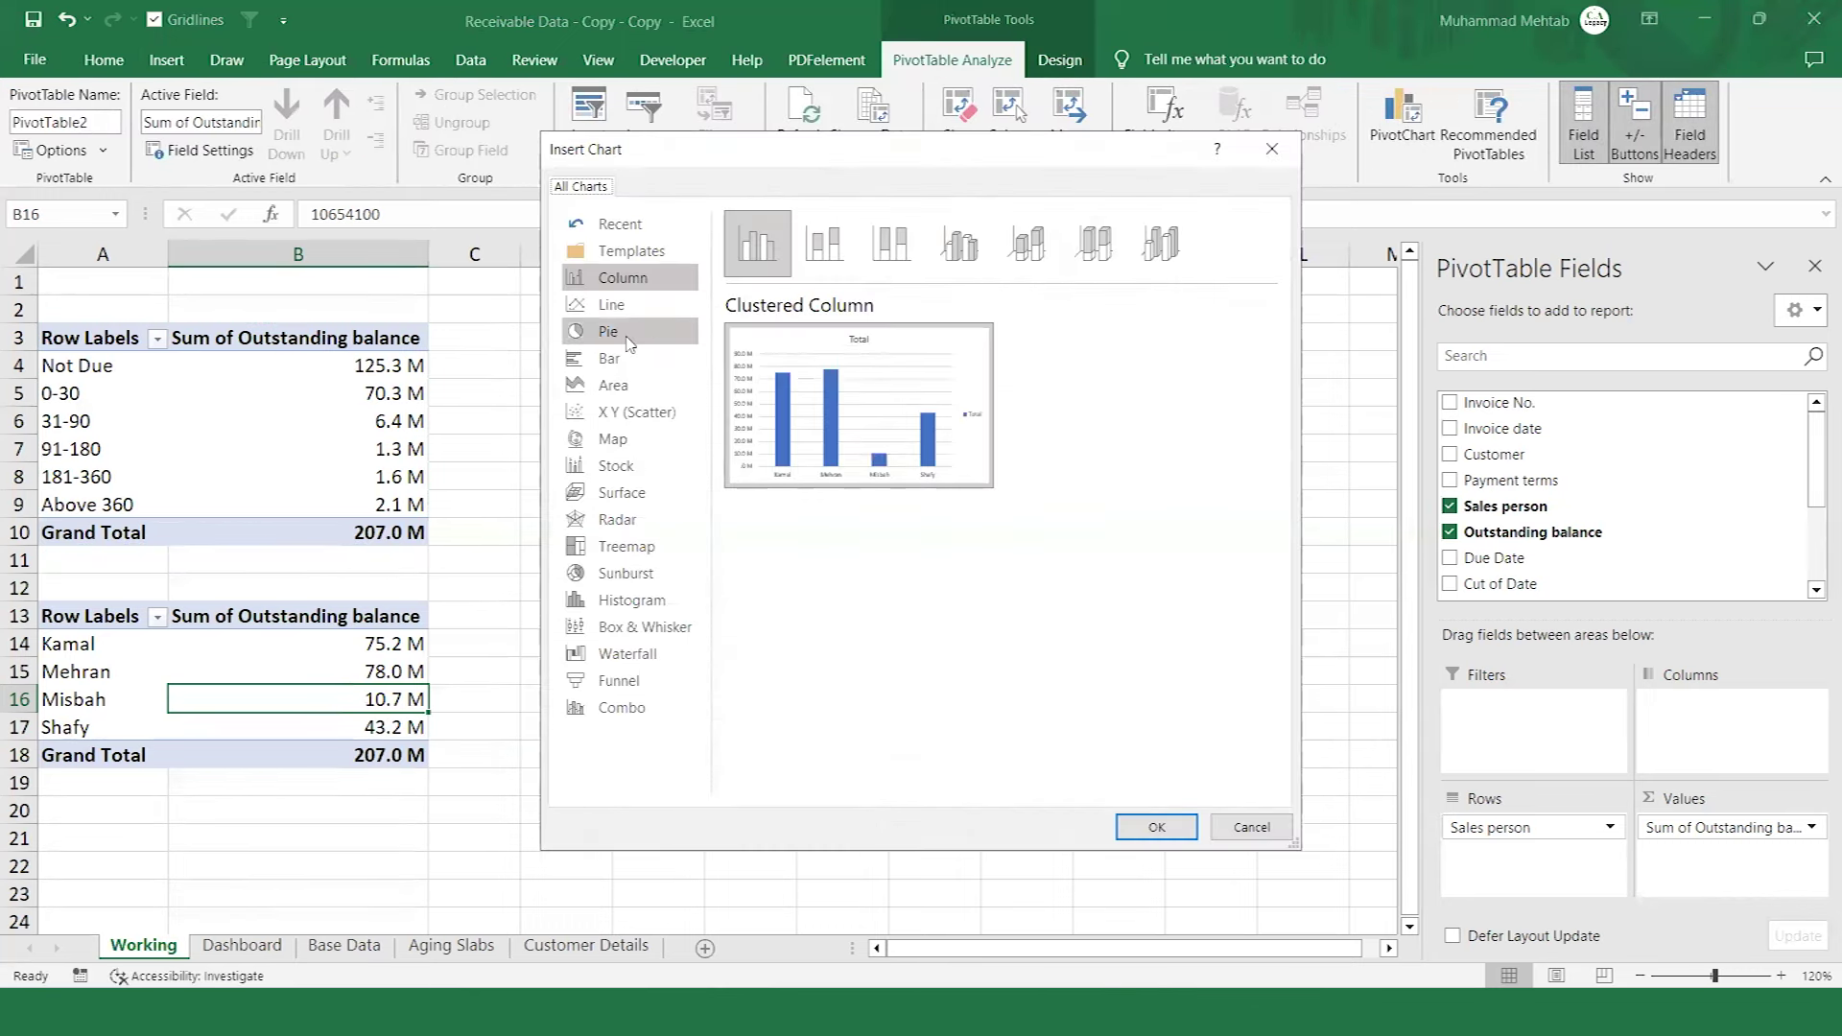
{"action": "left_click", "coordinate": [629, 341]}
{"action": "left_click", "coordinate": [1046, 257]}
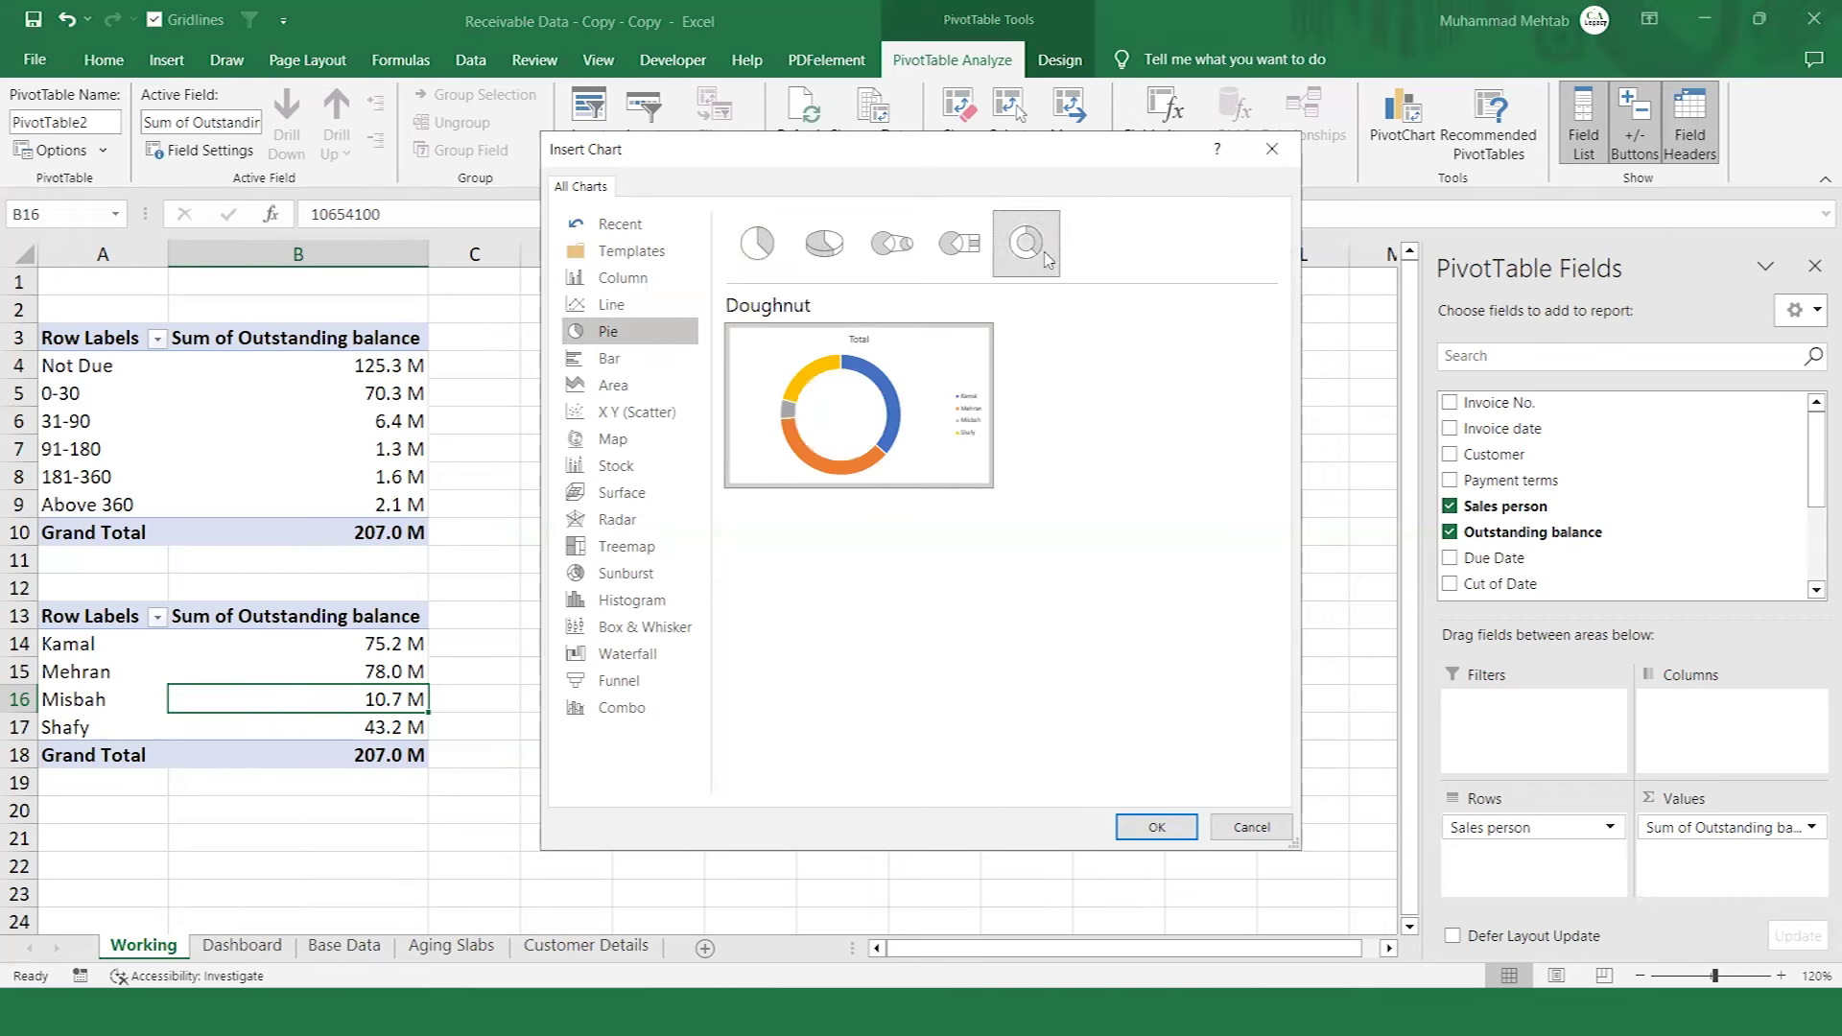
{"action": "left_click", "coordinate": [1155, 826]}
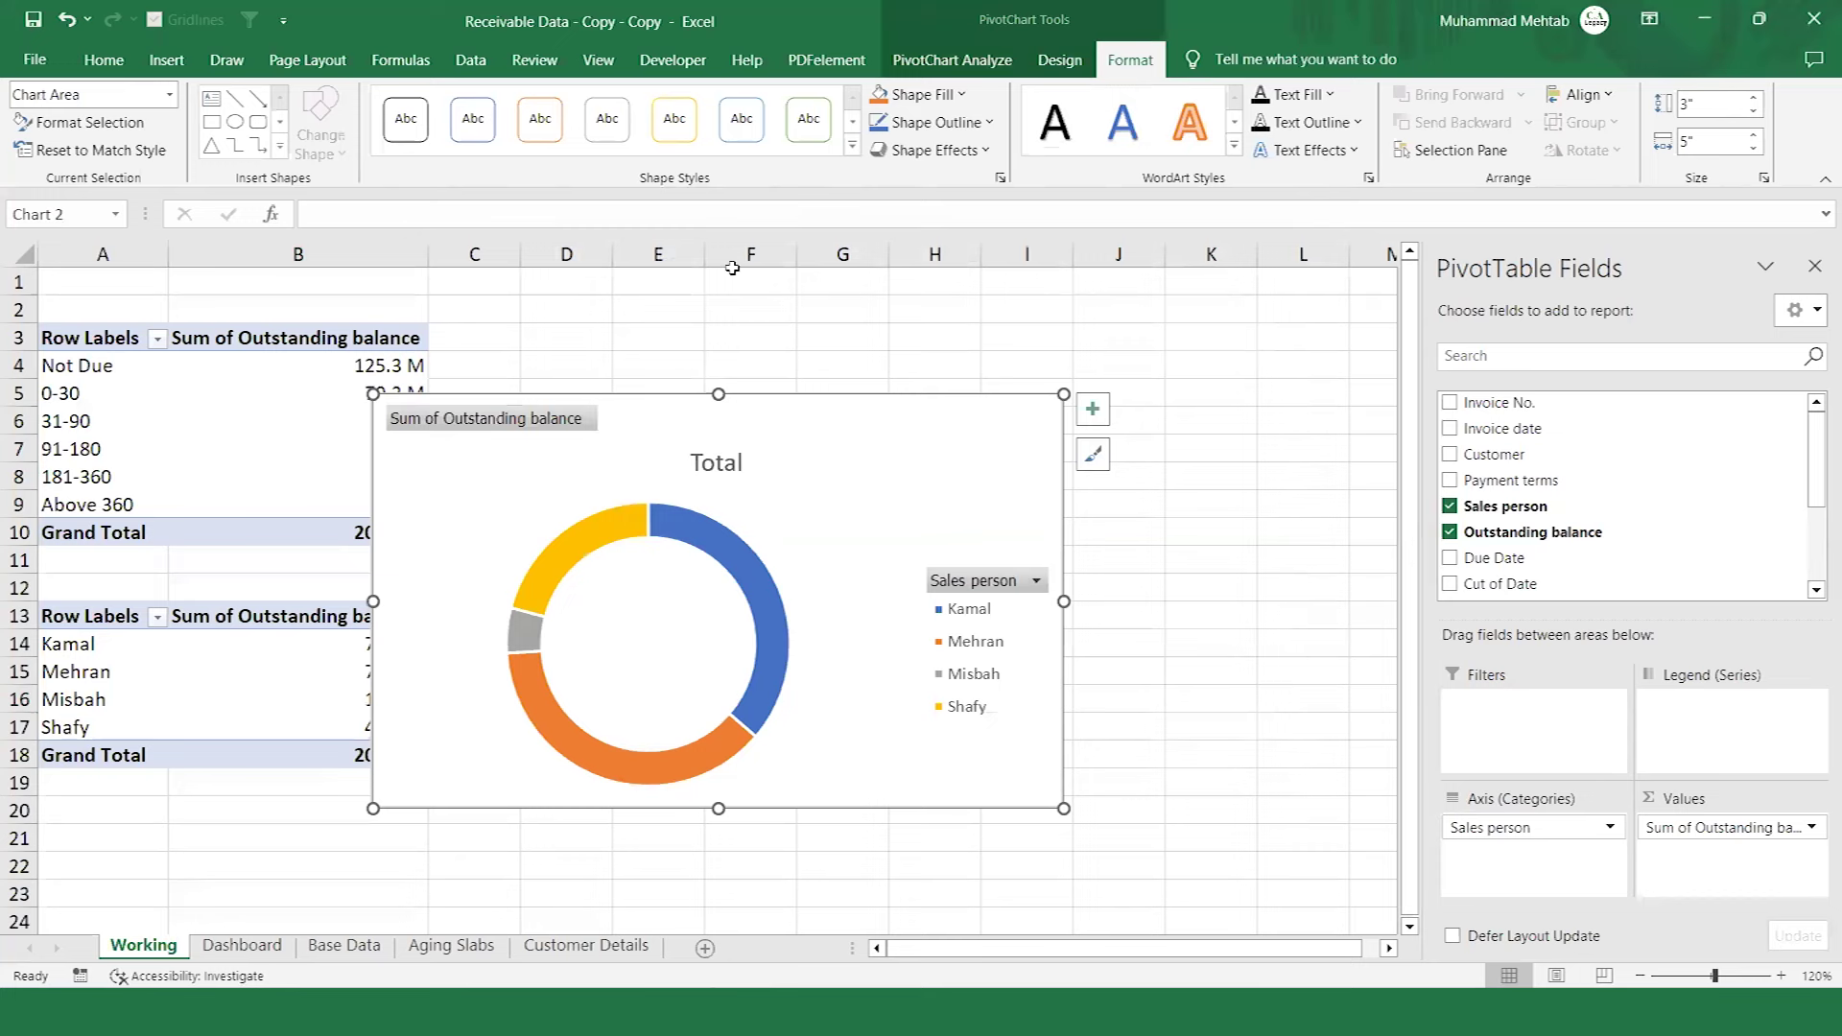
{"action": "left_click_drag", "start_coordinate": [845, 492], "coordinate": [967, 479]}
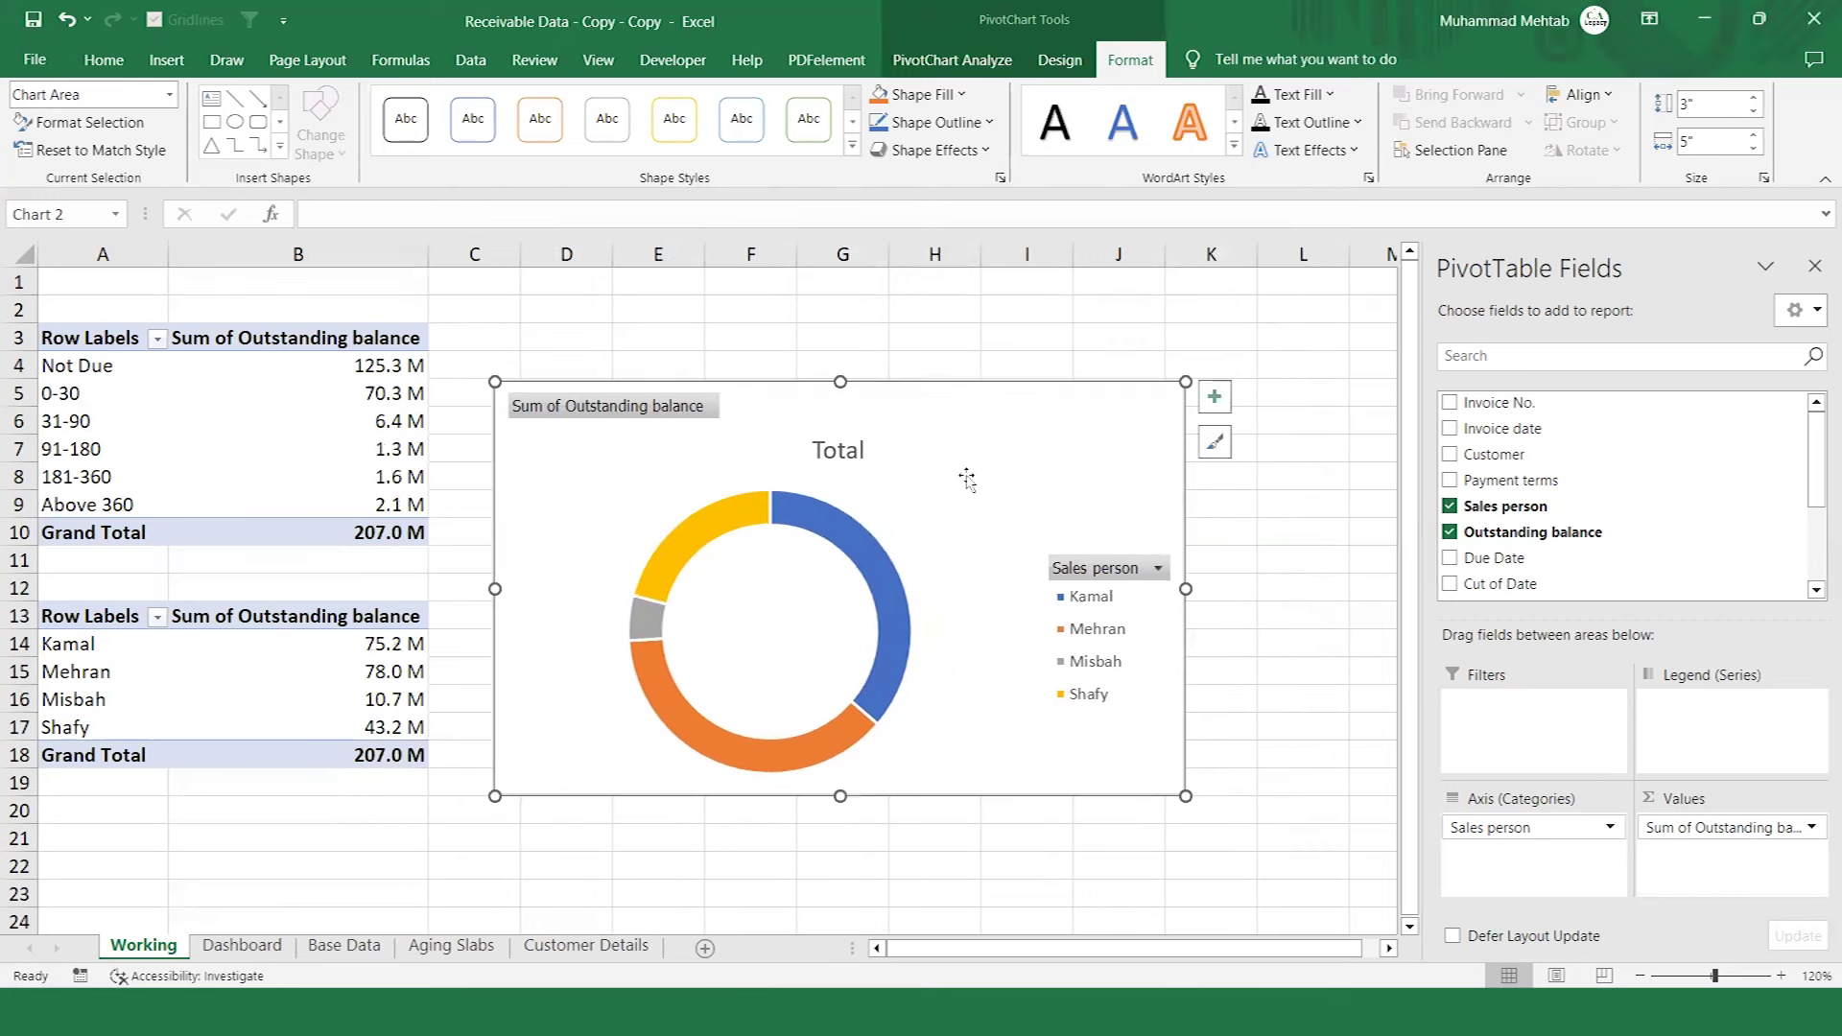
Apply the quick layout with a legend above the rings and percentage data labels to the doughnut chart.
{"action": "left_click", "coordinate": [1059, 59]}
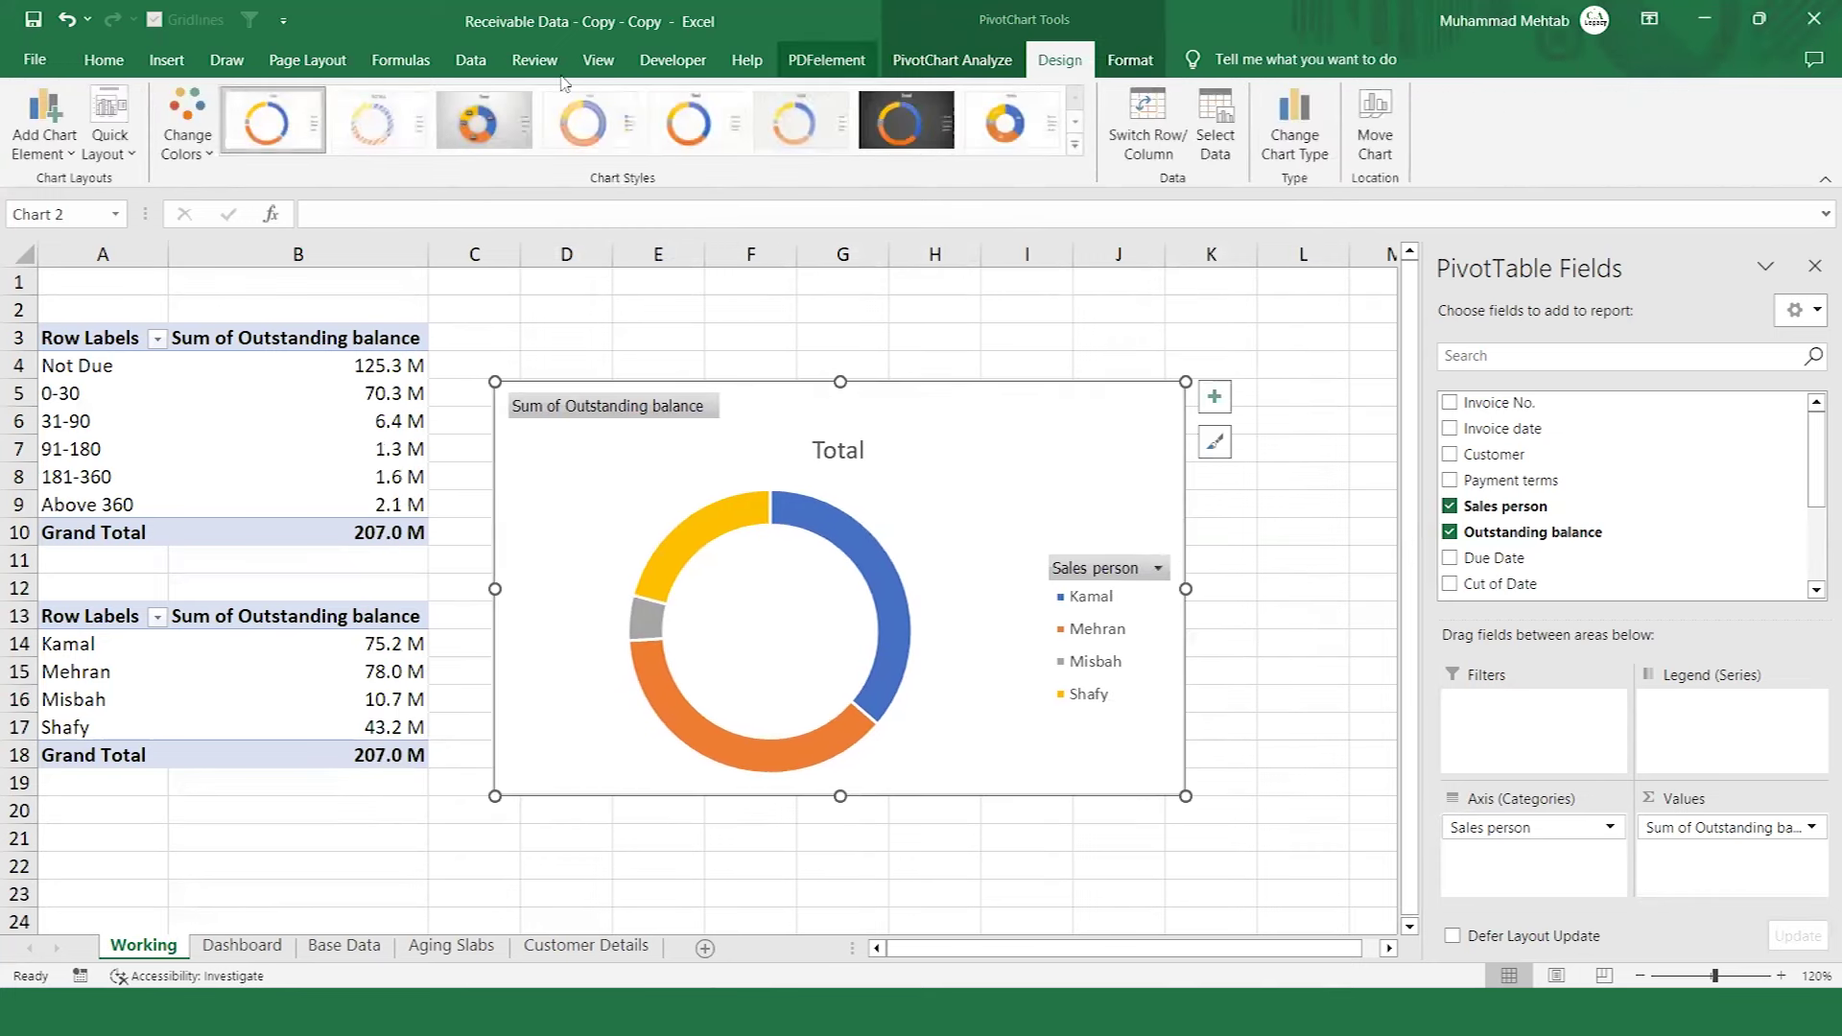
{"action": "left_click", "coordinate": [119, 143]}
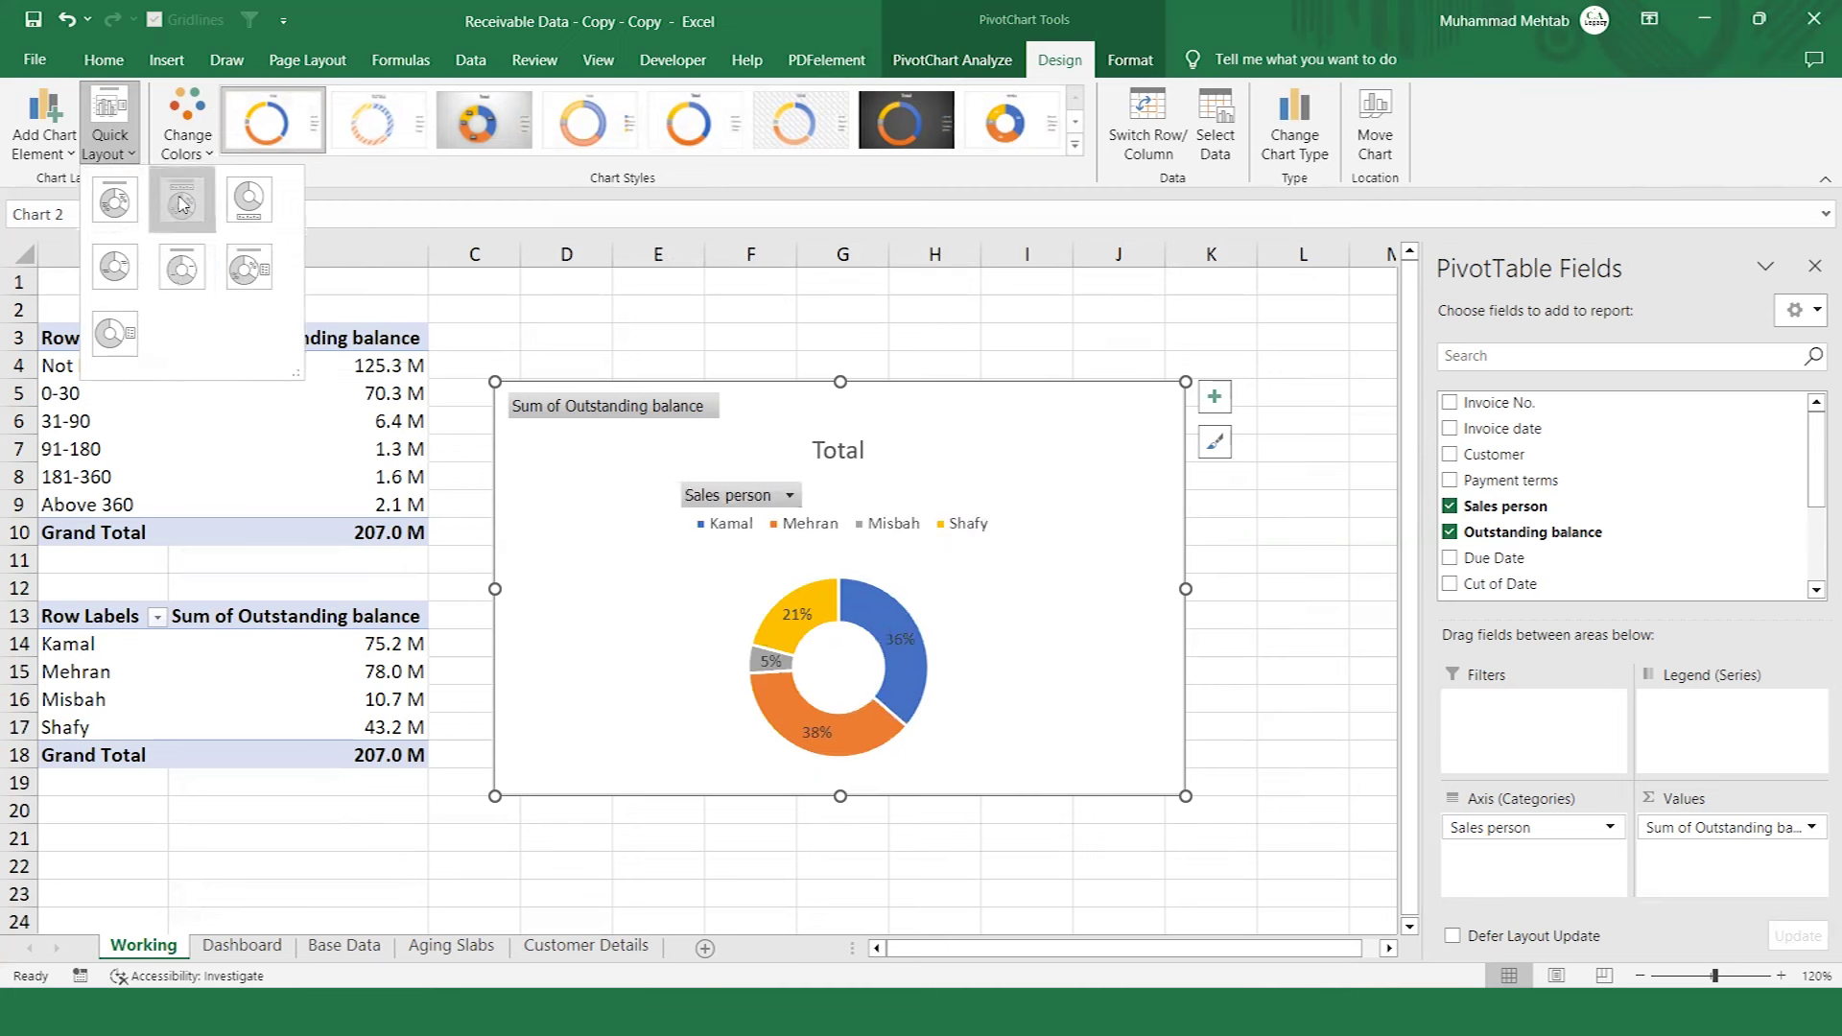
{"action": "left_click", "coordinate": [180, 202]}
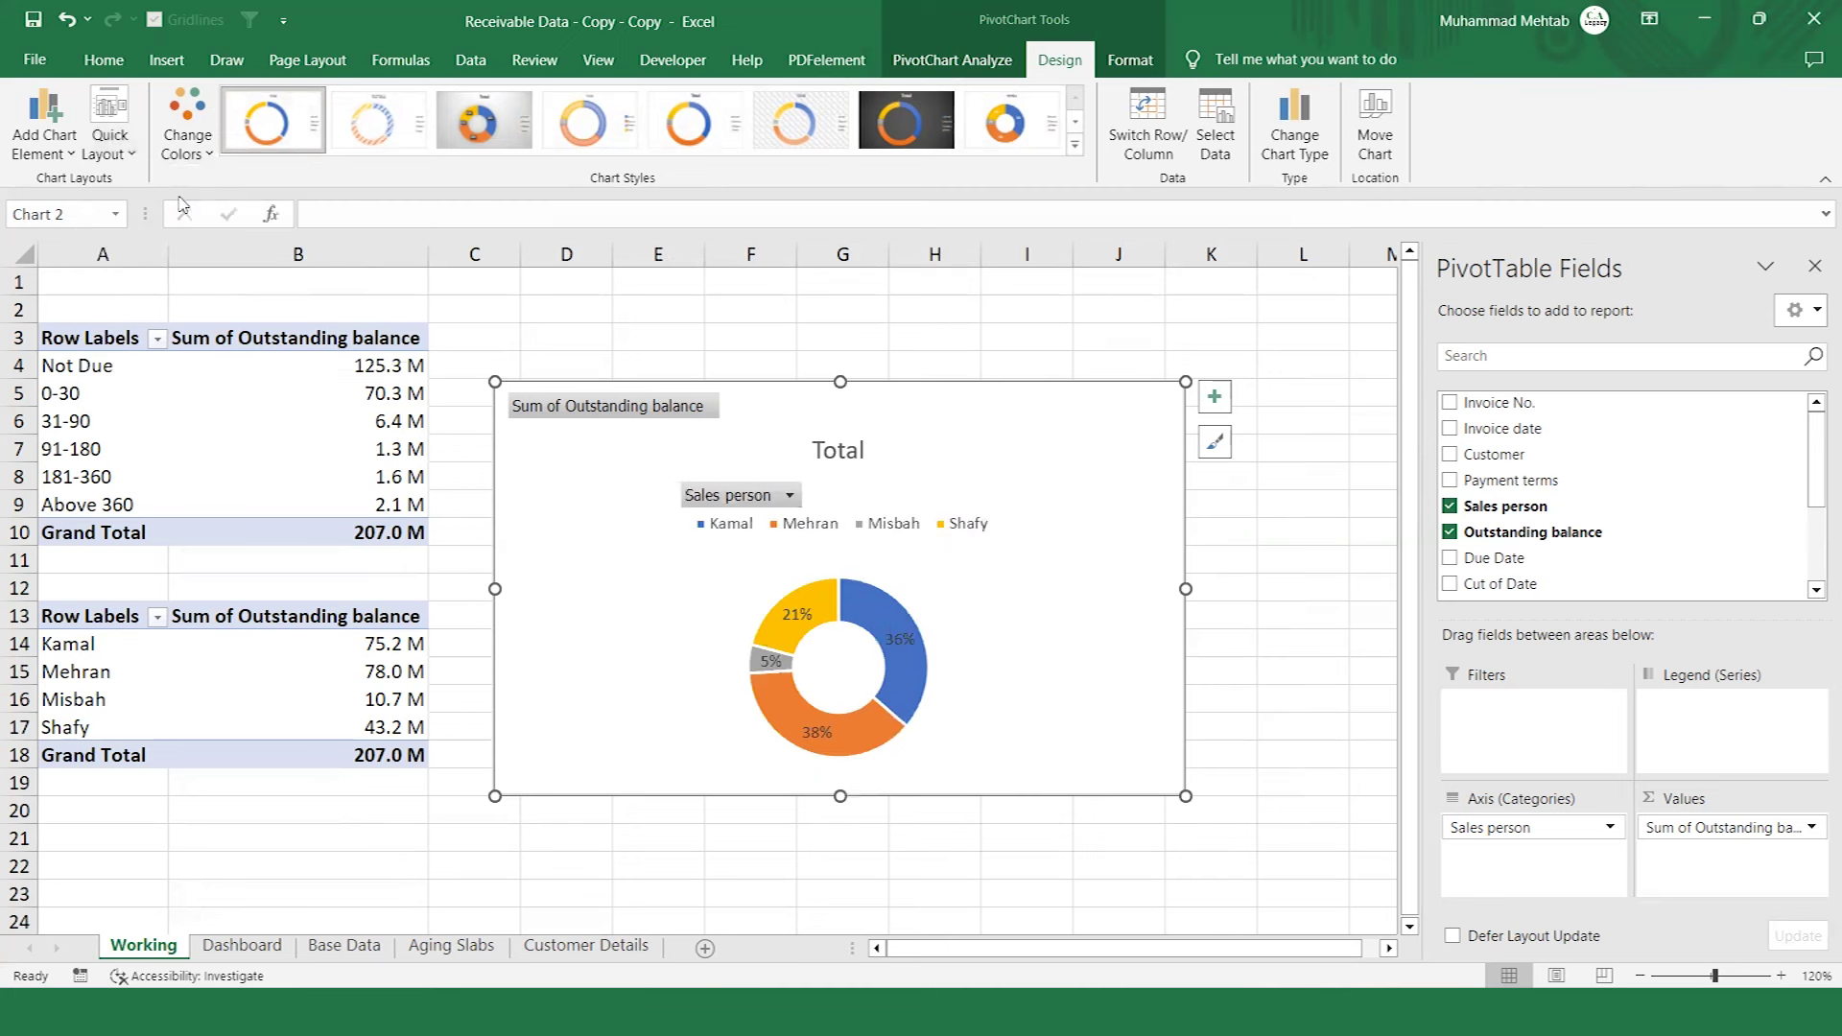
Hide the value field button and the Sales person axis field button on the doughnut chart.
{"action": "right_click", "coordinate": [590, 409]}
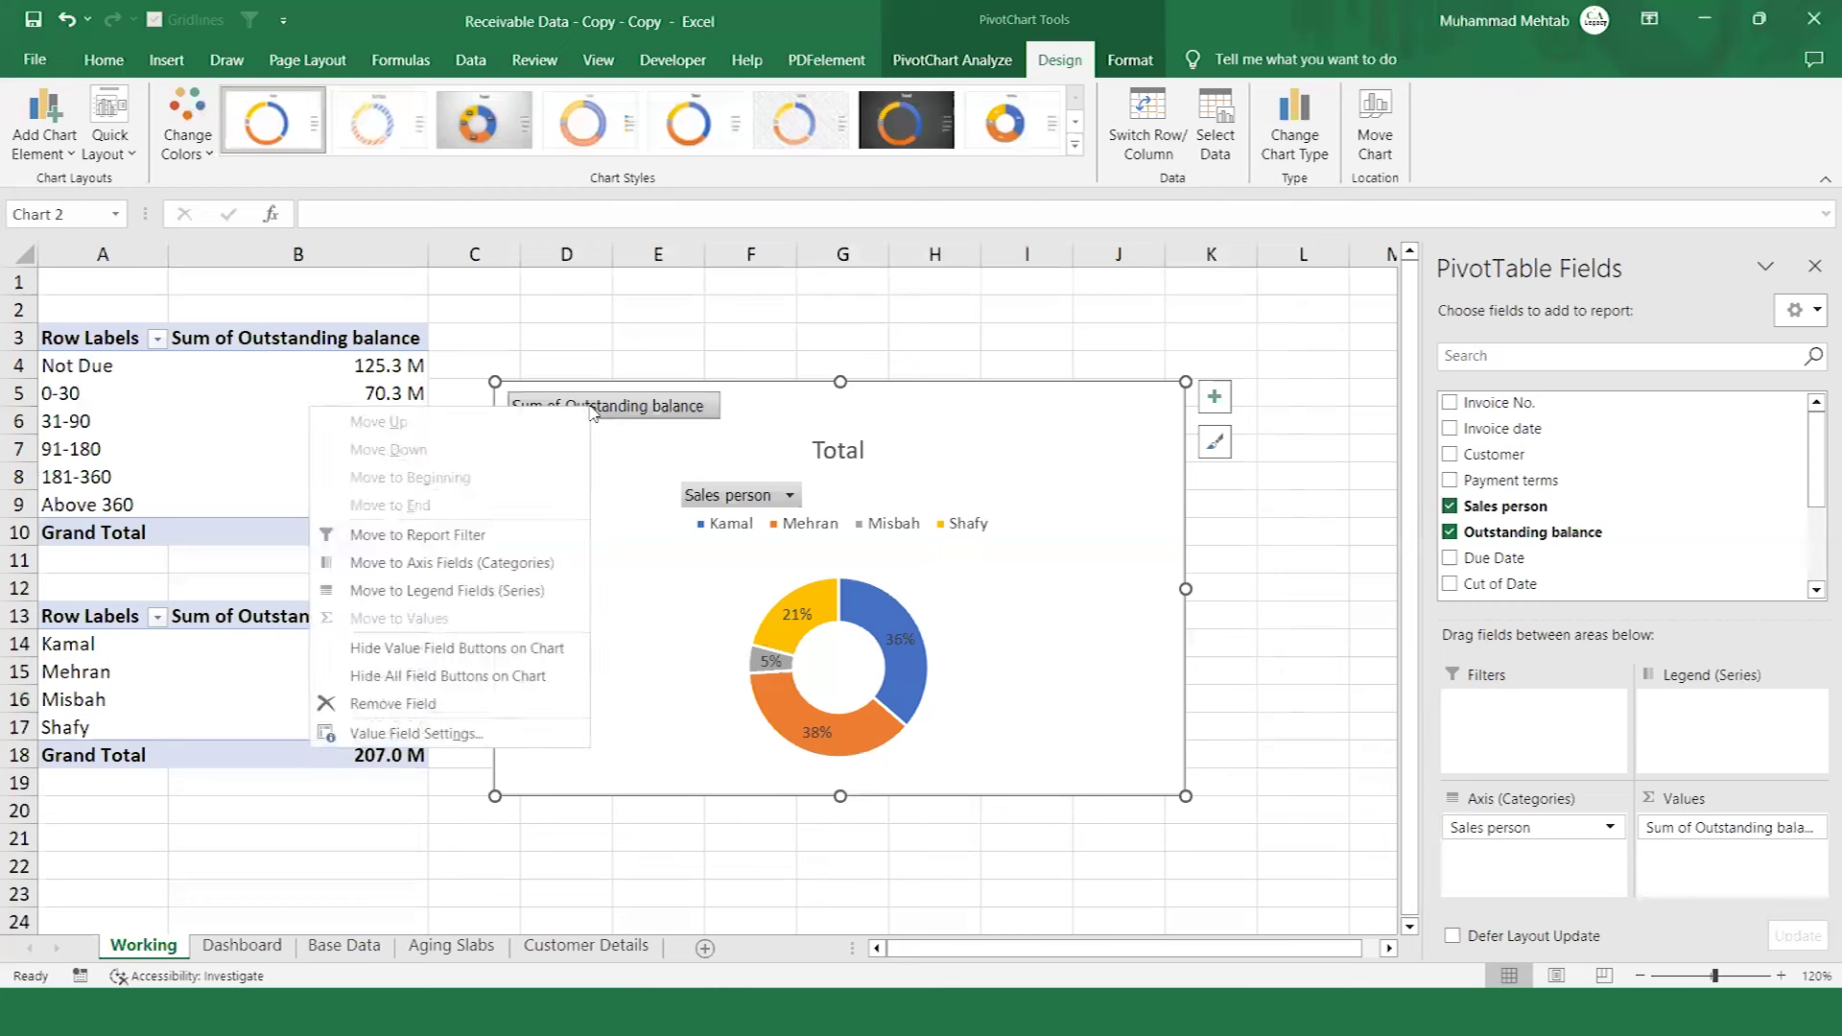
{"action": "left_click", "coordinate": [459, 647]}
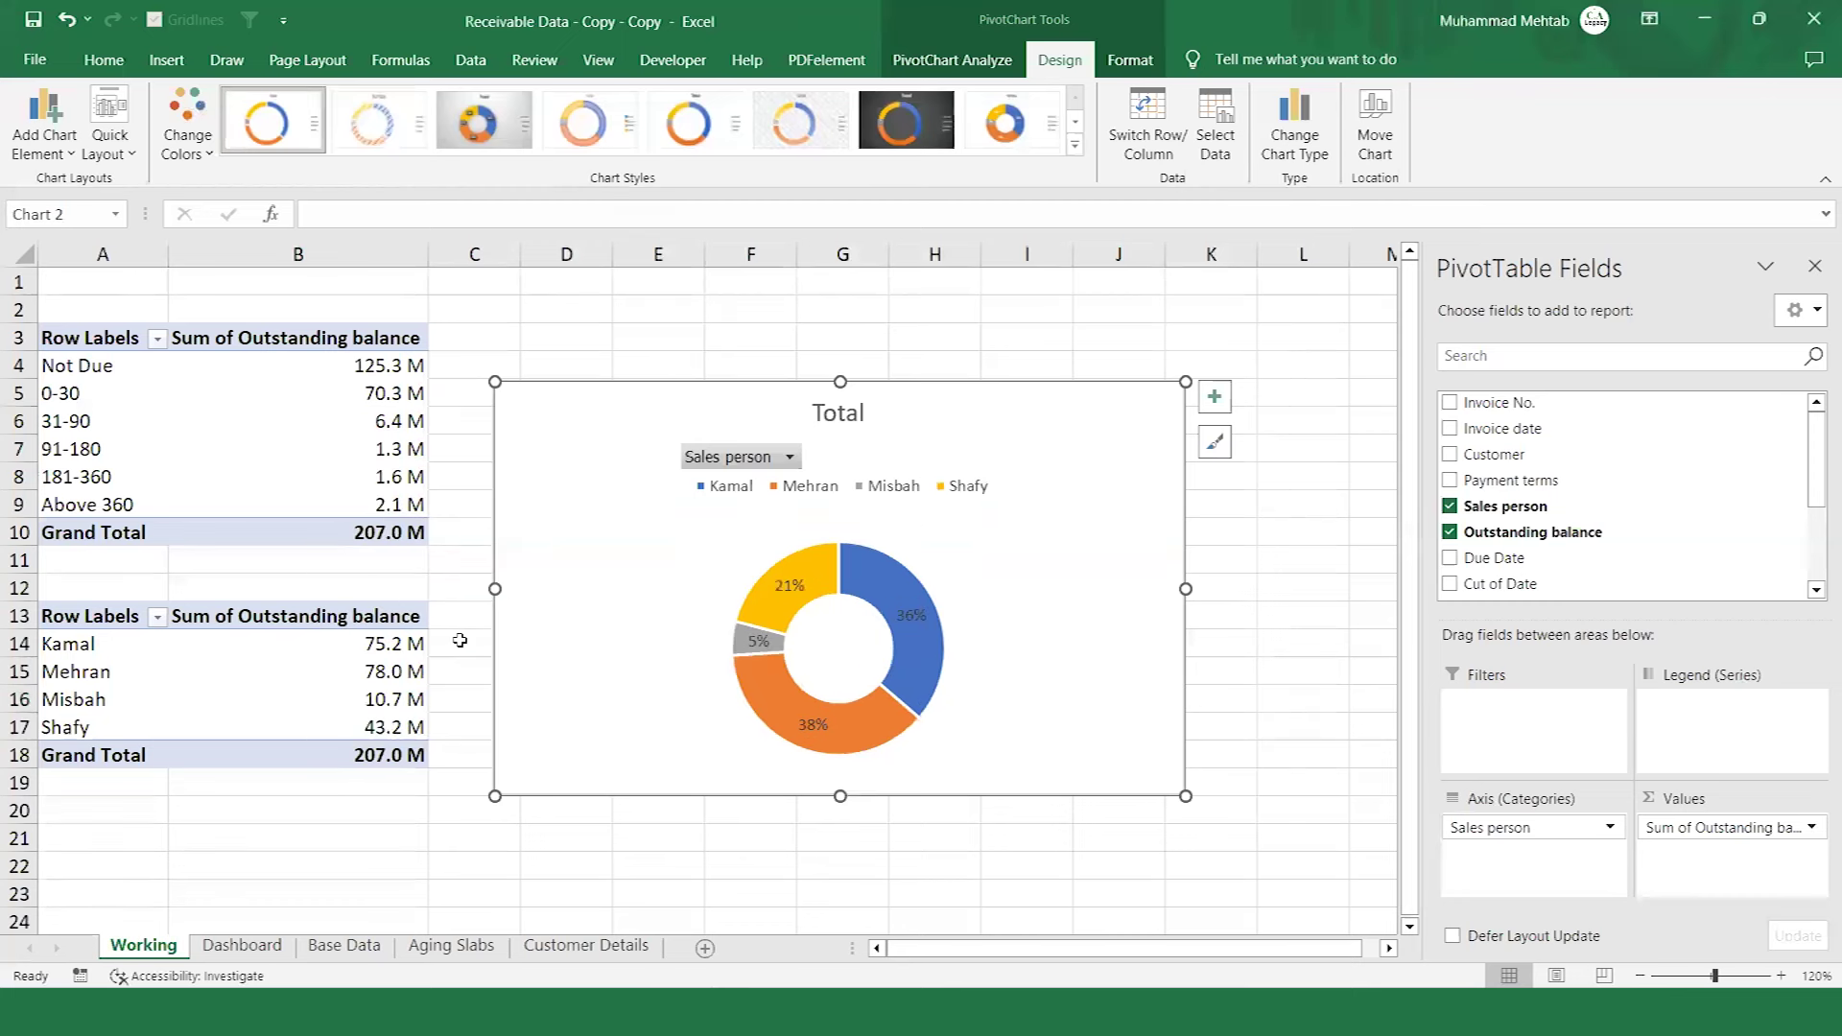
{"action": "right_click", "coordinate": [714, 462]}
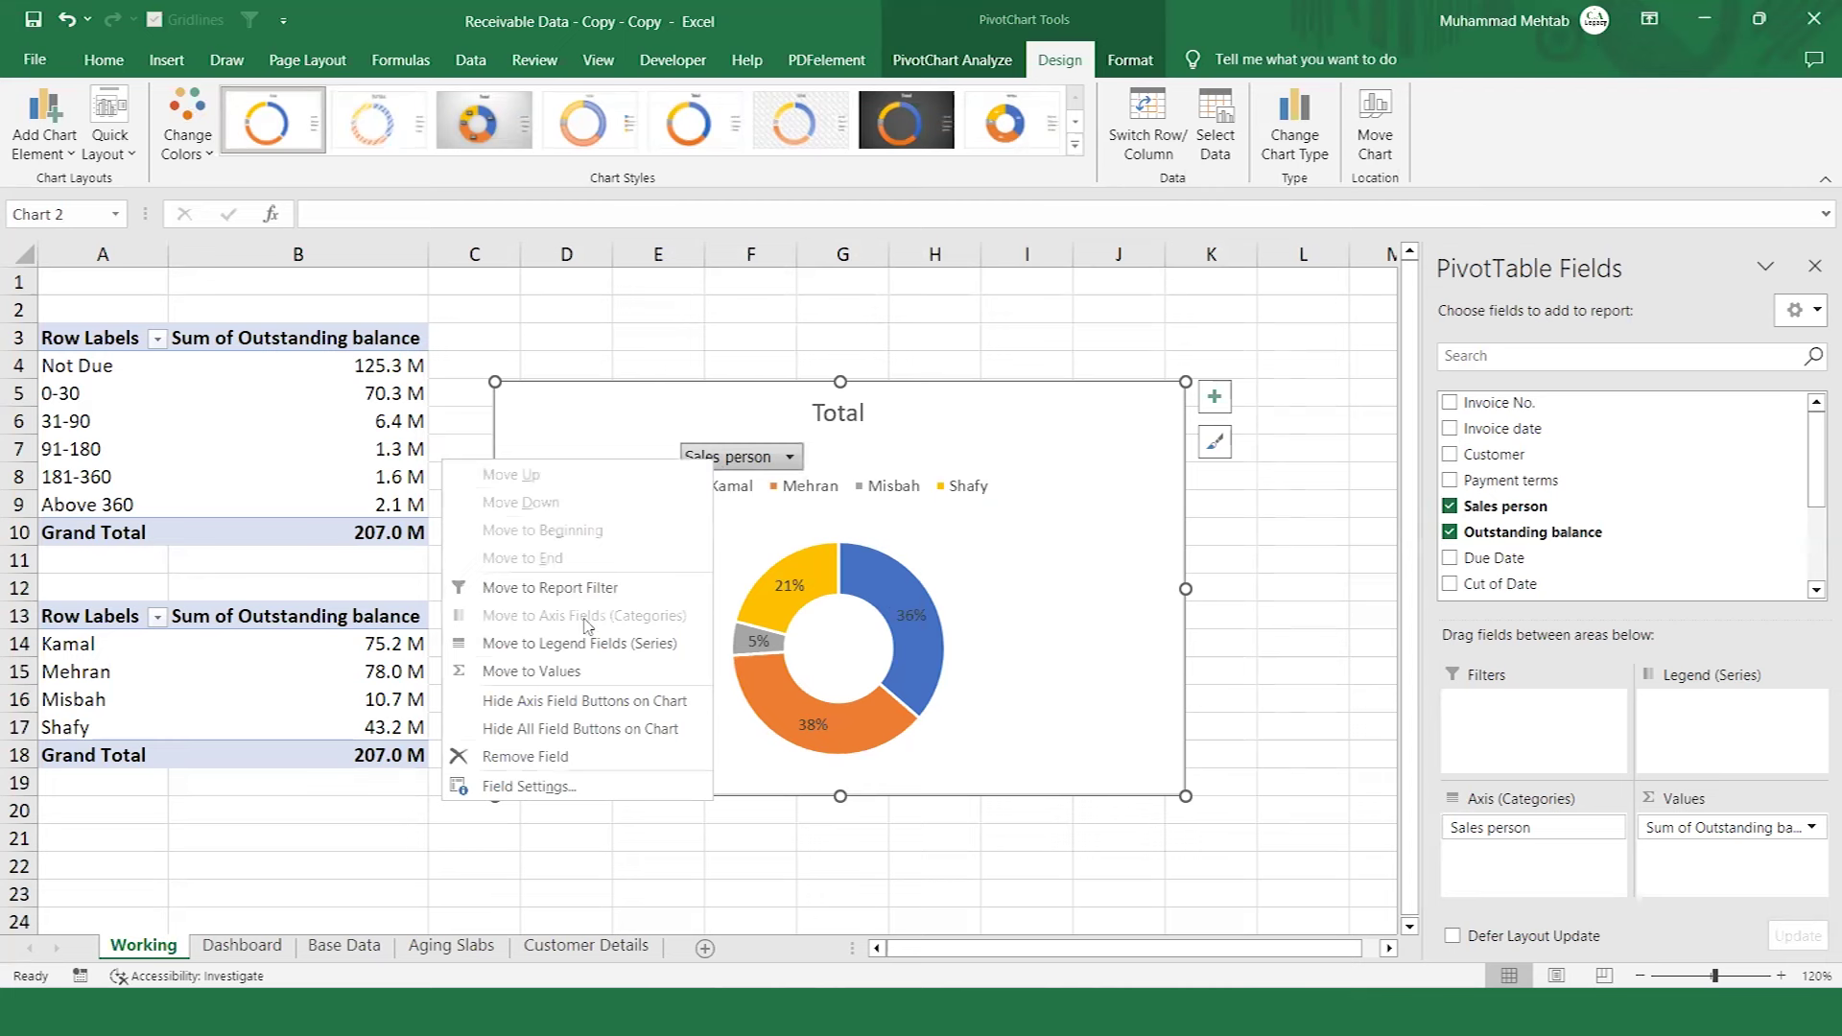
{"action": "left_click", "coordinate": [575, 703]}
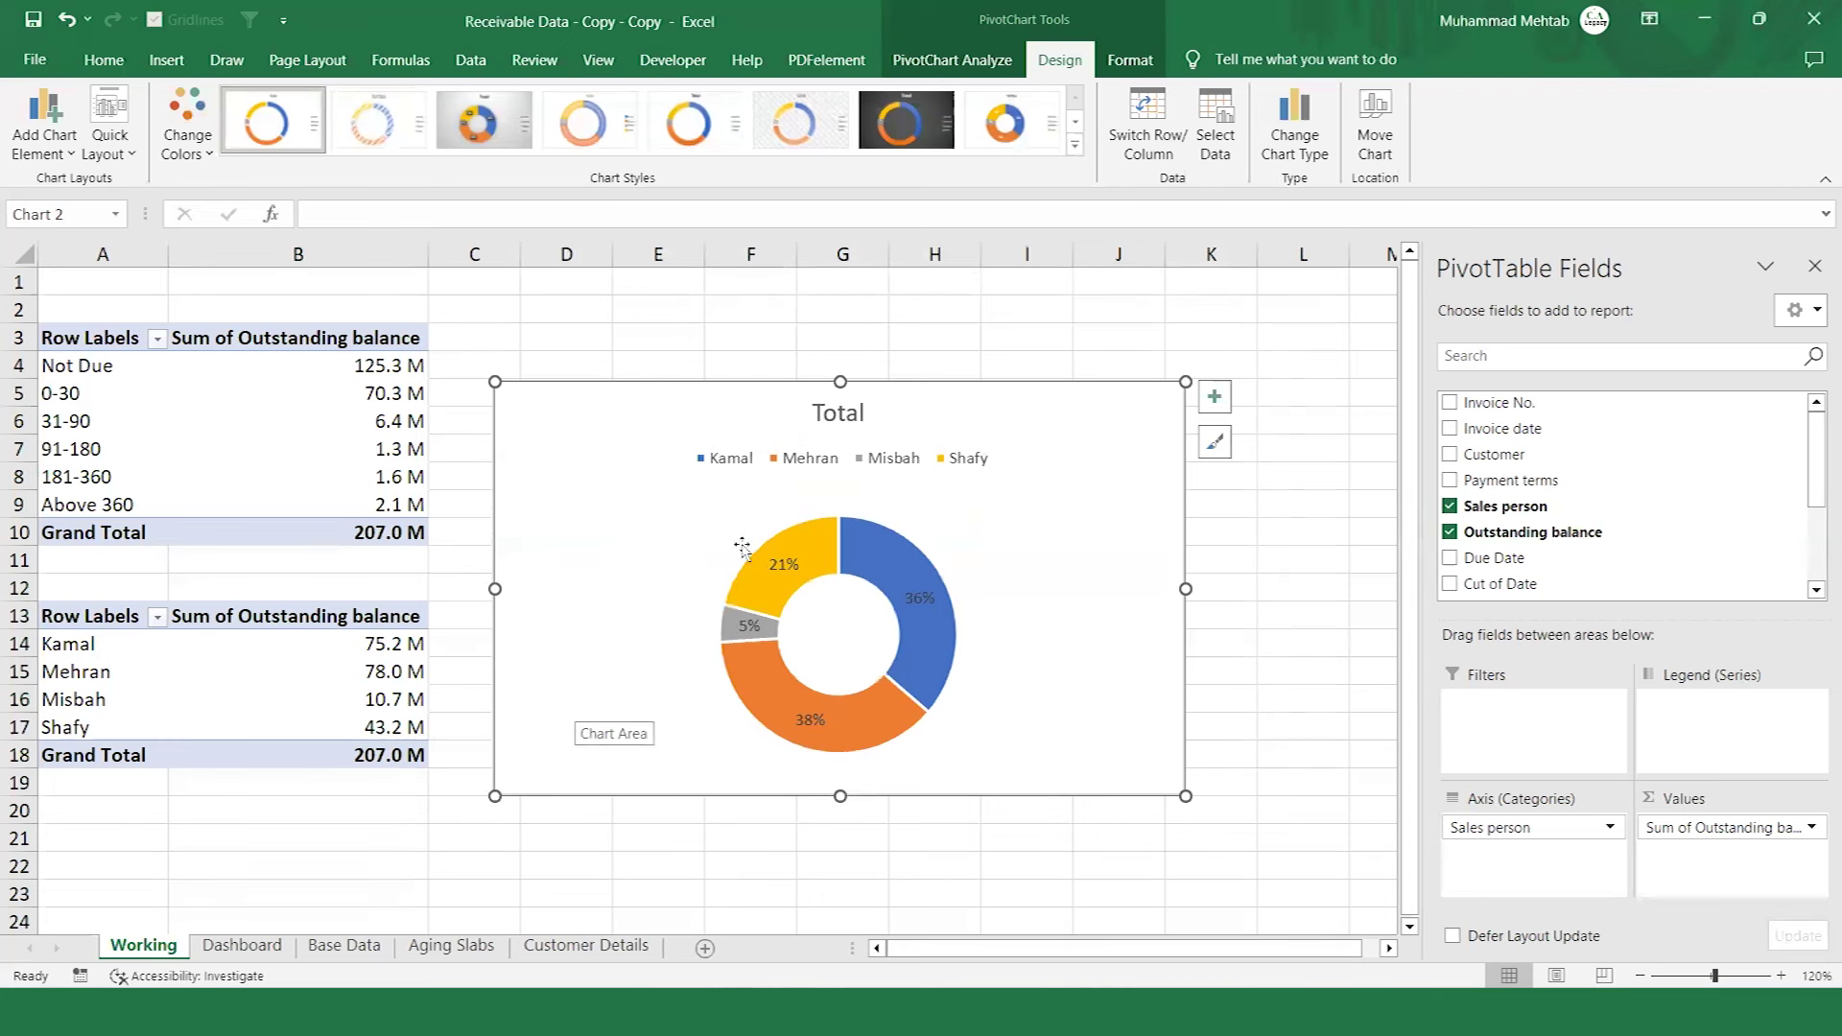
Make the doughnut chart's legend and percentage data labels bold.
{"action": "left_click", "coordinate": [754, 461]}
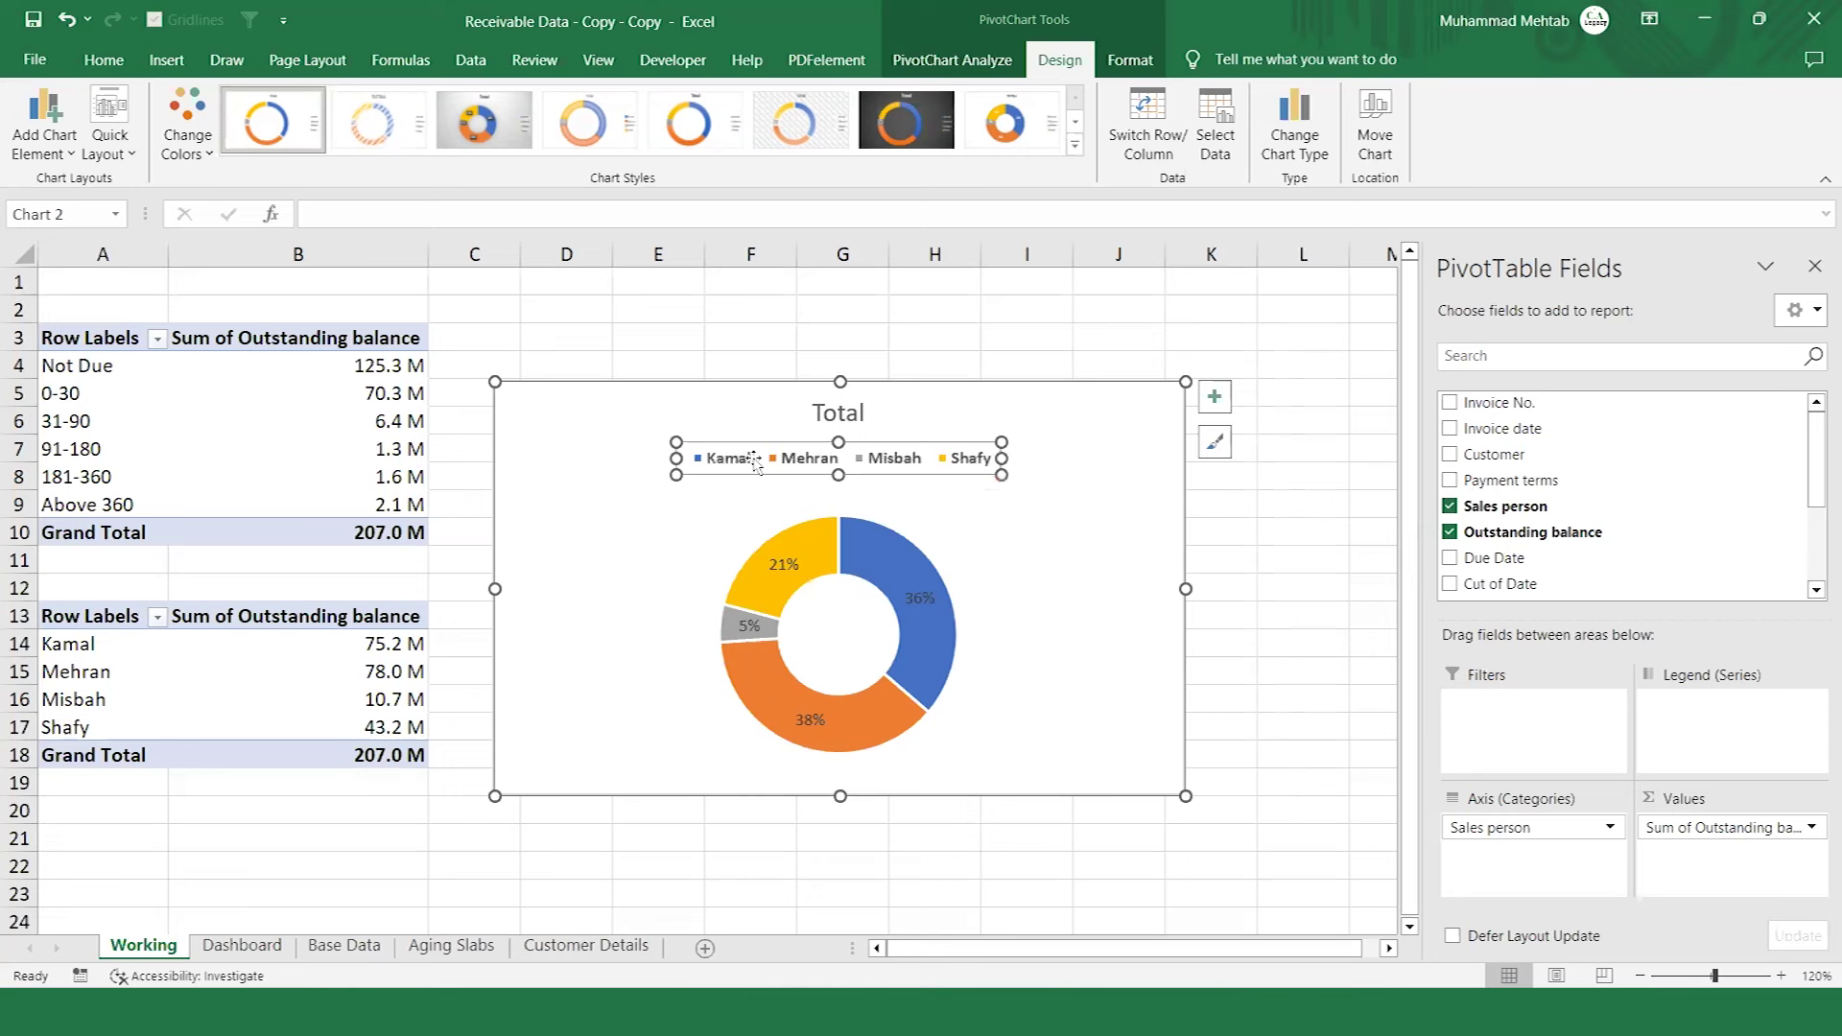
{"action": "left_click", "coordinate": [786, 566]}
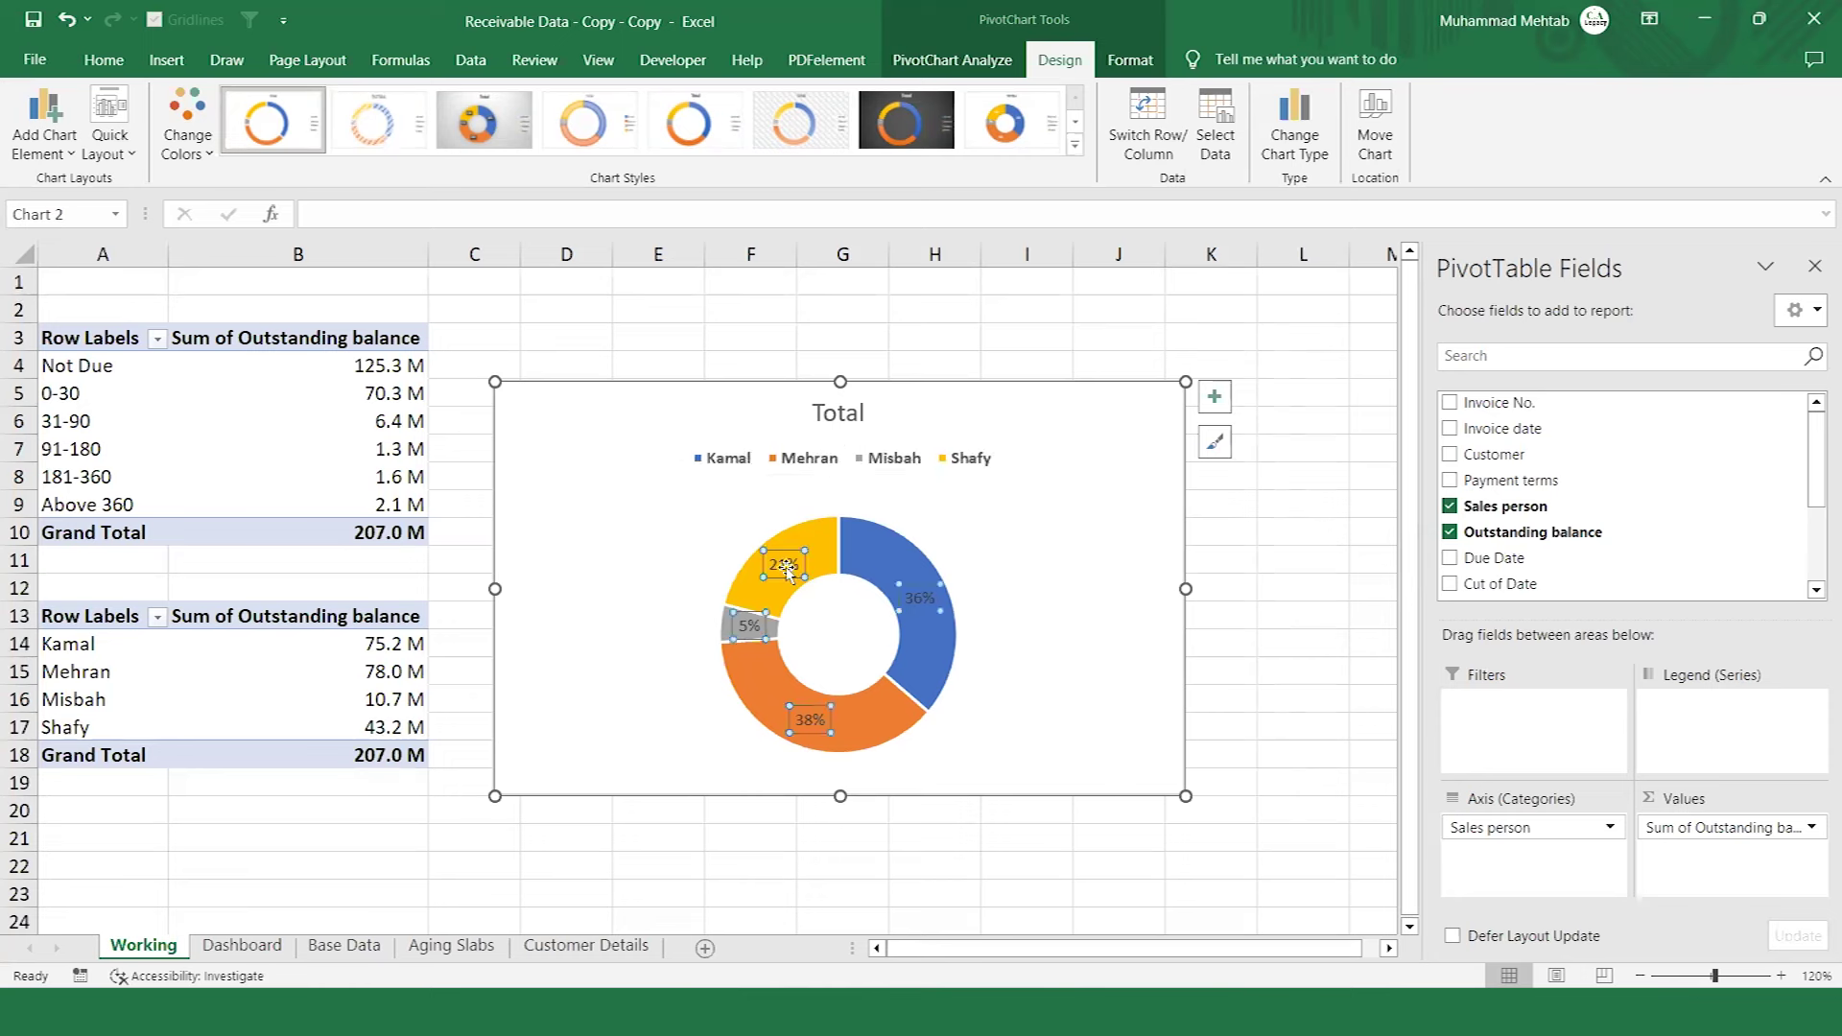
Change the doughnut chart's title to Sales Person Wise and format it bold, italic and 18 pt.
{"action": "left_click", "coordinate": [843, 413]}
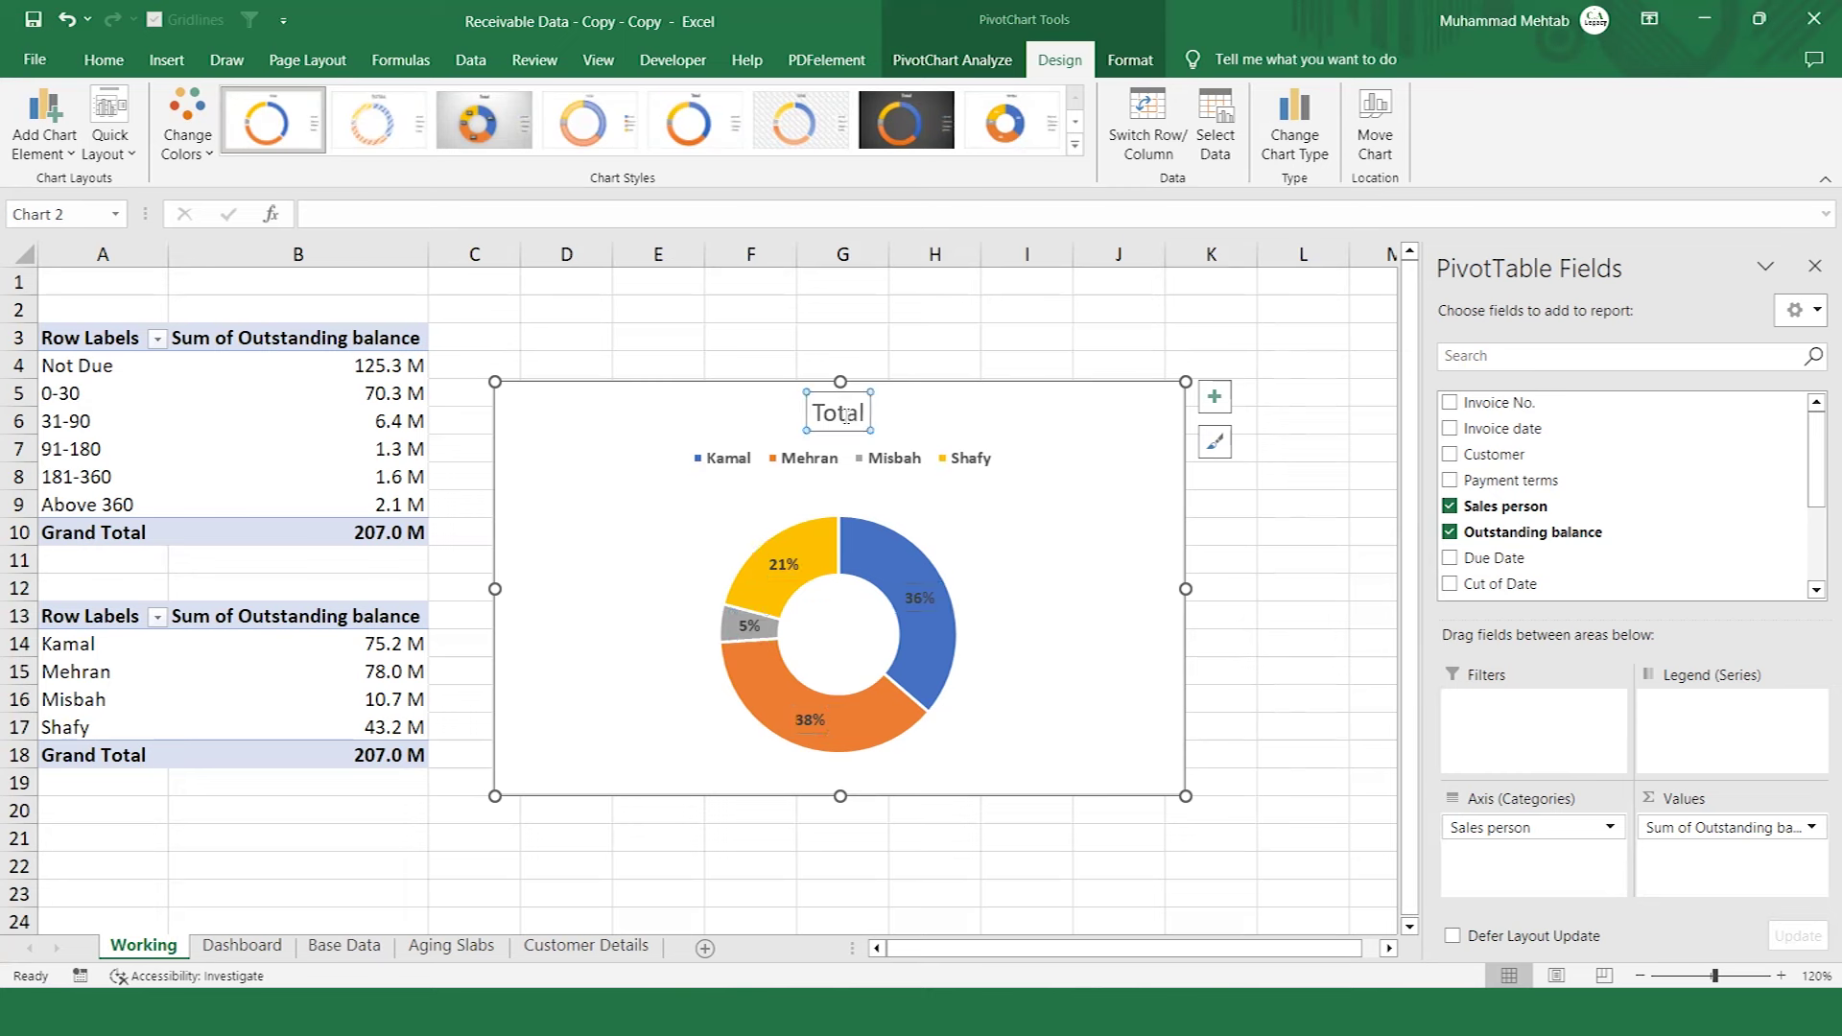
{"action": "double_click", "coordinate": [846, 414]}
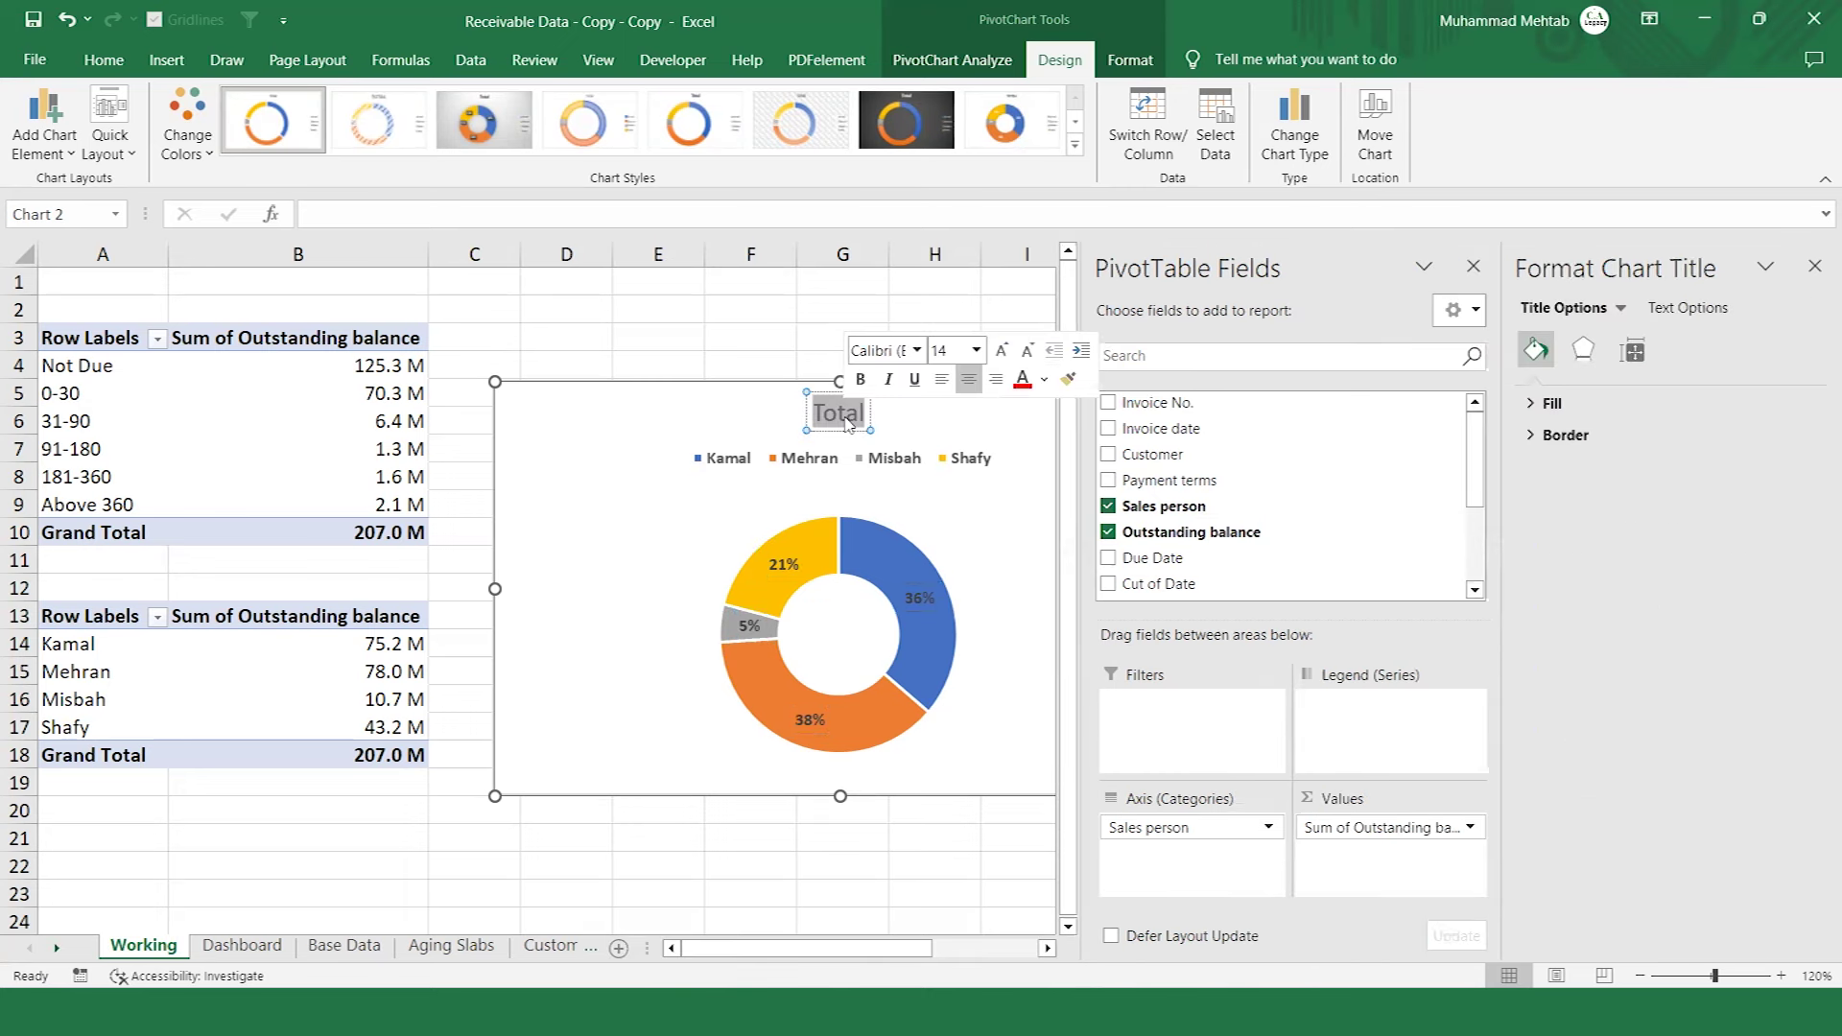
{"action": "type", "text": "Sales Persom"}
{"action": "key", "text": "BackSpace"}
{"action": "type", "text": "n Wise"}
{"action": "key", "text": "ctrl+a"}
{"action": "key", "text": "ctrl+b"}
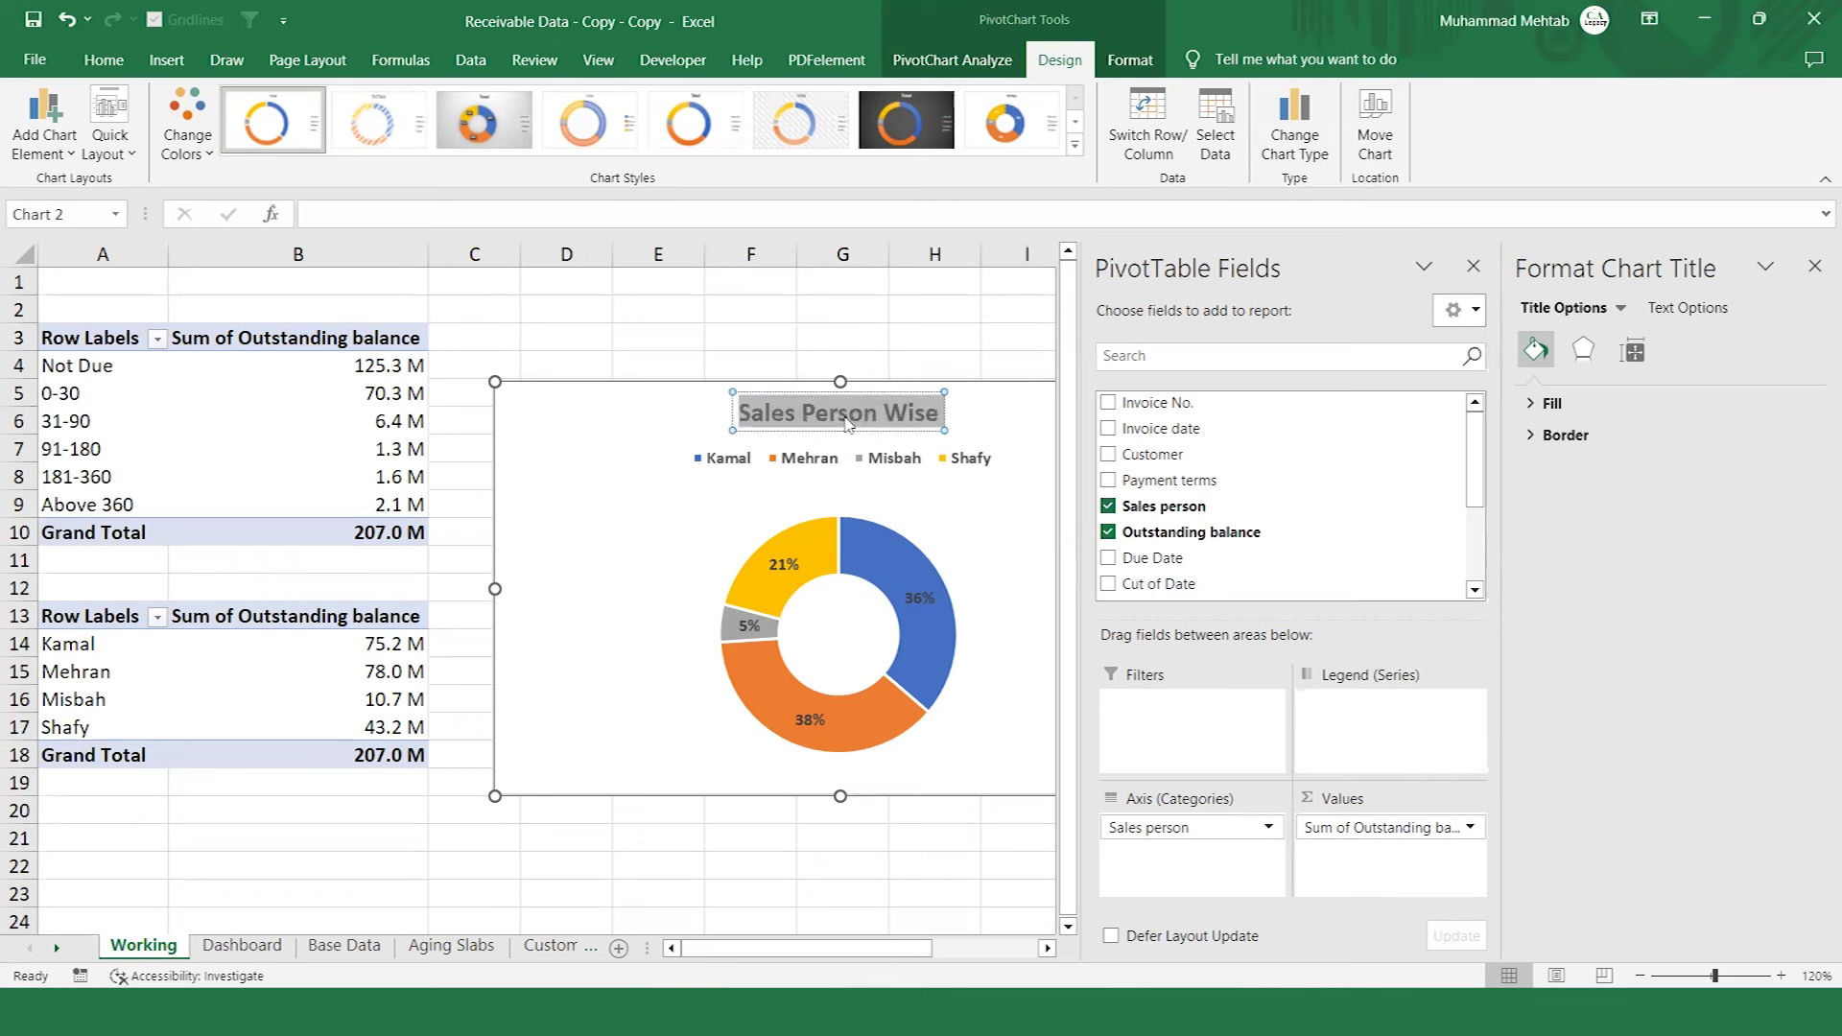
{"action": "left_click", "coordinate": [88, 60]}
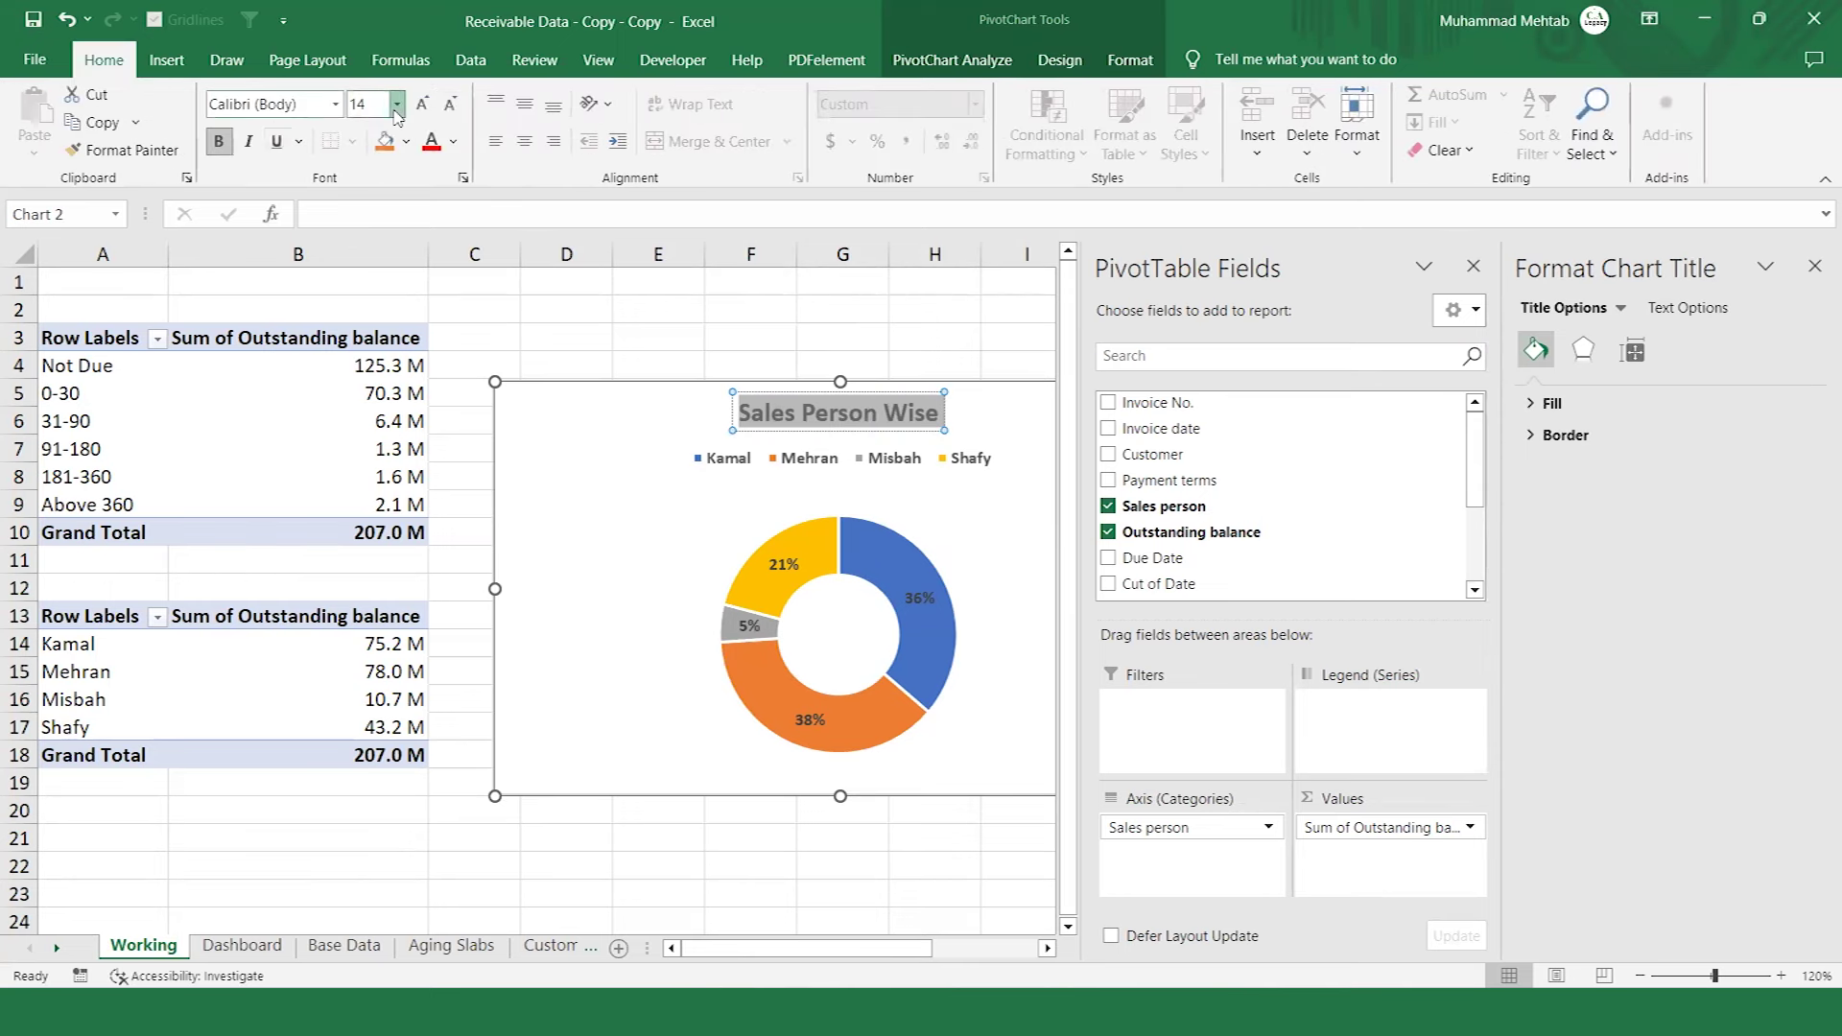
{"action": "left_click", "coordinate": [396, 104]}
{"action": "left_click", "coordinate": [360, 315]}
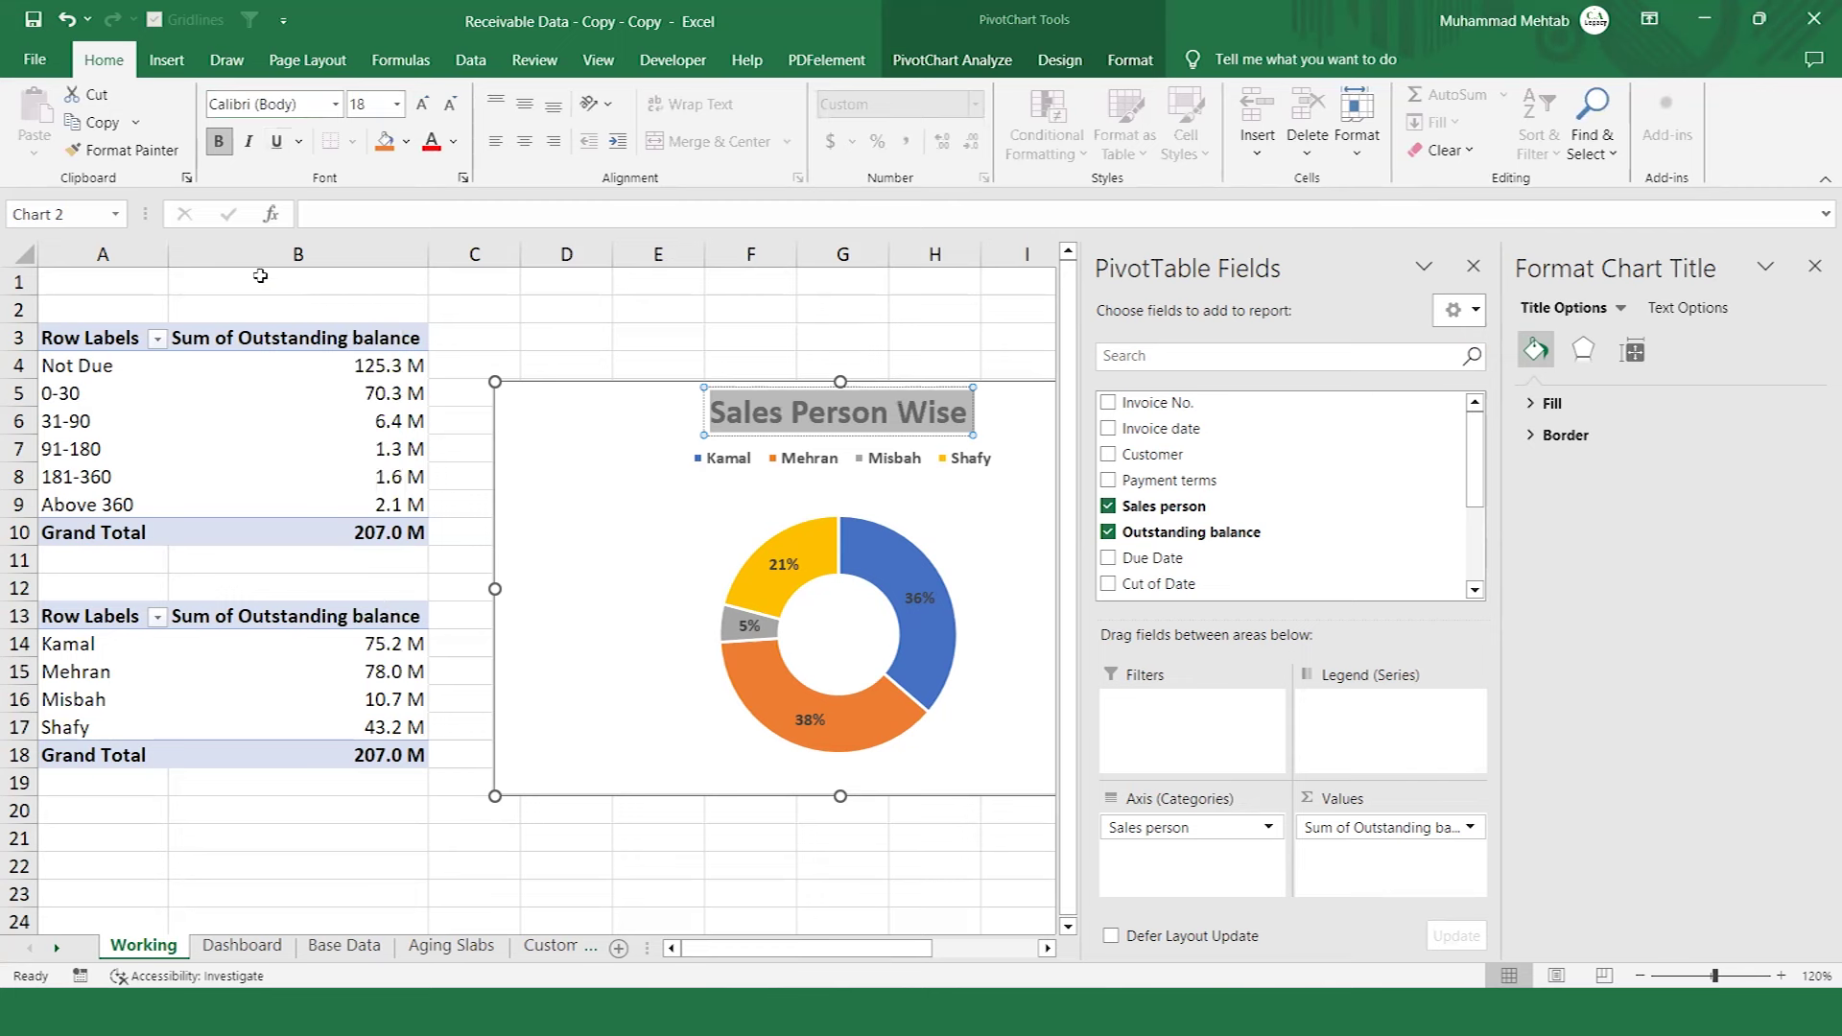
{"action": "left_click", "coordinate": [248, 143]}
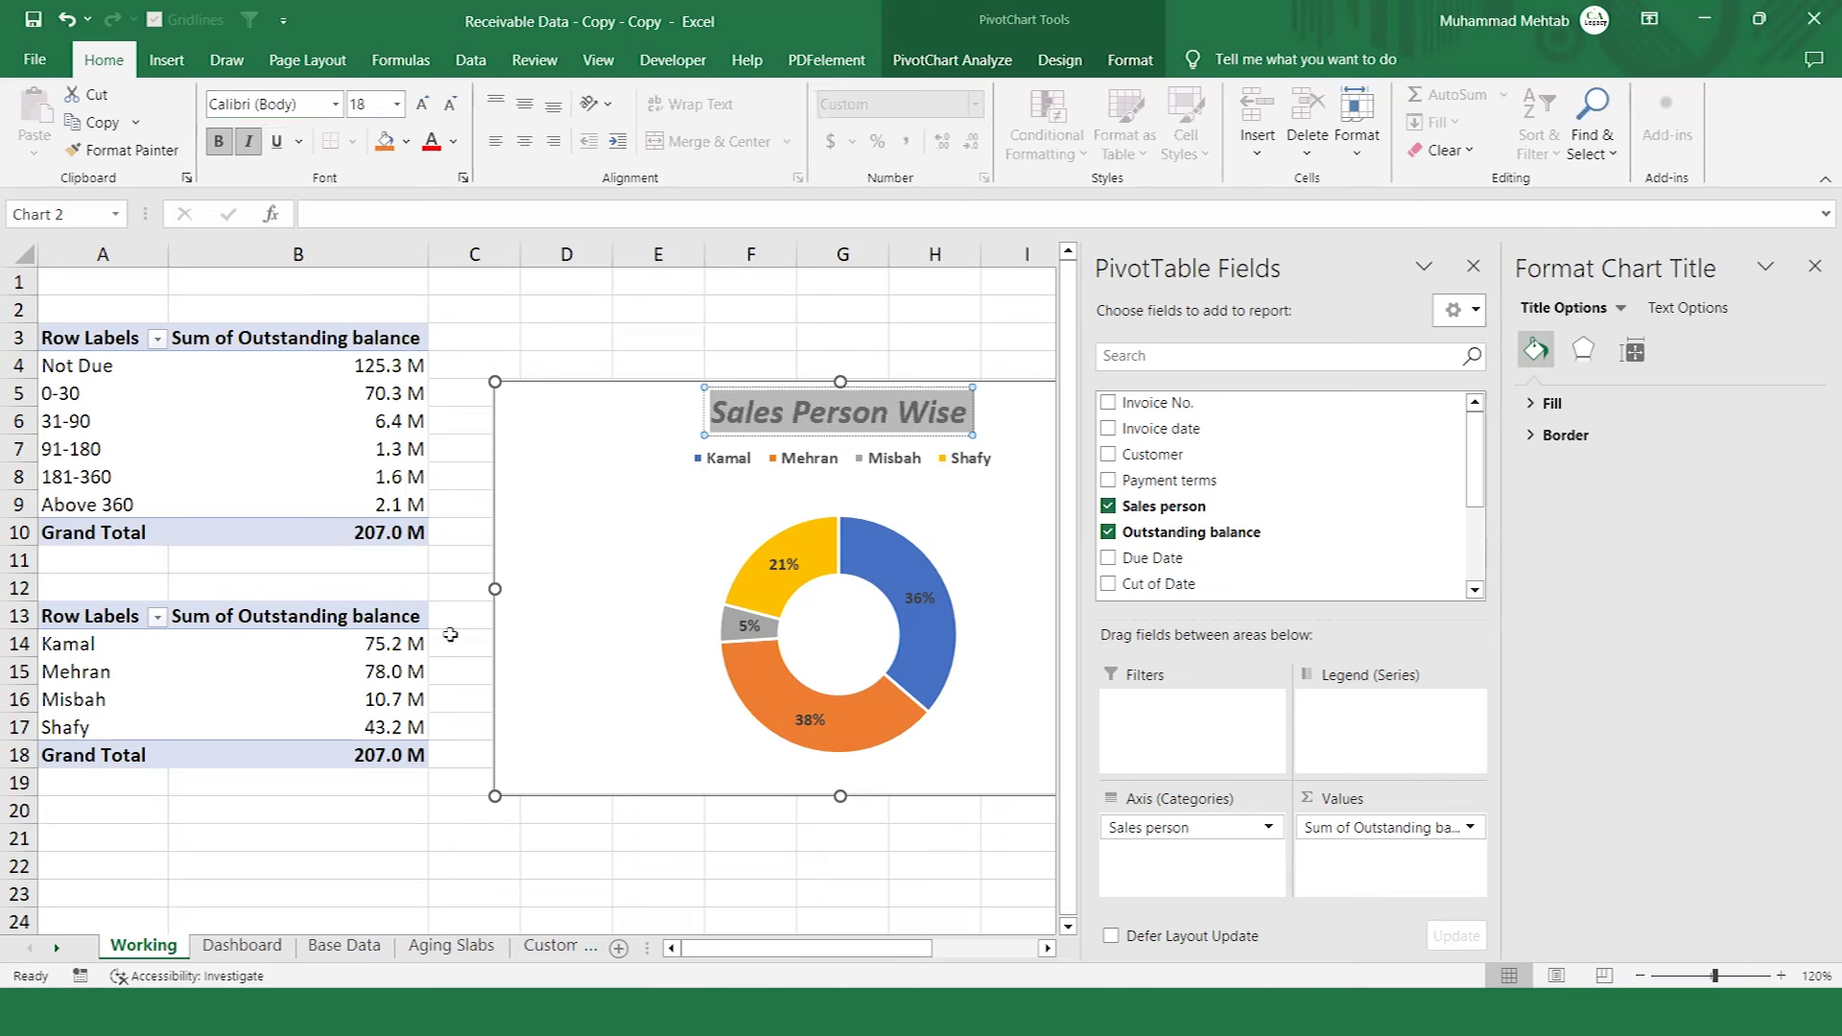
{"action": "left_click", "coordinate": [535, 633]}
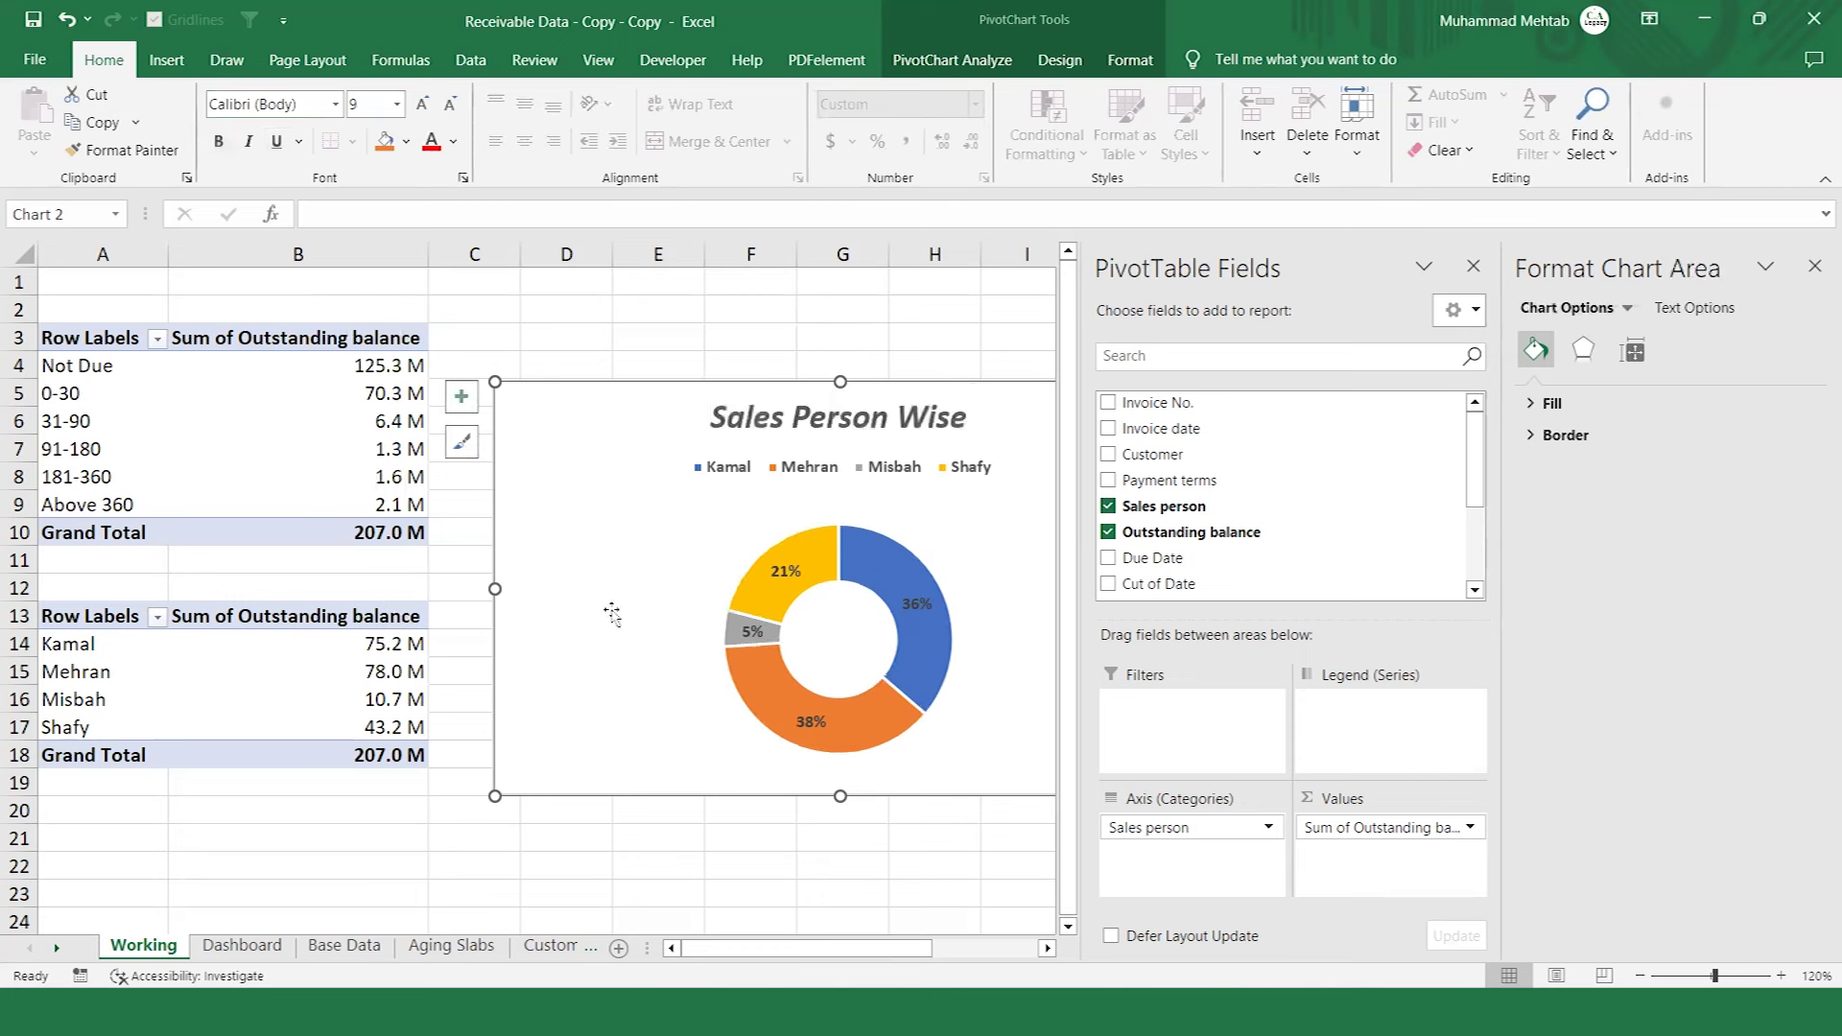
{"action": "left_click", "coordinate": [1814, 266]}
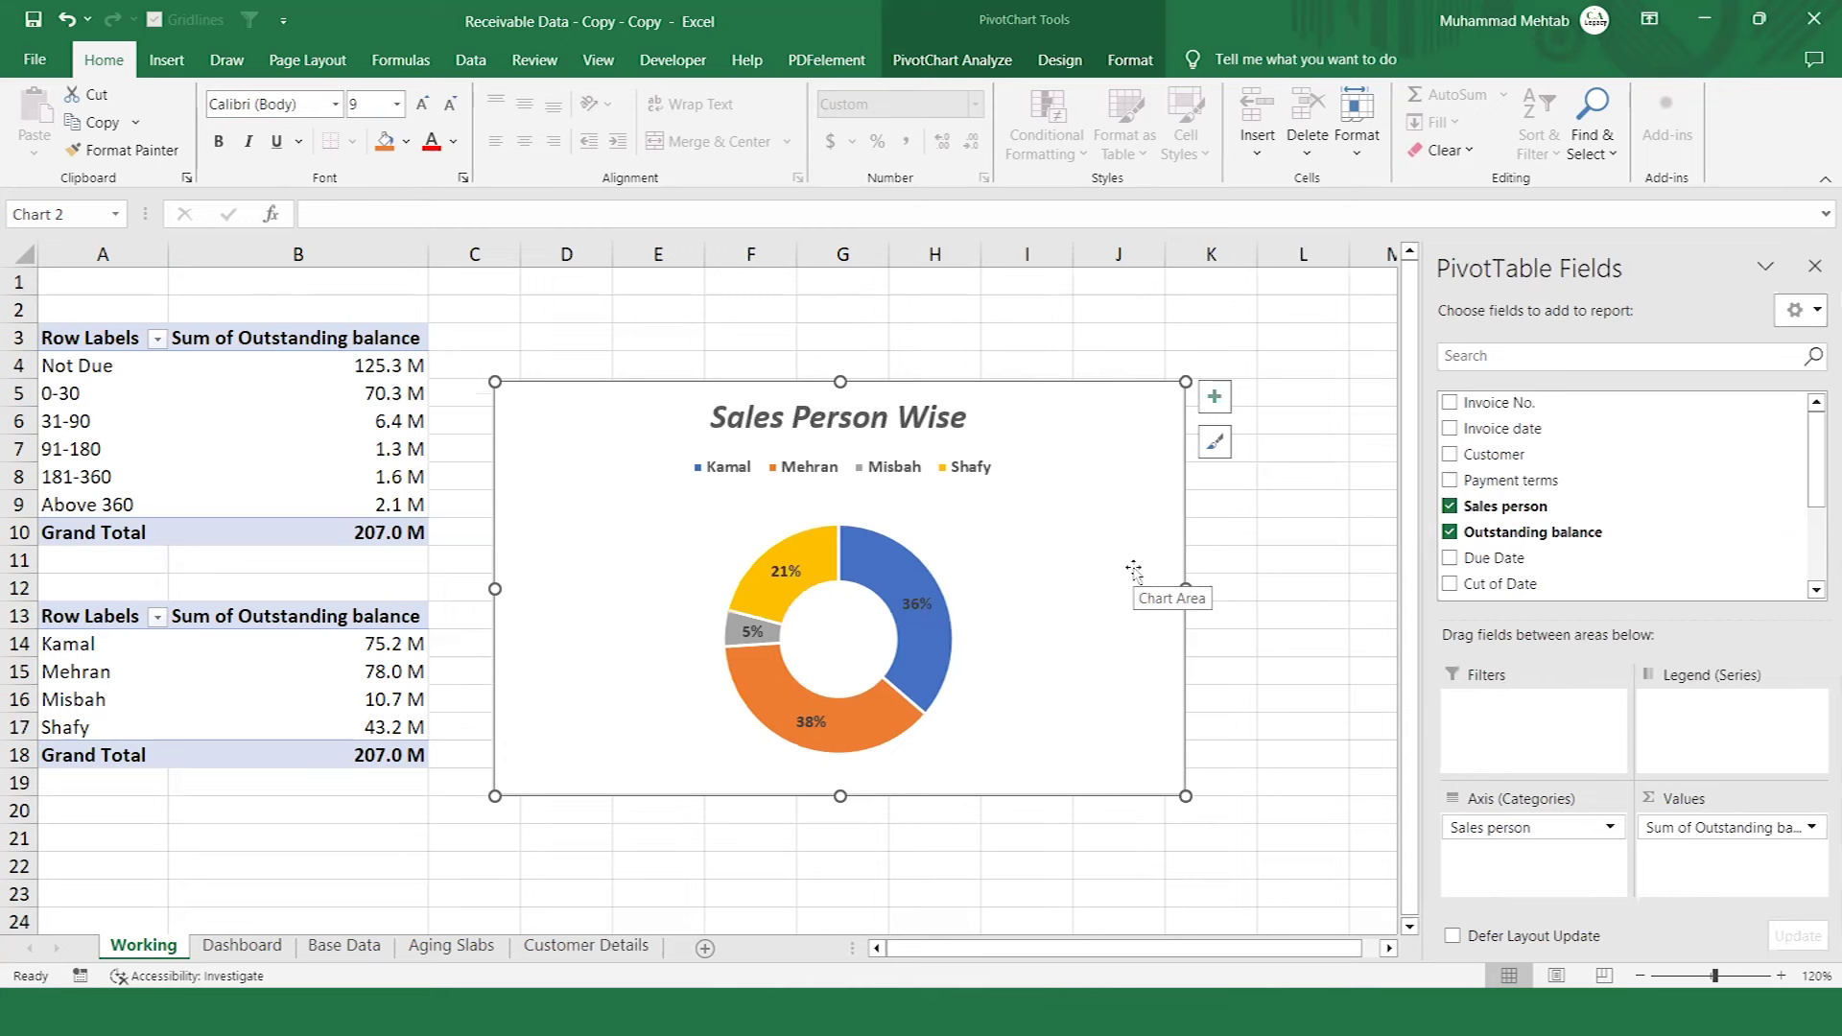
Move the Sales Person Wise chart to the Dashboard sheet, directly beside the Age Wise chart, and shrink it to roughly columns G to L.
{"action": "key", "text": "ctrl+x"}
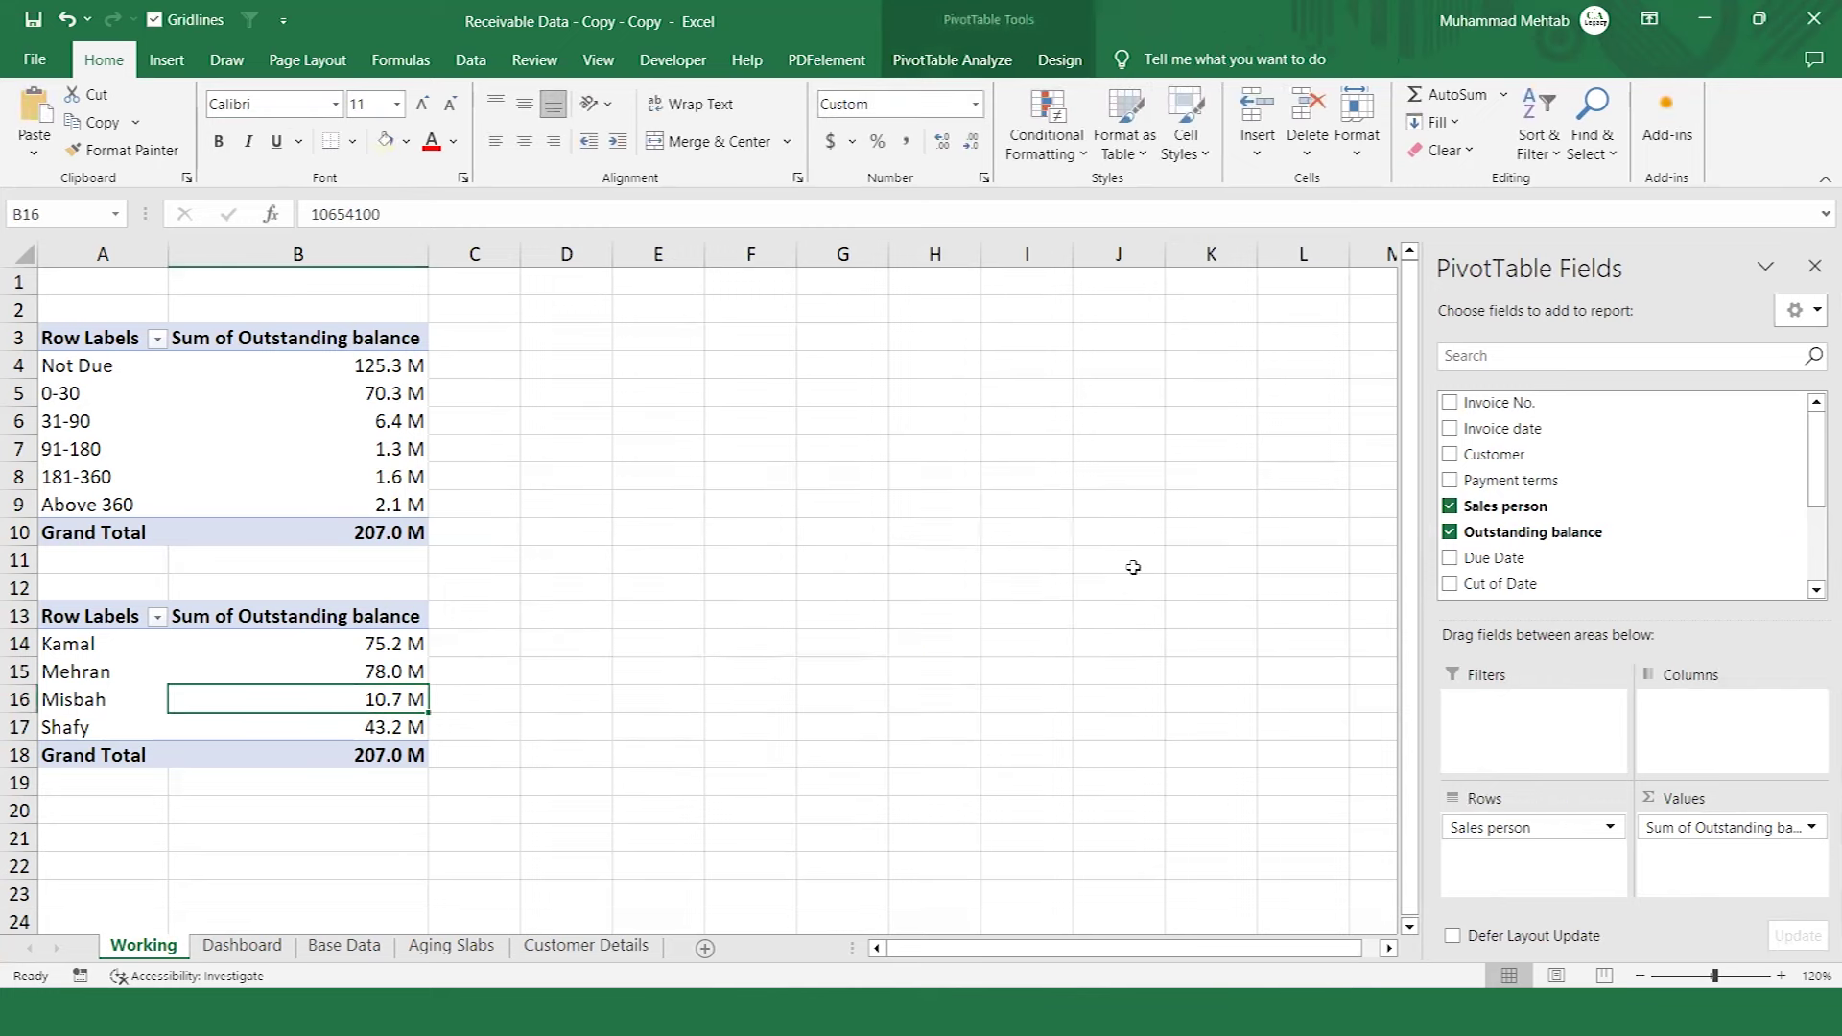
{"action": "left_click", "coordinate": [272, 949]}
{"action": "key", "text": "ctrl+v"}
{"action": "left_click", "coordinate": [930, 573]}
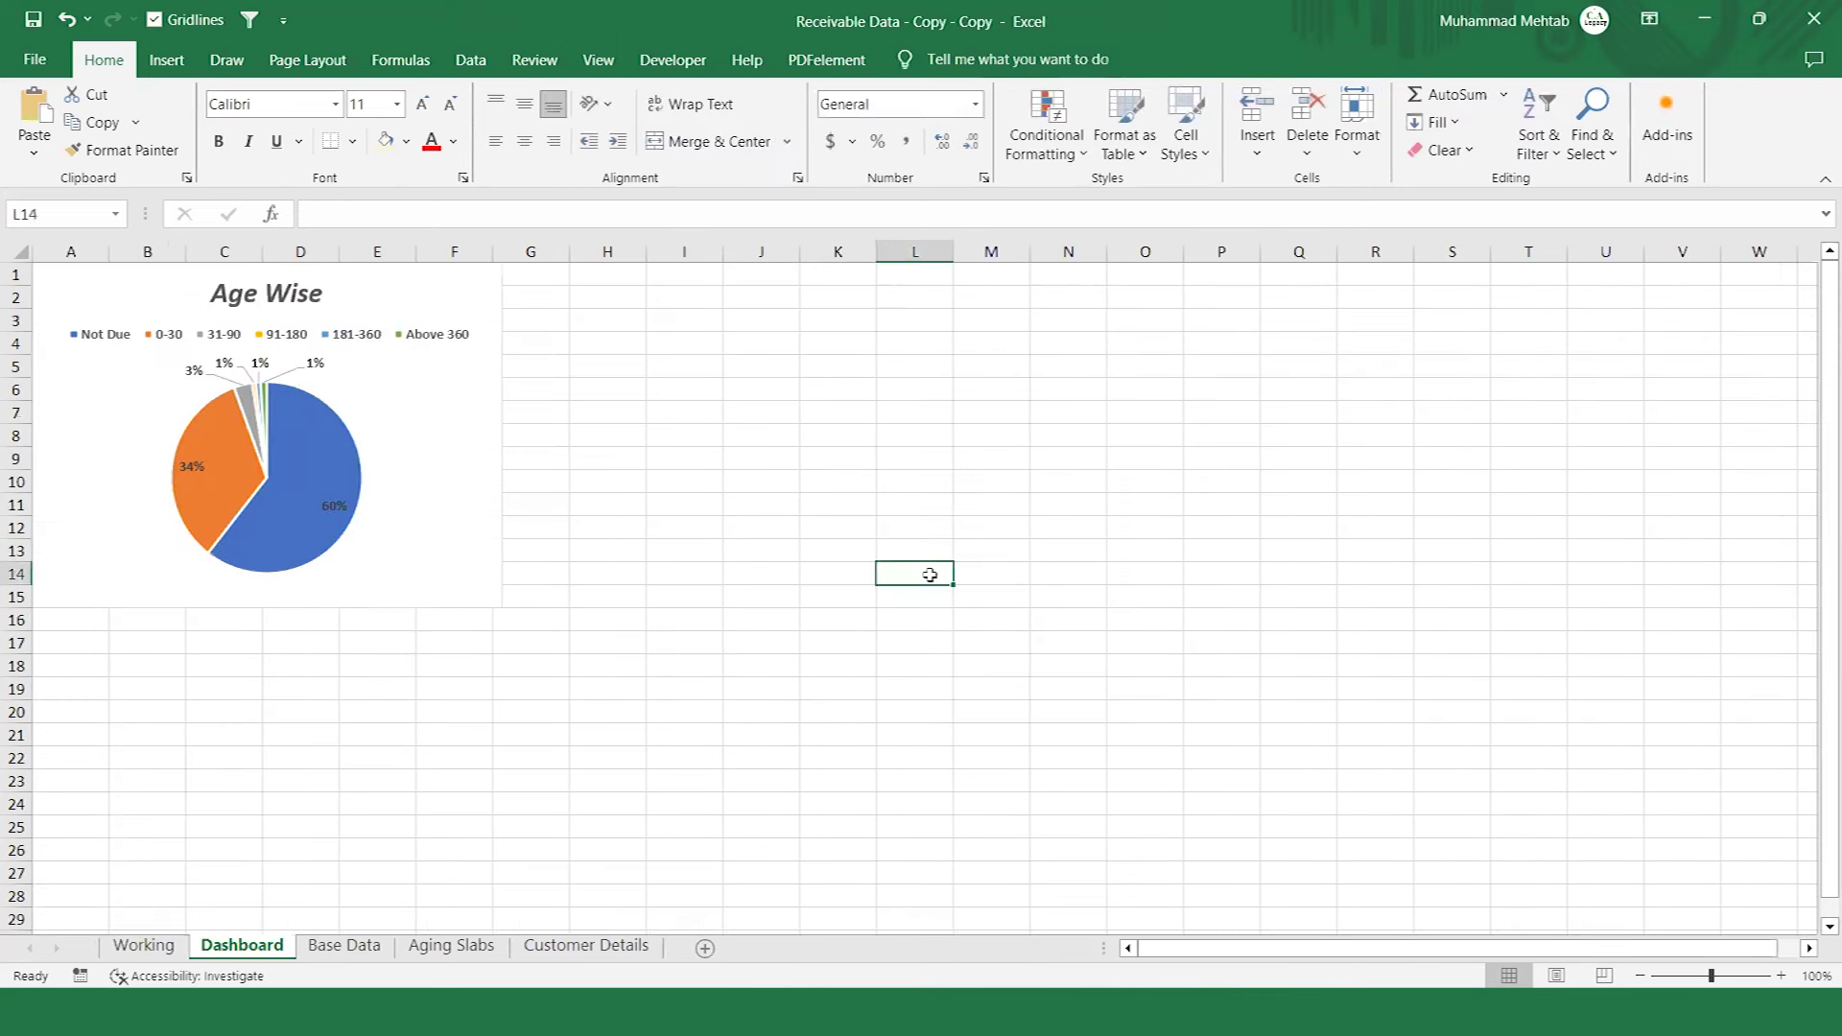
{"action": "key", "text": "ctrl+v"}
{"action": "left_click_drag", "start_coordinate": [954, 660], "coordinate": [589, 365]}
{"action": "left_click_drag", "start_coordinate": [1082, 611], "coordinate": [945, 562]}
{"action": "left_click", "coordinate": [651, 719]}
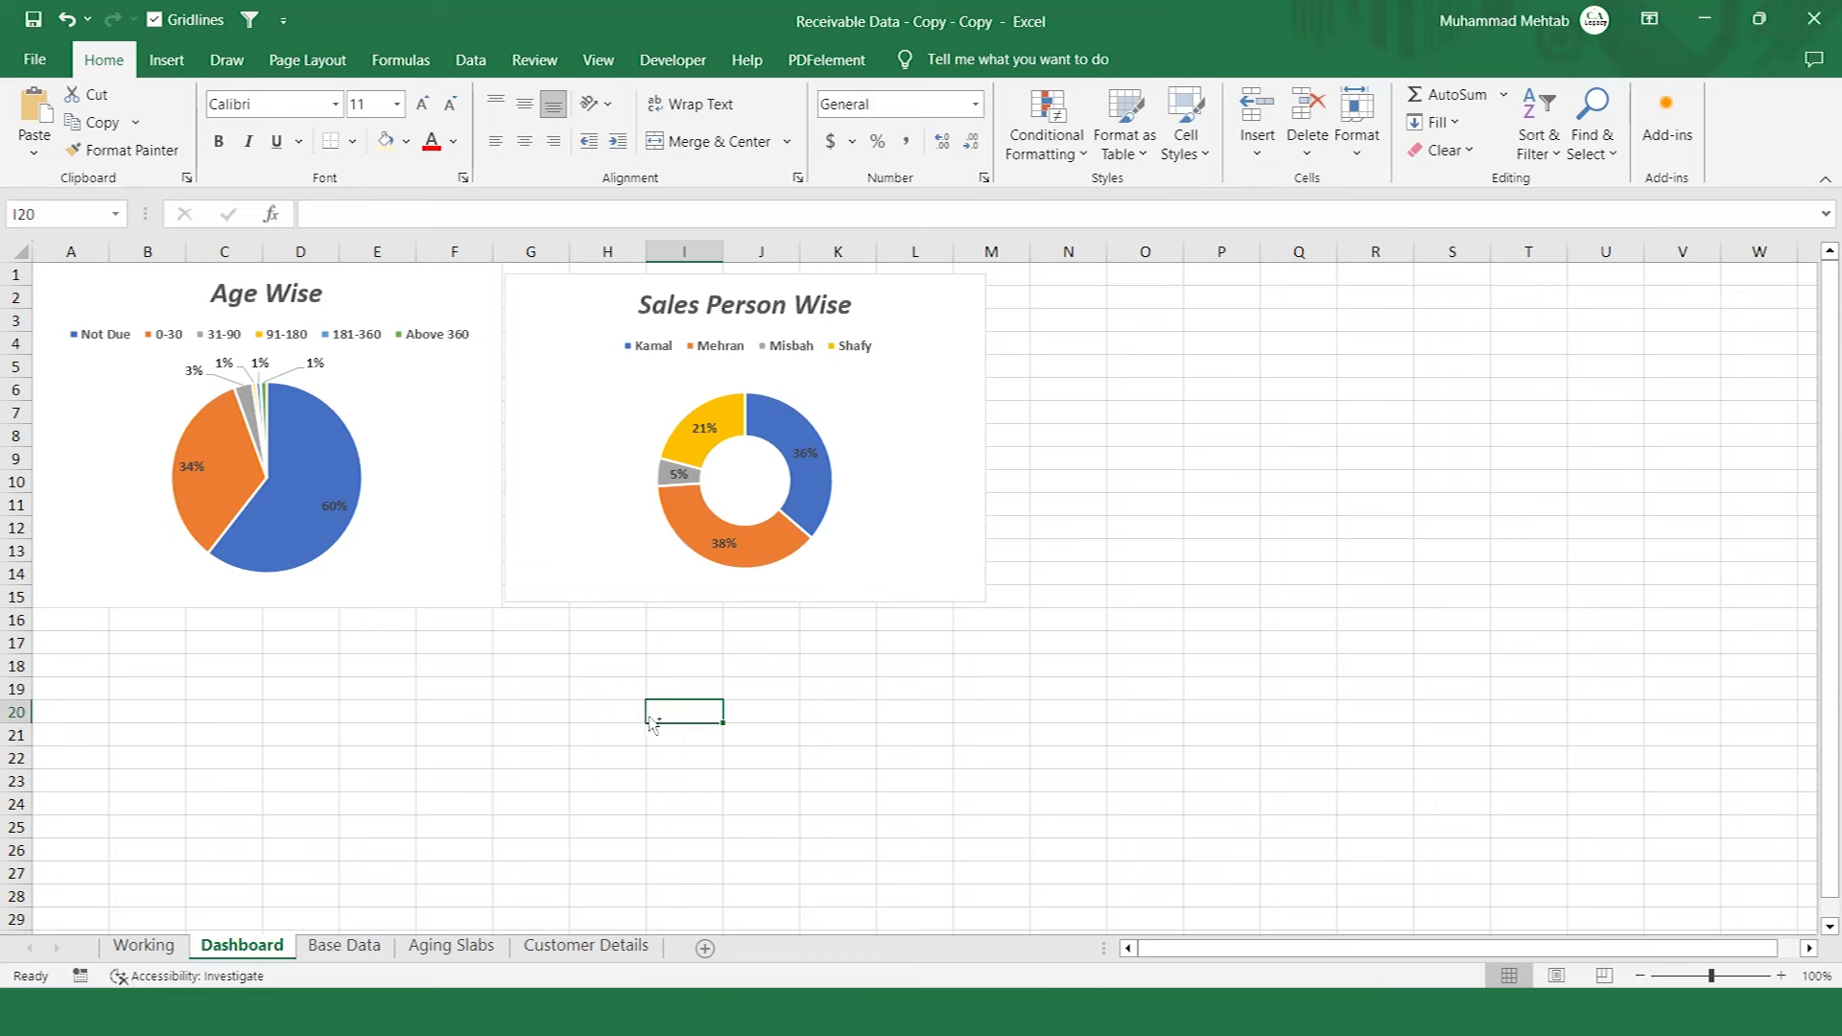
Copy the sales person PivotTable in A13:B18 on the Working sheet and paste it at A21.
{"action": "key", "text": "ctrl+Page_Up"}
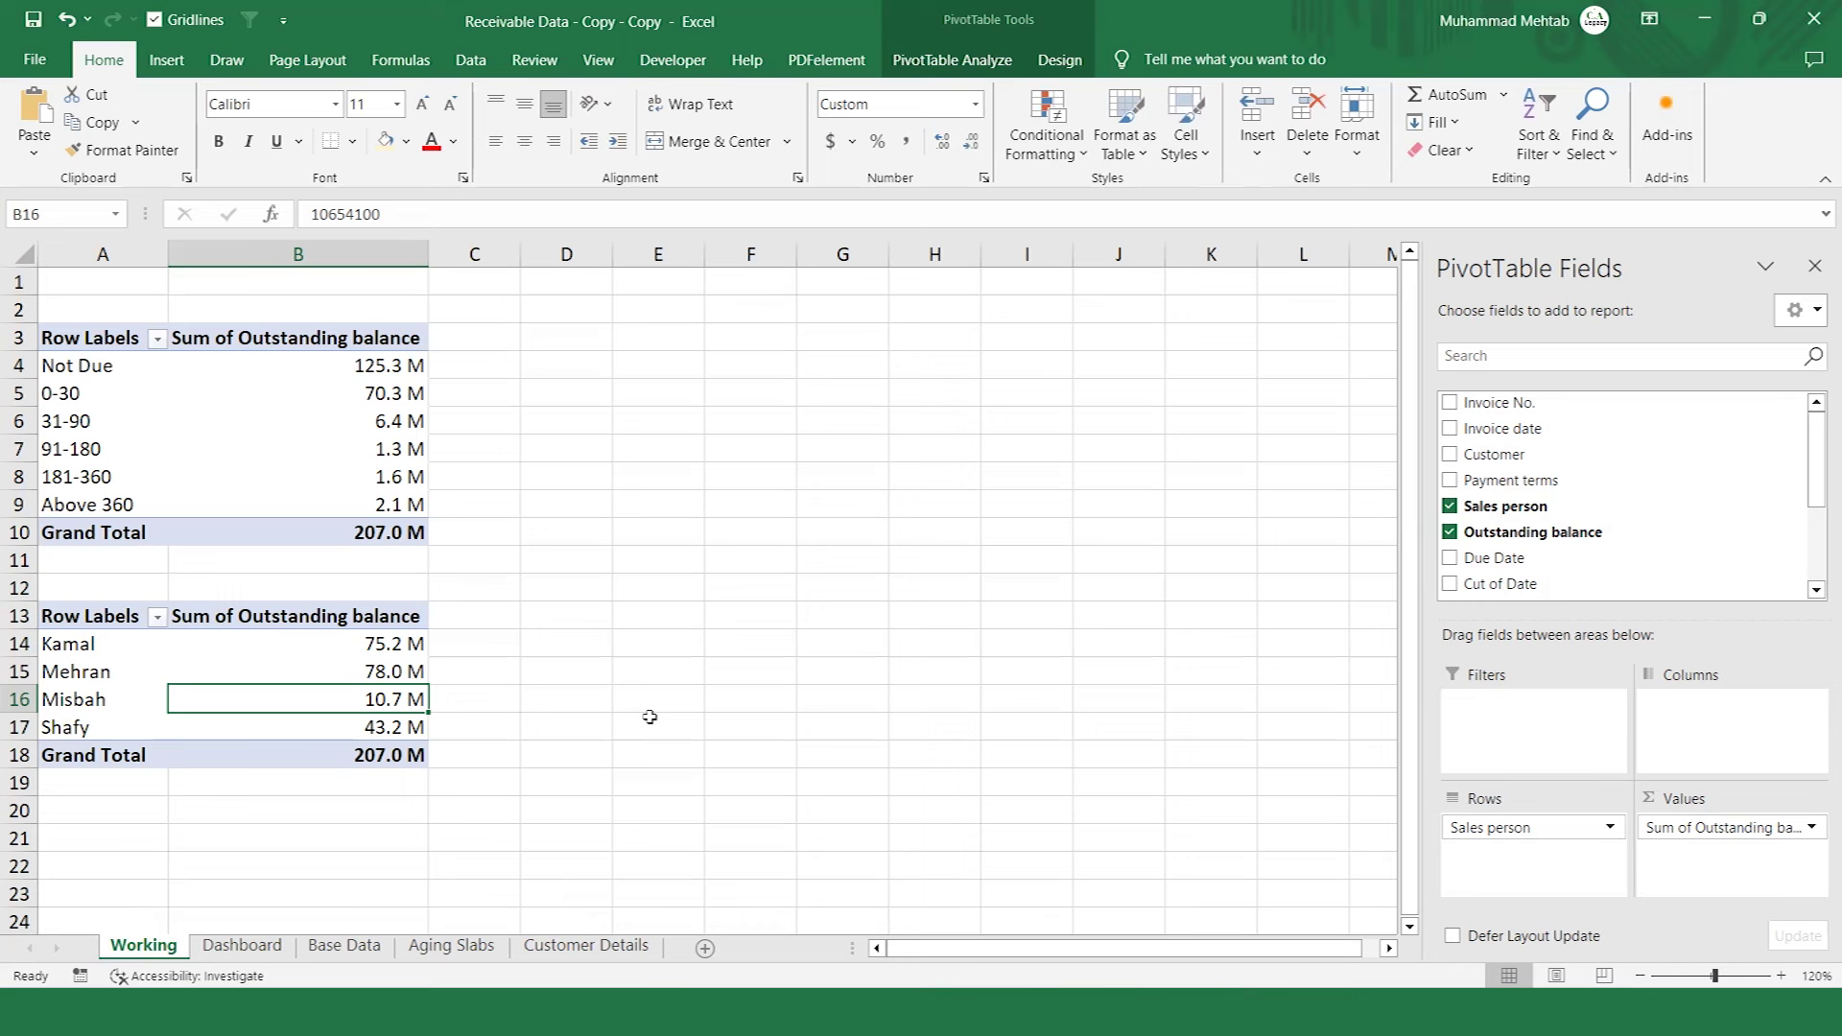
{"action": "key", "text": "Left"}
{"action": "key", "text": "Up"}
{"action": "key", "text": "Up"}
{"action": "key", "text": "Up"}
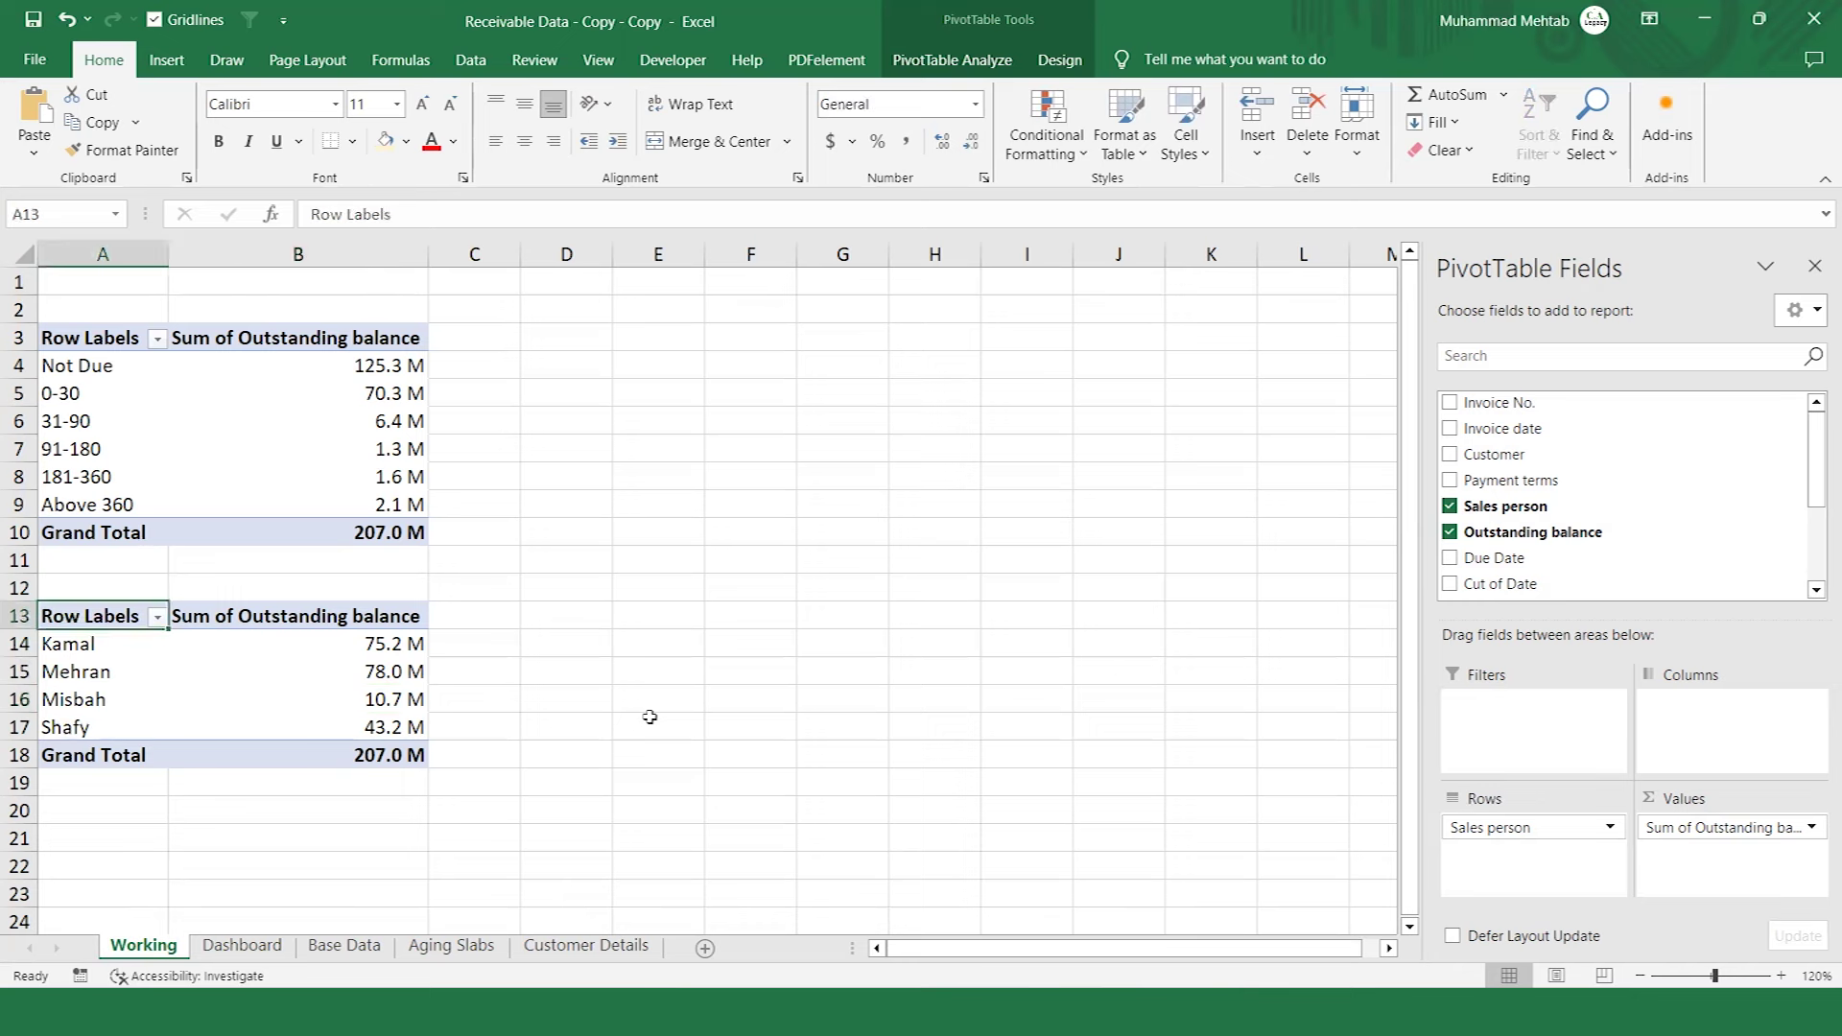
{"action": "key", "text": "shift+Right"}
{"action": "key", "text": "ctrl+shift+Down"}
{"action": "key", "text": "ctrl+c"}
{"action": "key", "text": "Down"}
{"action": "key", "text": "Down"}
{"action": "key", "text": "Down"}
{"action": "key", "text": "Down"}
{"action": "key", "text": "Down"}
{"action": "key", "text": "Down"}
{"action": "key", "text": "Down"}
{"action": "key", "text": "Down"}
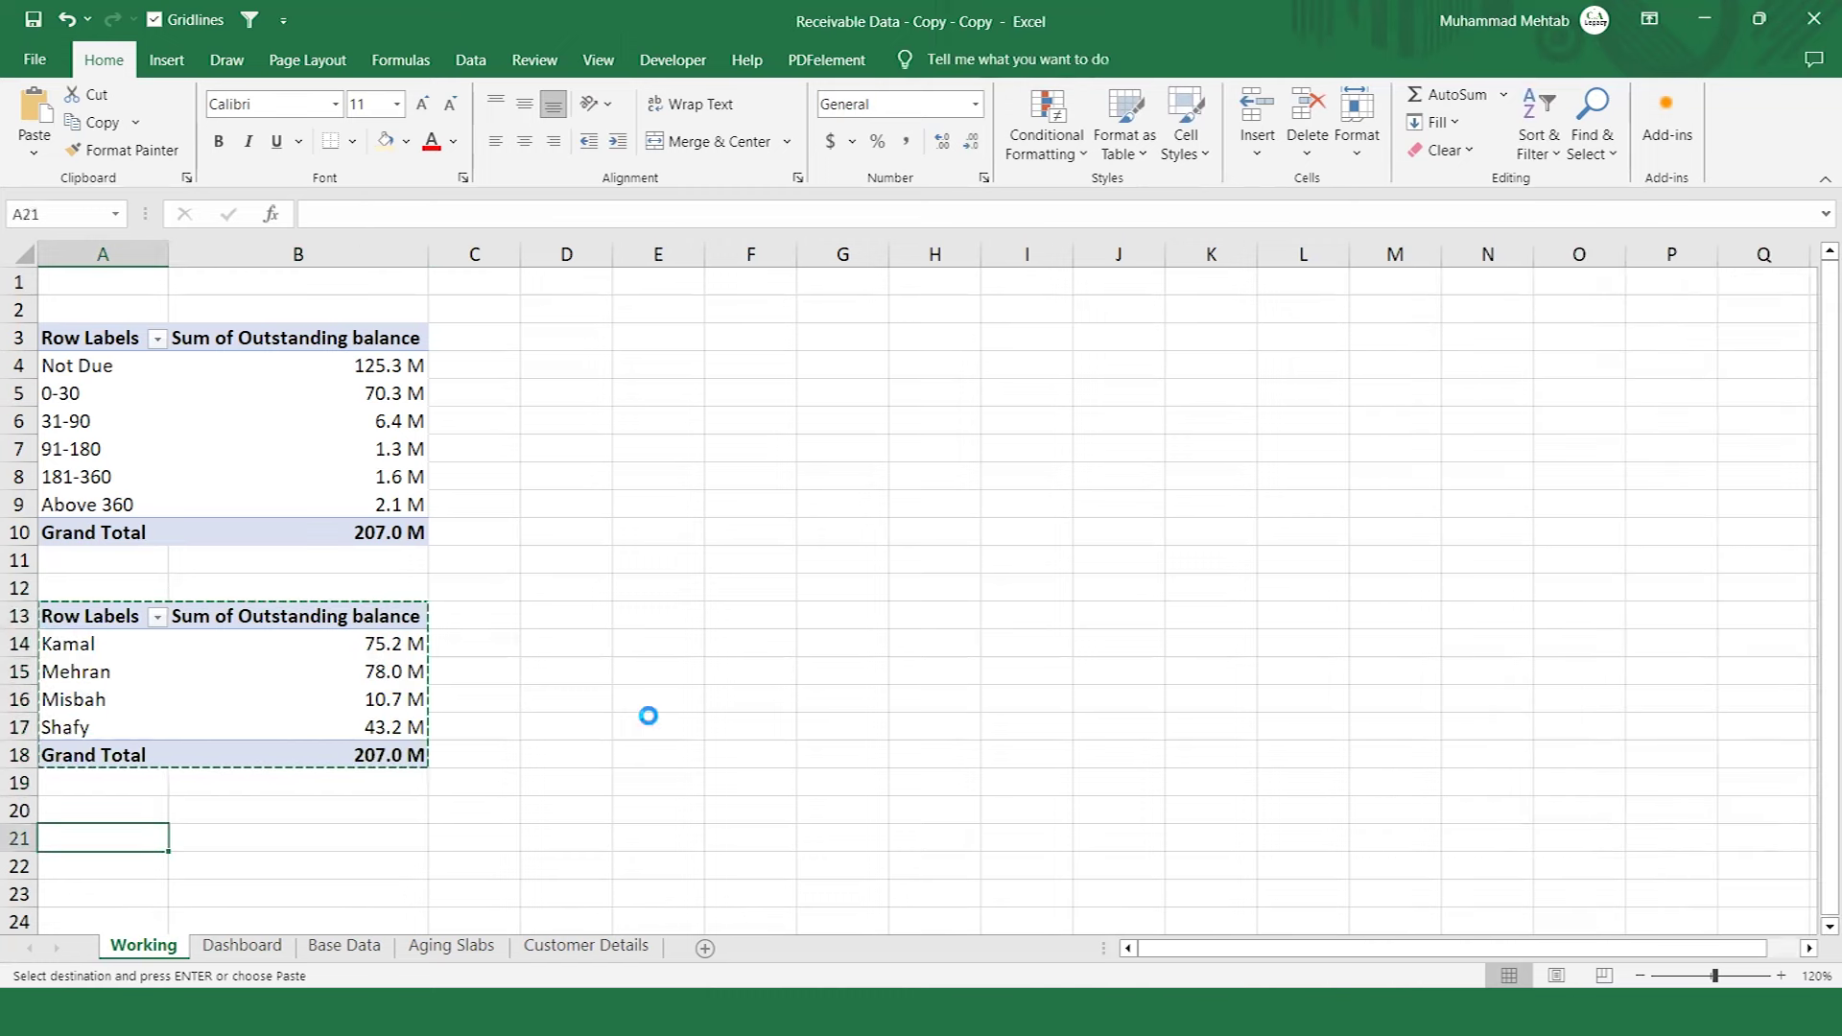
{"action": "key", "text": "ctrl+v"}
In the pasted PivotTable, replace Sales person with Customer type in the rows and Outstanding balance with Overdue balance in the values.
{"action": "key", "text": "Down"}
{"action": "key", "text": "Down"}
{"action": "key", "text": "Down"}
{"action": "key", "text": "Down"}
{"action": "key", "text": "Down"}
{"action": "key", "text": "Up"}
{"action": "key", "text": "Up"}
{"action": "key", "text": "Up"}
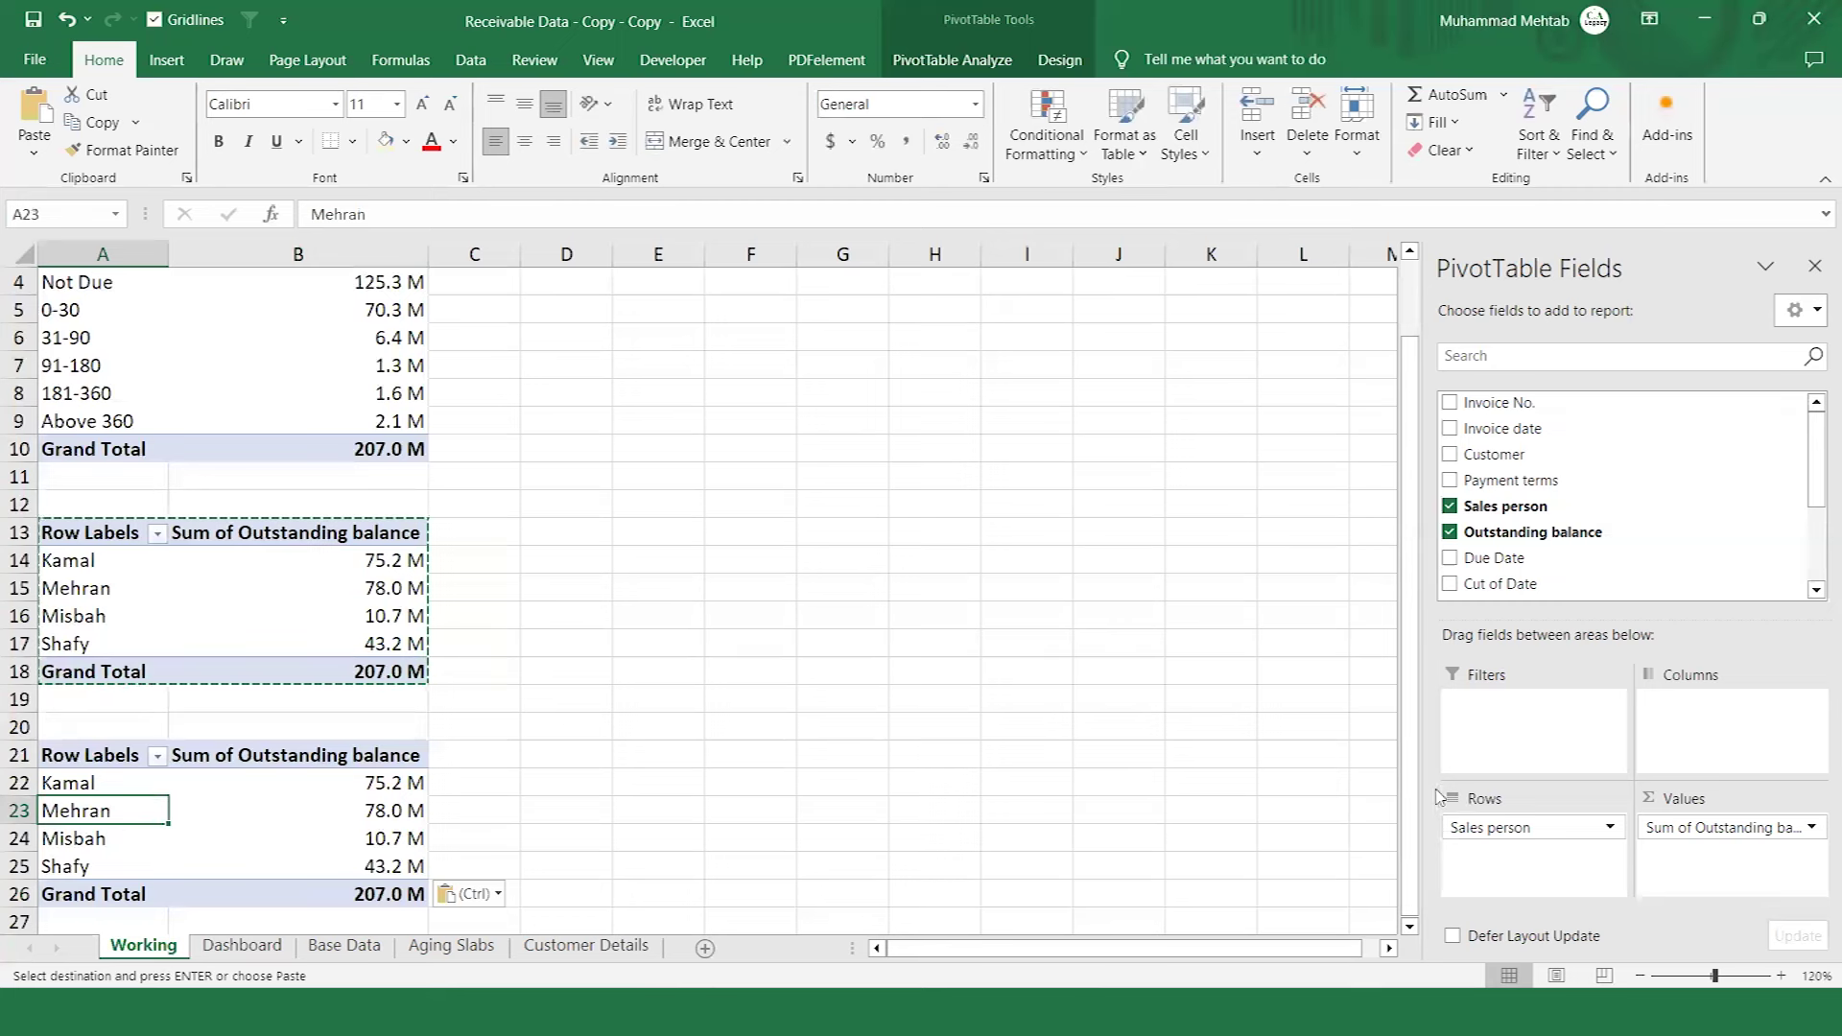
{"action": "left_click_drag", "start_coordinate": [1465, 827], "coordinate": [1564, 528]}
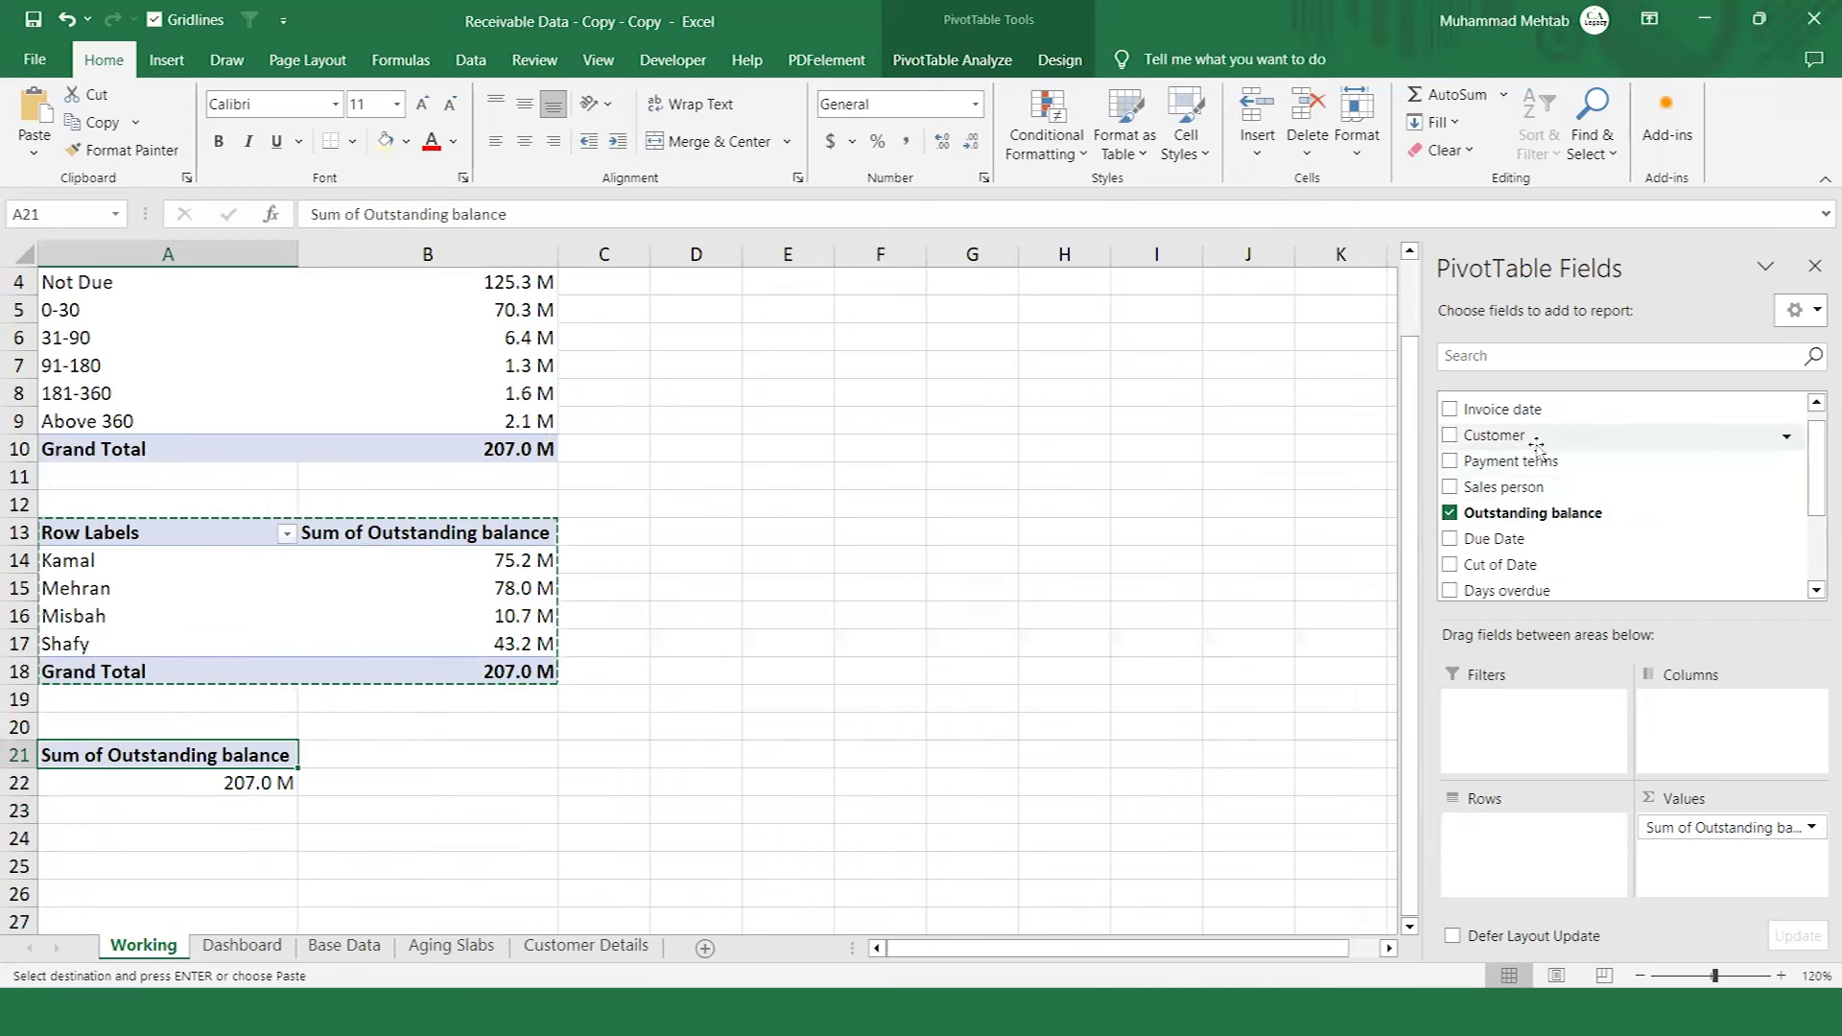
{"action": "left_click_drag", "start_coordinate": [1816, 484], "coordinate": [1814, 548]}
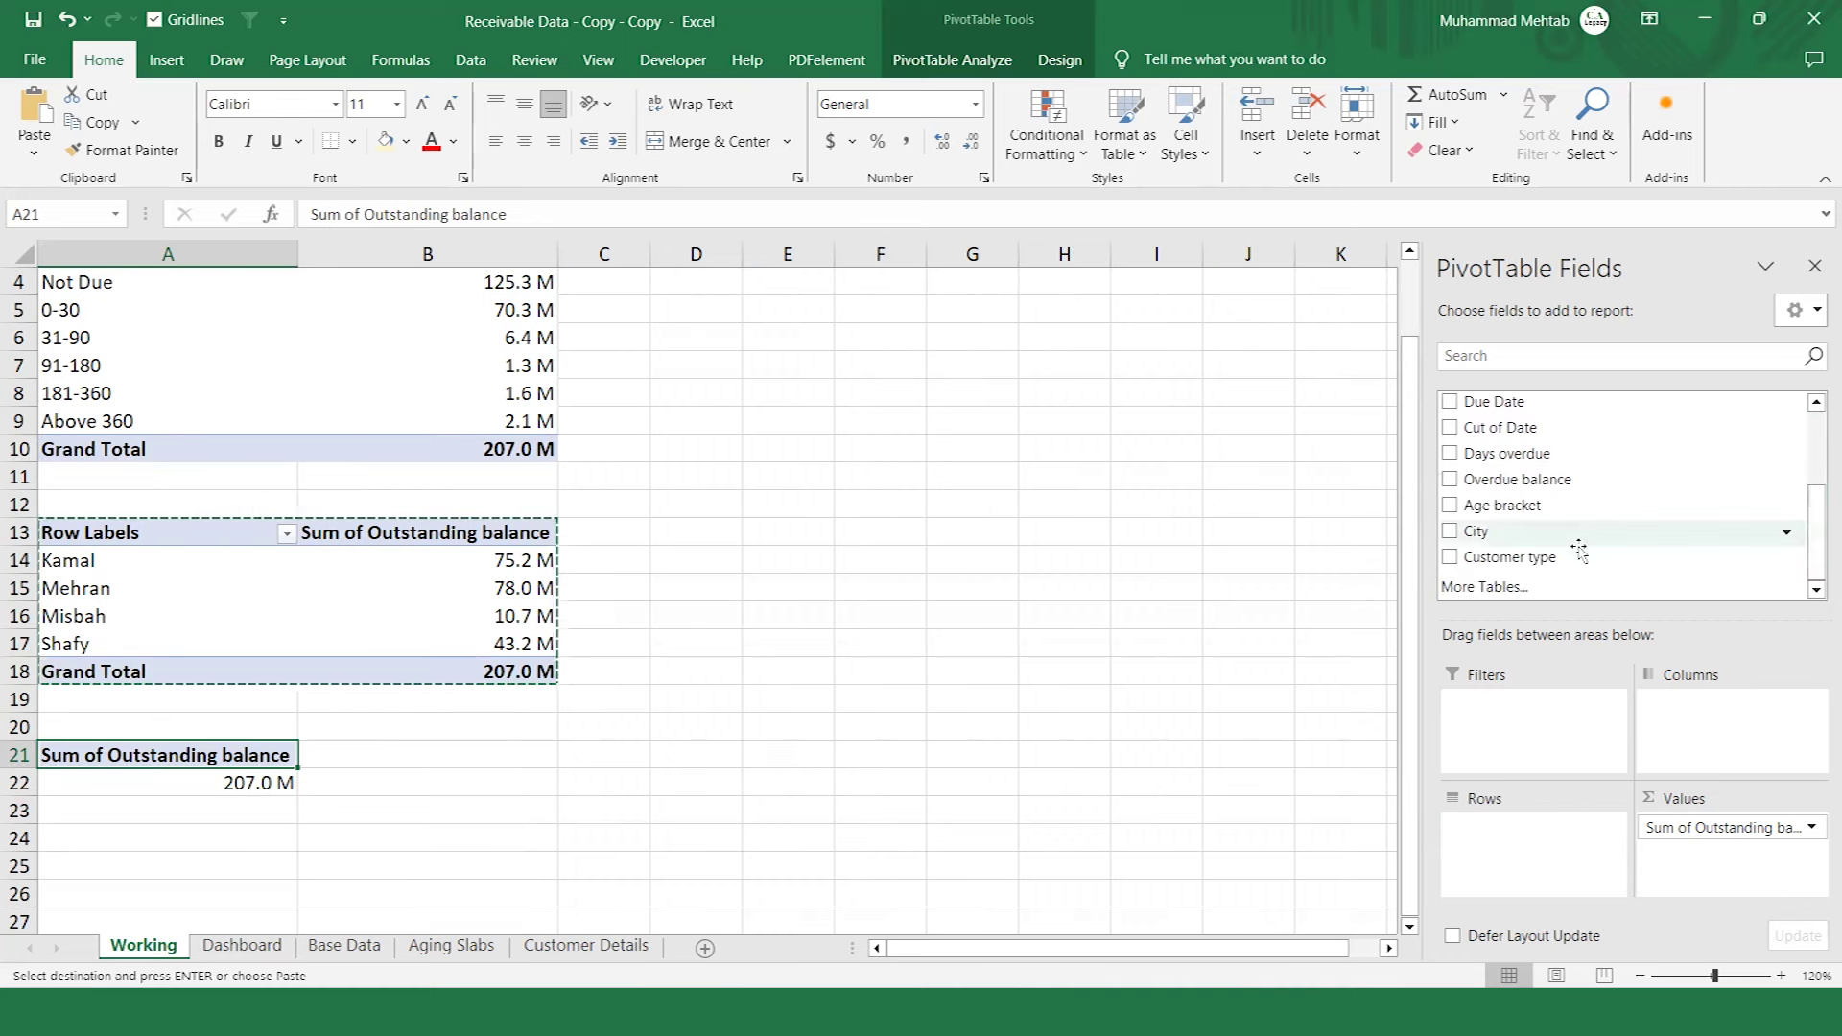
{"action": "left_click_drag", "start_coordinate": [1530, 558], "coordinate": [1533, 851]}
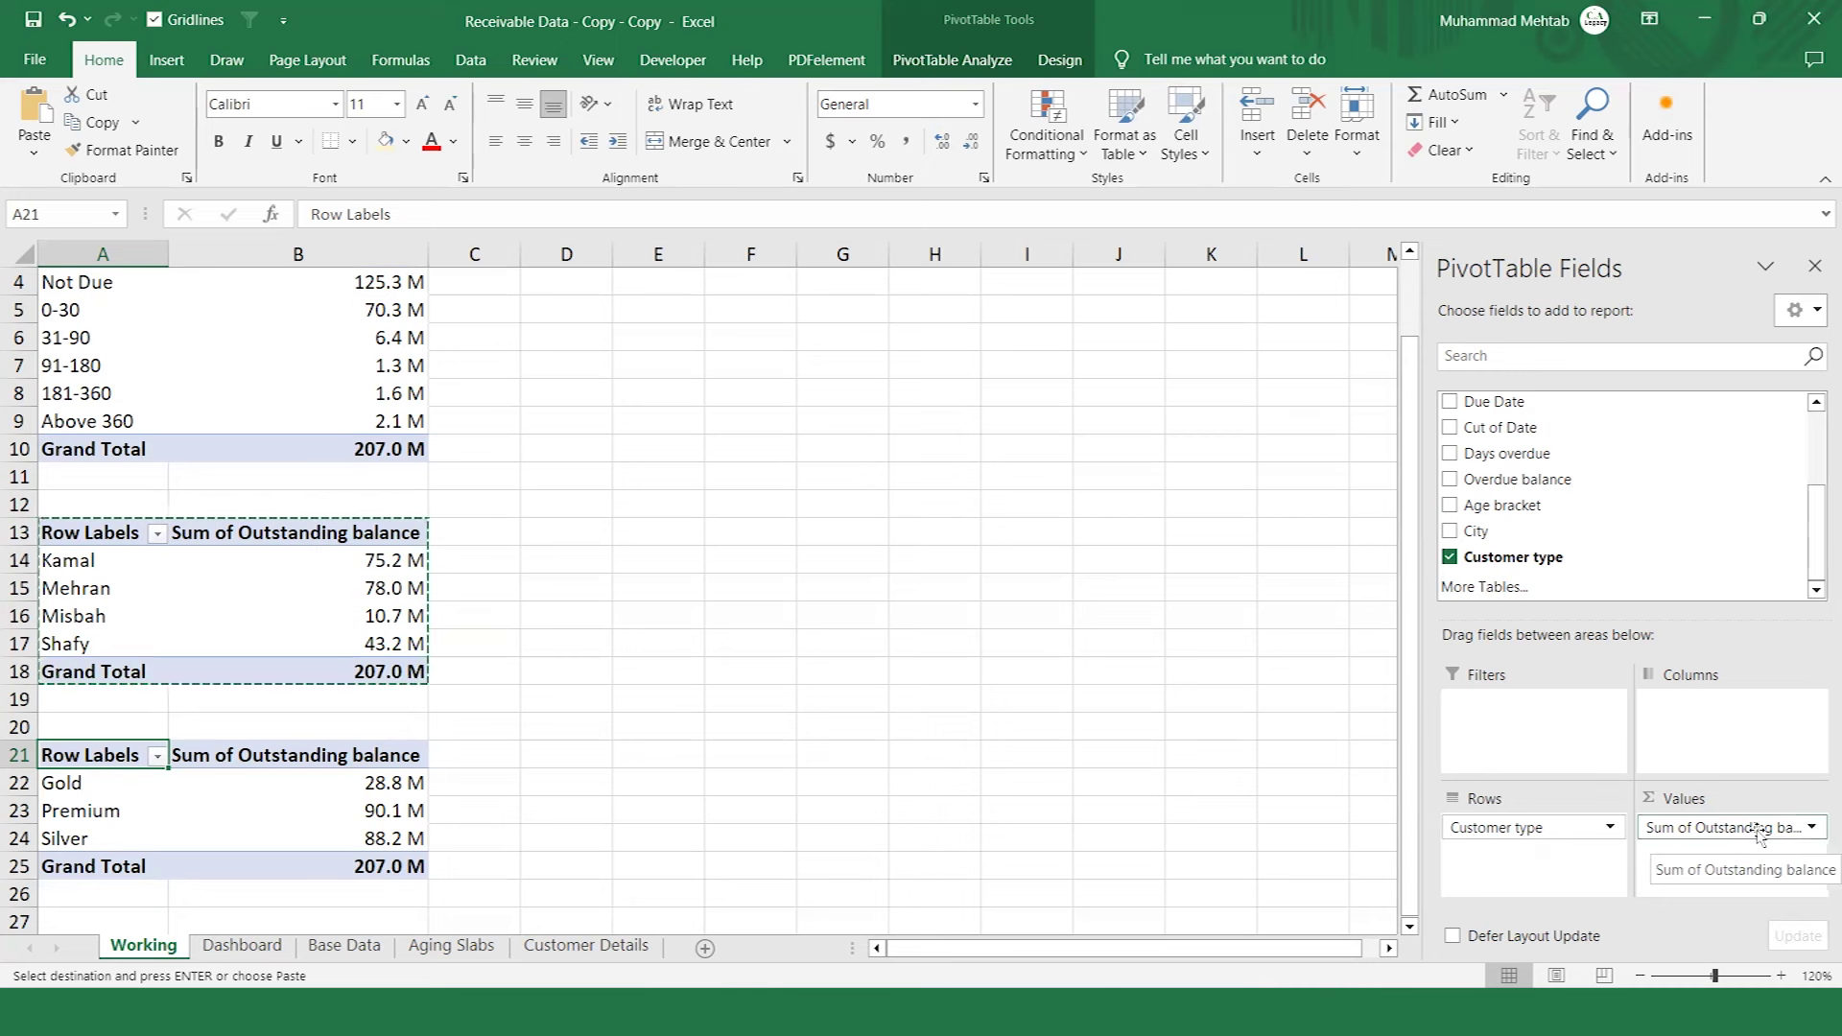
{"action": "left_click_drag", "start_coordinate": [1758, 831], "coordinate": [1631, 547]}
{"action": "left_click_drag", "start_coordinate": [1555, 491], "coordinate": [1704, 845]}
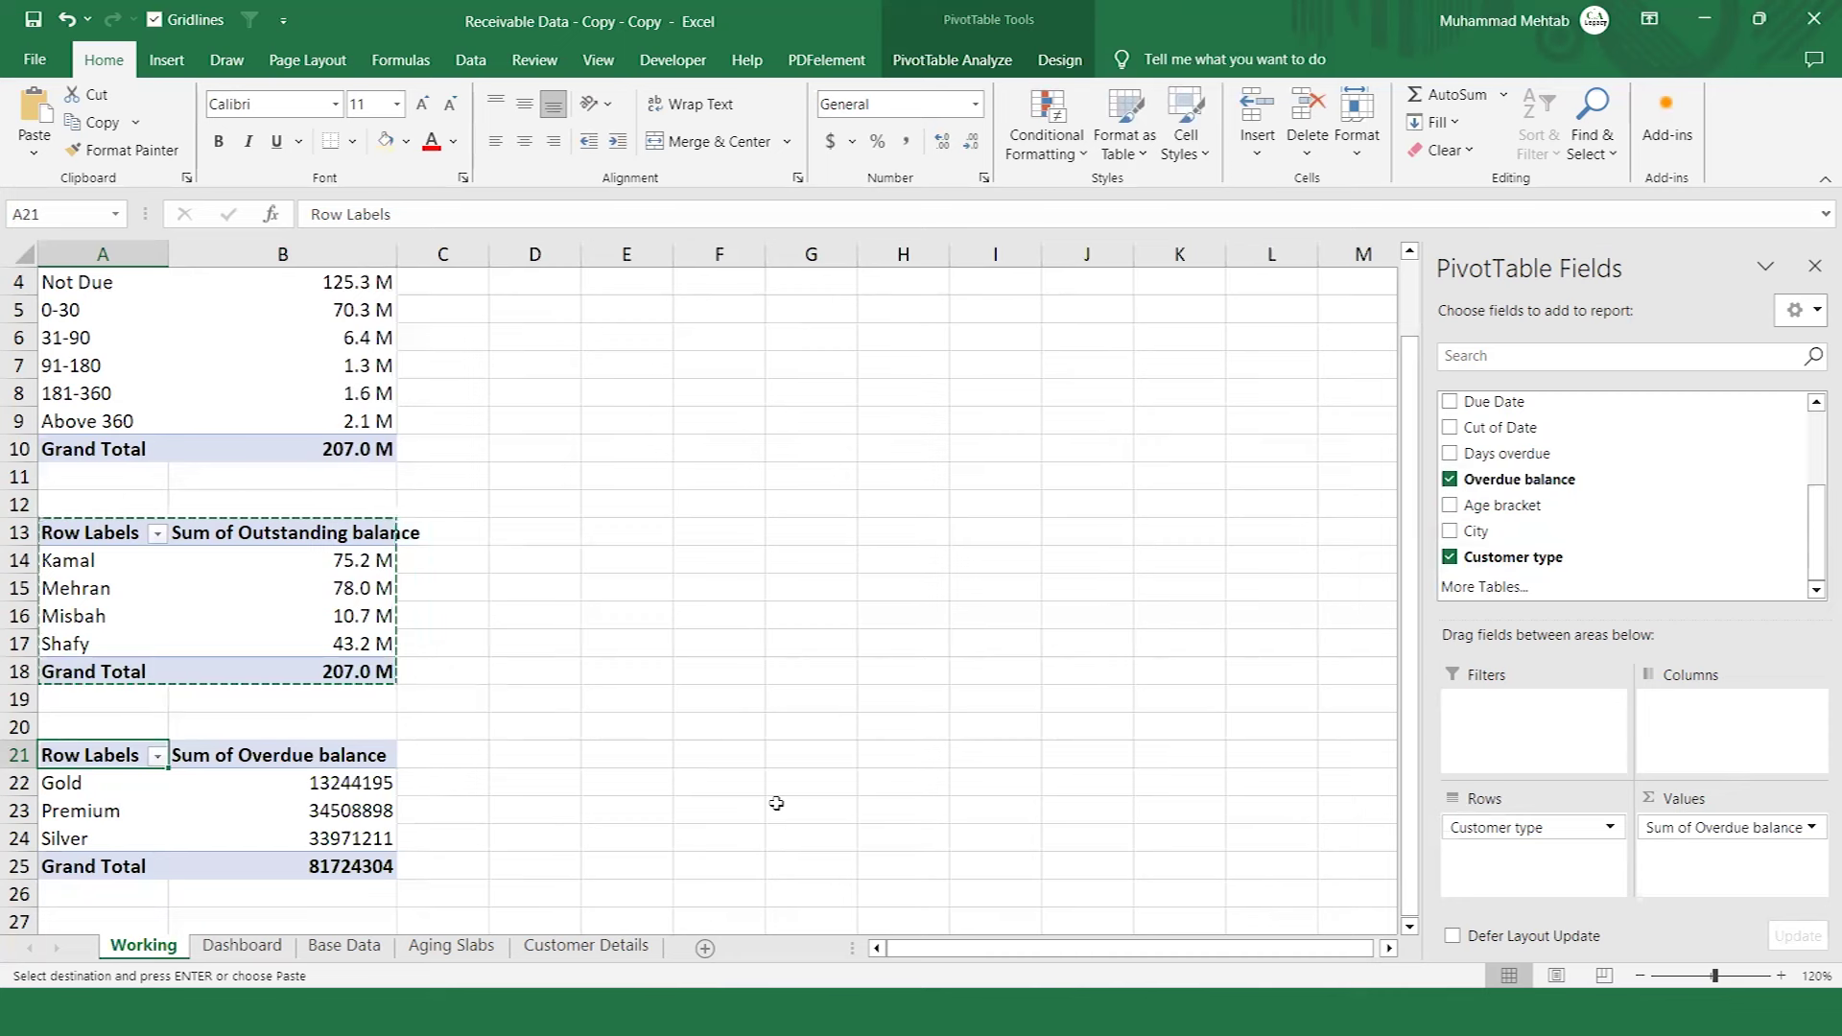
Examine the overdue balance of each customer type and the grand total in the PivotTable at A21.
{"action": "left_click", "coordinate": [326, 812]}
{"action": "key", "text": "Down"}
{"action": "key", "text": "Down"}
{"action": "key", "text": "Down"}
{"action": "key", "text": "Down"}
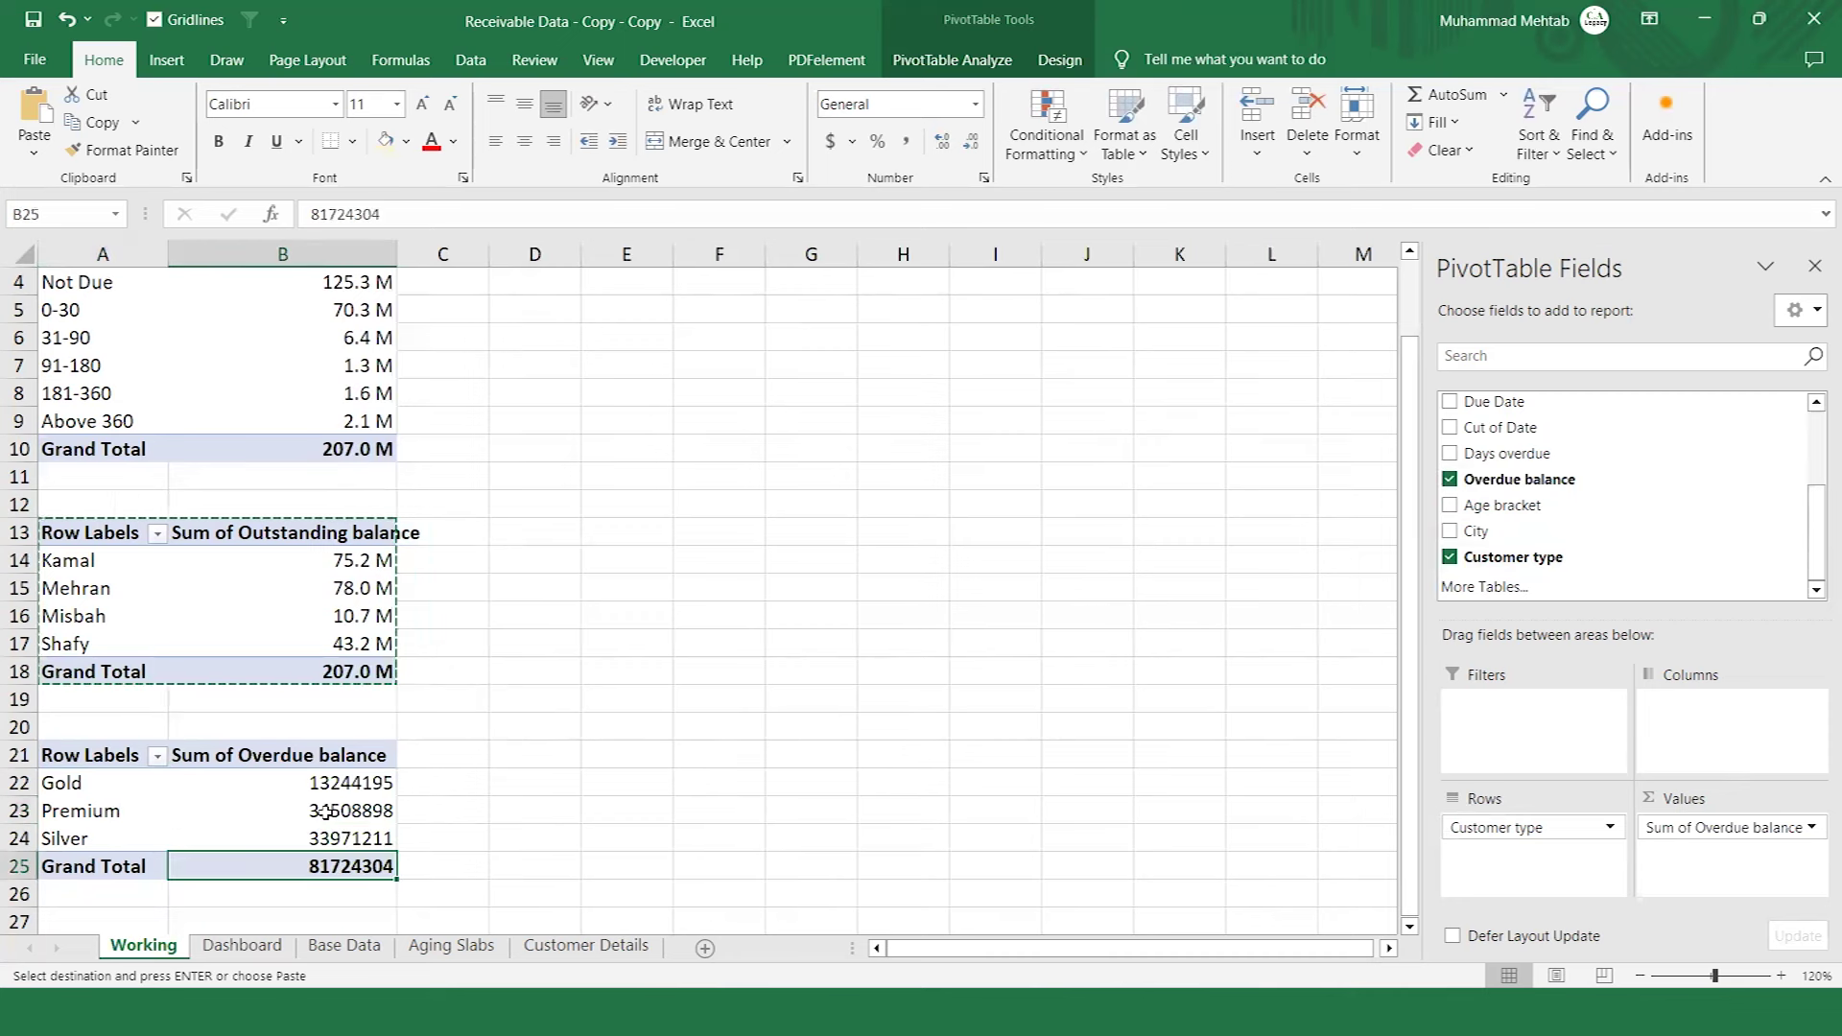
{"action": "key", "text": "Up"}
{"action": "key", "text": "Up"}
{"action": "key", "text": "Up"}
{"action": "key", "text": "Up"}
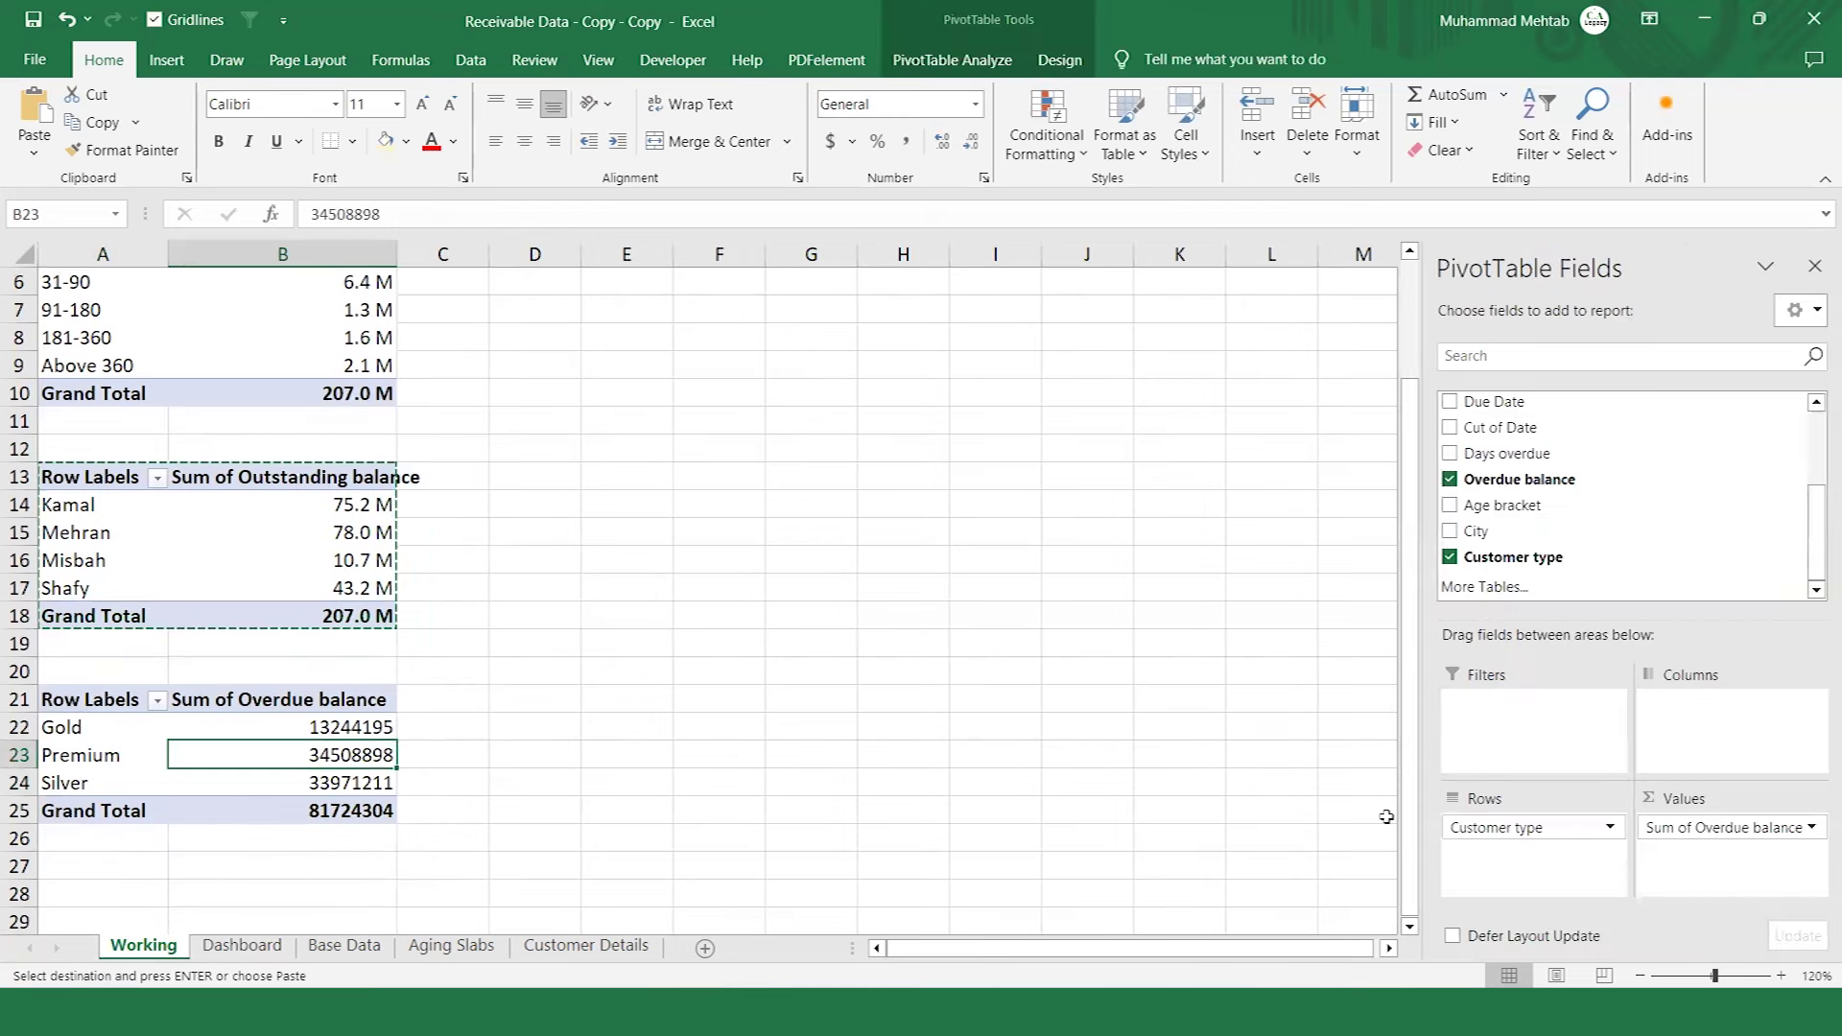
Apply the custom number format #.0,, "M" to the Sum of Overdue balance values.
{"action": "left_click", "coordinate": [1774, 831]}
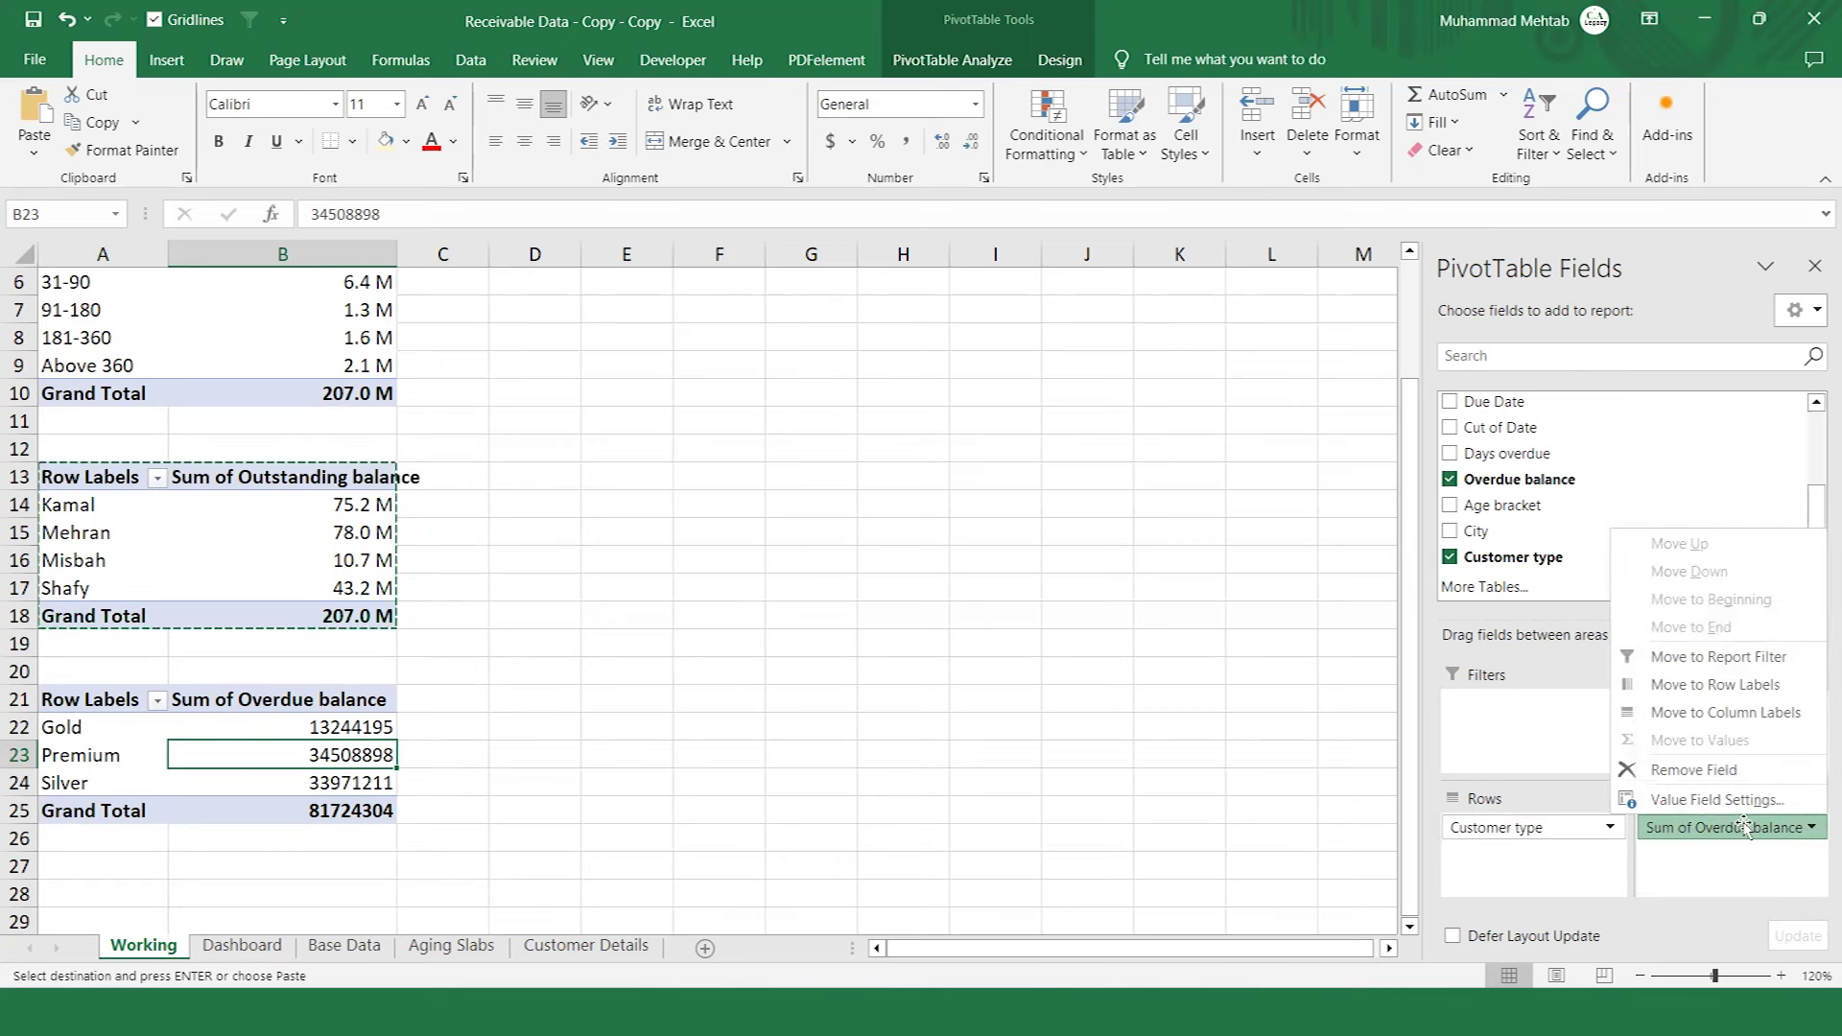
{"action": "left_click", "coordinate": [1711, 804]}
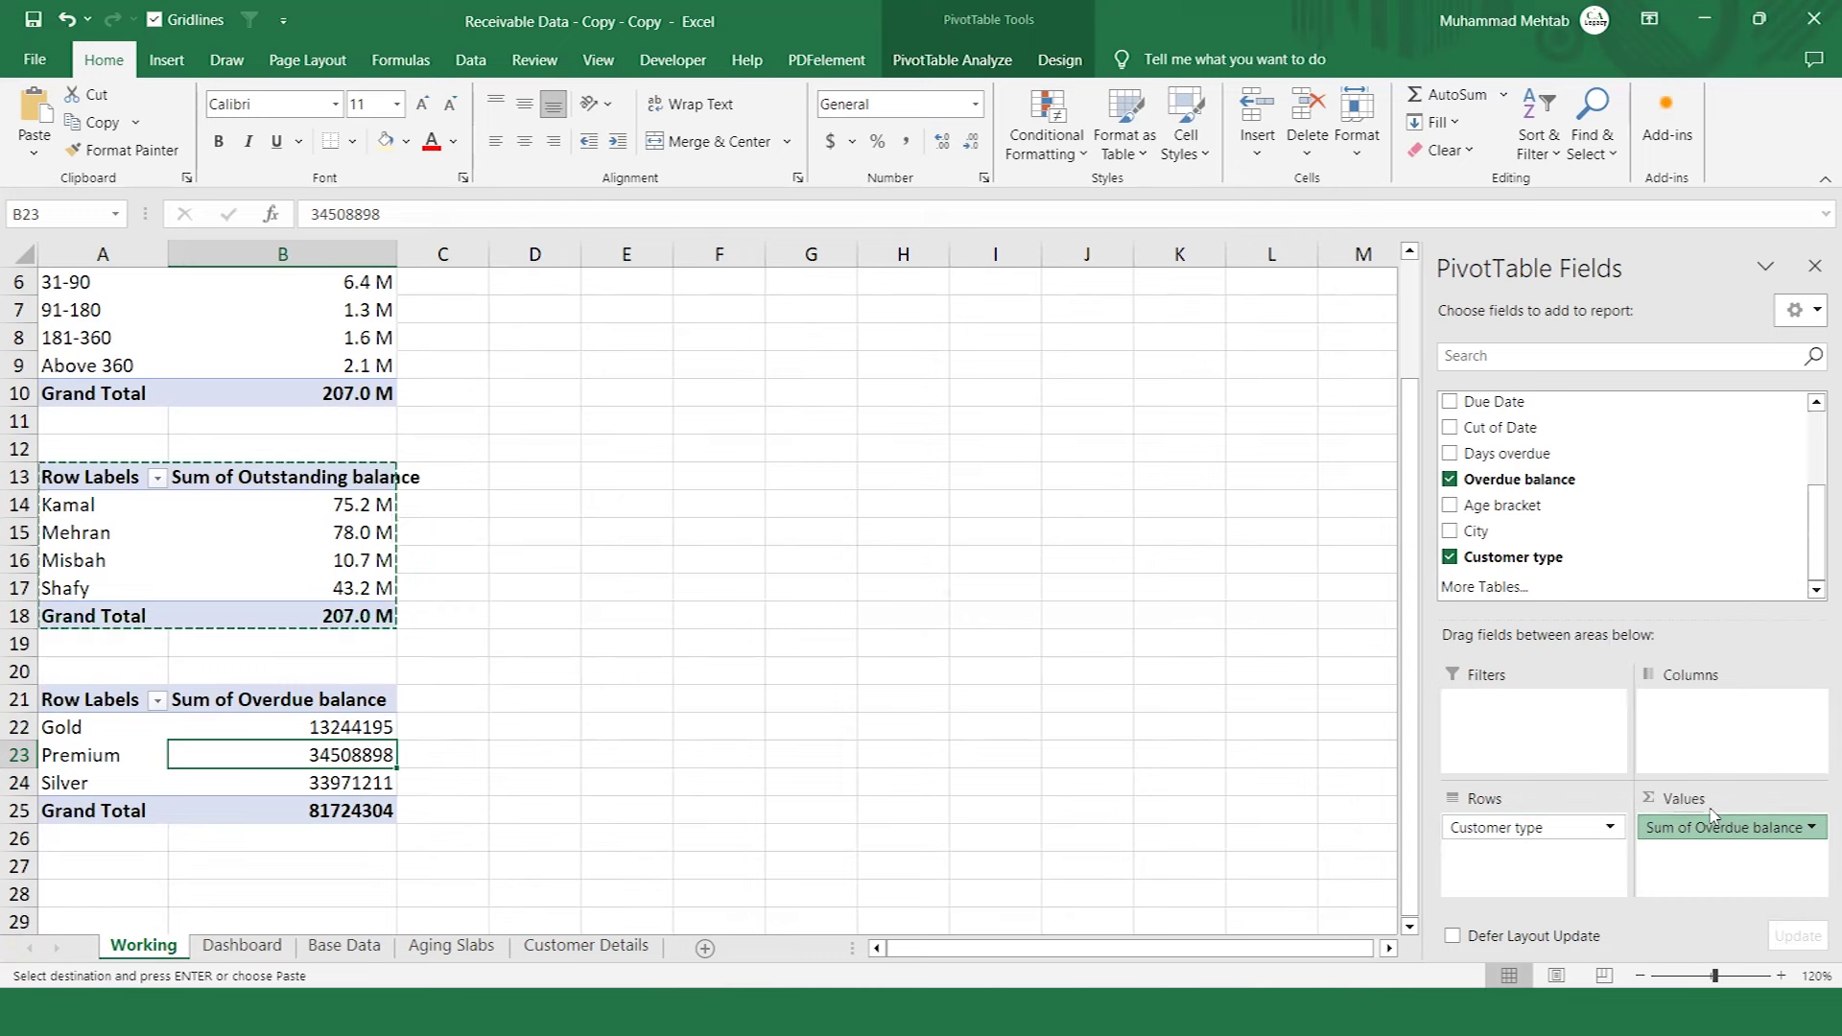
{"action": "left_click", "coordinate": [998, 678]}
{"action": "left_click", "coordinate": [890, 500]}
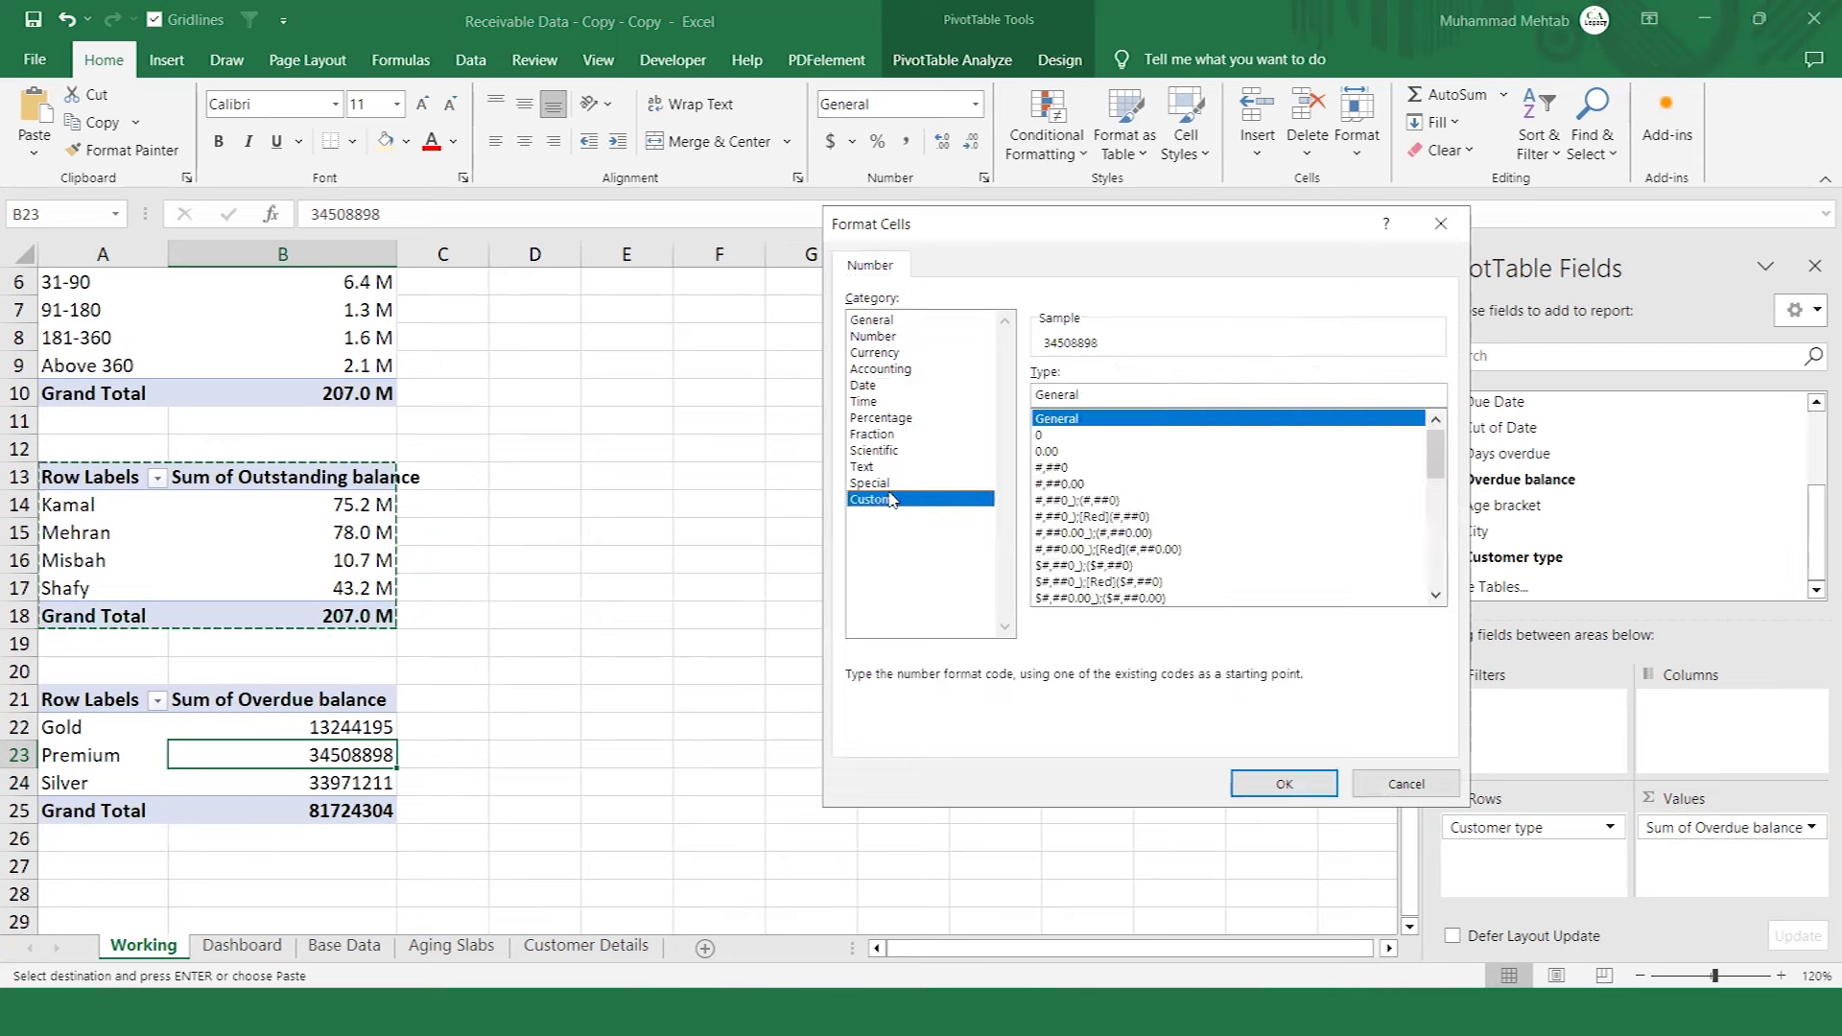
{"action": "left_click_drag", "start_coordinate": [1435, 446], "coordinate": [1456, 626]}
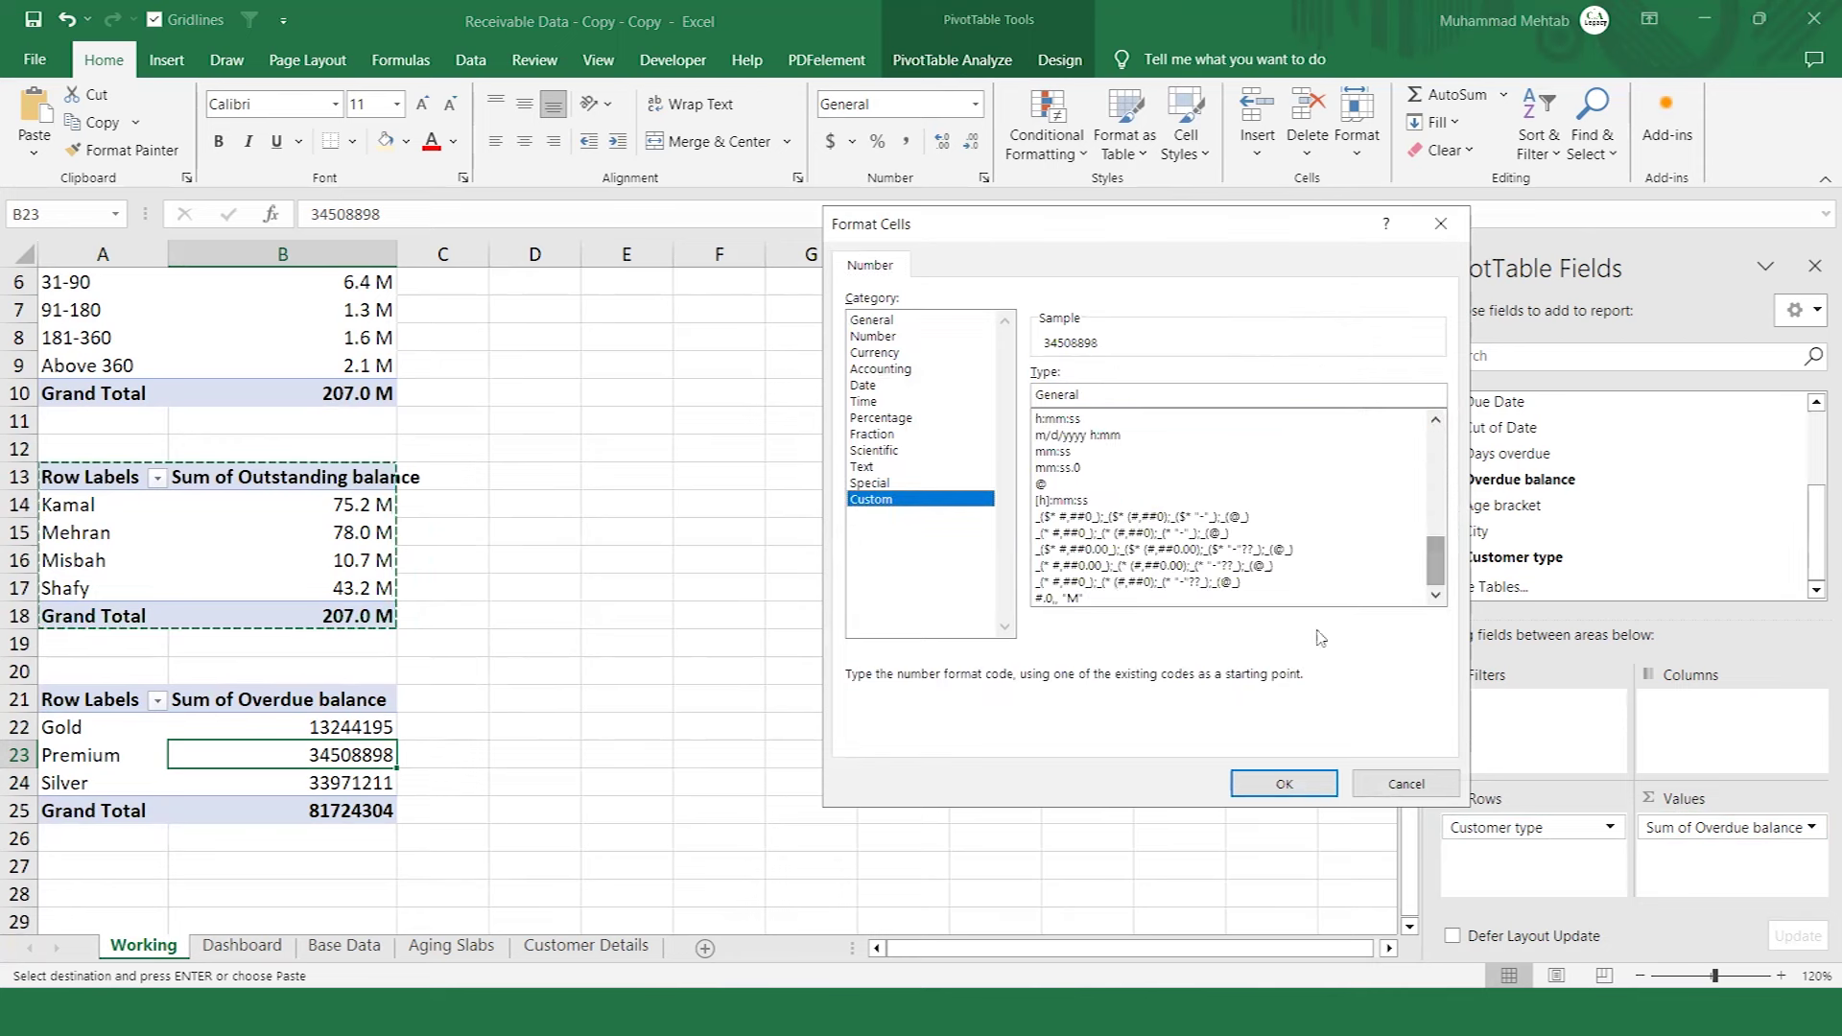
{"action": "left_click", "coordinate": [1076, 597]}
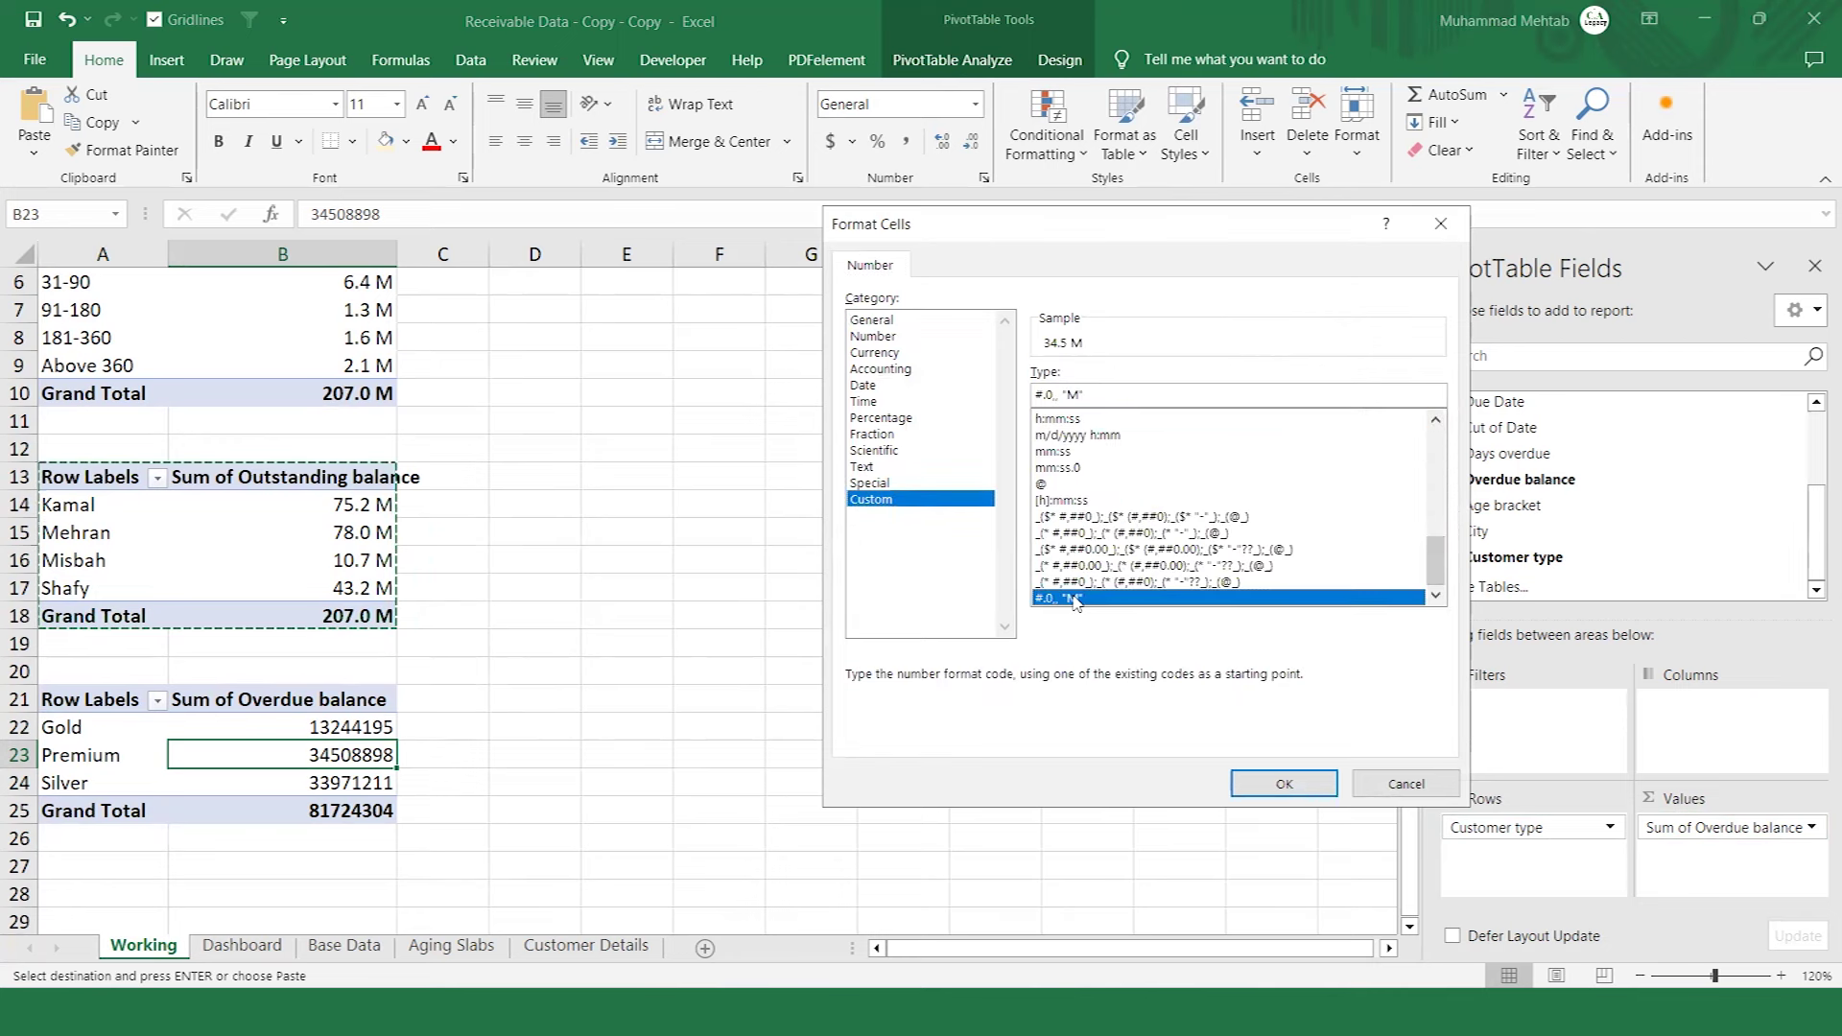
{"action": "left_click", "coordinate": [1285, 781]}
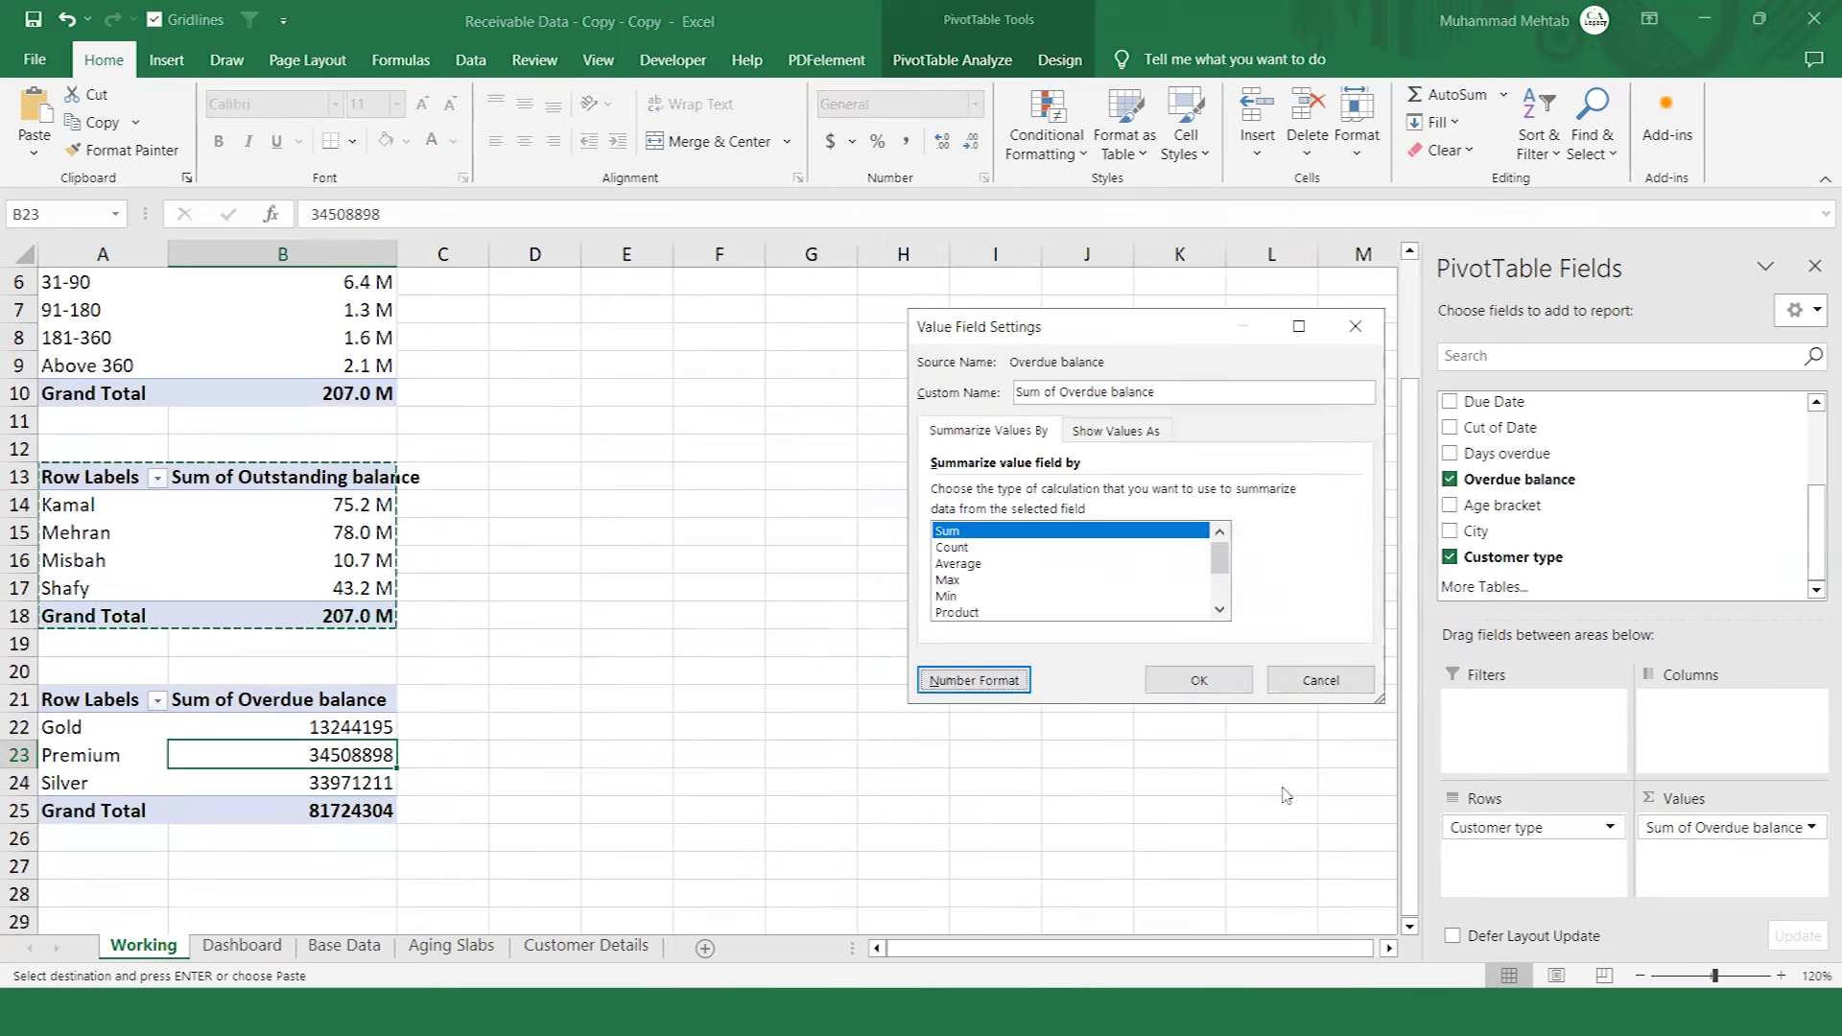
{"action": "left_click", "coordinate": [1211, 680]}
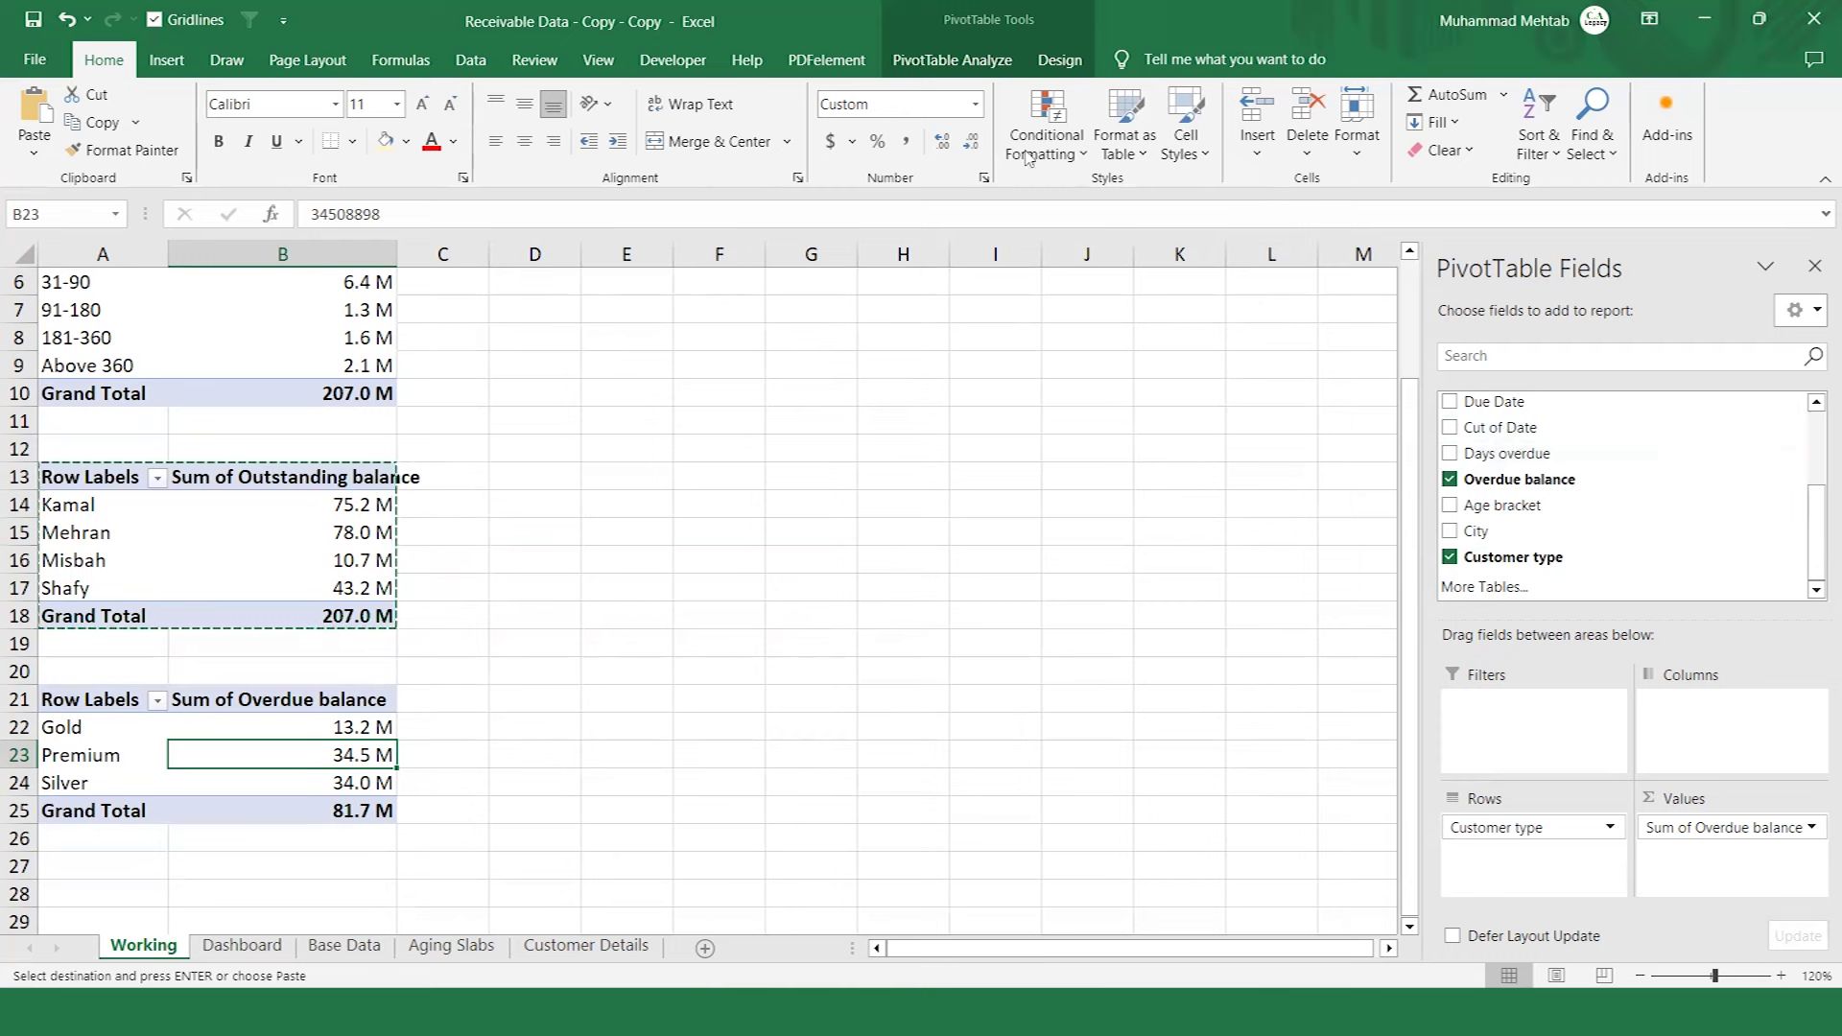
Add a calculated field named Not Due to the customer type PivotTable with the formula = 'Outstanding balance'-'Overdue balance'.
{"action": "left_click", "coordinate": [969, 65]}
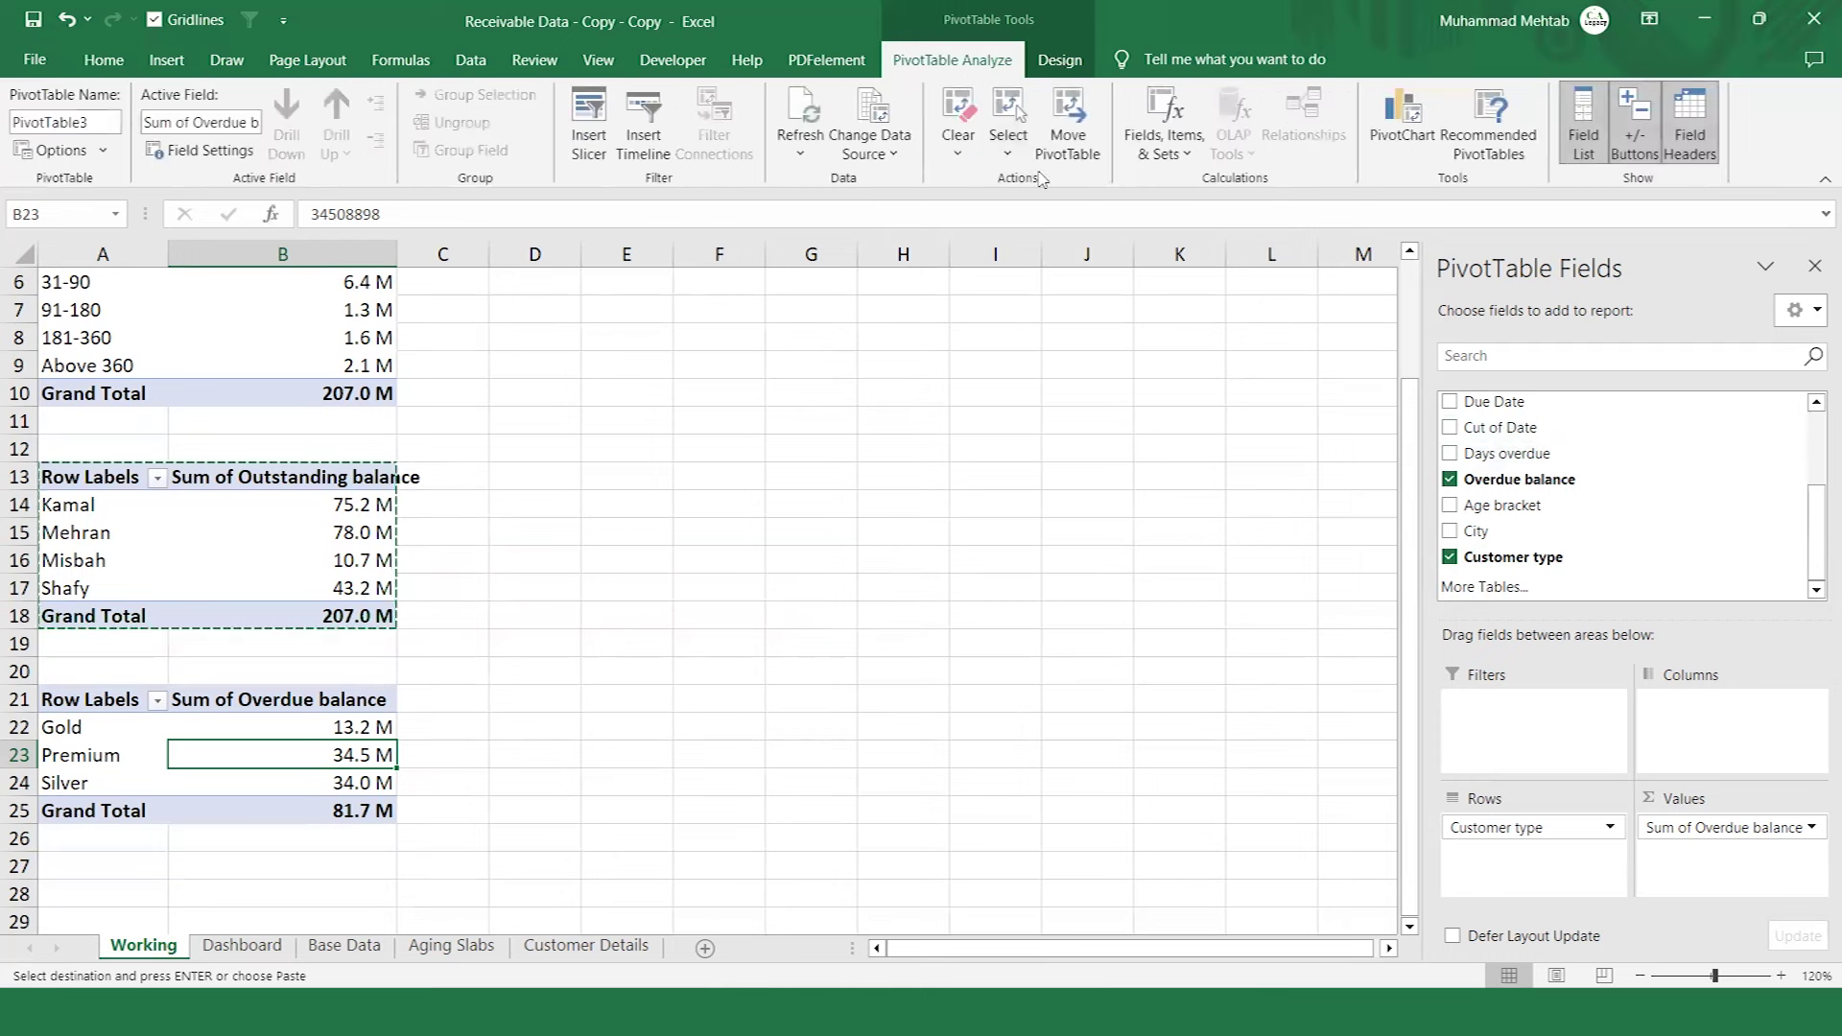
{"action": "left_click", "coordinate": [1163, 142]}
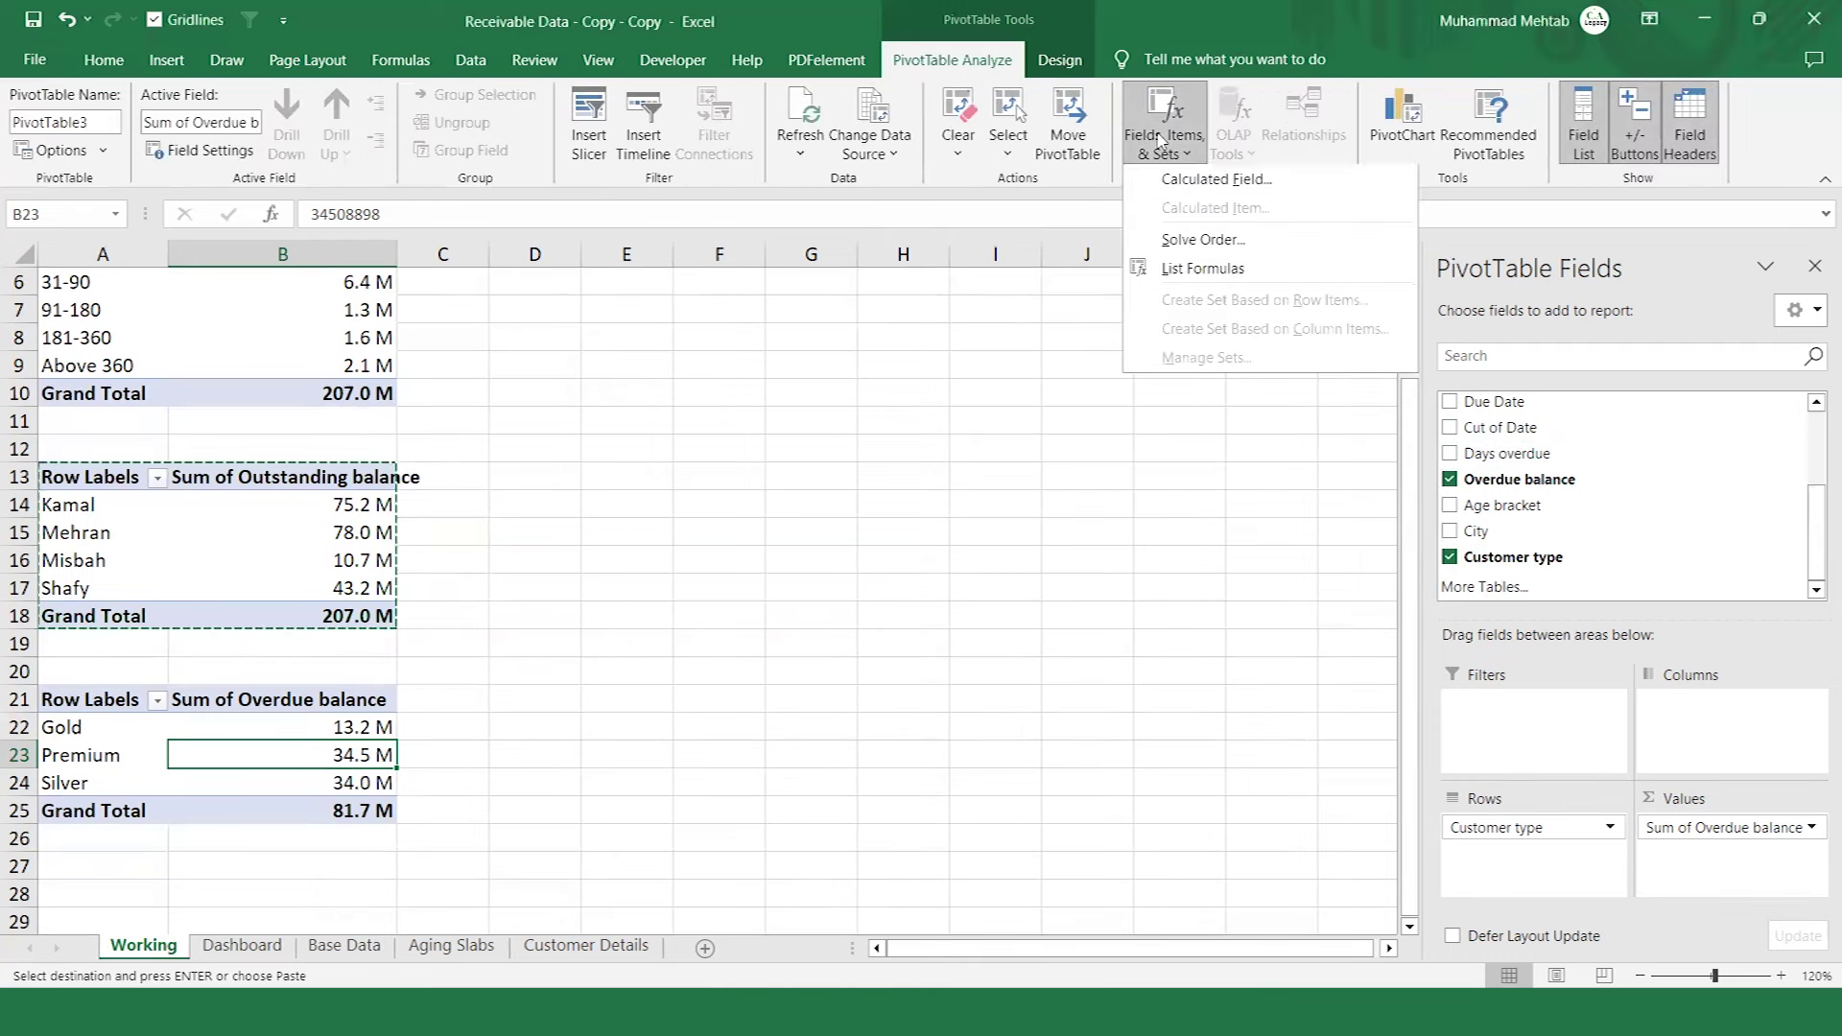
{"action": "left_click", "coordinate": [1182, 184]}
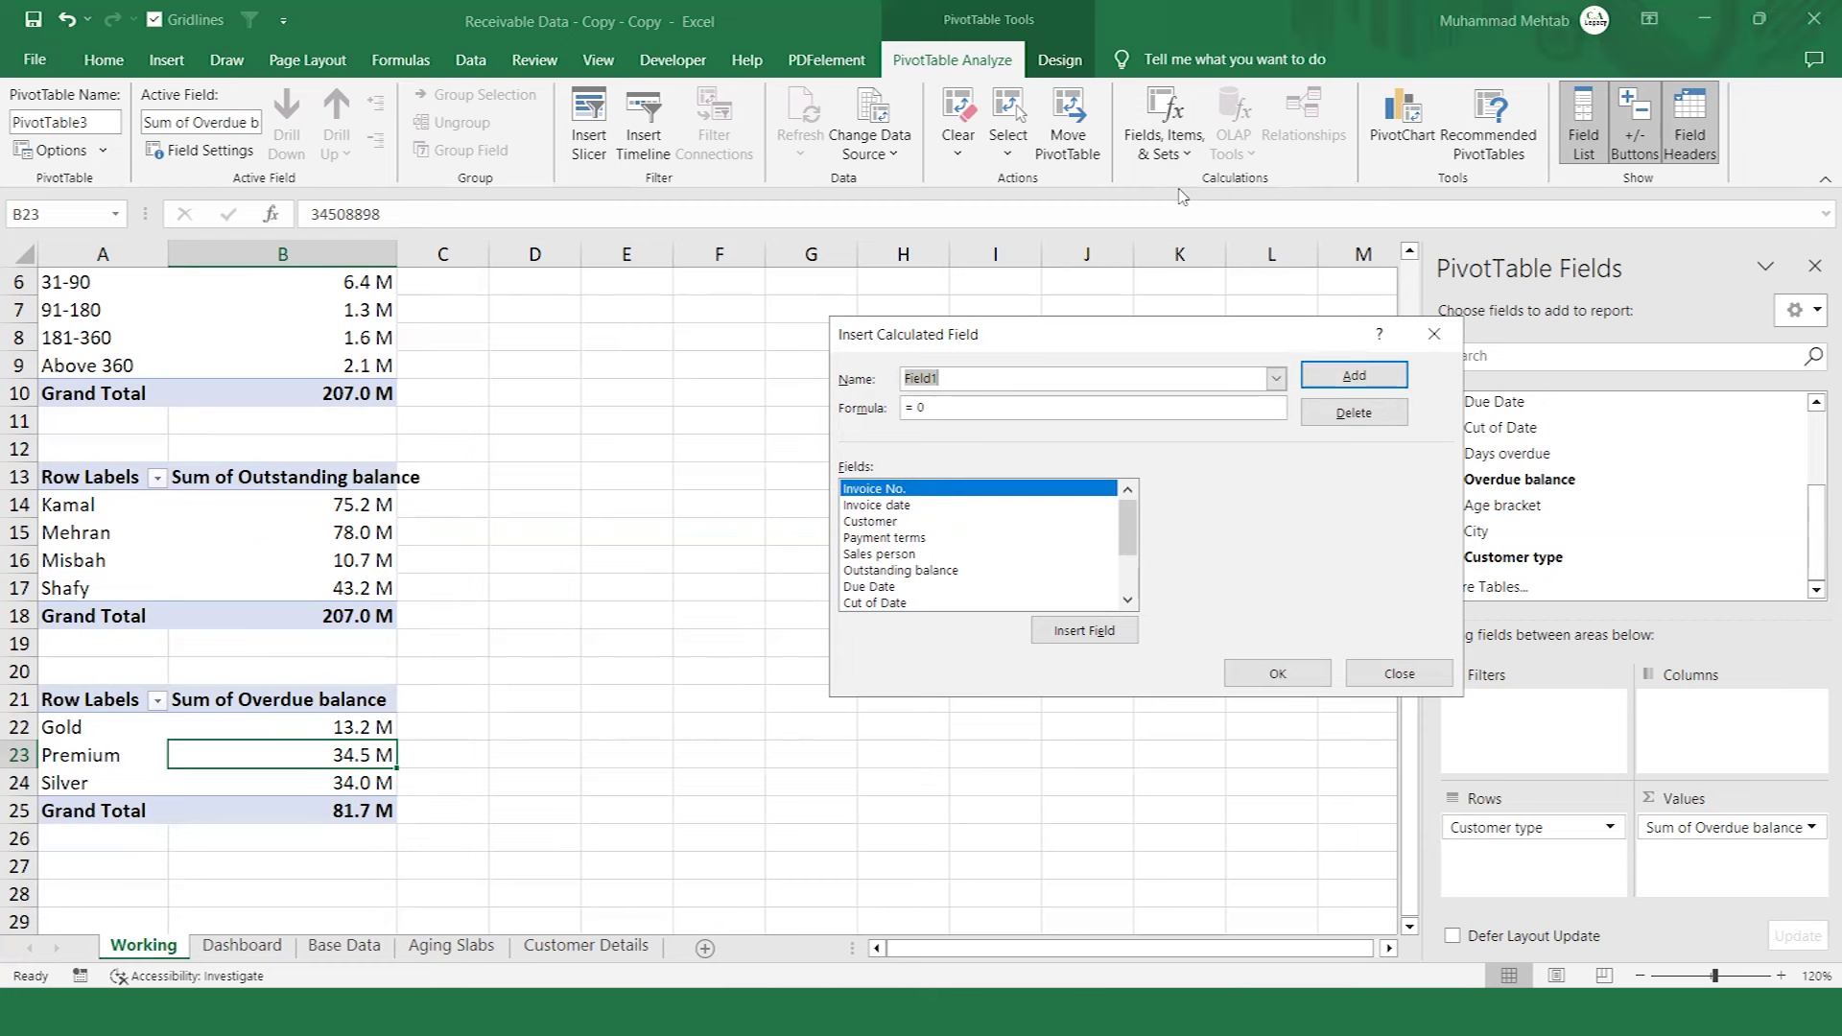
{"action": "type", "text": "Not Due"}
{"action": "left_click", "coordinate": [942, 407]}
{"action": "key", "text": "BackSpace"}
{"action": "double_click", "coordinate": [881, 573]}
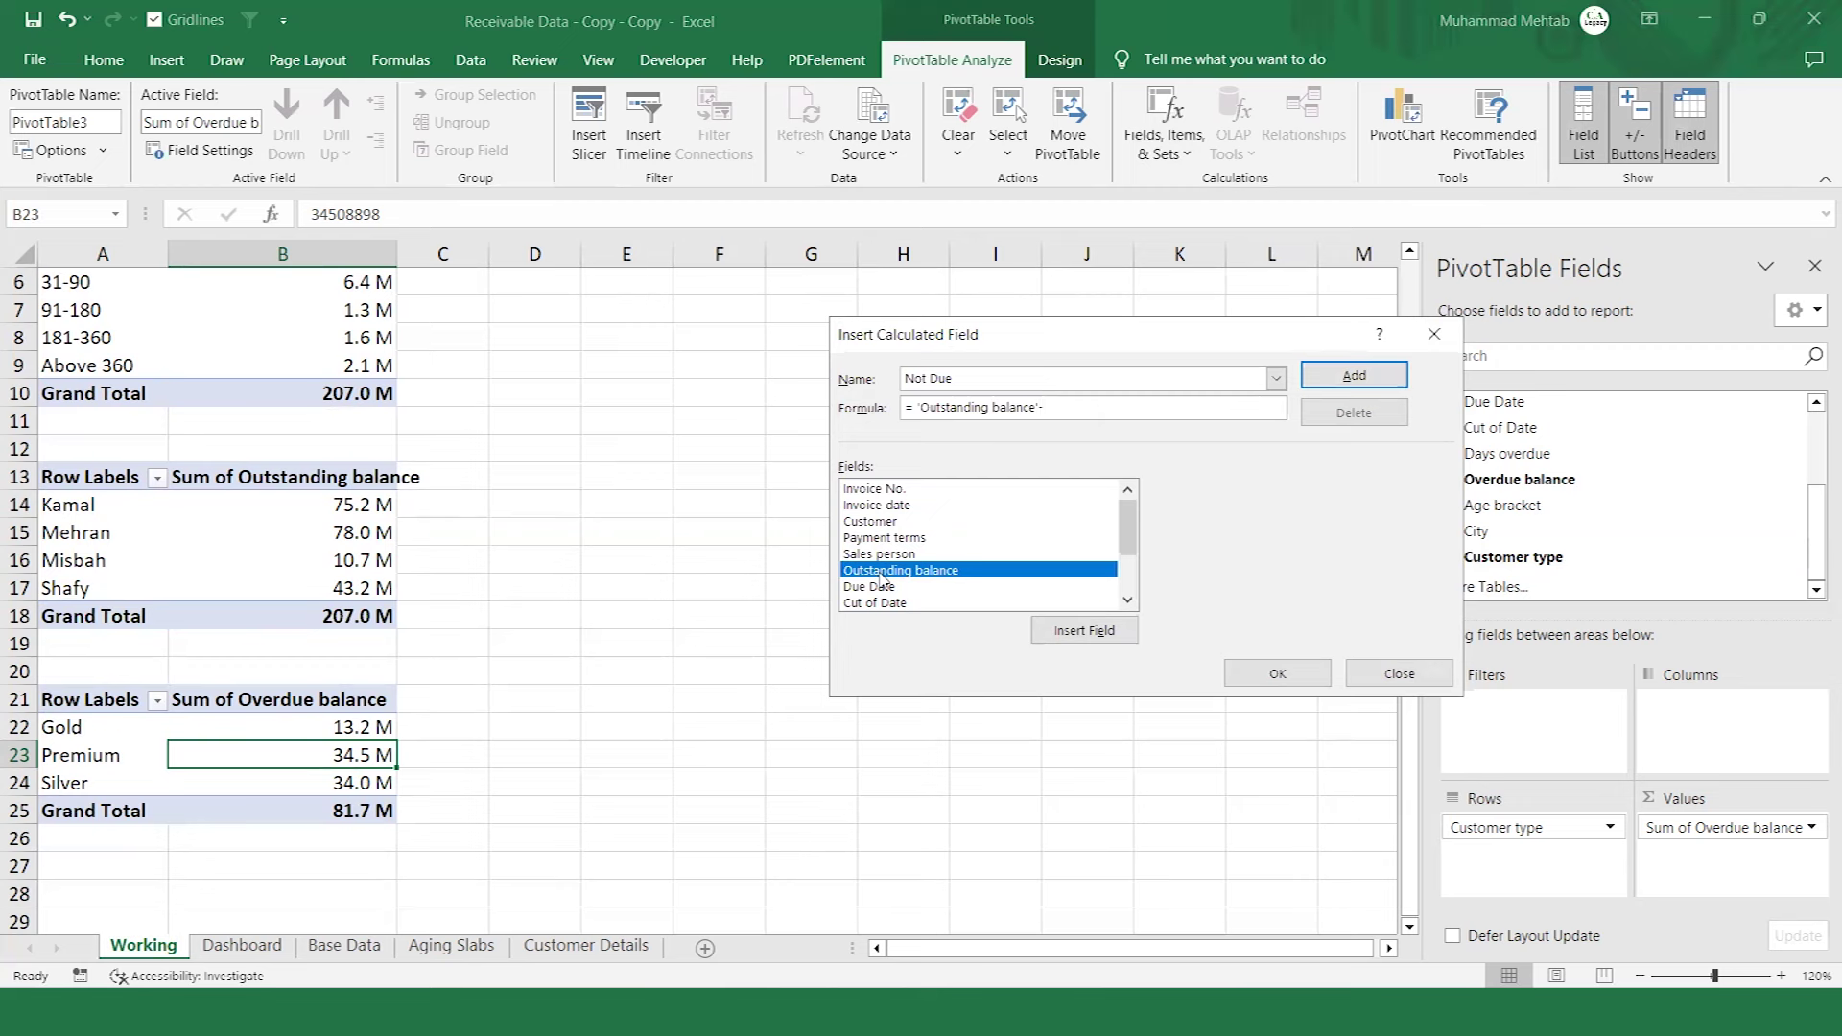
{"action": "left_click_drag", "start_coordinate": [1128, 555], "coordinate": [1137, 603]}
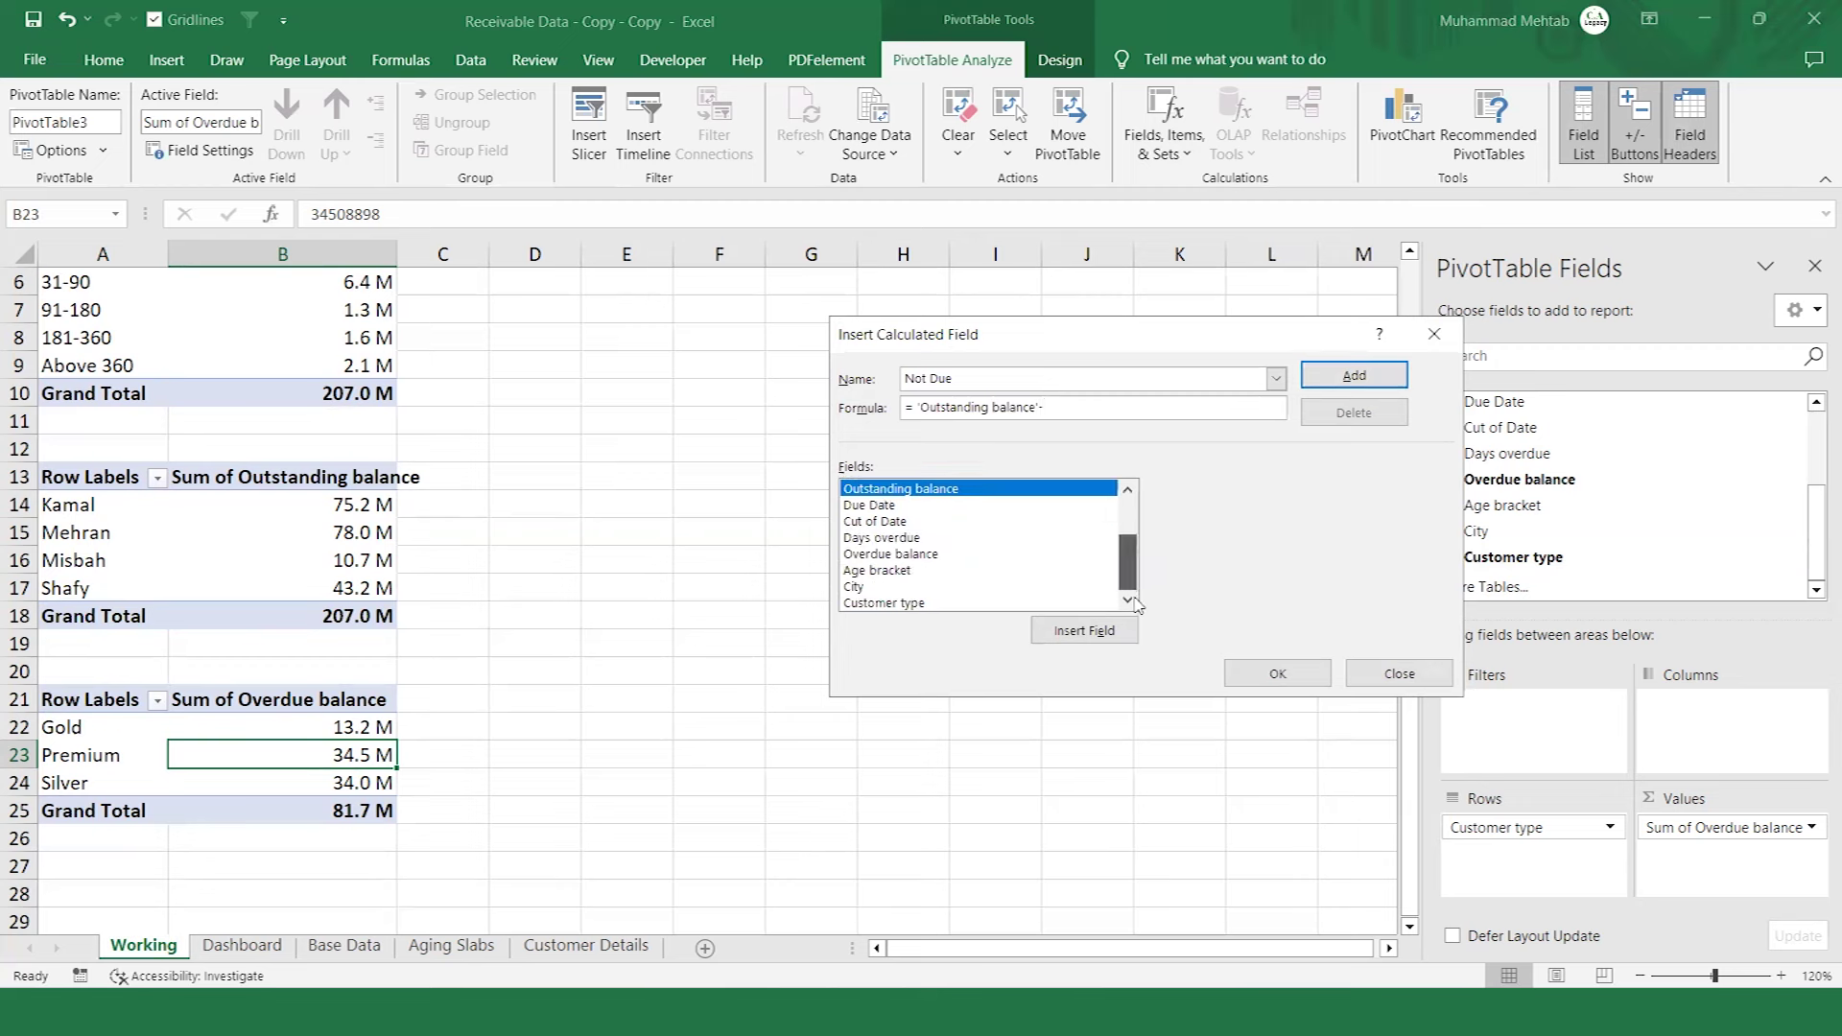
{"action": "double_click", "coordinate": [919, 554]}
{"action": "left_click", "coordinate": [1250, 669]}
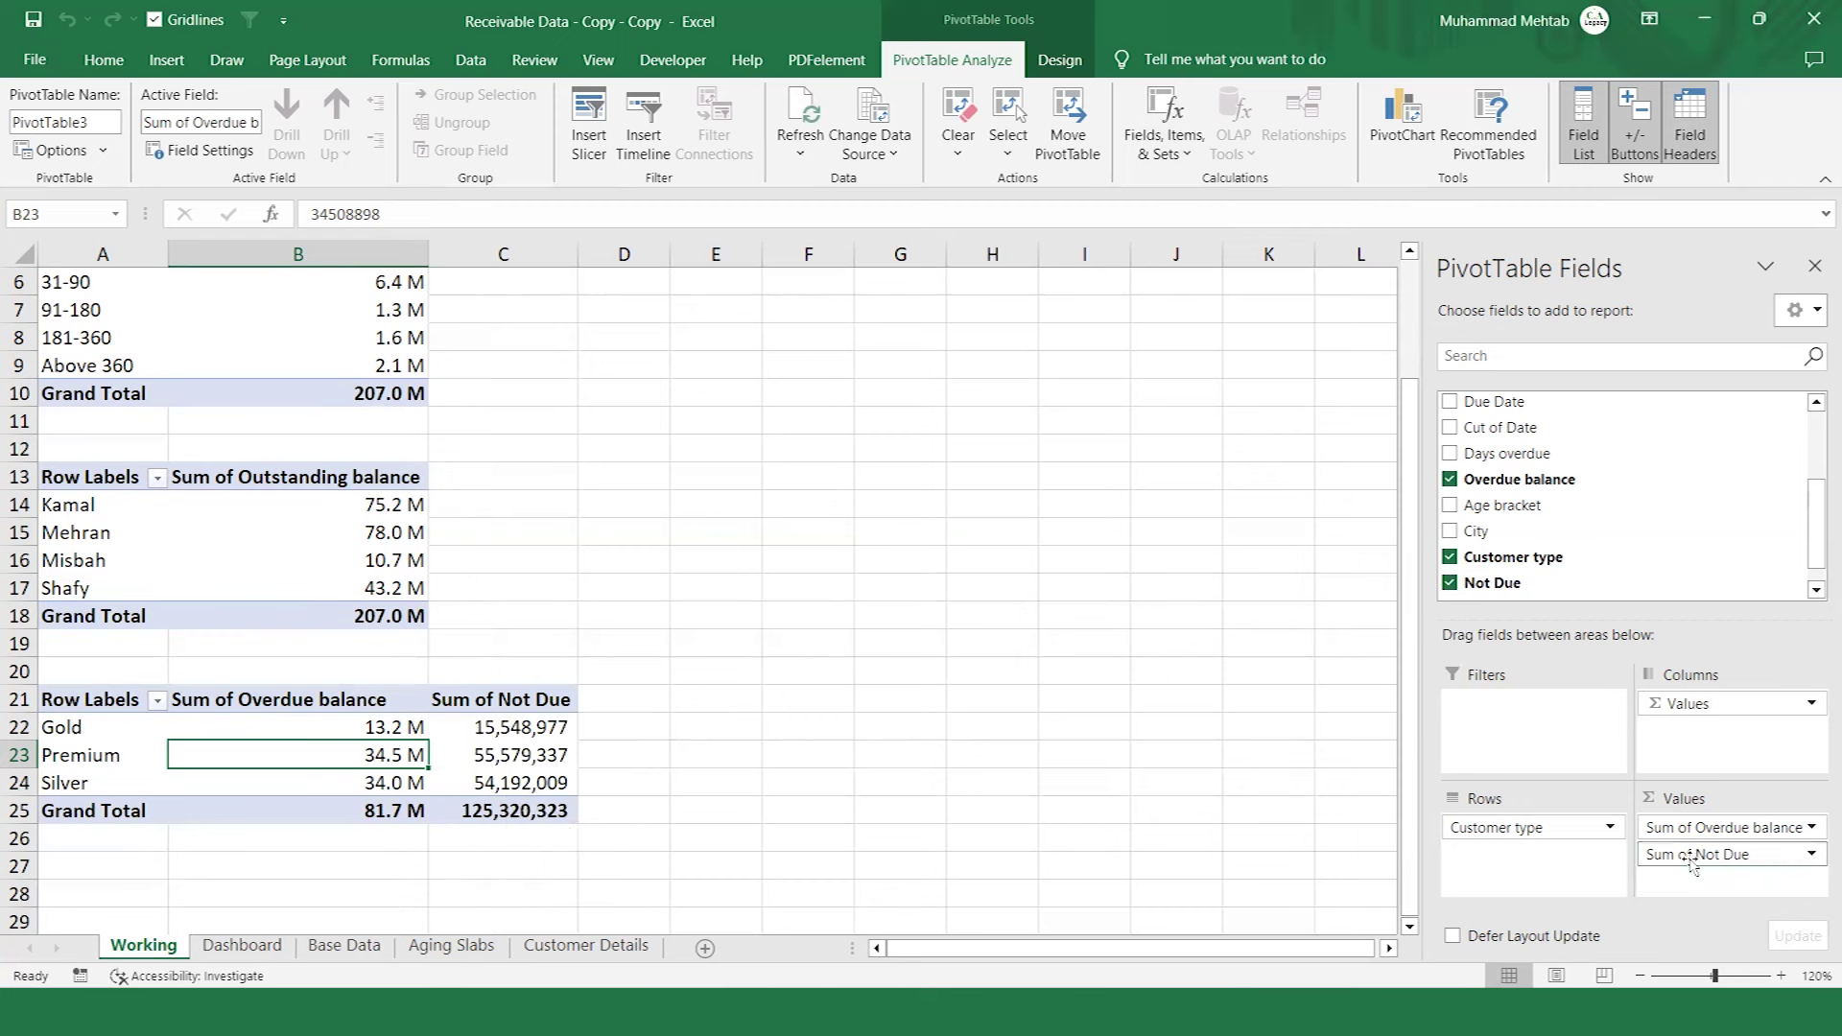
Place Sum of Not Due ahead of Sum of Overdue balance and give it the custom number format #.0,, "M".
{"action": "left_click_drag", "start_coordinate": [1693, 857], "coordinate": [1706, 825]}
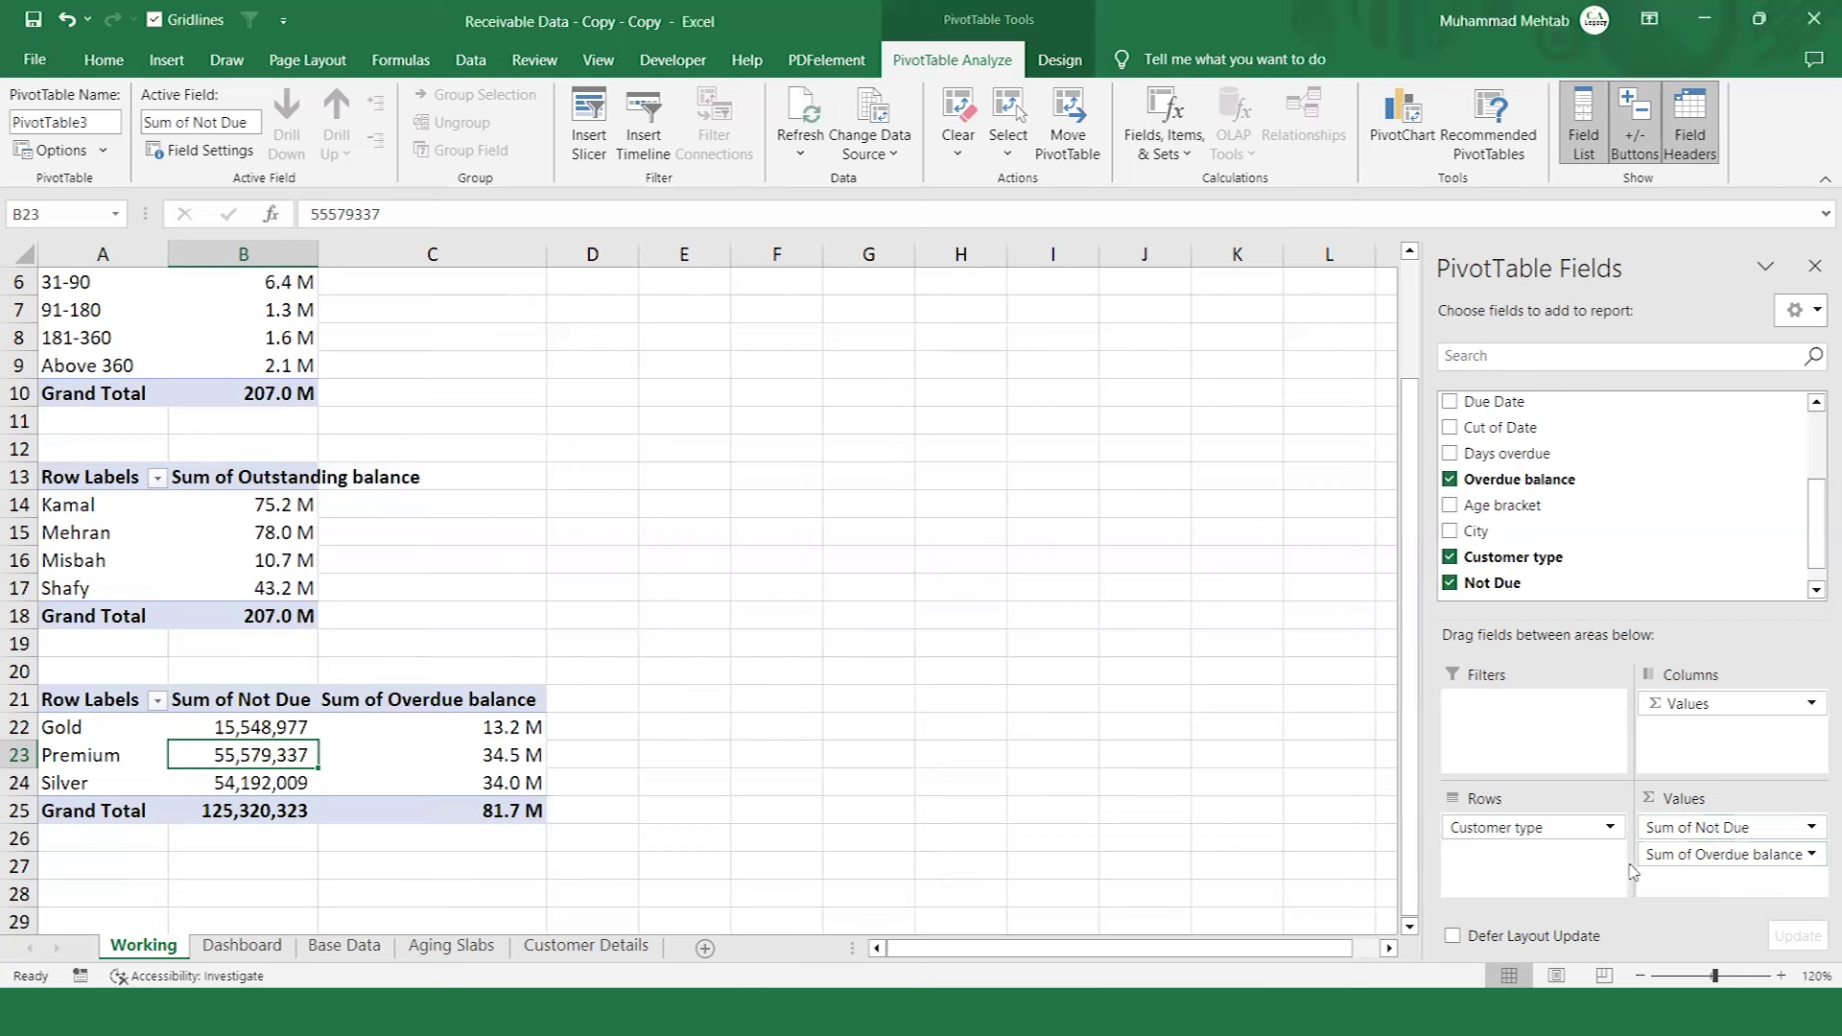
{"action": "left_click", "coordinate": [1698, 829]}
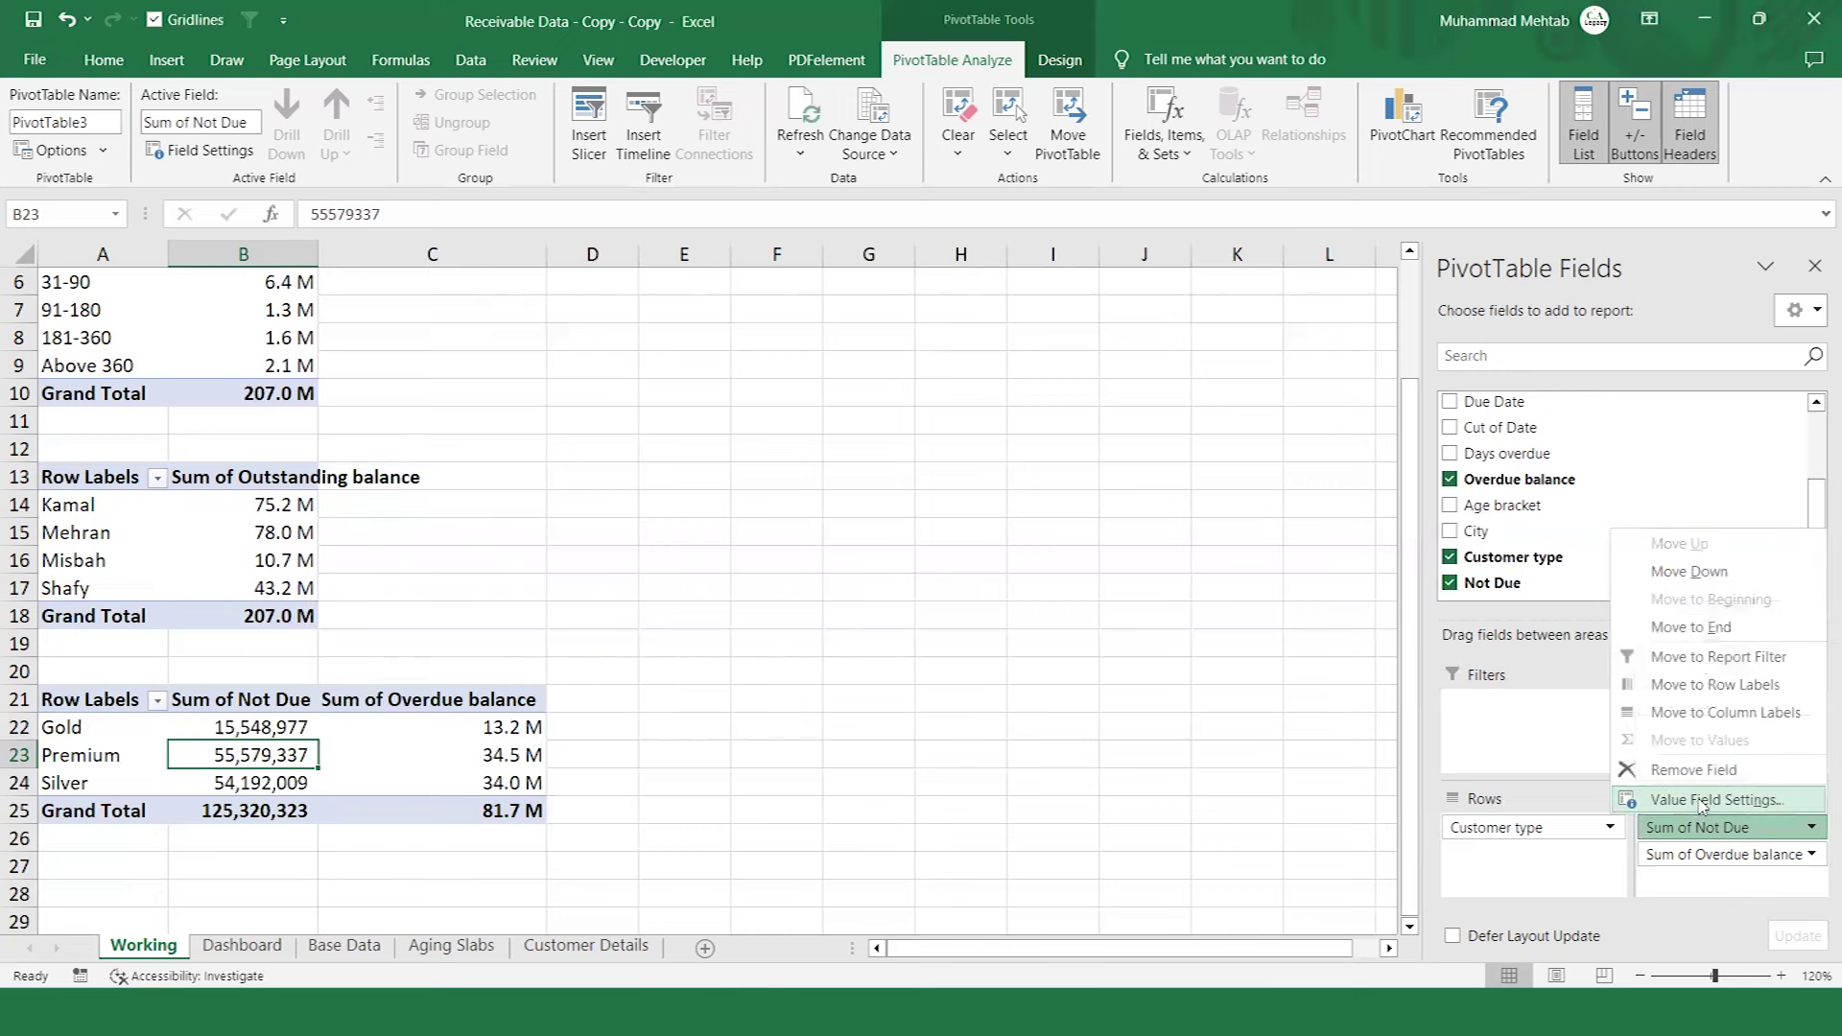
{"action": "left_click", "coordinate": [1684, 799]}
{"action": "left_click", "coordinate": [974, 680]}
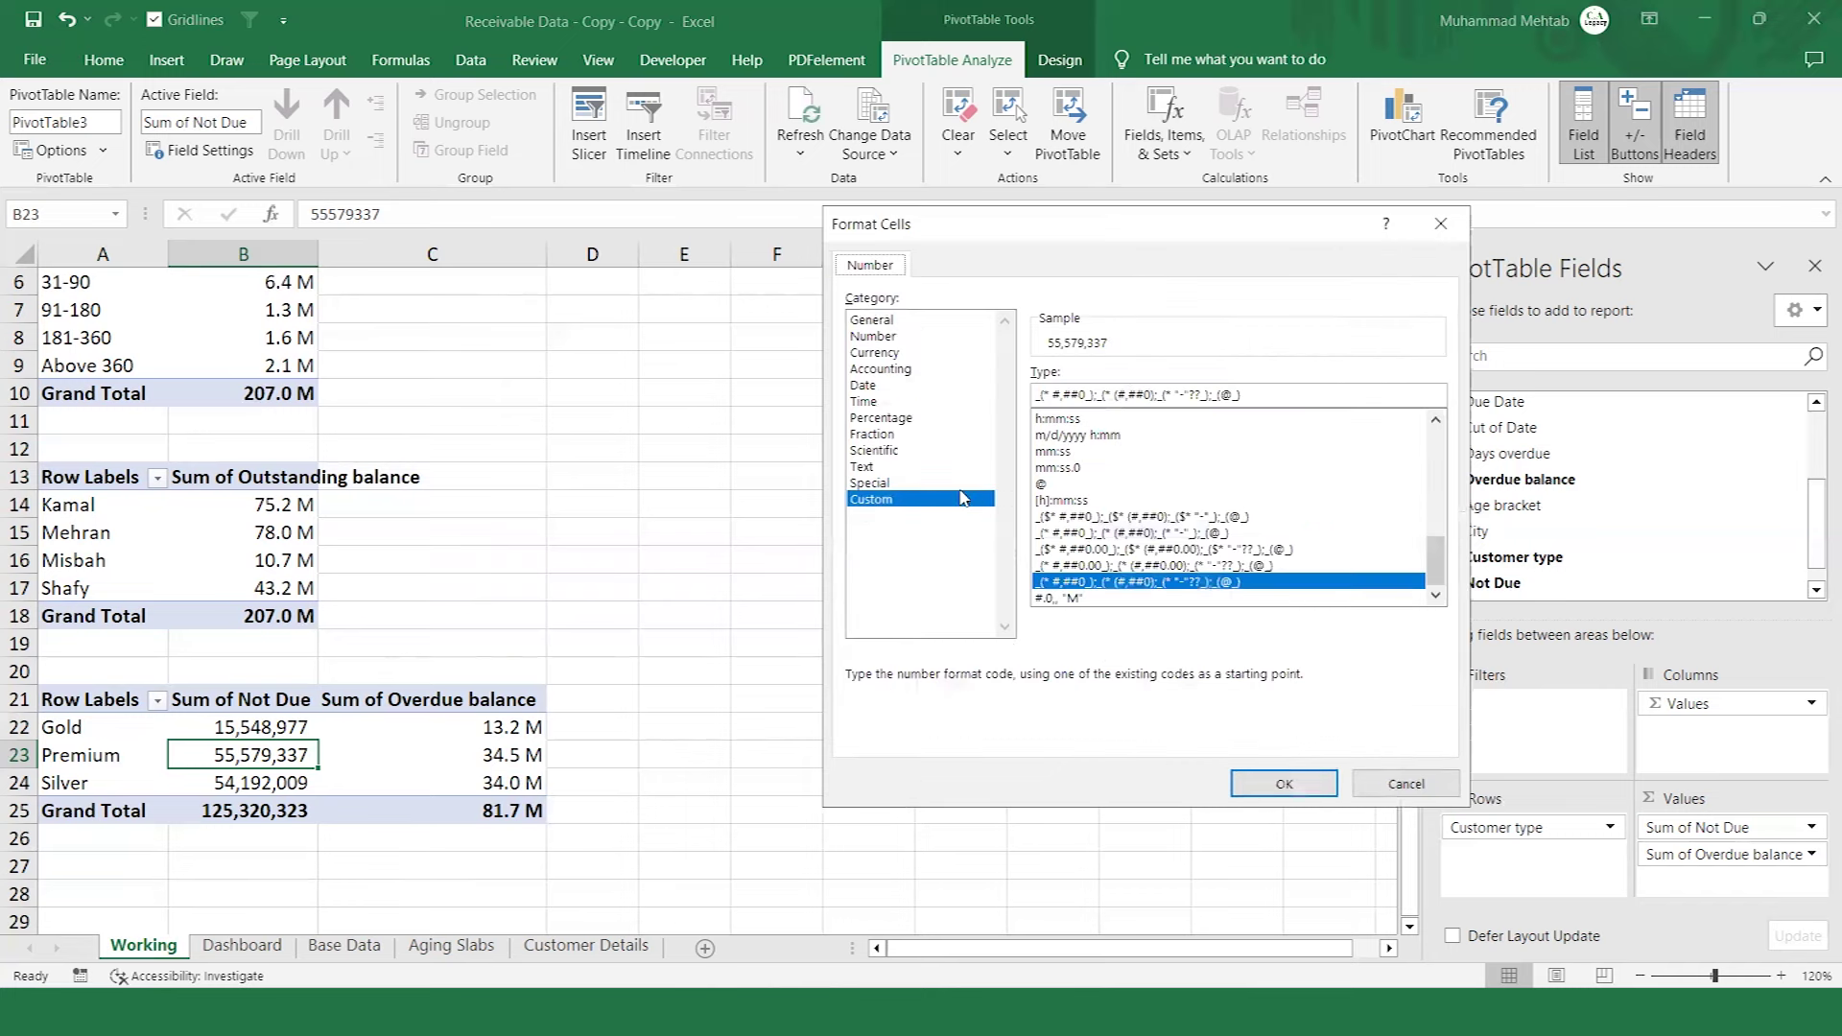
{"action": "left_click", "coordinate": [1067, 597]}
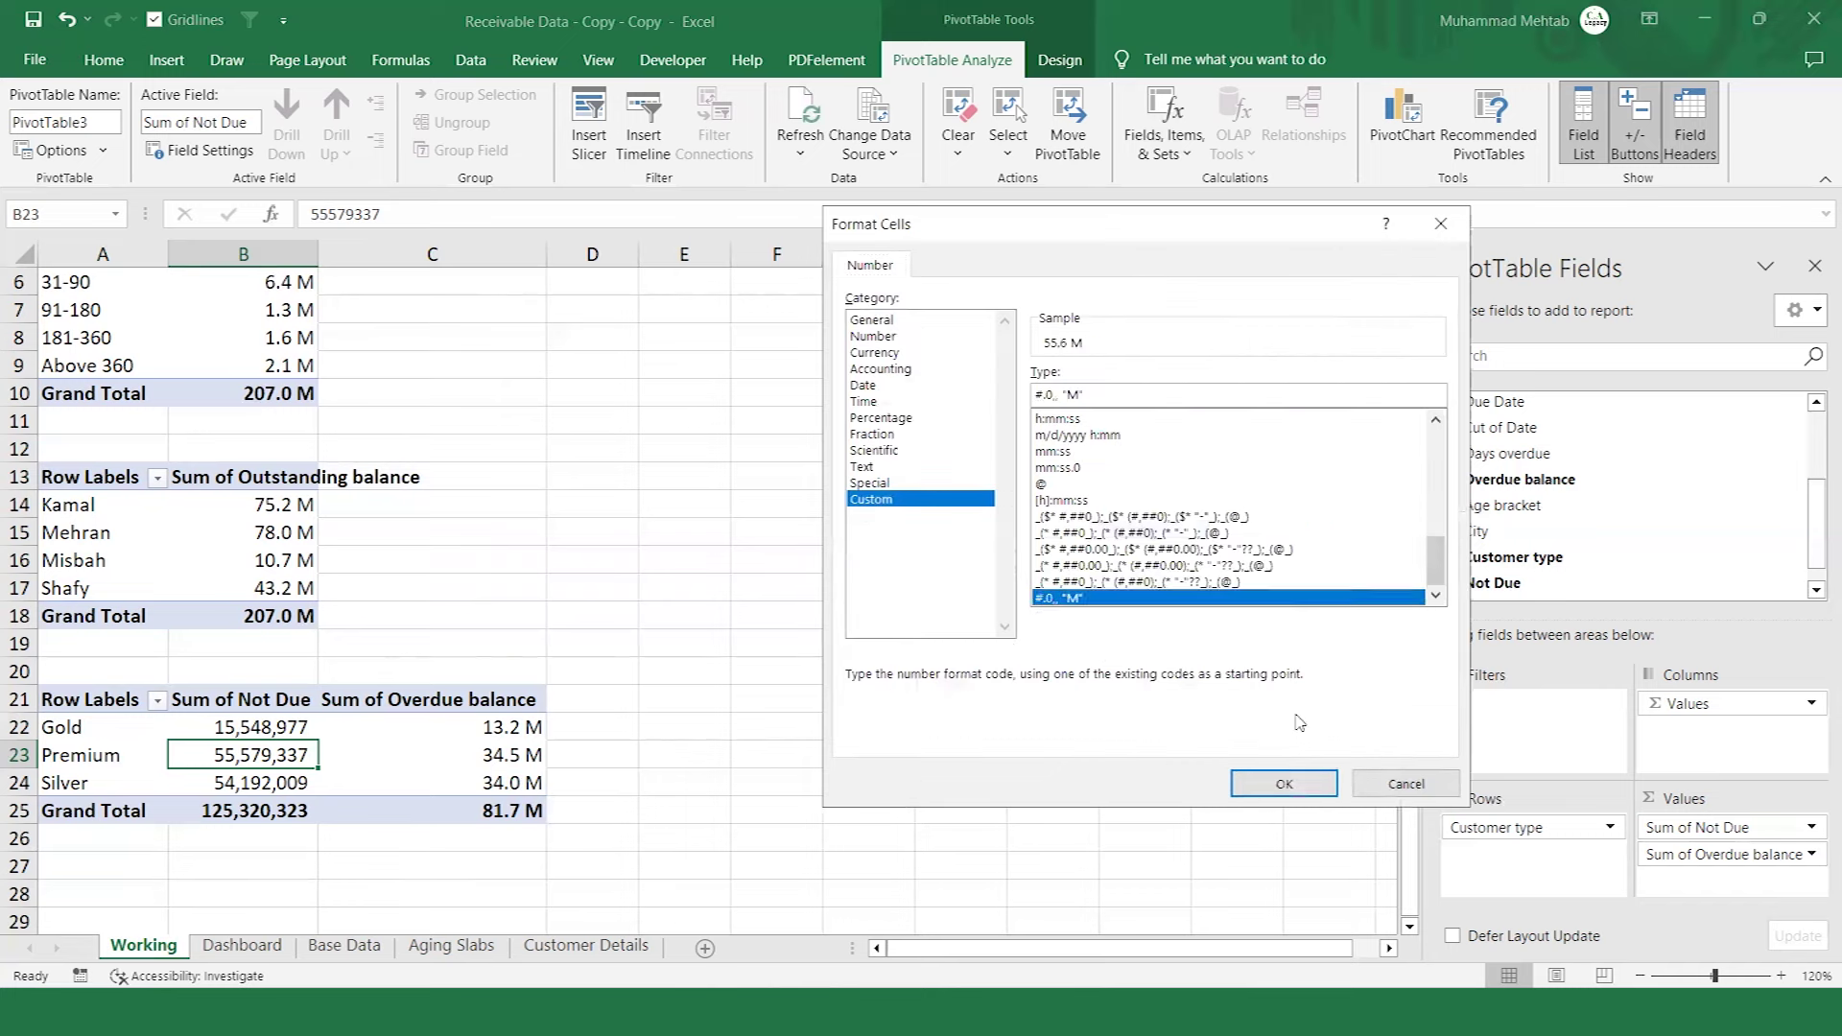
{"action": "left_click", "coordinate": [1284, 787]}
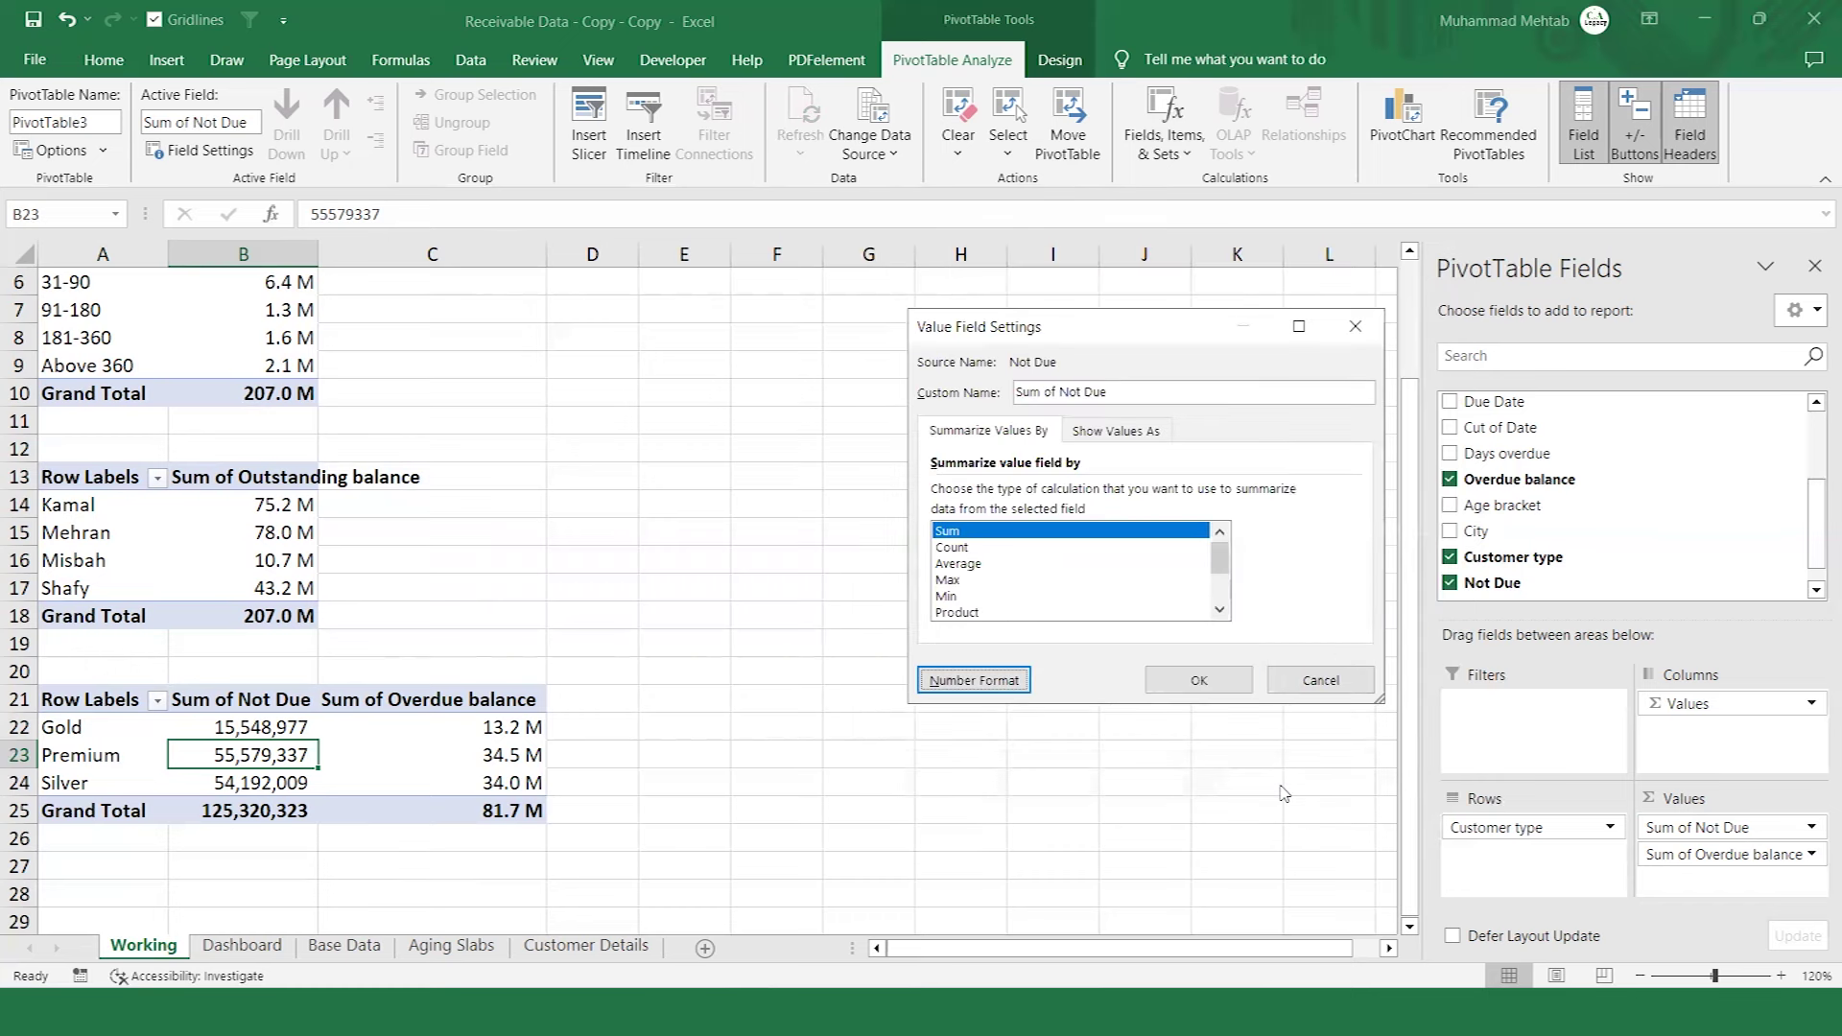
{"action": "left_click", "coordinate": [1225, 683]}
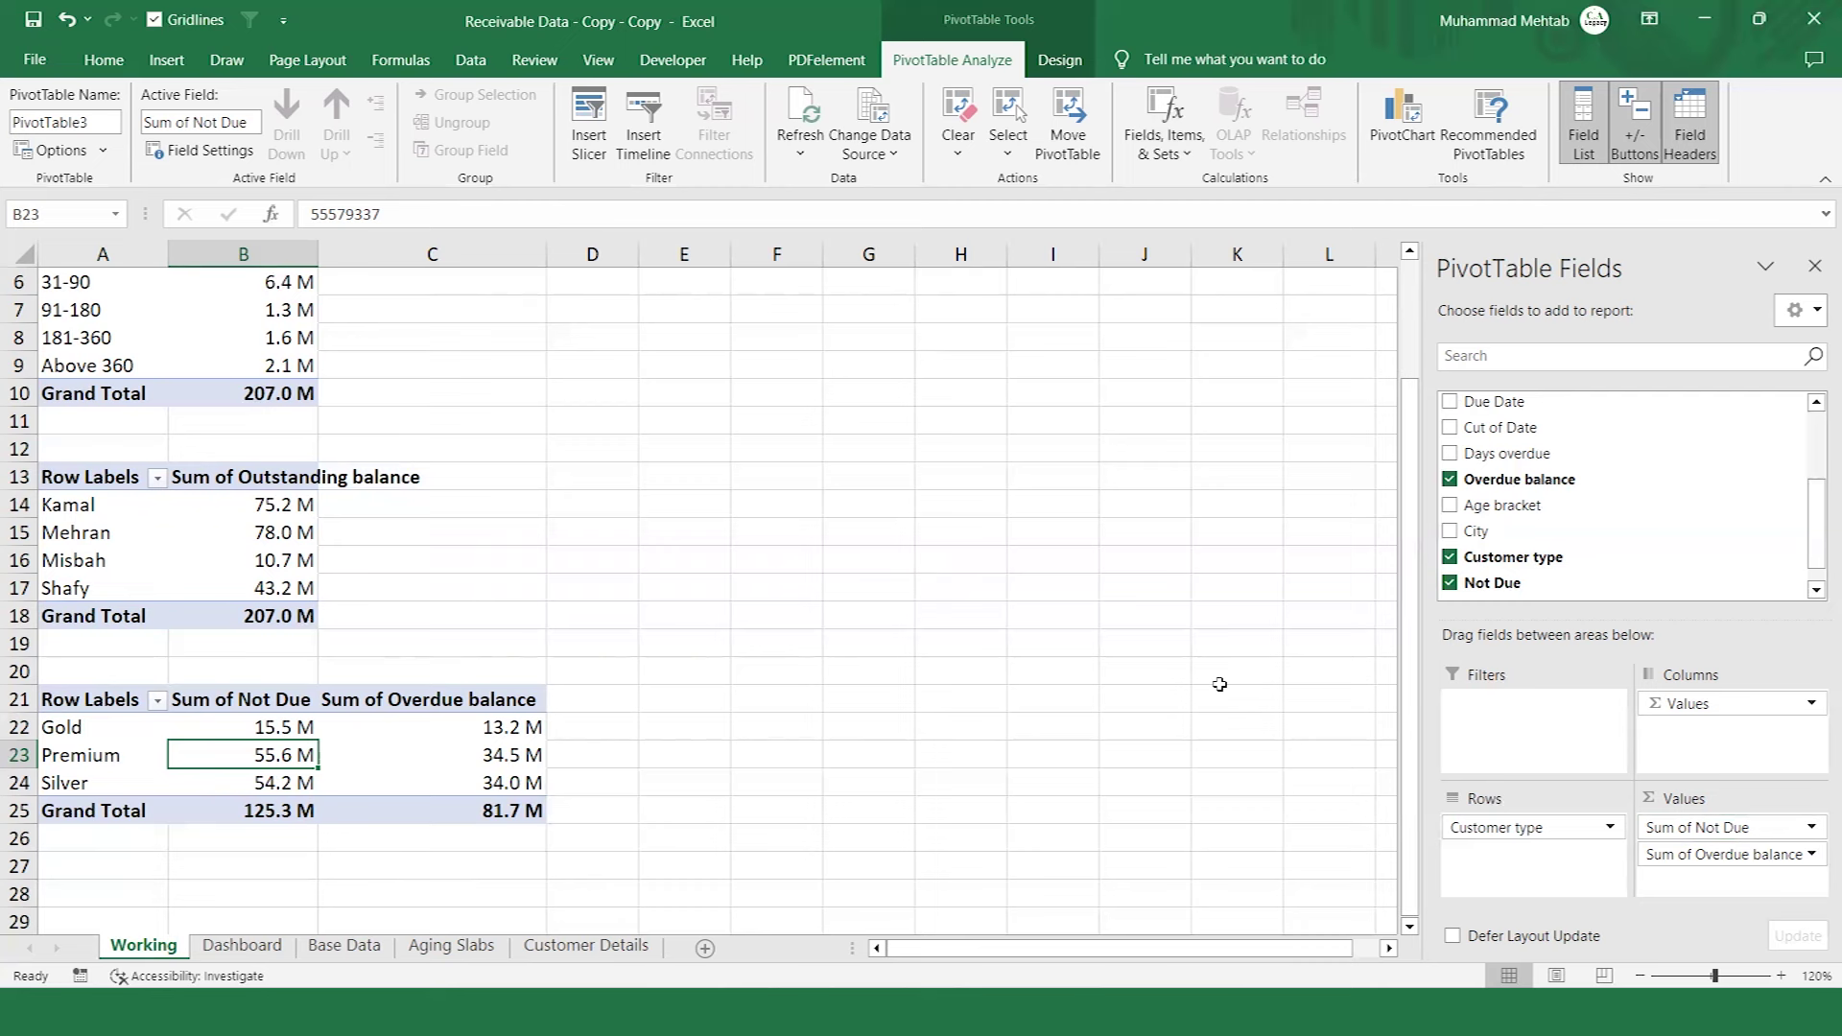
Insert a 3-D Stacked Column PivotChart from the customer type PivotTable and place it beside the tables, clear of their data.
{"action": "left_click", "coordinate": [1396, 142]}
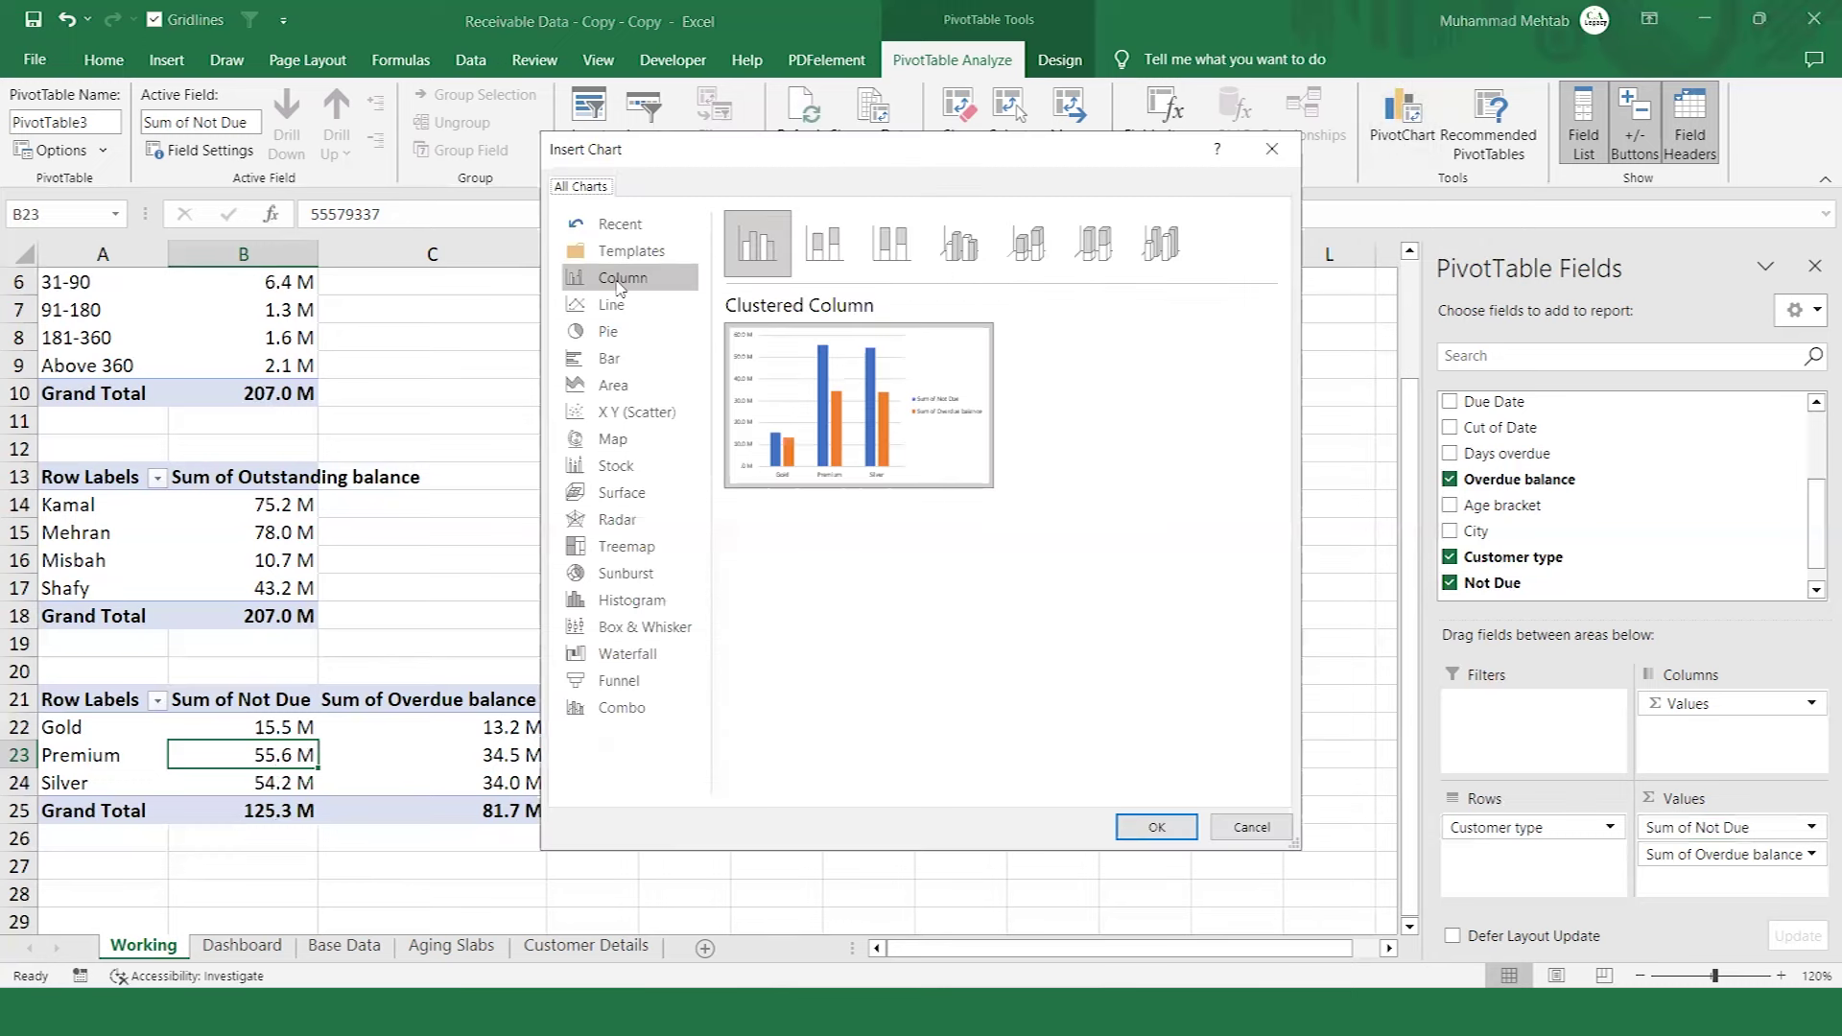
{"action": "left_click", "coordinate": [822, 273]}
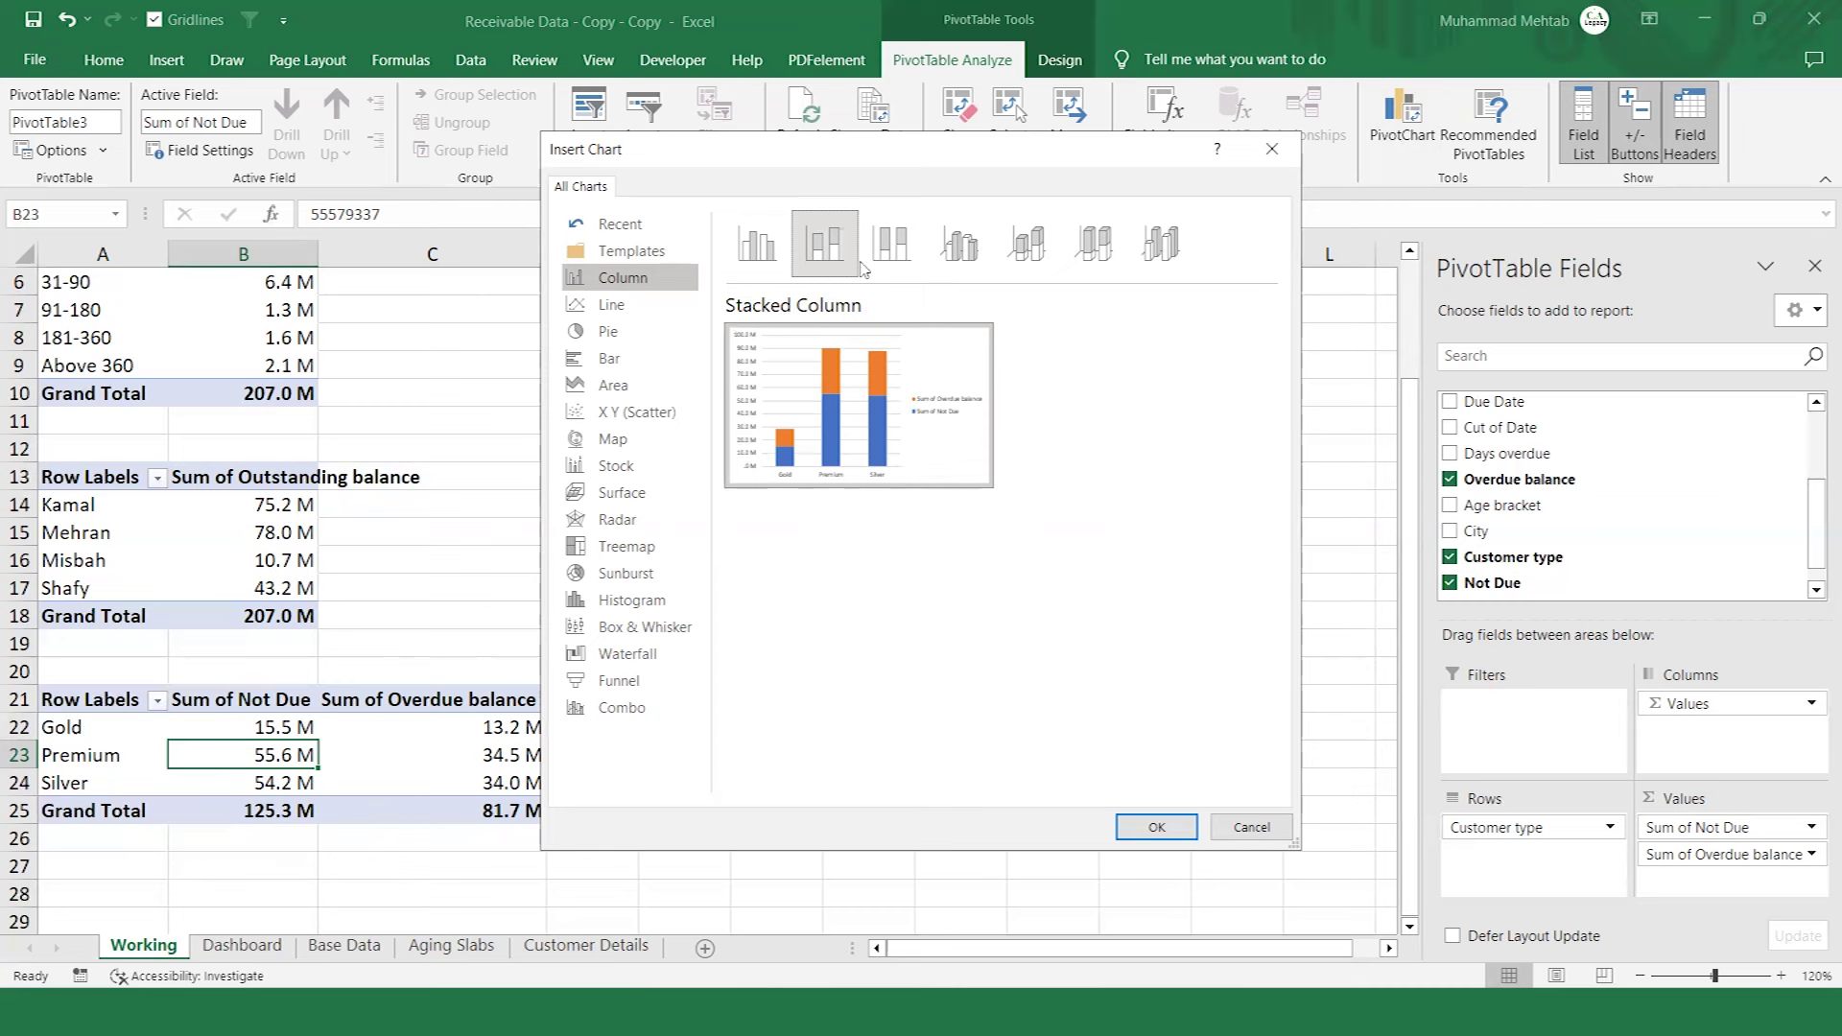
{"action": "left_click", "coordinate": [899, 268]}
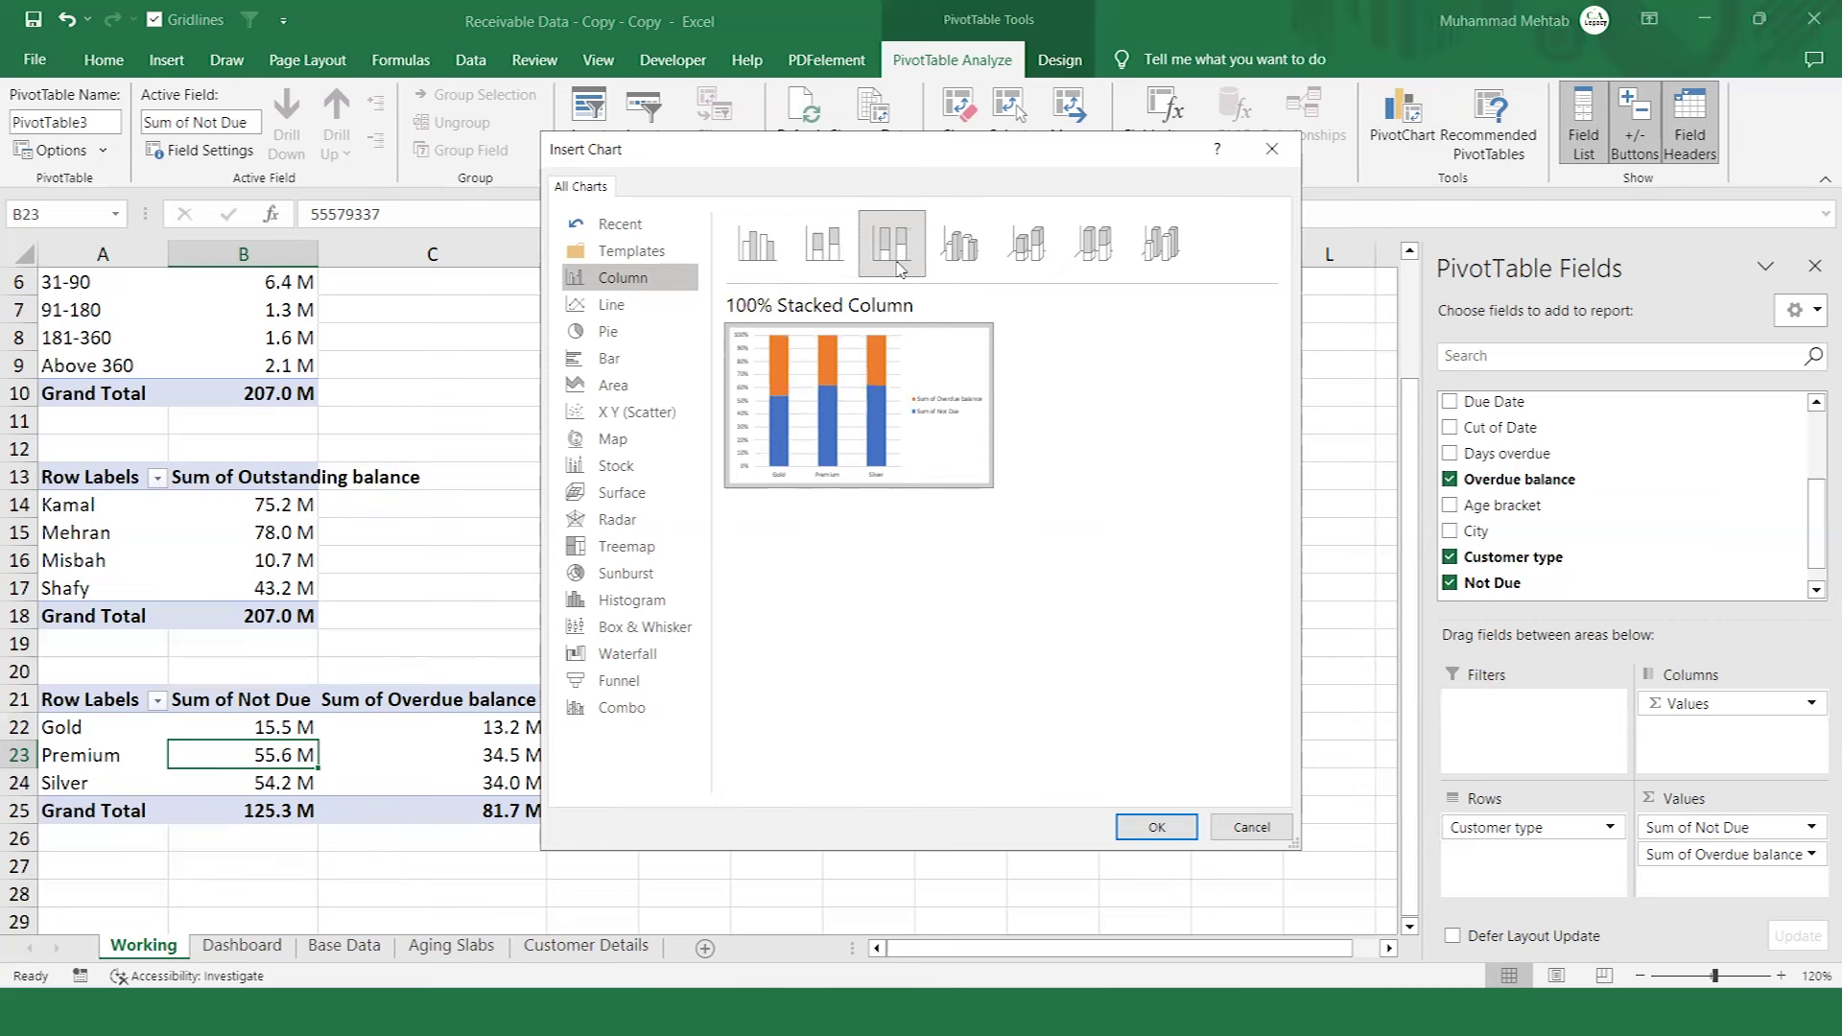
{"action": "left_click", "coordinate": [947, 268]}
{"action": "left_click", "coordinate": [1005, 263]}
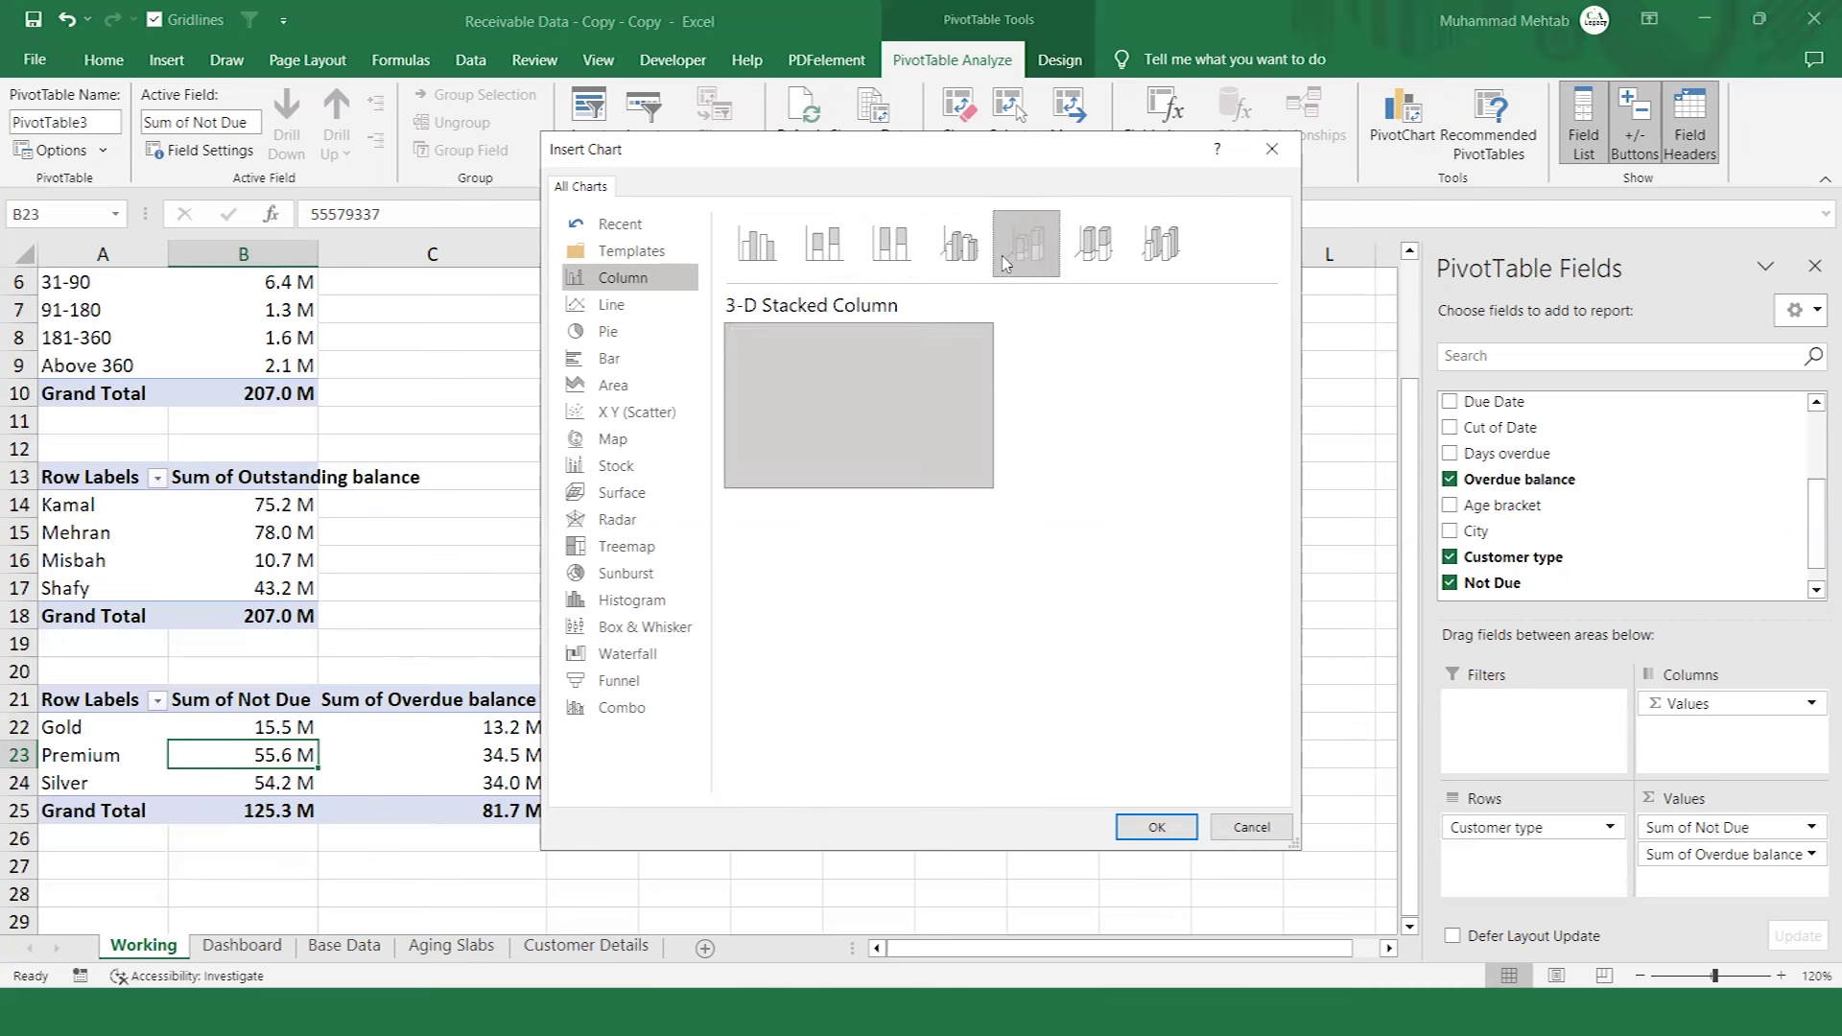
{"action": "left_click", "coordinate": [1081, 254]}
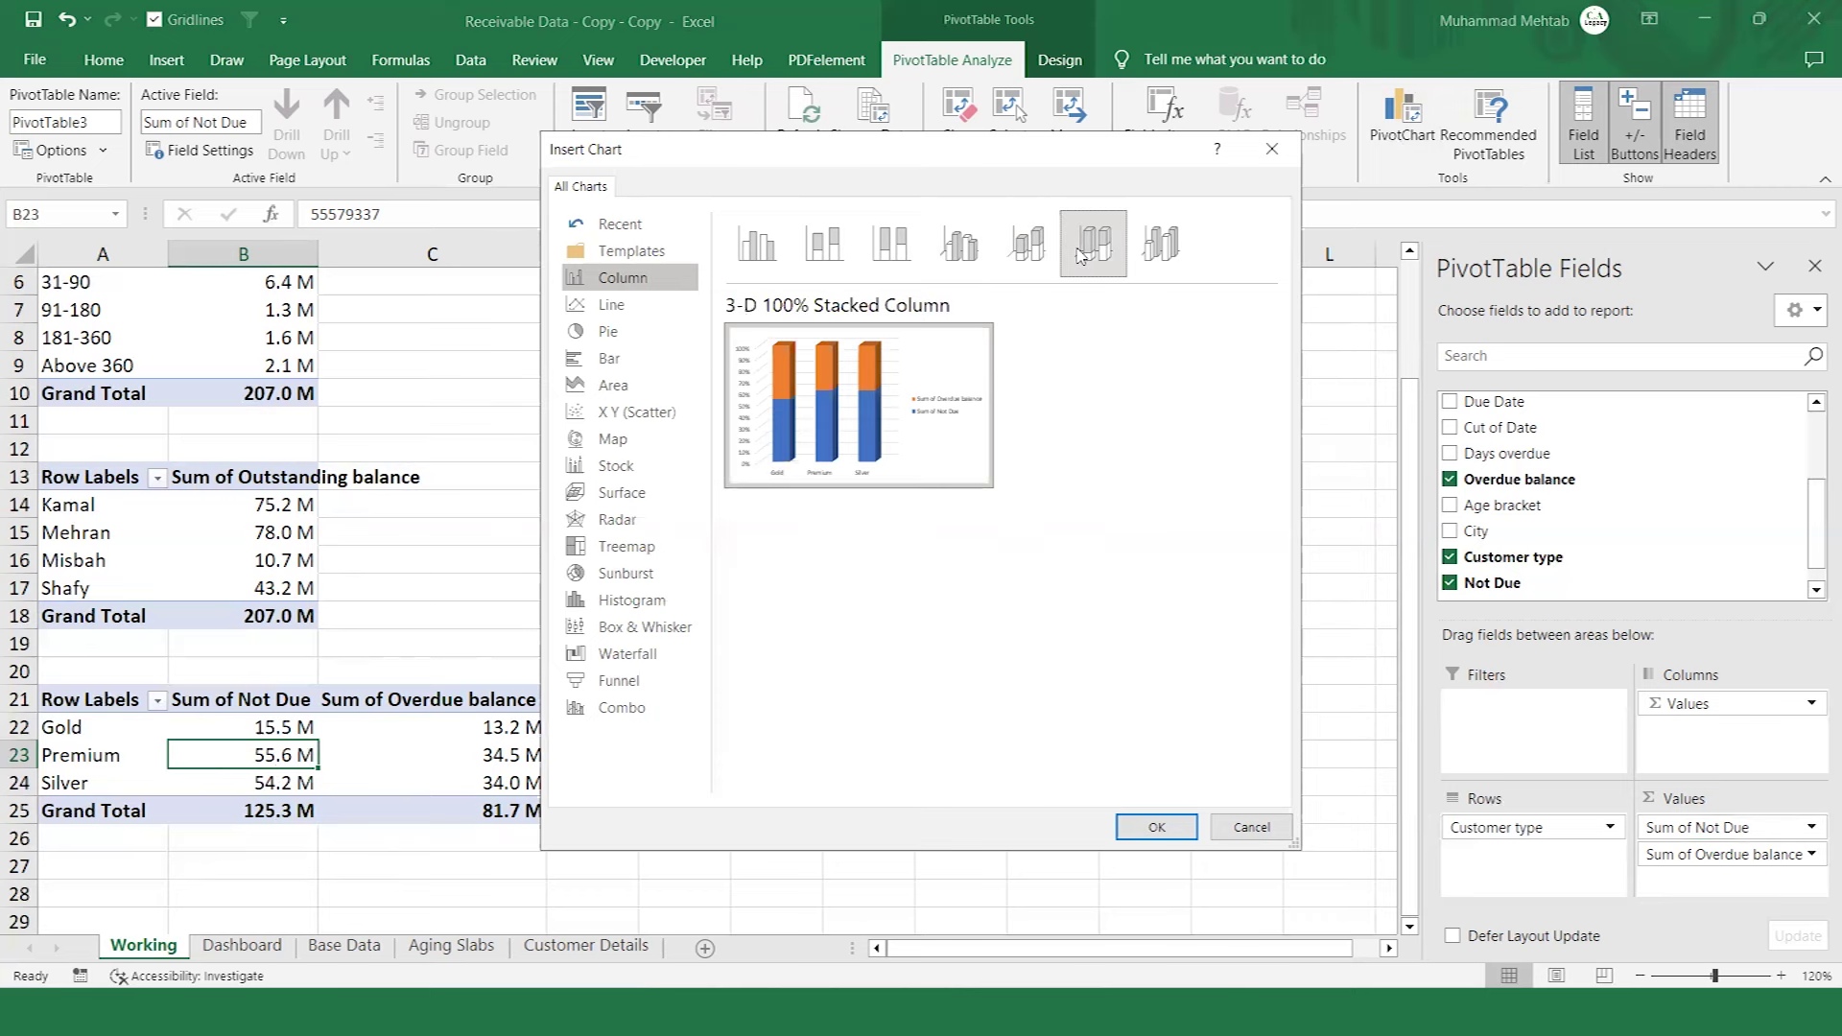
{"action": "left_click", "coordinate": [1007, 255]}
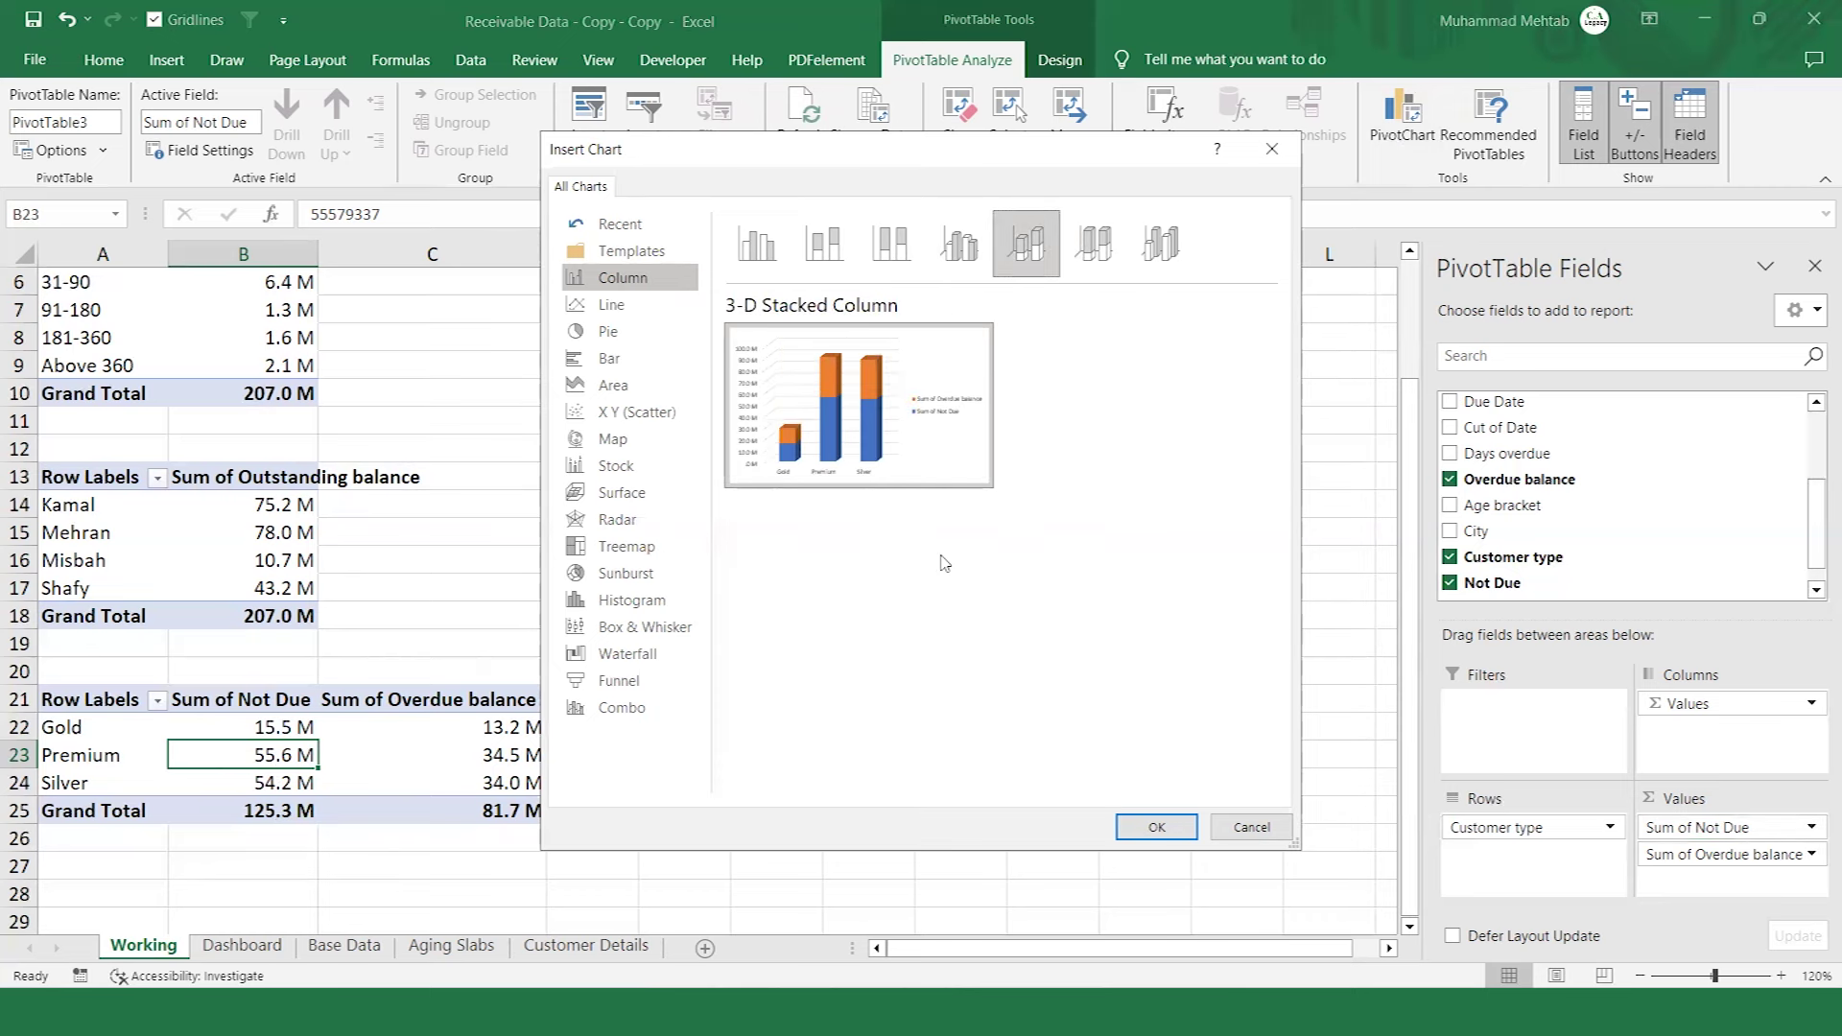
{"action": "left_click", "coordinate": [1159, 829]}
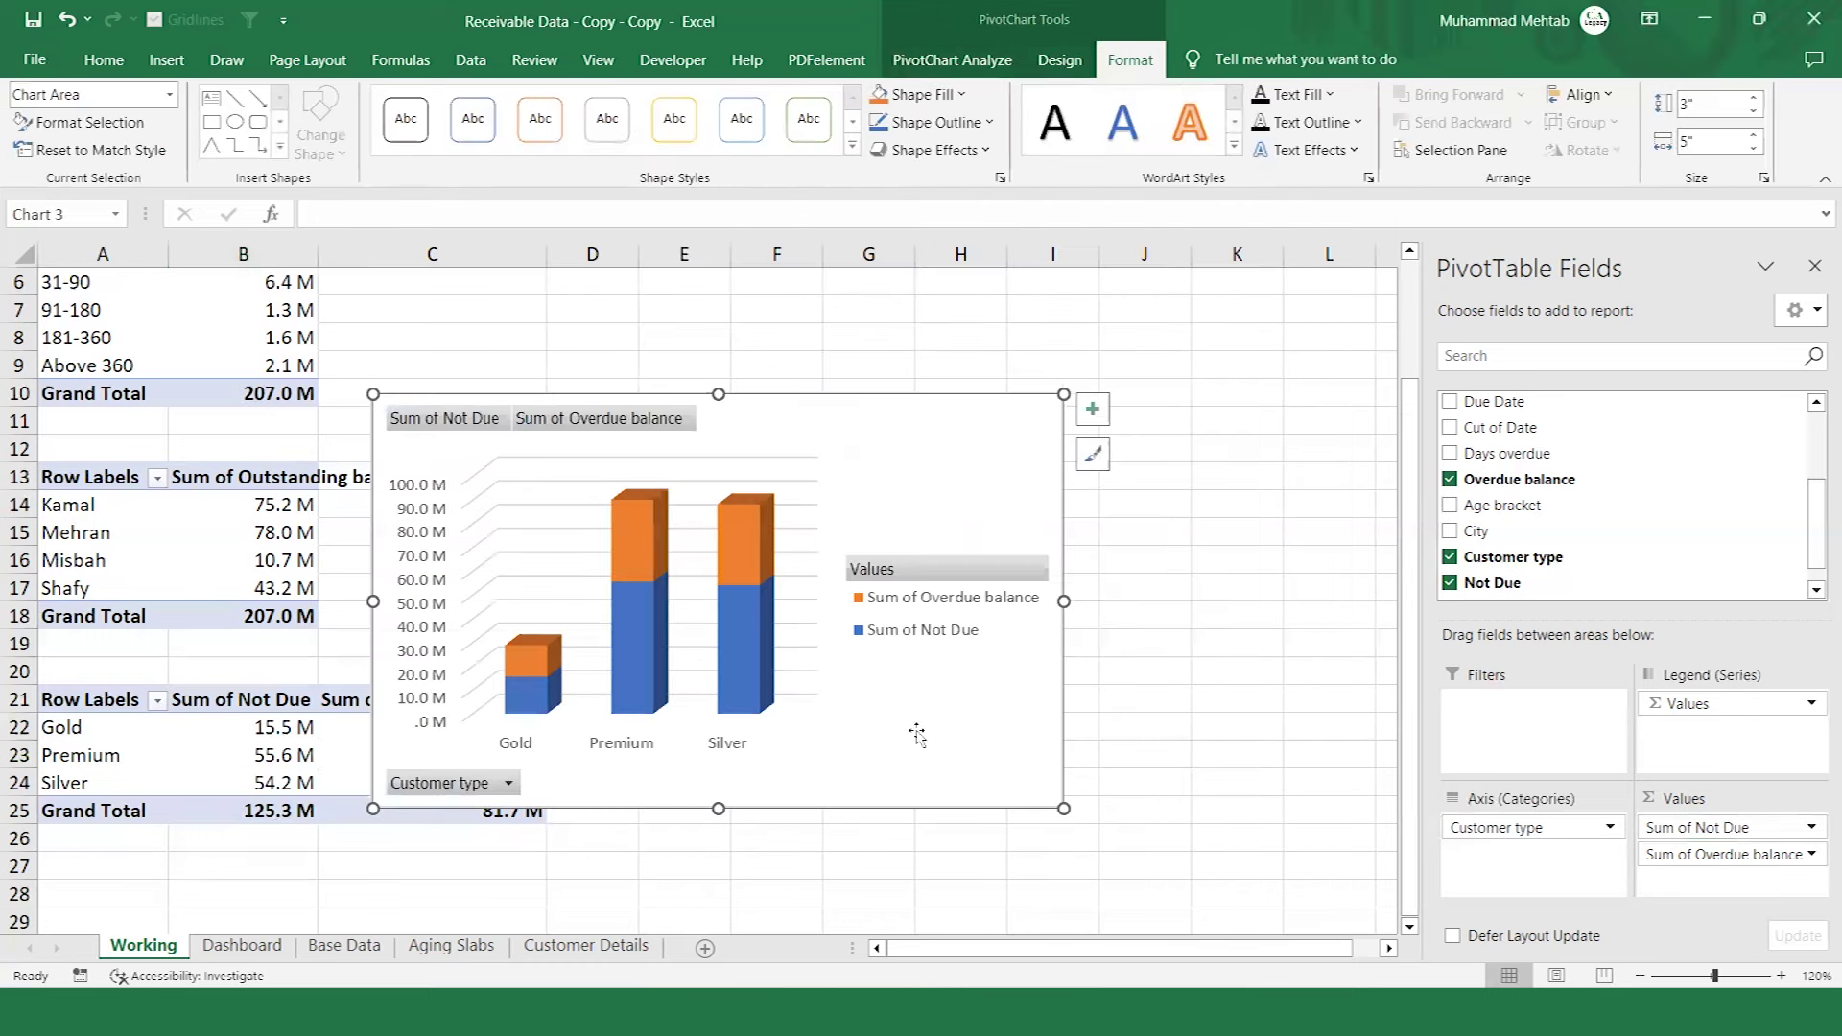
{"action": "mouse_move", "coordinate": [917, 735]}
{"action": "left_mouse_down"}
{"action": "mouse_move", "coordinate": [1016, 703]}
{"action": "mouse_move", "coordinate": [1119, 715]}
{"action": "left_mouse_up"}
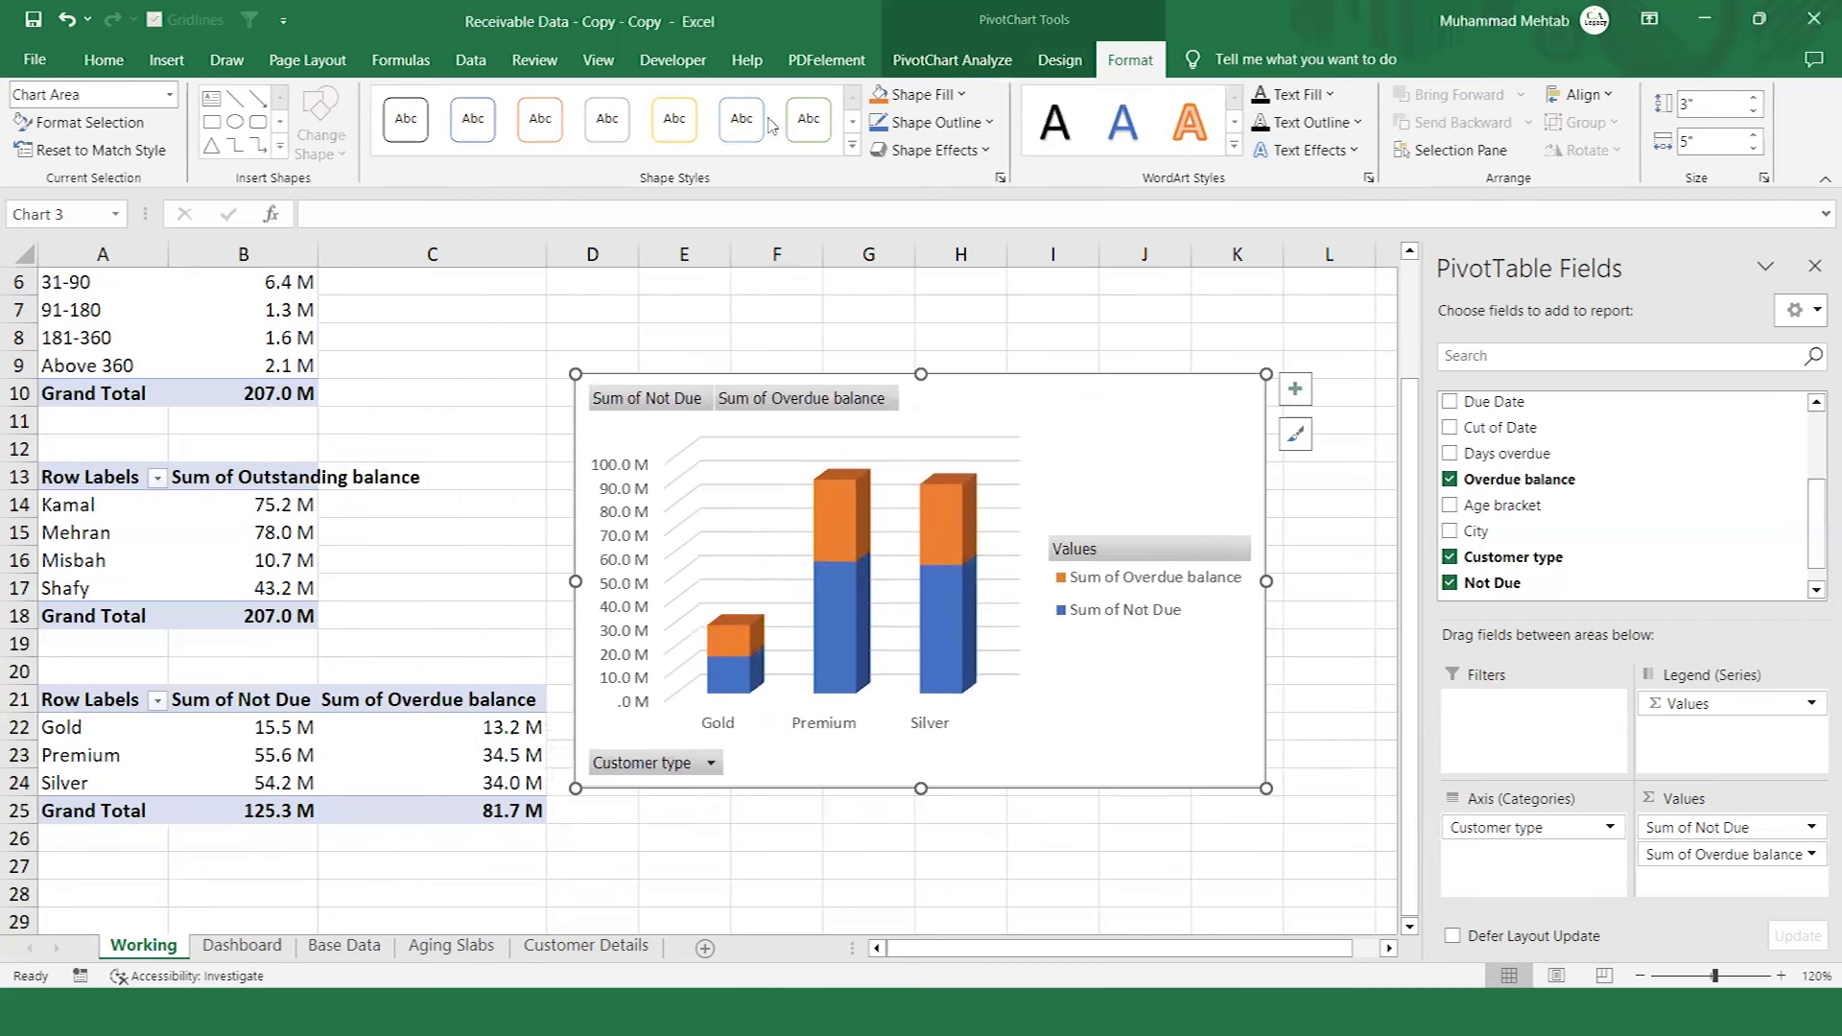
Apply the quick layout with a chart title above and the legend beside the columns to the customer type chart.
{"action": "left_click", "coordinate": [1059, 59]}
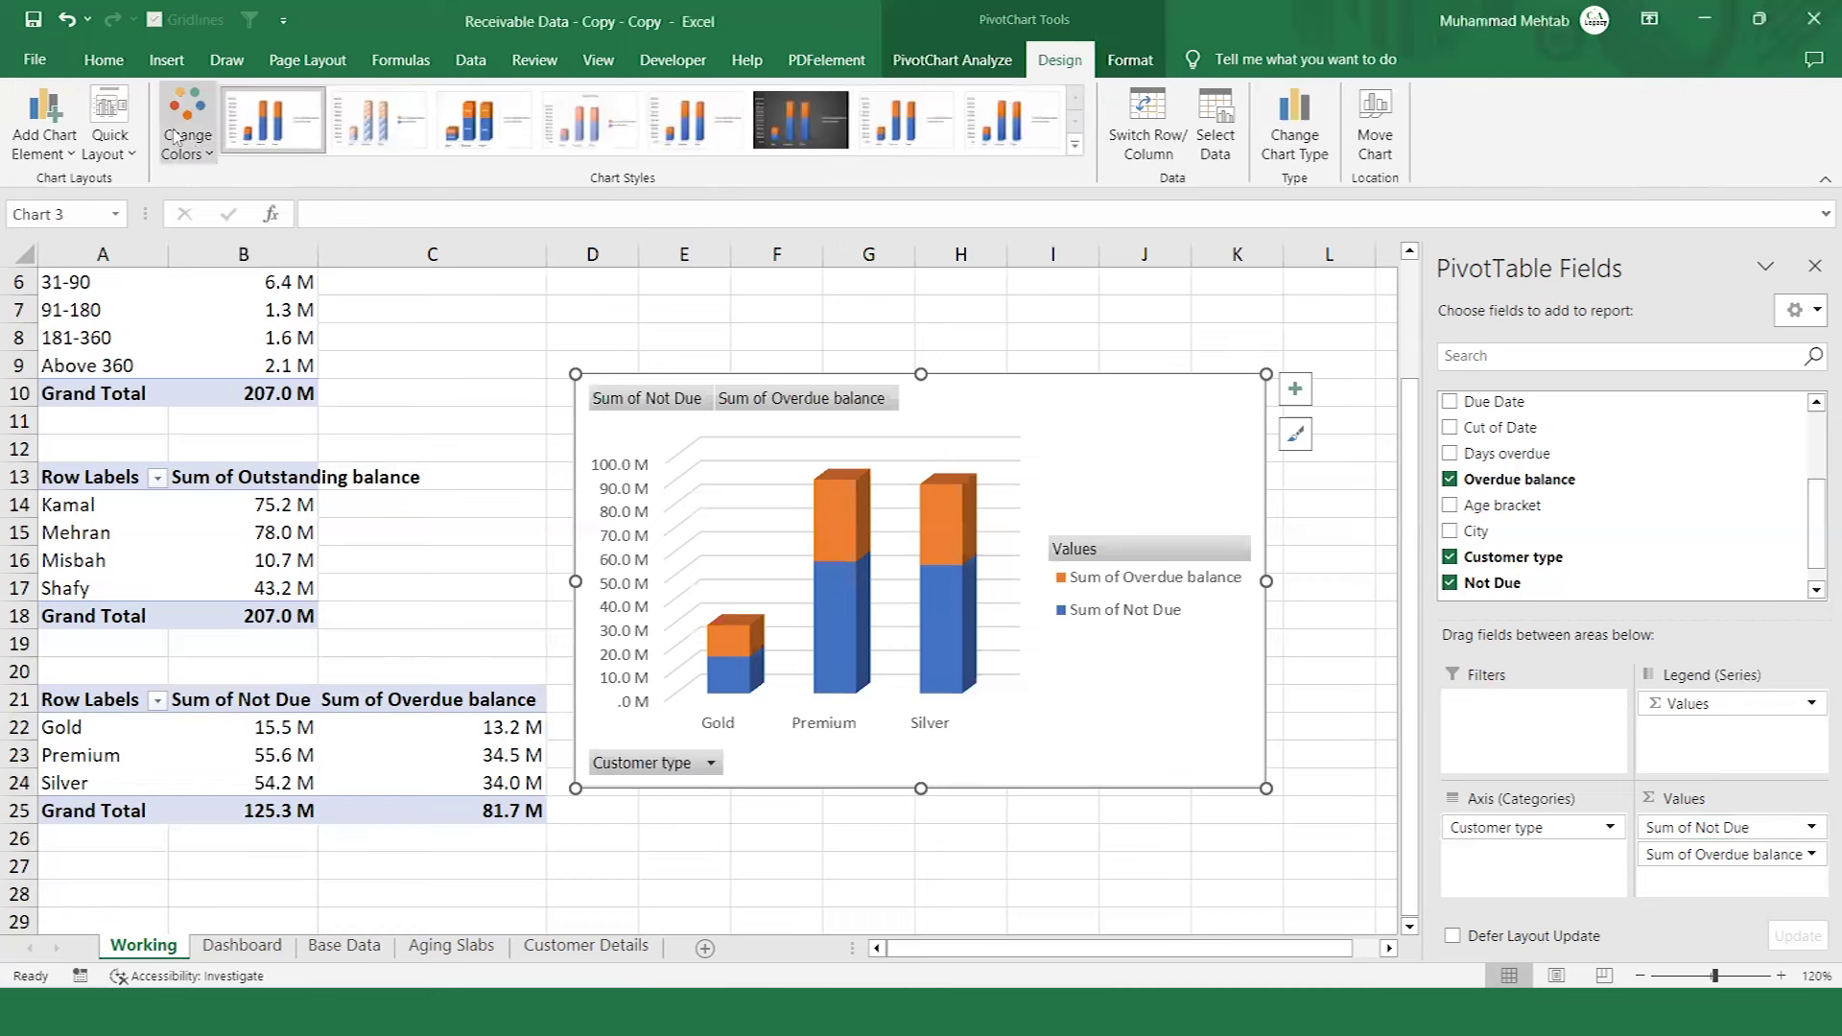
{"action": "left_click", "coordinate": [113, 139]}
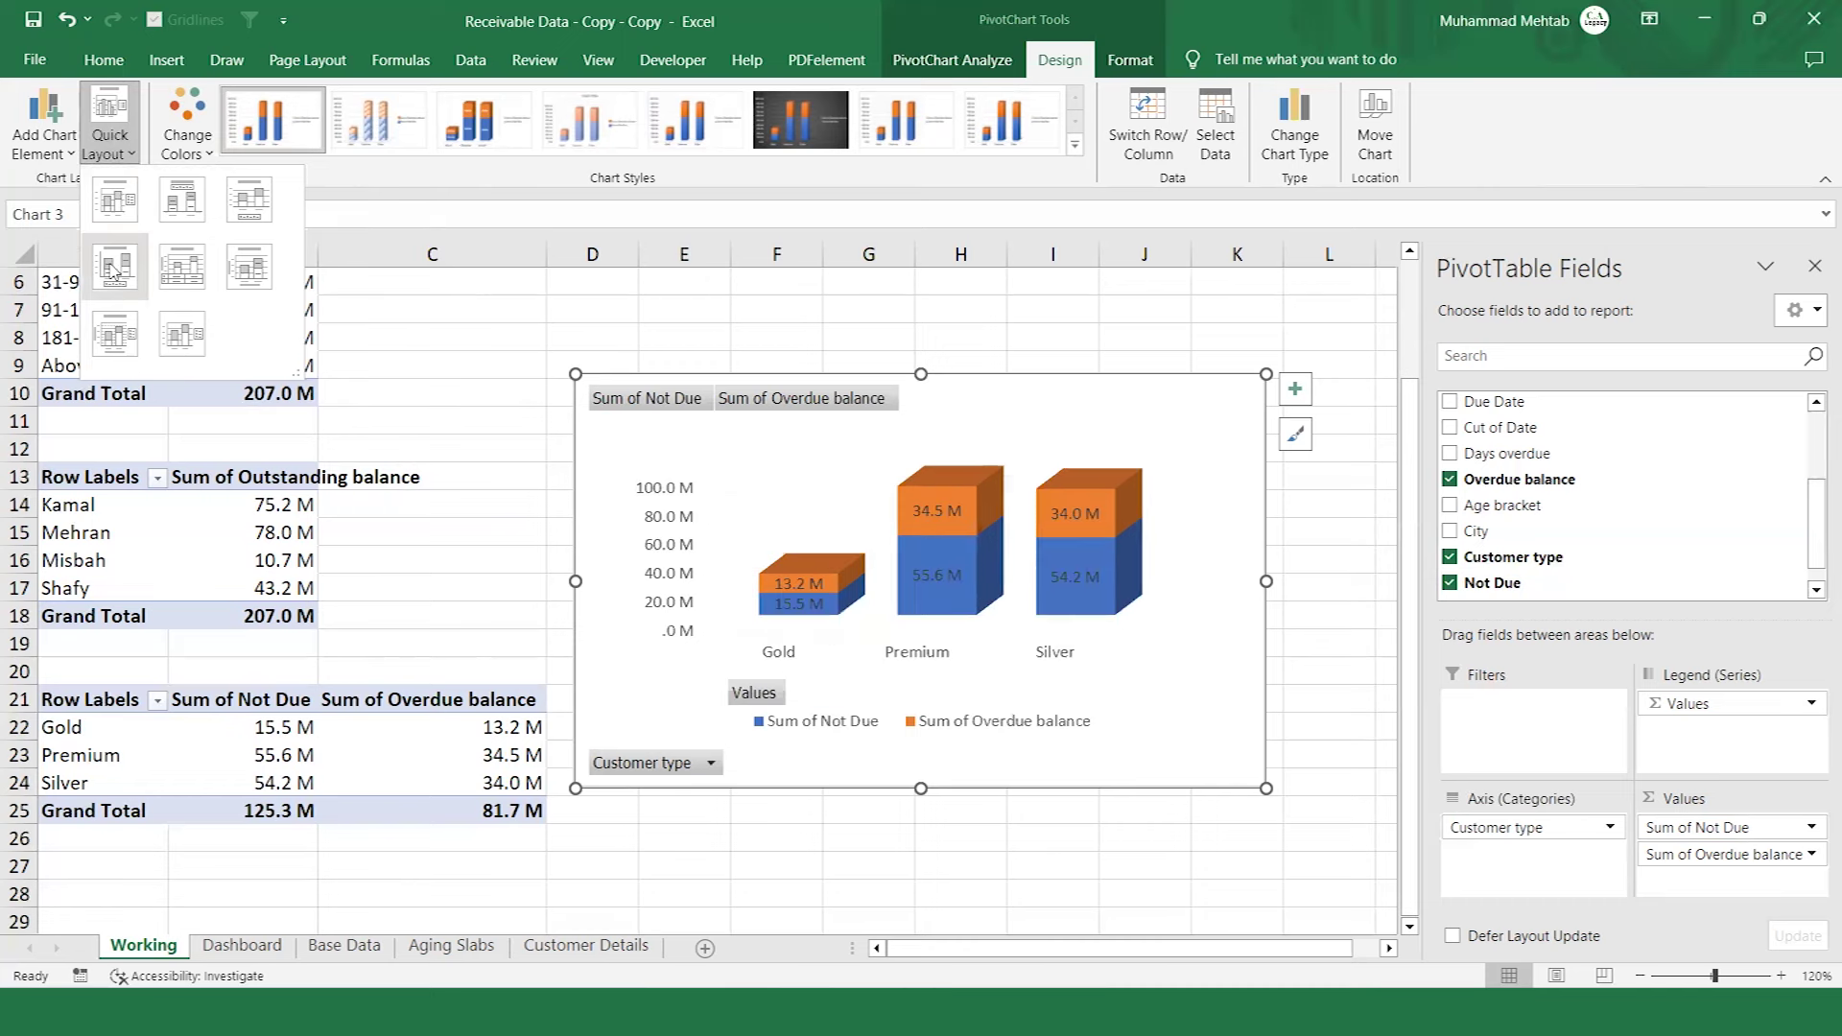
{"action": "left_click", "coordinate": [113, 199]}
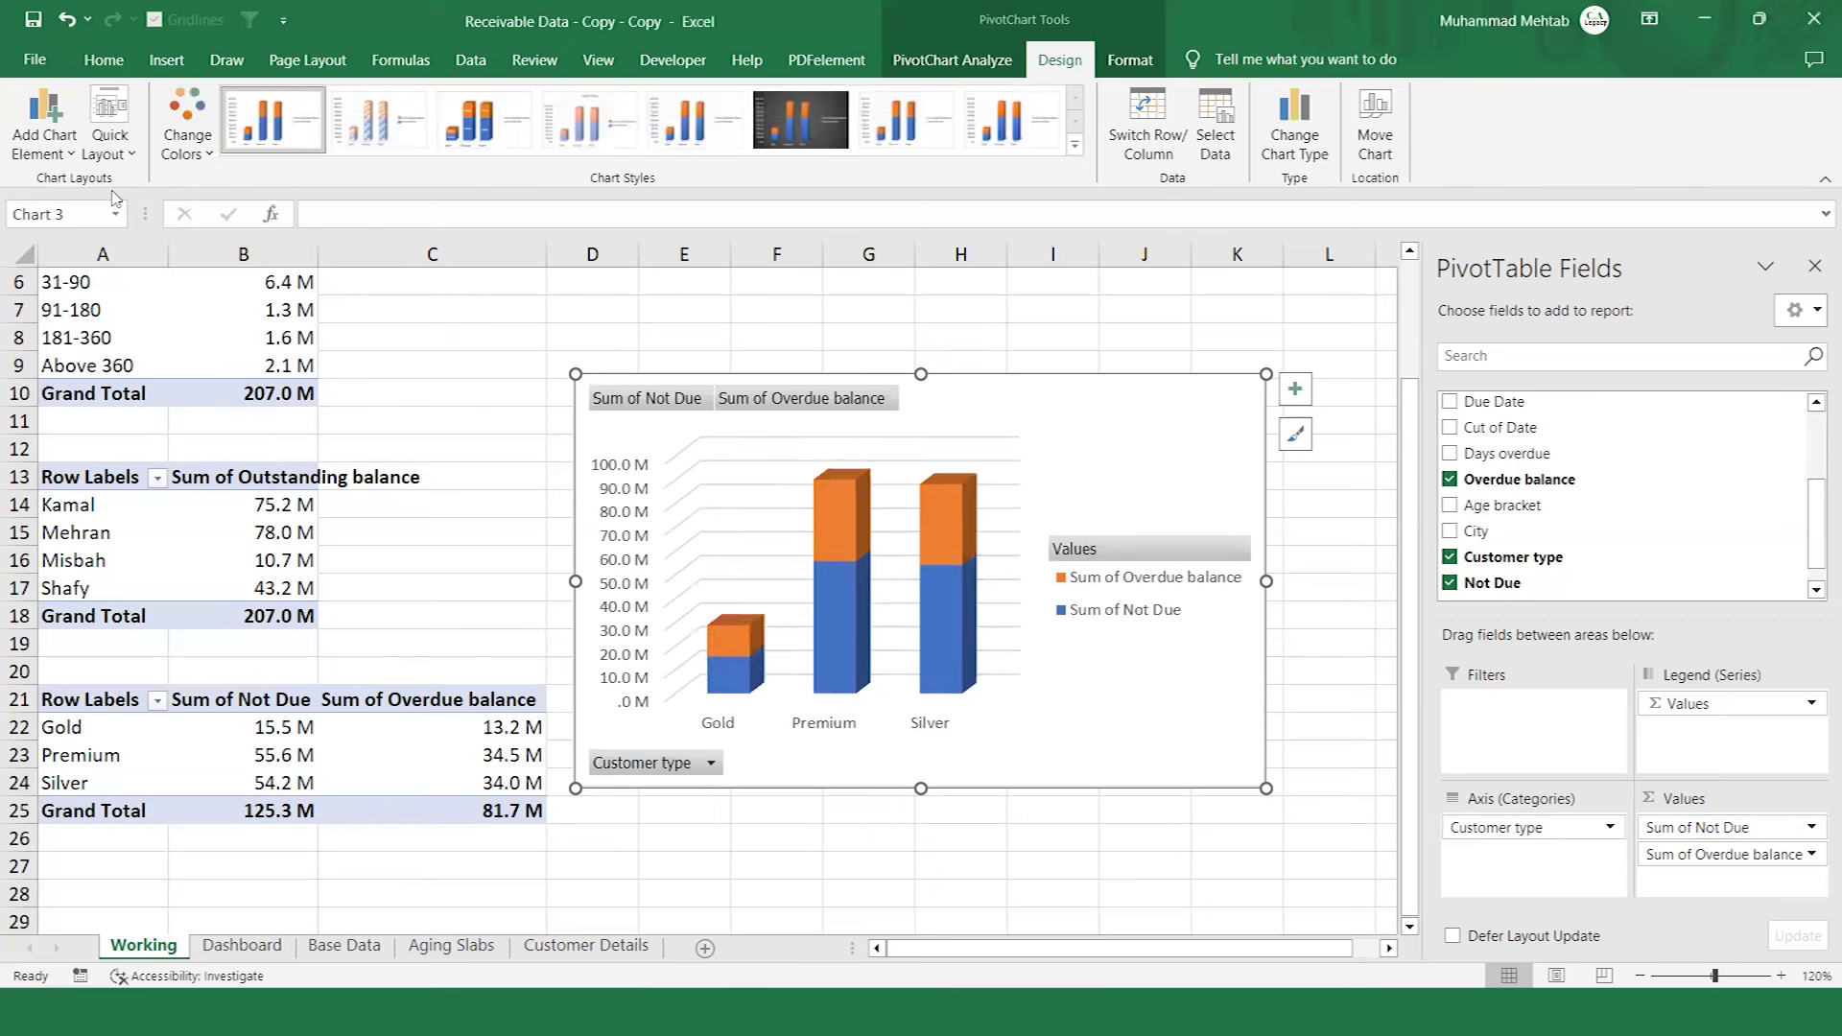
Hide the value field buttons and the Customer type axis field button on the chart.
{"action": "right_click", "coordinate": [831, 411]}
{"action": "left_click", "coordinate": [689, 644]}
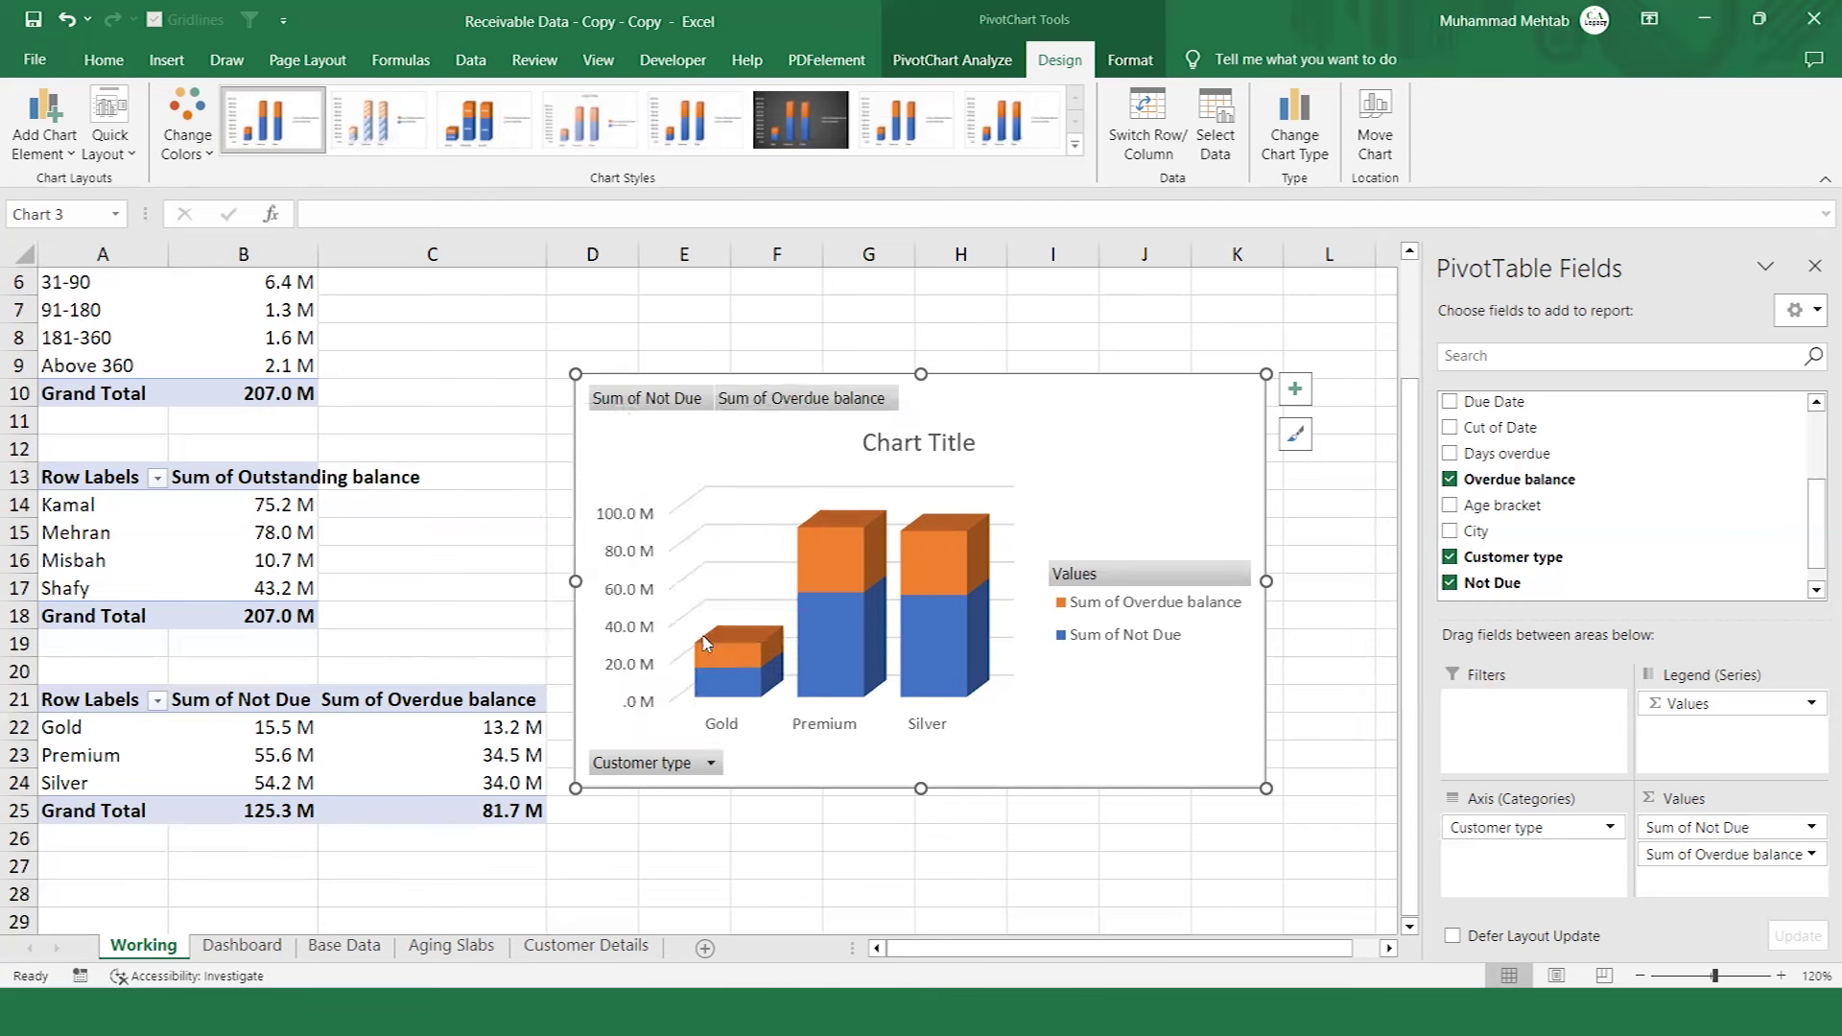
{"action": "right_click", "coordinate": [660, 768]}
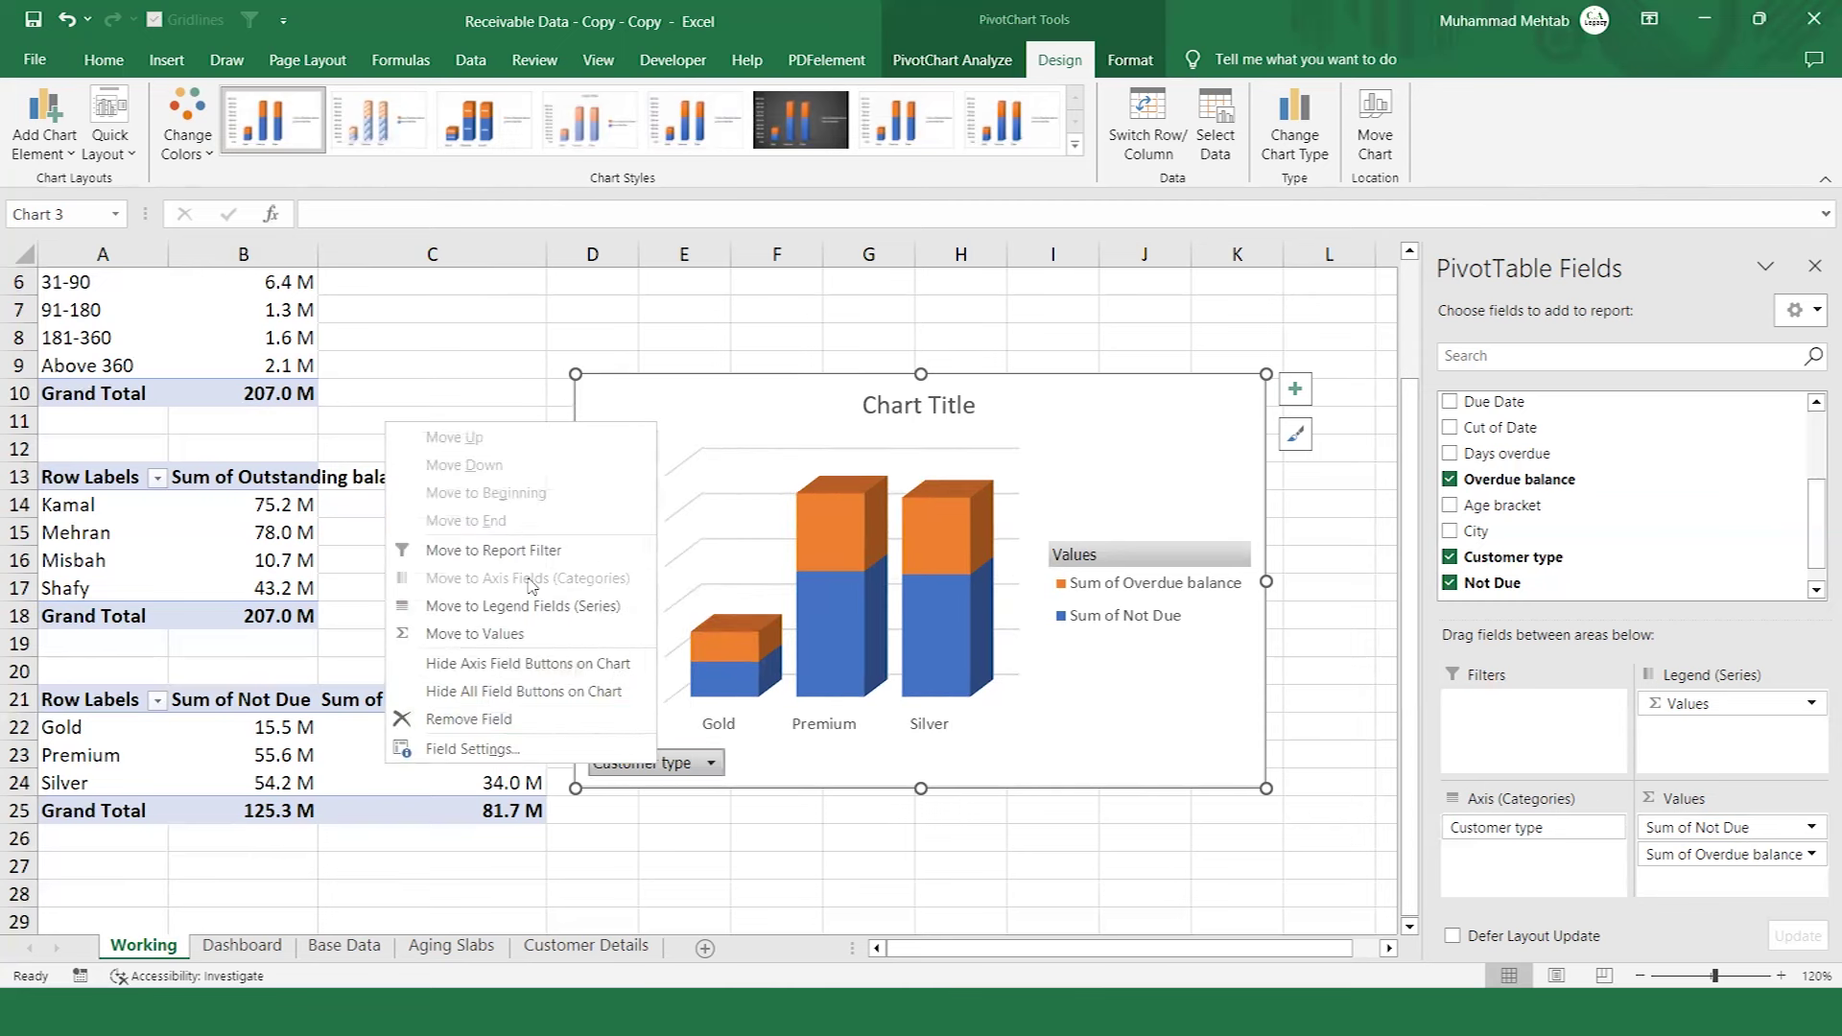
{"action": "left_click", "coordinate": [505, 665]}
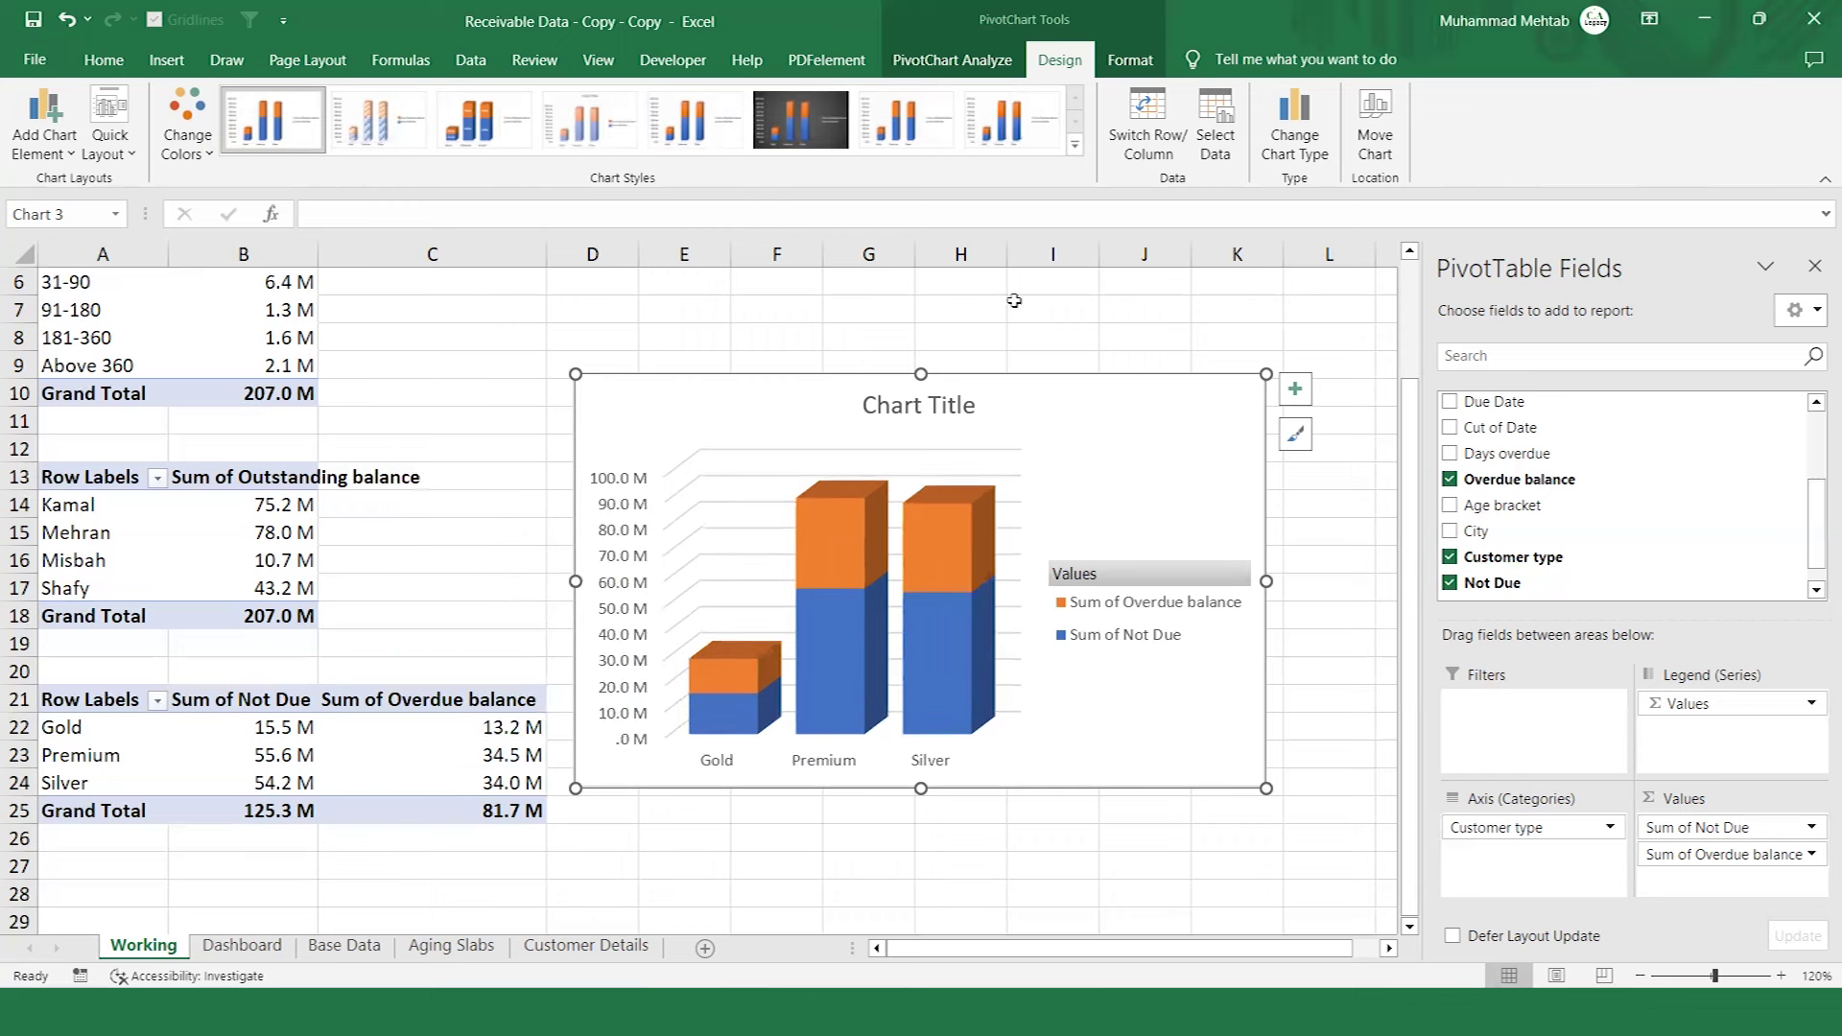
Replace the placeholder title of the customer type chart with "Customer Category Wise".
{"action": "left_click", "coordinate": [935, 405]}
{"action": "double_click", "coordinate": [935, 405]}
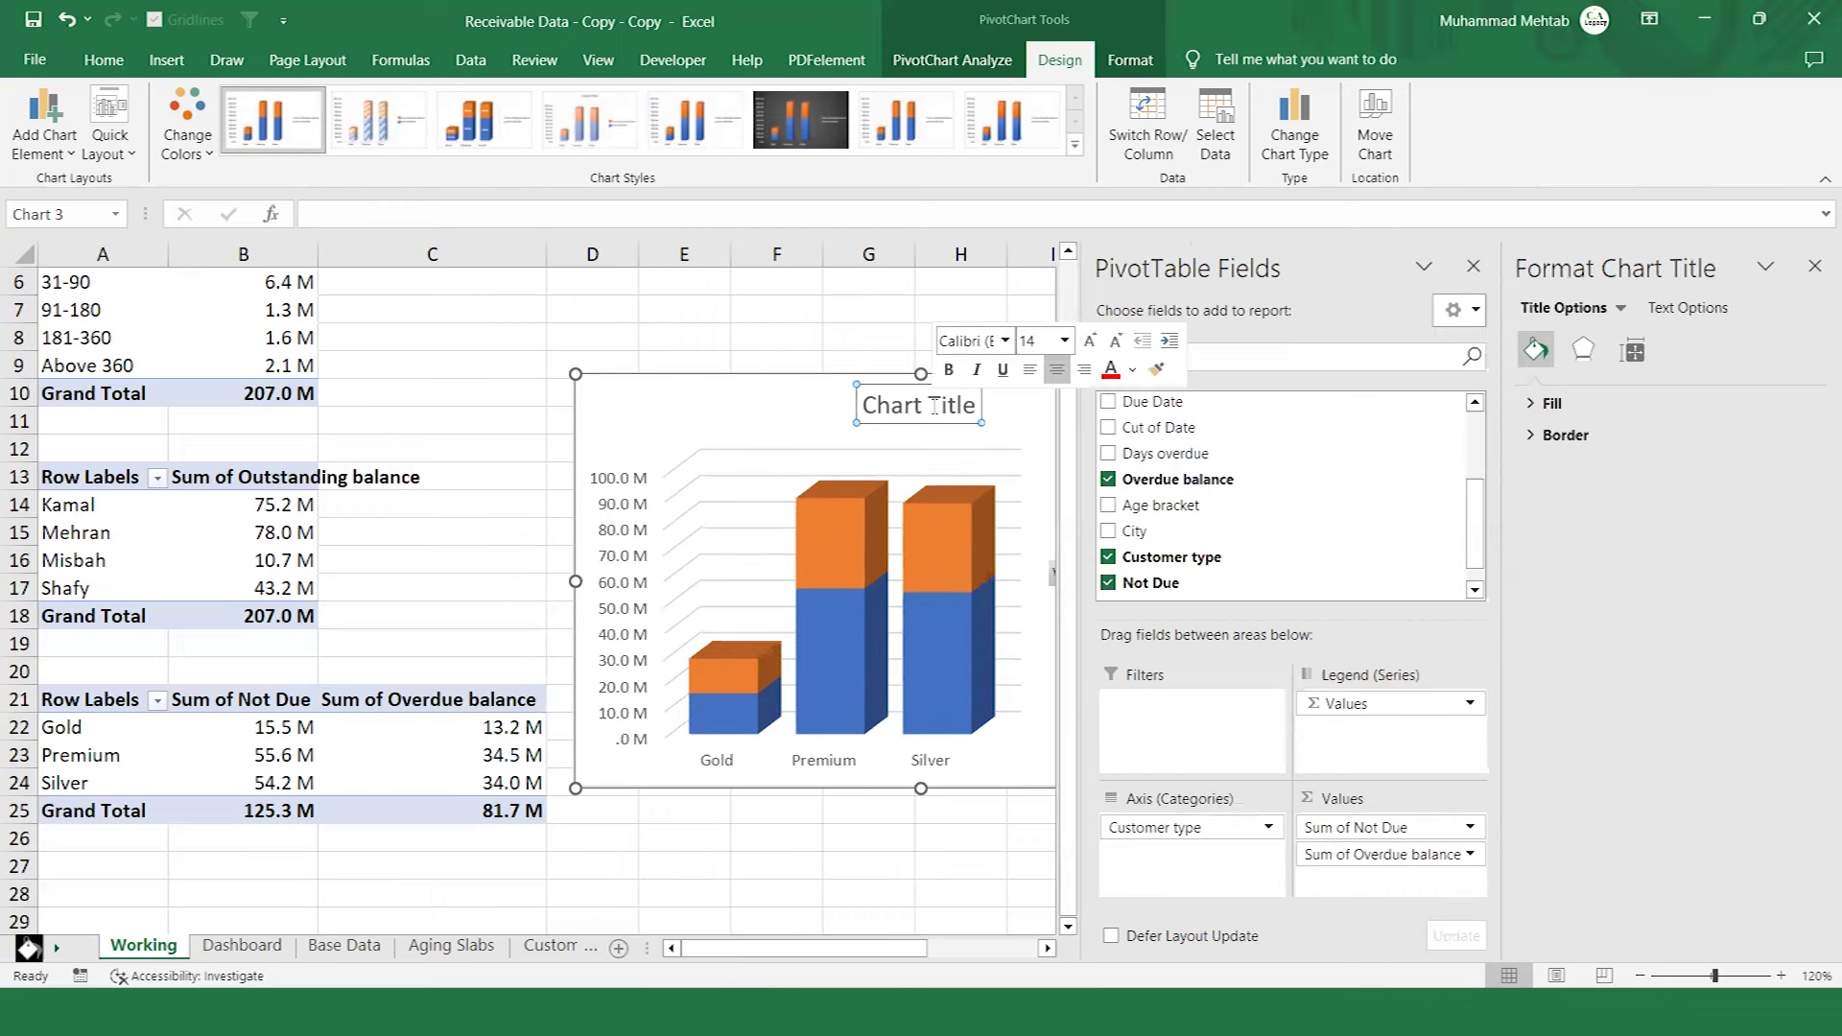
{"action": "left_click", "coordinate": [935, 407]}
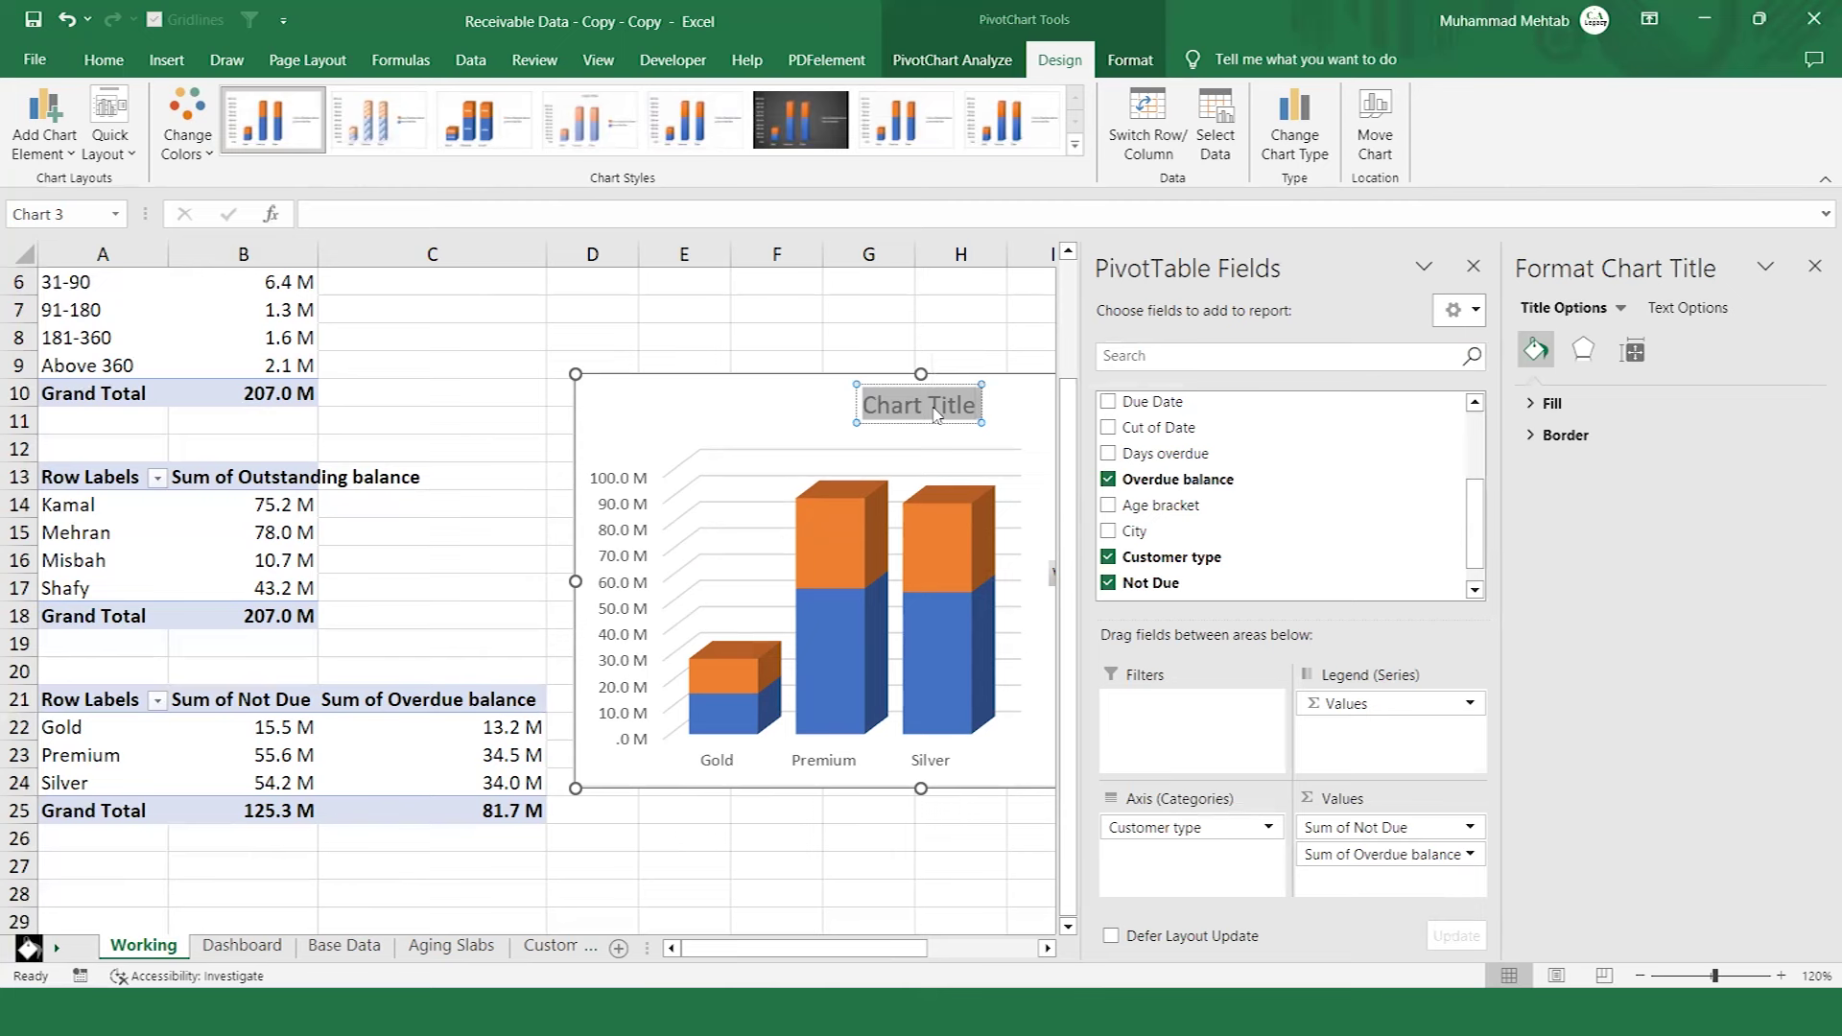
{"action": "type", "text": "Cus"}
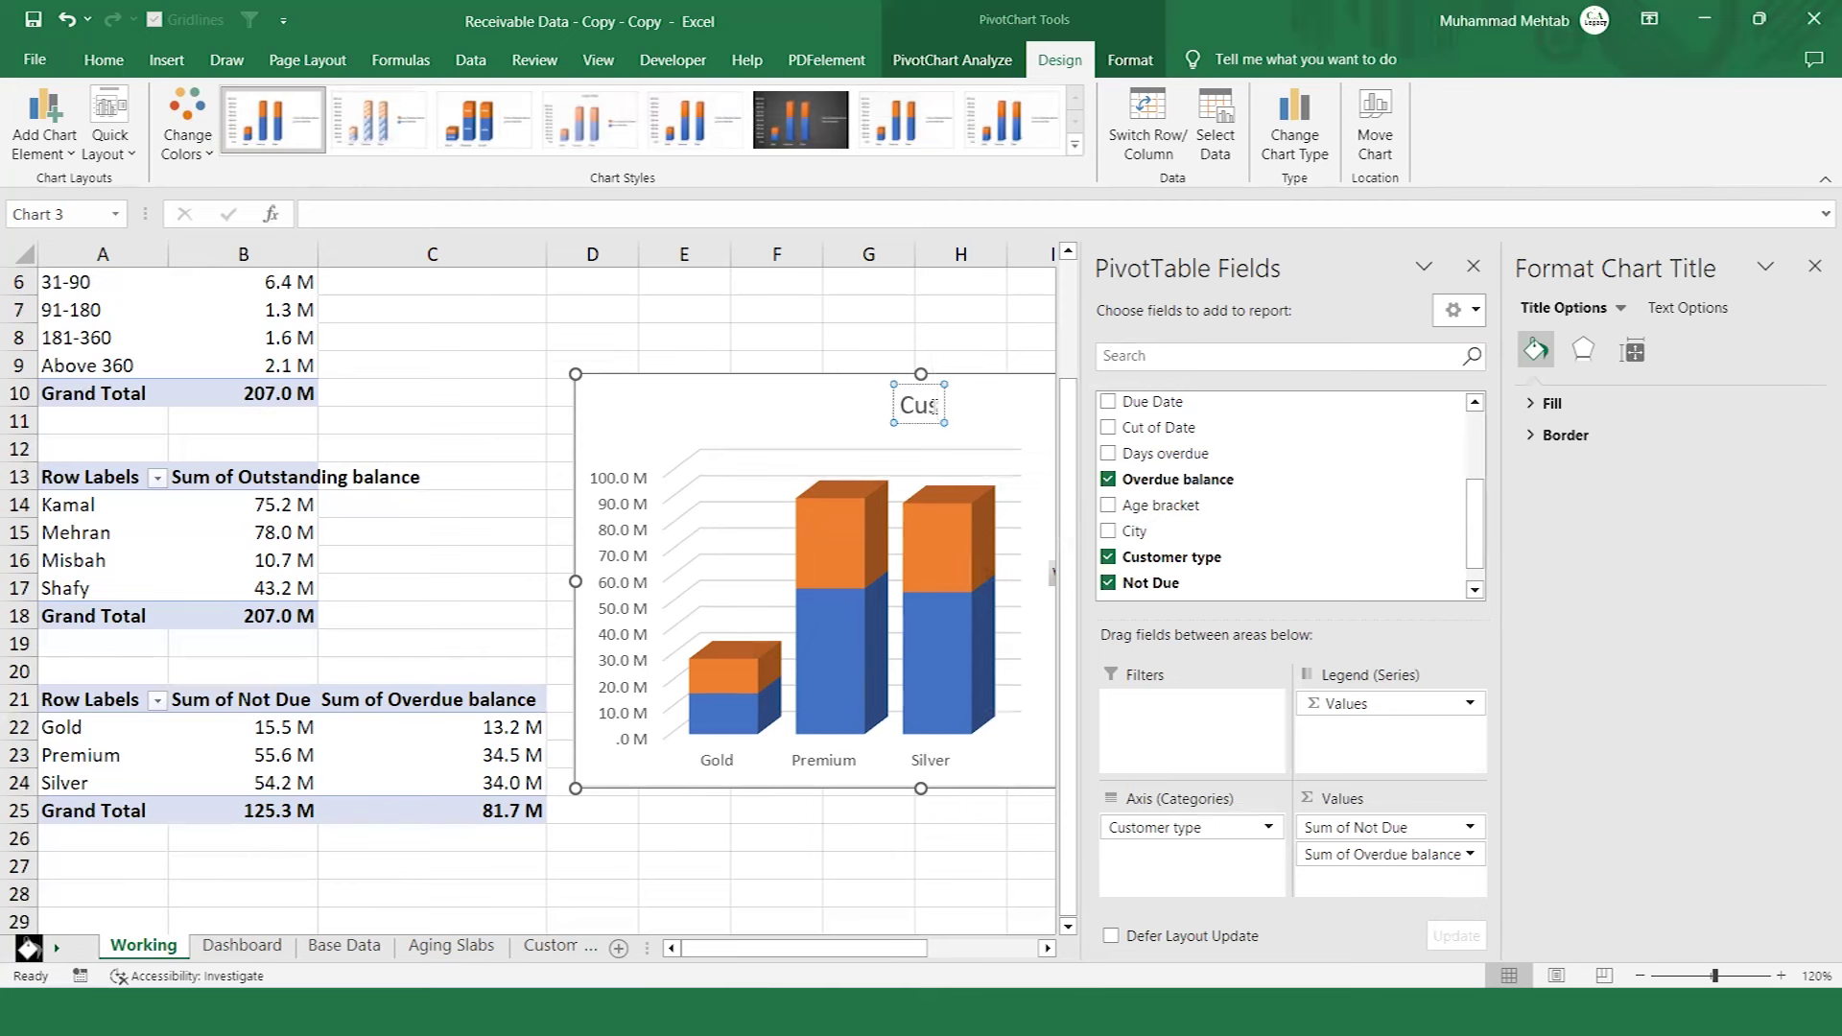
{"action": "type", "text": "tomer Category Wise"}
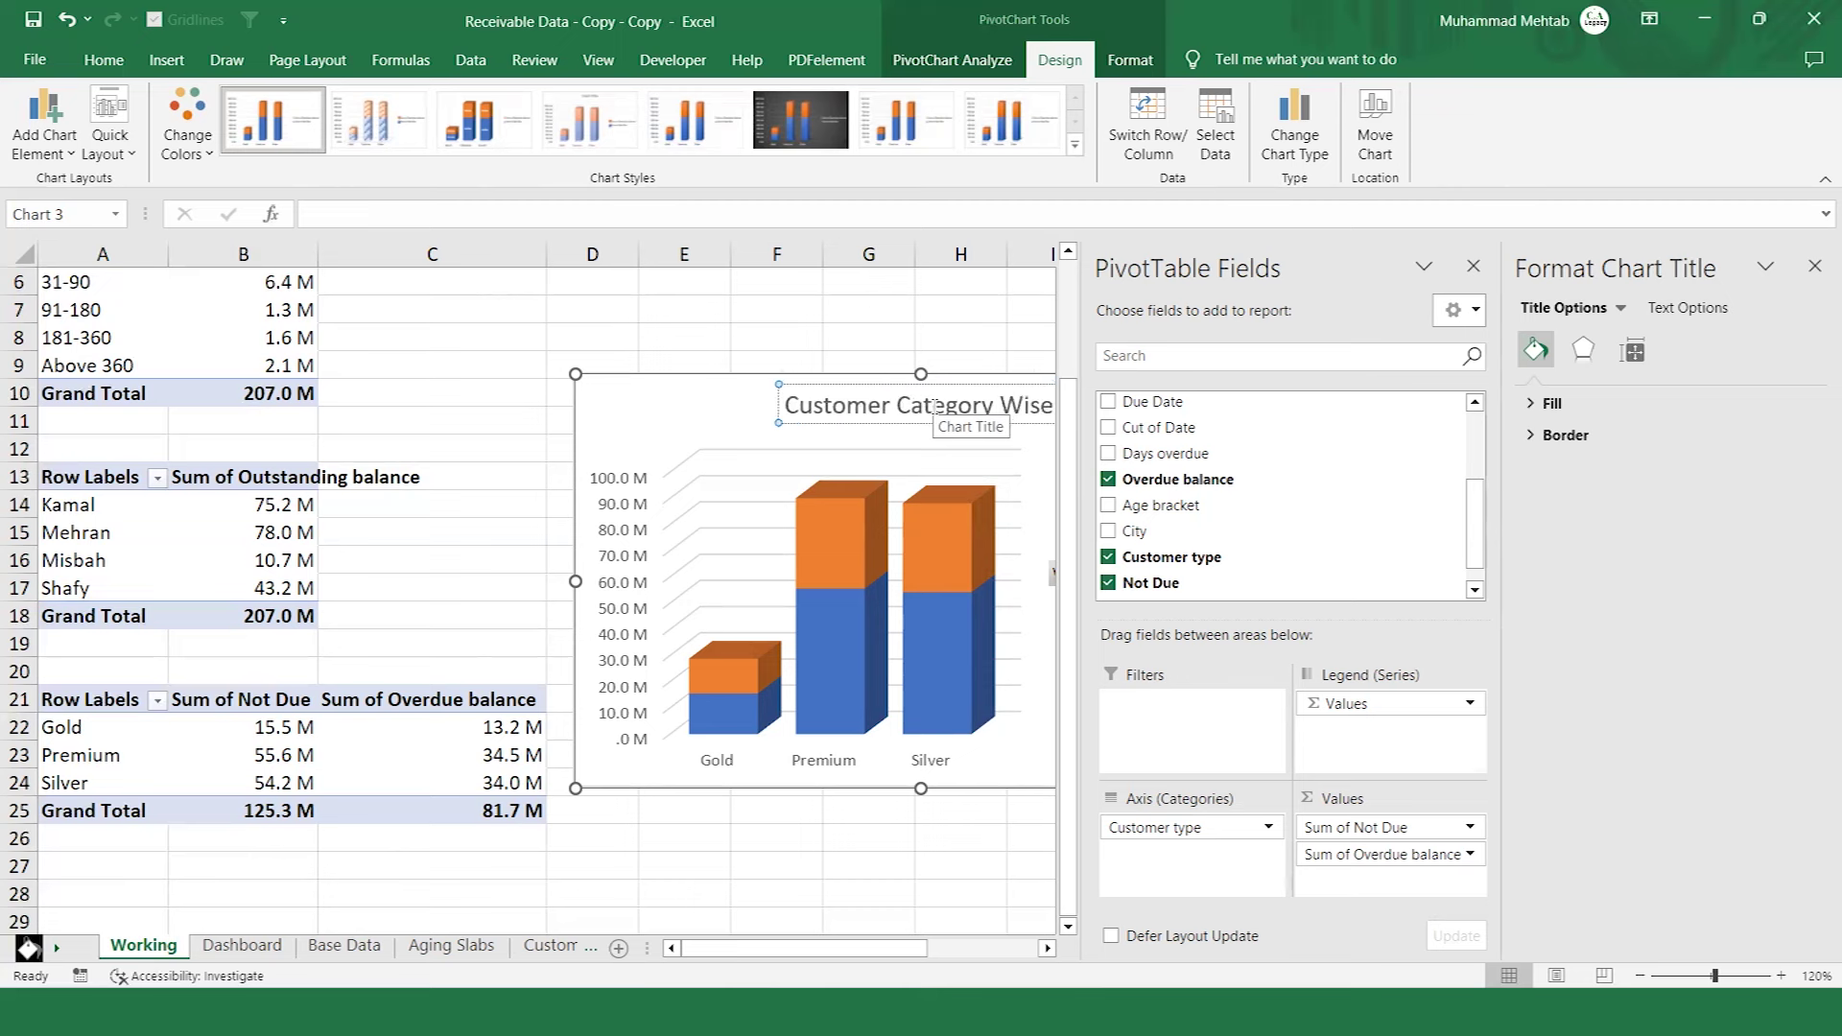
Close the chart title formatting pane and make the Customer Category Wise title bold, italic and 18 pt.
{"action": "key", "text": "ctrl+a"}
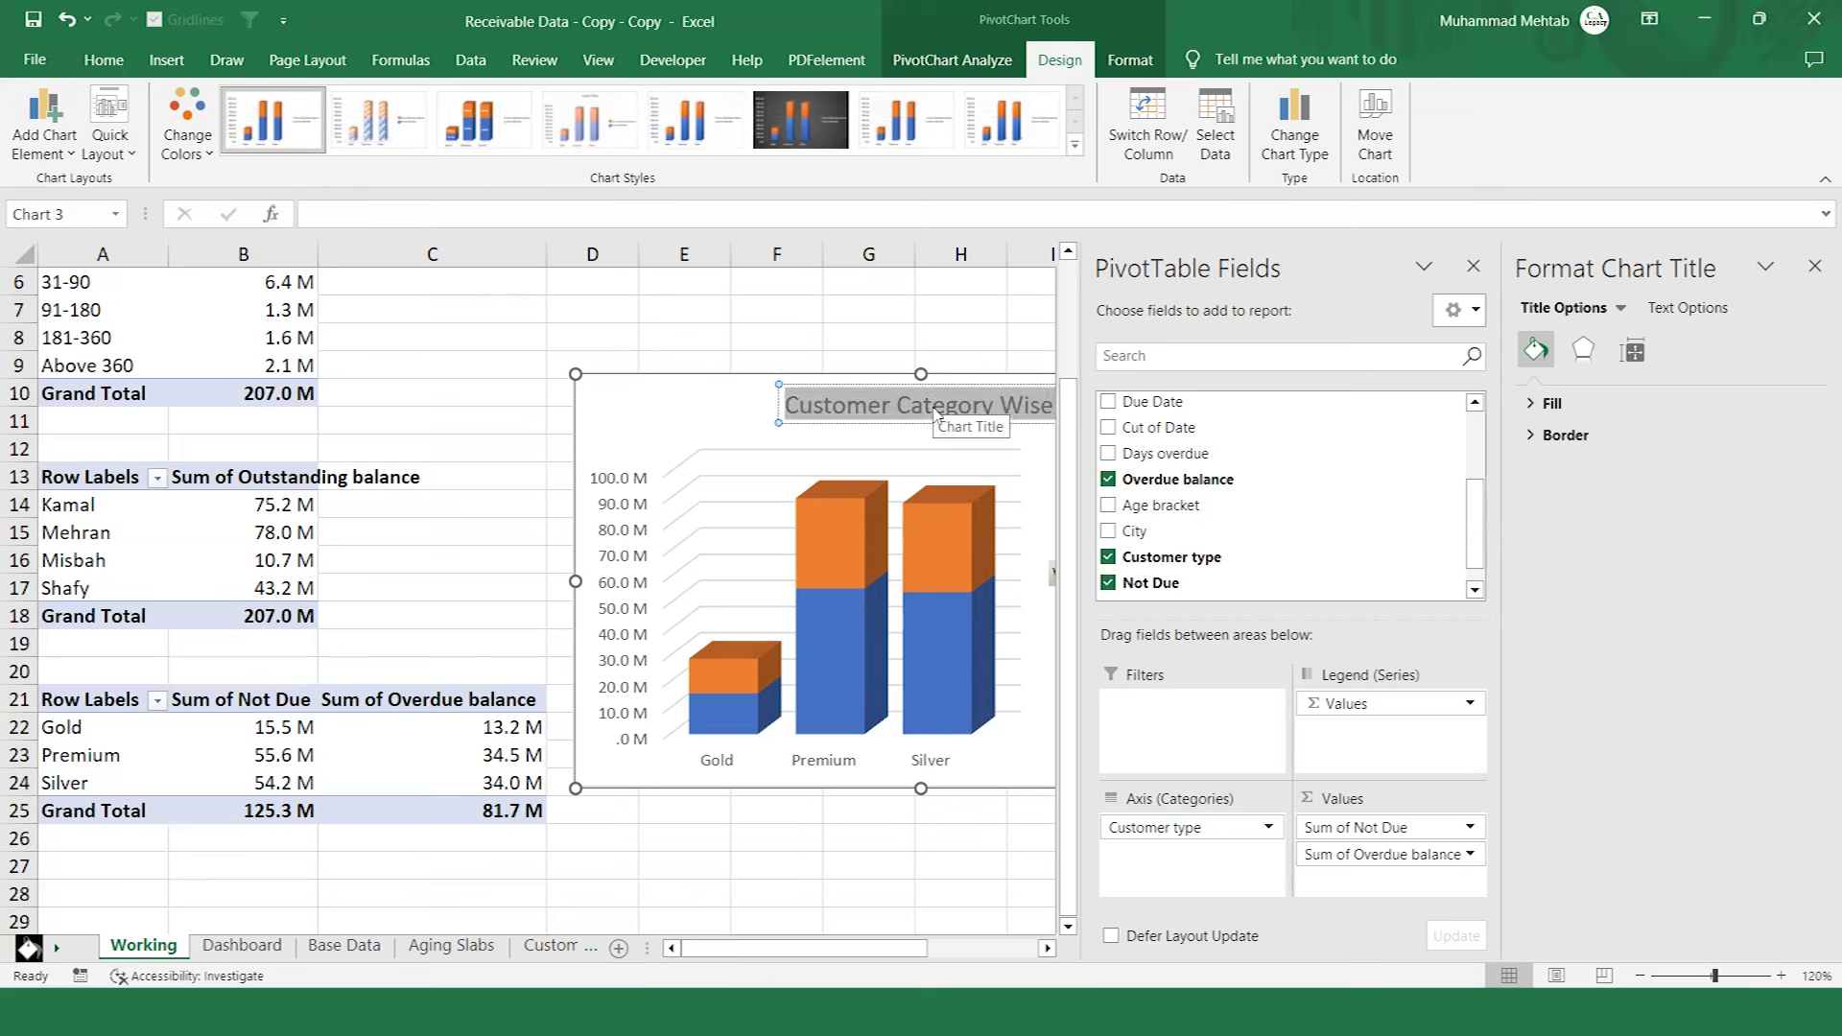
{"action": "left_click", "coordinate": [669, 208]}
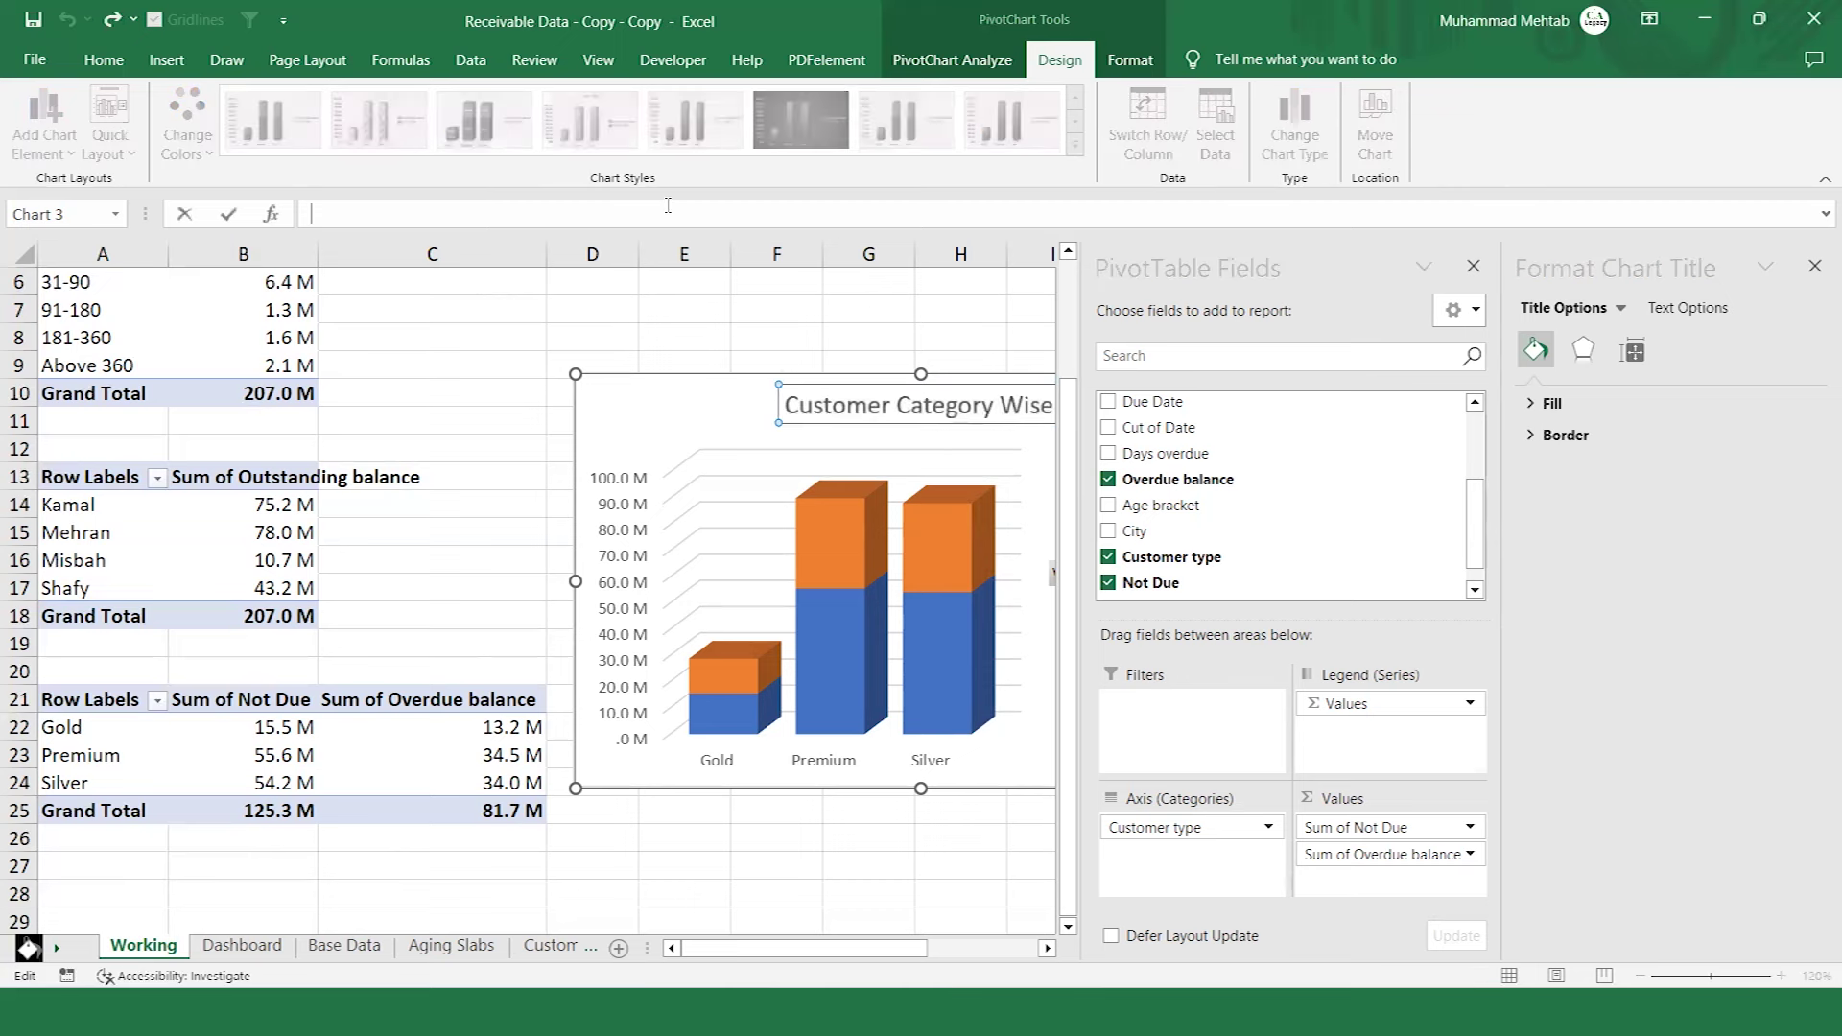
{"action": "left_click", "coordinate": [1814, 268]}
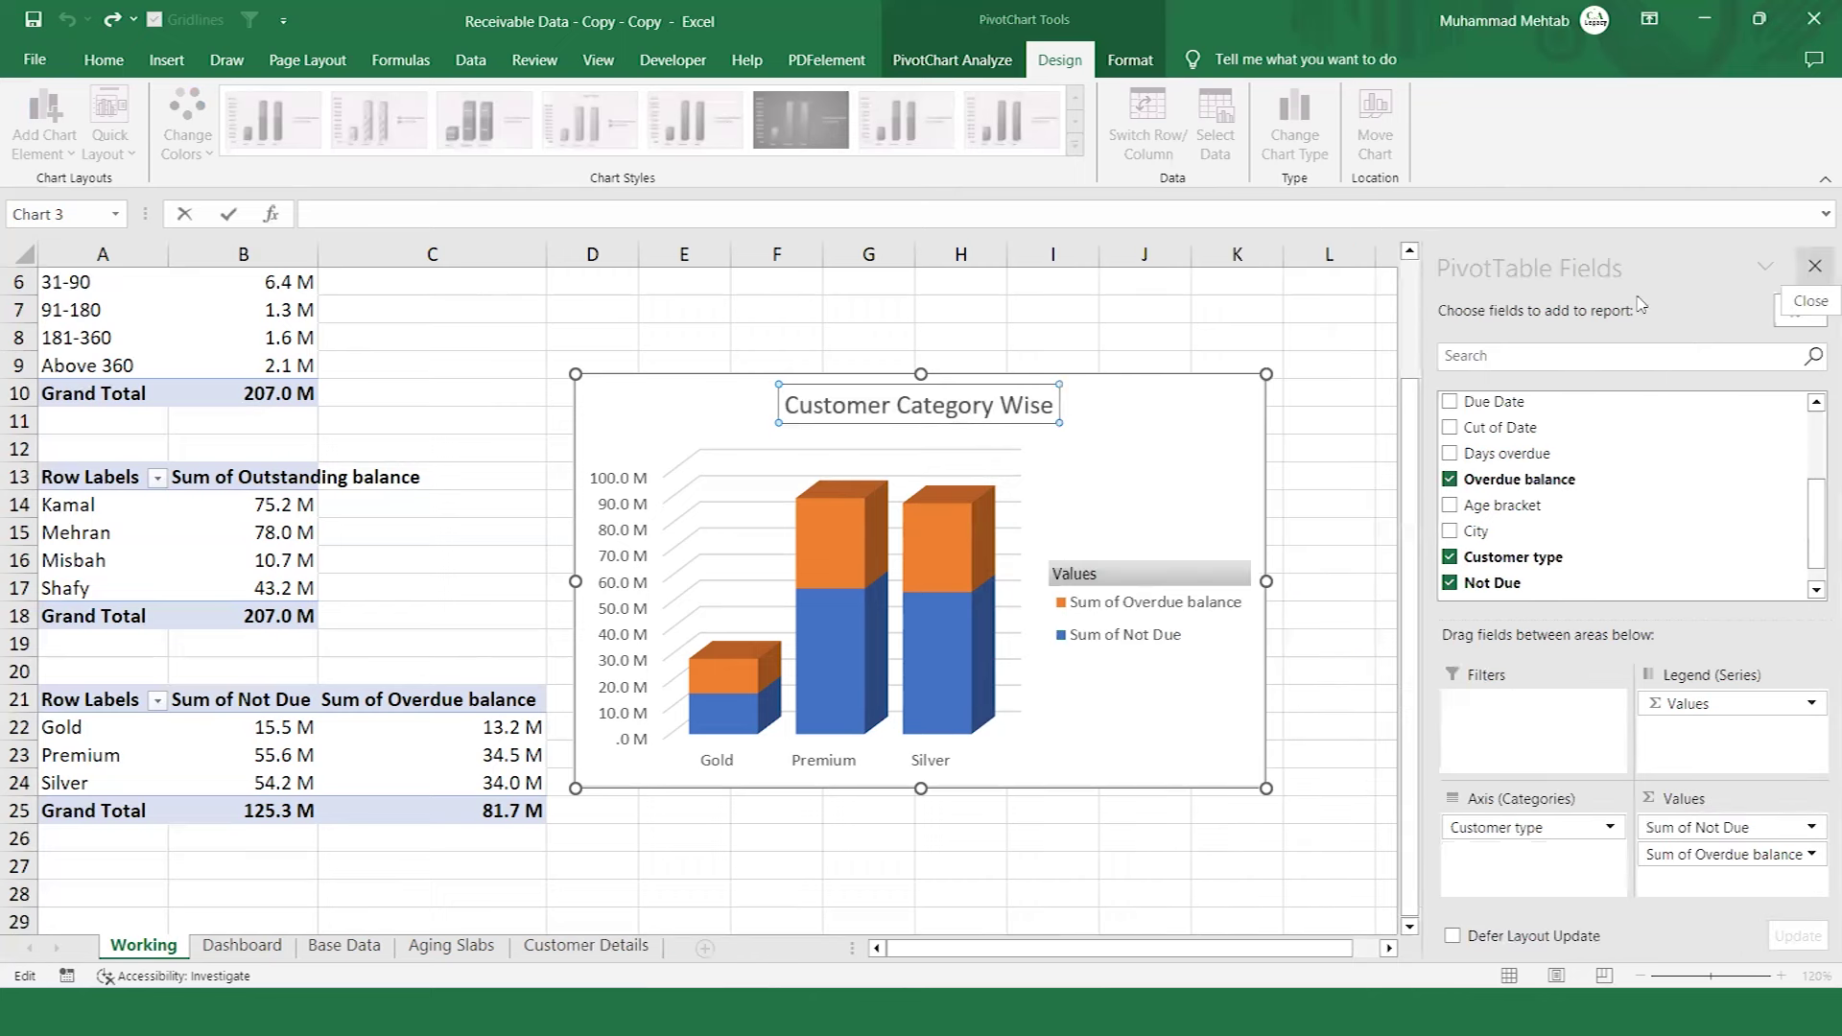
{"action": "triple_click", "coordinate": [967, 411]}
{"action": "key", "text": "ctrl+b"}
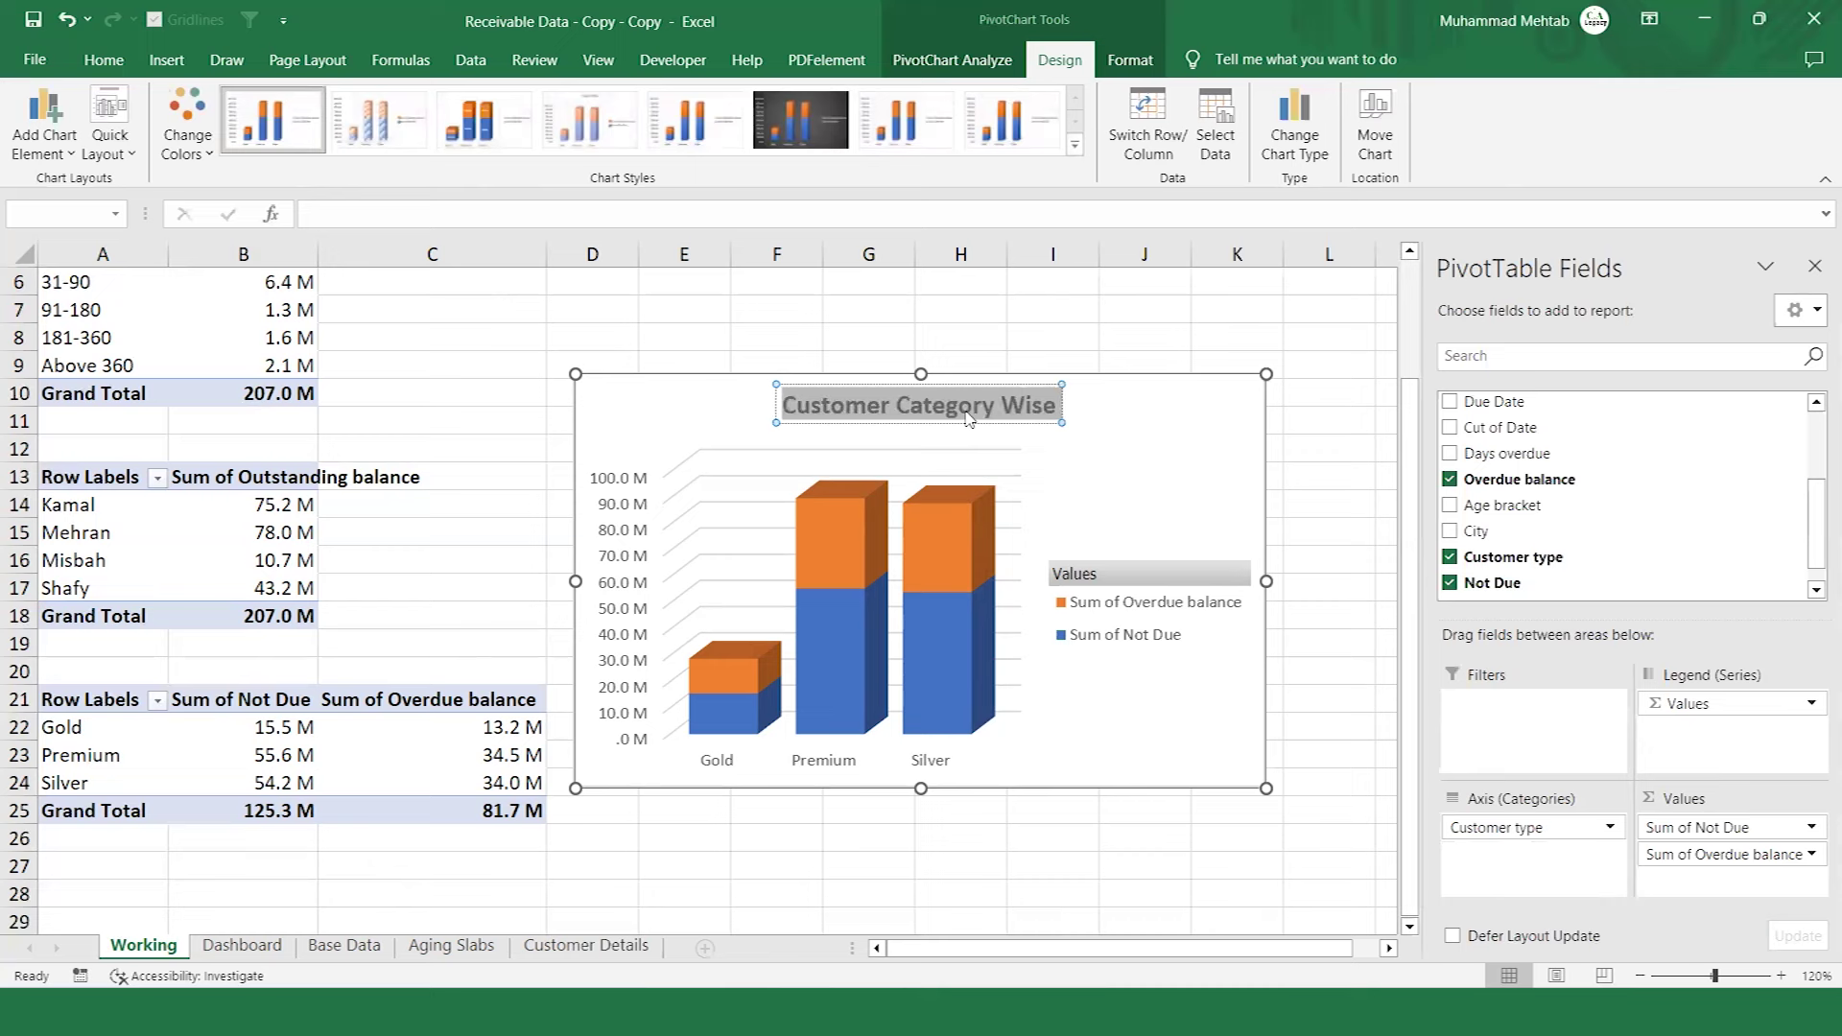
{"action": "left_click", "coordinate": [104, 60]}
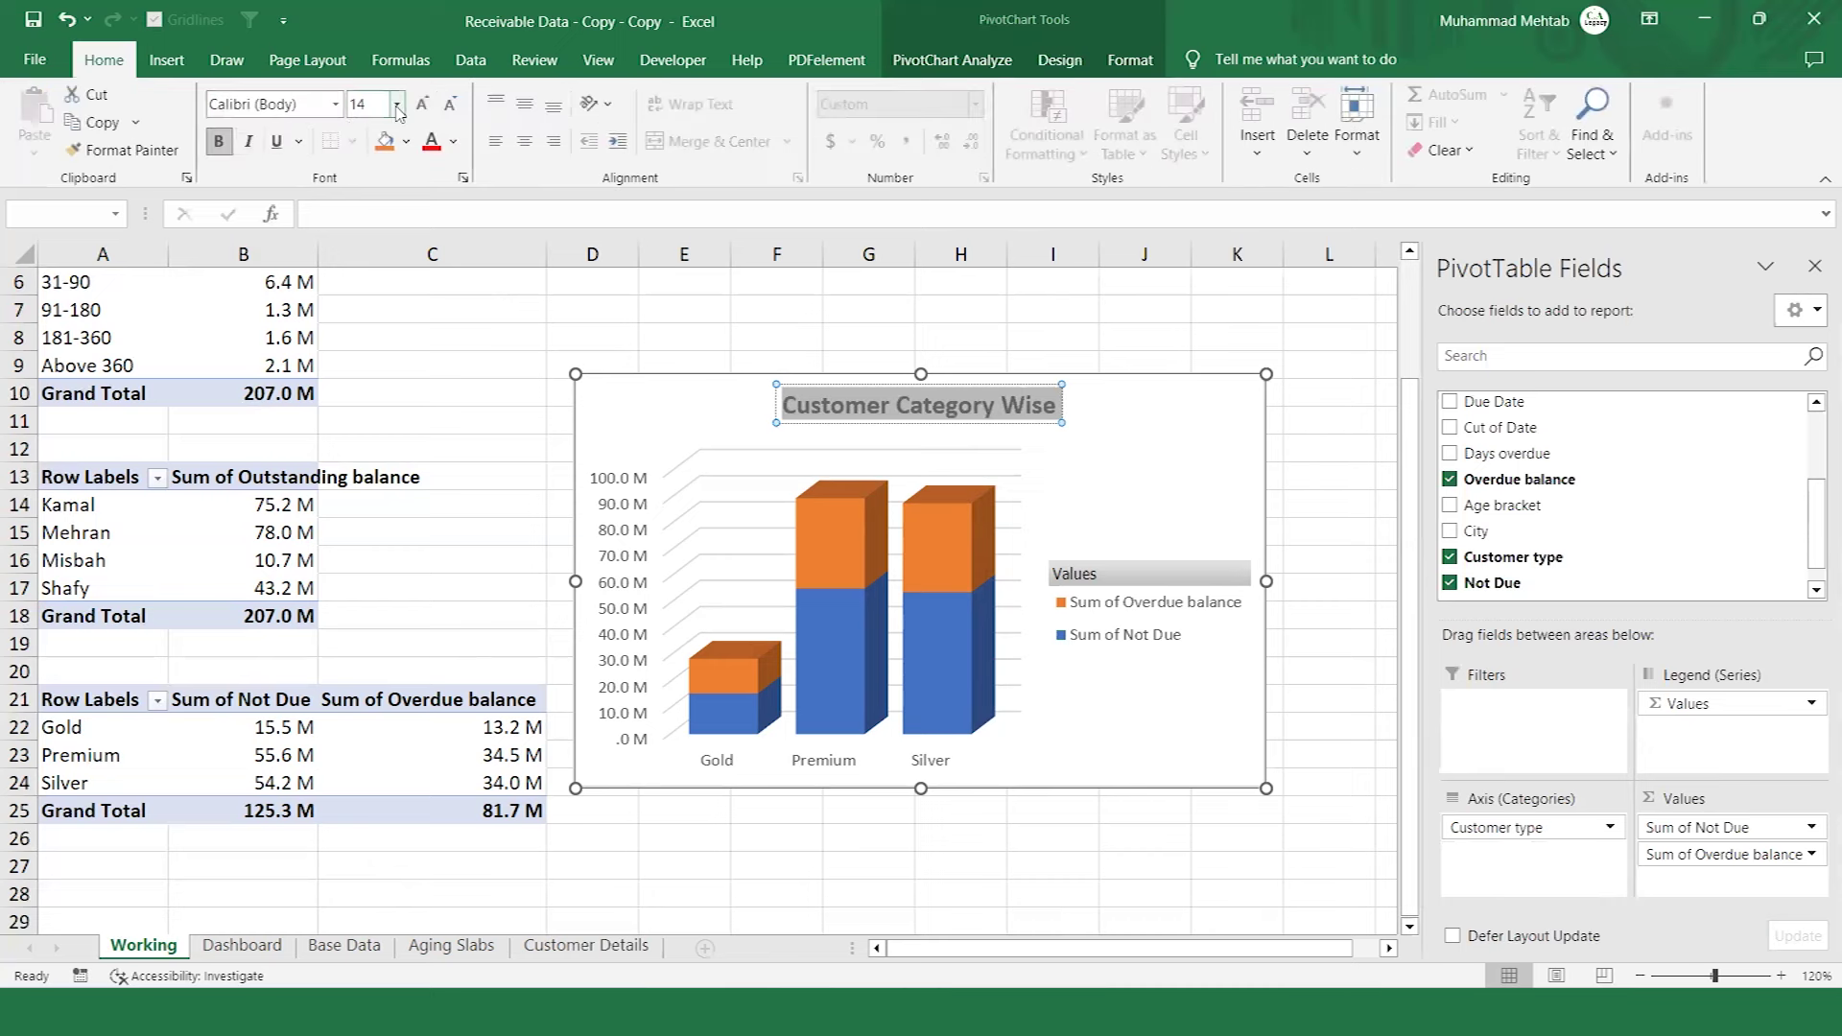
{"action": "left_click", "coordinate": [397, 104]}
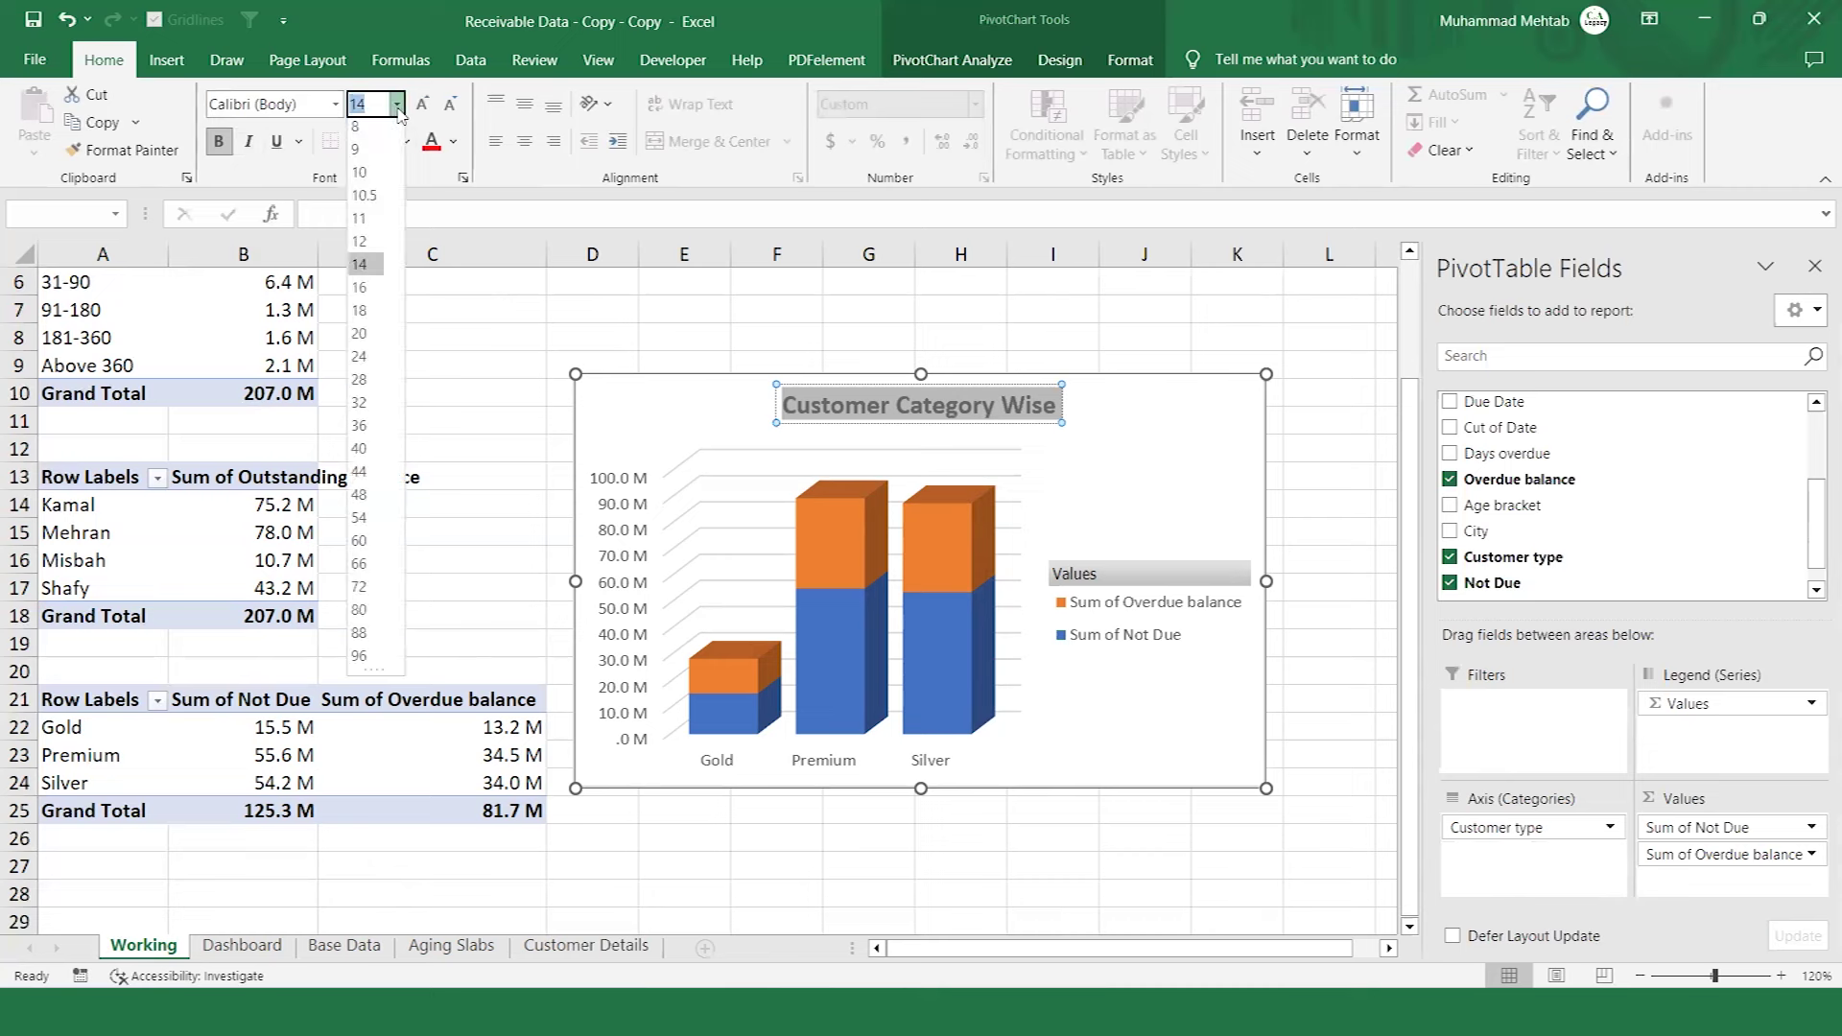
{"action": "left_click", "coordinate": [358, 315]}
{"action": "left_click", "coordinate": [250, 142]}
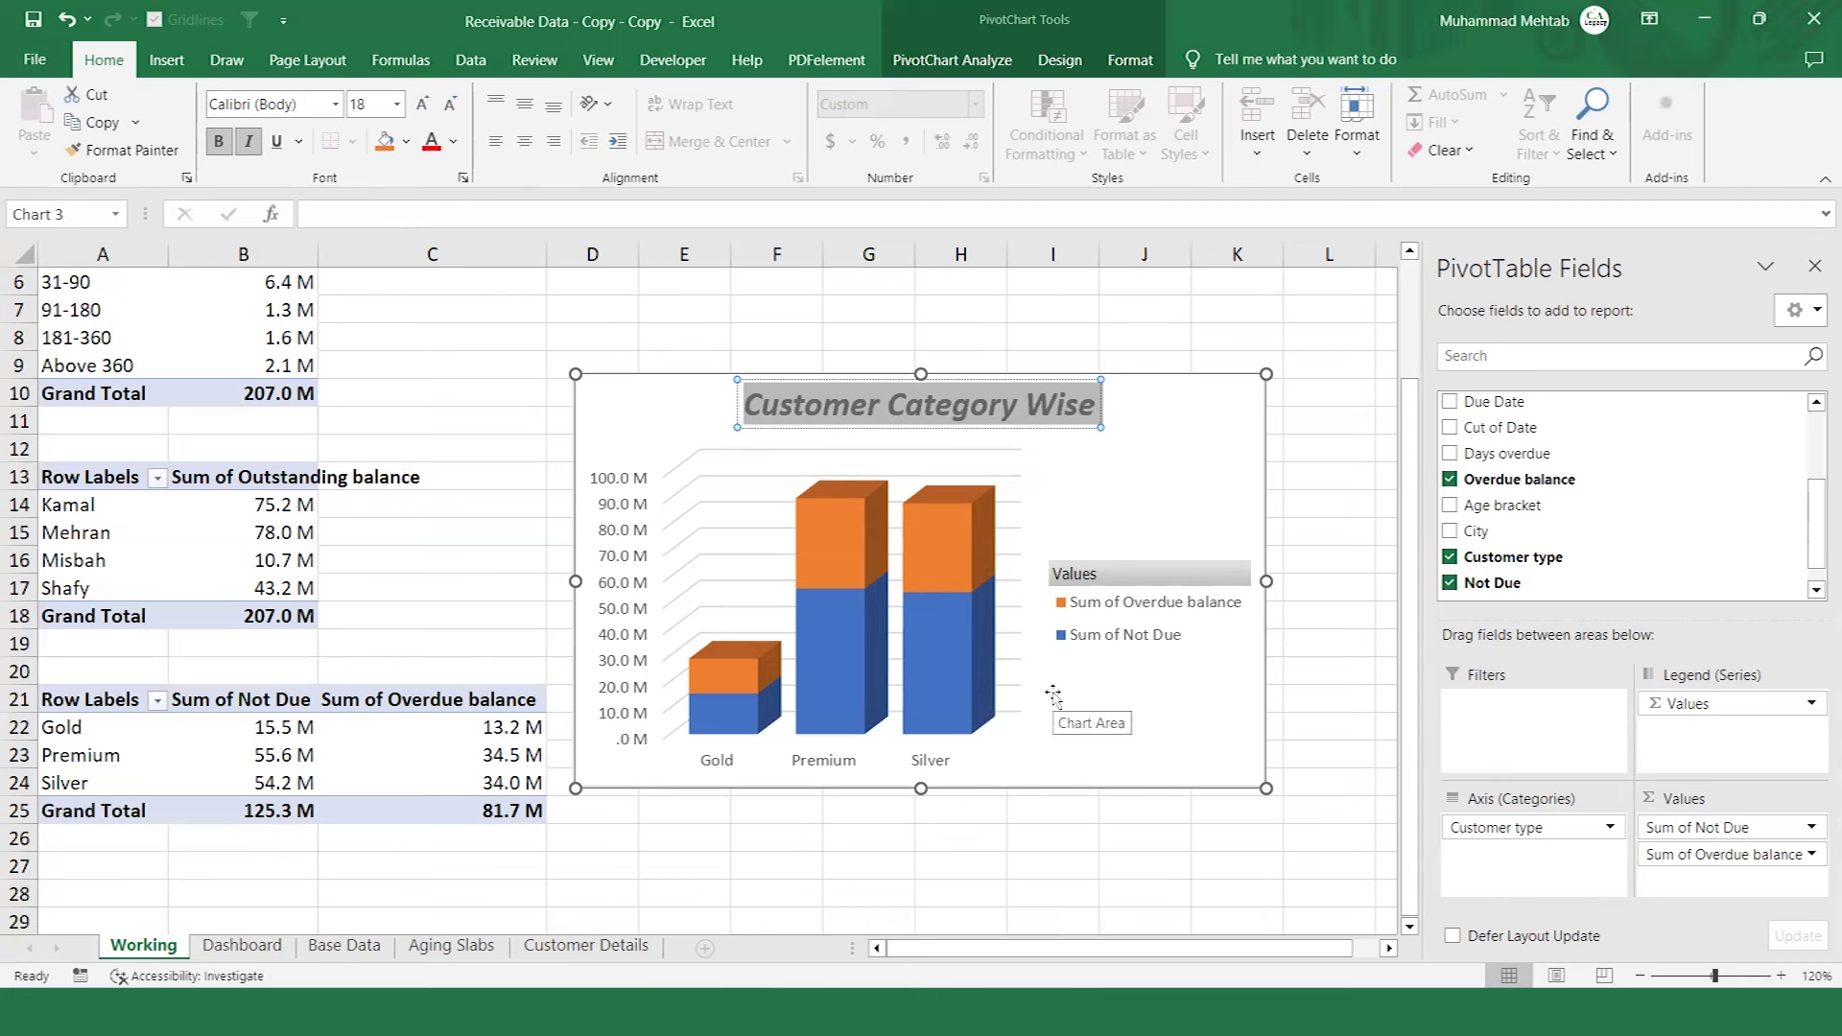
Try hiding the legend field buttons on the Customer Category Wise chart, and undo that change.
{"action": "right_click", "coordinate": [1124, 576]}
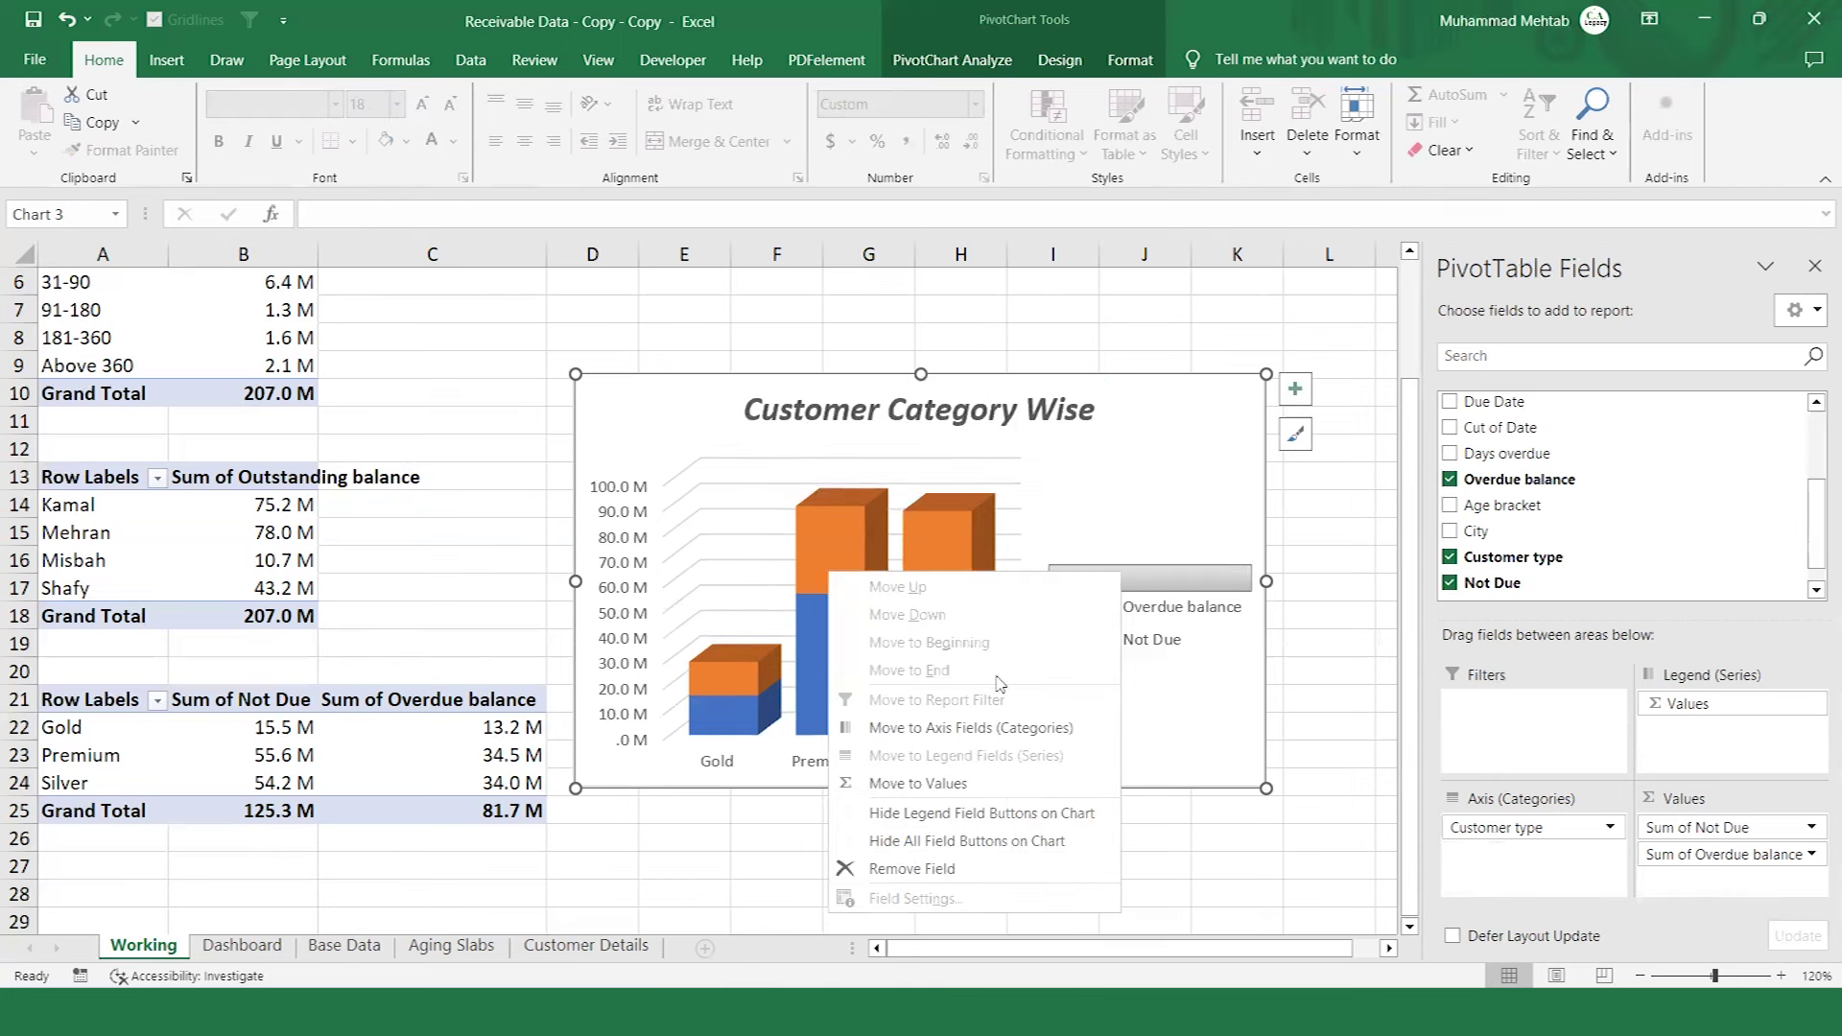
{"action": "left_click", "coordinate": [938, 813]}
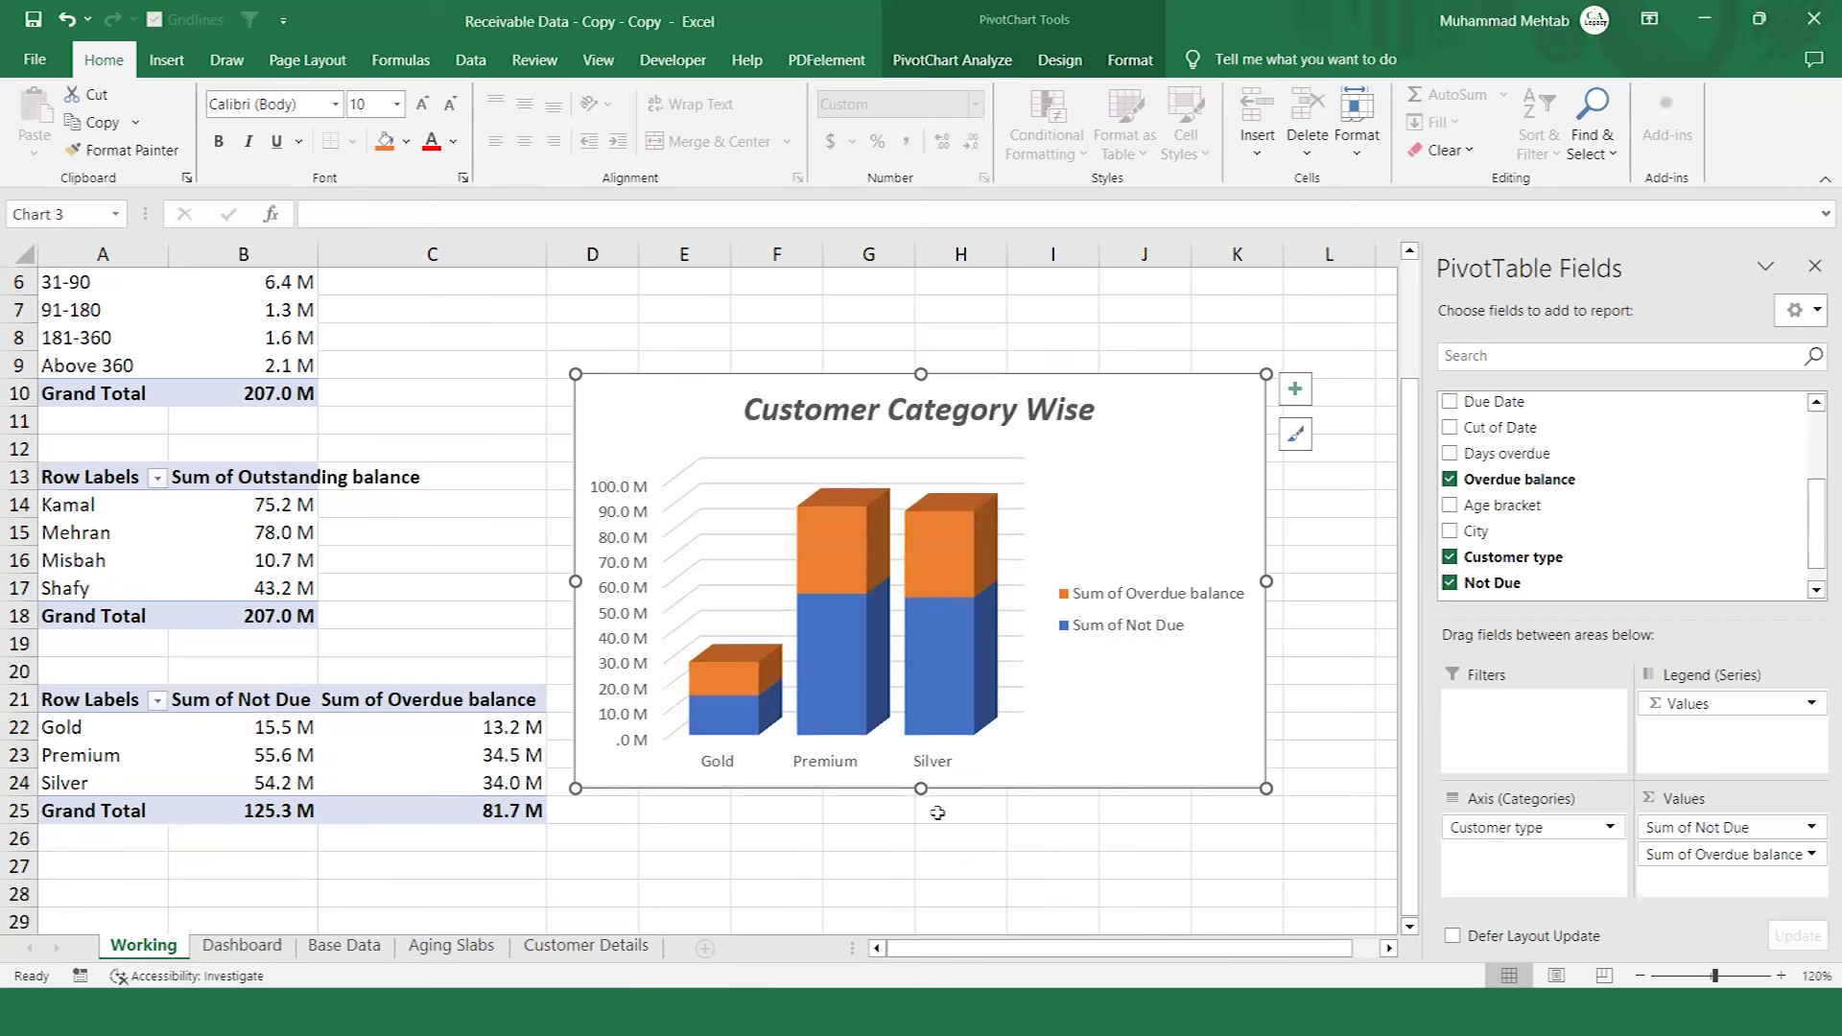
{"action": "left_click", "coordinate": [1110, 600]}
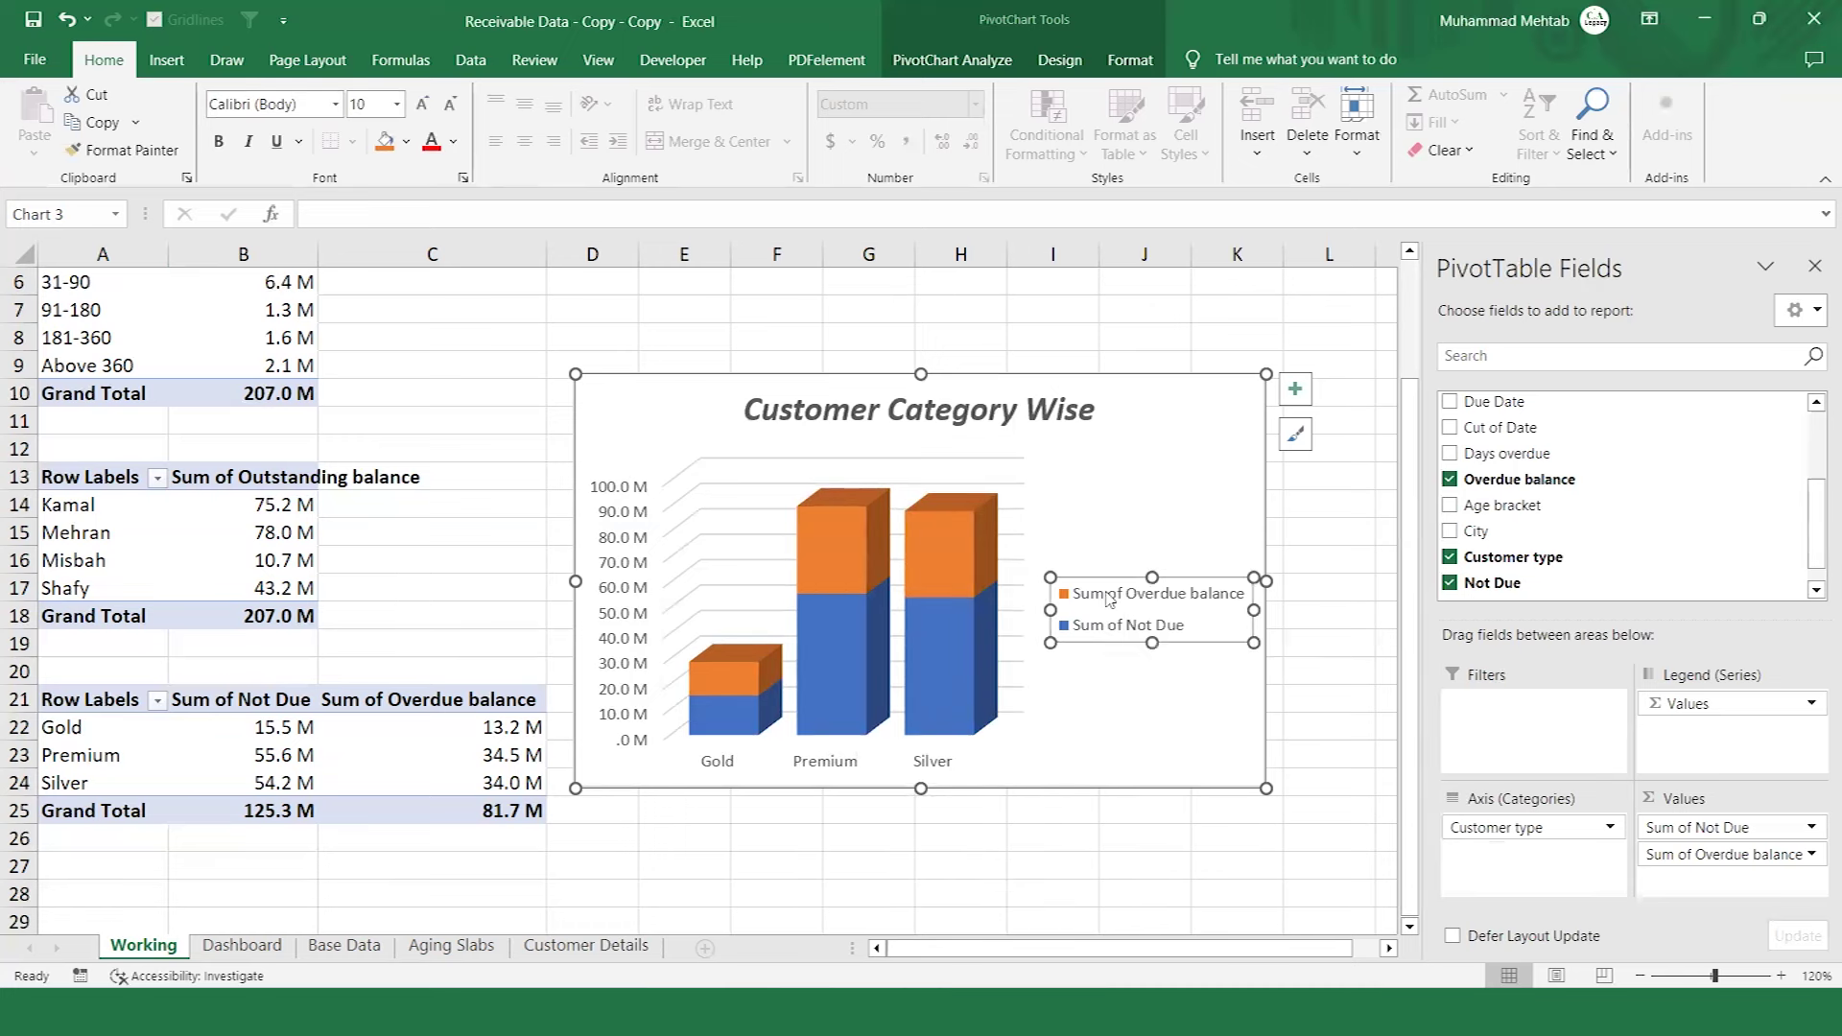
{"action": "right_click", "coordinate": [1110, 599]}
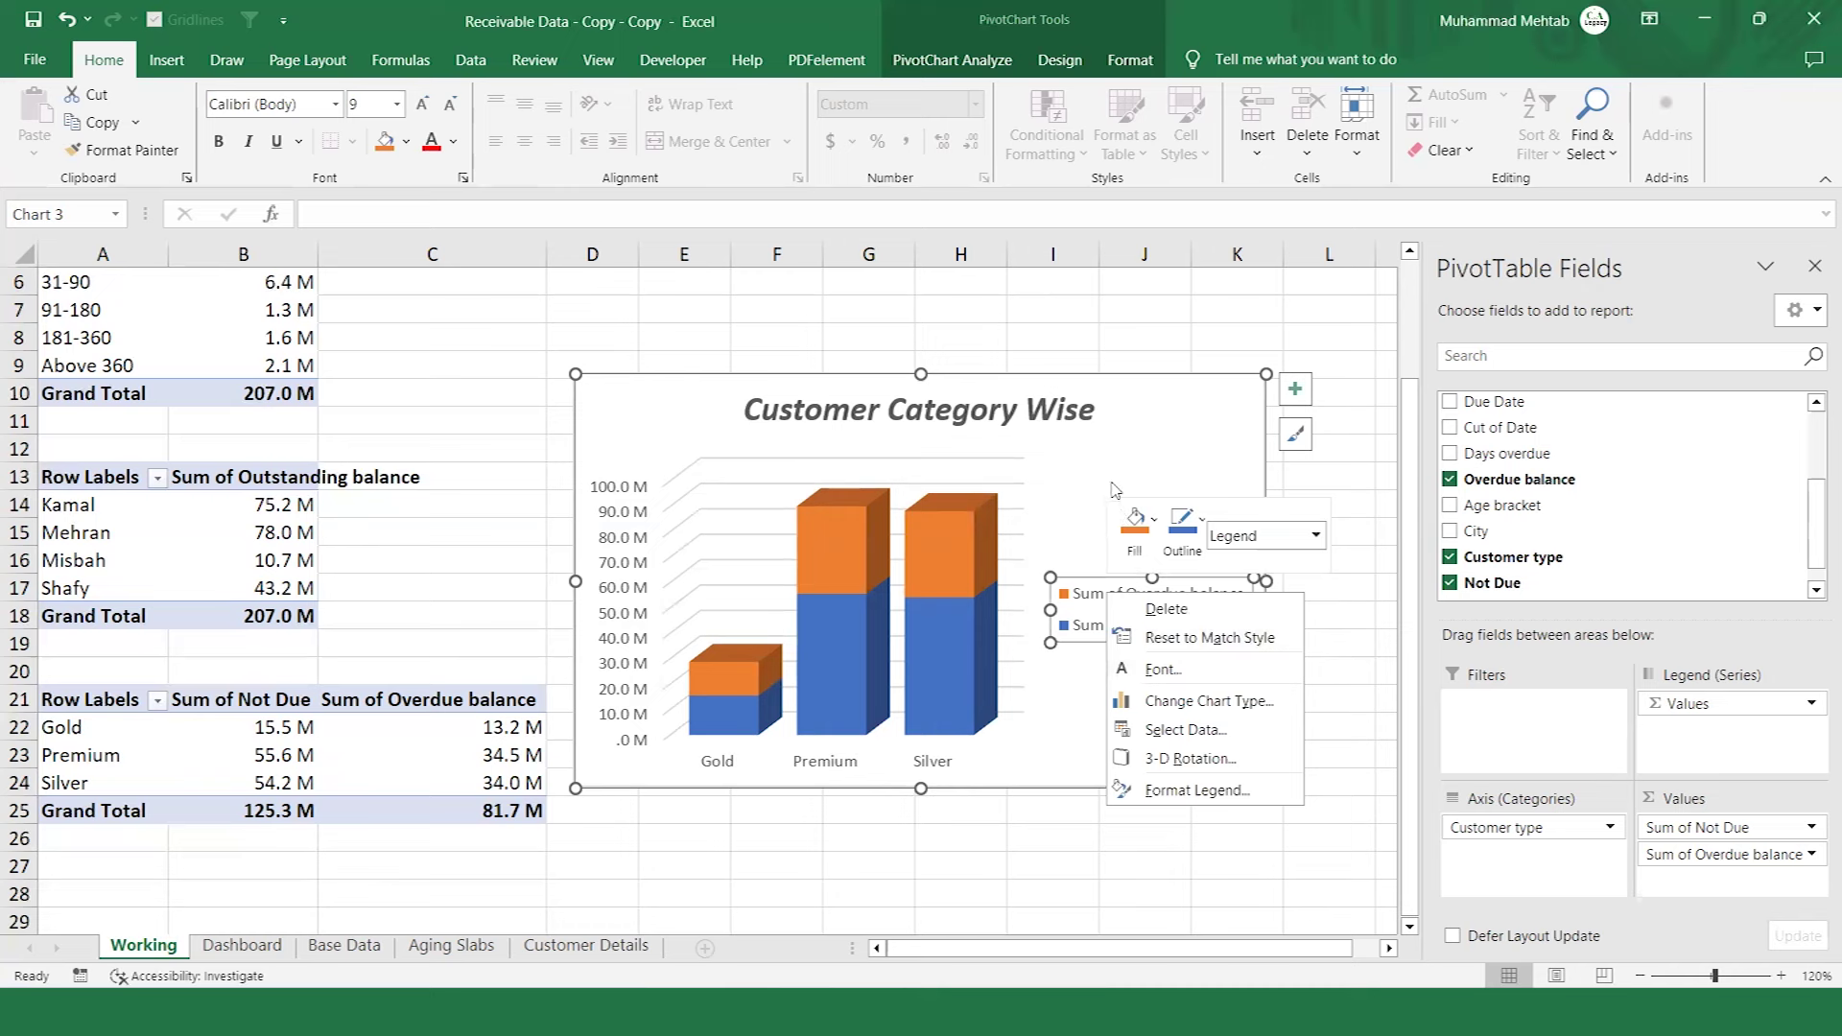
{"action": "key", "text": "Escape"}
{"action": "key", "text": "ctrl+z"}
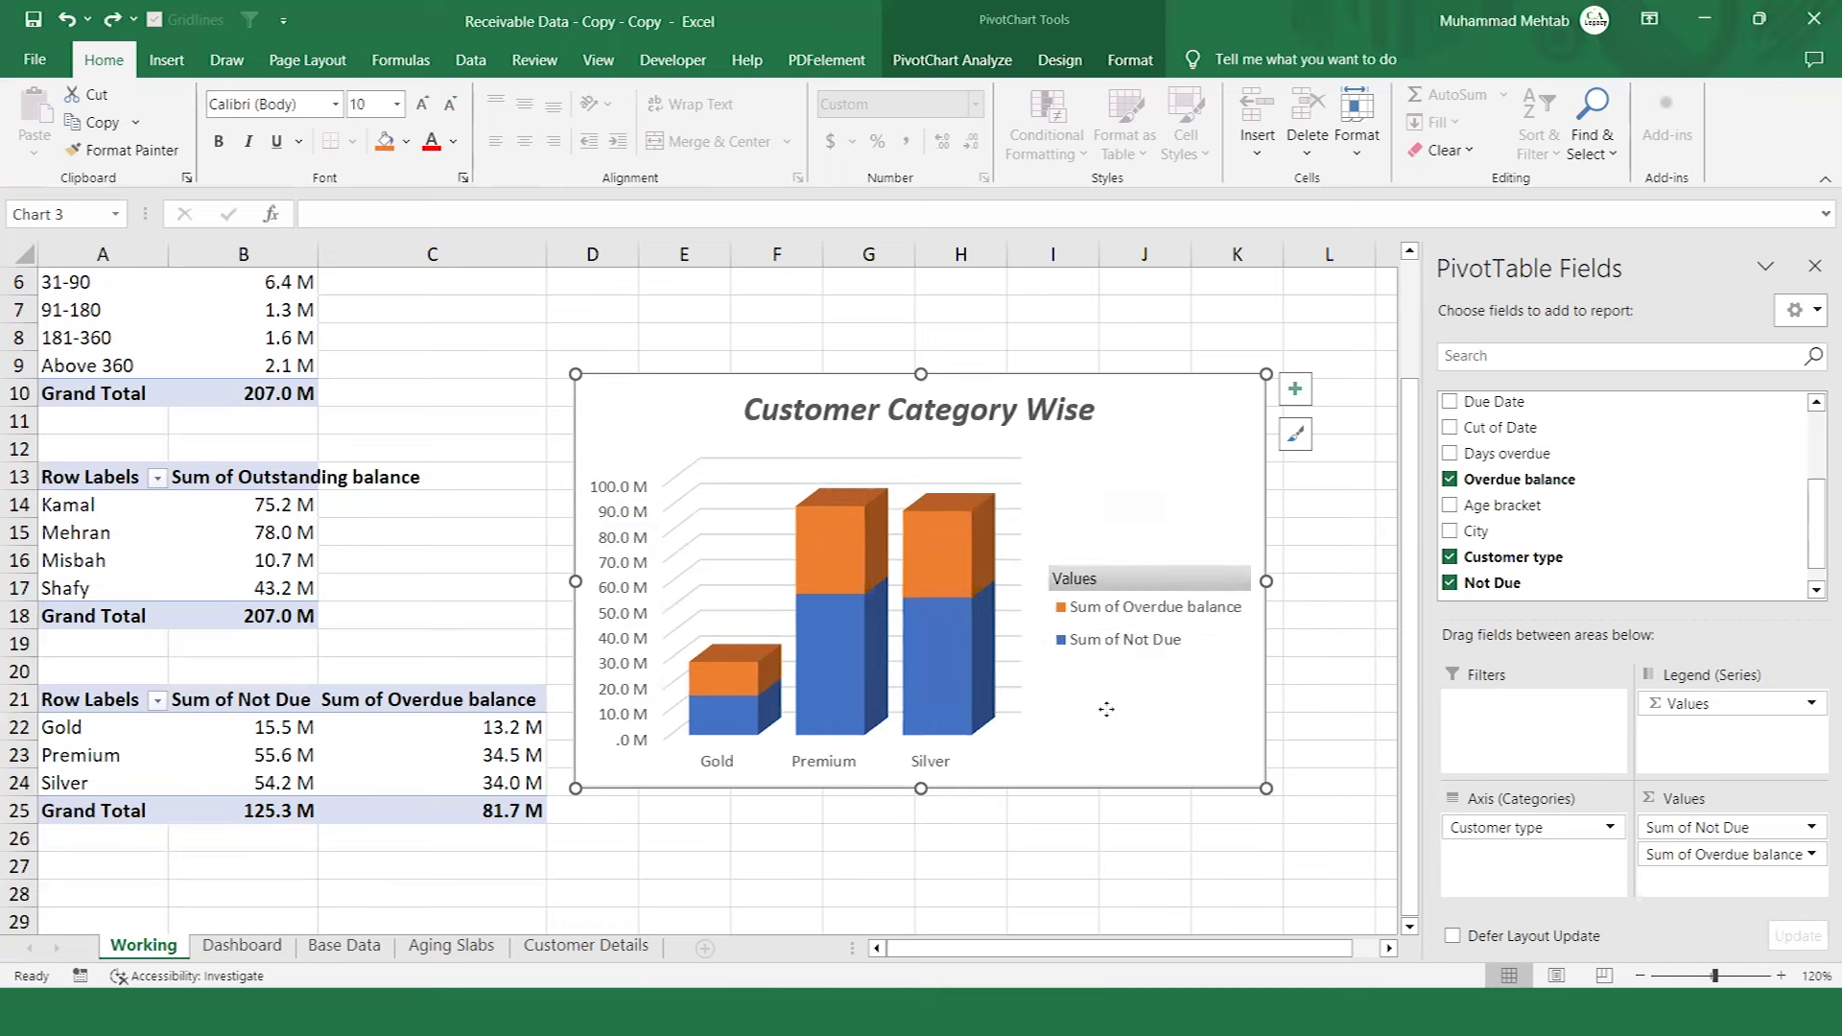
Move the Customer Category Wise chart to the Dashboard sheet, place it beneath the Age Wise chart and shrink it to fit there.
{"action": "key", "text": "Delete"}
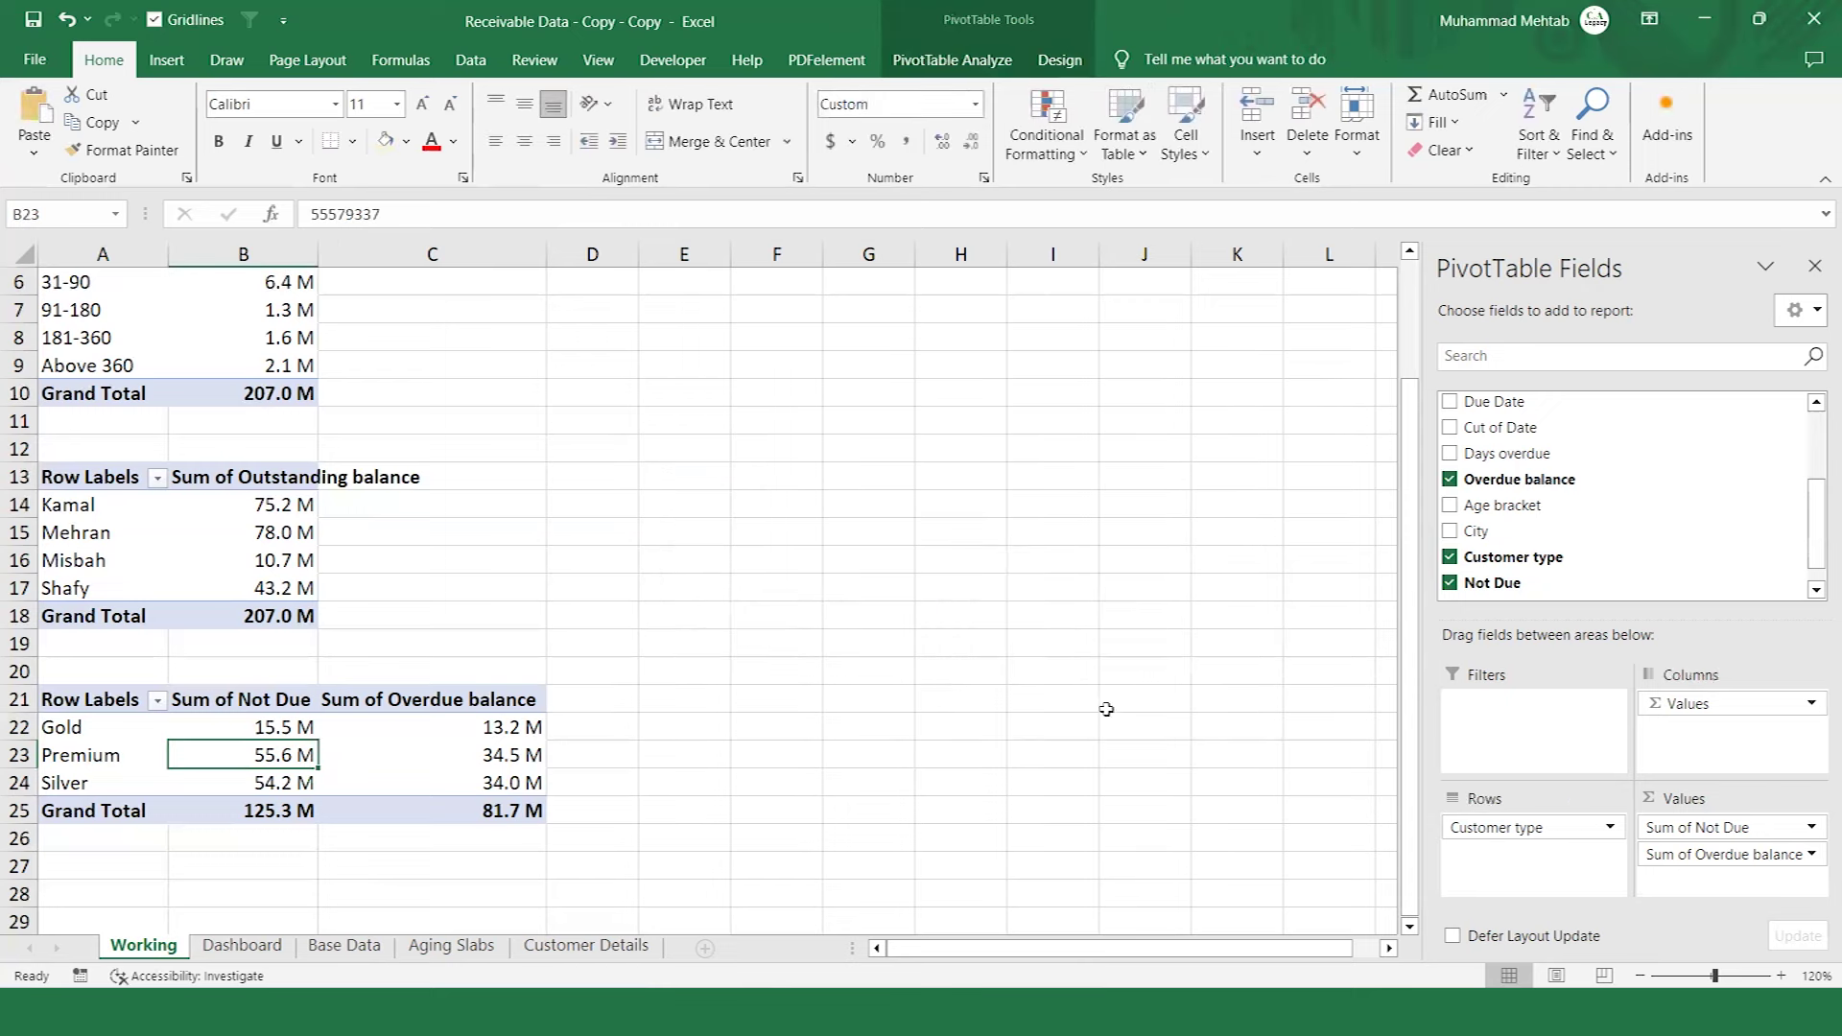
{"action": "left_click", "coordinate": [260, 952]}
{"action": "left_click", "coordinate": [1003, 740]}
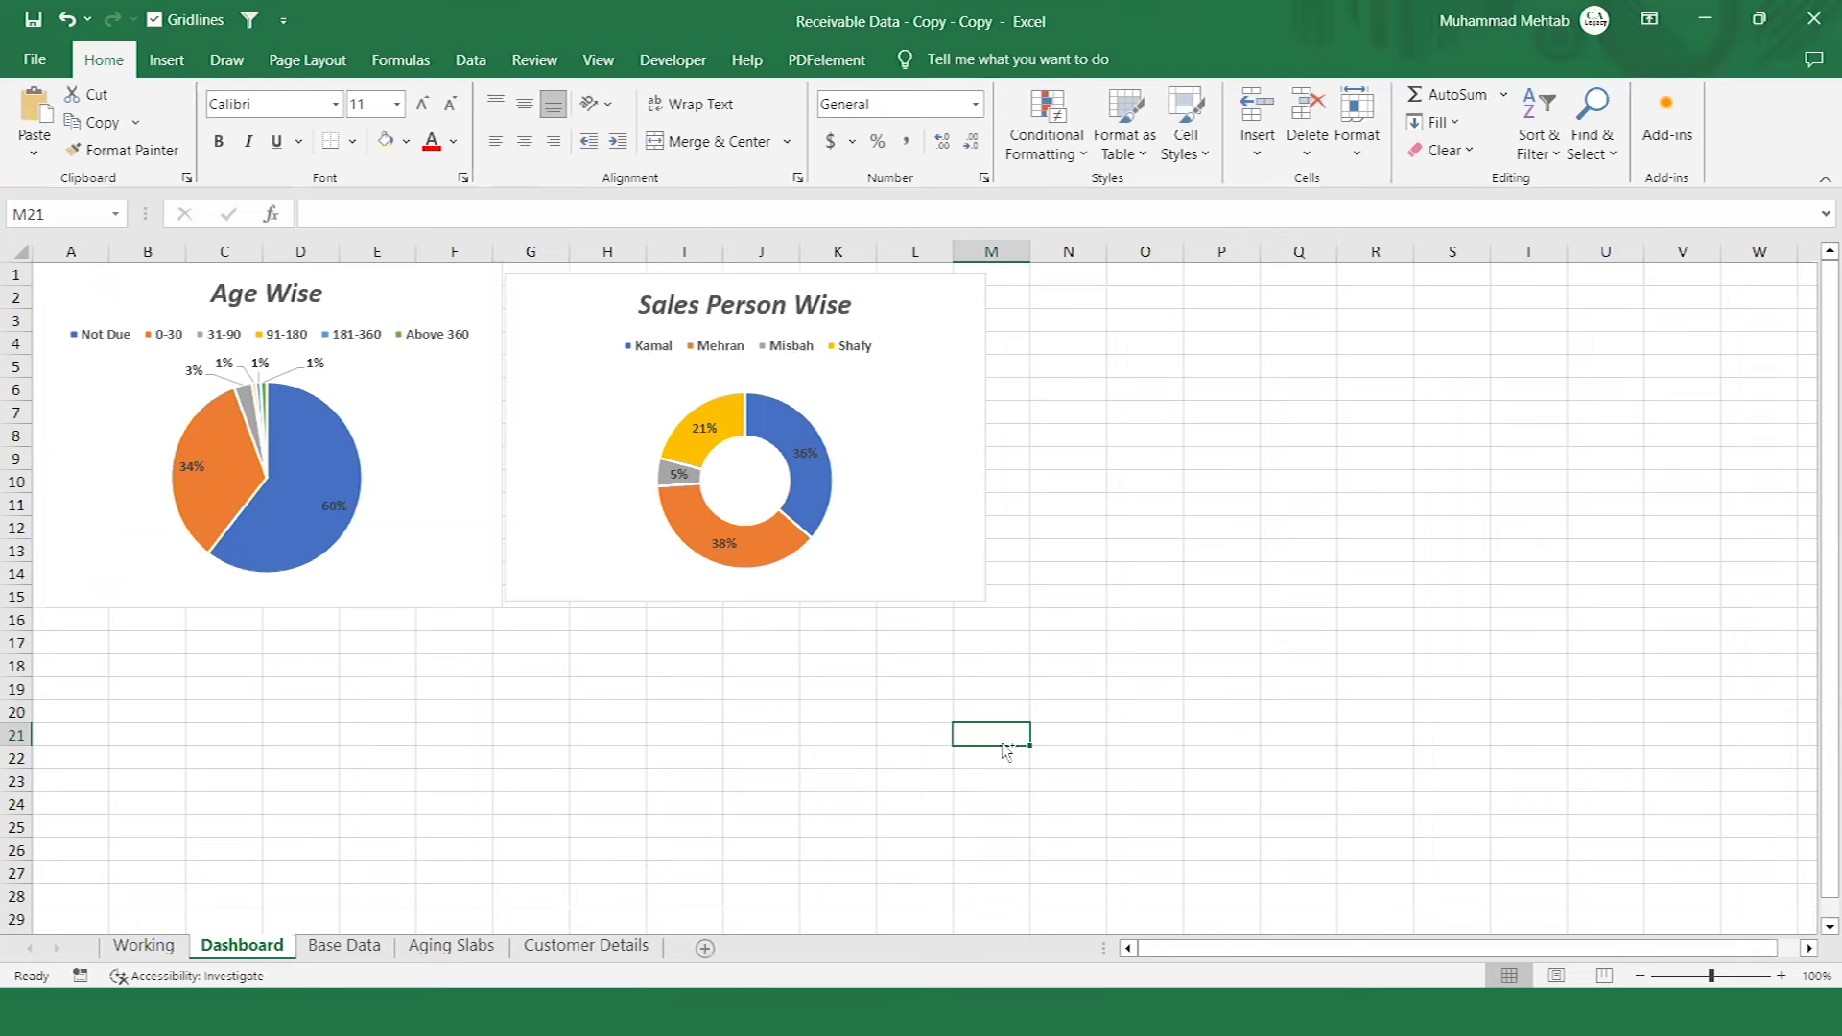
{"action": "key", "text": "ctrl+v"}
{"action": "left_click_drag", "start_coordinate": [983, 732], "coordinate": [62, 622]}
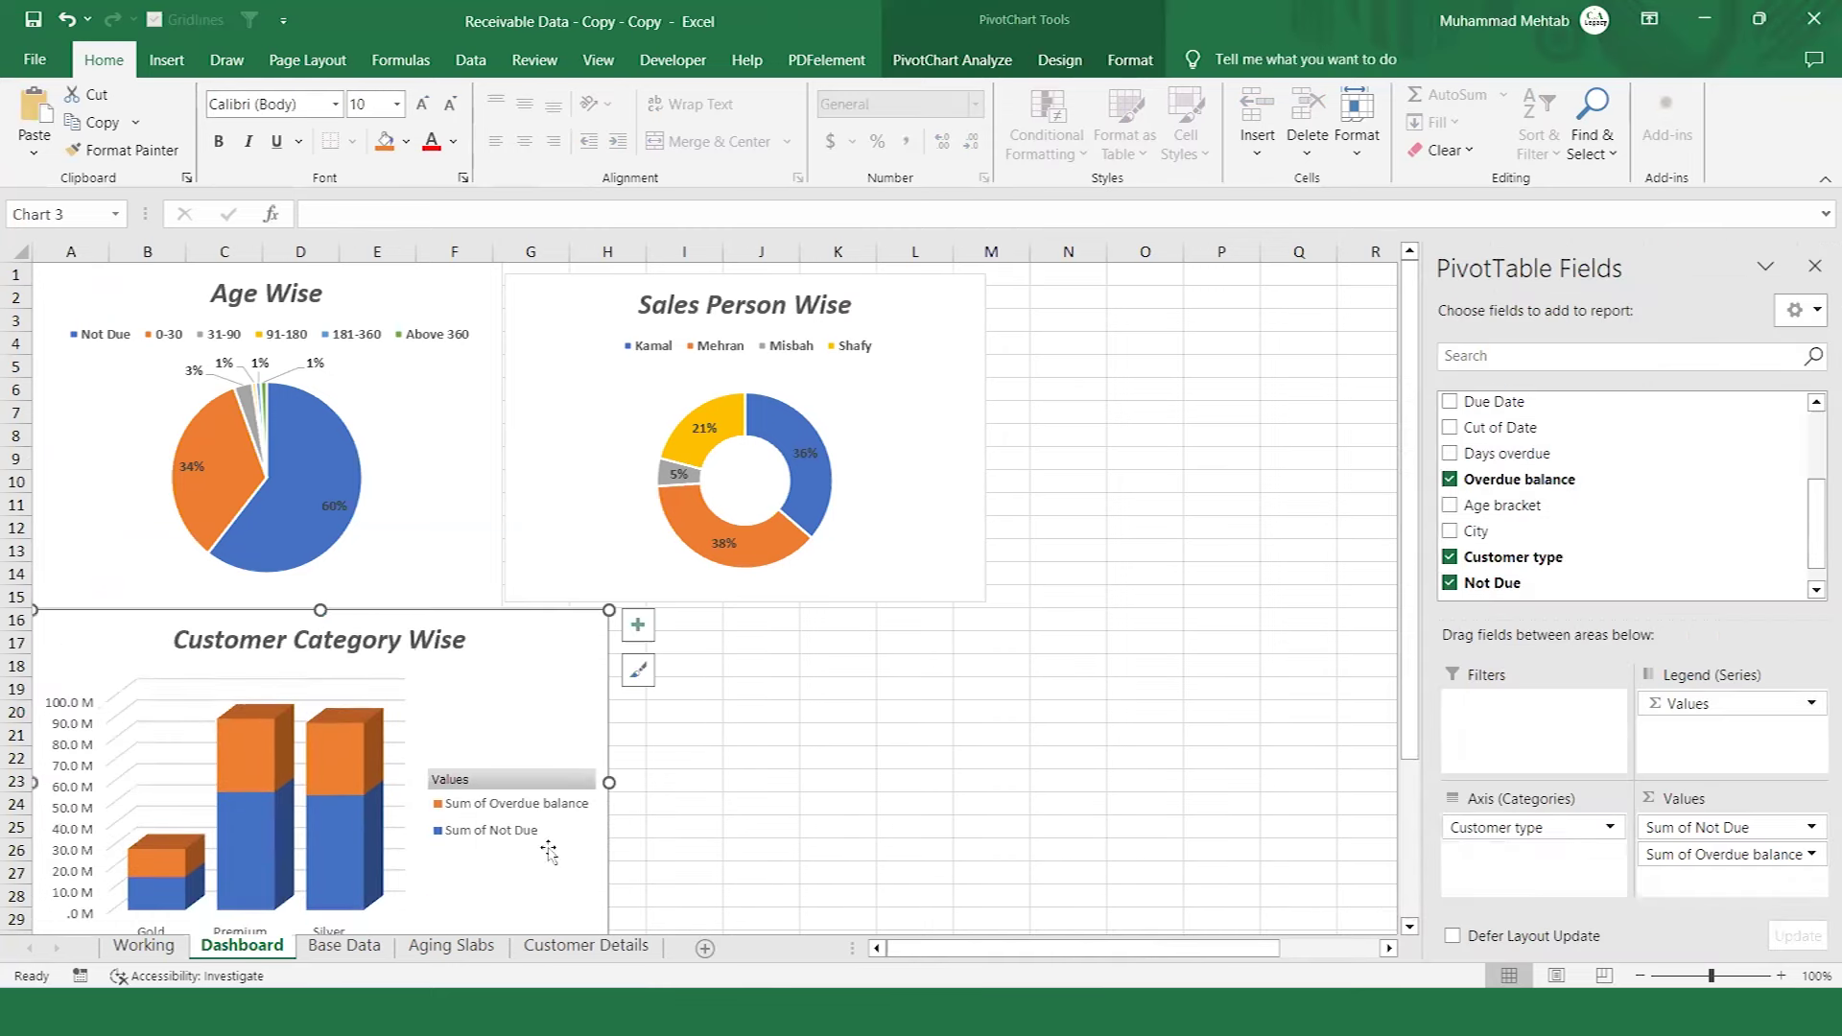
{"action": "left_click_drag", "start_coordinate": [609, 610], "coordinate": [522, 651]}
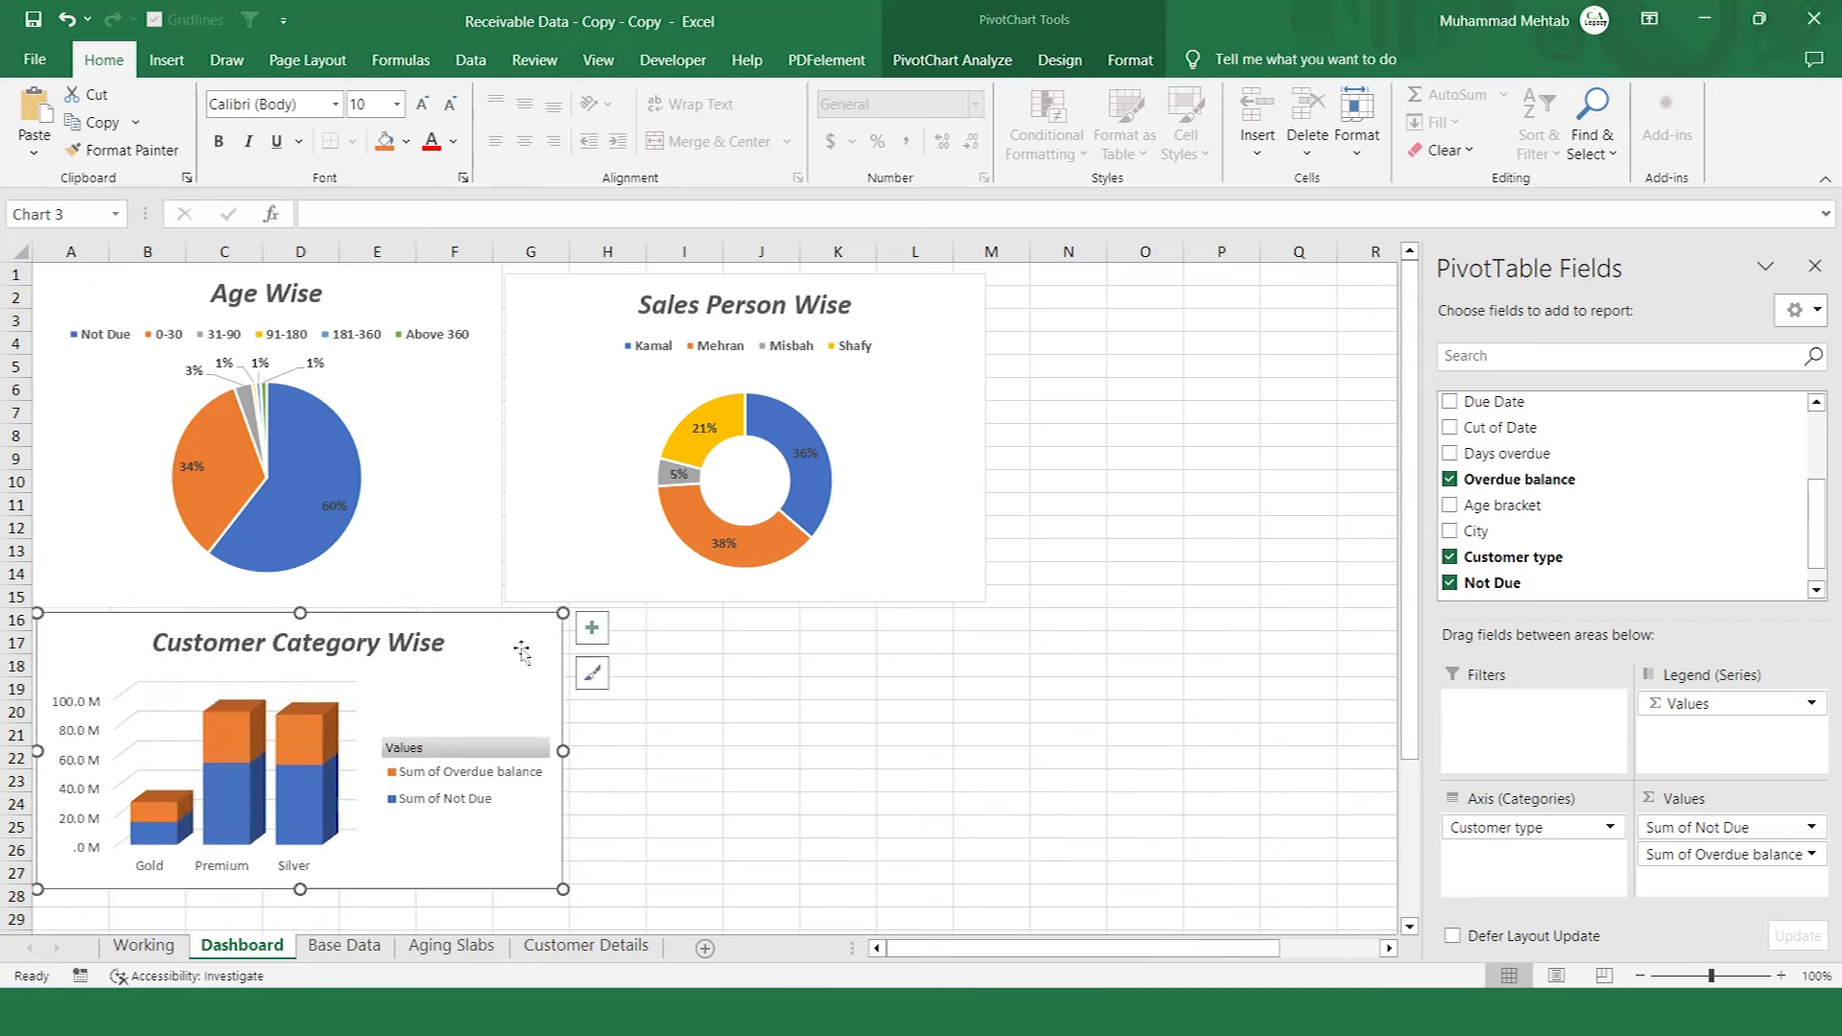
{"action": "left_click", "coordinate": [808, 706]}
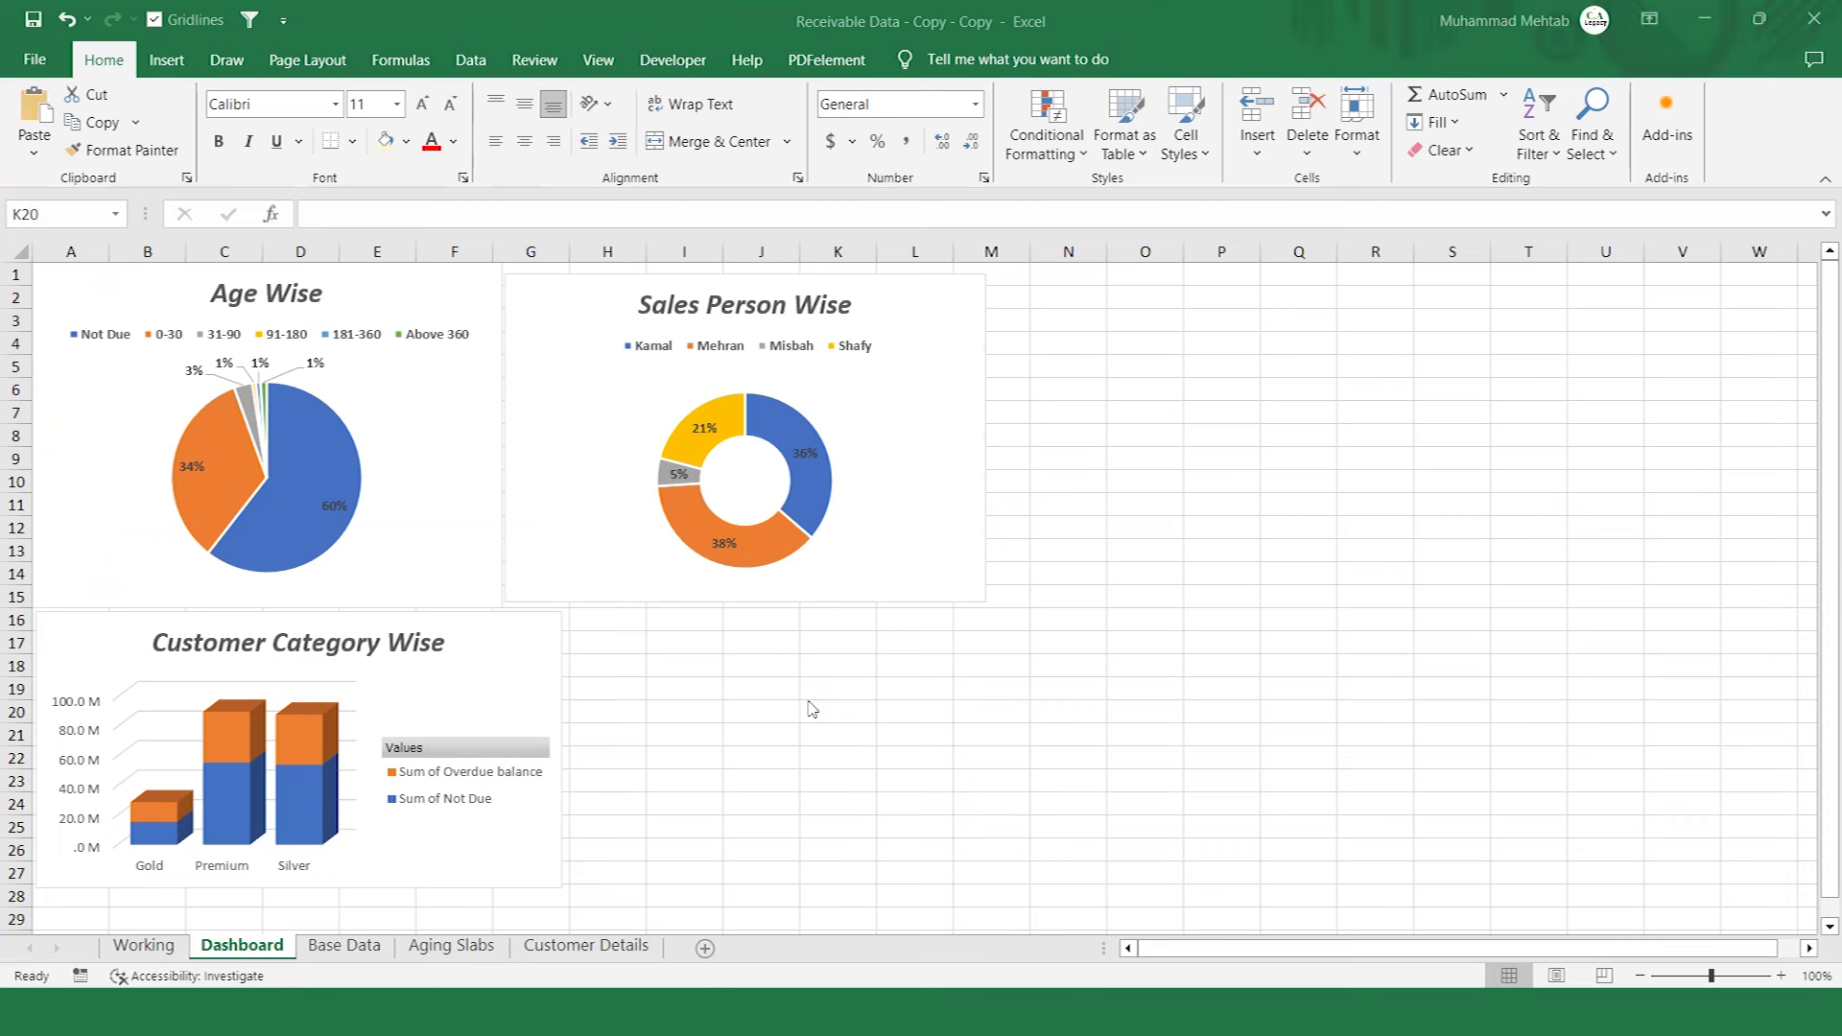
On the Working sheet, copy the customer type pivot table in A21:C25 and paste the copy at A28.
{"action": "left_click", "coordinate": [153, 947]}
{"action": "left_click", "coordinate": [153, 948]}
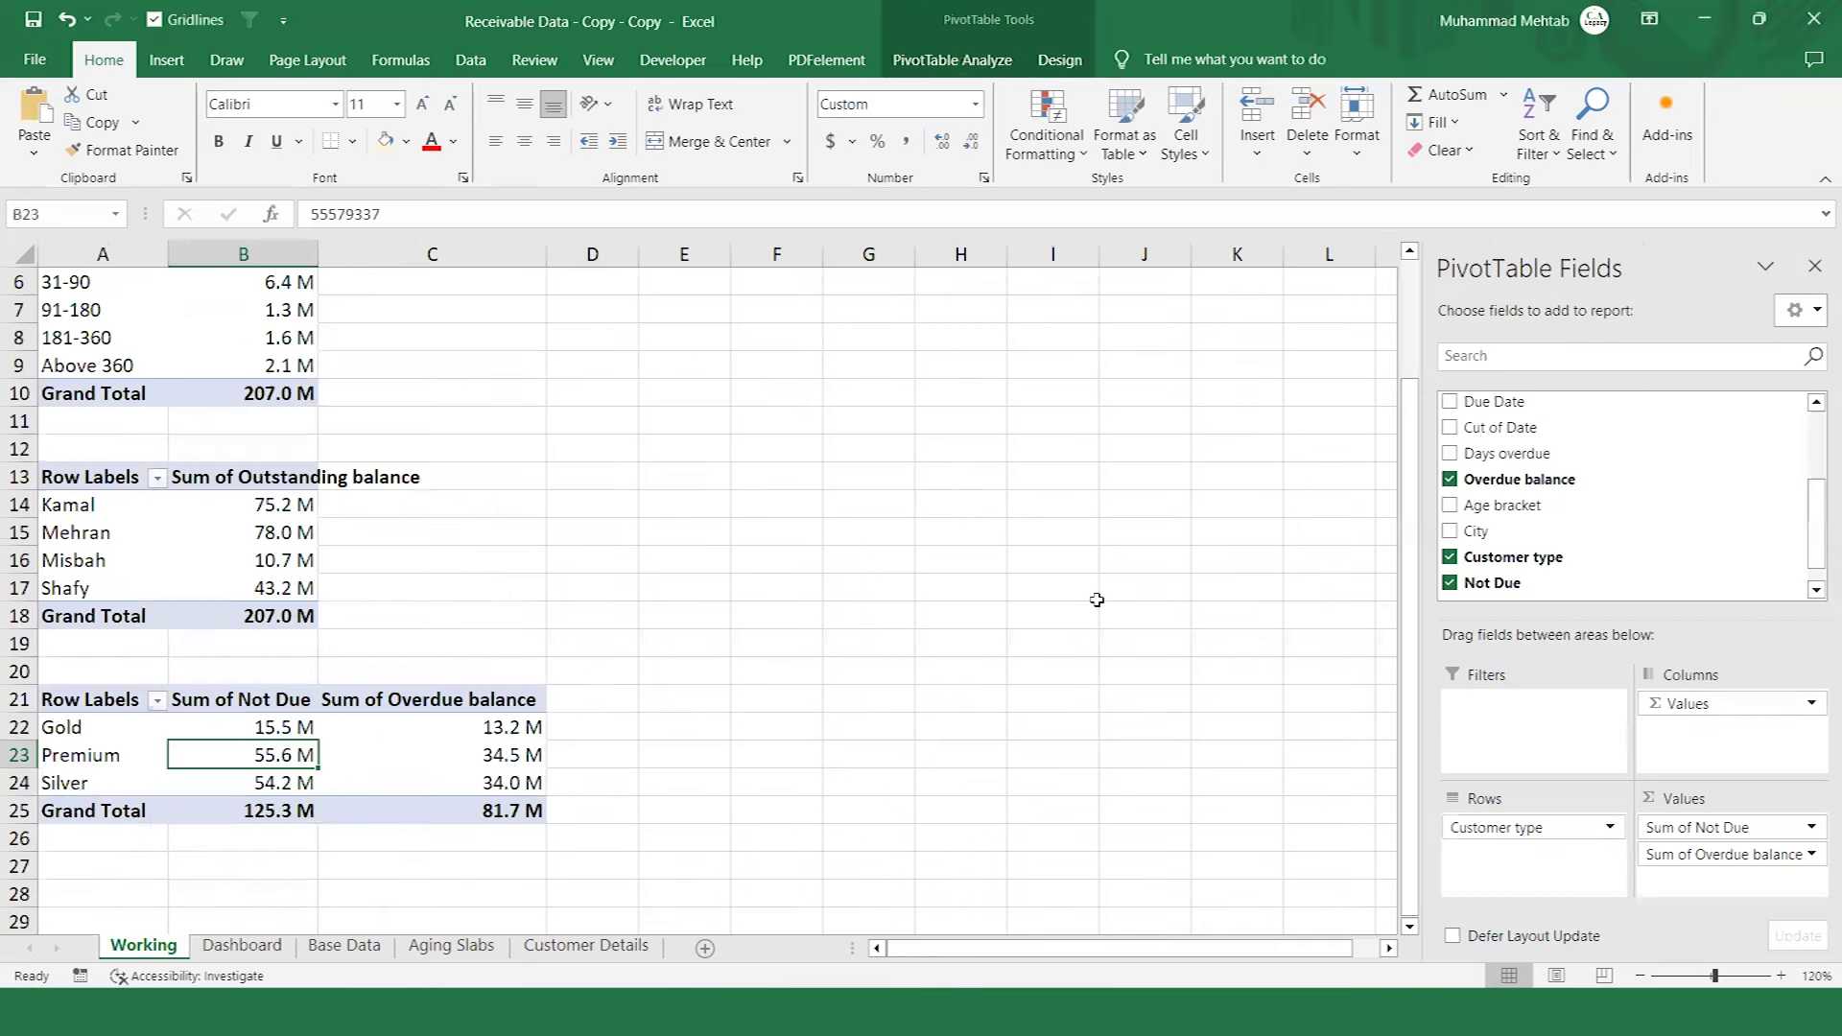
{"action": "key", "text": "Up"}
{"action": "key", "text": "Up"}
{"action": "key", "text": "Left"}
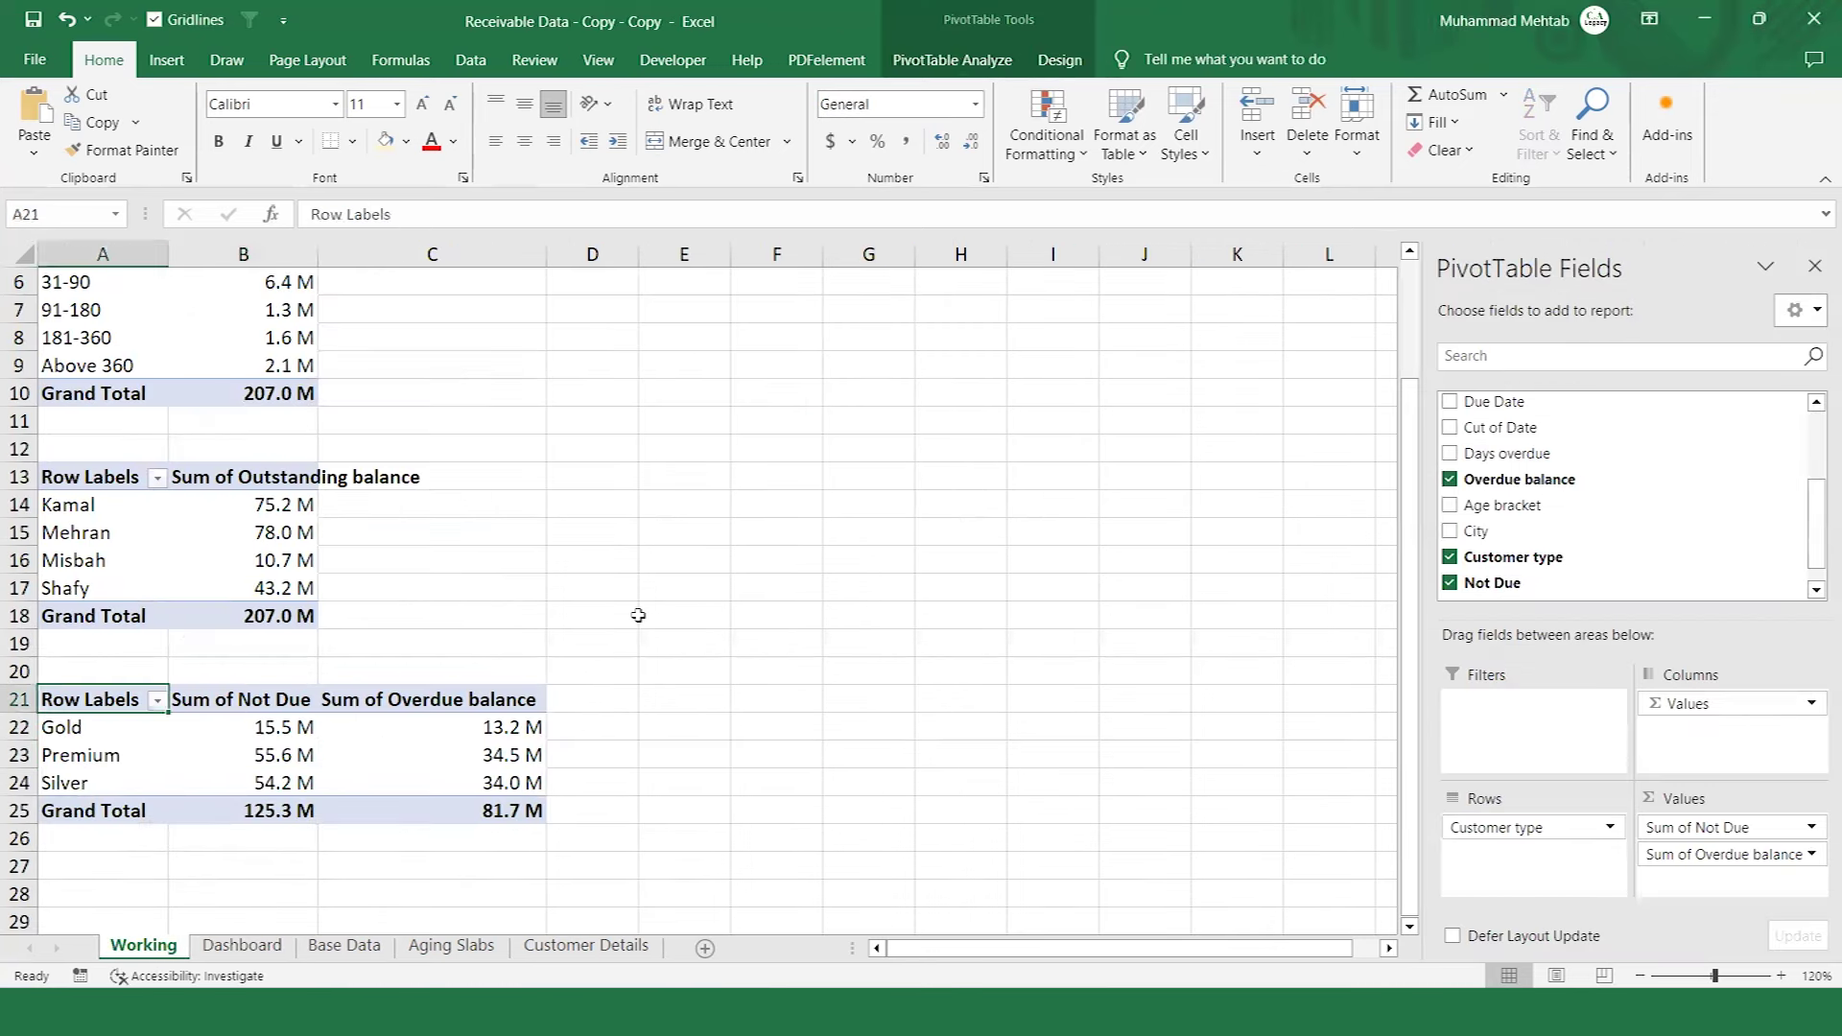
{"action": "key", "text": "ctrl+shift+Right"}
{"action": "key", "text": "ctrl+shift+Down"}
{"action": "key", "text": "ctrl+c"}
{"action": "key", "text": "Down"}
{"action": "key", "text": "Down"}
{"action": "key", "text": "Down"}
{"action": "key", "text": "Down"}
{"action": "key", "text": "Down"}
{"action": "key", "text": "Down"}
{"action": "key", "text": "Down"}
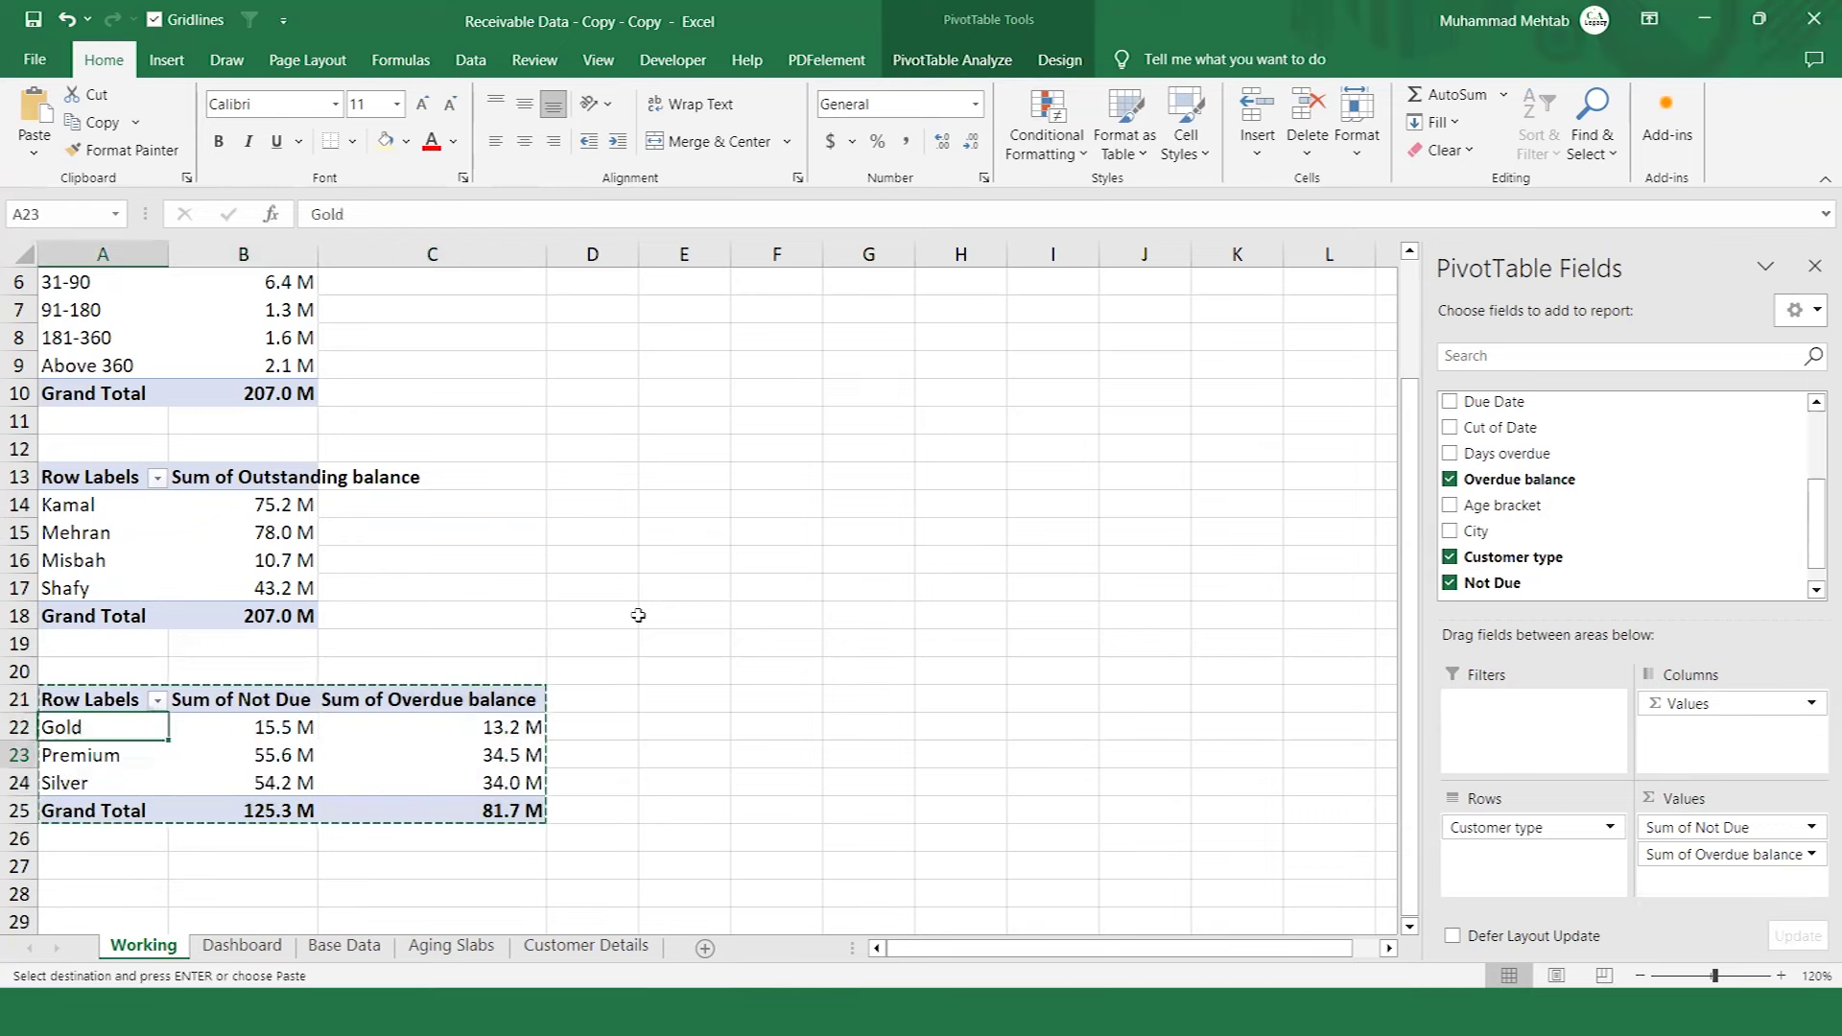
{"action": "key", "text": "ctrl+v"}
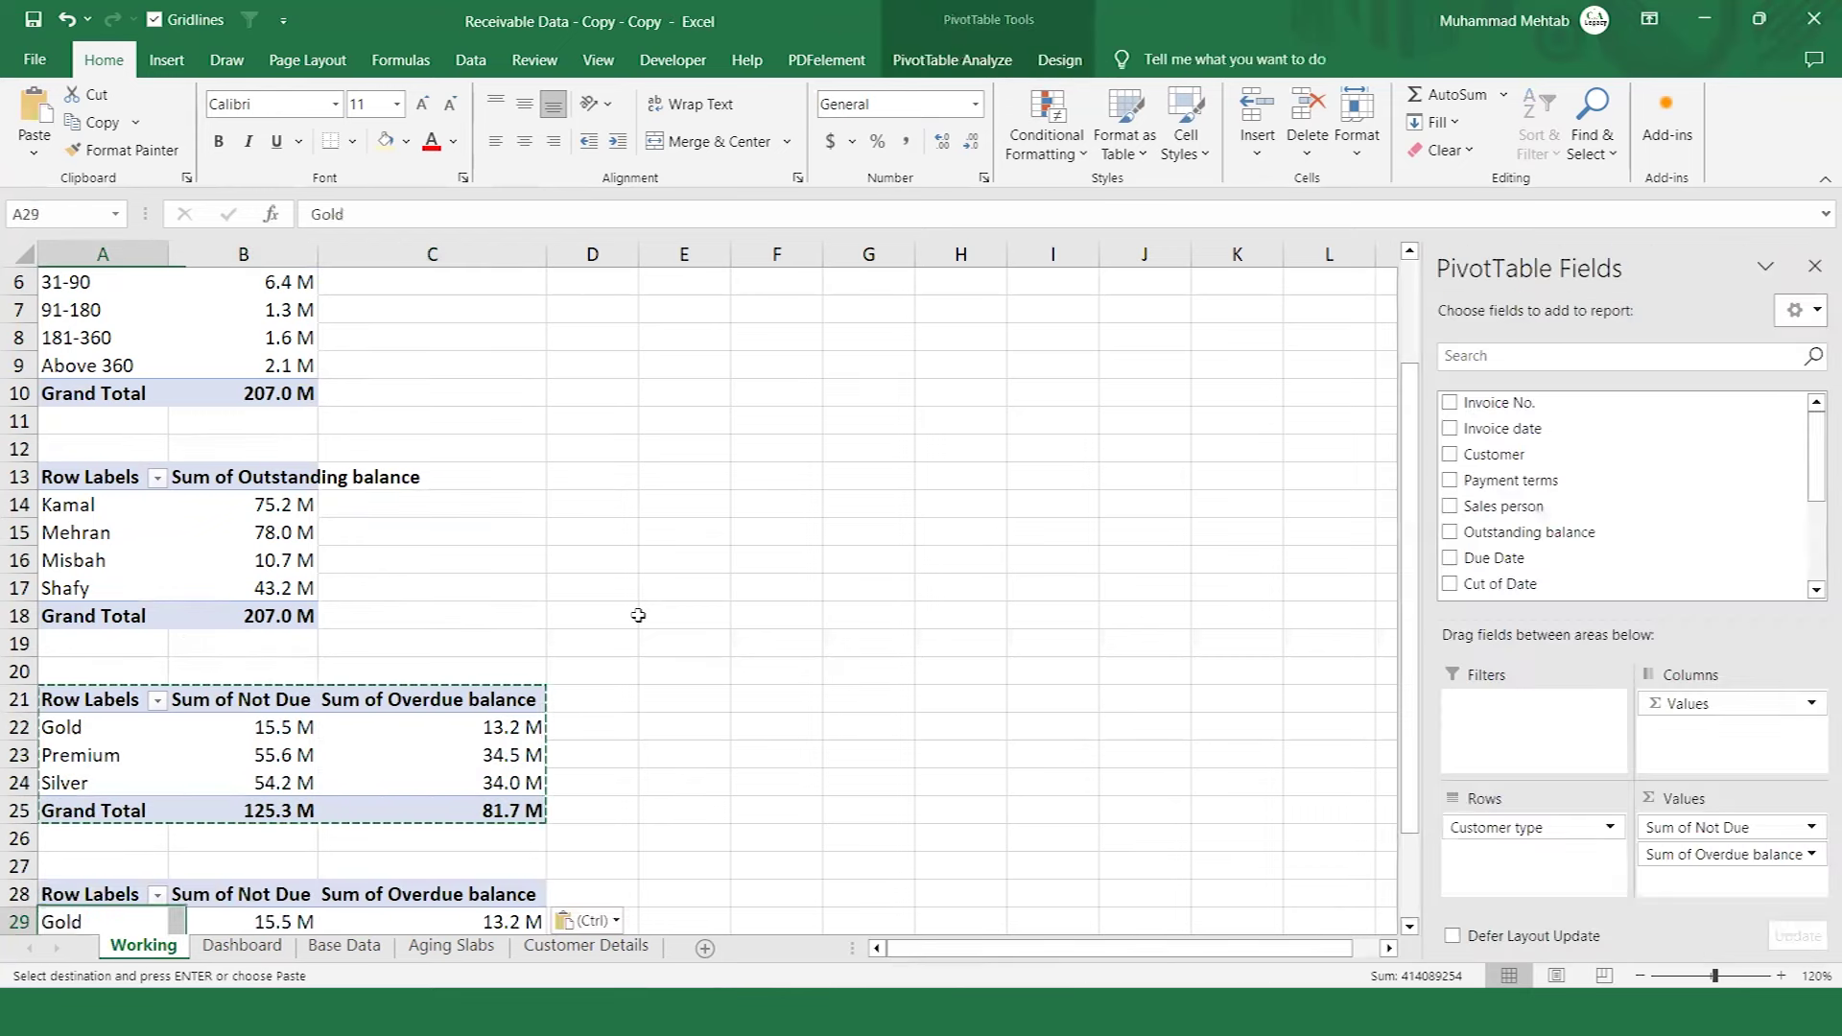
Replace Customer type with City in the rows of the copied pivot table.
{"action": "key", "text": "Down"}
{"action": "key", "text": "Down"}
{"action": "key", "text": "Down"}
{"action": "key", "text": "Down"}
{"action": "key", "text": "Down"}
{"action": "key", "text": "Down"}
{"action": "key", "text": "Up"}
{"action": "key", "text": "Up"}
{"action": "key", "text": "Up"}
{"action": "key", "text": "Up"}
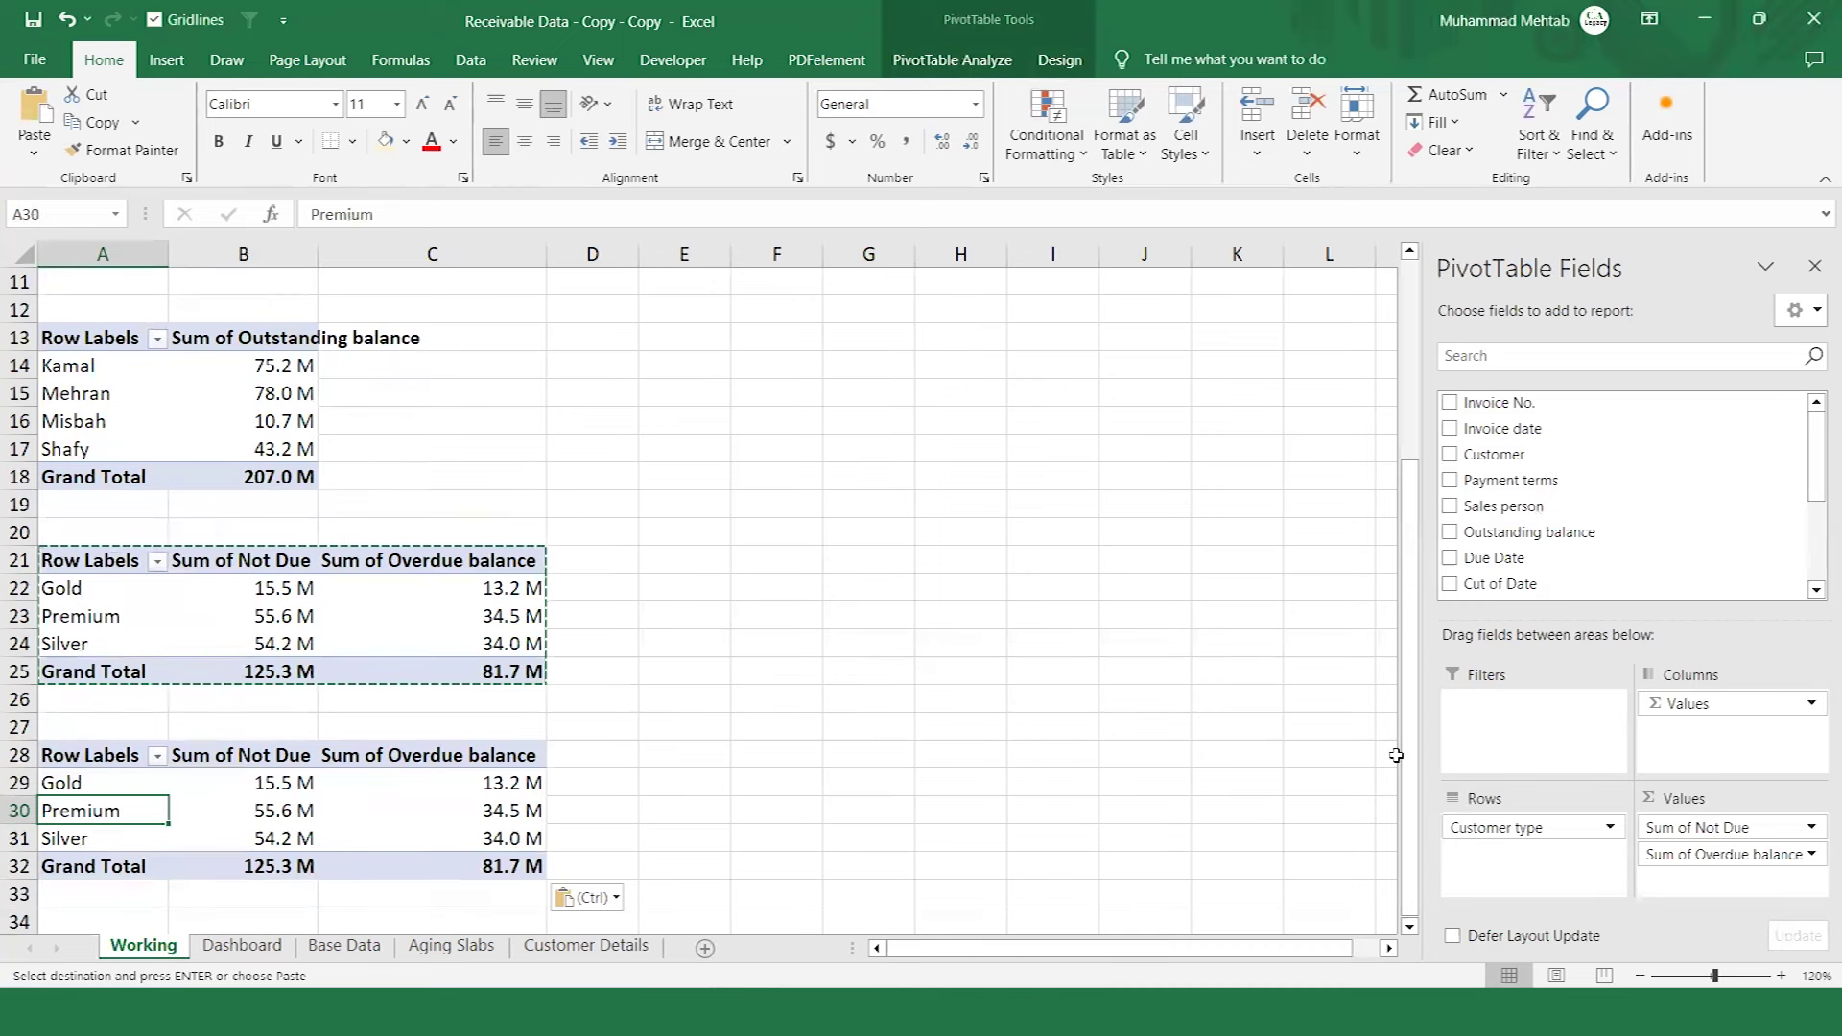
{"action": "left_click_drag", "start_coordinate": [1504, 835], "coordinate": [1574, 523]}
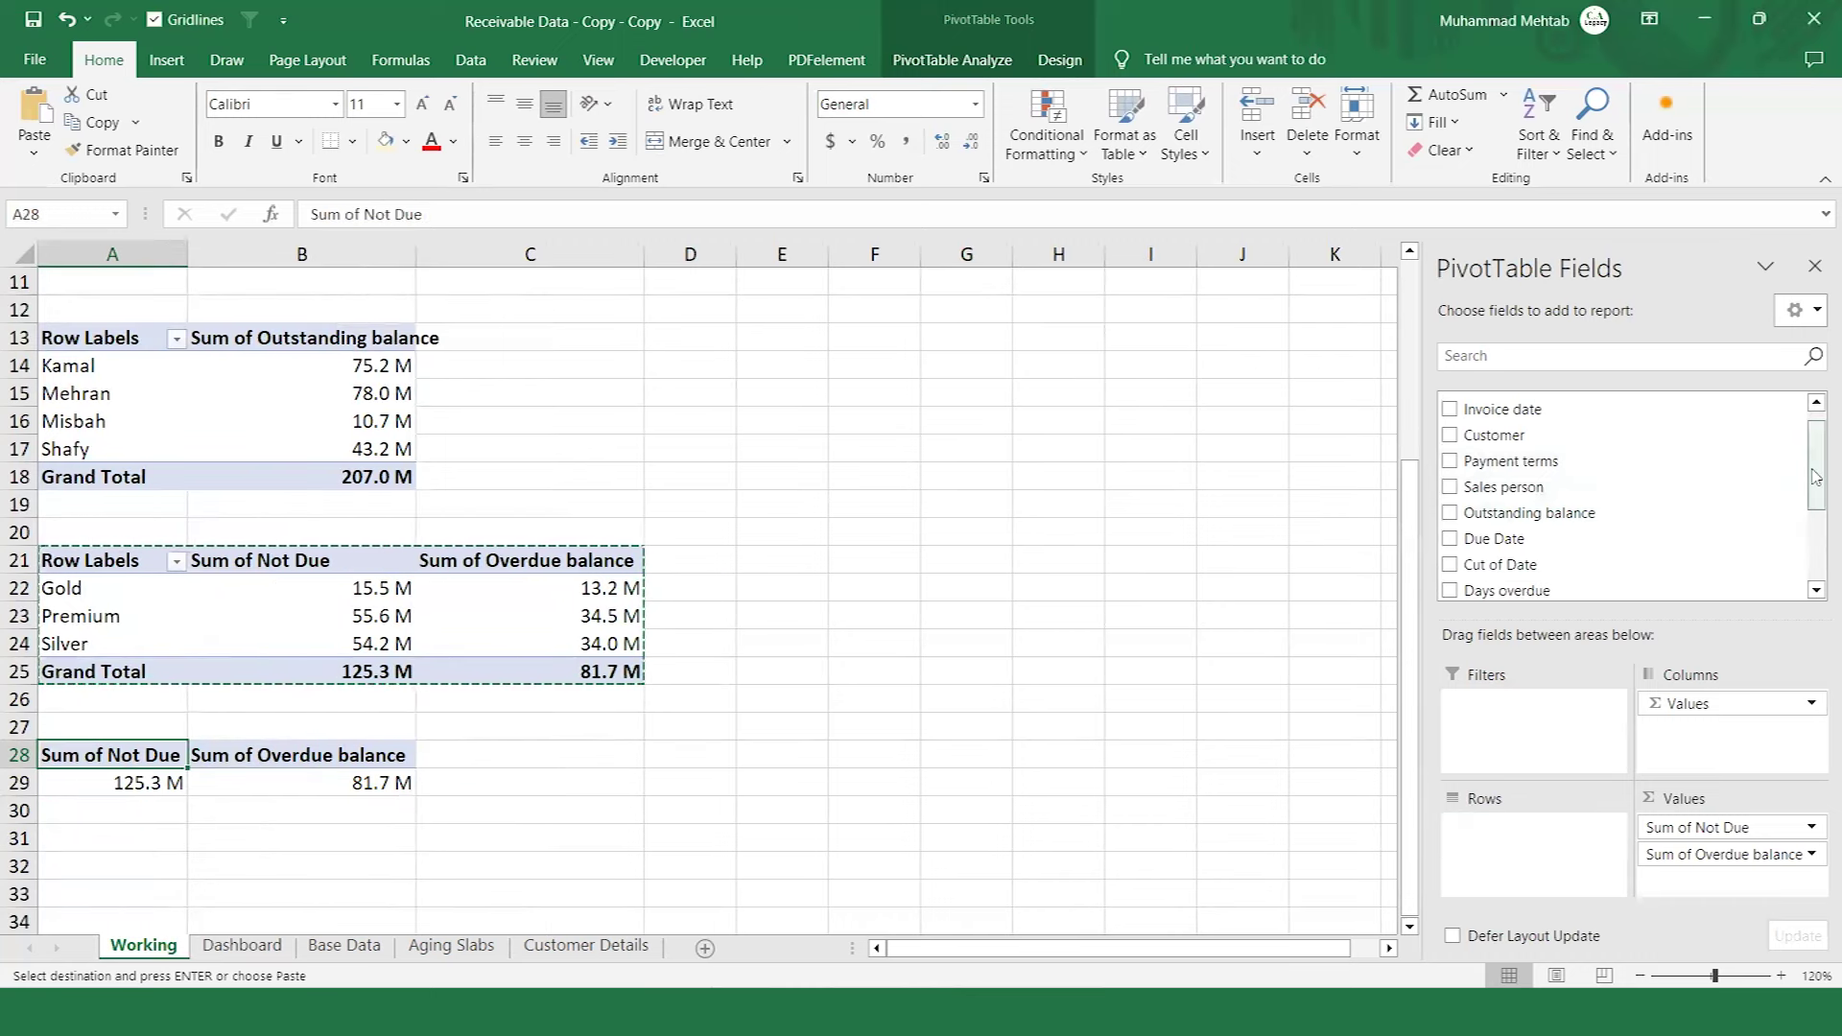
{"action": "left_click_drag", "start_coordinate": [1816, 463], "coordinate": [1817, 537]}
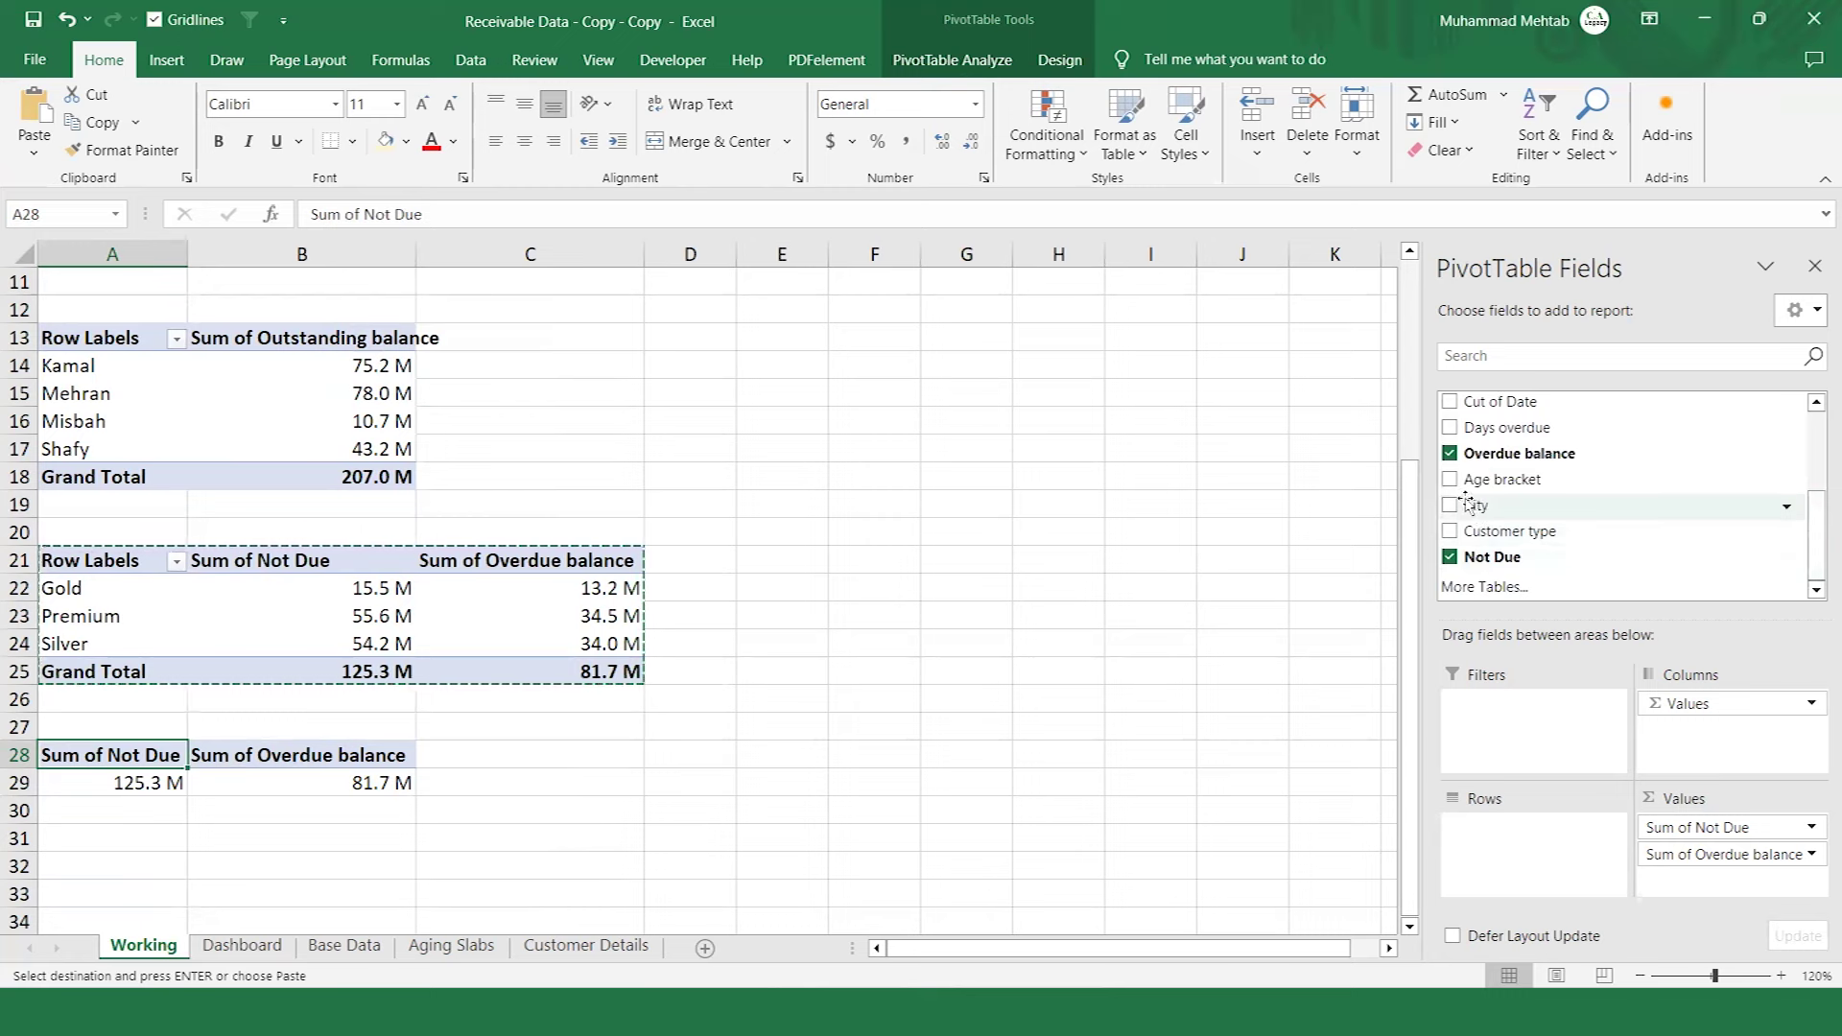
{"action": "left_click_drag", "start_coordinate": [1468, 503], "coordinate": [1509, 852]}
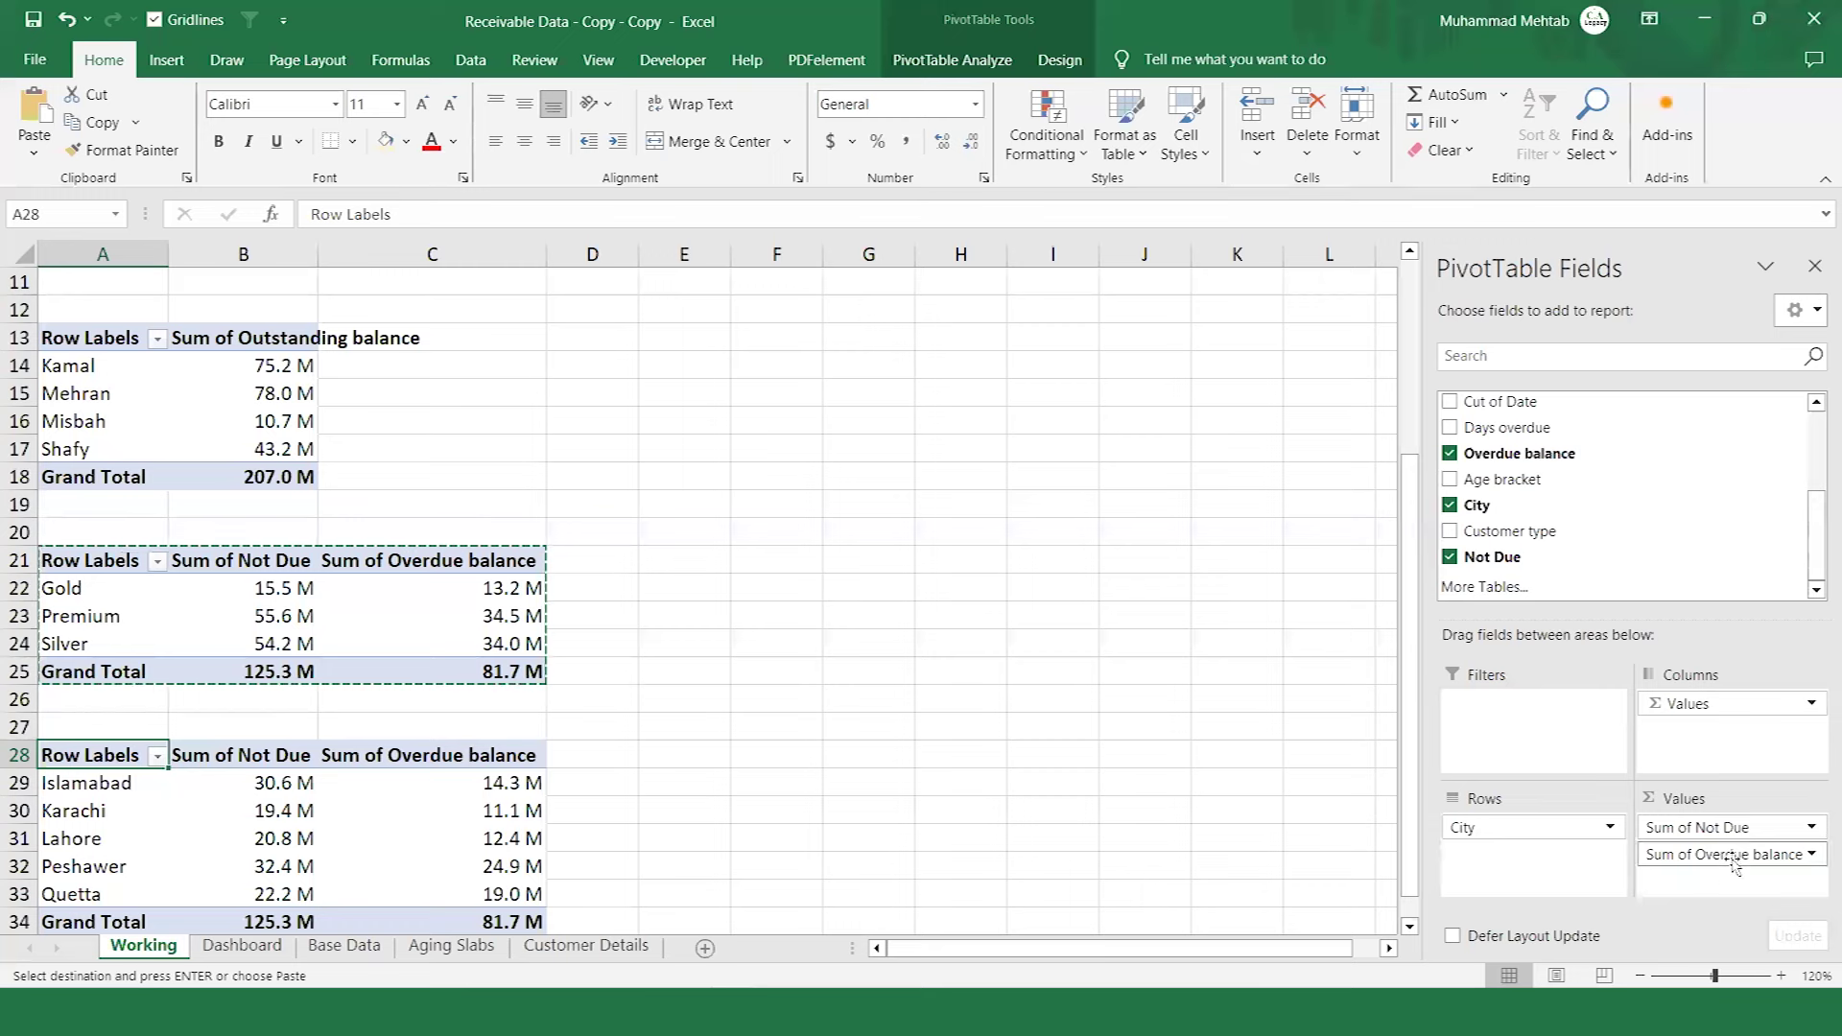
Replace the city pivot table's Not Due and Overdue balance values with Outstanding balance, and put Customer type in its columns.
{"action": "left_click_drag", "start_coordinate": [1735, 861], "coordinate": [1645, 561]}
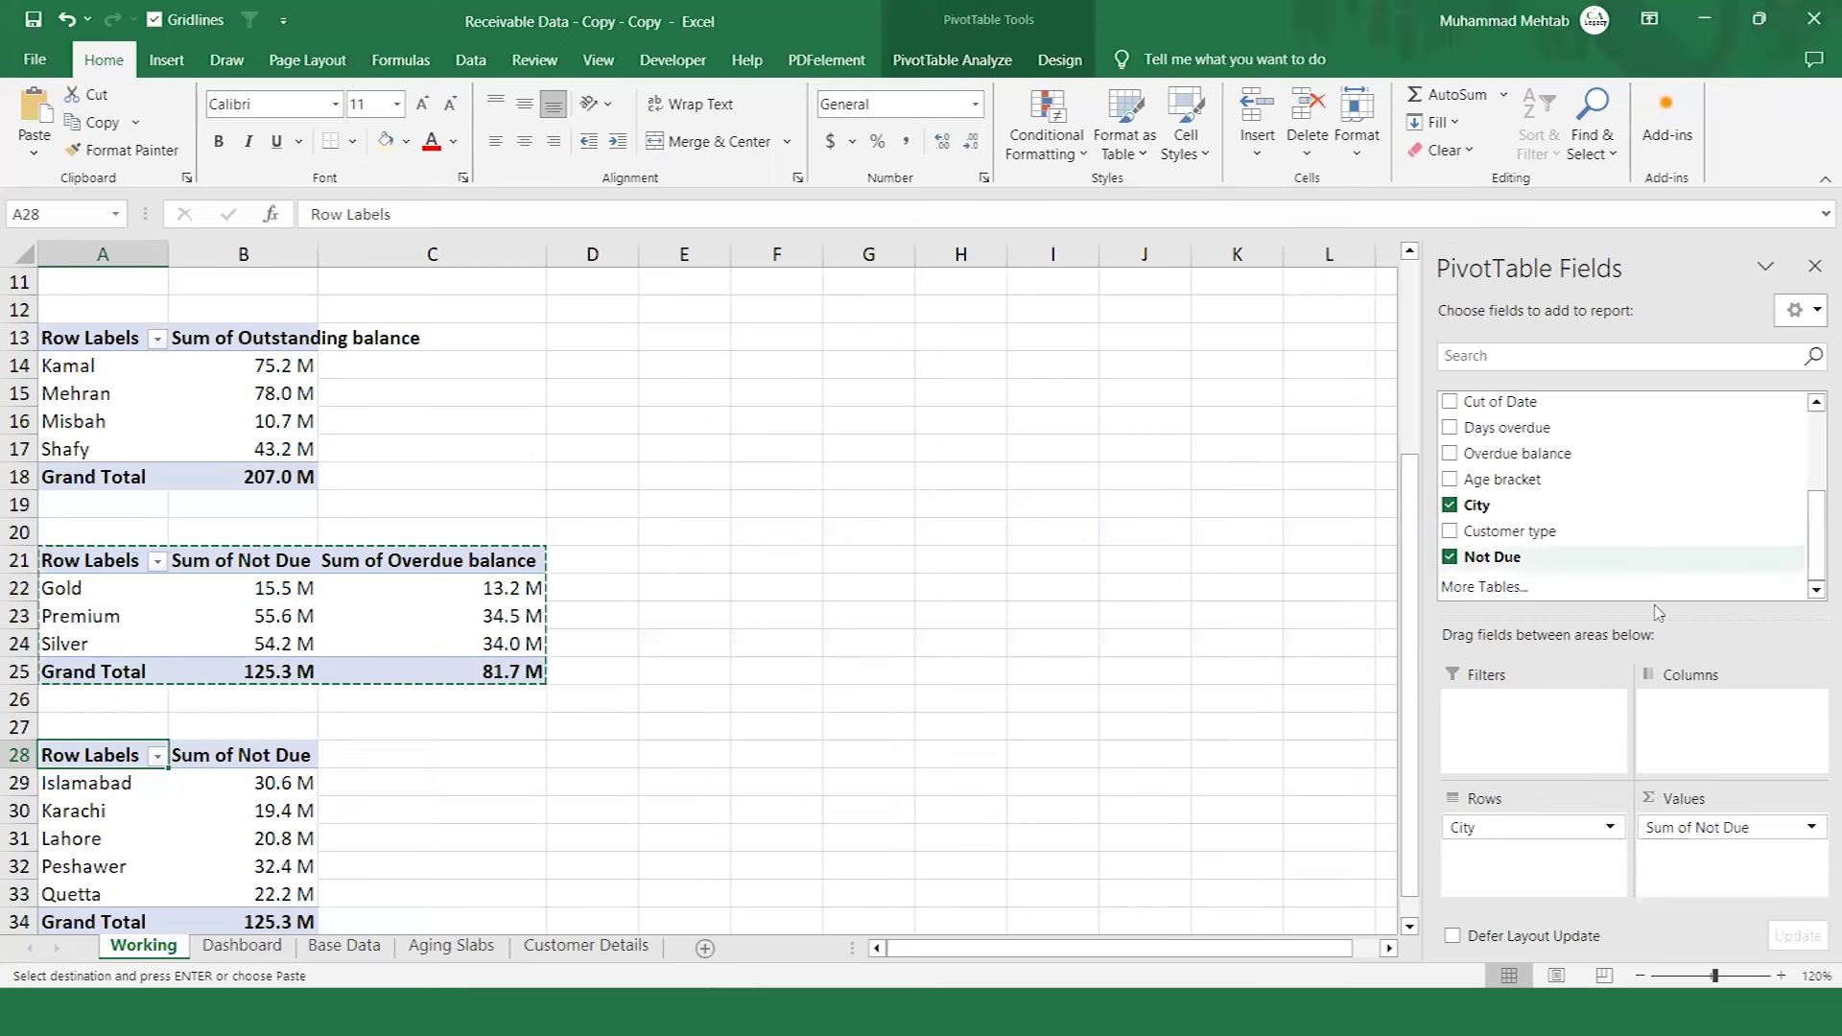
{"action": "left_click_drag", "start_coordinate": [1696, 829], "coordinate": [1641, 558]}
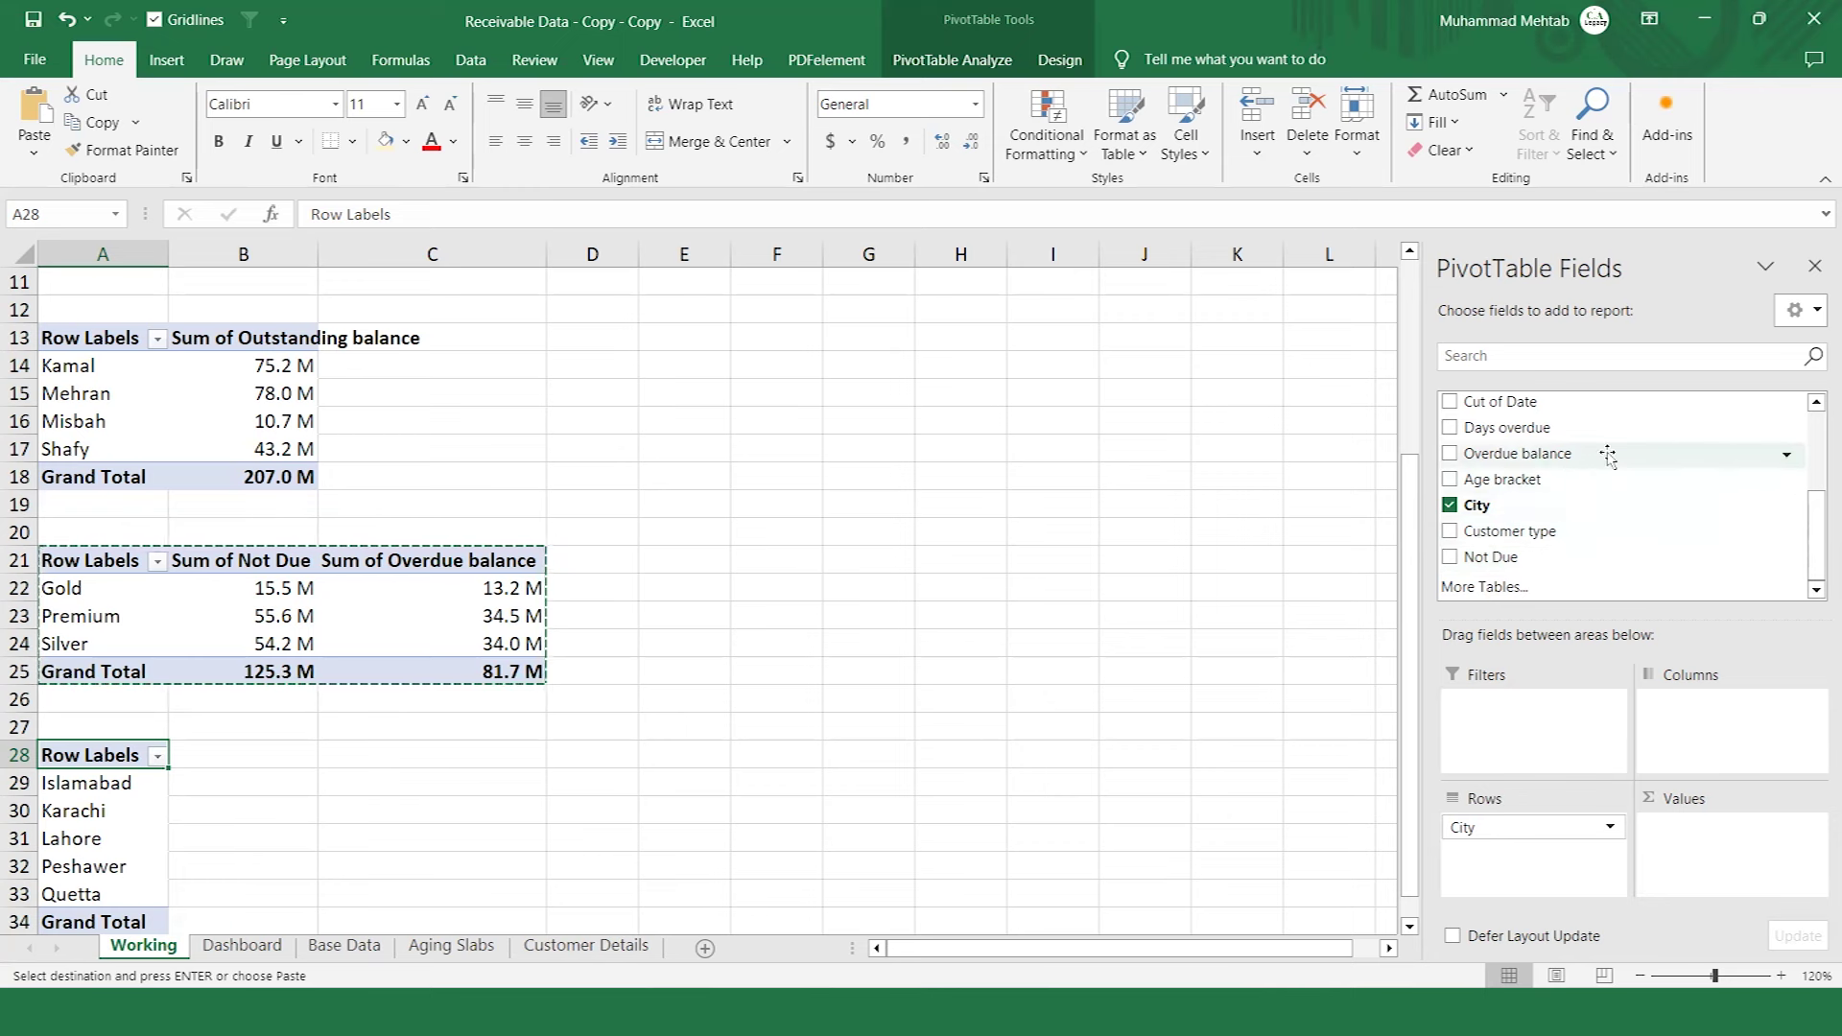
{"action": "scroll", "coordinate": [1674, 467], "scroll_direction": "up", "scroll_amount": 4}
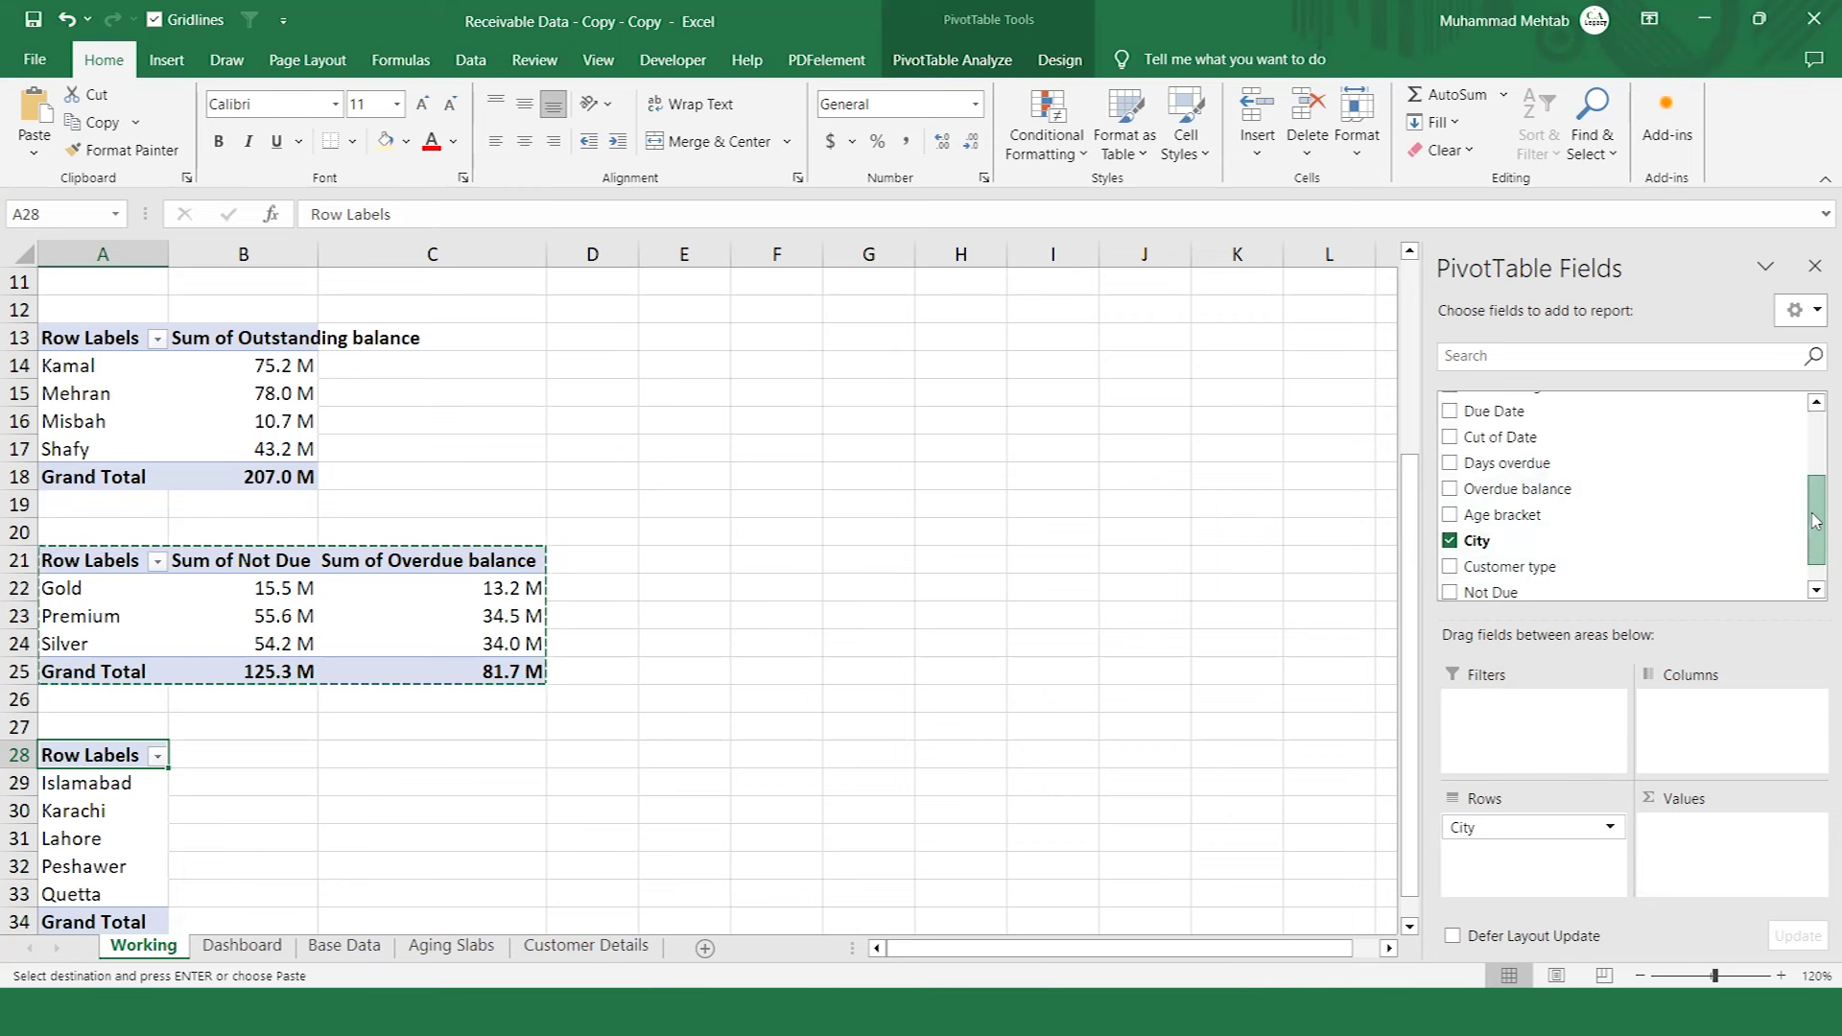
{"action": "left_click_drag", "start_coordinate": [1593, 468], "coordinate": [1717, 851]}
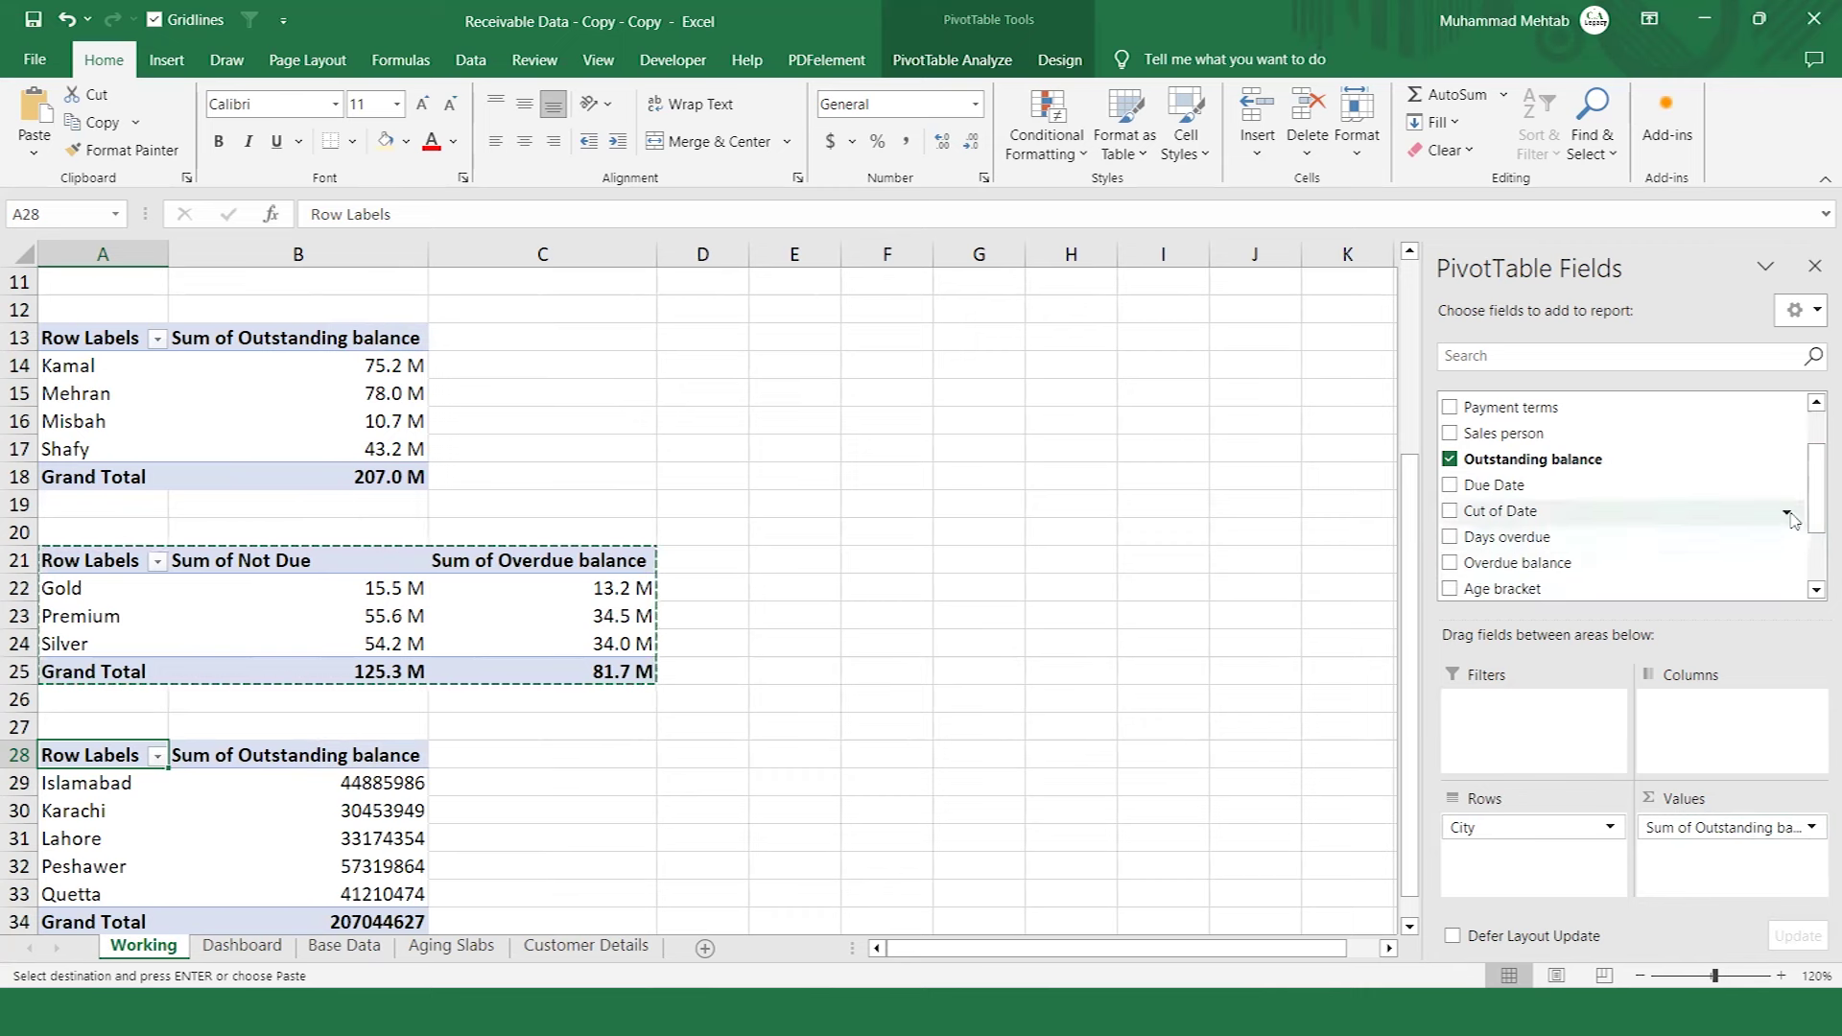
{"action": "scroll", "coordinate": [1791, 520], "scroll_direction": "down", "scroll_amount": 2}
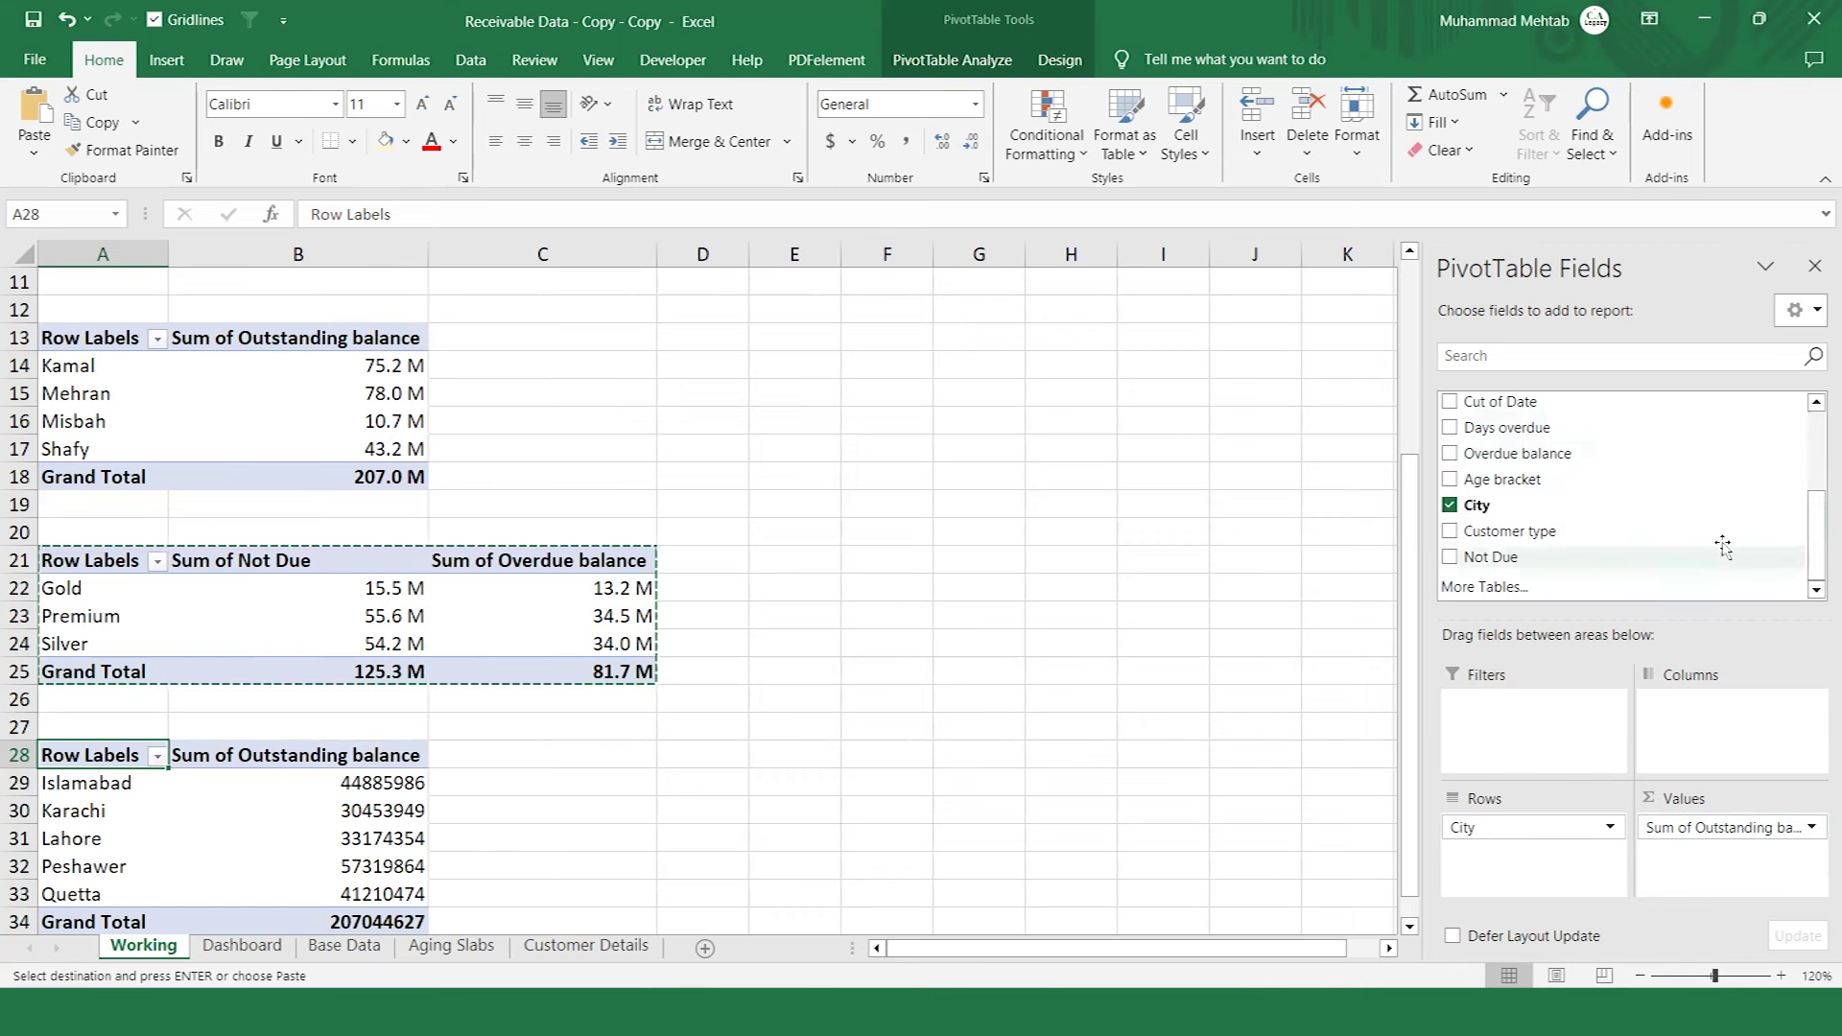
{"action": "left_click_drag", "start_coordinate": [1609, 533], "coordinate": [1707, 729]}
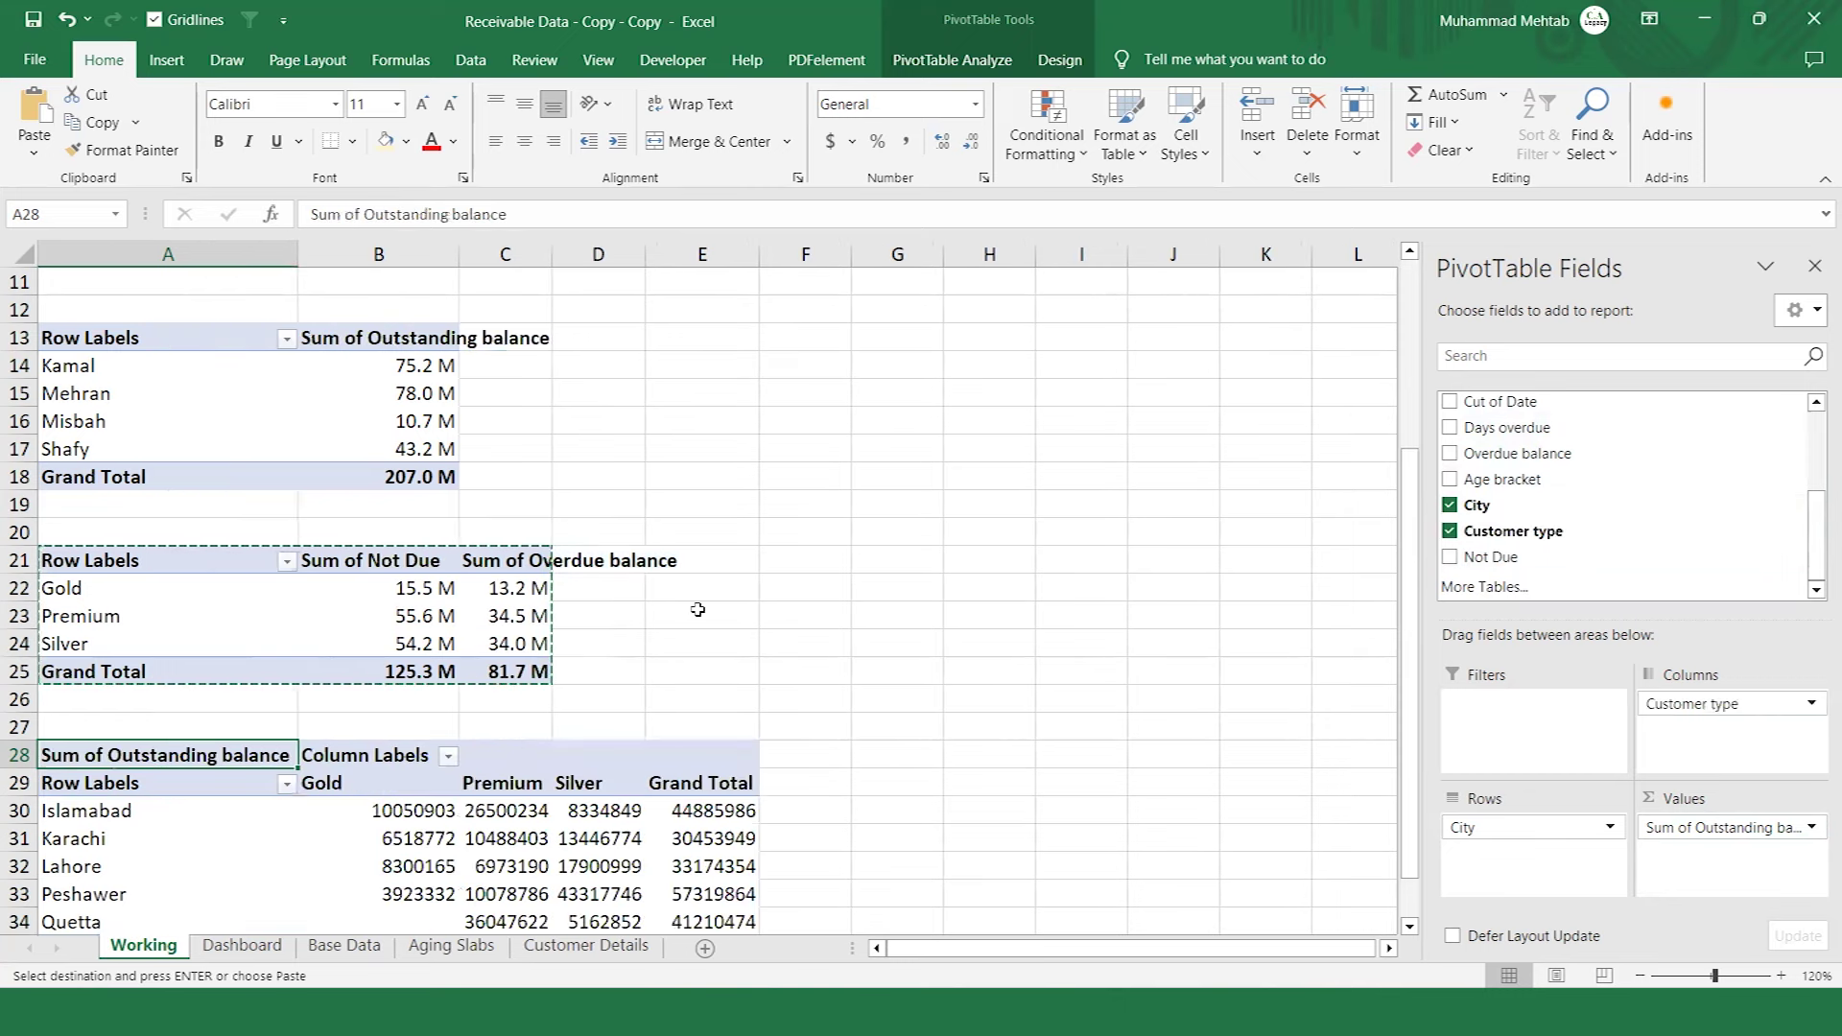
Examine the outstanding balances by city and customer type in the new pivot table.
{"action": "left_click", "coordinate": [456, 839]}
{"action": "key", "text": "Down"}
{"action": "key", "text": "Down"}
{"action": "key", "text": "Down"}
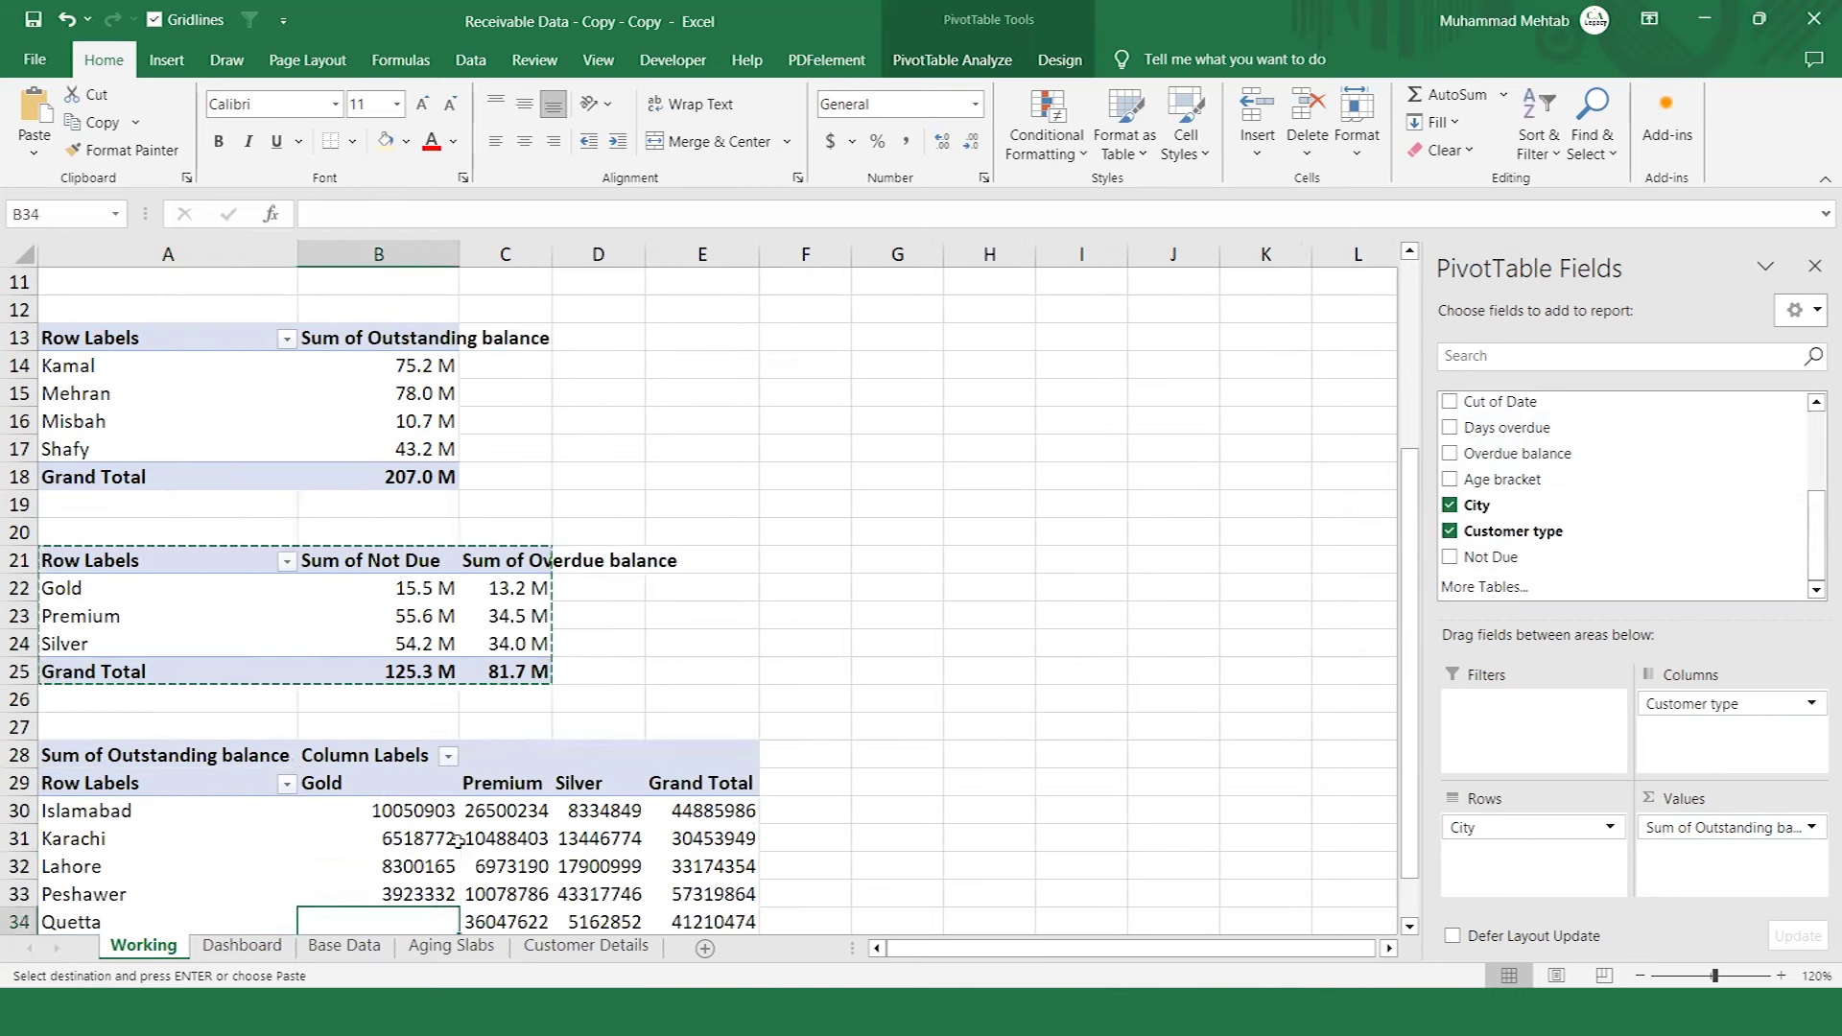
{"action": "key", "text": "Down"}
{"action": "key", "text": "Down"}
{"action": "key", "text": "Up"}
{"action": "key", "text": "Up"}
{"action": "key", "text": "Up"}
{"action": "key", "text": "Up"}
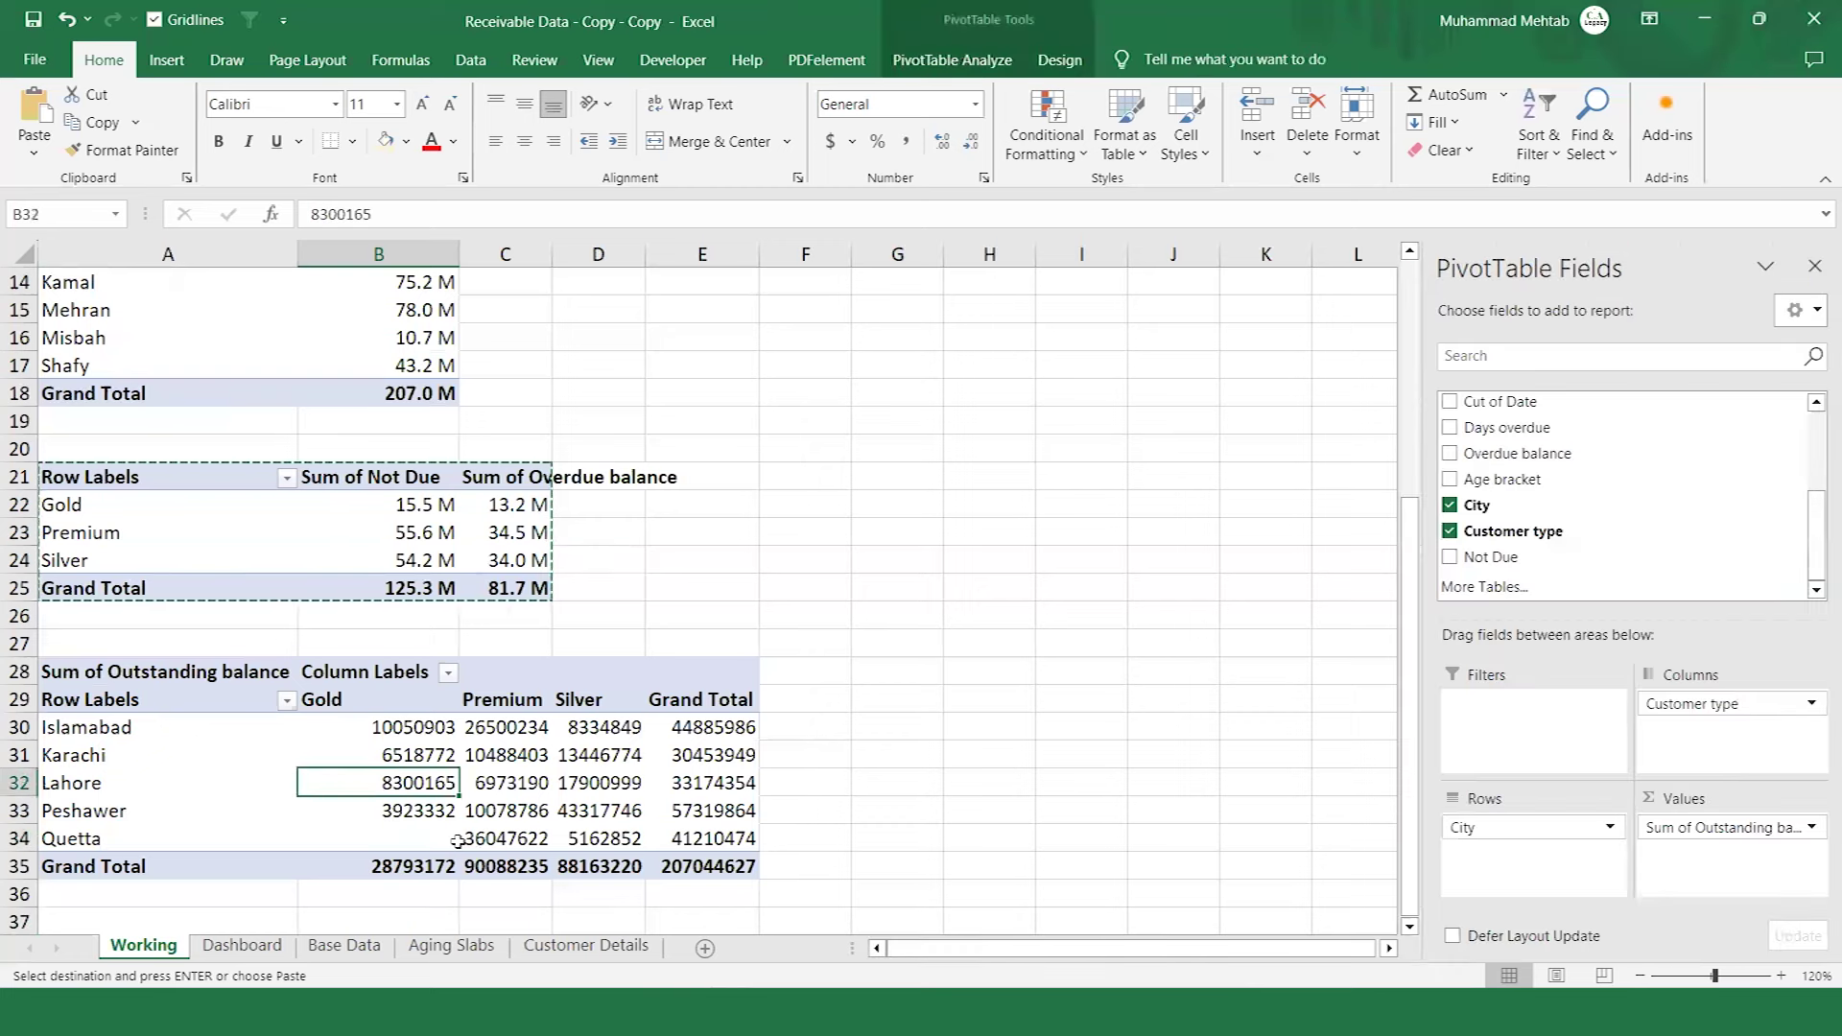
{"action": "key", "text": "Left"}
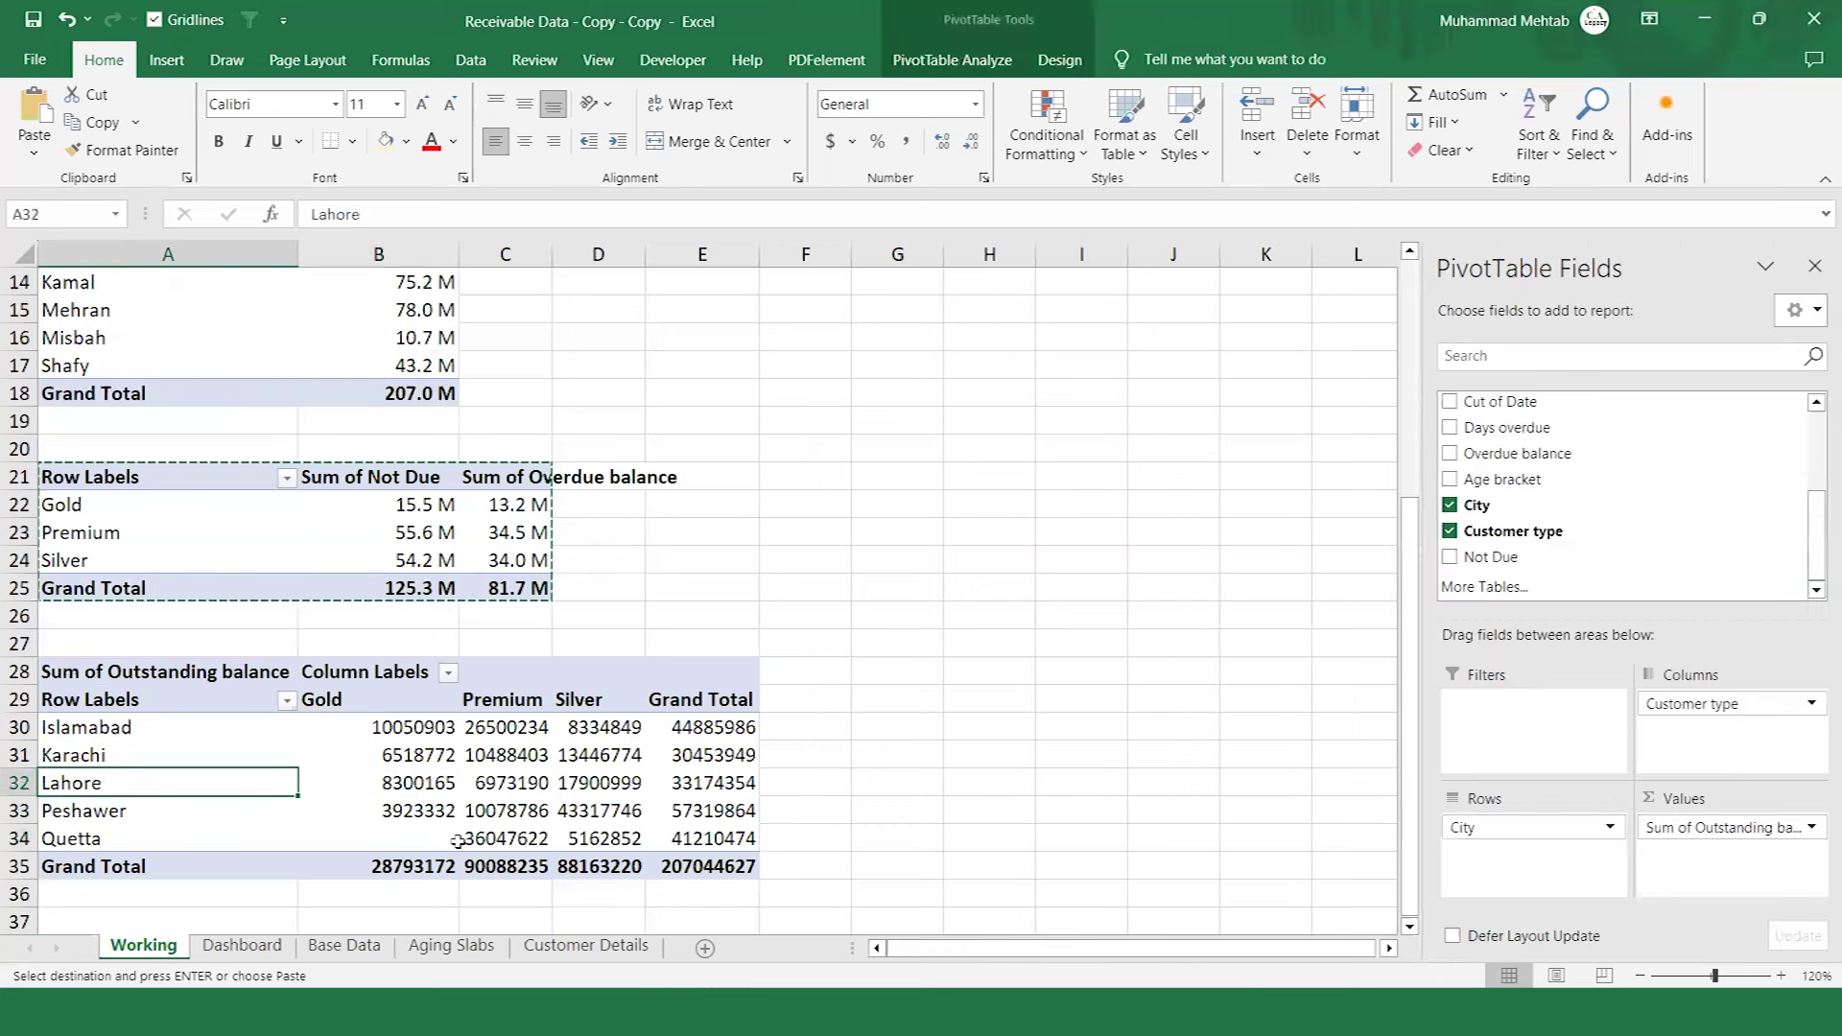
{"action": "key", "text": "Up"}
{"action": "key", "text": "Up"}
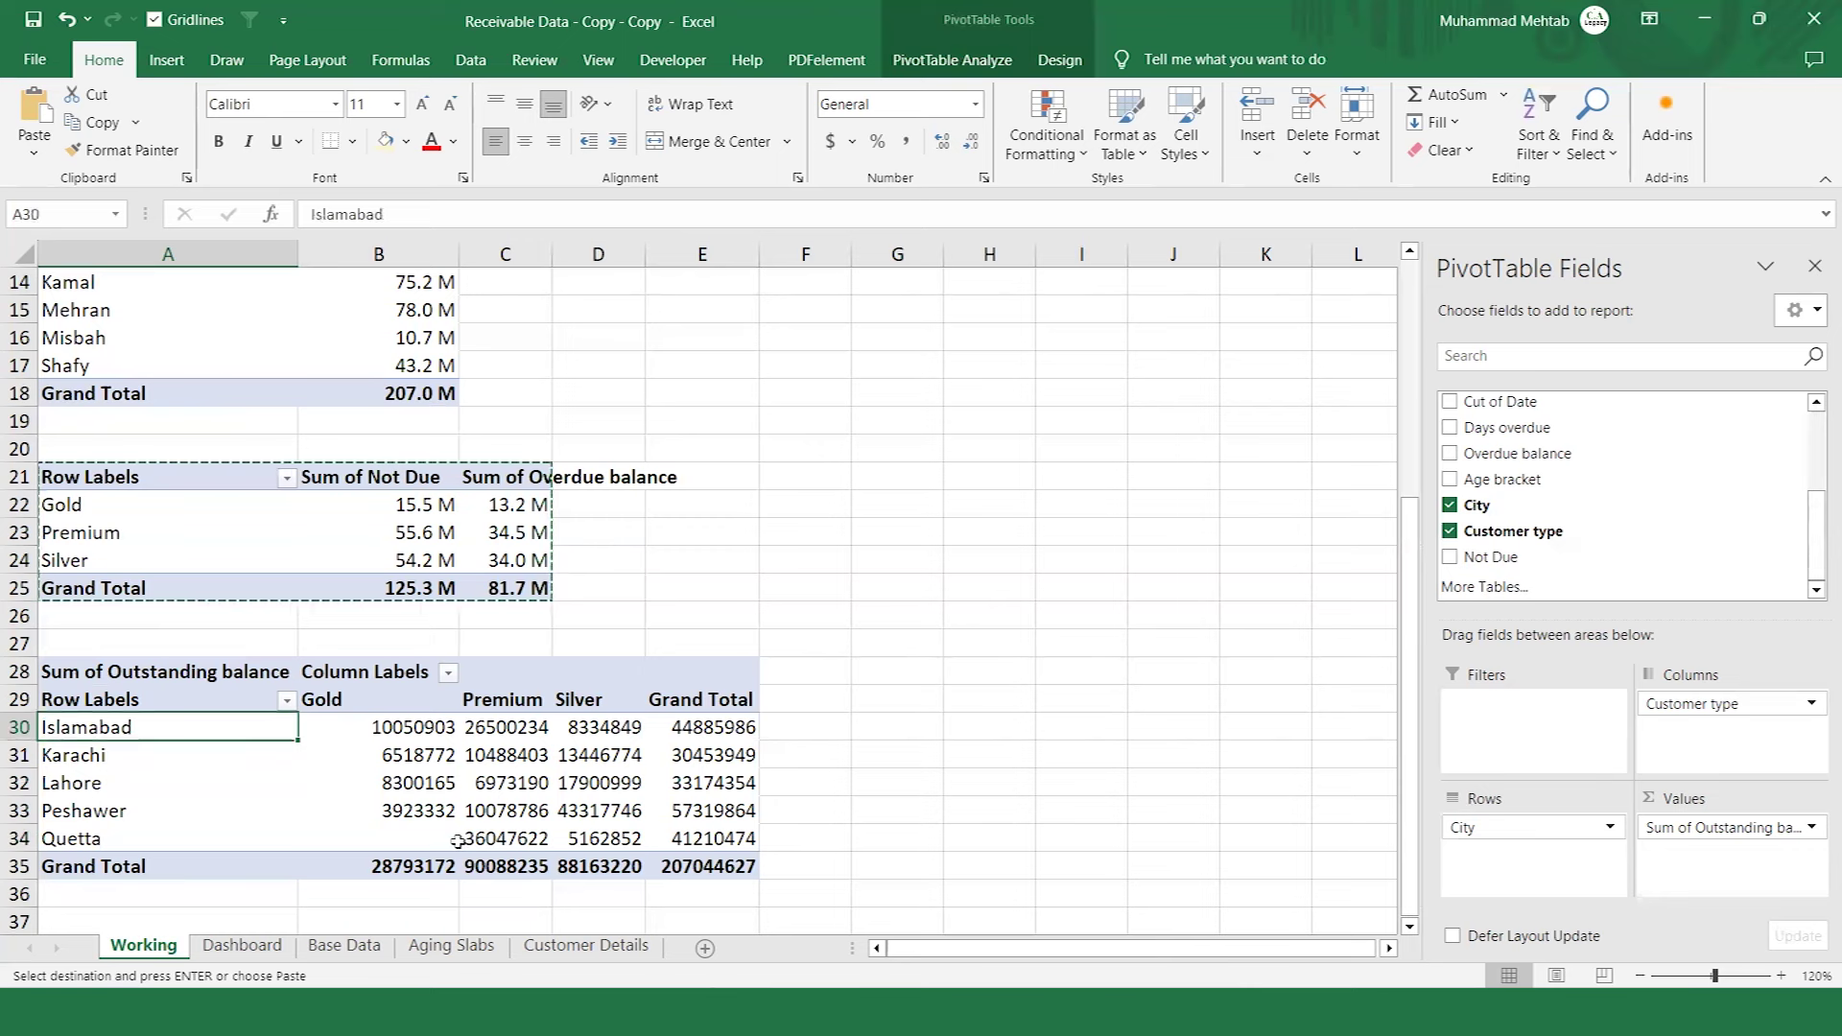
{"action": "key", "text": "Right"}
{"action": "key", "text": "Right"}
{"action": "key", "text": "Left"}
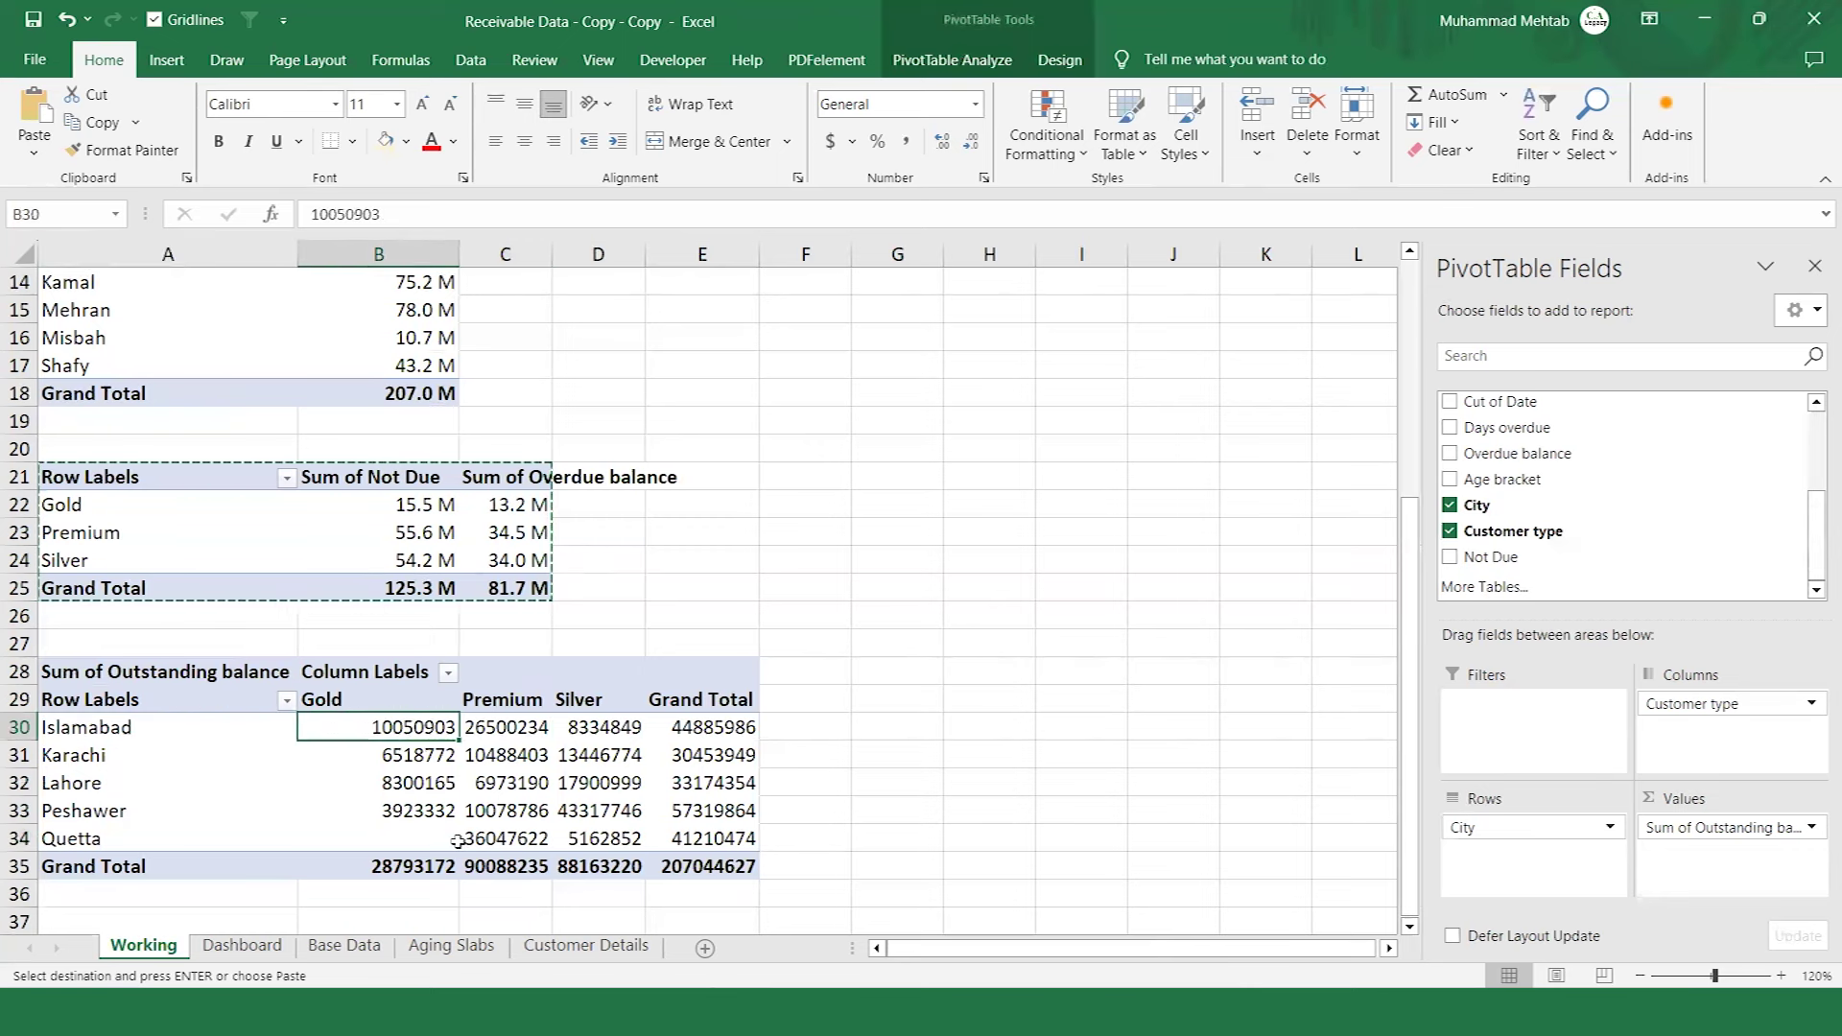
{"action": "key", "text": "Right"}
{"action": "key", "text": "Right"}
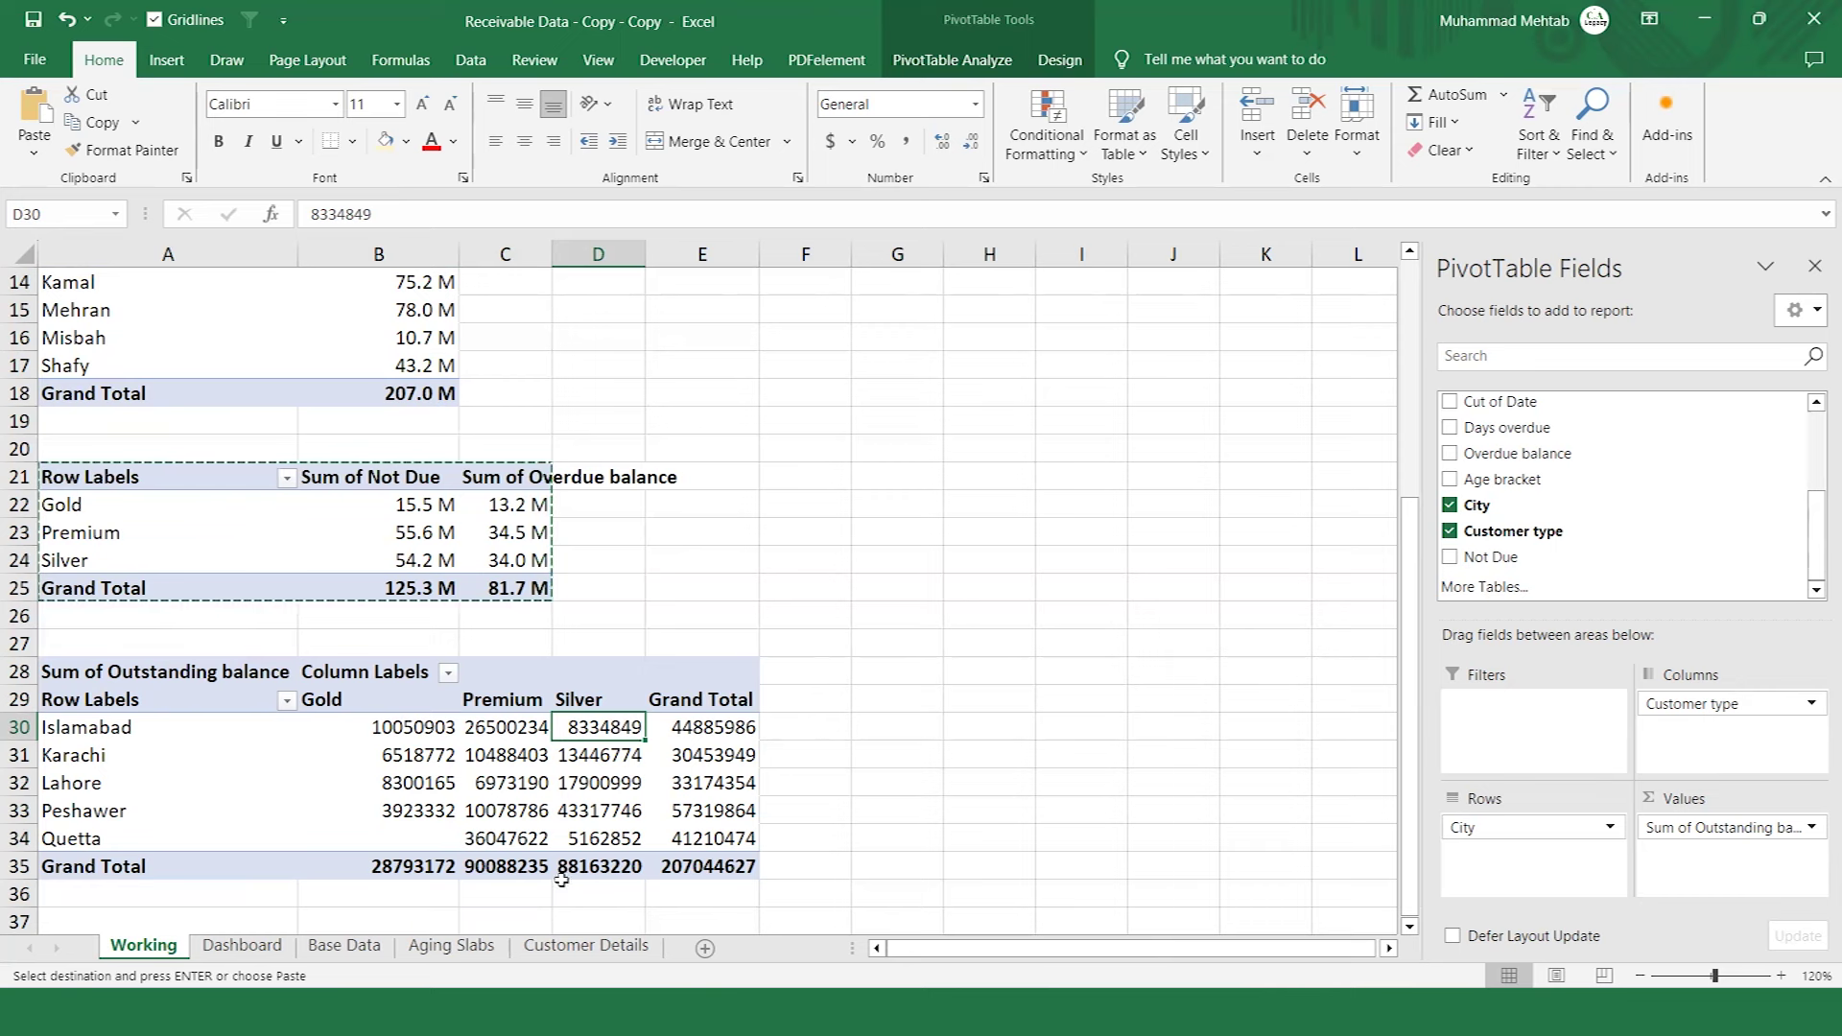
Format the city pivot table's Sum of Outstanding balance values with the custom millions number format #.0,, "M".
{"action": "left_click", "coordinate": [1736, 835]}
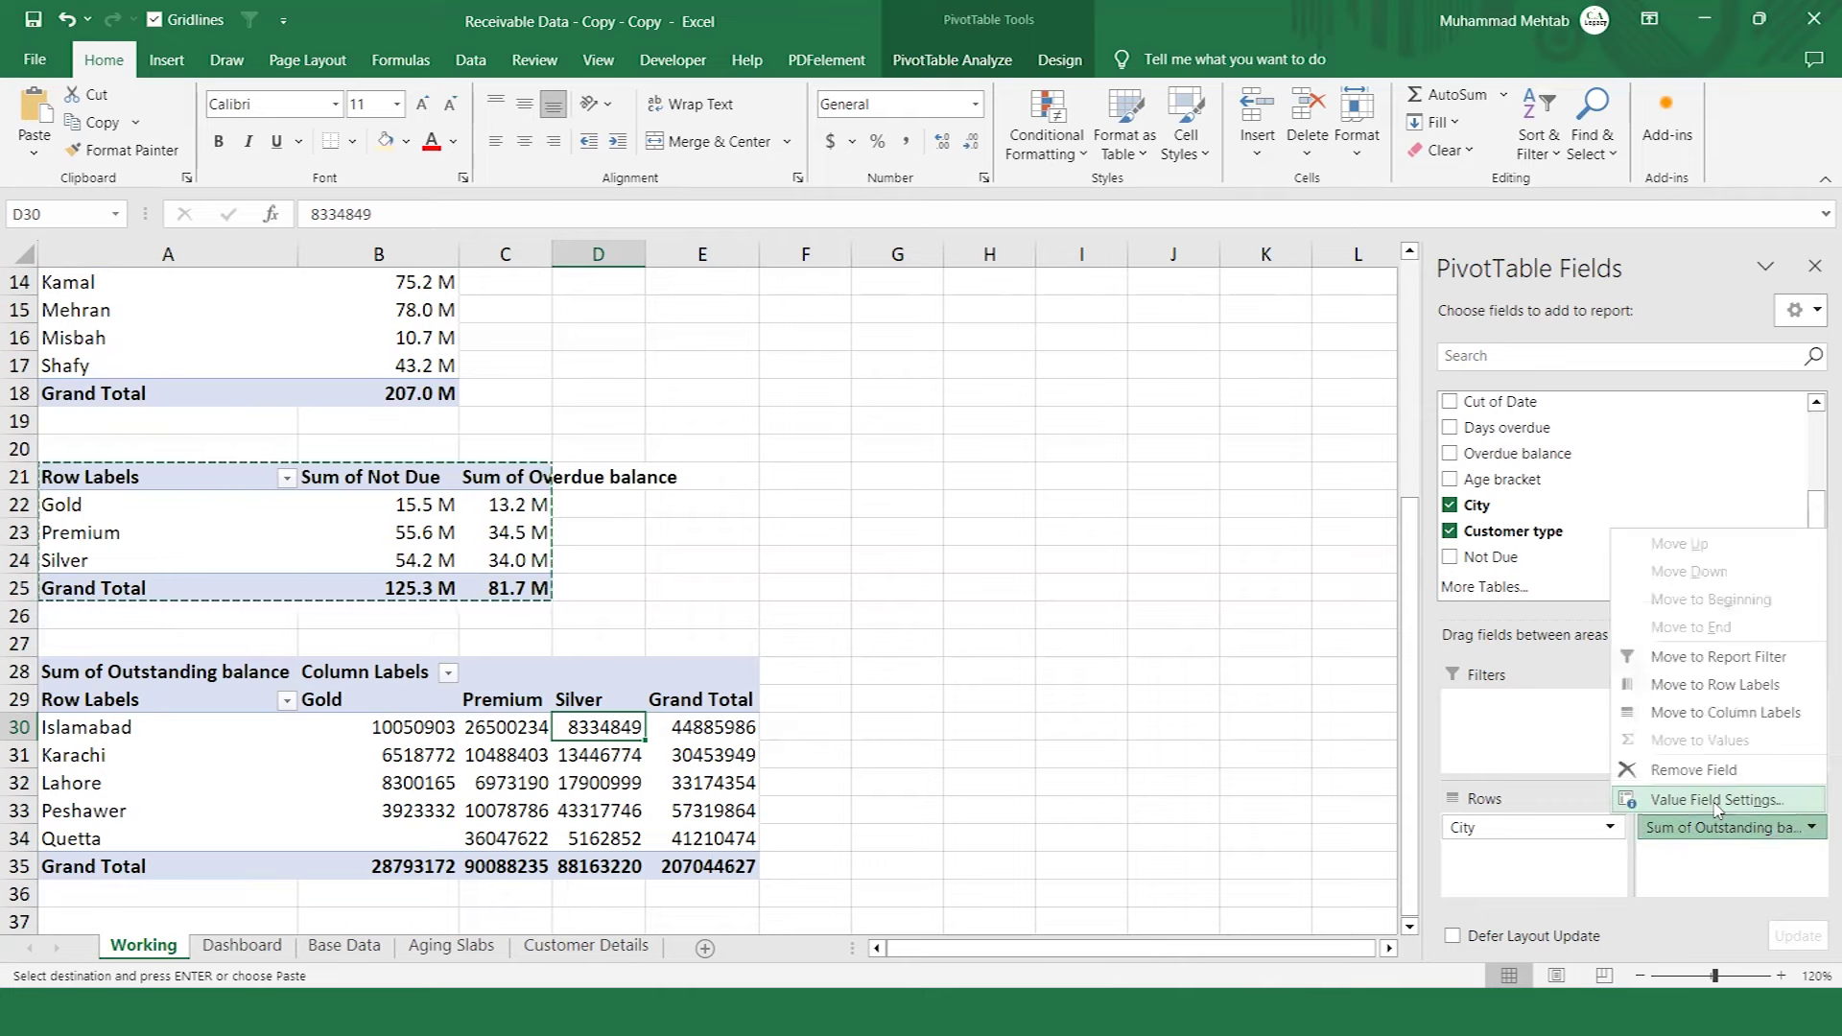
{"action": "left_click", "coordinate": [1712, 800]}
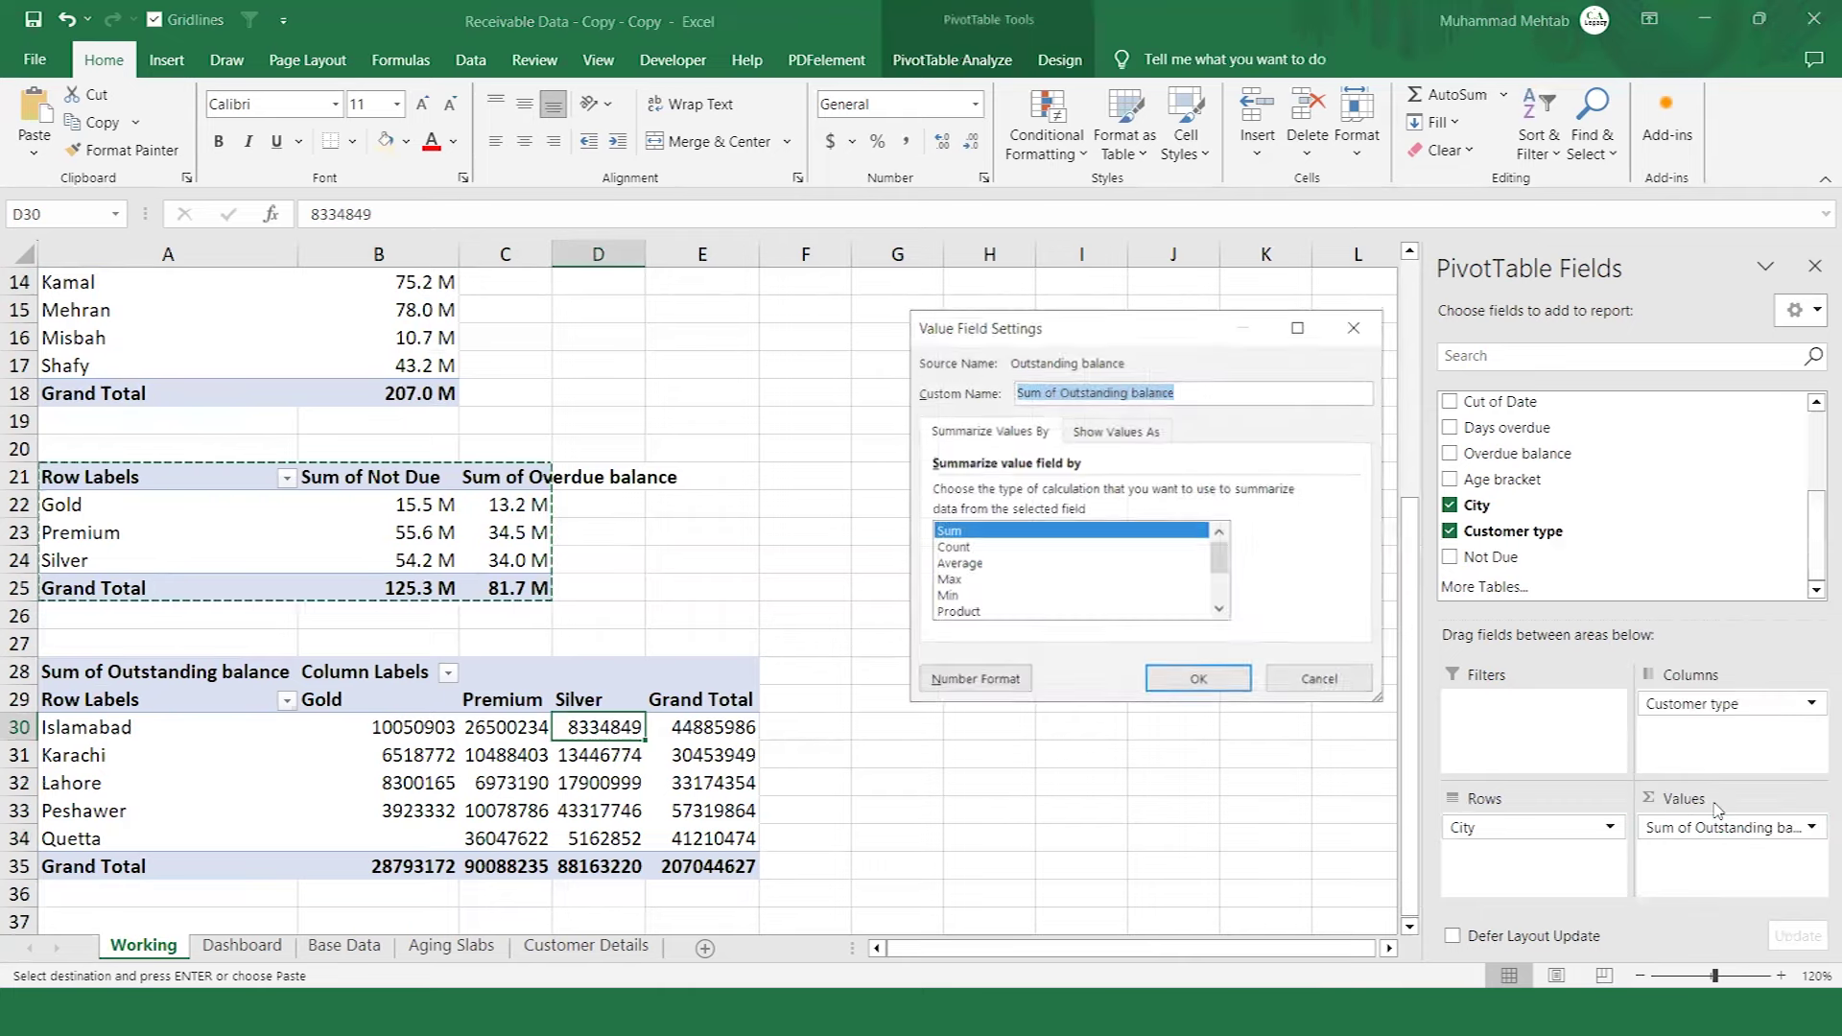
{"action": "left_click", "coordinate": [1001, 679]}
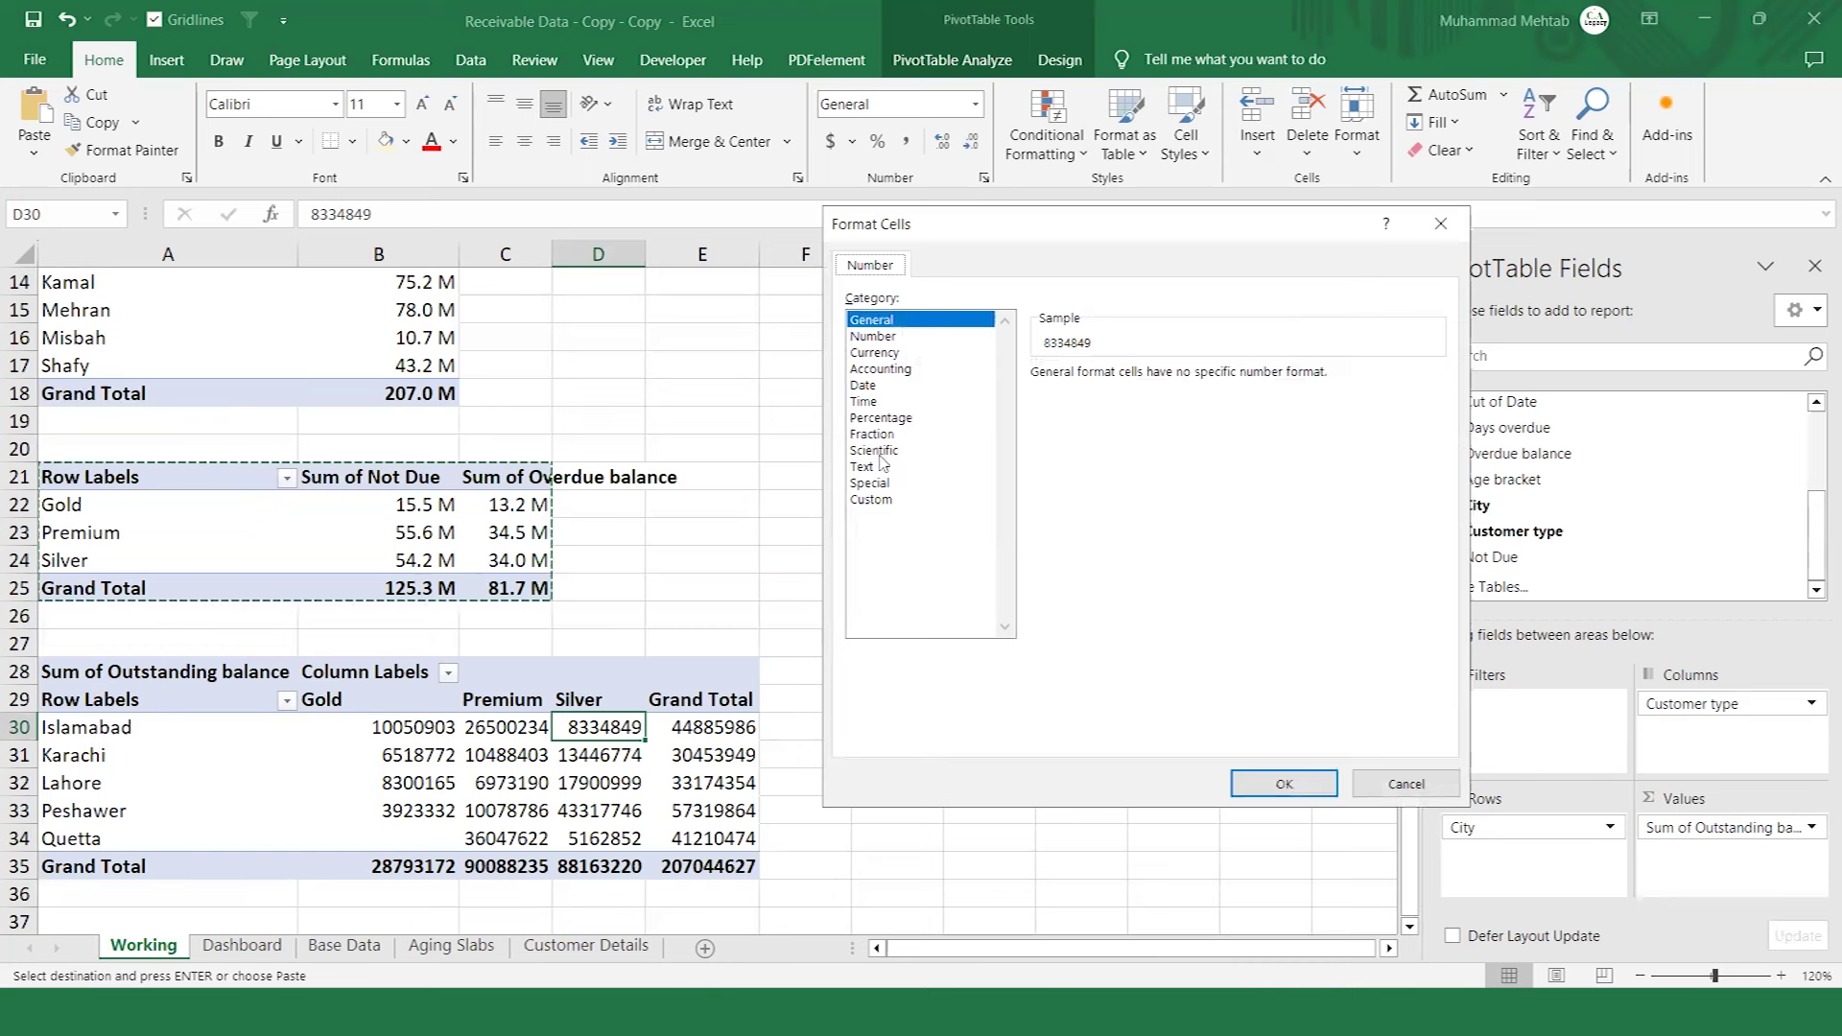
{"action": "left_click", "coordinate": [875, 499]}
{"action": "left_click_drag", "start_coordinate": [1444, 468], "coordinate": [1442, 571]}
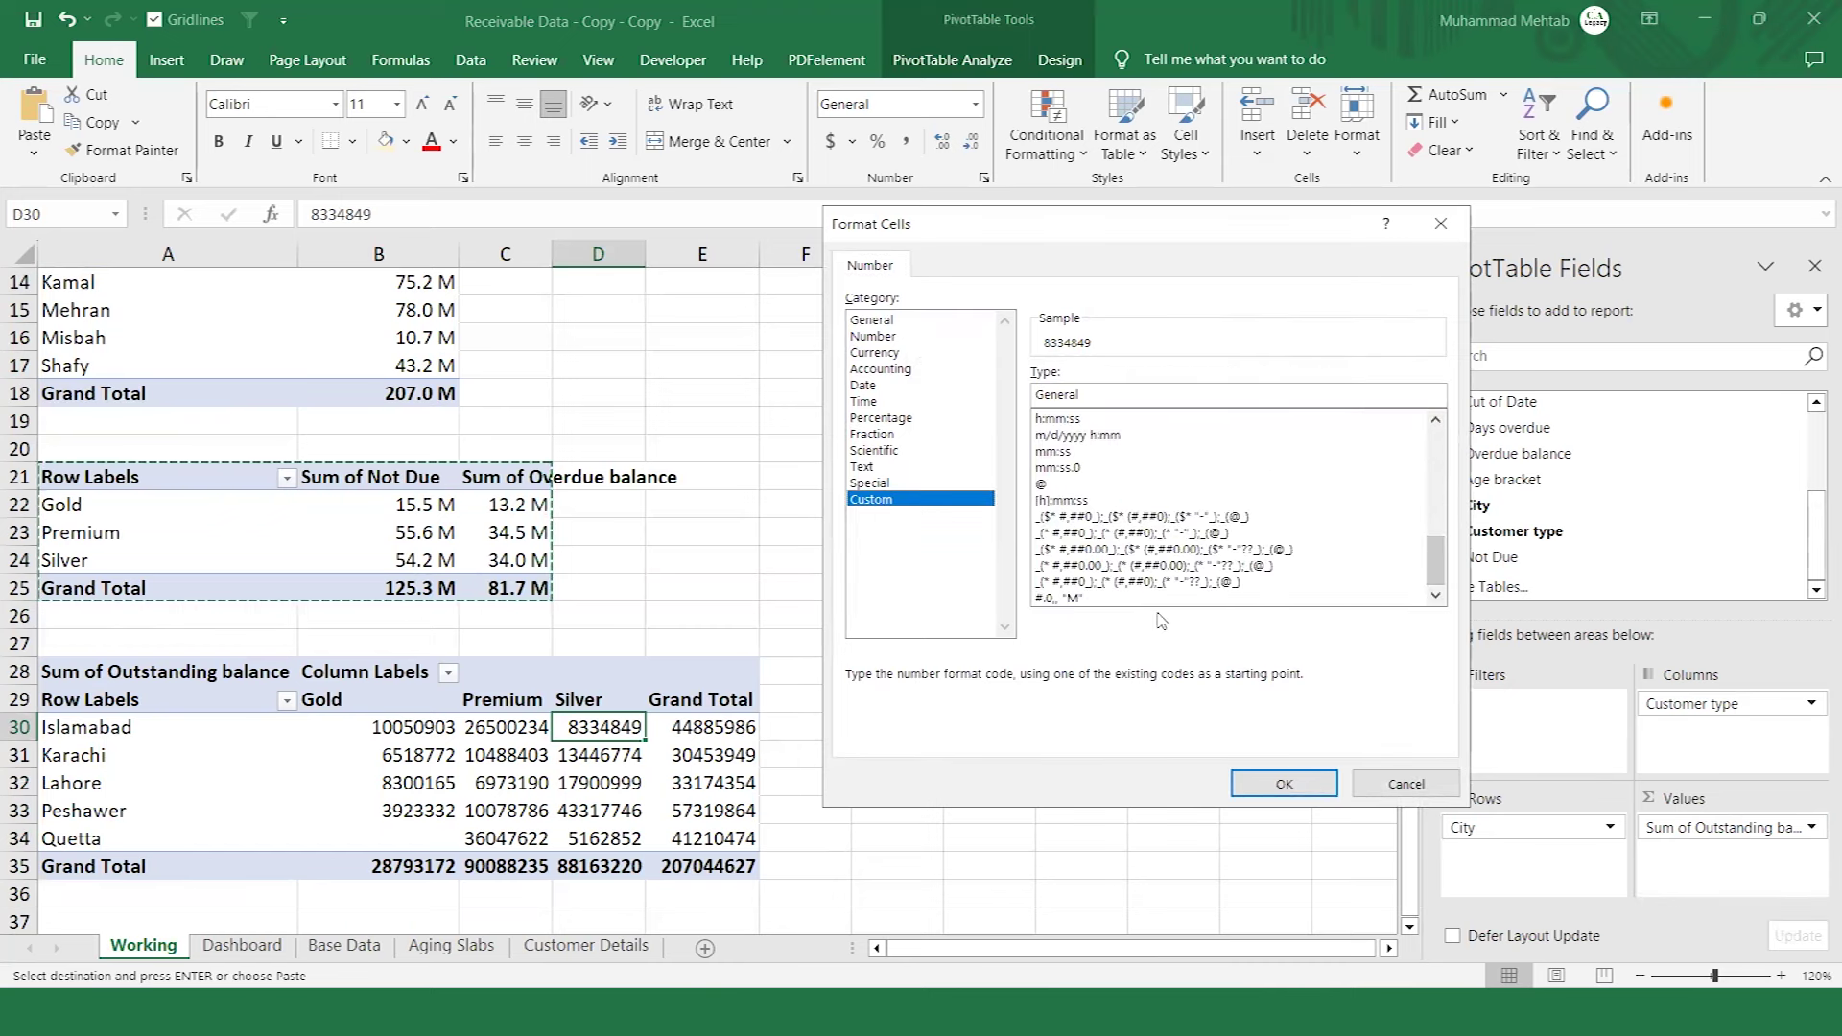
{"action": "left_click", "coordinate": [1075, 599]}
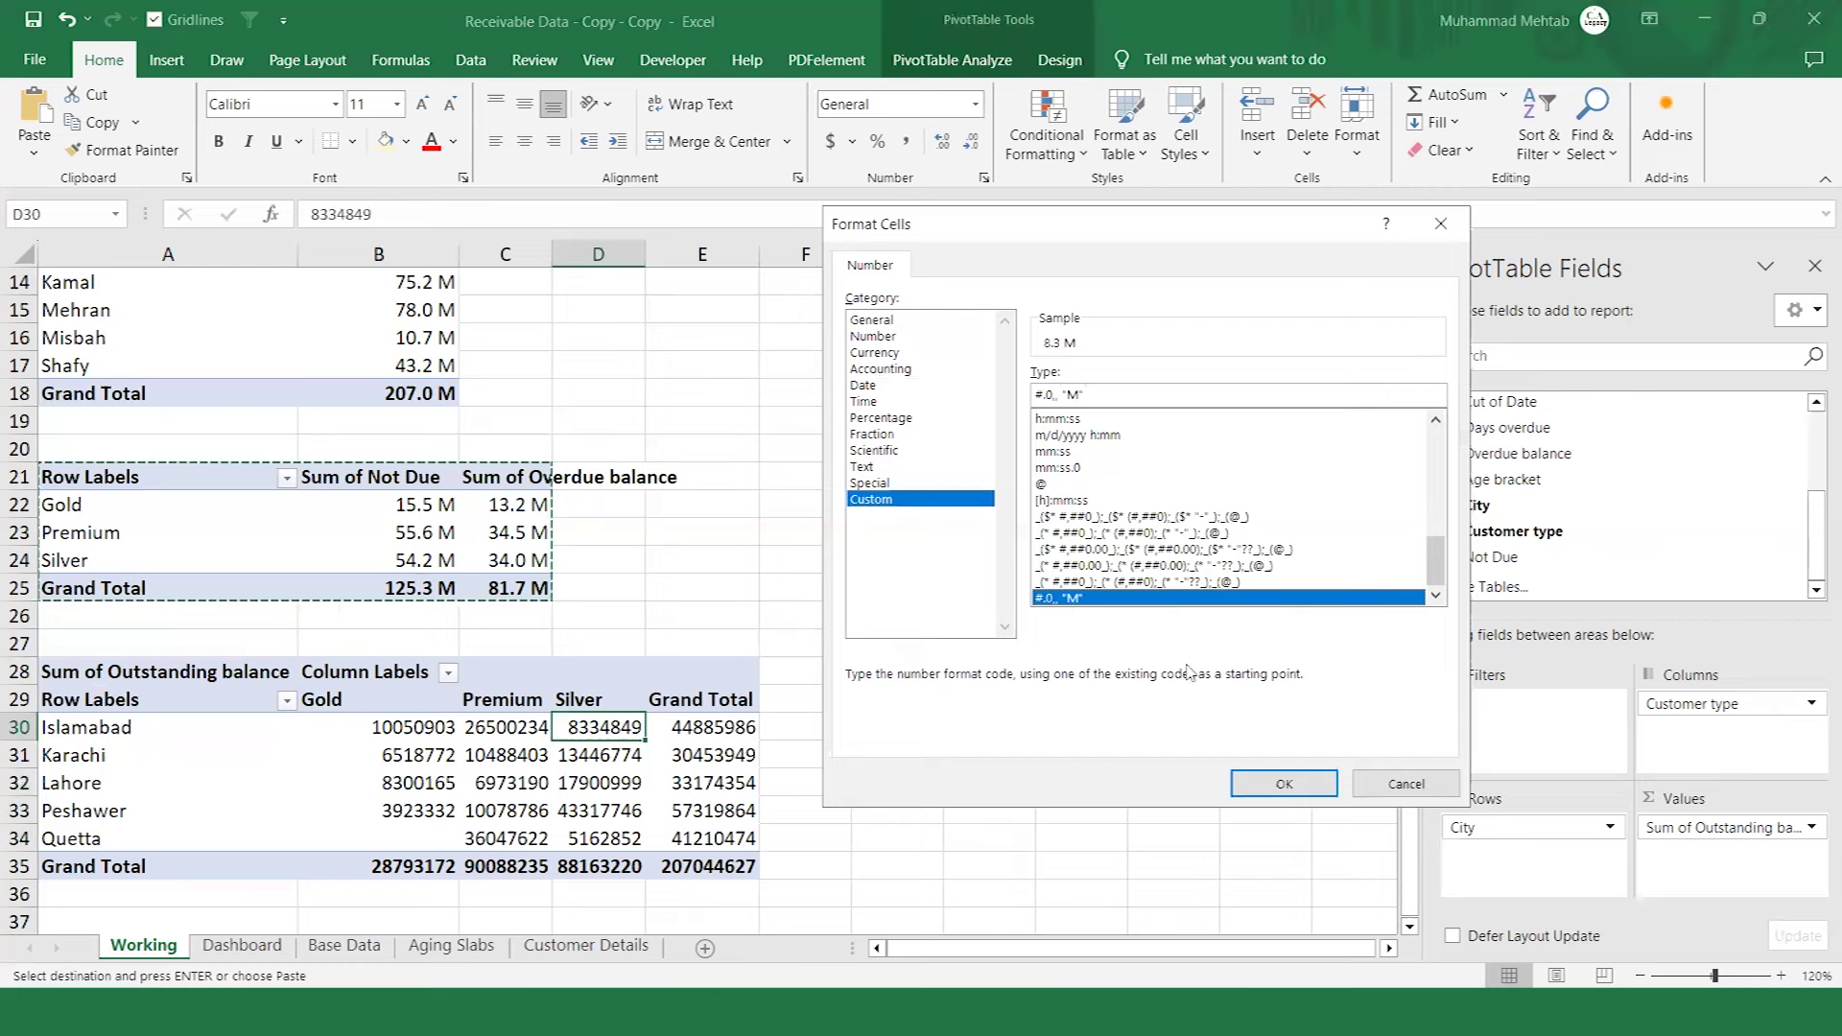
{"action": "left_click", "coordinate": [1286, 785]}
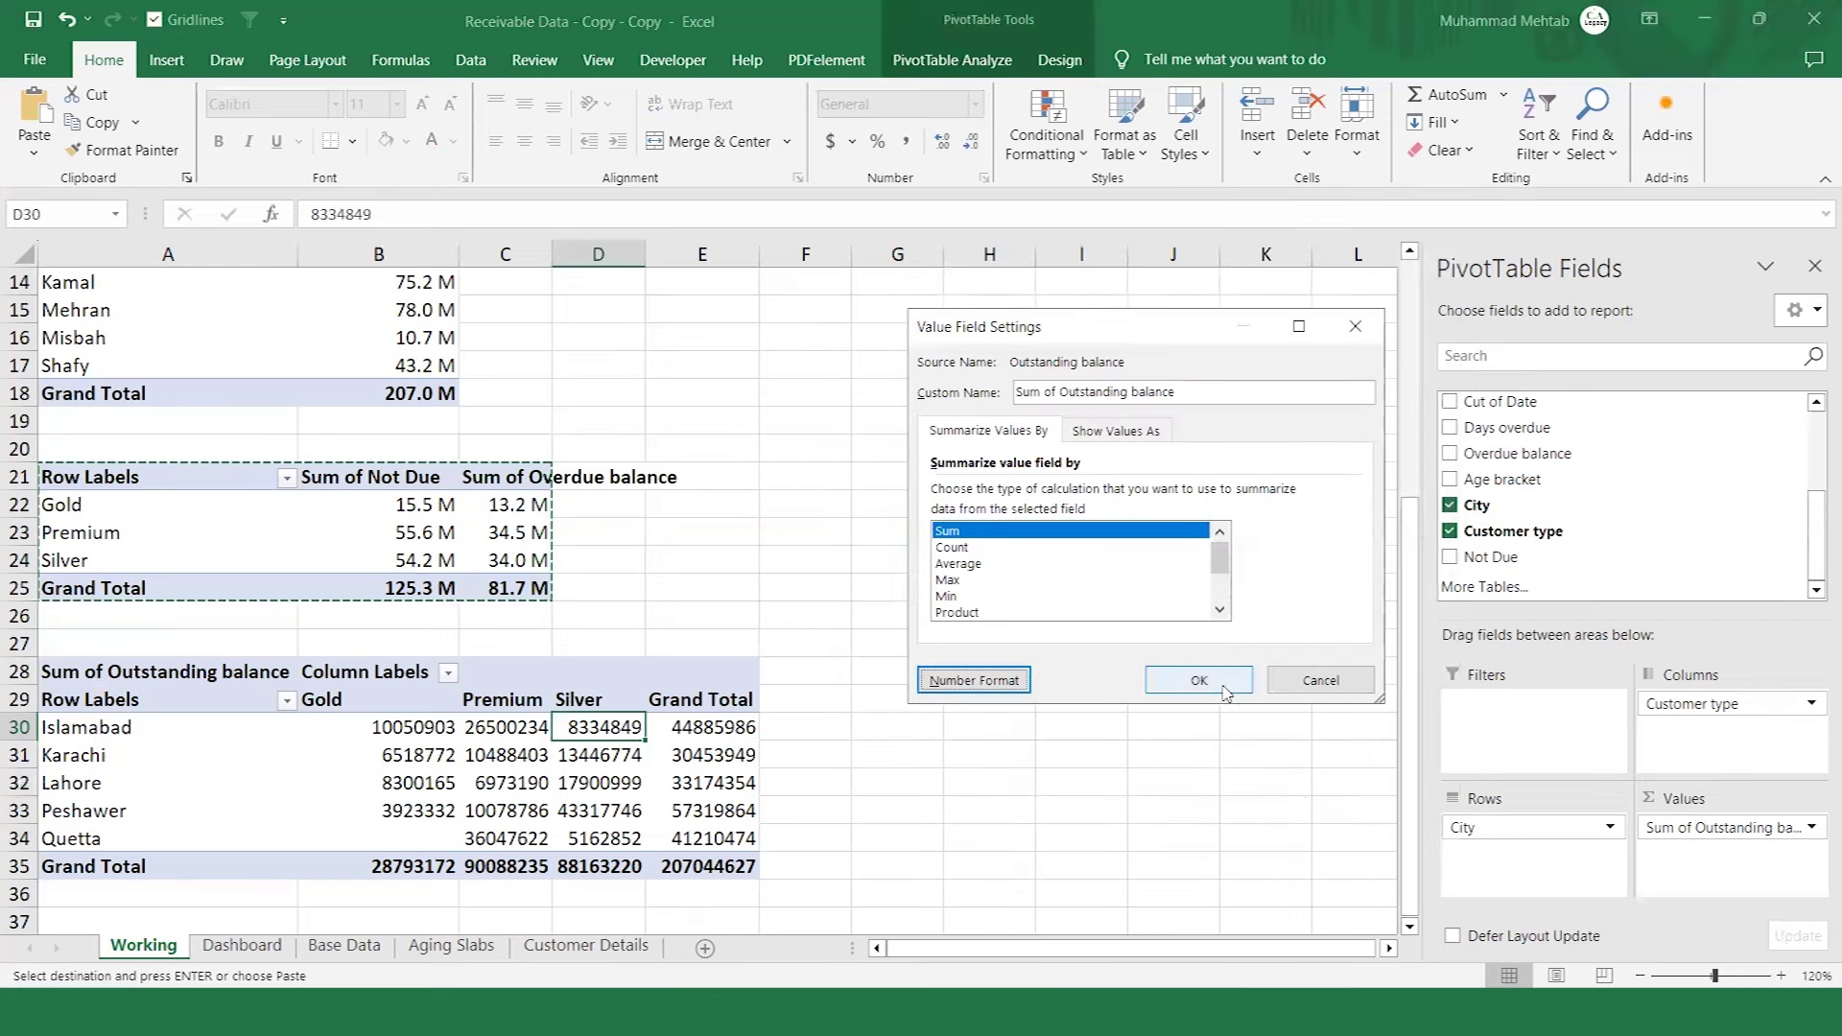
{"action": "left_click", "coordinate": [1224, 686]}
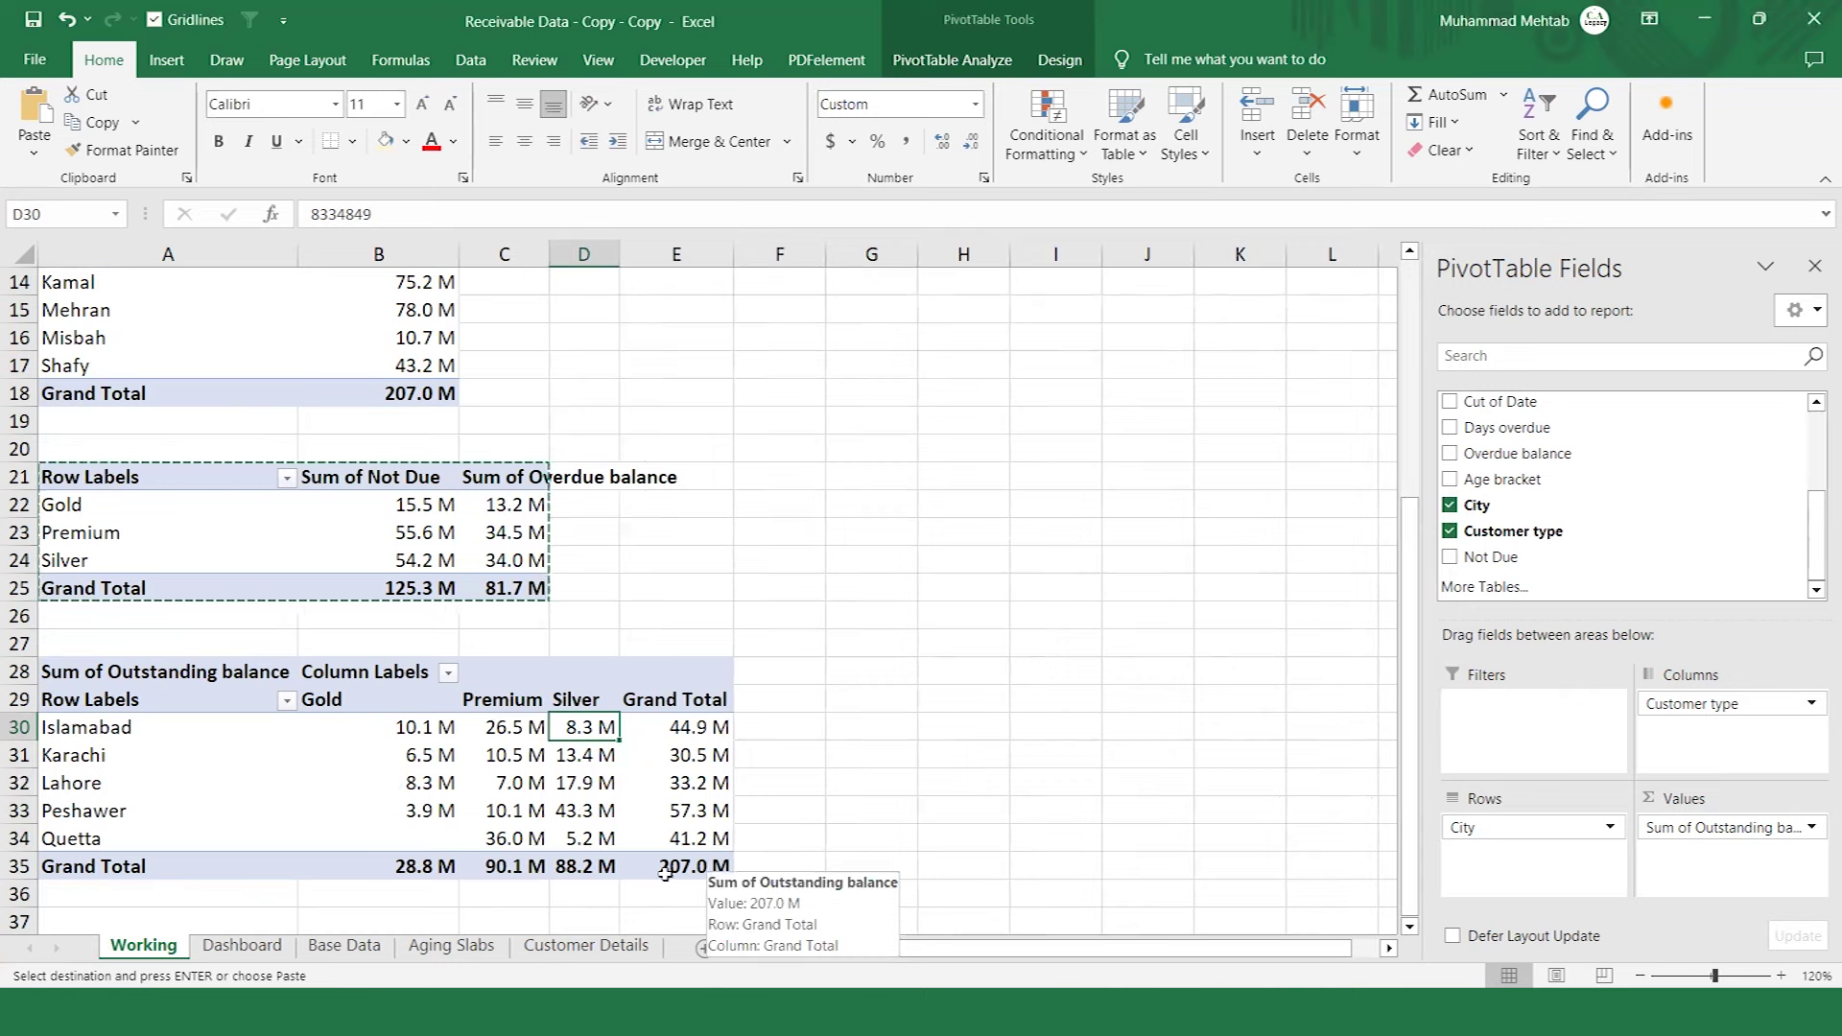
Insert a 3-D Clustered Bar PivotChart from the city and customer type pivot table.
{"action": "left_click", "coordinate": [576, 783]}
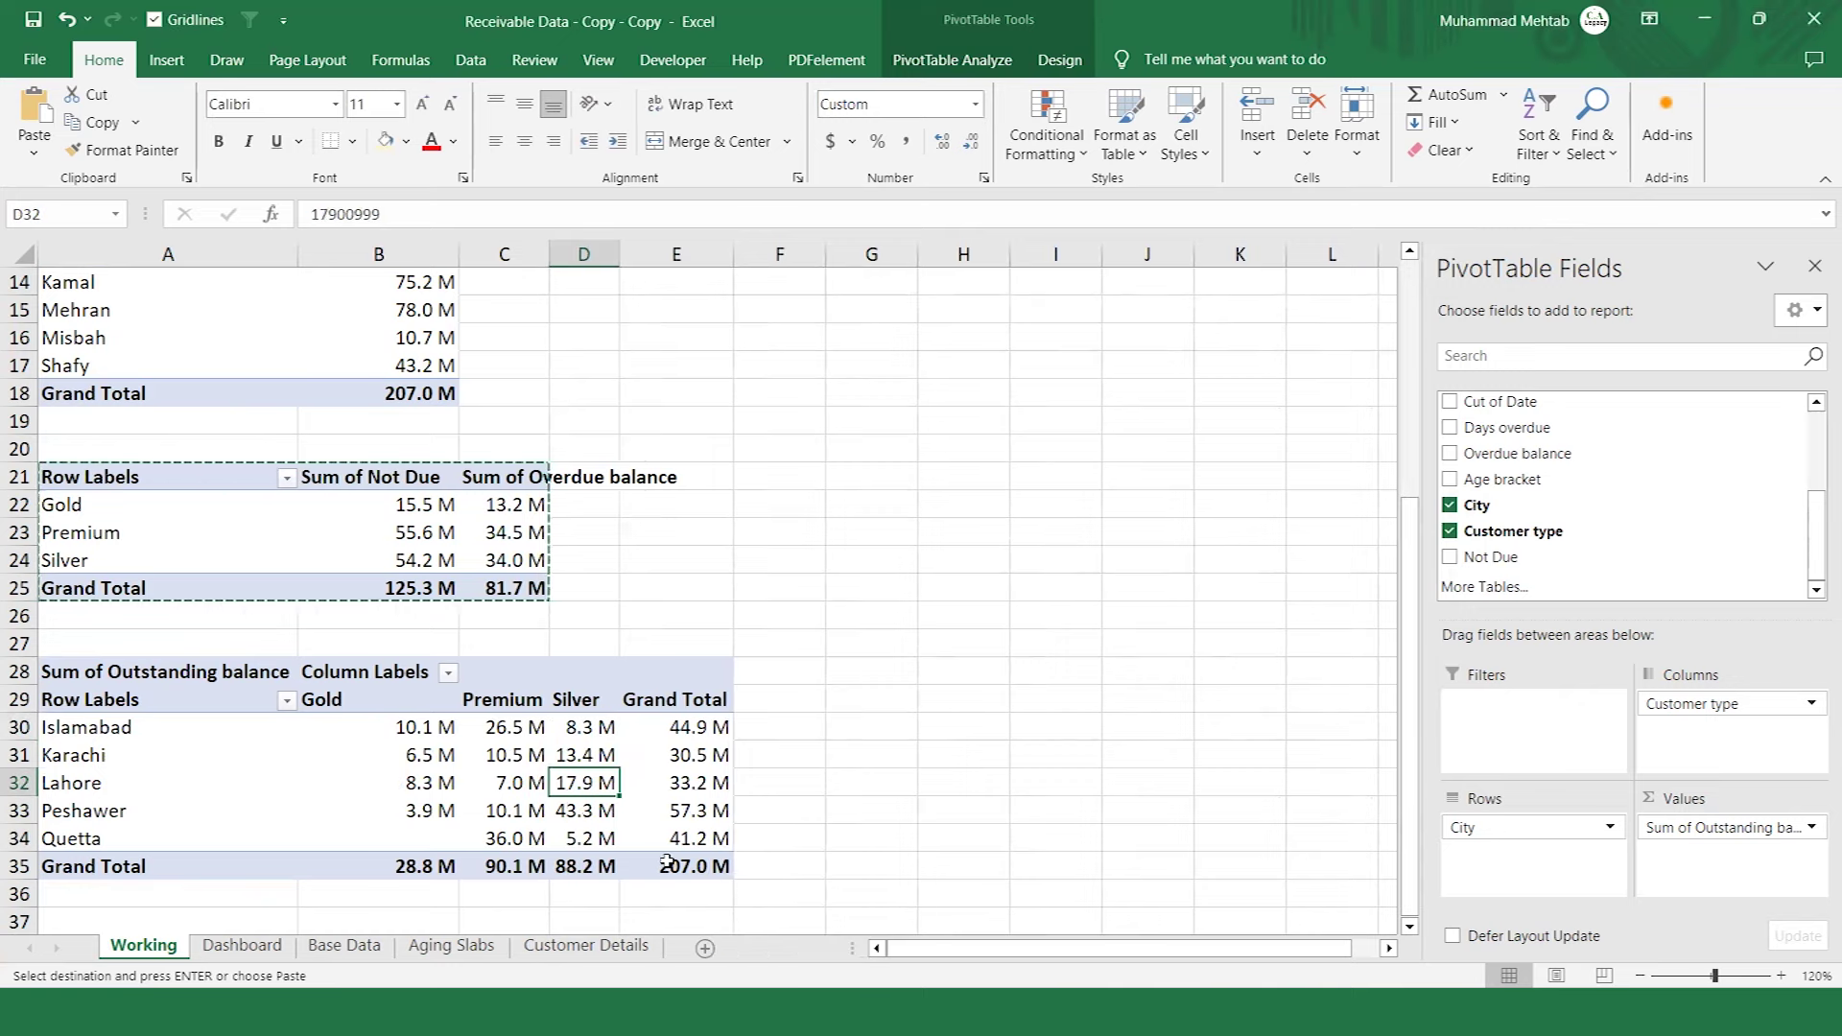
{"action": "mouse_move", "coordinate": [509, 788]}
{"action": "left_click", "coordinate": [979, 67]}
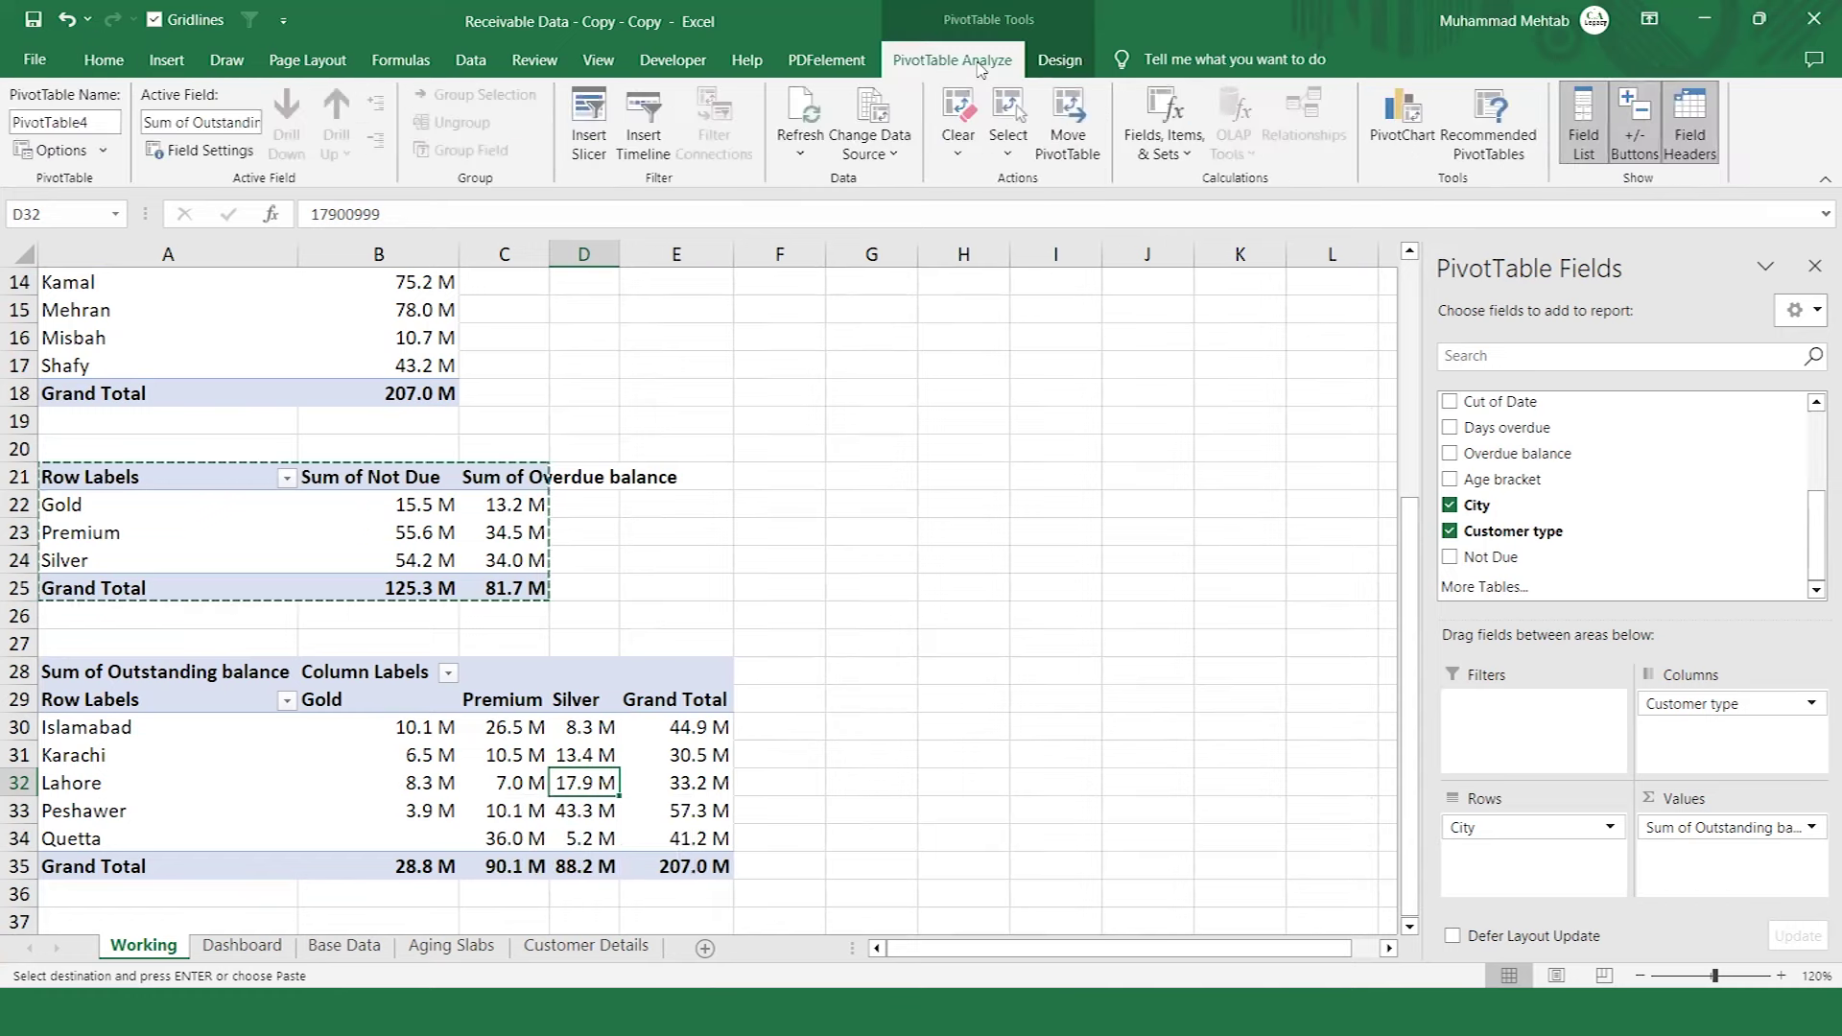
{"action": "left_click", "coordinate": [1402, 132]}
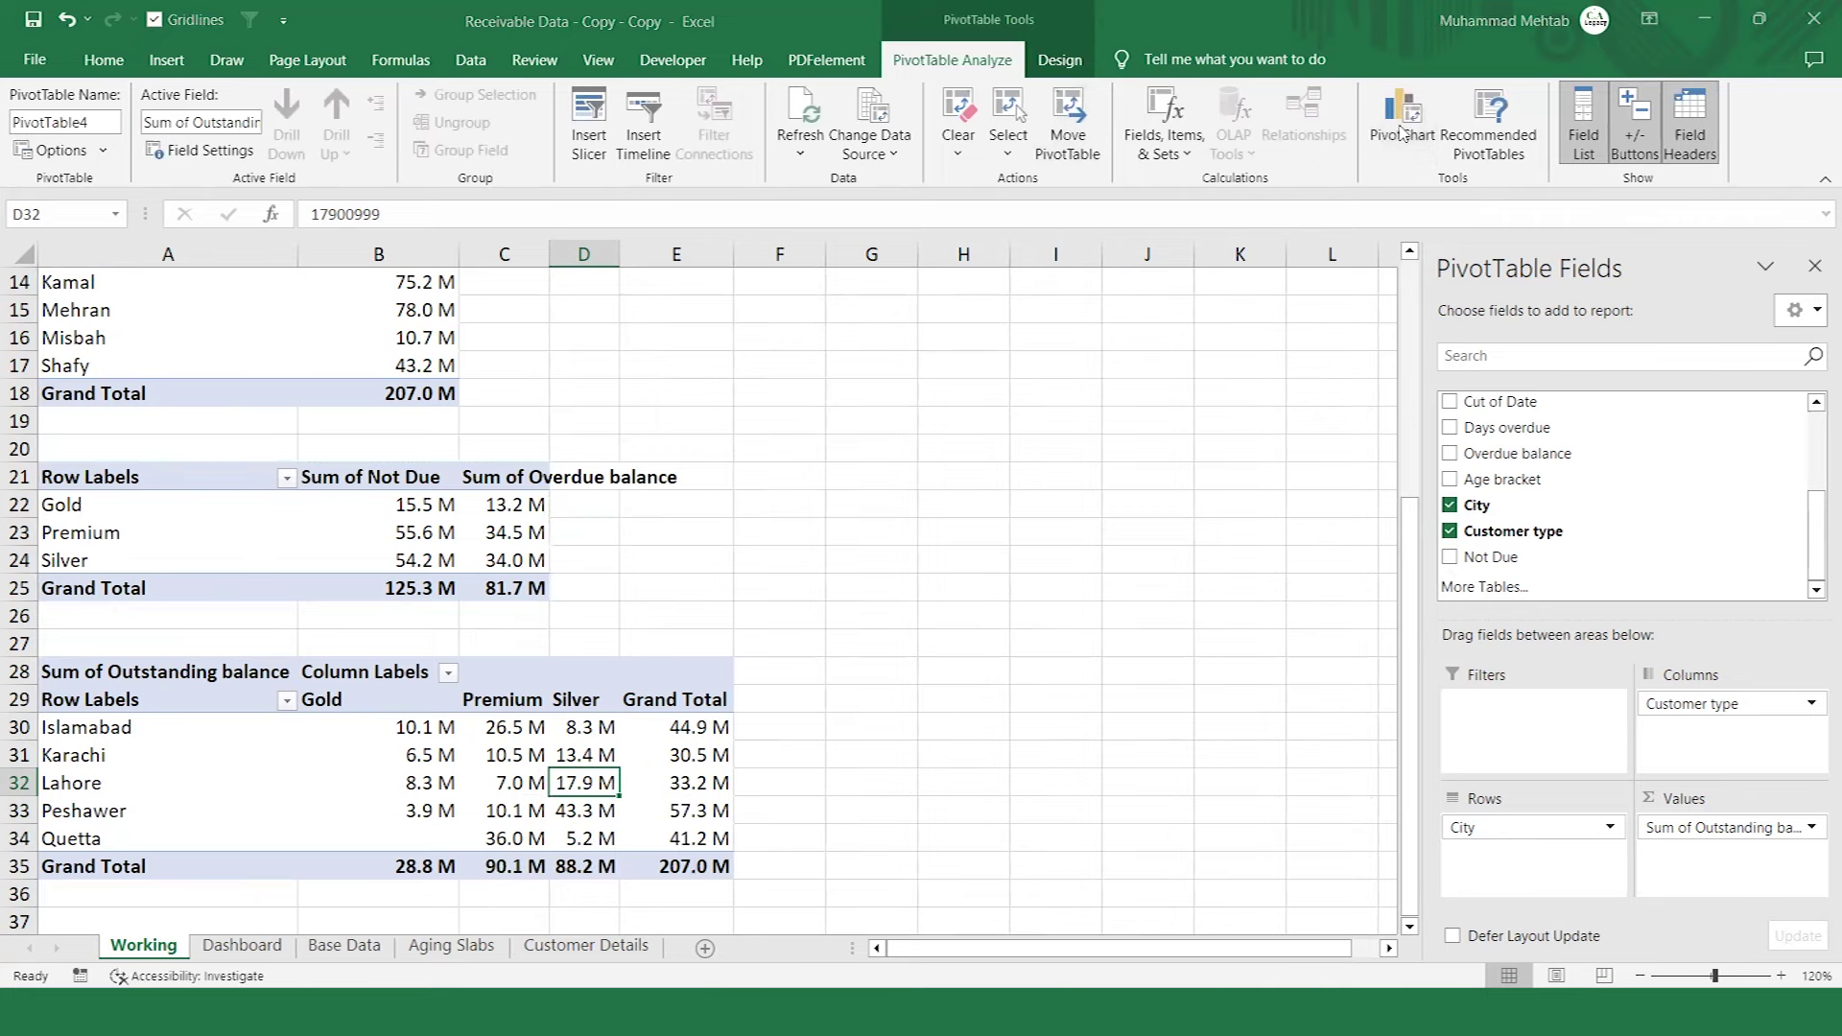
{"action": "left_click", "coordinate": [633, 359]}
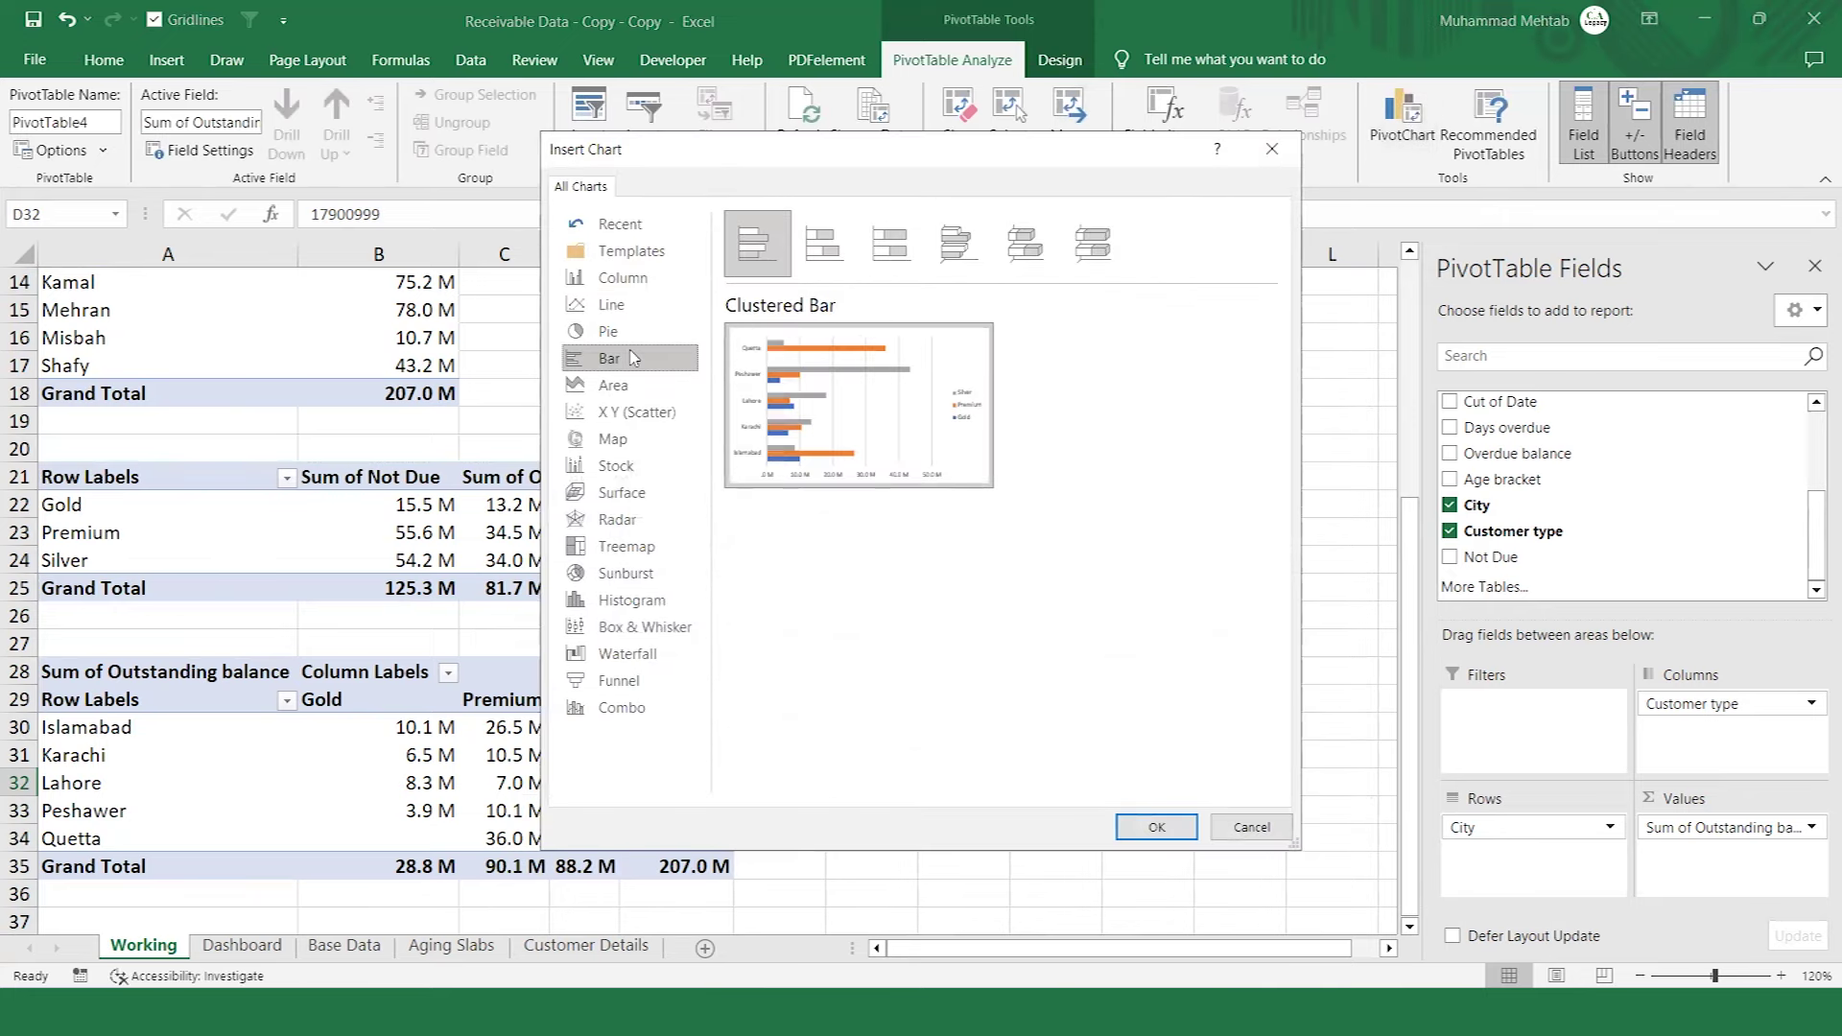
{"action": "left_click", "coordinate": [831, 264]}
{"action": "left_click", "coordinate": [885, 265]}
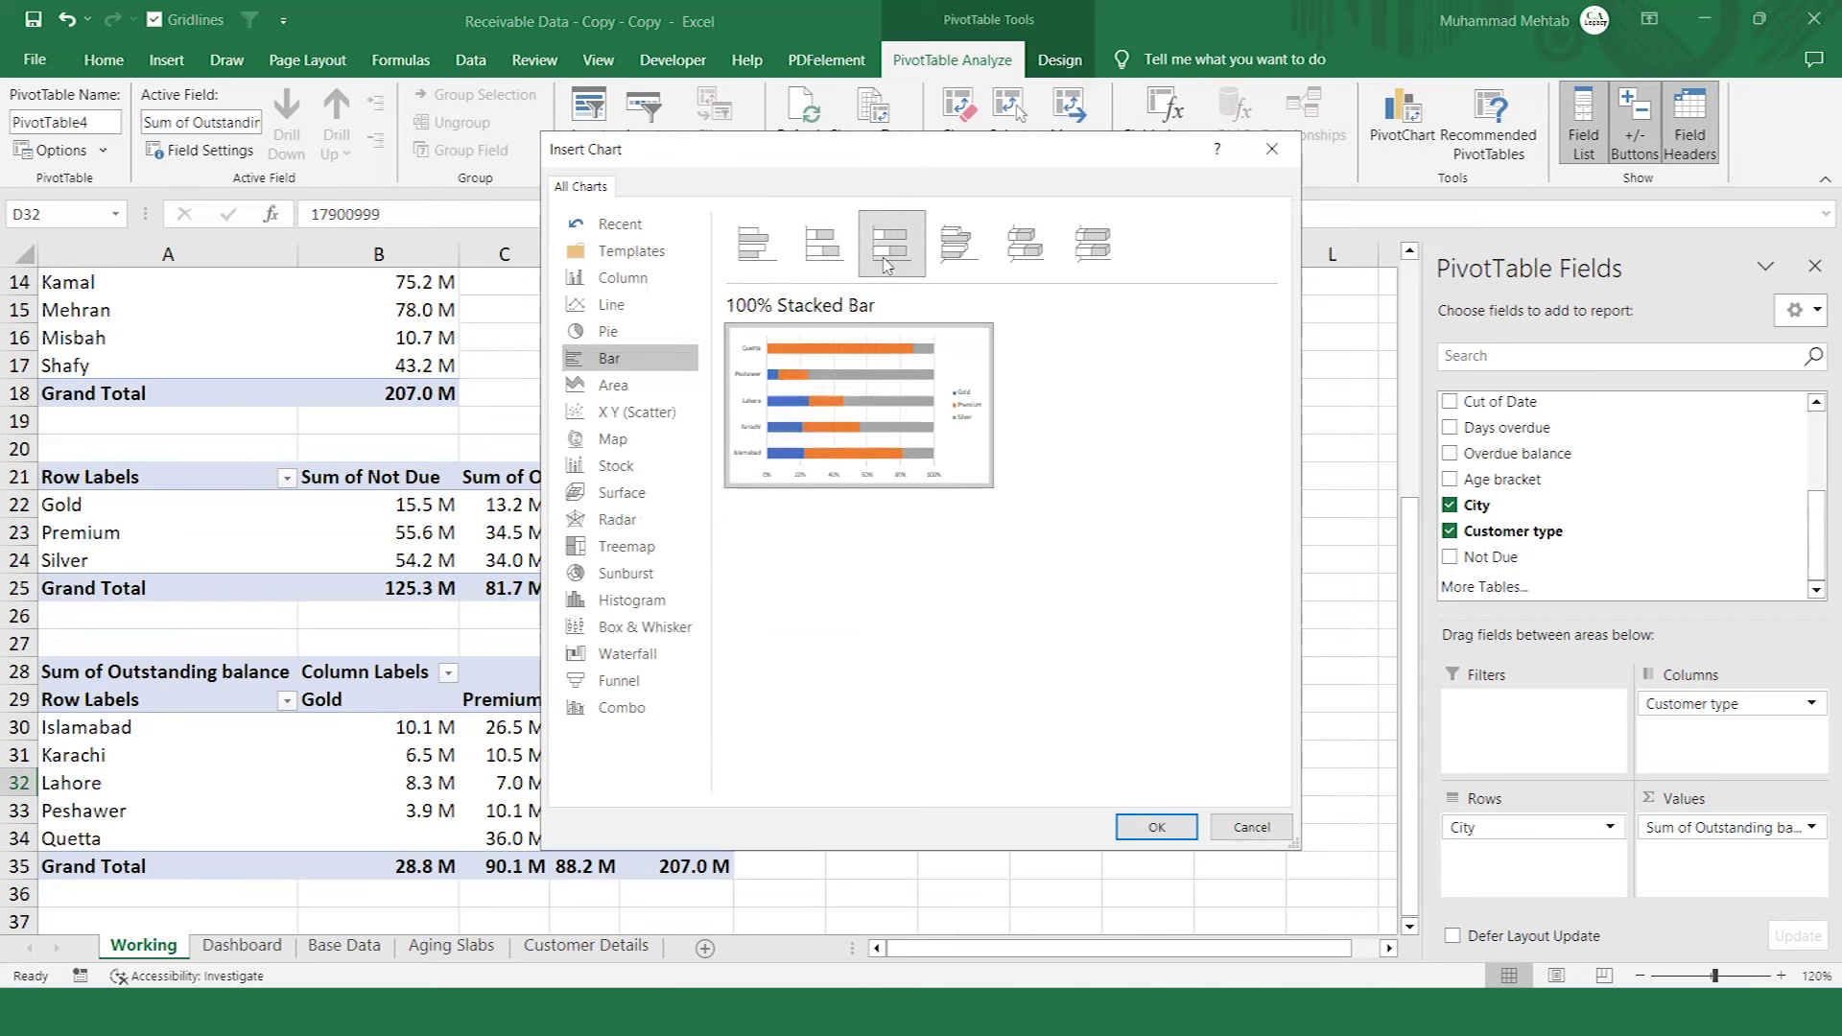
{"action": "left_click", "coordinate": [965, 265]}
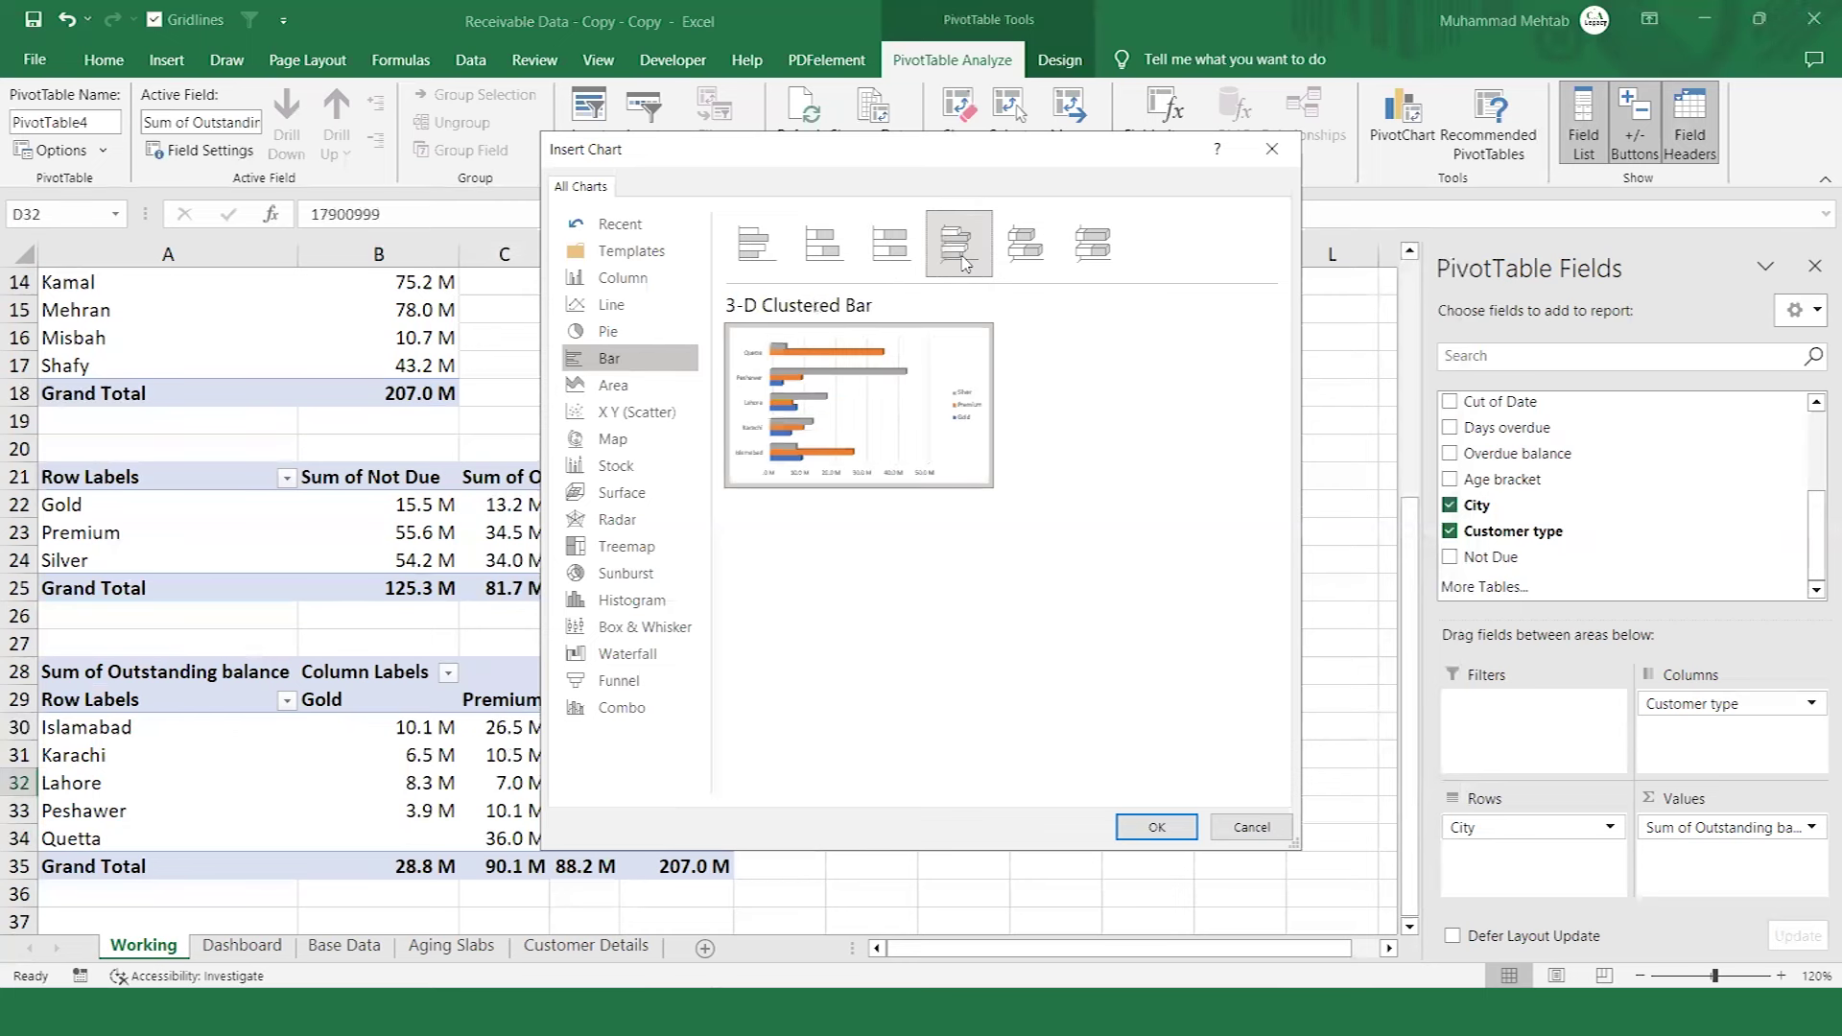
{"action": "left_click", "coordinate": [758, 257]}
{"action": "left_click", "coordinate": [948, 261]}
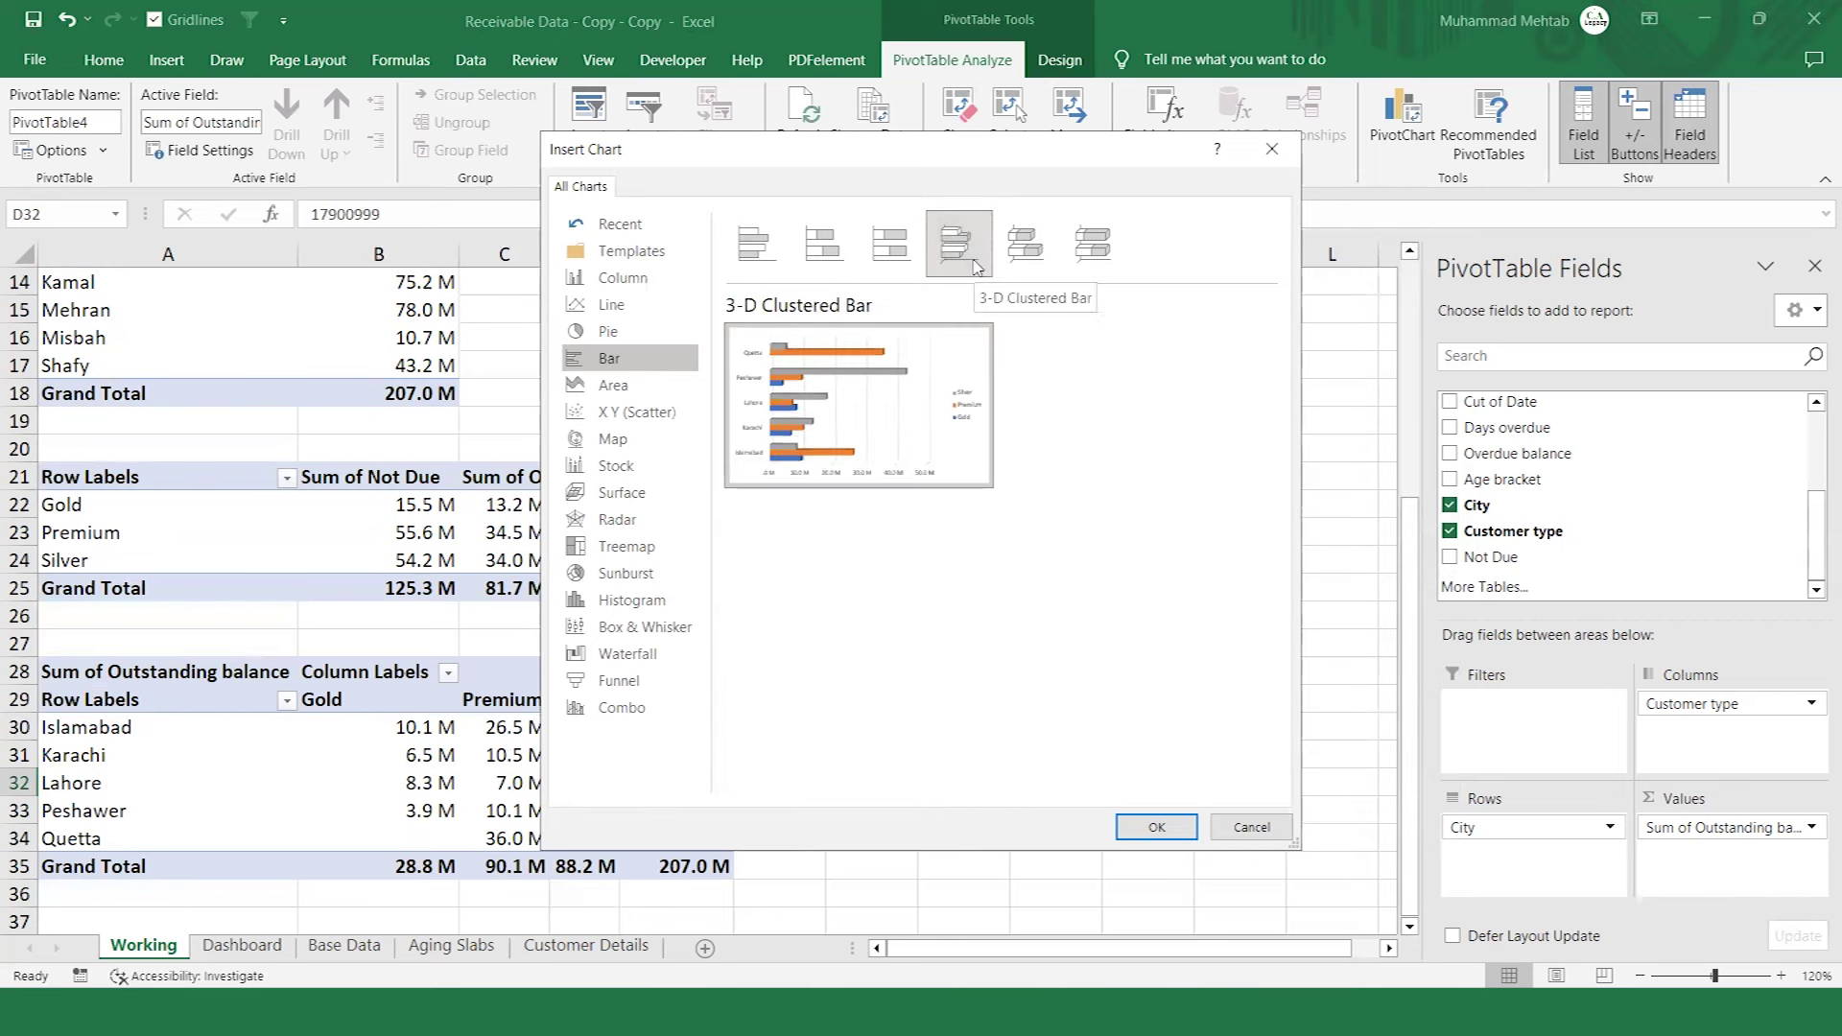
{"action": "left_click", "coordinate": [1159, 827]}
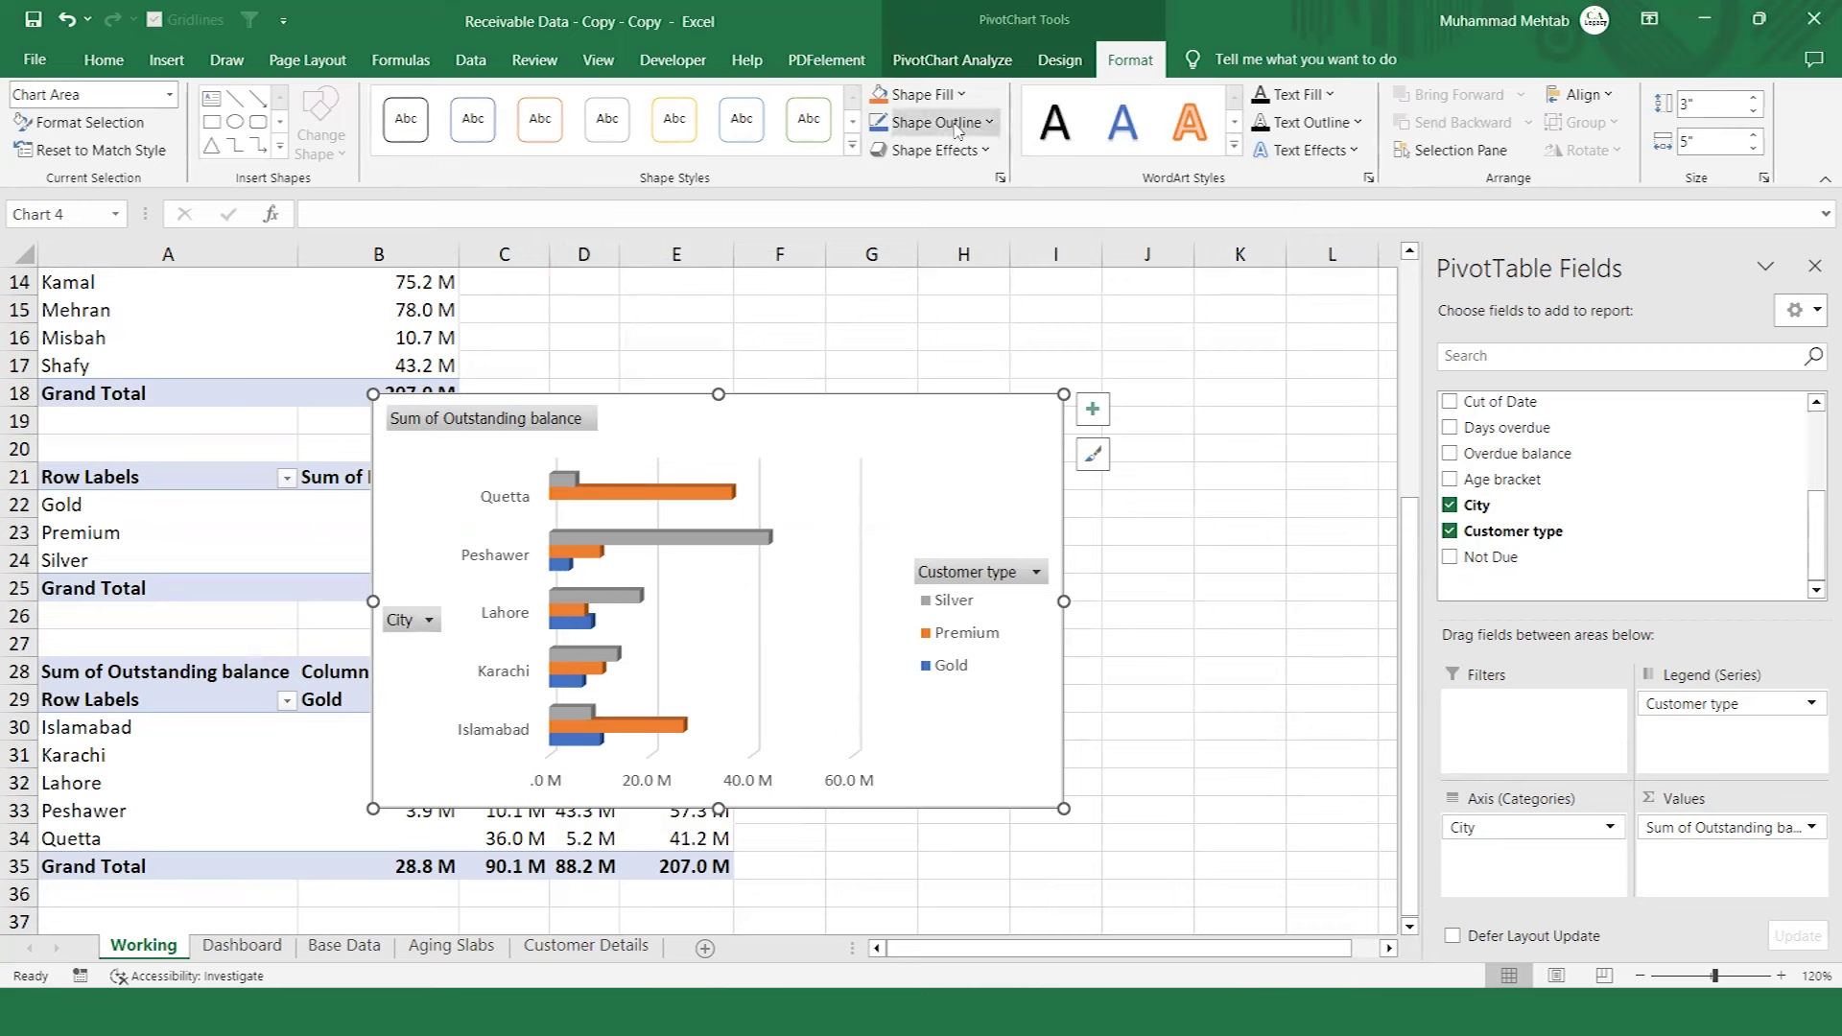
Apply quick Layout 1 to the city bar chart, giving it a chart title and a legend beside the bars.
{"action": "left_click", "coordinate": [1059, 60]}
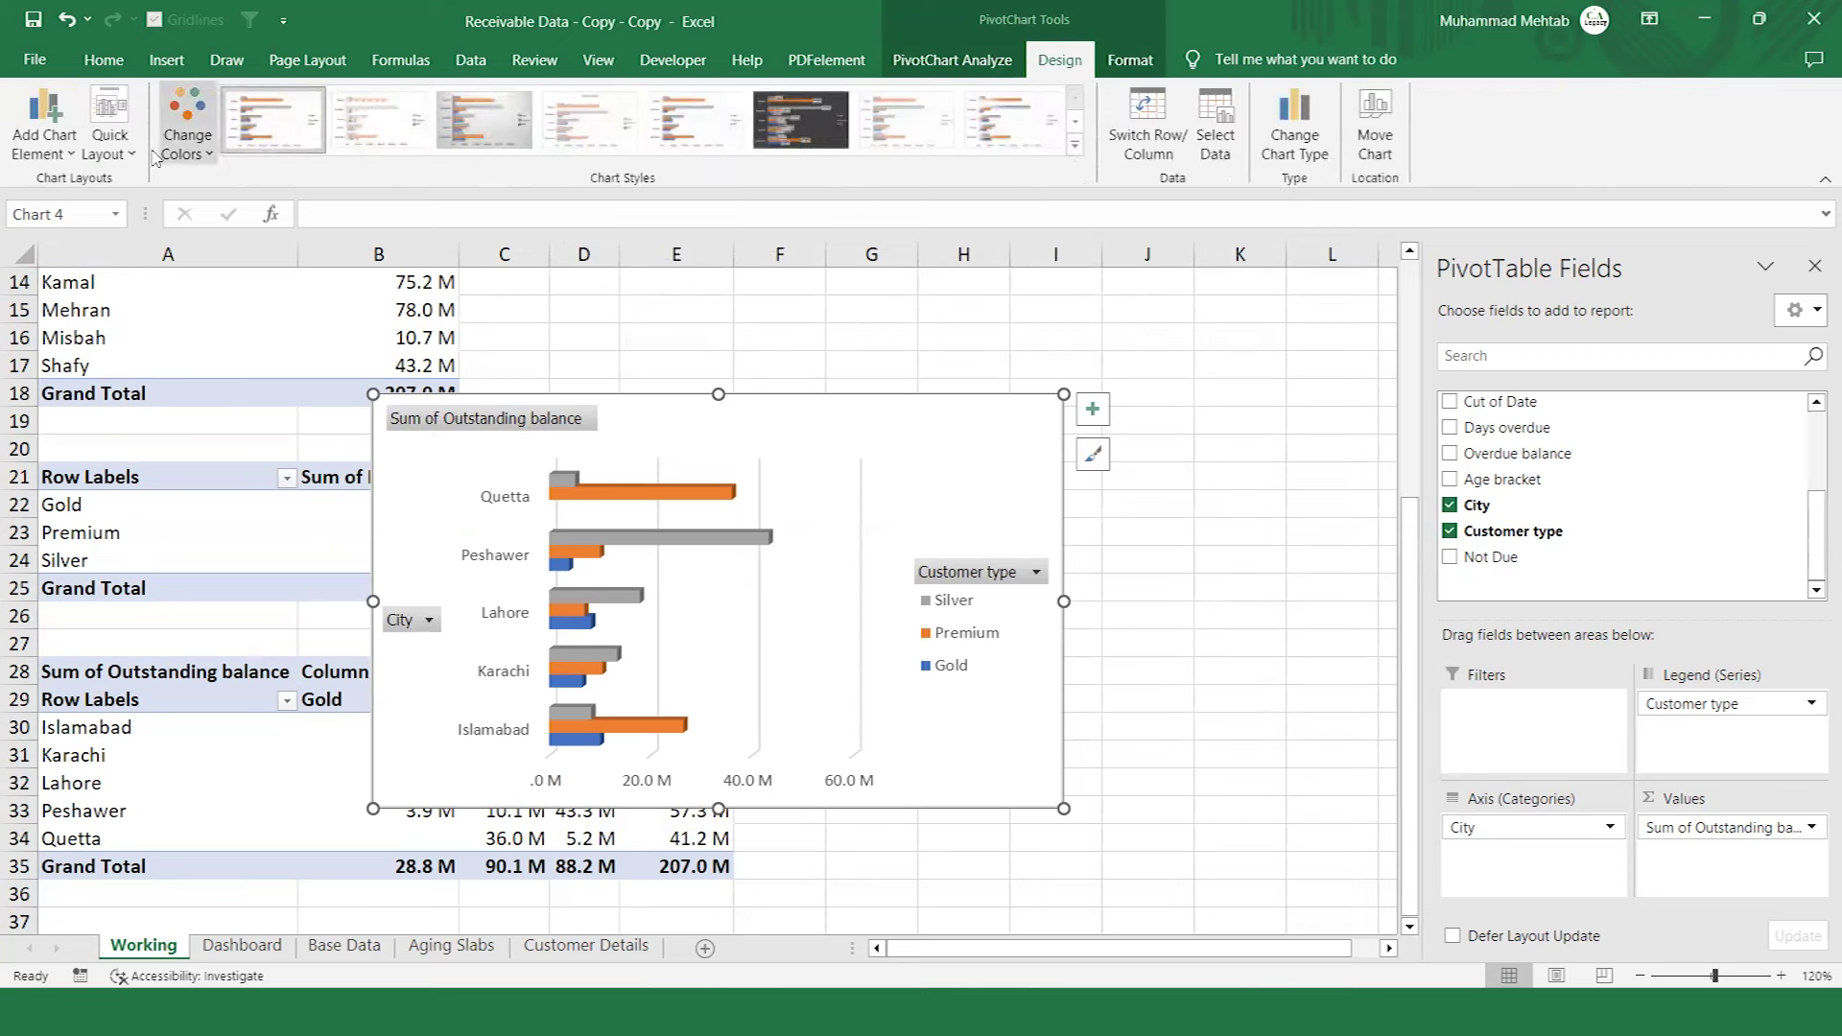
{"action": "left_click", "coordinate": [93, 148]}
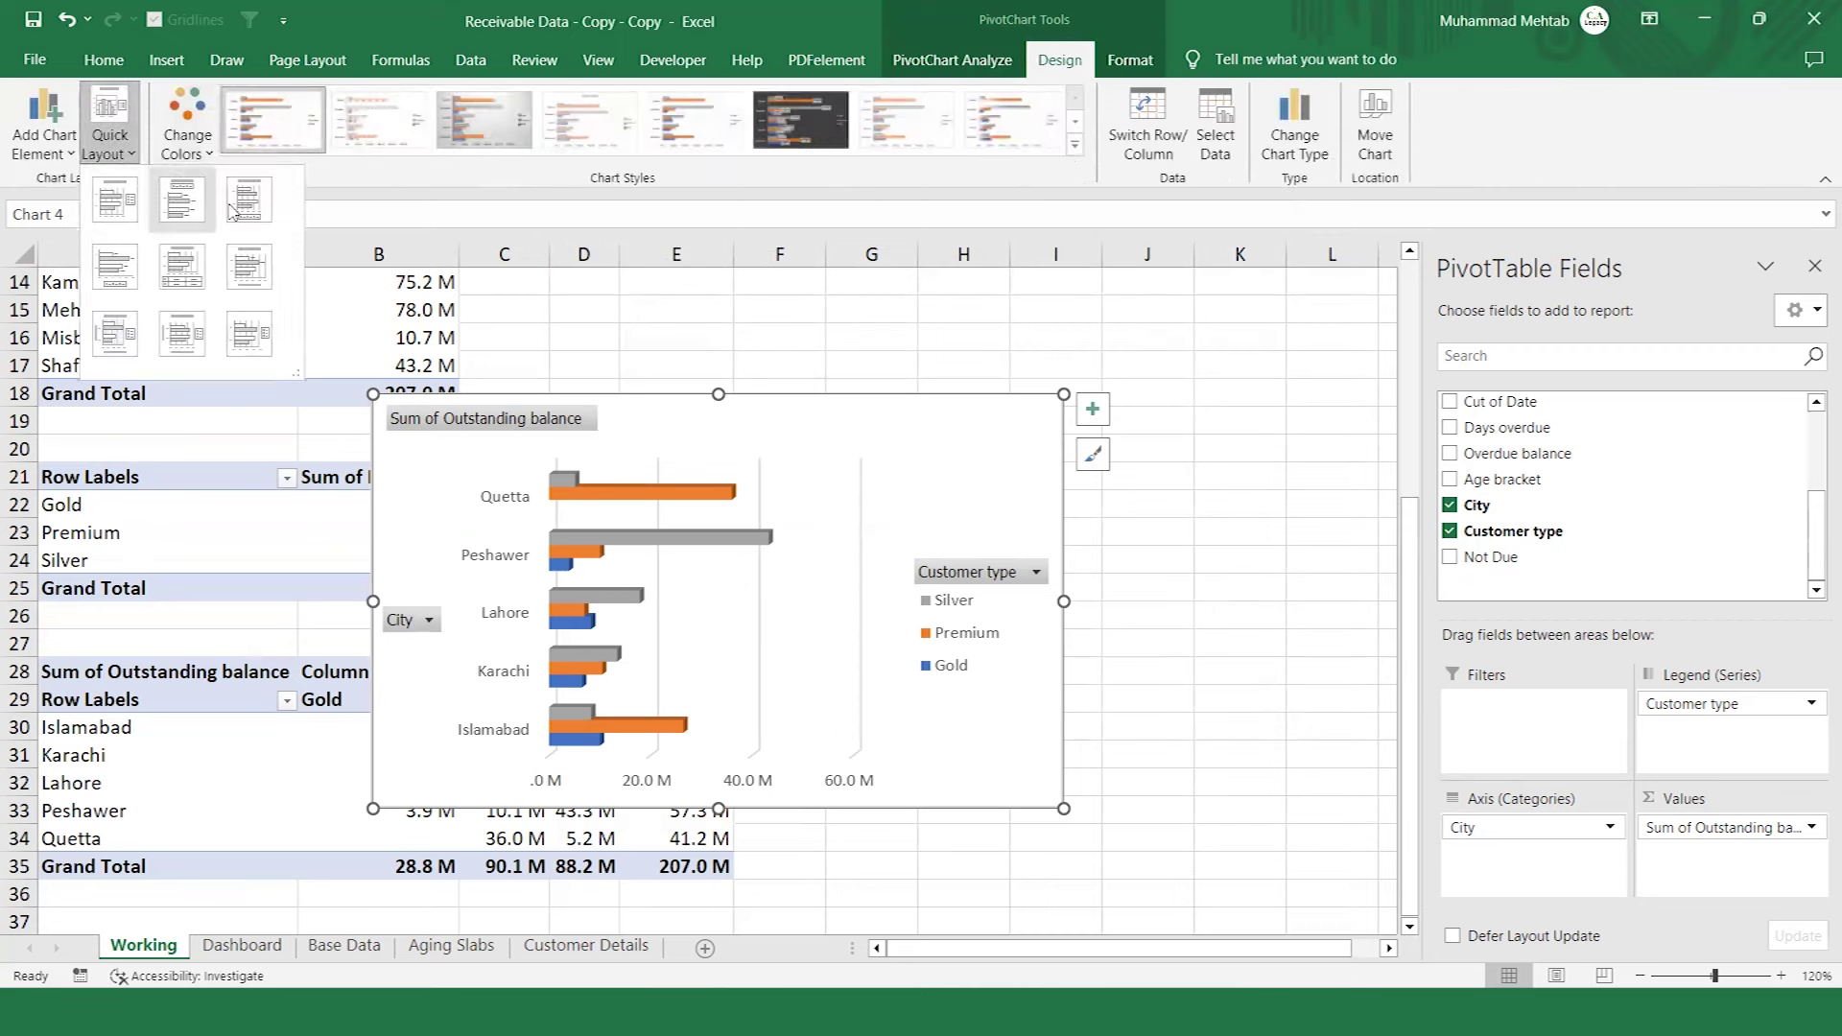
{"action": "key", "text": "Escape"}
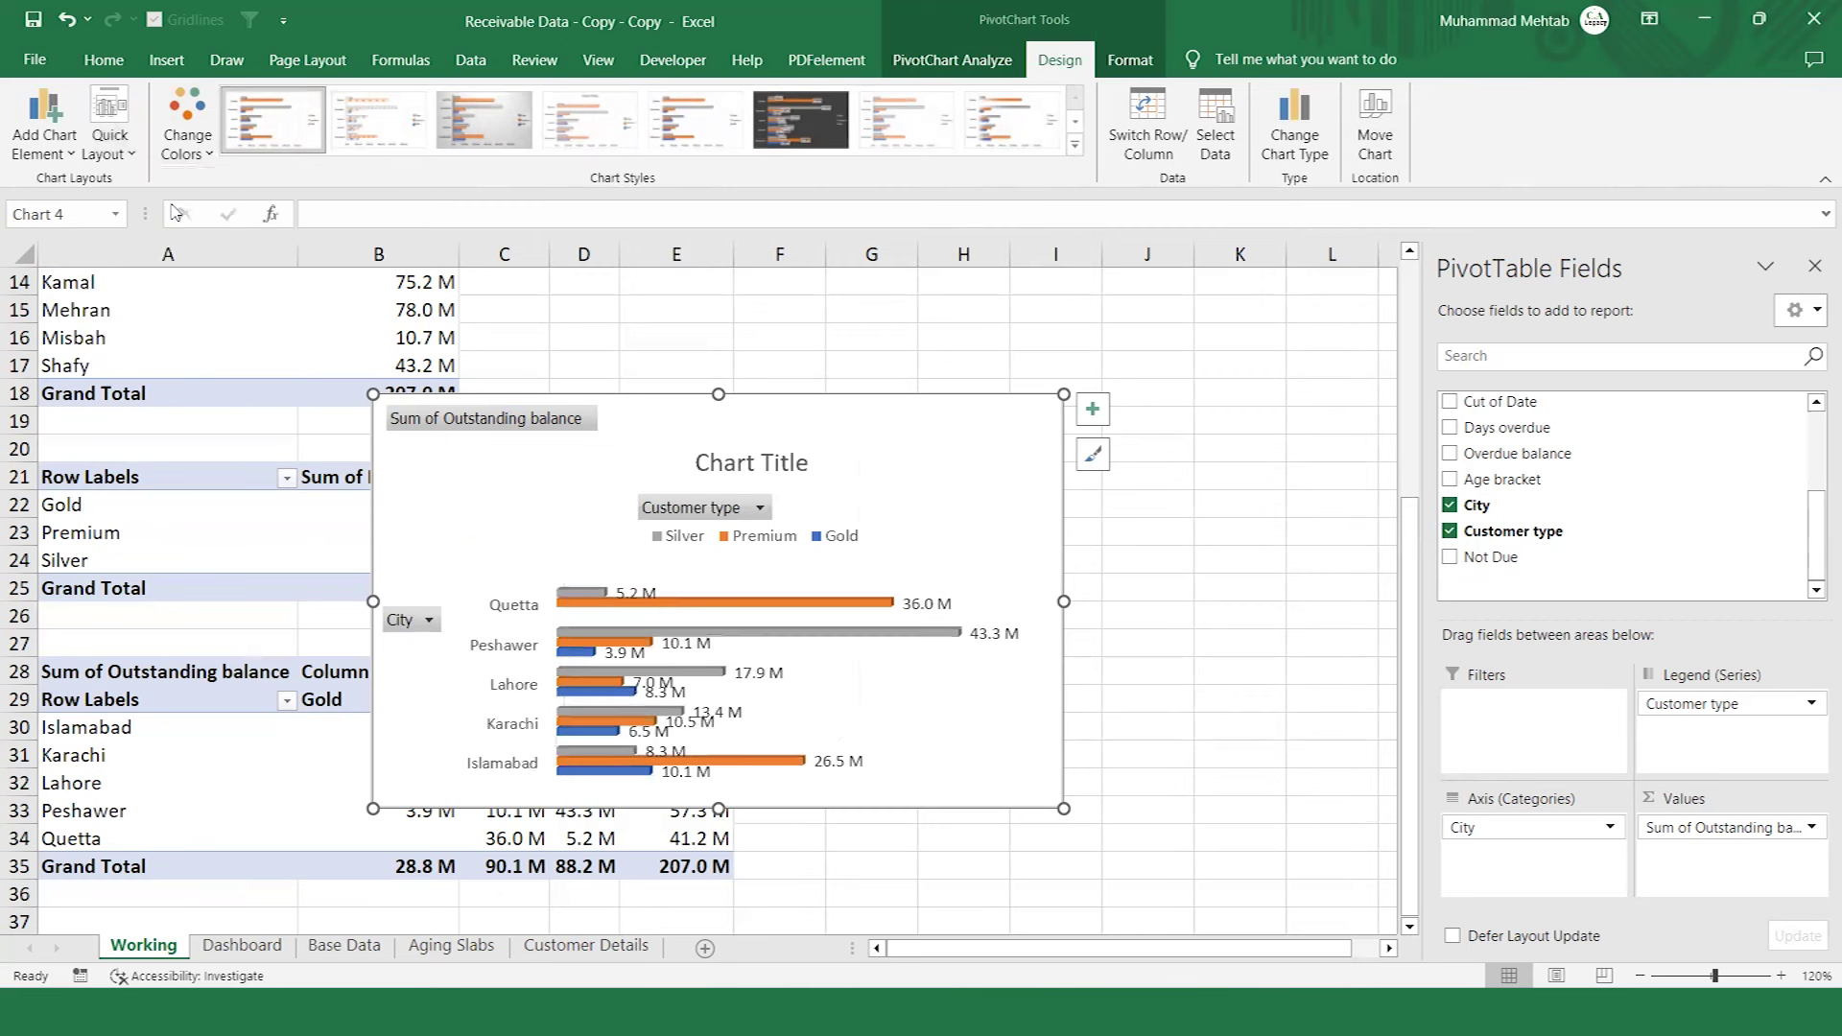
{"action": "left_click", "coordinate": [110, 144]}
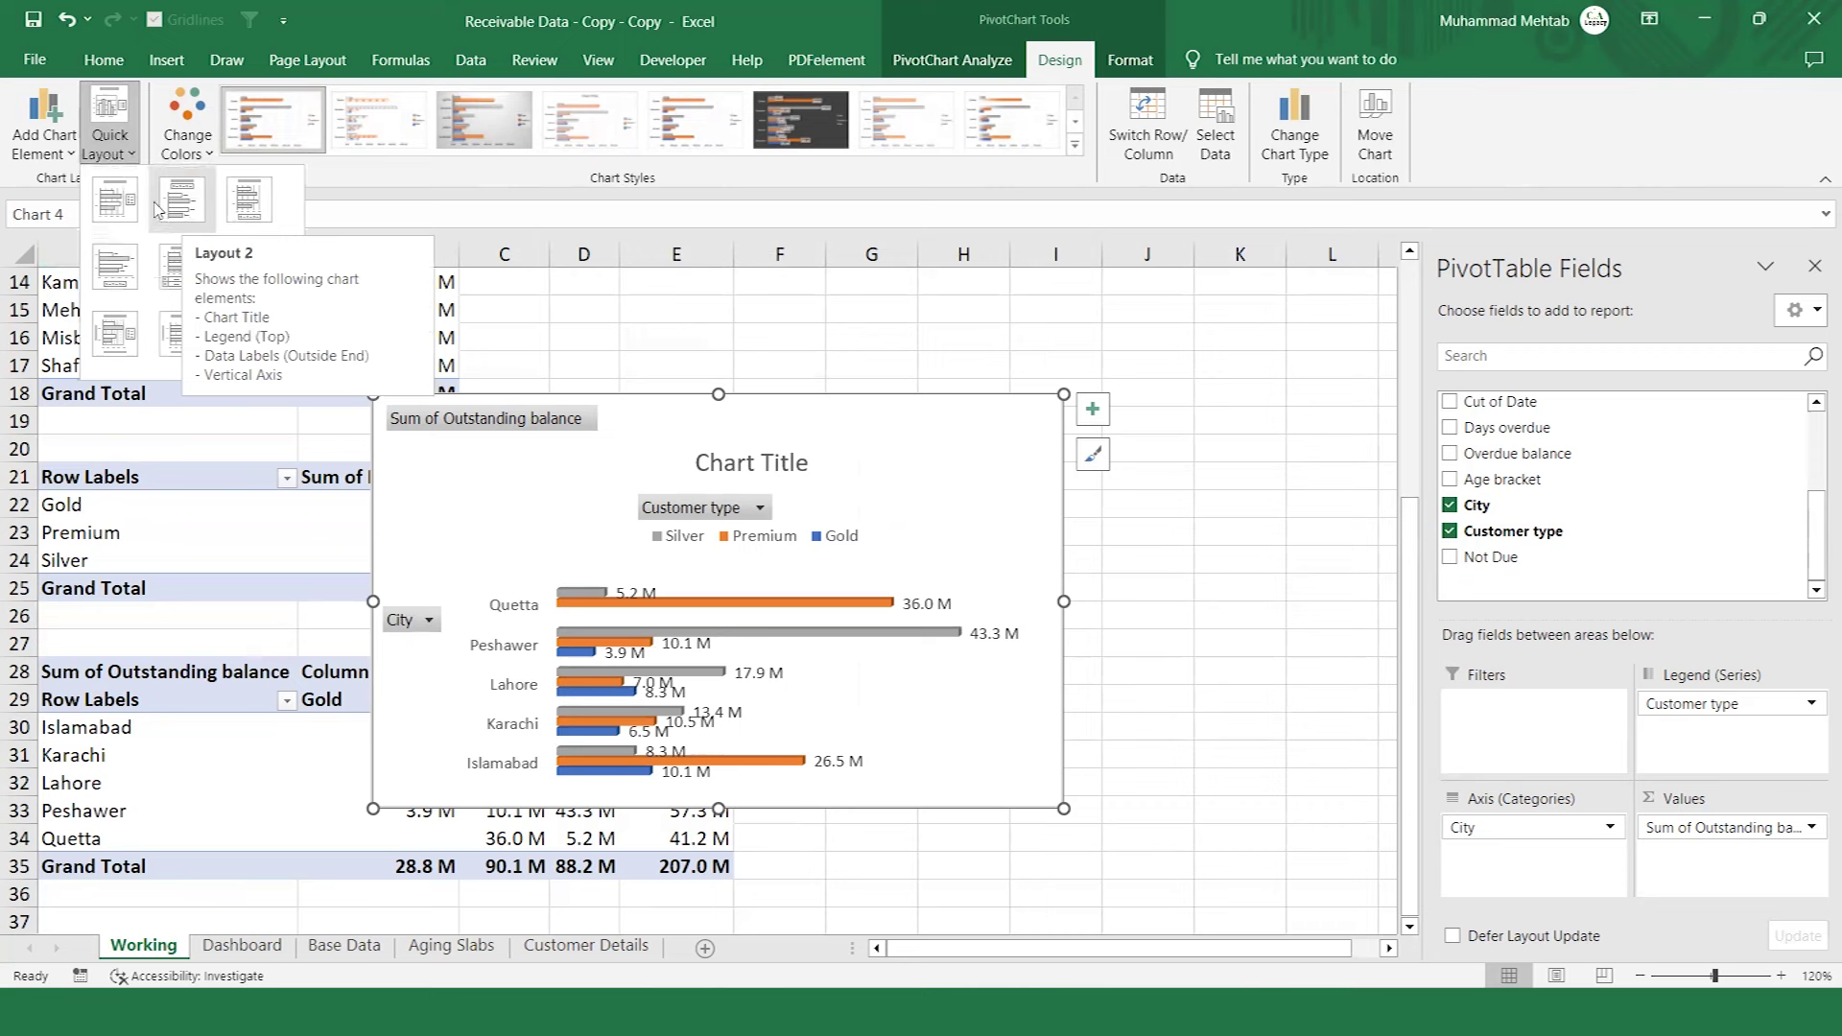
{"action": "left_click", "coordinate": [119, 201]}
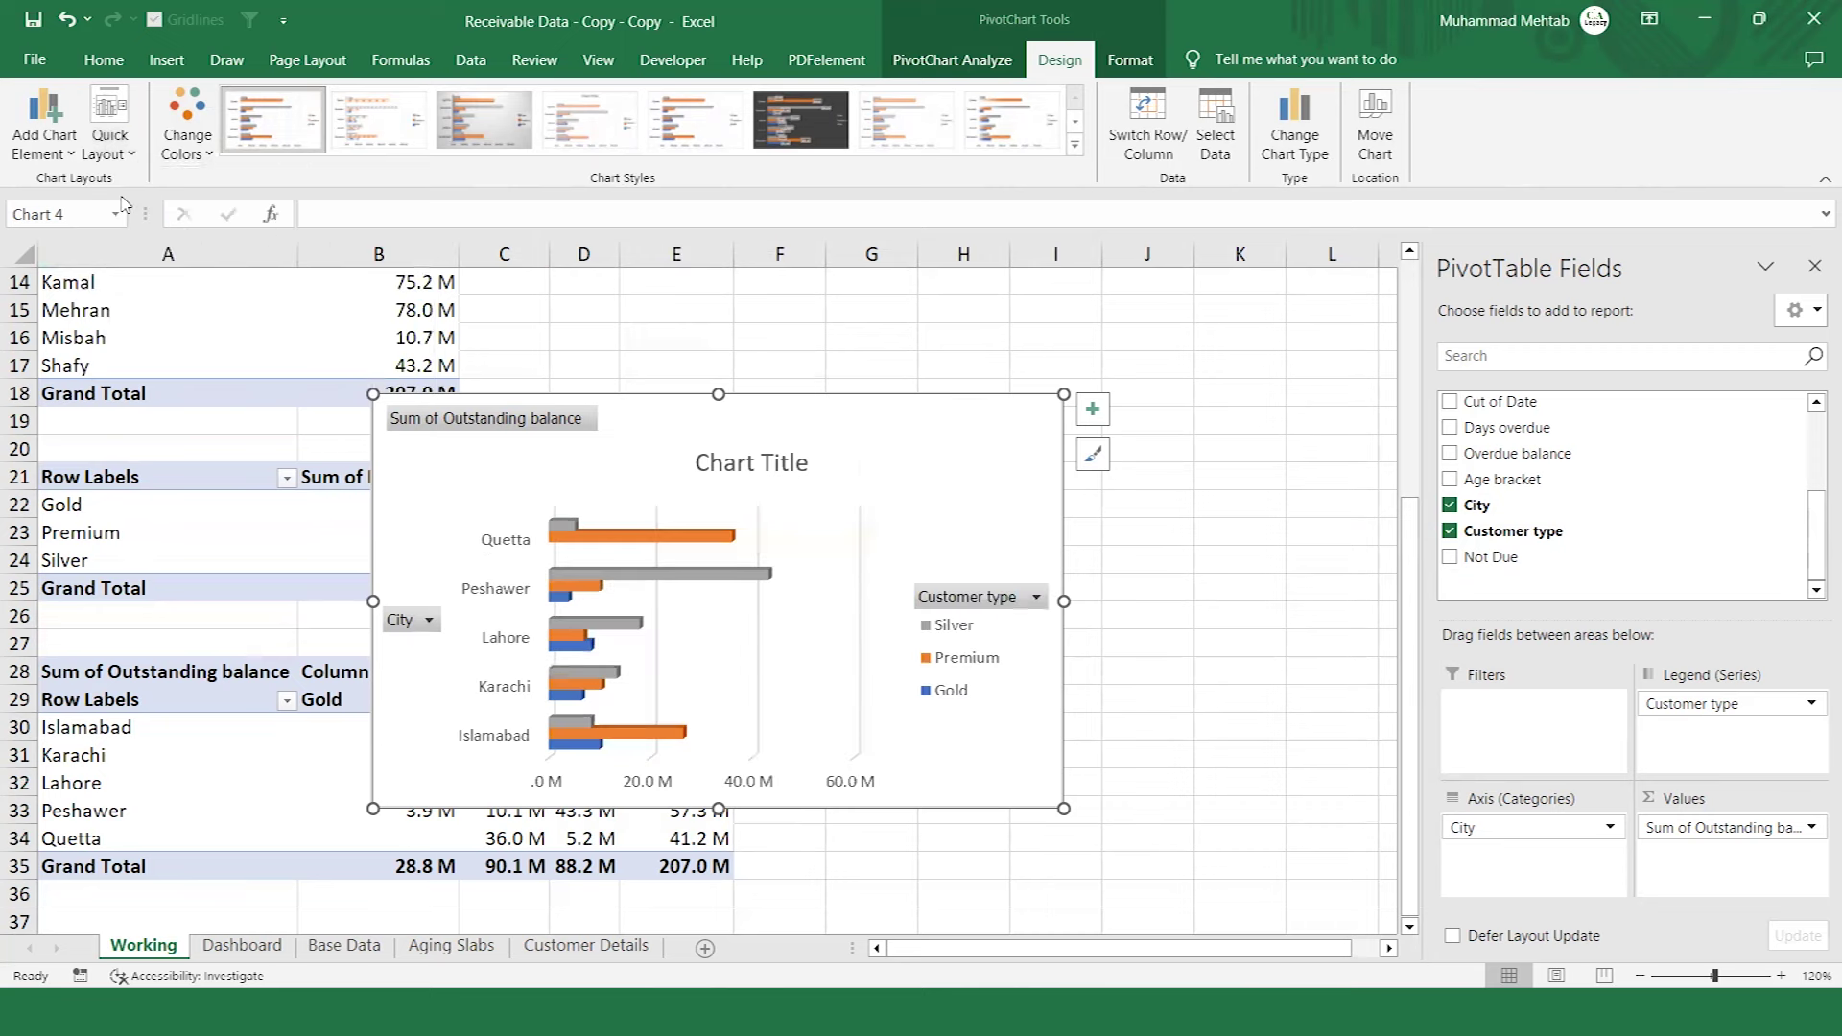
{"action": "left_click", "coordinate": [110, 139]}
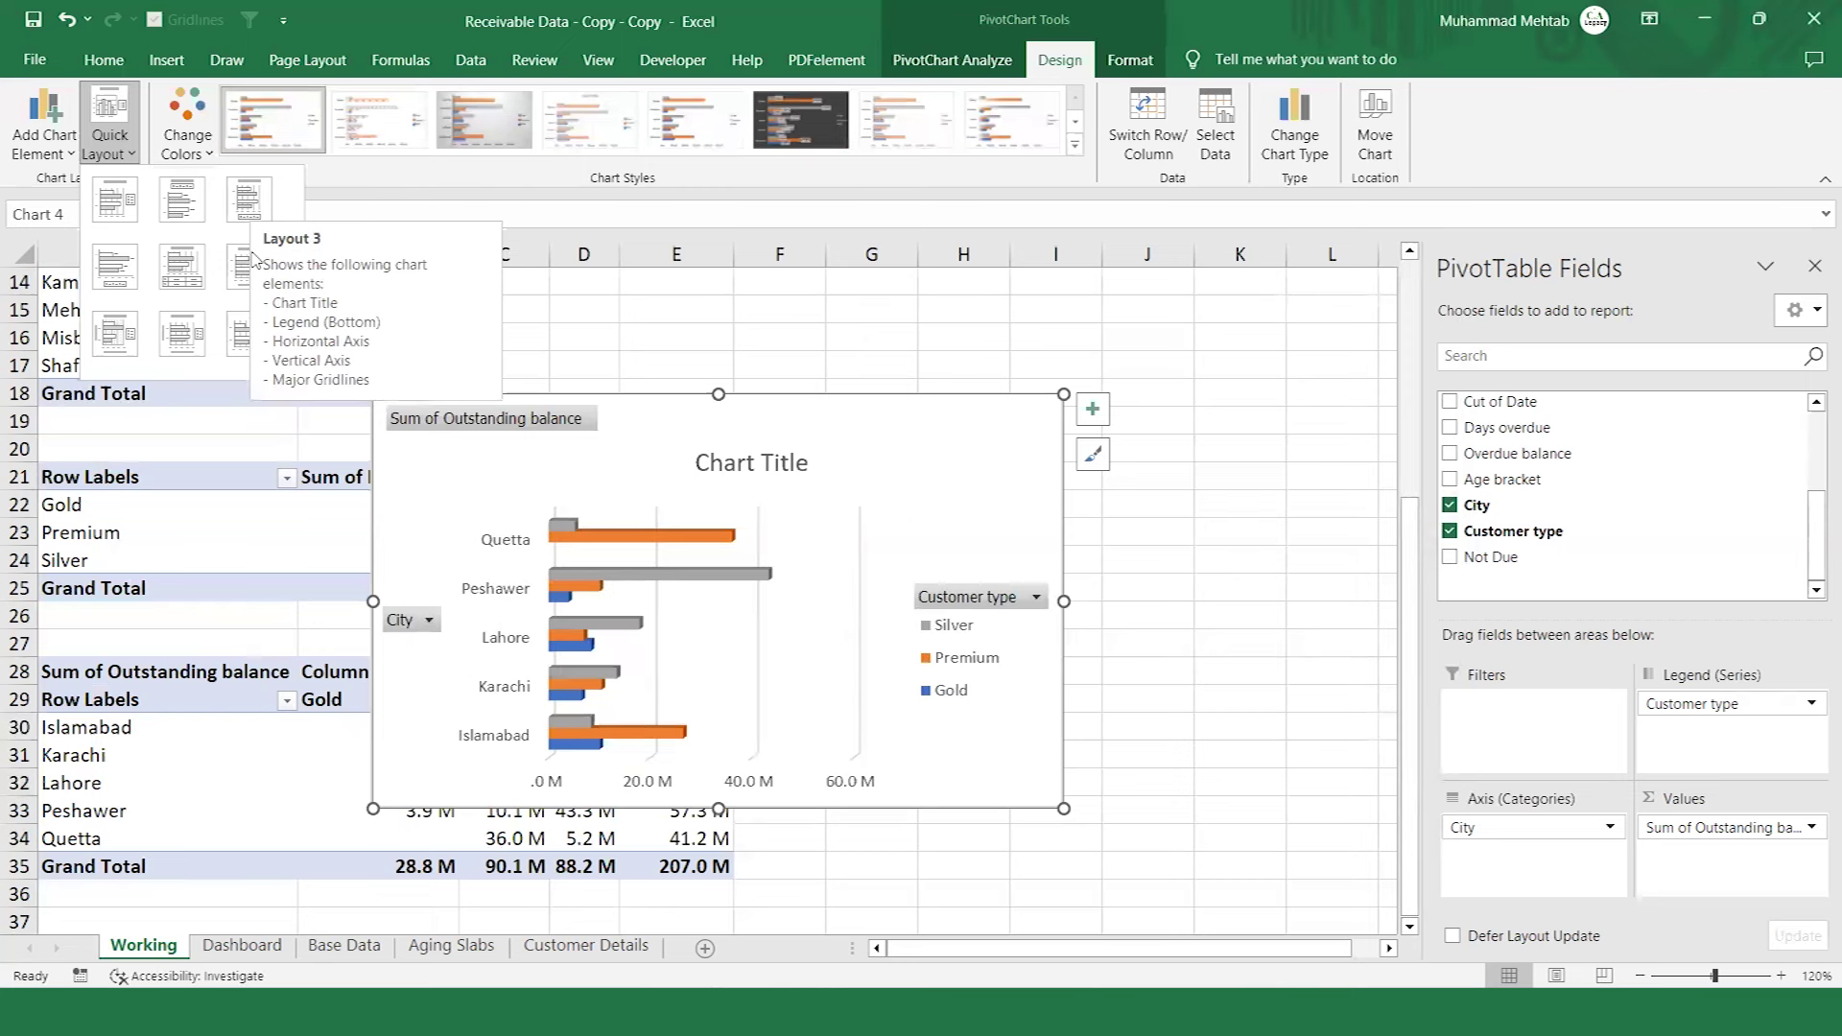
{"action": "left_click", "coordinate": [122, 219]}
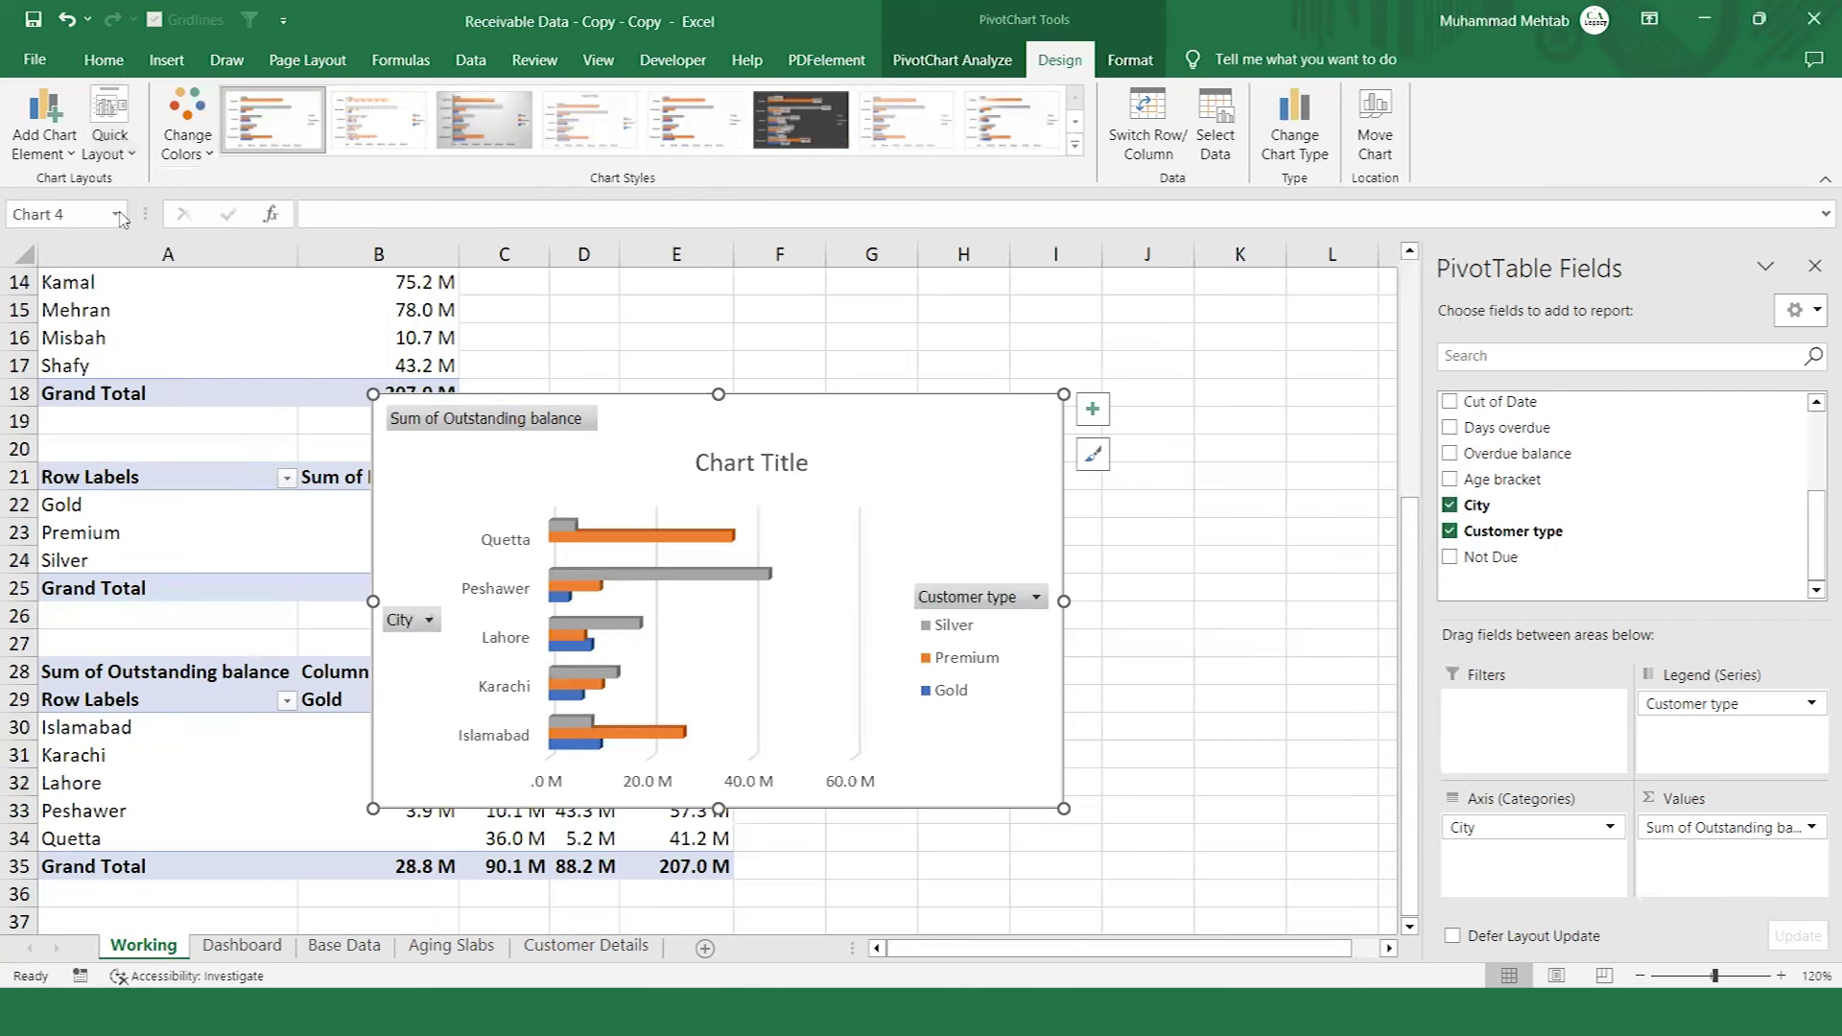
Hide the value, axis and legend field buttons on the city bar chart.
{"action": "right_click", "coordinate": [537, 428]}
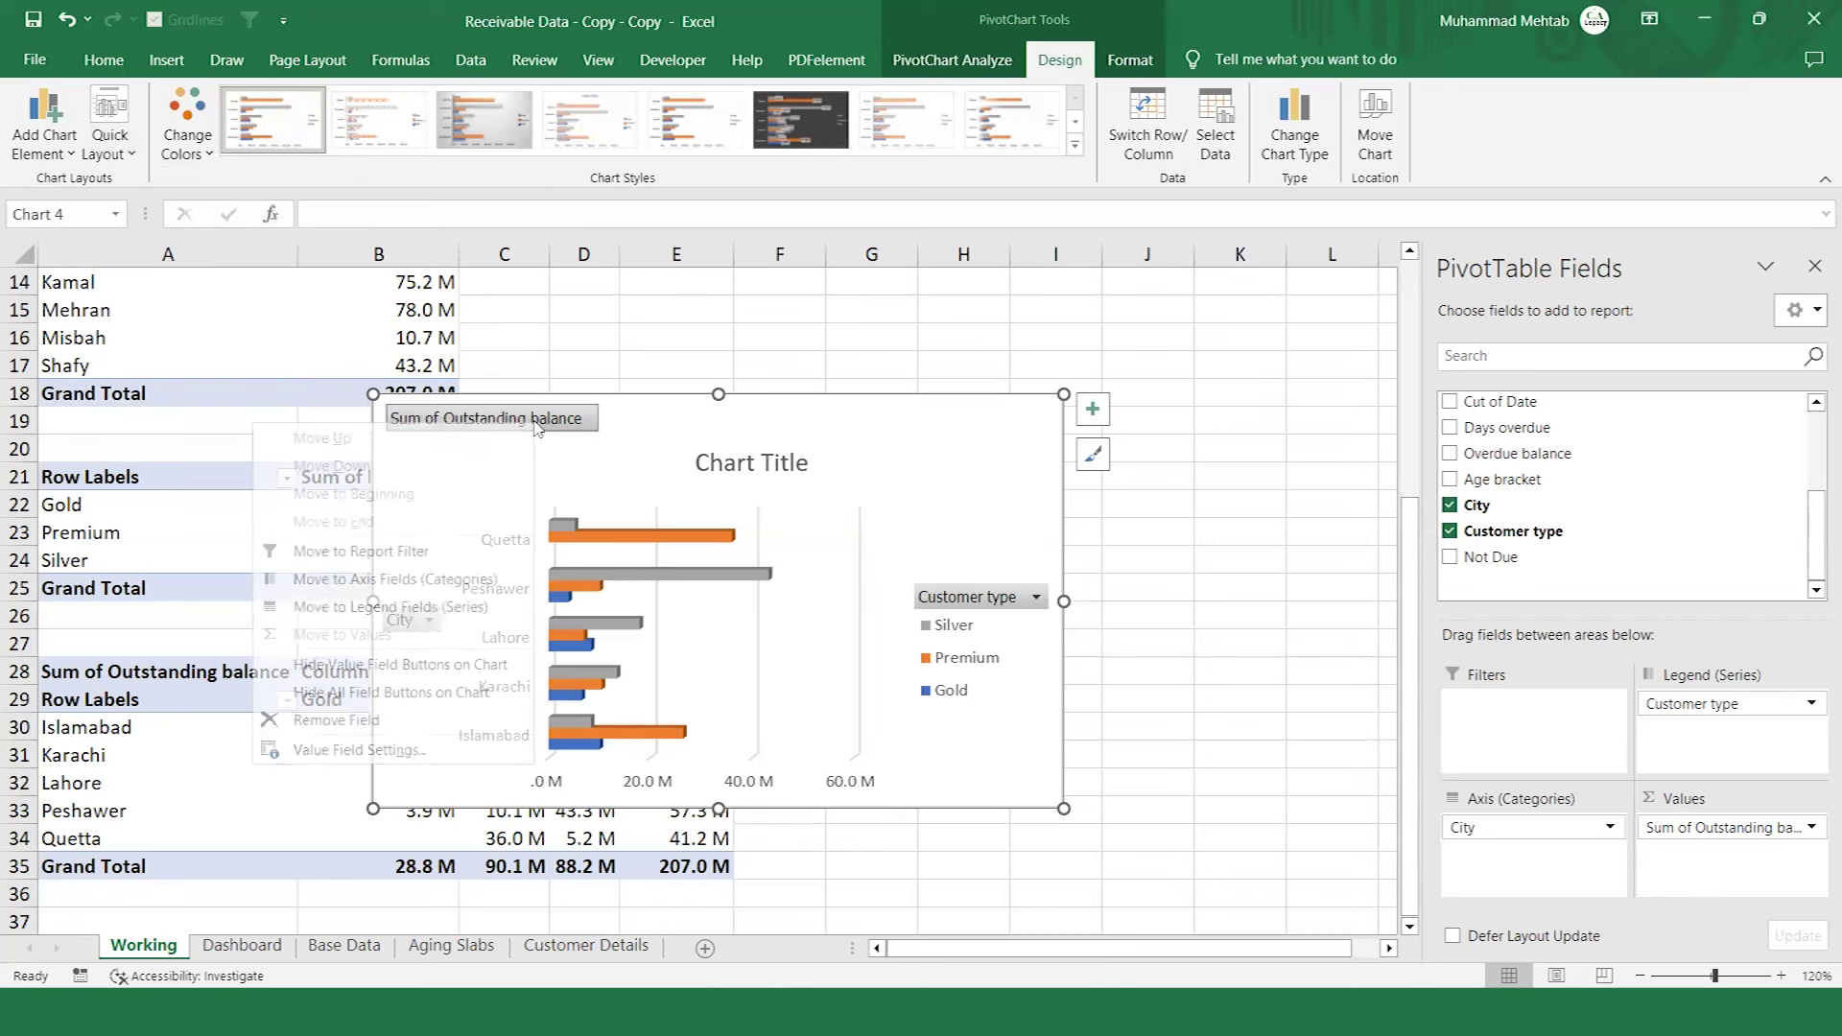
{"action": "left_click", "coordinate": [404, 669]}
{"action": "right_click", "coordinate": [417, 602]}
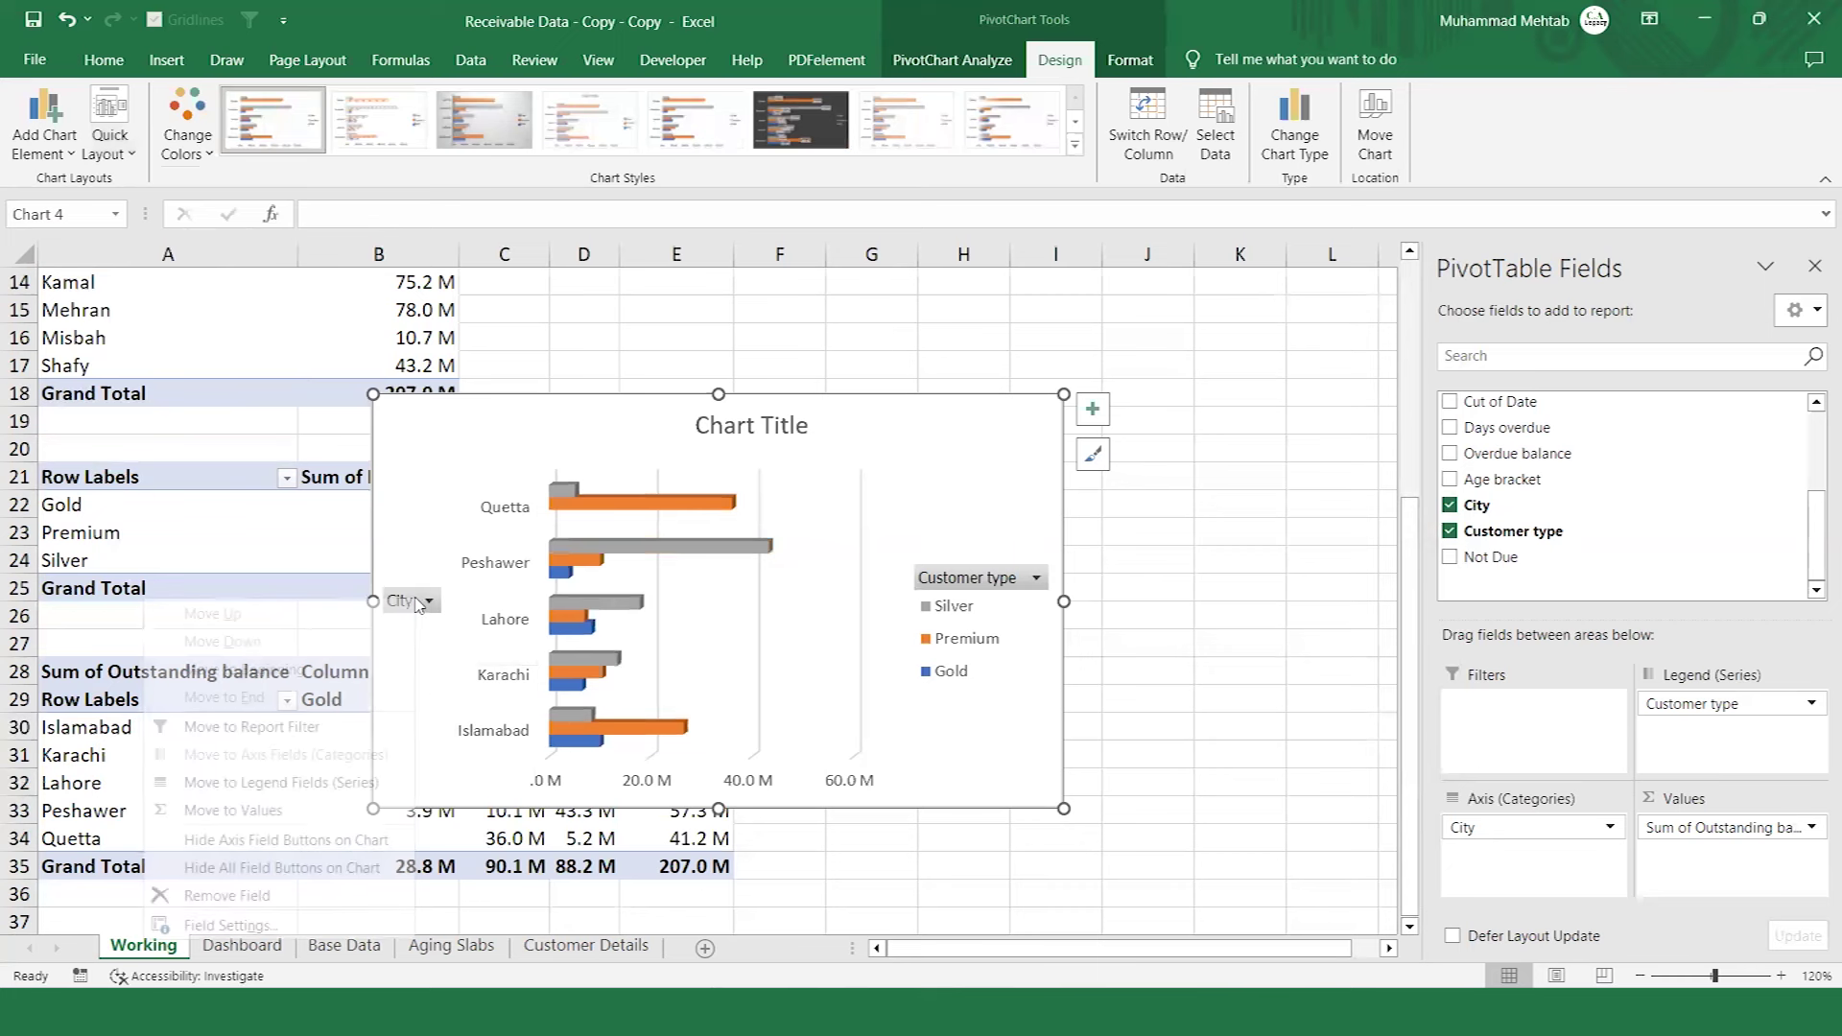
{"action": "left_click", "coordinate": [257, 840]}
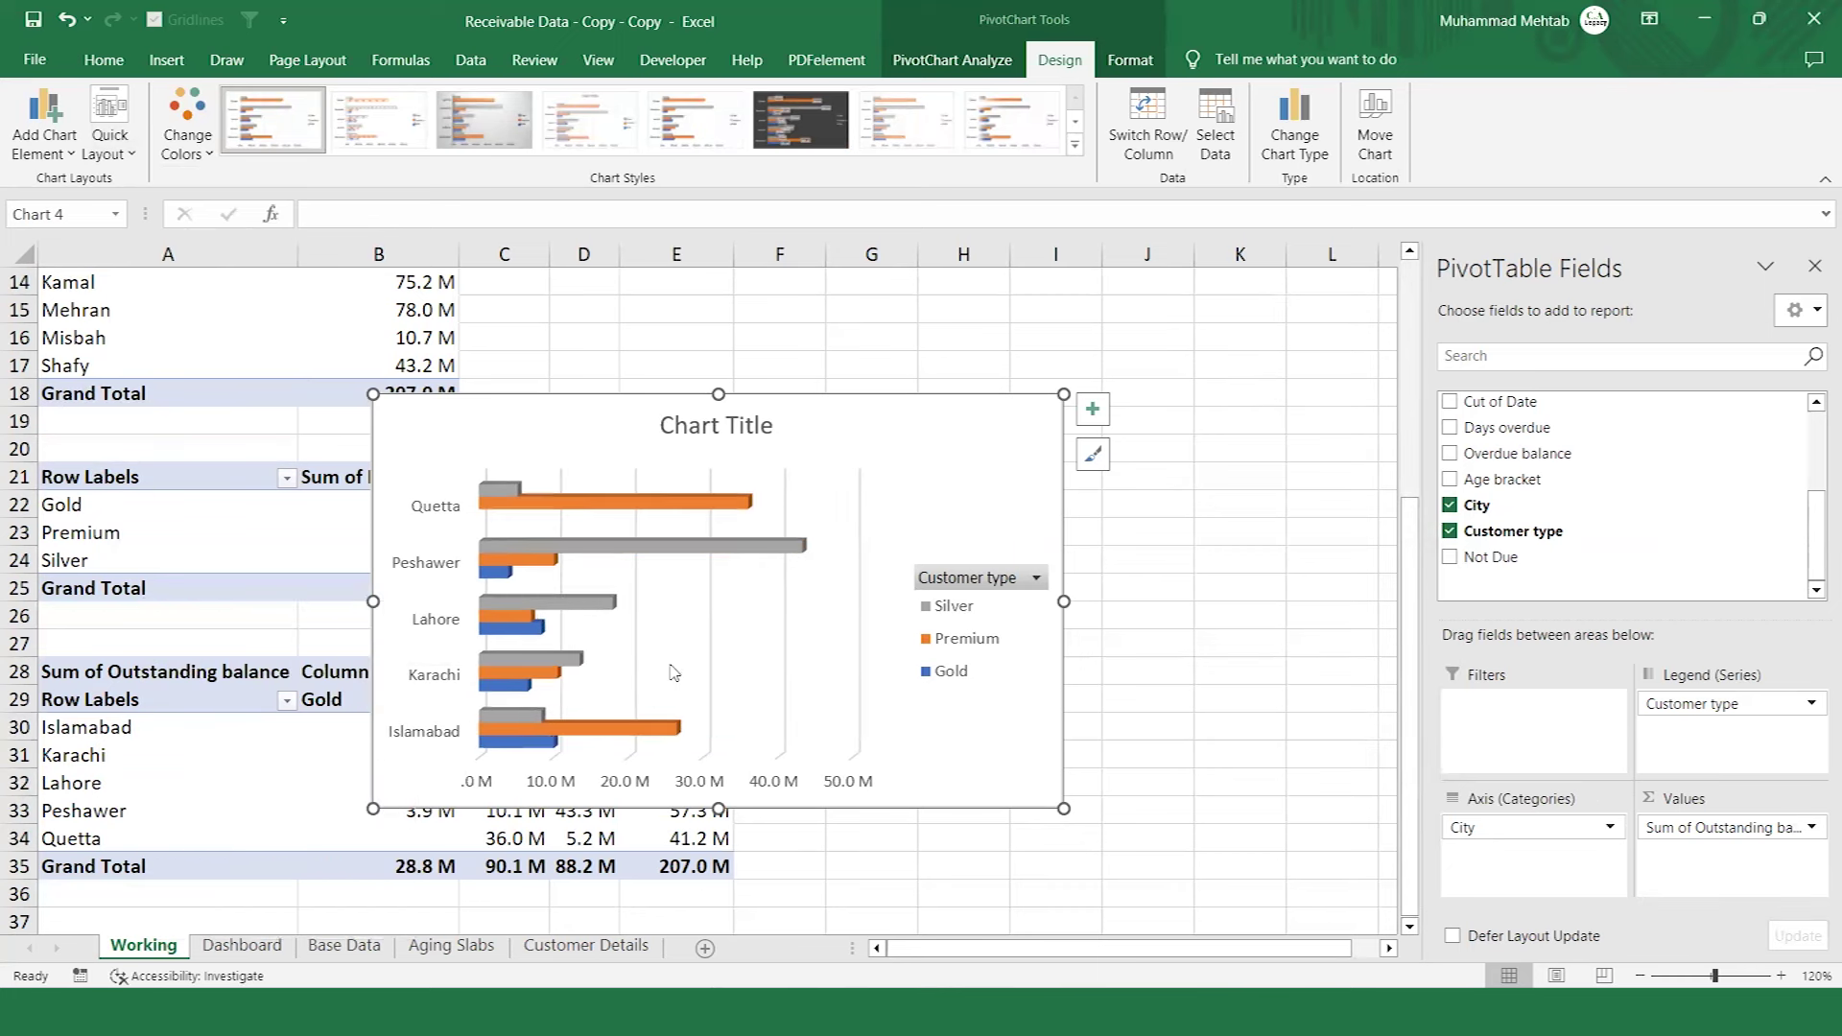
{"action": "right_click", "coordinate": [937, 585]}
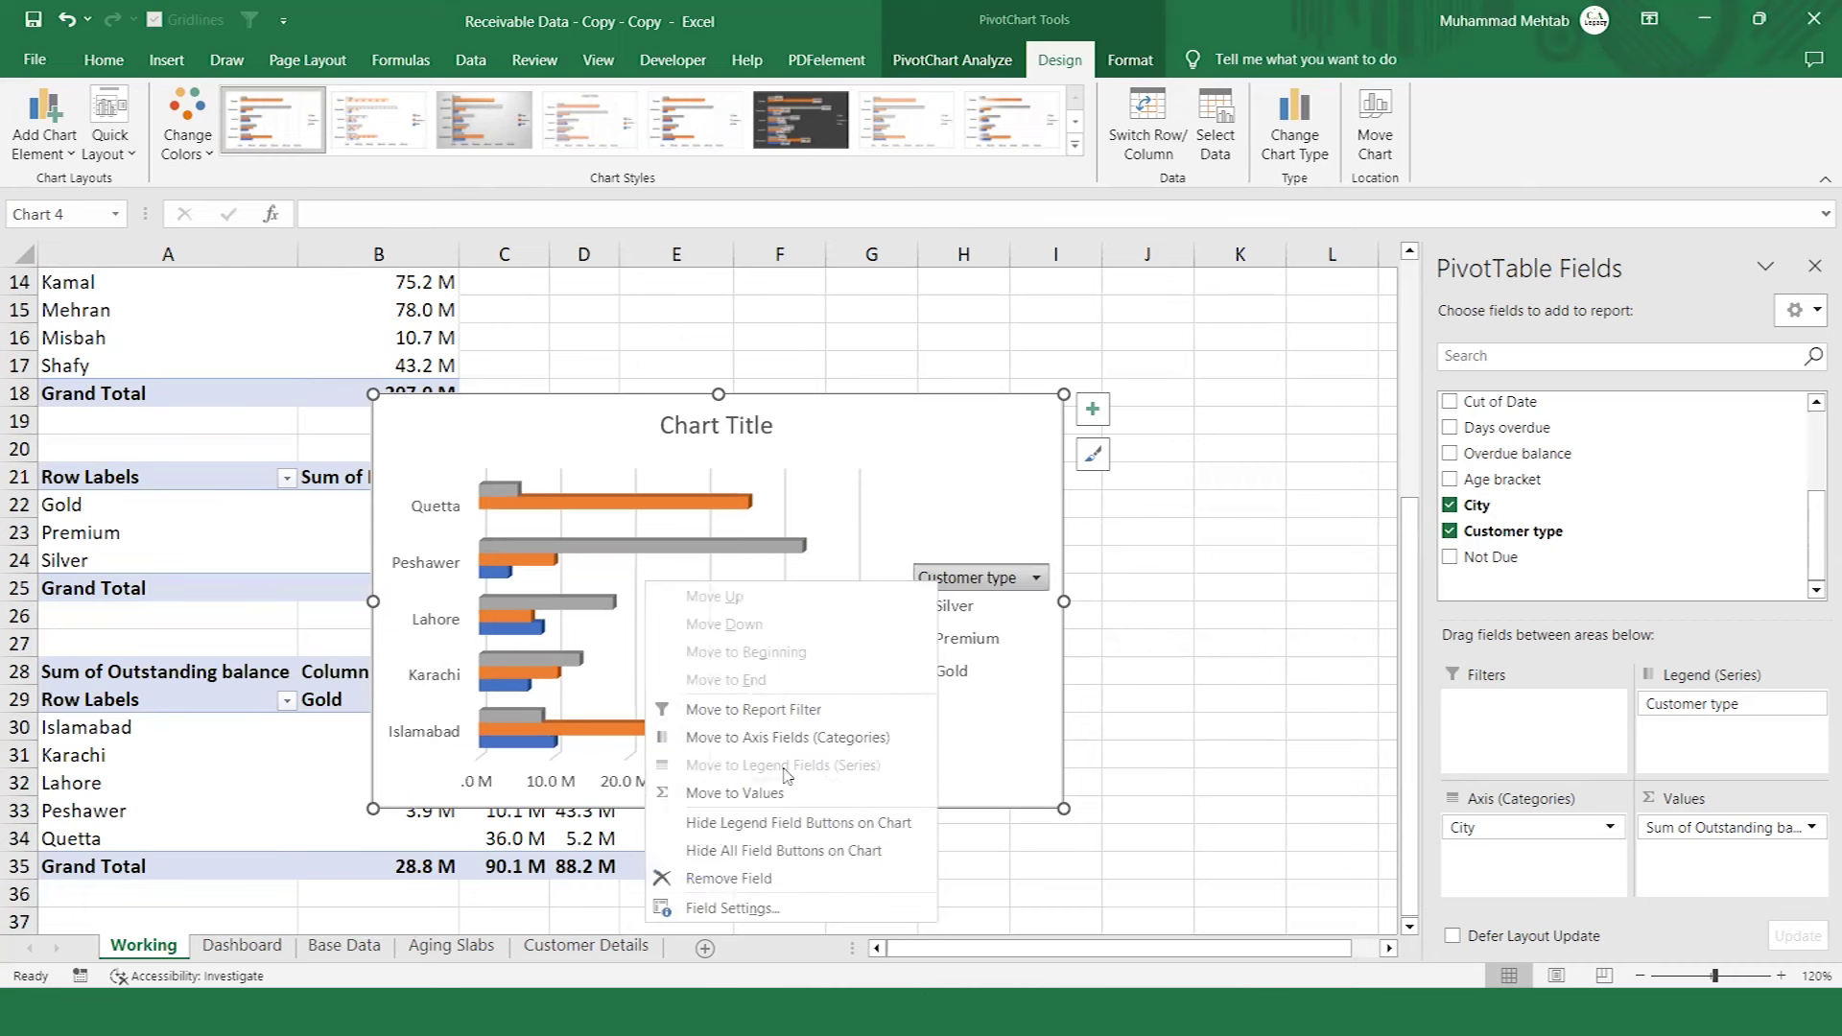
{"action": "left_click", "coordinate": [759, 827]}
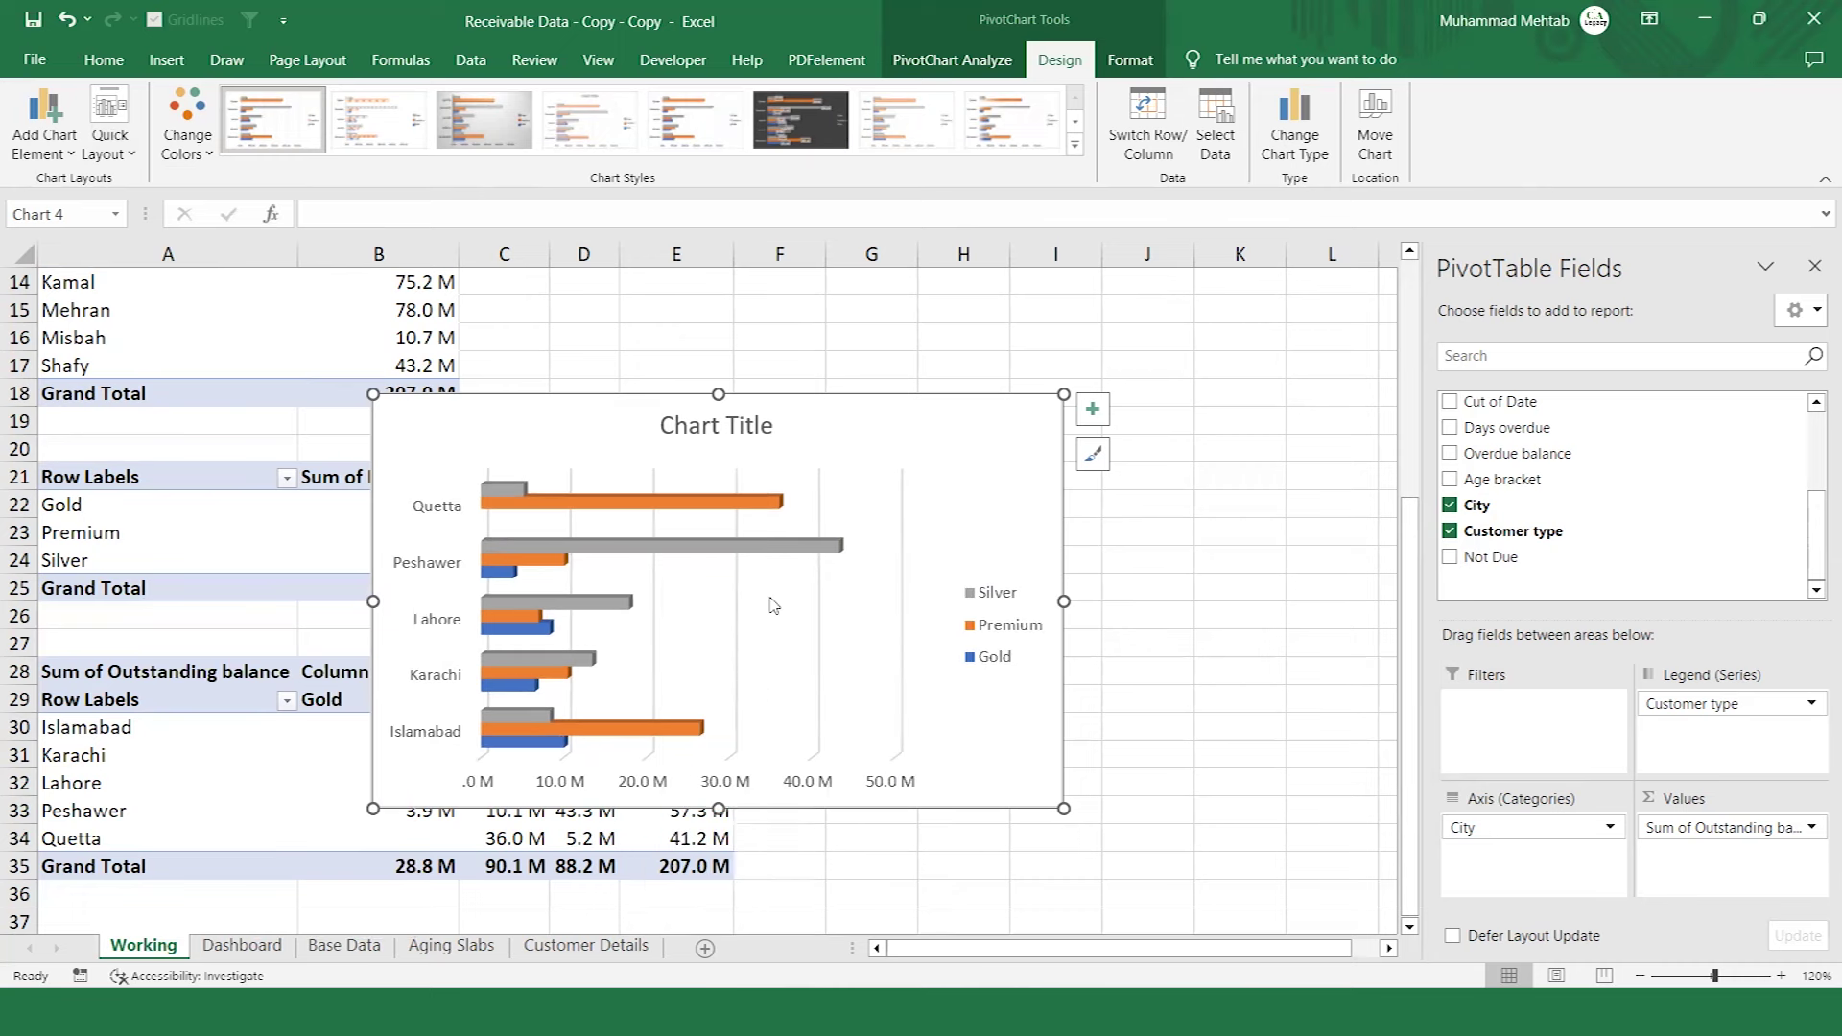
Replace the city bar chart's placeholder title with "City Wise".
{"action": "left_click", "coordinate": [721, 431]}
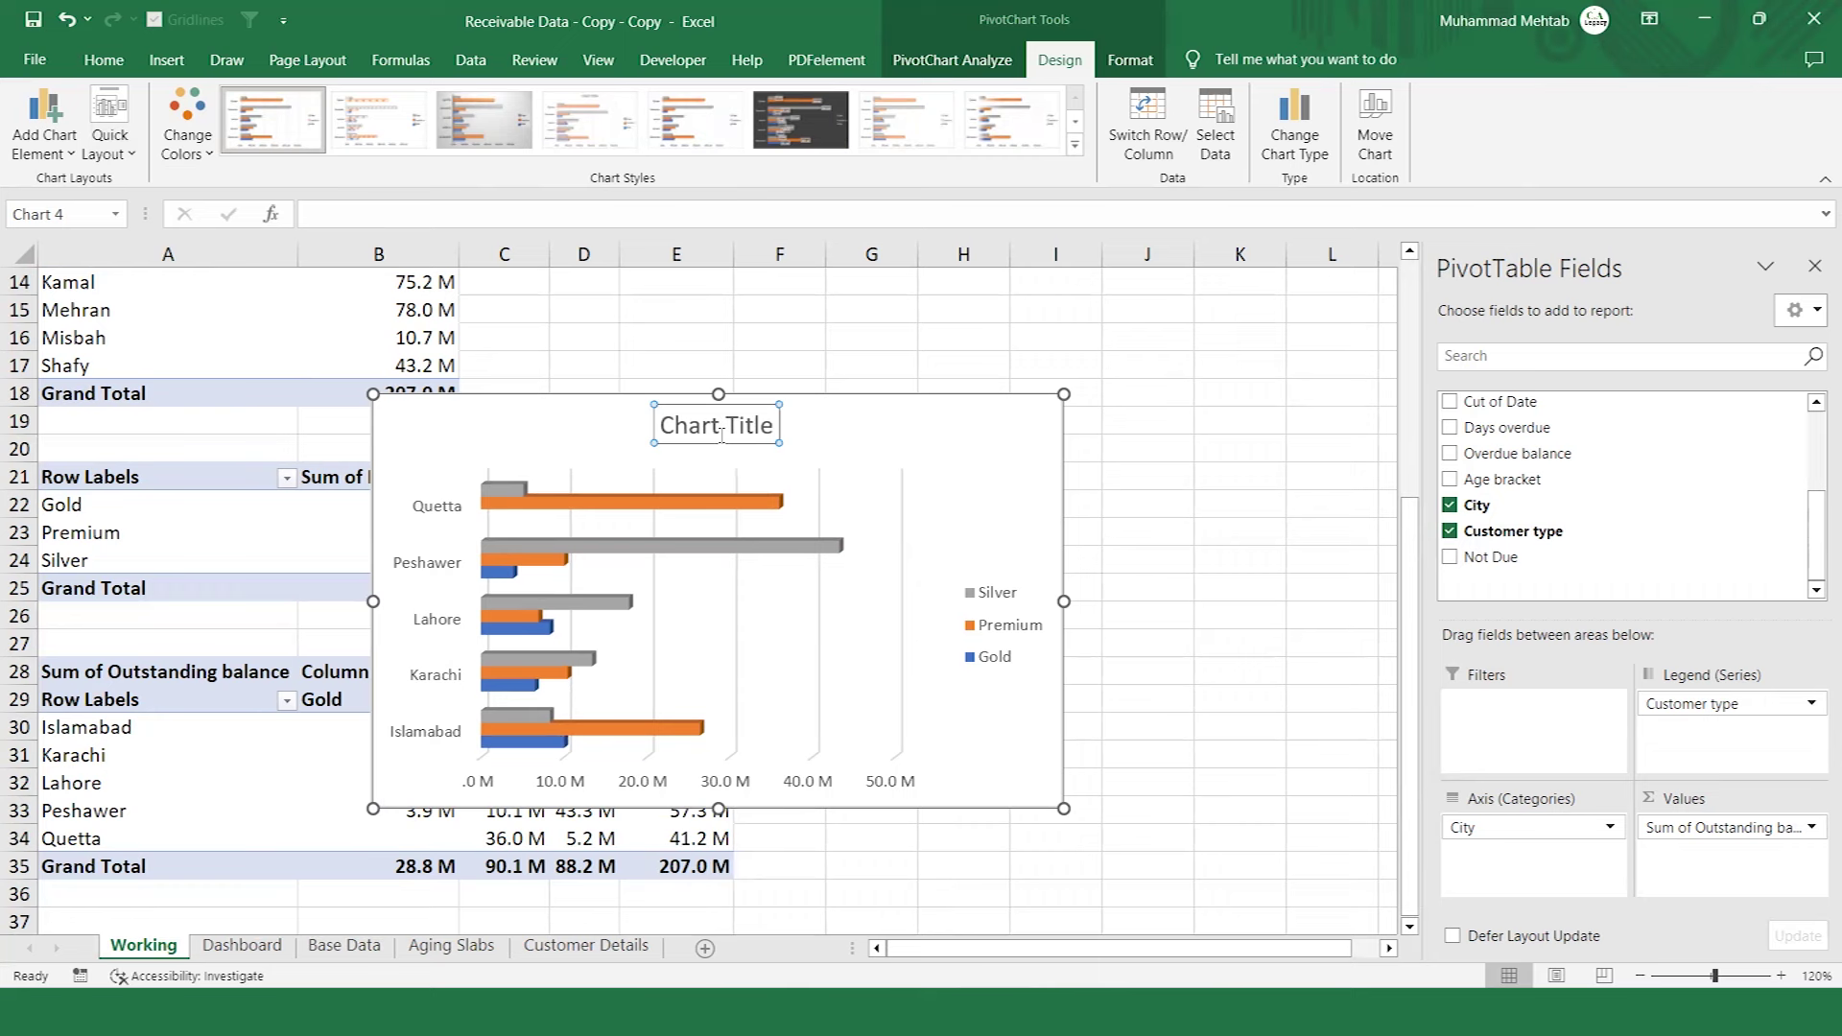
{"action": "double_click", "coordinate": [722, 431]}
{"action": "triple_click", "coordinate": [723, 442]}
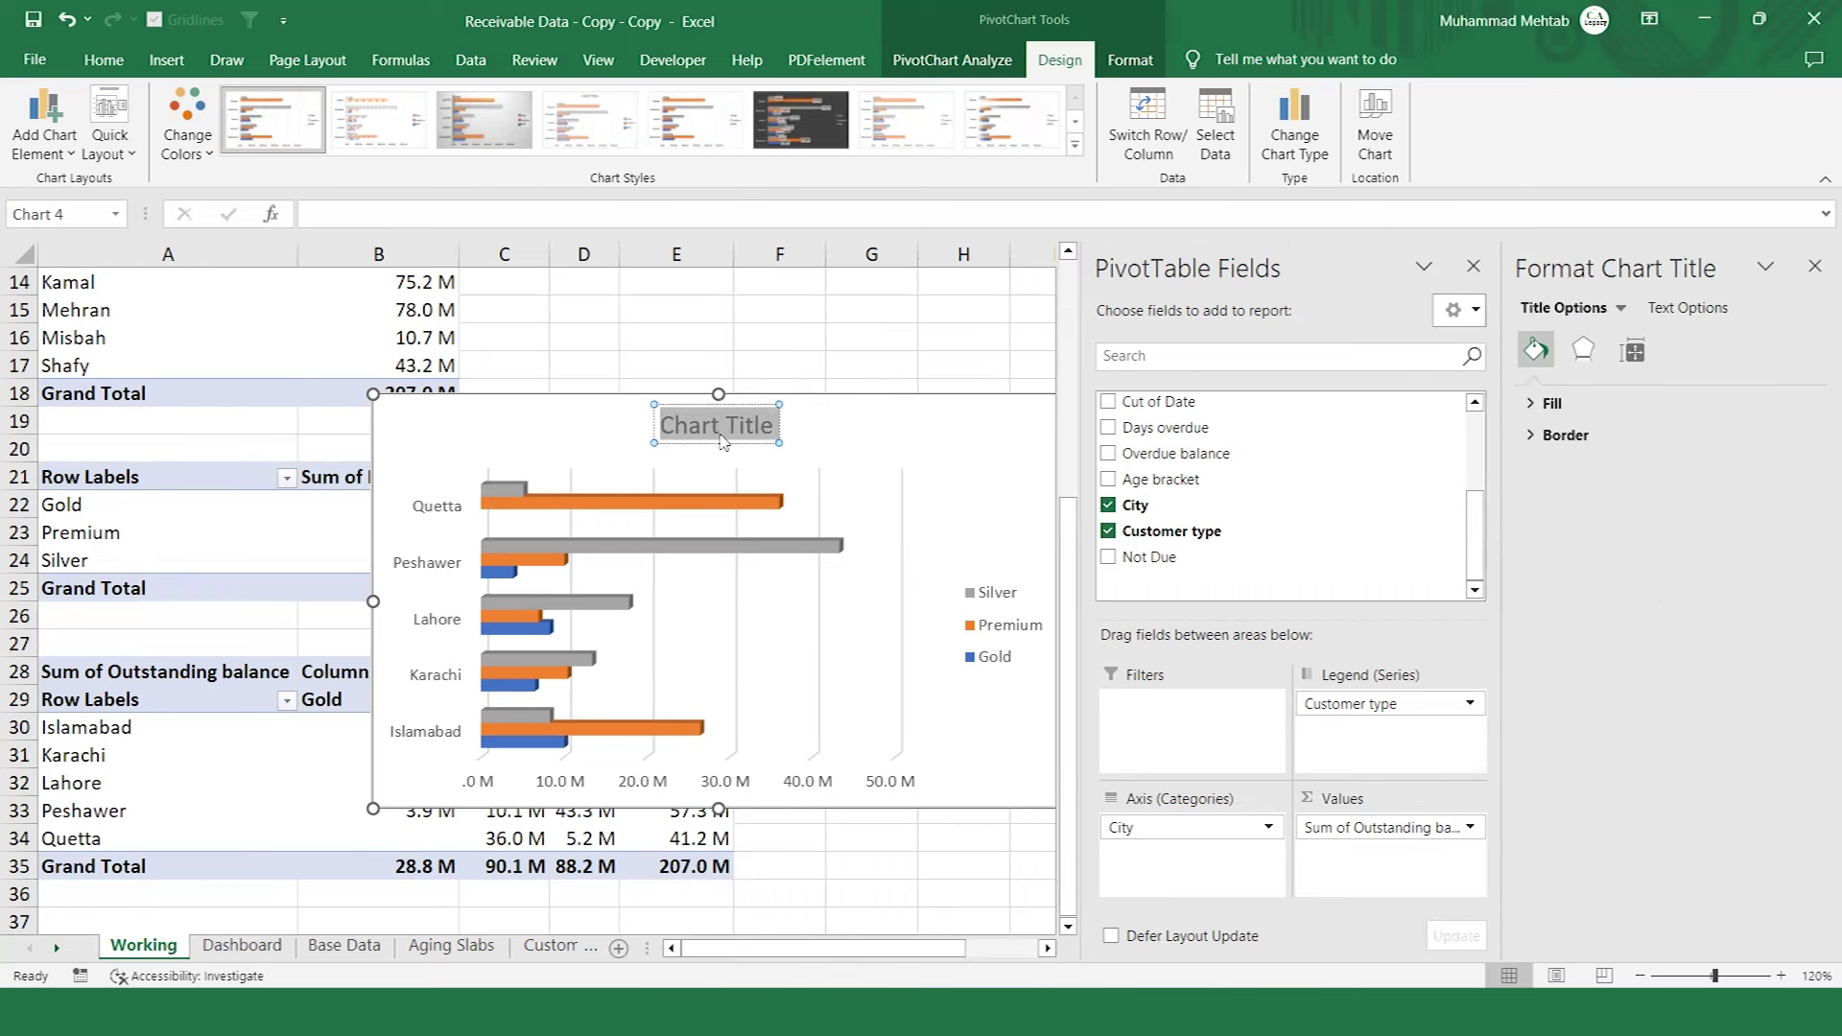
{"action": "type", "text": "City Wise"}
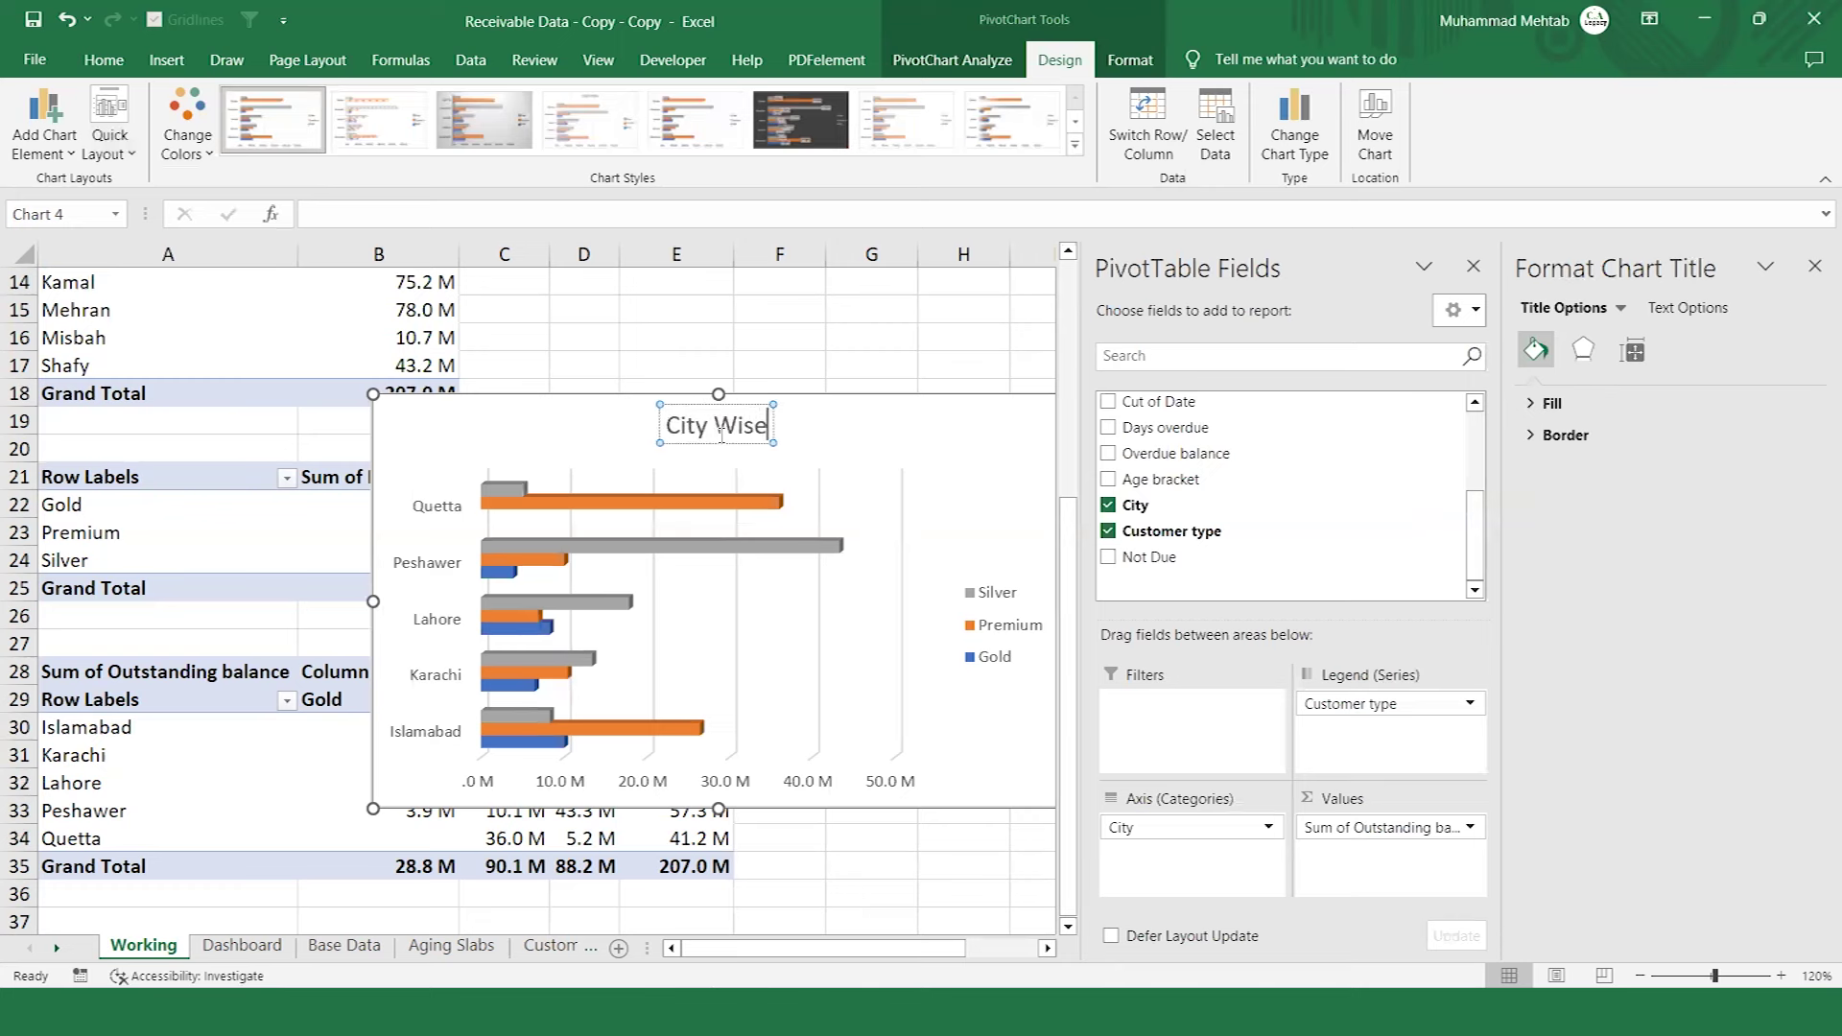
Set the font size of the City Wise chart title to 18.
{"action": "triple_click", "coordinate": [723, 434]}
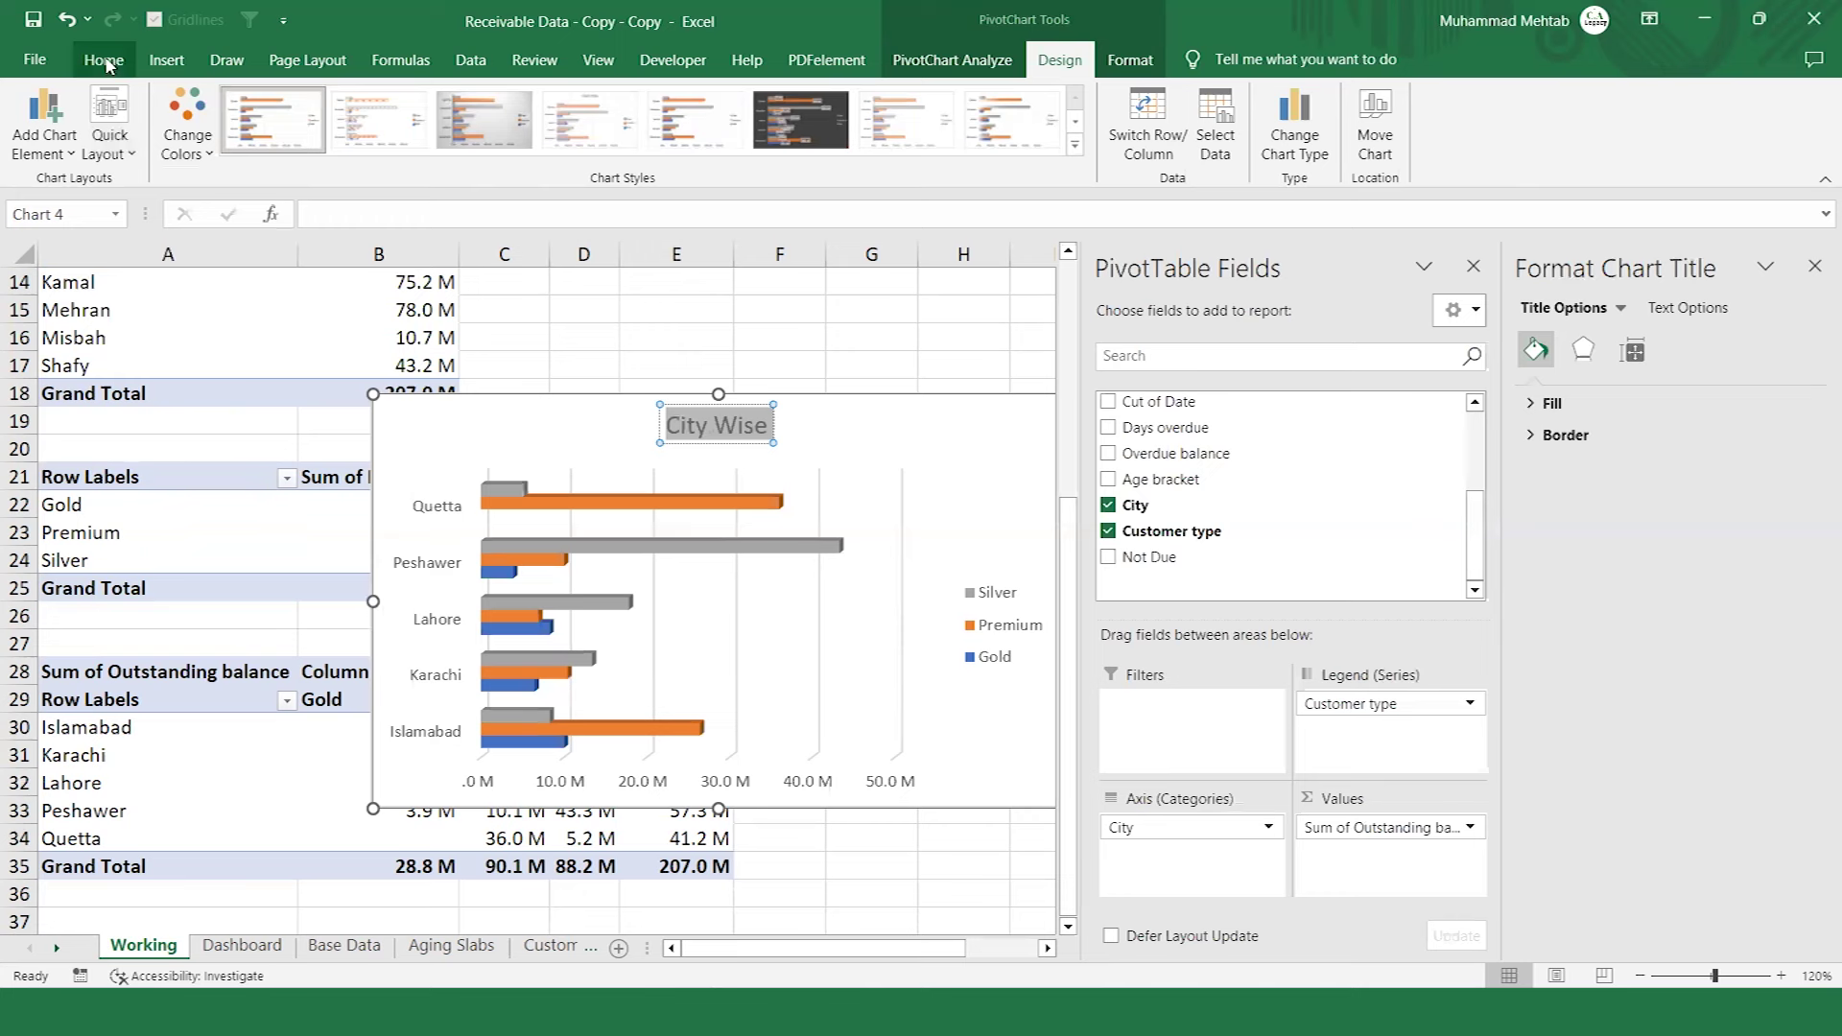
{"action": "left_click", "coordinate": [104, 60]}
{"action": "left_click", "coordinate": [398, 105]}
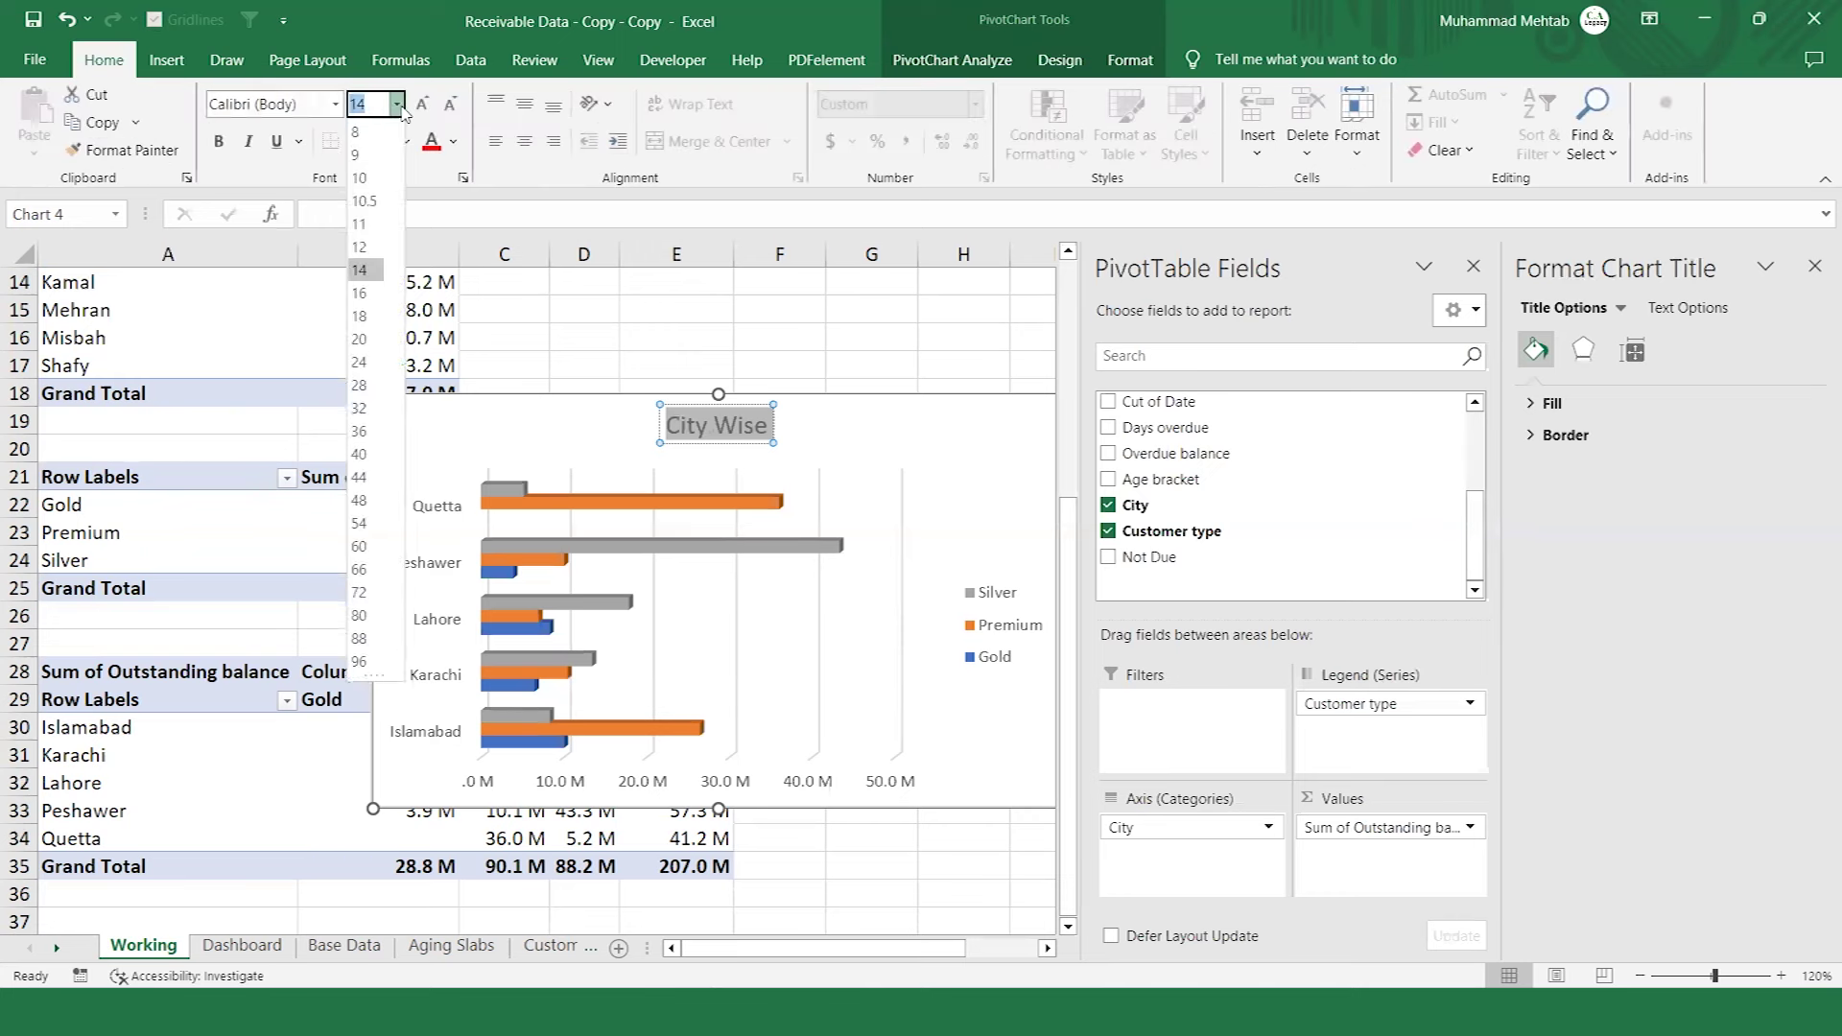
{"action": "left_click", "coordinate": [370, 315]}
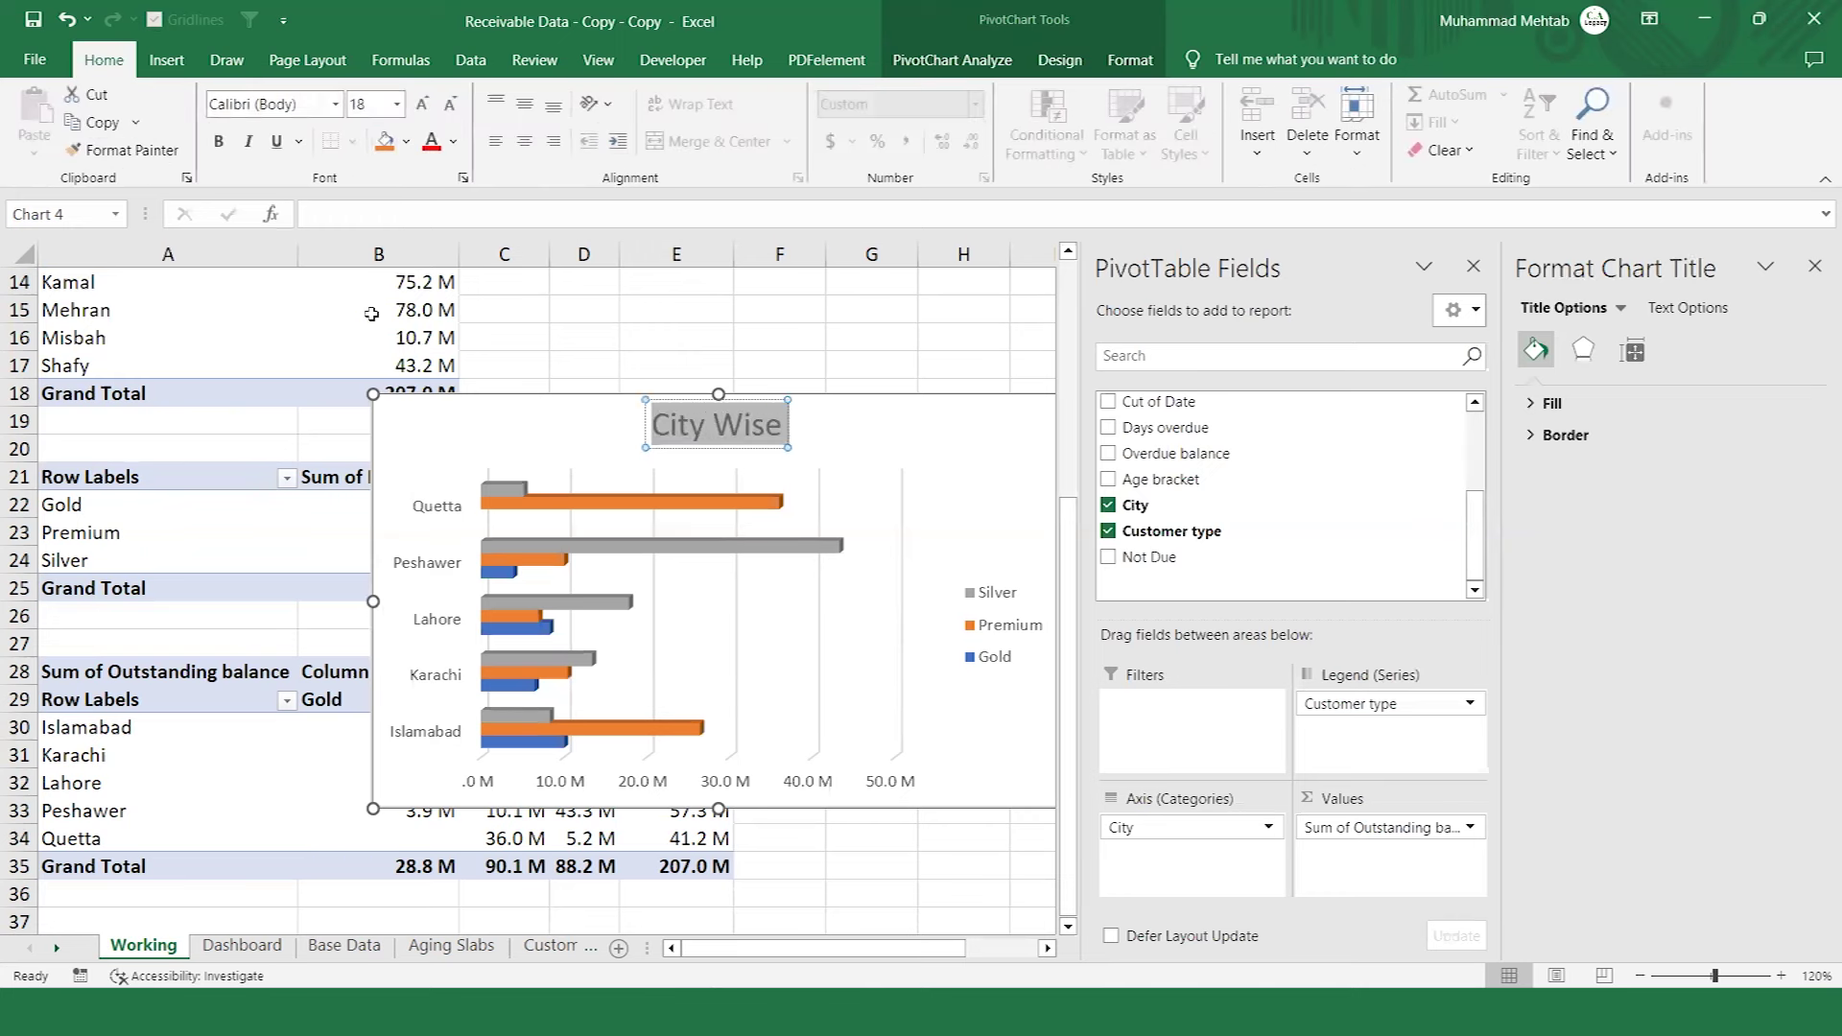
Make the City Wise chart title bold and italic.
{"action": "left_click", "coordinate": [219, 142]}
{"action": "left_click", "coordinate": [247, 143]}
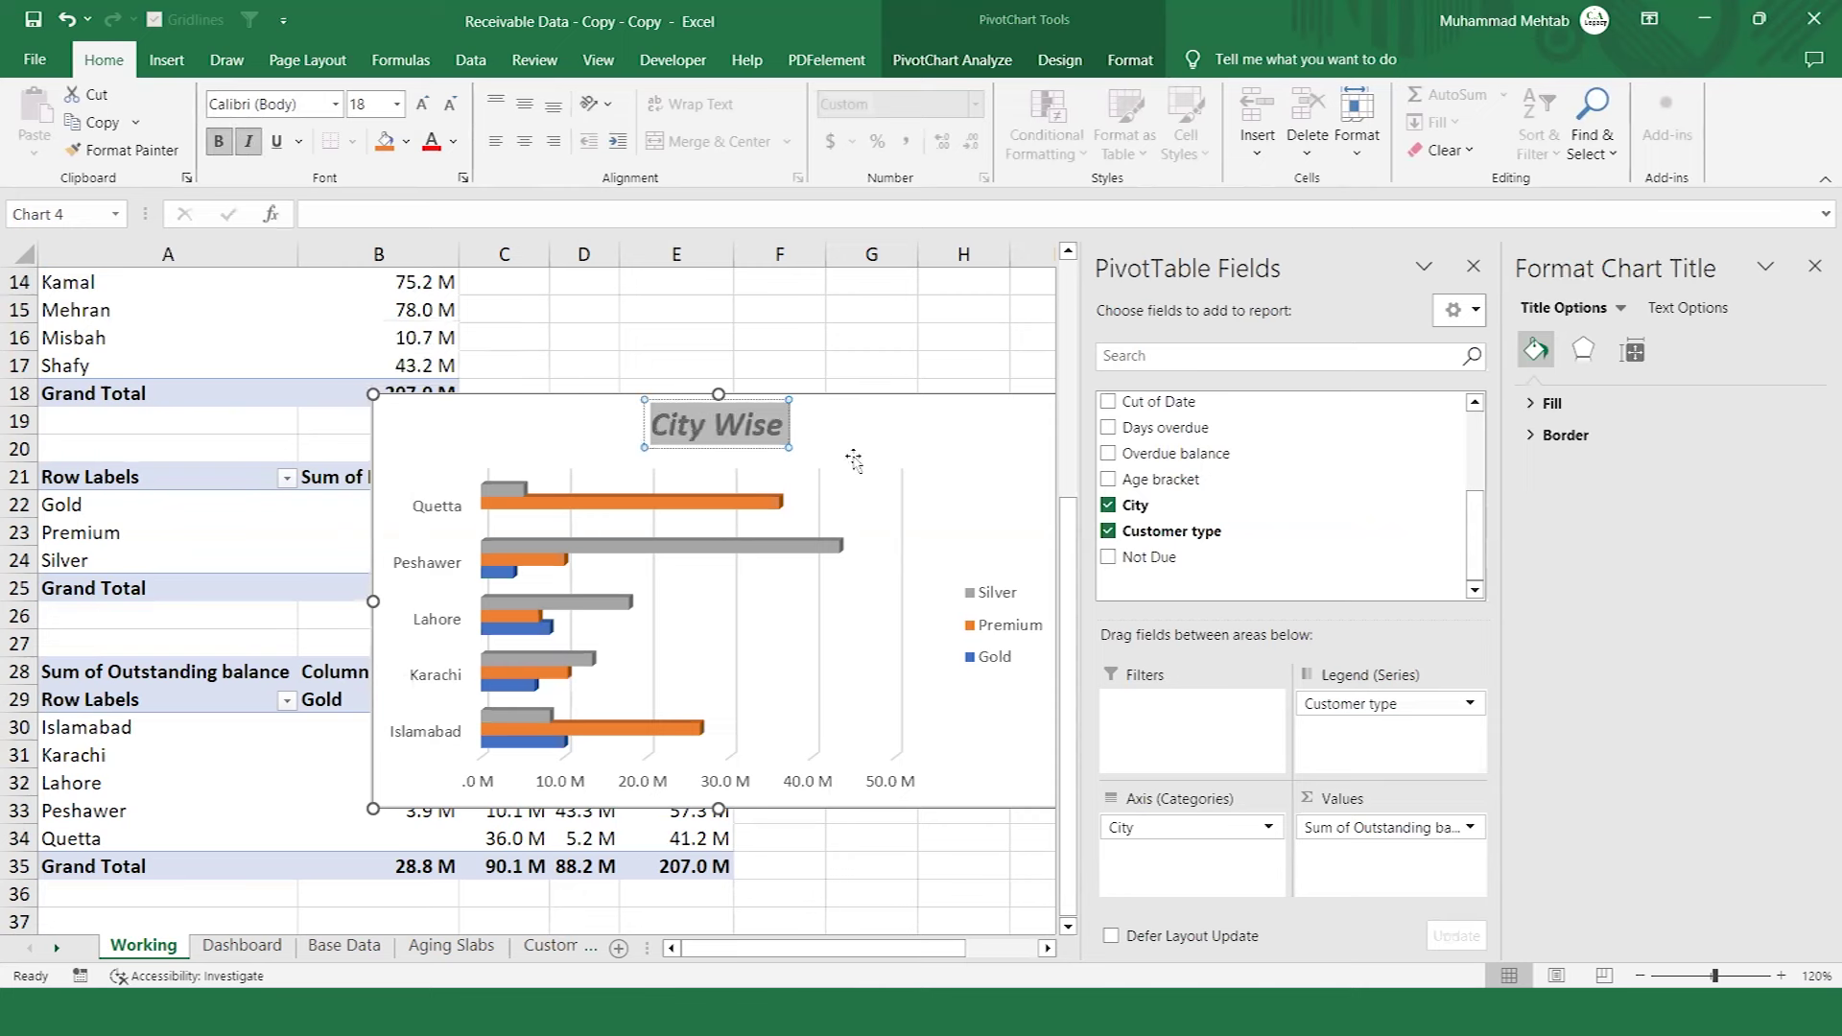
{"action": "left_click", "coordinate": [908, 464]}
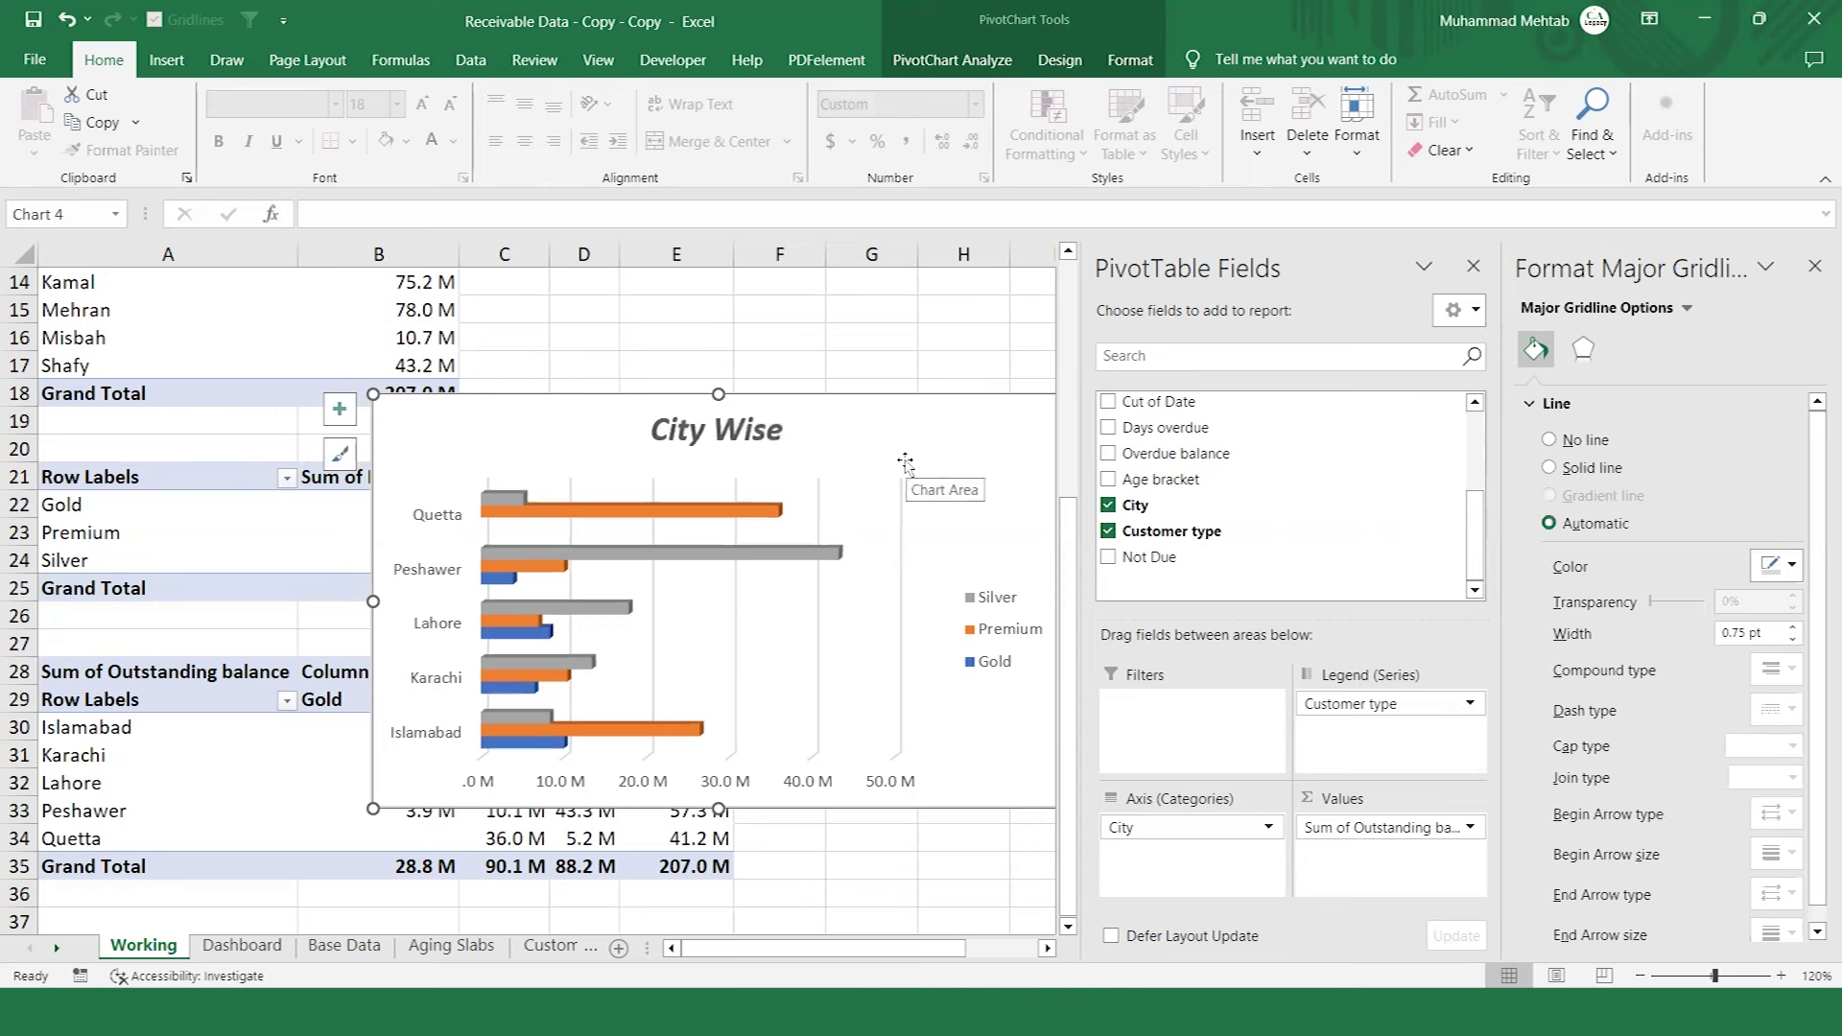
Move the City Wise chart from the Working sheet to the Dashboard sheet.
{"action": "key", "text": "Delete"}
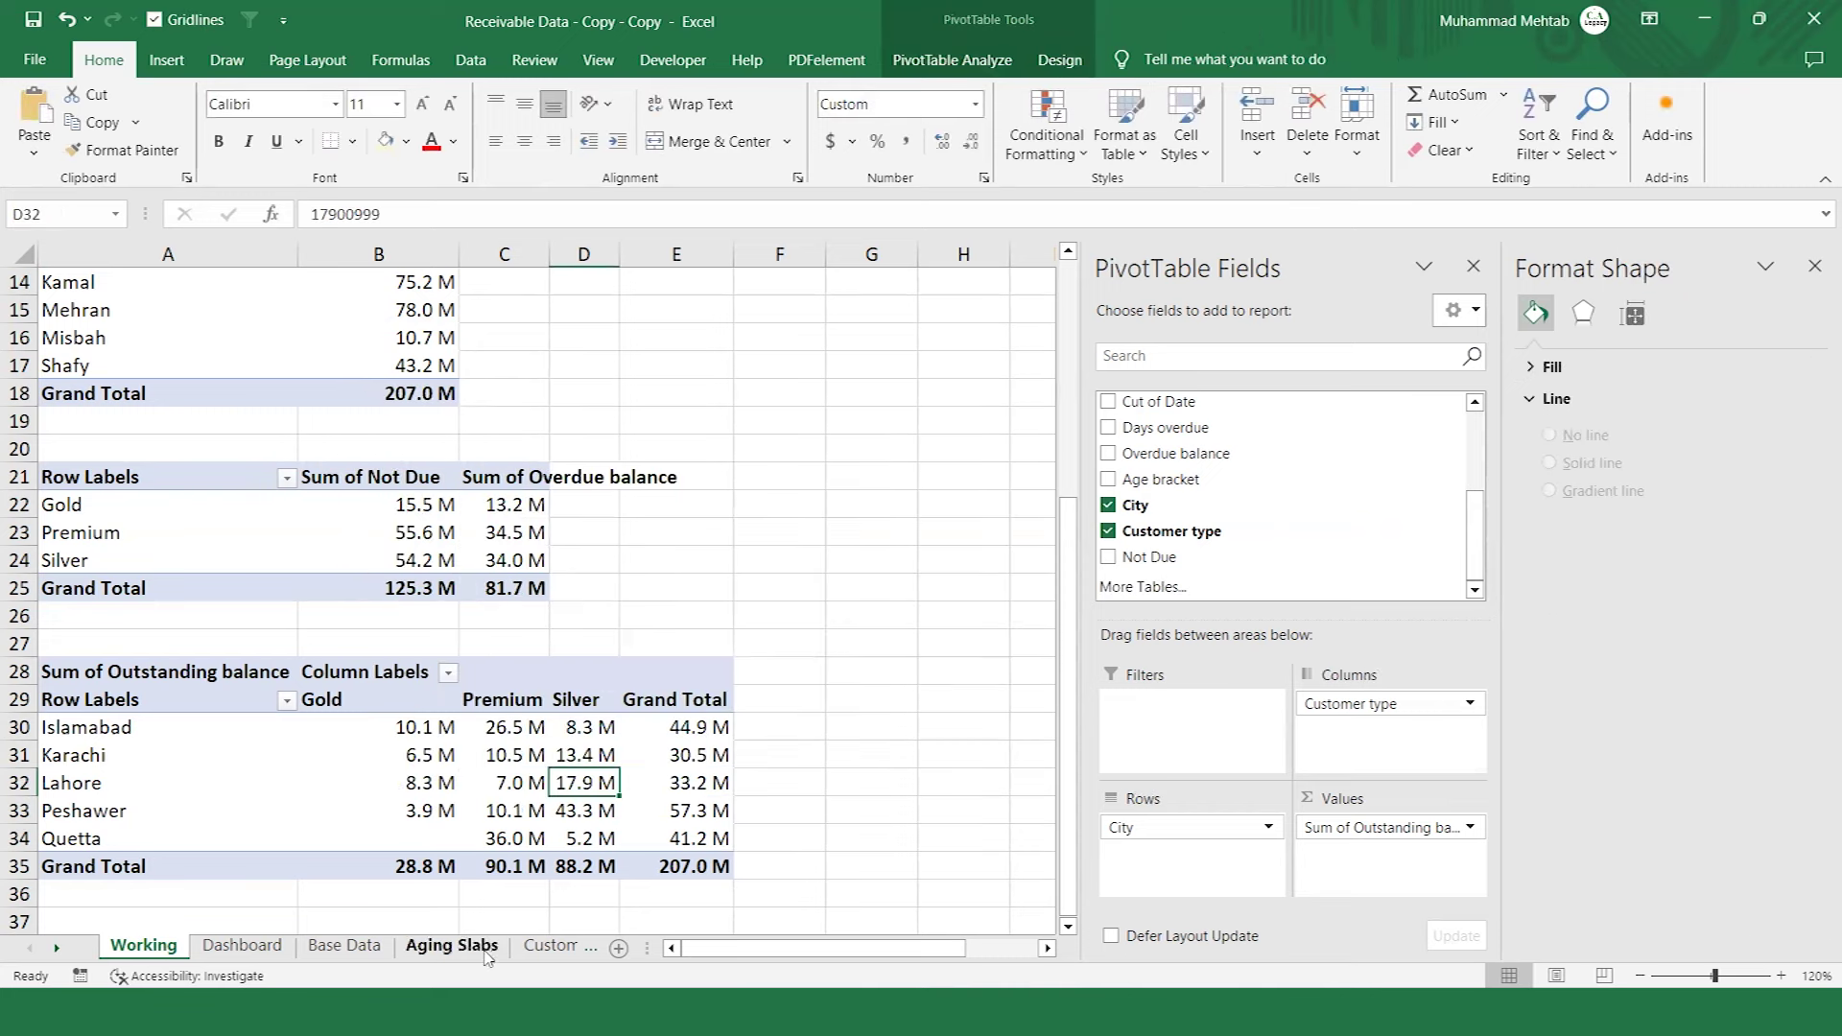
{"action": "left_click", "coordinate": [242, 945]}
{"action": "left_click", "coordinate": [995, 693]}
{"action": "key", "text": "ctrl+v"}
Close the chart formatting pane and fit the City Wise chart beside Customer Category Wise, beneath the Sales Person Wise chart.
{"action": "double_click", "coordinate": [1260, 699]}
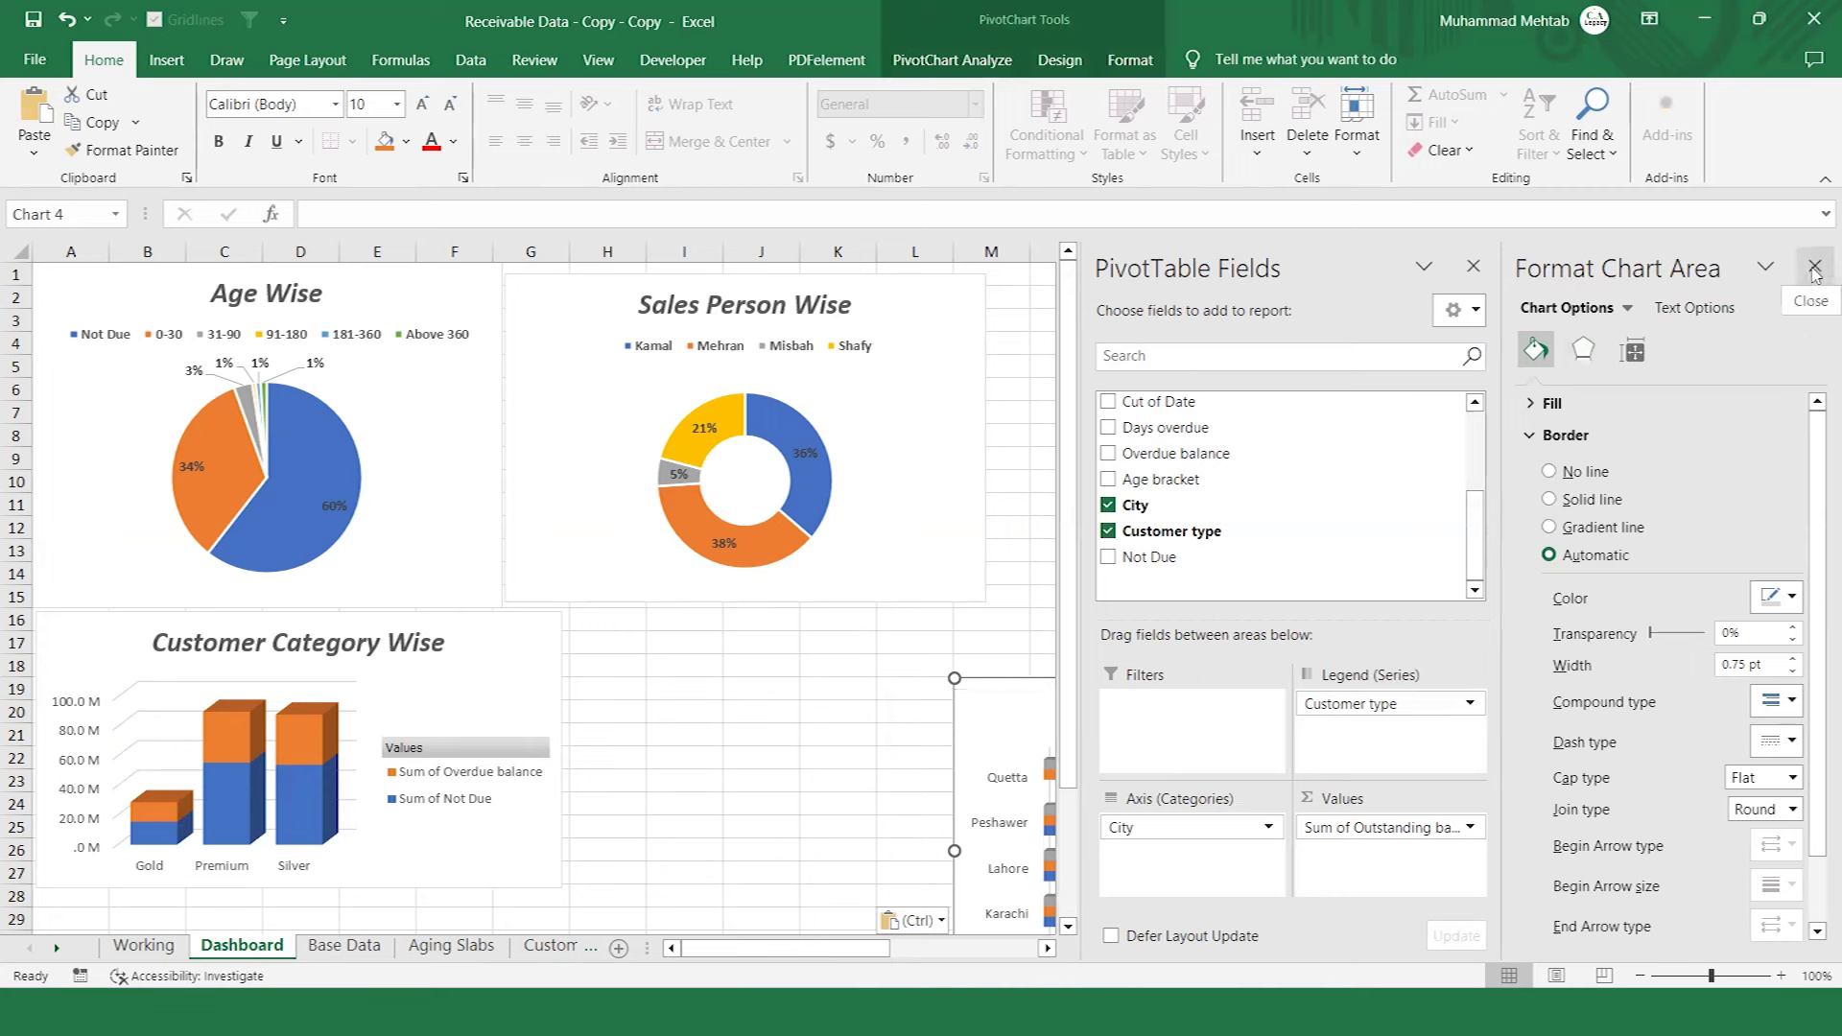
{"action": "left_click", "coordinate": [1814, 265]}
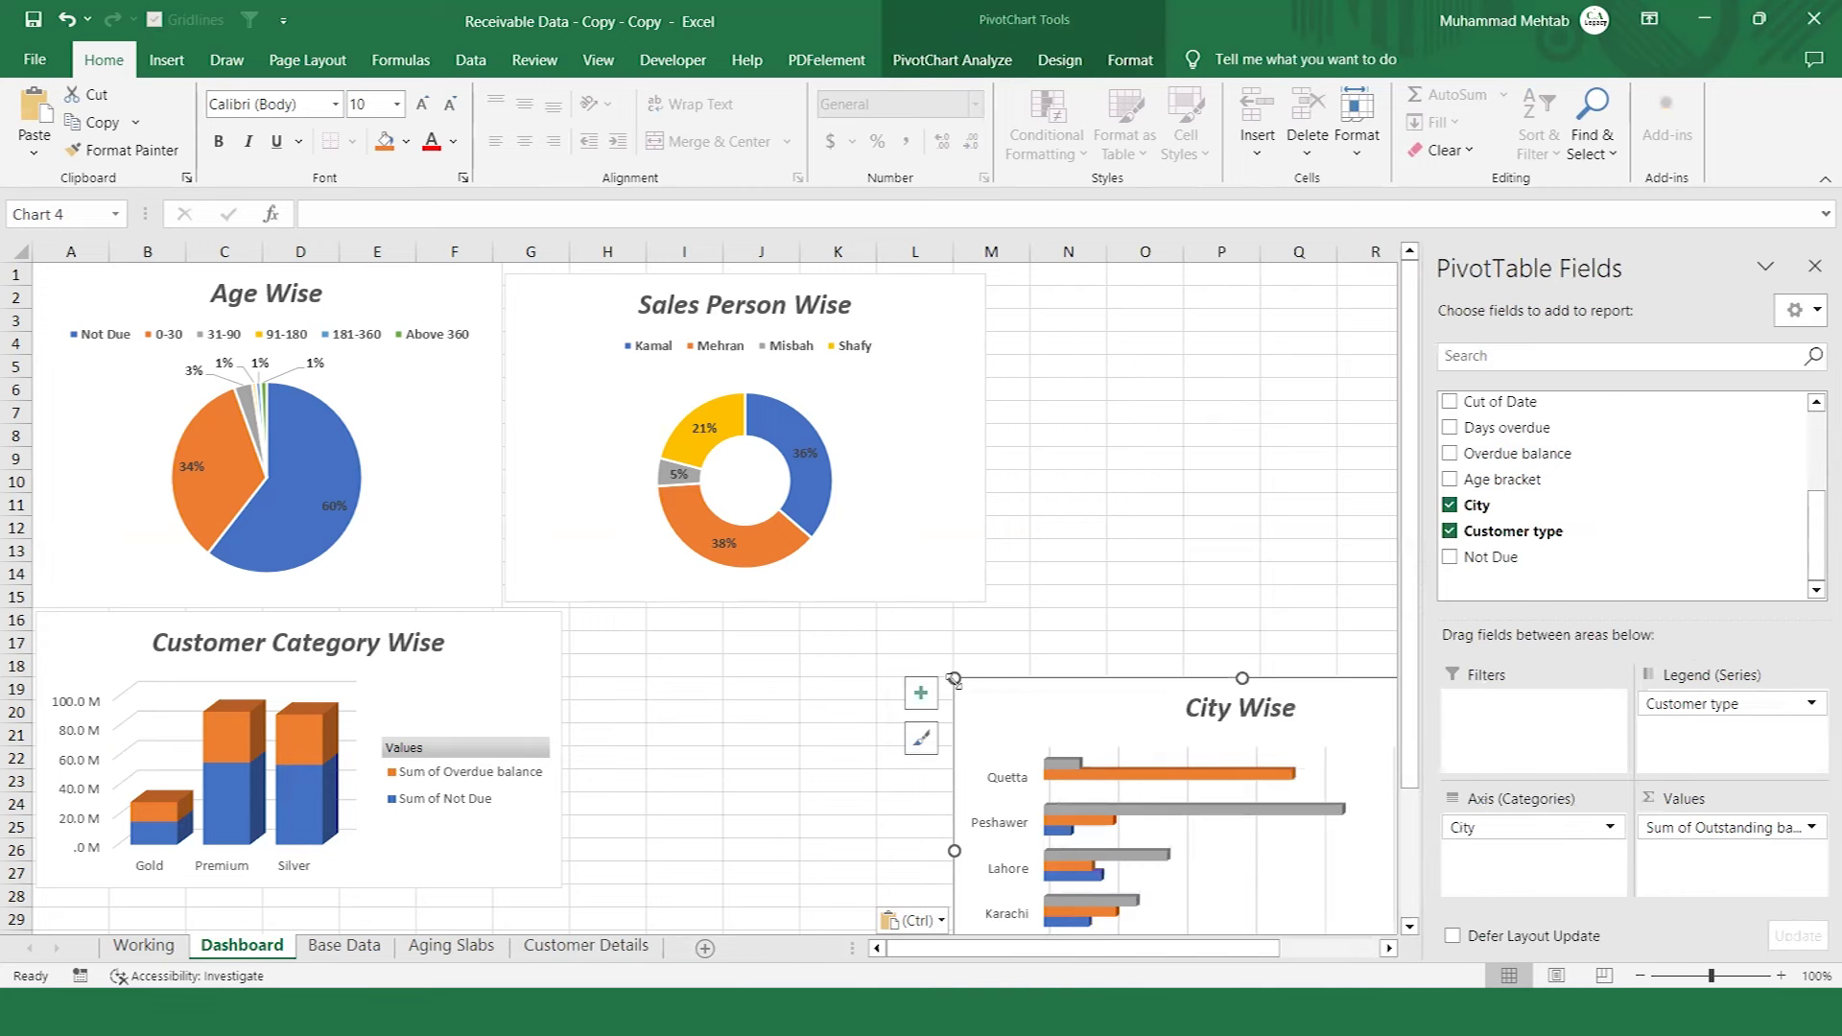
{"action": "left_click_drag", "start_coordinate": [1056, 700], "coordinate": [663, 640]}
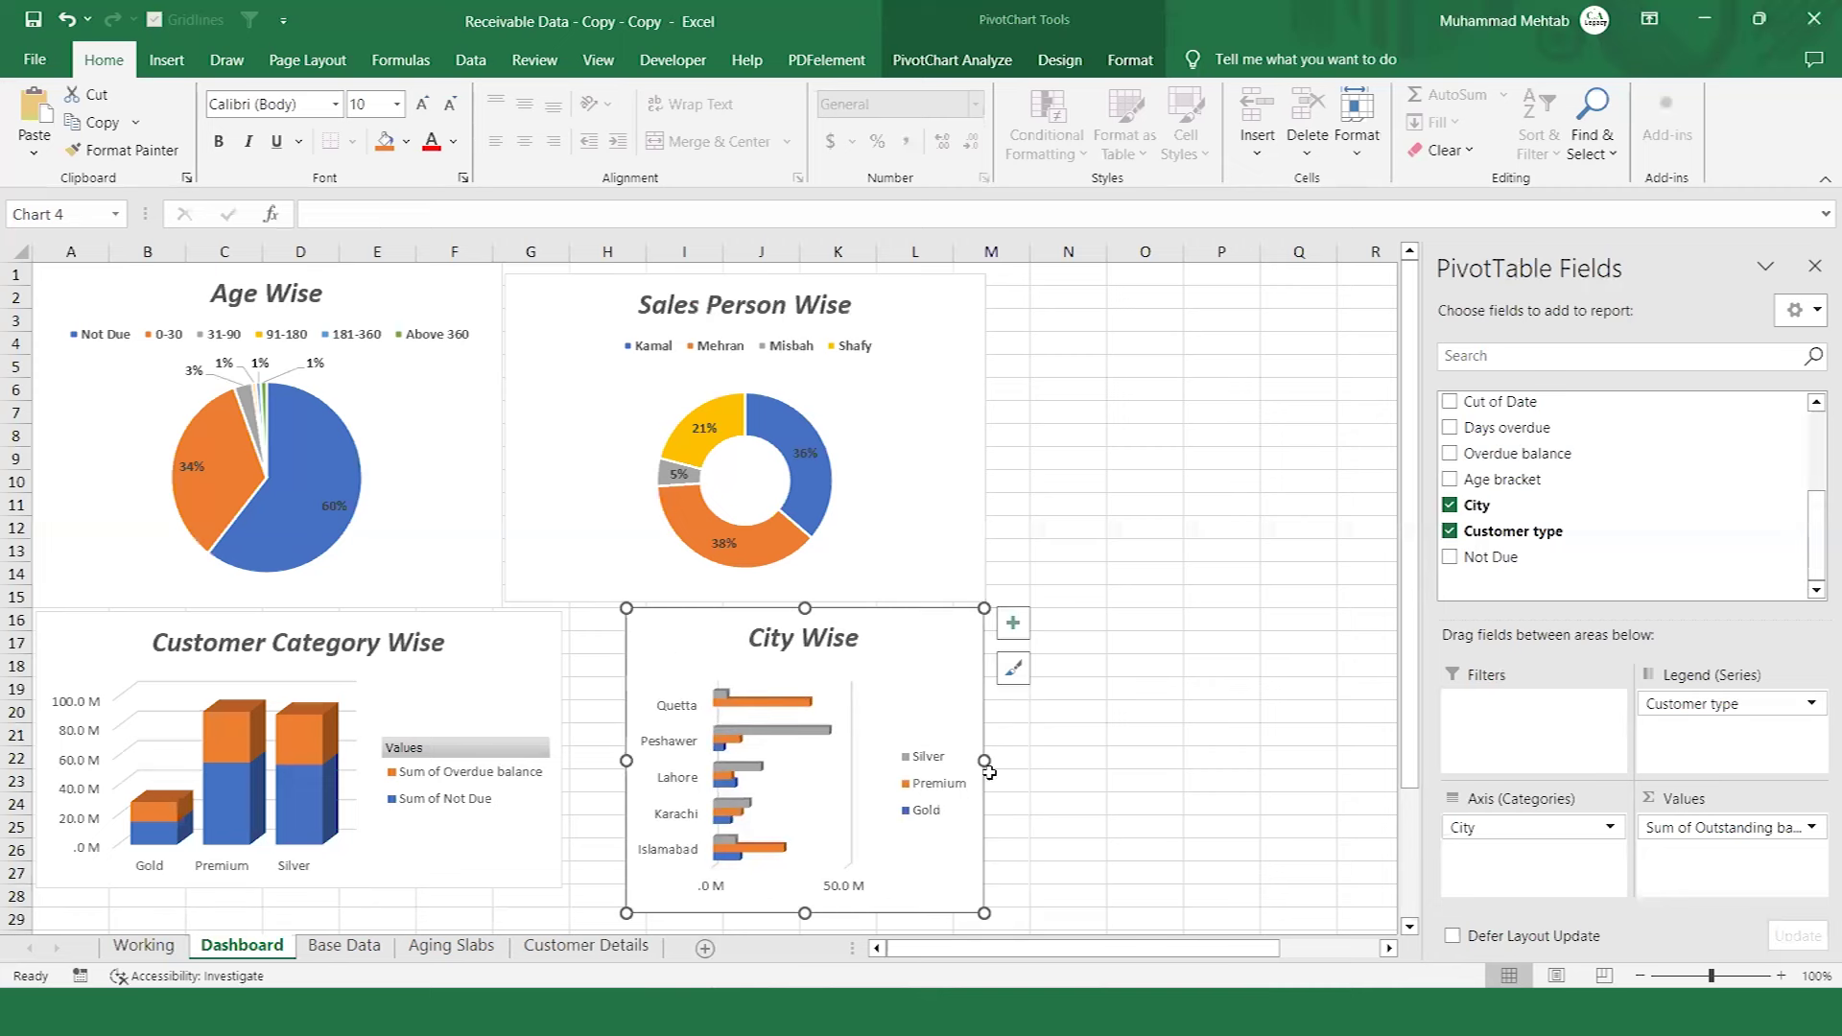
{"action": "left_click_drag", "start_coordinate": [983, 761], "coordinate": [1030, 756]}
{"action": "left_click_drag", "start_coordinate": [954, 710], "coordinate": [891, 709]}
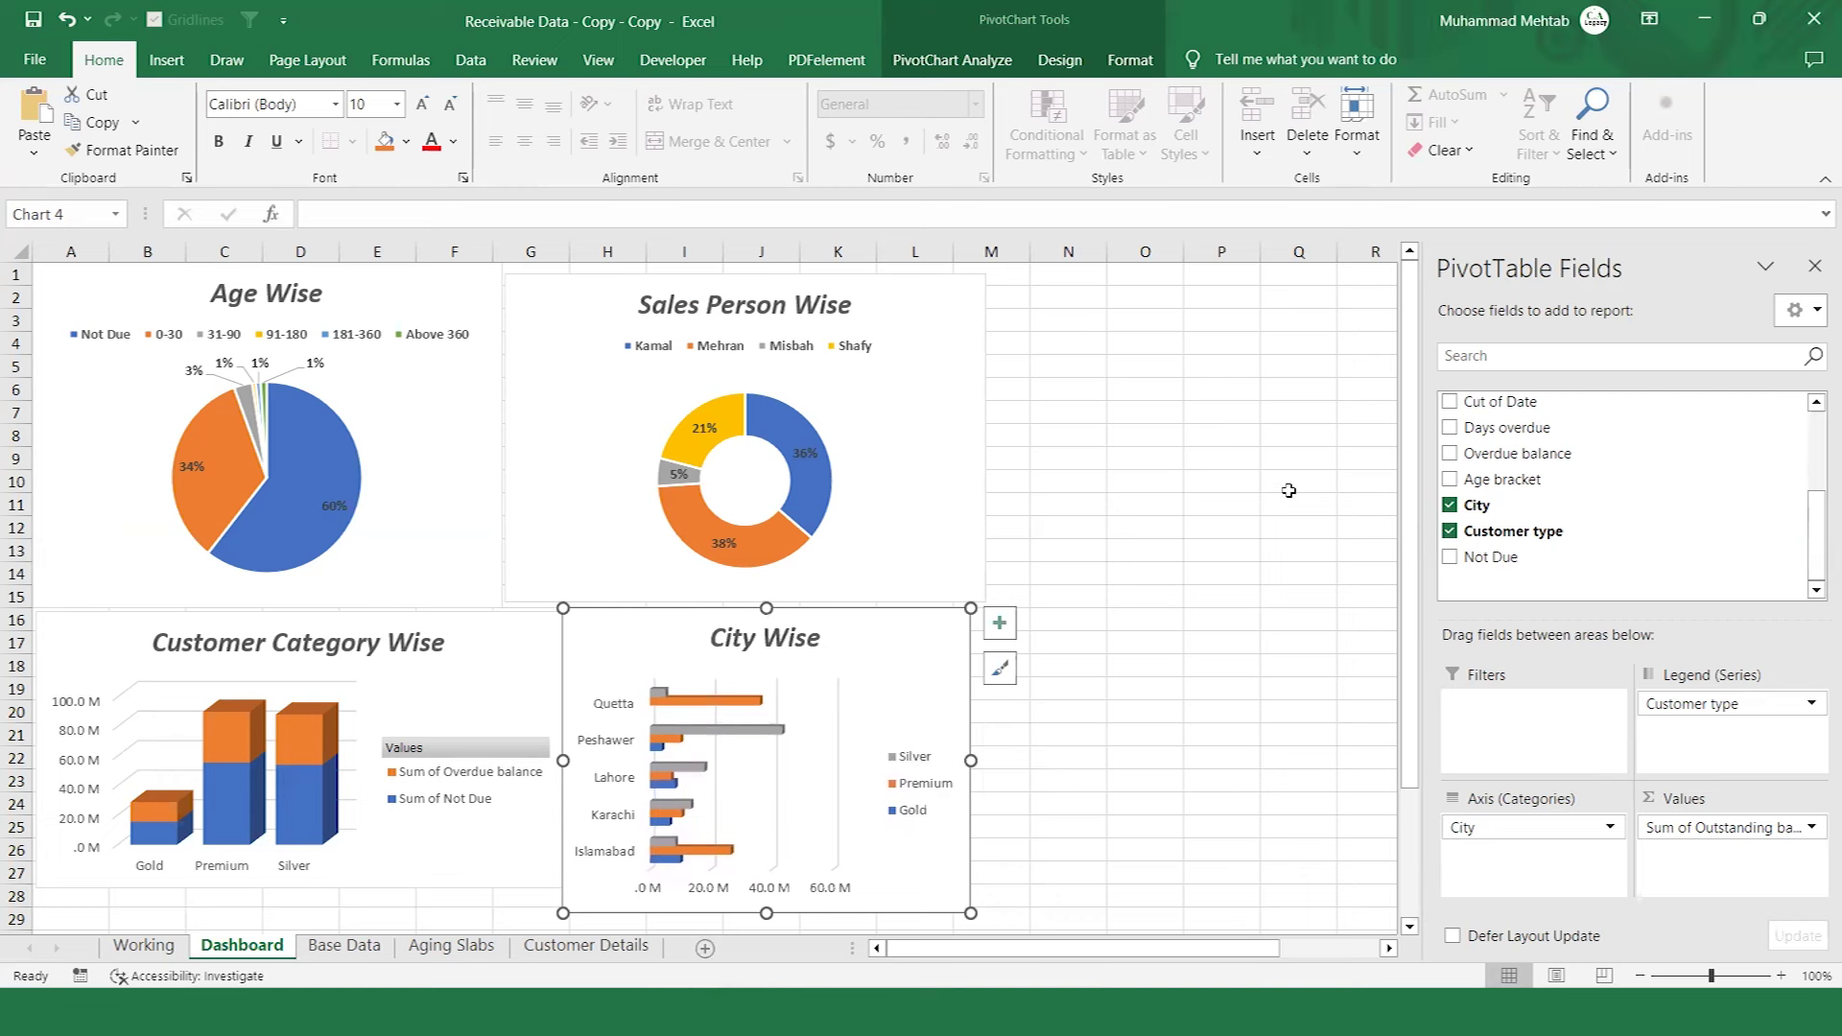
{"action": "left_click", "coordinate": [1217, 481]}
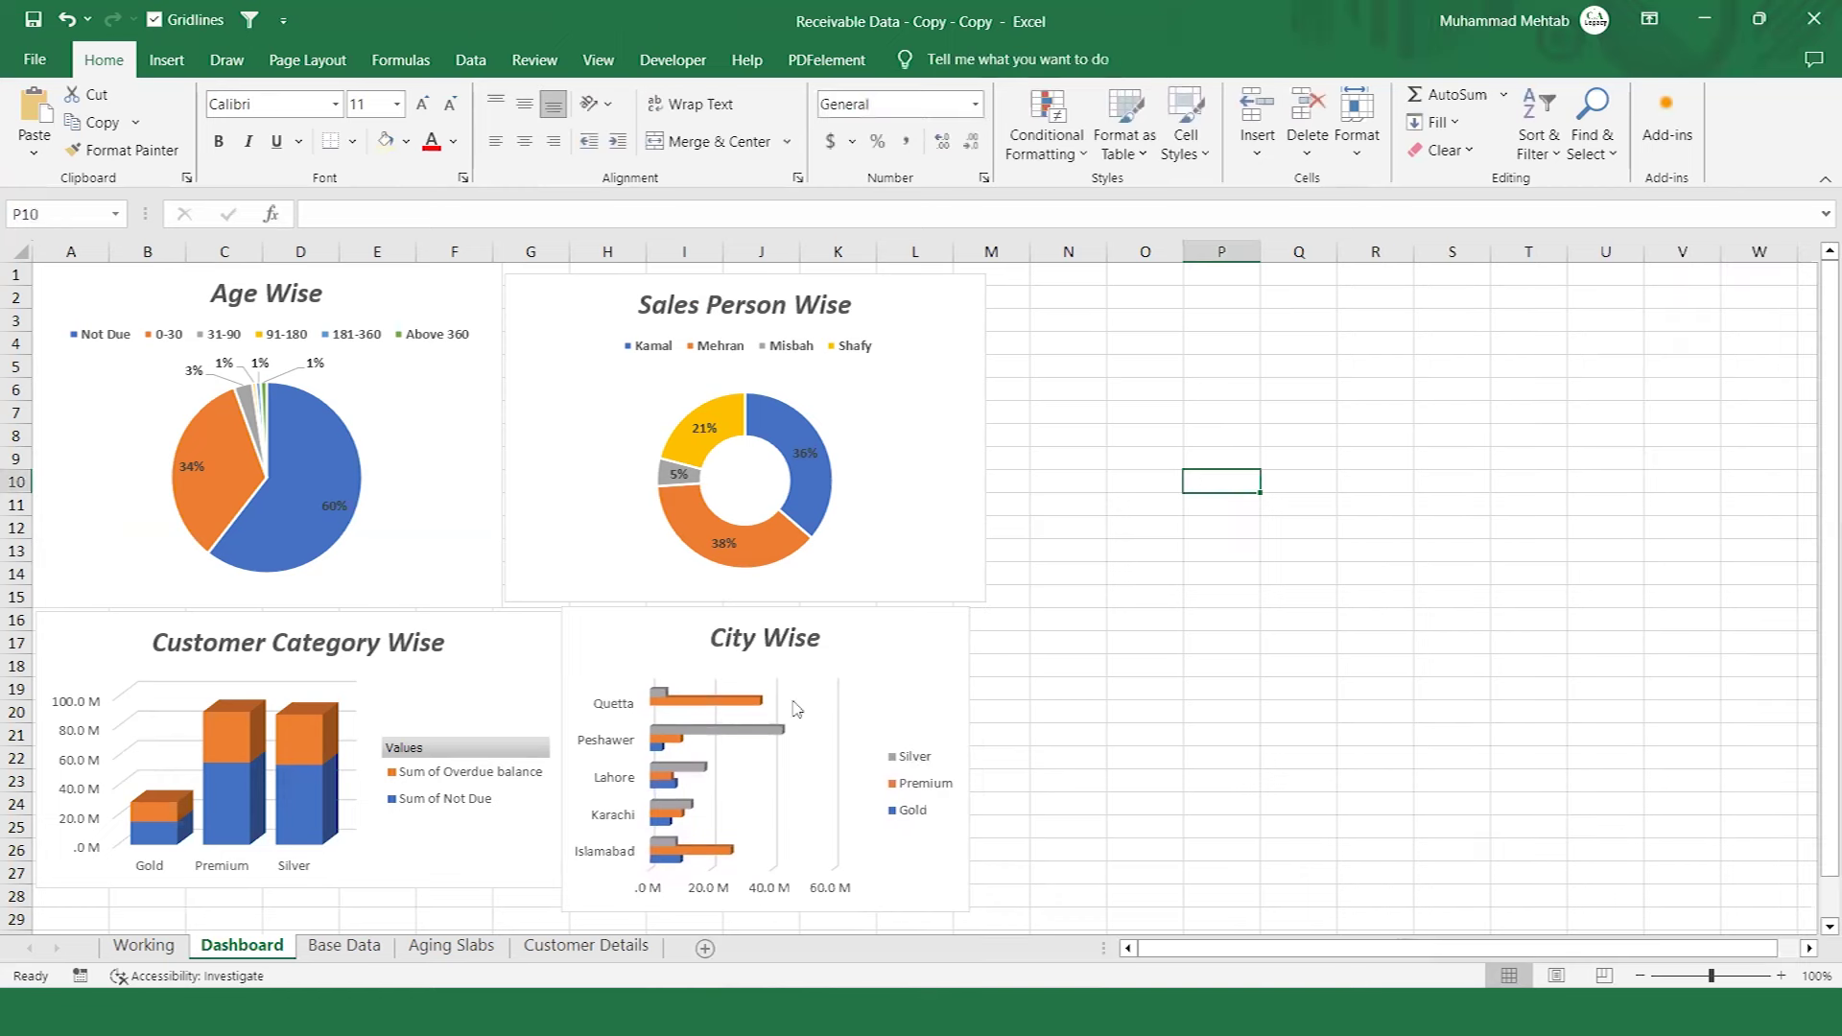
Go to cell A28, the first cell of the city pivot table, on the Working sheet.
{"action": "left_click", "coordinate": [144, 947]}
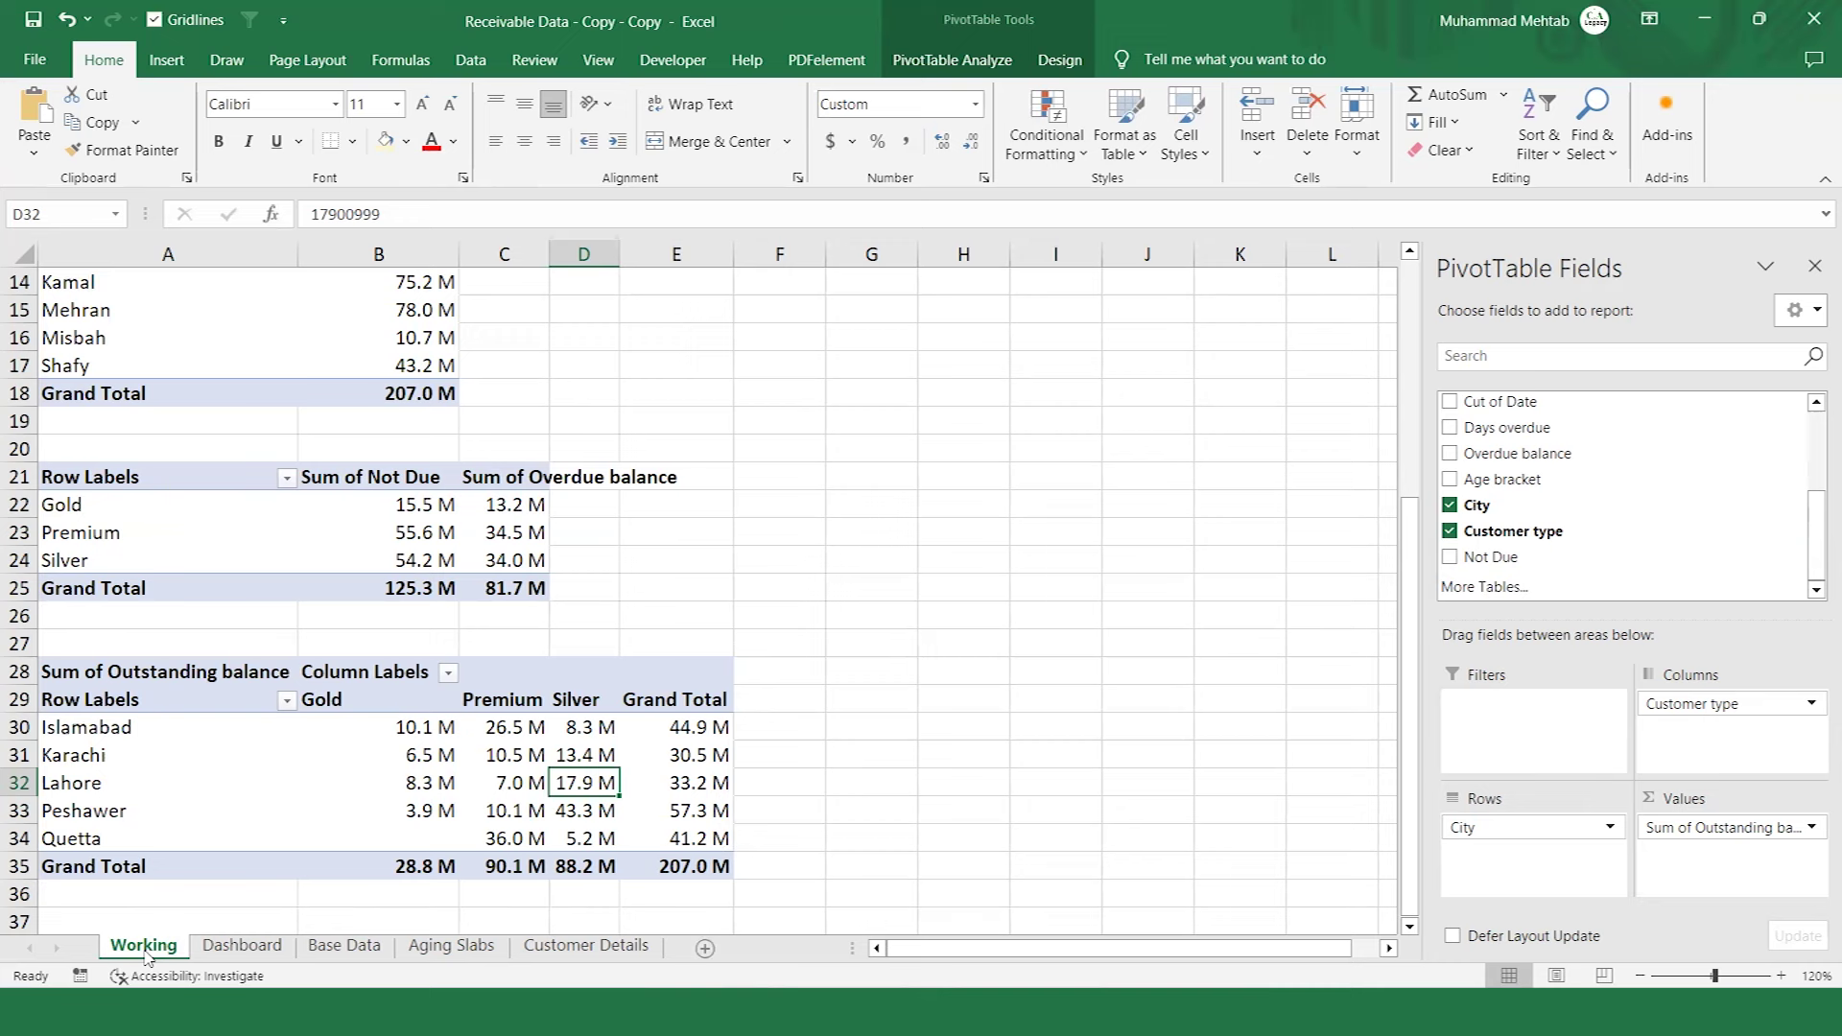
{"action": "key", "text": "Left"}
{"action": "key", "text": "Left"}
{"action": "key", "text": "Left"}
{"action": "key", "text": "Up"}
{"action": "key", "text": "Up"}
{"action": "key", "text": "Up"}
{"action": "key", "text": "Up"}
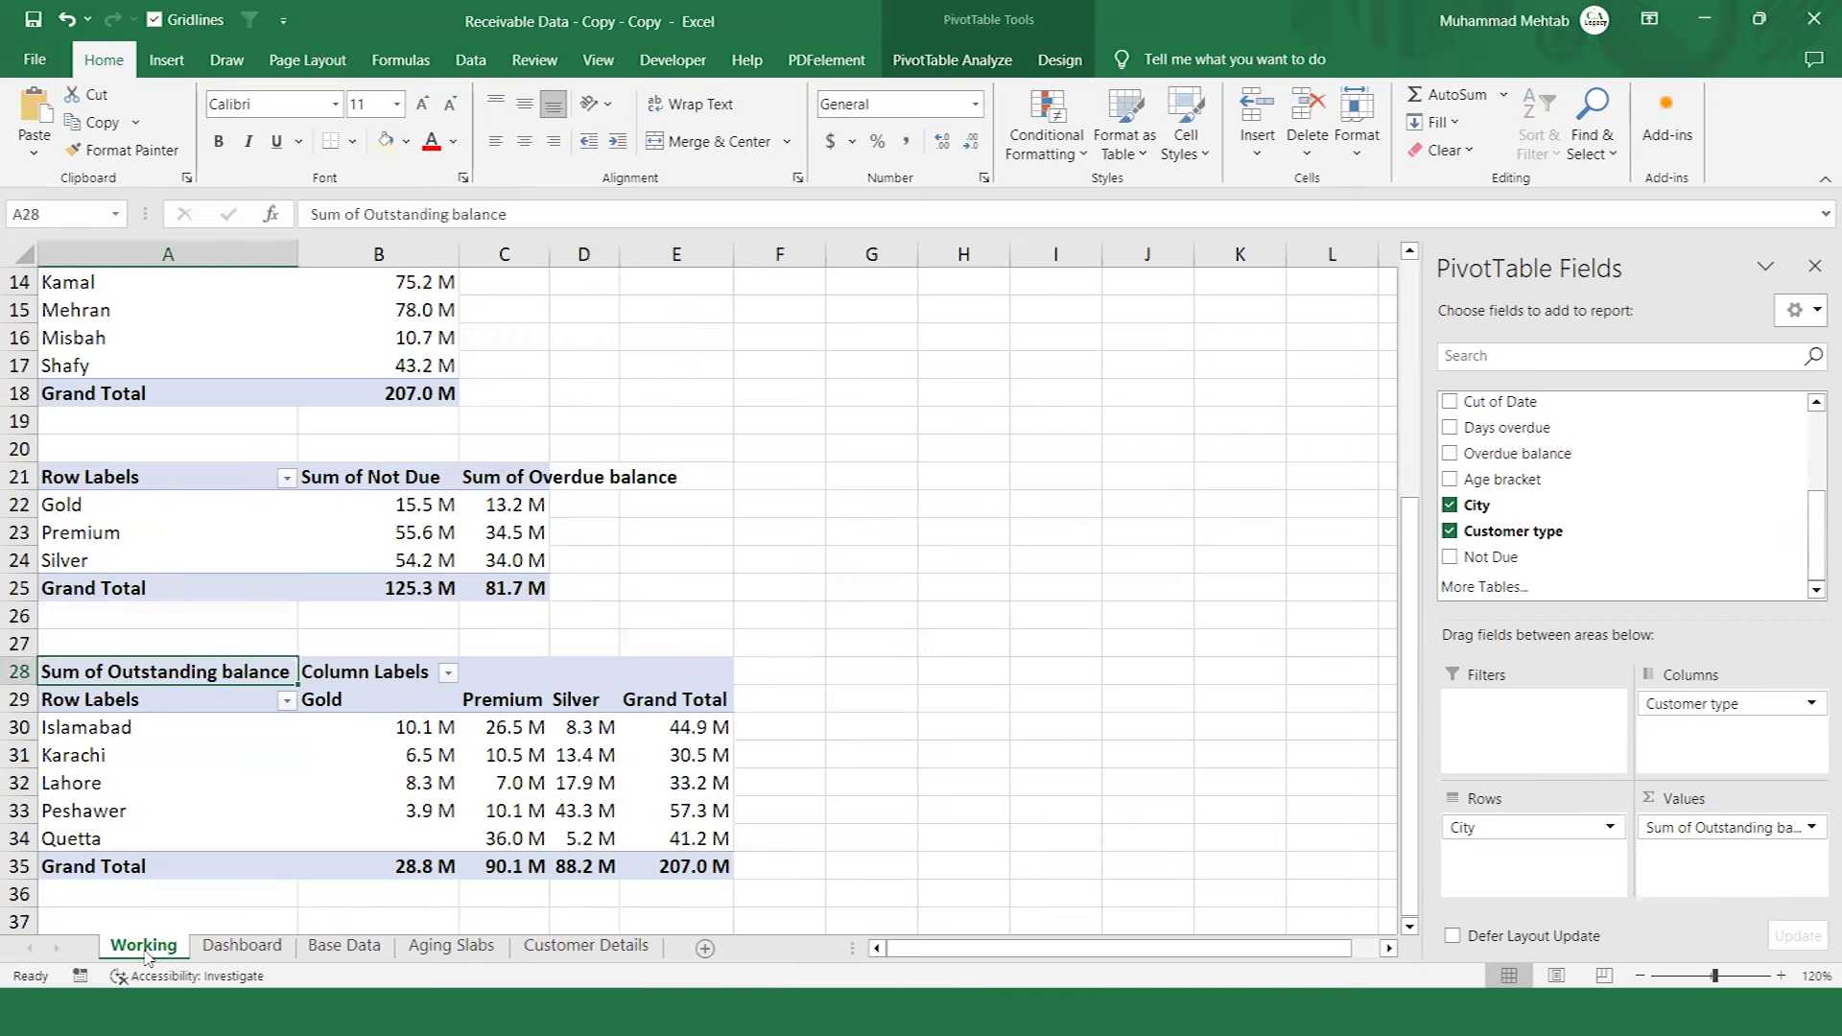
{"action": "key", "text": "shift+Down"}
{"action": "key", "text": "shift+Down"}
{"action": "key", "text": "shift+Down"}
{"action": "key", "text": "shift+Down"}
{"action": "key", "text": "shift+Down"}
{"action": "key", "text": "shift+Down"}
{"action": "key", "text": "shift+Down"}
{"action": "key", "text": "shift+Right"}
{"action": "key", "text": "ctrl+shift+Right"}
{"action": "key", "text": "ctrl+shift+Right"}
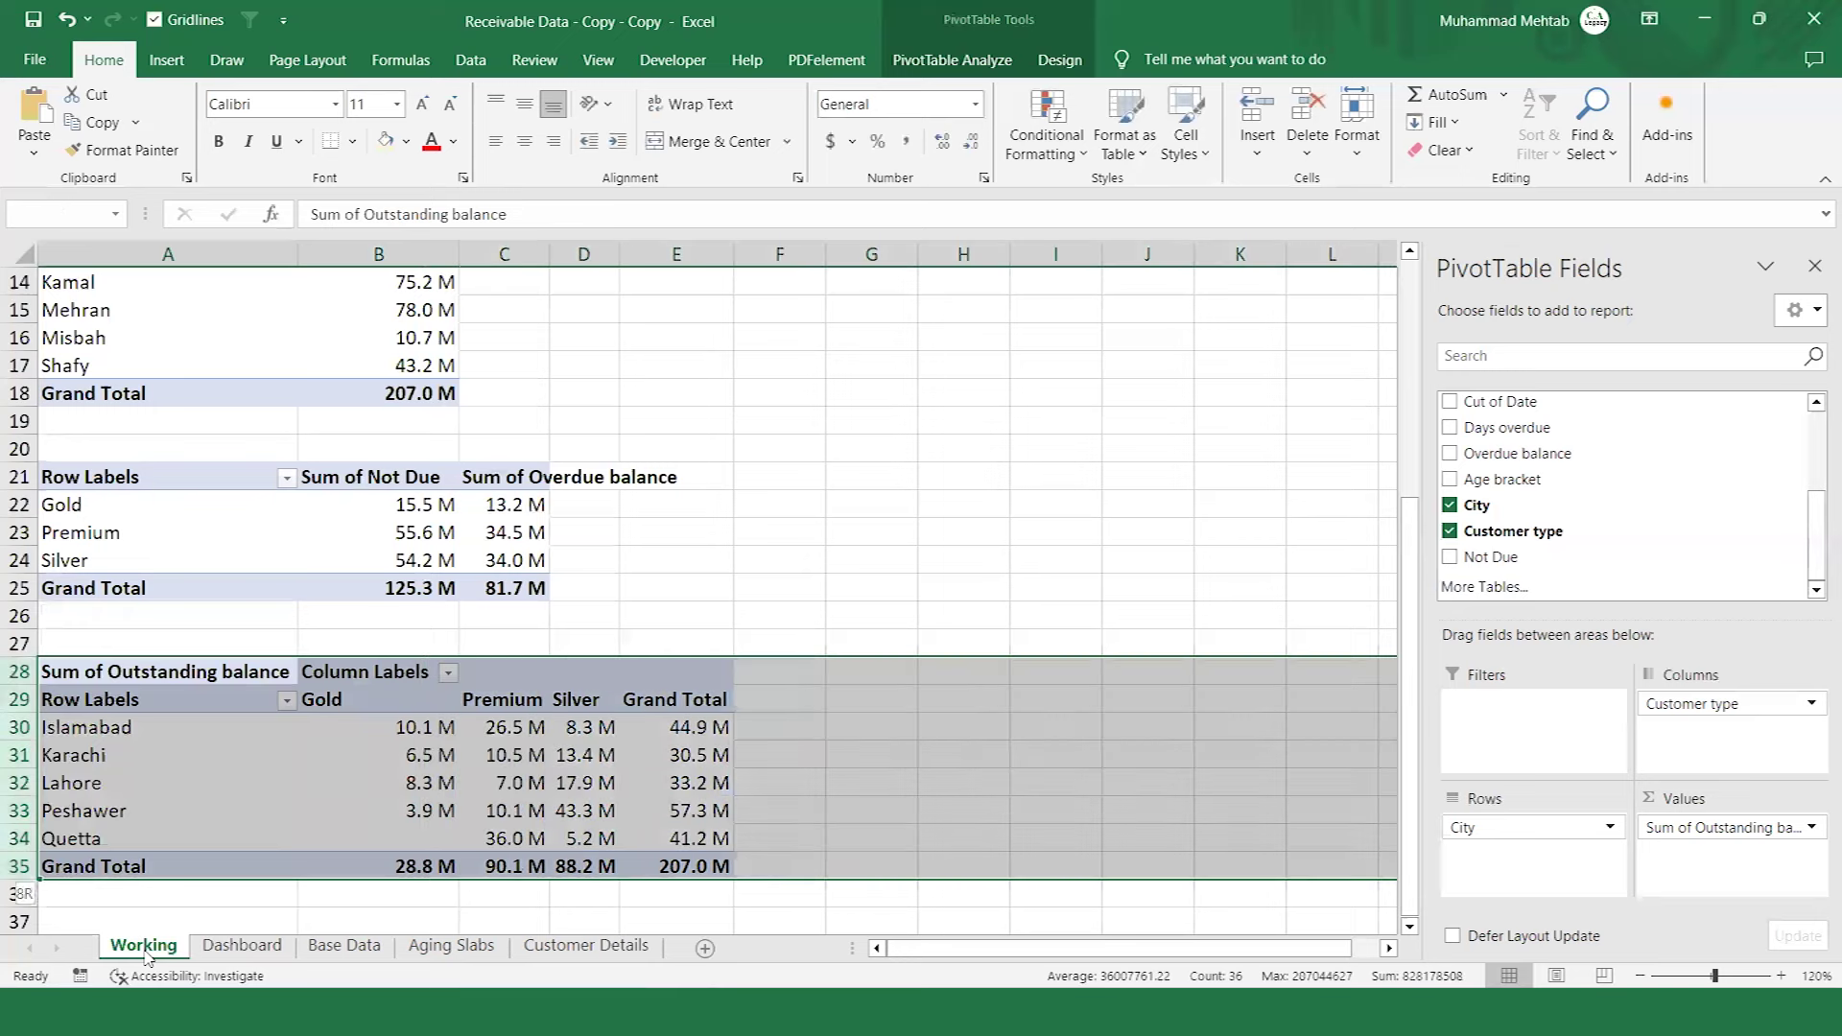
{"action": "key", "text": "Home"}
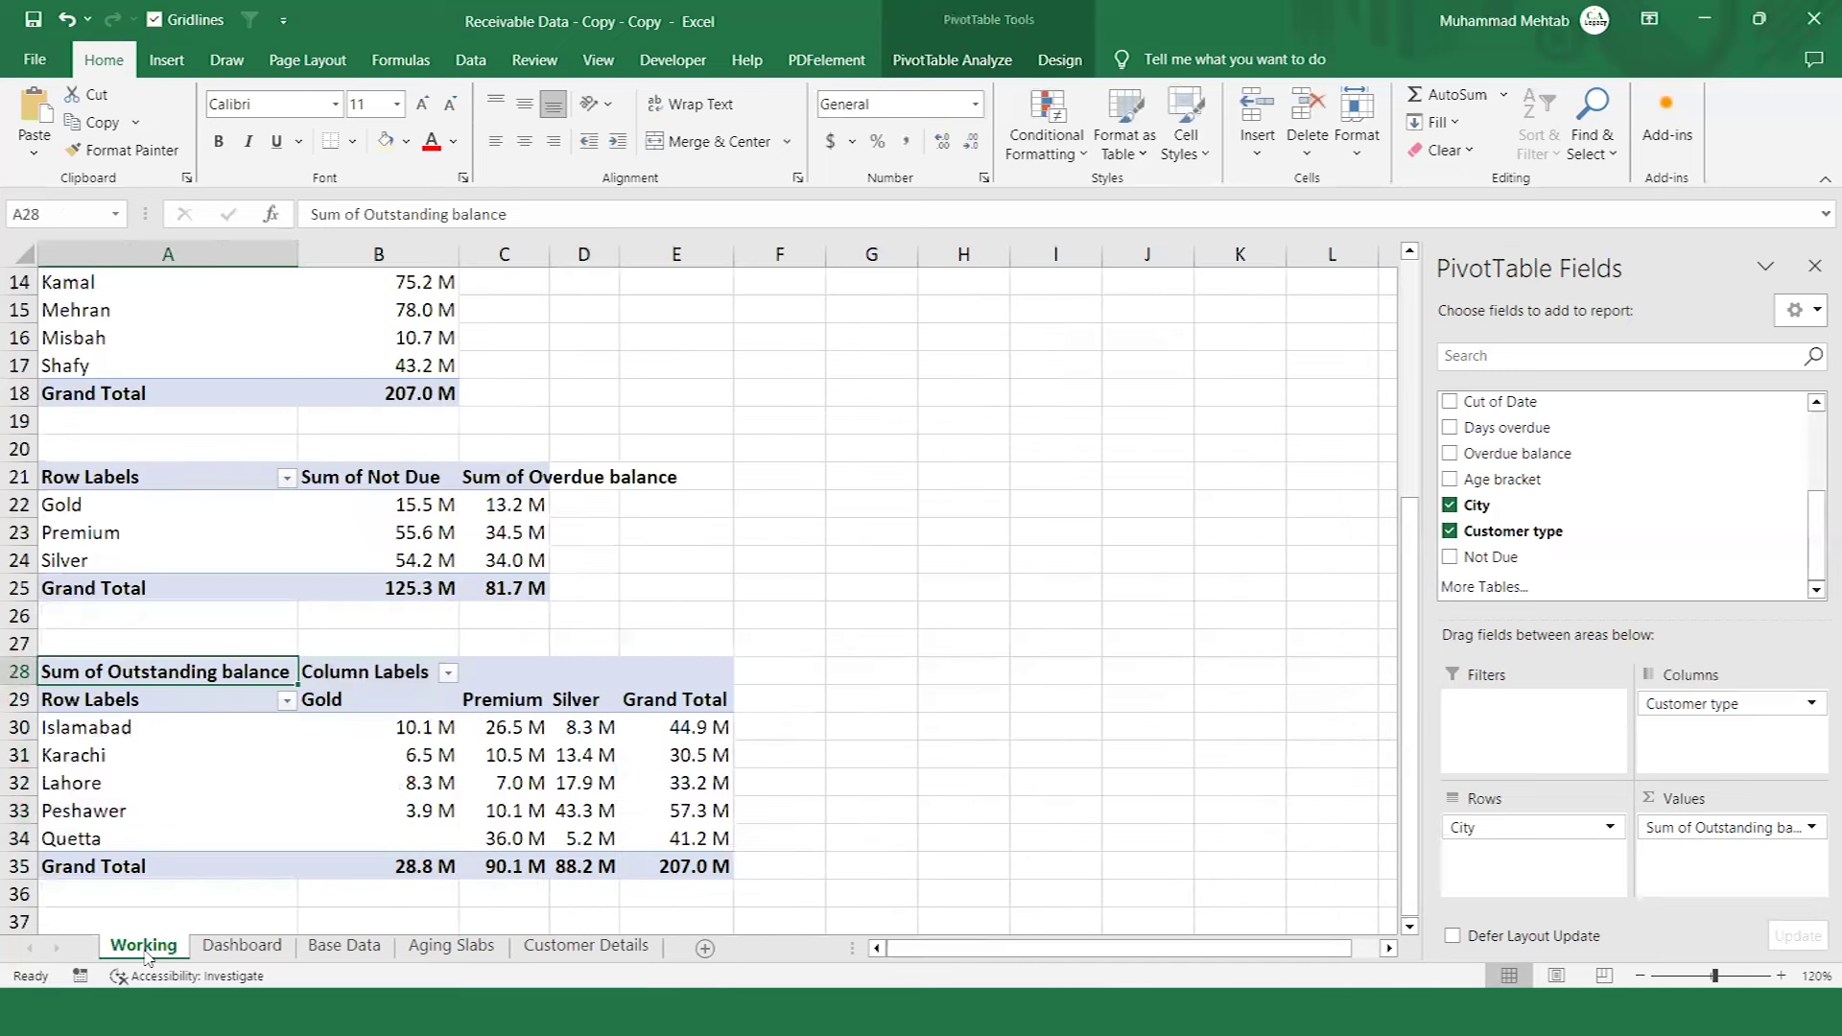
Copy the customer category pivot table in A21:C25.
{"action": "key", "text": "Up"}
{"action": "key", "text": "Up"}
{"action": "key", "text": "Up"}
{"action": "key", "text": "Up"}
{"action": "key", "text": "Up"}
{"action": "key", "text": "Up"}
{"action": "key", "text": "Up"}
{"action": "key", "text": "shift+Right"}
{"action": "key", "text": "shift+Right"}
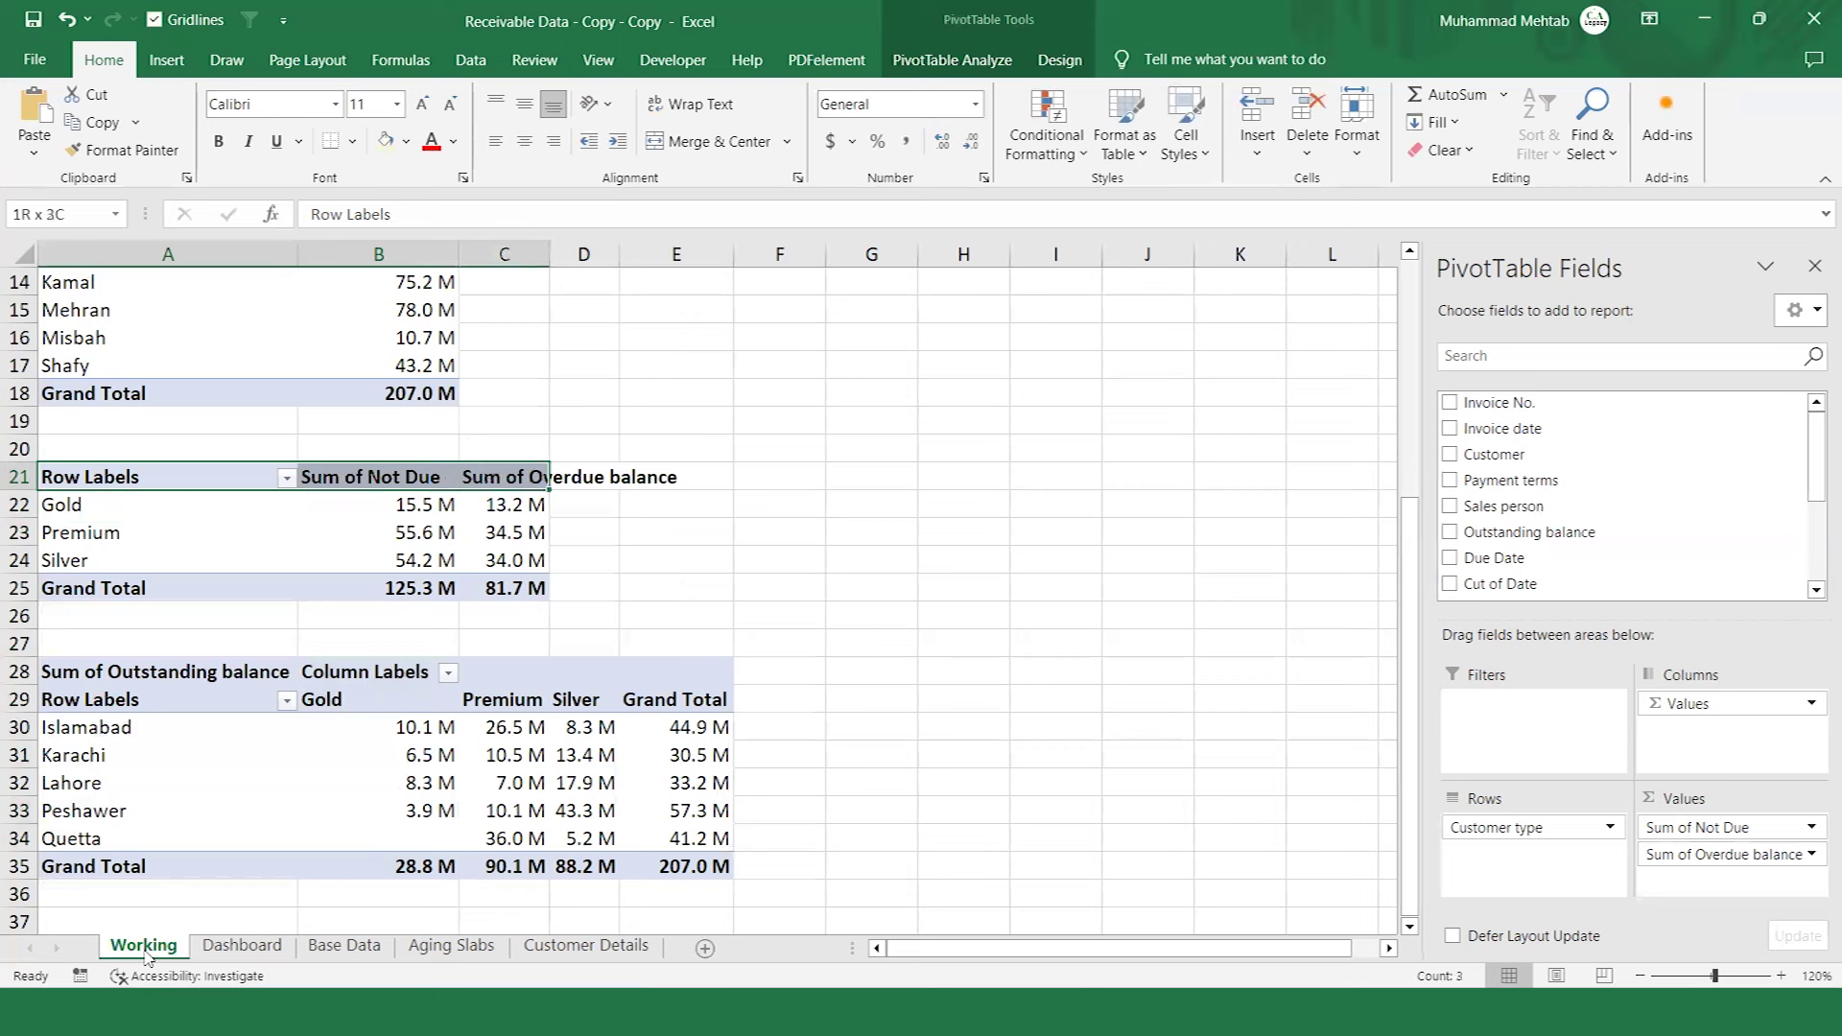
{"action": "key", "text": "shift+Down"}
{"action": "key", "text": "shift+Down"}
{"action": "key", "text": "shift+Down"}
{"action": "key", "text": "shift+Down"}
{"action": "key", "text": "ctrl+c"}
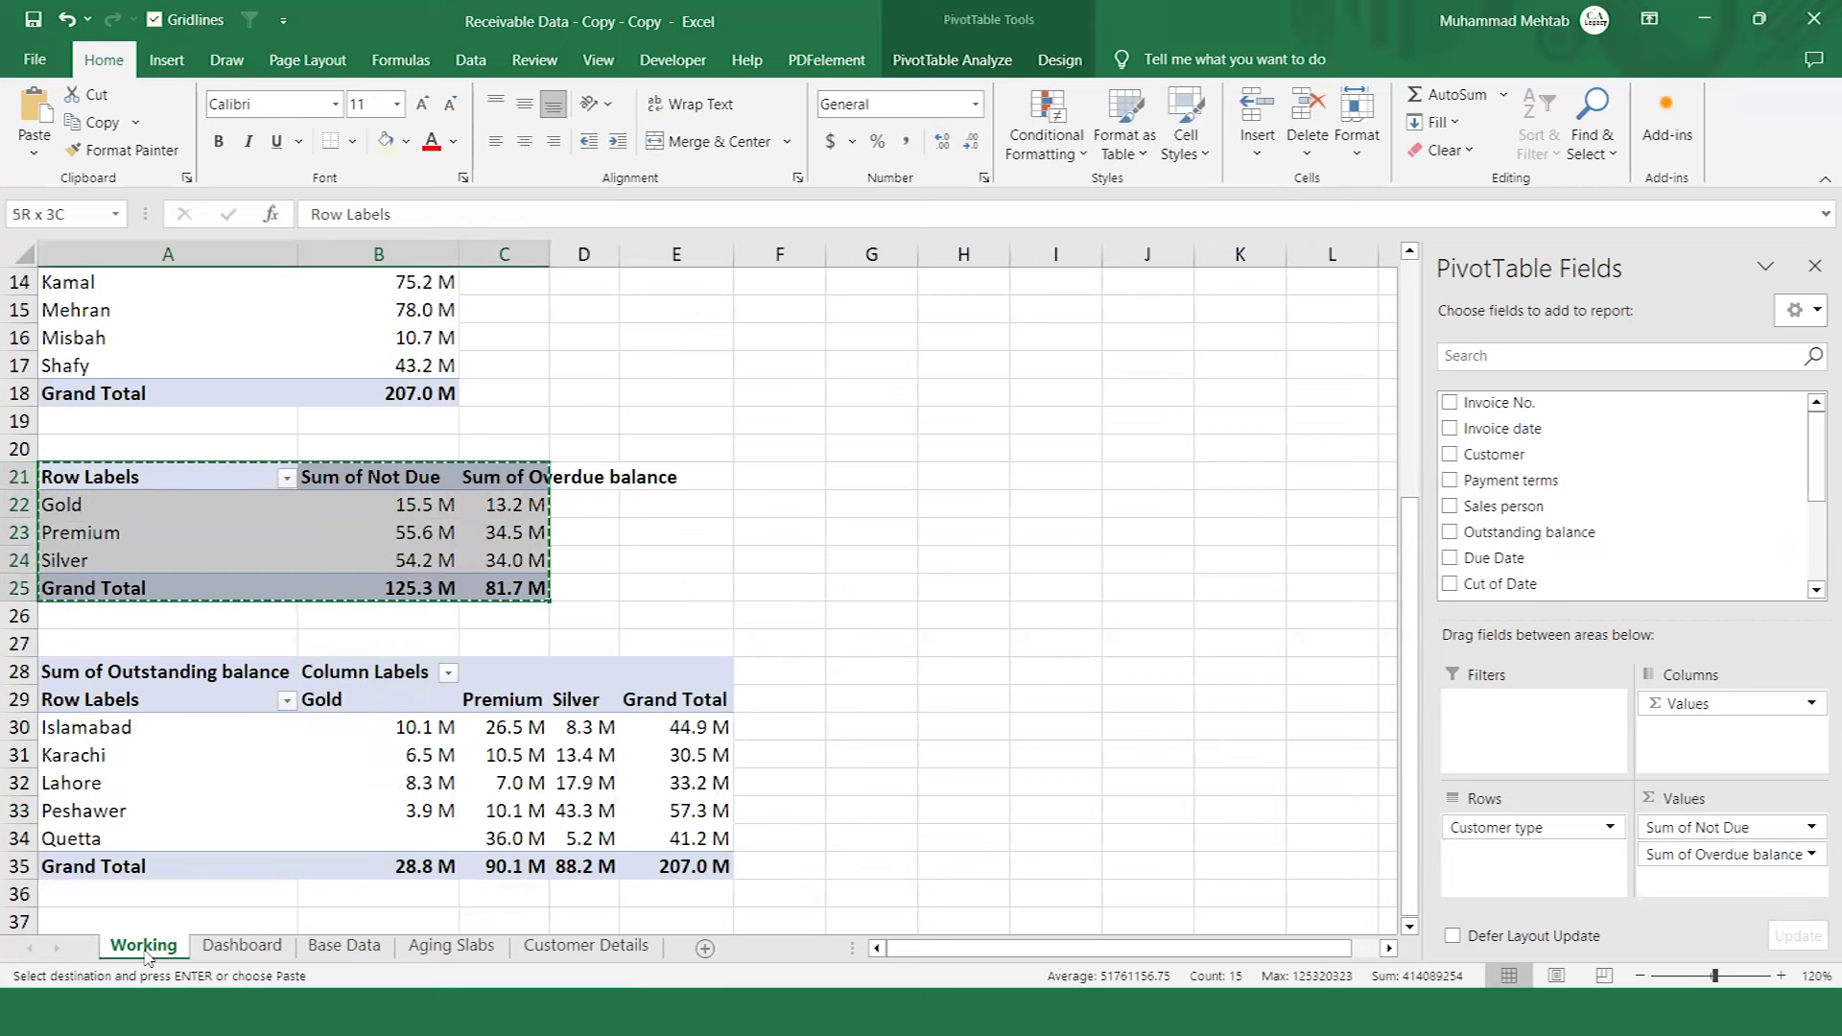
Paste the copied pivot table at cell A38, below the city pivot table.
{"action": "key", "text": "Down"}
{"action": "key", "text": "Down"}
{"action": "key", "text": "Down"}
{"action": "key", "text": "Down"}
{"action": "key", "text": "Down"}
{"action": "key", "text": "Down"}
{"action": "key", "text": "Down"}
{"action": "key", "text": "Down"}
{"action": "key", "text": "Down"}
{"action": "key", "text": "Down"}
{"action": "key", "text": "Down"}
{"action": "key", "text": "Down"}
{"action": "key", "text": "Down"}
{"action": "key", "text": "Down"}
{"action": "key", "text": "Down"}
{"action": "key", "text": "Down"}
{"action": "key", "text": "Down"}
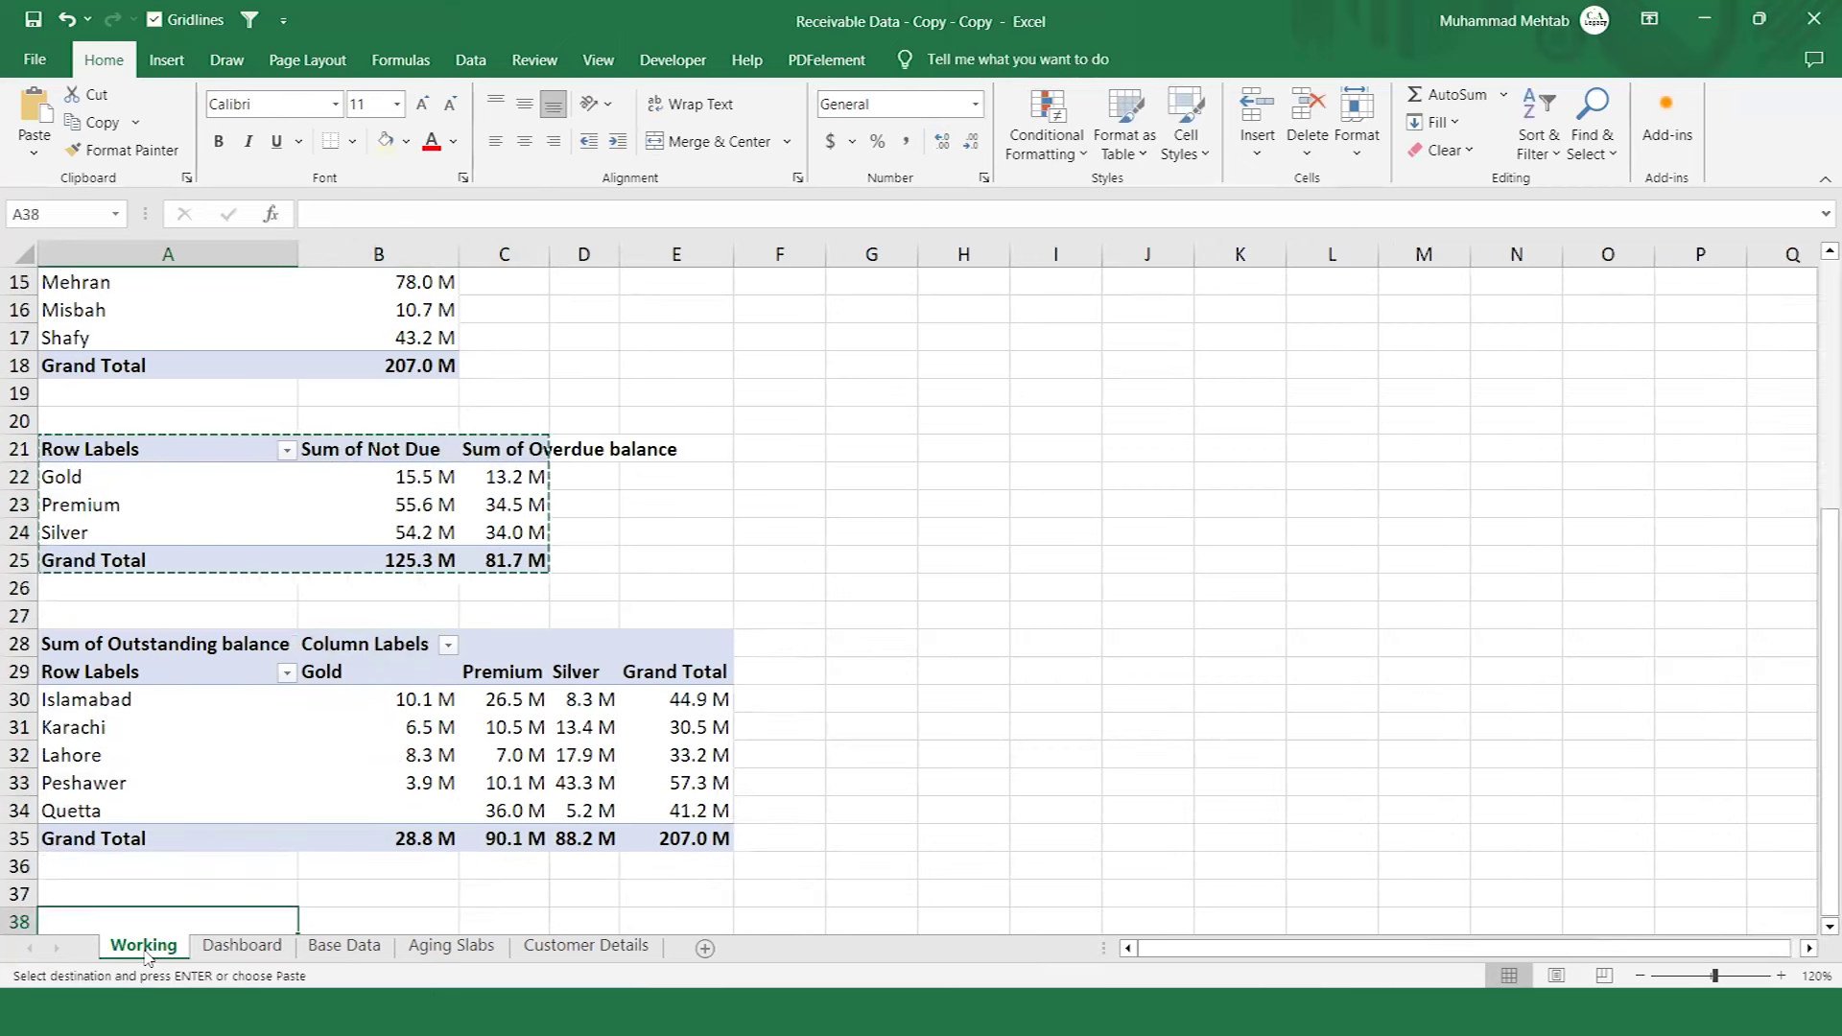
{"action": "key", "text": "ctrl+v"}
{"action": "key", "text": "Down"}
{"action": "key", "text": "Down"}
{"action": "key", "text": "Down"}
{"action": "key", "text": "Down"}
{"action": "key", "text": "Down"}
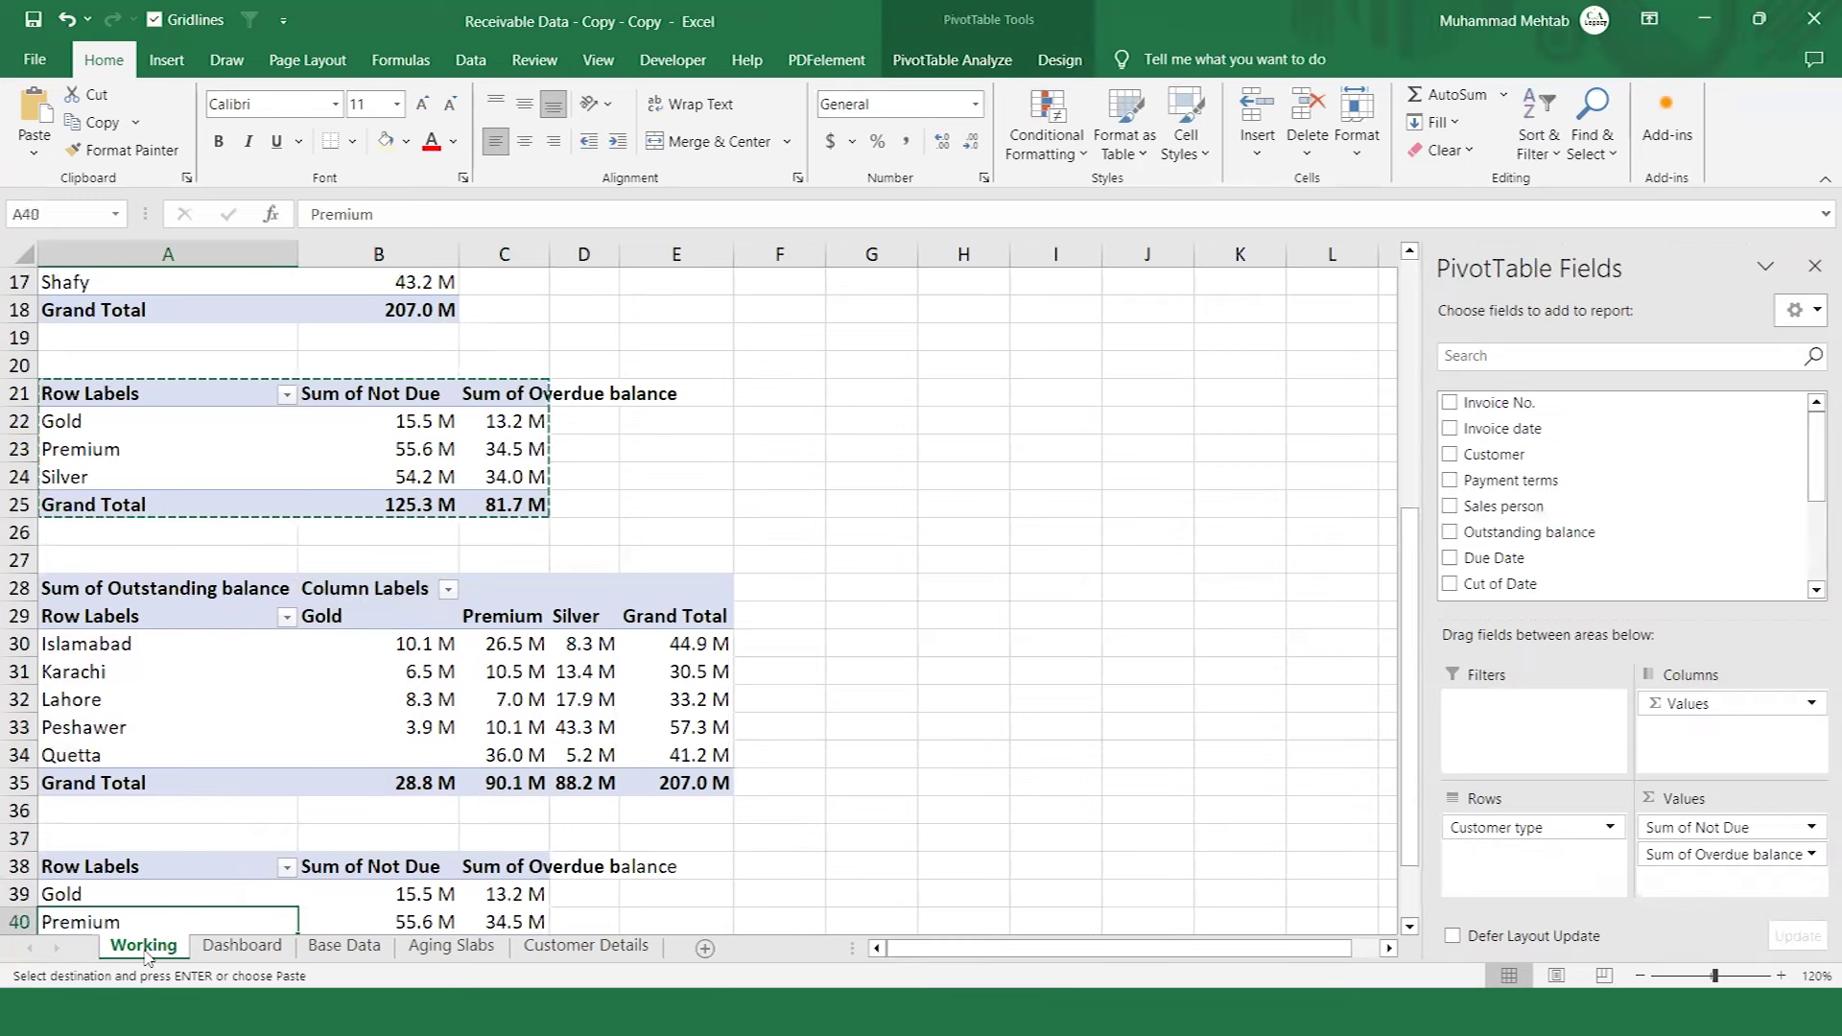
{"action": "key", "text": "Up"}
{"action": "key", "text": "Up"}
{"action": "key", "text": "Up"}
{"action": "key", "text": "Up"}
{"action": "key", "text": "Up"}
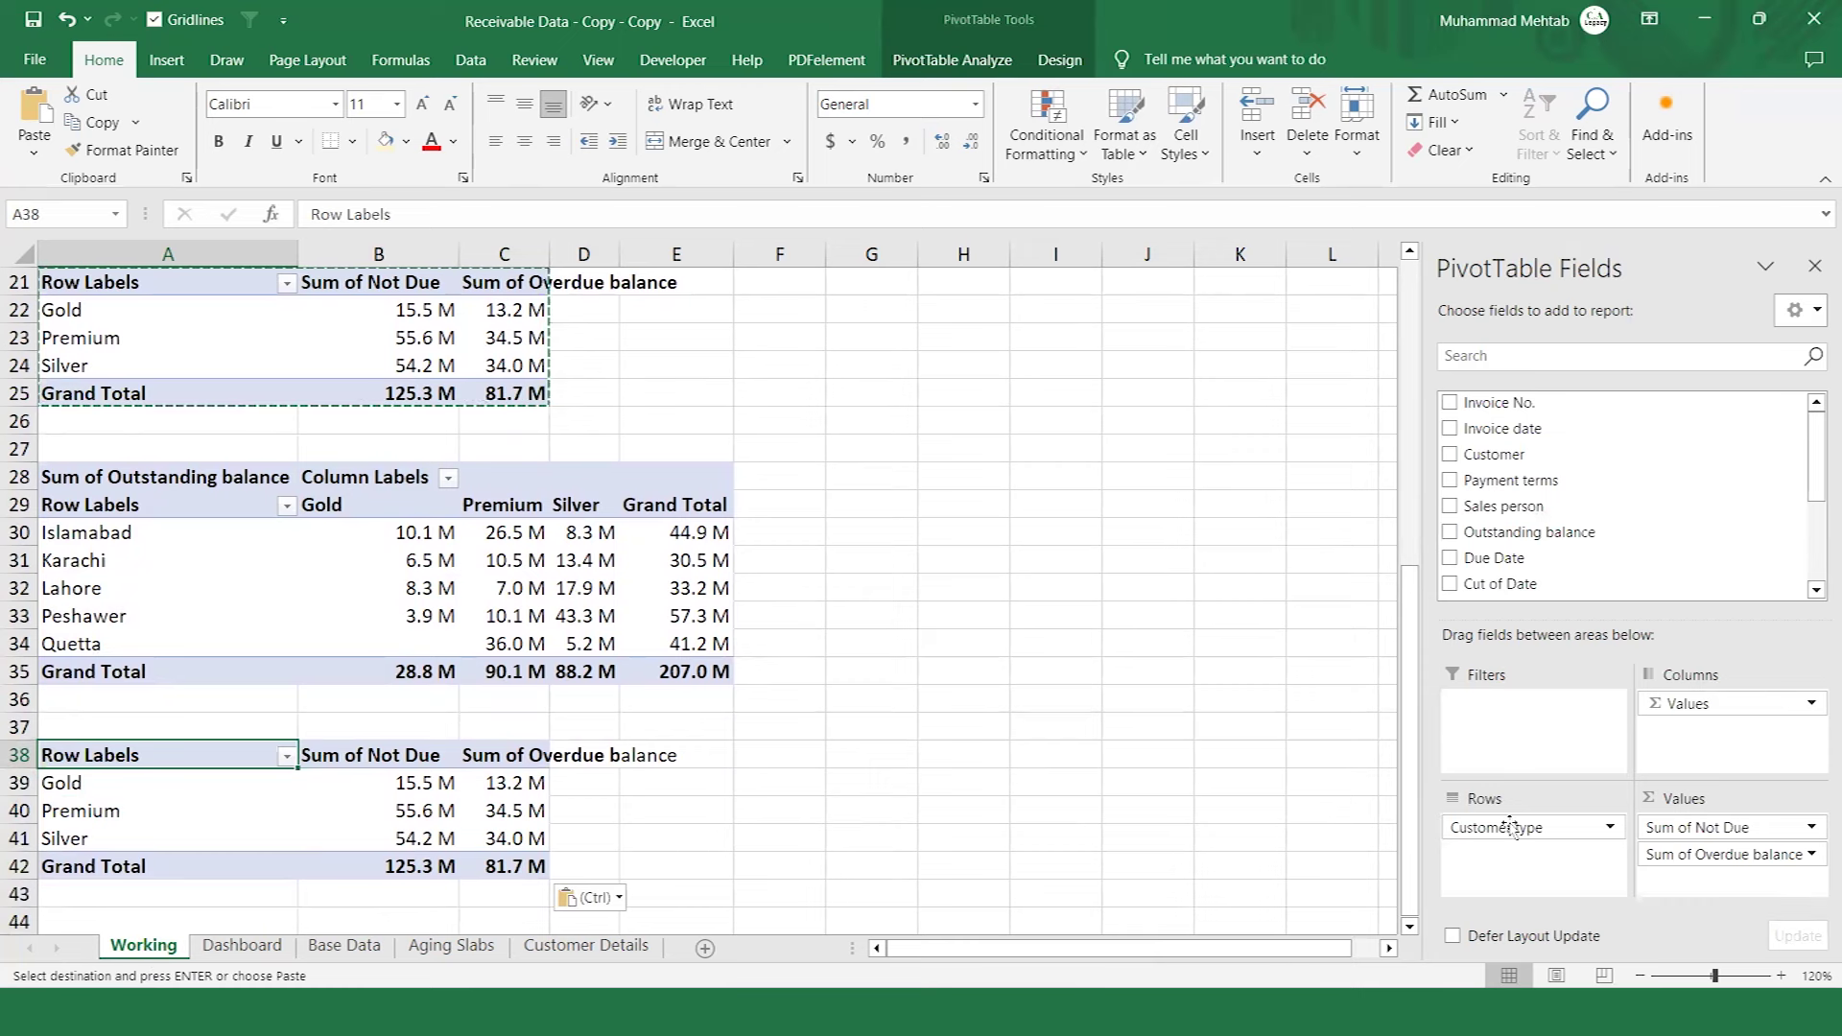
Remove all fields from the pivot table at A38 and add Outstanding balance and Overdue balance as its values.
{"action": "left_click_drag", "start_coordinate": [1514, 827], "coordinate": [1529, 558]}
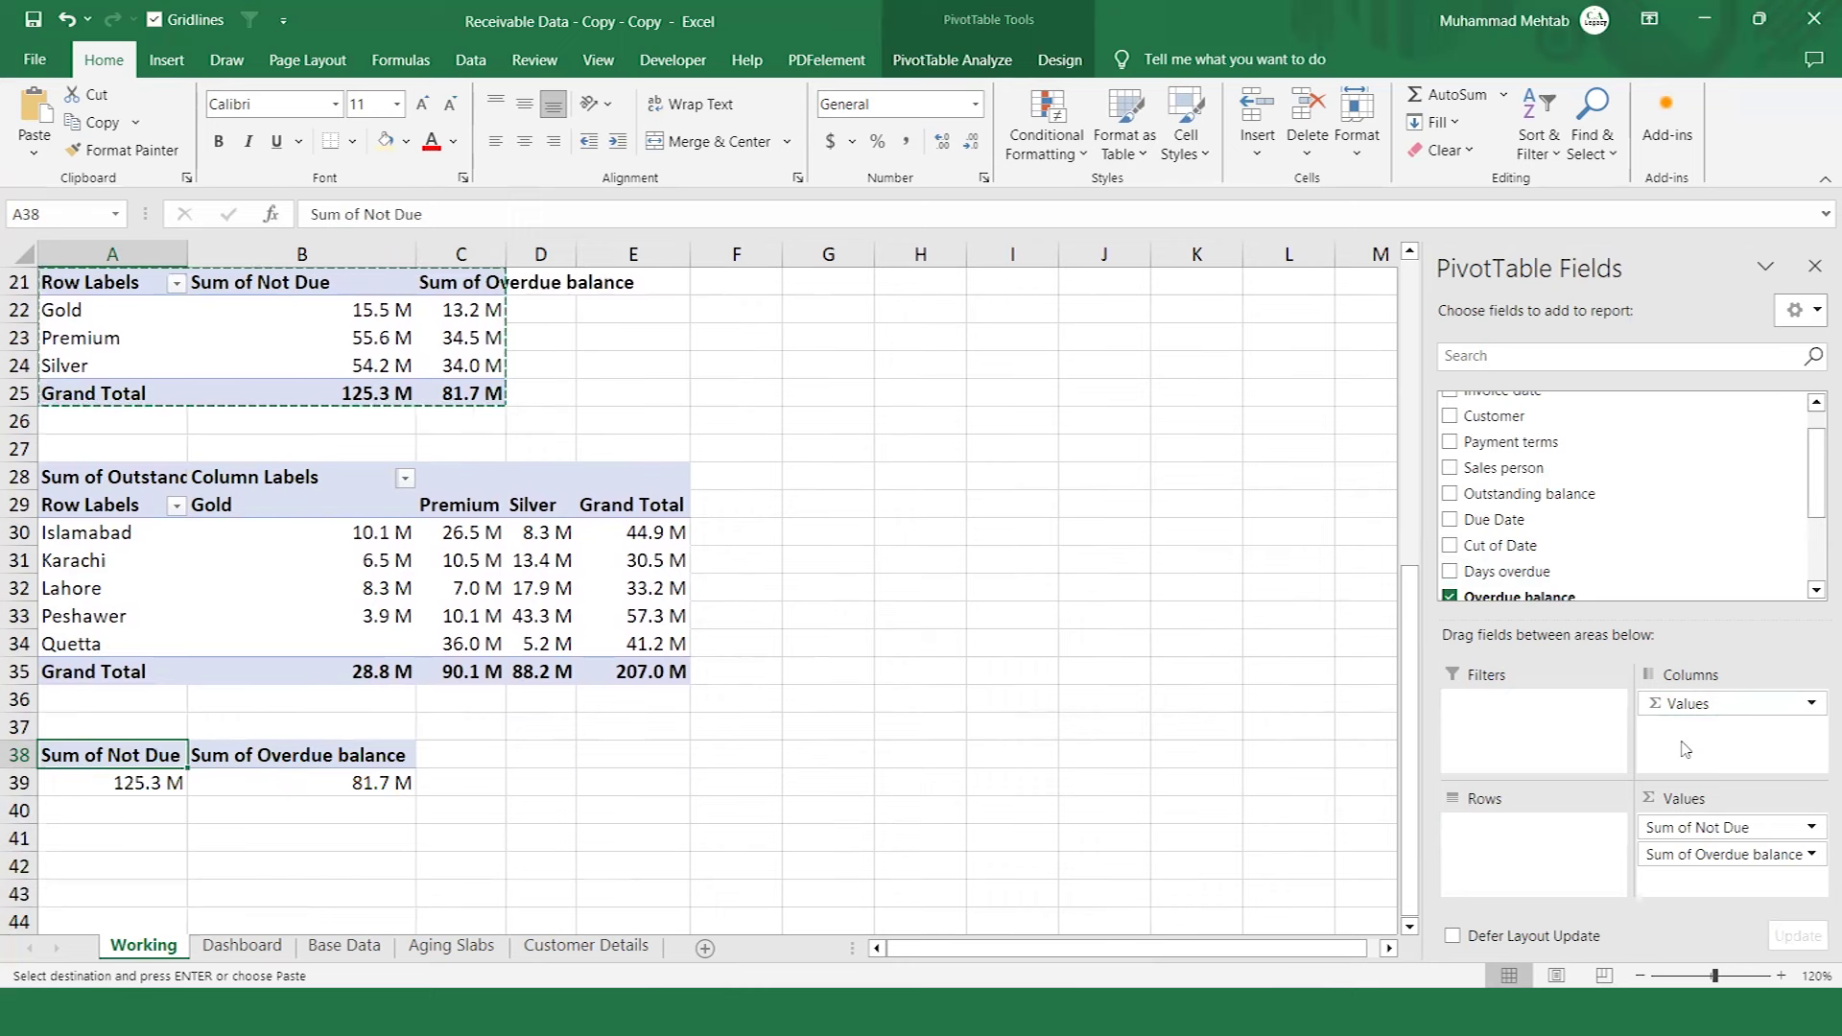
{"action": "left_click_drag", "start_coordinate": [1694, 827], "coordinate": [1649, 629]}
{"action": "left_click_drag", "start_coordinate": [1694, 827], "coordinate": [1650, 590]}
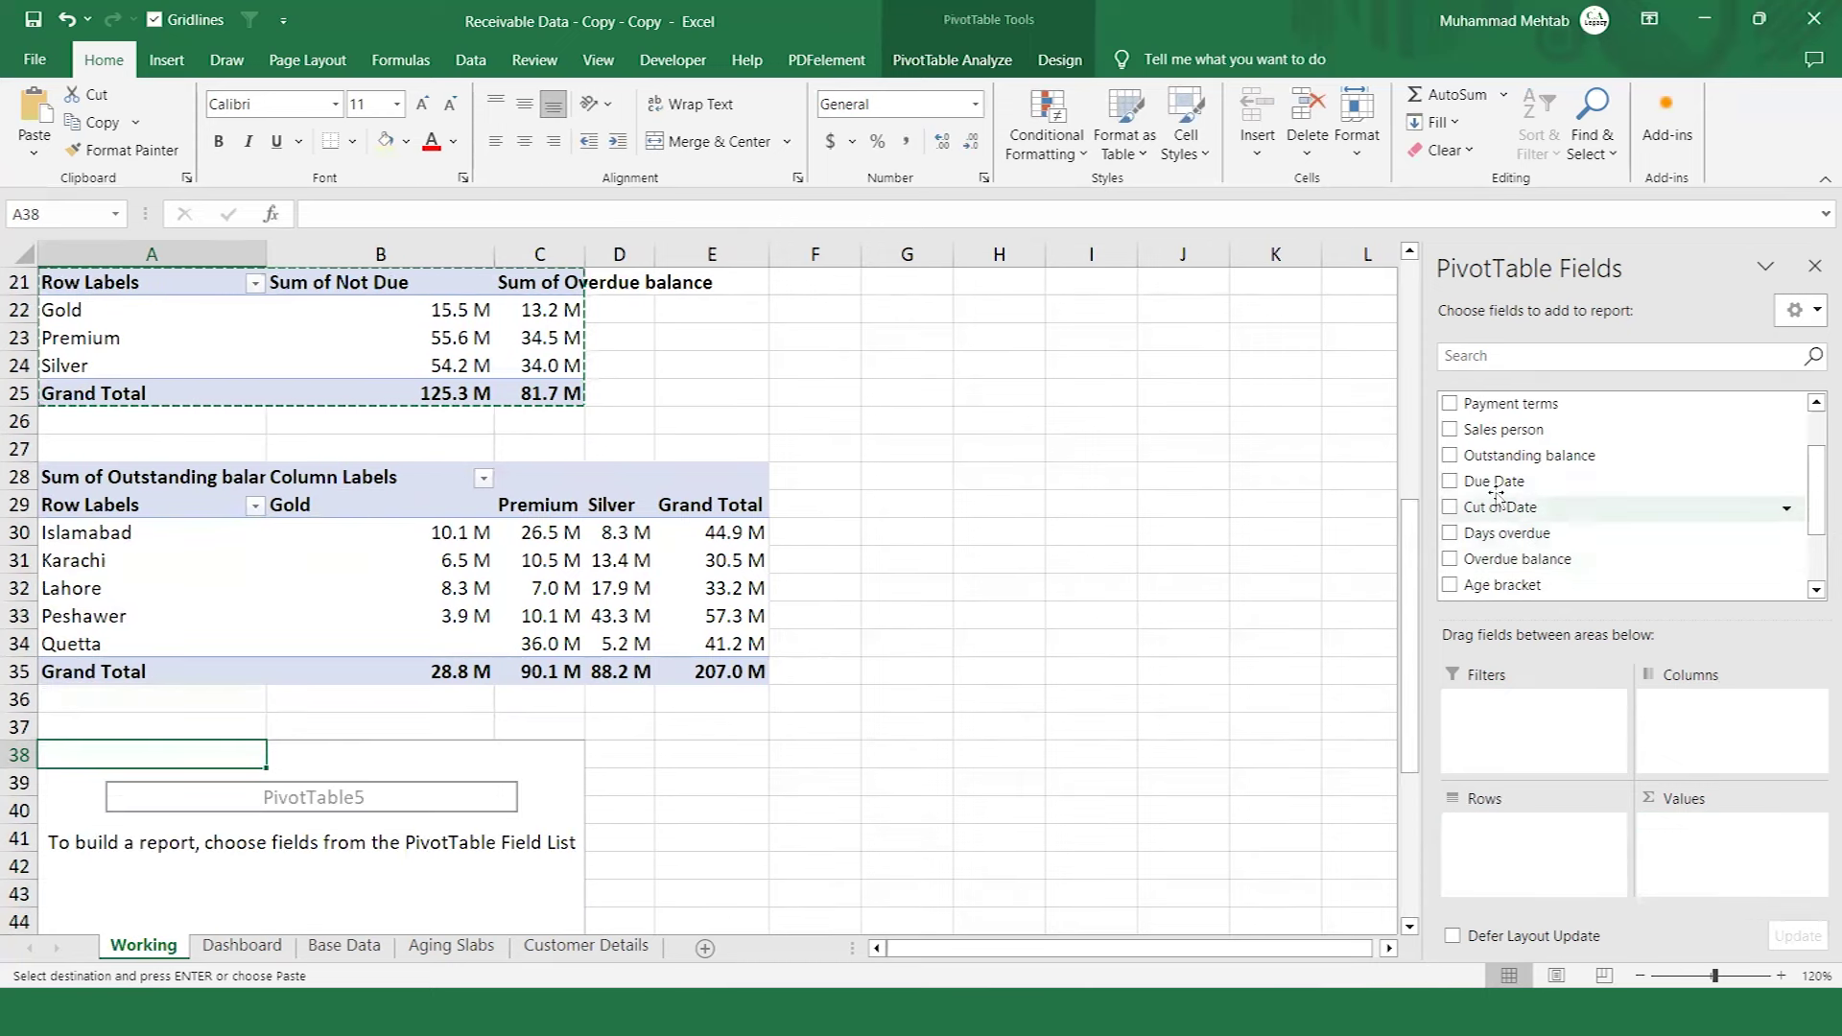
{"action": "left_click_drag", "start_coordinate": [1505, 460], "coordinate": [1727, 837]}
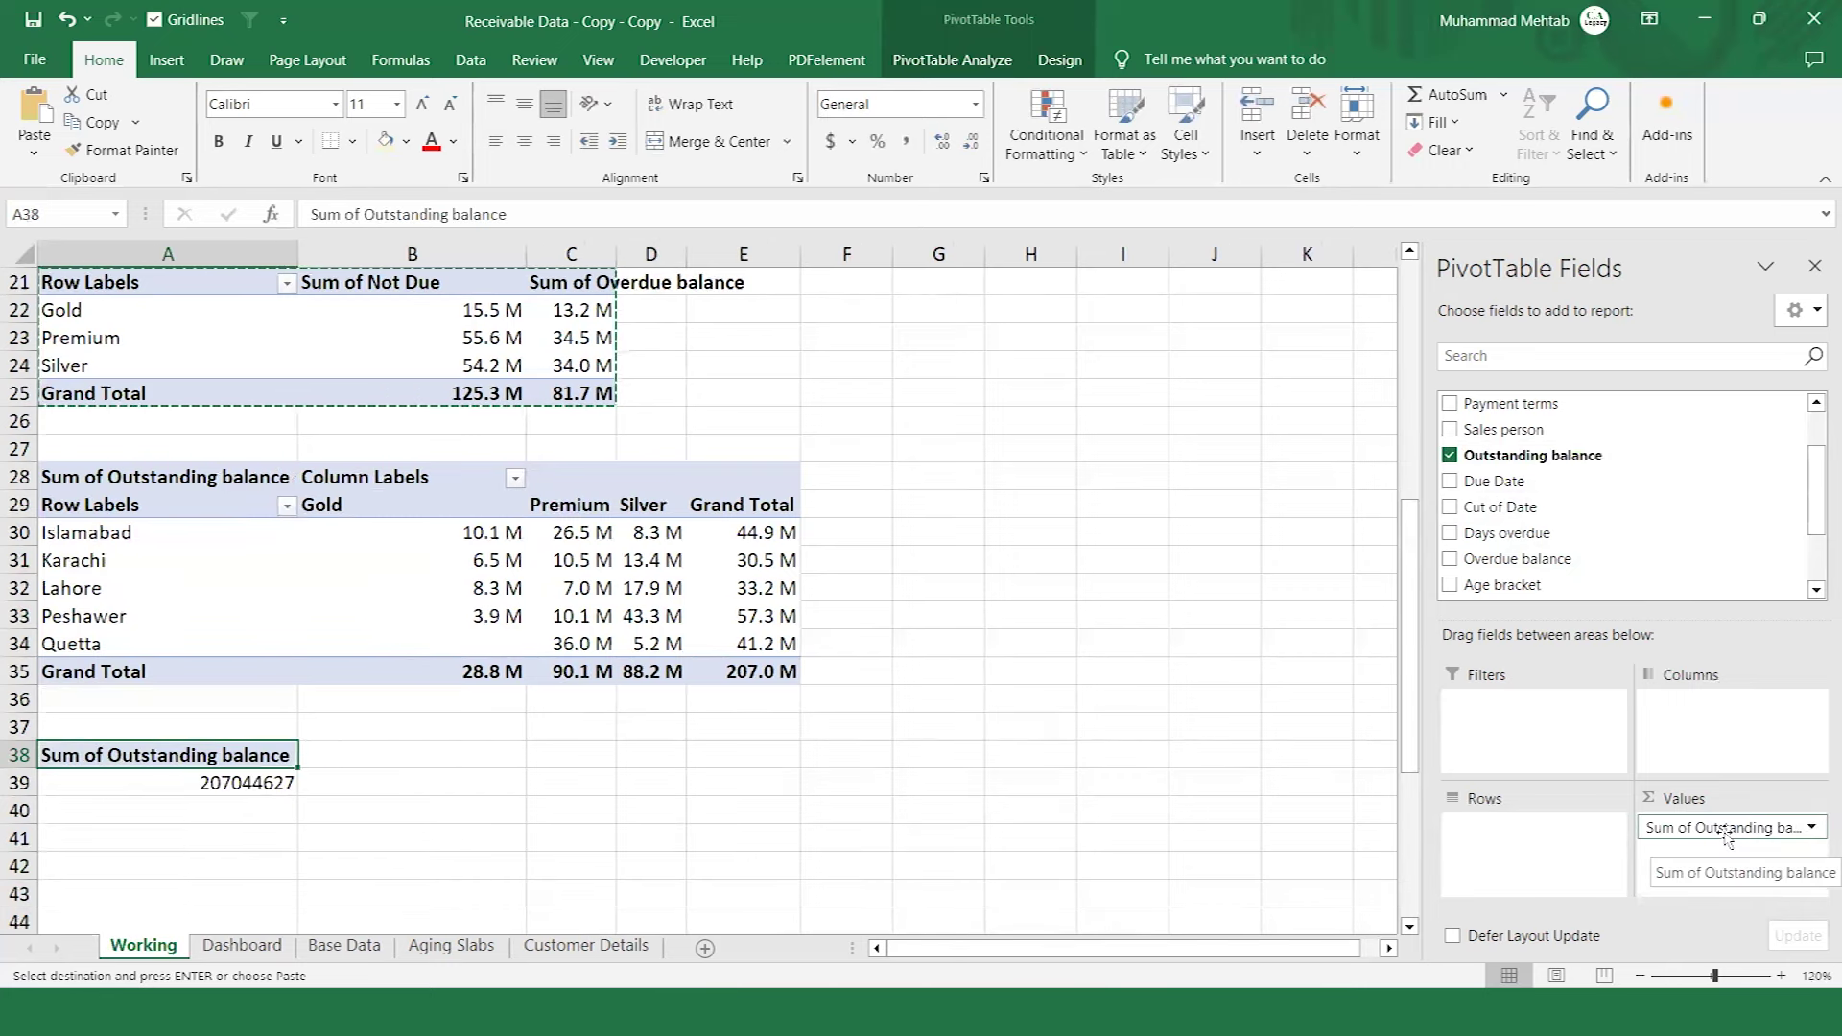
{"action": "left_click_drag", "start_coordinate": [1549, 587], "coordinate": [1717, 854]}
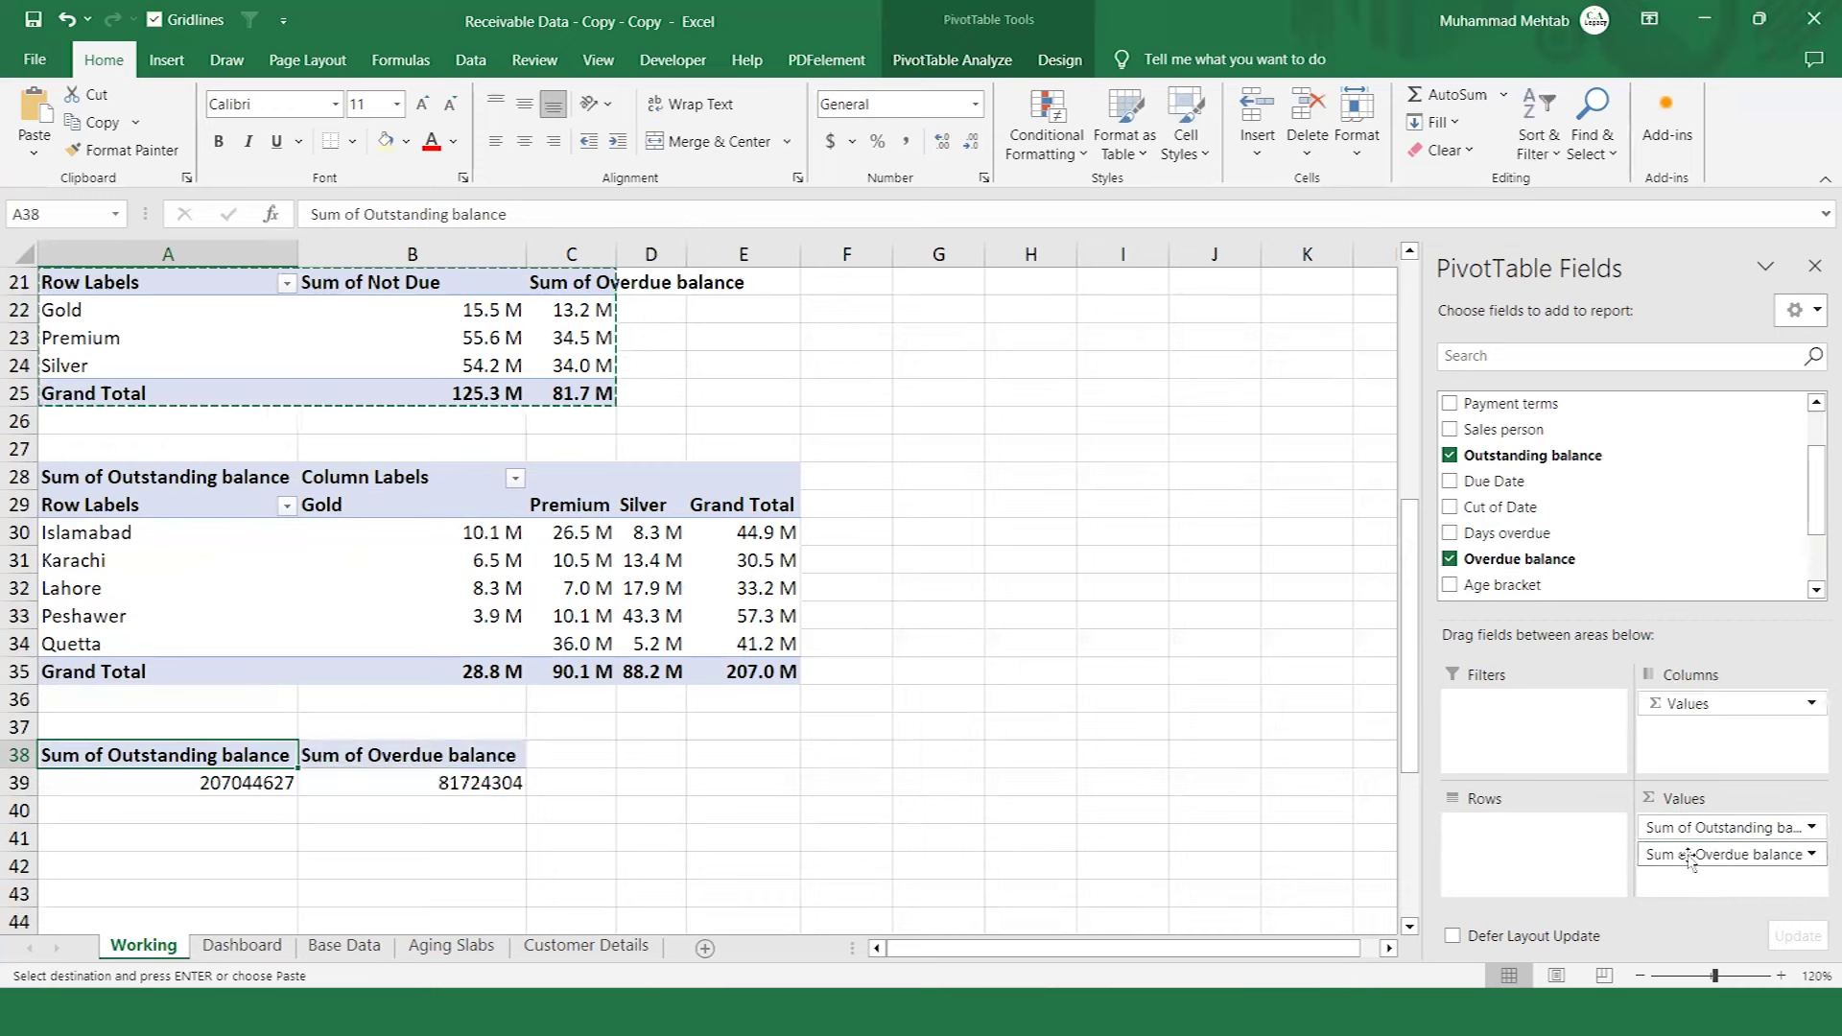
Apply the custom number format #.0,, "M" to the Sum of Outstanding balance field.
{"action": "left_click", "coordinate": [249, 787]}
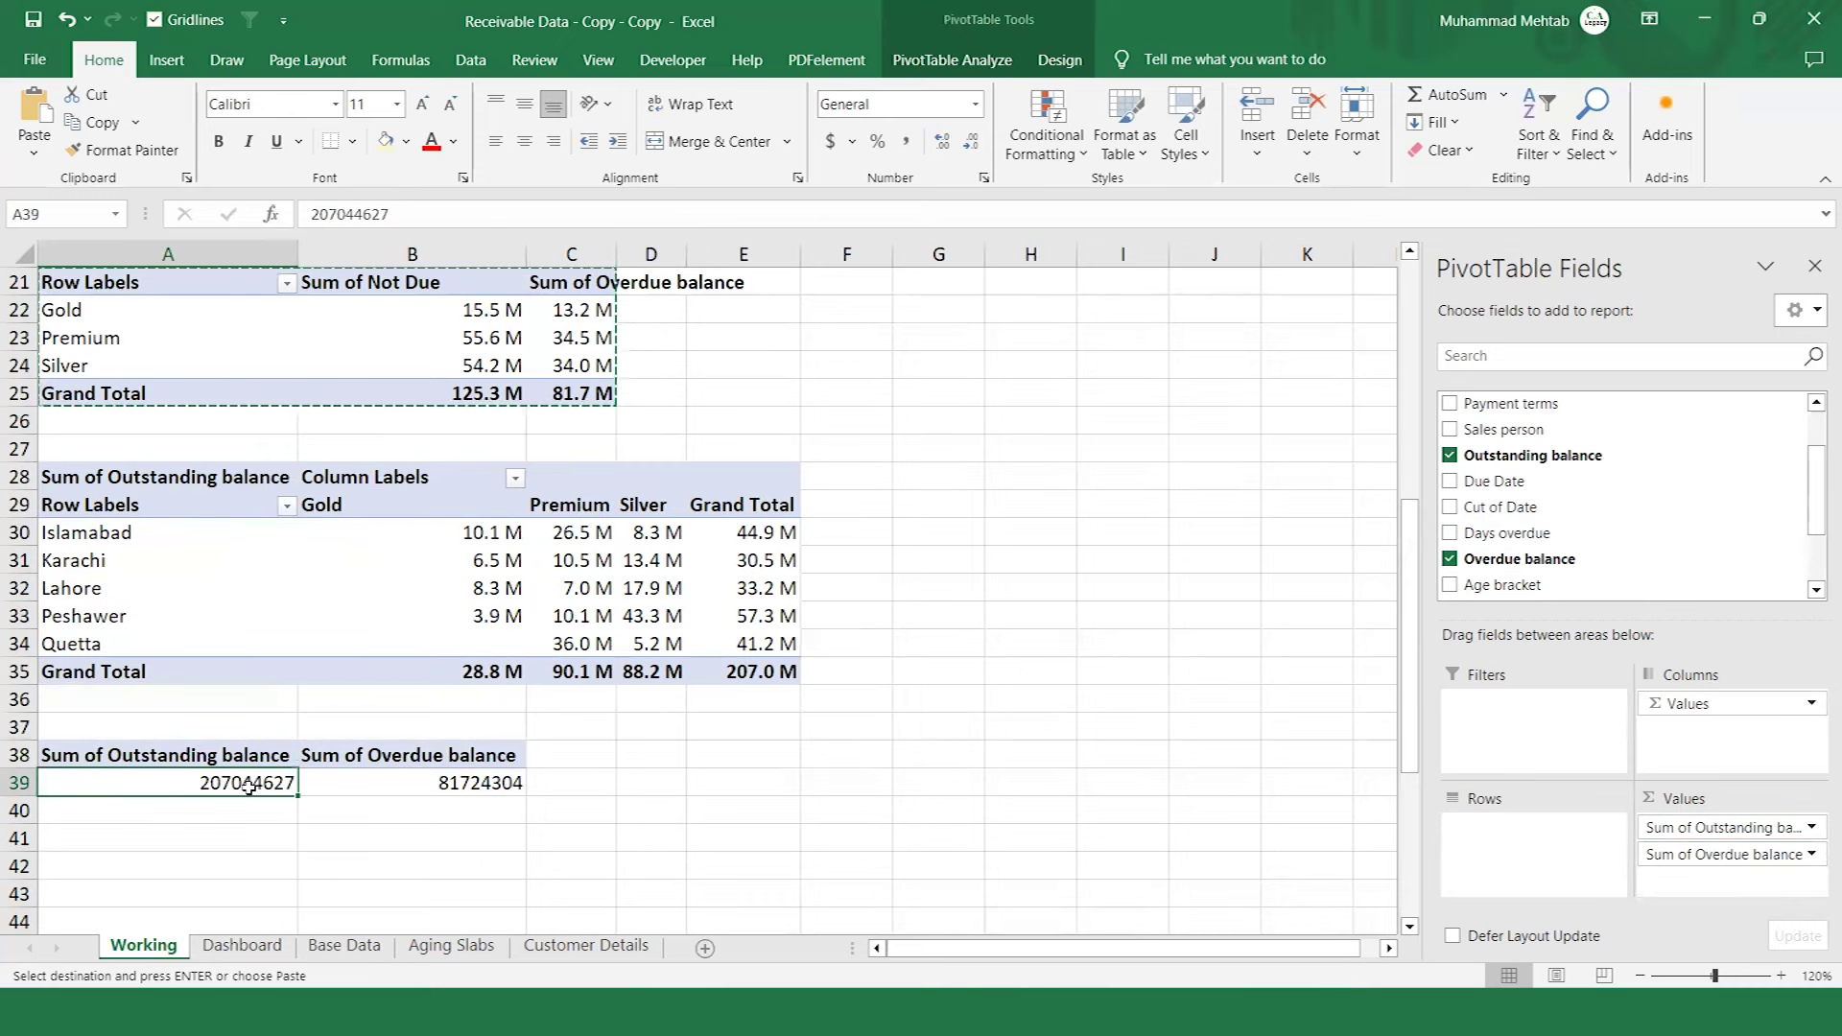
{"action": "left_click", "coordinate": [1685, 831]}
{"action": "left_click", "coordinate": [1686, 796]}
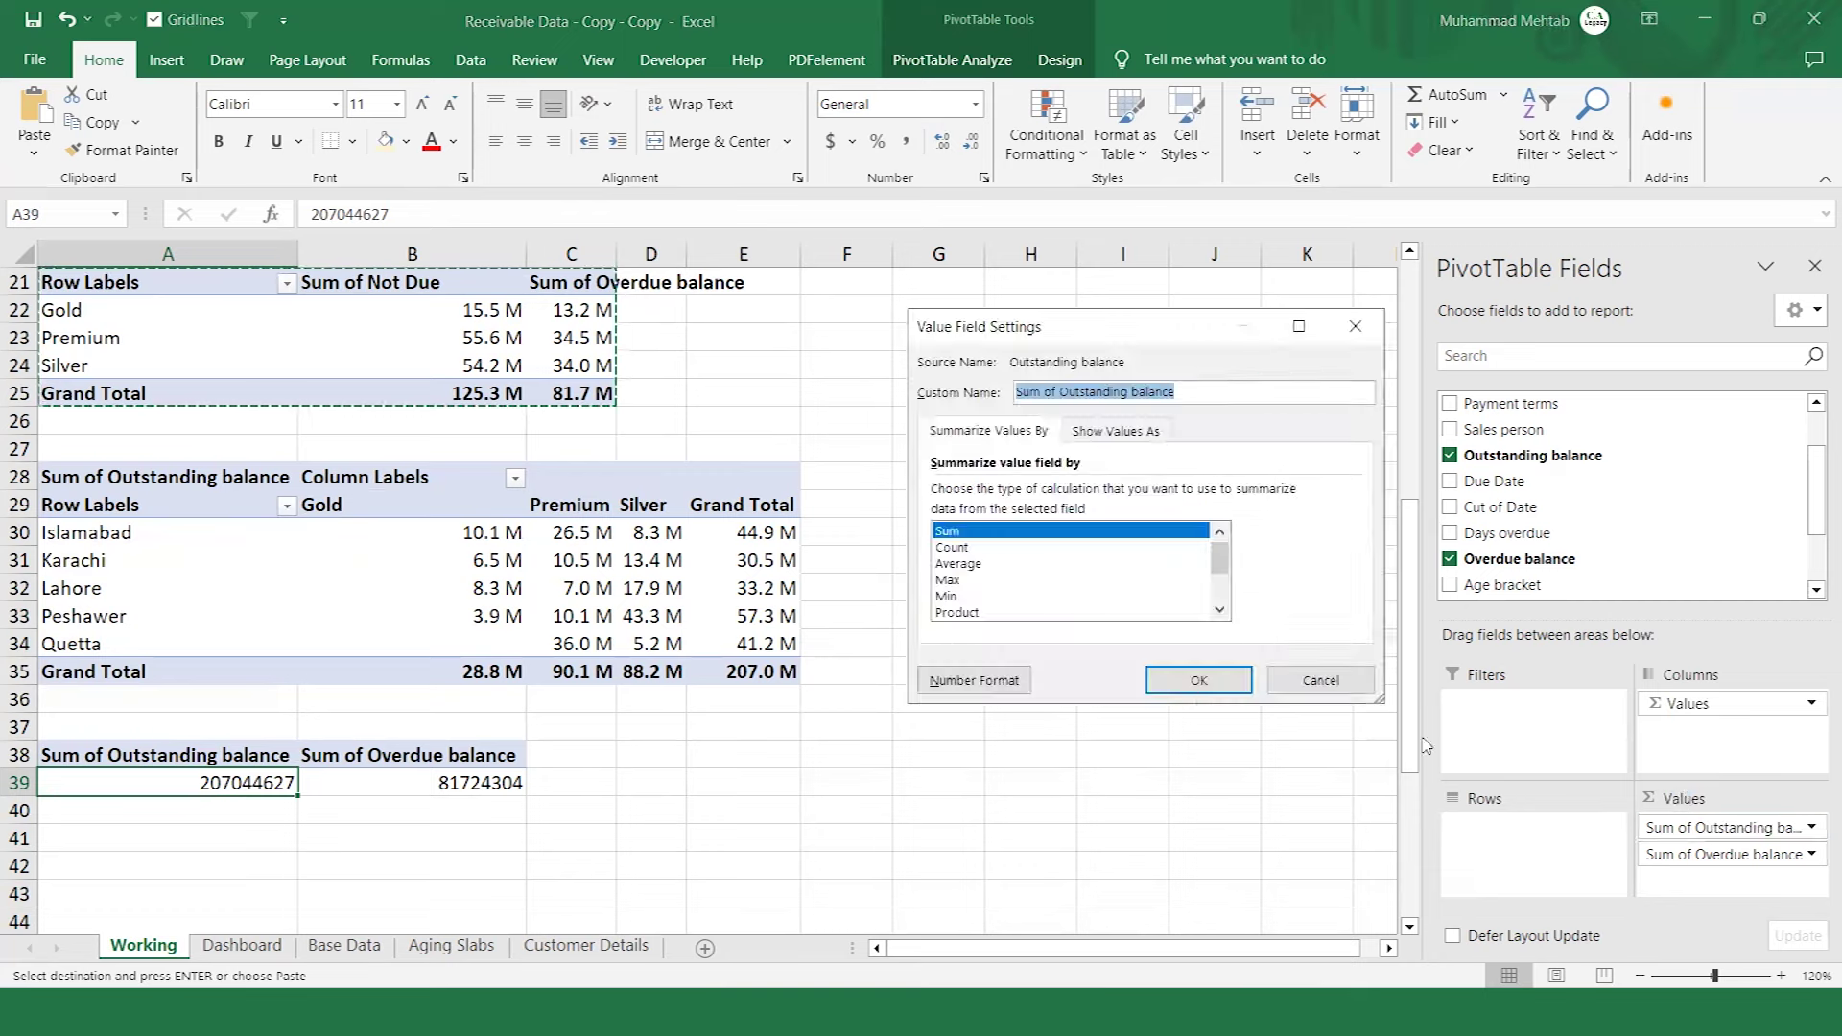
{"action": "left_click", "coordinate": [1021, 682]}
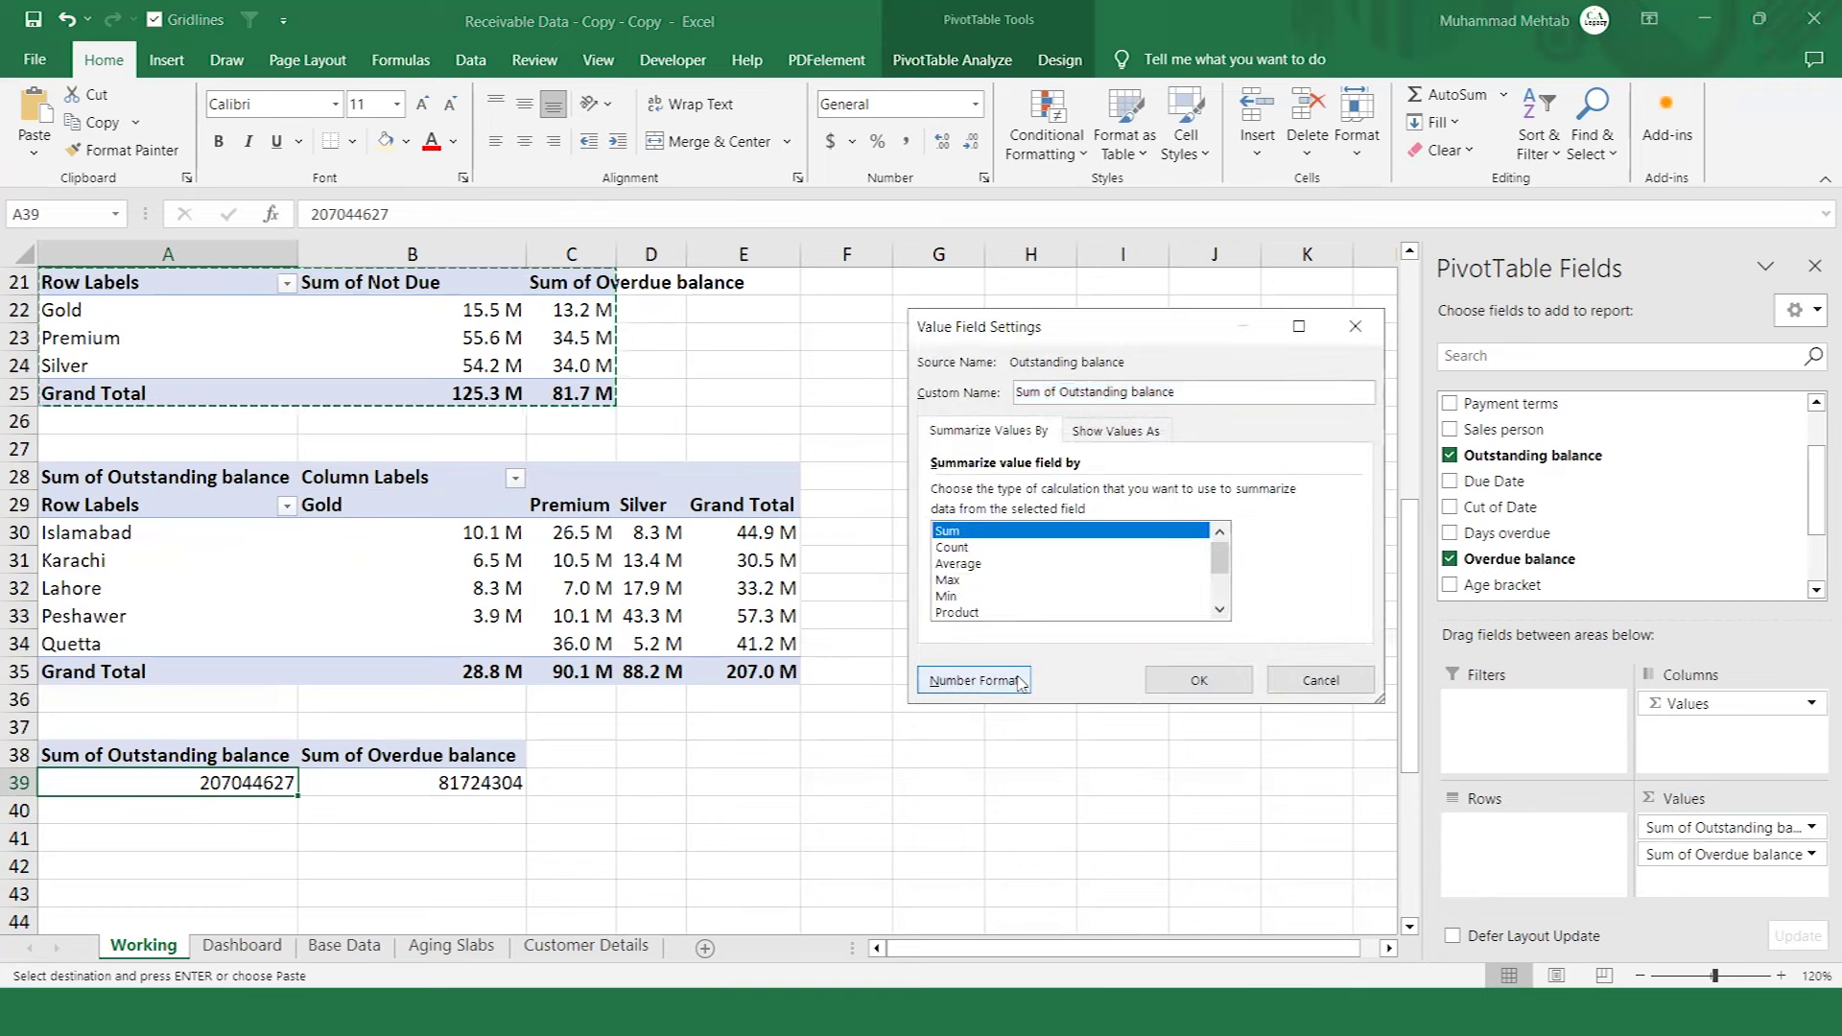
{"action": "left_click", "coordinate": [892, 502]}
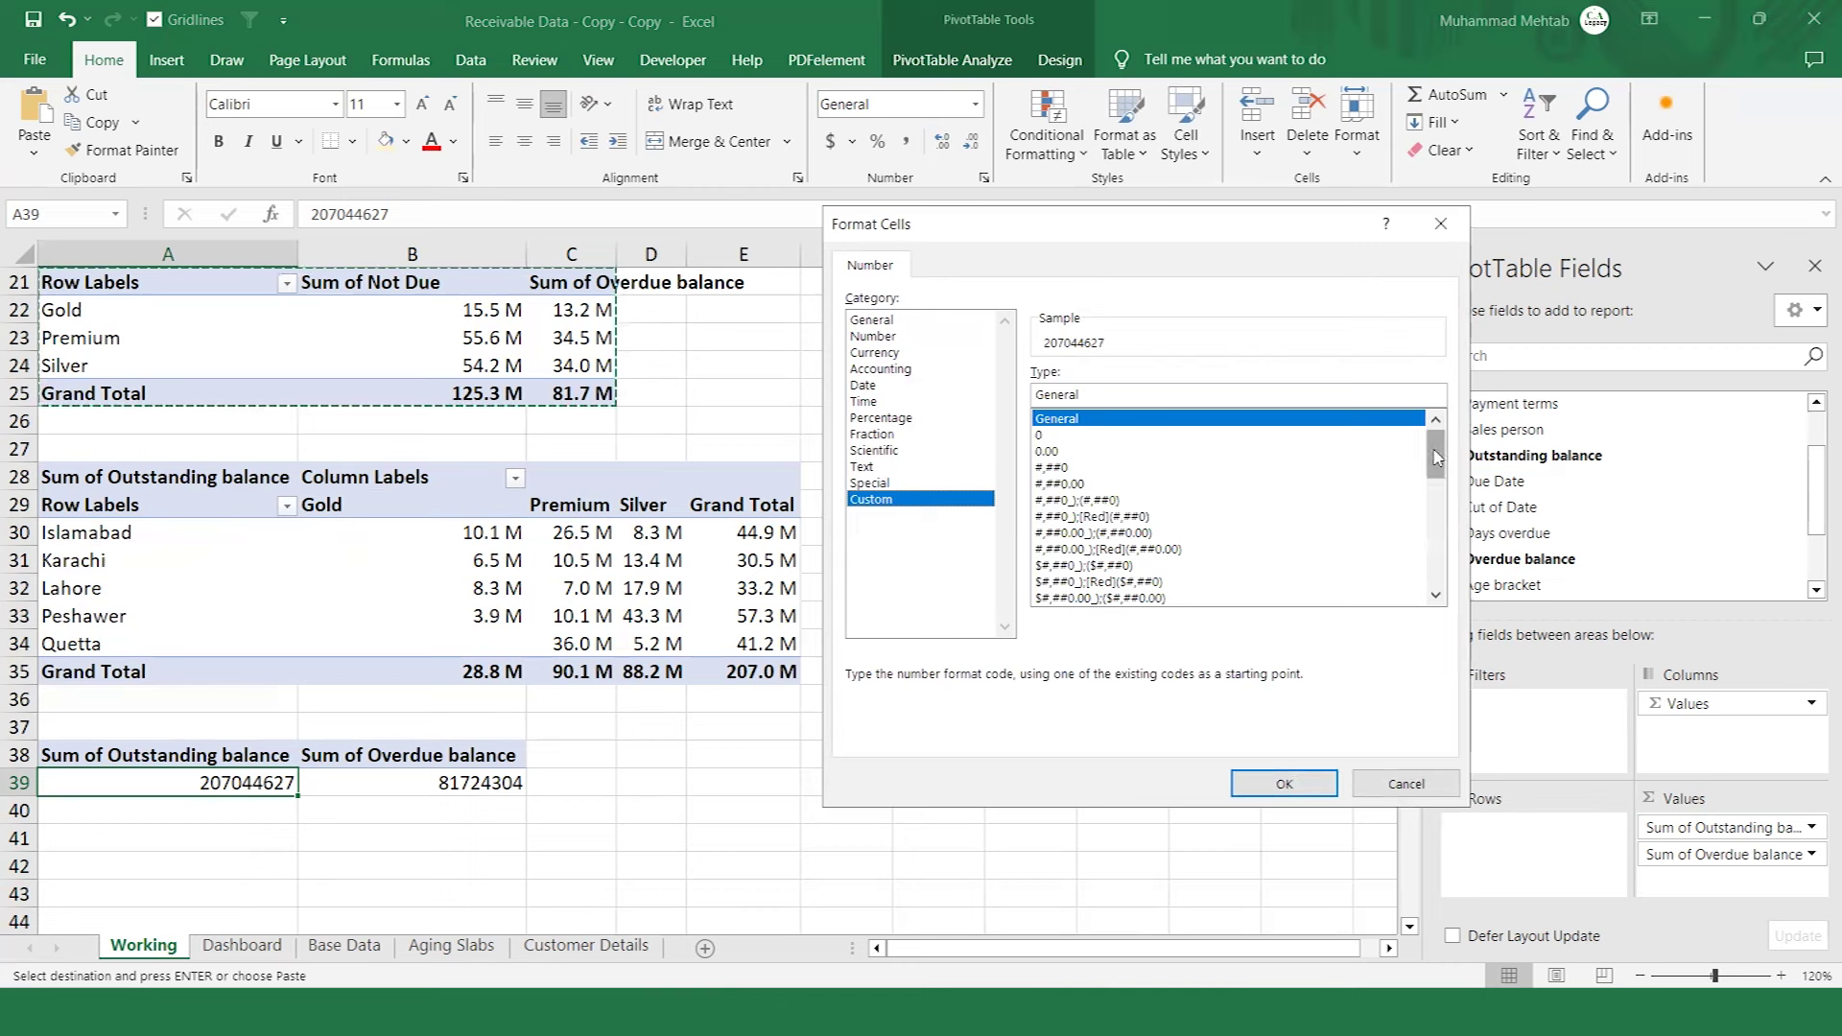
{"action": "left_click_drag", "start_coordinate": [1435, 451], "coordinate": [1436, 560]}
{"action": "left_click", "coordinate": [1235, 599]}
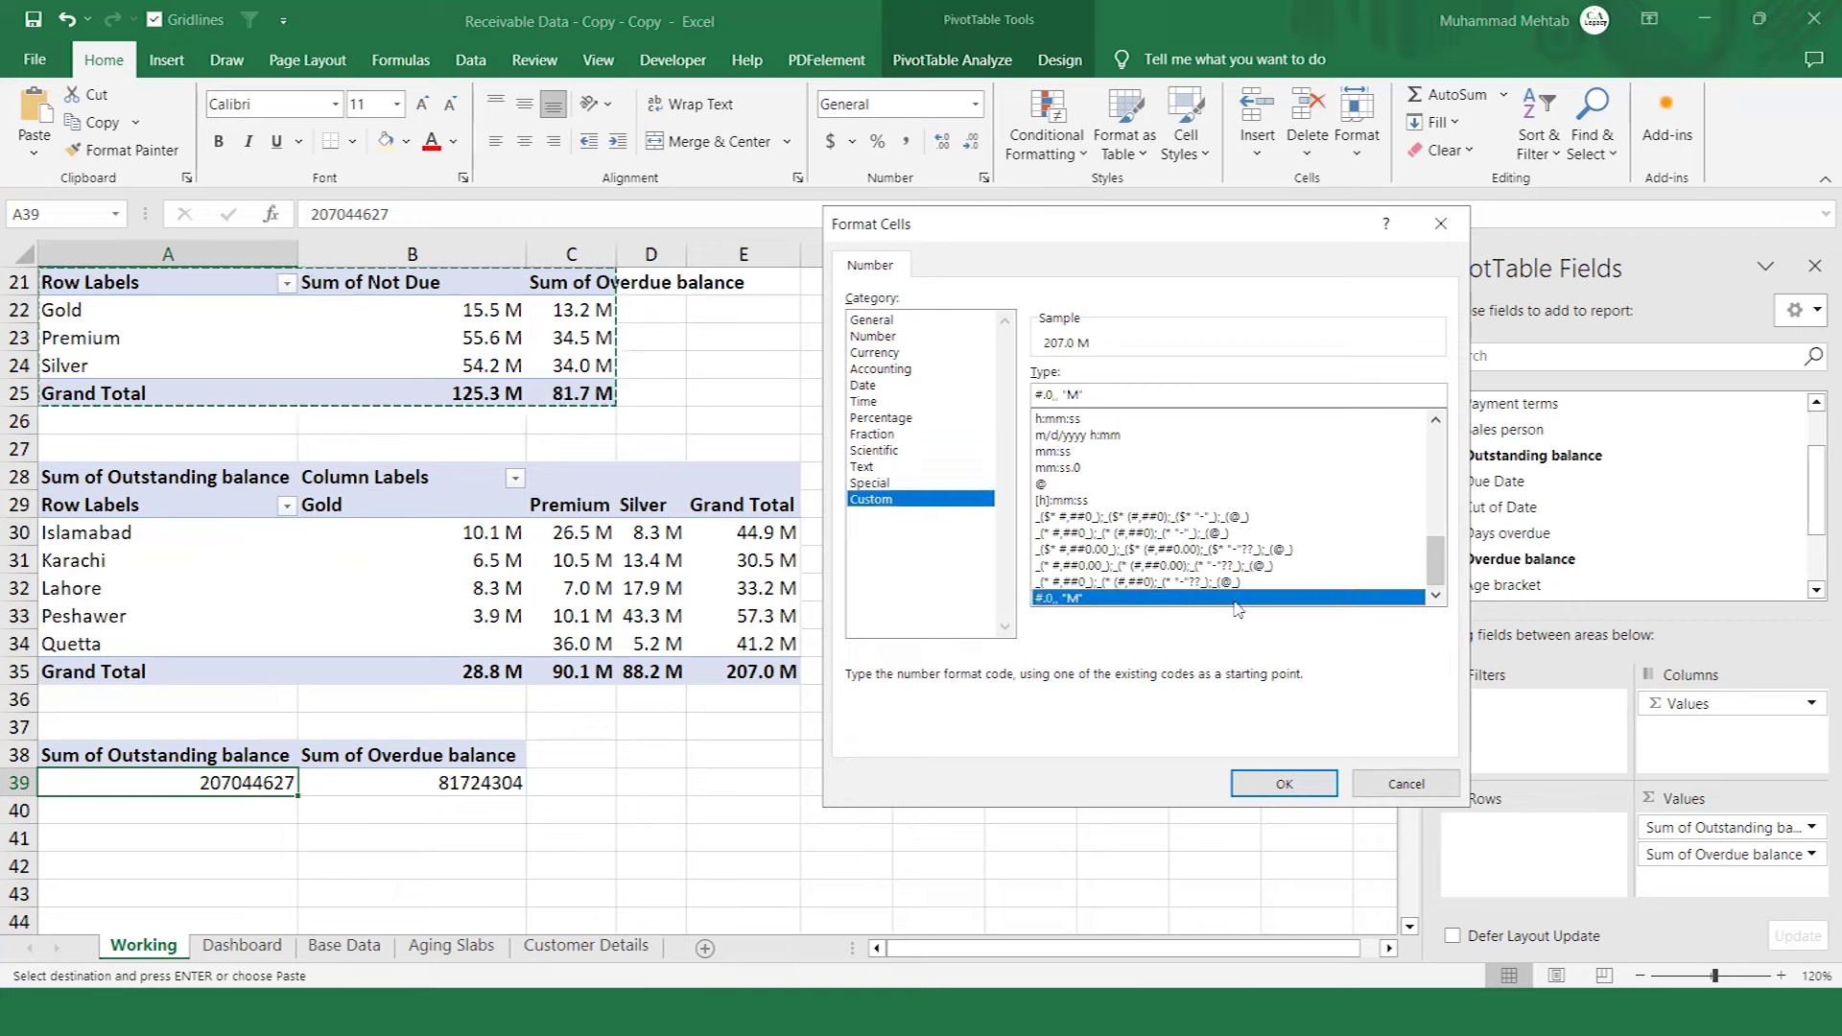
{"action": "left_click", "coordinate": [1285, 784]}
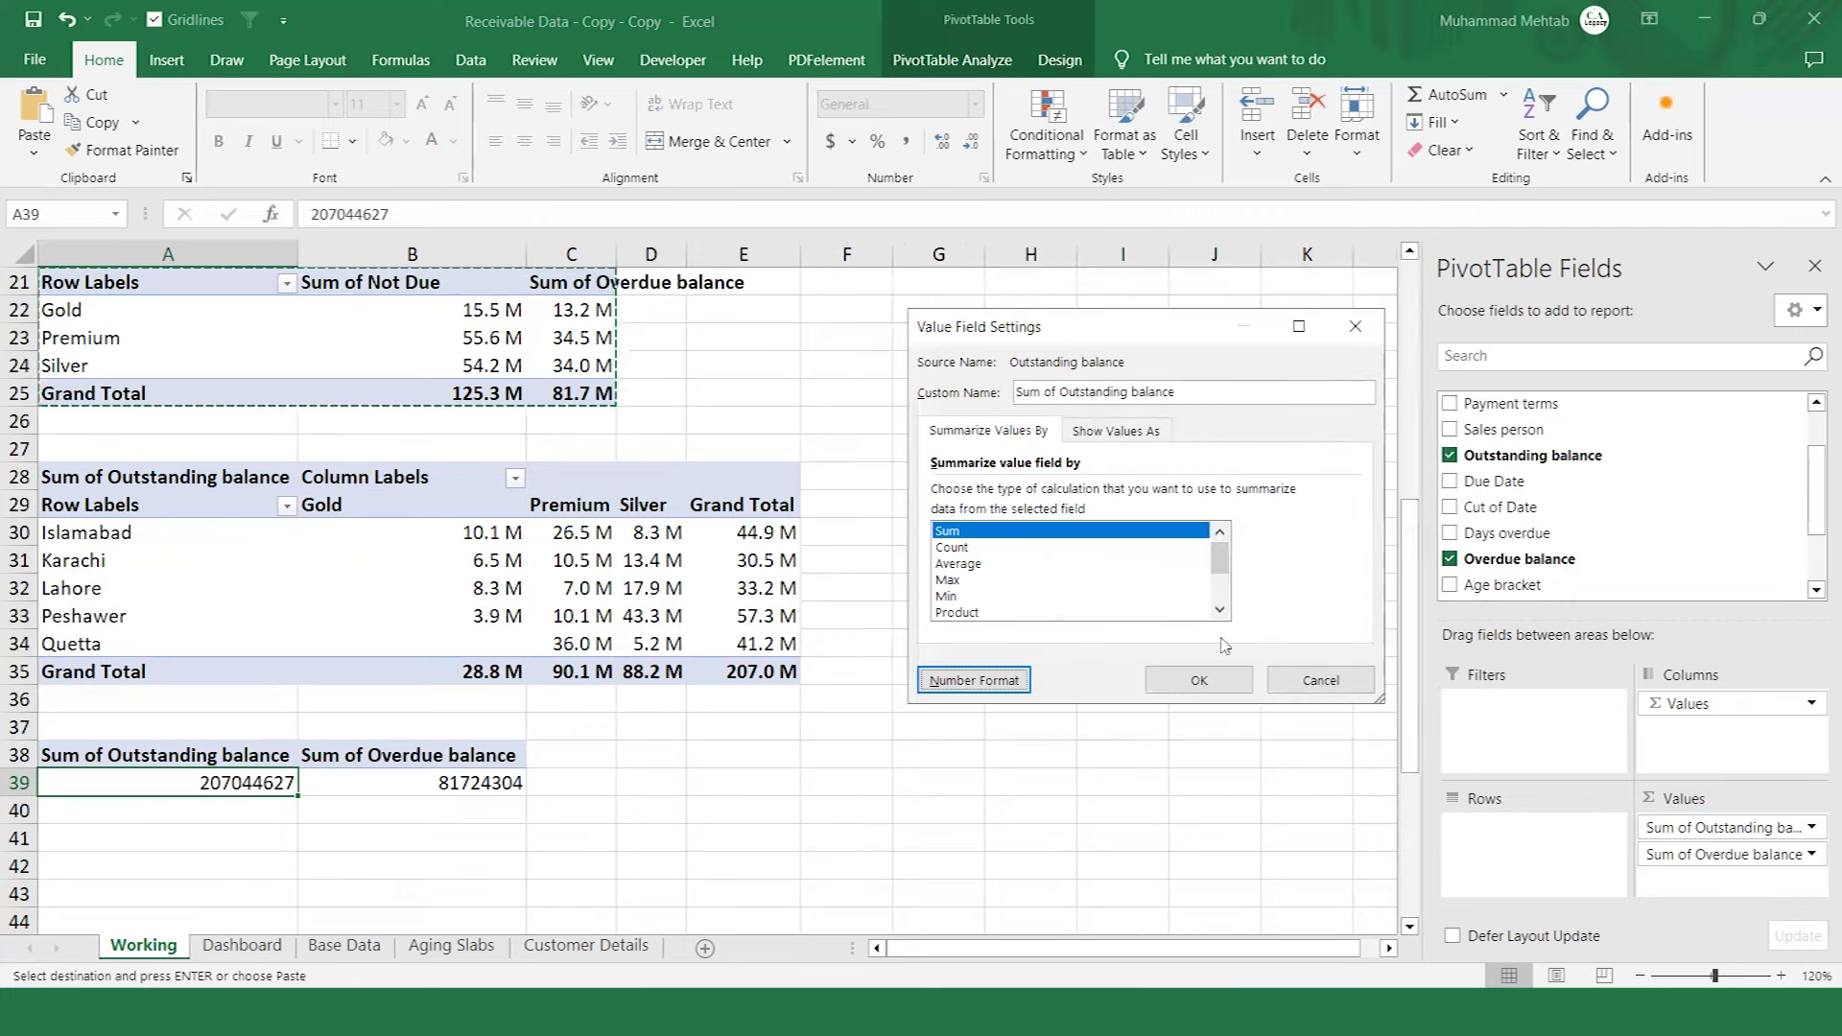
{"action": "left_click", "coordinate": [1198, 679]}
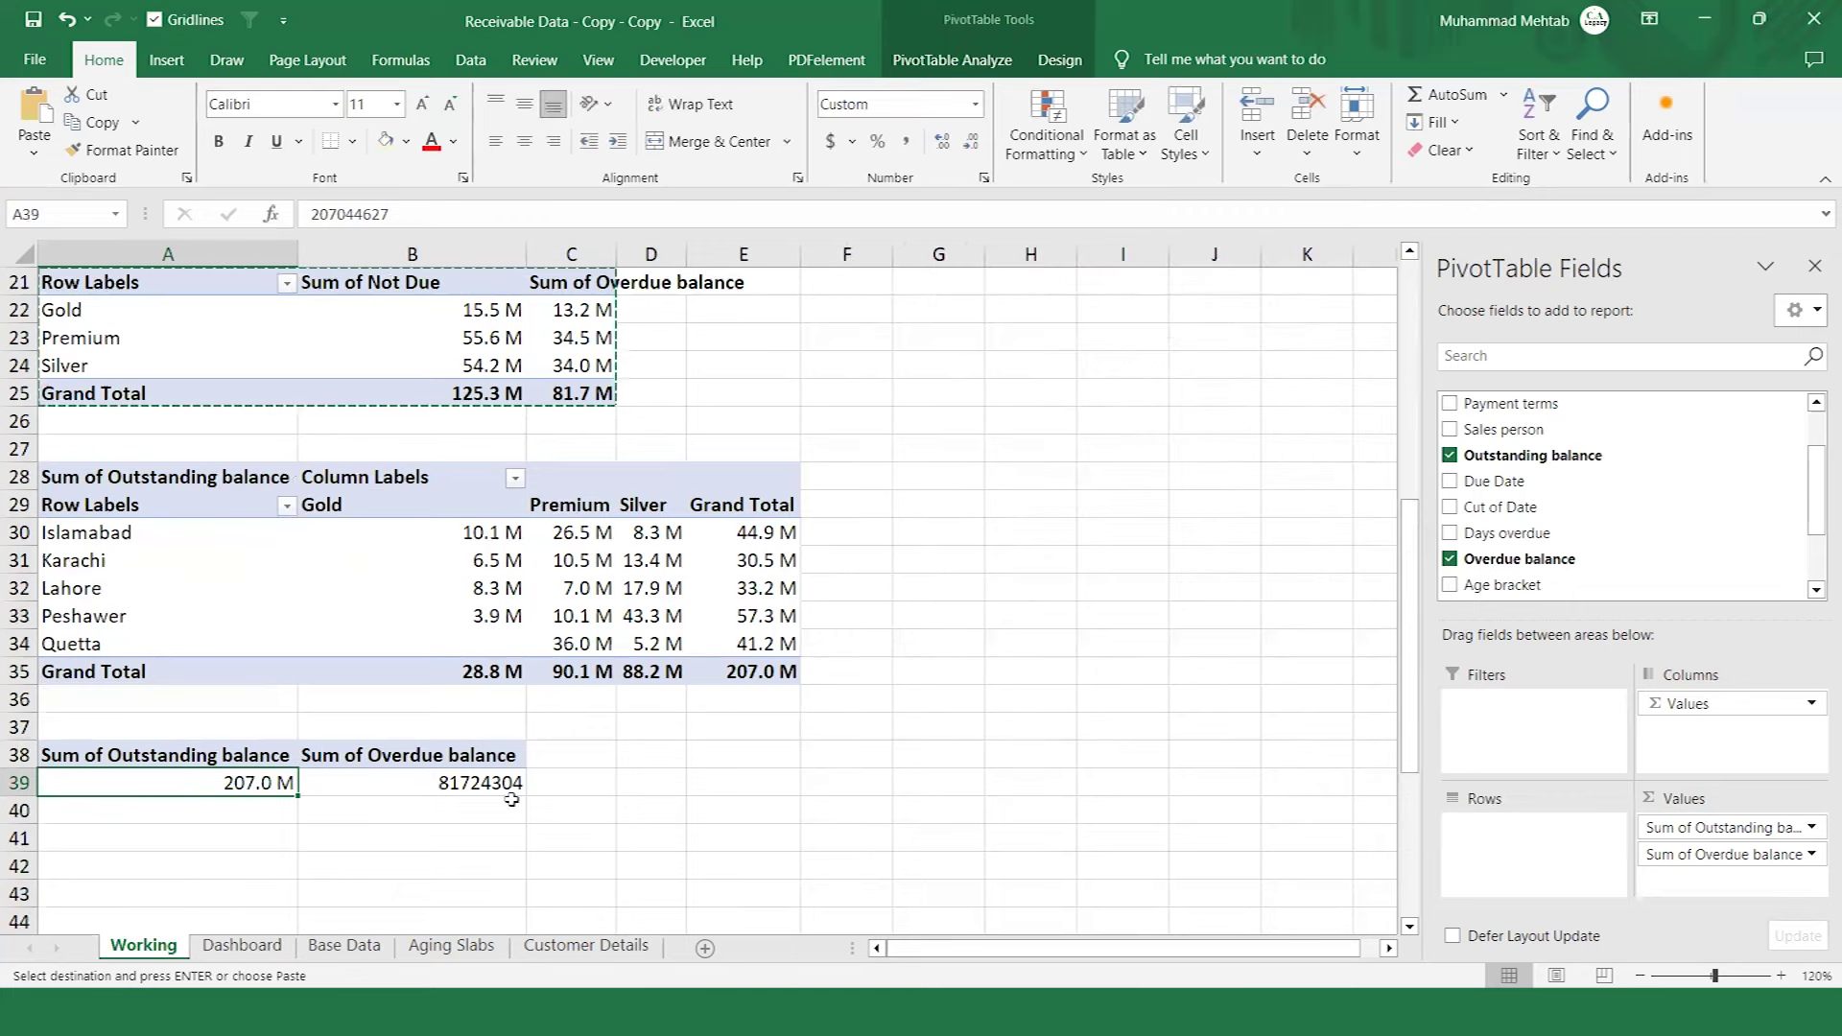
Apply the custom number format #.0,, "M" to the Sum of Overdue balance field.
{"action": "left_click", "coordinate": [462, 784]}
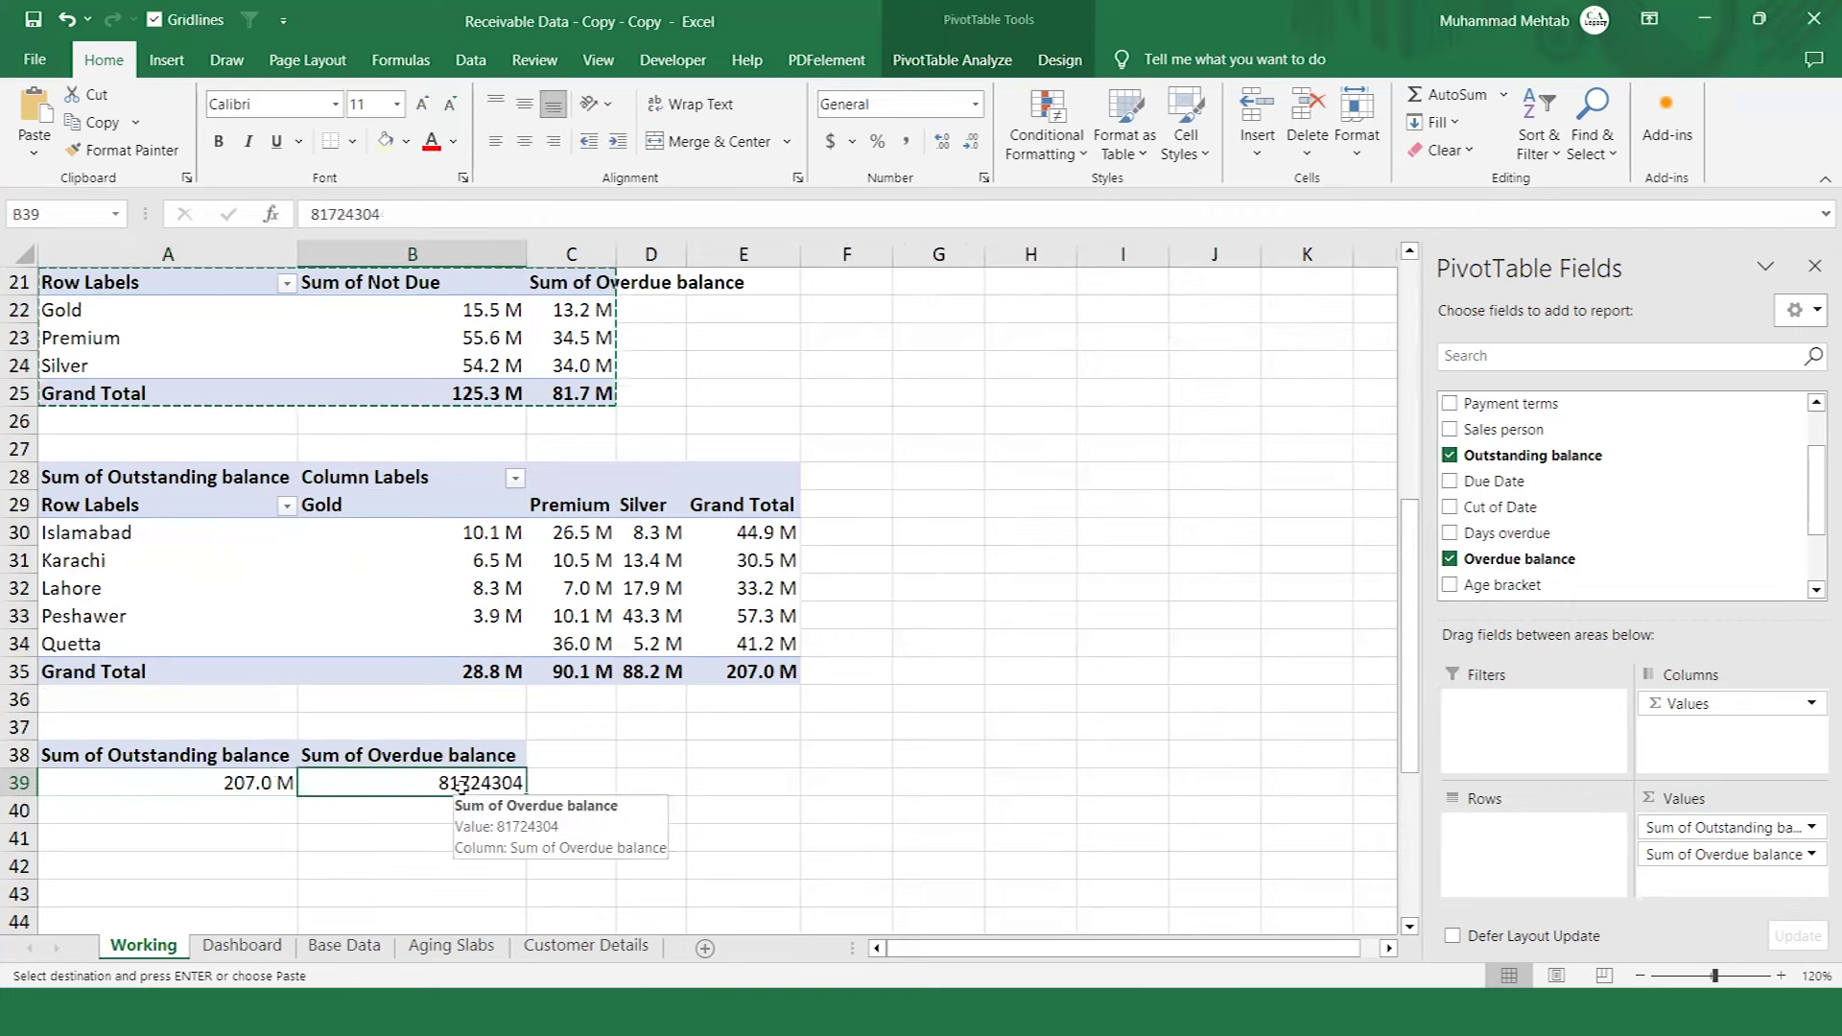
{"action": "left_click", "coordinate": [1752, 857]}
{"action": "left_click", "coordinate": [1752, 857]}
{"action": "left_click", "coordinate": [1752, 857]}
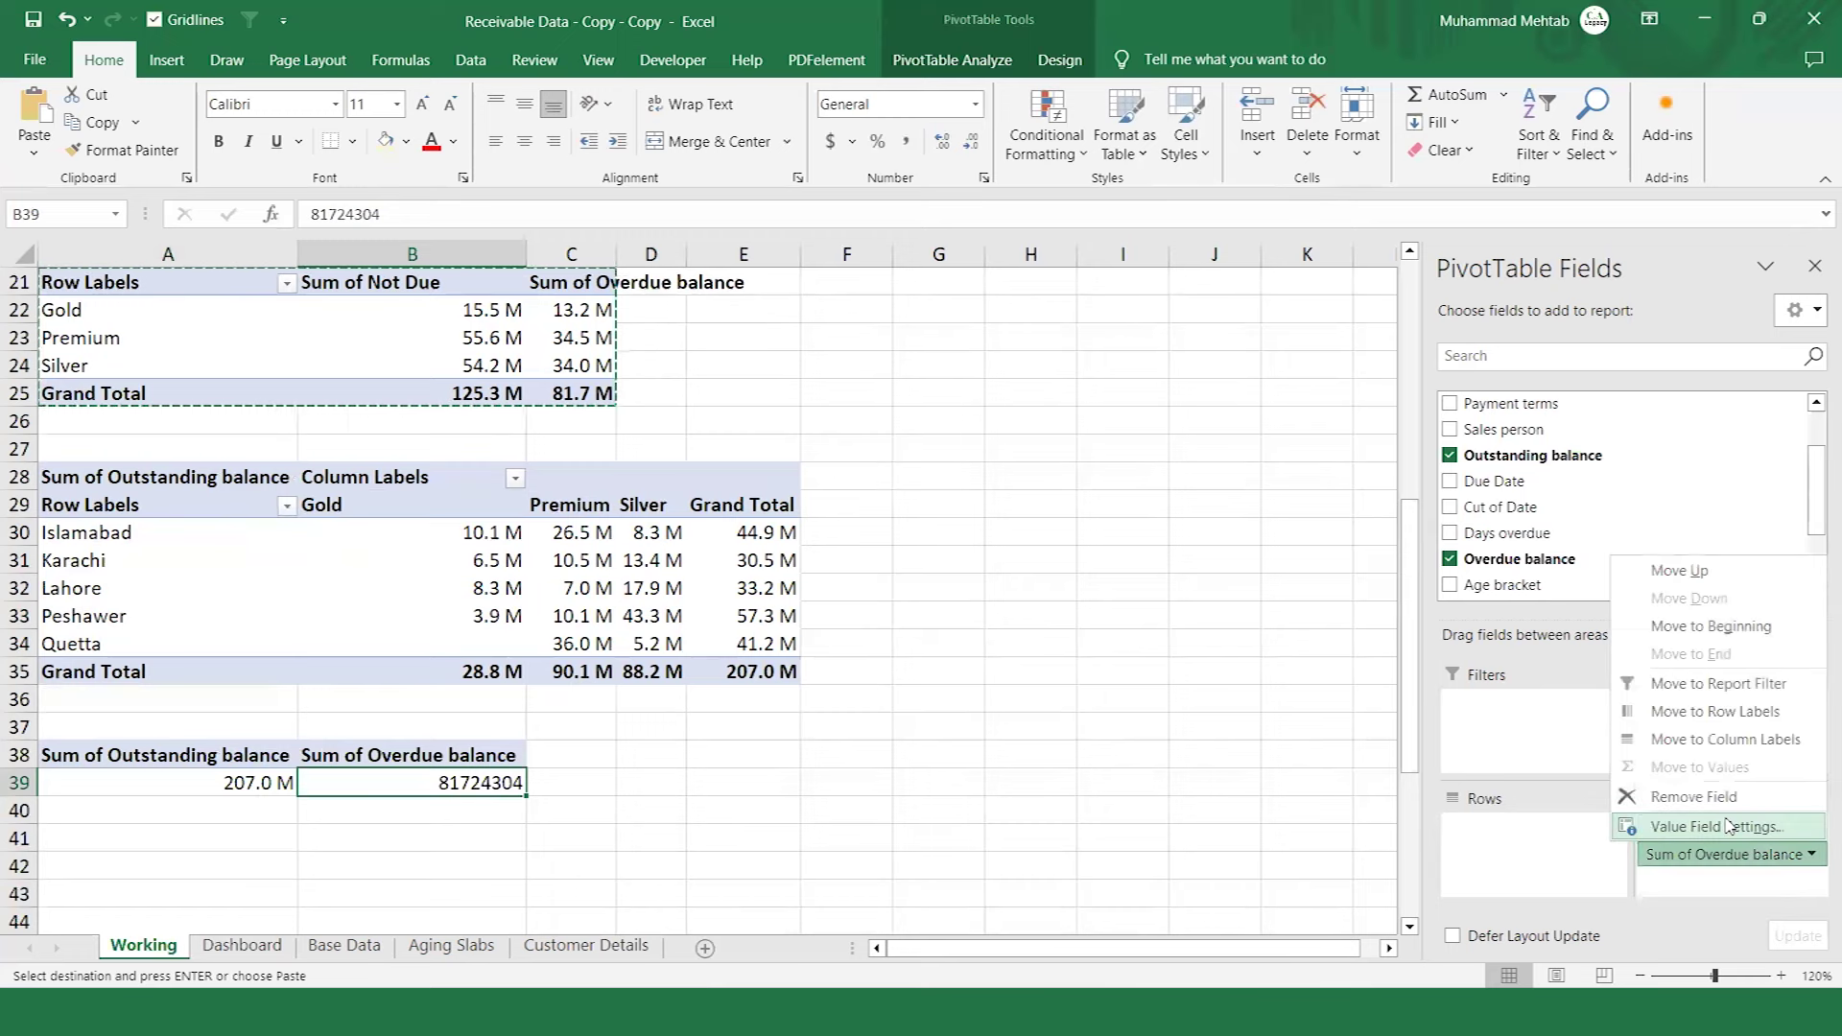
{"action": "left_click", "coordinate": [1717, 827]}
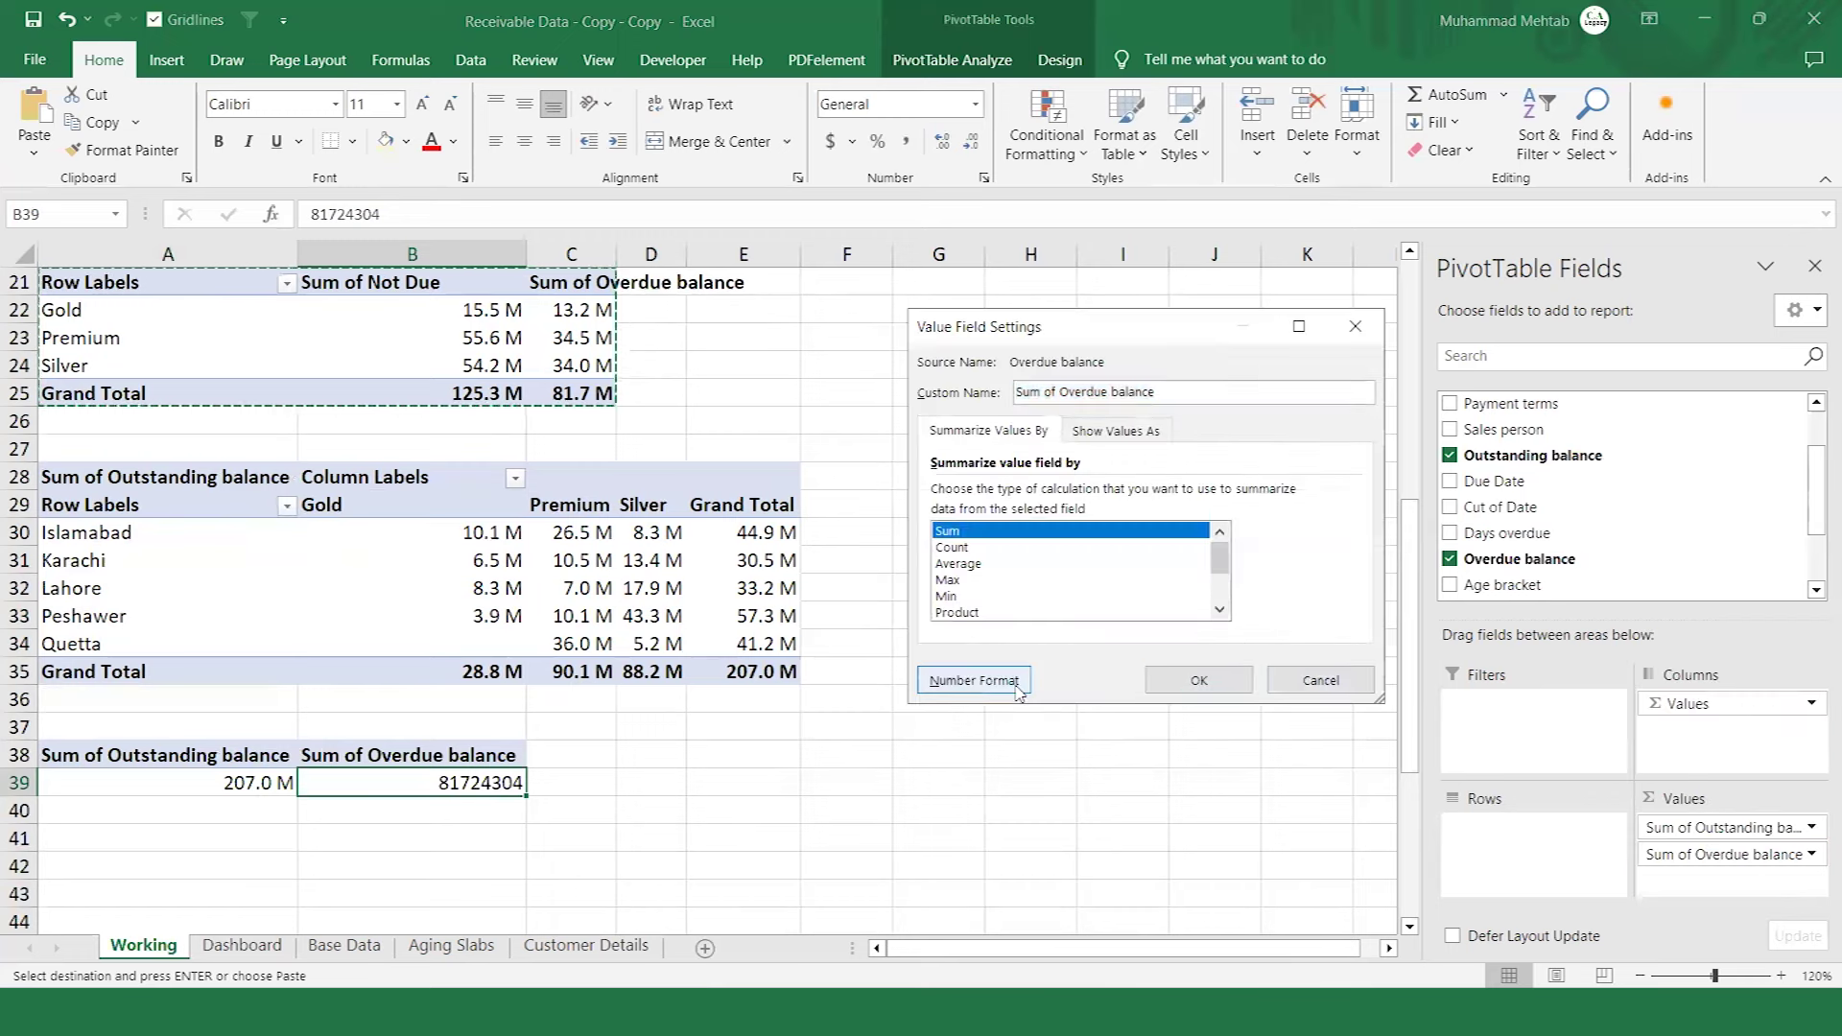
{"action": "left_click", "coordinate": [974, 680]}
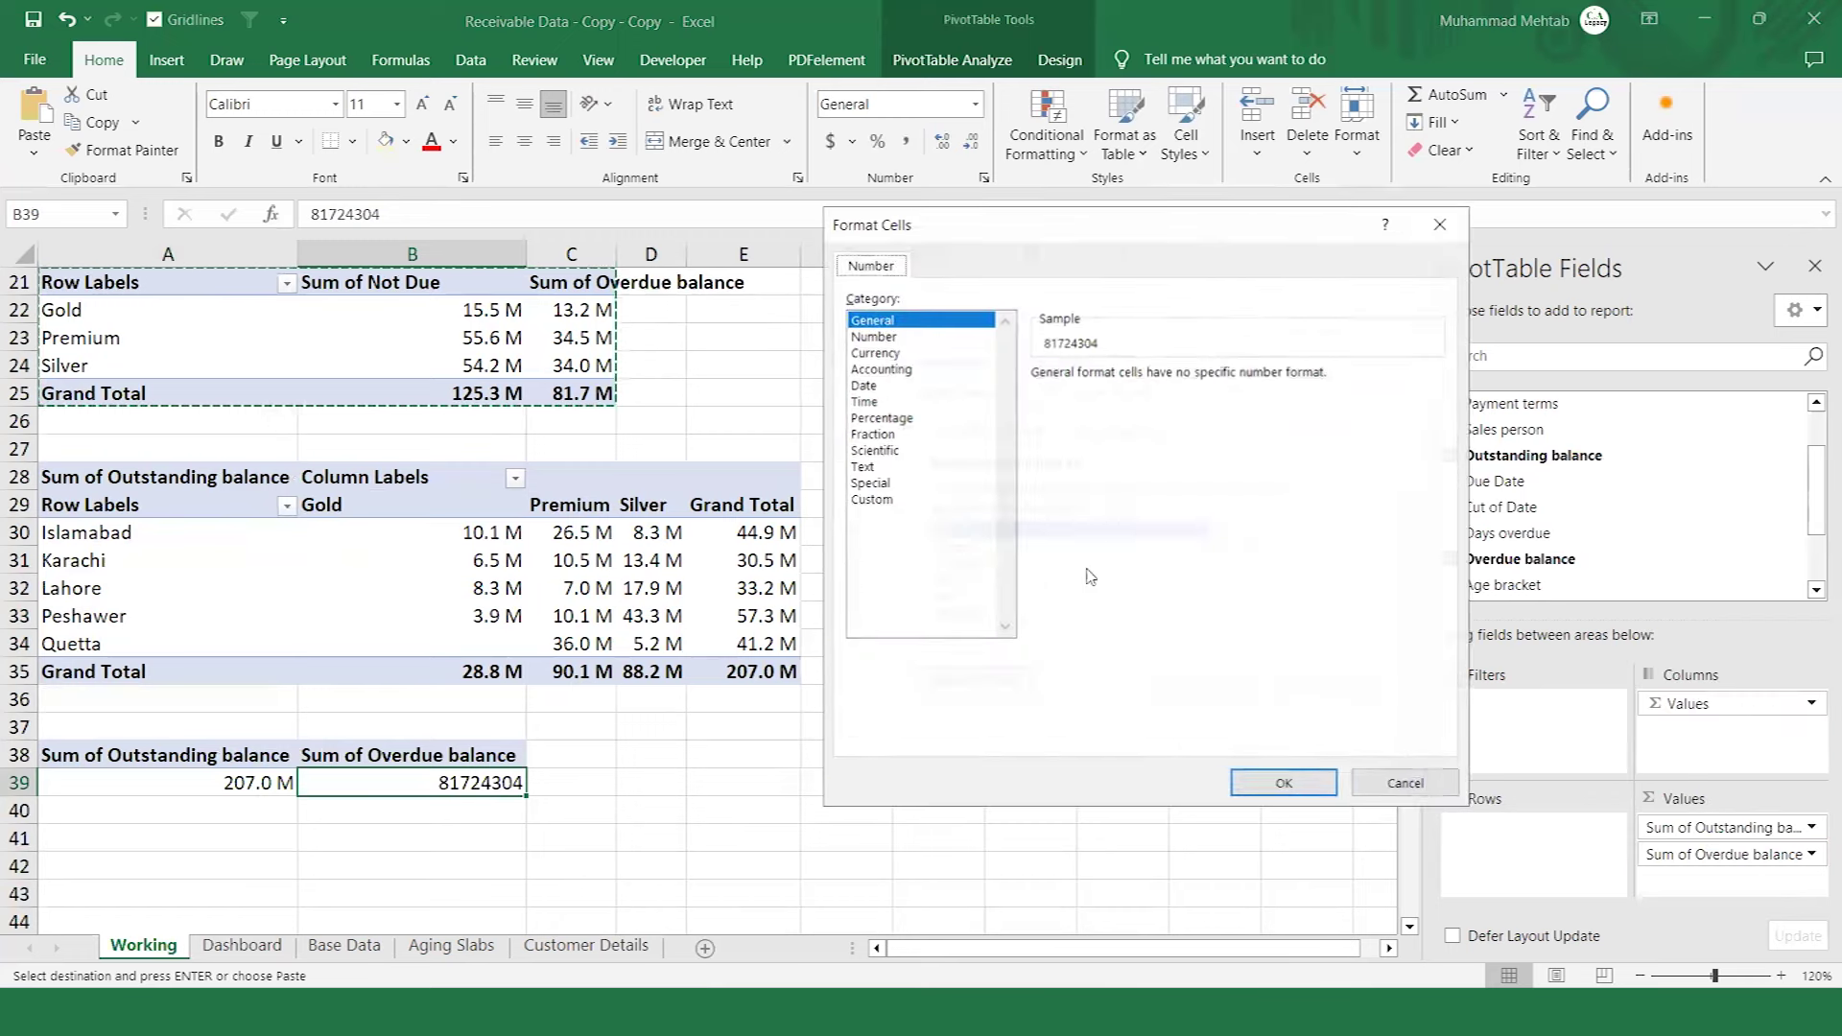
{"action": "left_click", "coordinate": [871, 500]}
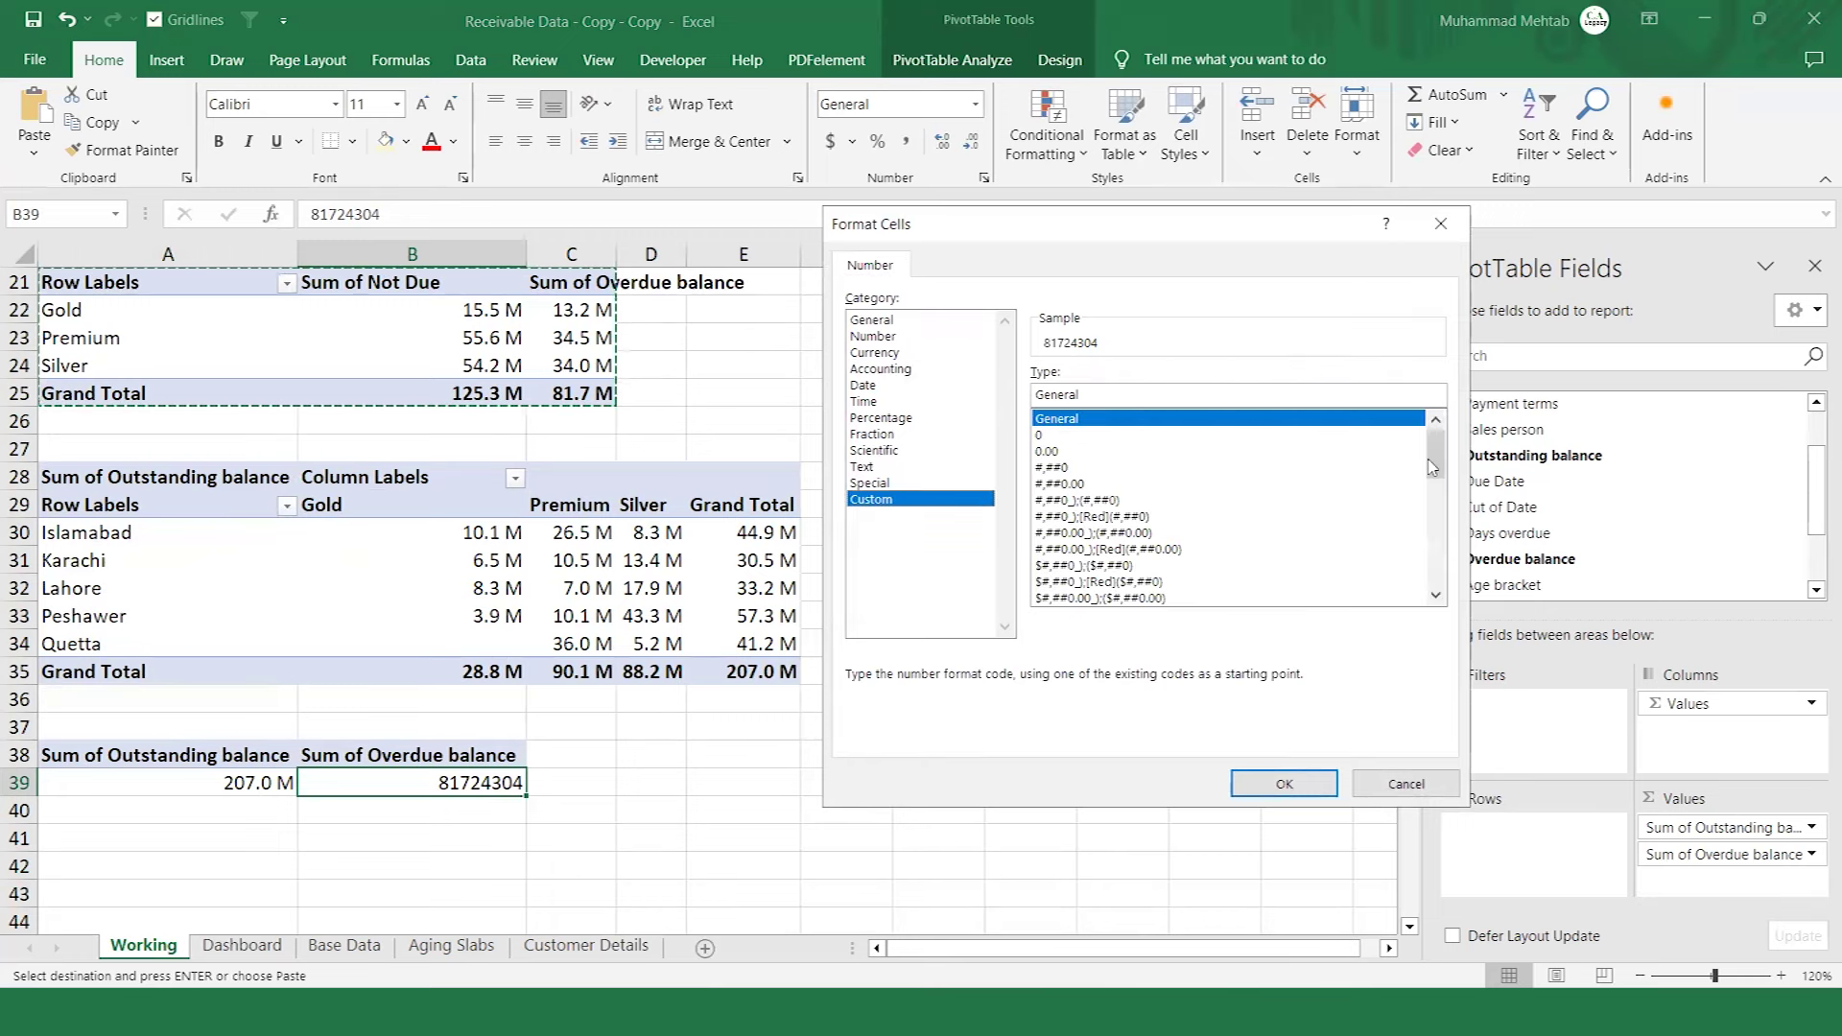
{"action": "left_click_drag", "start_coordinate": [1439, 462], "coordinate": [1450, 587]}
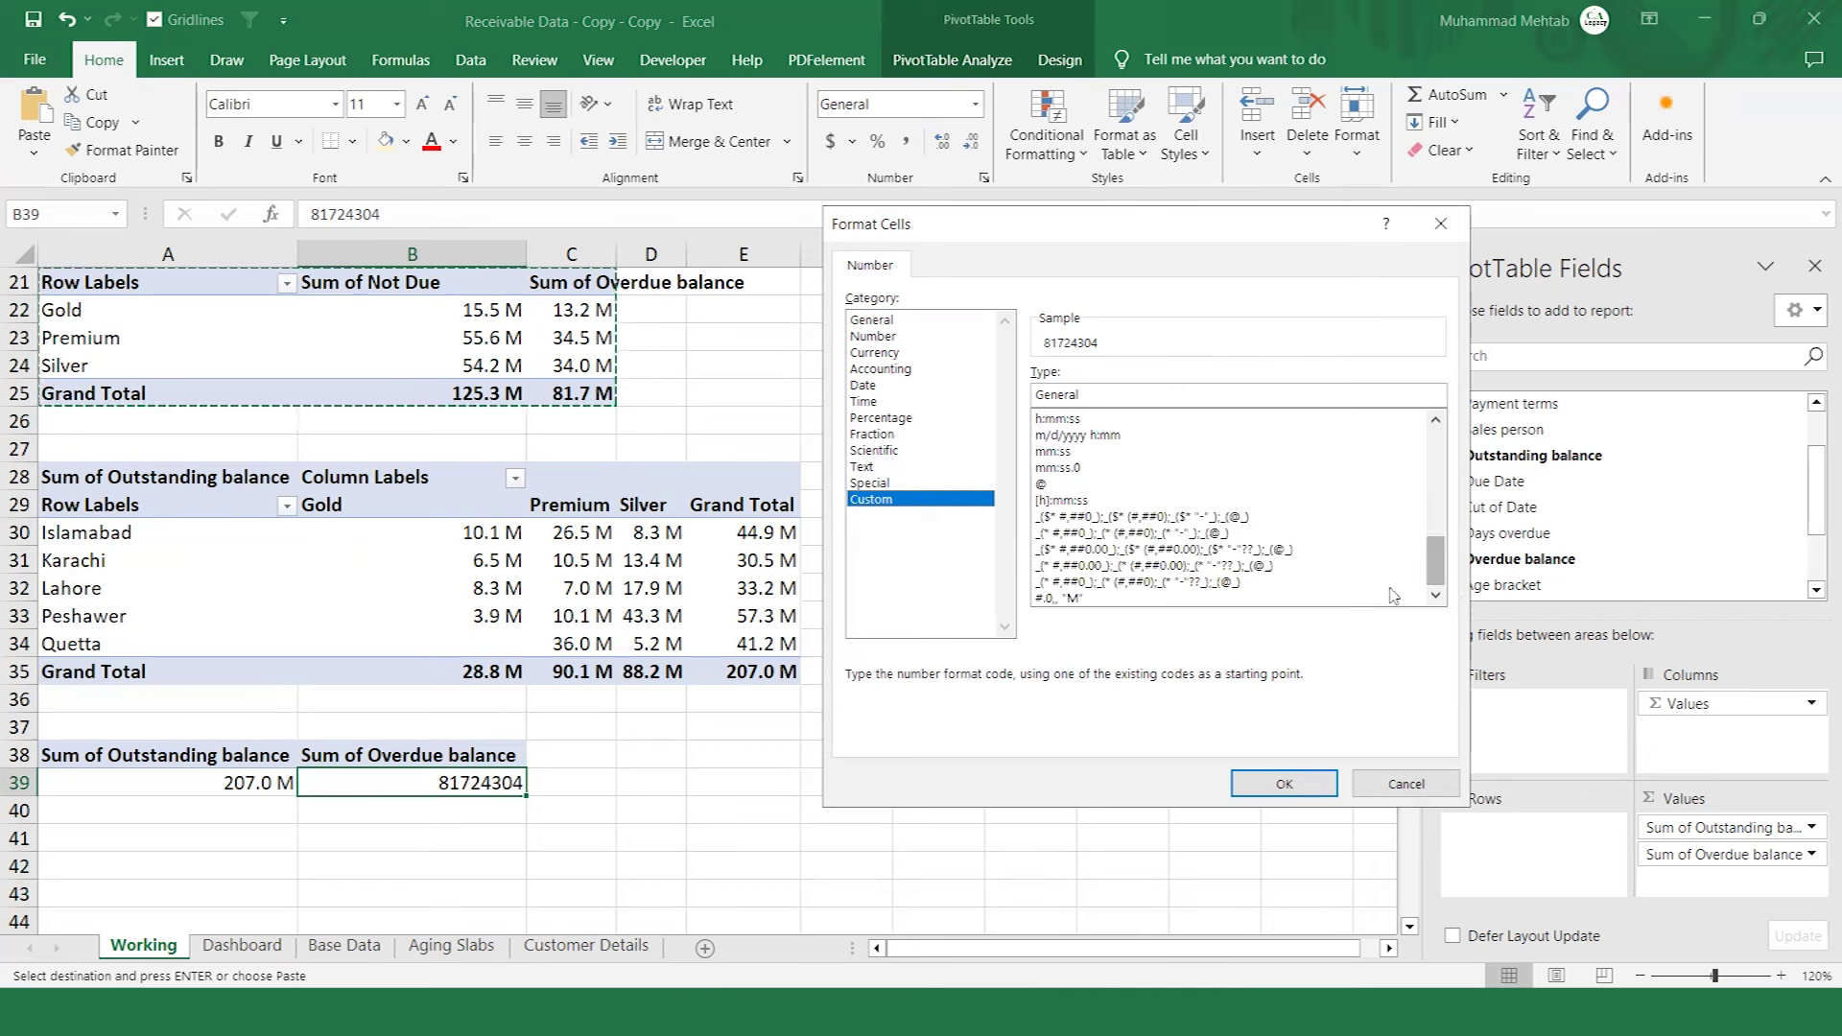
{"action": "left_click", "coordinate": [1221, 598]}
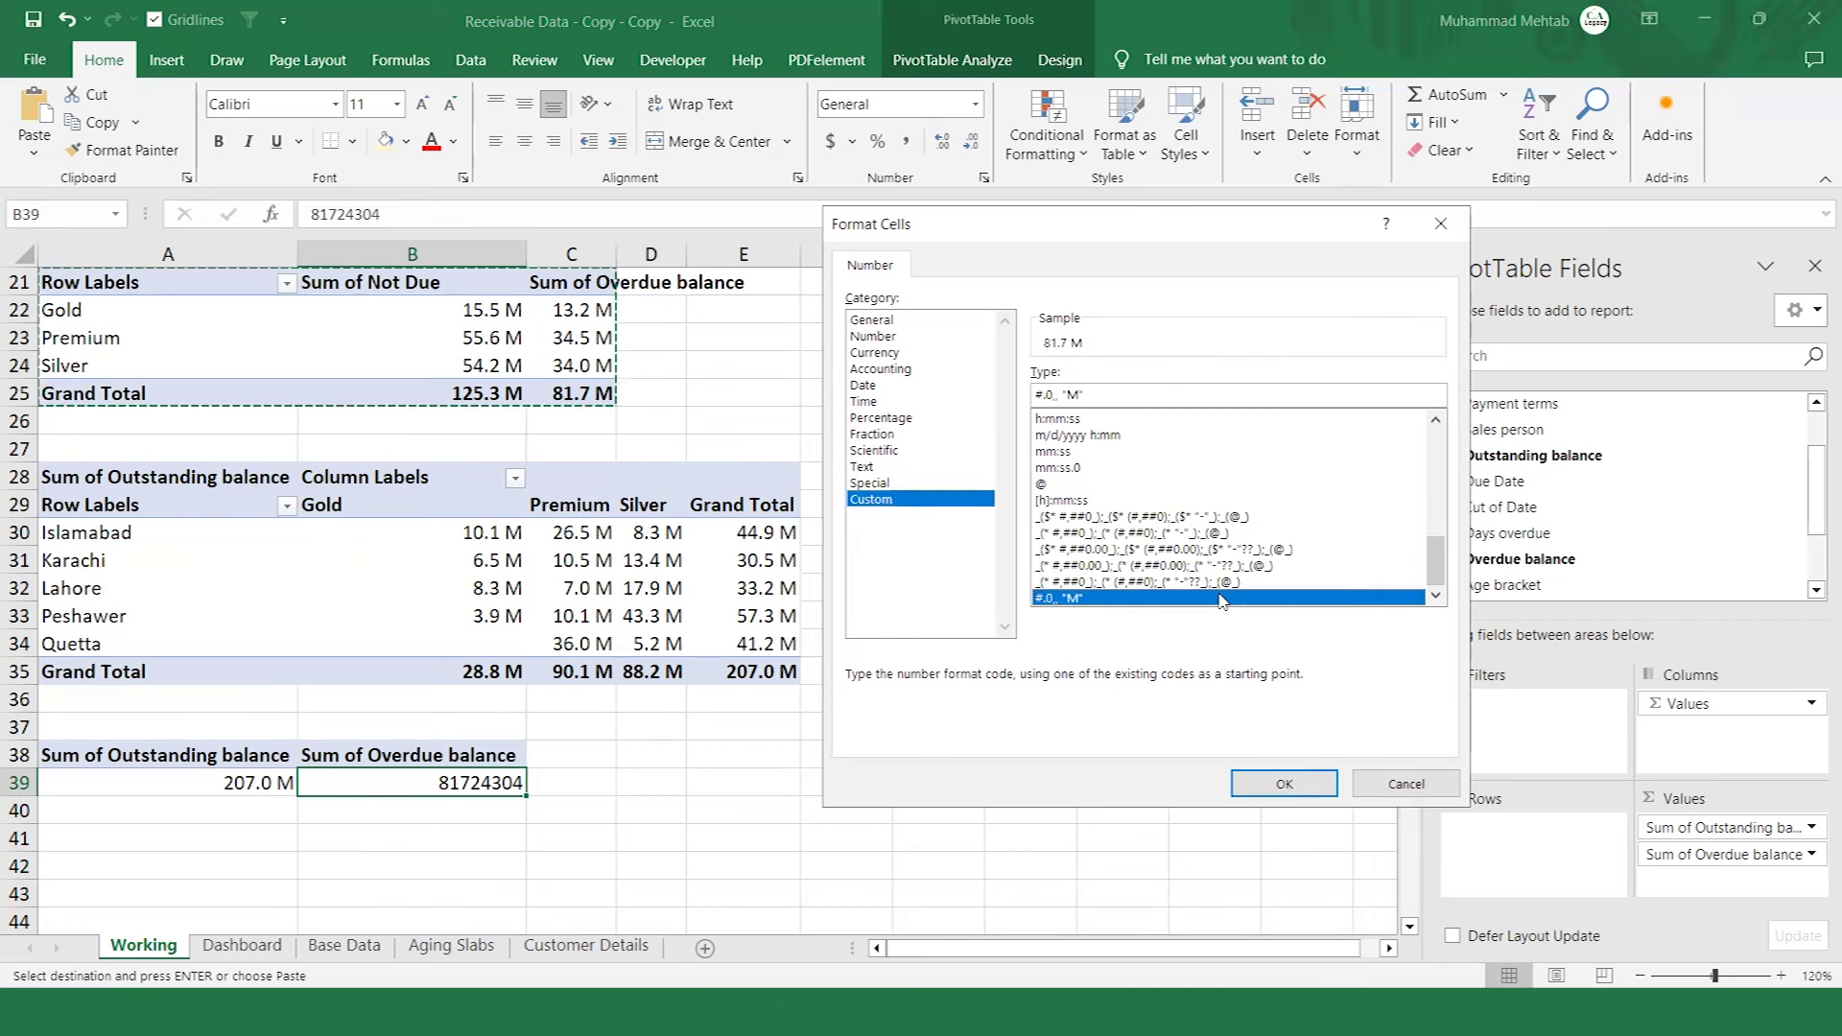
{"action": "left_click", "coordinate": [1285, 783]}
{"action": "left_click", "coordinate": [1199, 681]}
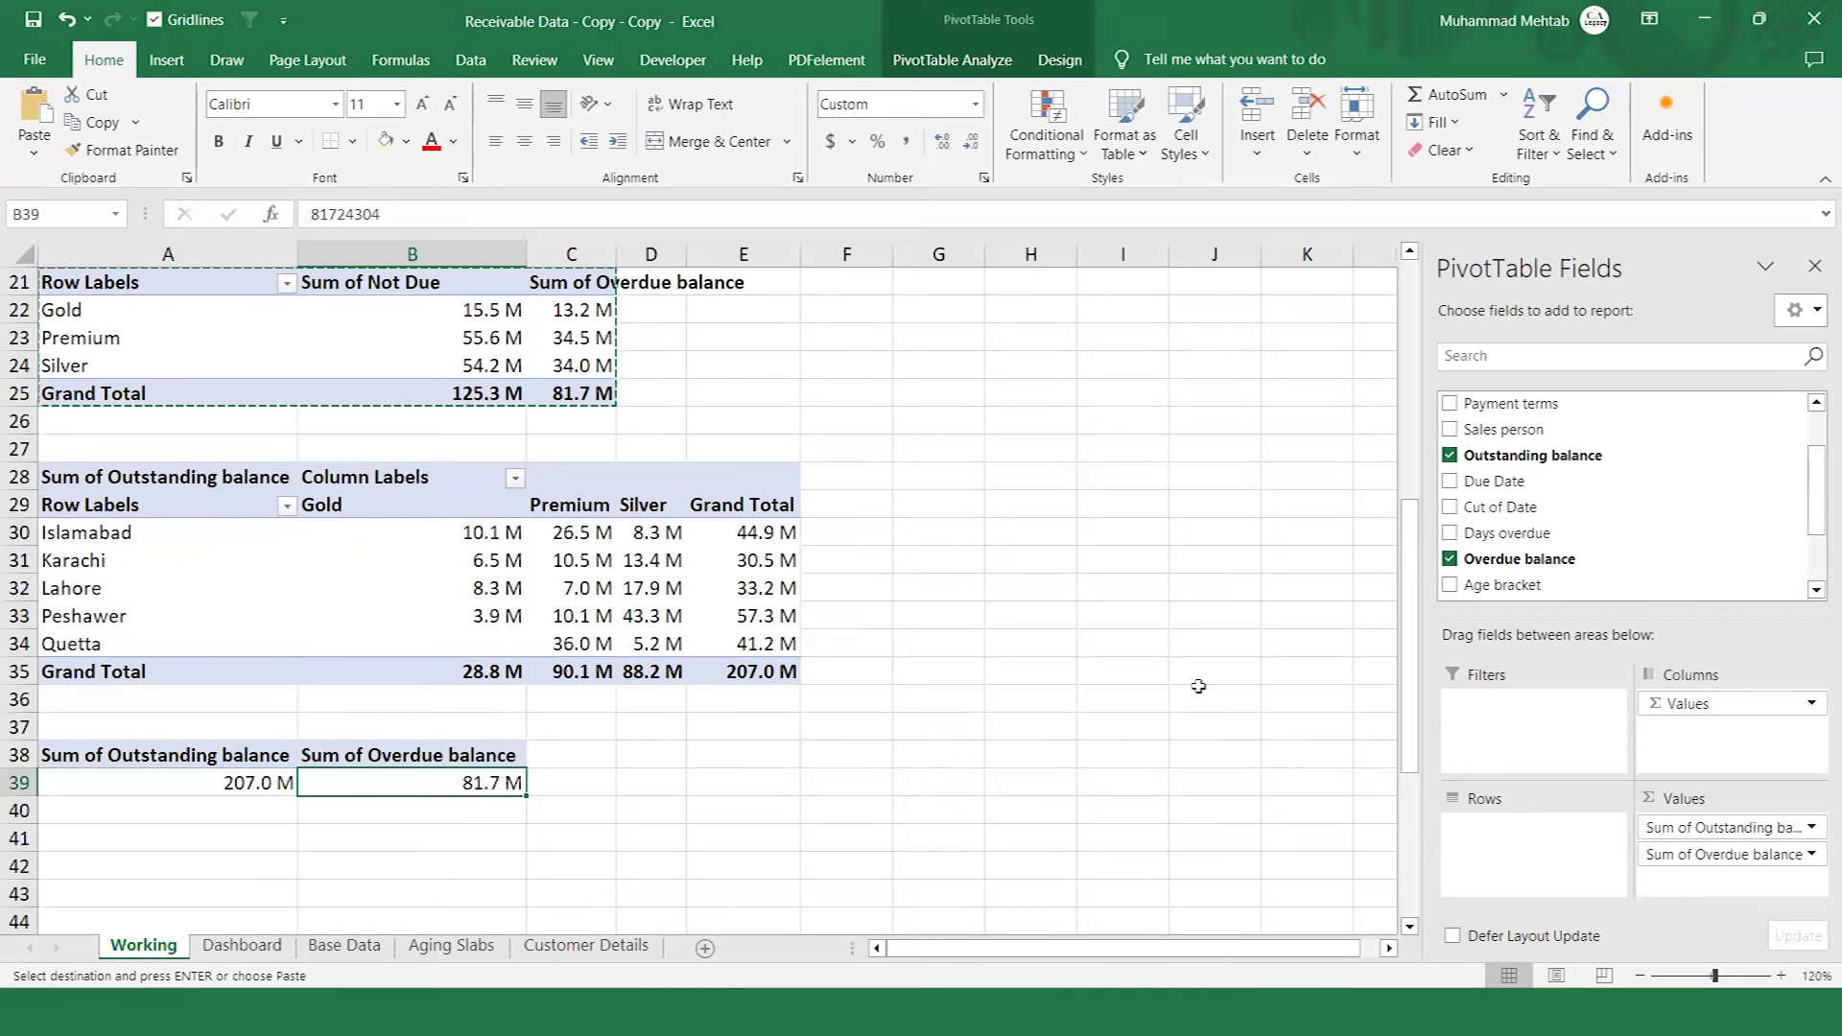
Start a new calculated field named OD %age in the totals pivot table at A38.
{"action": "key", "text": "Left"}
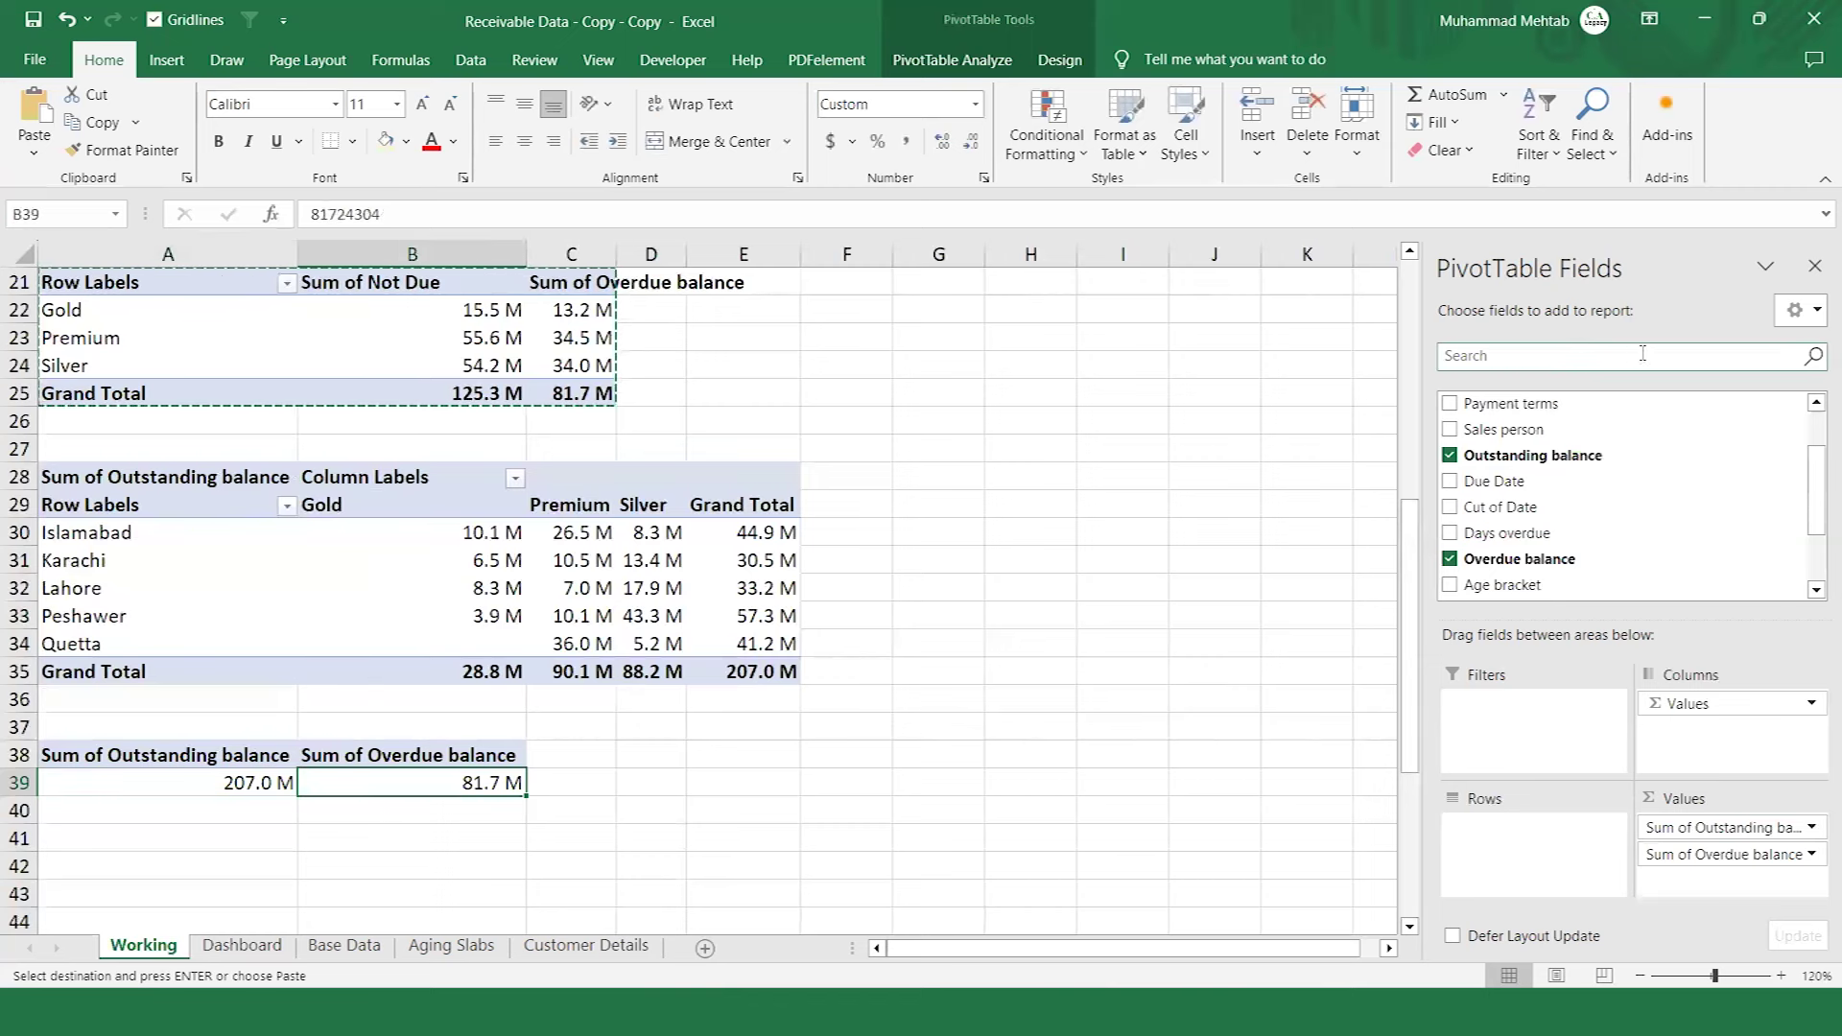
{"action": "left_click", "coordinate": [986, 60]}
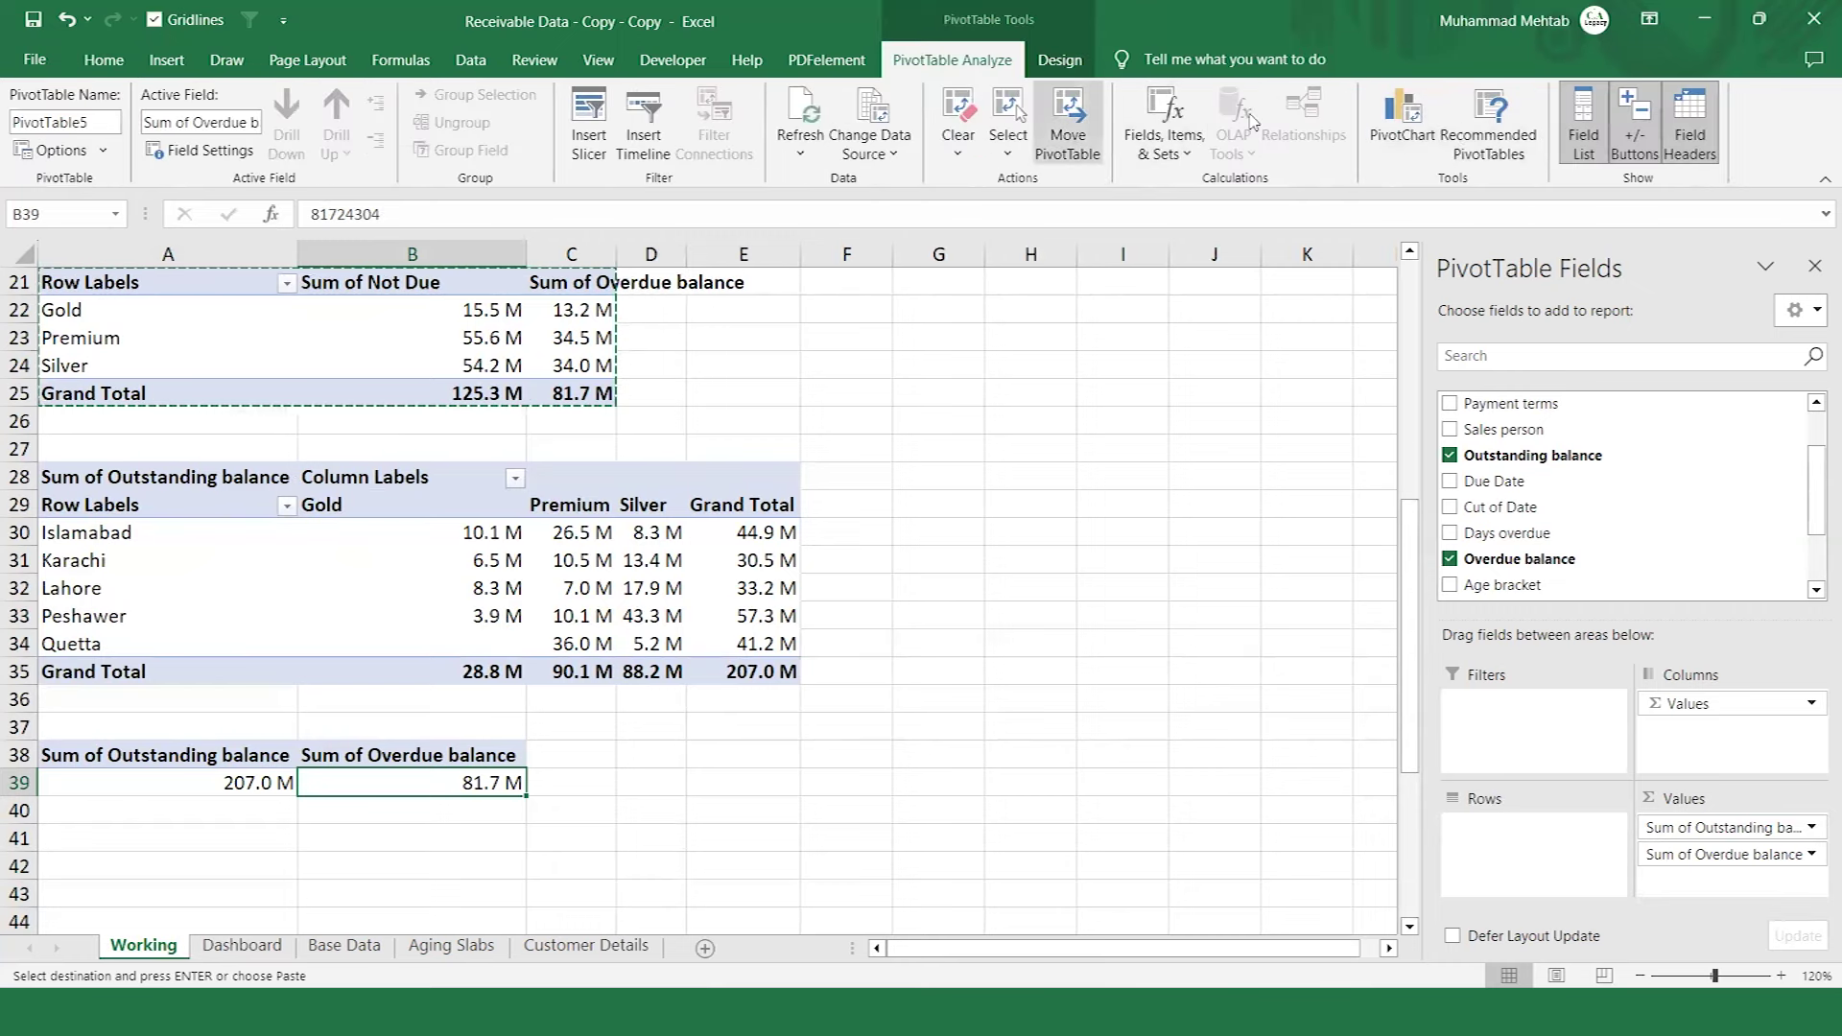
{"action": "left_click", "coordinate": [1147, 146]}
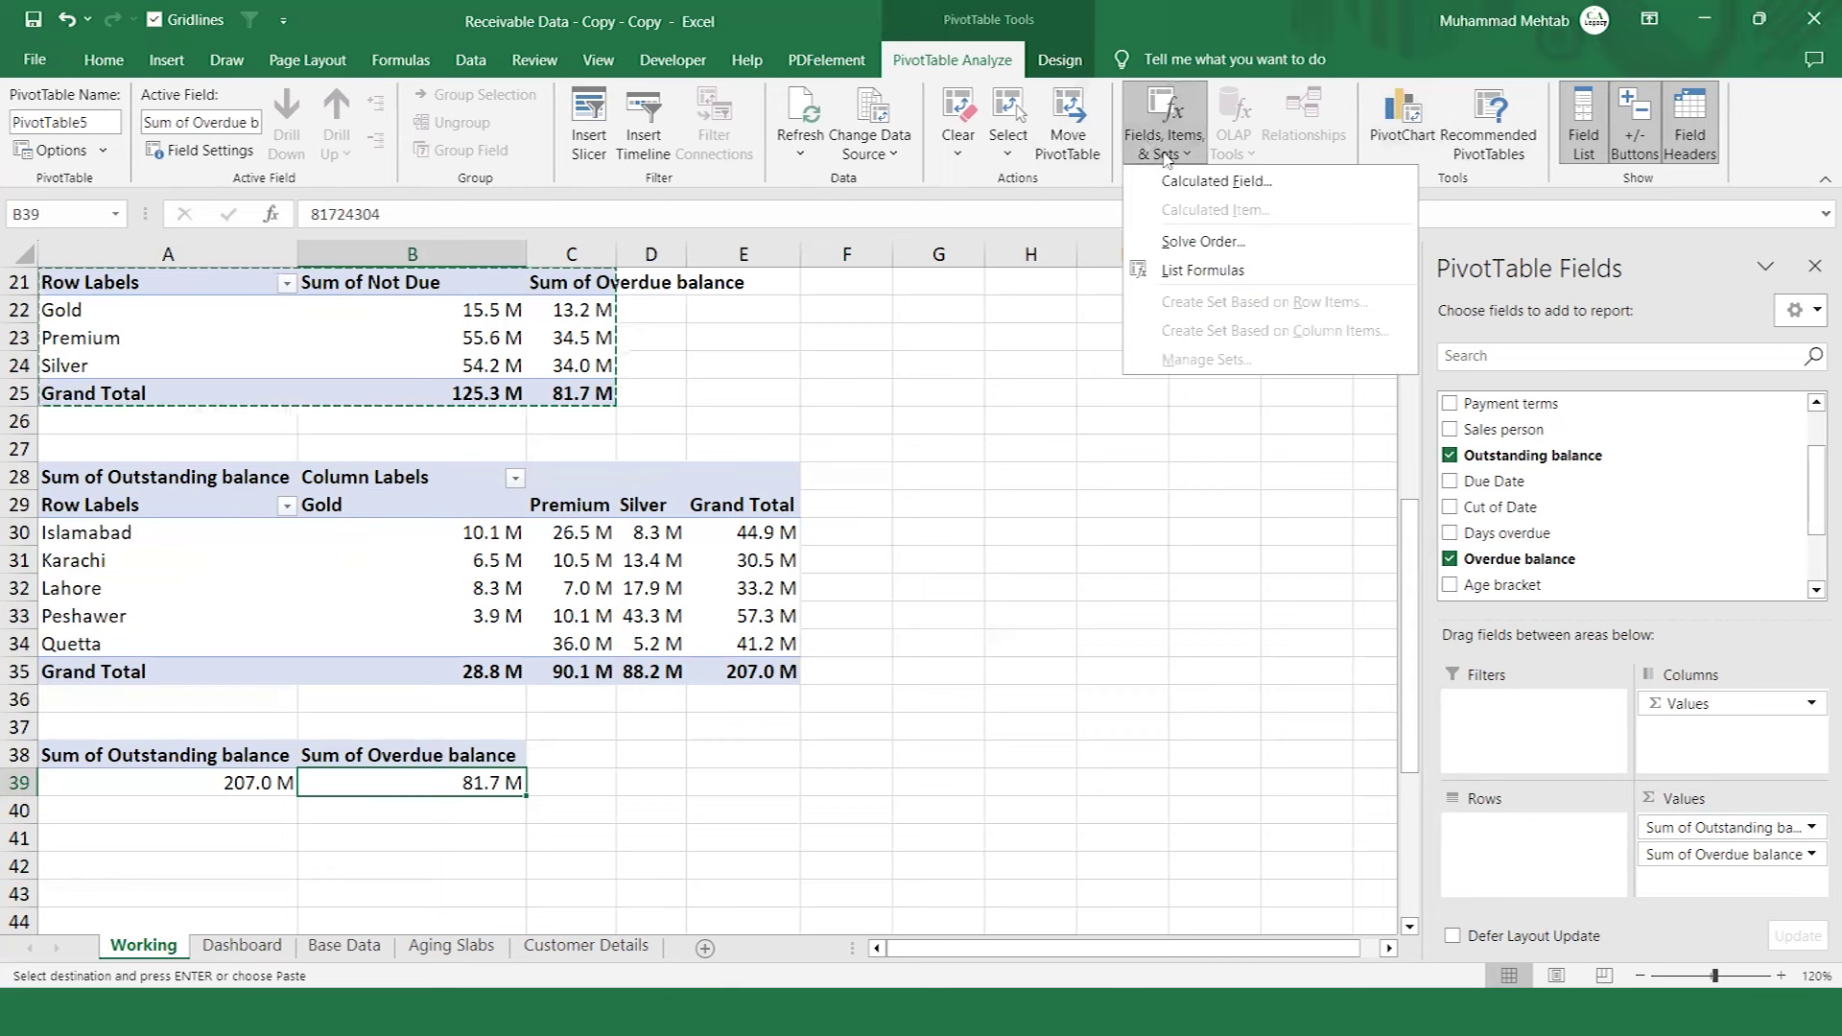
{"action": "left_click", "coordinate": [1211, 182]}
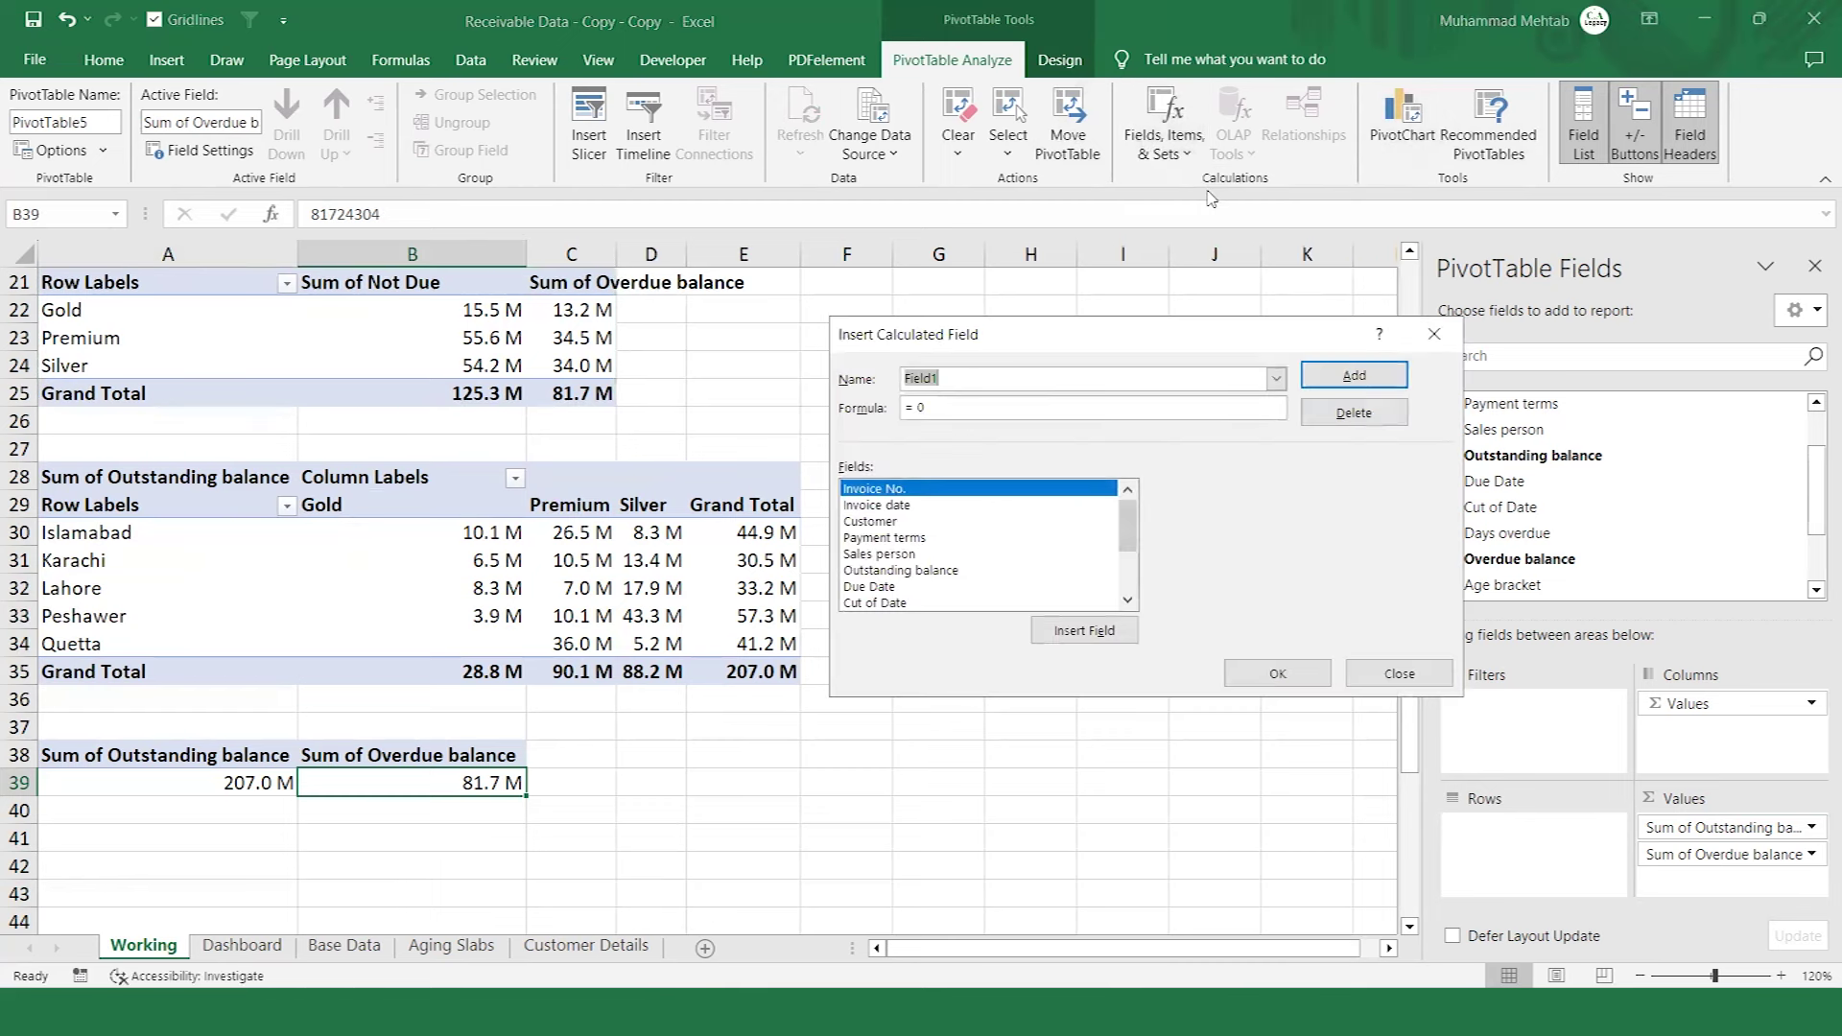
{"action": "type", "text": "OD %age"}
Set the calculated field's formula to = 'Overdue balance'/ 'Outstanding balance' and insert it into the pivot table.
{"action": "key", "text": "BackSpace"}
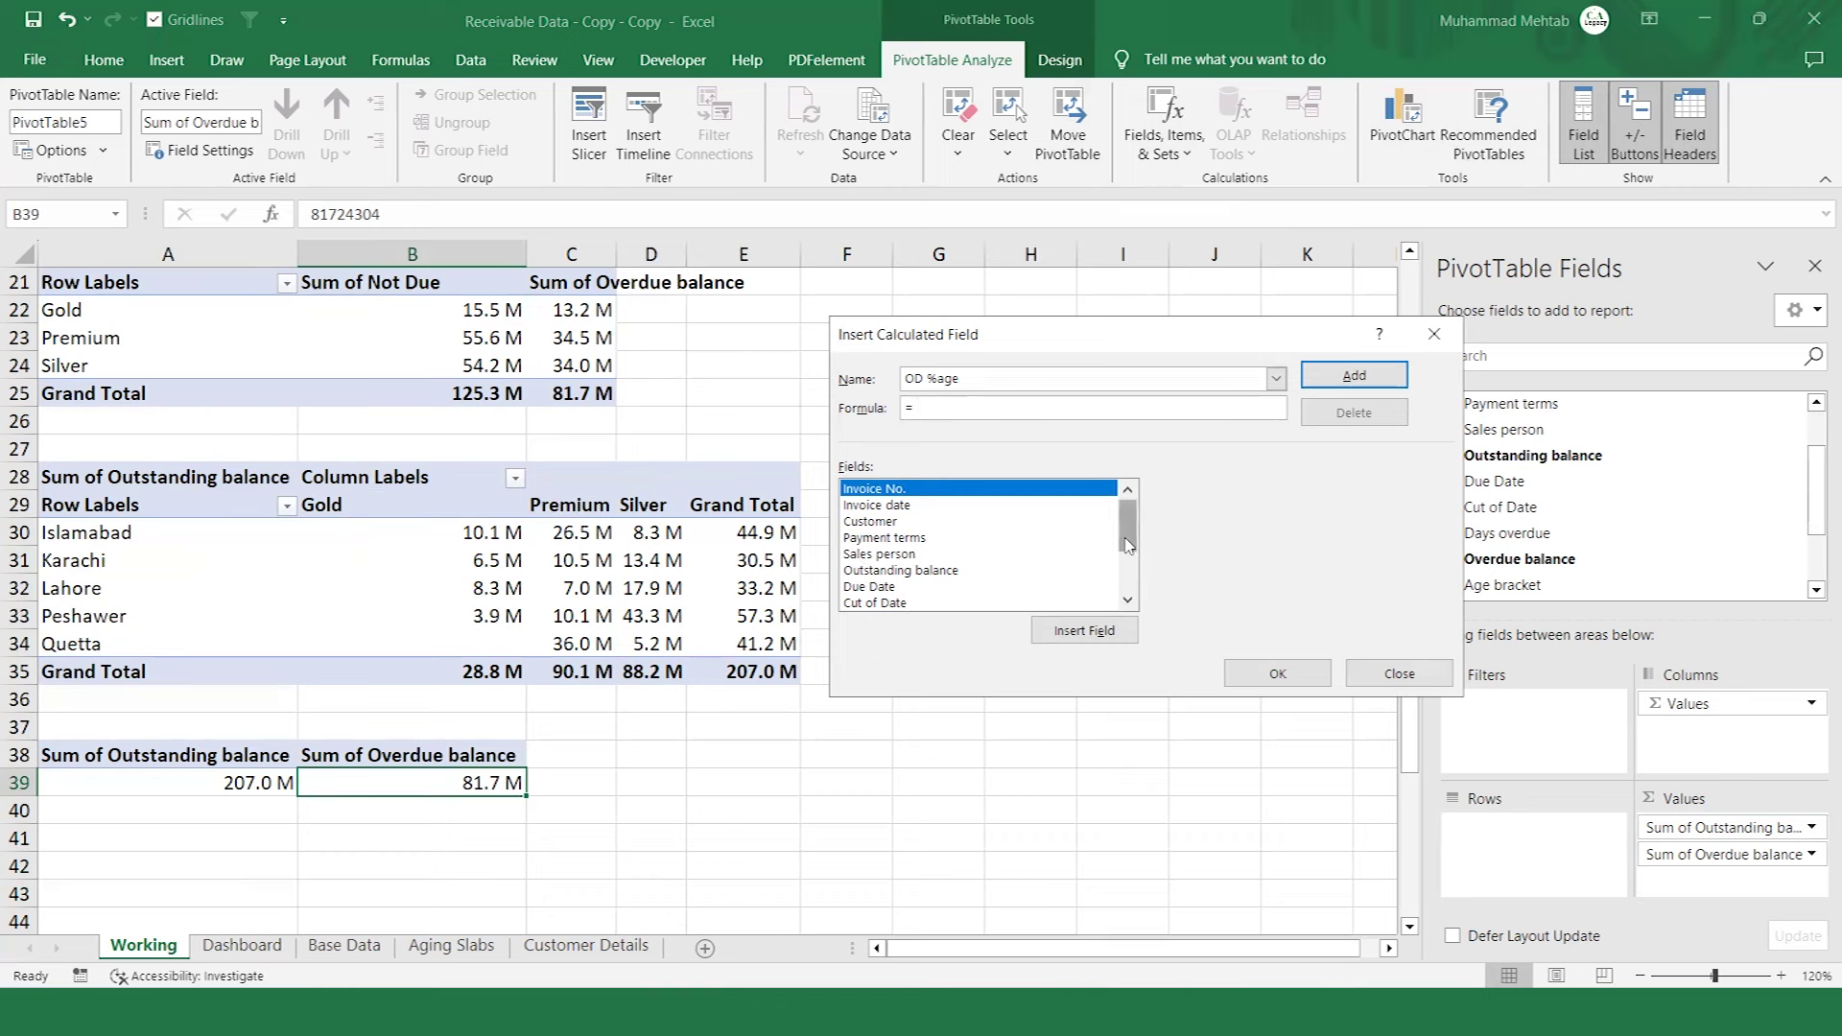
{"action": "left_click_drag", "start_coordinate": [1127, 544], "coordinate": [1128, 585]}
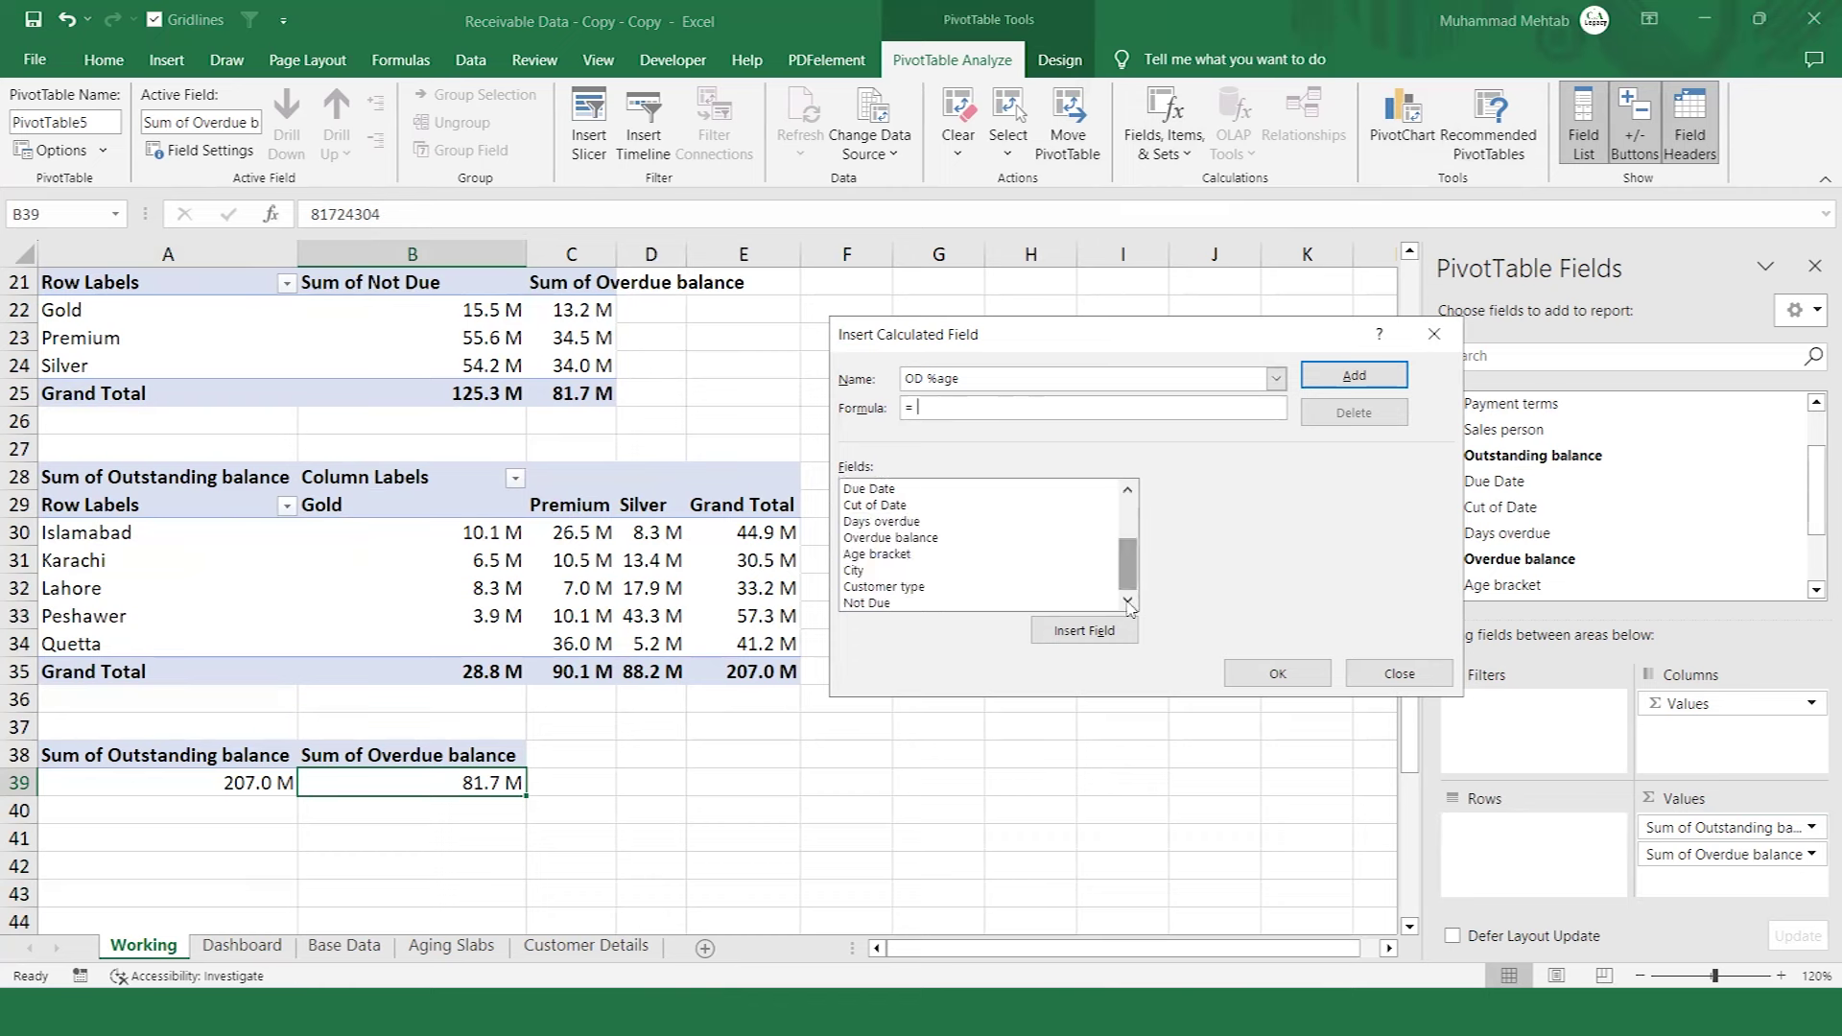
{"action": "left_click", "coordinate": [918, 540]}
{"action": "double_click", "coordinate": [918, 541]}
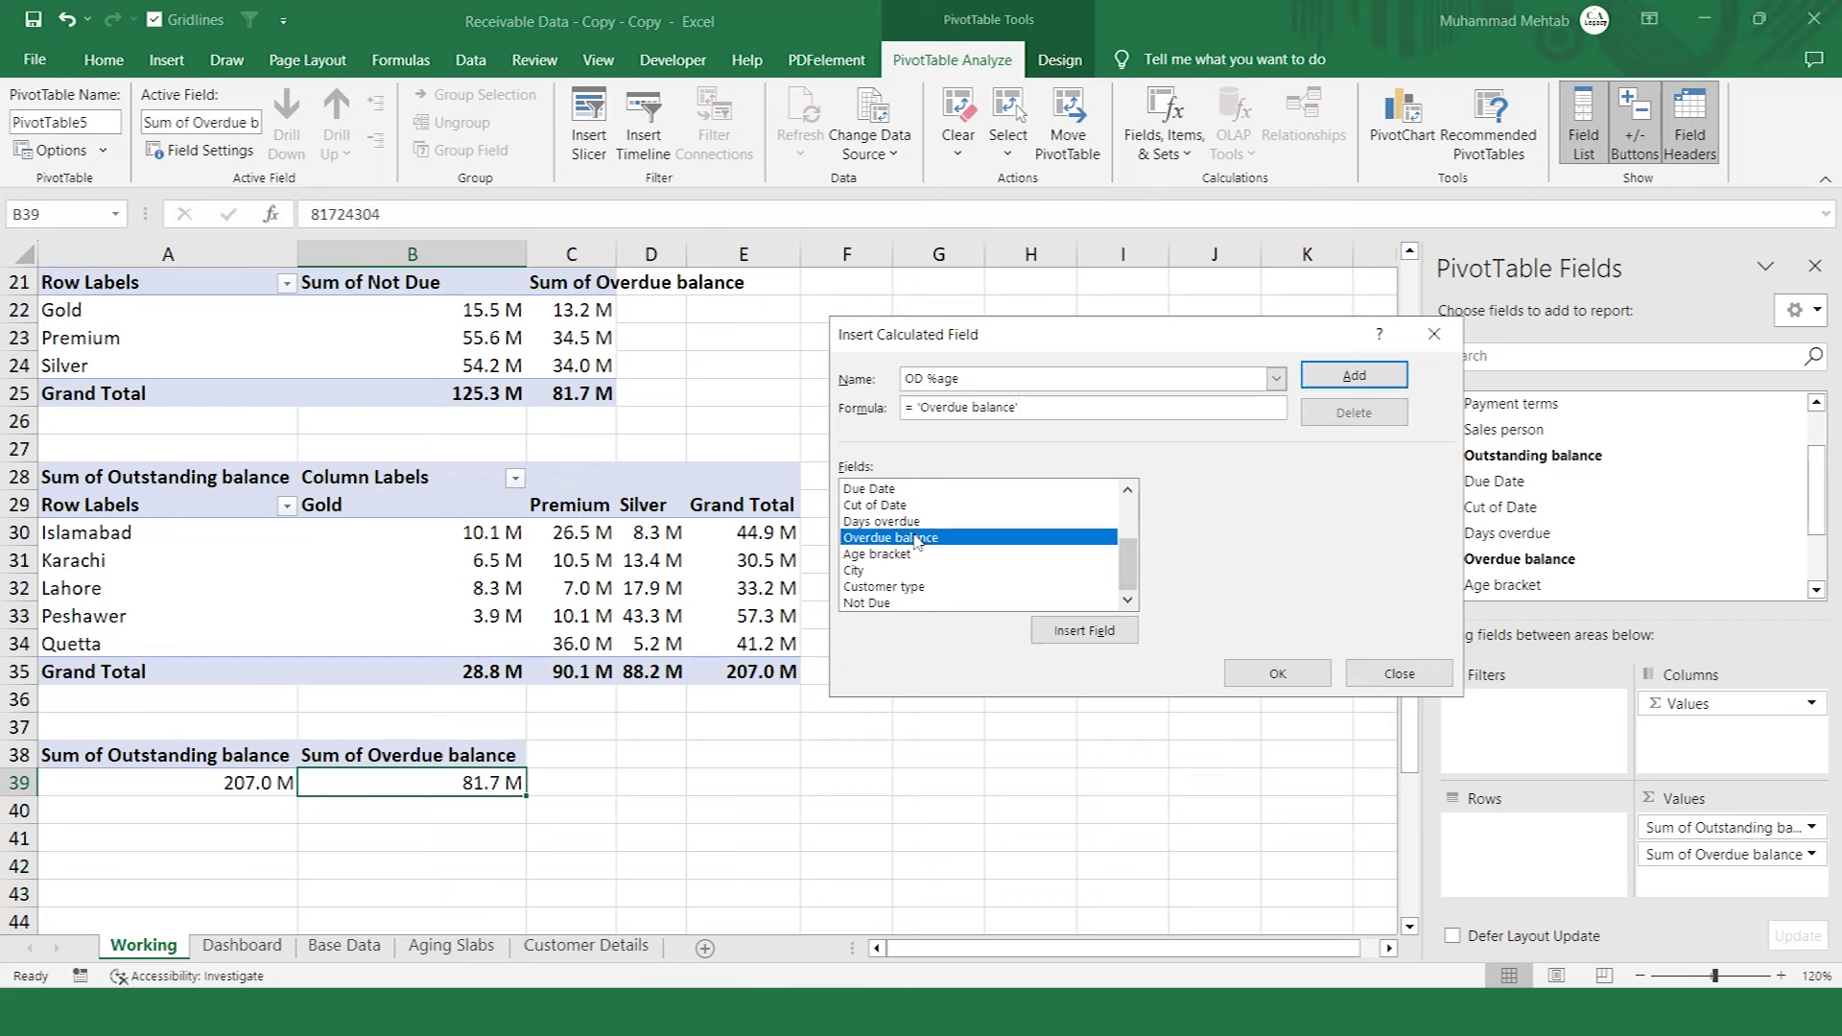
{"action": "type", "text": "/"}
{"action": "scroll", "coordinate": [1123, 545], "scroll_direction": "up", "scroll_amount": 2}
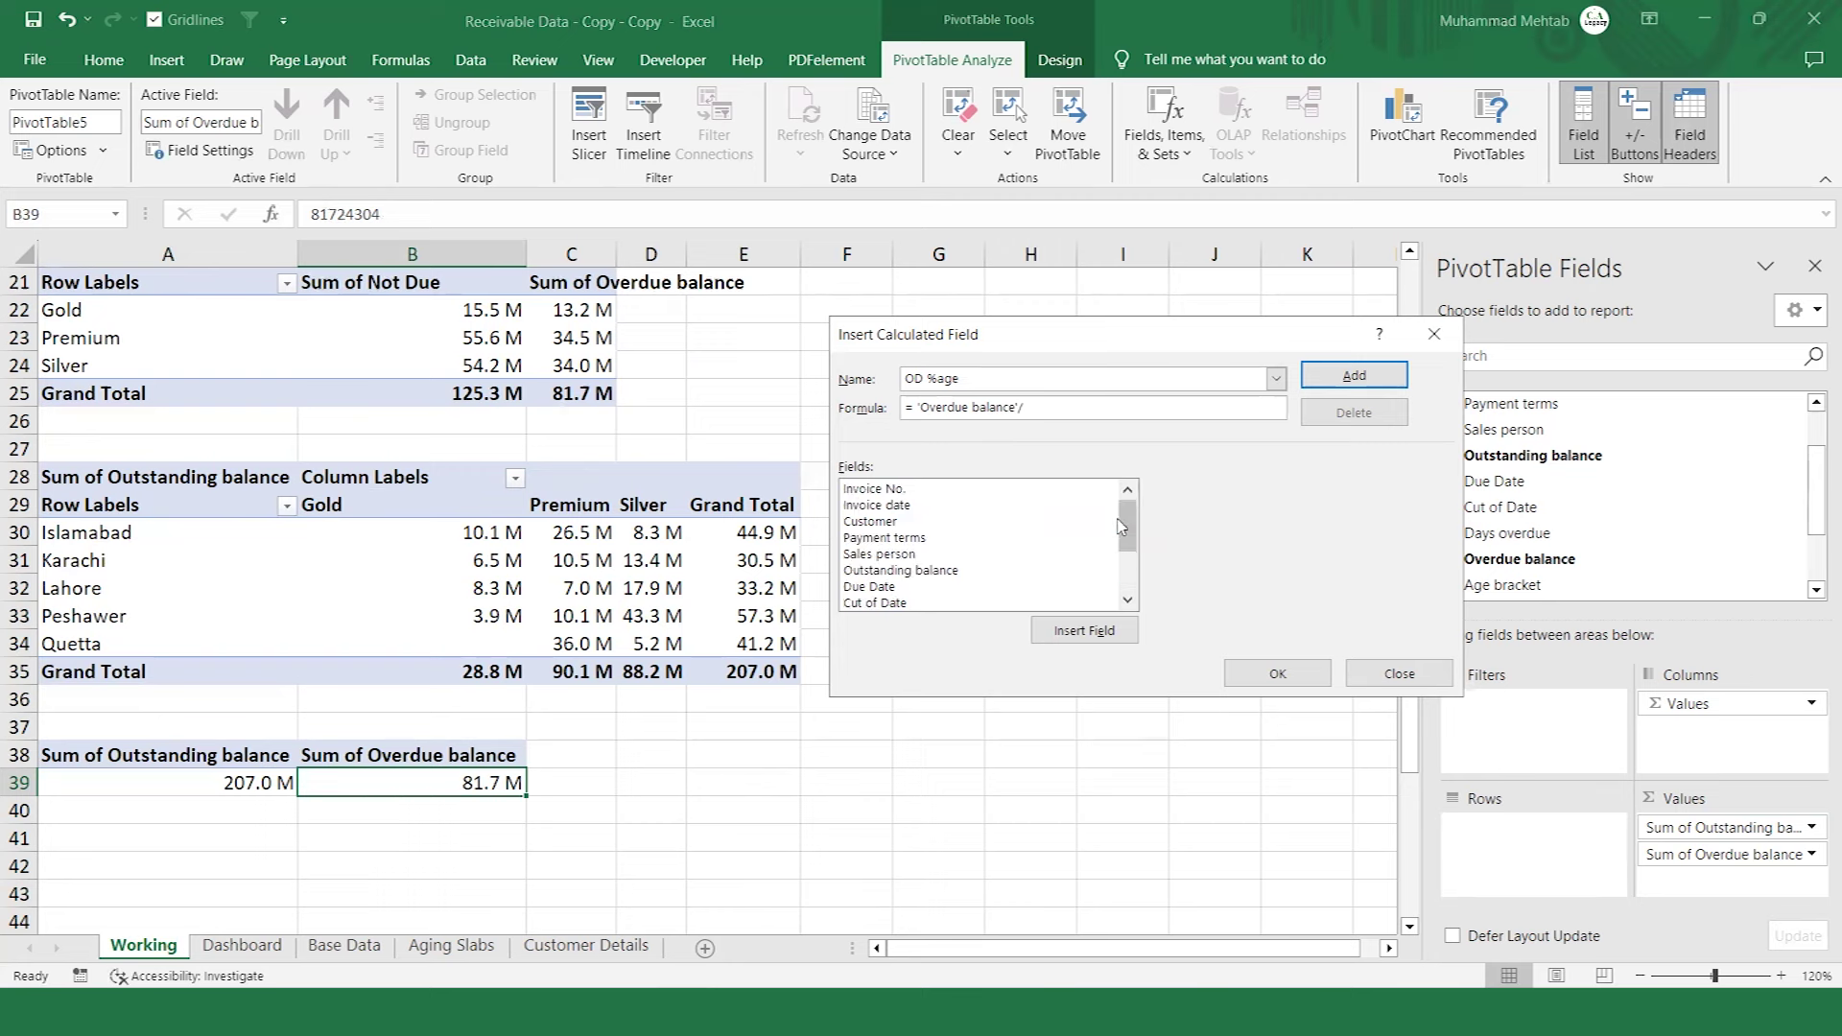
{"action": "left_click", "coordinate": [948, 573]}
{"action": "double_click", "coordinate": [949, 573]}
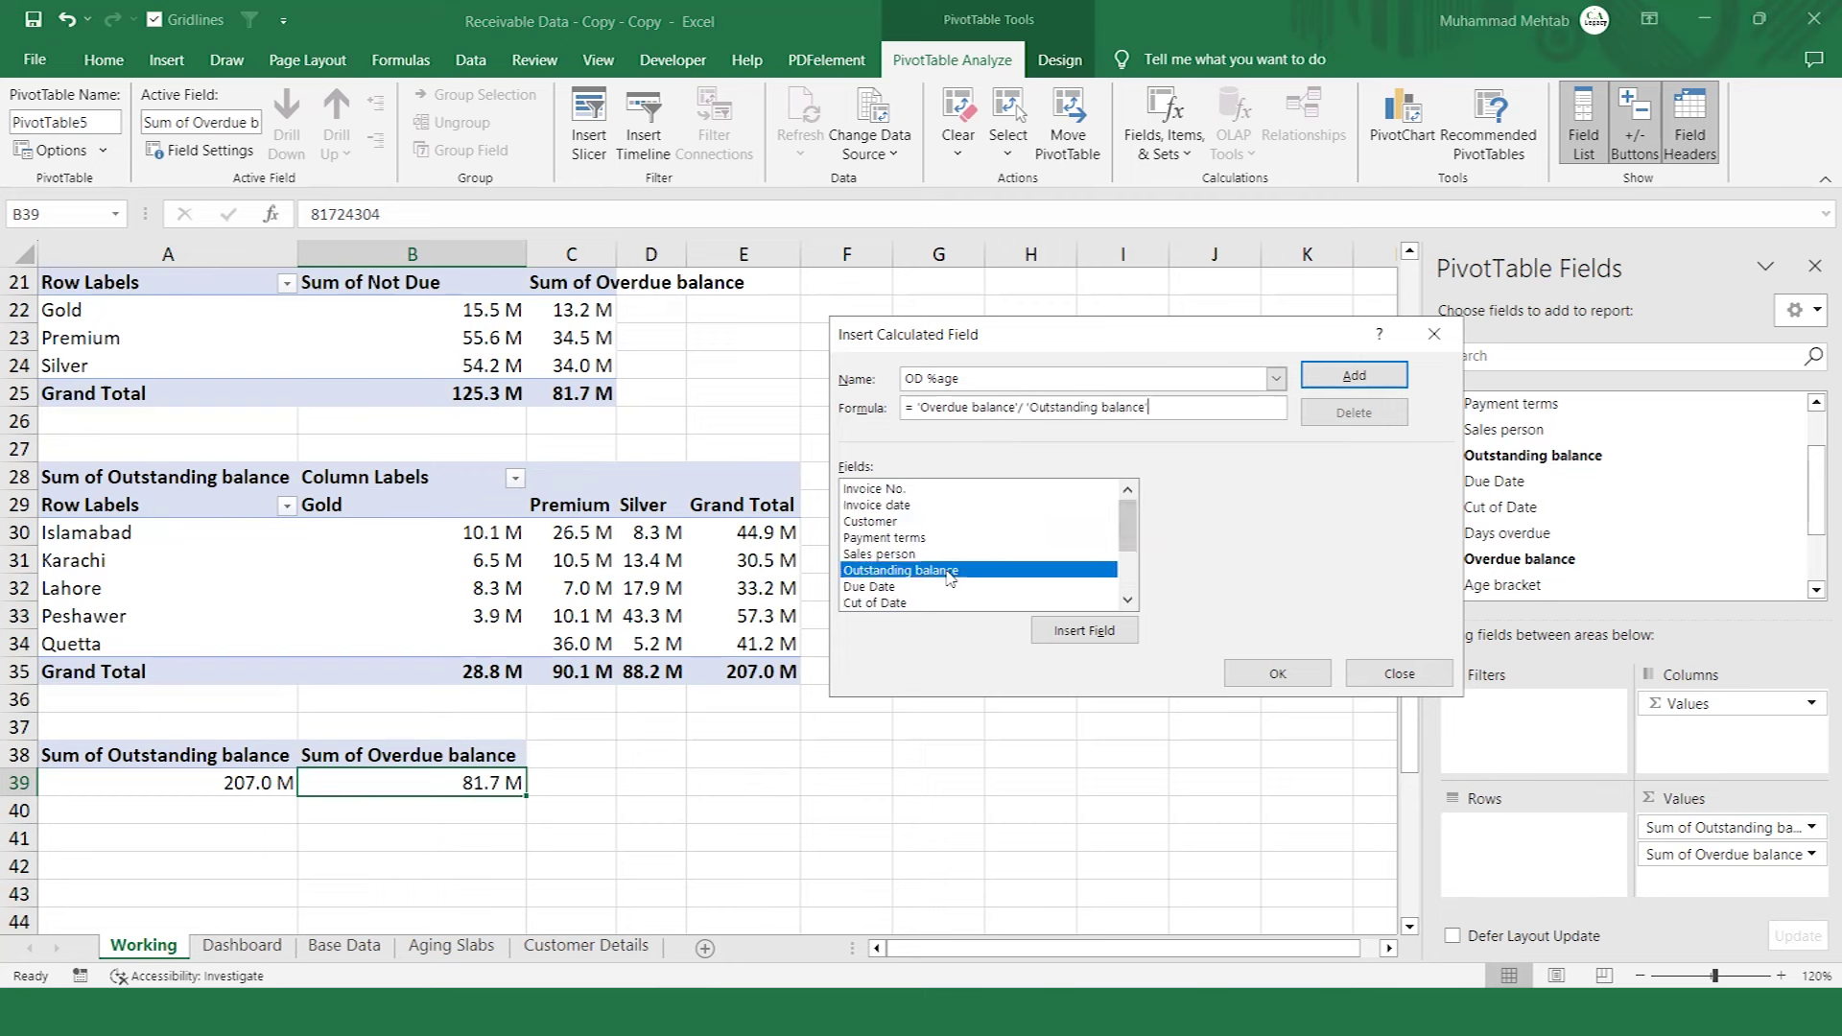
{"action": "left_click", "coordinate": [1286, 674]}
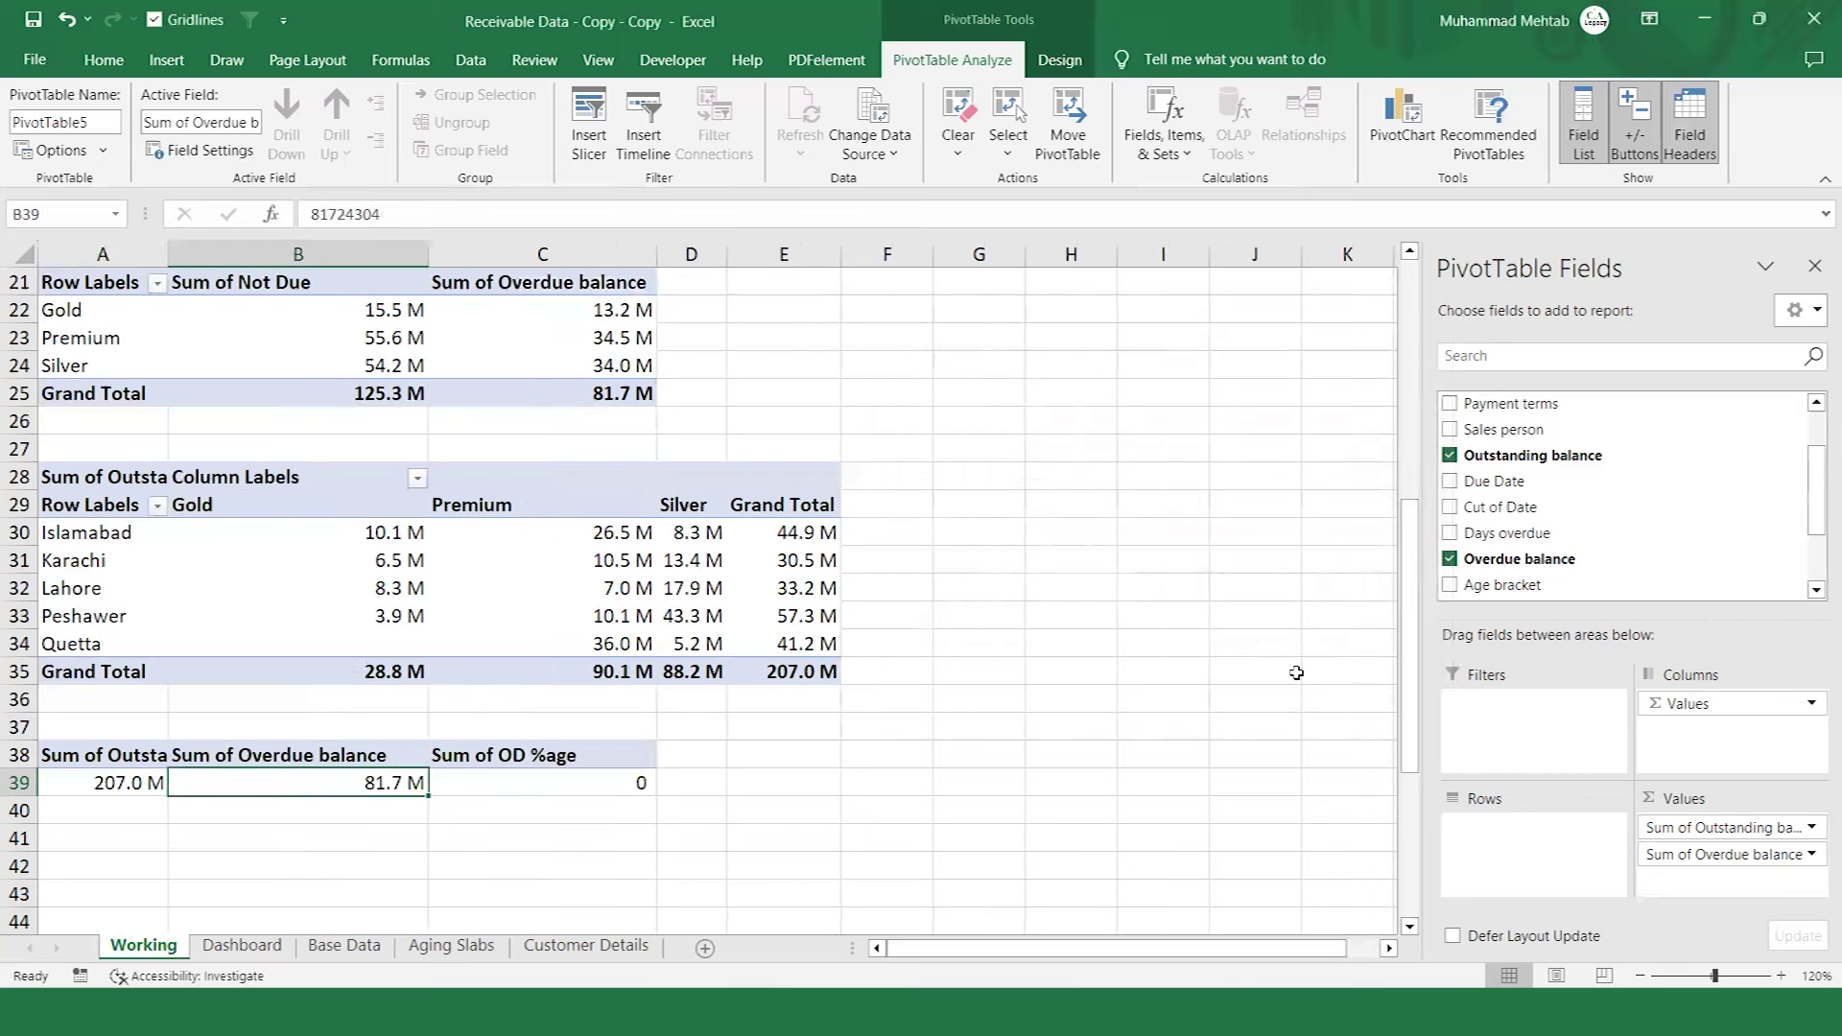
Format the Sum of OD %age field as a percentage with two decimal places.
{"action": "left_click", "coordinate": [603, 789]}
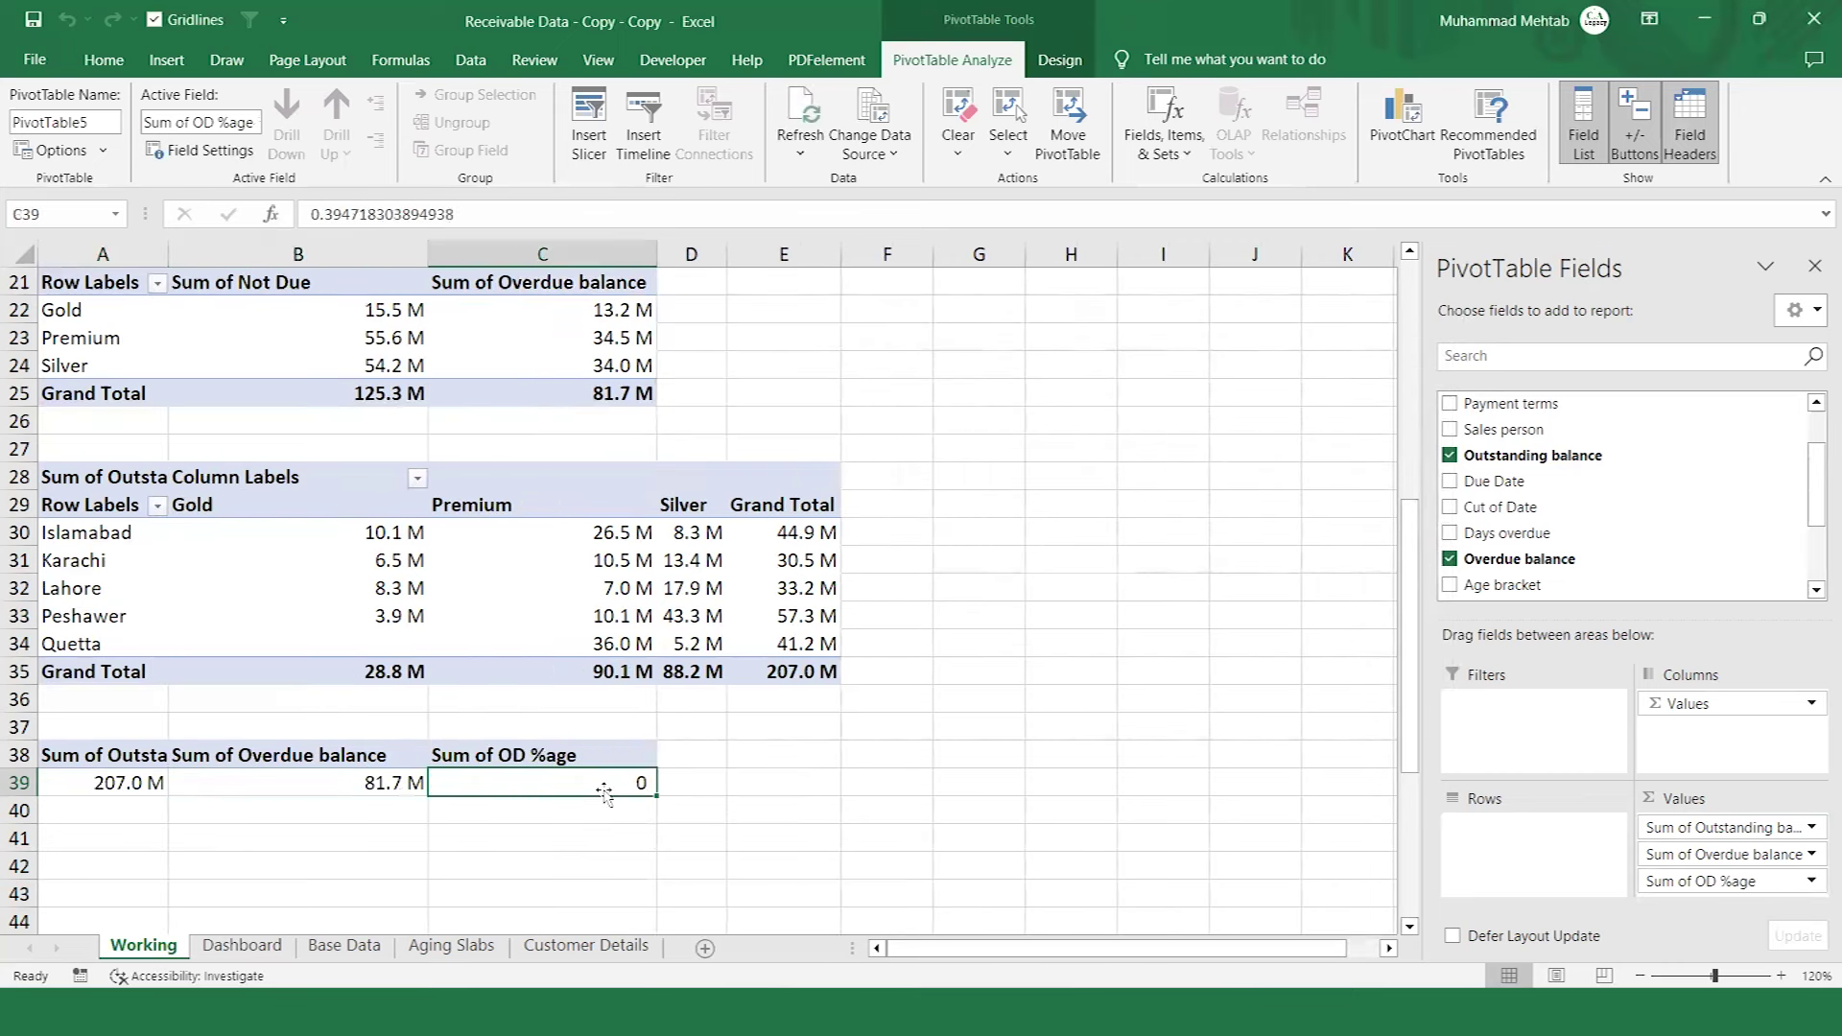
{"action": "left_click", "coordinate": [1724, 883]}
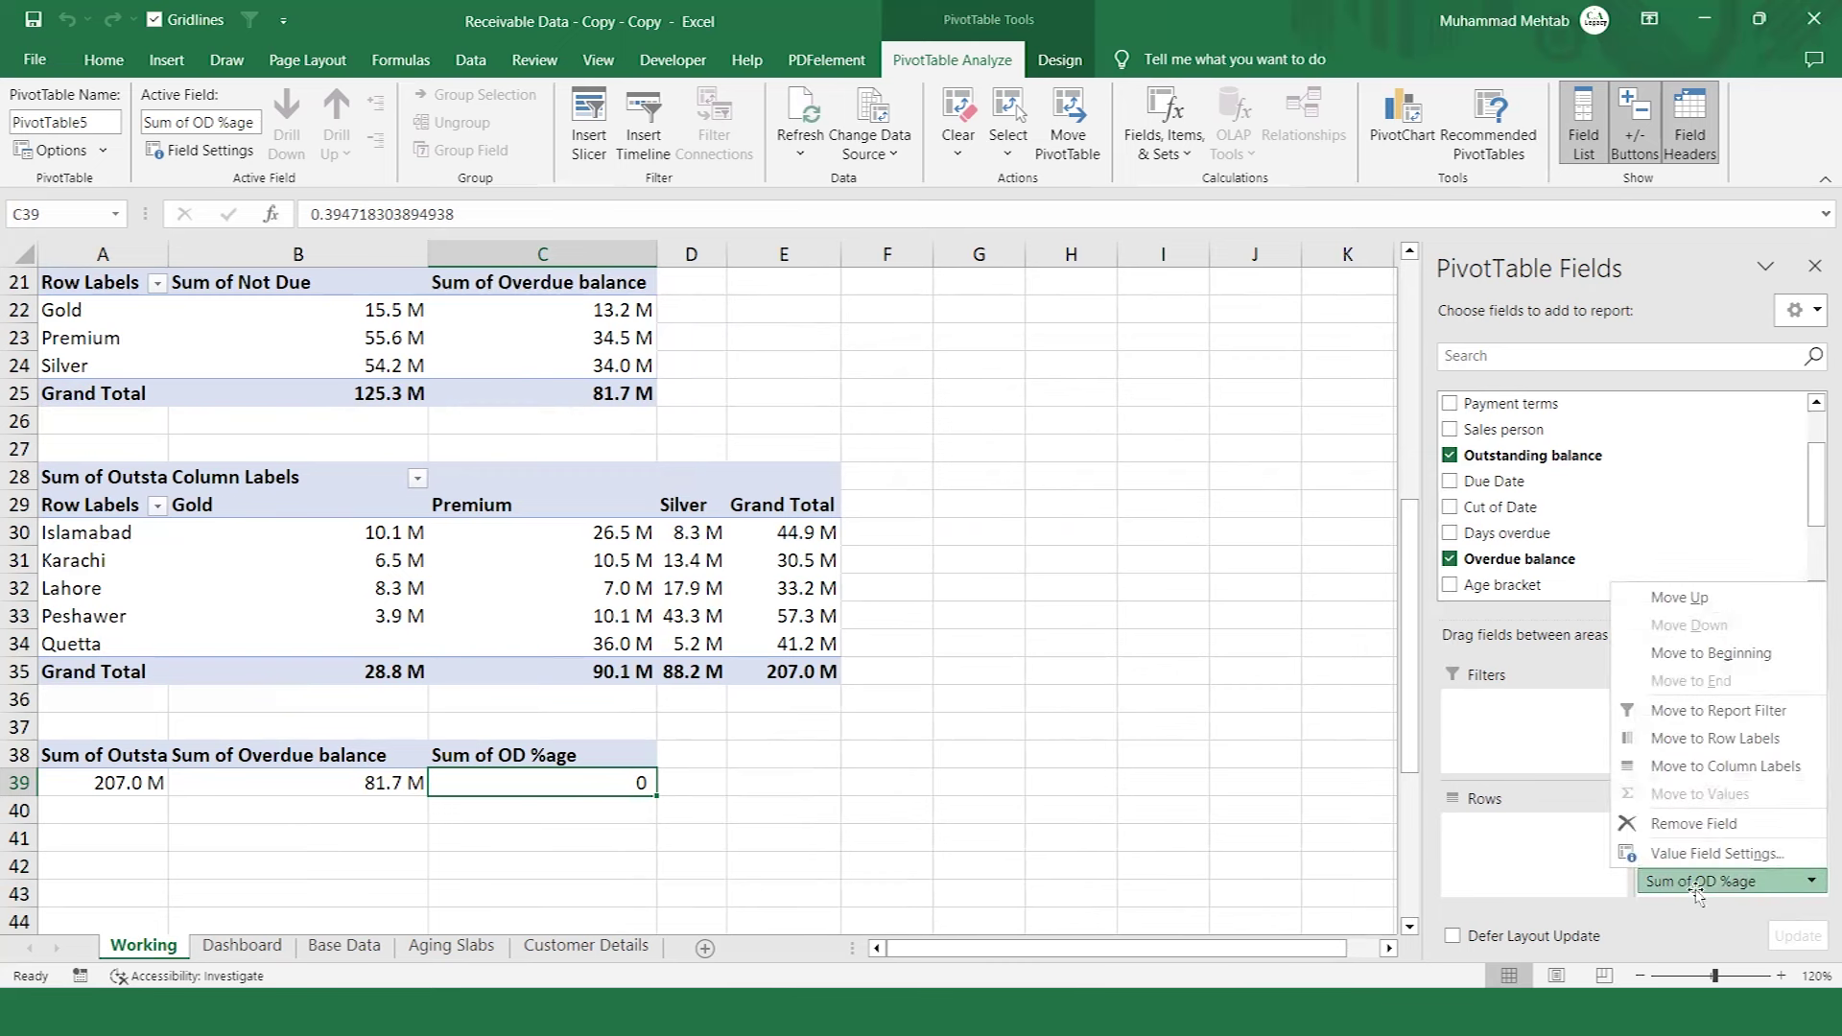
{"action": "left_click", "coordinate": [1714, 854]}
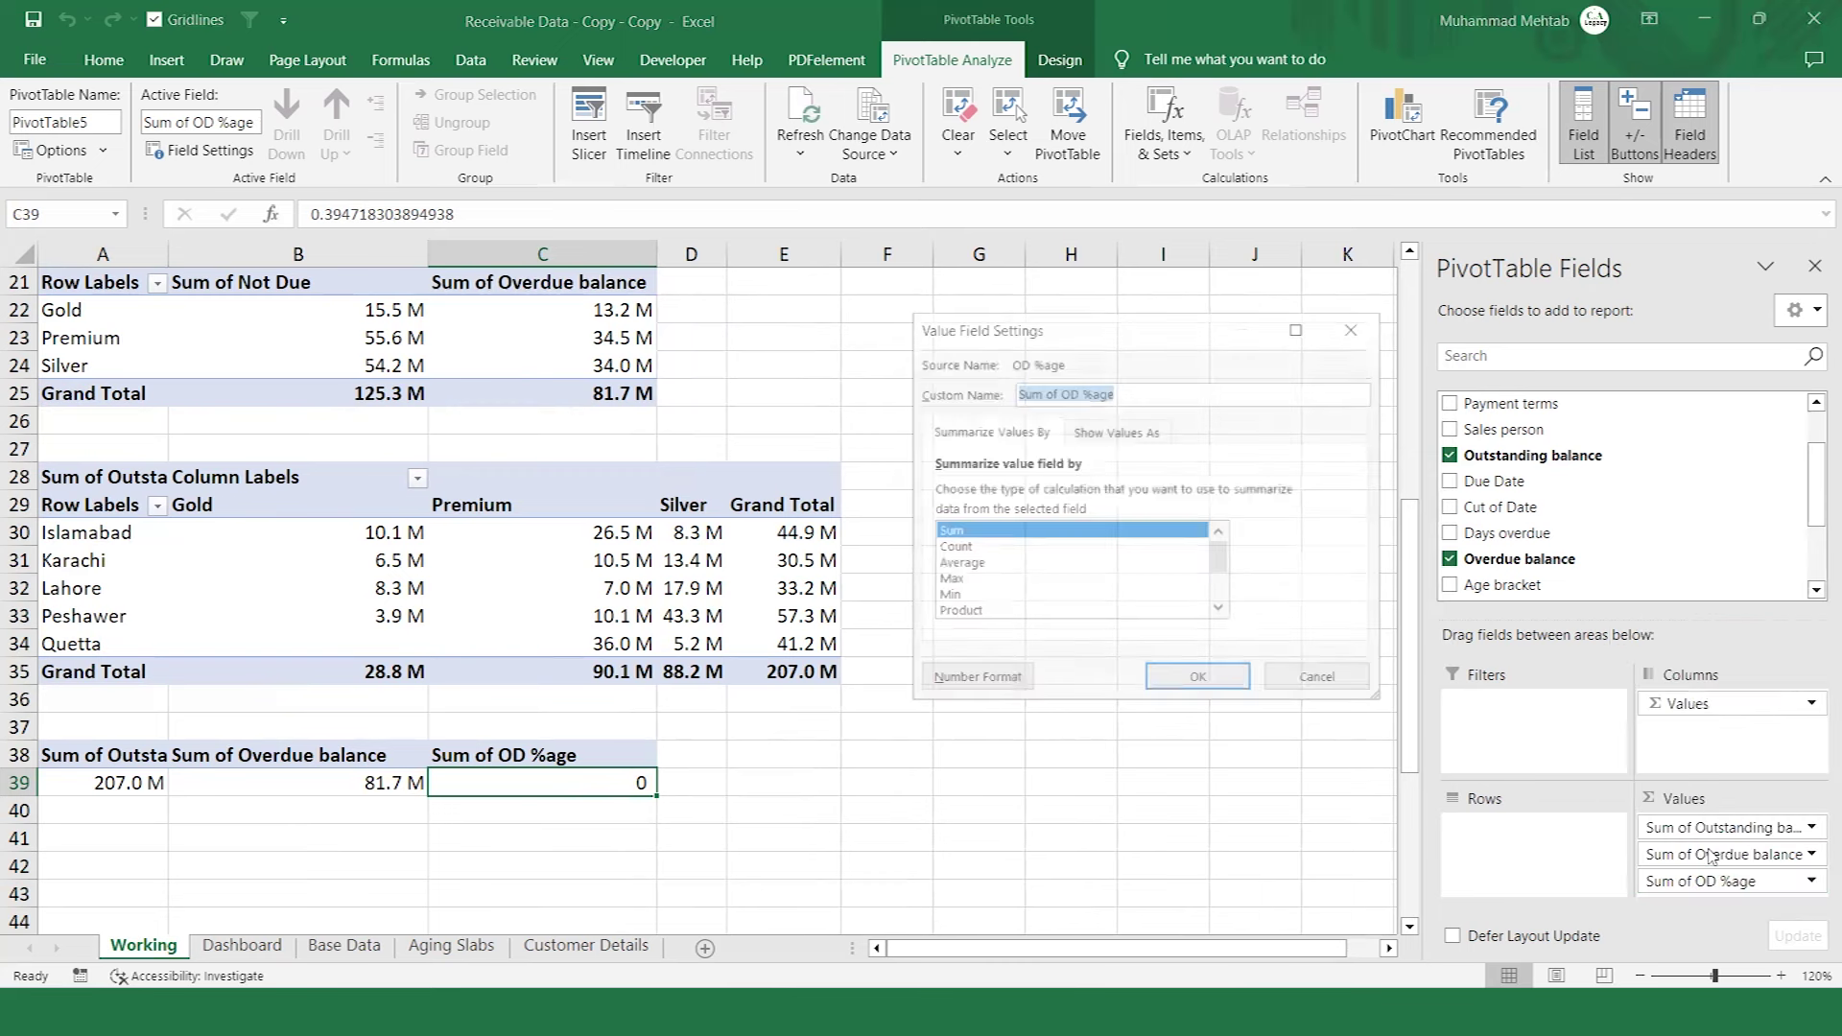
{"action": "left_click", "coordinate": [997, 683]}
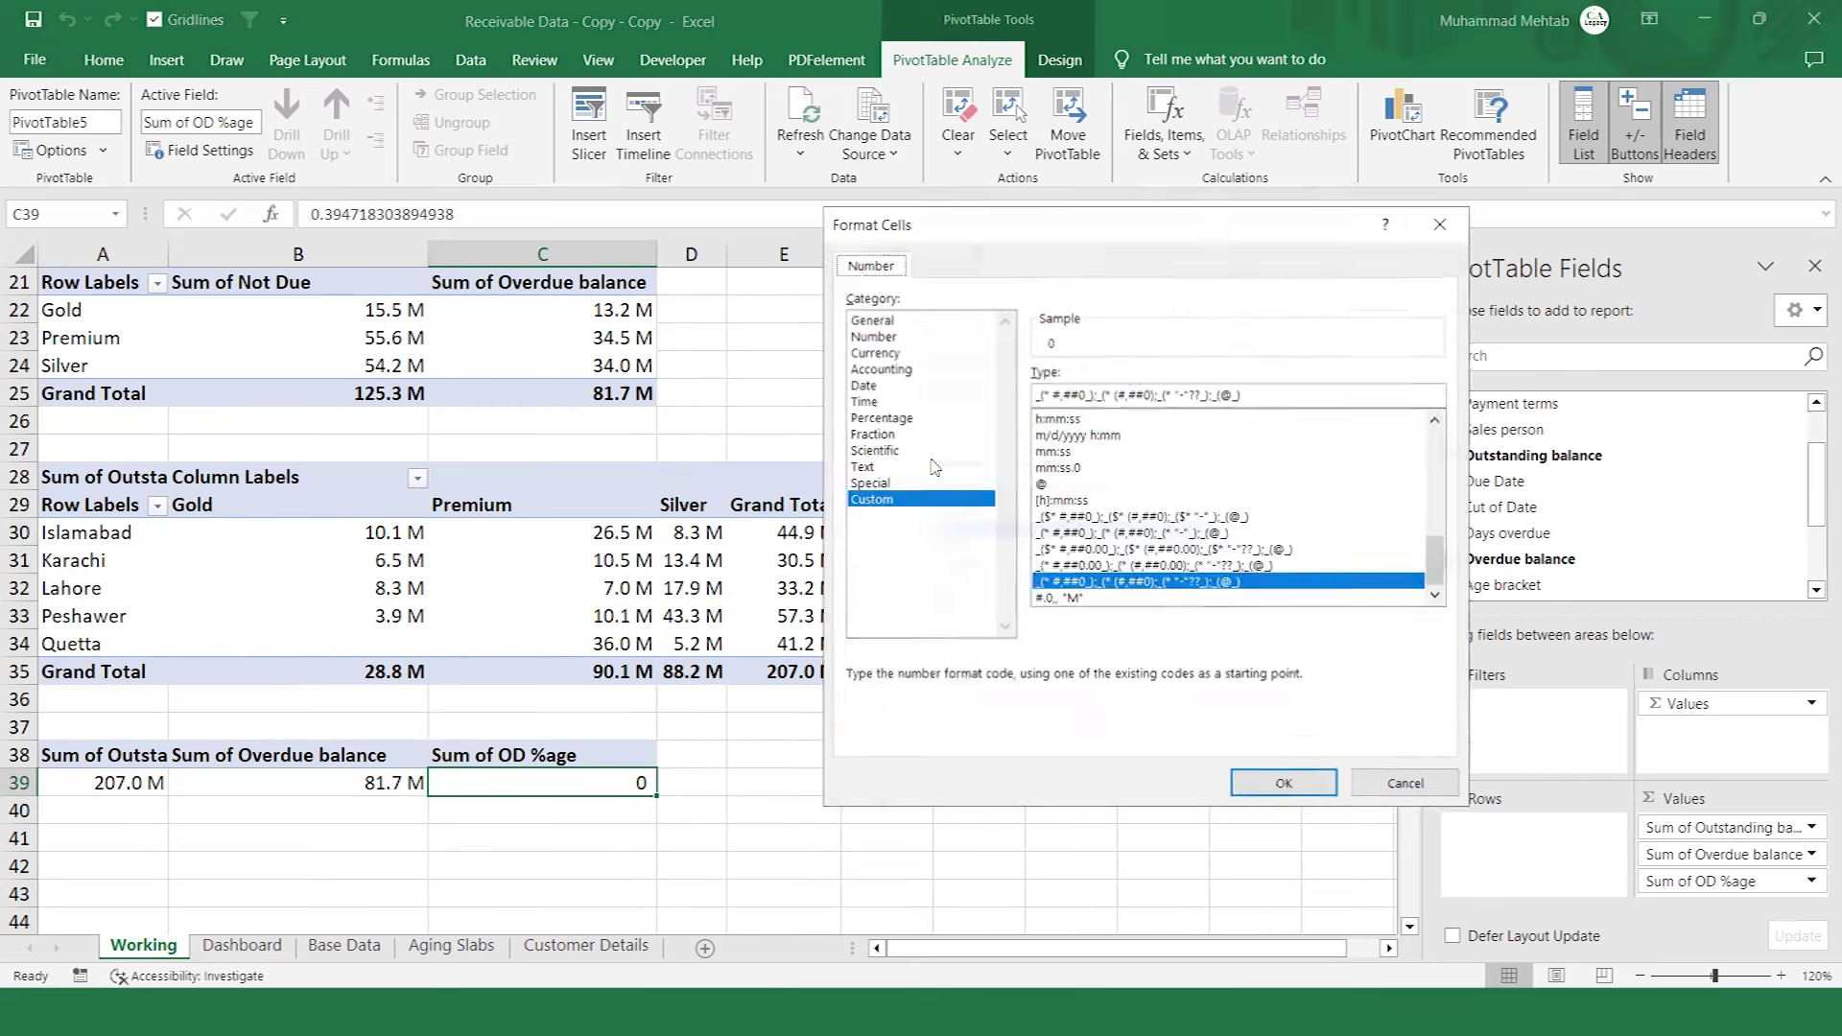
{"action": "left_click", "coordinate": [881, 418]}
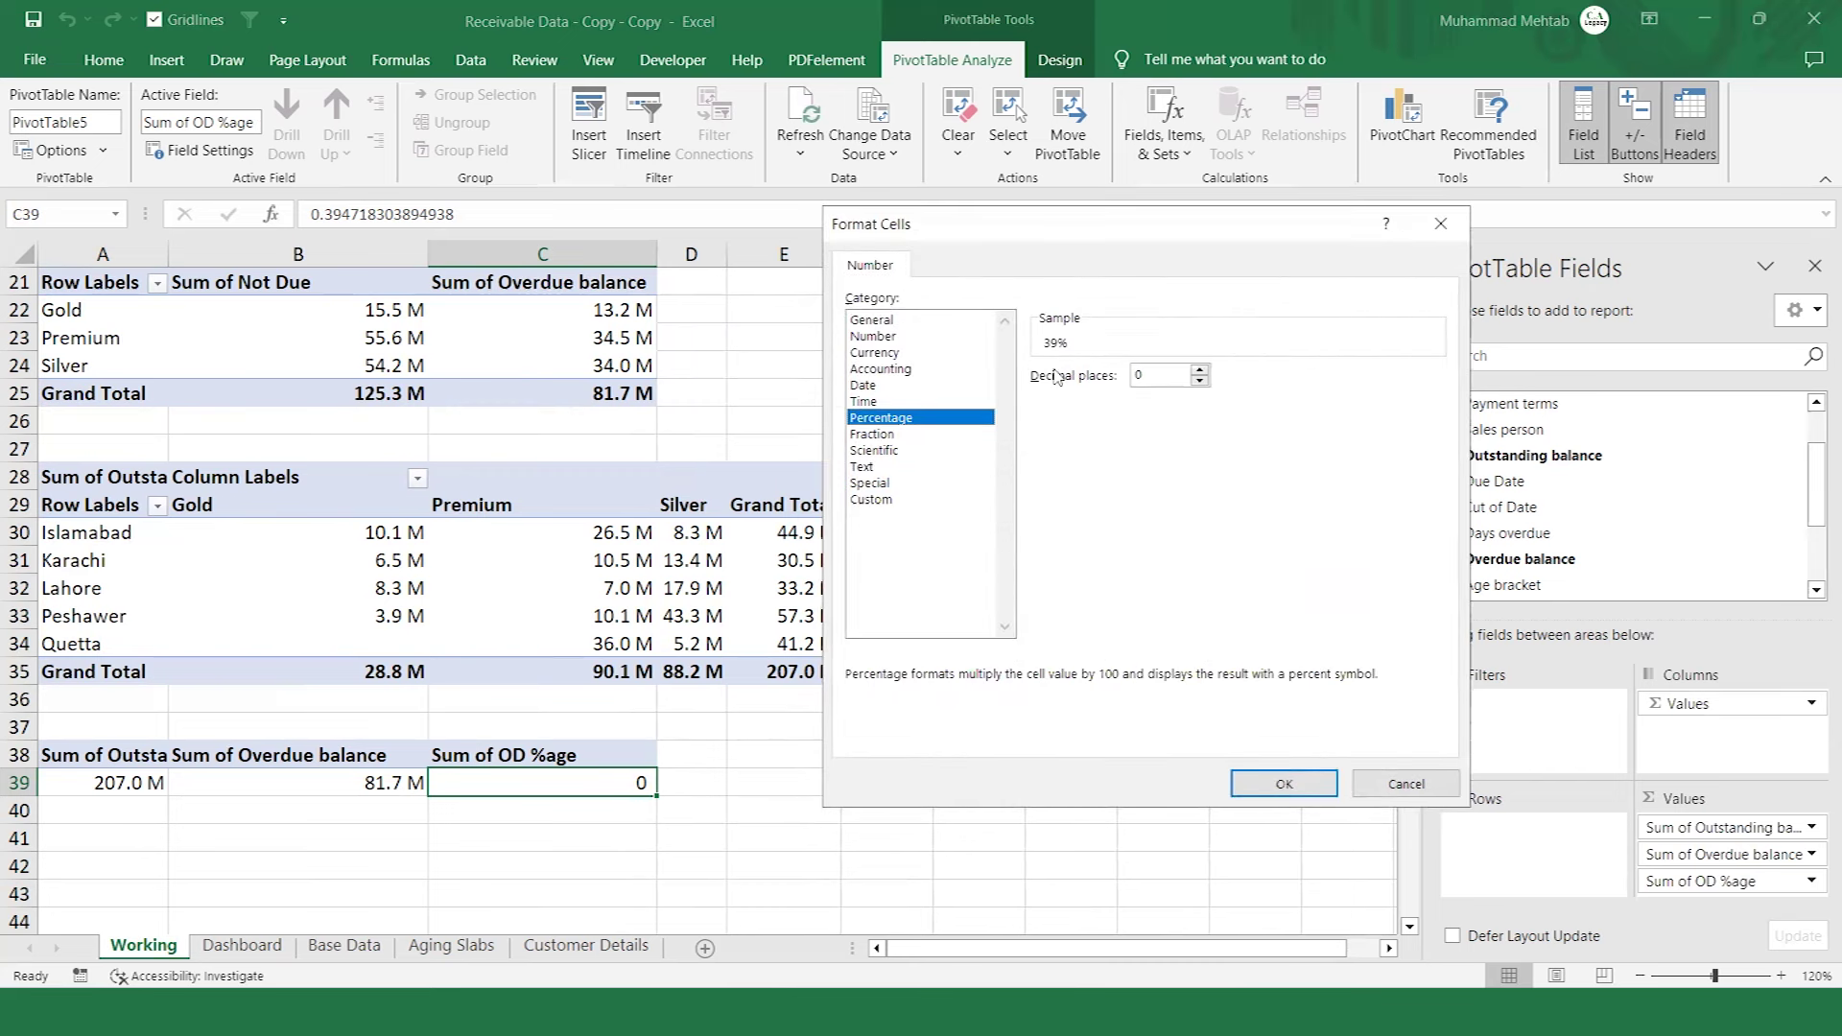
{"action": "left_click", "coordinate": [1199, 368]}
{"action": "left_click", "coordinate": [1199, 368]}
{"action": "left_click", "coordinate": [1284, 785]}
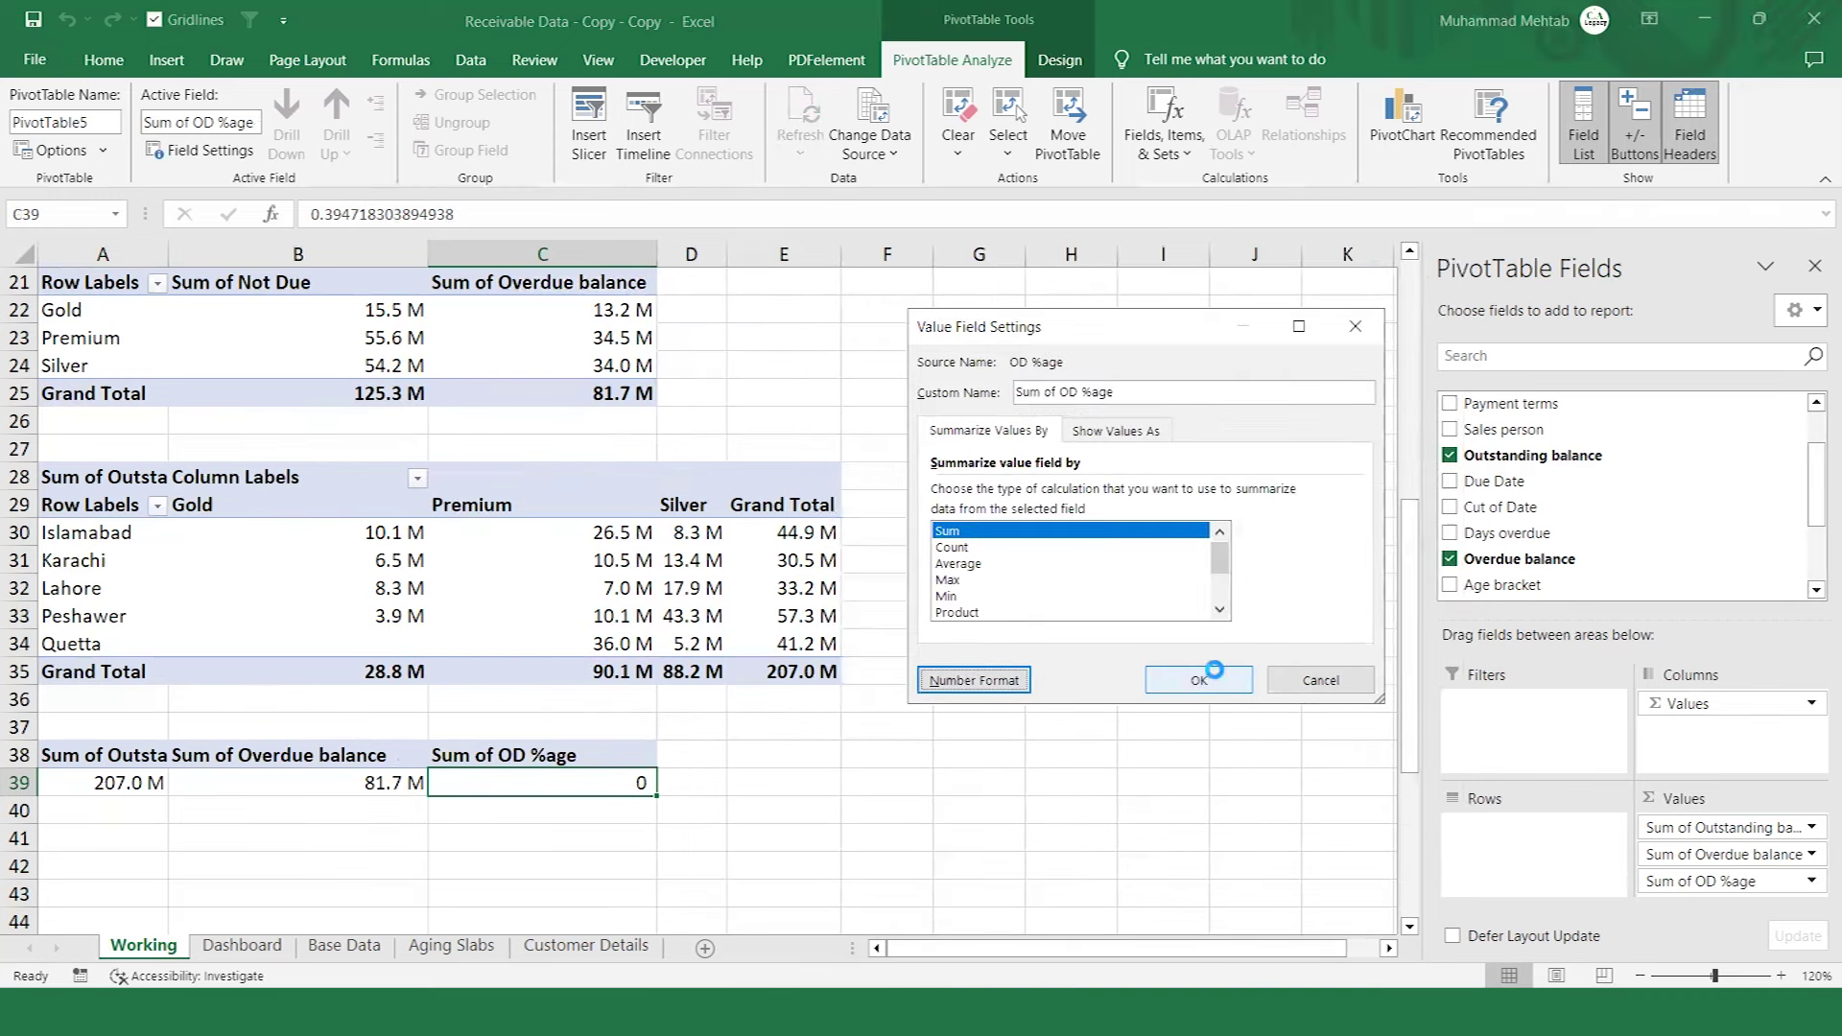
{"action": "left_click", "coordinate": [1216, 671]}
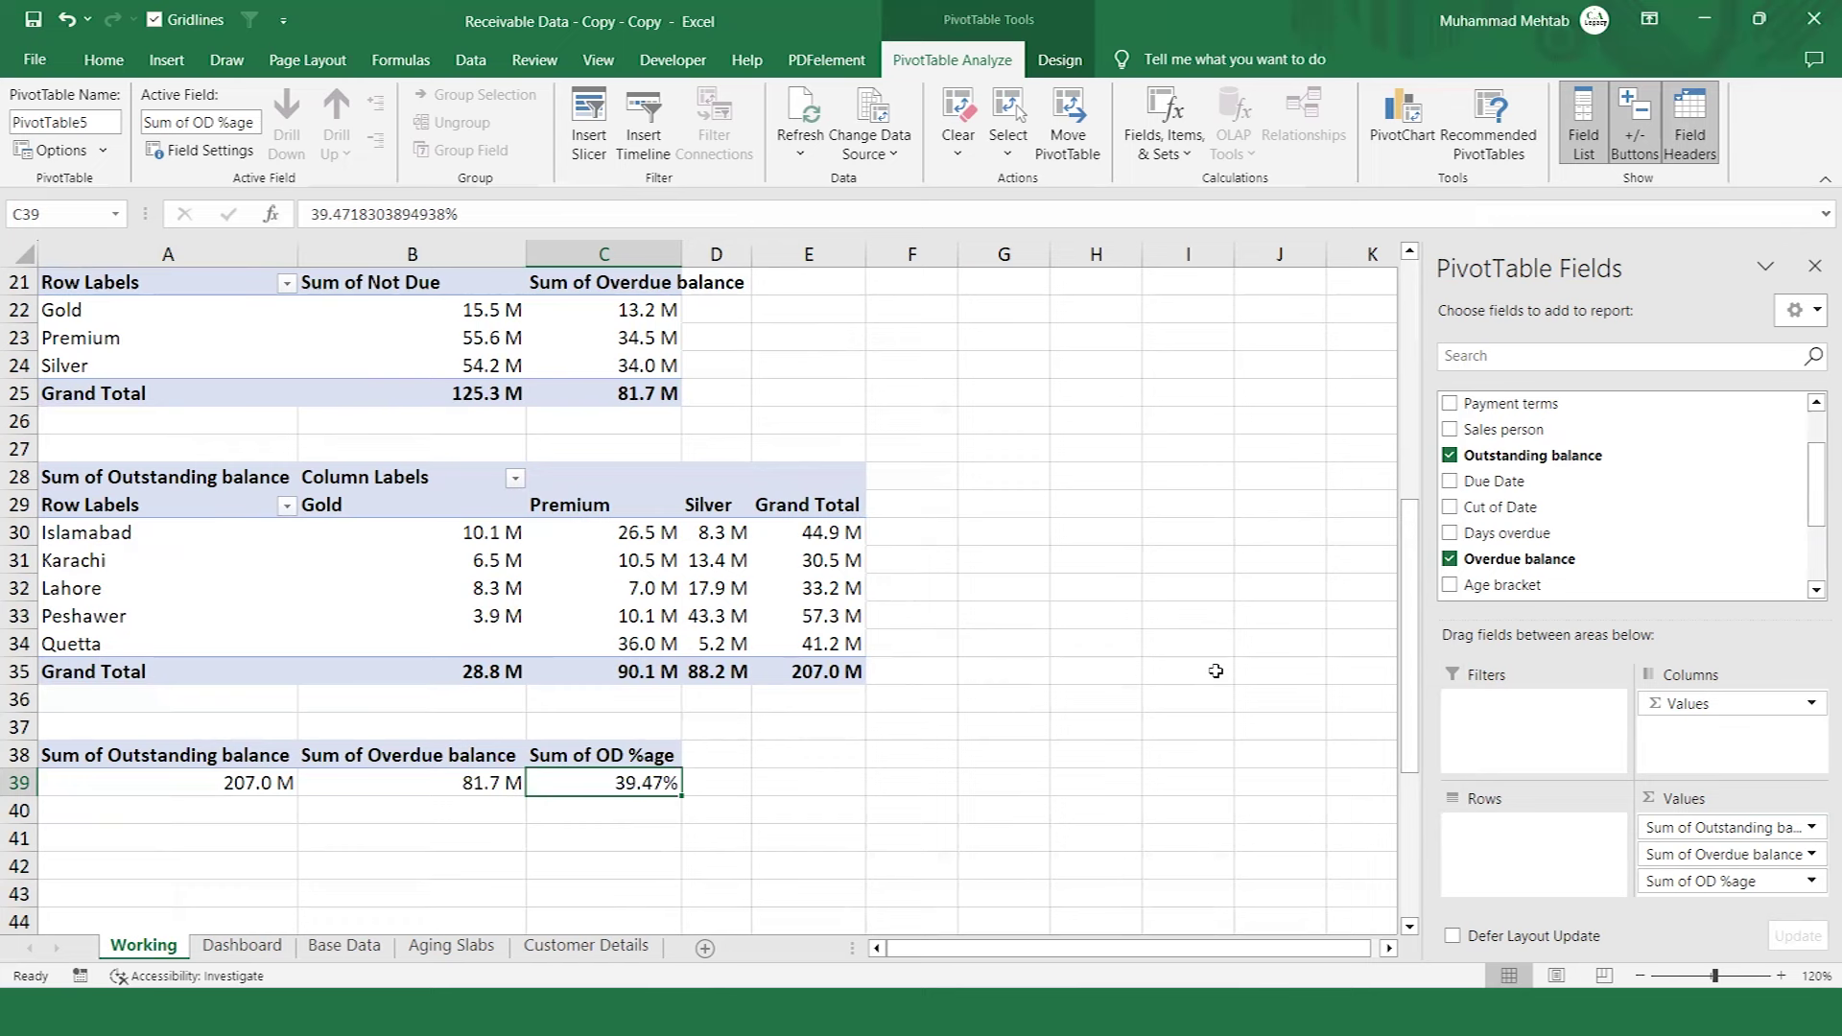
Widen column D slightly and enter 2% in cell D39 beside the overdue percentage.
{"action": "key", "text": "Left"}
{"action": "key", "text": "Left"}
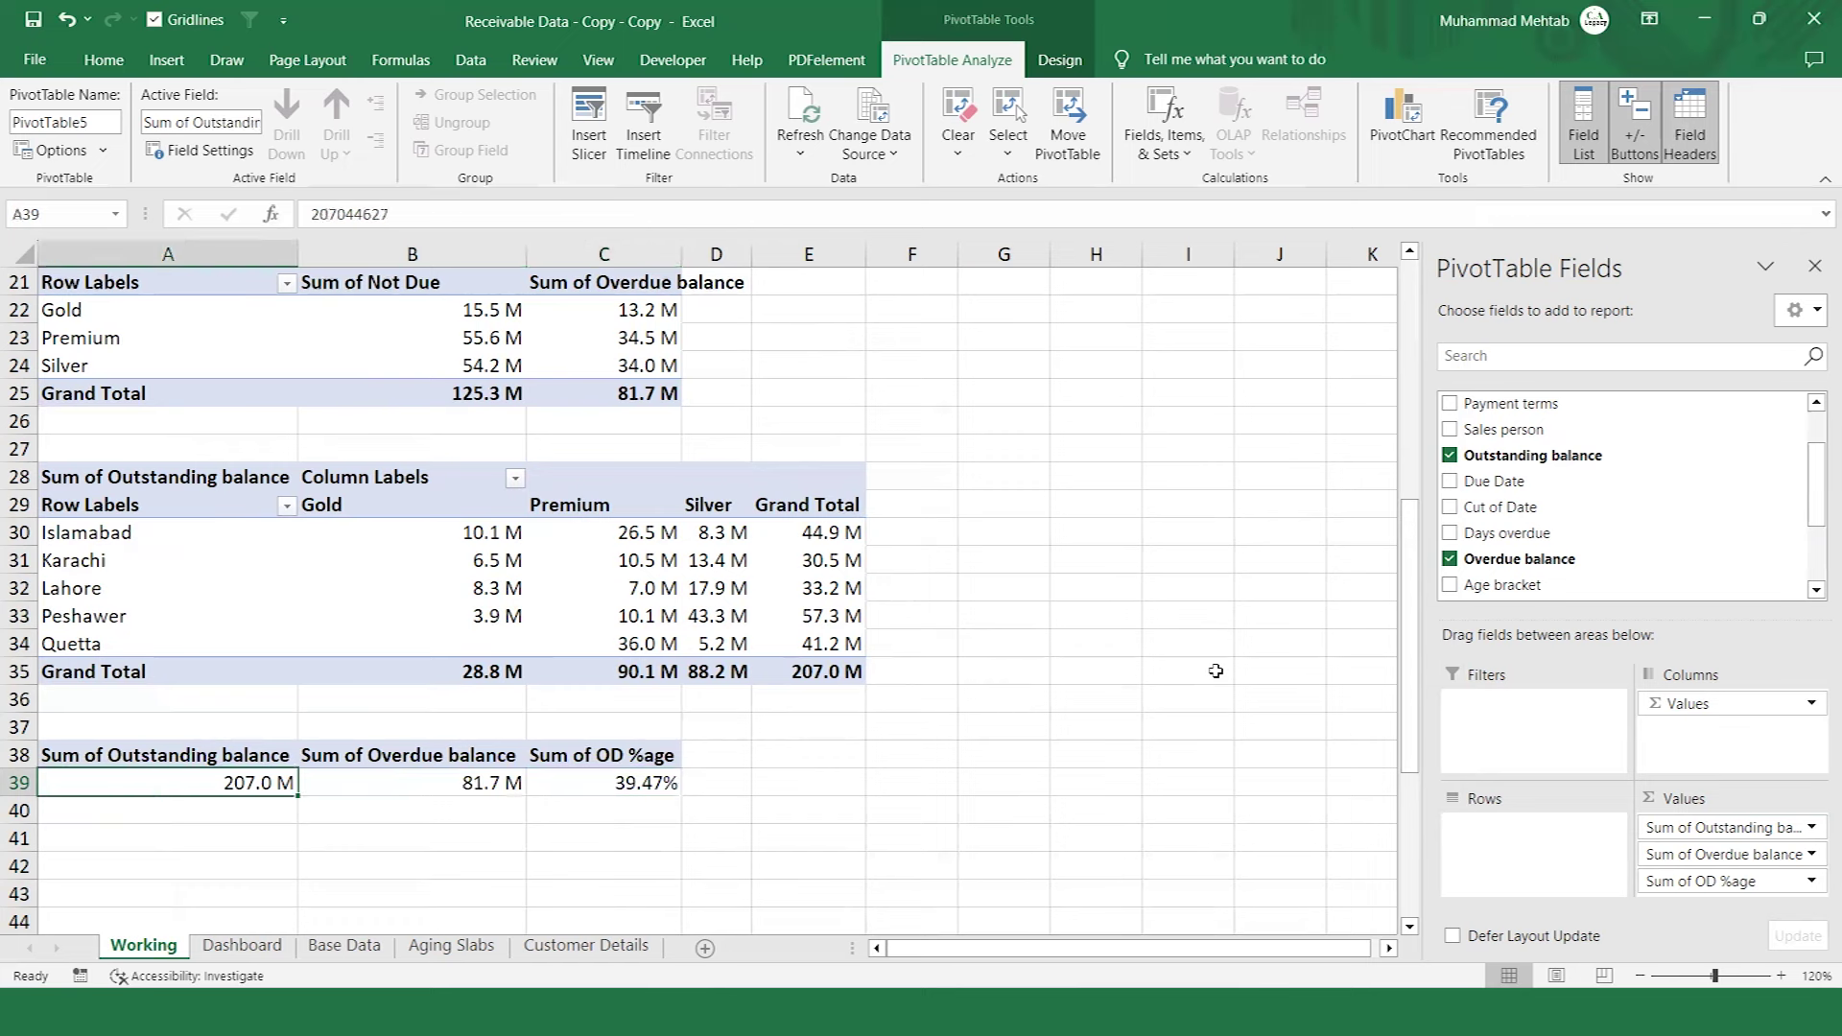
{"action": "key", "text": "Right"}
{"action": "key", "text": "Right"}
{"action": "key", "text": "Right"}
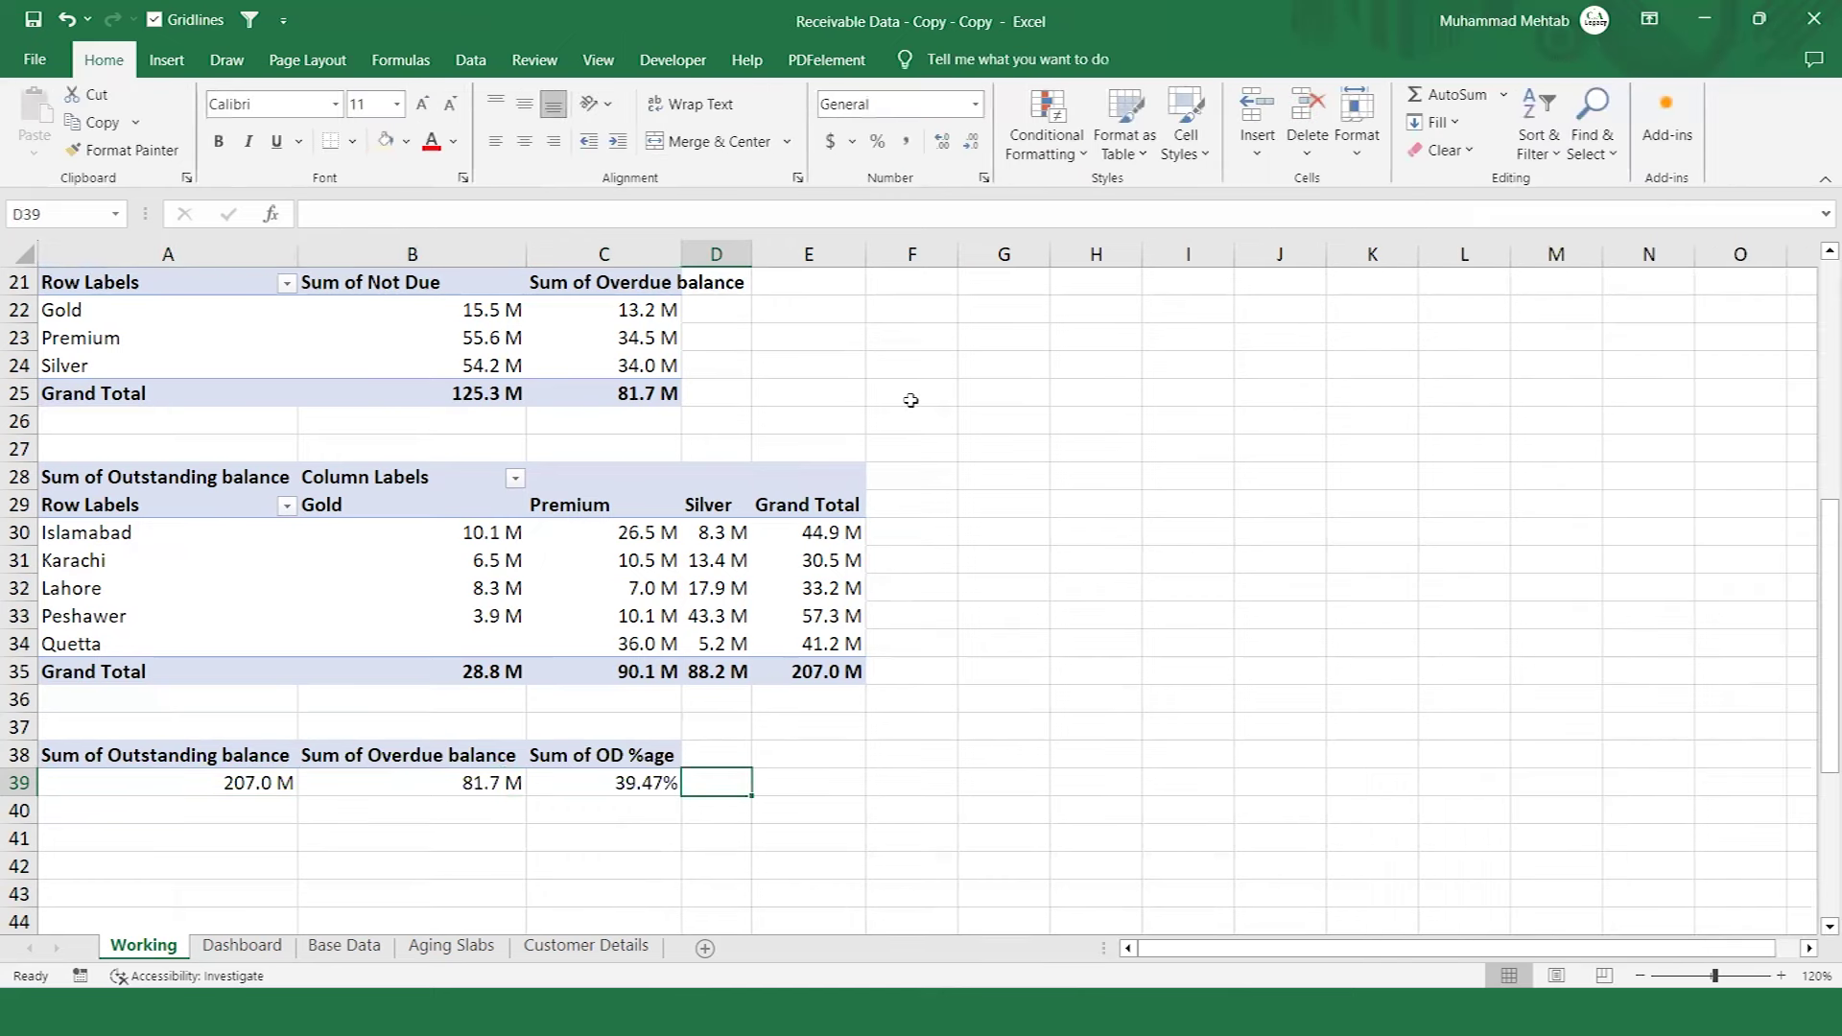
{"action": "left_click_drag", "start_coordinate": [760, 247], "coordinate": [779, 247]}
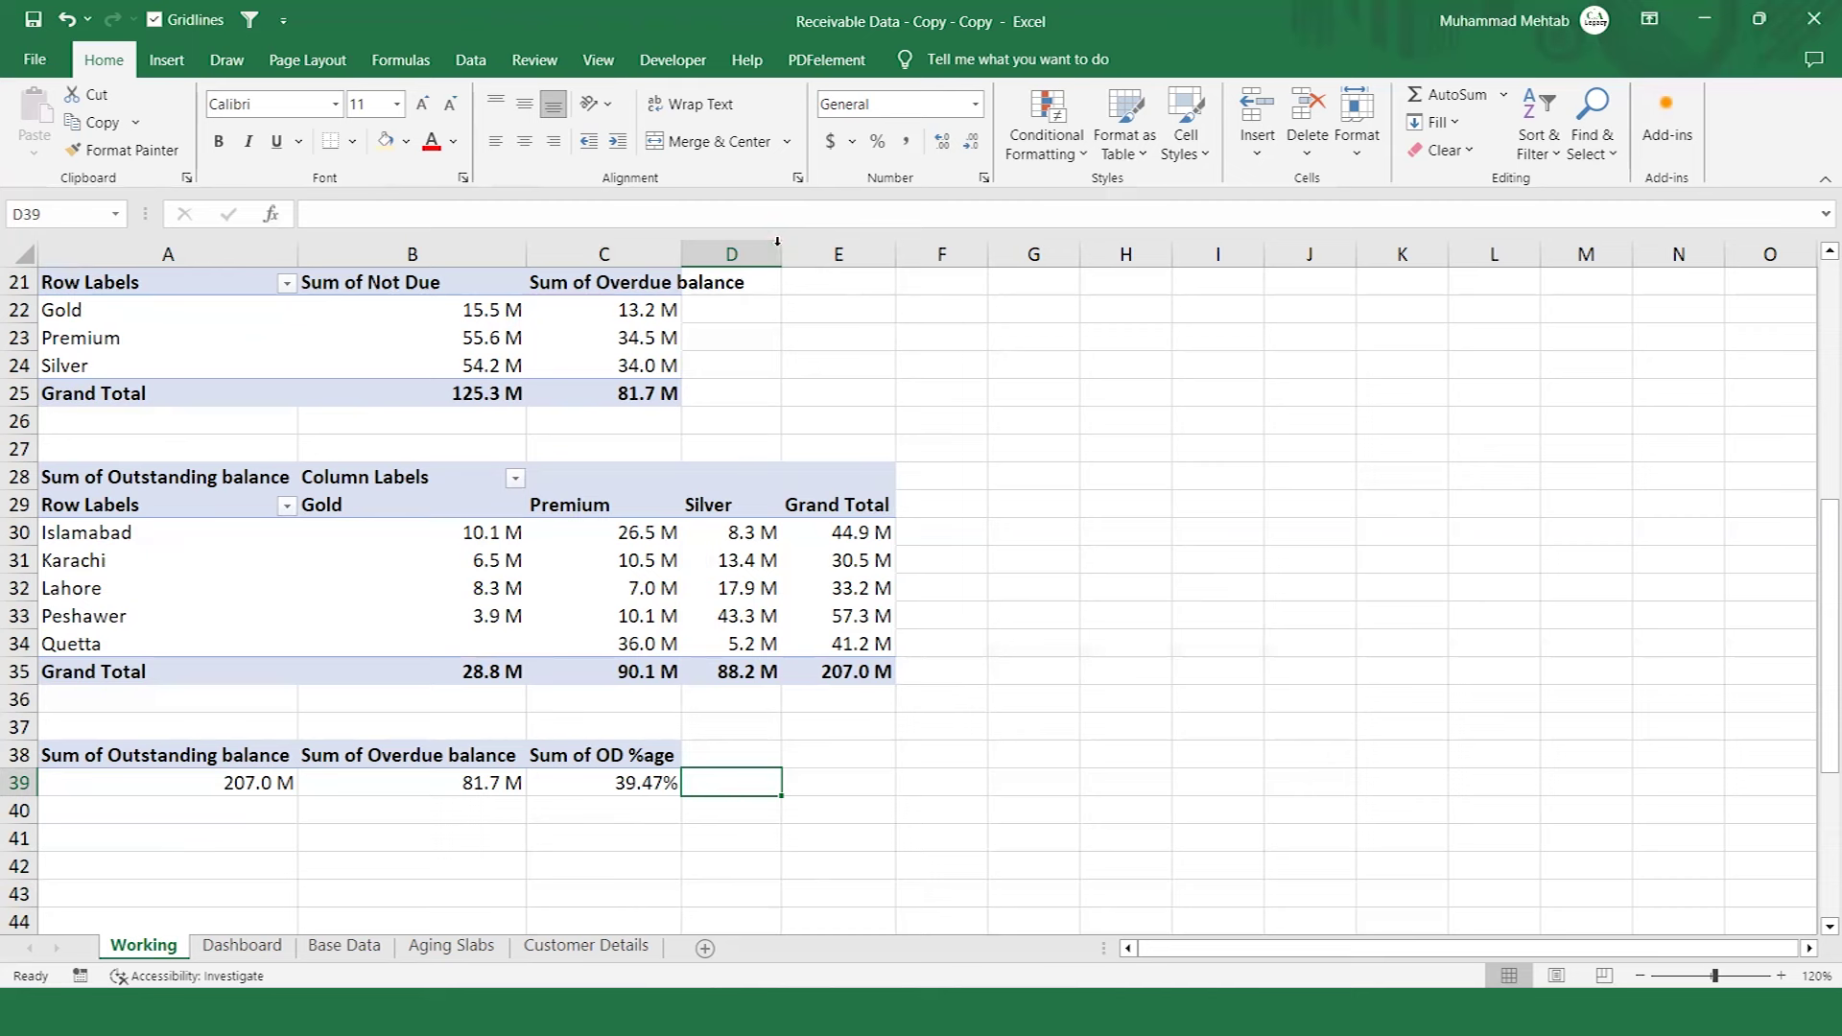
{"action": "type", "text": "2%"}
{"action": "key", "text": "Return"}
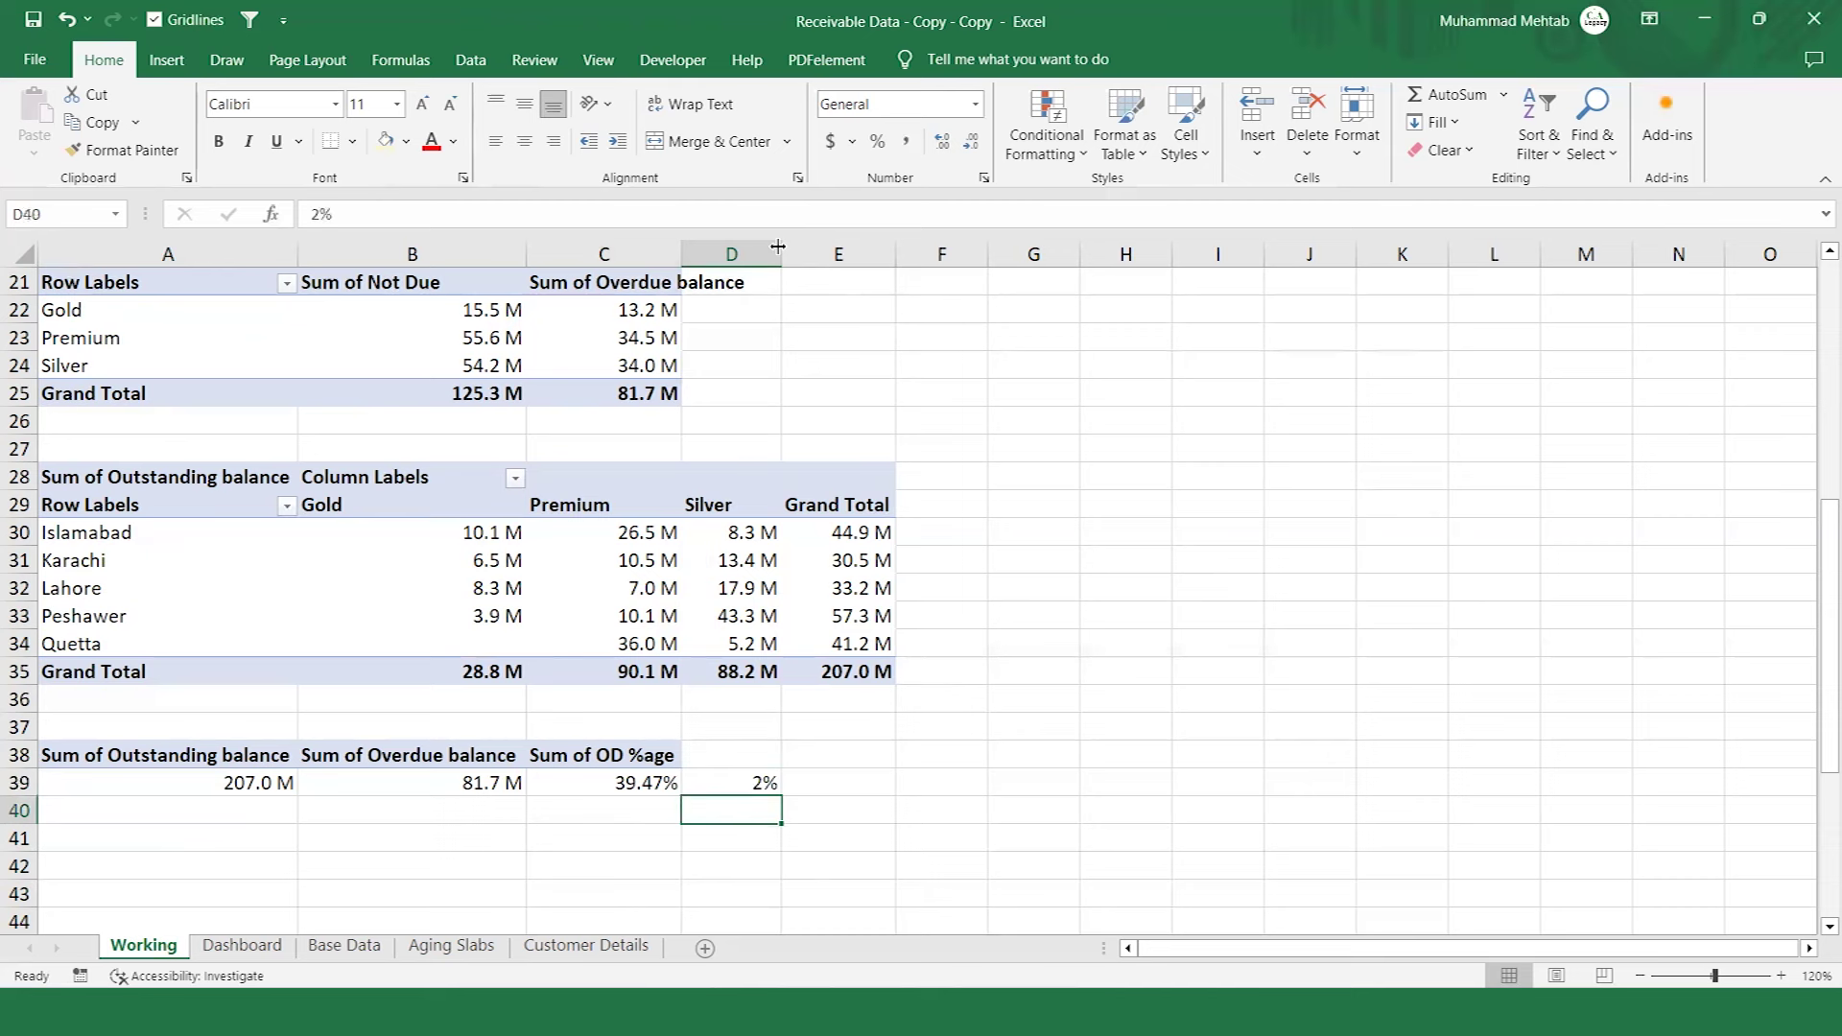
Enter the formula =100%-GETPIVOTDATA("Sum of OD %age",$A$38)-D39 in cell E39.
{"action": "key", "text": "Up"}
{"action": "key", "text": "Right"}
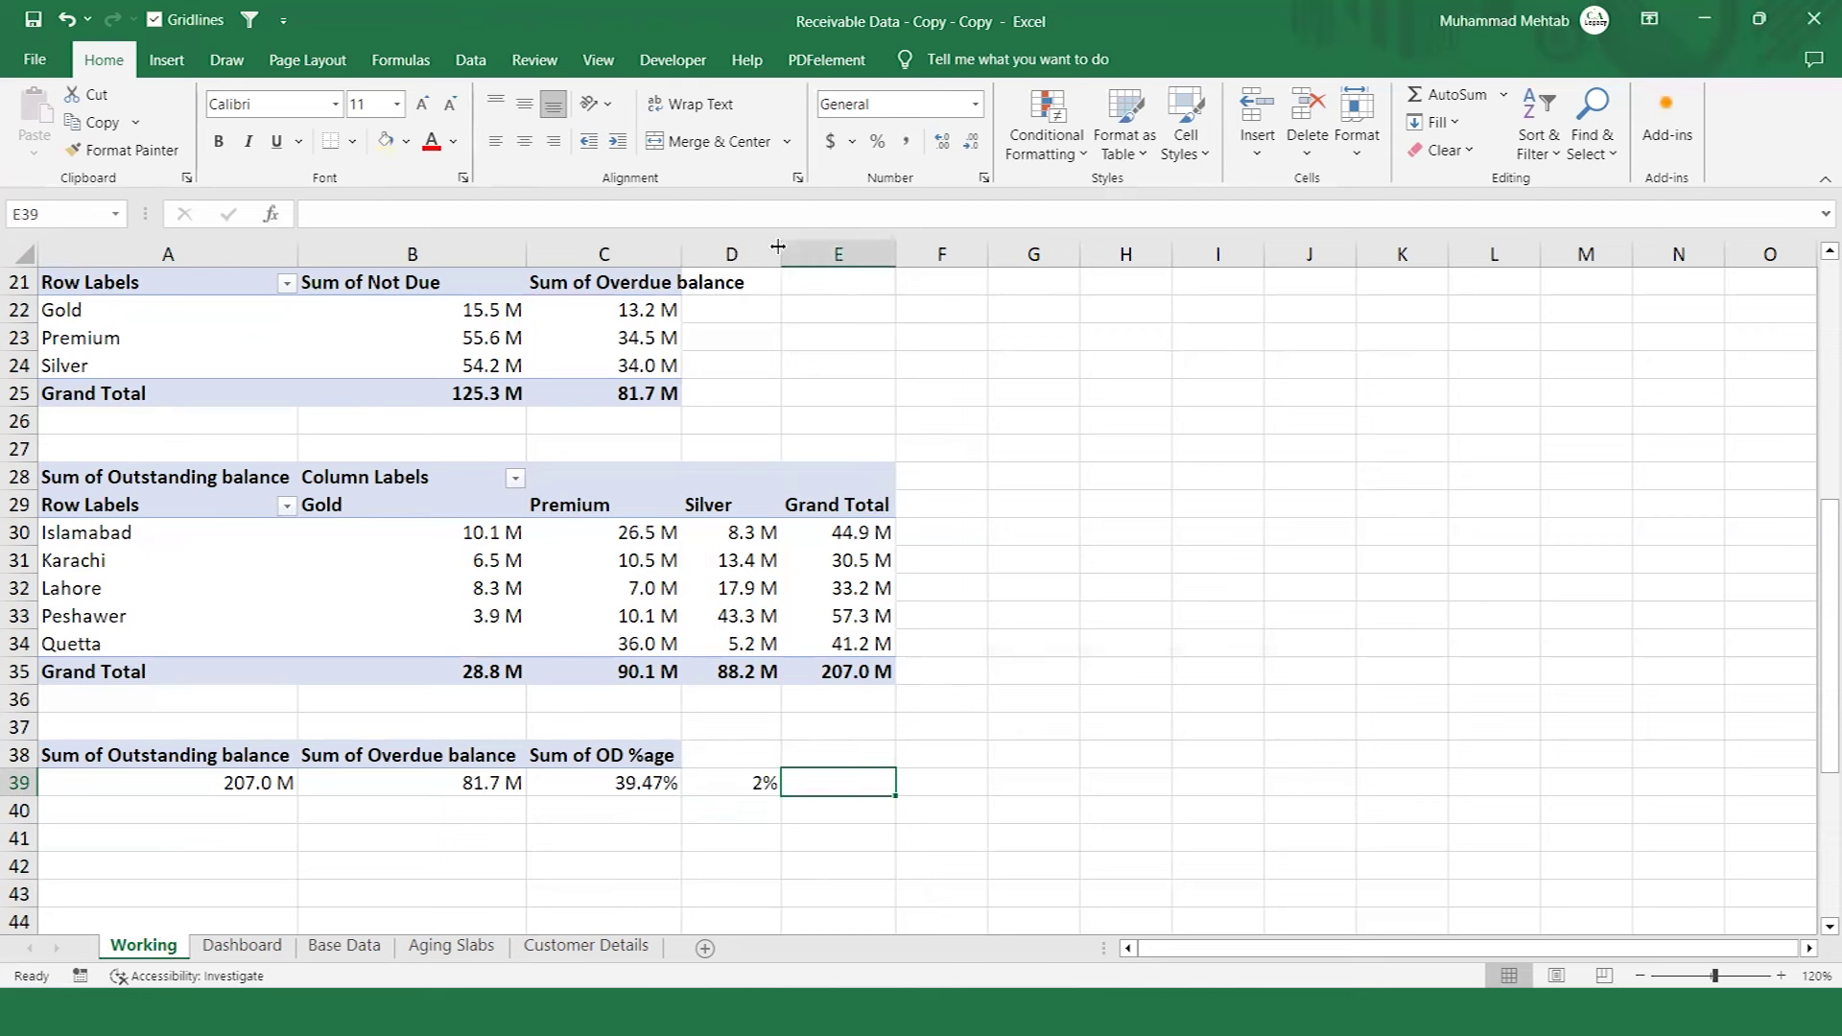
{"action": "type", "text": "=100%"}
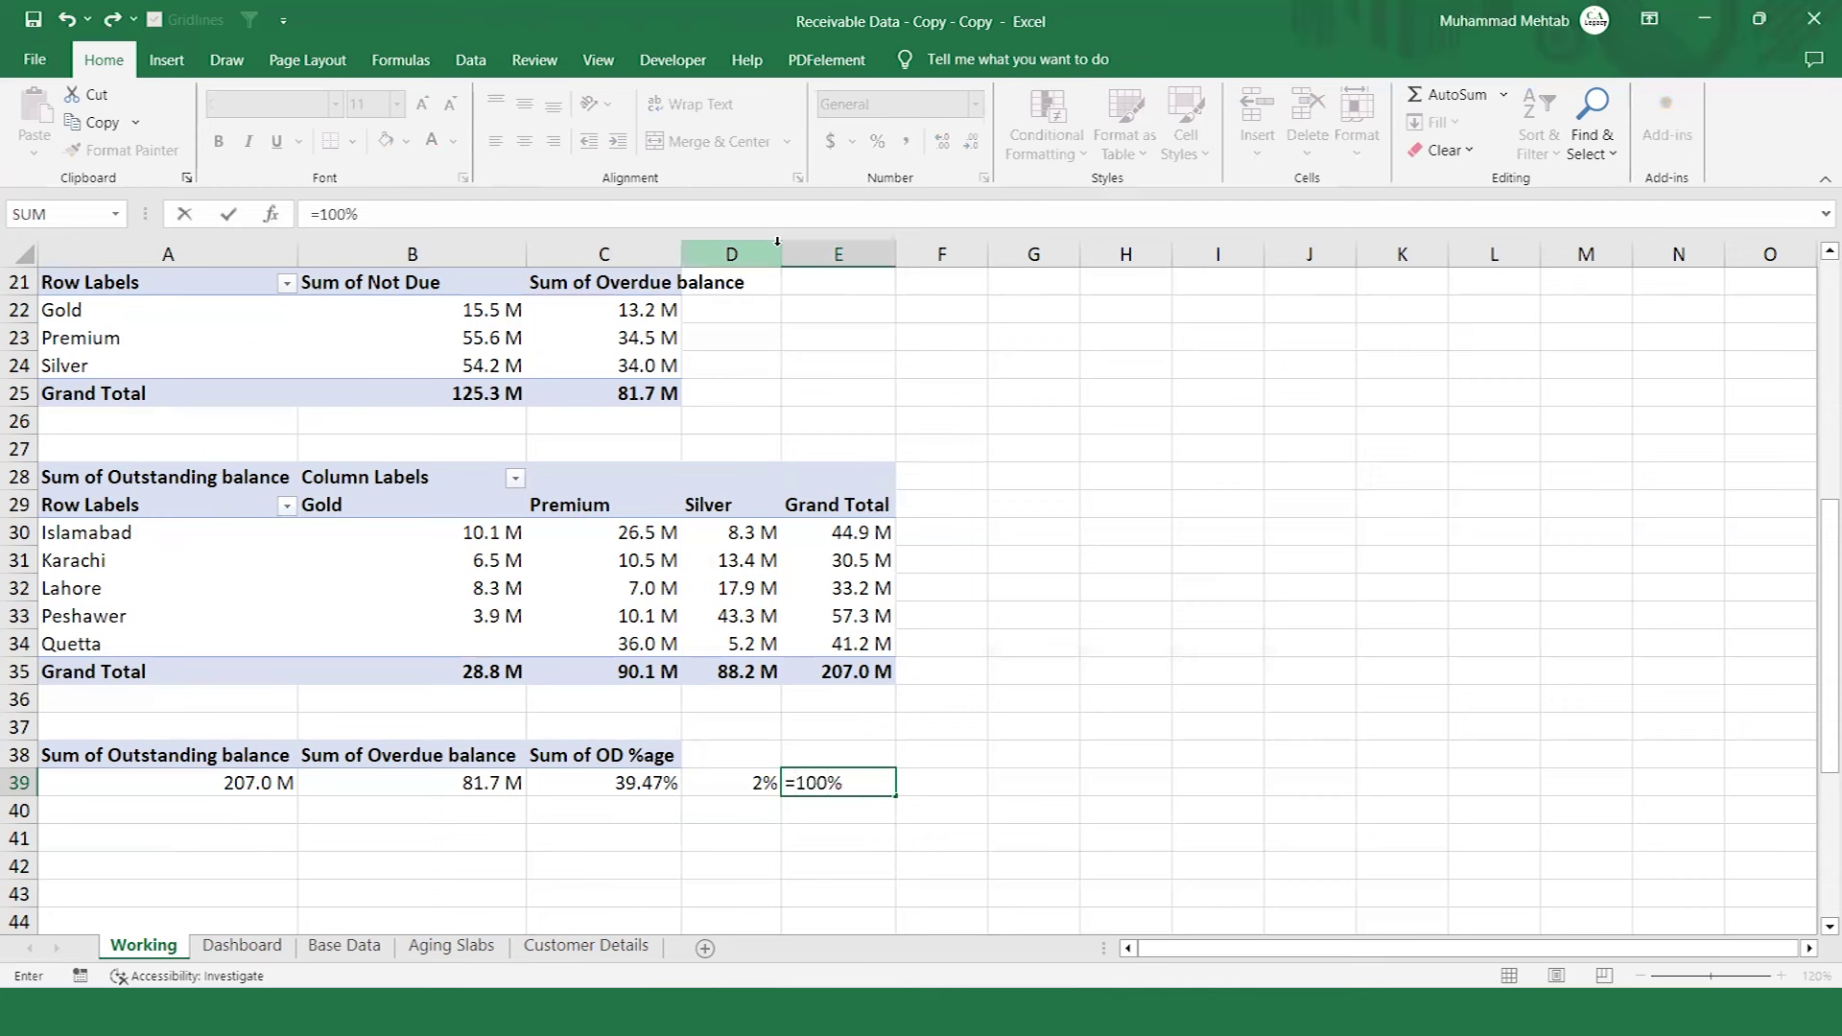
{"action": "type", "text": "-"}
{"action": "key", "text": "Left"}
{"action": "key", "text": "Left"}
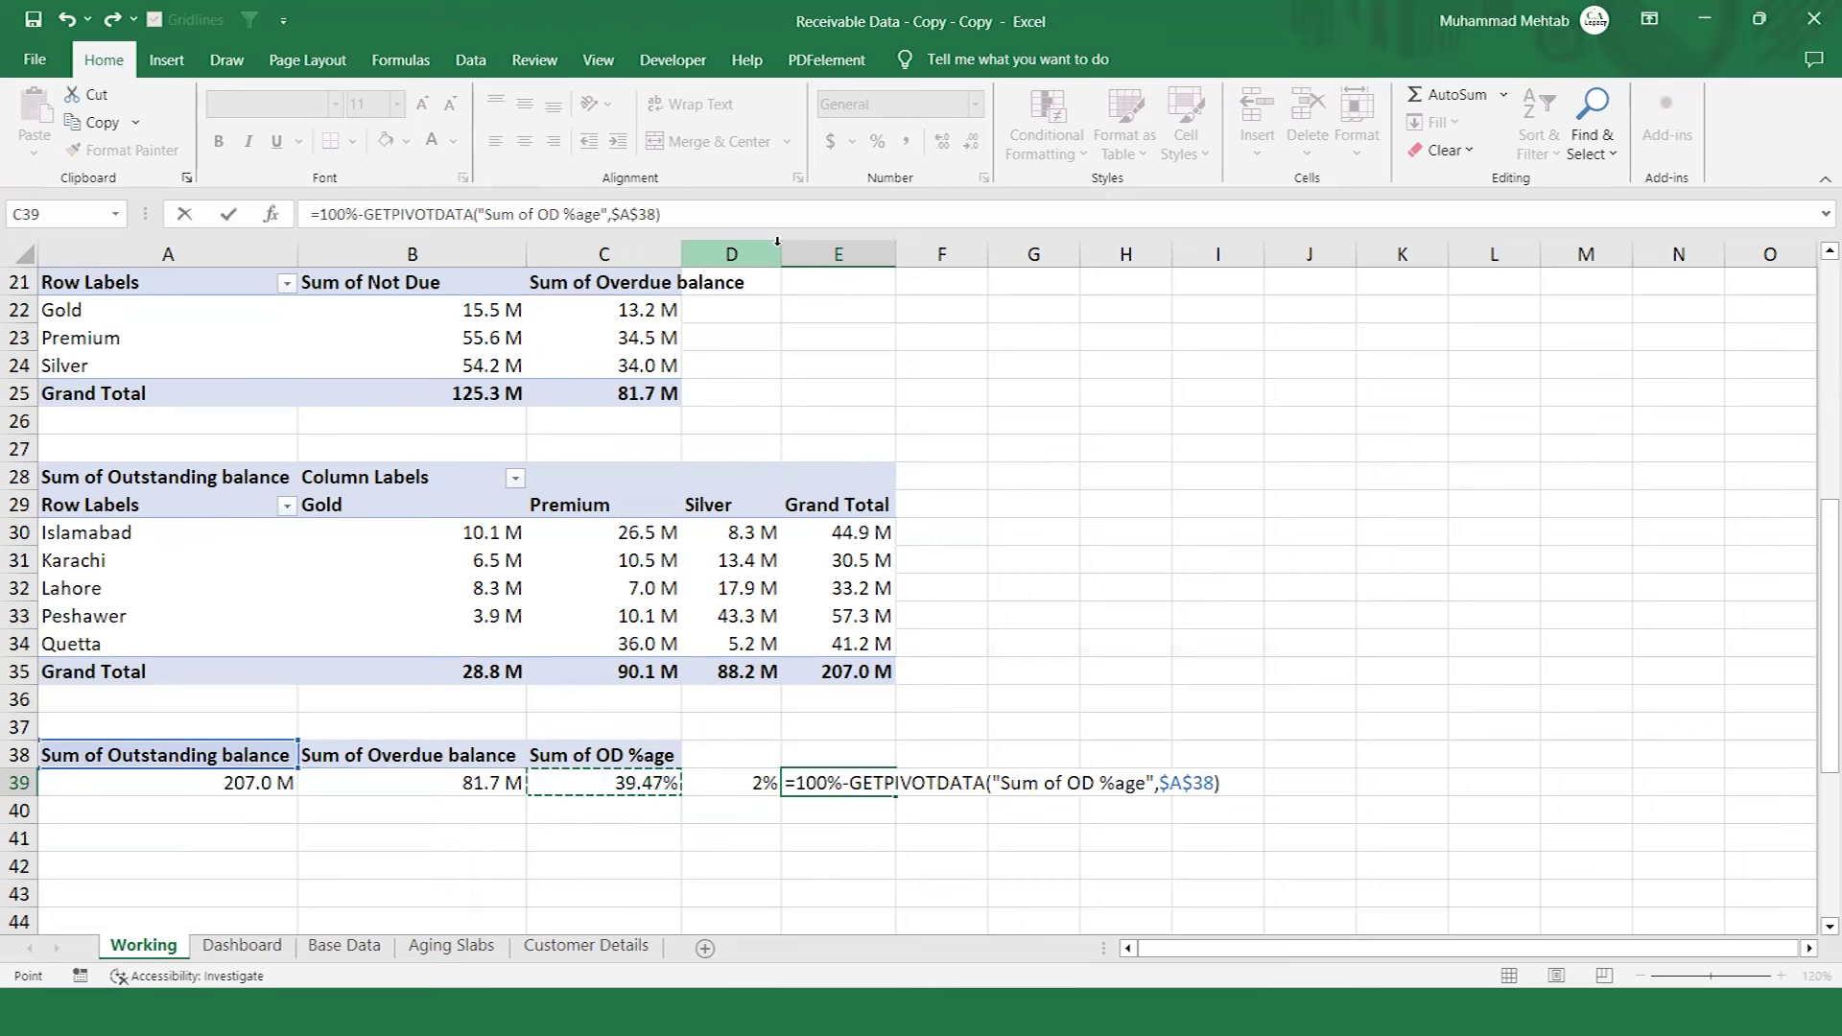
{"action": "type", "text": "-"}
{"action": "key", "text": "Left"}
{"action": "key", "text": "Left"}
{"action": "key", "text": "Right"}
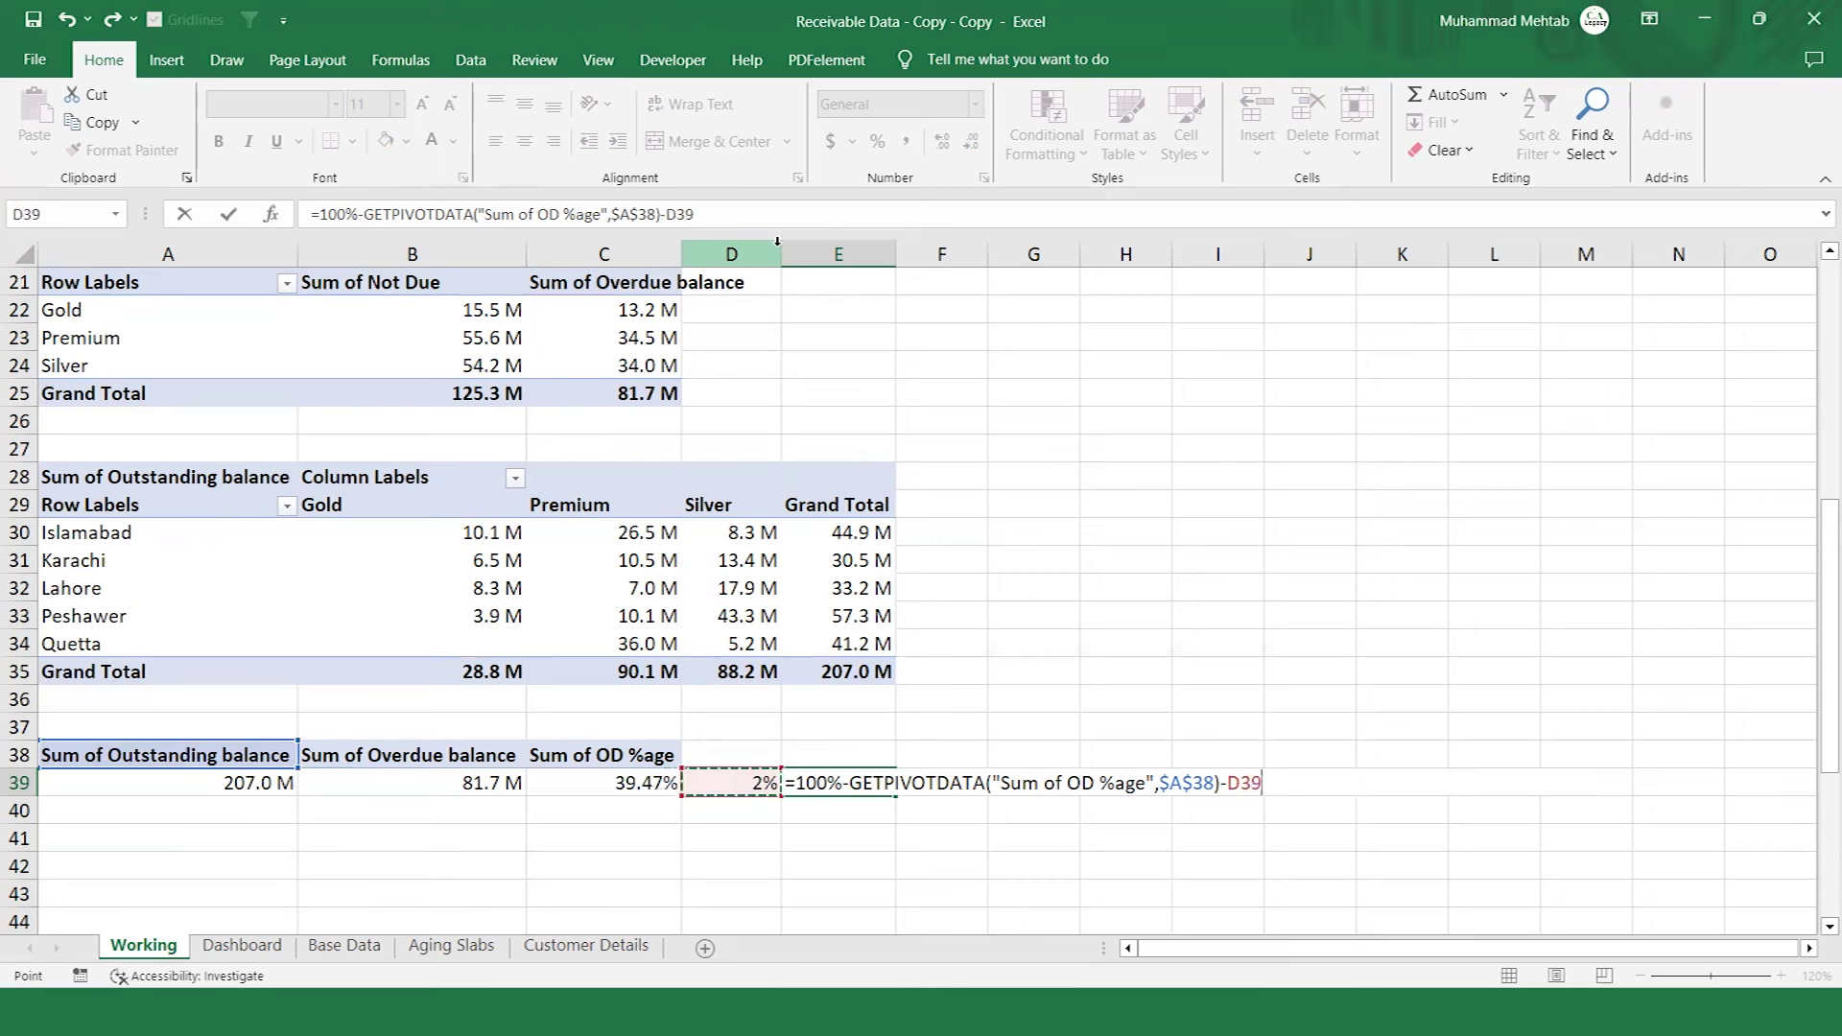
{"action": "key", "text": "Return"}
{"action": "key", "text": "Up"}
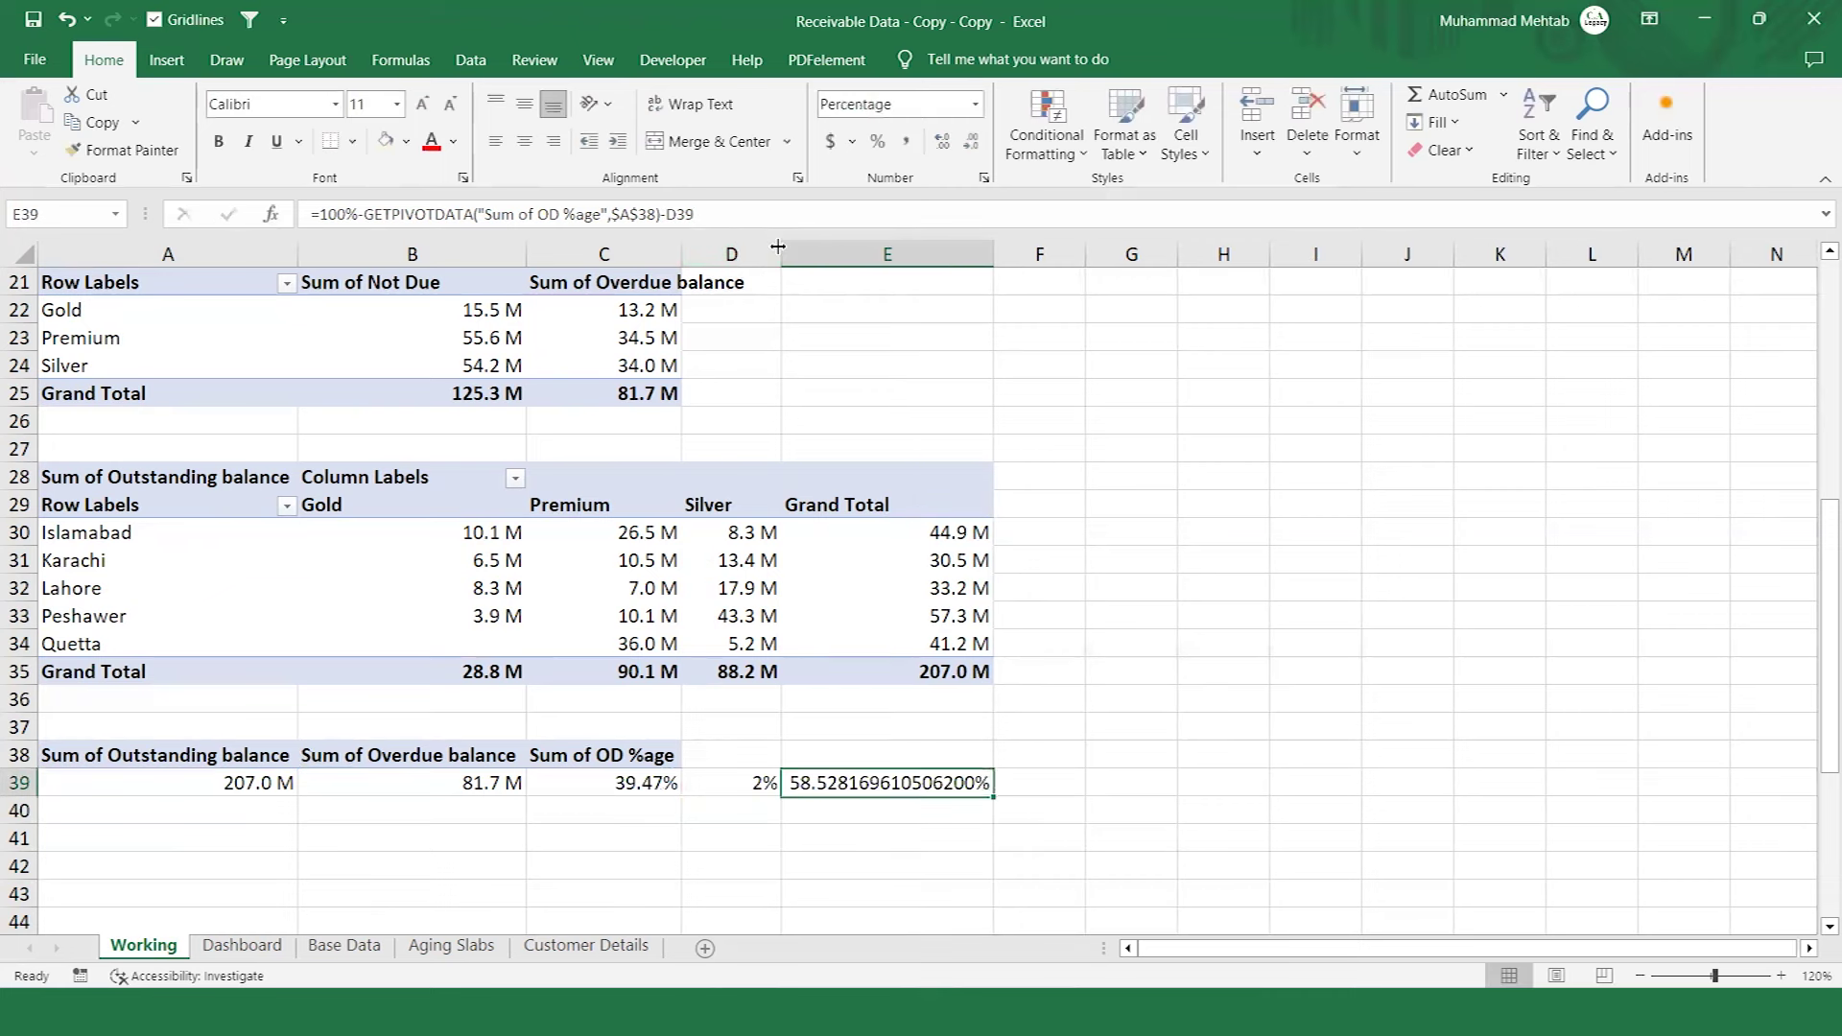
Reduce the percentage in cell E39 to two decimal places.
{"action": "left_click", "coordinate": [966, 151]}
{"action": "triple_click", "coordinate": [966, 151]}
{"action": "triple_click", "coordinate": [966, 150]}
{"action": "double_click", "coordinate": [966, 150]}
{"action": "double_click", "coordinate": [966, 150]}
{"action": "left_click", "coordinate": [966, 150]}
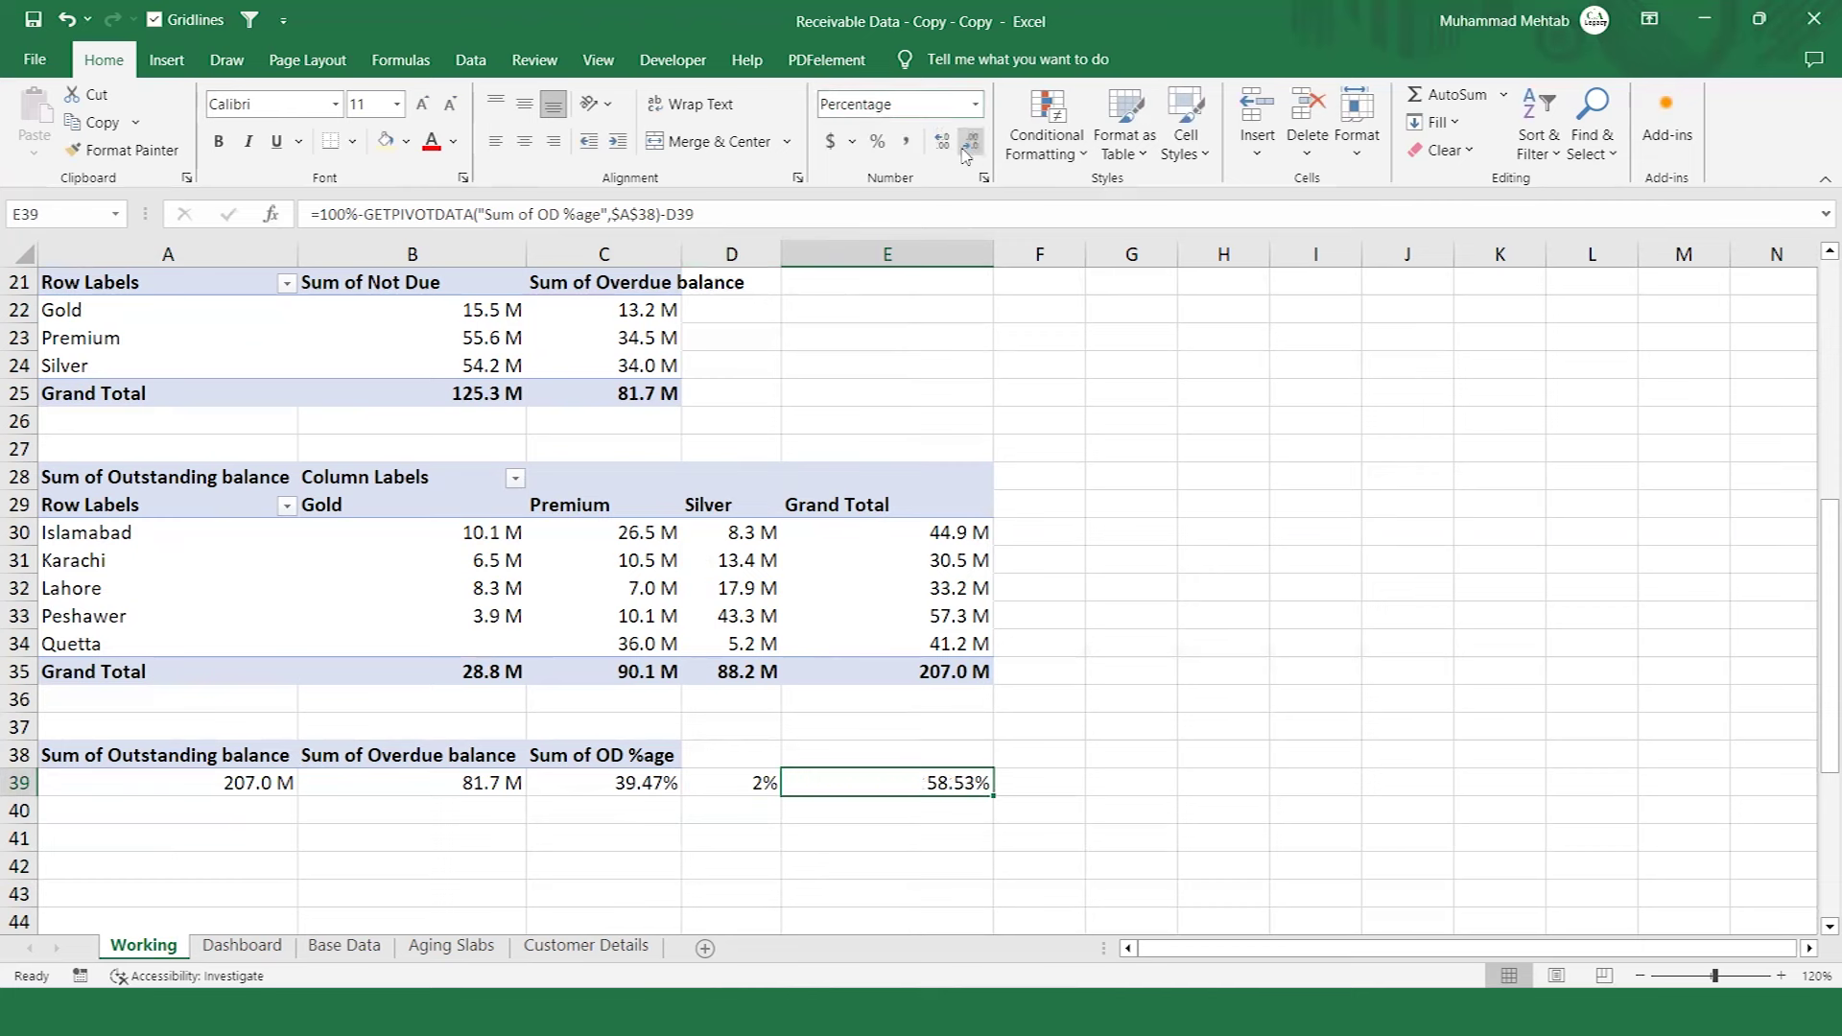
Enter the formula =SUM(C39:E39) in cell F39 to total the three gauge percentages.
{"action": "left_click", "coordinate": [1047, 785]}
{"action": "type", "text": "=sum"}
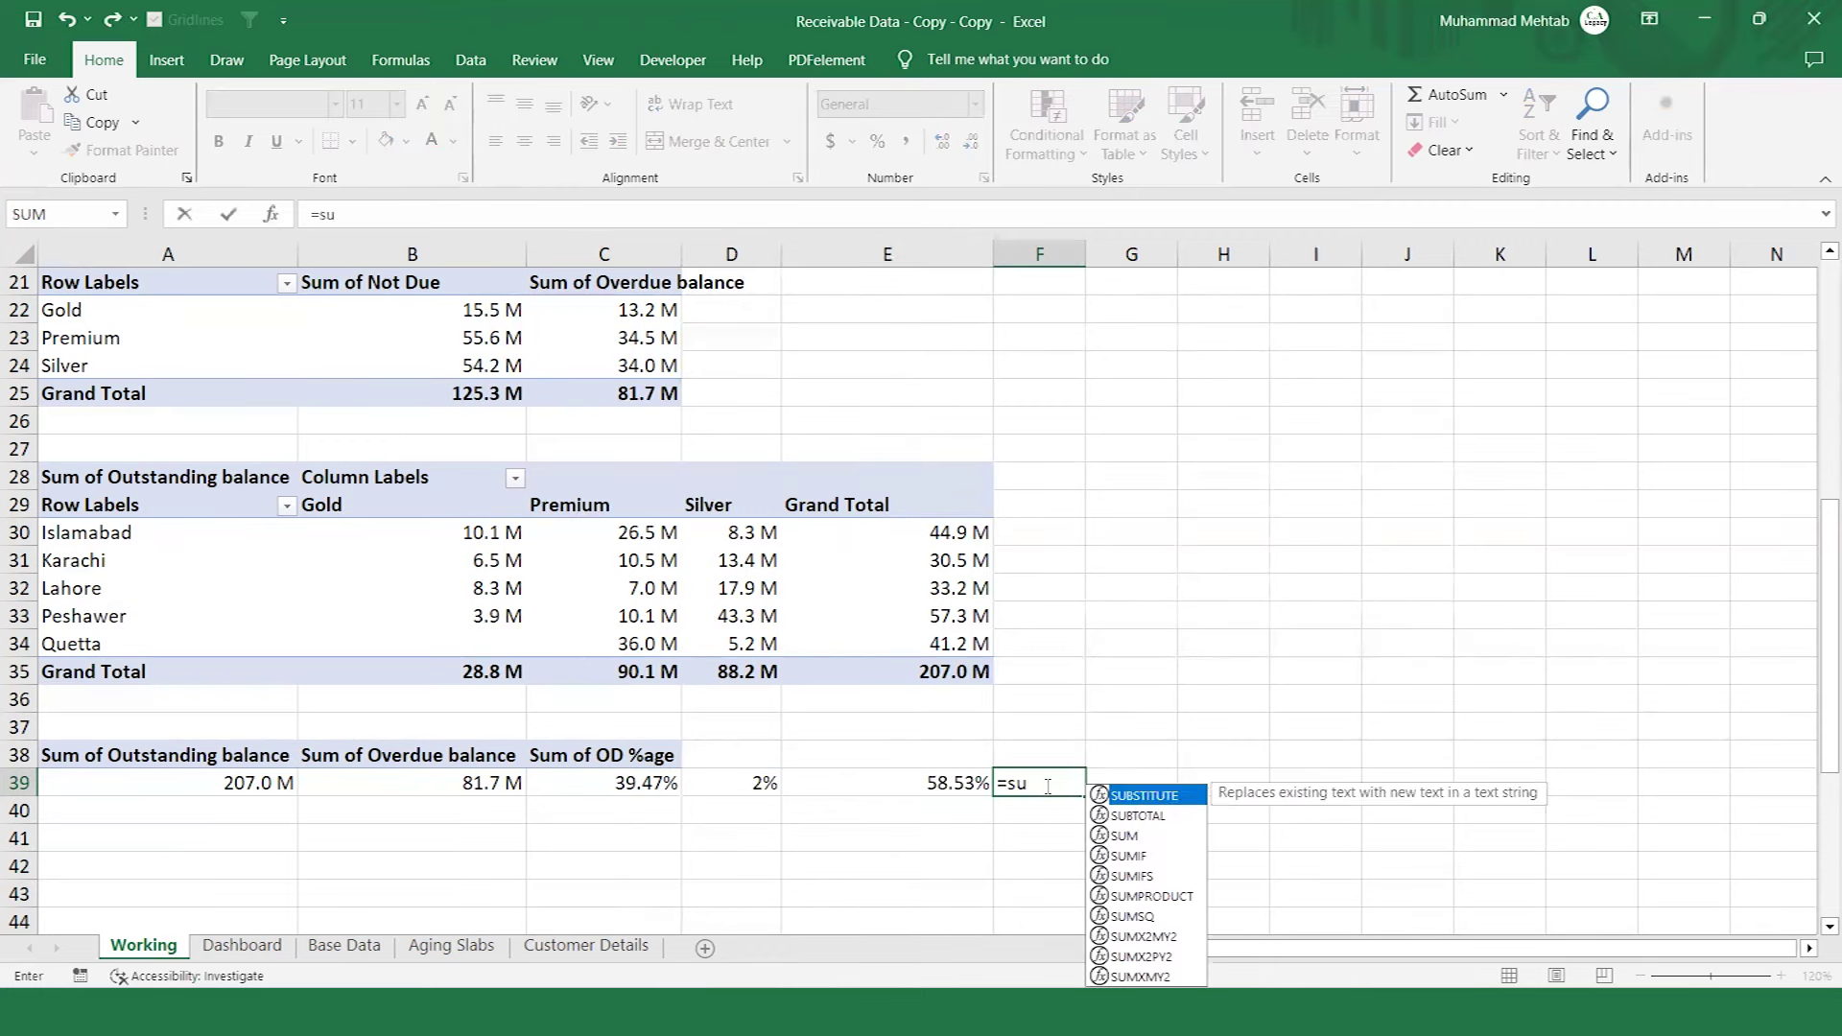
{"action": "key", "text": "Tab"}
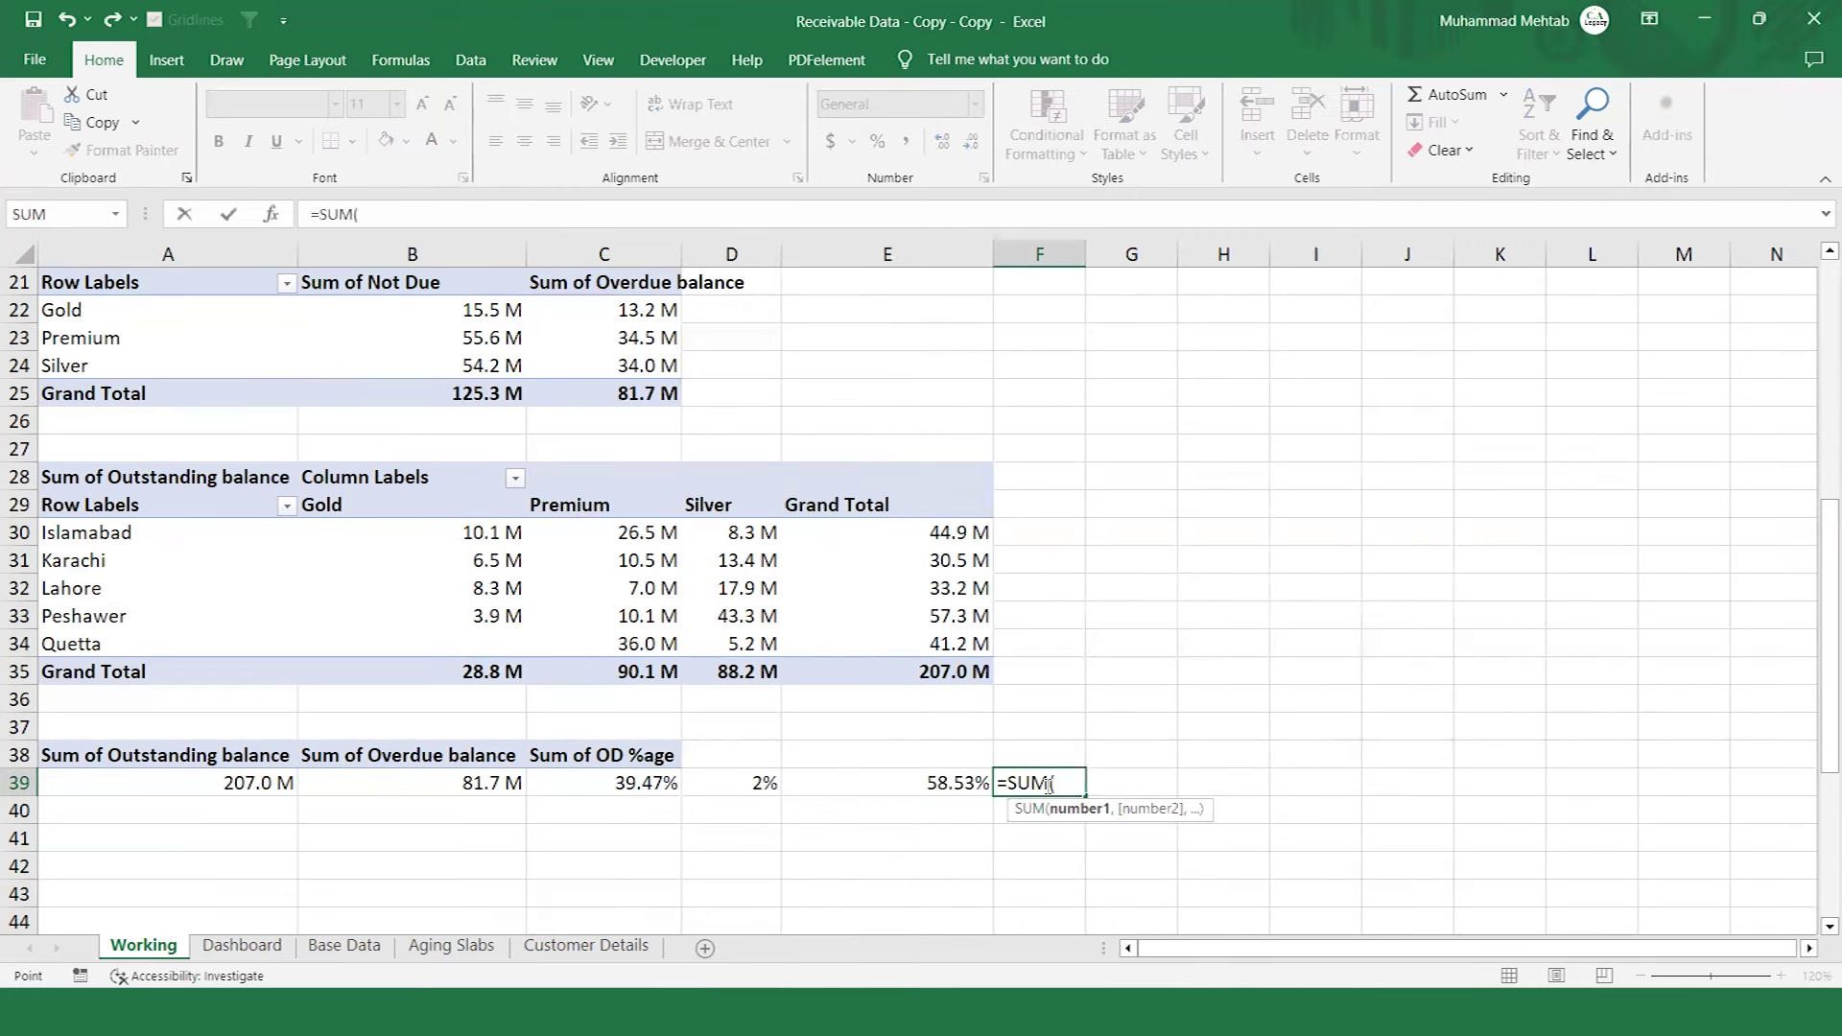
{"action": "key", "text": "Left"}
{"action": "key", "text": "Left"}
{"action": "key", "text": "Left"}
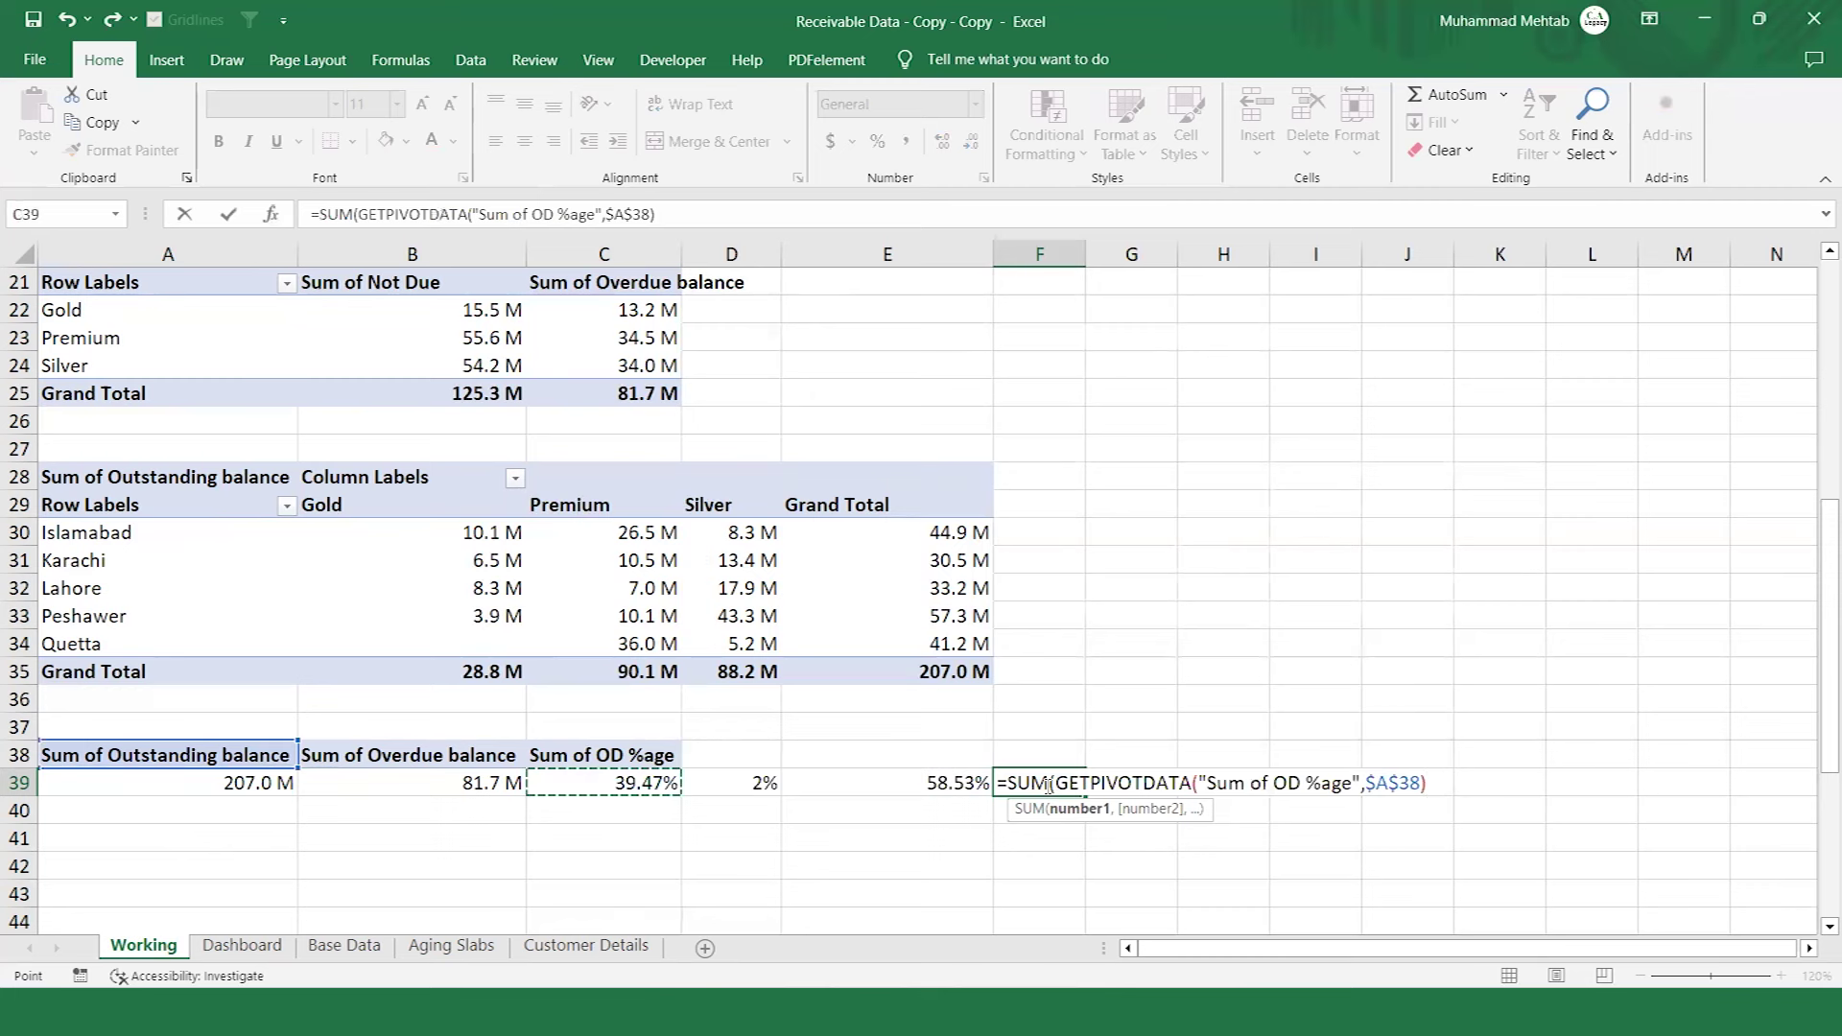
{"action": "key", "text": "shift+Right"}
{"action": "key", "text": "shift+Right"}
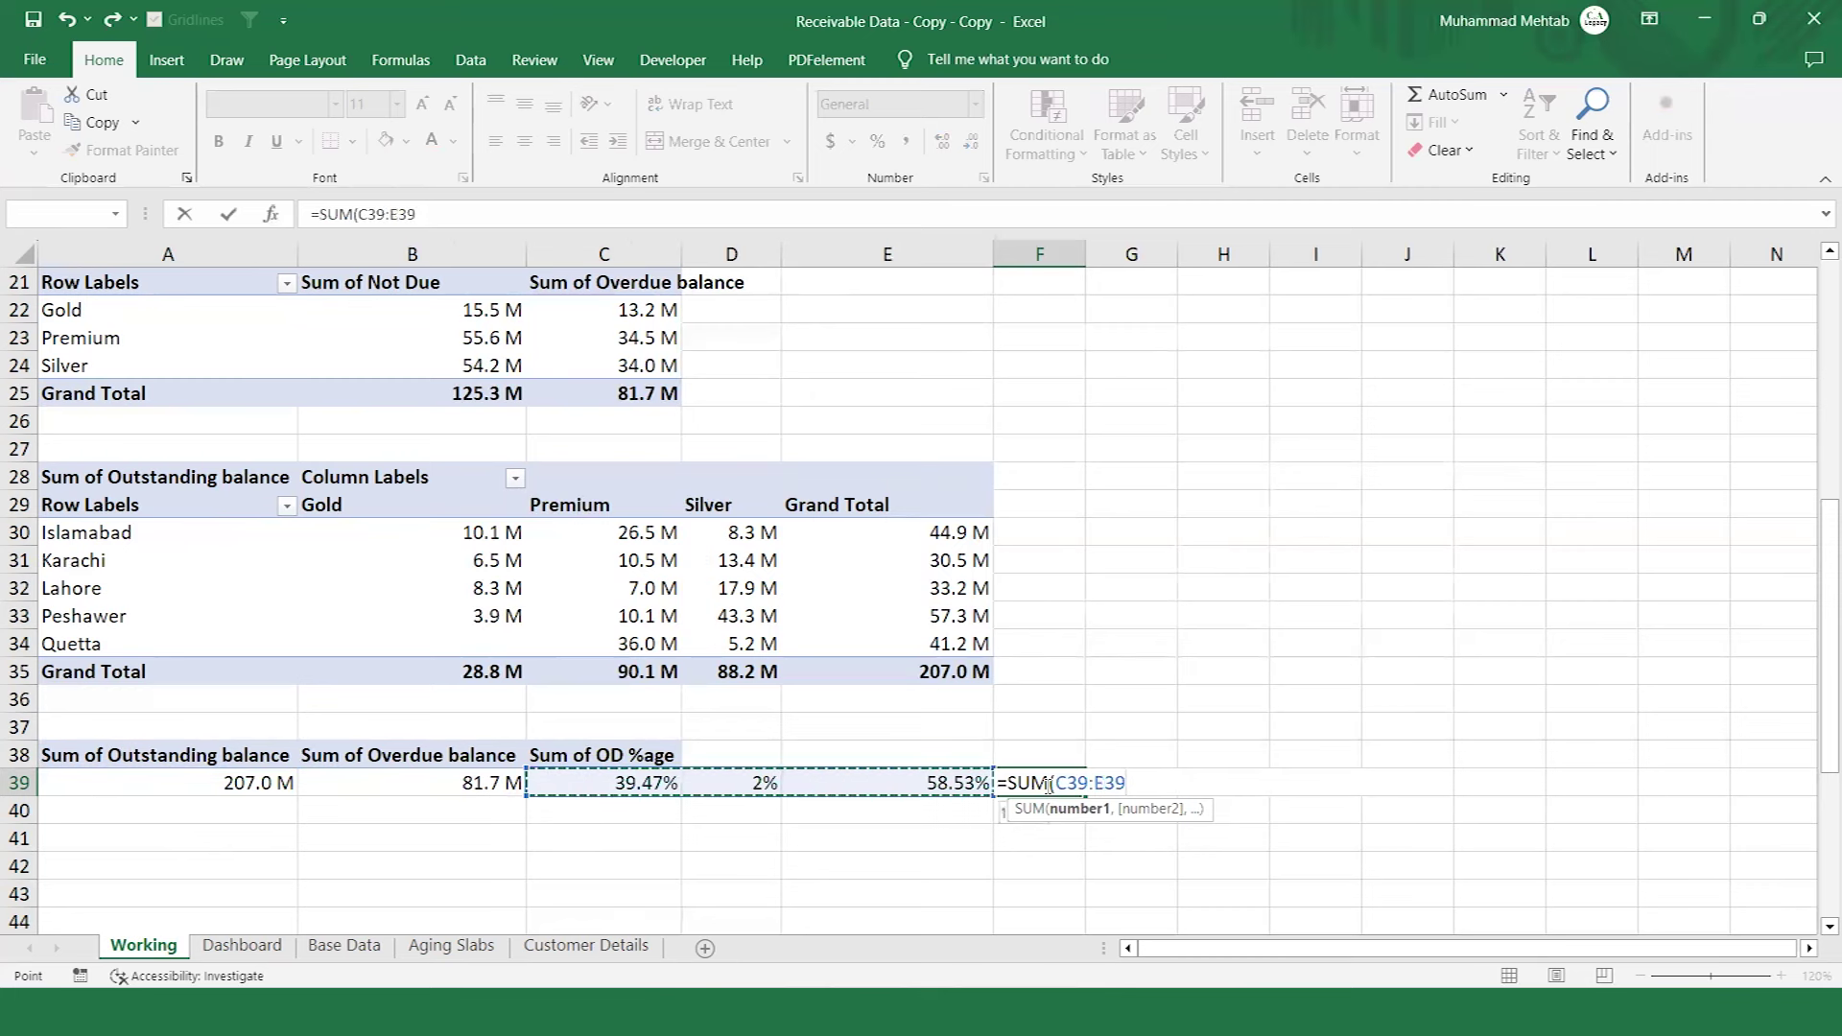
{"action": "key", "text": "Return"}
{"action": "left_click", "coordinate": [1048, 785]}
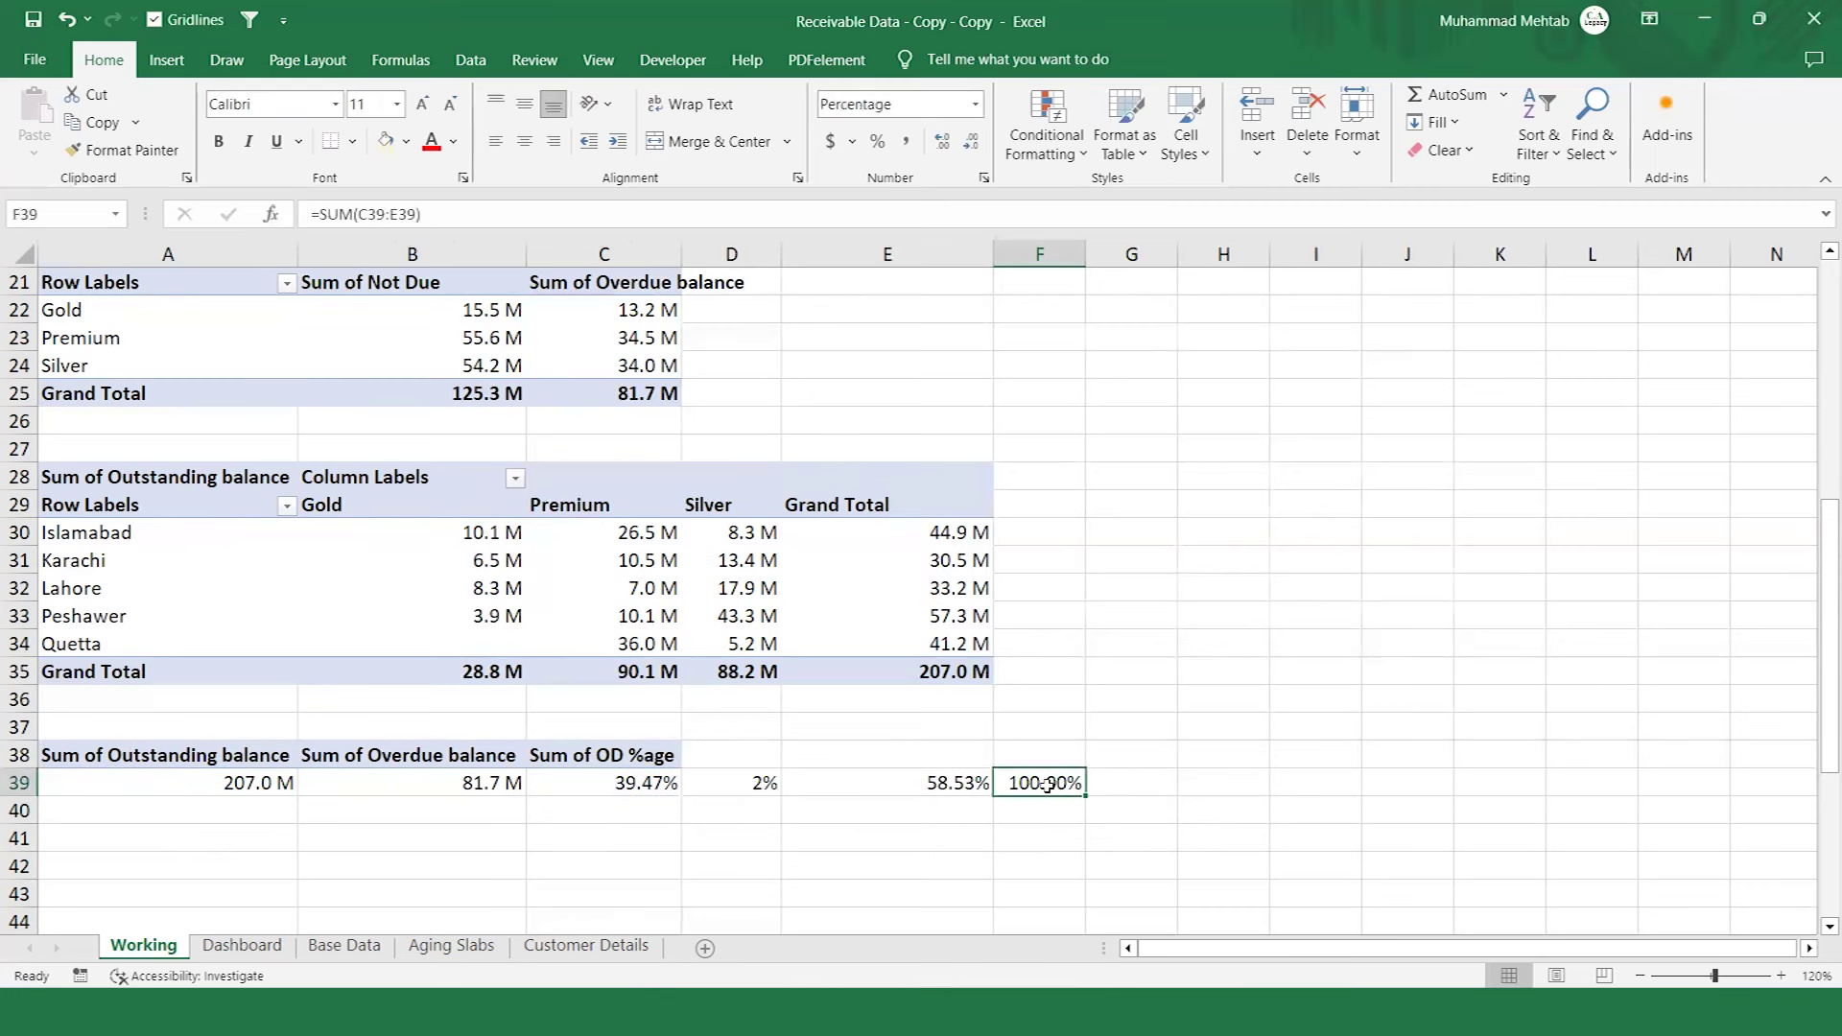
Enter 40%, 20% and 40% in cells B42 to B44, below the balance totals.
{"action": "key", "text": "Left"}
{"action": "key", "text": "Left"}
{"action": "key", "text": "Left"}
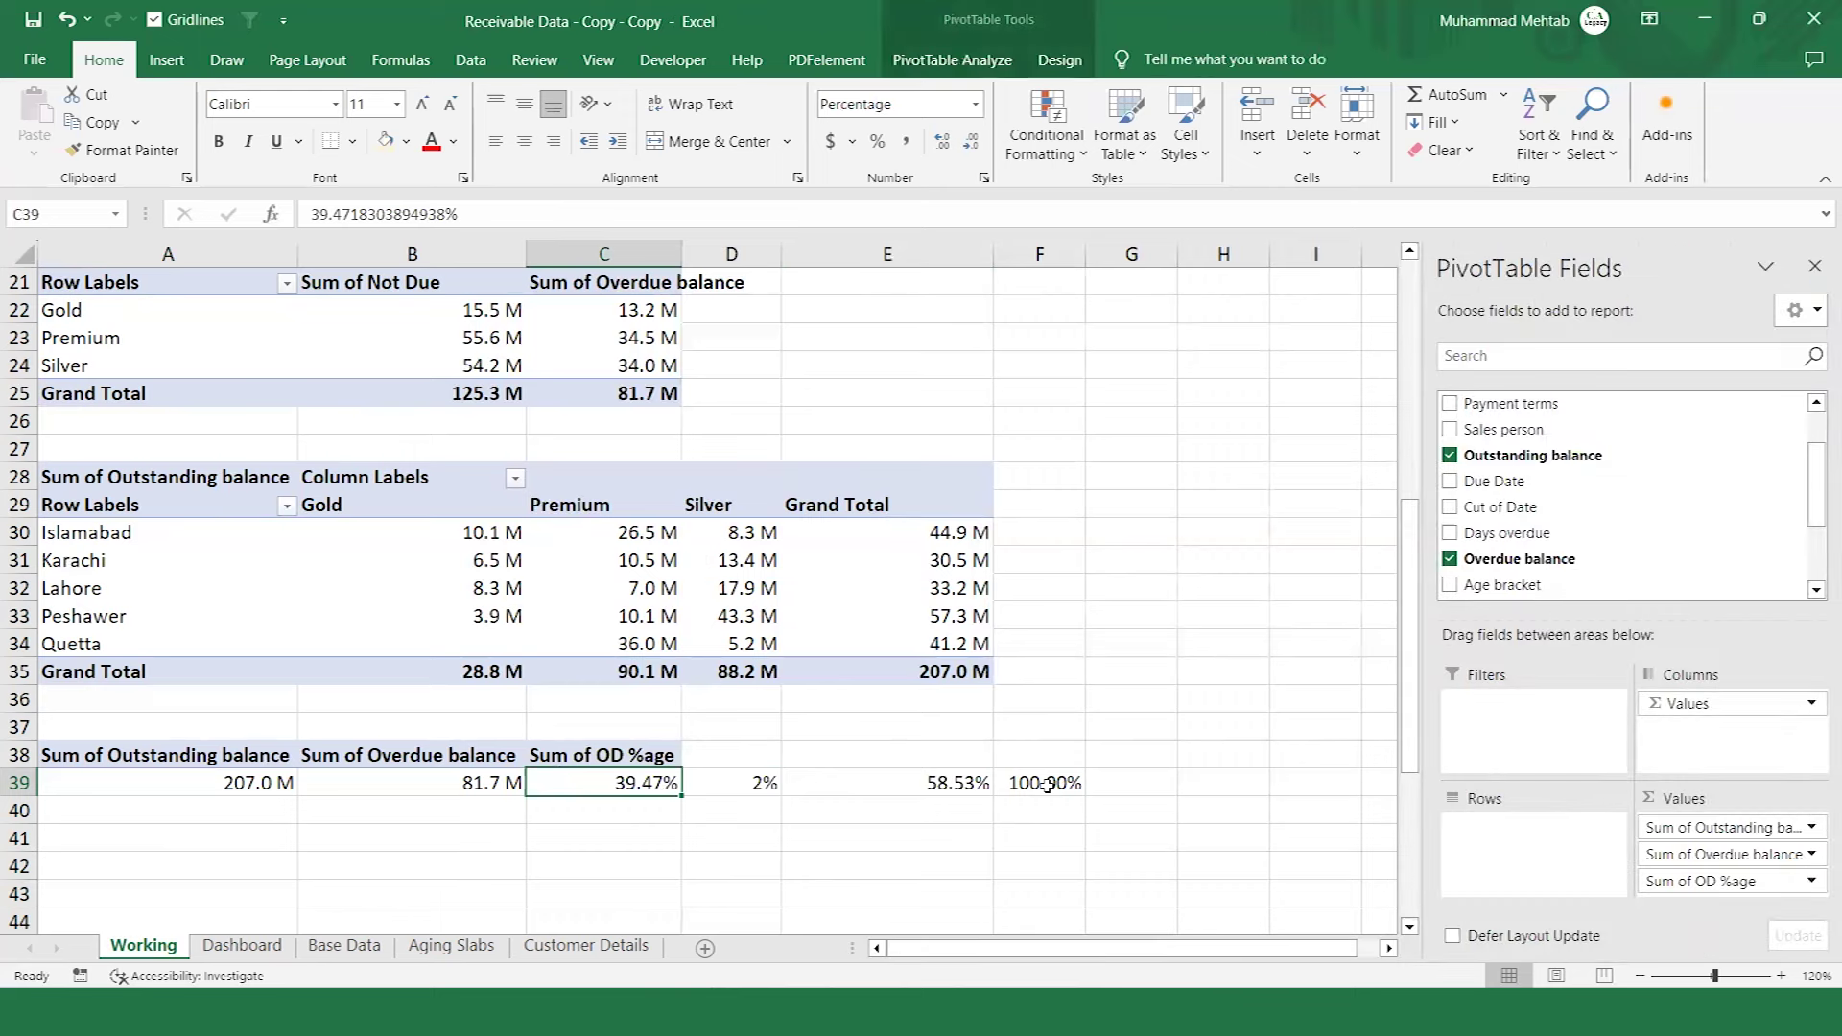
{"action": "key", "text": "Left"}
{"action": "key", "text": "Down"}
{"action": "key", "text": "Down"}
{"action": "key", "text": "Down"}
{"action": "key", "text": "Down"}
{"action": "key", "text": "Down"}
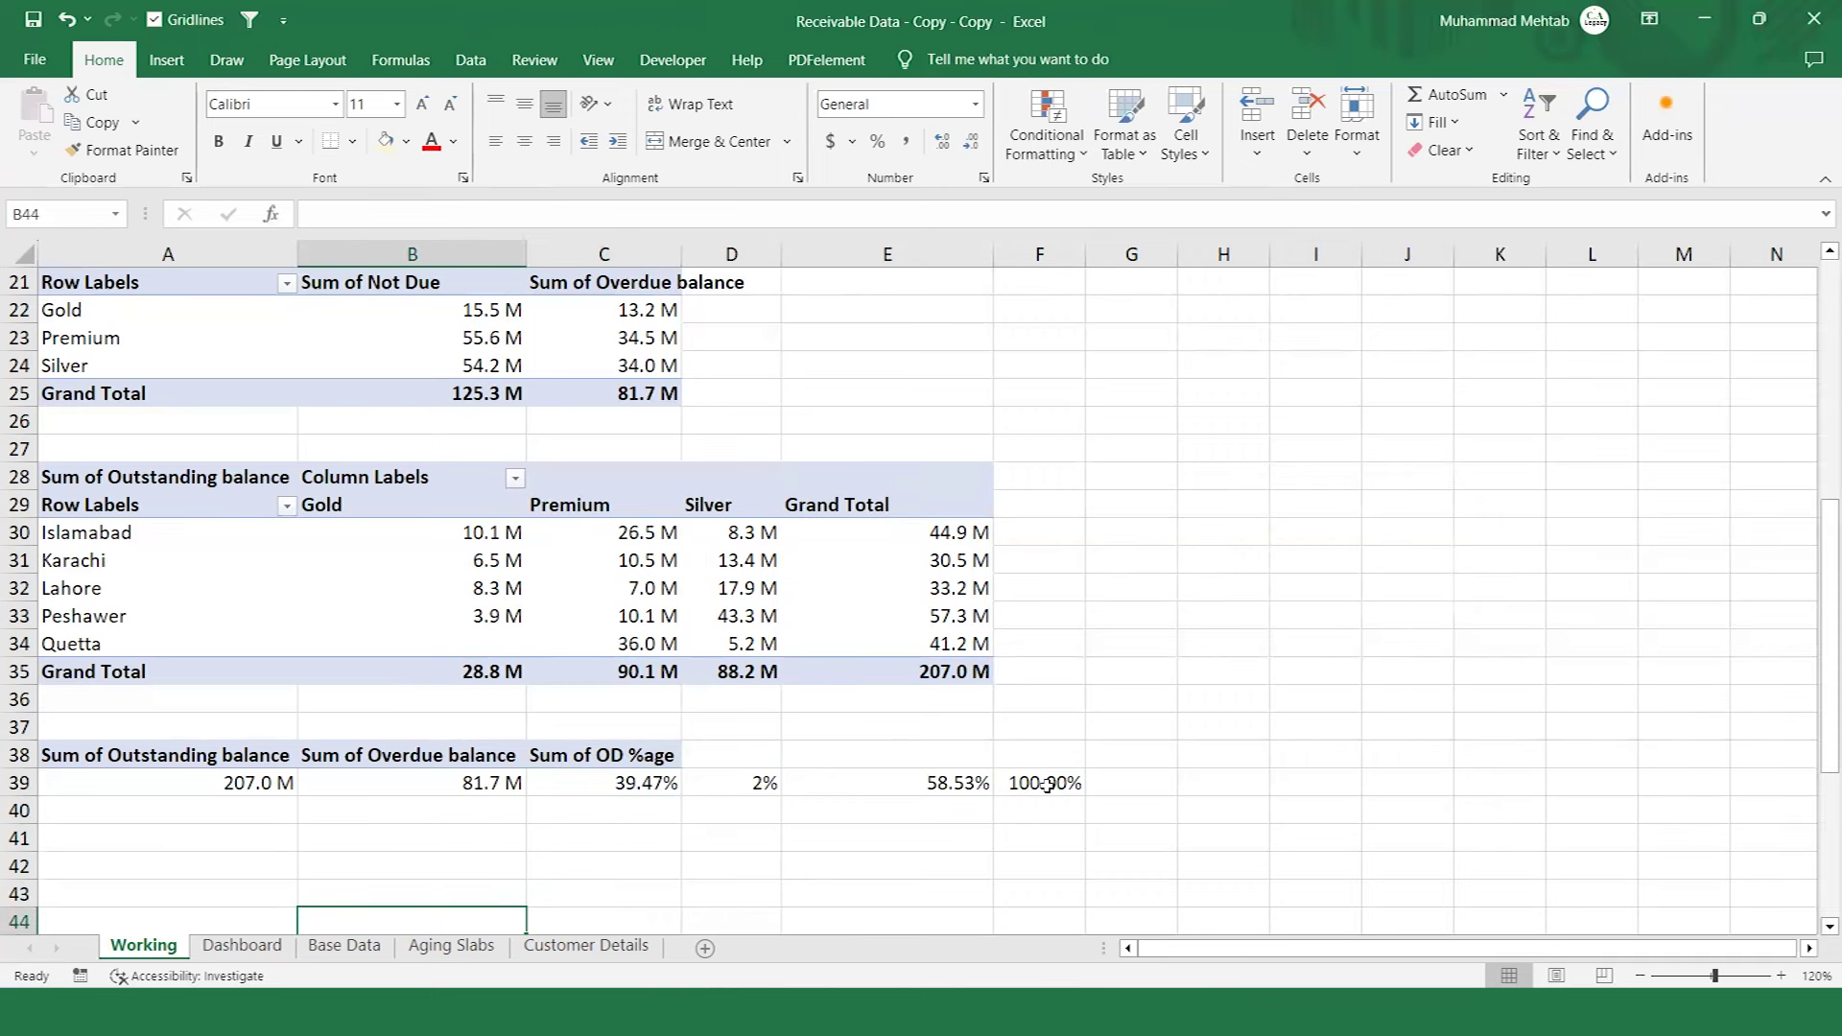
{"action": "key", "text": "Down"}
{"action": "key", "text": "Down"}
{"action": "key", "text": "Down"}
{"action": "key", "text": "Down"}
{"action": "key", "text": "Up"}
{"action": "key", "text": "Up"}
{"action": "key", "text": "Up"}
{"action": "key", "text": "Up"}
{"action": "key", "text": "Up"}
{"action": "key", "text": "Up"}
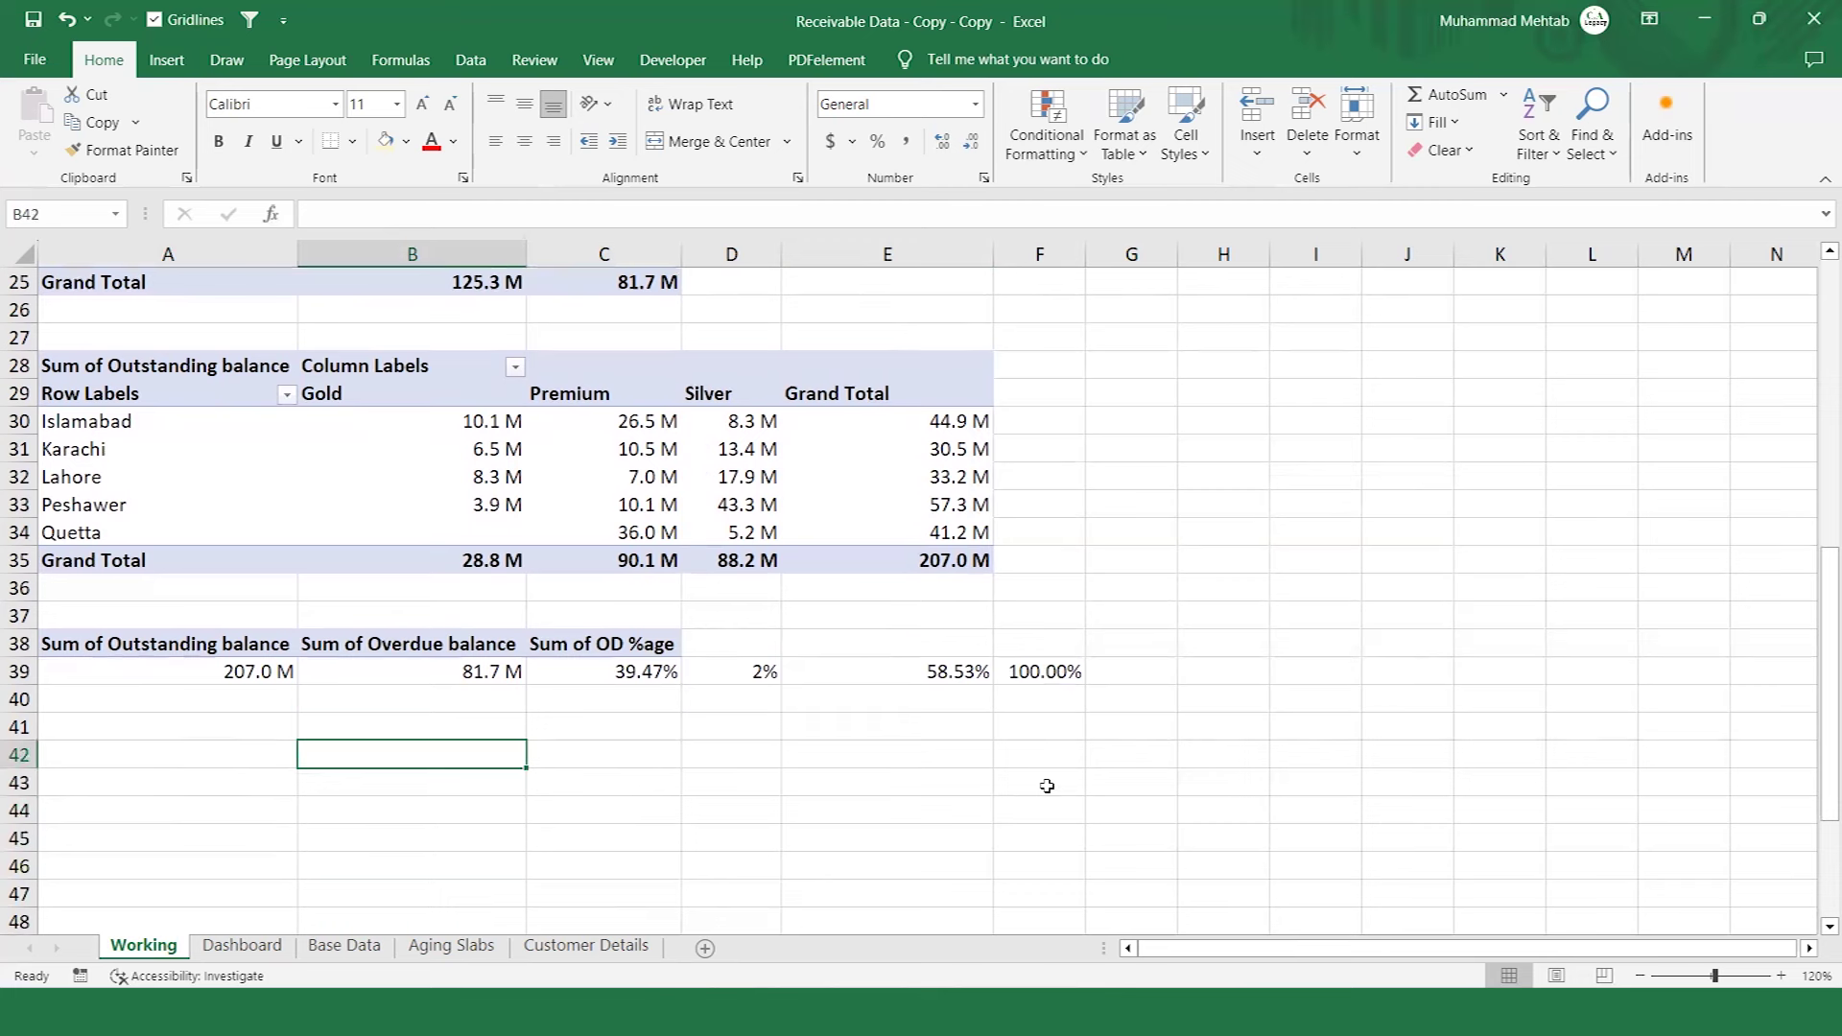
{"action": "type", "text": "40%"}
{"action": "key", "text": "Return"}
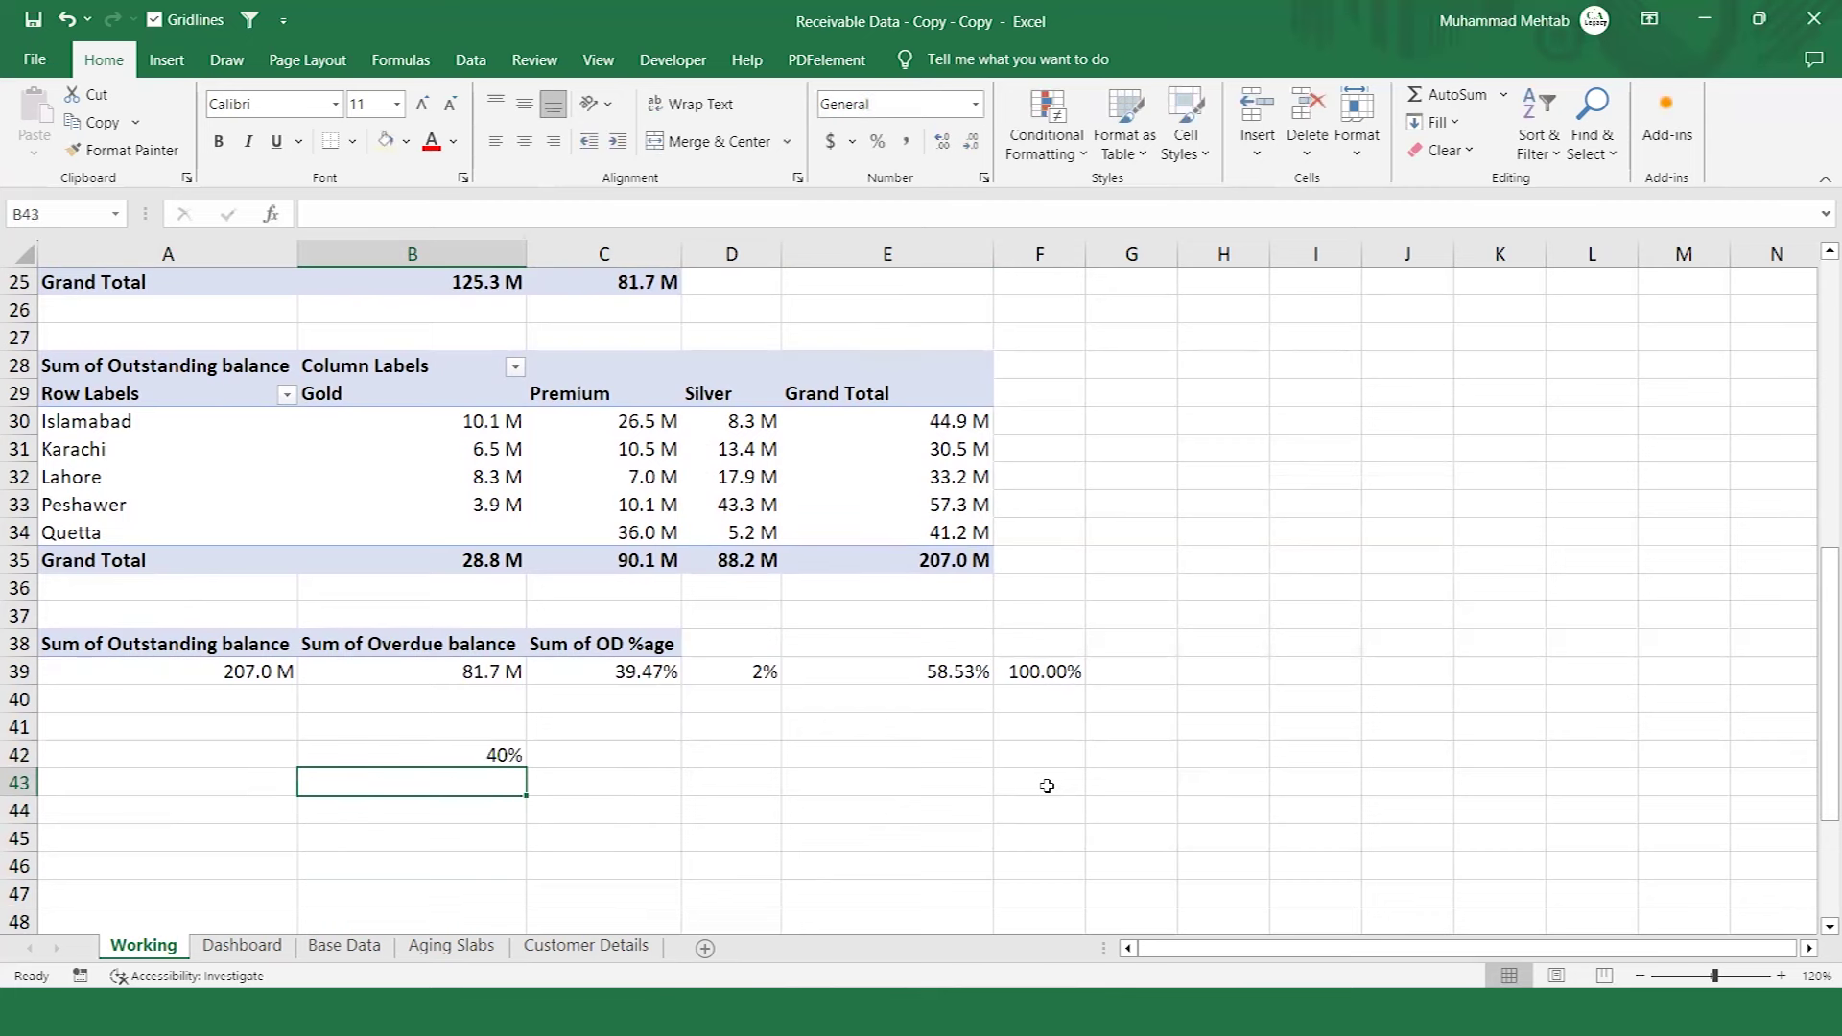
{"action": "type", "text": "20"}
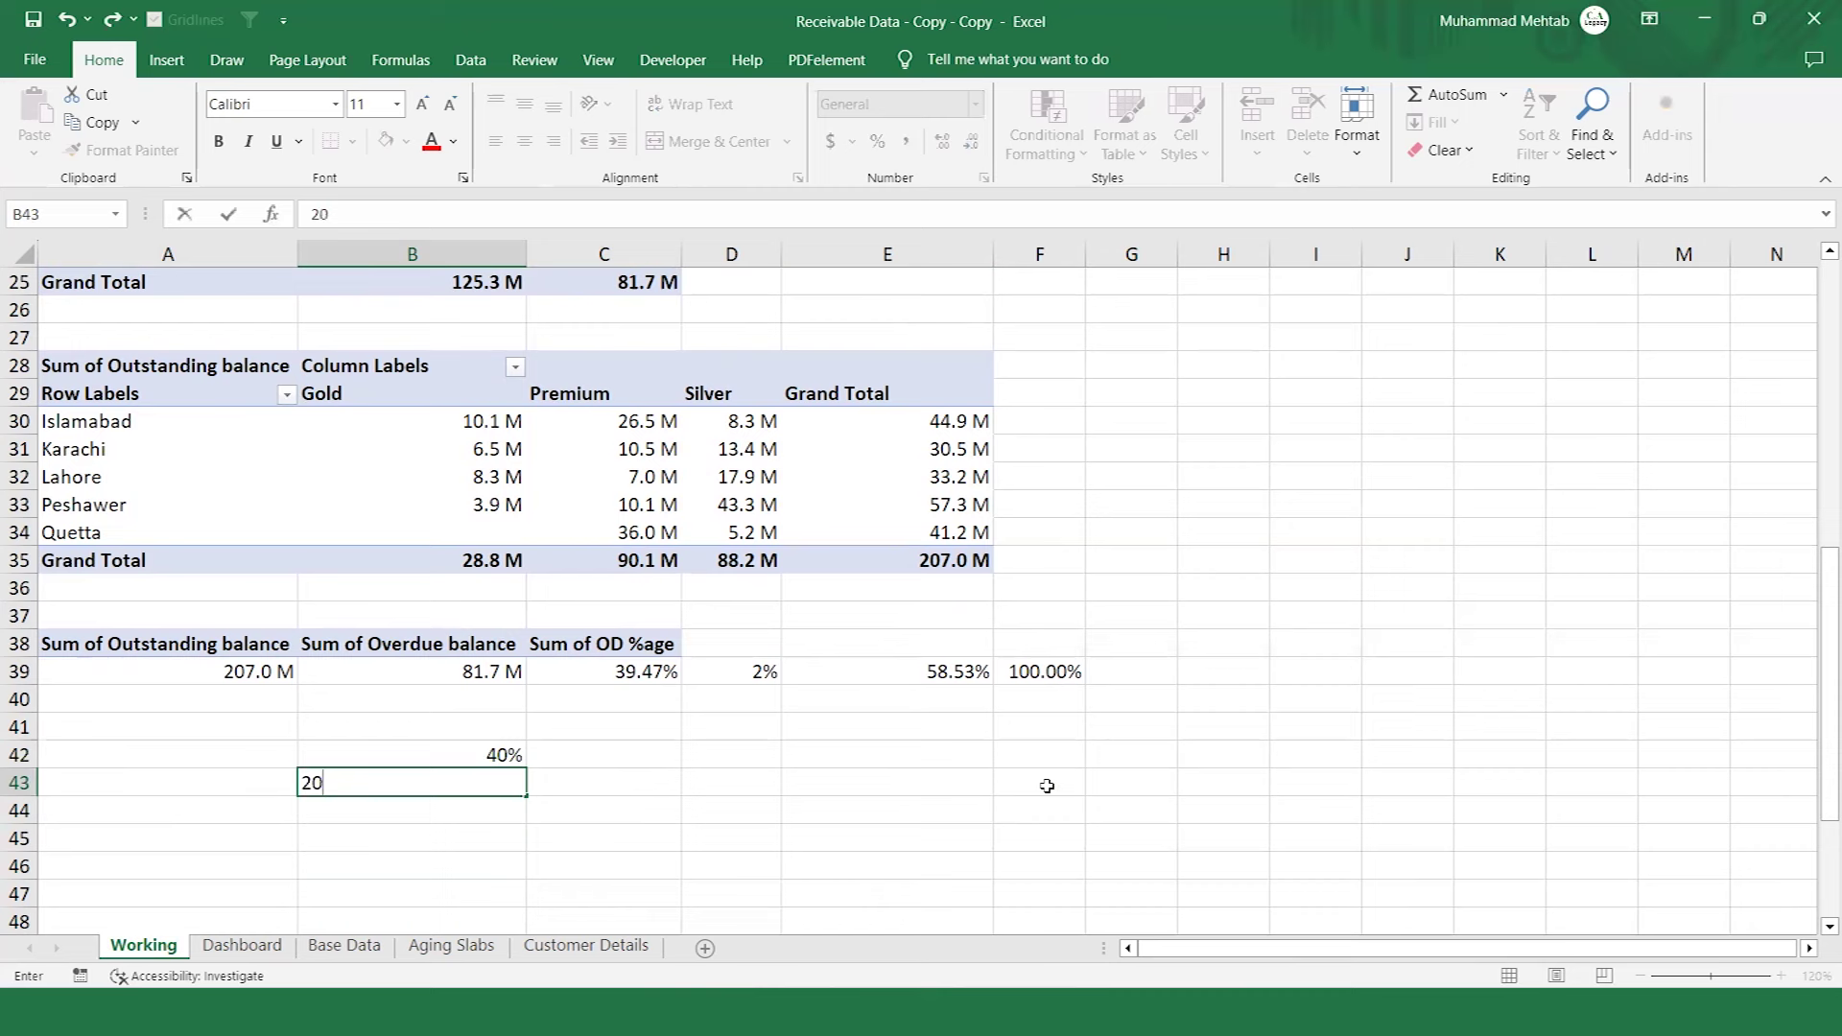
{"action": "type", "text": "%"}
{"action": "key", "text": "Return"}
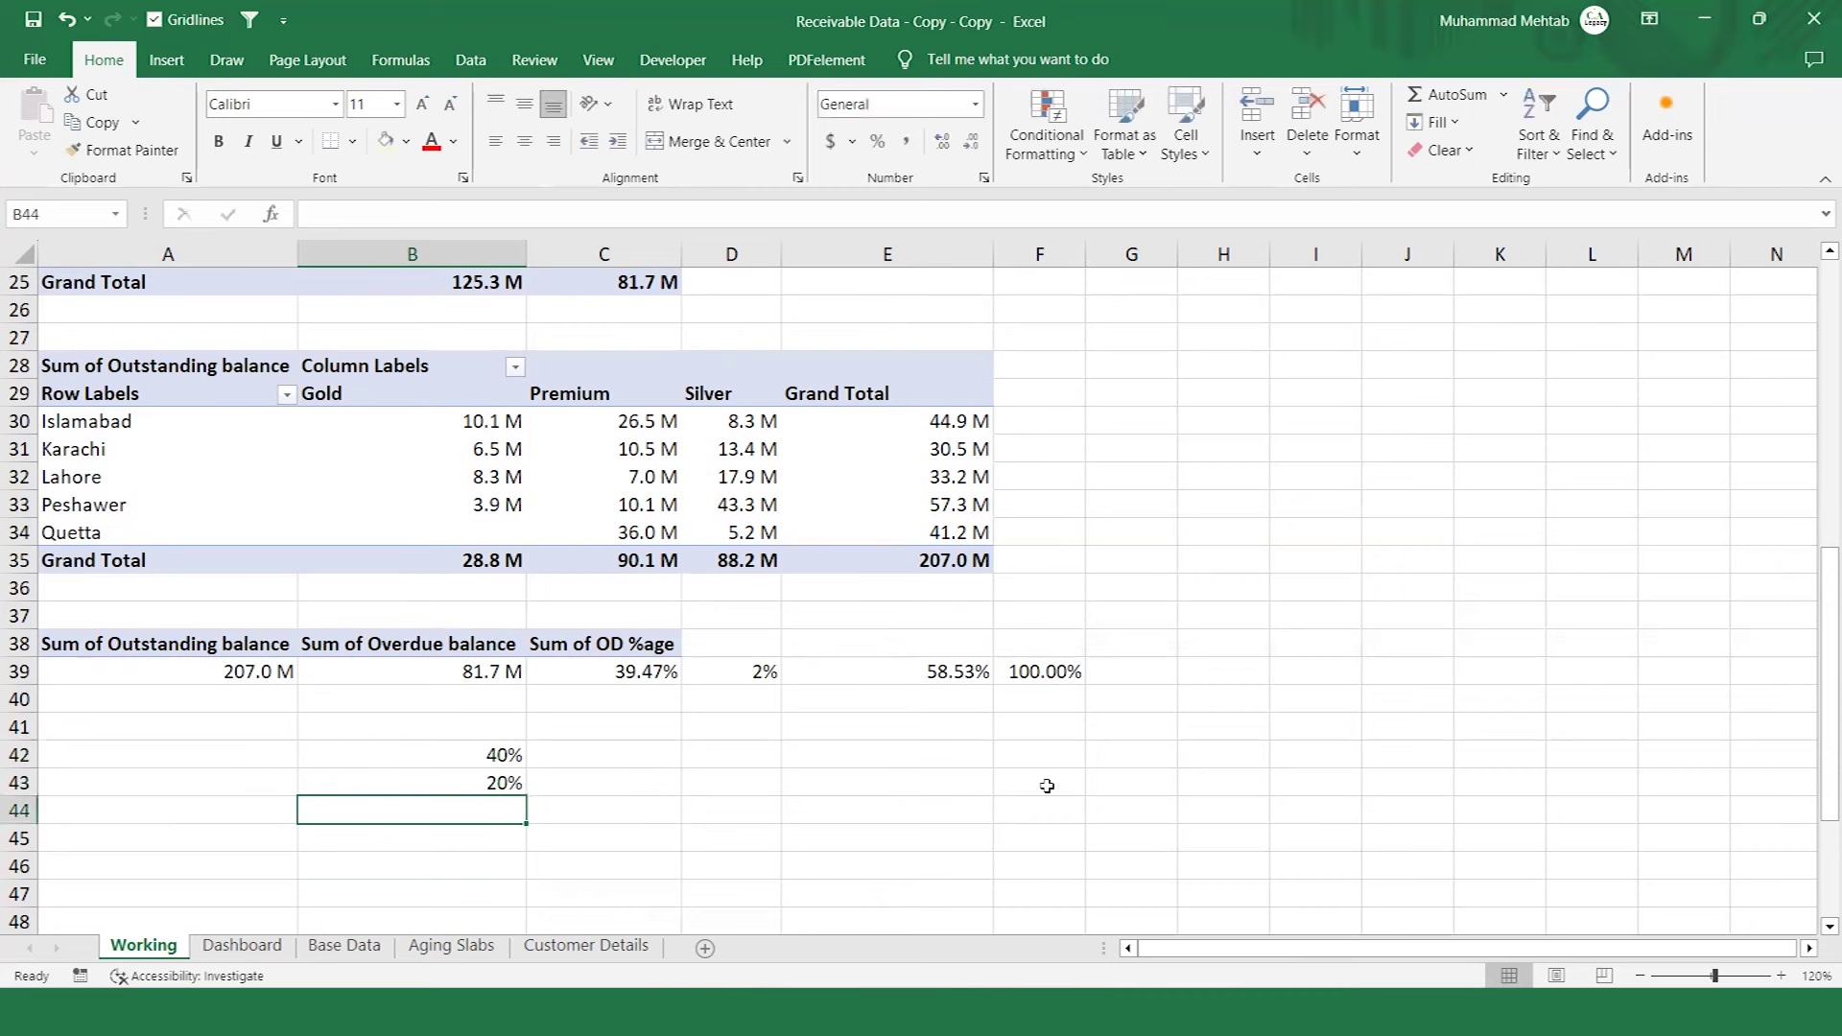
{"action": "type", "text": "40%"}
{"action": "key", "text": "Return"}
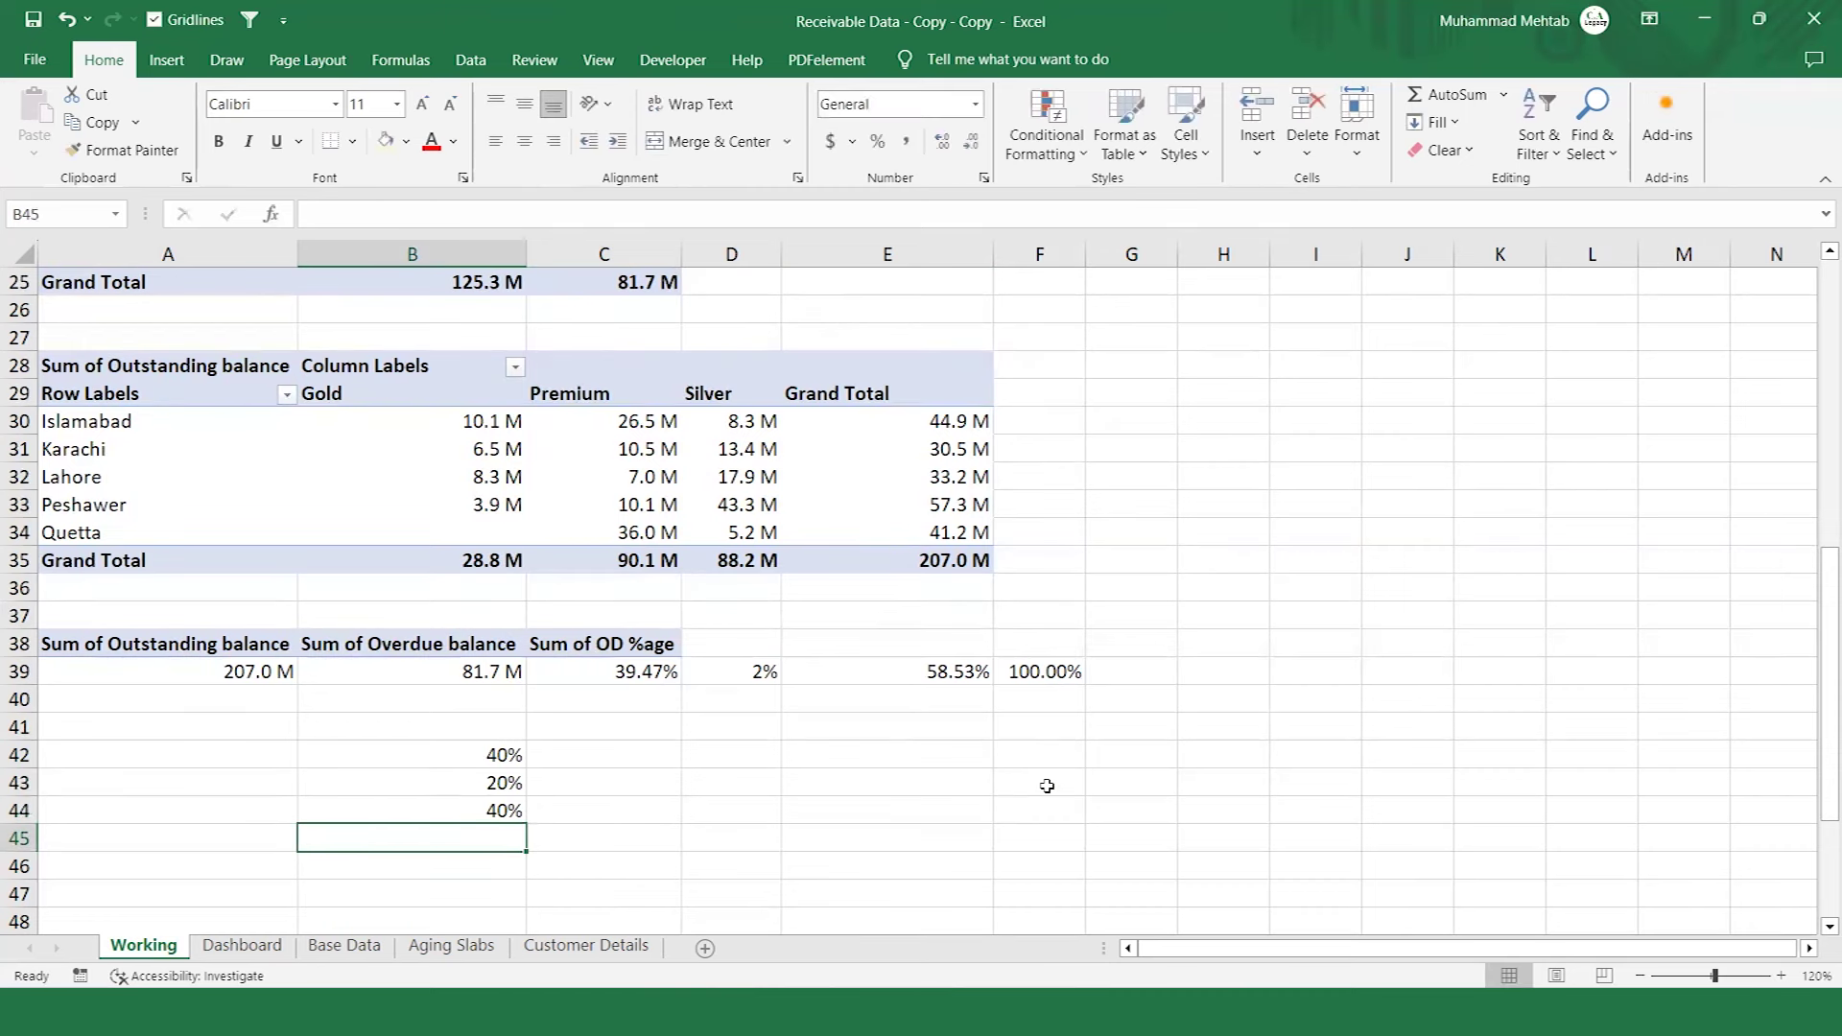
Total the three percentages with =SUM(B42:B44) in cell B45.
{"action": "key", "text": "Up"}
{"action": "key", "text": "Up"}
{"action": "key", "text": "Down"}
{"action": "key", "text": "Down"}
{"action": "key", "text": "Down"}
{"action": "key", "text": "Up"}
{"action": "key", "text": "alt+equal"}
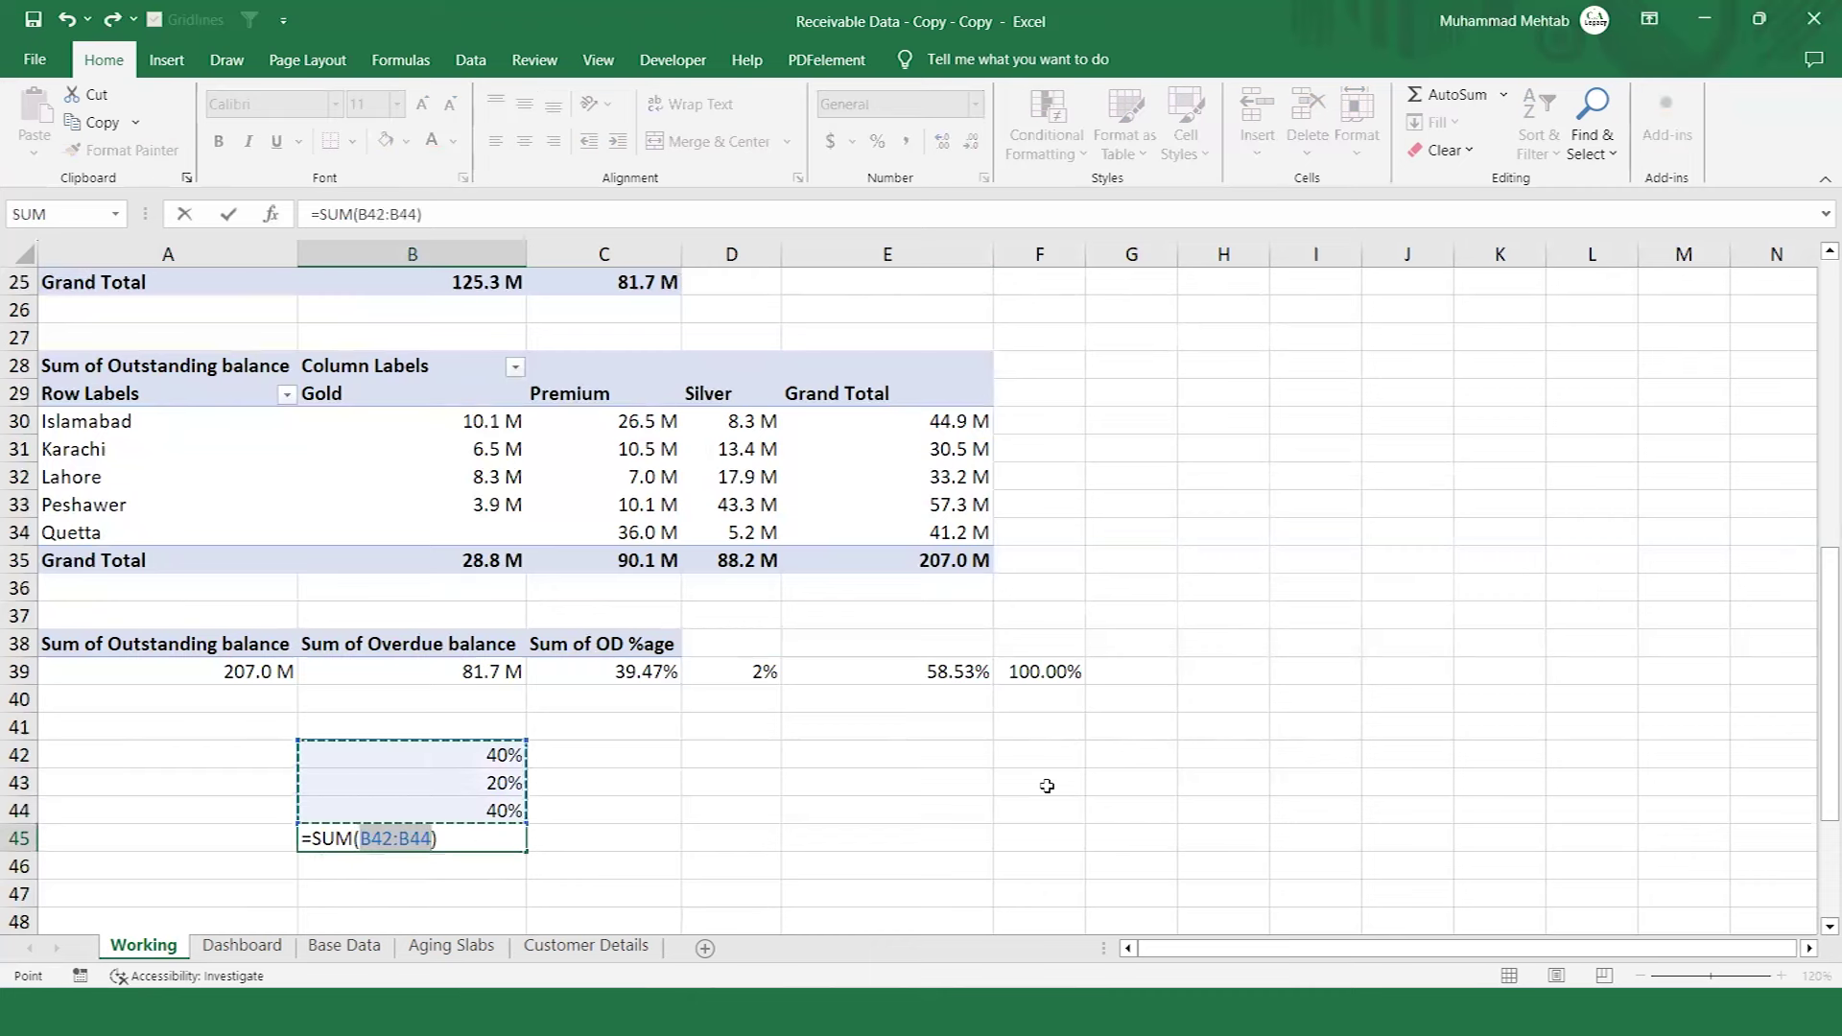
{"action": "key", "text": "Return"}
Enter 10% in cell D42, two columns beside the first 40% value.
{"action": "key", "text": "Up"}
{"action": "key", "text": "Up"}
{"action": "key", "text": "Up"}
{"action": "key", "text": "Up"}
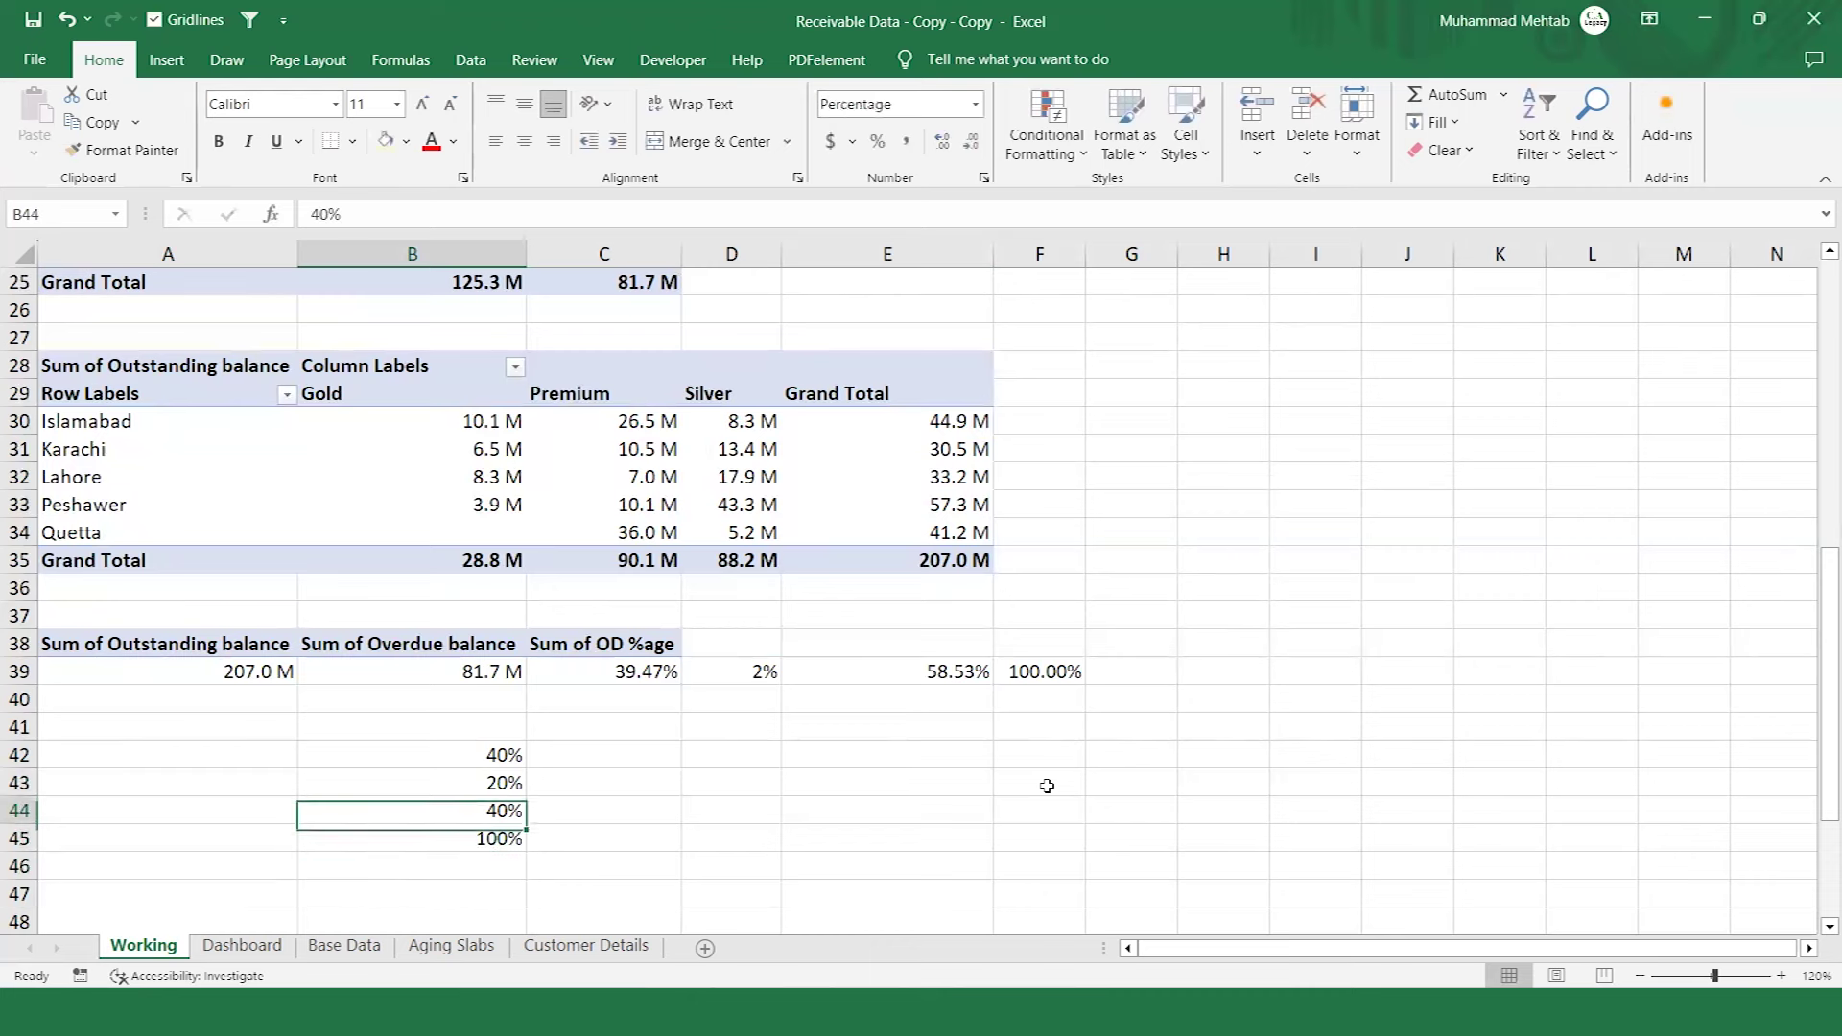
{"action": "key", "text": "Right"}
{"action": "key", "text": "Right"}
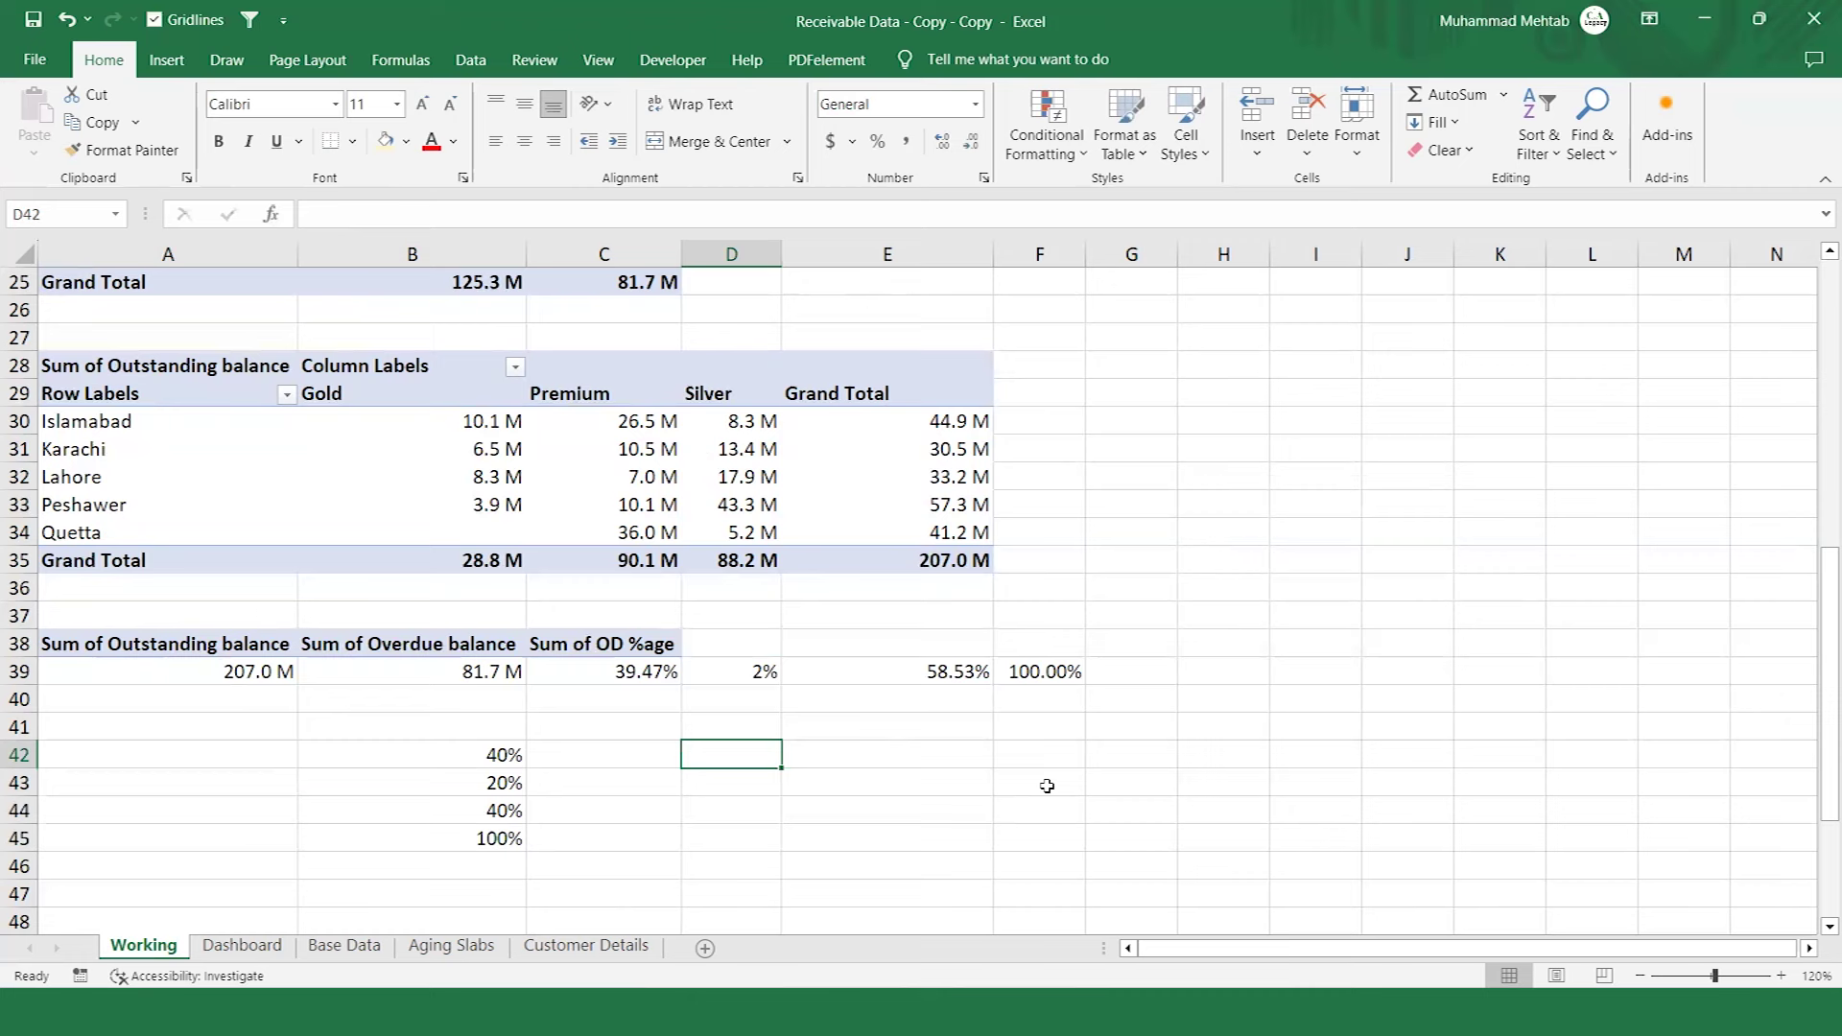
{"action": "key", "text": "Left"}
{"action": "key", "text": "Right"}
{"action": "type", "text": "10%"}
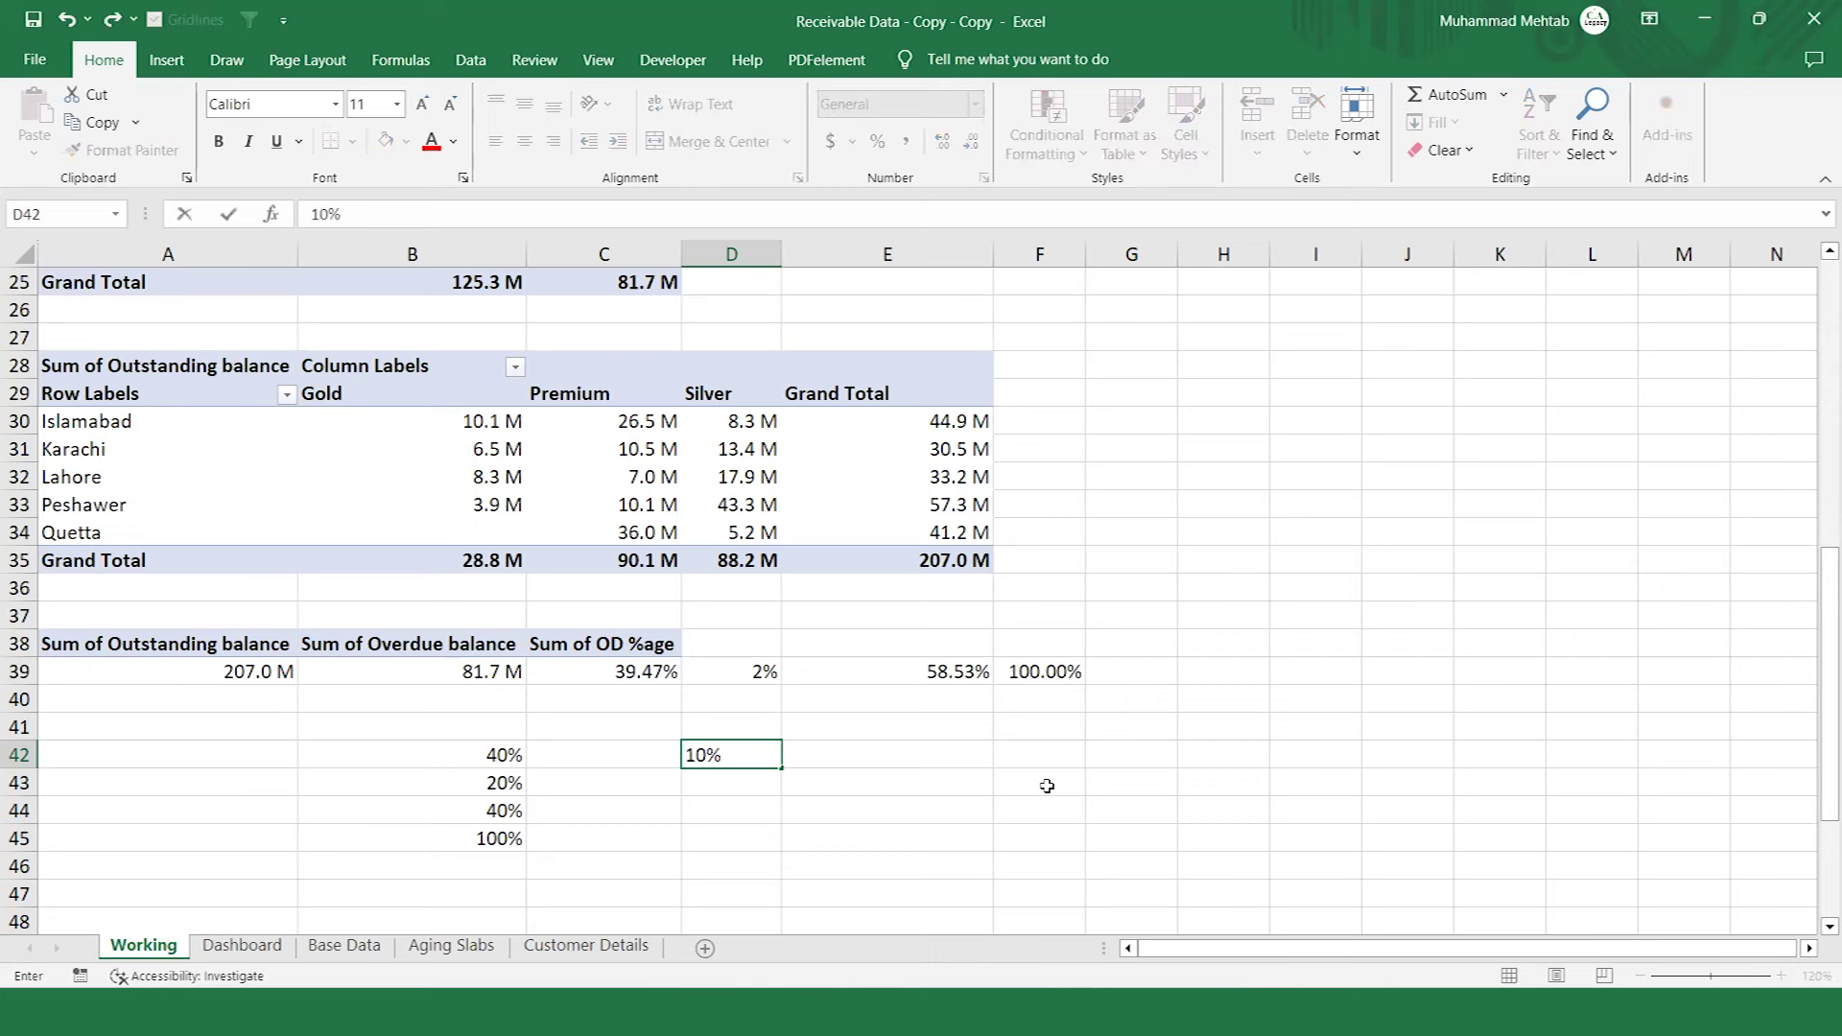
{"action": "key", "text": "Return"}
Copy the 10% value from cell D42 down through cell D51.
{"action": "key", "text": "shift+Up"}
{"action": "key", "text": "ctrl+c"}
{"action": "key", "text": "Up"}
{"action": "key", "text": "shift+Down"}
{"action": "key", "text": "shift+Down"}
{"action": "key", "text": "shift+Down"}
{"action": "key", "text": "shift+Down"}
{"action": "key", "text": "shift+Down"}
{"action": "key", "text": "shift+Down"}
{"action": "key", "text": "shift+Down"}
{"action": "key", "text": "shift+Down"}
{"action": "key", "text": "shift+Down"}
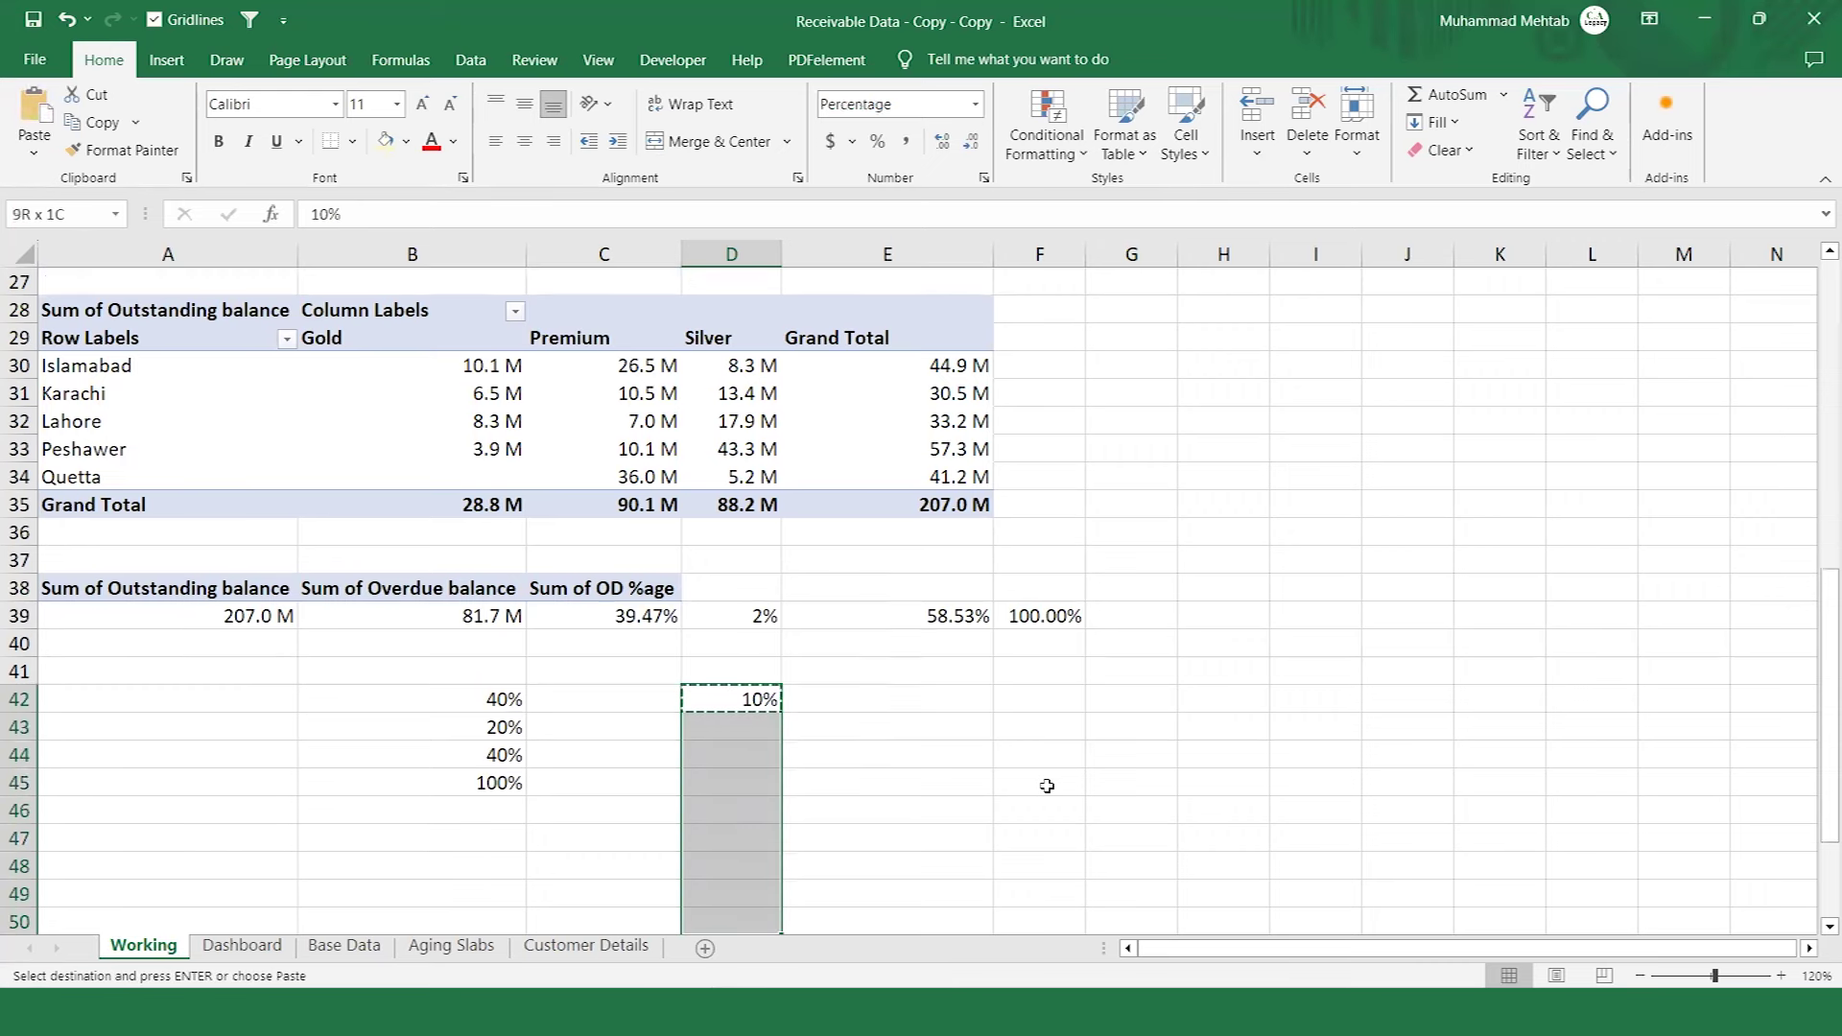
{"action": "key", "text": "Return"}
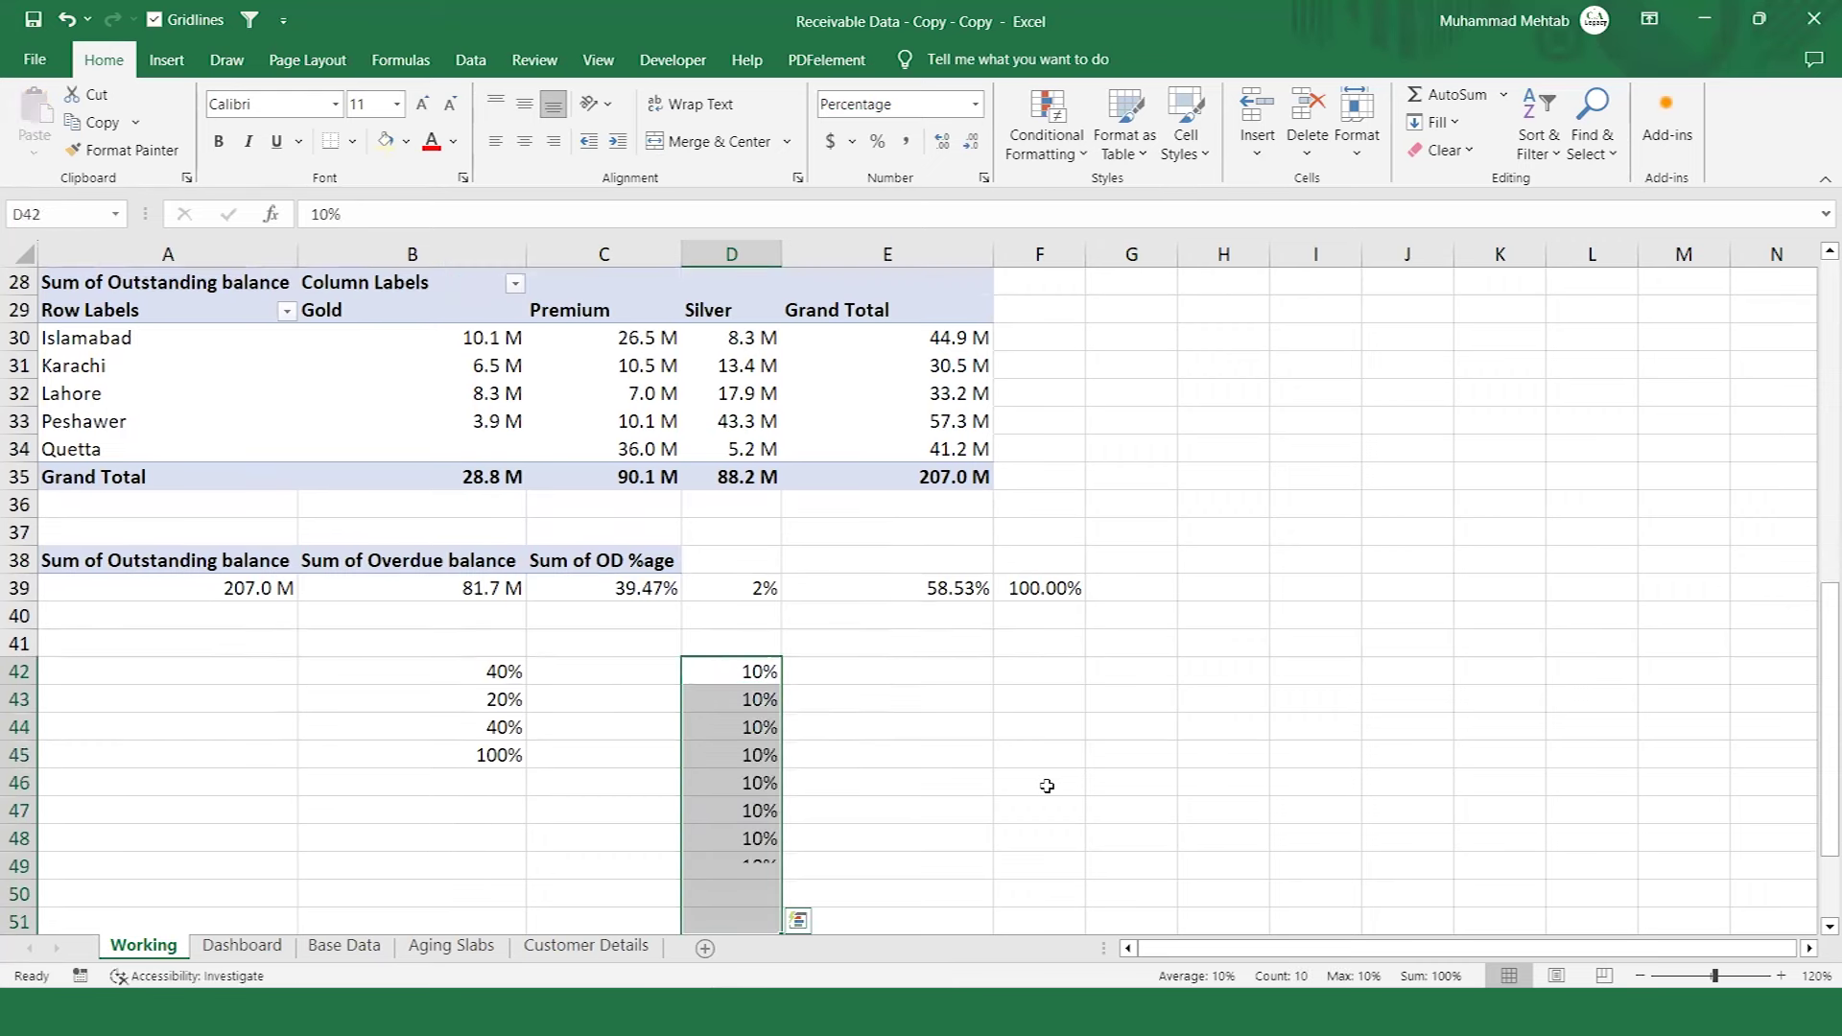
Check the running sum of the 10% values in column D, starting from cell D42.
{"action": "key", "text": "Down"}
{"action": "key", "text": "Down"}
{"action": "key", "text": "Down"}
{"action": "key", "text": "Down"}
{"action": "key", "text": "Up"}
{"action": "key", "text": "Up"}
{"action": "key", "text": "Up"}
{"action": "key", "text": "Up"}
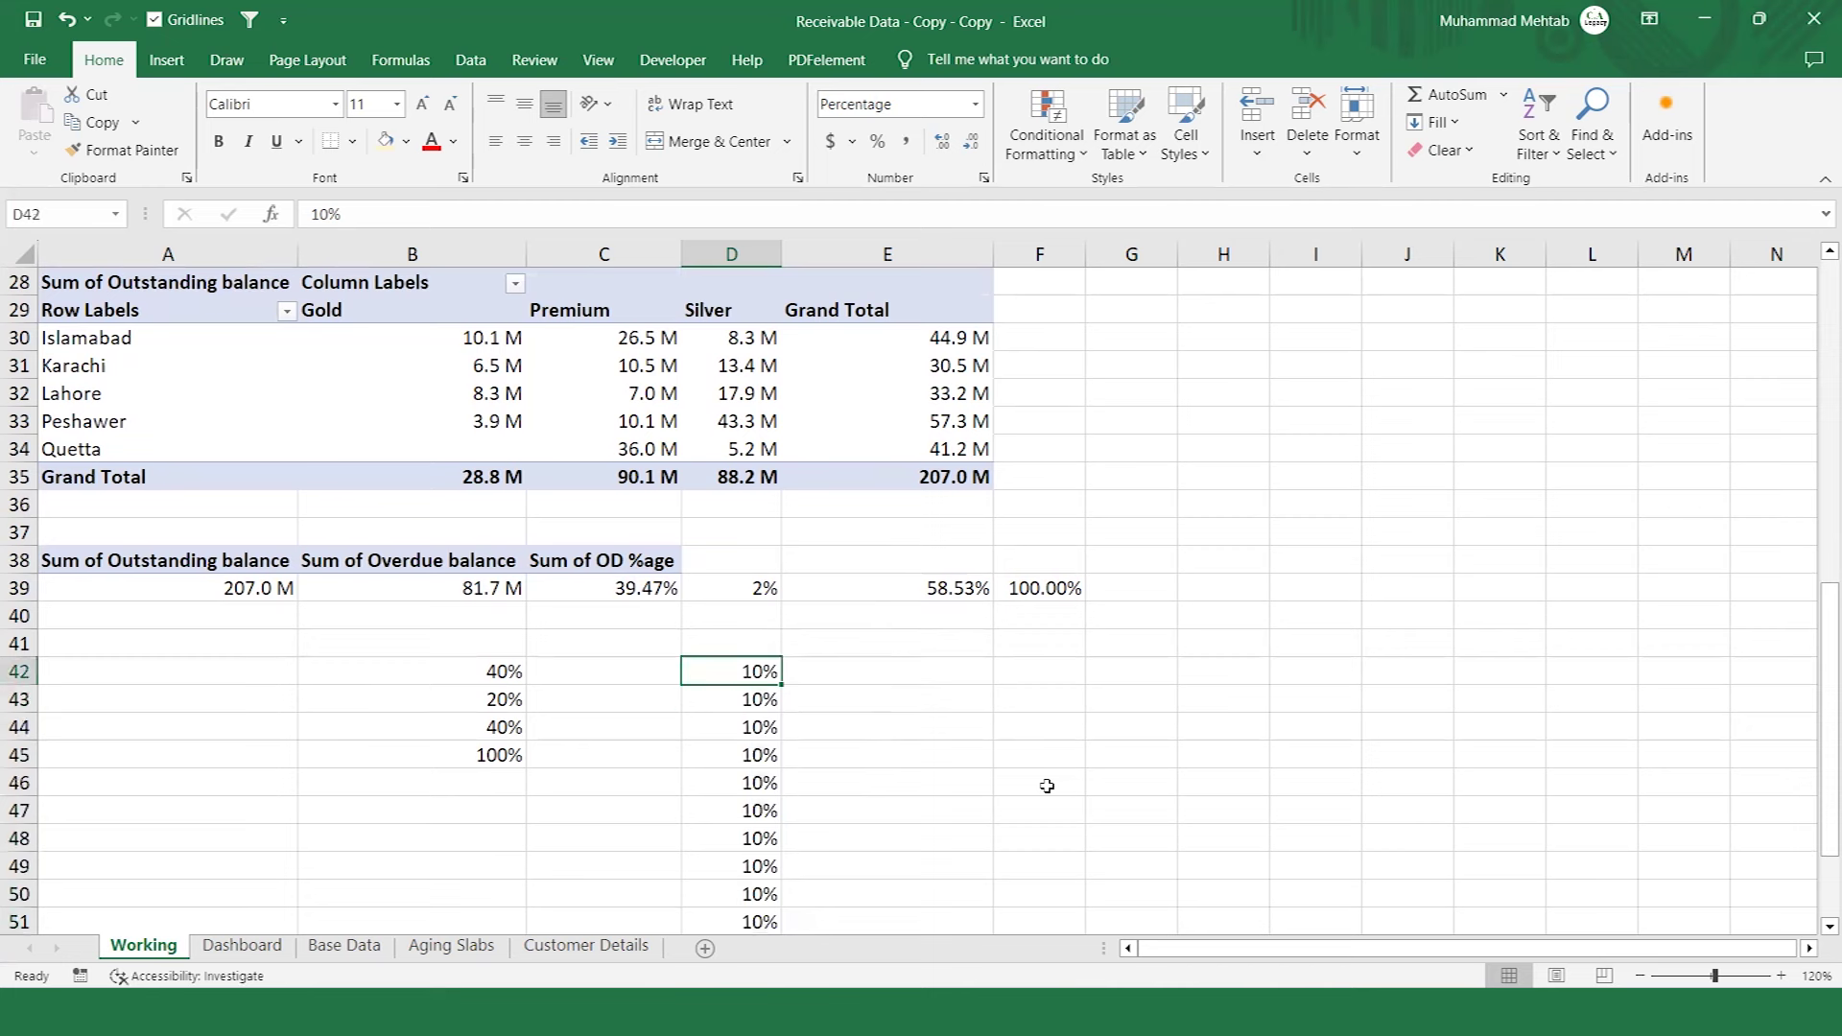
{"action": "key", "text": "shift+Down"}
{"action": "key", "text": "shift+Down"}
{"action": "key", "text": "shift+Down"}
{"action": "key", "text": "shift+Down"}
{"action": "key", "text": "shift+Down"}
{"action": "key", "text": "shift+Down"}
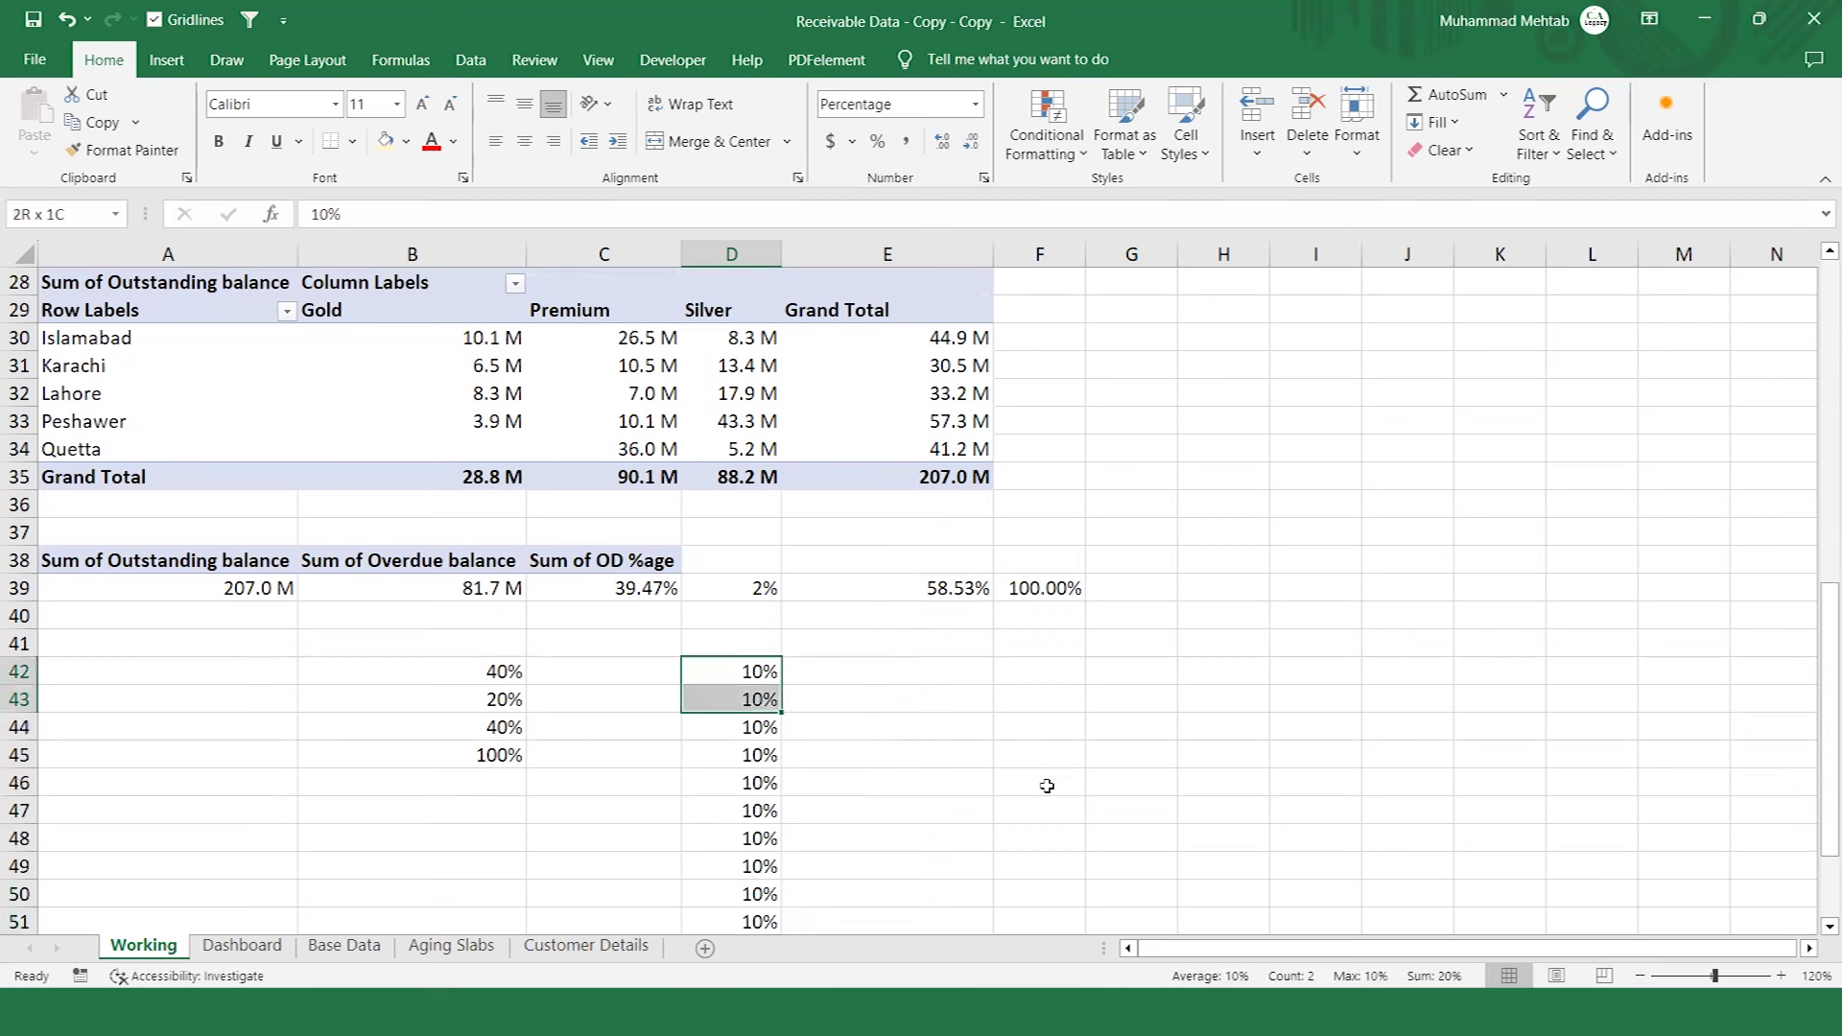
{"action": "key", "text": "shift+Down"}
{"action": "key", "text": "shift+Down"}
{"action": "key", "text": "shift+Down"}
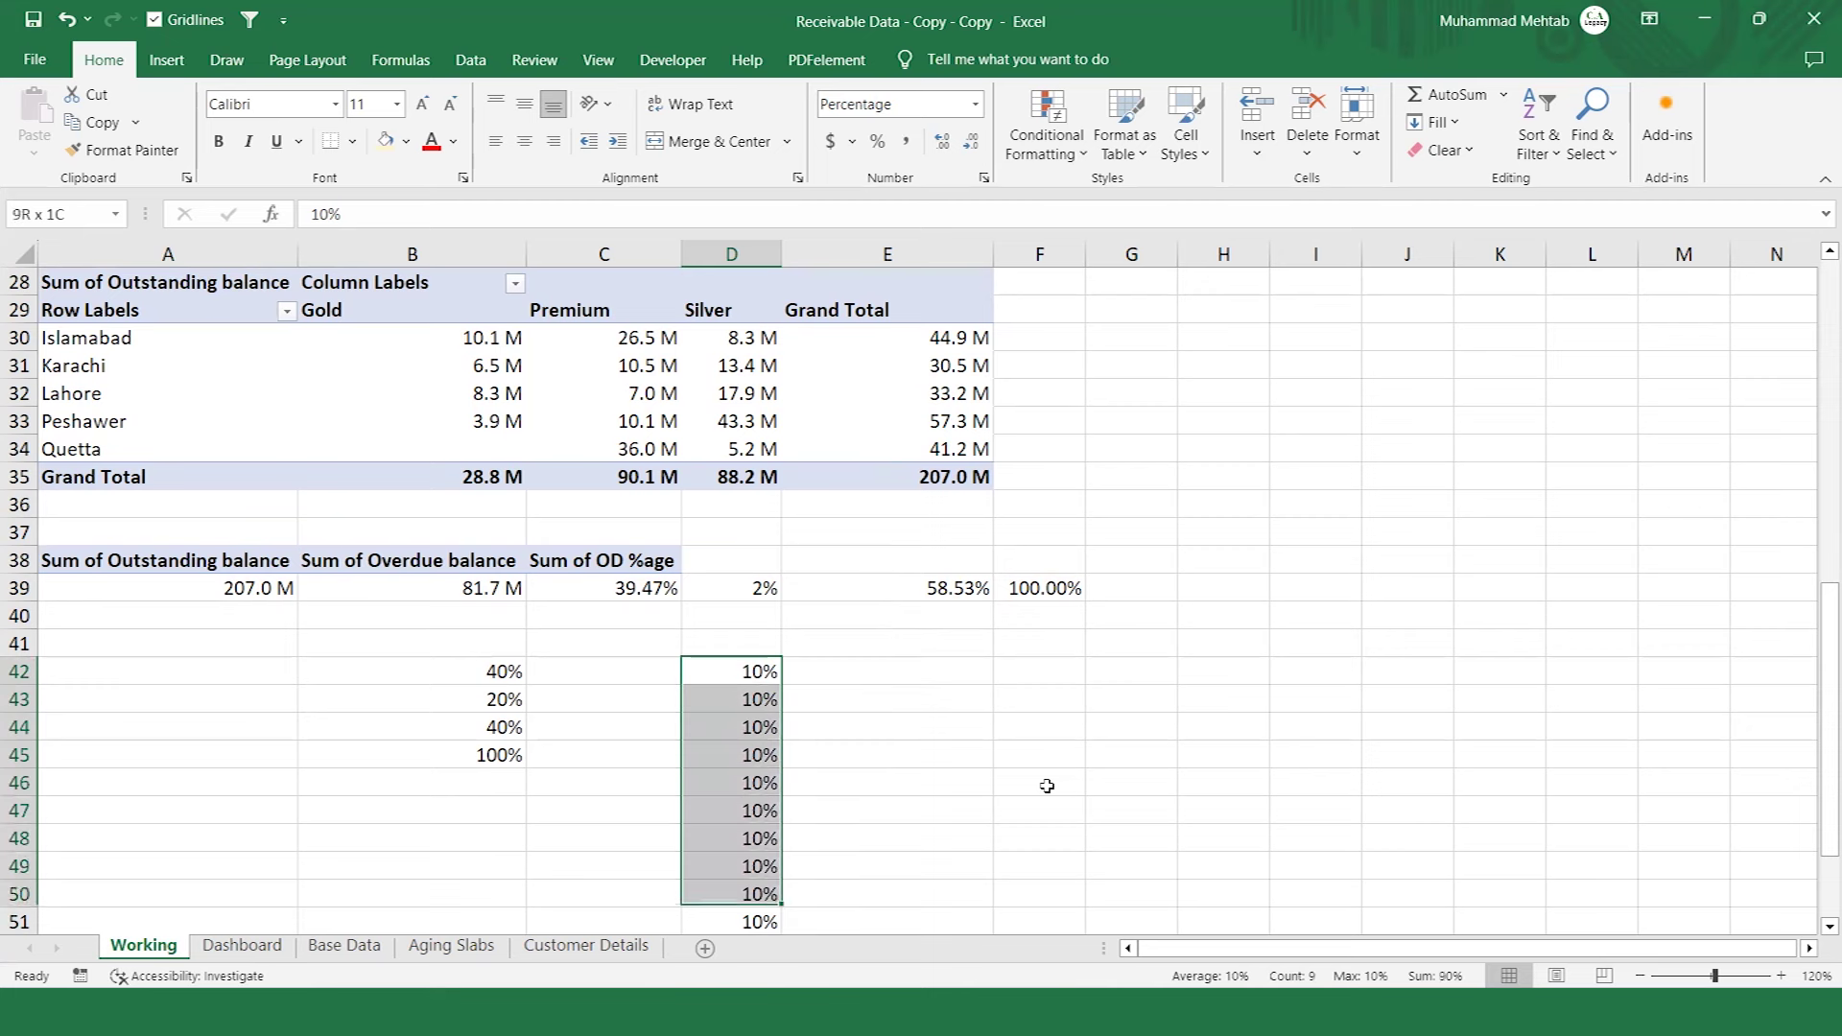
Total the ten 10% values with =SUM(D42:D51) in cell D52.
{"action": "key", "text": "Down"}
{"action": "key", "text": "Down"}
{"action": "key", "text": "Down"}
{"action": "key", "text": "Down"}
{"action": "key", "text": "Down"}
{"action": "key", "text": "Down"}
{"action": "key", "text": "Down"}
{"action": "key", "text": "Down"}
{"action": "key", "text": "Down"}
{"action": "key", "text": "Down"}
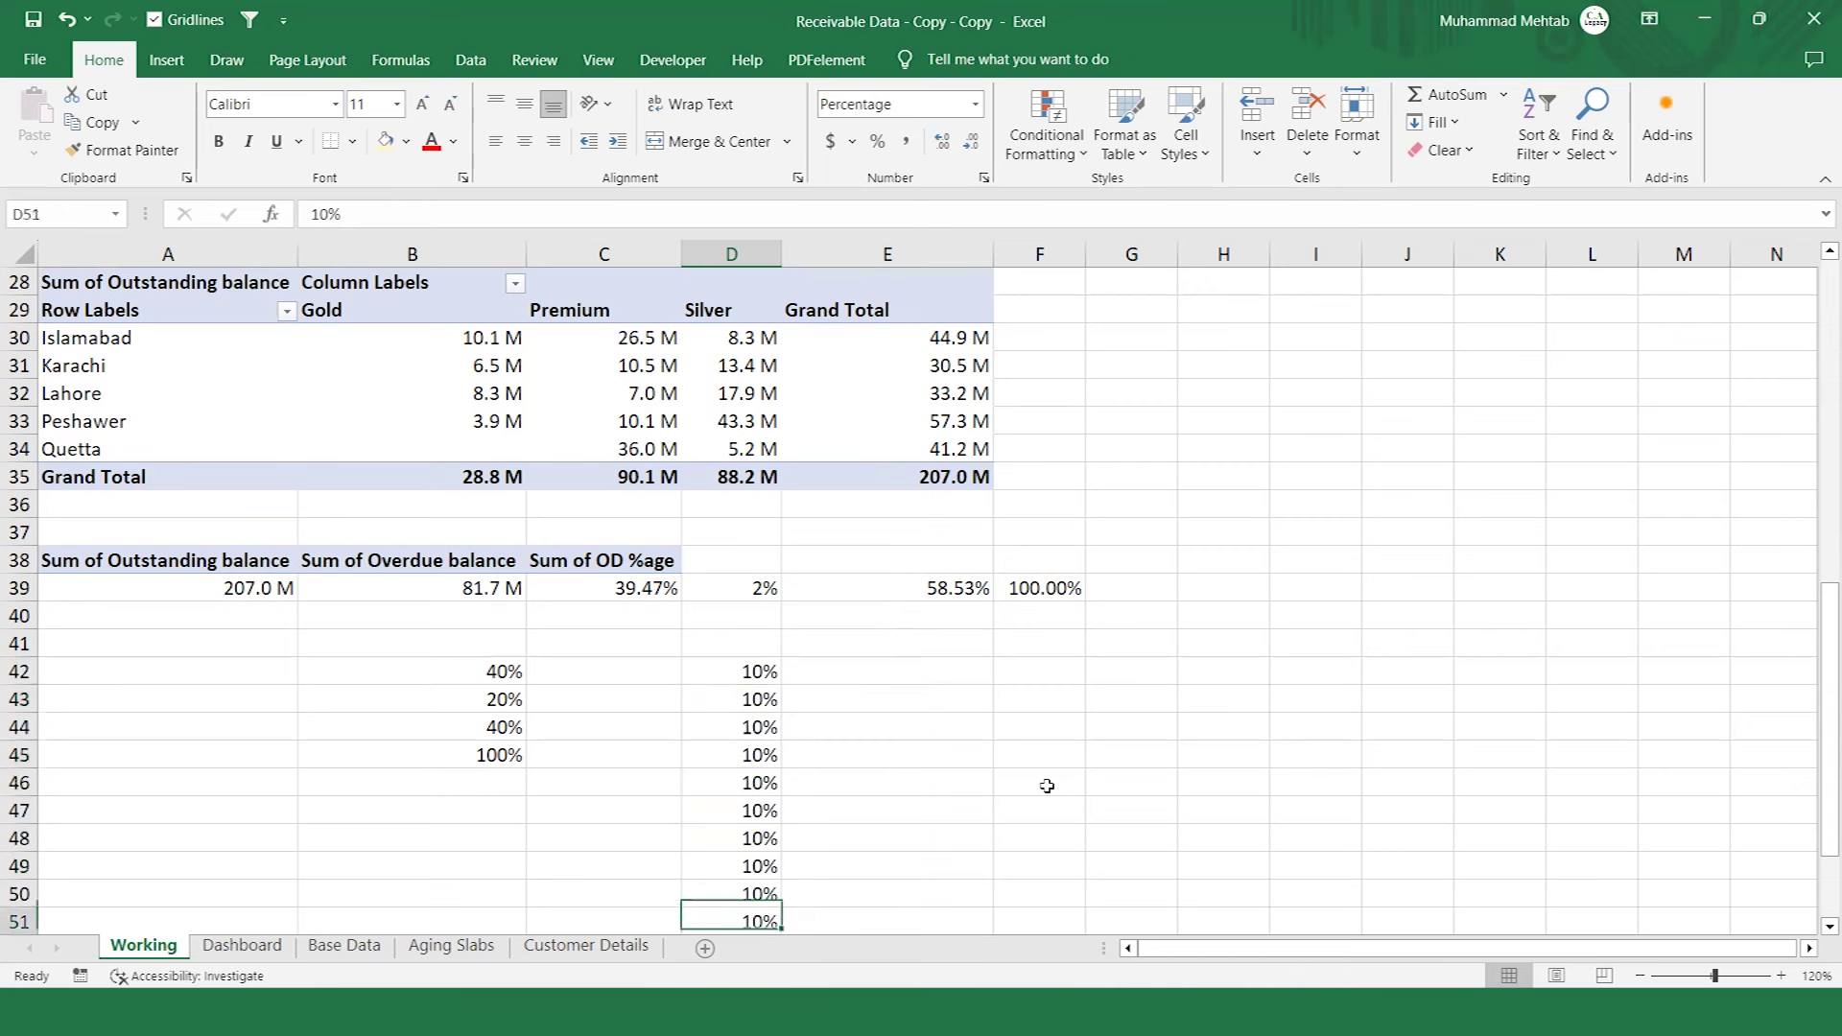
{"action": "key", "text": "alt+equal"}
{"action": "key", "text": "Return"}
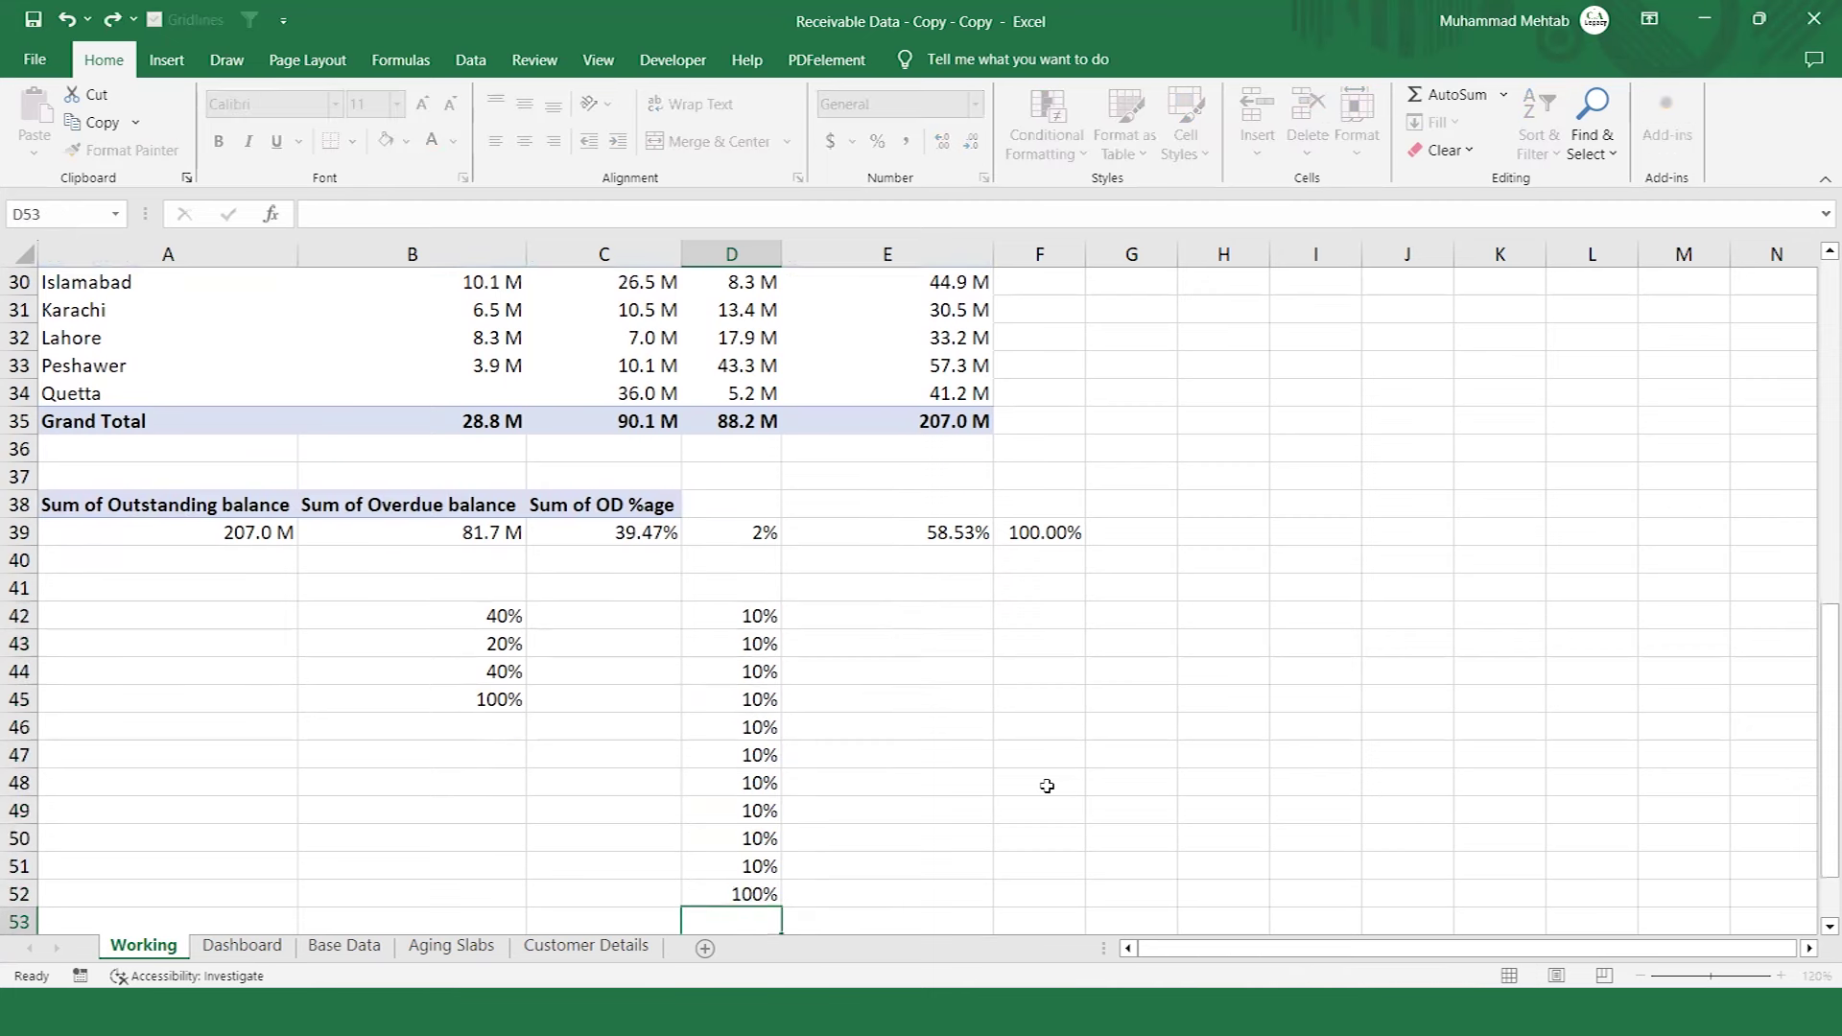
{"action": "key", "text": "Up"}
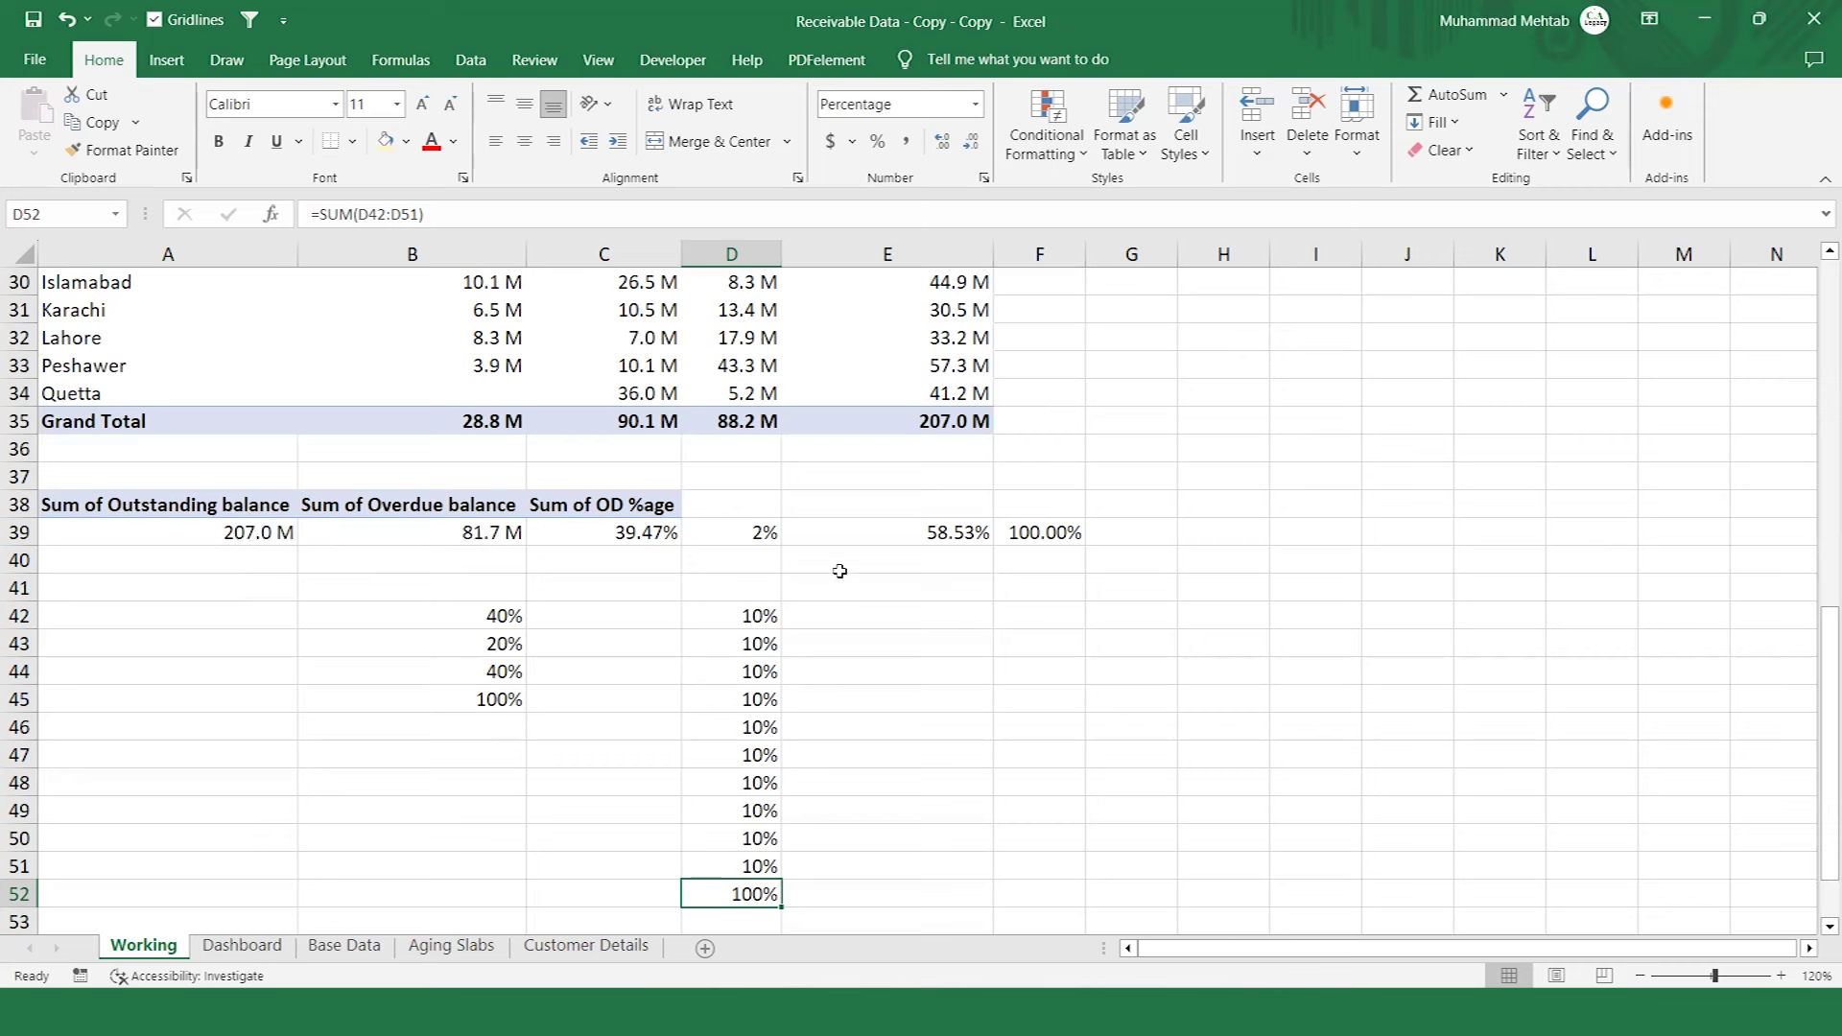
Insert a doughnut chart of the values in D42:D52 and place it beside column D.
{"action": "left_click", "coordinate": [166, 60]}
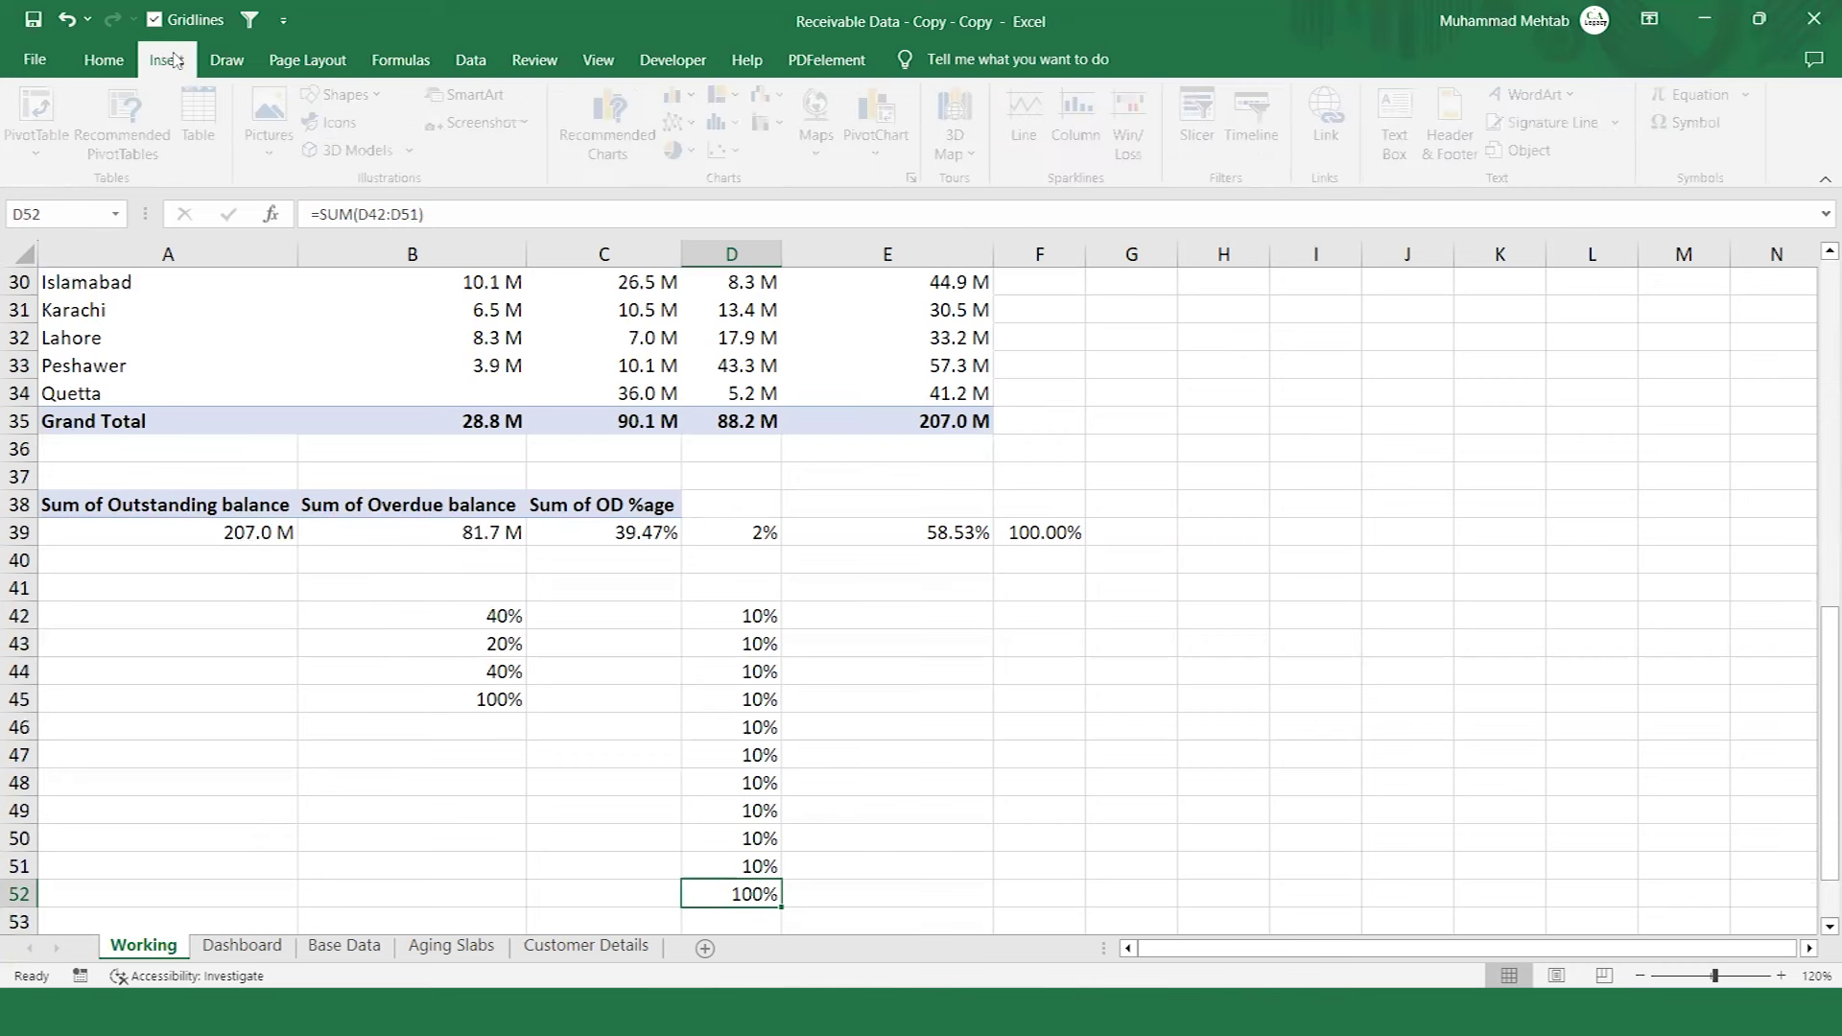
{"action": "left_click", "coordinate": [613, 144]}
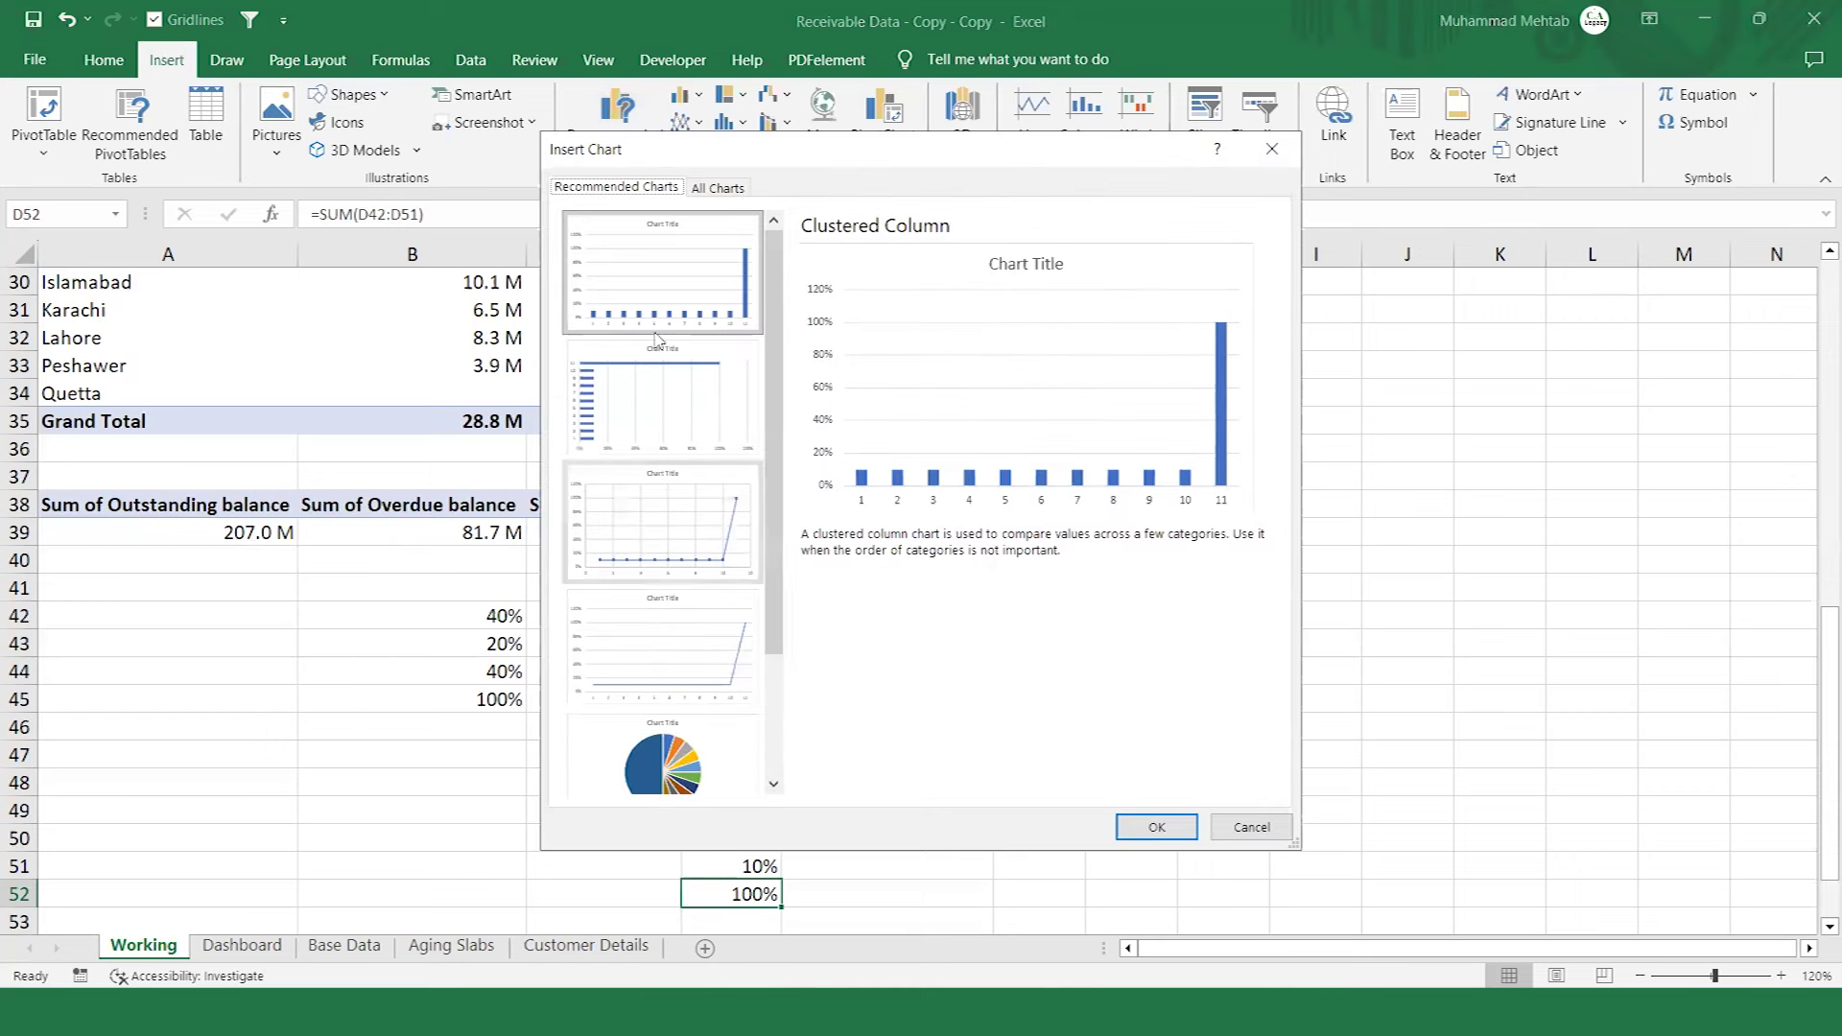
{"action": "left_click", "coordinate": [708, 189]}
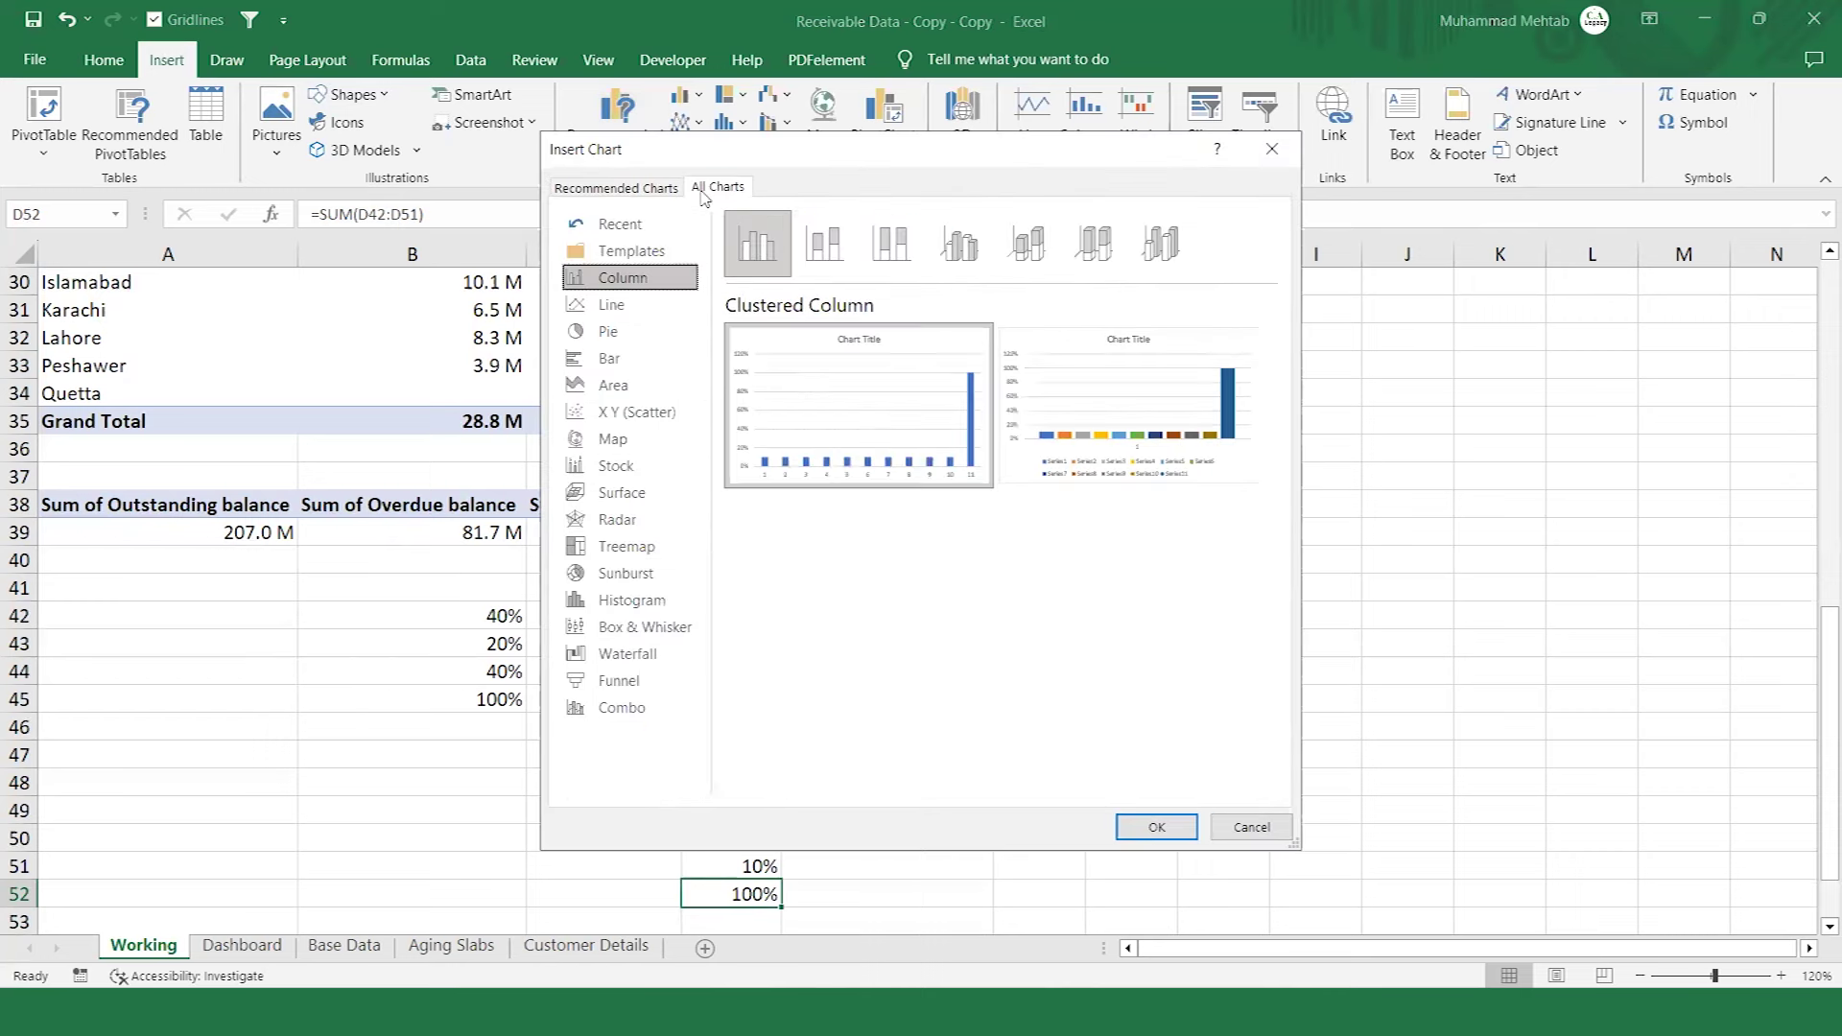
{"action": "left_click", "coordinate": [630, 334]}
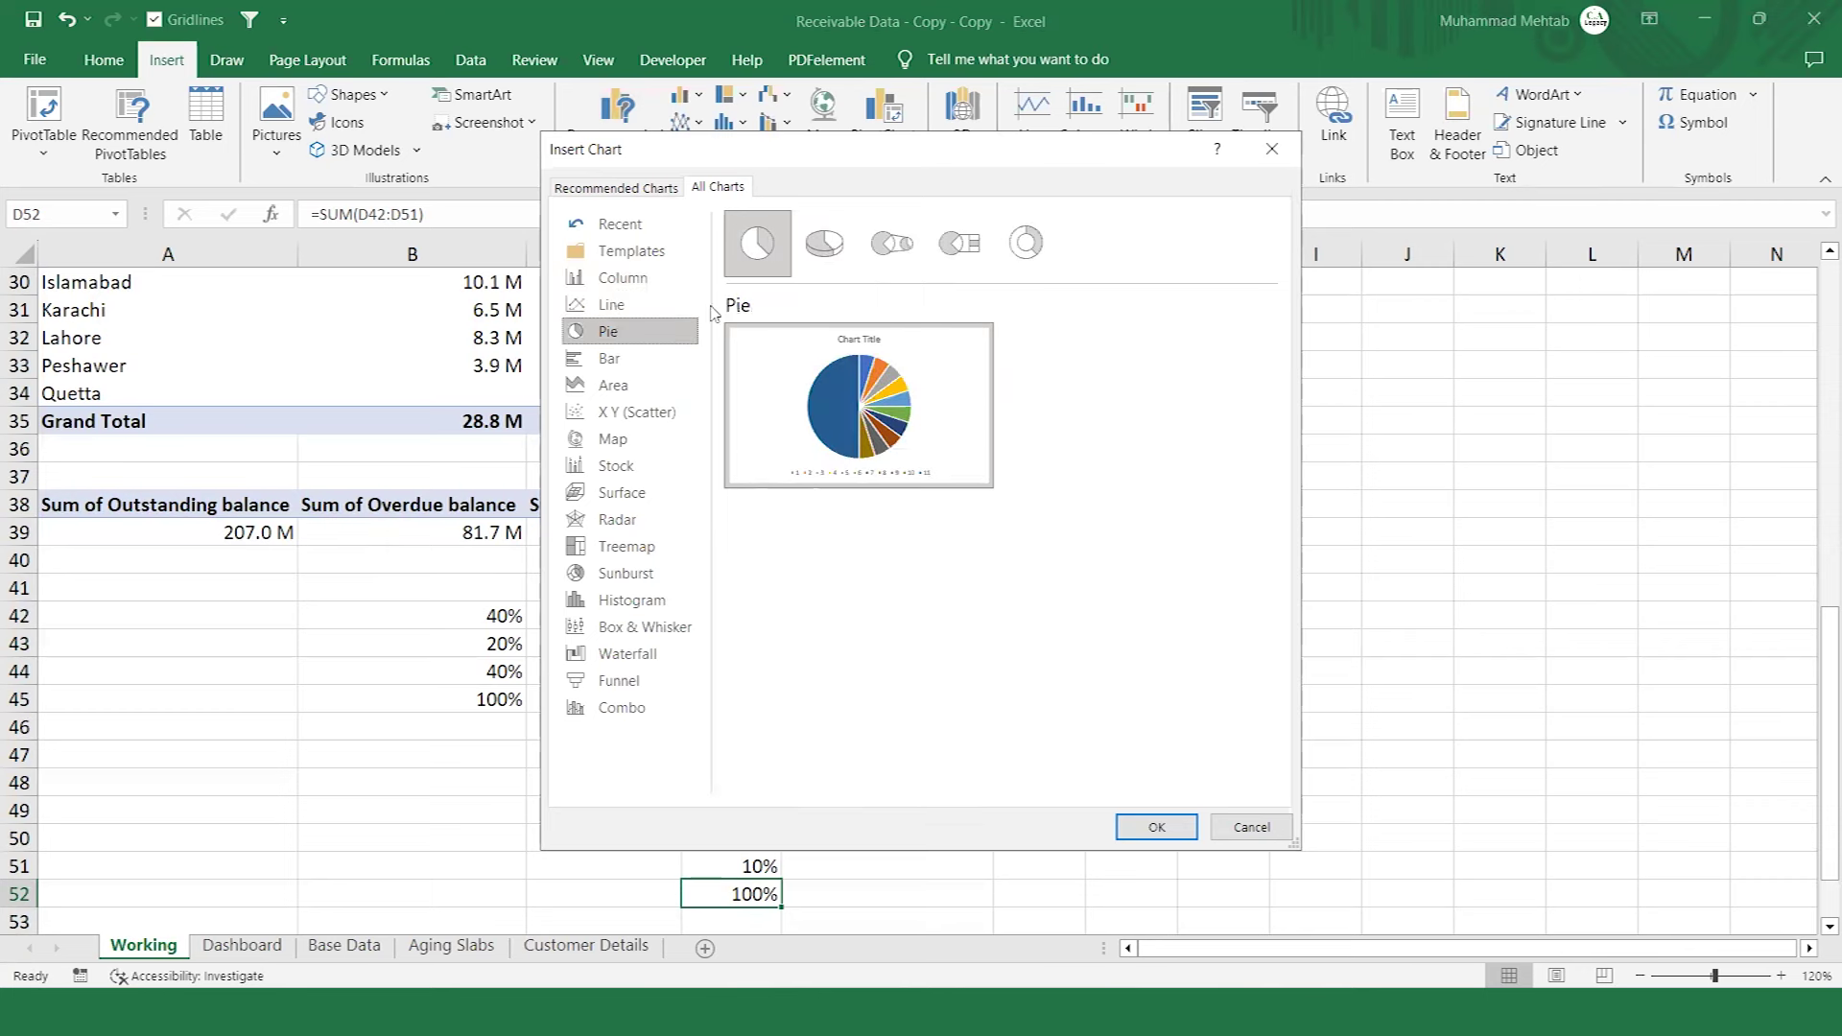
{"action": "left_click", "coordinate": [1013, 264]}
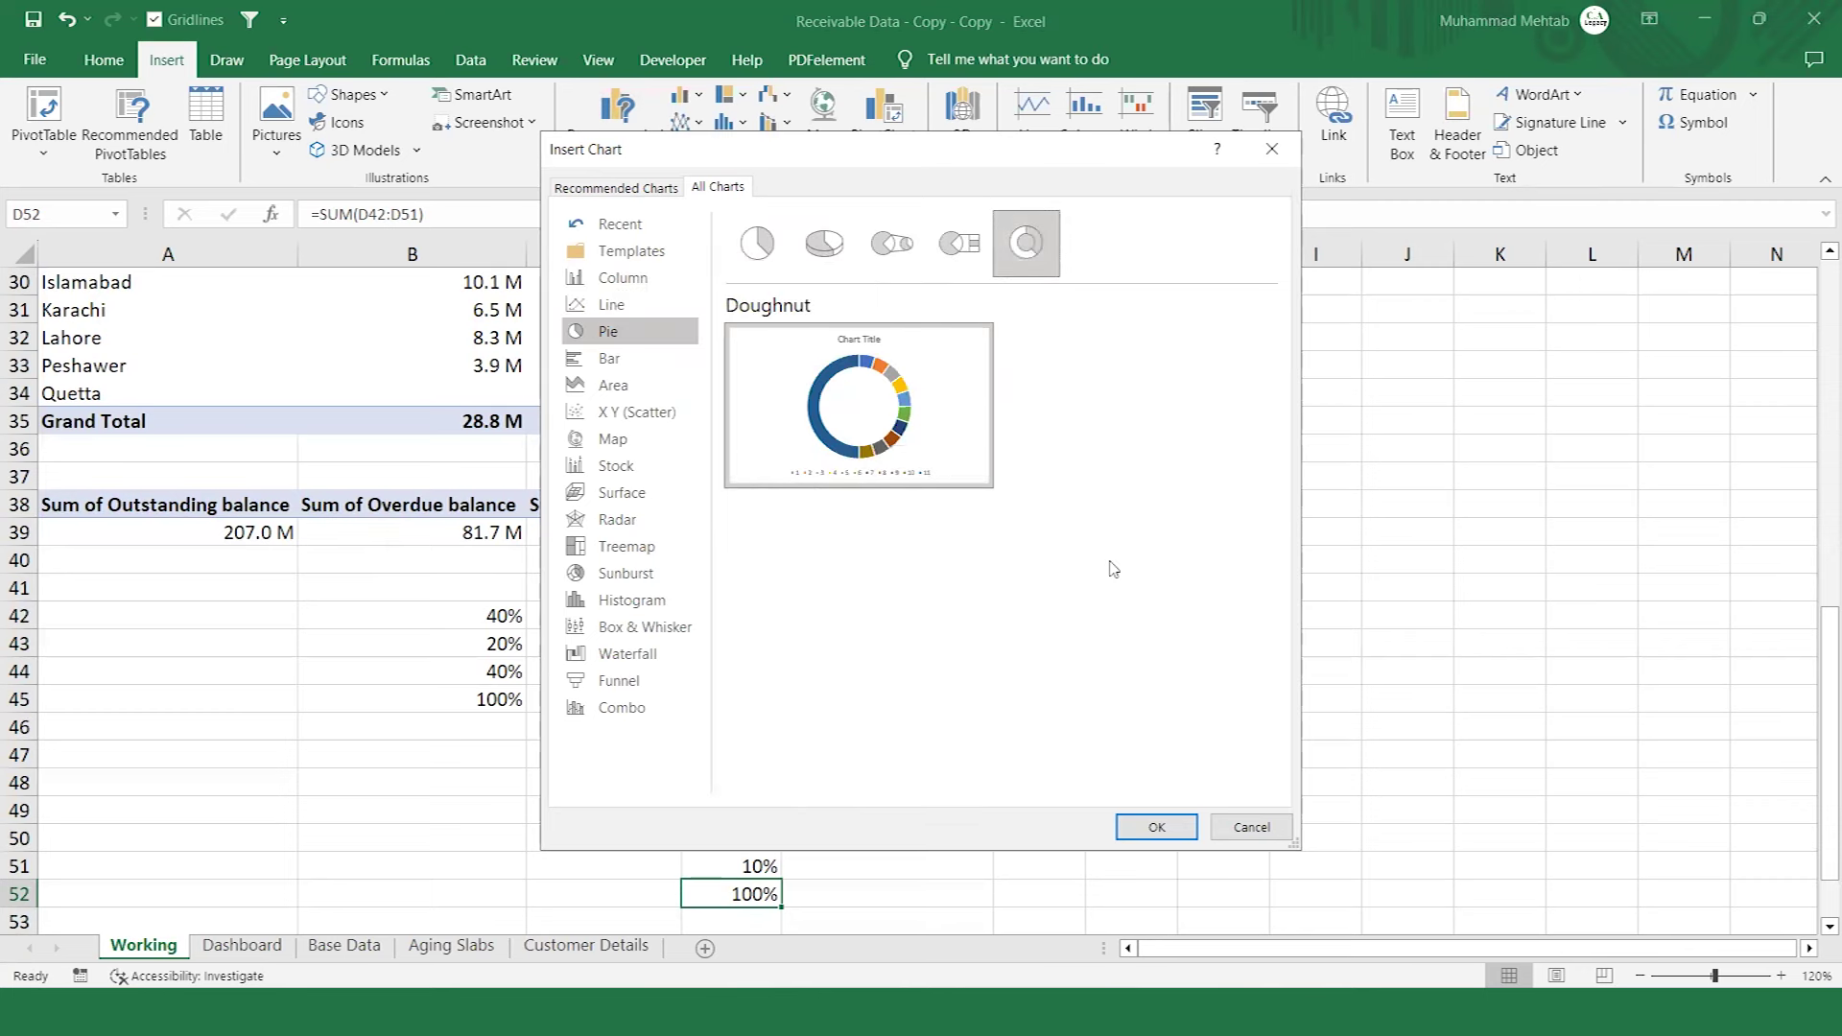
{"action": "left_click", "coordinate": [1155, 828]}
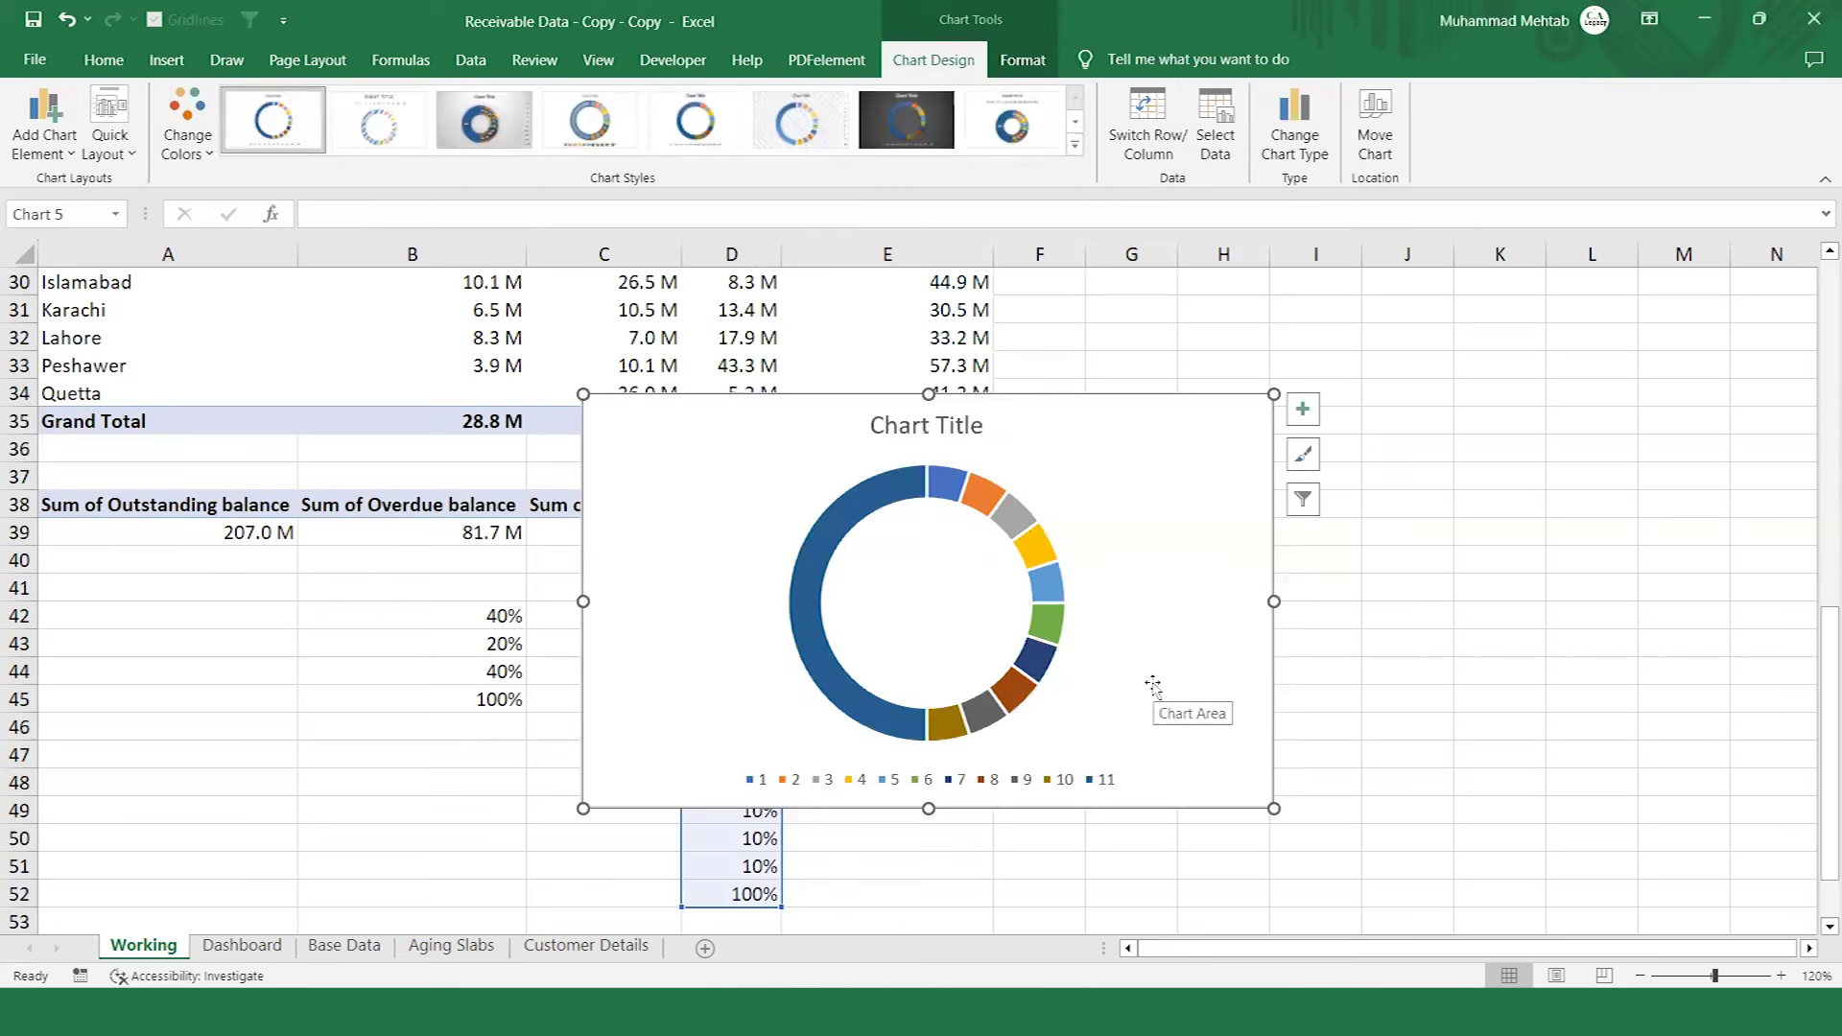
{"action": "left_click_drag", "start_coordinate": [1152, 684], "coordinate": [1382, 785]}
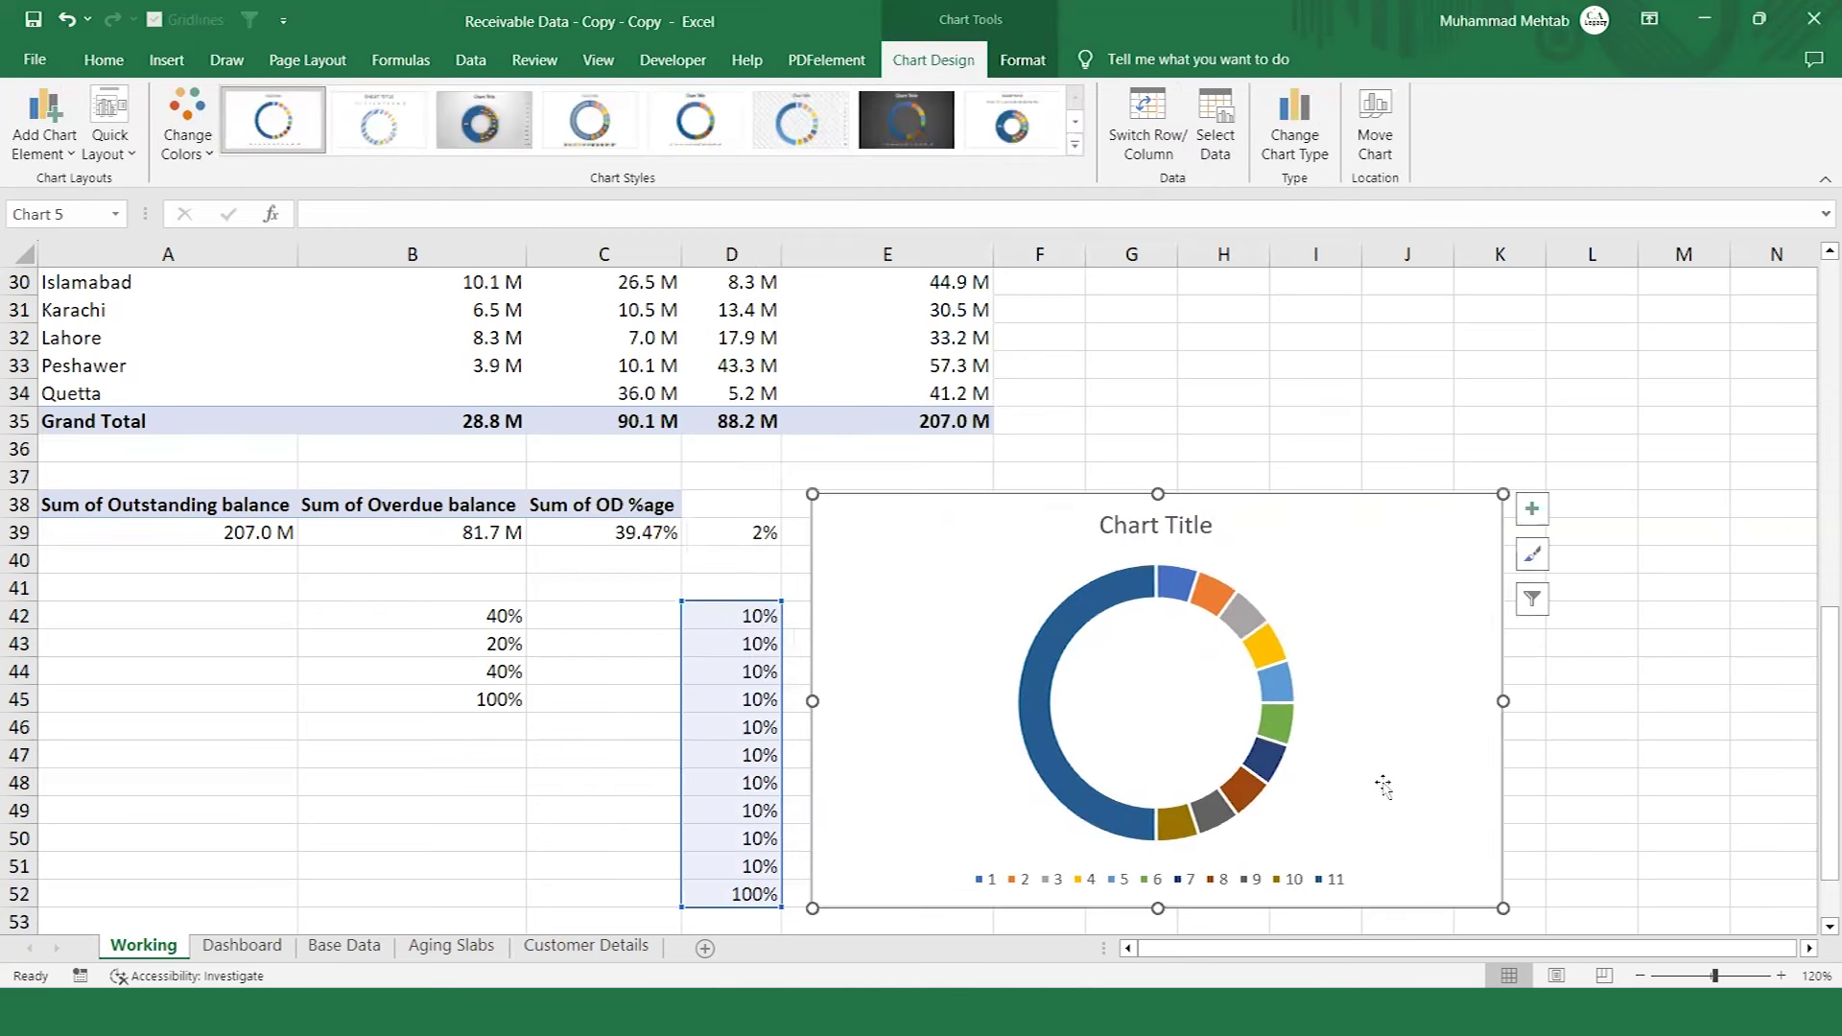
Delete the automatically added data series from the doughnut chart.
{"action": "left_click", "coordinate": [1075, 619]}
{"action": "right_click", "coordinate": [1074, 622]}
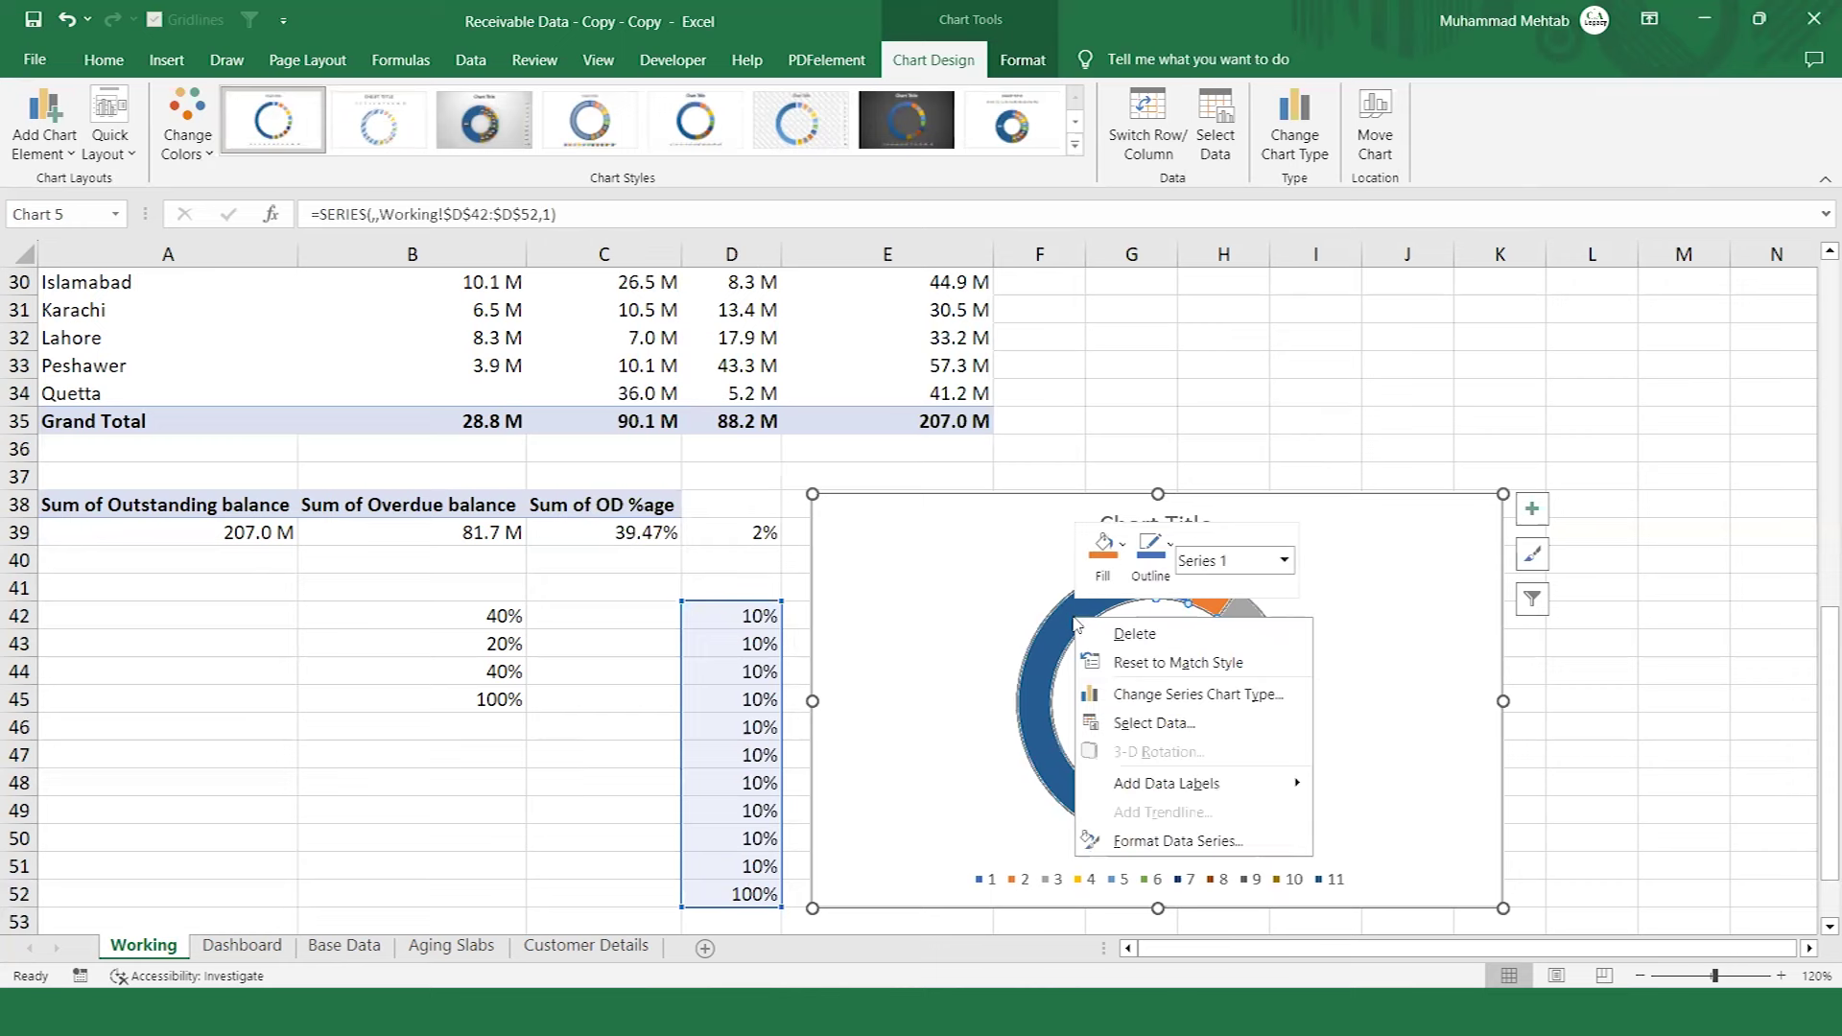
{"action": "left_click", "coordinate": [1122, 651]}
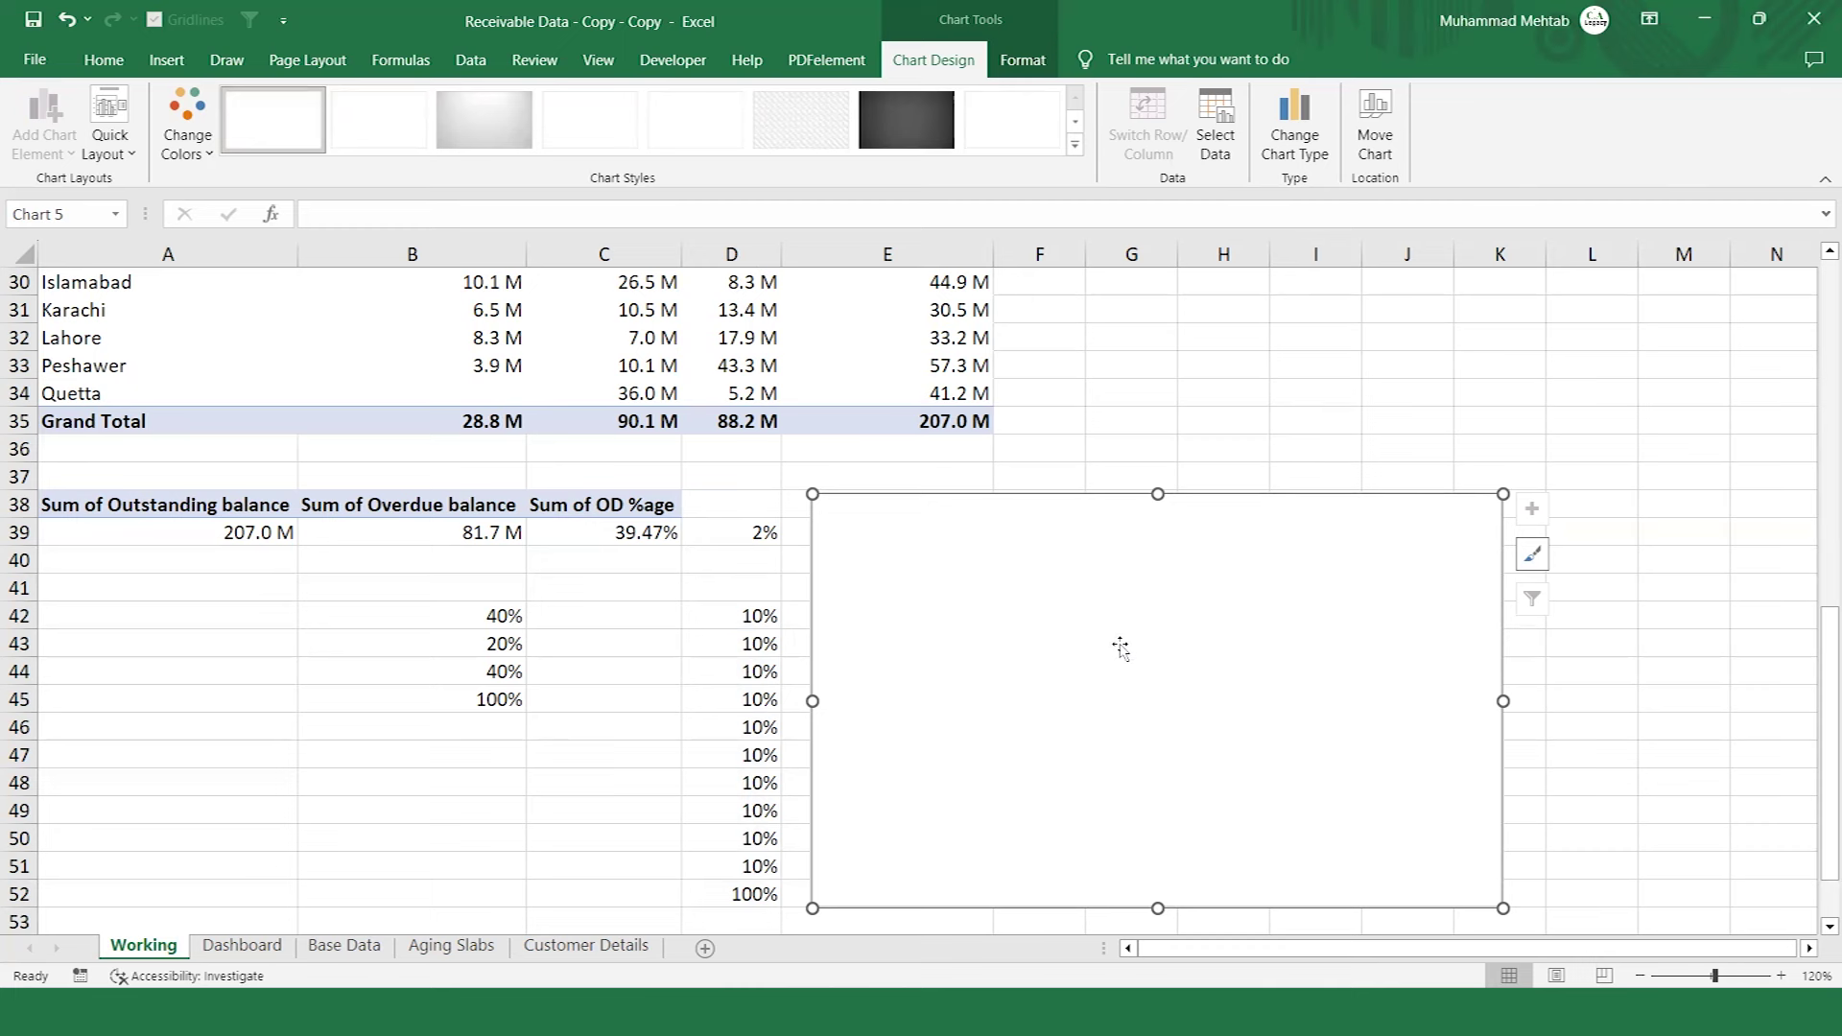
Add a data series named A to the empty doughnut chart, using the values in B42:B45.
{"action": "right_click", "coordinate": [1060, 628]}
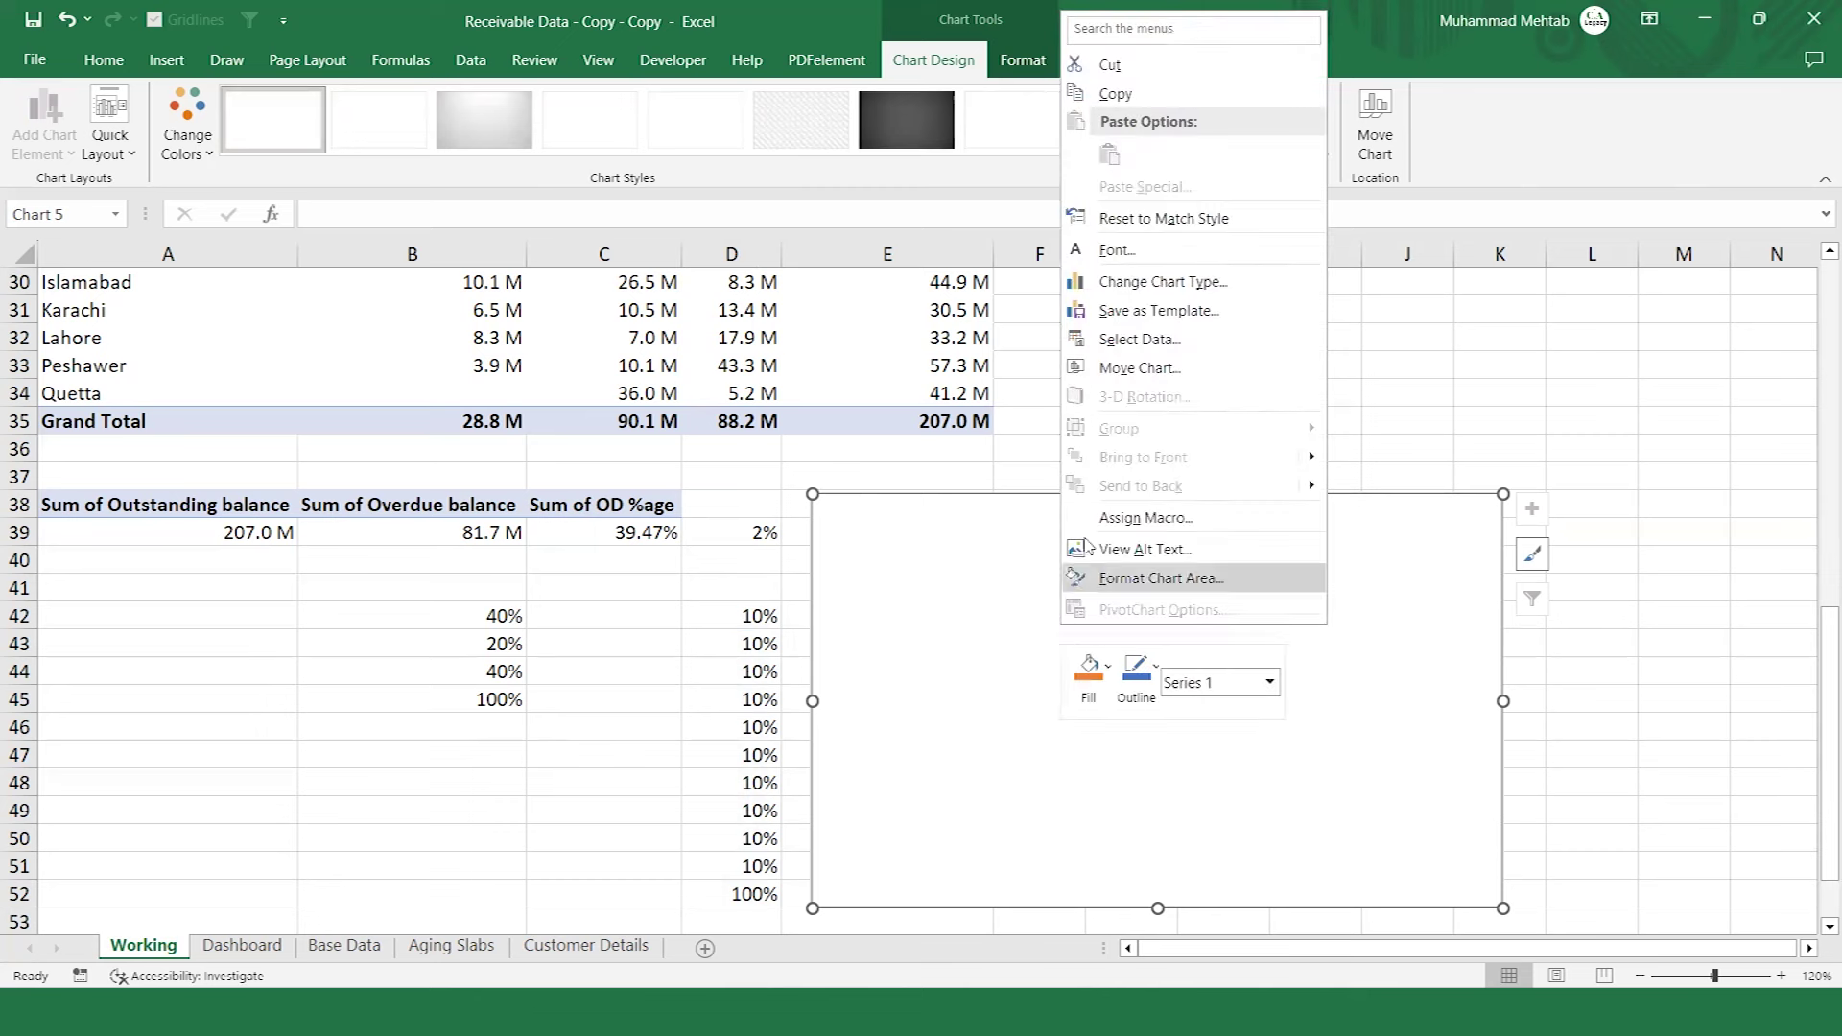
{"action": "left_click", "coordinate": [1132, 341]}
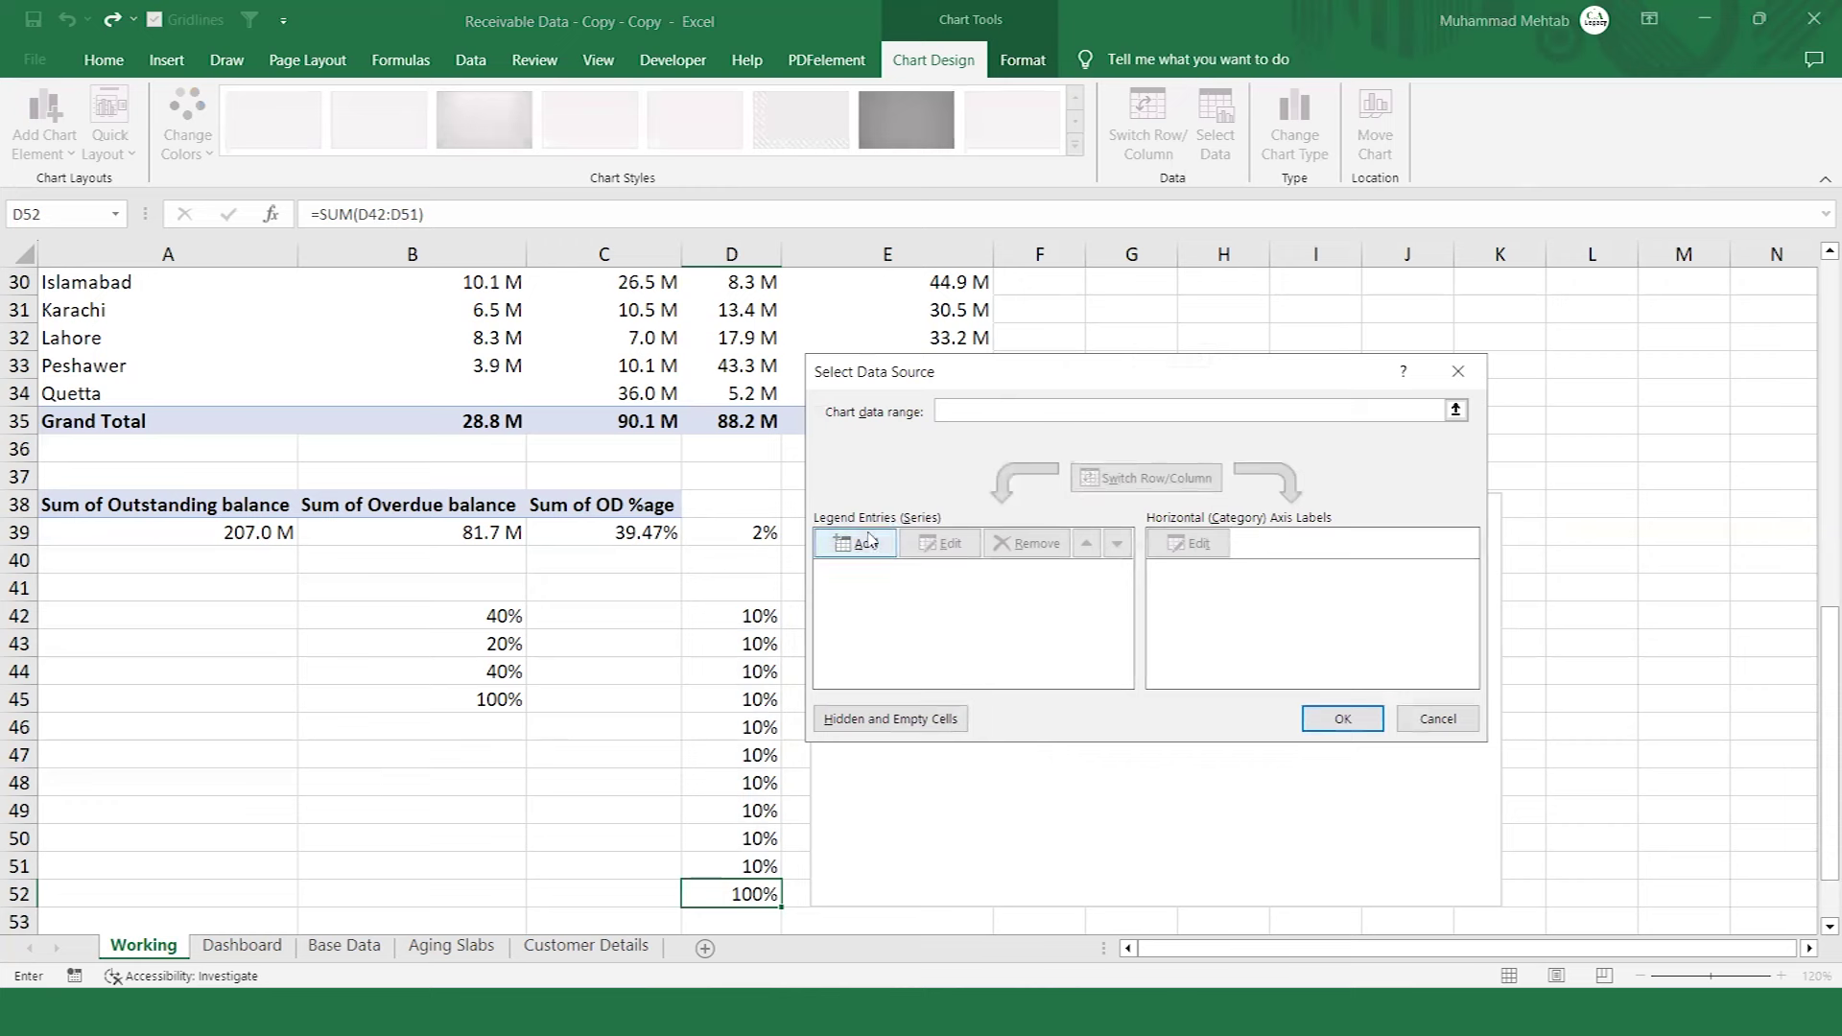
{"action": "left_click", "coordinate": [863, 545]}
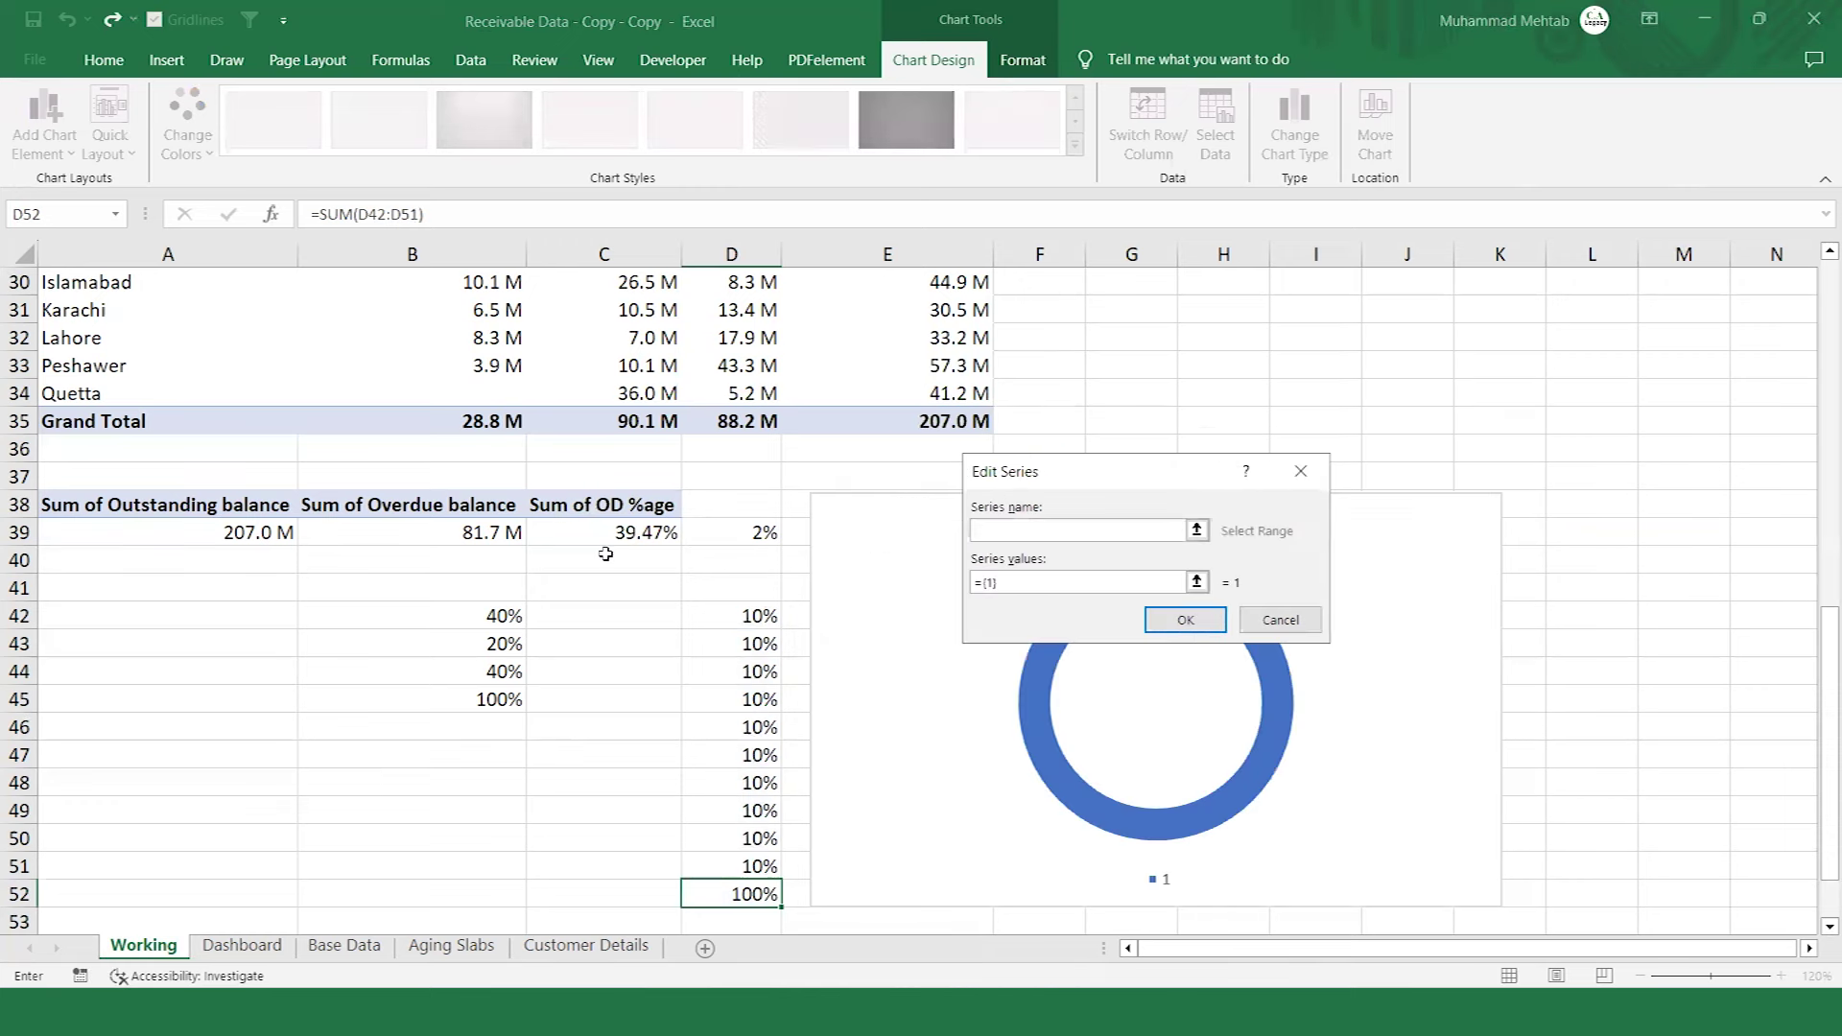
{"action": "type", "text": "A"}
{"action": "left_click", "coordinate": [1007, 582]}
{"action": "left_click", "coordinate": [496, 616]}
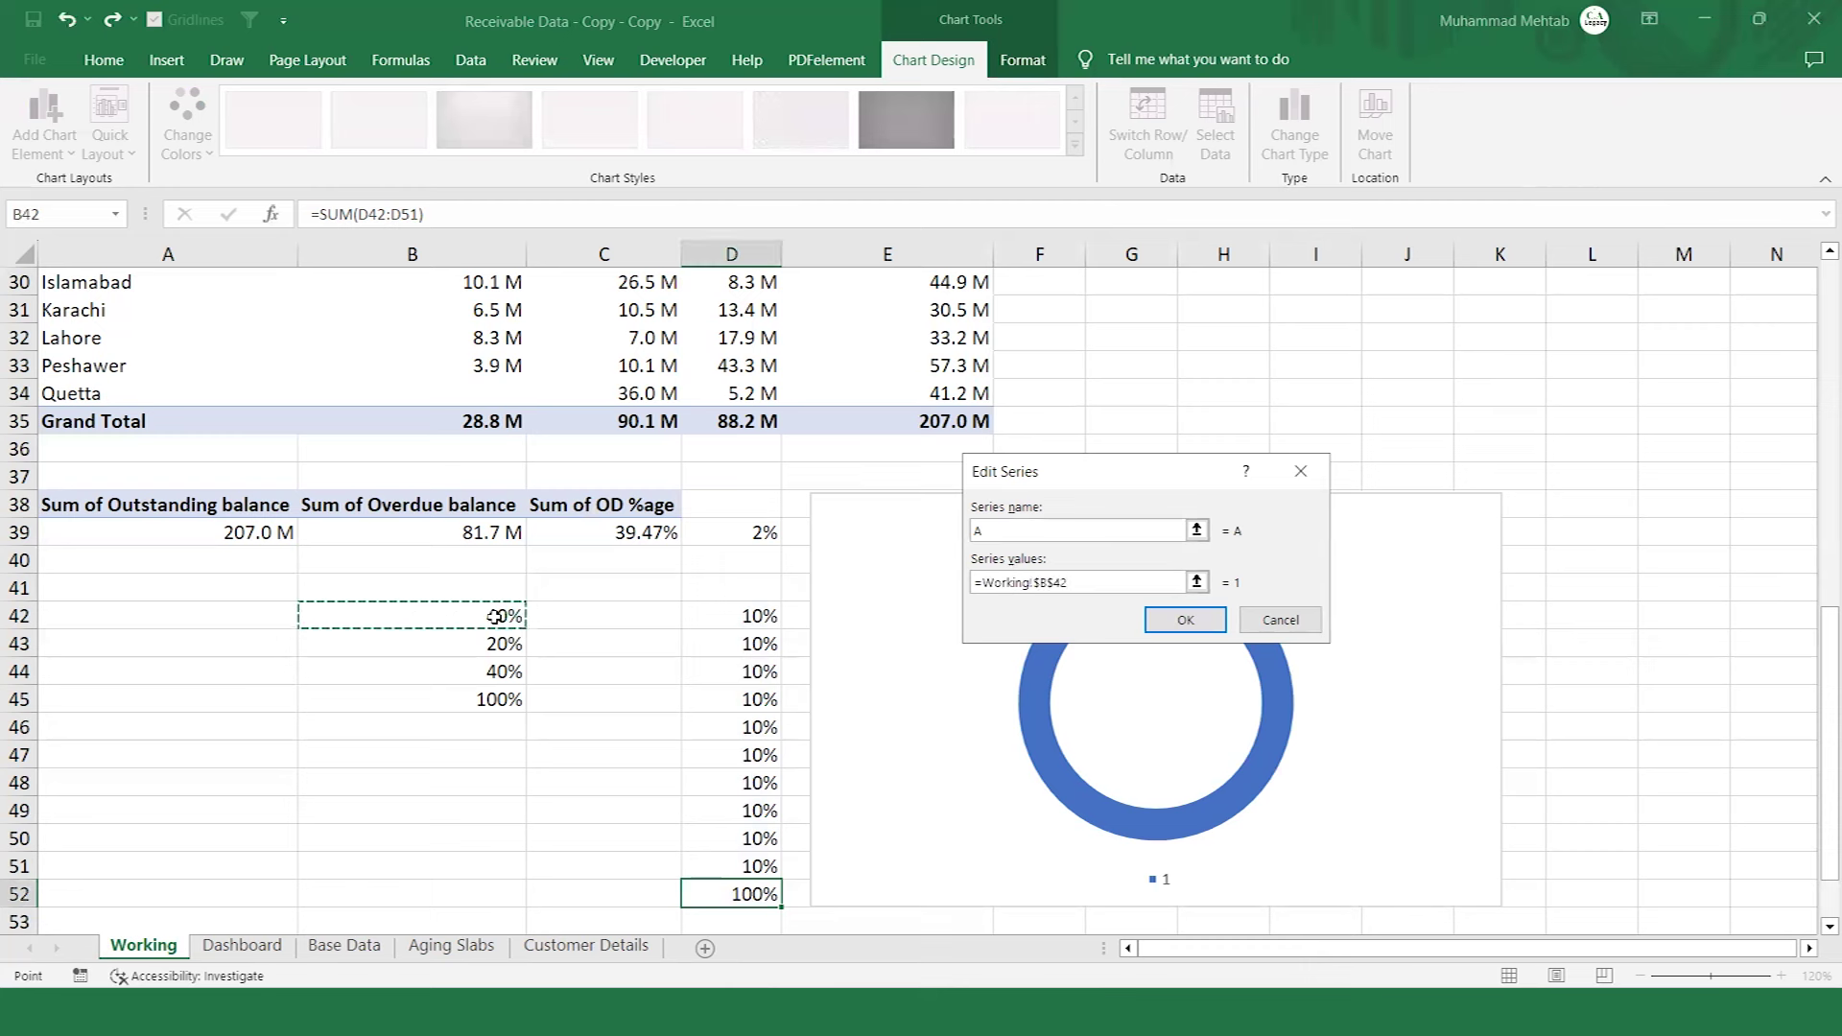
{"action": "key", "text": "shift+Down"}
{"action": "key", "text": "shift+Down"}
{"action": "key", "text": "shift+Down"}
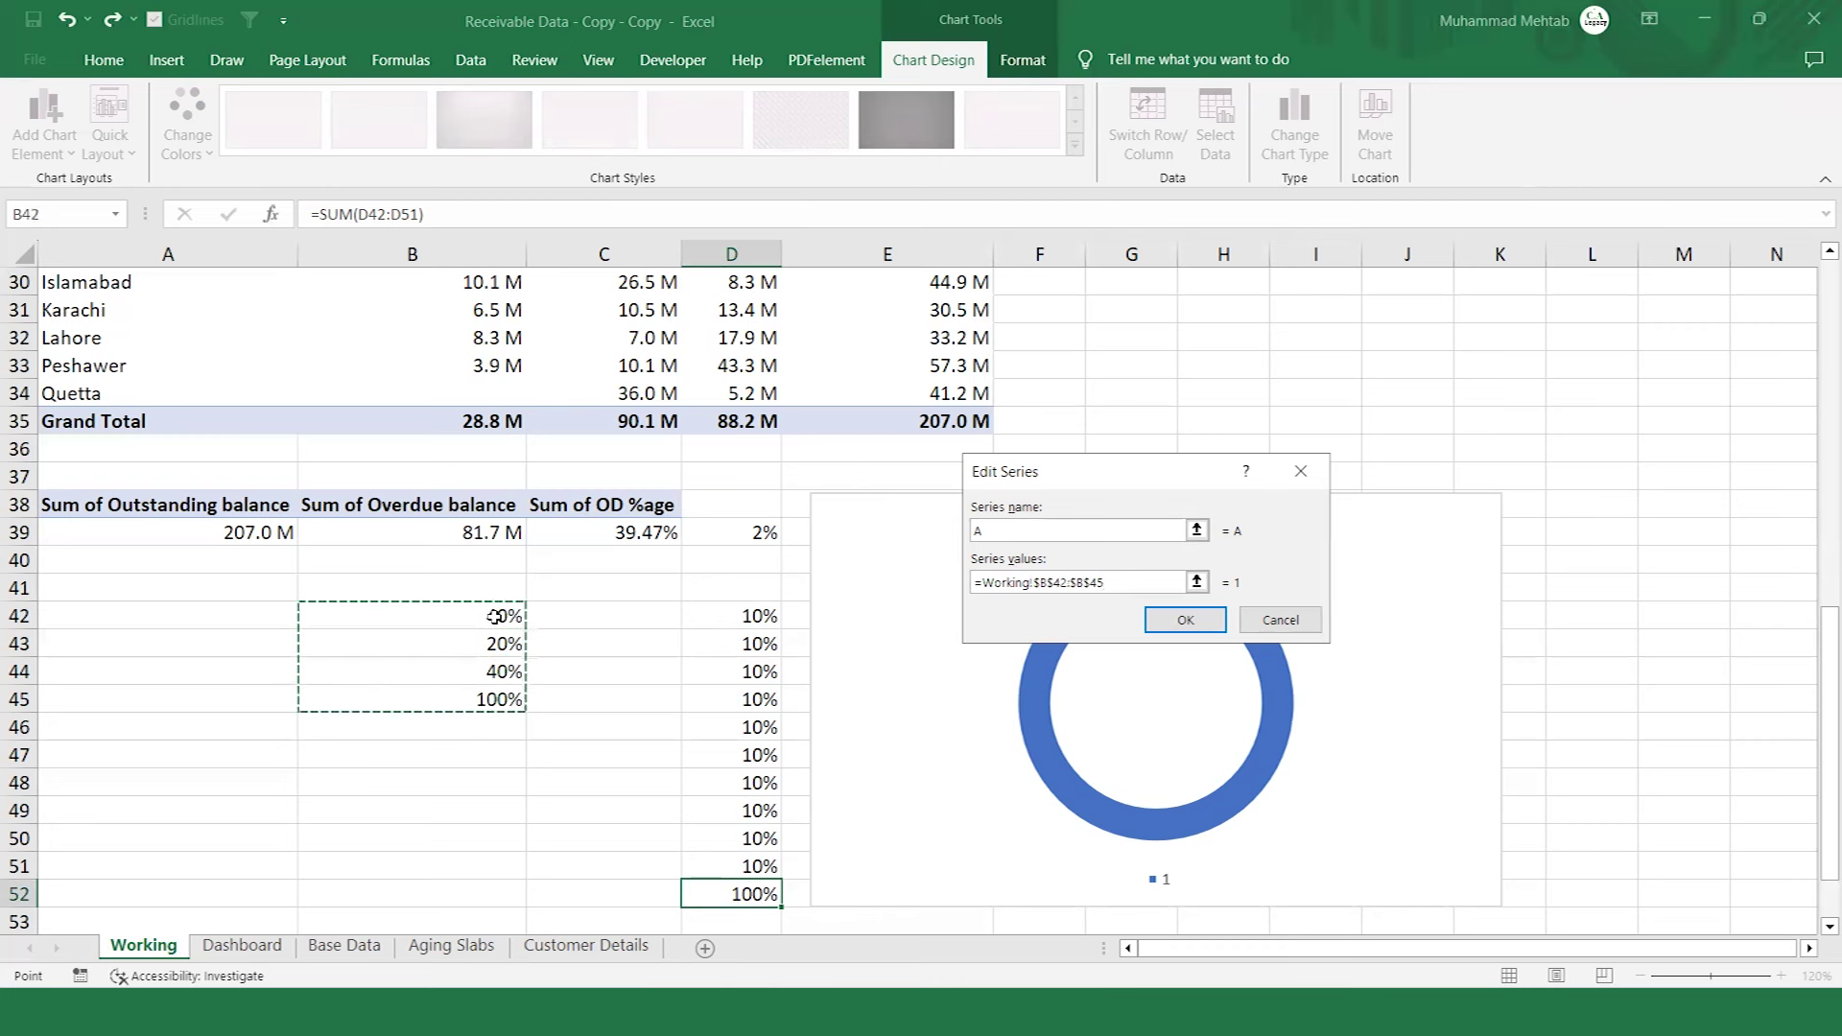
{"action": "left_click", "coordinate": [1185, 619]}
{"action": "left_click", "coordinate": [1341, 717]}
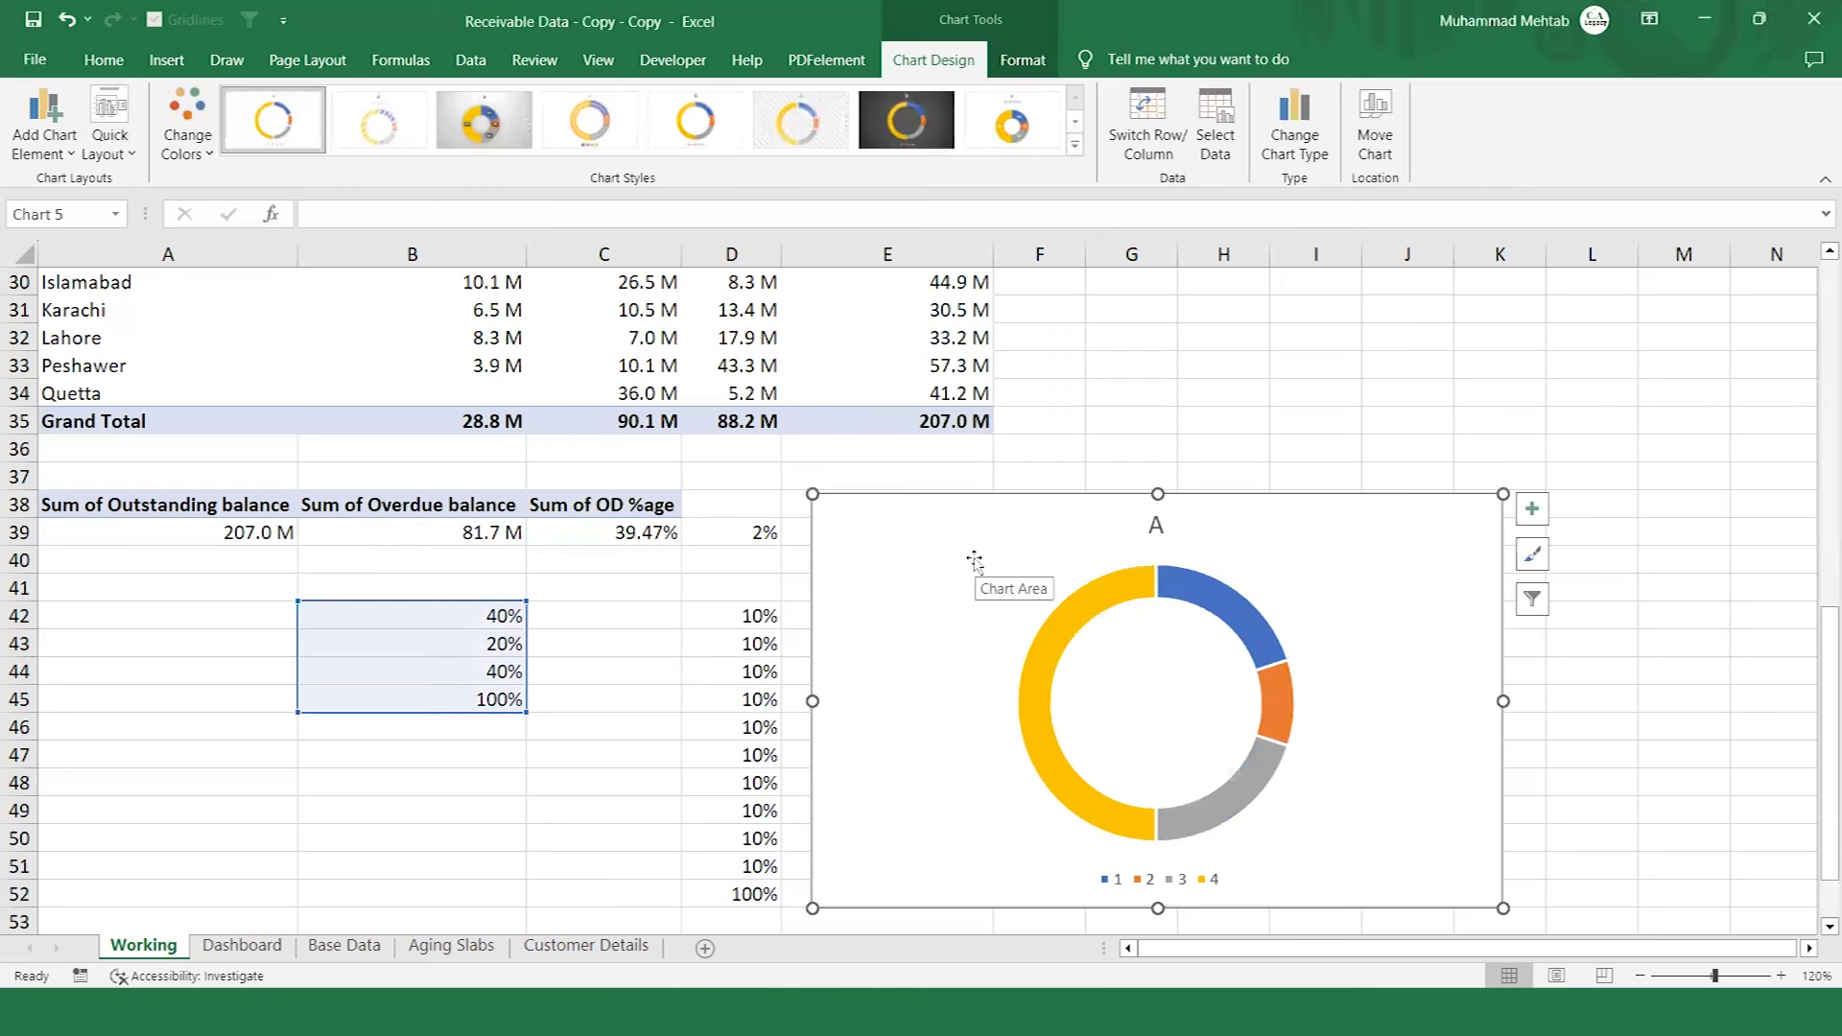
Format series A with a first slice angle of 270°, a doughnut explosion of 2% and a hole size of 60%.
{"action": "left_click_drag", "start_coordinate": [931, 557], "coordinate": [888, 543]}
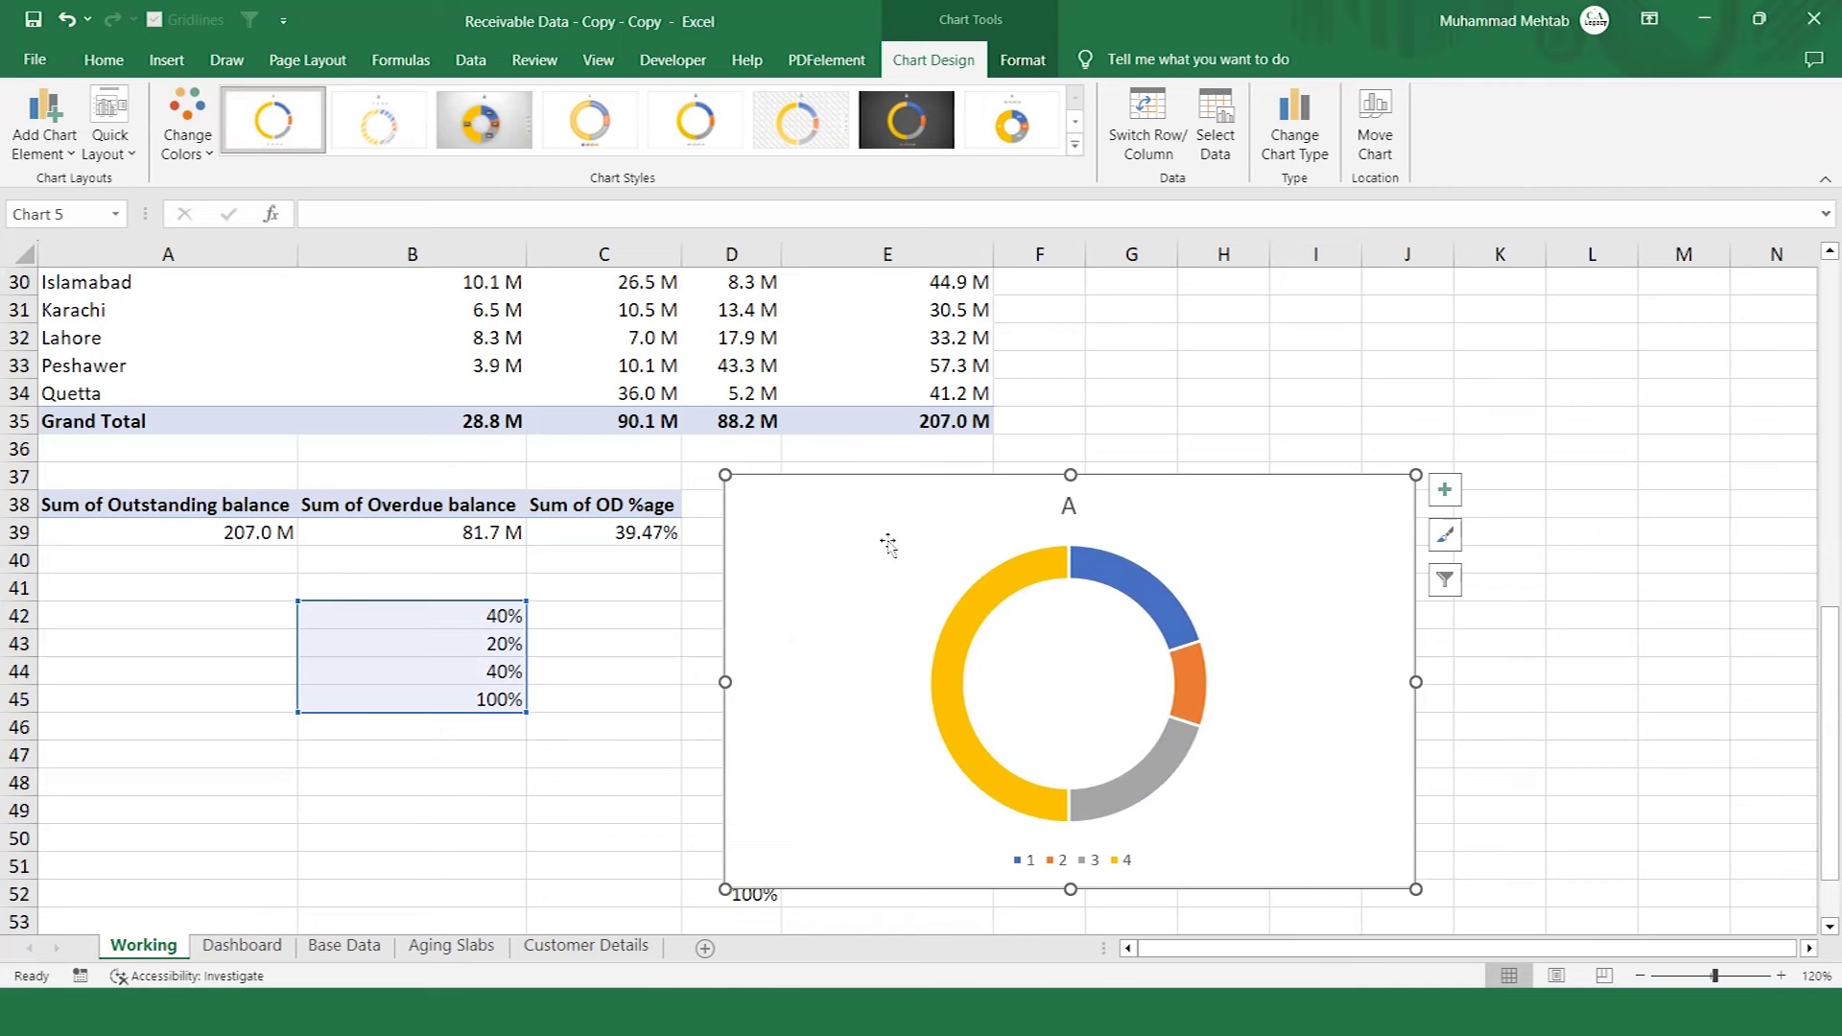
{"action": "left_click", "coordinate": [955, 632]}
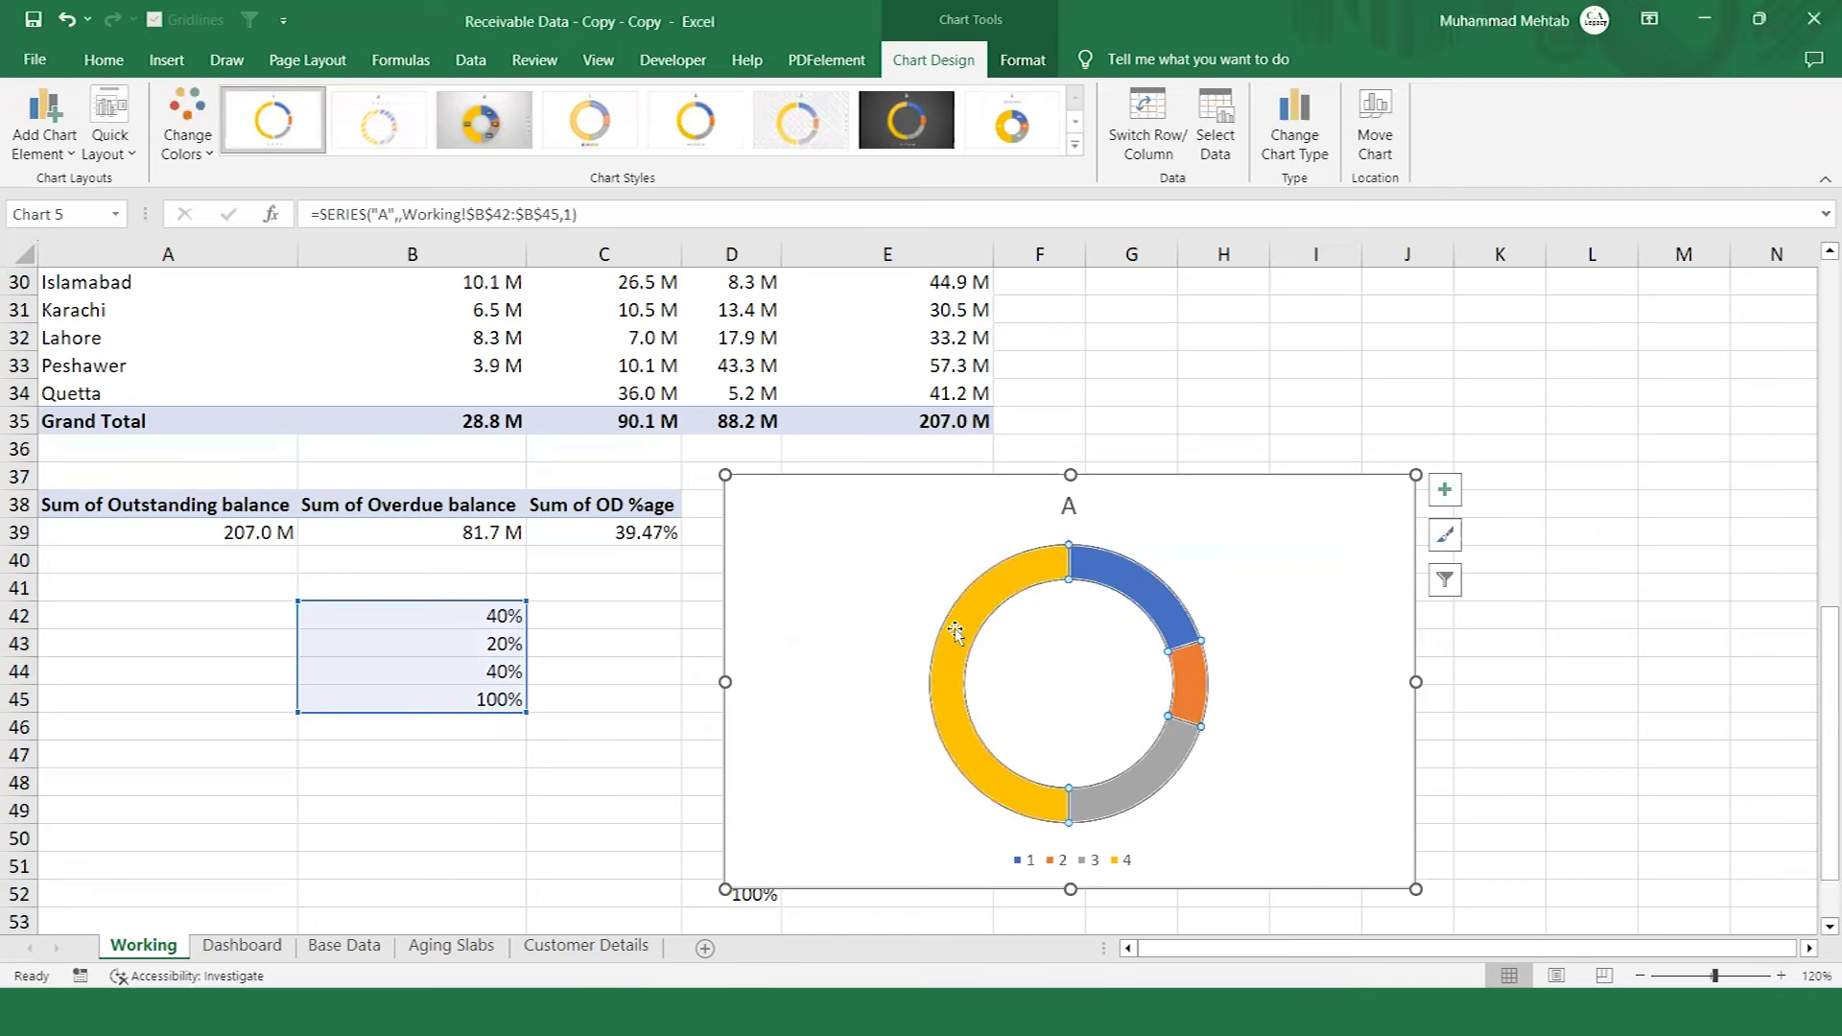
{"action": "right_click", "coordinate": [998, 606]}
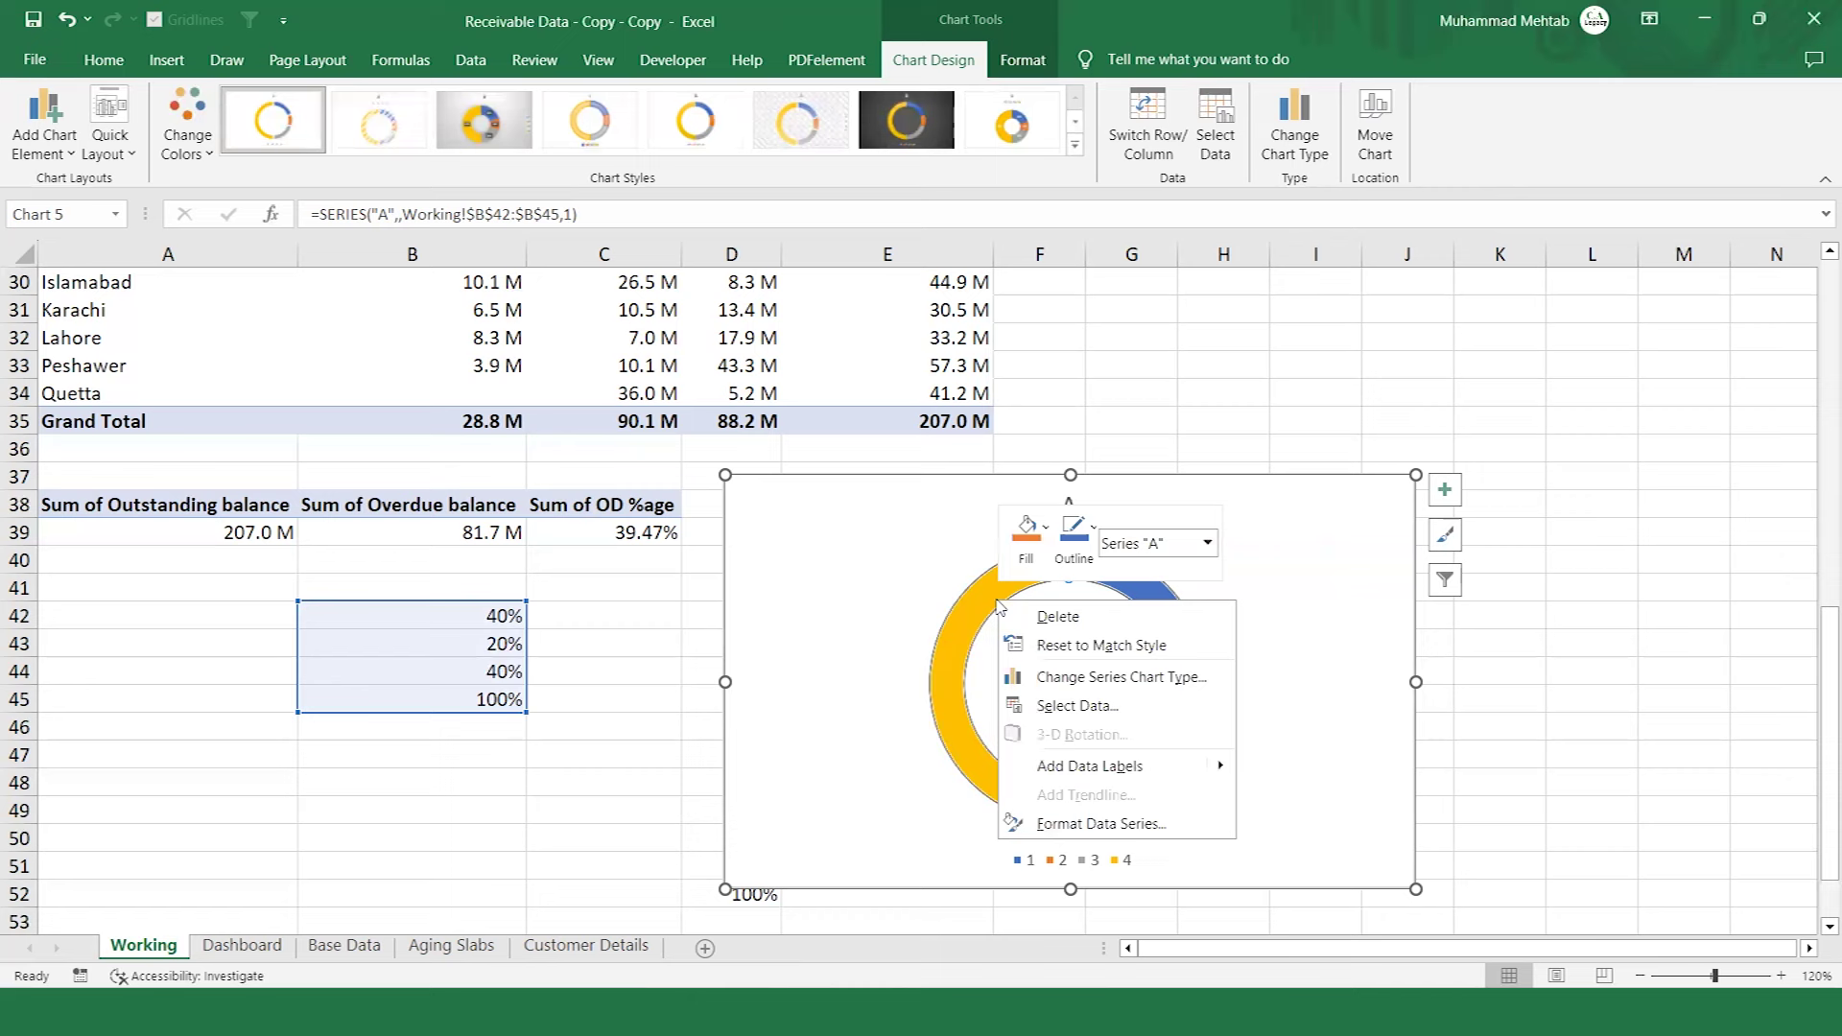
{"action": "left_click", "coordinate": [1082, 823]}
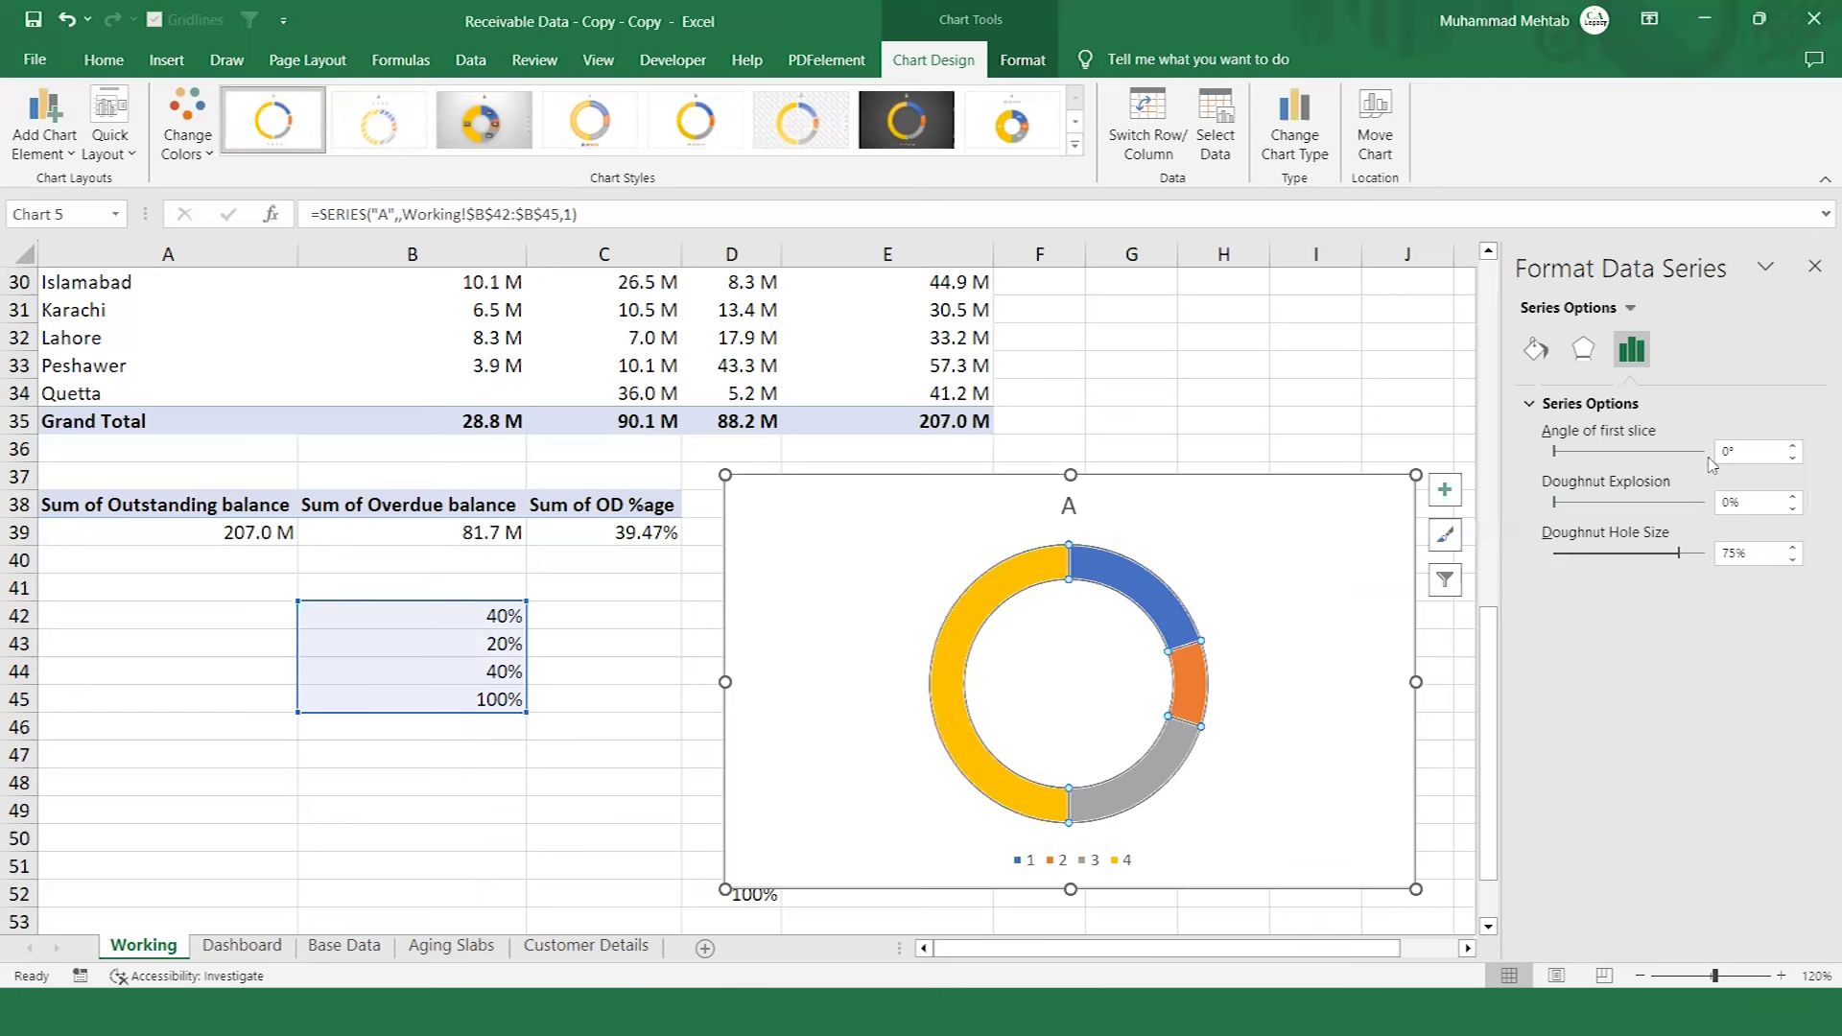
{"action": "left_click", "coordinate": [1726, 451]}
{"action": "type", "text": "270"}
{"action": "key", "text": "Return"}
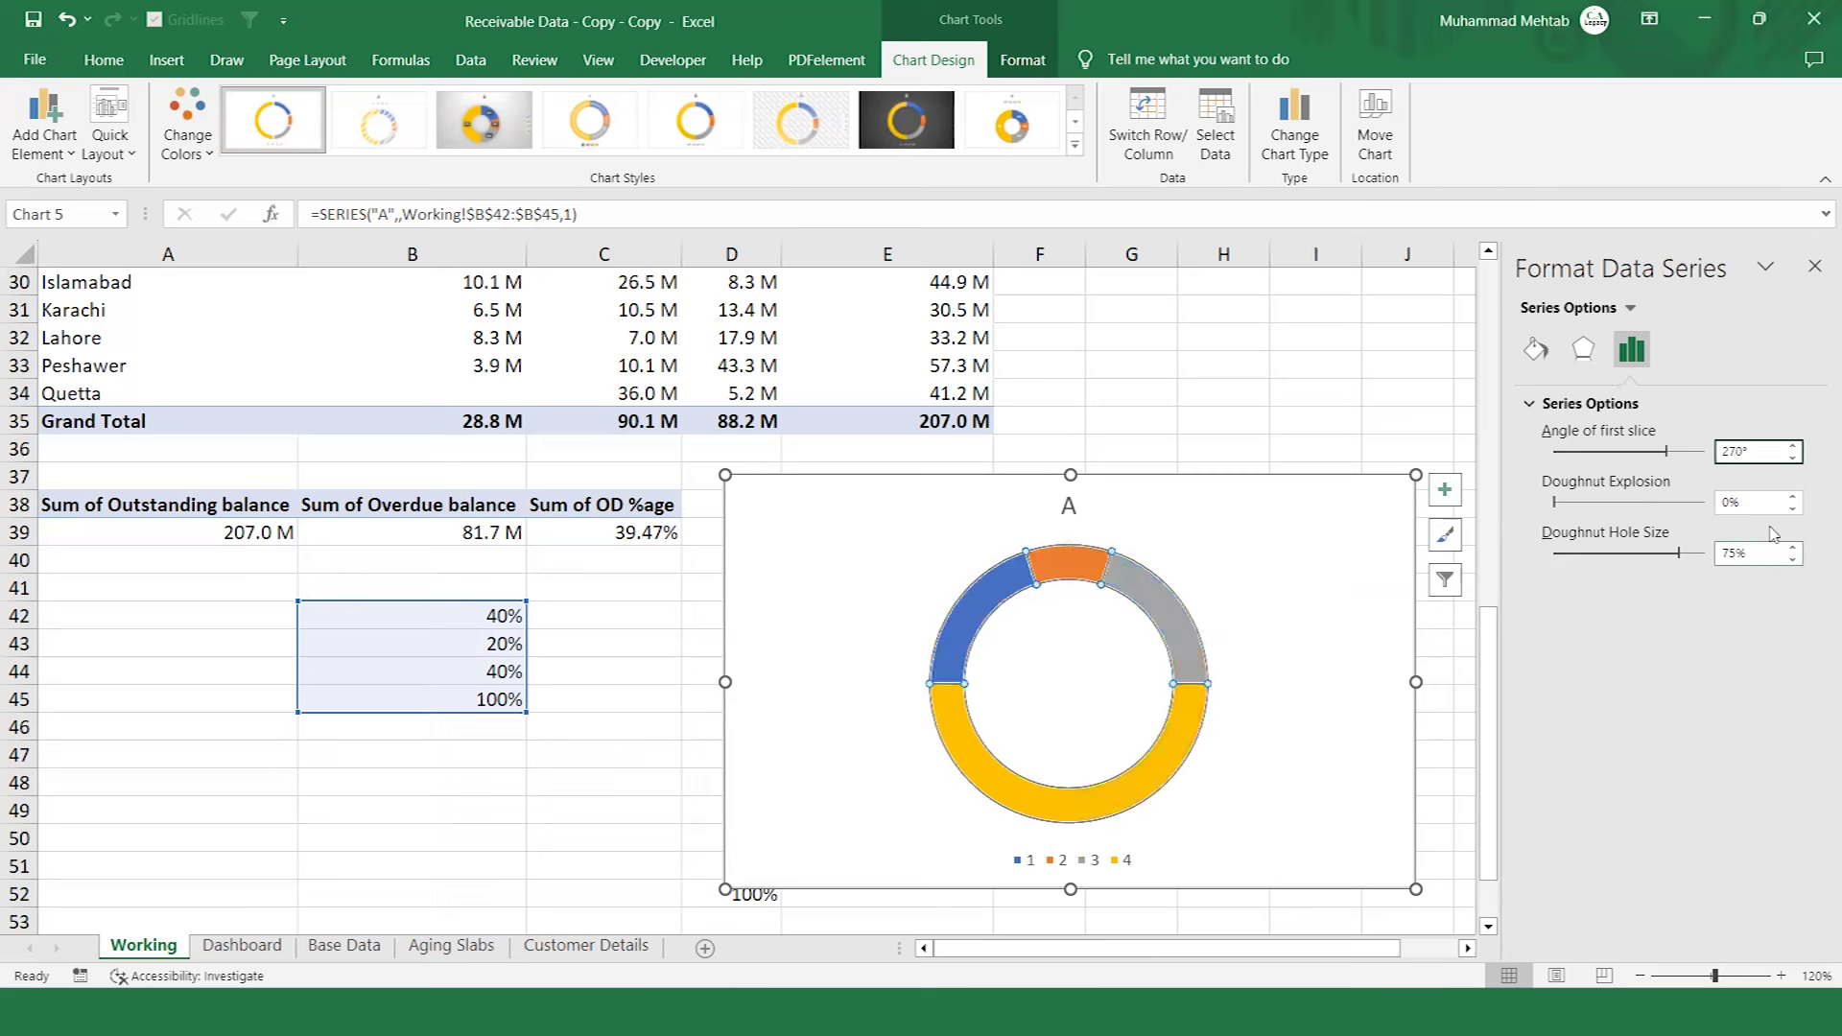
{"action": "left_click", "coordinate": [1731, 505]}
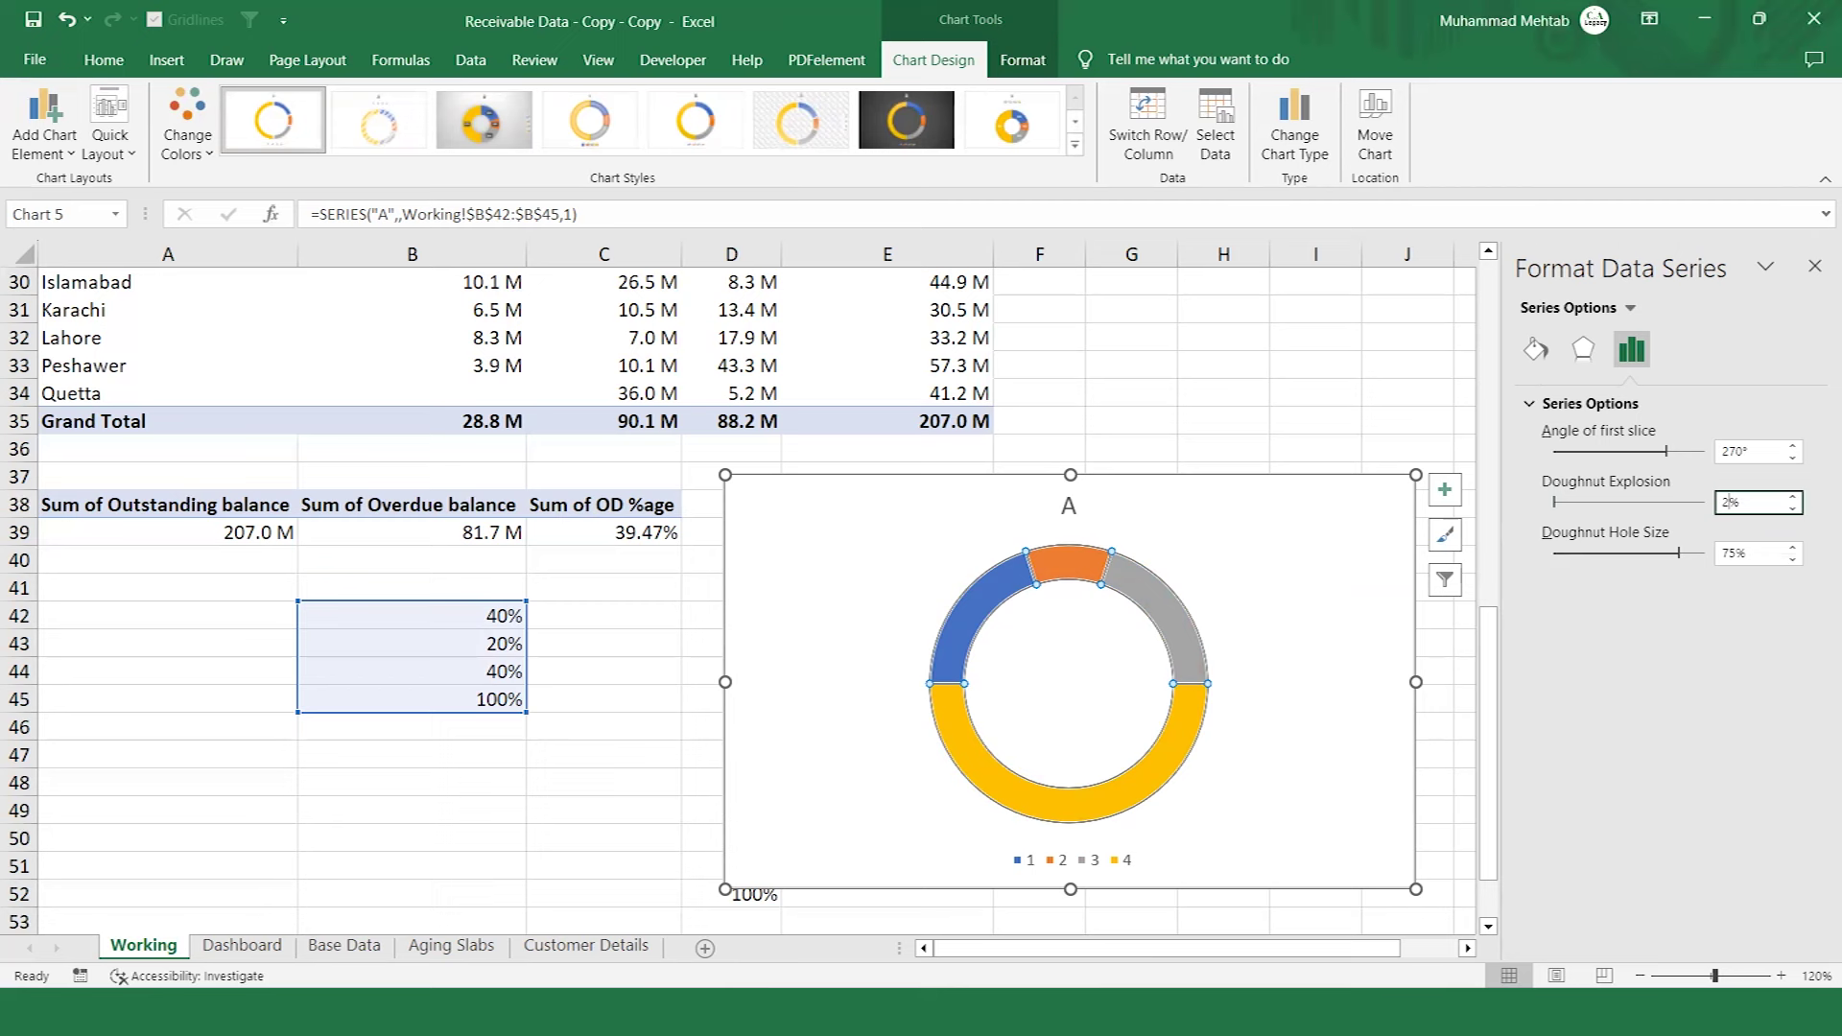
{"action": "left_click", "coordinate": [1736, 553]}
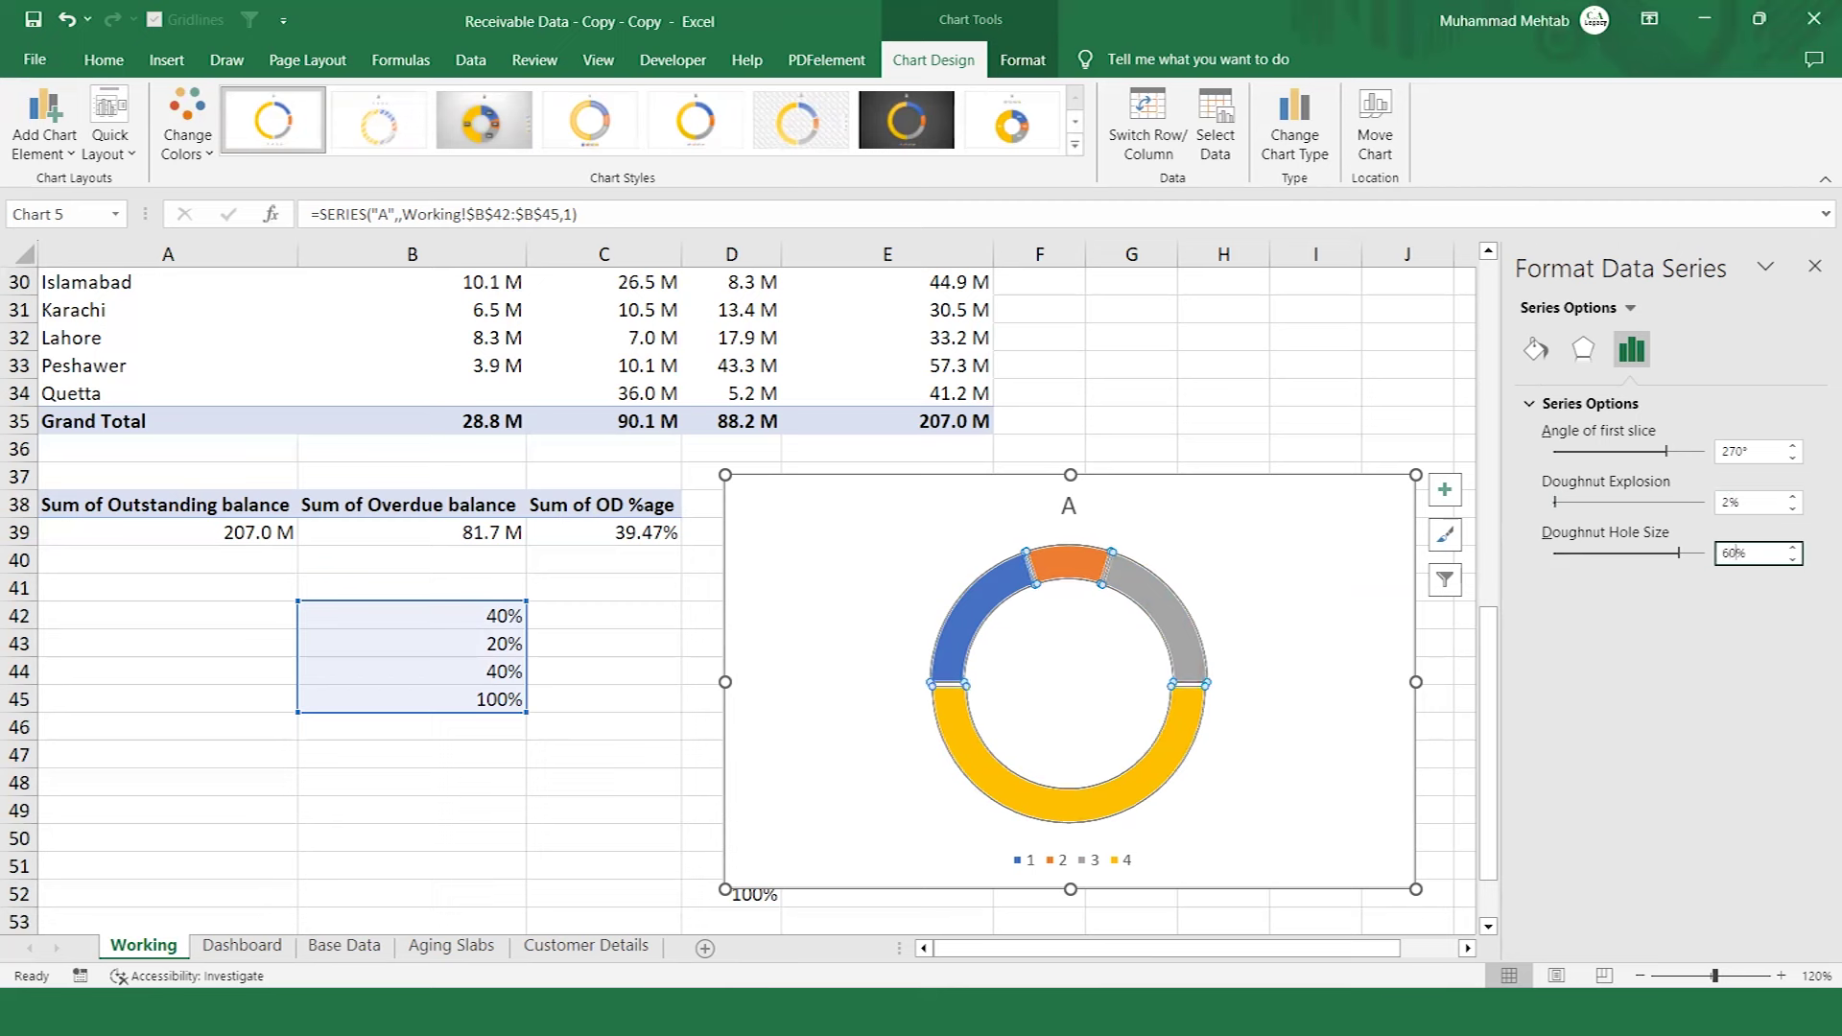
{"action": "type", "text": "60"}
{"action": "key", "text": "Return"}
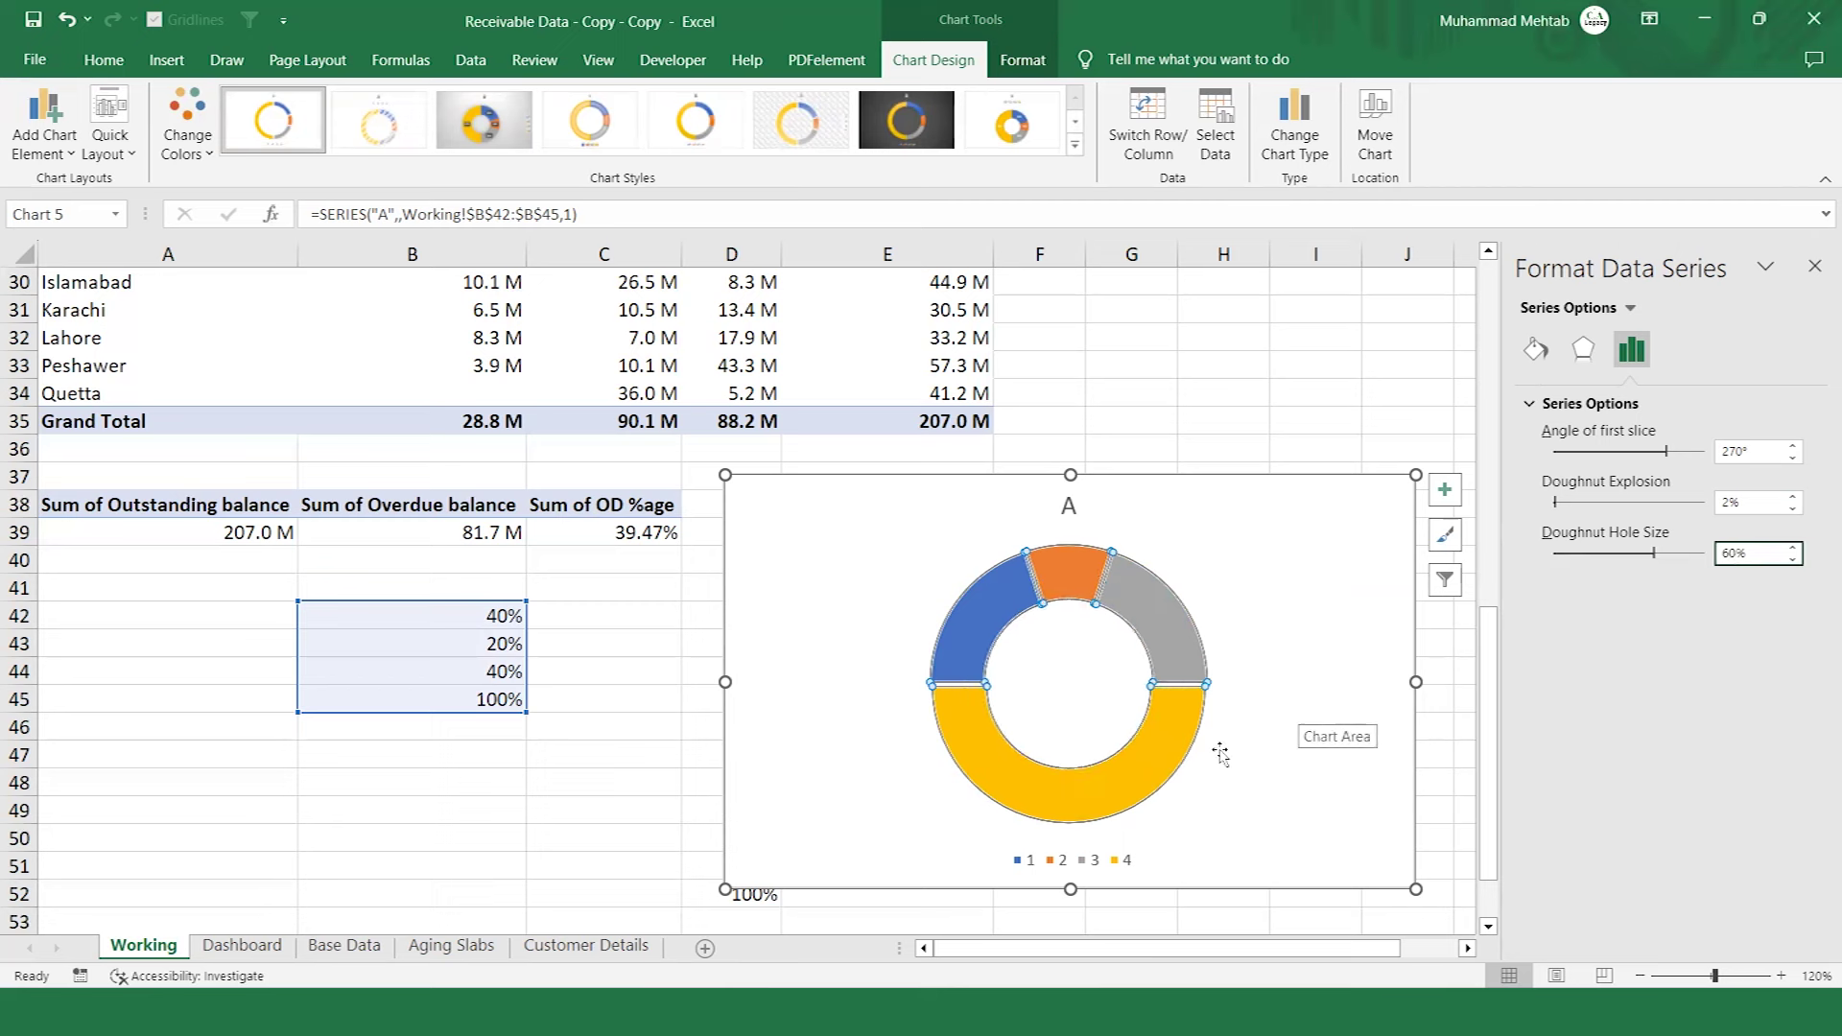
Remove the fill from the 100% slice of series A and close the formatting options.
{"action": "mouse_move", "coordinate": [1007, 784]}
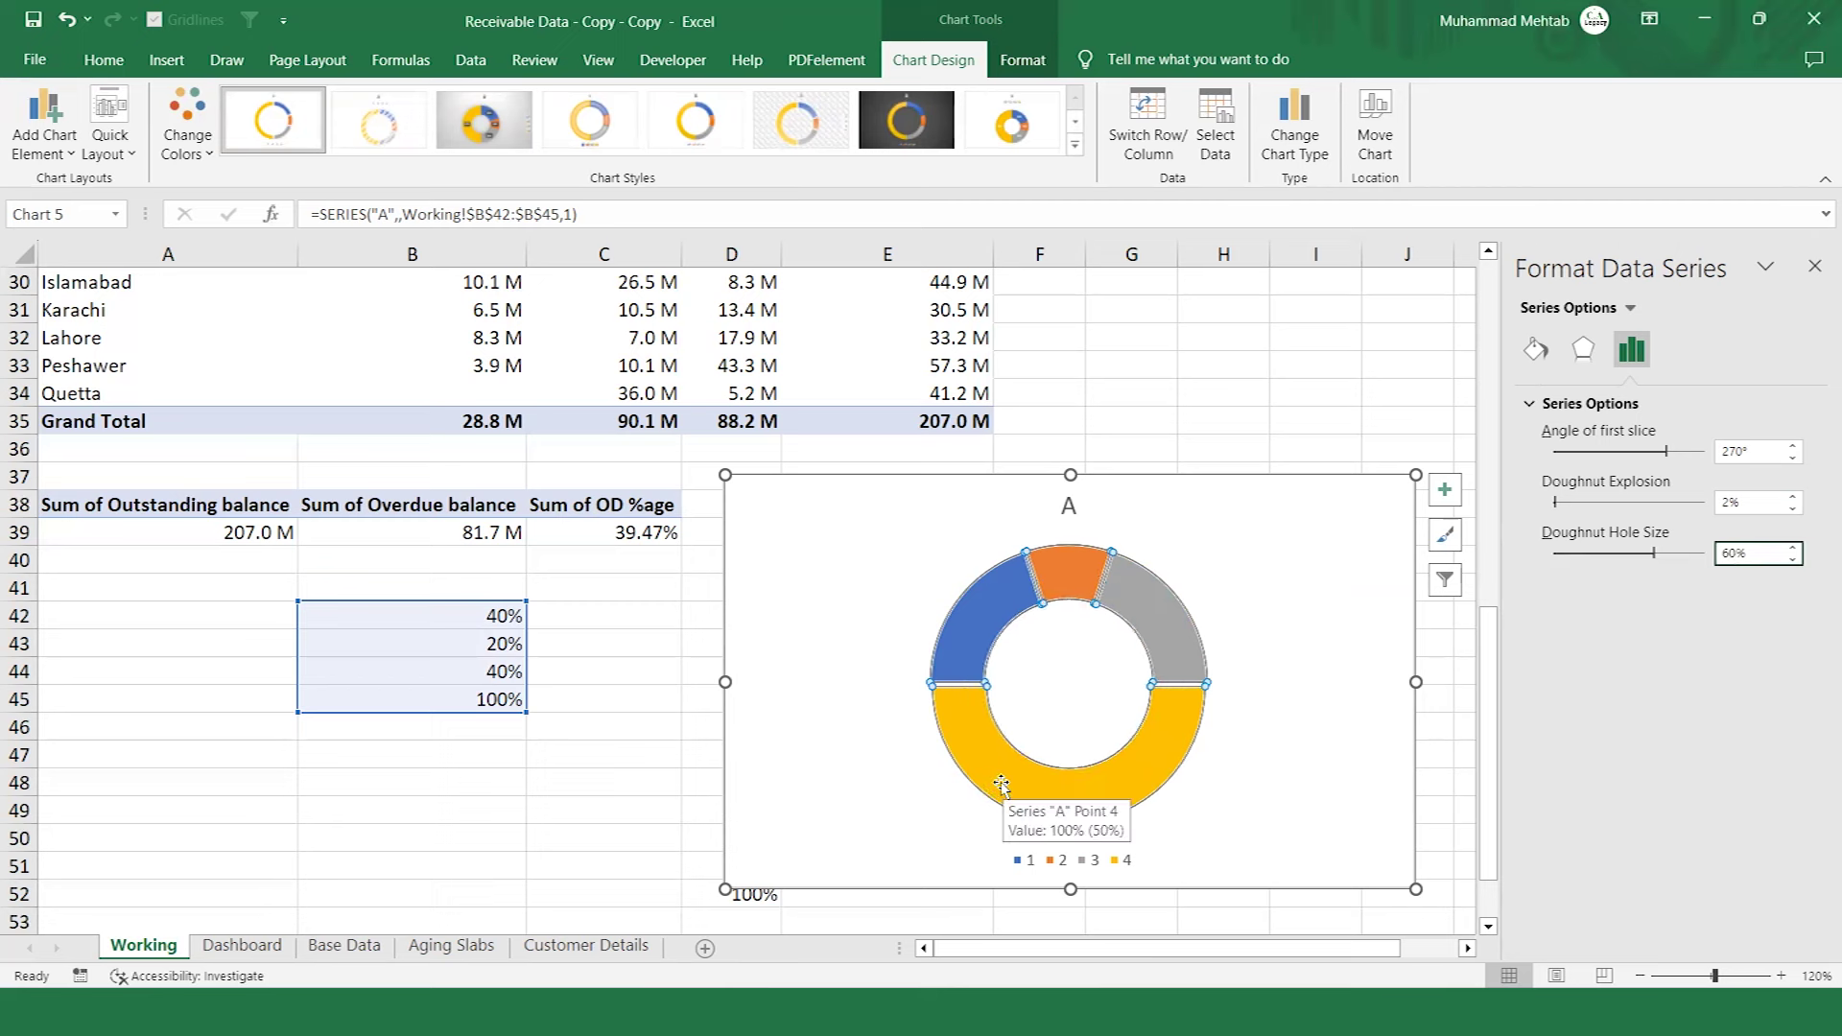
{"action": "left_click", "coordinate": [1102, 786]}
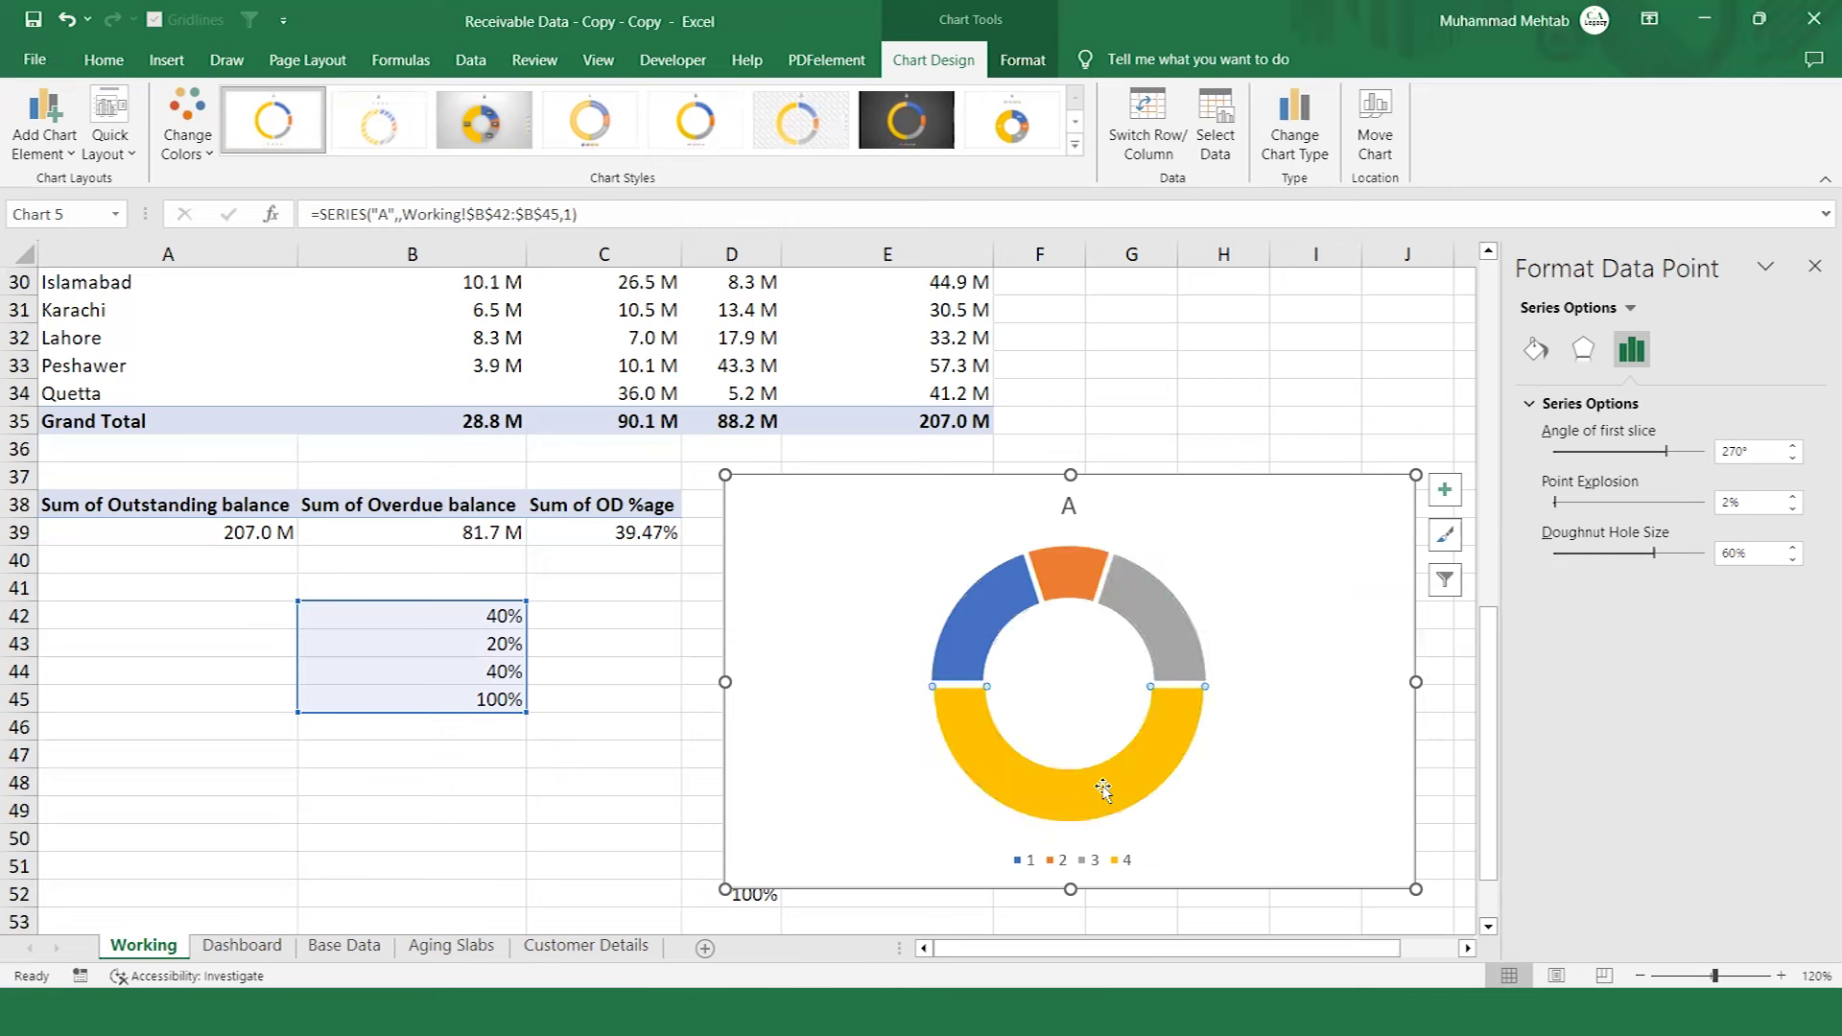
{"action": "left_click", "coordinate": [1539, 352]}
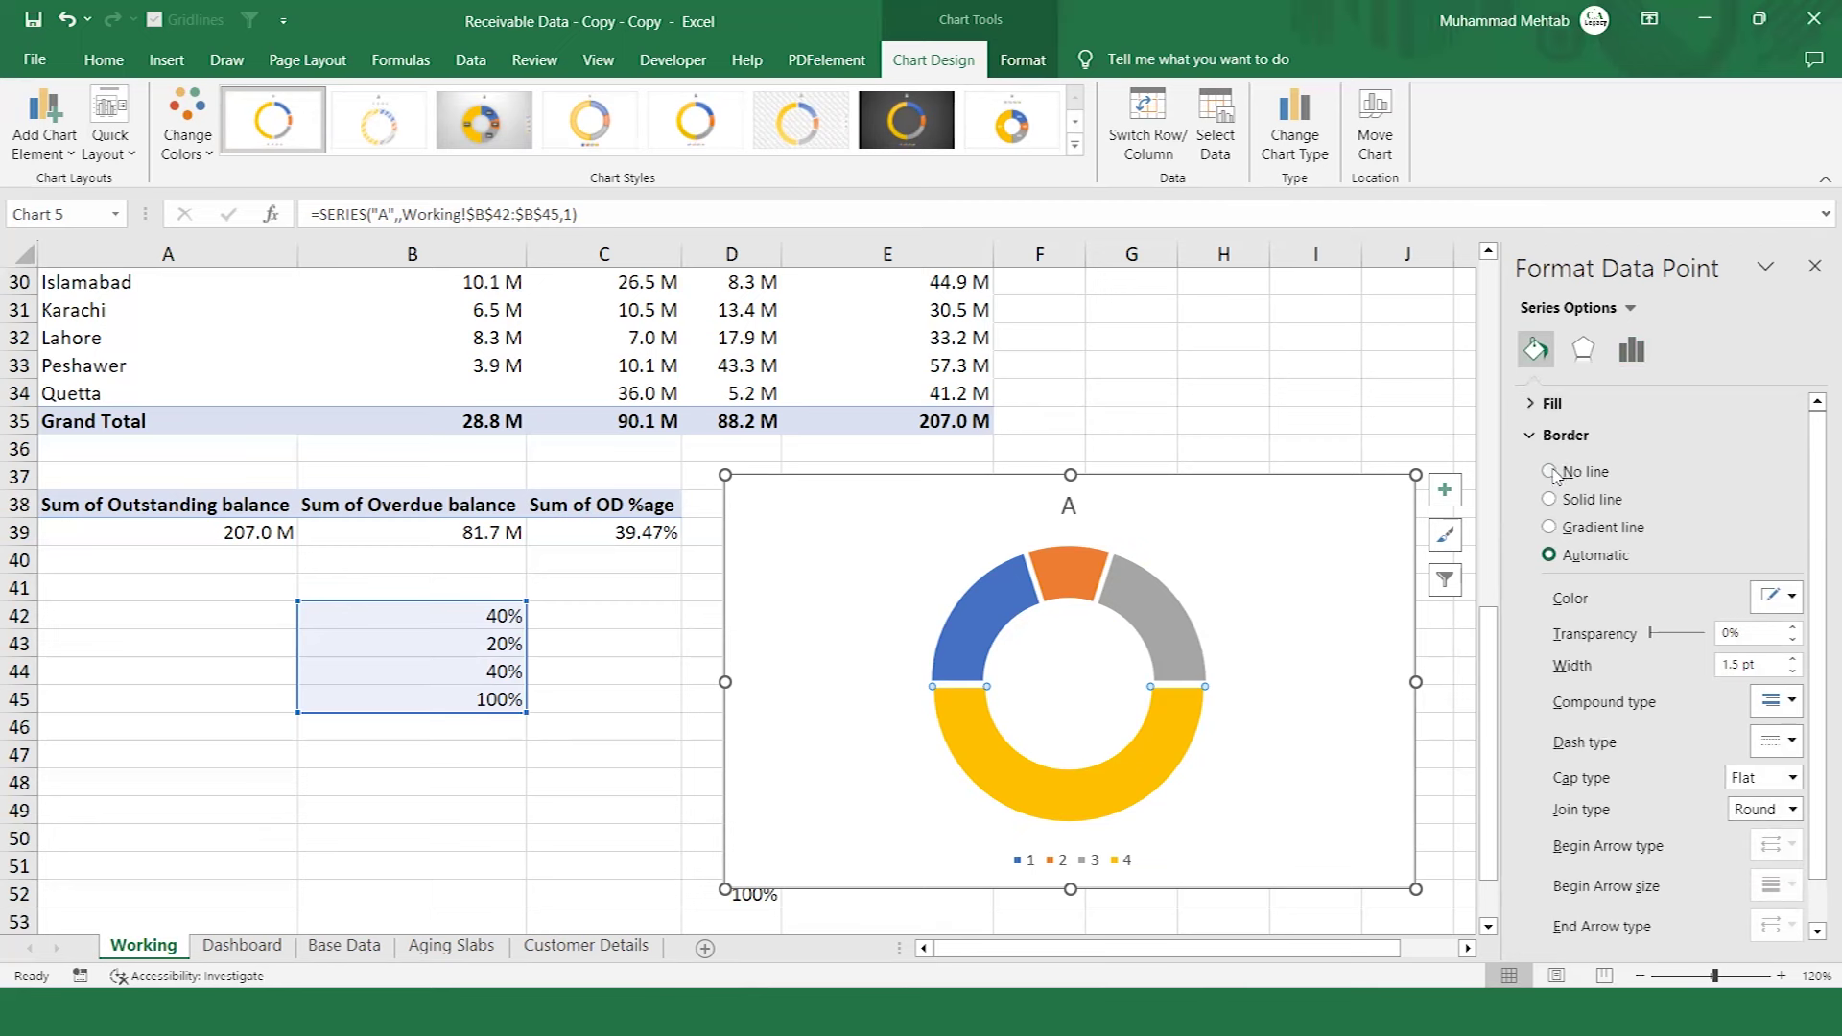
{"action": "left_click", "coordinate": [1549, 403]}
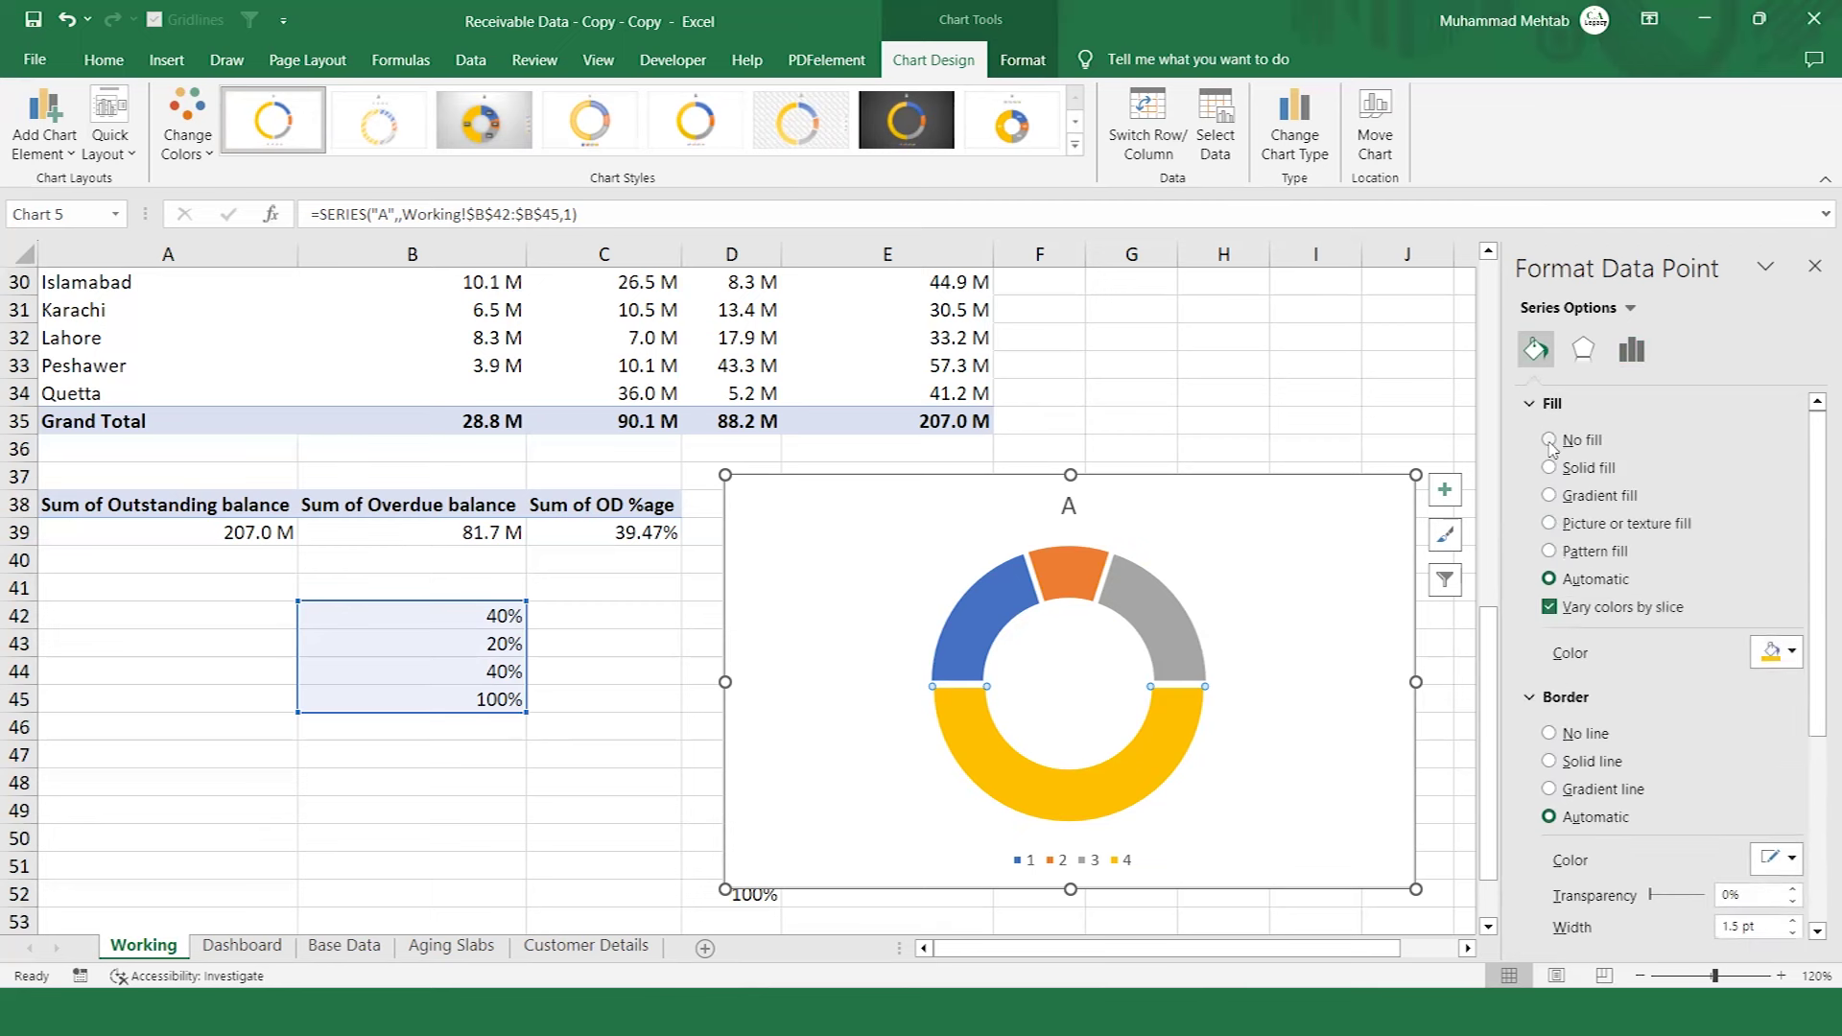
{"action": "left_click", "coordinate": [1549, 440]}
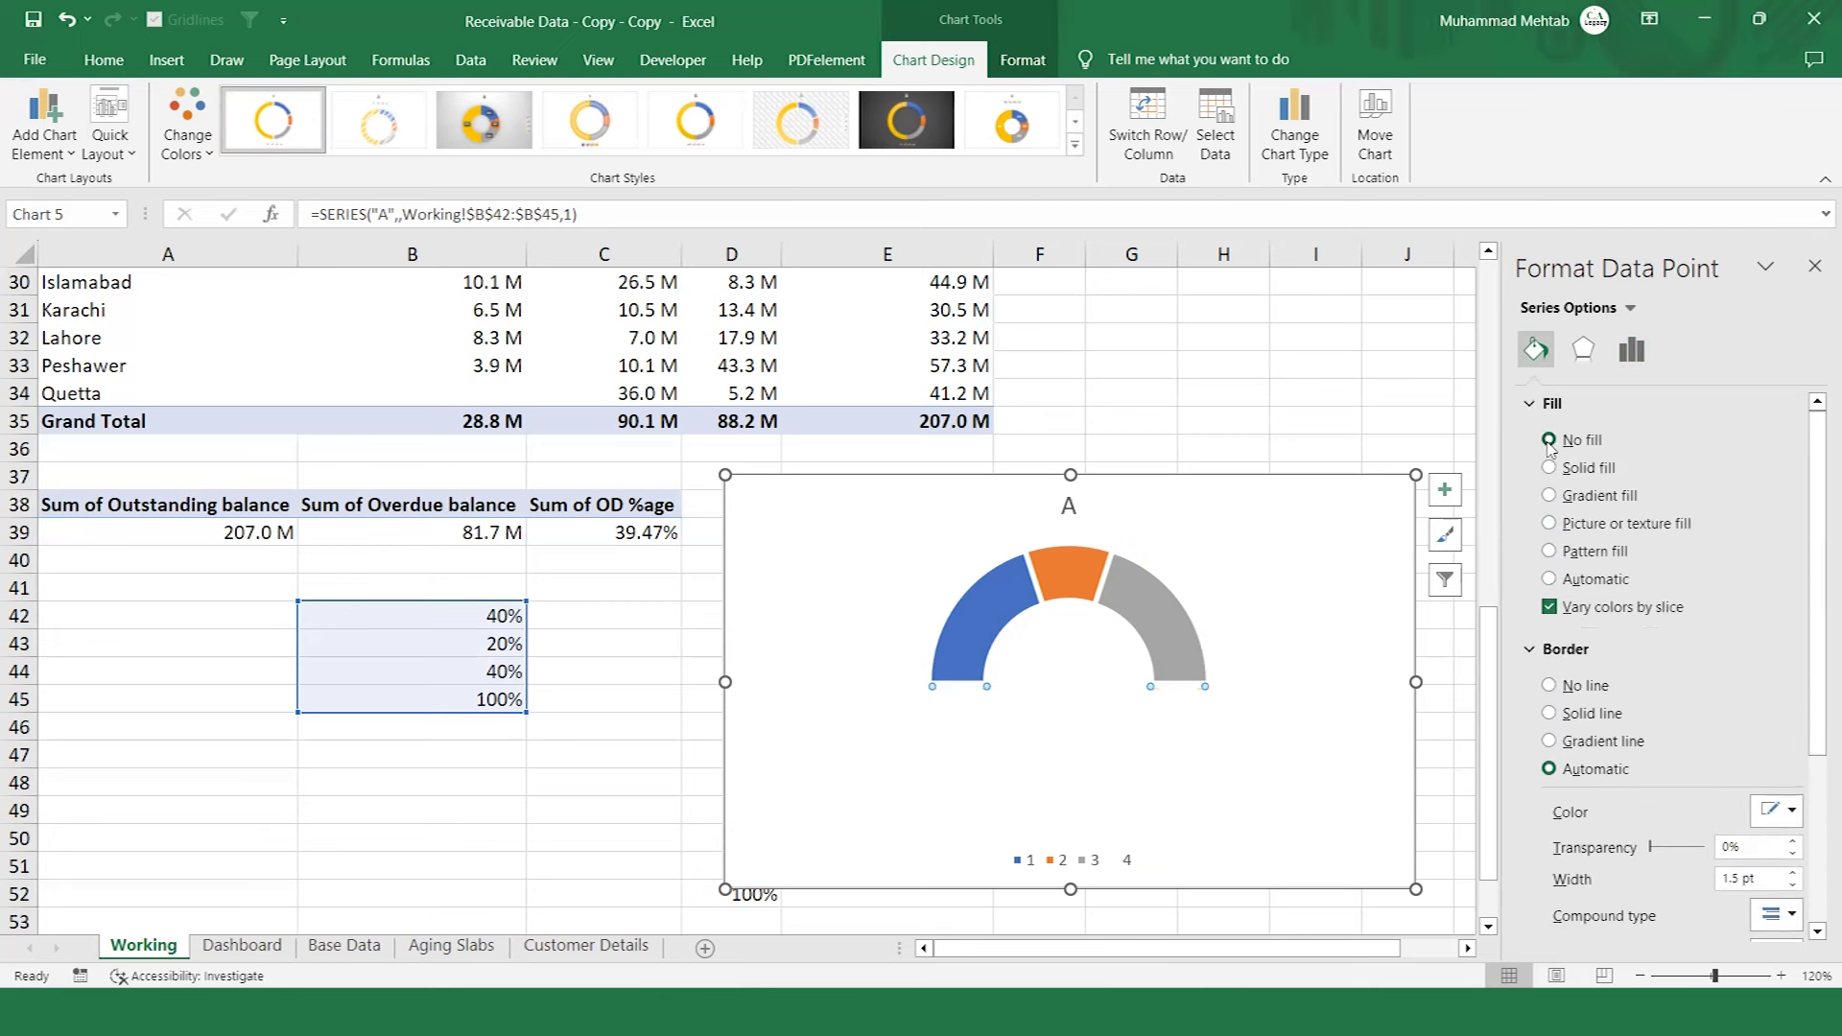
{"action": "left_click", "coordinate": [1814, 266]}
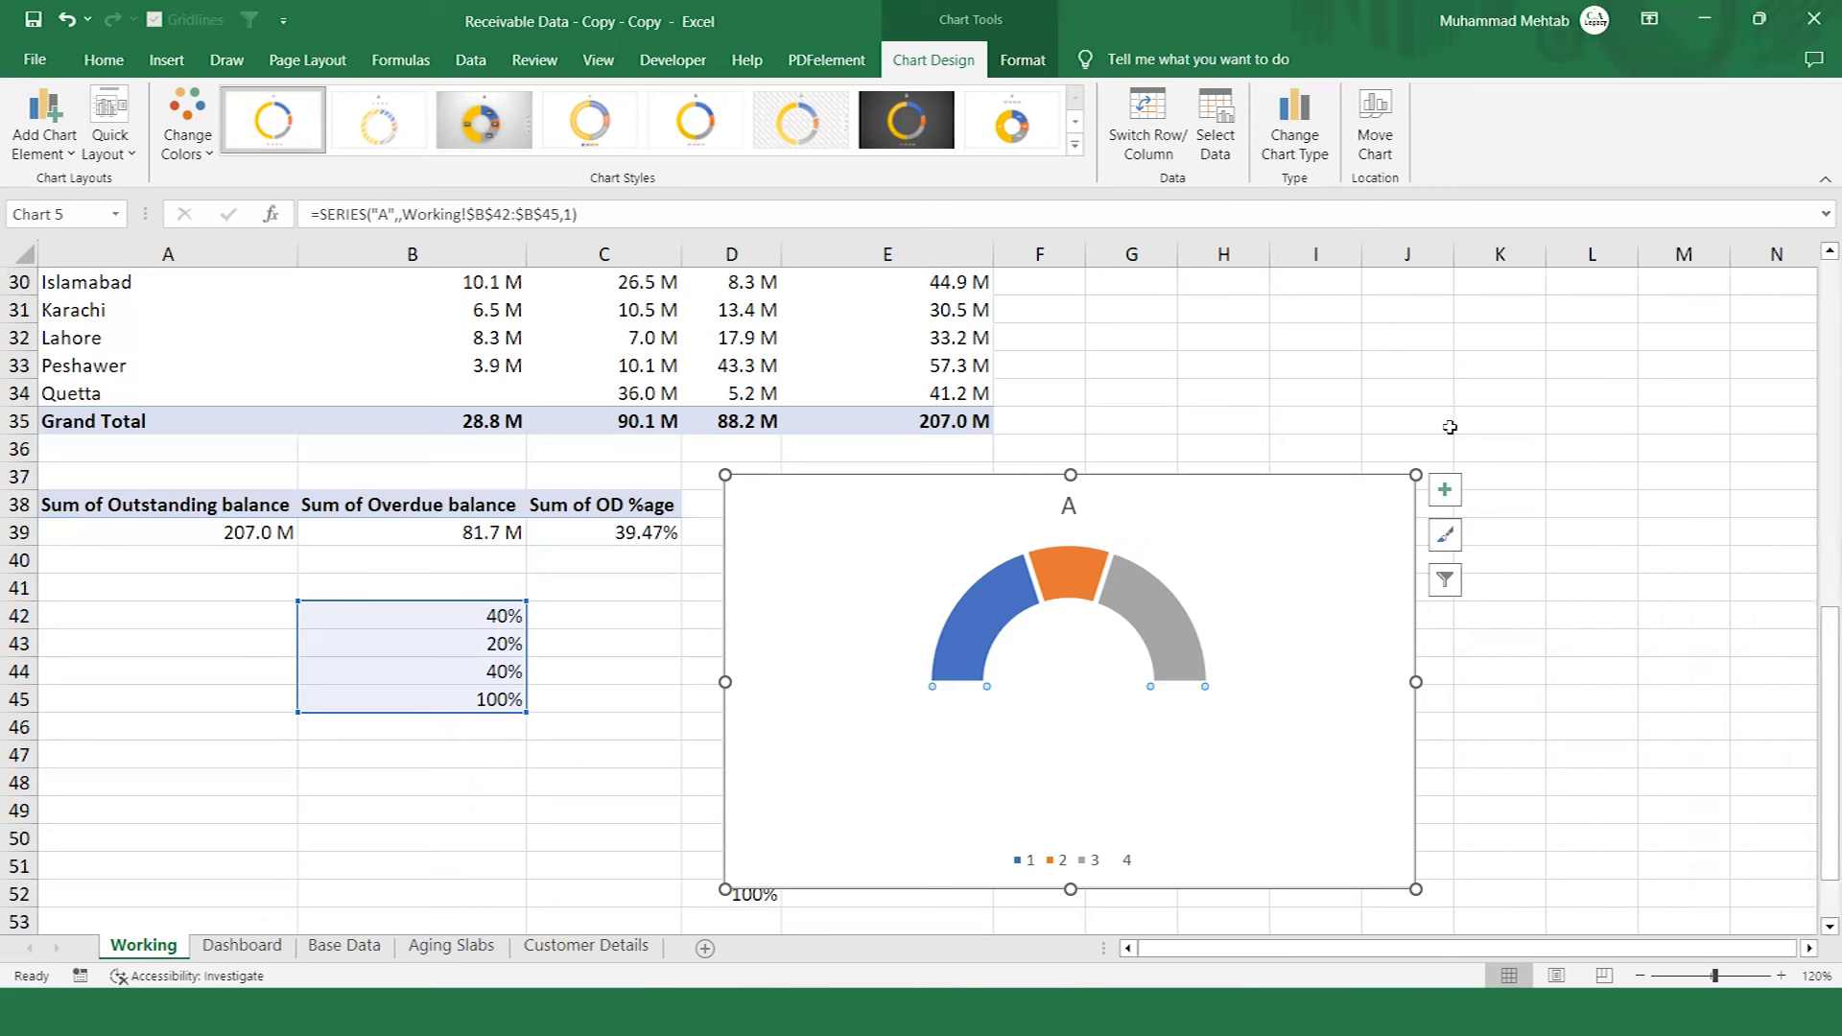
Move the chart clear of column D and begin adding a second data series named B.
{"action": "left_click", "coordinate": [1302, 551]}
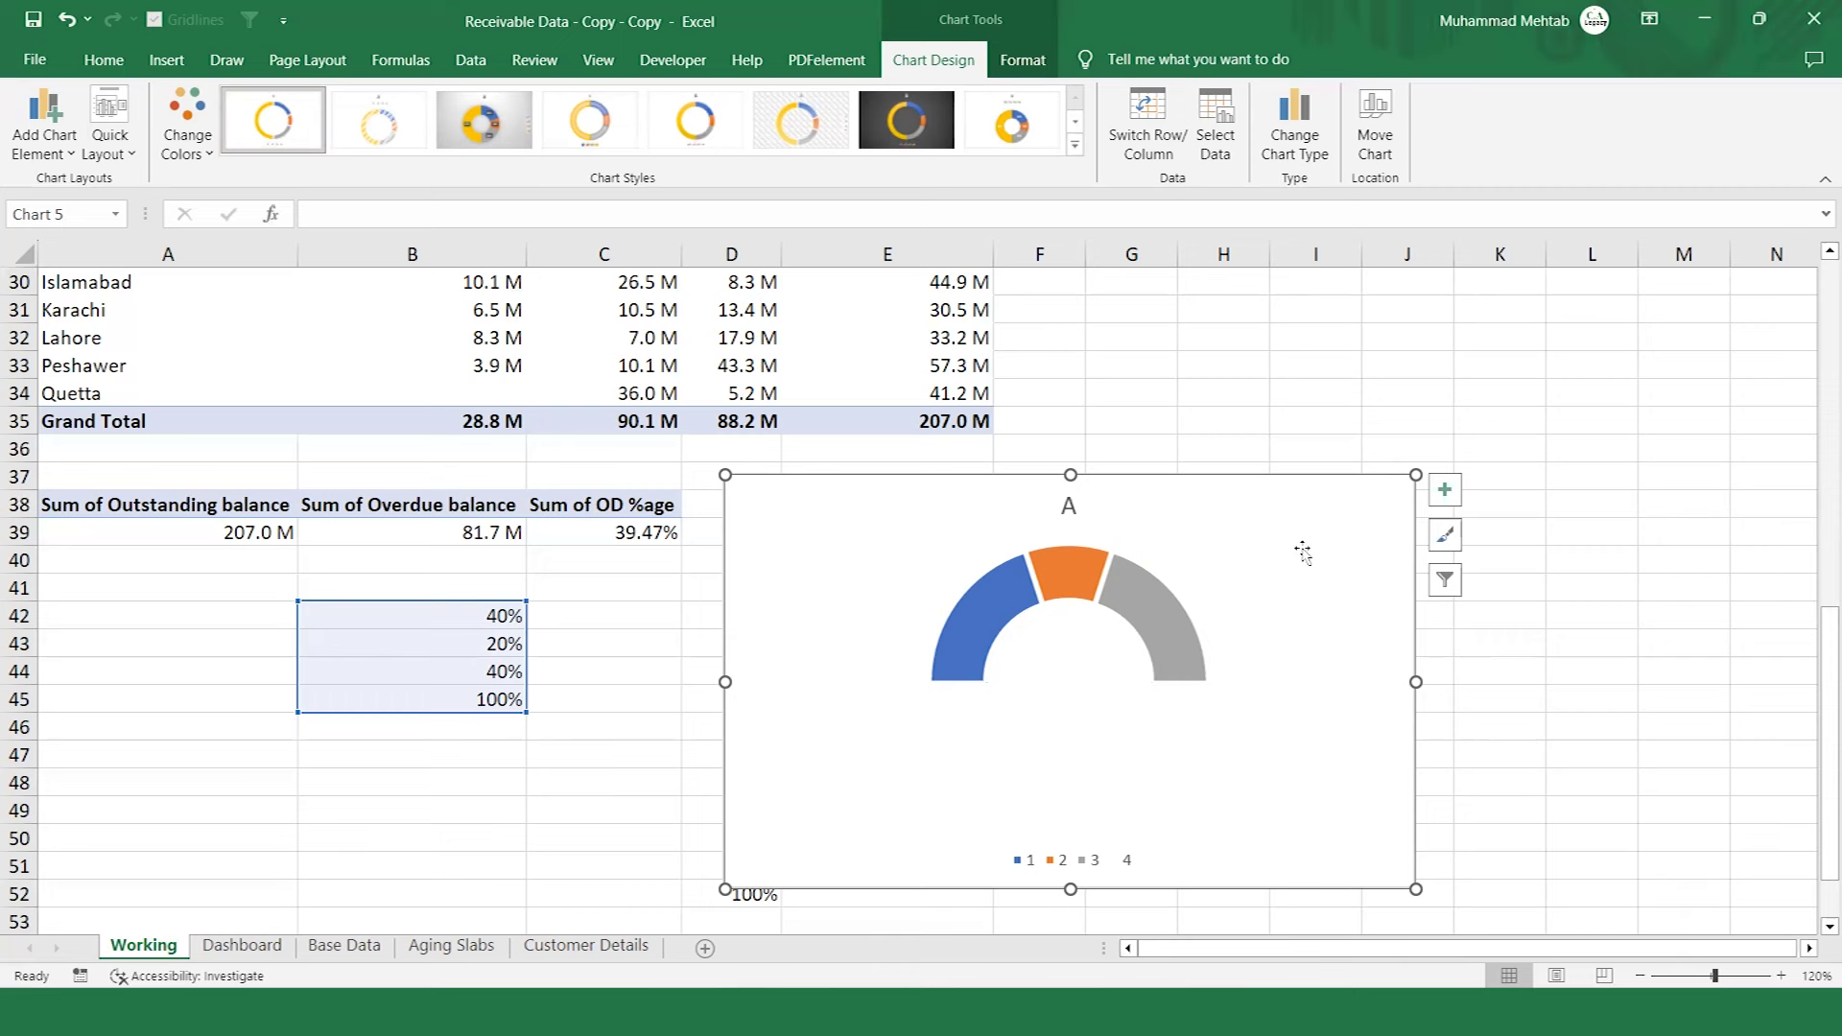
{"action": "left_click_drag", "start_coordinate": [1302, 551], "coordinate": [1381, 546]}
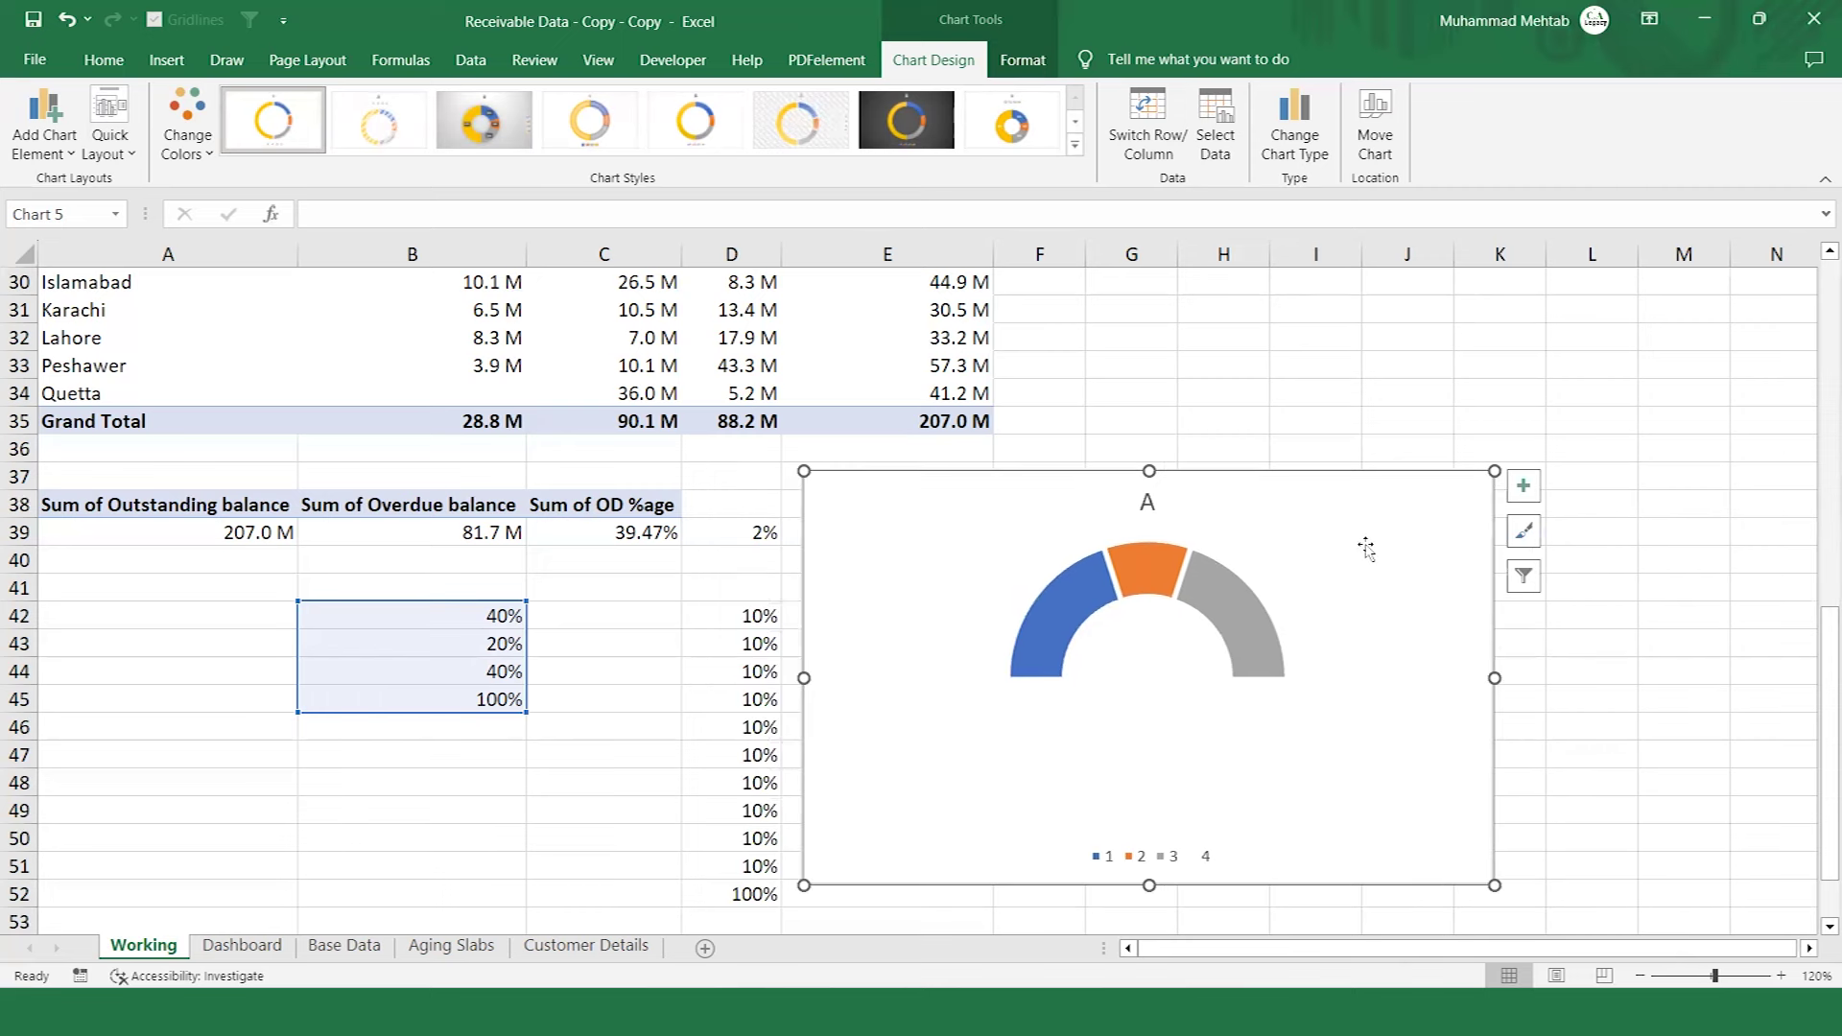
{"action": "right_click", "coordinate": [1021, 576]}
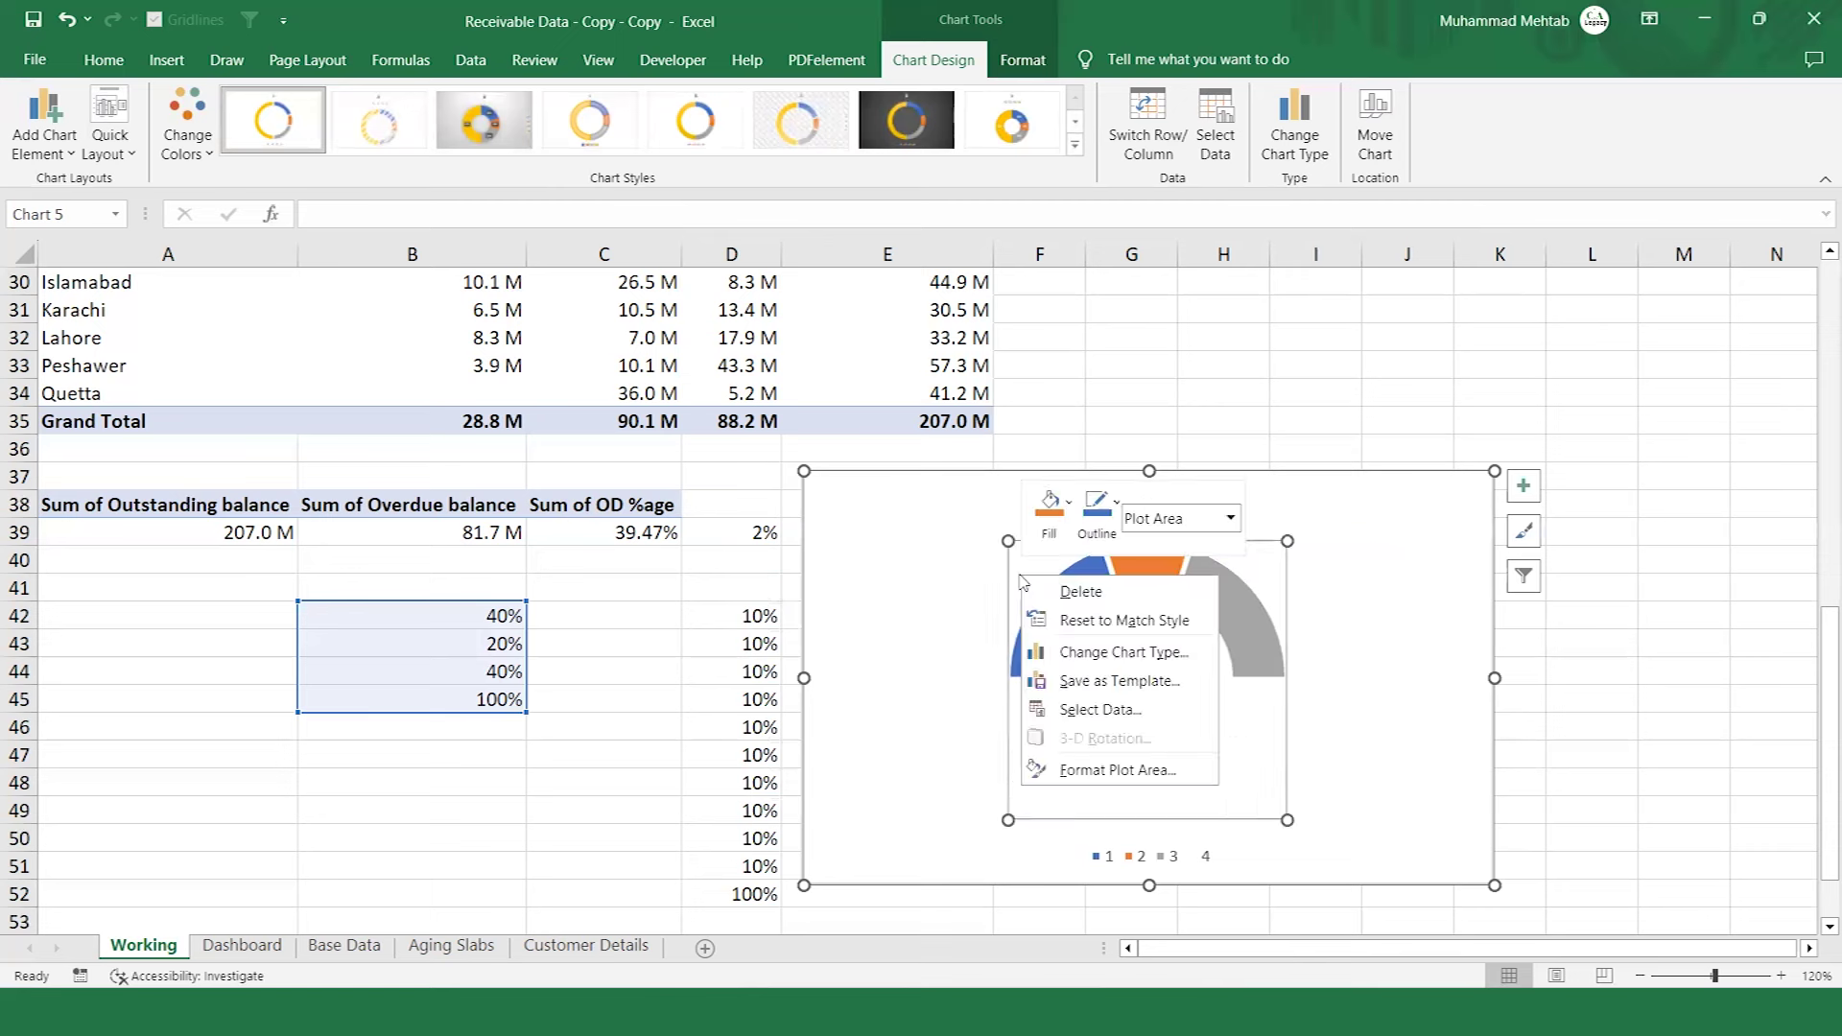
{"action": "left_click", "coordinate": [1064, 710]}
{"action": "left_click", "coordinate": [857, 543]}
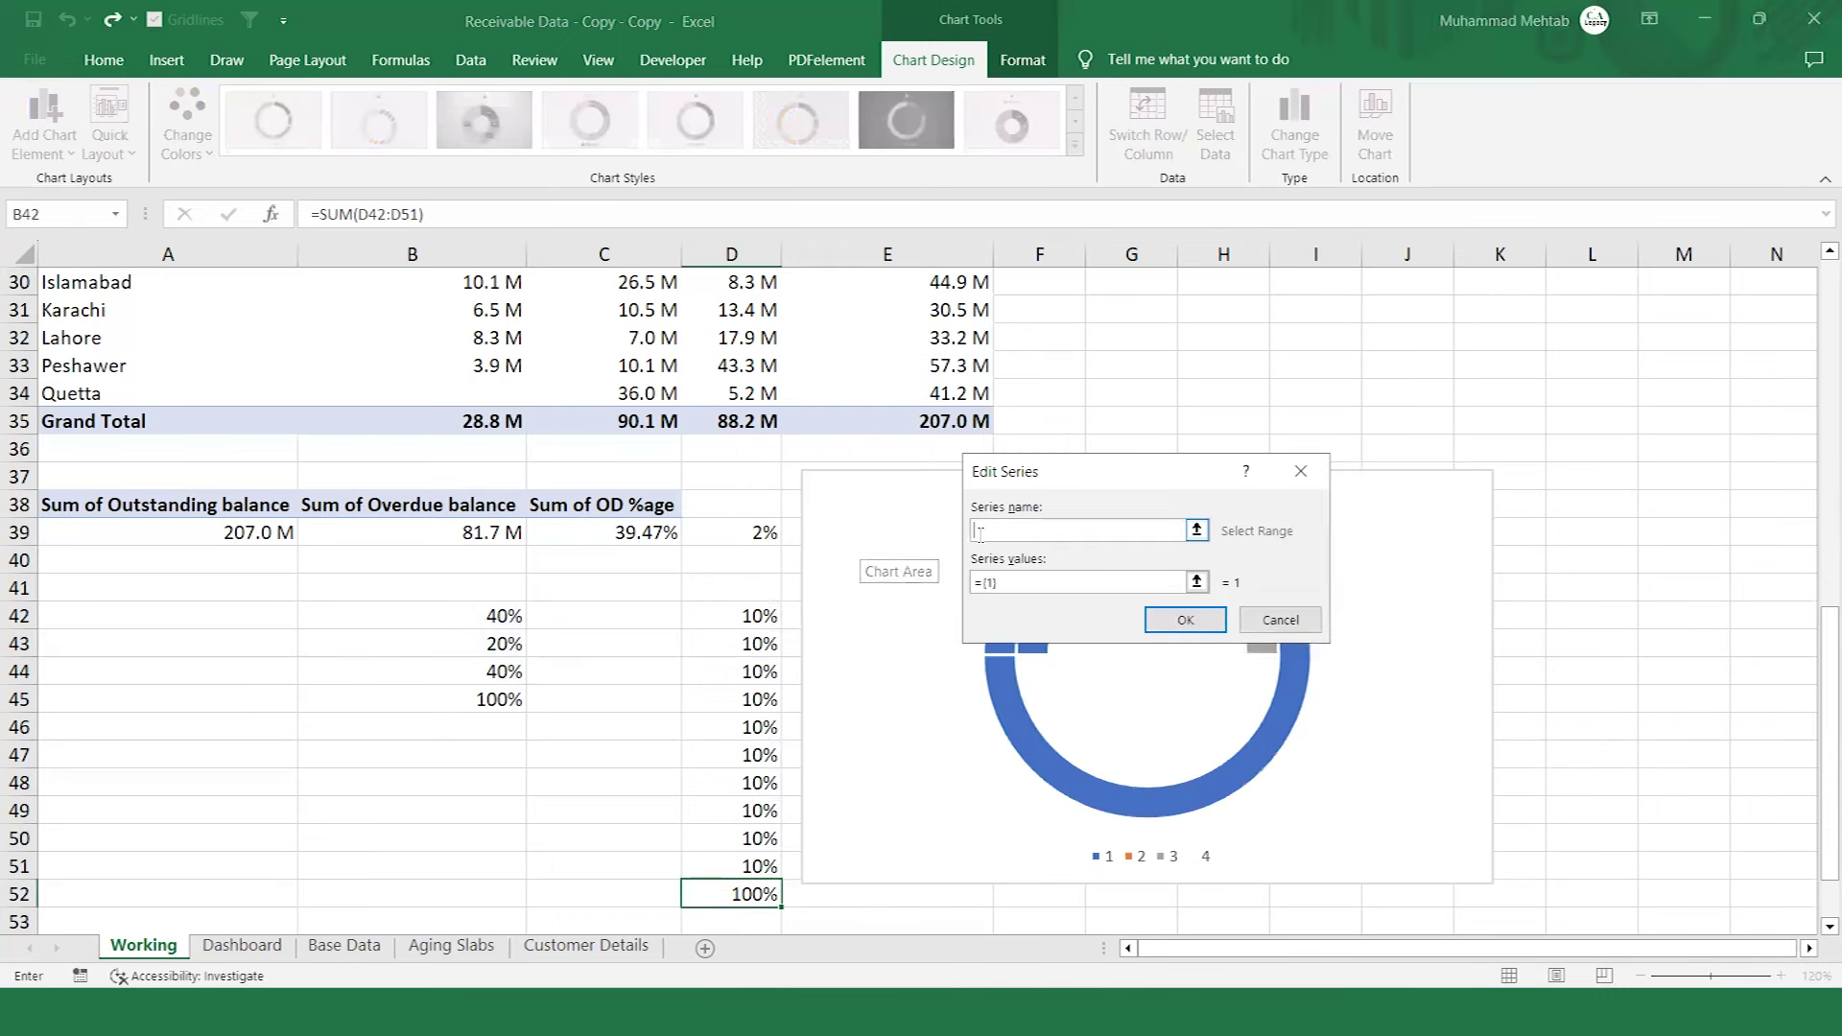
{"action": "type", "text": "B+"}
{"action": "left_click", "coordinate": [725, 617]}
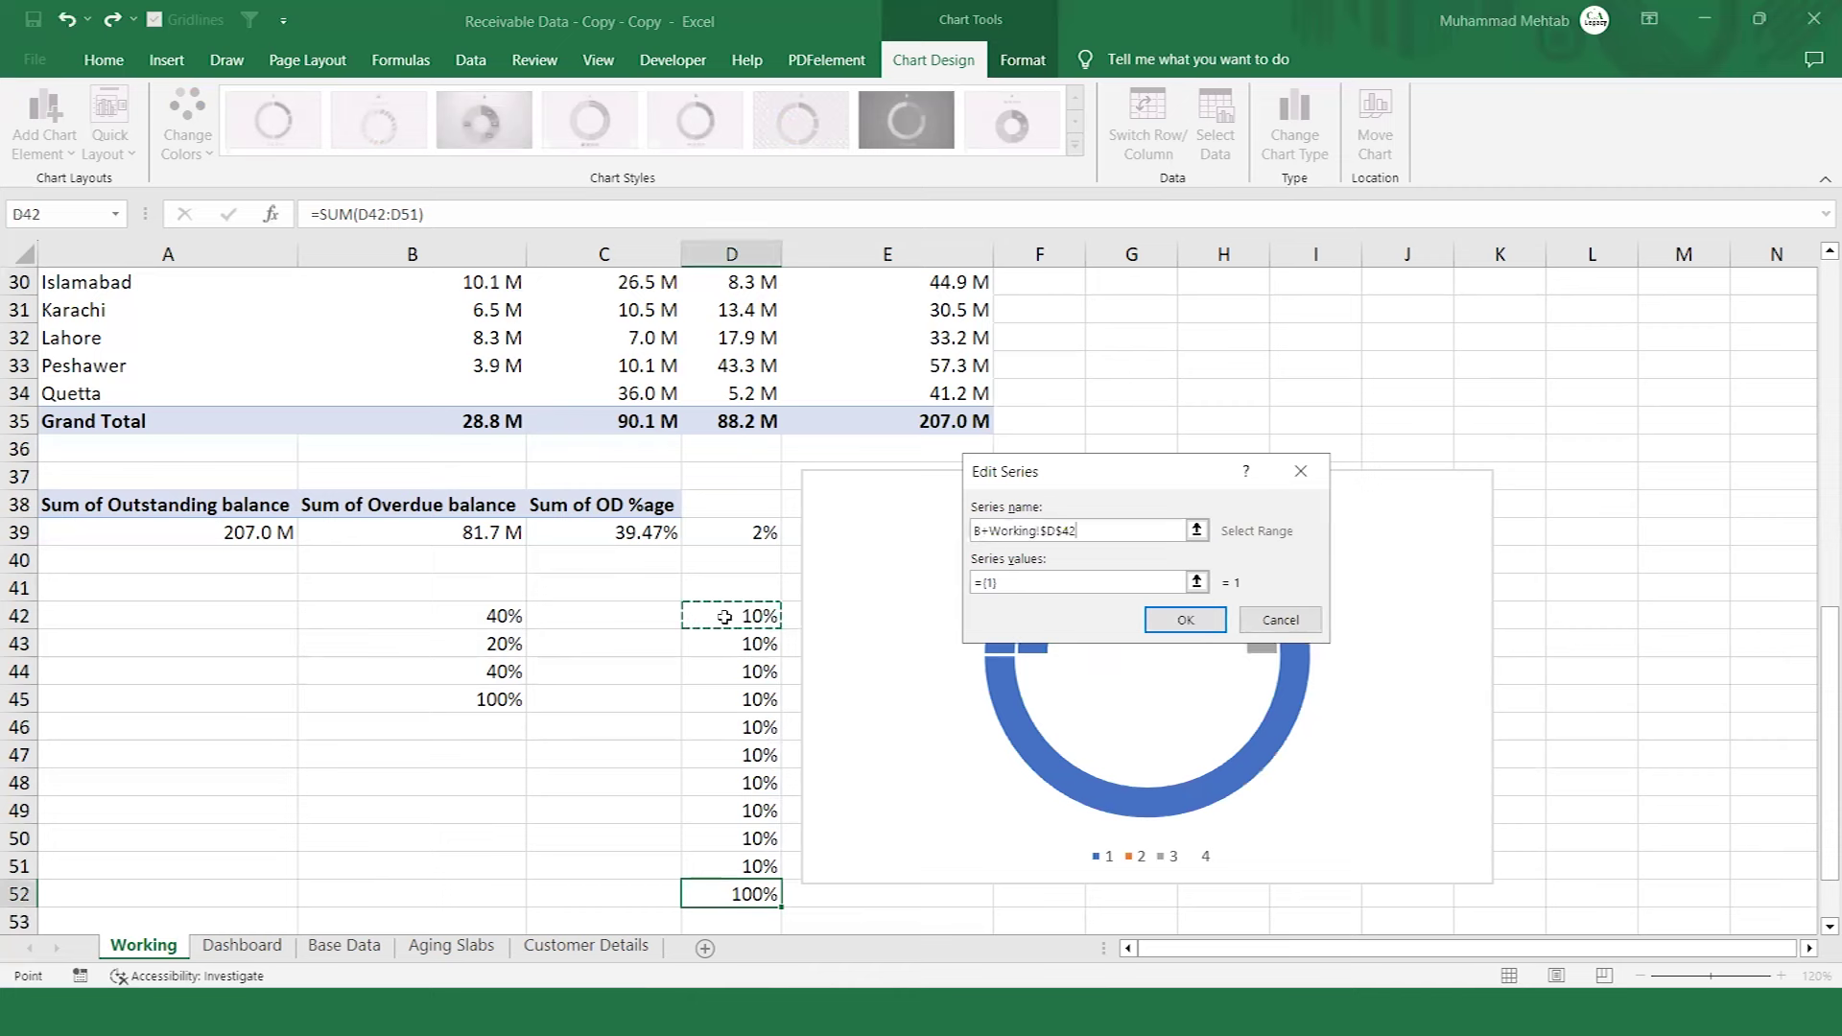
{"action": "key", "text": "ctrl+shift+Down"}
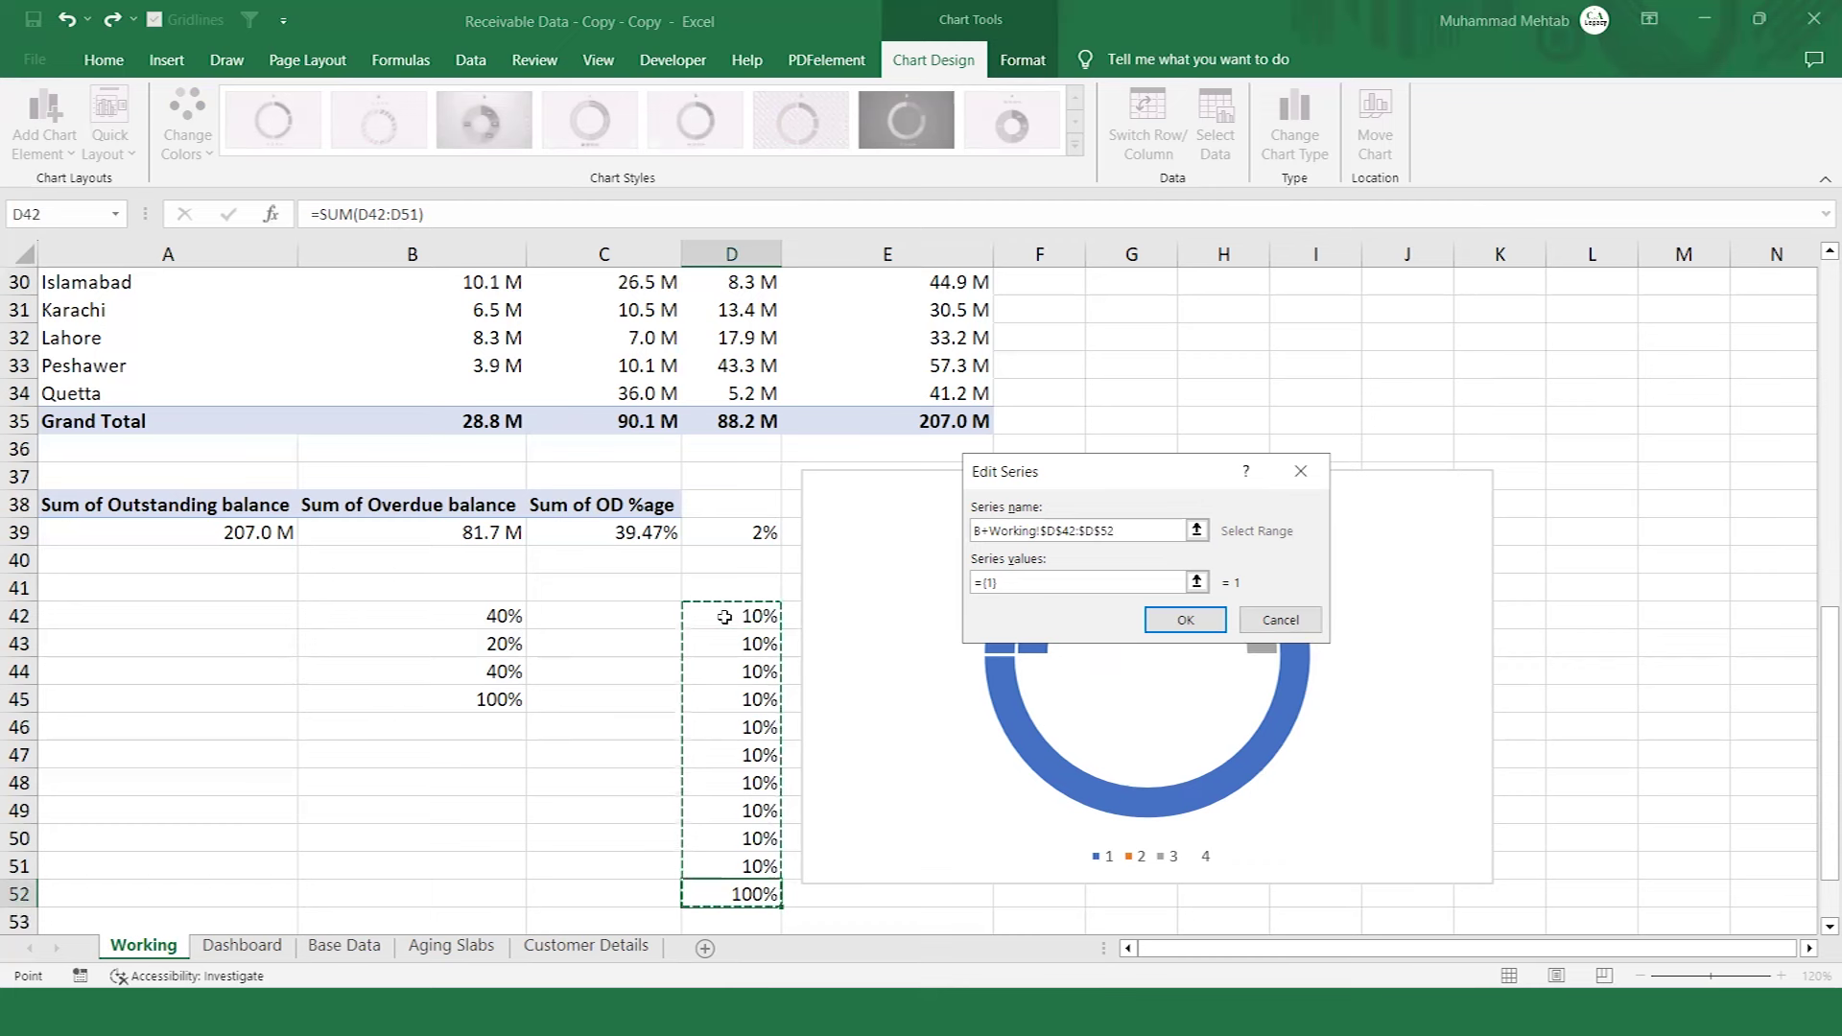
{"action": "key", "text": "BackSpace"}
{"action": "key", "text": "BackSpace"}
{"action": "key", "text": "BackSpace"}
{"action": "key", "text": "BackSpace"}
{"action": "key", "text": "BackSpace"}
{"action": "key", "text": "BackSpace"}
{"action": "key", "text": "BackSpace"}
{"action": "key", "text": "BackSpace"}
{"action": "key", "text": "BackSpace"}
{"action": "key", "text": "BackSpace"}
{"action": "key", "text": "BackSpace"}
{"action": "key", "text": "BackSpace"}
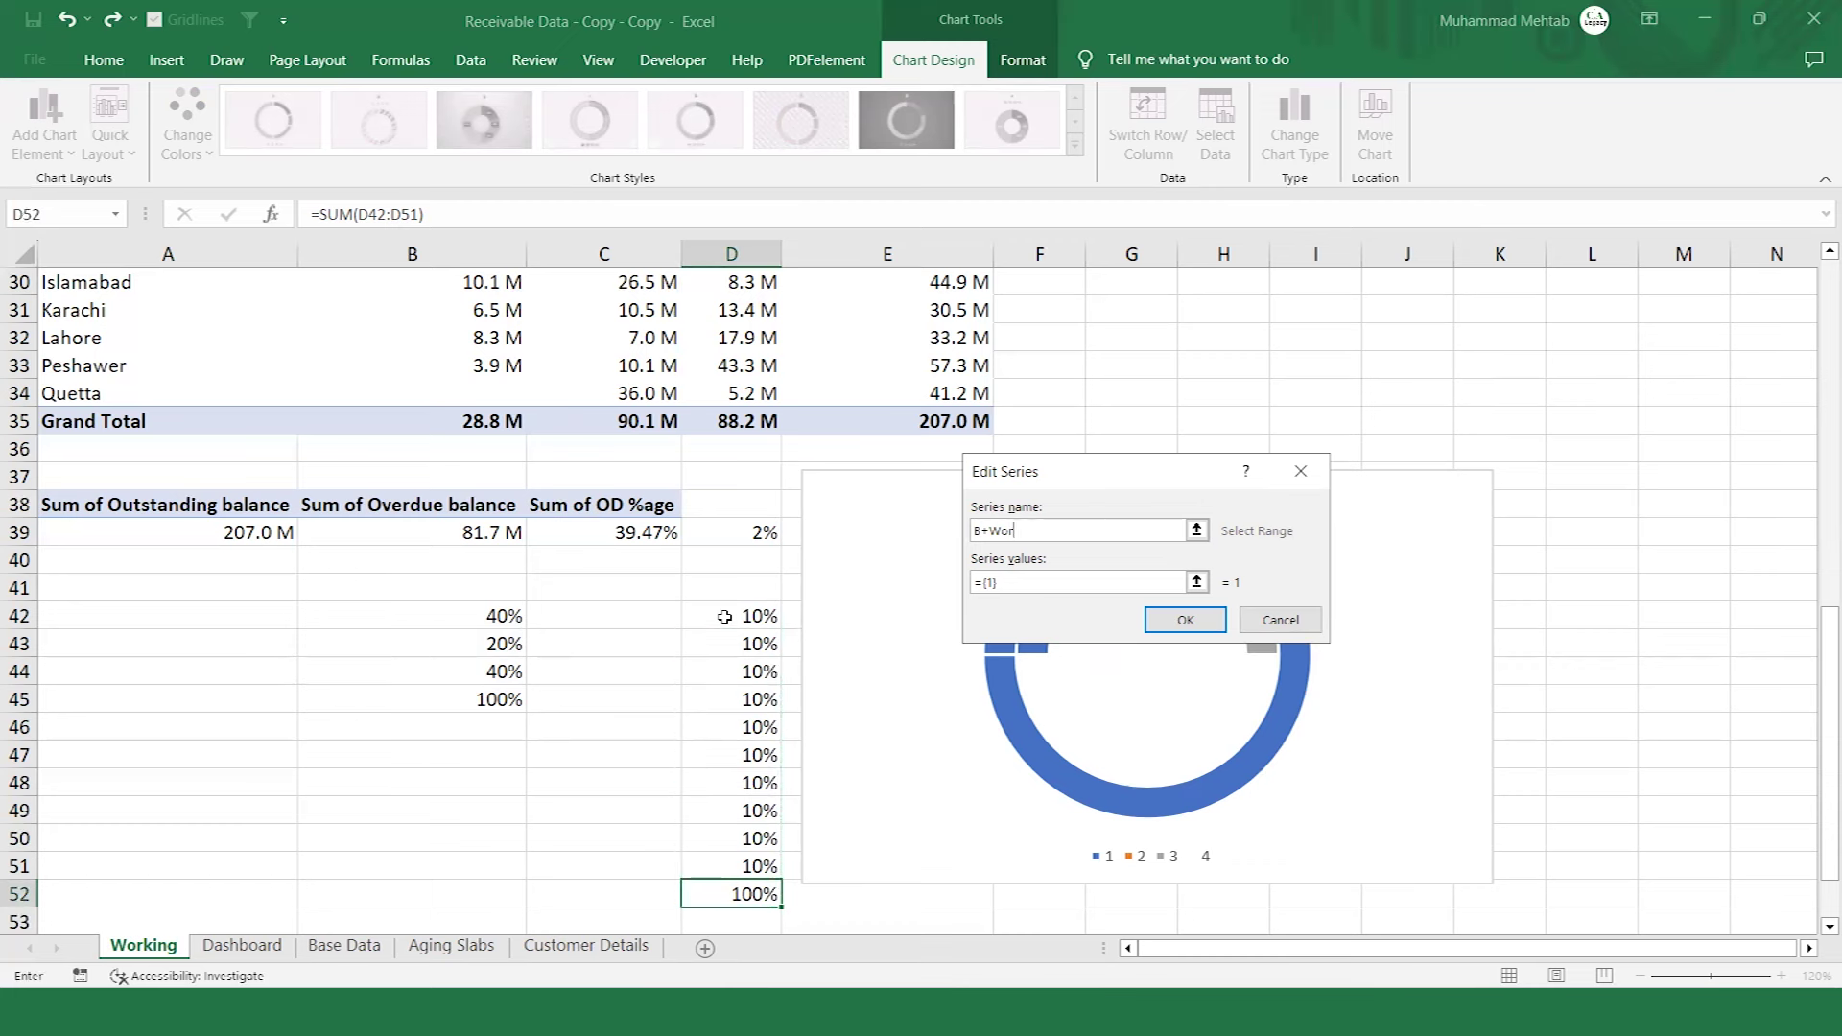
Set the values of series B to D42:D52 and apply the new series to the chart.
{"action": "left_click", "coordinate": [1017, 578]}
{"action": "key", "text": "BackSpace"}
{"action": "key", "text": "BackSpace"}
{"action": "left_click", "coordinate": [729, 612]}
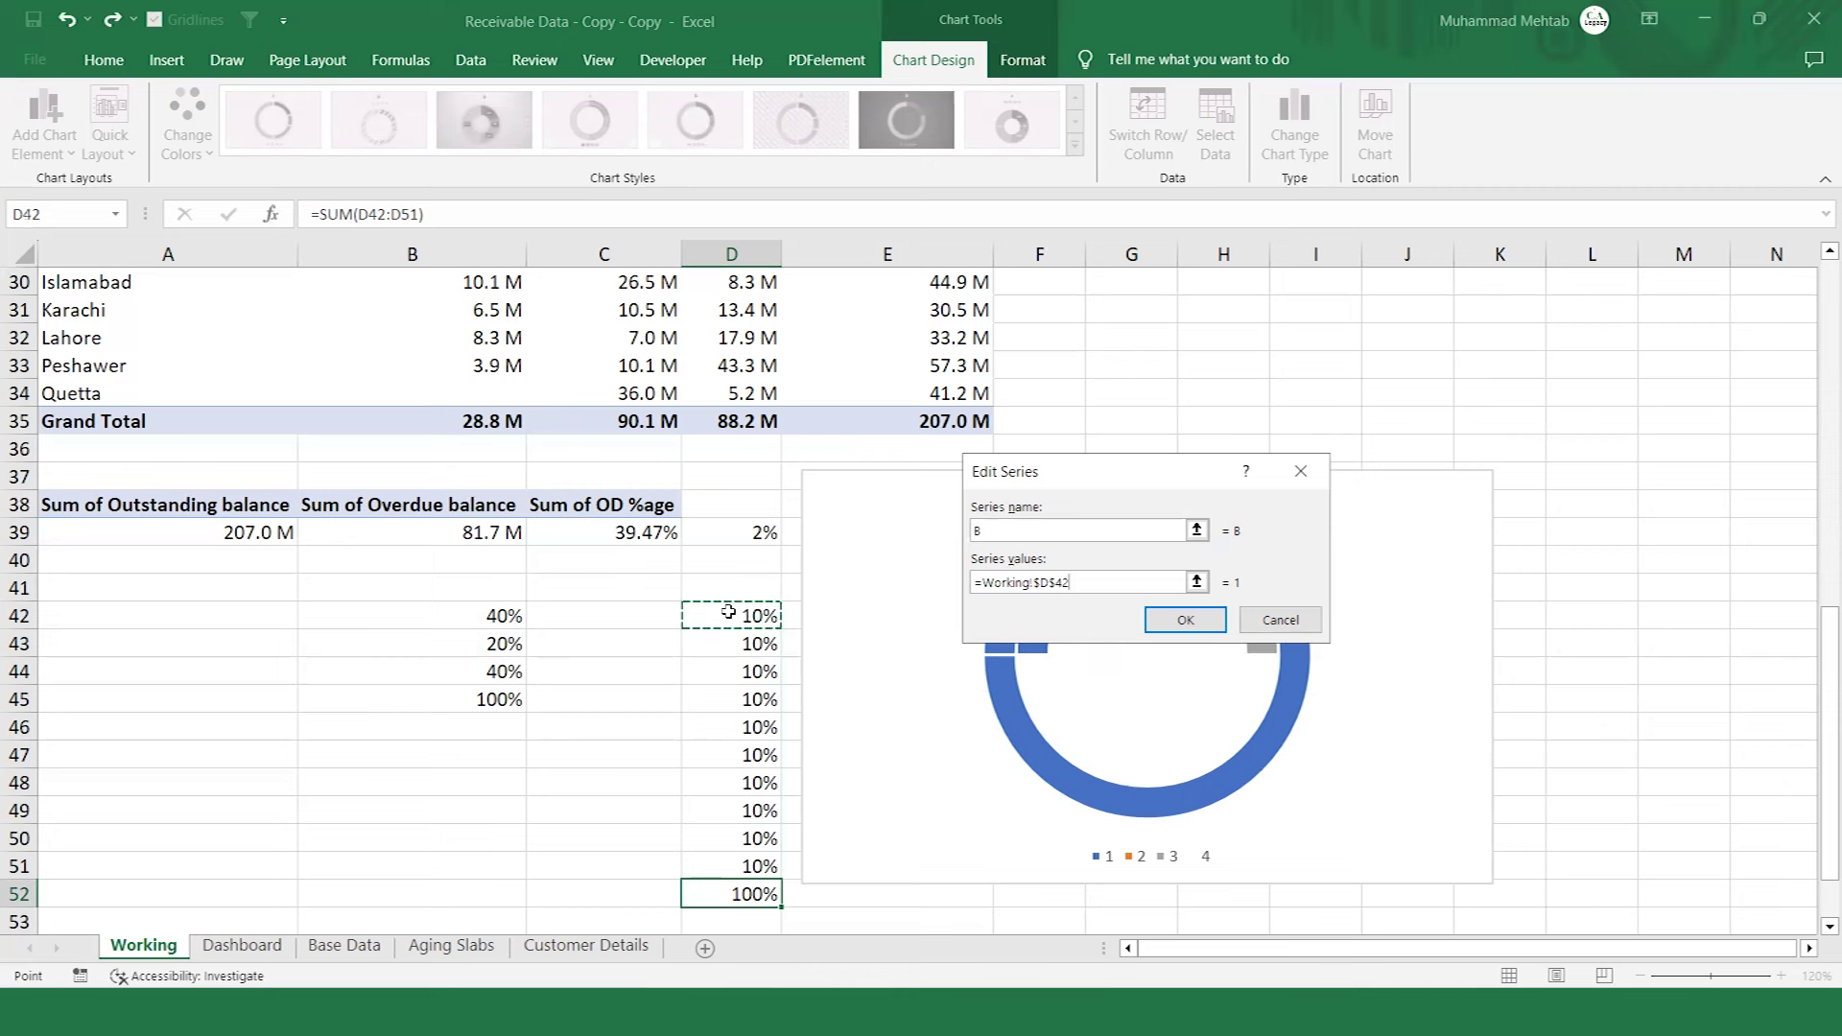
{"action": "key", "text": "ctrl+shift+Down"}
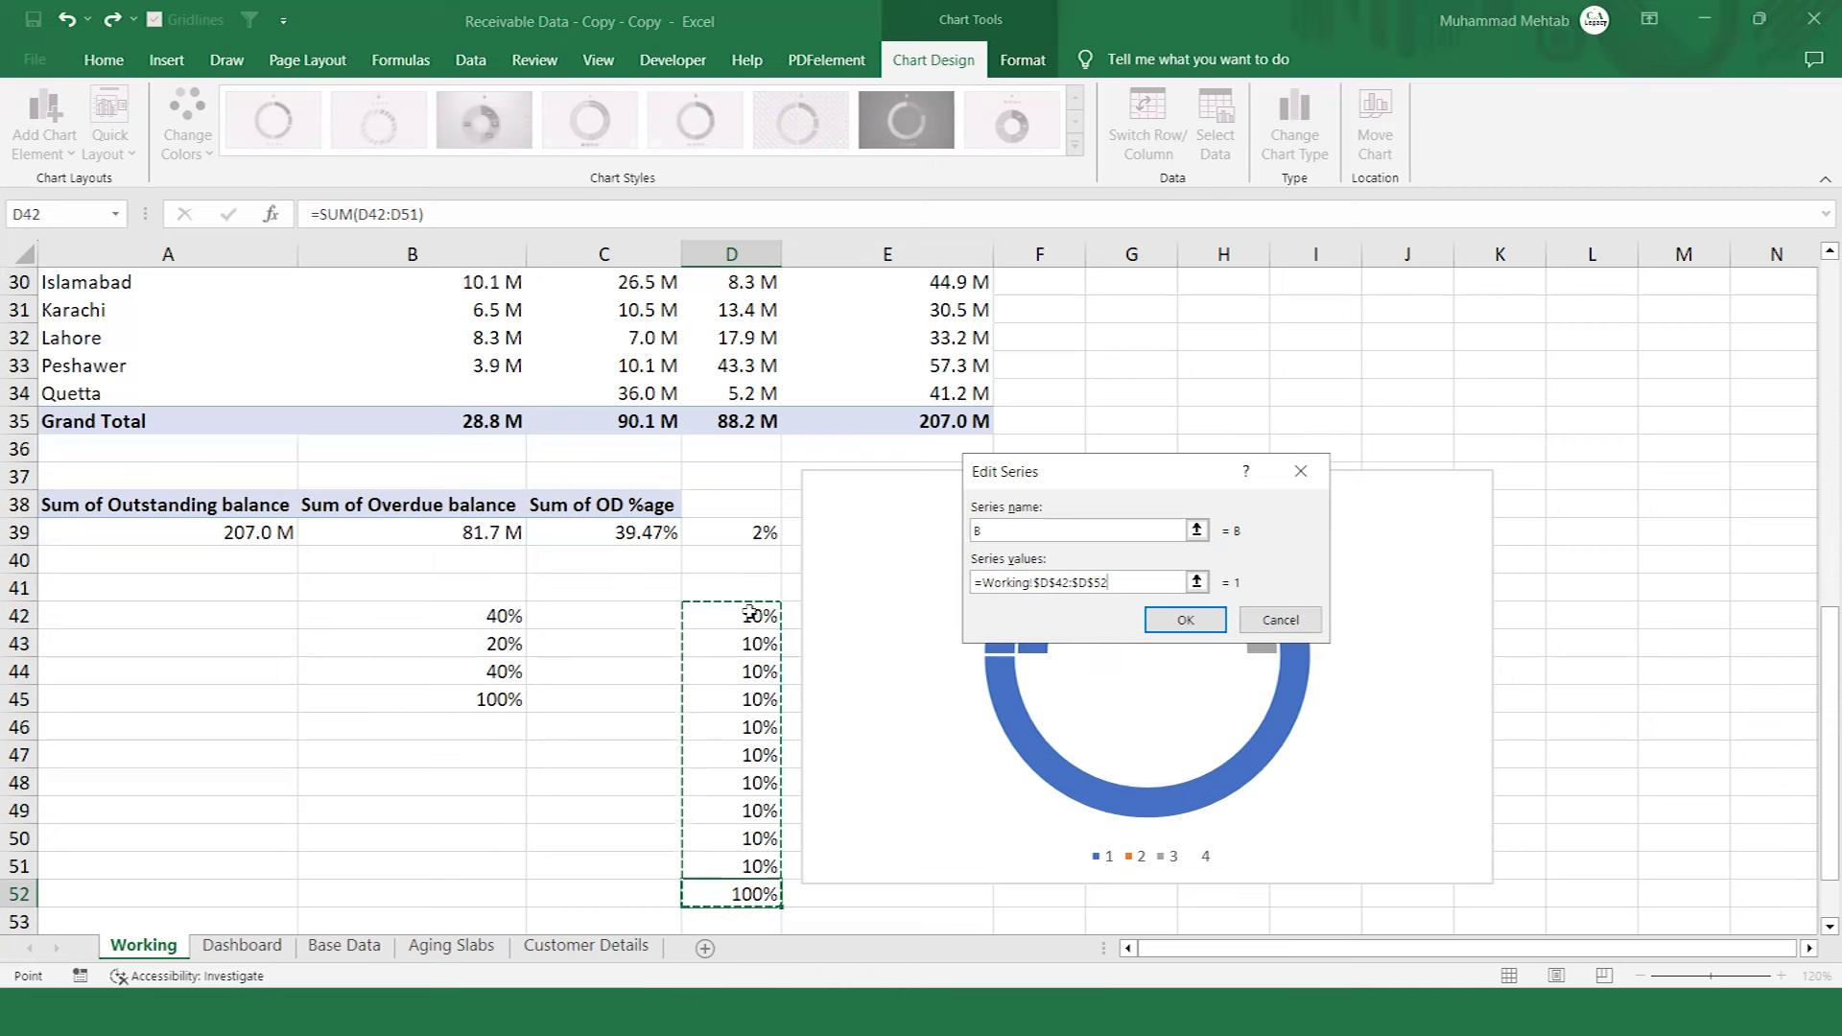
{"action": "left_click", "coordinate": [1178, 620]}
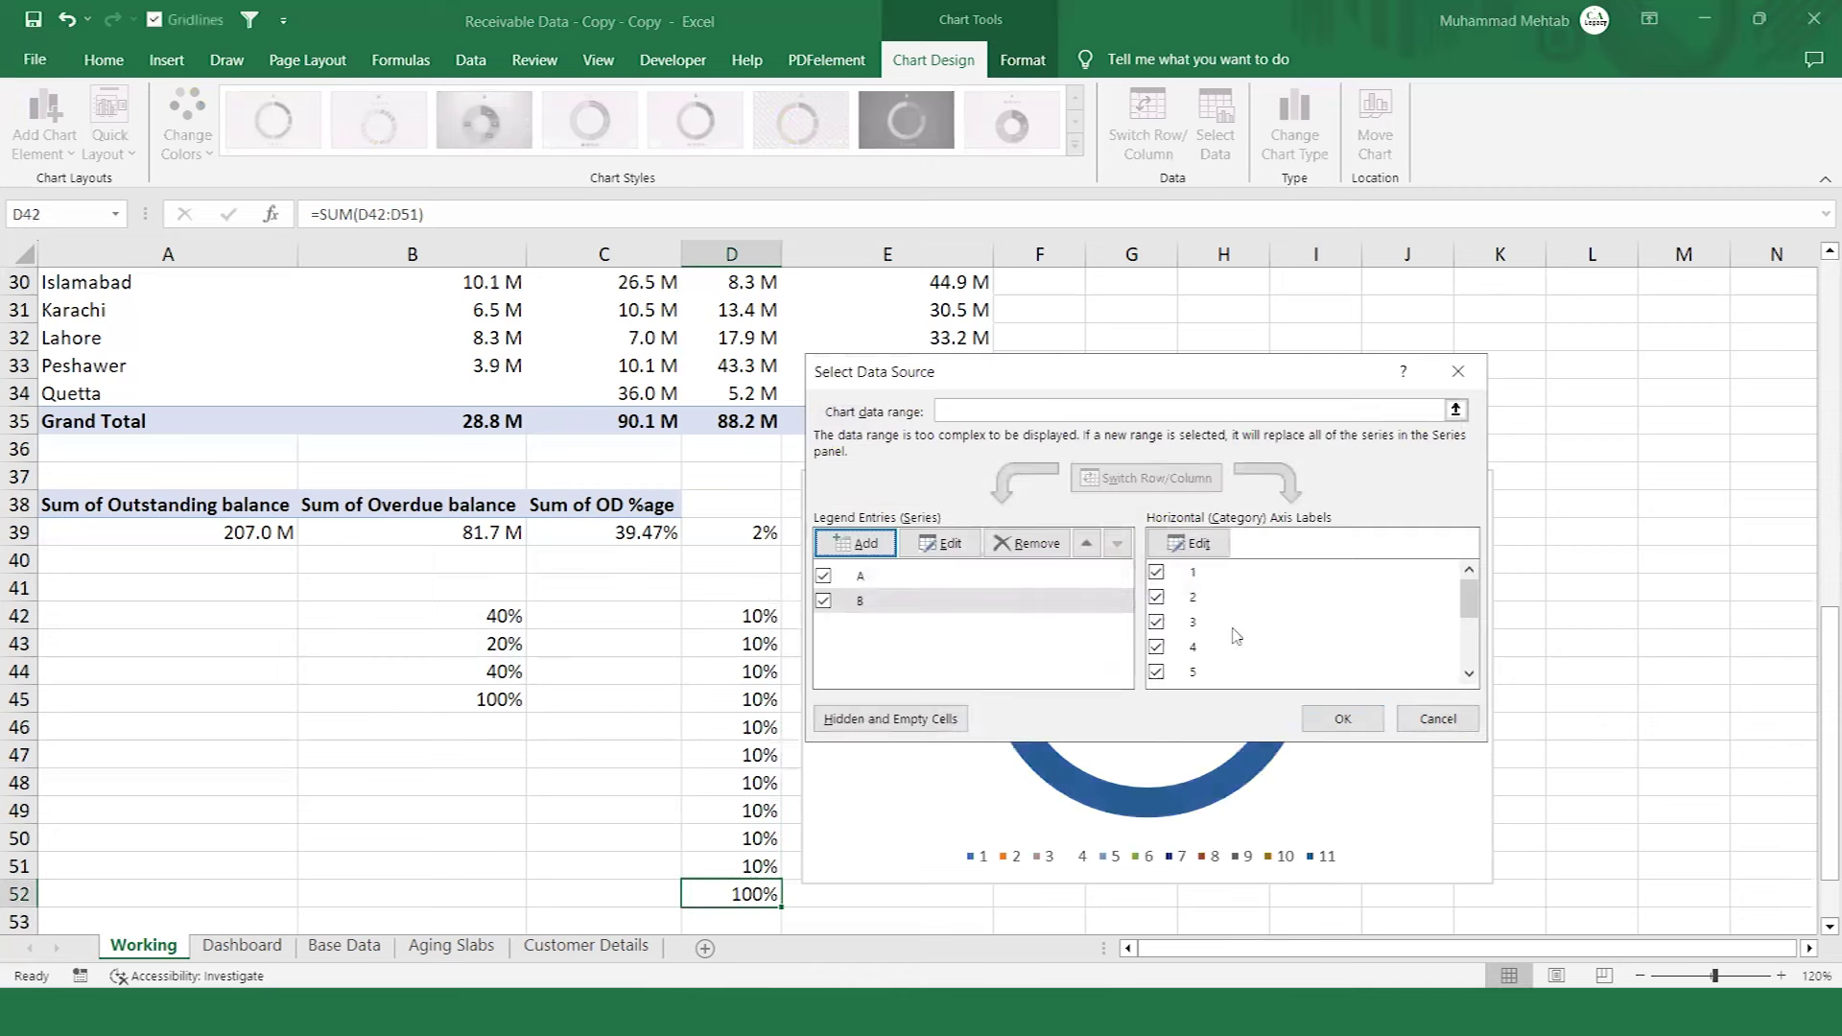
{"action": "left_click", "coordinate": [1367, 719]}
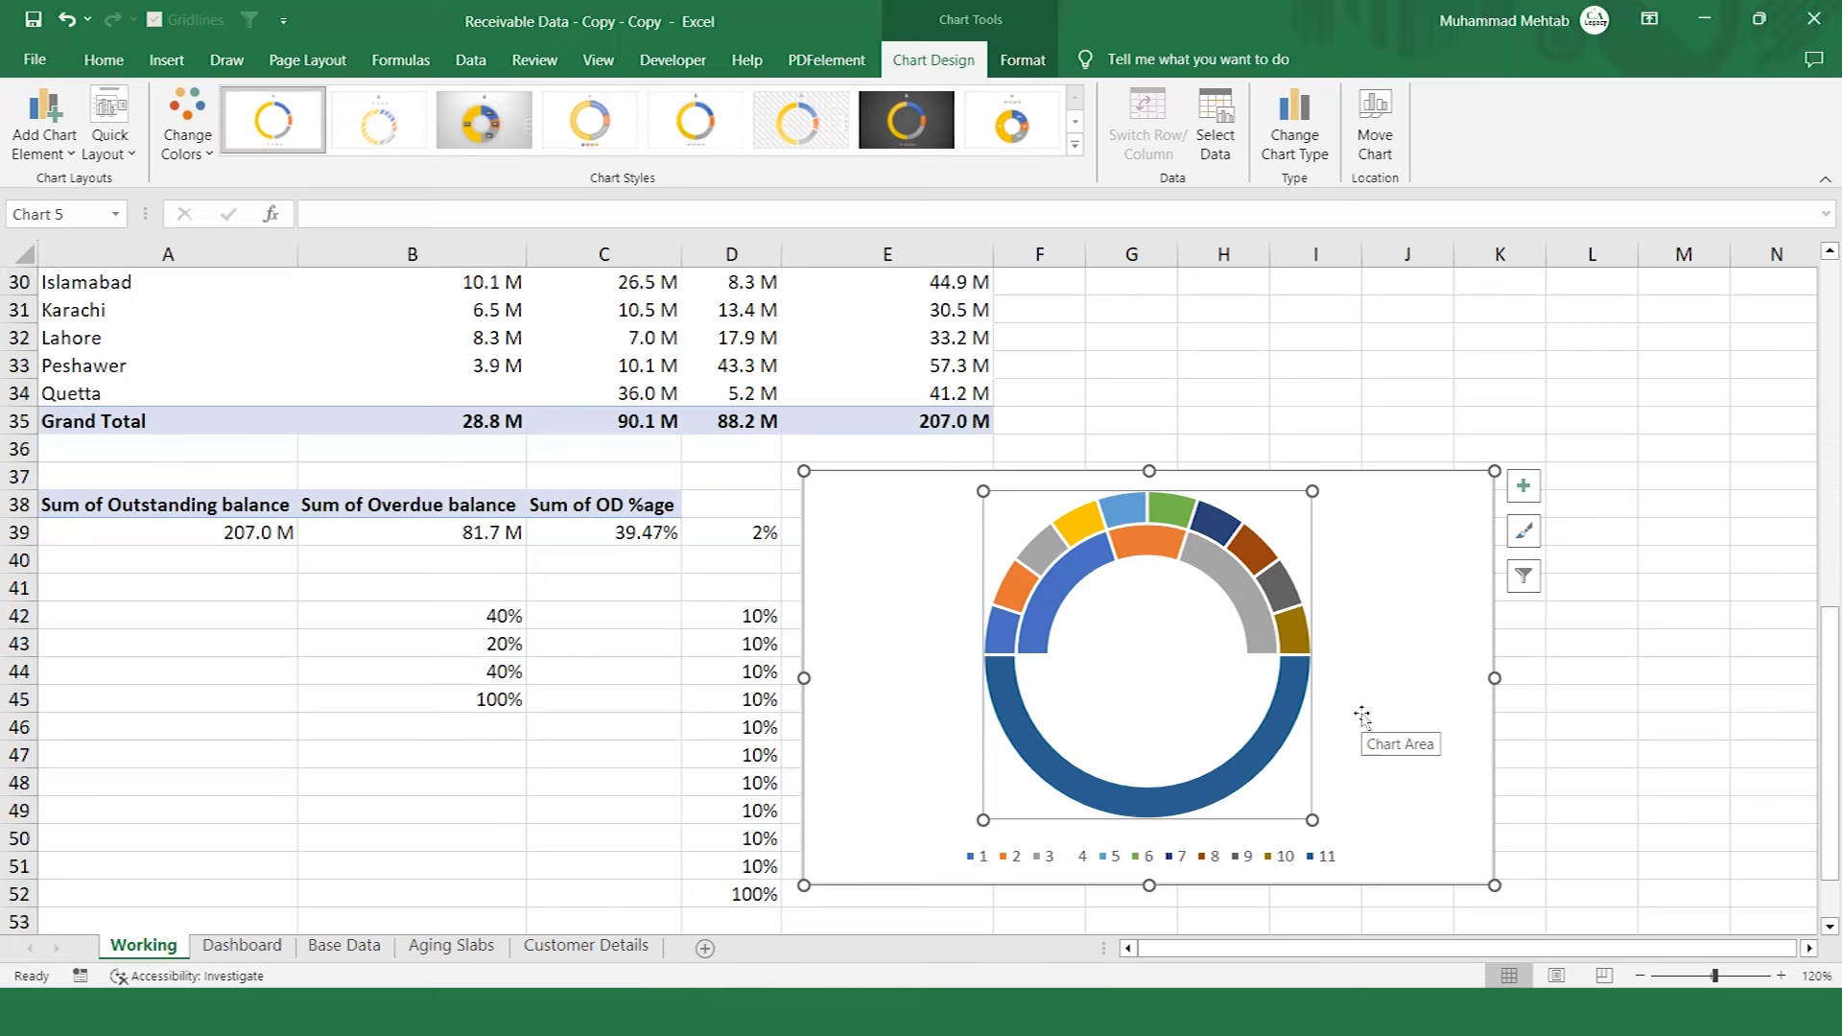
{"action": "mouse_move", "coordinate": [1043, 614]}
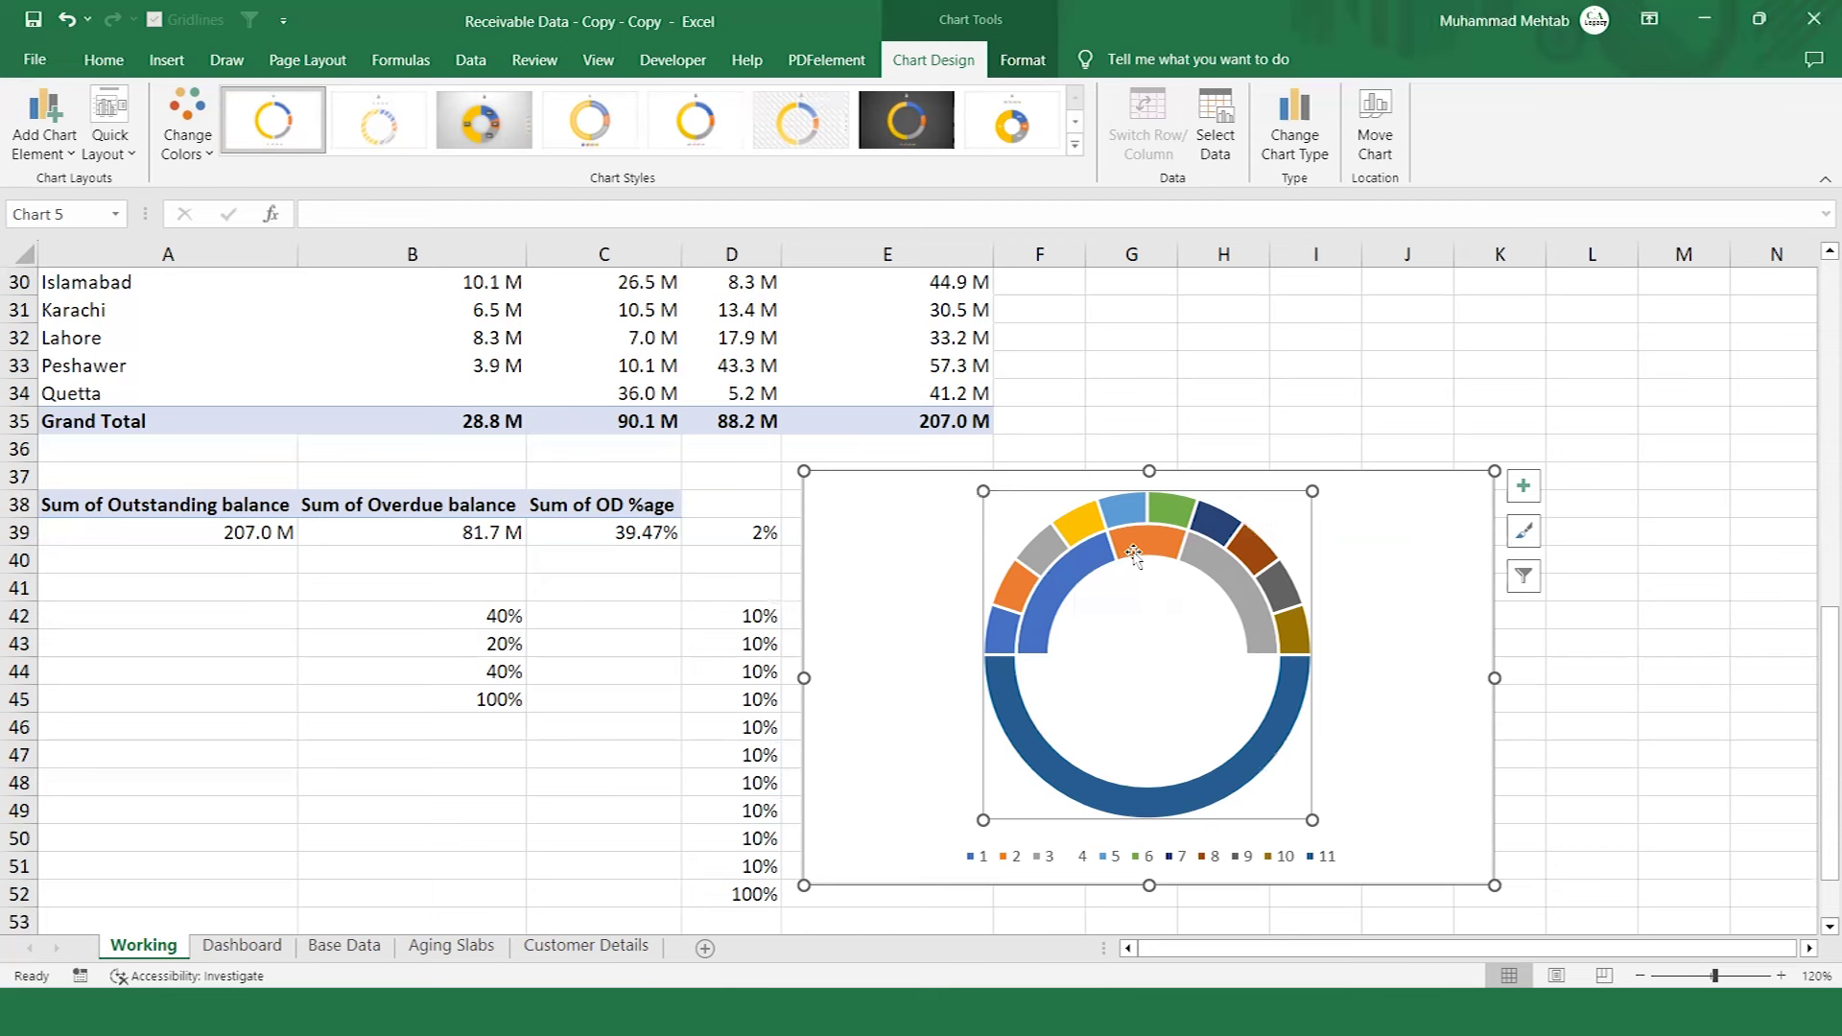
{"action": "mouse_move", "coordinate": [1134, 552]}
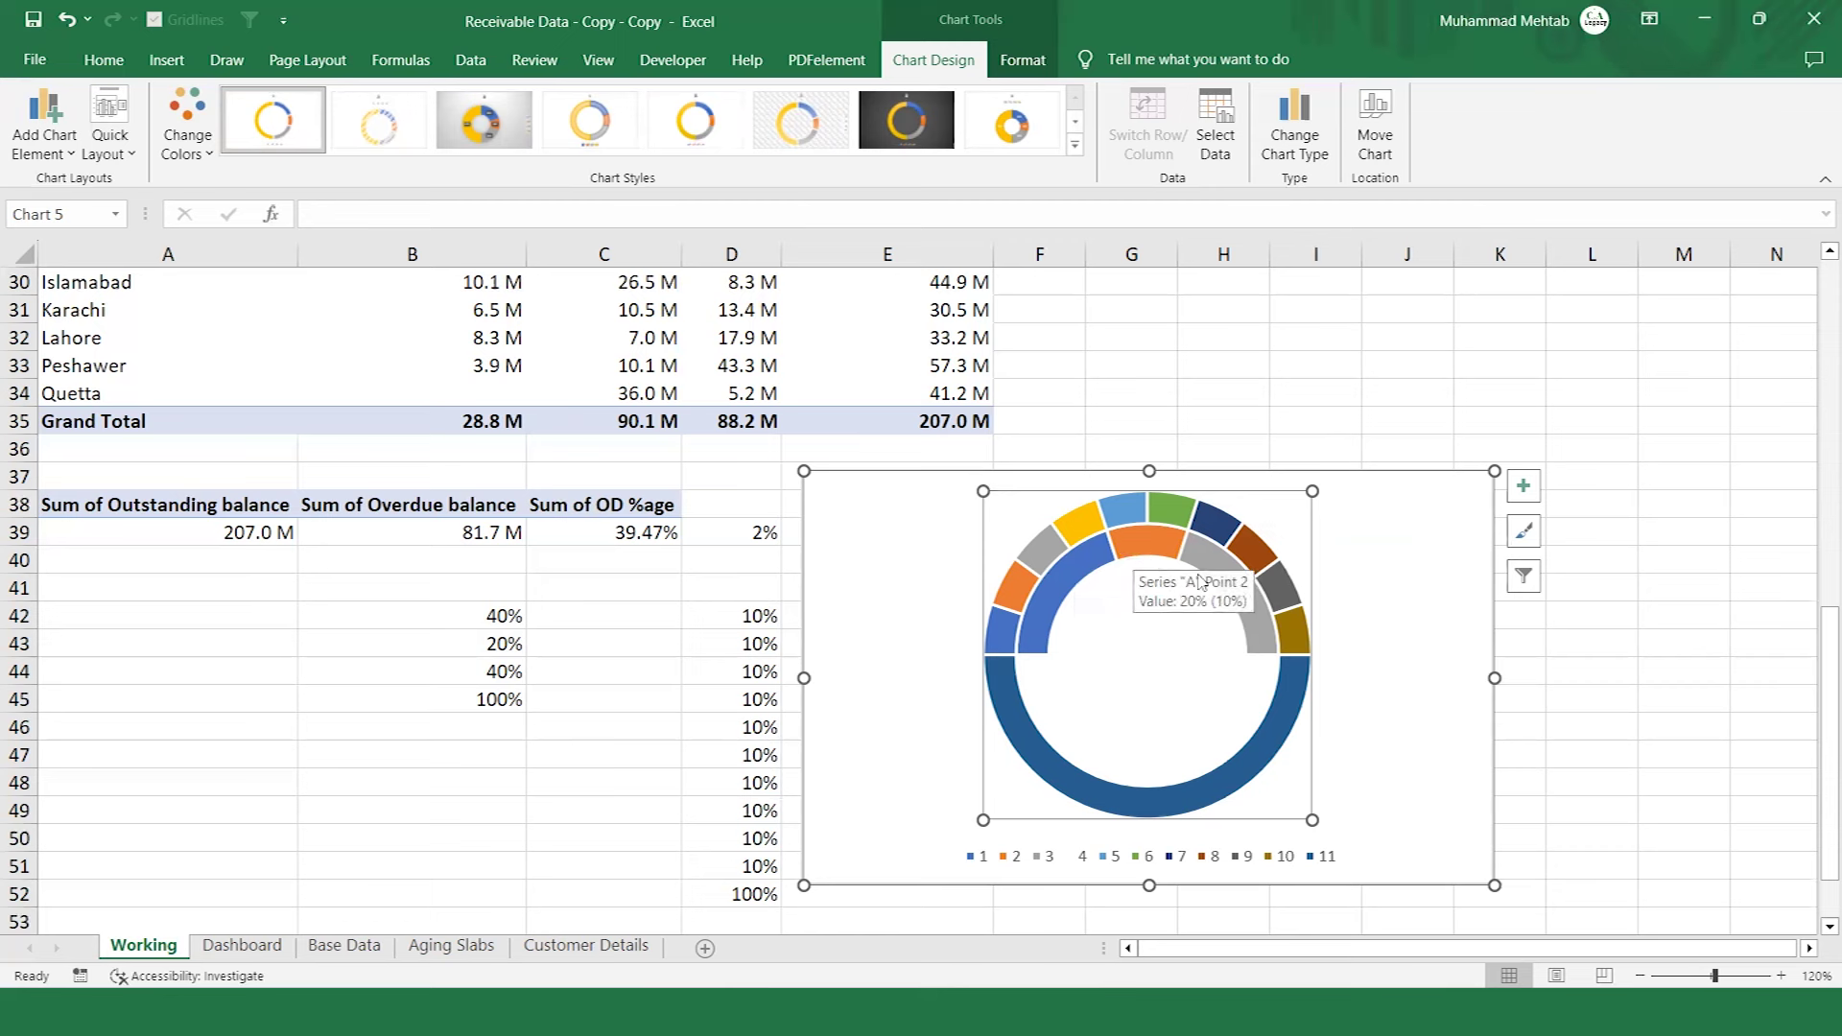
{"action": "mouse_move", "coordinate": [1252, 611]}
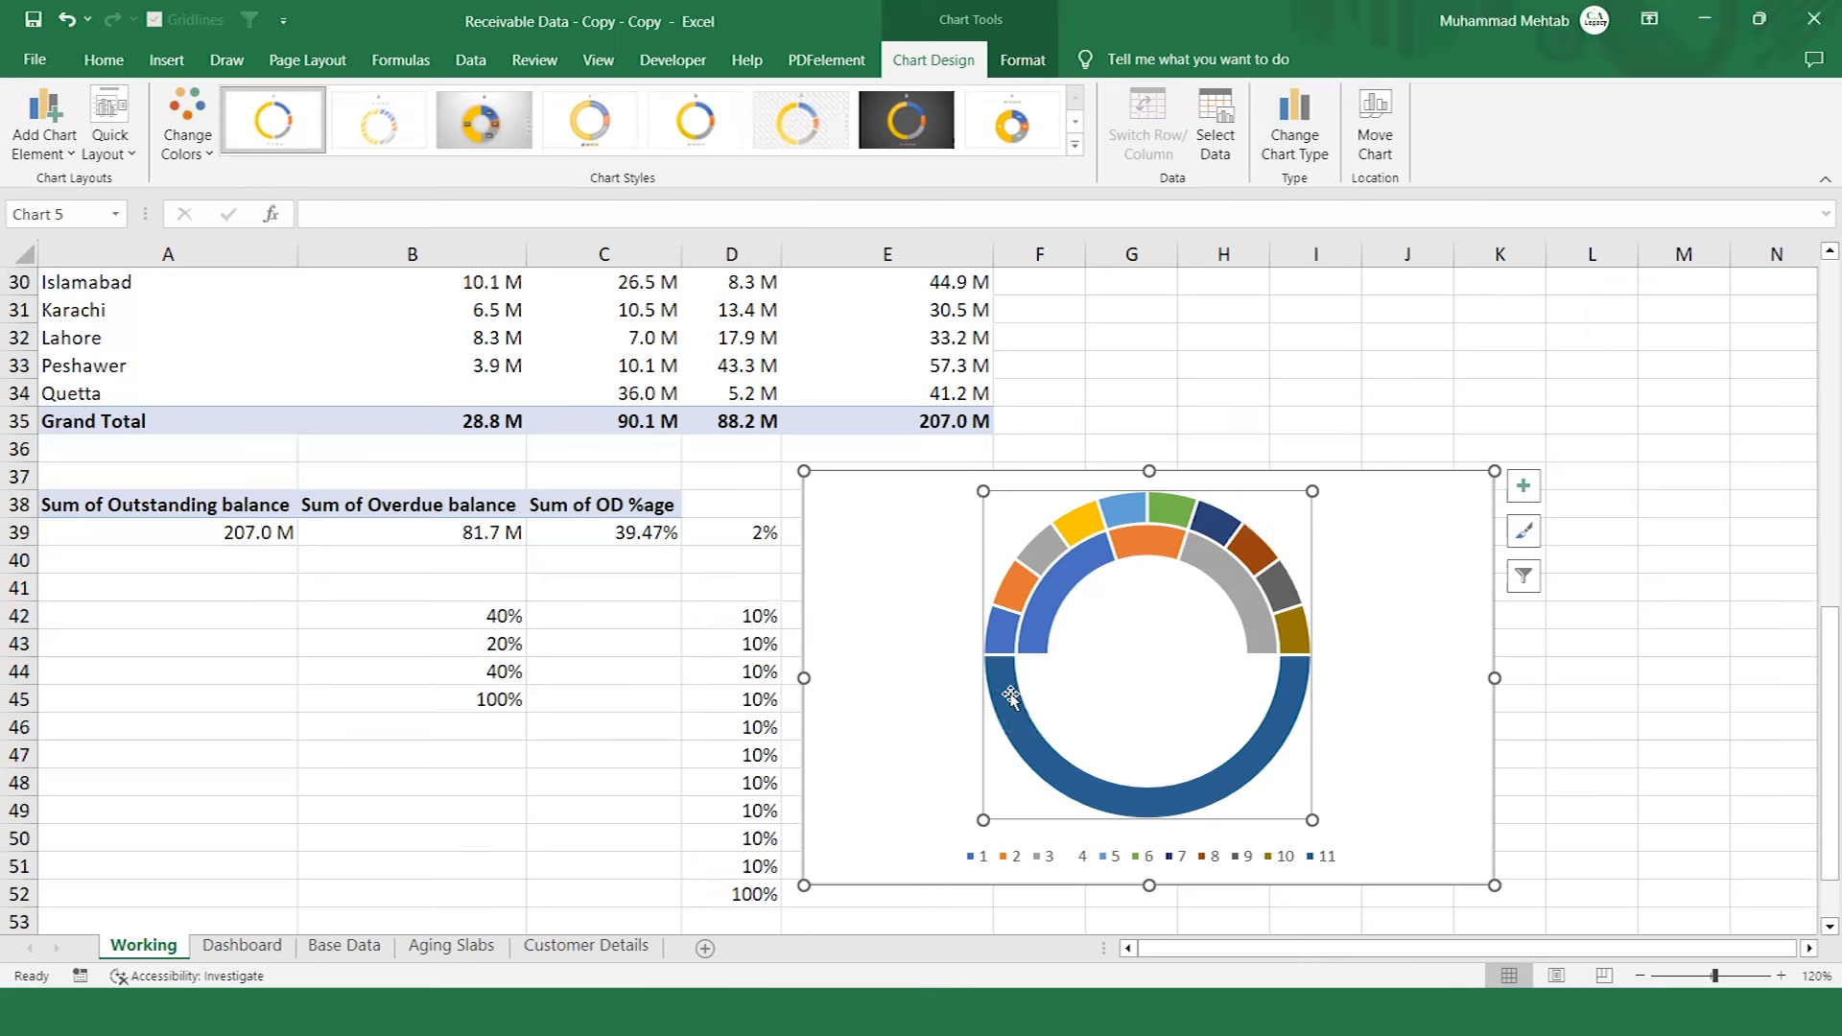
{"action": "mouse_move", "coordinate": [1009, 695]}
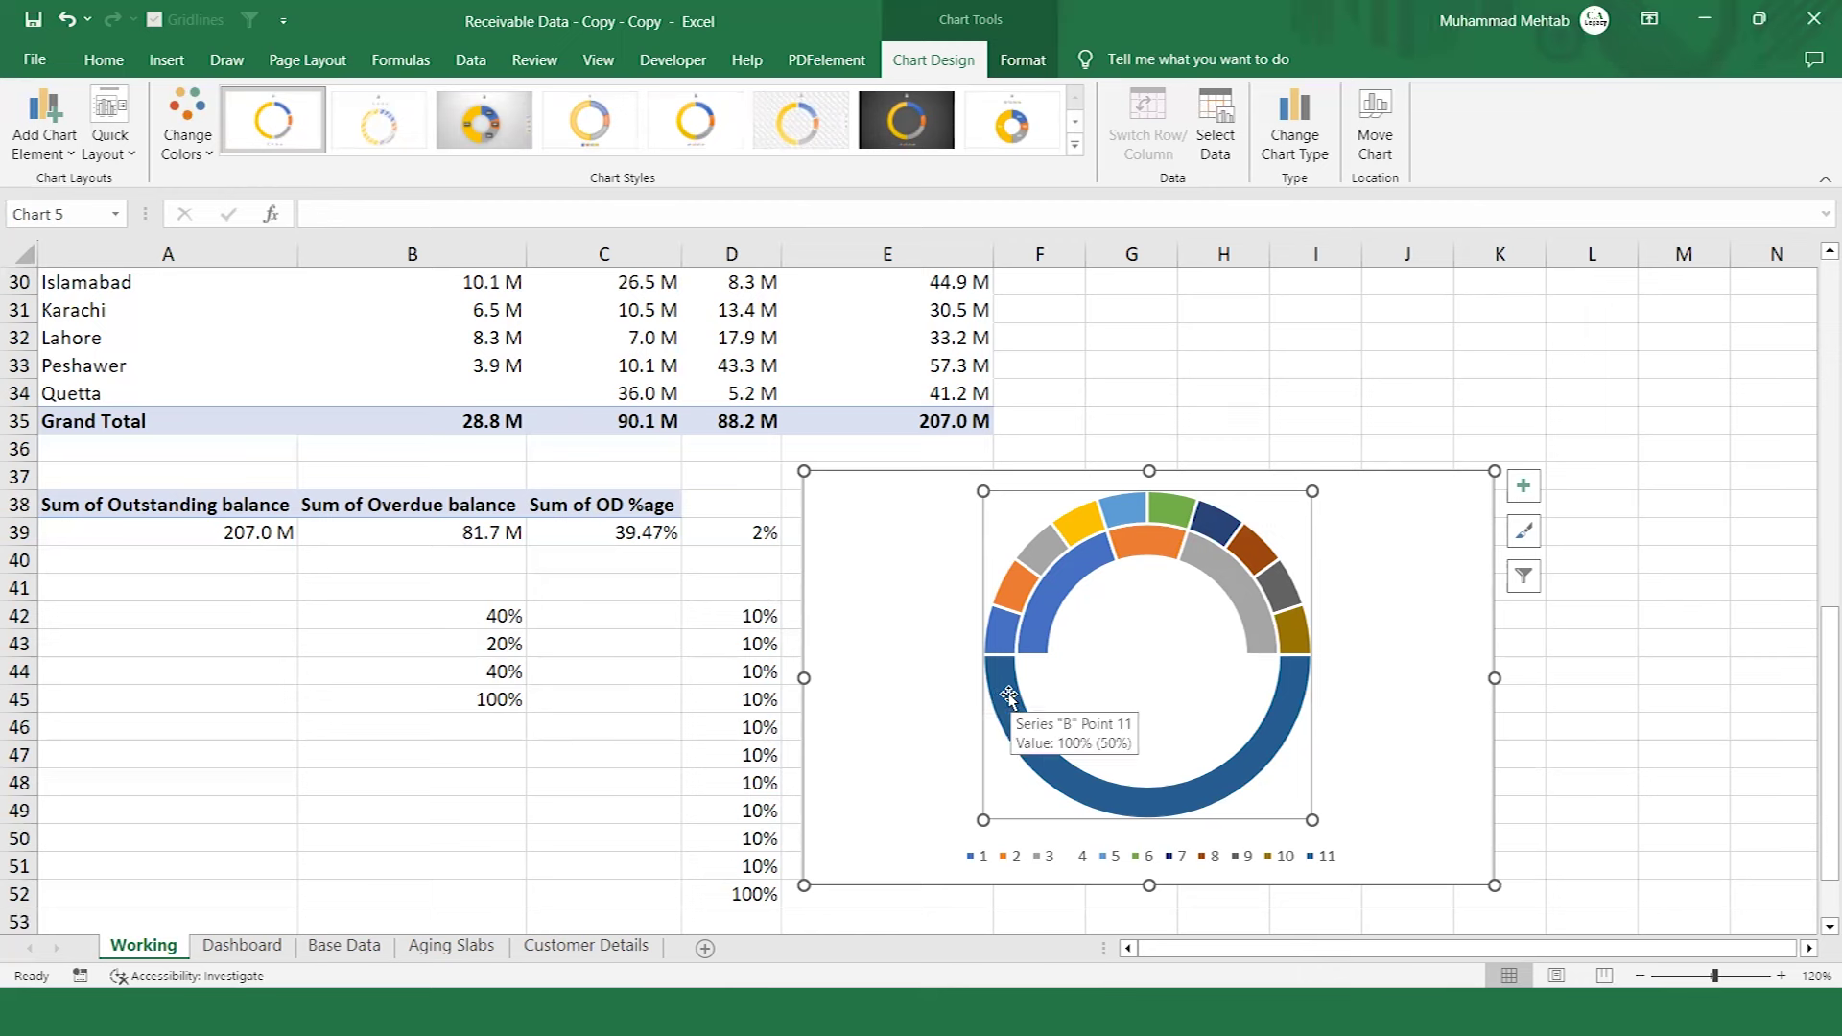
Give all slices of series B a solid light grey fill.
{"action": "left_click", "coordinate": [1009, 695]}
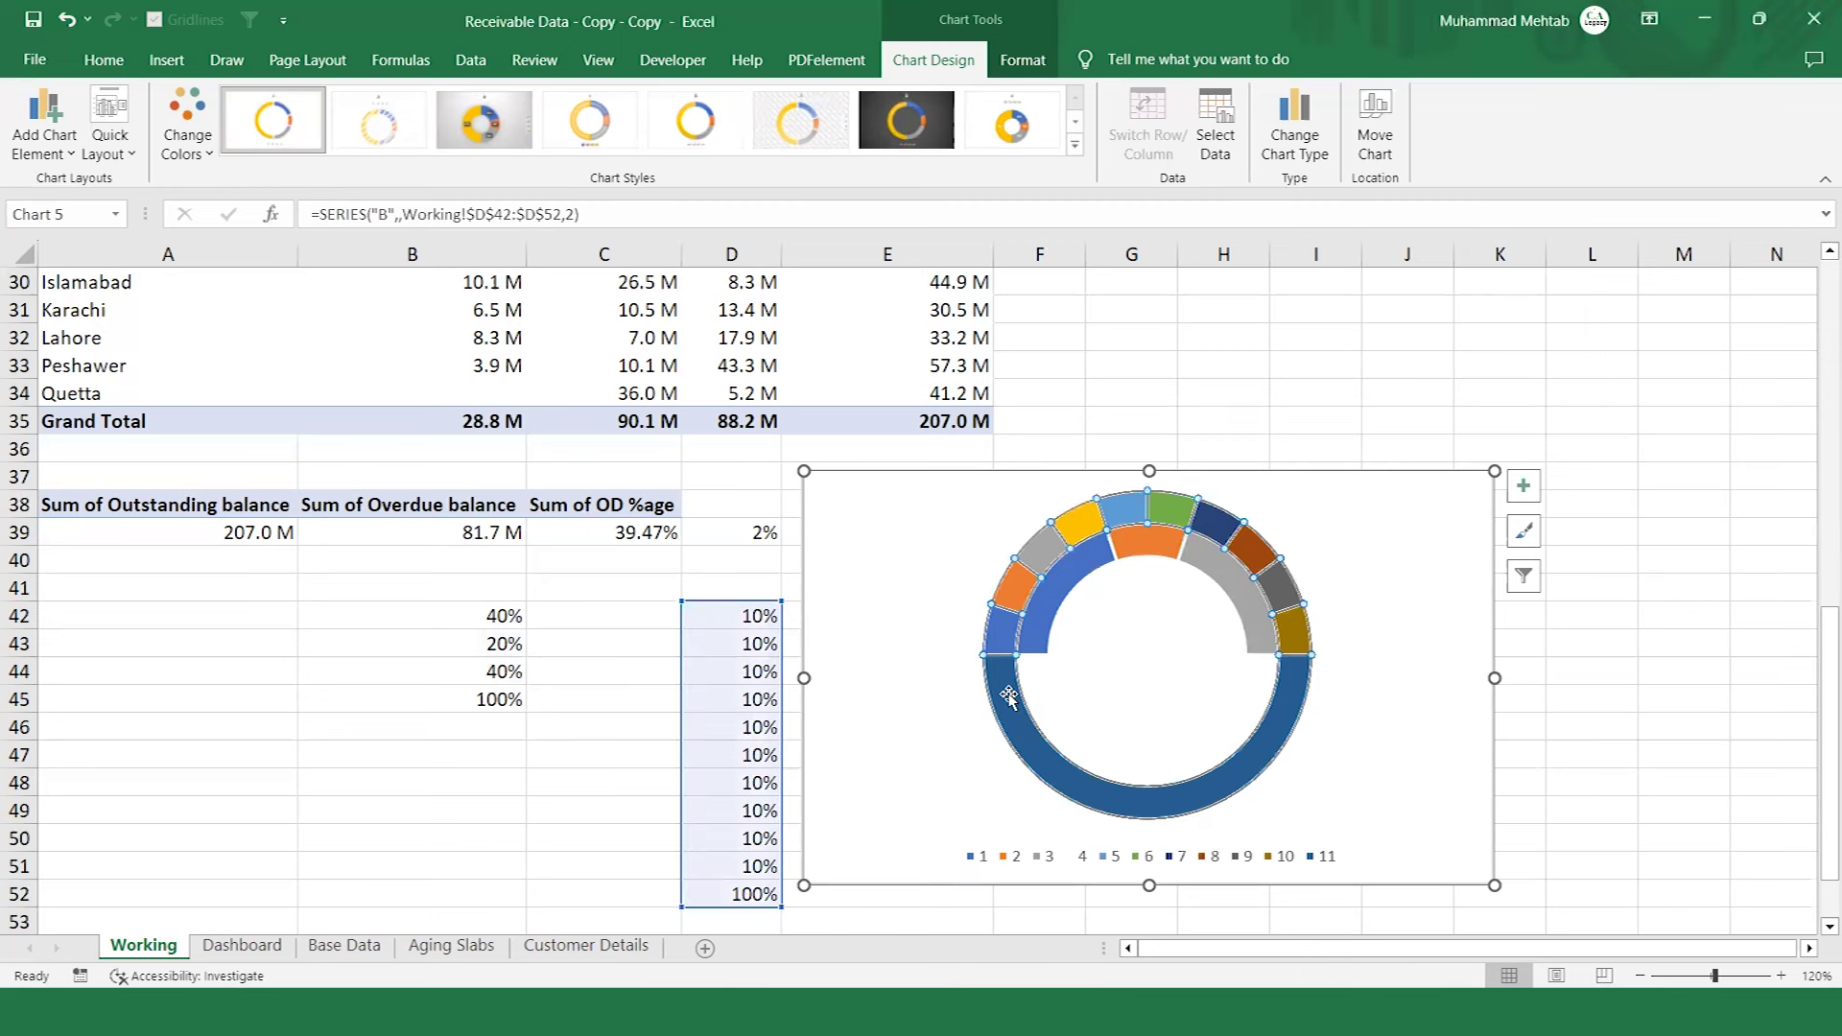
{"action": "right_click", "coordinate": [1008, 696]}
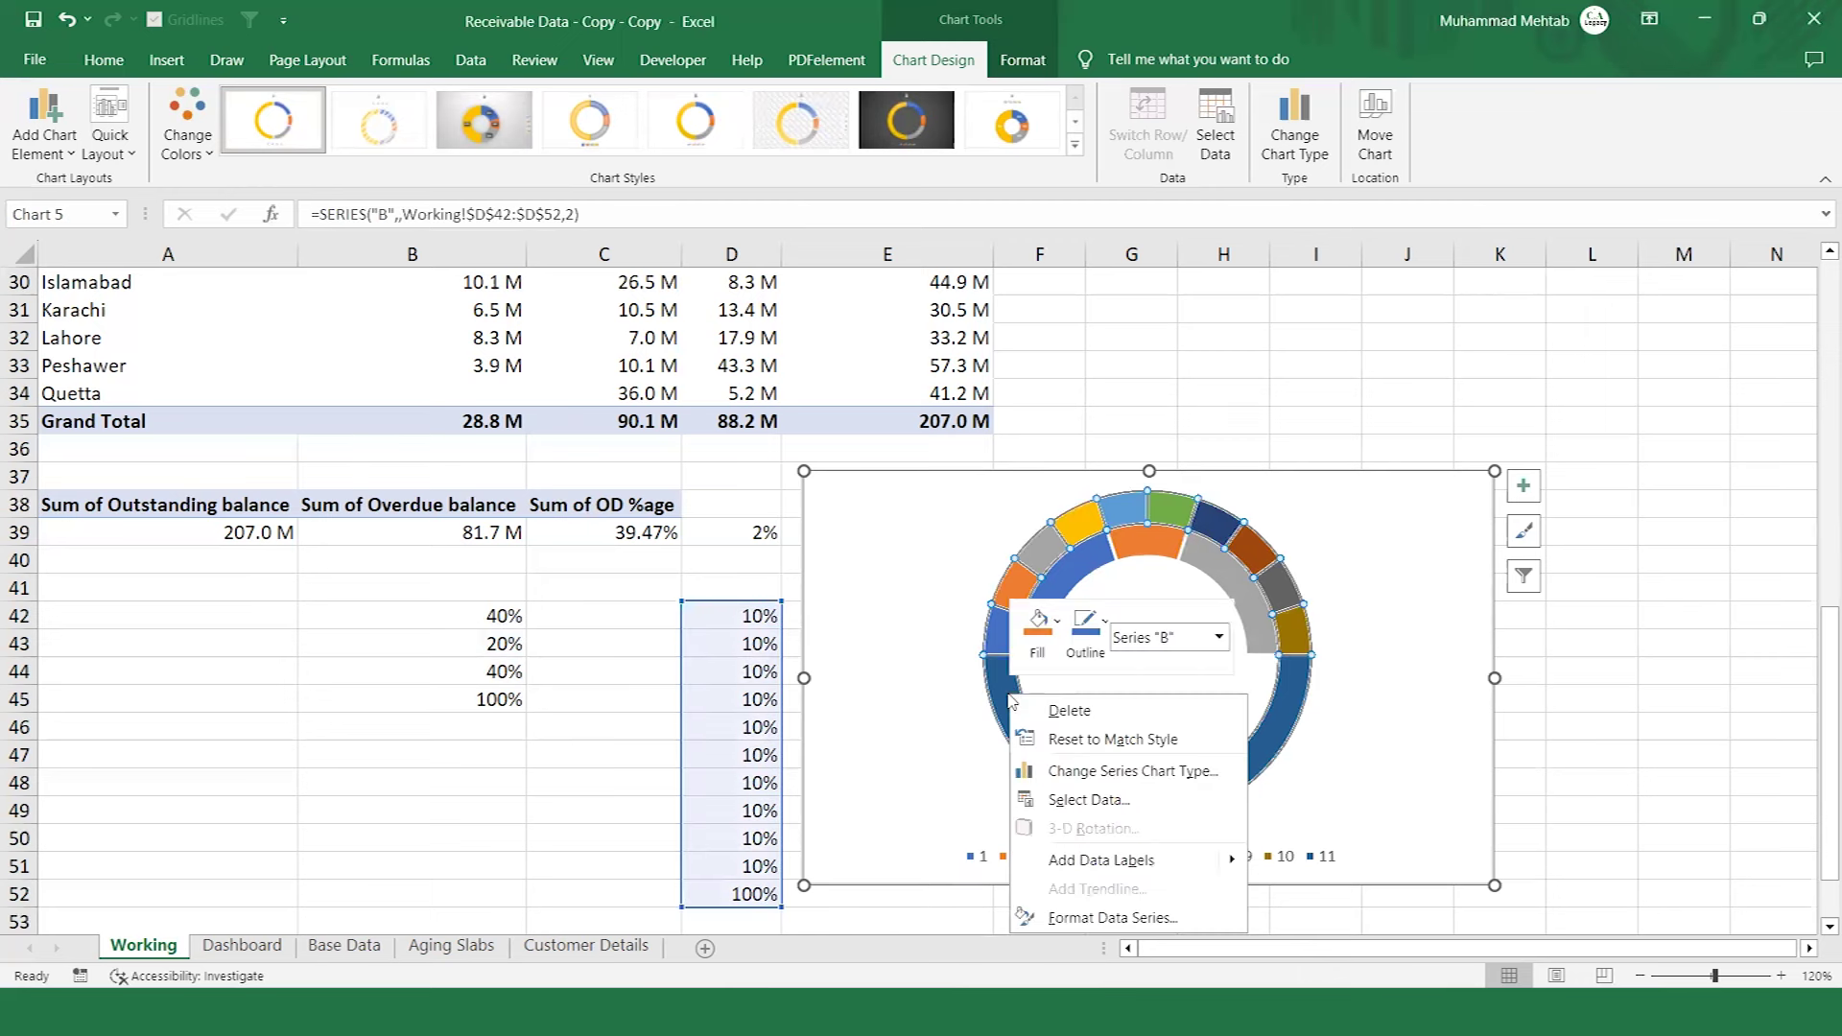
{"action": "left_click", "coordinate": [1087, 921]}
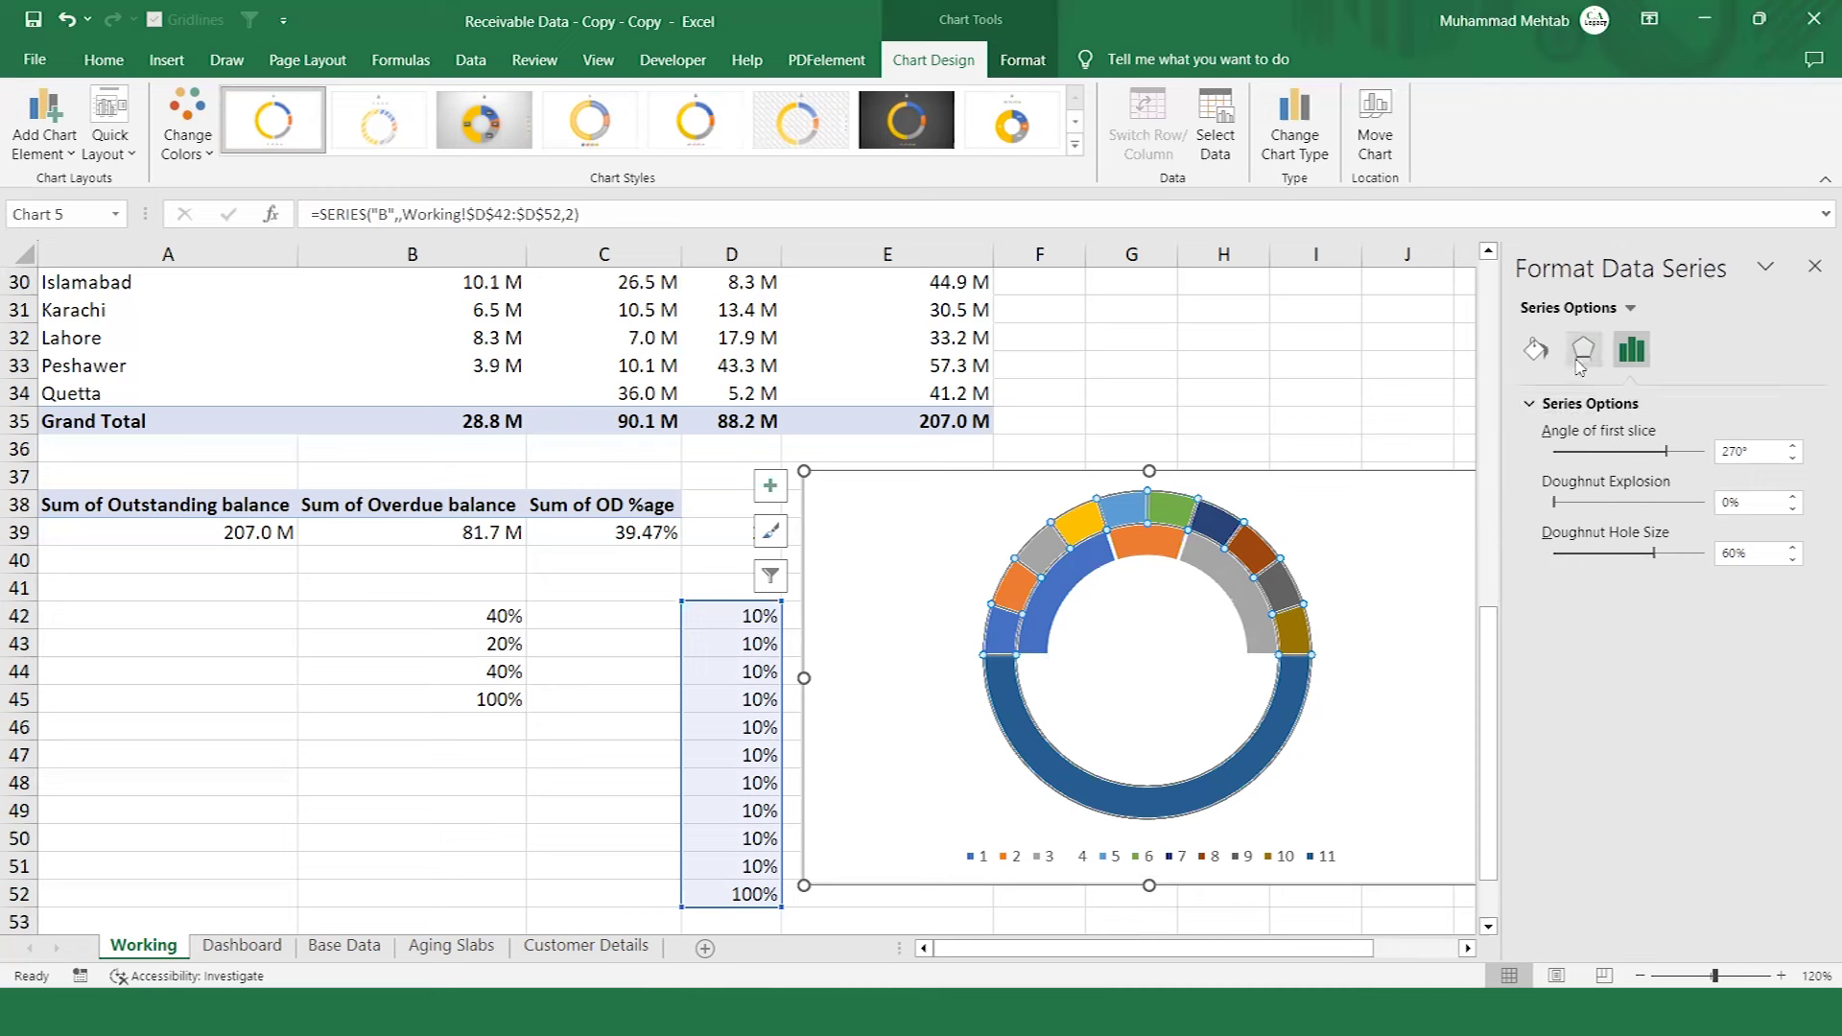
{"action": "left_click", "coordinate": [1535, 351]}
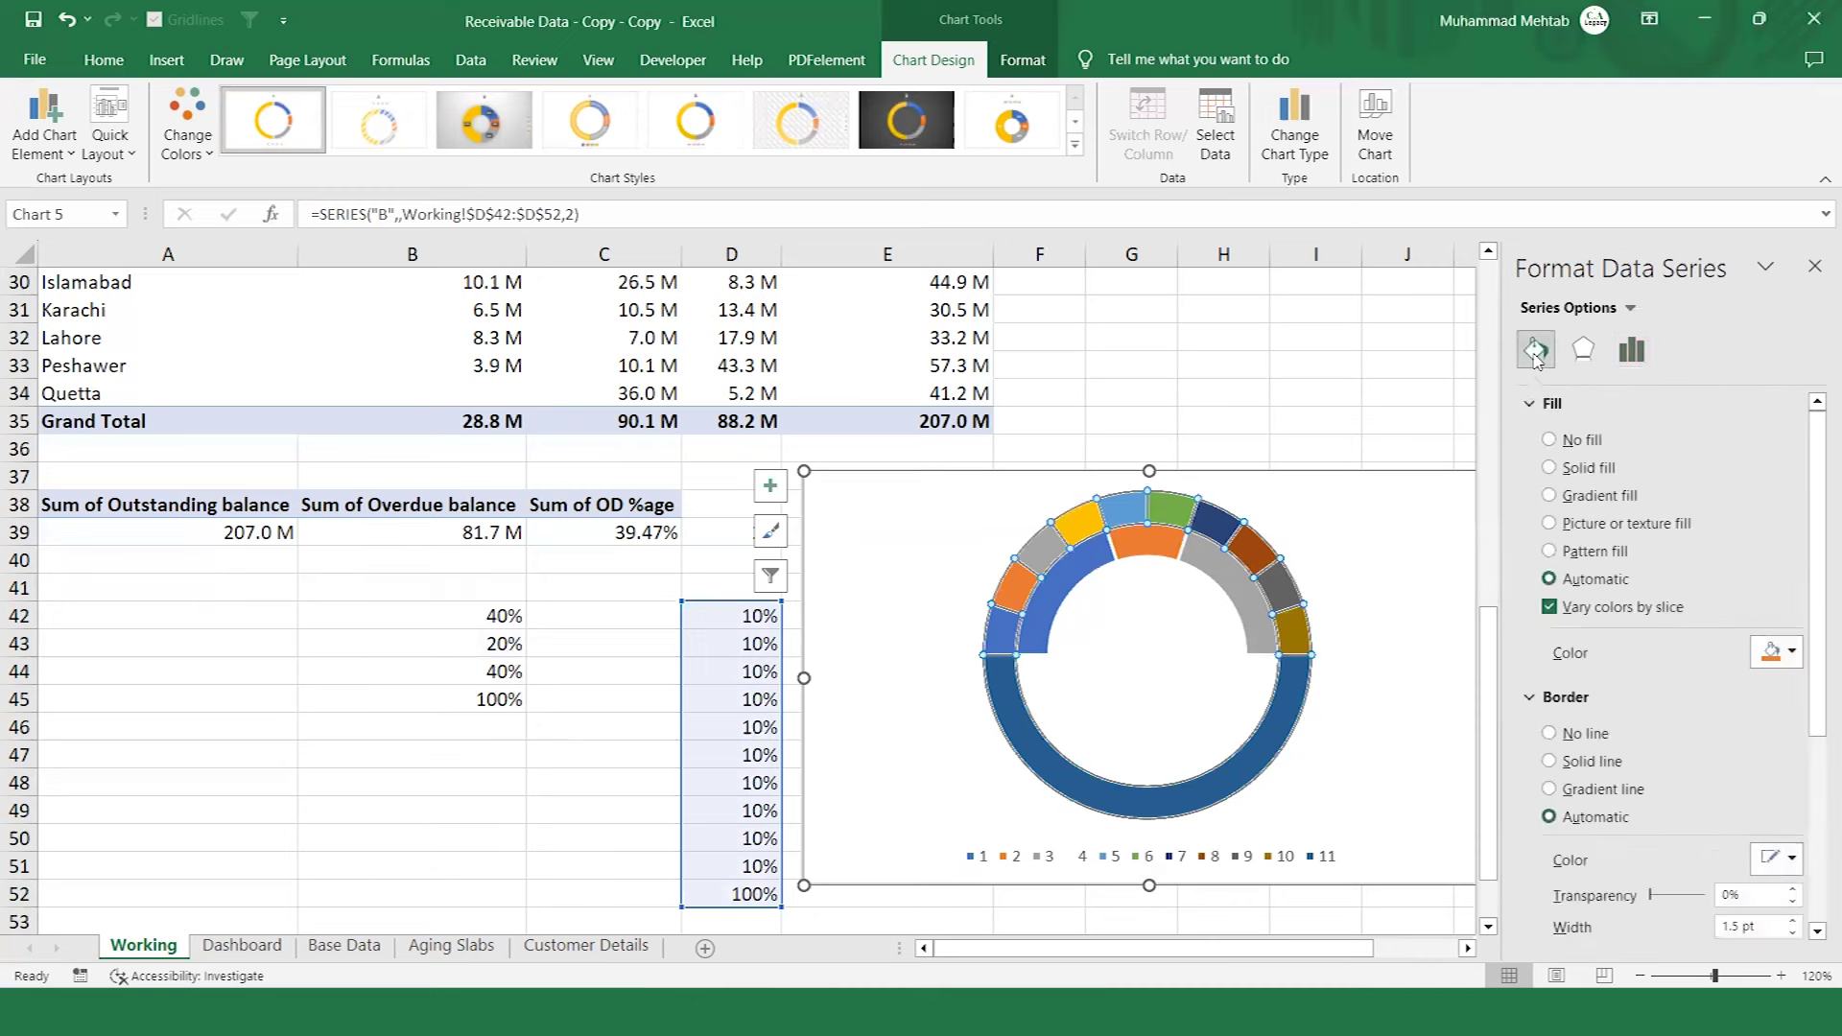
{"action": "left_click", "coordinate": [1550, 442]}
{"action": "left_click", "coordinate": [1548, 470]}
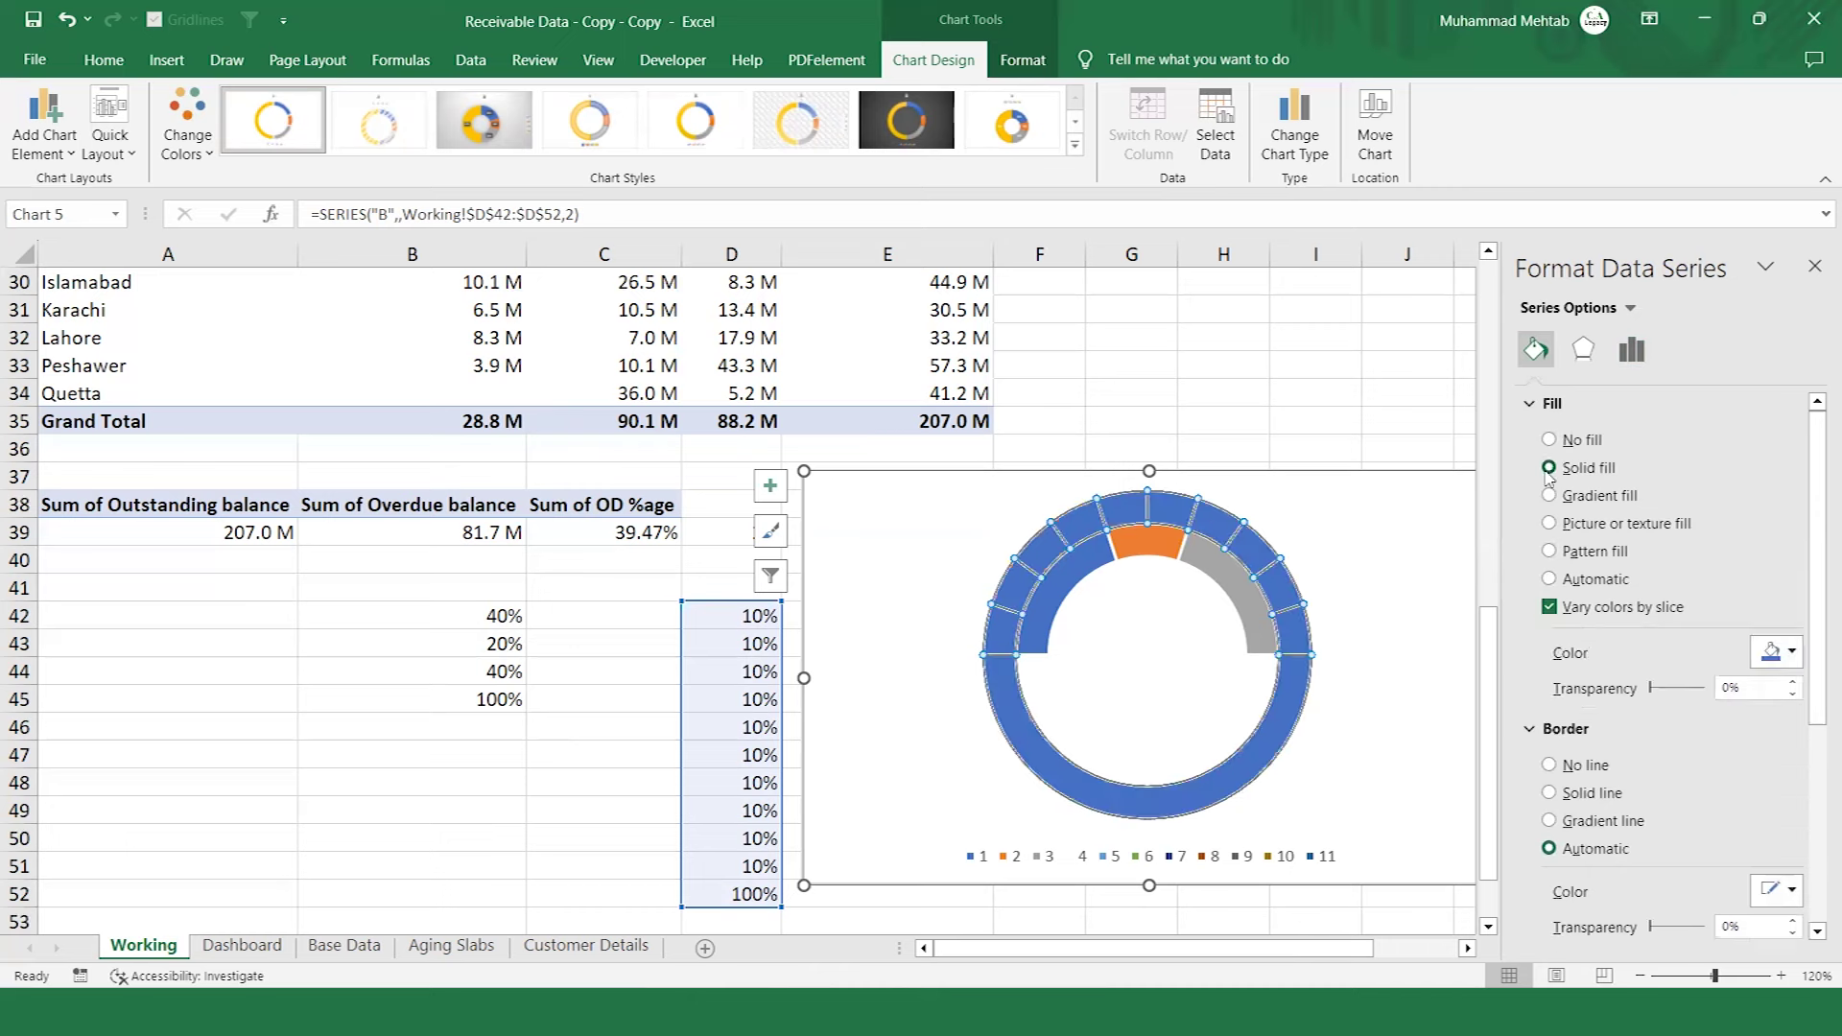
{"action": "left_click", "coordinate": [1773, 652]}
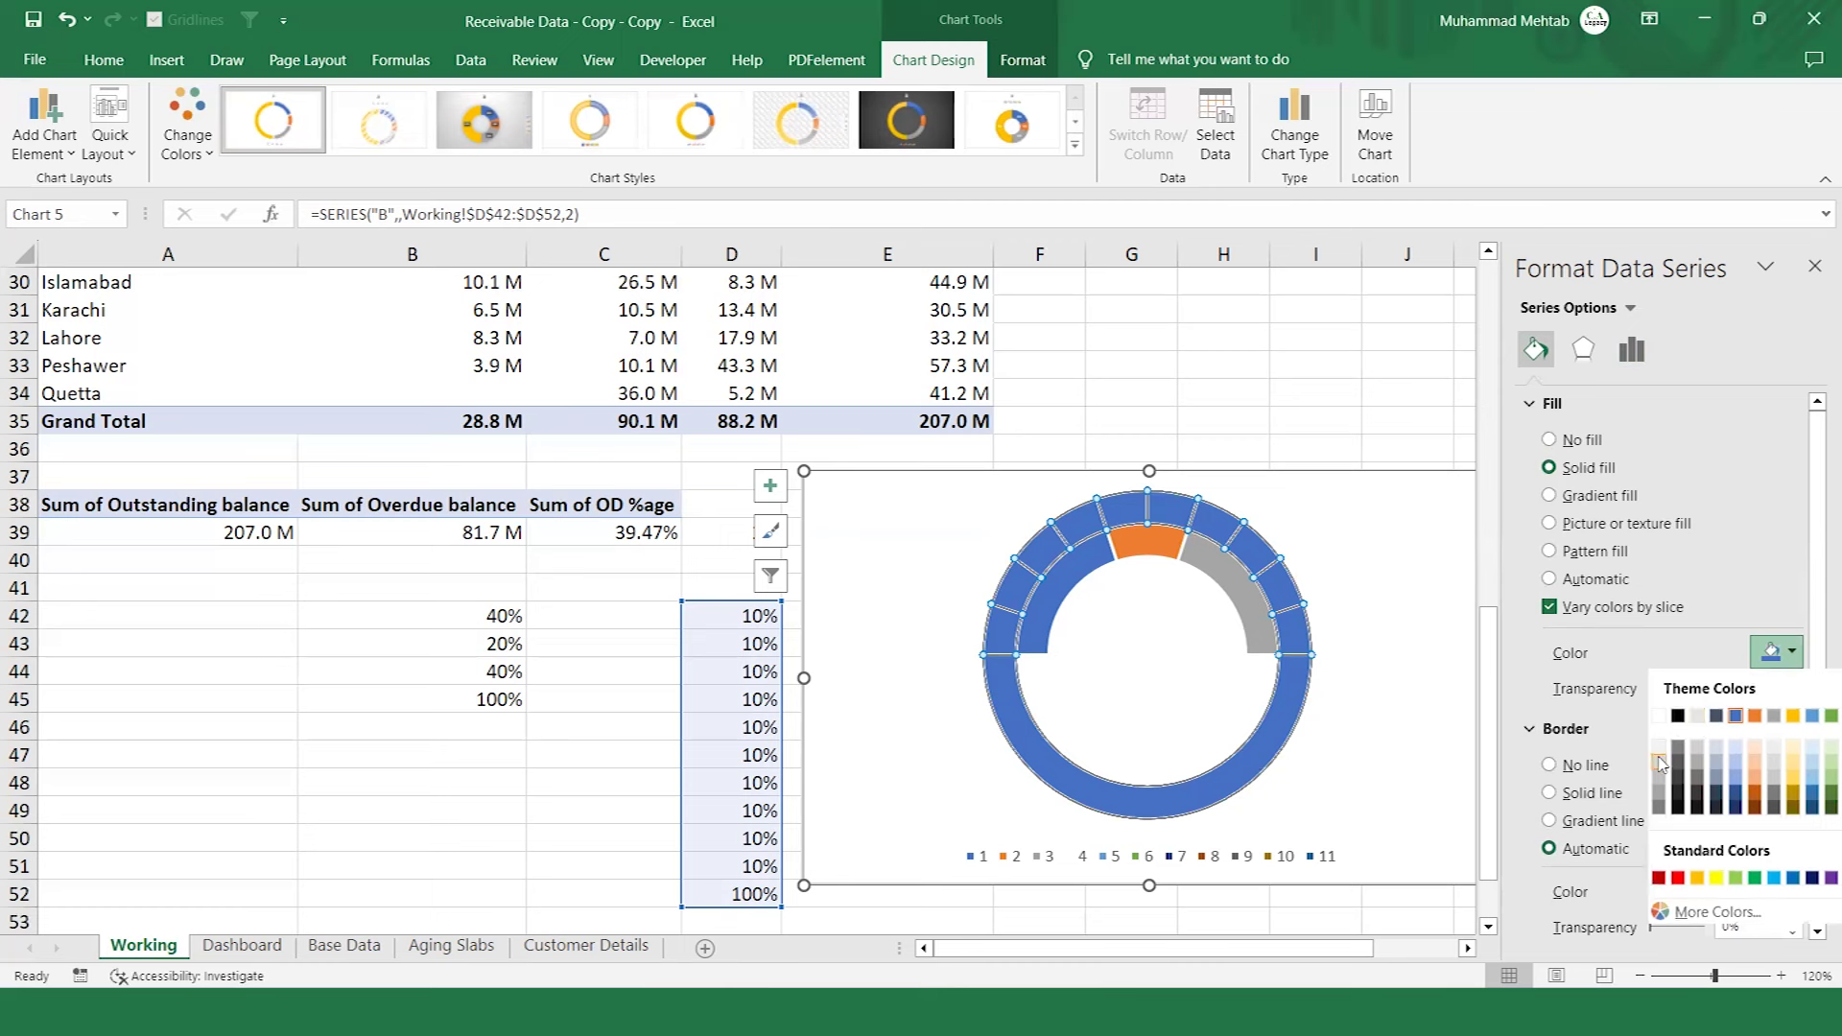
{"action": "key", "text": "Escape"}
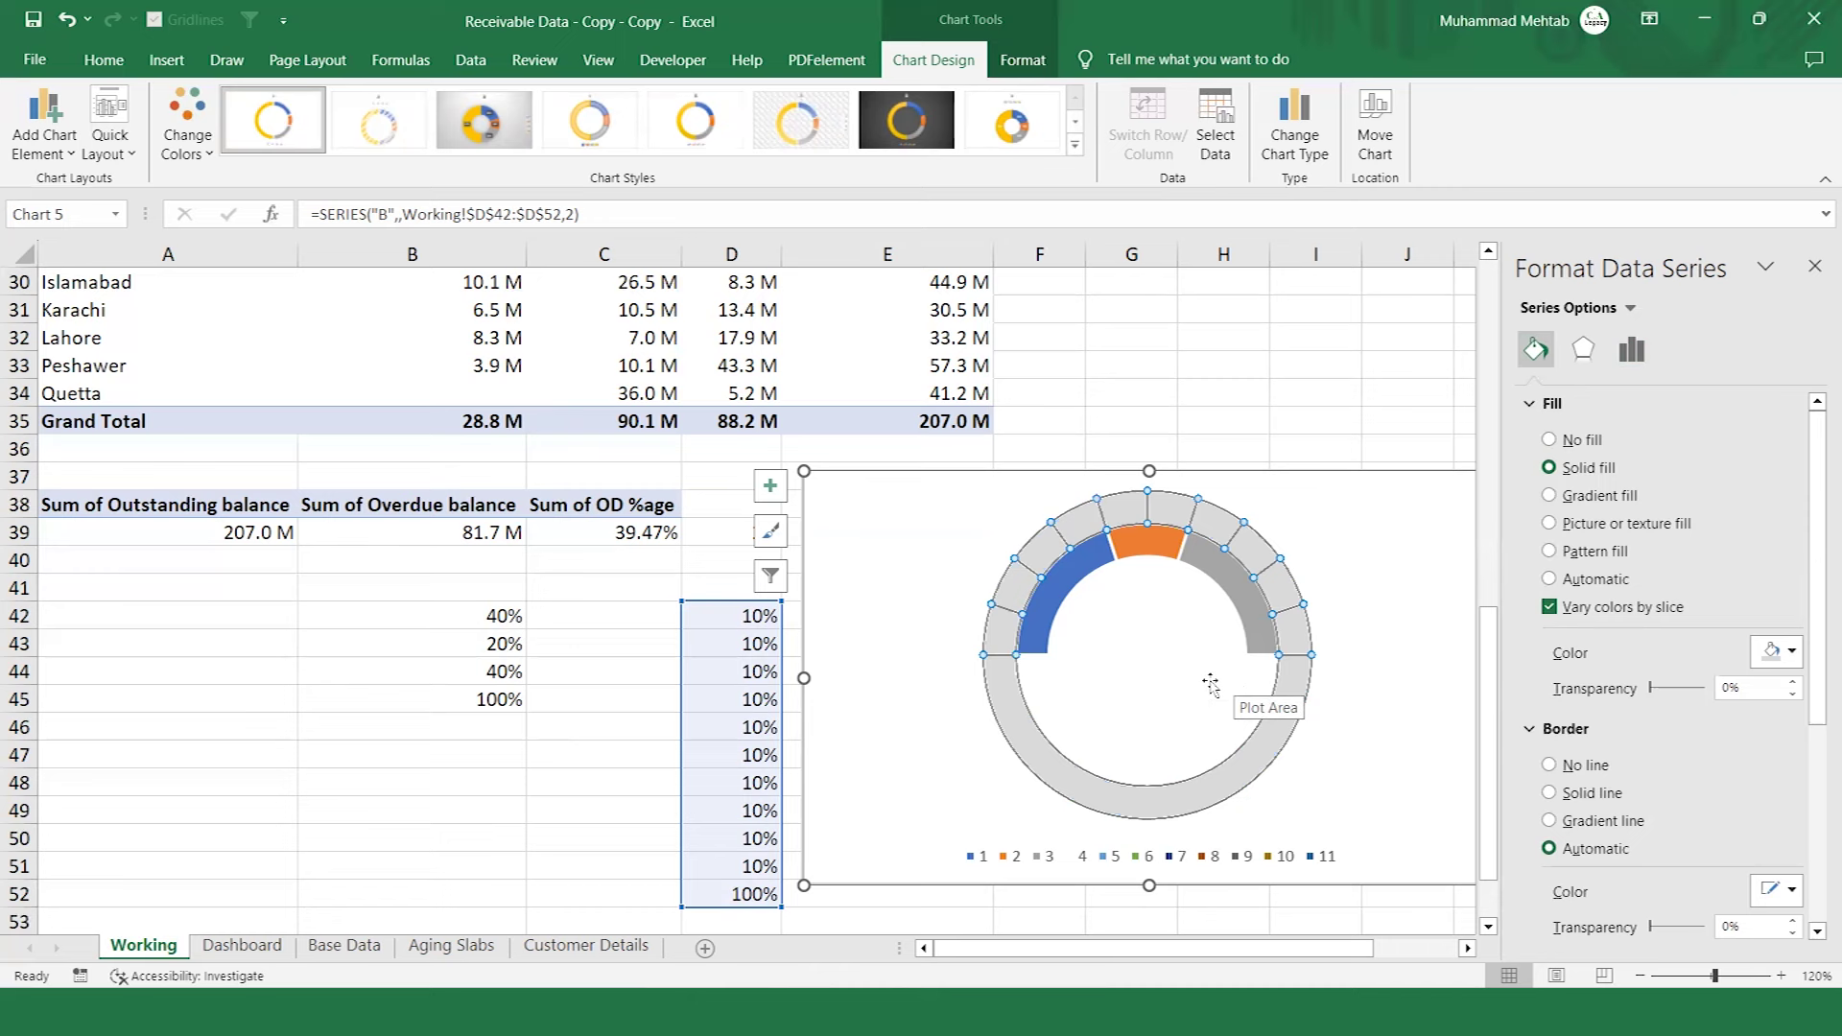
Remove the fill from the 100% slice of series B.
{"action": "right_click", "coordinate": [1020, 721]}
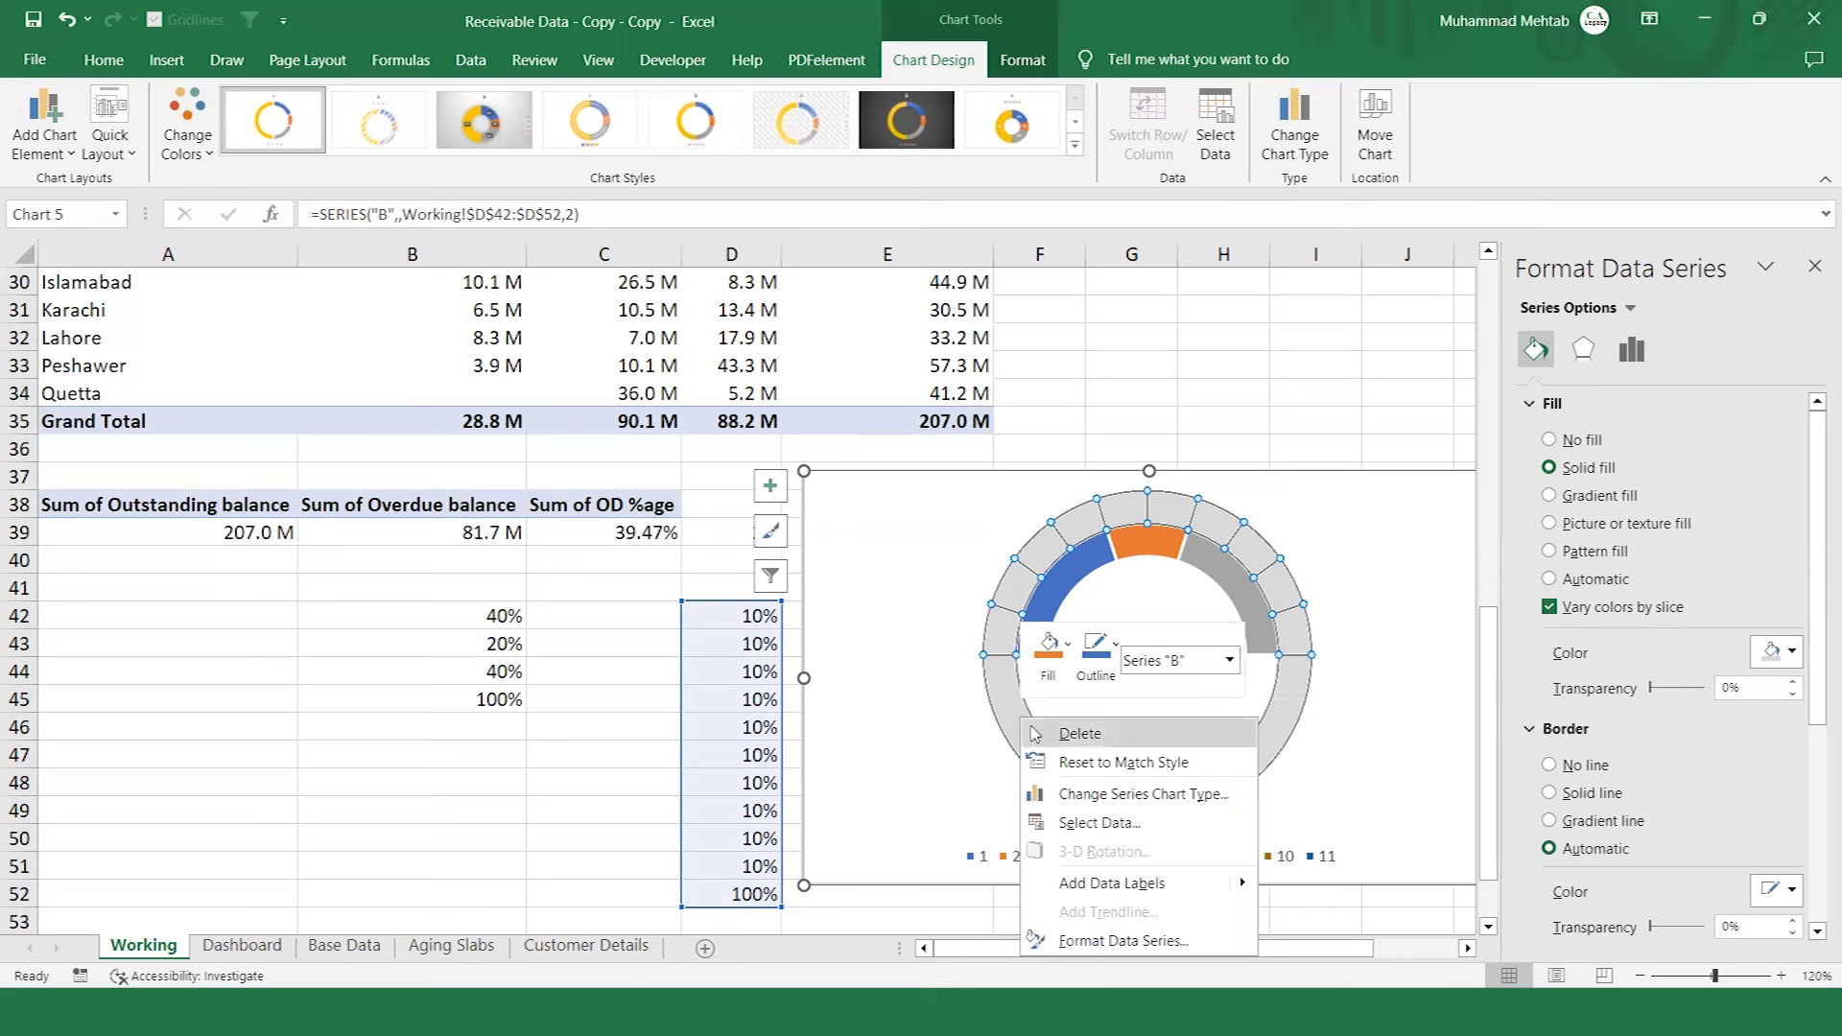
{"action": "left_click", "coordinate": [940, 732]}
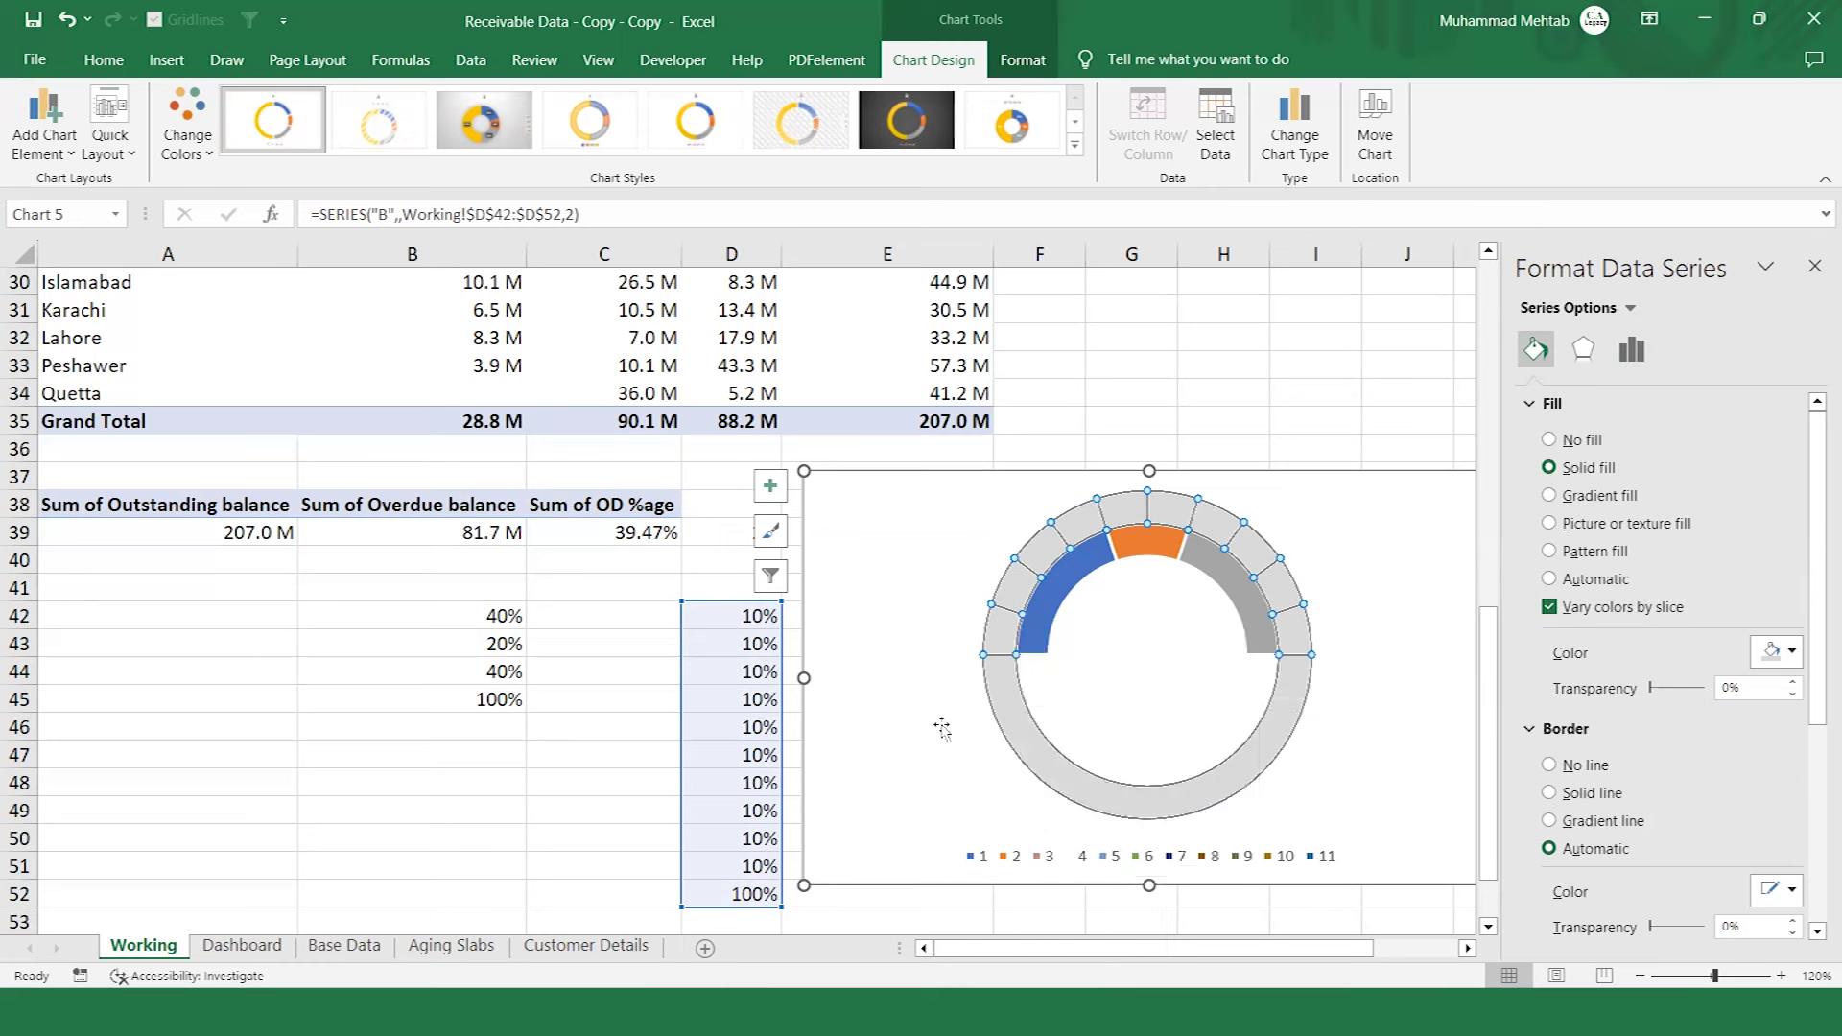
{"action": "left_click", "coordinate": [1015, 727]}
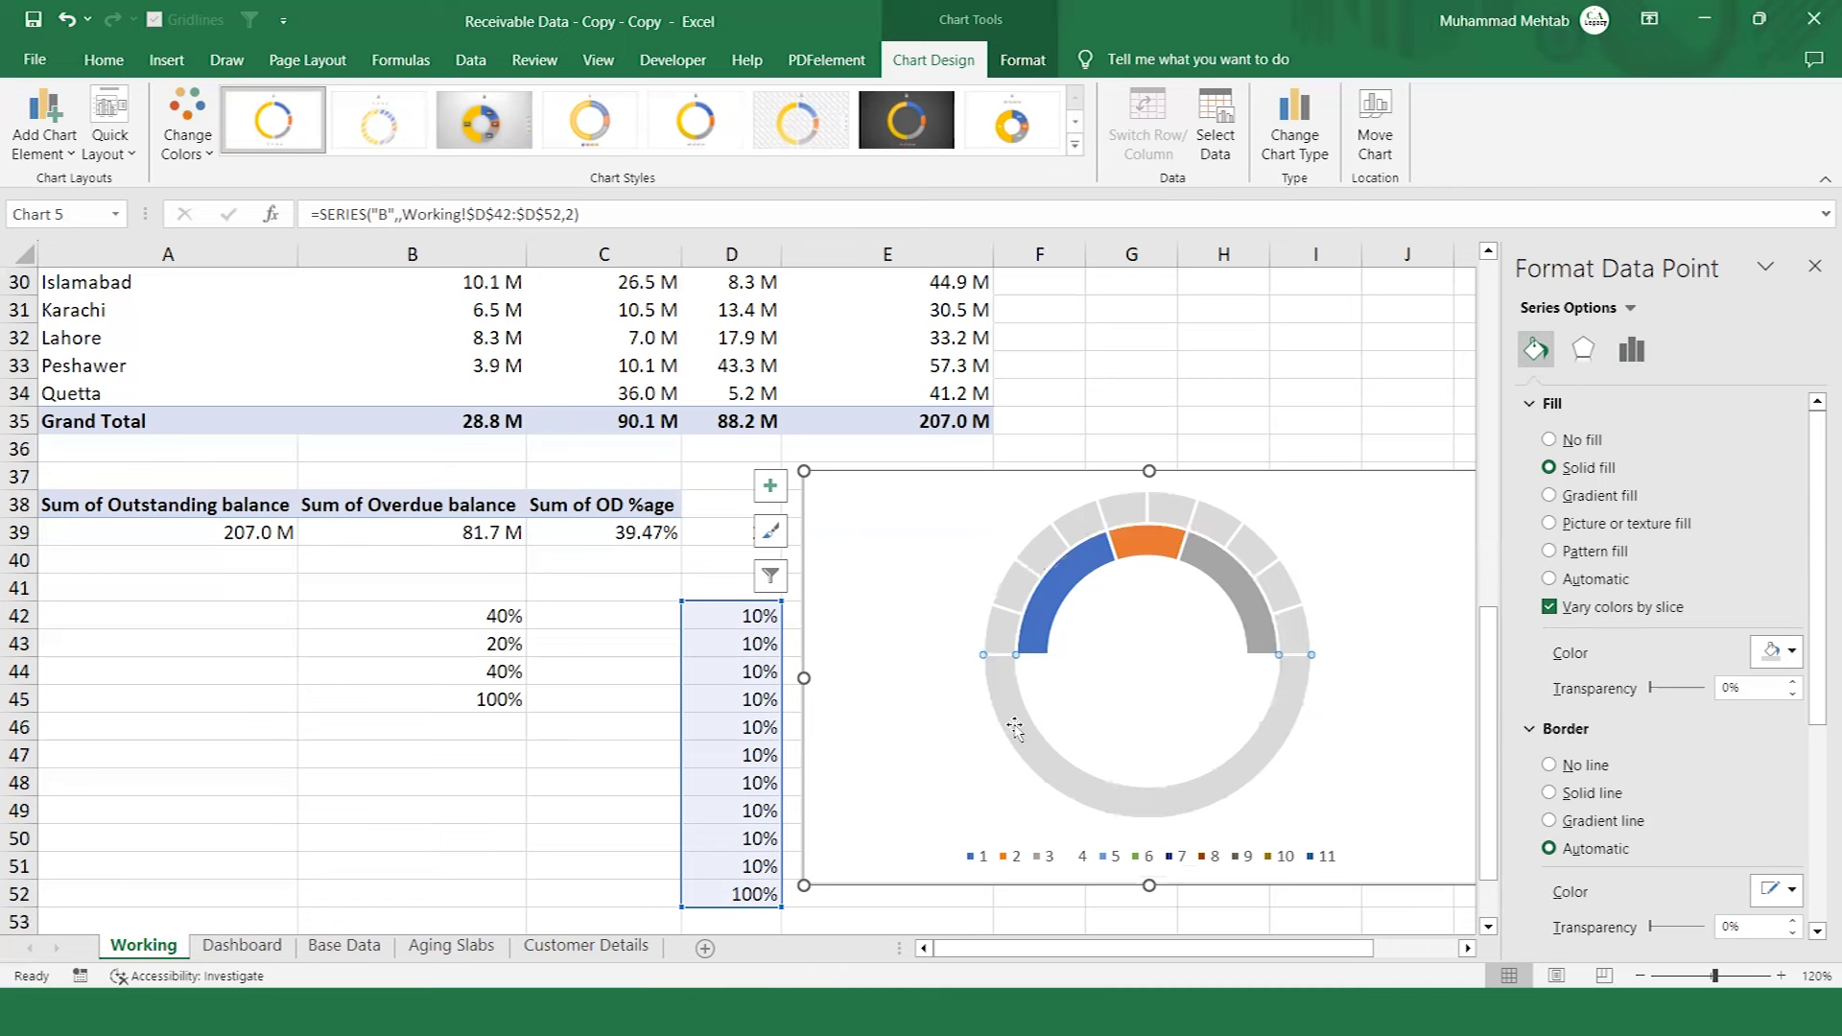
{"action": "left_click", "coordinate": [1549, 439]}
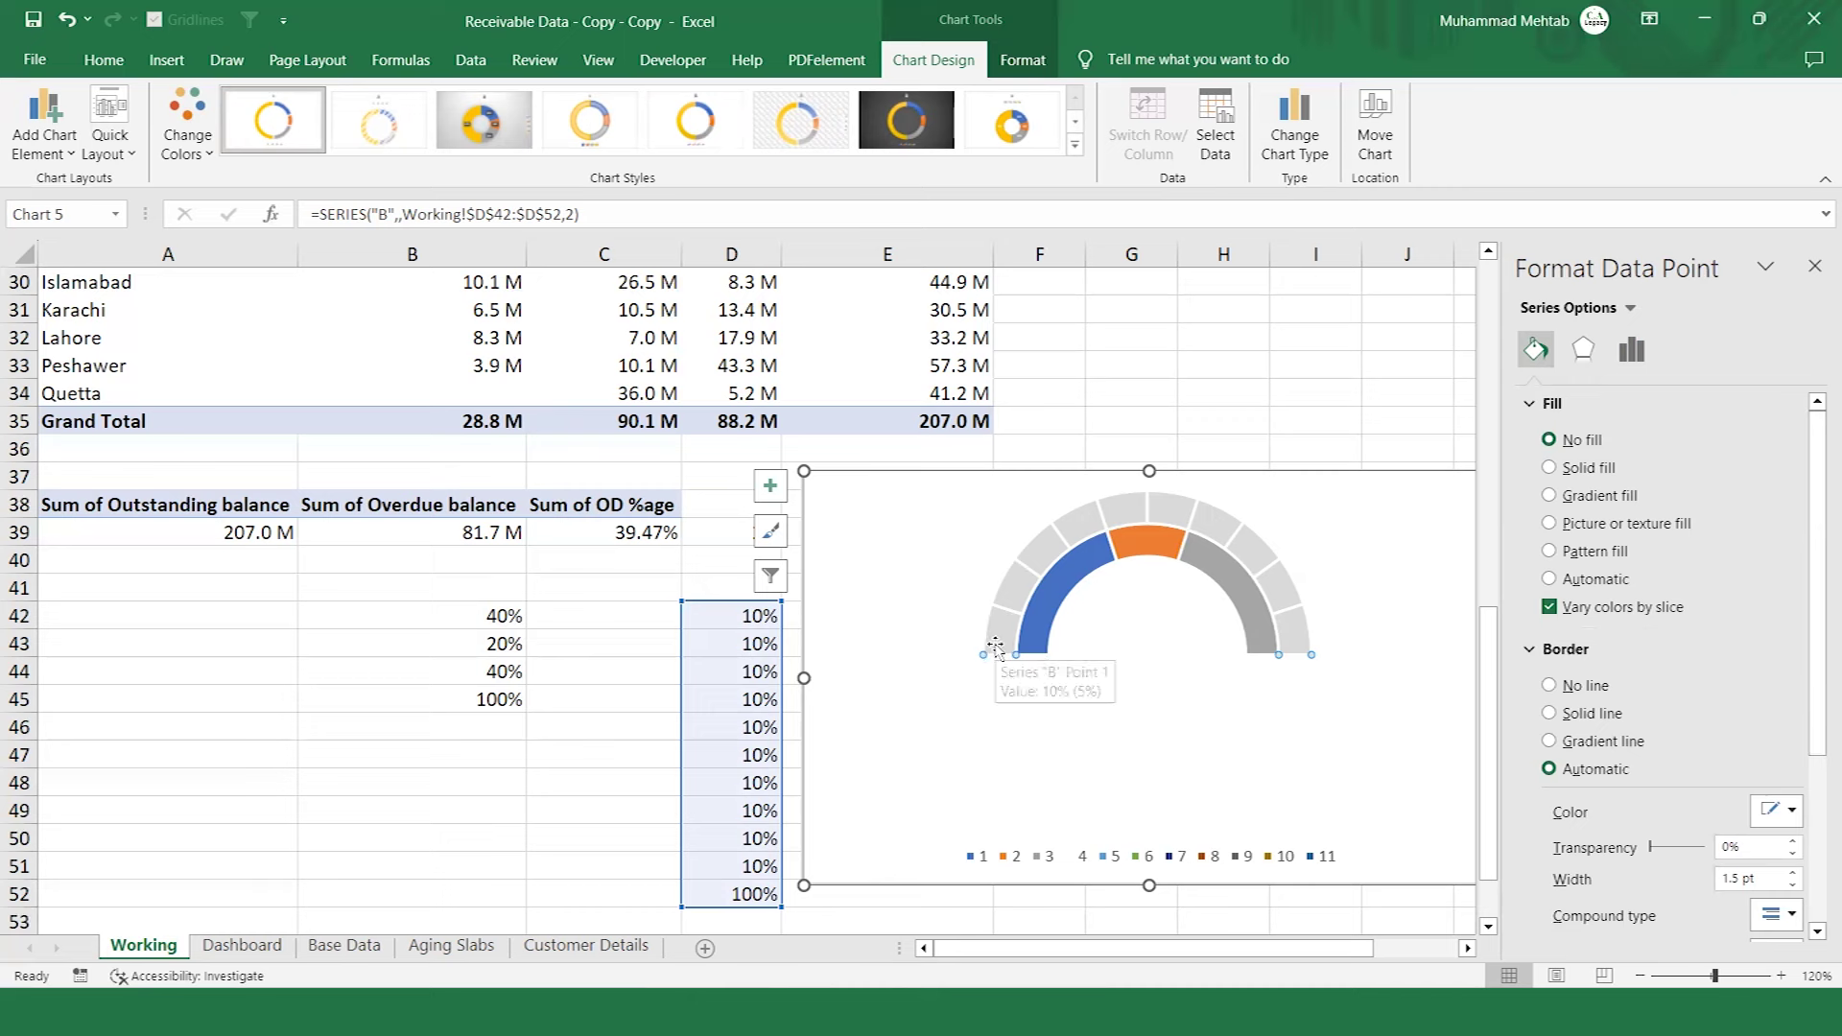
{"action": "left_click", "coordinate": [941, 653]}
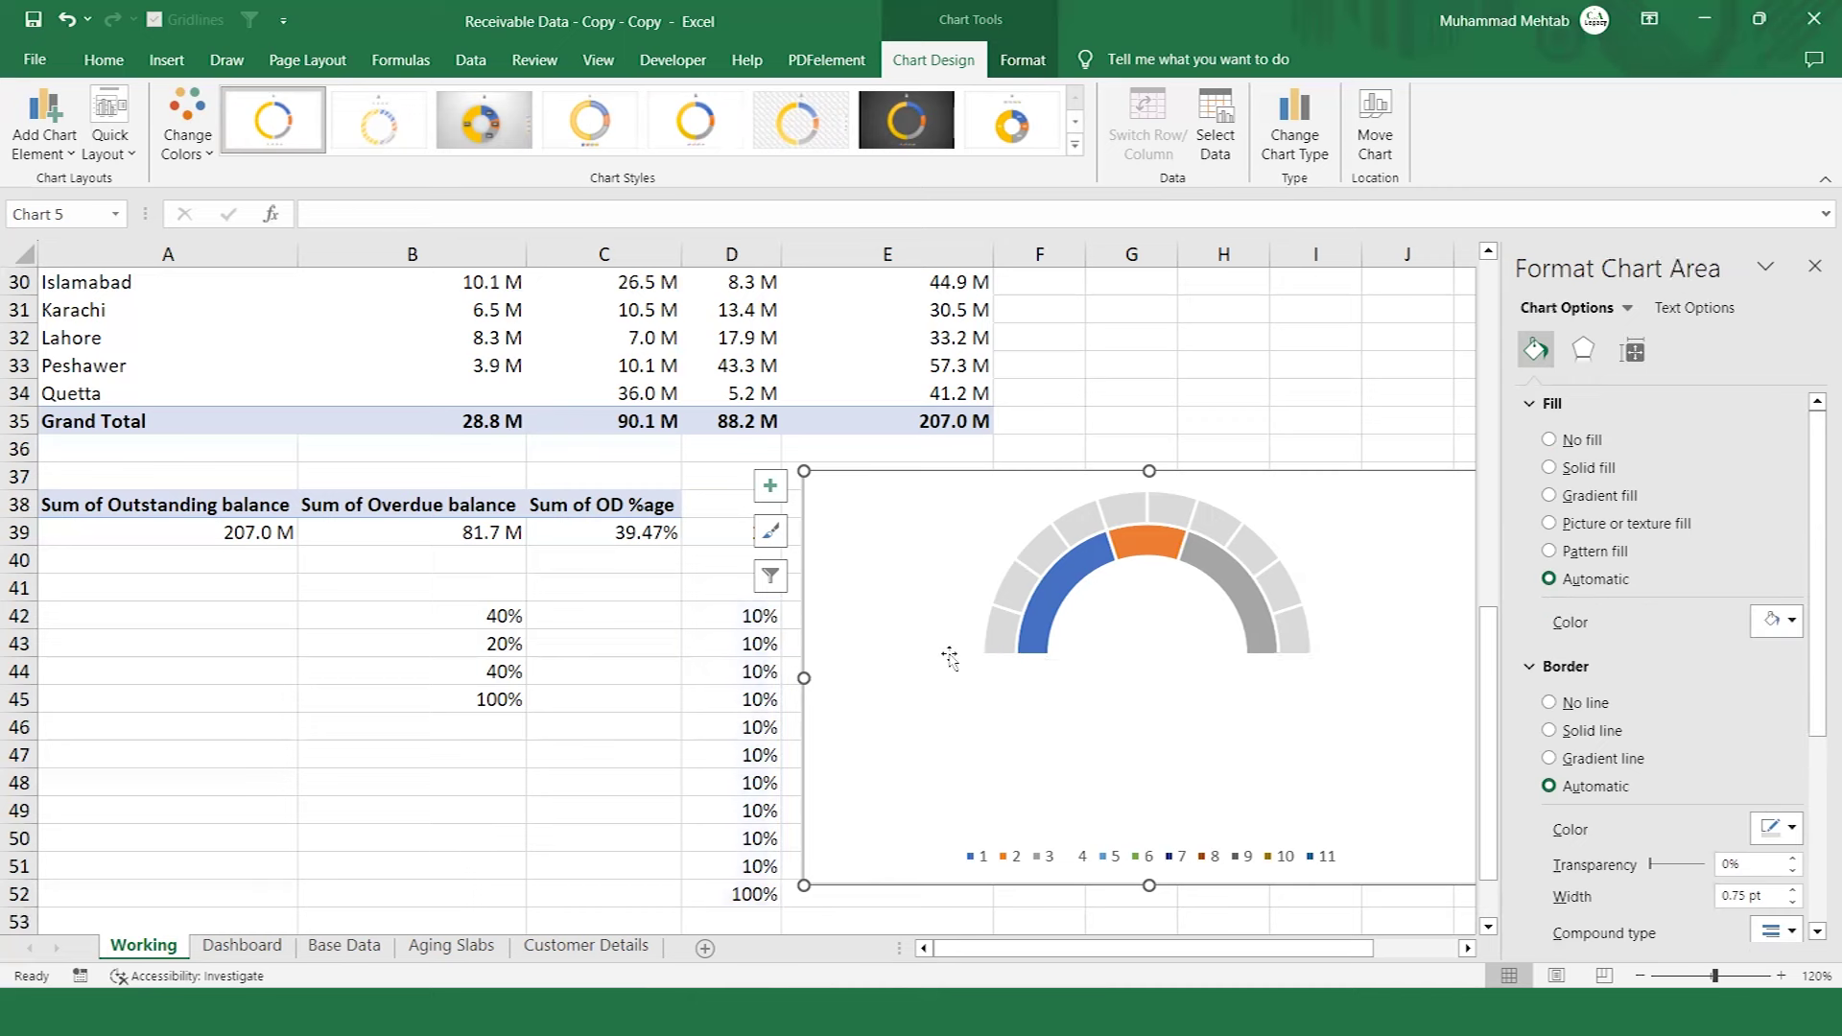
Add data labels to series B, look at their label options and close the formatting options.
{"action": "left_click", "coordinate": [990, 648]}
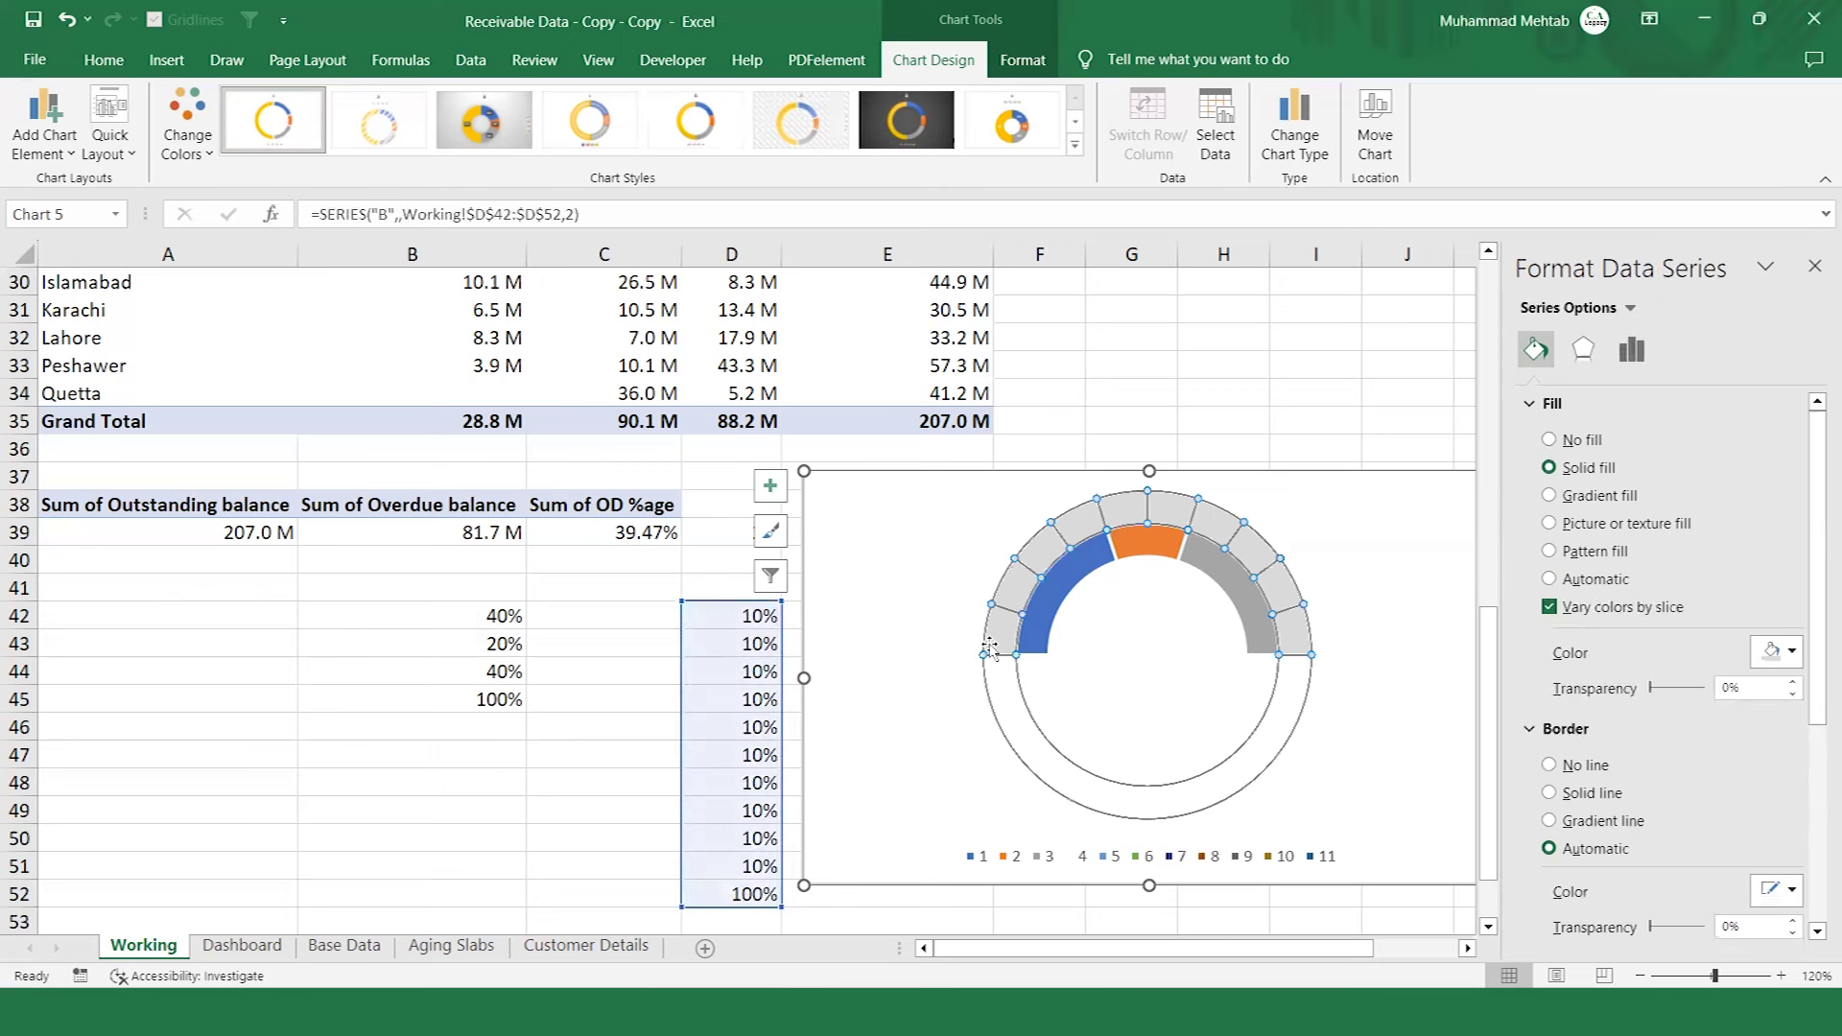
{"action": "right_click", "coordinate": [990, 647]}
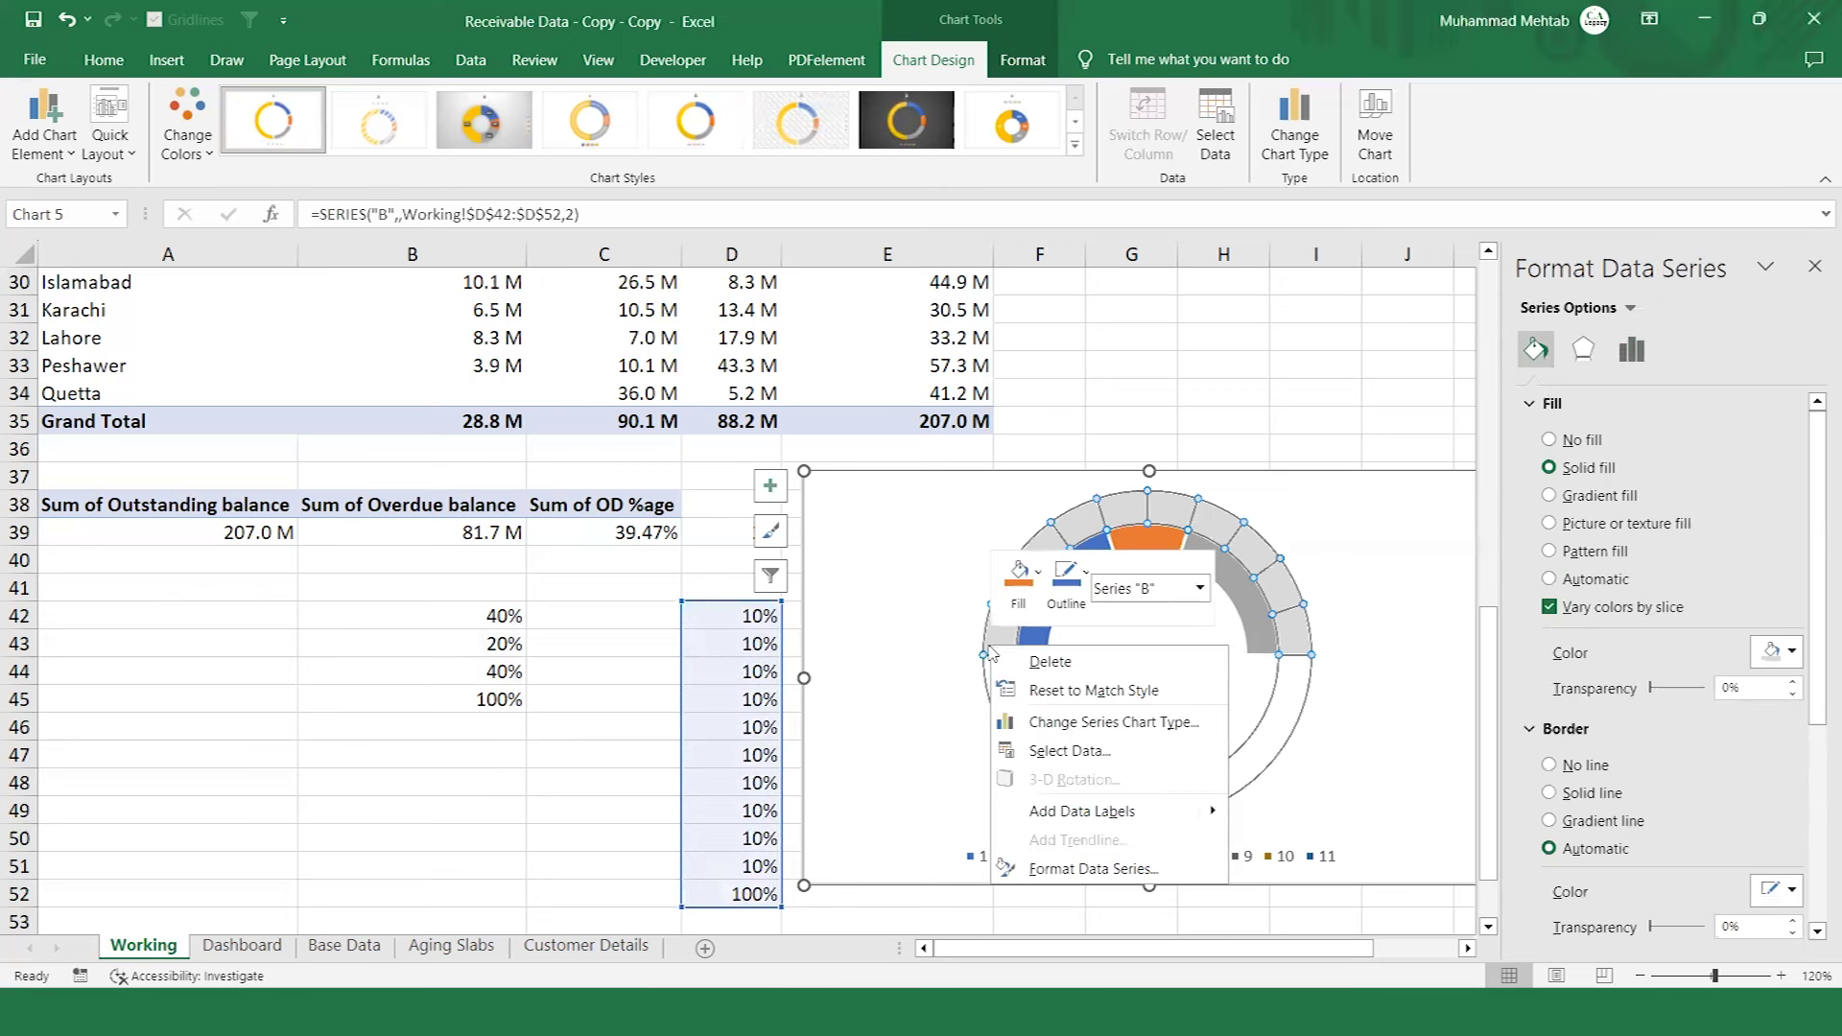
{"action": "left_click", "coordinate": [1063, 812]}
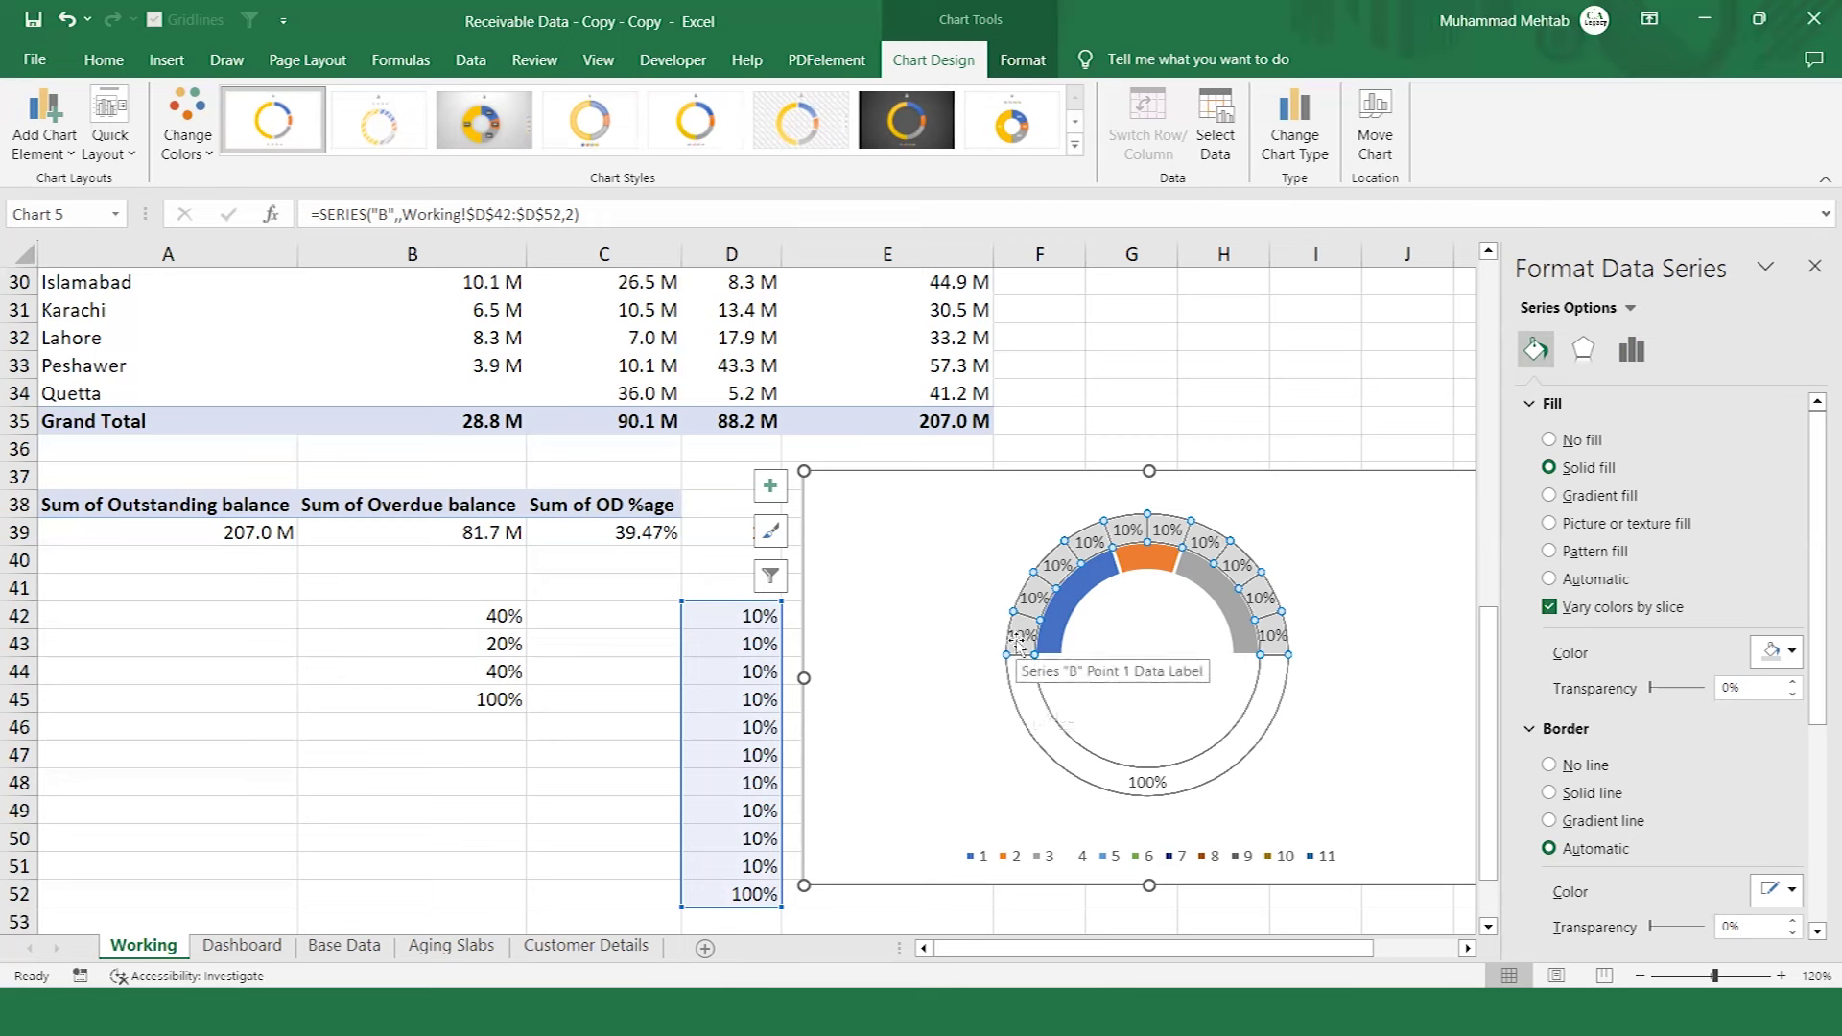
{"action": "right_click", "coordinate": [1017, 649]}
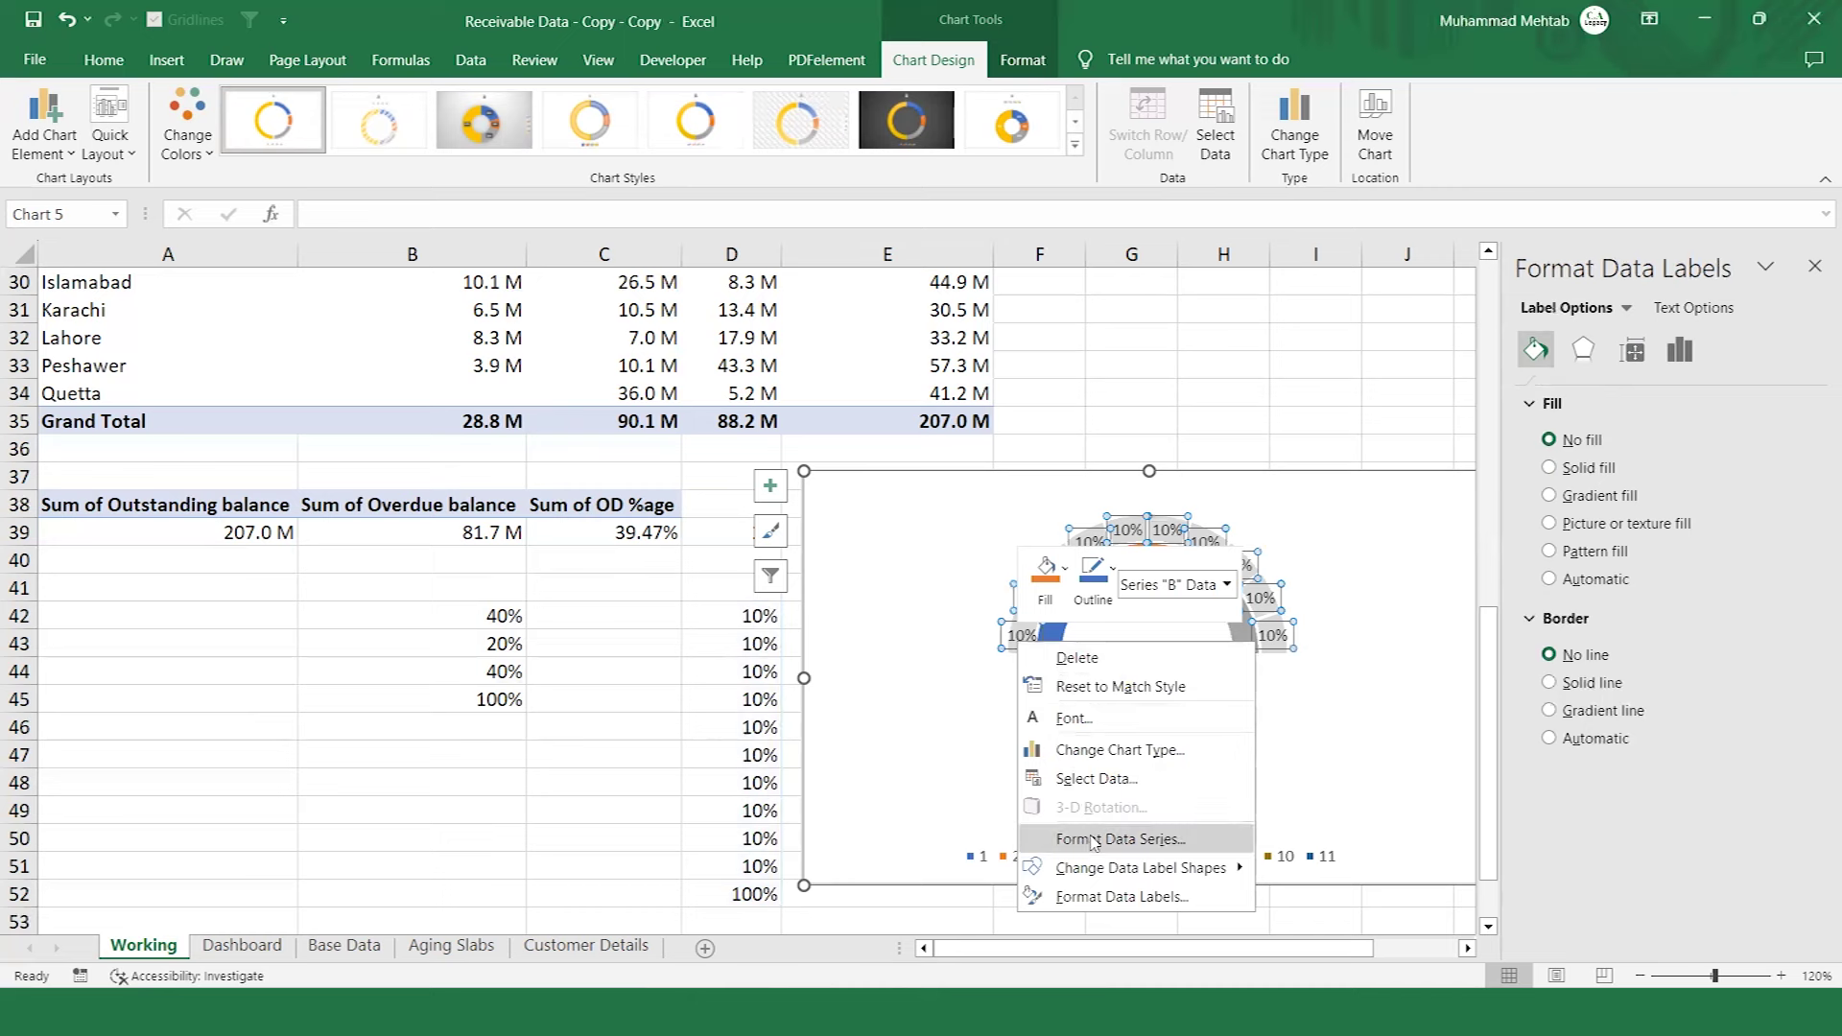
{"action": "left_click", "coordinate": [1098, 896]}
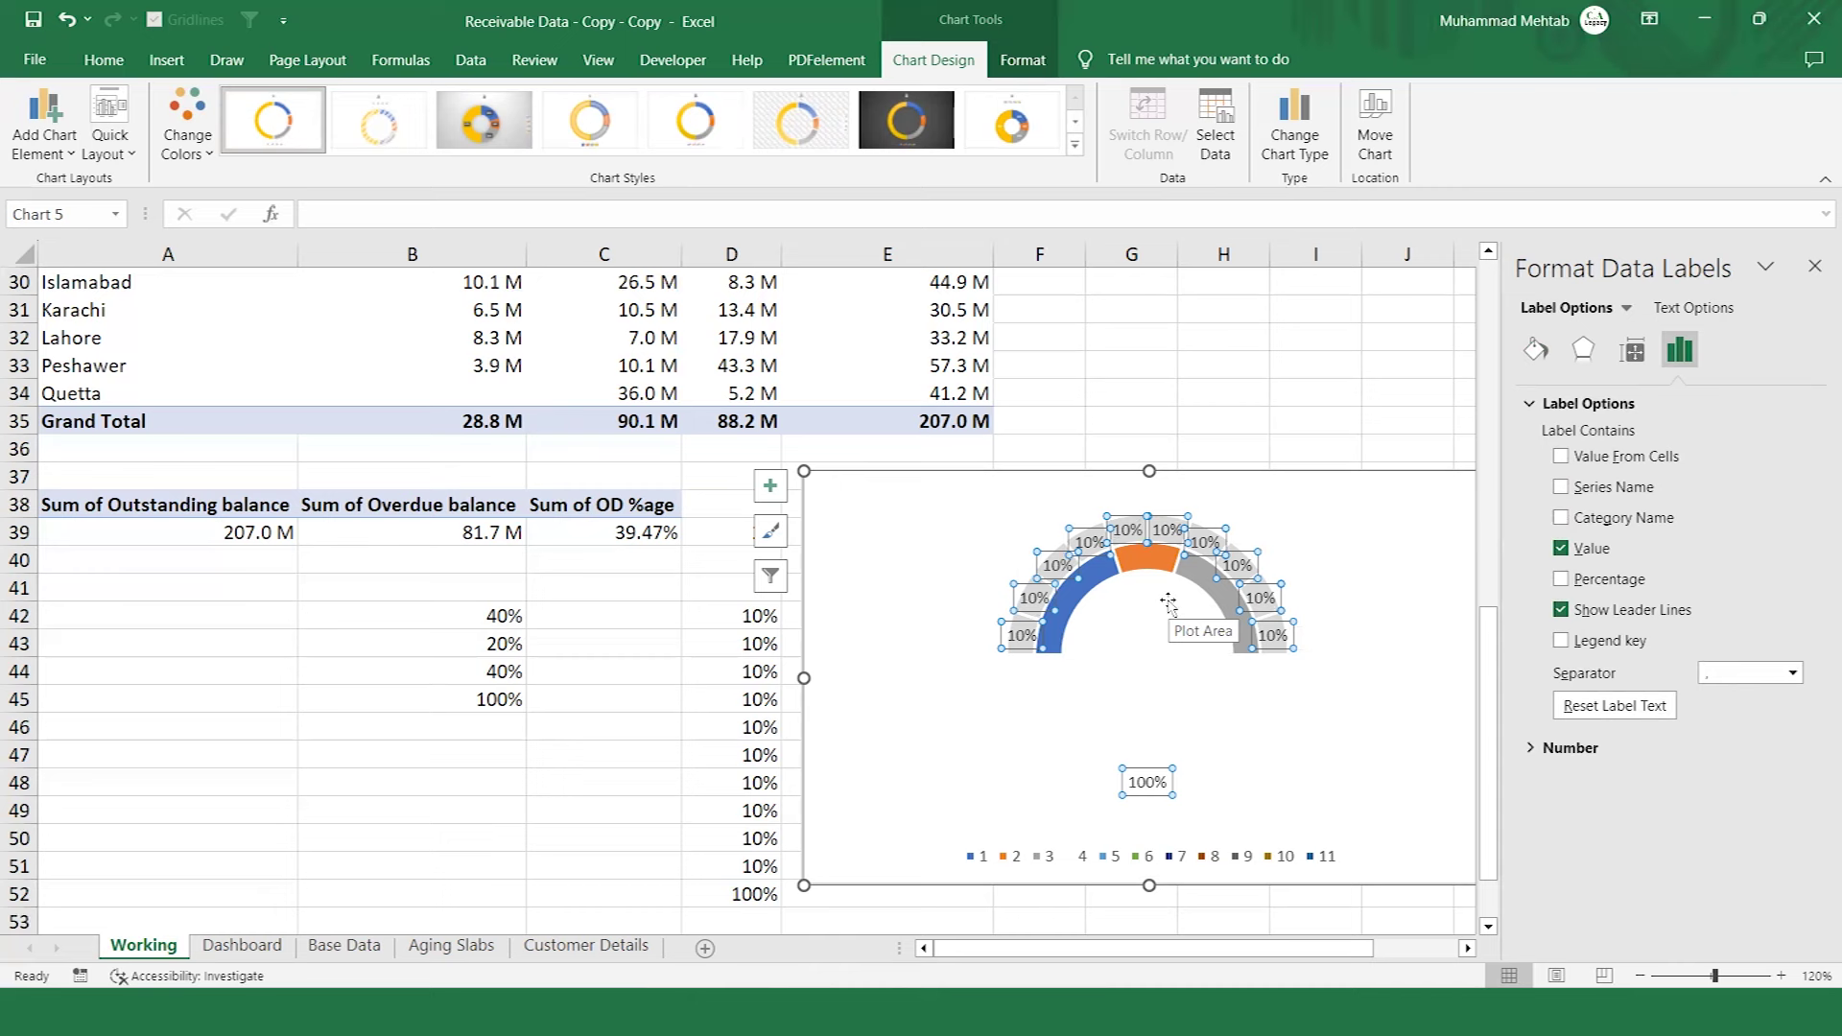
{"action": "left_click", "coordinate": [1814, 269]}
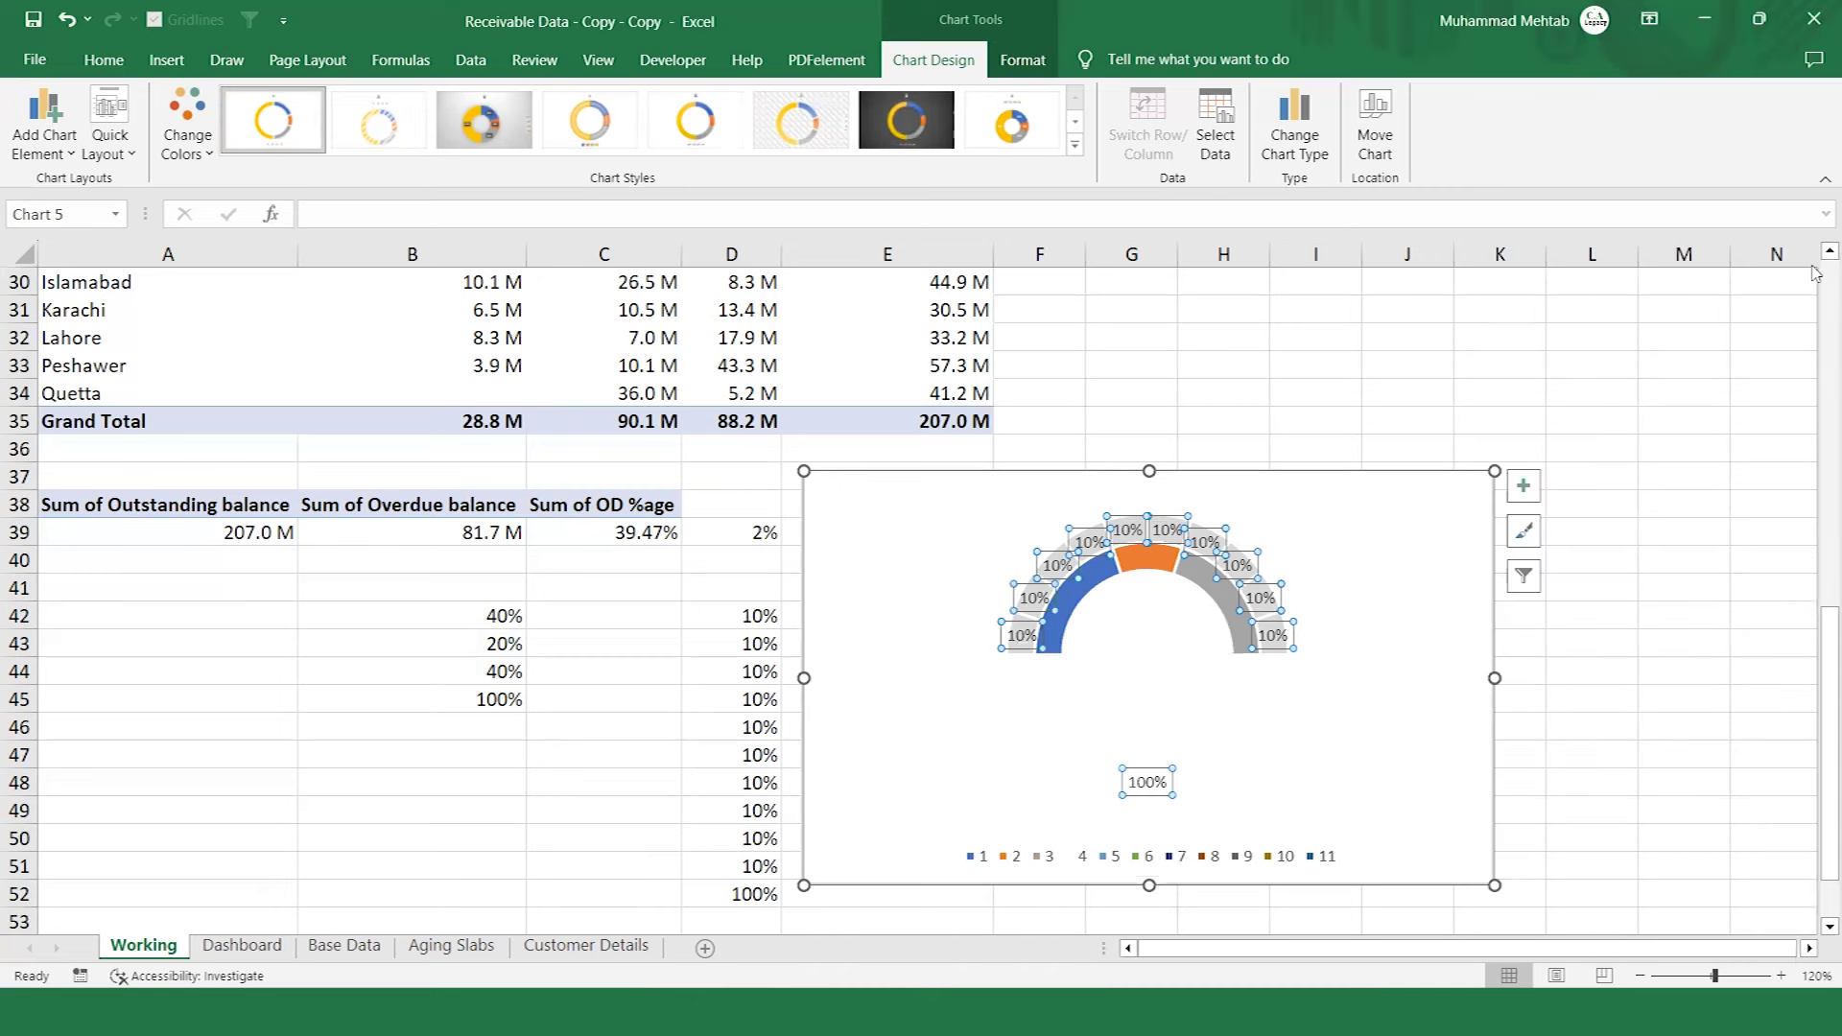
Enter 10% in cell C42 and the running-total formula =C42+D42 in cell C43.
{"action": "left_click", "coordinate": [611, 607]}
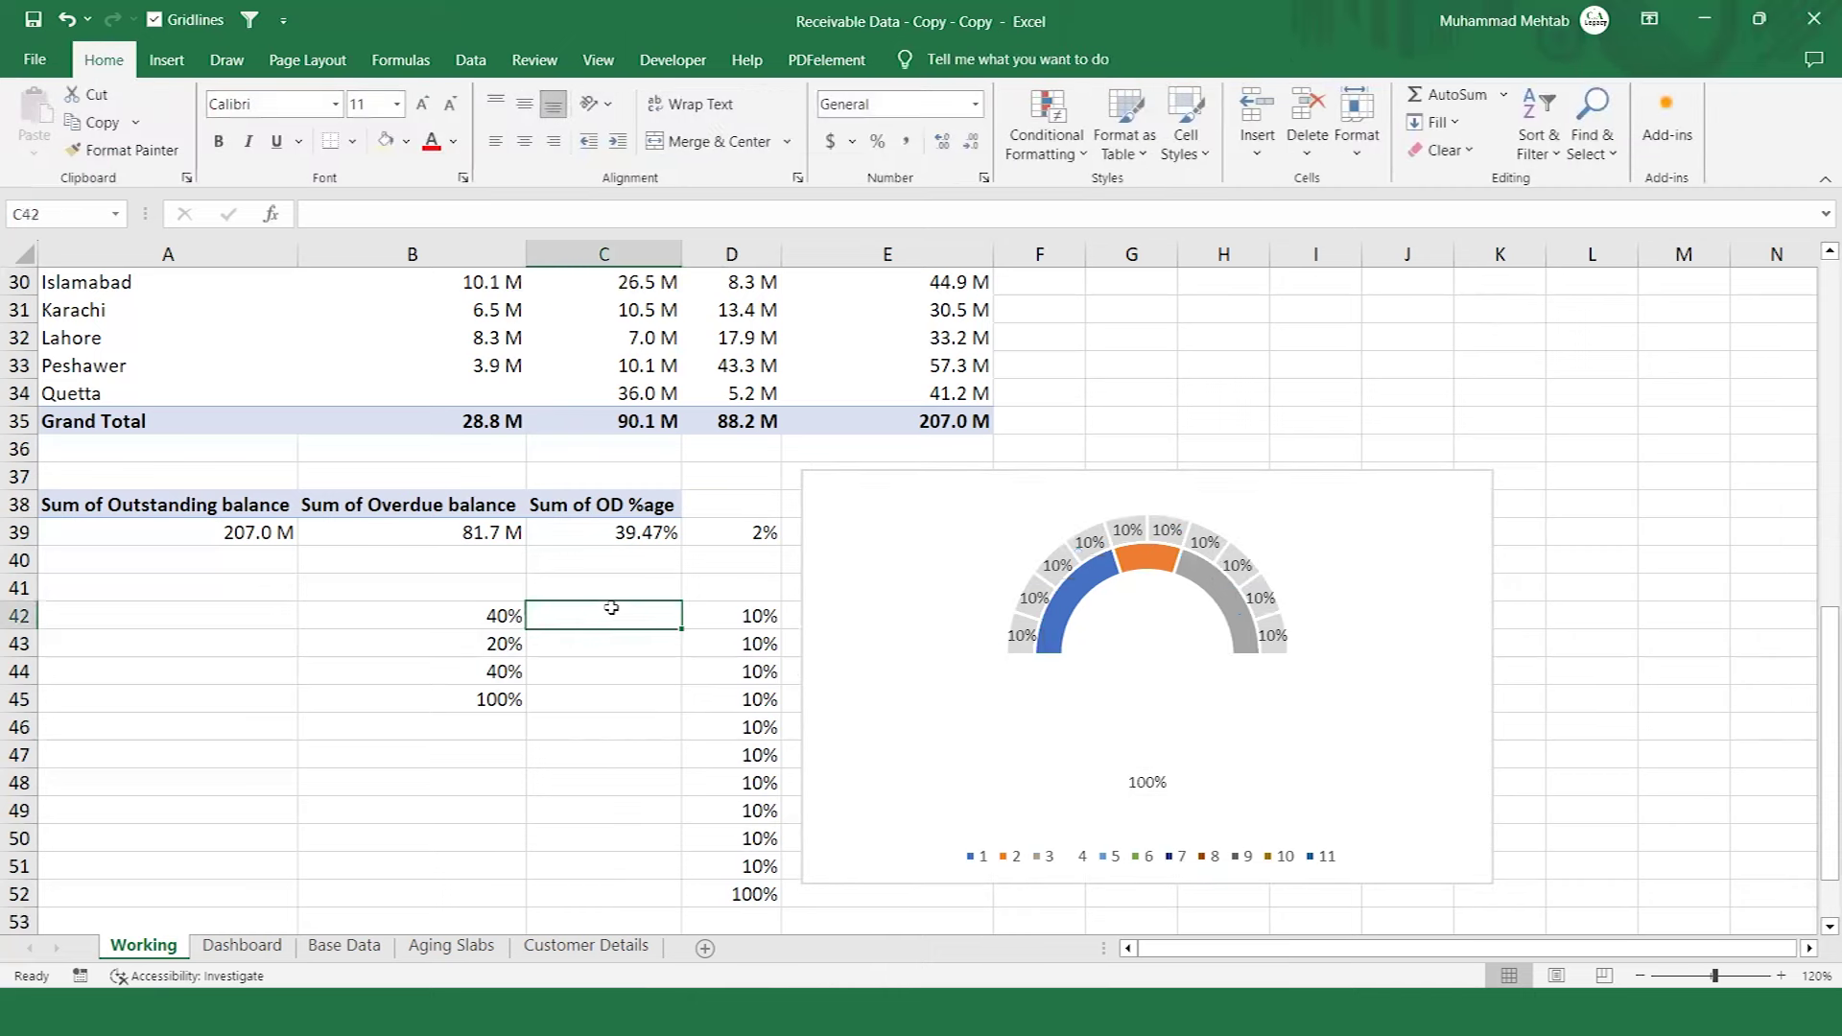
{"action": "type", "text": "10%"}
{"action": "key", "text": "Return"}
{"action": "type", "text": "="}
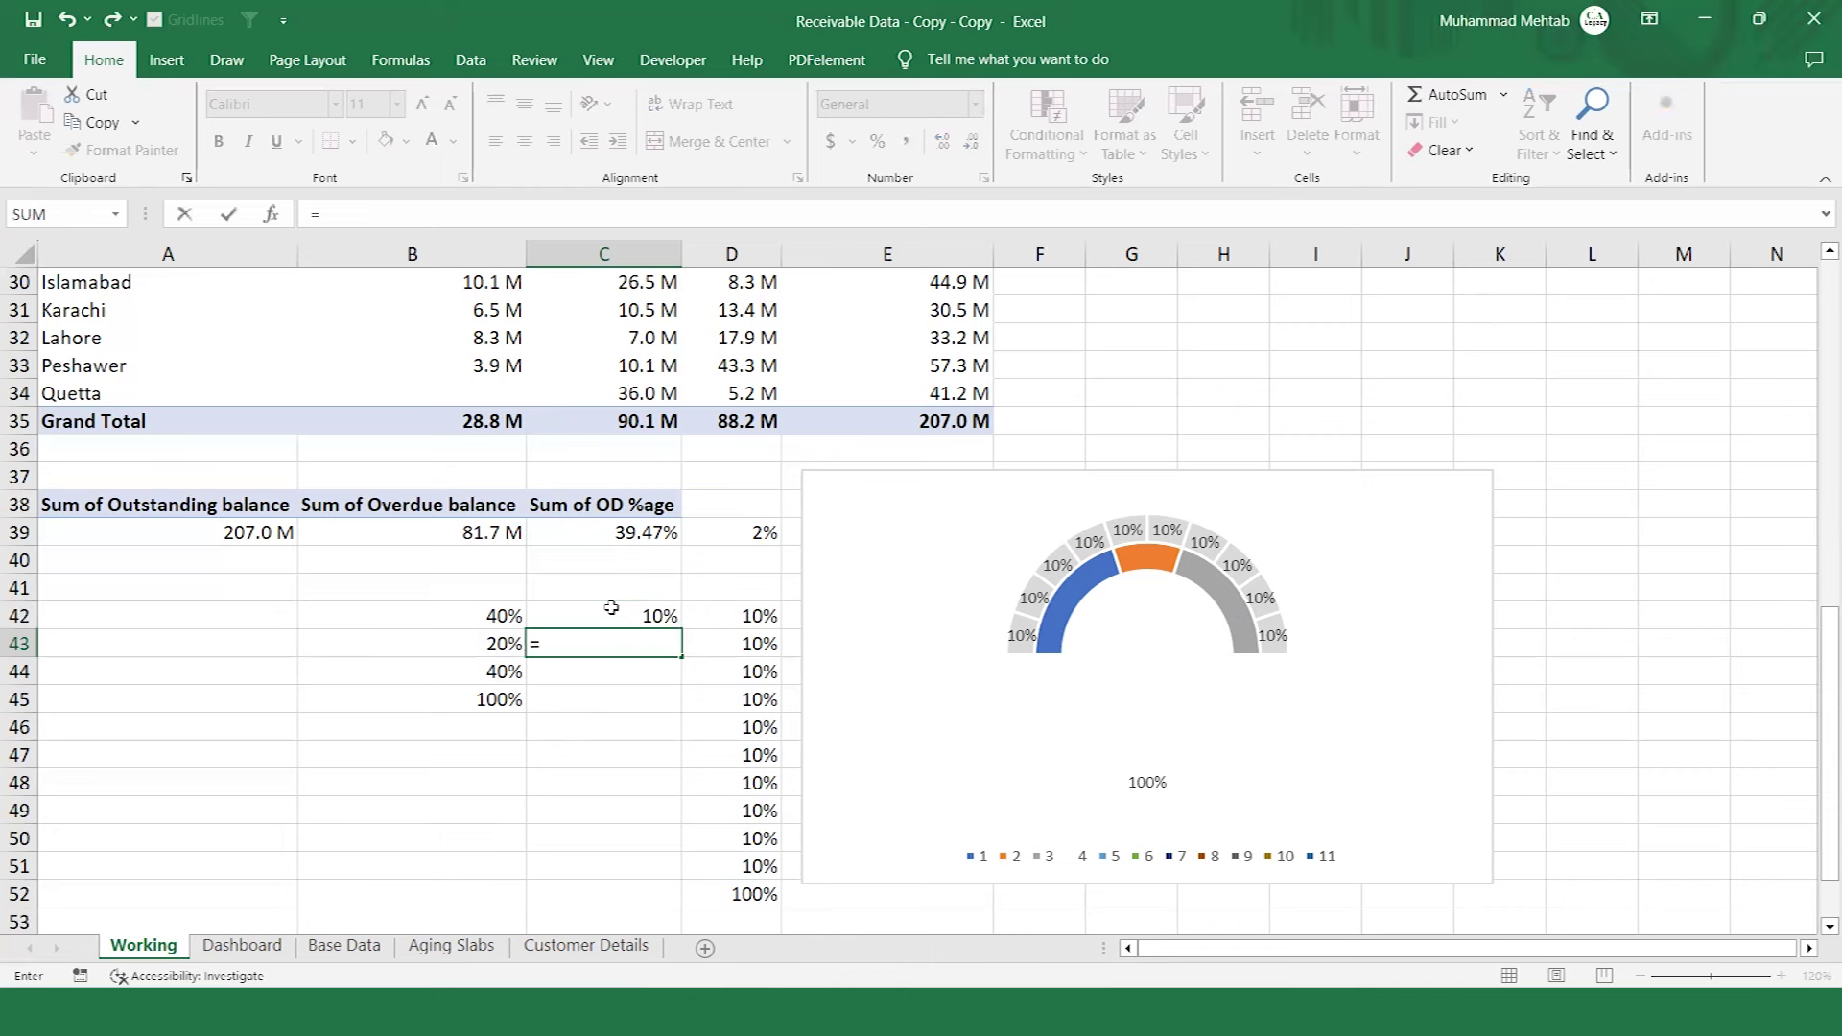
{"action": "left_click", "coordinate": [612, 607]}
{"action": "type", "text": "+"}
{"action": "key", "text": "Right"}
{"action": "key", "text": "Up"}
{"action": "key", "text": "Return"}
Fill the running-total formula from C43 down to C51.
{"action": "left_click", "coordinate": [615, 643]}
{"action": "key", "text": "shift+Down"}
{"action": "key", "text": "shift+Down"}
{"action": "key", "text": "shift+Down"}
{"action": "key", "text": "shift+Down"}
{"action": "key", "text": "shift+Down"}
{"action": "key", "text": "shift+Down"}
{"action": "key", "text": "shift+Down"}
{"action": "key", "text": "shift+Down"}
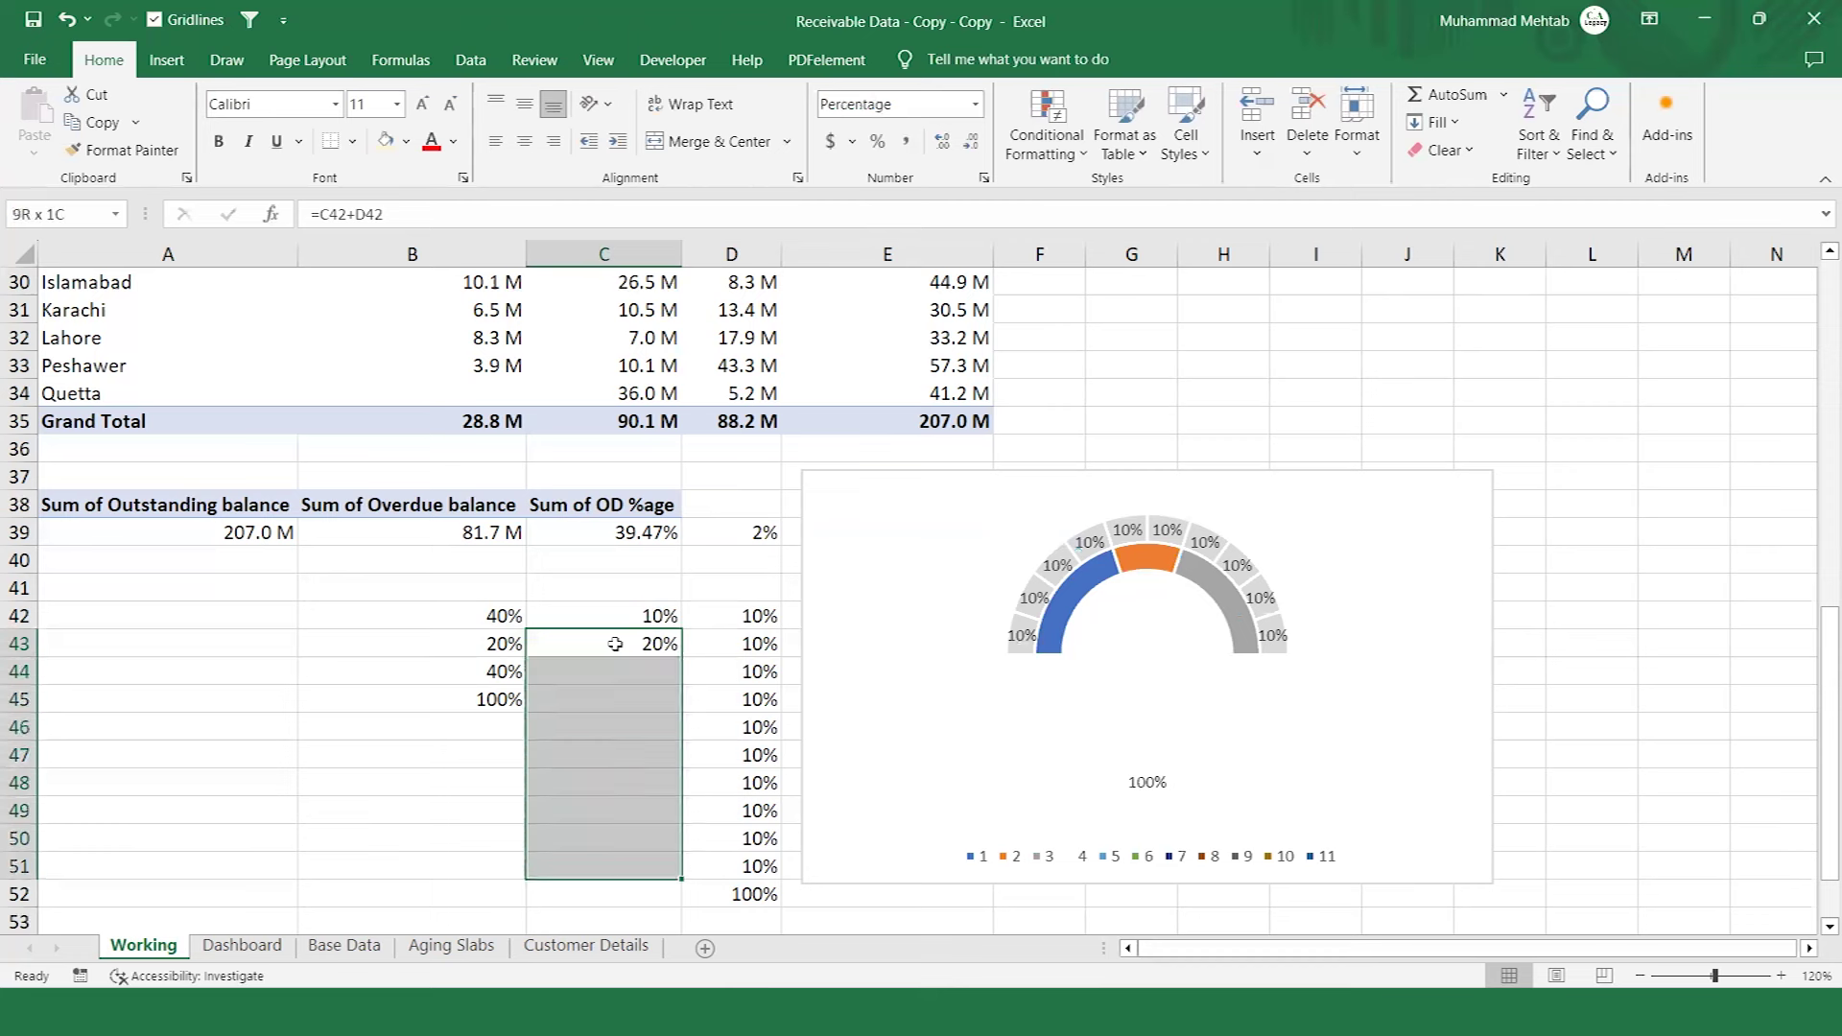
{"action": "key", "text": "ctrl+d"}
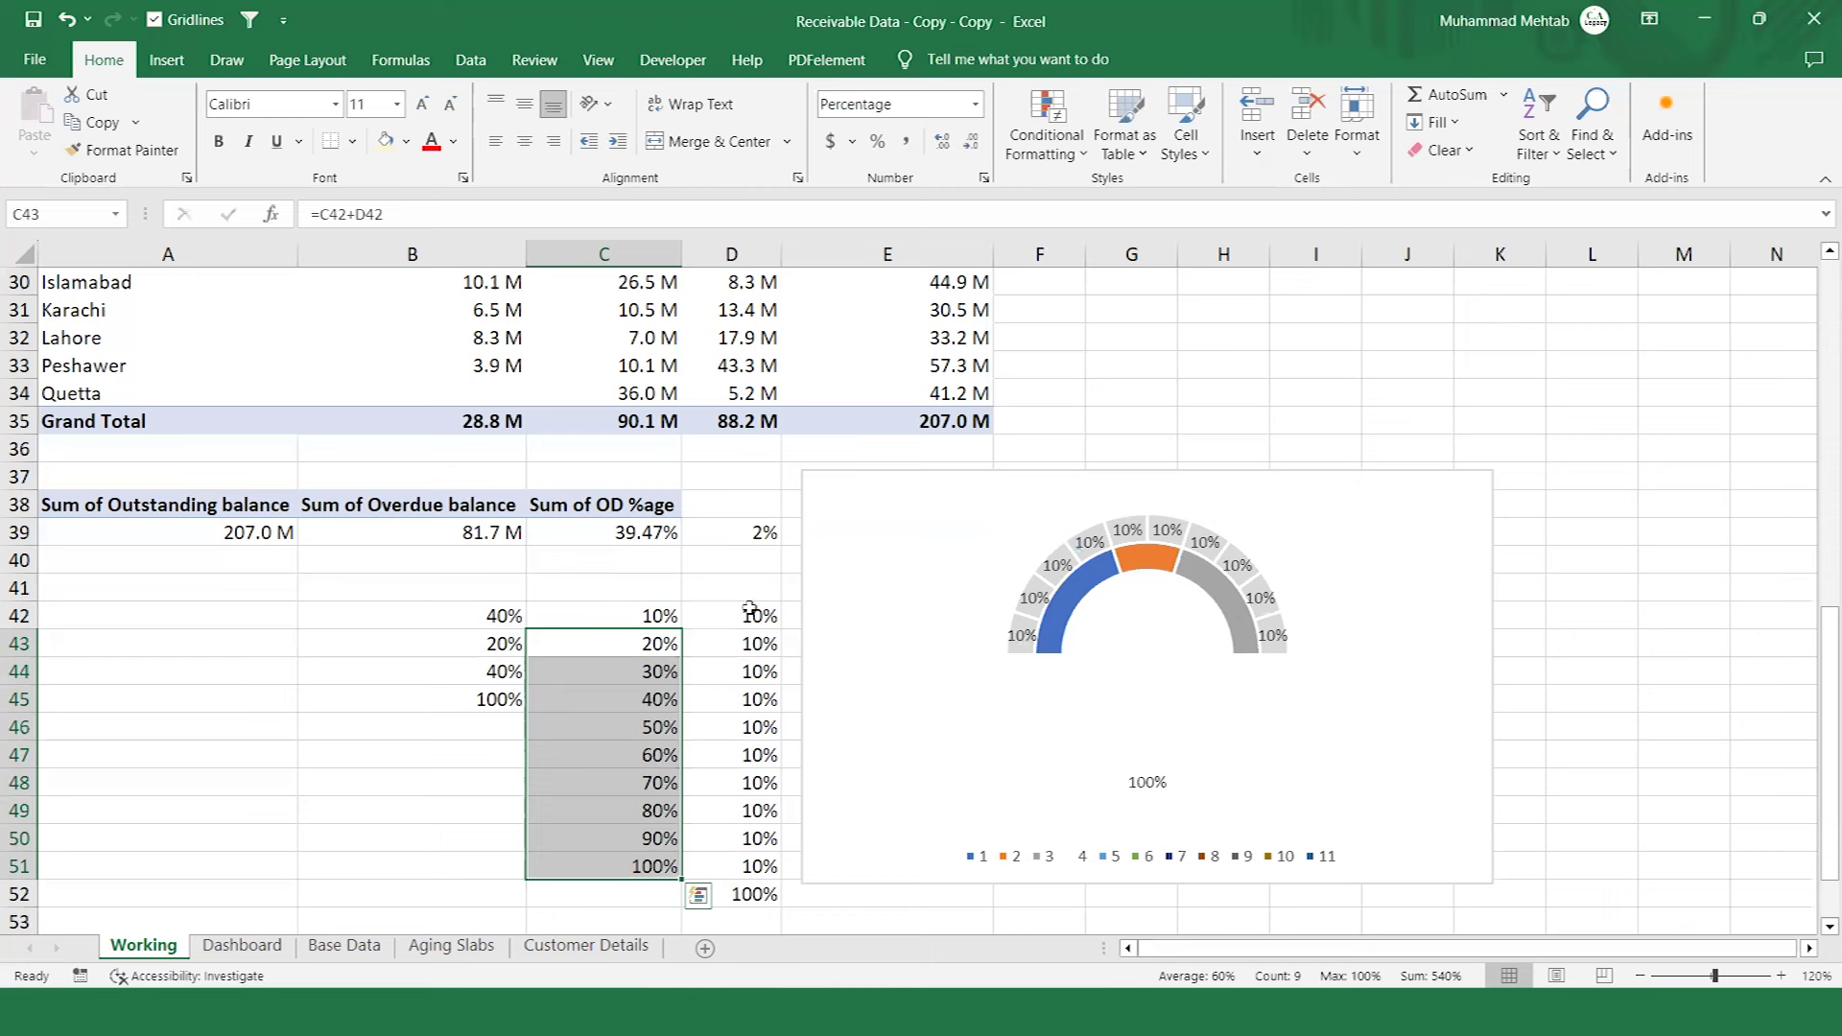
Try turning off the value in the data labels of series B, and undo the change.
{"action": "left_click", "coordinate": [1018, 667]}
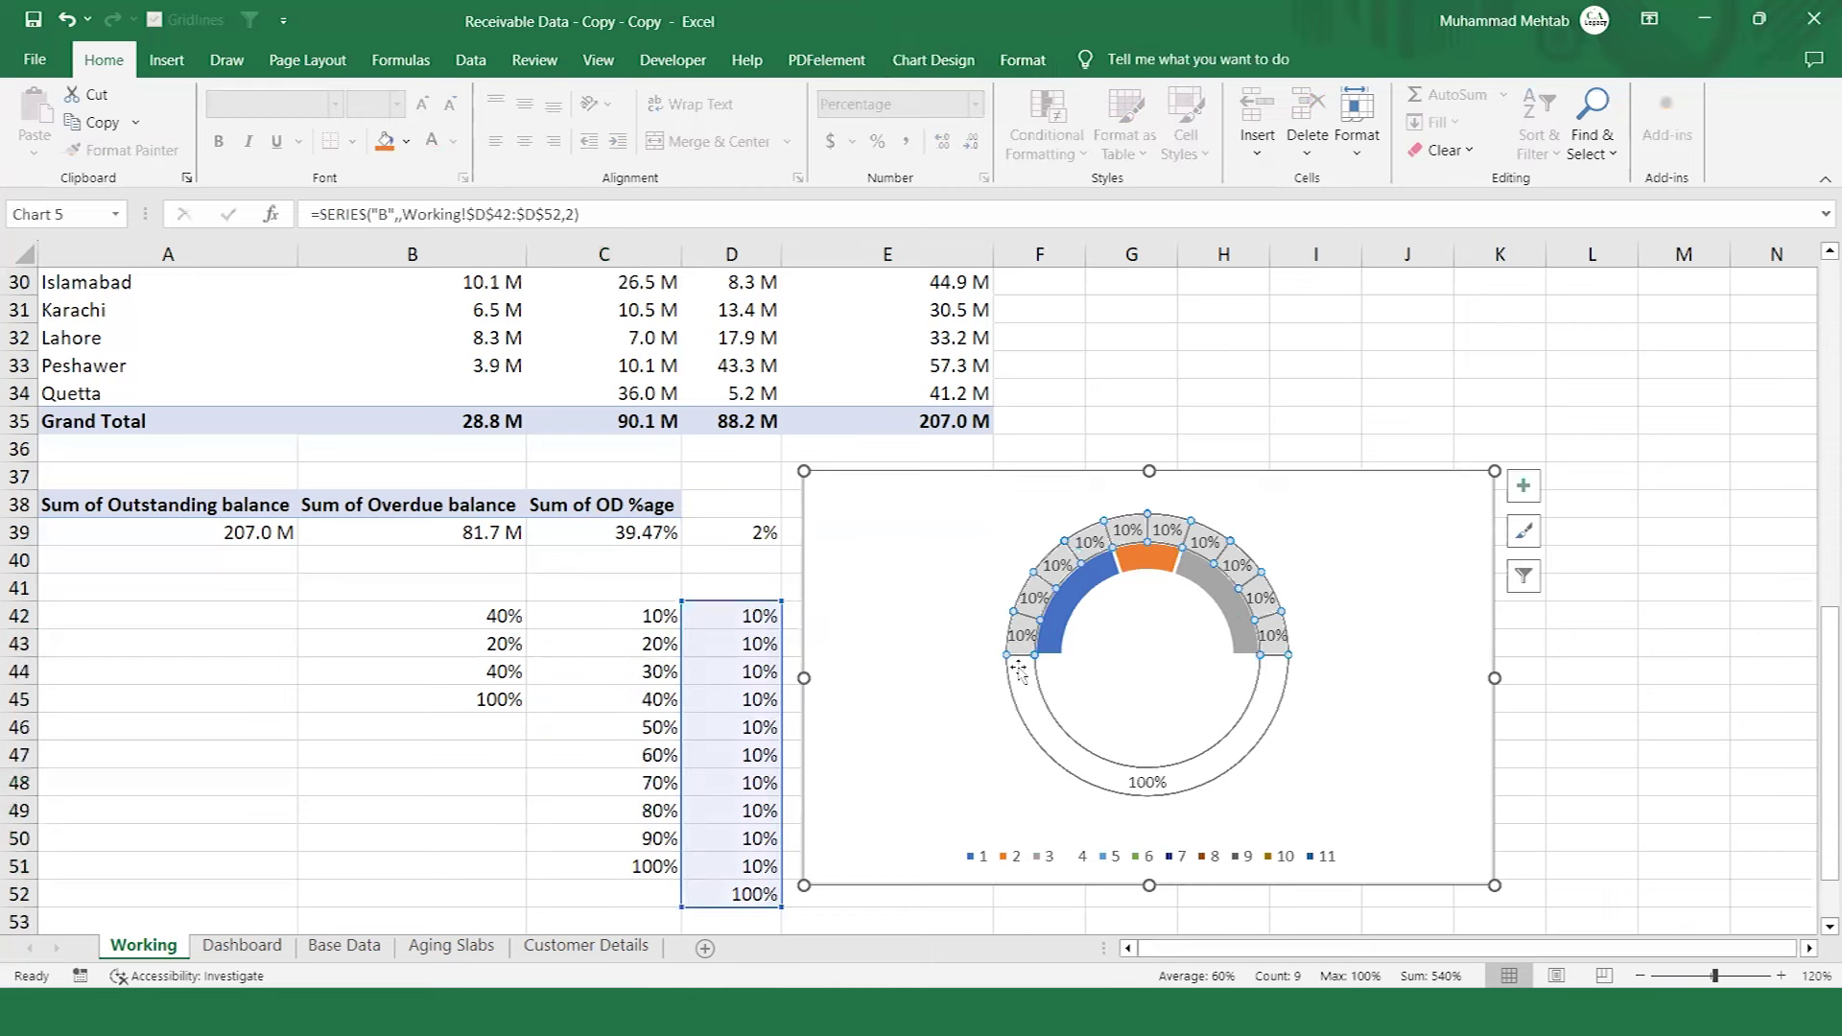
{"action": "right_click", "coordinate": [1023, 684]}
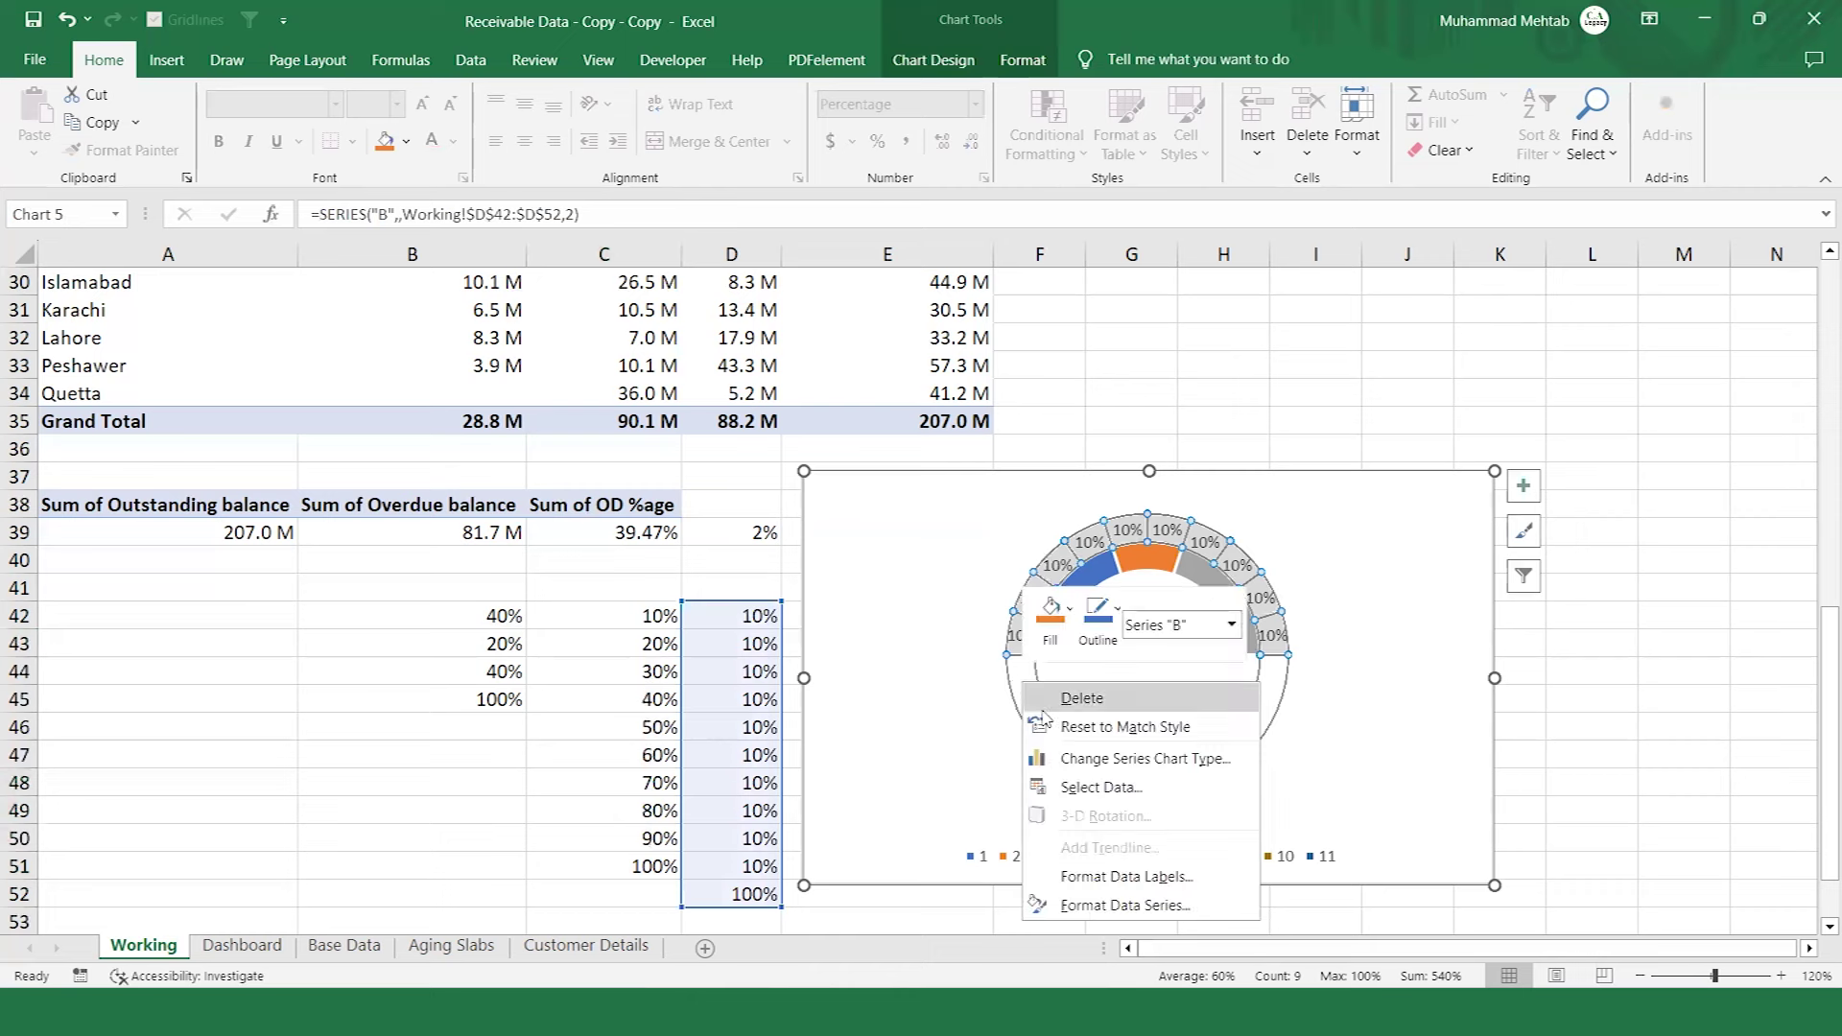
{"action": "left_click", "coordinate": [1120, 876]}
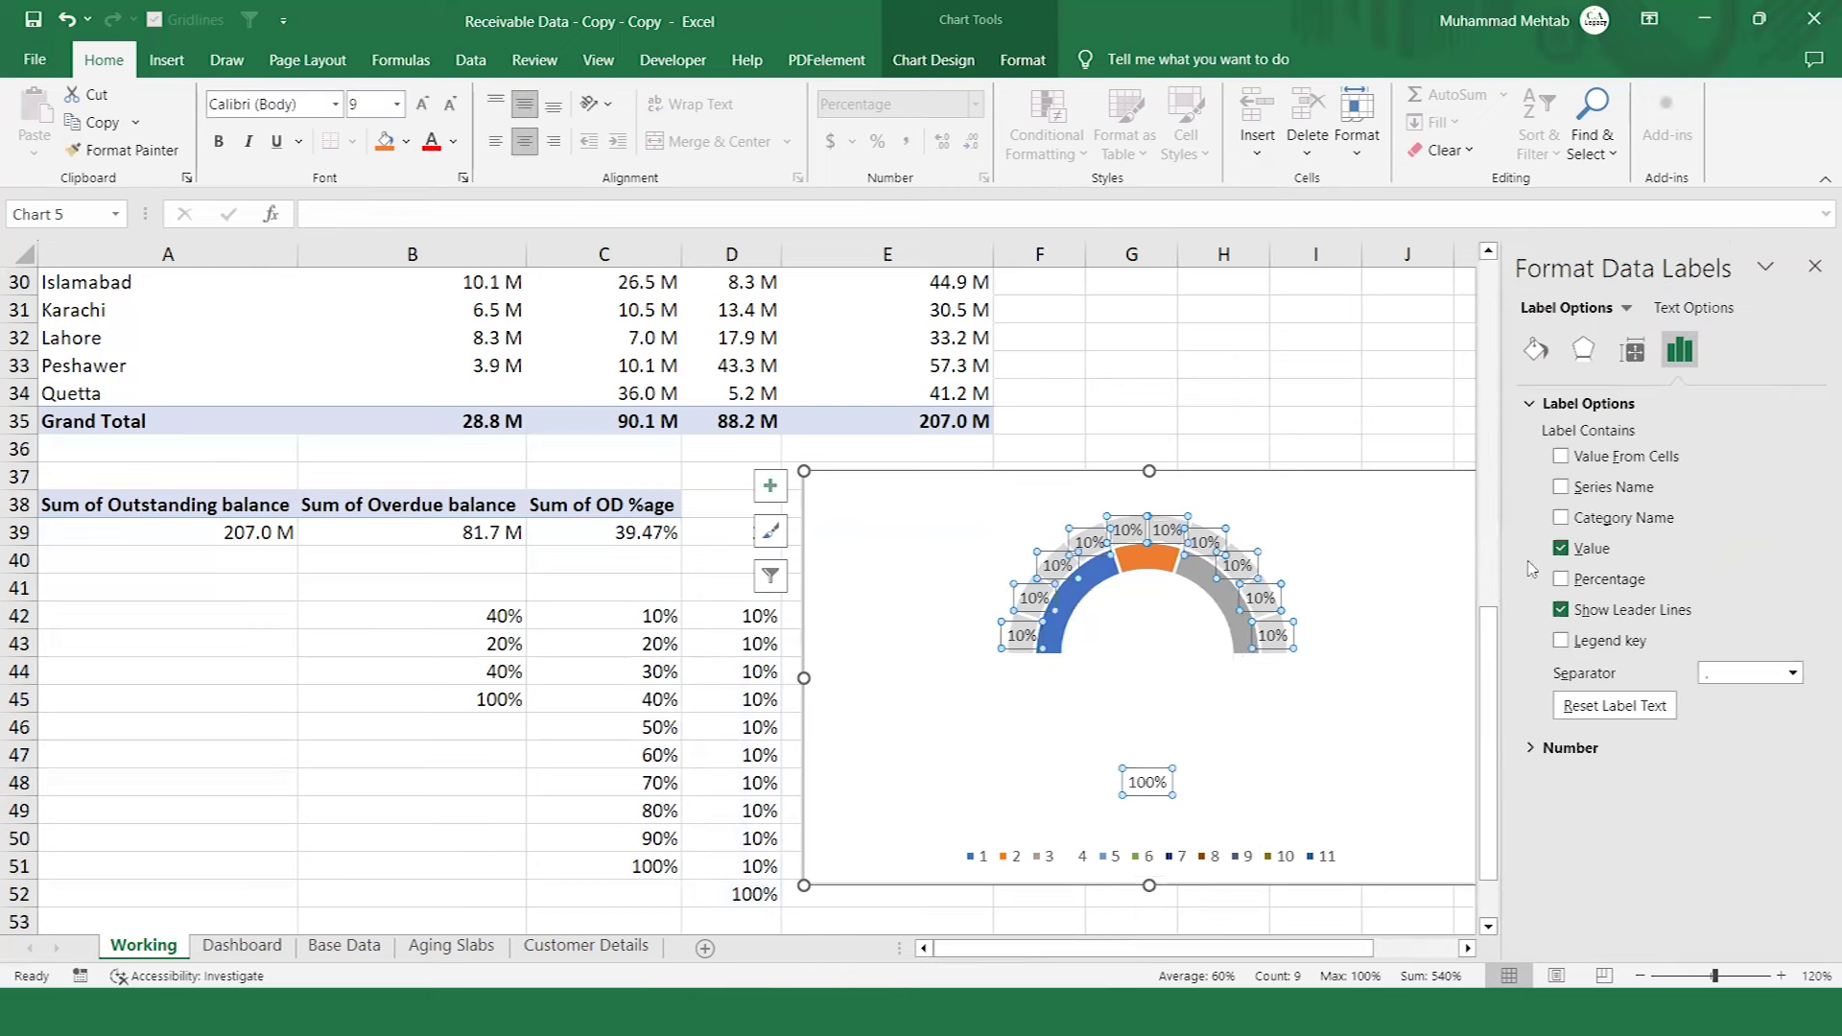
{"action": "left_click", "coordinate": [1560, 549]}
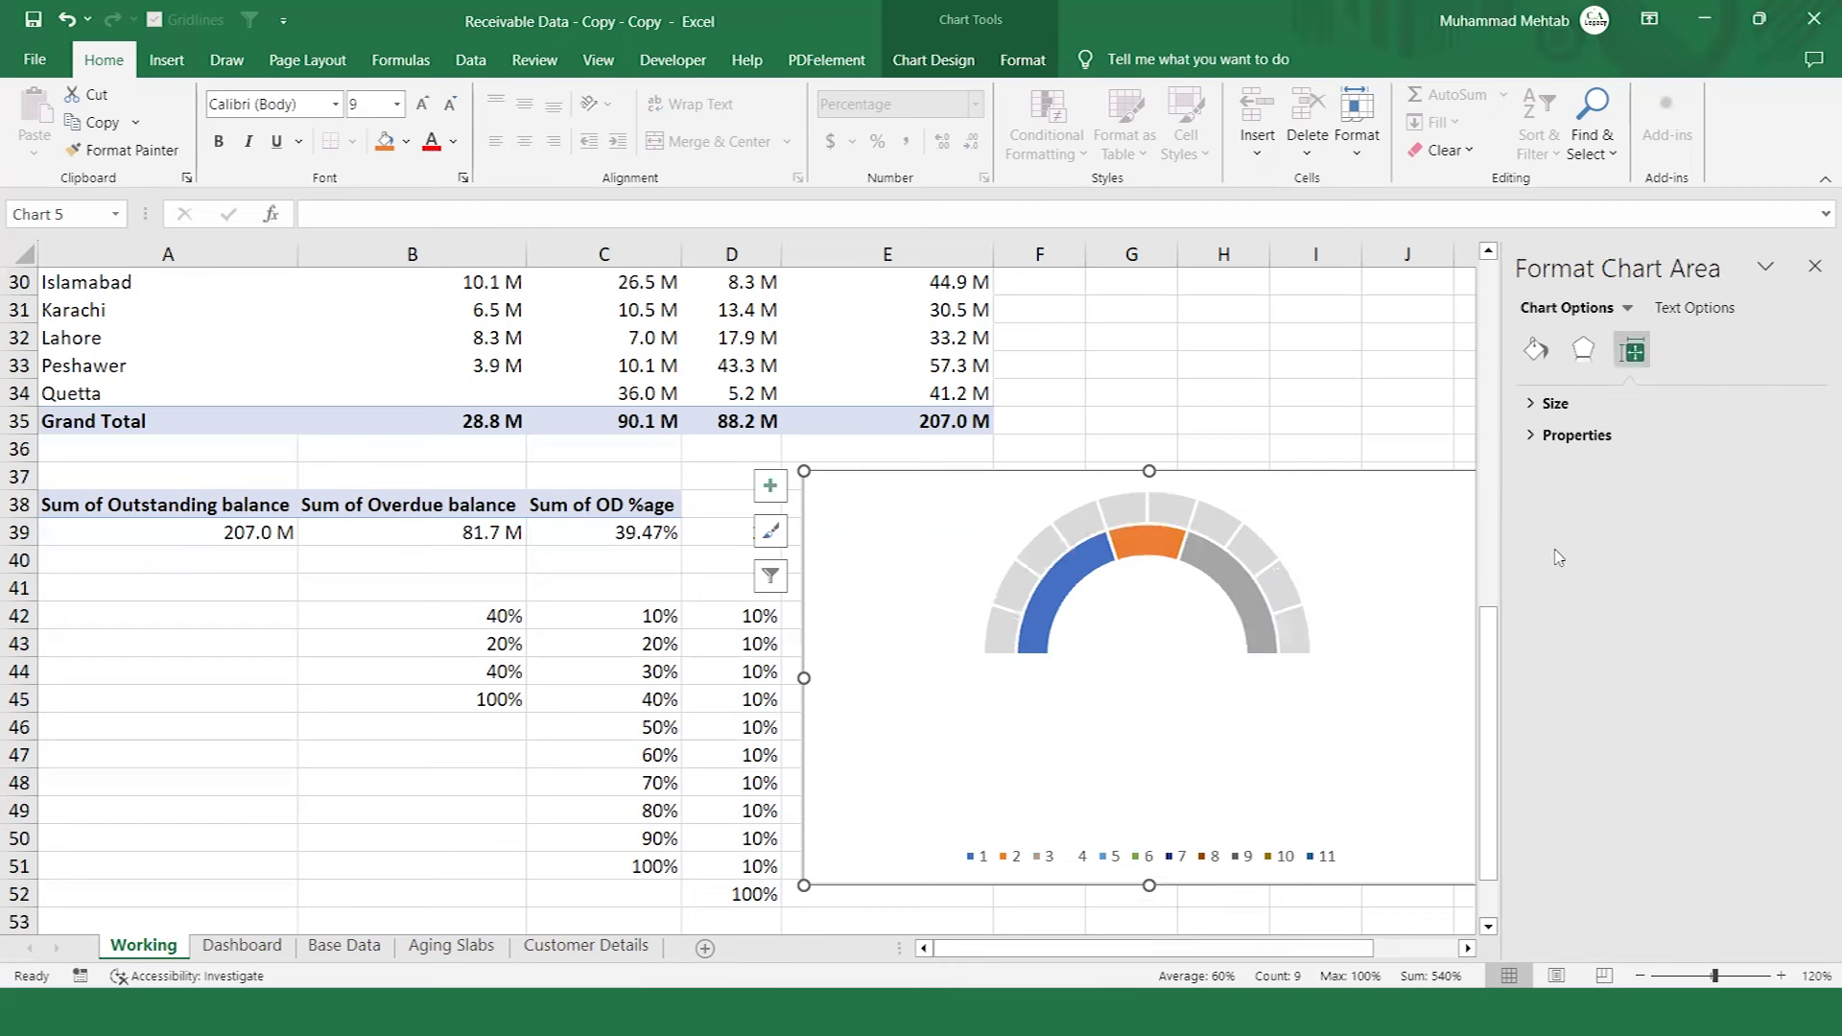
{"action": "key", "text": "ctrl+z"}
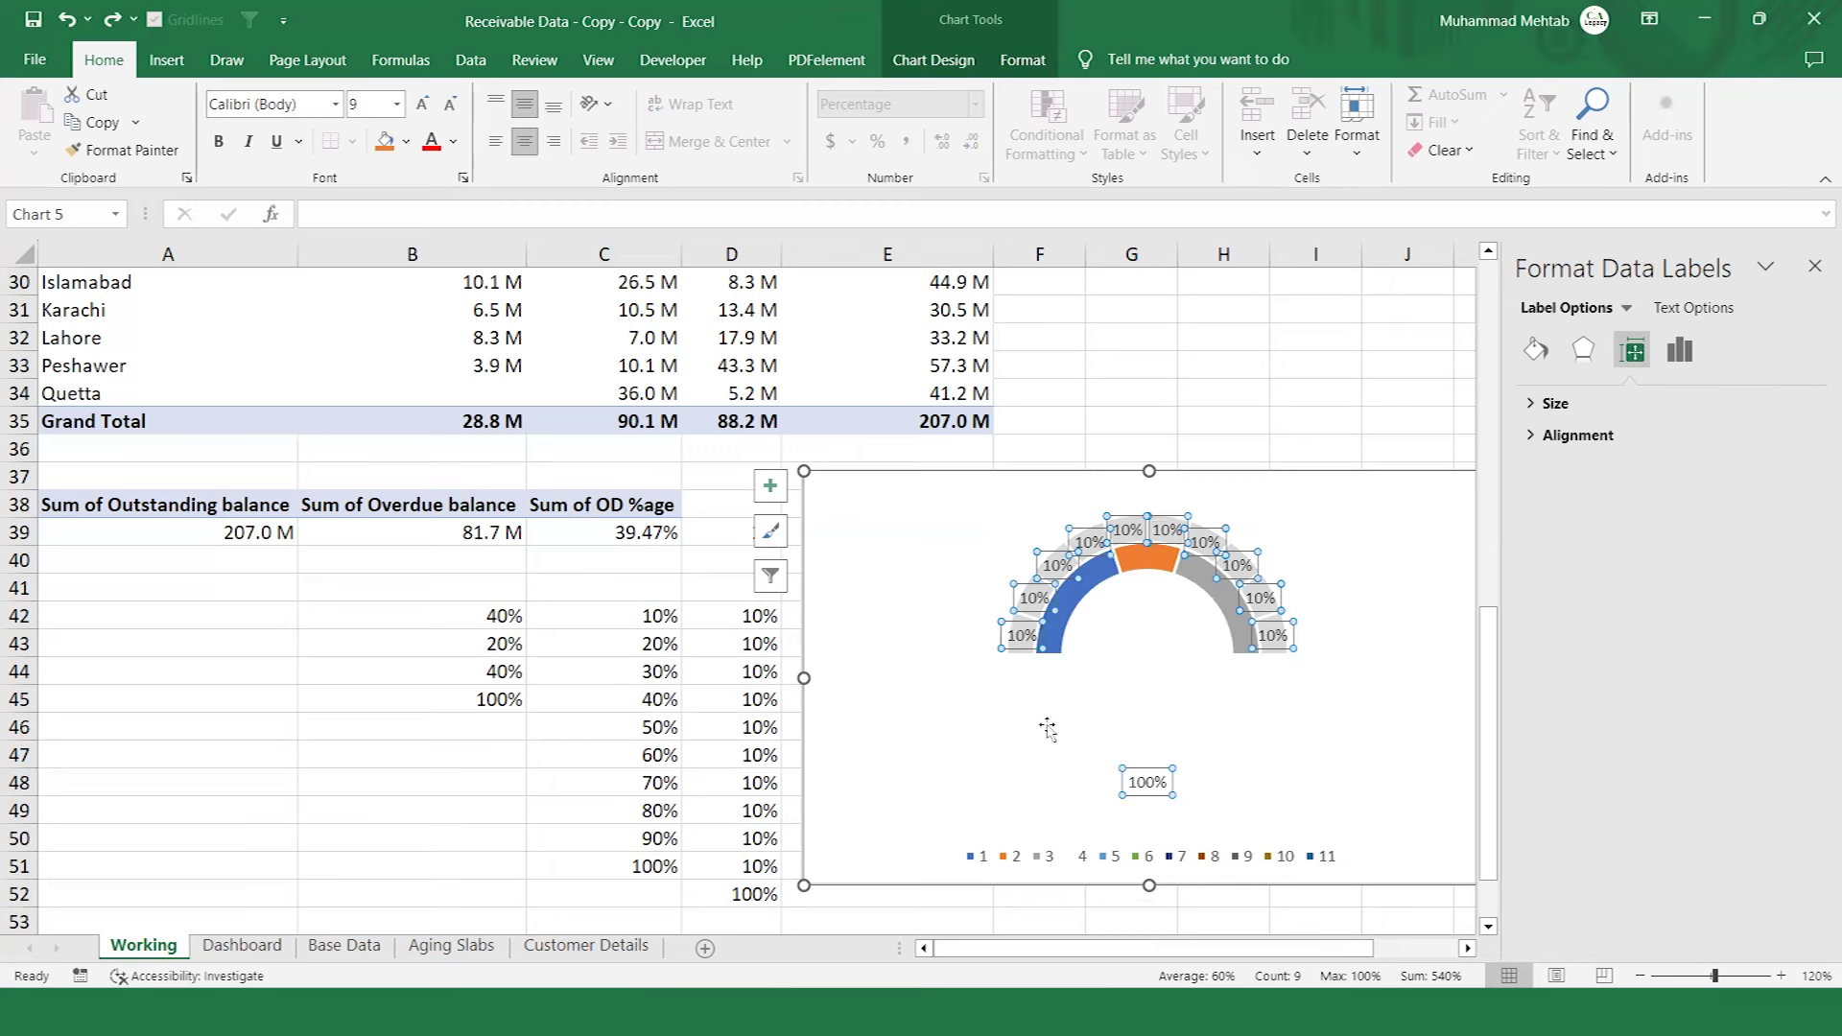
{"action": "left_click", "coordinate": [921, 700]}
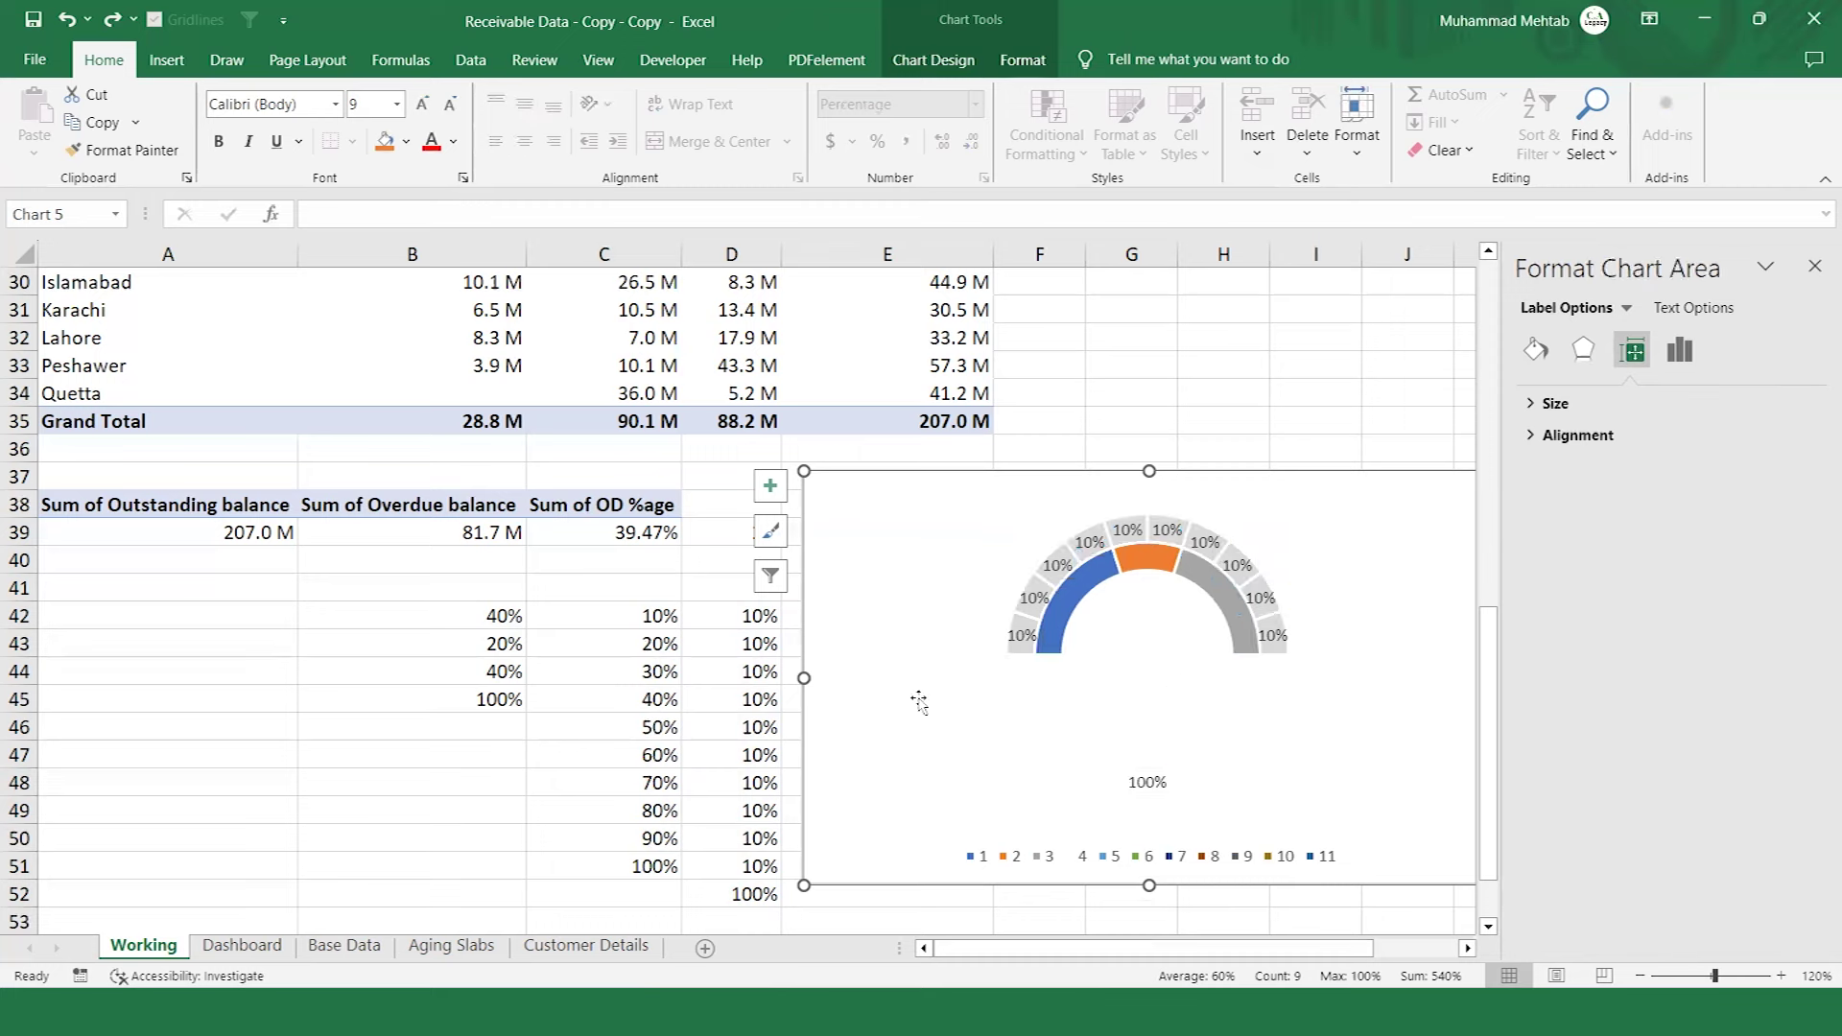
Make the data labels of series B take their text from cells C42:C51 and stop showing the series value.
{"action": "left_click", "coordinate": [1027, 689]}
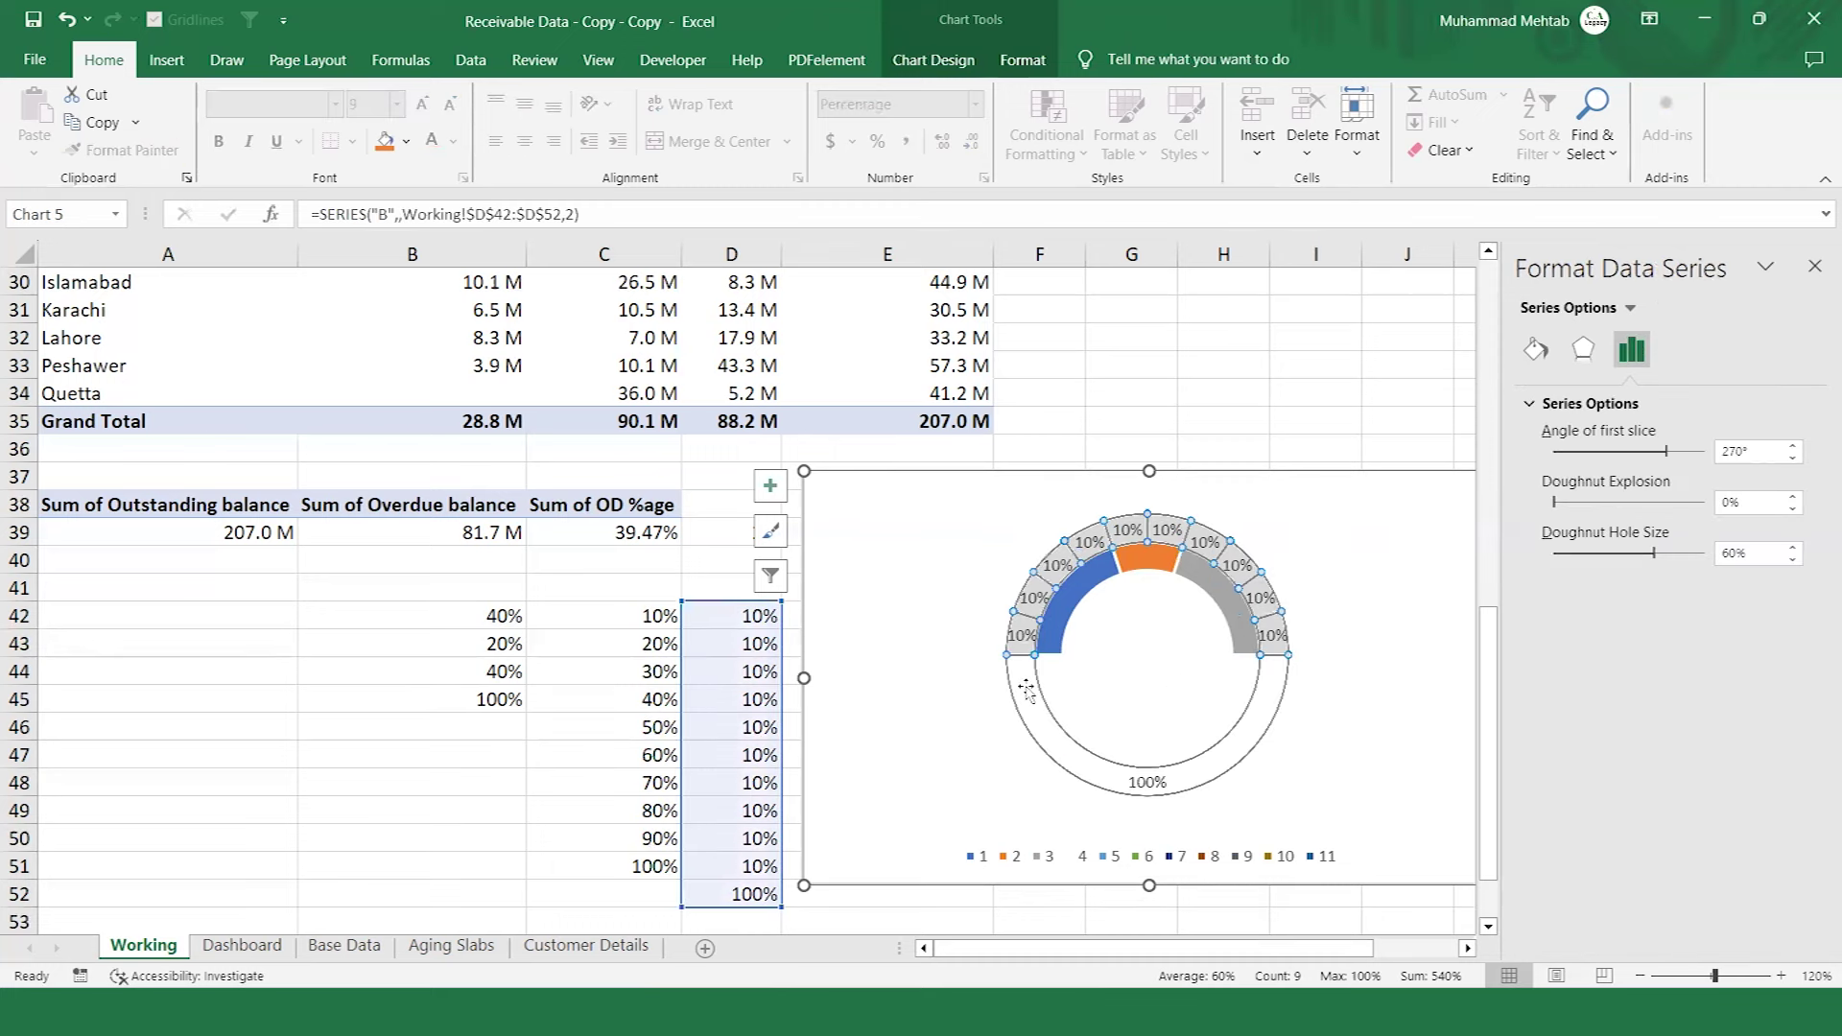
{"action": "right_click", "coordinate": [1026, 689]}
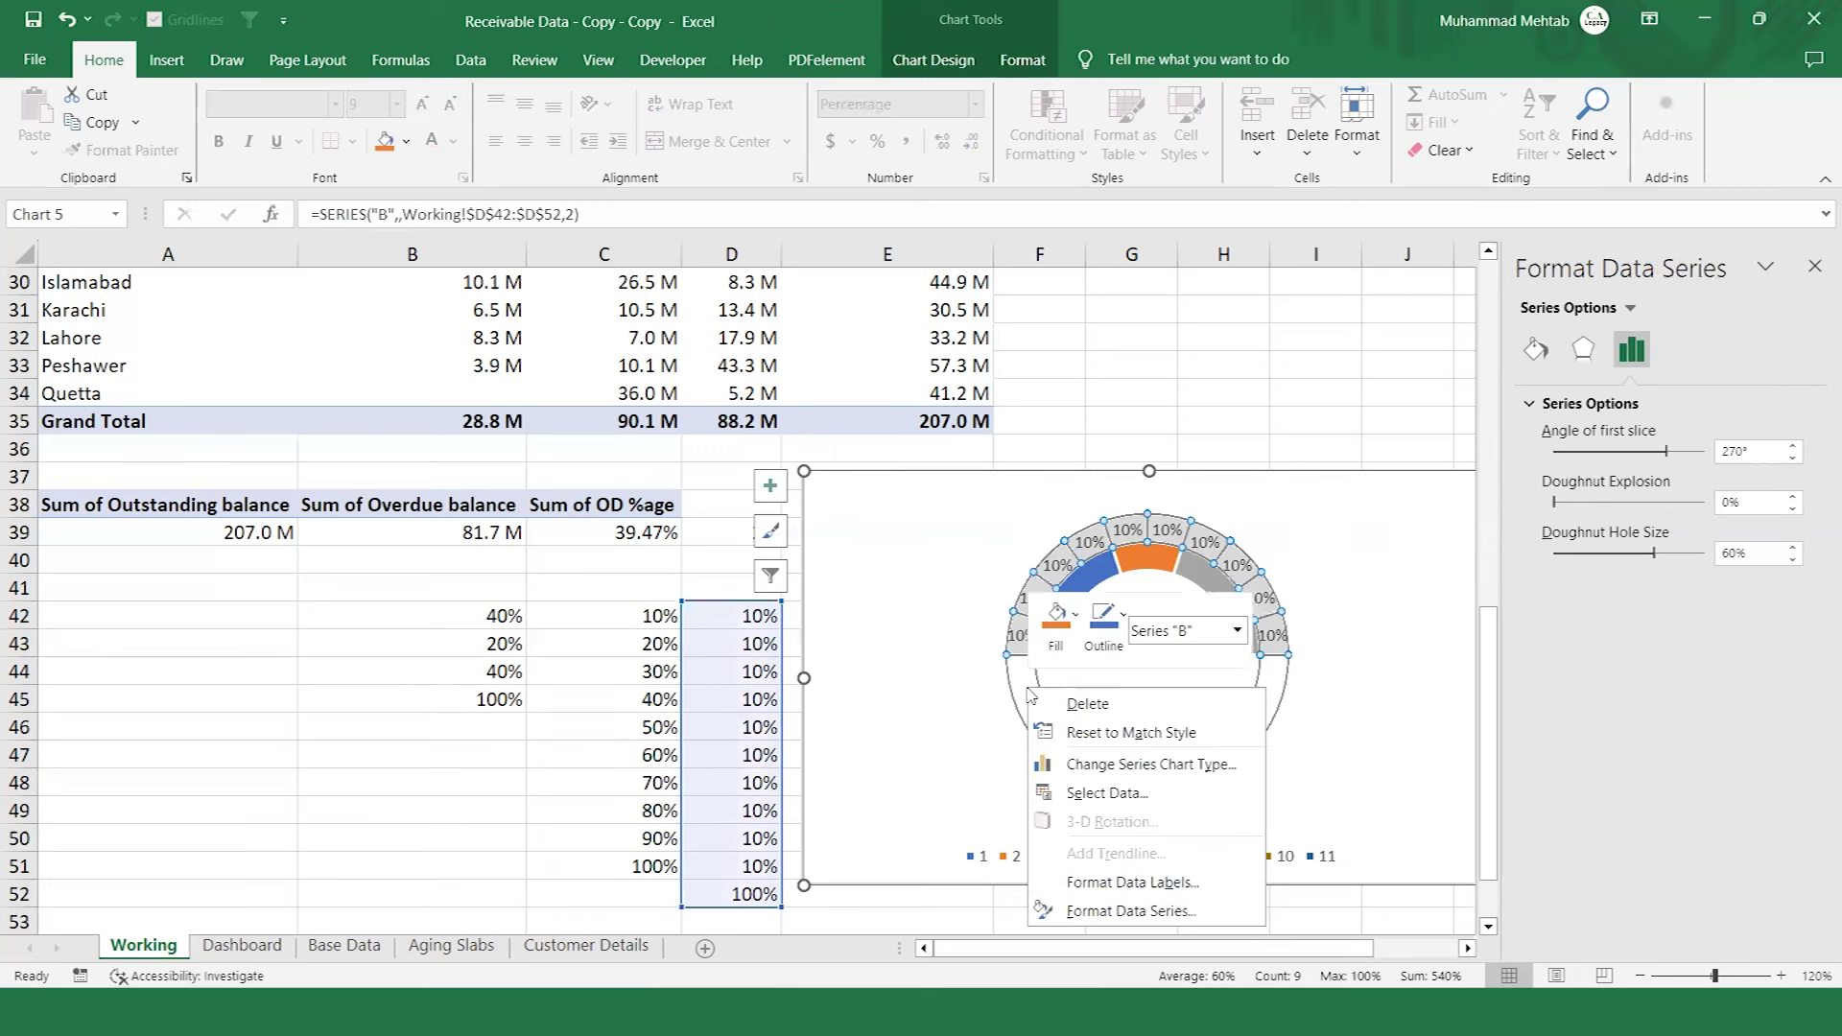
{"action": "left_click", "coordinate": [1133, 891]}
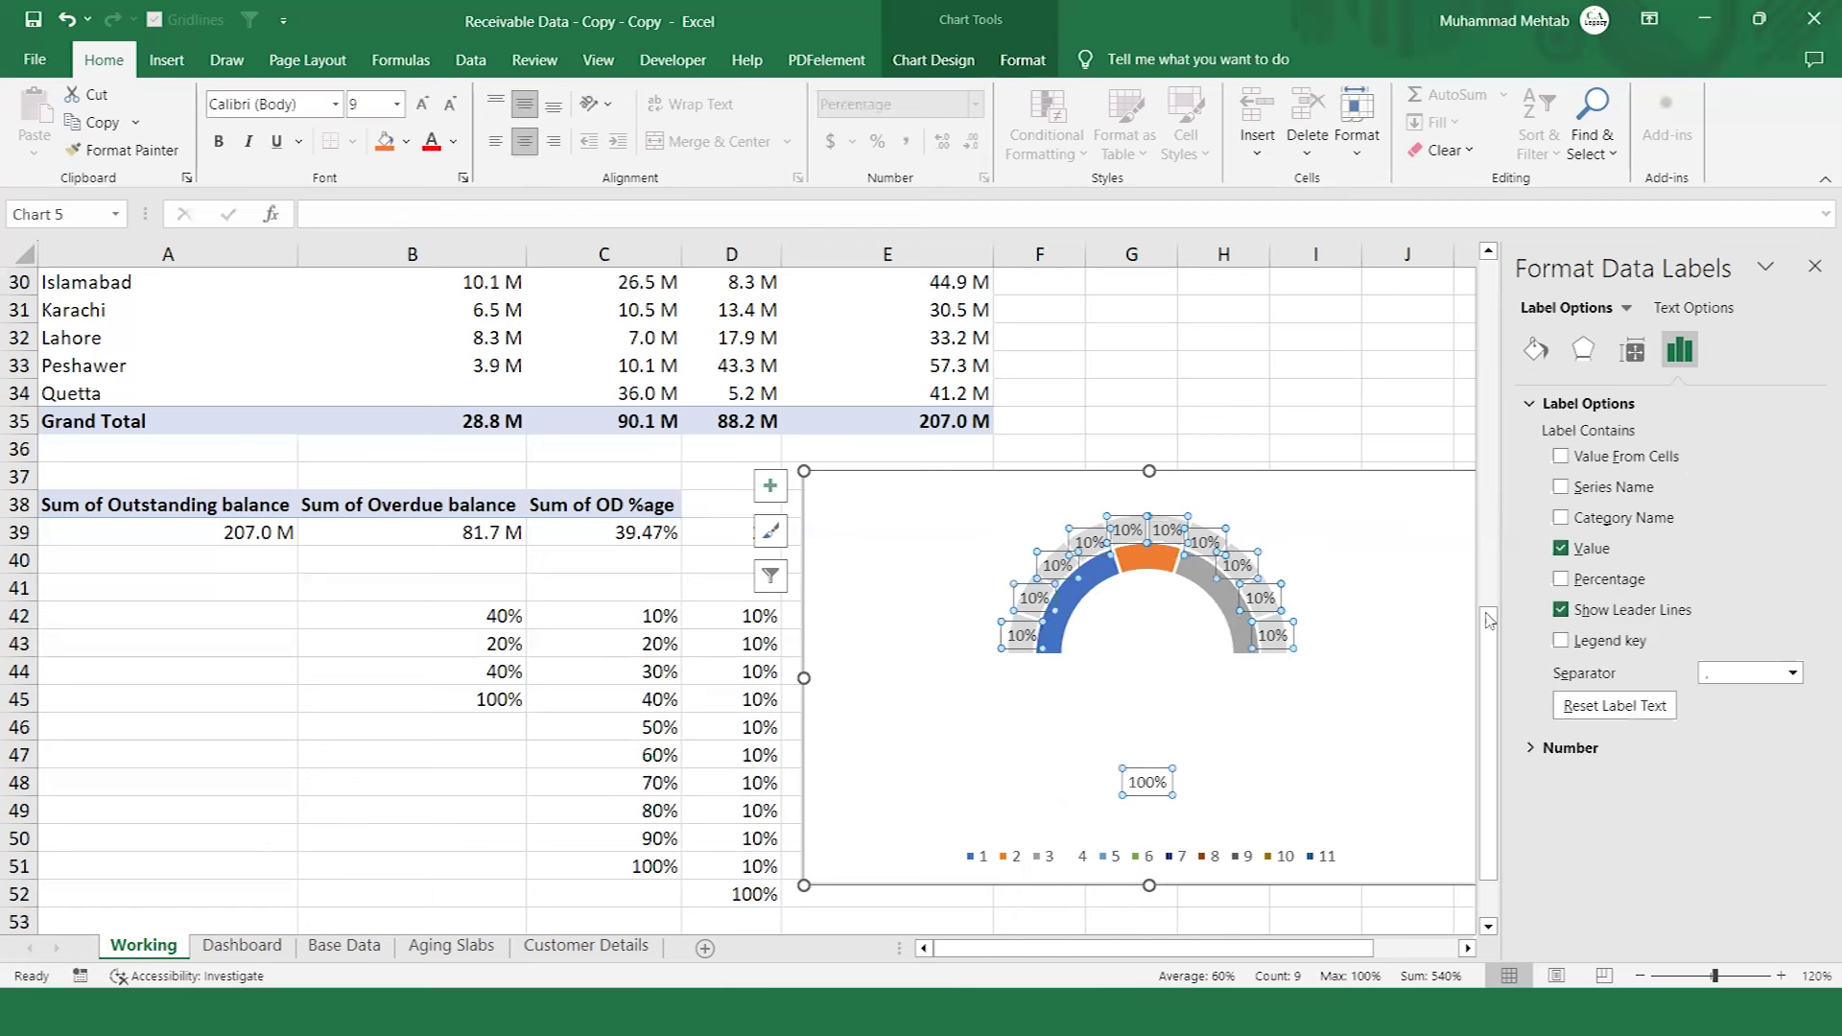
{"action": "left_click", "coordinate": [1561, 457]}
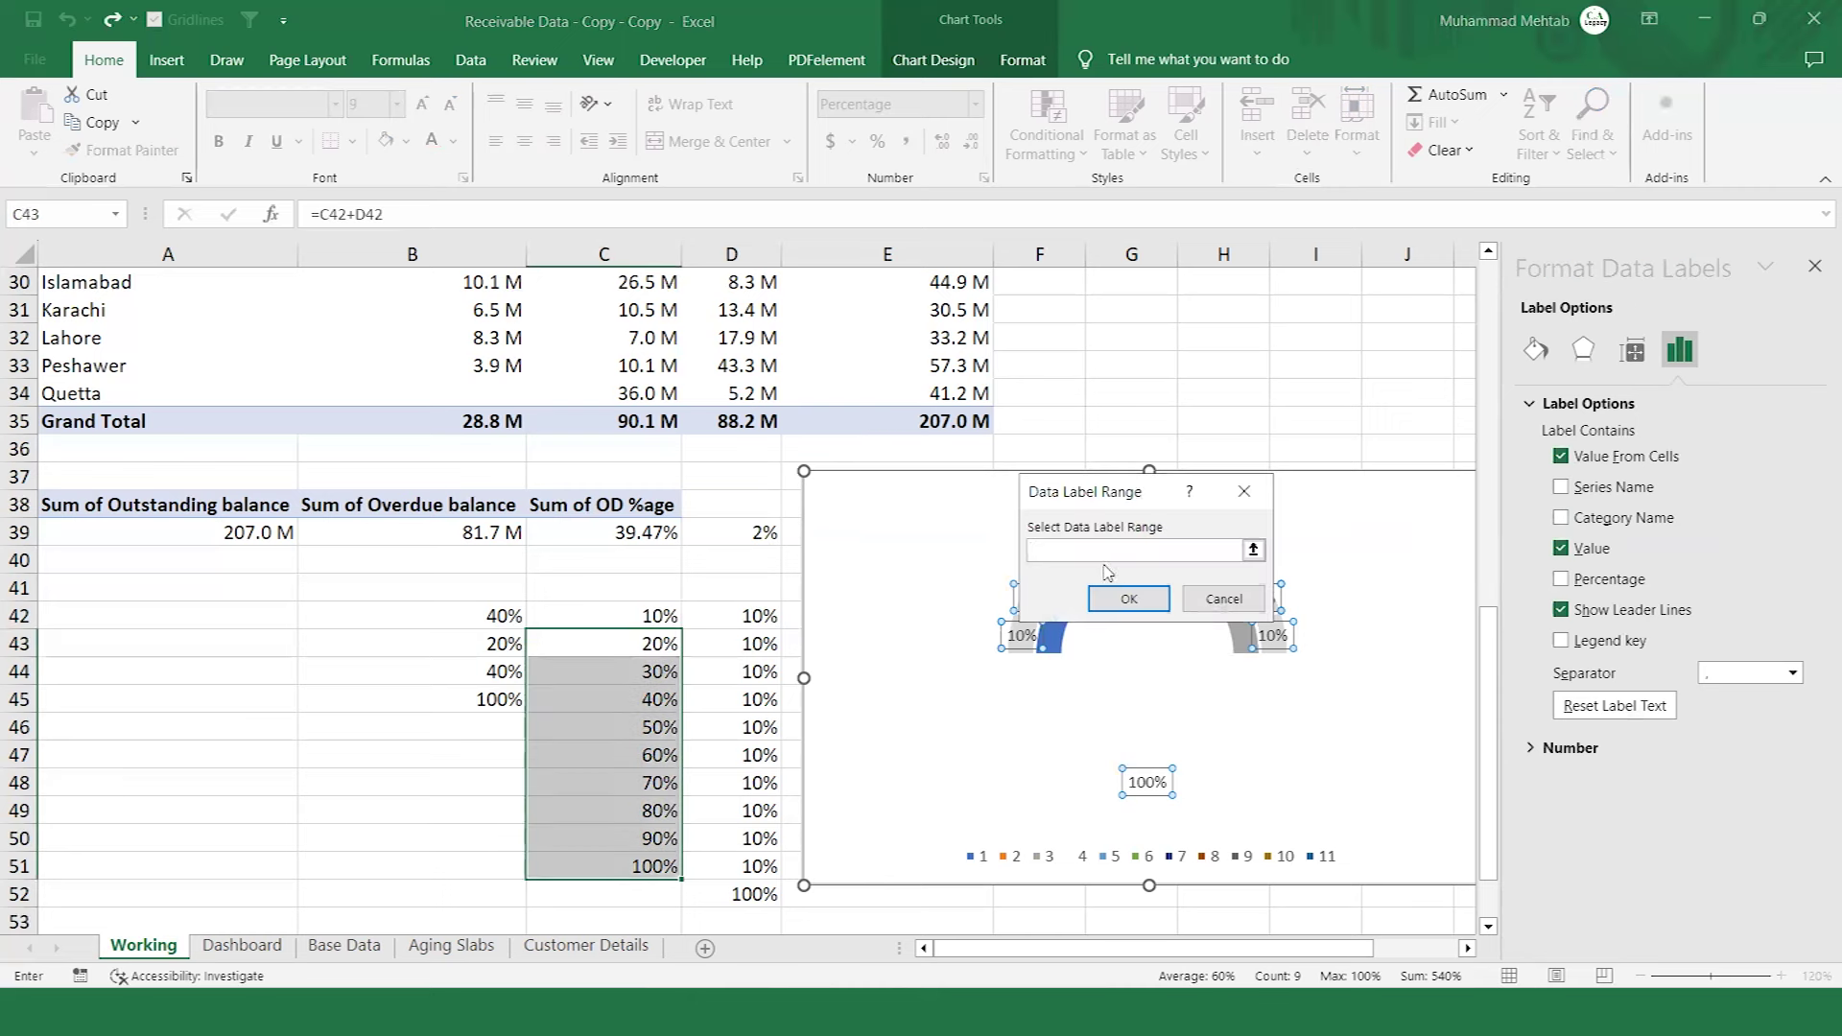
{"action": "left_click", "coordinate": [628, 614]}
{"action": "key", "text": "ctrl+shift+Down"}
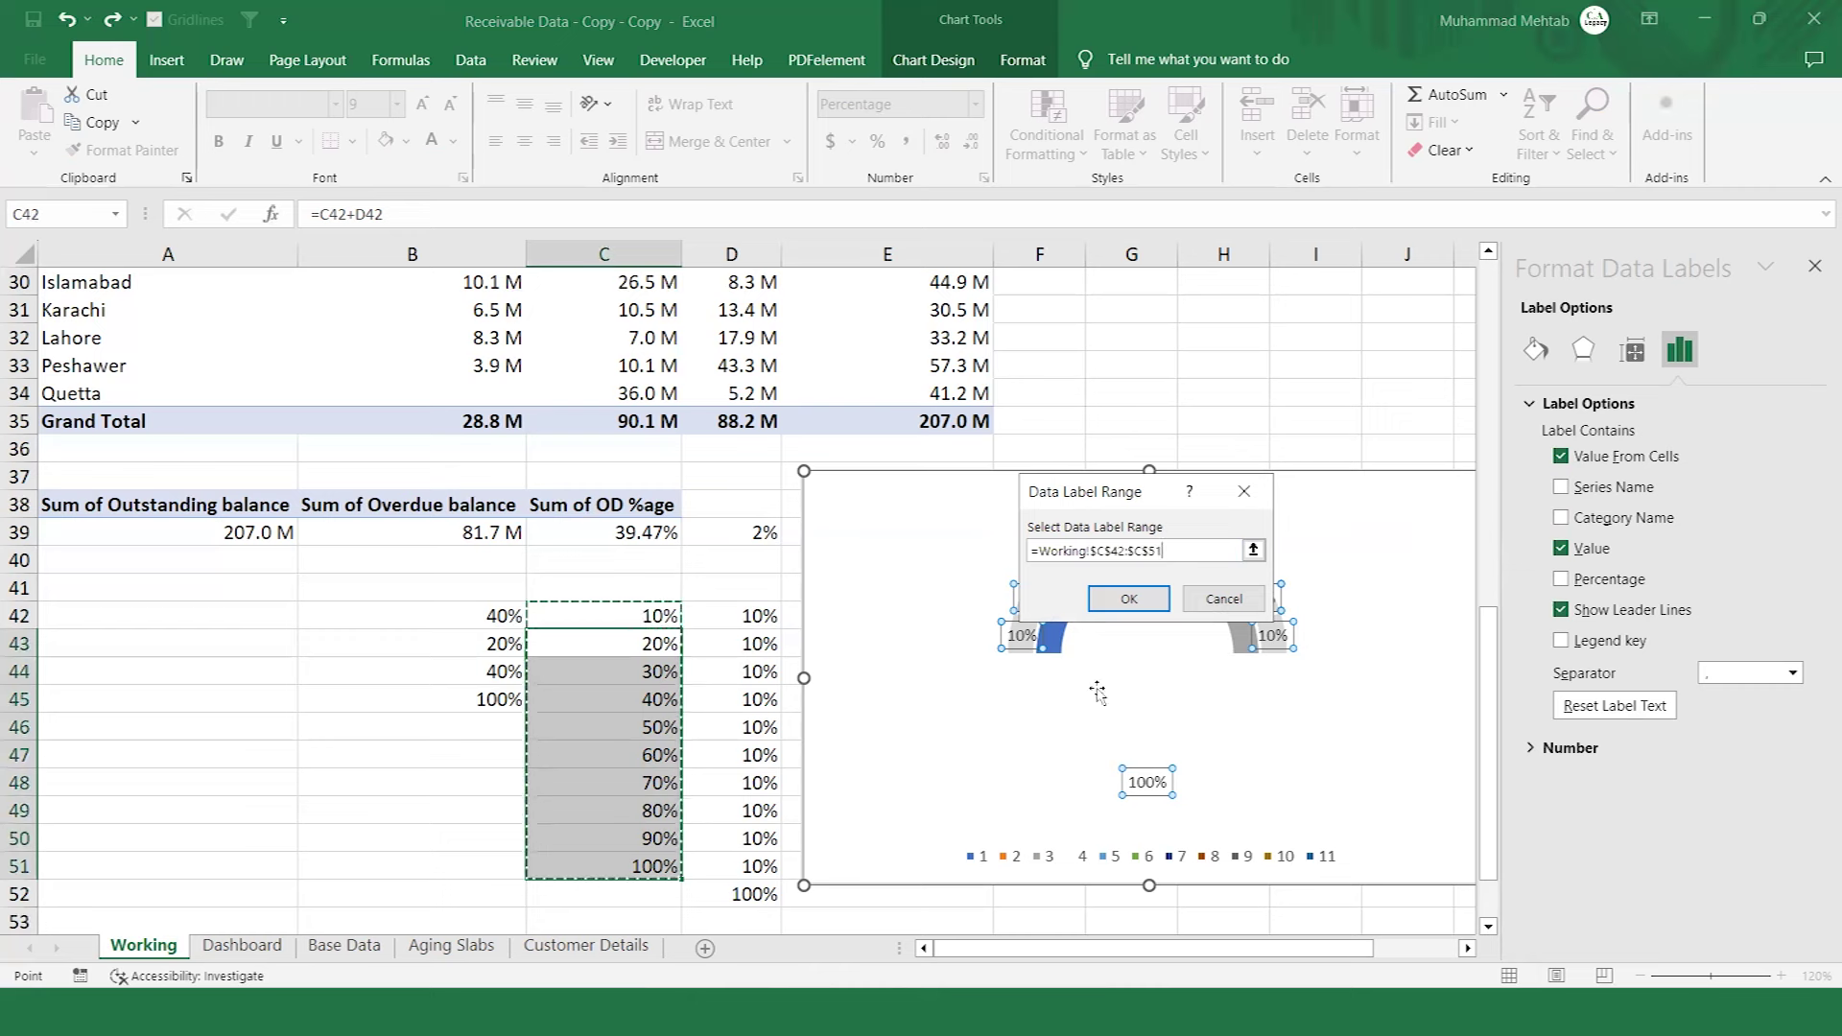
{"action": "left_click", "coordinate": [1130, 599]}
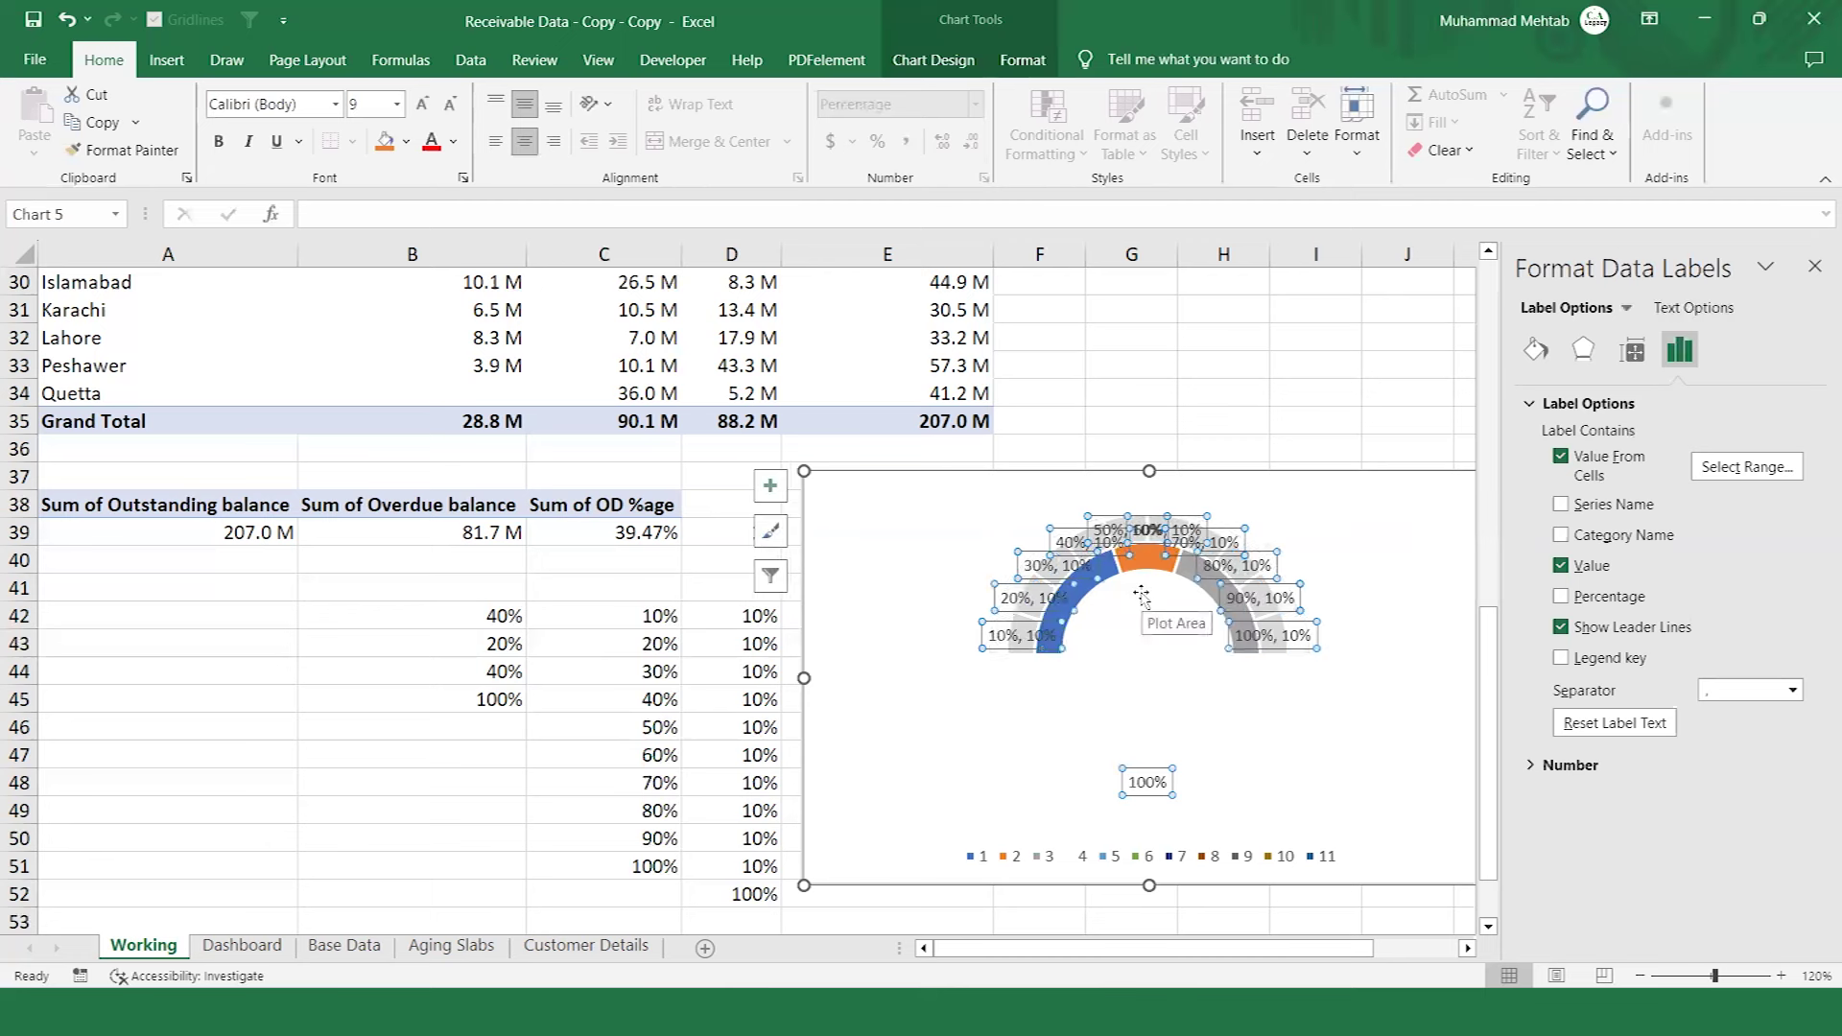
{"action": "left_click", "coordinate": [1561, 566]}
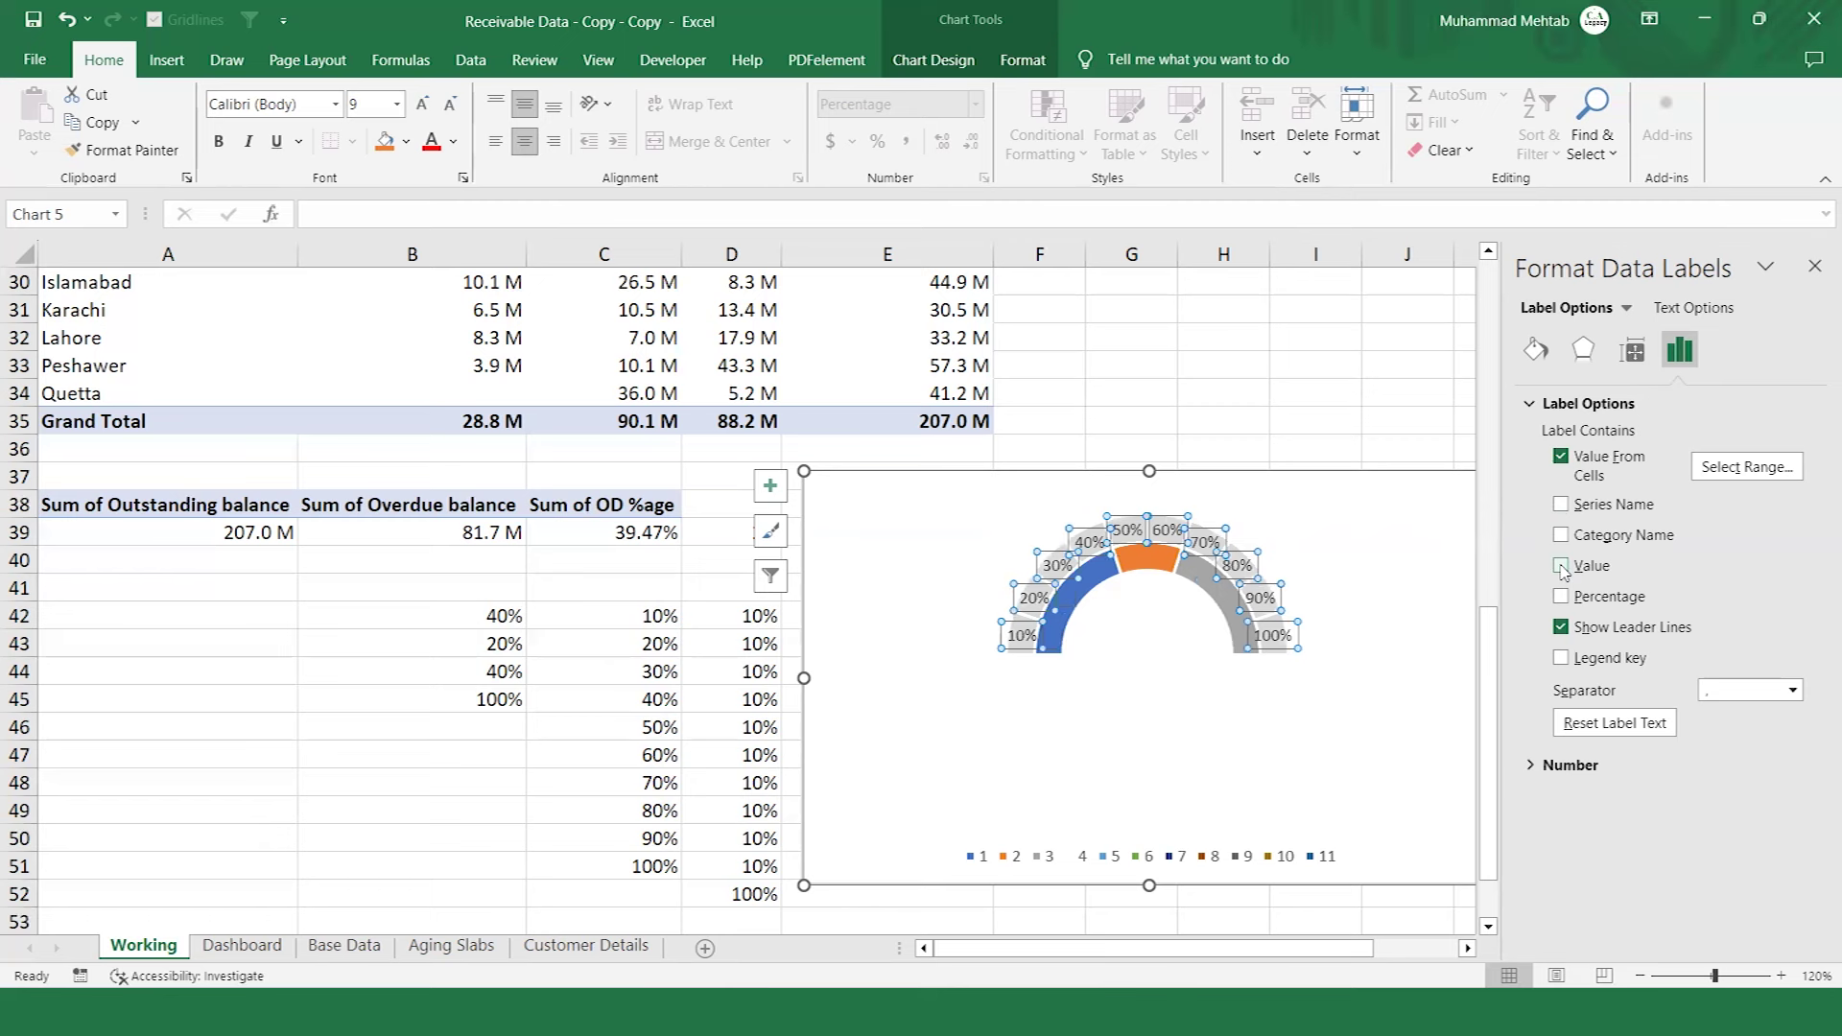
Make the data labels of series B bold and move the gauge chart to start just below row 39.
{"action": "key", "text": "ctrl+b"}
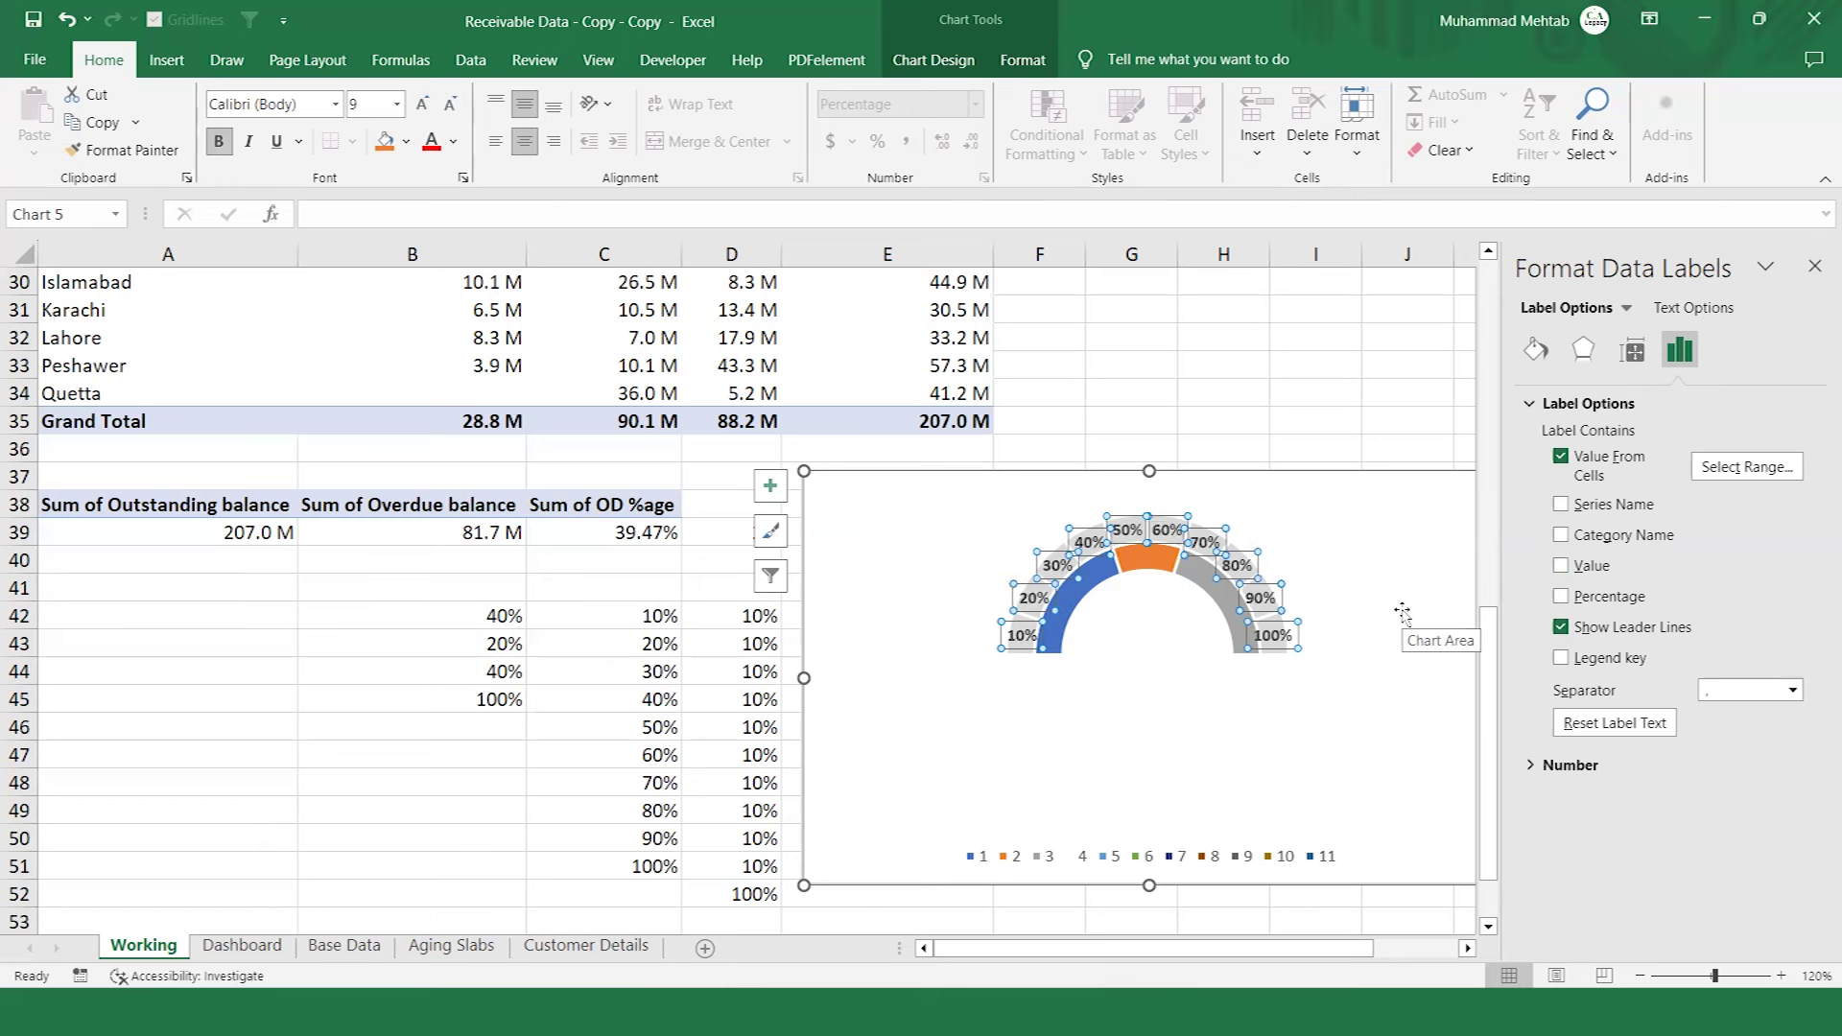
{"action": "left_click", "coordinate": [1814, 268]}
{"action": "left_click", "coordinate": [1377, 525]}
{"action": "left_click_drag", "start_coordinate": [1377, 525], "coordinate": [1351, 612]}
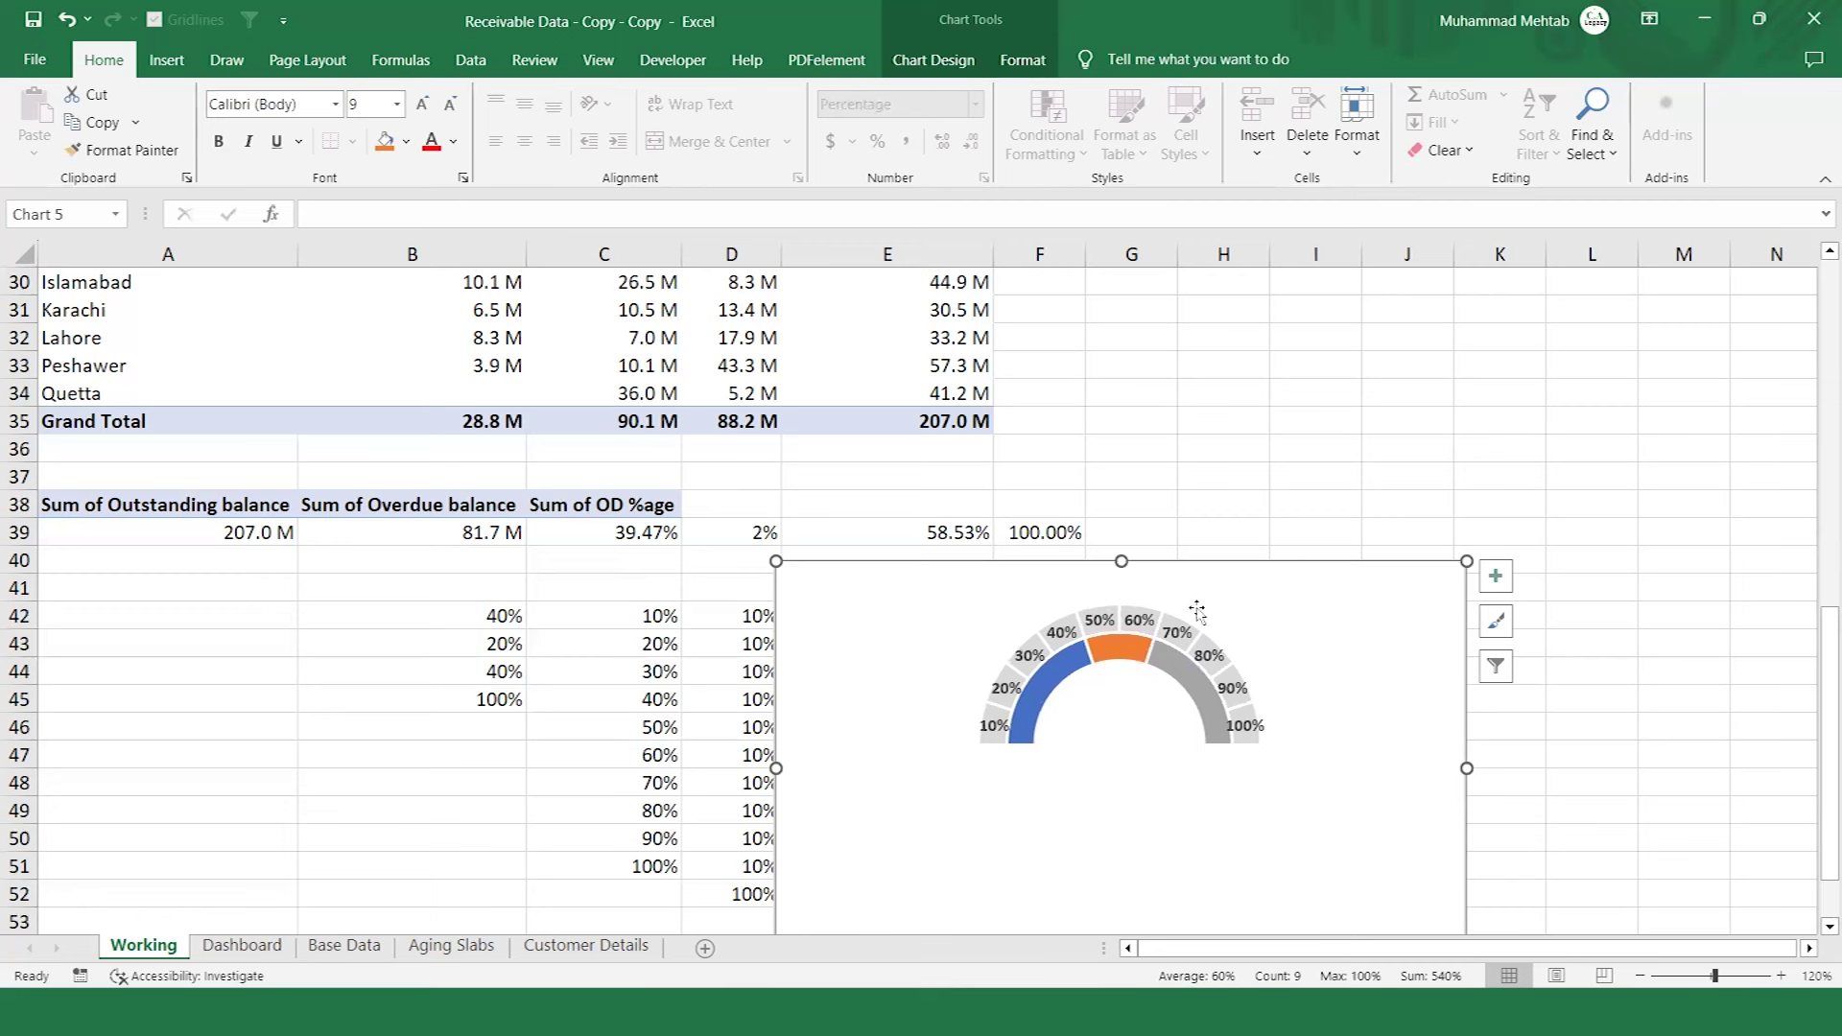
Add a data series named C to the gauge chart's data source.
{"action": "right_click", "coordinate": [937, 671]}
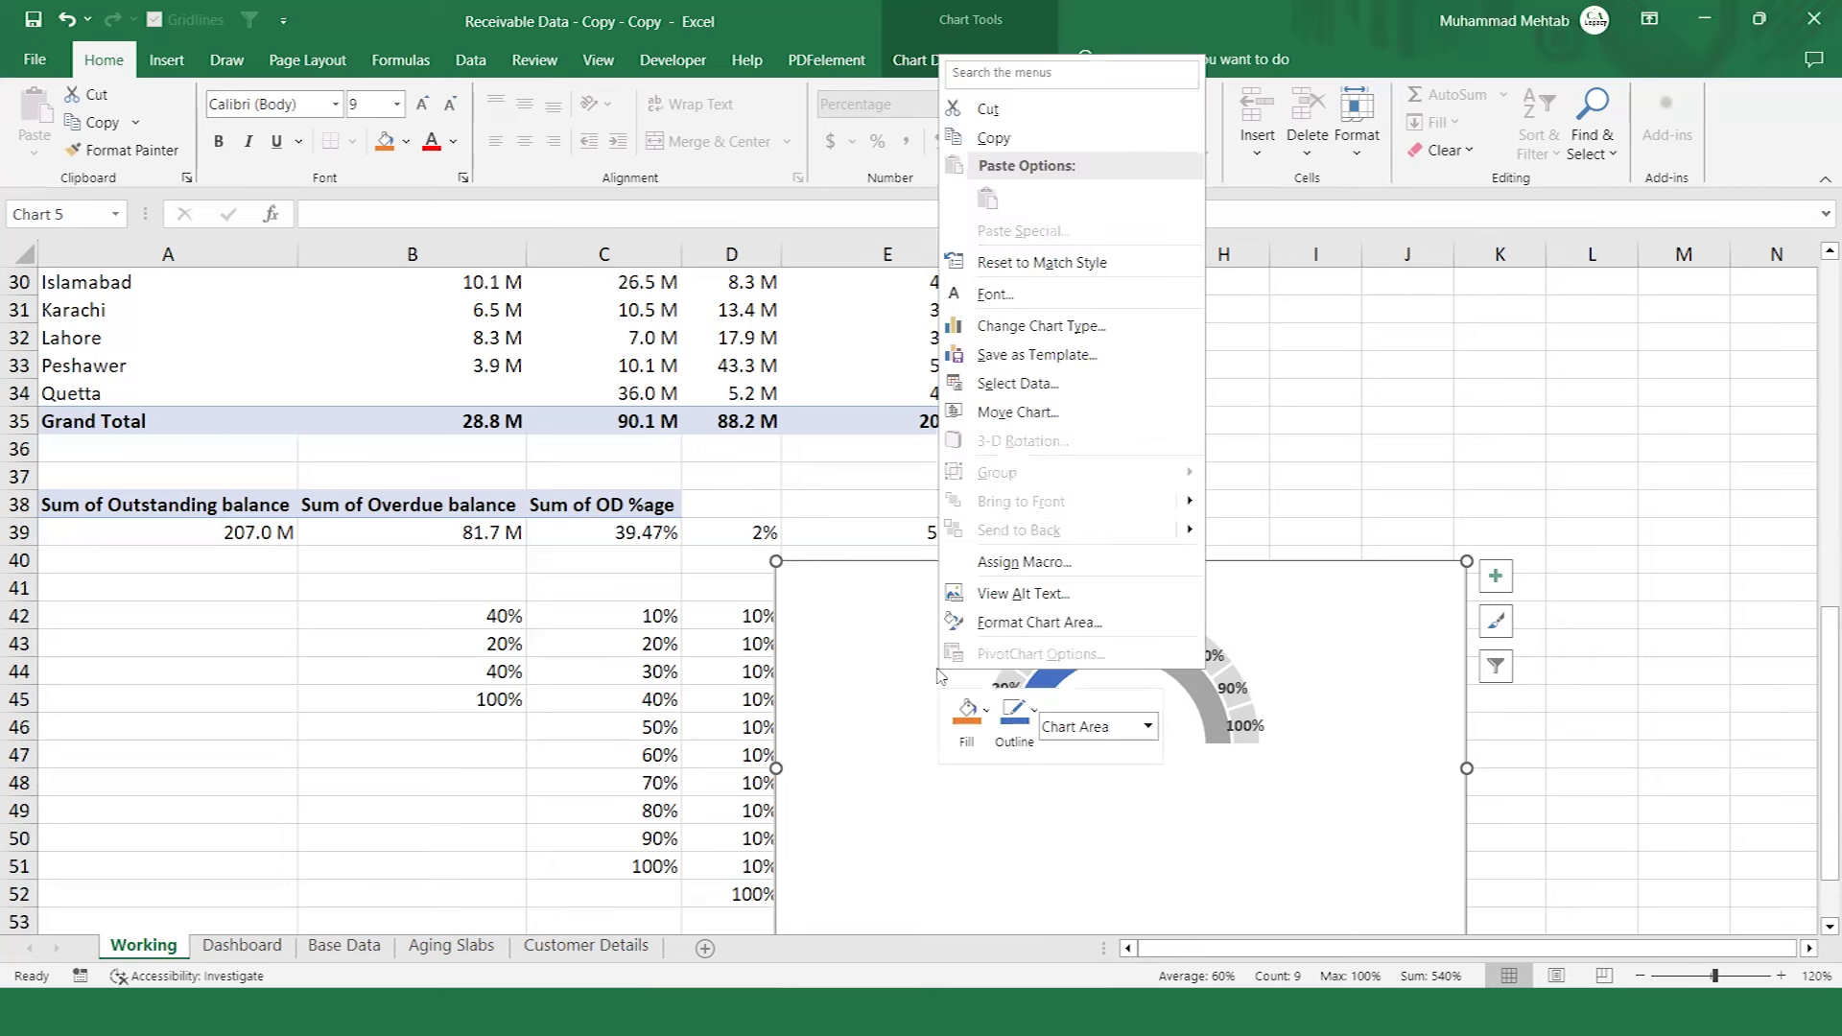
{"action": "left_click", "coordinate": [1009, 384]}
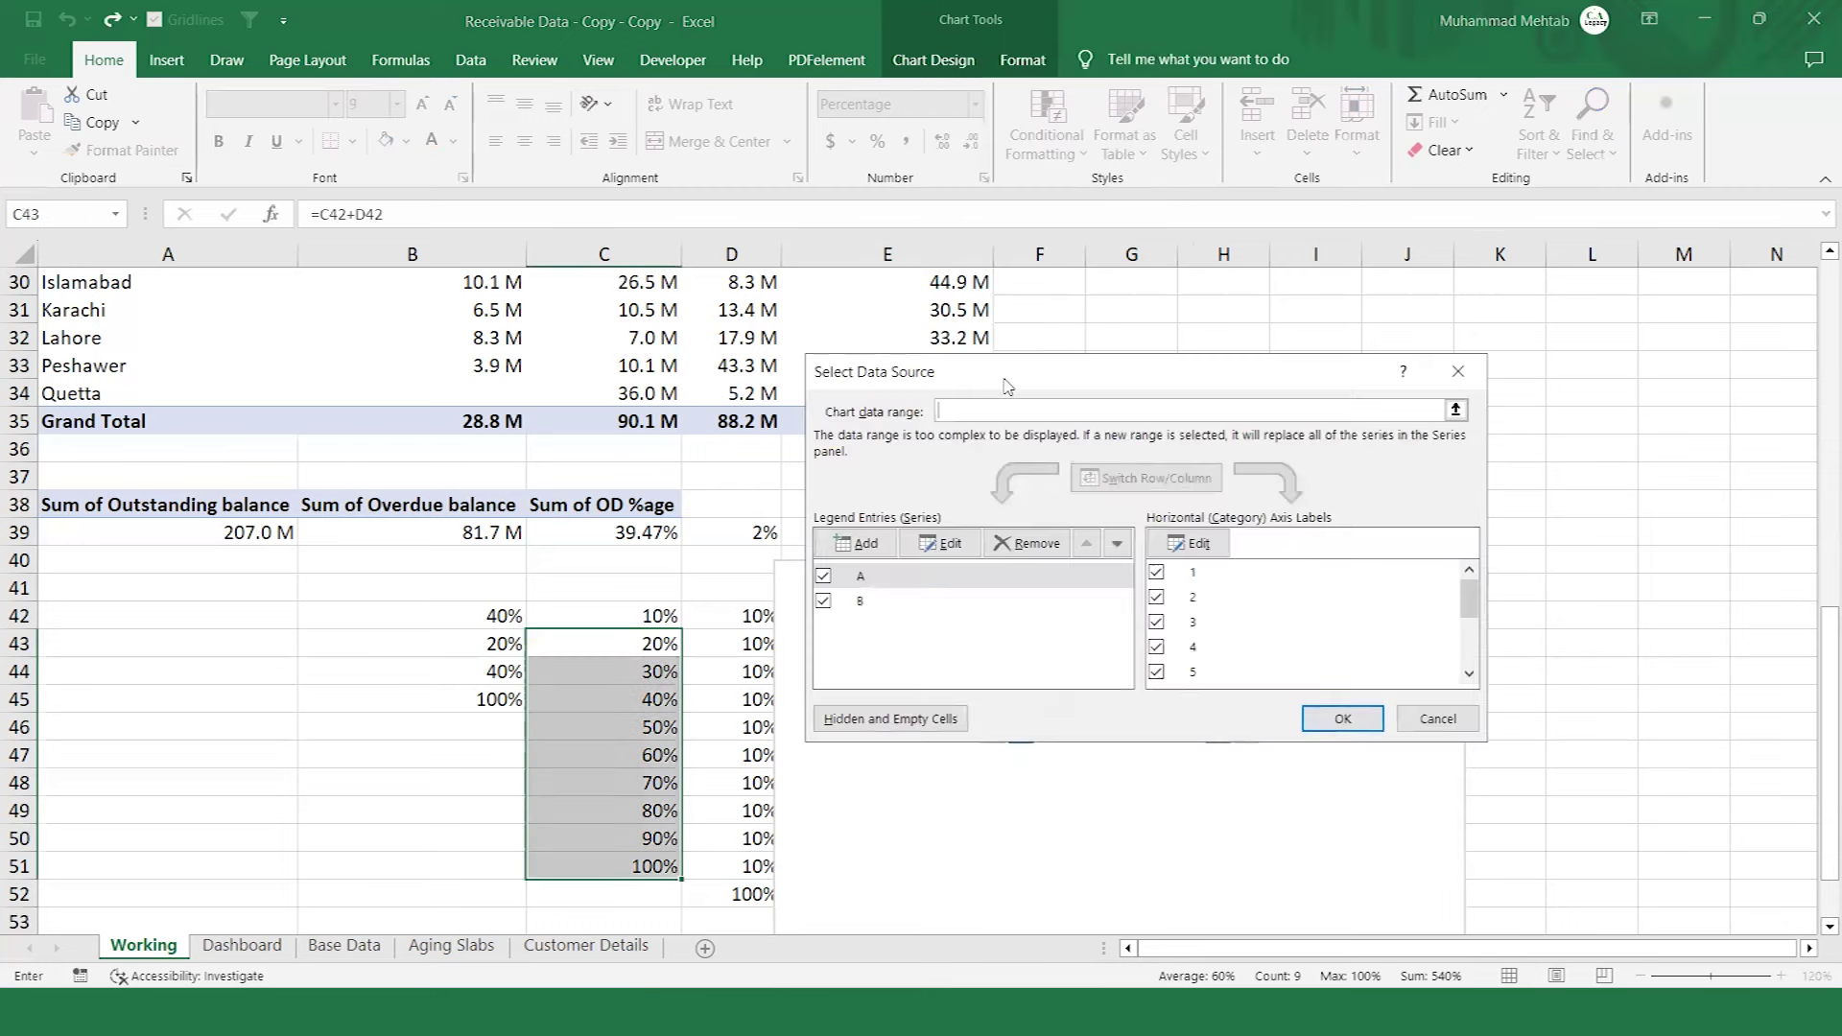
{"action": "left_click", "coordinate": [866, 543]}
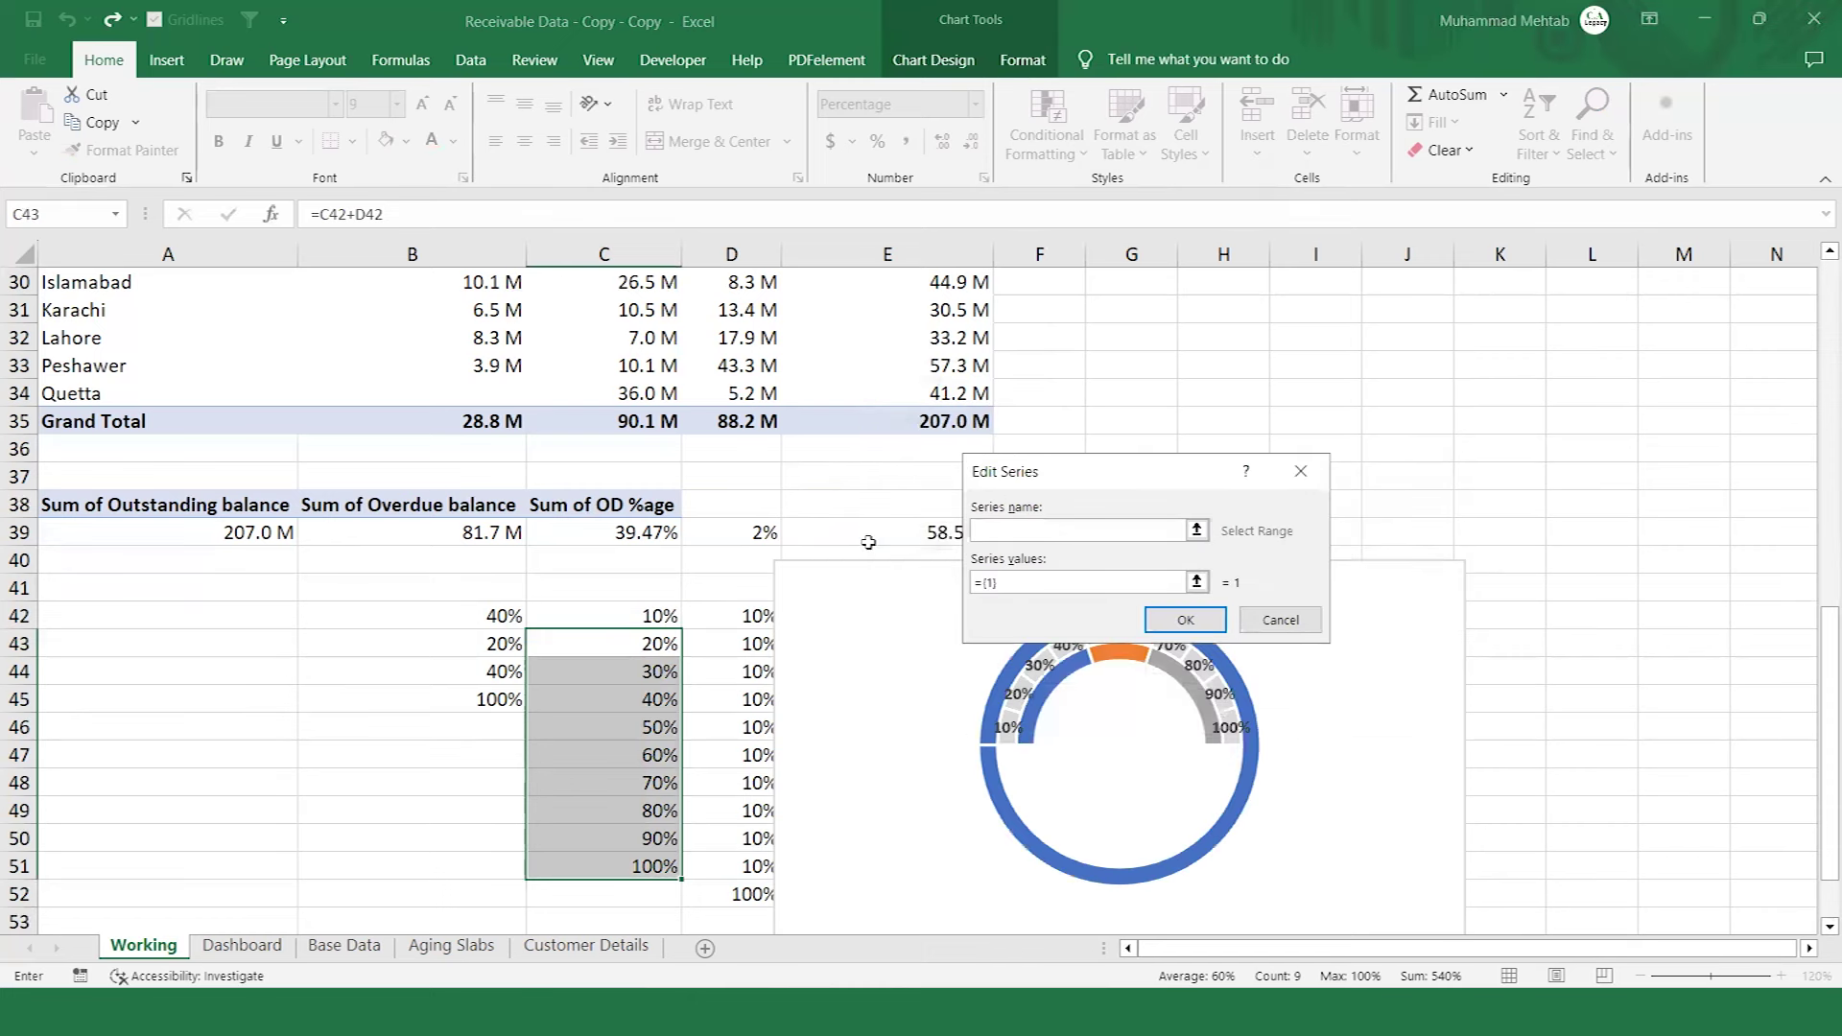
{"action": "type", "text": "C"}
Set the values of series C to Working!C39:F39 and apply the chart's data source.
{"action": "left_click", "coordinate": [1006, 584]}
{"action": "key", "text": "BackSpace"}
{"action": "key", "text": "BackSpace"}
{"action": "key", "text": "BackSpace"}
{"action": "left_click_drag", "start_coordinate": [1061, 470], "coordinate": [1110, 299]}
{"action": "left_click", "coordinate": [616, 533]}
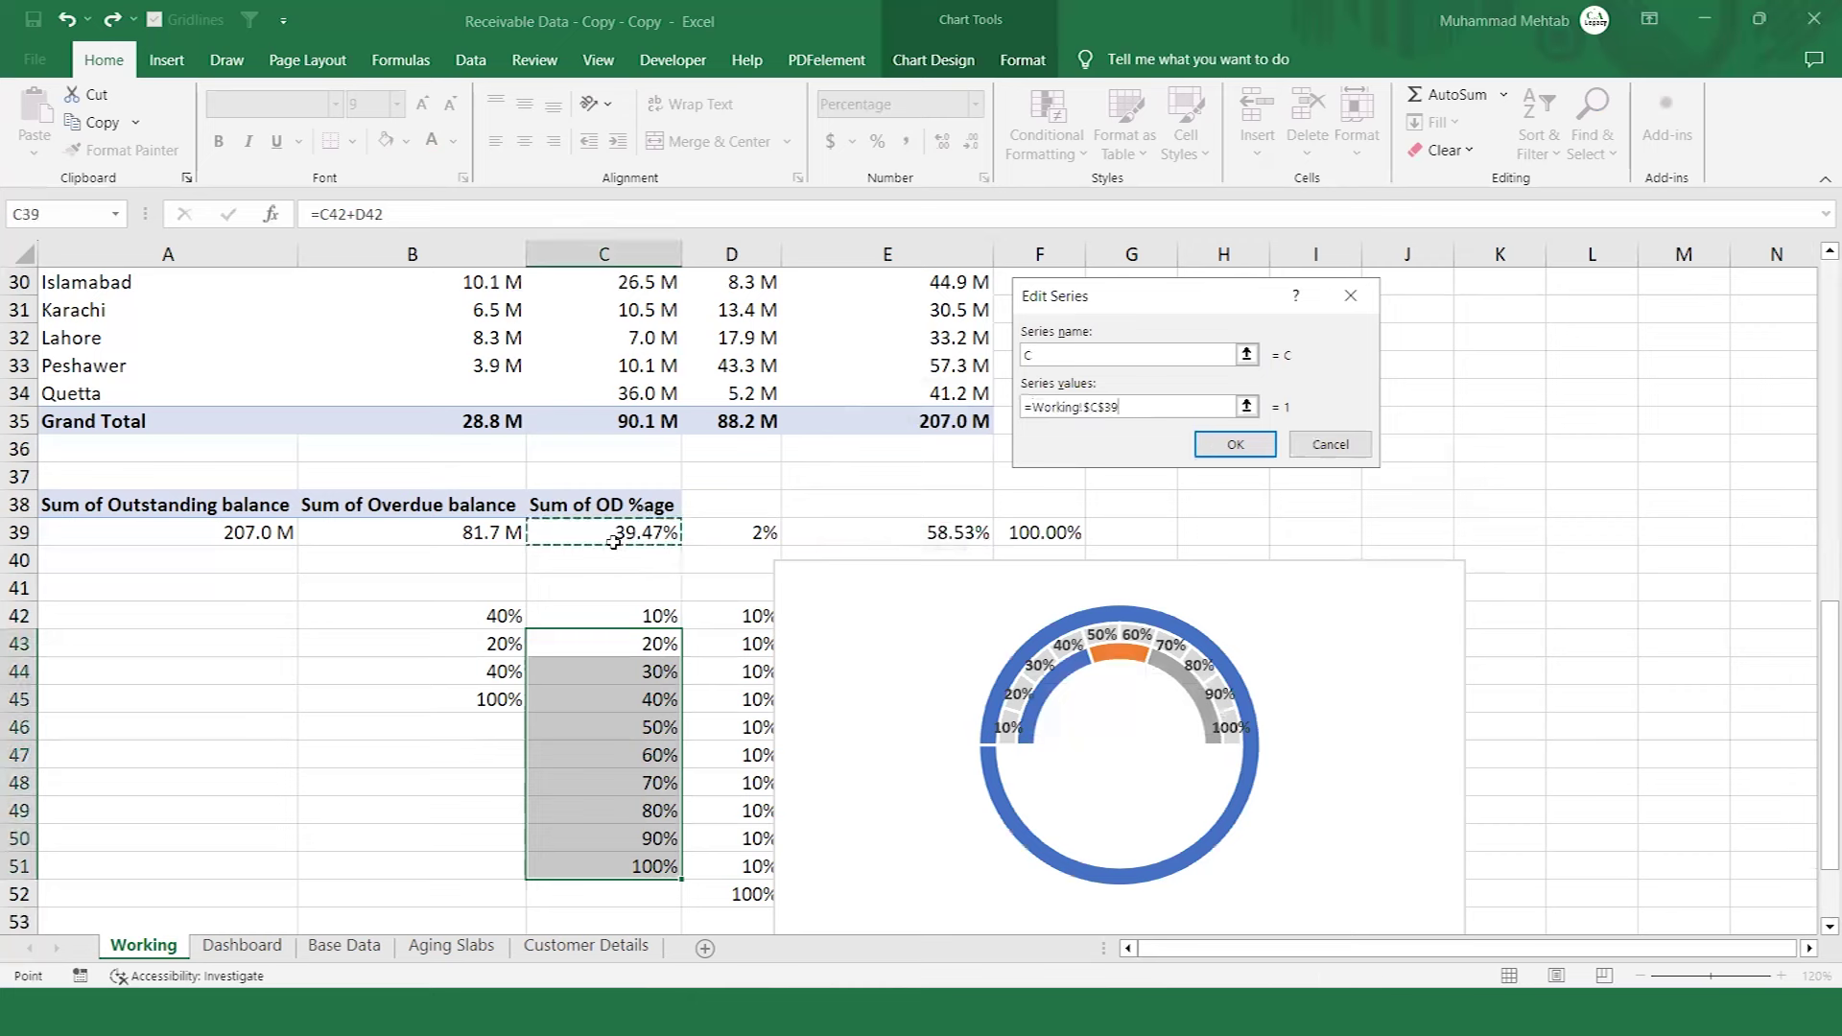
{"action": "key", "text": "shift+Right"}
{"action": "key", "text": "shift+Right"}
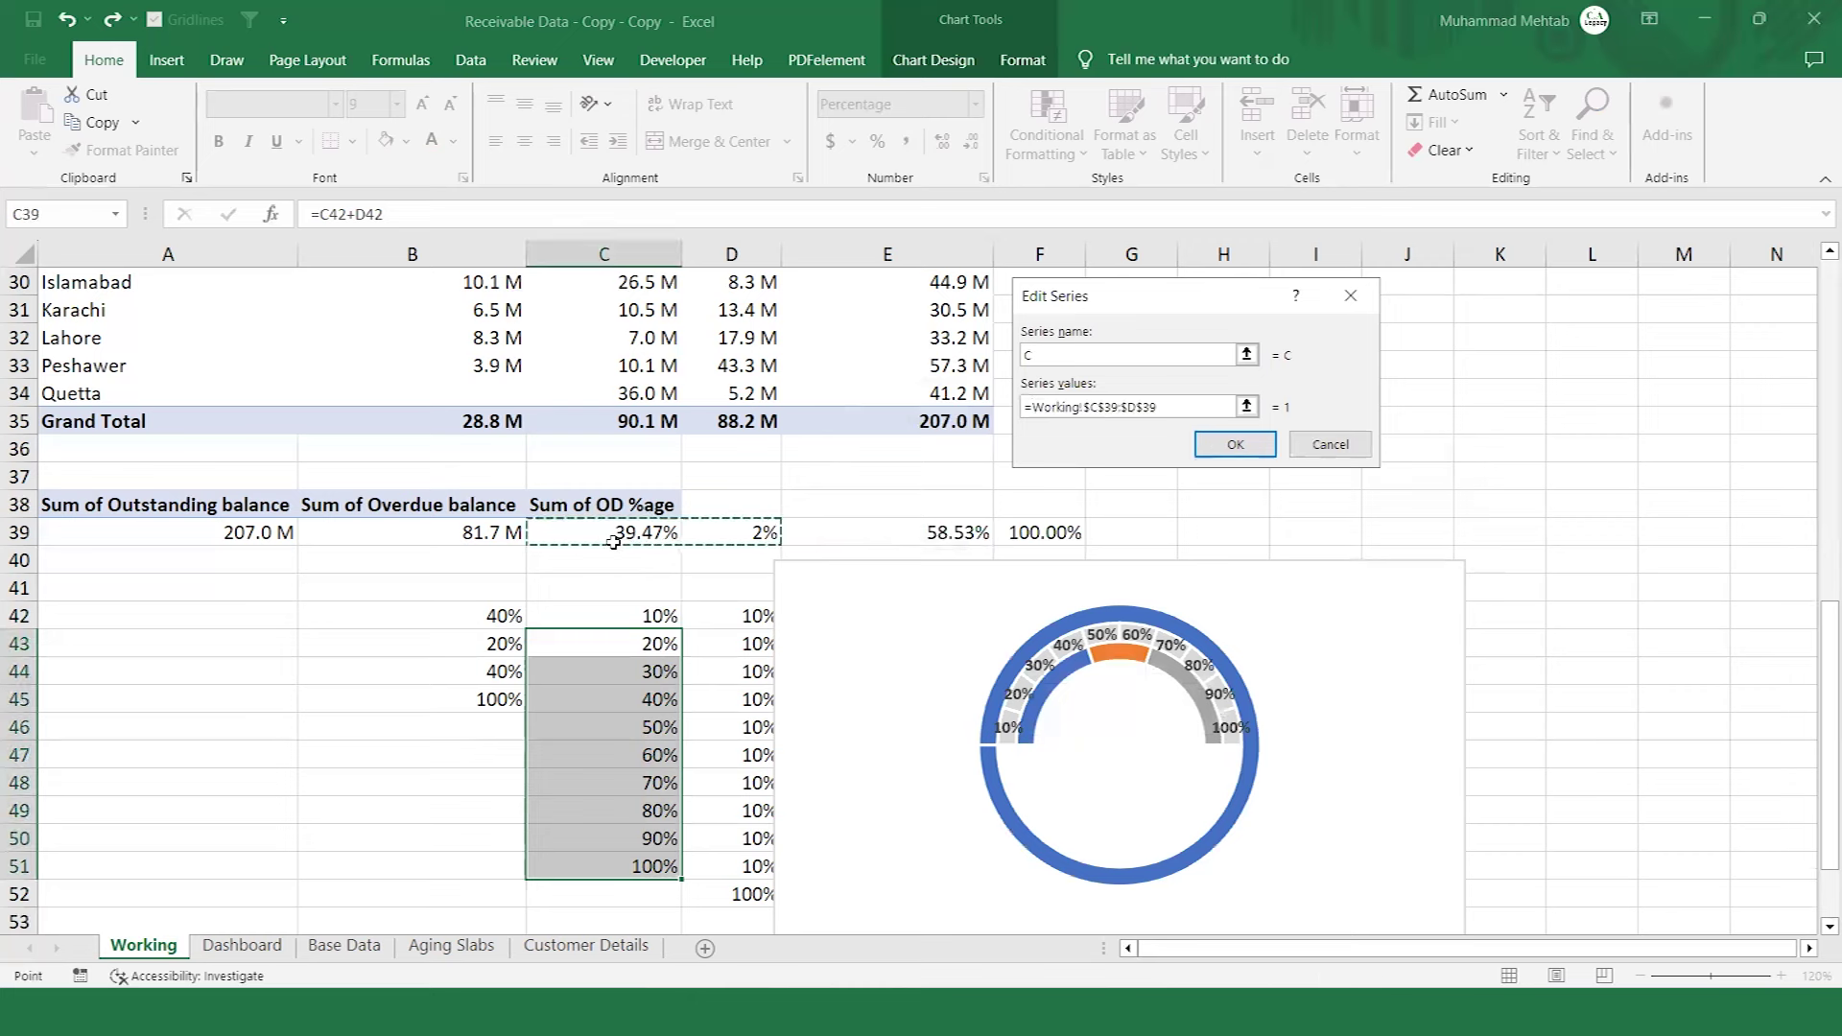
{"action": "key", "text": "shift+Right"}
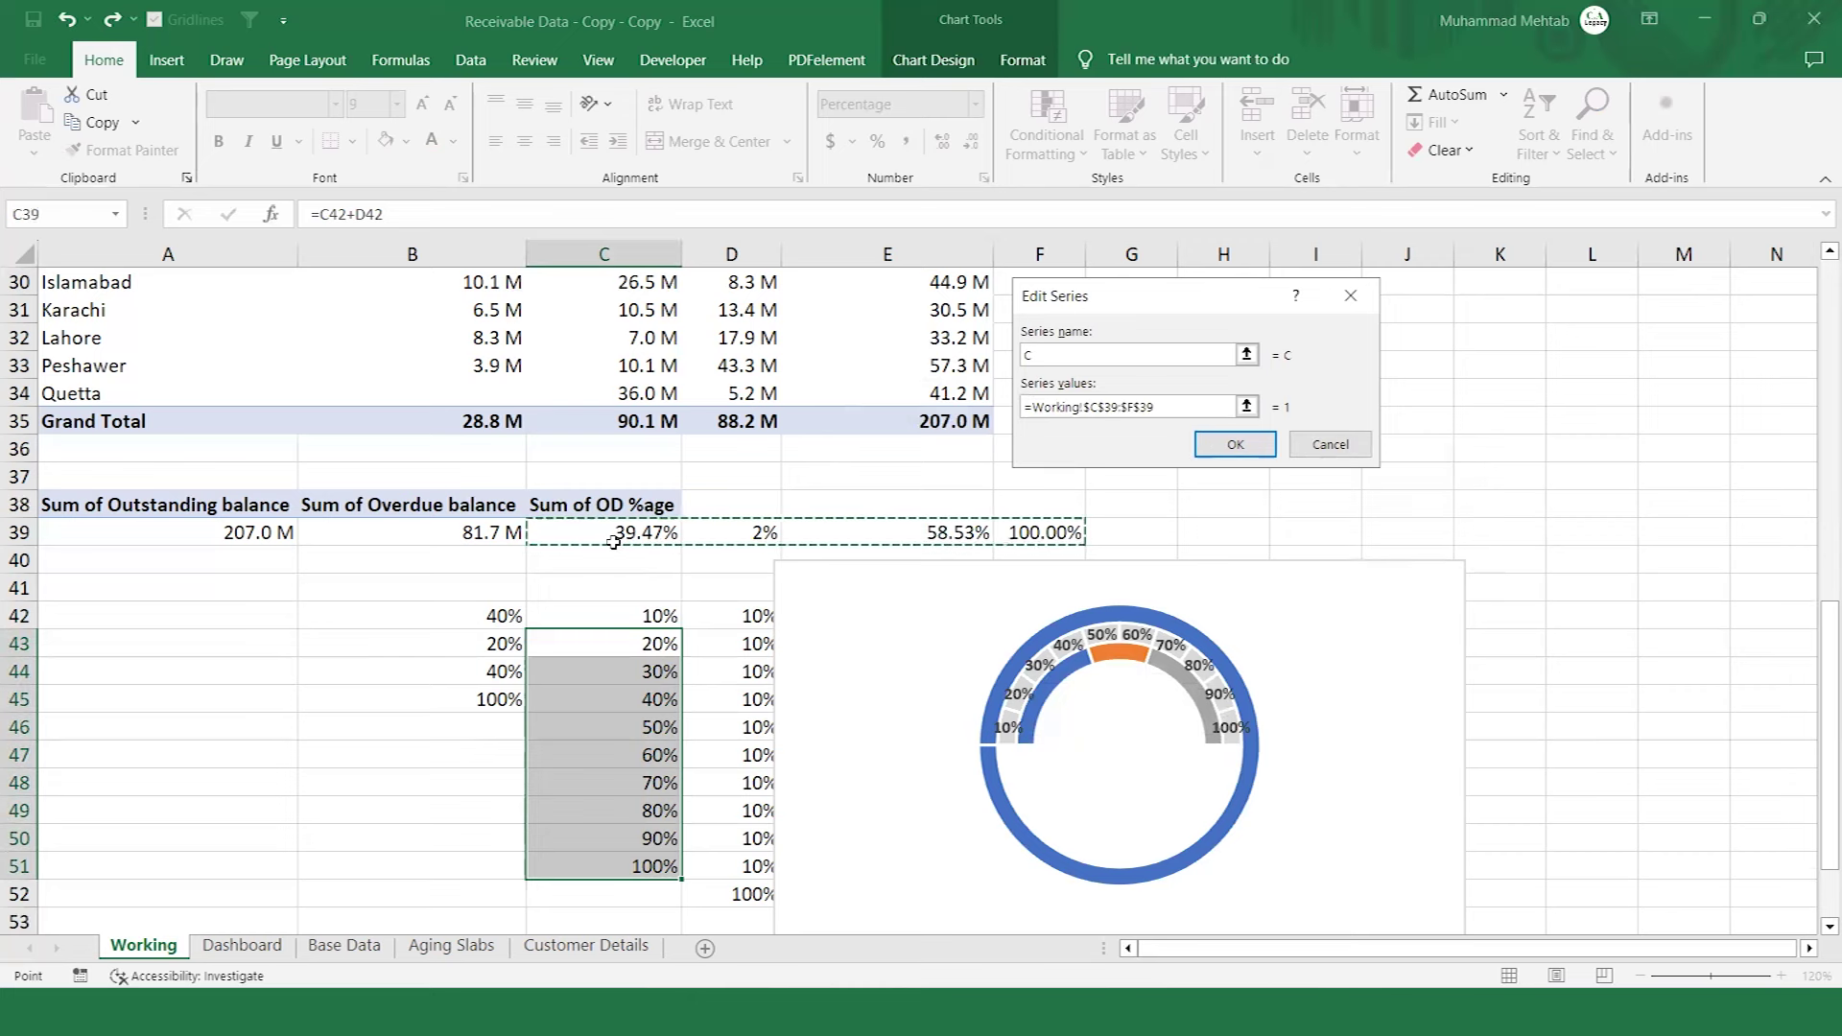
{"action": "left_click", "coordinate": [1235, 449]}
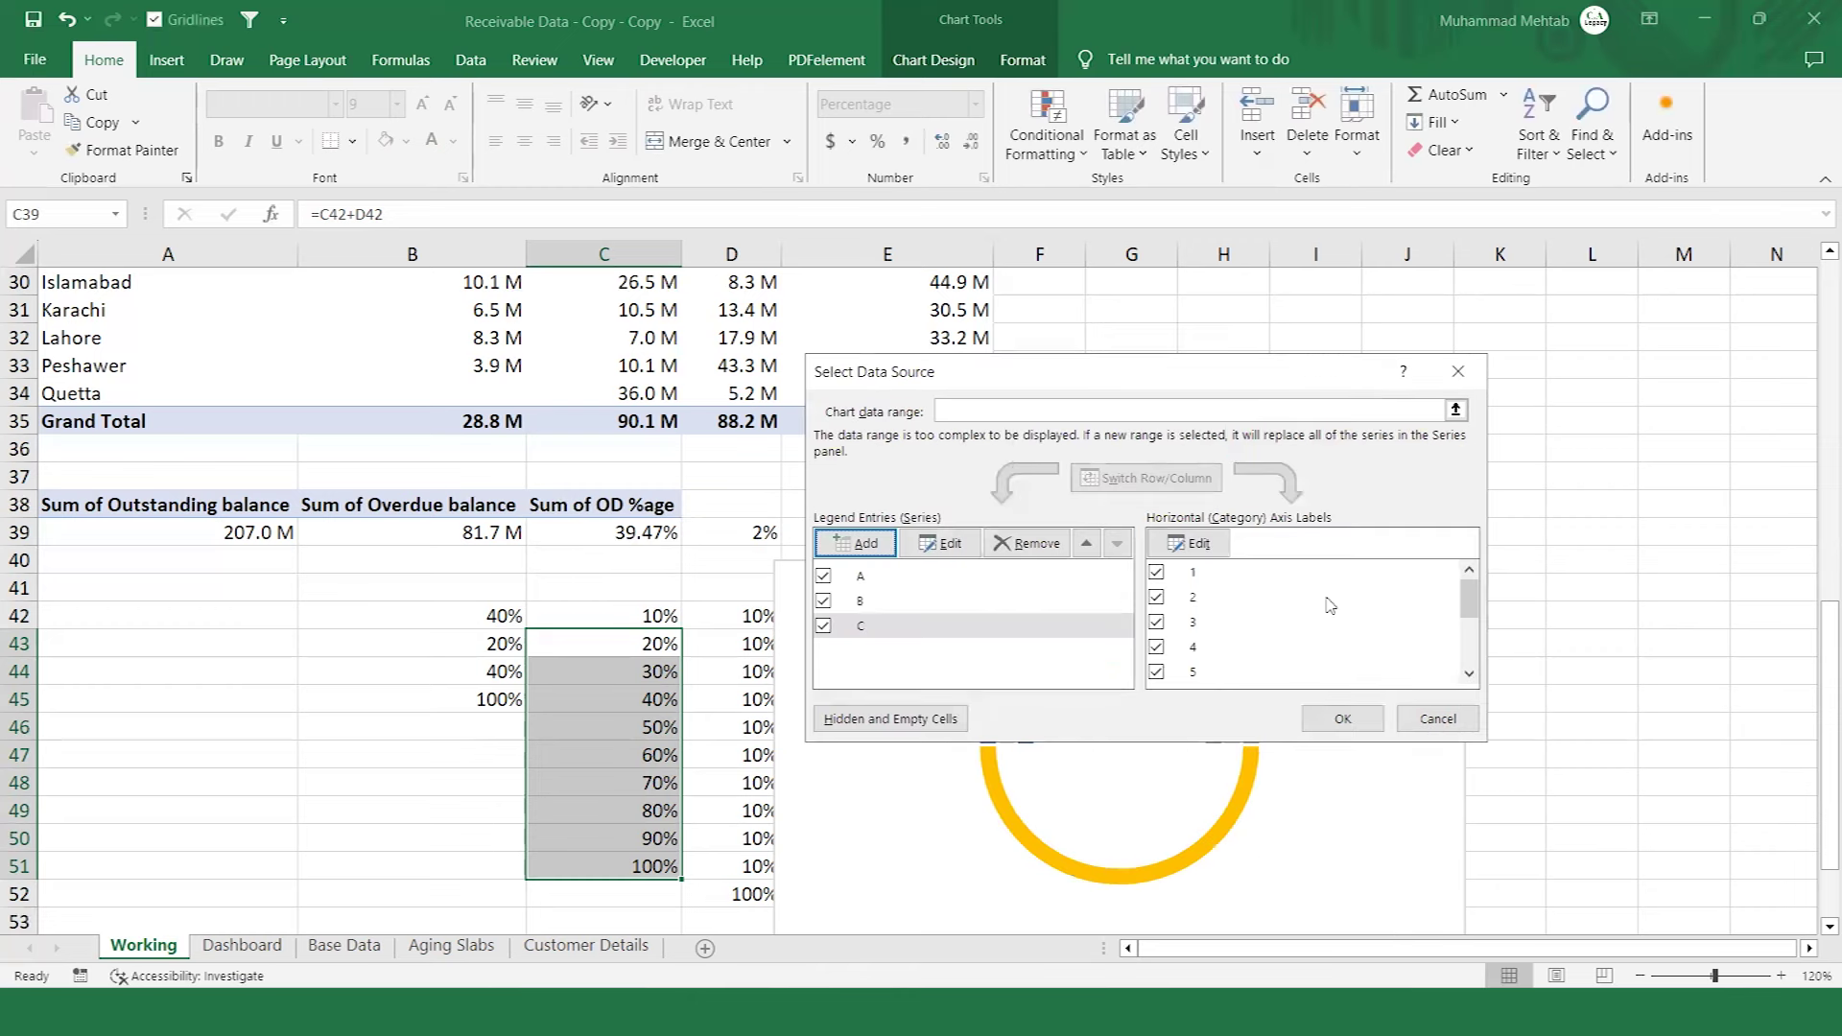
{"action": "left_click", "coordinate": [1341, 717]}
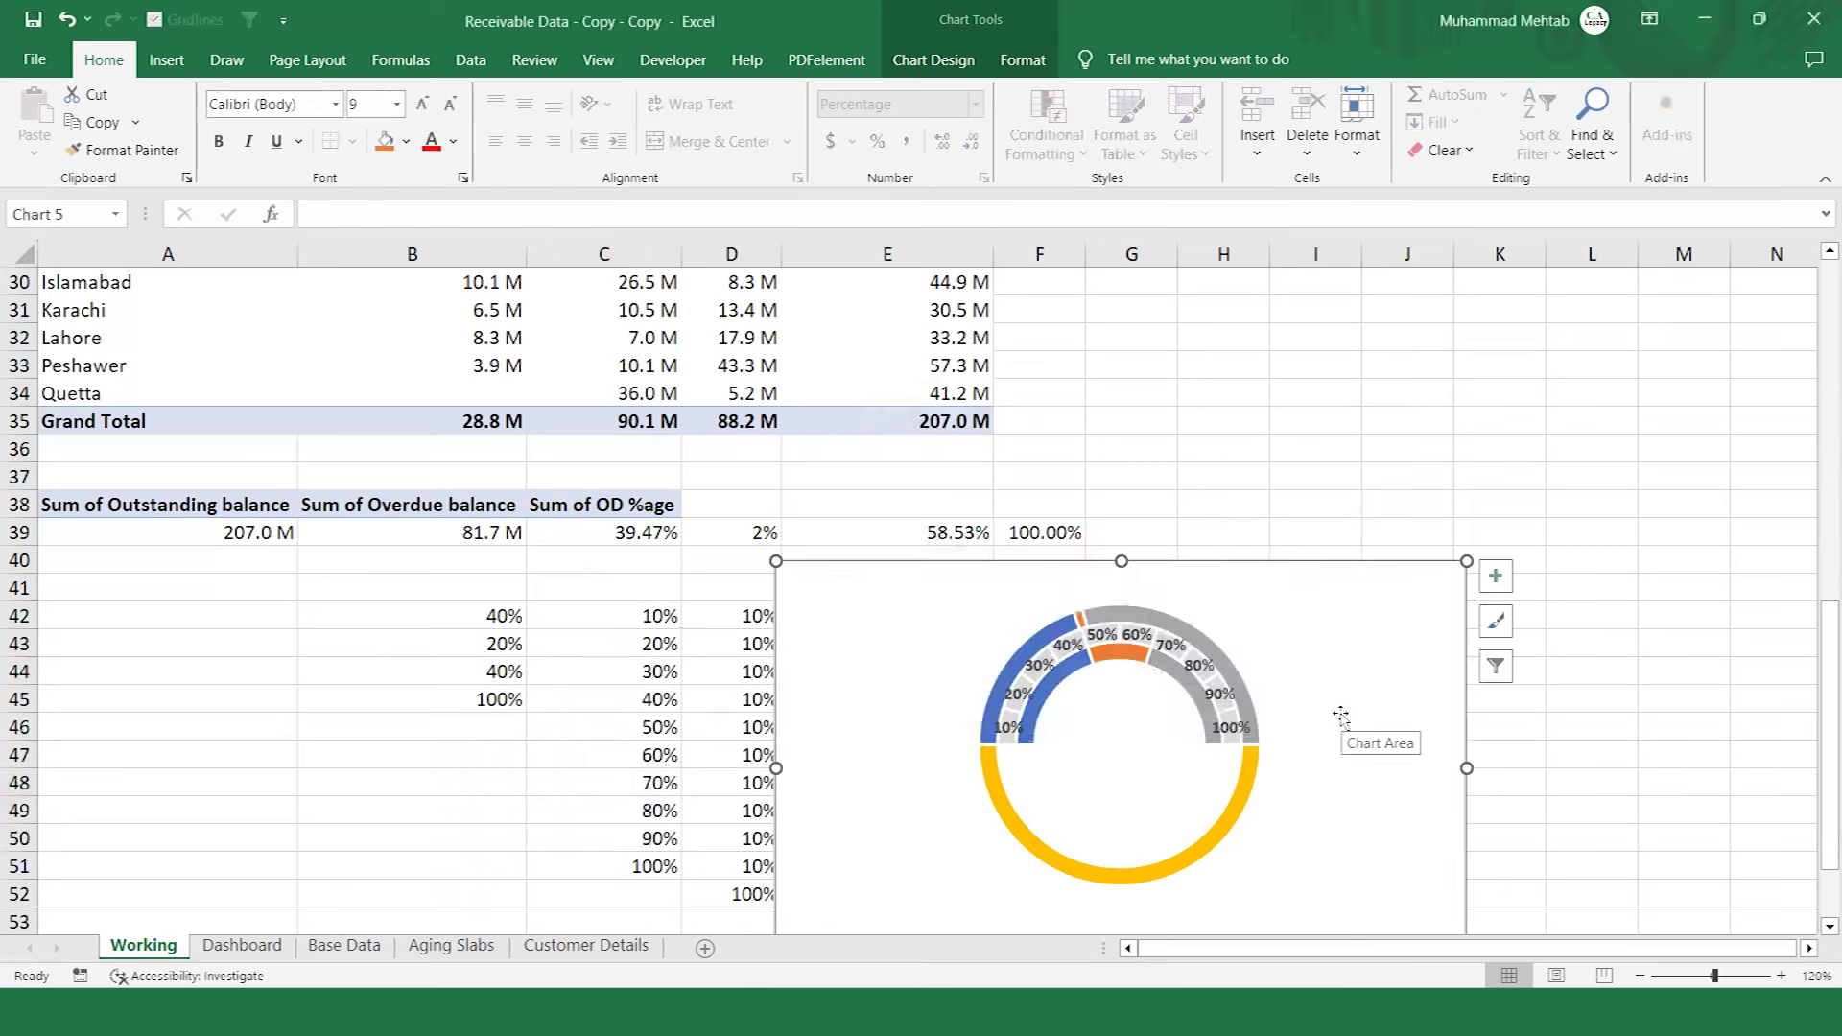
Change series C to a Pie chart plotted on the secondary axis, keeping series A and B as Doughnut.
{"action": "left_click", "coordinate": [1188, 858]}
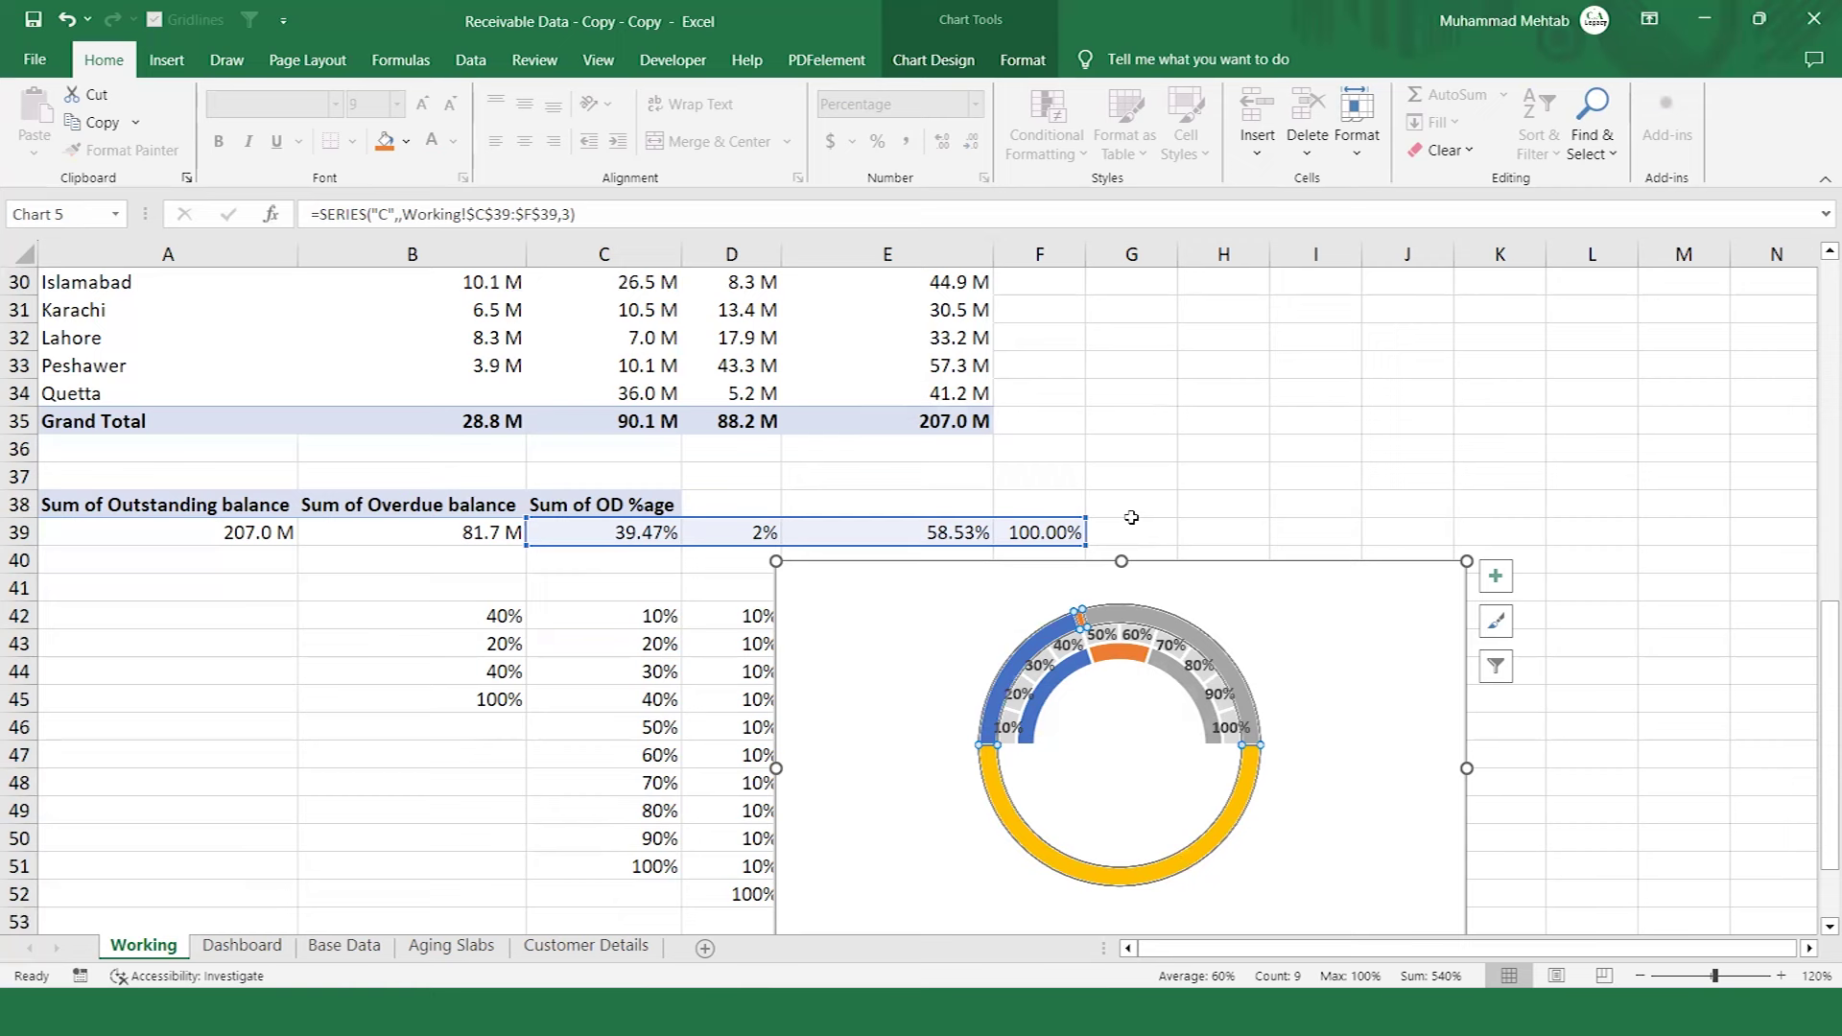
{"action": "left_click", "coordinate": [935, 64]}
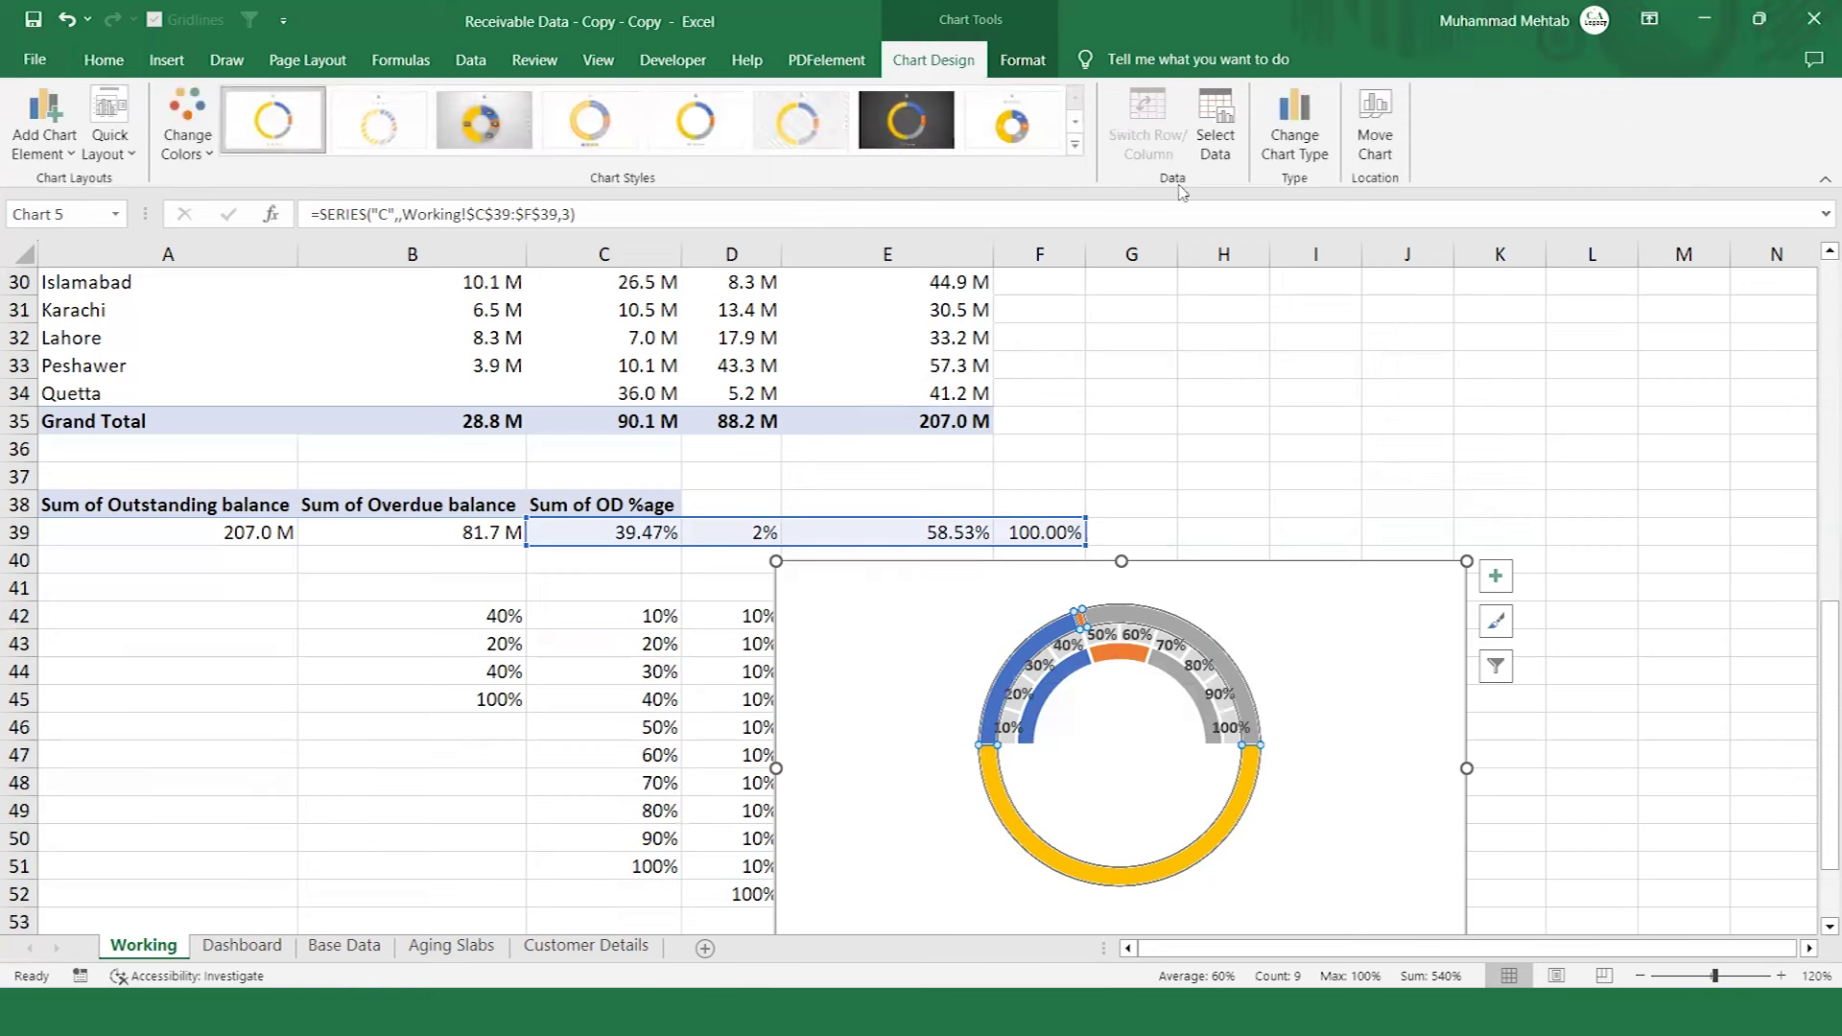
{"action": "left_click", "coordinate": [1290, 139]}
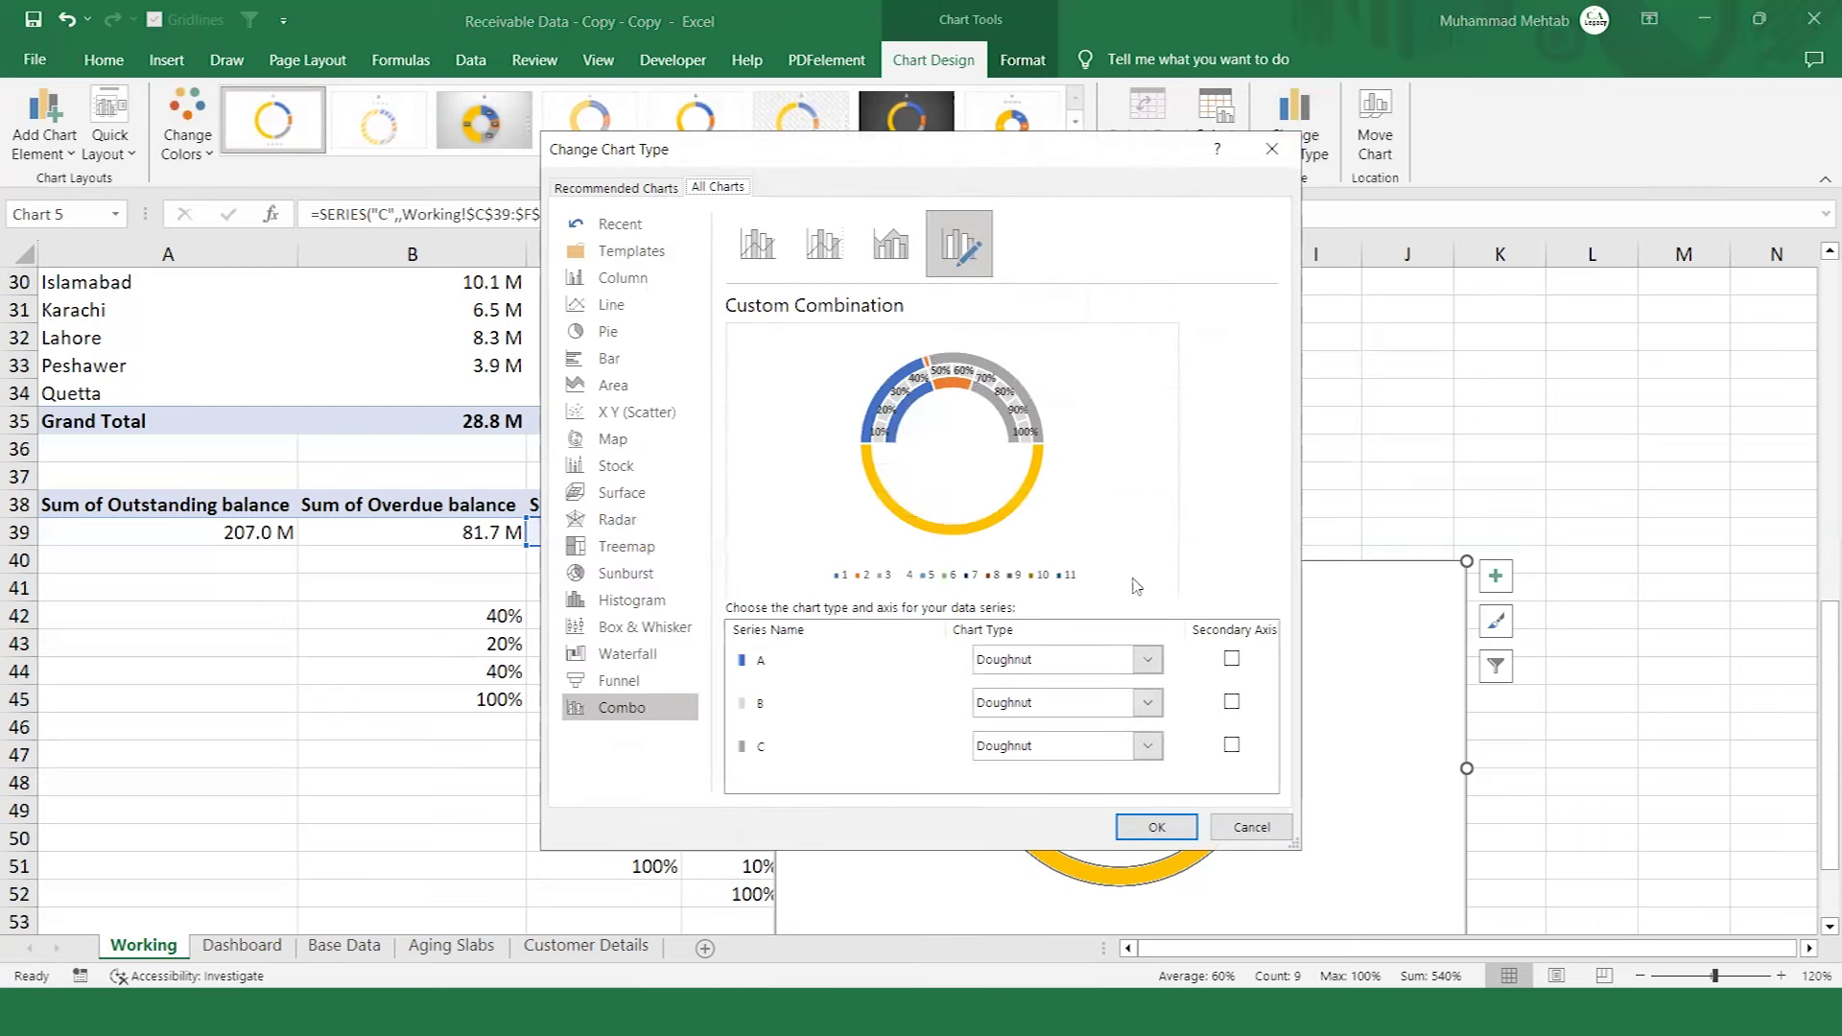
{"action": "left_click", "coordinate": [1149, 746]}
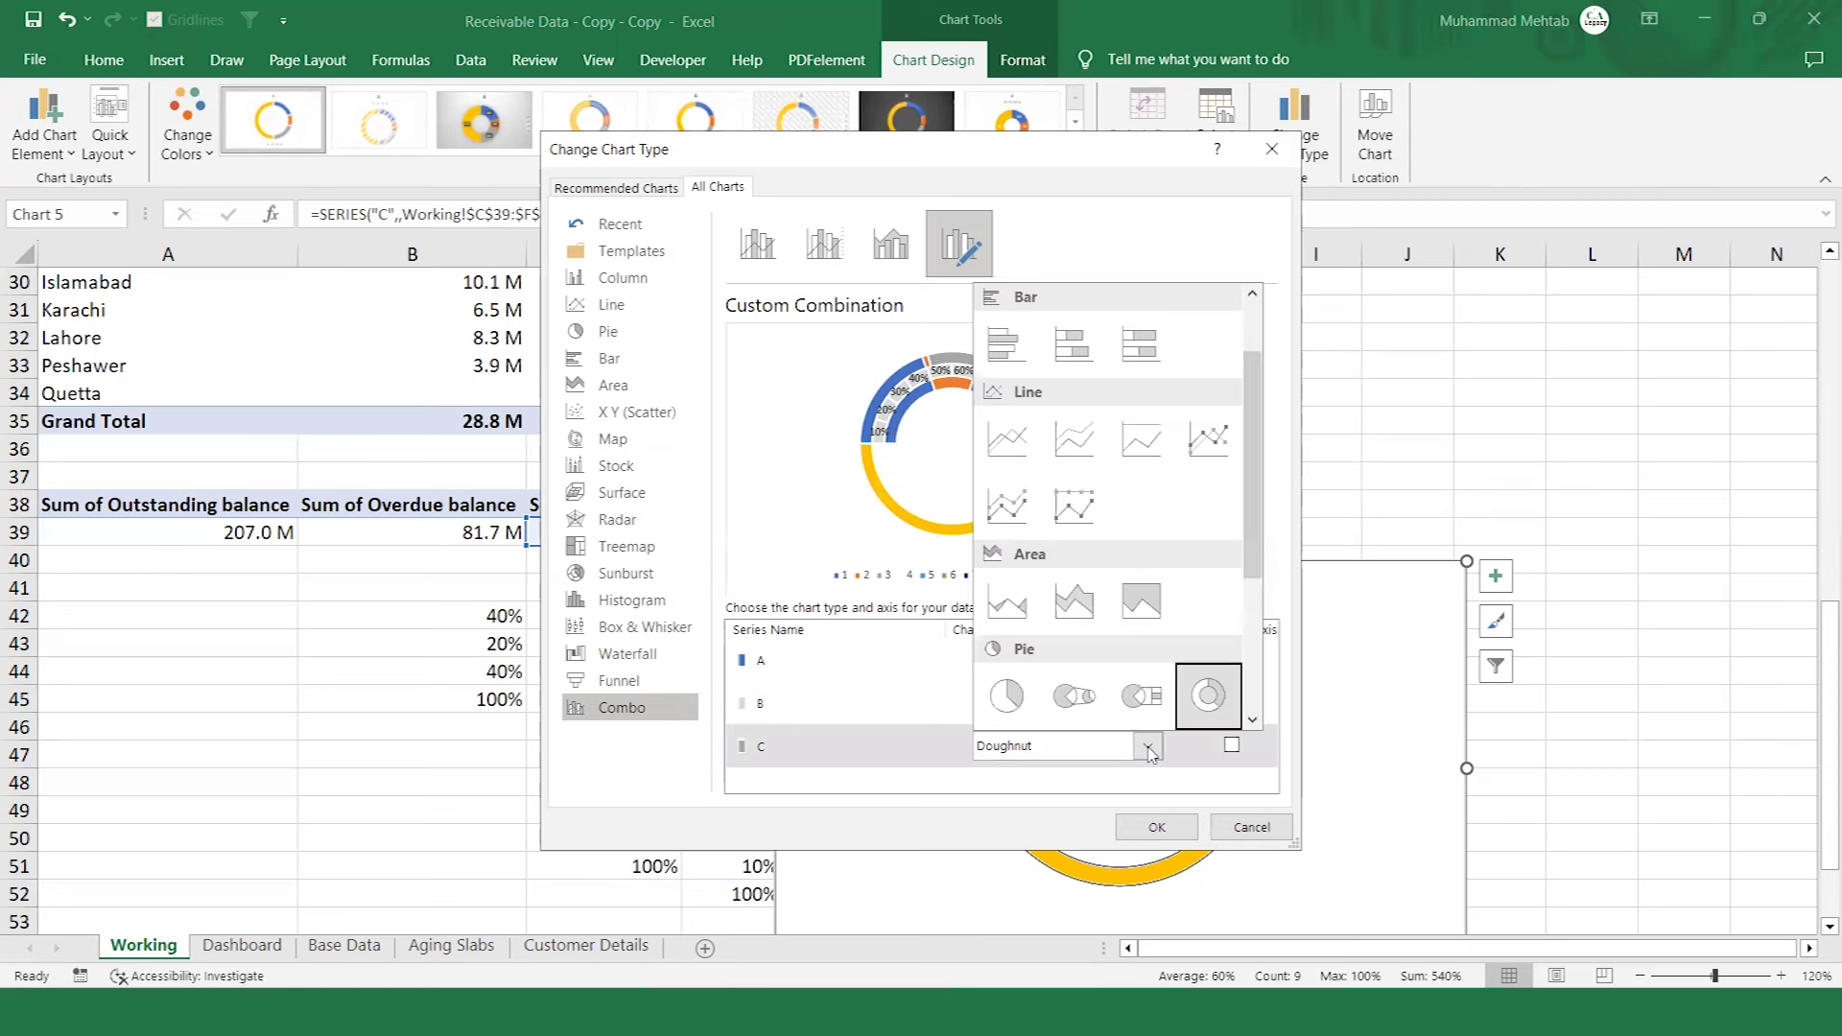
{"action": "left_click", "coordinate": [1011, 698]}
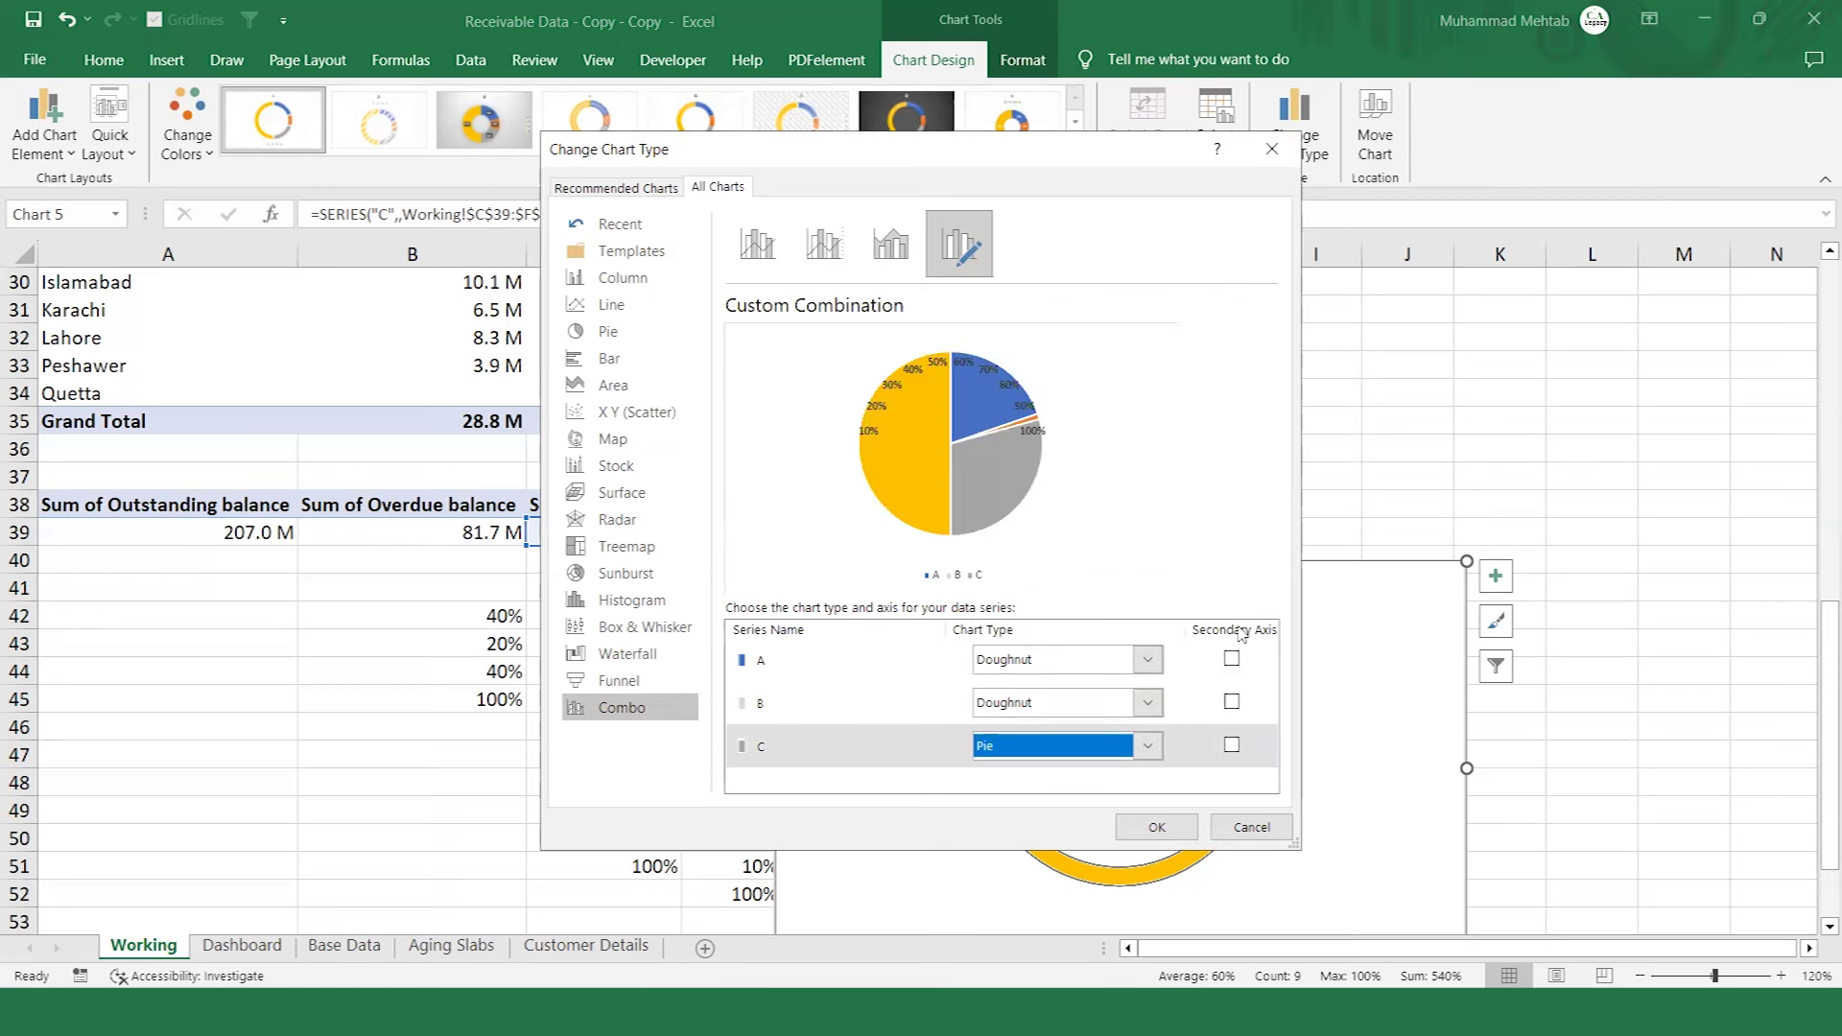
{"action": "left_click", "coordinate": [1232, 746]}
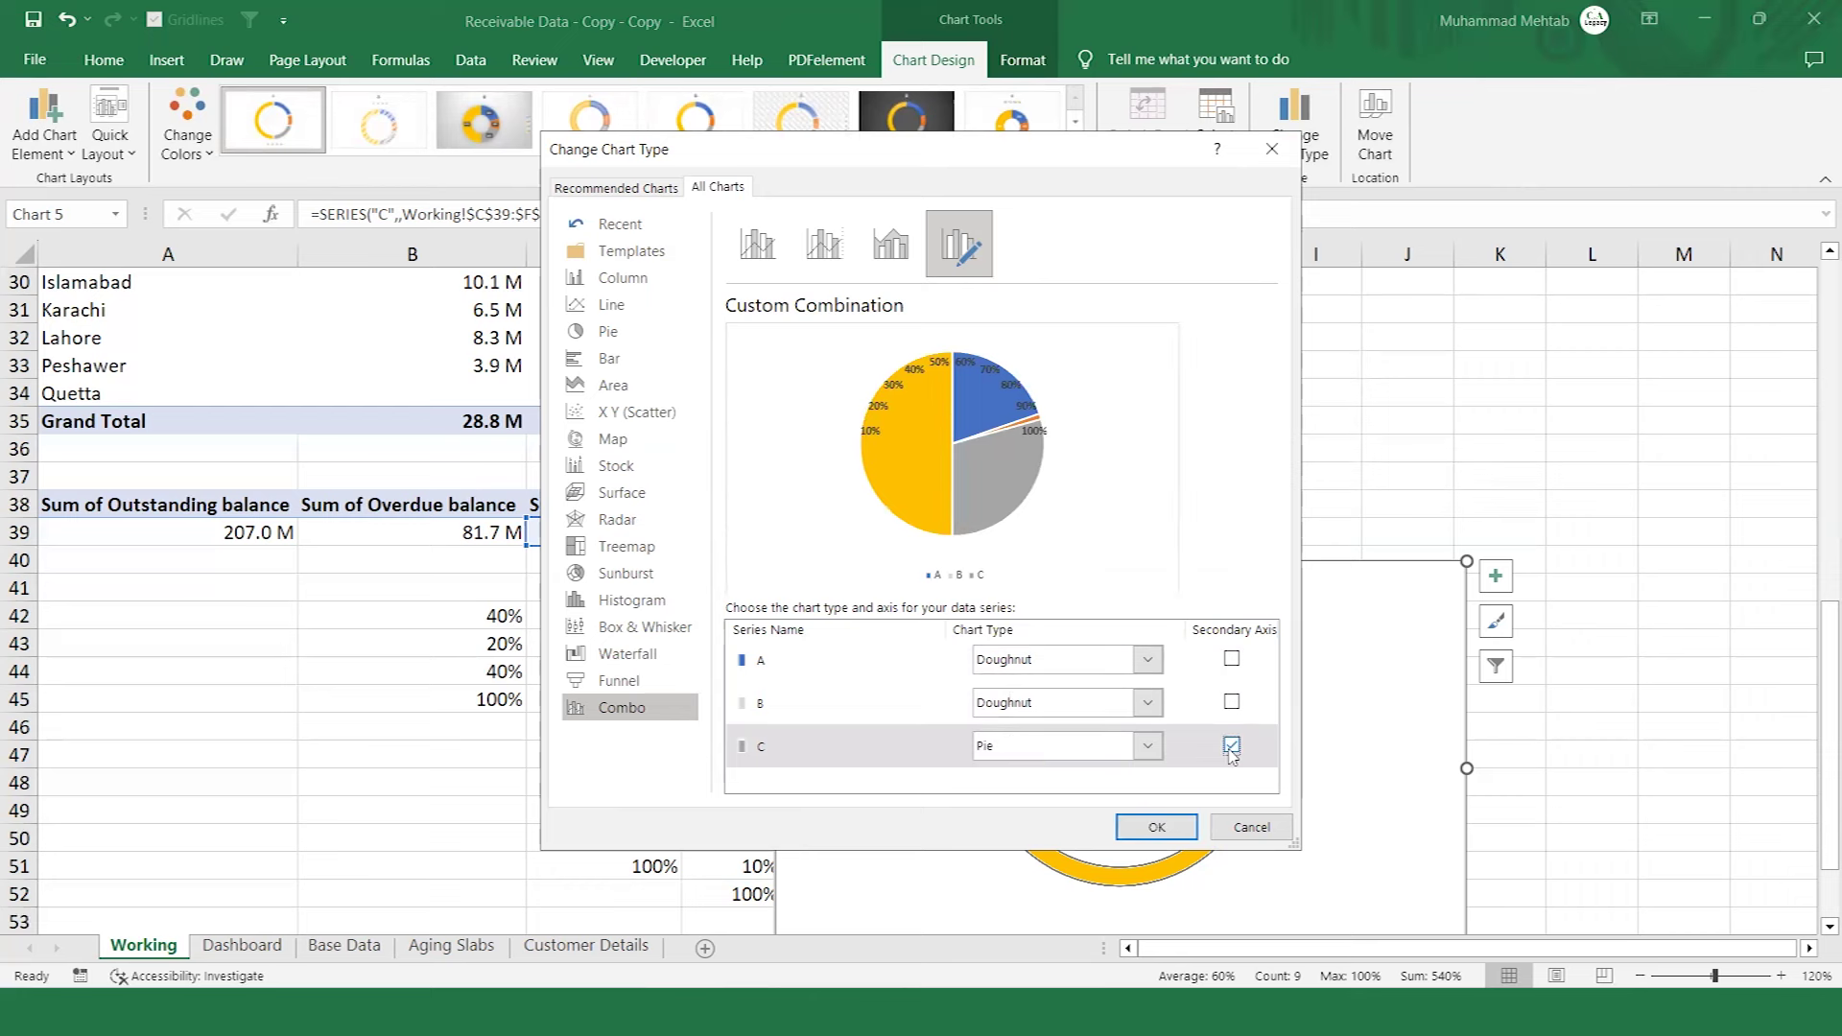
{"action": "left_click", "coordinate": [1158, 827]}
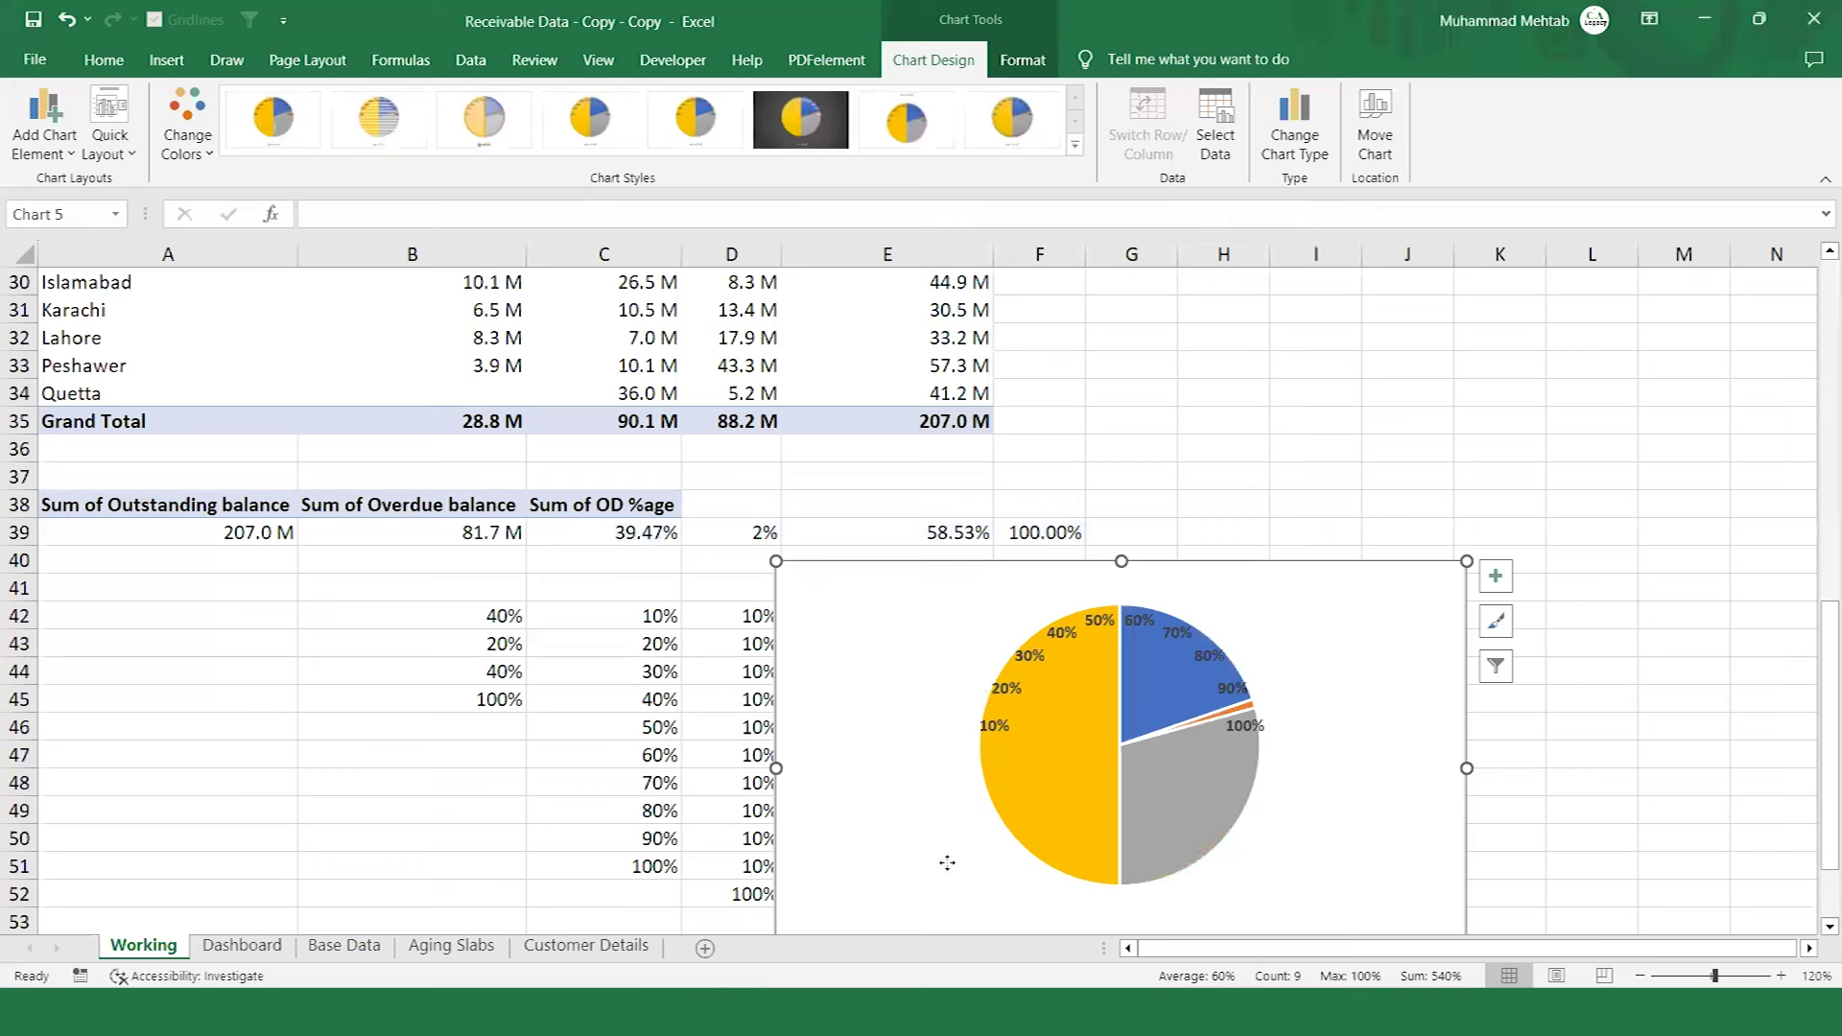
Set the angle of the first slice of pie series C to 270°.
{"action": "left_click", "coordinate": [1029, 801]}
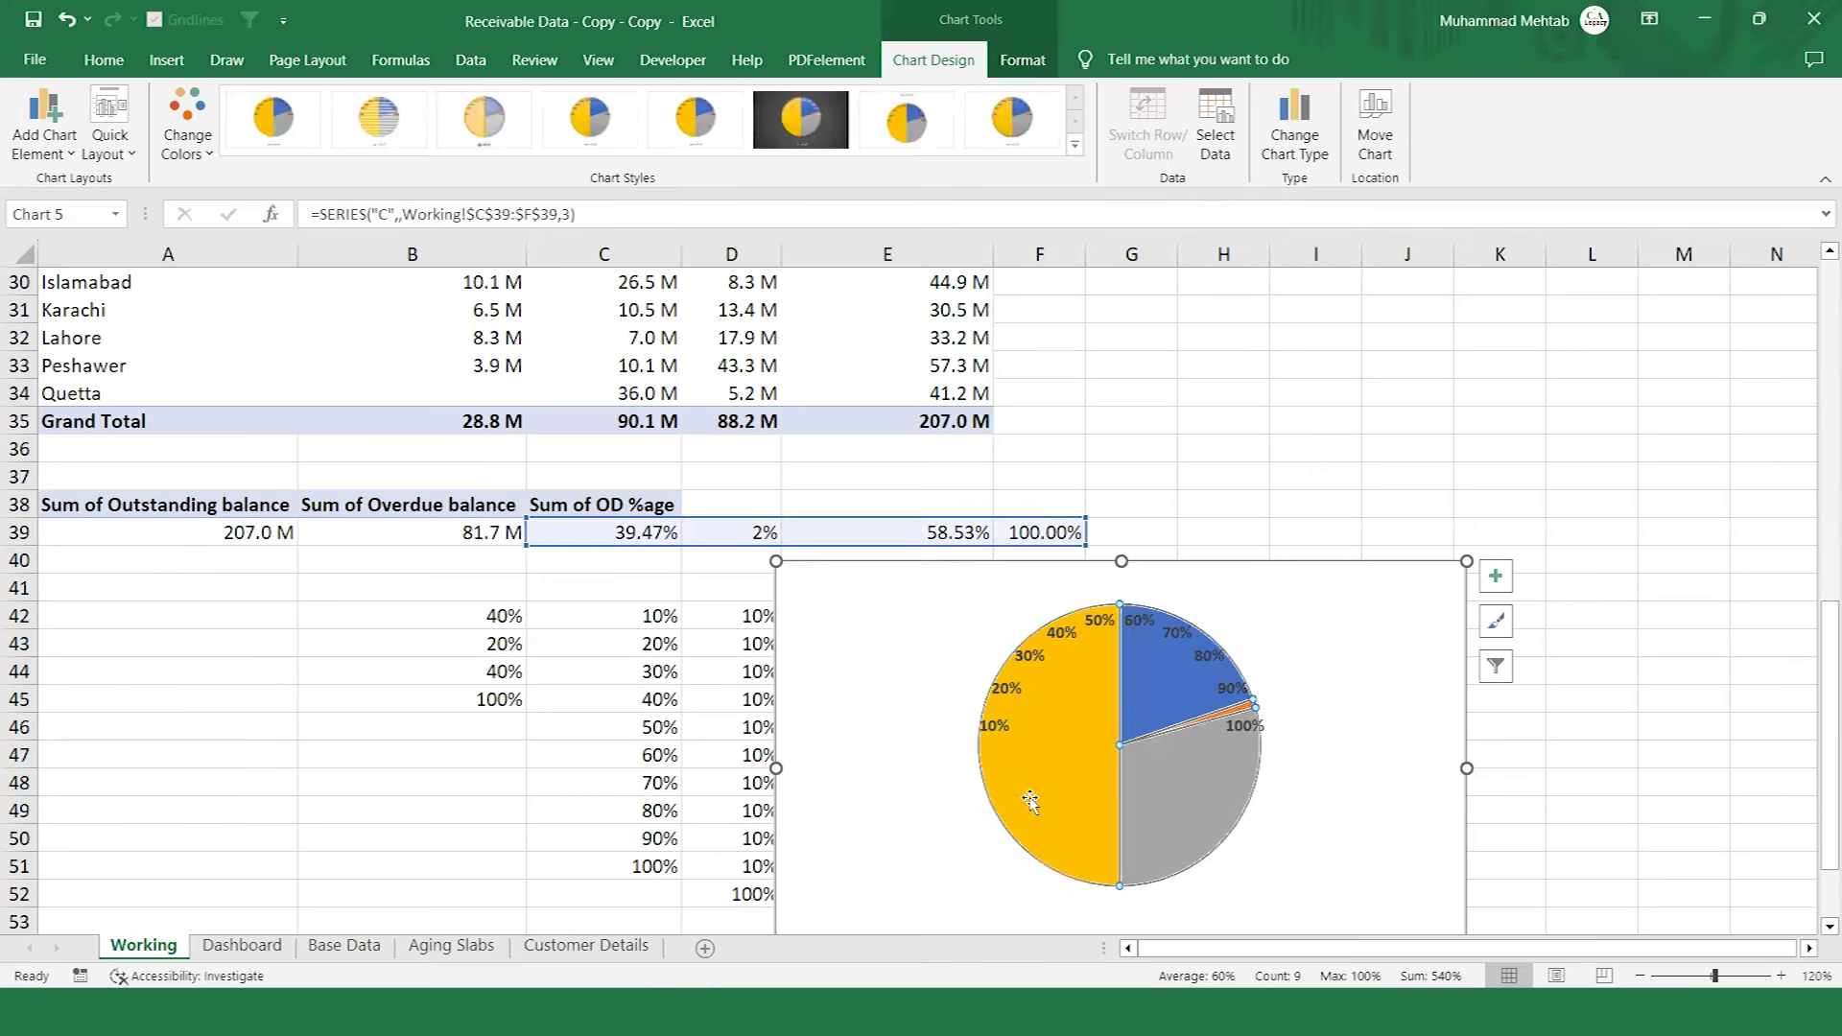
{"action": "right_click", "coordinate": [1032, 804]}
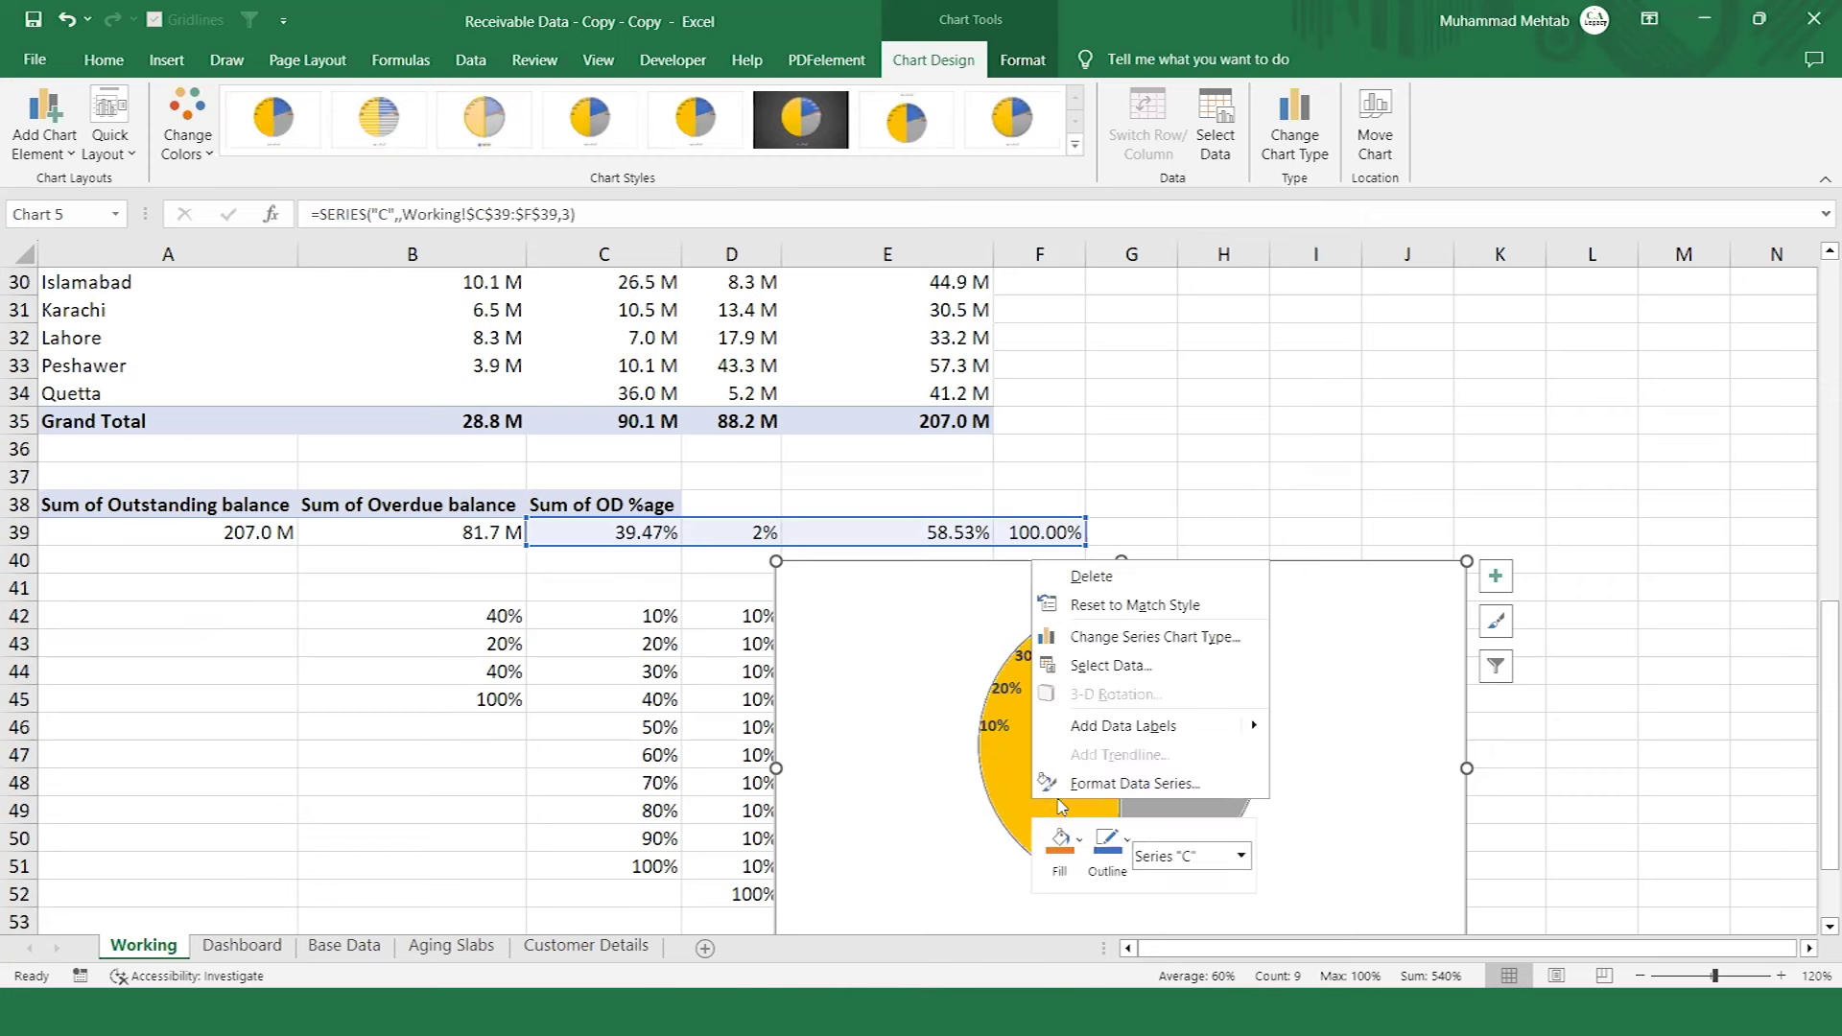
{"action": "left_click", "coordinate": [1110, 785]}
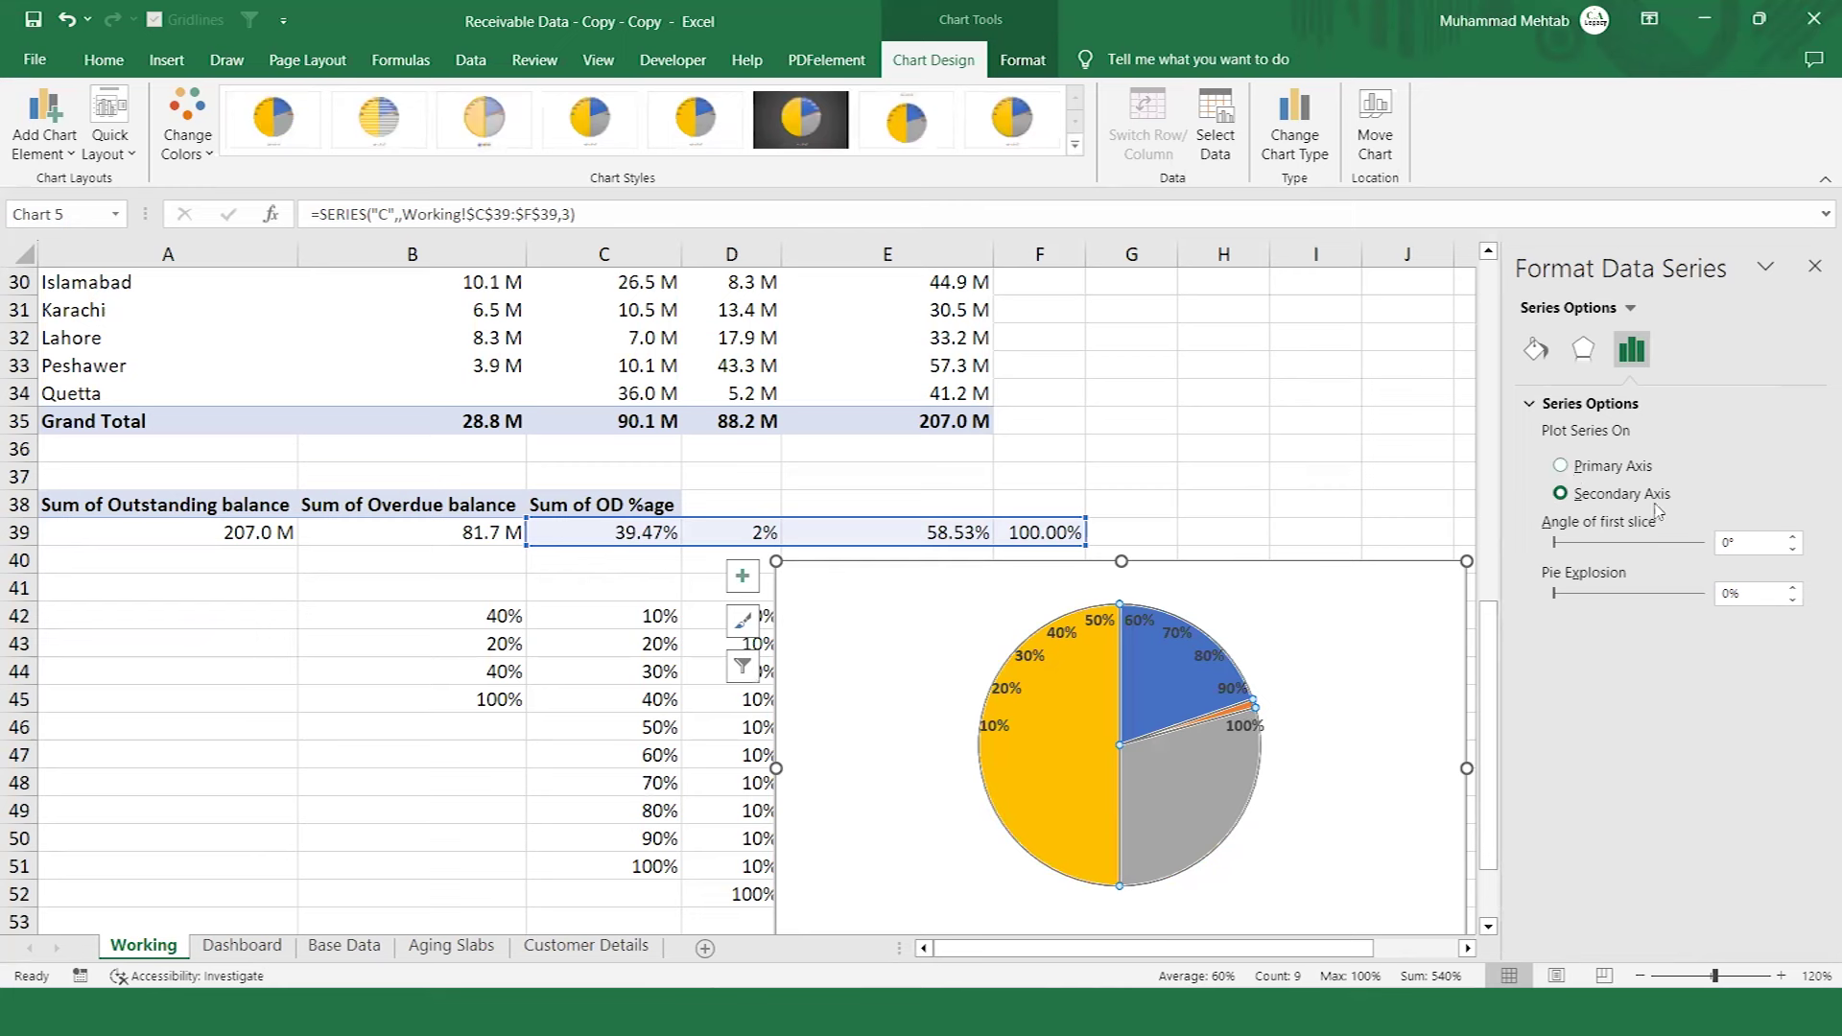
{"action": "left_click", "coordinate": [1727, 542]}
{"action": "type", "text": "270"}
{"action": "key", "text": "Return"}
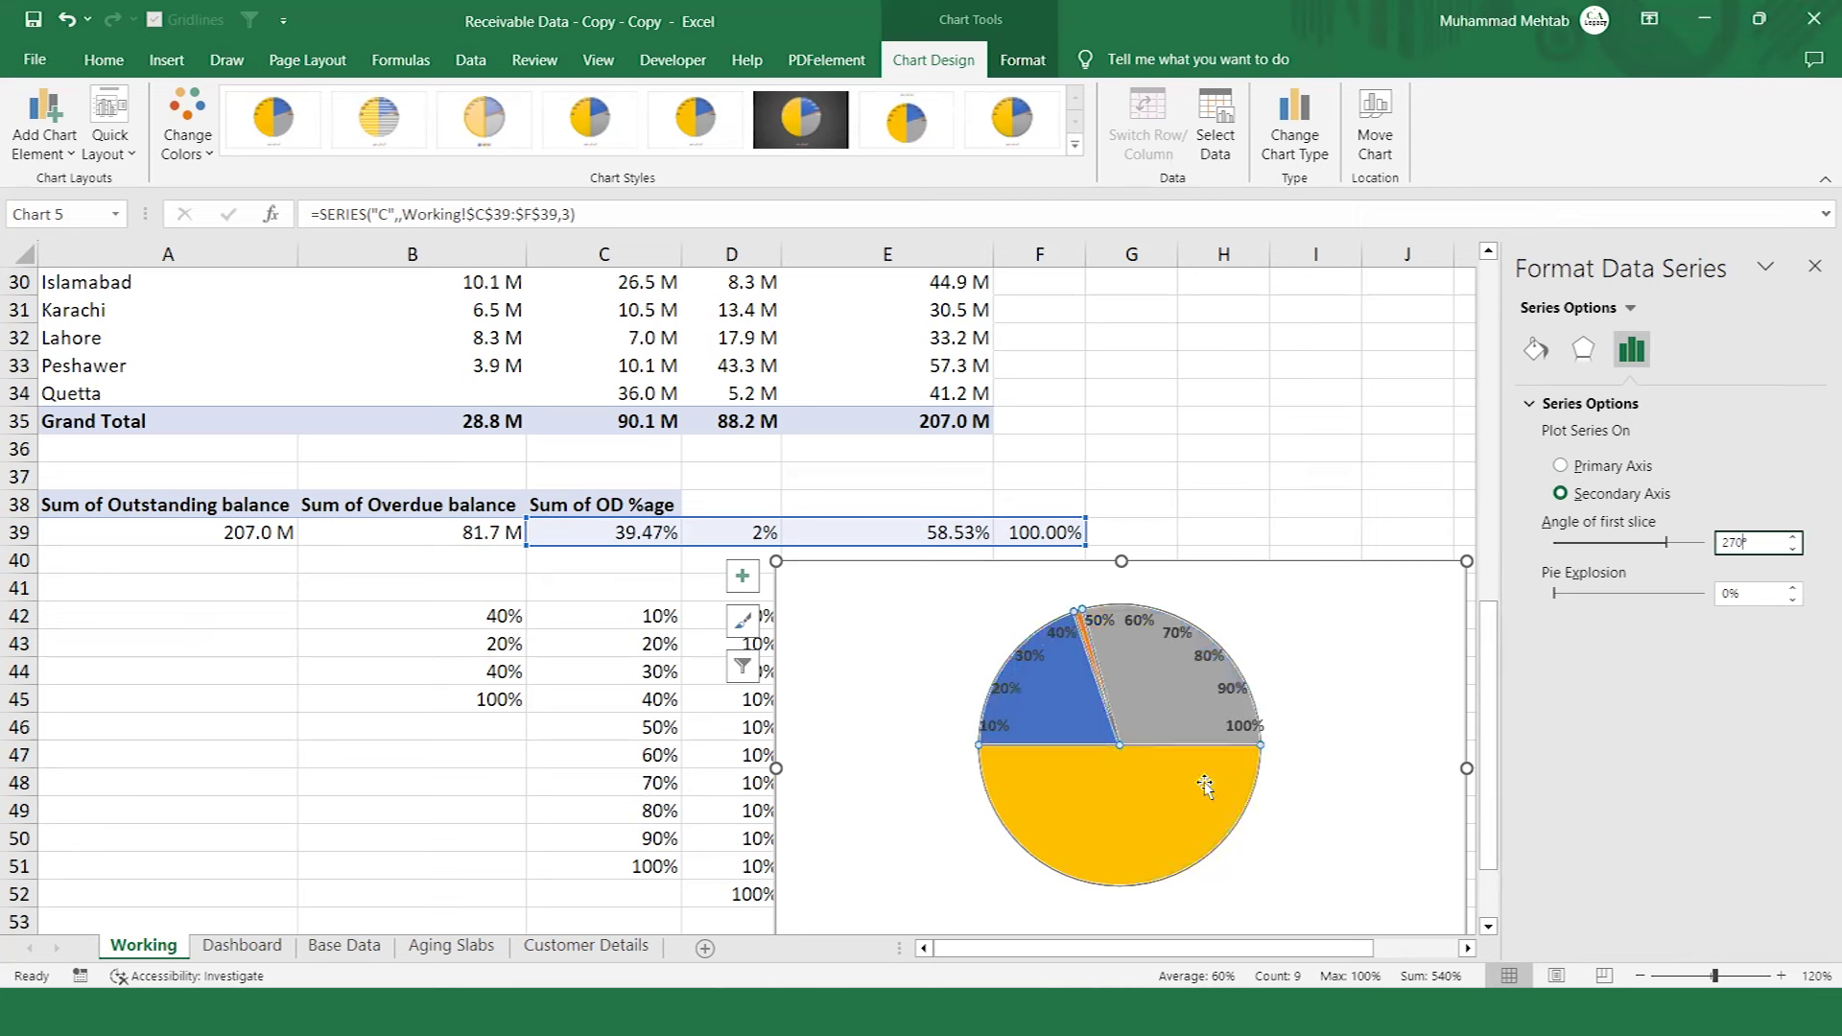
Give the yellow half-circle slice of series C no fill.
{"action": "left_click", "coordinate": [1205, 787]}
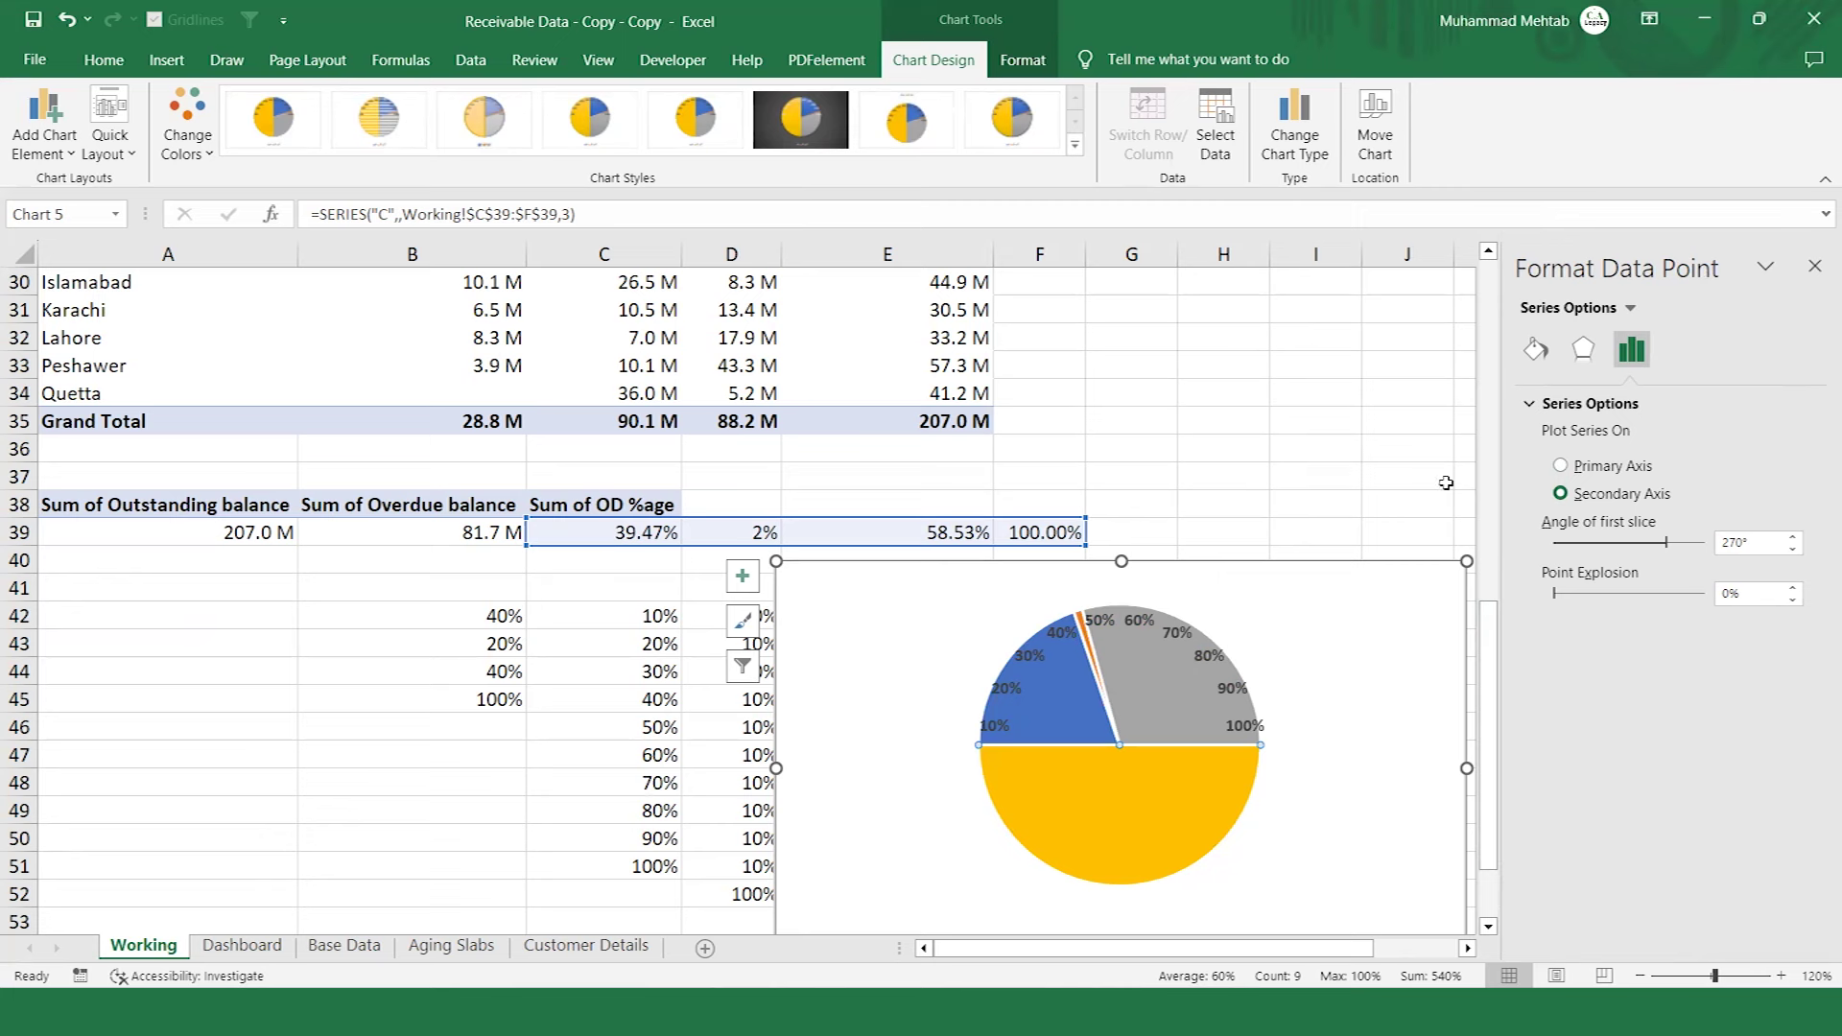
{"action": "left_click", "coordinate": [1543, 353]}
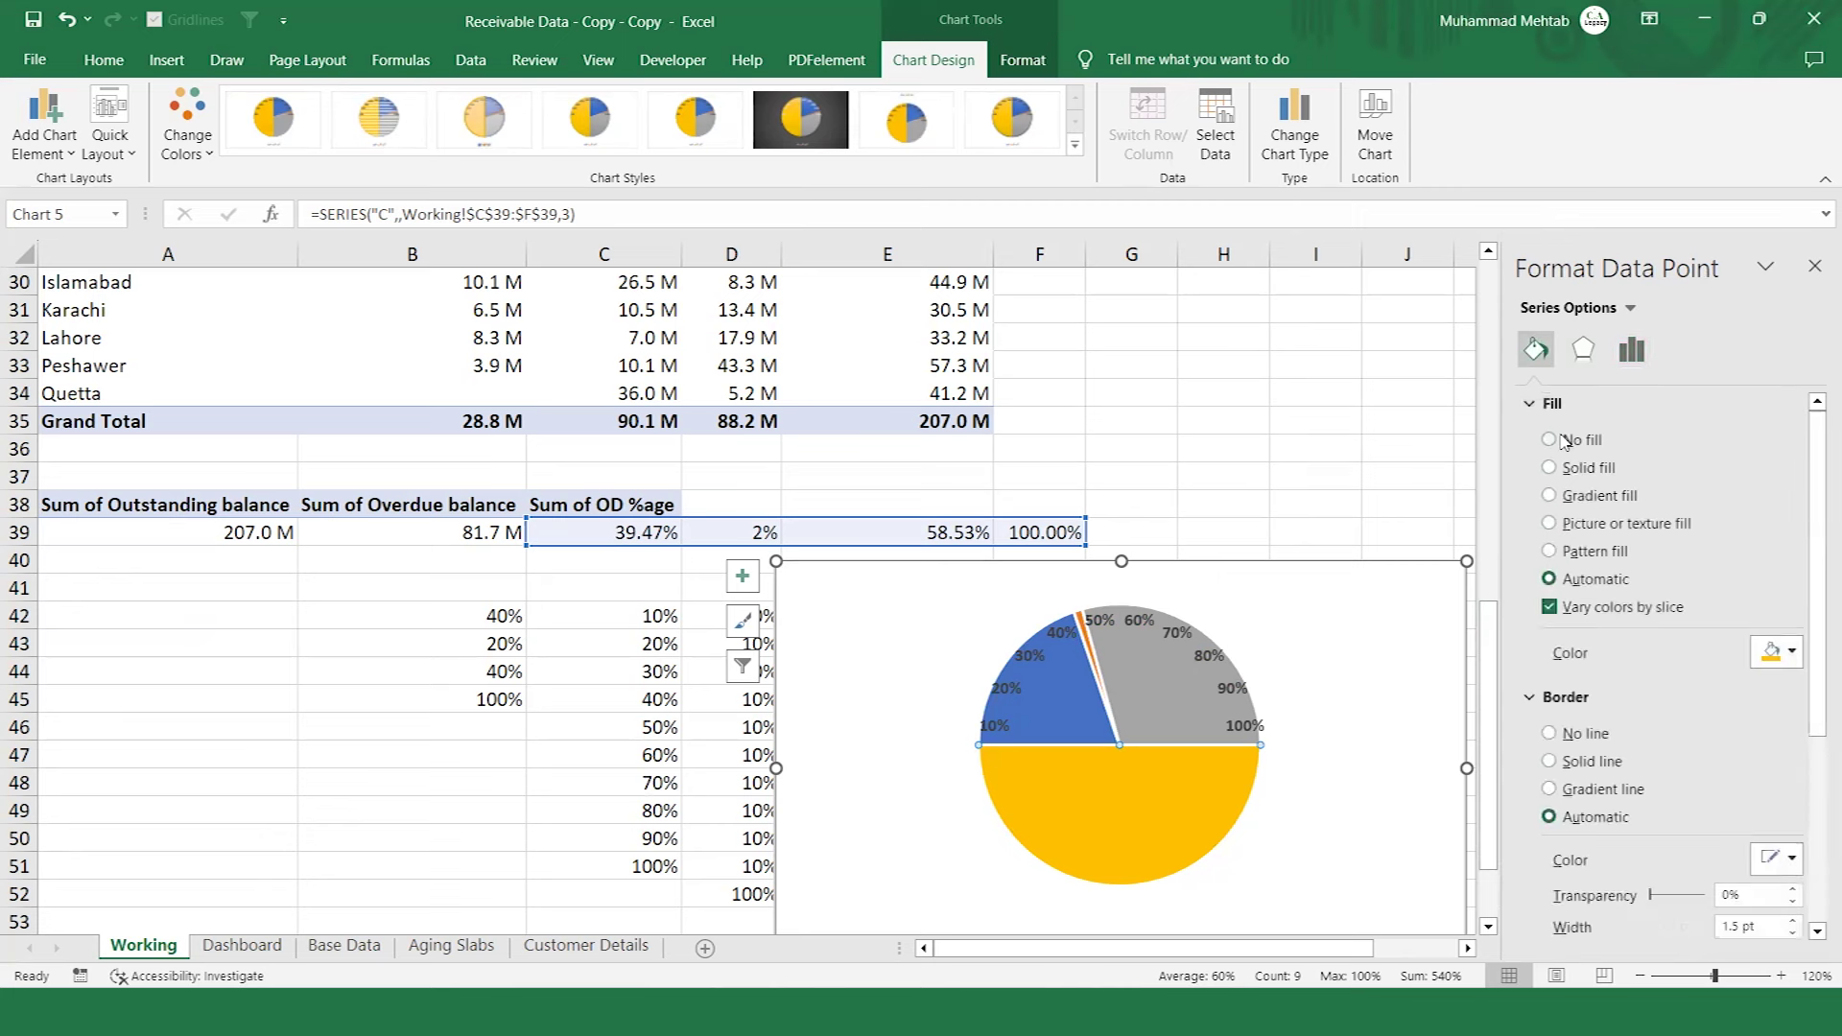
{"action": "left_click", "coordinate": [1552, 440]}
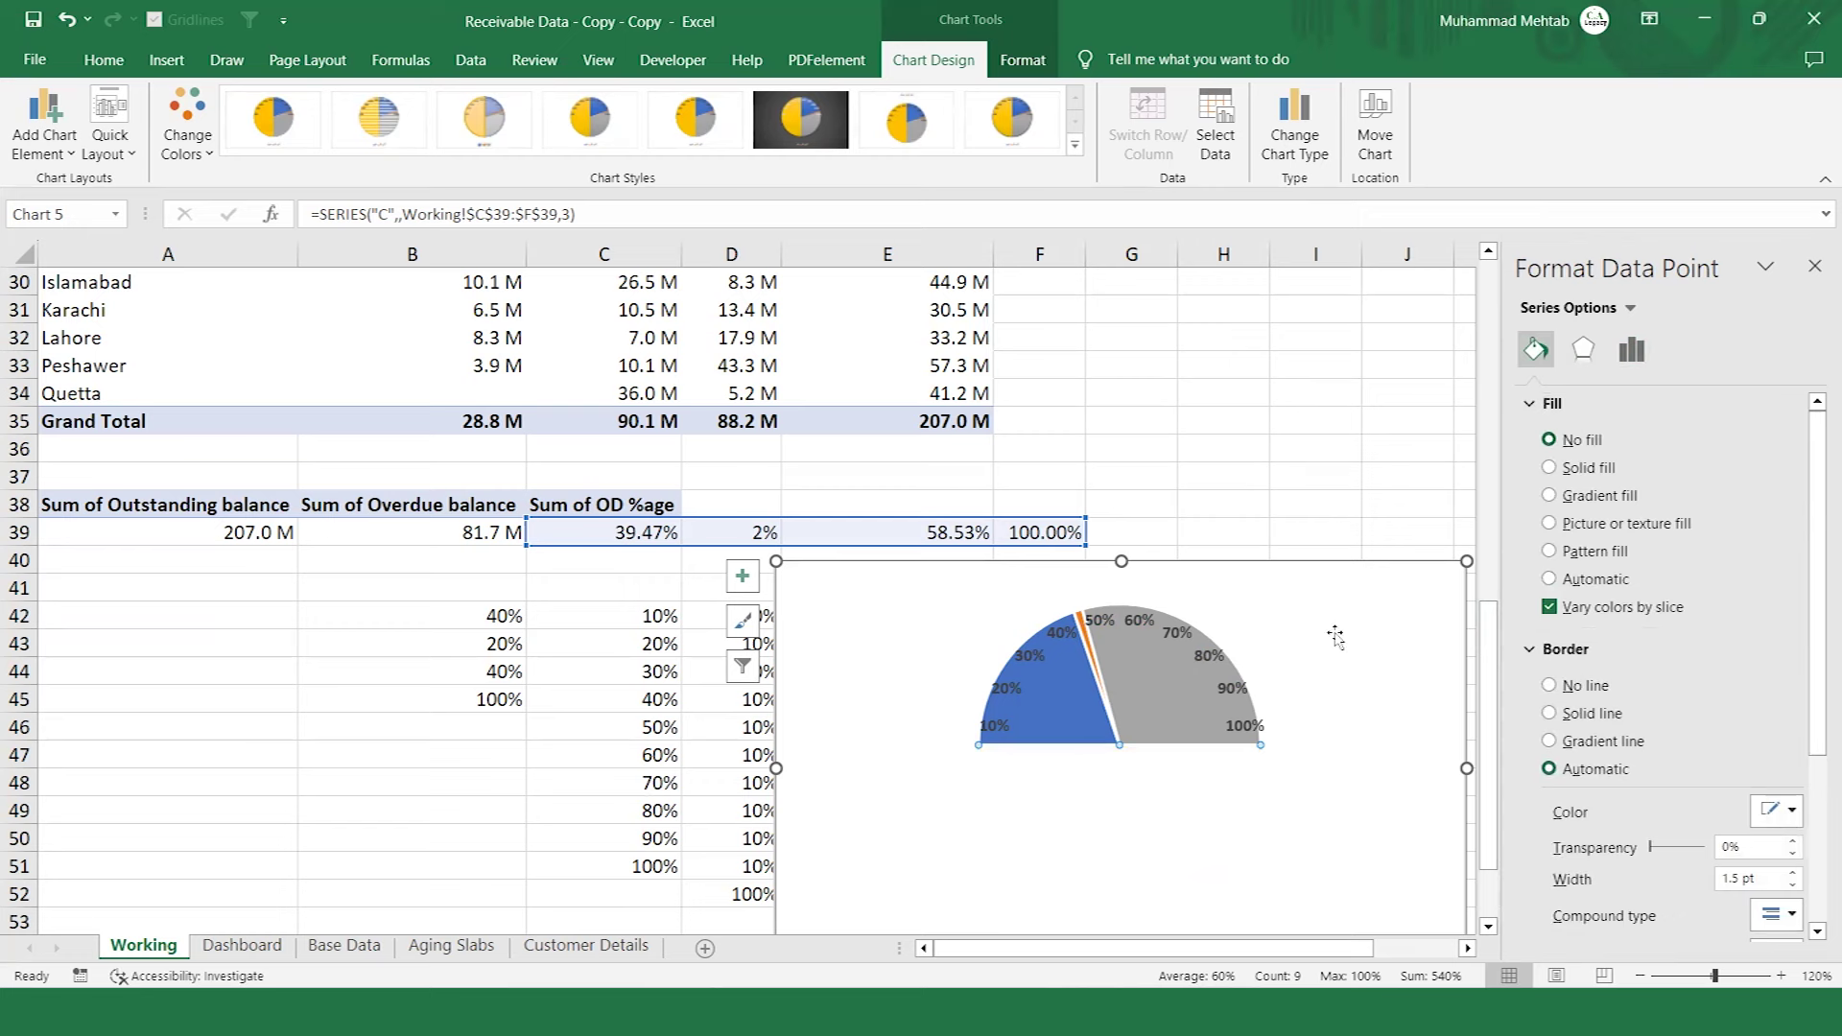
Give the blue and grey slices of series C no fill and no border, leaving the thin orange slice as the needle.
{"action": "left_click", "coordinate": [1060, 718]}
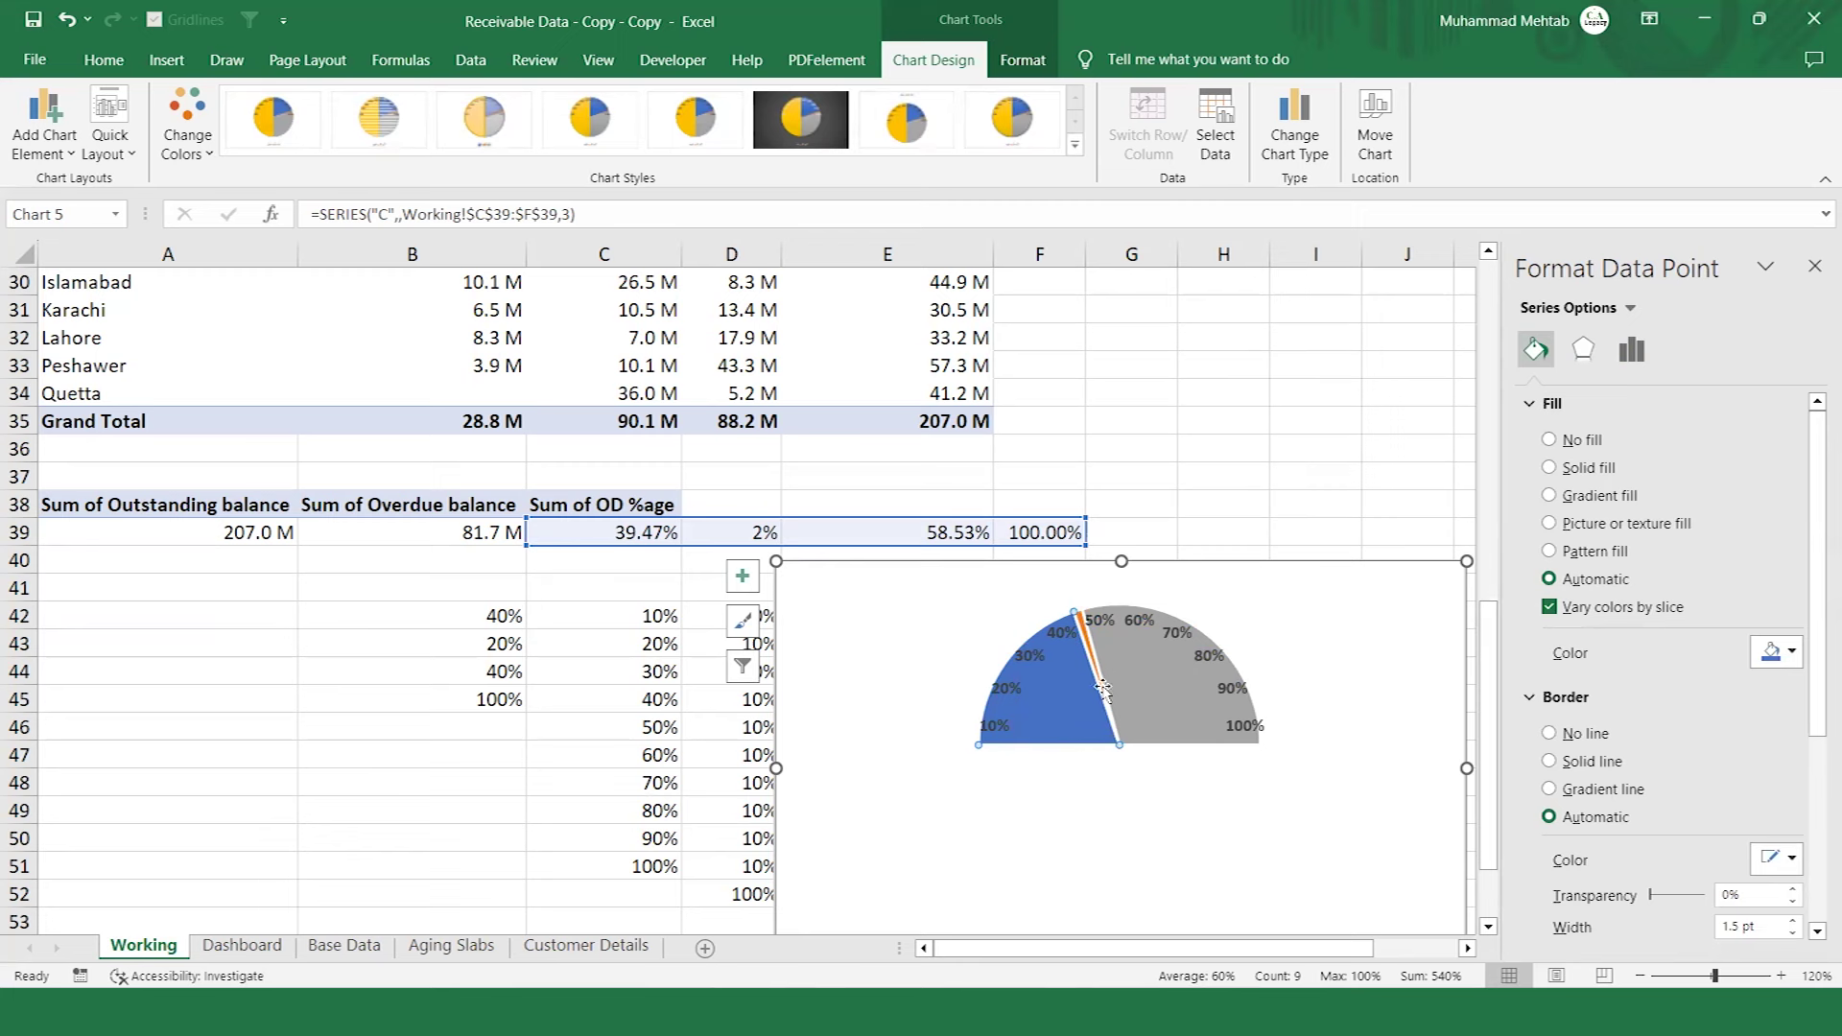
{"action": "left_click", "coordinate": [1553, 443]}
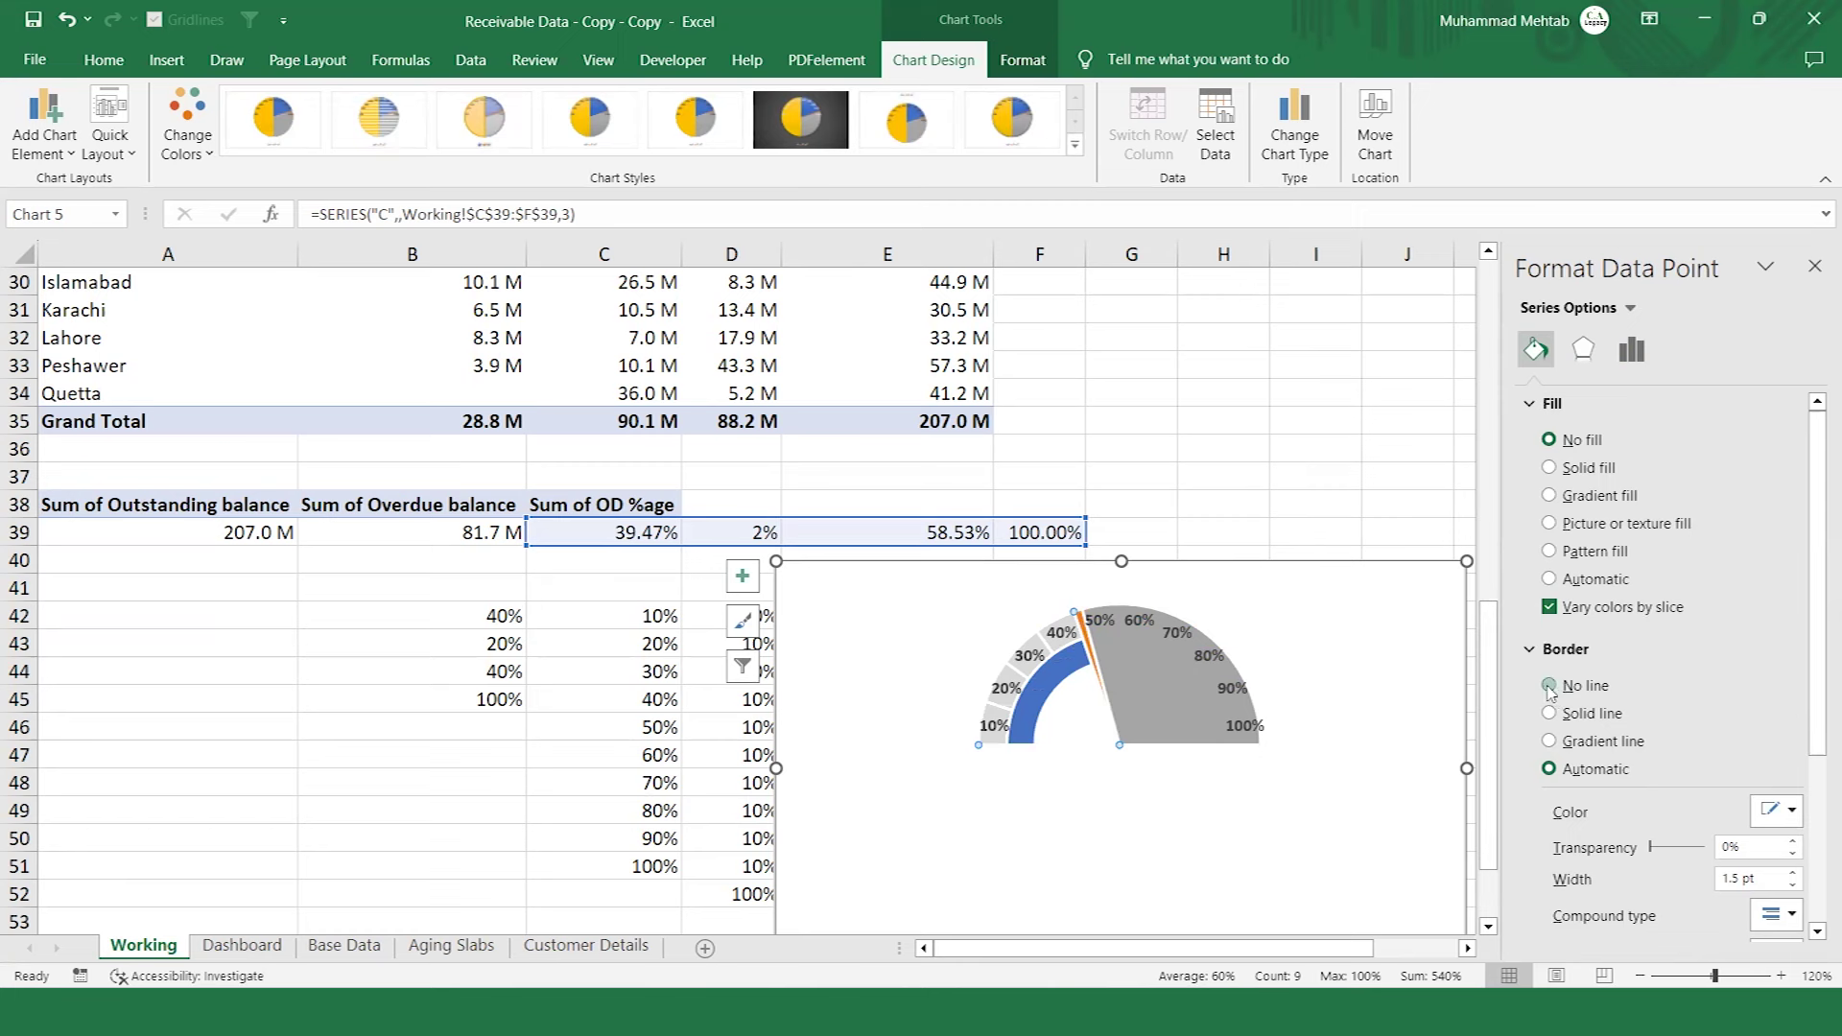
{"action": "left_click", "coordinate": [1549, 687]}
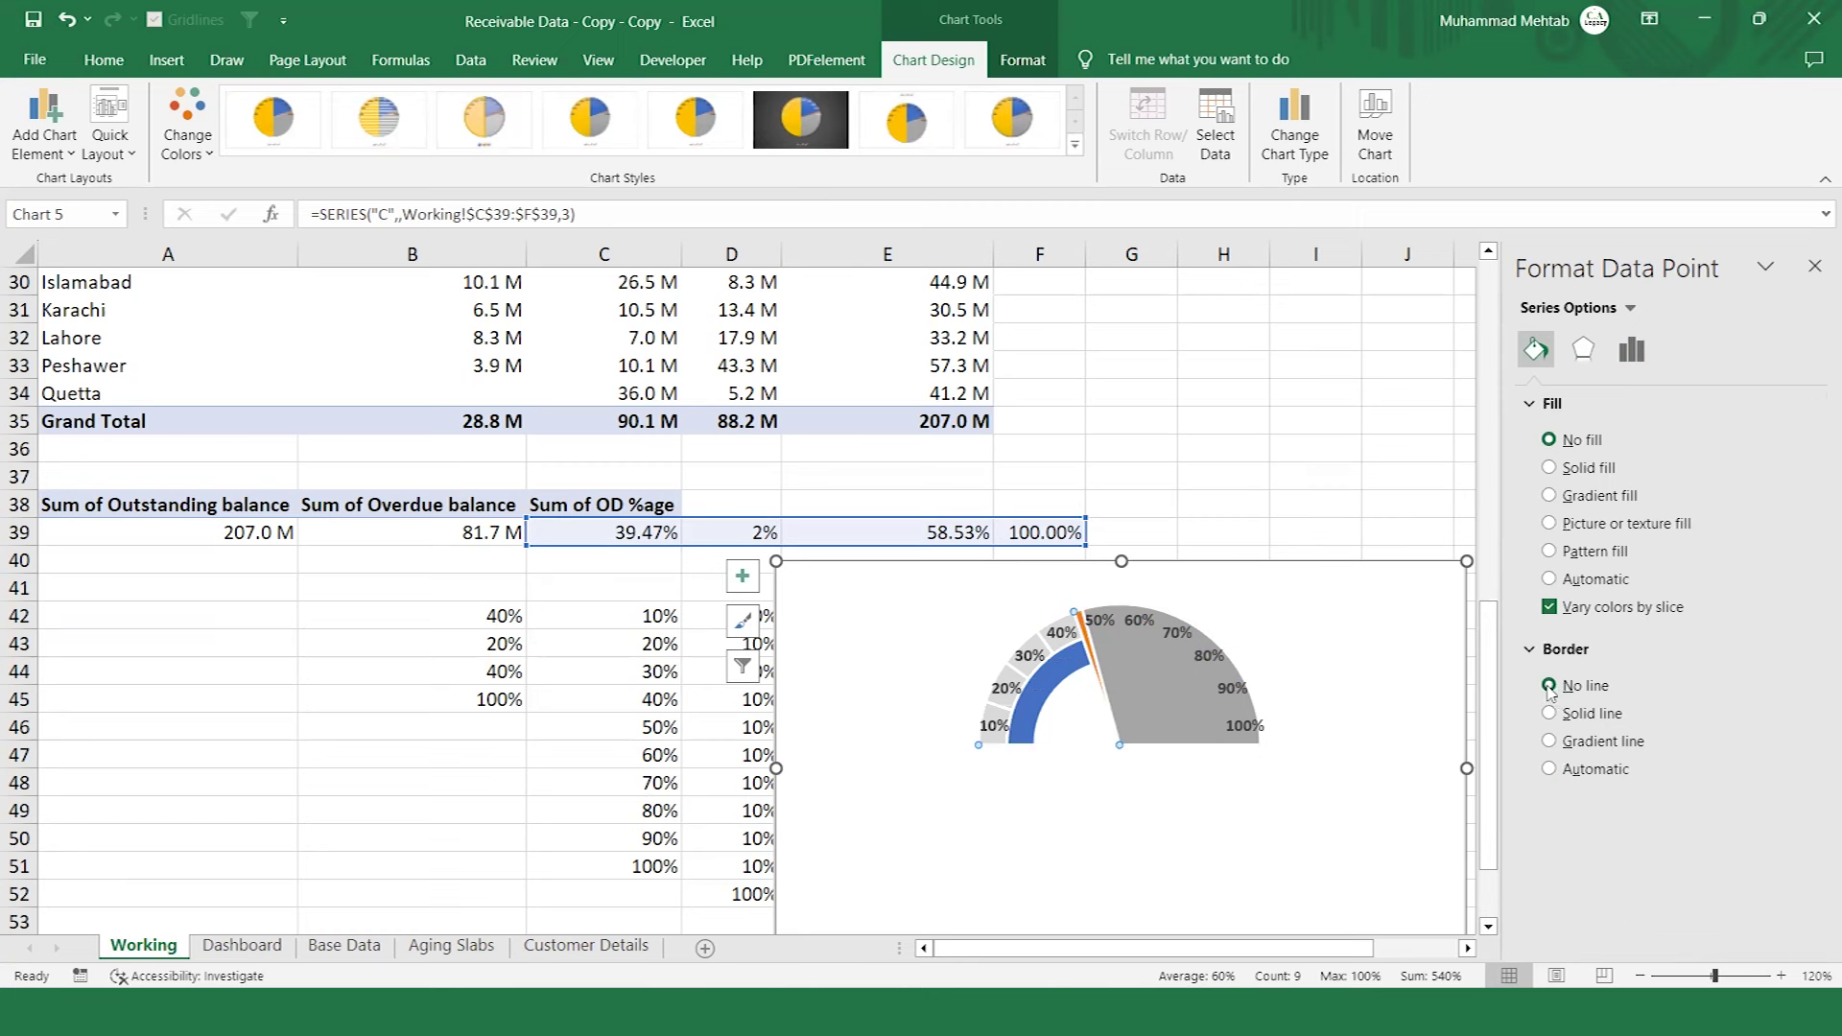
{"action": "left_click", "coordinate": [1170, 700]}
{"action": "left_click", "coordinate": [1550, 439]}
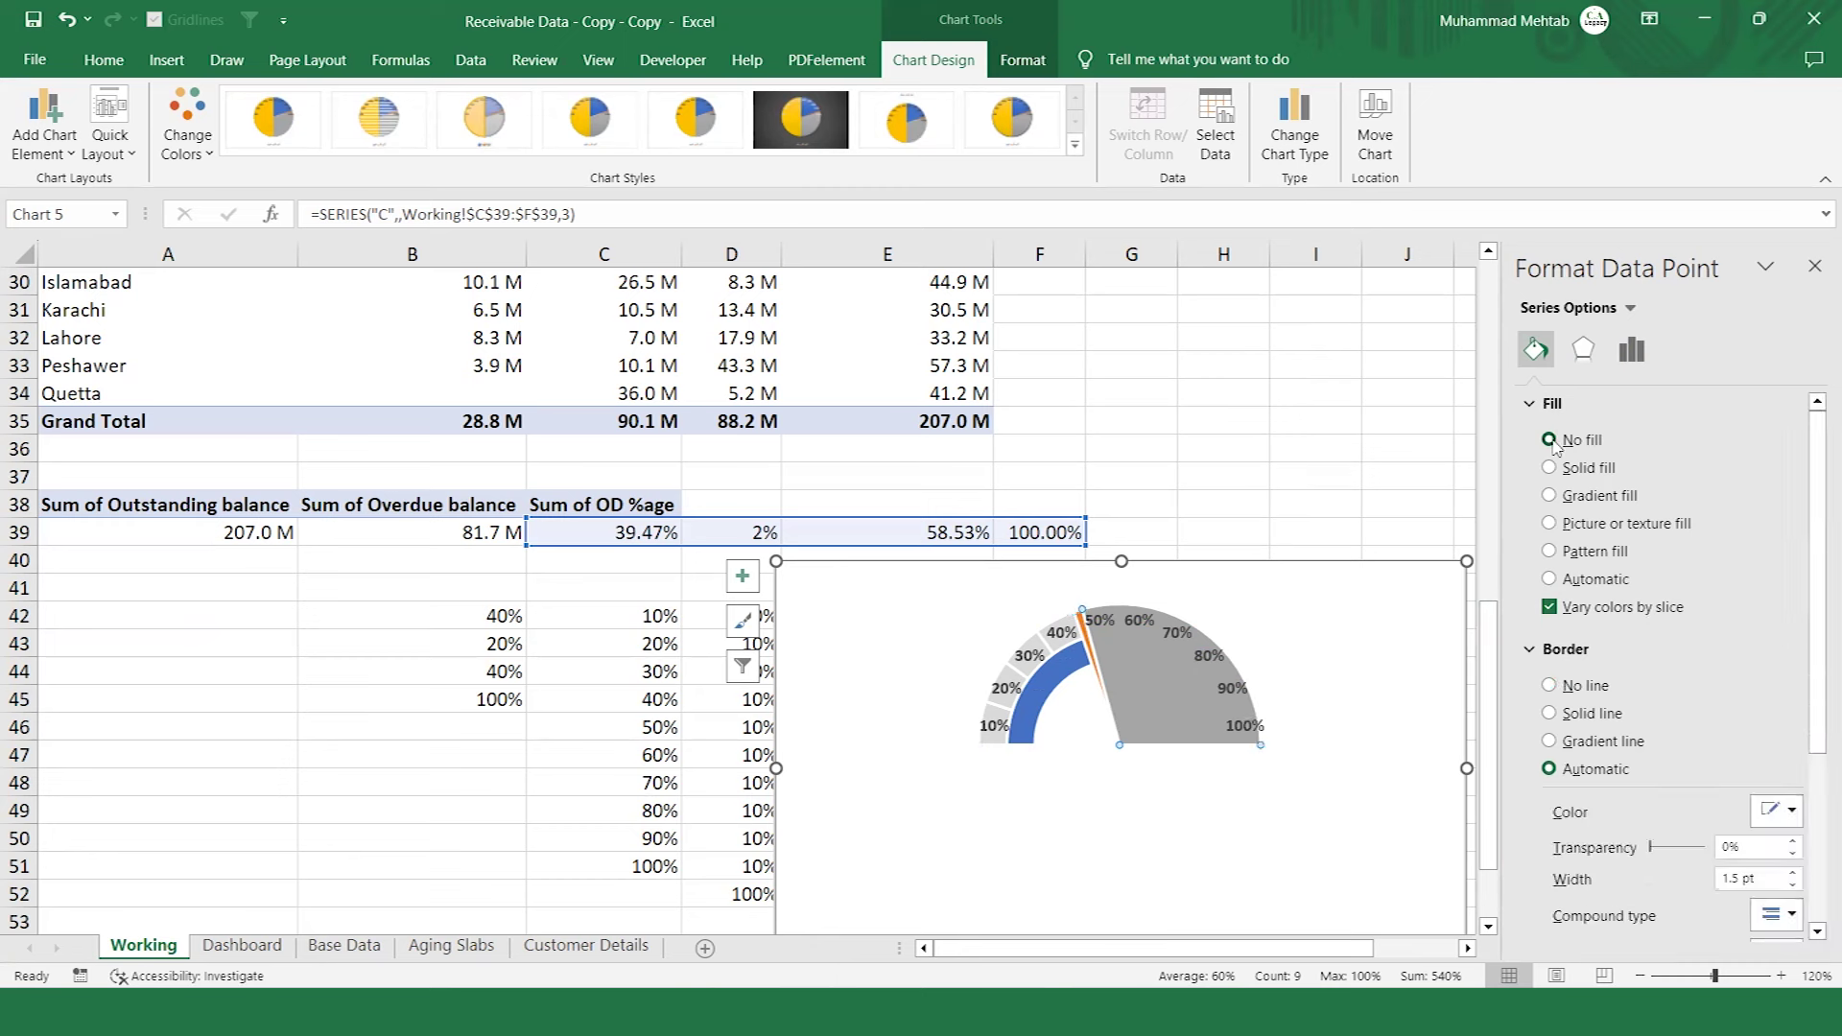
{"action": "left_click", "coordinate": [1549, 685]}
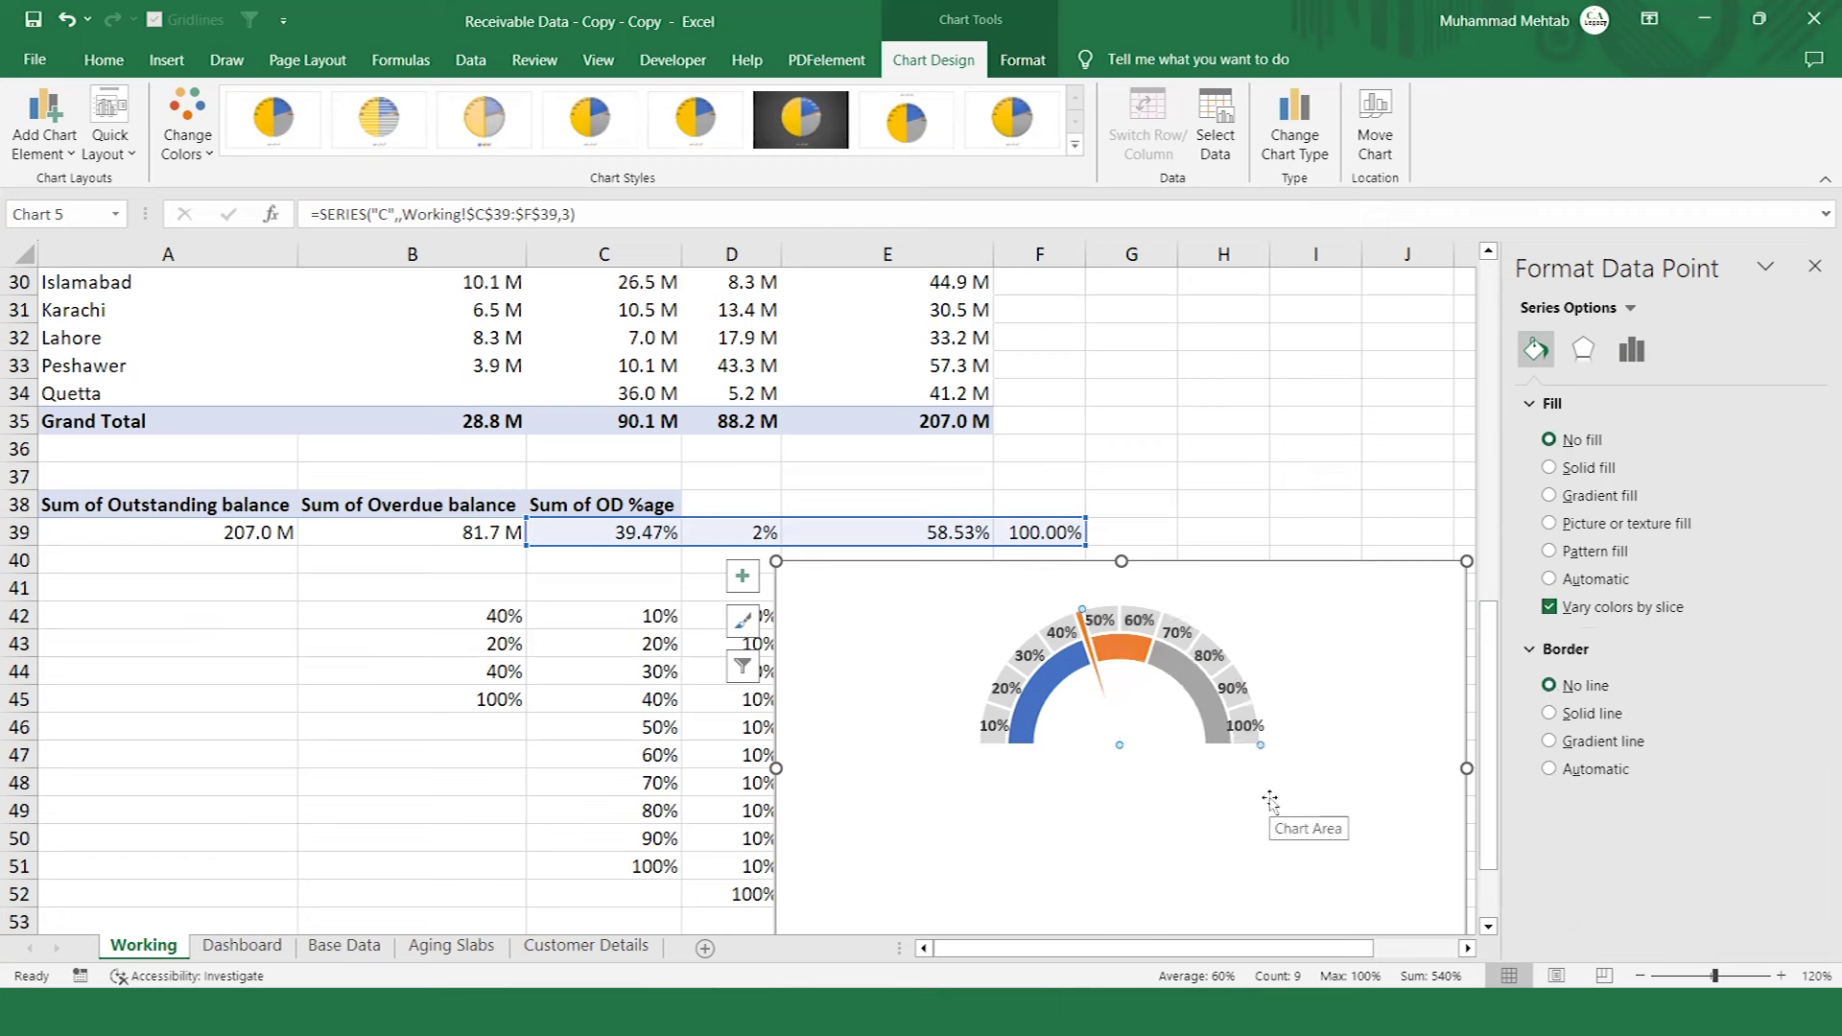
Move the gauge chart up to about row 35 and delete its legend.
{"action": "left_click_drag", "start_coordinate": [1369, 833], "coordinate": [1365, 699]}
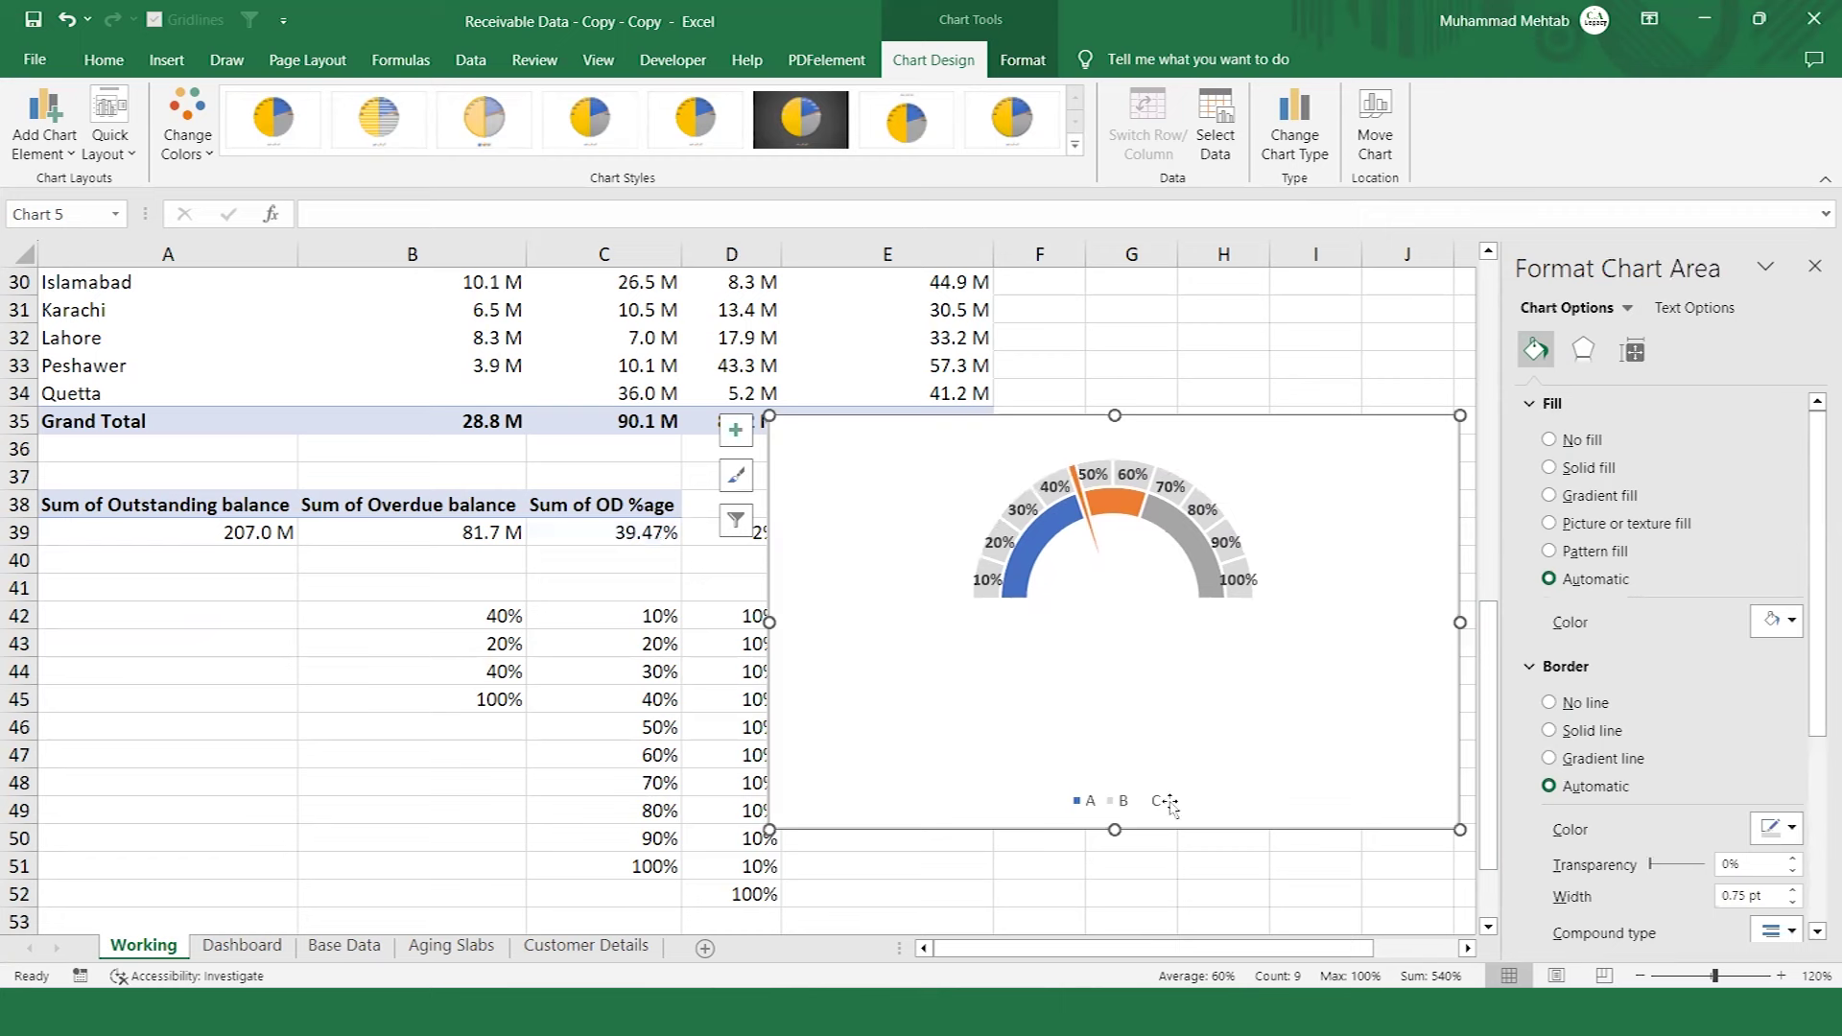
{"action": "left_click", "coordinate": [1132, 801]}
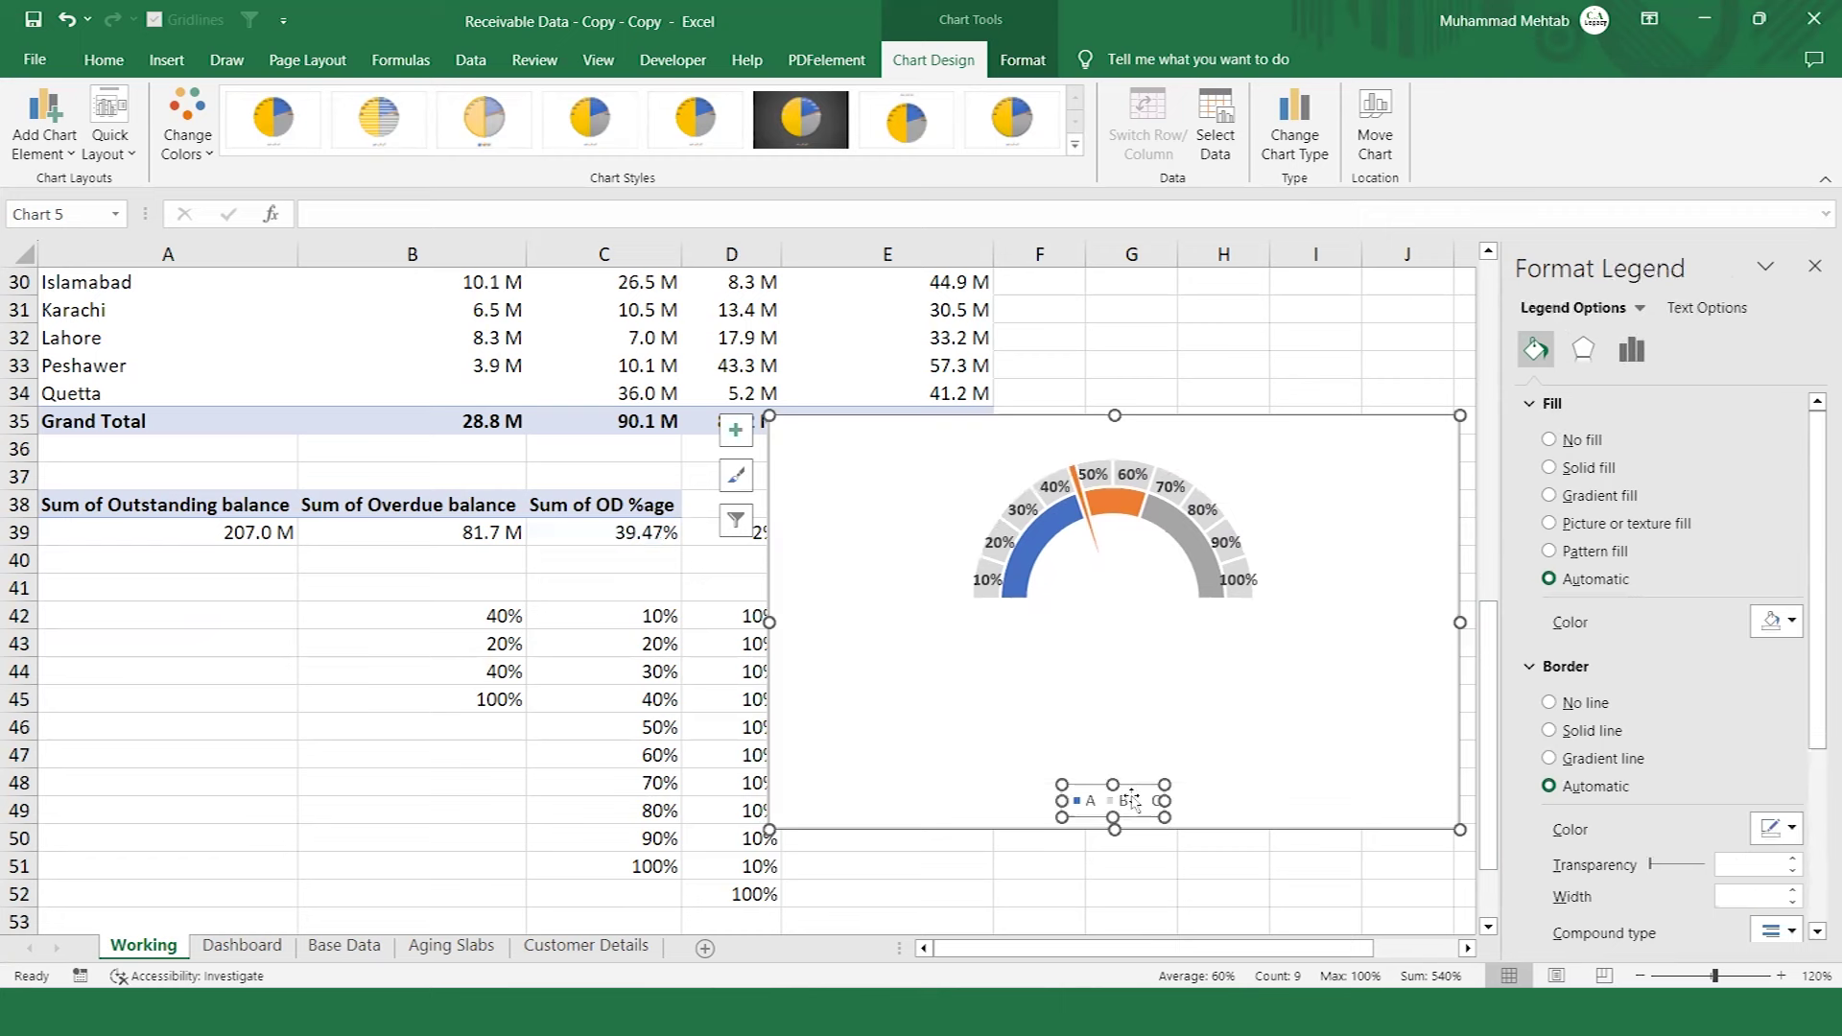
{"action": "right_click", "coordinate": [1132, 801]}
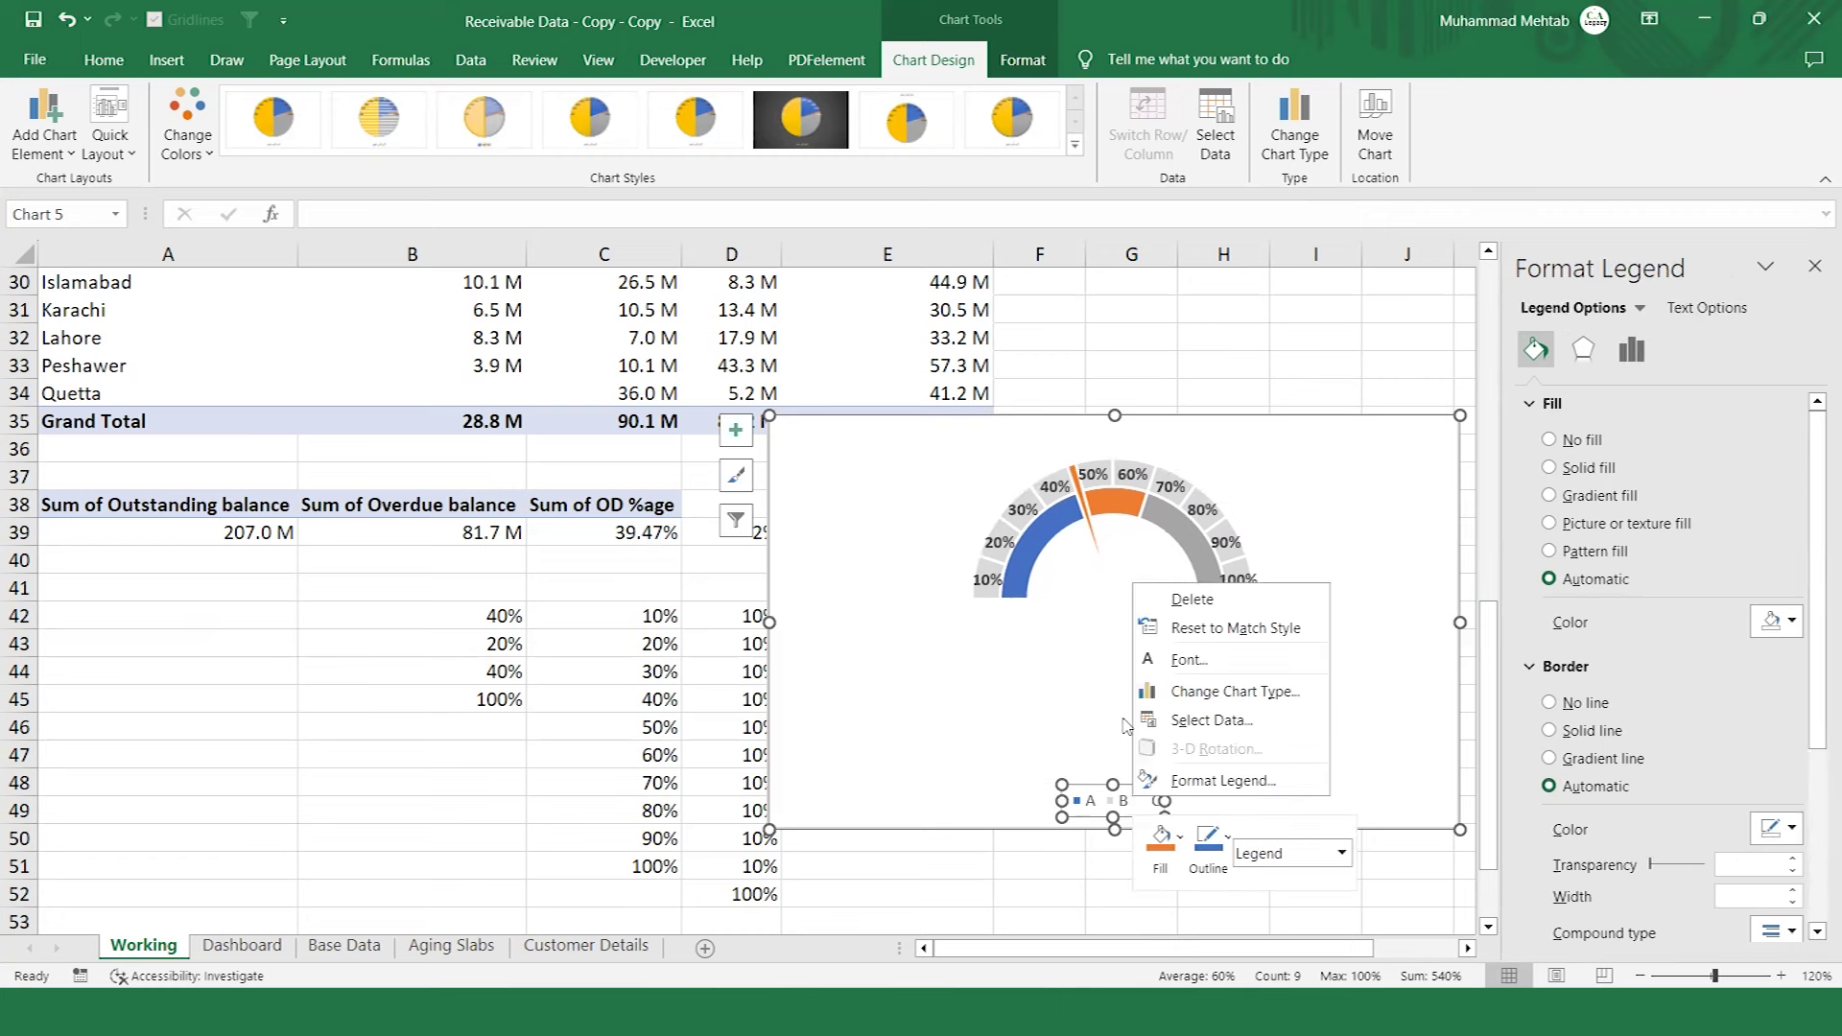
{"action": "left_click", "coordinate": [1197, 614]}
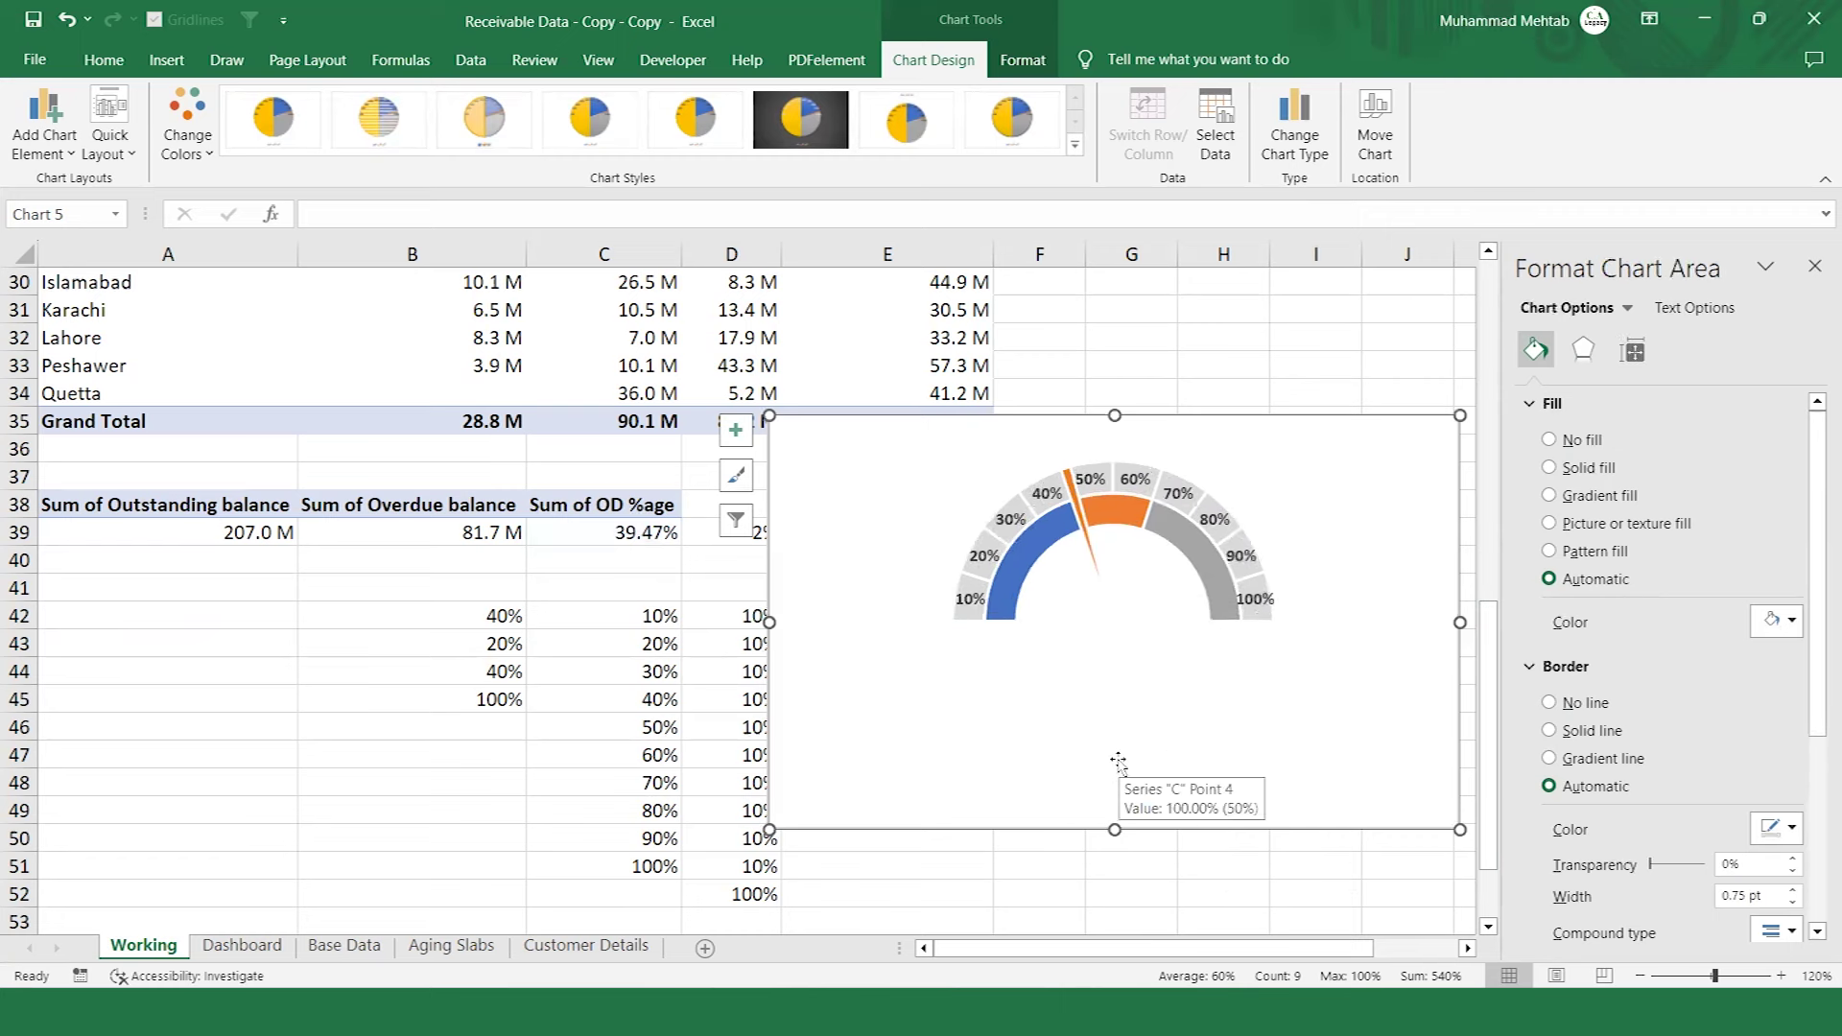
Cut the gauge chart from the Working sheet and paste it into the Dashboard sheet beside the Sales Person Wise chart, starting at column M.
{"action": "key", "text": "Delete"}
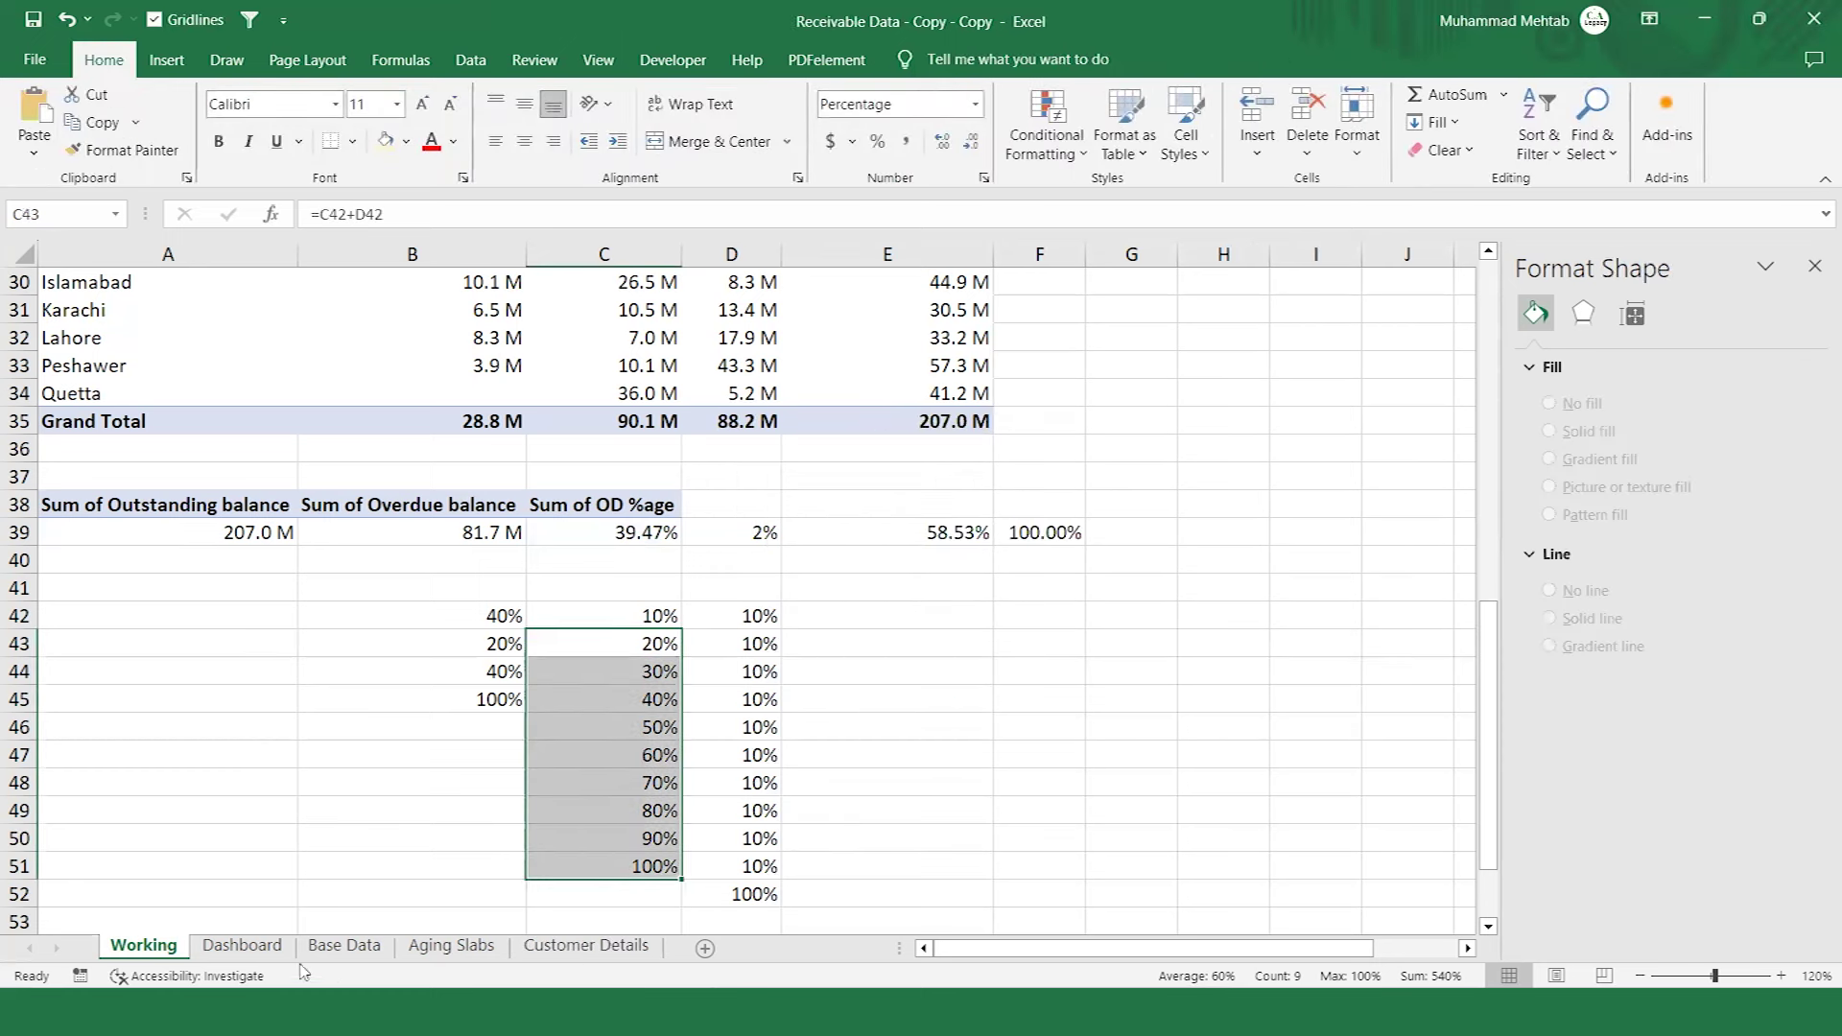
{"action": "left_click", "coordinate": [251, 946]}
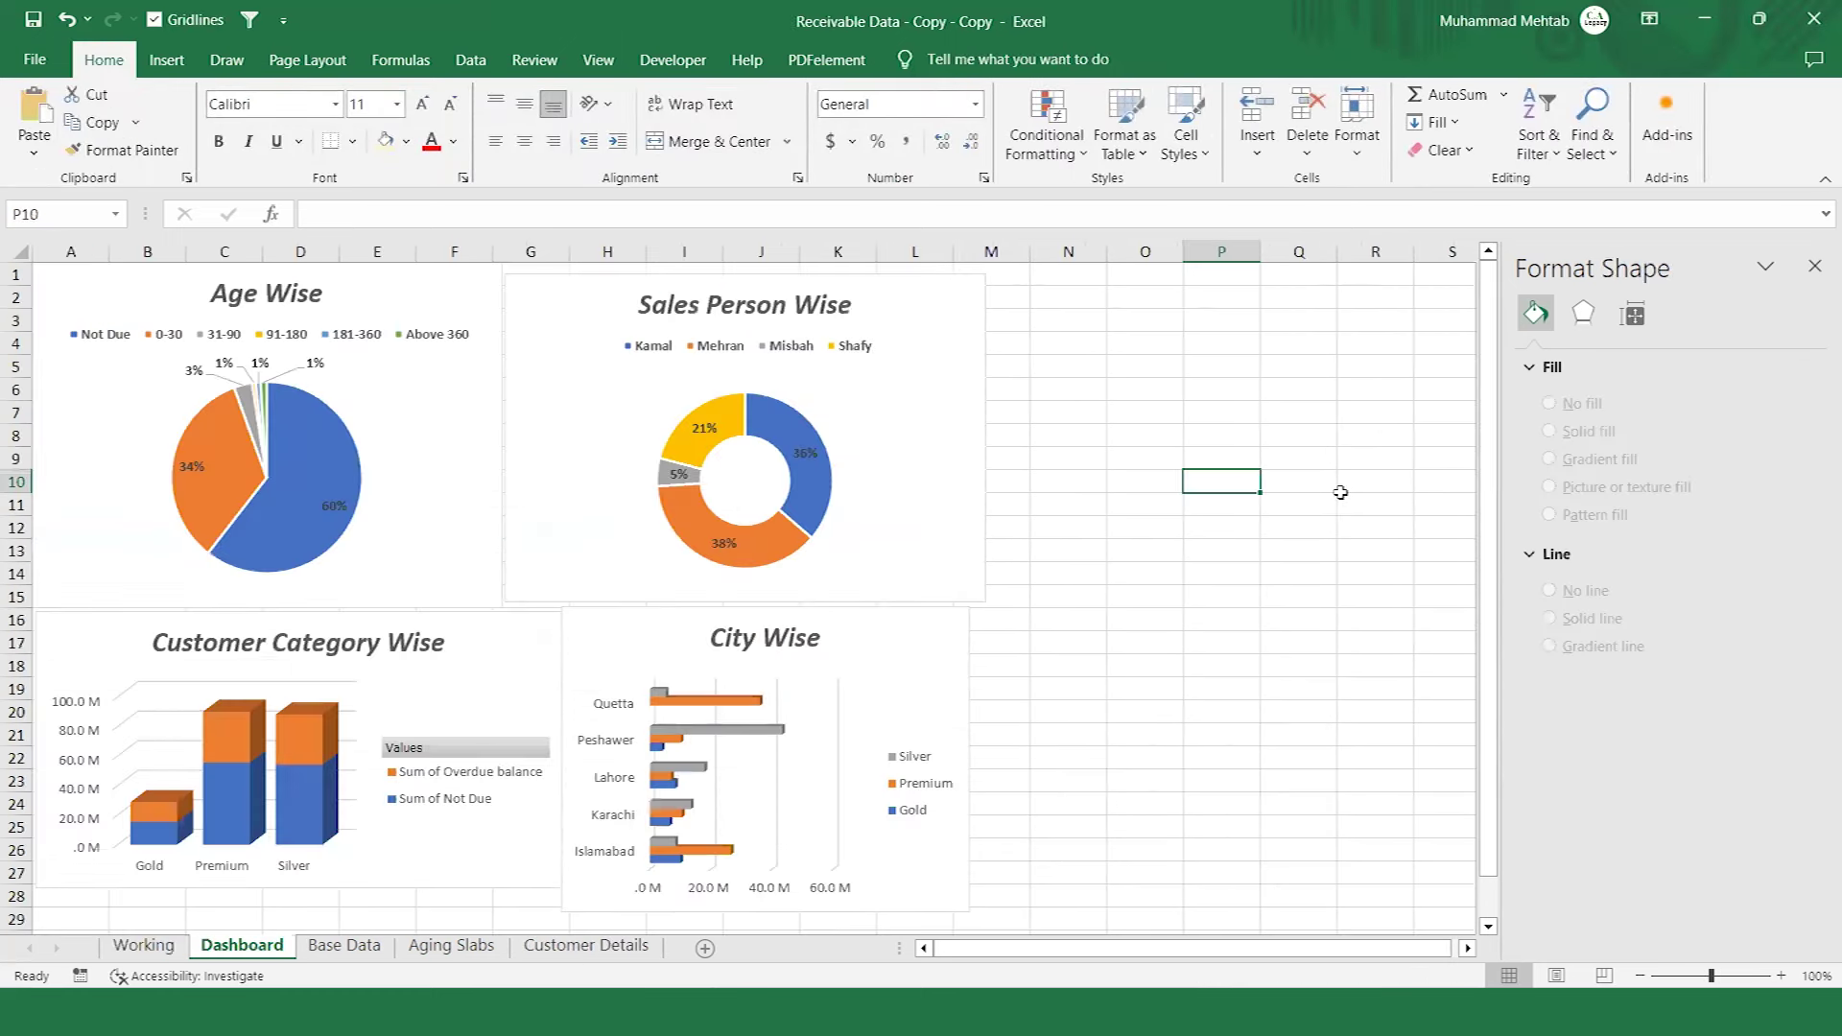
{"action": "key", "text": "ctrl+v"}
{"action": "left_click_drag", "start_coordinate": [1254, 557], "coordinate": [1050, 360]}
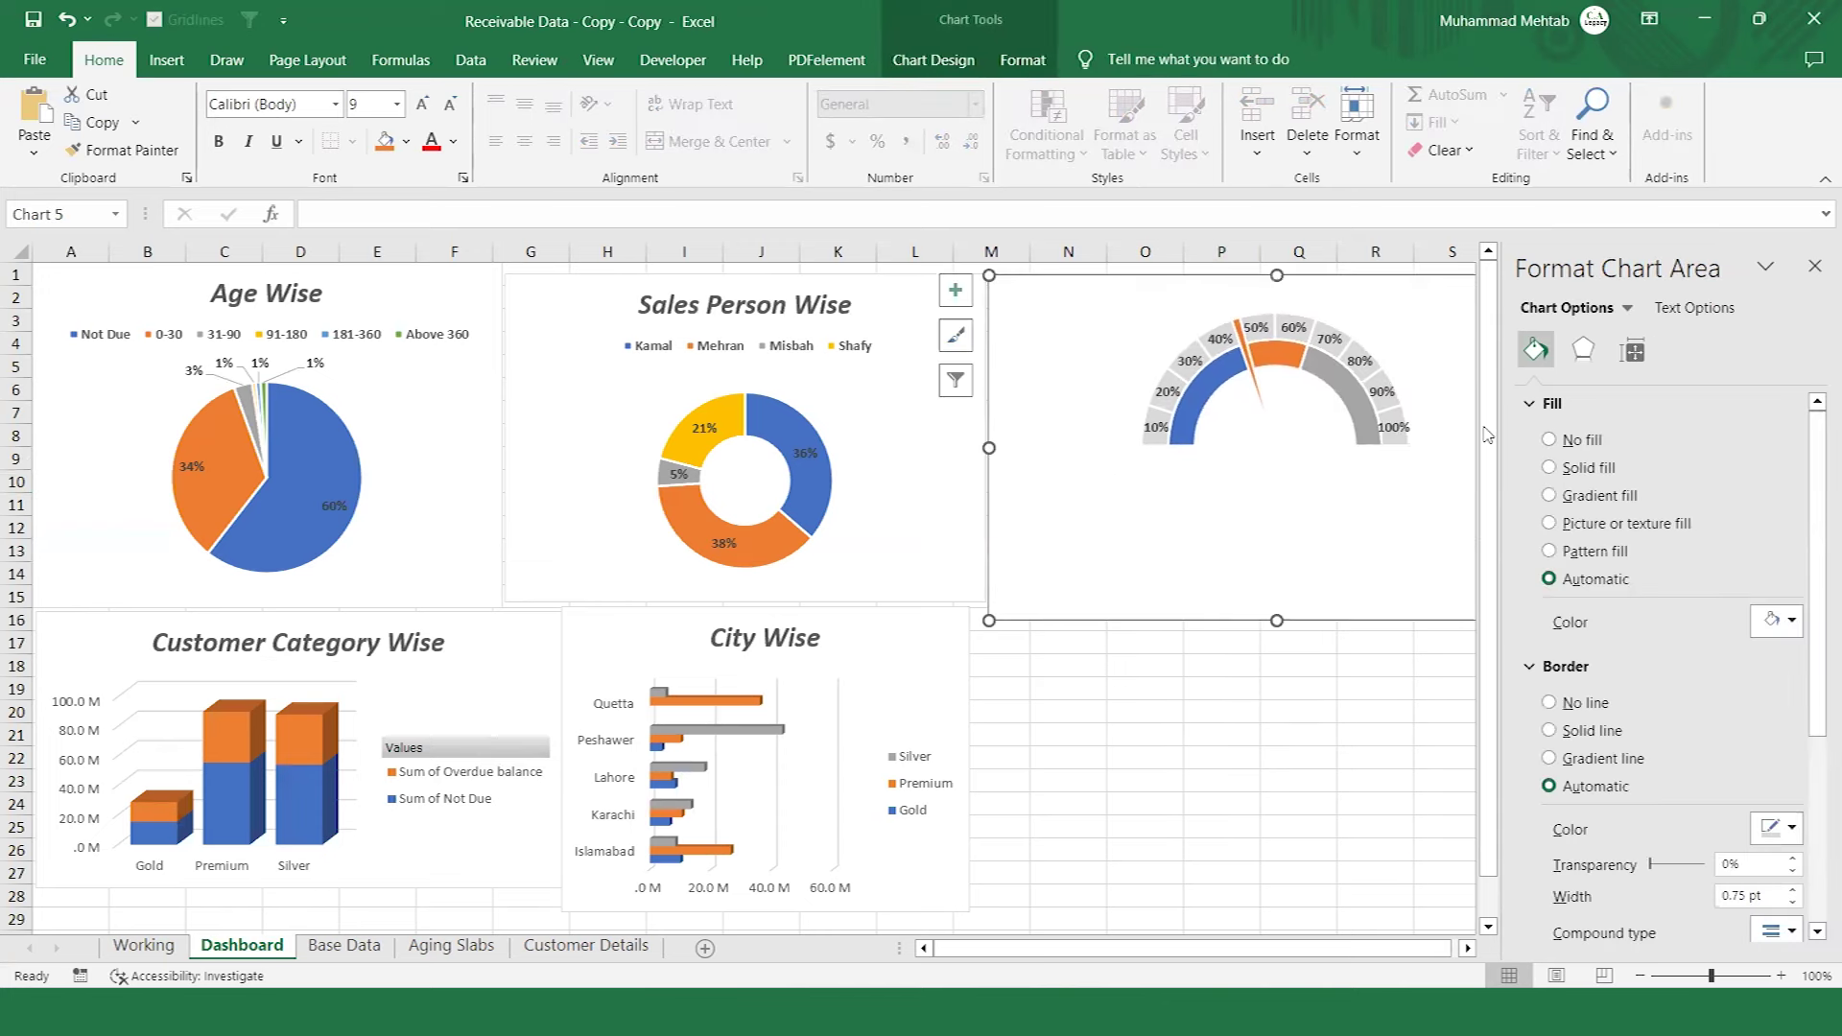
Close the formatting pane and shrink the gauge chart to end at about column S and row 15.
{"action": "left_click", "coordinate": [1814, 266]}
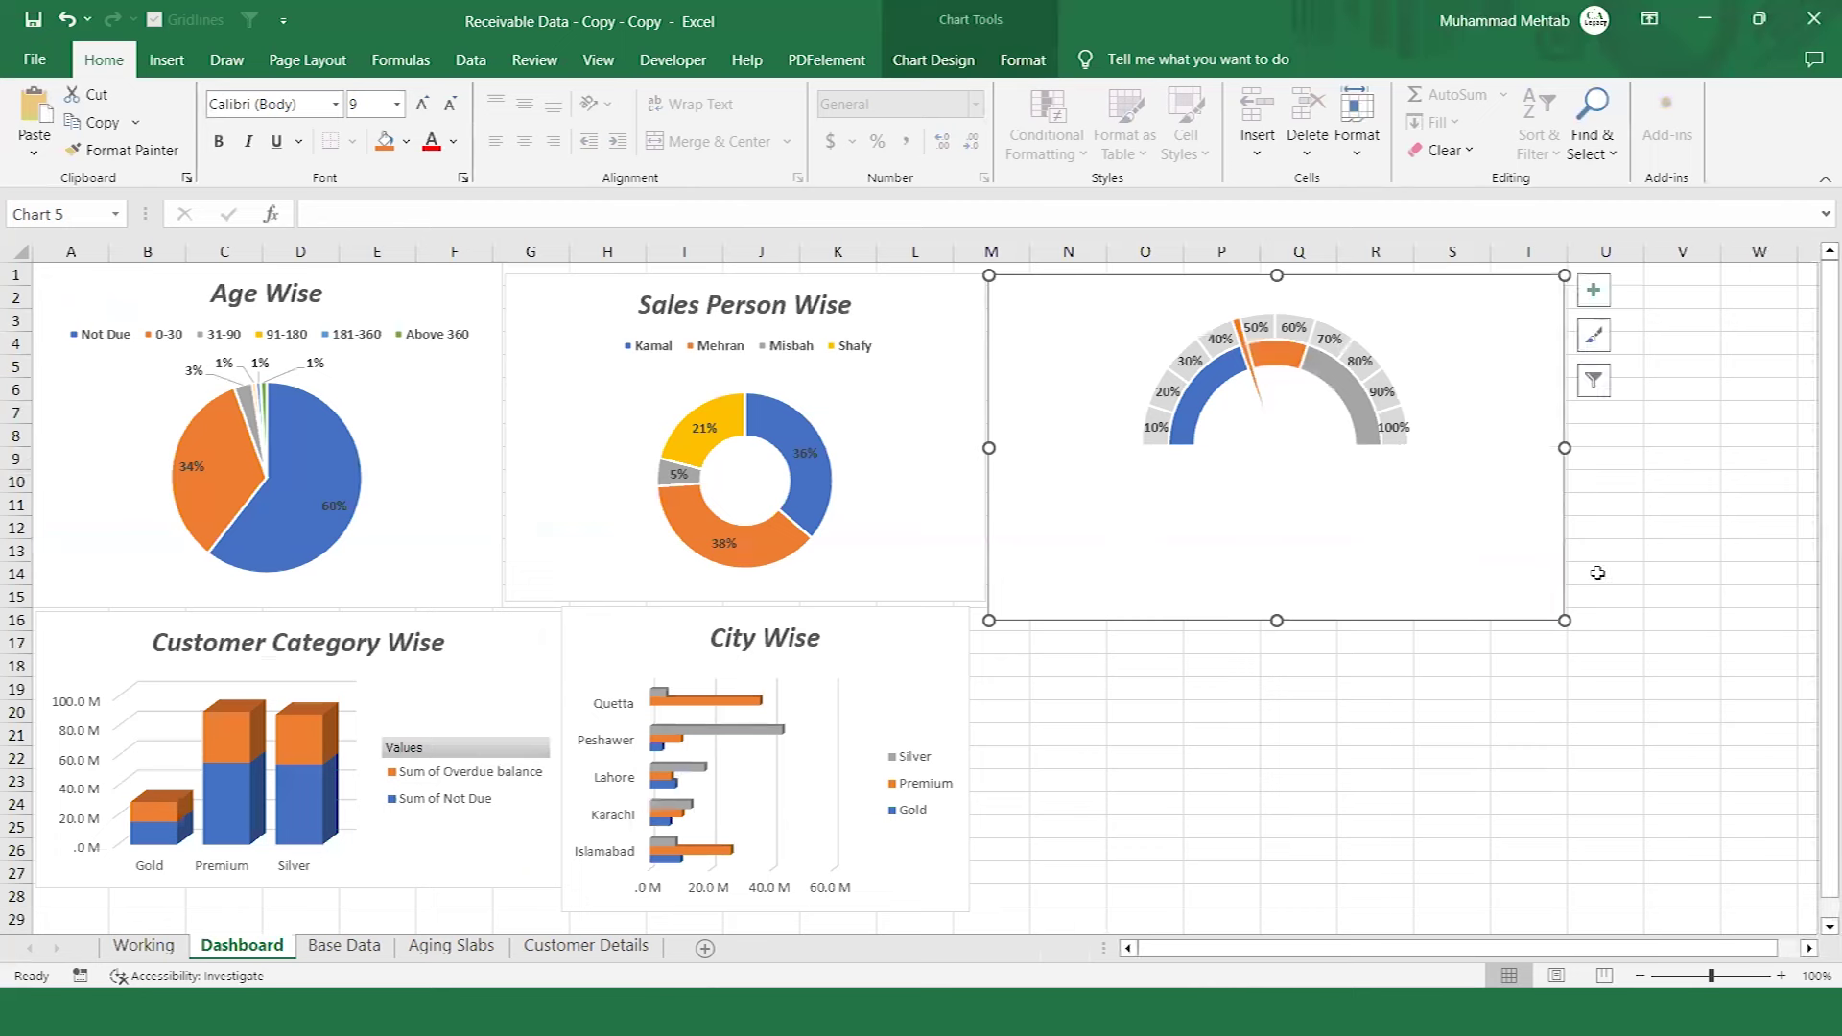
{"action": "left_click_drag", "start_coordinate": [1565, 619], "coordinate": [1435, 573]}
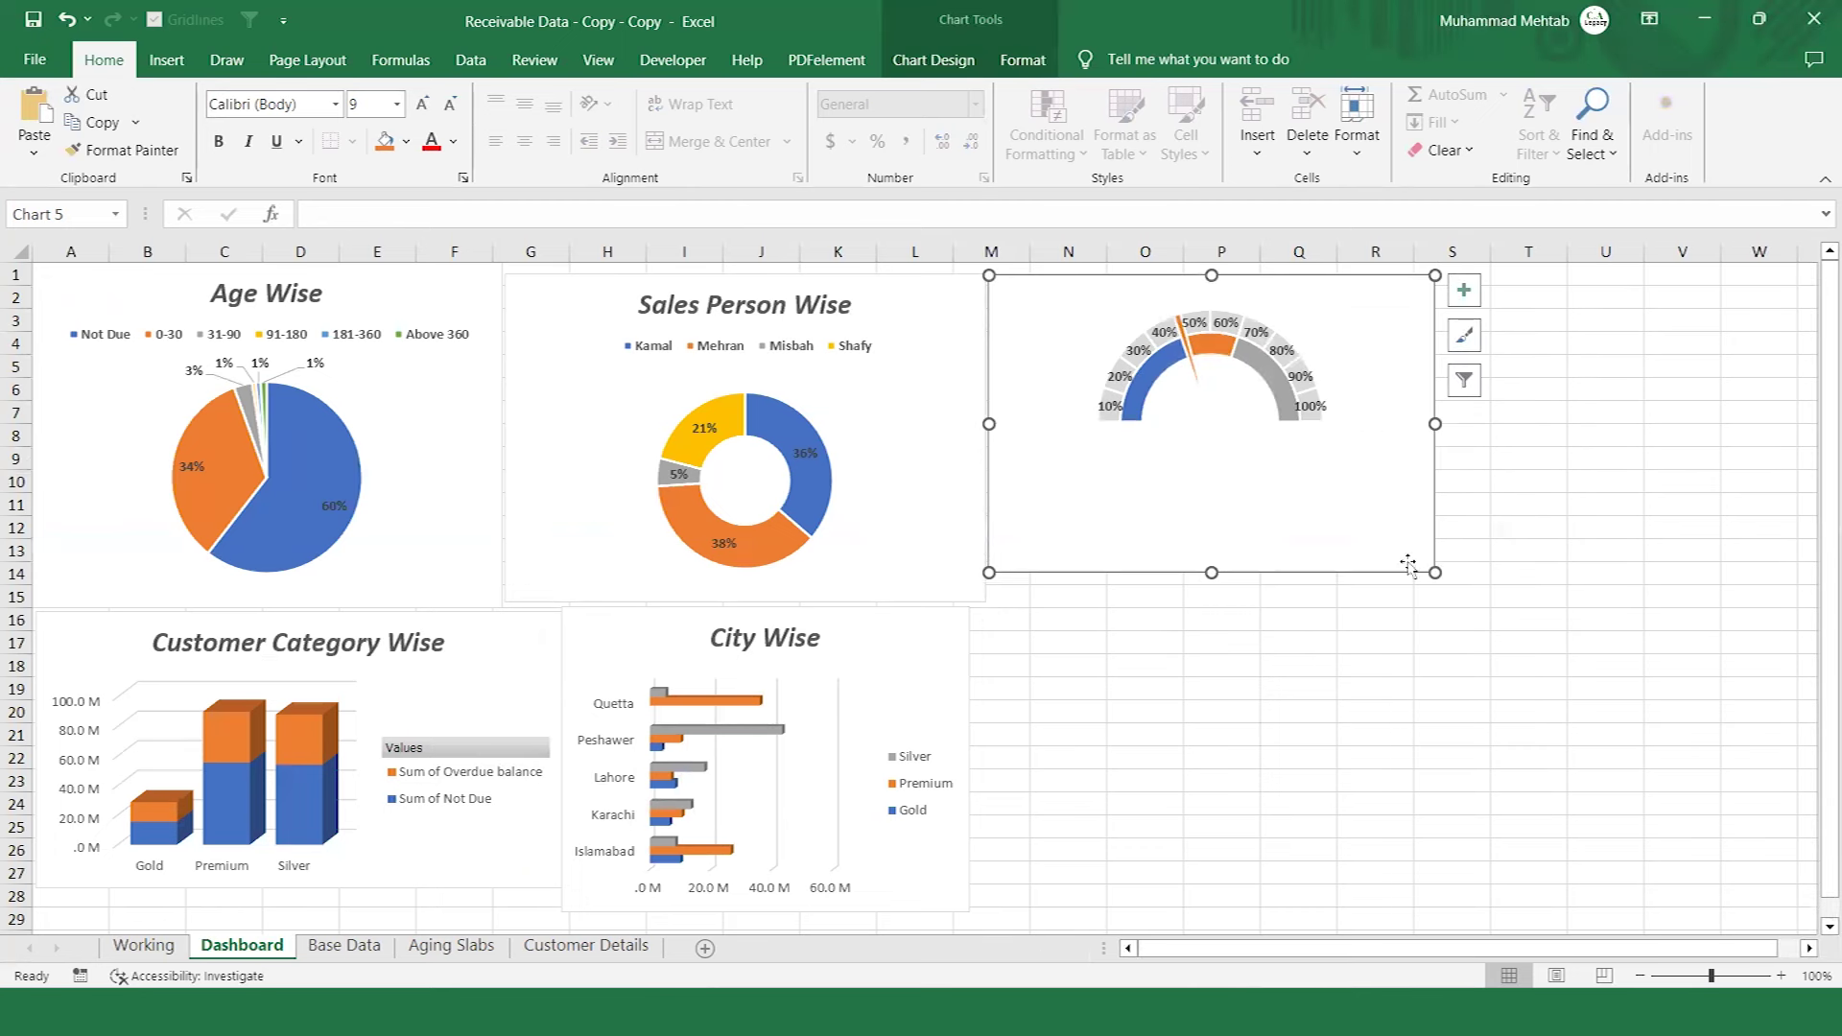
{"action": "left_click_drag", "start_coordinate": [1212, 573], "coordinate": [1209, 596]}
{"action": "left_click", "coordinate": [1235, 675]}
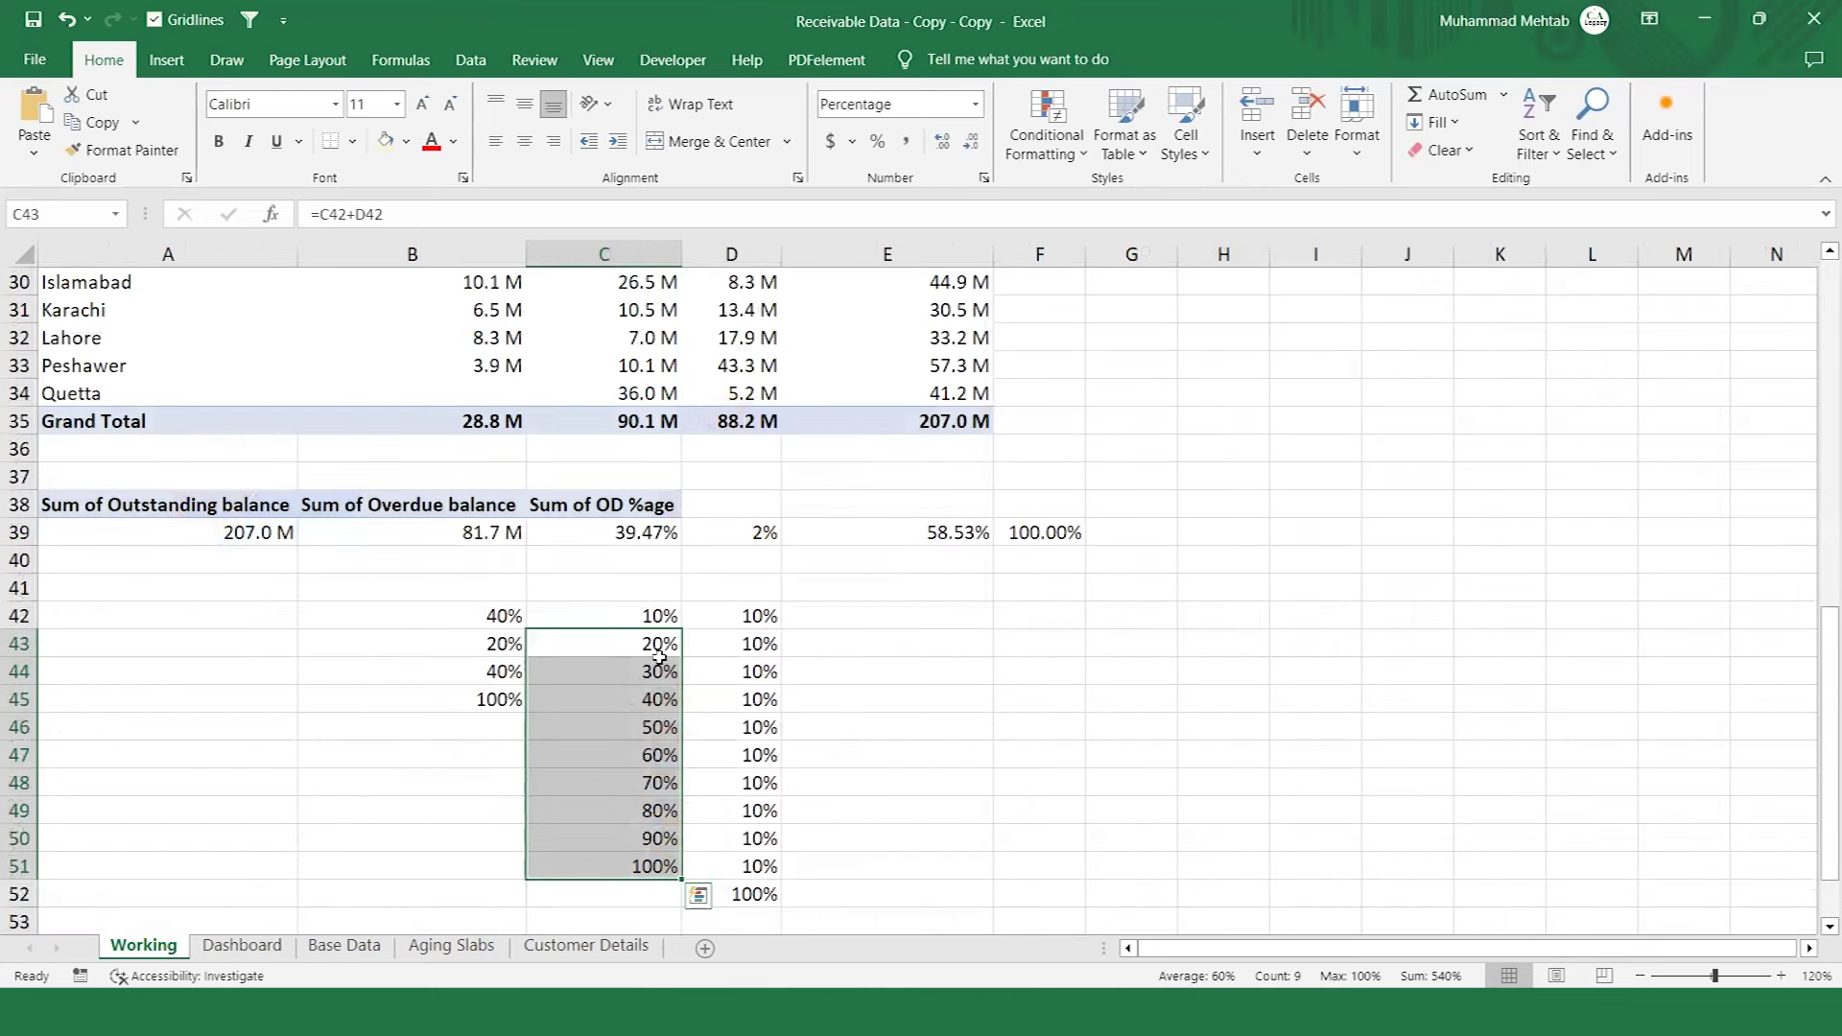
Start inserting slicers for the balance totals pivot table on the Working sheet, selecting Customer, Sales person, Payment terms and City.
{"action": "left_click", "coordinate": [509, 528]}
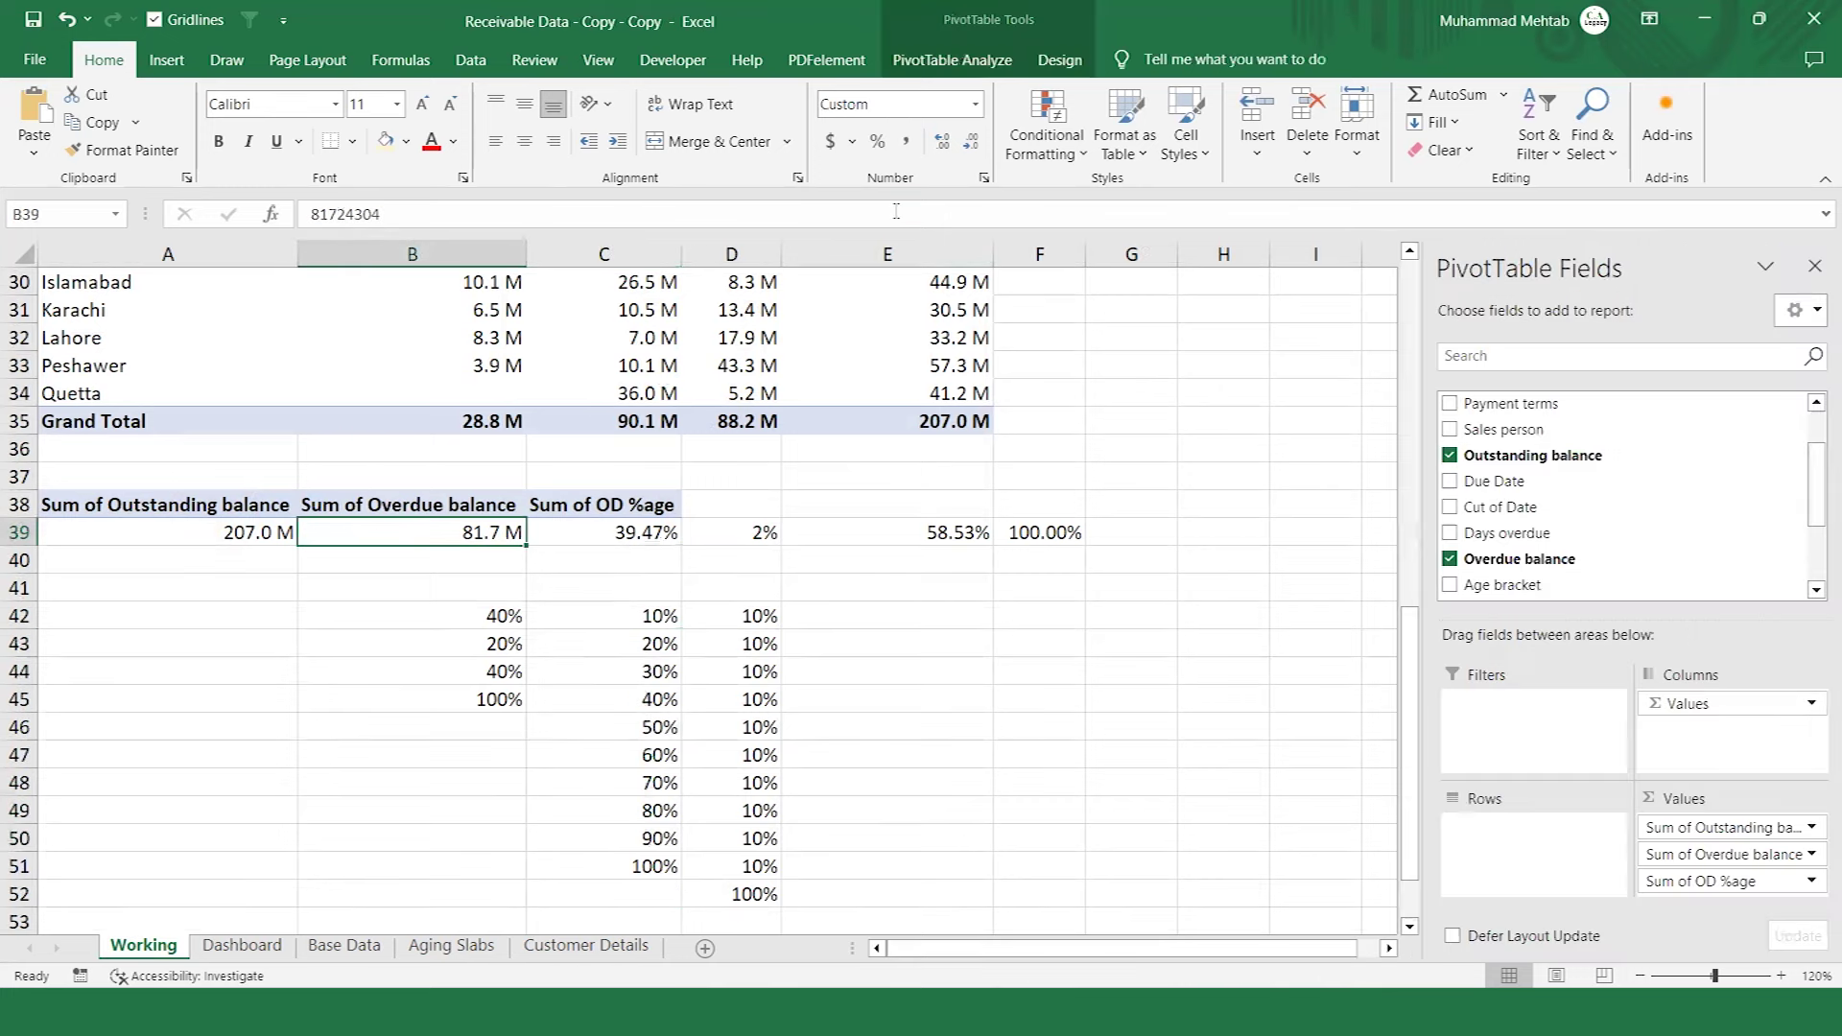
{"action": "left_click", "coordinate": [994, 64]}
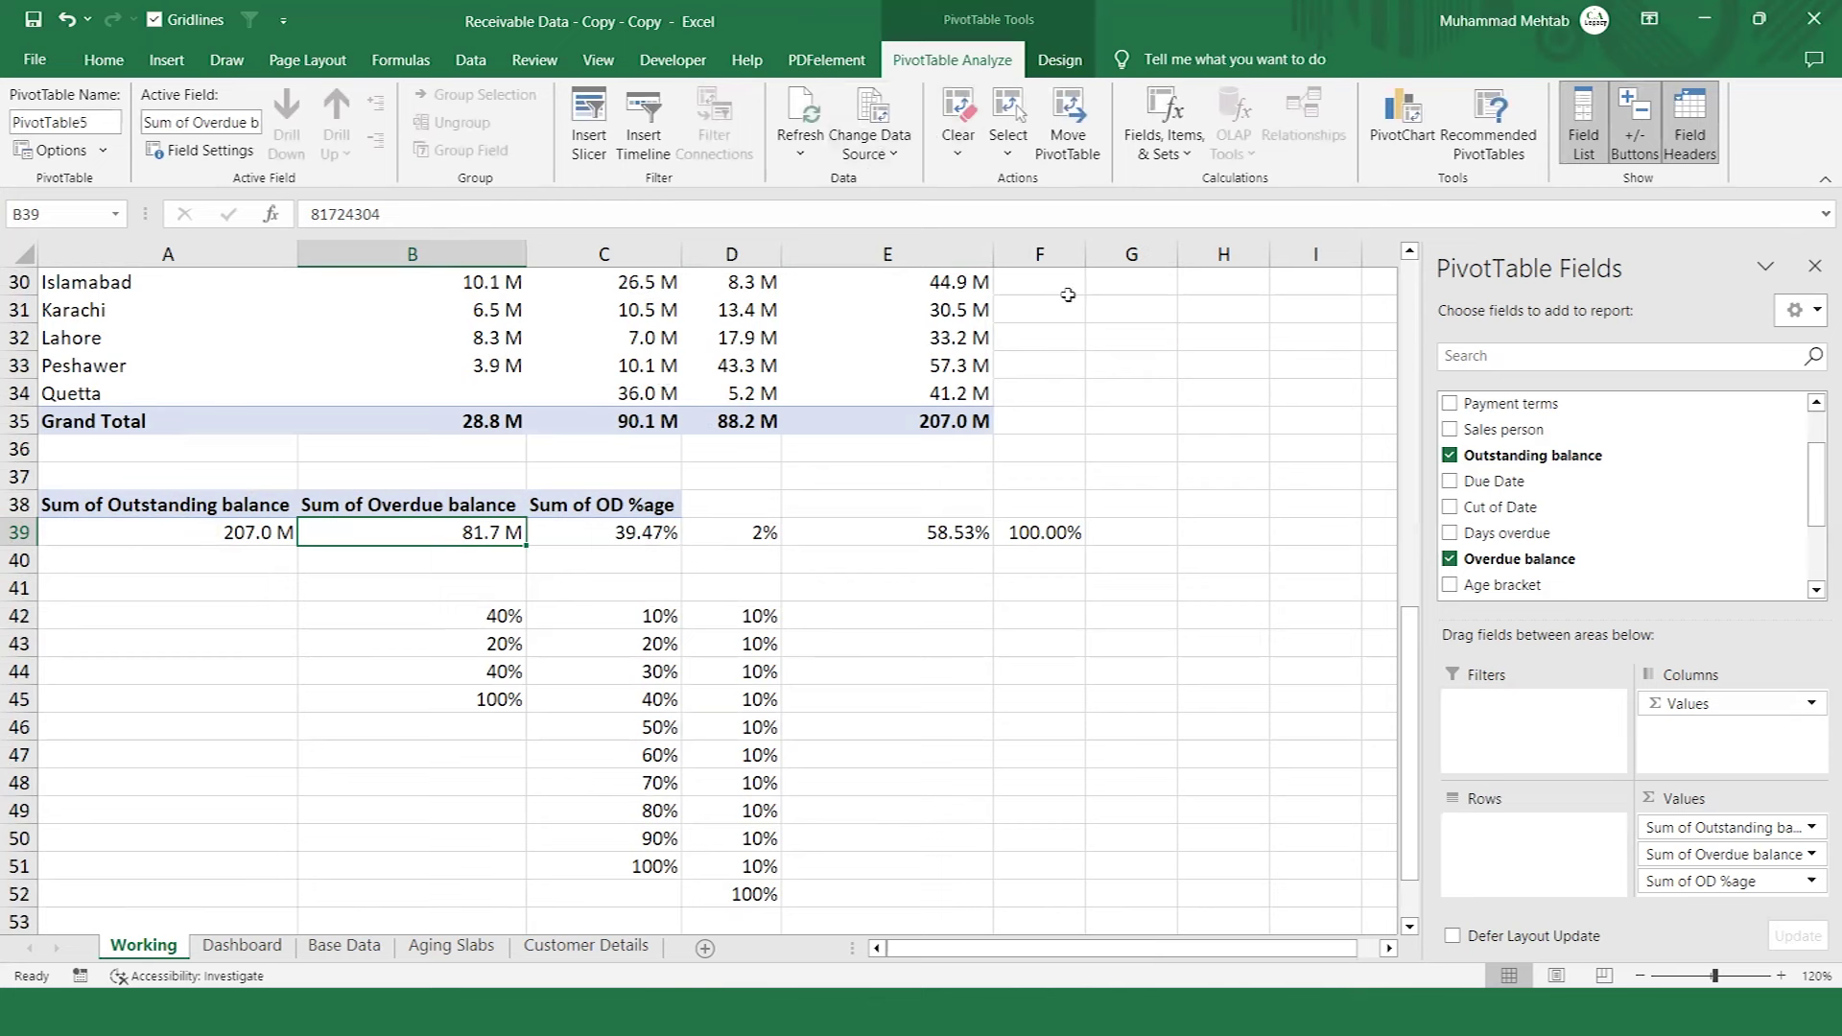
{"action": "left_click", "coordinate": [588, 160]}
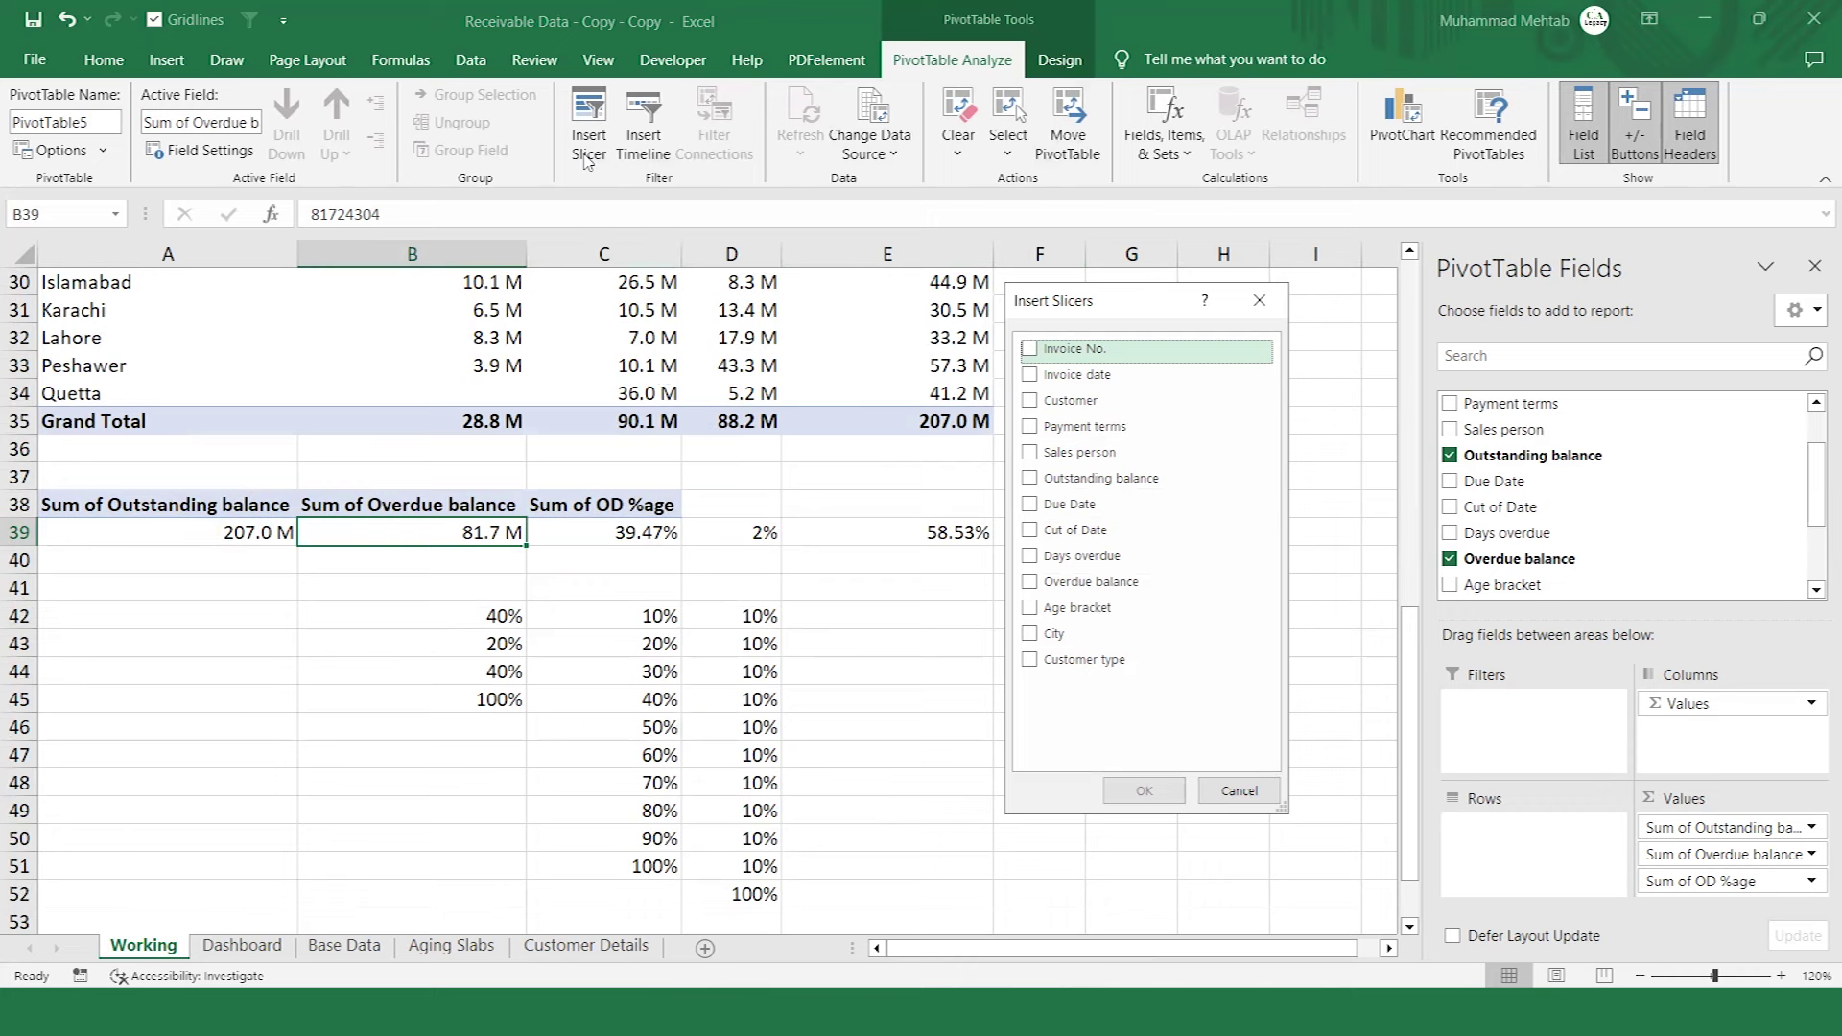
{"action": "left_click", "coordinate": [1032, 402]}
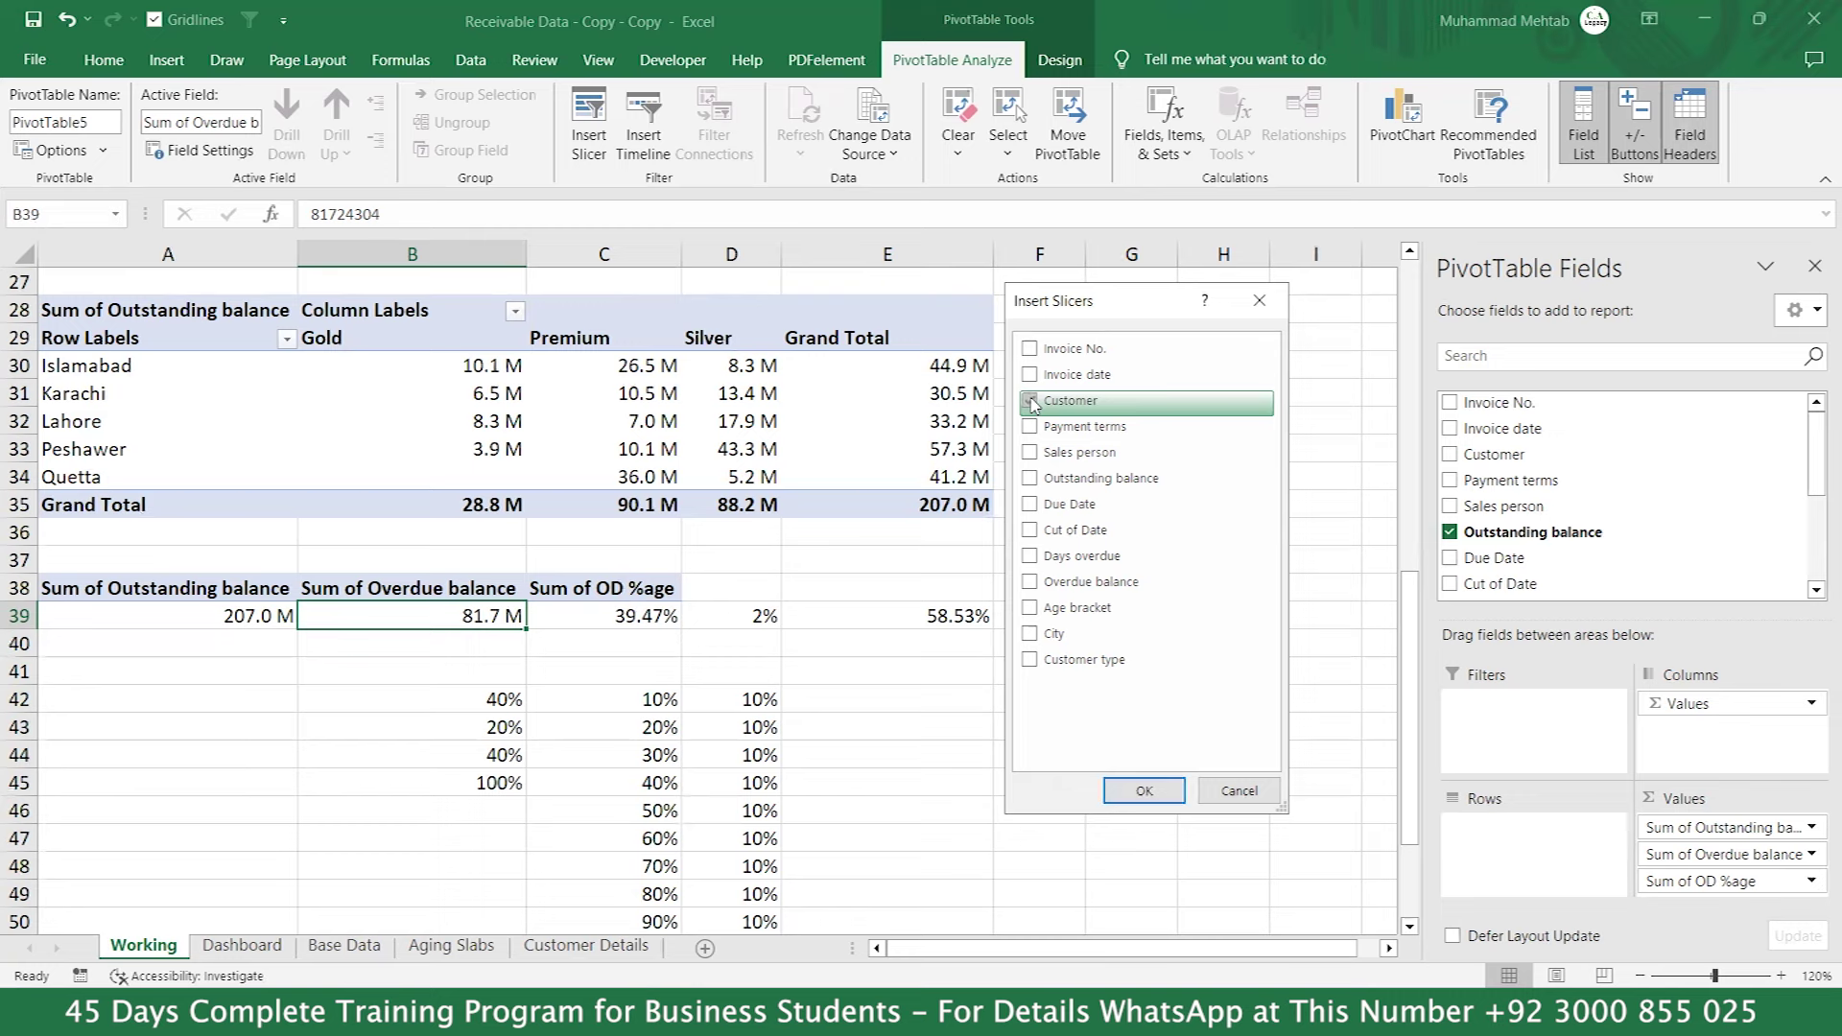
{"action": "left_click", "coordinate": [1032, 454]}
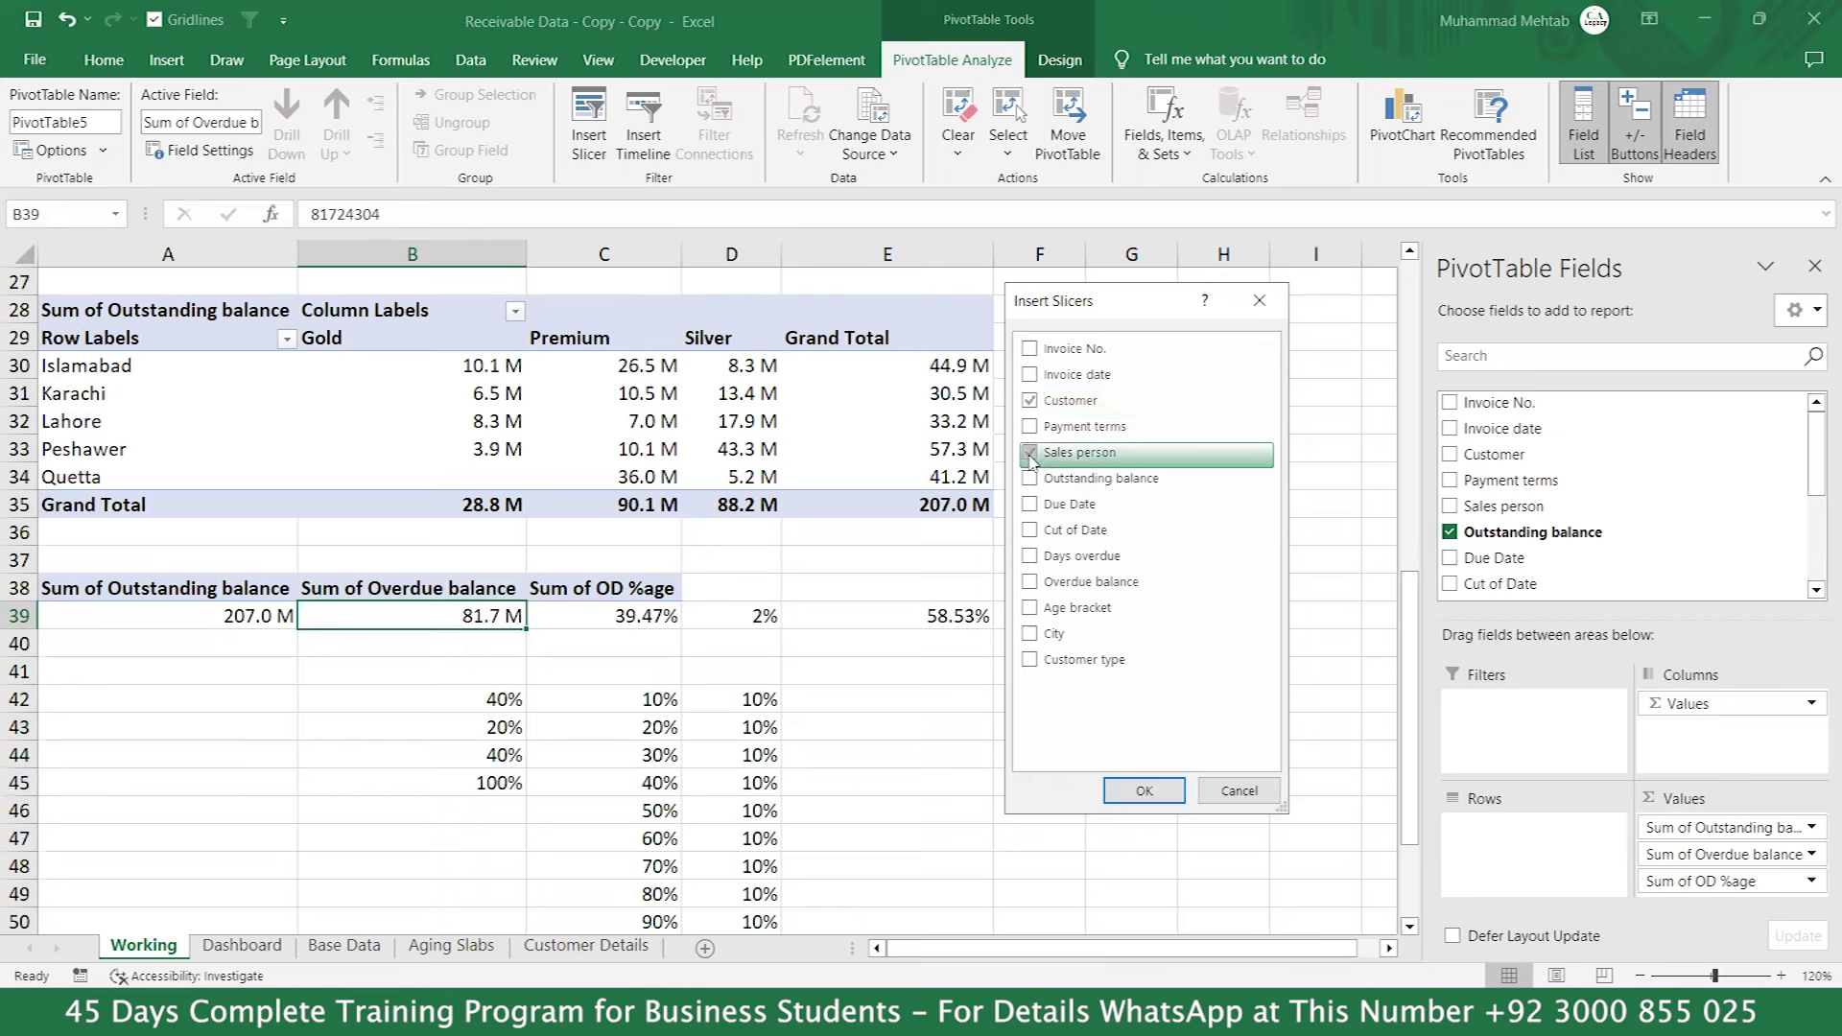
{"action": "left_click", "coordinate": [1031, 429]}
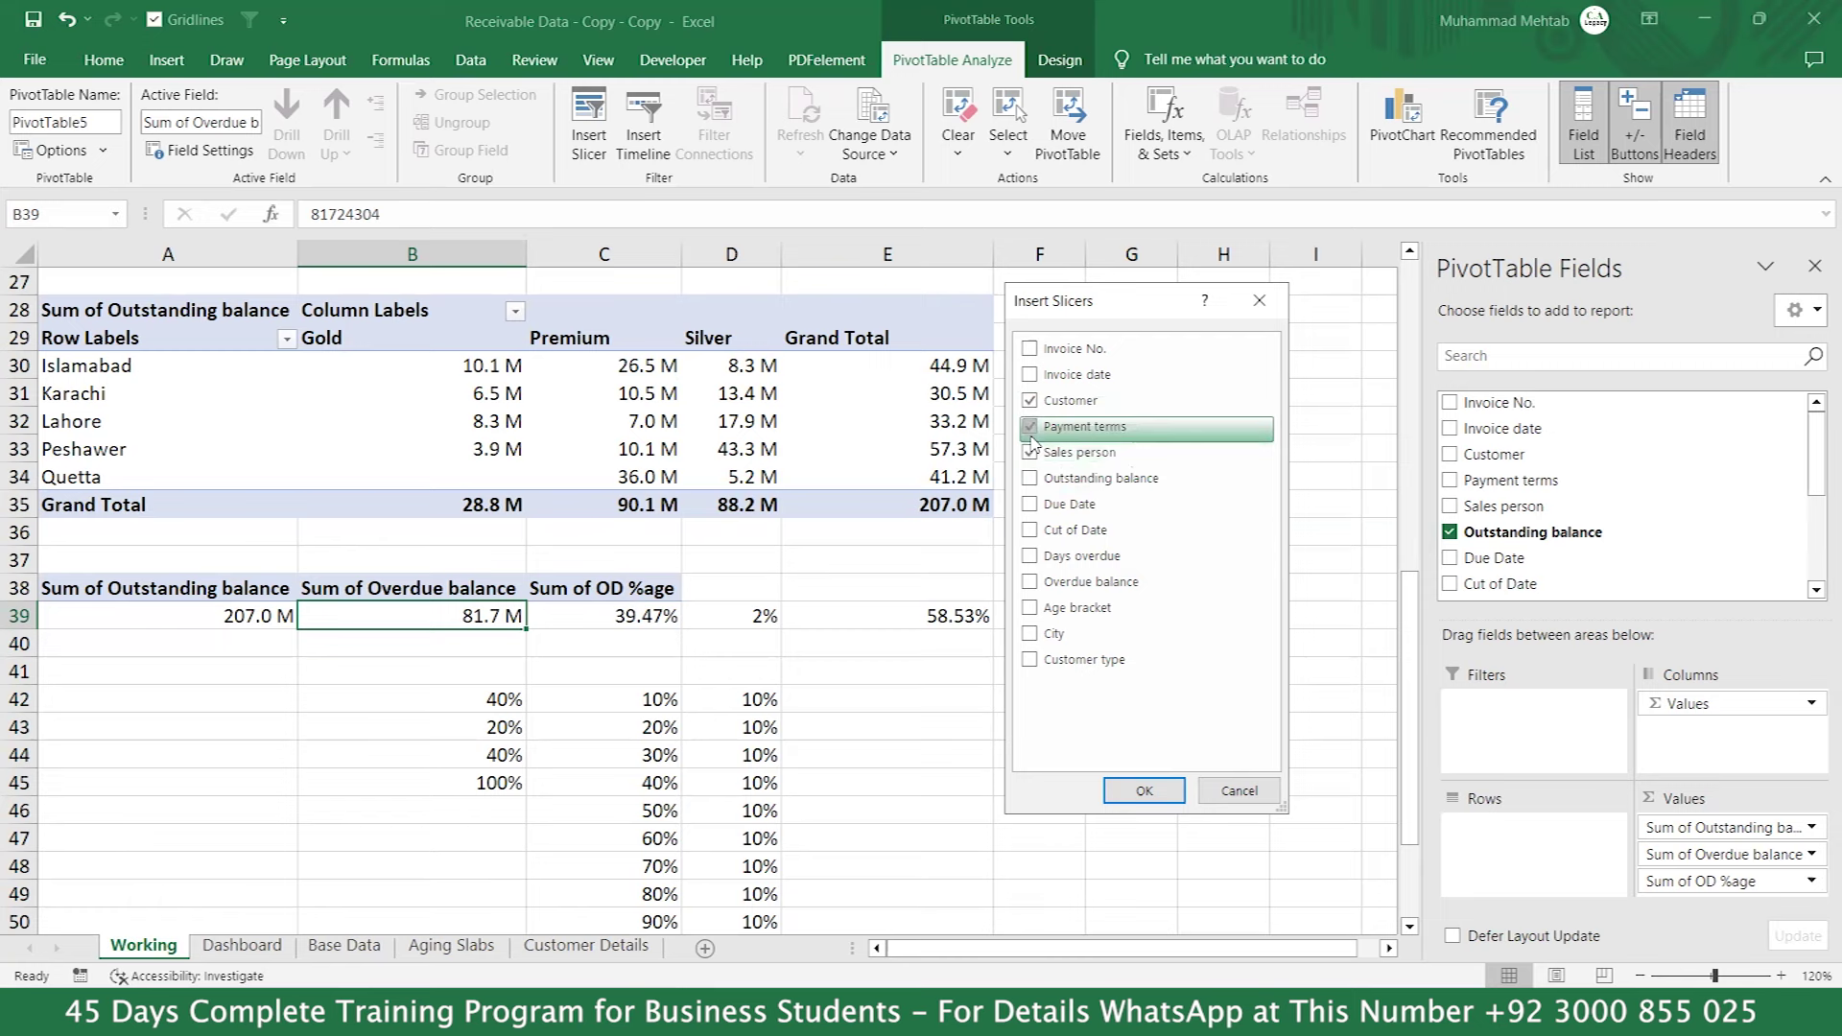
{"action": "left_click", "coordinate": [1030, 635]}
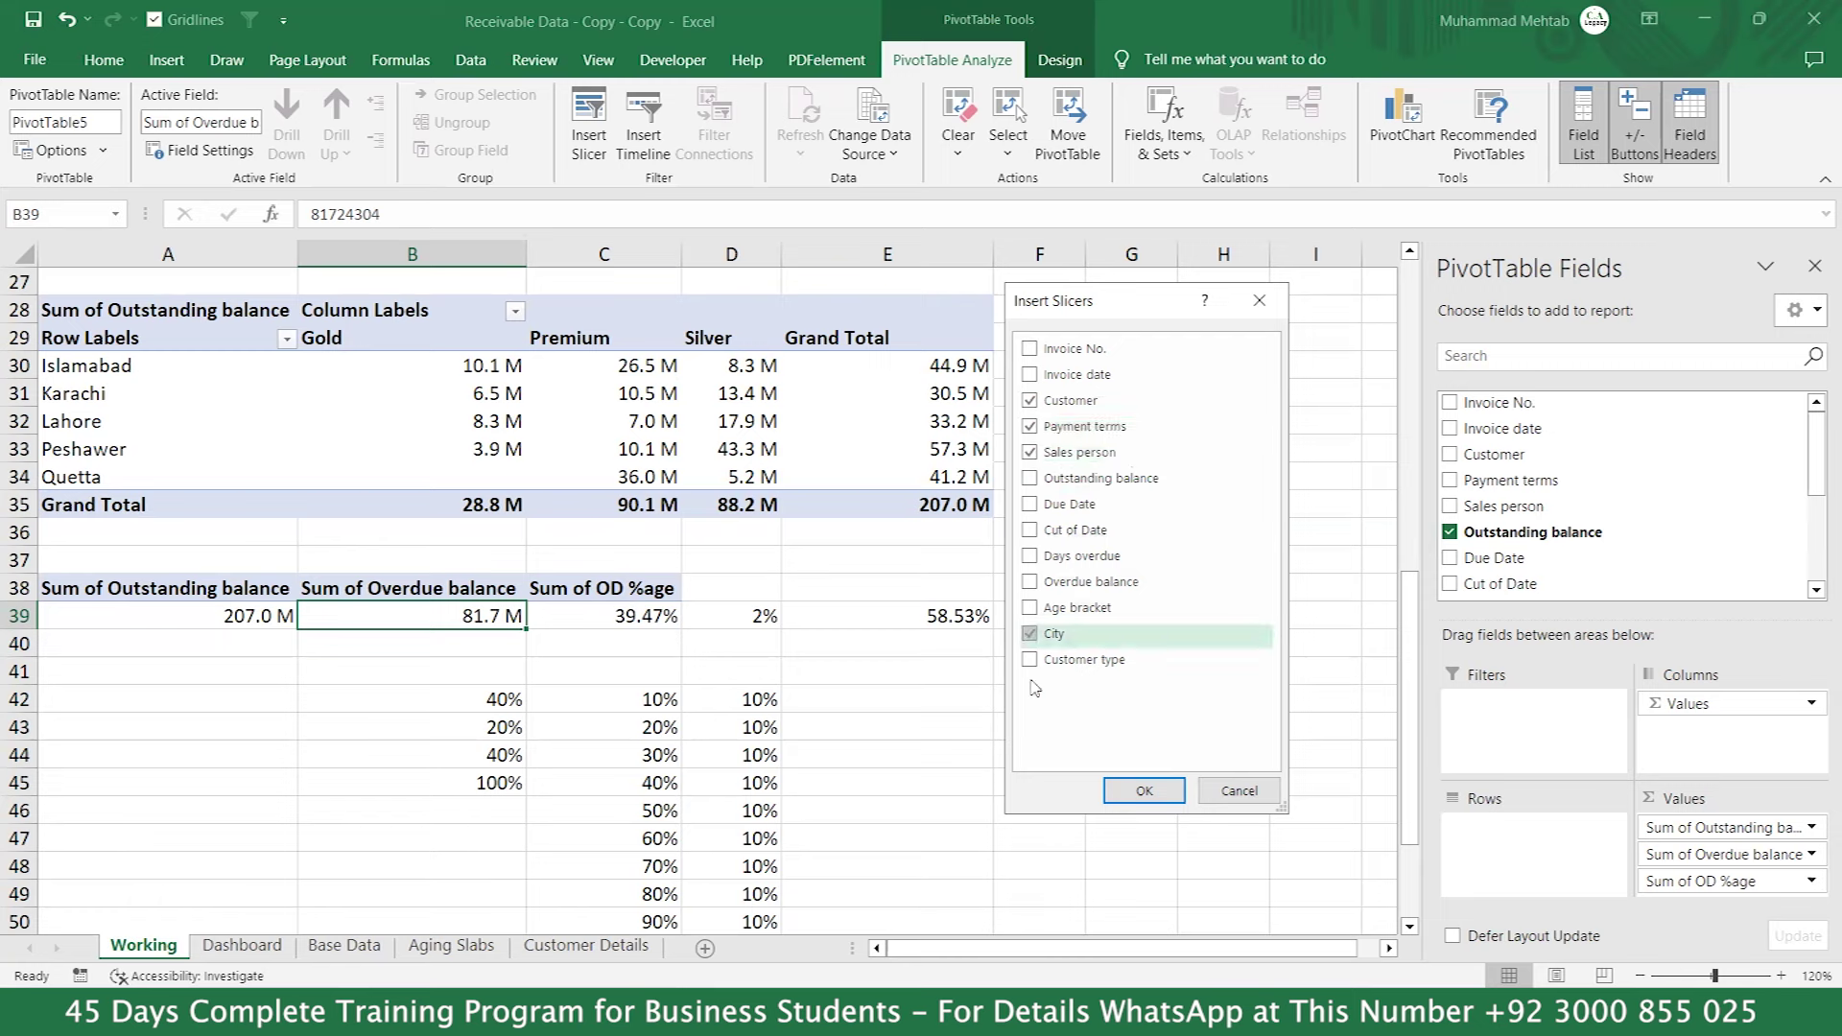
Include Customer type in the slicer selection, insert all five slicers, and move them together into the empty area right of the pivot tables.
{"action": "left_click", "coordinate": [1029, 662]}
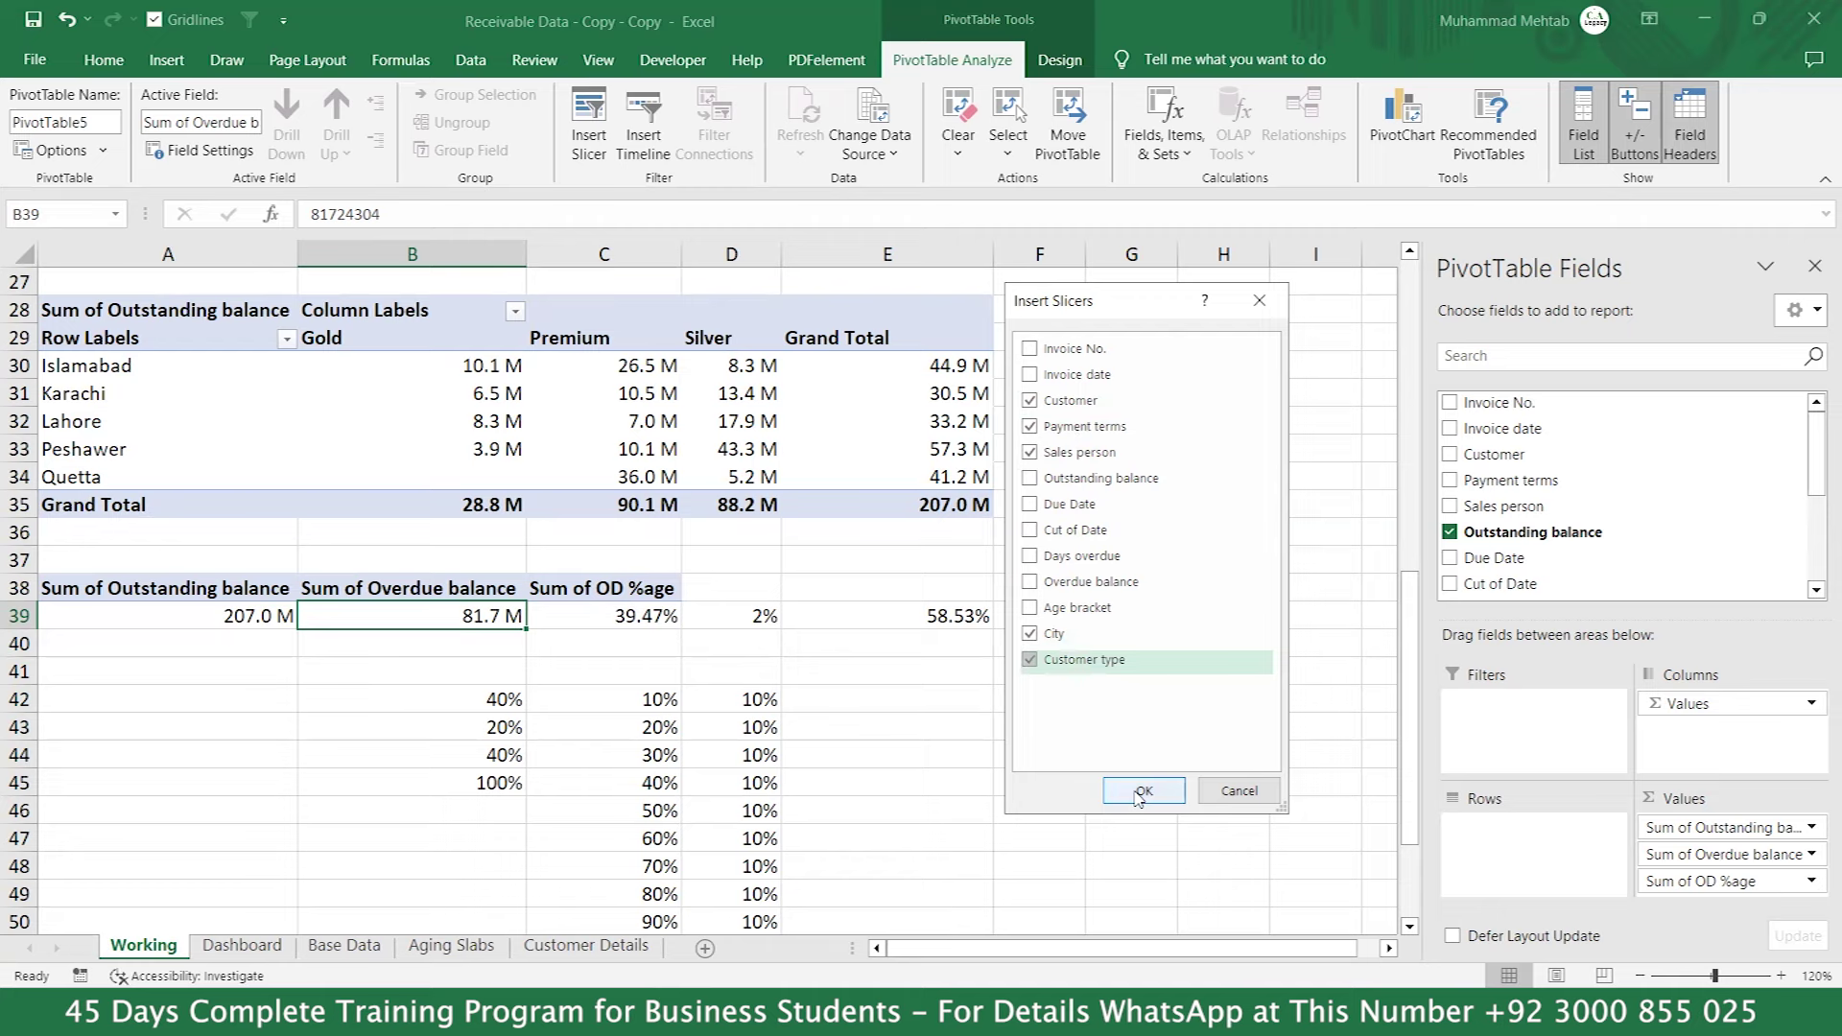
{"action": "left_click", "coordinate": [1142, 793]}
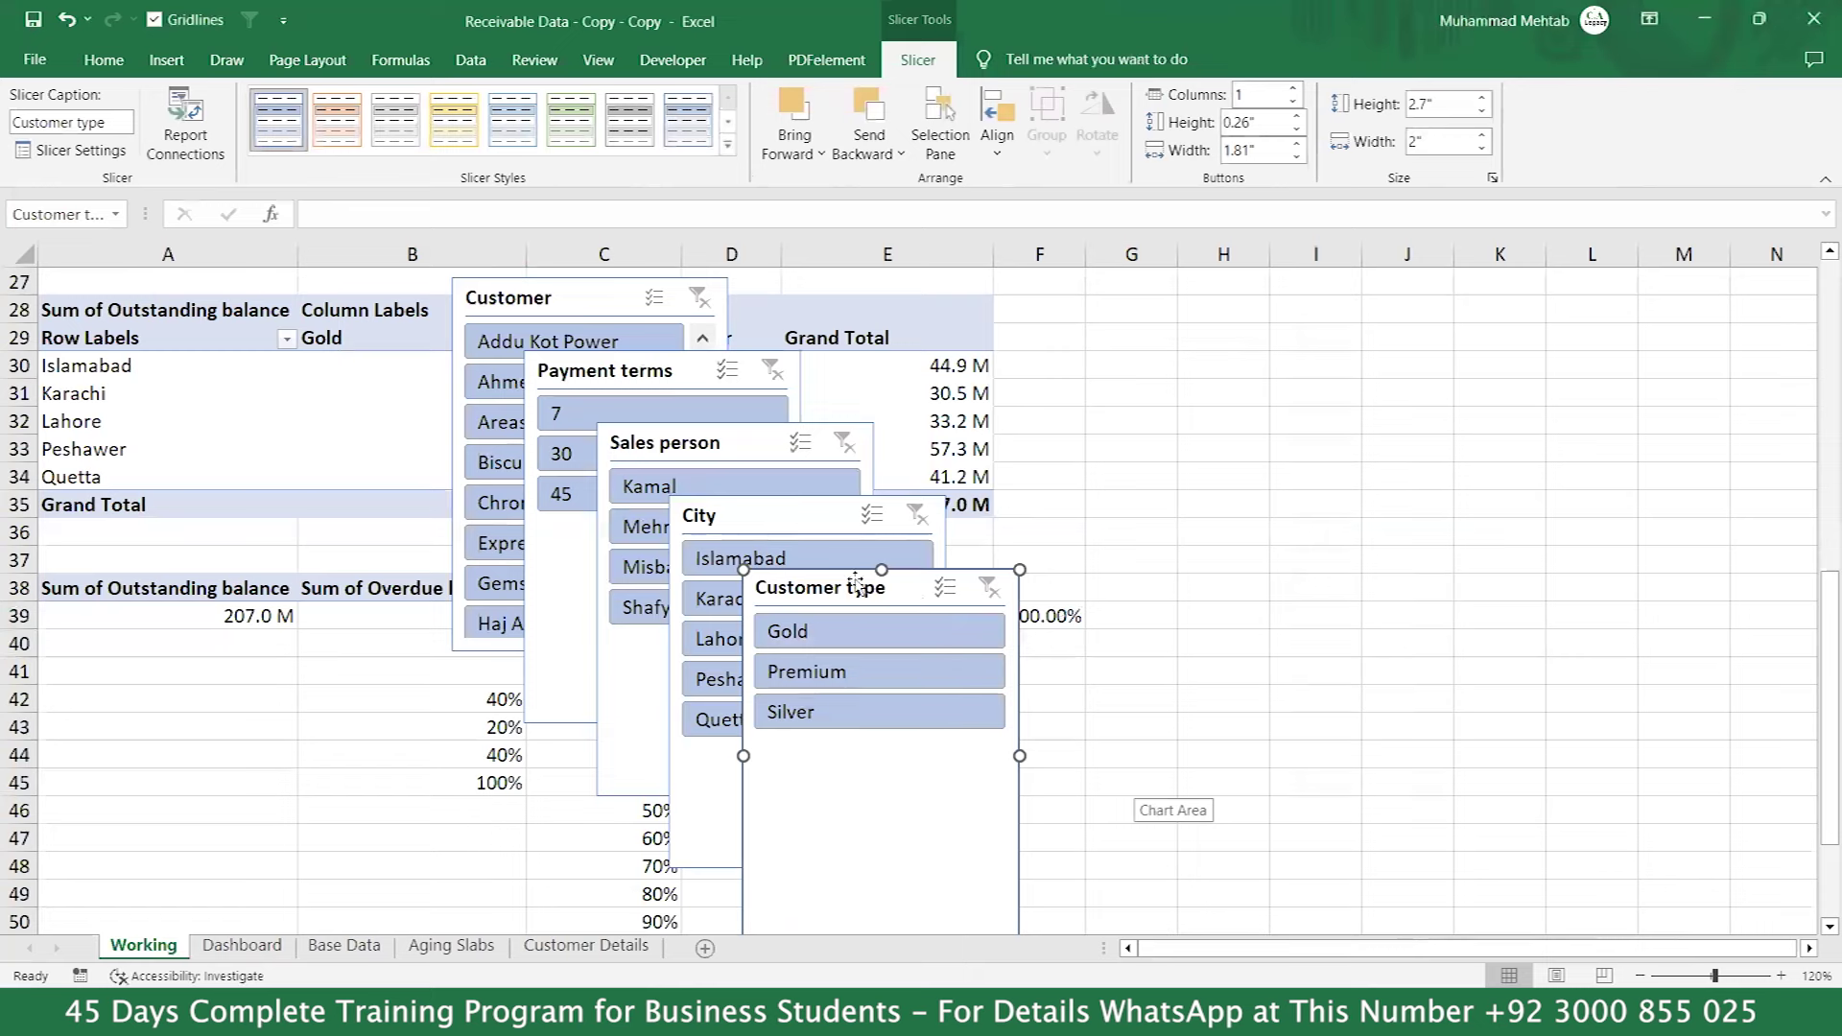
{"action": "left_click", "coordinate": [763, 518], "text": "ctrl"}
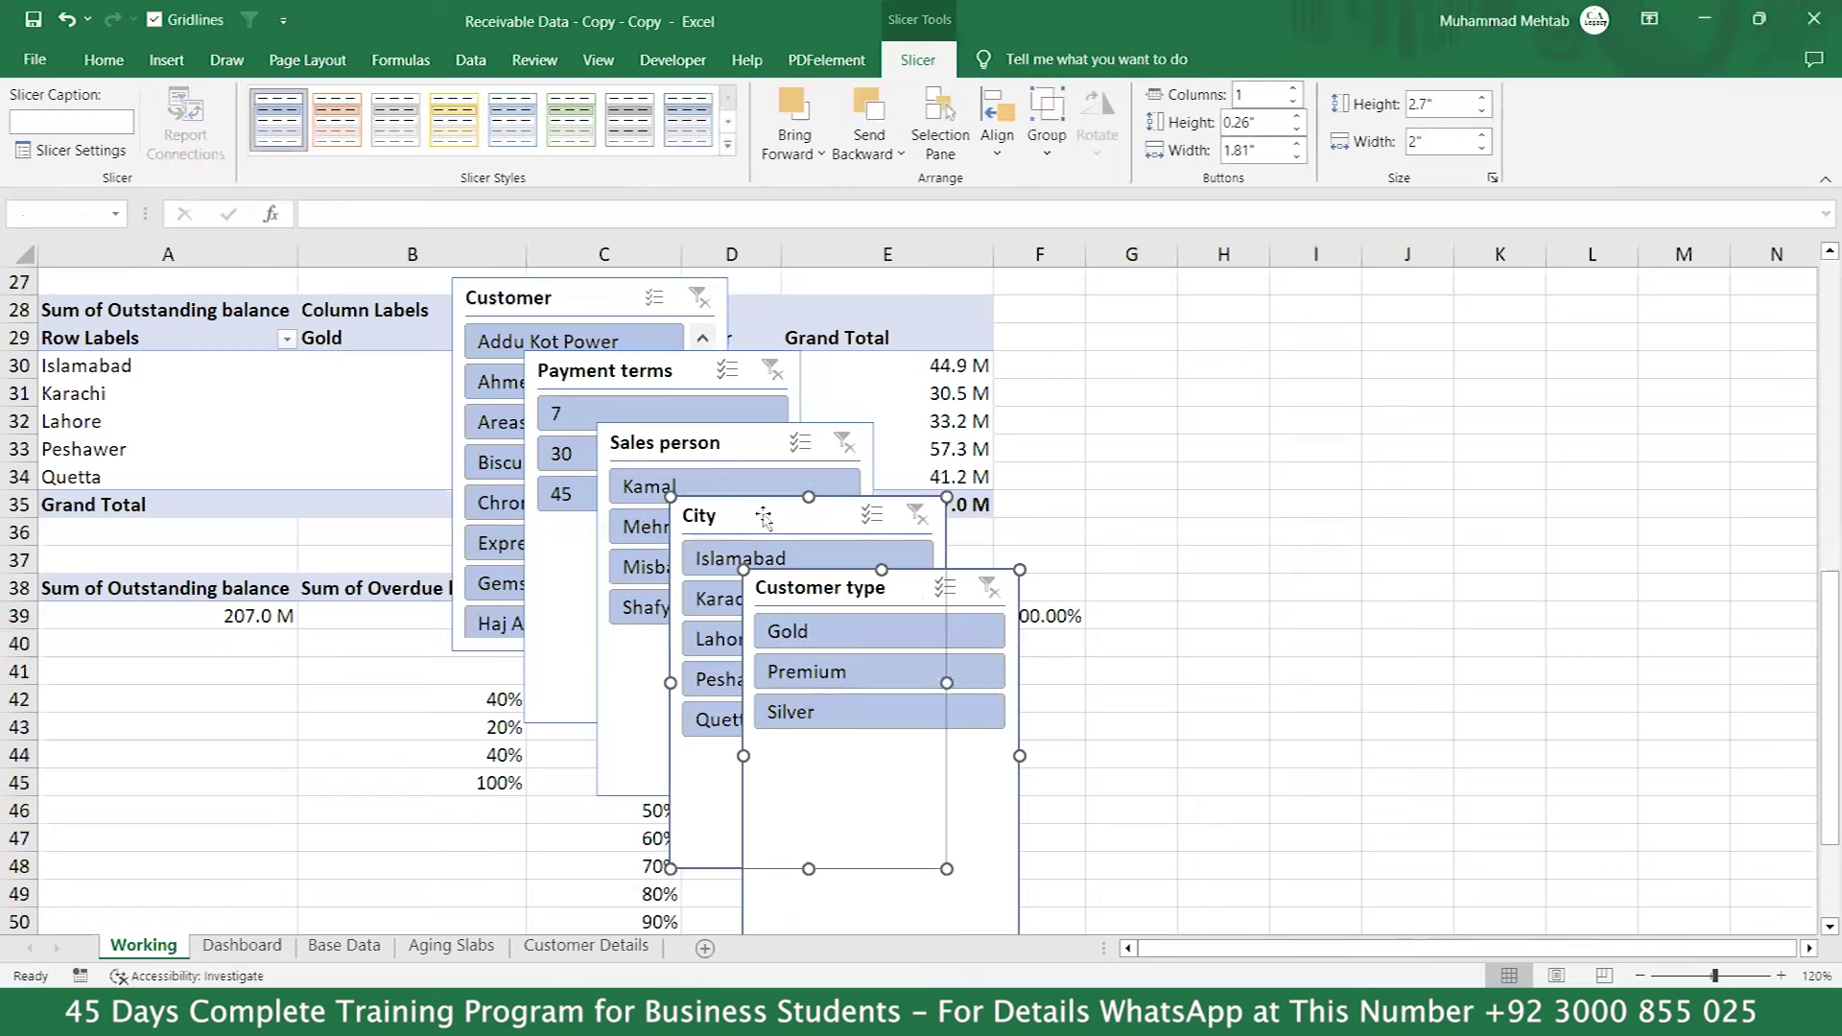
{"action": "left_click", "coordinate": [679, 446], "text": "ctrl"}
{"action": "left_click", "coordinate": [606, 379], "text": "ctrl"}
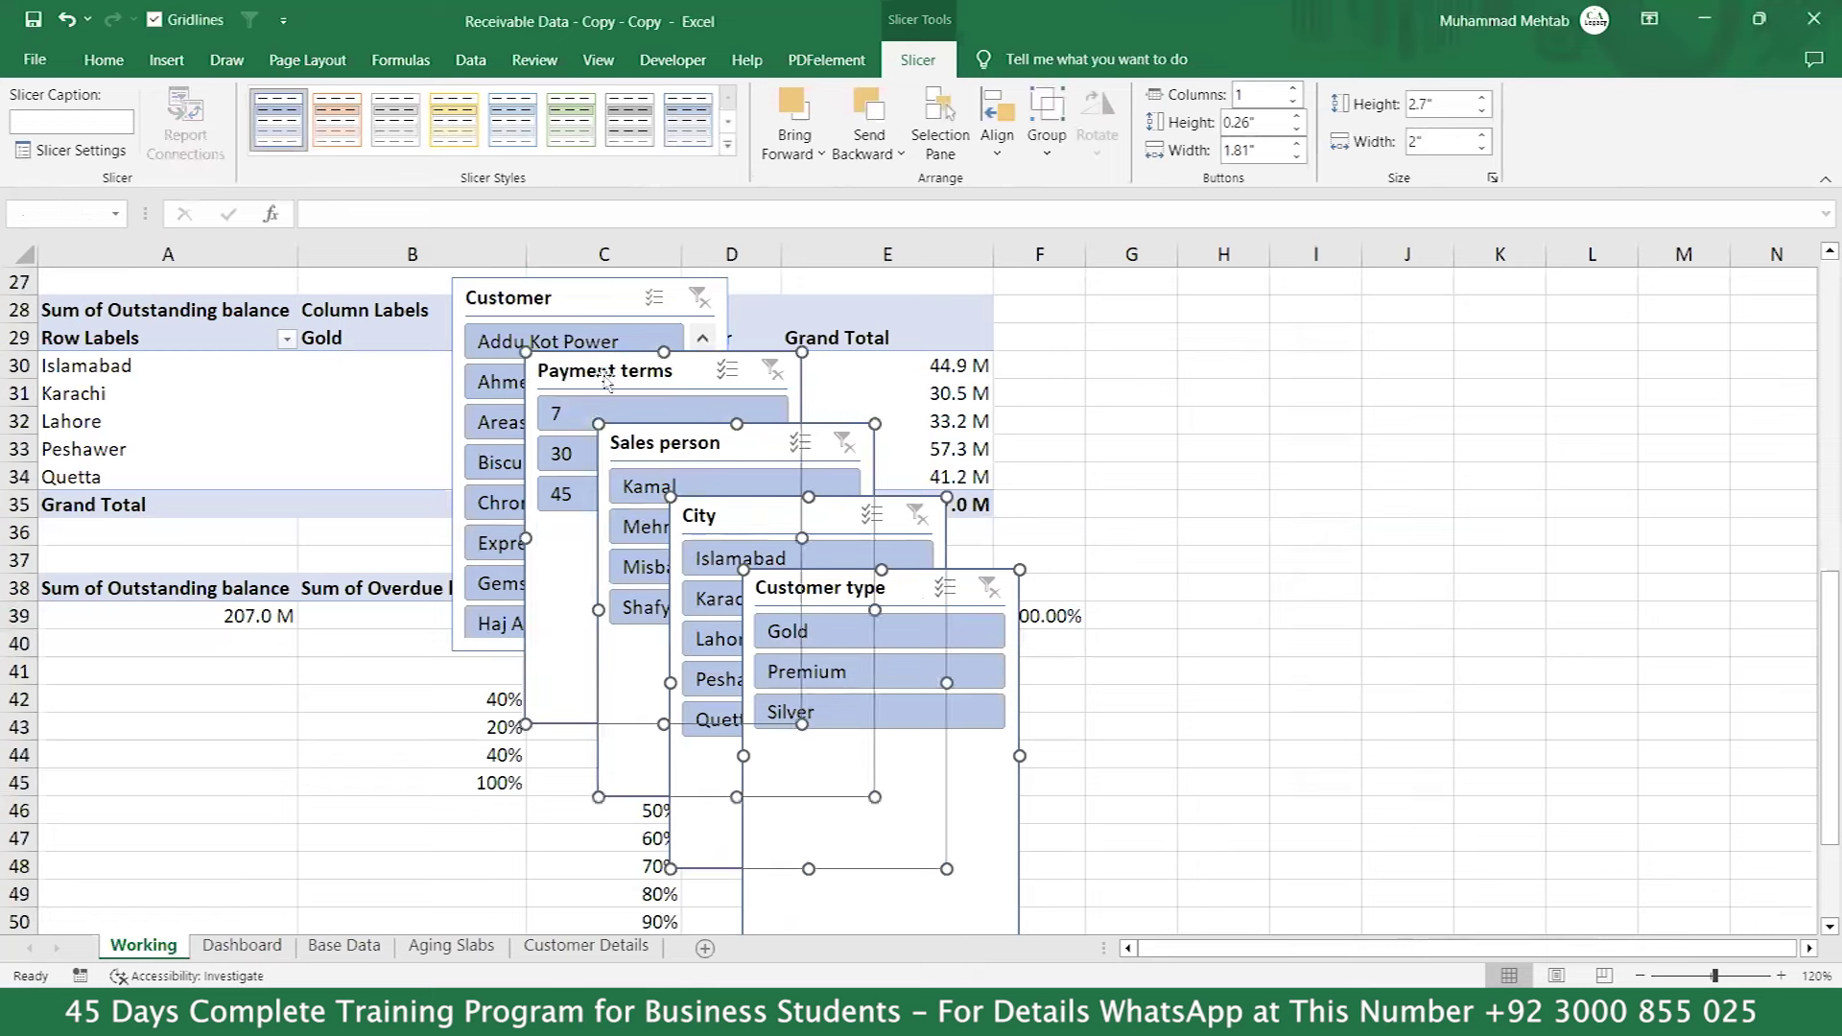
{"action": "left_click", "coordinate": [551, 315], "text": "ctrl"}
{"action": "left_click_drag", "start_coordinate": [550, 309], "coordinate": [1168, 323]}
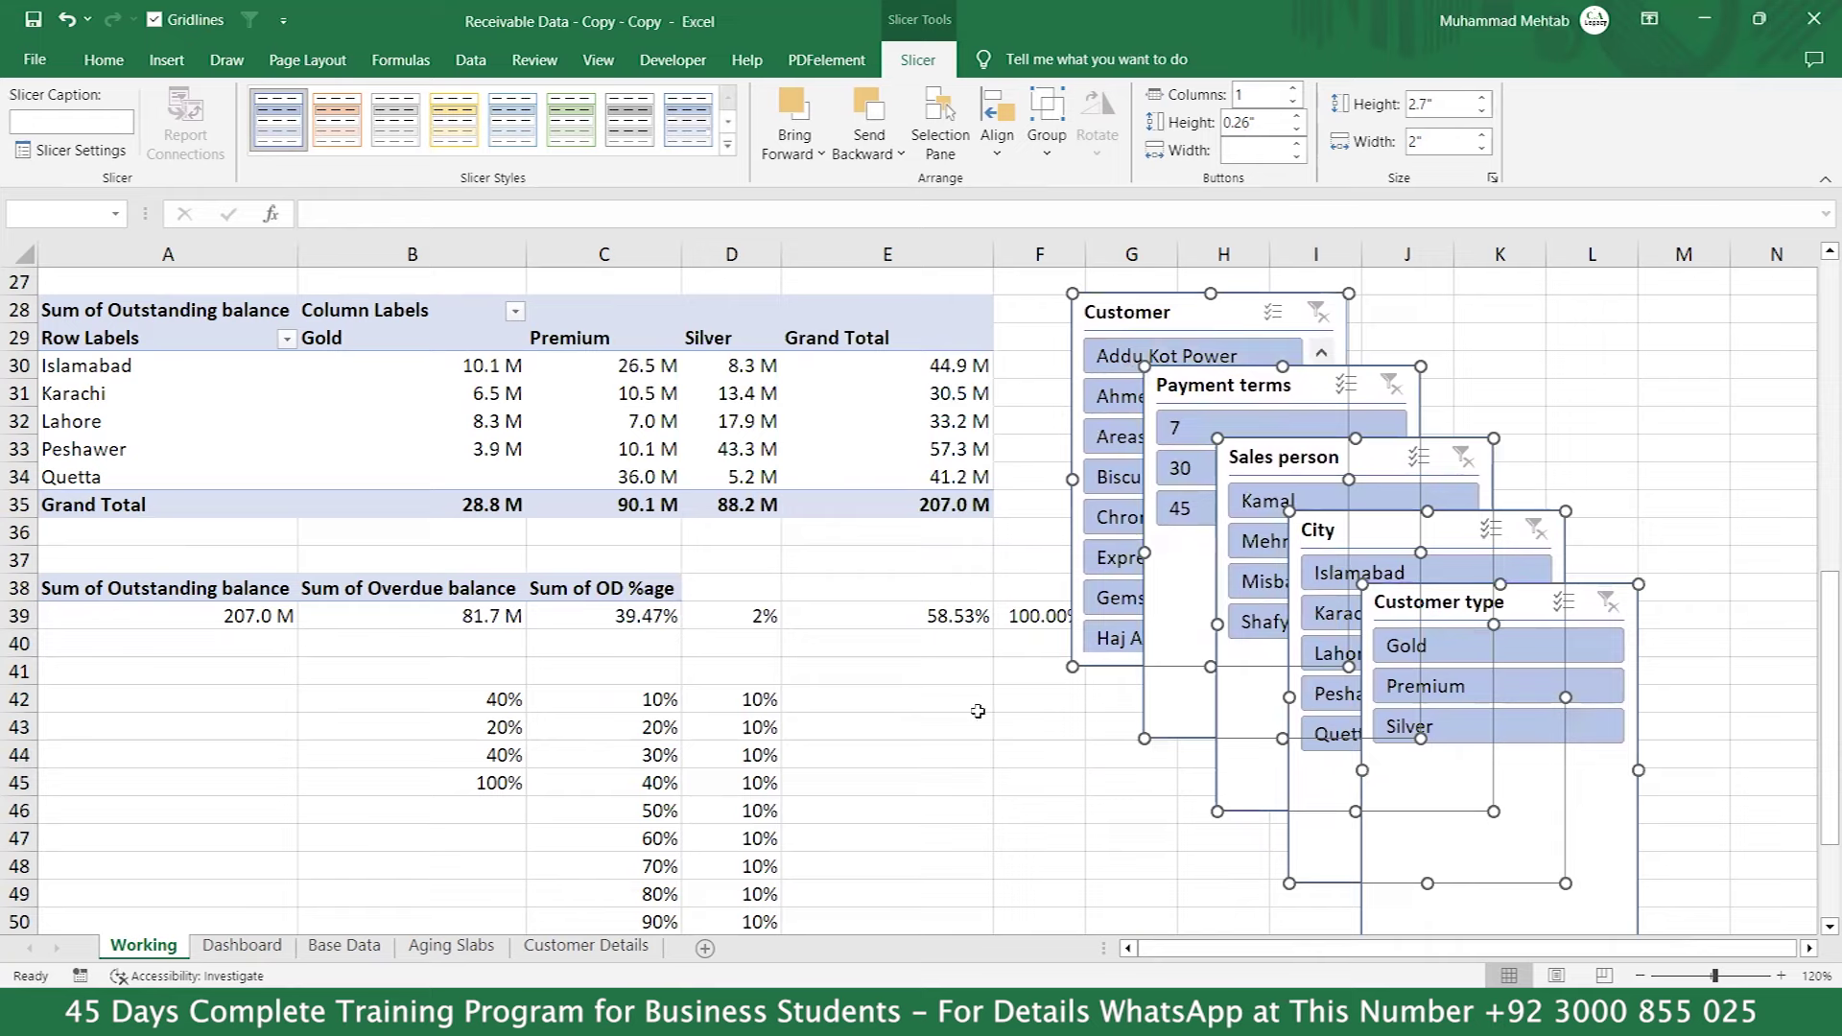
{"action": "left_click", "coordinate": [412, 615]}
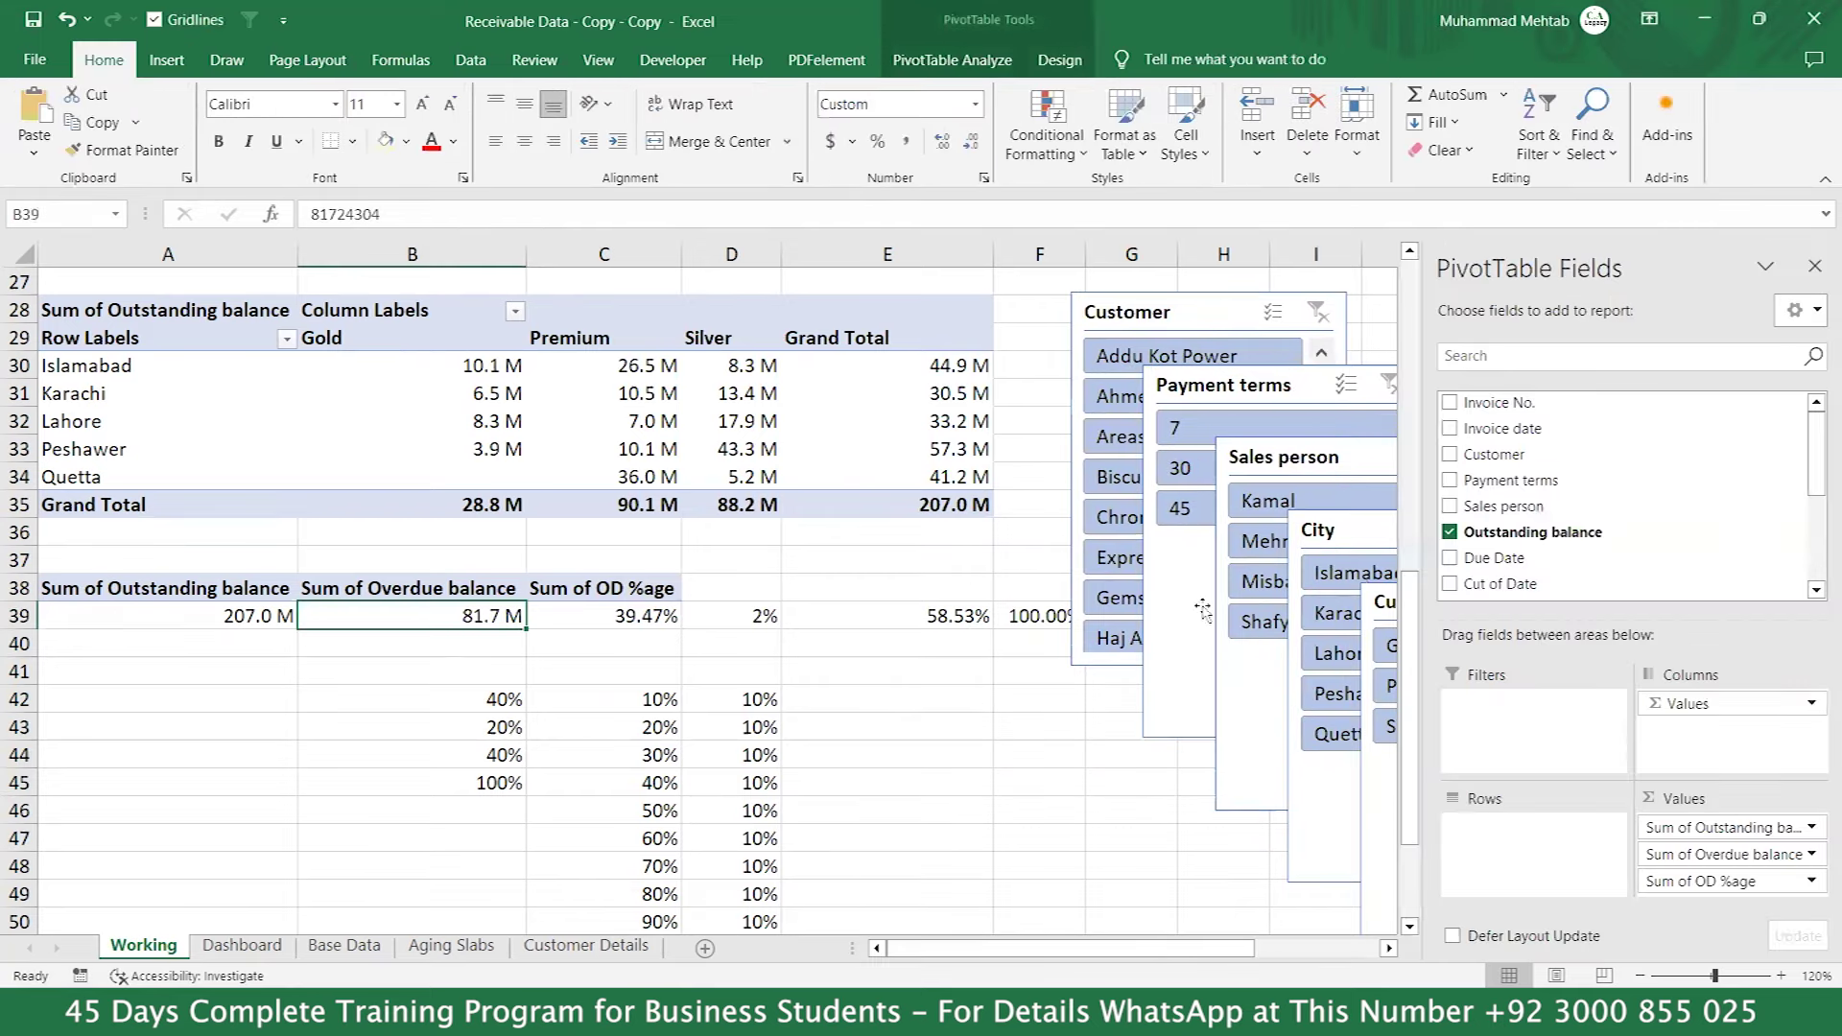
{"action": "left_click", "coordinate": [1039, 865]}
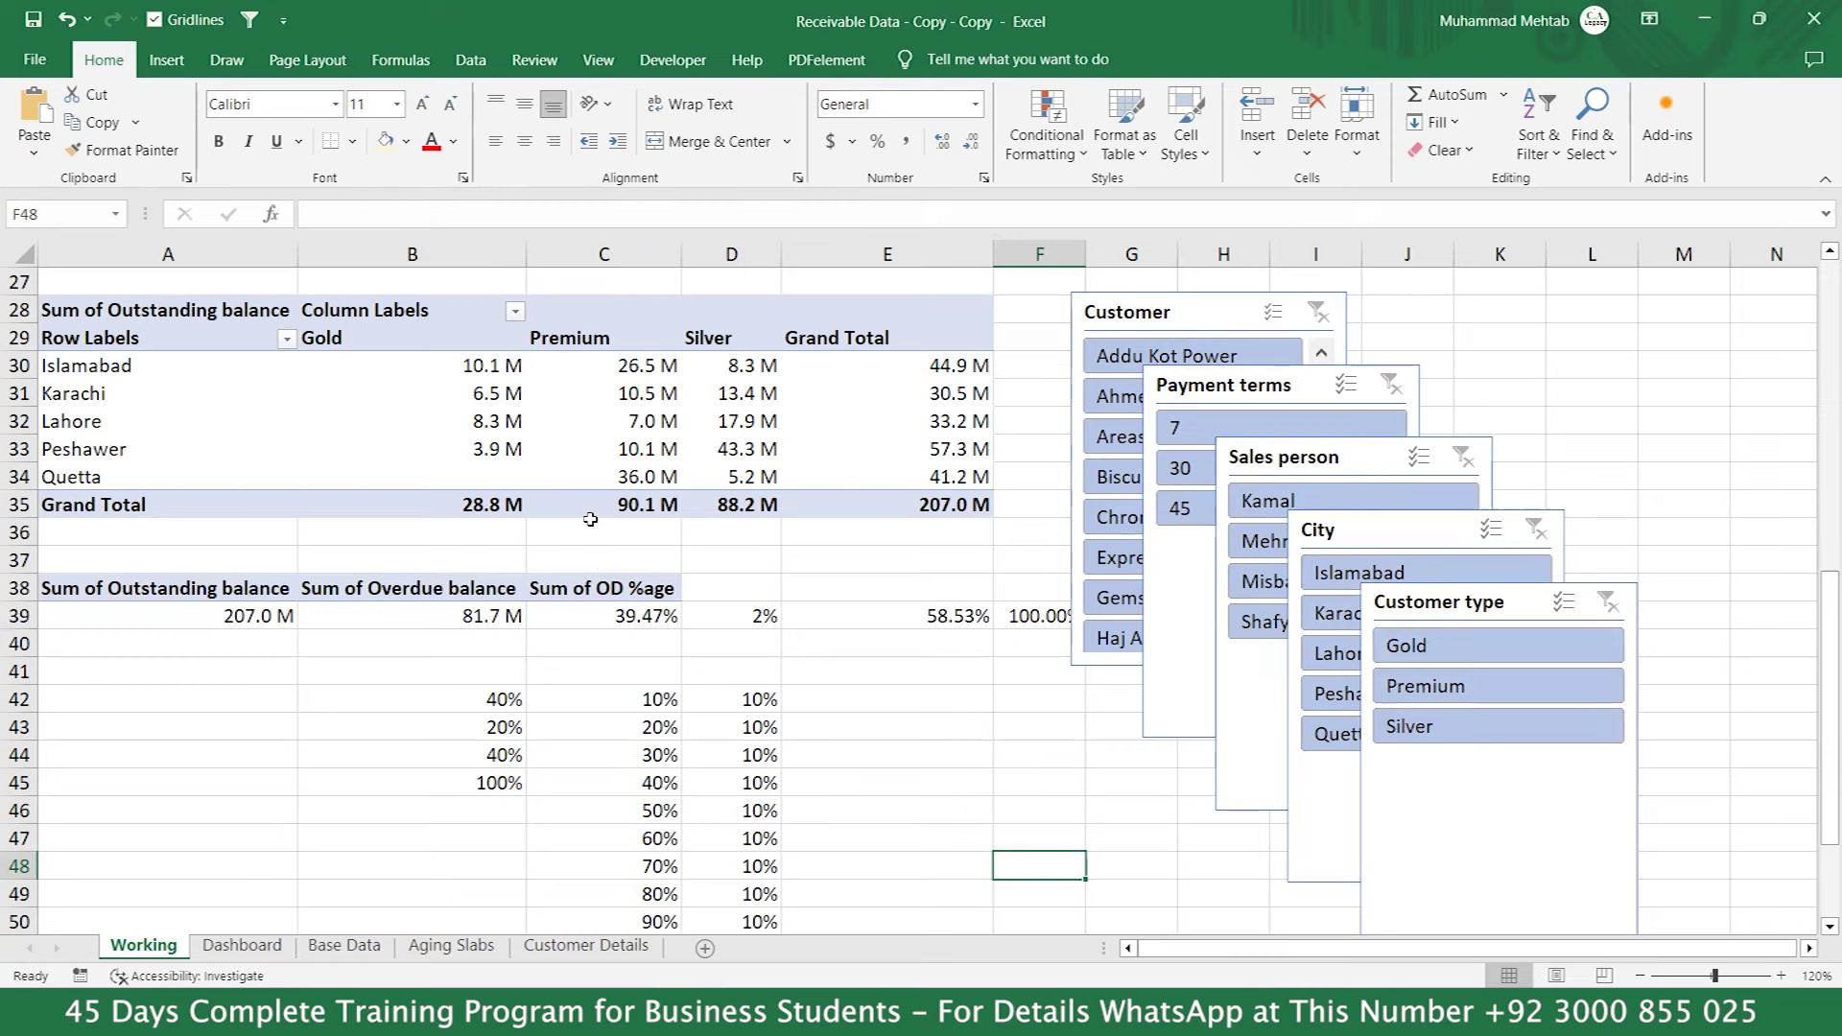
Connect the Customer type slicer to PivotTable1, PivotTable2, PivotTable3 and PivotTable4 as well.
{"action": "left_click", "coordinate": [1419, 609]}
{"action": "right_click", "coordinate": [1419, 608]}
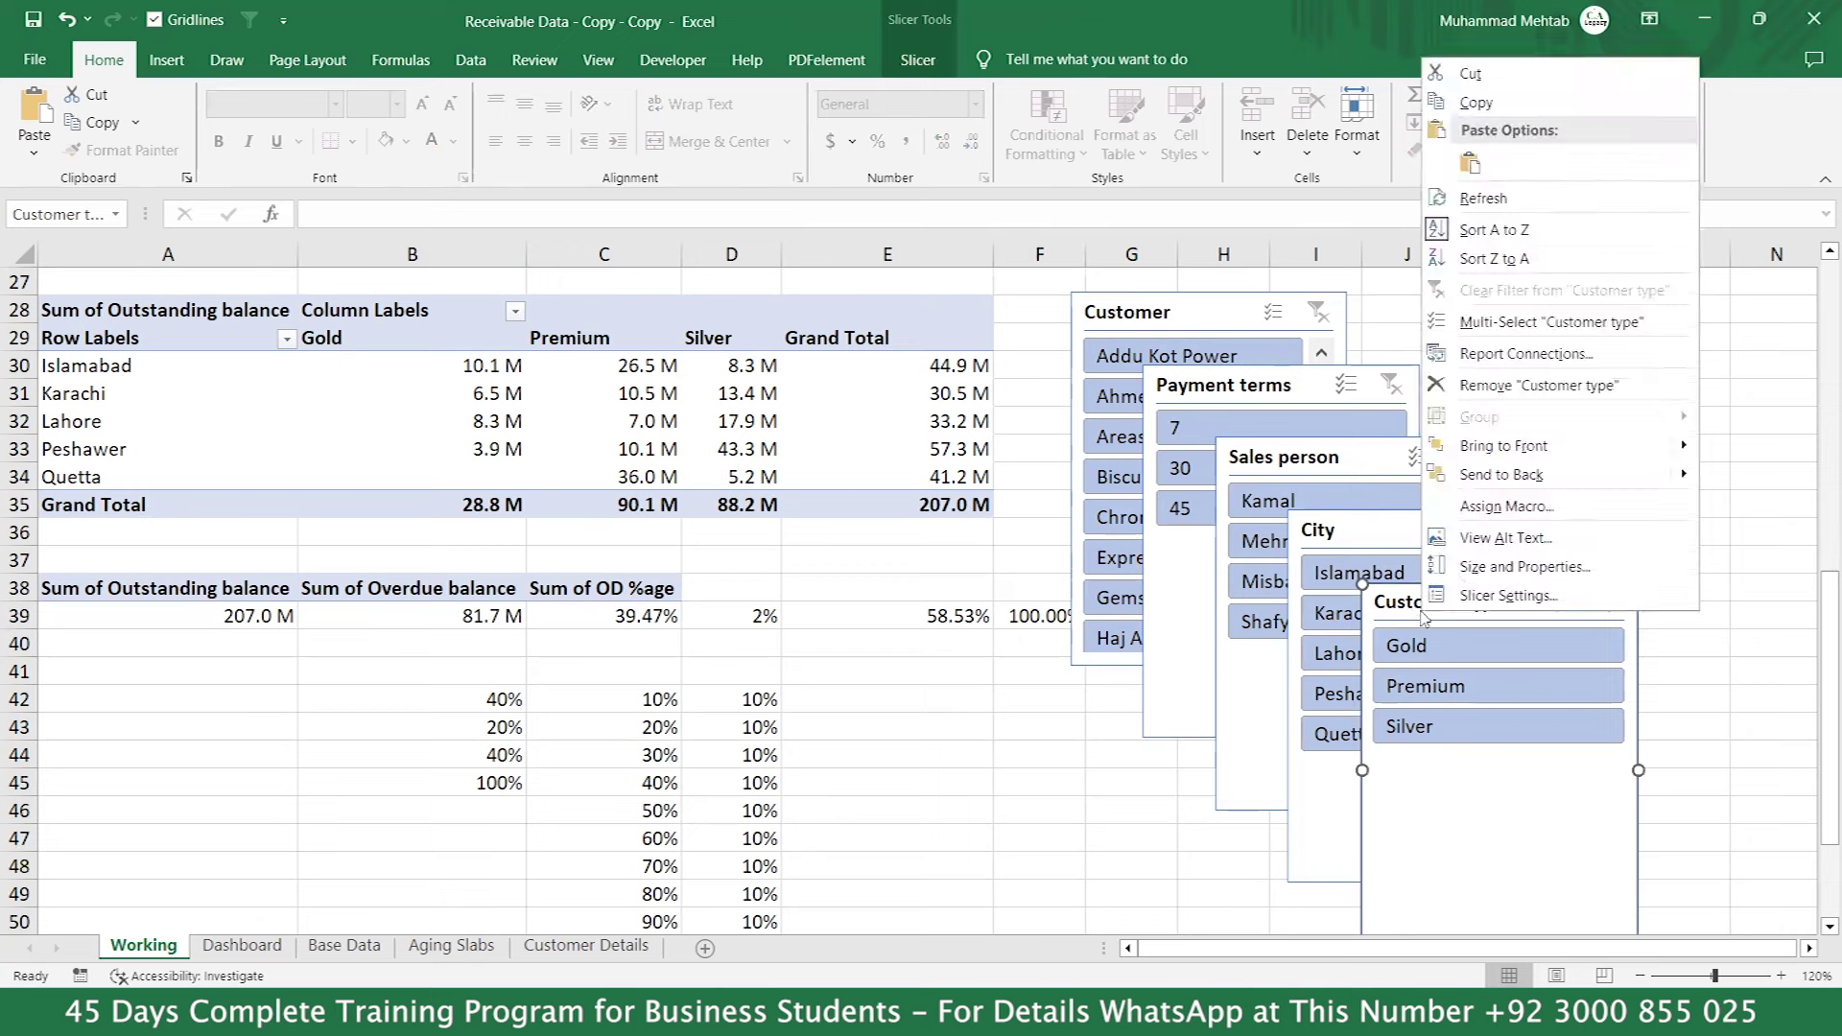
{"action": "left_click", "coordinate": [1556, 360]}
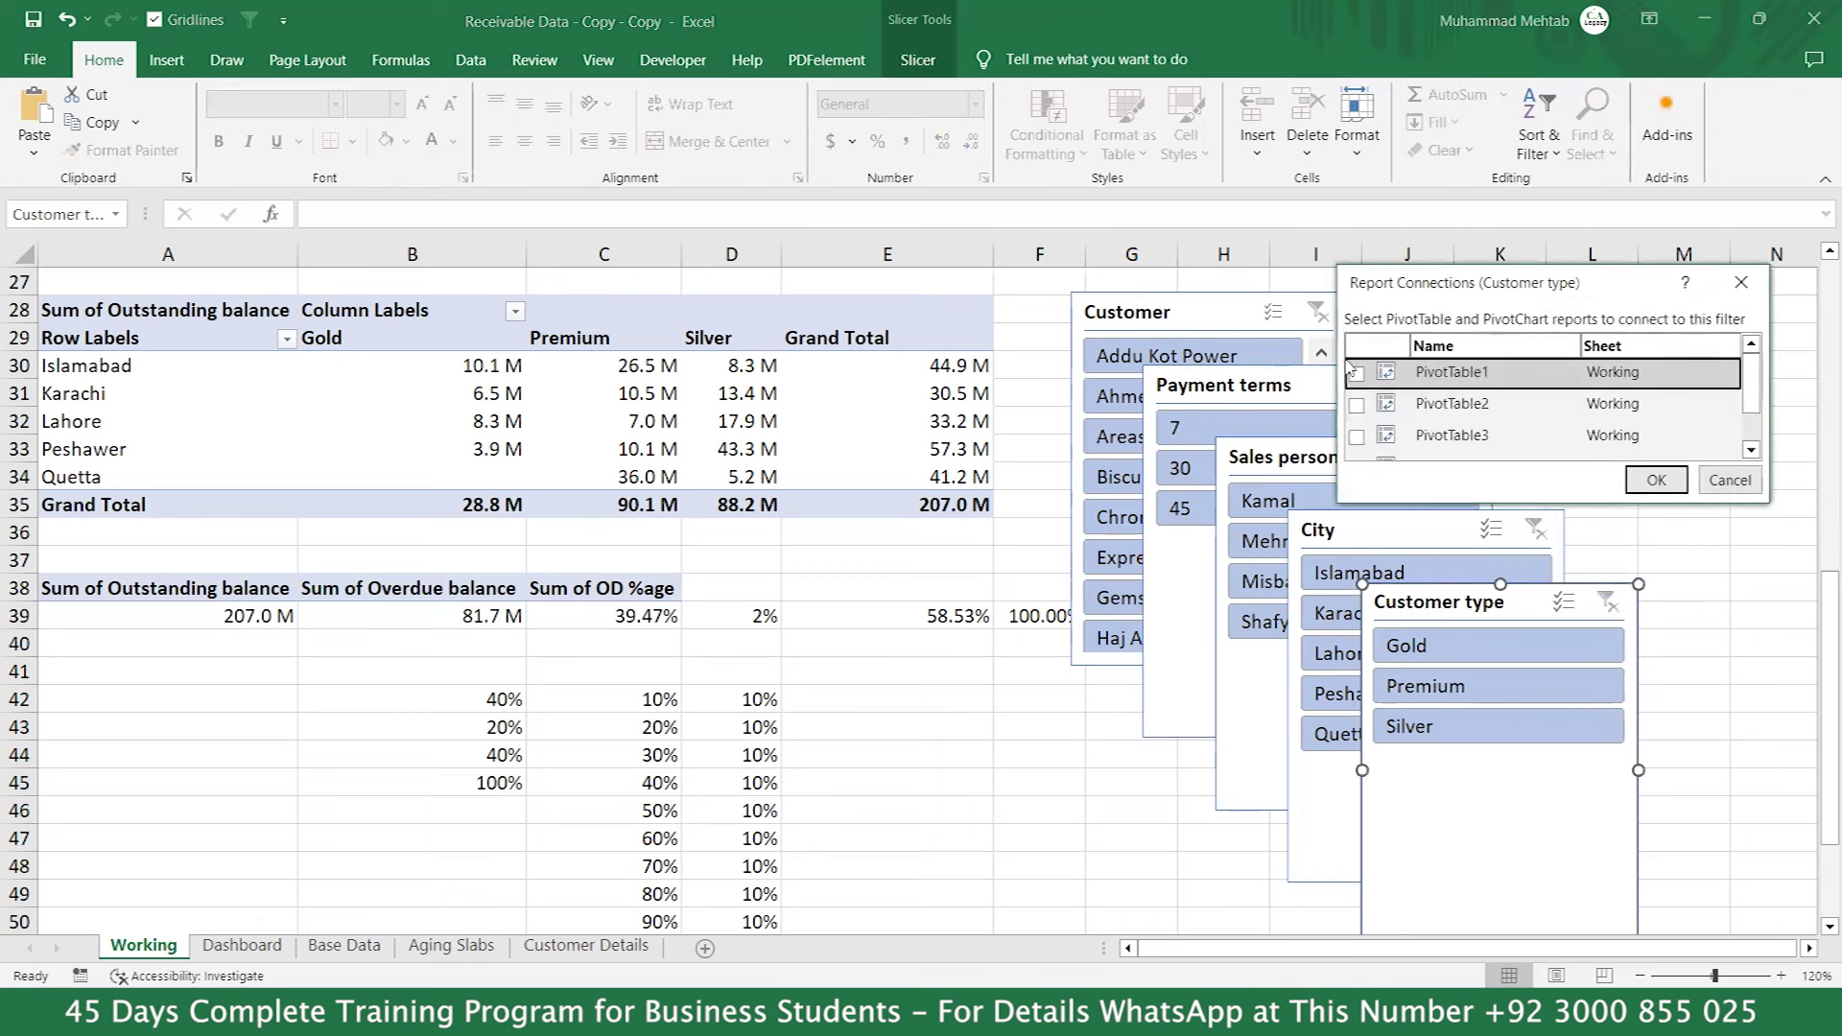
{"action": "left_click", "coordinate": [1357, 373]}
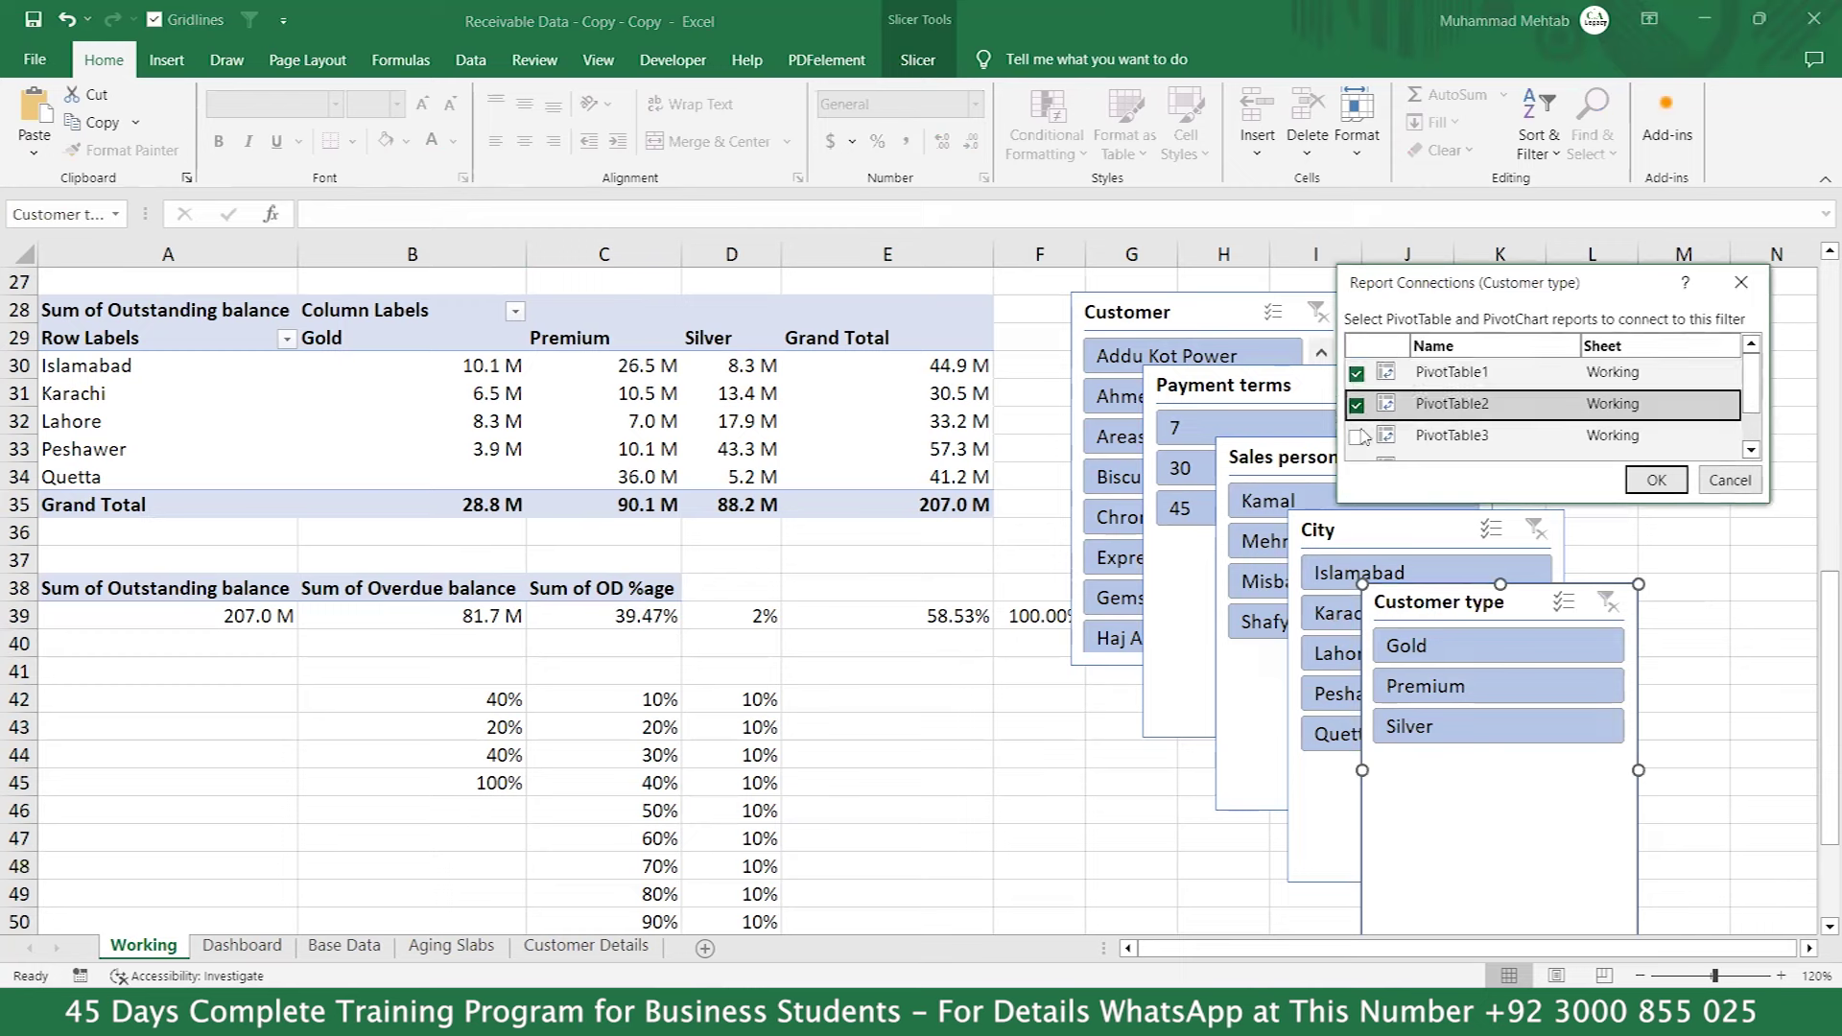
{"action": "left_click", "coordinate": [1439, 404]}
{"action": "left_click", "coordinate": [1454, 435]}
{"action": "scroll", "coordinate": [1478, 432], "scroll_direction": "down", "scroll_amount": 1}
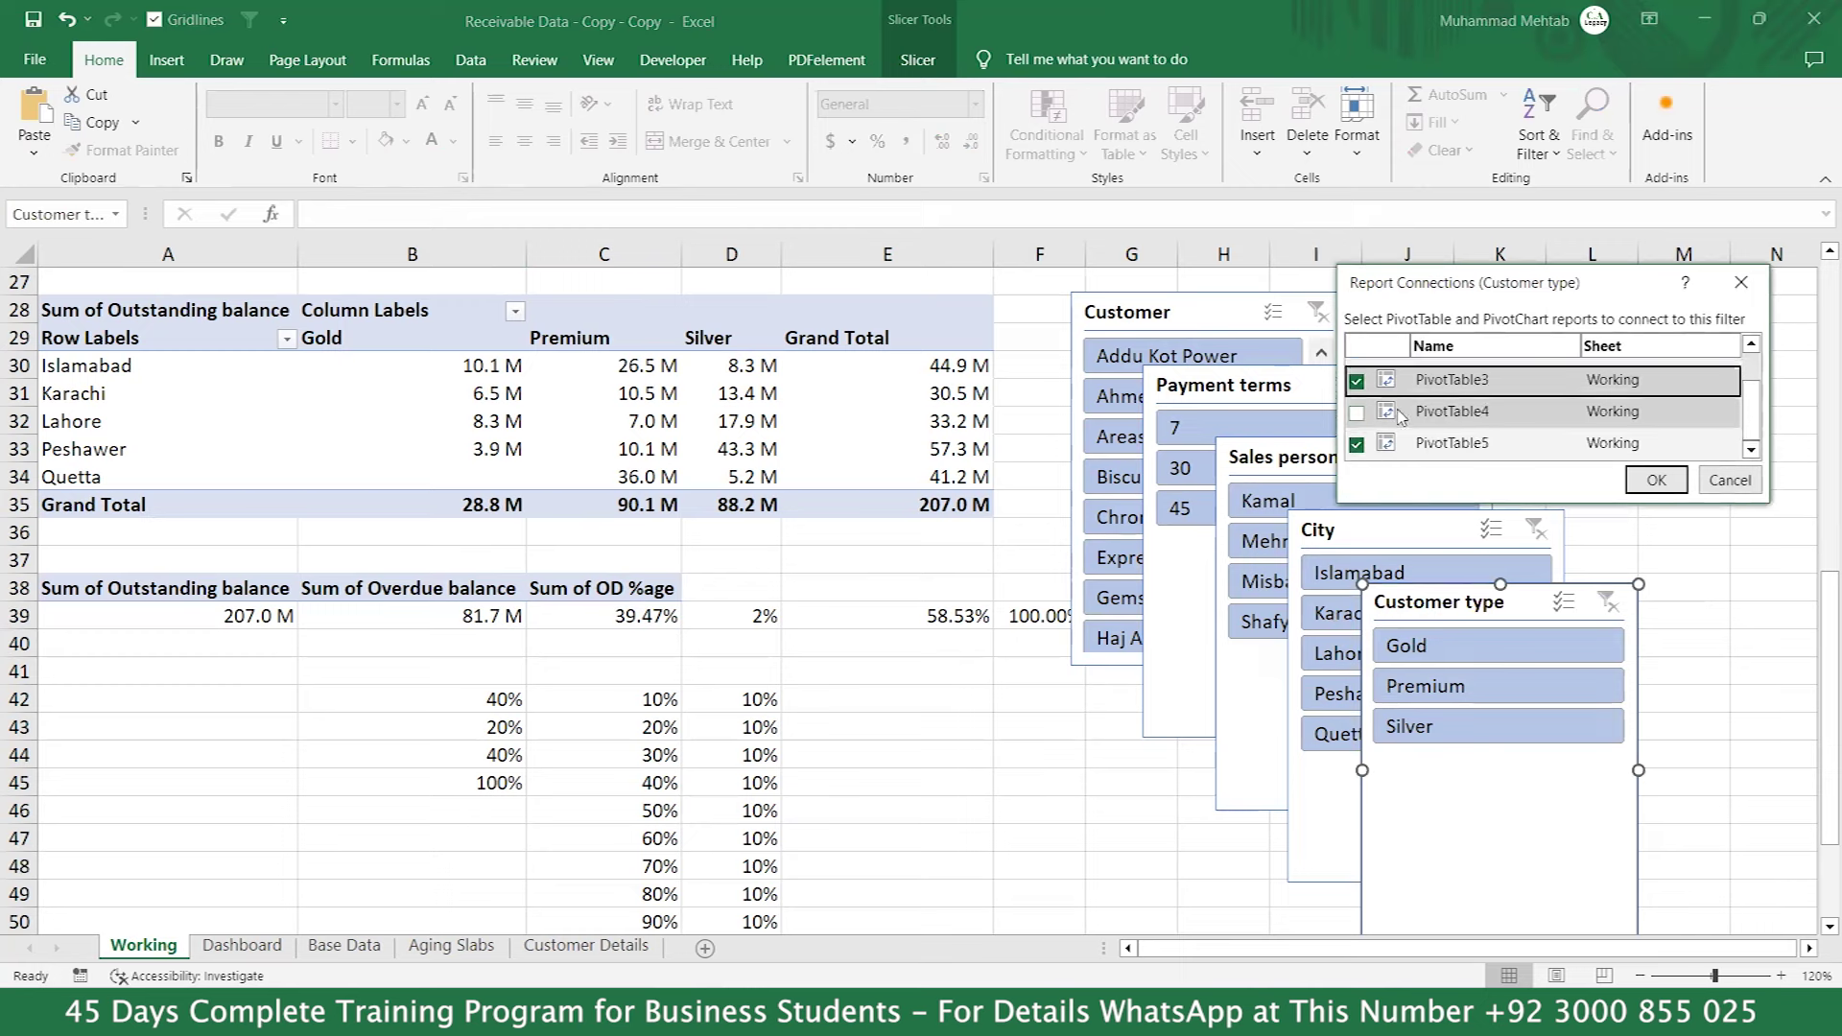
{"action": "left_click", "coordinate": [1357, 412]}
{"action": "left_click", "coordinate": [1655, 480]}
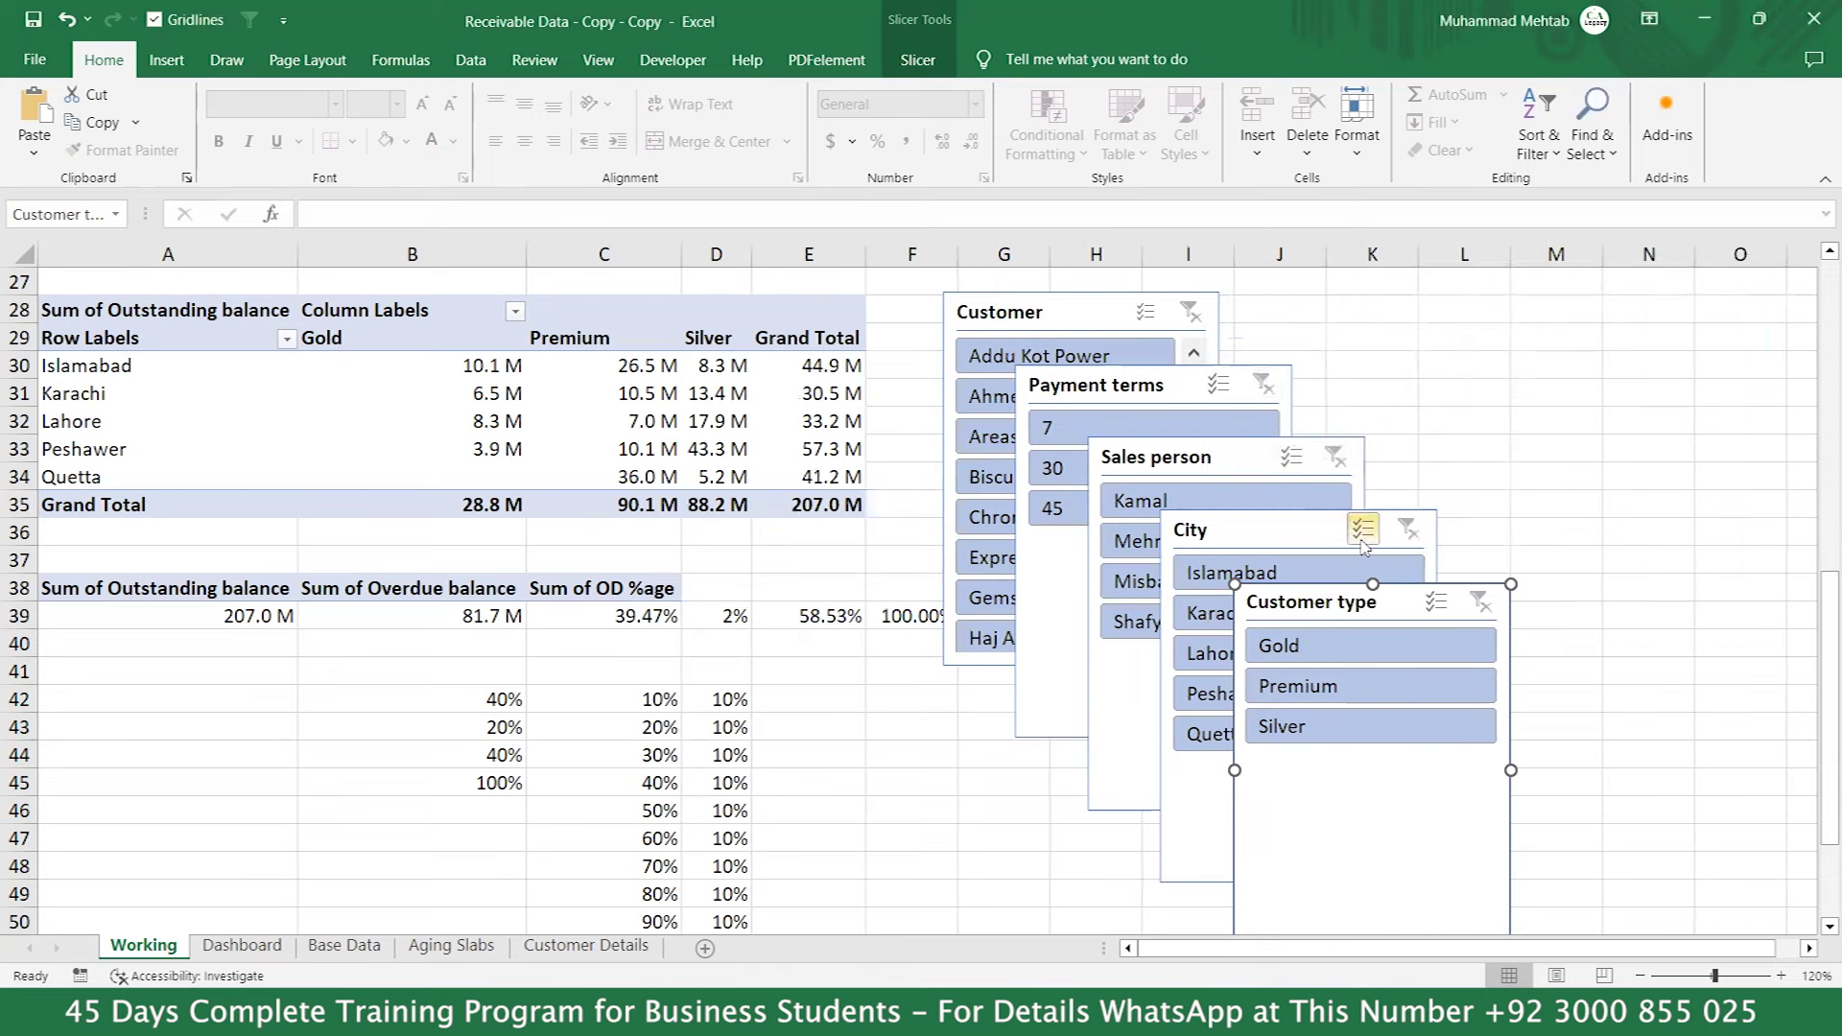
Extend the City slicer's report connections to PivotTable1, PivotTable2, PivotTable3 and PivotTable4.
{"action": "left_click", "coordinate": [1287, 534]}
{"action": "right_click", "coordinate": [1287, 535]}
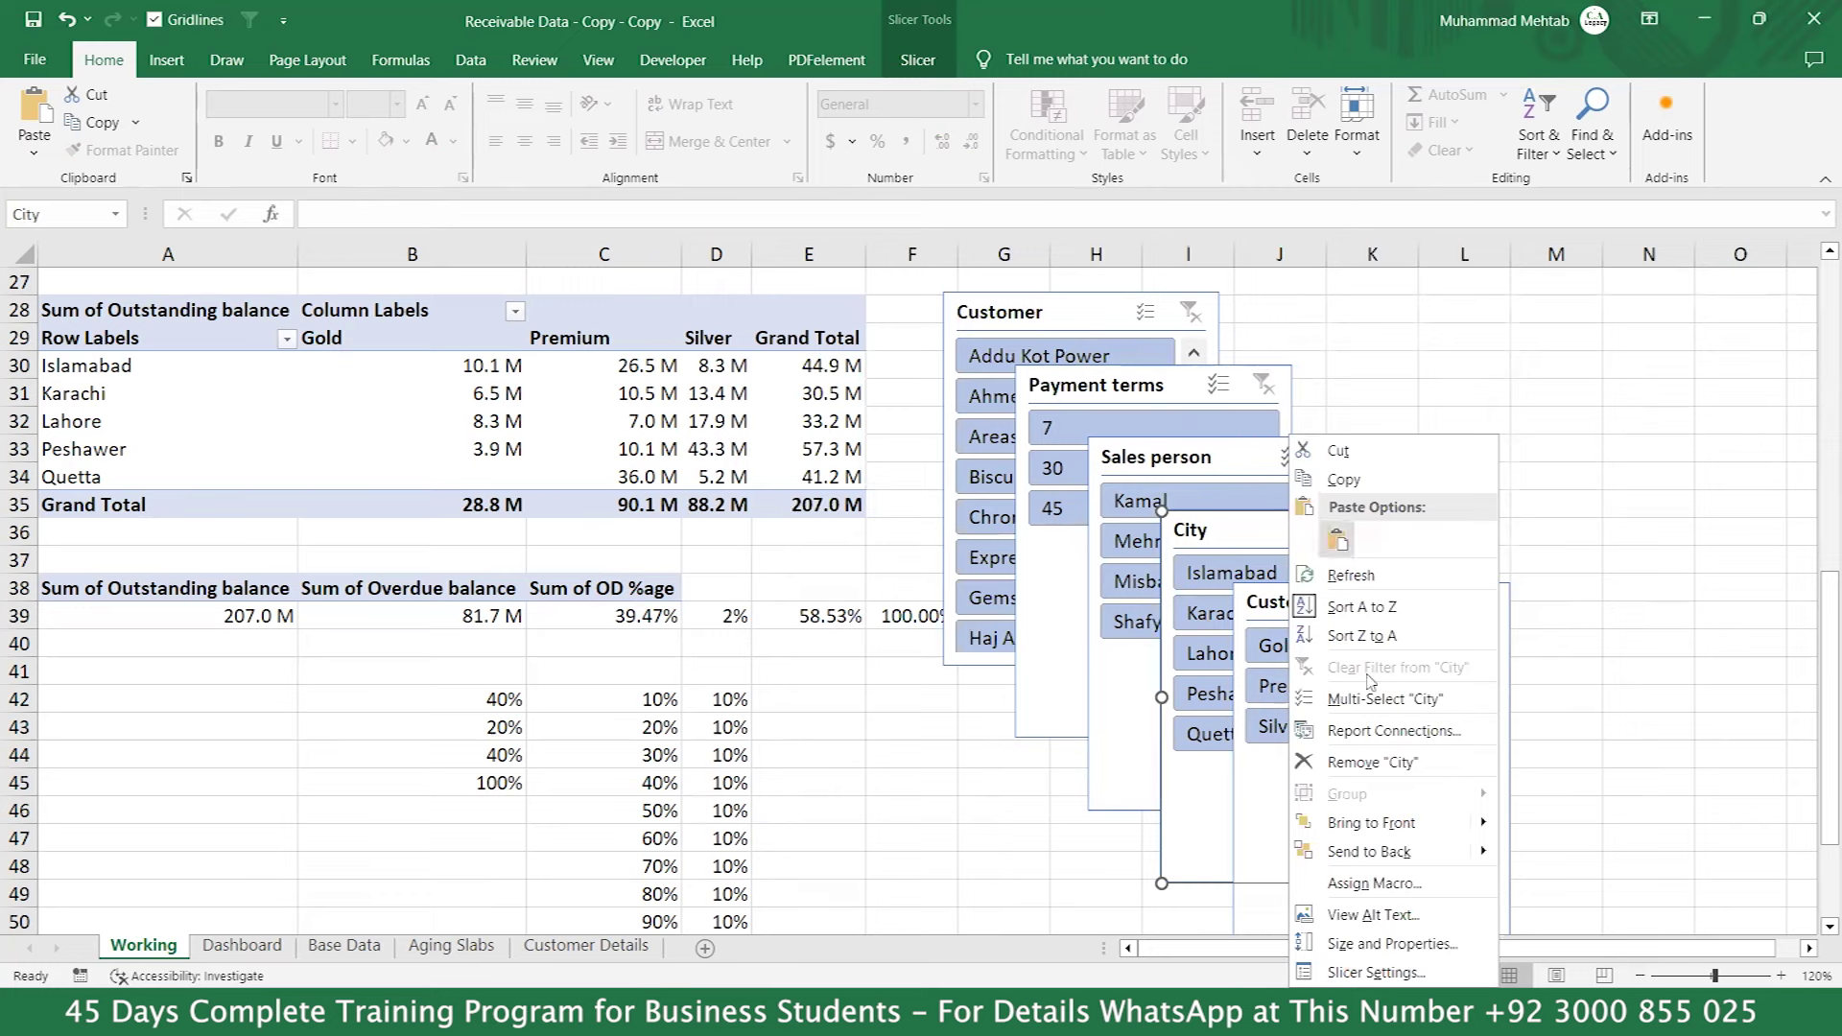
{"action": "left_click", "coordinate": [1363, 737]}
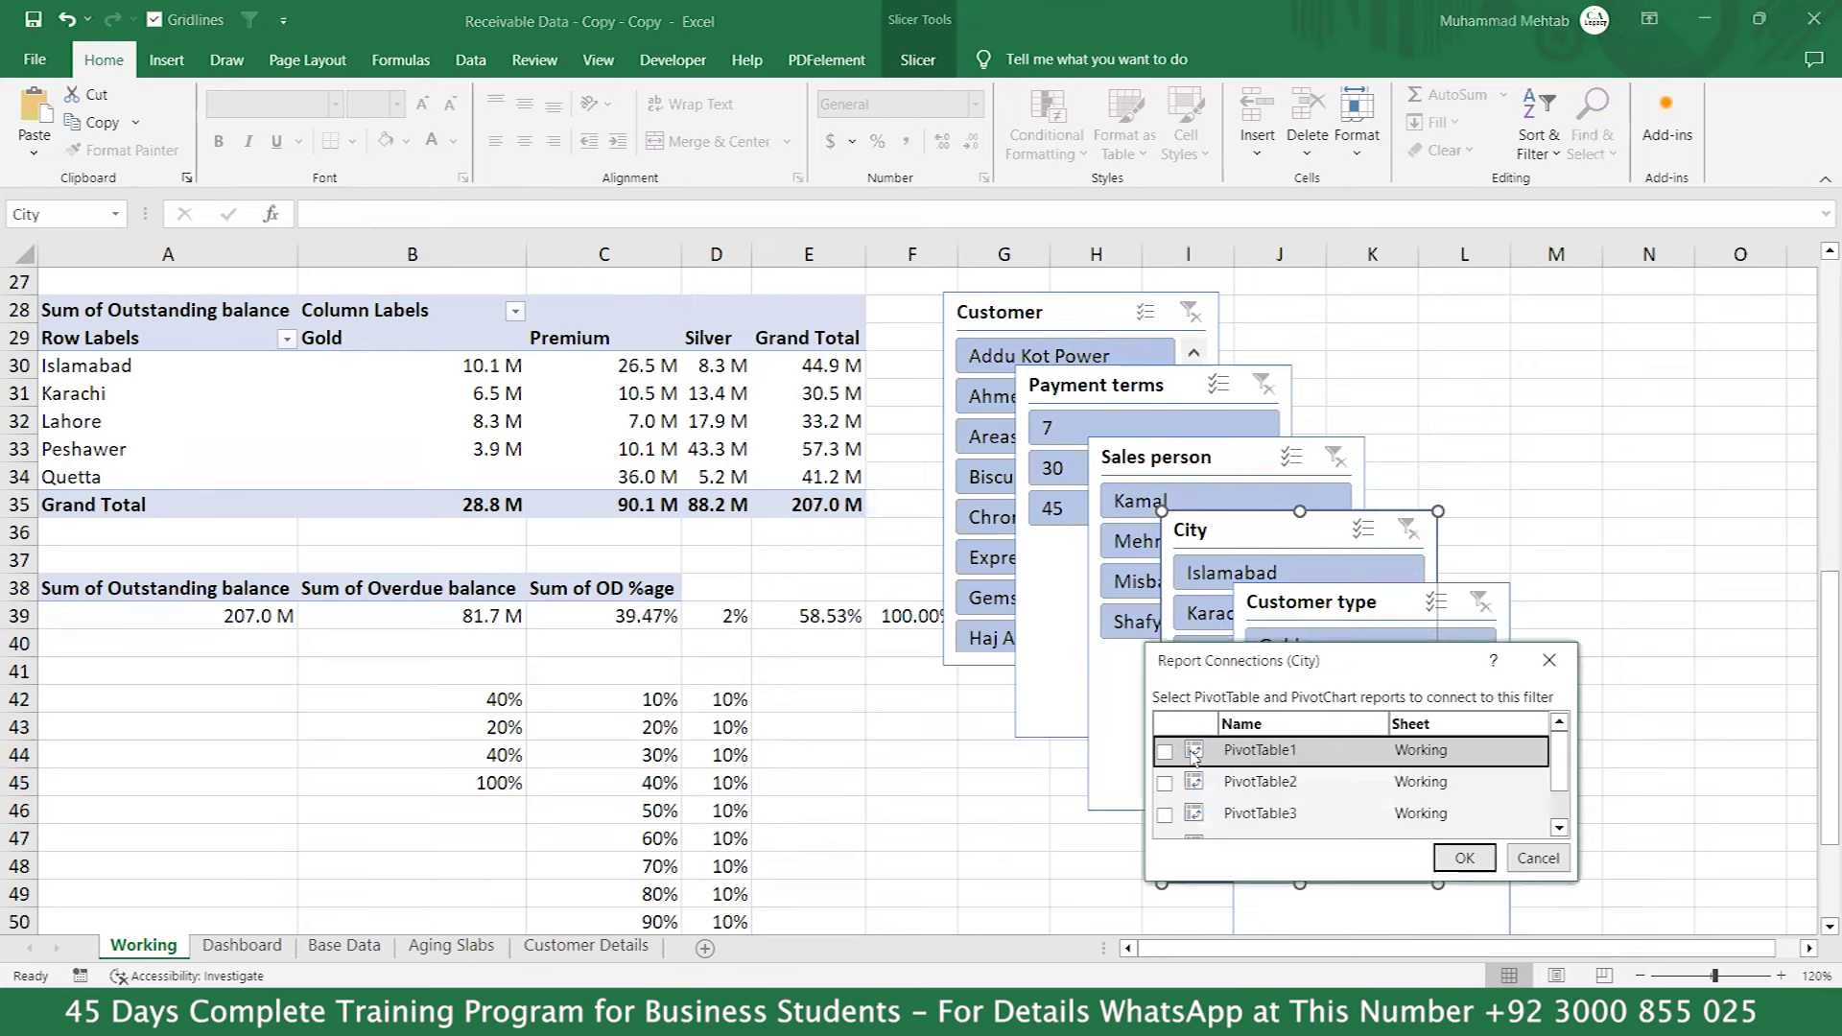
{"action": "left_click", "coordinate": [1165, 785]}
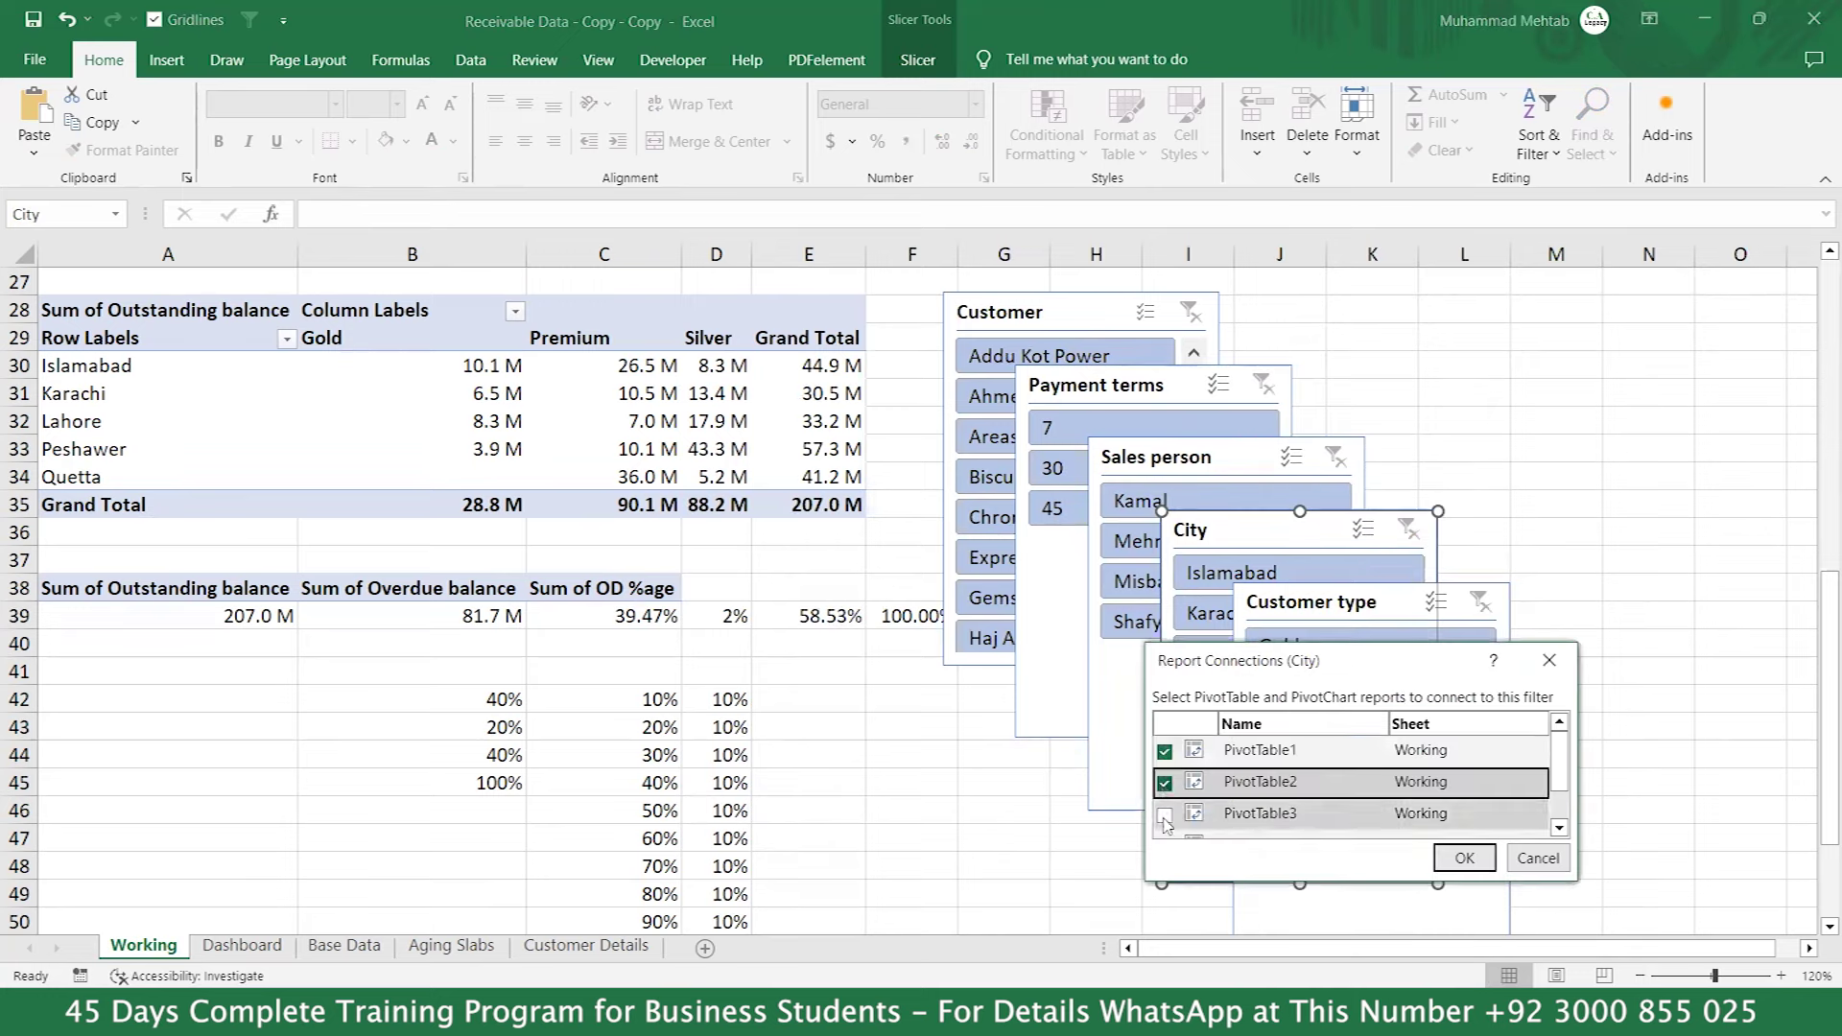
{"action": "left_click", "coordinate": [1190, 812]}
{"action": "scroll", "coordinate": [1217, 817], "scroll_direction": "down", "scroll_amount": 1}
{"action": "left_click", "coordinate": [1165, 822]}
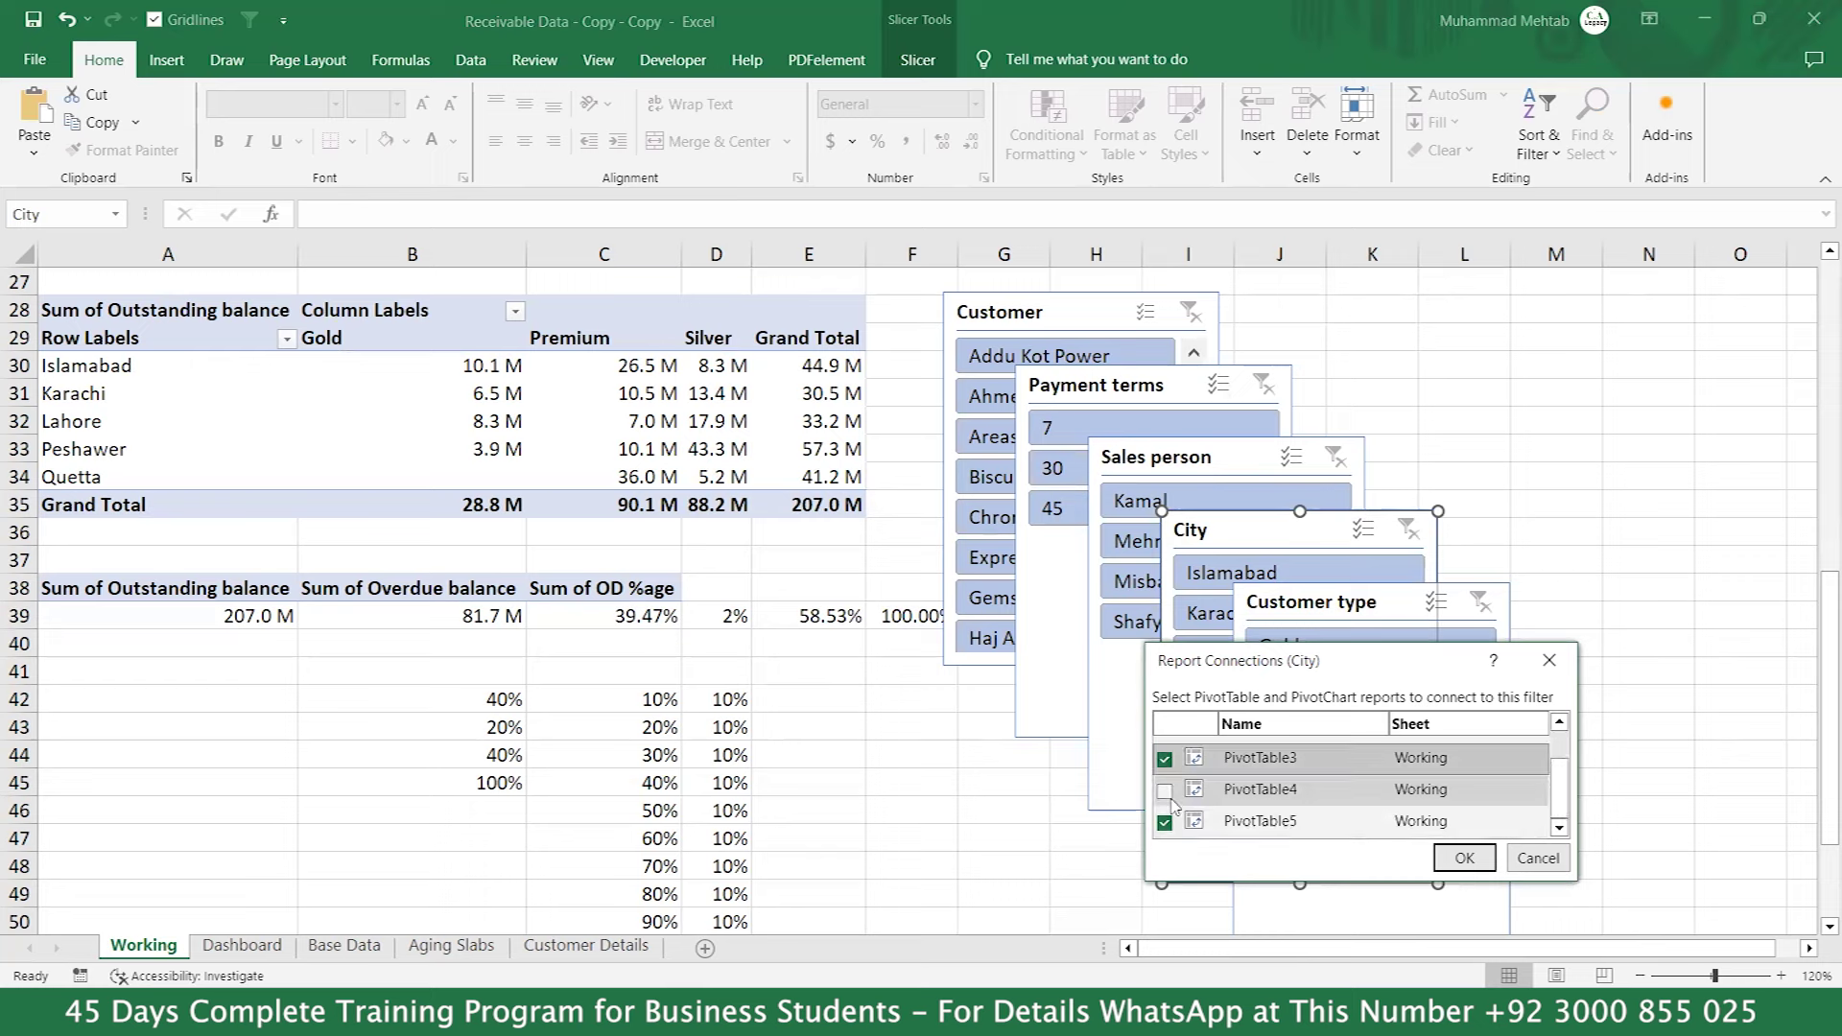
{"action": "left_click", "coordinate": [1165, 790]}
{"action": "left_click", "coordinate": [1465, 857]}
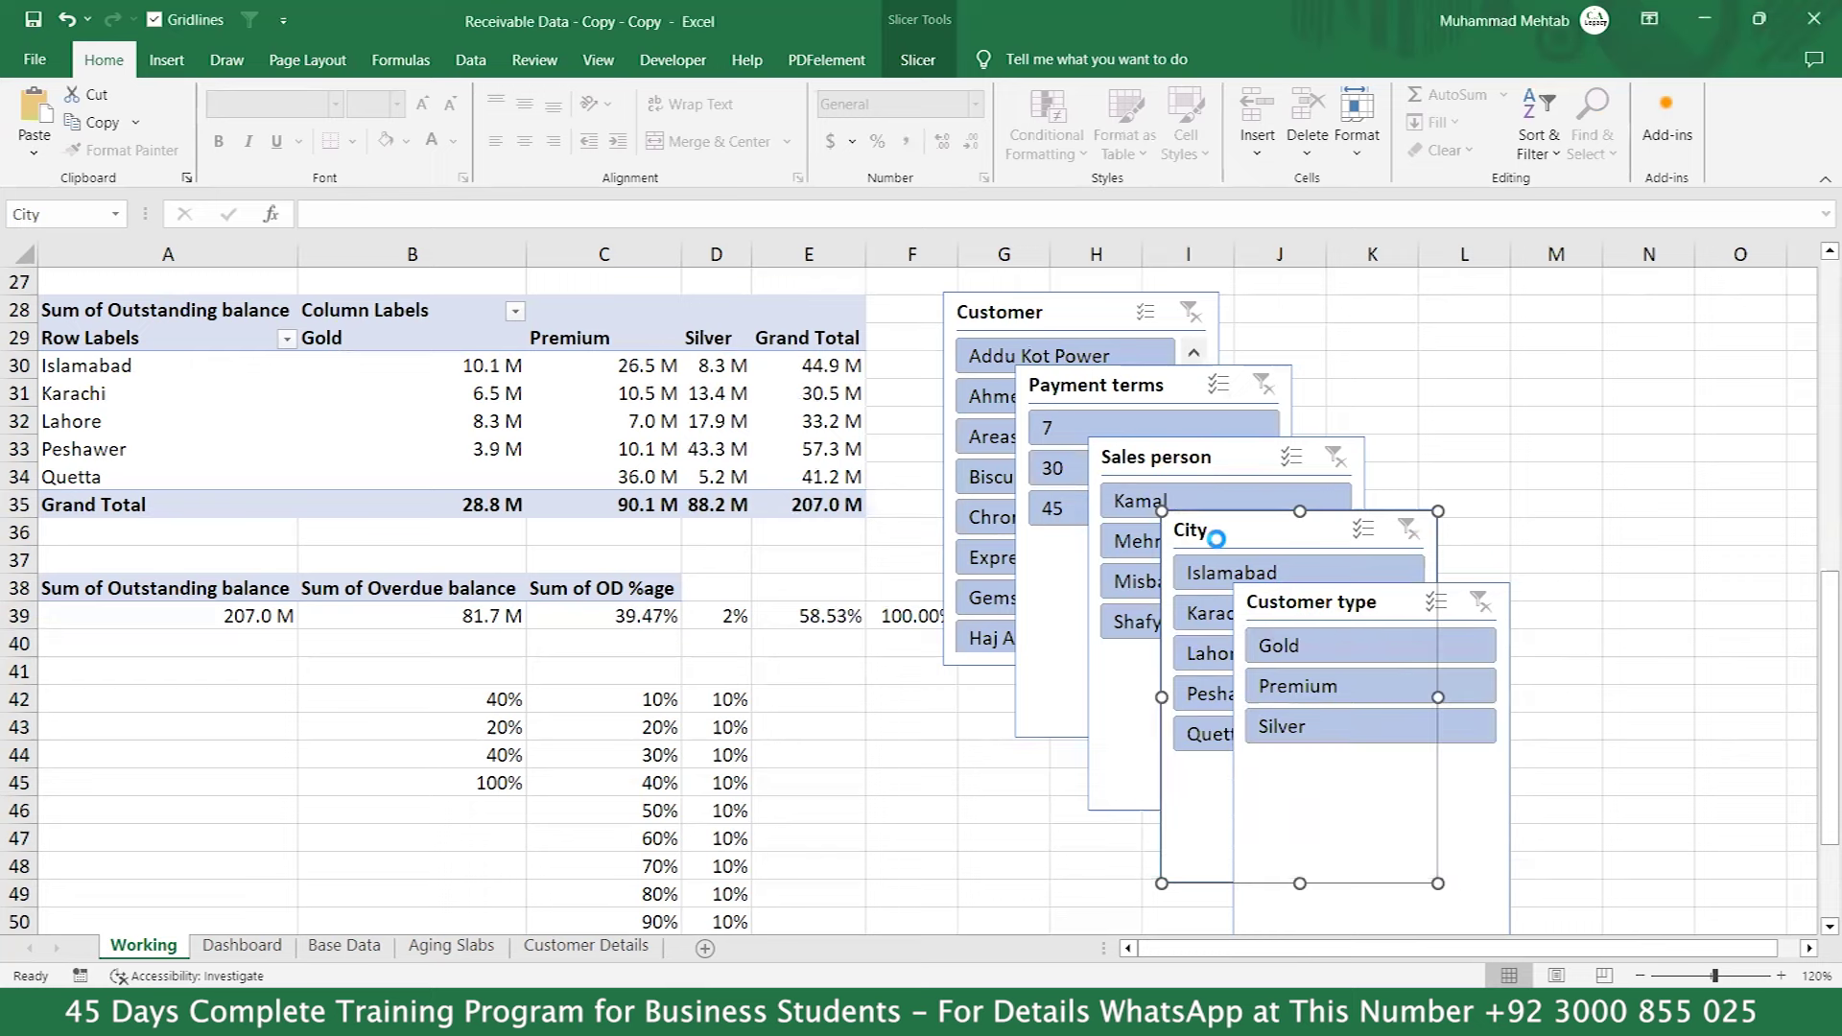
Link the Sales person slicer to PivotTable1 through PivotTable4 in its report connections.
{"action": "left_click", "coordinate": [1168, 471]}
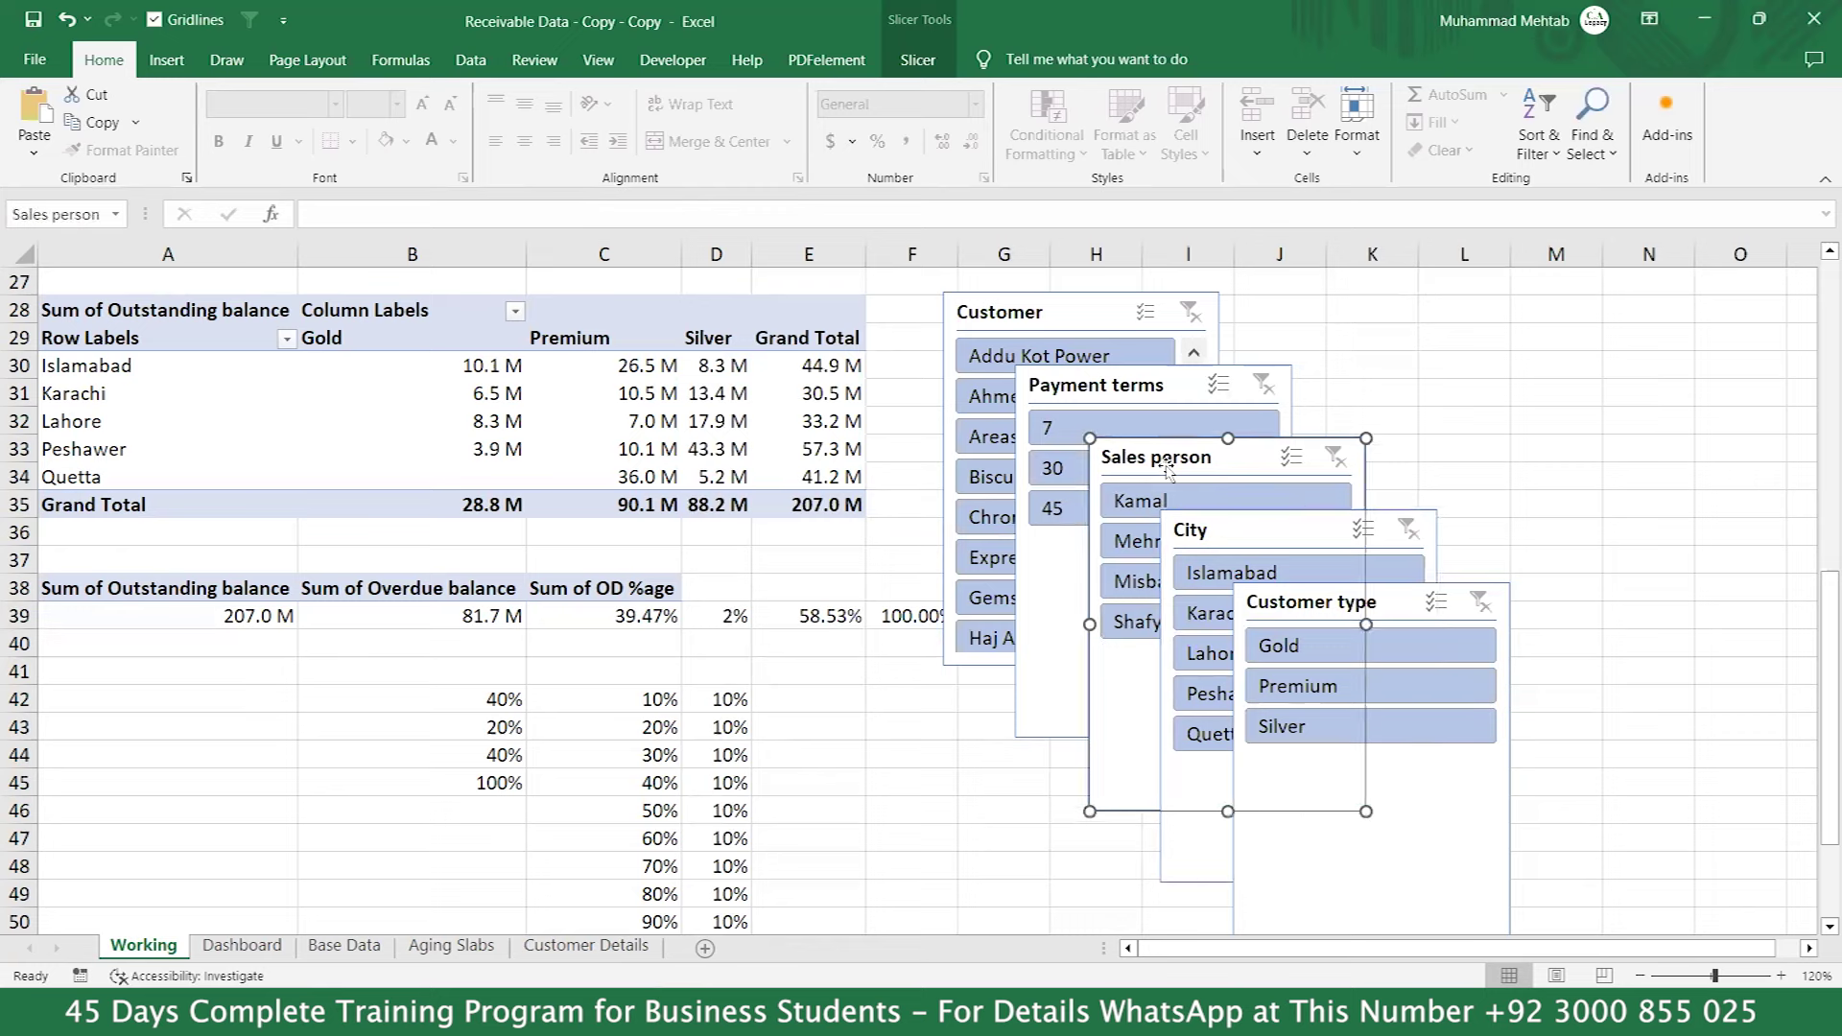
{"action": "right_click", "coordinate": [1165, 465]}
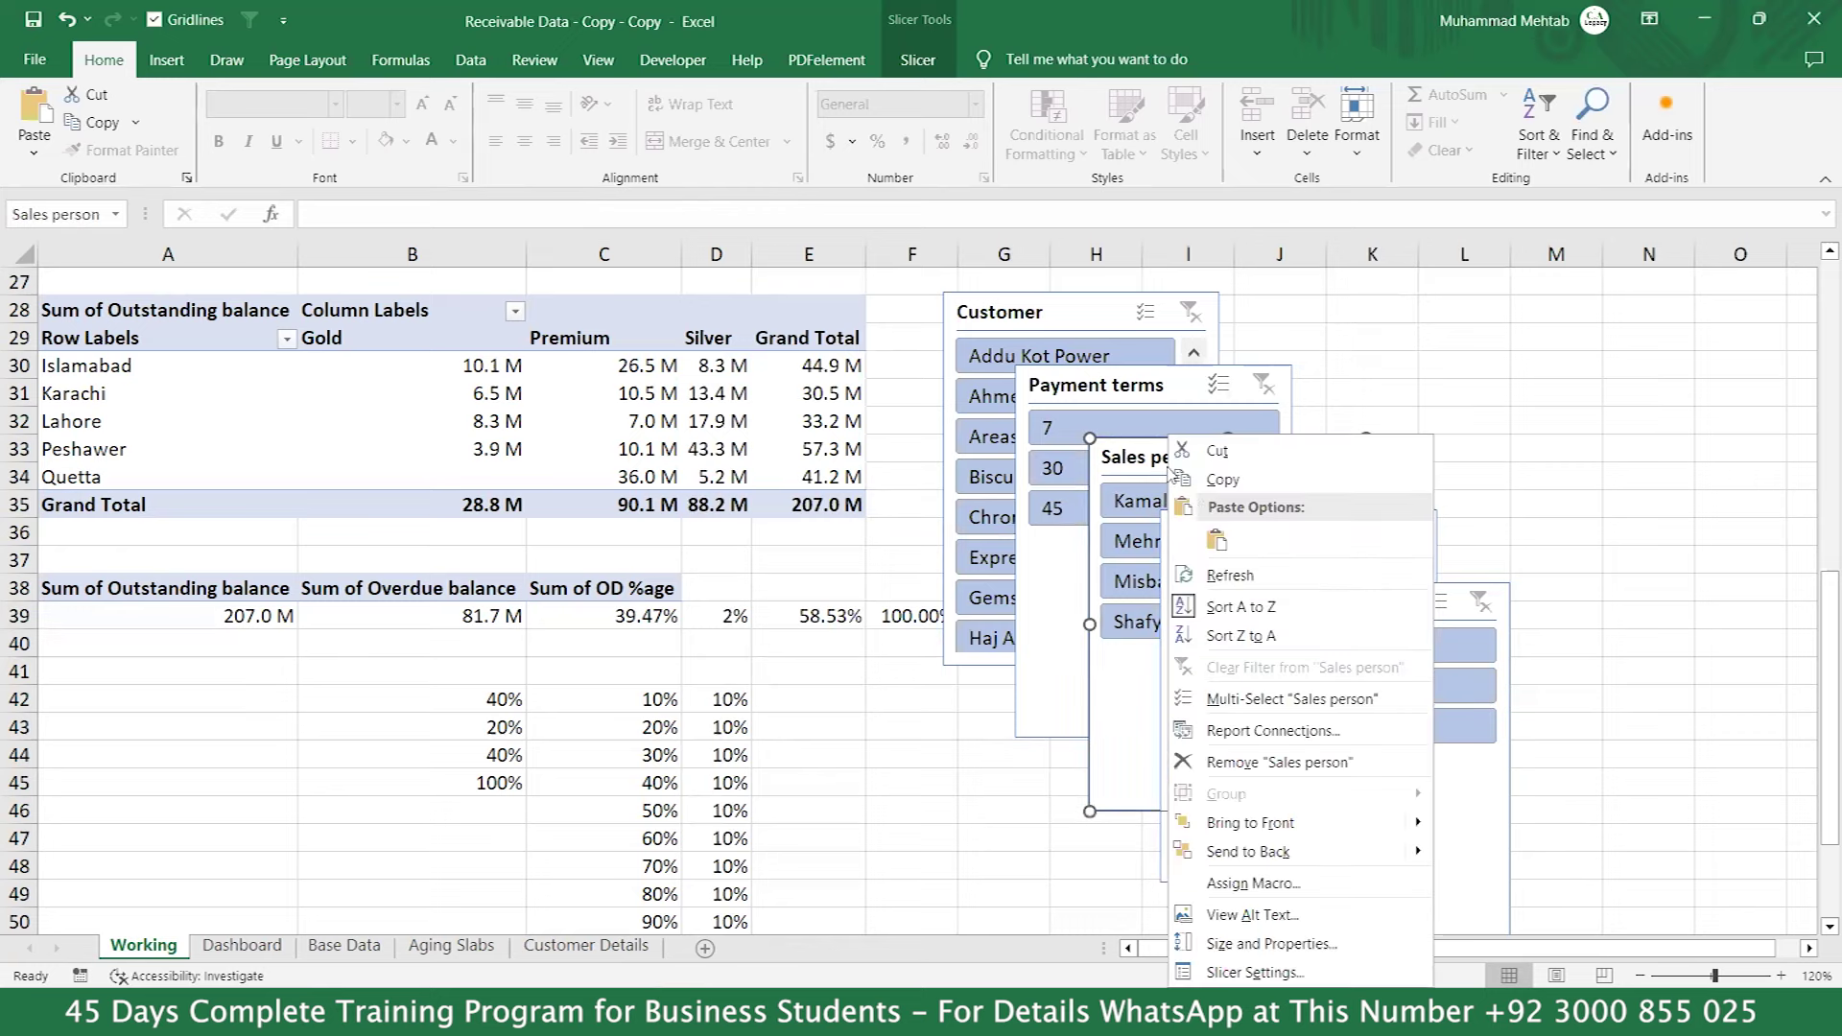
{"action": "left_click", "coordinate": [1252, 732]}
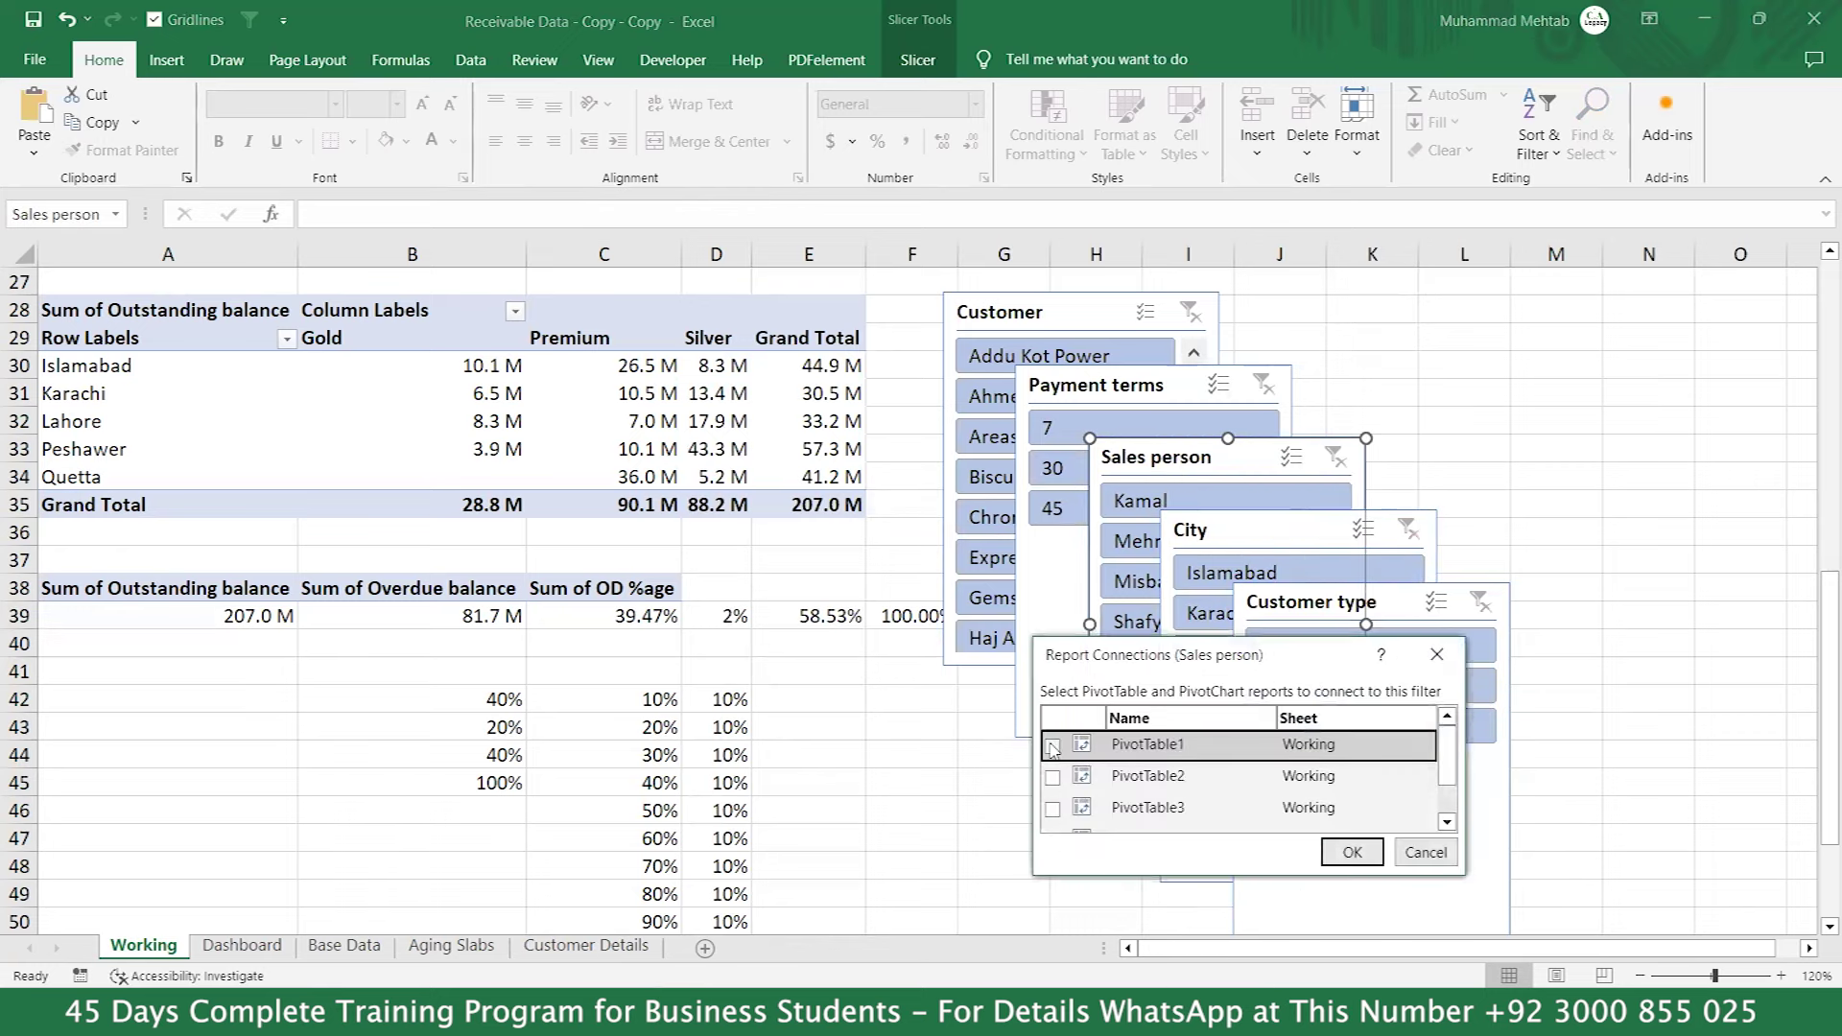
{"action": "left_click", "coordinate": [1054, 779]}
{"action": "left_click", "coordinate": [1054, 794]}
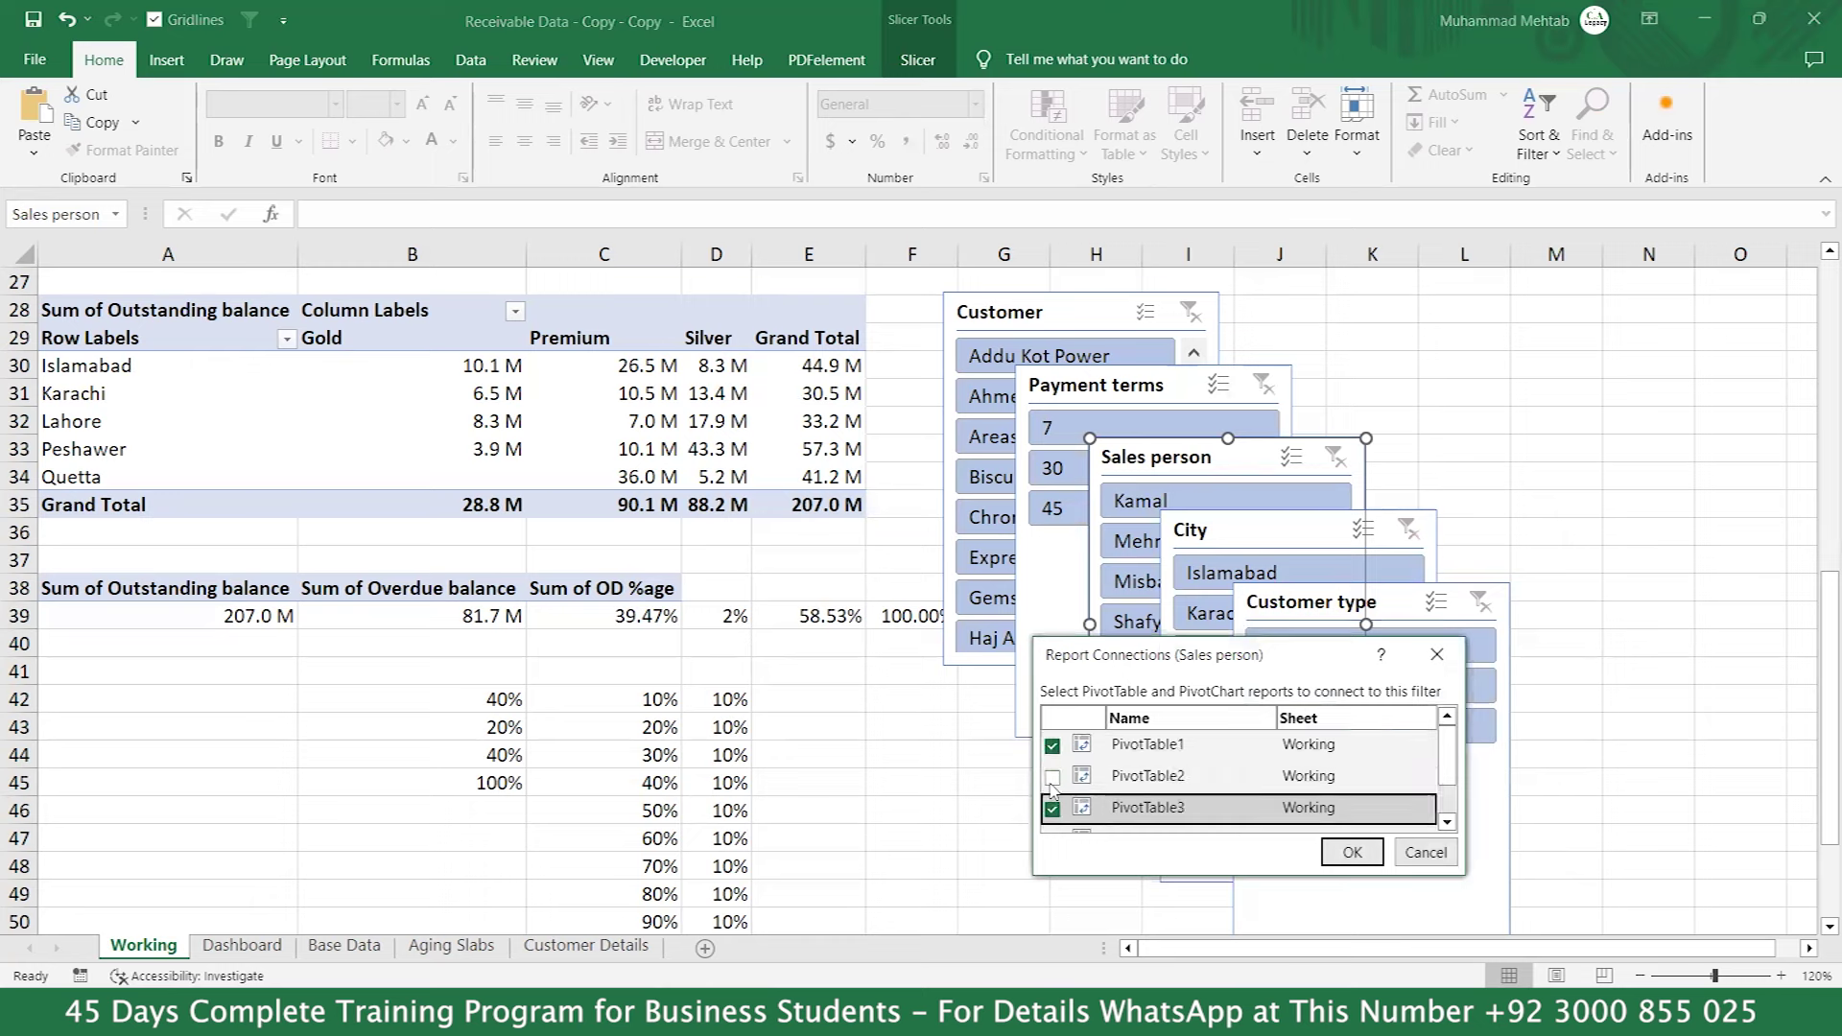
{"action": "scroll", "coordinate": [1090, 793], "scroll_direction": "down", "scroll_amount": 1}
{"action": "left_click", "coordinate": [1053, 784]}
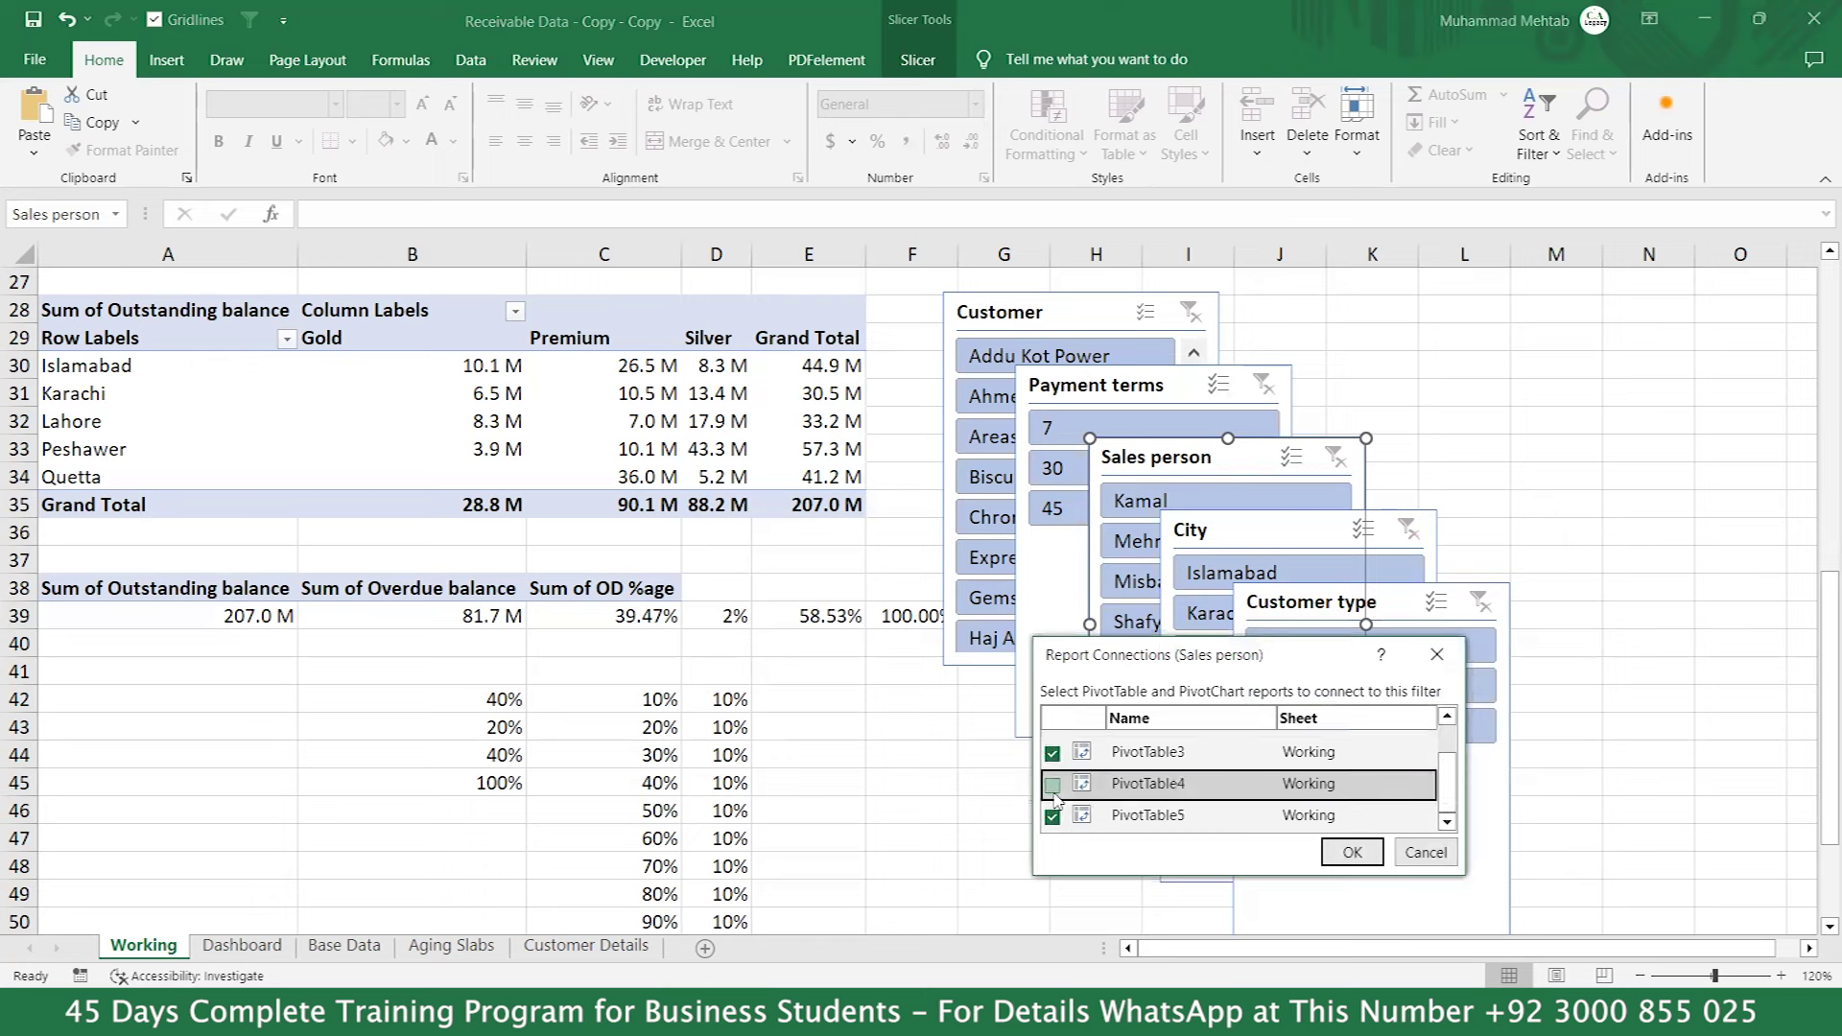
{"action": "left_click", "coordinate": [1352, 853]}
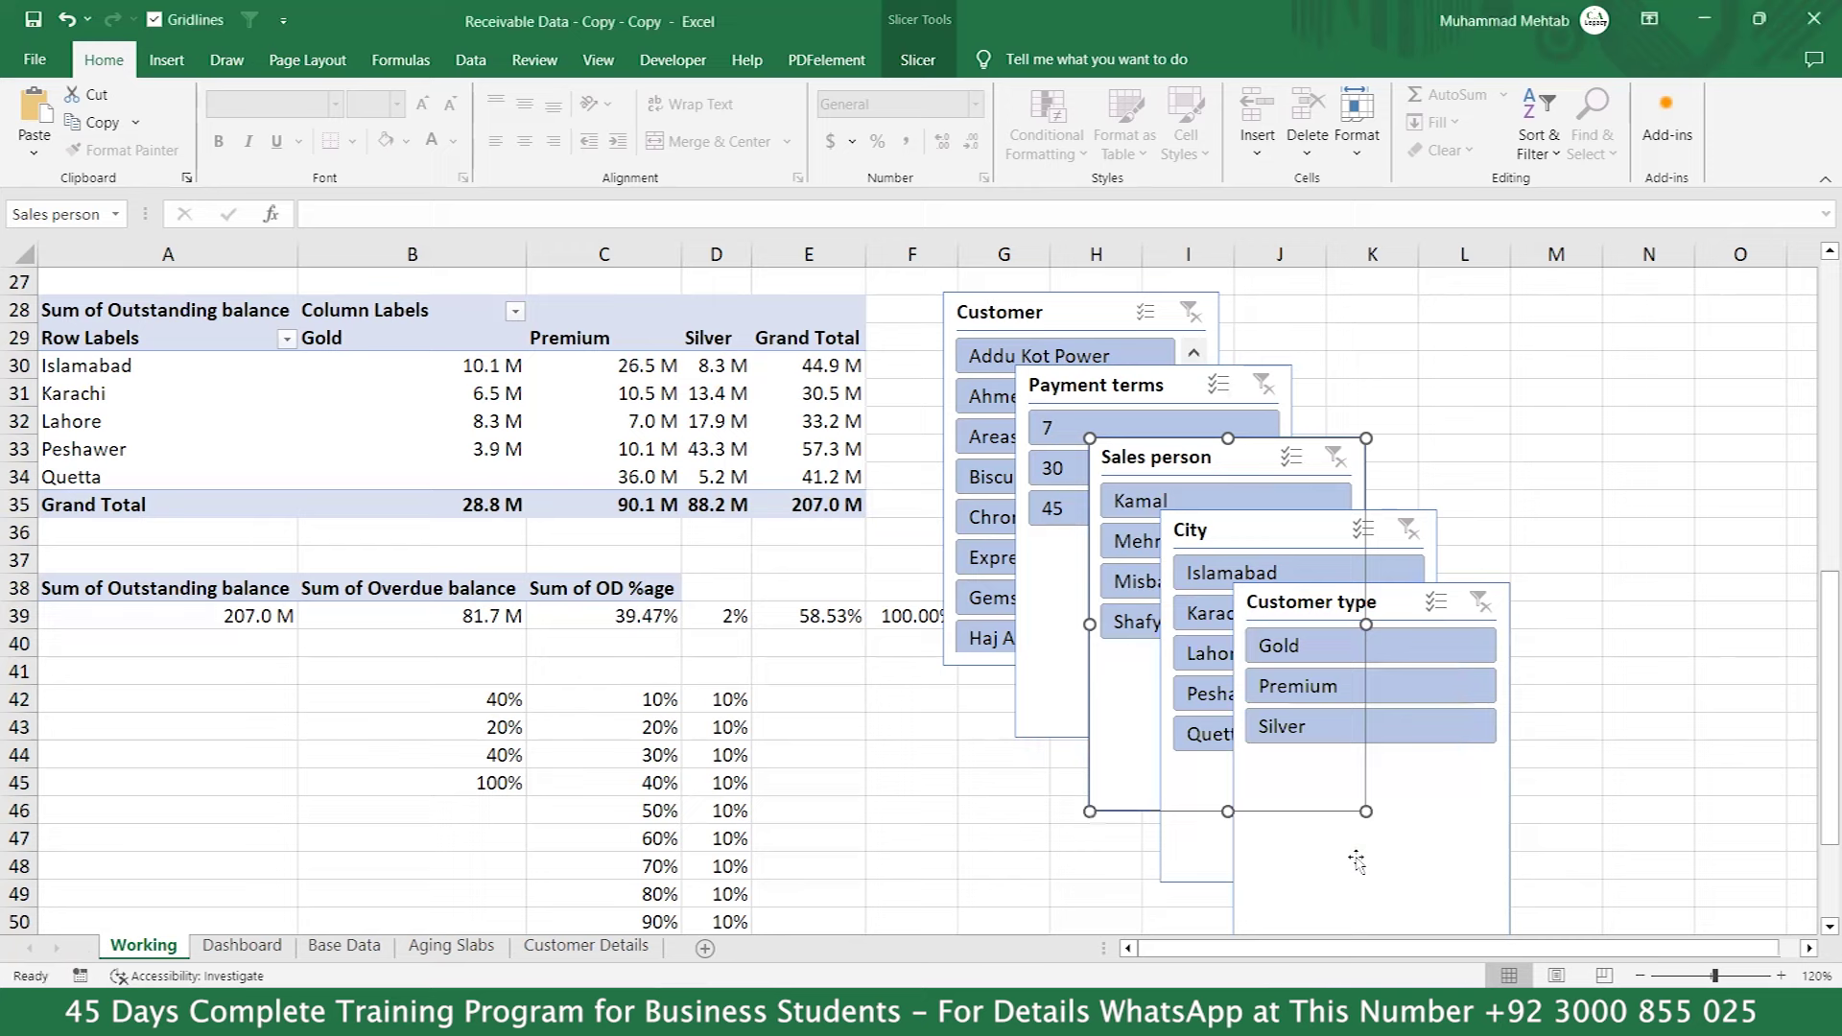
Connect the Payment terms slicer to PivotTable1, PivotTable2, PivotTable3 and PivotTable4 through its report connections.
{"action": "left_click", "coordinate": [1055, 386]}
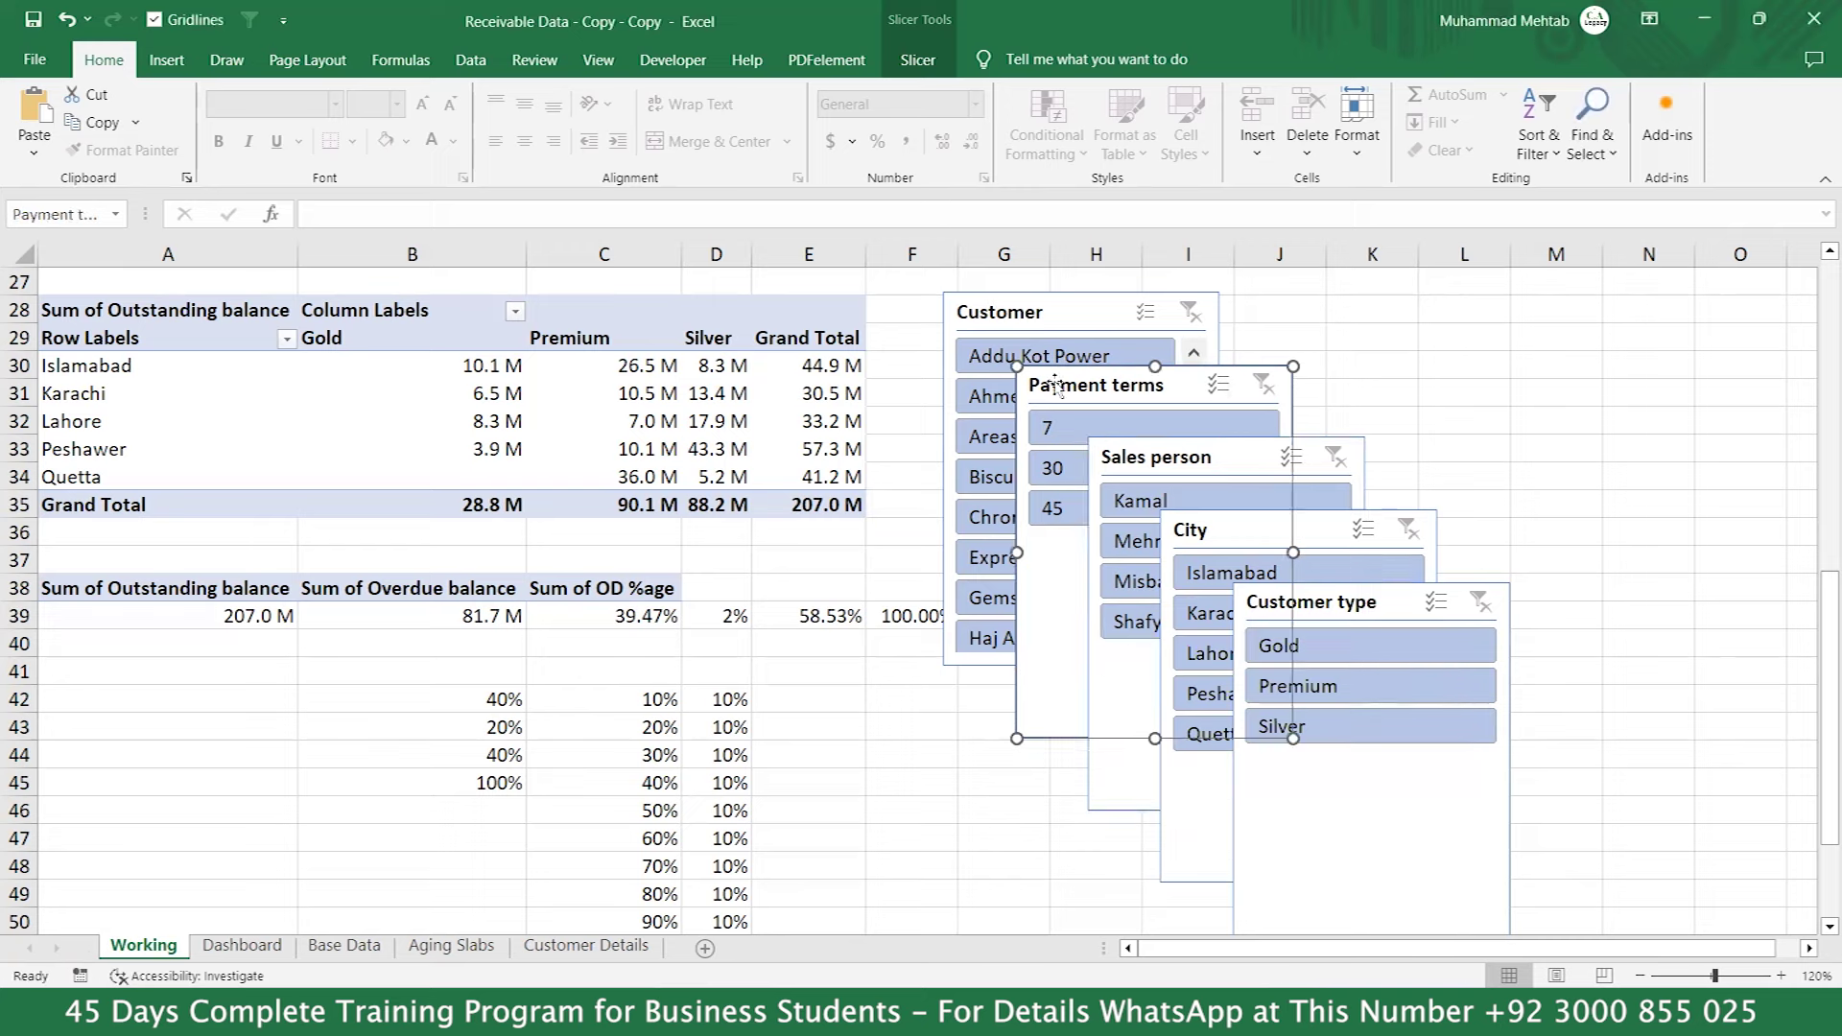
{"action": "right_click", "coordinate": [1055, 385]}
{"action": "left_click", "coordinate": [1149, 683]}
{"action": "left_click", "coordinate": [946, 698]}
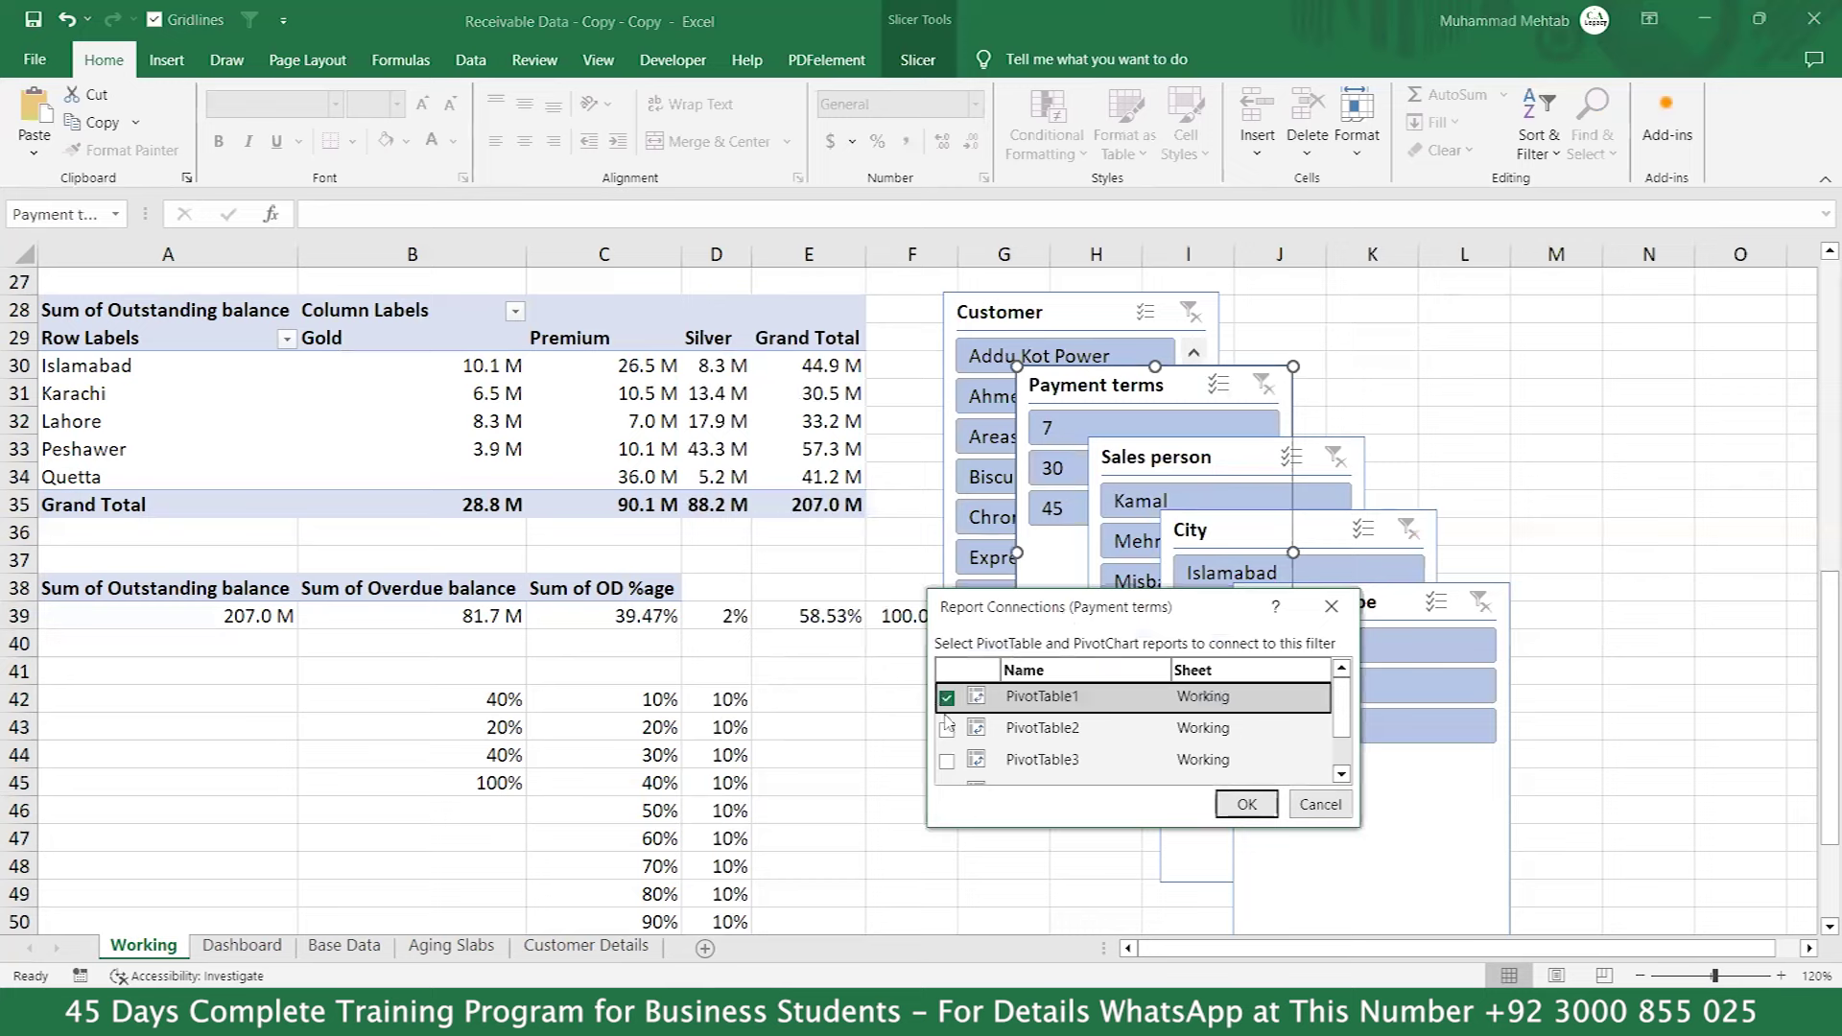
{"action": "left_click", "coordinate": [946, 729]}
{"action": "left_click", "coordinate": [946, 760]}
{"action": "scroll", "coordinate": [1001, 768], "scroll_direction": "down", "scroll_amount": 2}
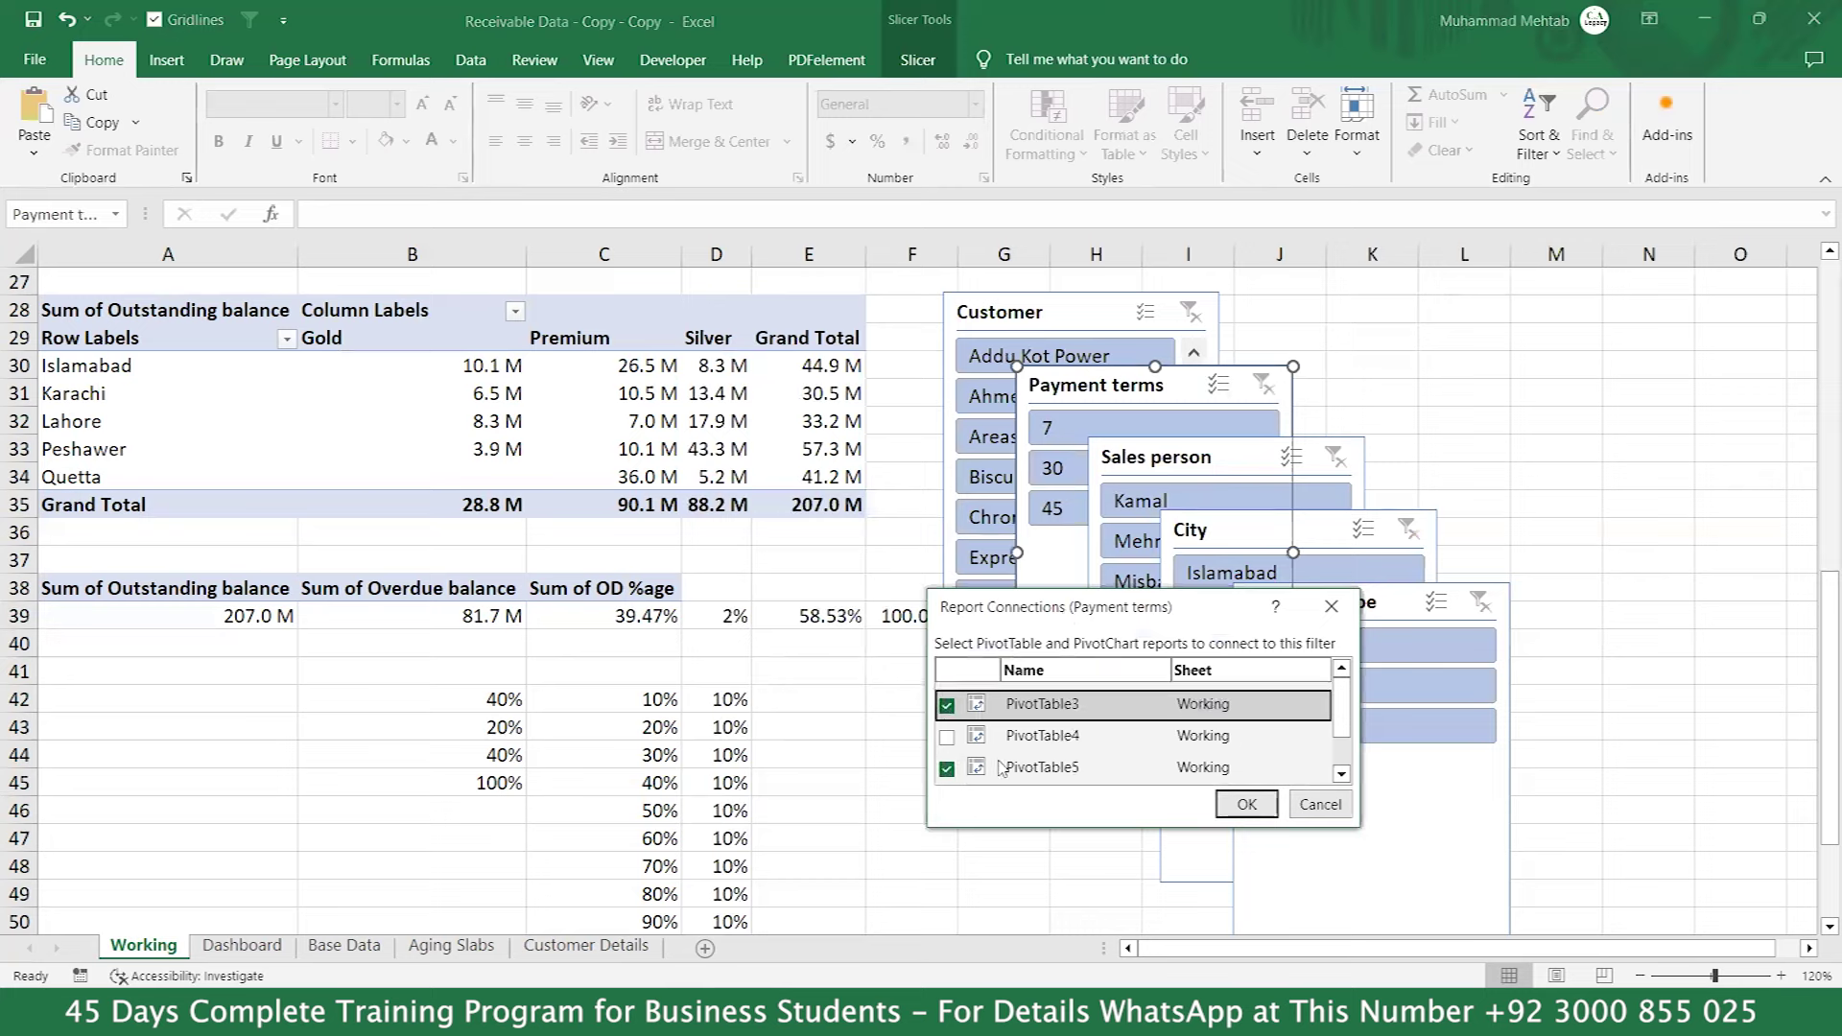
{"action": "left_click", "coordinate": [946, 736]}
{"action": "left_click", "coordinate": [1262, 808]}
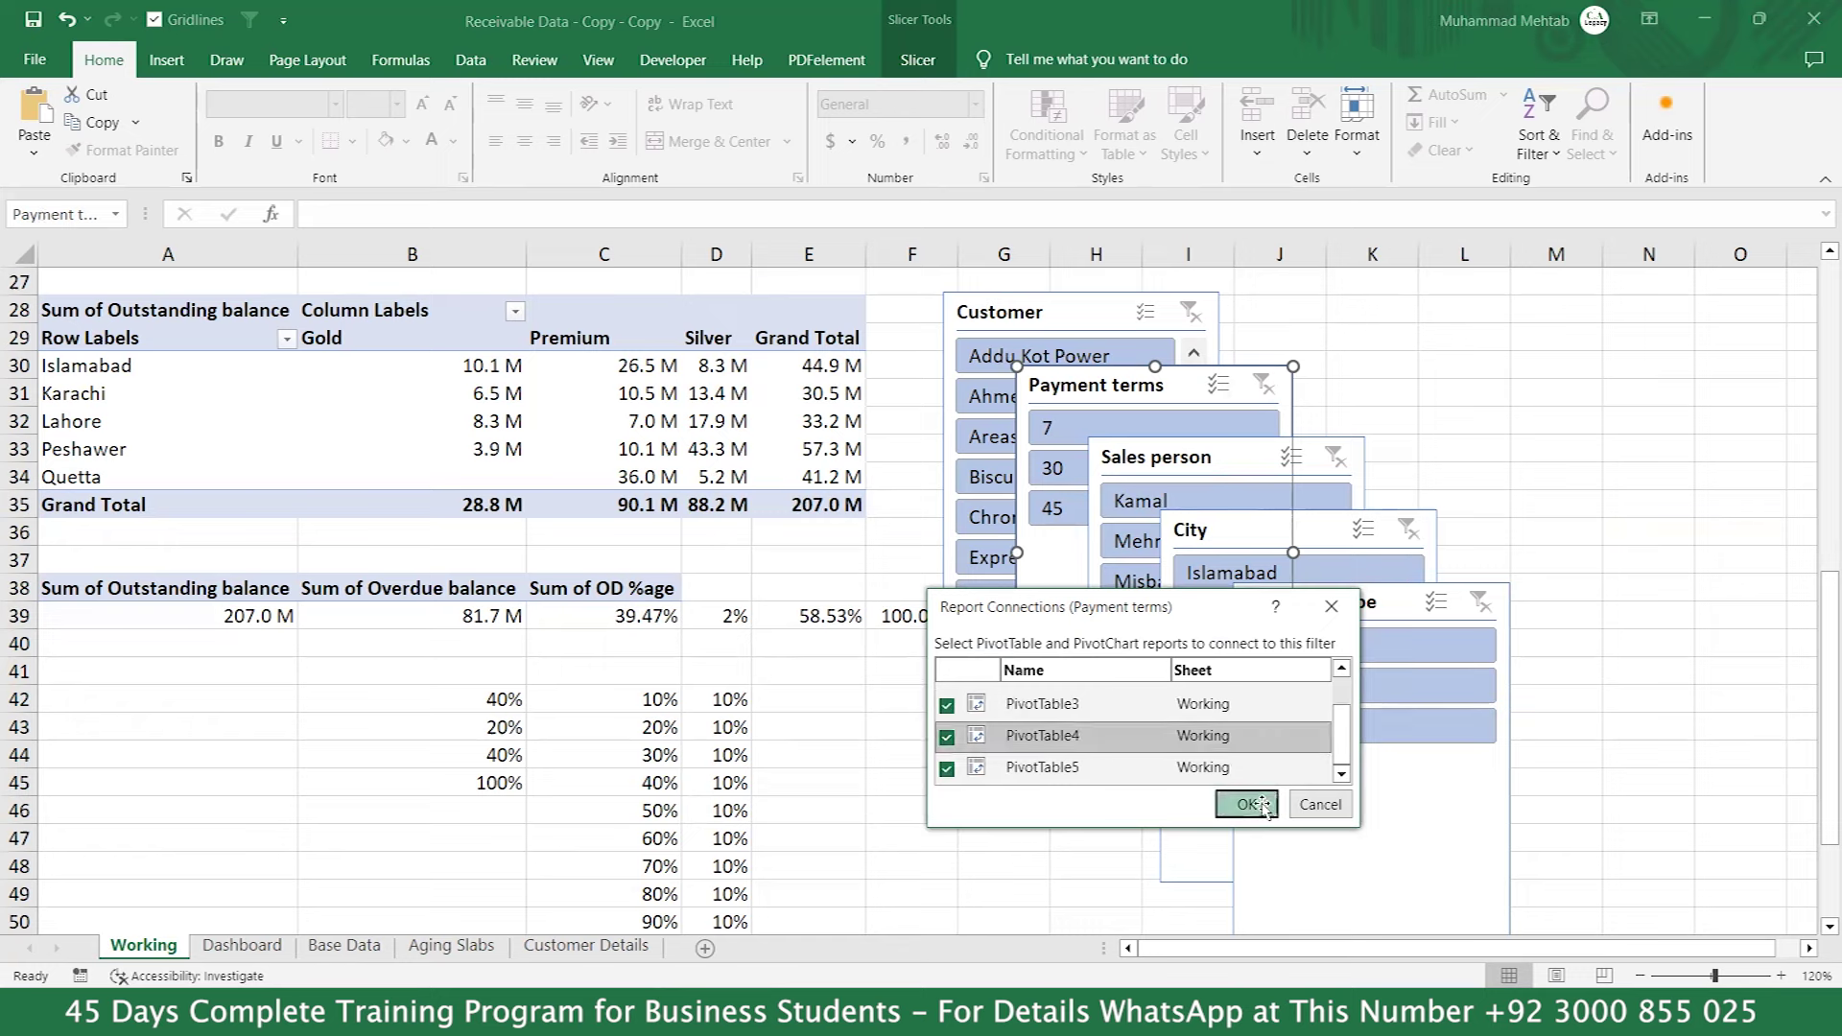
Add PivotTable1, PivotTable2, PivotTable3 and PivotTable4 to the Customer slicer's report connections.
{"action": "left_click", "coordinate": [1032, 314]}
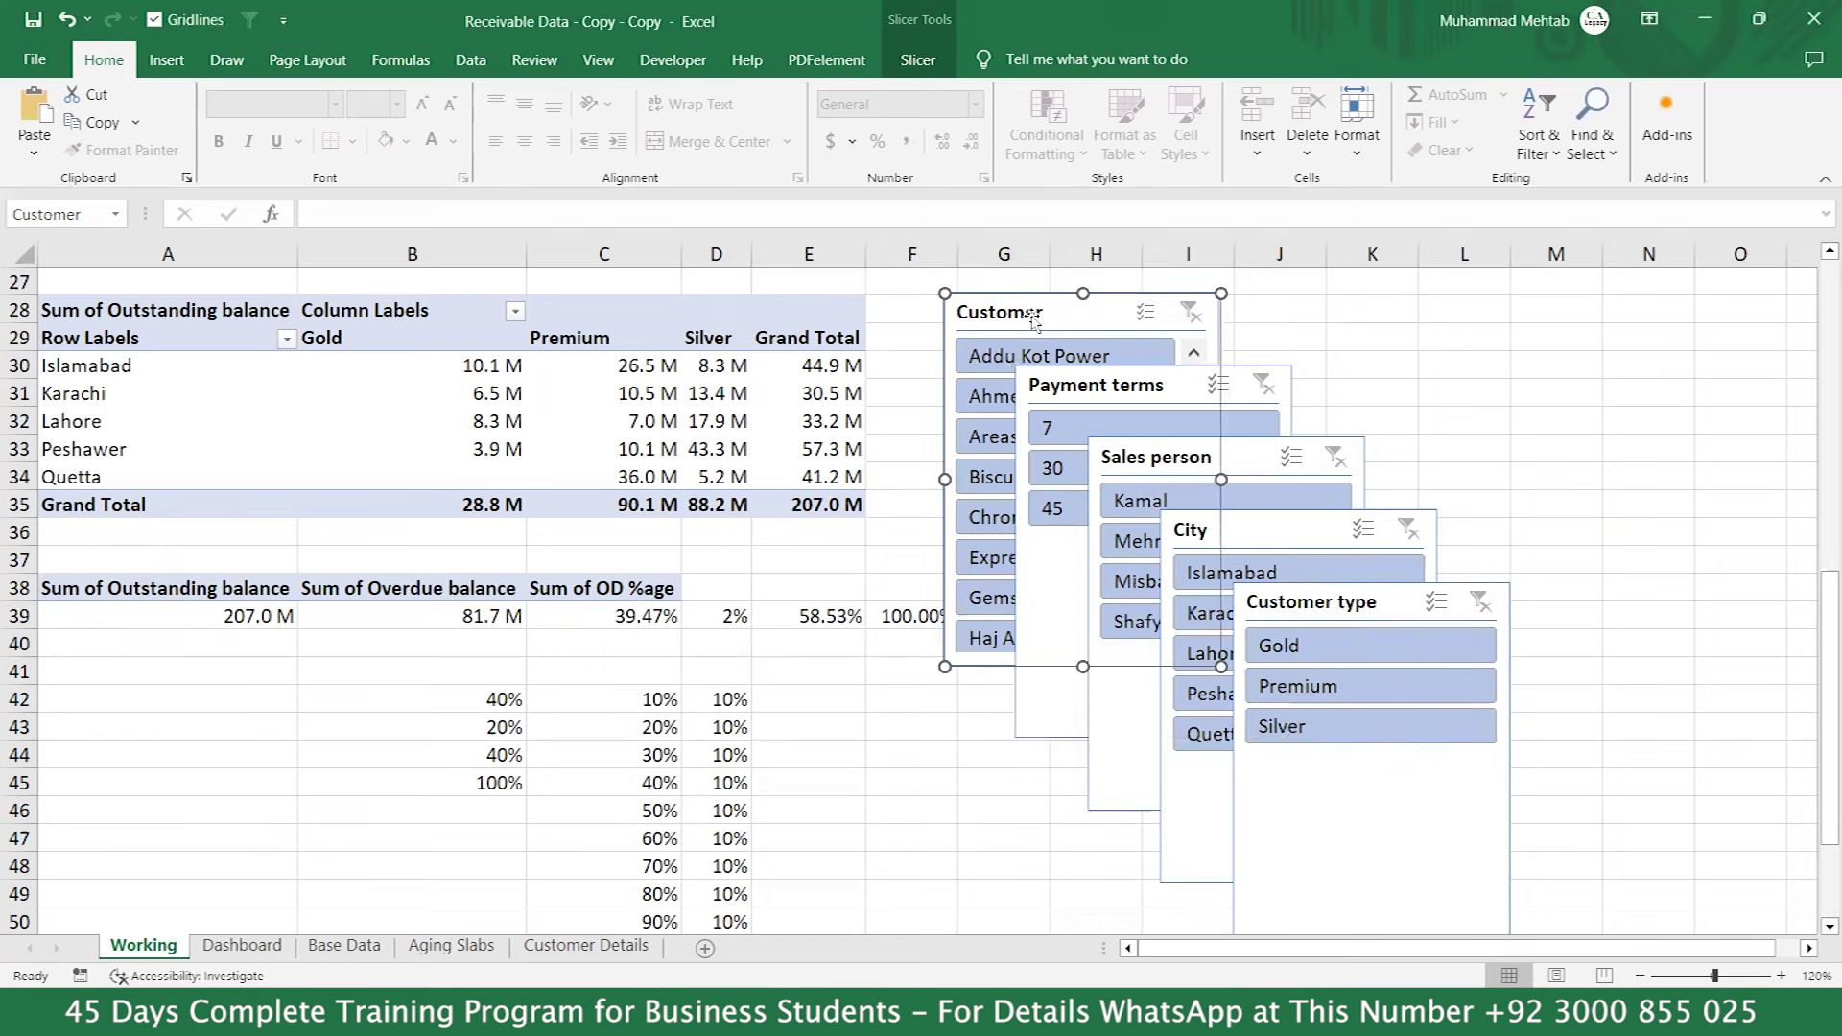
{"action": "right_click", "coordinate": [1034, 322]}
{"action": "left_click", "coordinate": [1126, 614]}
{"action": "left_click", "coordinate": [926, 634]}
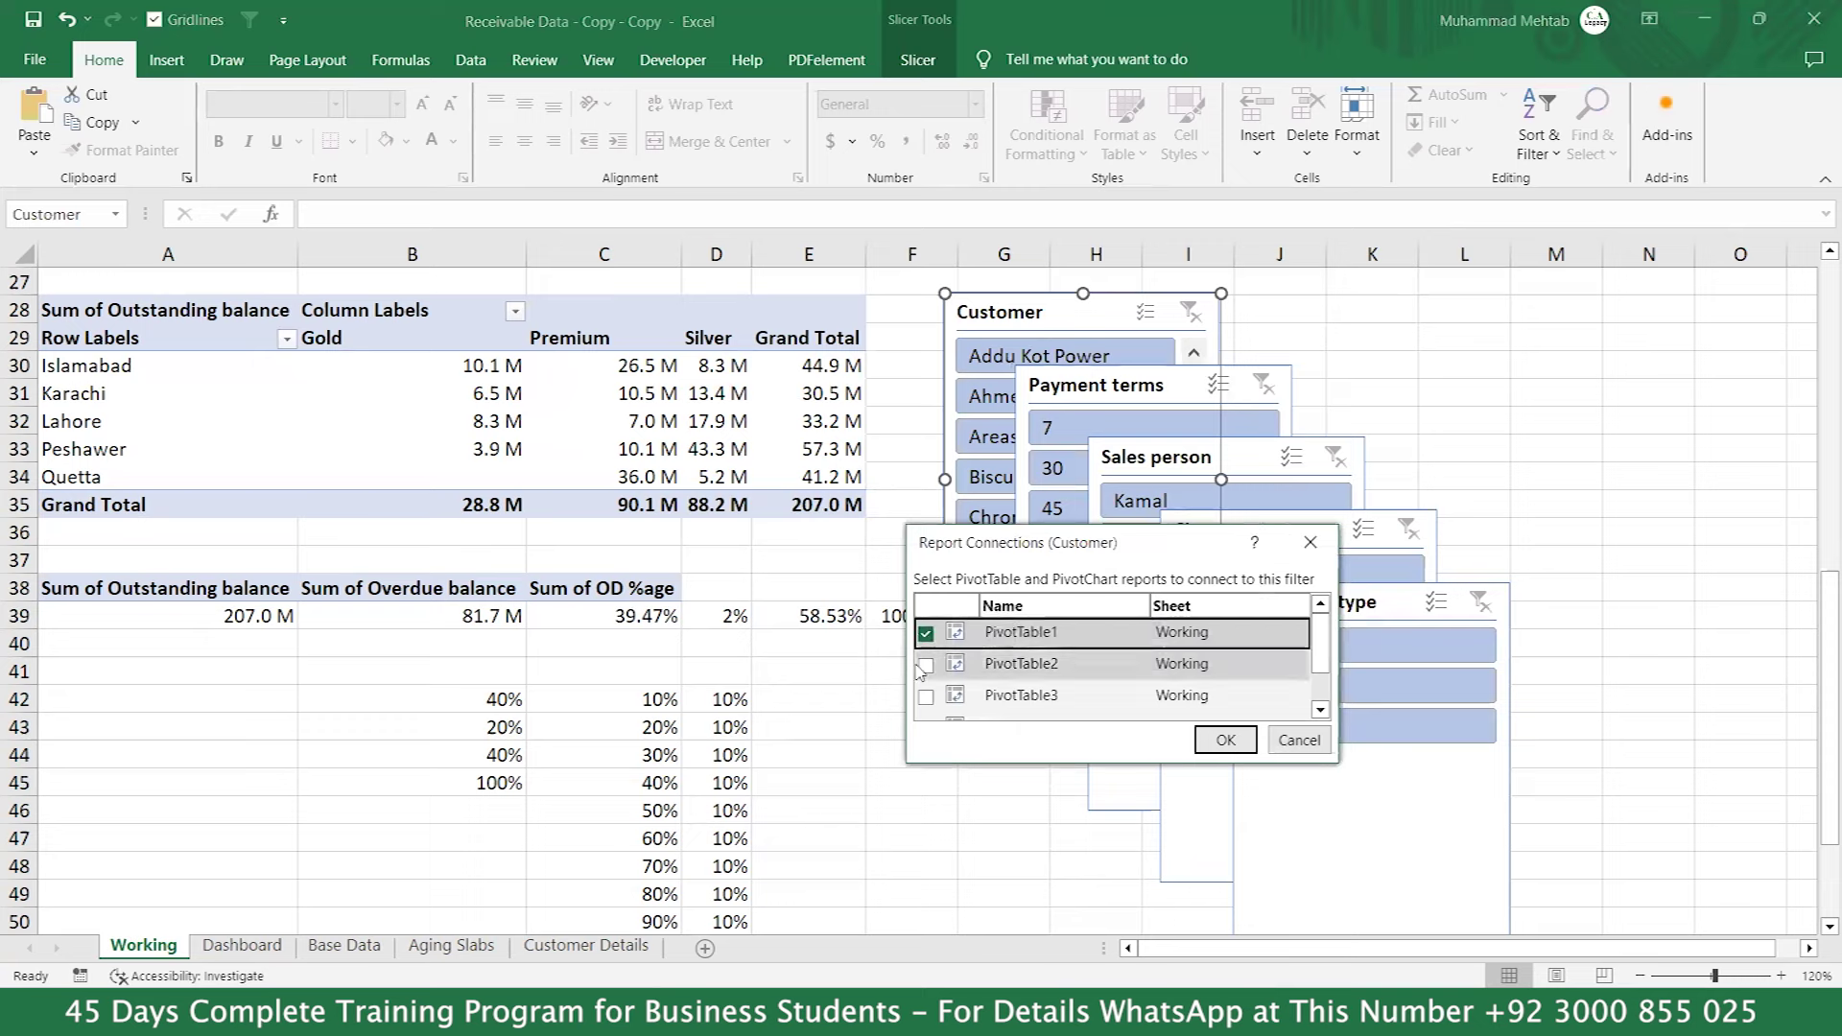
{"action": "left_click", "coordinate": [926, 697]}
{"action": "left_click", "coordinate": [927, 664]}
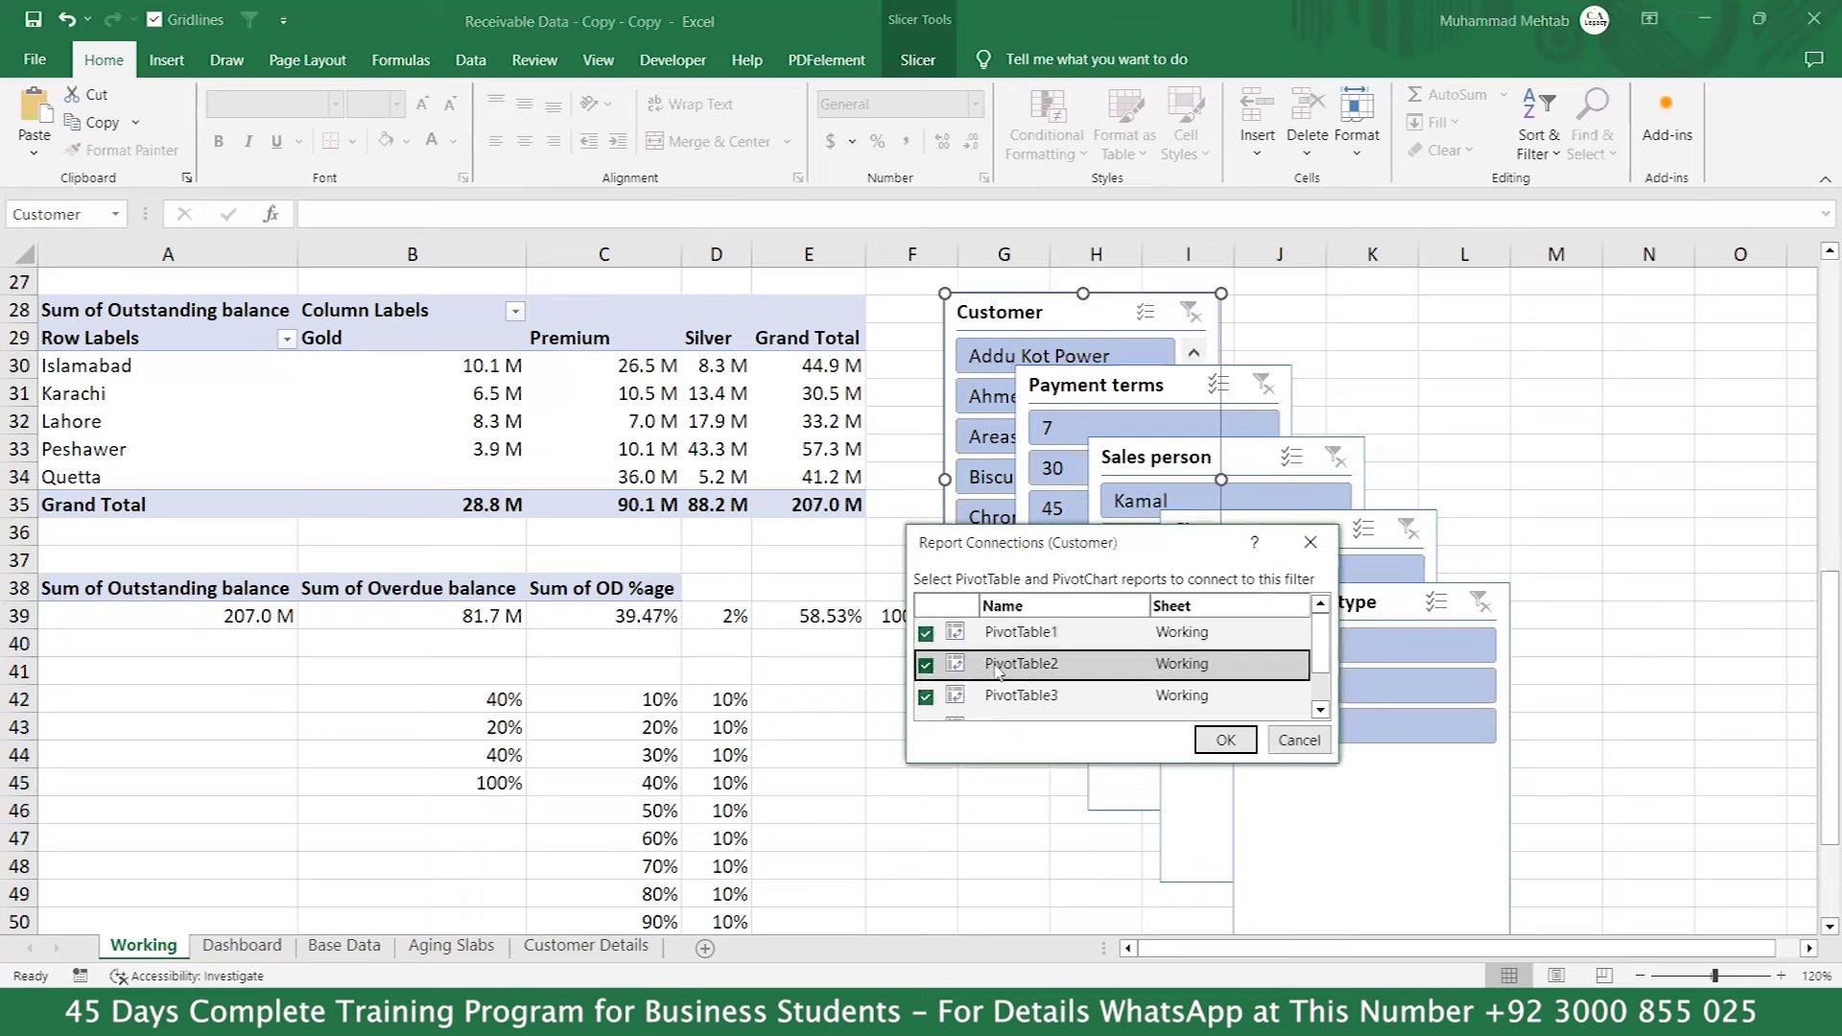
{"action": "scroll", "coordinate": [927, 672], "scroll_direction": "down", "scroll_amount": 2}
{"action": "left_click", "coordinate": [925, 675]}
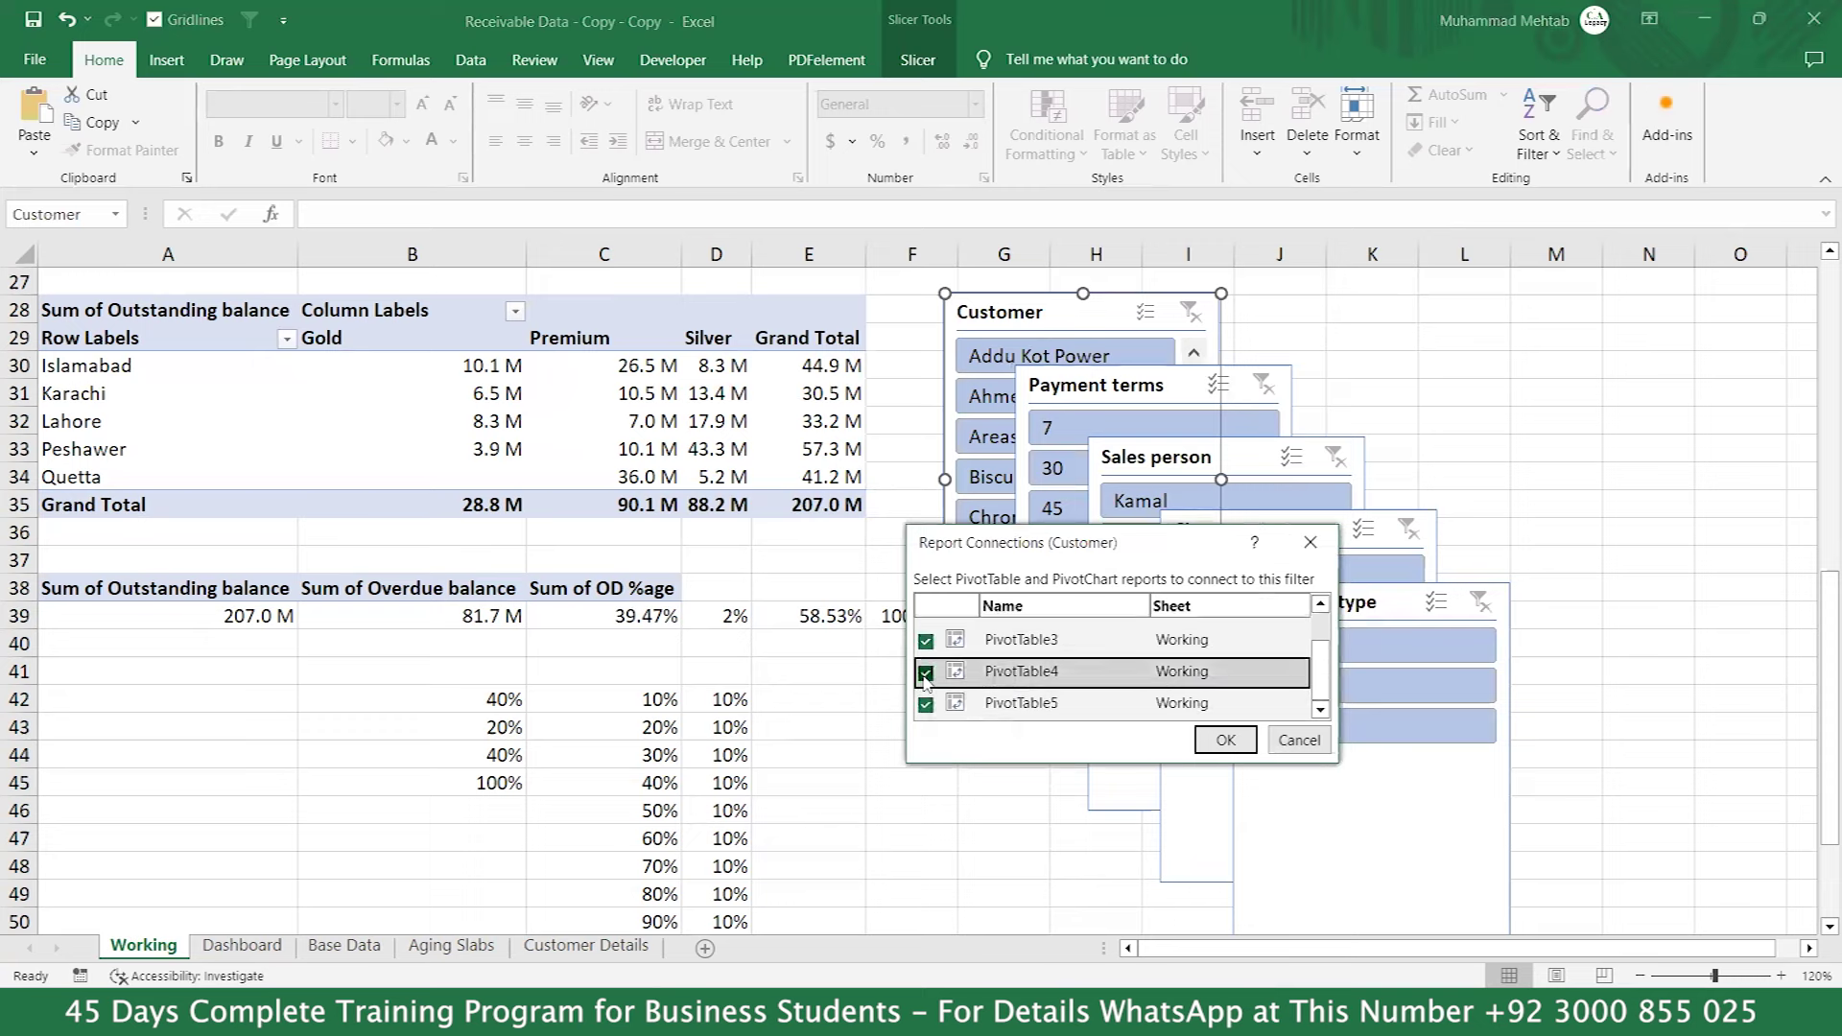
{"action": "left_click", "coordinate": [1225, 740]}
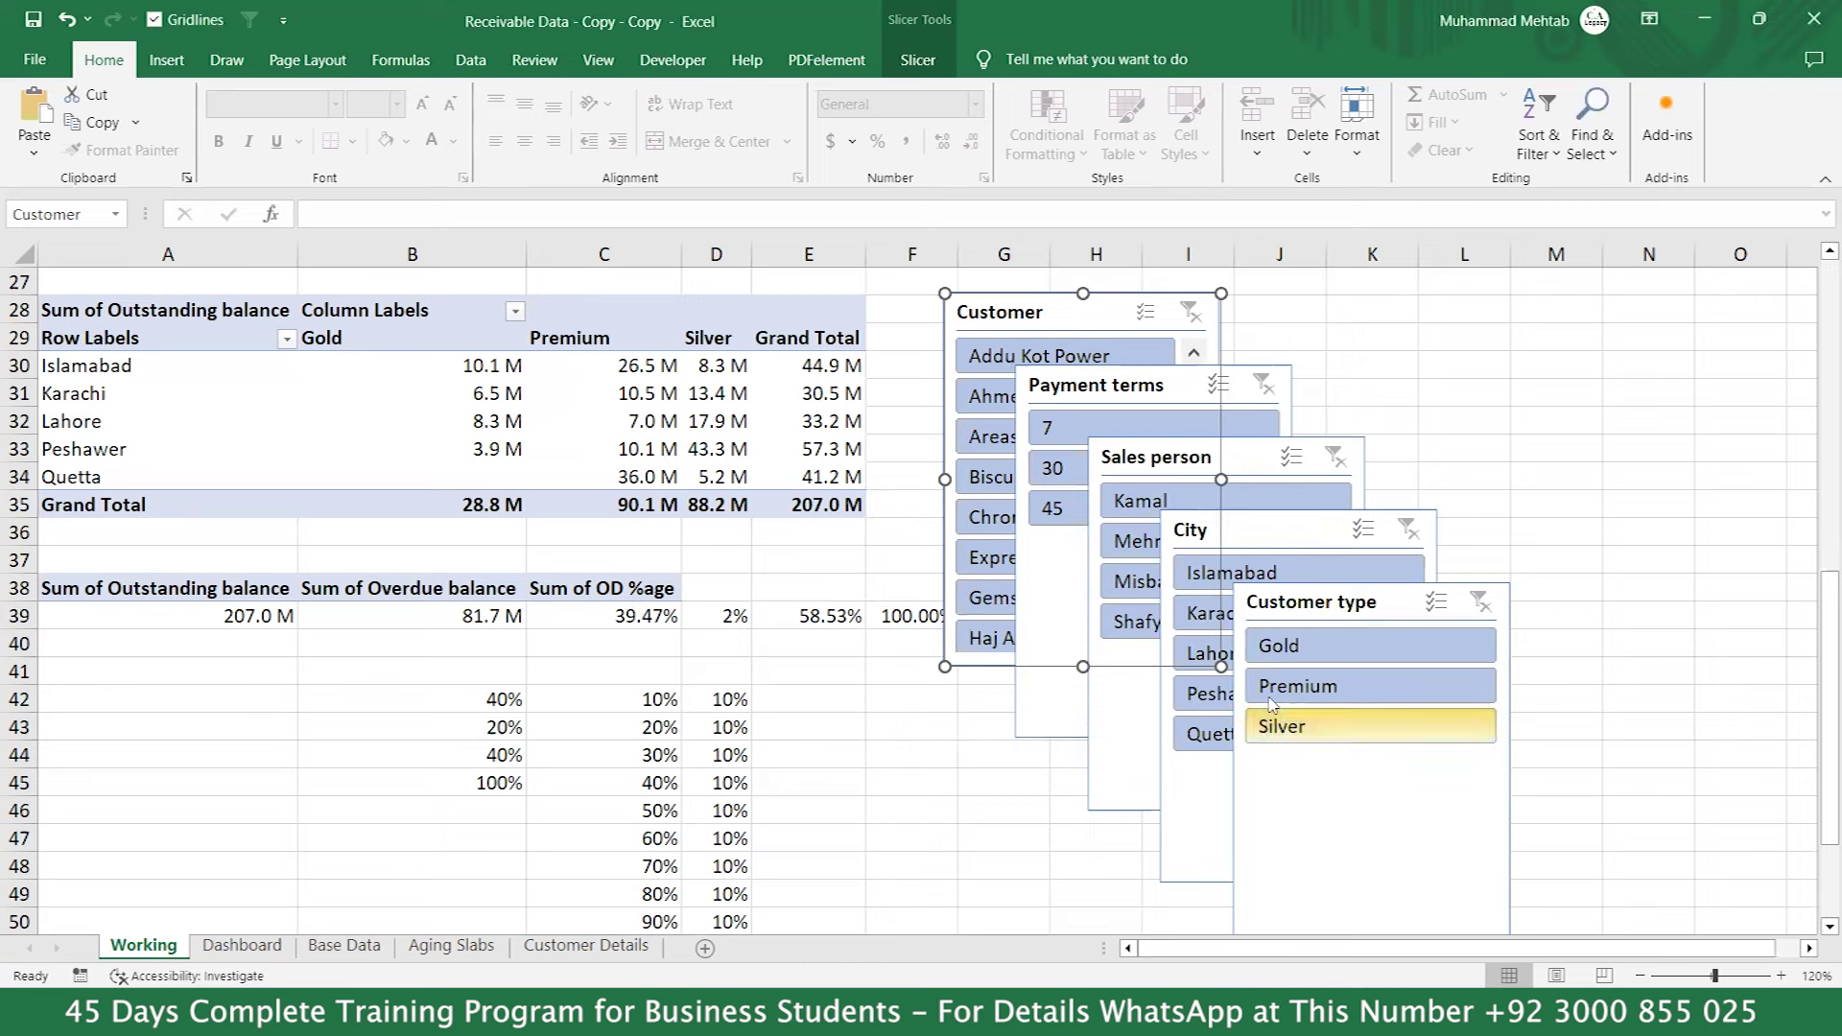
Review which pivot tables are ticked in the City slicer's report connections, and leave them as they are.
{"action": "left_click", "coordinate": [1236, 543]}
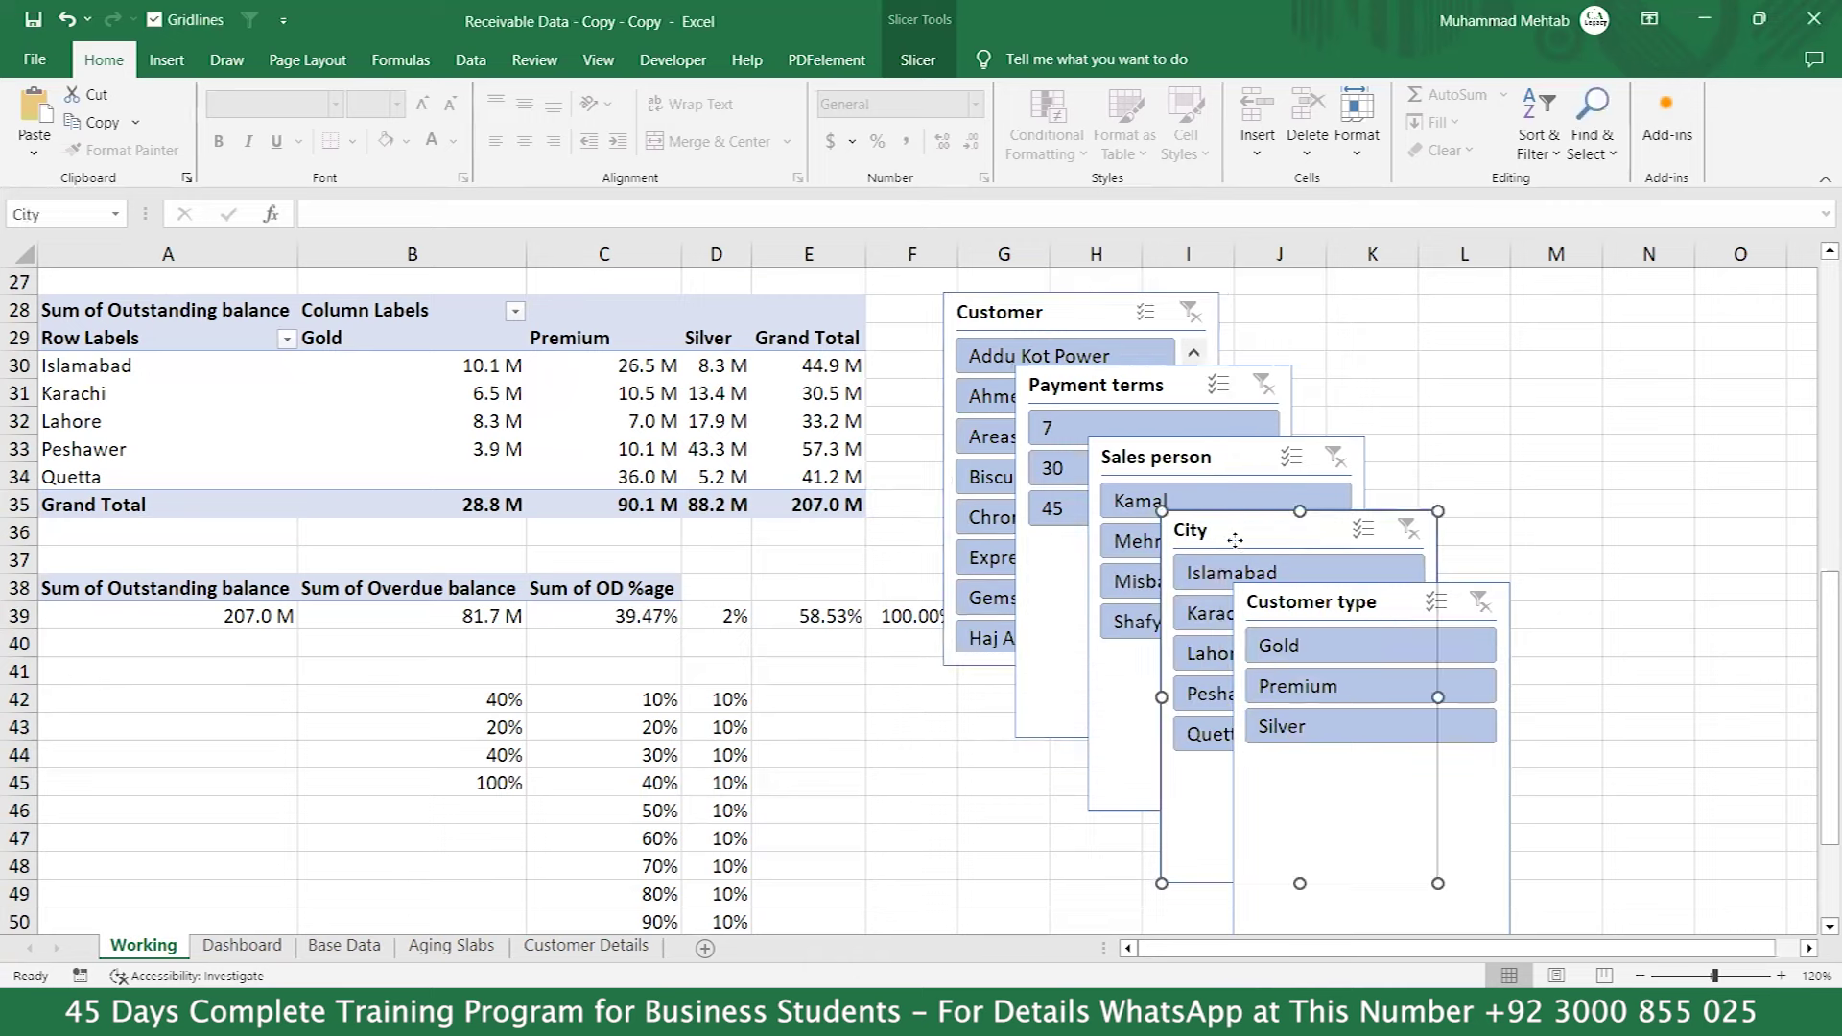
{"action": "right_click", "coordinate": [1236, 540]}
{"action": "left_click", "coordinate": [1318, 735]}
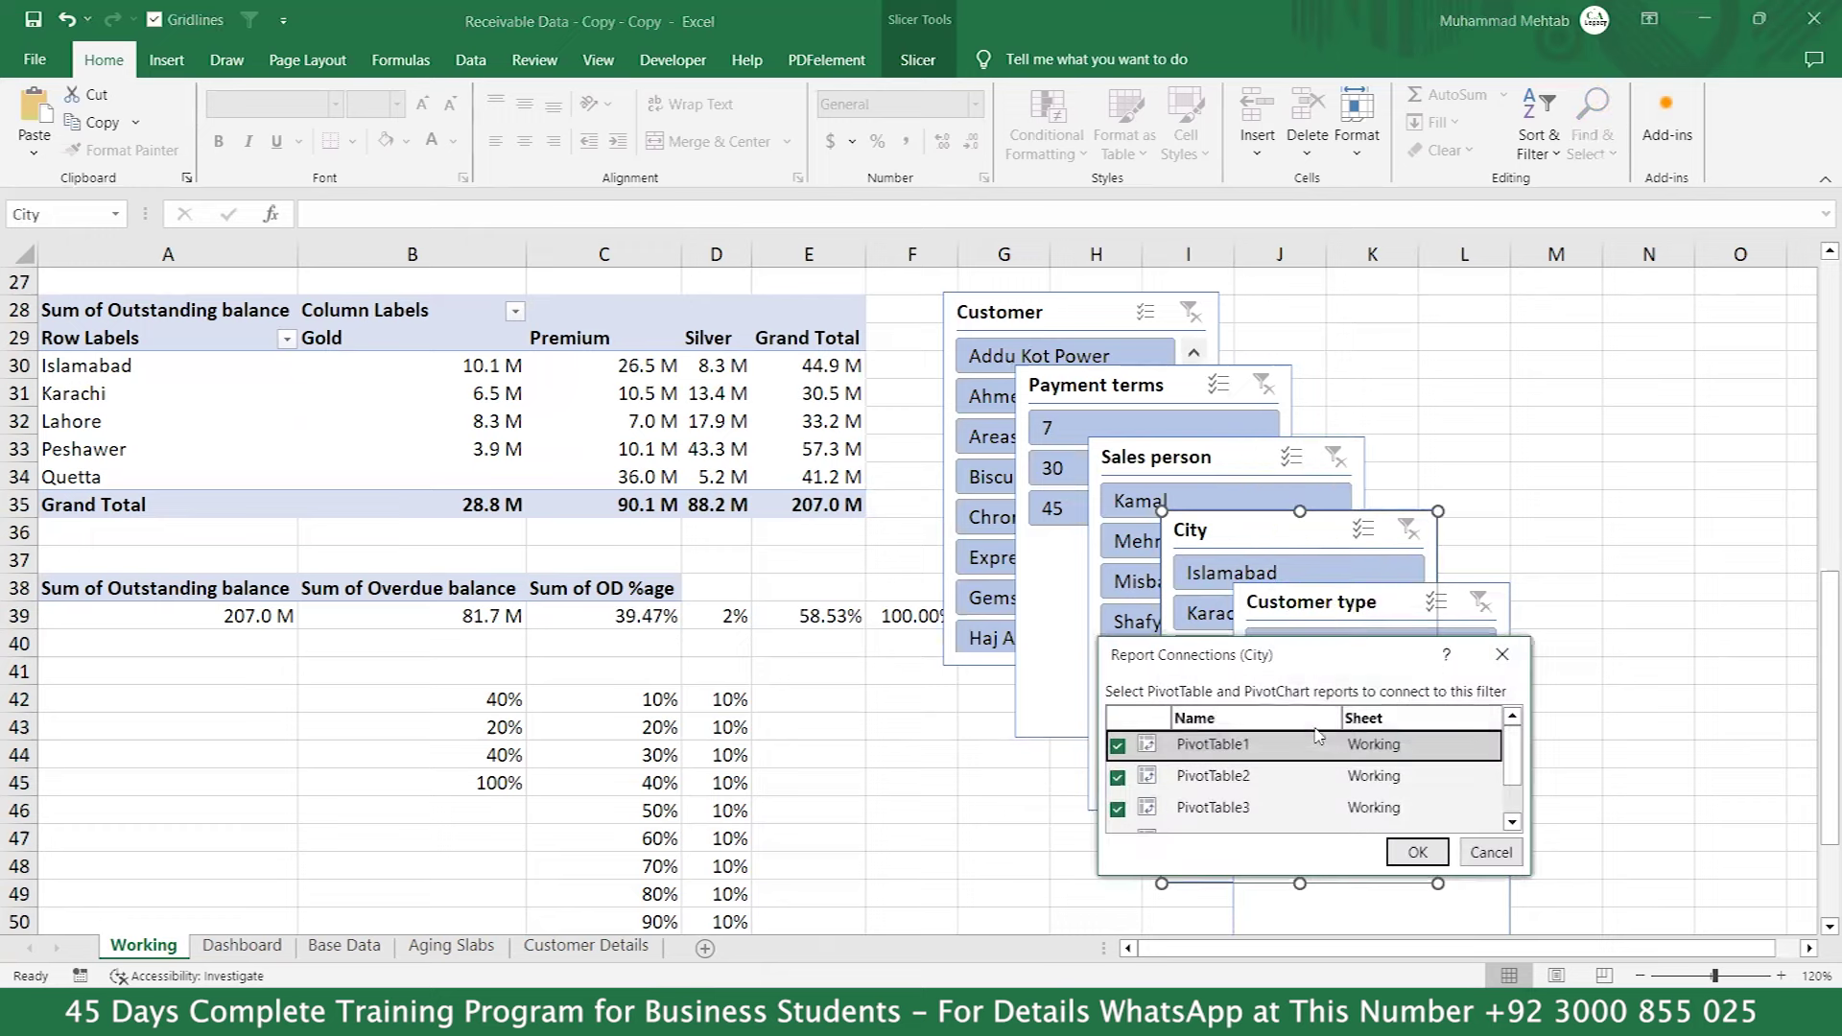
{"action": "scroll", "coordinate": [1283, 823], "scroll_direction": "down", "scroll_amount": 2}
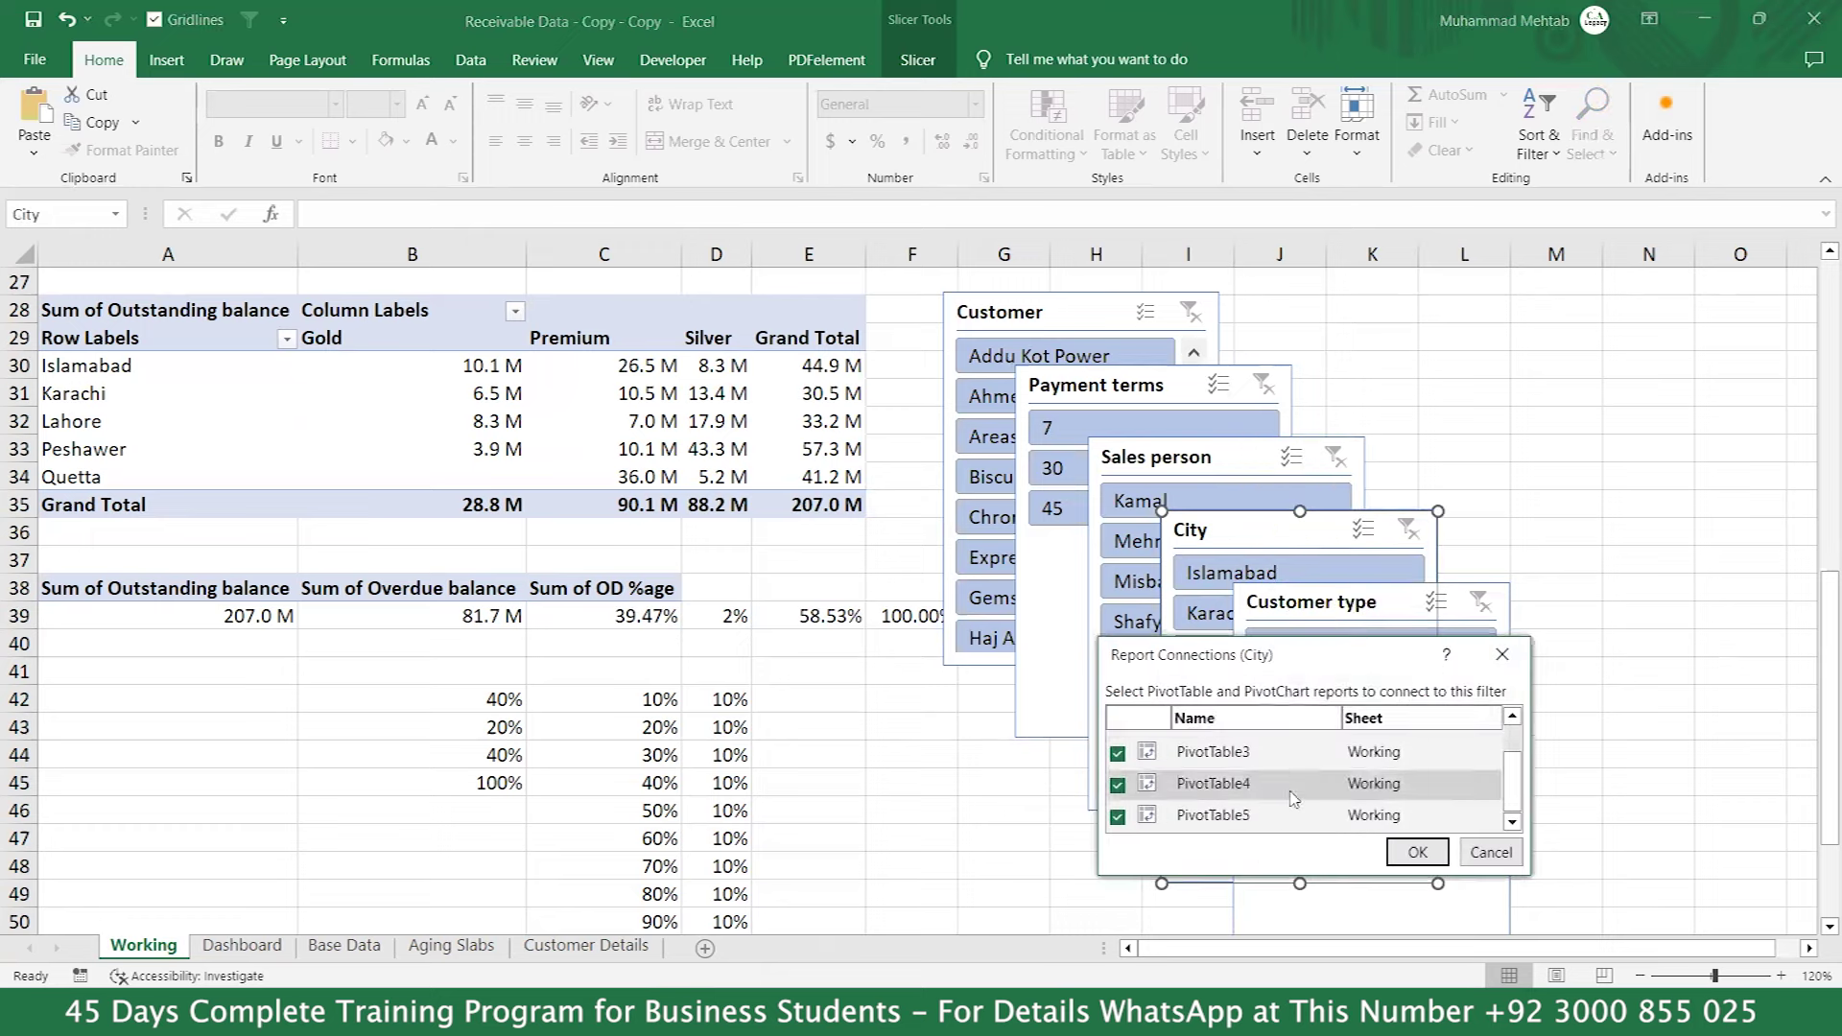
{"action": "left_click", "coordinate": [1490, 853]}
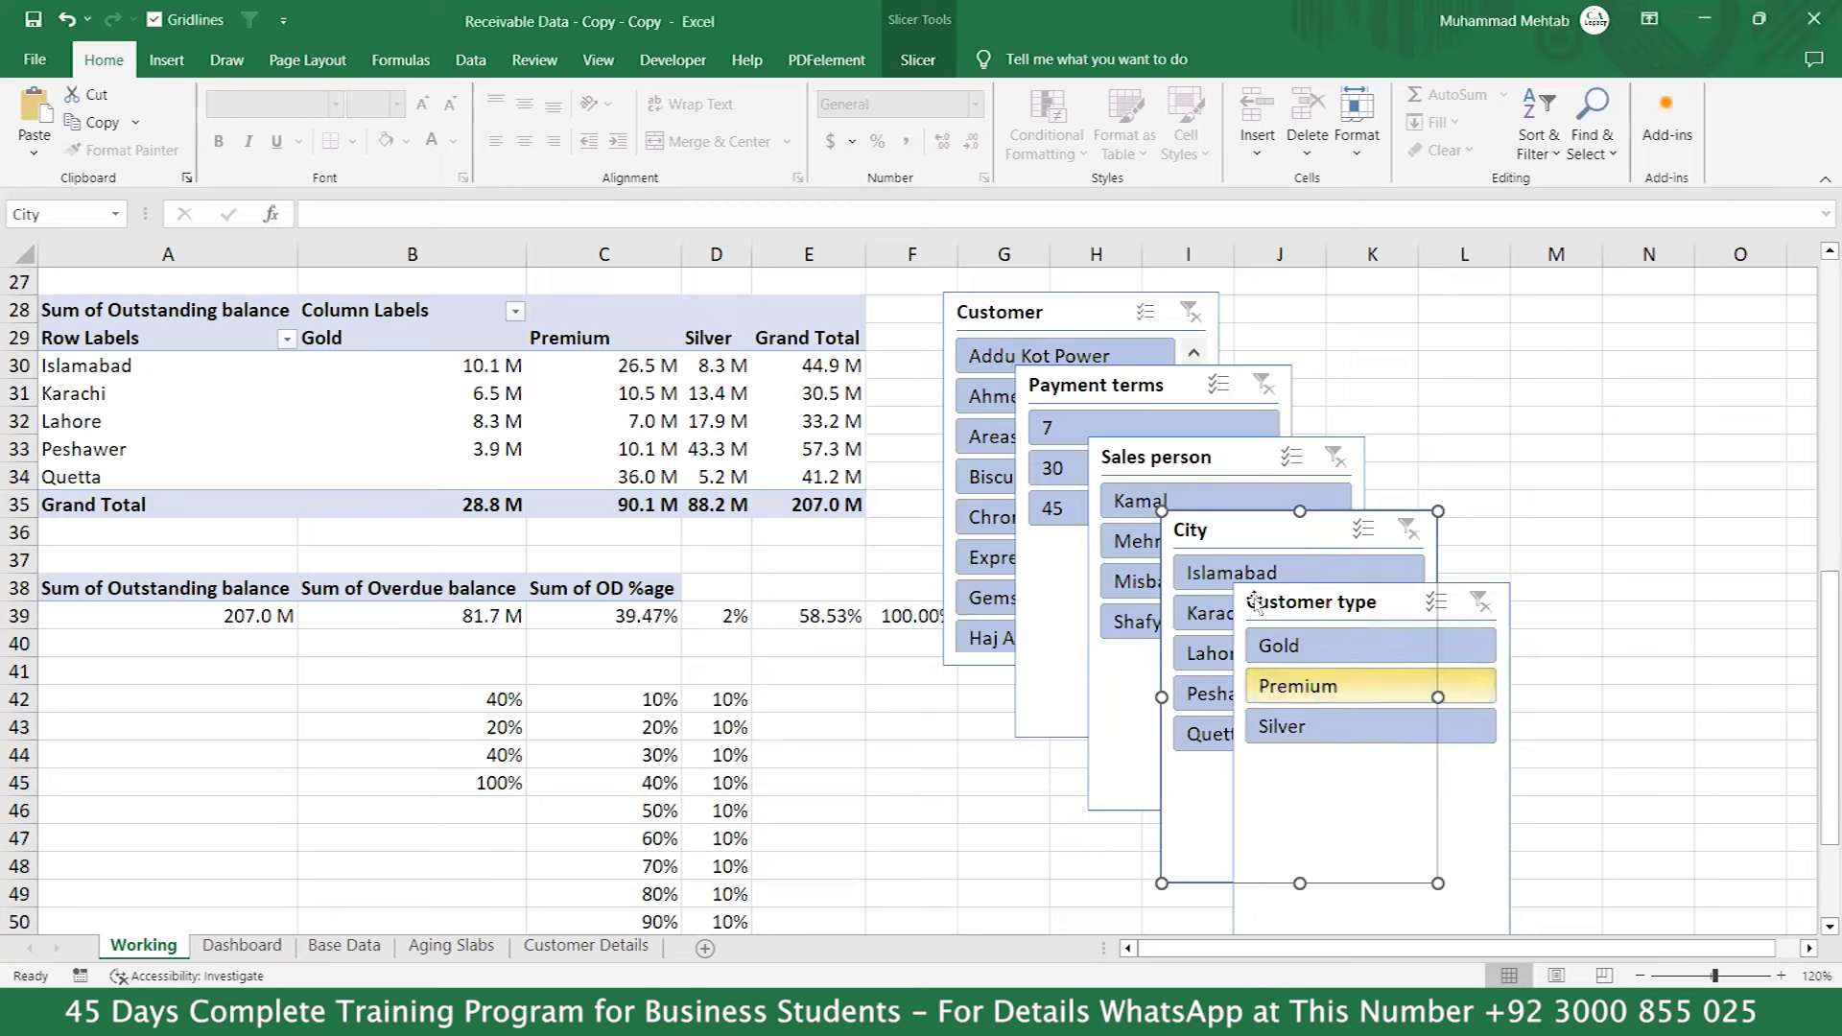
Apply the light orange slicer style to the Customer slicer and the light green style to the Payment terms slicer.
{"action": "left_click", "coordinate": [1009, 309]}
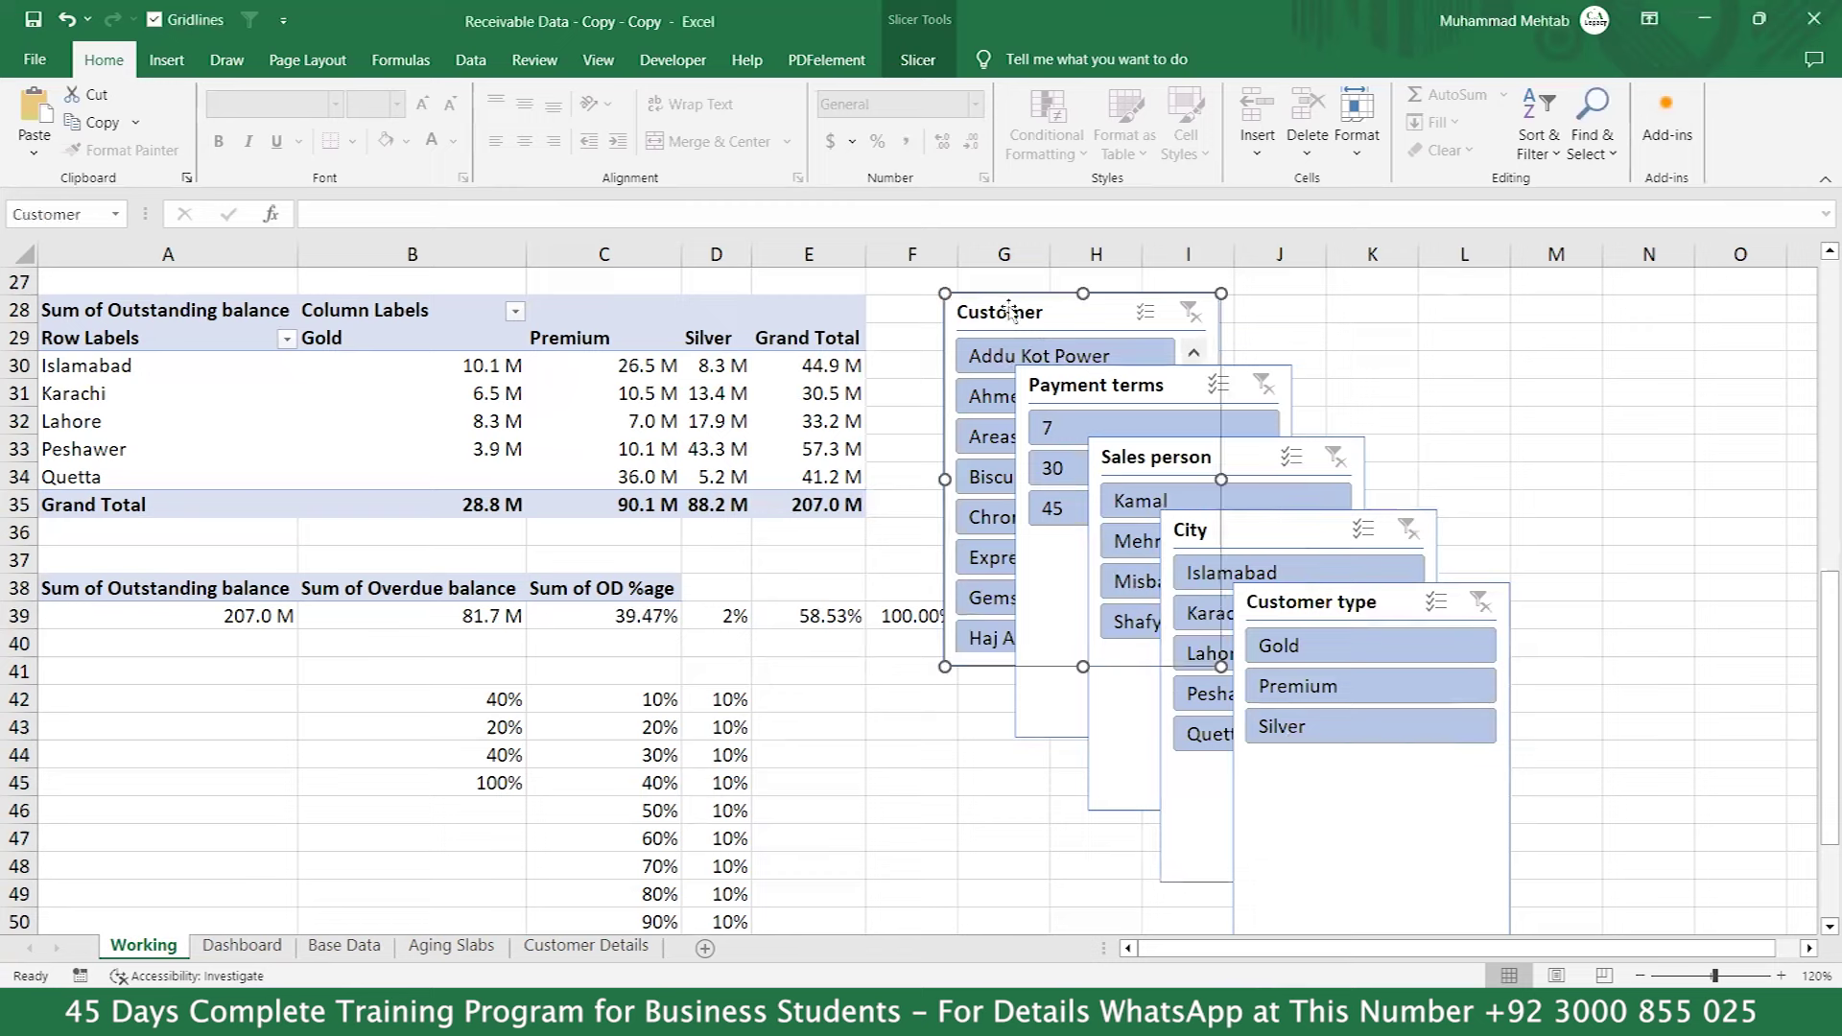
{"action": "left_click", "coordinate": [917, 61]}
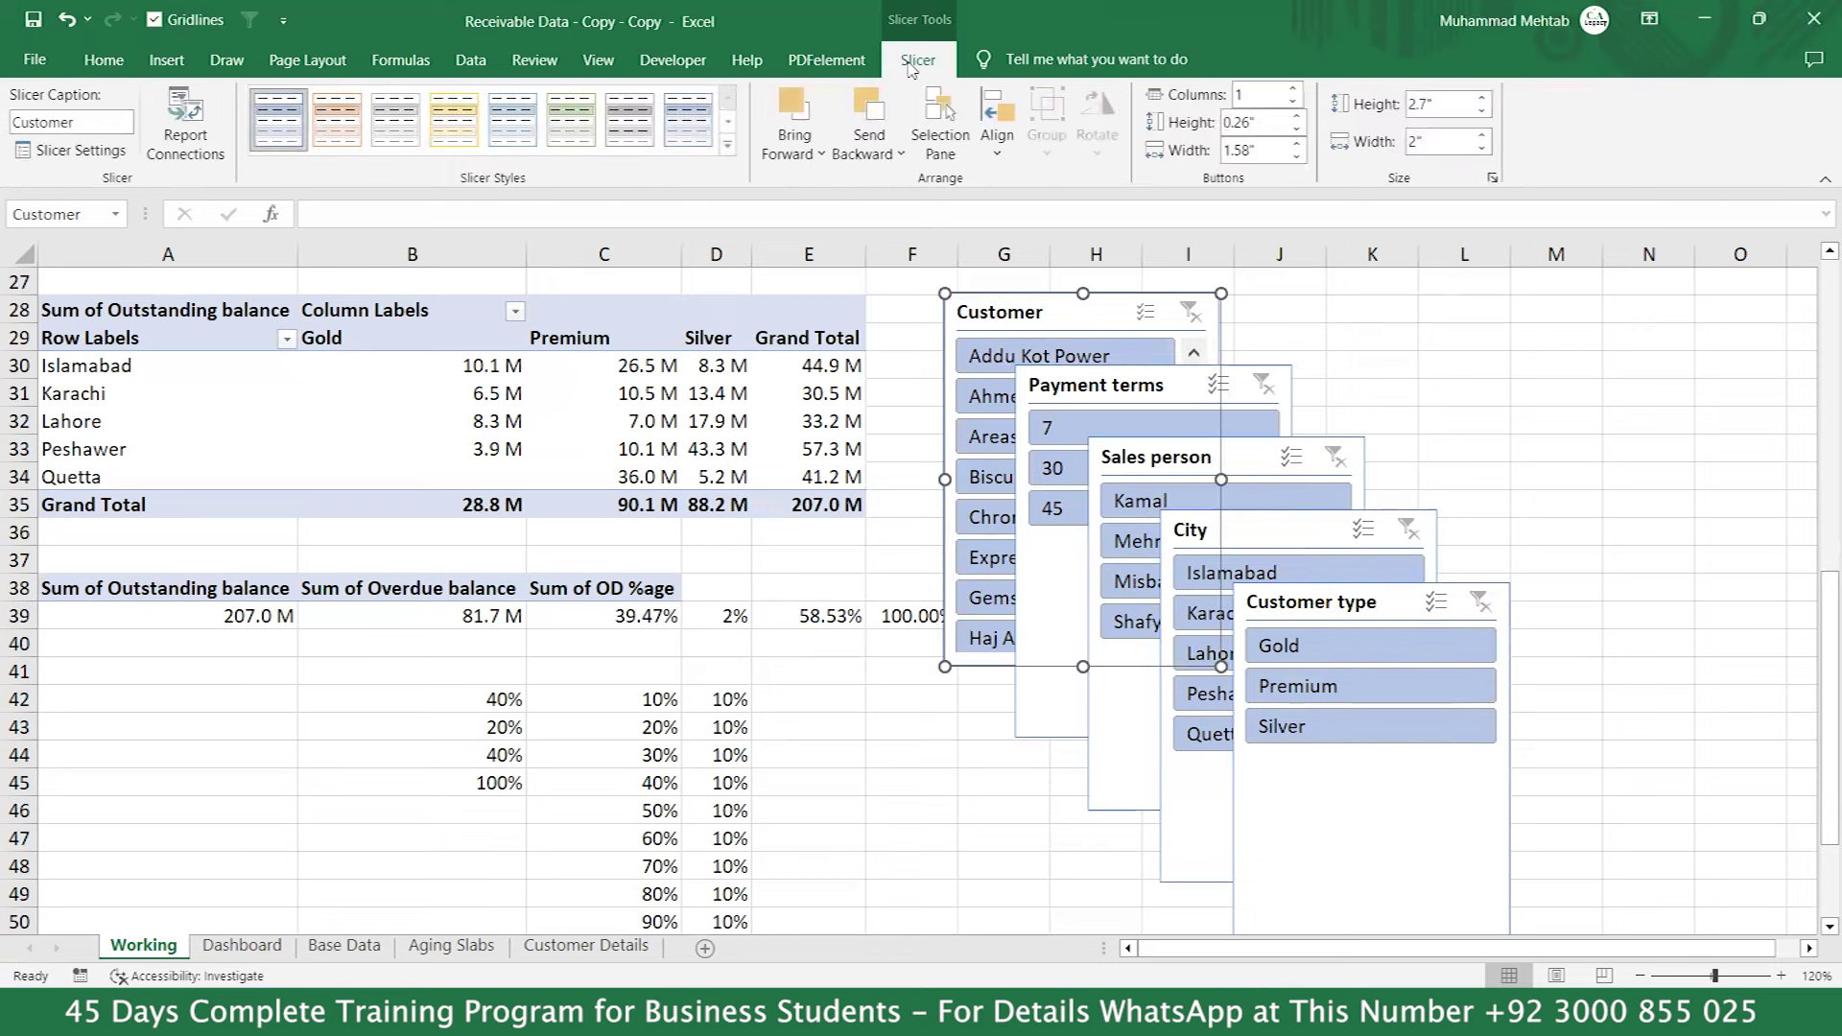
{"action": "left_click", "coordinate": [351, 127]}
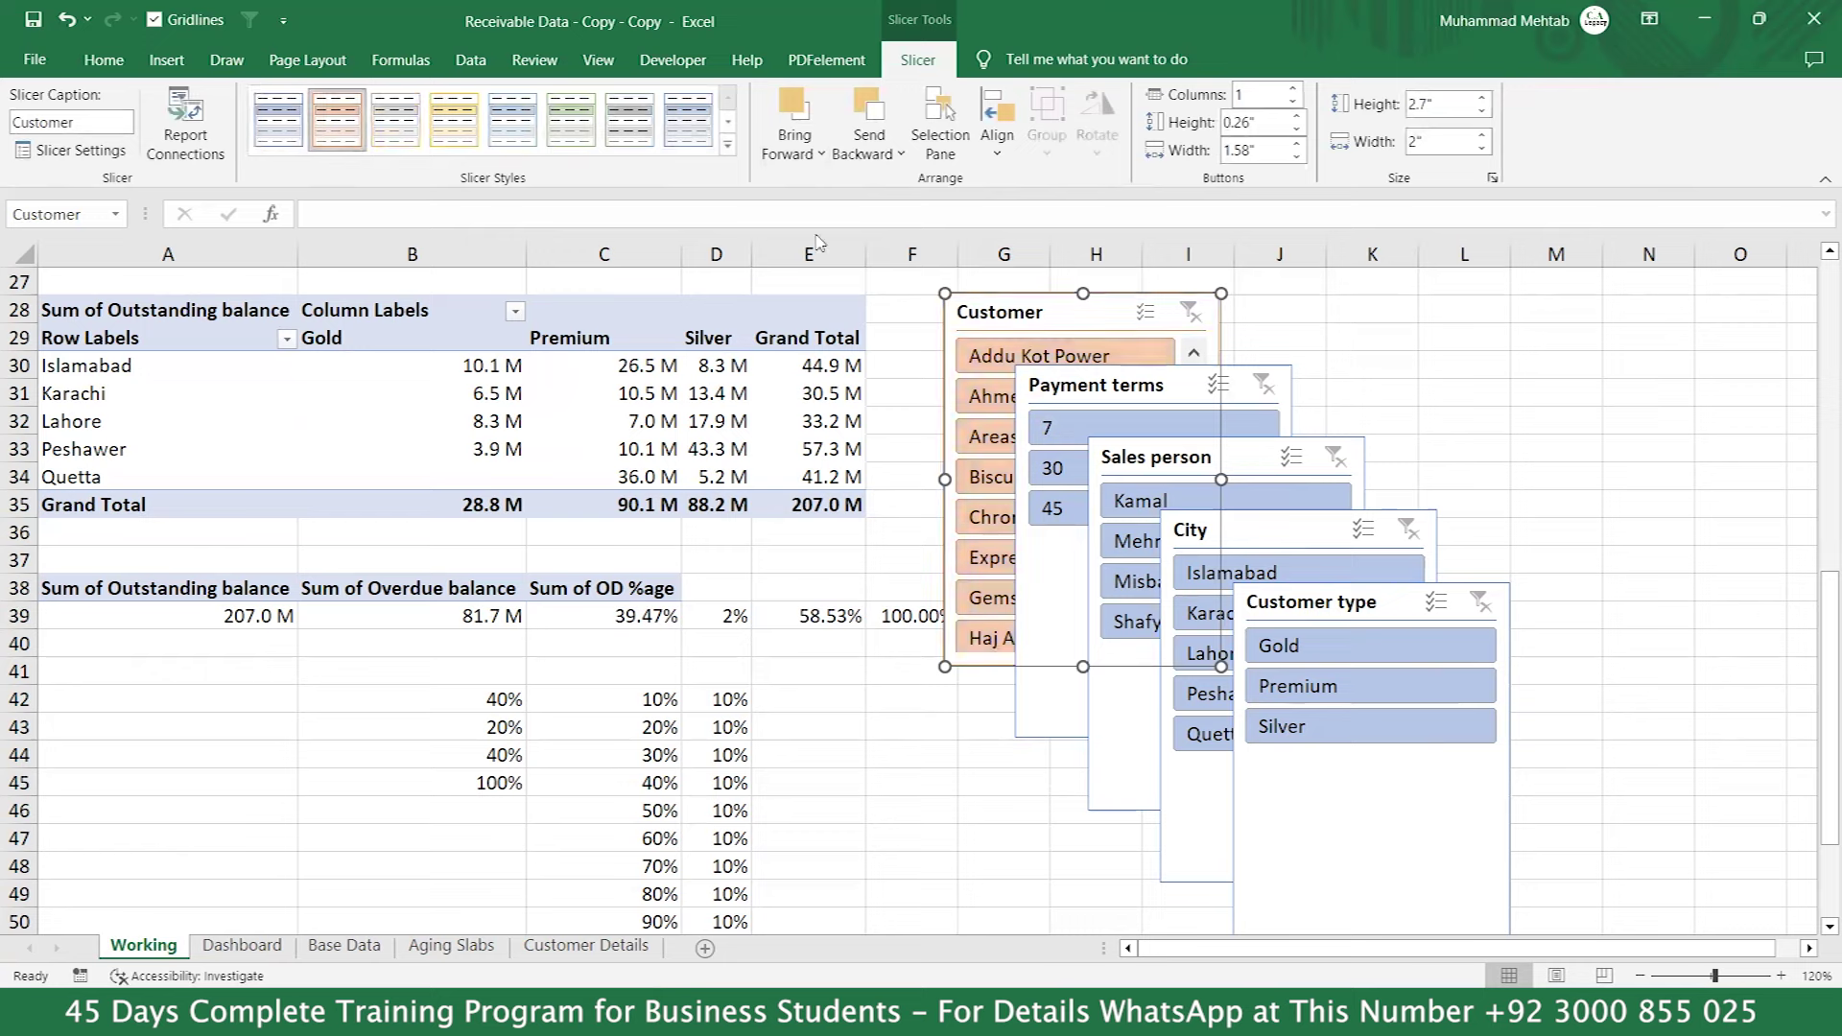
{"action": "left_click", "coordinate": [1096, 384]}
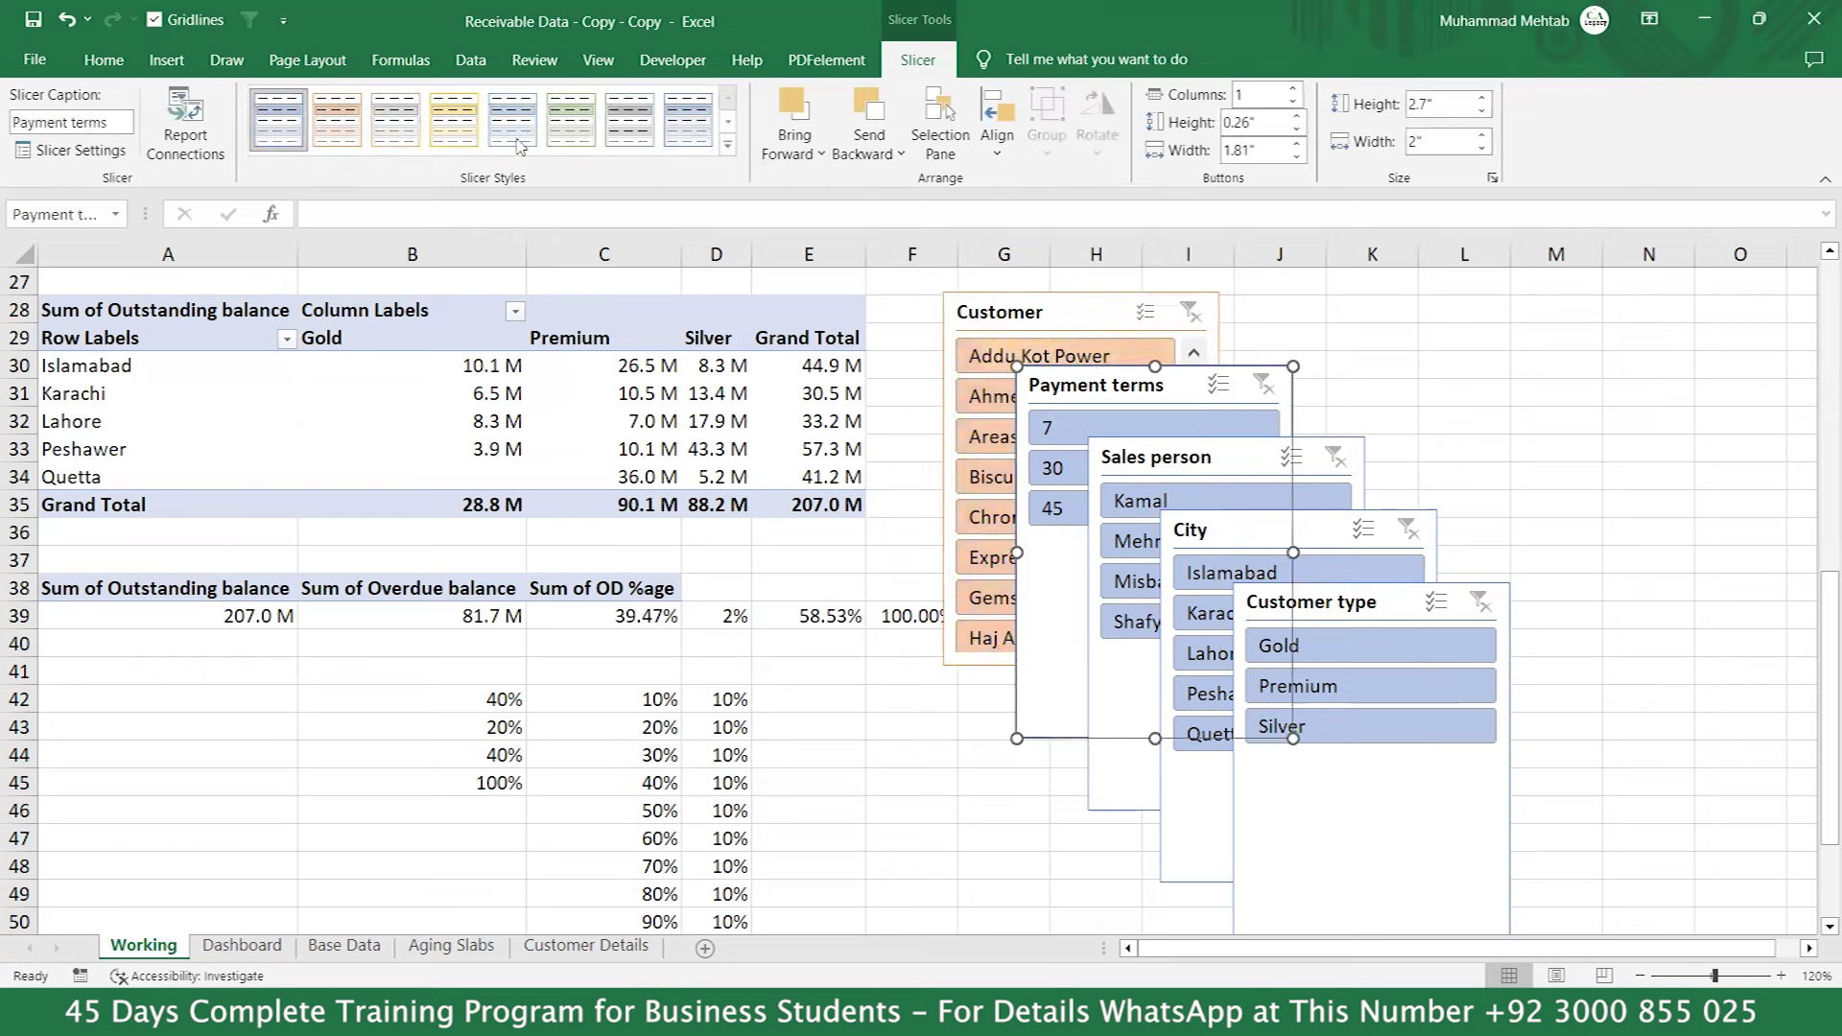
{"action": "left_click", "coordinate": [568, 127]}
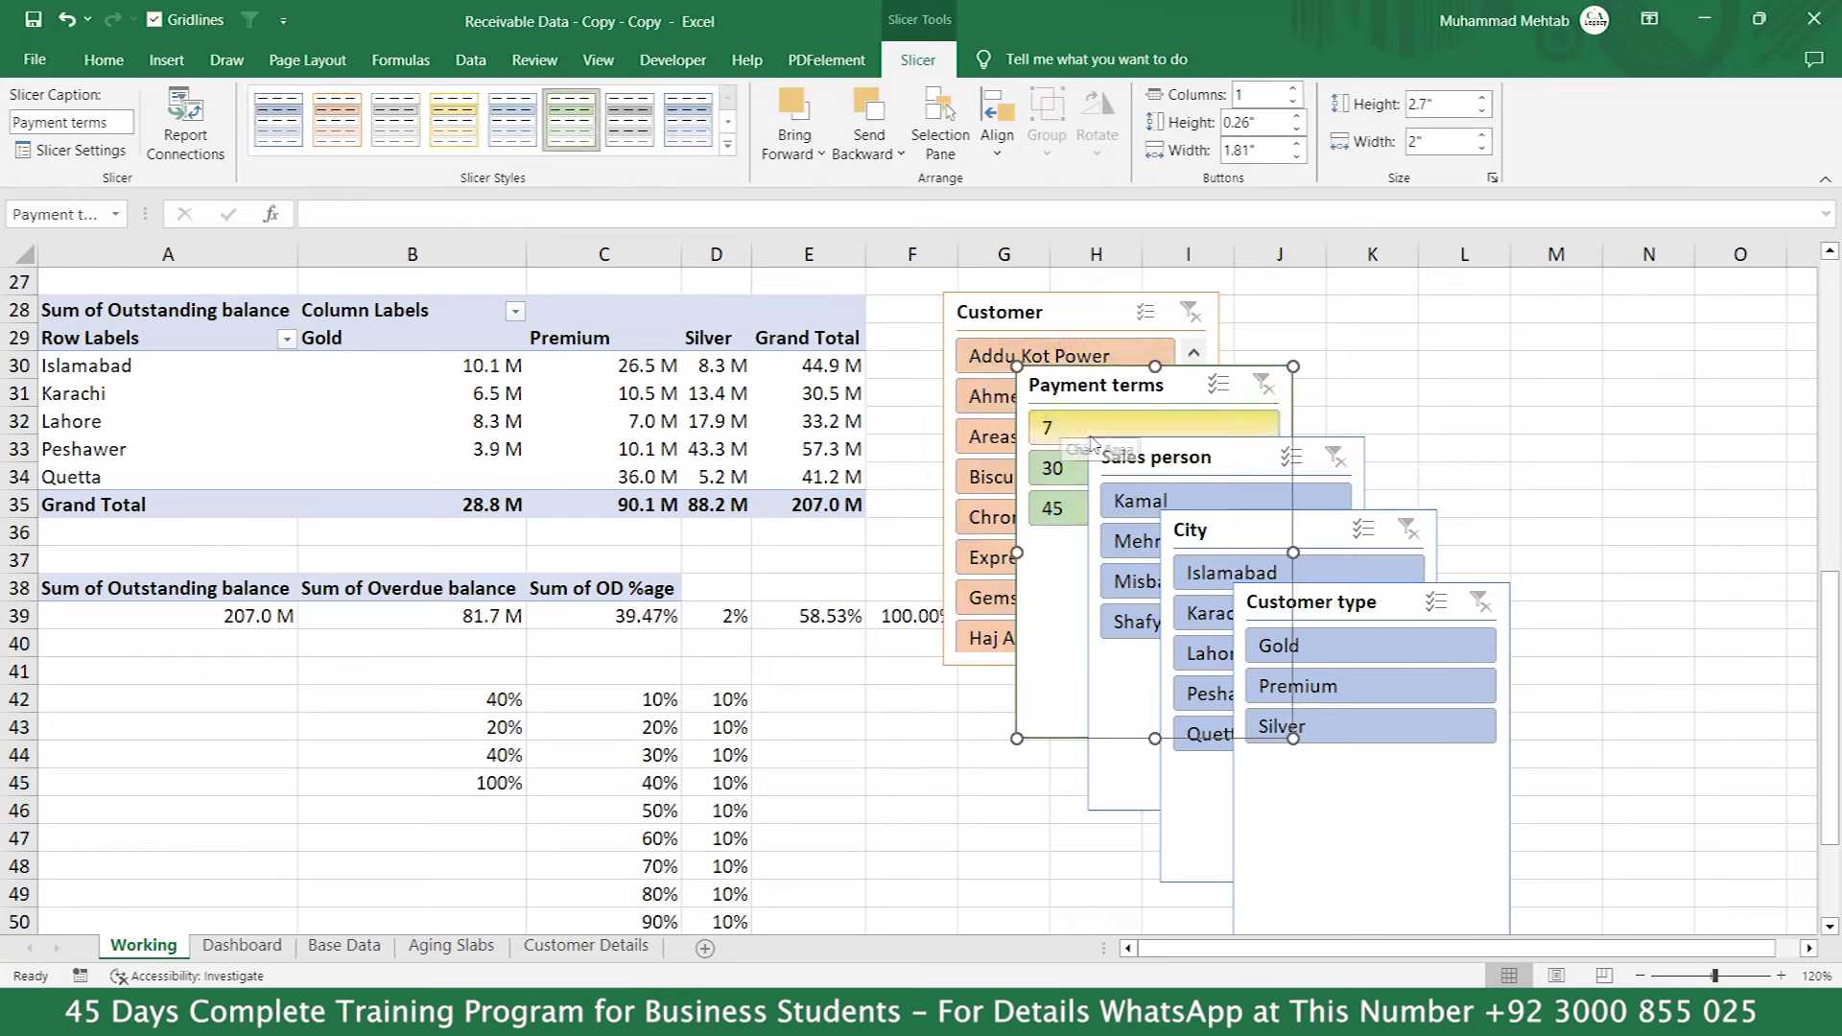
Give the Sales person slicer the light yellow style and the City slicer the light grey style.
{"action": "left_click", "coordinate": [1128, 462]}
{"action": "left_click", "coordinate": [470, 134]}
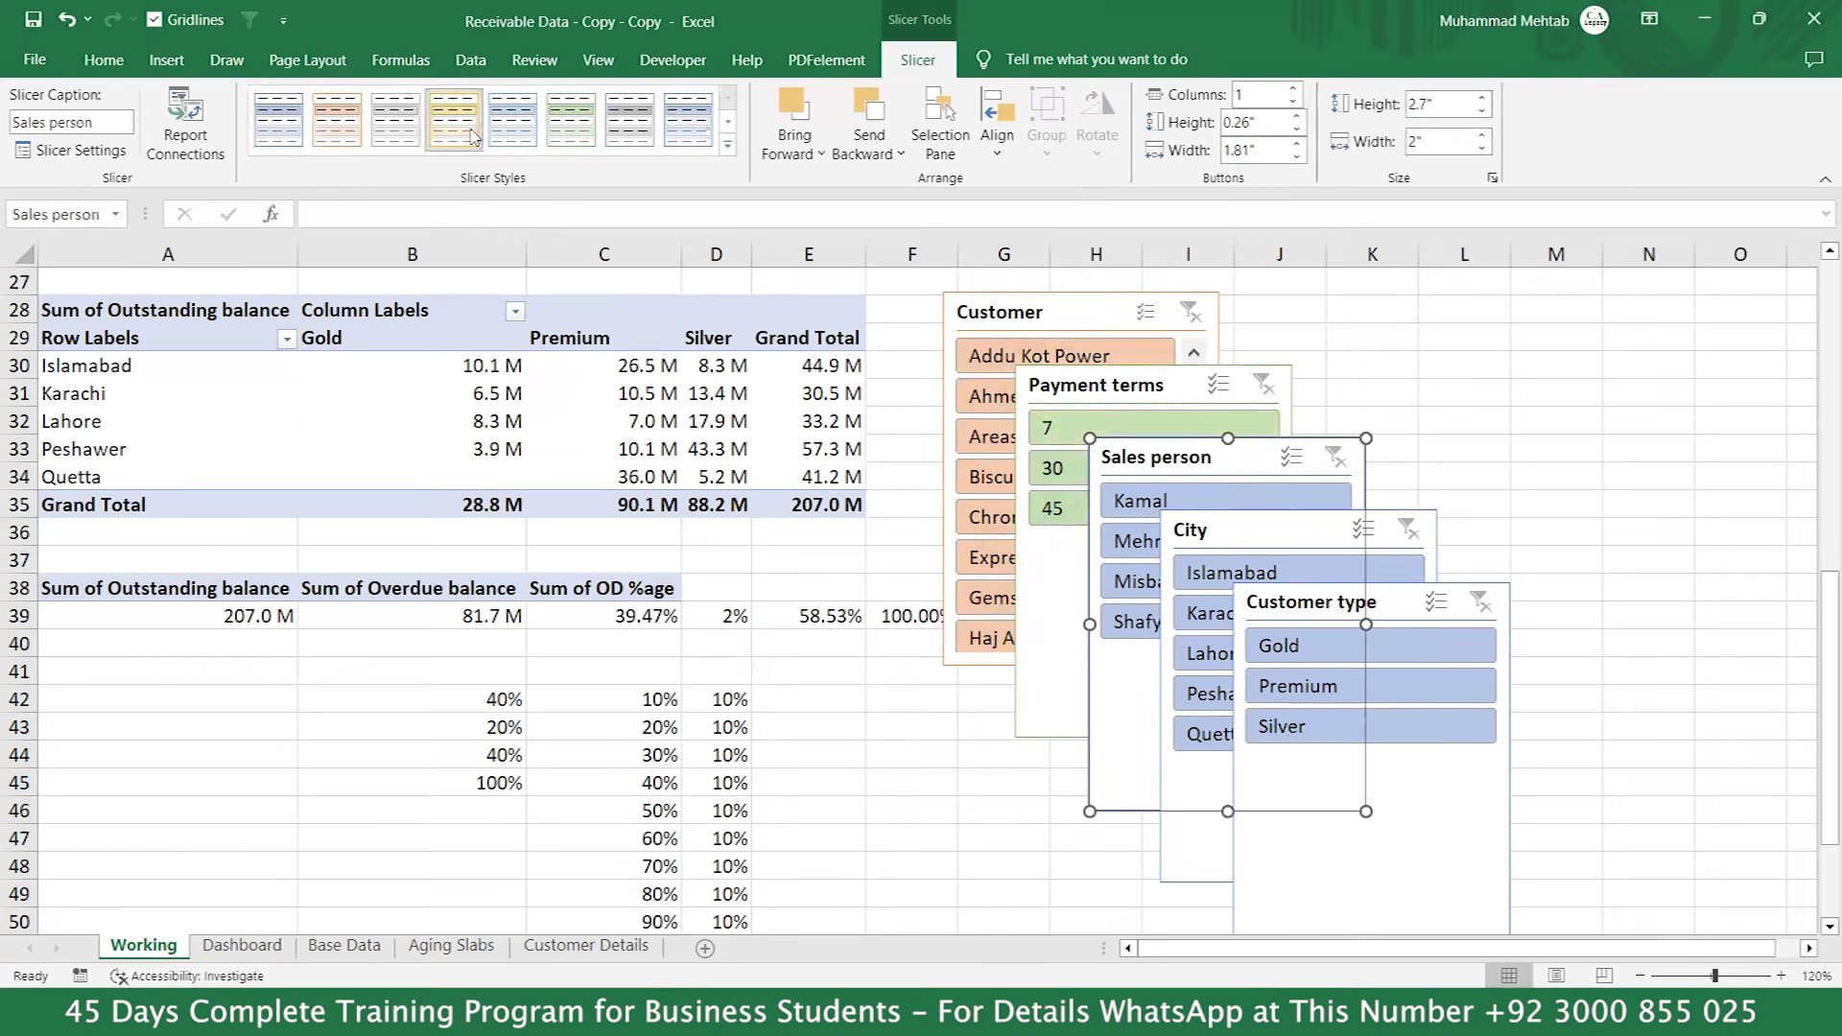
{"action": "left_click", "coordinate": [1266, 529]}
{"action": "left_click", "coordinate": [645, 130]}
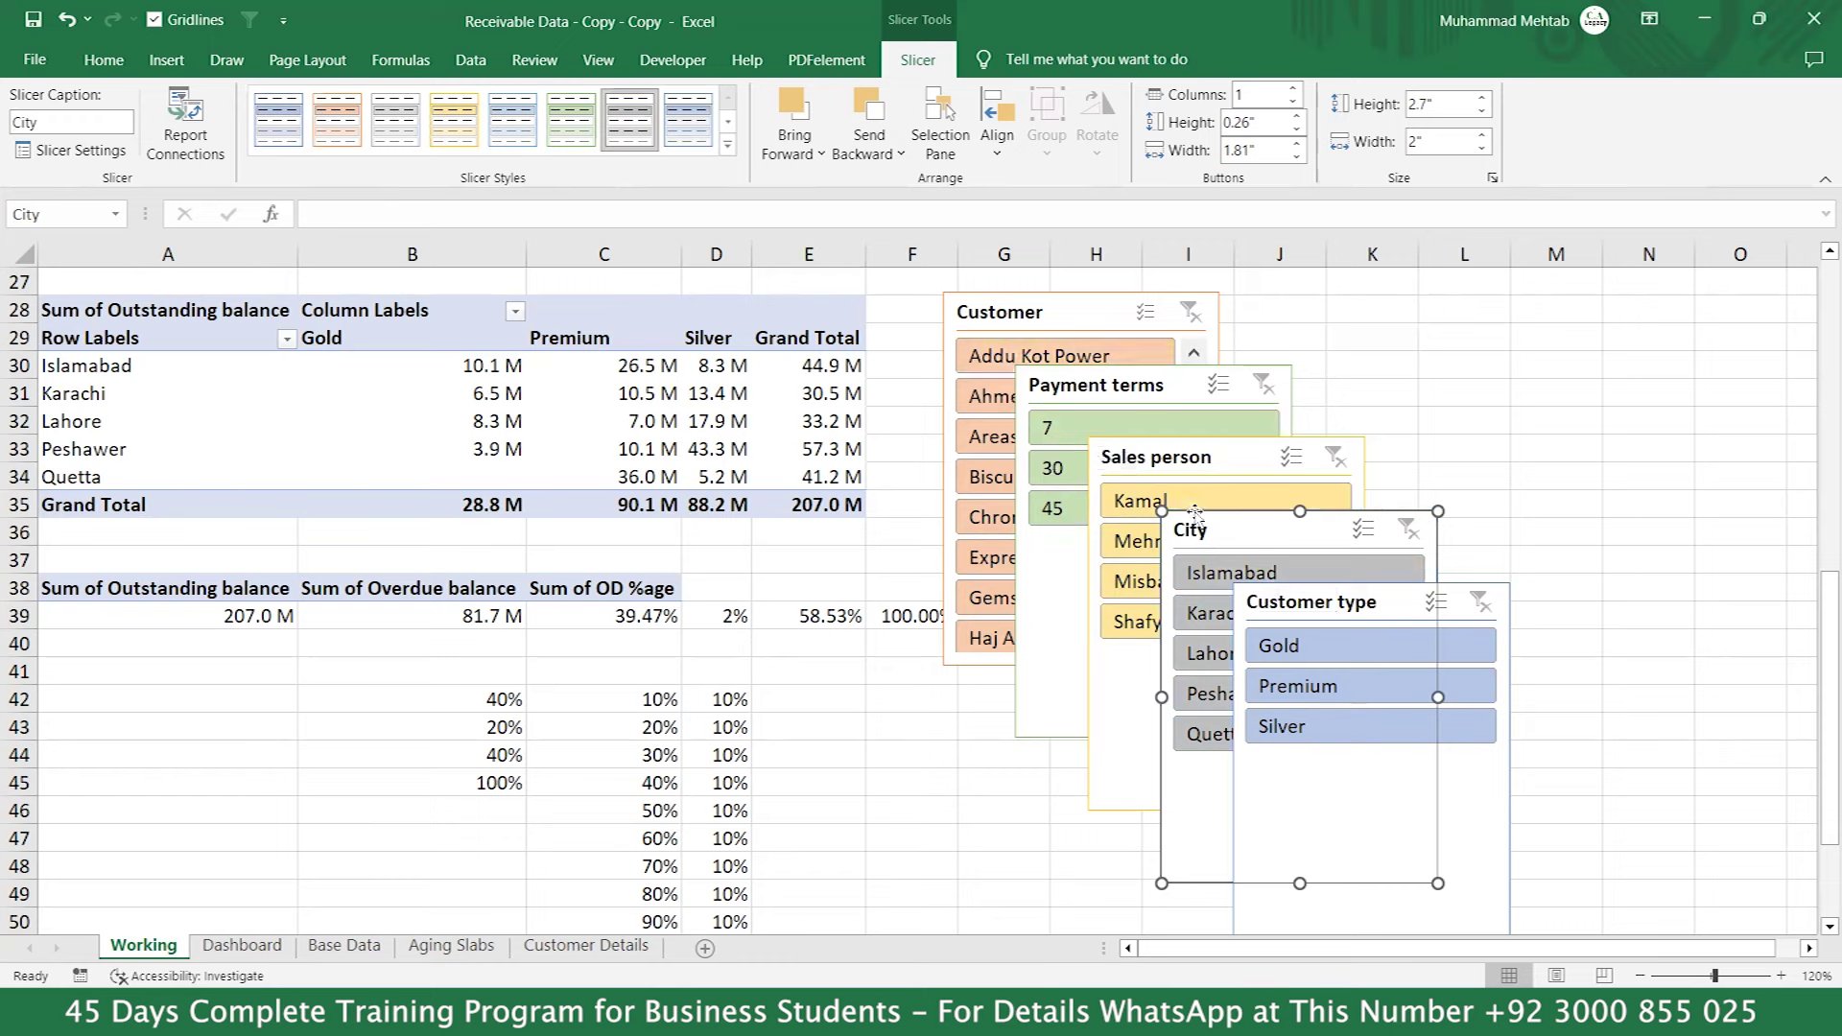
Apply the dark orange slicer style to the Customer type slicer.
{"action": "left_click", "coordinate": [1266, 602]}
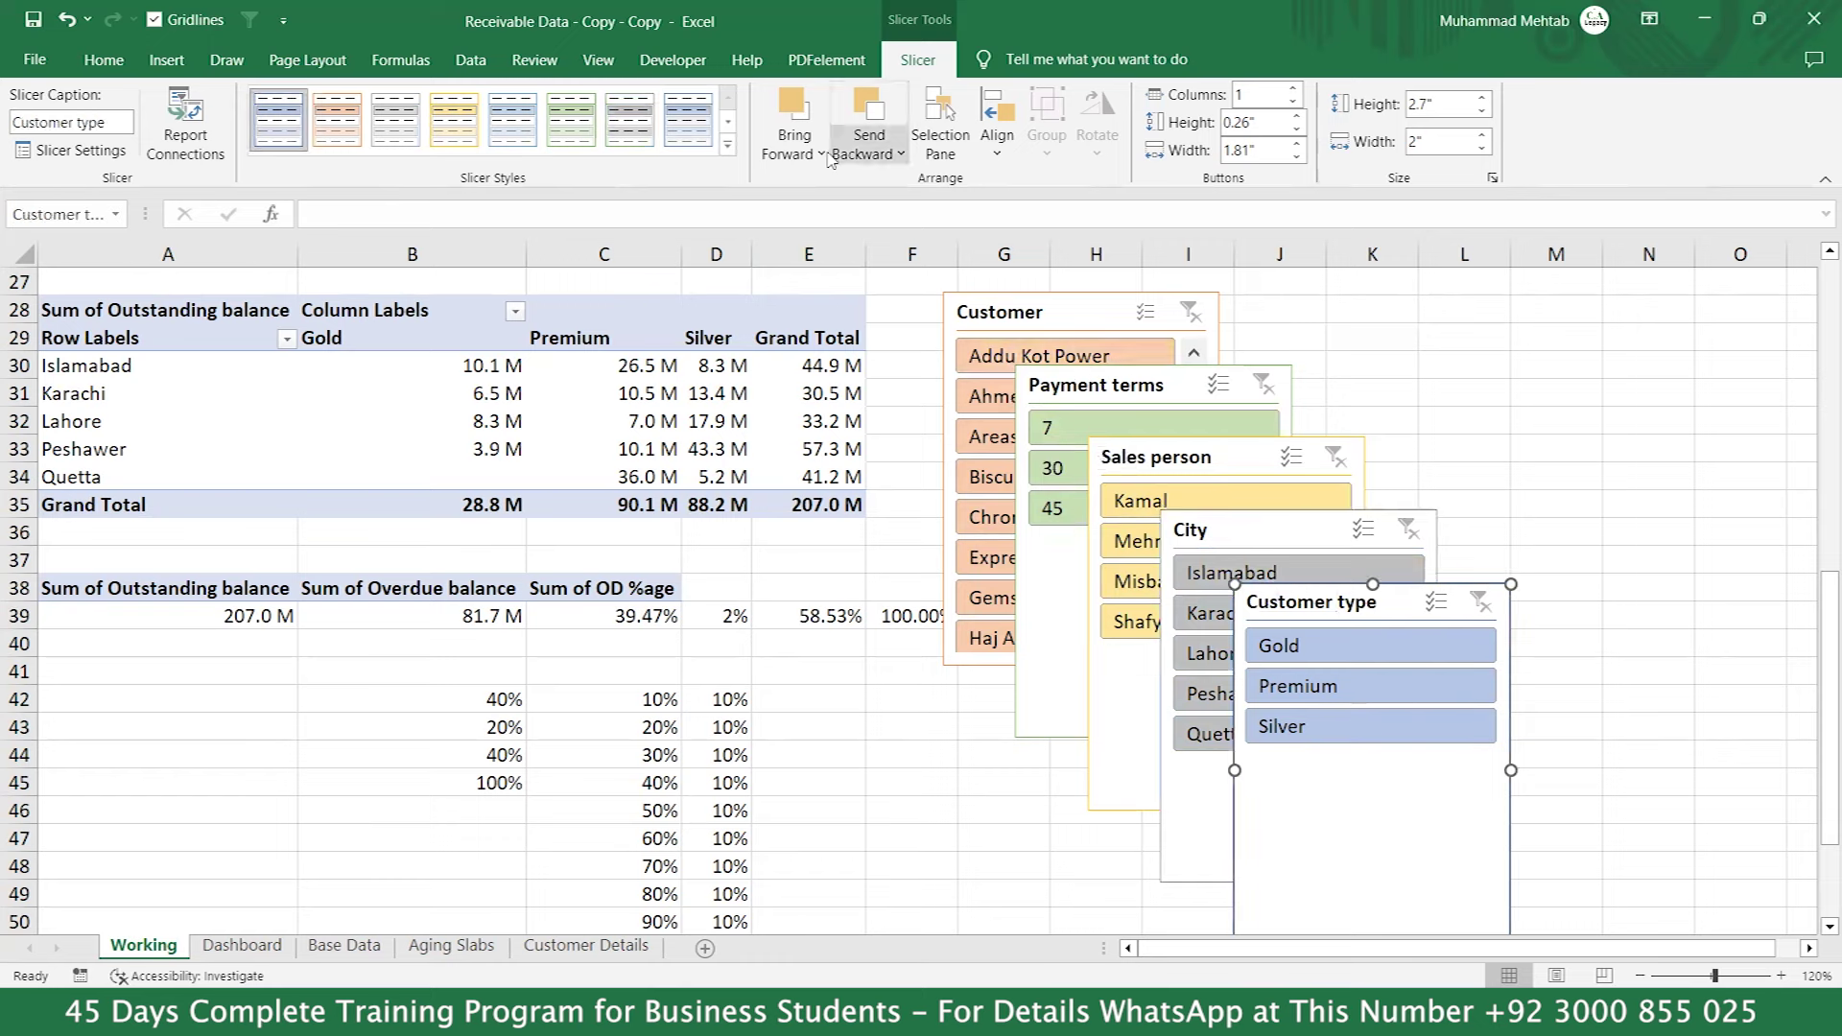
{"action": "left_click", "coordinate": [727, 145]}
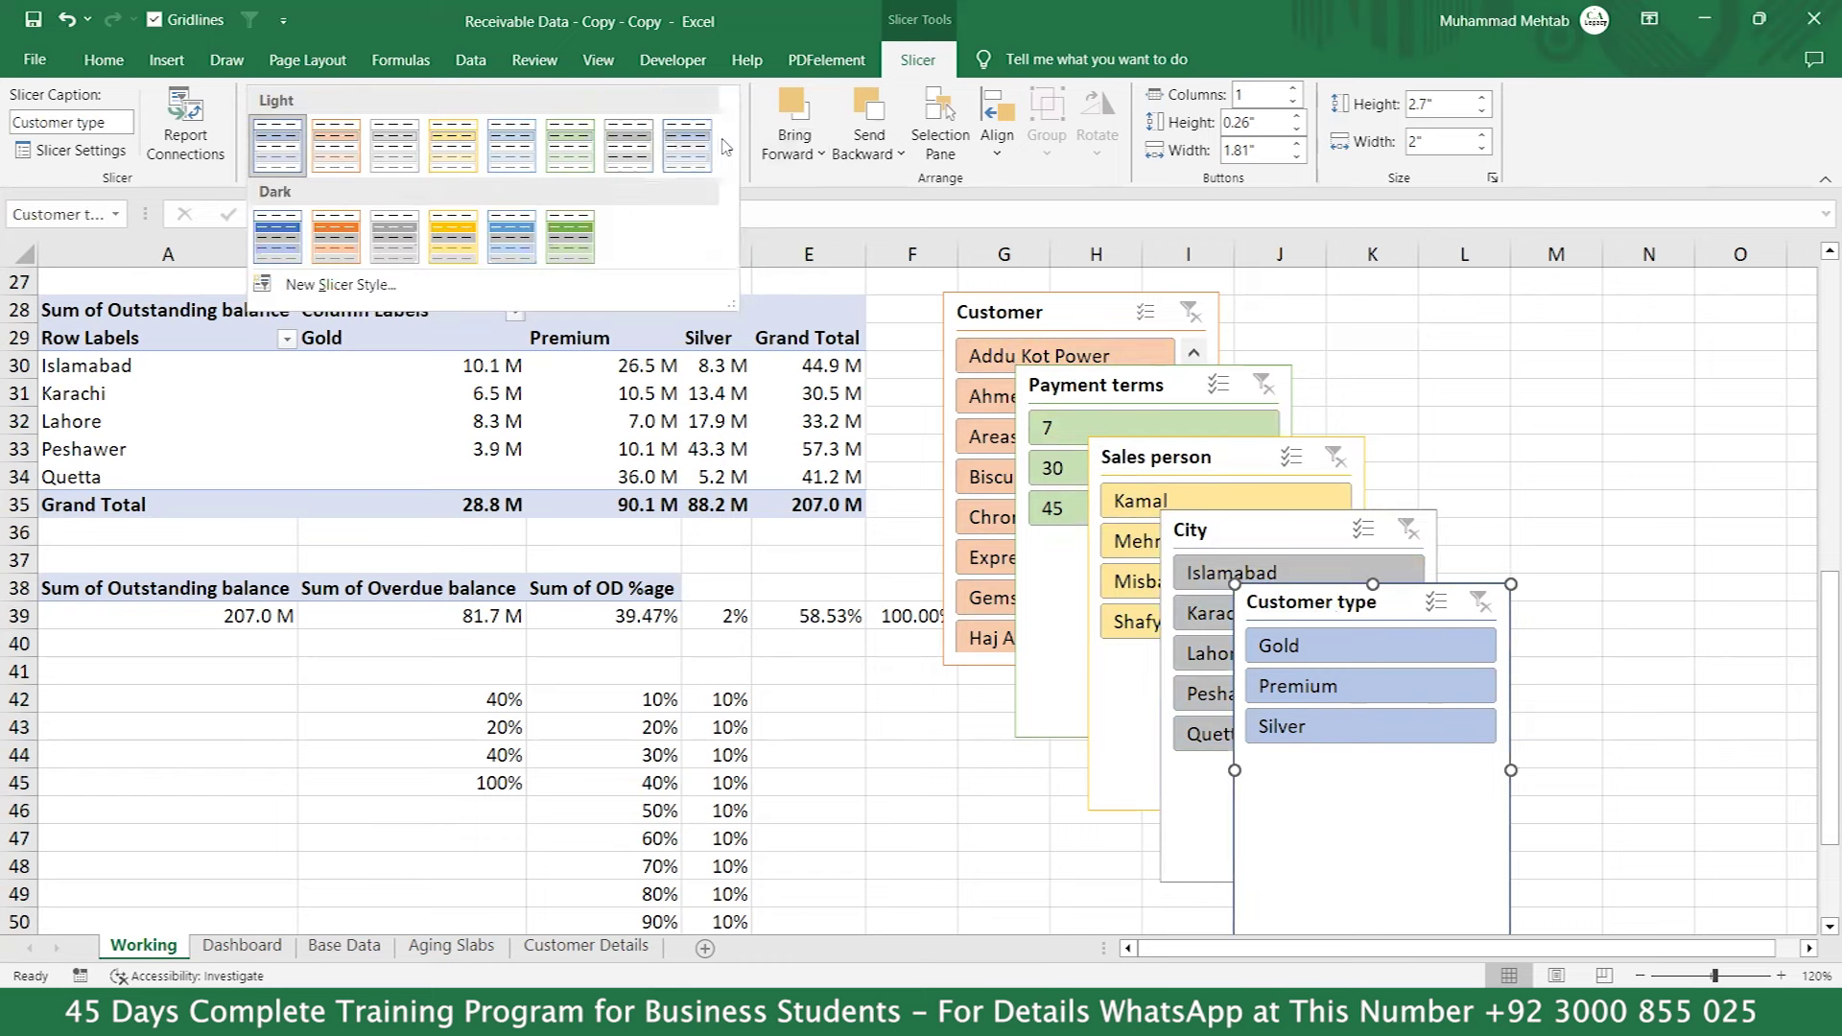
{"action": "left_click", "coordinate": [336, 240]}
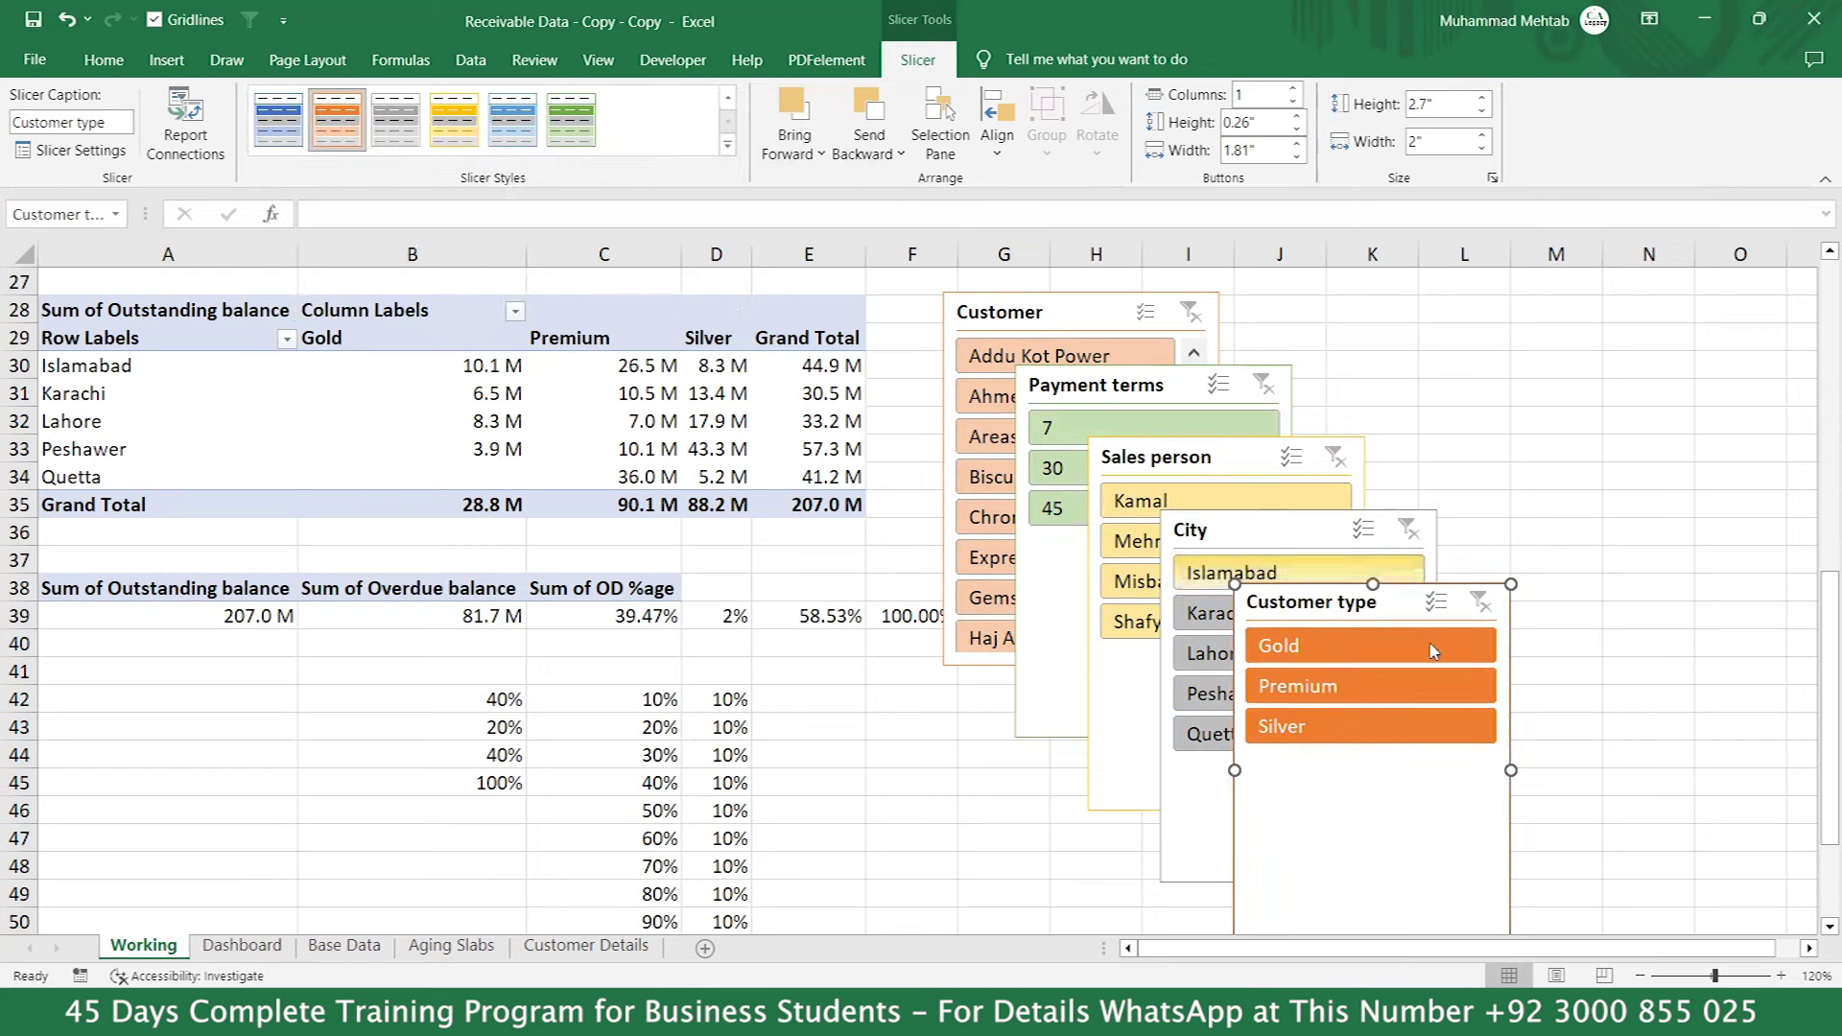
Cut all five slicers from the Working sheet and paste them on the Dashboard sheet, with the Customer slicer's corner at cell Q1.
{"action": "left_click", "coordinate": [1252, 529], "text": "ctrl"}
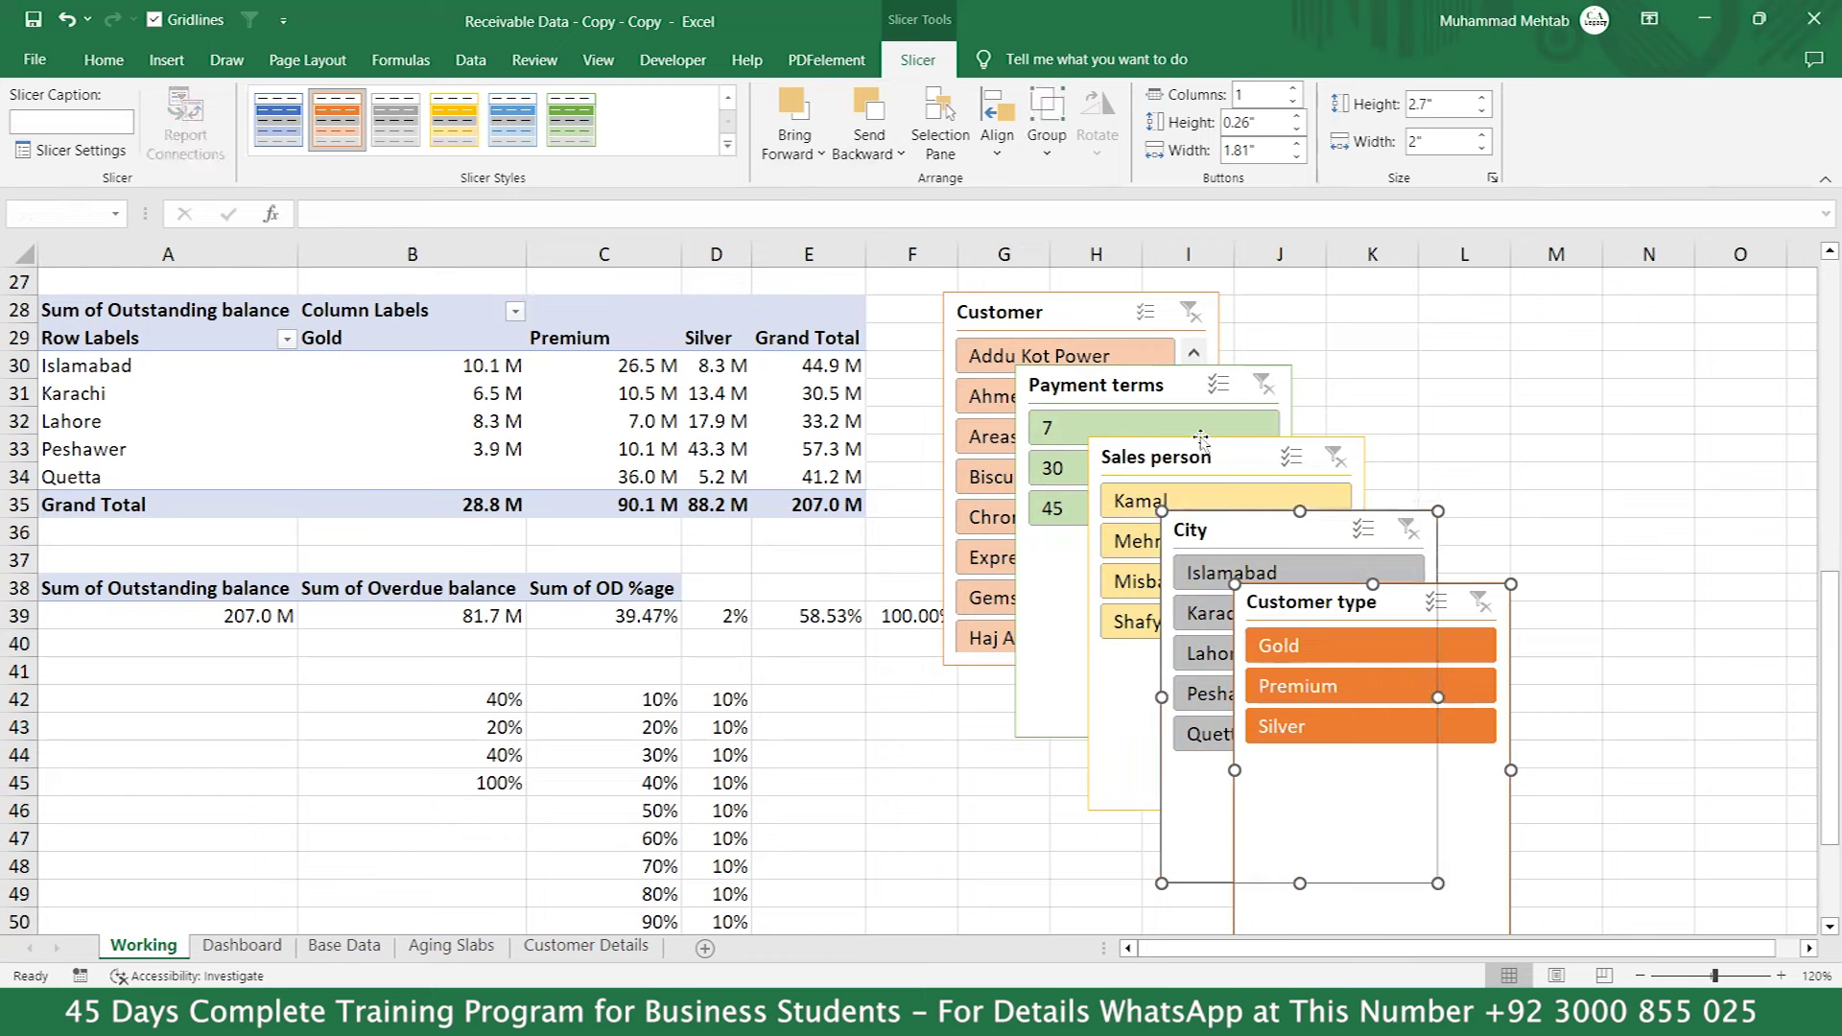
{"action": "left_click", "coordinate": [1203, 461], "text": "ctrl"}
{"action": "left_click", "coordinate": [1074, 384], "text": "ctrl"}
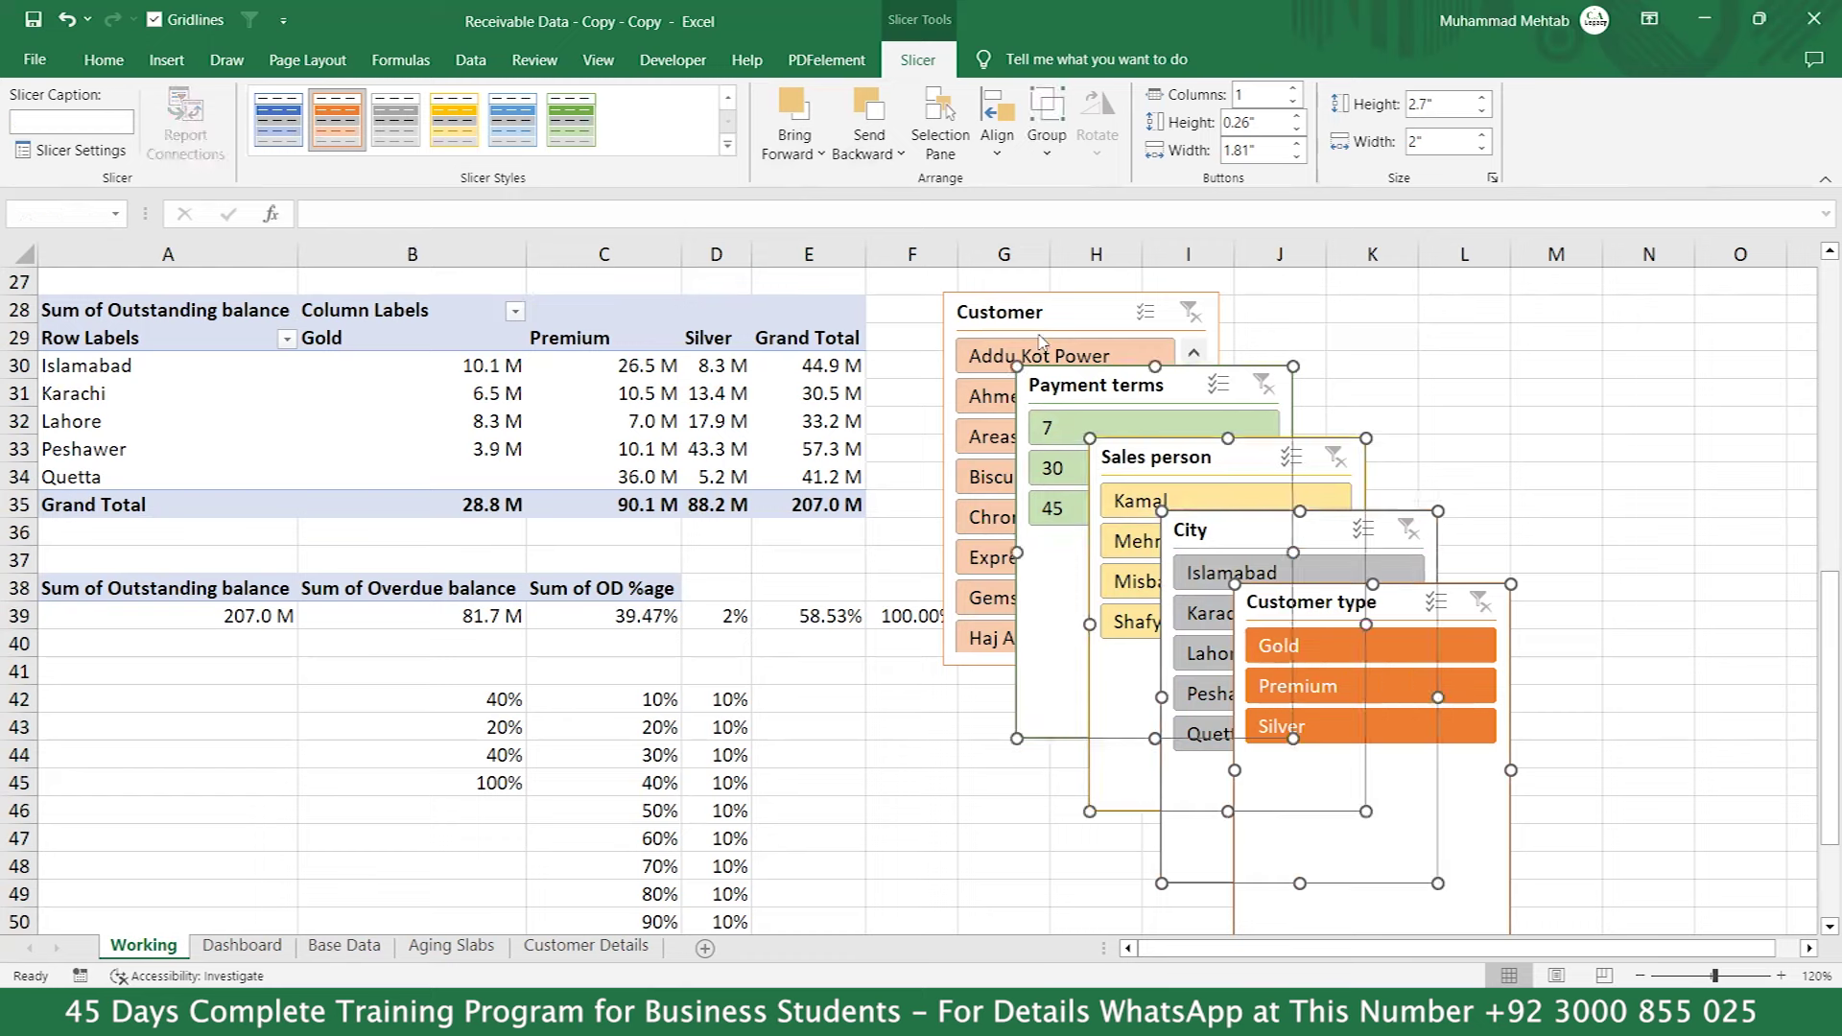
{"action": "left_click", "coordinate": [1021, 310], "text": "ctrl"}
{"action": "key", "text": "ctrl+x"}
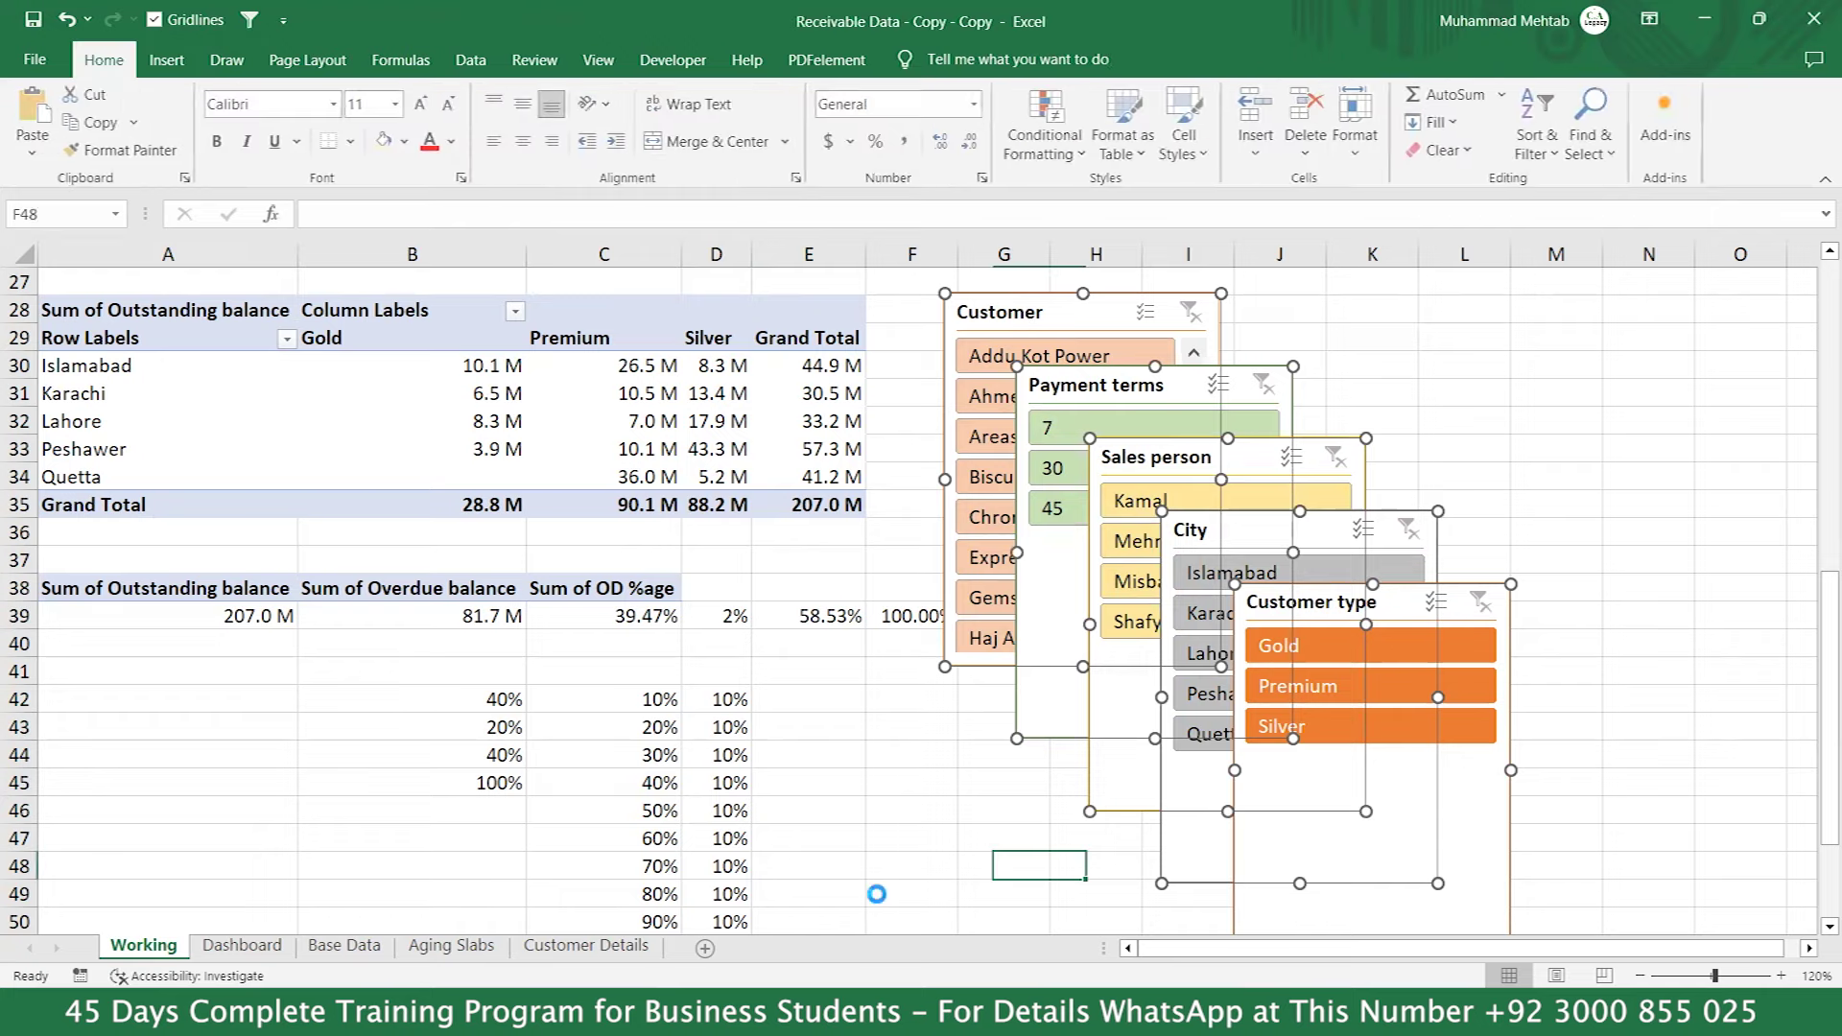
{"action": "left_click", "coordinate": [276, 951]}
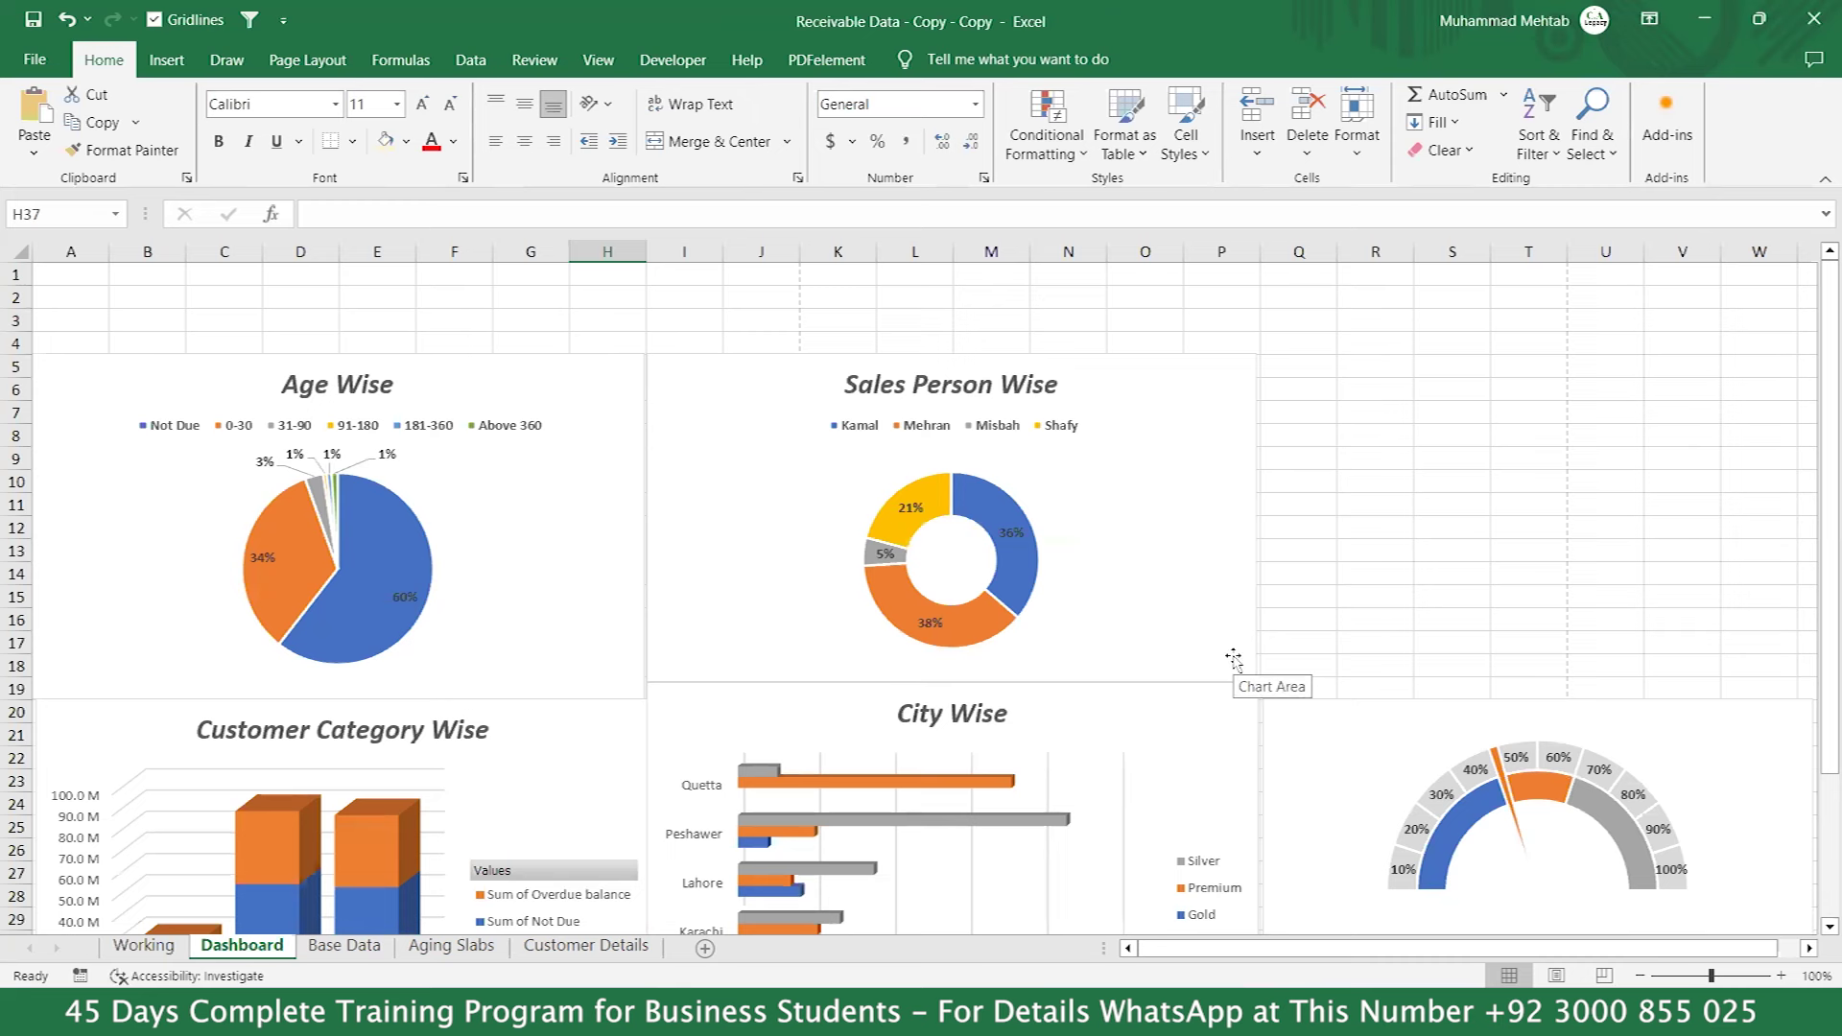
{"action": "left_click", "coordinate": [1477, 410]}
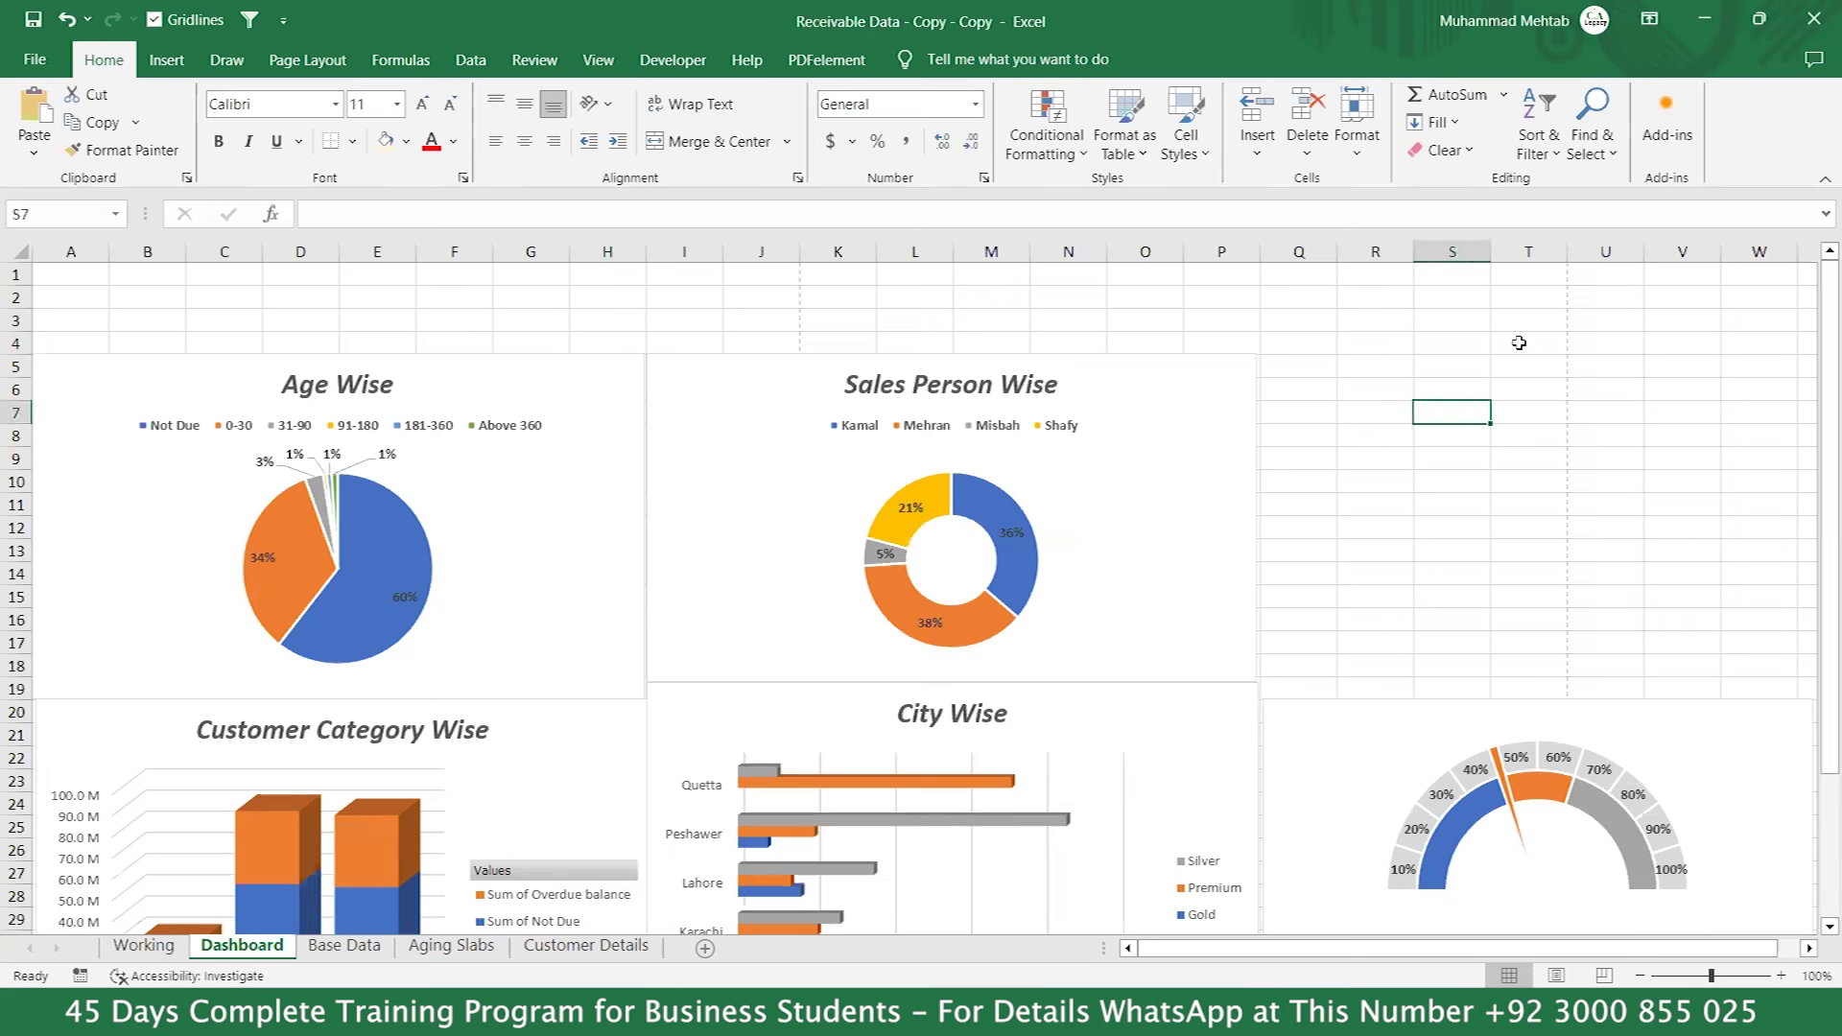
{"action": "left_click", "coordinate": [1418, 296]}
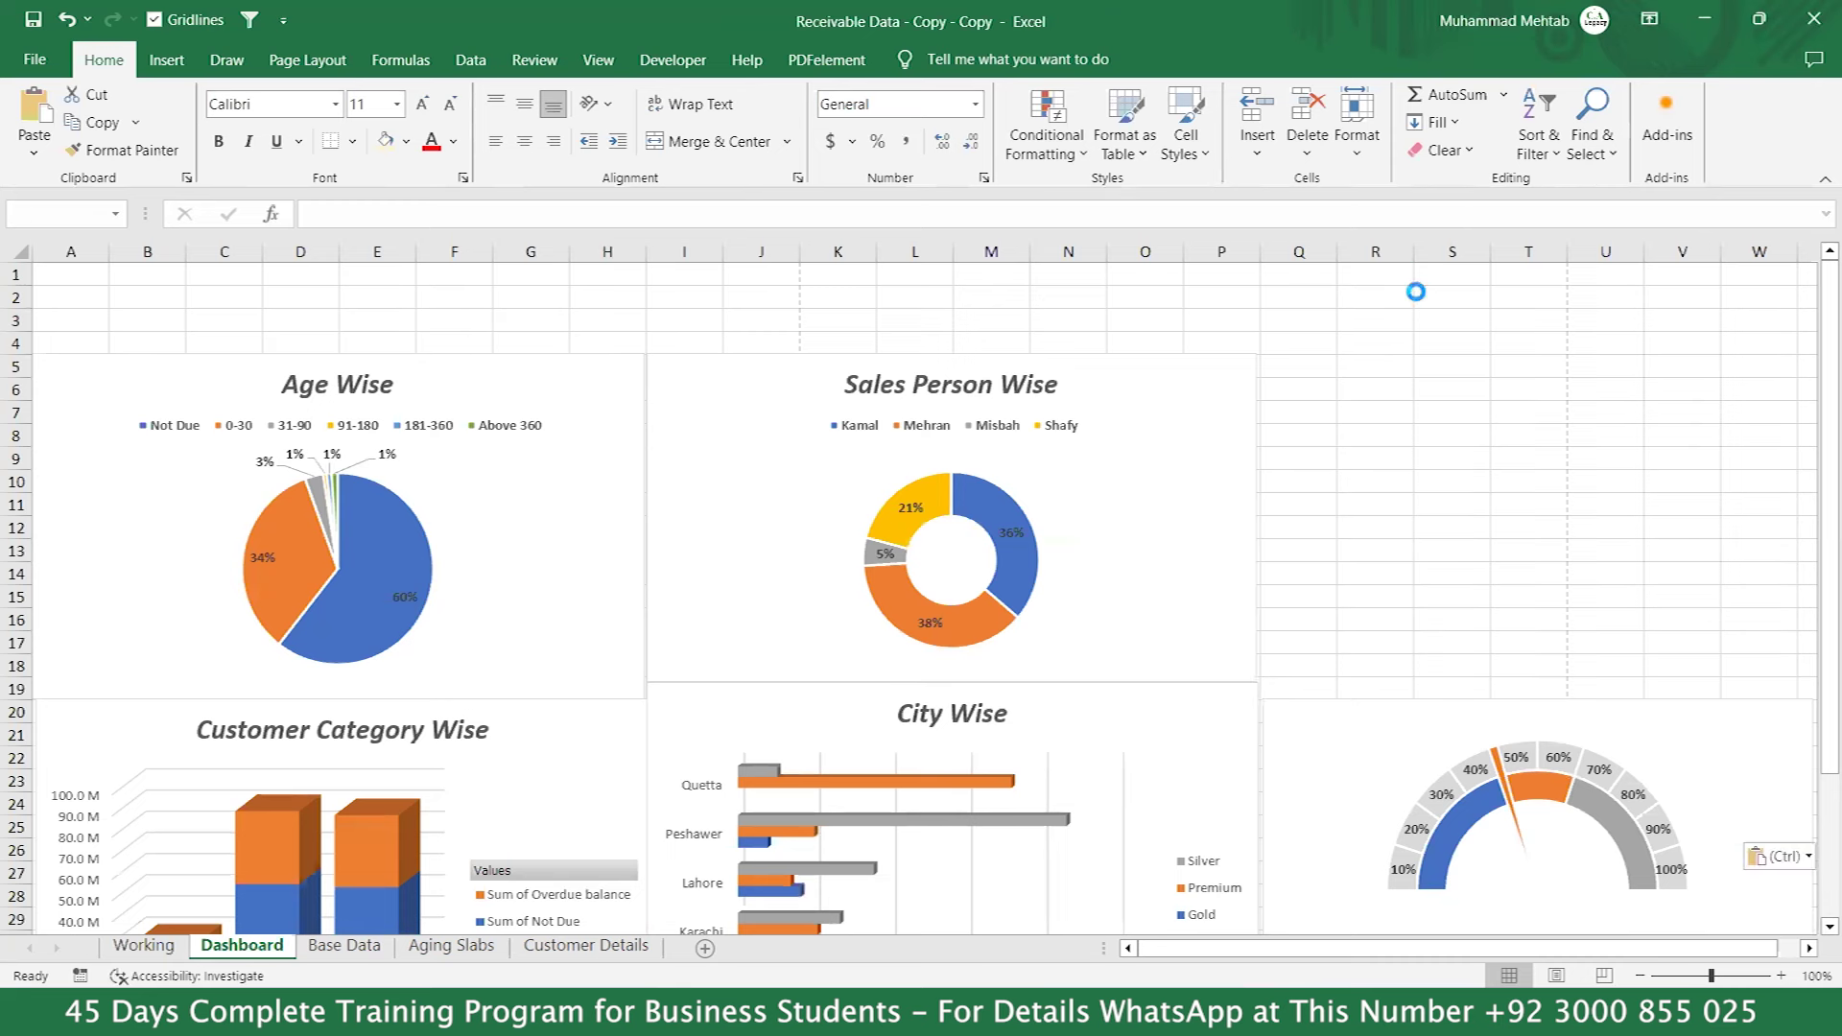
{"action": "key", "text": "ctrl+v"}
{"action": "left_click_drag", "start_coordinate": [1465, 309], "coordinate": [1311, 281]}
{"action": "key", "text": "Escape"}
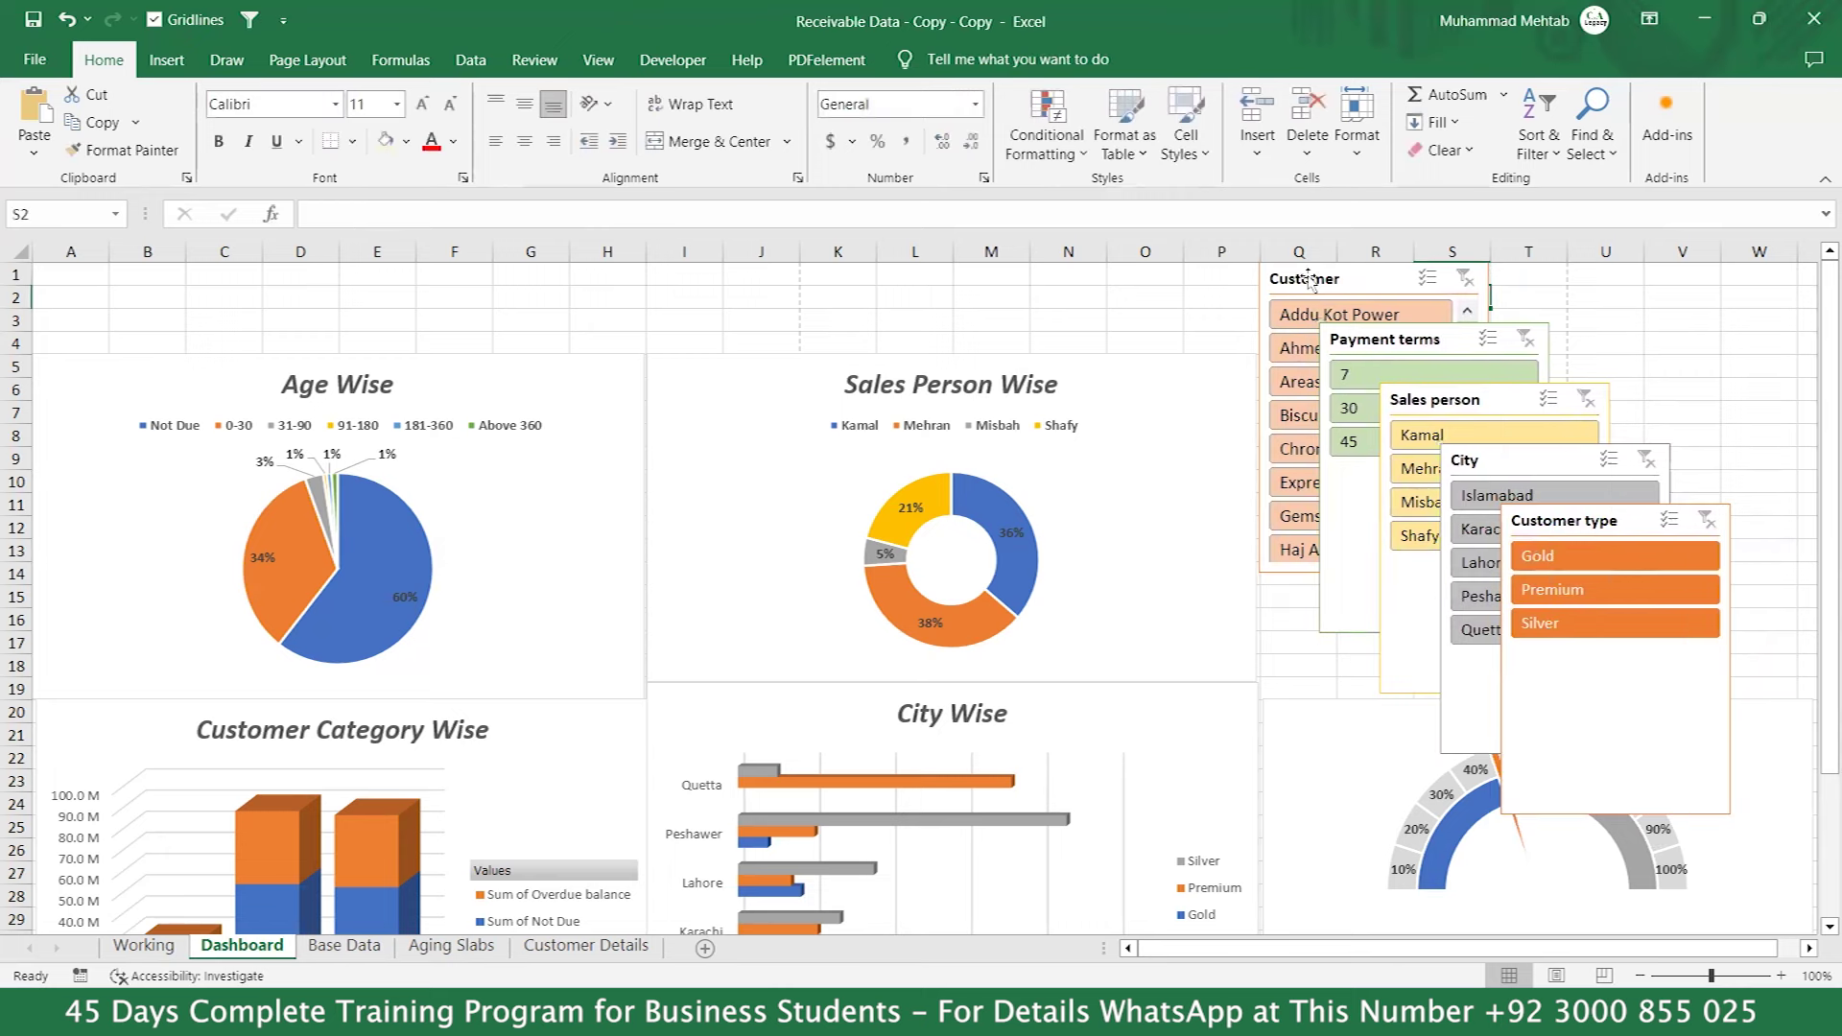
Spread the overlapping slicers apart, placing Payment terms directly beside Customer and moving Sales person, City and Customer type clear of them.
{"action": "left_click_drag", "start_coordinate": [1450, 334], "coordinate": [1598, 279]}
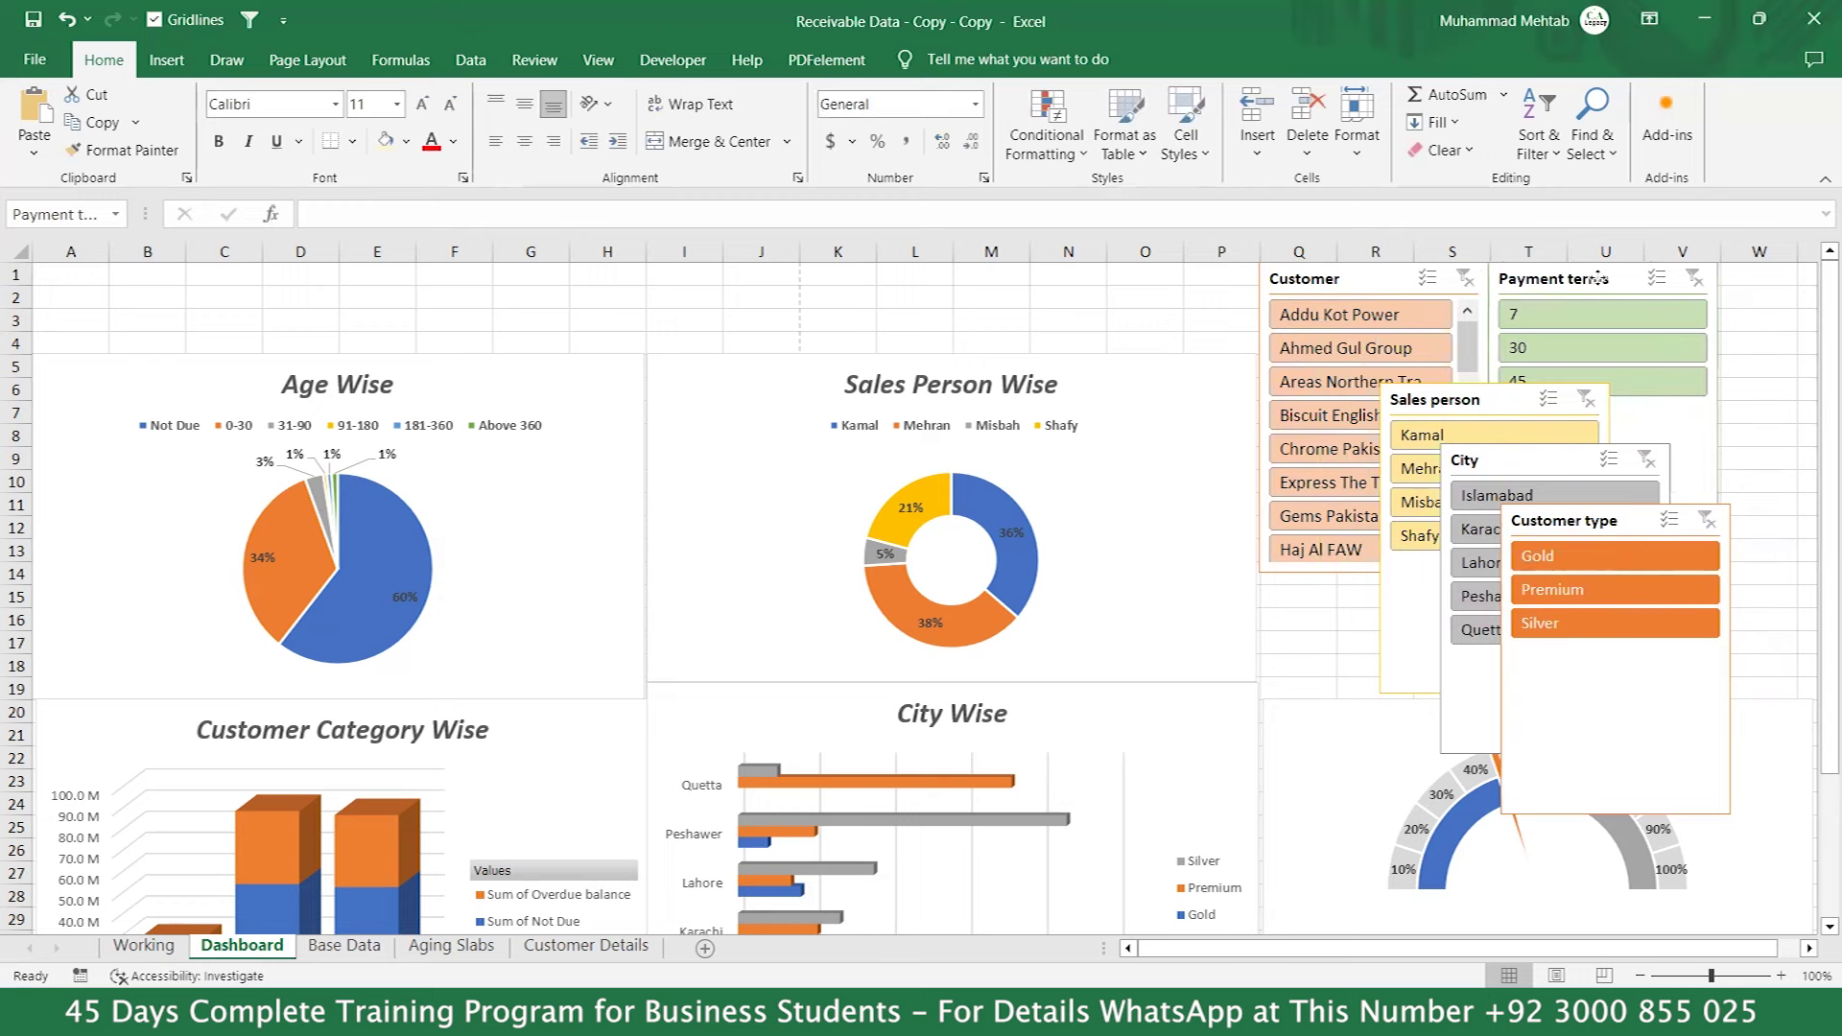
{"action": "left_click_drag", "start_coordinate": [1381, 381], "coordinate": [934, 277]}
{"action": "left_click_drag", "start_coordinate": [1509, 461], "coordinate": [1131, 620]}
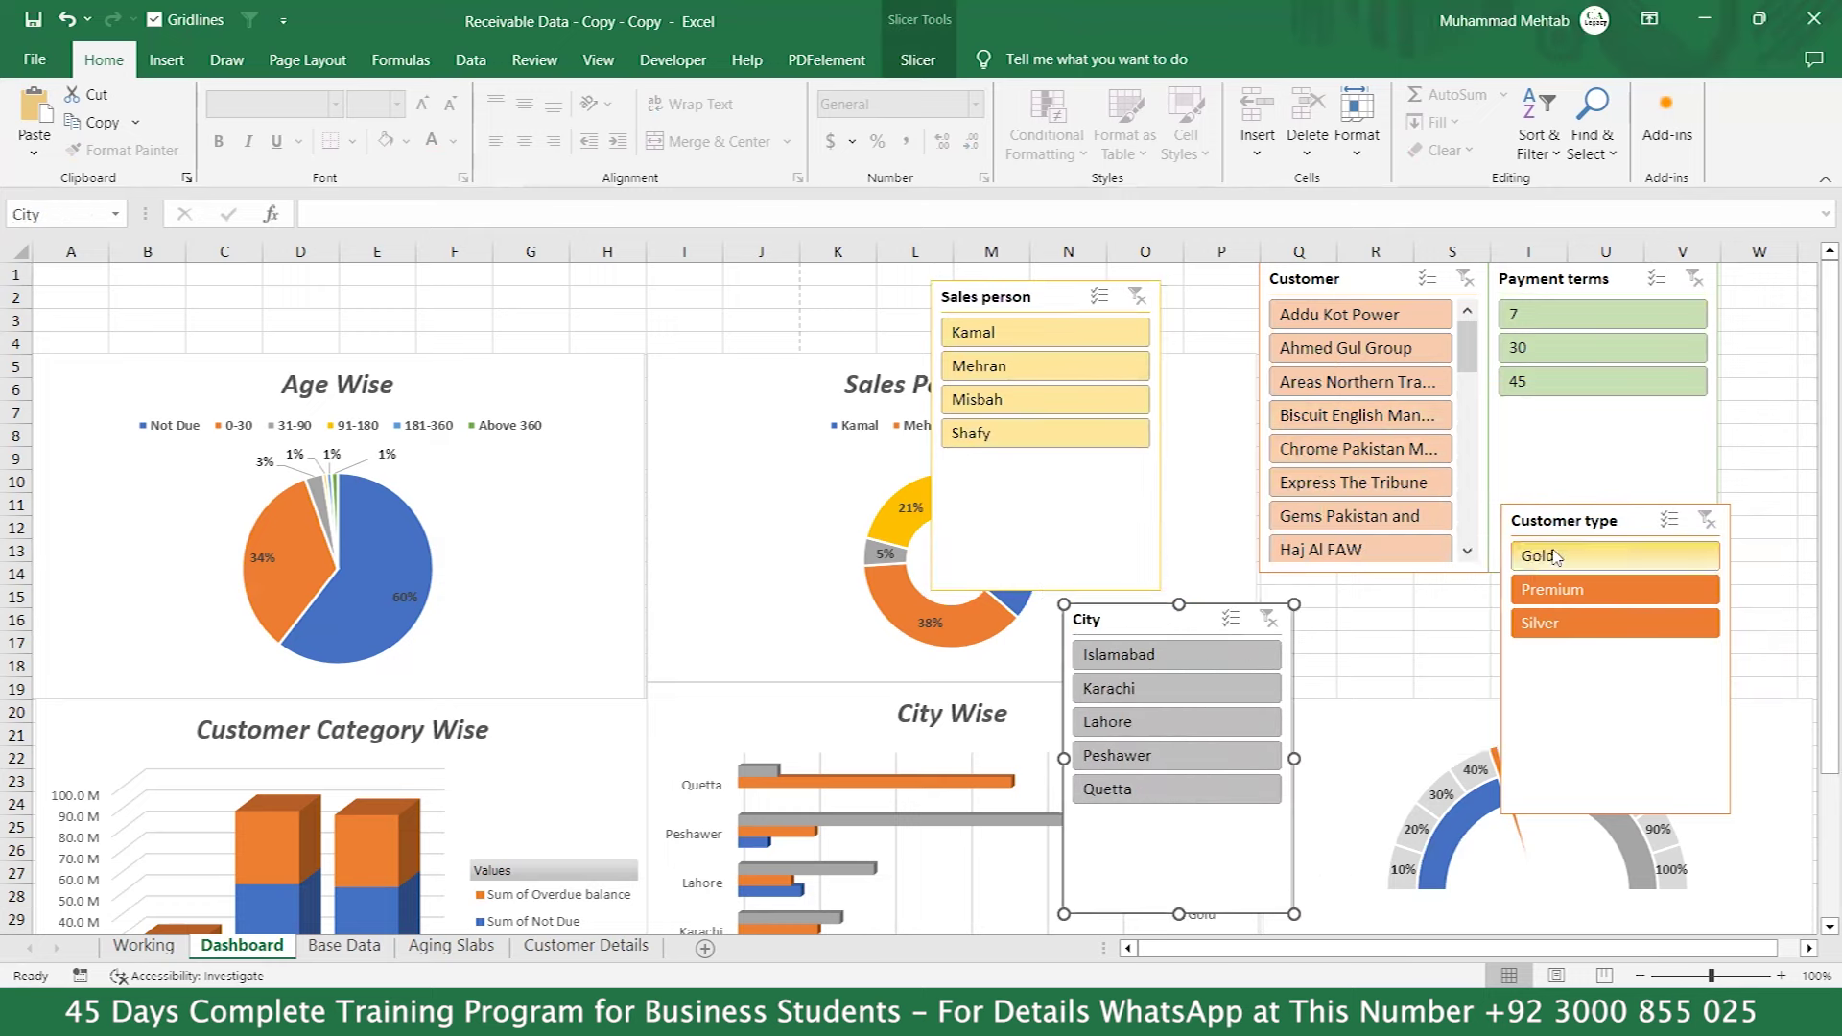
{"action": "left_click_drag", "start_coordinate": [1555, 557], "coordinate": [1579, 741]}
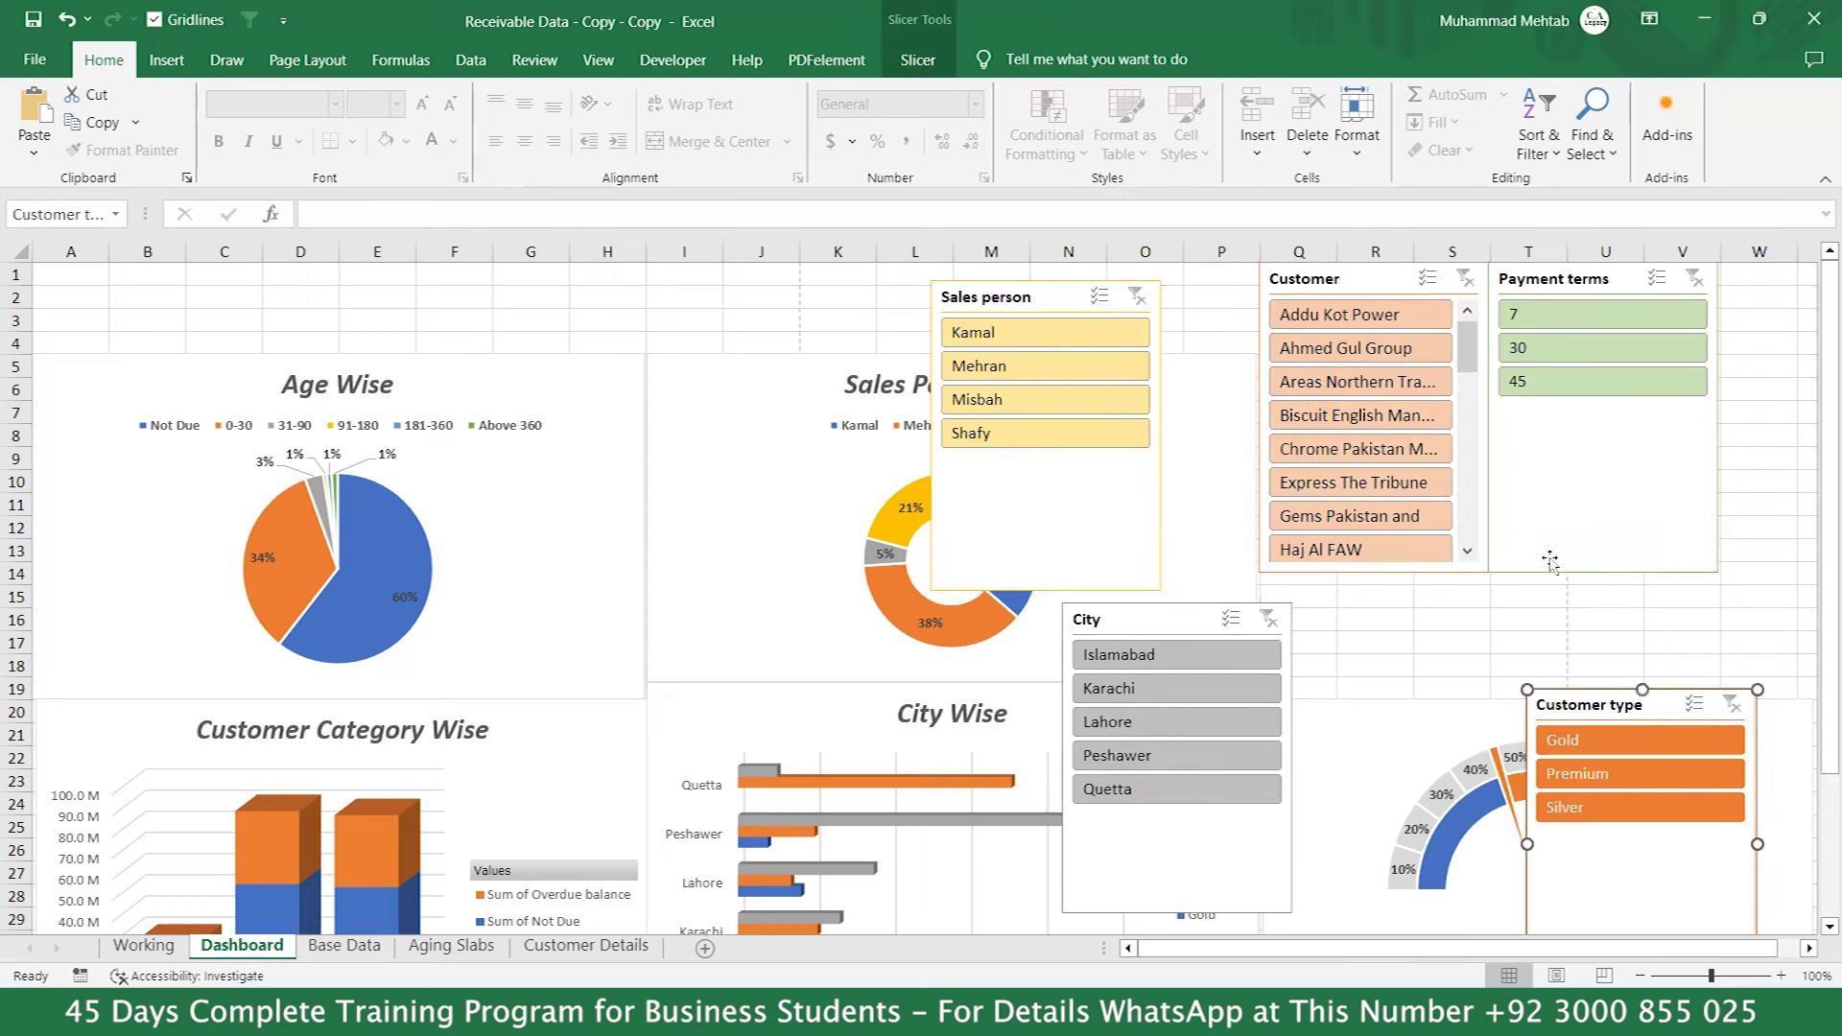
Shorten the Payment terms slicer to its three items, move it over columns U to W, and widen the Customer slicer to meet it.
{"action": "left_click", "coordinate": [1550, 561]}
{"action": "left_click_drag", "start_coordinate": [1604, 573], "coordinate": [1616, 420]}
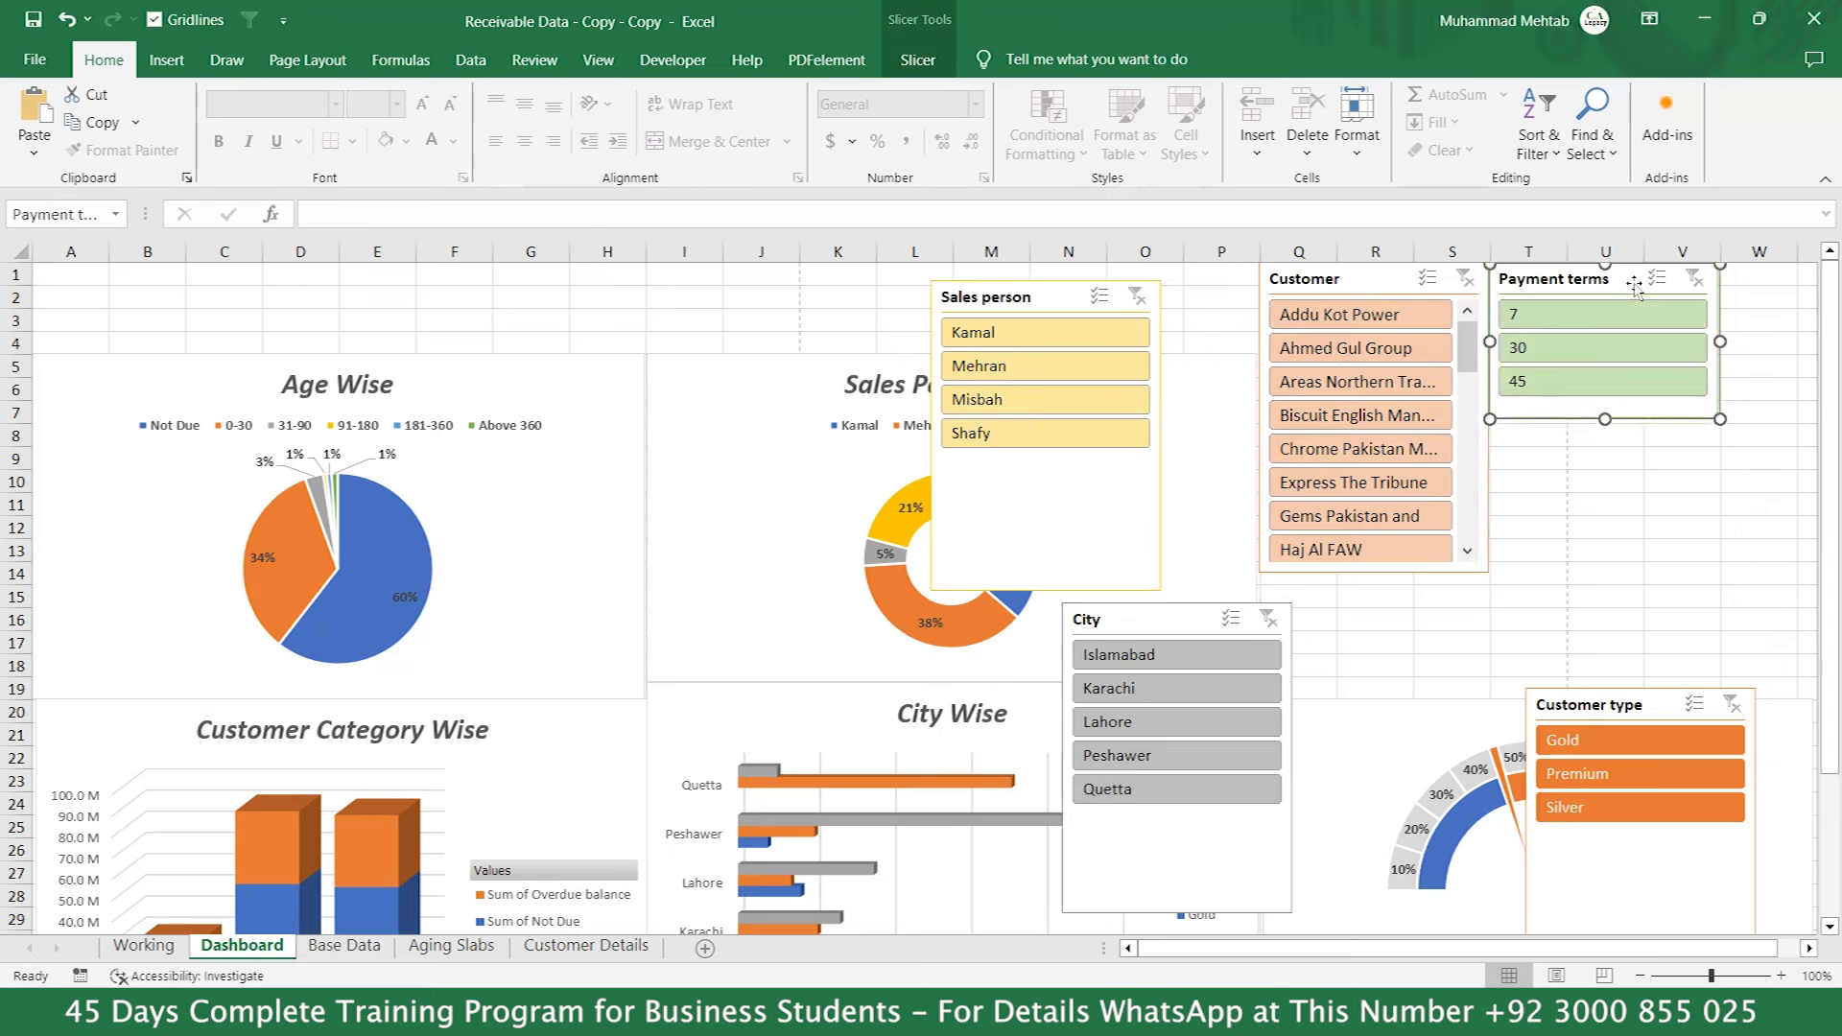
{"action": "left_click_drag", "start_coordinate": [1645, 281], "coordinate": [1725, 281]}
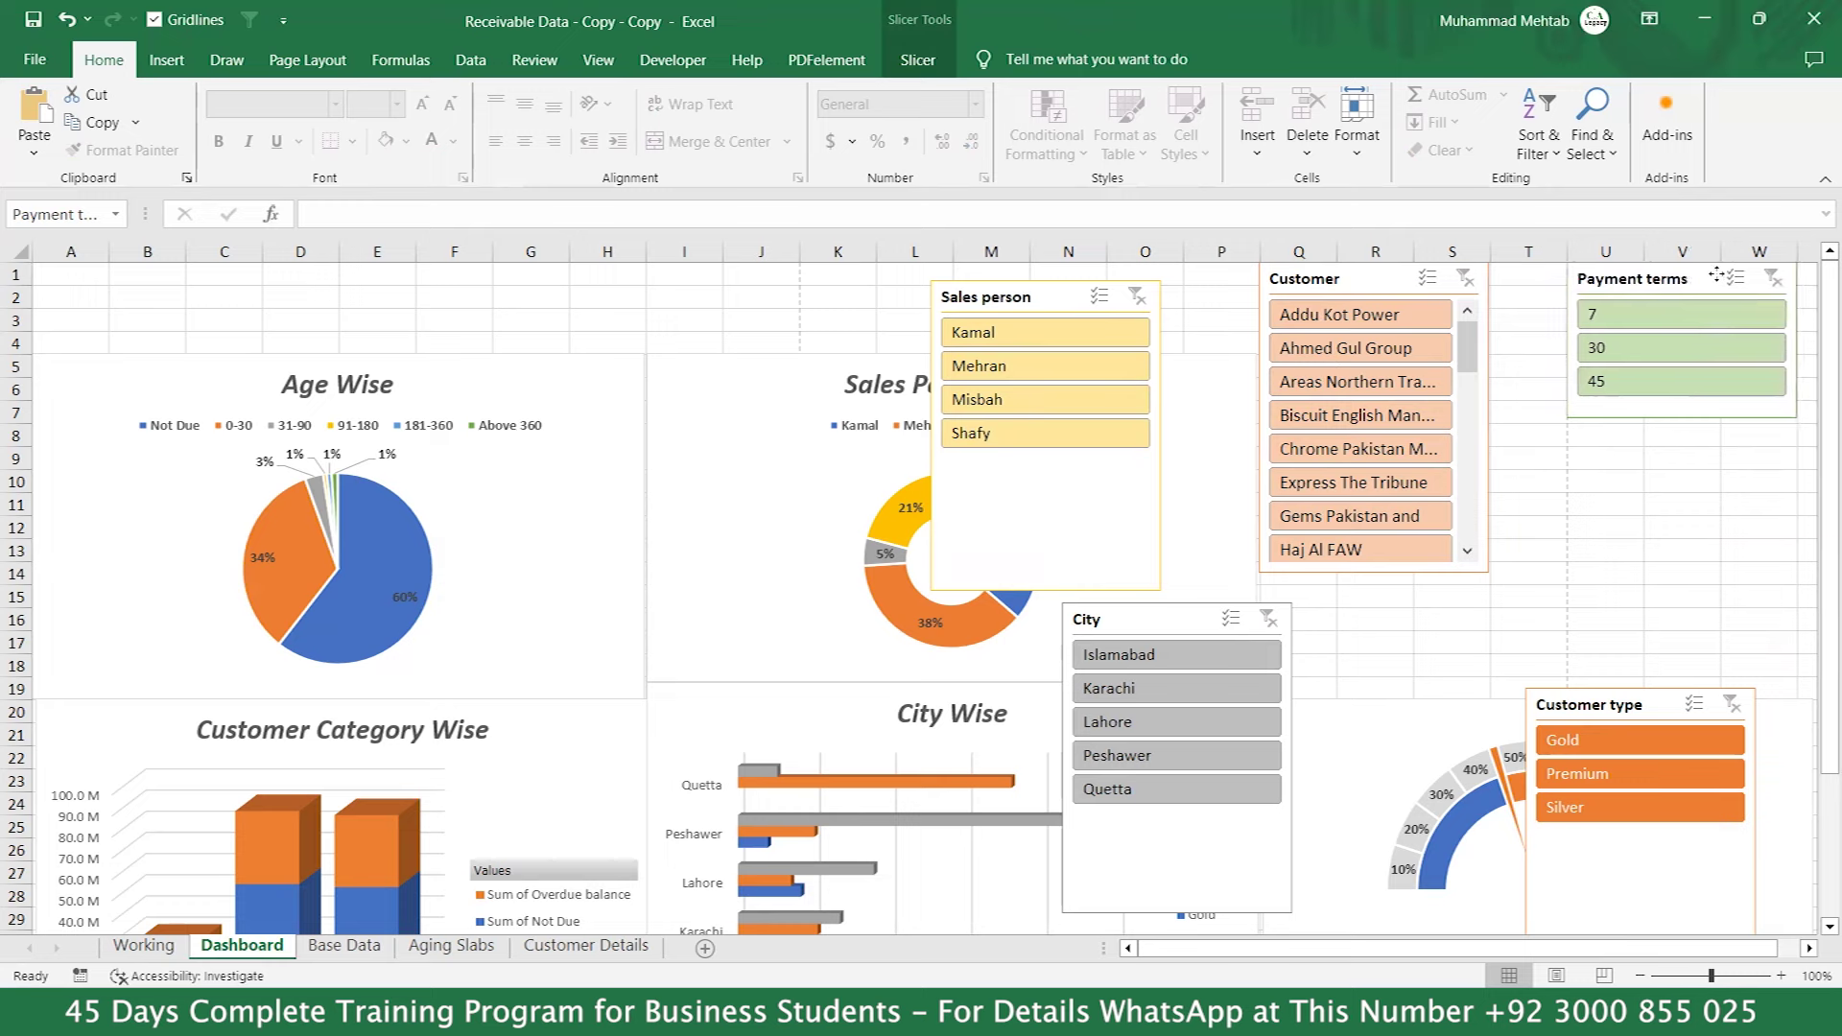
{"action": "left_click", "coordinate": [1489, 419]}
{"action": "left_click_drag", "start_coordinate": [1491, 417], "coordinate": [1568, 416]}
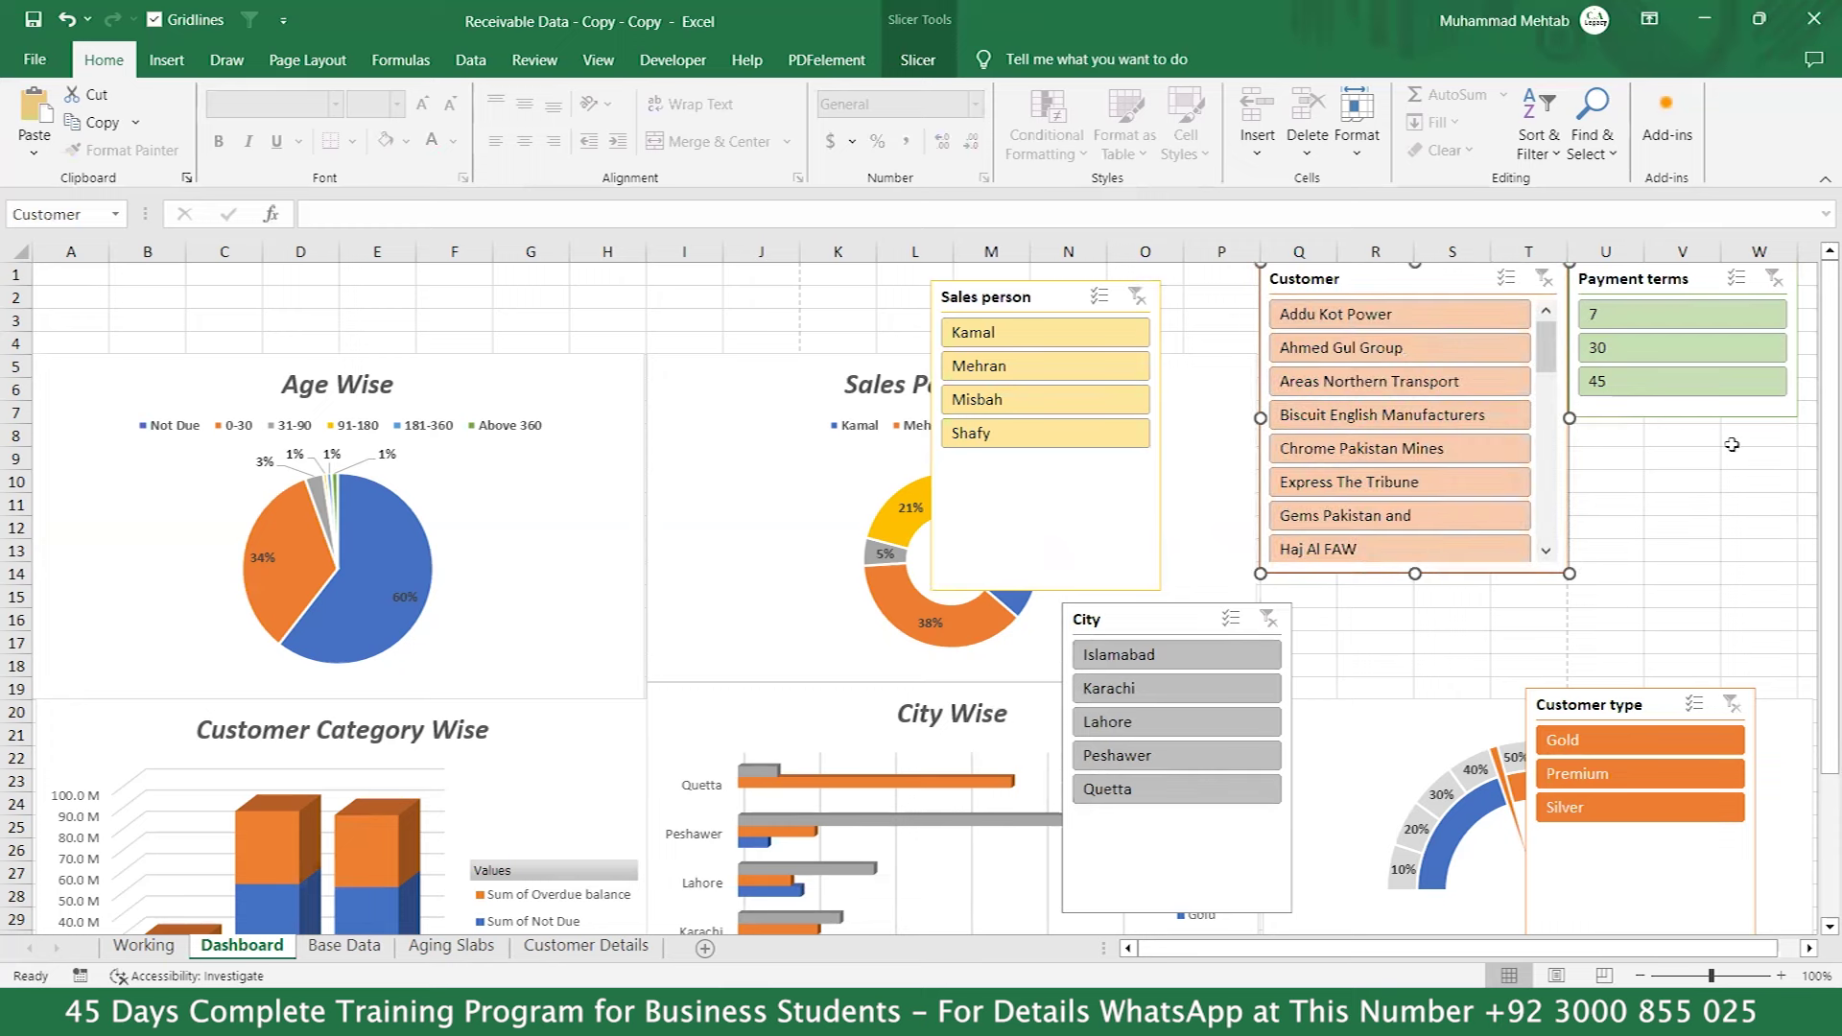
Place the Customer type slicer directly below Payment terms and shorten it to fit its three items.
{"action": "left_click", "coordinate": [1795, 358]}
{"action": "left_click_drag", "start_coordinate": [1640, 710], "coordinate": [1687, 442]}
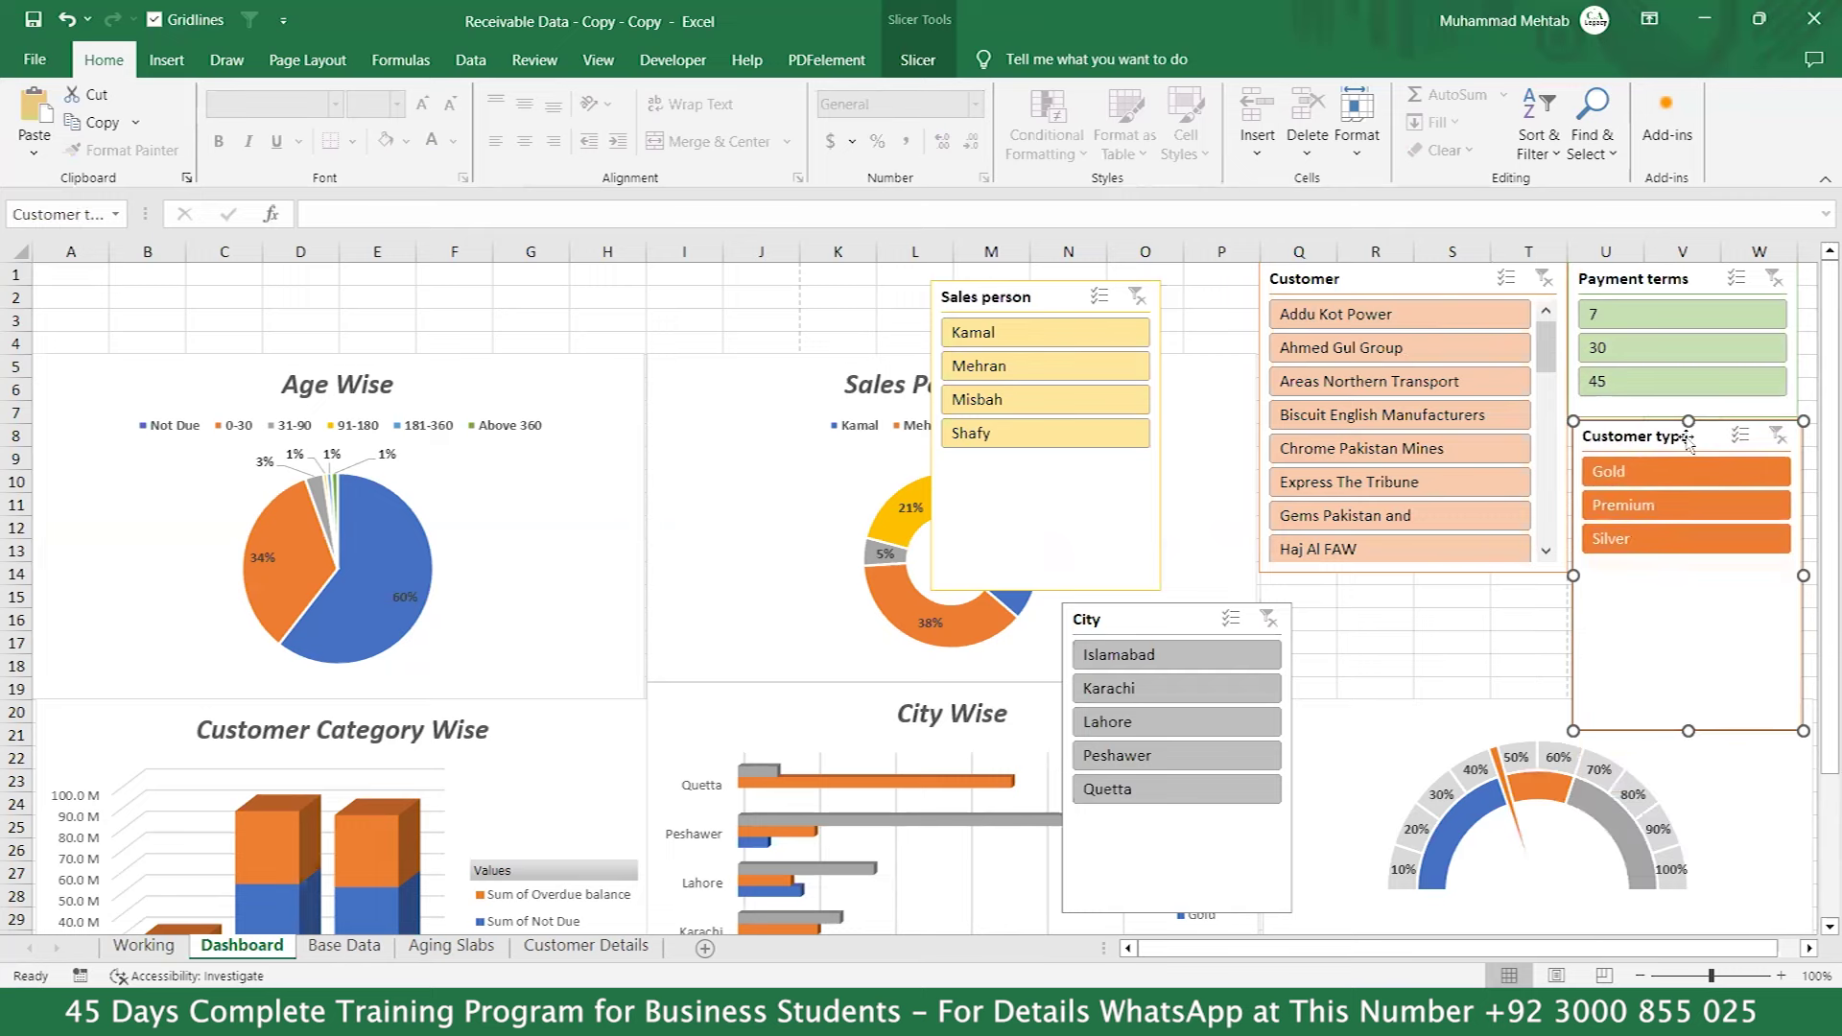
{"action": "left_click_drag", "start_coordinate": [1689, 641], "coordinate": [1687, 568]}
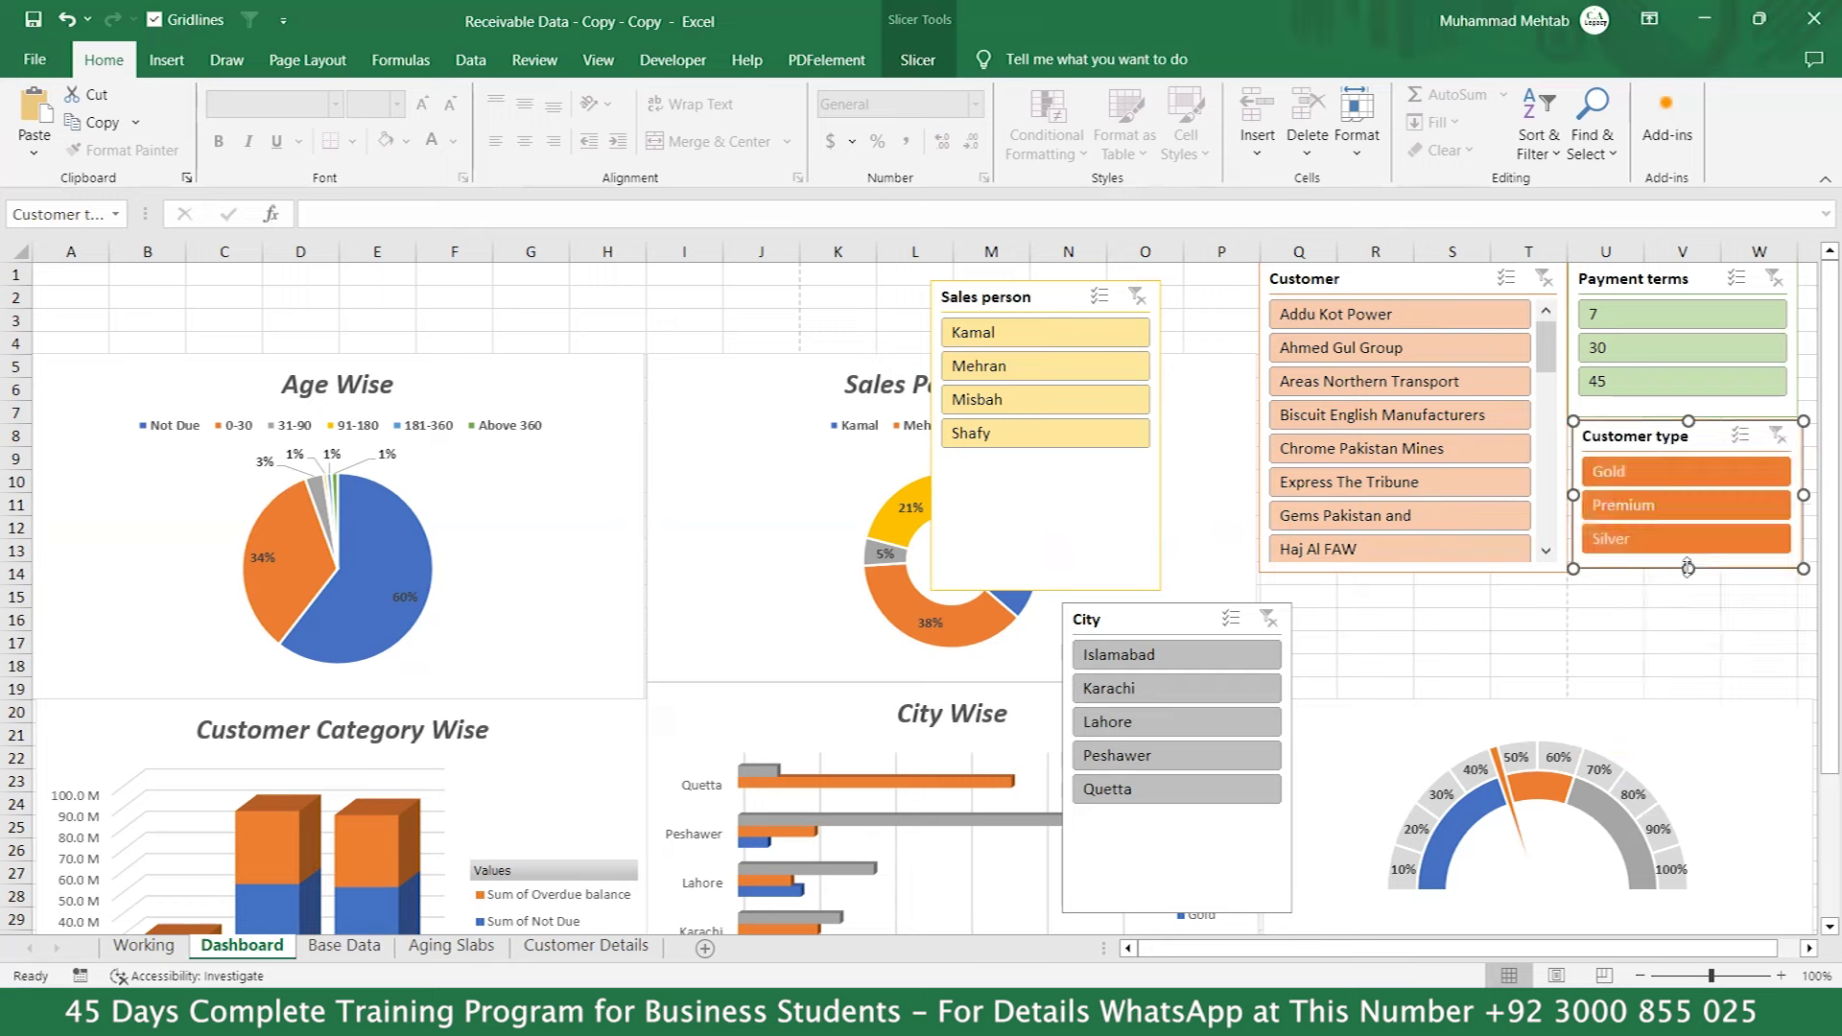
{"action": "left_click", "coordinate": [1451, 645]}
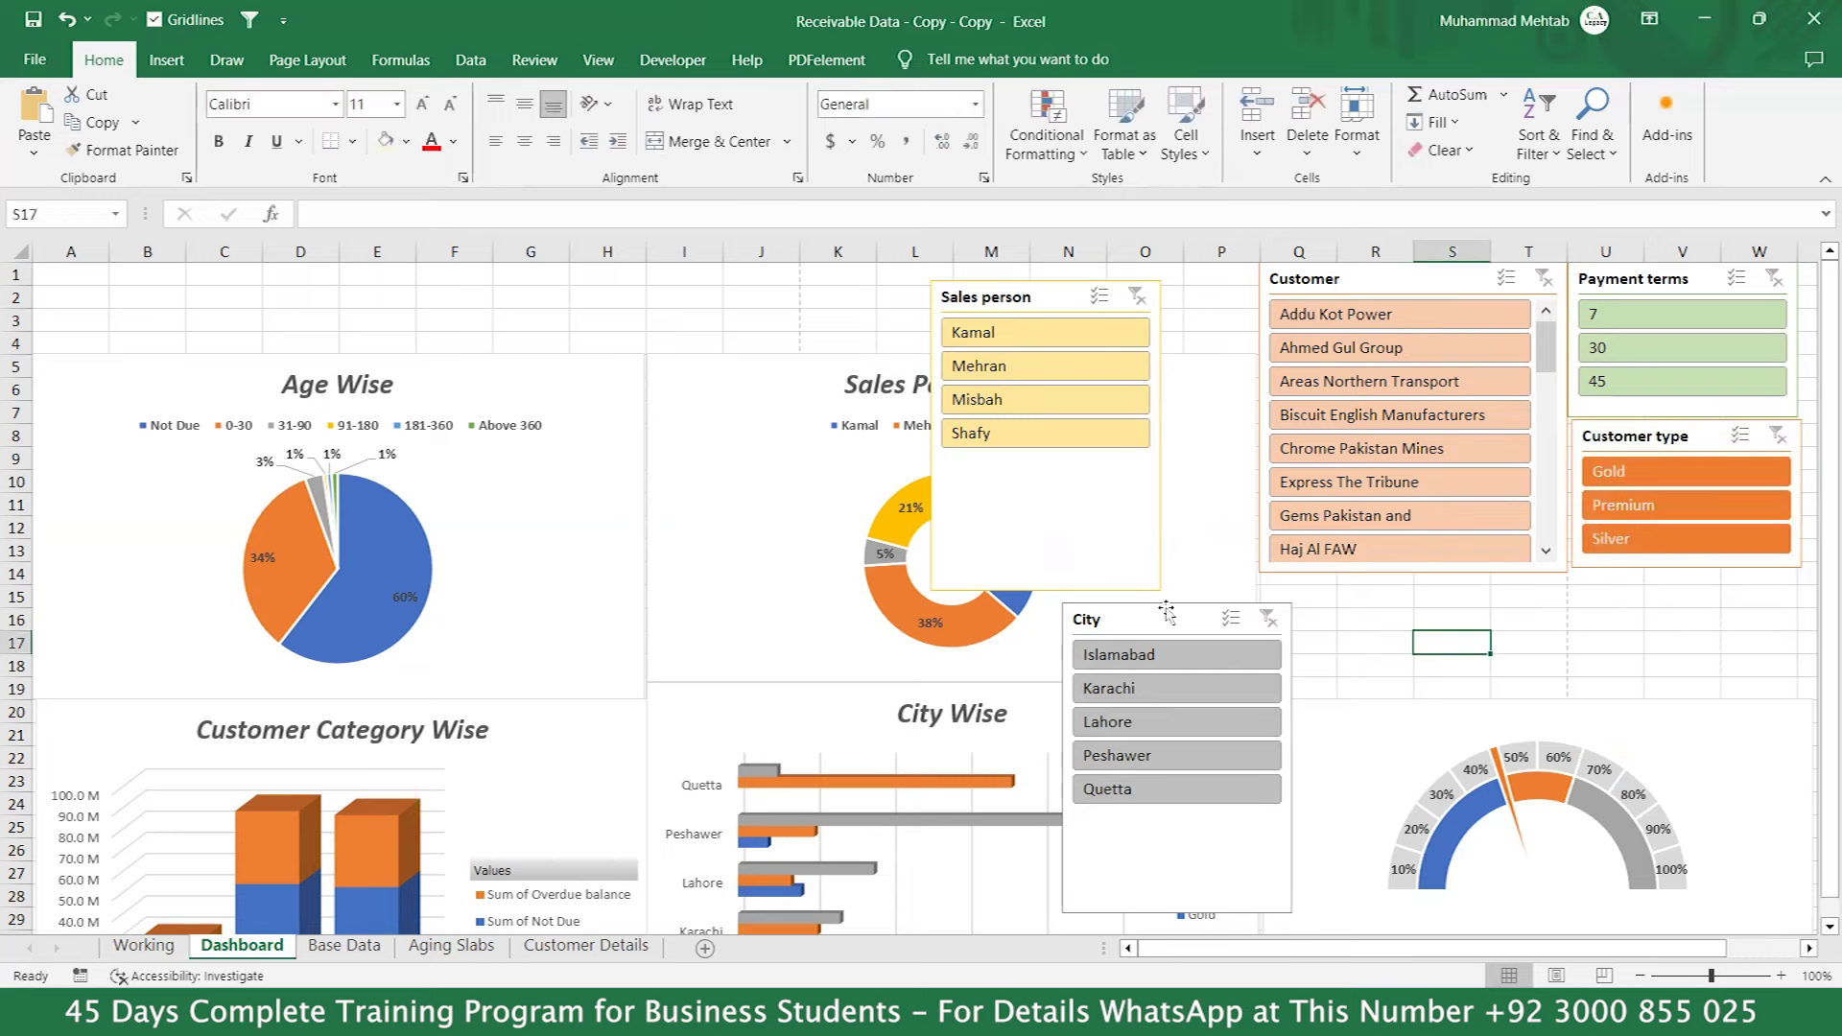
Move the City slicer directly below the Customer slicer, match its width, and shorten it to end above the gauge chart.
{"action": "left_click_drag", "start_coordinate": [1171, 610], "coordinate": [1367, 579]}
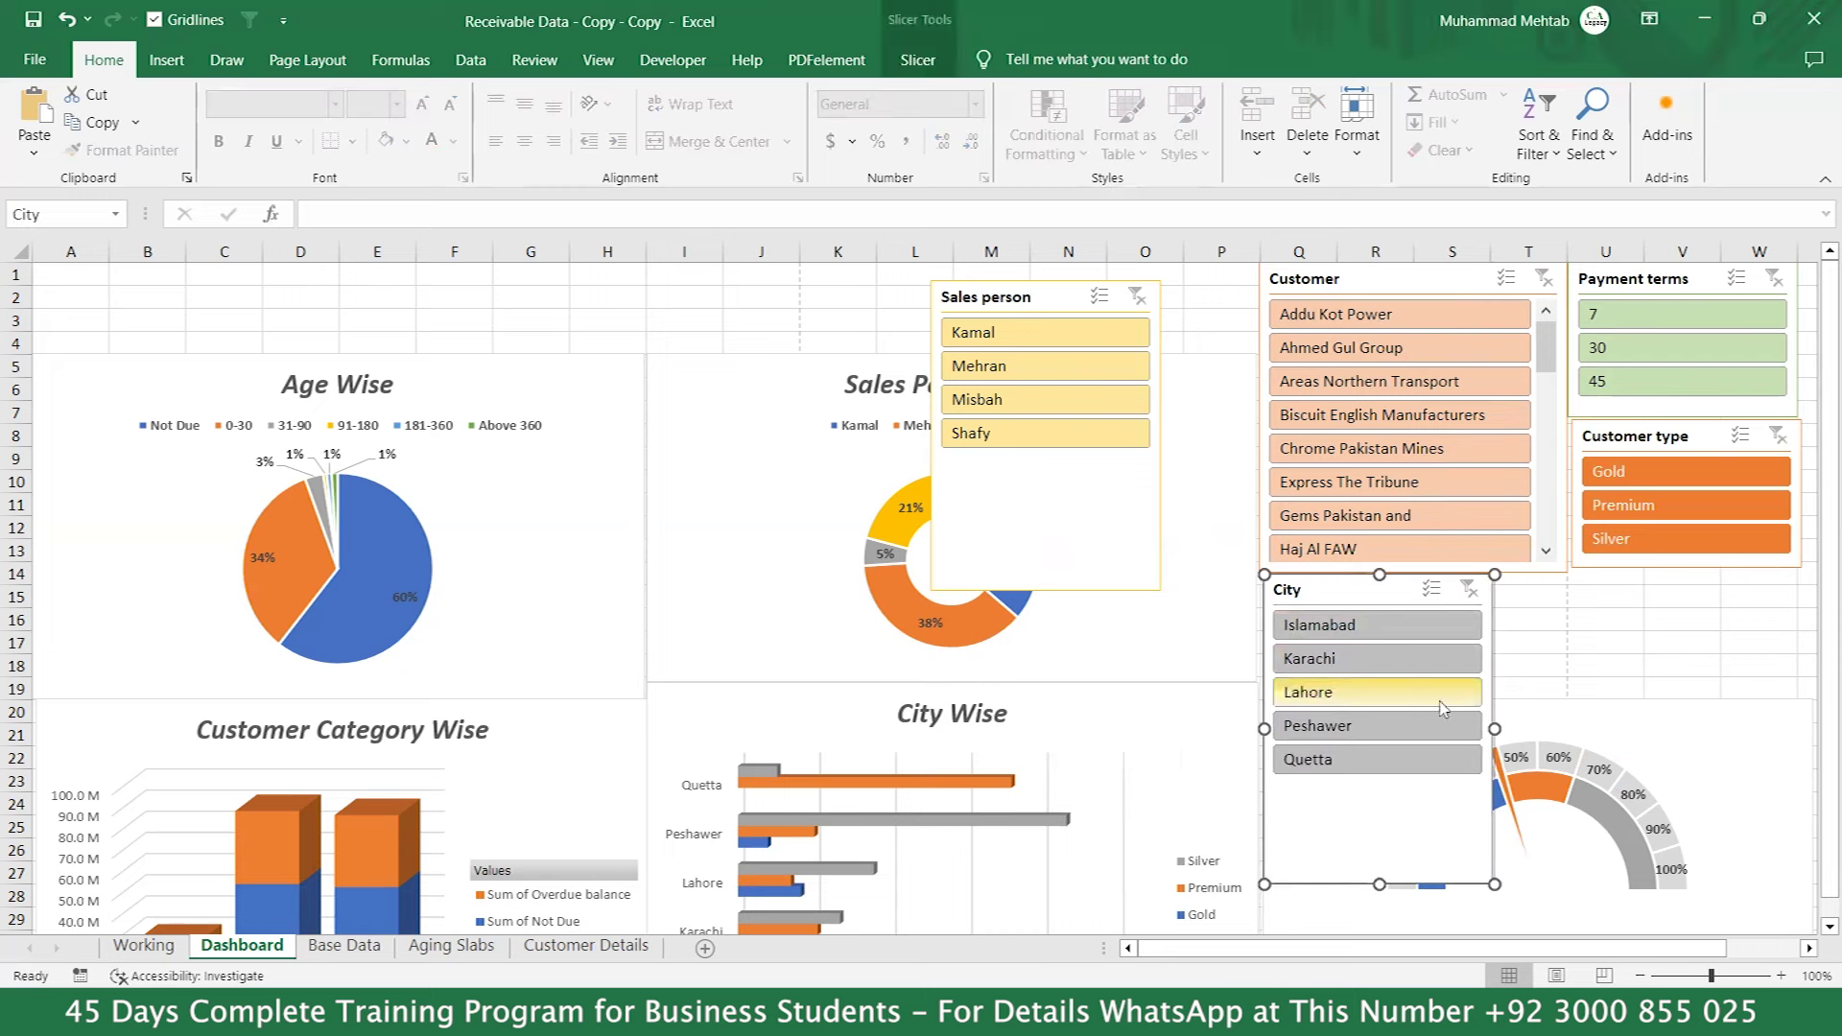
{"action": "left_click_drag", "start_coordinate": [1535, 718], "coordinate": [1574, 726]}
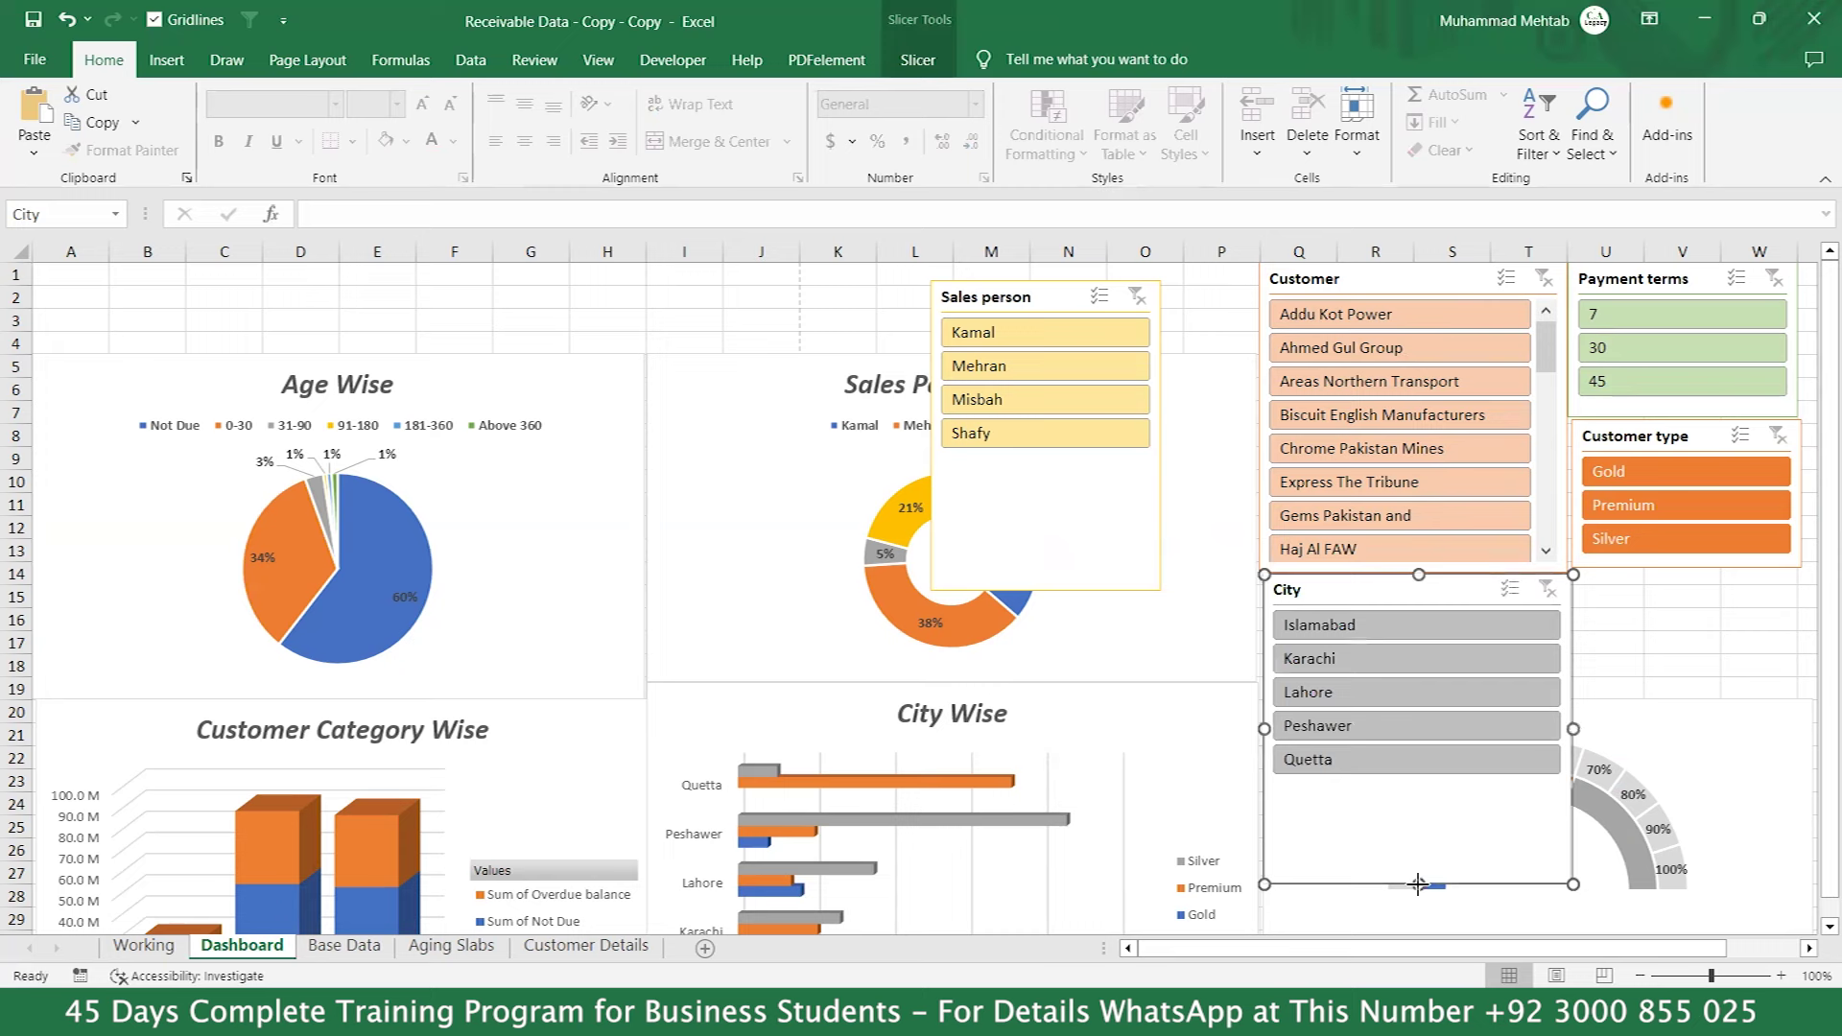
{"action": "left_click", "coordinate": [1422, 758]}
{"action": "left_click_drag", "start_coordinate": [1442, 726], "coordinate": [1442, 705]}
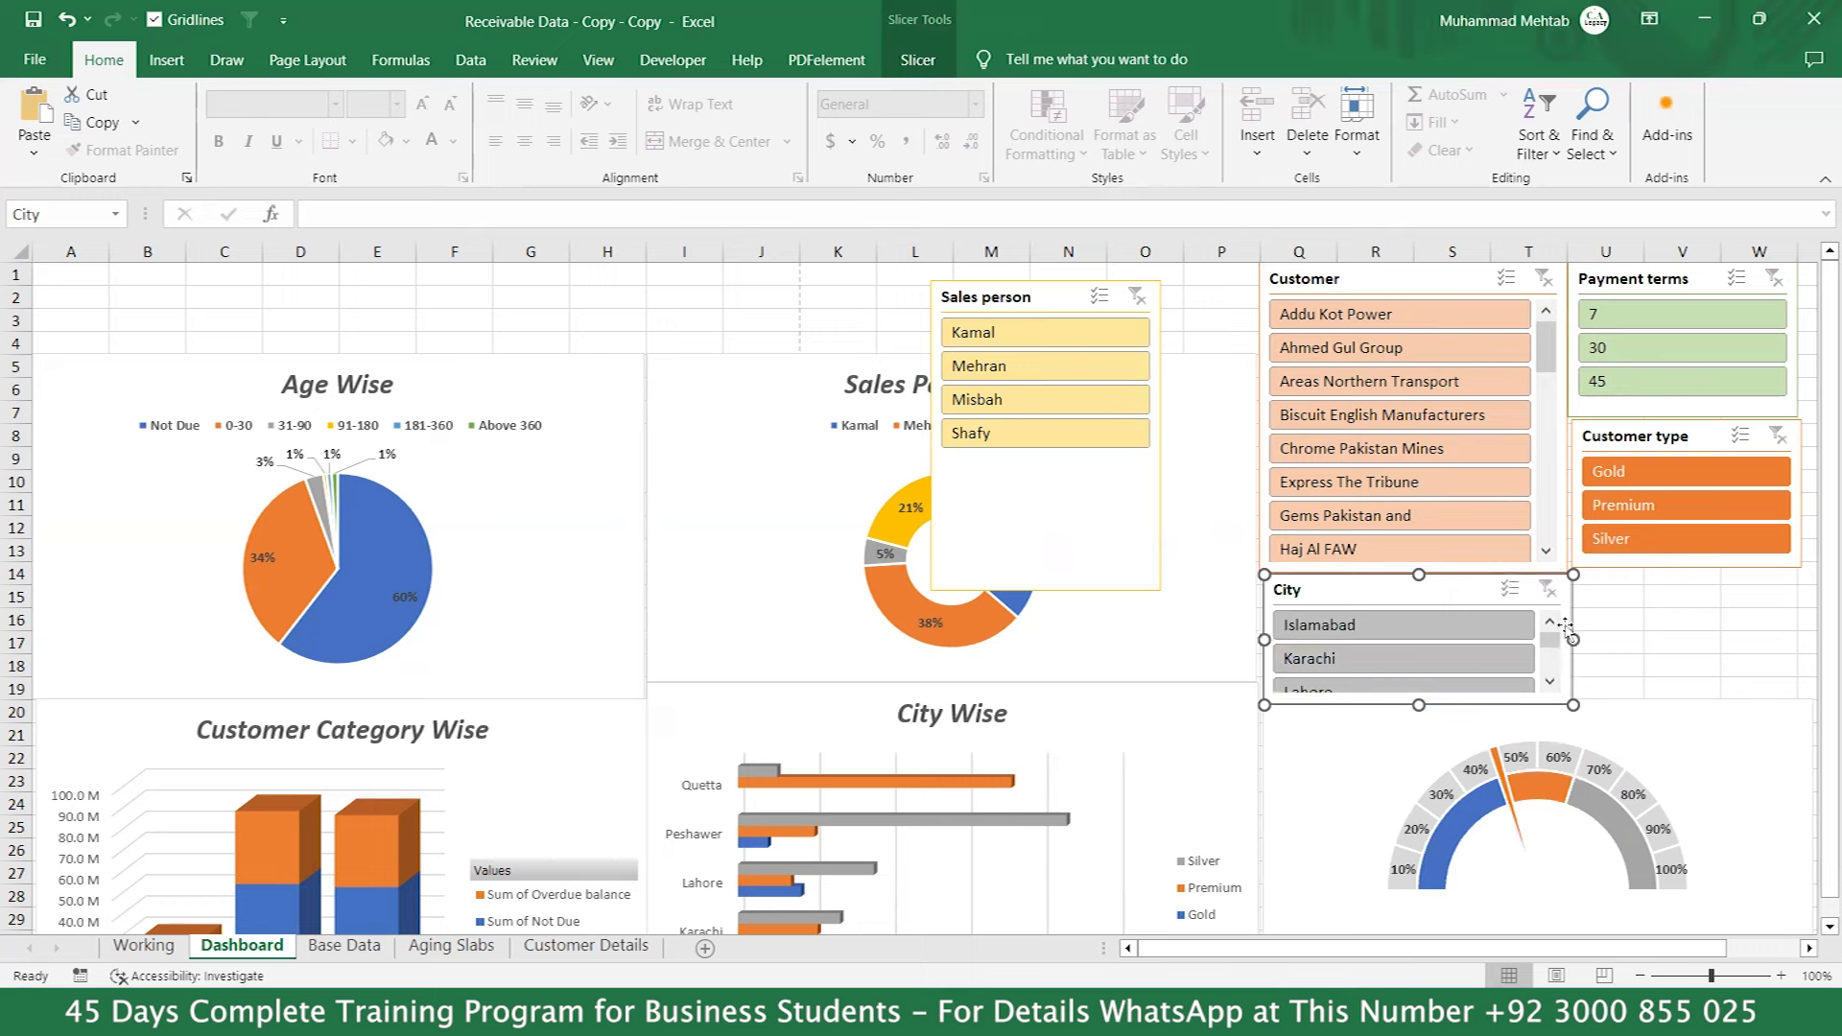
Place the Sales person slicer beside City, below Customer type, and shorten it to end above the gauge chart.
{"action": "left_click_drag", "start_coordinate": [1055, 305], "coordinate": [1700, 595]}
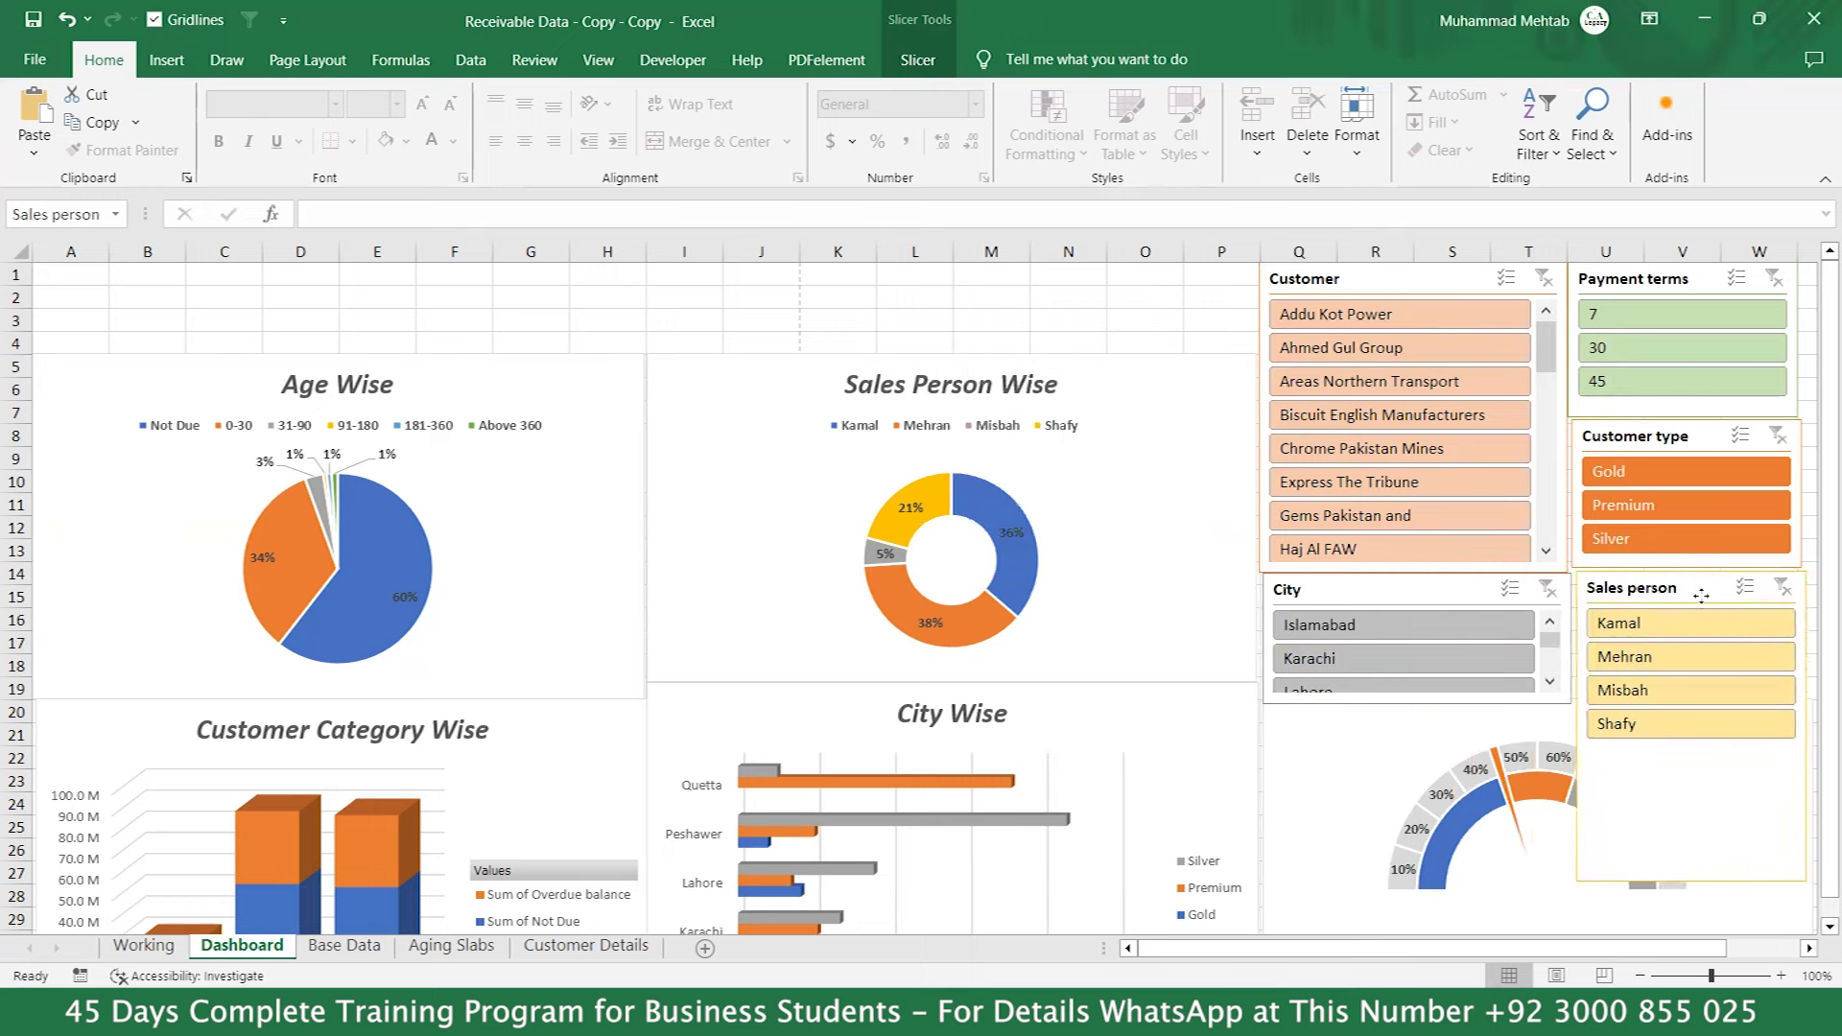
{"action": "left_click_drag", "start_coordinate": [1691, 882], "coordinate": [1673, 703]}
{"action": "left_click", "coordinate": [1113, 337]}
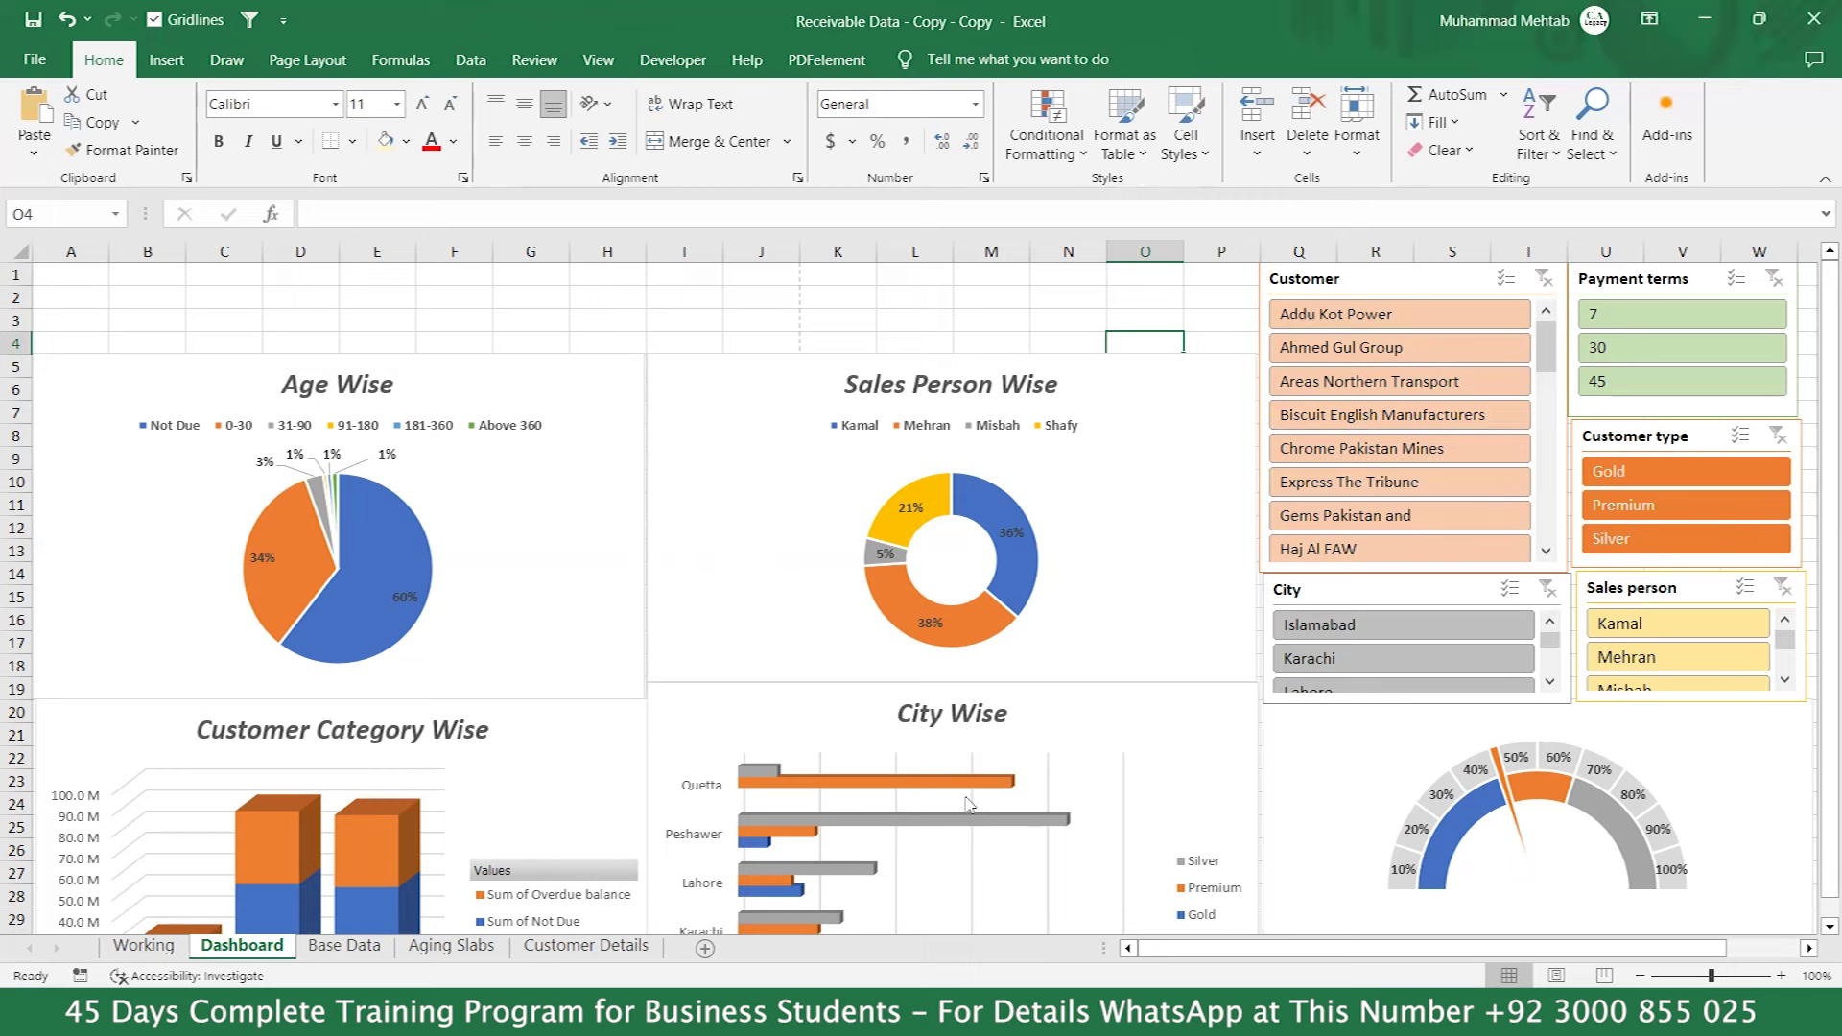
Test the slicers by filtering to Gold and Karachi, clearing both, and filtering to Ahmed Gul Group and clearing it.
{"action": "left_click", "coordinate": [1619, 472]}
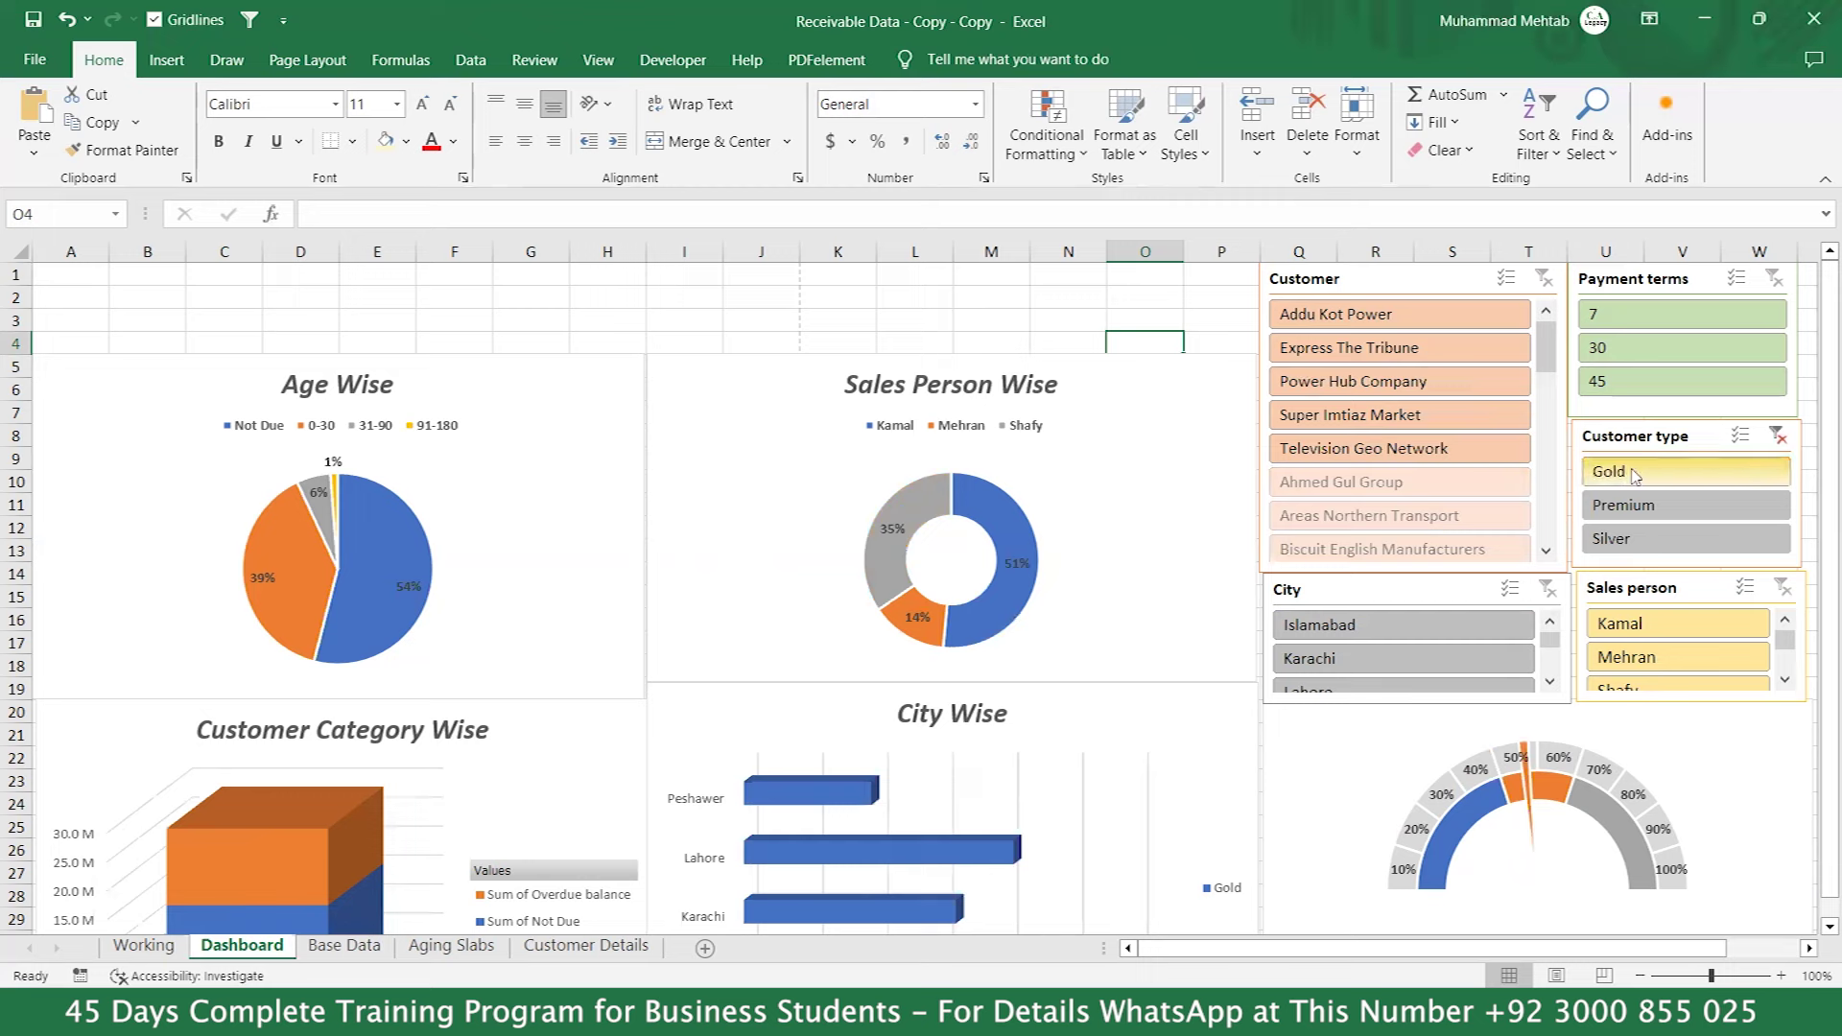
{"action": "left_click", "coordinate": [1331, 658]}
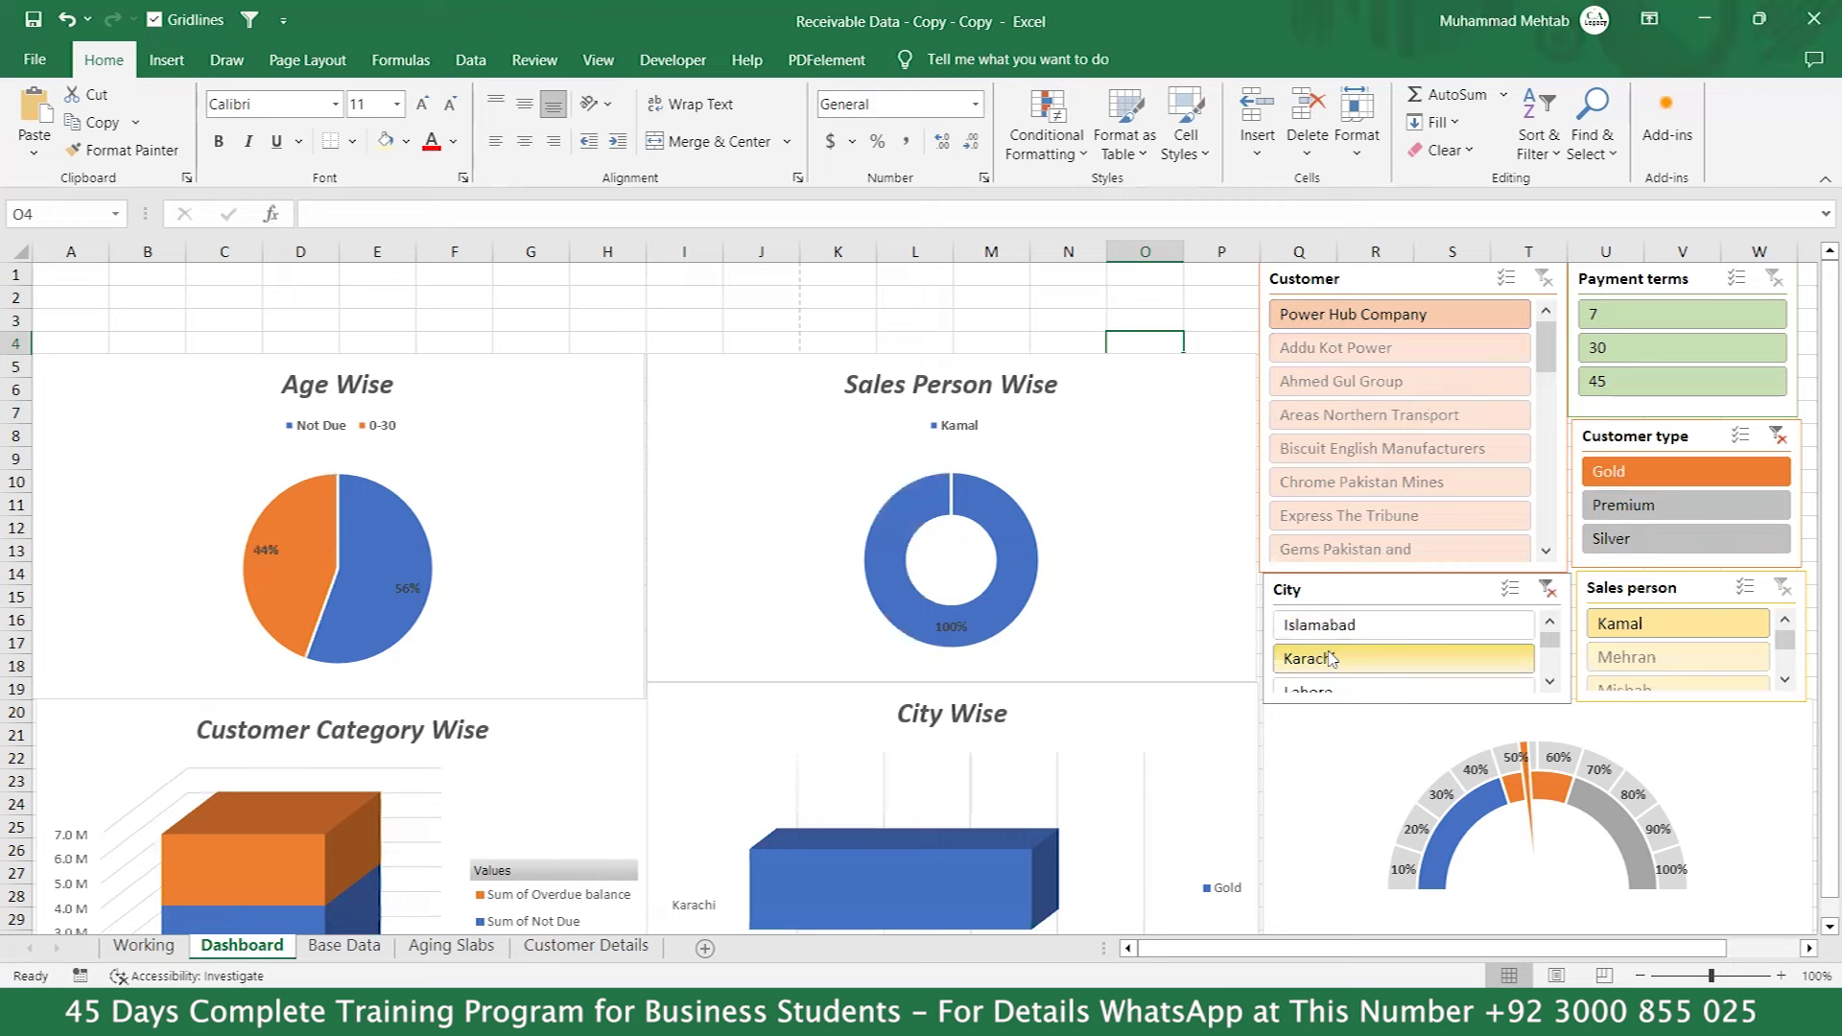
{"action": "left_click", "coordinate": [1548, 589]}
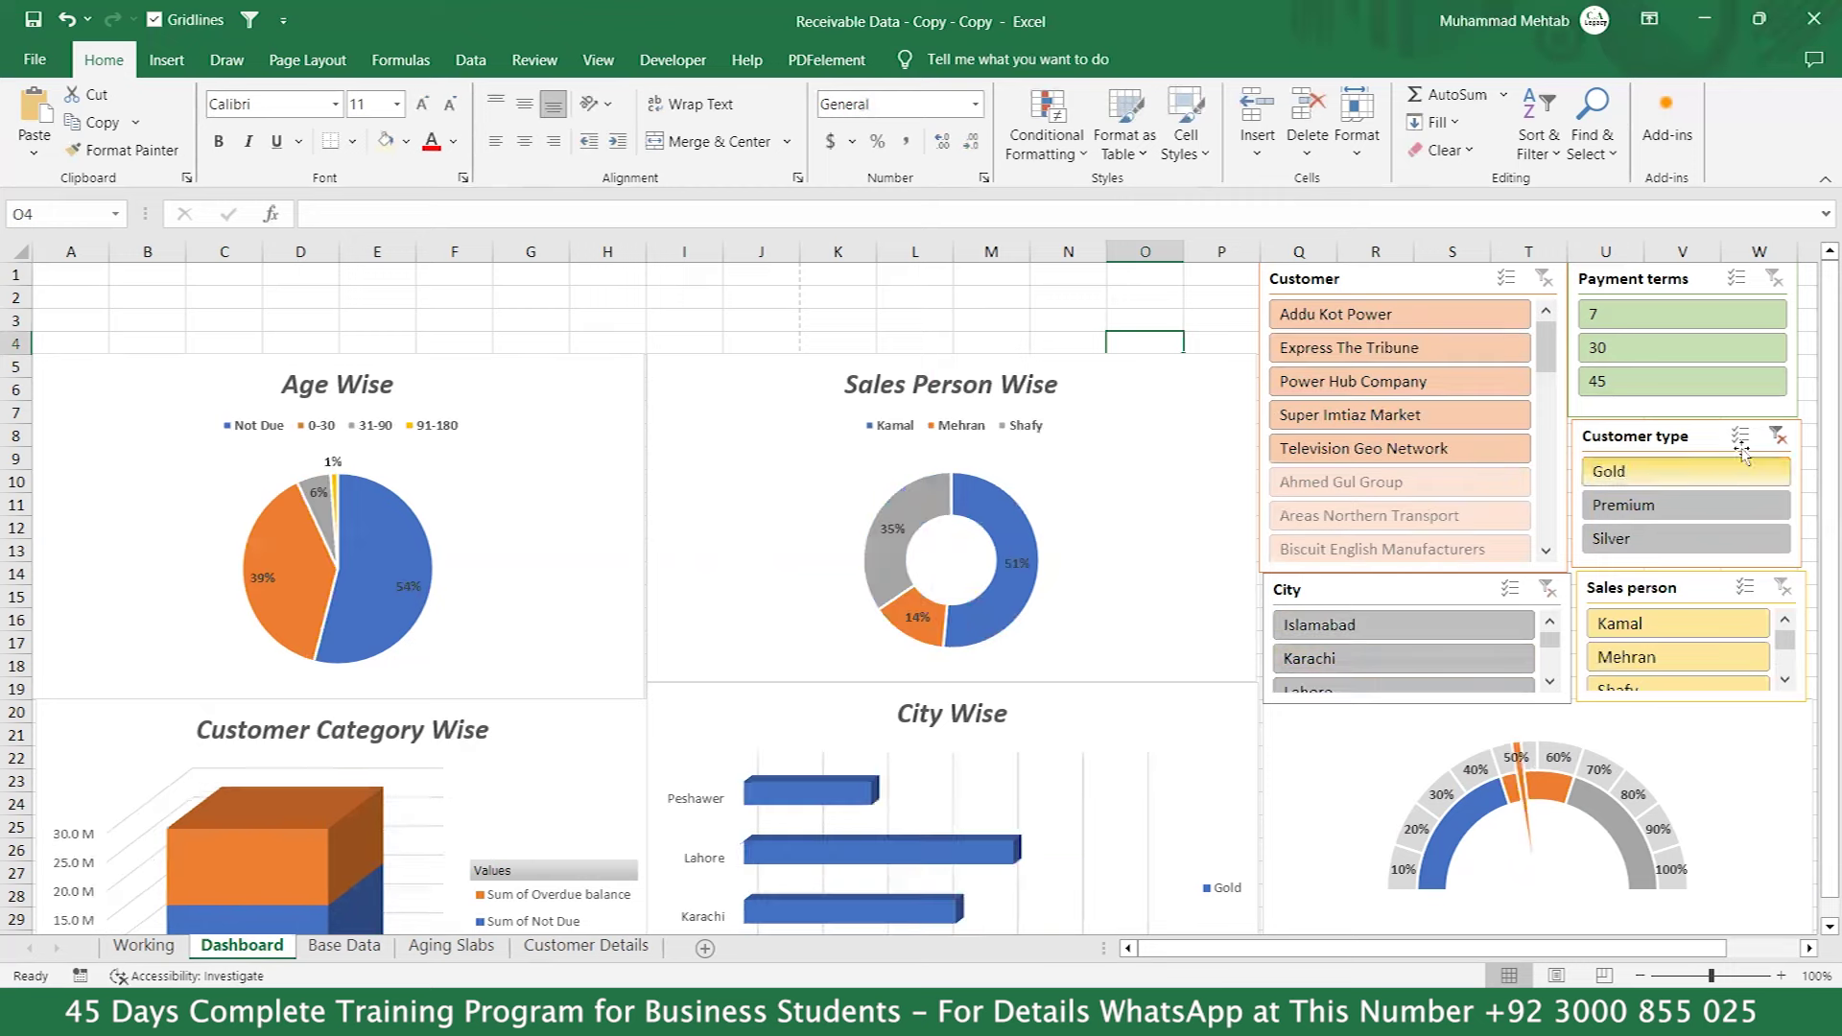
{"action": "left_click", "coordinate": [1777, 434]}
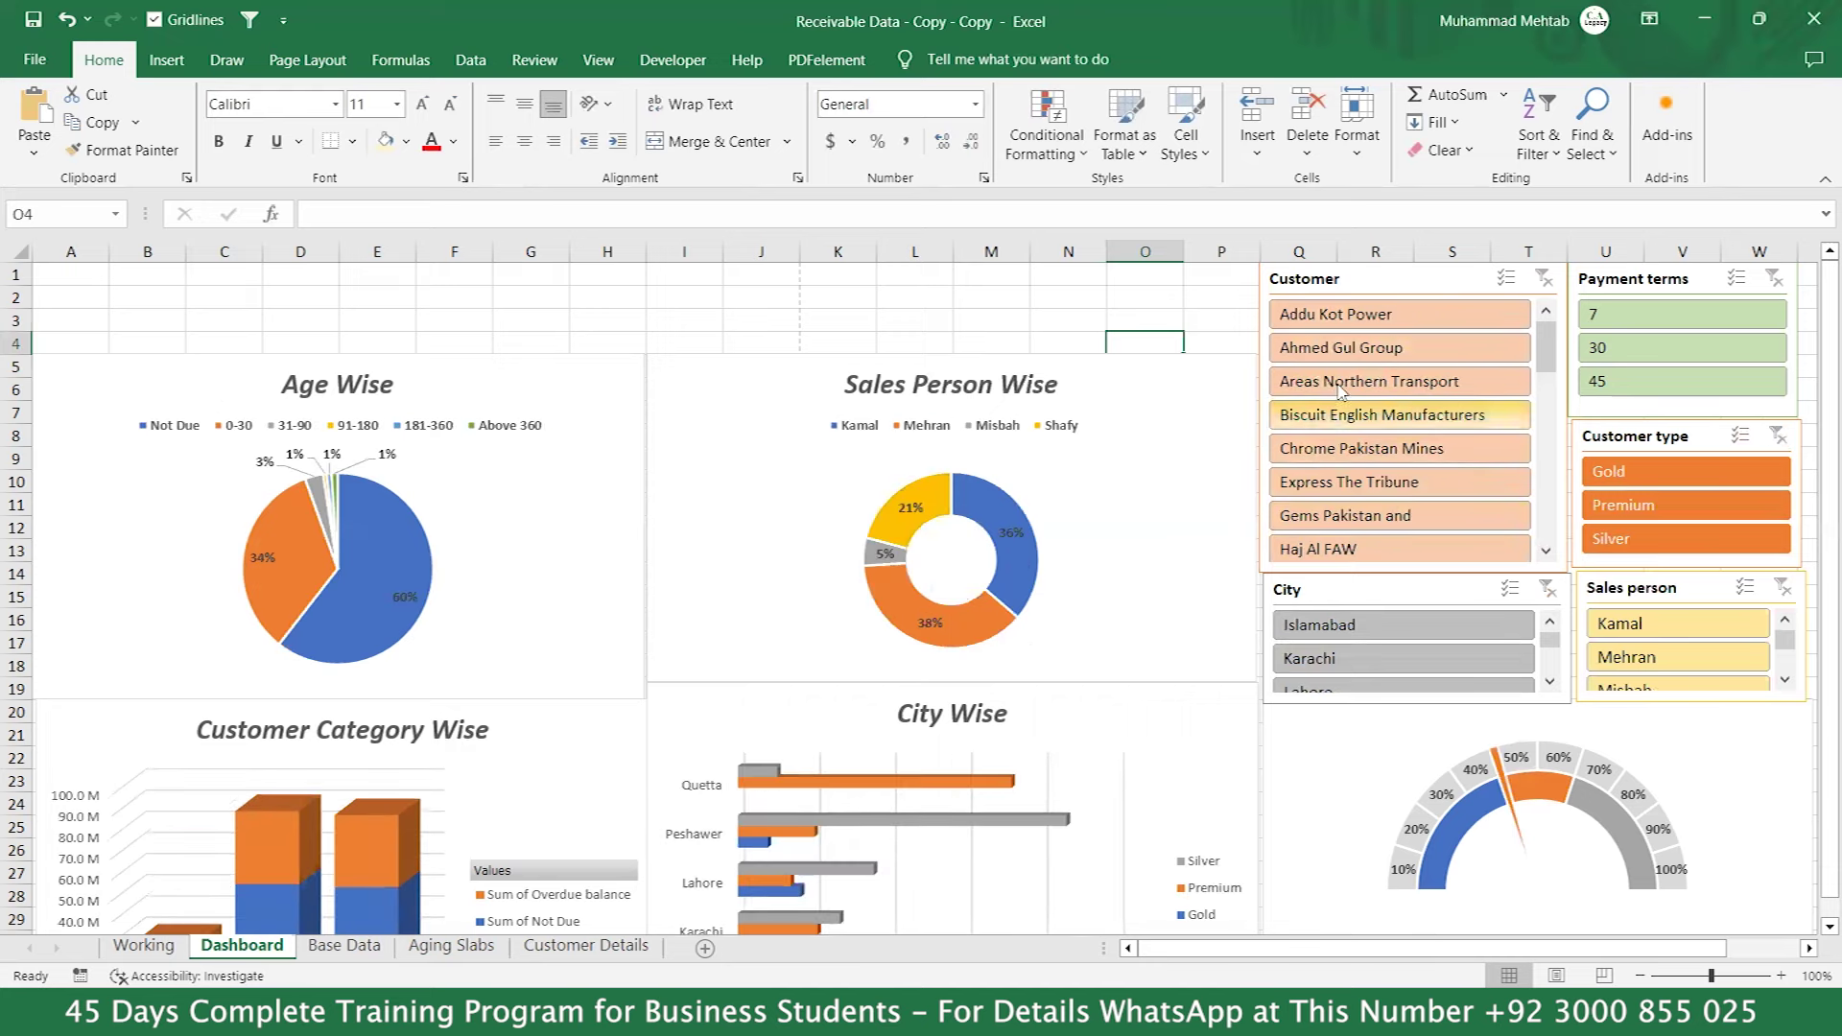
{"action": "left_click", "coordinate": [1350, 350]}
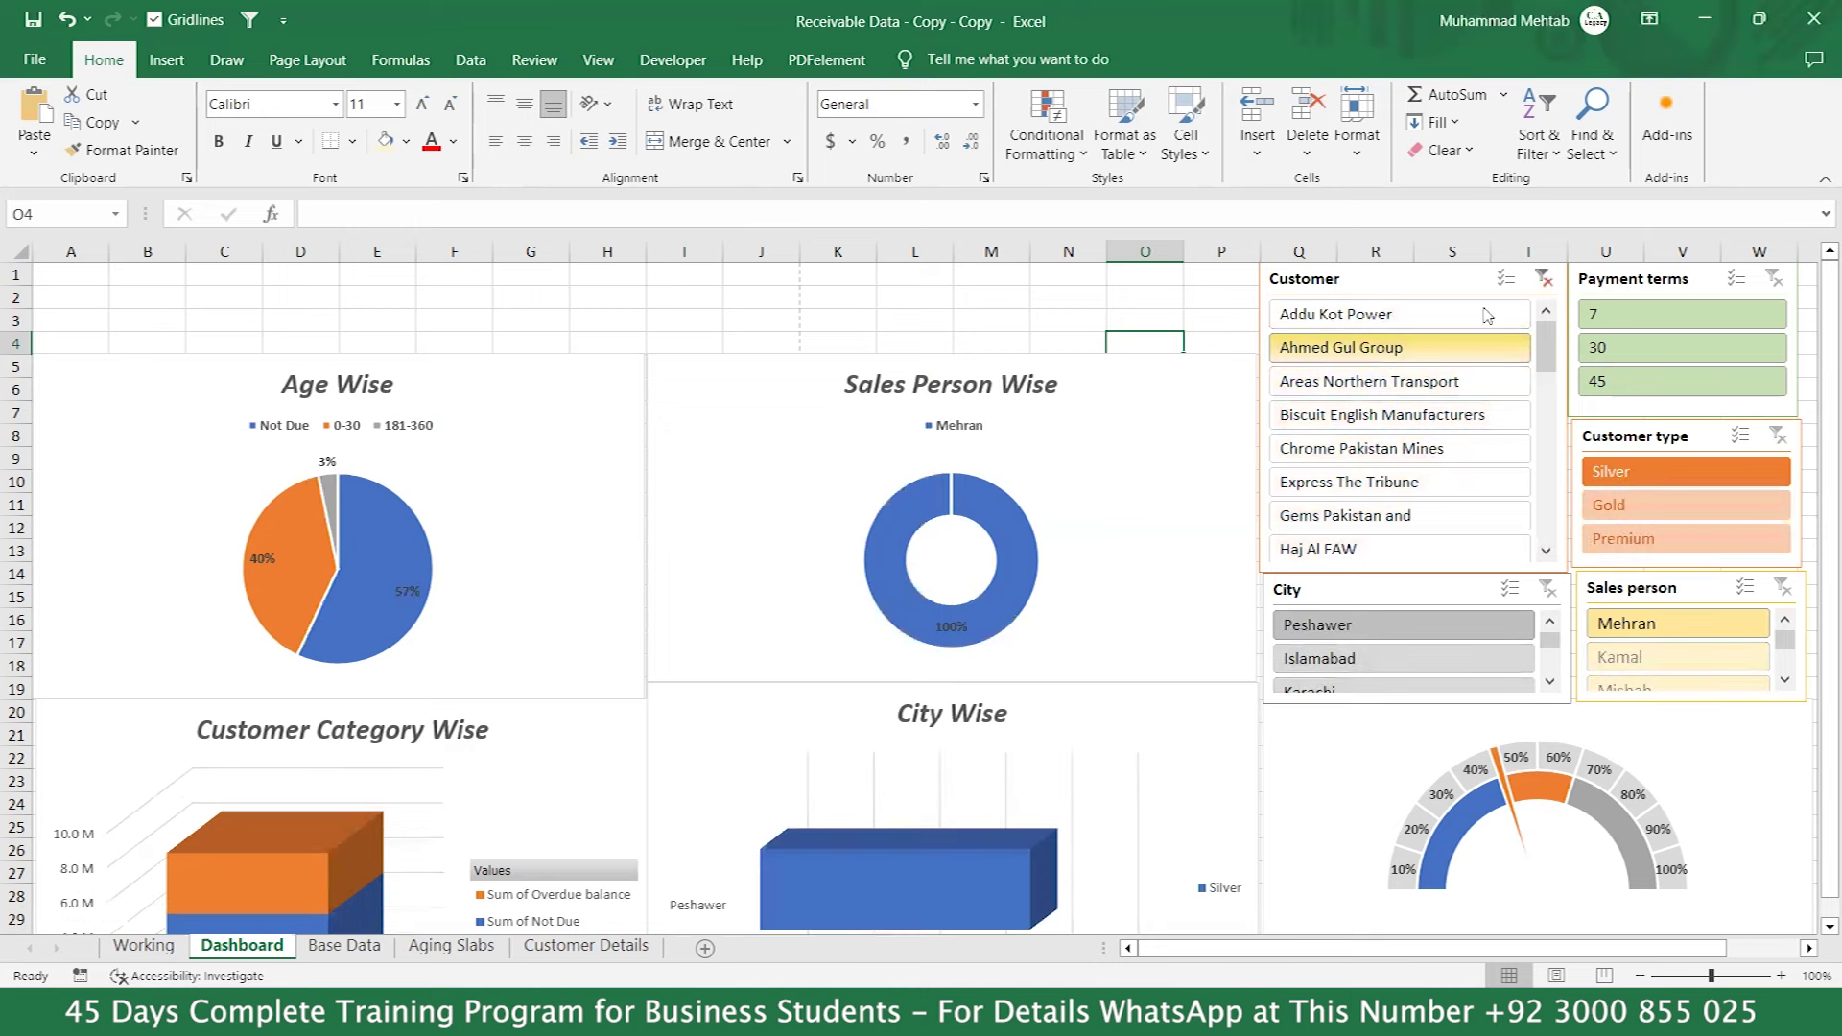
{"action": "left_click", "coordinate": [1543, 278]}
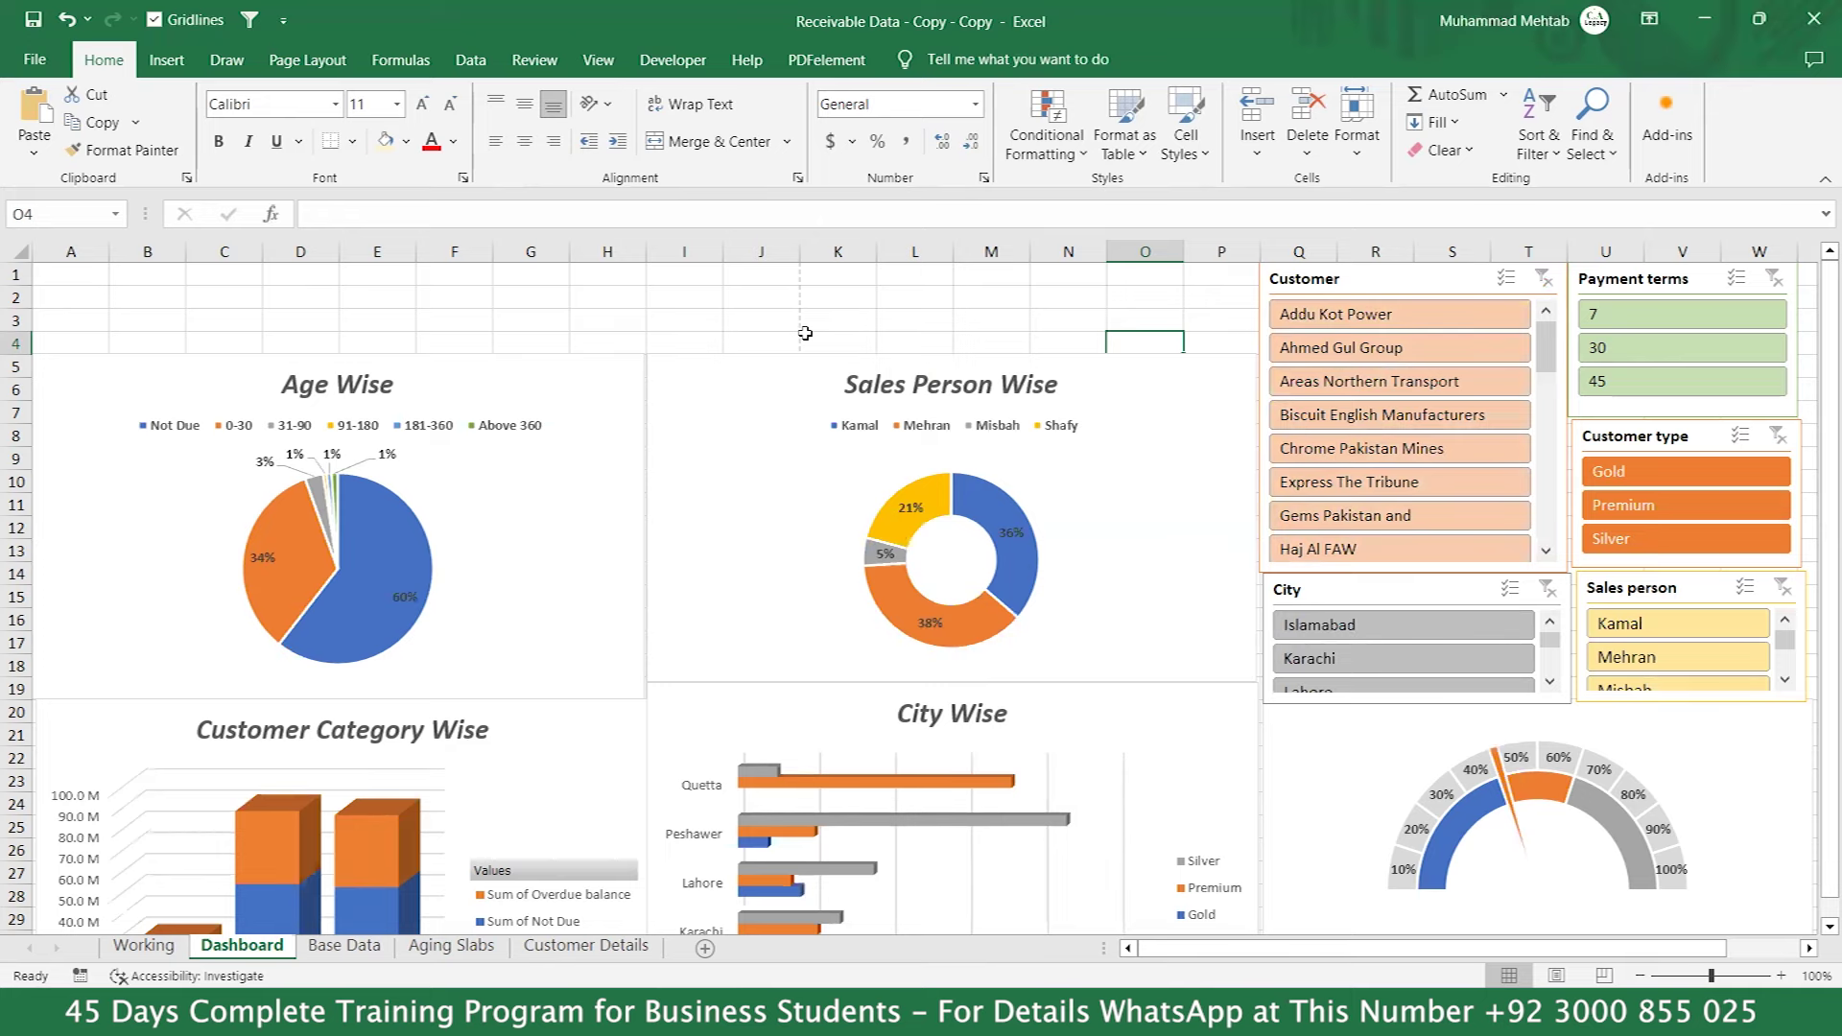
Examine the outstanding balance by age bracket and its grand total in the first pivot table on the Working sheet.
{"action": "key", "text": "ctrl+Page_Up"}
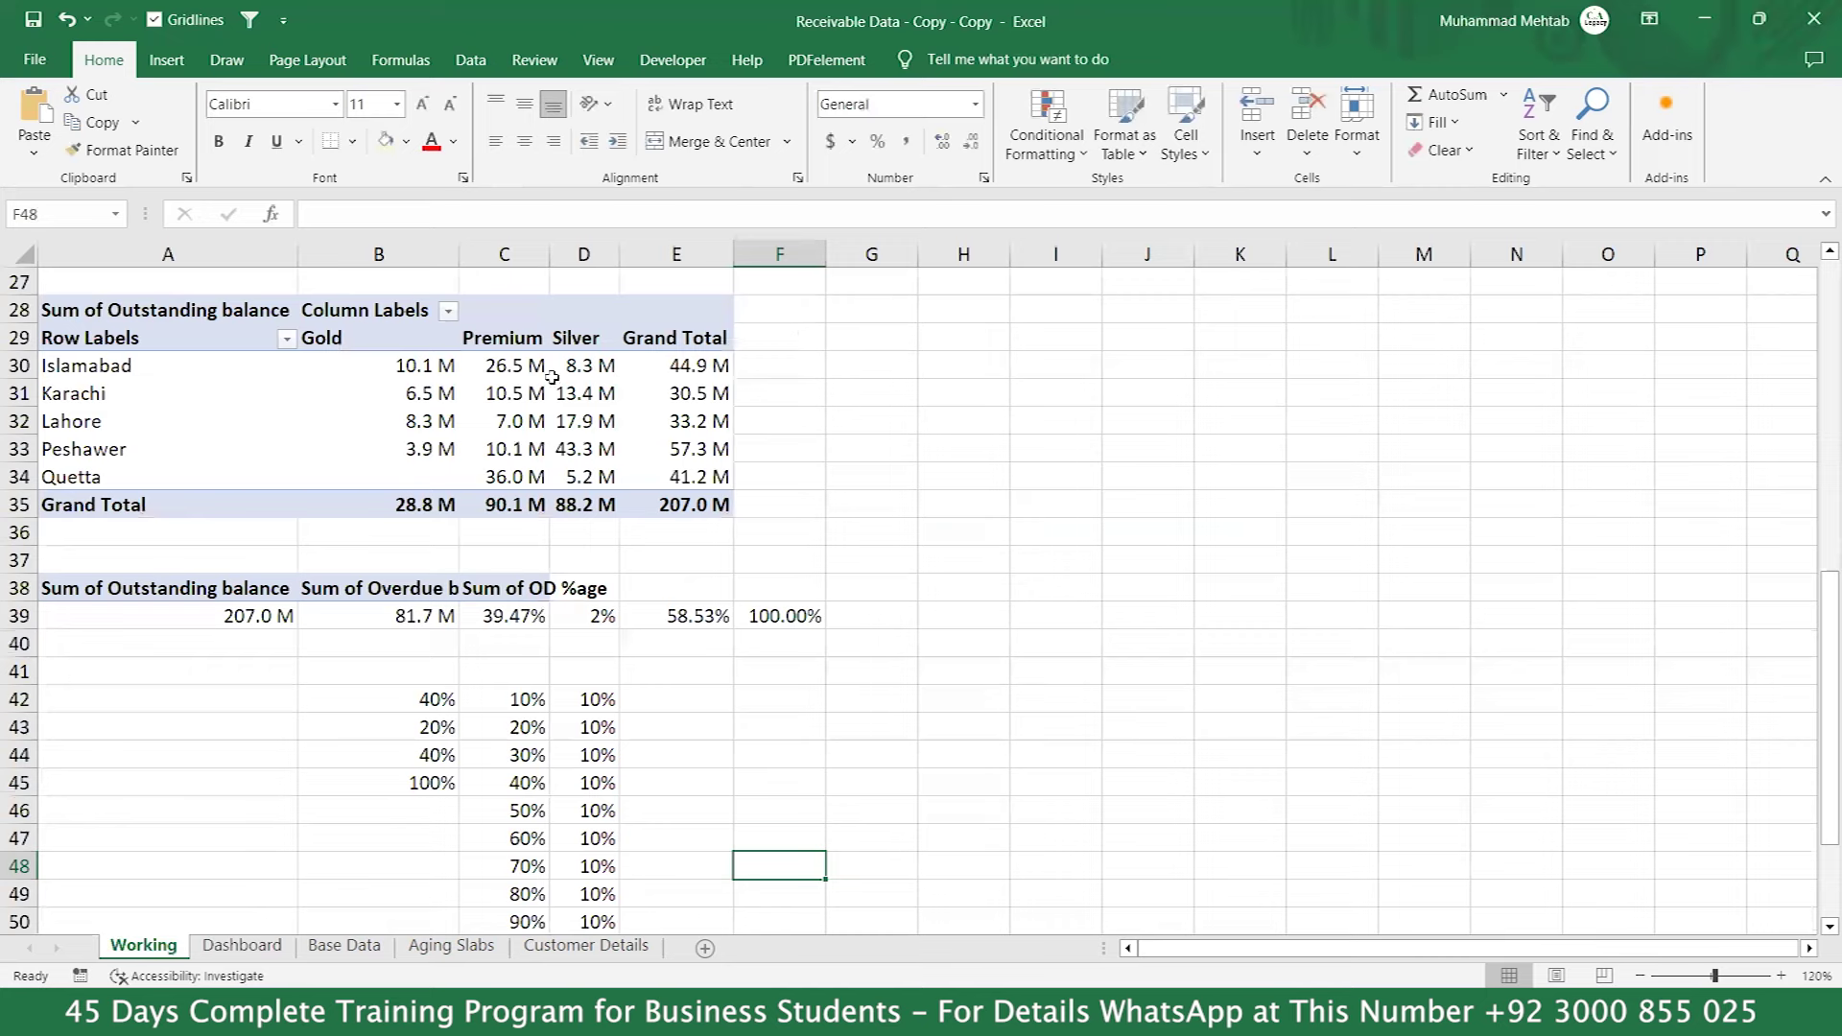
{"action": "scroll", "coordinate": [567, 399], "scroll_direction": "up", "scroll_amount": 9}
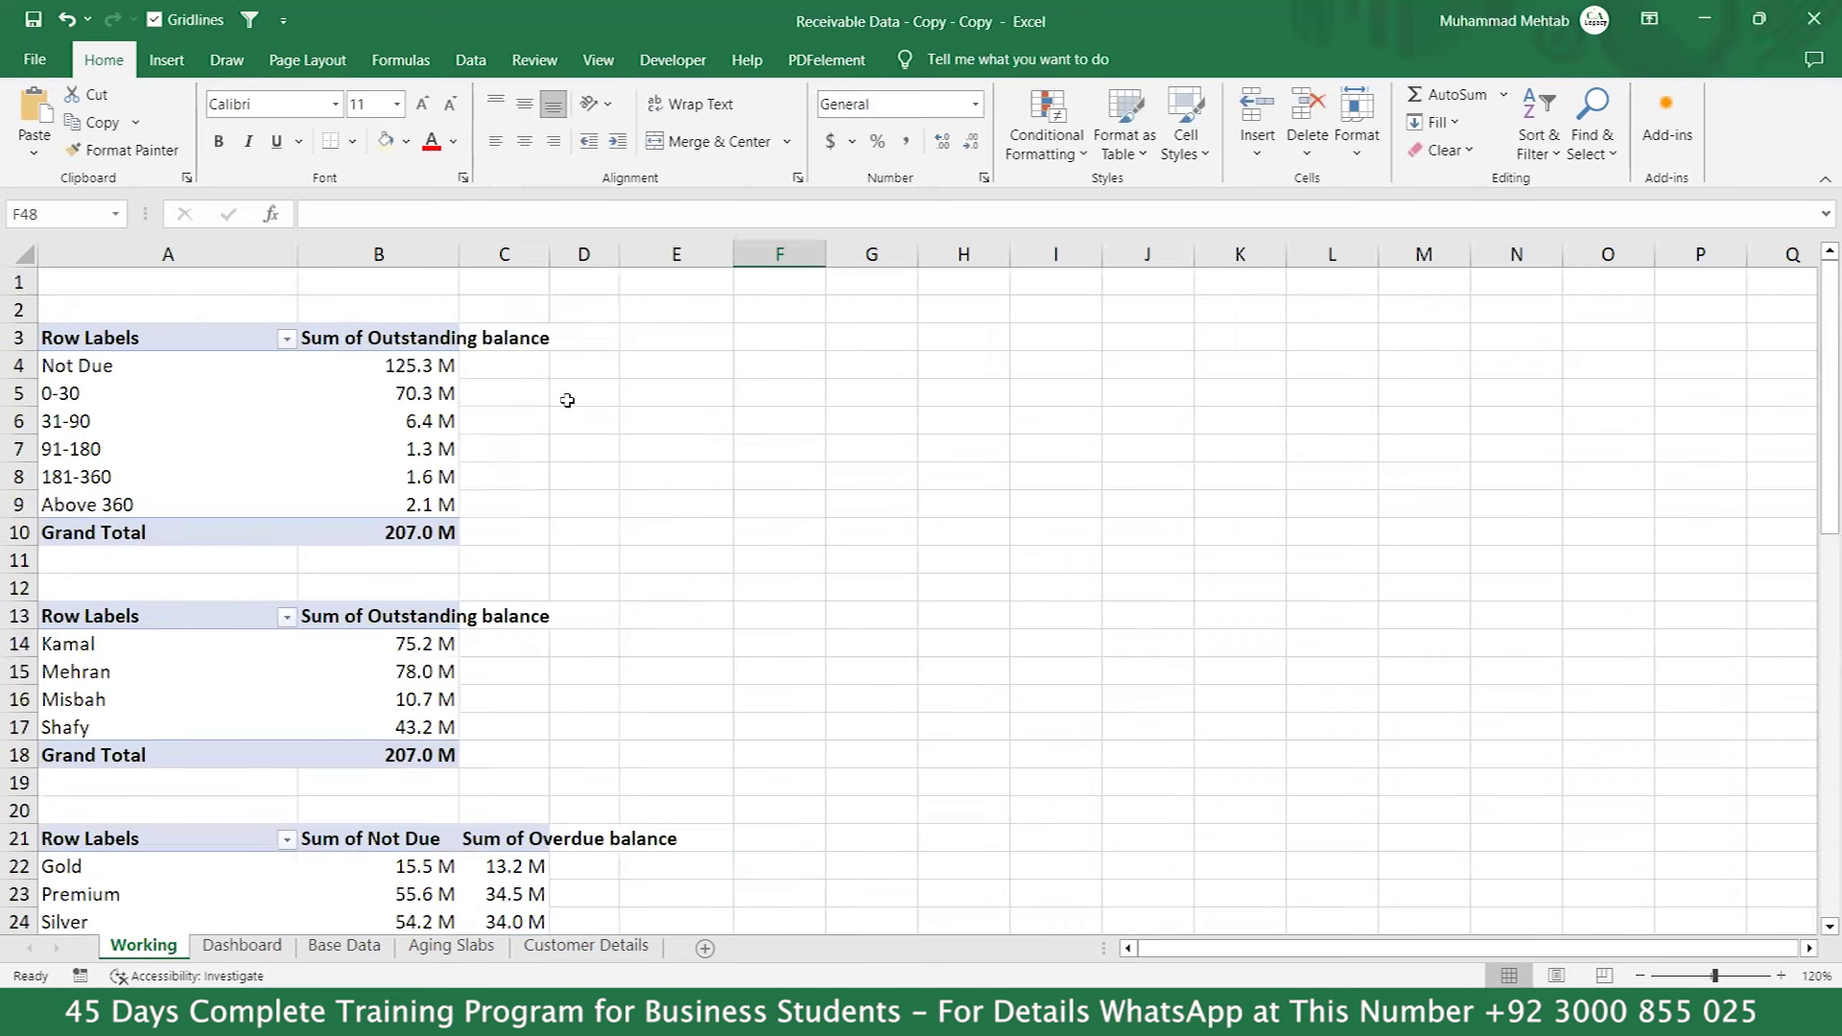
{"action": "left_click", "coordinate": [403, 537]}
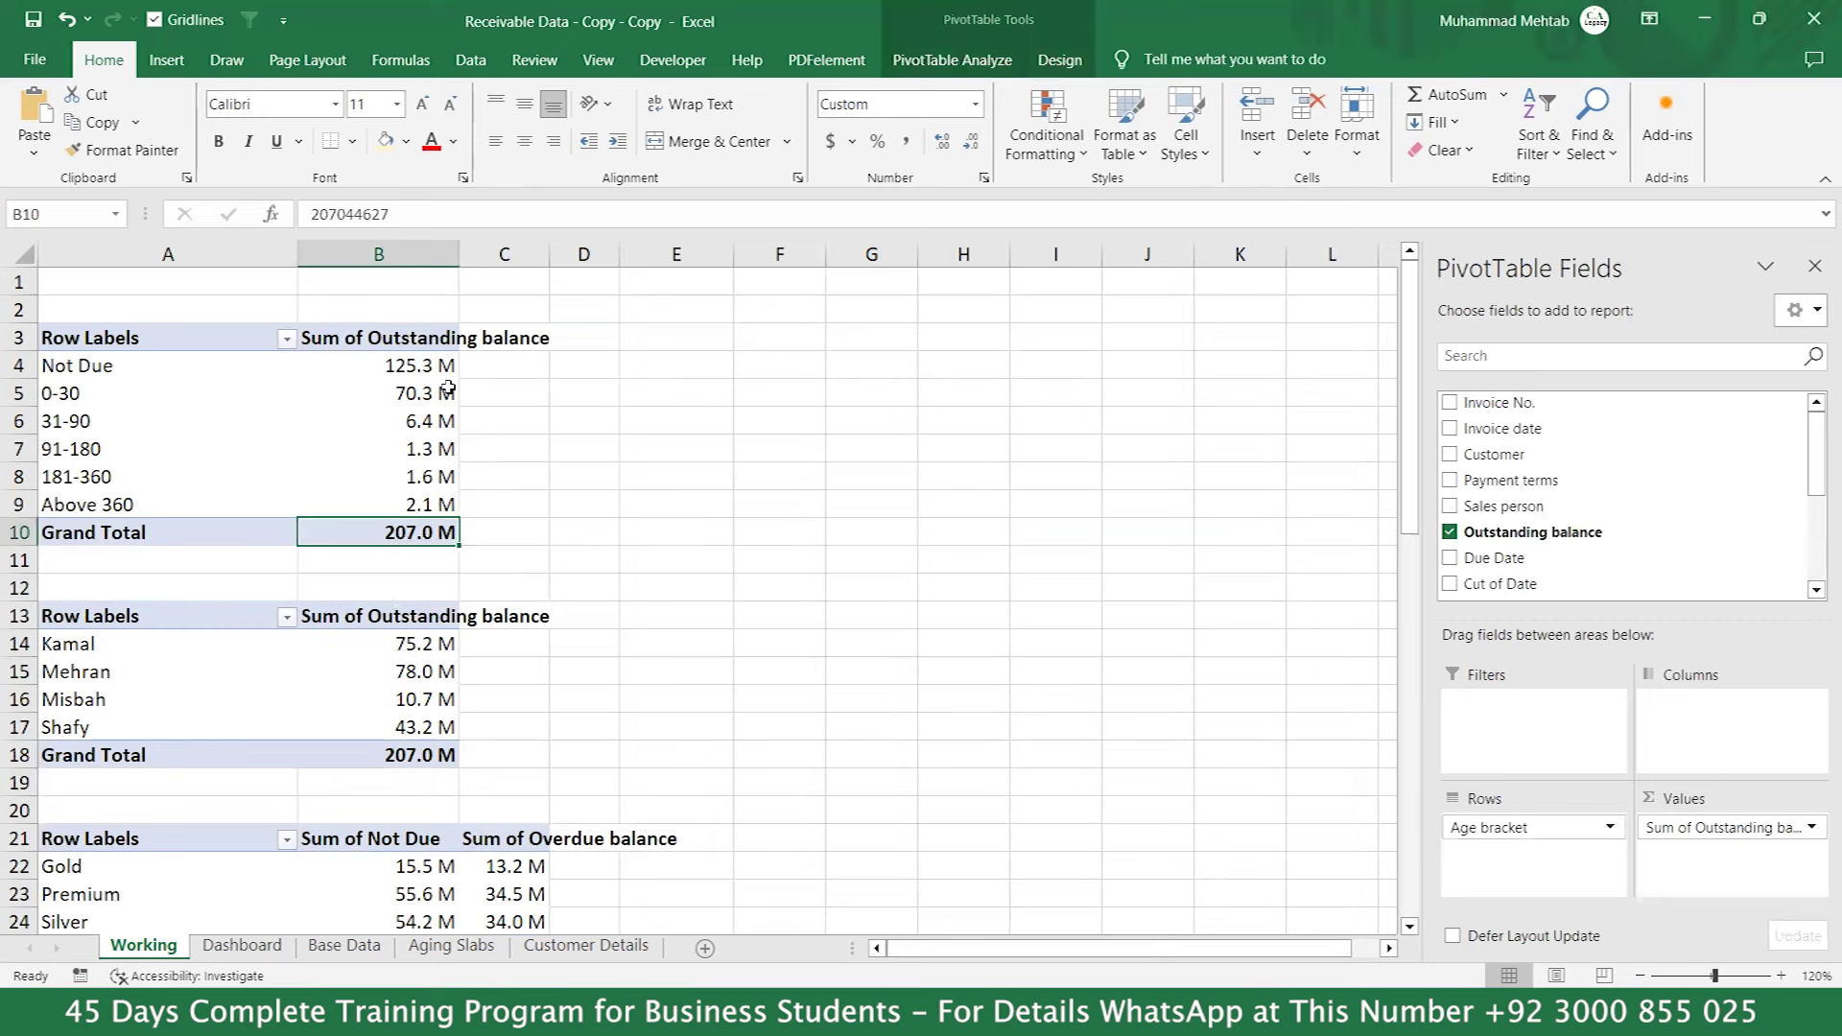
{"action": "mouse_move", "coordinate": [433, 455]}
Draw a text box about 1.08" wide and 0.54" high over cells A1 to B3 on the Dashboard sheet.
{"action": "left_click", "coordinate": [252, 945]}
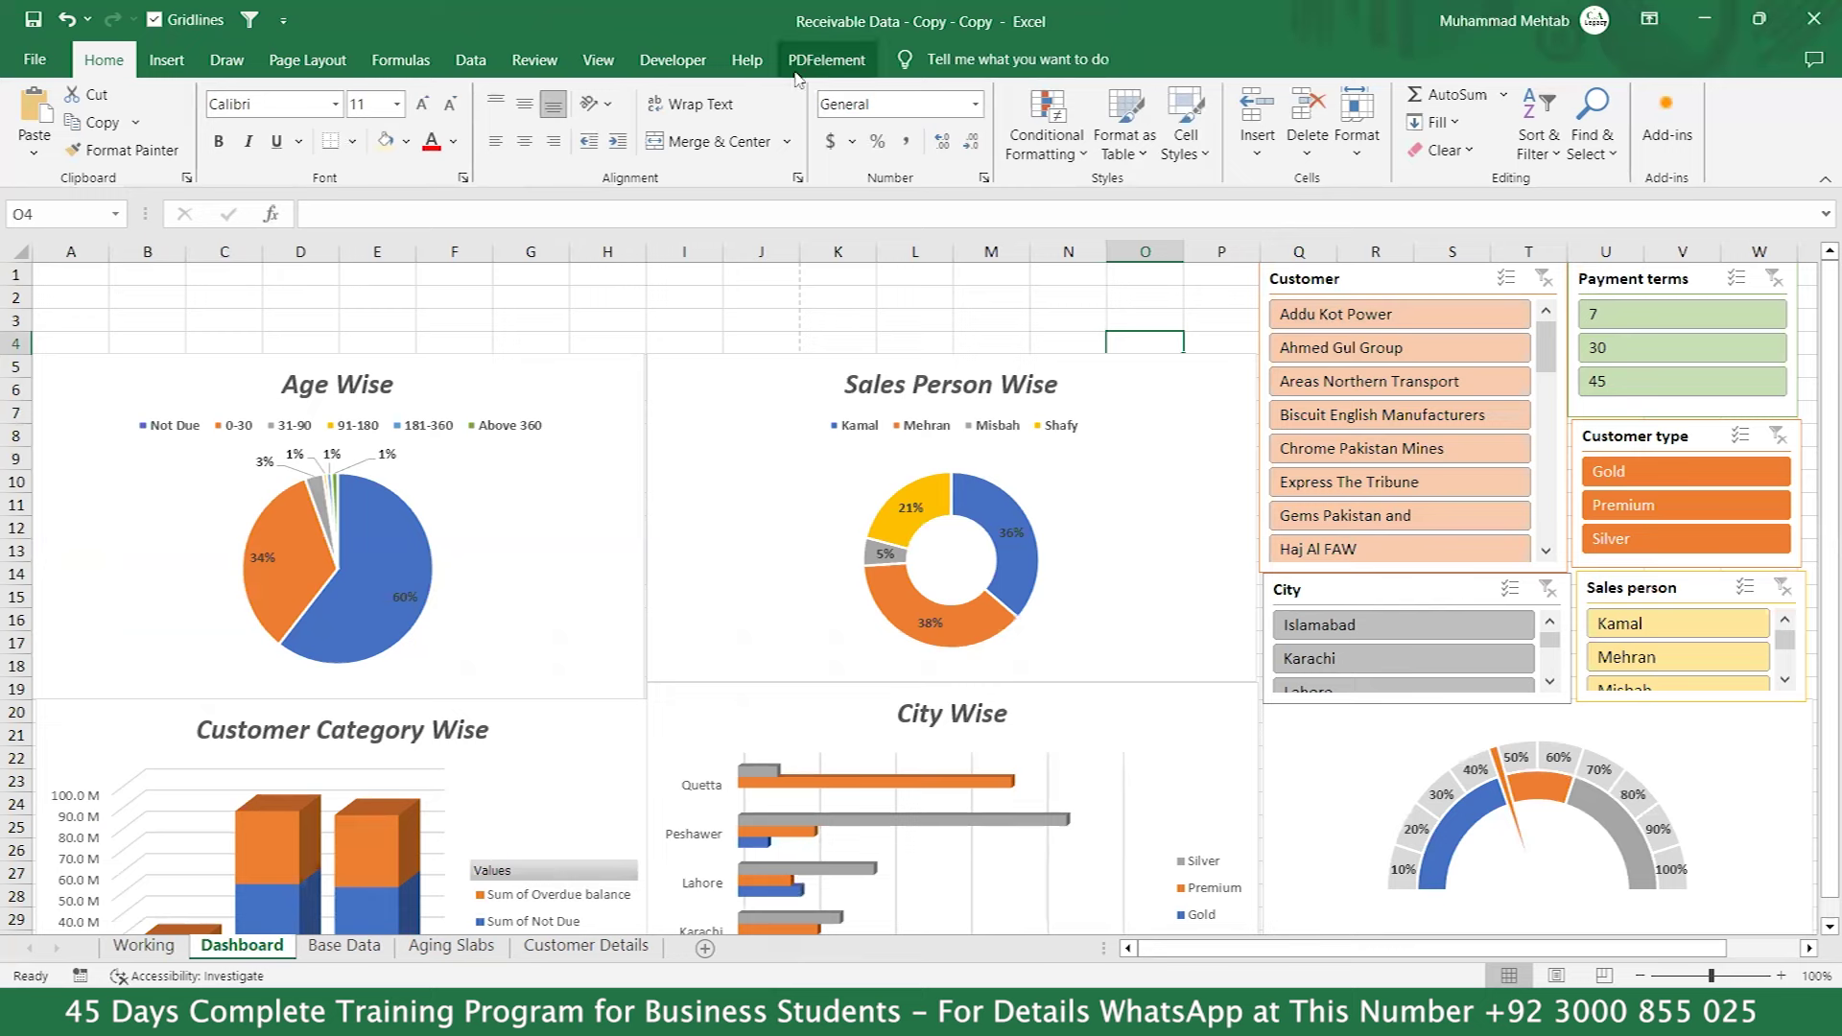
{"action": "left_click", "coordinate": [168, 62]}
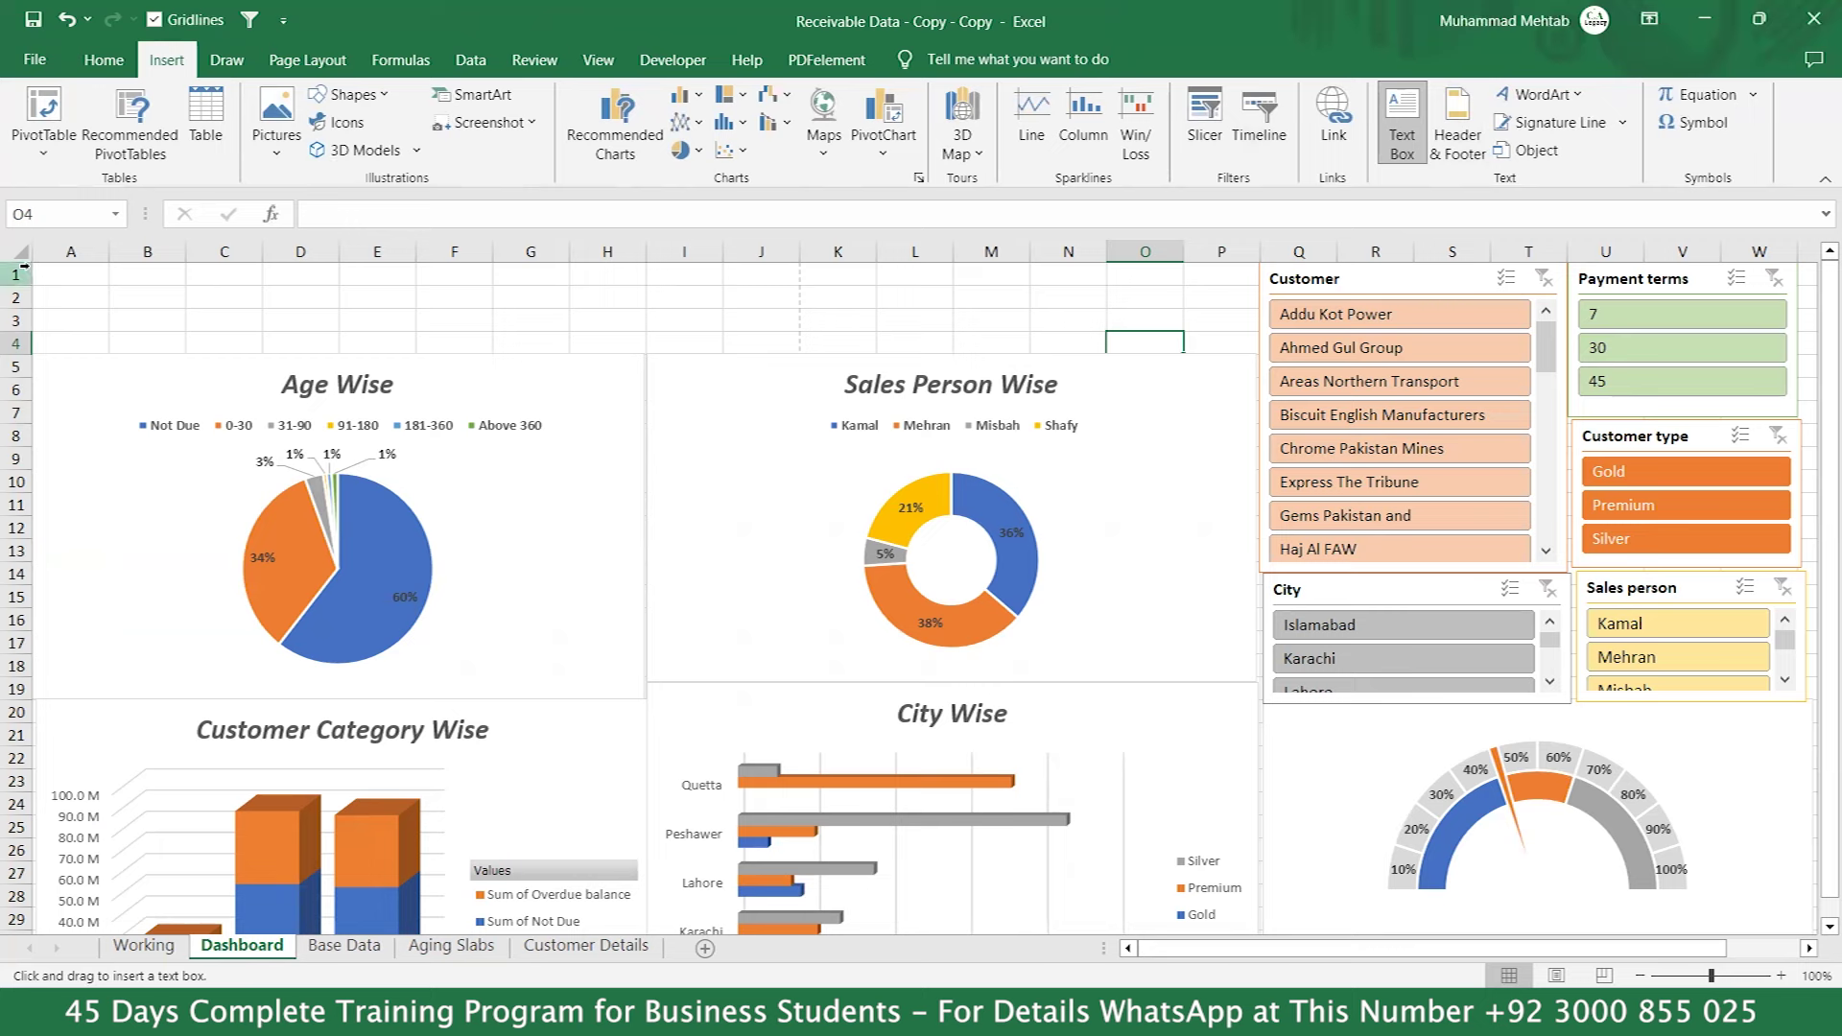
{"action": "left_click_drag", "start_coordinate": [35, 268], "coordinate": [162, 329]}
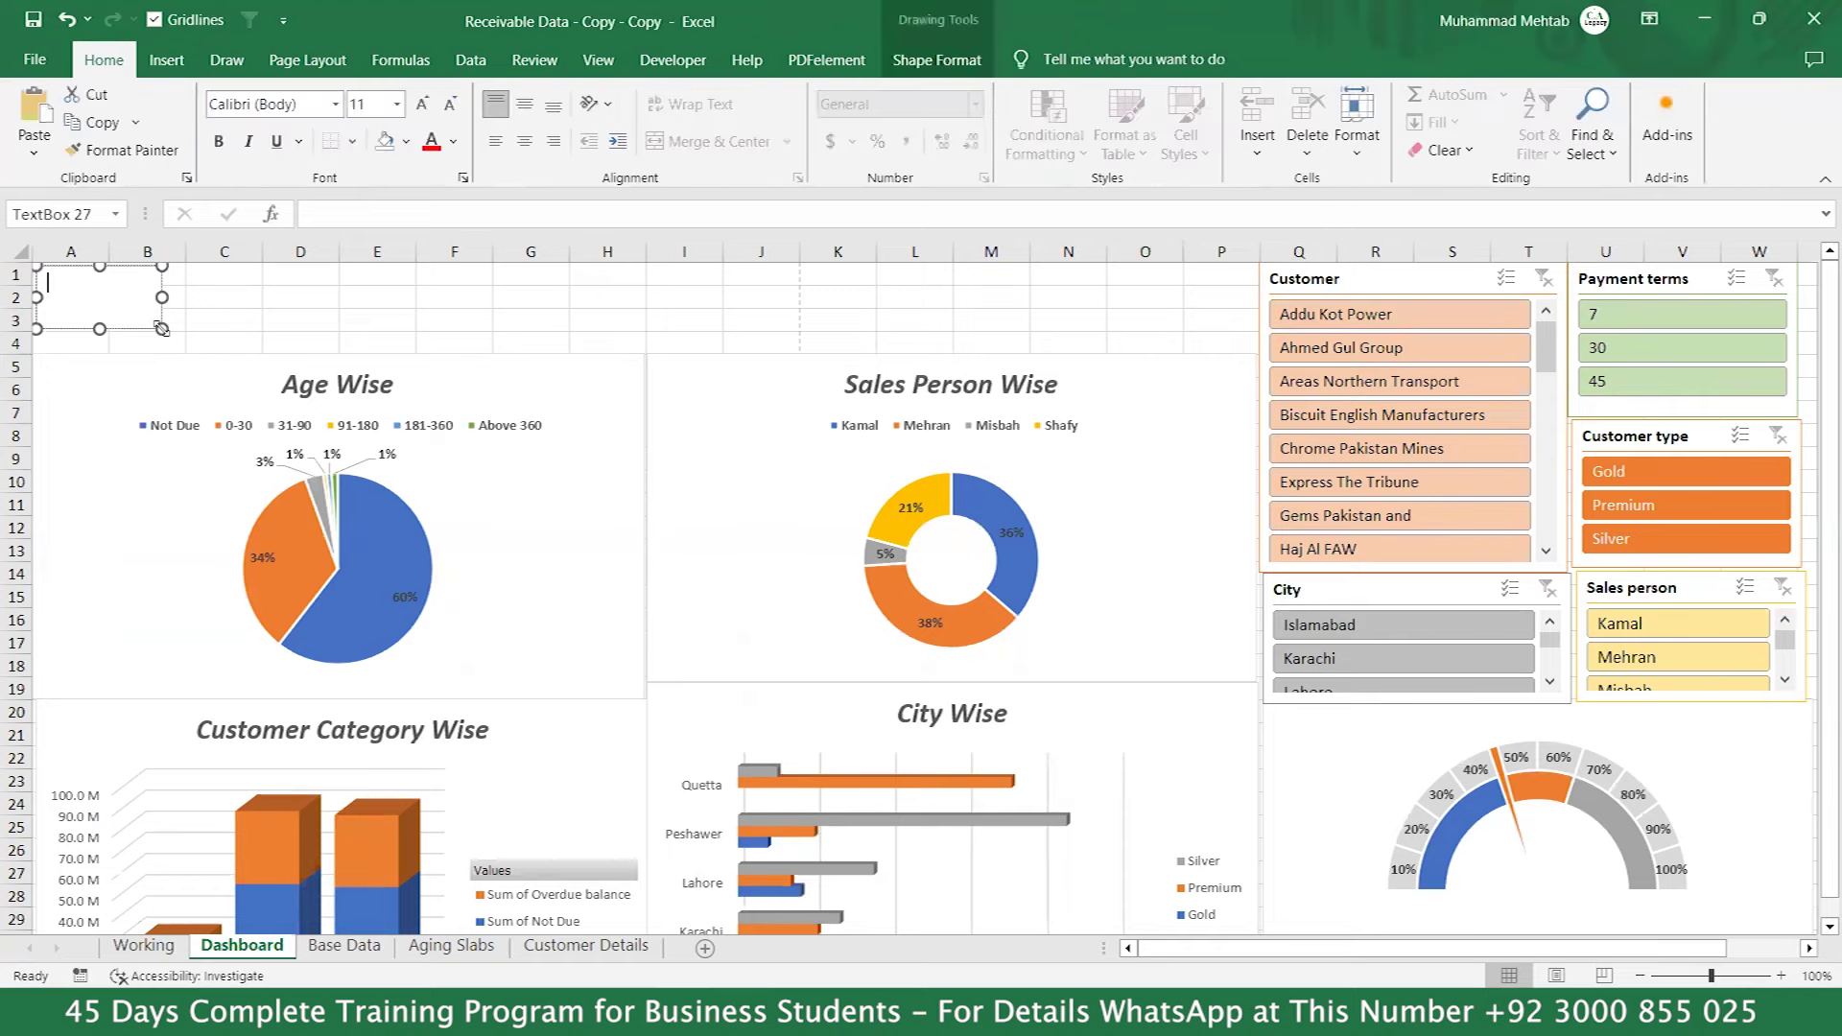
{"action": "left_click", "coordinate": [1781, 976]}
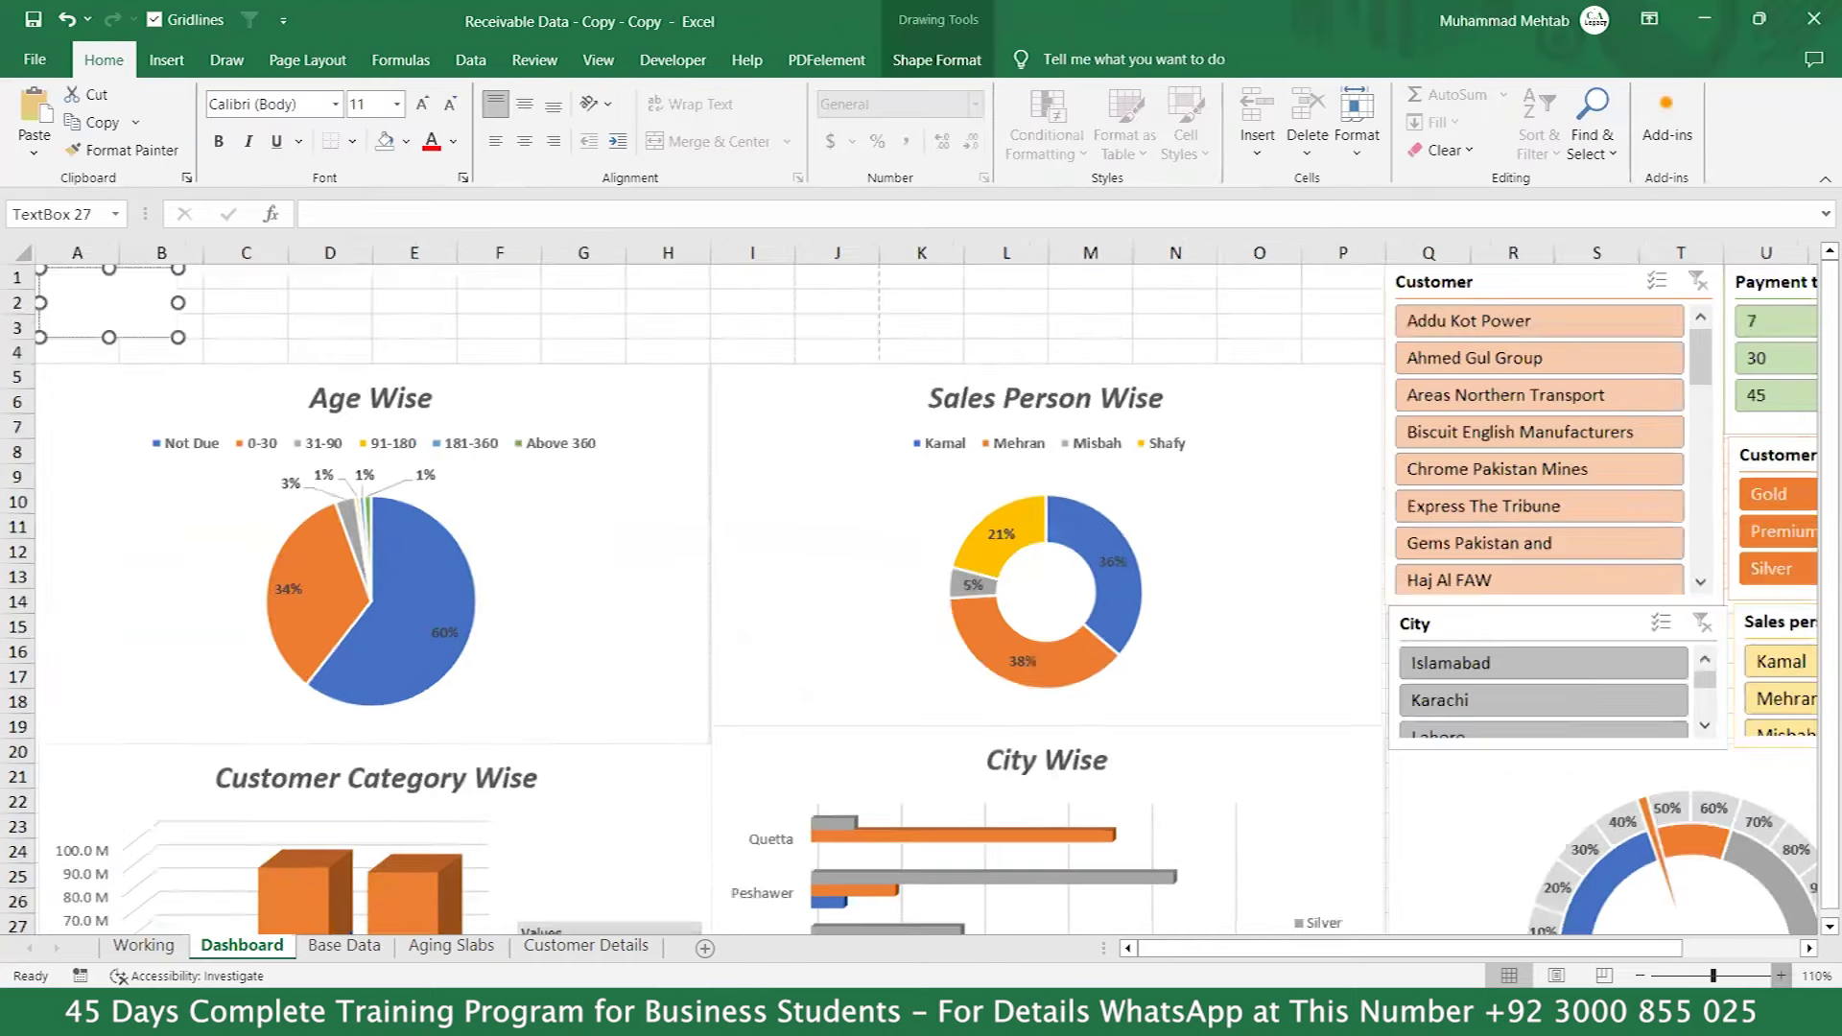
{"action": "left_click", "coordinate": [1781, 975]}
{"action": "left_click", "coordinate": [1781, 976]}
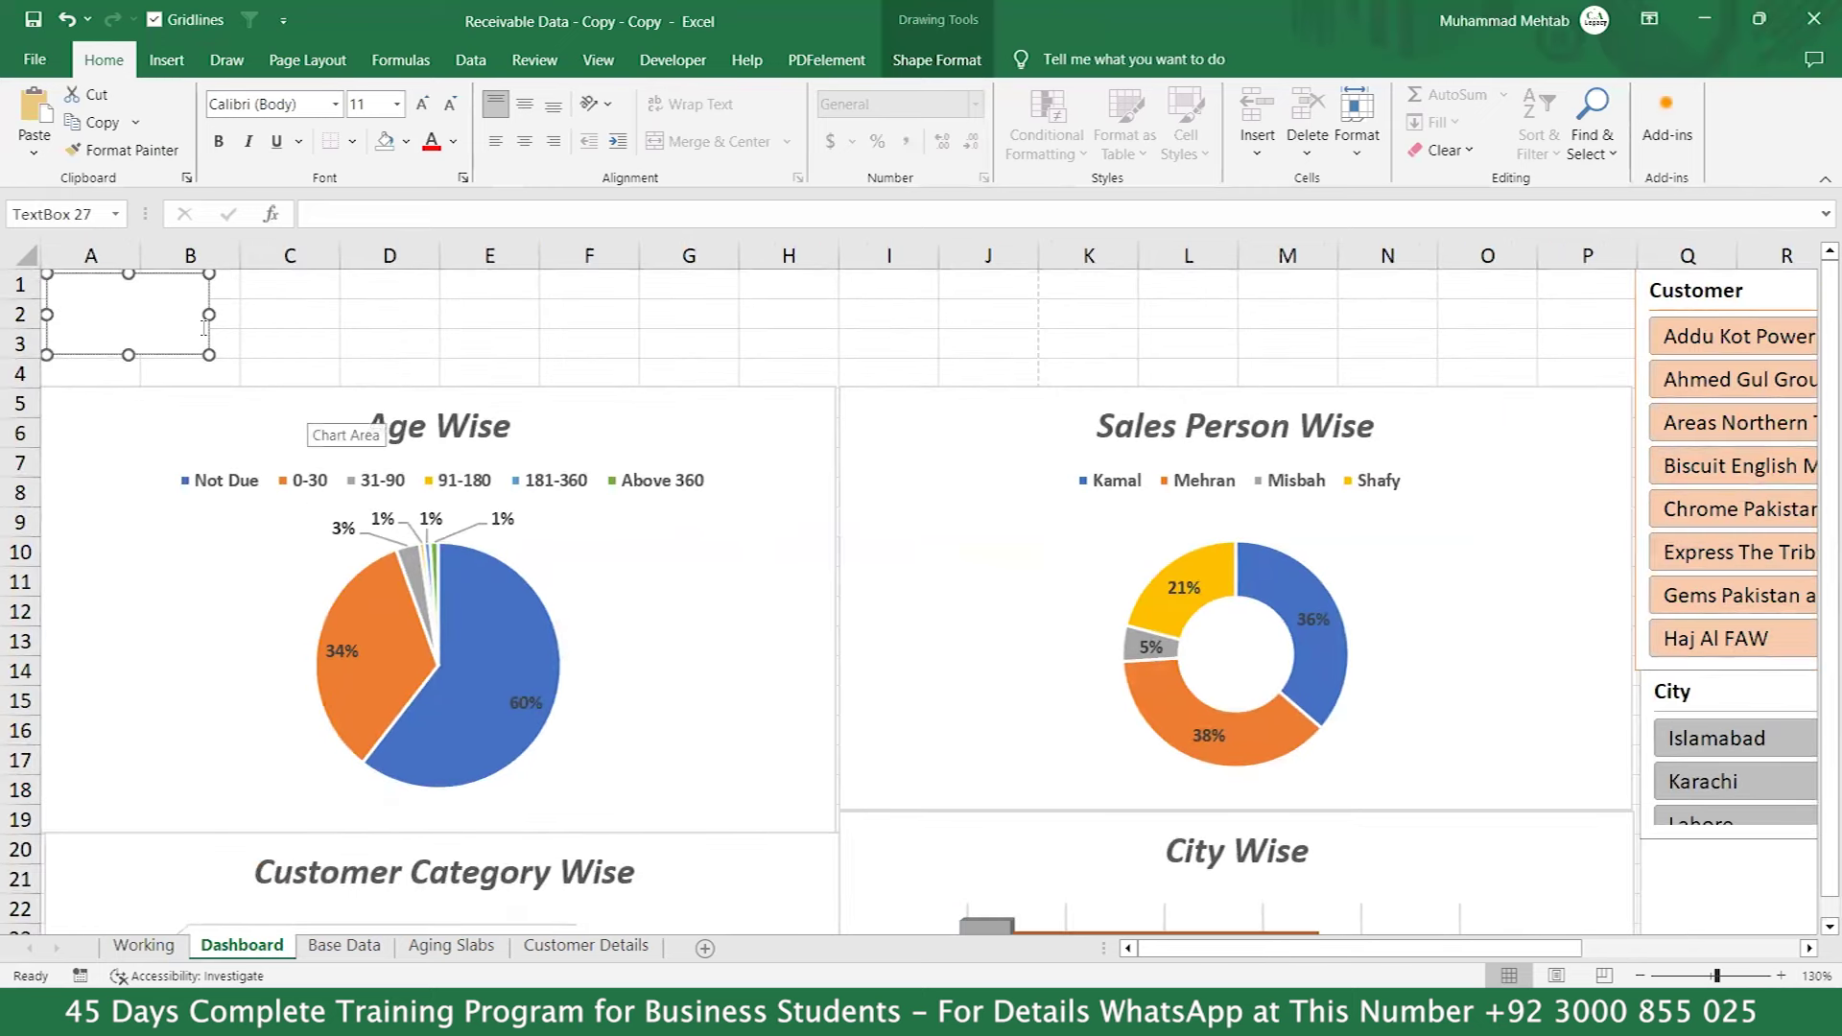
Fill the new text box with the blue theme colour and remove its outline.
{"action": "left_click", "coordinate": [943, 26]}
{"action": "left_click", "coordinate": [903, 95]}
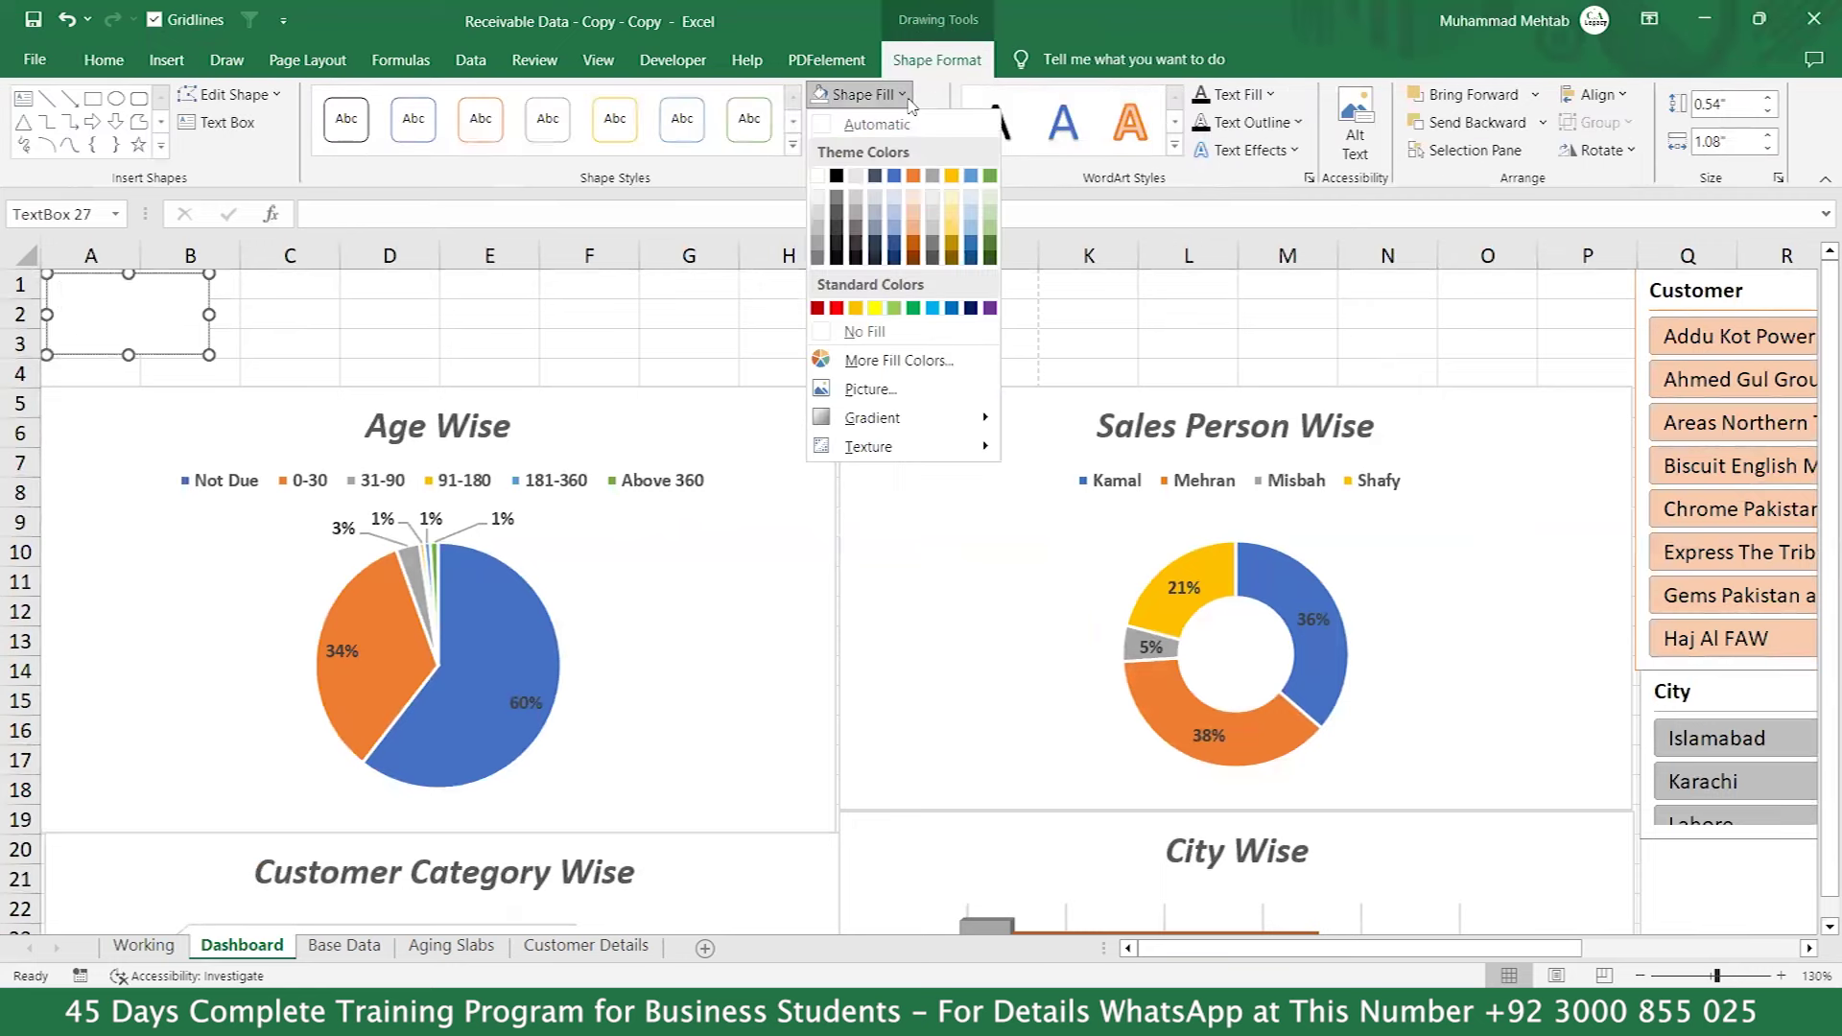
{"action": "left_click", "coordinate": [894, 178]}
{"action": "left_click", "coordinate": [875, 122]}
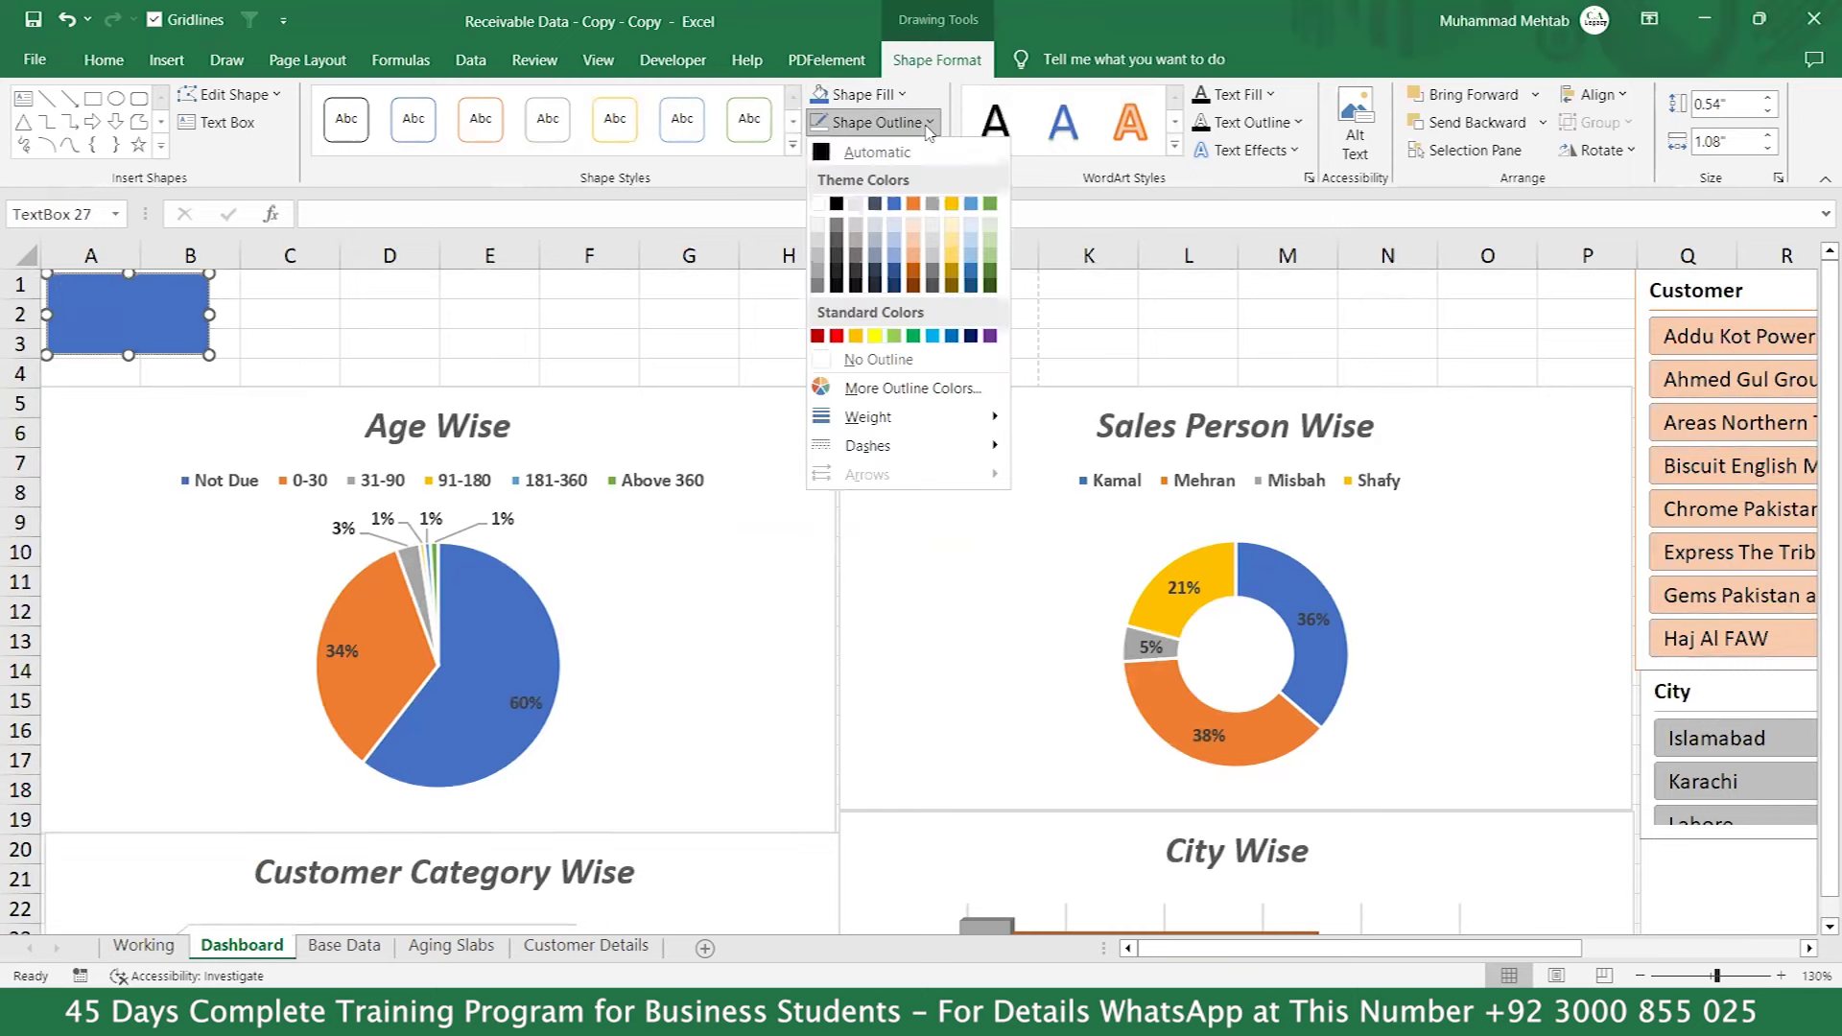
{"action": "left_click", "coordinate": [860, 361]}
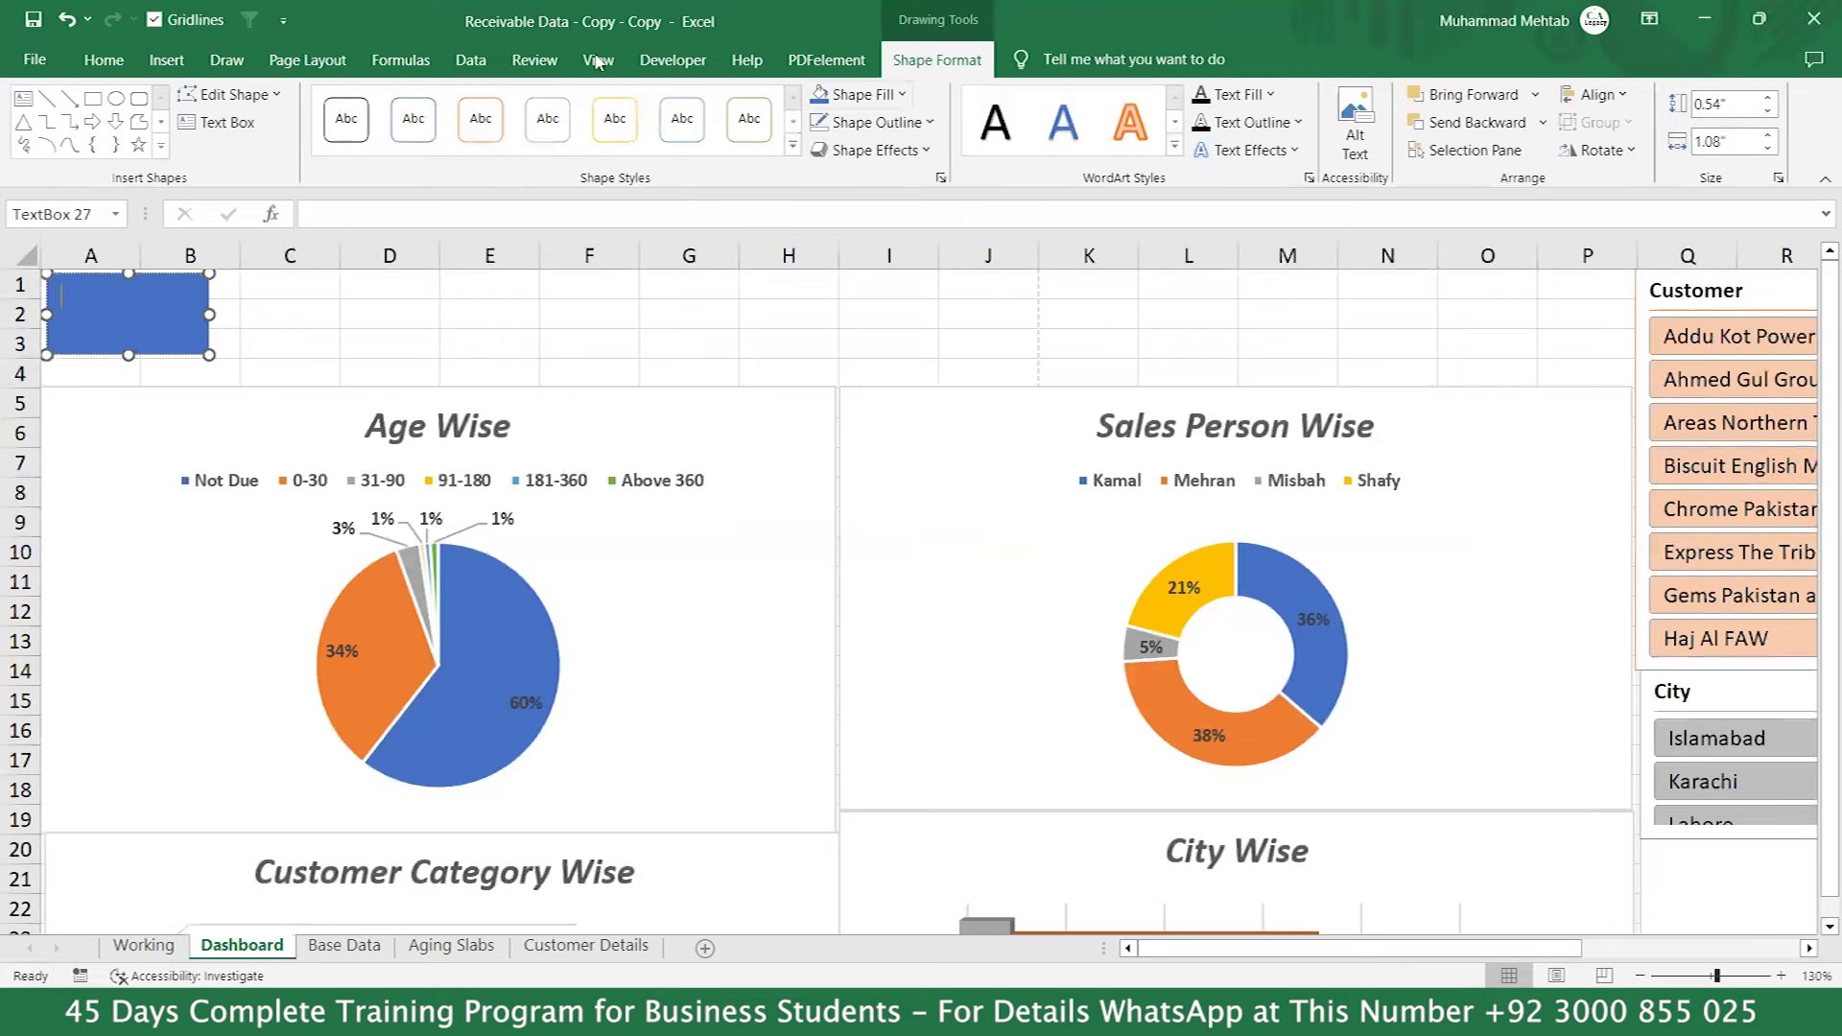
Insert a second text box reading "Not Due" around column D, widen it to fit on one line, and make it bold.
{"action": "left_click", "coordinate": [167, 59]}
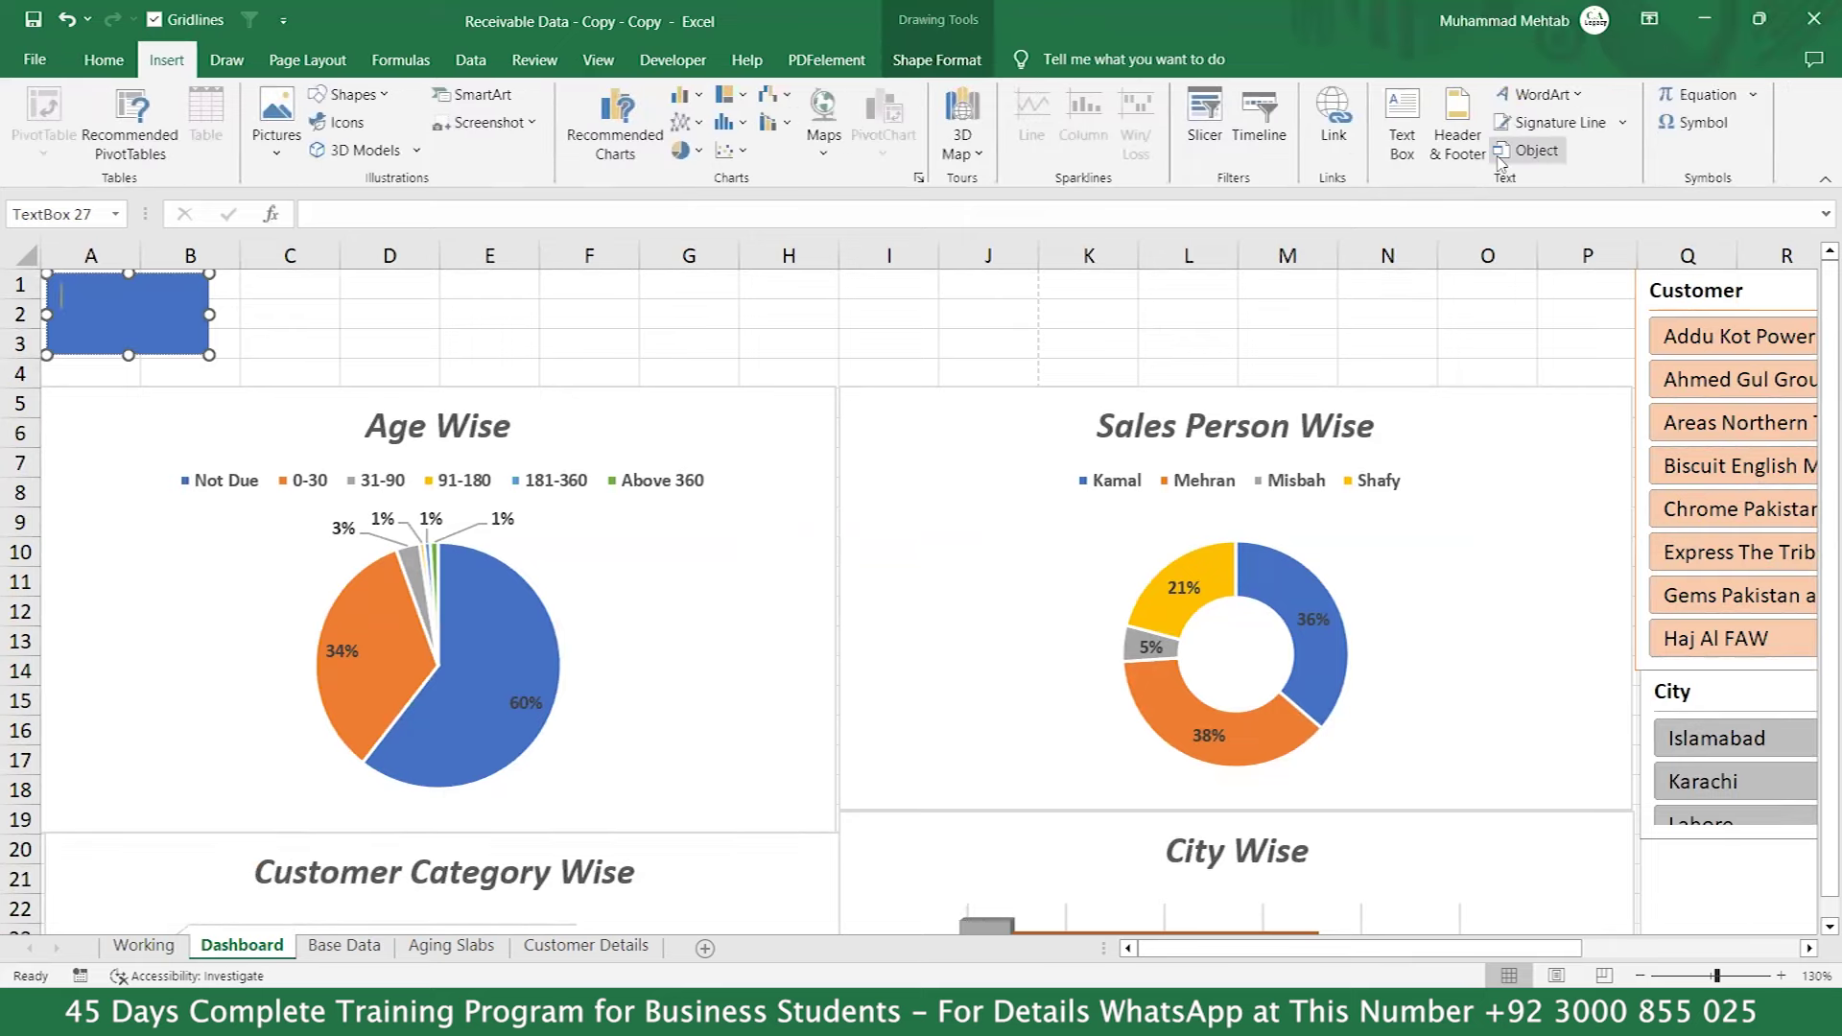
{"action": "left_click", "coordinate": [1400, 154]}
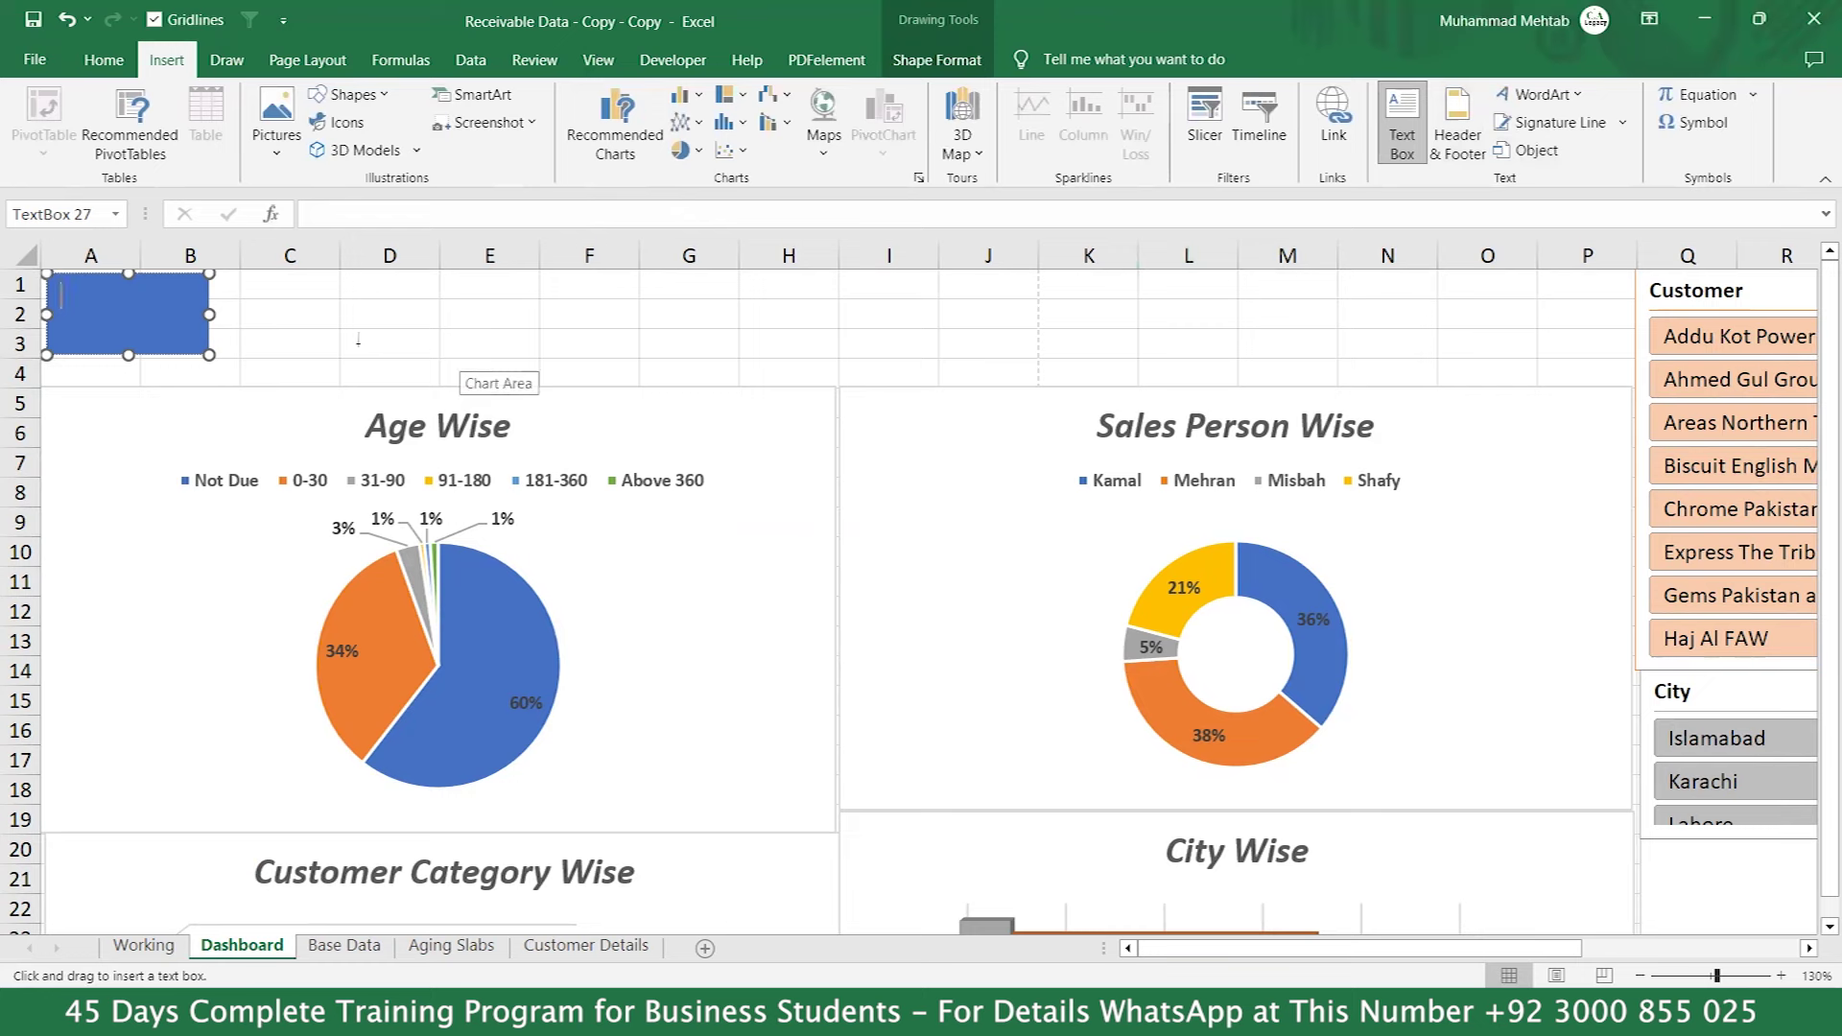
{"action": "left_click_drag", "start_coordinate": [336, 336], "coordinate": [437, 367]}
{"action": "type", "text": "Not Due"}
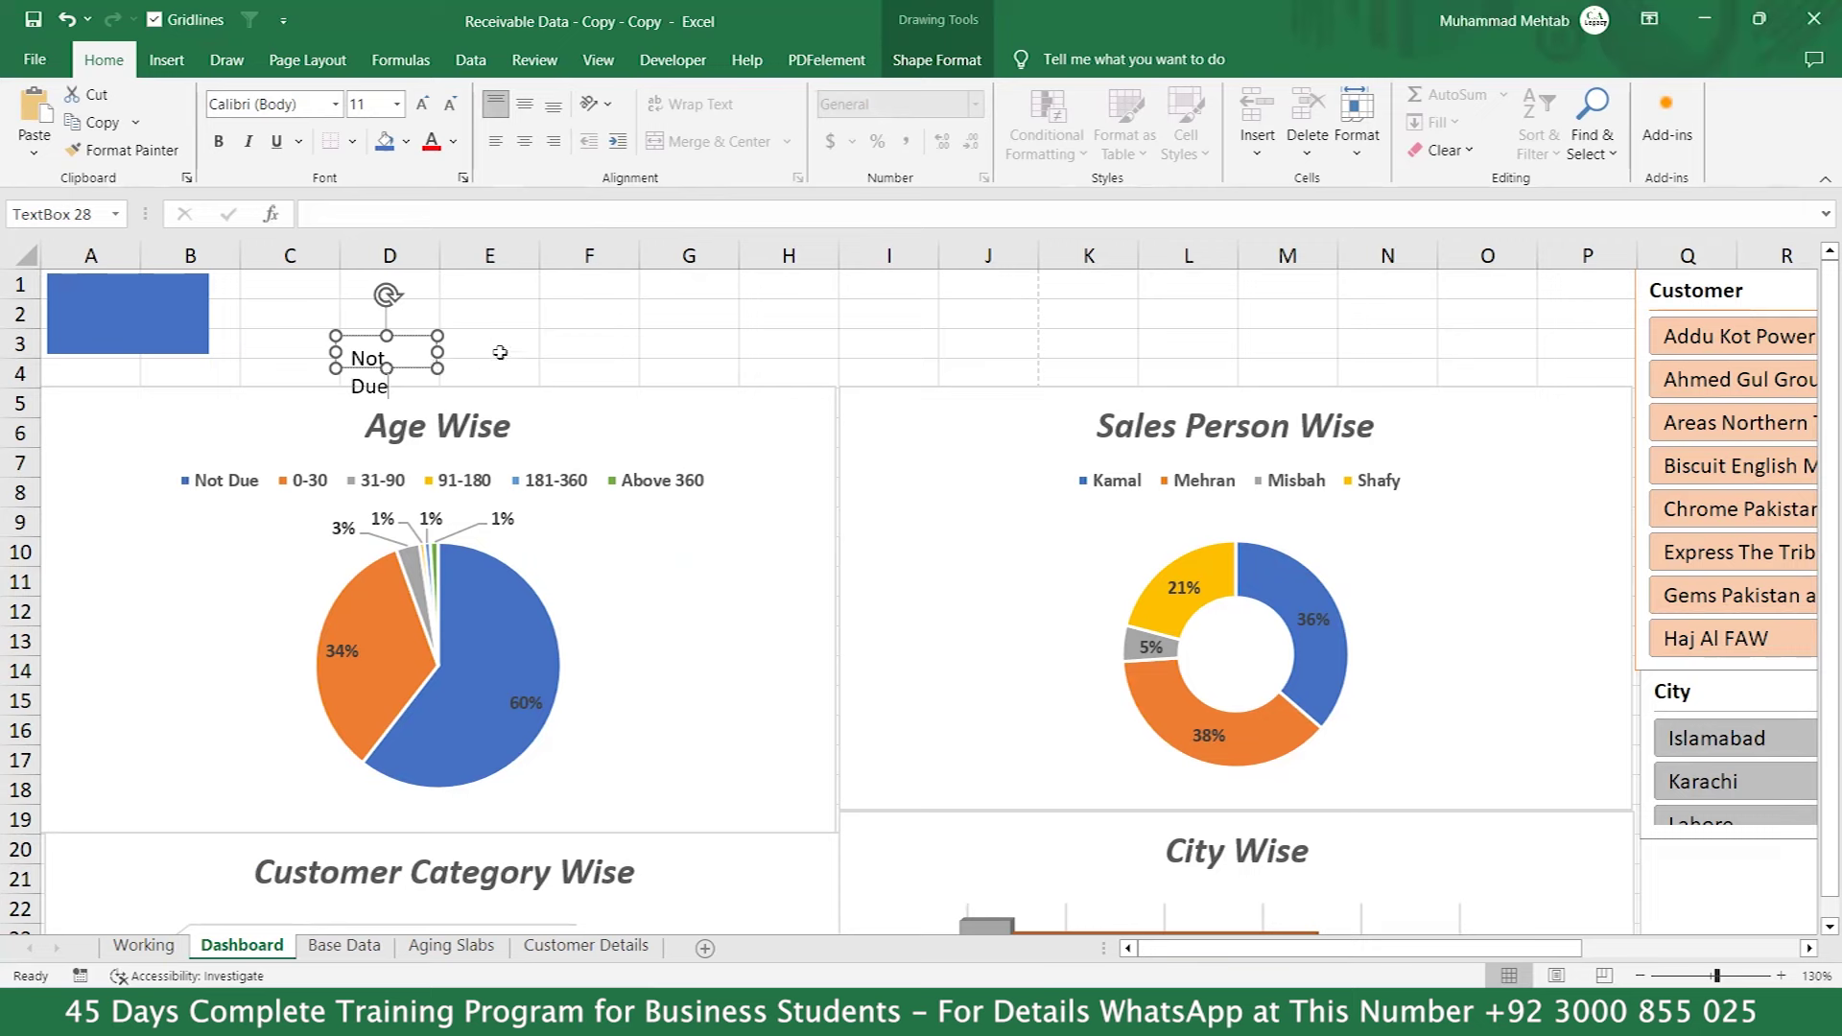
{"action": "left_click_drag", "start_coordinate": [437, 351], "coordinate": [465, 351]}
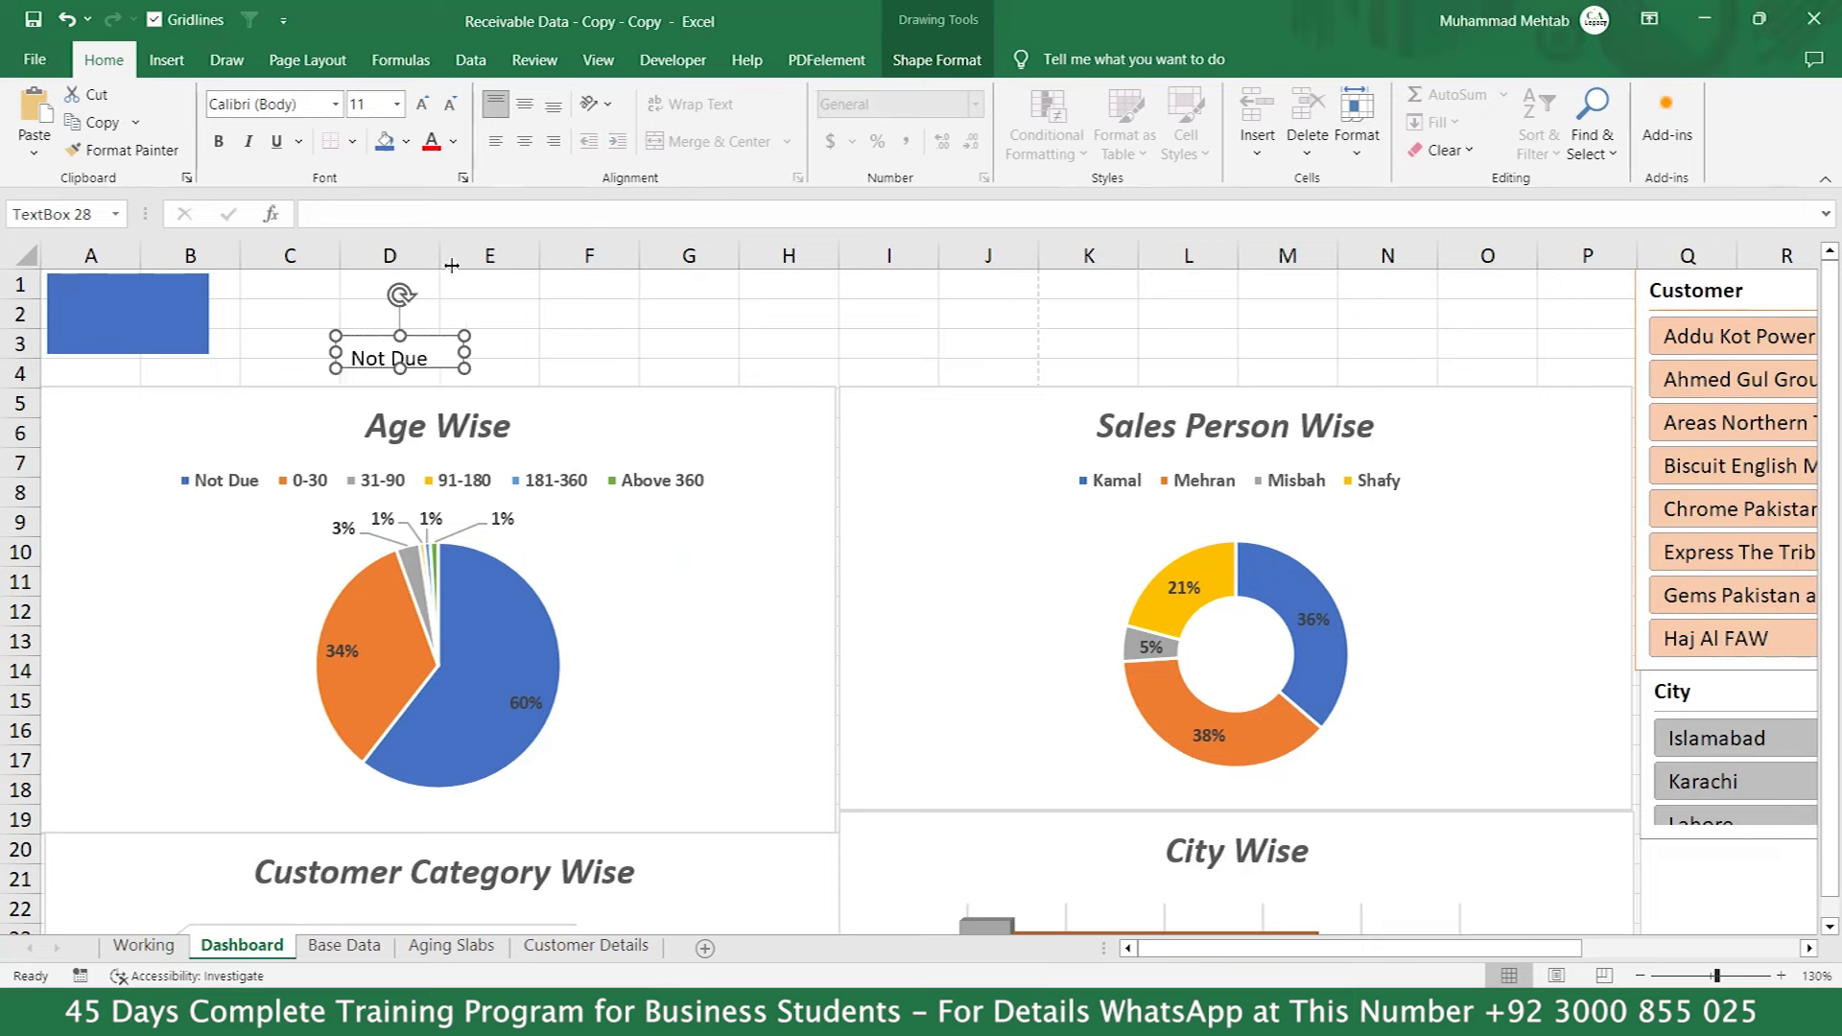
{"action": "left_click", "coordinate": [488, 144]}
{"action": "left_click", "coordinate": [219, 141]}
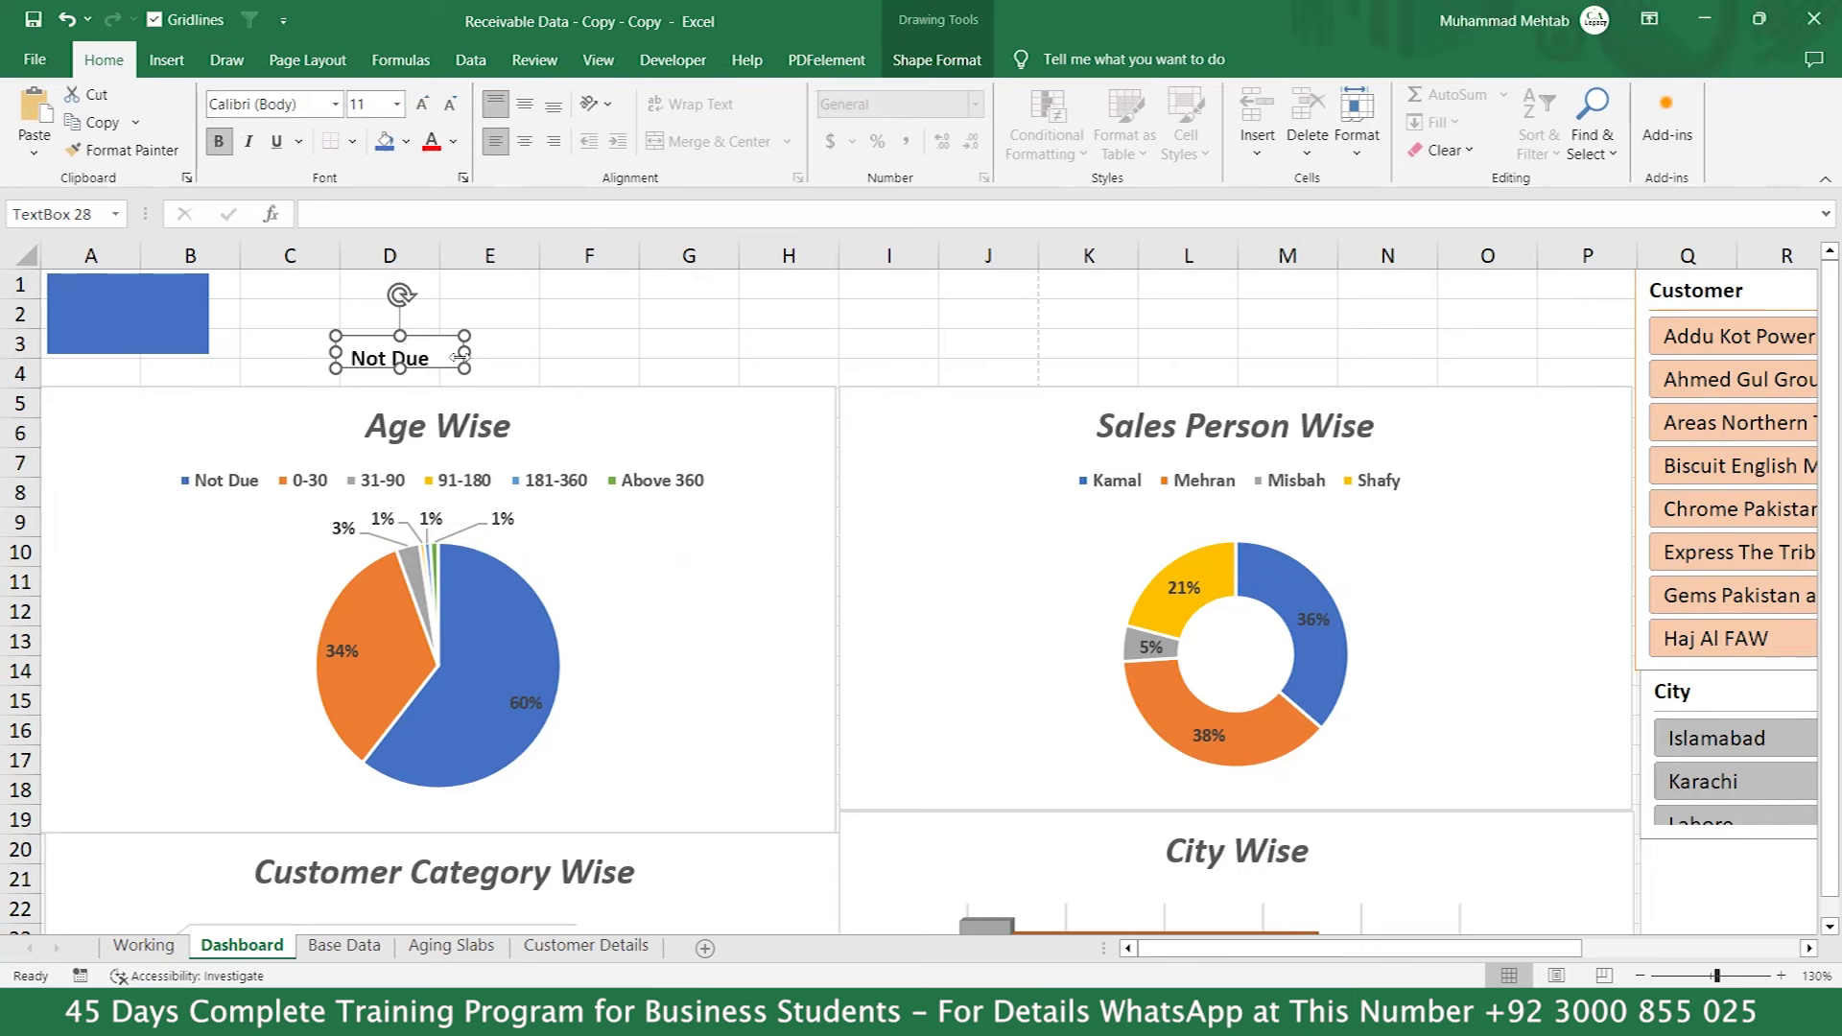
Remove the fill and outline of the "Not Due" text box and place it on the lower part of the blue box.
{"action": "left_click_drag", "start_coordinate": [422, 353], "coordinate": [350, 376]}
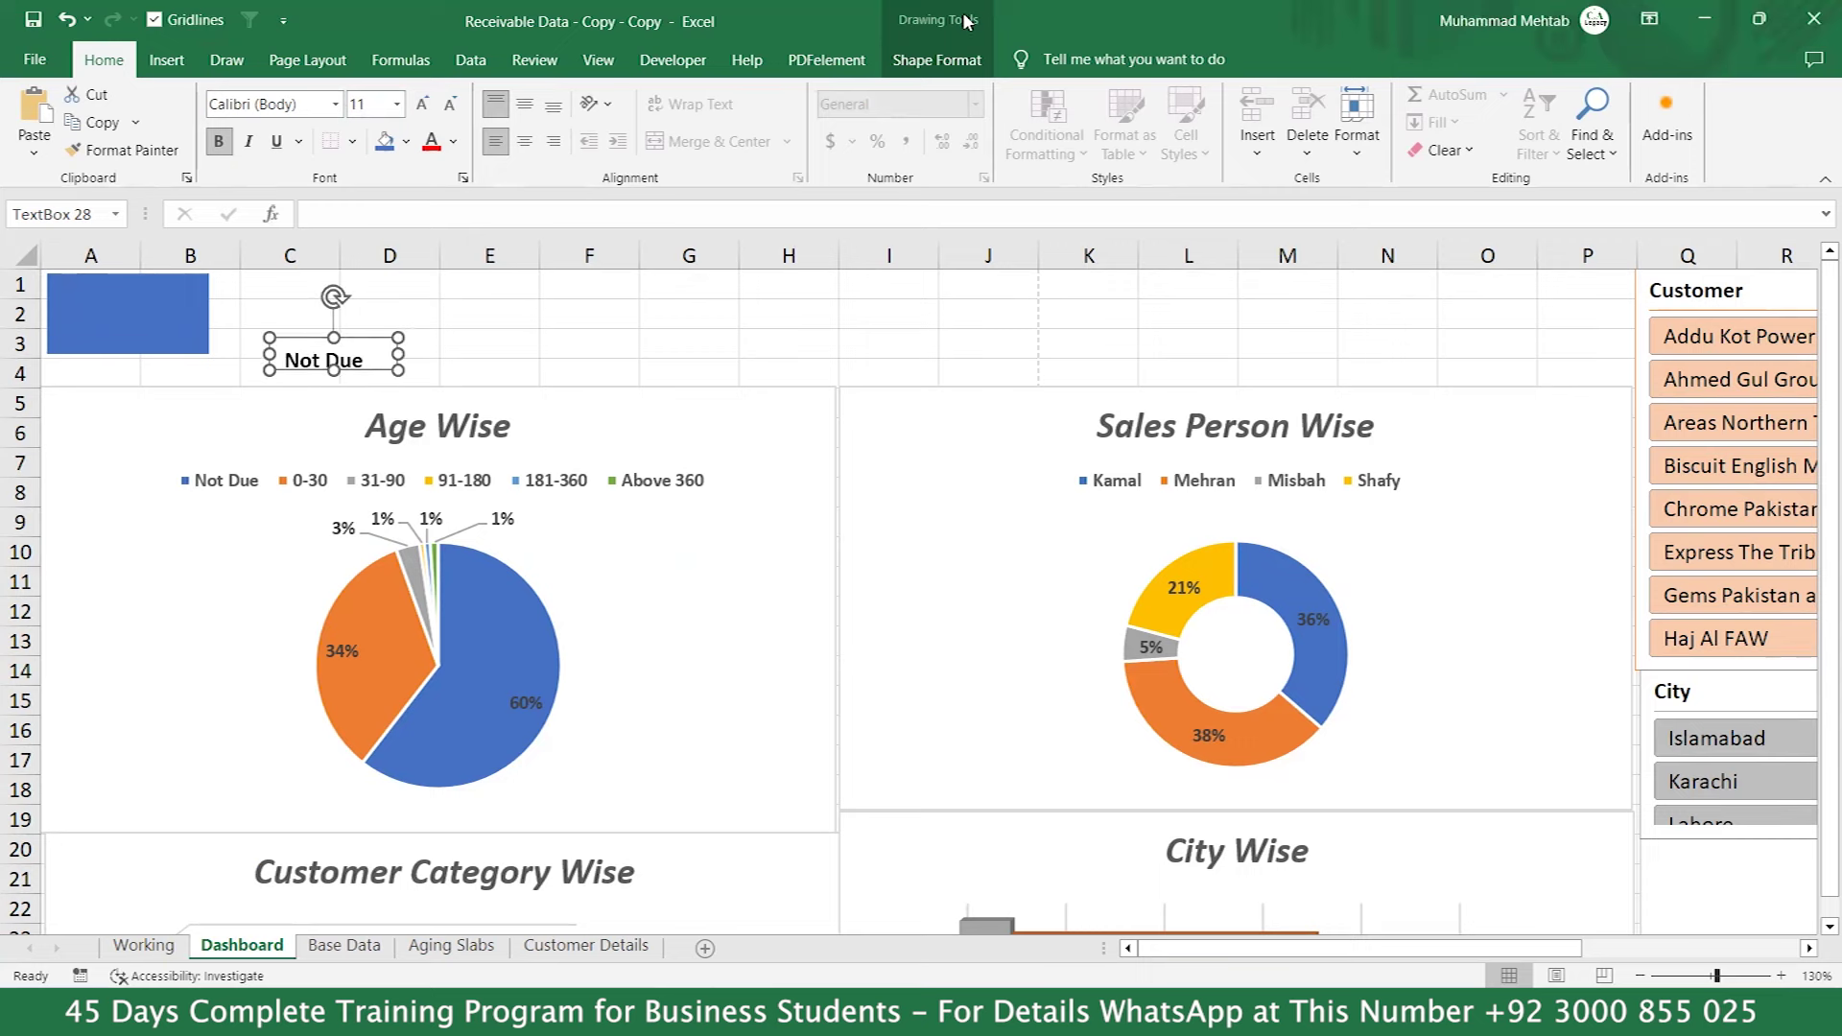
{"action": "left_click", "coordinate": [936, 60]}
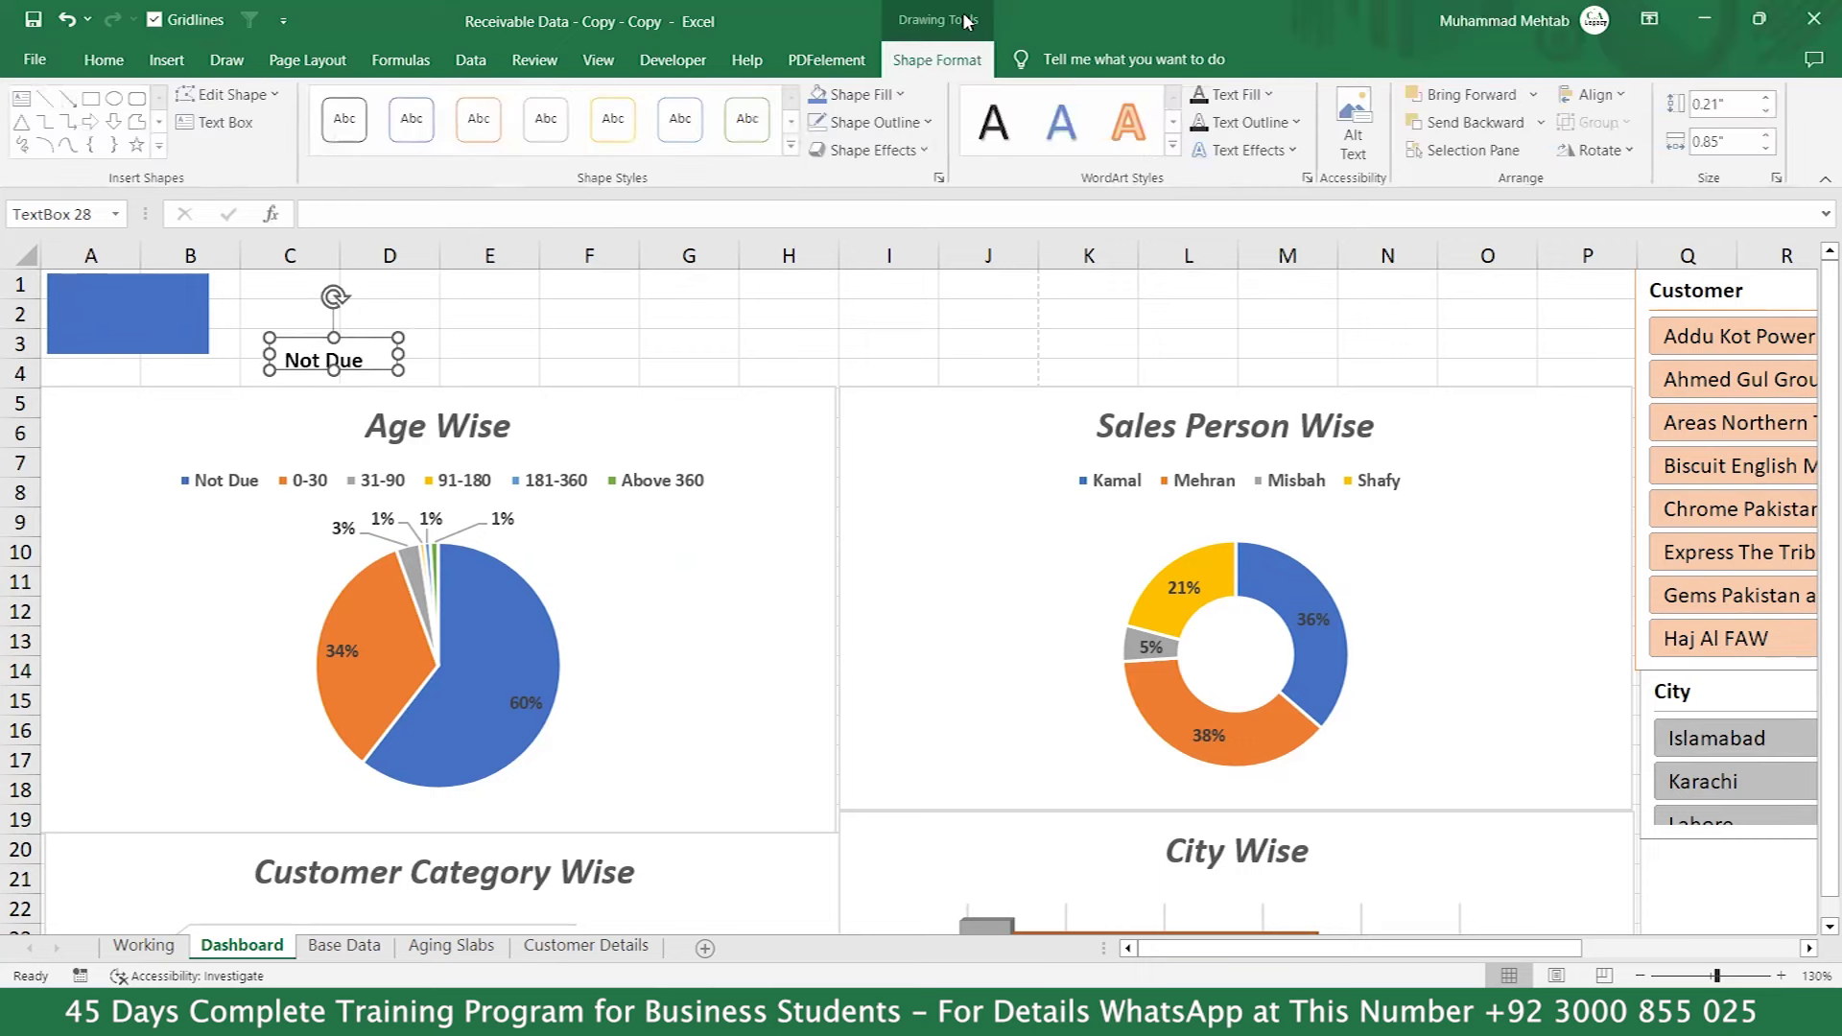
{"action": "left_click", "coordinate": [895, 96]}
{"action": "left_click", "coordinate": [849, 336]}
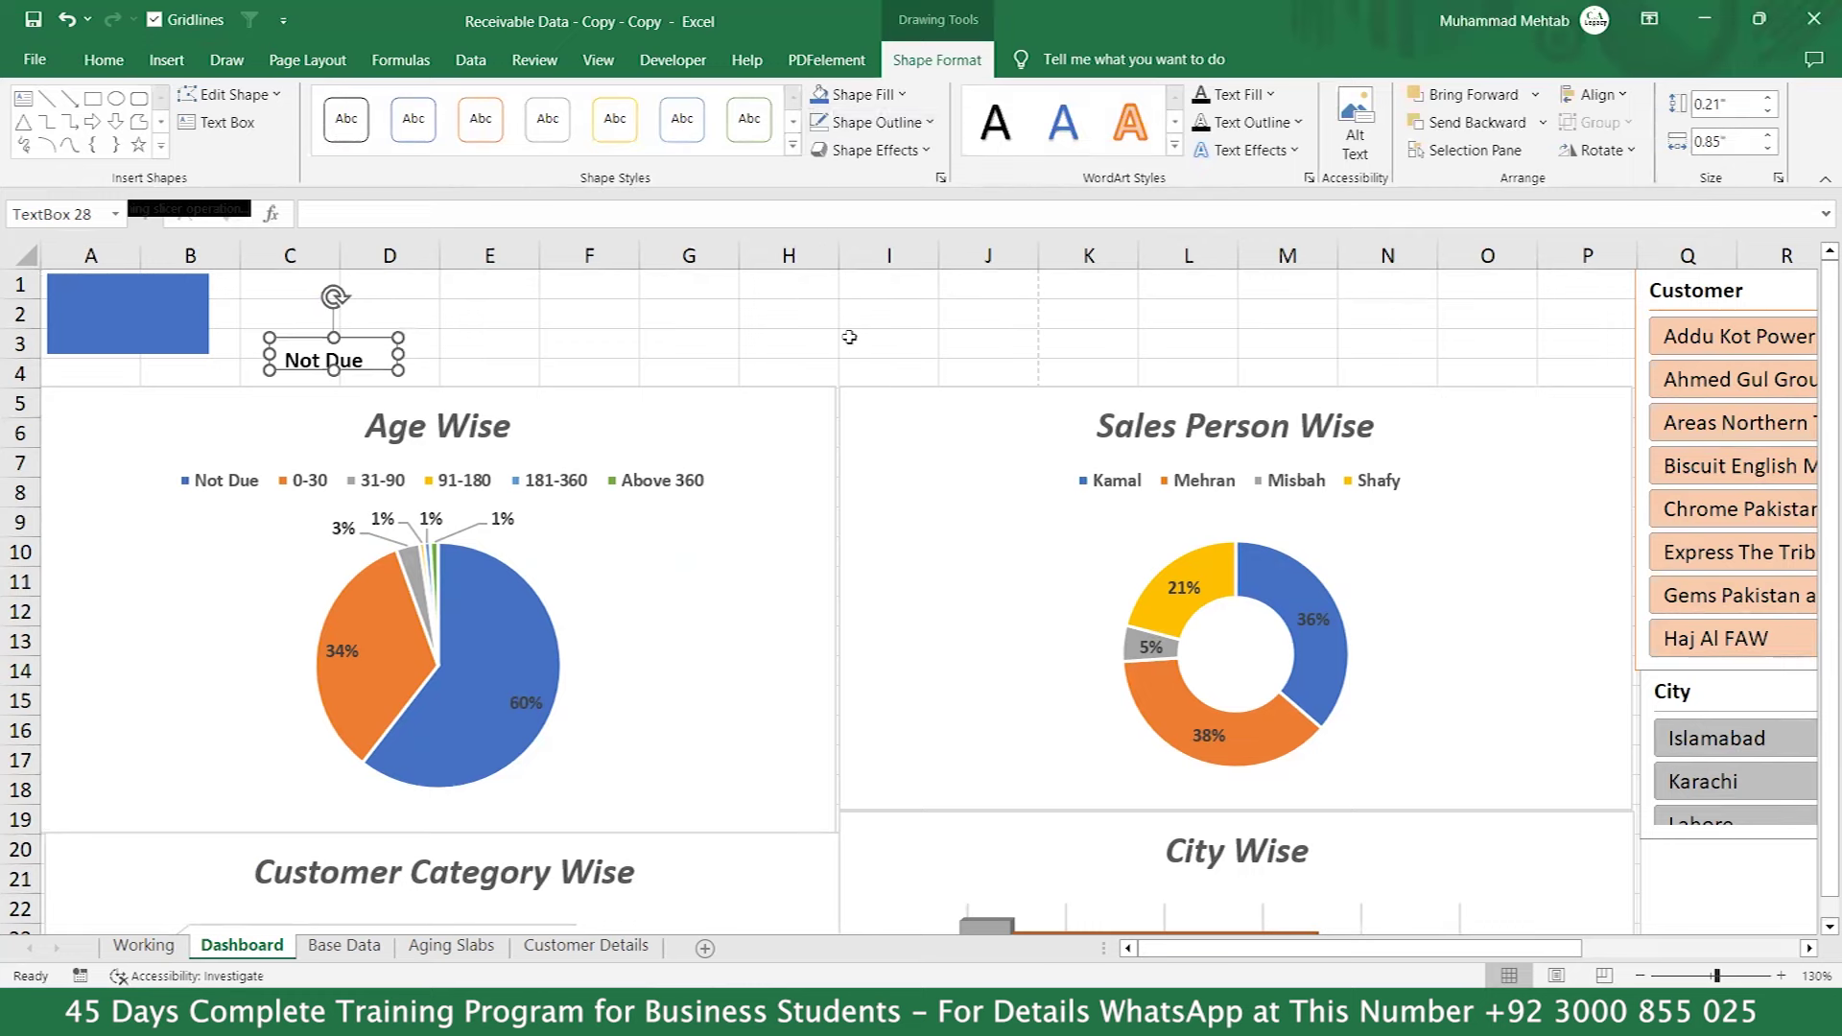
{"action": "left_click", "coordinate": [881, 129]}
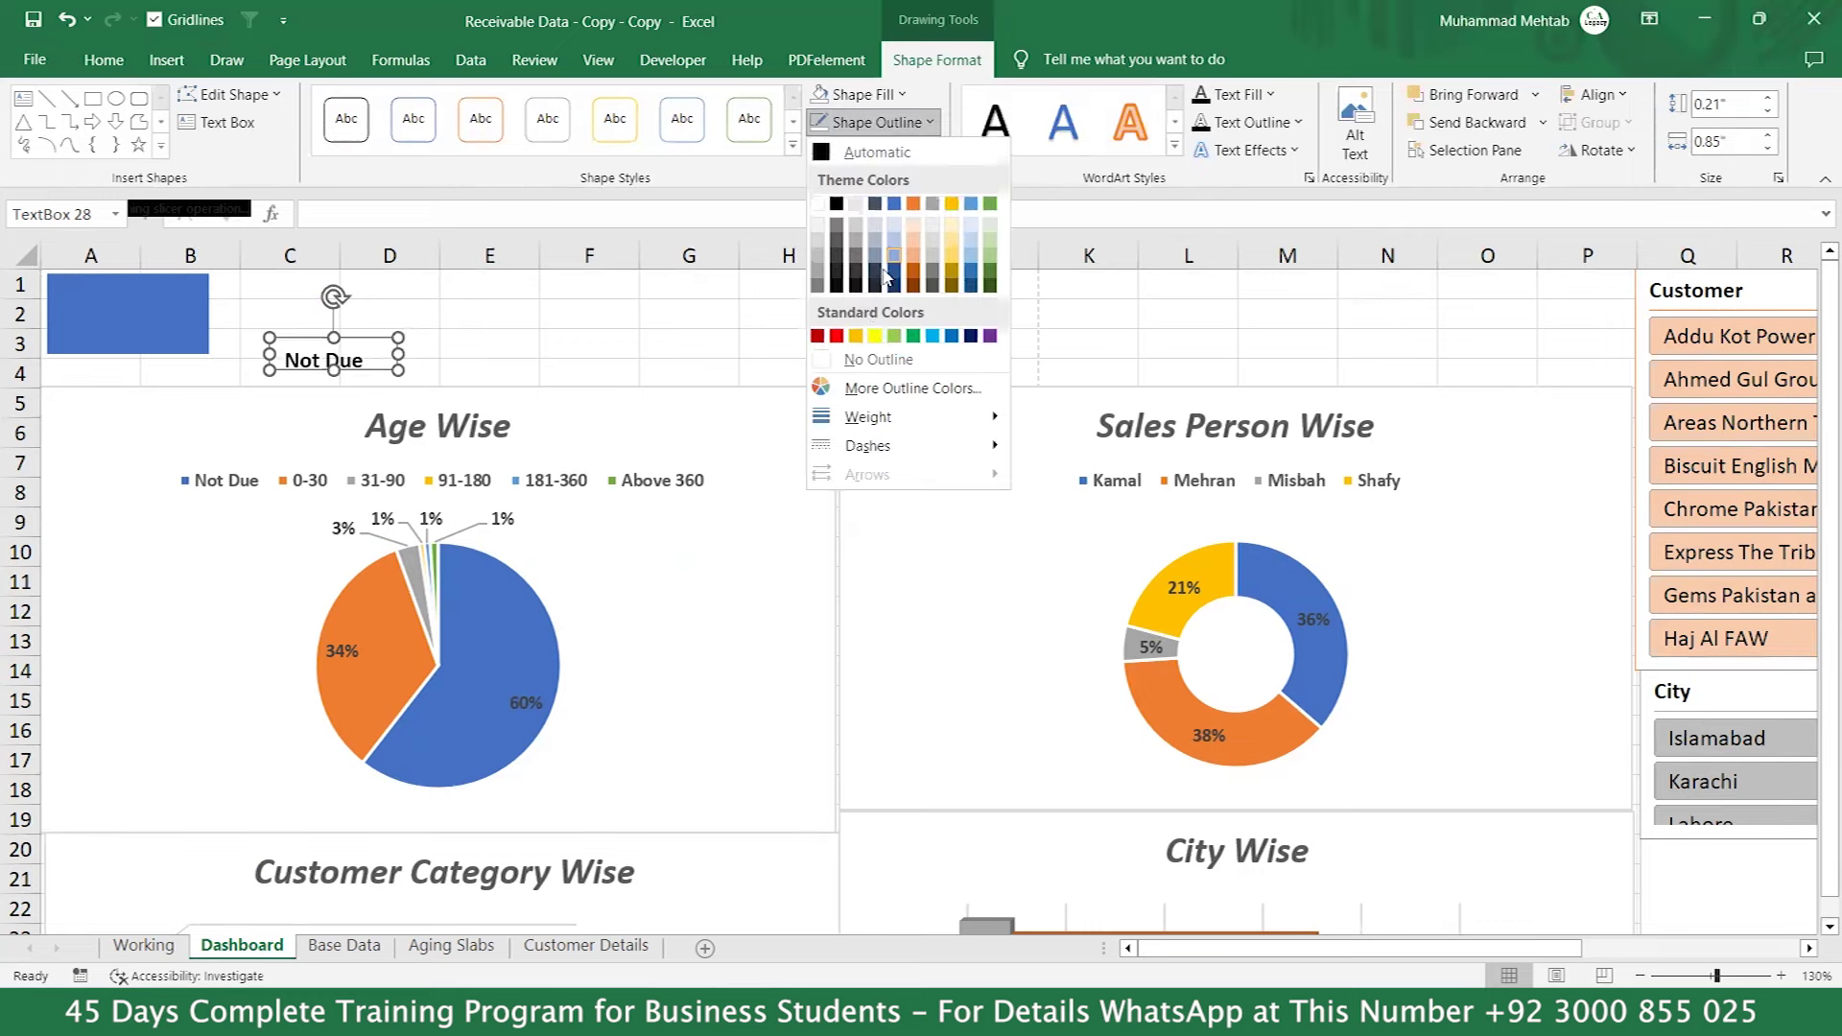
{"action": "left_click", "coordinate": [864, 372]}
{"action": "left_click_drag", "start_coordinate": [362, 365], "coordinate": [115, 350]}
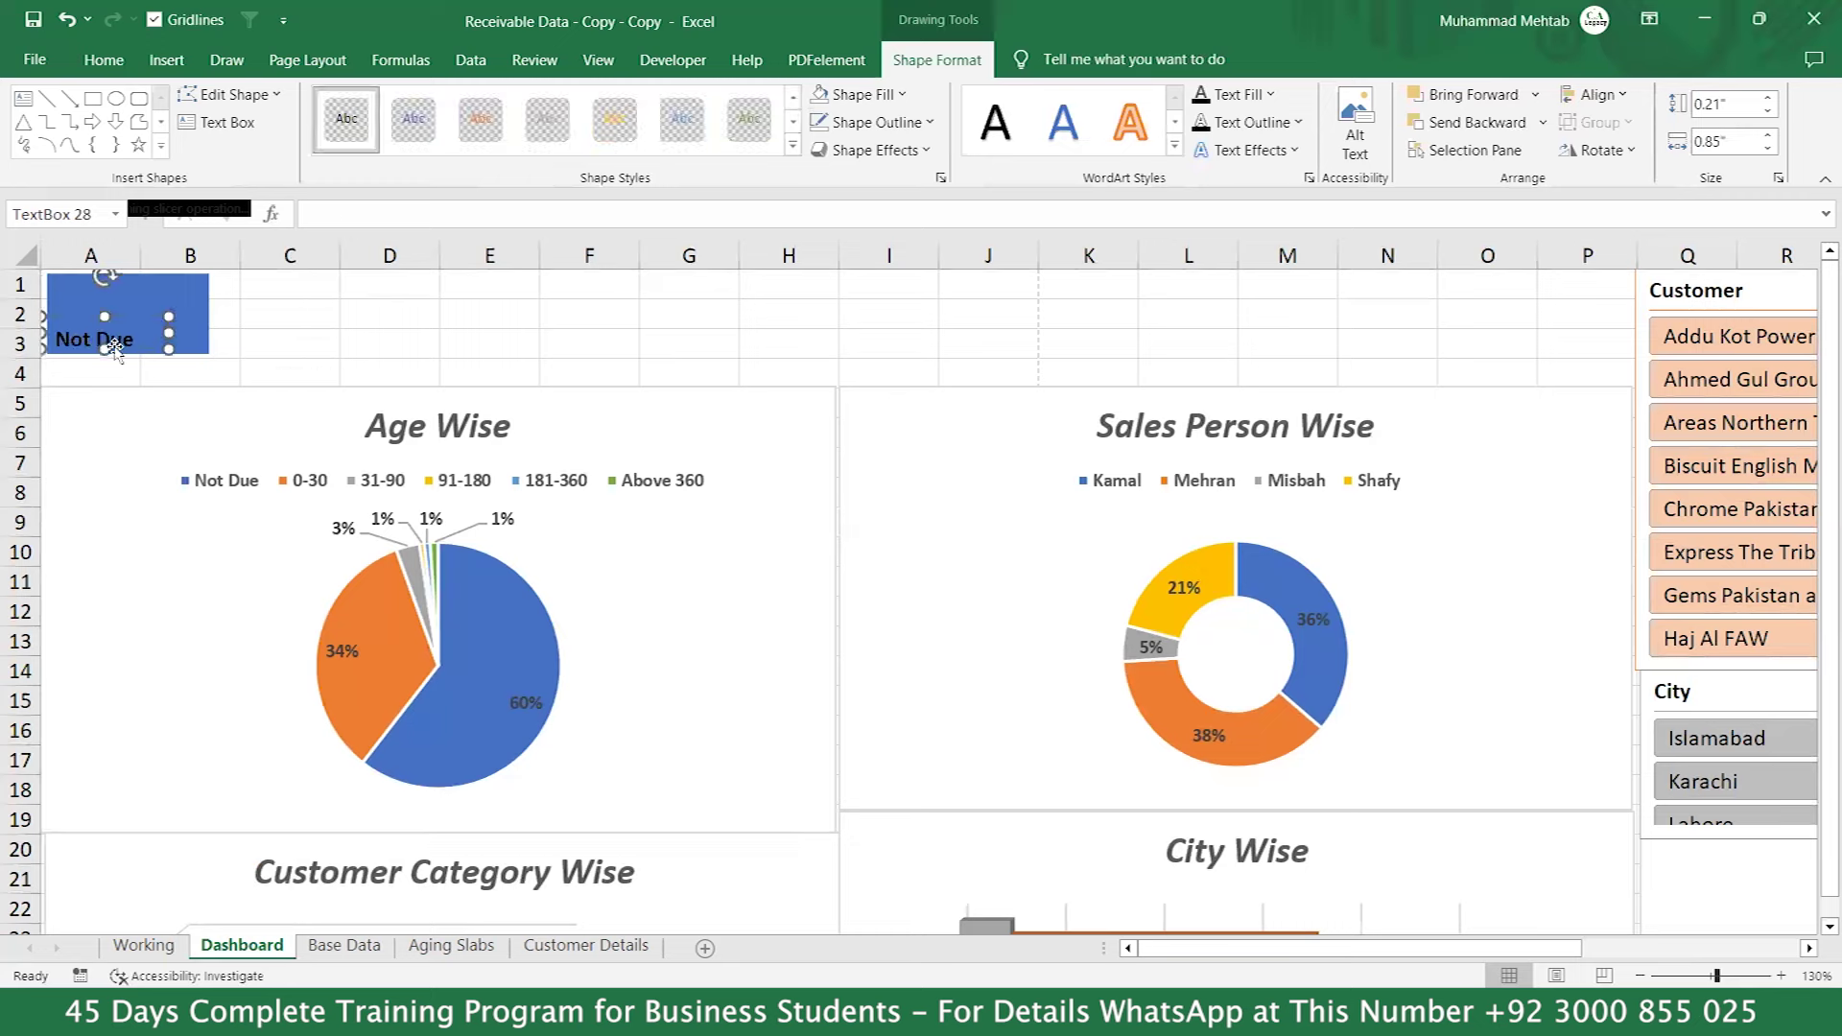
Try to link the blue text box to the Not Due amount in cell B4 of the Working sheet.
{"action": "left_click", "coordinate": [154, 282]}
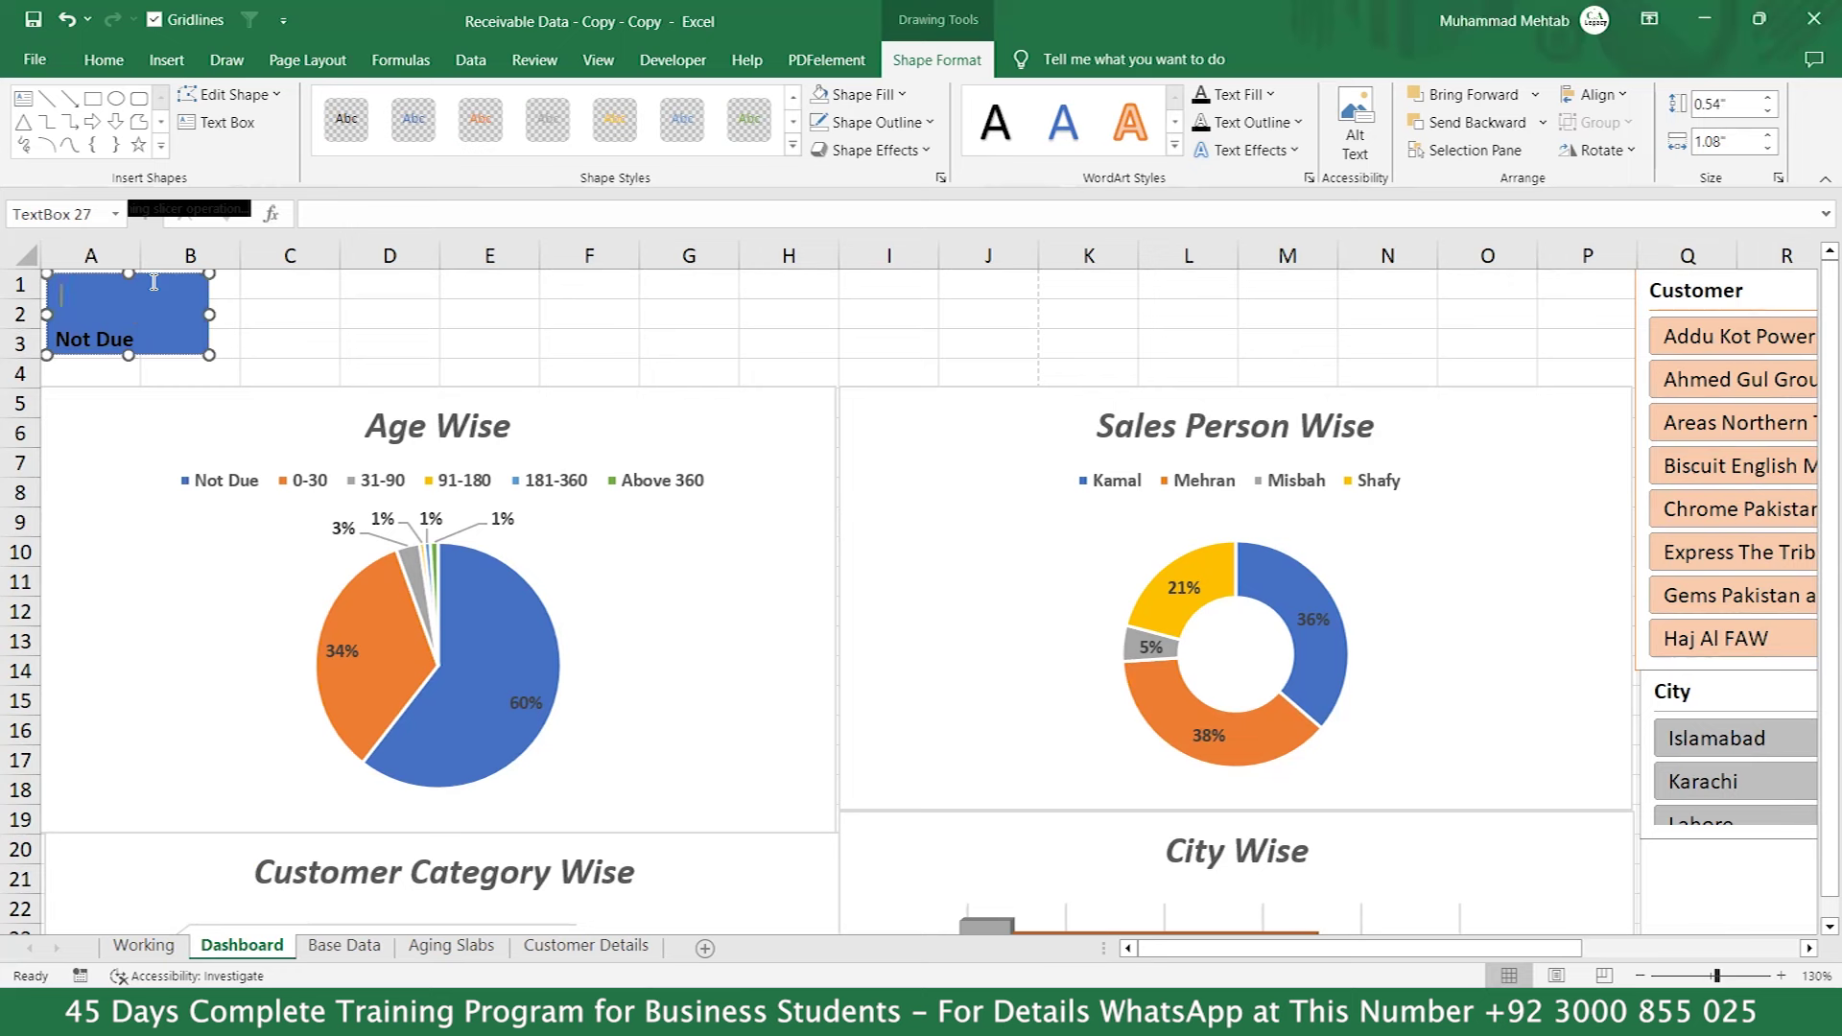
{"action": "left_click", "coordinate": [345, 218]}
{"action": "type", "text": "="}
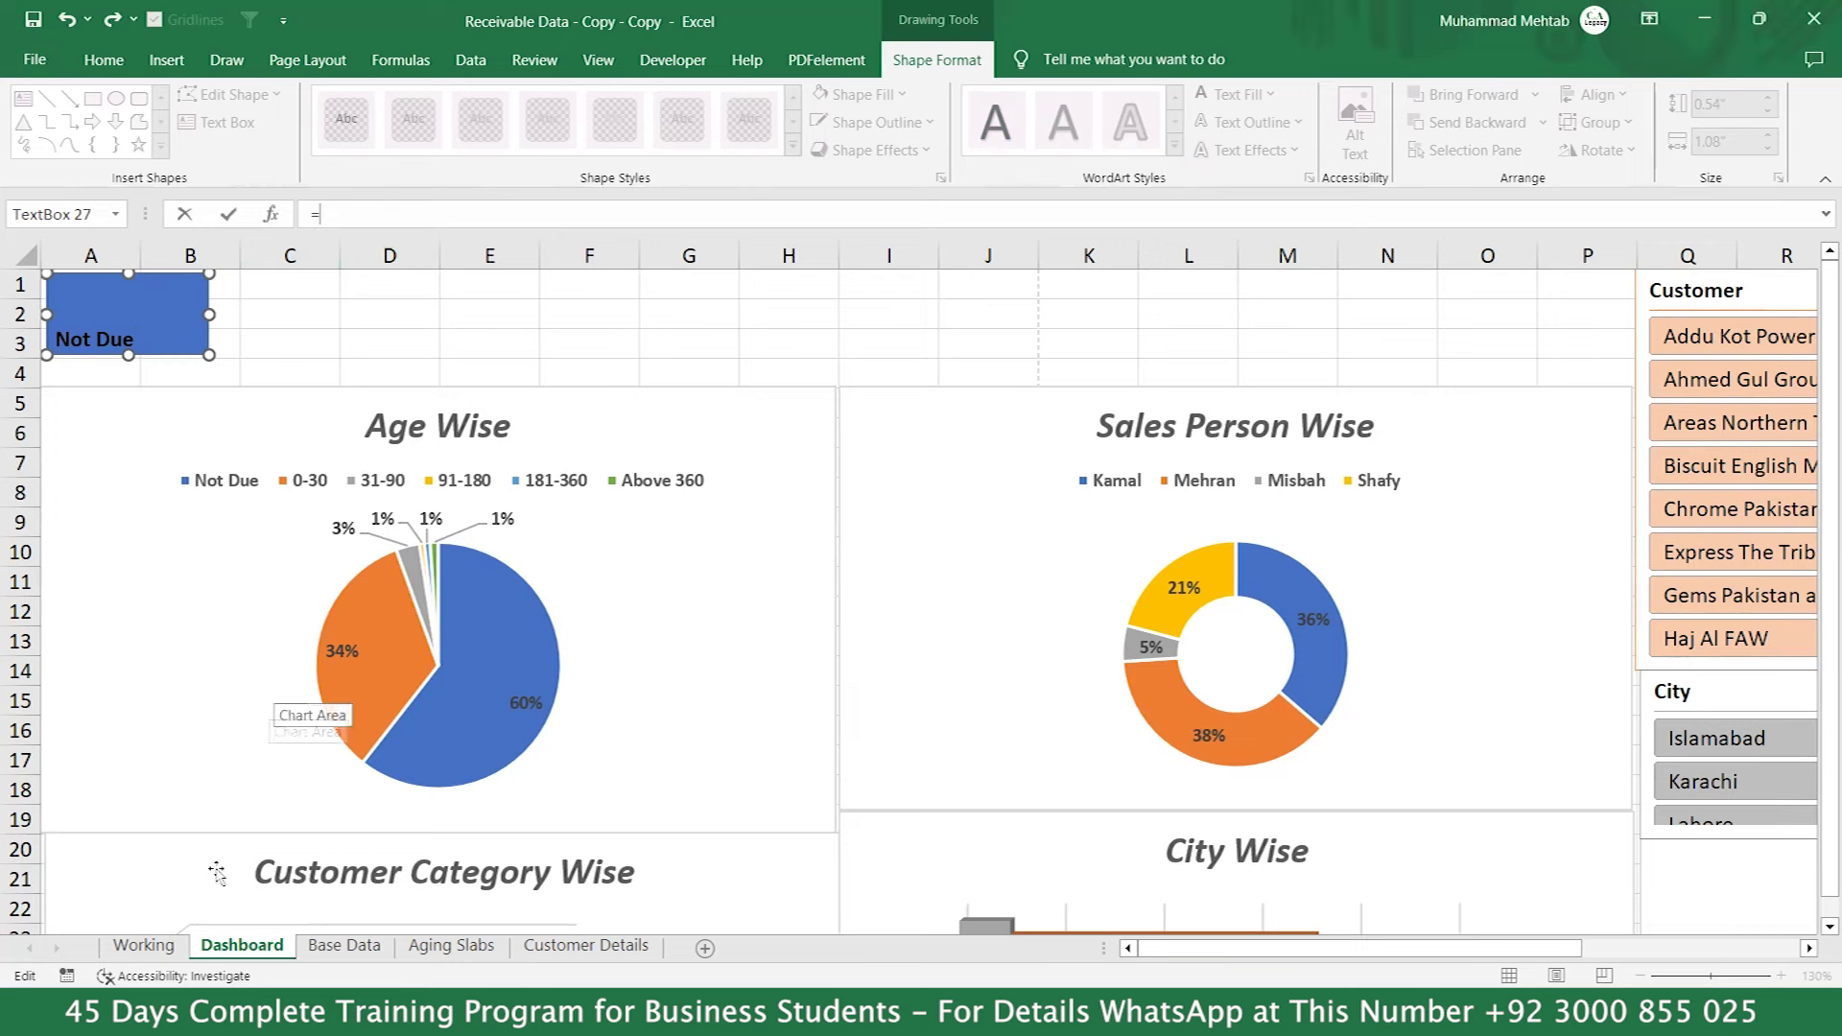
{"action": "left_click", "coordinate": [144, 946]}
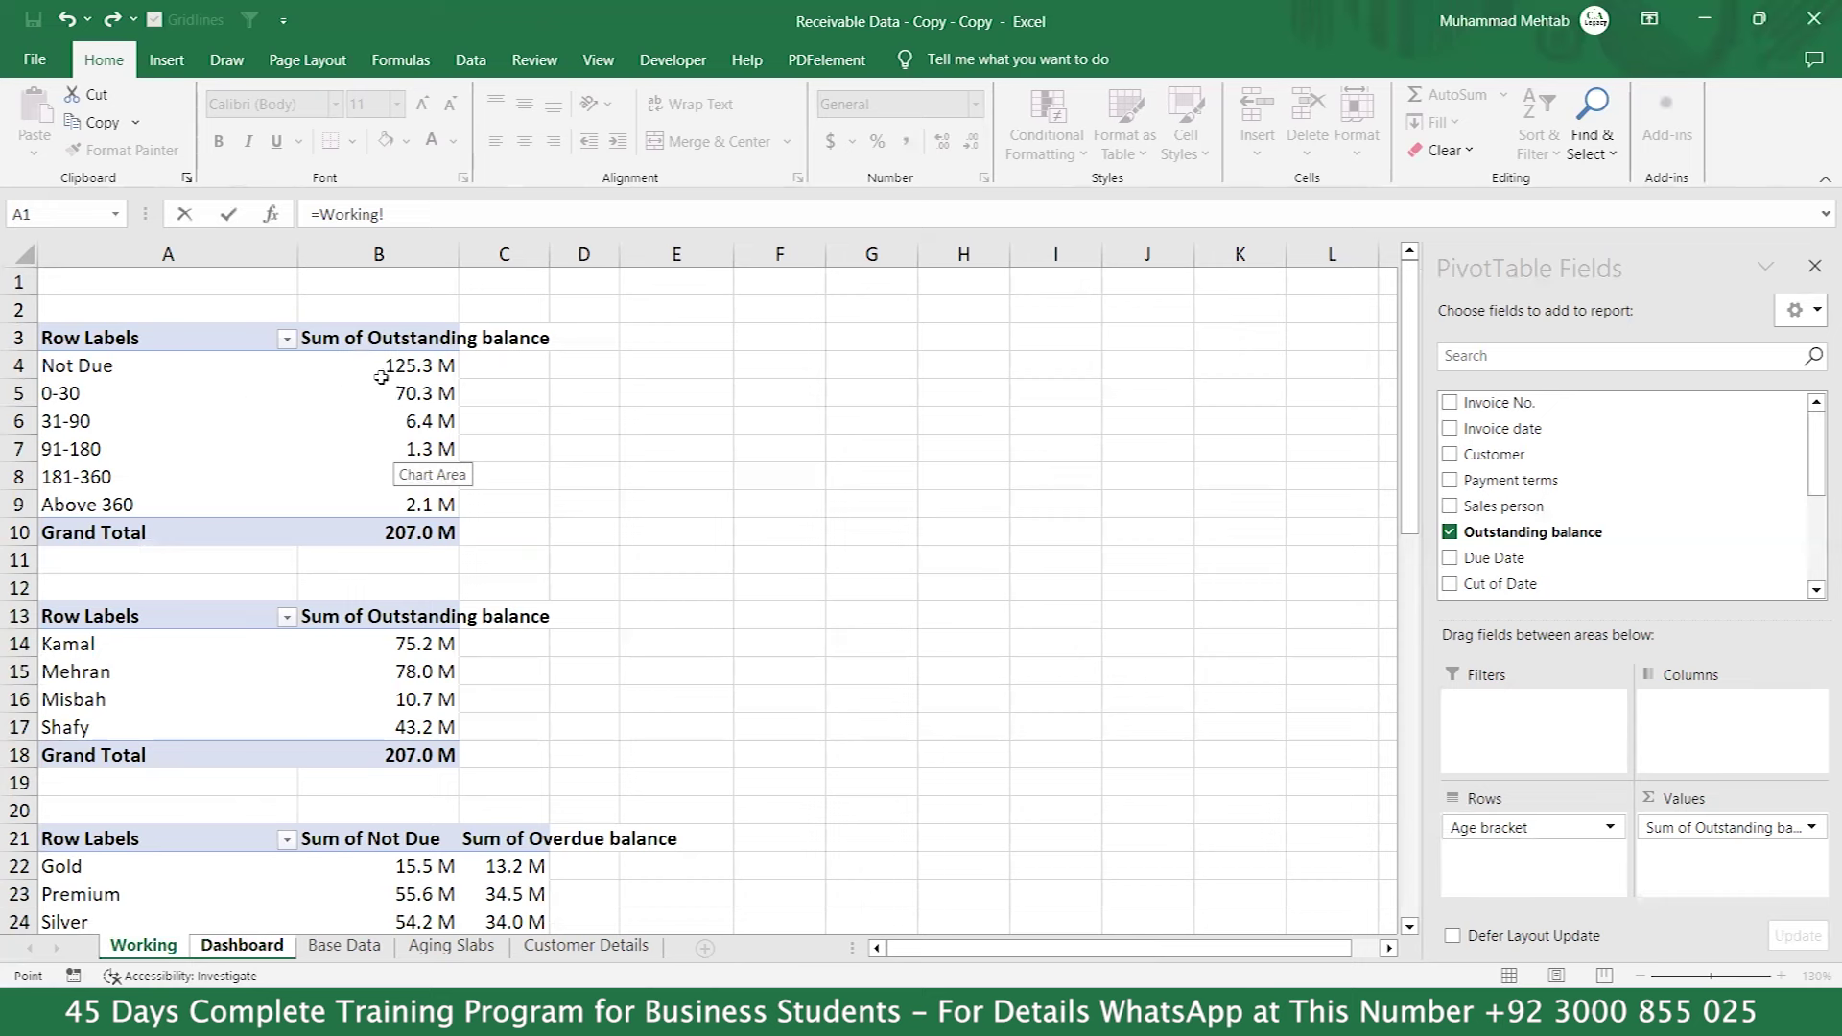
{"action": "left_click", "coordinate": [418, 369]}
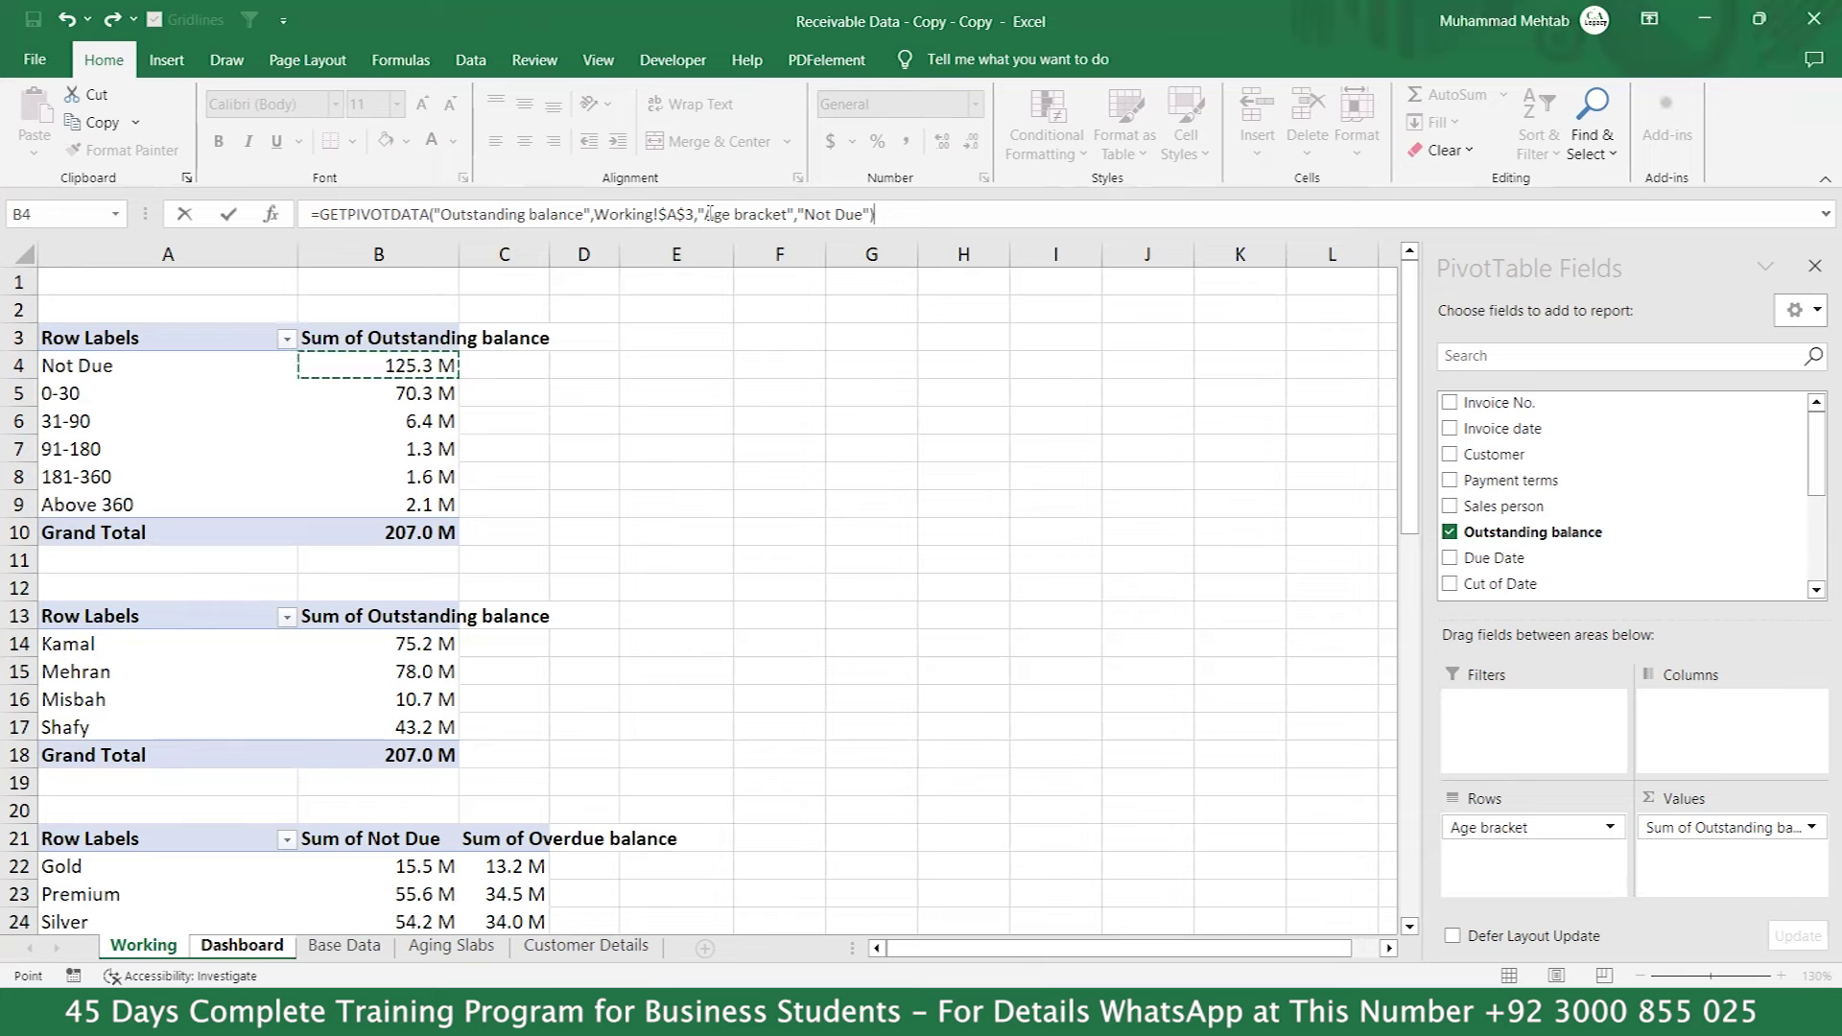
{"action": "key", "text": "Return"}
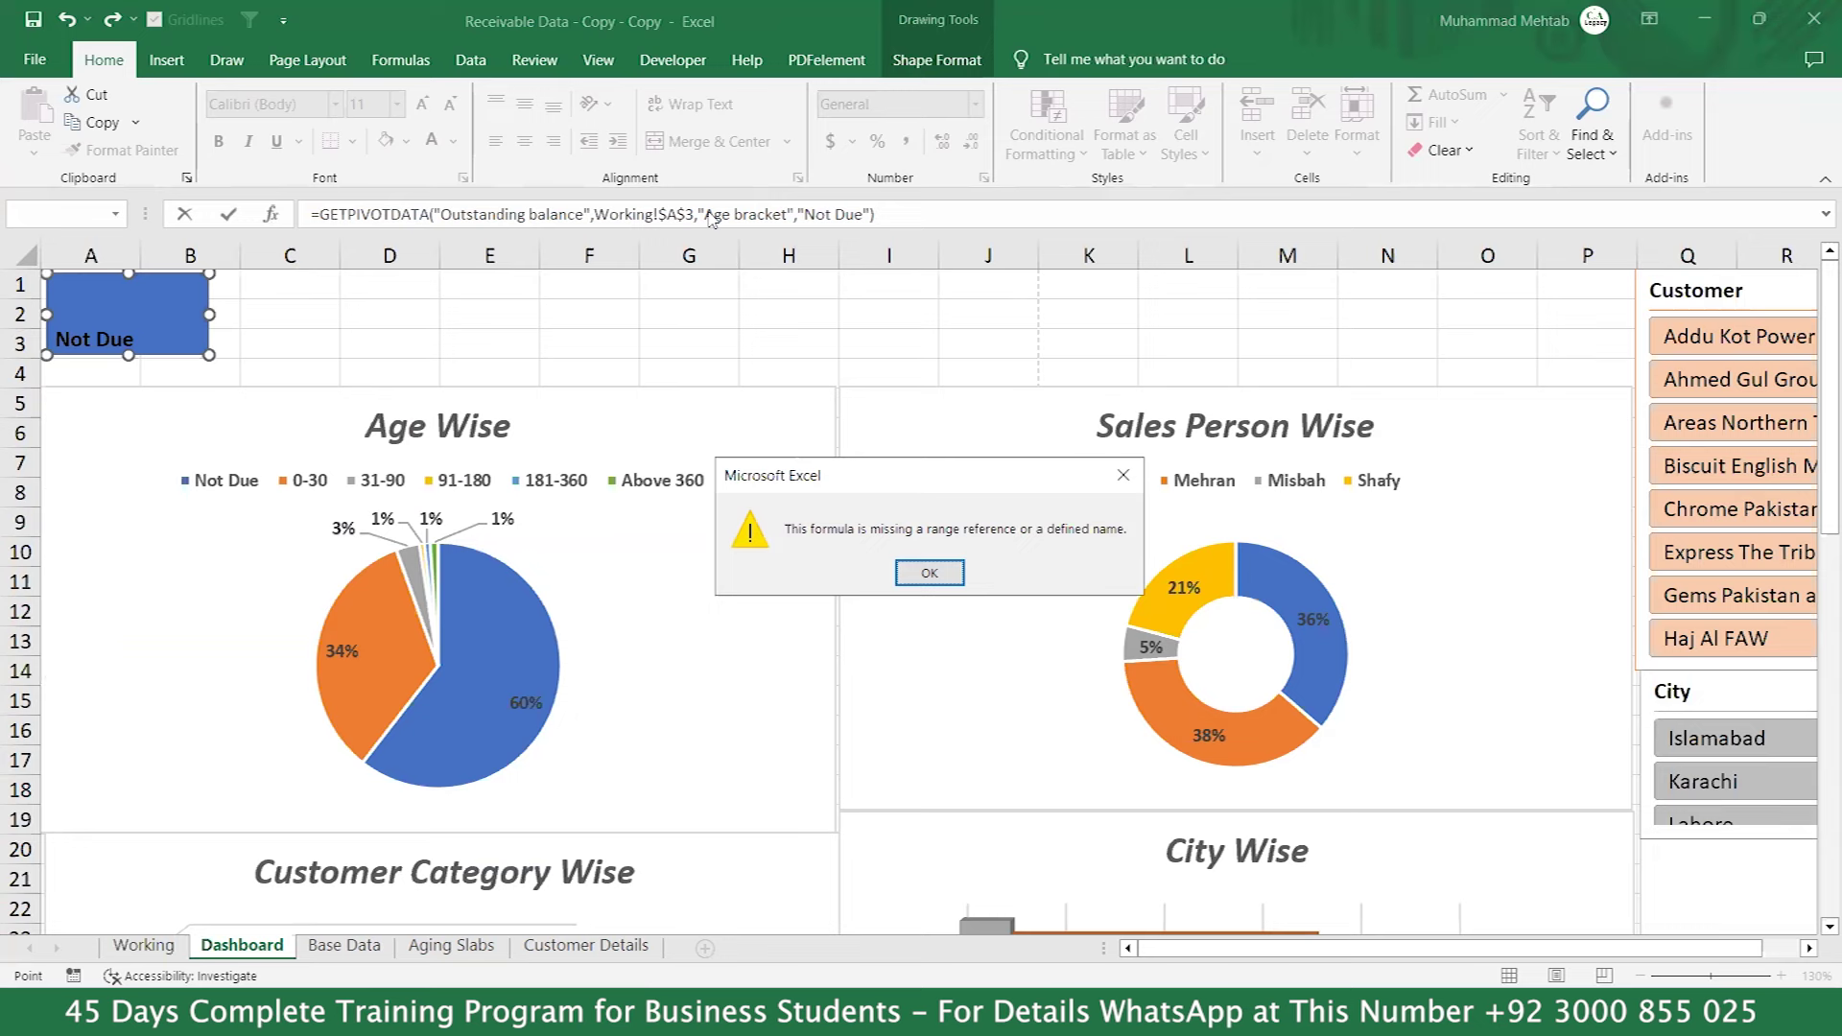
{"action": "key", "text": "Return"}
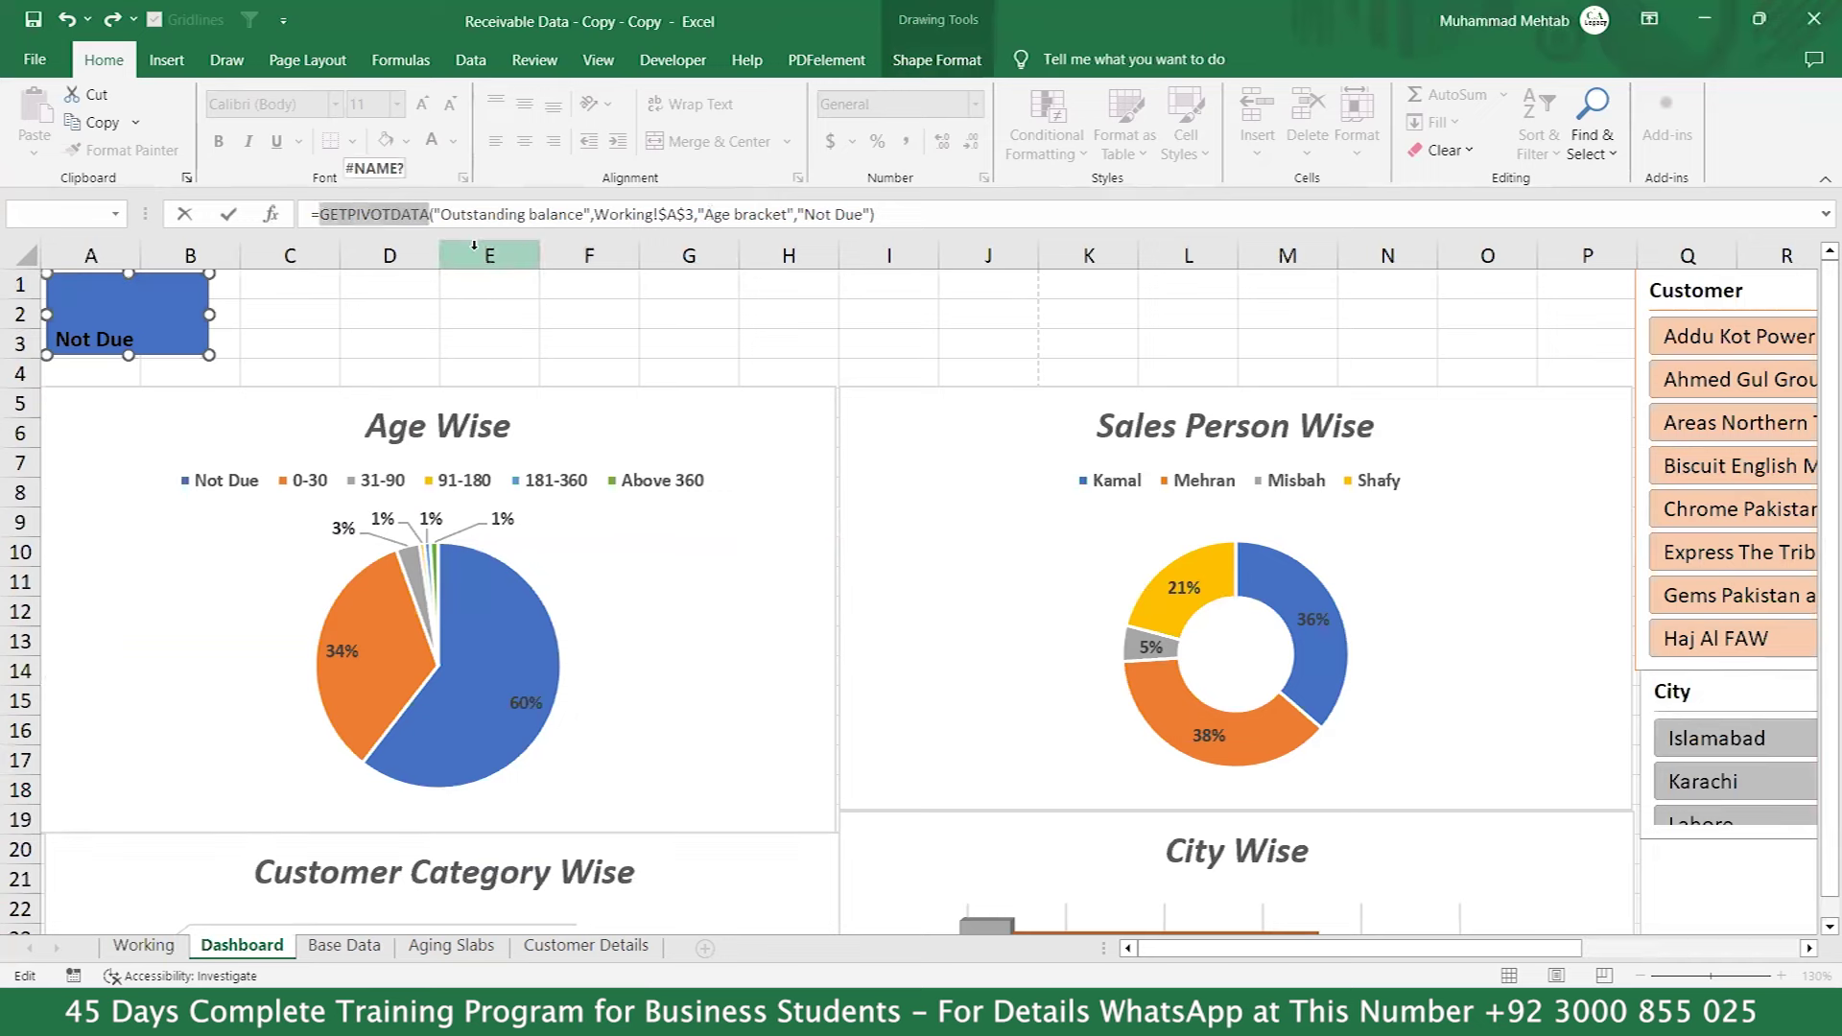
Replace the GETPIVOTDATA link of the blue text box with the direct cell reference =Working!$B$4.
{"action": "key", "text": "Delete"}
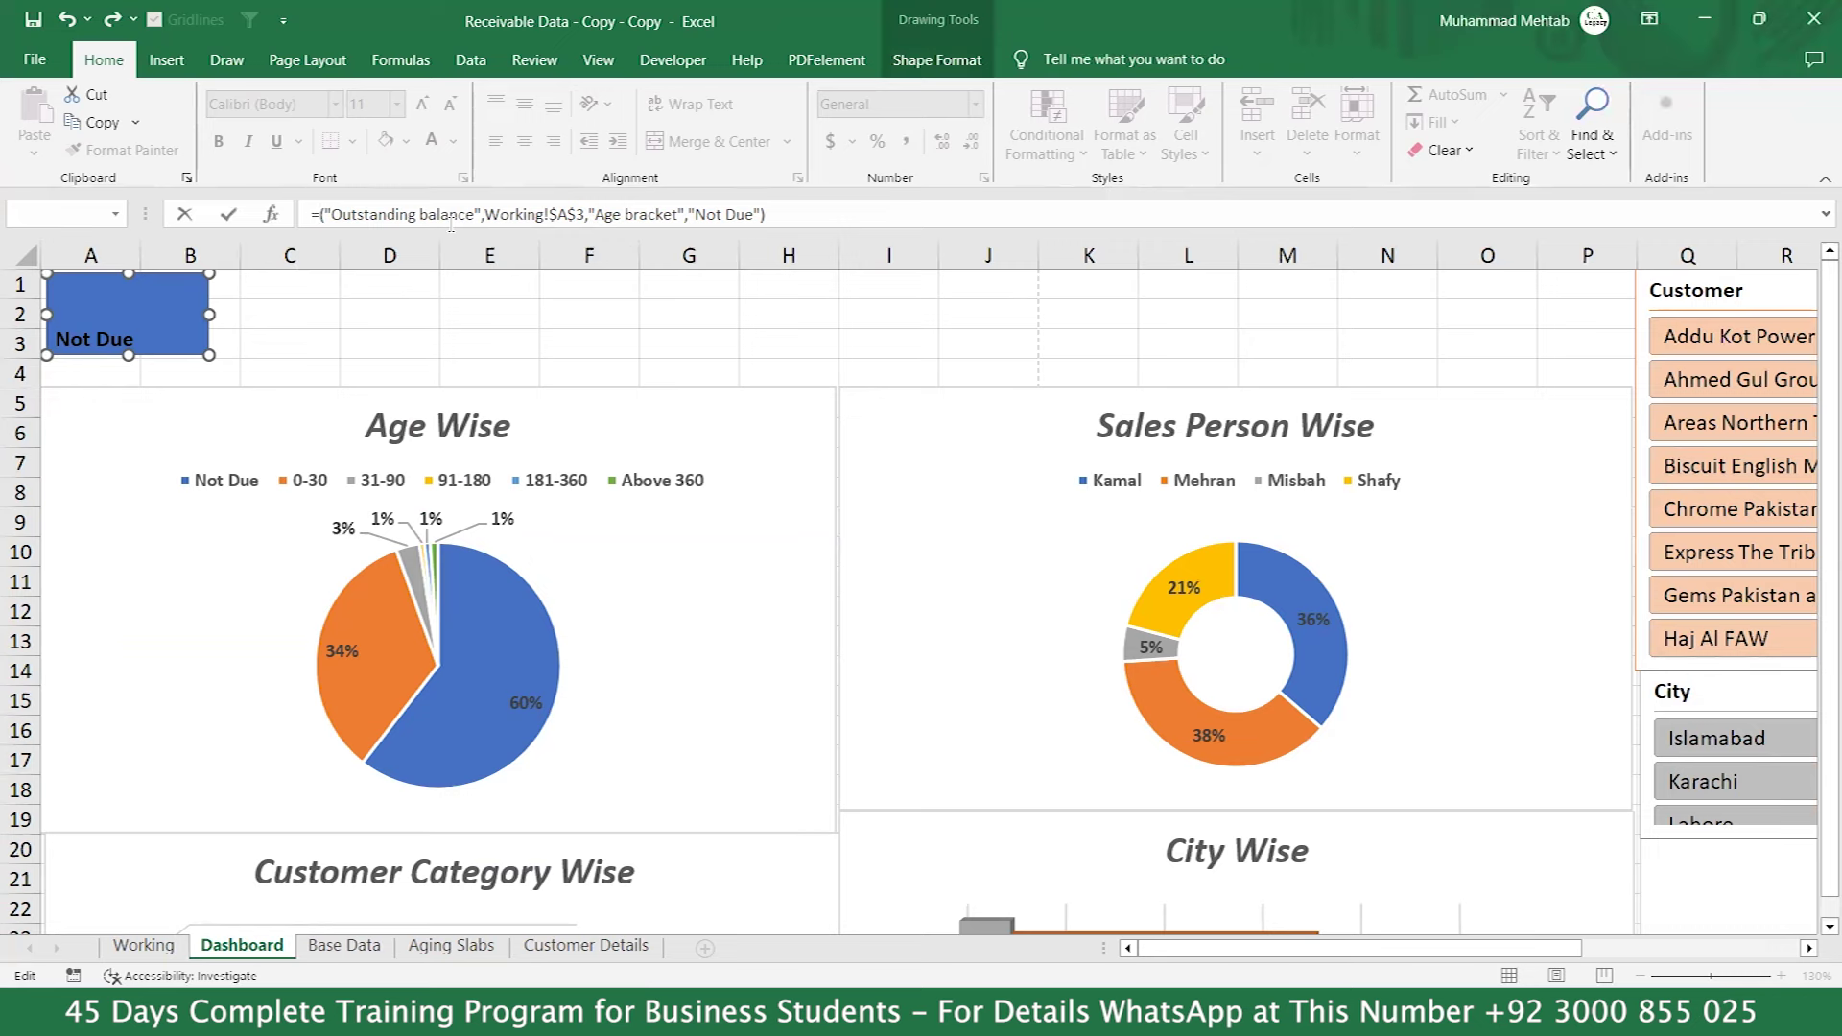
{"action": "key", "text": "shift+Right"}
{"action": "key", "text": "shift+Right"}
{"action": "key", "text": "shift+Right"}
{"action": "key", "text": "shift+Right"}
{"action": "key", "text": "shift+Right"}
{"action": "key", "text": "shift+Right"}
{"action": "key", "text": "shift+Right"}
{"action": "key", "text": "shift+Right"}
{"action": "key", "text": "shift+Right"}
{"action": "key", "text": "shift+Right"}
{"action": "key", "text": "shift+Right"}
{"action": "key", "text": "shift+Right"}
{"action": "key", "text": "shift+Right"}
{"action": "key", "text": "shift+Right"}
{"action": "key", "text": "shift+Right"}
{"action": "key", "text": "shift+Right"}
{"action": "key", "text": "shift+Right"}
{"action": "key", "text": "shift+Right"}
{"action": "key", "text": "shift+Right"}
{"action": "key", "text": "shift+Right"}
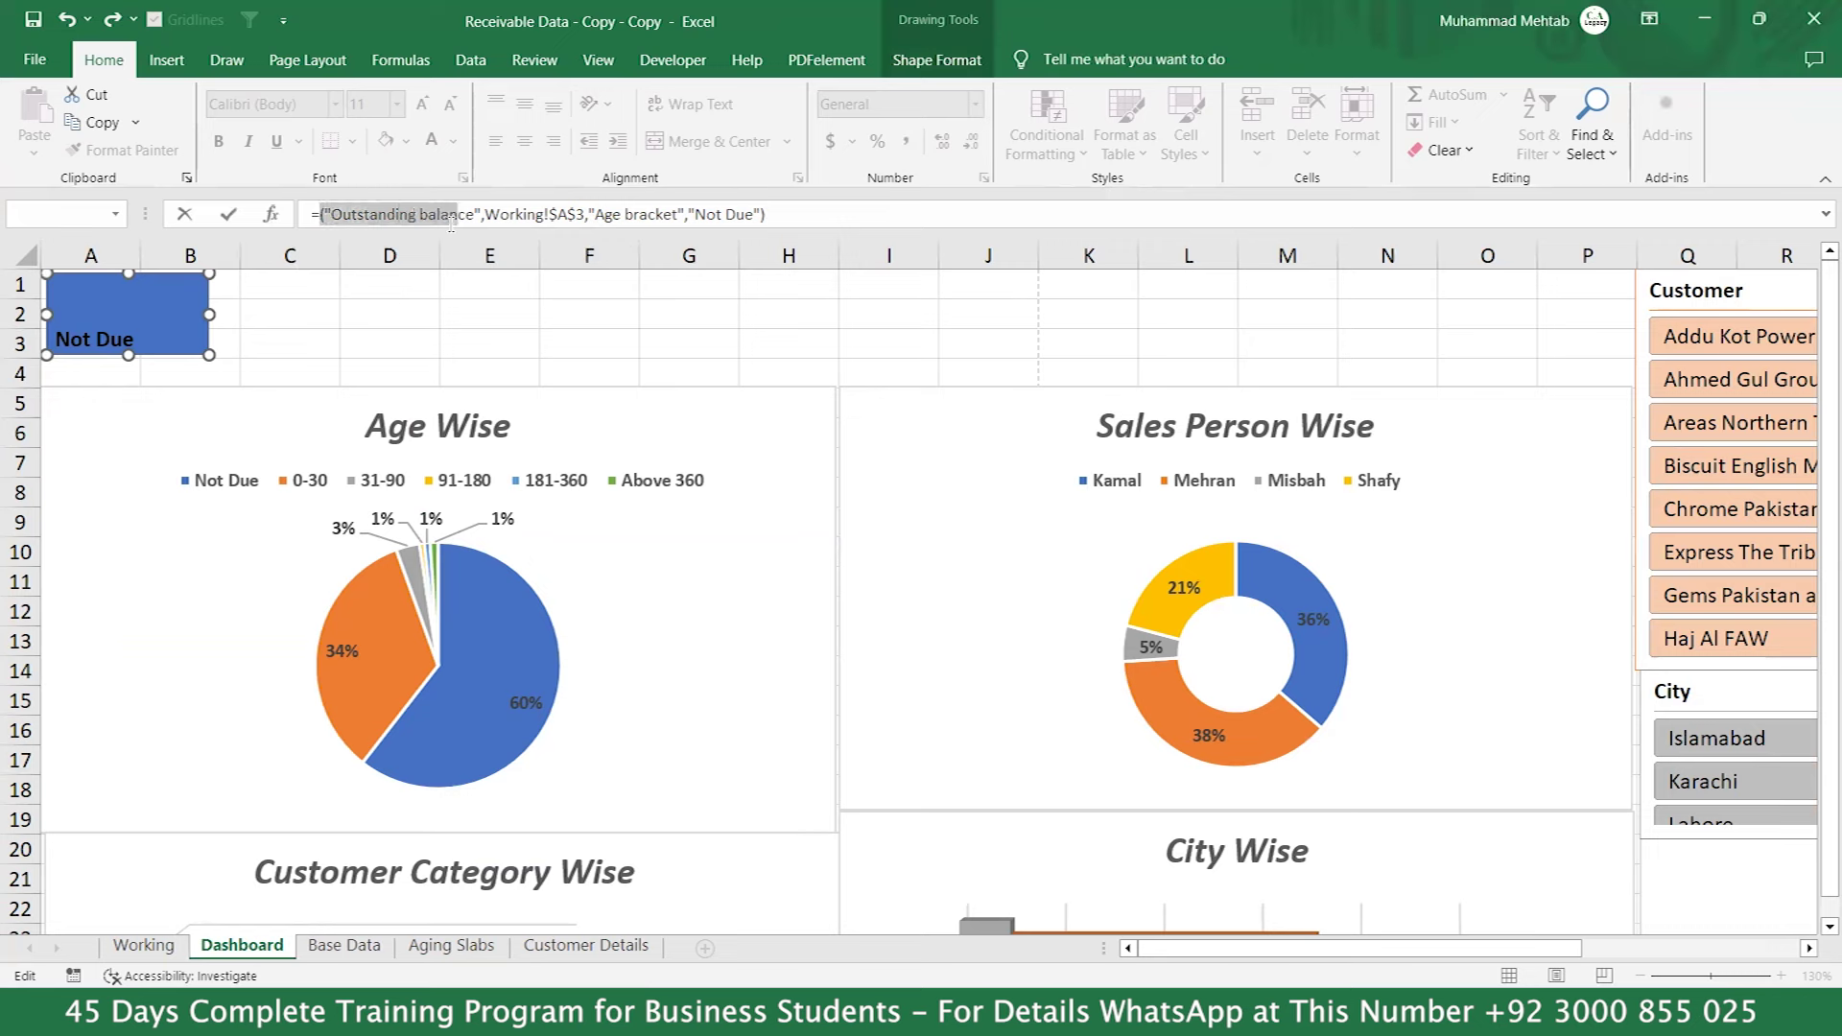
{"action": "key", "text": "Delete"}
{"action": "key", "text": "Delete"}
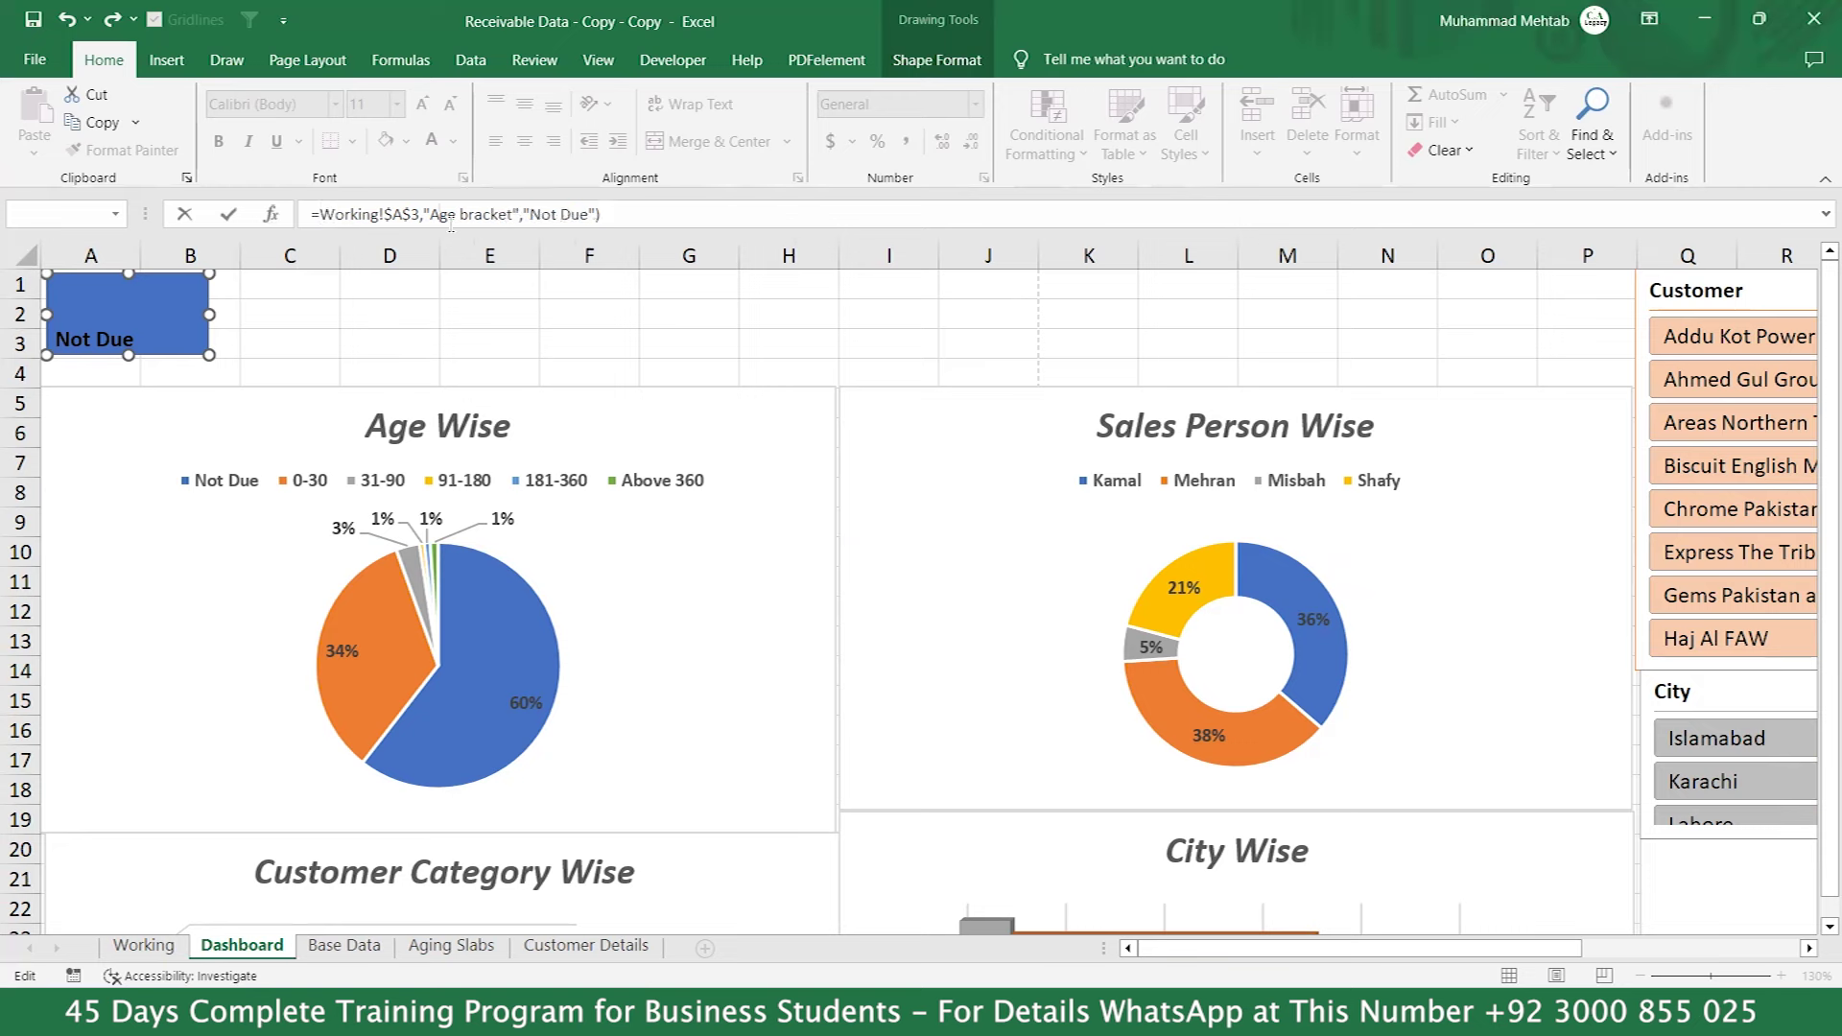
{"action": "key", "text": "shift+Right"}
{"action": "key", "text": "shift+Right"}
{"action": "key", "text": "shift+Right"}
{"action": "key", "text": "shift+Right"}
{"action": "key", "text": "shift+Right"}
{"action": "key", "text": "shift+Right"}
{"action": "key", "text": "shift+Right"}
{"action": "key", "text": "shift+Right"}
{"action": "key", "text": "shift+Right"}
{"action": "key", "text": "shift+Right"}
{"action": "key", "text": "shift+Right"}
{"action": "key", "text": "shift+Right"}
{"action": "key", "text": "shift+Right"}
{"action": "key", "text": "shift+Right"}
{"action": "key", "text": "shift+Right"}
{"action": "key", "text": "shift+Right"}
{"action": "key", "text": "shift+Right"}
{"action": "key", "text": "shift+Right"}
{"action": "key", "text": "shift+Right"}
{"action": "key", "text": "shift+Right"}
{"action": "key", "text": "shift+Right"}
{"action": "key", "text": "shift+Right"}
{"action": "key", "text": "shift+Right"}
{"action": "key", "text": "shift+Right"}
{"action": "key", "text": "Delete"}
{"action": "key", "text": "Left"}
{"action": "key", "text": "Left"}
{"action": "key", "text": "BackSpace"}
{"action": "type", "text": "B$4"}
{"action": "key", "text": "Return"}
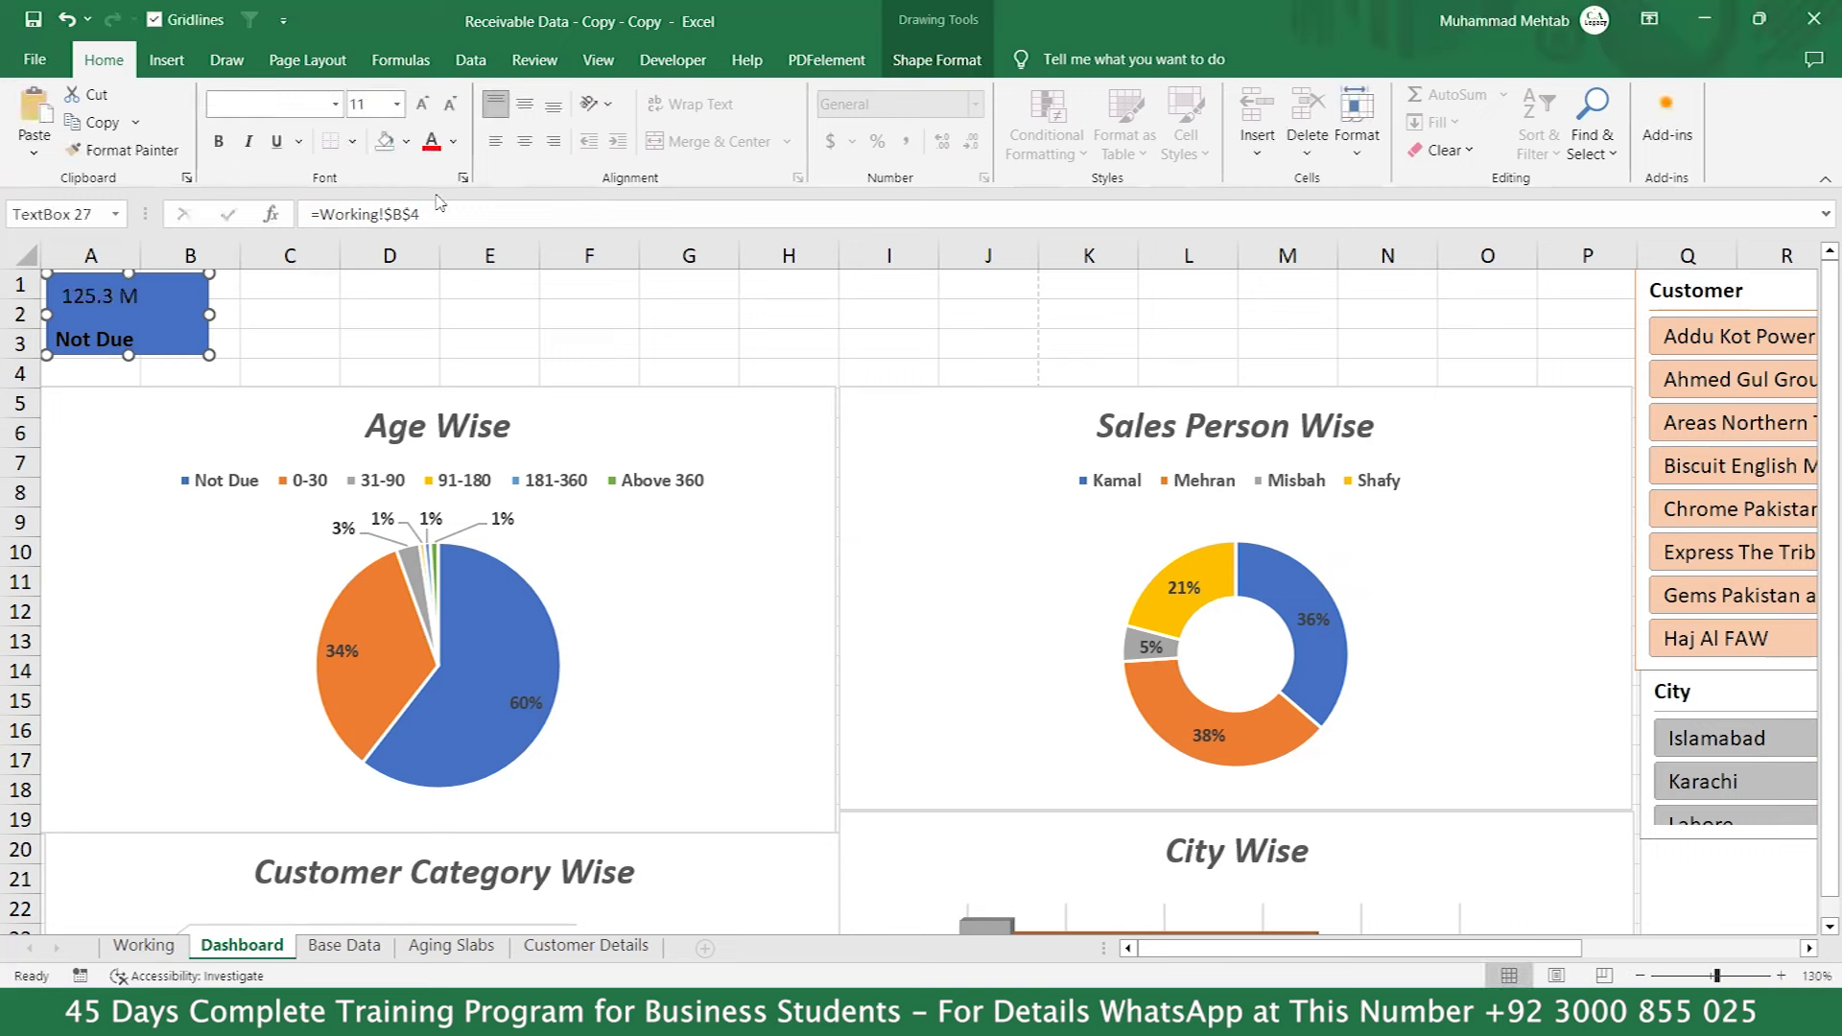
Enlarge the linked amount in the blue text box to 18 pt and make it bold.
{"action": "left_click", "coordinate": [422, 112]}
{"action": "left_click", "coordinate": [422, 112]}
{"action": "left_click", "coordinate": [422, 112]}
{"action": "left_click", "coordinate": [422, 112]}
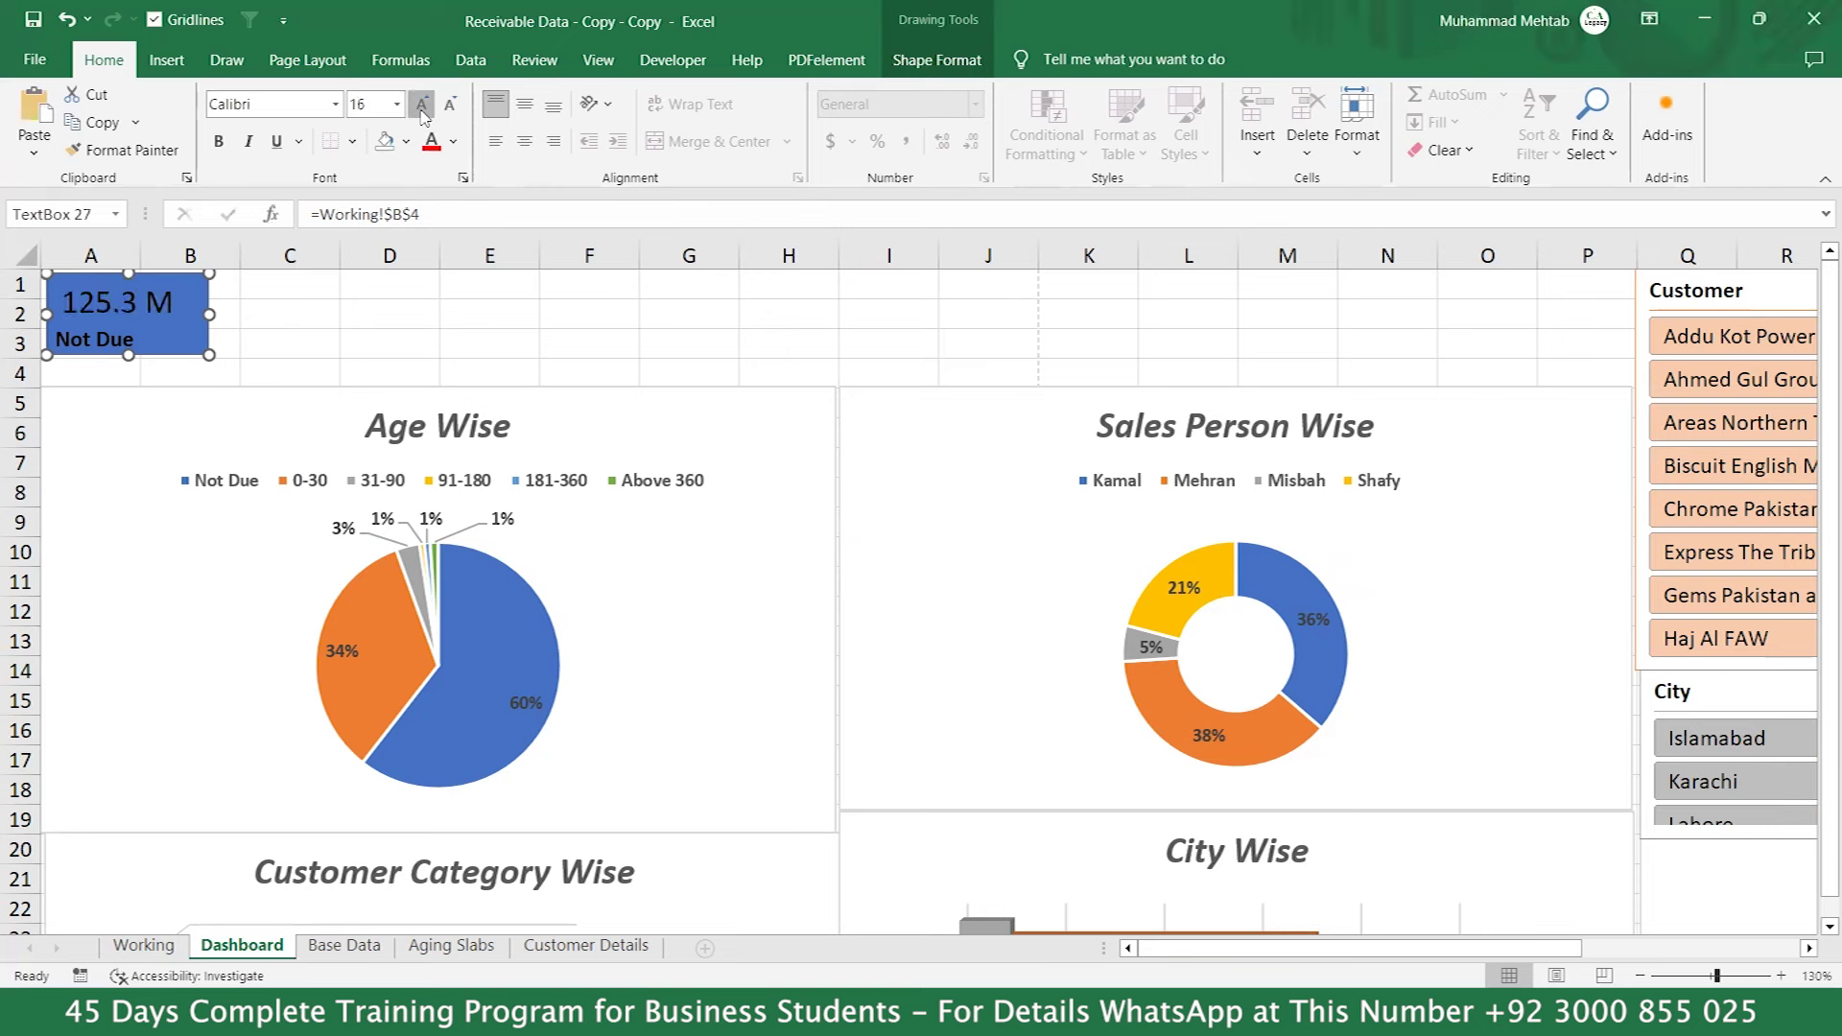
{"action": "key", "text": "ctrl+b"}
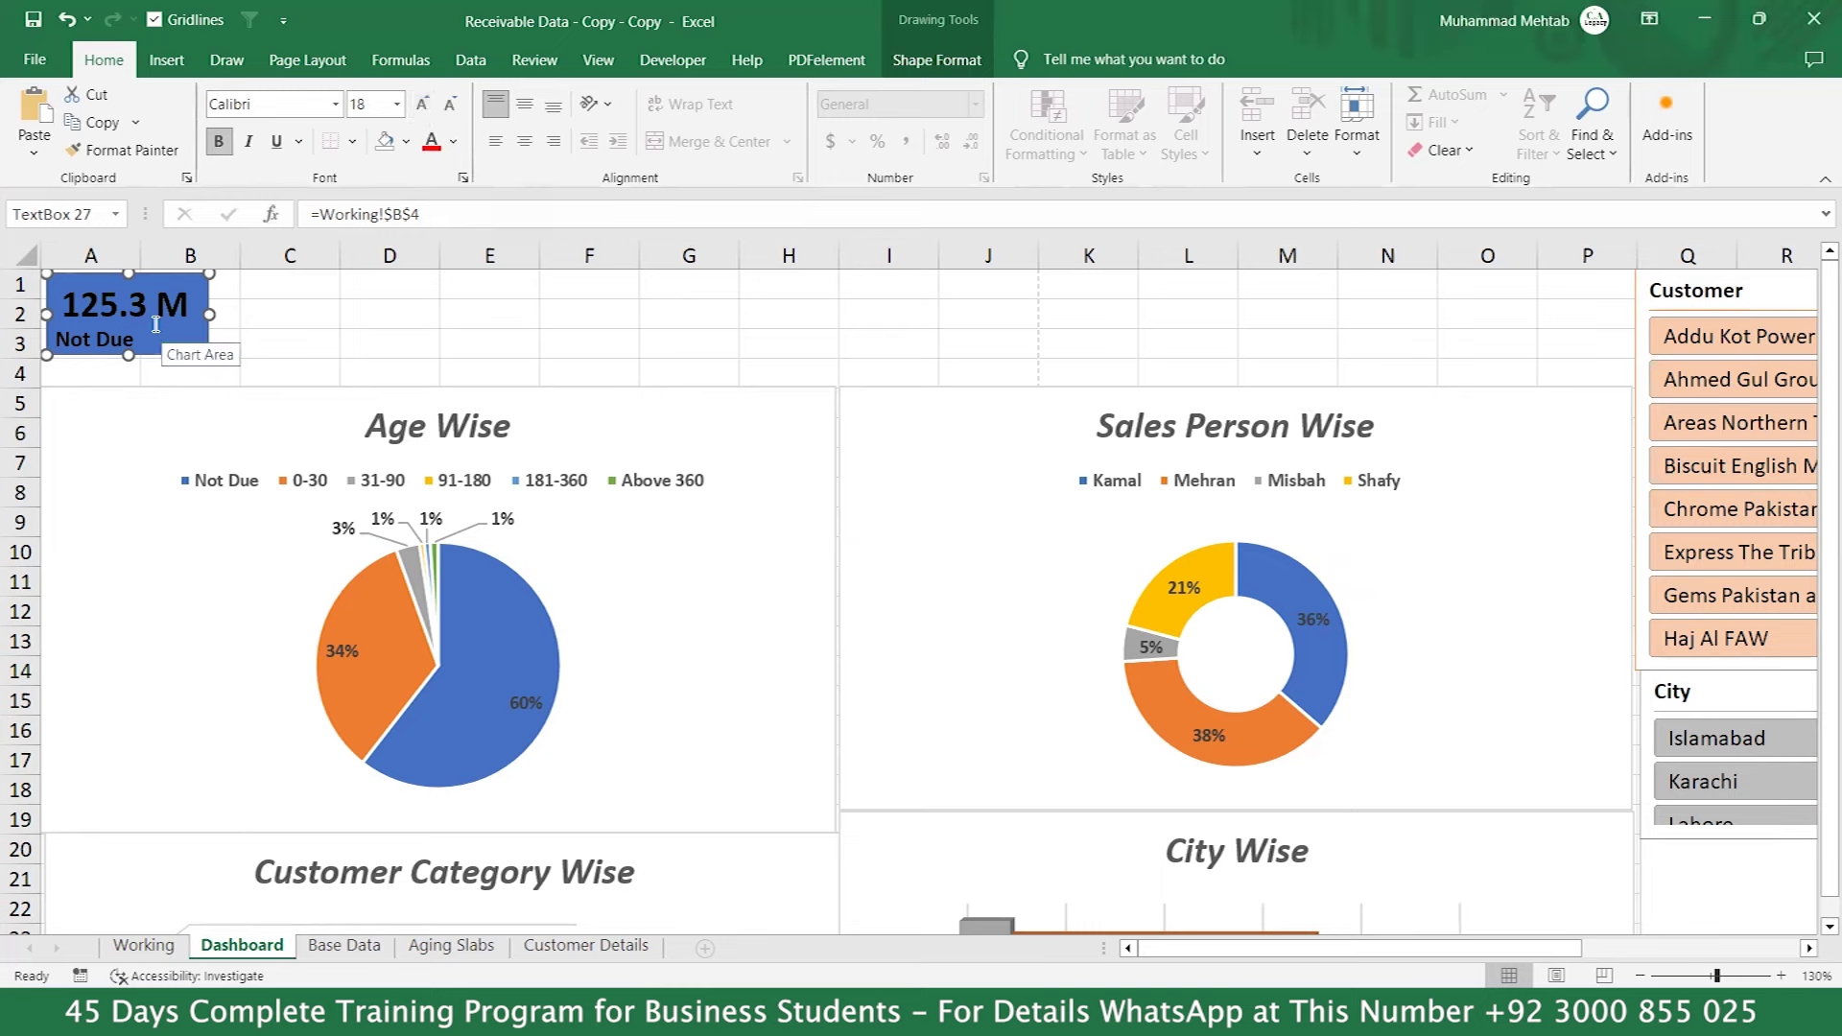
Group the blue amount box with its "Not Due" label and shift the group slightly down.
{"action": "left_click", "coordinate": [247, 343]}
{"action": "left_click", "coordinate": [186, 339]}
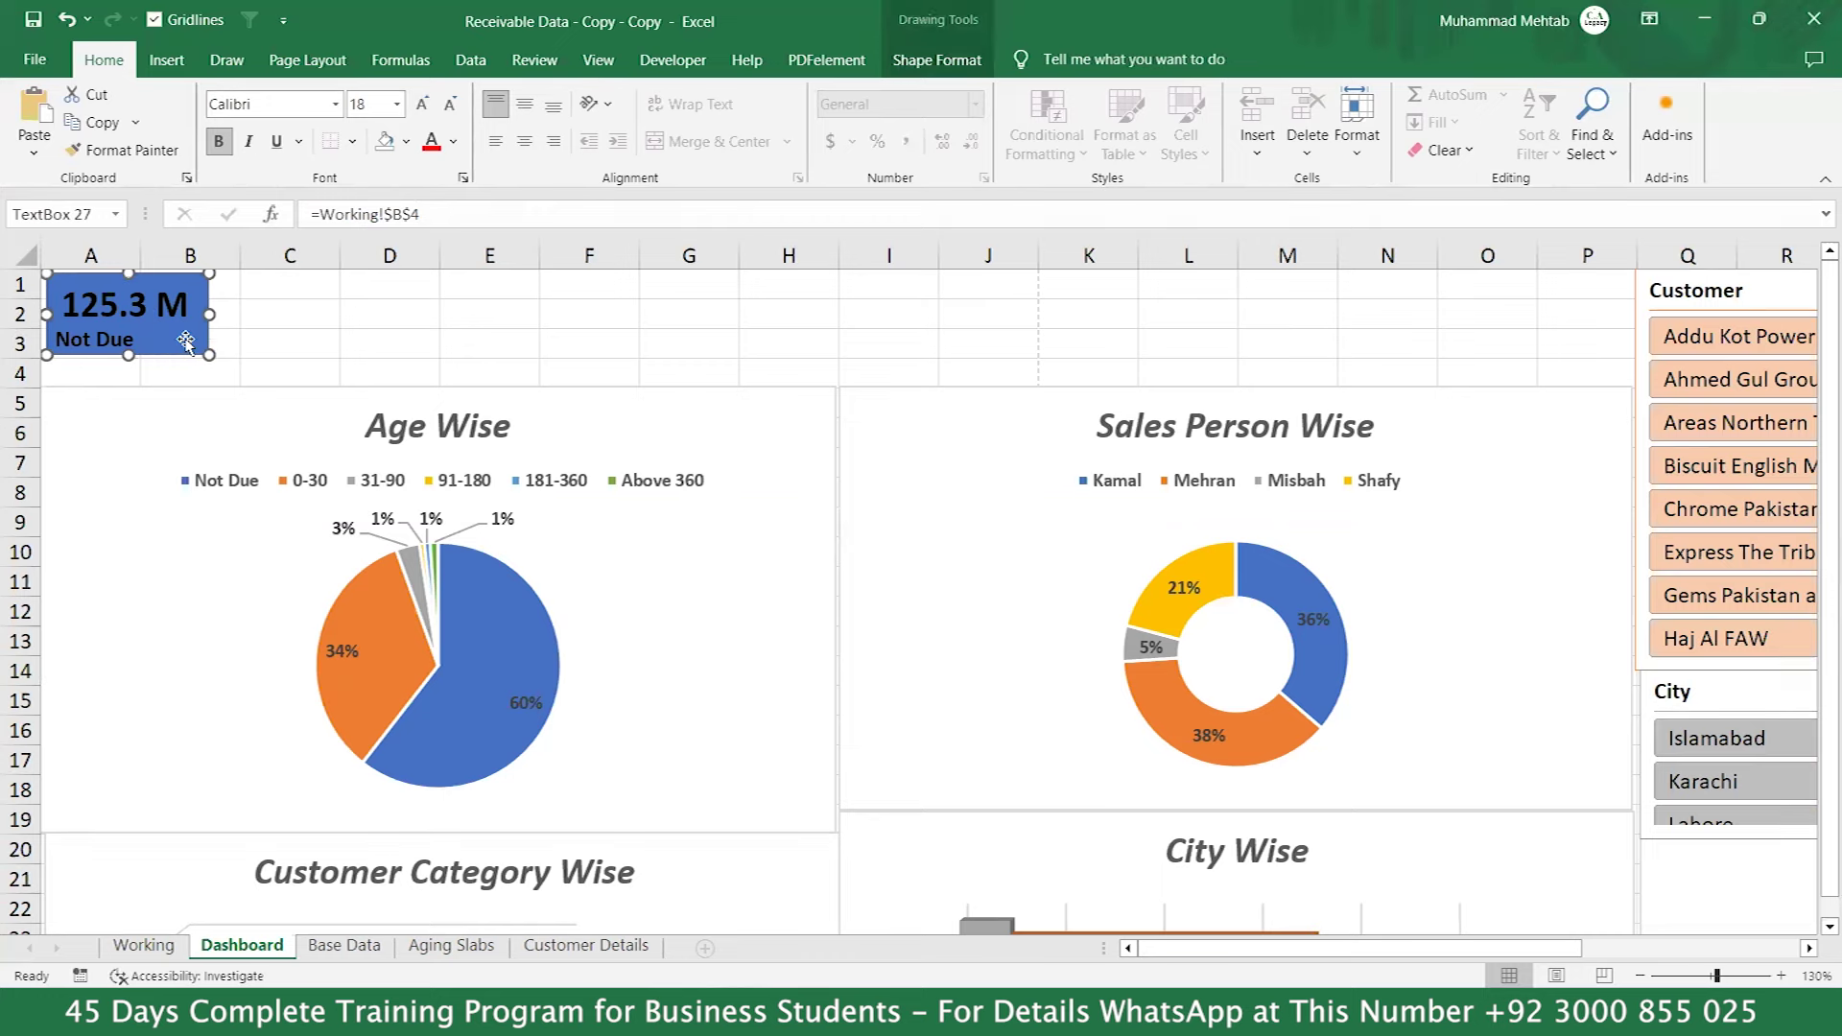
{"action": "left_click", "coordinate": [122, 341]}
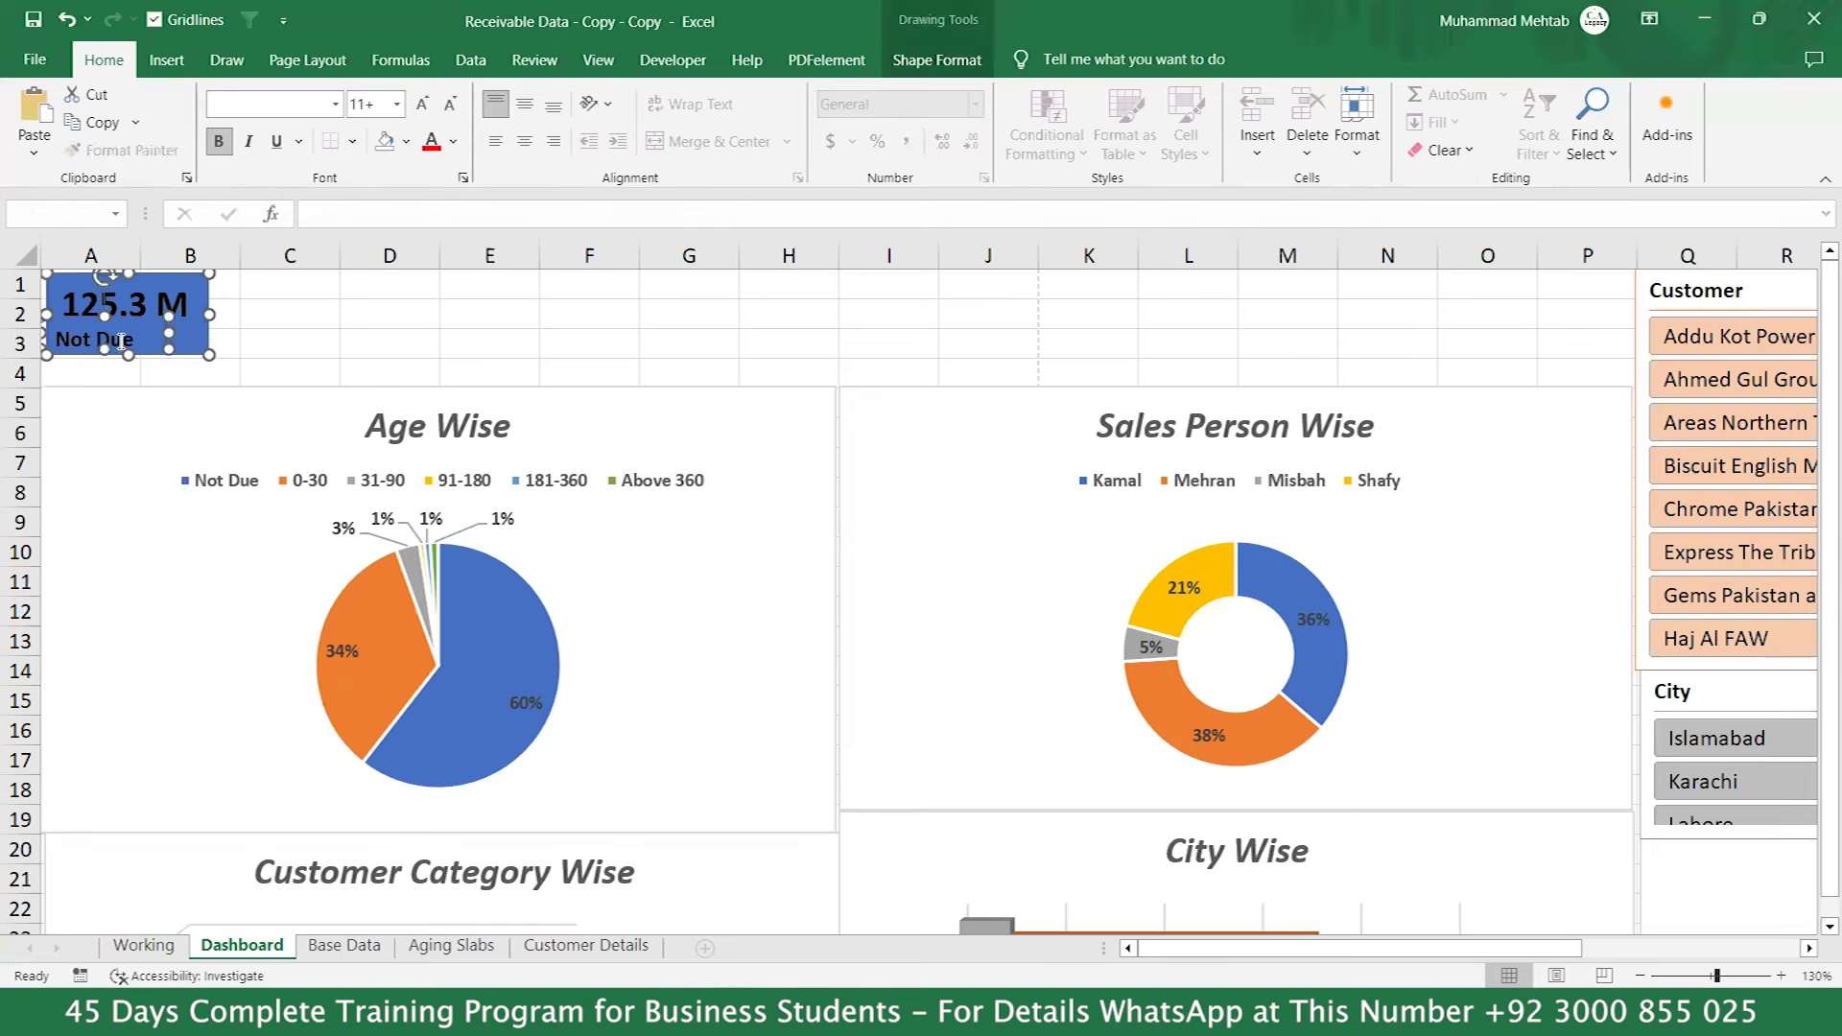
{"action": "right_click", "coordinate": [180, 298]}
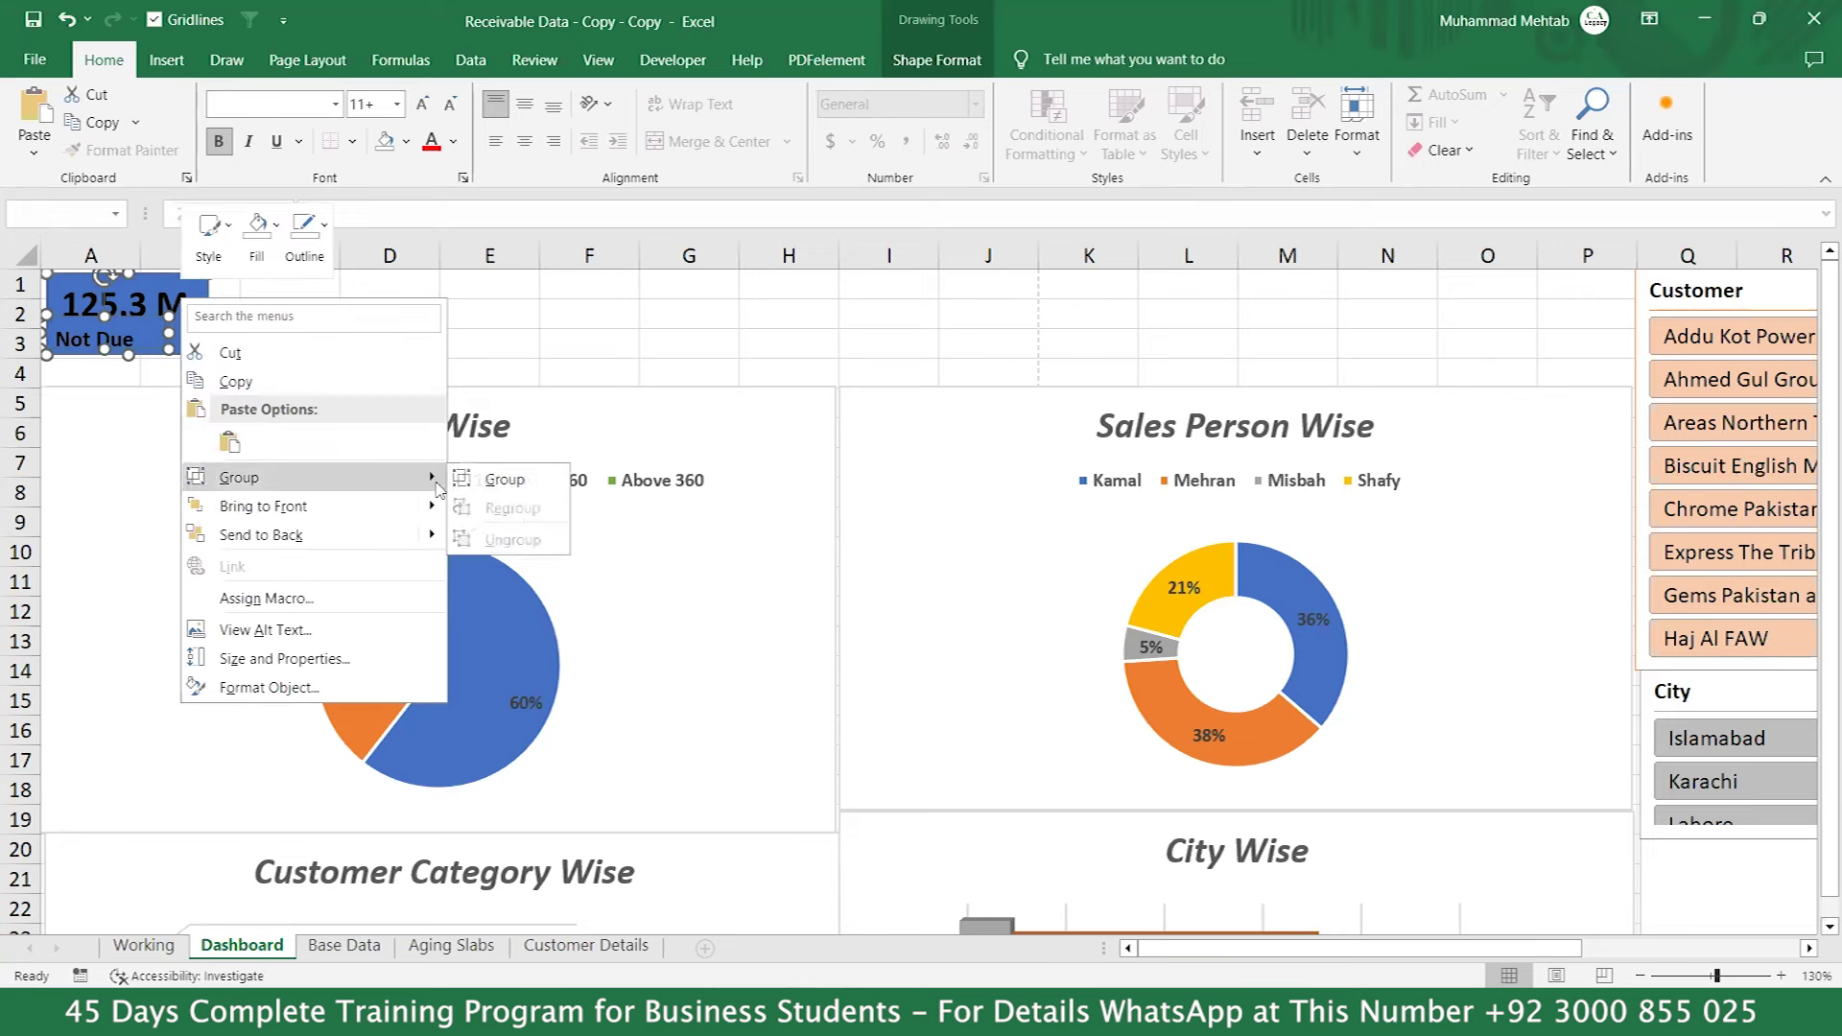
{"action": "left_click", "coordinate": [501, 479]}
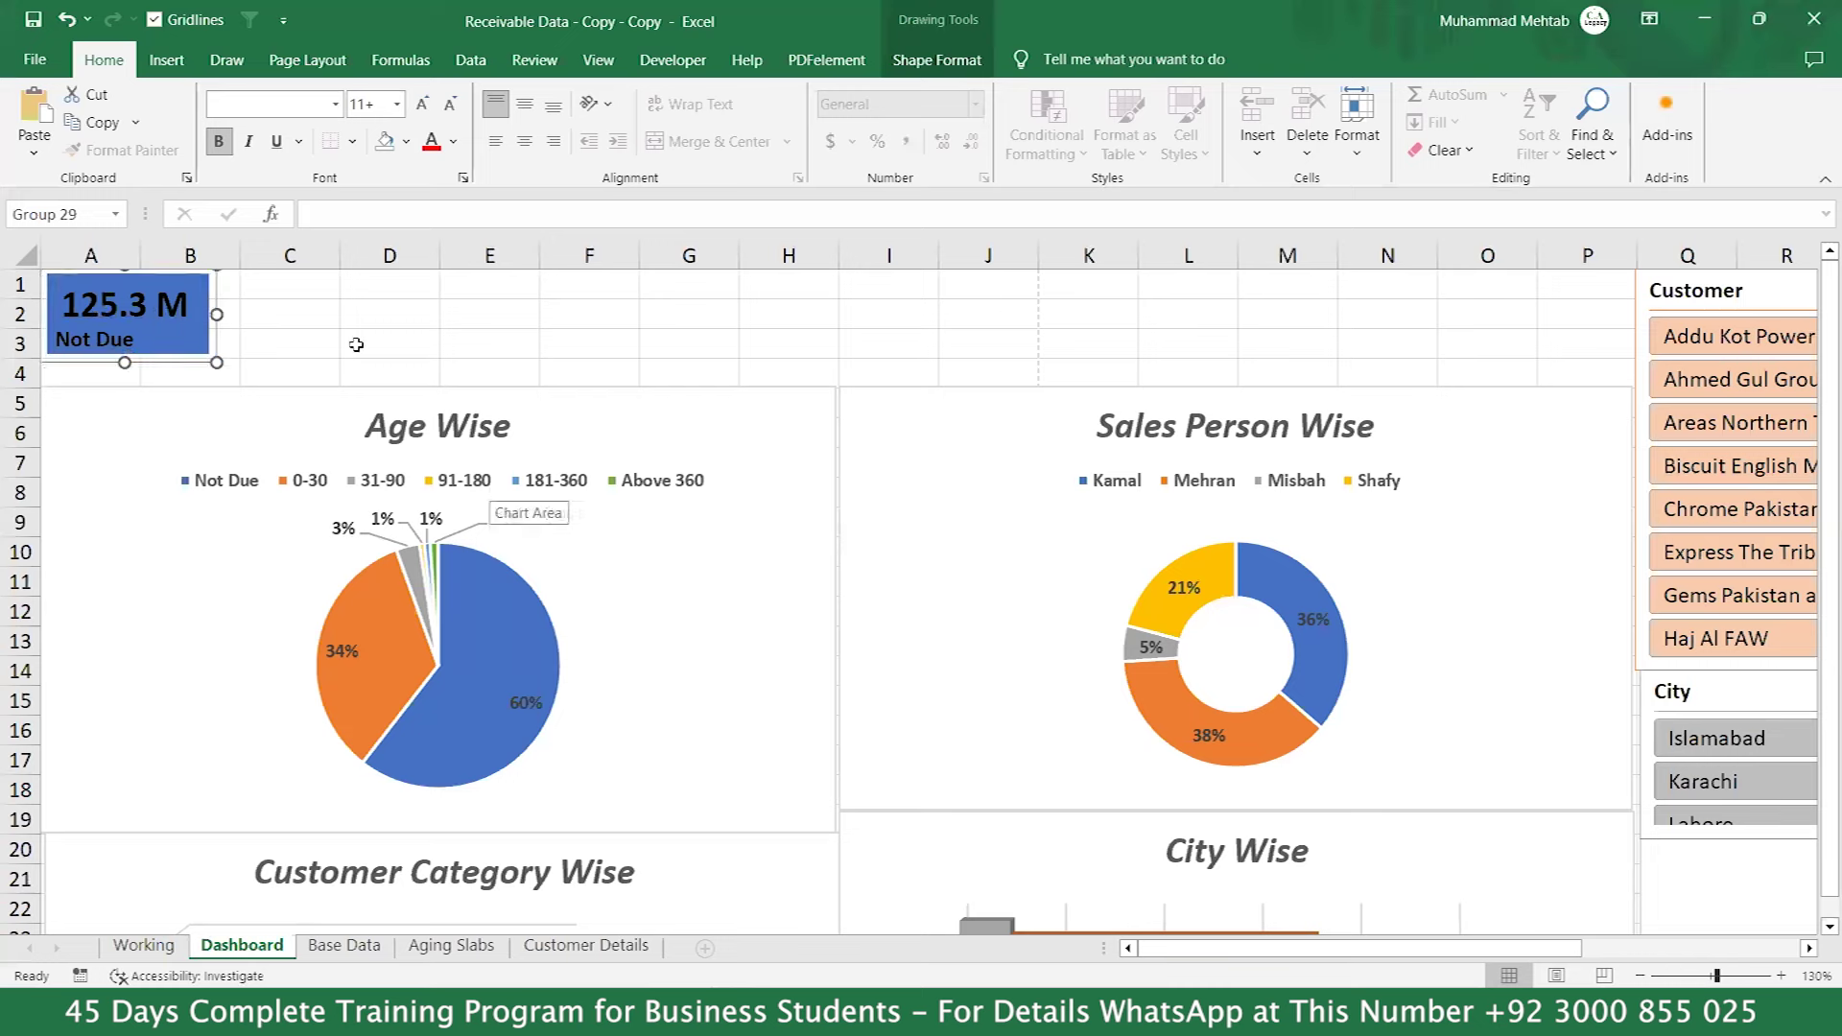
{"action": "left_click_drag", "start_coordinate": [187, 342], "coordinate": [188, 357]}
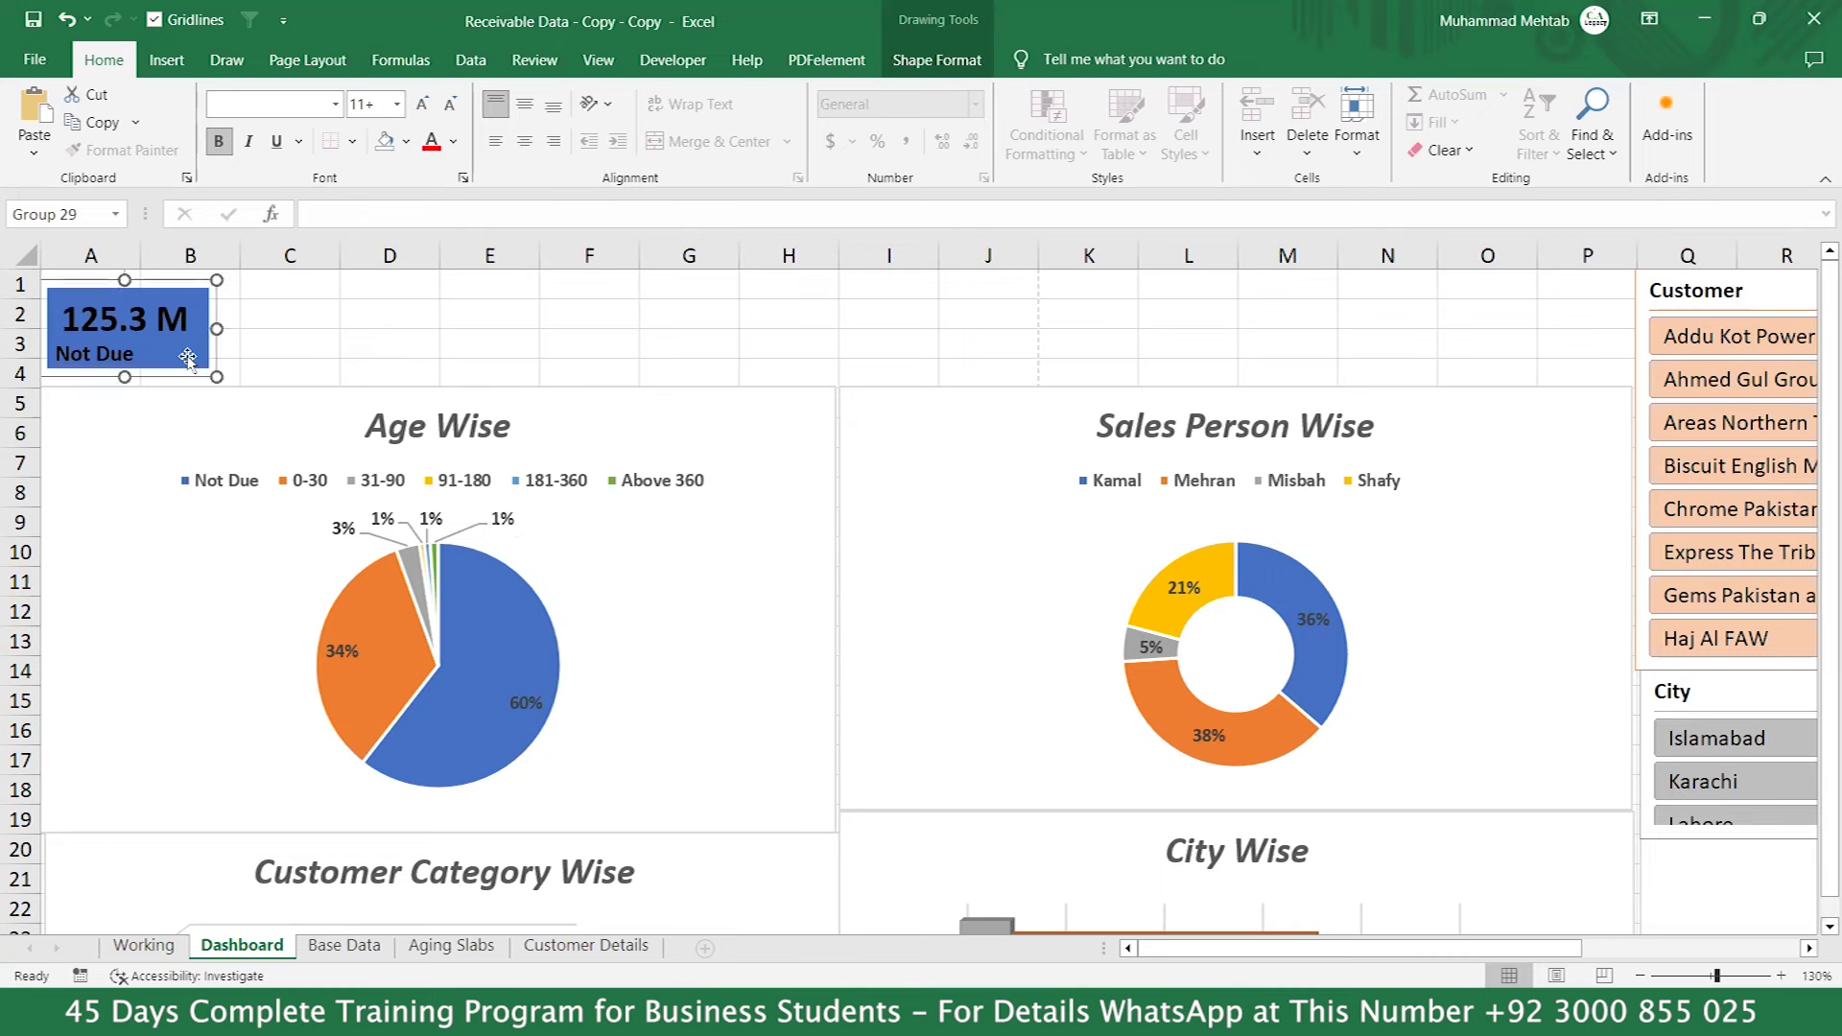
{"action": "left_click", "coordinate": [187, 356]}
{"action": "left_click", "coordinate": [269, 347]}
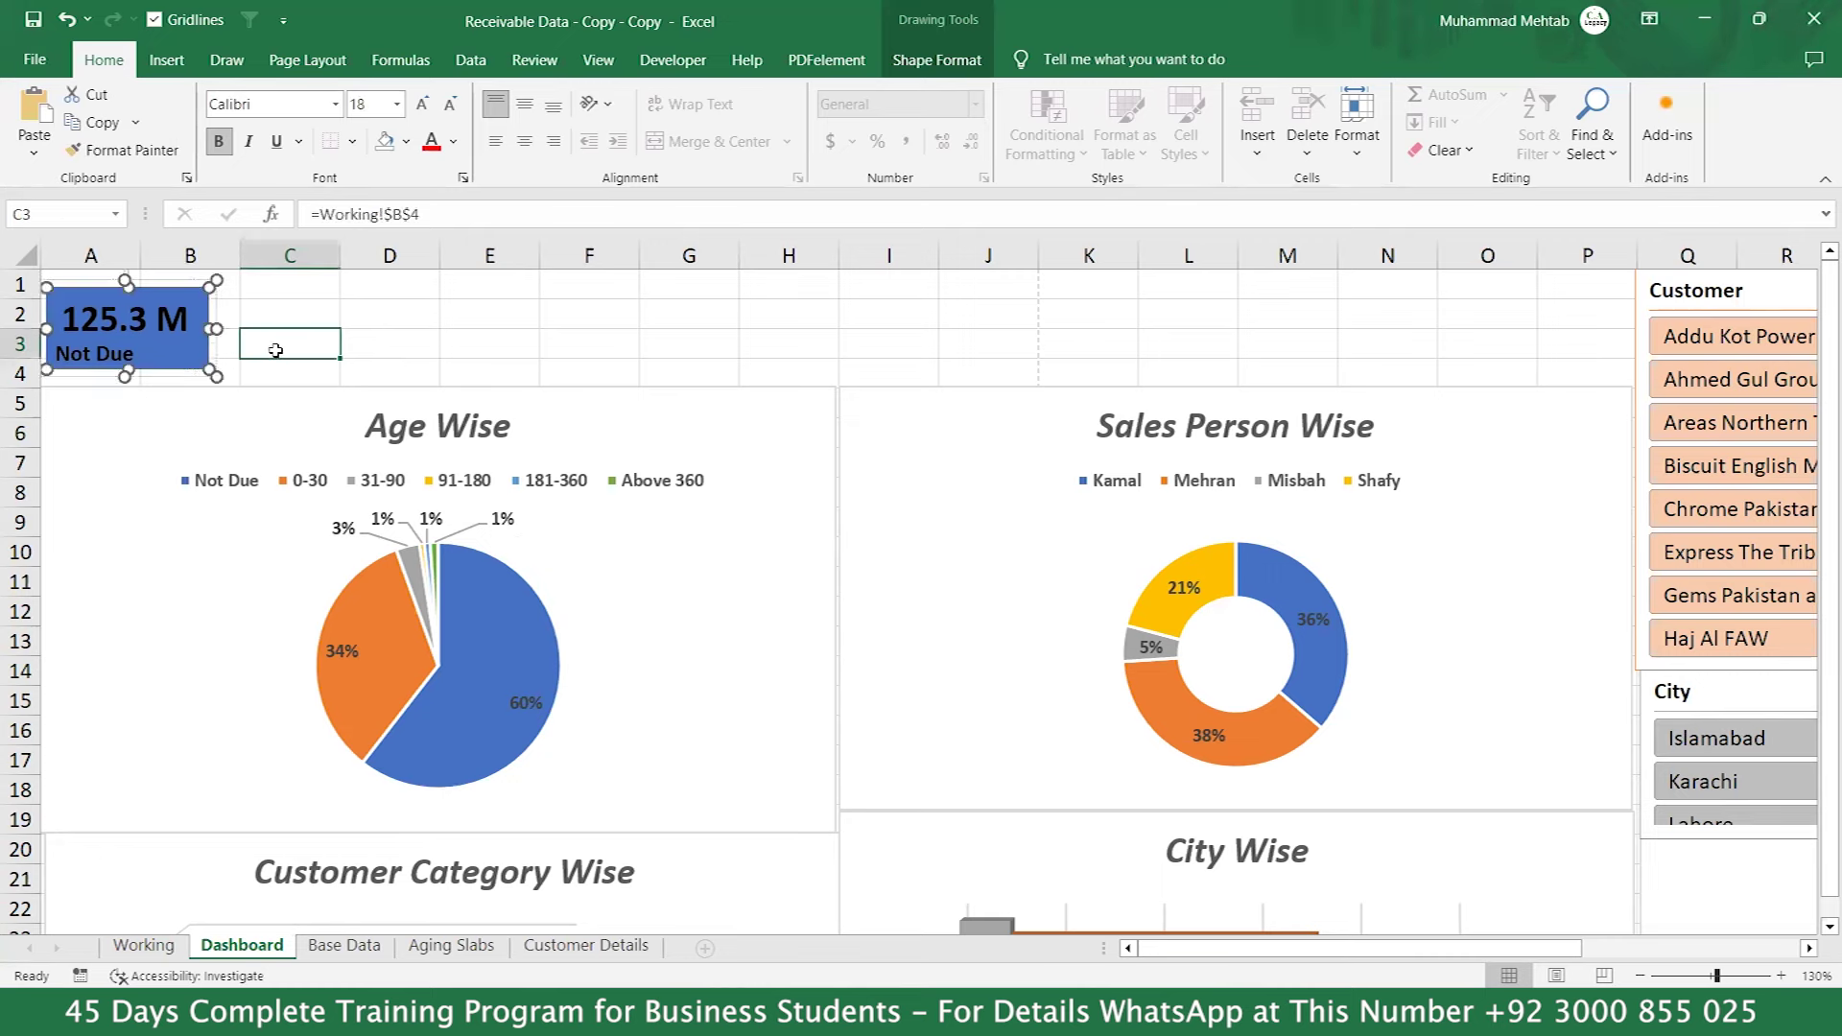
Duplicate the "Not Due" card beside the original around columns C and D, and relabel the copy "0 - 30".
{"action": "left_click", "coordinate": [204, 357]}
{"action": "left_click_drag", "start_coordinate": [205, 357], "coordinate": [364, 349]}
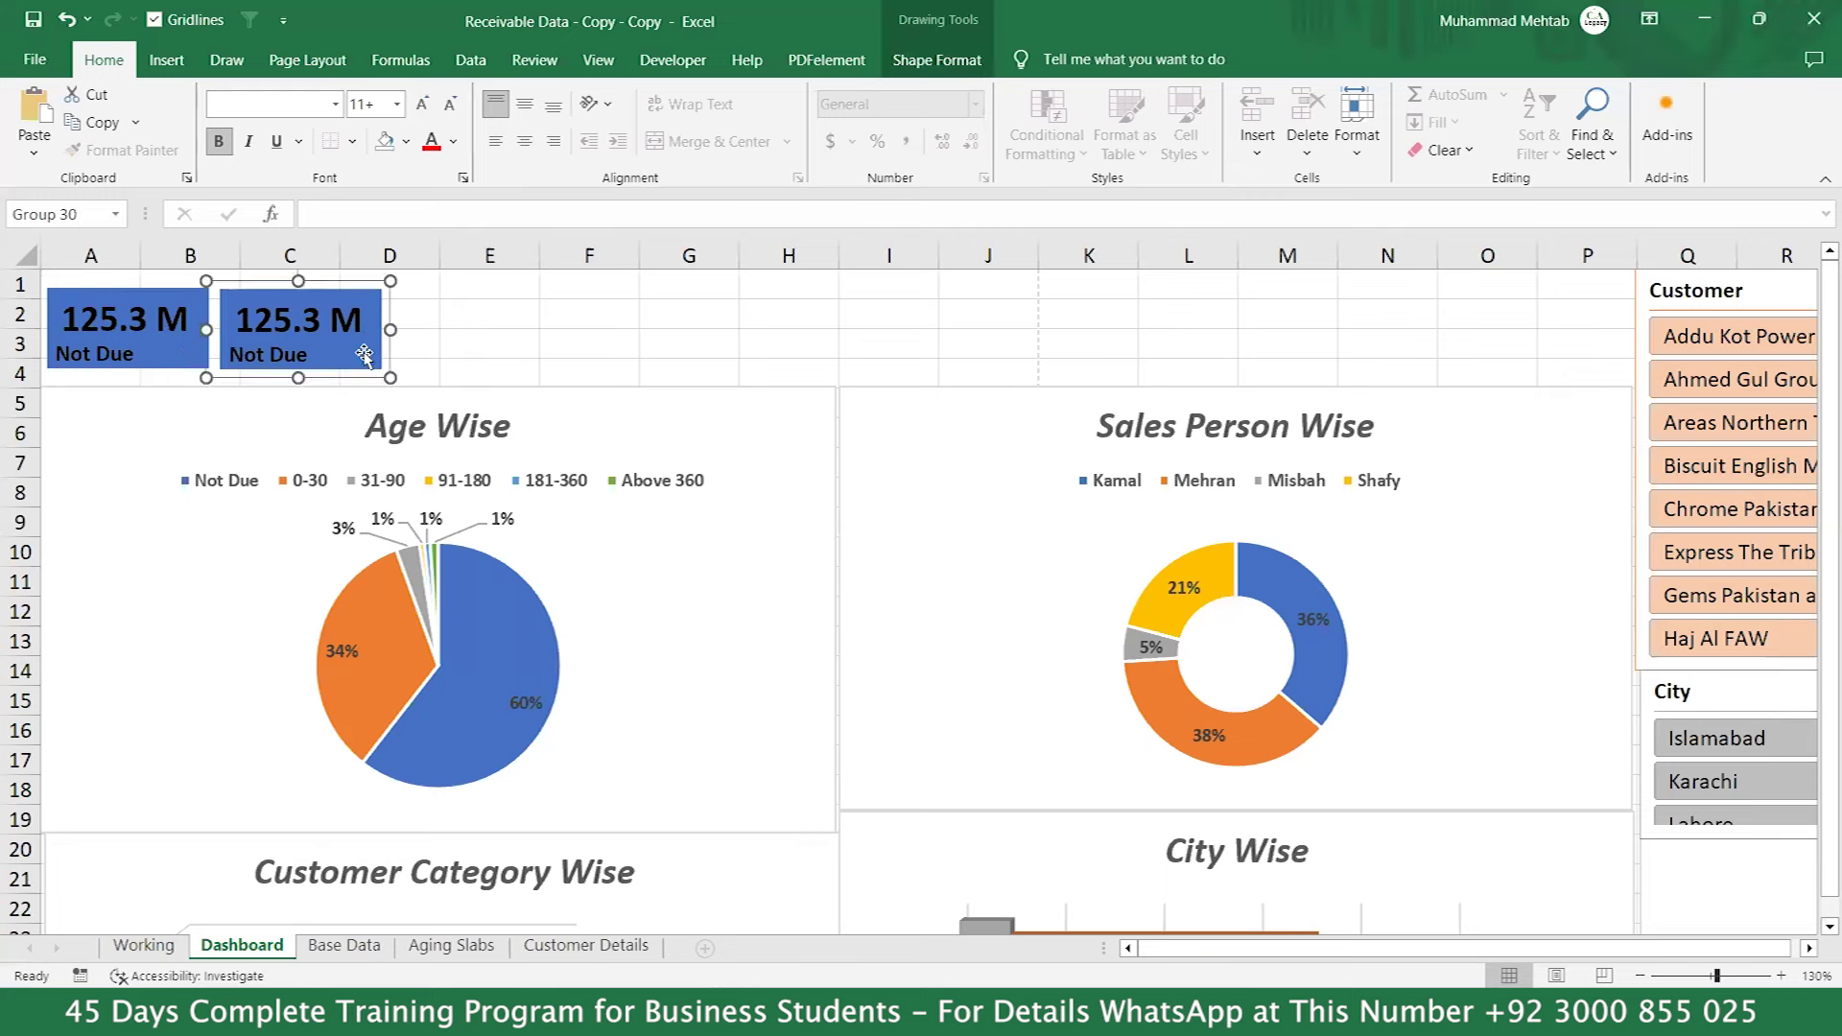
{"action": "left_click", "coordinate": [310, 355]}
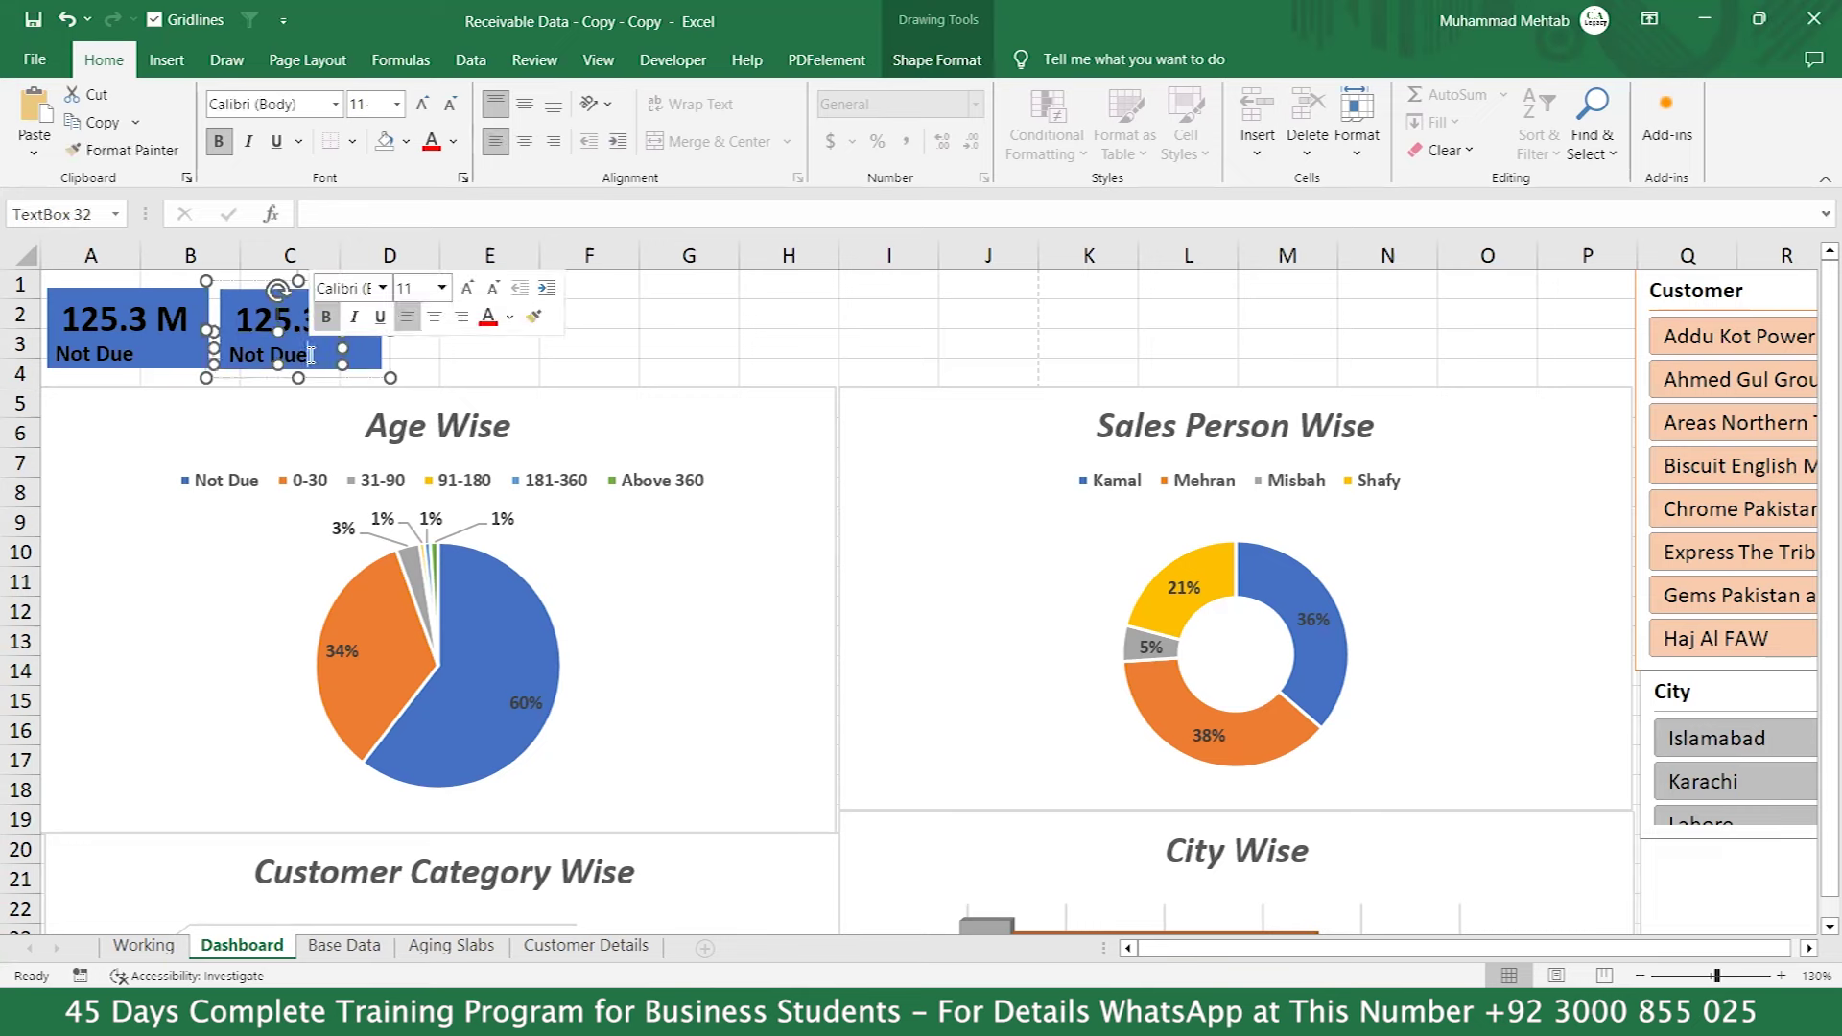
{"action": "key", "text": "BackSpace"}
{"action": "key", "text": "BackSpace"}
{"action": "key", "text": "BackSpace"}
{"action": "key", "text": "BackSpace"}
{"action": "key", "text": "BackSpace"}
{"action": "key", "text": "BackSpace"}
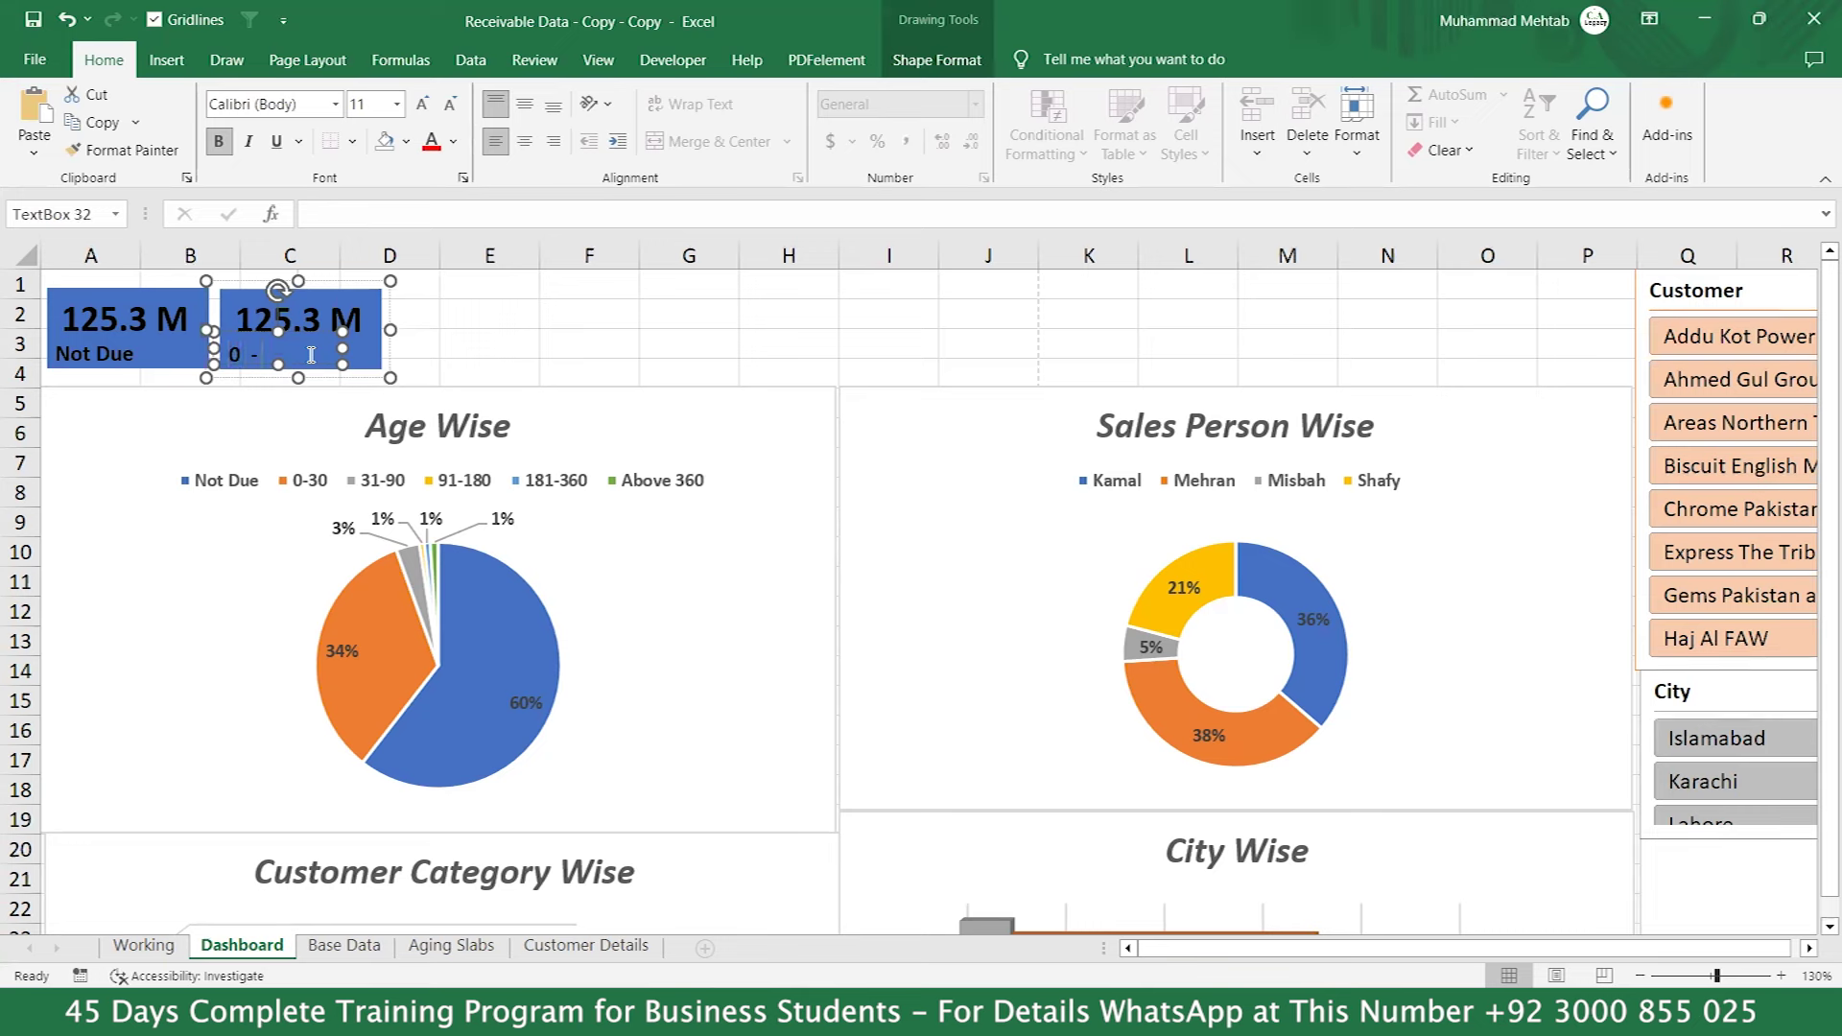
{"action": "type", "text": "0 - 30"}
{"action": "left_click", "coordinate": [452, 341]}
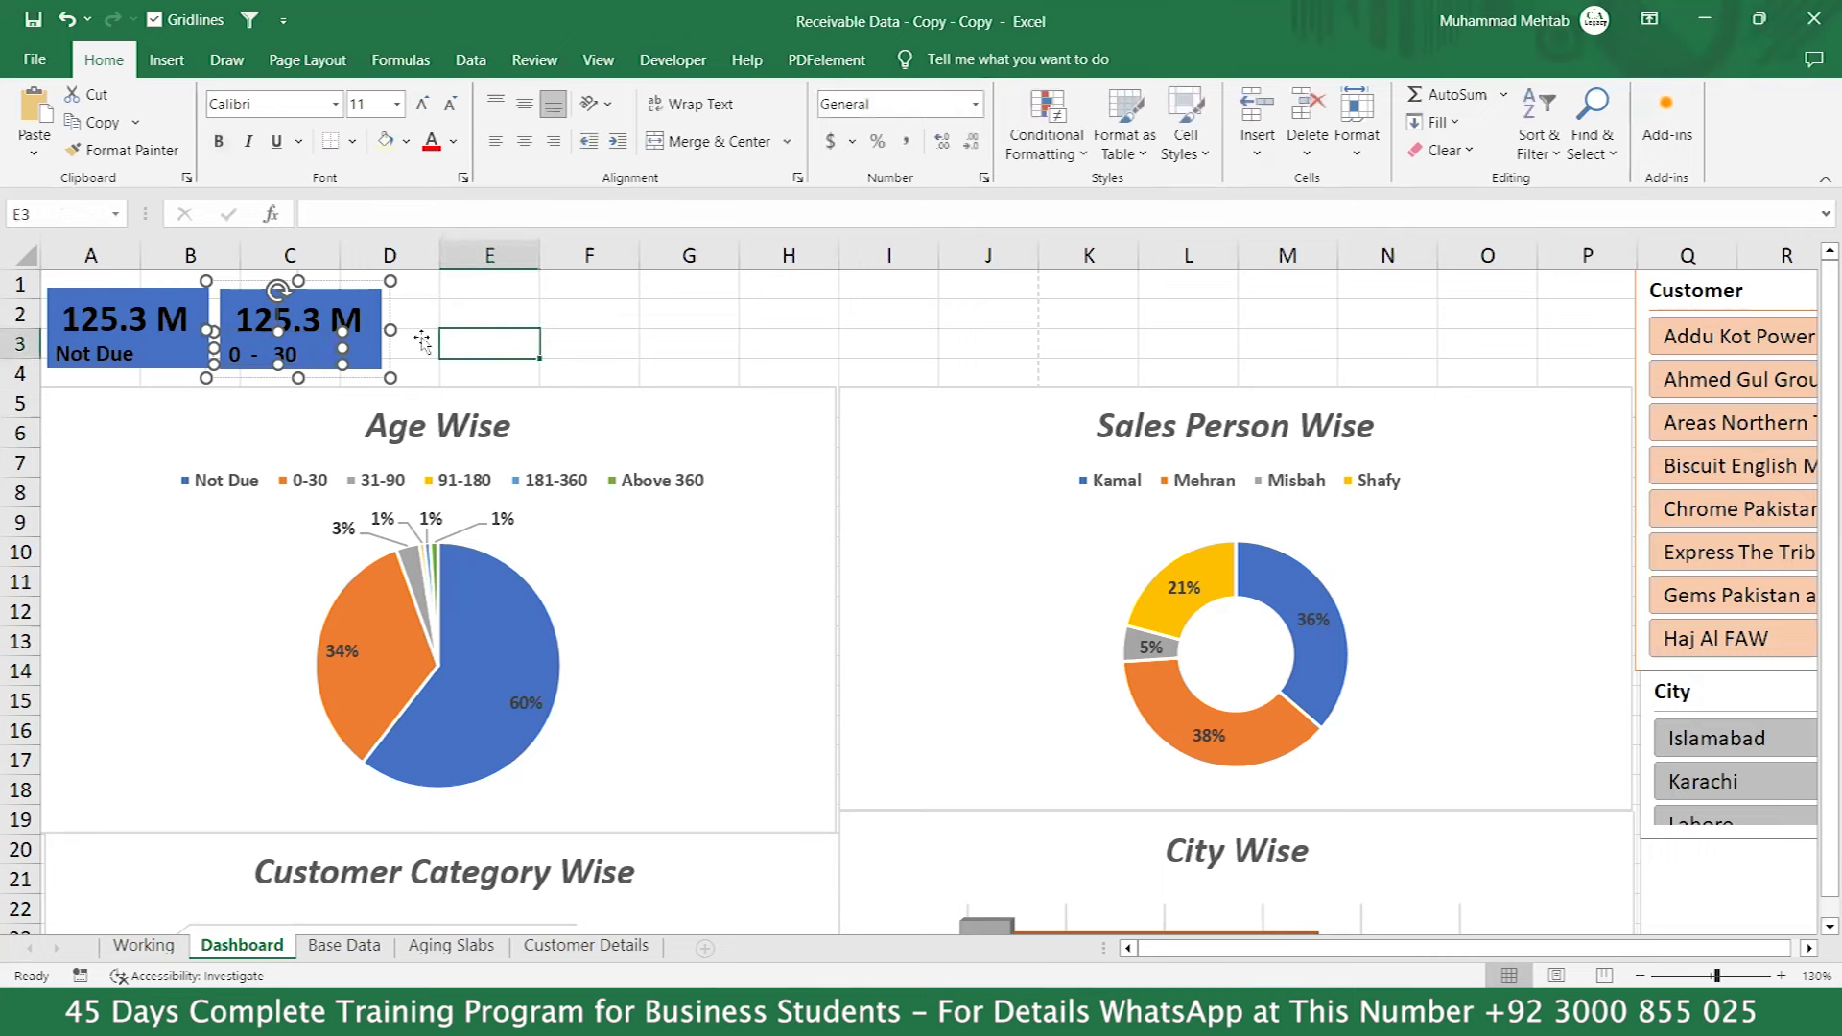
Link the amount of the "0 - 30" card to =Working!$B$5.
{"action": "left_click", "coordinate": [335, 326]}
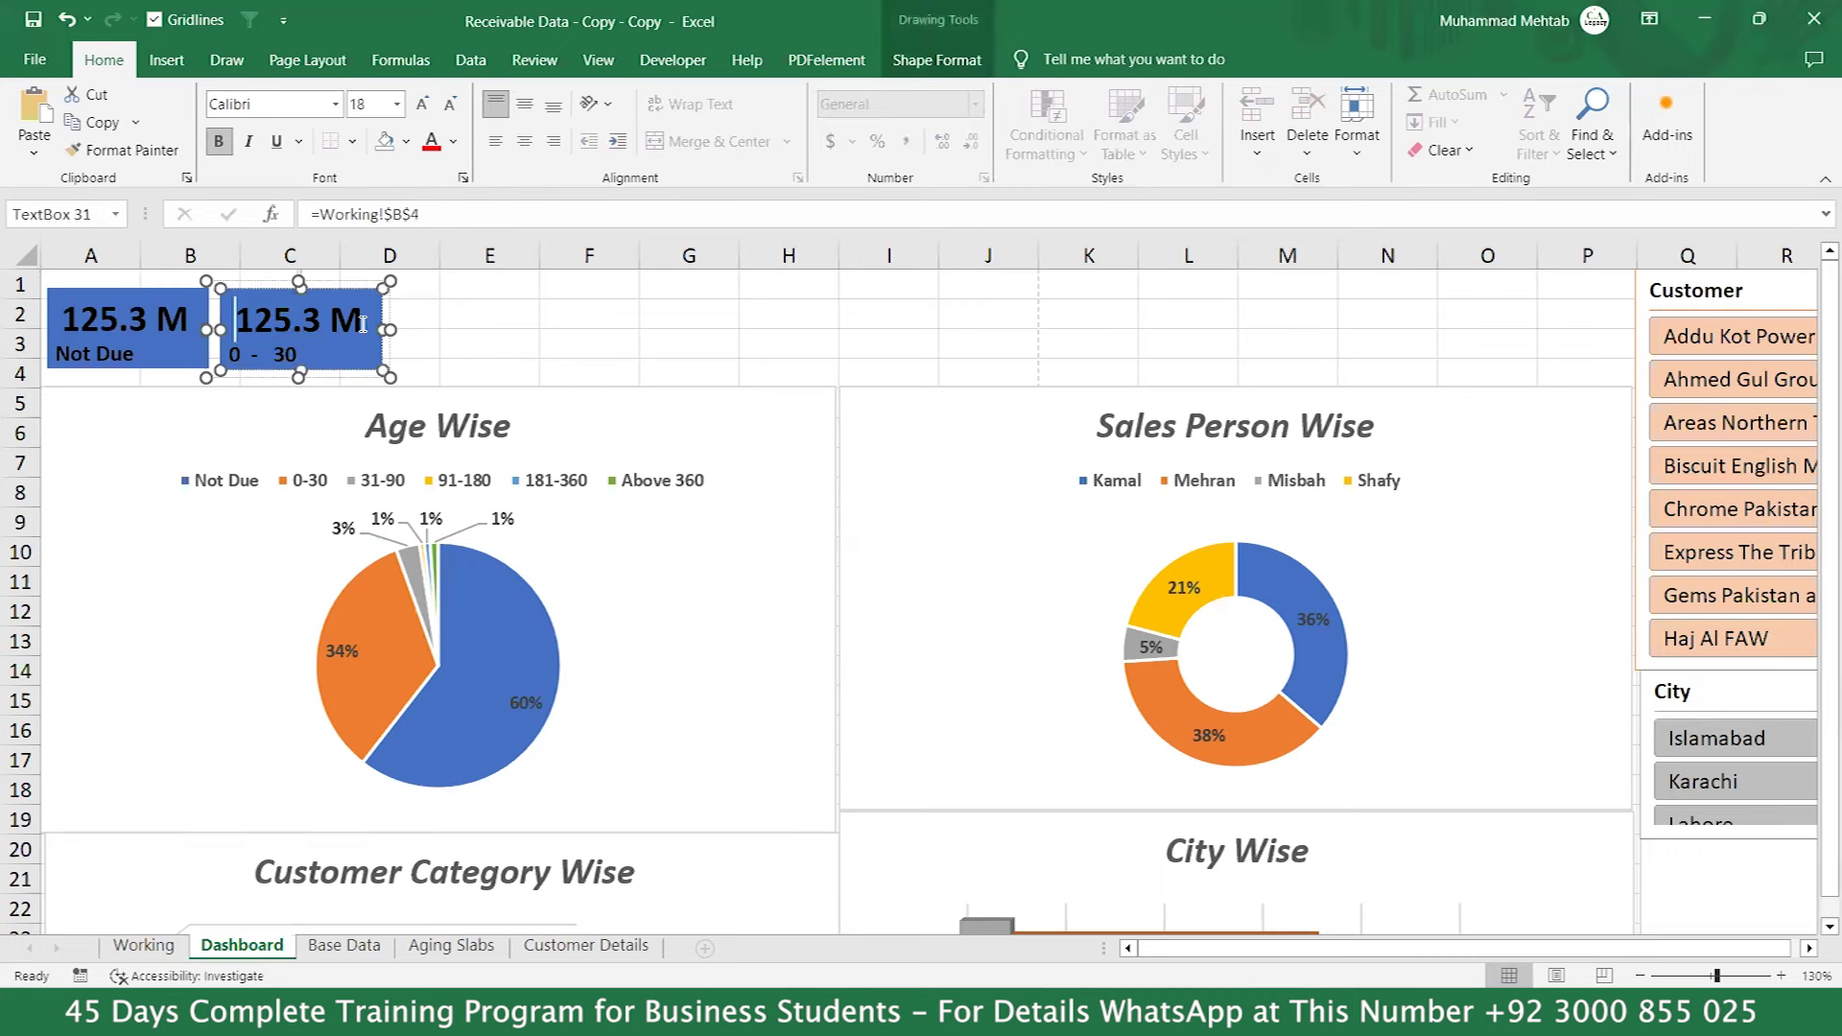
{"action": "left_click", "coordinate": [424, 213]}
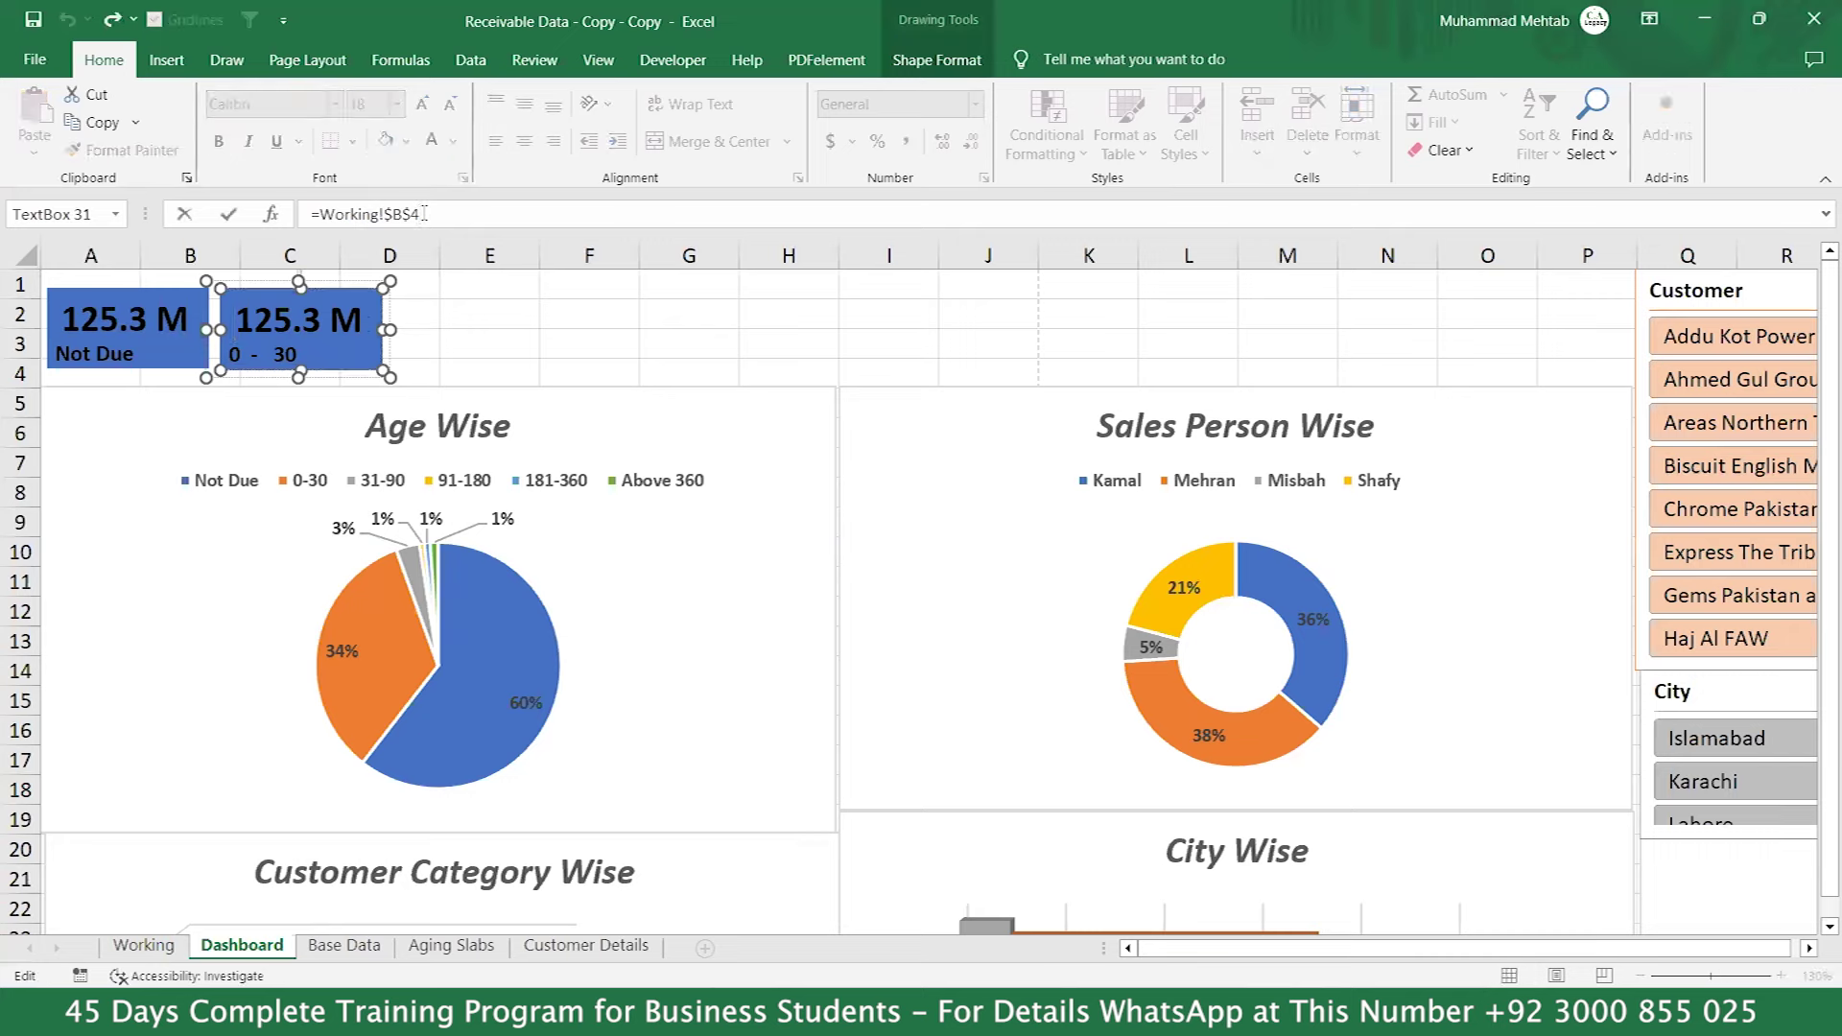
{"action": "key", "text": "BackSpace"}
{"action": "type", "text": "5"}
{"action": "key", "text": "Return"}
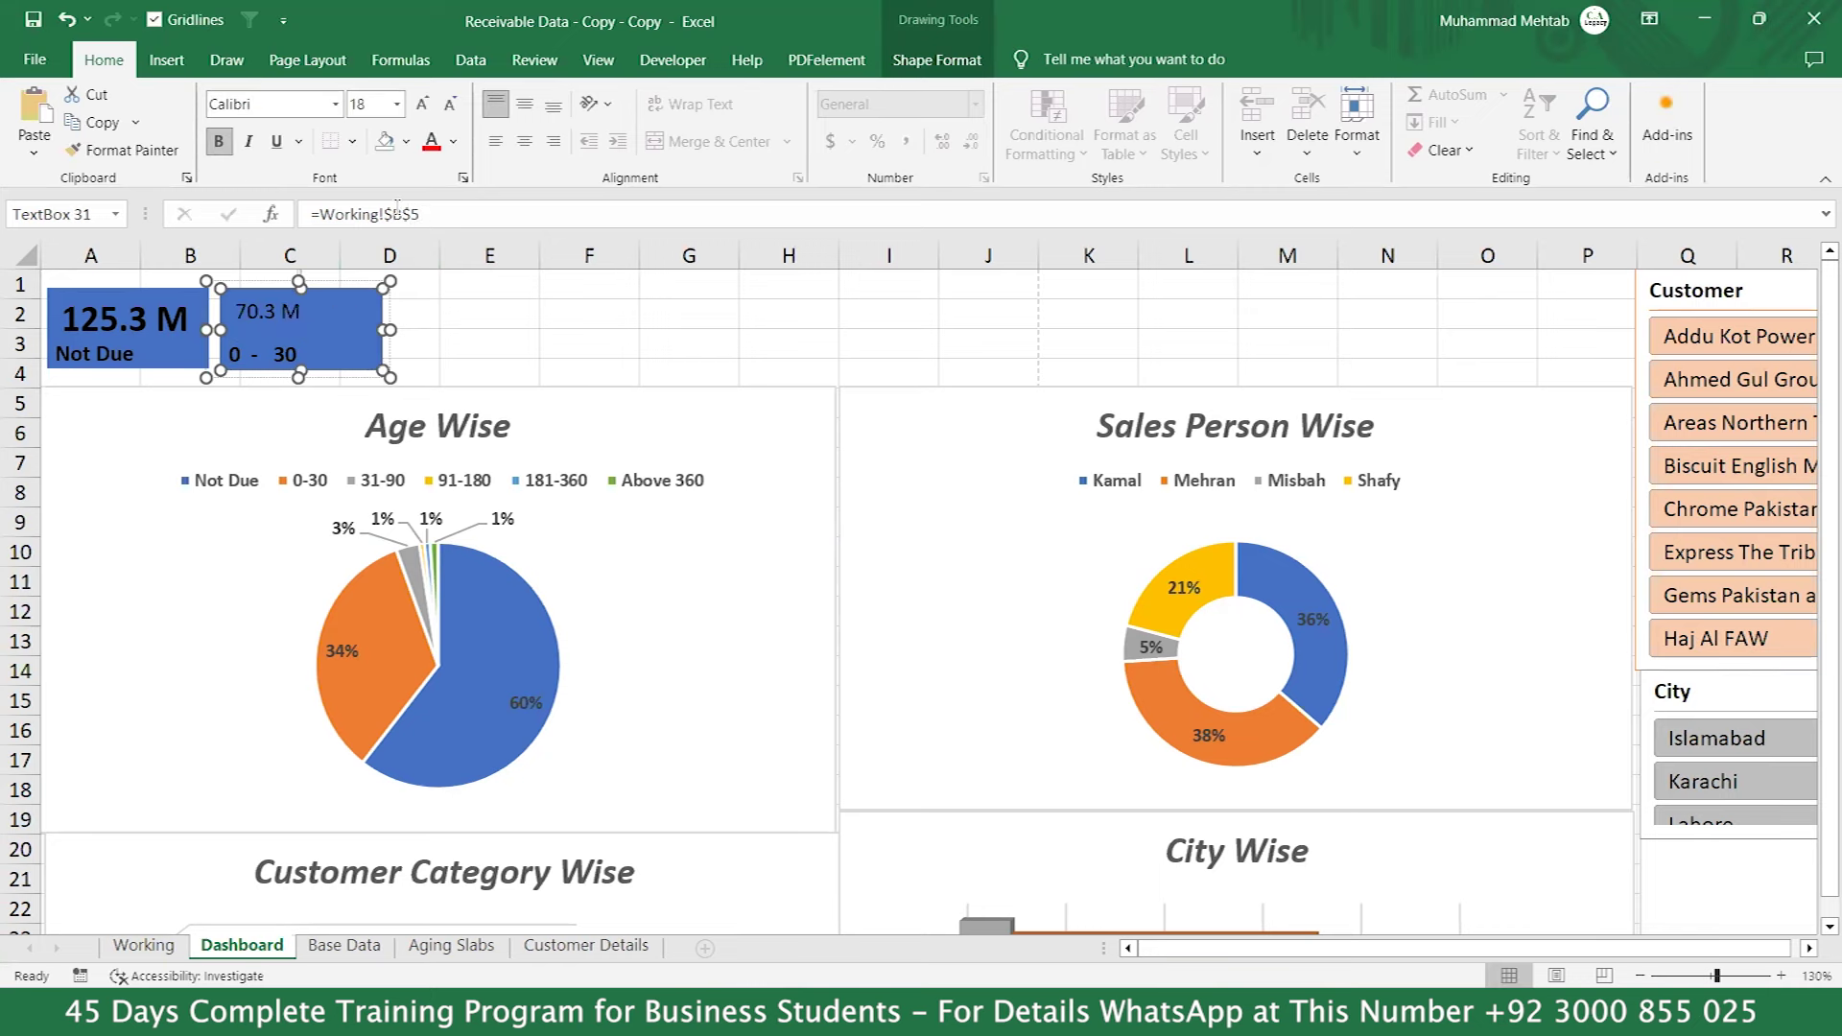
Make the "0 - 30" card's amount bold, 20 pt and left-aligned.
{"action": "left_click", "coordinate": [225, 151]}
{"action": "left_click", "coordinate": [422, 104]}
{"action": "left_click", "coordinate": [422, 105]}
{"action": "left_click", "coordinate": [422, 104]}
{"action": "left_click", "coordinate": [422, 104]}
{"action": "left_click", "coordinate": [422, 104]}
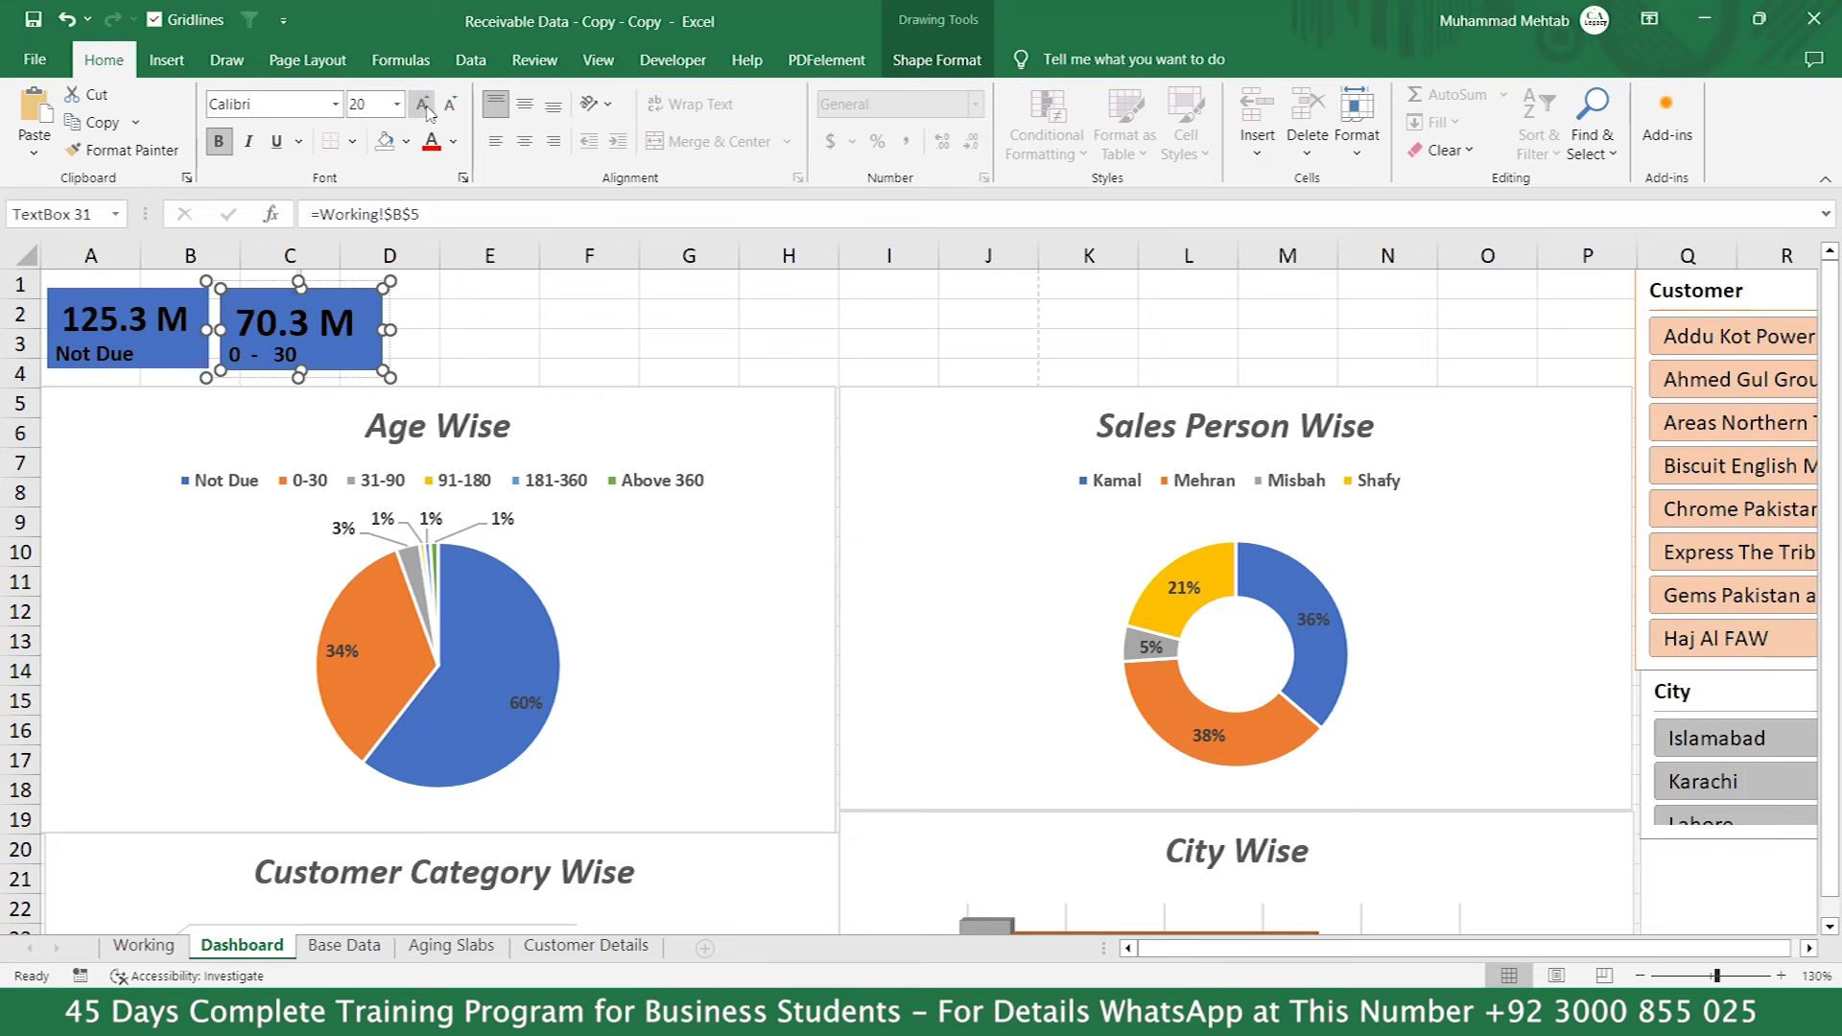
{"action": "left_click", "coordinate": [450, 106]}
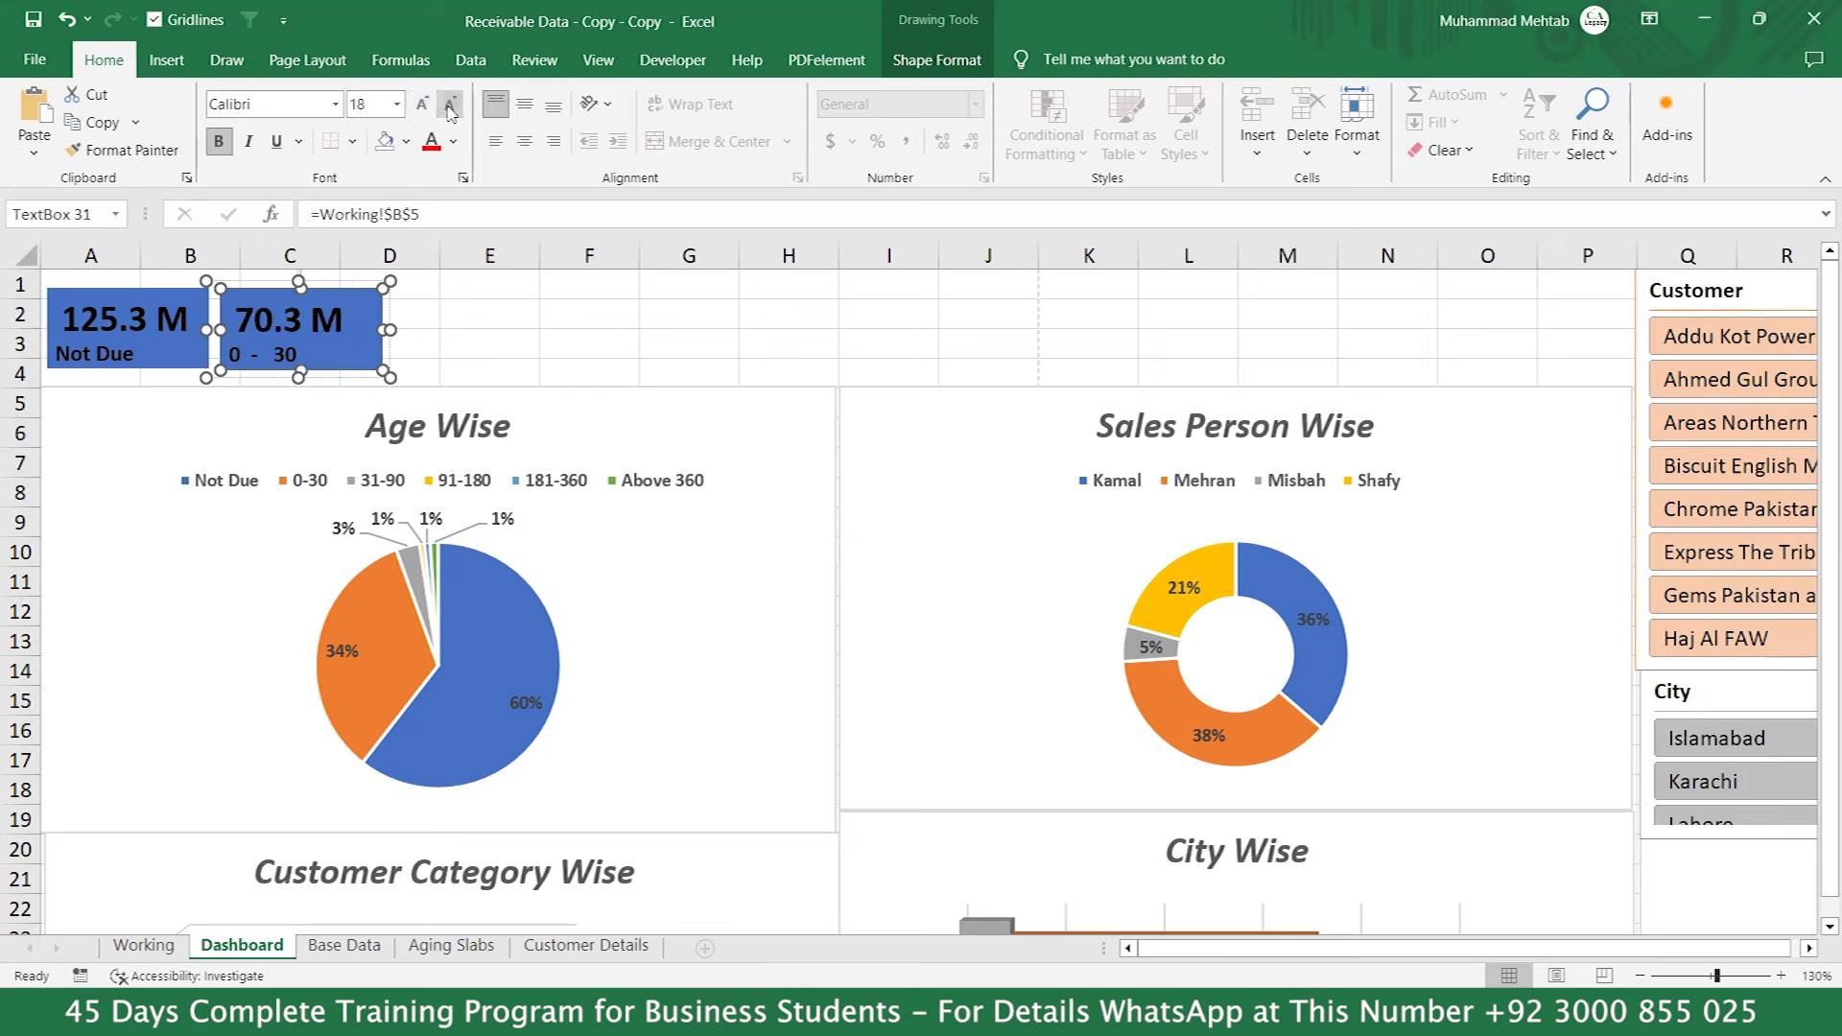
{"action": "left_click", "coordinate": [422, 105]}
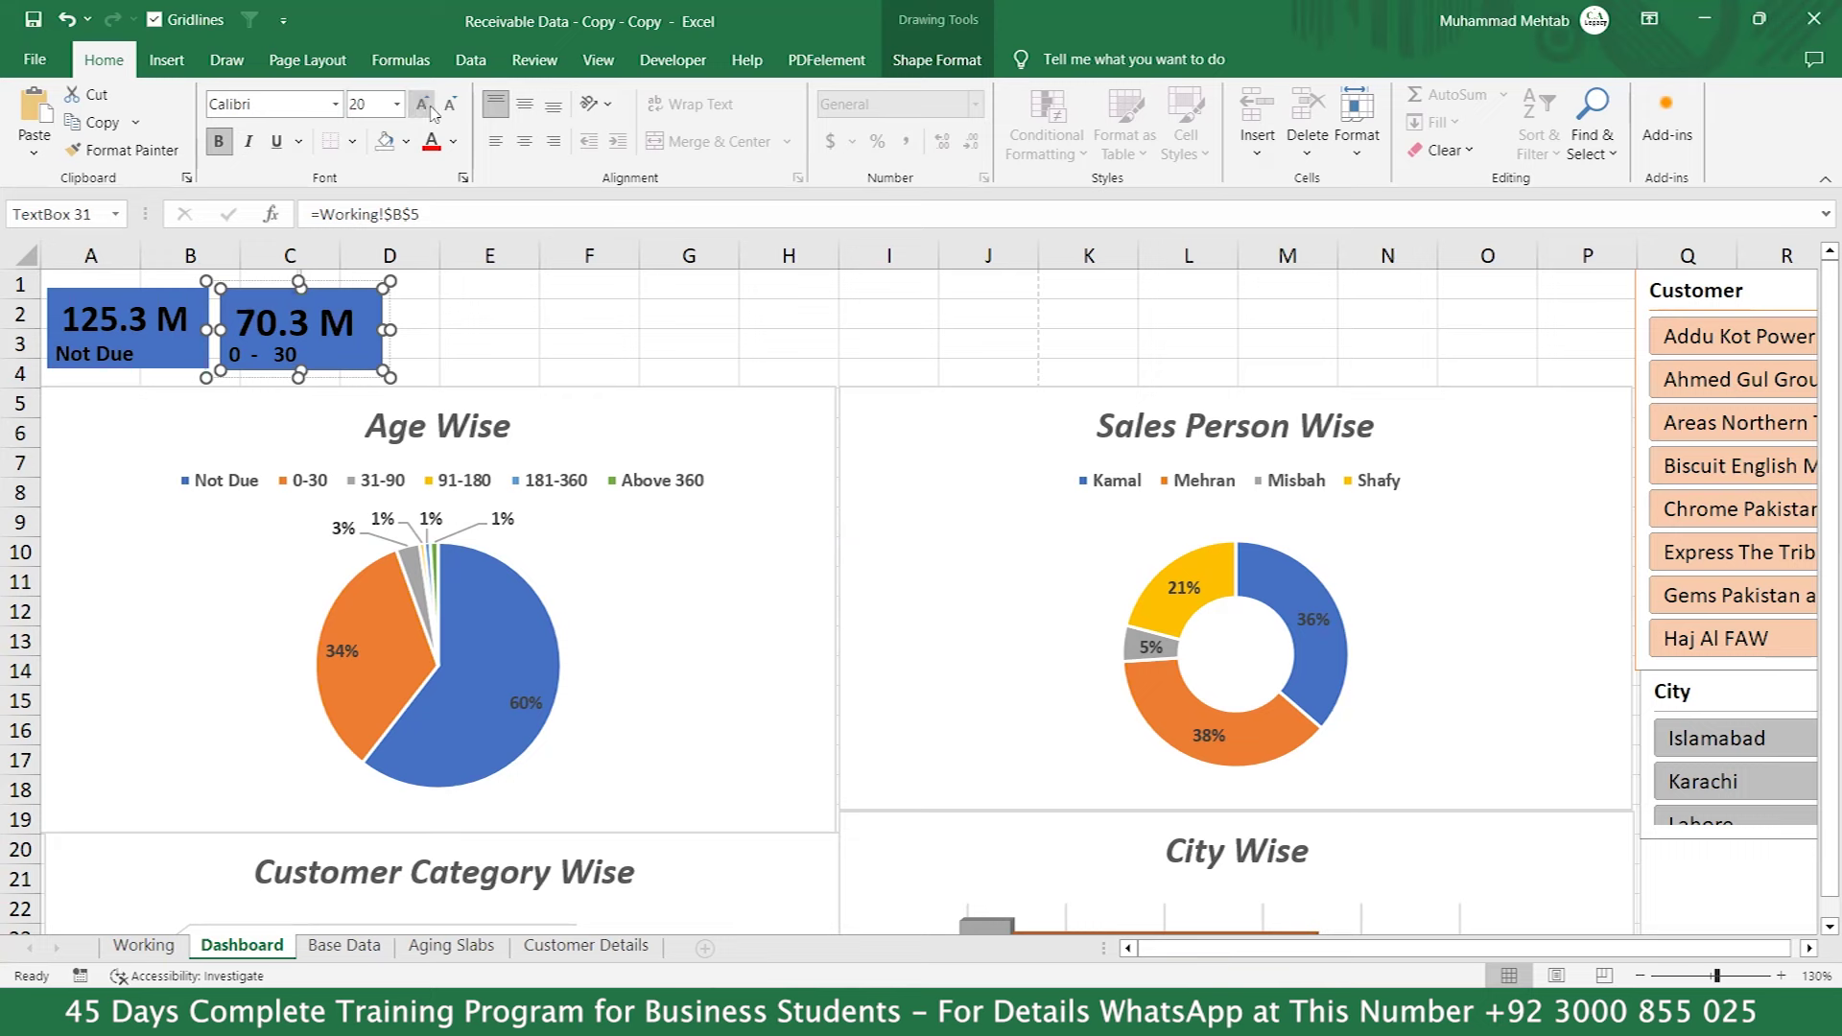
{"action": "left_click", "coordinate": [496, 142]}
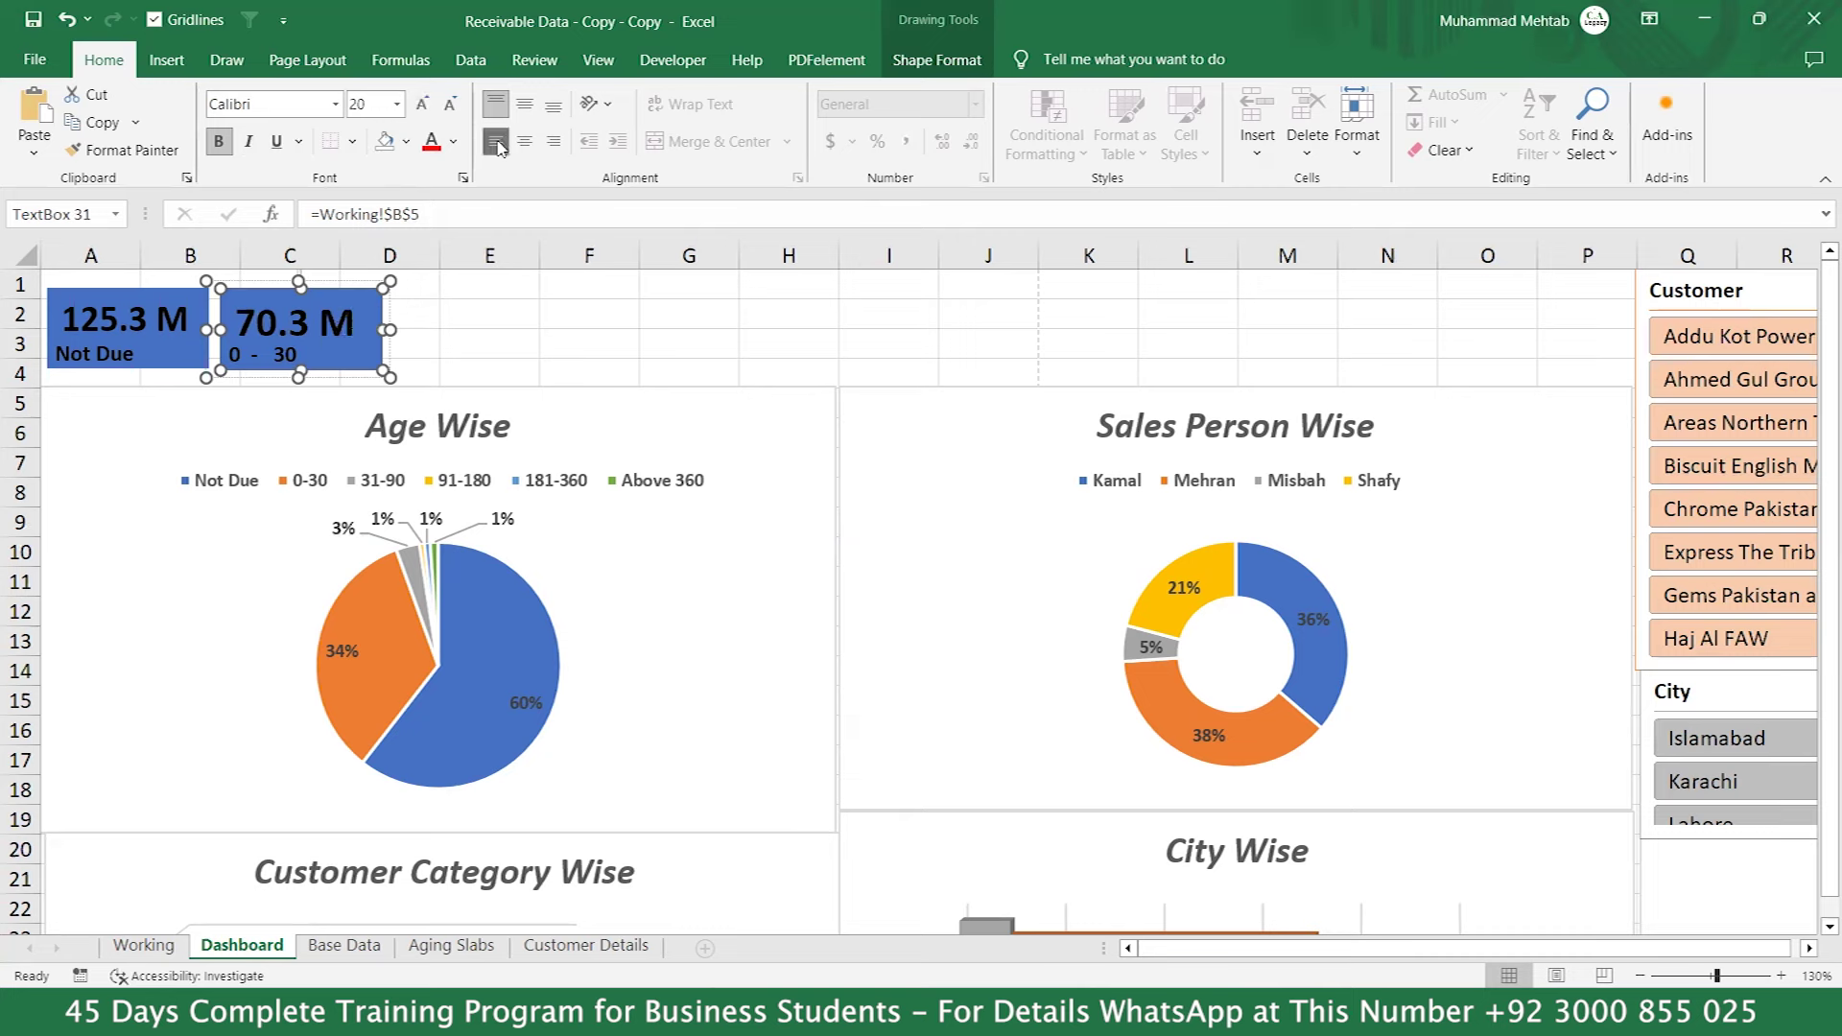
Nudge the amount box of the "0 - 30" card to line up with the "Not Due" card.
{"action": "left_click", "coordinate": [343, 300]}
{"action": "left_click", "coordinate": [342, 301]}
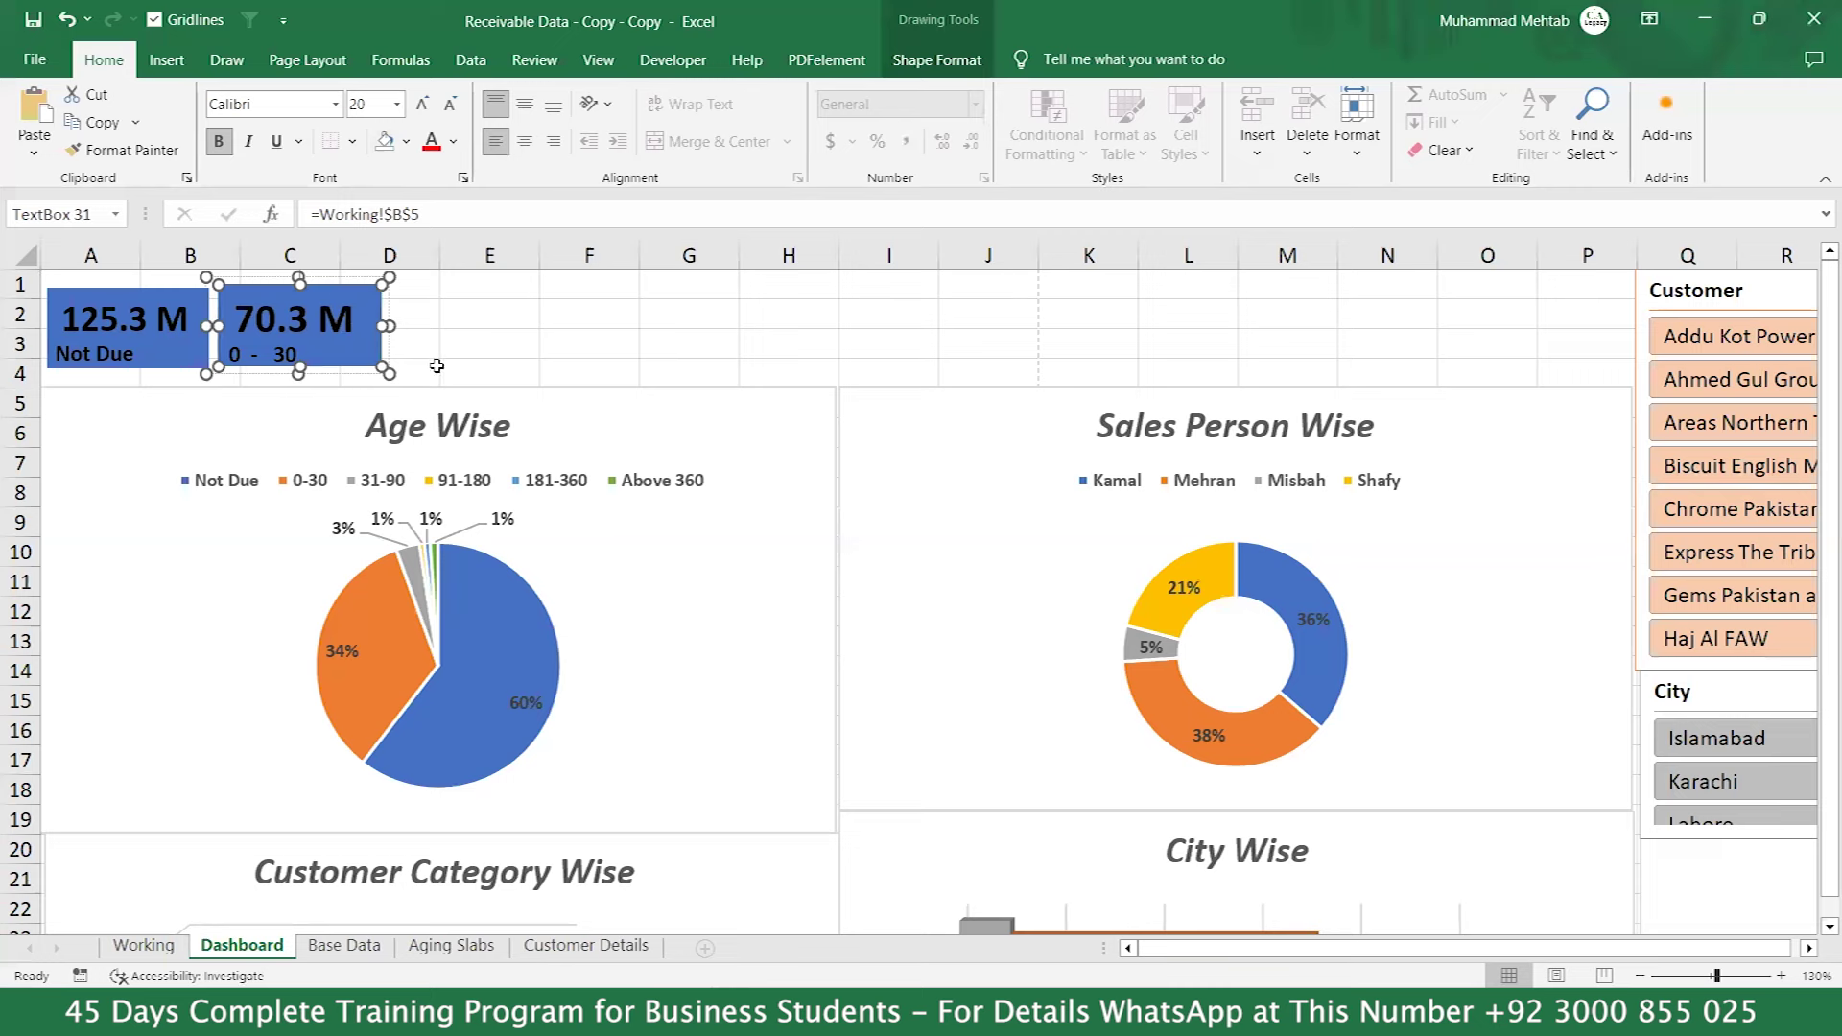
{"action": "left_click_drag", "start_coordinate": [354, 348], "coordinate": [352, 353]}
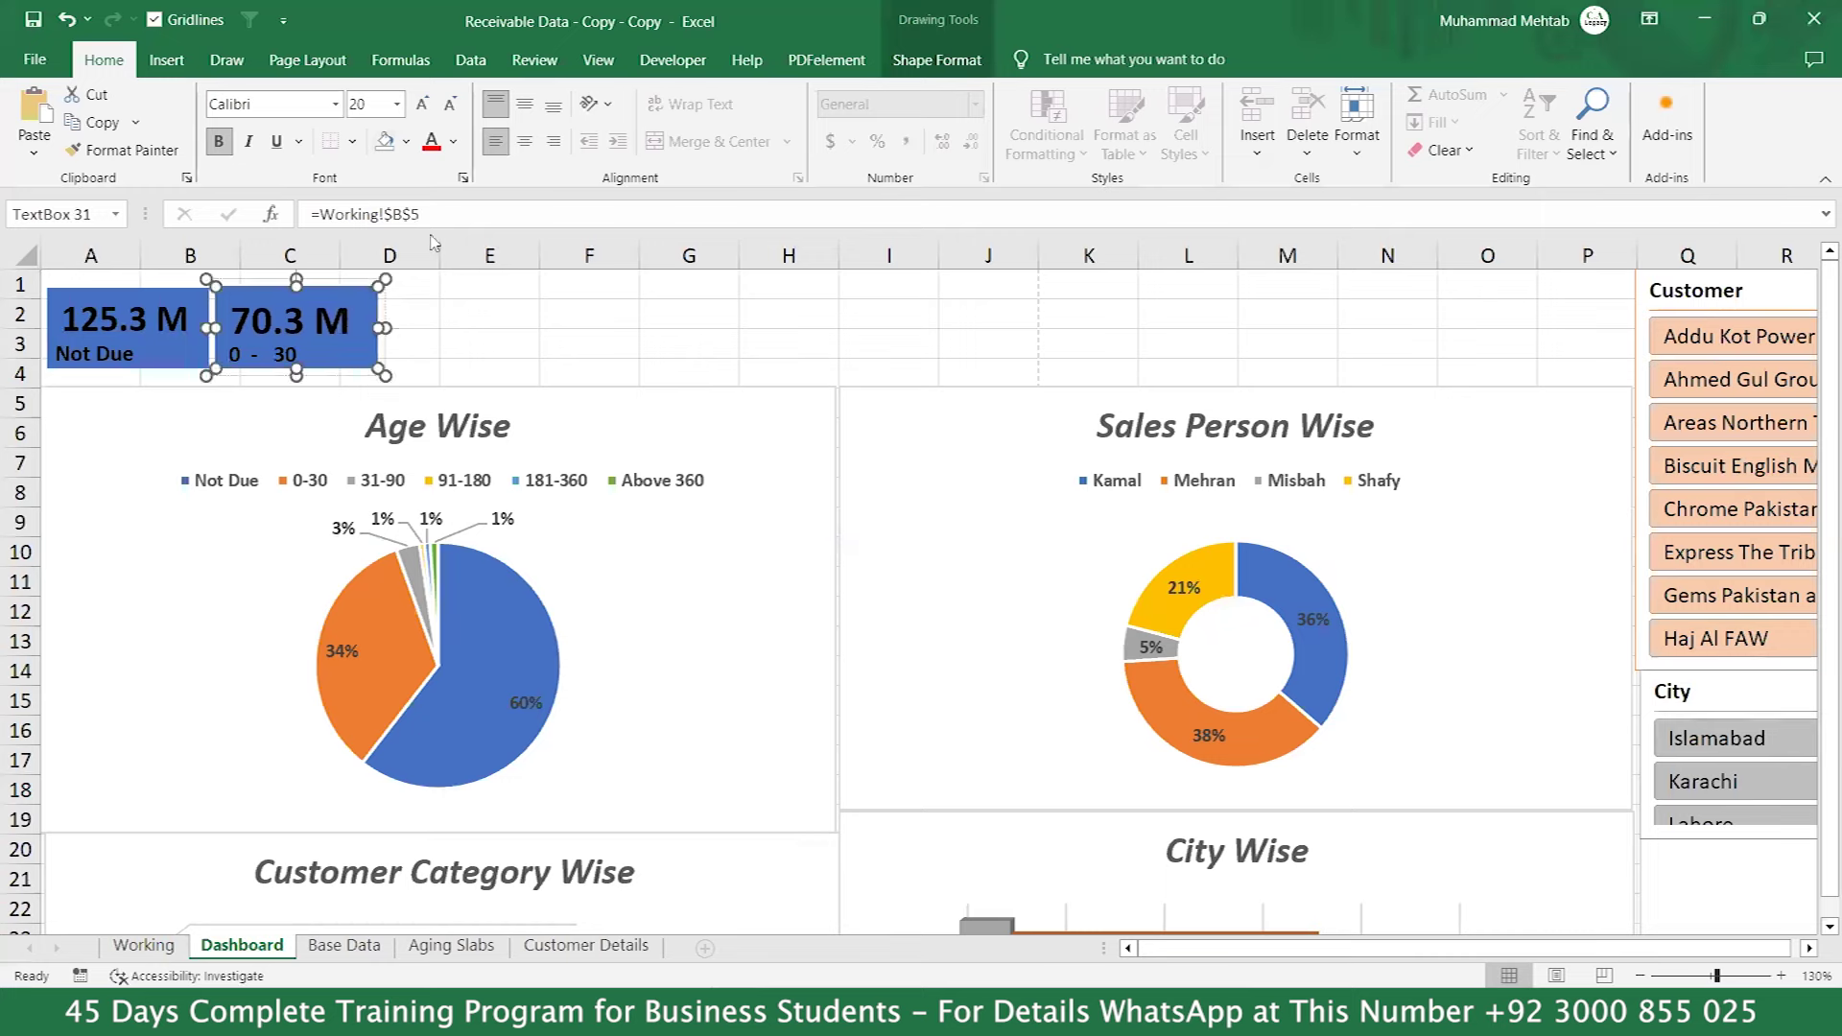
Fill the "0 - 30" card with the orange theme colour, matching its slice in the Age Wise chart.
{"action": "left_click", "coordinate": [886, 64]}
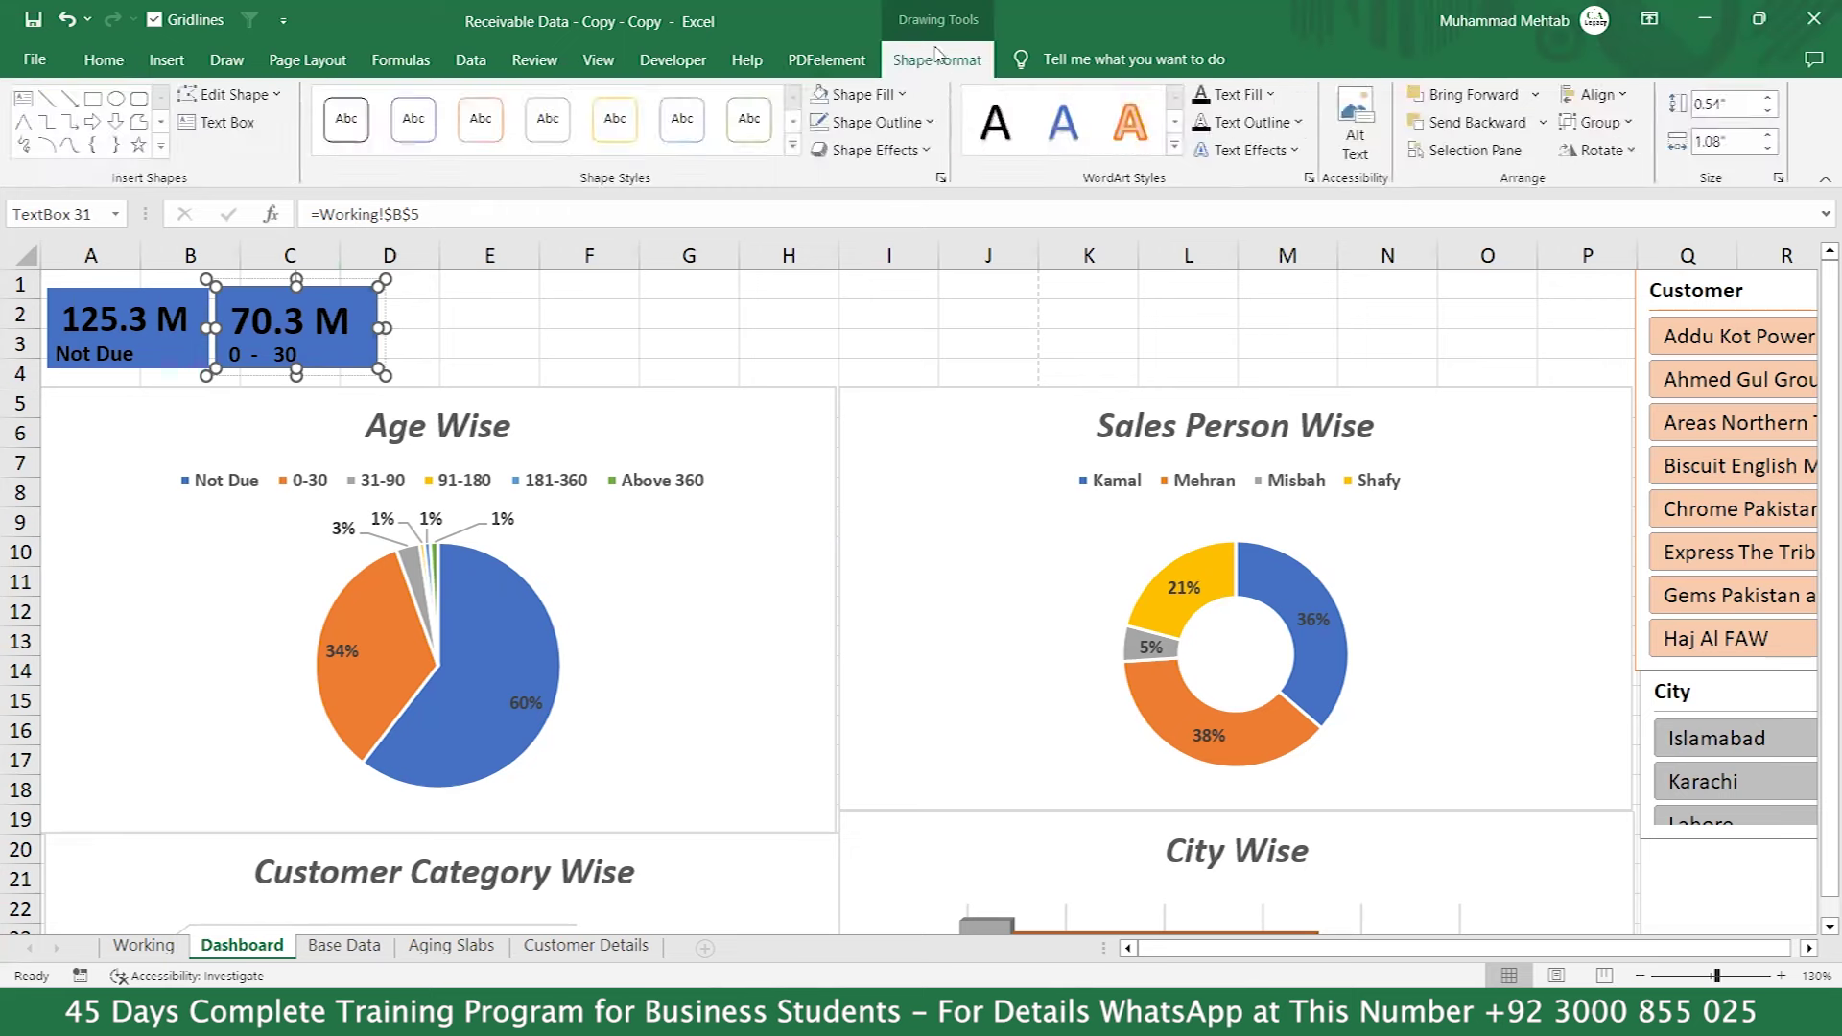
{"action": "left_click", "coordinate": [909, 97]}
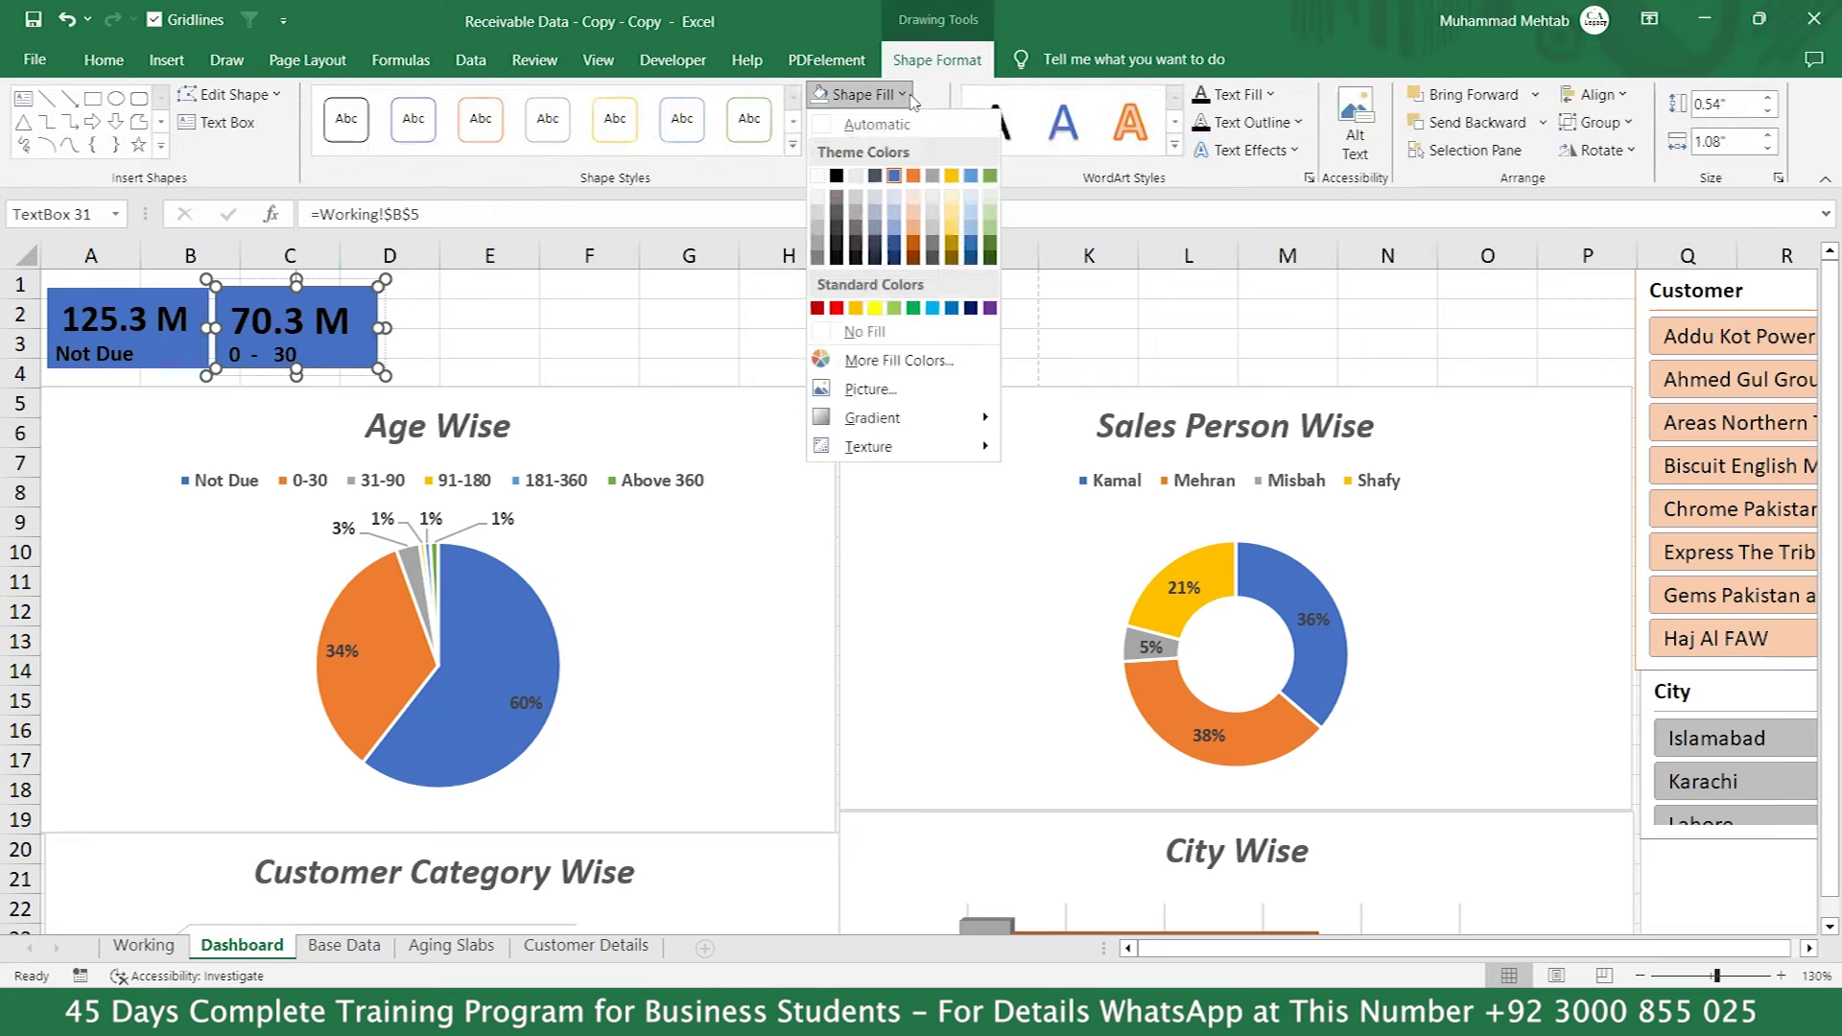
{"action": "left_click", "coordinate": [913, 249]}
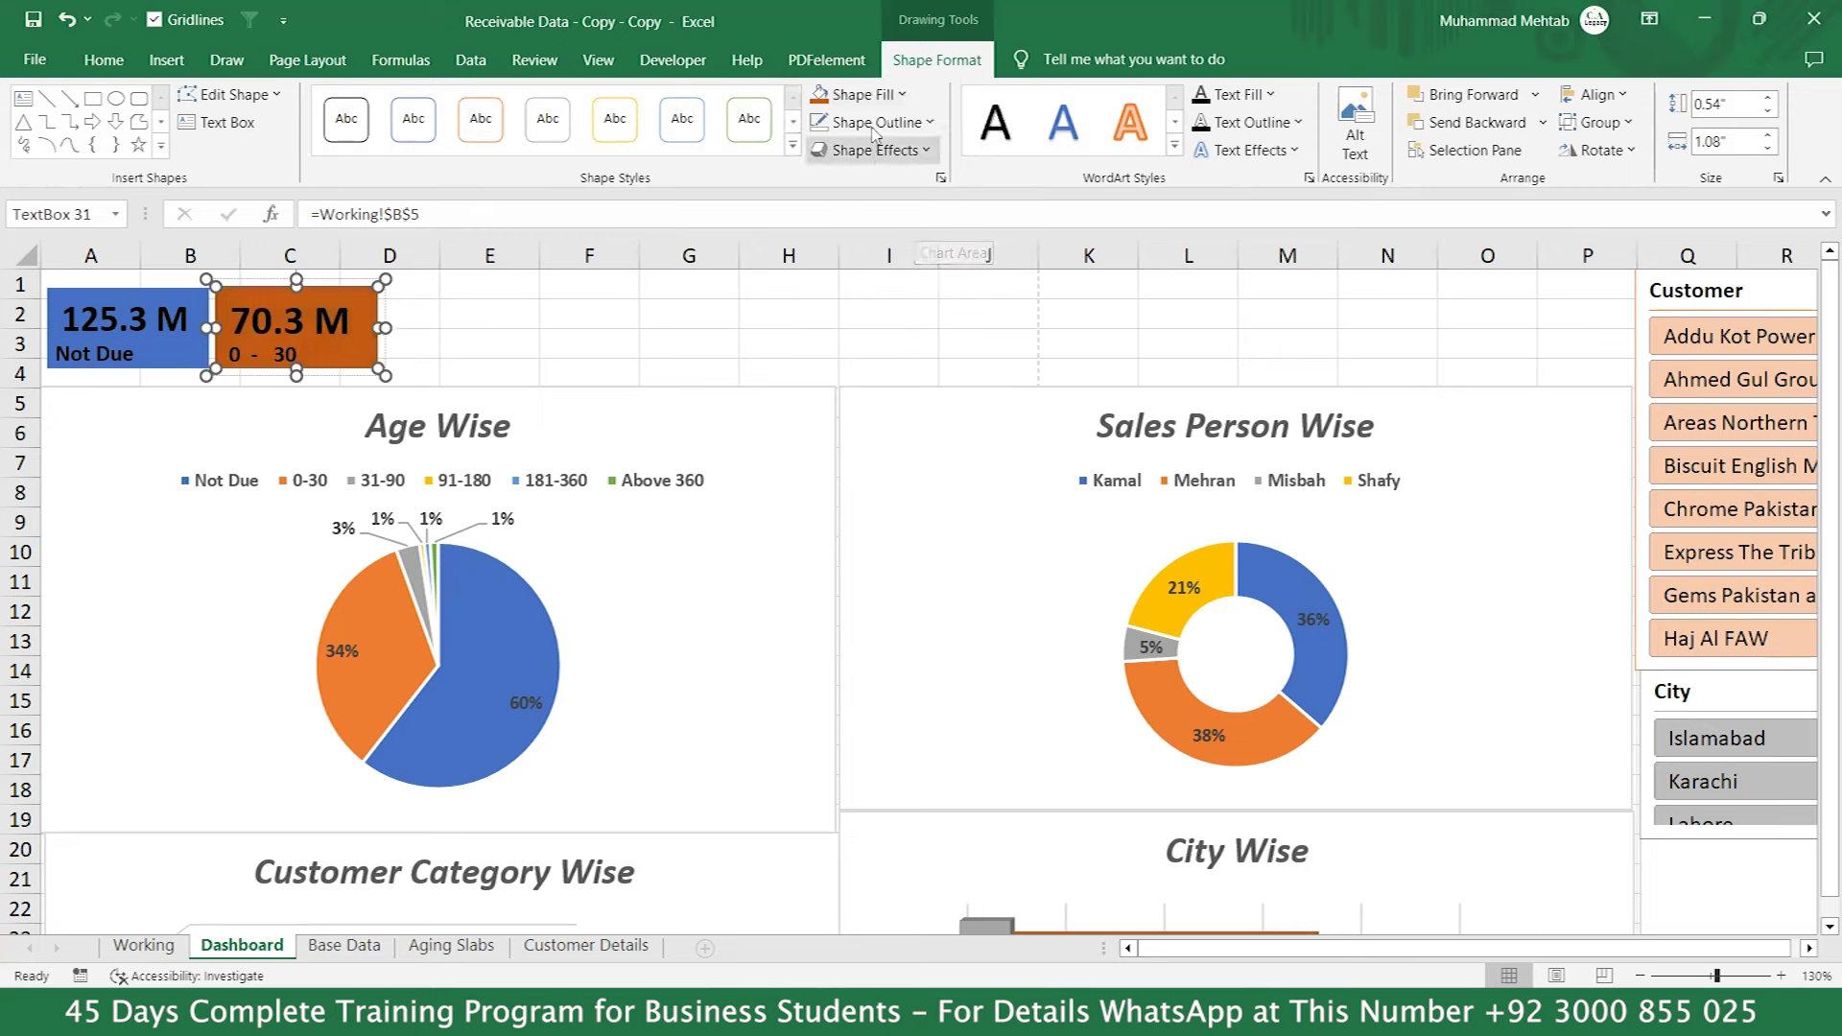
{"action": "left_click", "coordinate": [891, 95]}
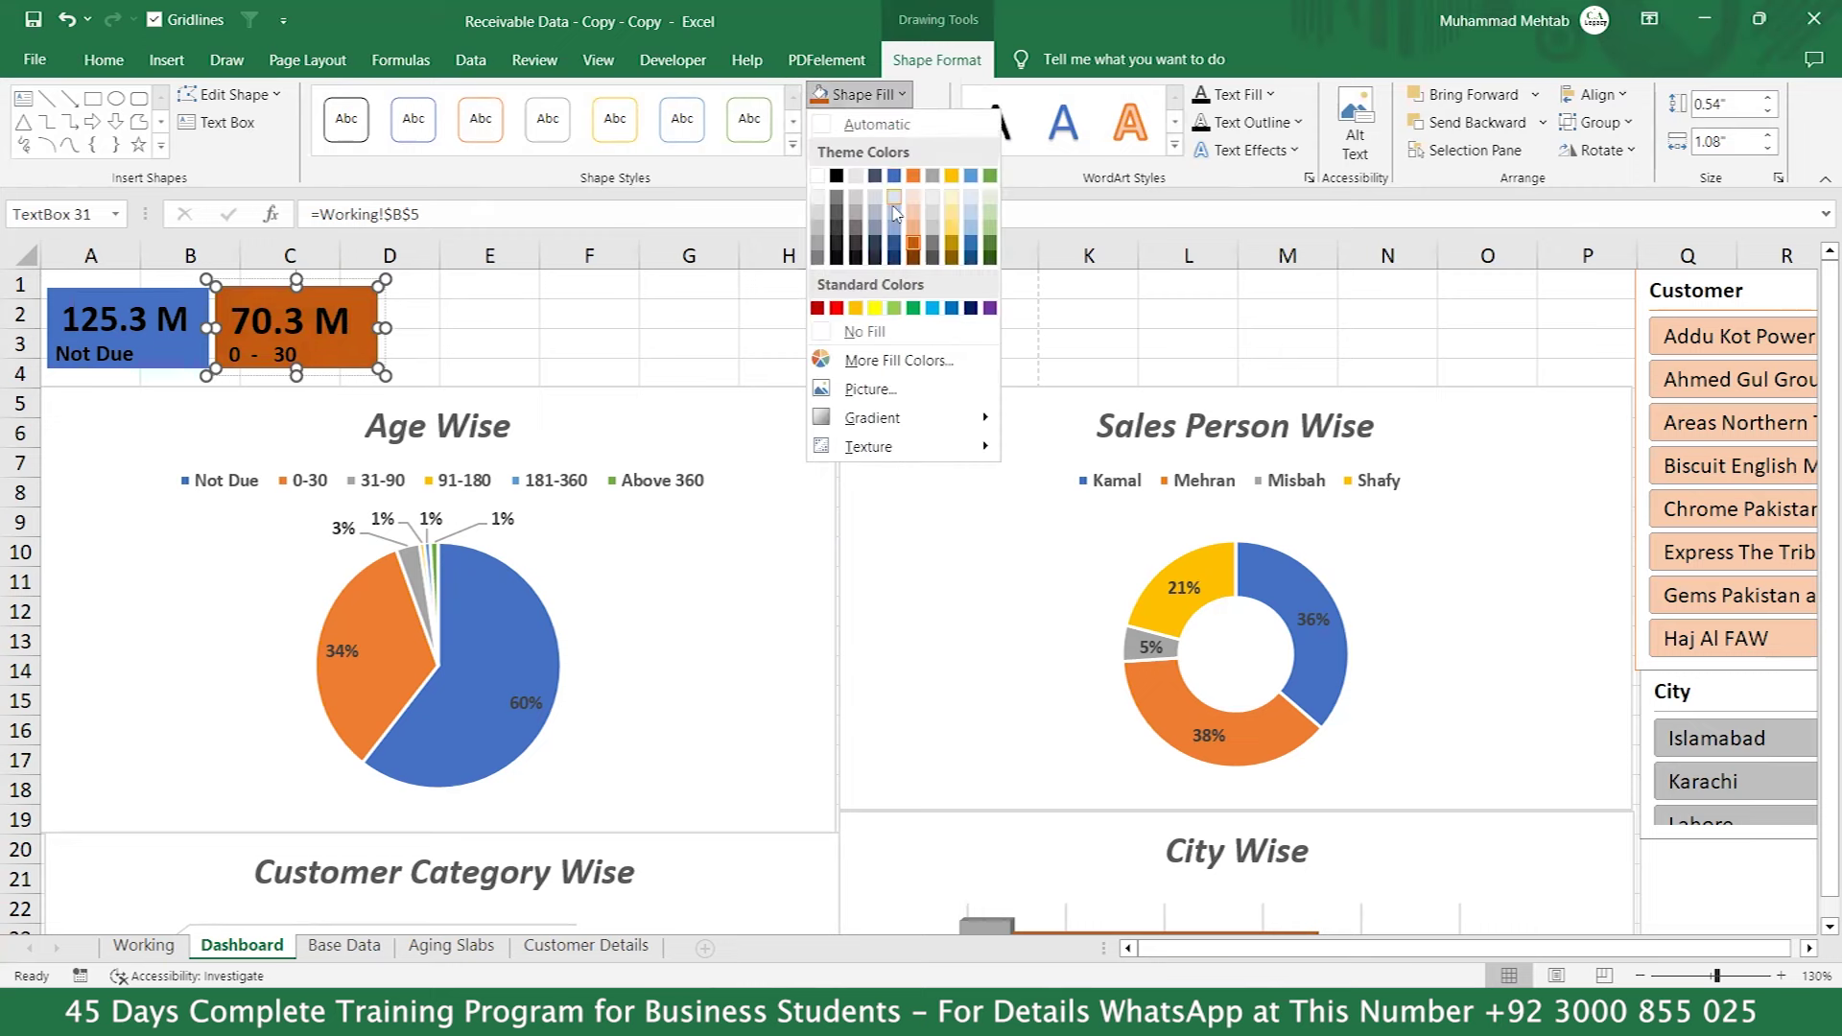
{"action": "left_click", "coordinate": [913, 178]}
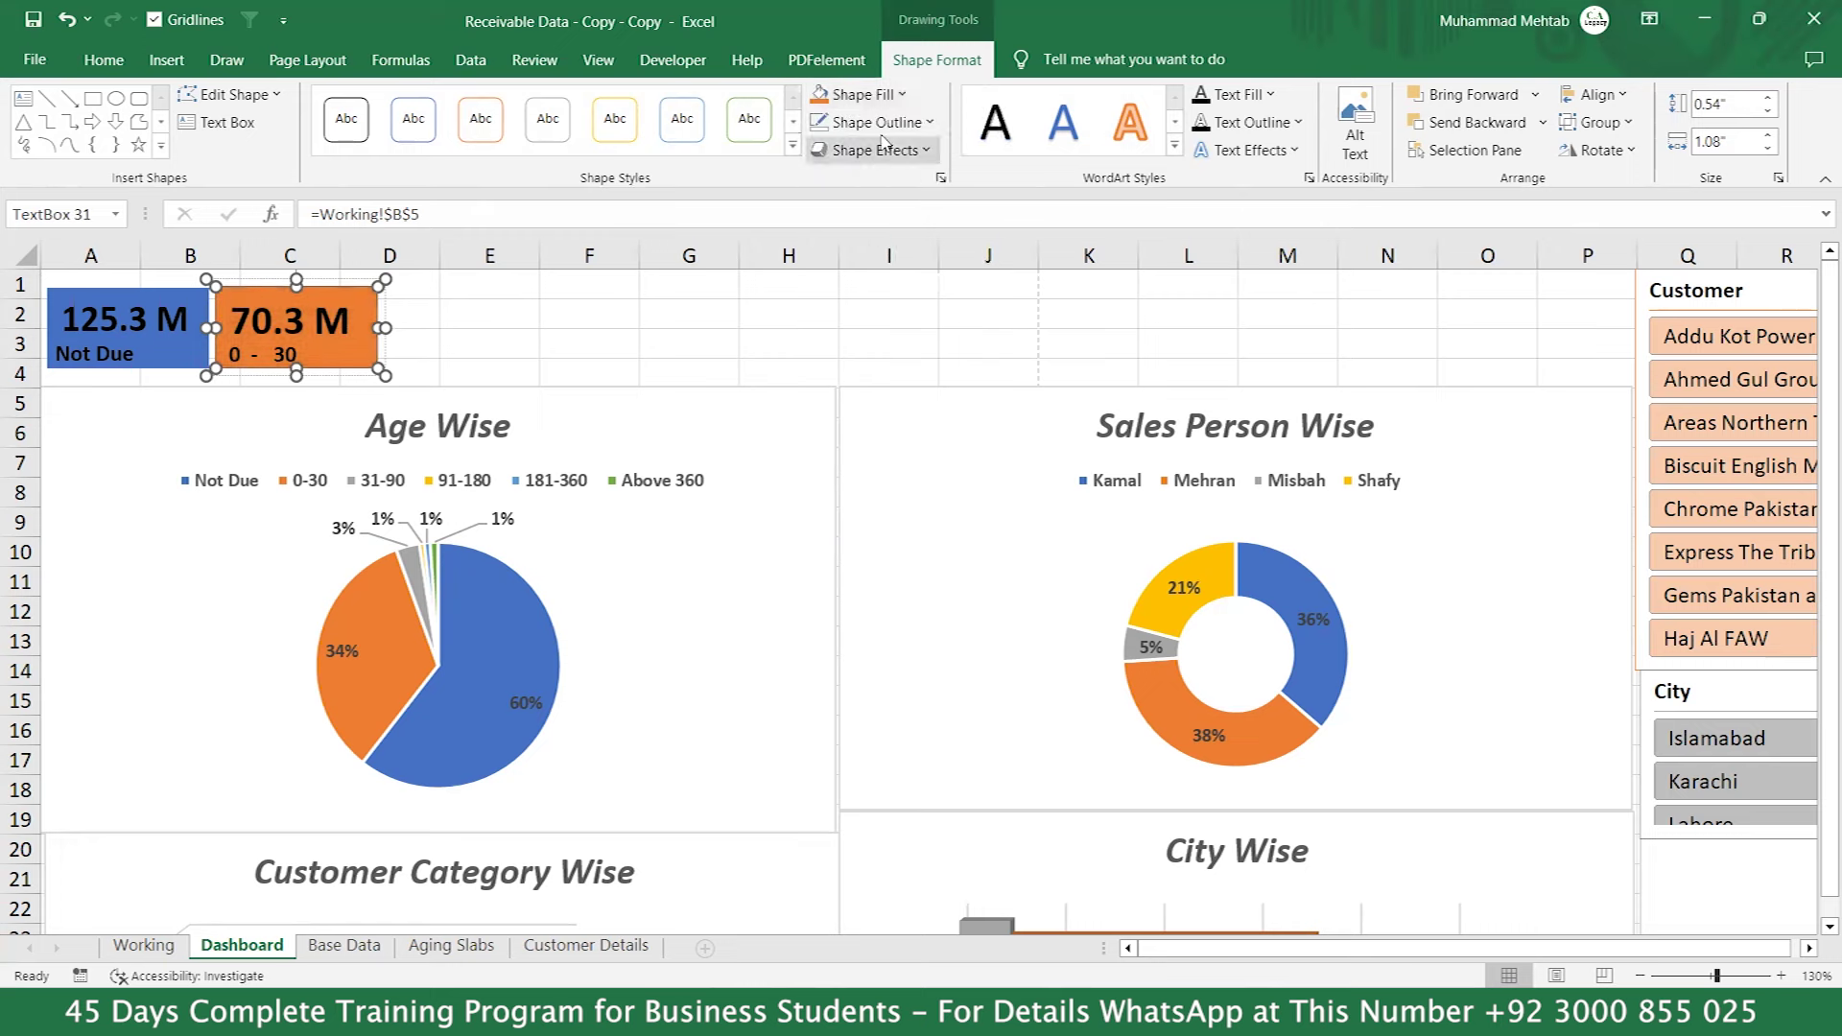
{"action": "left_click", "coordinate": [895, 95]}
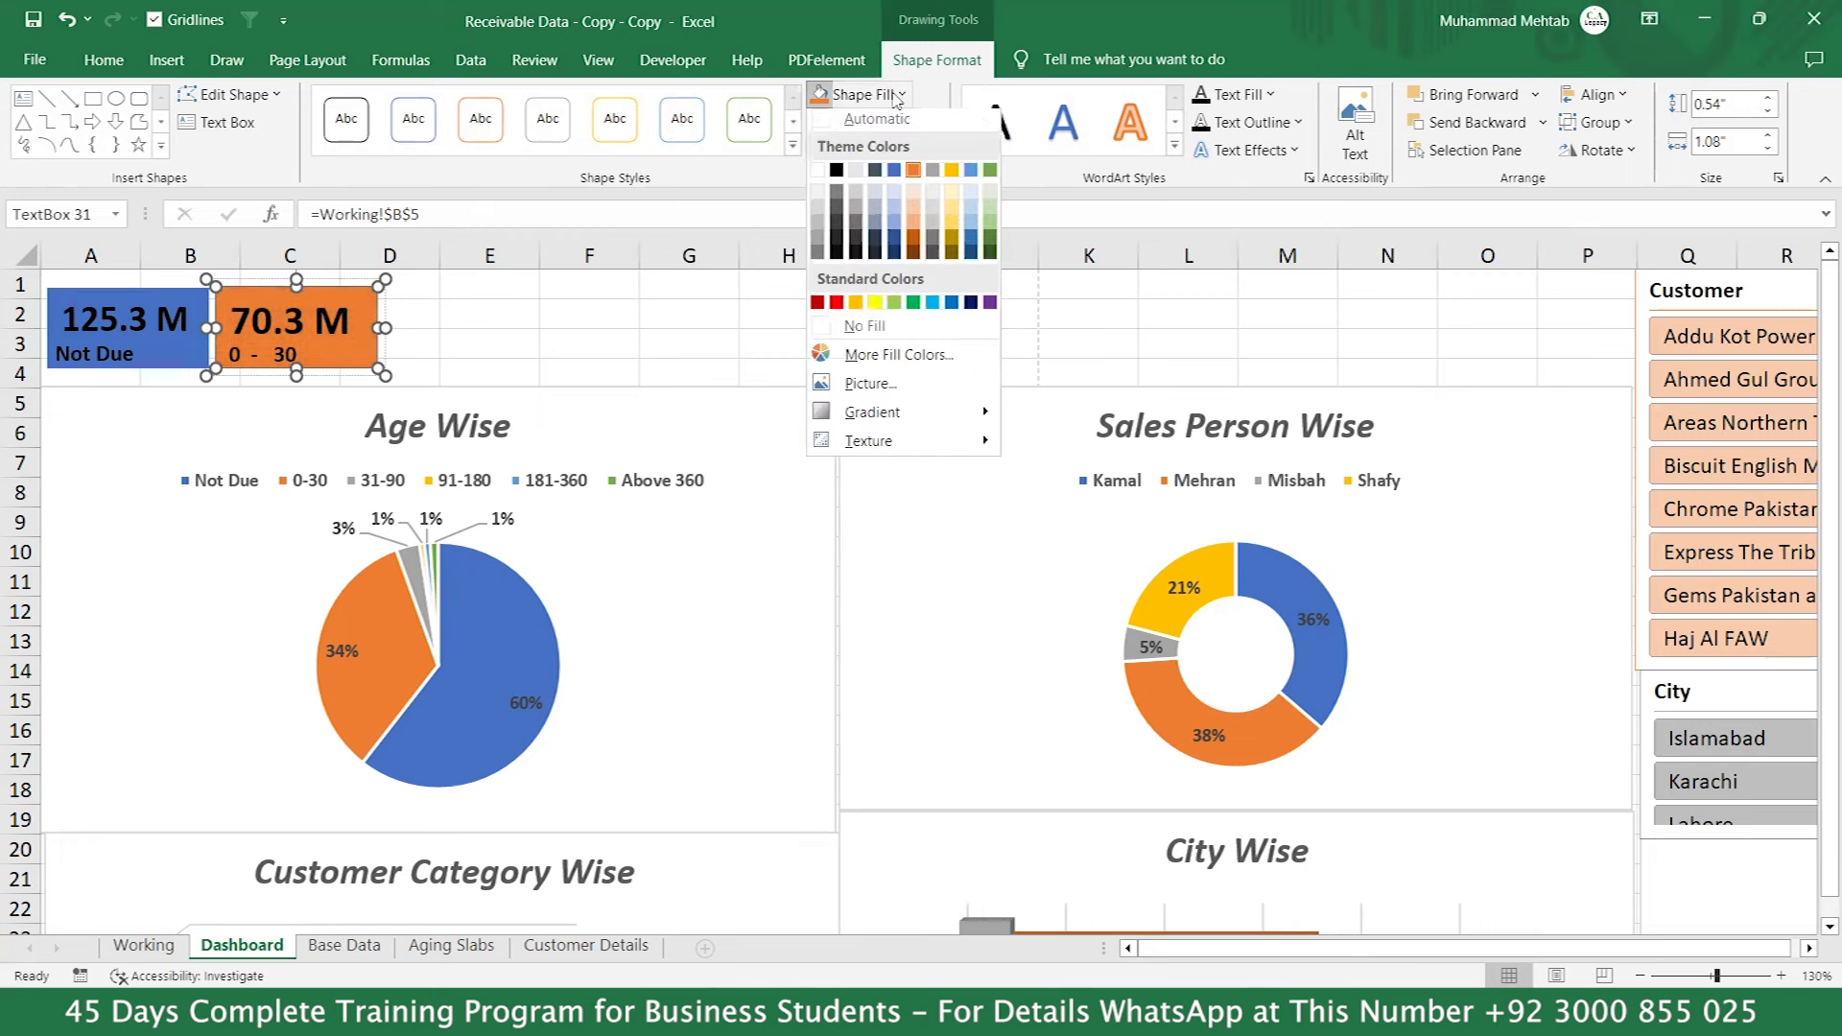
{"action": "left_click", "coordinate": [887, 362]}
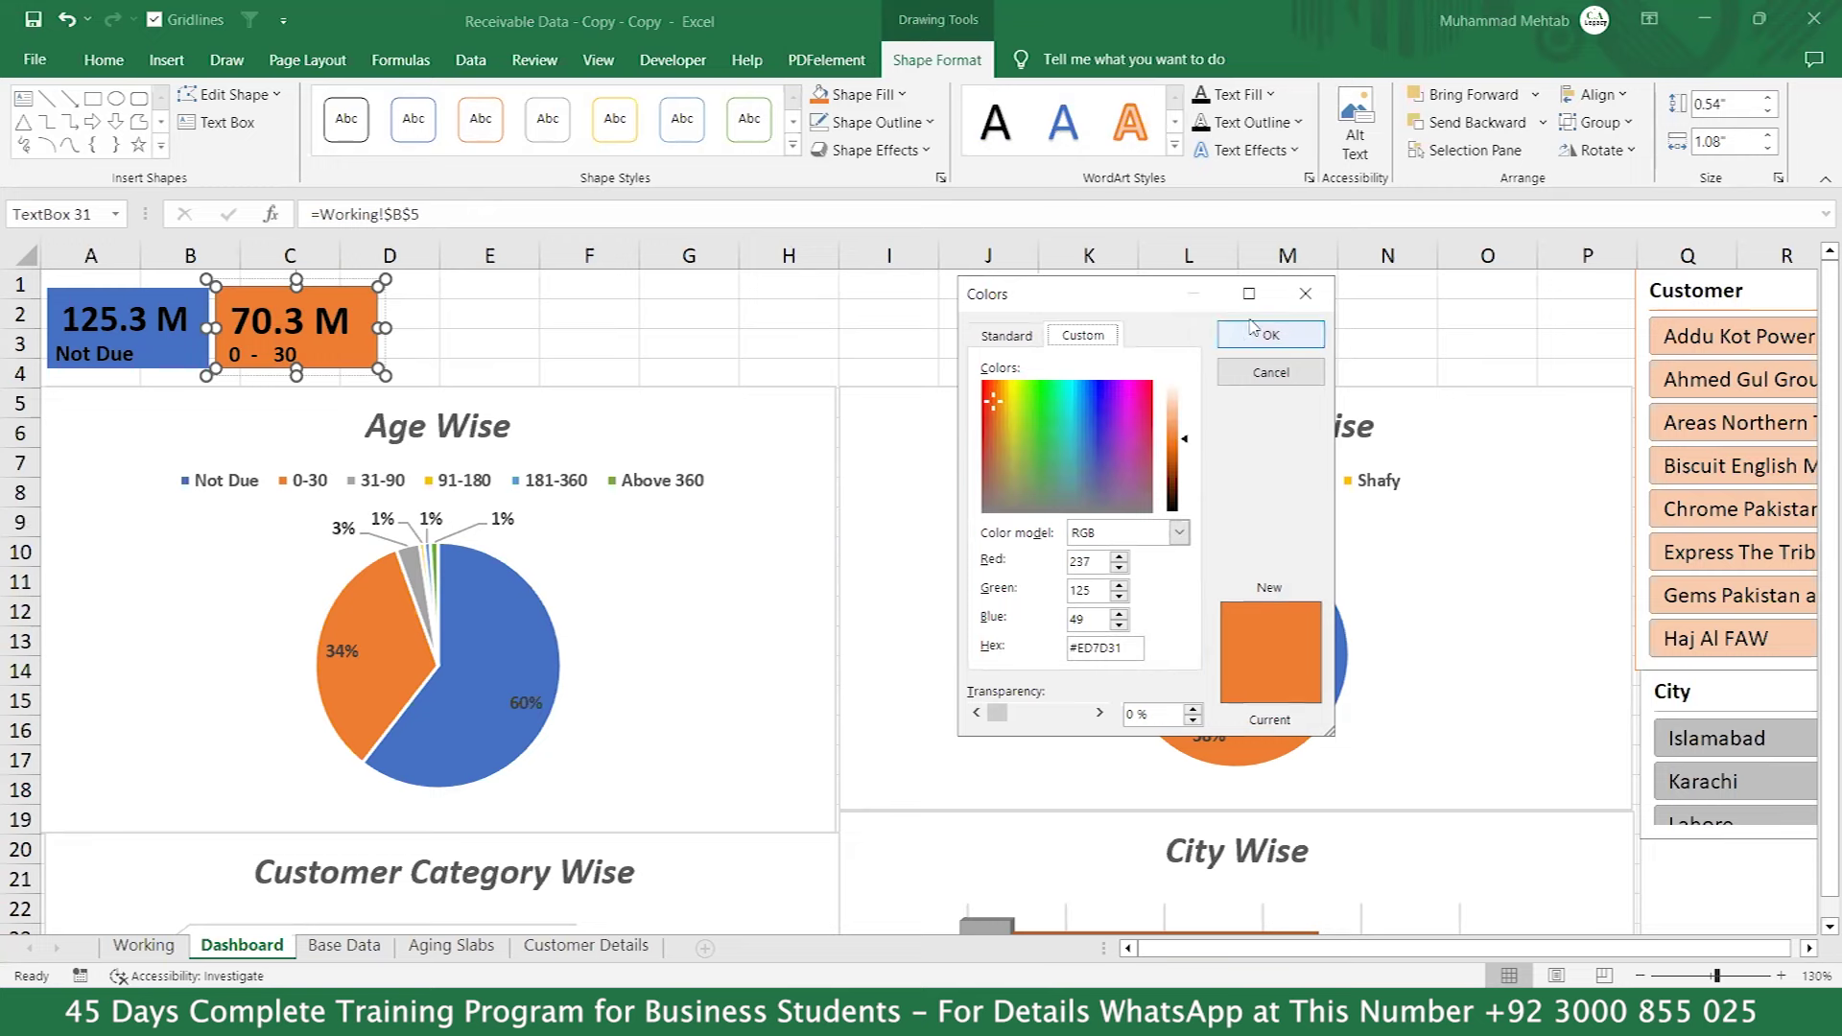
{"action": "left_click", "coordinate": [1306, 294]}
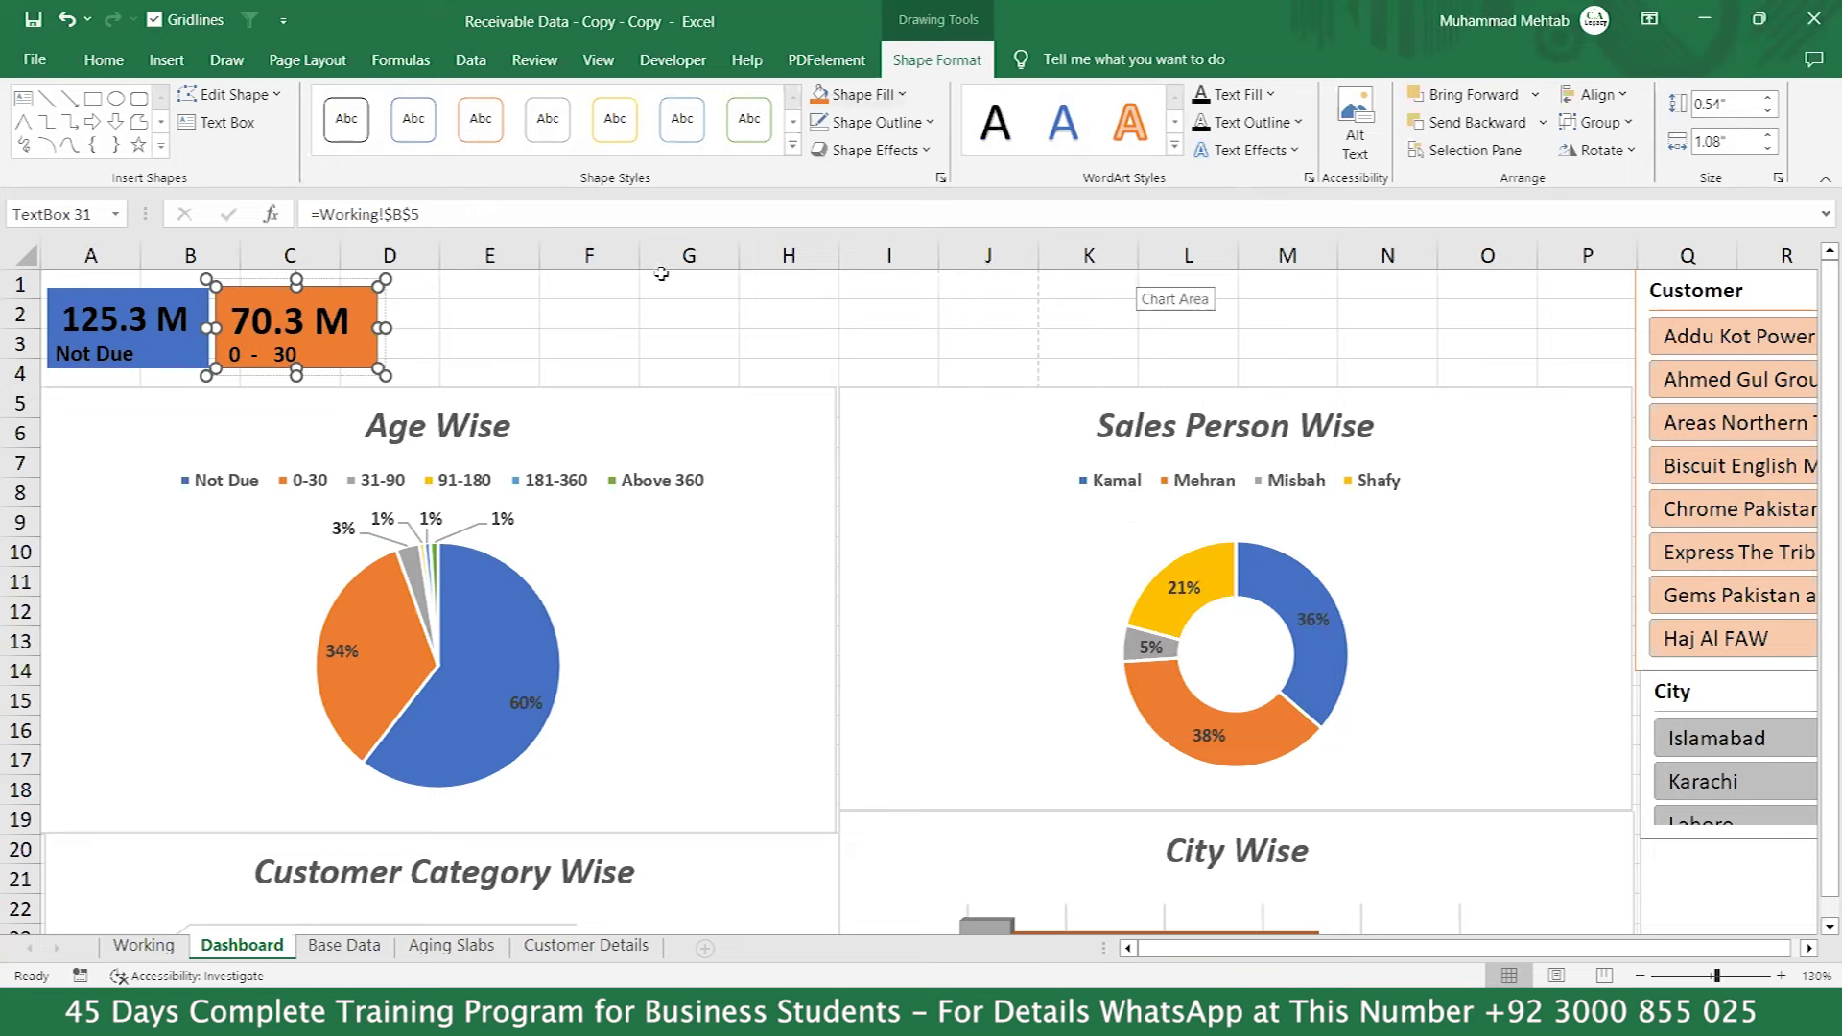
Duplicate the orange "0 - 30" card beside the original around columns D and E.
{"action": "left_click", "coordinate": [489, 349]}
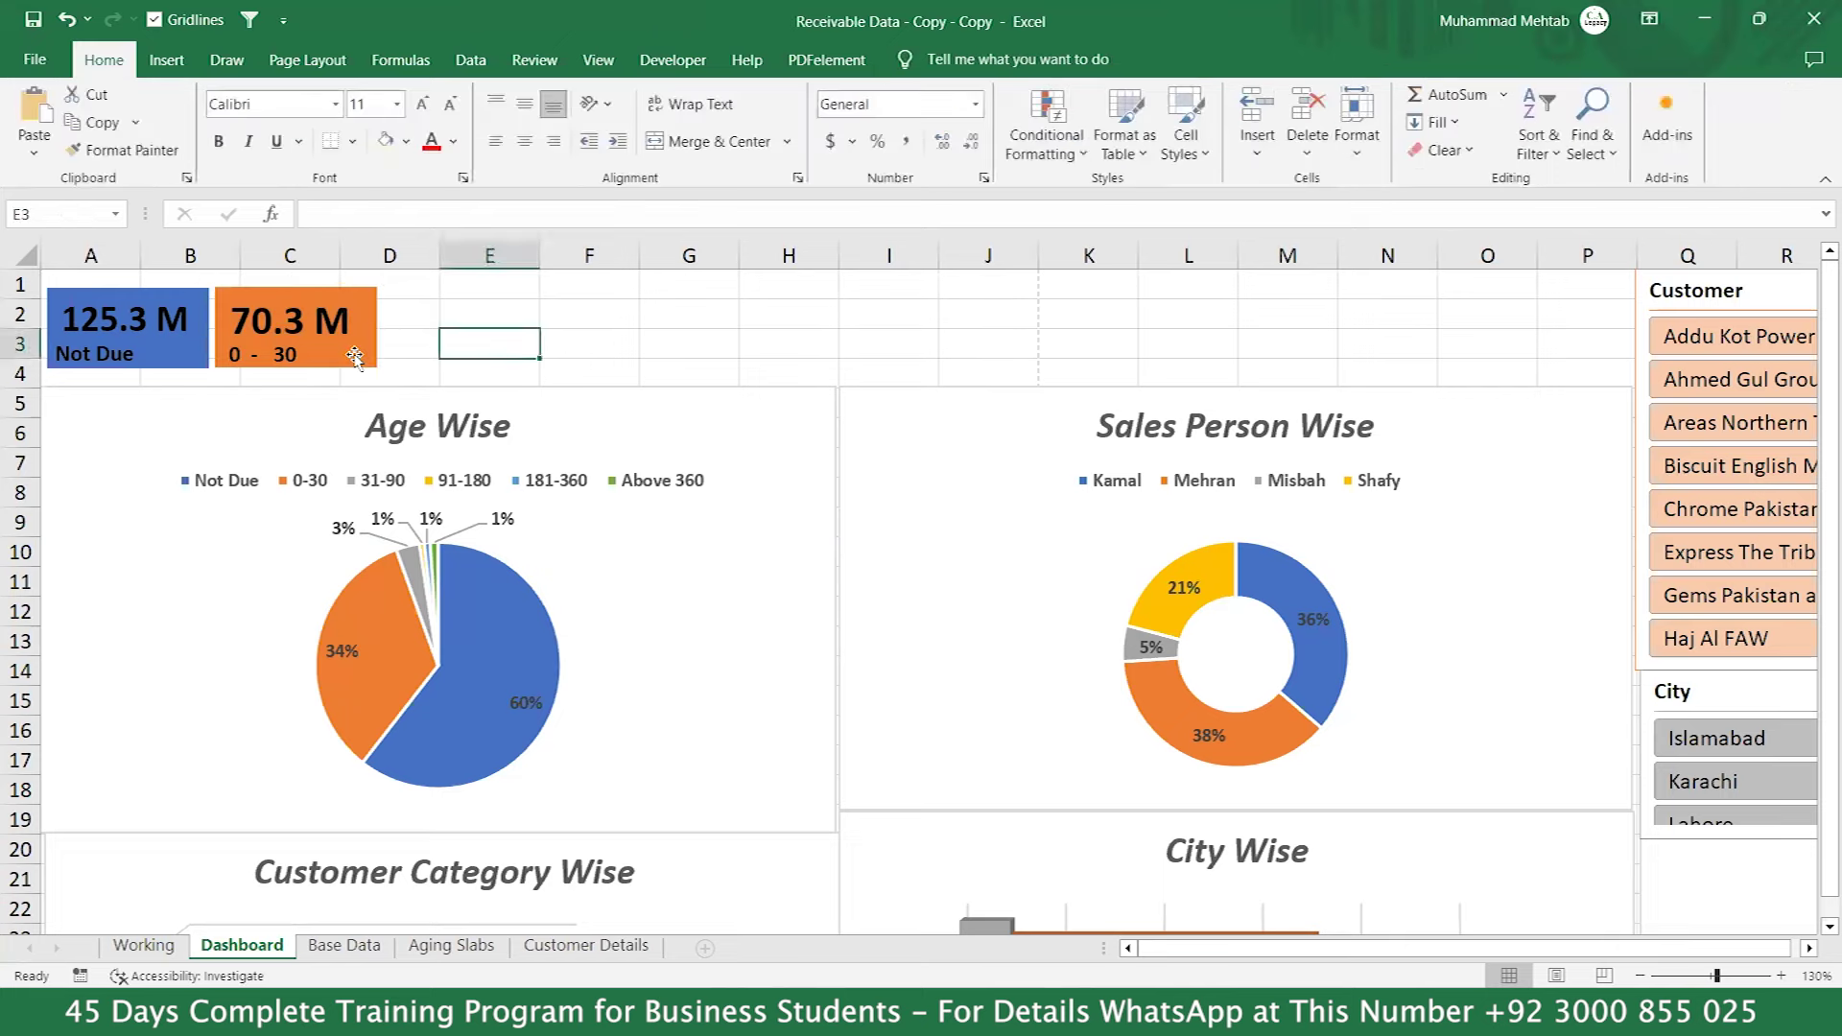
{"action": "left_click_drag", "start_coordinate": [355, 358], "coordinate": [515, 355]}
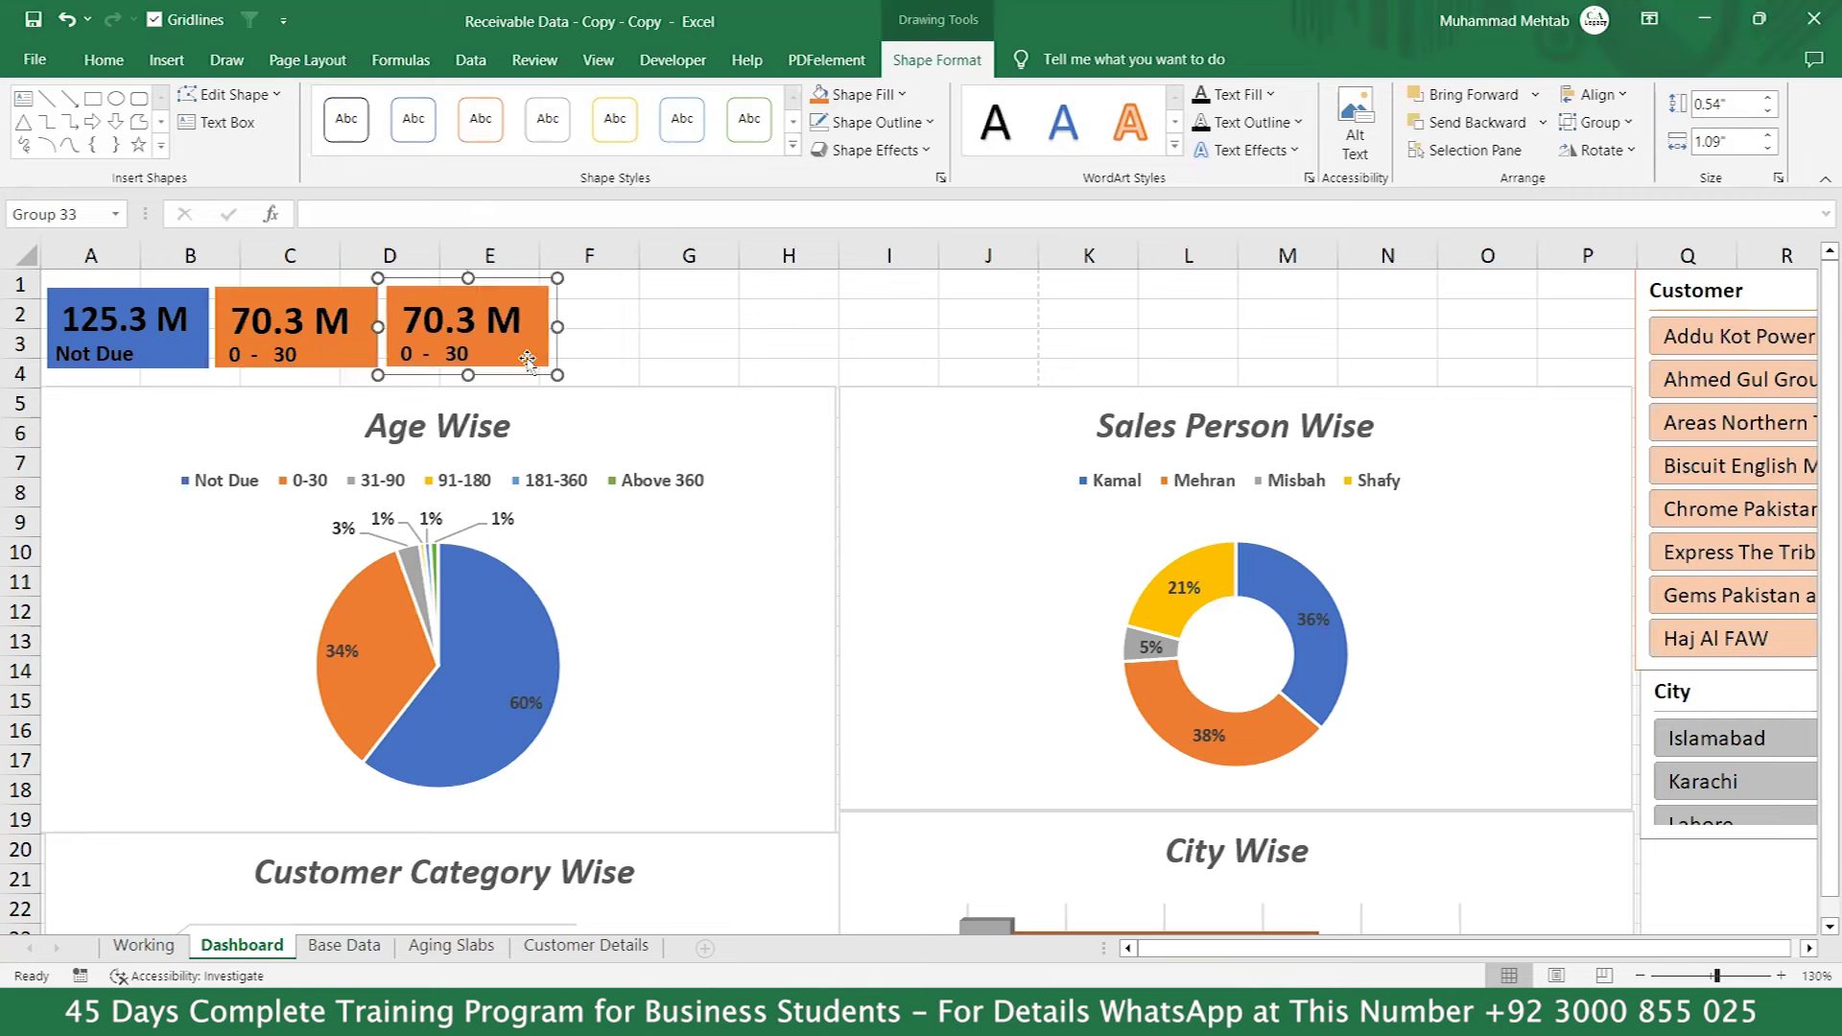
Relabel the duplicated card around columns D and E as "31 - 60".
{"action": "left_click", "coordinate": [464, 356]}
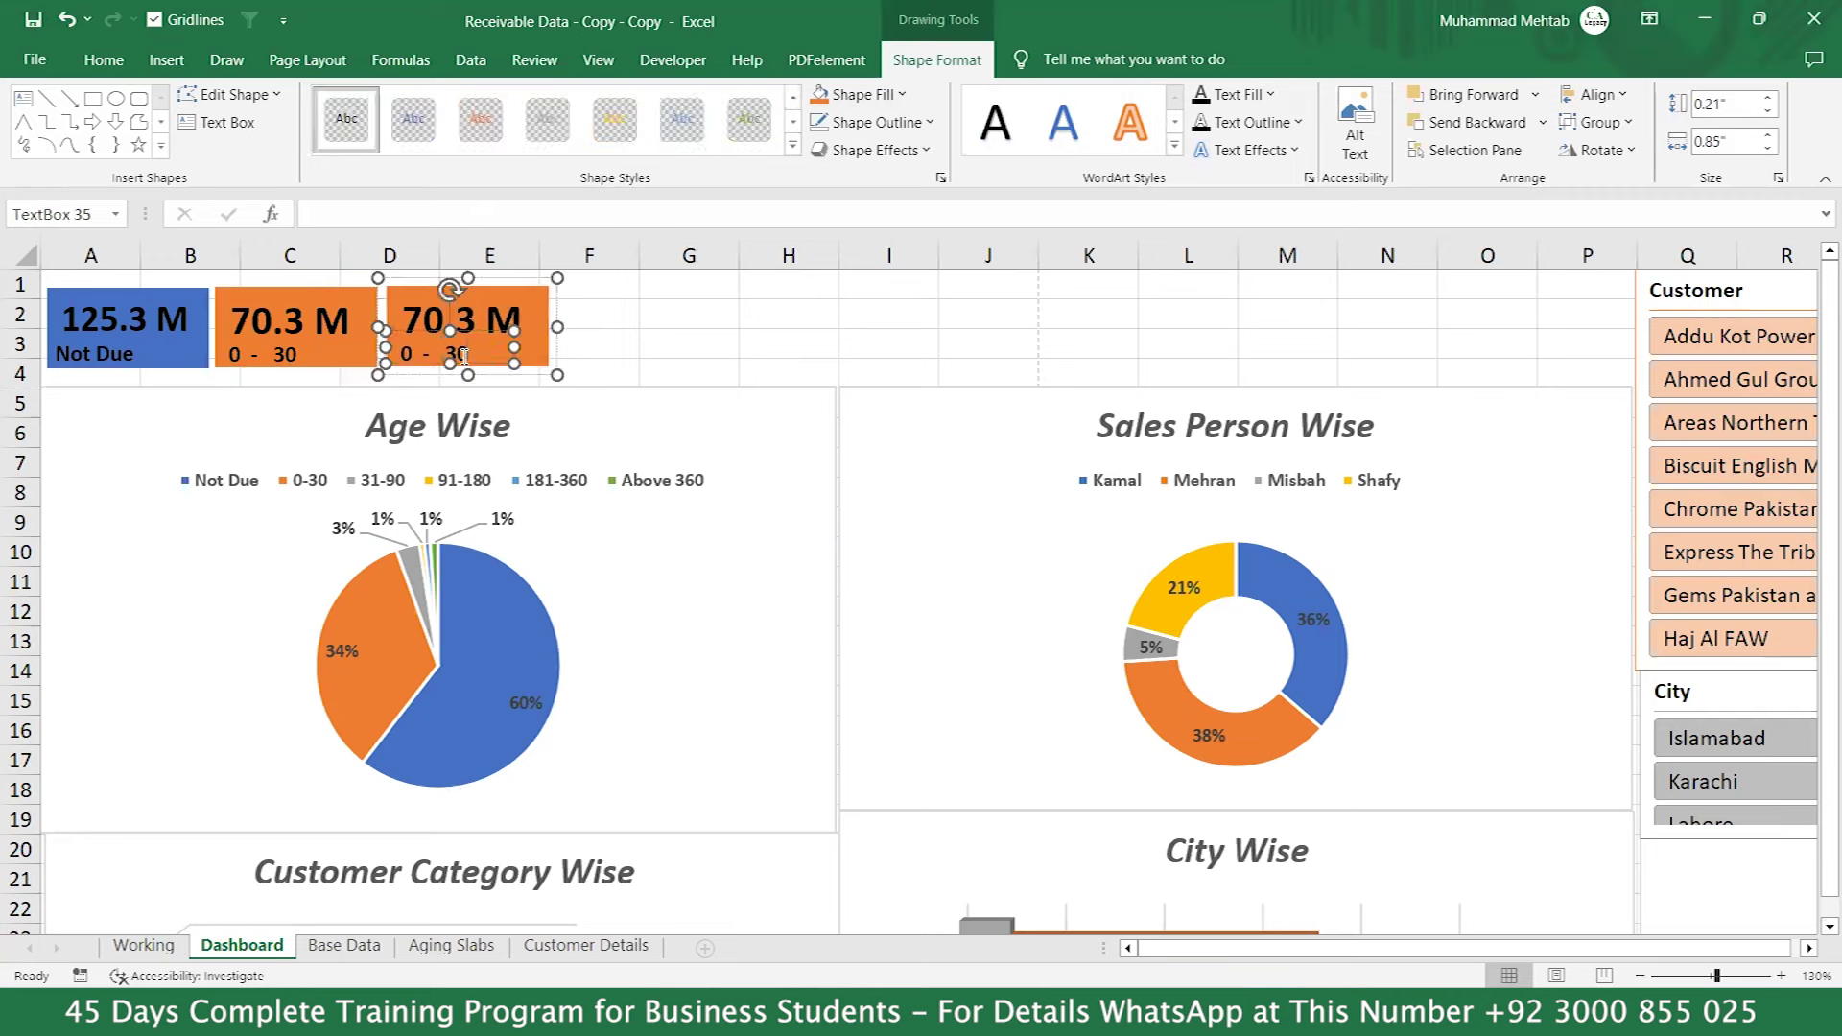
{"action": "double_click", "coordinate": [463, 356]}
{"action": "key", "text": "Delete"}
{"action": "type", "text": "60"}
{"action": "key", "text": "Home"}
{"action": "key", "text": "Delete"}
{"action": "type", "text": "31"}
{"action": "left_click", "coordinate": [645, 340]}
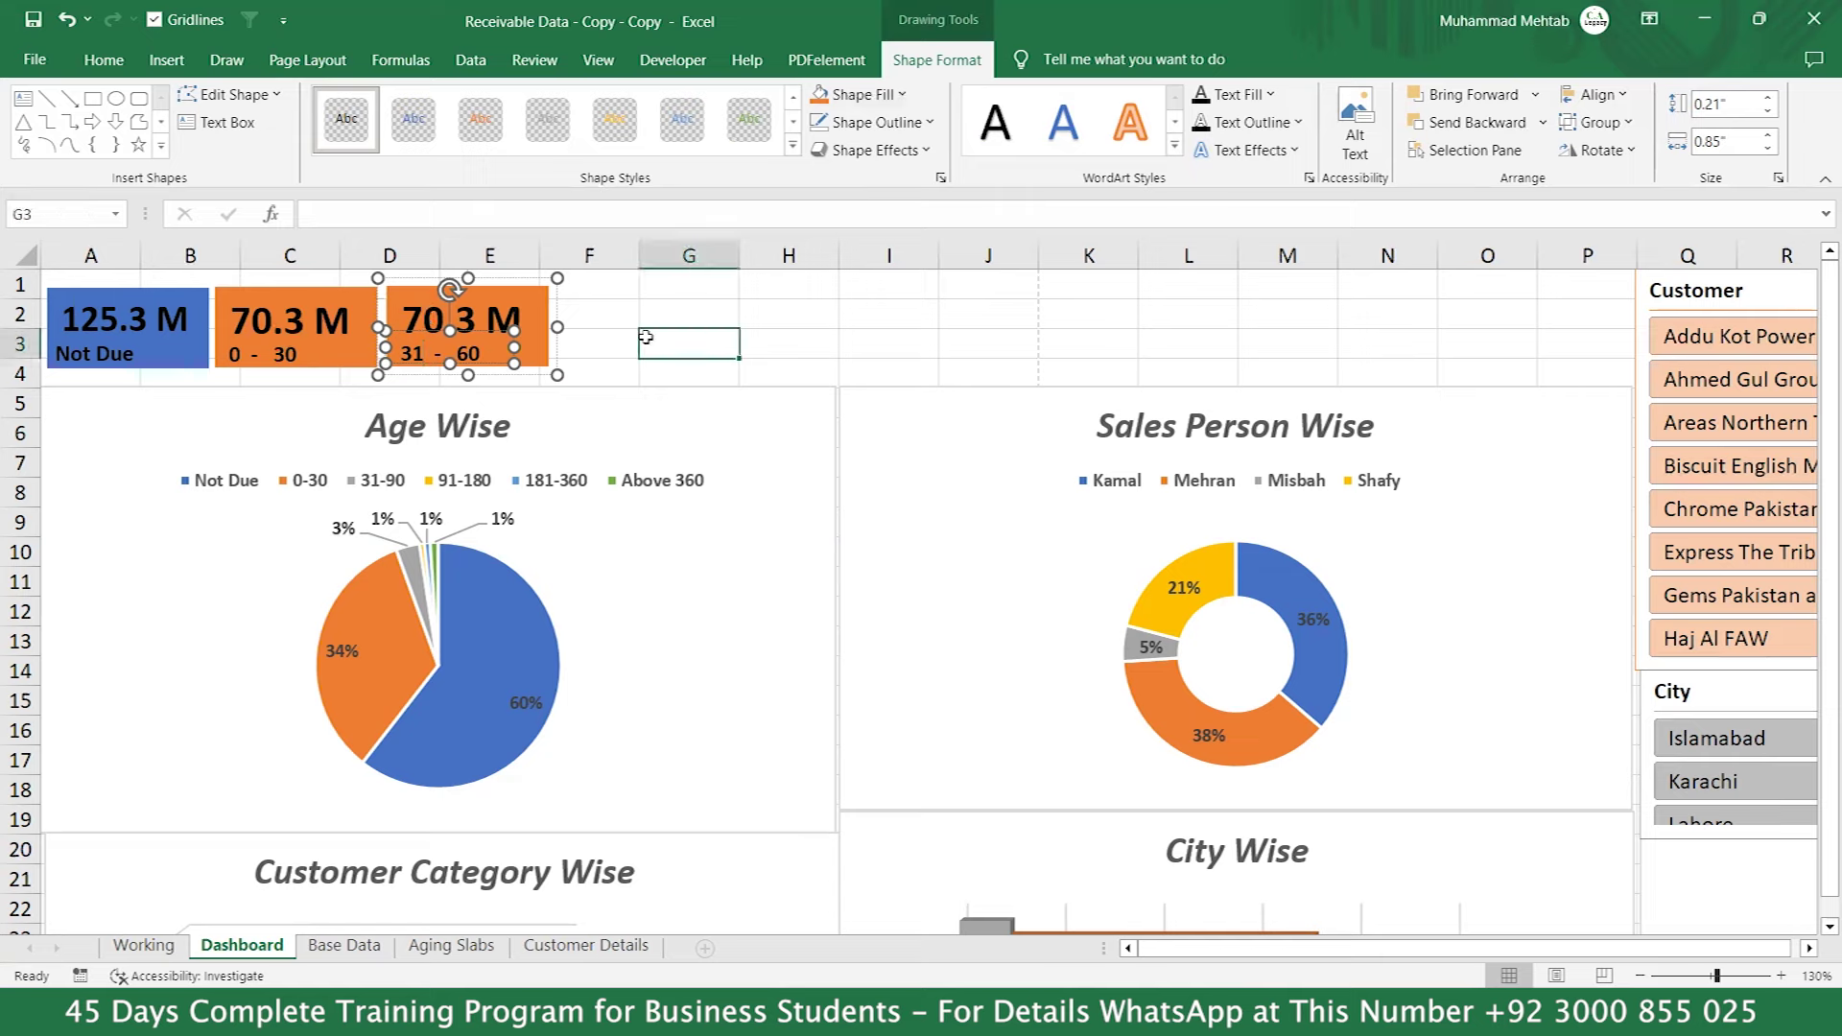
Link the amount box of the "31 - 60" card to =Working!$B$6.
{"action": "left_click", "coordinate": [499, 326]}
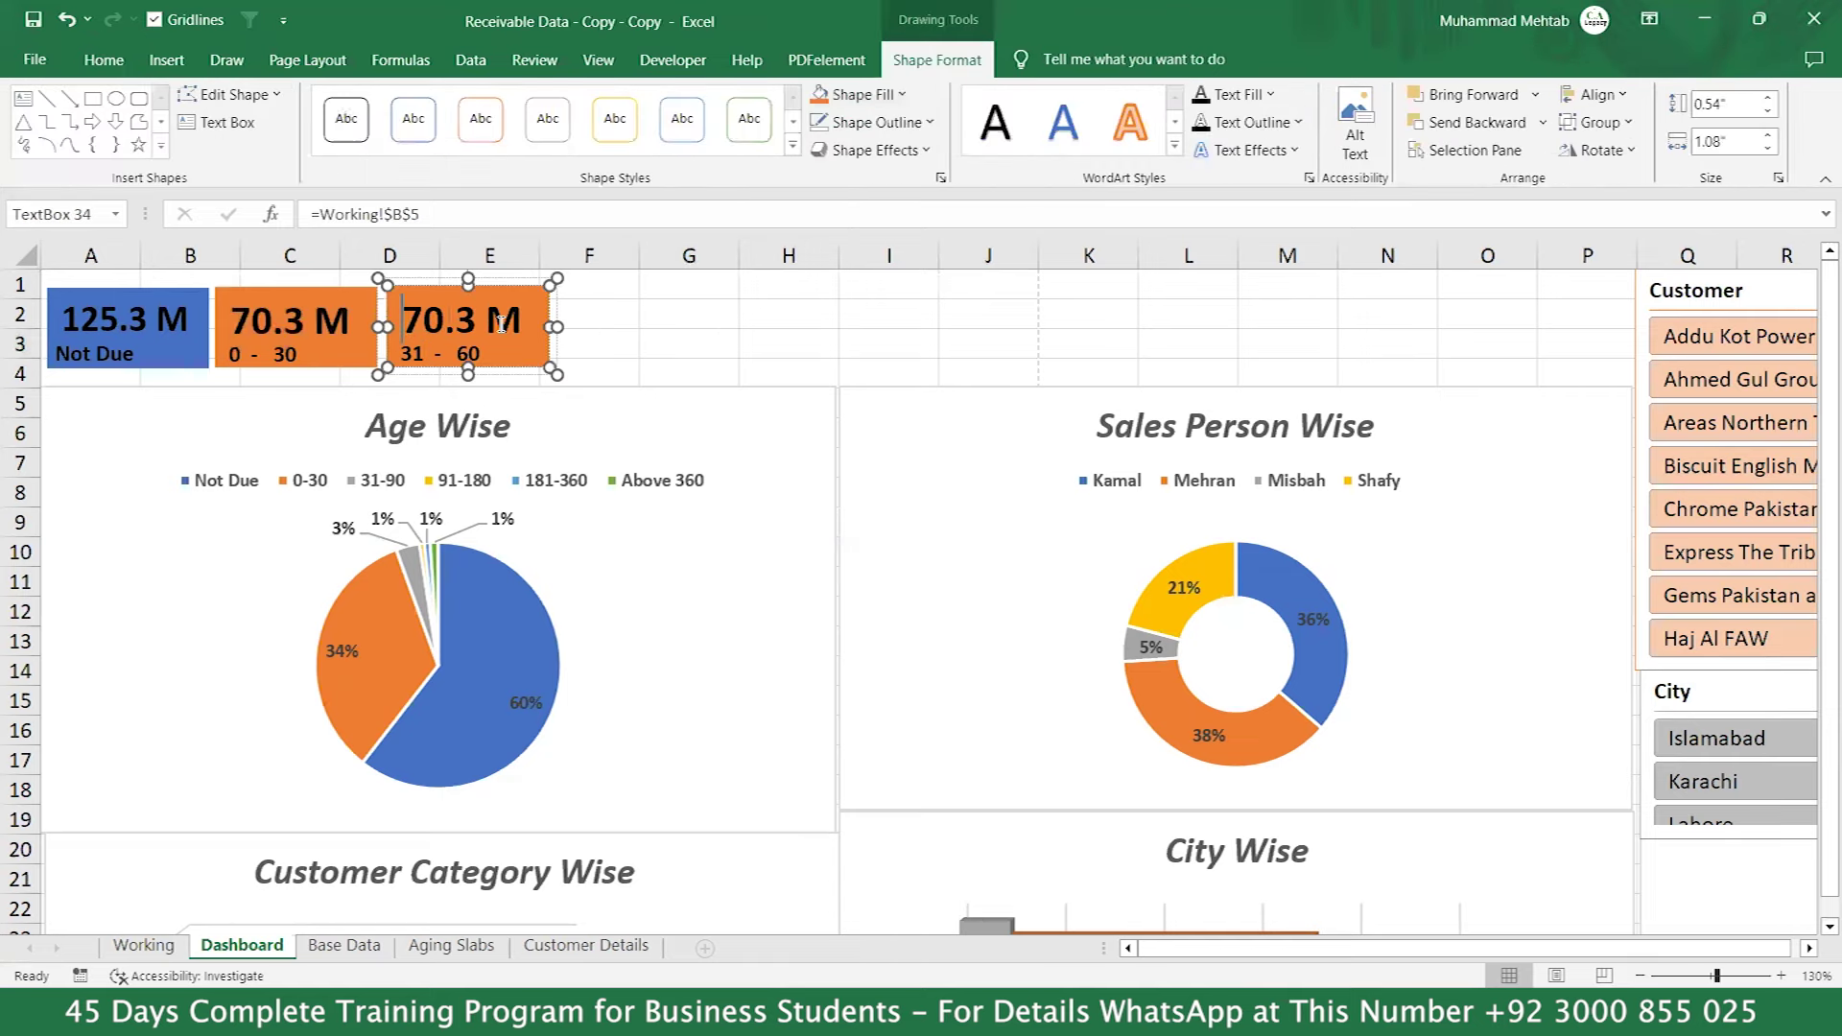
{"action": "left_click", "coordinate": [418, 214]}
{"action": "key", "text": "BackSpace"}
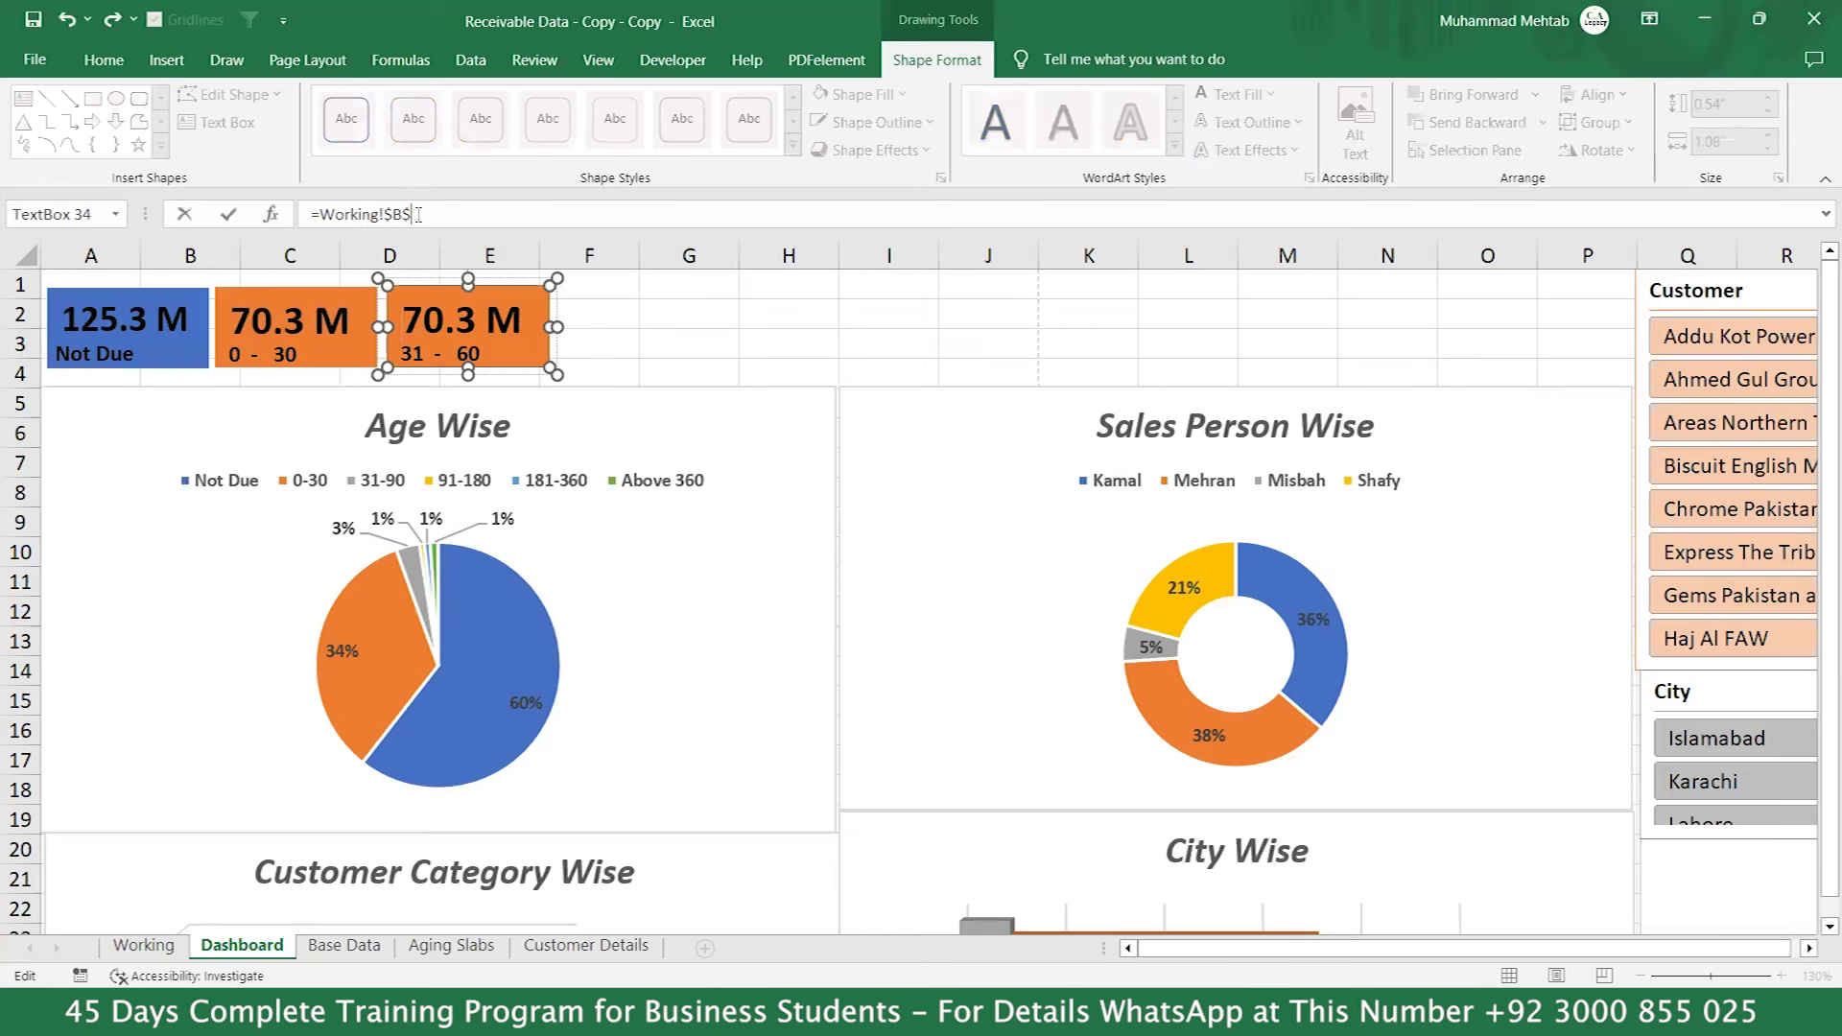
{"action": "key", "text": "Return"}
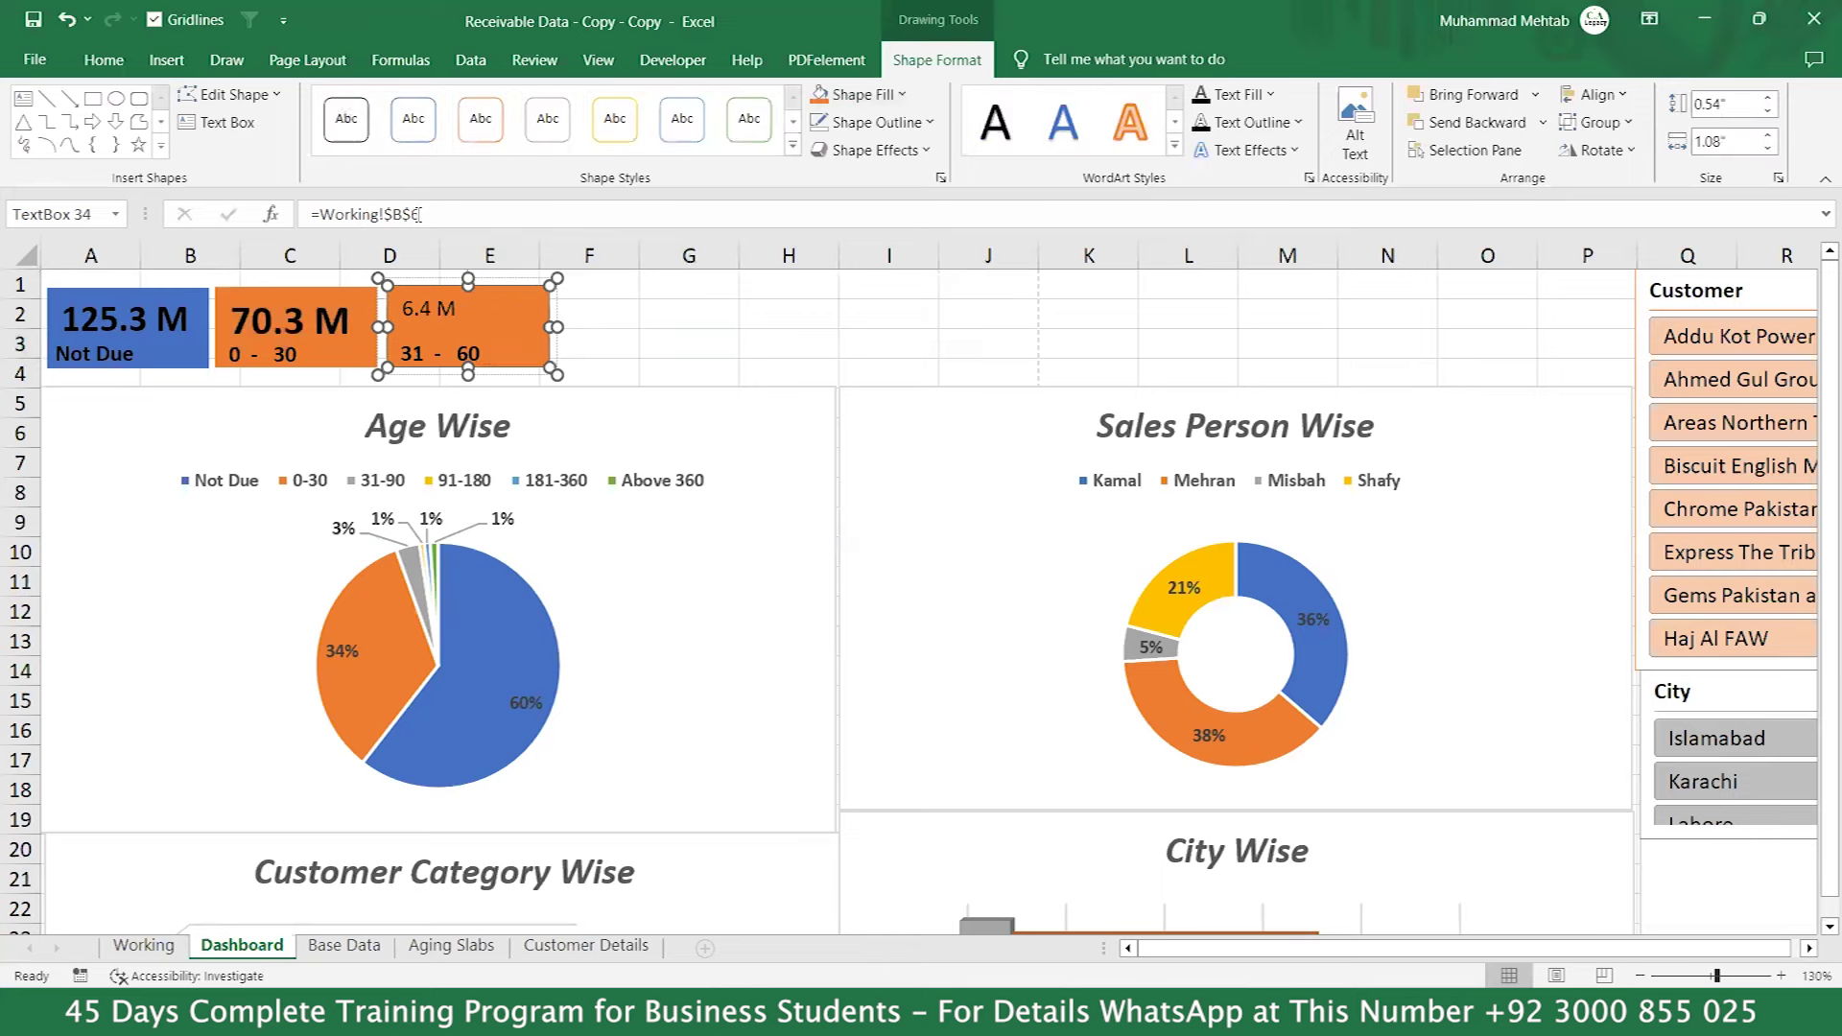
Make the "31 - 60" card's amount bold and 20 pt.
{"action": "left_click", "coordinate": [106, 60]}
{"action": "left_click", "coordinate": [396, 104]}
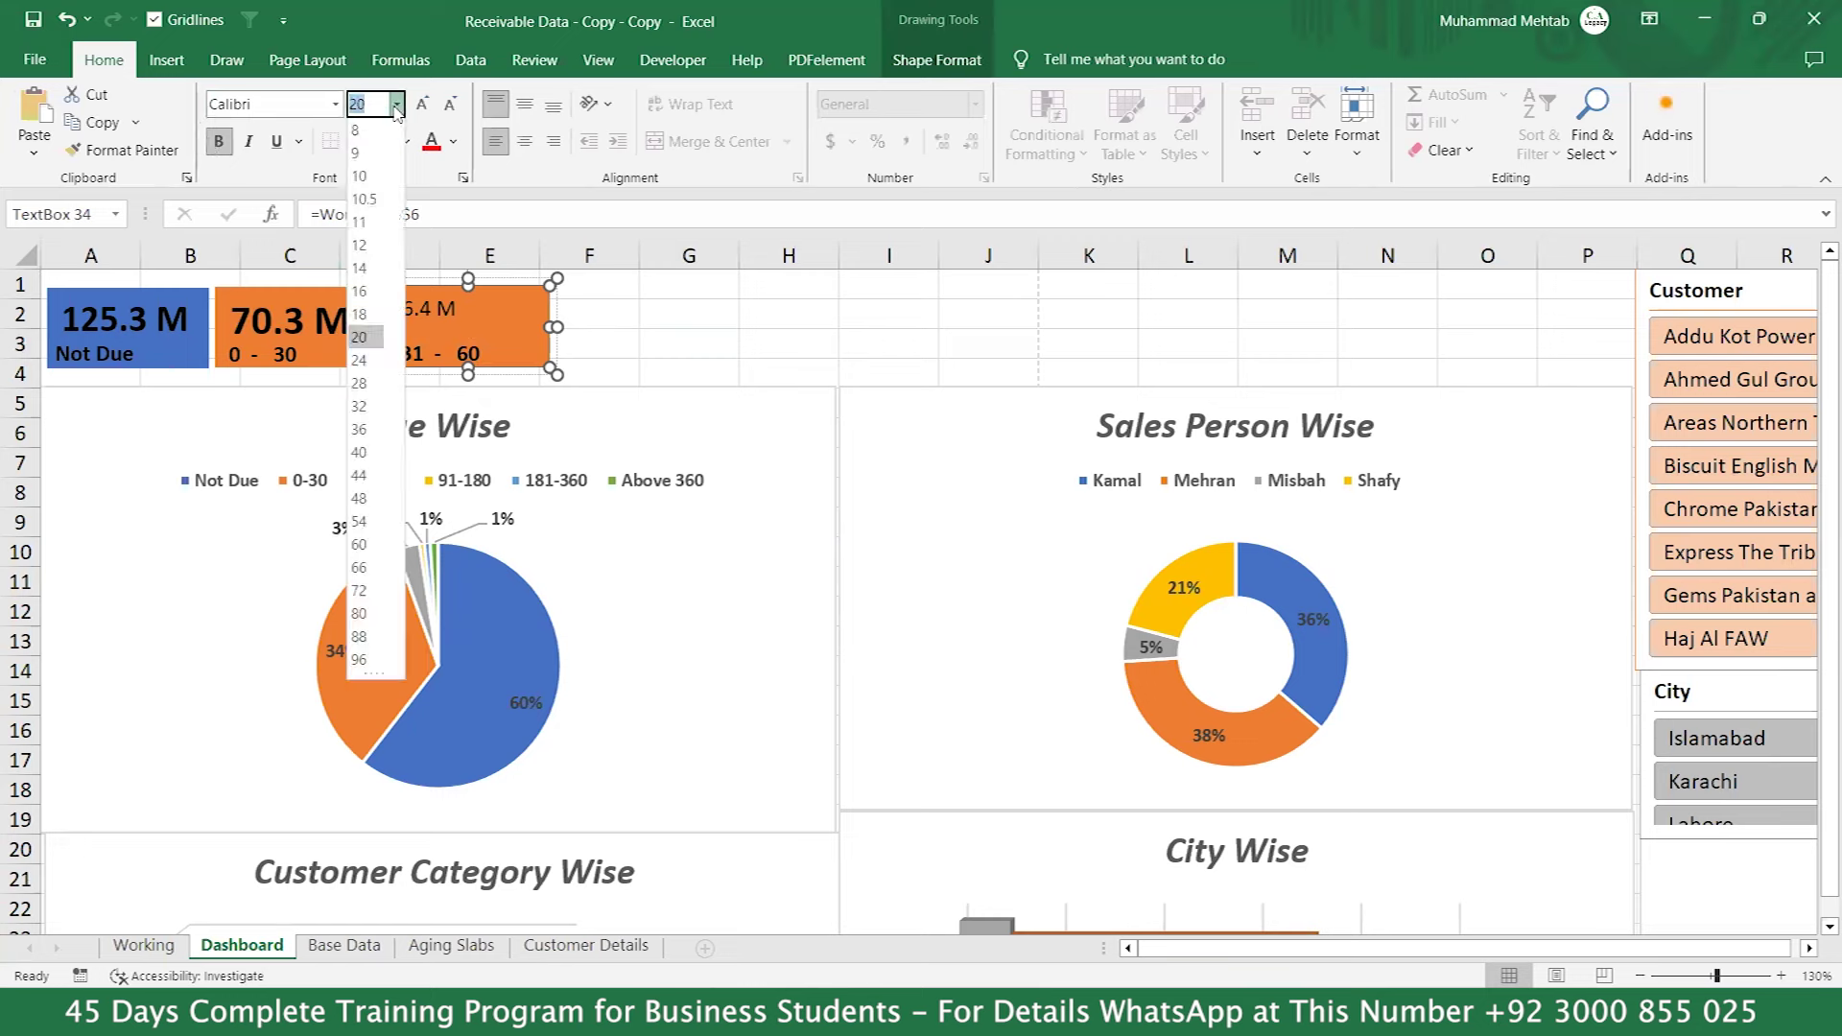
{"action": "left_click", "coordinate": [448, 320]}
{"action": "left_click", "coordinate": [420, 105]}
{"action": "left_click", "coordinate": [420, 106]}
{"action": "left_click", "coordinate": [421, 105]}
{"action": "left_click", "coordinate": [420, 106]}
{"action": "left_click", "coordinate": [420, 106]}
{"action": "key", "text": "ctrl+b"}
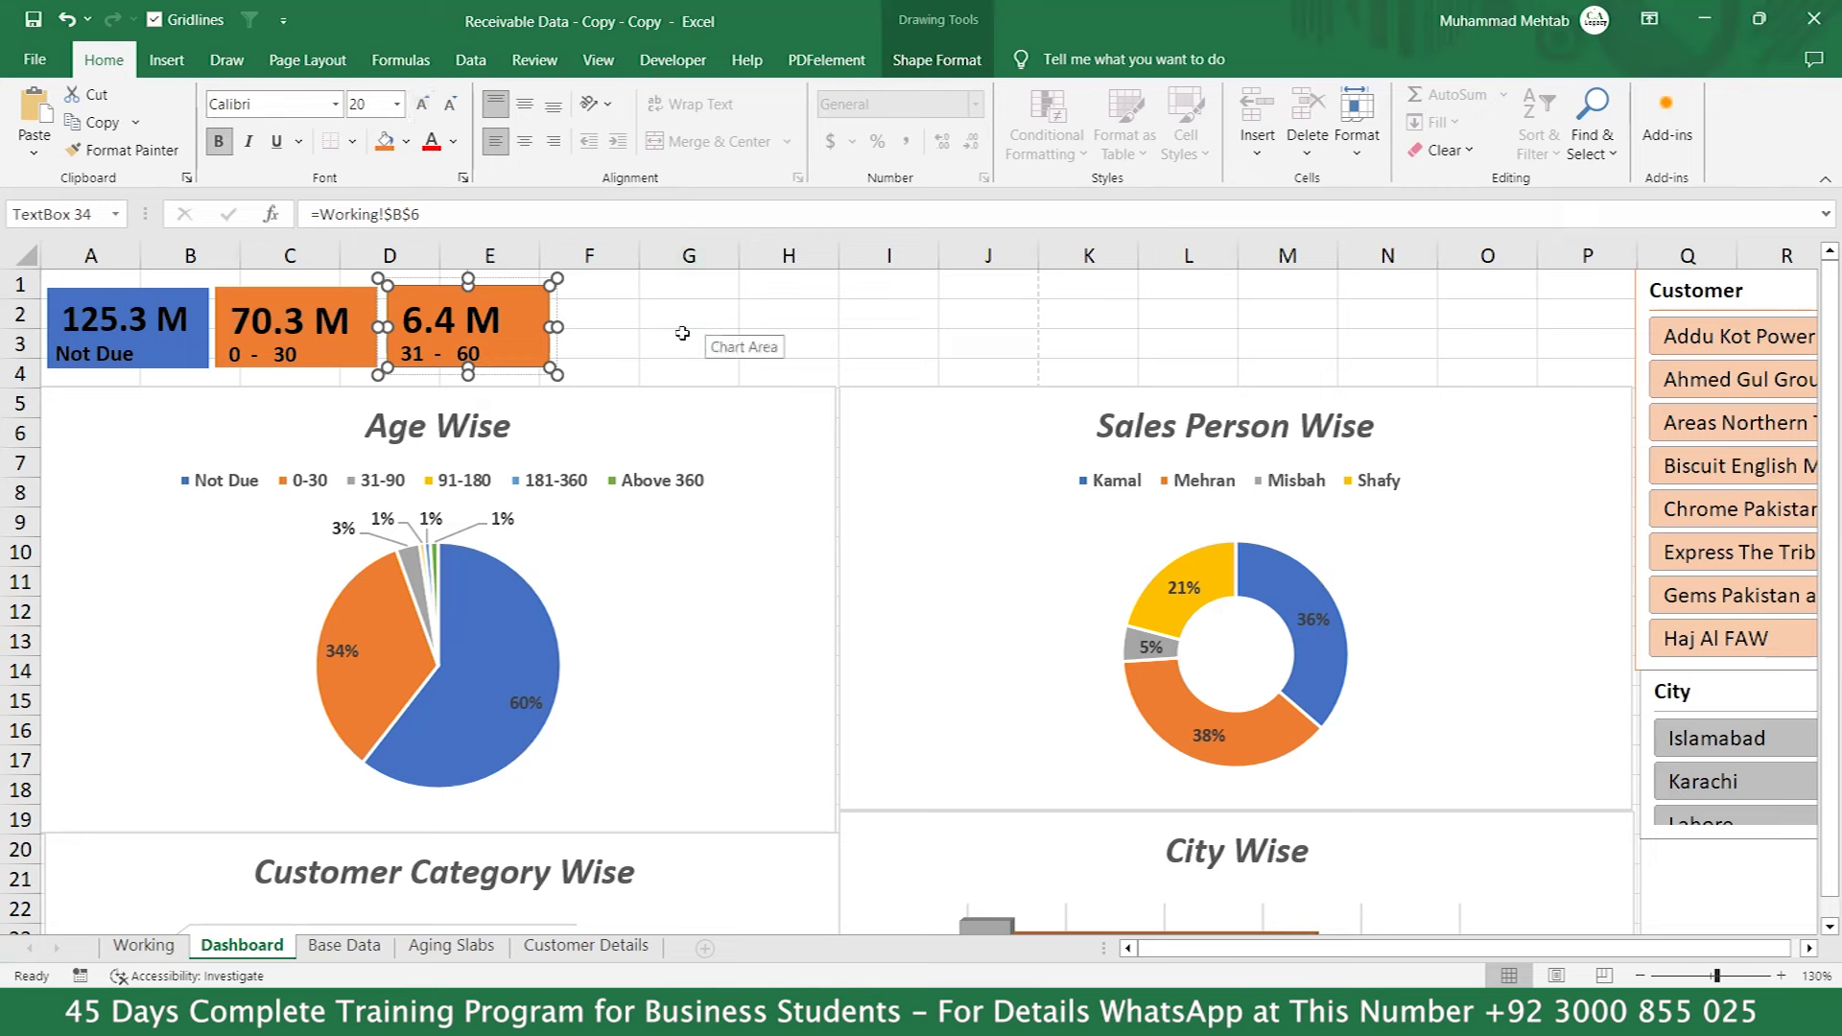
Duplicate the "31 - 60" card and place the copy beside it around columns F and G.
{"action": "key", "text": "ctrl+v"}
{"action": "left_click", "coordinate": [600, 344]}
{"action": "left_click", "coordinate": [529, 338]}
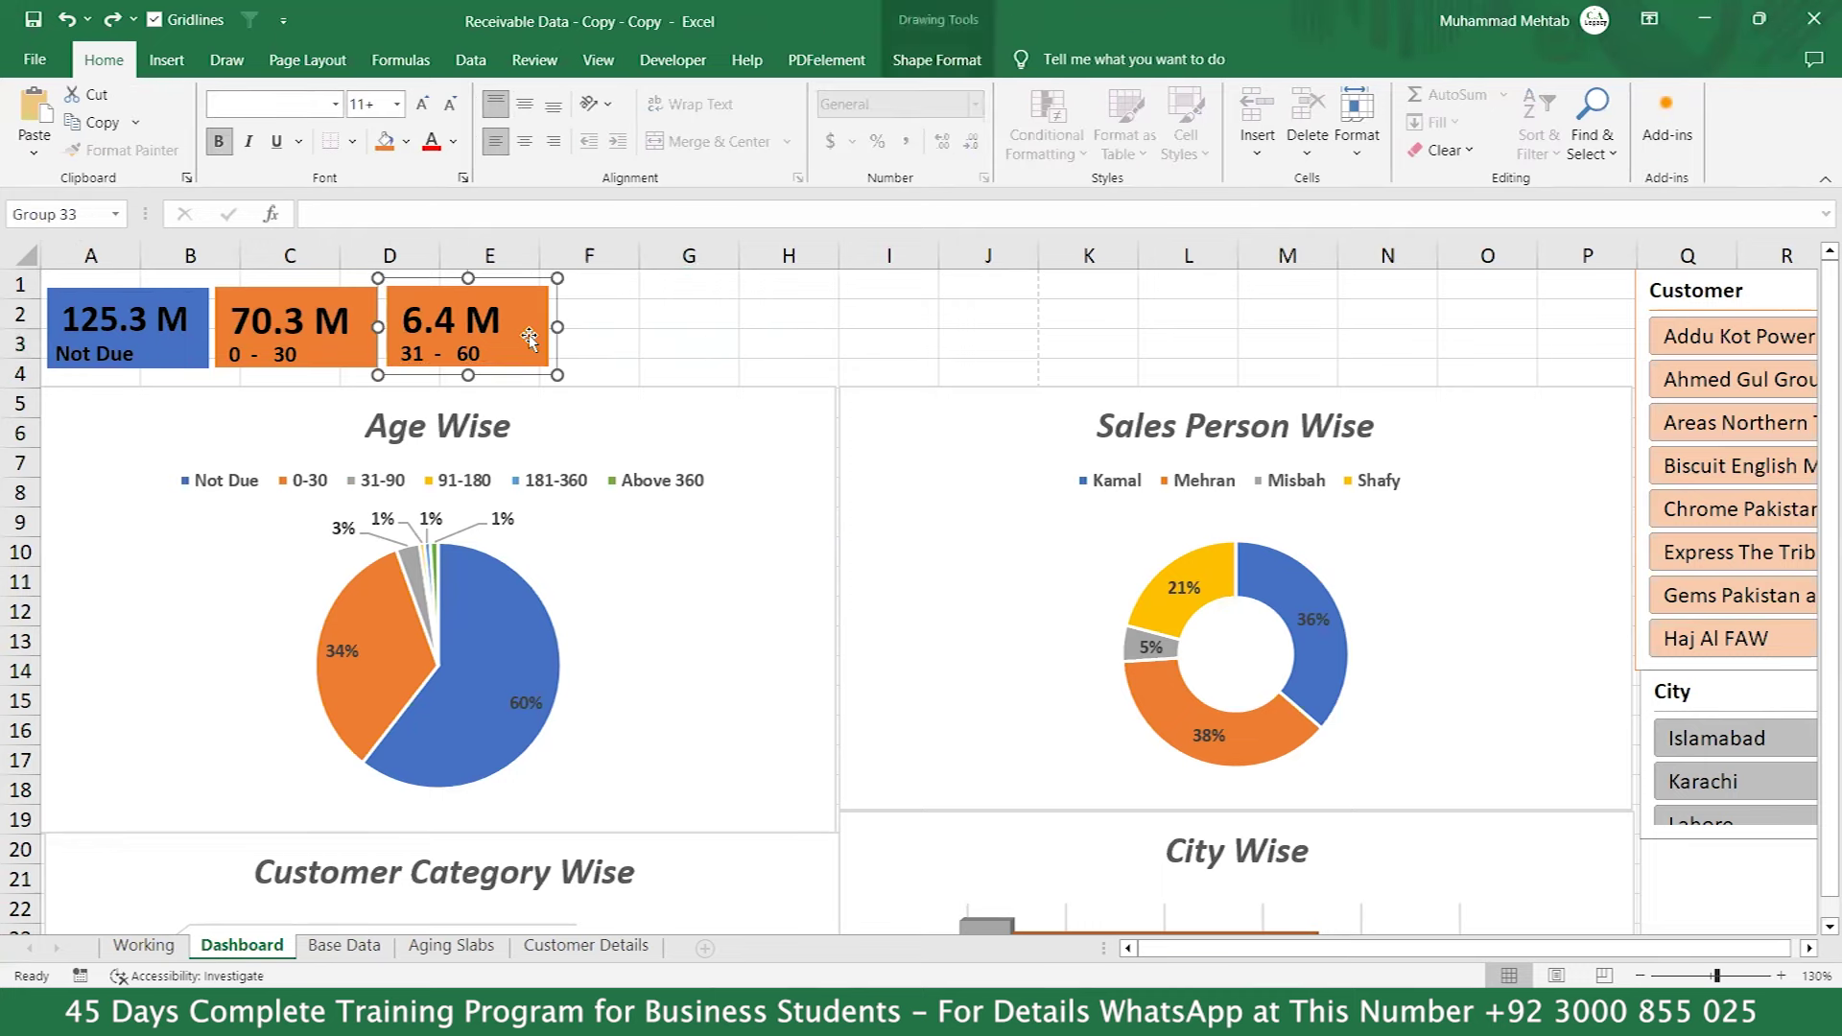
{"action": "key", "text": "ctrl+d"}
{"action": "left_click_drag", "start_coordinate": [549, 369], "coordinate": [694, 347]}
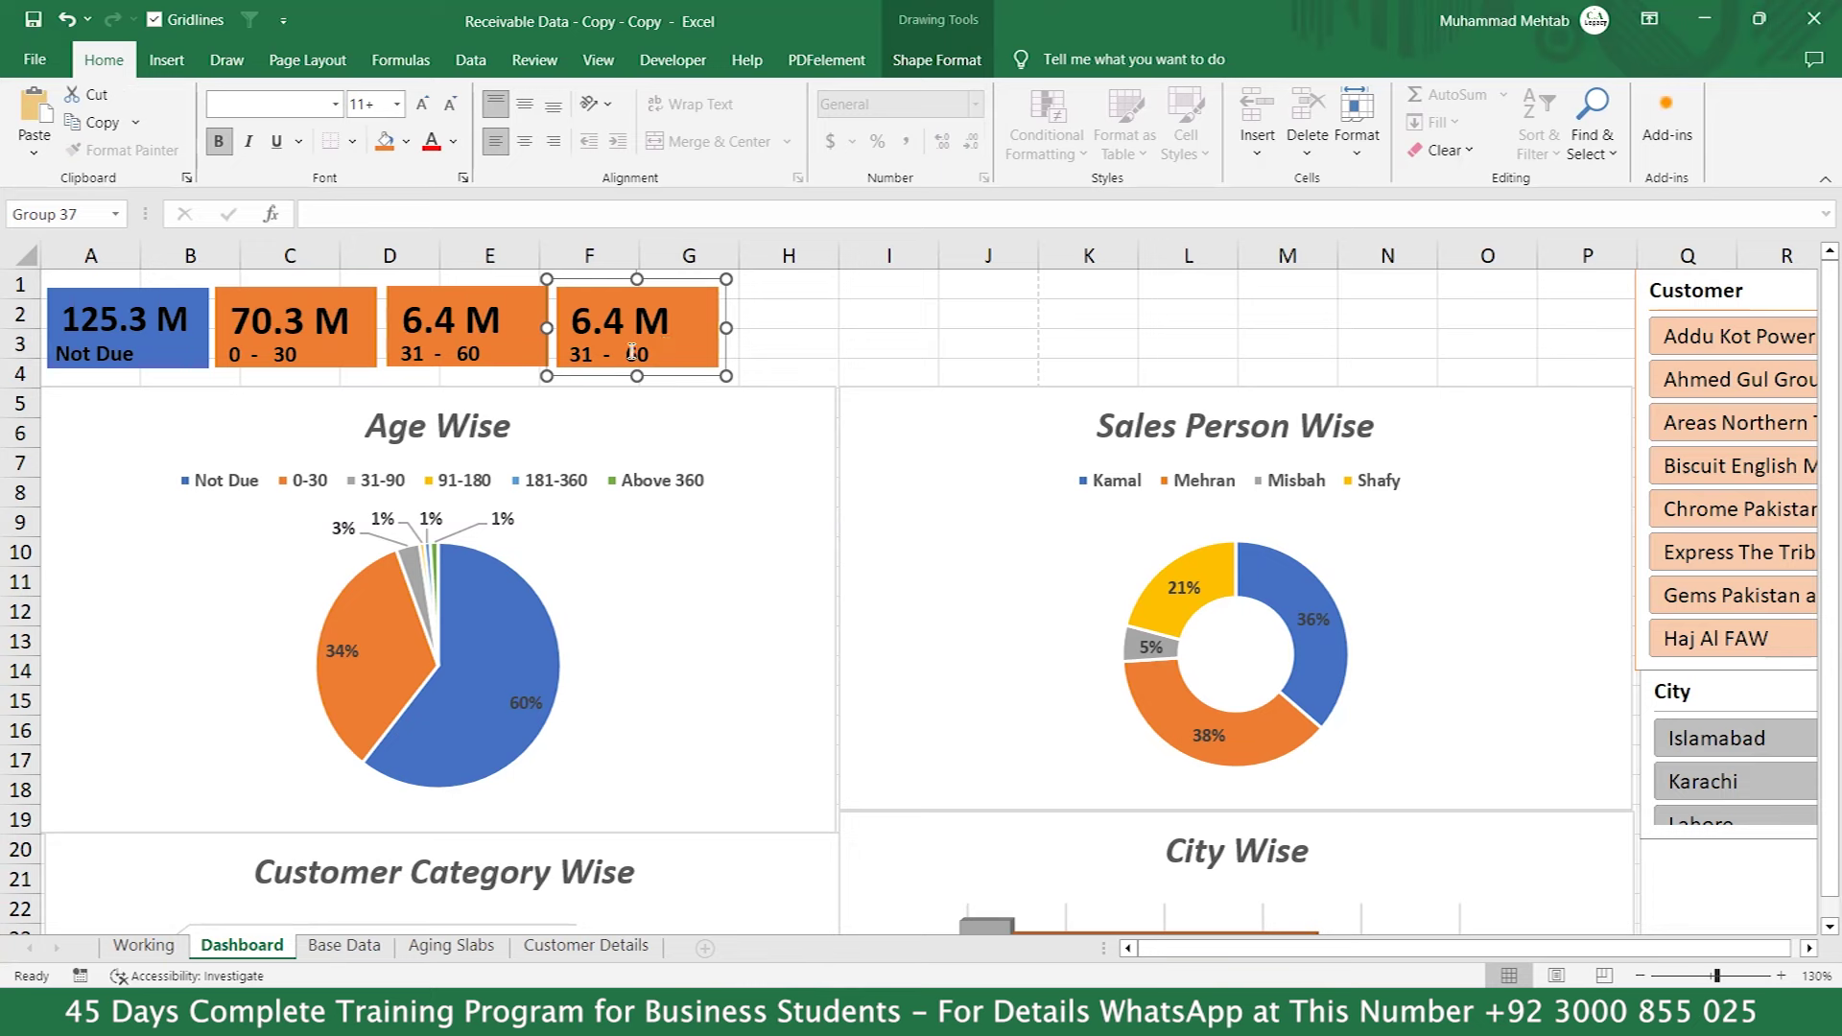
Remove "31" from the fourth card's label and check the age brackets on the Working sheet.
{"action": "left_click", "coordinate": [595, 353]}
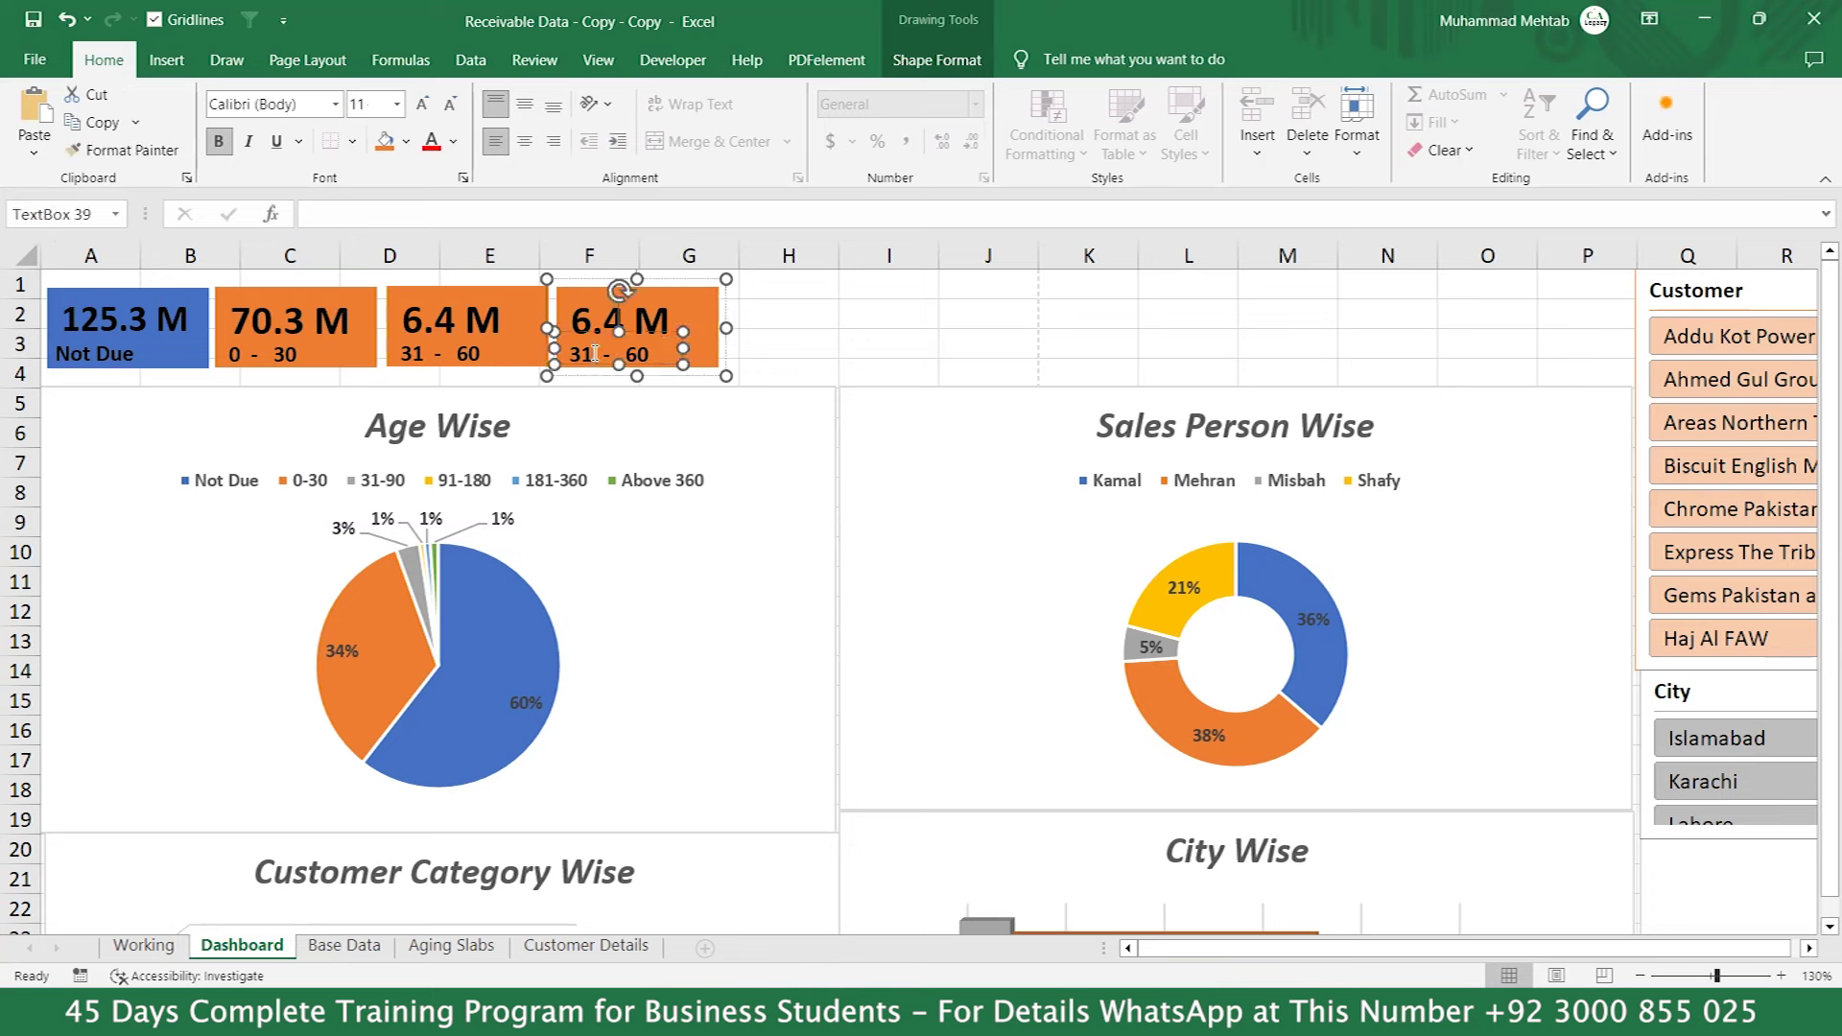
{"action": "key", "text": "BackSpace"}
{"action": "key", "text": "BackSpace"}
{"action": "left_click", "coordinate": [143, 945]}
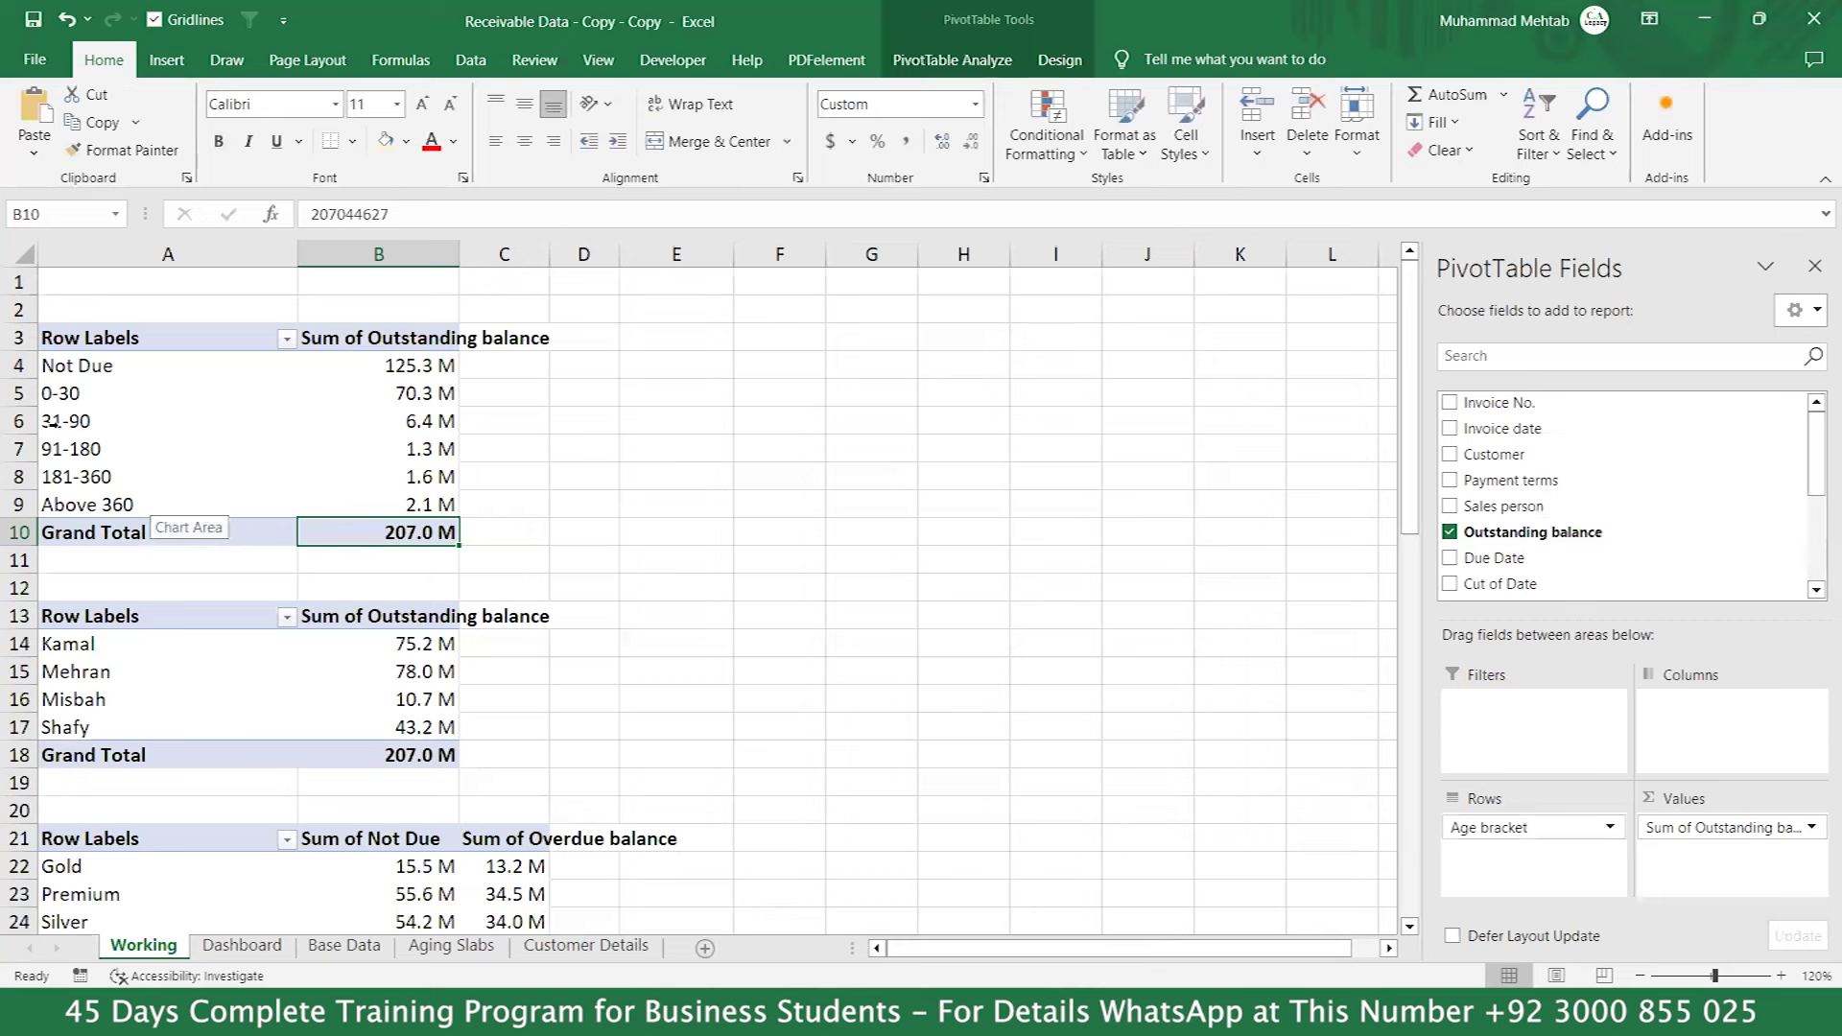
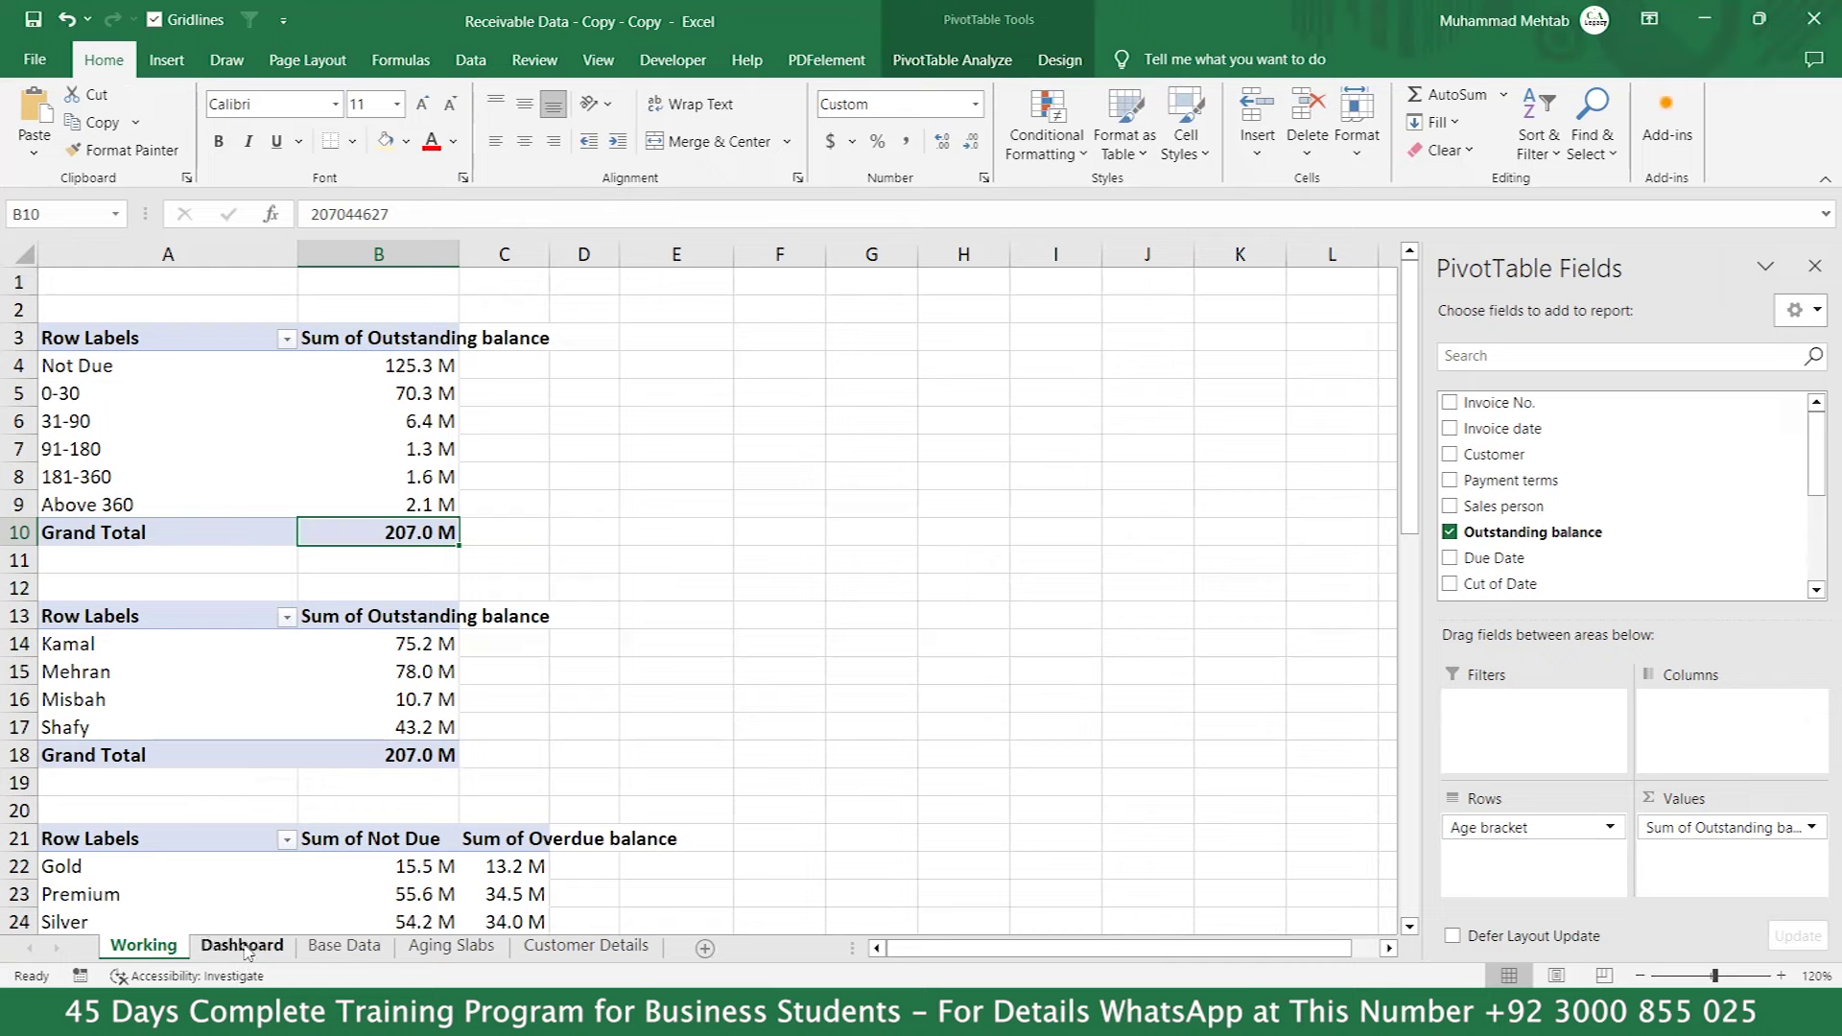
{"action": "left_click", "coordinate": [243, 947]}
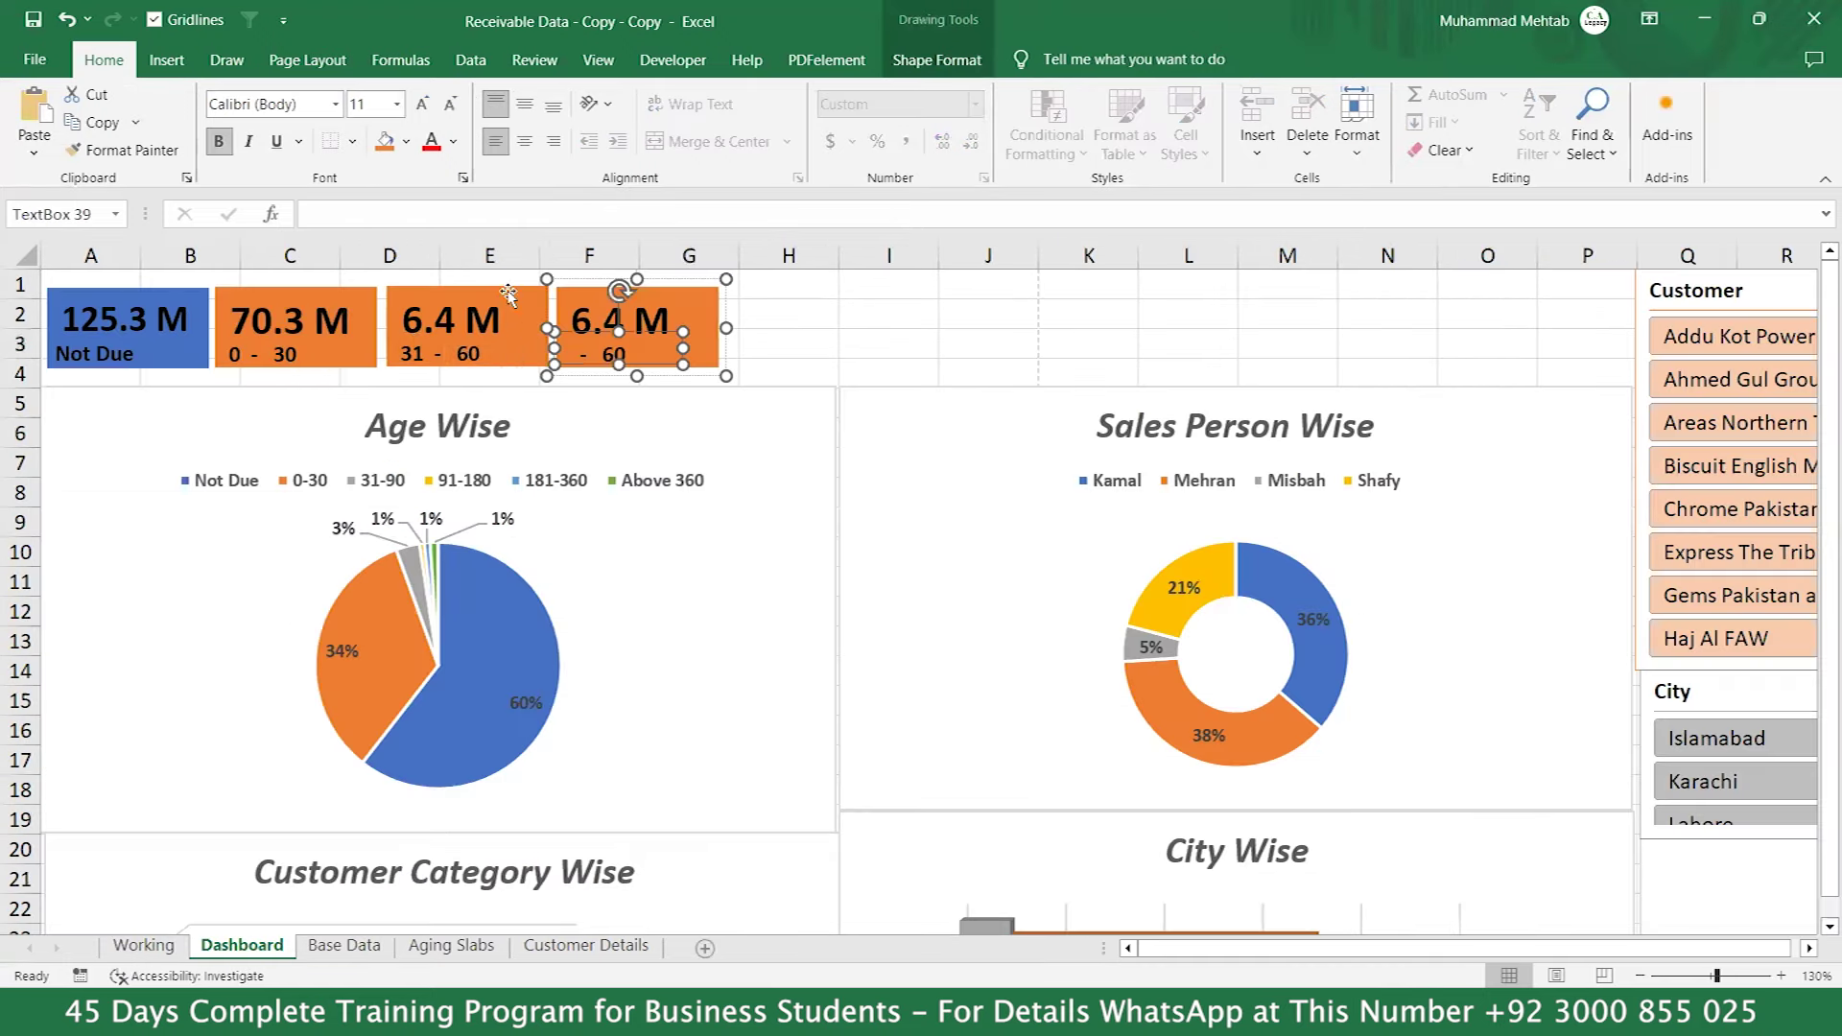
Correct the third card's label to "31 - 90".
{"action": "left_click", "coordinate": [422, 352]}
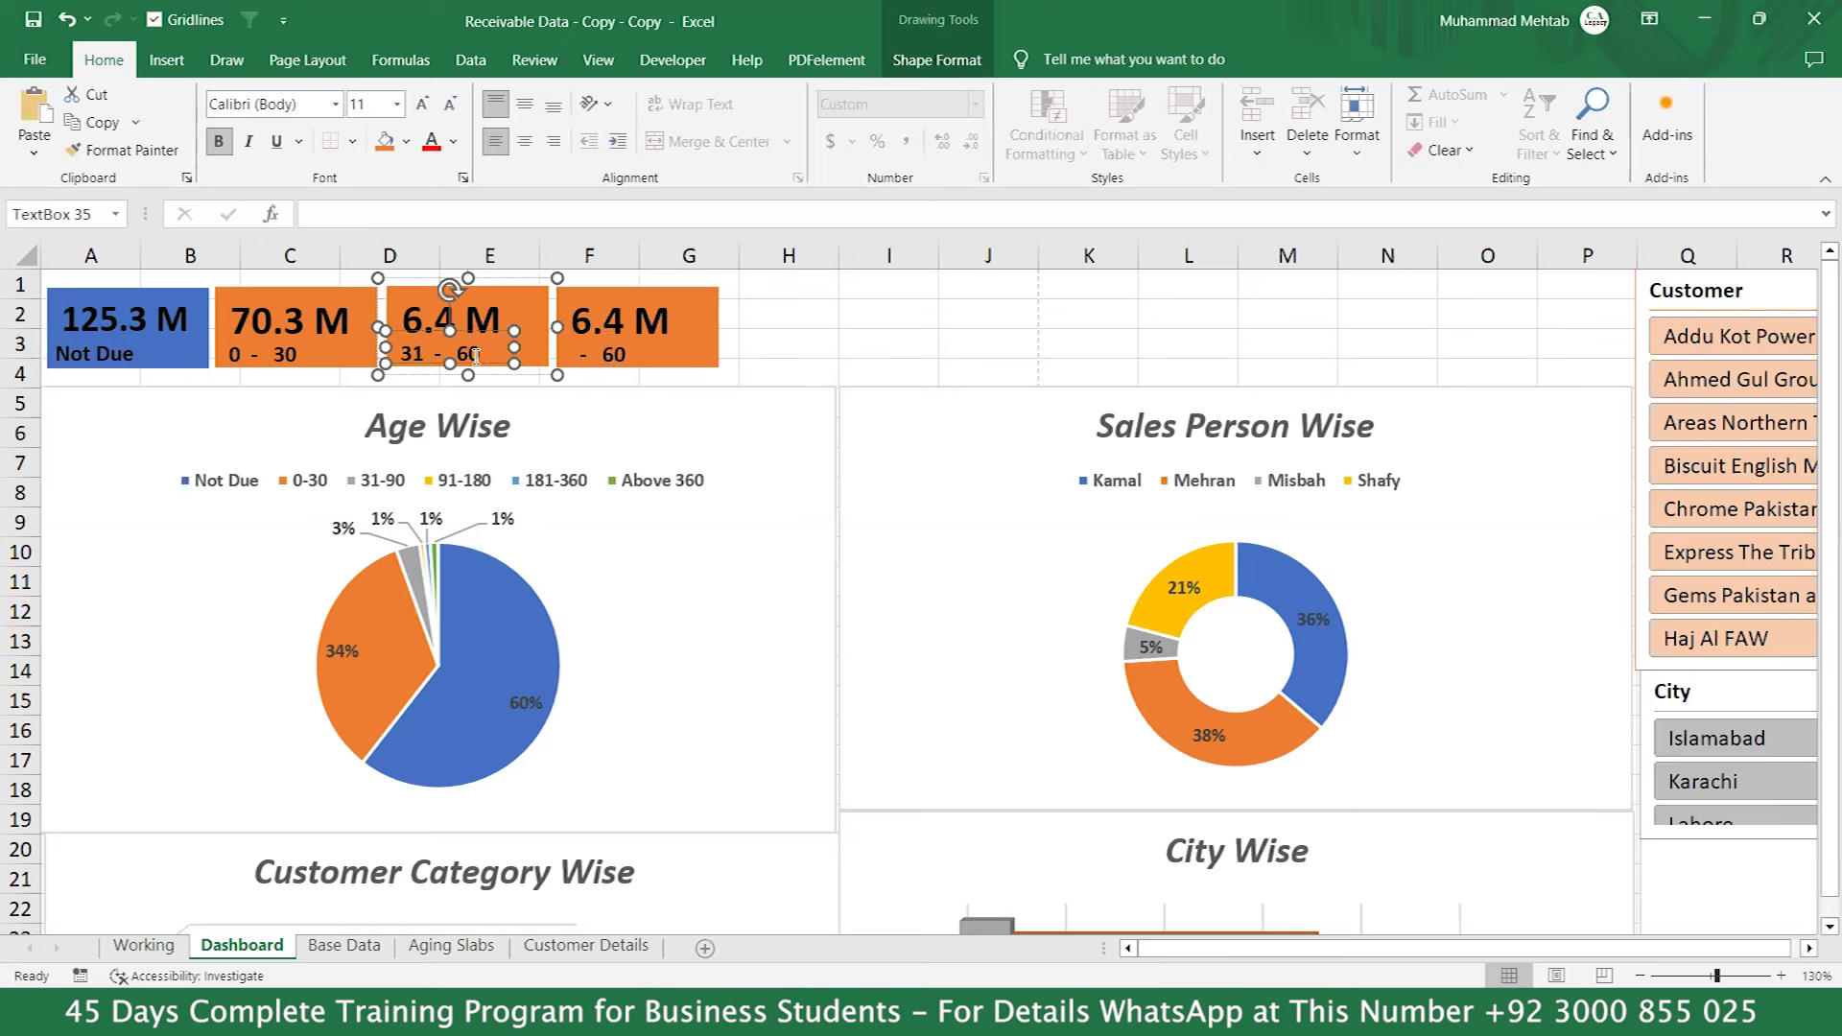
{"action": "key", "text": "BackSpace"}
{"action": "type", "text": "9"}
Complete the fourth card's label as "91 - 180".
{"action": "left_click", "coordinate": [584, 359]}
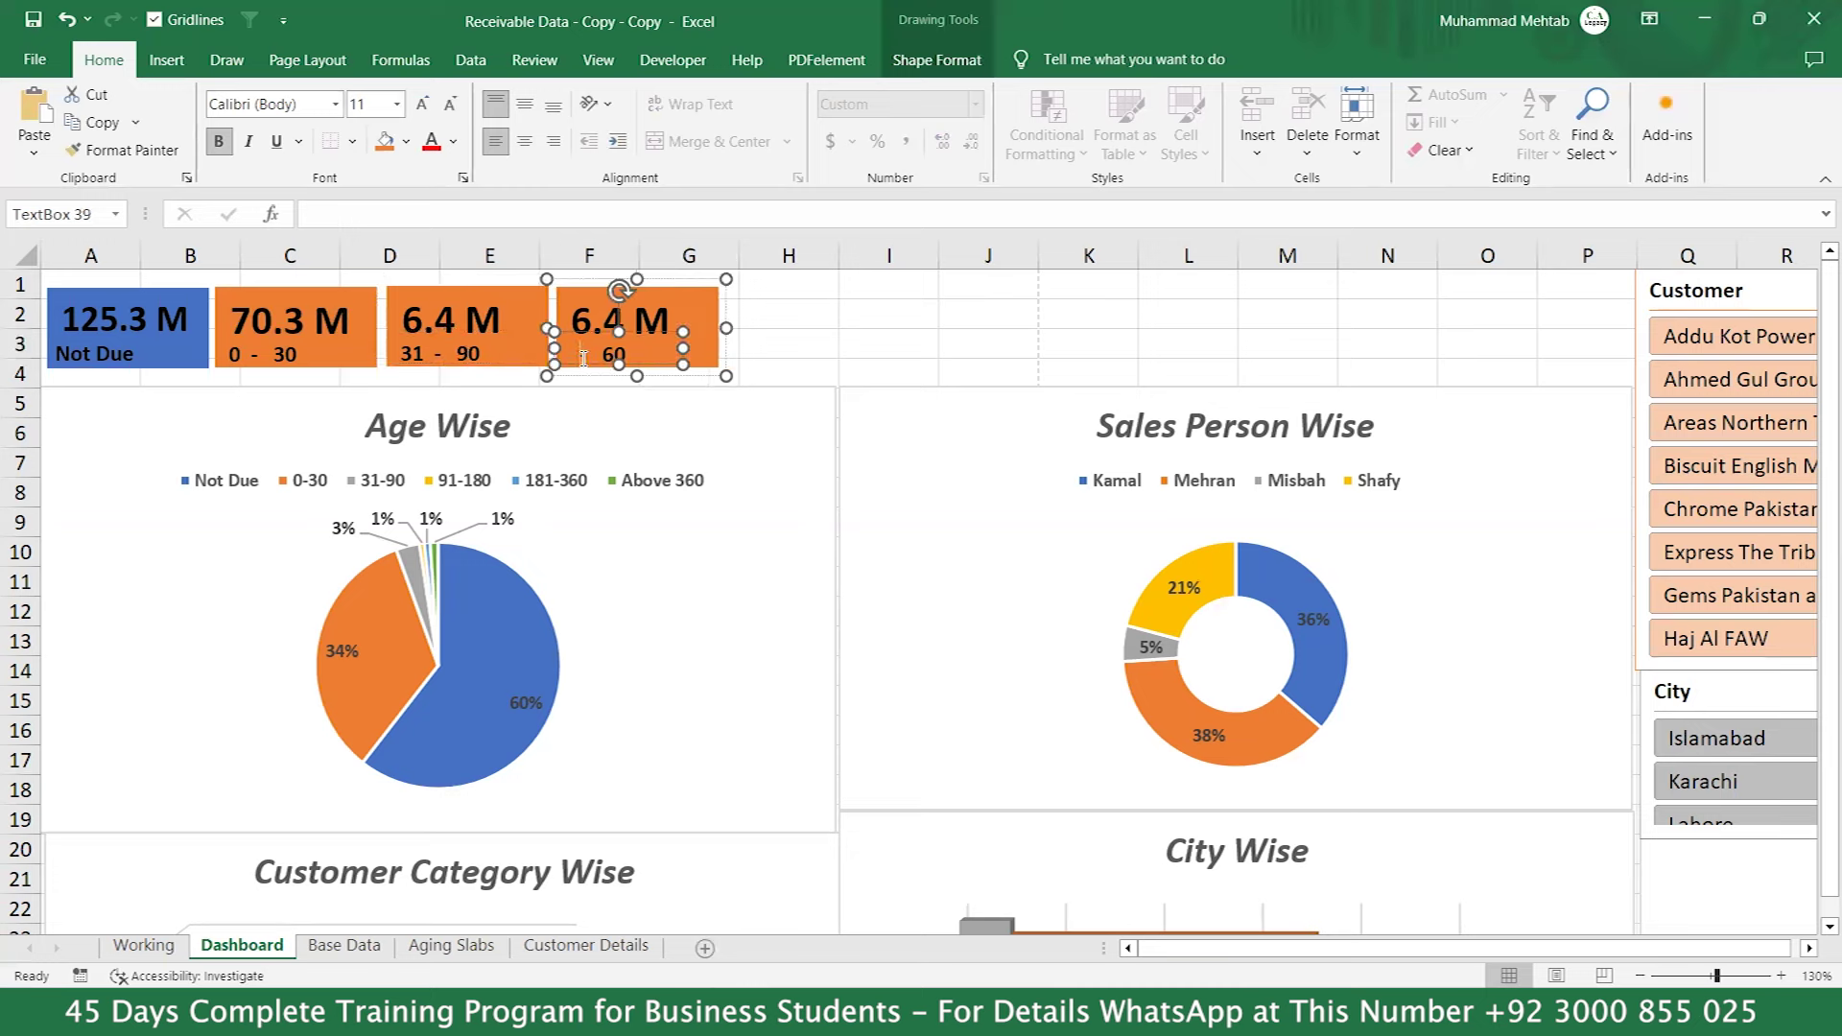
{"action": "type", "text": "91 -"}
{"action": "key", "text": "Delete"}
{"action": "key", "text": "Delete"}
{"action": "type", "text": "18"}
{"action": "left_click", "coordinate": [776, 346]}
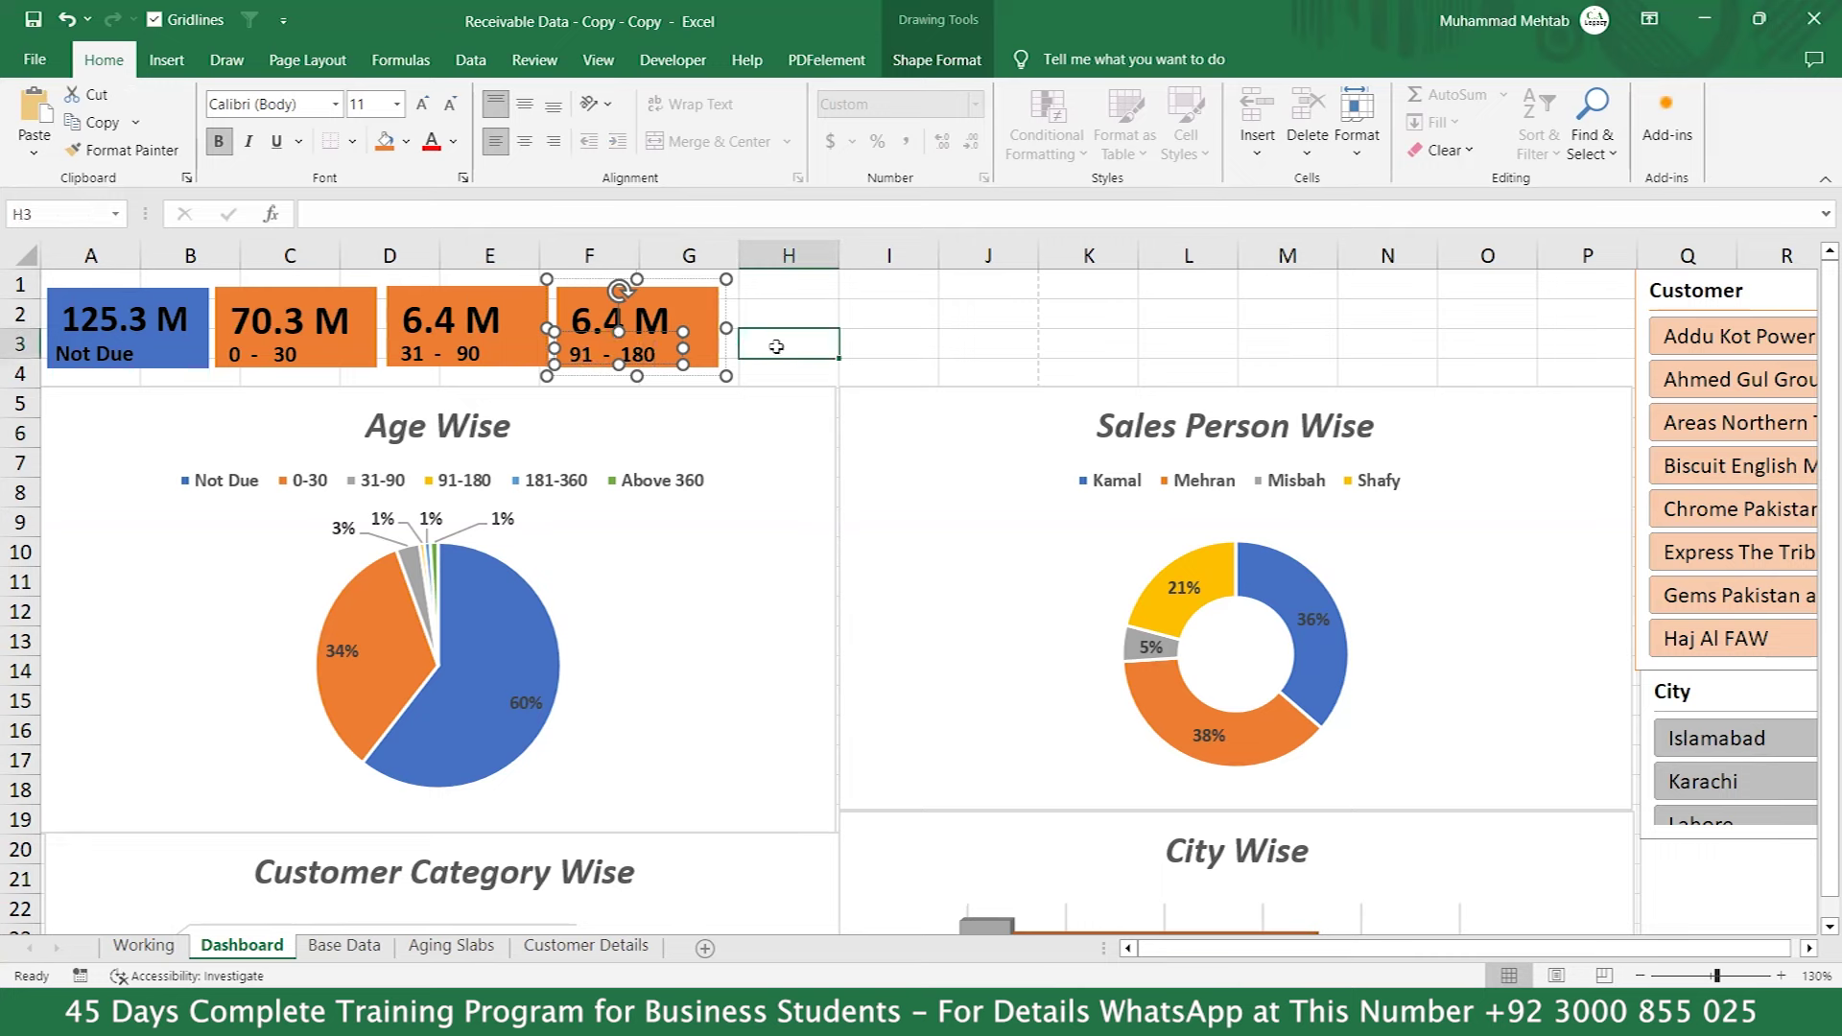
Link the amount box of the "91 - 180" card to =Working!$B$7.
{"action": "left_click", "coordinate": [666, 320]}
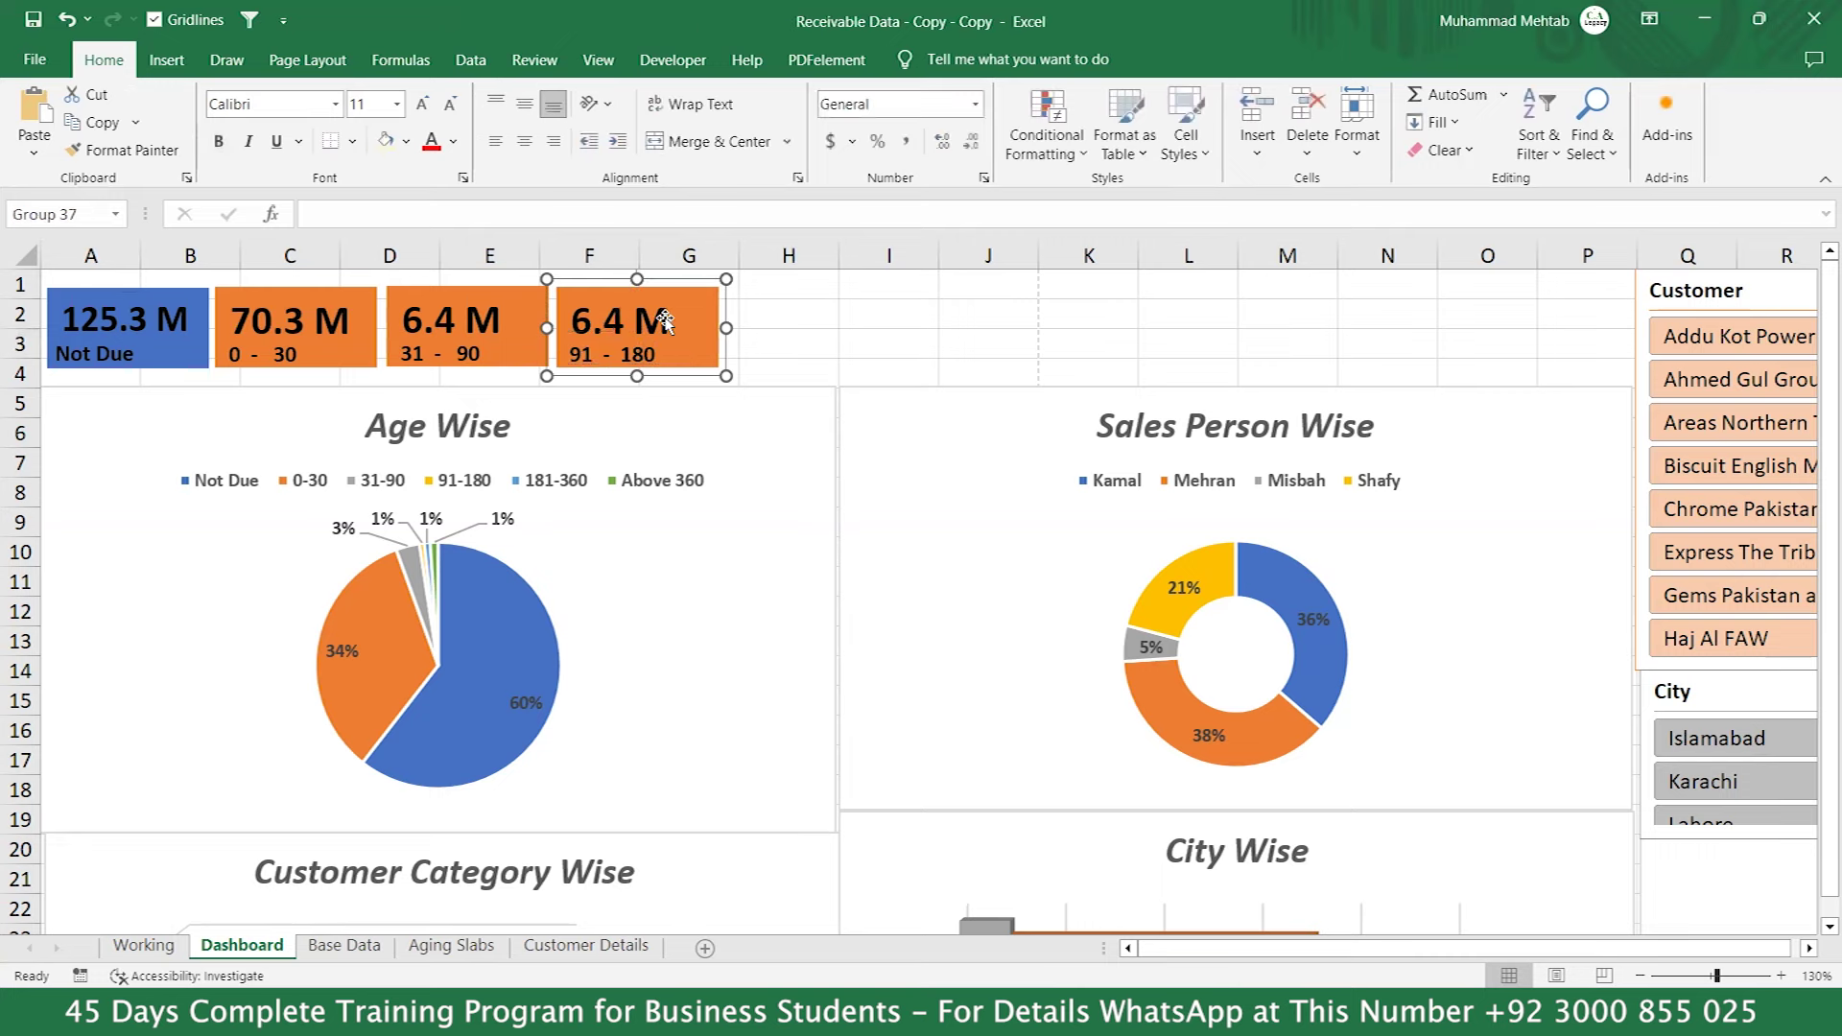
{"action": "left_click", "coordinate": [426, 218]}
{"action": "type", "text": "7"}
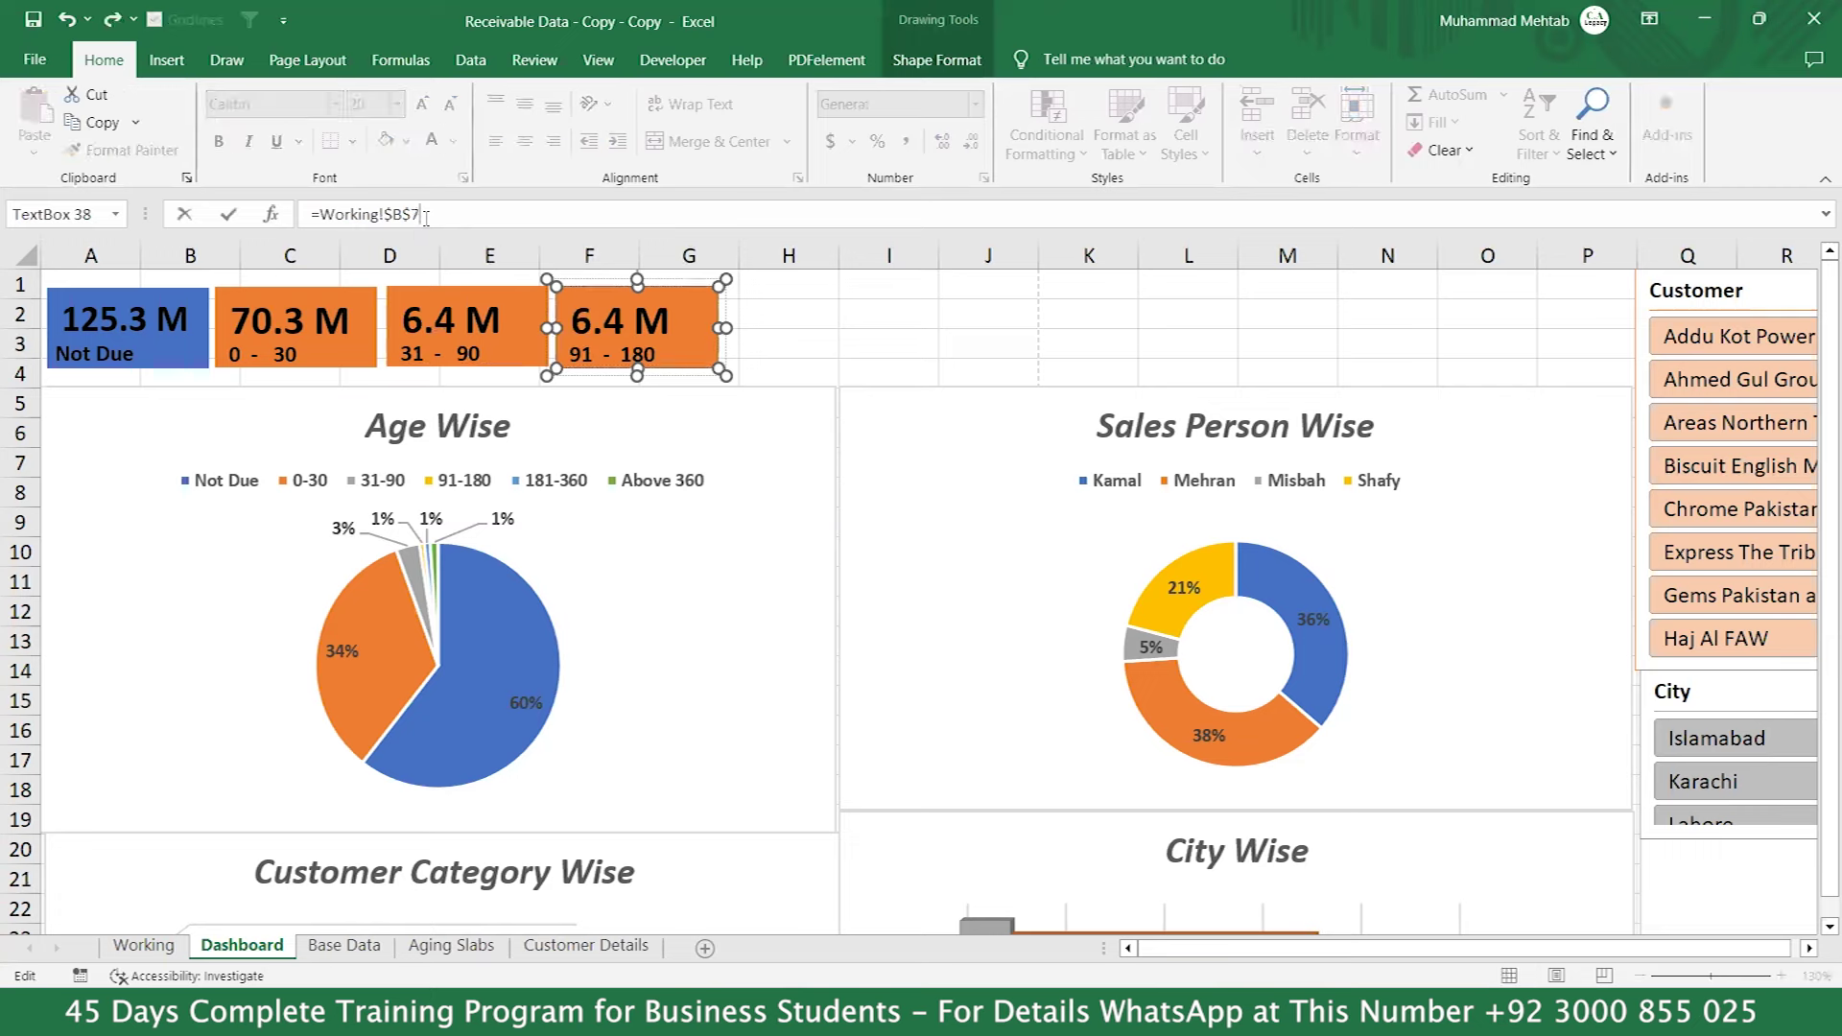
{"action": "key", "text": "Return"}
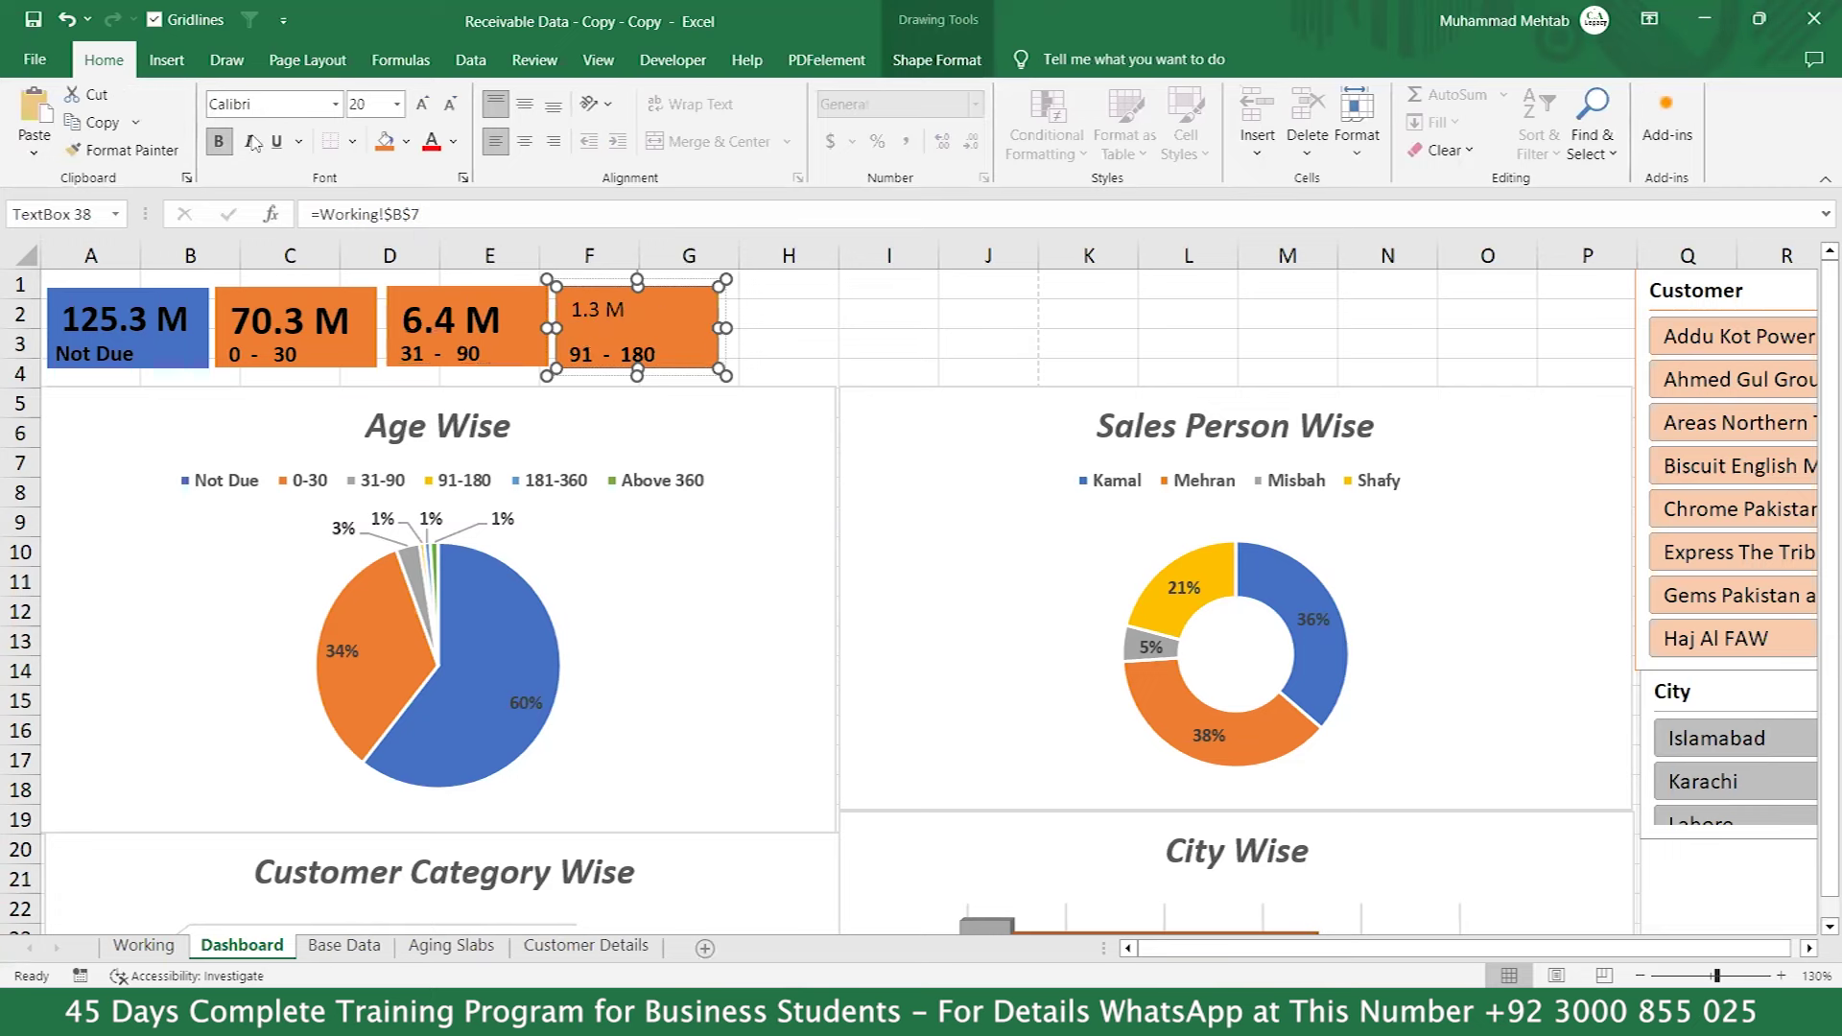
Make the "91 - 180" card's amount bold and 18 pt.
{"action": "left_click", "coordinate": [422, 106]}
{"action": "left_click", "coordinate": [422, 105]}
{"action": "left_click", "coordinate": [422, 106]}
{"action": "left_click", "coordinate": [422, 106]}
{"action": "left_click", "coordinate": [423, 106]}
{"action": "key", "text": "ctrl+b"}
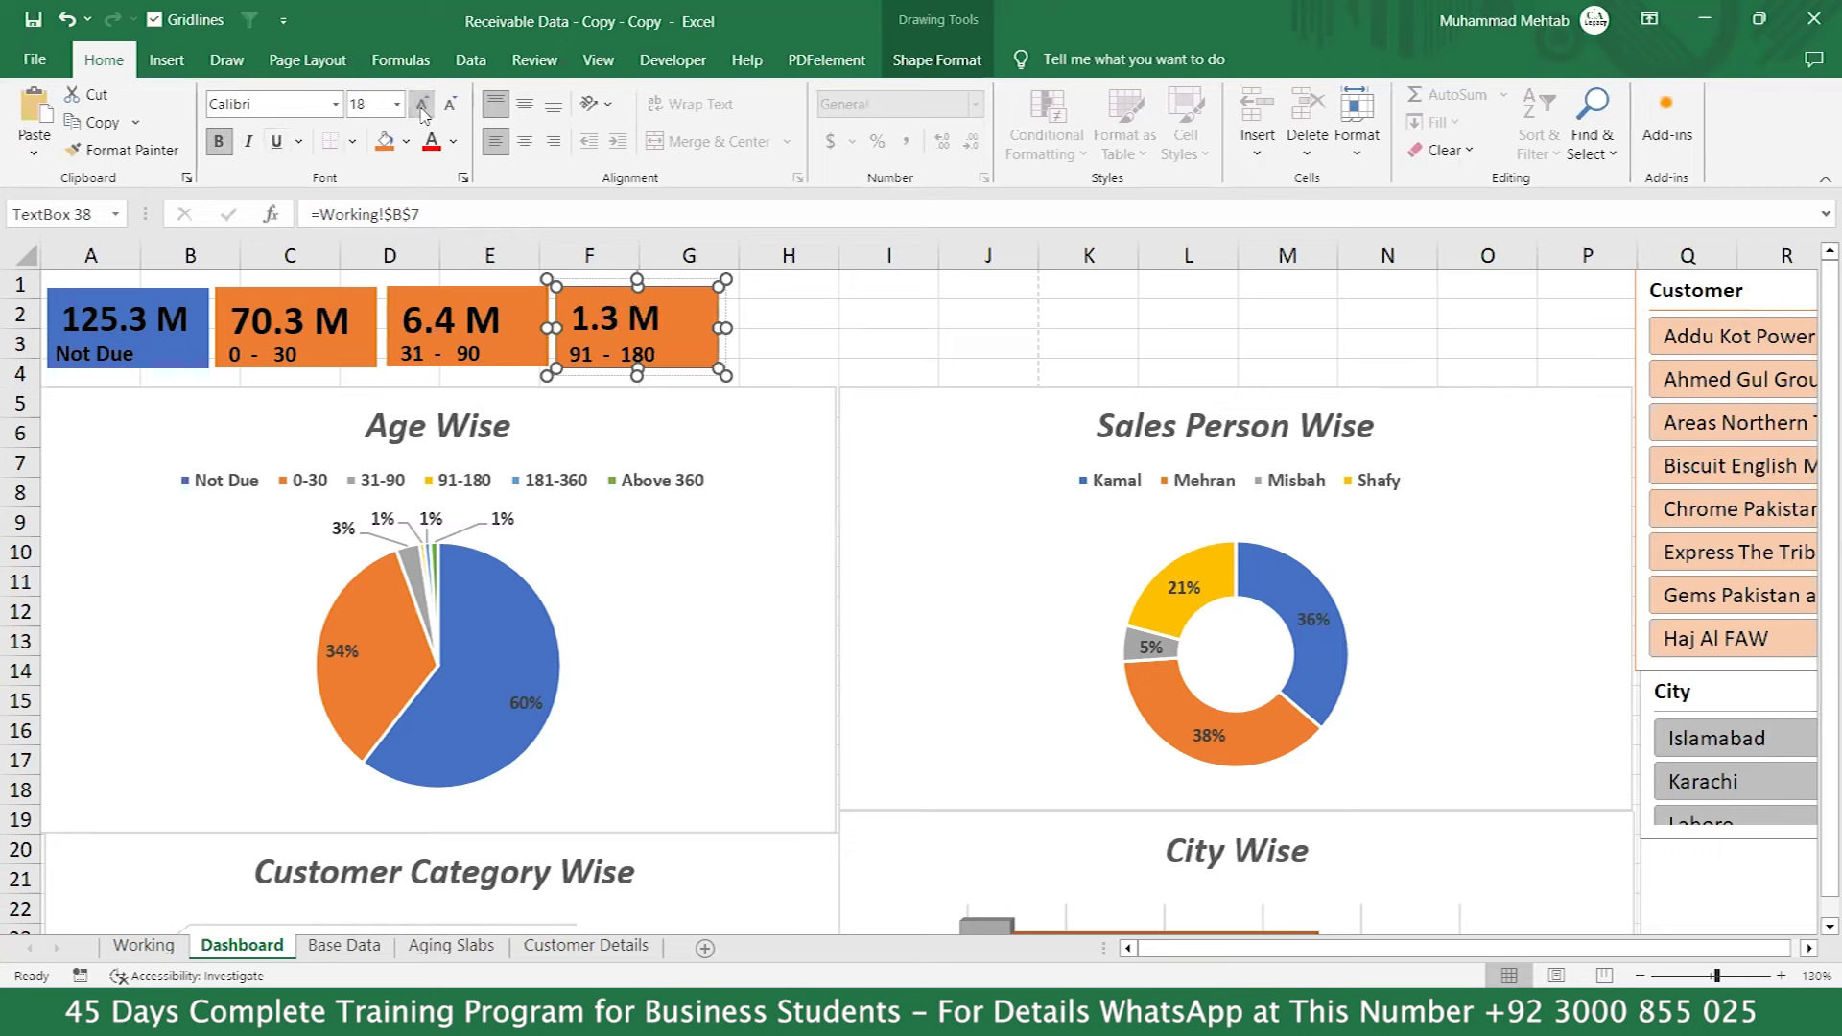
Duplicate the "91 - 180" card and place the copy beside it around columns H and I.
{"action": "left_click", "coordinate": [711, 336]}
{"action": "key", "text": "ctrl+d"}
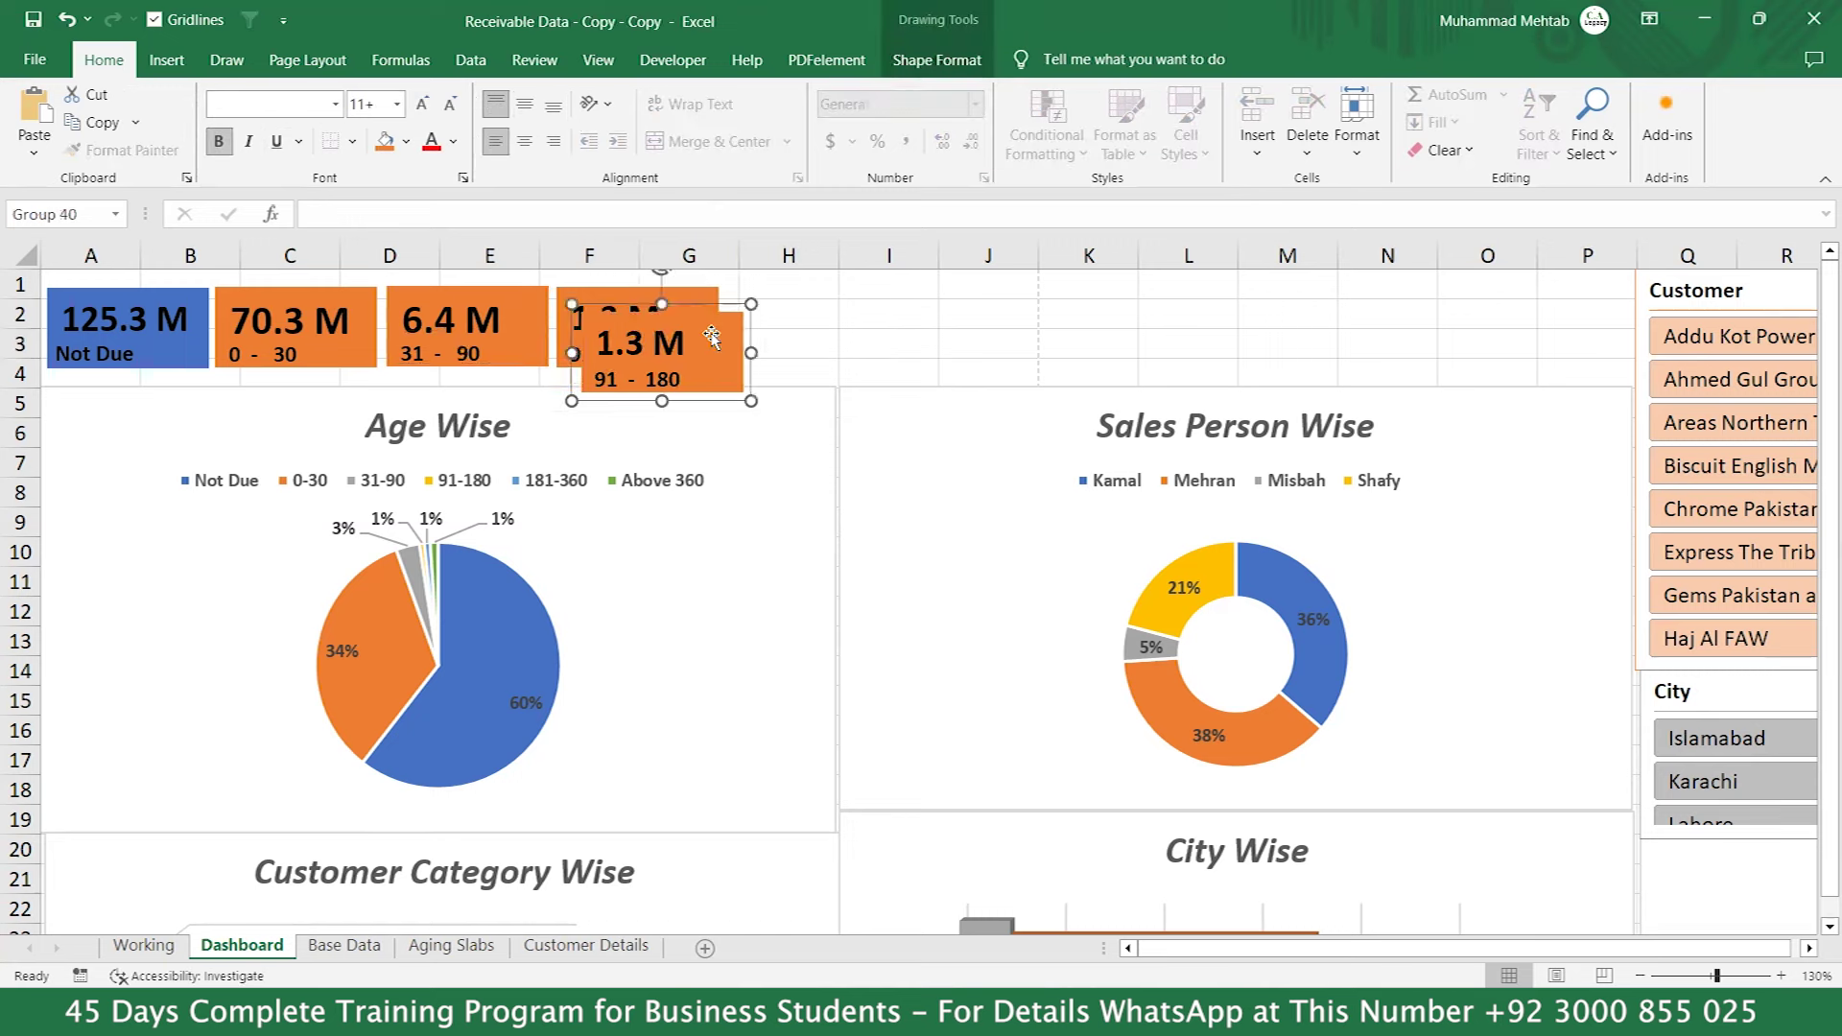
{"action": "left_click_drag", "start_coordinate": [712, 336], "coordinate": [856, 307]}
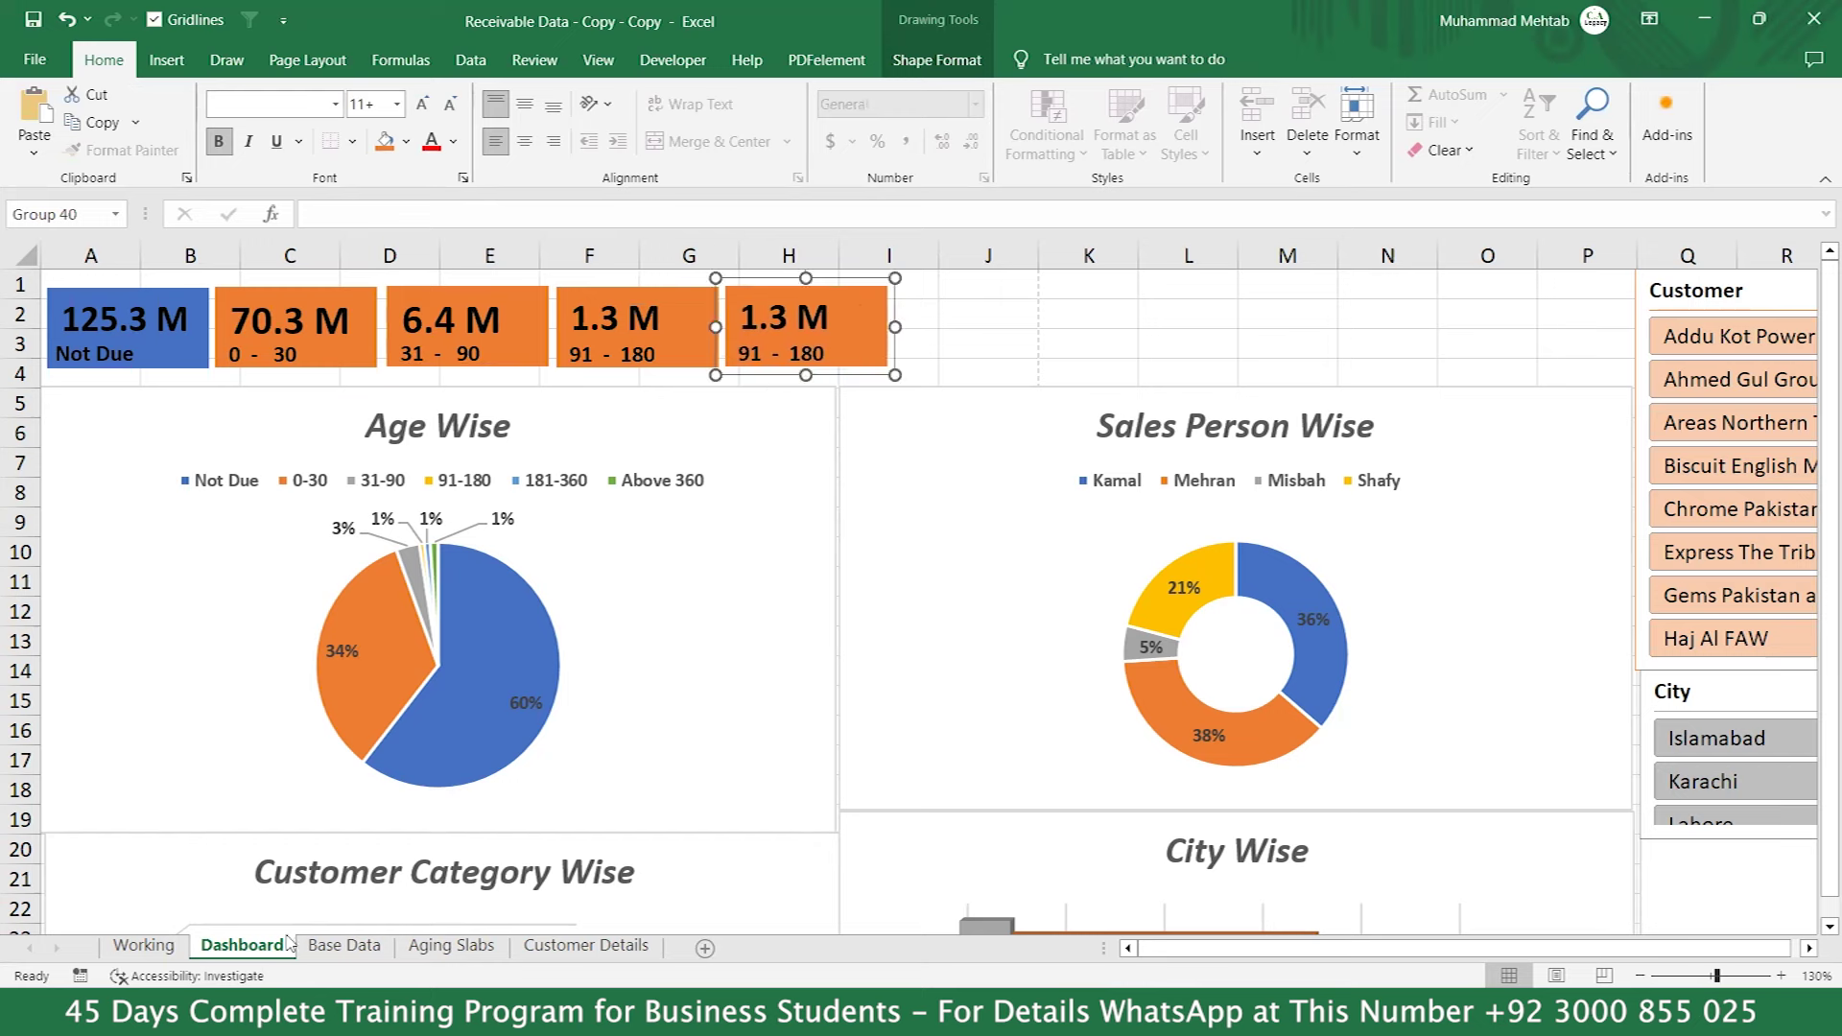
Check the next age bracket on the Working sheet and relabel the fifth card as "181 - 360".
{"action": "left_click", "coordinate": [162, 946]}
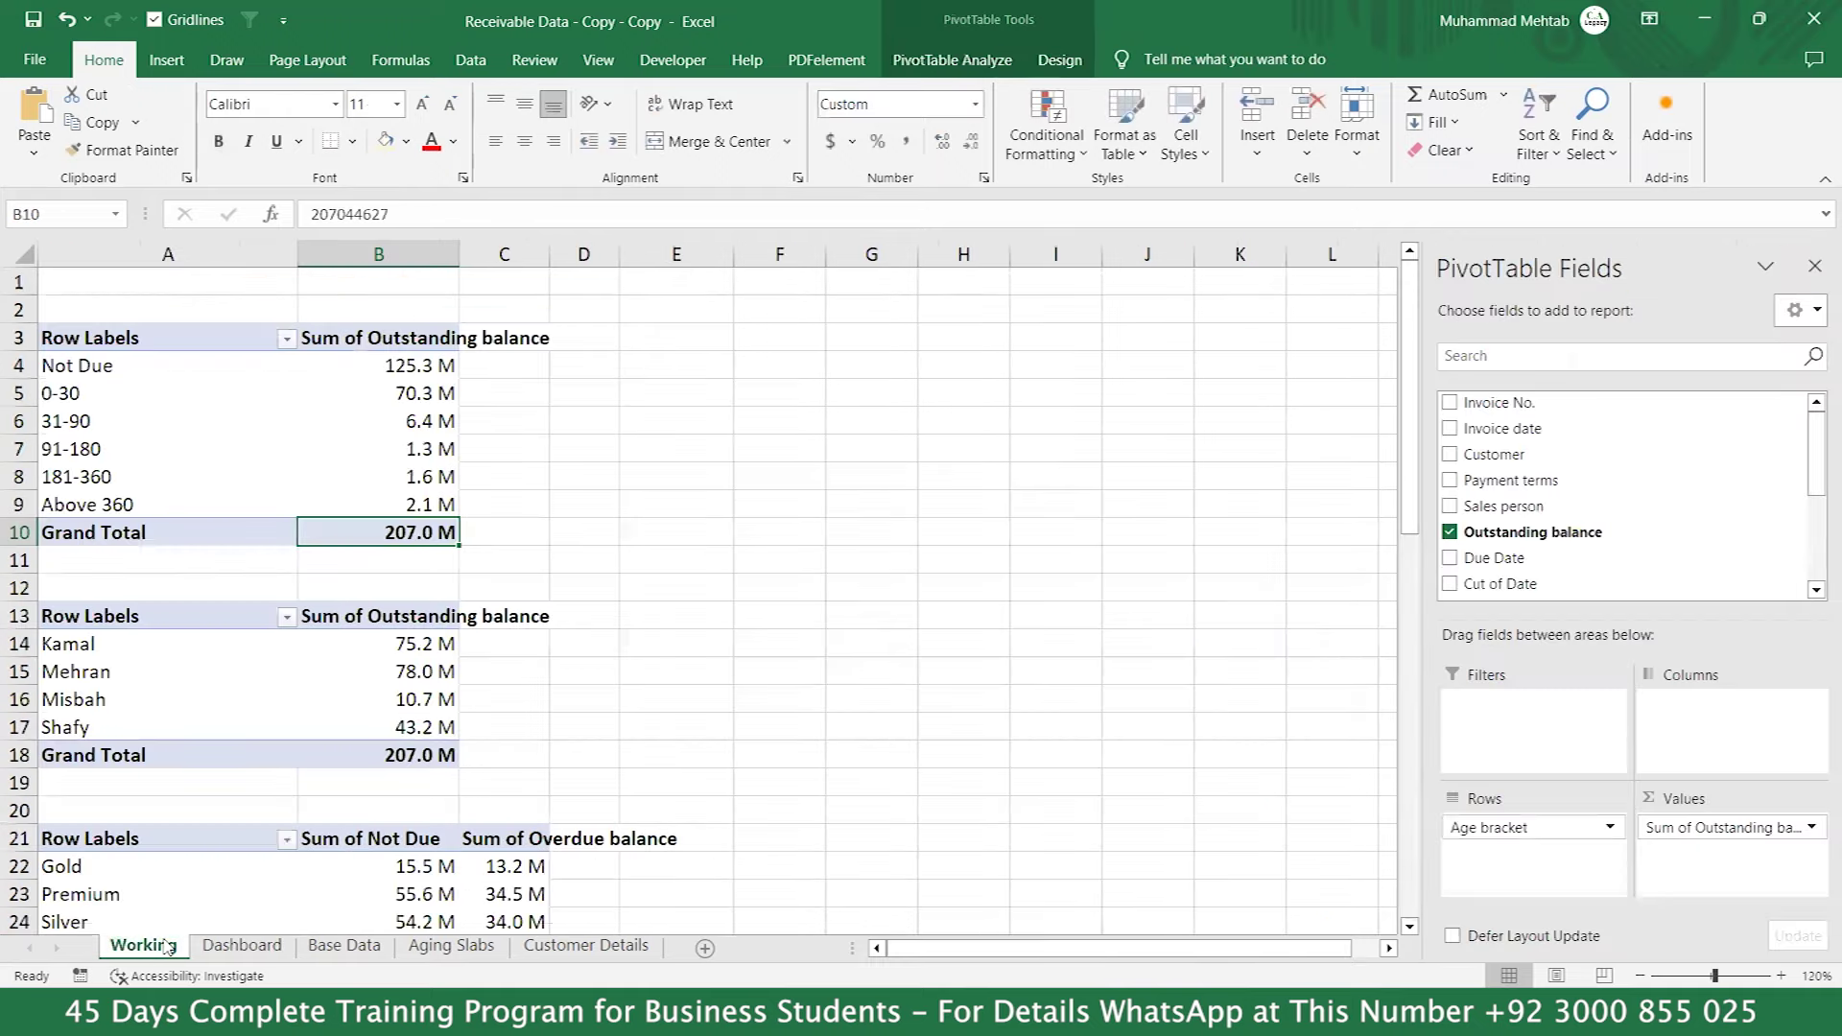
{"action": "left_click", "coordinate": [242, 946]}
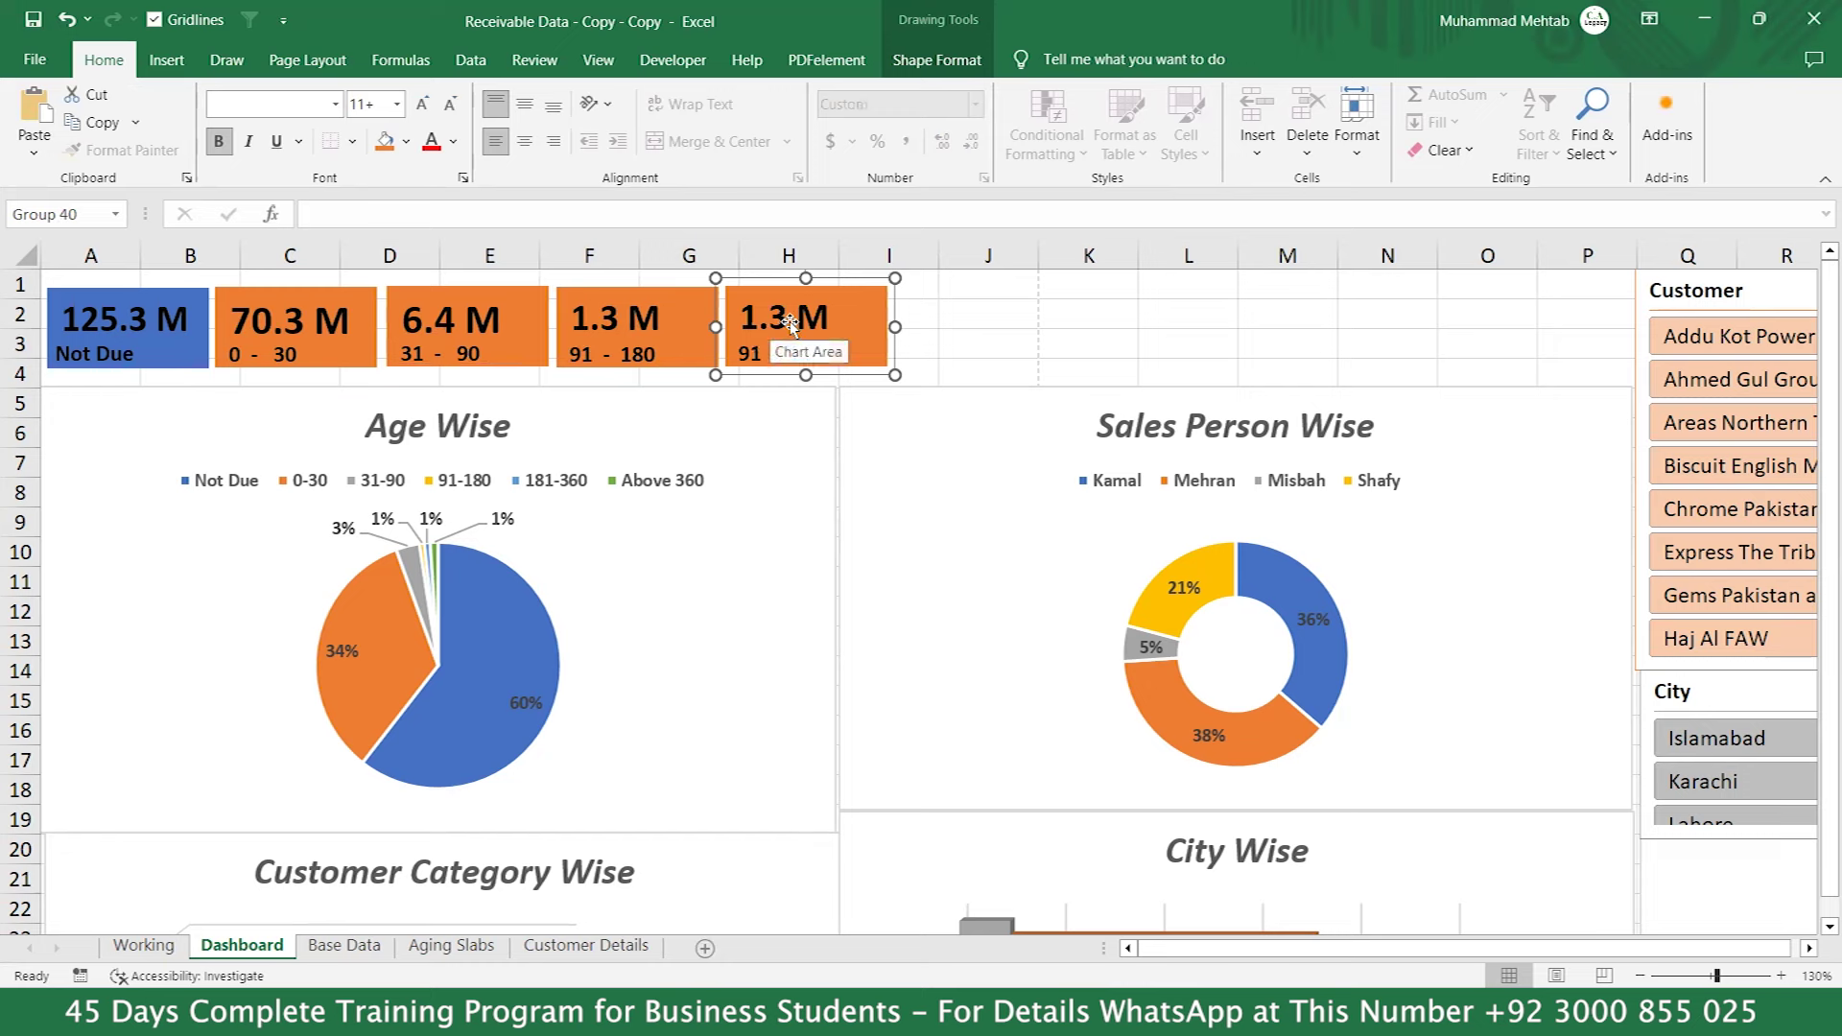
{"action": "left_click", "coordinate": [762, 345]}
{"action": "double_click", "coordinate": [758, 353]}
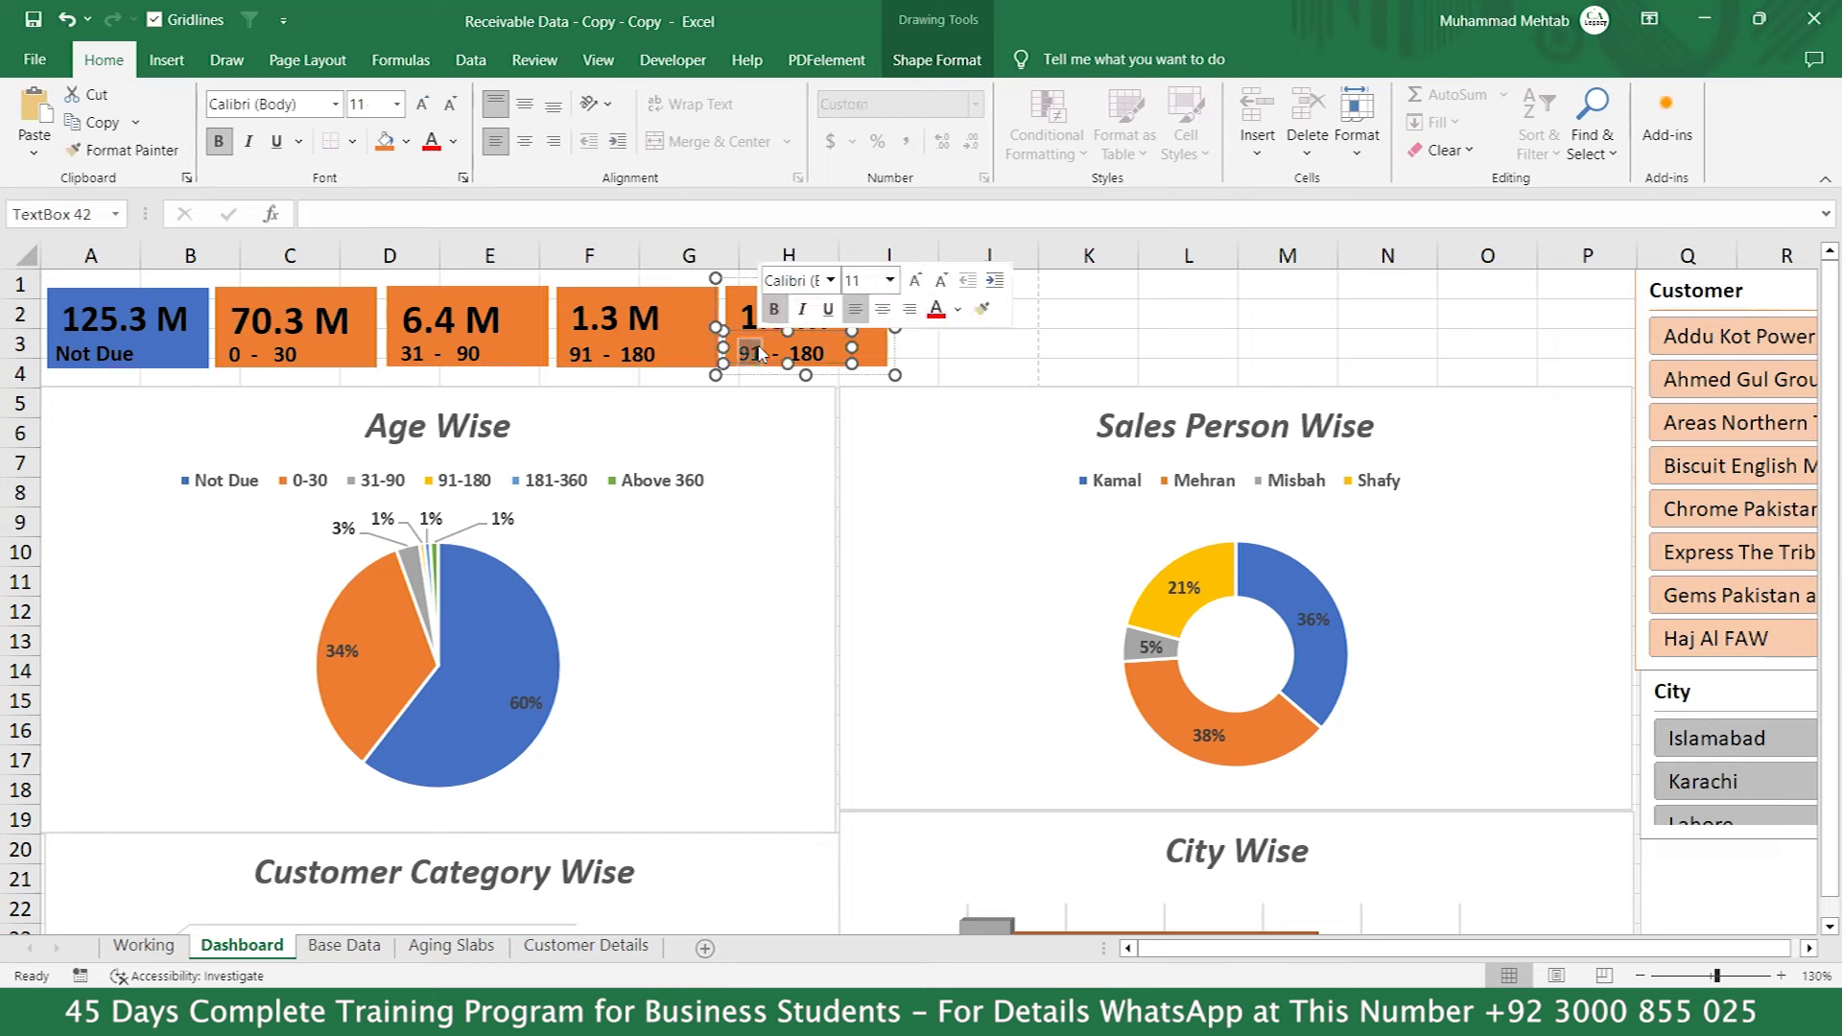
{"action": "type", "text": "181"}
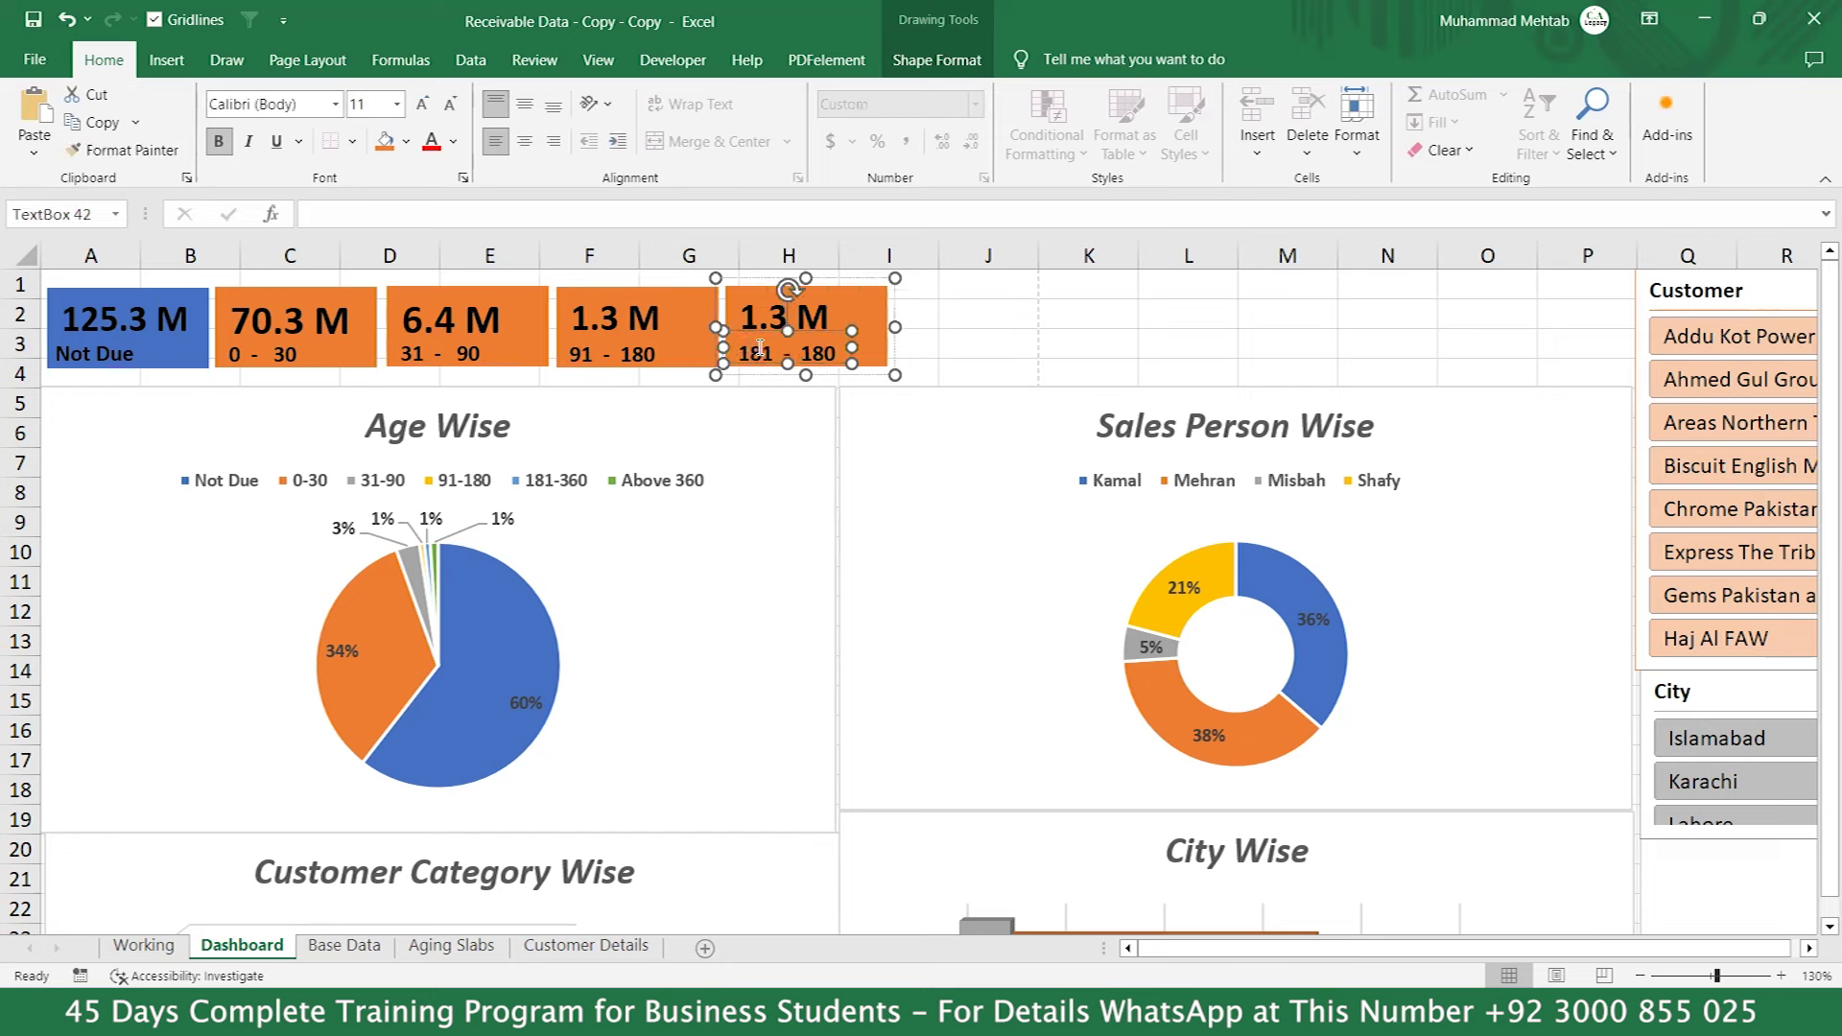
{"action": "key", "text": "ctrl+Right"}
{"action": "key", "text": "ctrl+Right"}
{"action": "key", "text": "shift+End"}
{"action": "type", "text": "3"}
{"action": "left_click", "coordinate": [926, 340]}
Link the amount box of the "181 - 360" card to =Working!$B$8.
{"action": "left_click", "coordinate": [821, 317]}
{"action": "left_click", "coordinate": [821, 316]}
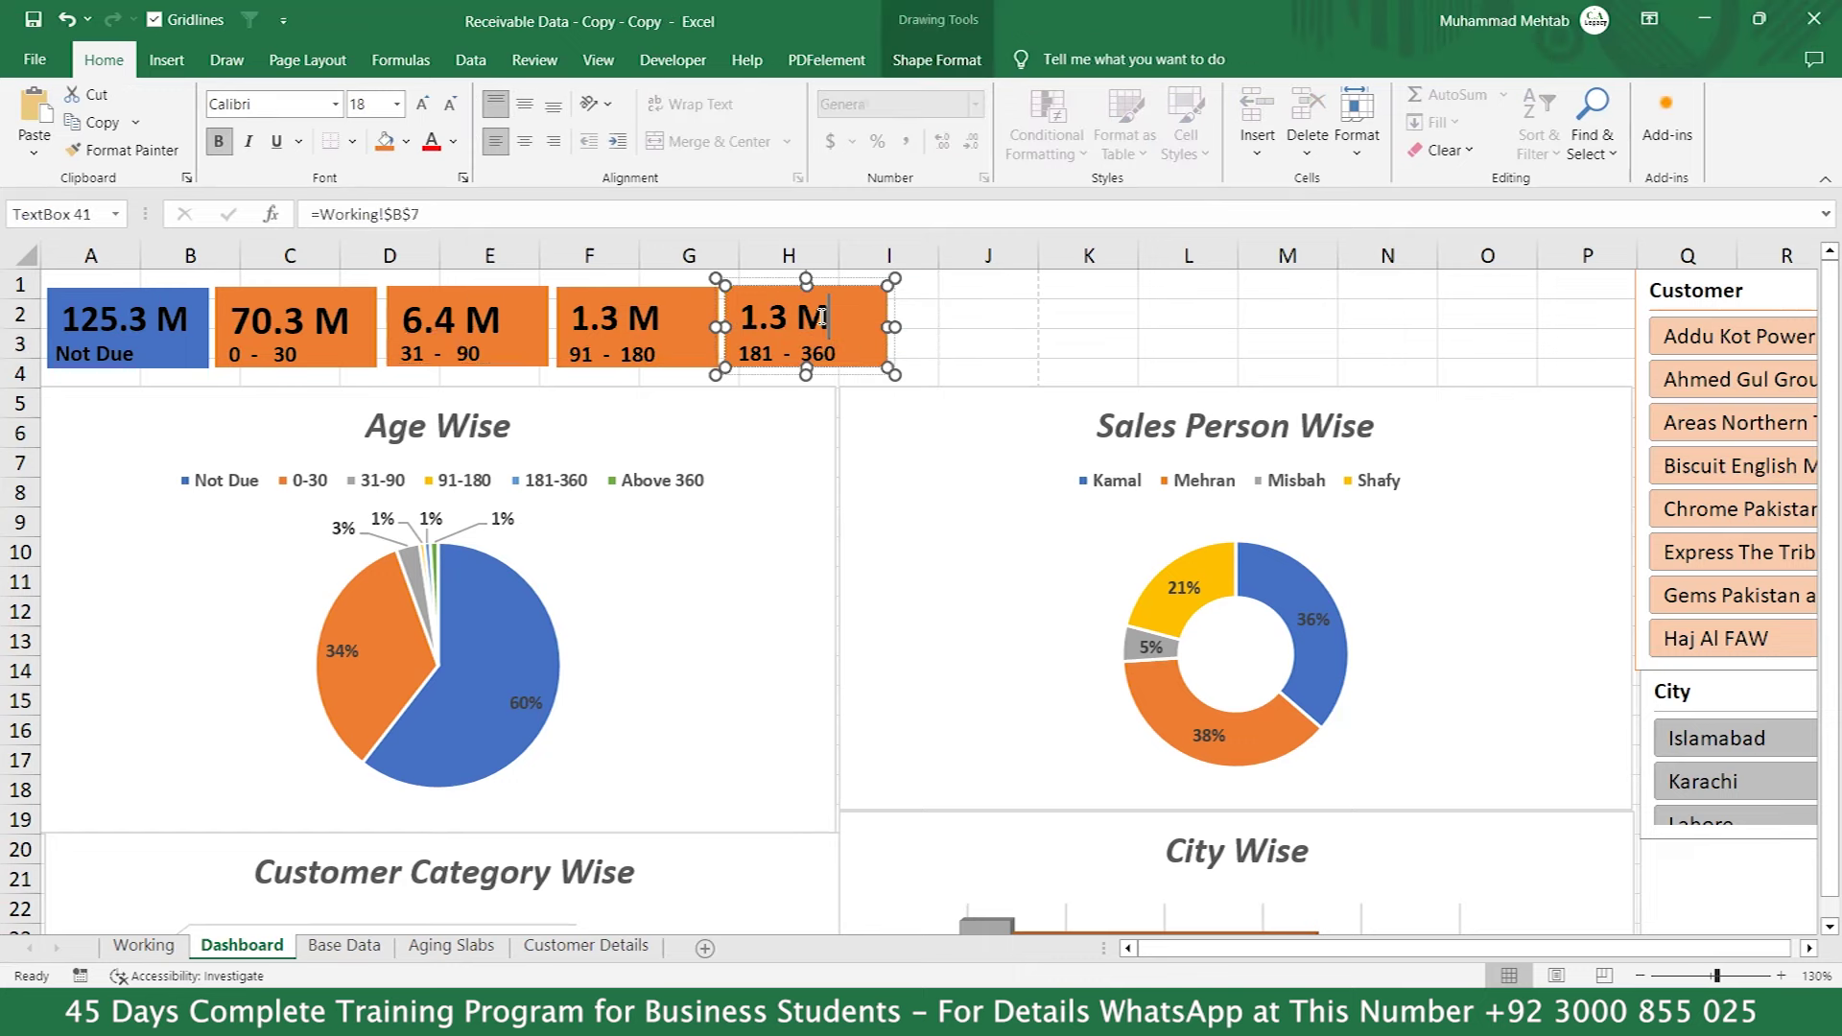
{"action": "left_click", "coordinate": [429, 214]}
{"action": "key", "text": "BackSpace"}
{"action": "key", "text": "Return"}
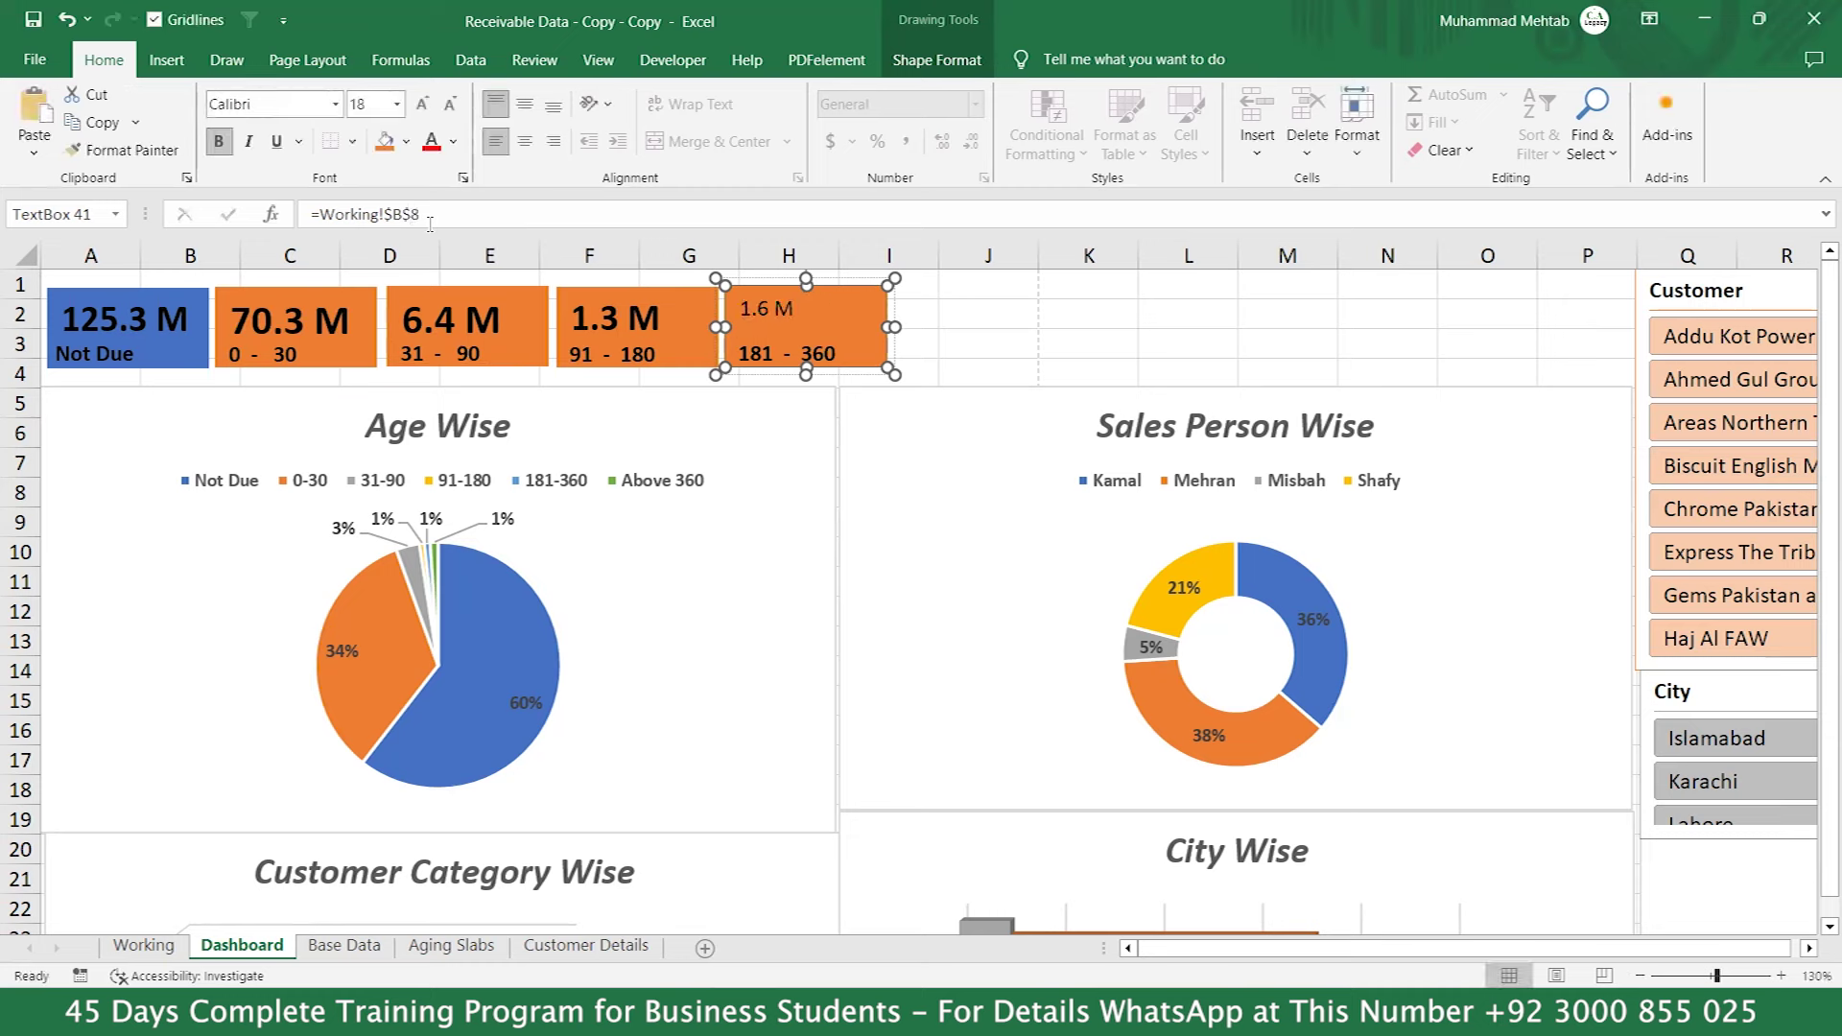
Make the "181 - 360" card's amount bold and 20 pt.
{"action": "left_click", "coordinate": [425, 108]}
{"action": "left_click", "coordinate": [425, 107]}
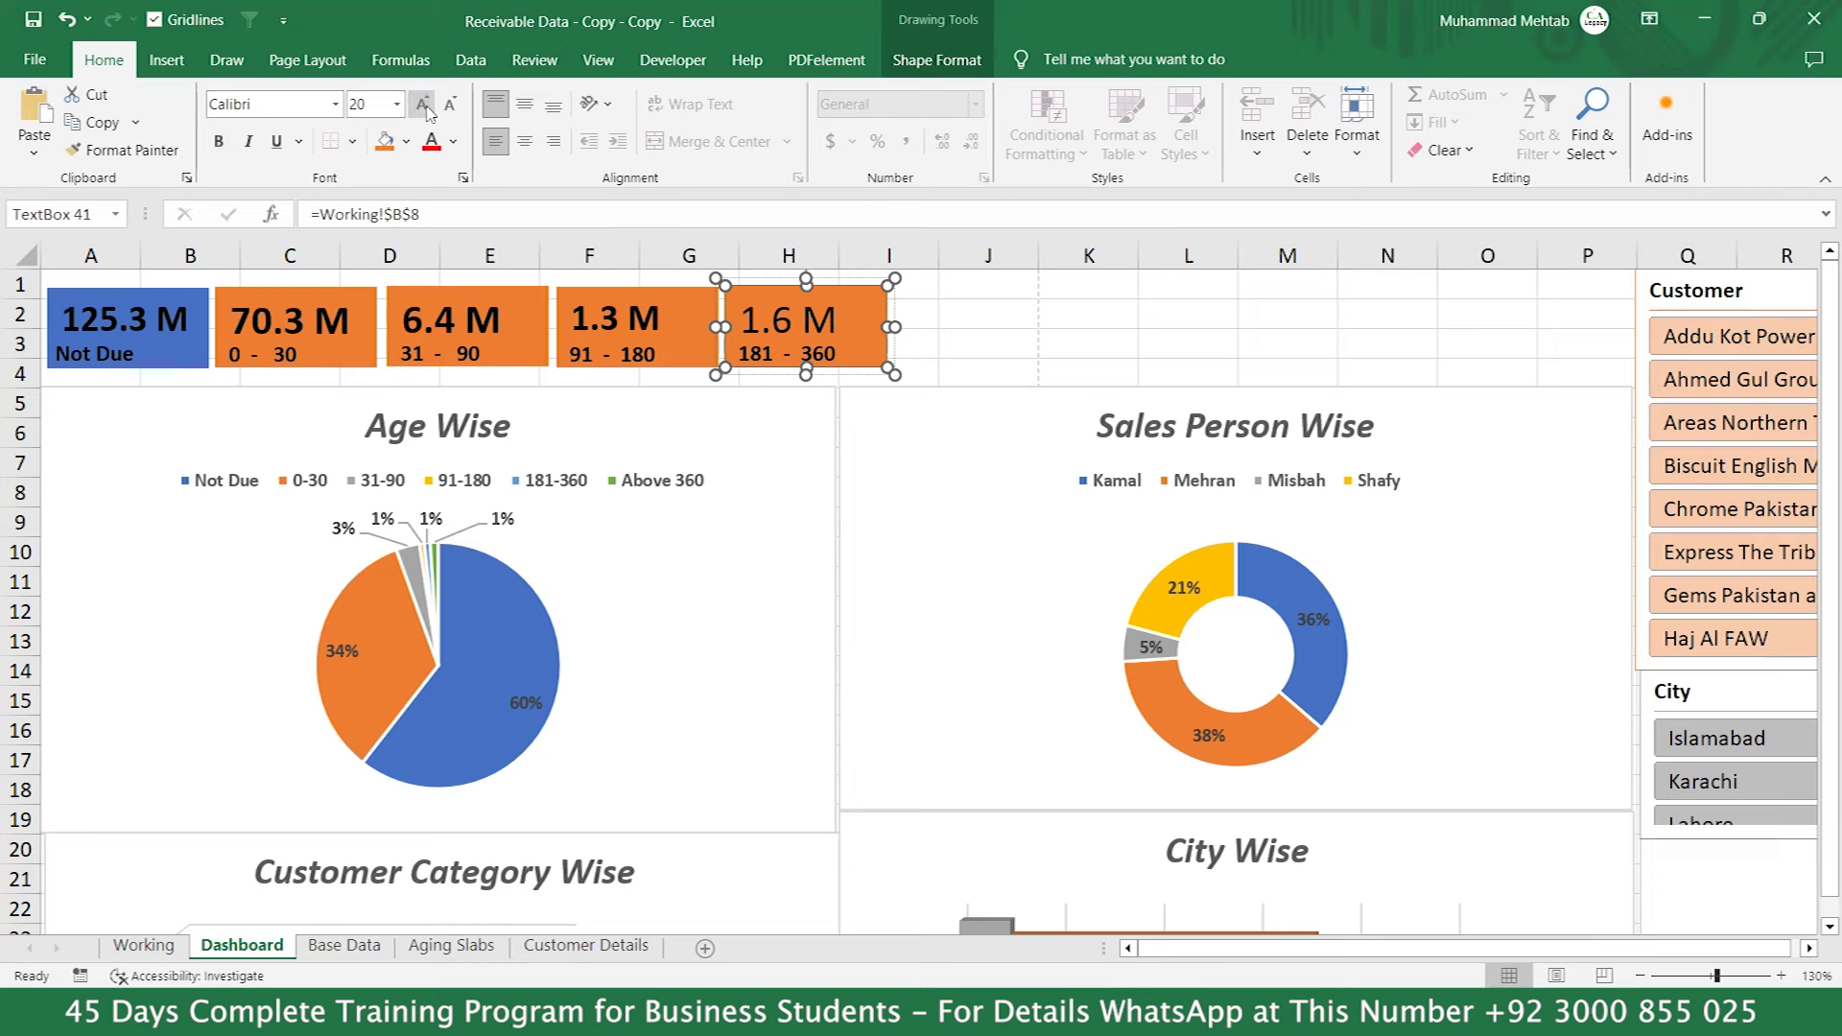
{"action": "key", "text": "ctrl+b"}
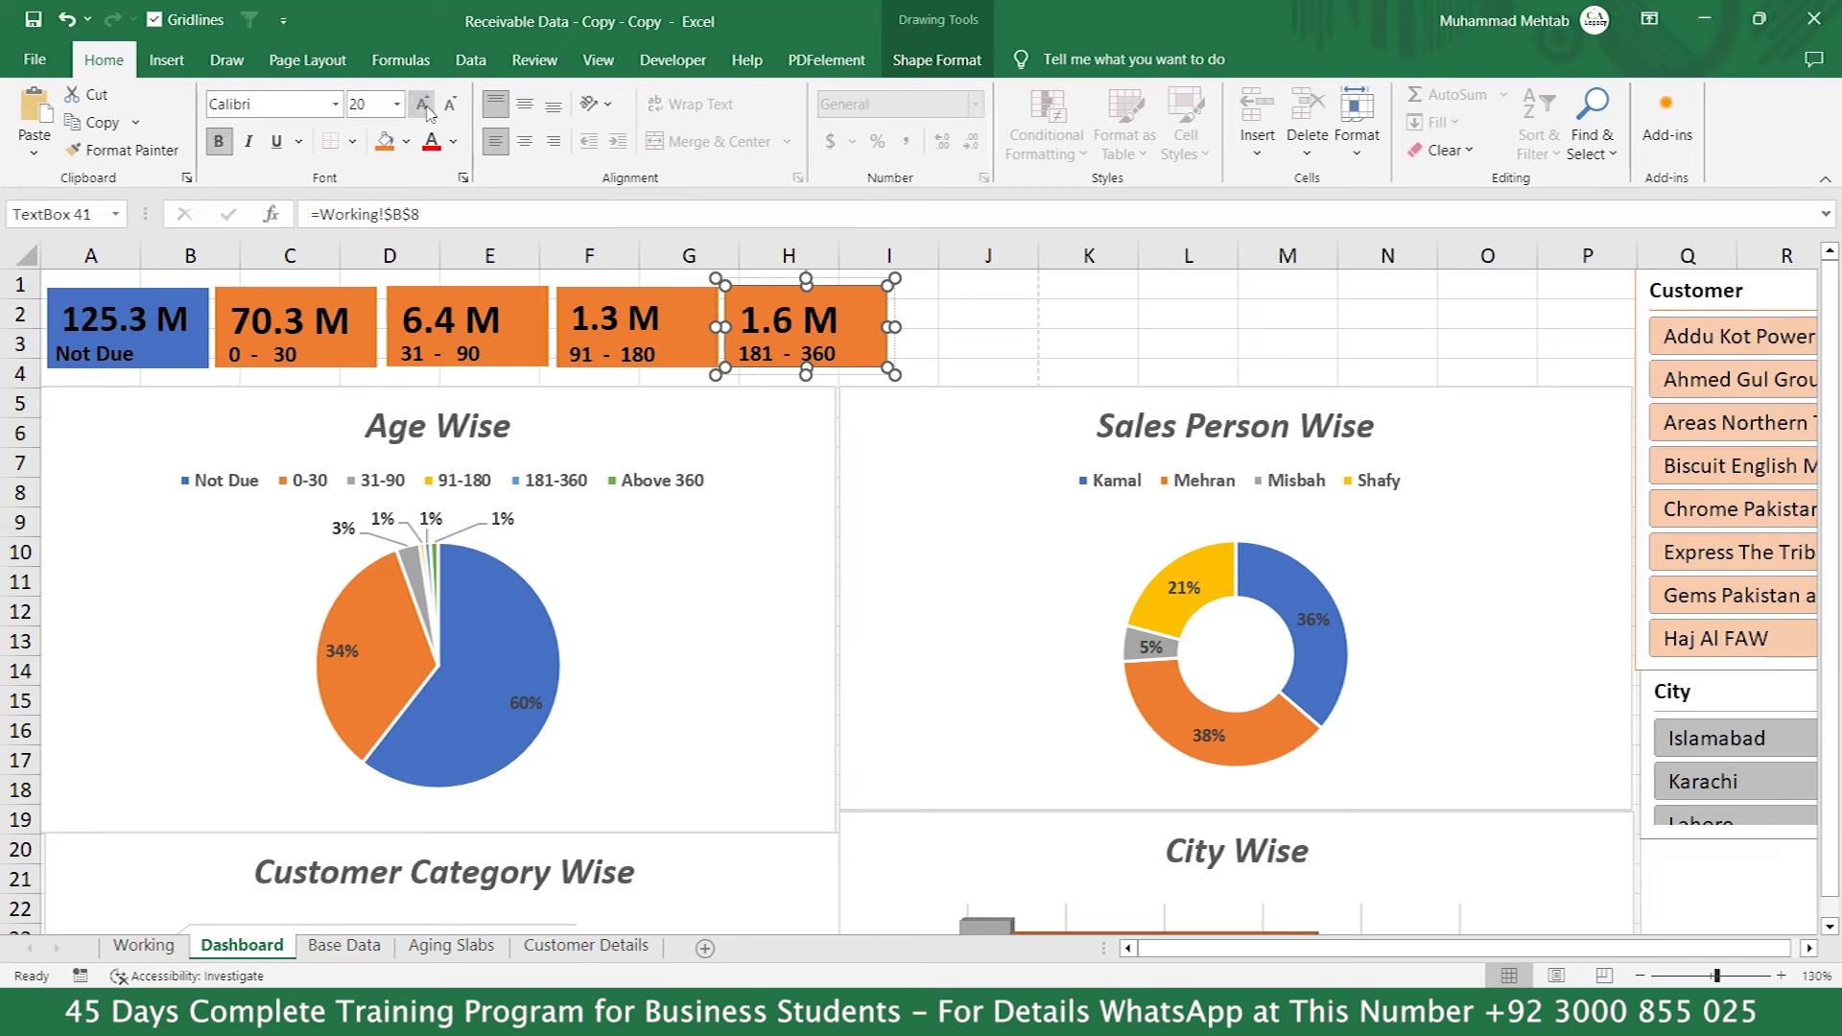
Duplicate the "181 - 360" card and place the copy beside it around columns I and J.
{"action": "left_click", "coordinate": [958, 364]}
{"action": "left_click", "coordinate": [883, 343]}
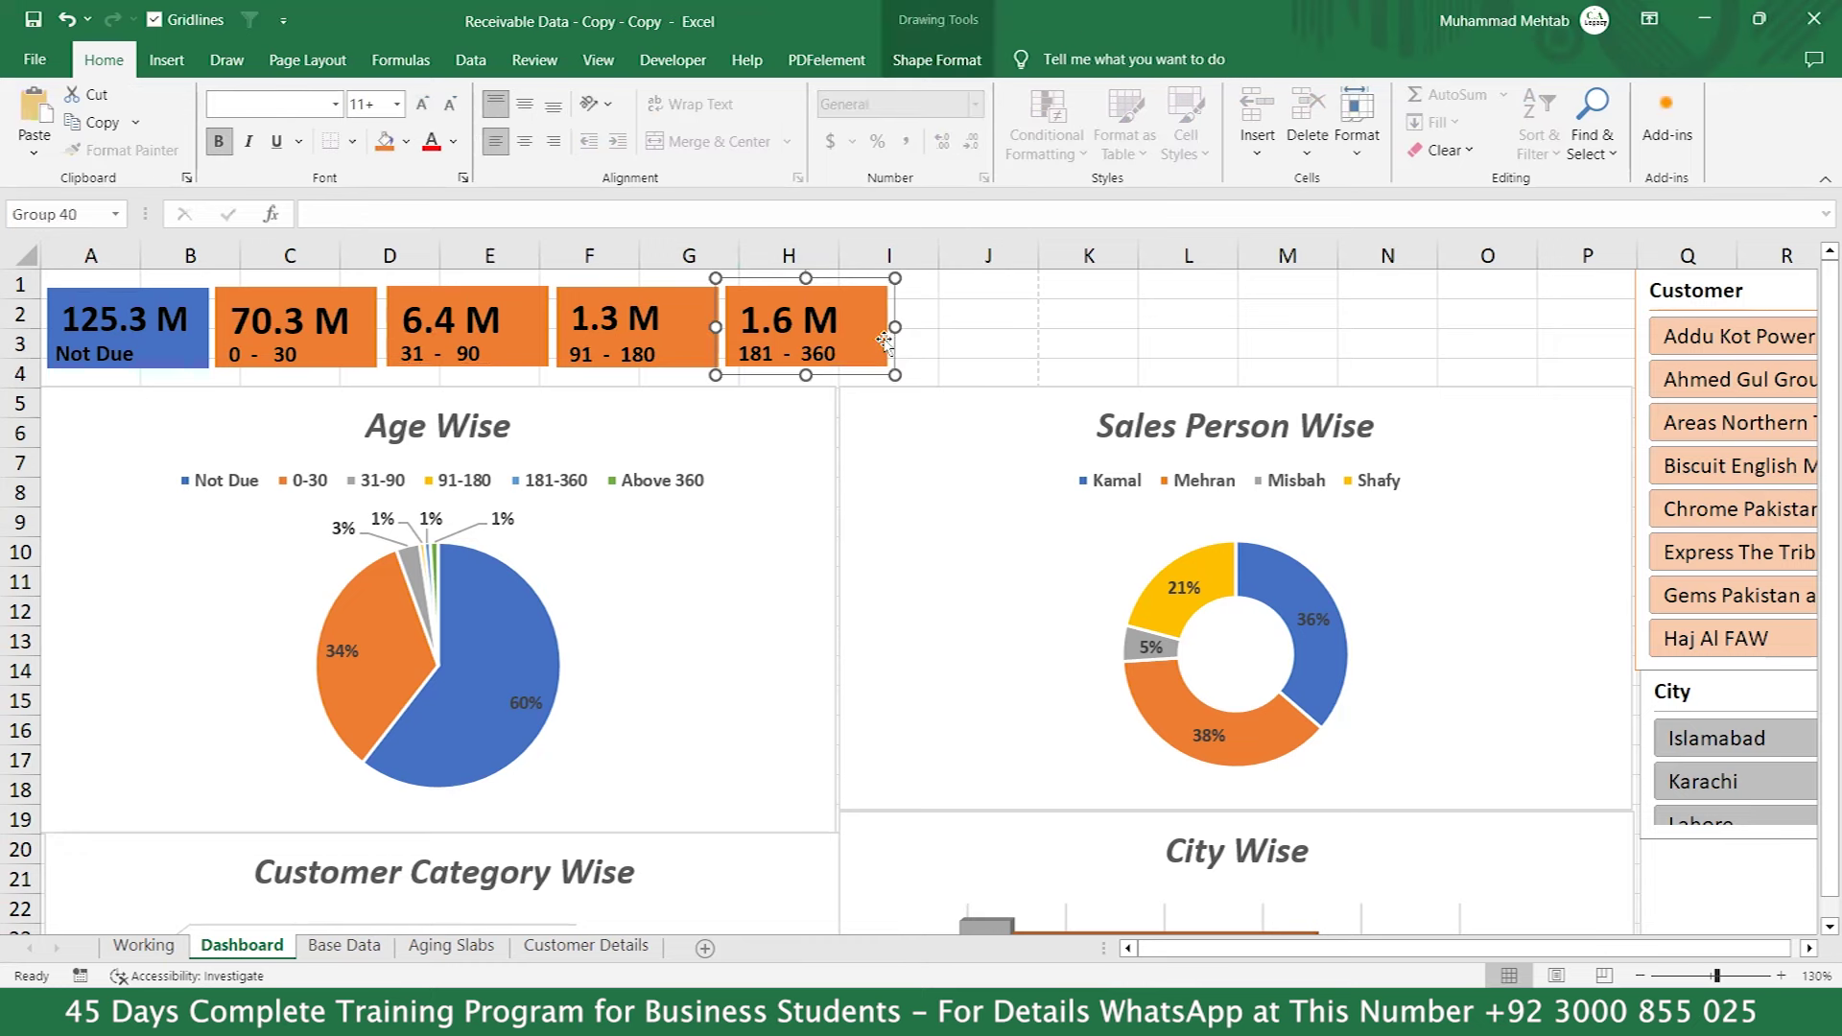
{"action": "key", "text": "ctrl+d"}
{"action": "left_click_drag", "start_coordinate": [884, 343], "coordinate": [1028, 313]}
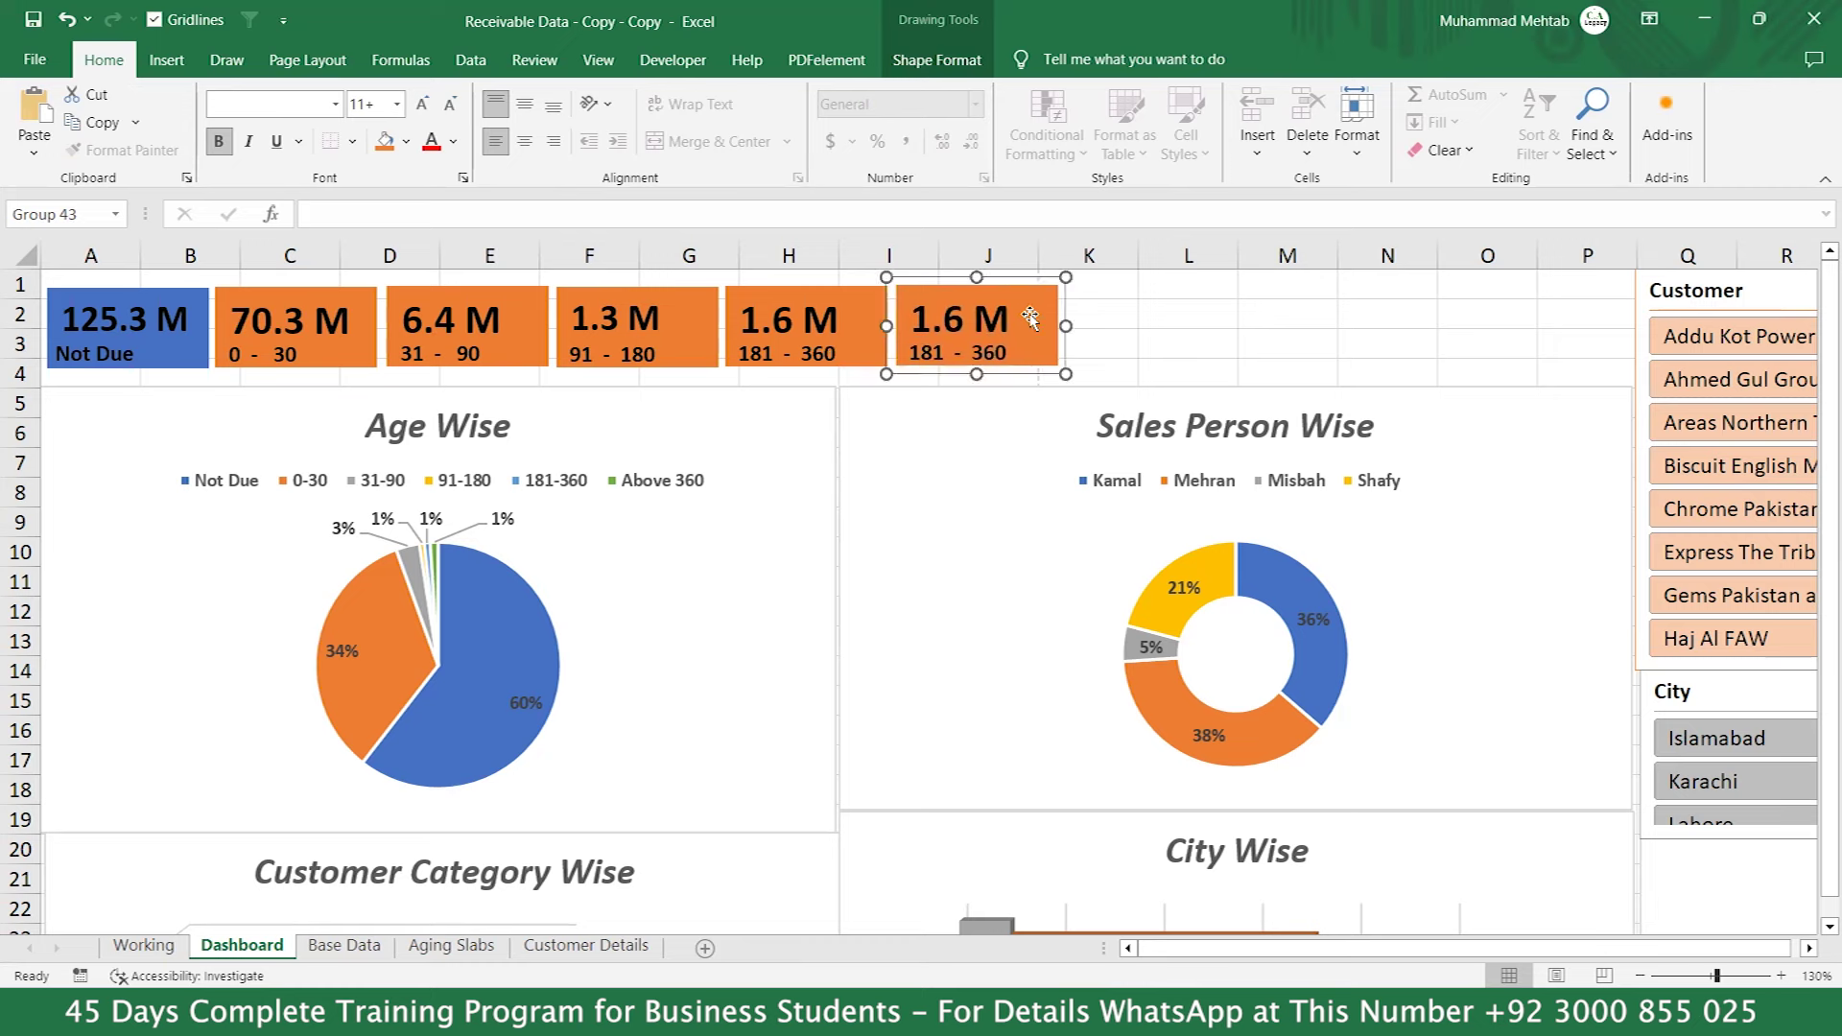
Relabel the sixth card, around columns I and J, as "Above 360" and widen its label box to the card's edge.
{"action": "left_click", "coordinate": [960, 355]}
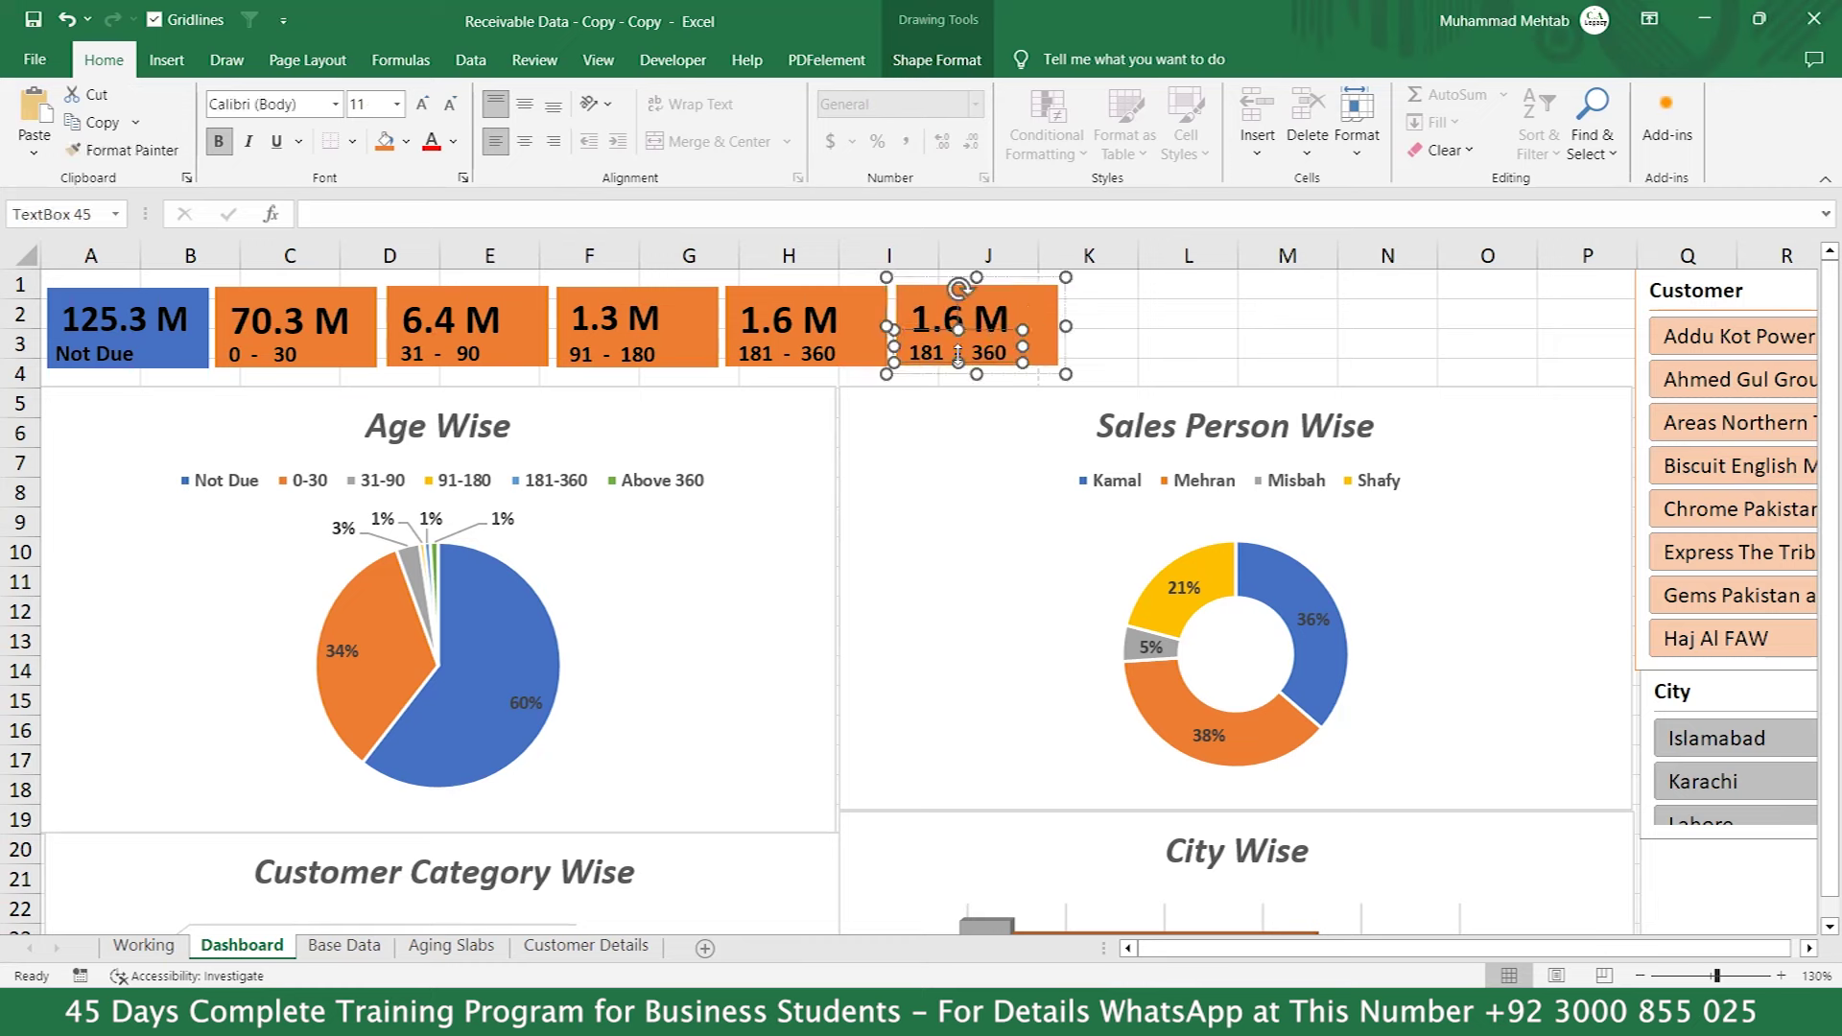
{"action": "key", "text": "ctrl+a"}
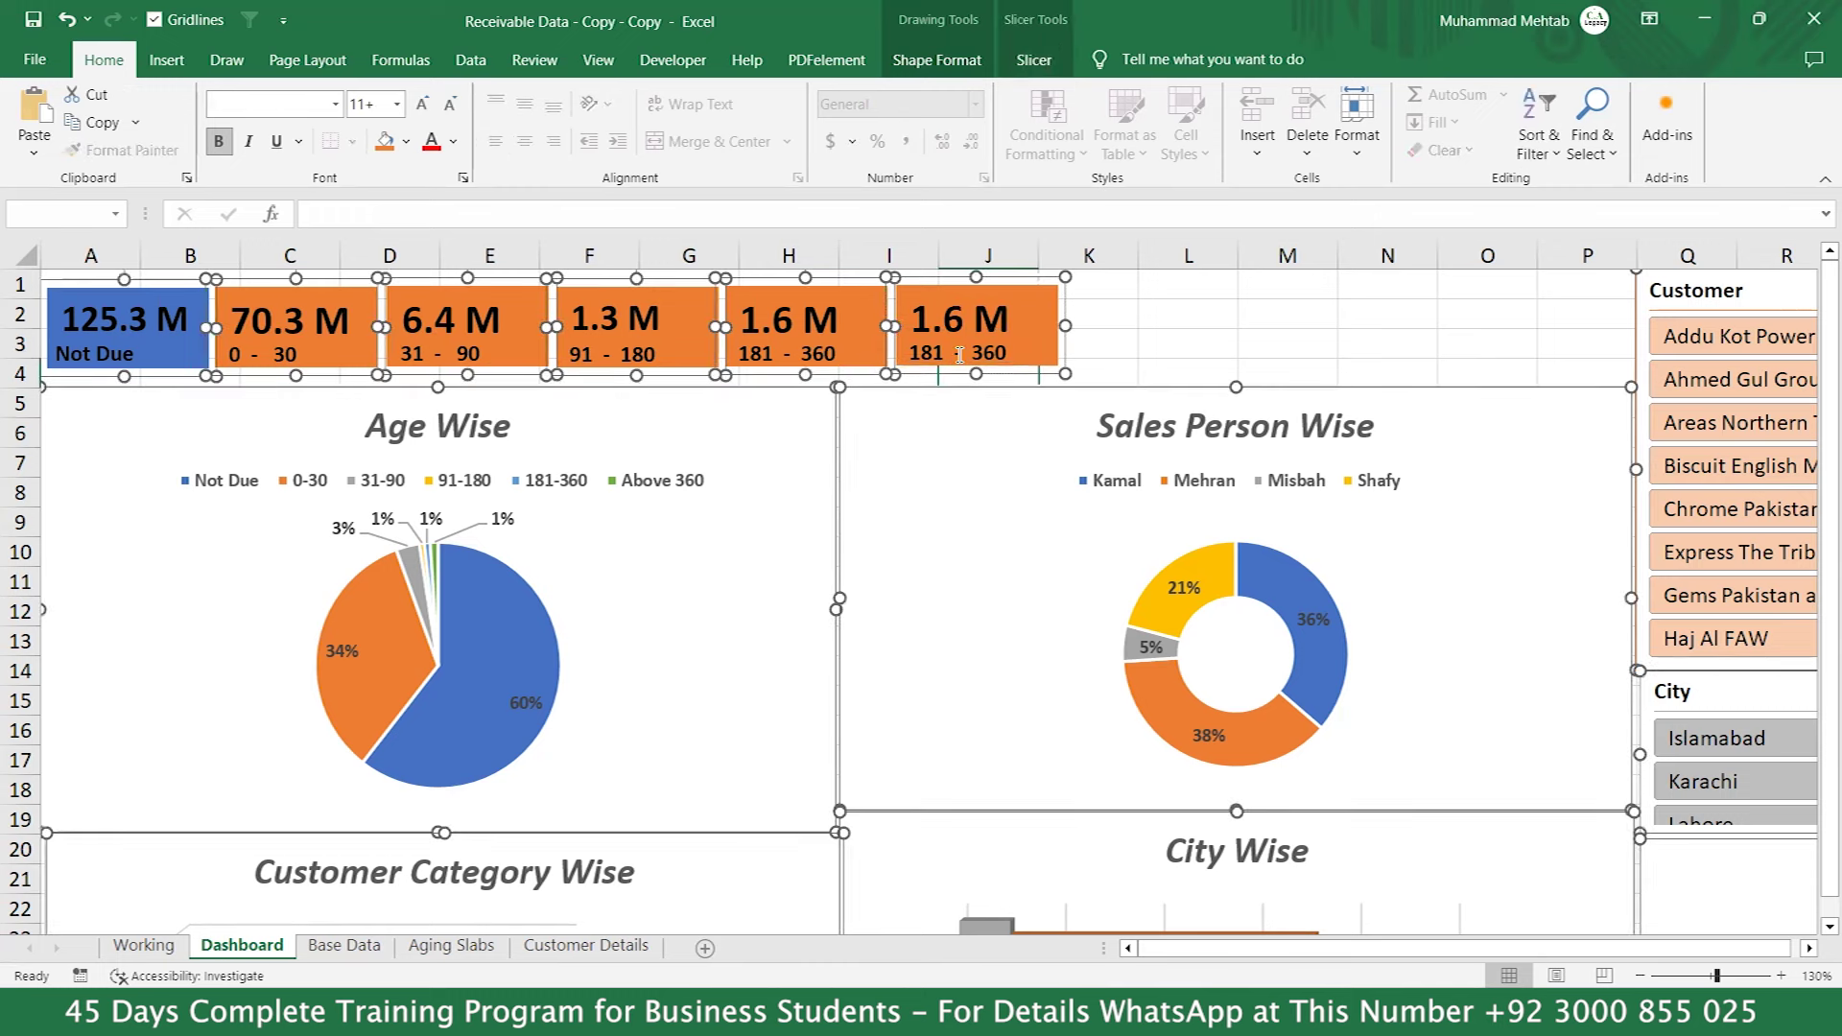
{"action": "key", "text": "Escape"}
{"action": "left_click", "coordinate": [992, 352]}
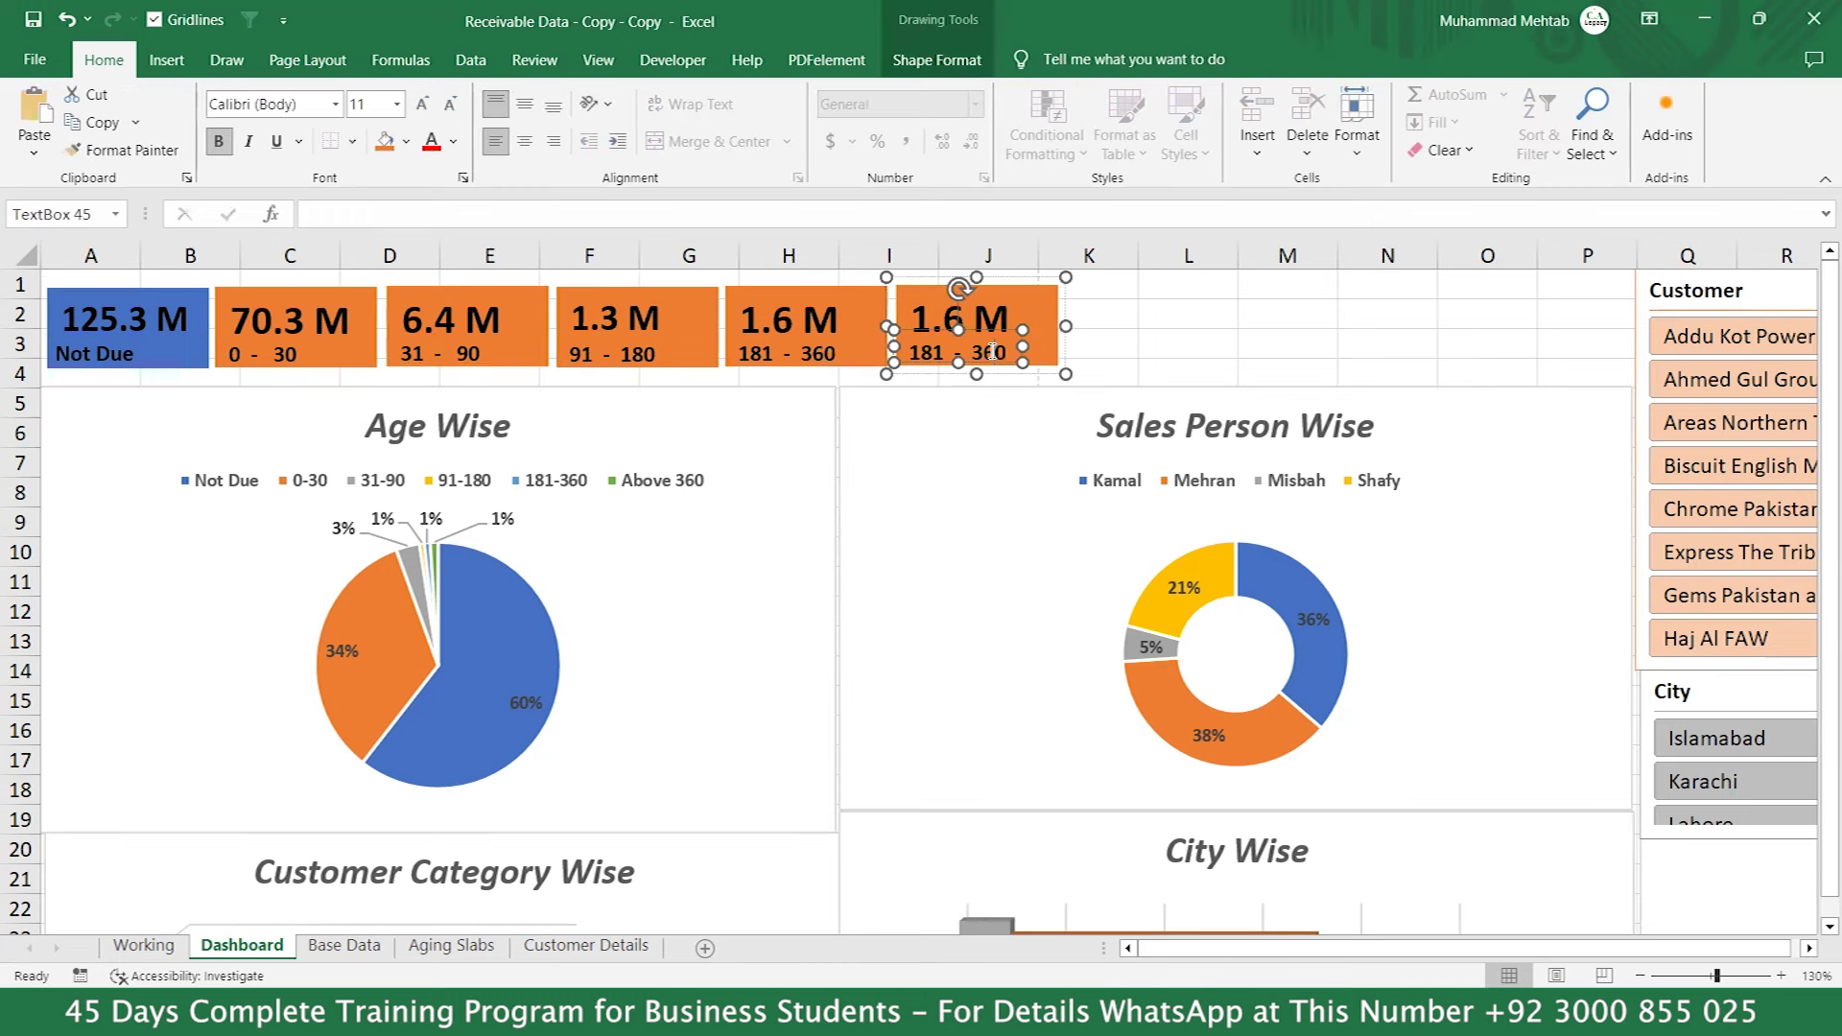
{"action": "key", "text": "BackSpace"}
{"action": "key", "text": "BackSpace"}
{"action": "key", "text": "BackSpace"}
{"action": "type", "text": "Above 360"}
{"action": "left_click_drag", "start_coordinate": [1023, 346], "coordinate": [1057, 346]}
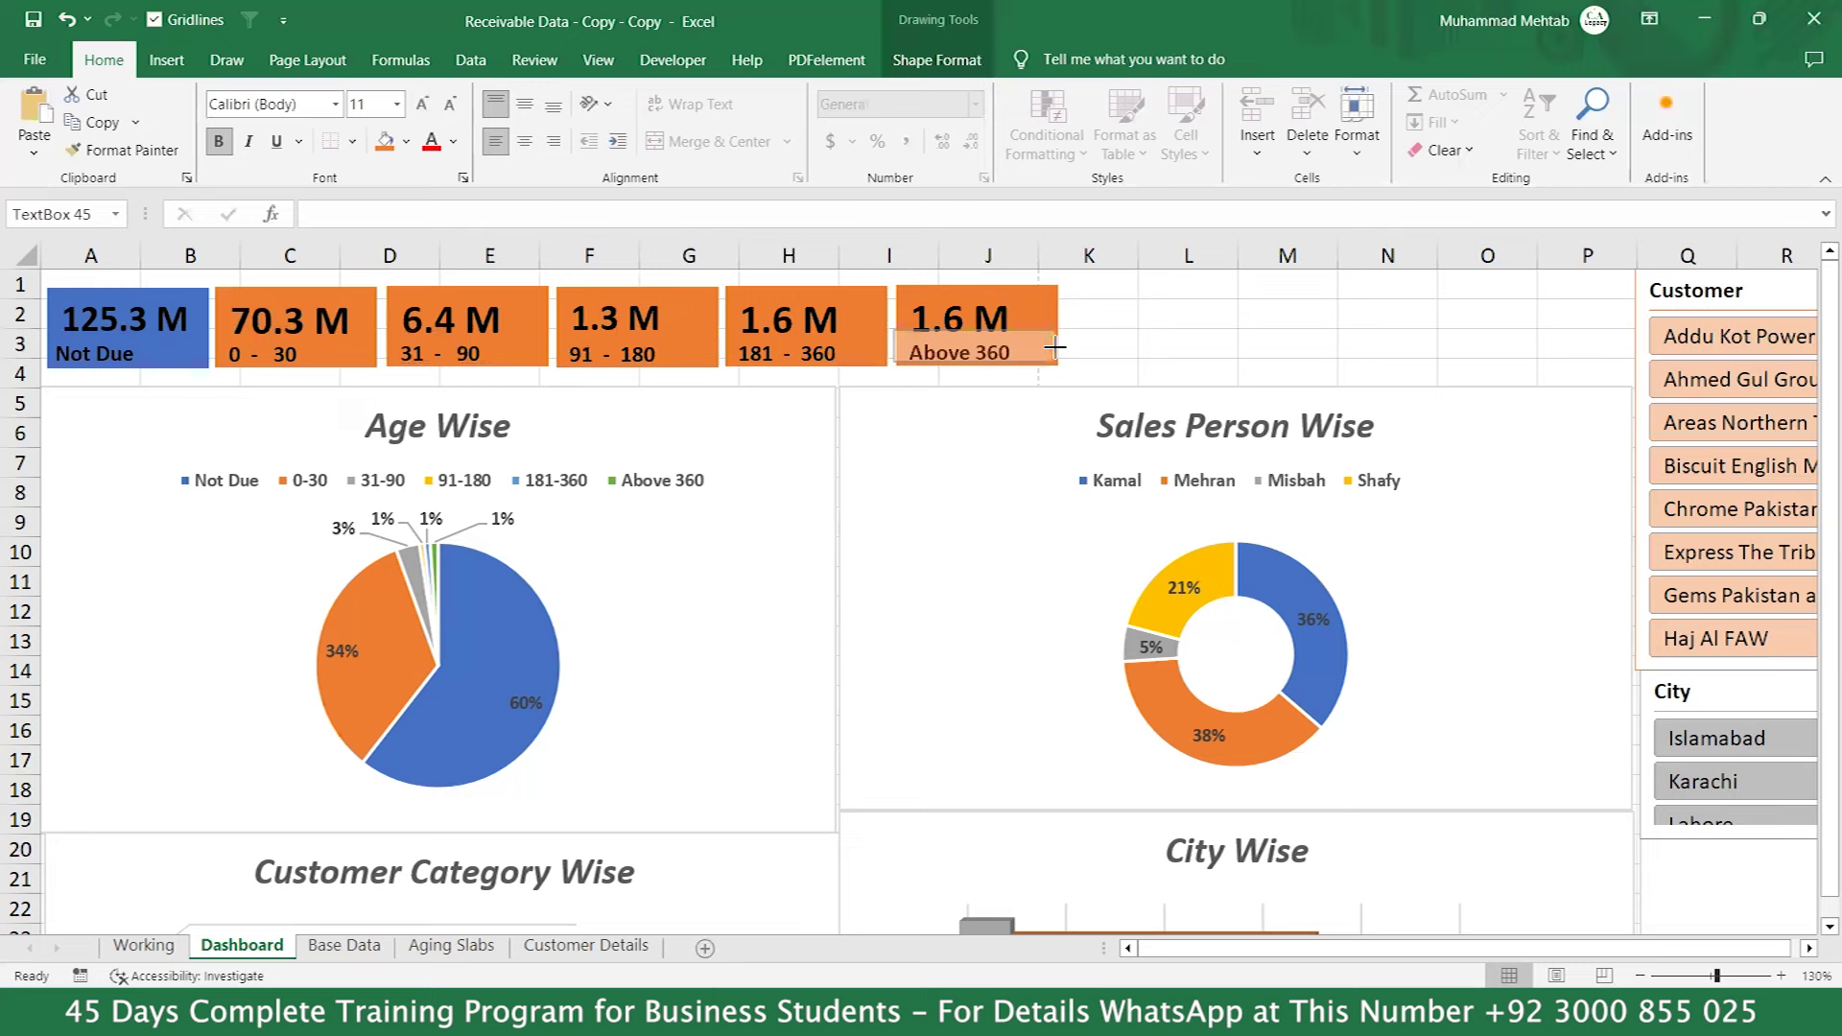
{"action": "left_click", "coordinate": [1099, 342]}
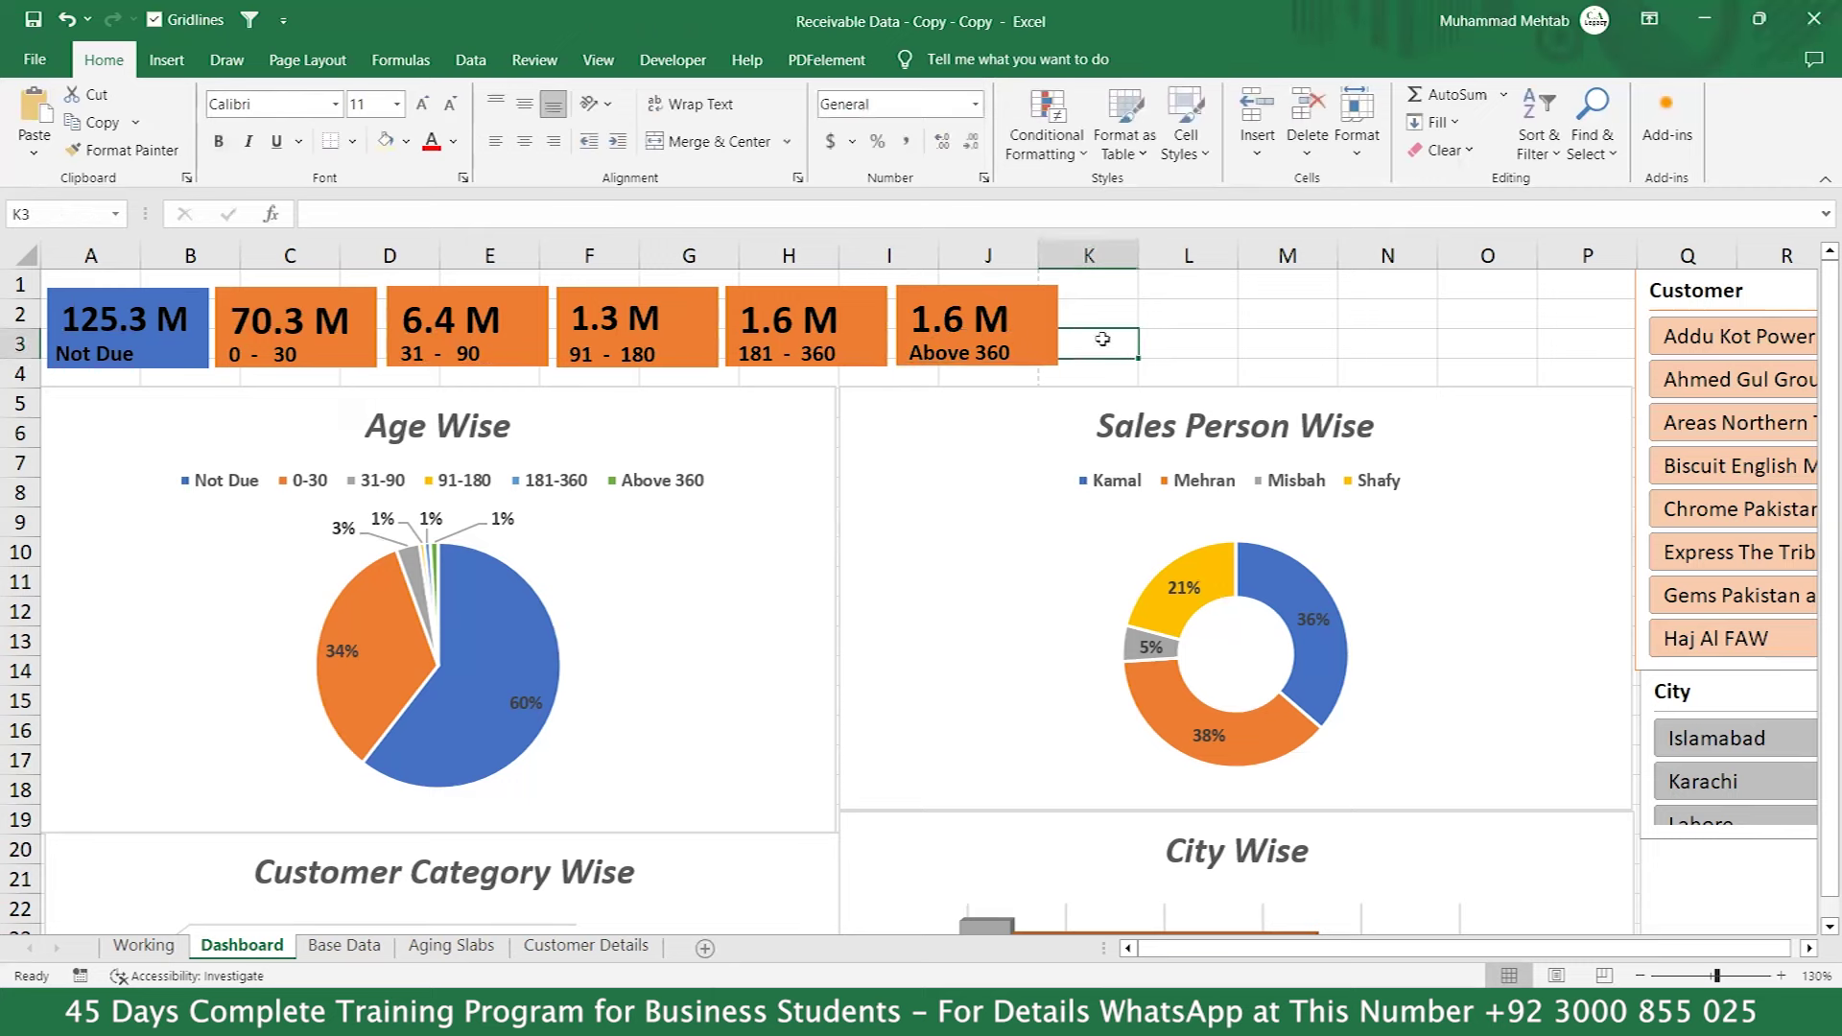
Link the amount box of the "Above 360" card to =Working!$B$9.
{"action": "left_click", "coordinate": [994, 322]}
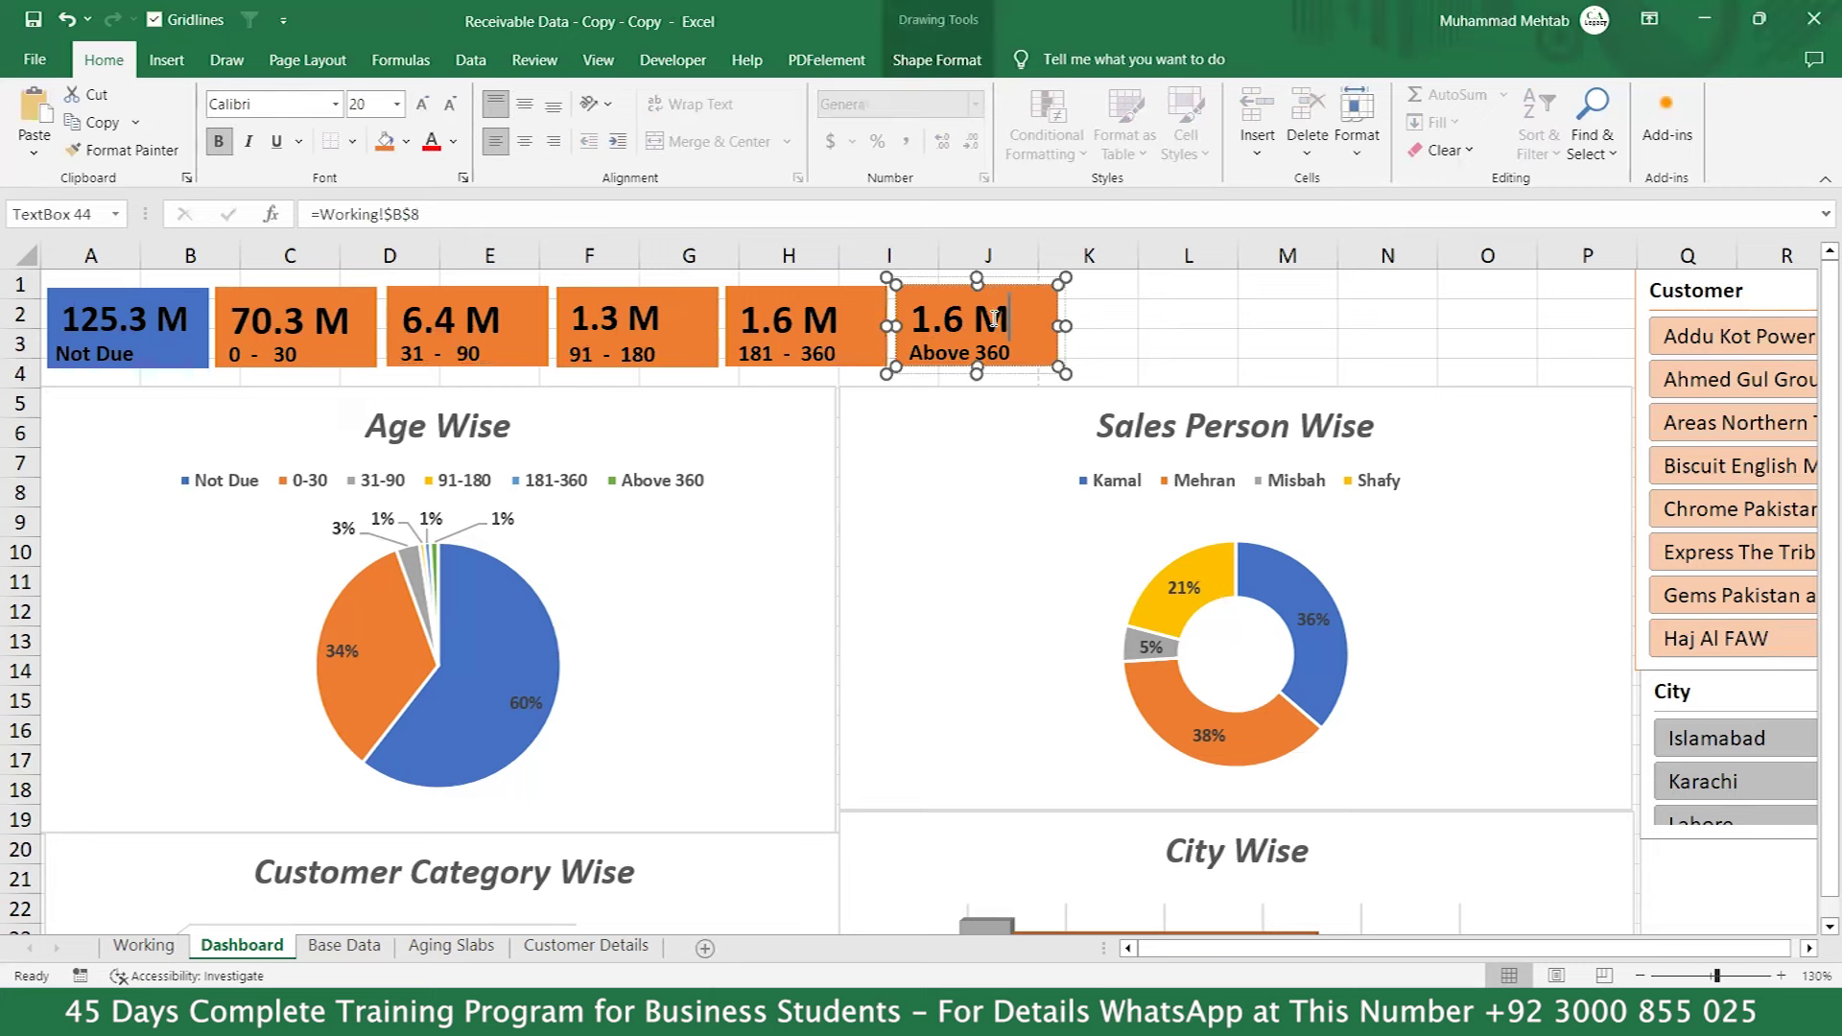
{"action": "left_click", "coordinate": [447, 216]}
{"action": "key", "text": "BackSpace"}
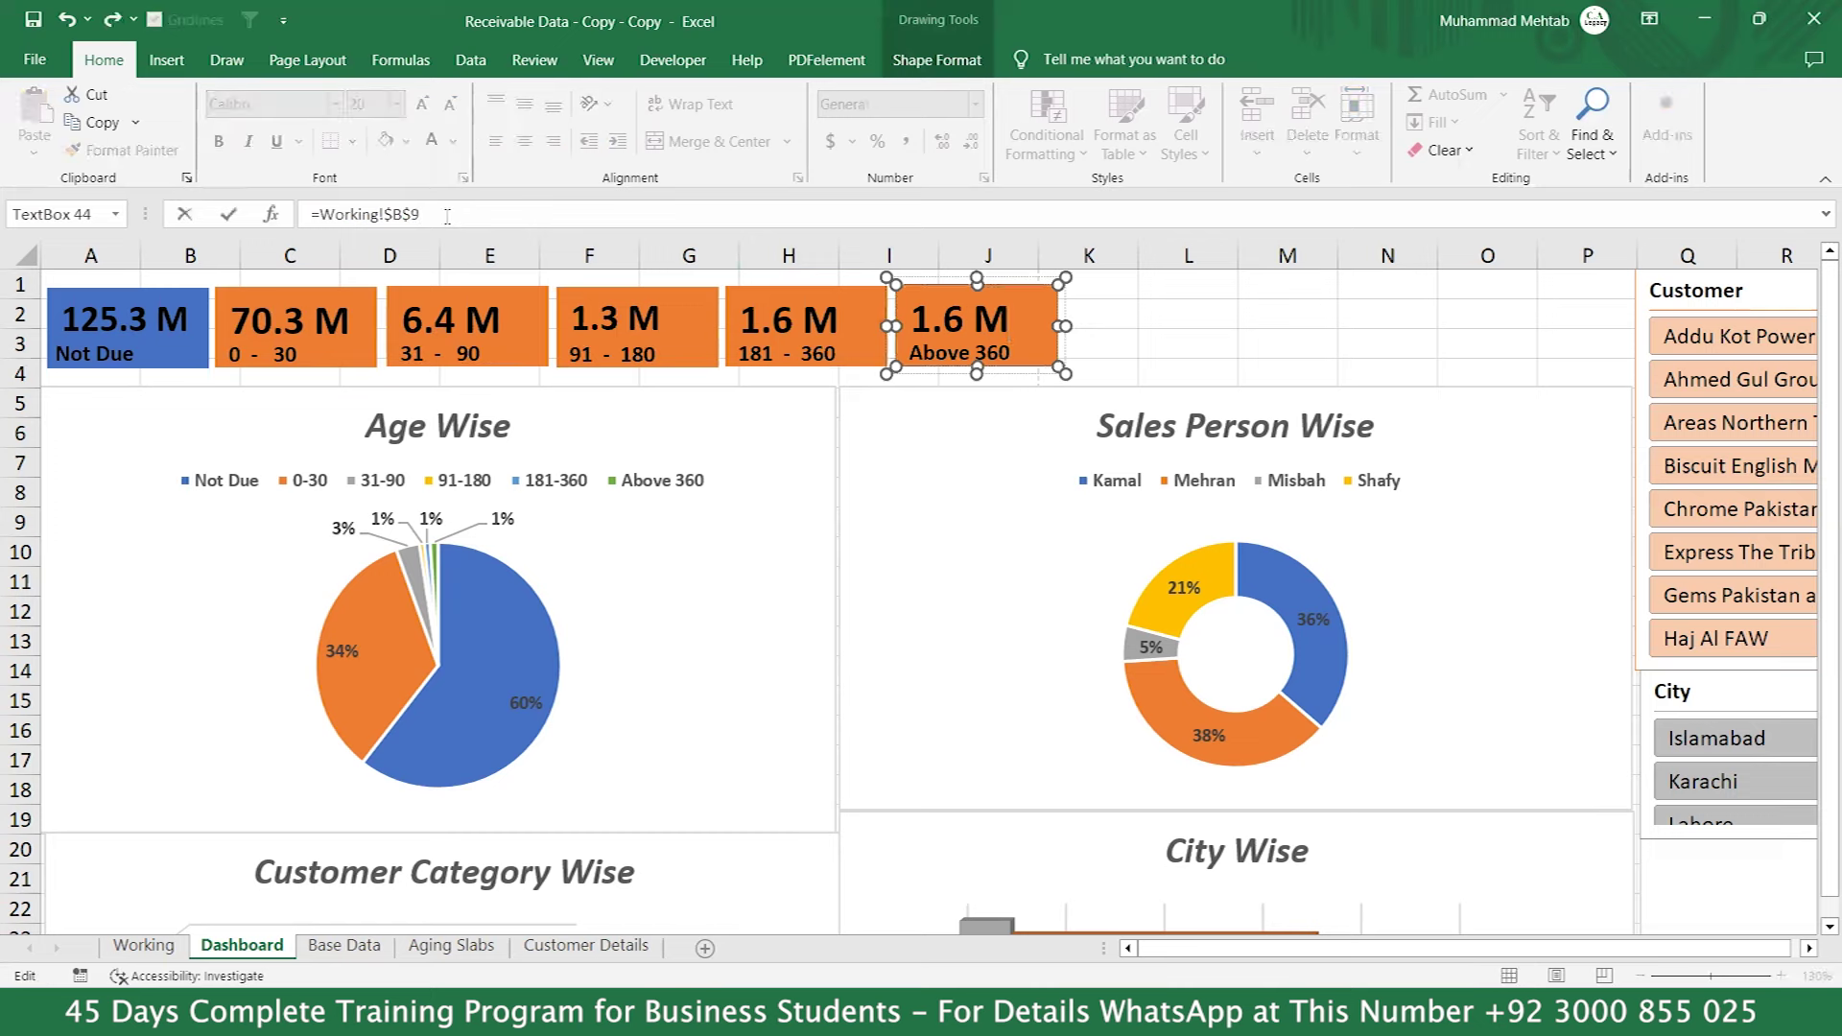
{"action": "key", "text": "Return"}
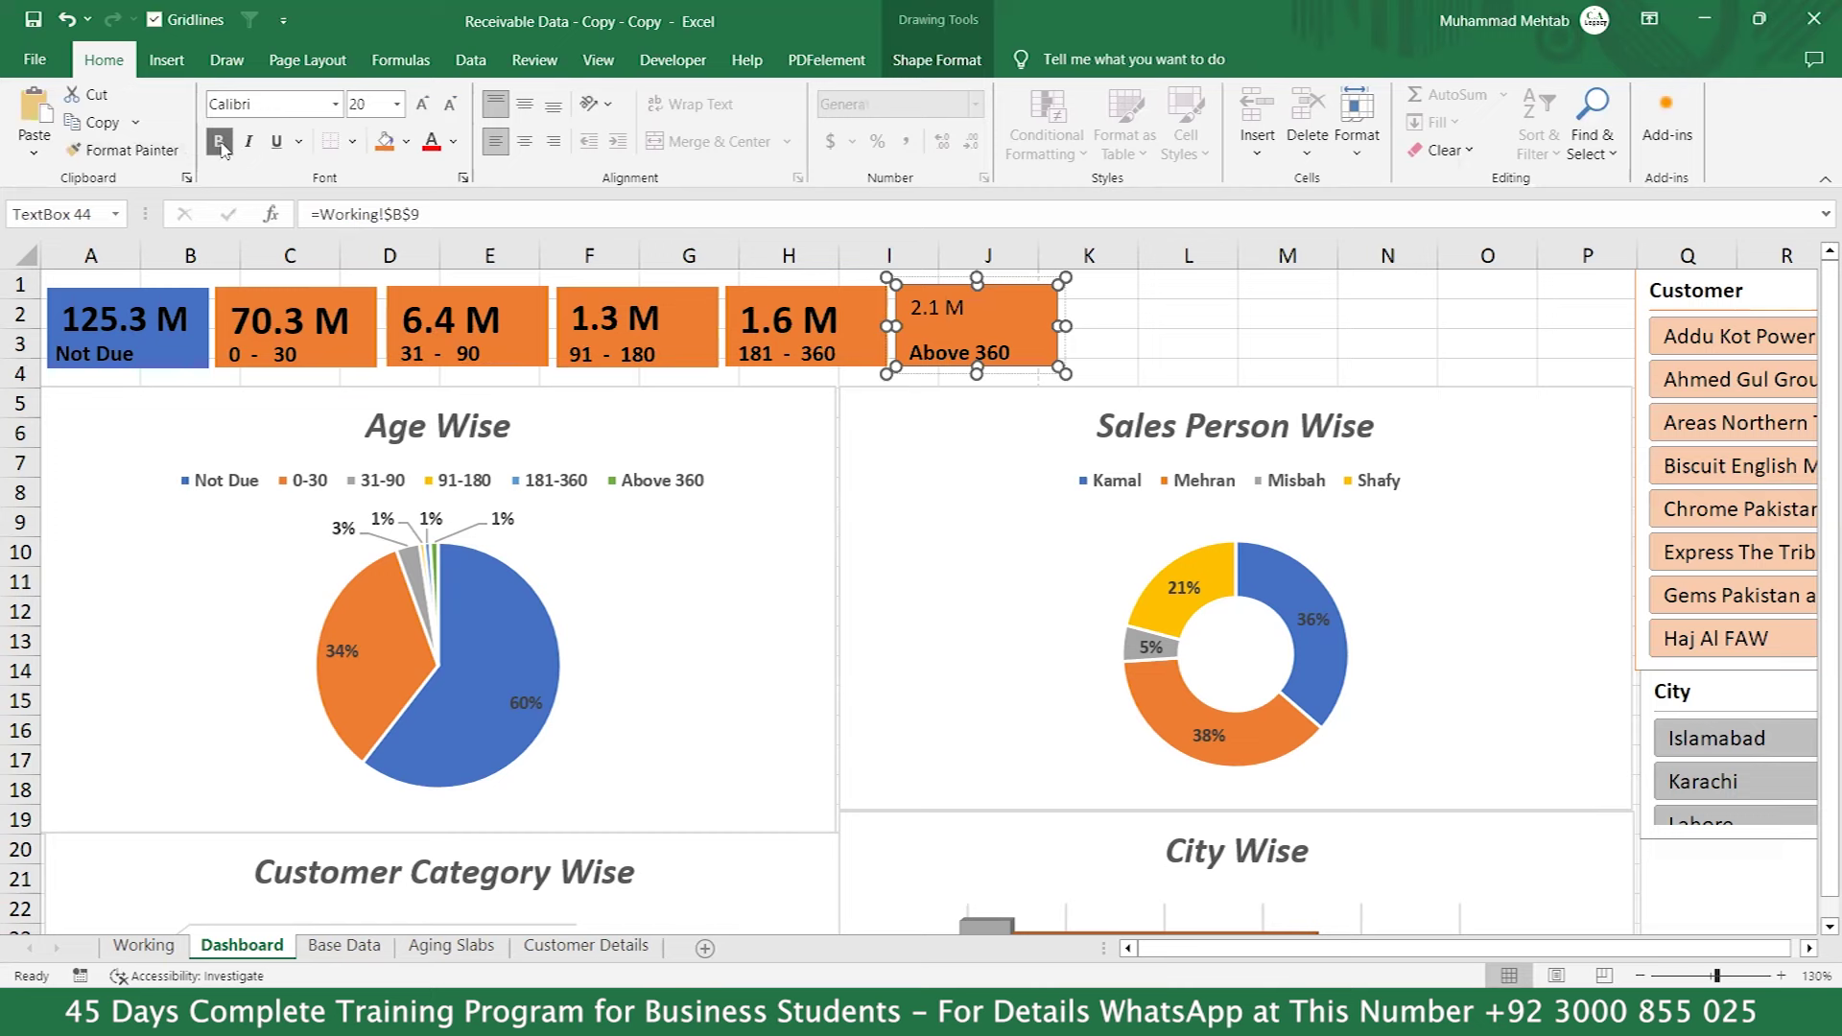
Make the "Above 360" card's amount bold and 20 pt.
{"action": "left_click", "coordinate": [422, 101]}
{"action": "left_click", "coordinate": [422, 101]}
{"action": "left_click", "coordinate": [422, 101]}
{"action": "left_click", "coordinate": [422, 102]}
{"action": "left_click", "coordinate": [423, 102]}
{"action": "left_click", "coordinate": [423, 104]}
{"action": "left_click", "coordinate": [423, 104]}
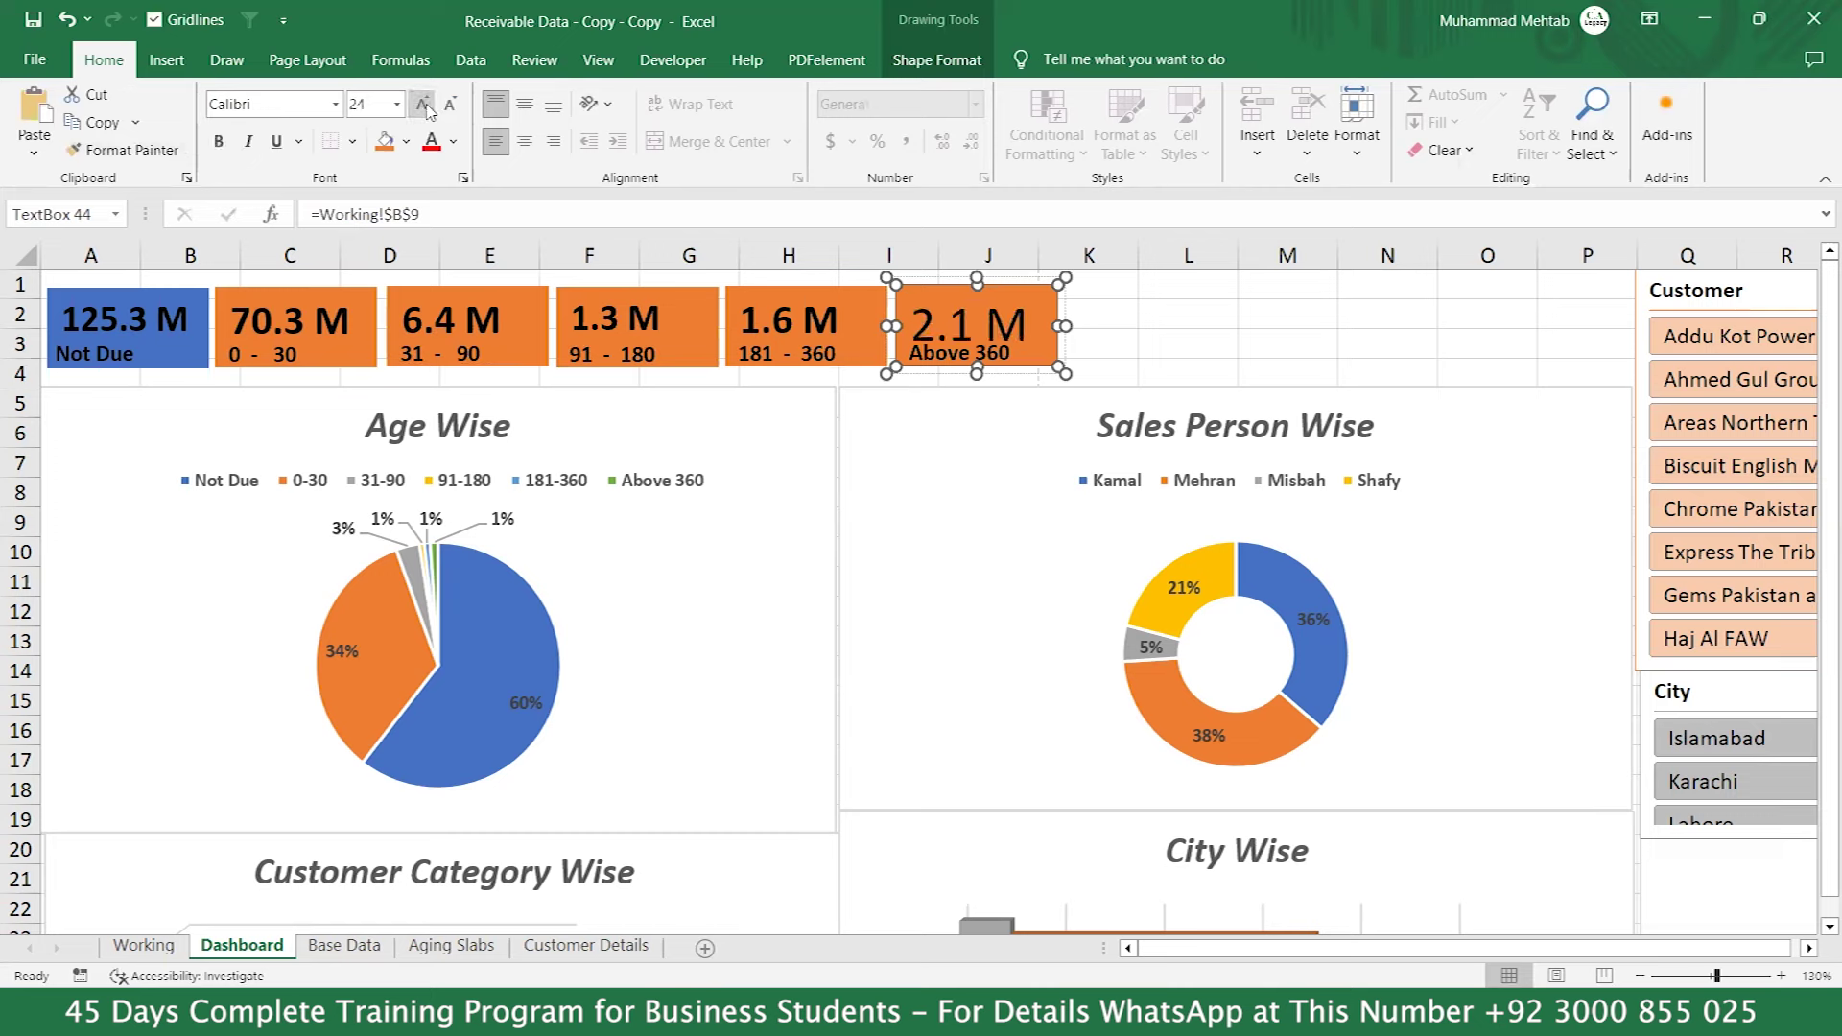
{"action": "left_click", "coordinate": [450, 104]}
{"action": "left_click", "coordinate": [450, 104]}
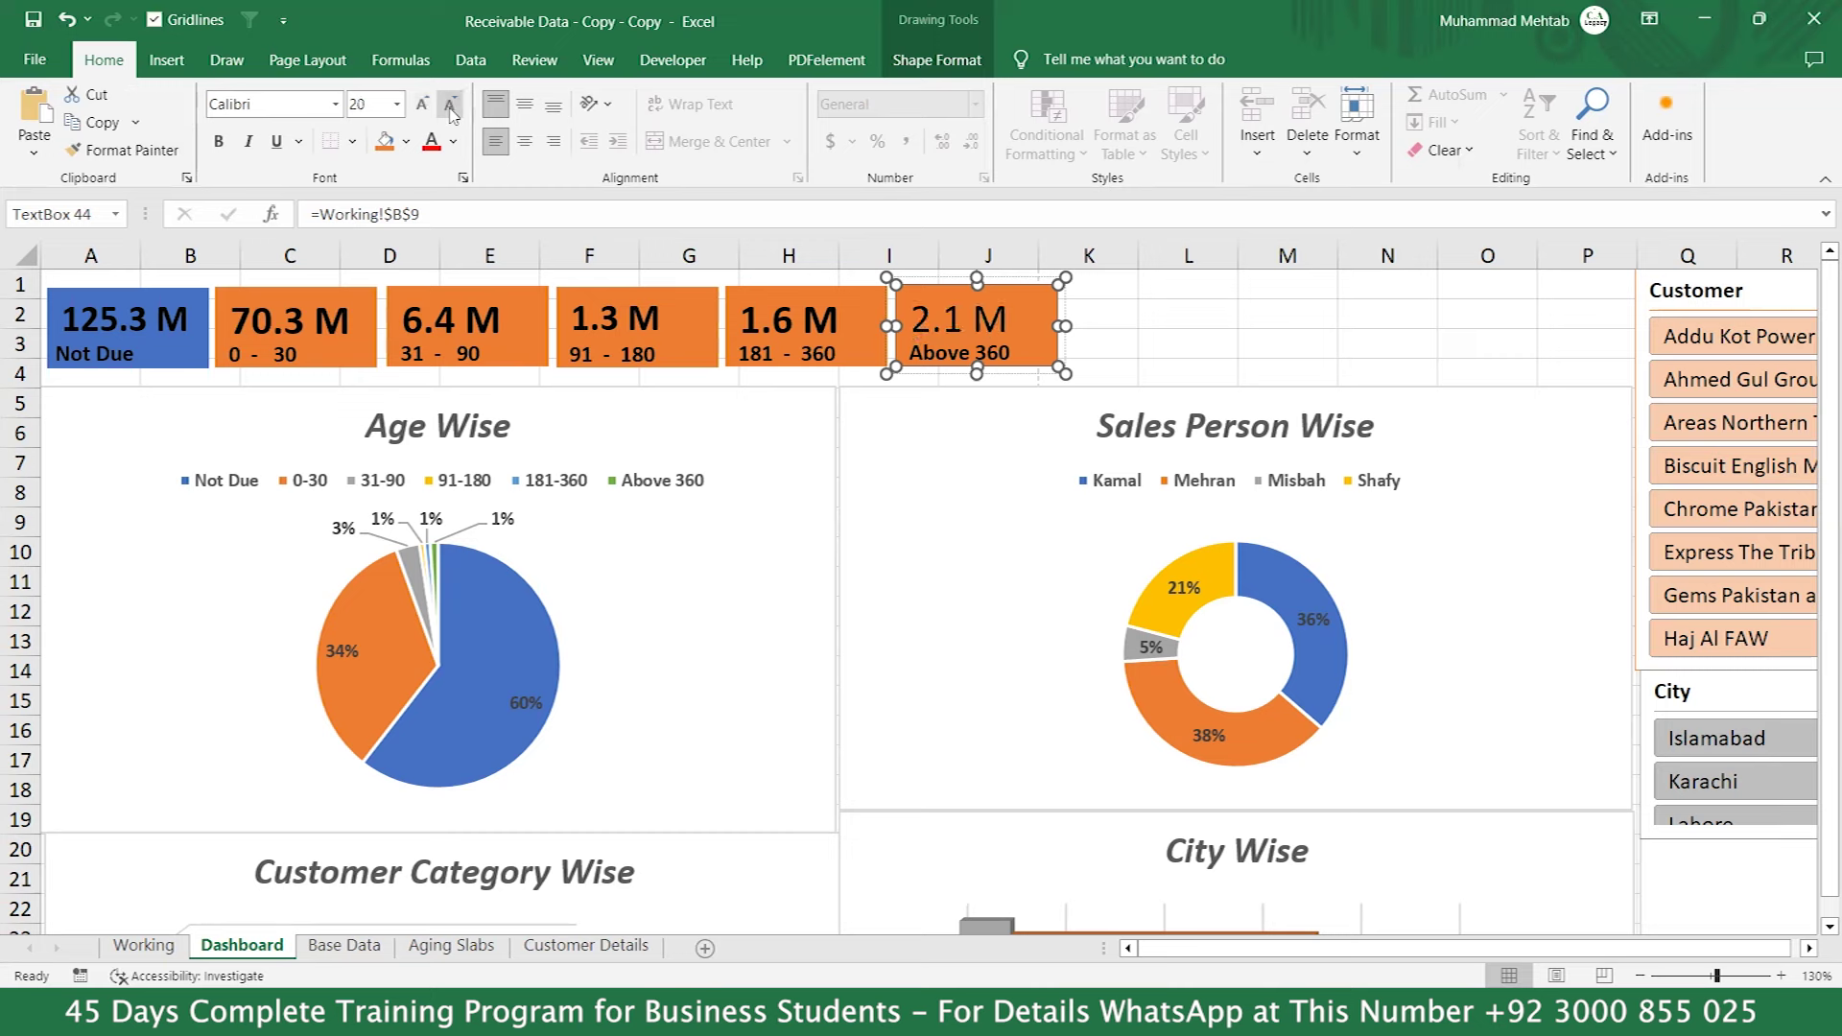
{"action": "key", "text": "ctrl+b"}
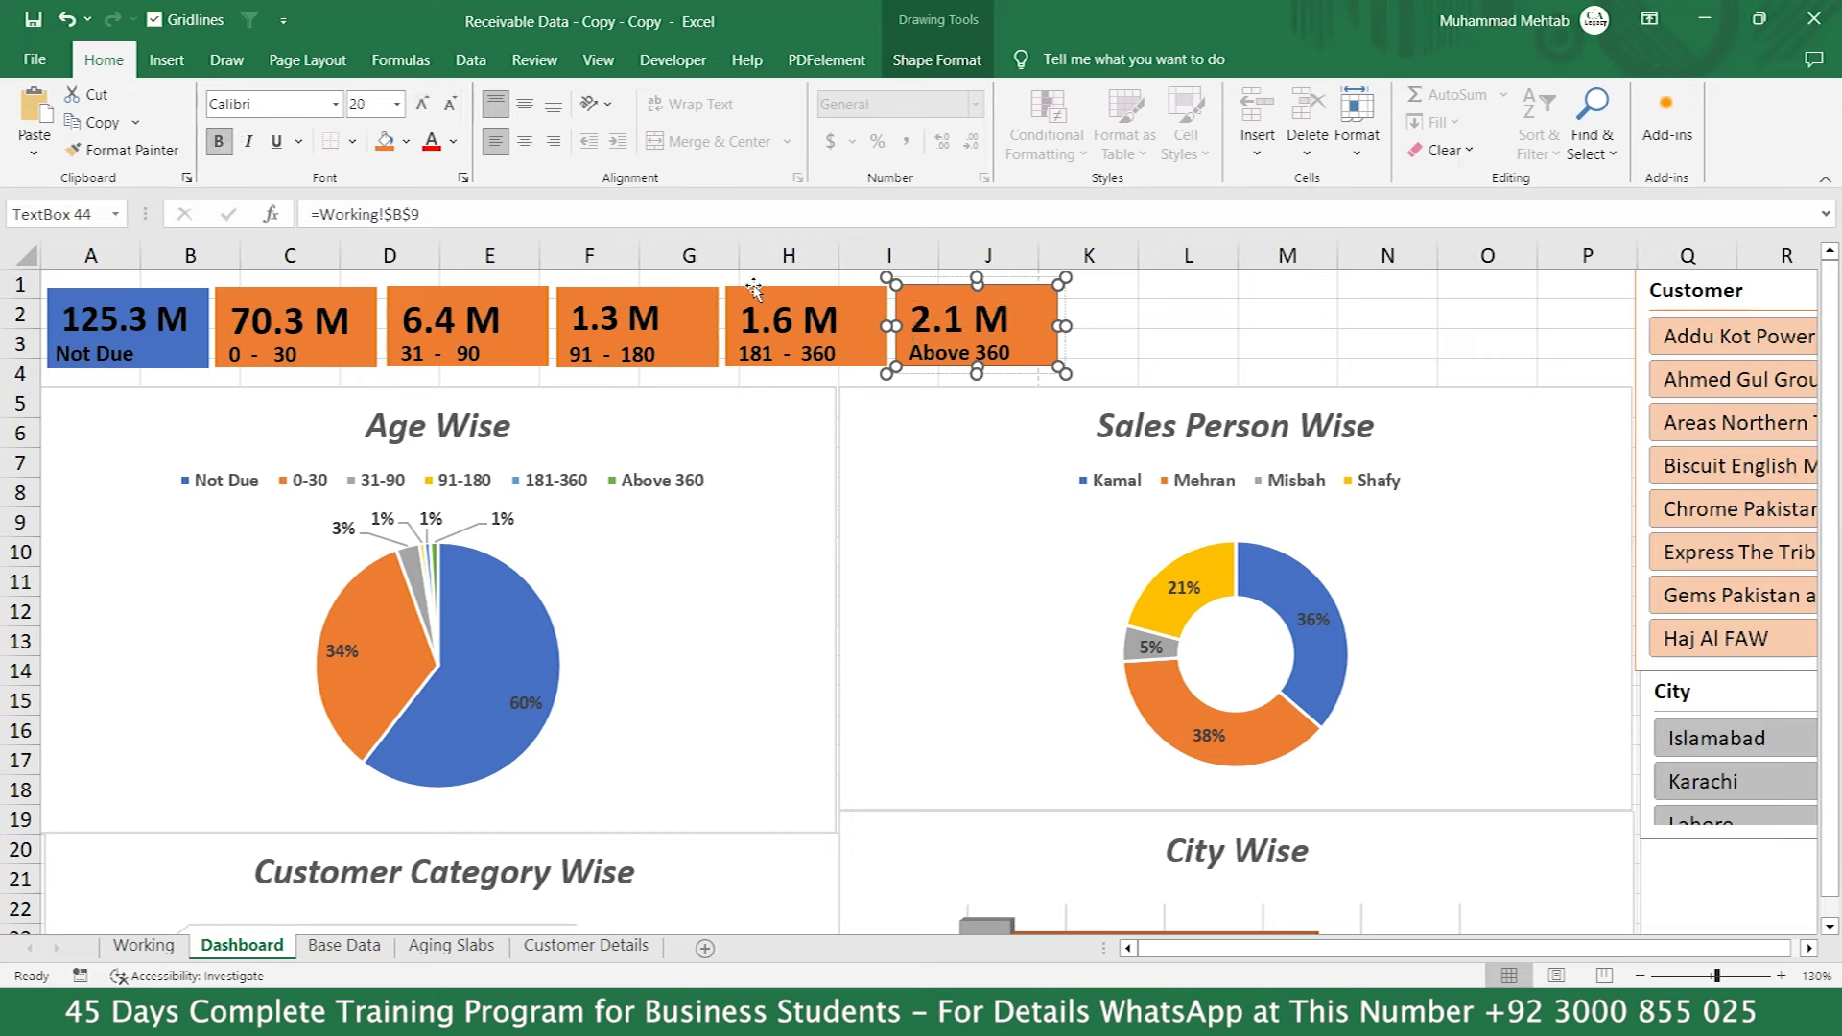
{"action": "left_click", "coordinate": [1162, 346]}
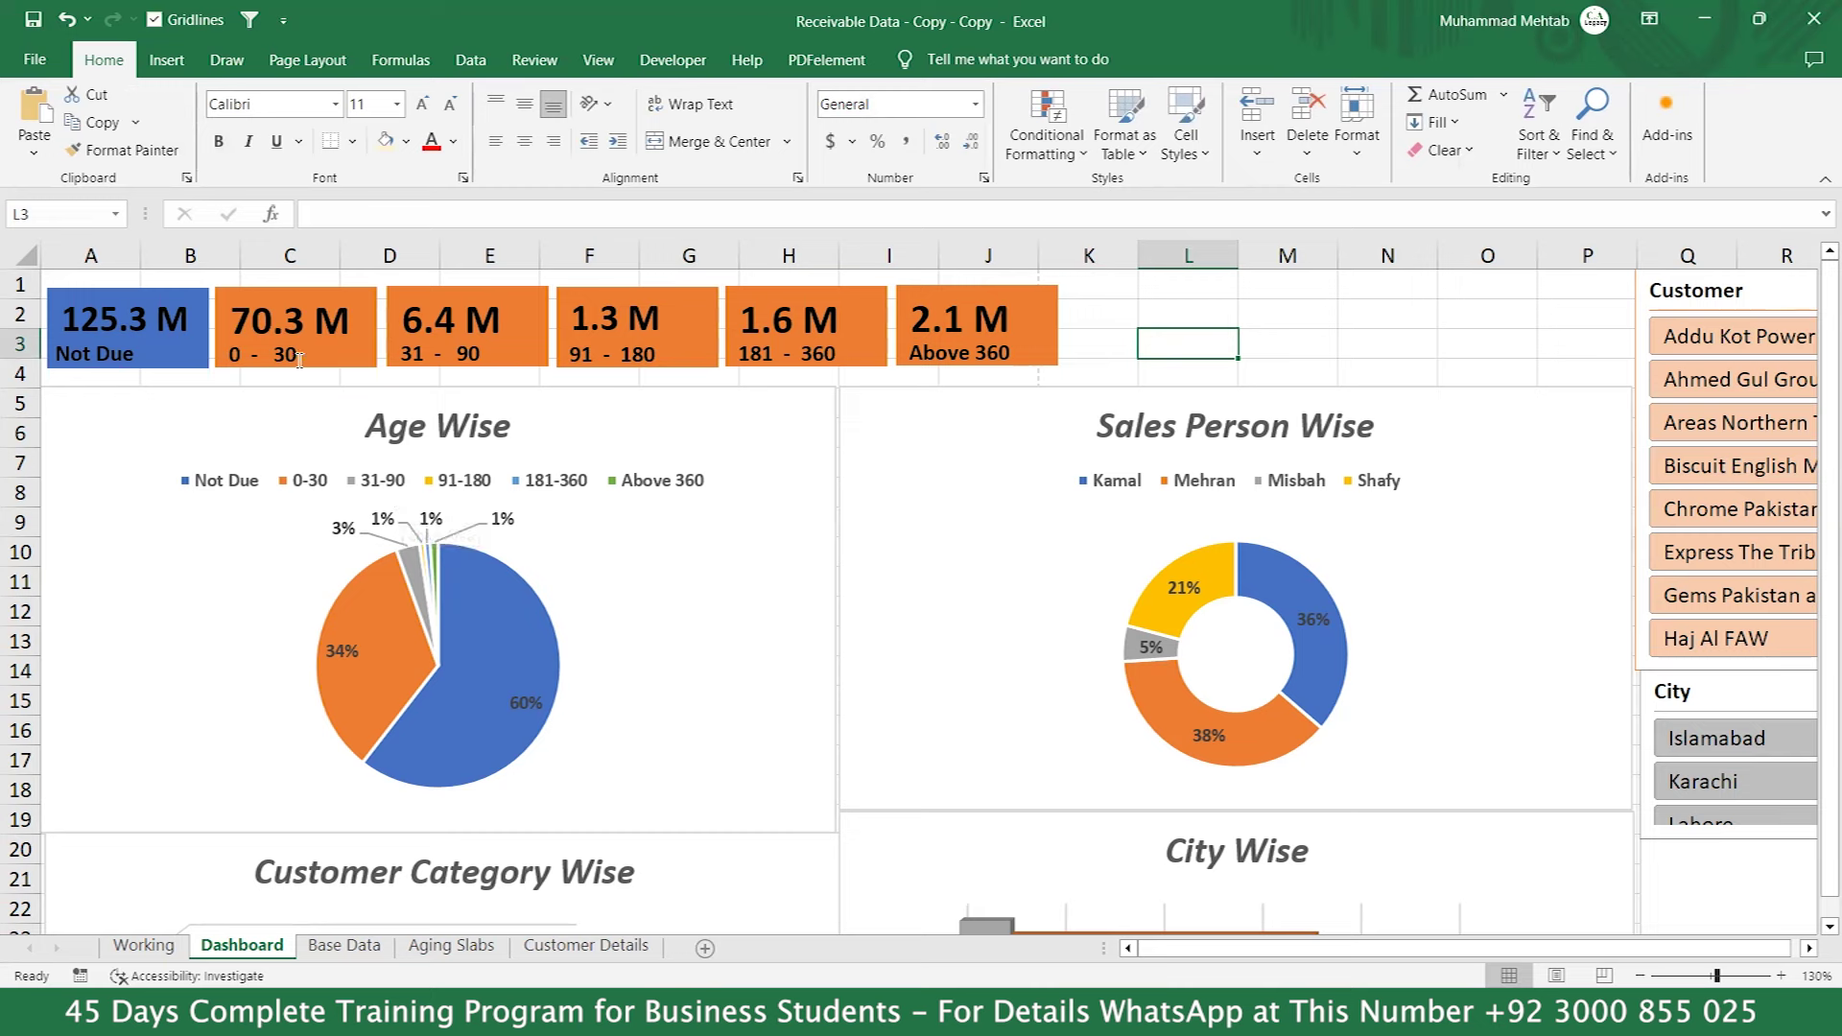
Fill the label box of the "31 - 90" card with a grey theme colour to match its pie slice.
{"action": "left_click", "coordinate": [505, 353]}
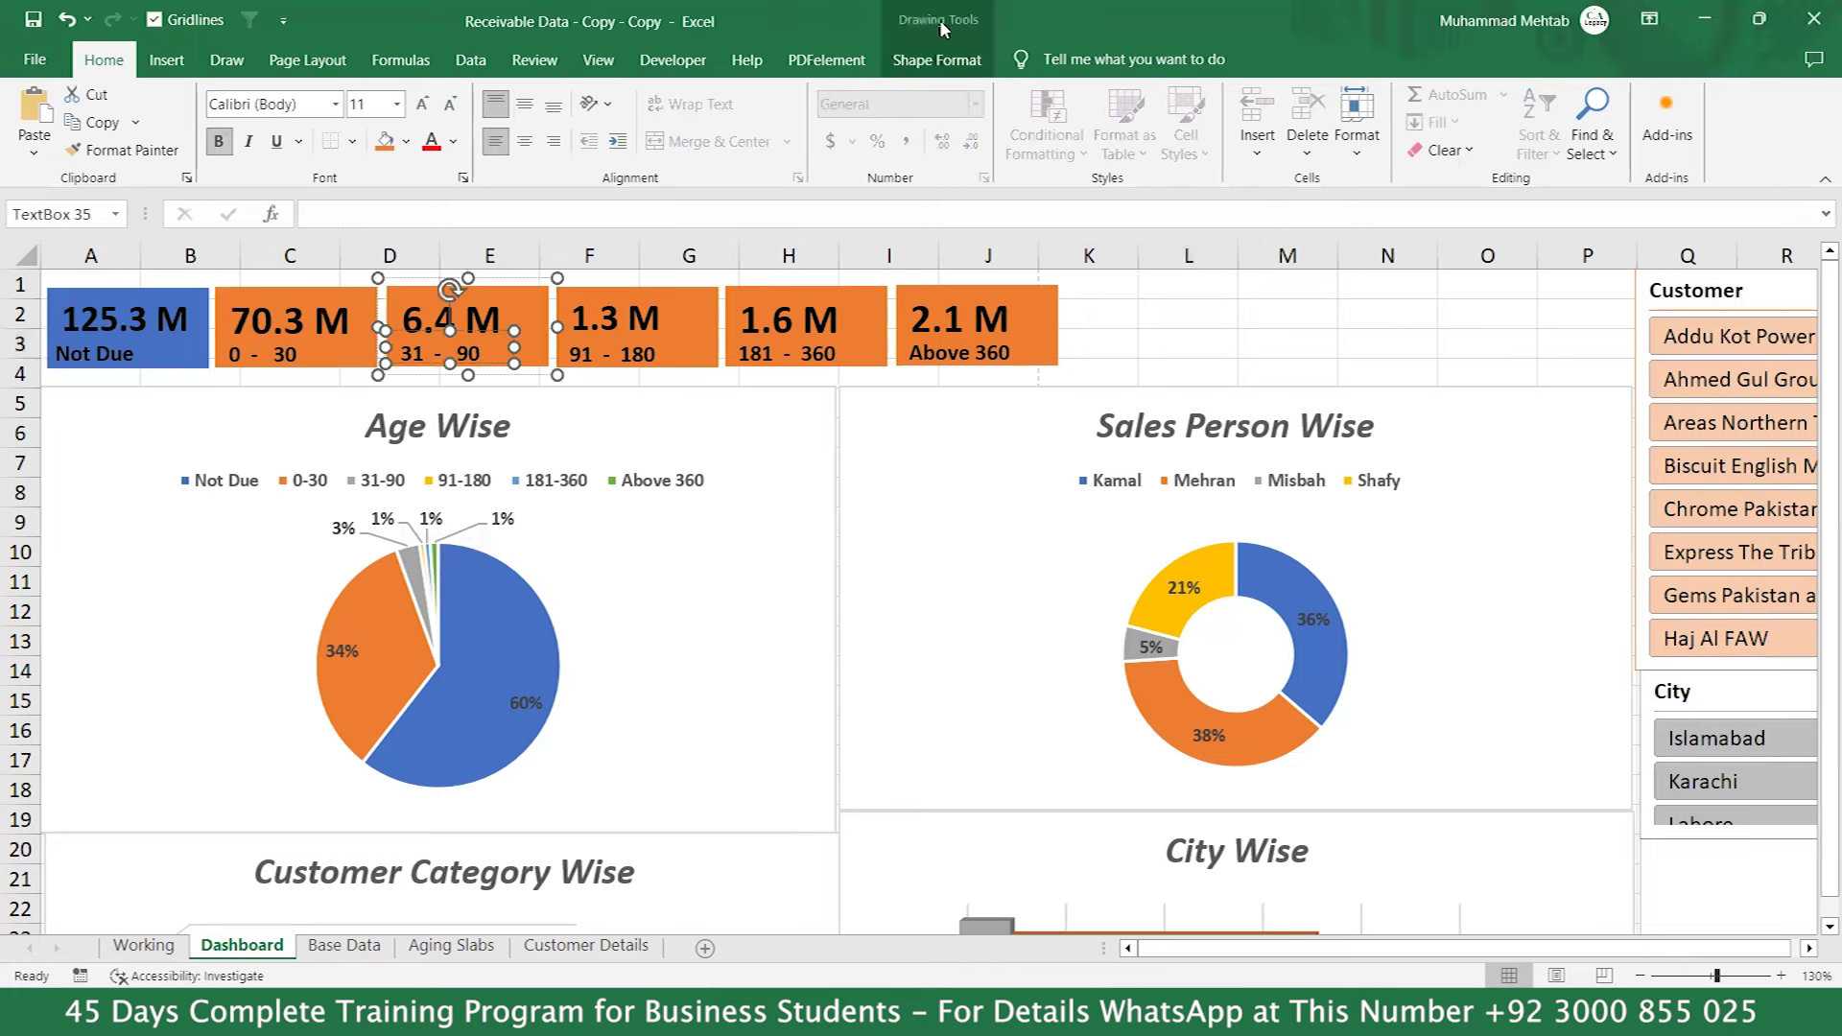
{"action": "left_click", "coordinate": [936, 59]}
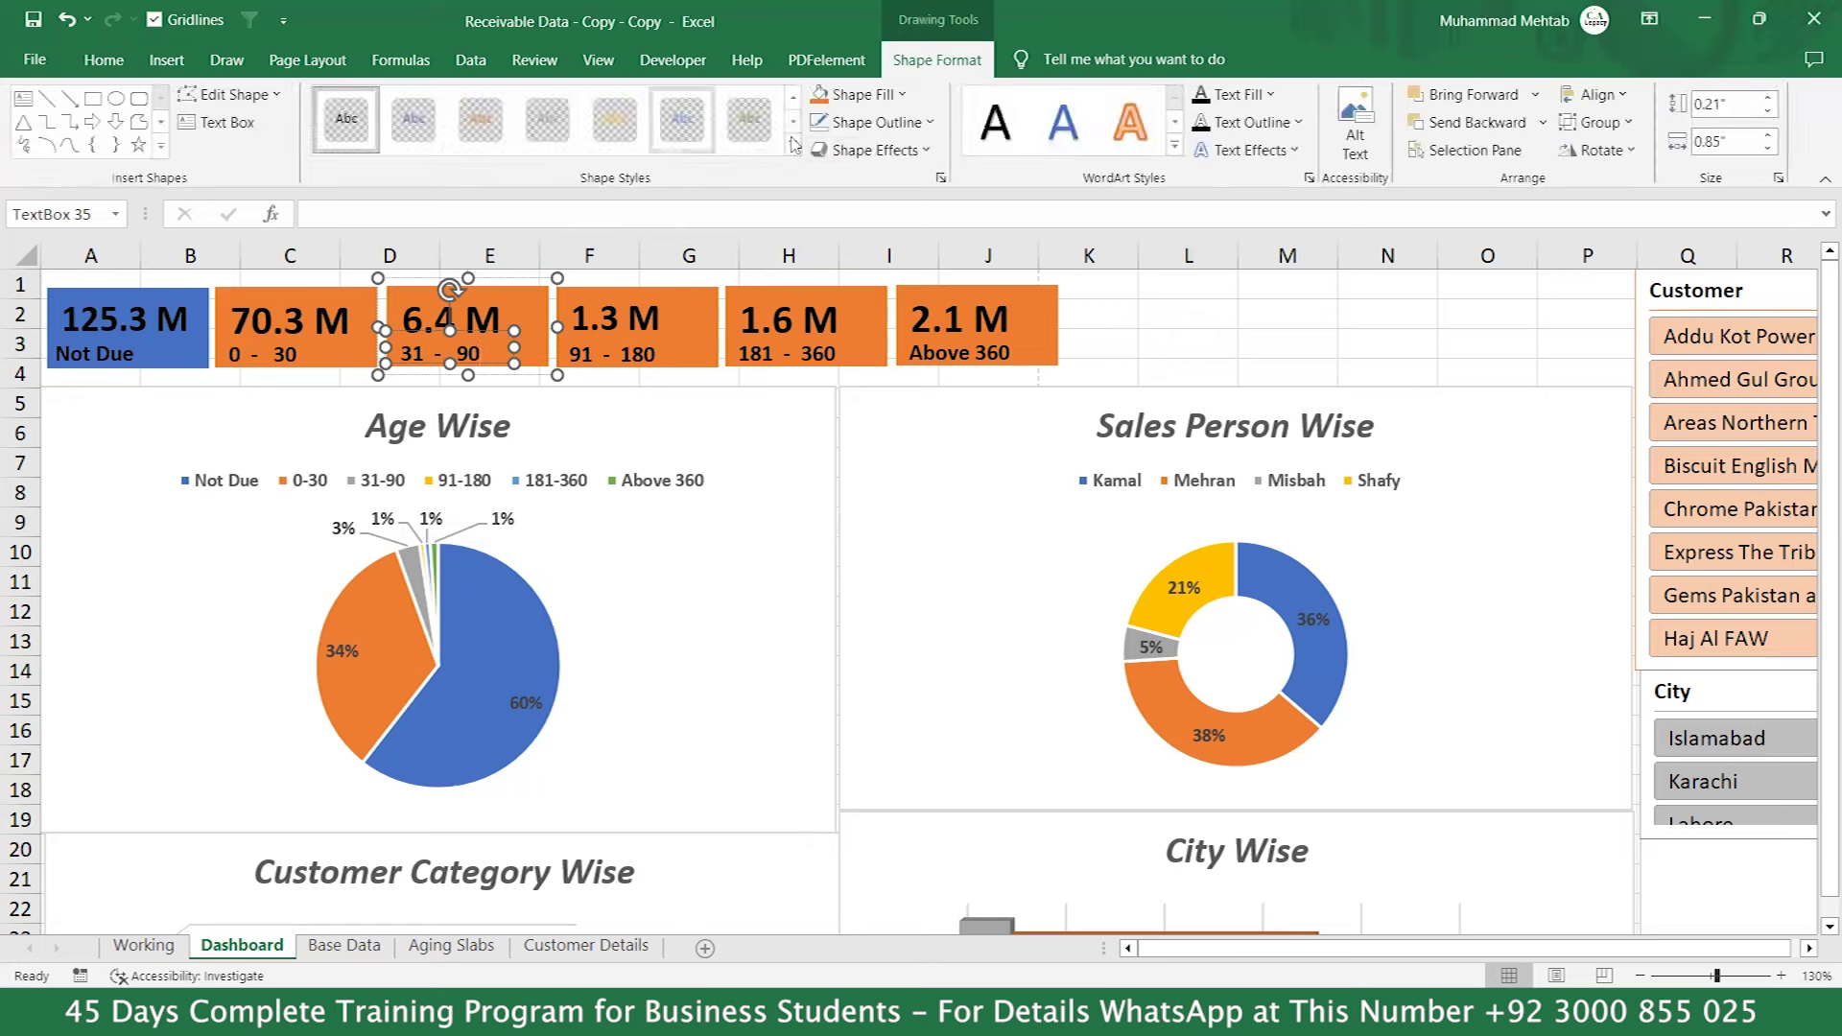
{"action": "left_click", "coordinate": [901, 94]}
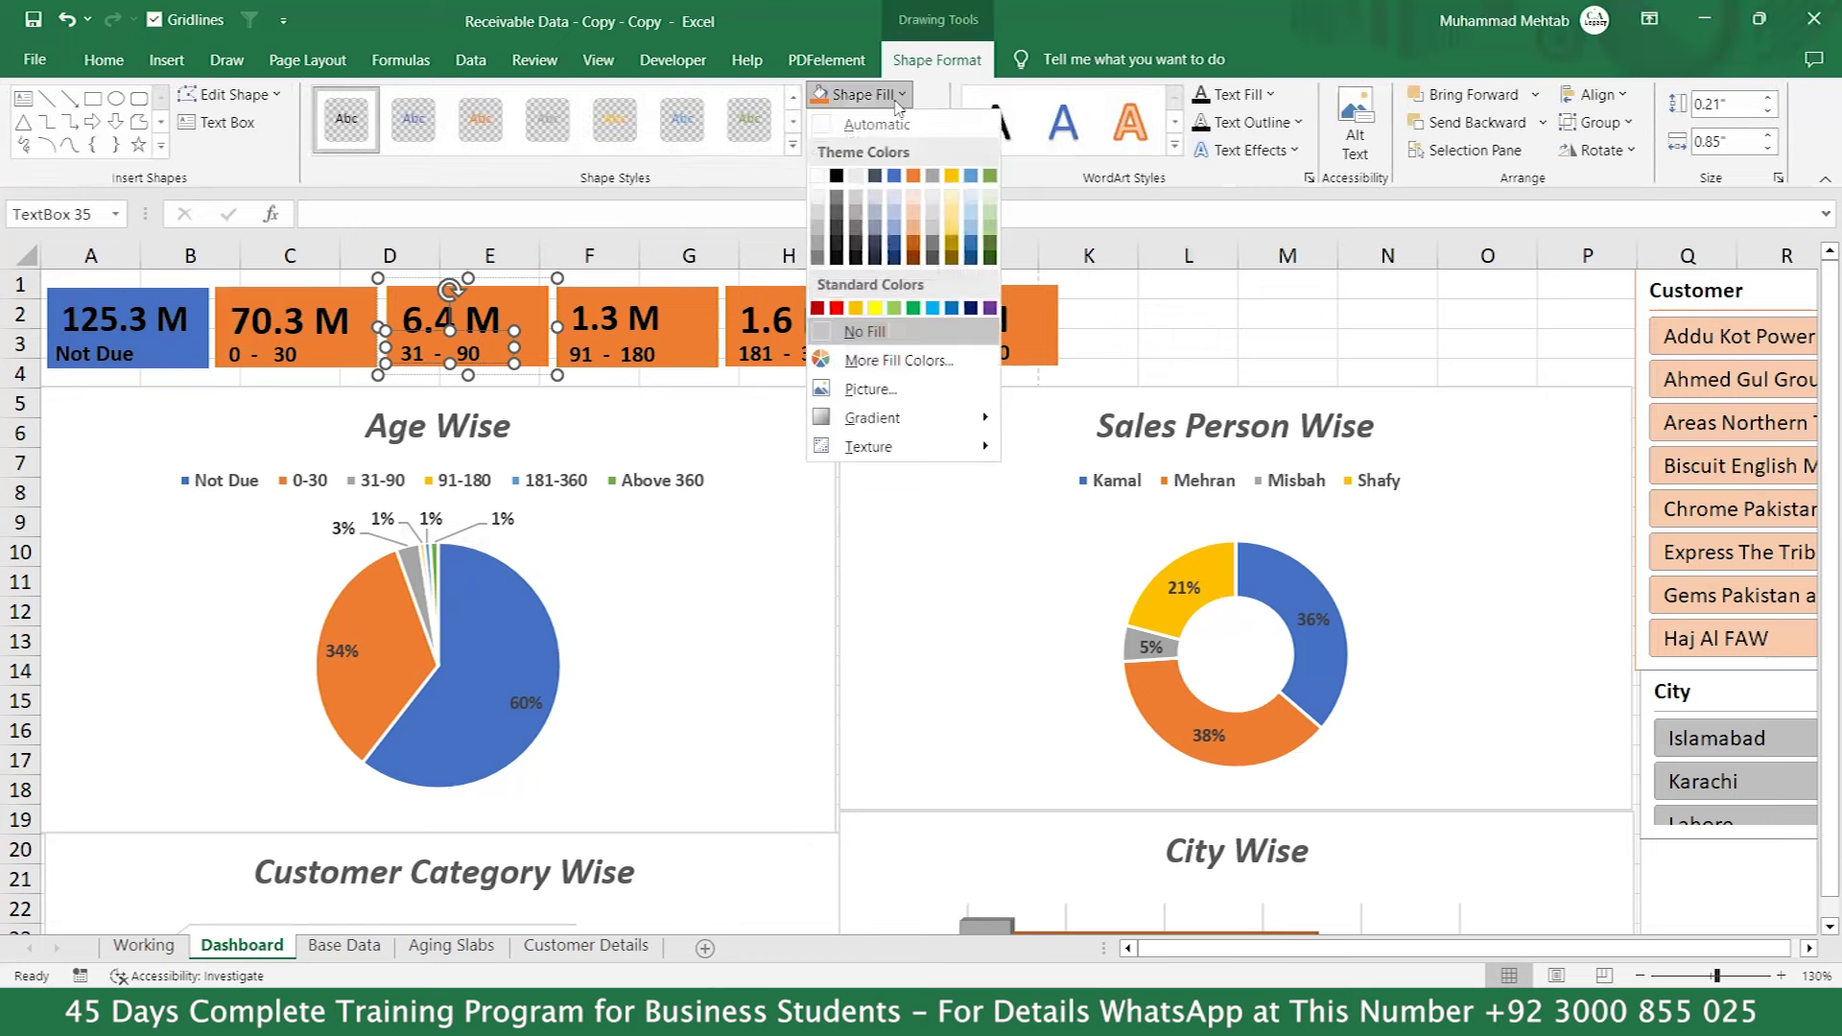
{"action": "left_click", "coordinate": [858, 209]}
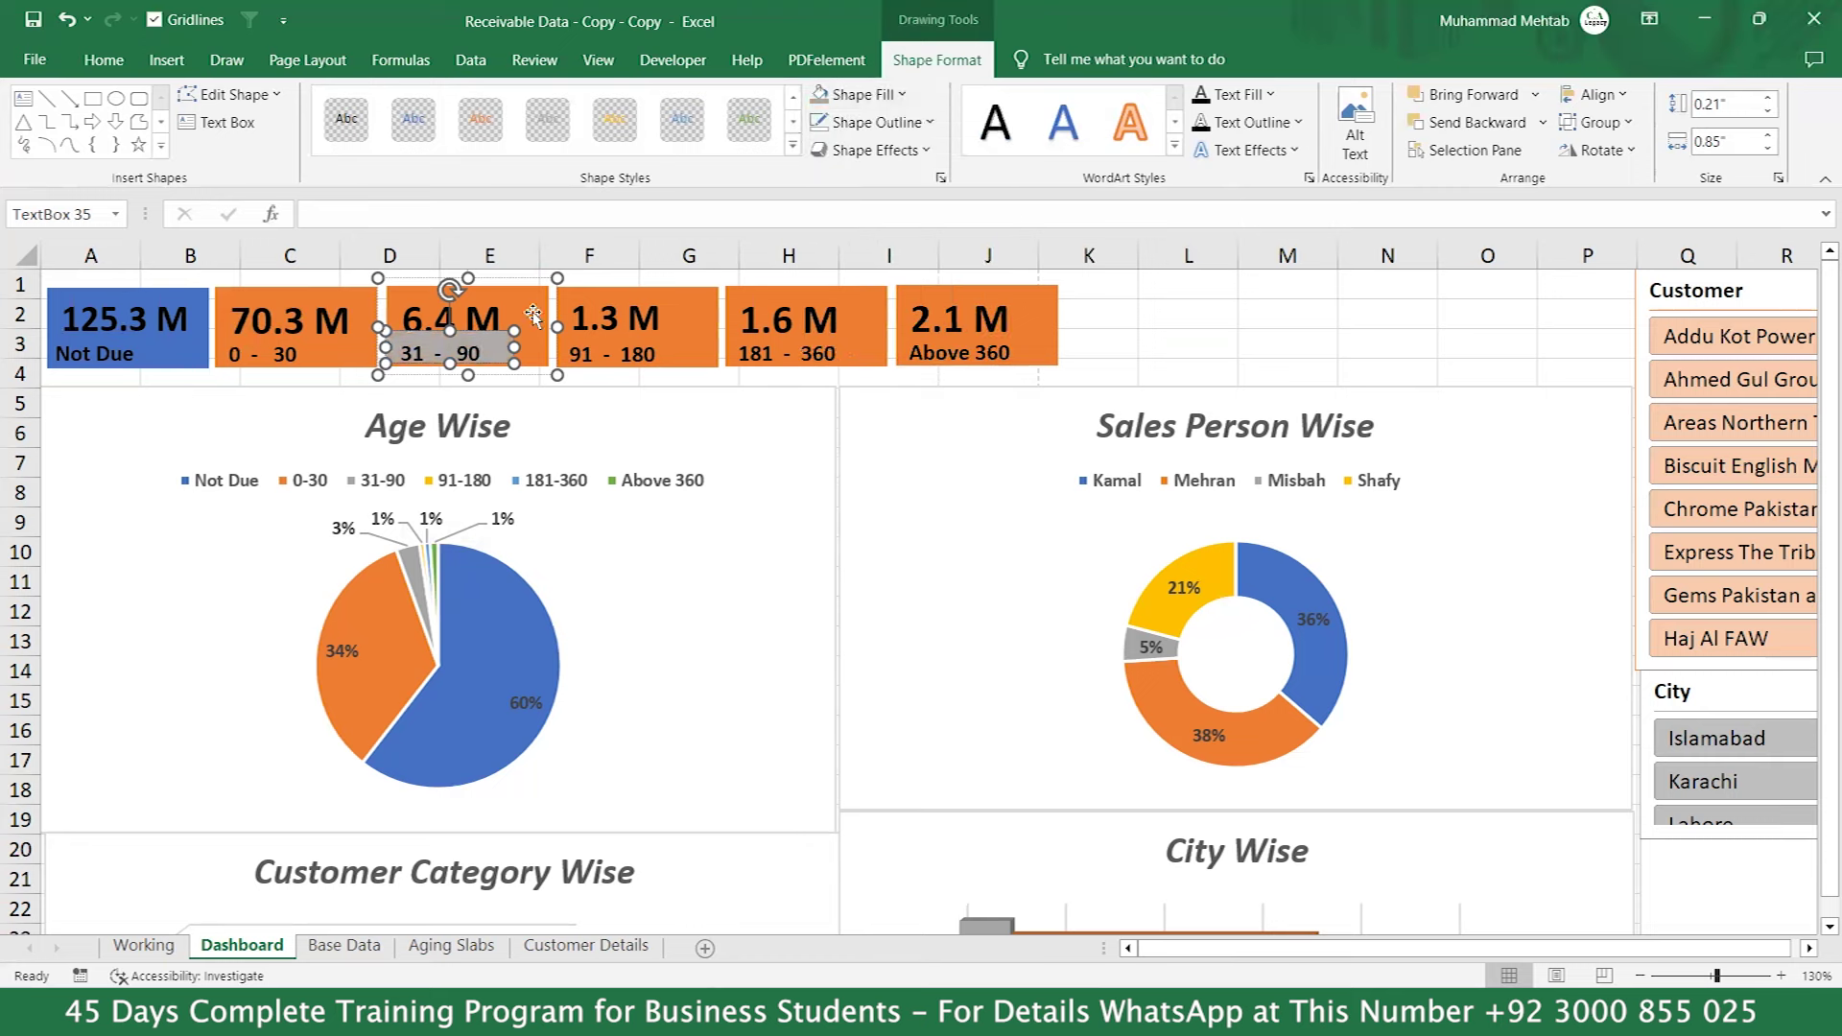
{"action": "left_click", "coordinate": [1101, 342]}
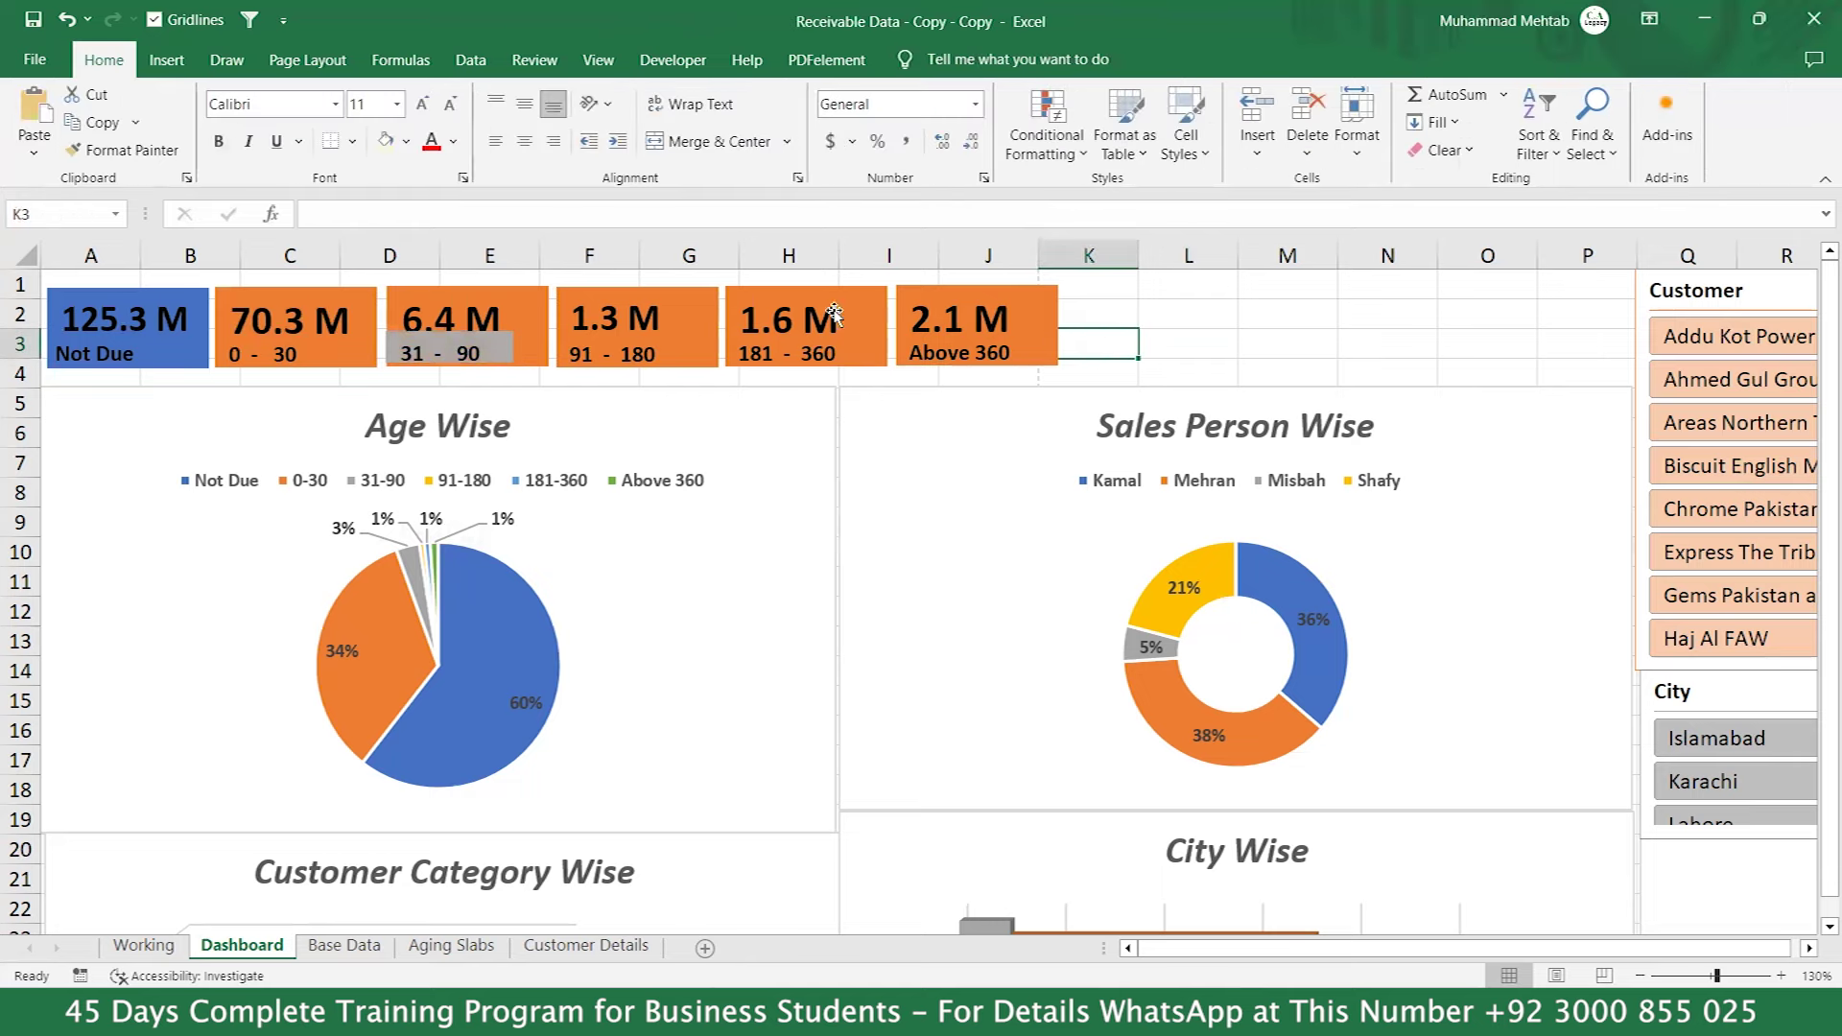
Fill the amount box of the "31 - 90" card with the same grey and nudge its label slightly down.
{"action": "left_click", "coordinate": [525, 313]}
{"action": "left_click", "coordinate": [502, 347]}
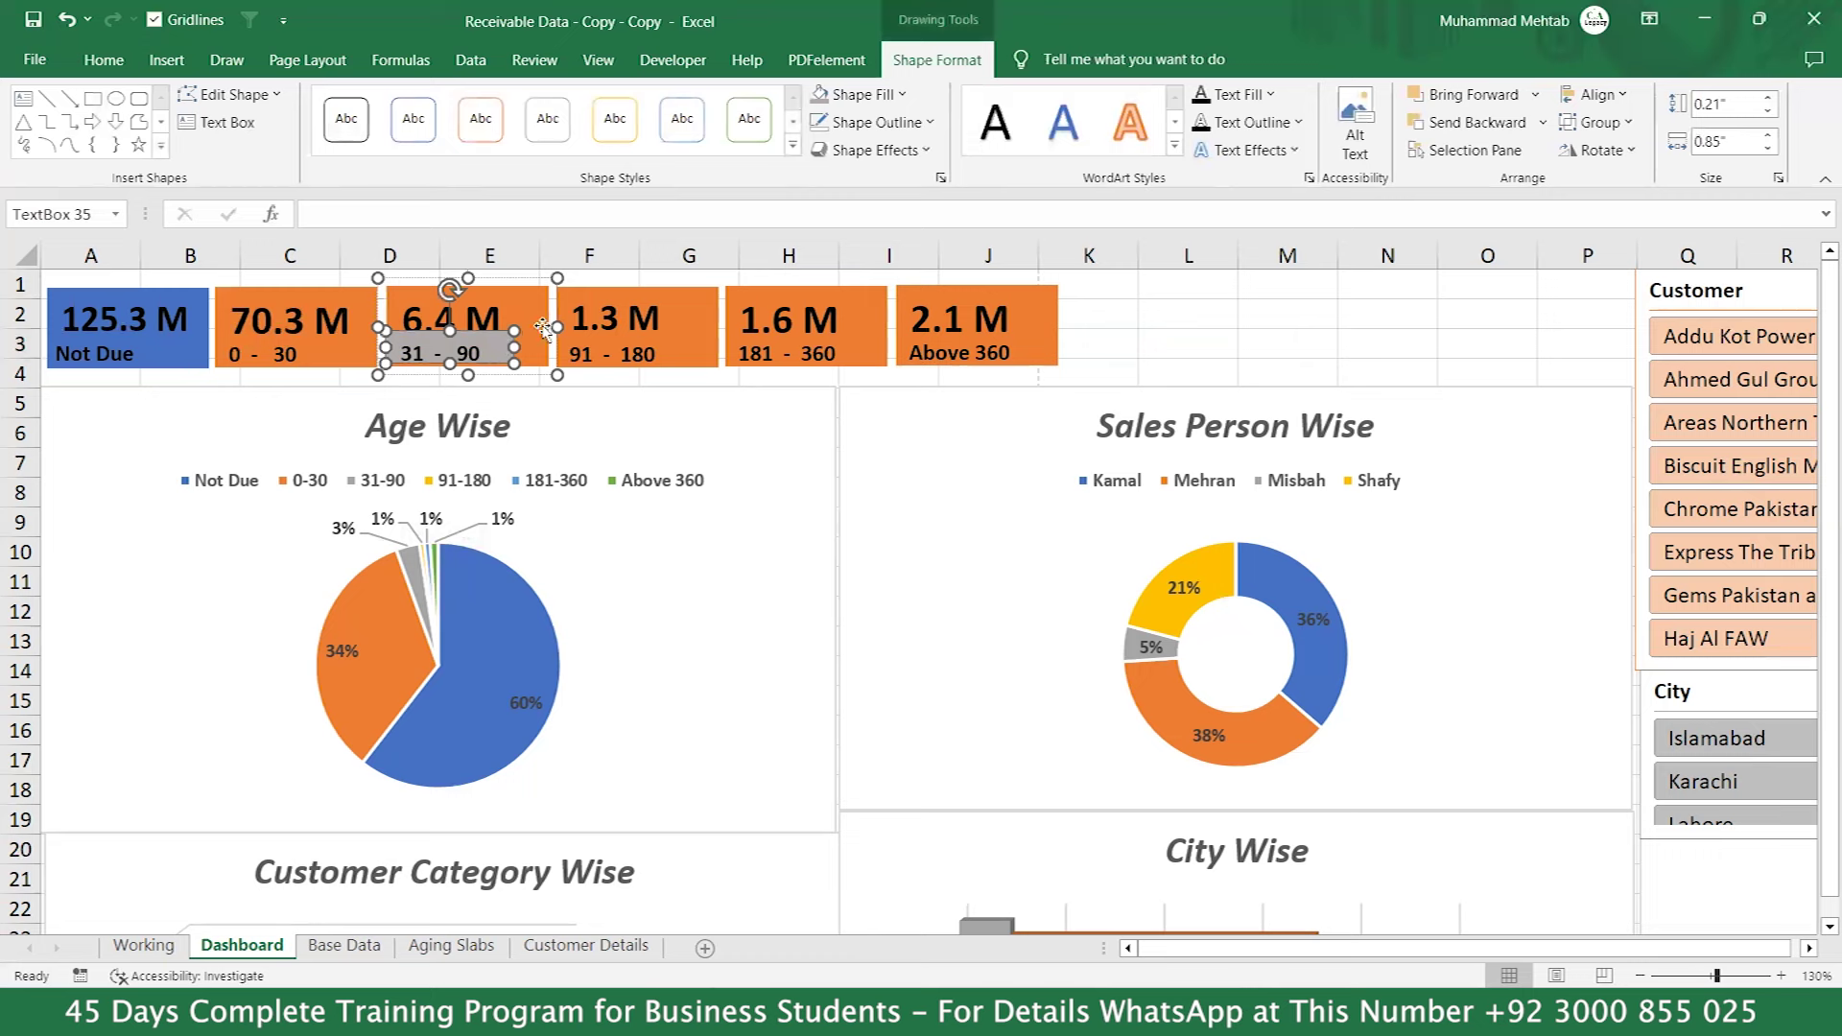
{"action": "right_click", "coordinate": [496, 346]}
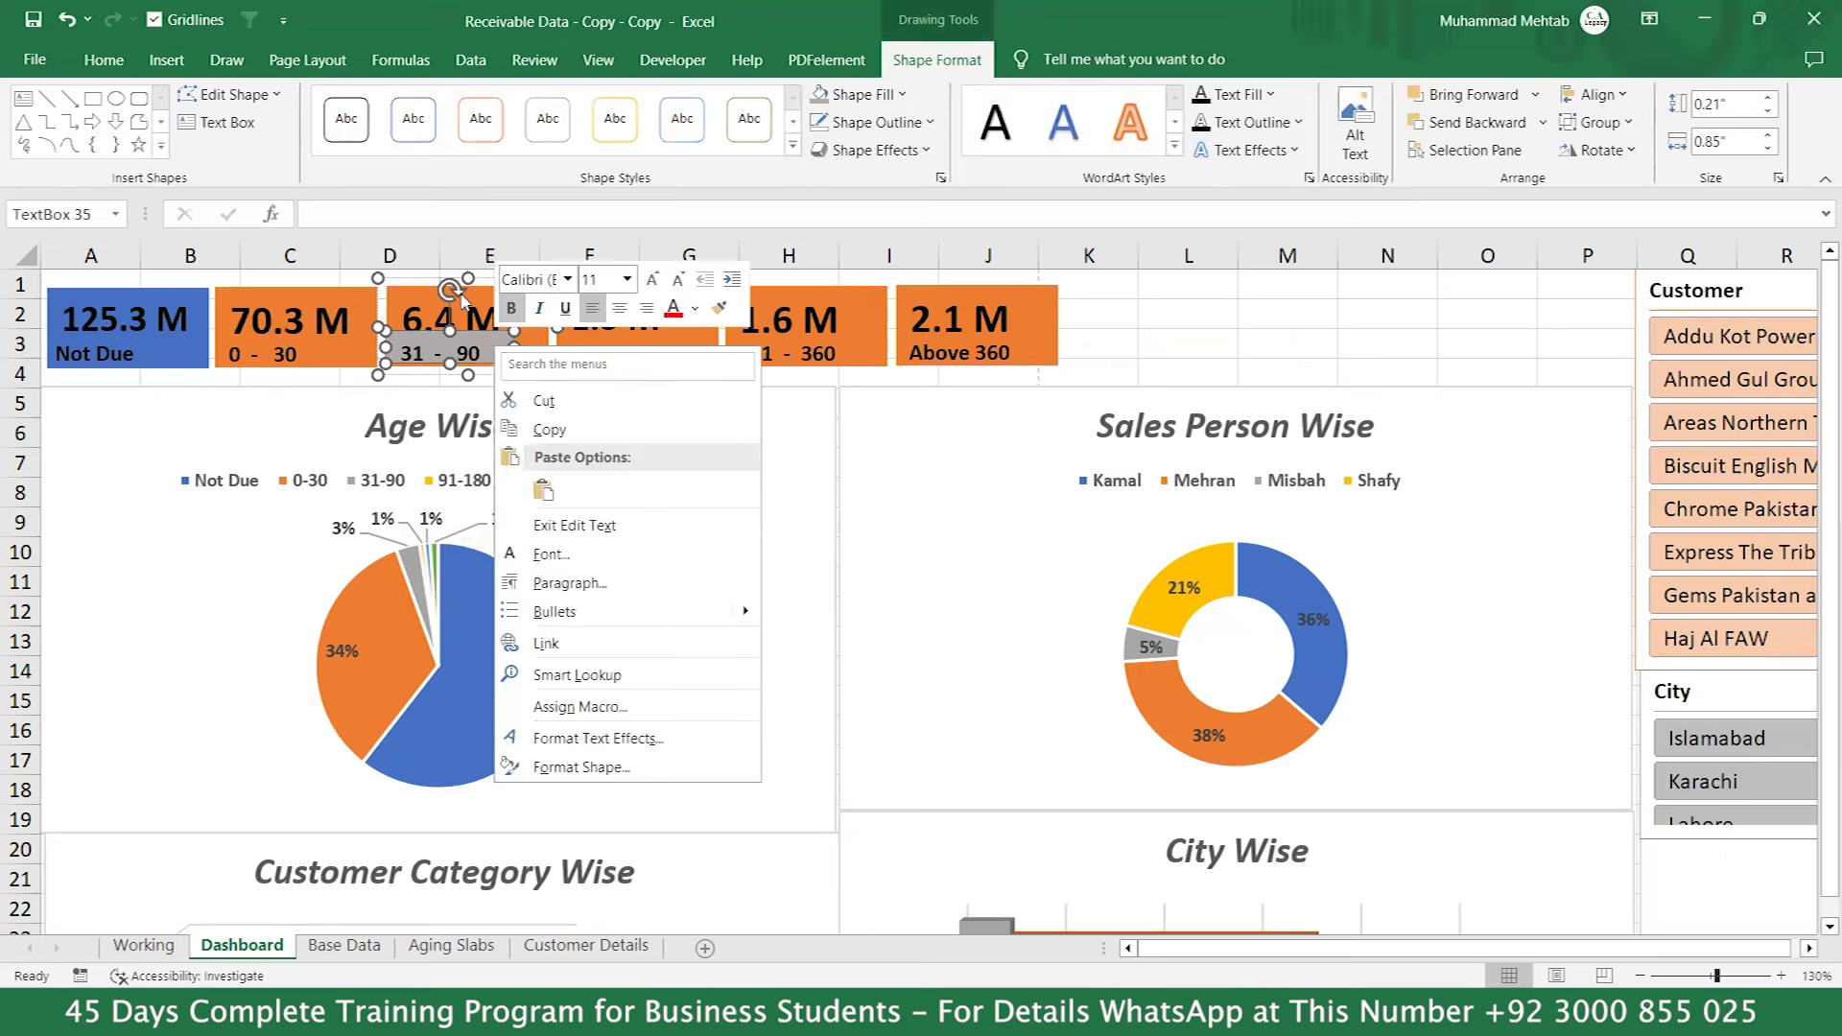
{"action": "key", "text": "Escape"}
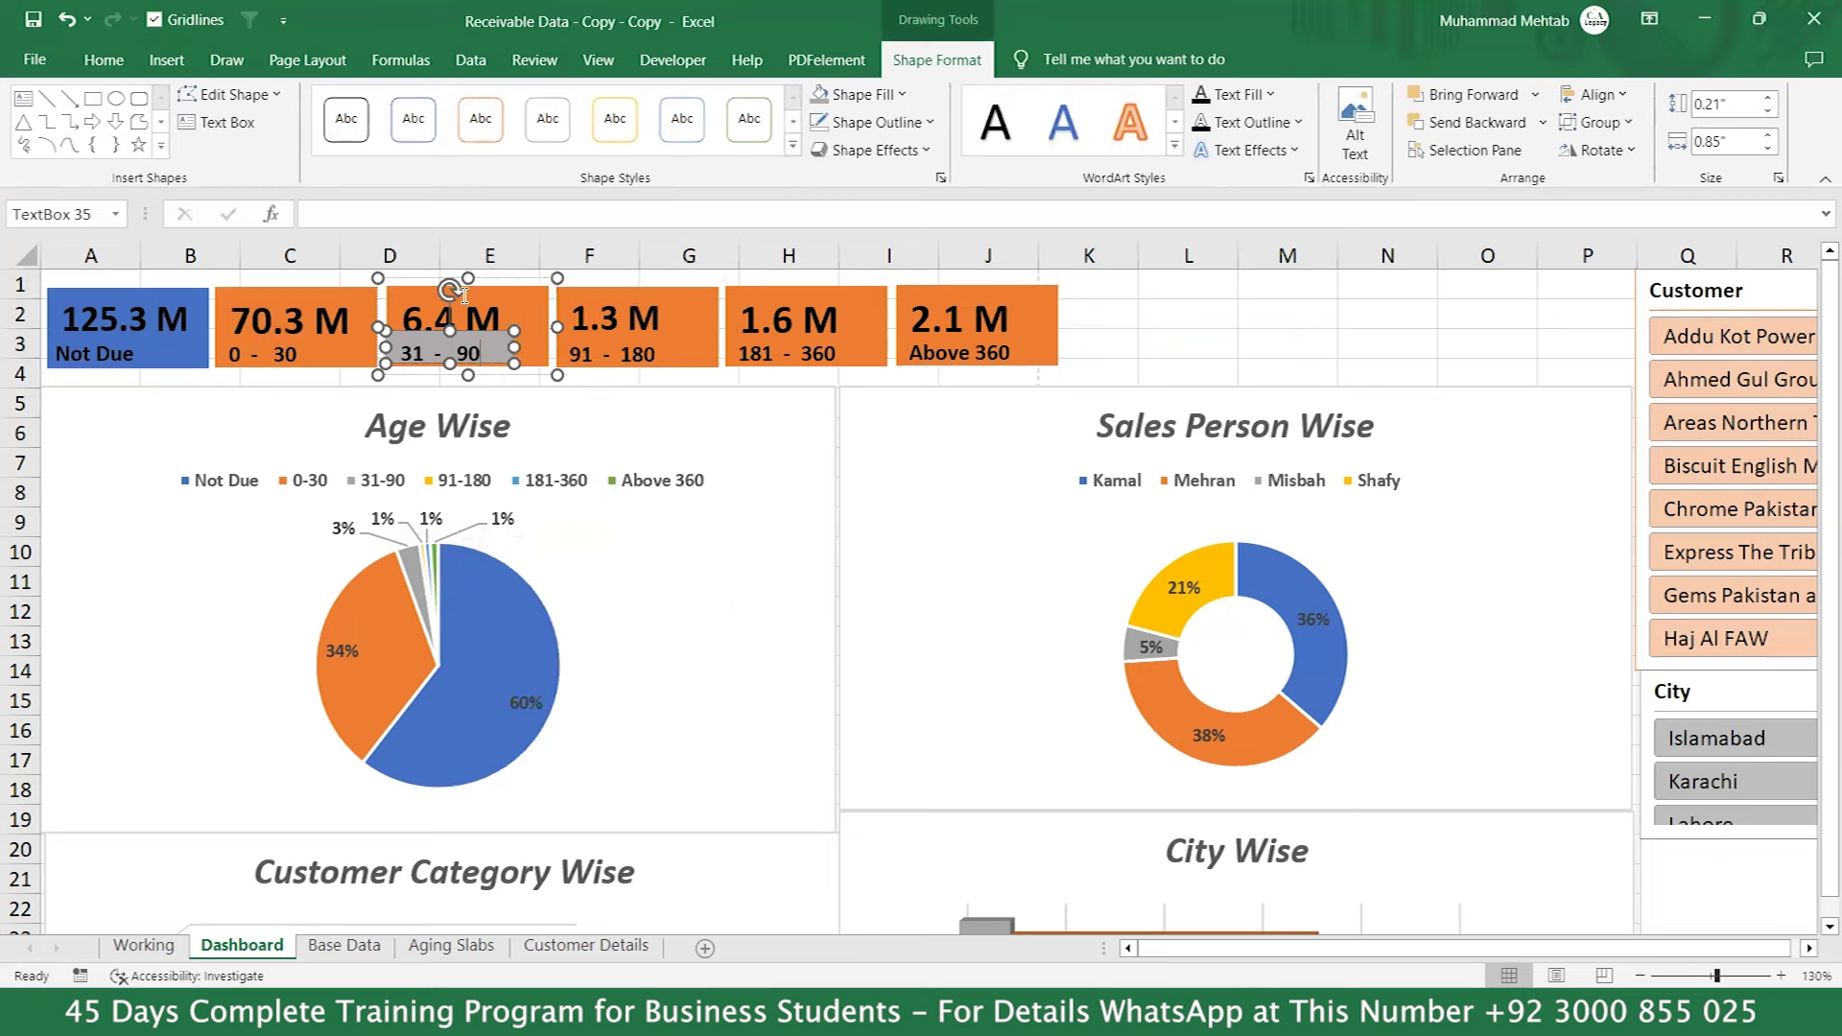
{"action": "left_click", "coordinate": [537, 308]}
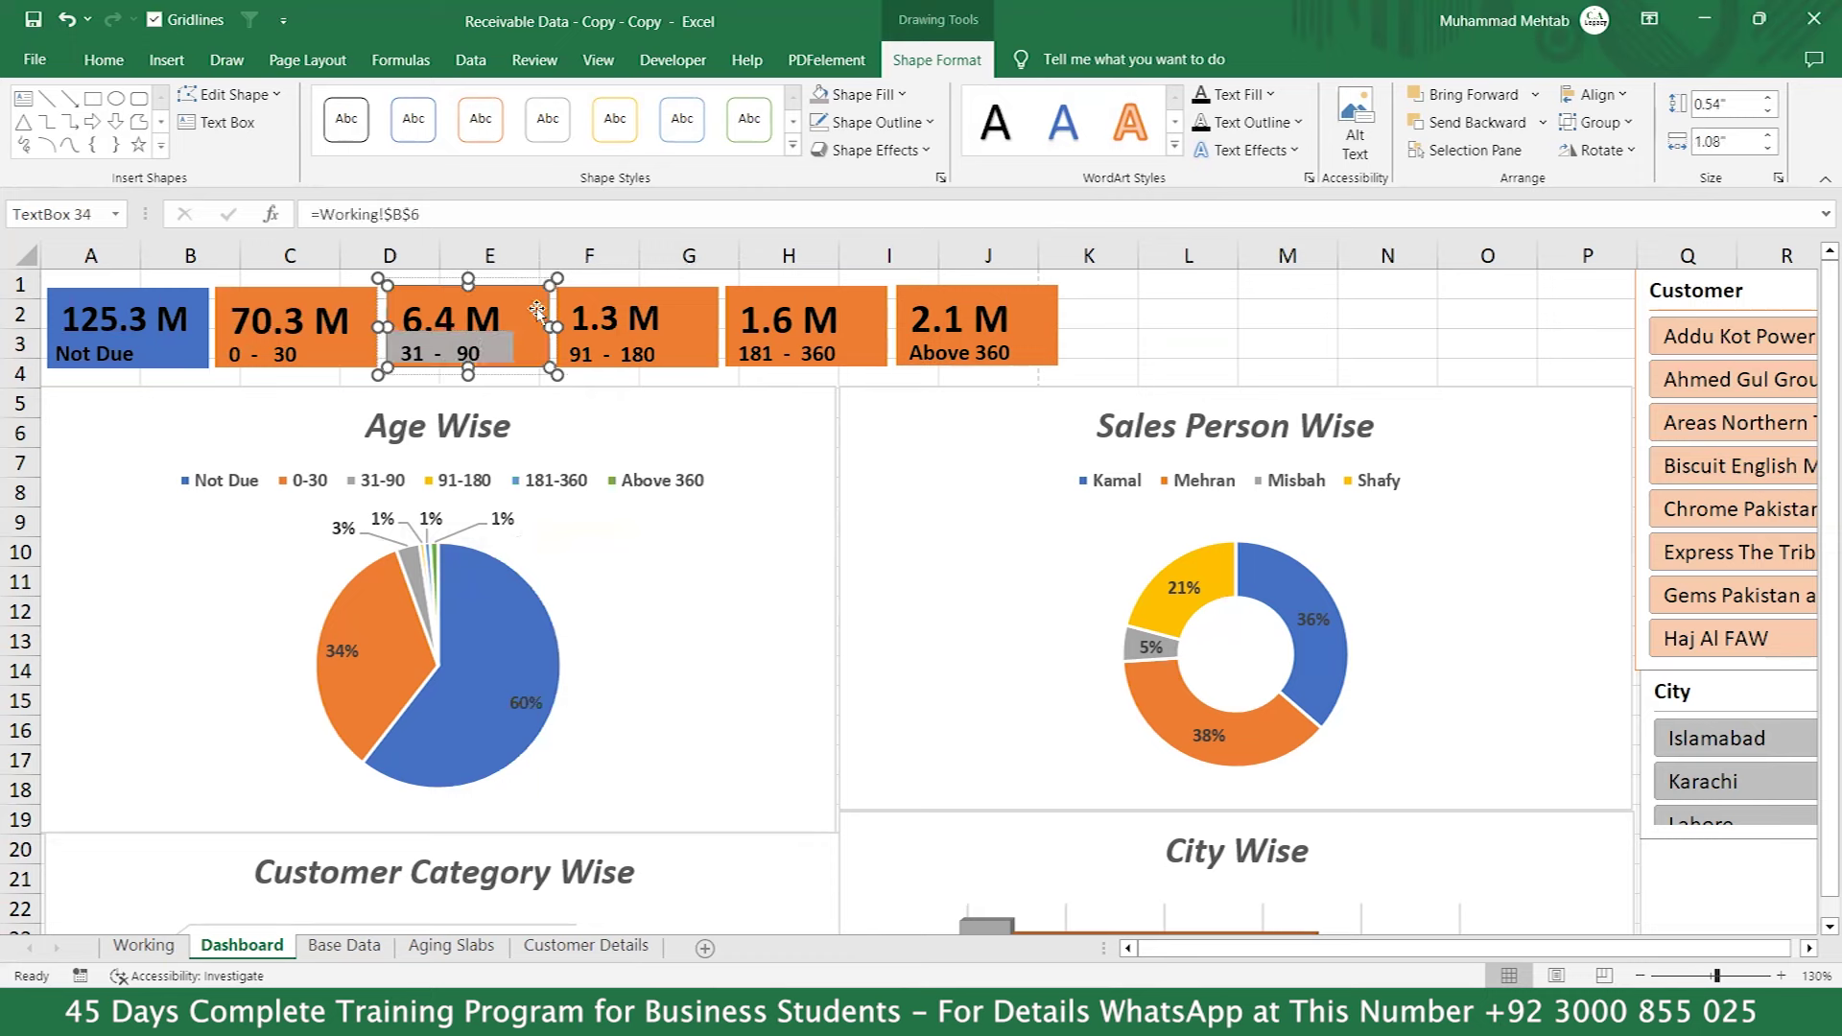
{"action": "left_click", "coordinate": [865, 99]}
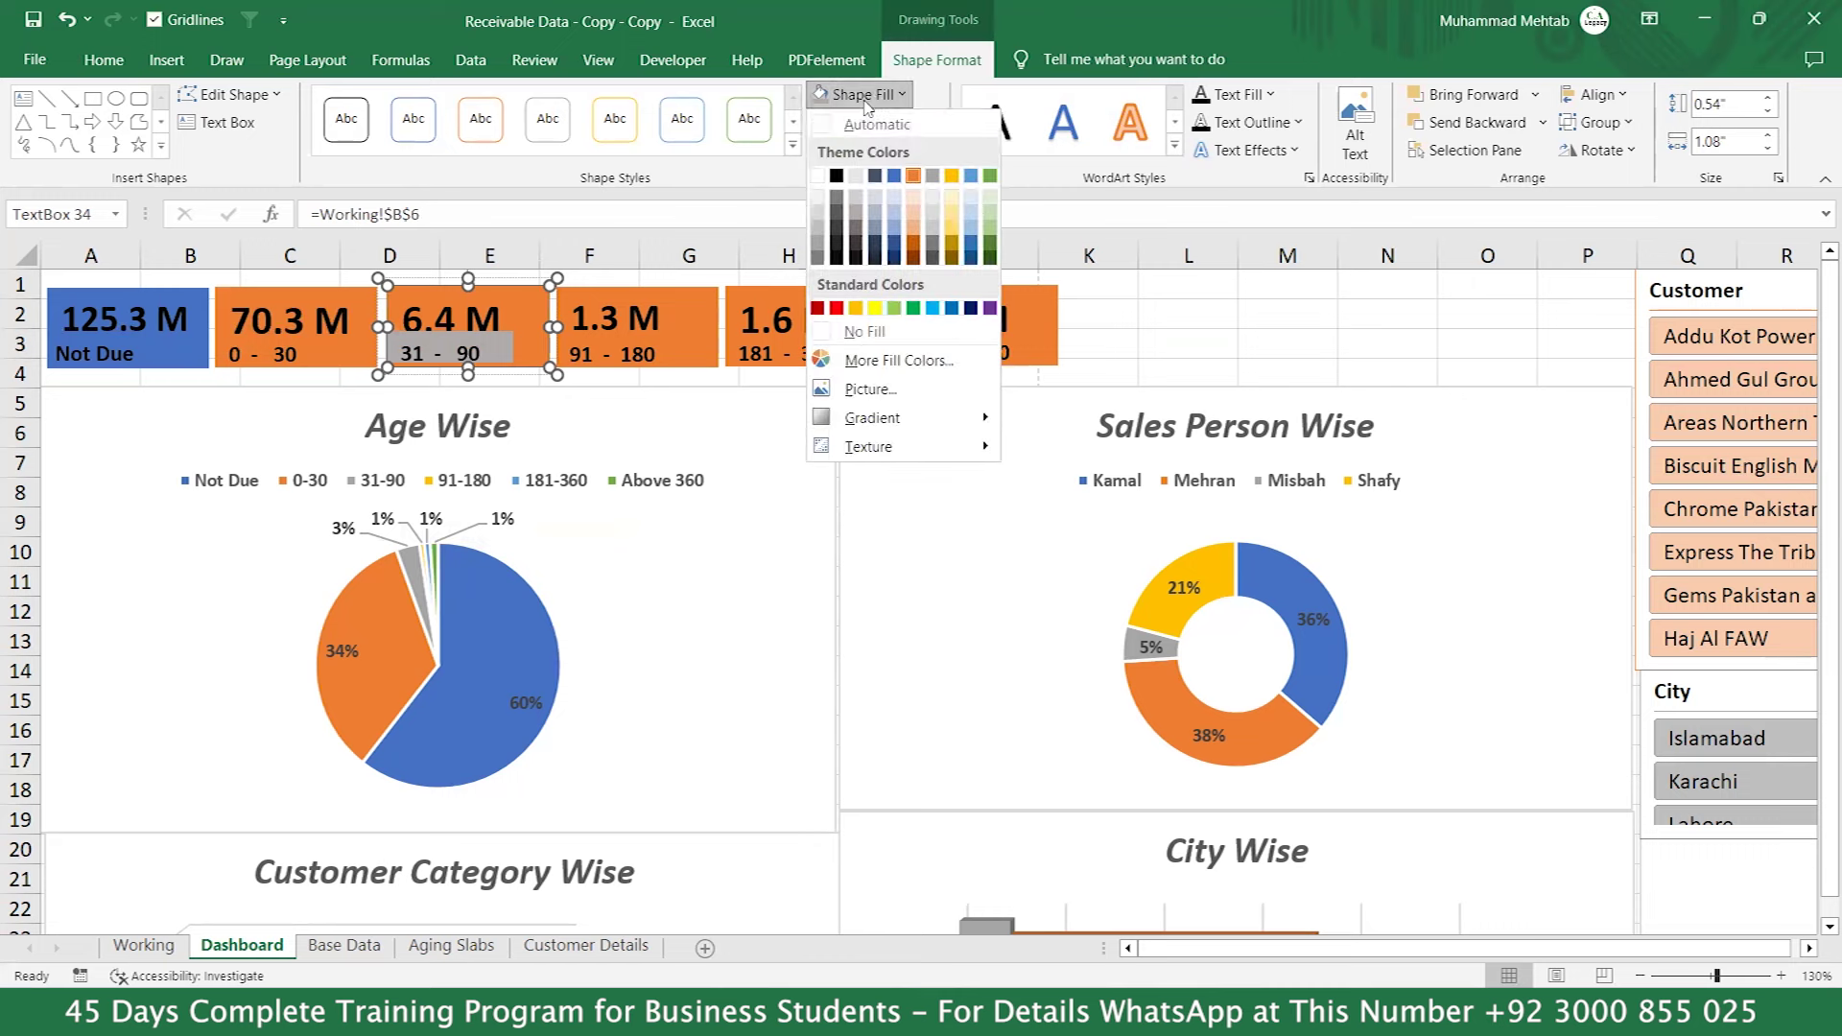
{"action": "left_click", "coordinate": [856, 216]}
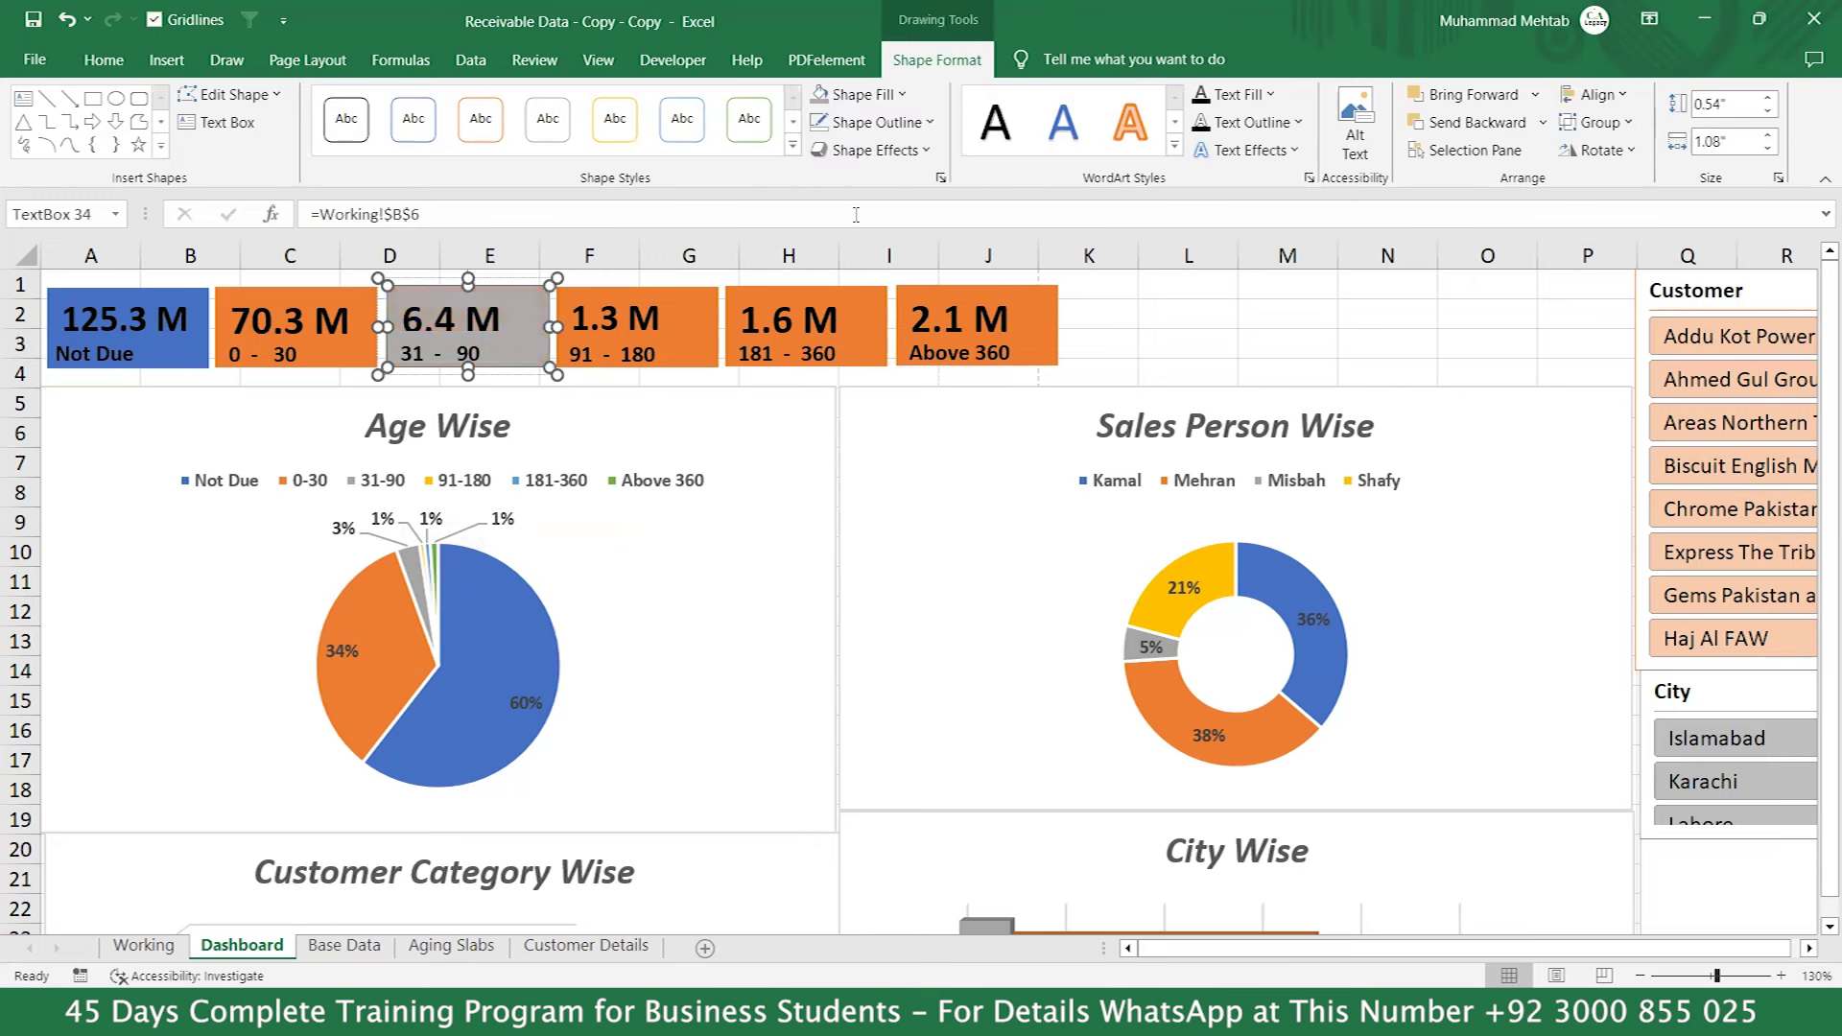
{"action": "left_click", "coordinate": [445, 353]}
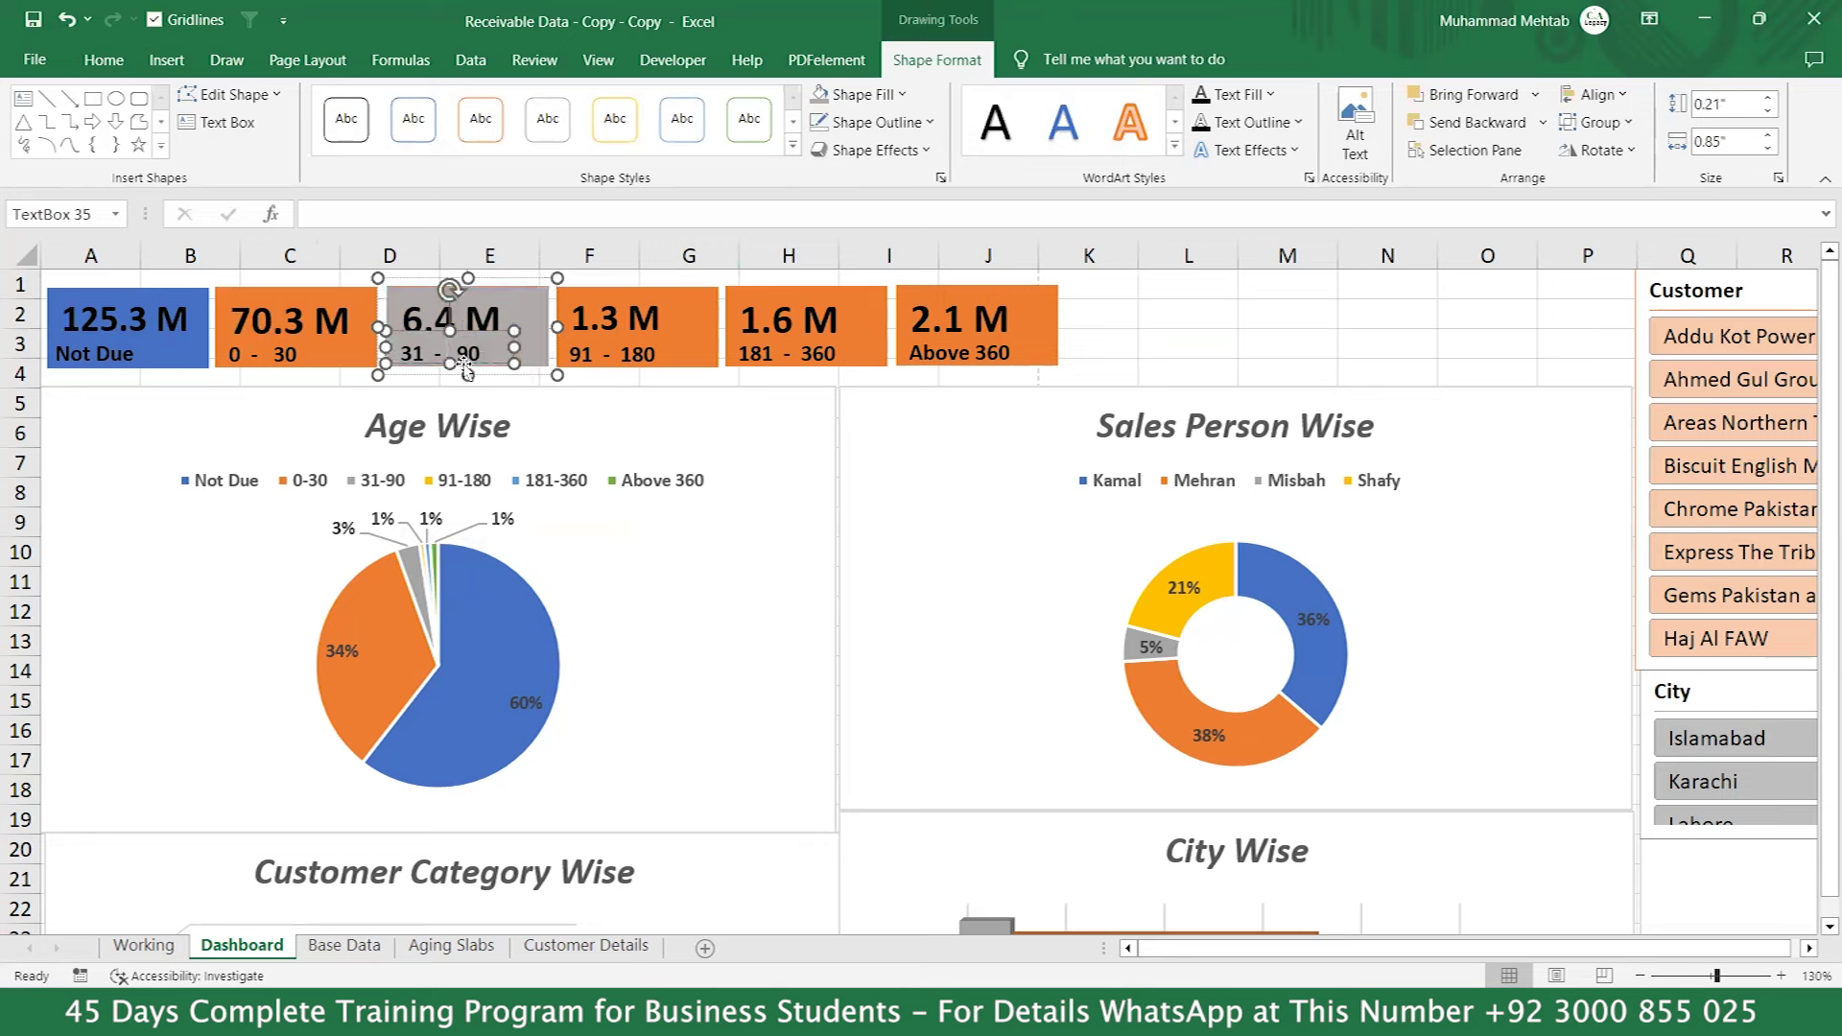
{"action": "left_click_drag", "start_coordinate": [463, 369], "coordinate": [464, 374]}
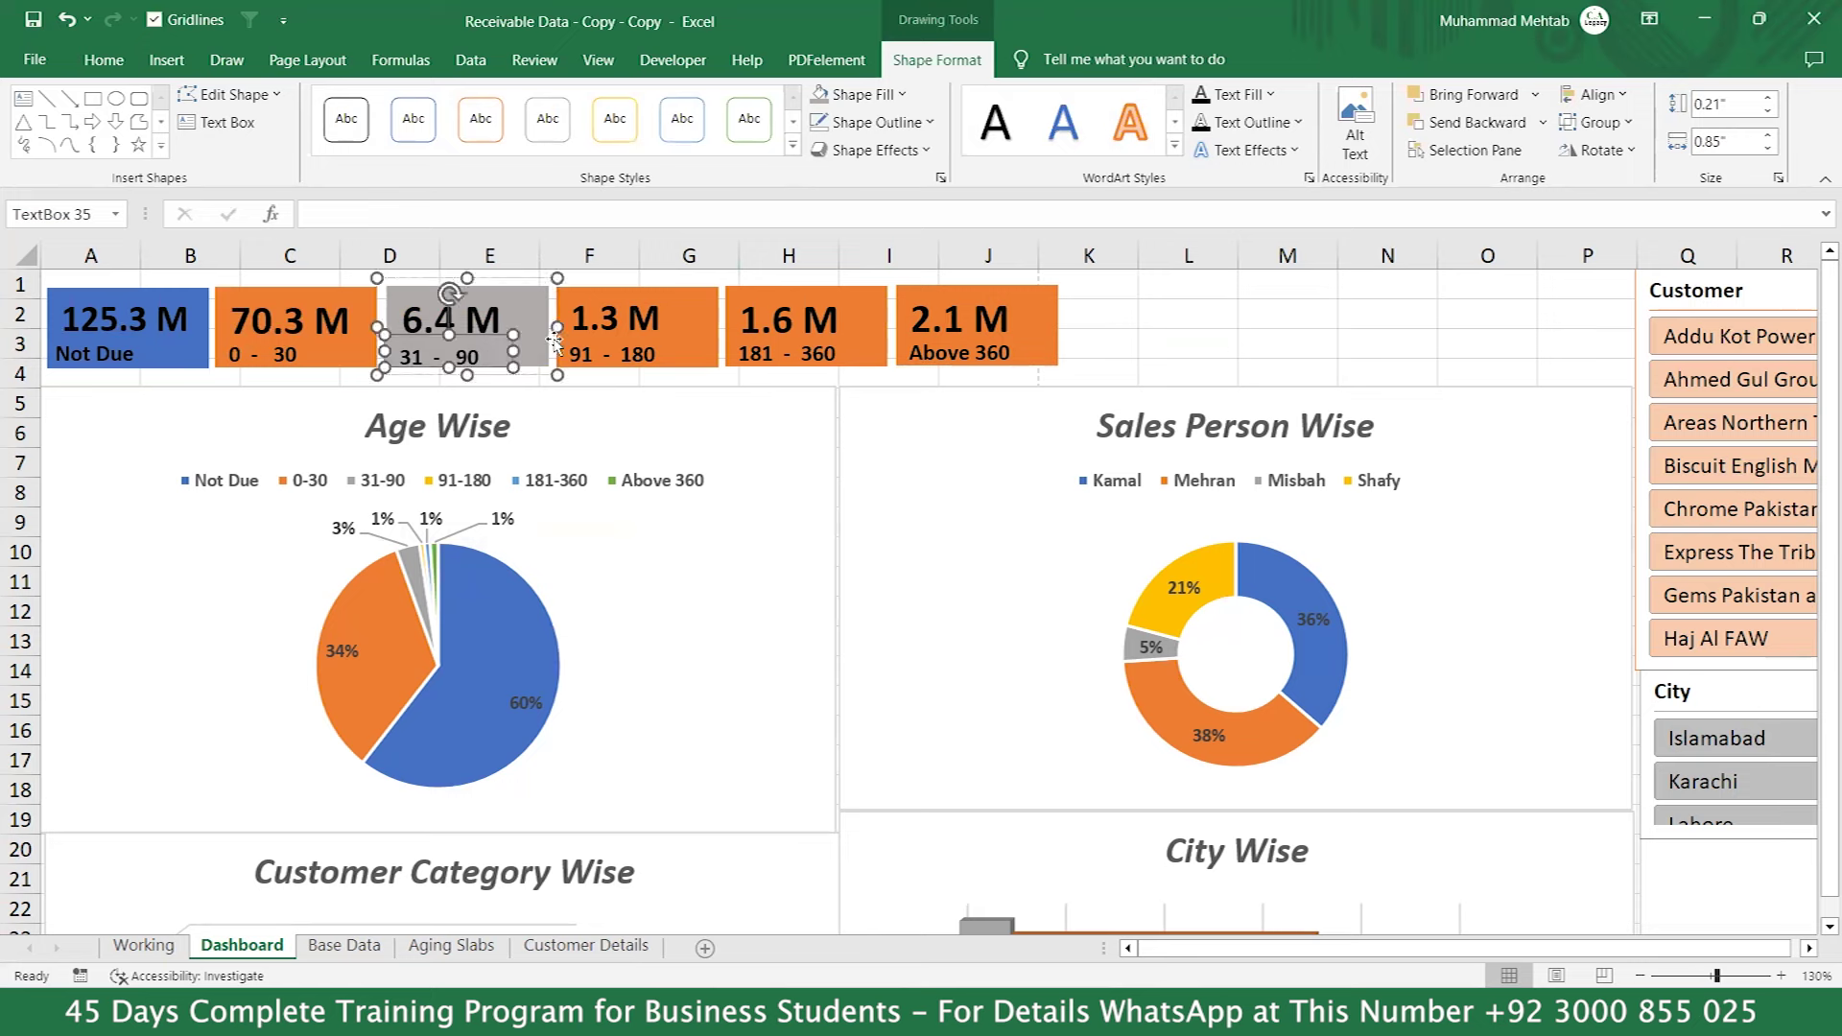
Fill the whole "91 - 180" card with light gold and the "181 - 360" card with the blue theme colour.
{"action": "left_click", "coordinate": [680, 330]}
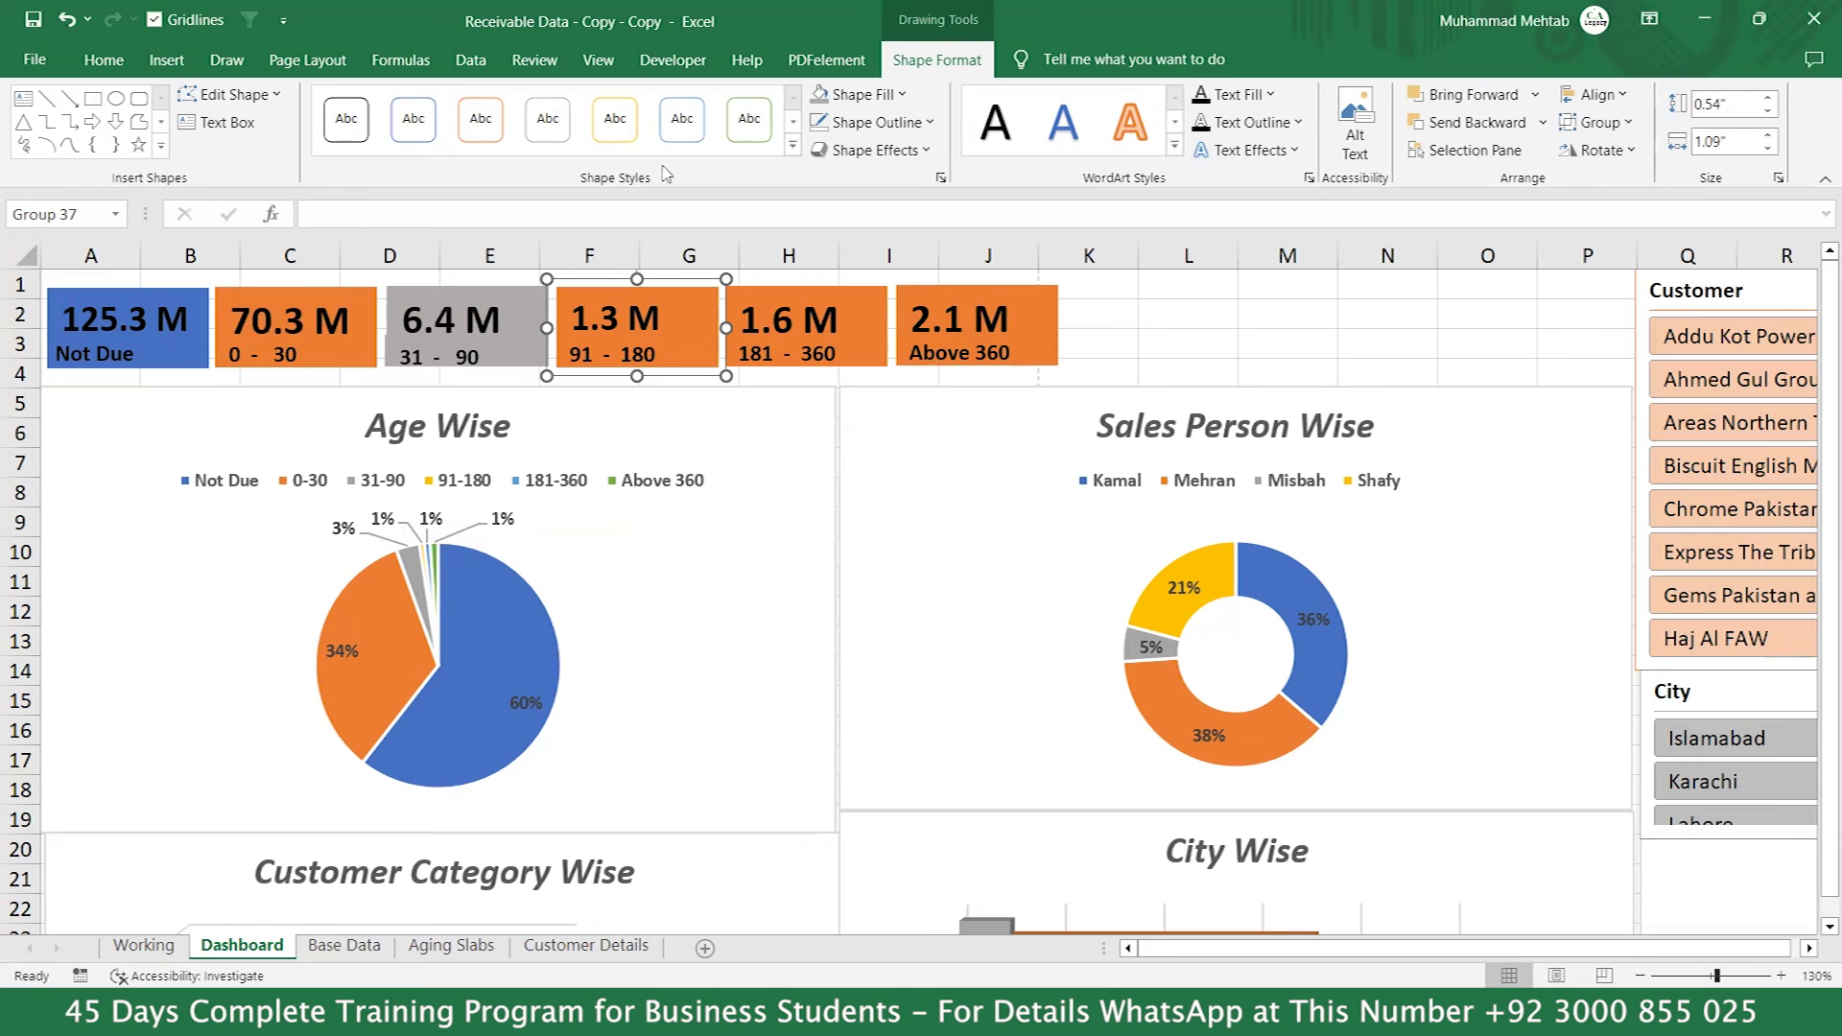
{"action": "left_click", "coordinate": [858, 95]}
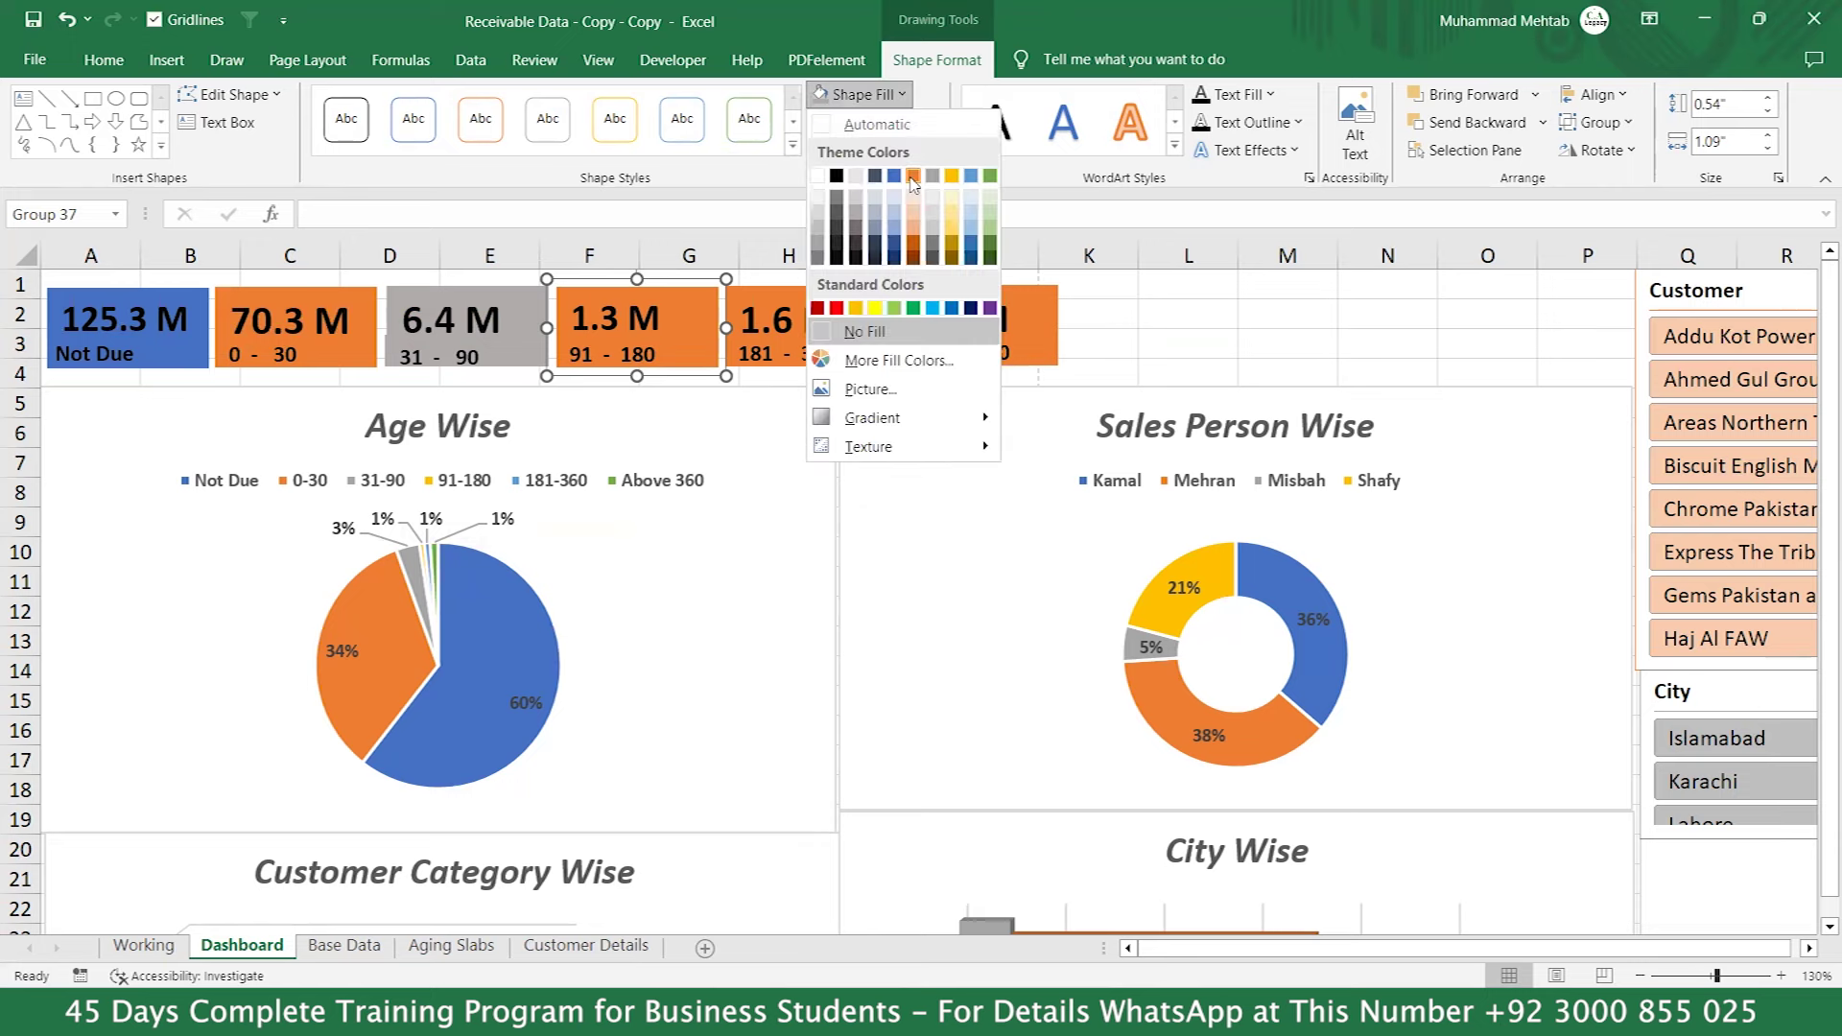
{"action": "left_click", "coordinate": [954, 220]}
{"action": "left_click", "coordinate": [868, 300]}
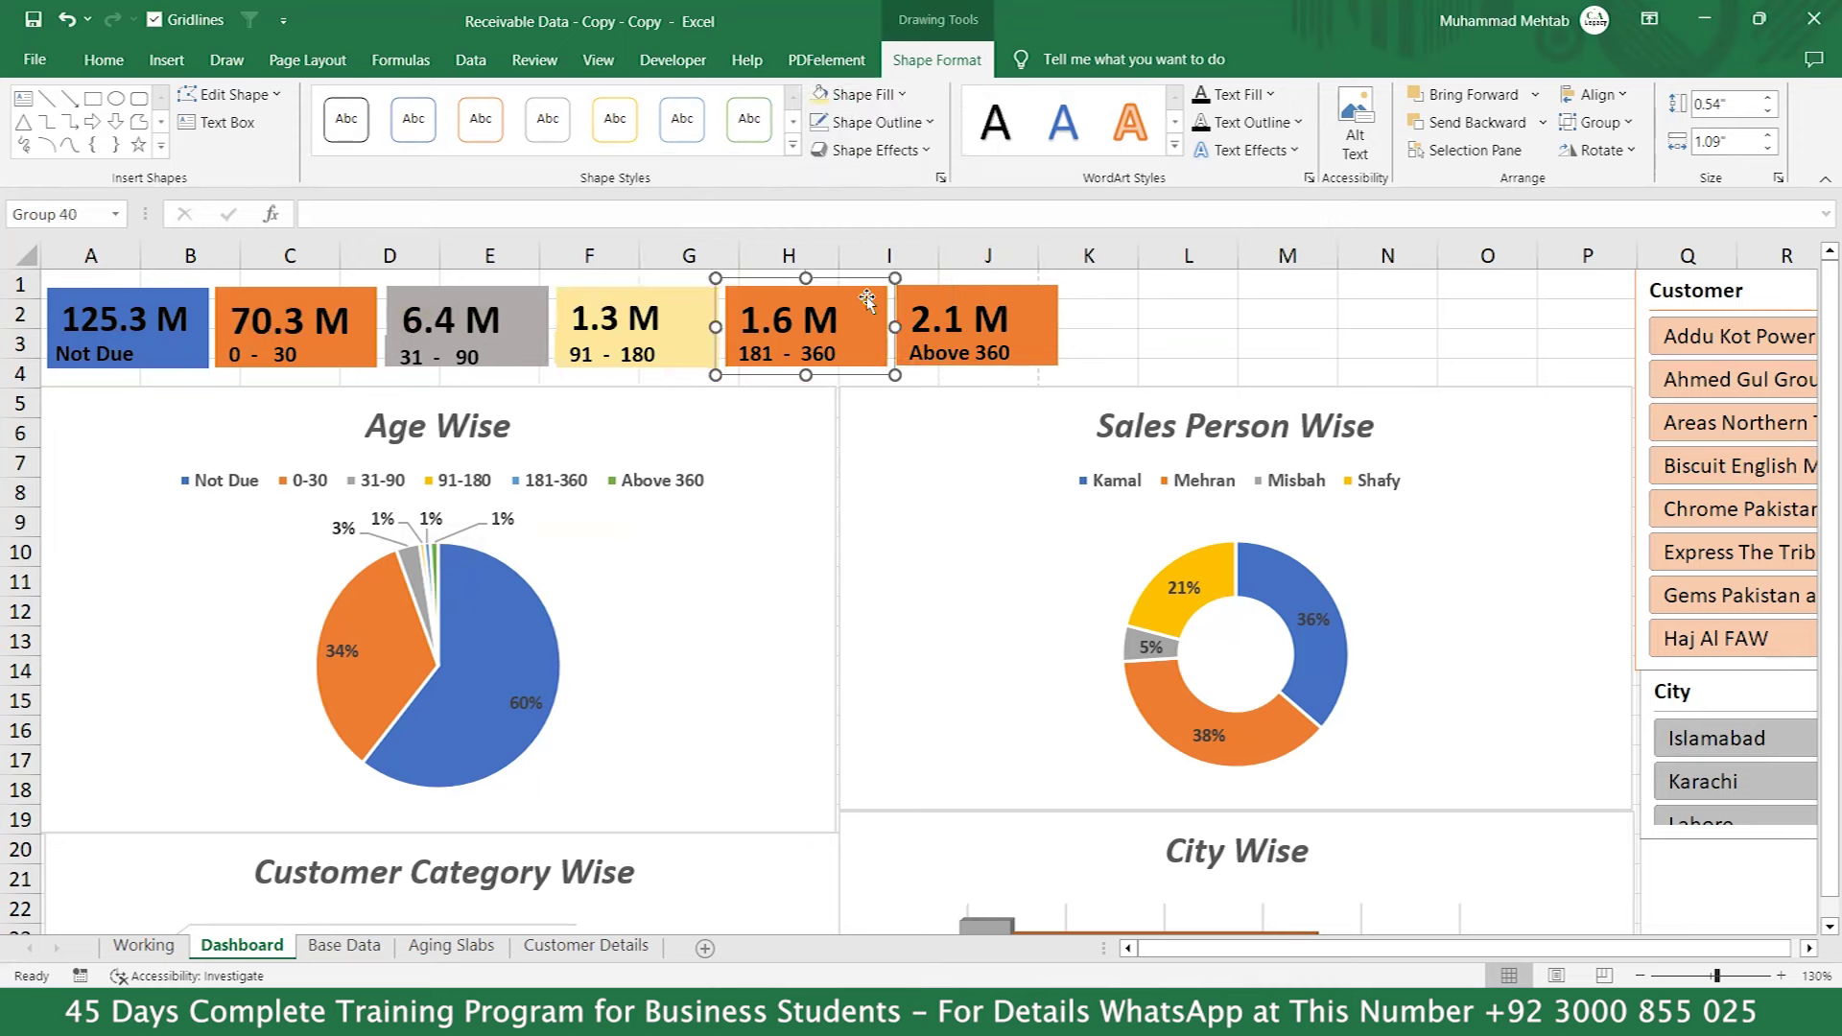
{"action": "left_click", "coordinate": [864, 94]}
{"action": "left_click", "coordinate": [894, 175]}
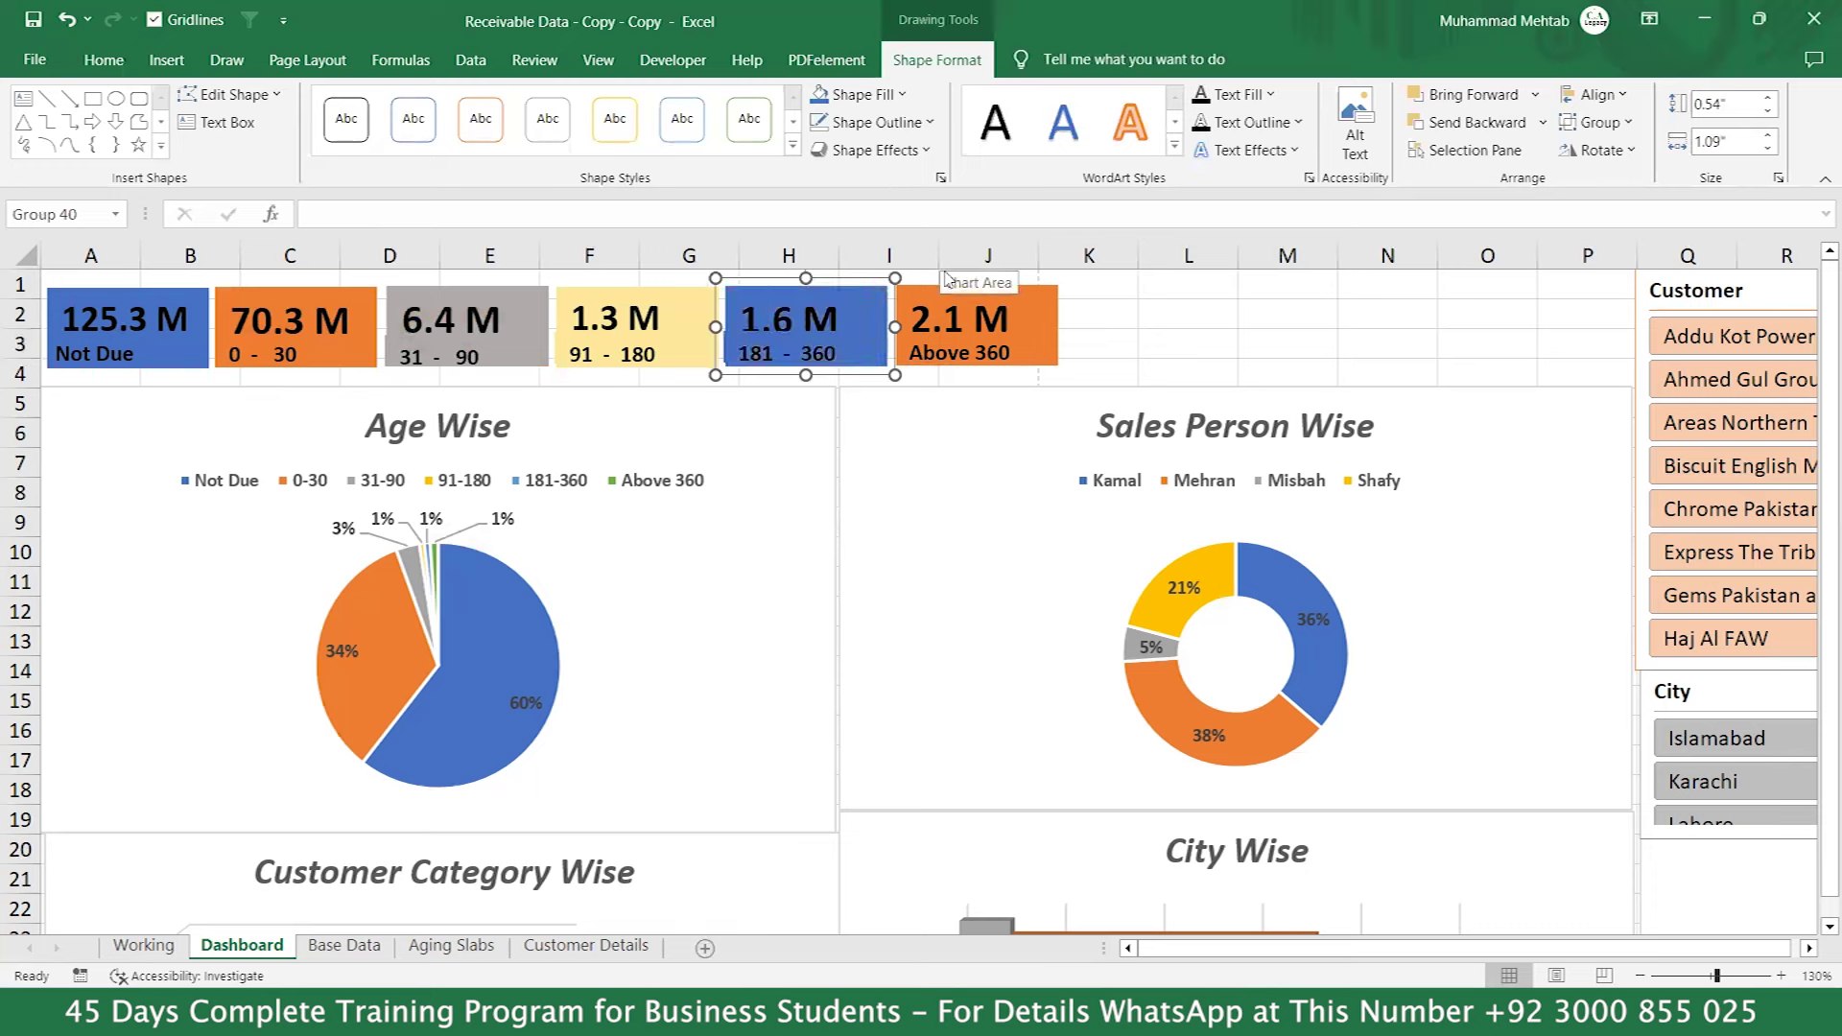
Fill the whole "Above 360" card with the standard light green colour.
{"action": "left_click", "coordinate": [1015, 303]}
{"action": "left_click", "coordinate": [894, 97]}
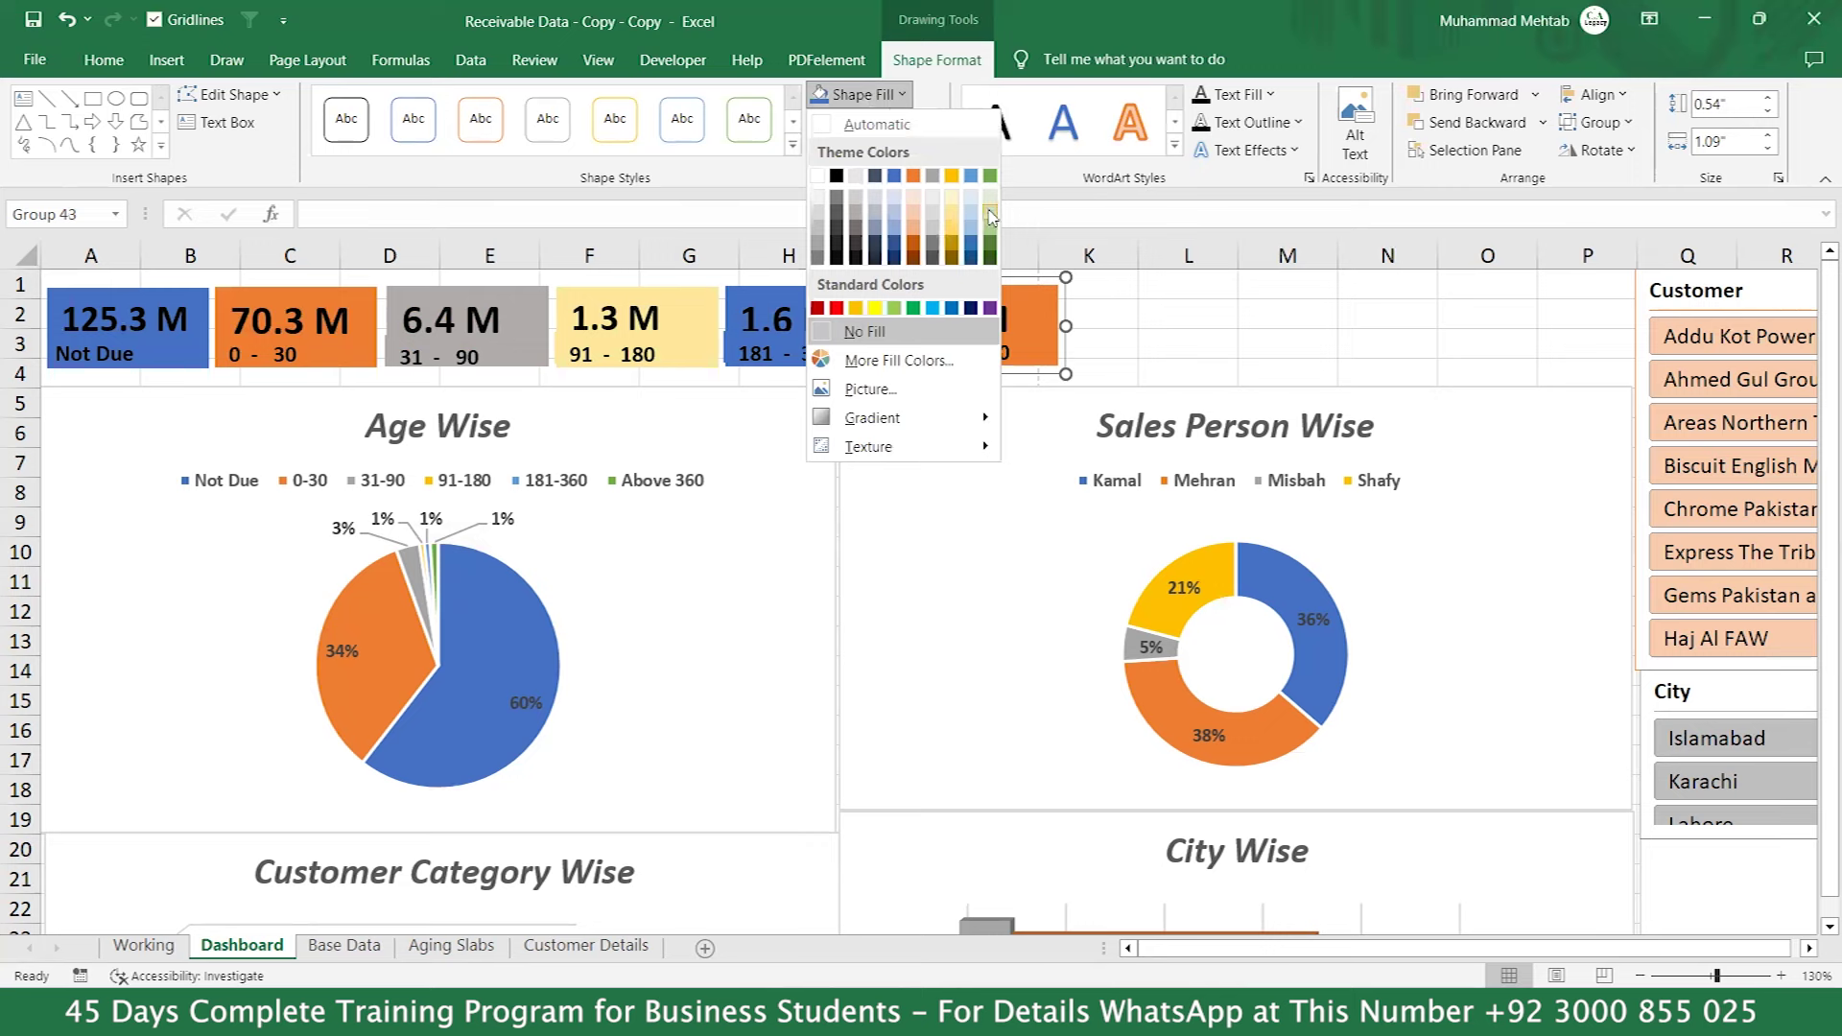
{"action": "left_click", "coordinate": [894, 308]}
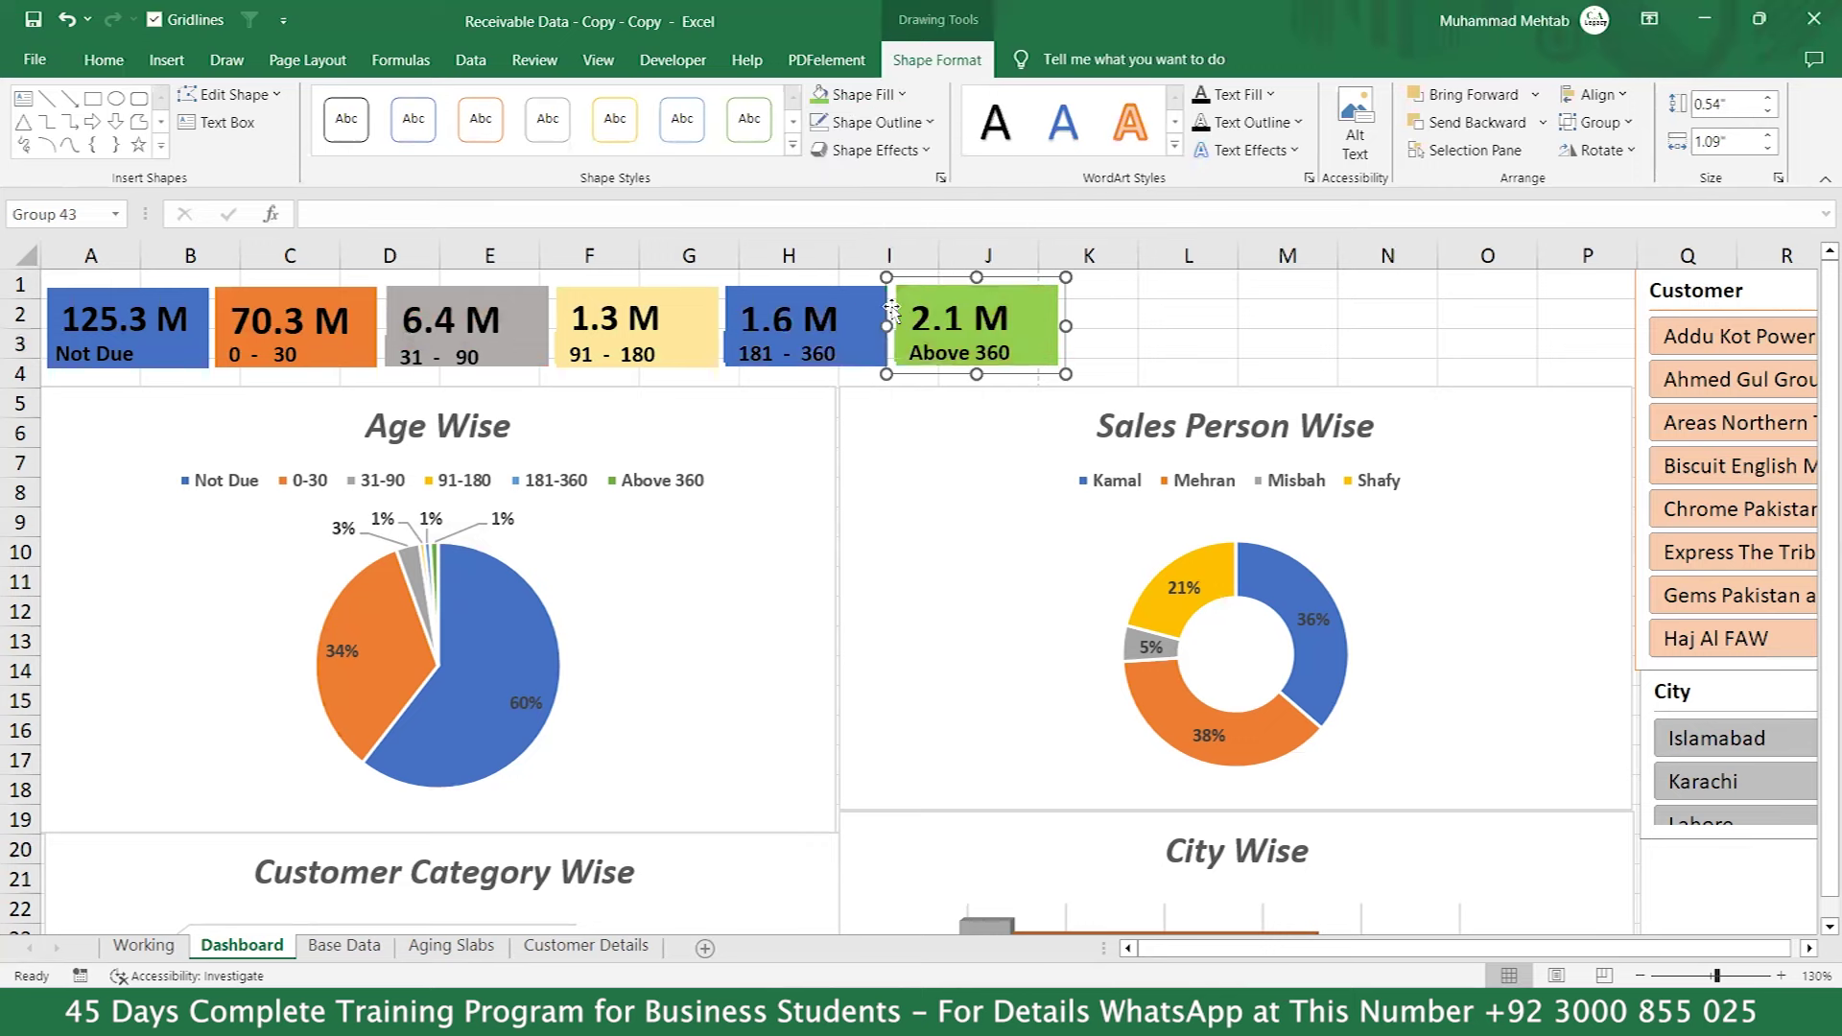
{"action": "left_click", "coordinate": [1136, 318]}
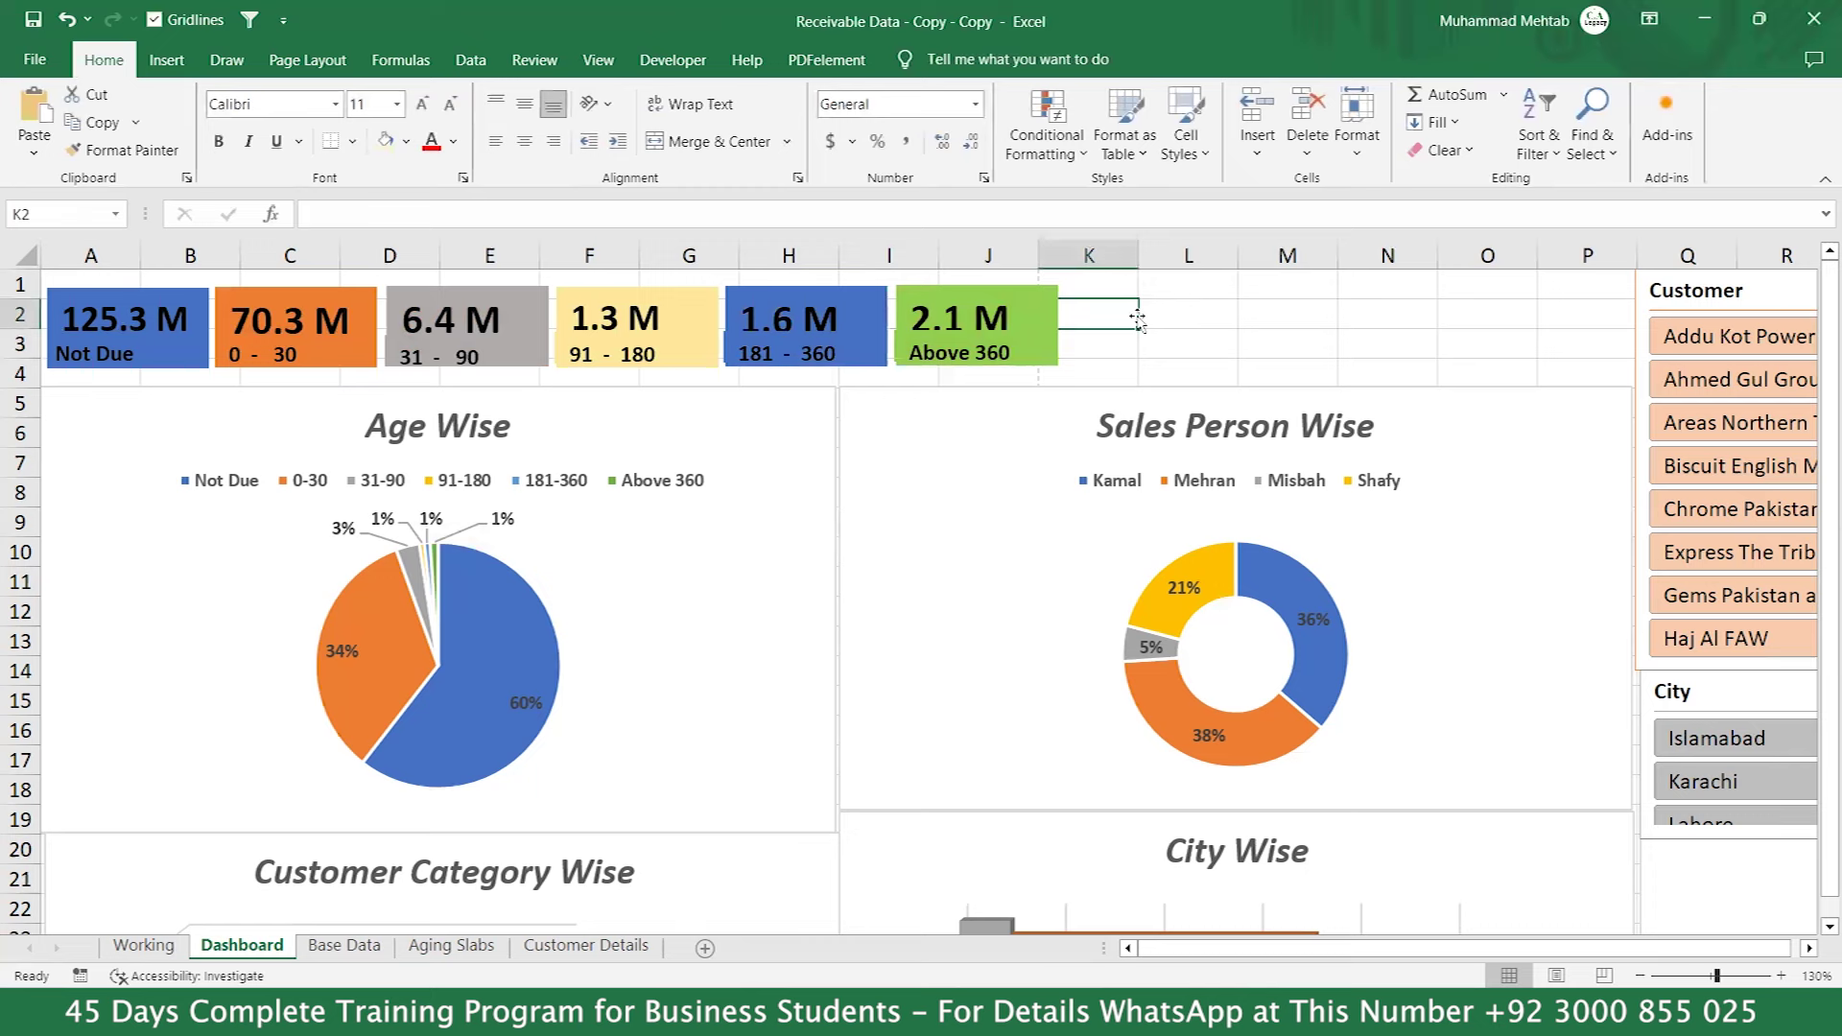
{"action": "left_click", "coordinate": [1209, 354]}
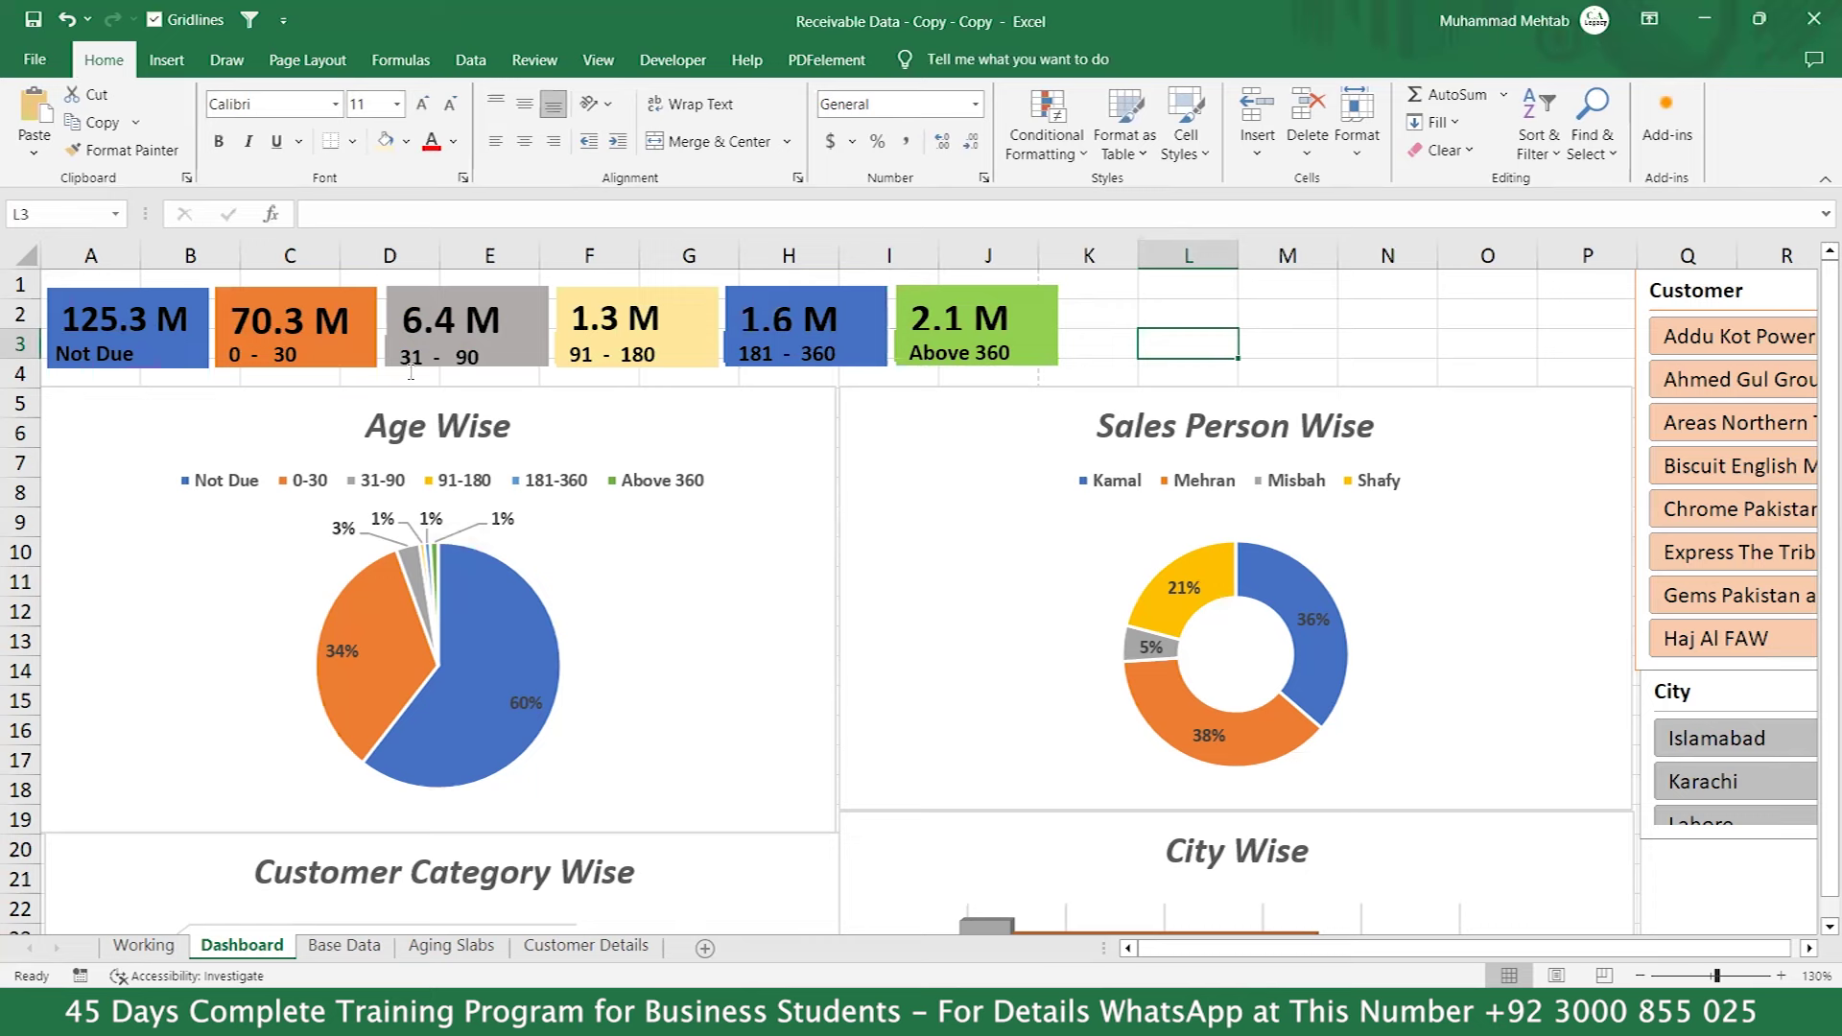
Move all six age-bracket cards together along the row so that they start in column C and end in column M.
{"action": "left_click", "coordinate": [199, 322]}
{"action": "left_click", "coordinate": [329, 305], "text": "ctrl"}
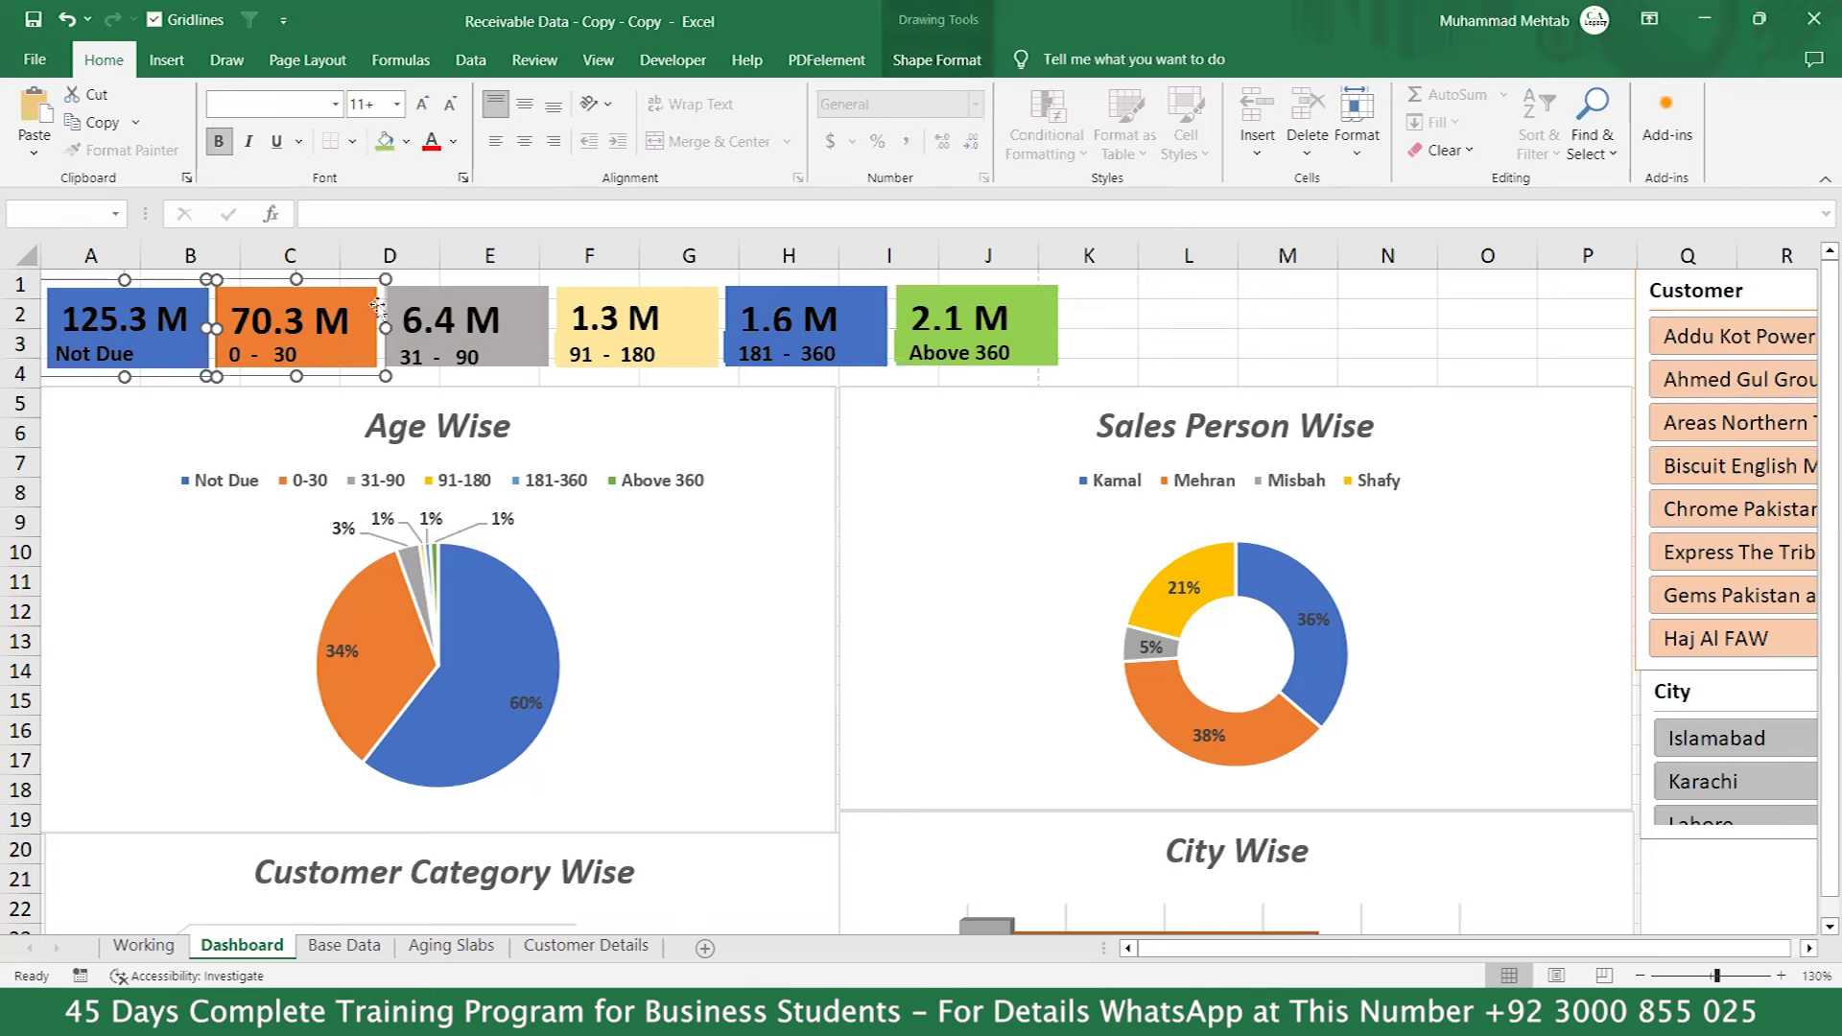
{"action": "left_click", "coordinate": [484, 304], "text": "ctrl"}
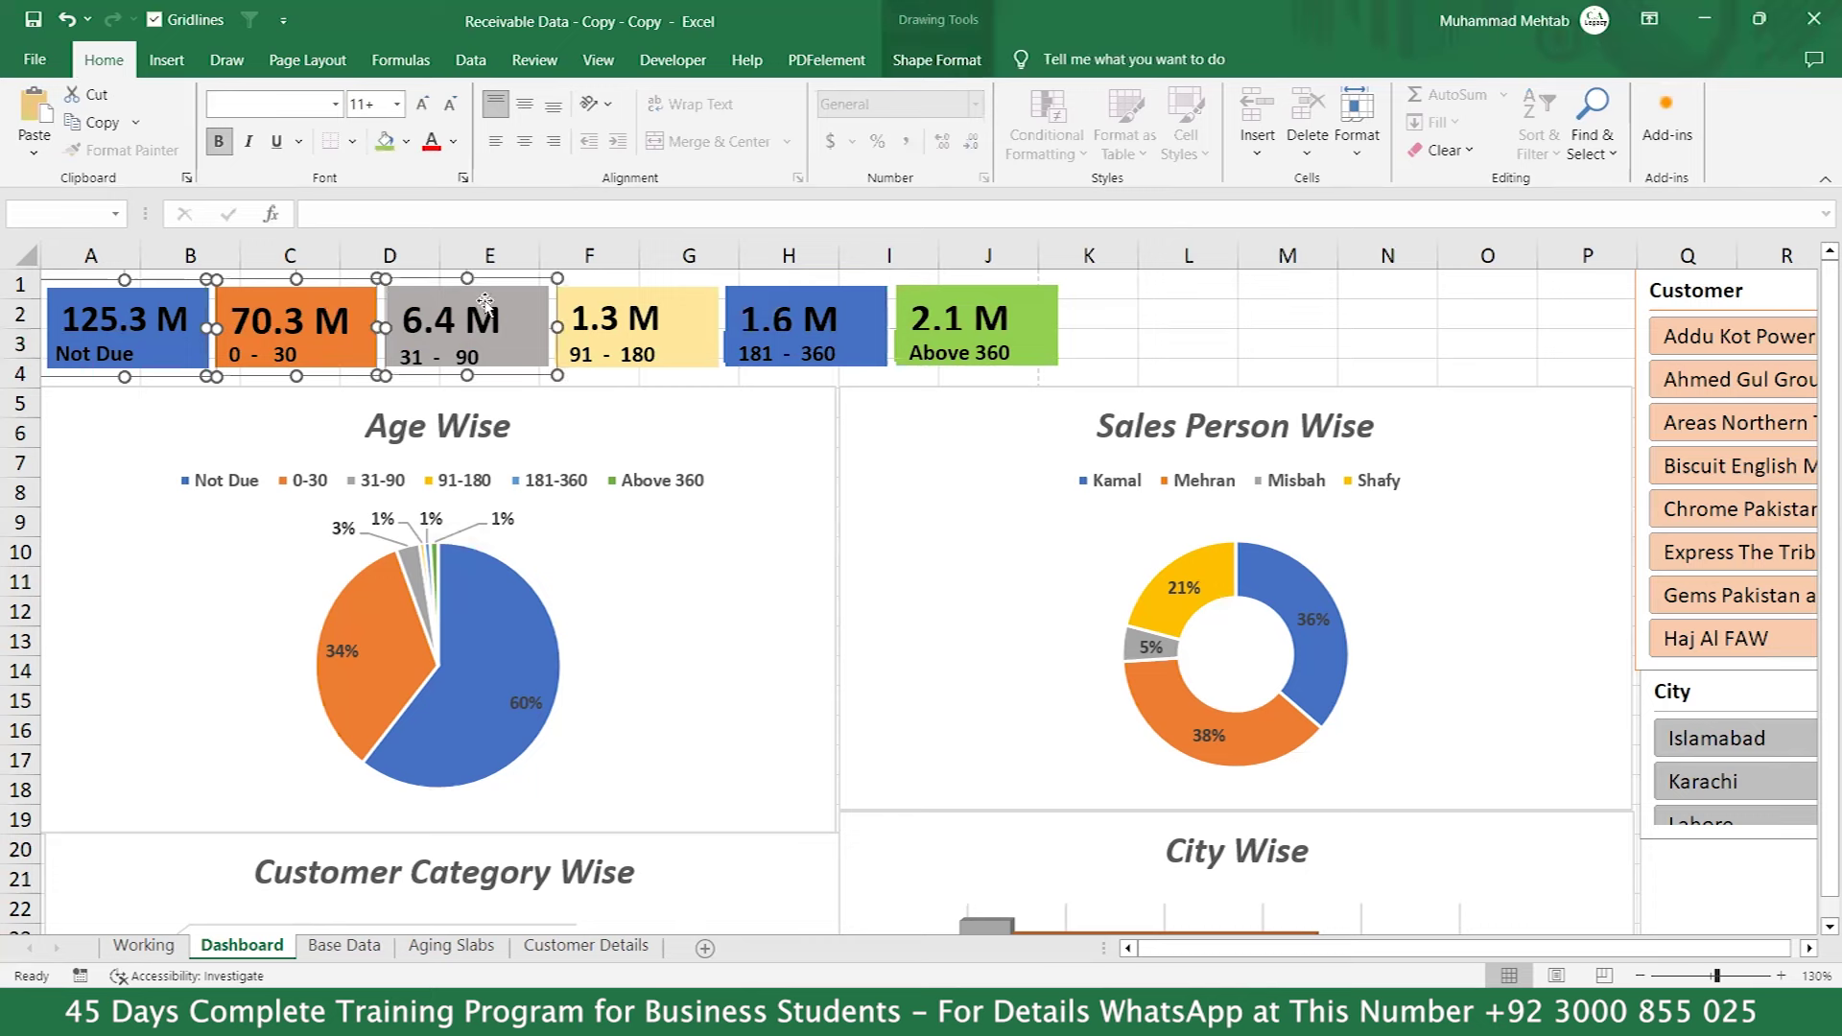
{"action": "left_click", "coordinate": [655, 294], "text": "ctrl"}
{"action": "left_click", "coordinate": [836, 294], "text": "ctrl"}
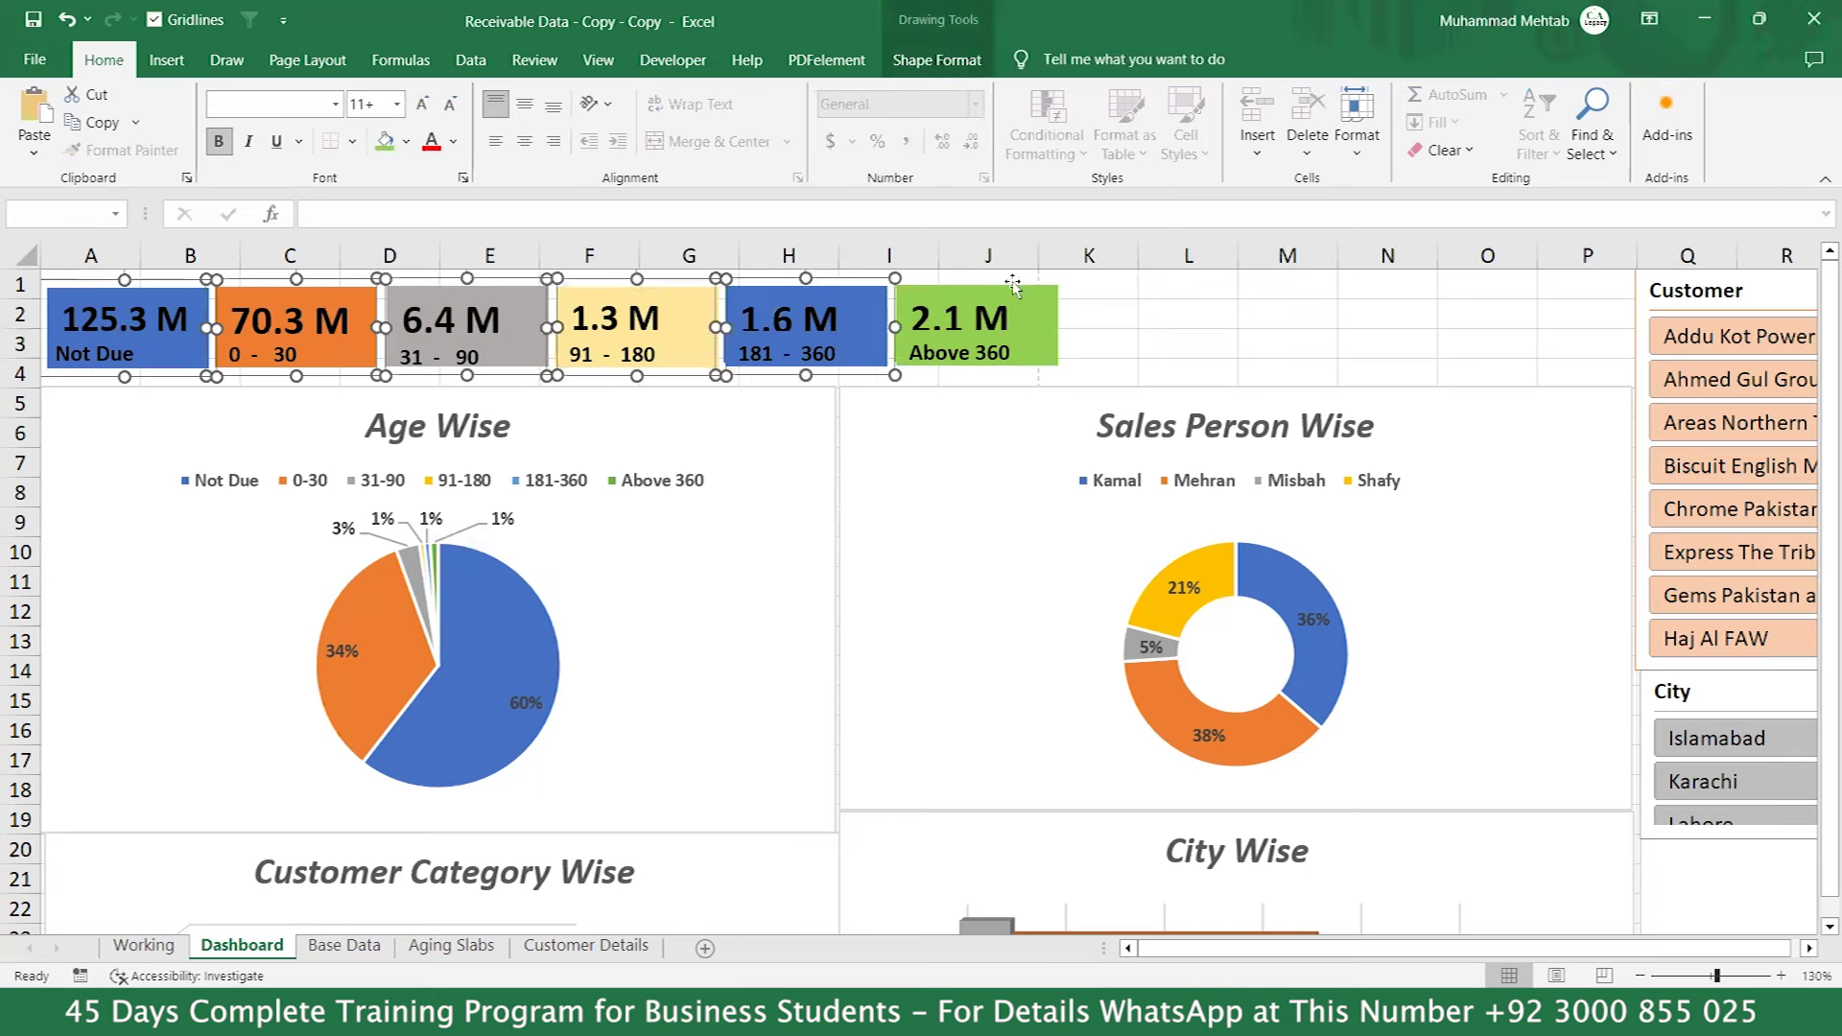
{"action": "left_click", "coordinate": [1034, 299], "text": "ctrl"}
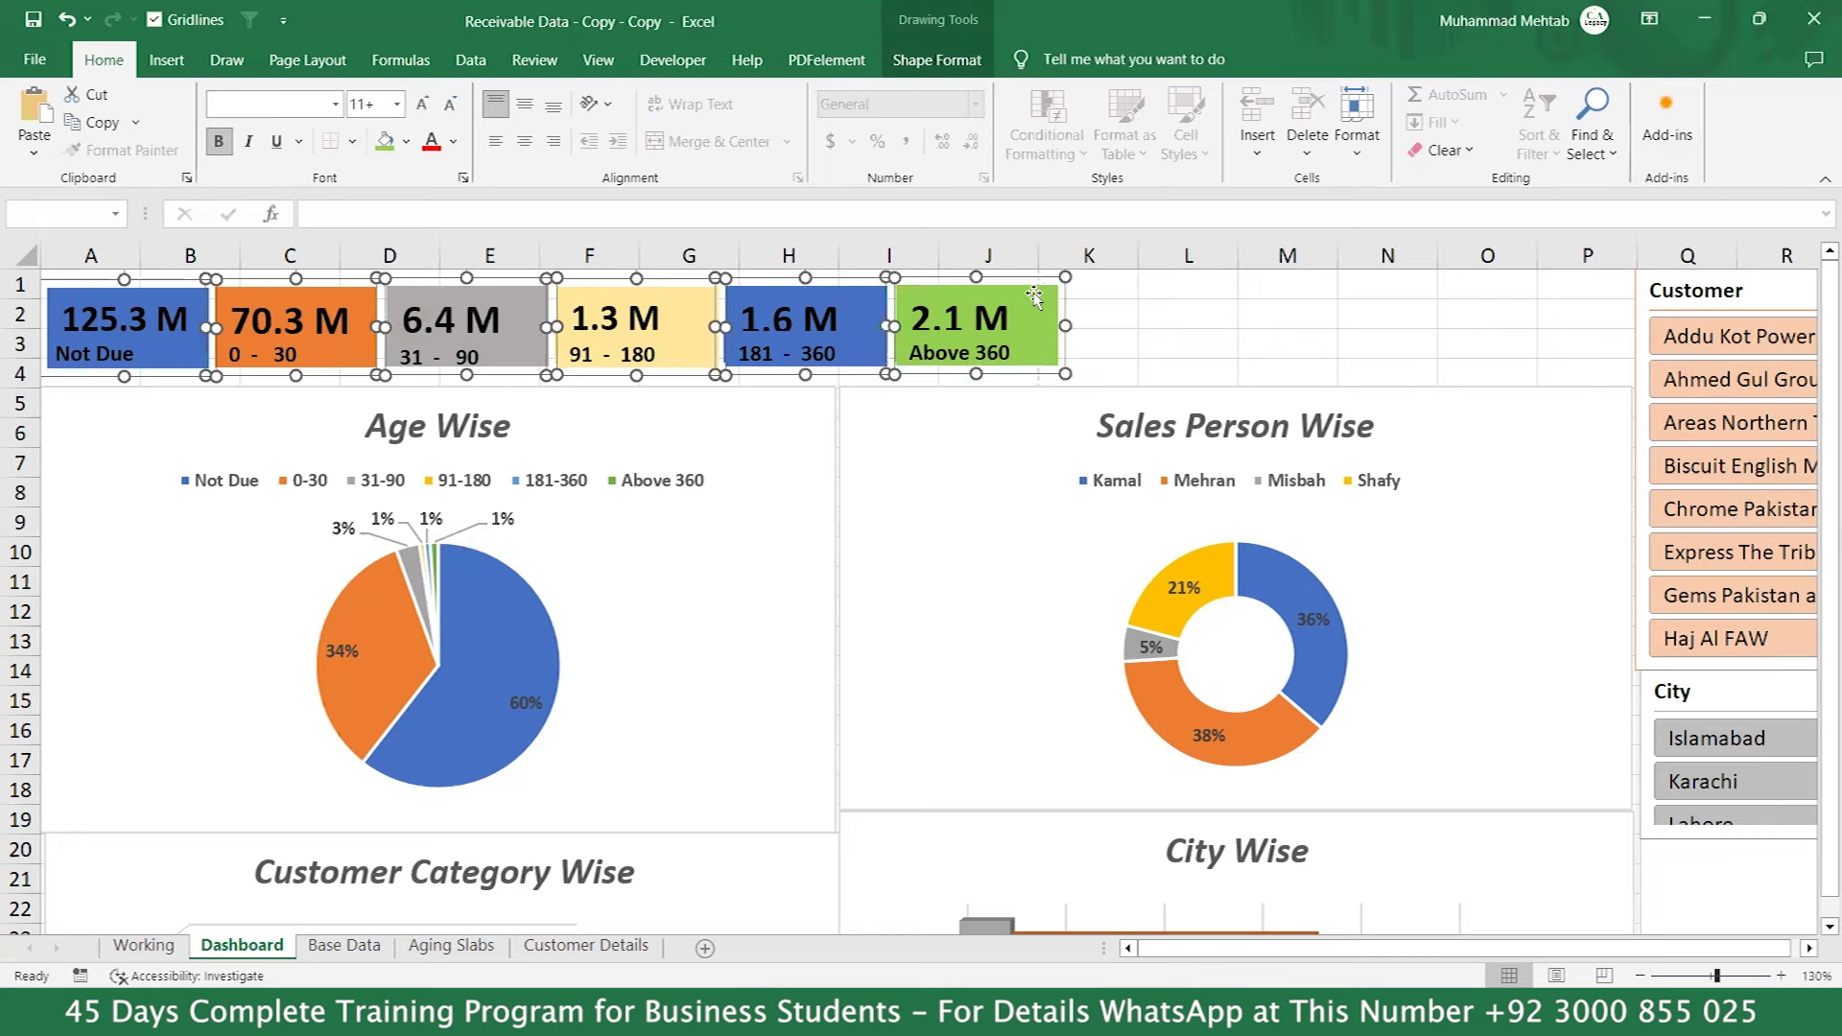
{"action": "left_click_drag", "start_coordinate": [1035, 299], "coordinate": [1289, 291]}
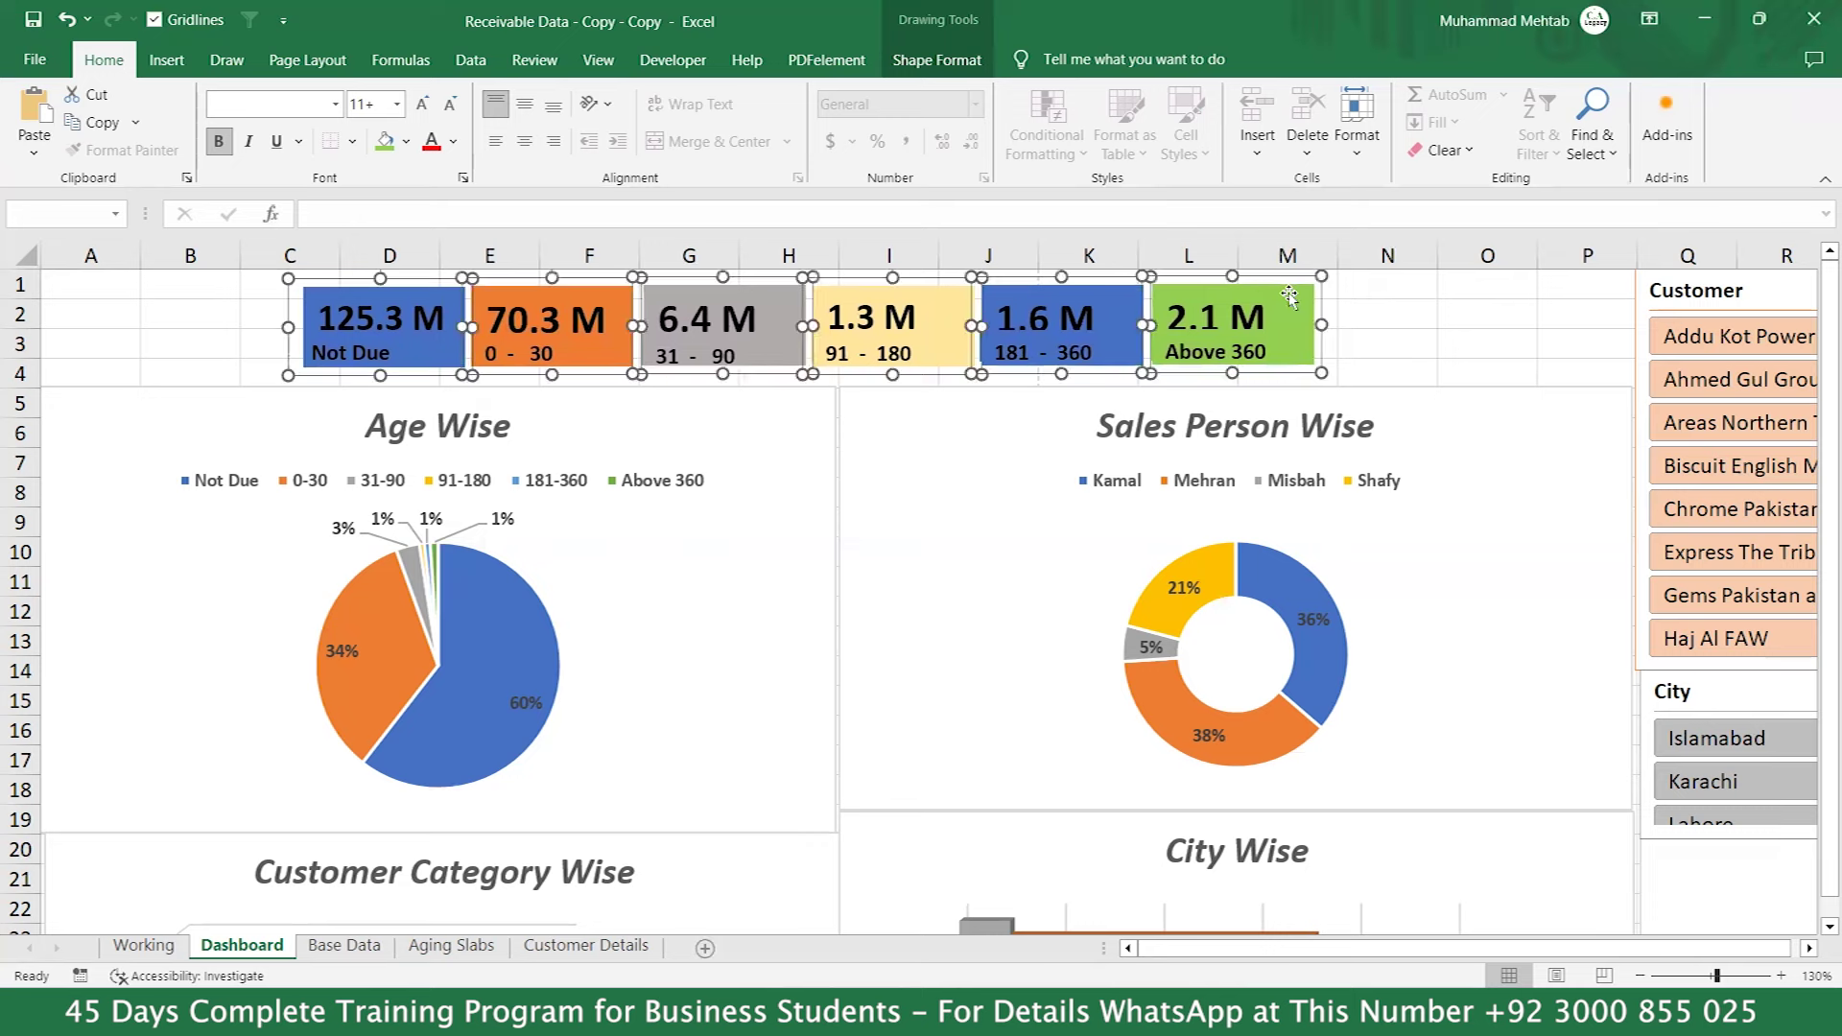
{"action": "left_click", "coordinate": [1517, 311]}
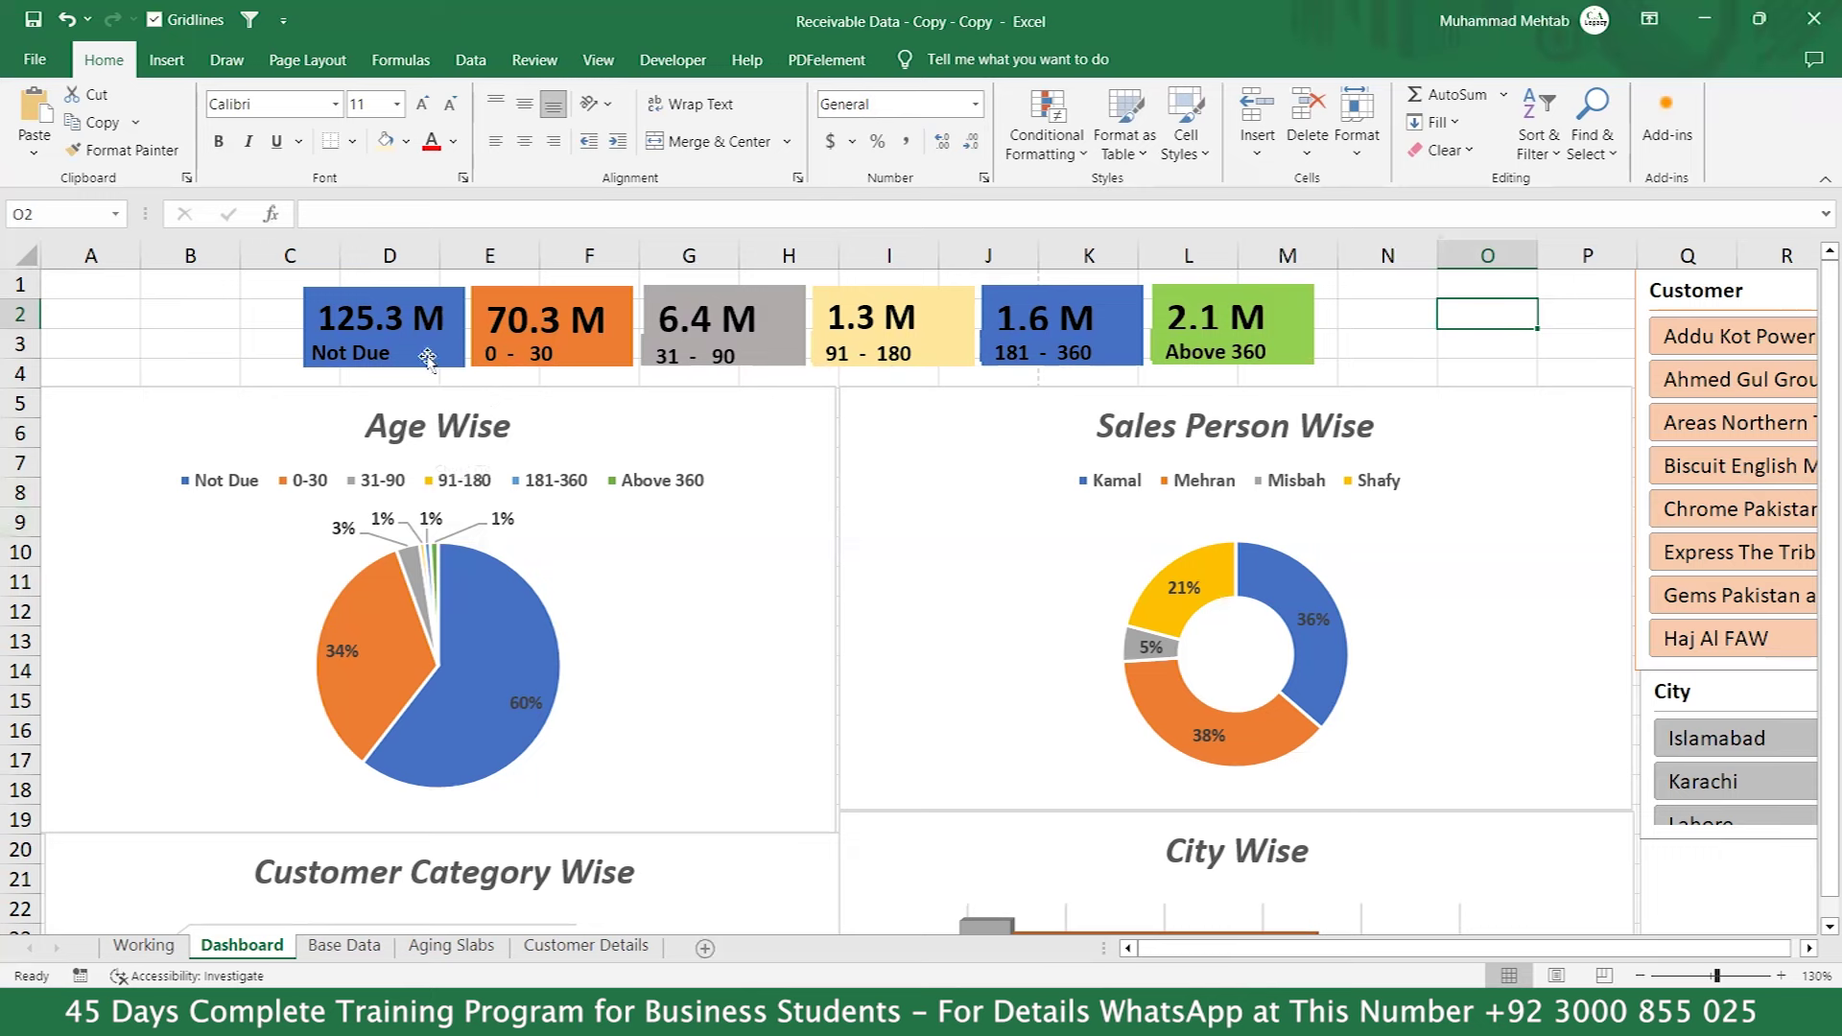
Duplicate the "Not Due" card, place the copy at the start of the row and enlarge it to span columns A to C.
{"action": "left_click", "coordinate": [451, 322]}
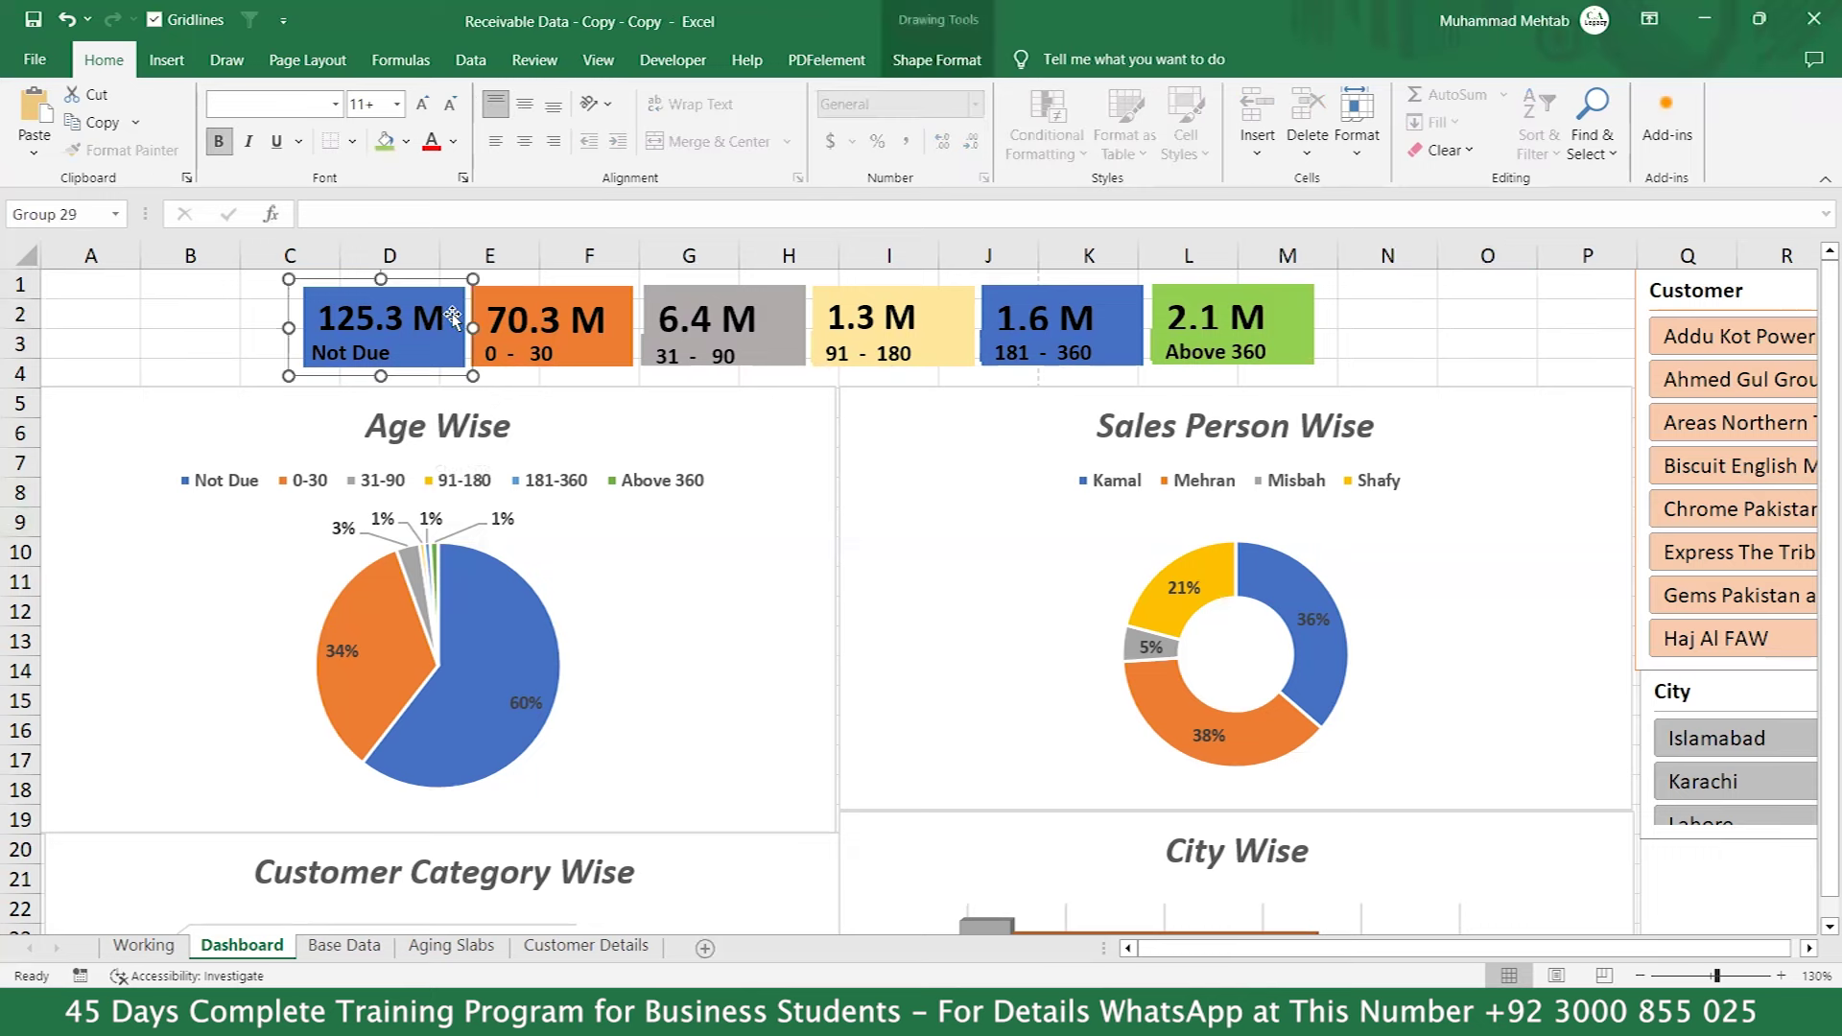
{"action": "key", "text": "ctrl+d"}
{"action": "left_click_drag", "start_coordinate": [479, 328], "coordinate": [196, 293]}
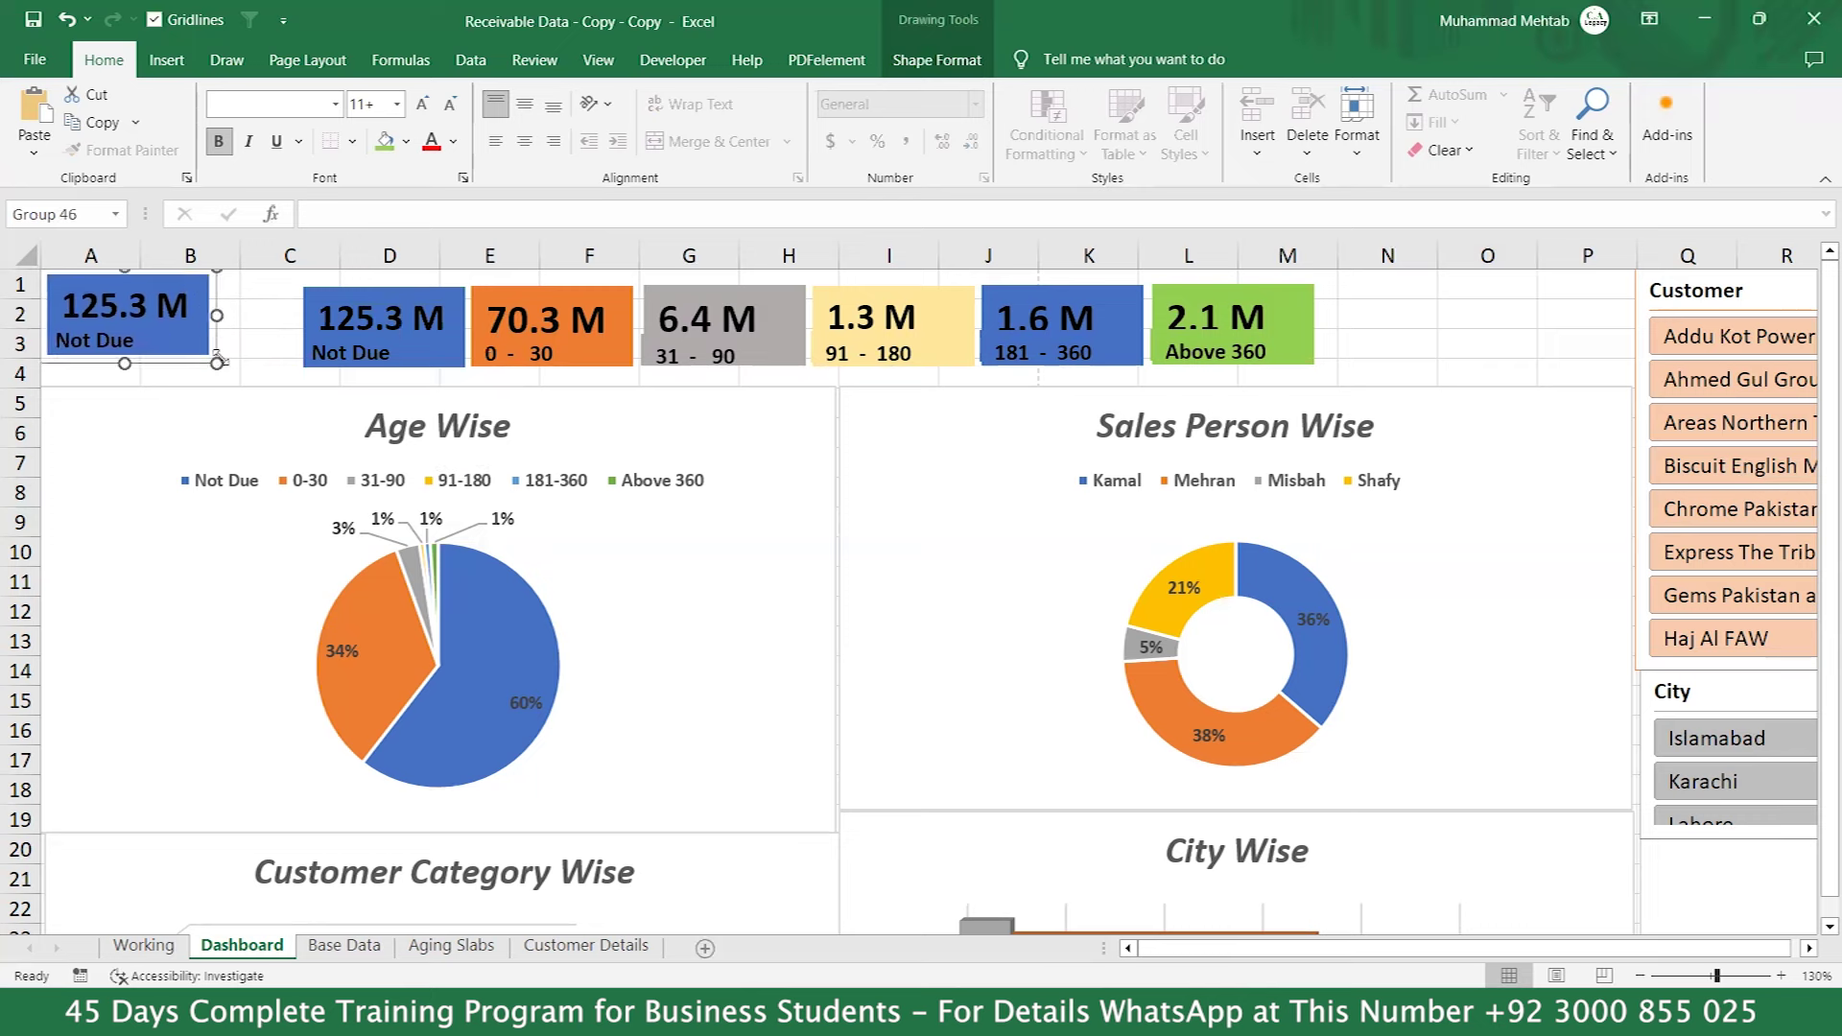
{"action": "left_click_drag", "start_coordinate": [218, 362], "coordinate": [302, 381]}
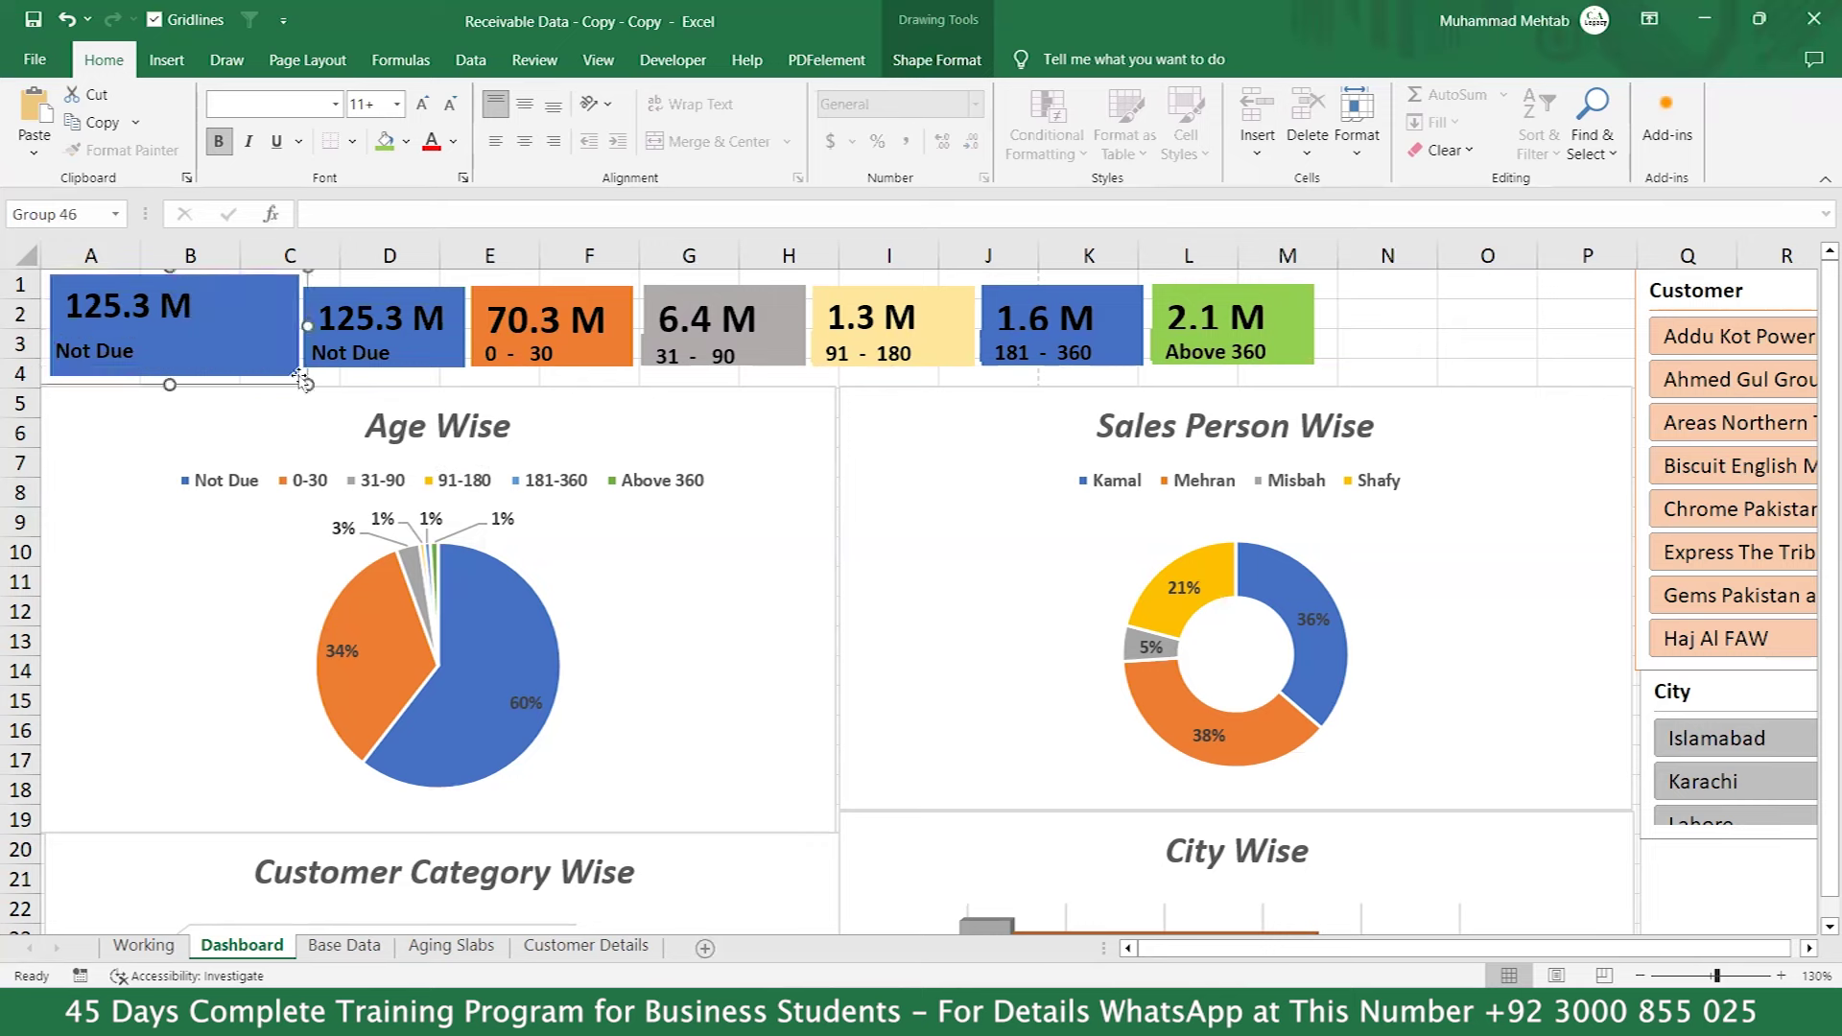
Fill the amount box of the enlarged card copy with black and set its text colour to white.
{"action": "left_click", "coordinate": [286, 288]}
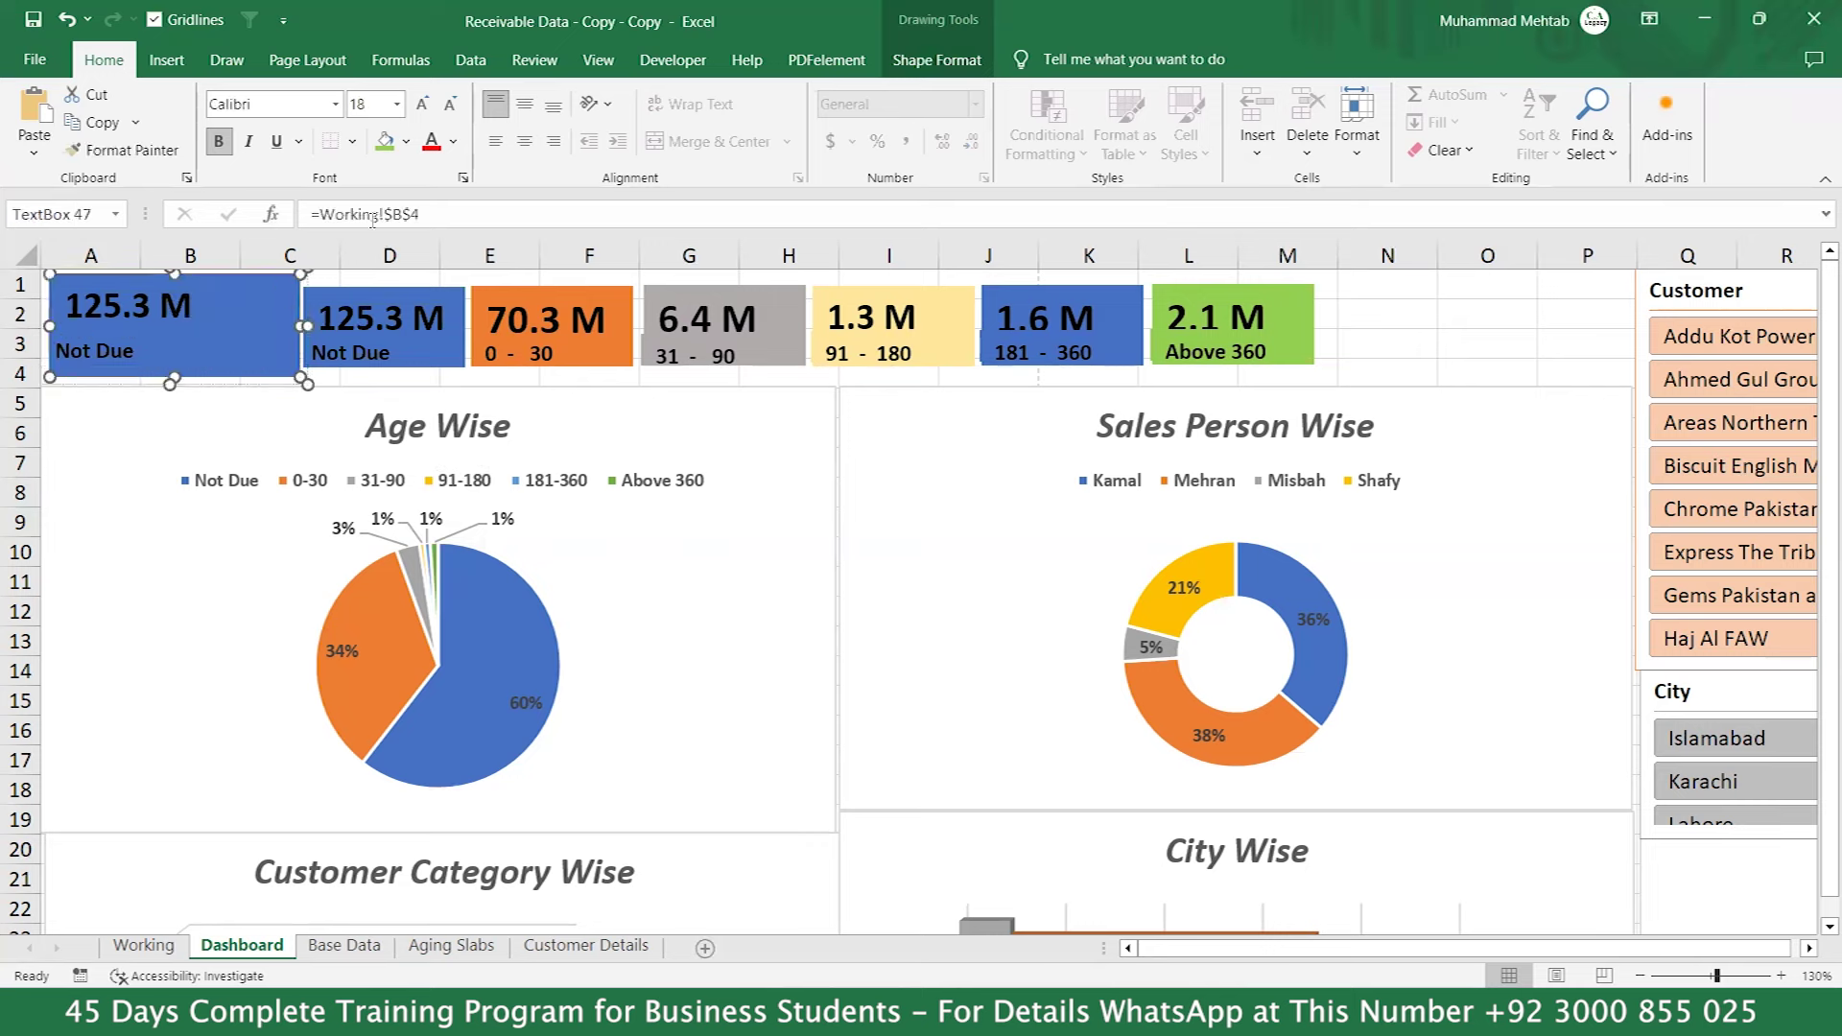
{"action": "left_click", "coordinate": [929, 64]}
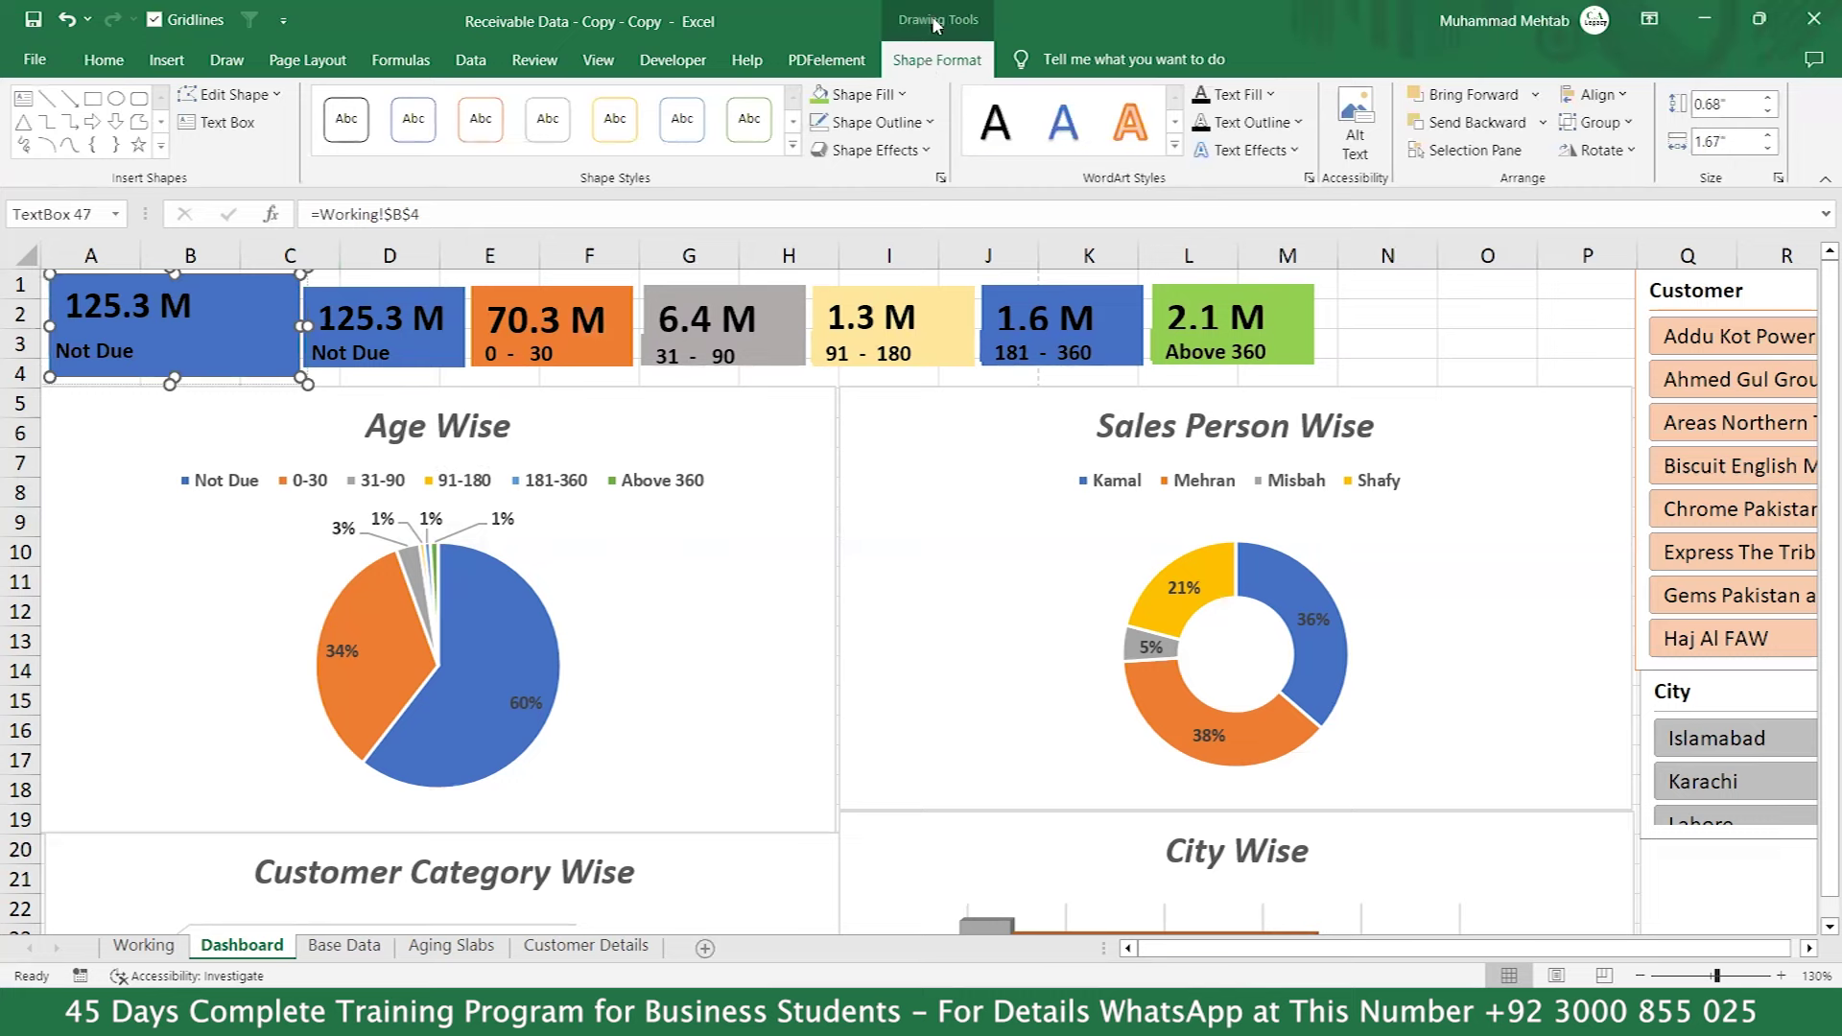
{"action": "left_click", "coordinate": [900, 98]}
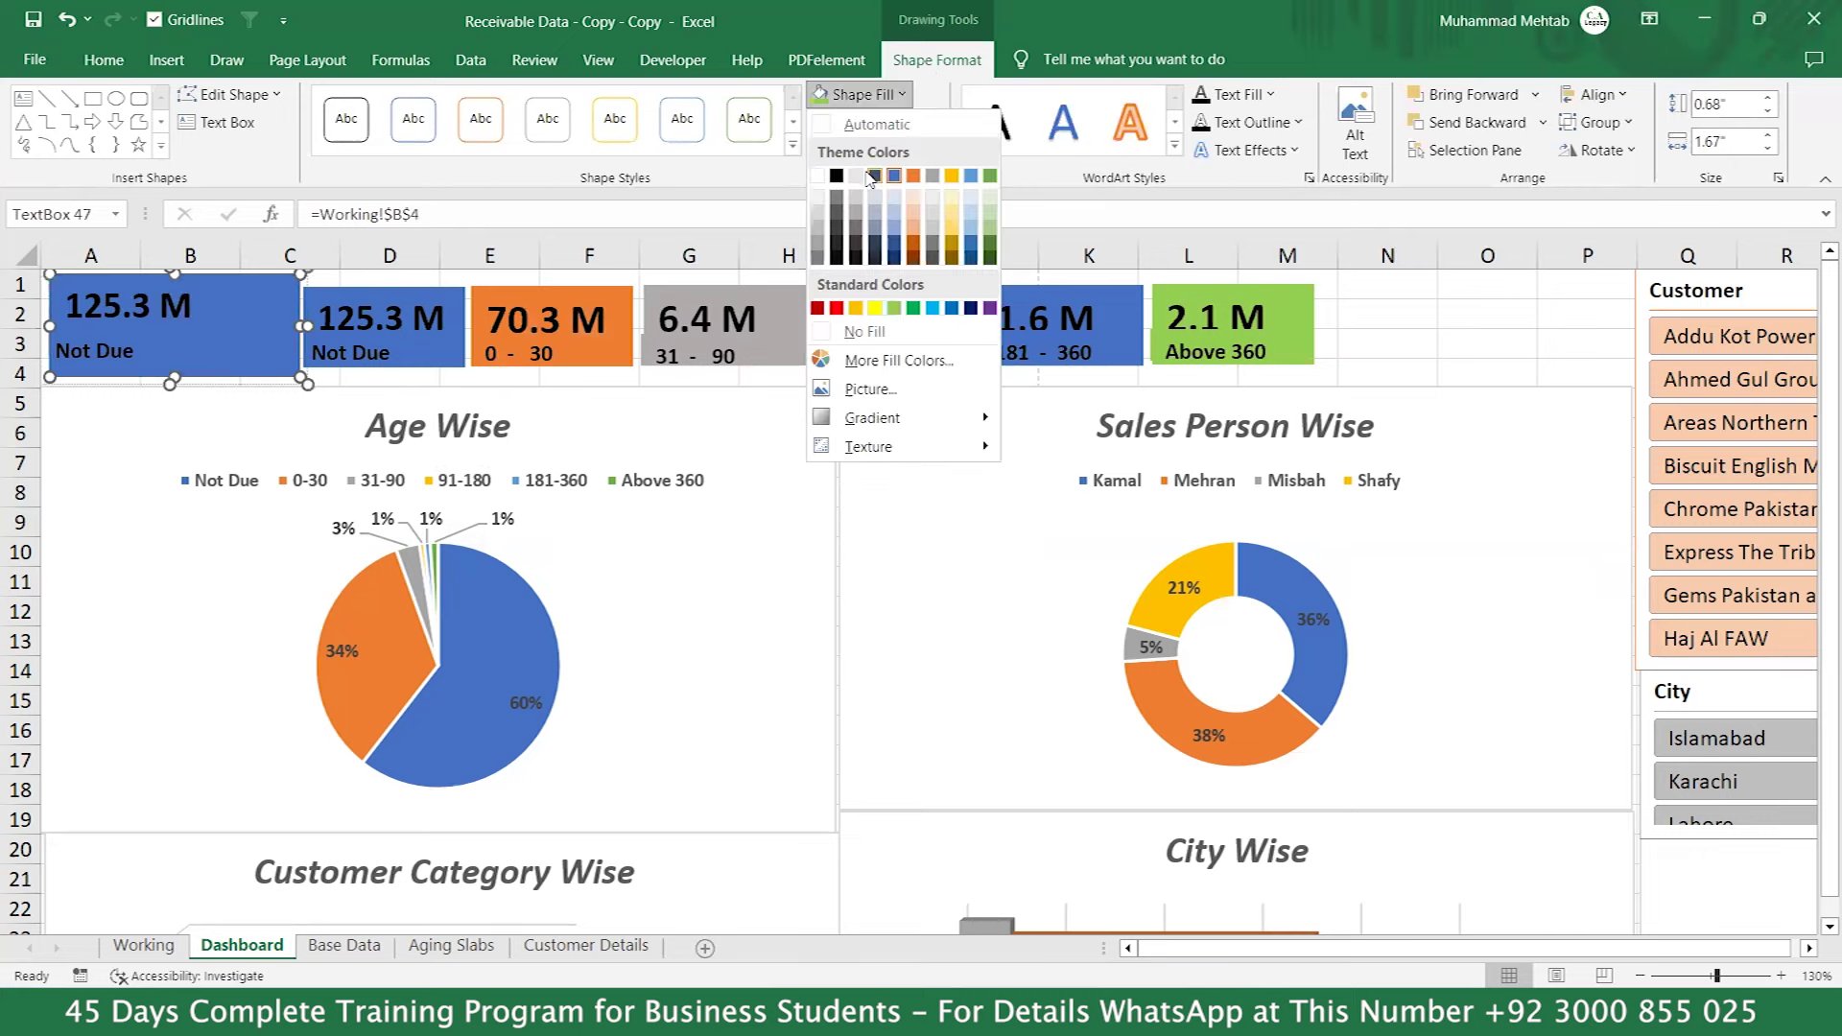
{"action": "left_click", "coordinate": [836, 176]}
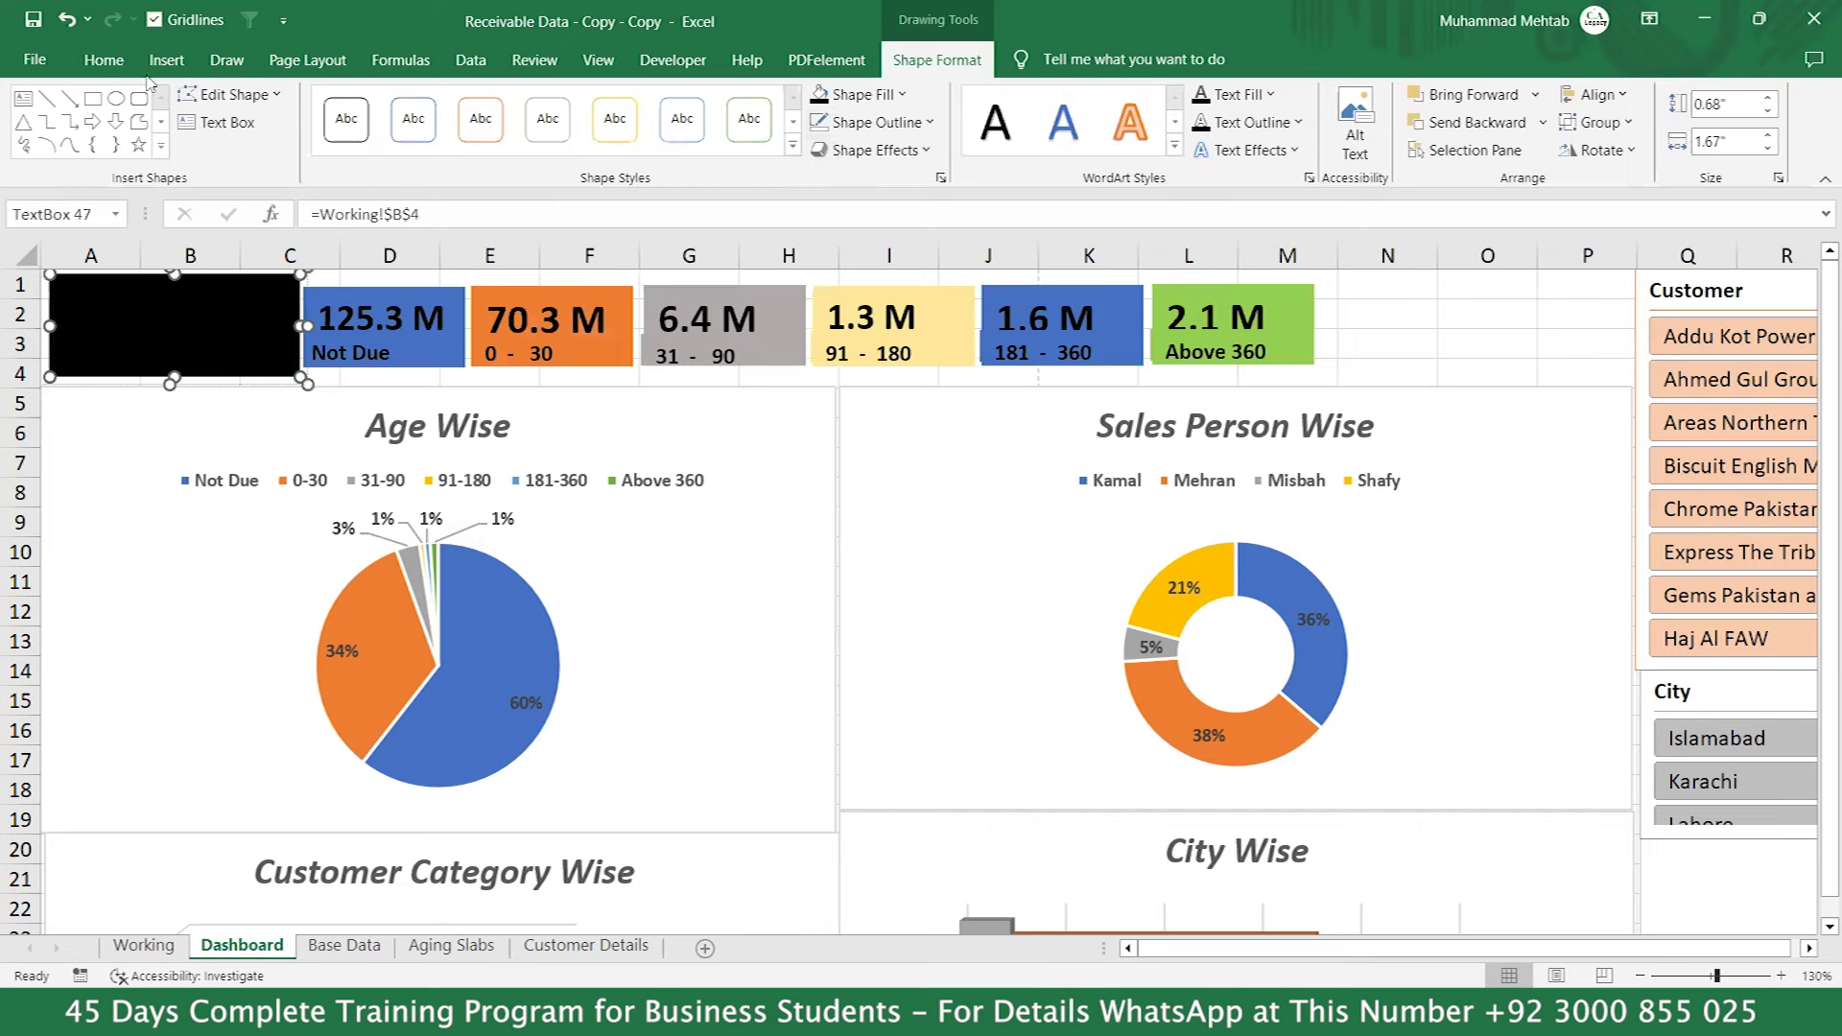
{"action": "left_click", "coordinate": [103, 64]}
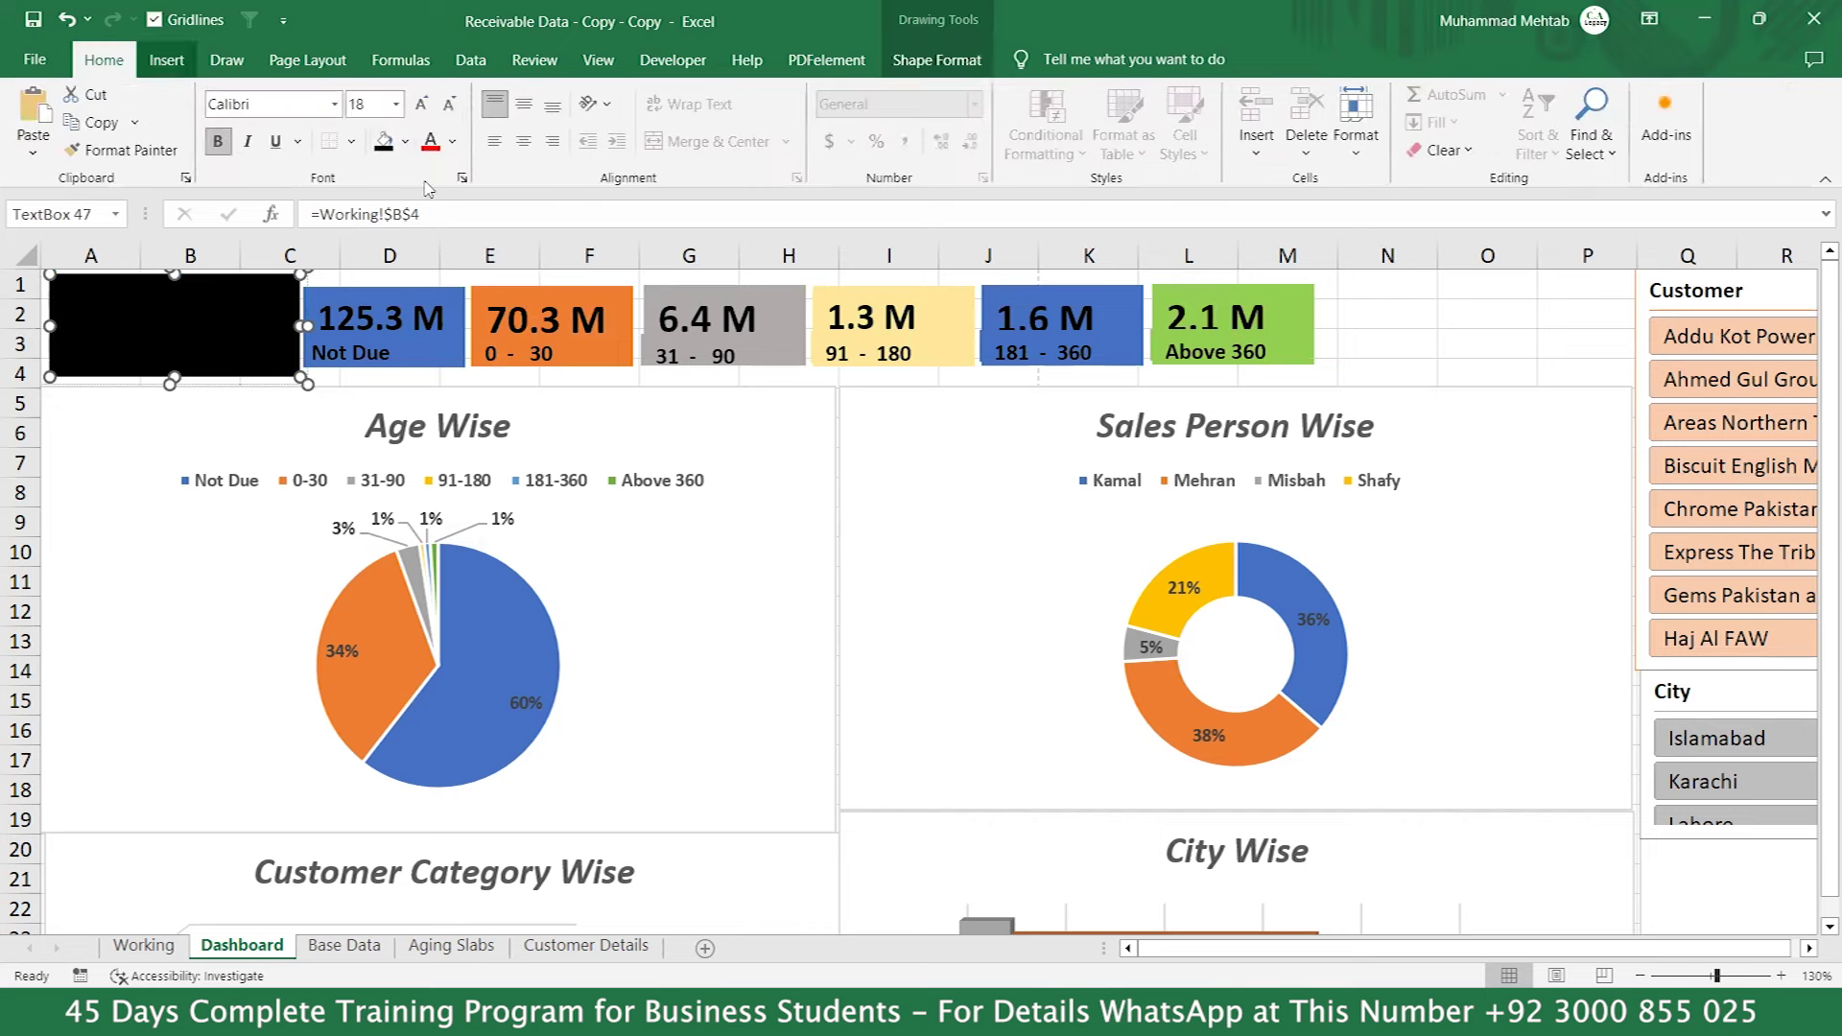
{"action": "left_click", "coordinate": [452, 142]}
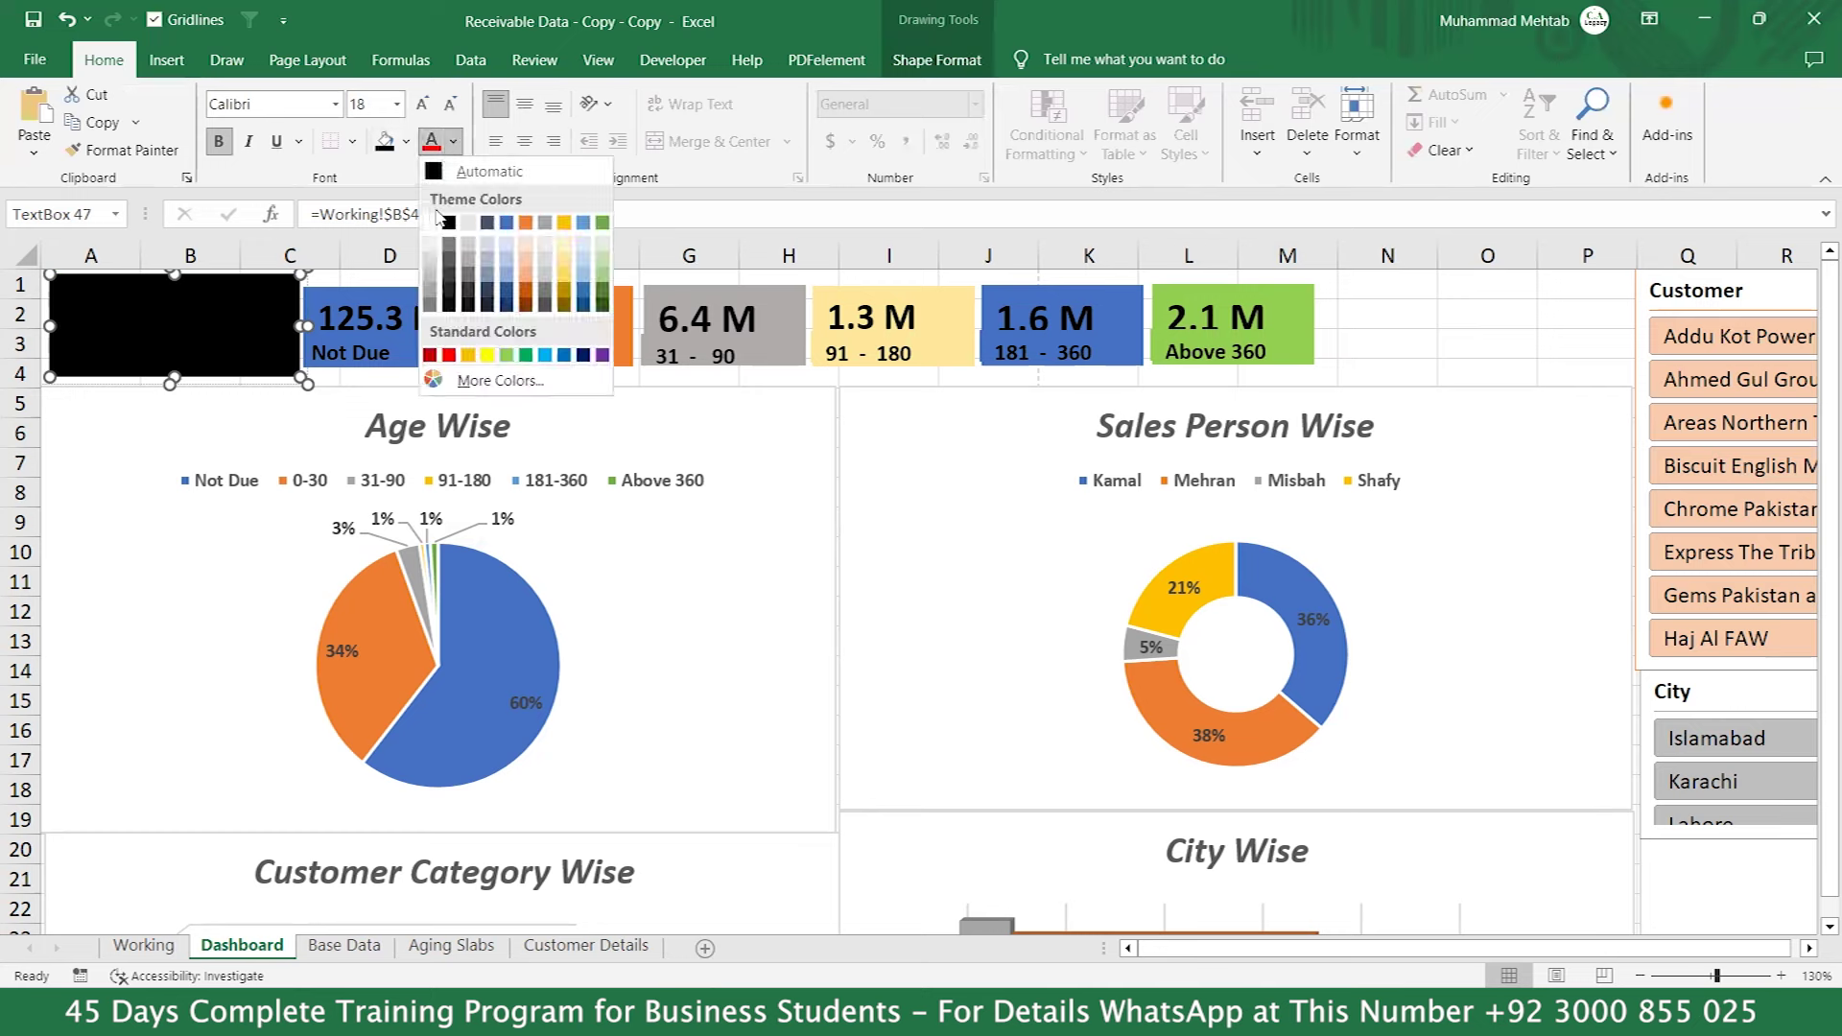
{"action": "left_click", "coordinate": [432, 219]}
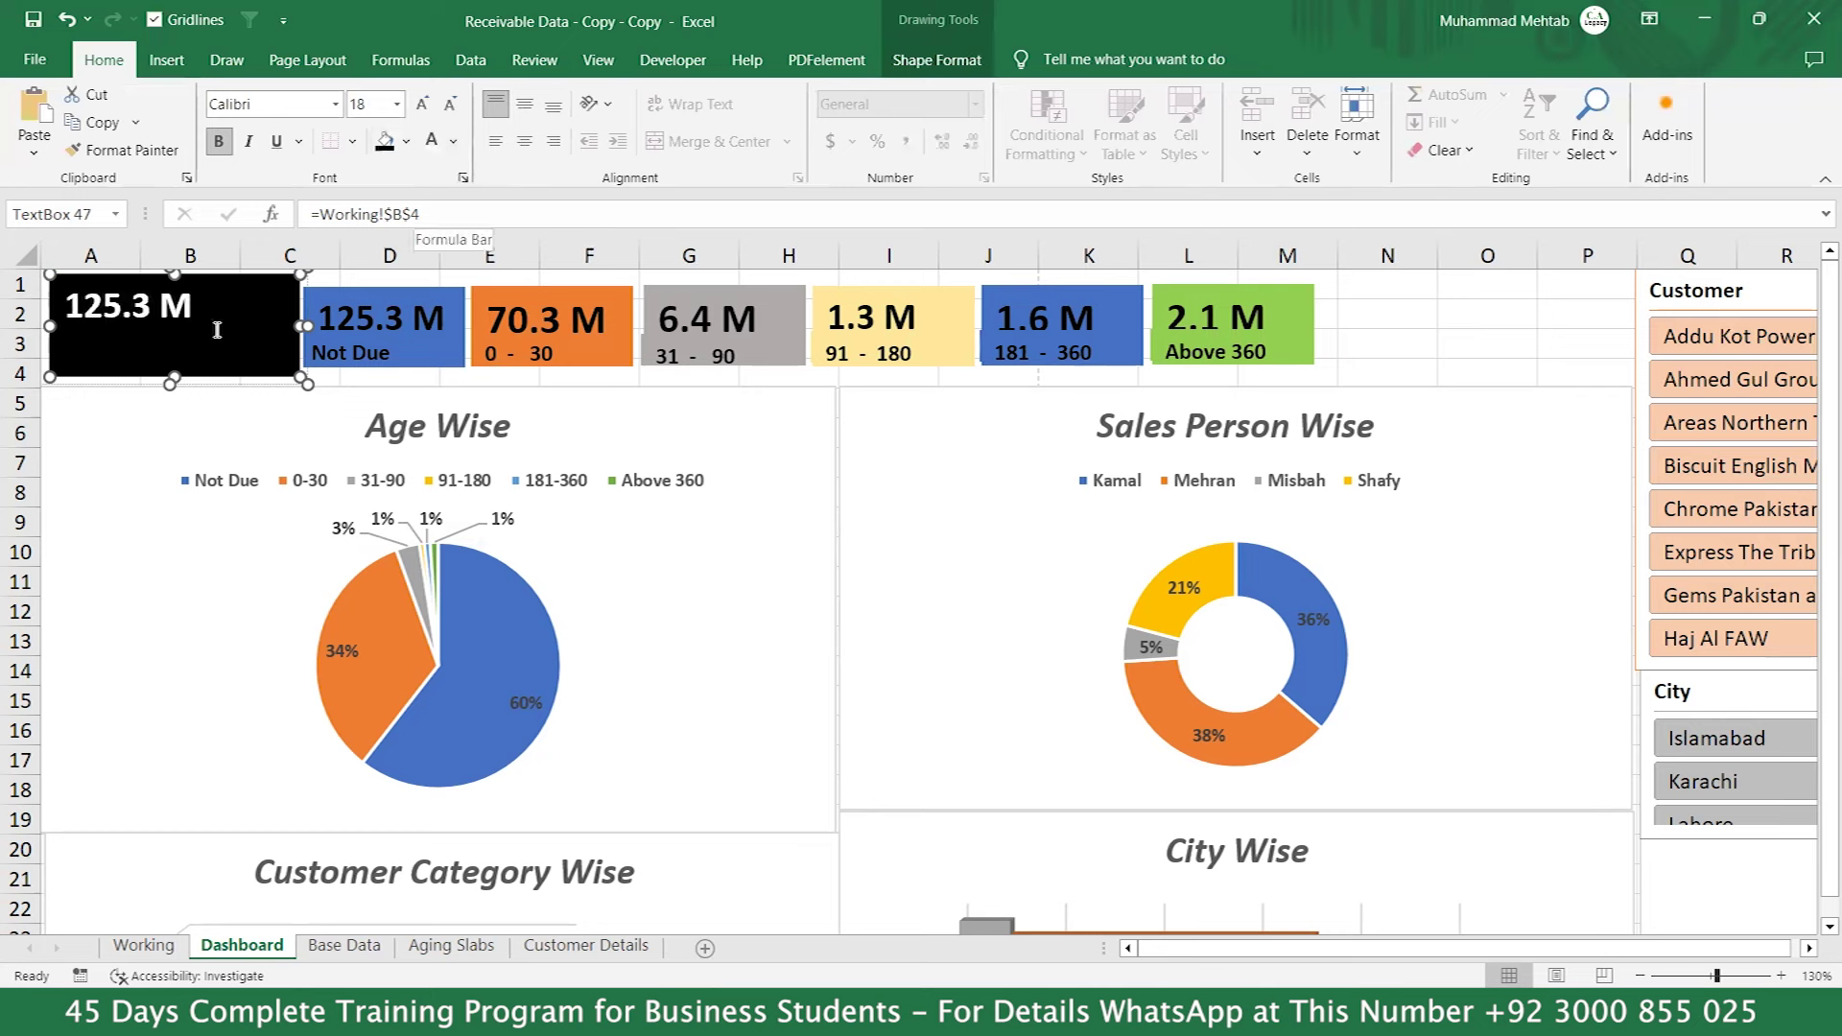
Set the black card's label text to white and change it to "Total".
{"action": "left_click_drag", "start_coordinate": [139, 329], "coordinate": [238, 370]}
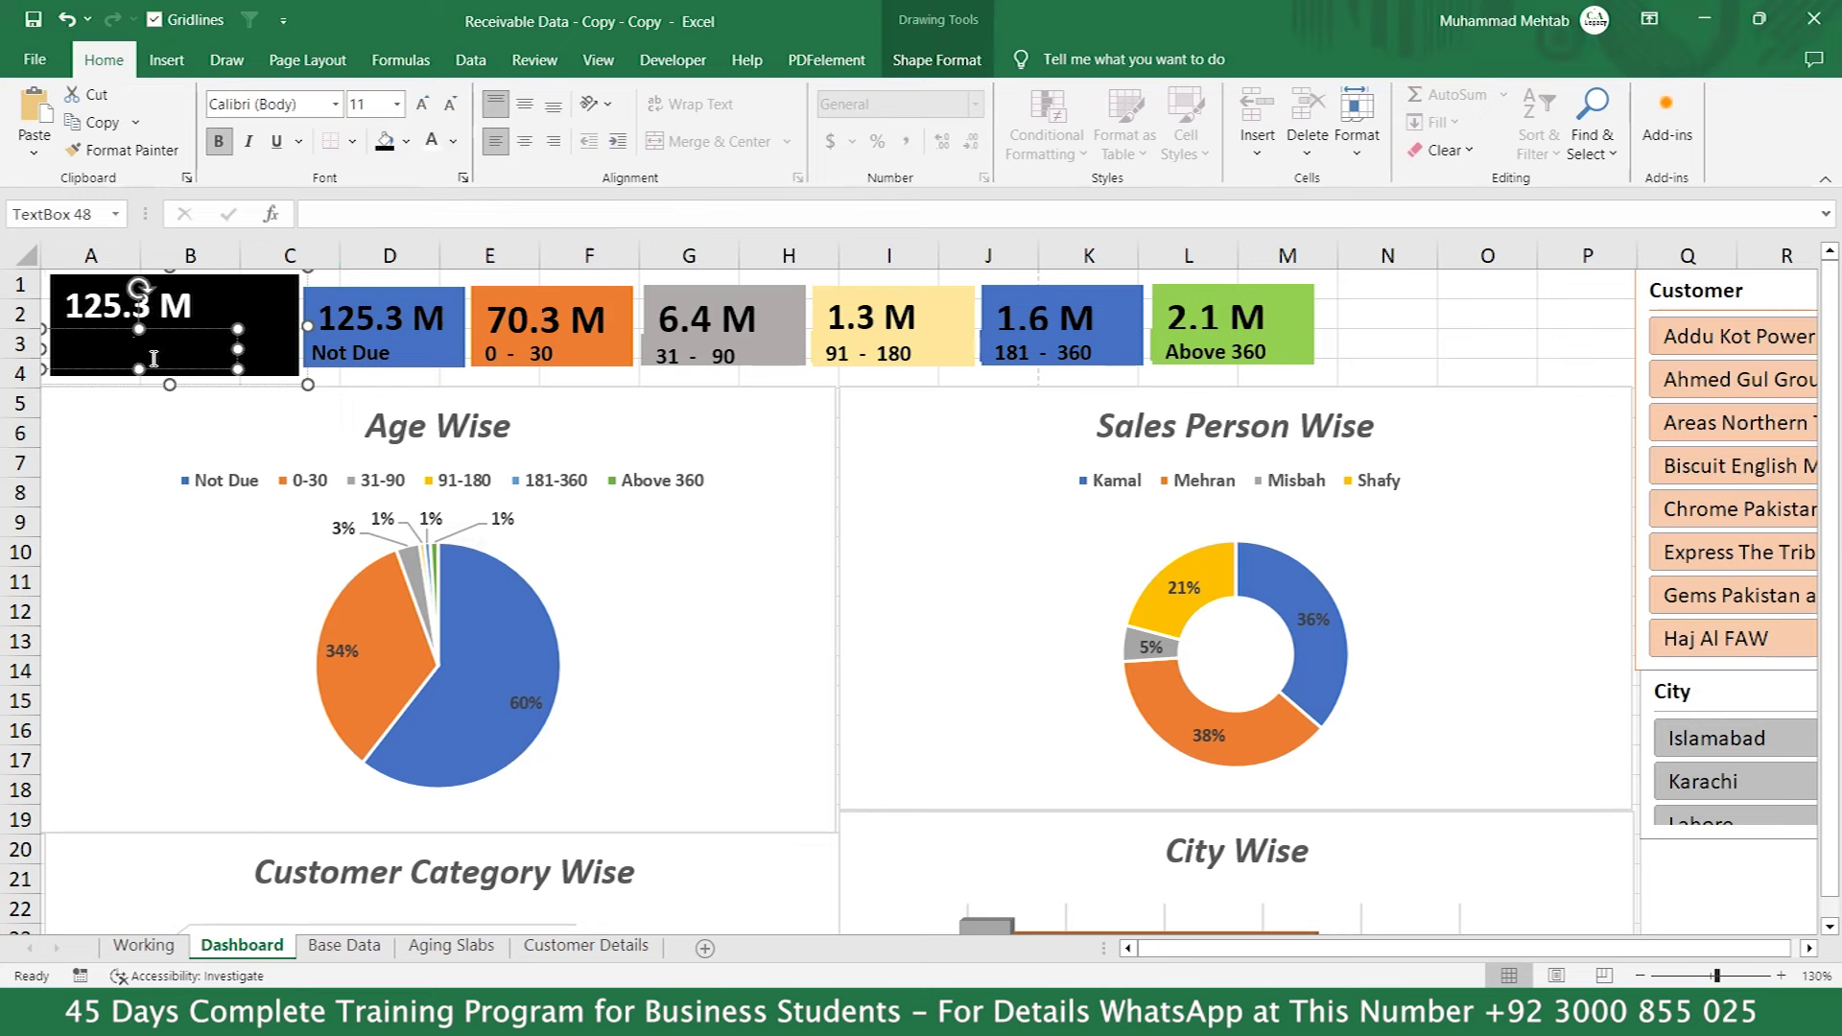
{"action": "key", "text": "ctrl+v"}
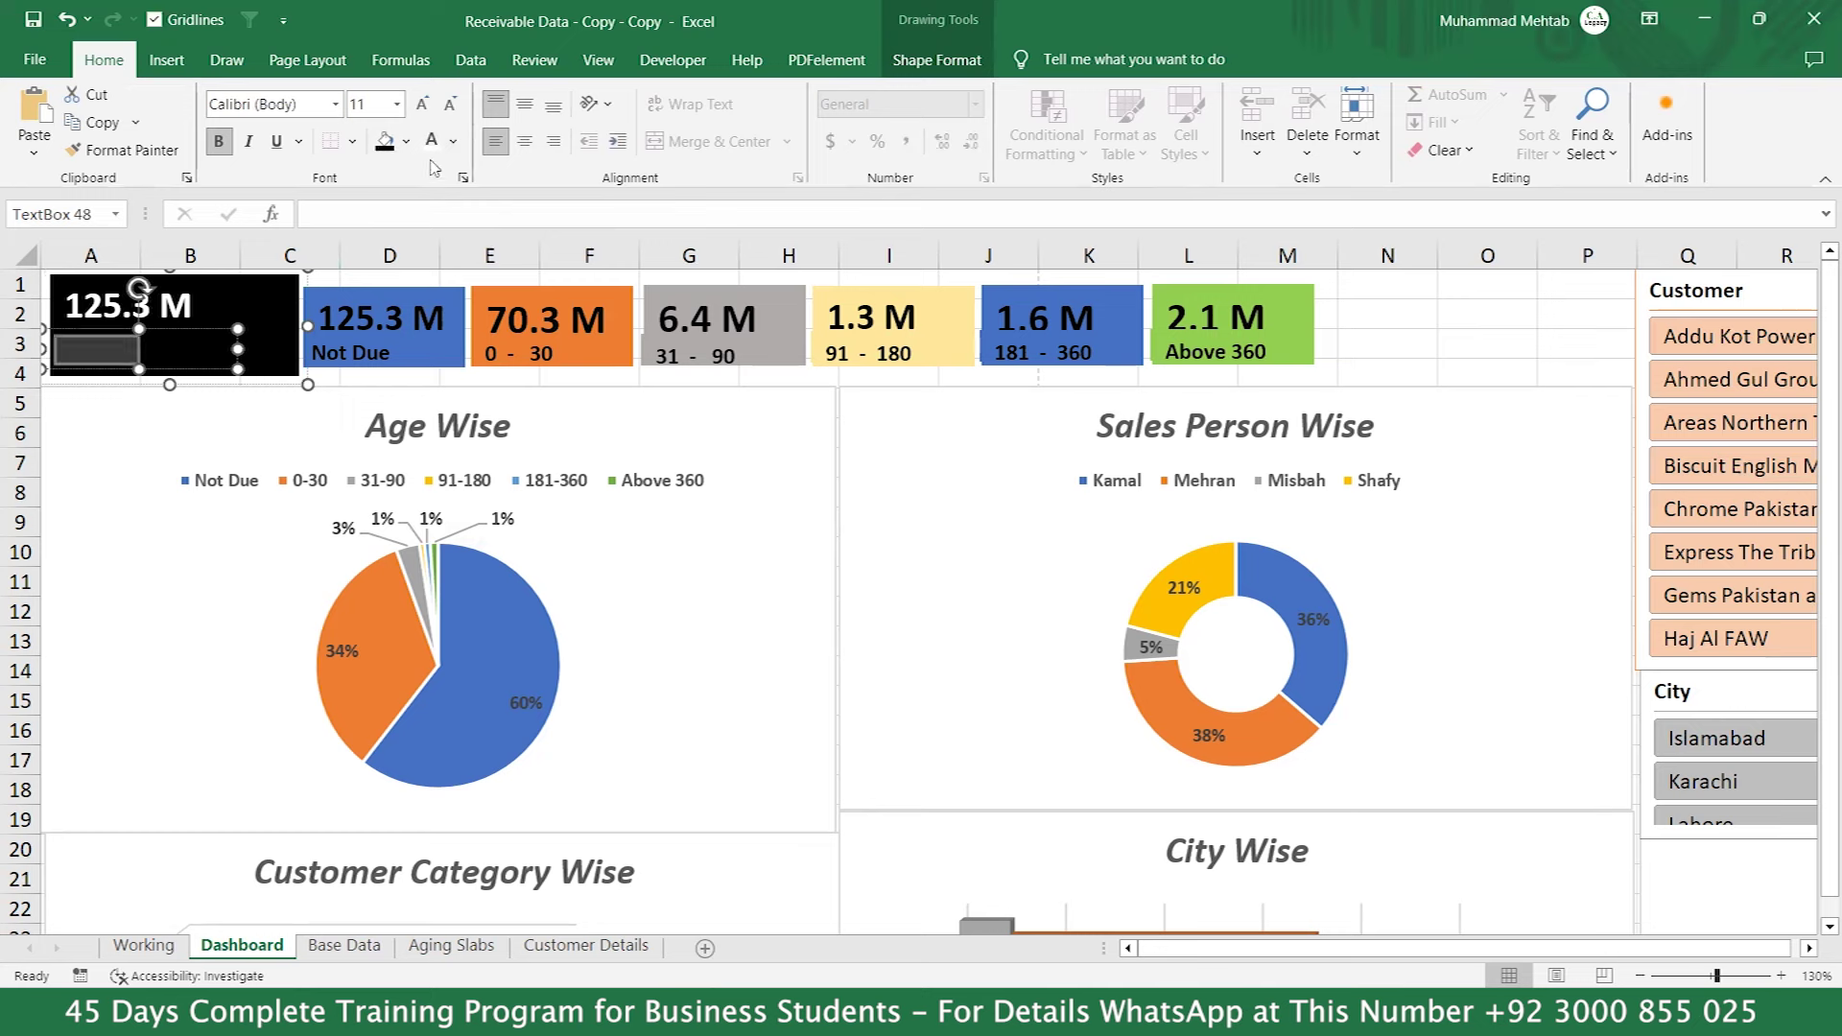
{"action": "left_click", "coordinate": [431, 142]}
{"action": "type", "text": "Total"}
{"action": "left_click", "coordinate": [168, 307]}
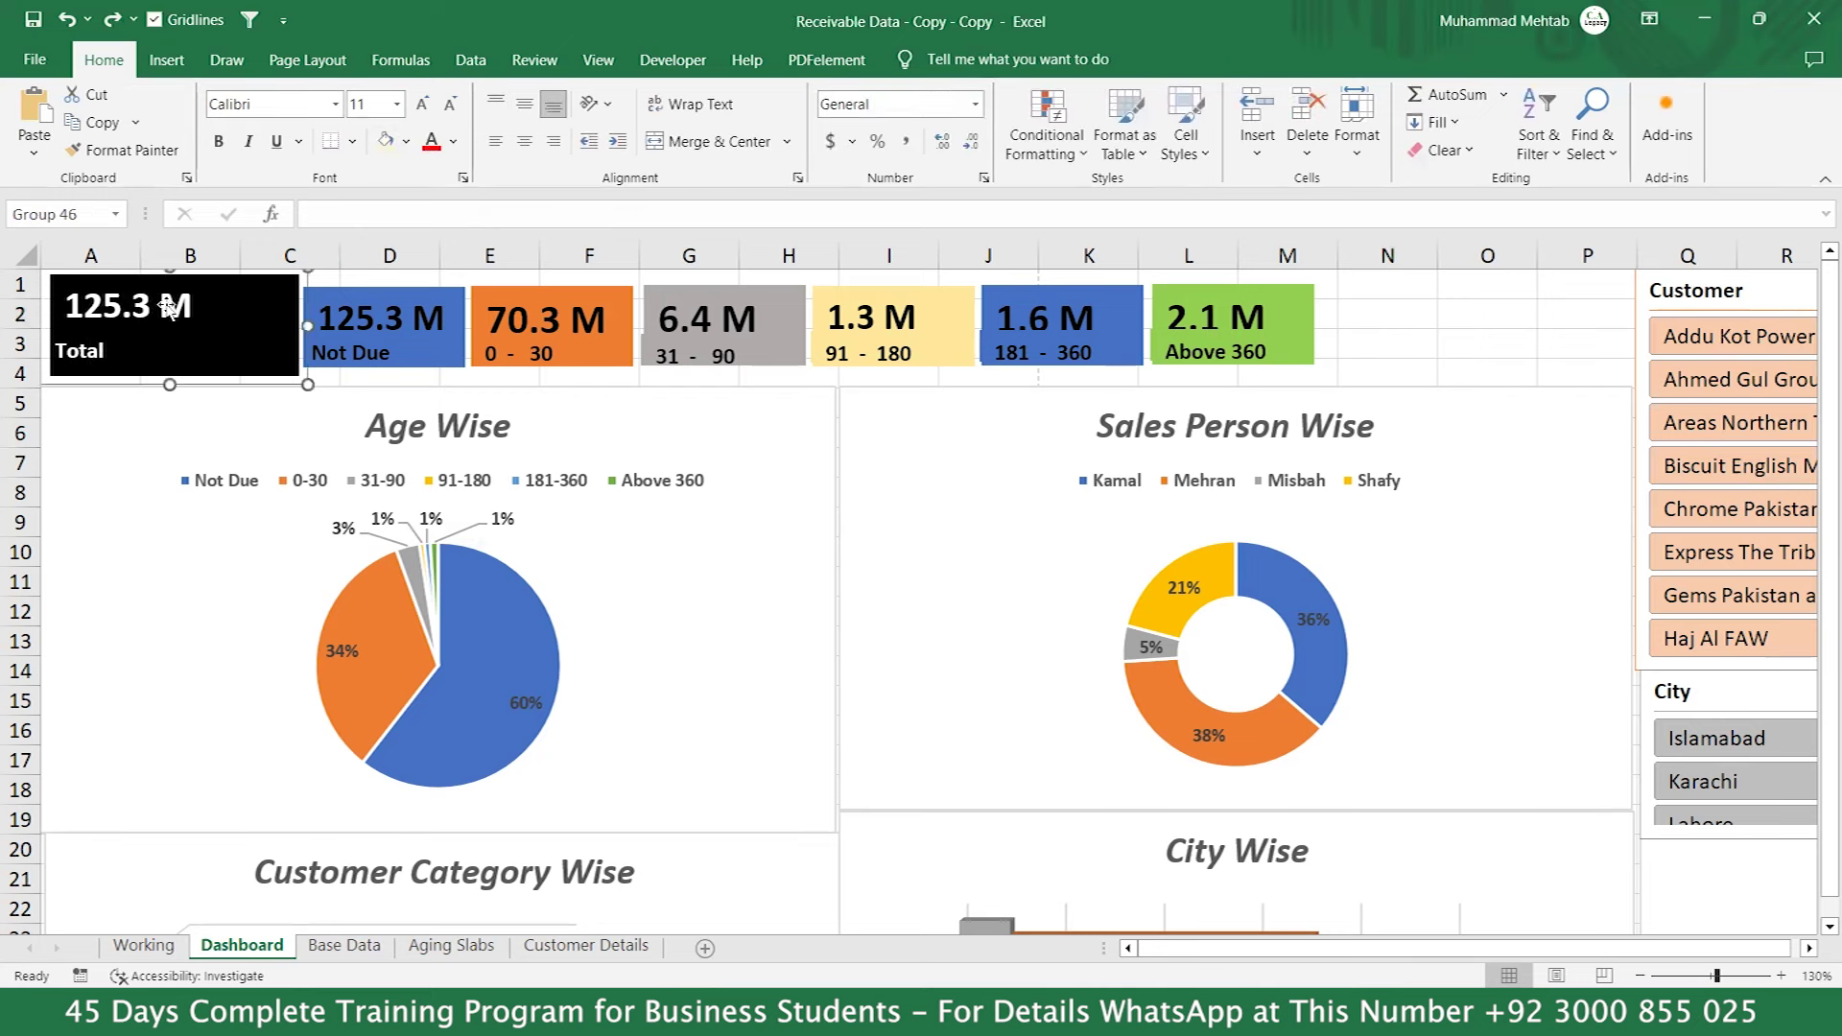
Link the amount box of the "Total" card to =Working!$B$10.
{"action": "left_click", "coordinate": [168, 305]}
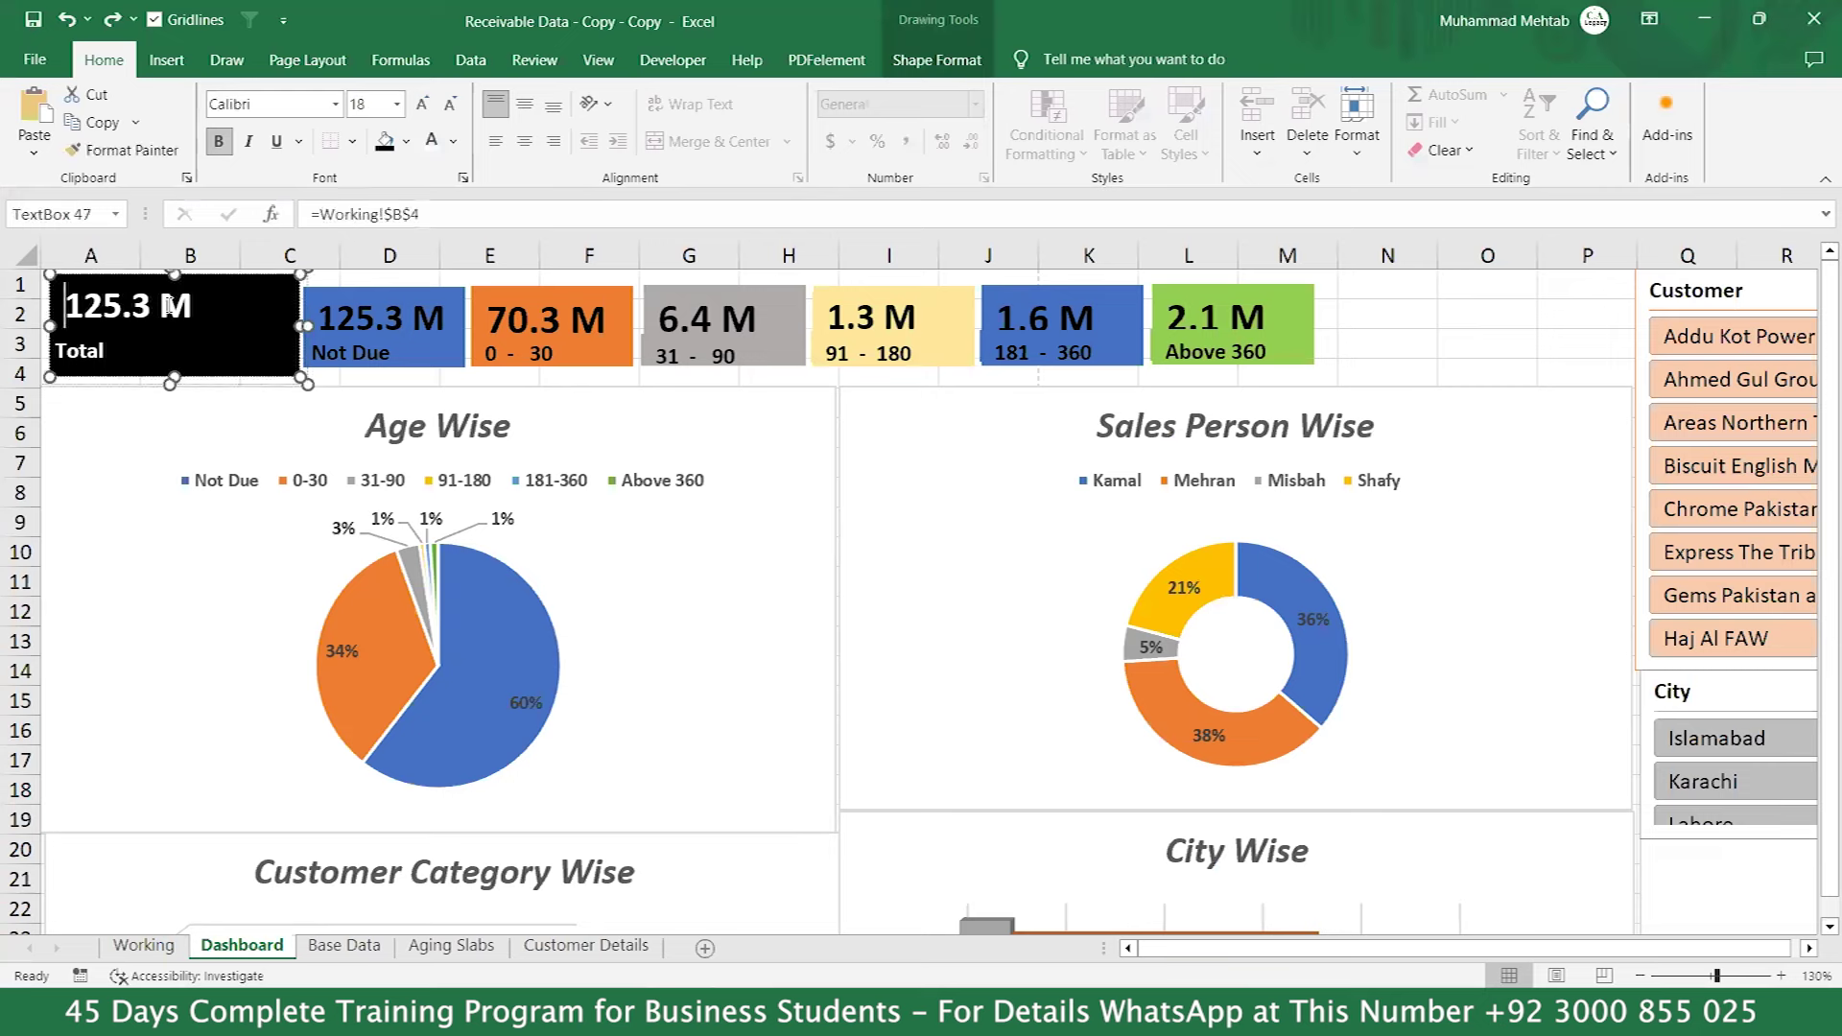
{"action": "left_click", "coordinate": [433, 217]}
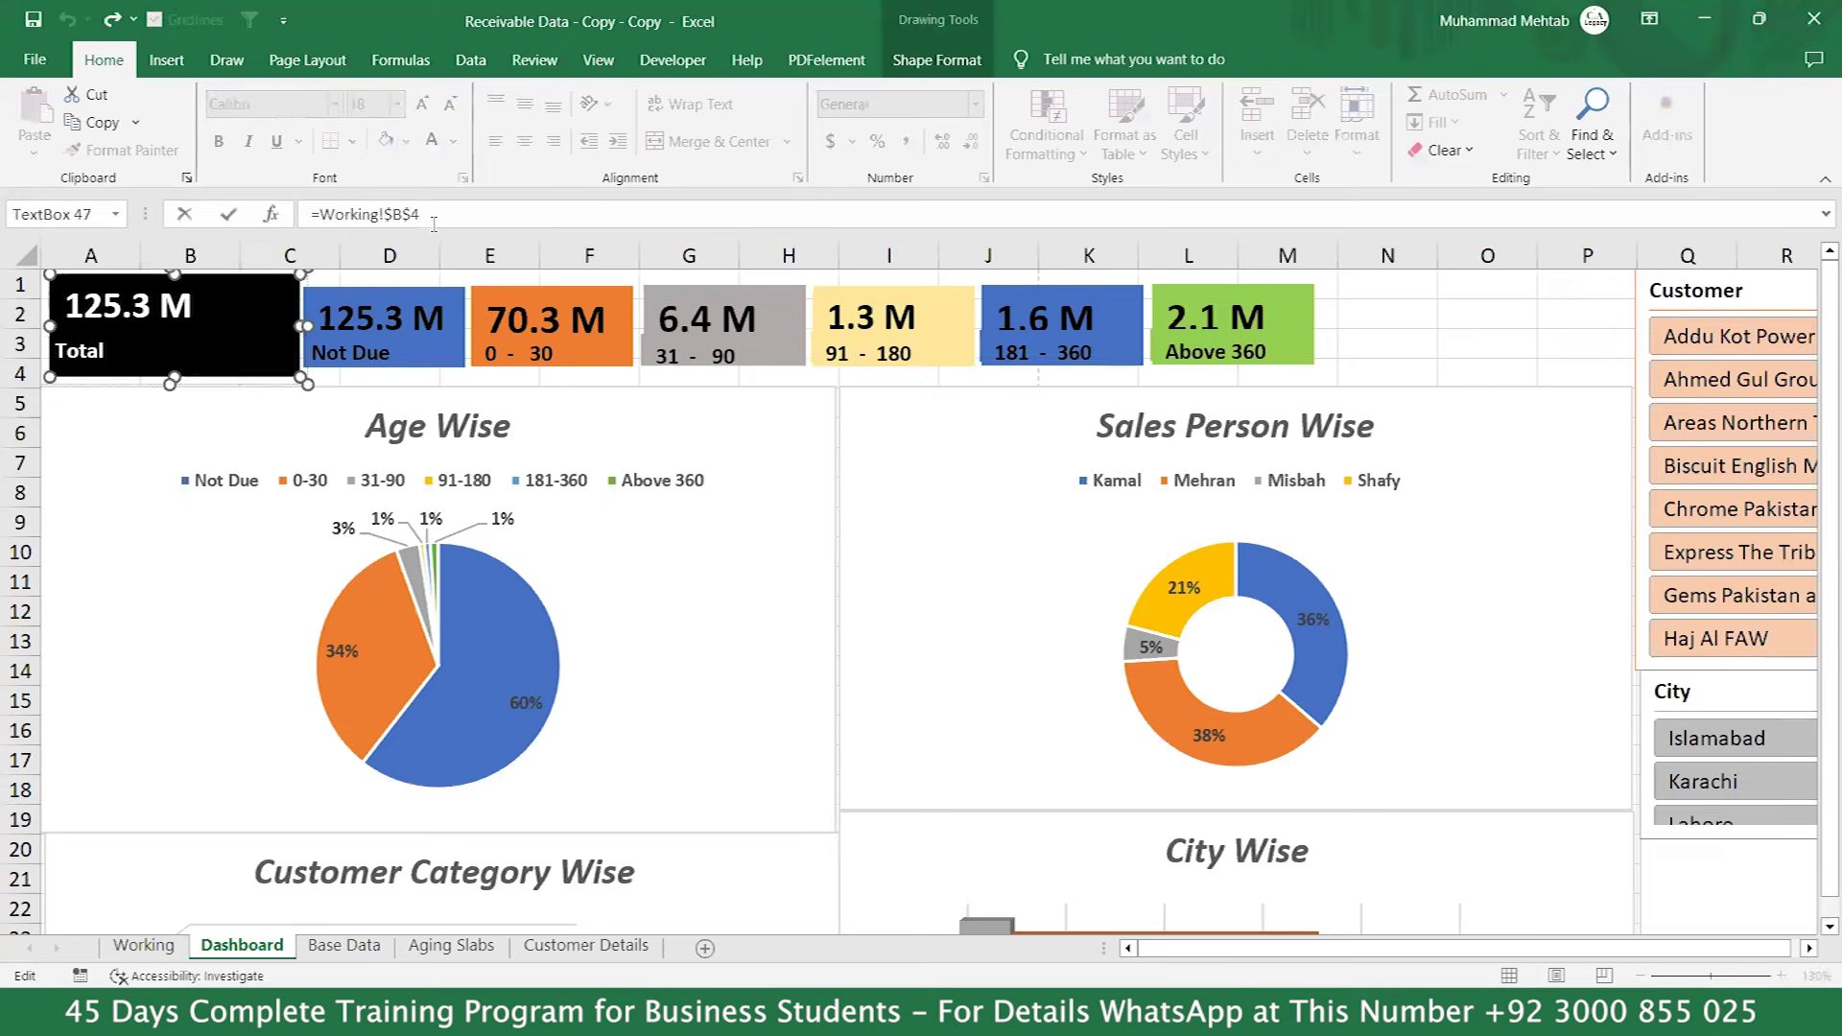
{"action": "key", "text": "BackSpace"}
{"action": "type", "text": "1"}
{"action": "key", "text": "Return"}
Format the amount in the "Total" card as white, bold text at size 24.
{"action": "left_click", "coordinate": [128, 301]}
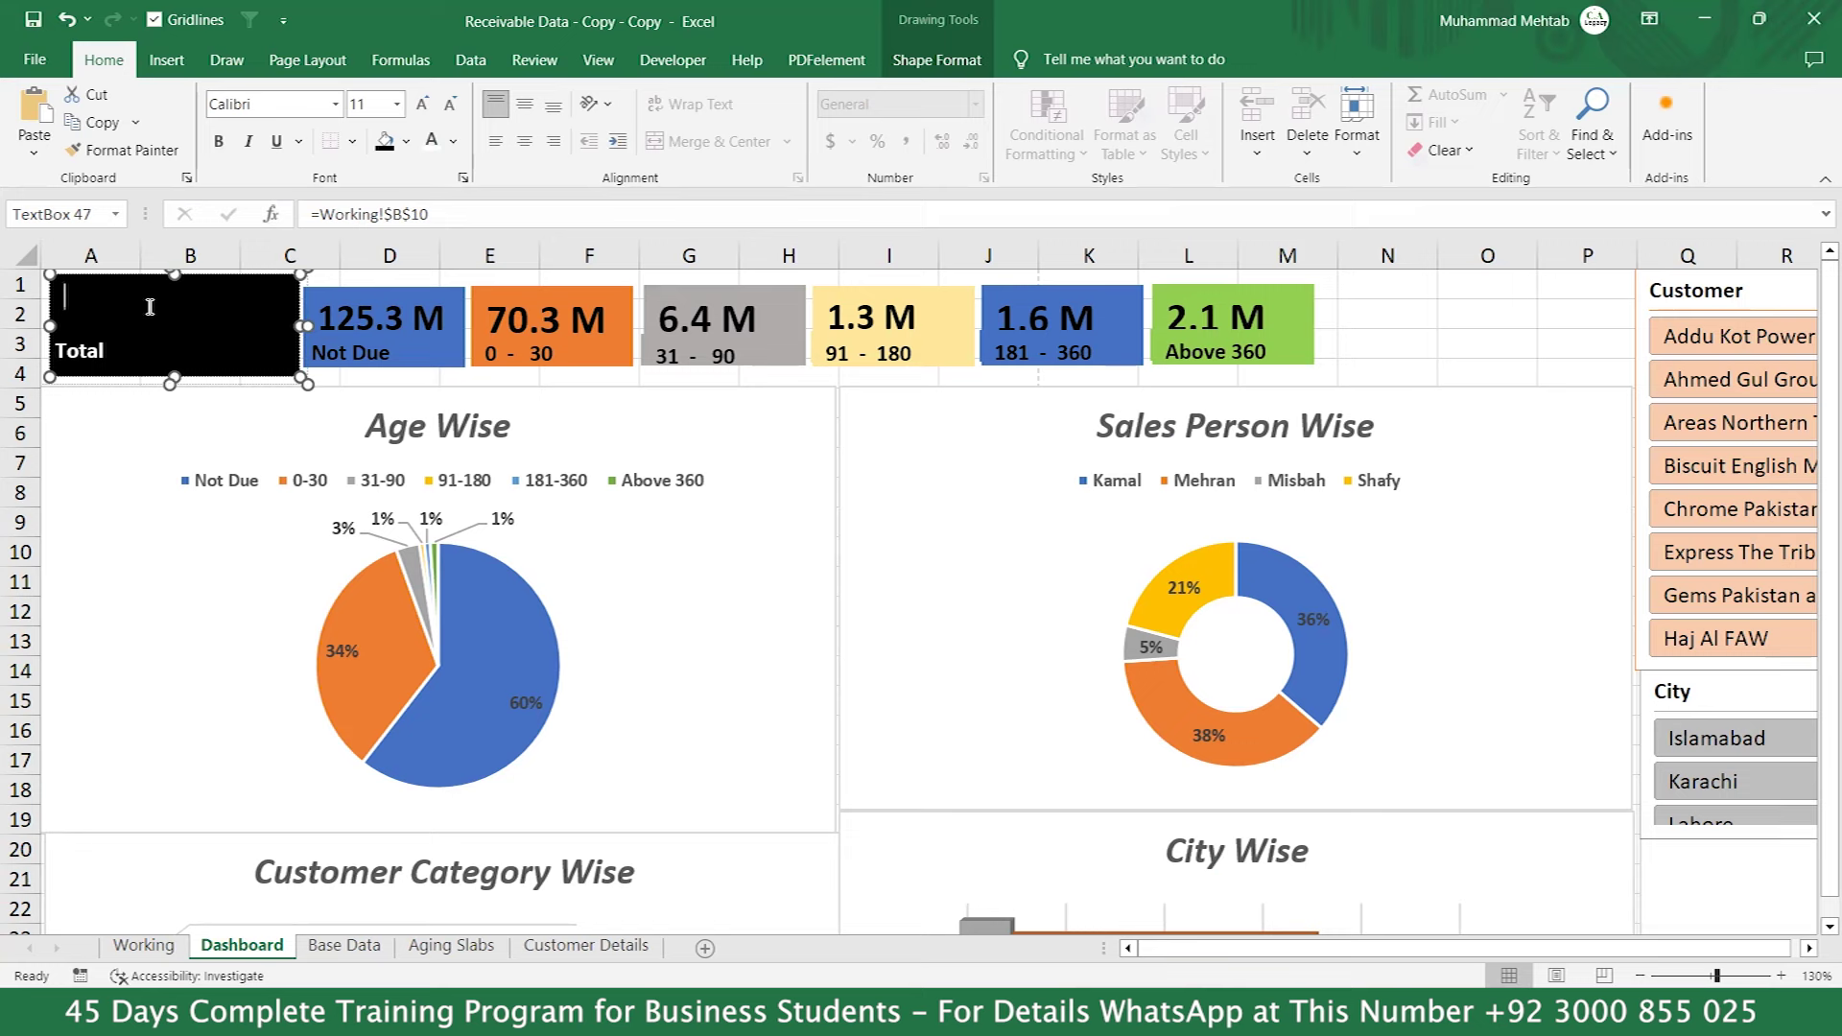
{"action": "key", "text": "ctrl+a"}
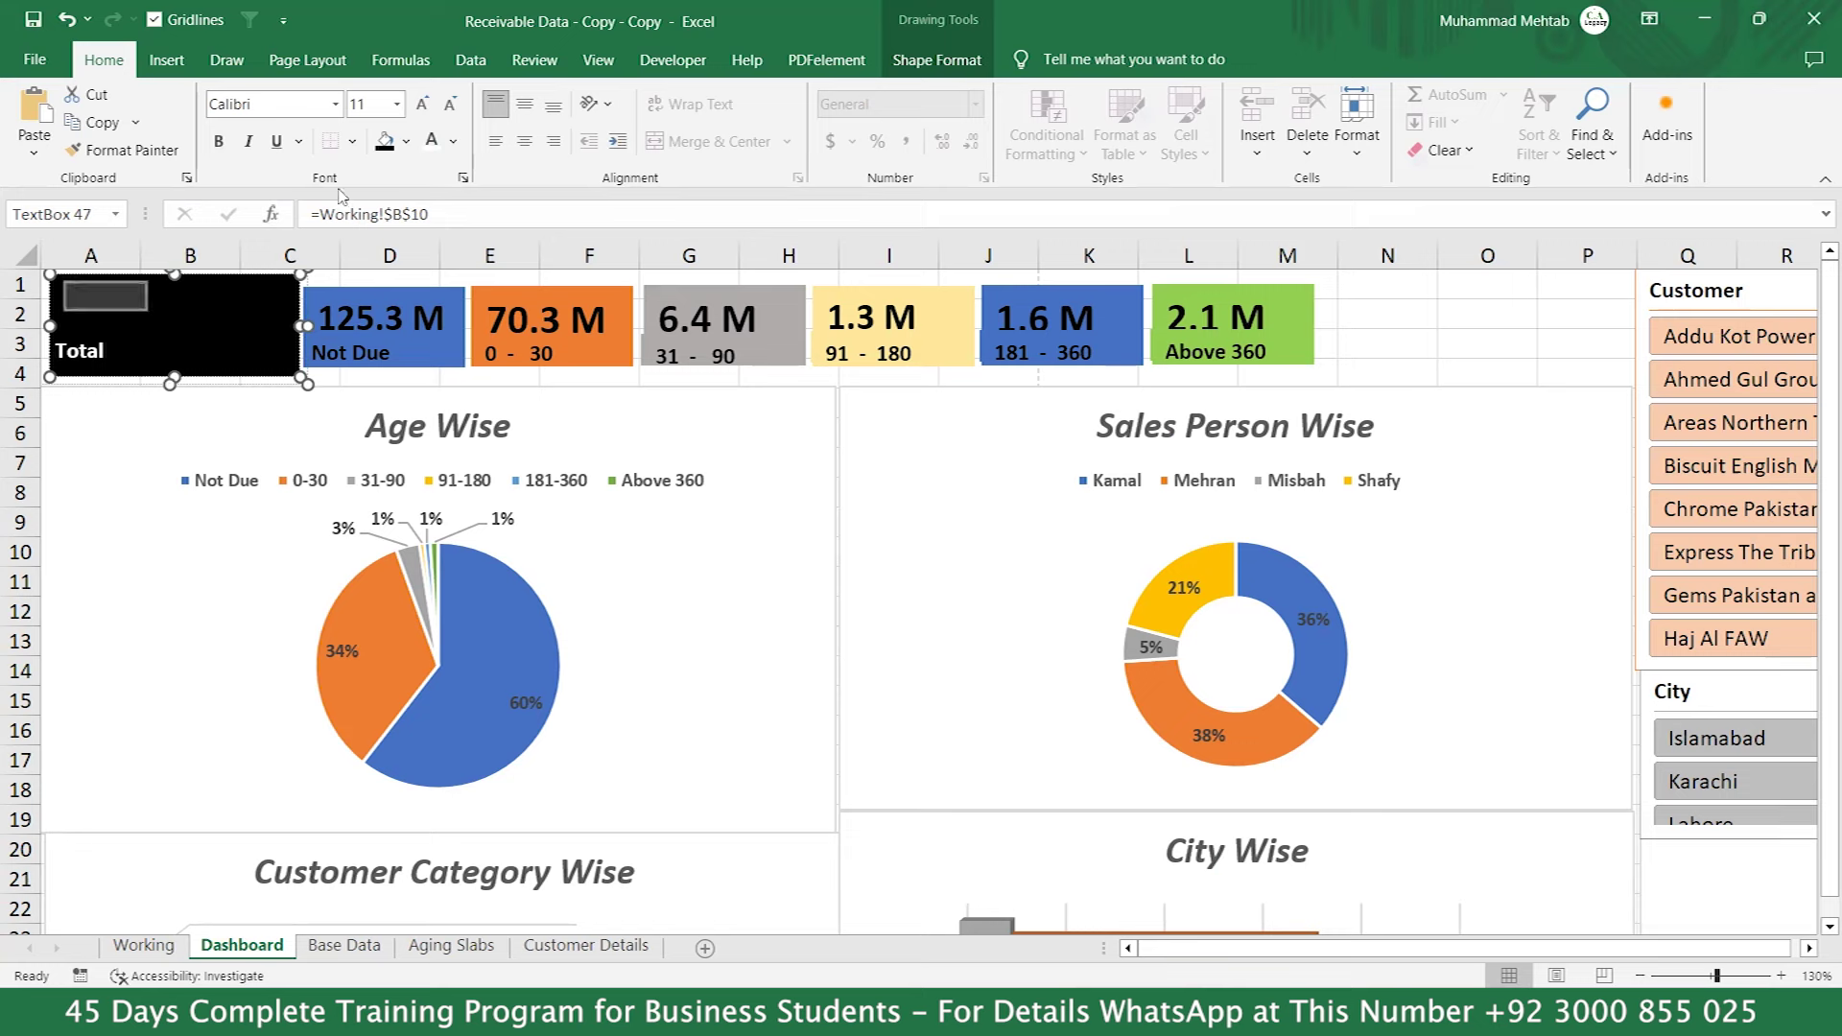
{"action": "left_click", "coordinate": [429, 149]}
{"action": "left_click", "coordinate": [219, 141]}
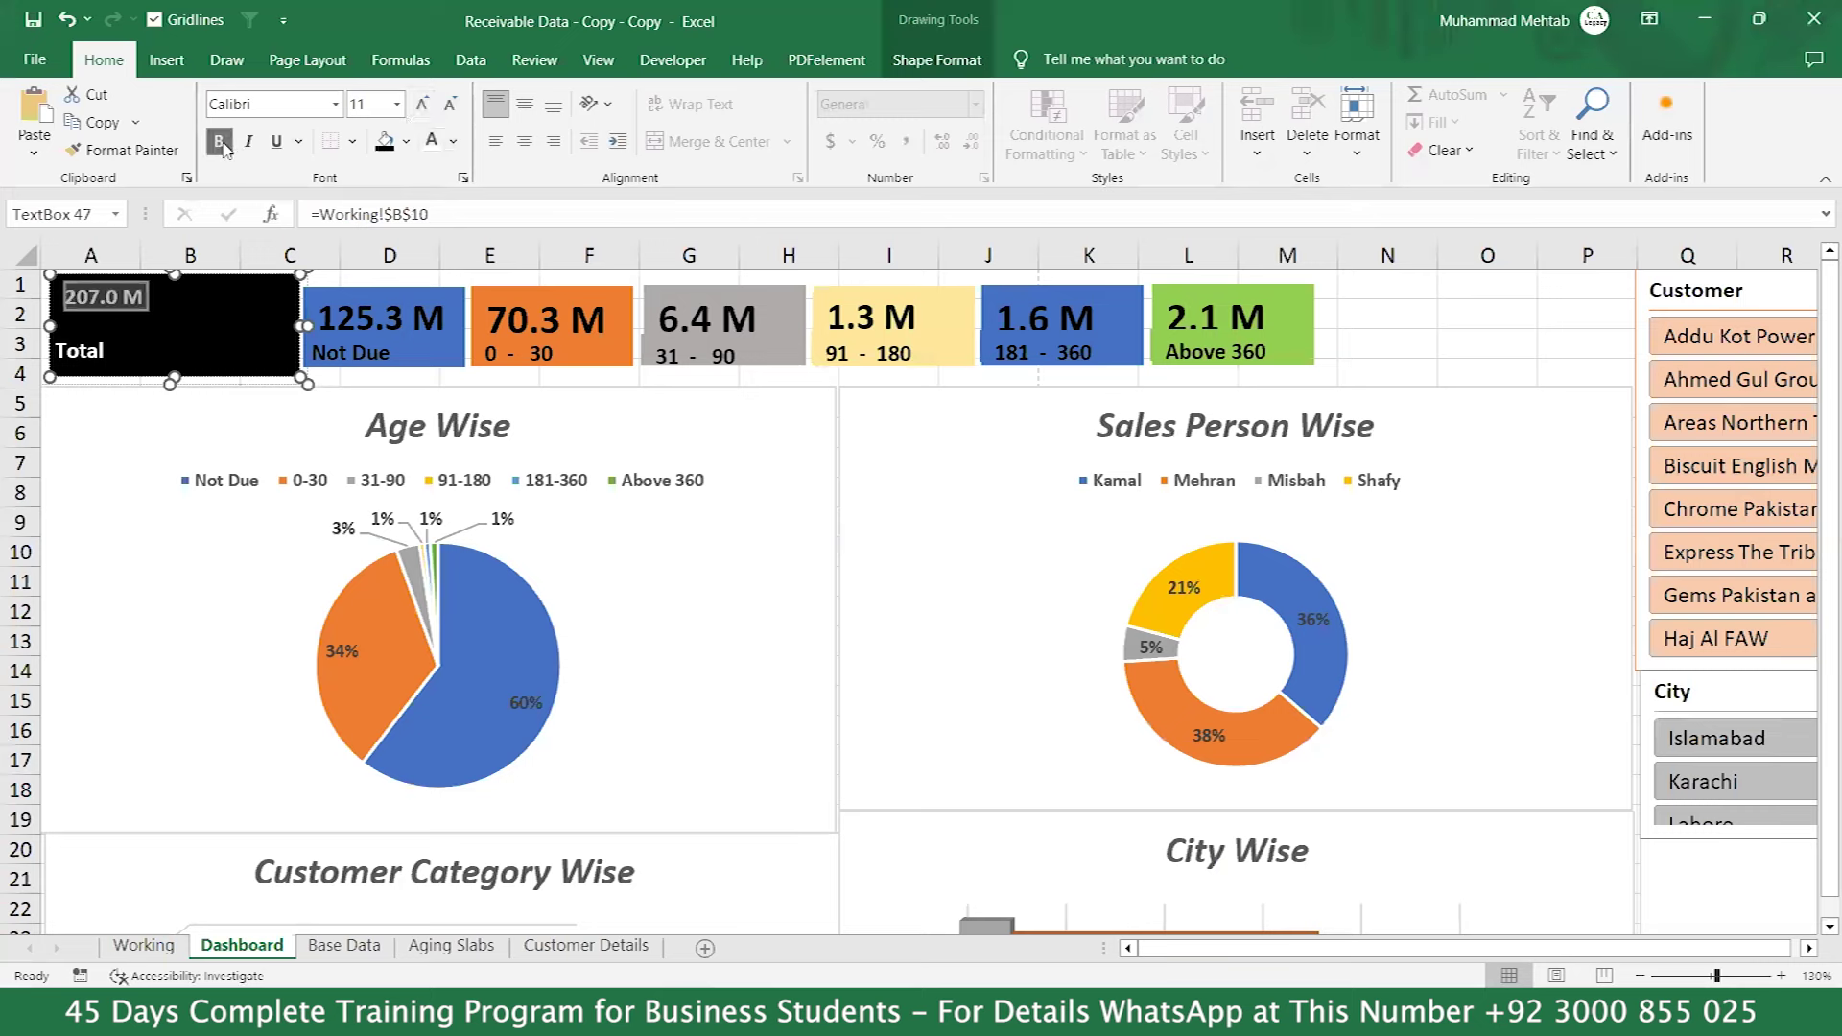
{"action": "left_click", "coordinate": [420, 107]}
{"action": "left_click", "coordinate": [420, 107]}
{"action": "left_click", "coordinate": [420, 108]}
{"action": "left_click", "coordinate": [421, 109]}
{"action": "left_click", "coordinate": [421, 109]}
{"action": "left_click", "coordinate": [421, 109]}
{"action": "left_click", "coordinate": [421, 109]}
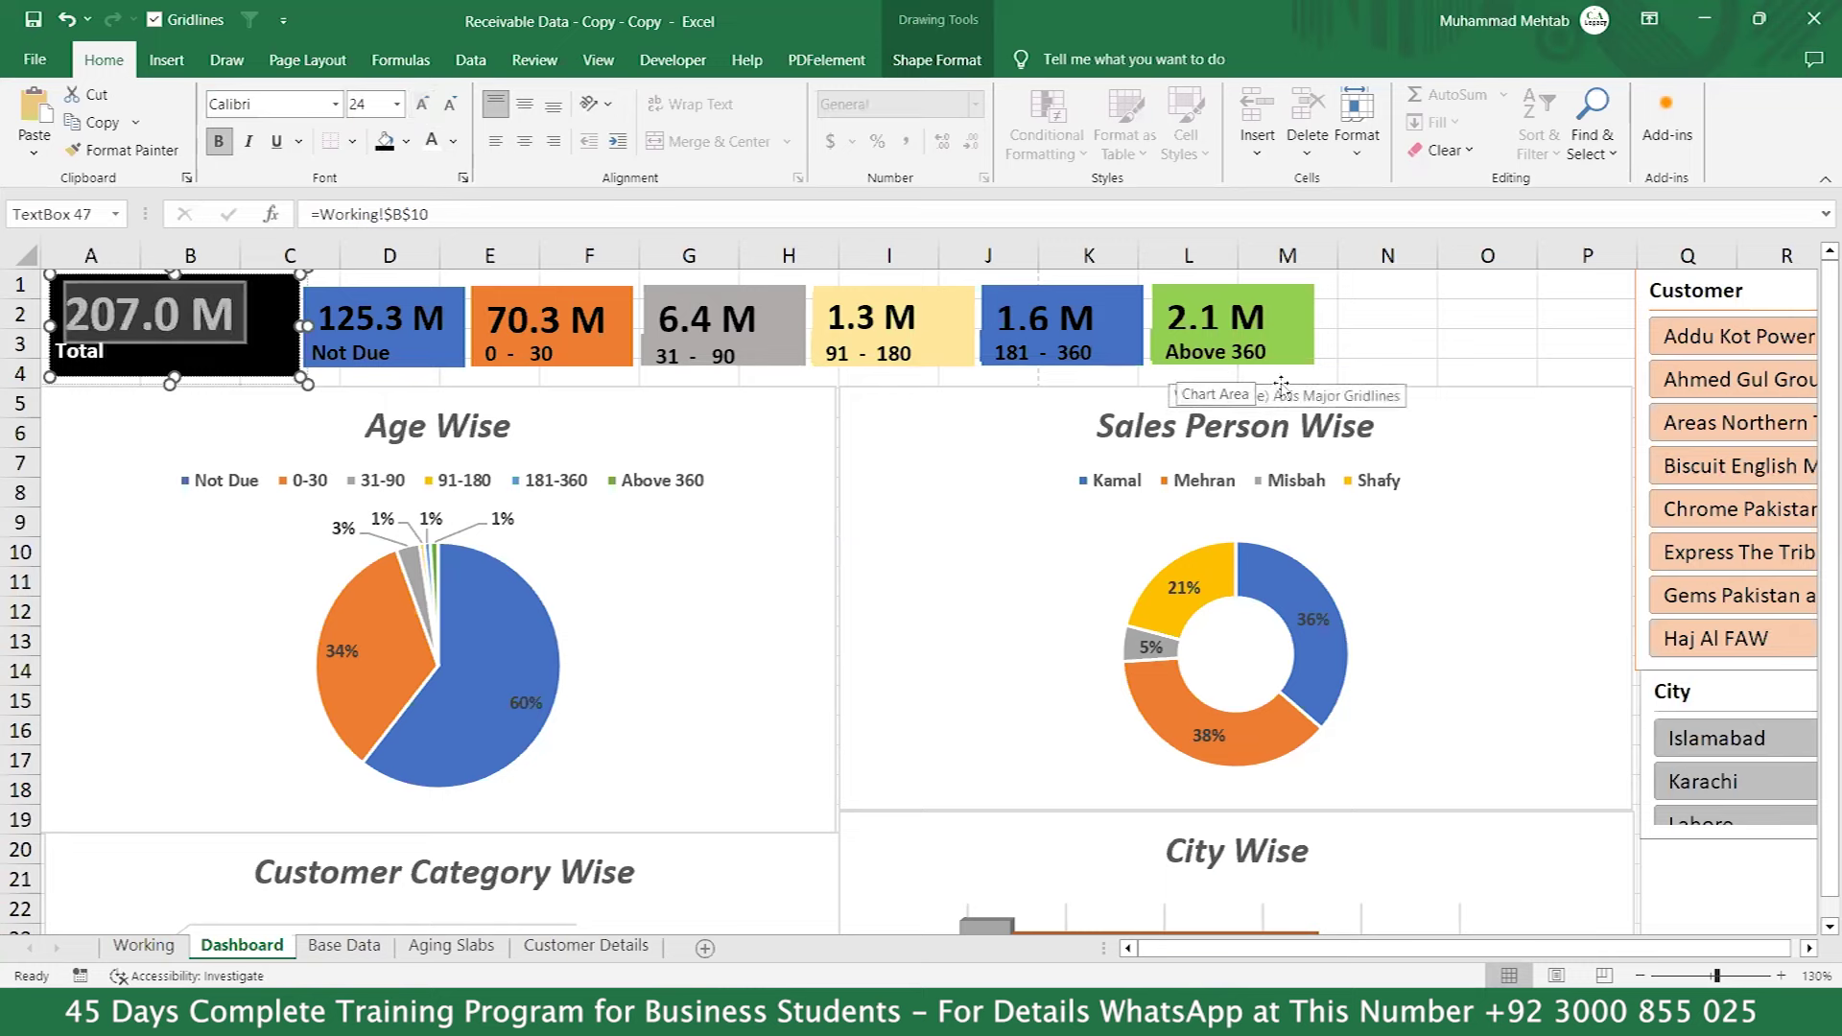
{"action": "left_click", "coordinate": [1340, 384]}
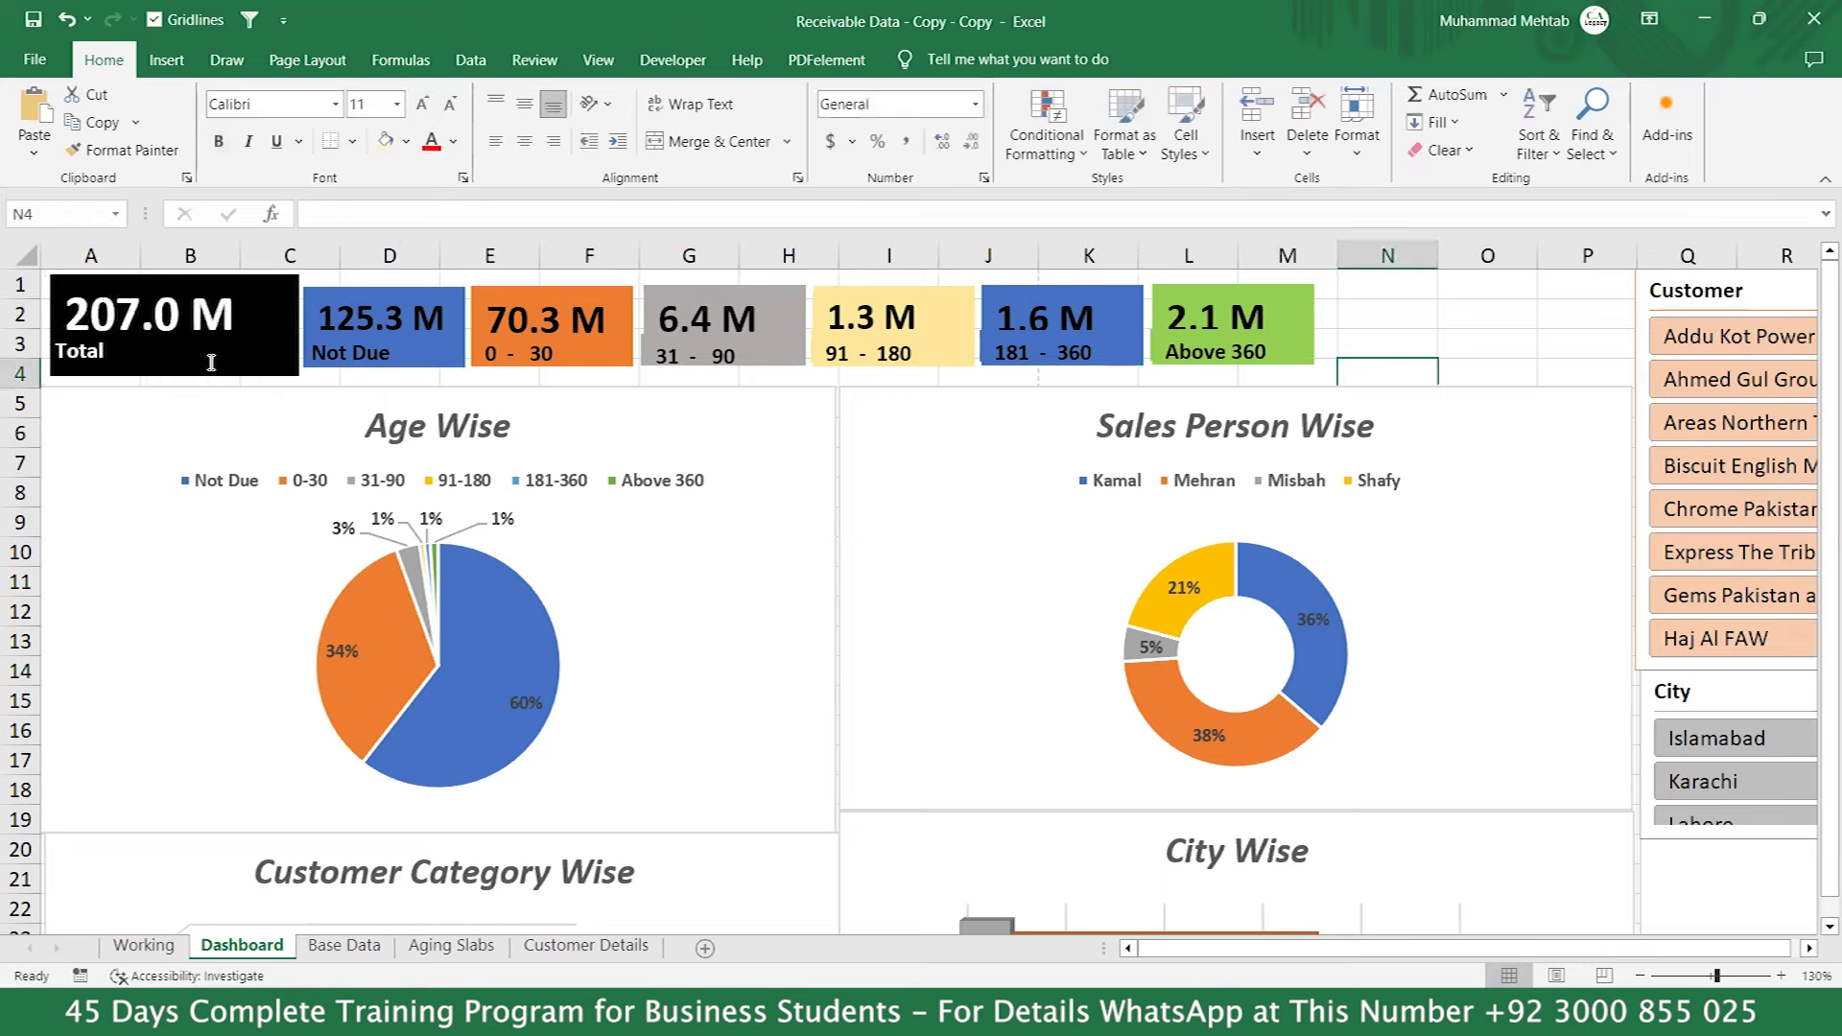
Duplicate the "Total" card and place the copy after the "Above 360" card, across columns N to P.
{"action": "left_click", "coordinate": [287, 365]}
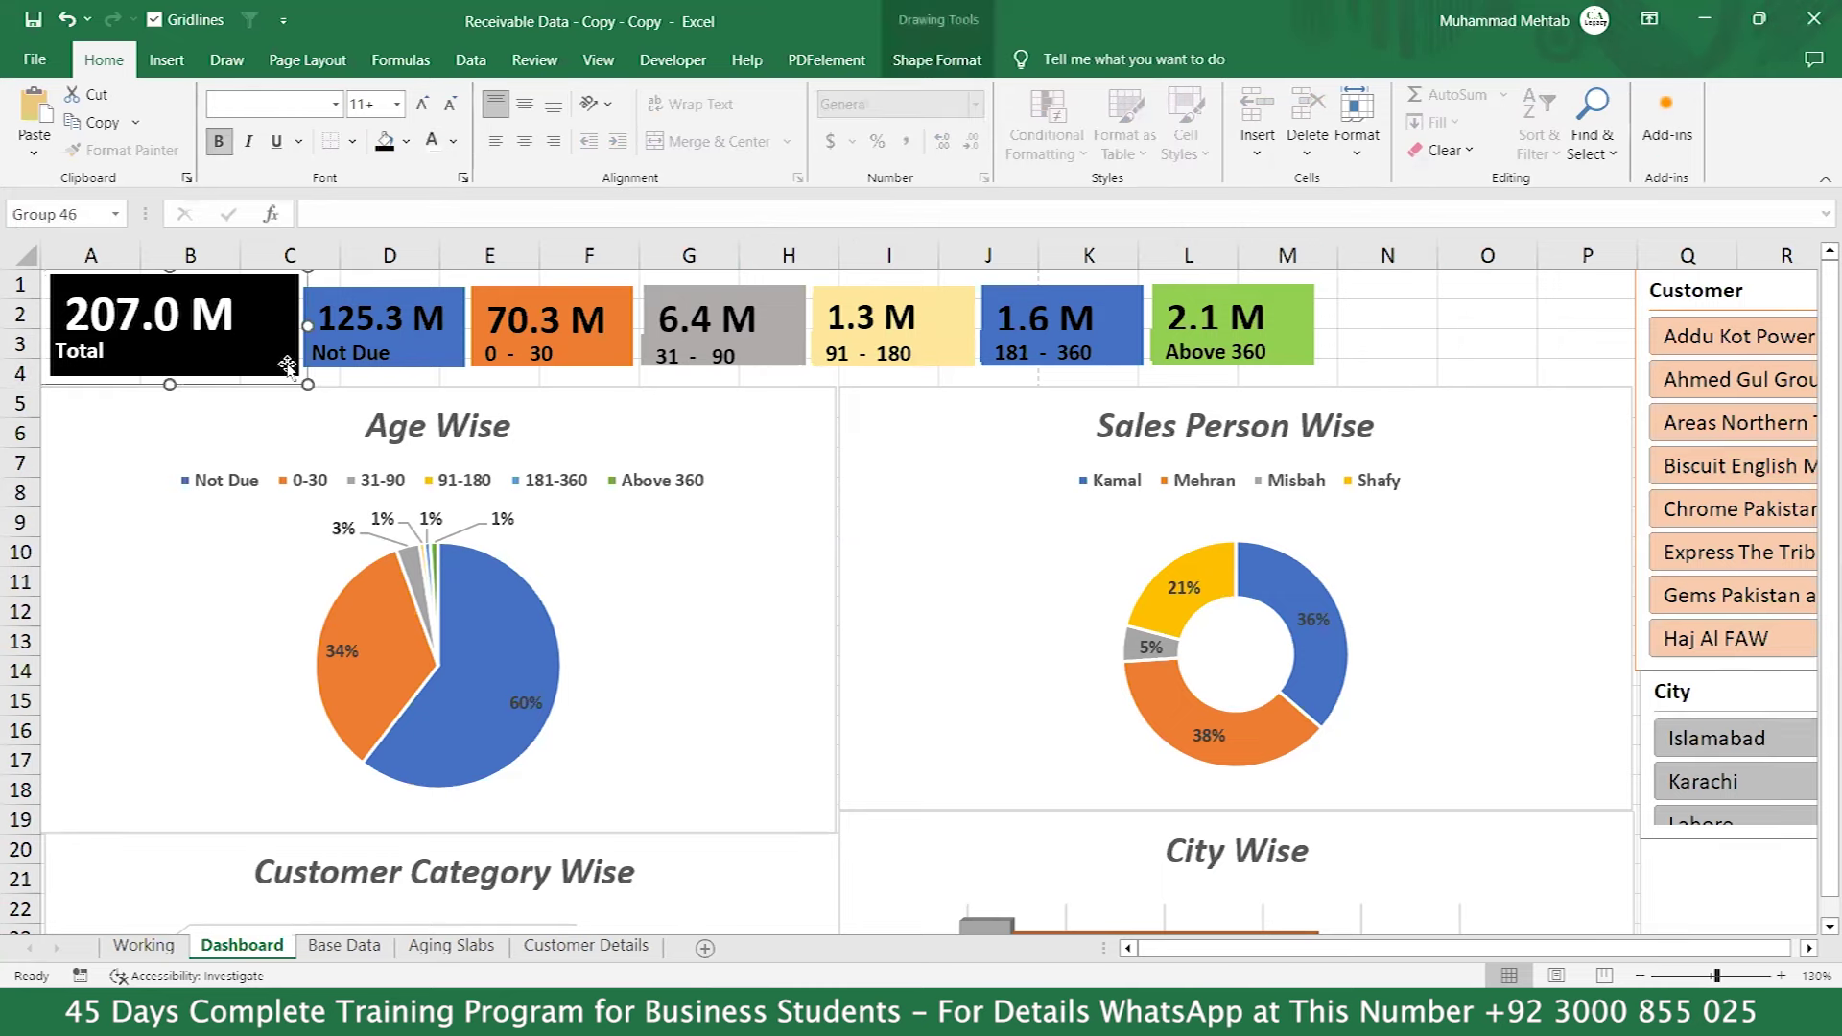
{"action": "key", "text": "ctrl+d"}
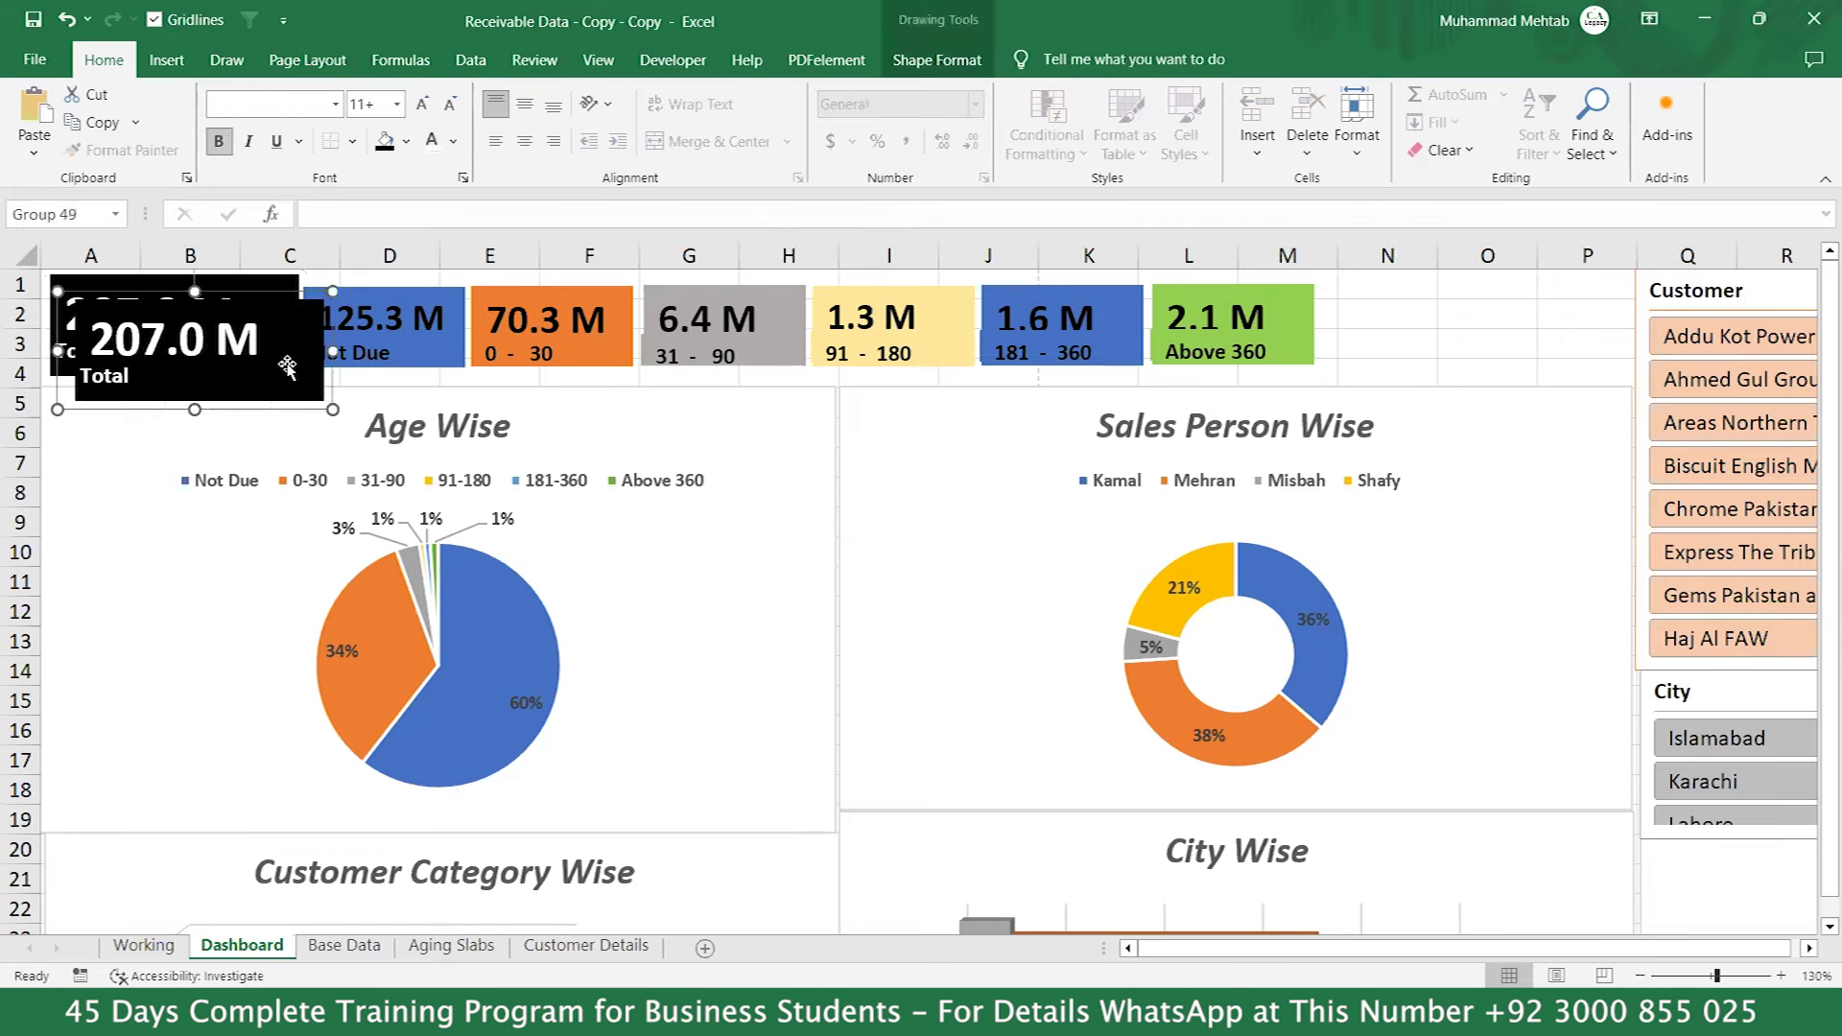
{"action": "left_click_drag", "start_coordinate": [287, 363], "coordinate": [1612, 324]}
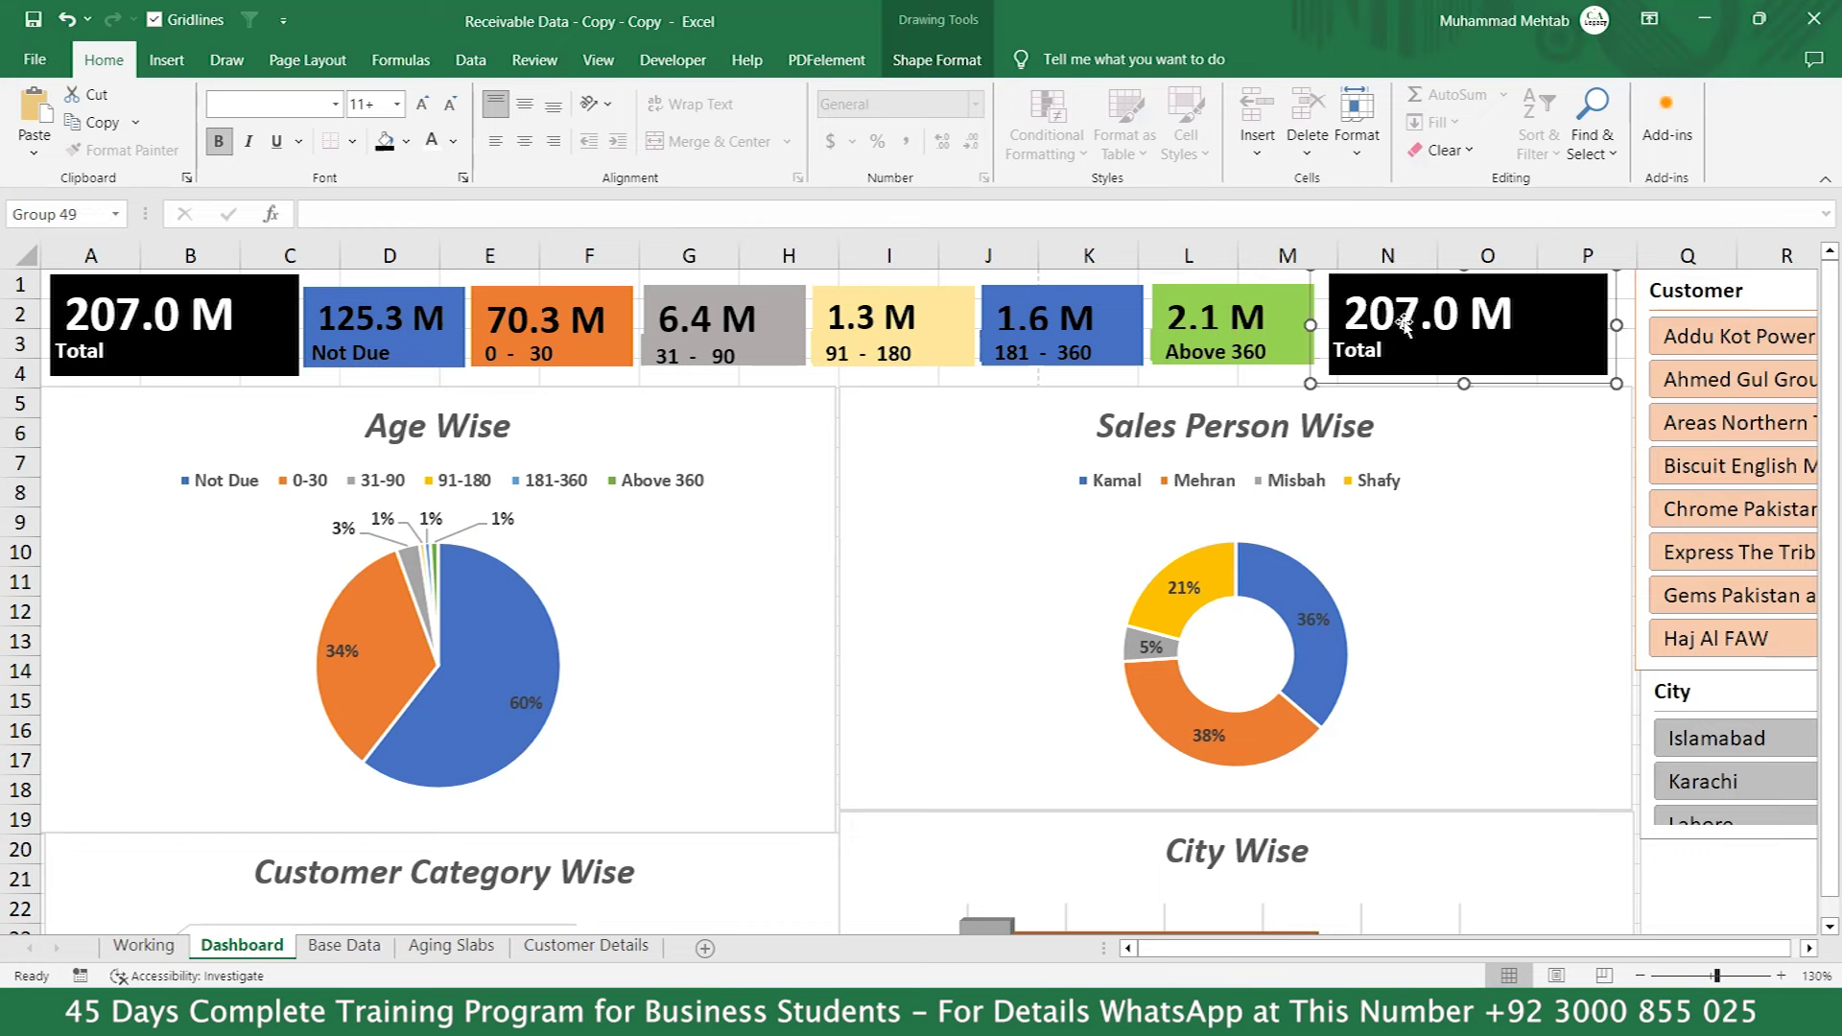
Change the label of the duplicated black card to "Over Due".
{"action": "left_click", "coordinate": [1387, 351]}
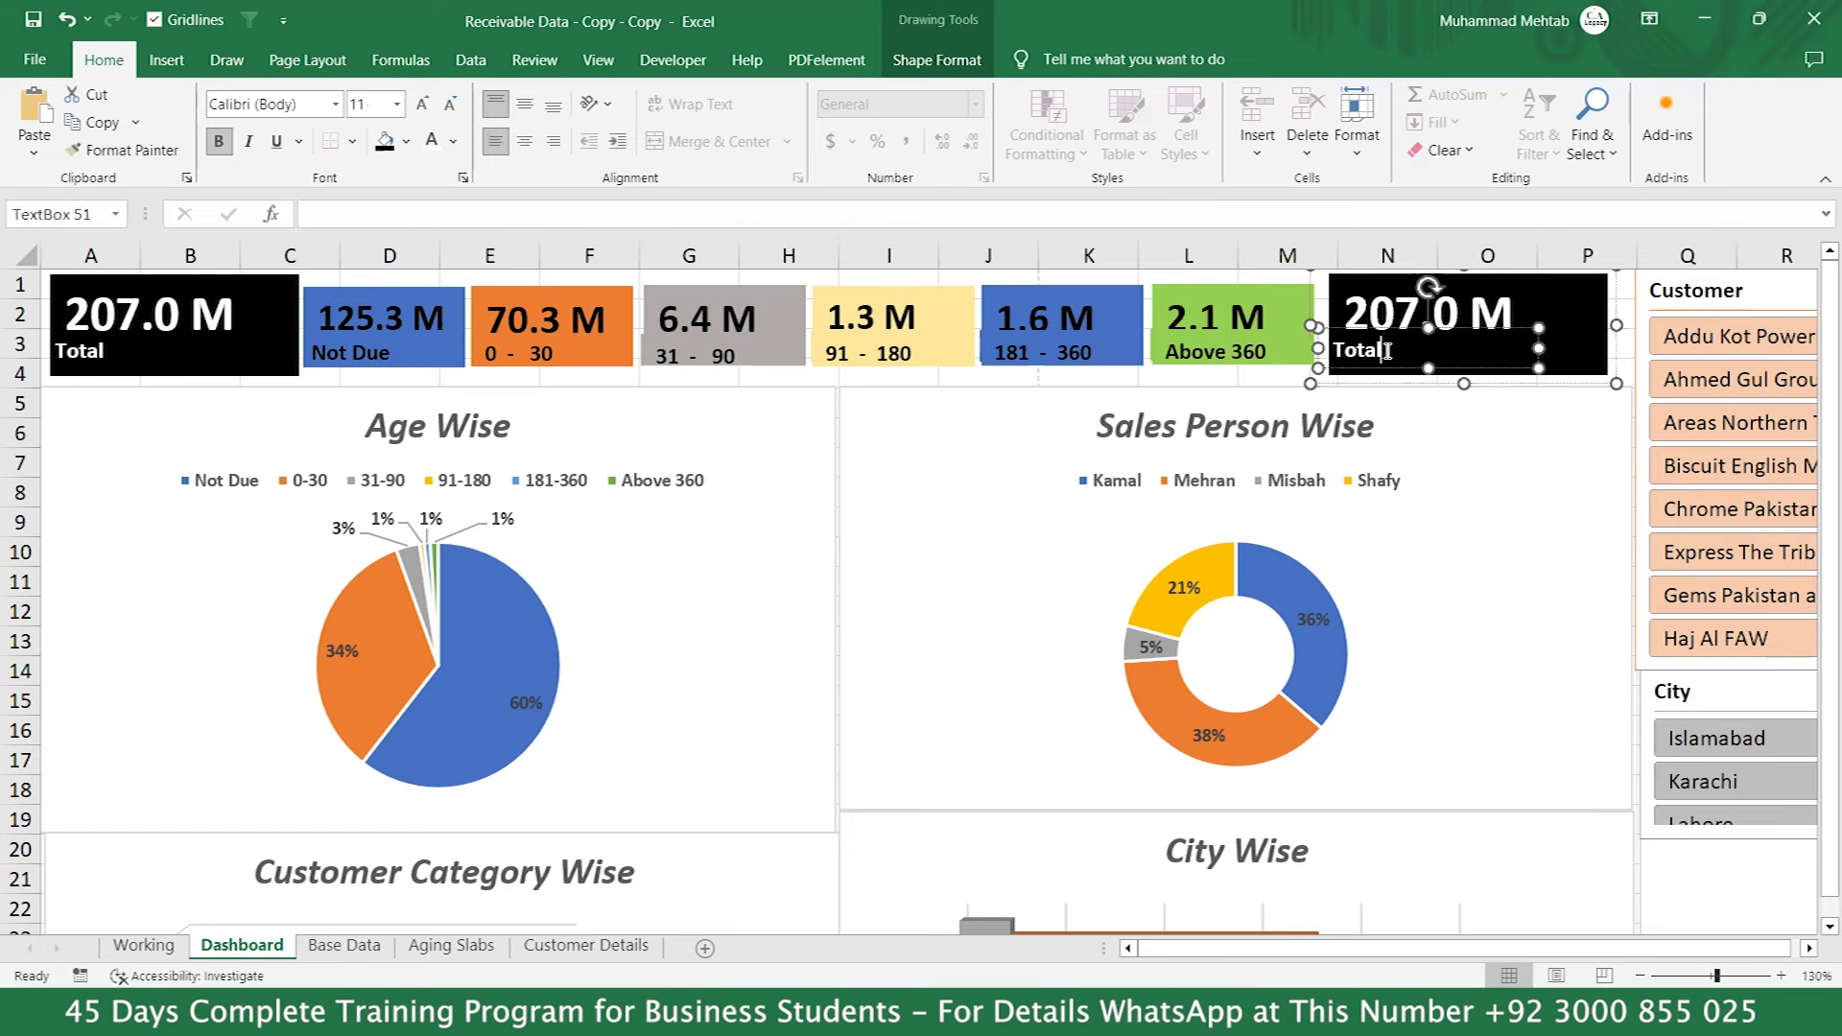
{"action": "key", "text": "BackSpace"}
{"action": "key", "text": "BackSpace"}
{"action": "key", "text": "BackSpace"}
{"action": "type", "text": "Over Due"}
{"action": "left_click", "coordinate": [1617, 287]}
{"action": "left_click", "coordinate": [1590, 305]}
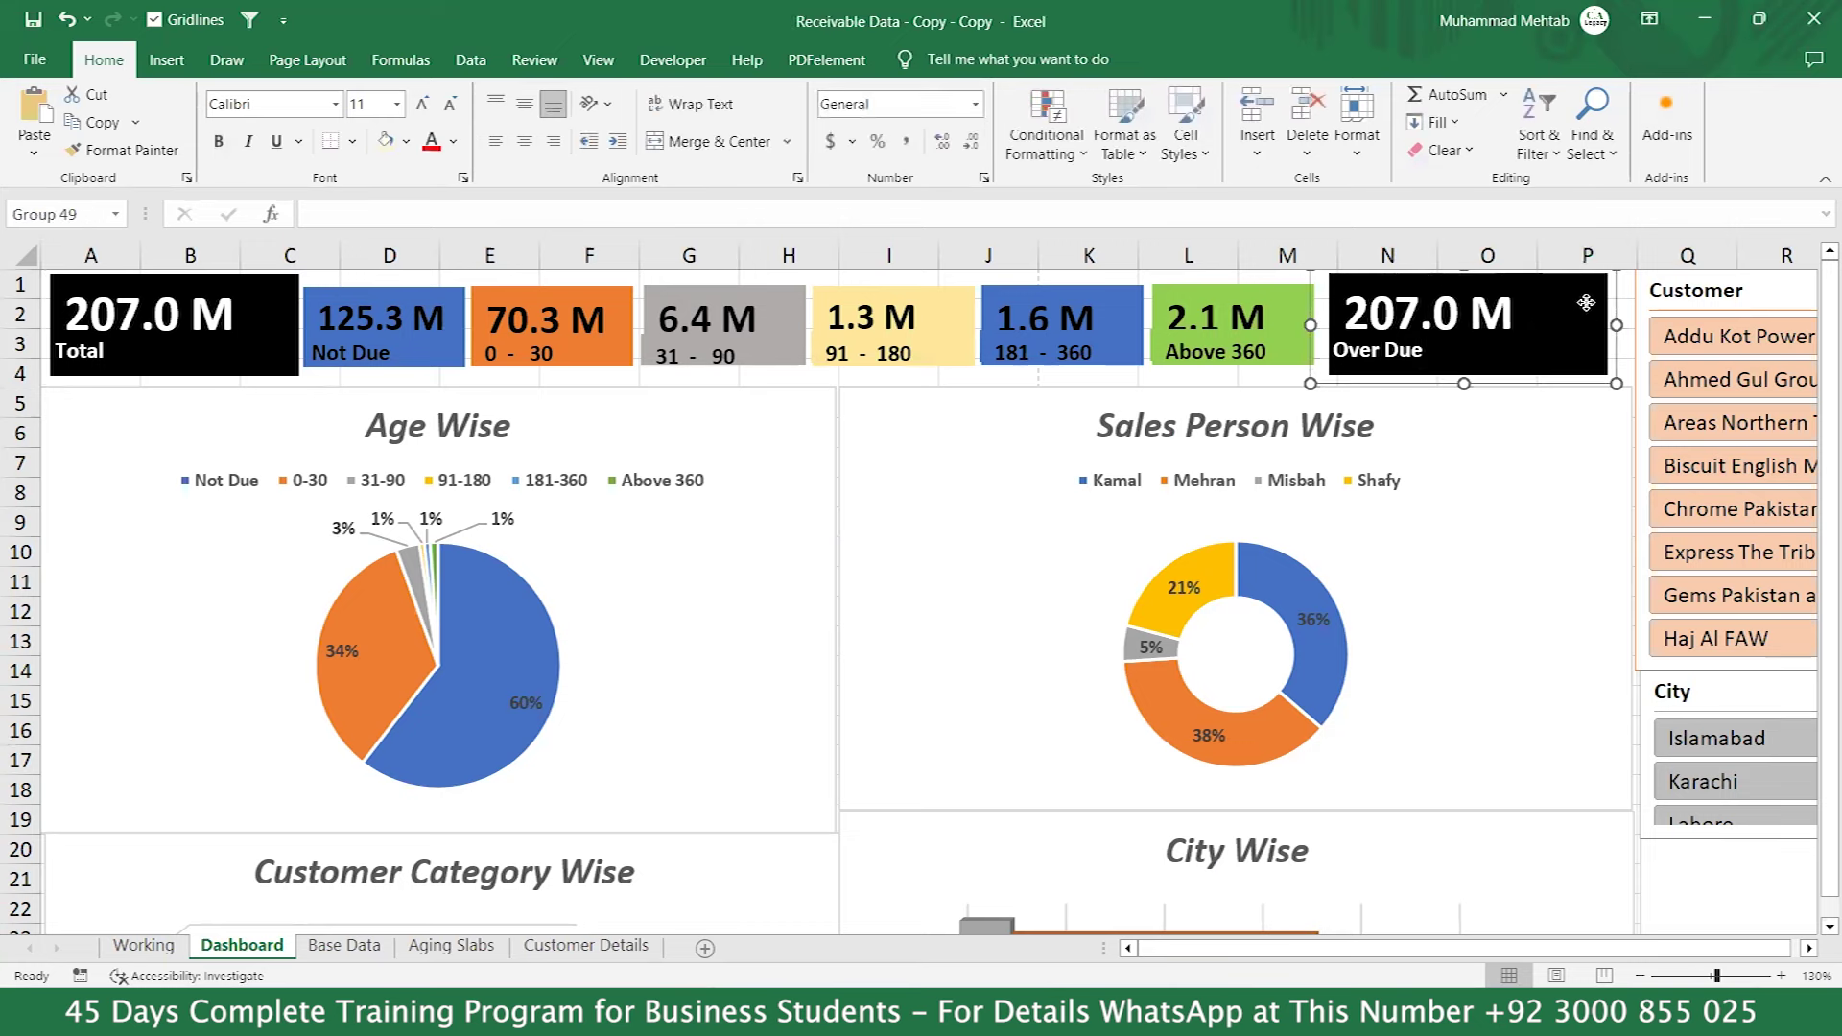
Clear the copied amount text in the "Over Due" card.
{"action": "left_click", "coordinate": [1527, 315]}
{"action": "key", "text": "BackSpace"}
{"action": "key", "text": "BackSpace"}
{"action": "key", "text": "BackSpace"}
{"action": "key", "text": "BackSpace"}
{"action": "key", "text": "BackSpace"}
{"action": "key", "text": "BackSpace"}
{"action": "key", "text": "BackSpace"}
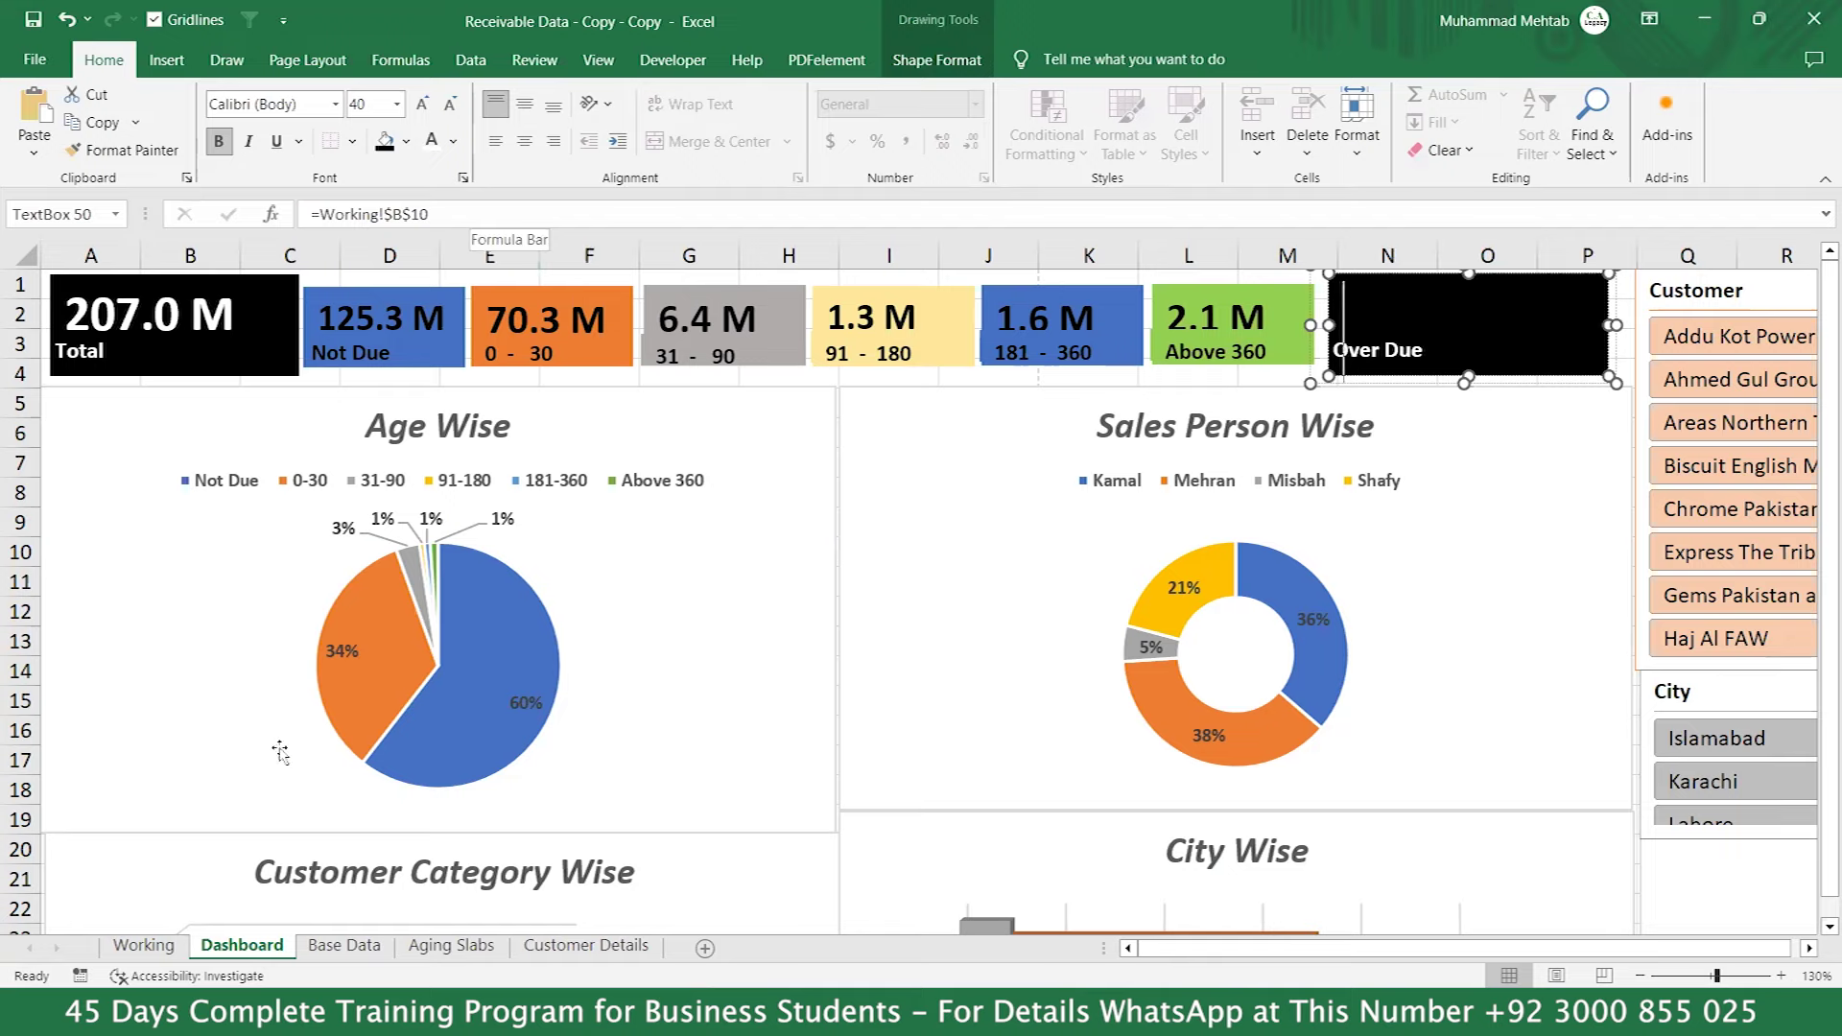
Look through the pivot tables on the Working sheet for the cell that holds the total overdue balance.
{"action": "left_click", "coordinate": [143, 946]}
{"action": "scroll", "coordinate": [423, 707], "scroll_direction": "down", "scroll_amount": 12}
{"action": "scroll", "coordinate": [422, 705], "scroll_direction": "up", "scroll_amount": 10}
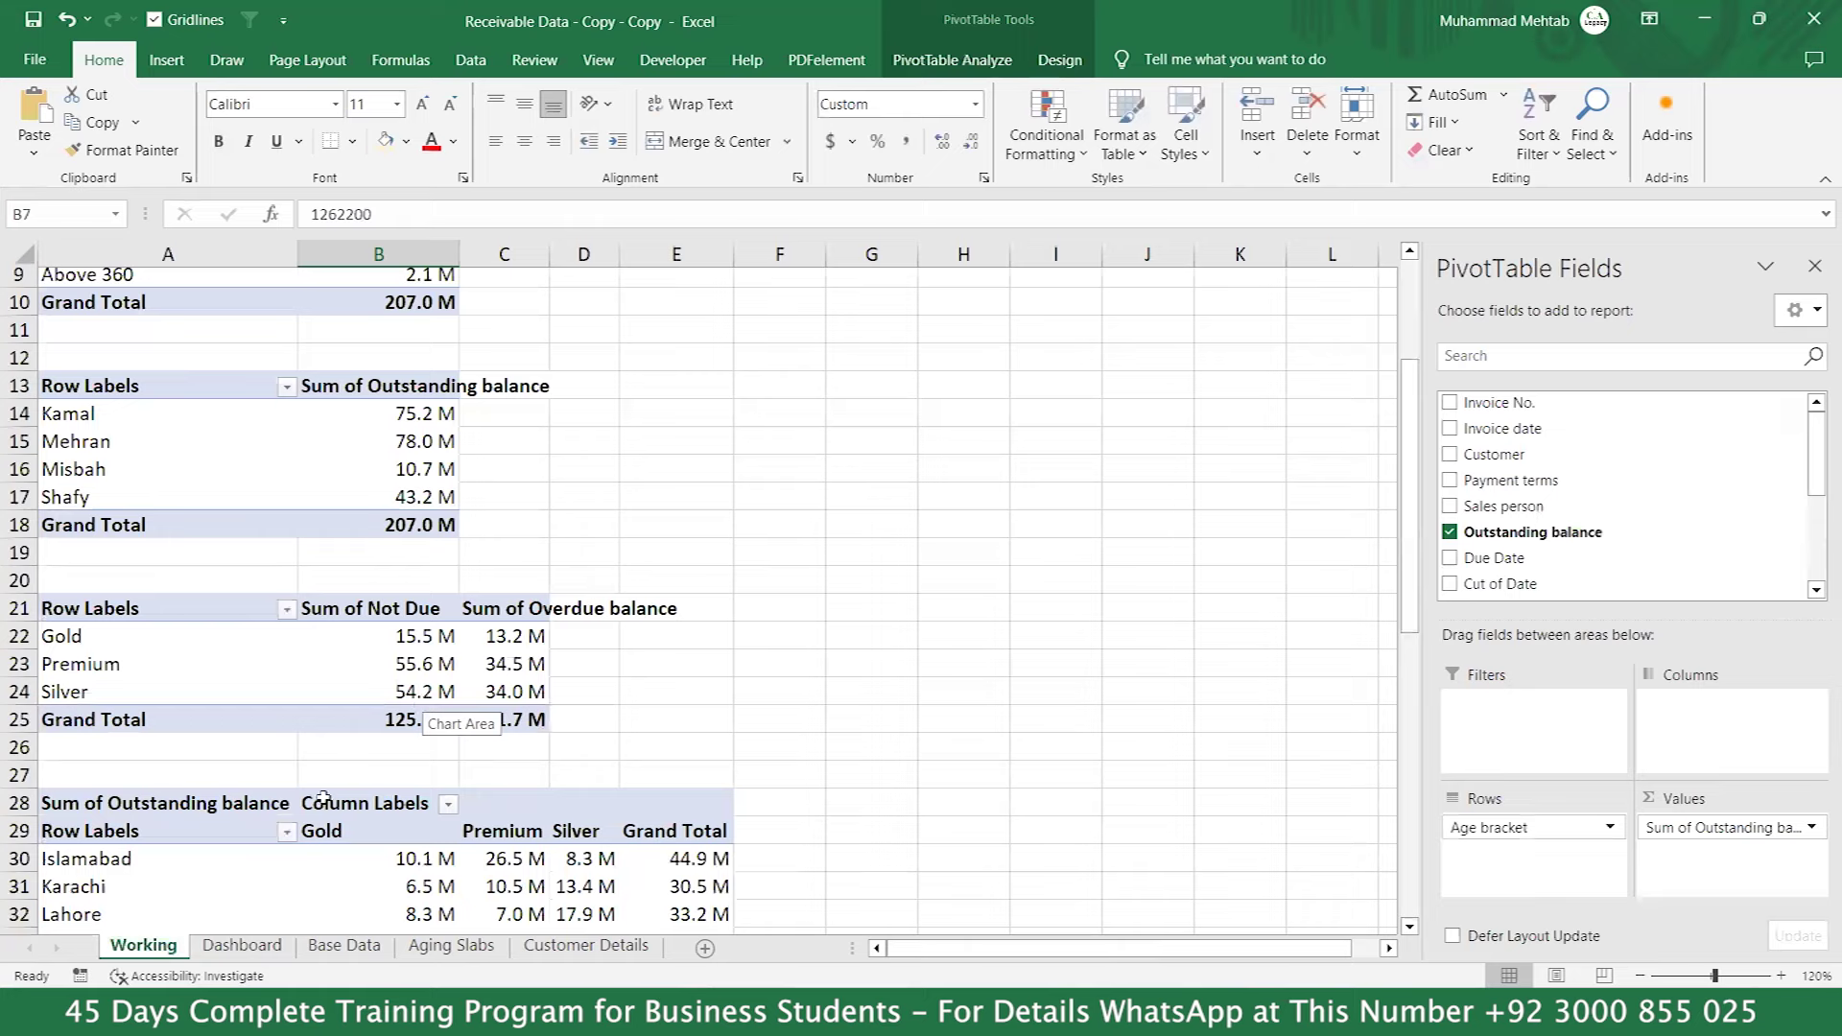
{"action": "left_click", "coordinate": [249, 873]}
{"action": "key", "text": "Down"}
{"action": "key", "text": "Down"}
{"action": "key", "text": "Down"}
{"action": "key", "text": "Down"}
{"action": "key", "text": "Down"}
{"action": "key", "text": "Down"}
{"action": "key", "text": "Down"}
{"action": "key", "text": "Down"}
{"action": "key", "text": "Down"}
{"action": "key", "text": "Down"}
{"action": "key", "text": "Down"}
{"action": "key", "text": "Up"}
{"action": "key", "text": "Up"}
{"action": "key", "text": "Up"}
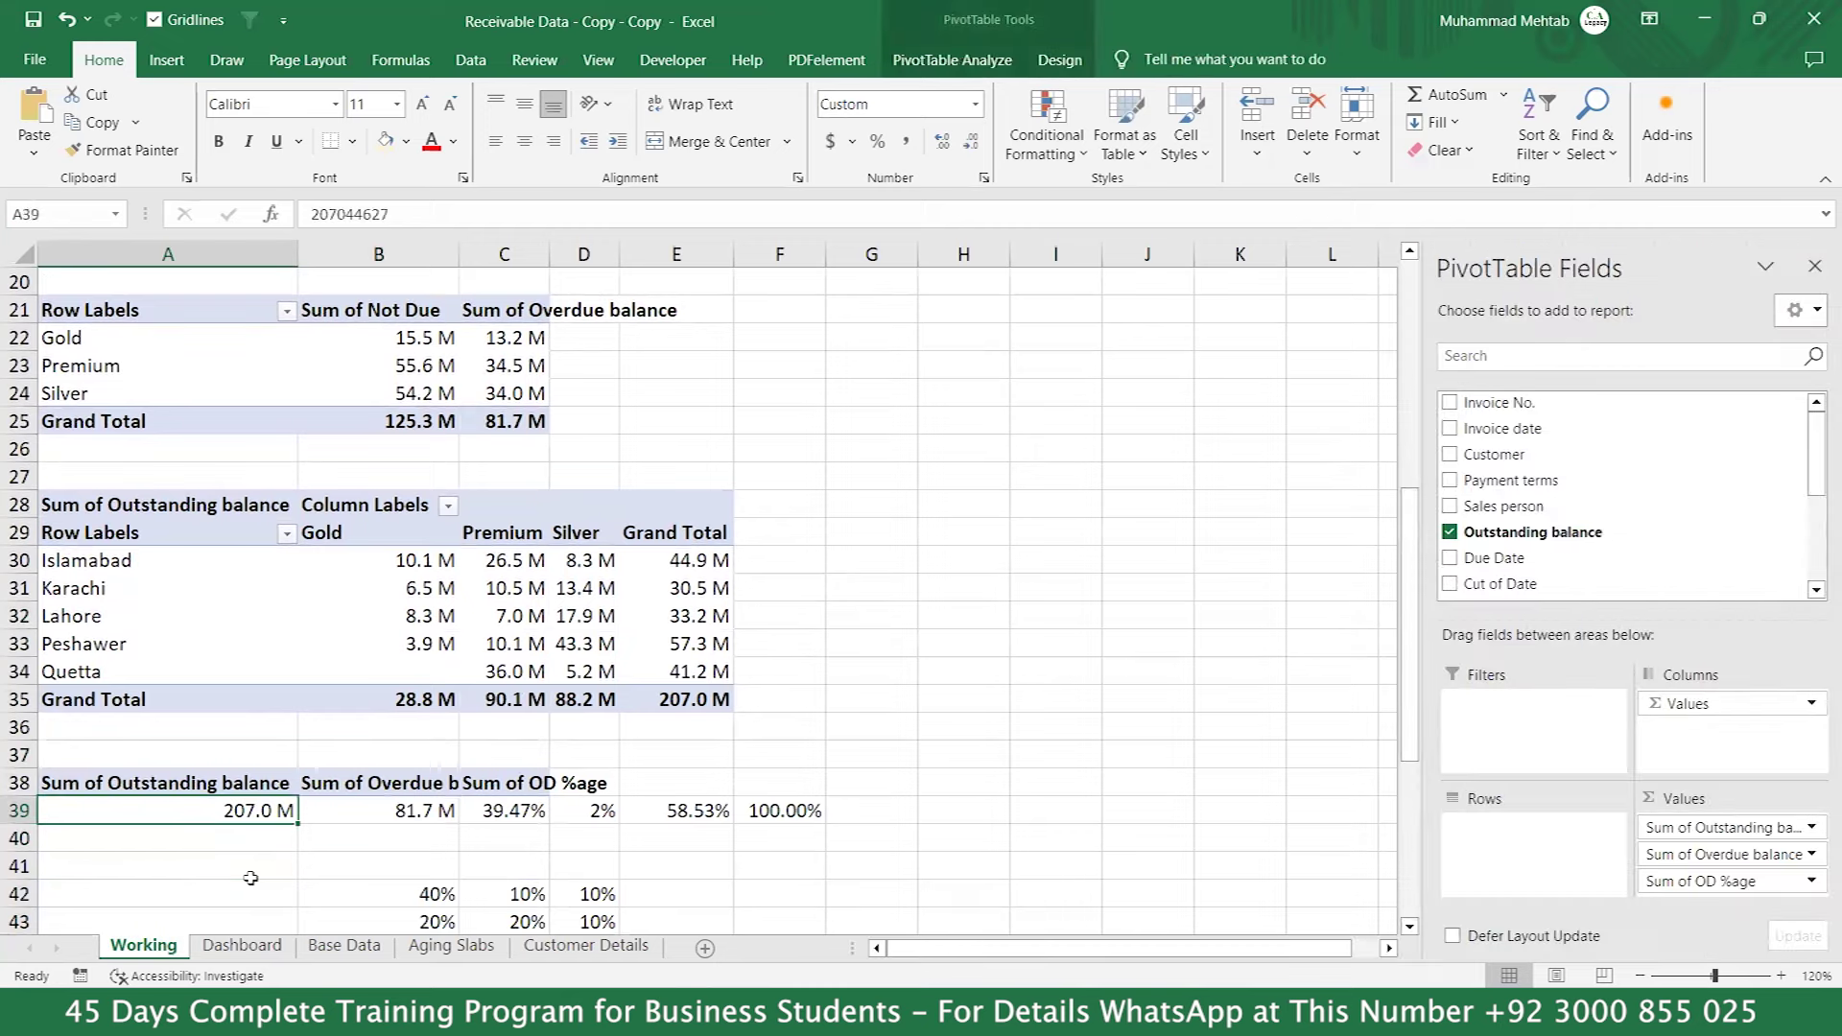
{"action": "key", "text": "Right"}
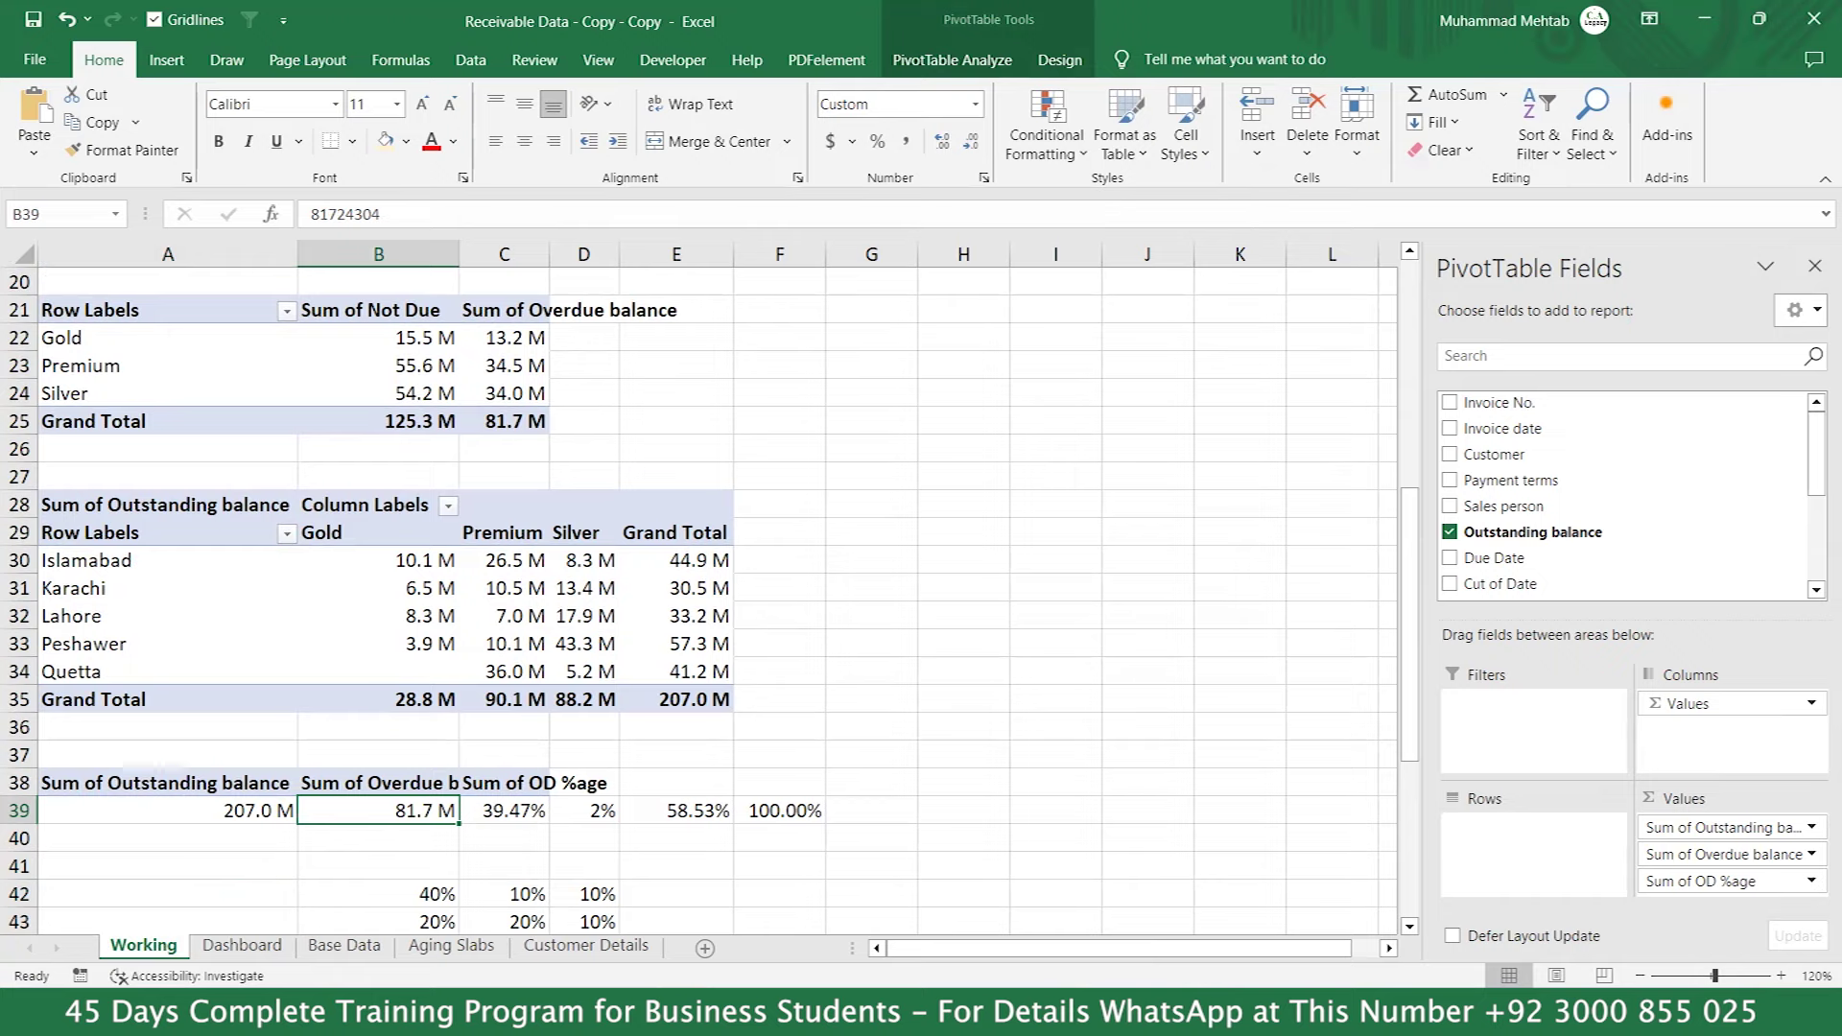
Link the amount text box of the "Over Due" card on the Dashboard to =Working!$B$39.
{"action": "left_click", "coordinate": [243, 946]}
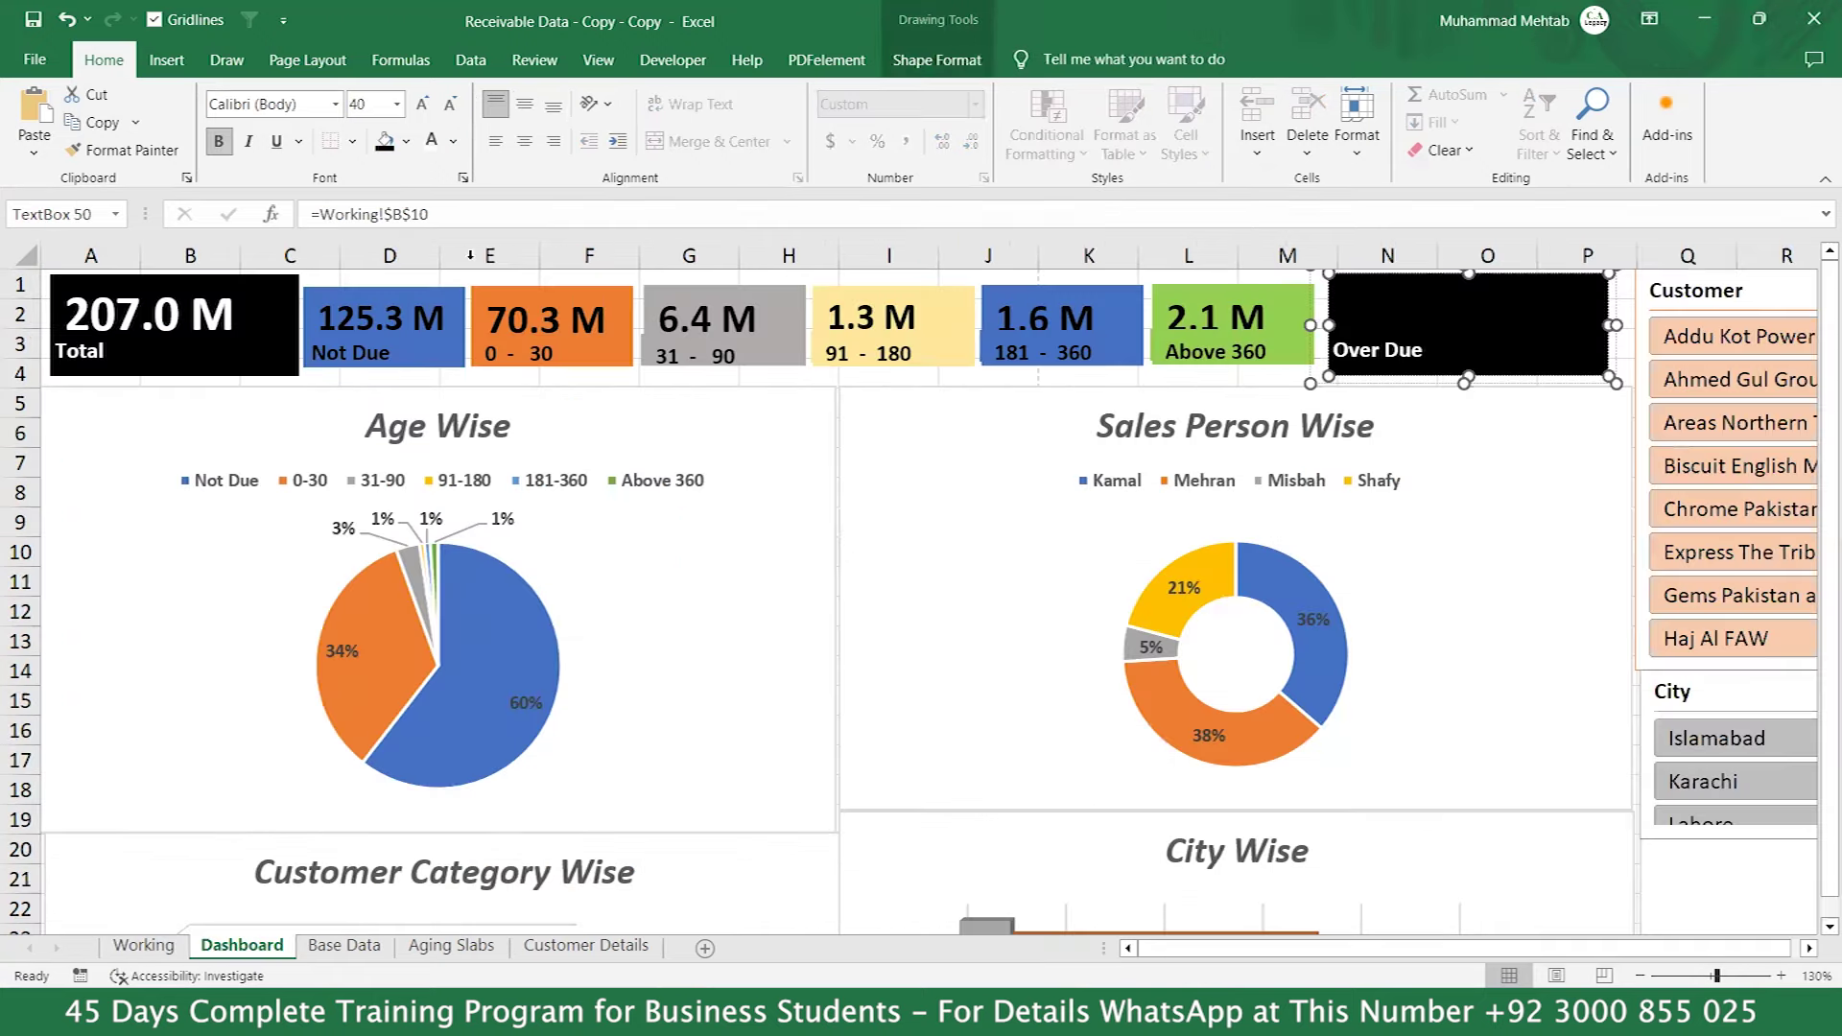
{"action": "left_click", "coordinate": [440, 214]}
{"action": "key", "text": "BackSpace"}
{"action": "key", "text": "BackSpace"}
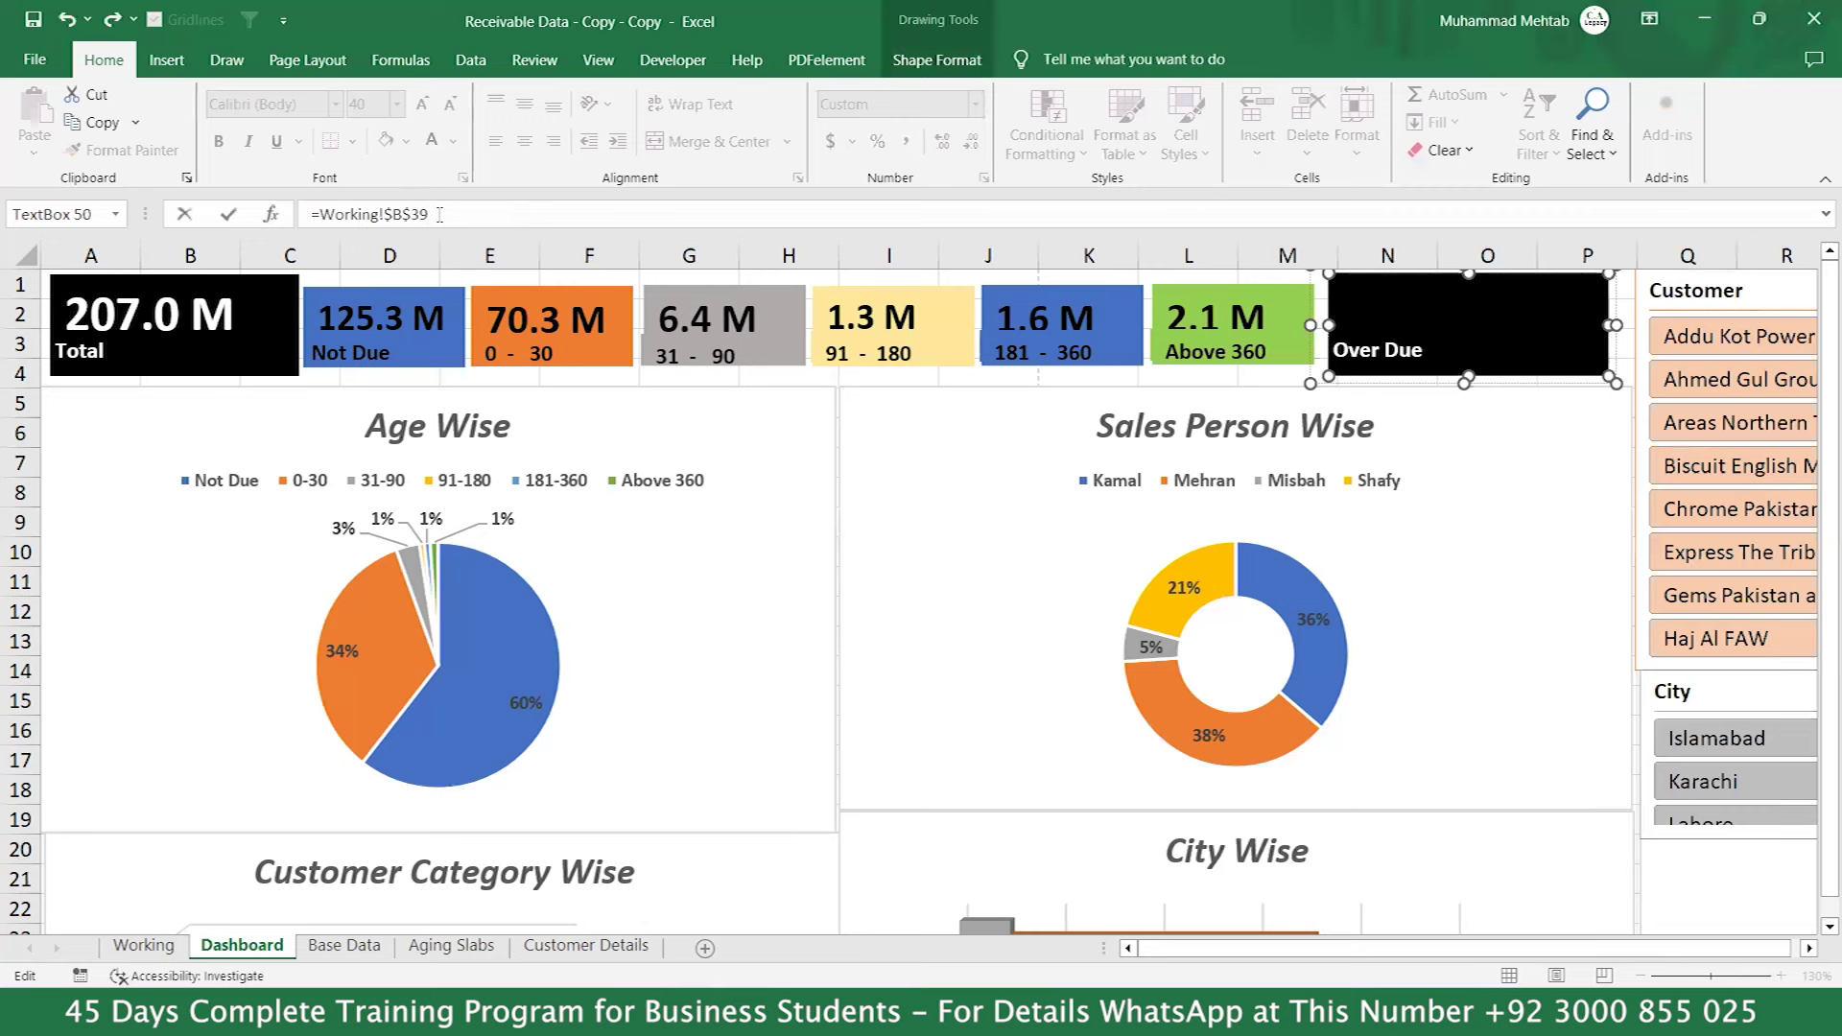
{"action": "key", "text": "Return"}
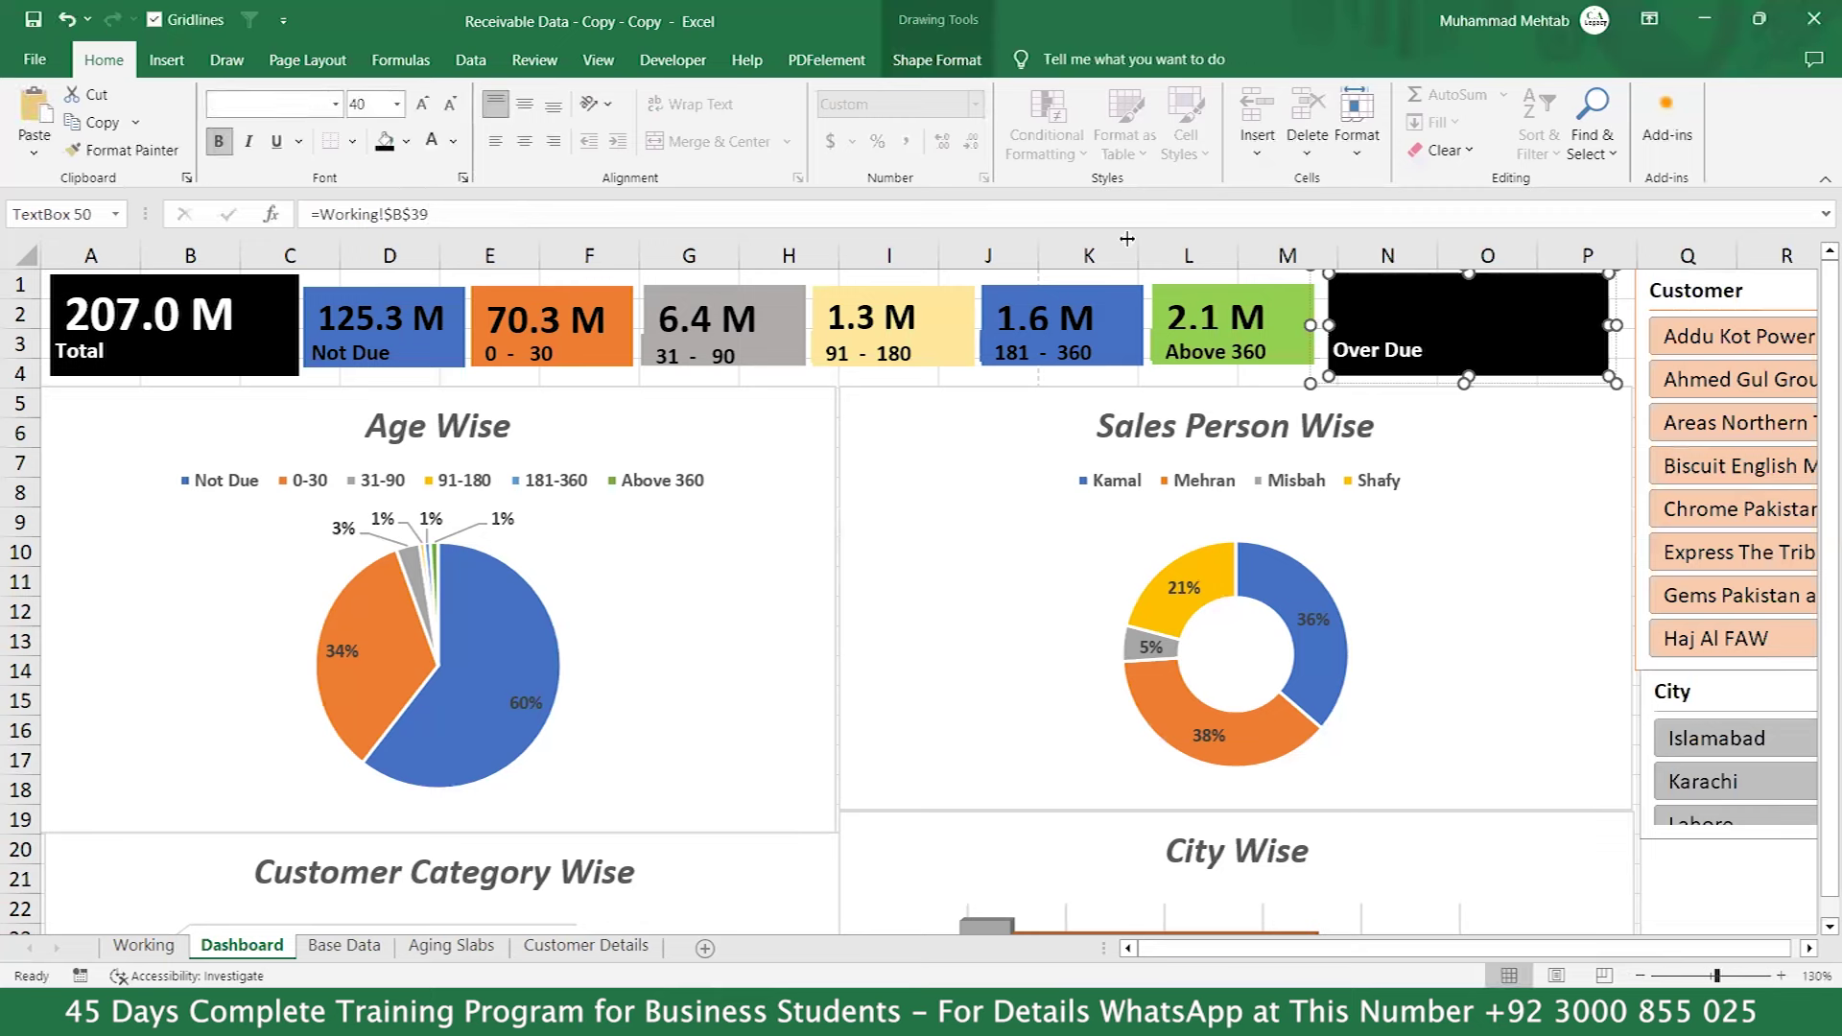
Format the linked amount in the "Over Due" card as bold at font size 24.
{"action": "left_click", "coordinate": [1366, 292]}
{"action": "key", "text": "ctrl+a"}
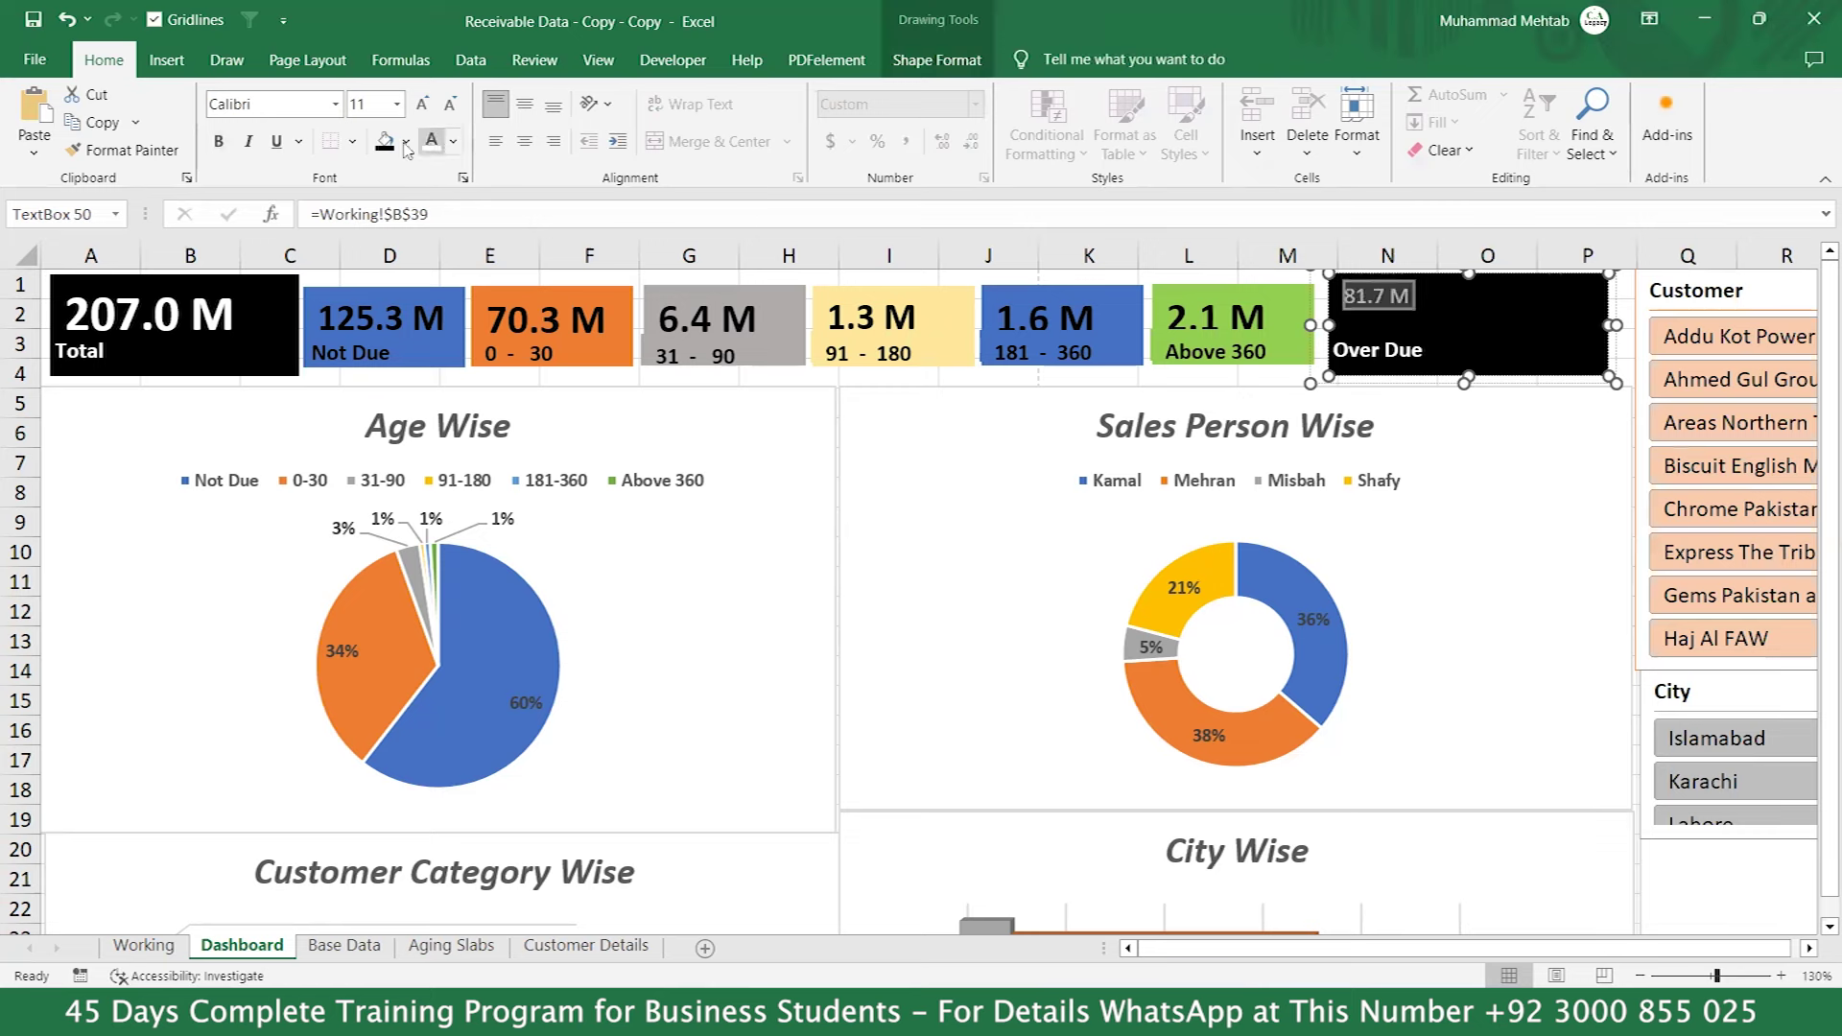
{"action": "left_click", "coordinate": [419, 104]}
{"action": "left_click", "coordinate": [419, 103]}
{"action": "left_click", "coordinate": [419, 104]}
{"action": "left_click", "coordinate": [420, 104]}
{"action": "left_click", "coordinate": [419, 103]}
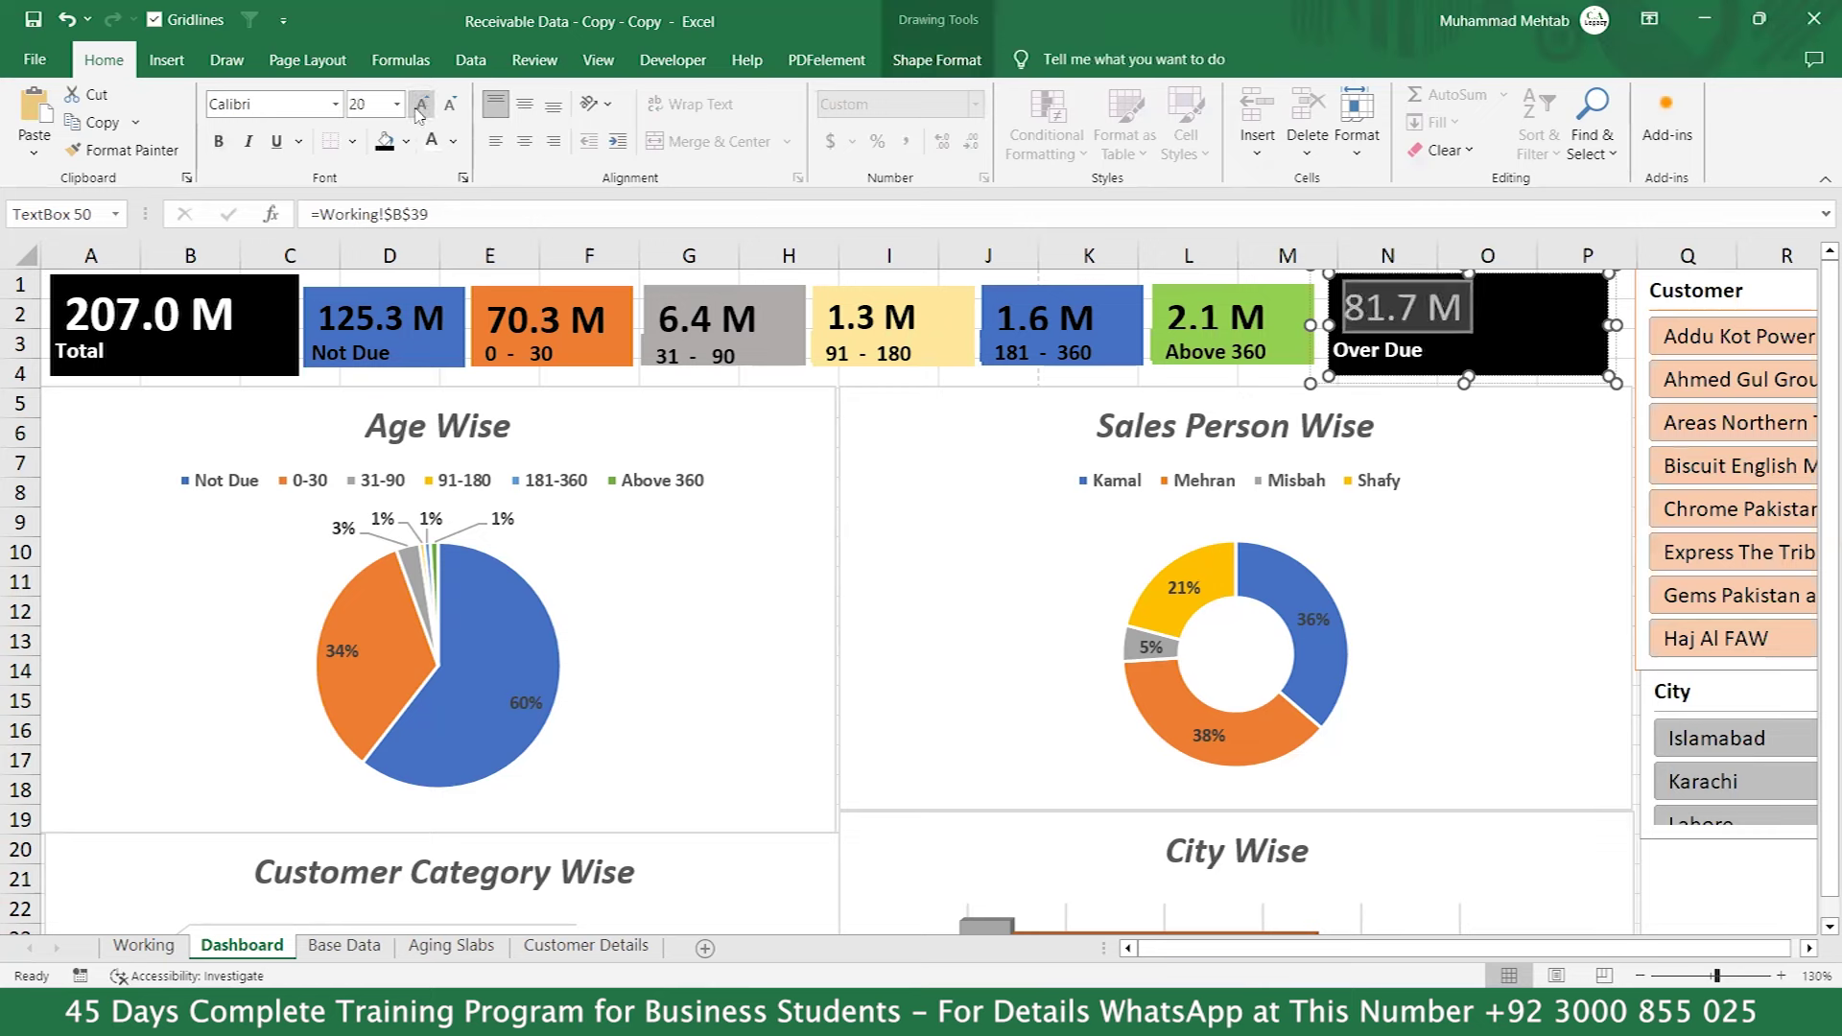
{"action": "left_click", "coordinate": [218, 142]}
{"action": "left_click", "coordinate": [422, 103]}
{"action": "left_click", "coordinate": [422, 103]}
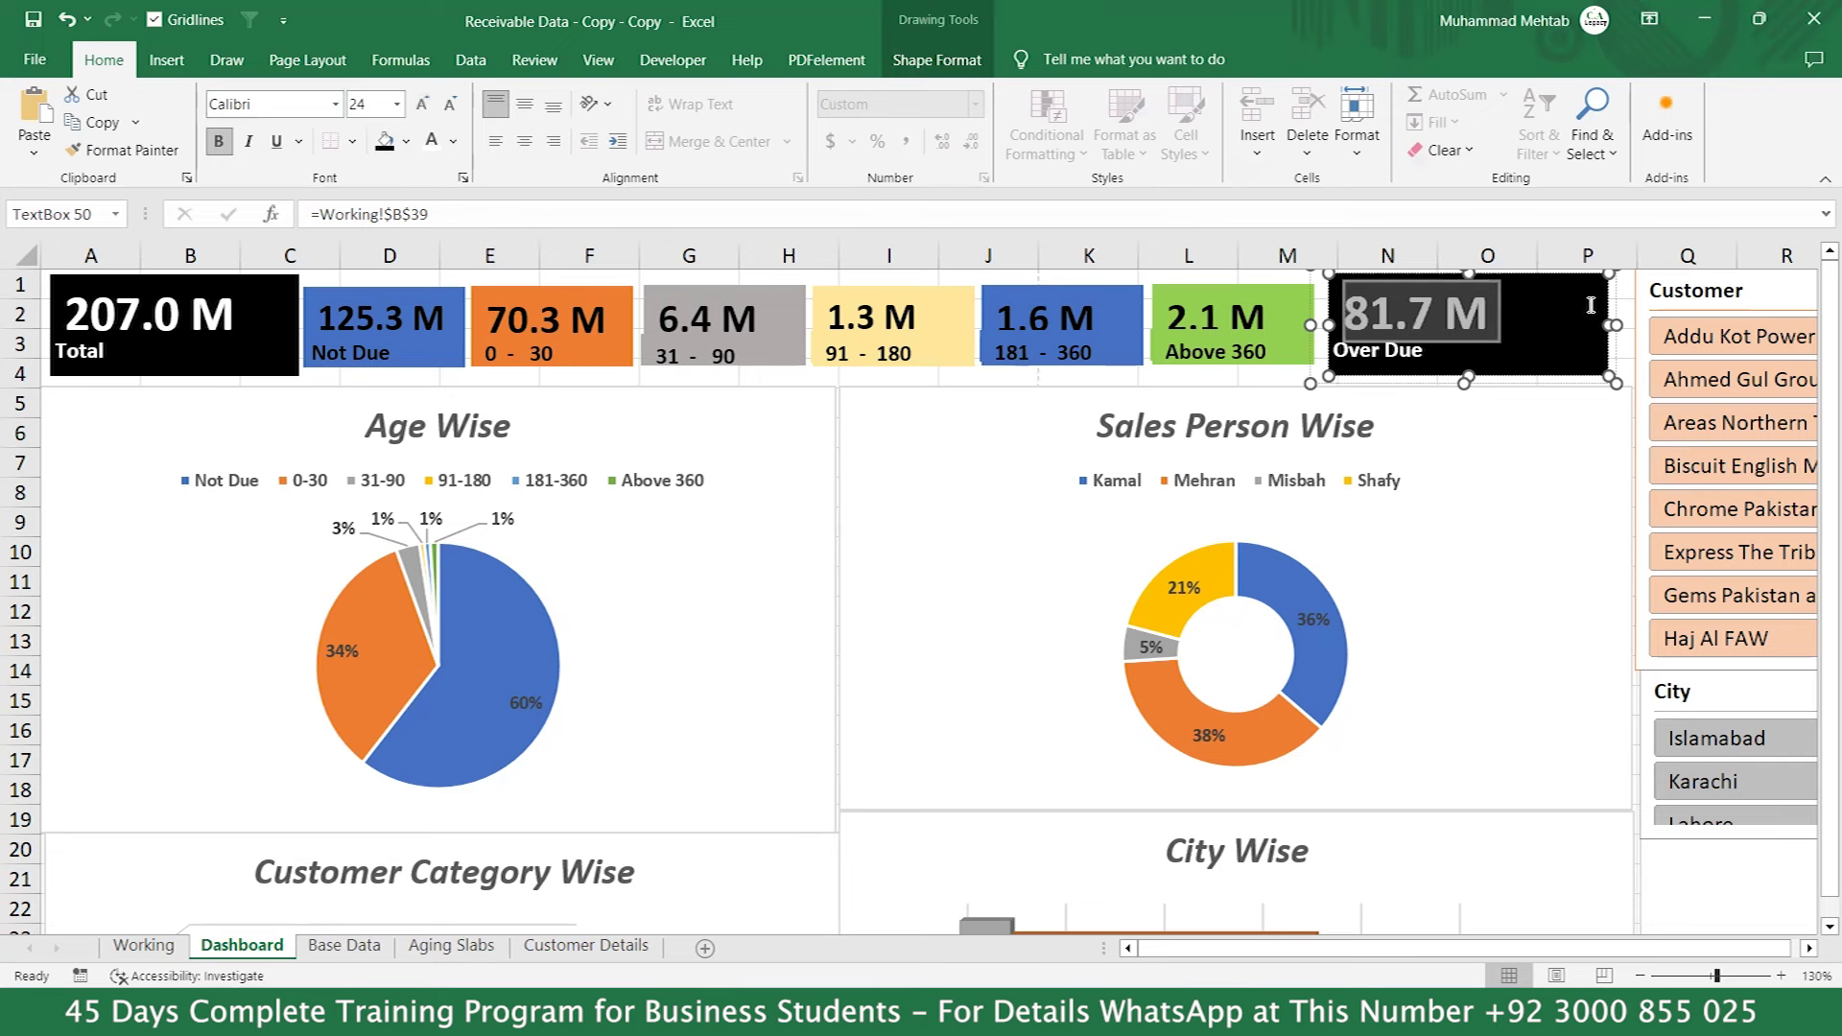
Try a yellow fill on the whole "Over Due" card group, and settle on dark green.
{"action": "left_click", "coordinate": [1621, 308]}
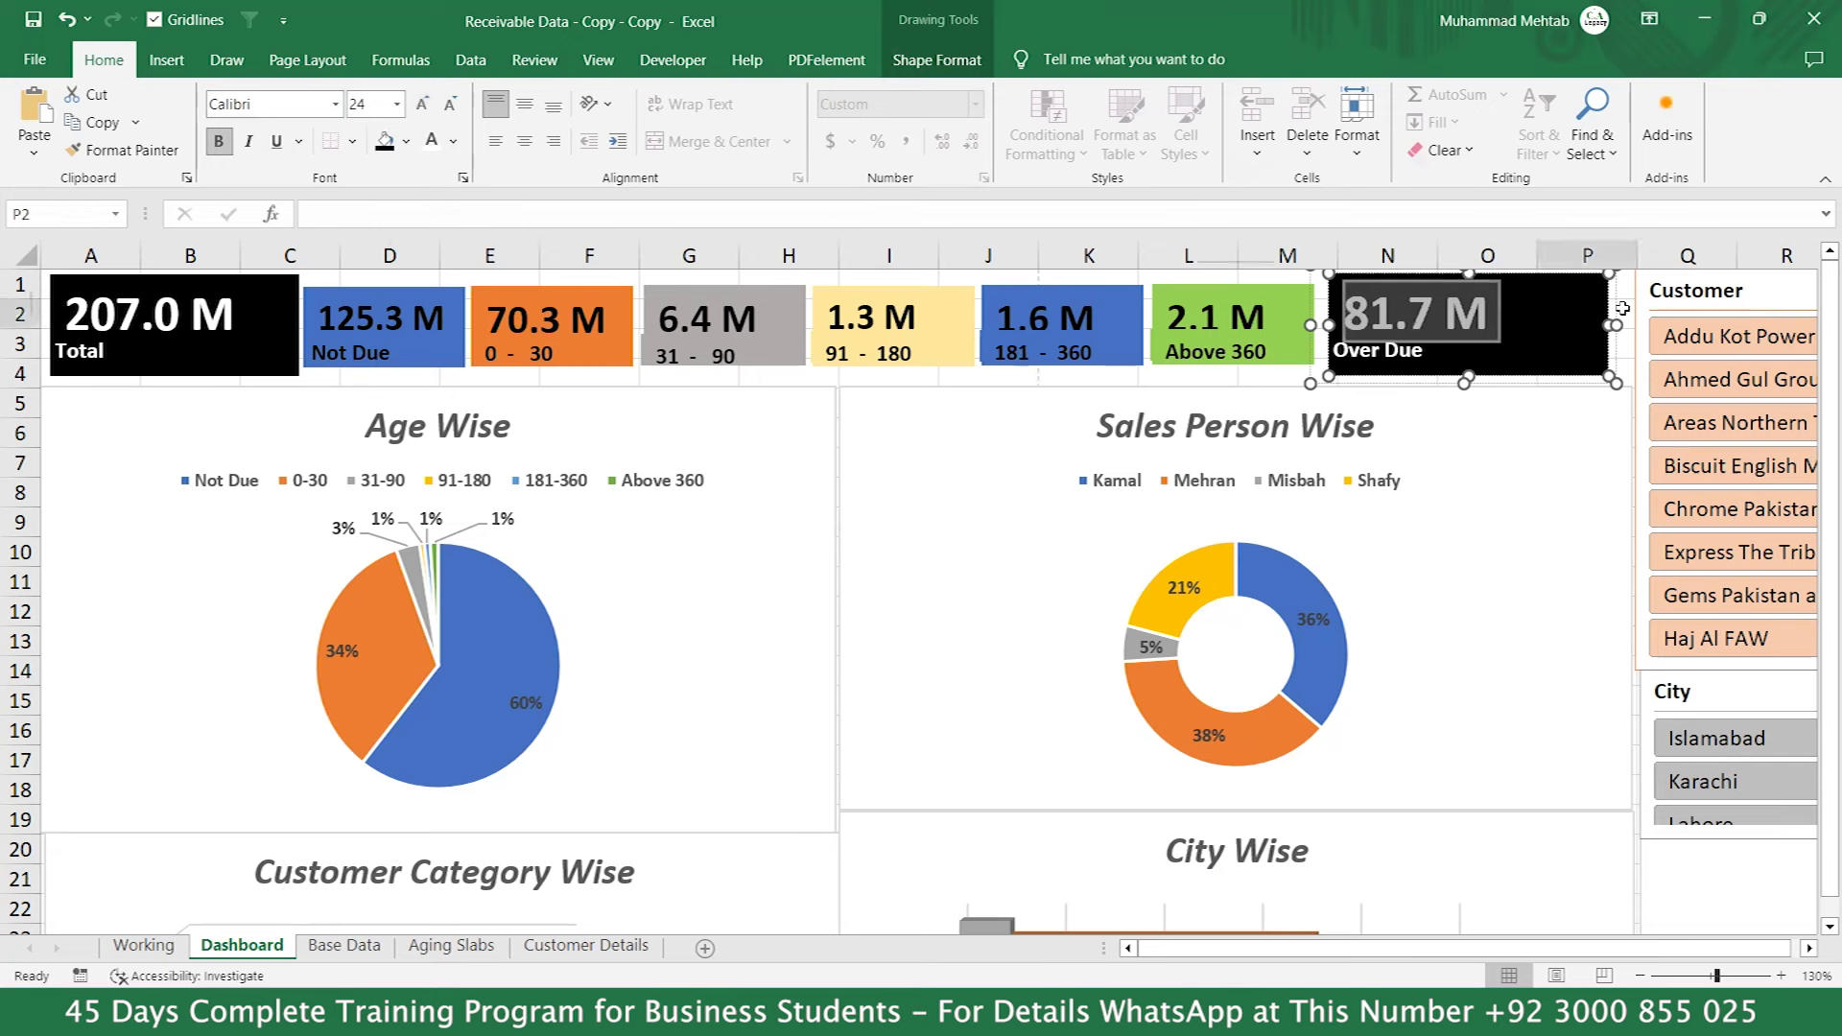
{"action": "left_click", "coordinate": [1620, 308]}
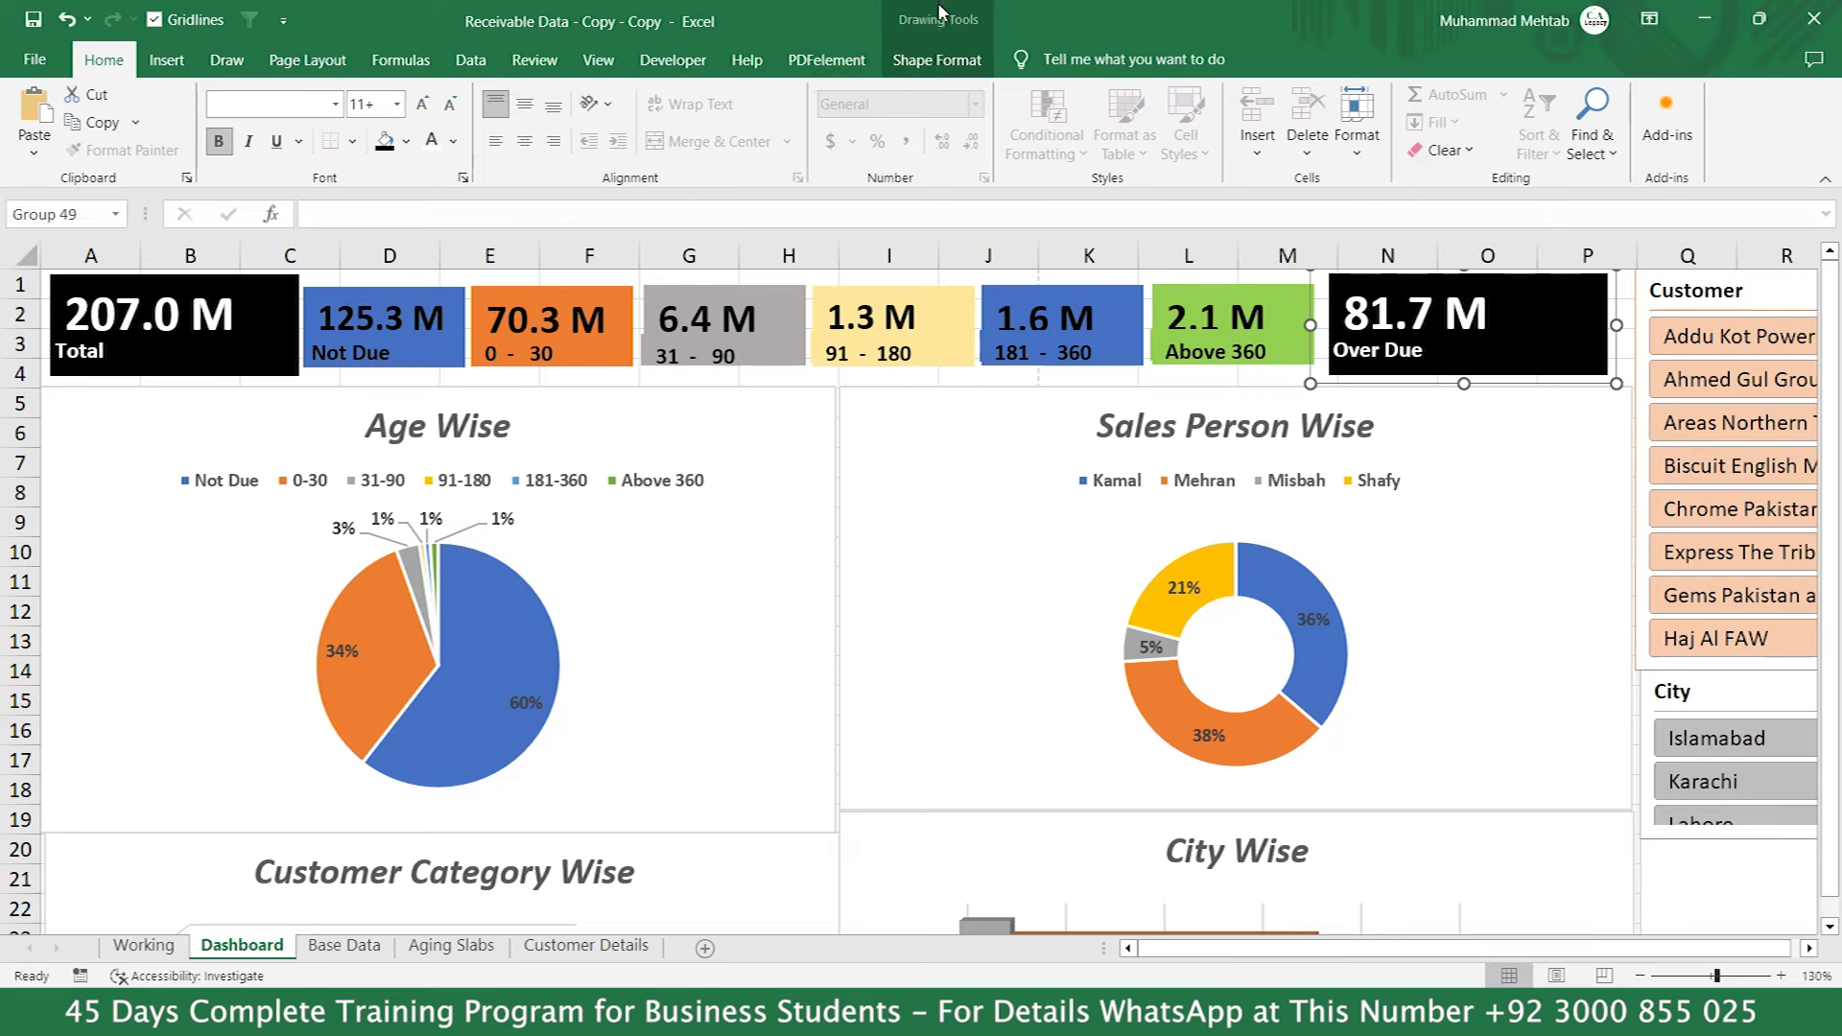
{"action": "left_click", "coordinate": [937, 56]}
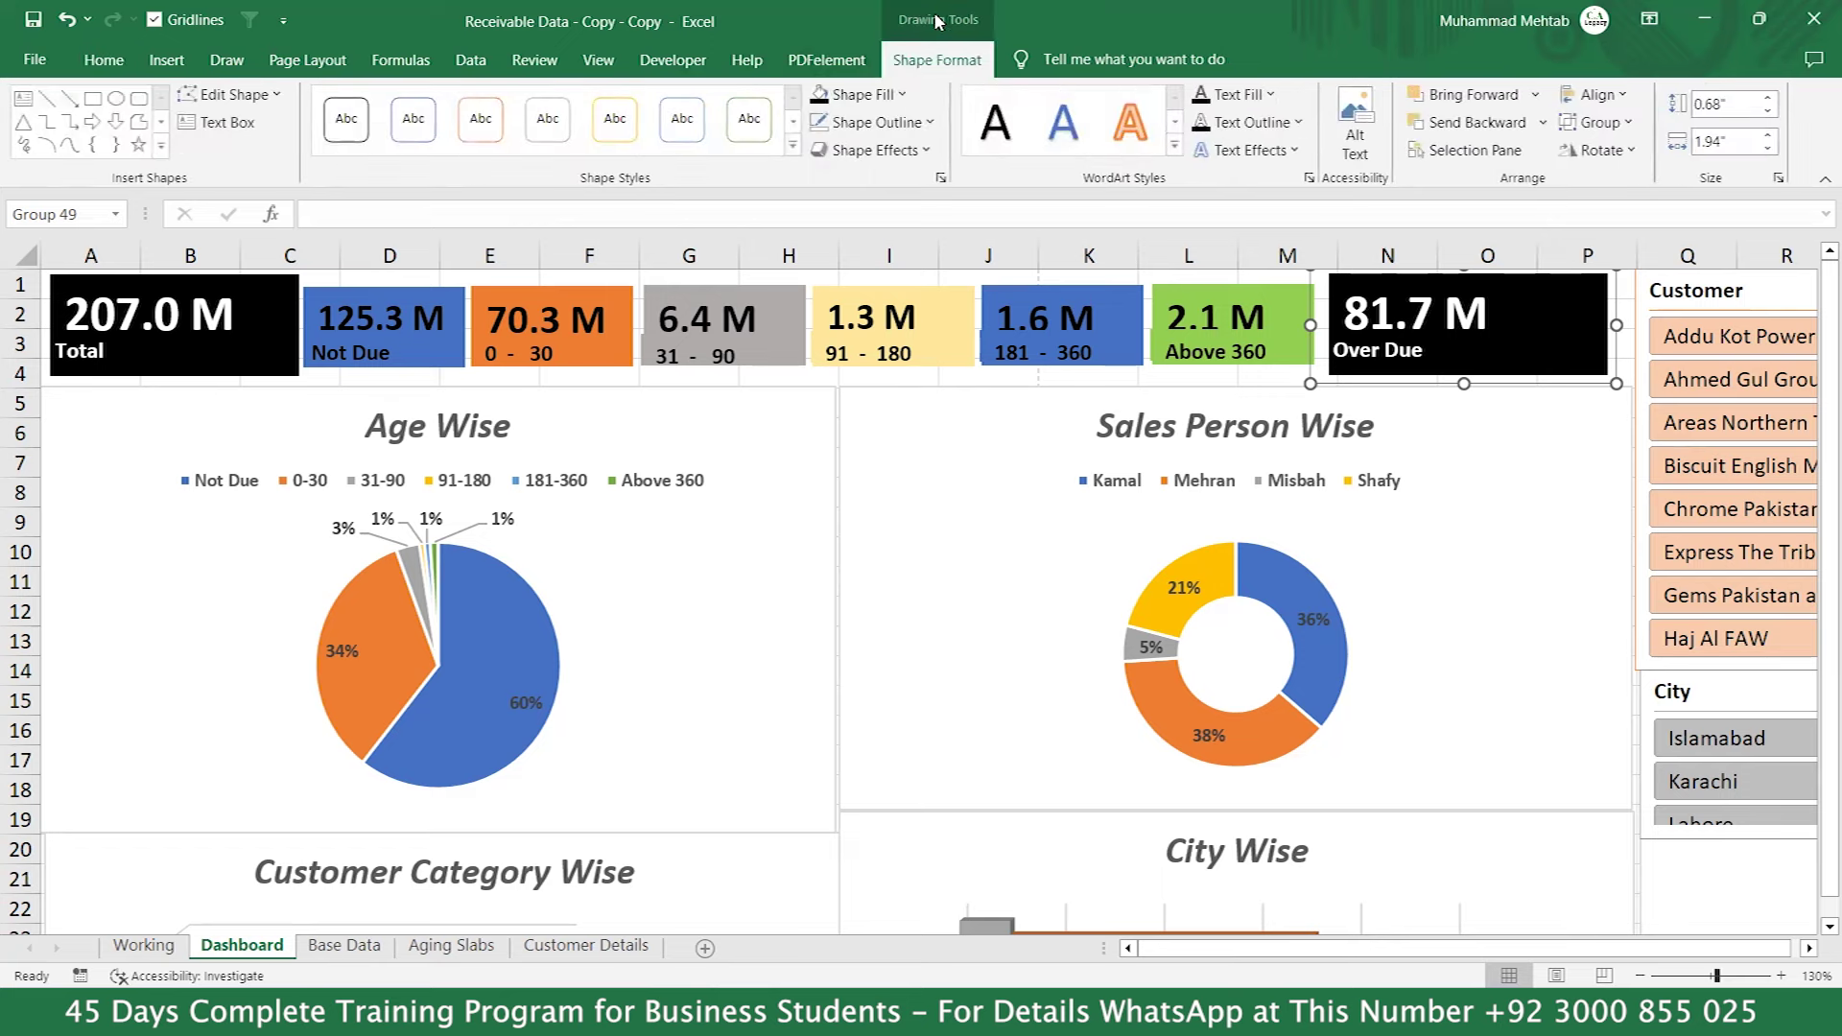
{"action": "left_click", "coordinate": [902, 95]}
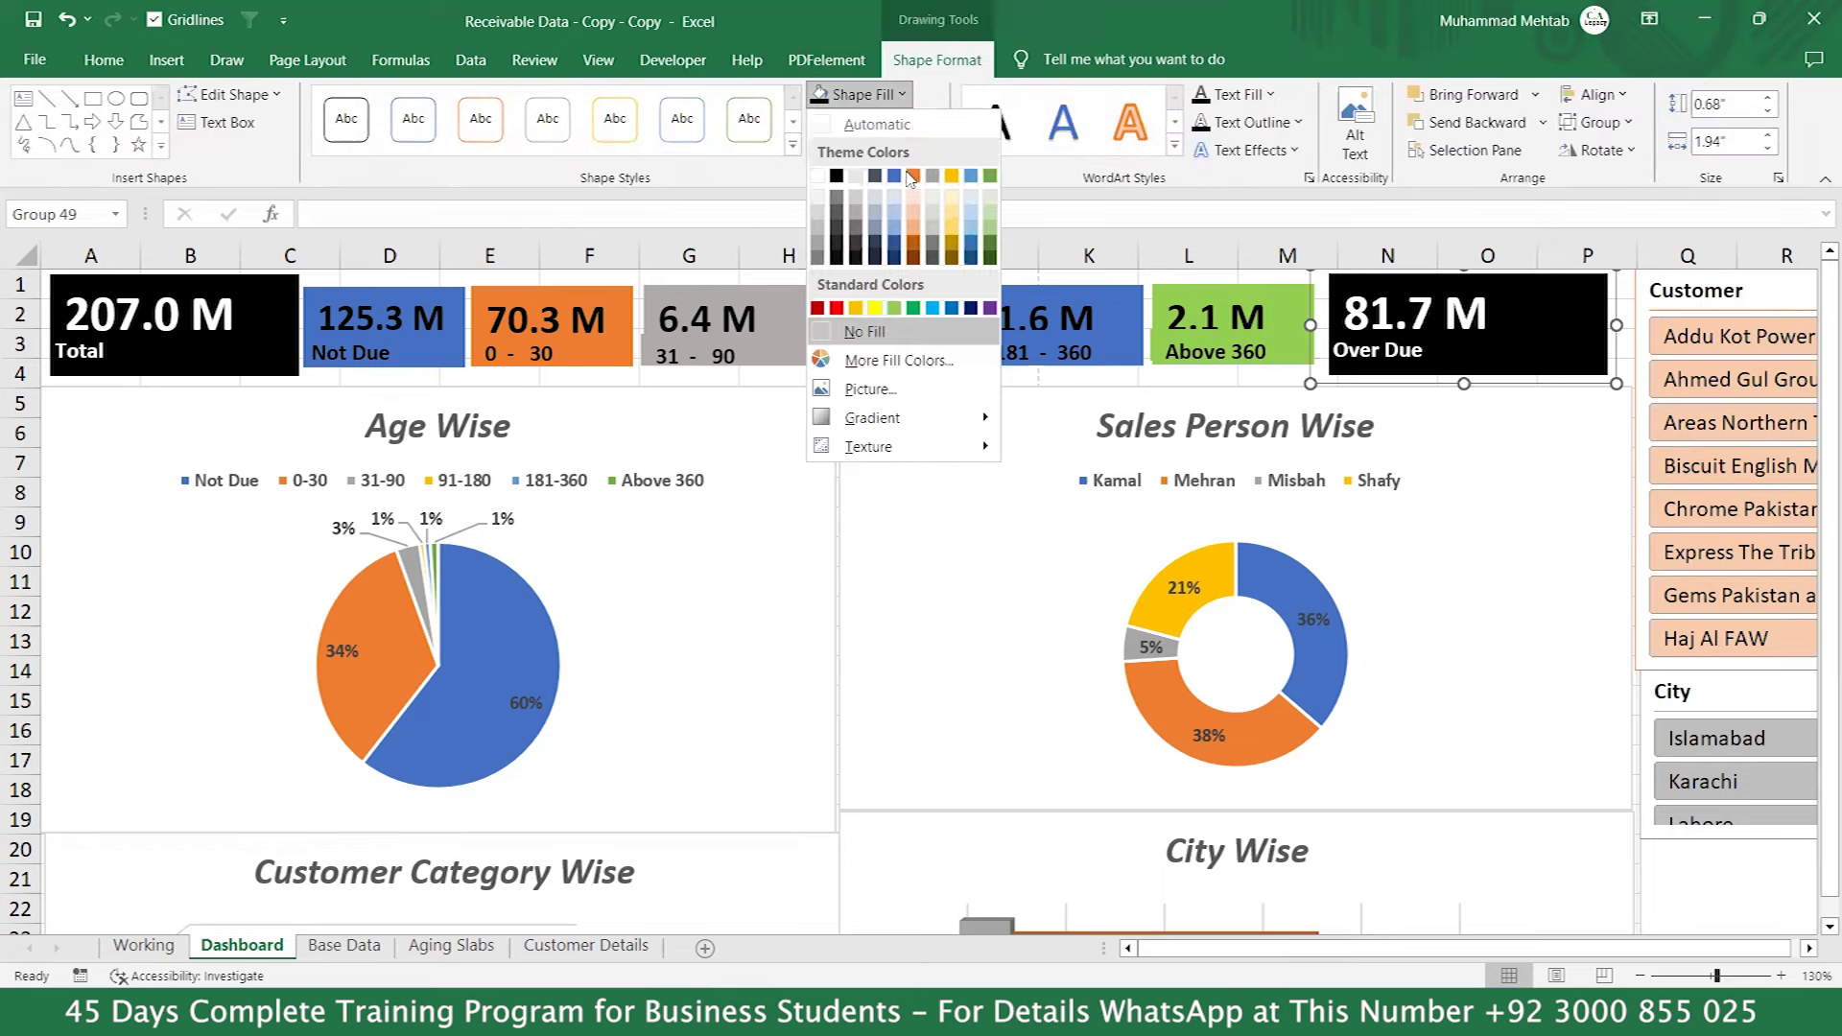
{"action": "left_click", "coordinate": [874, 308]}
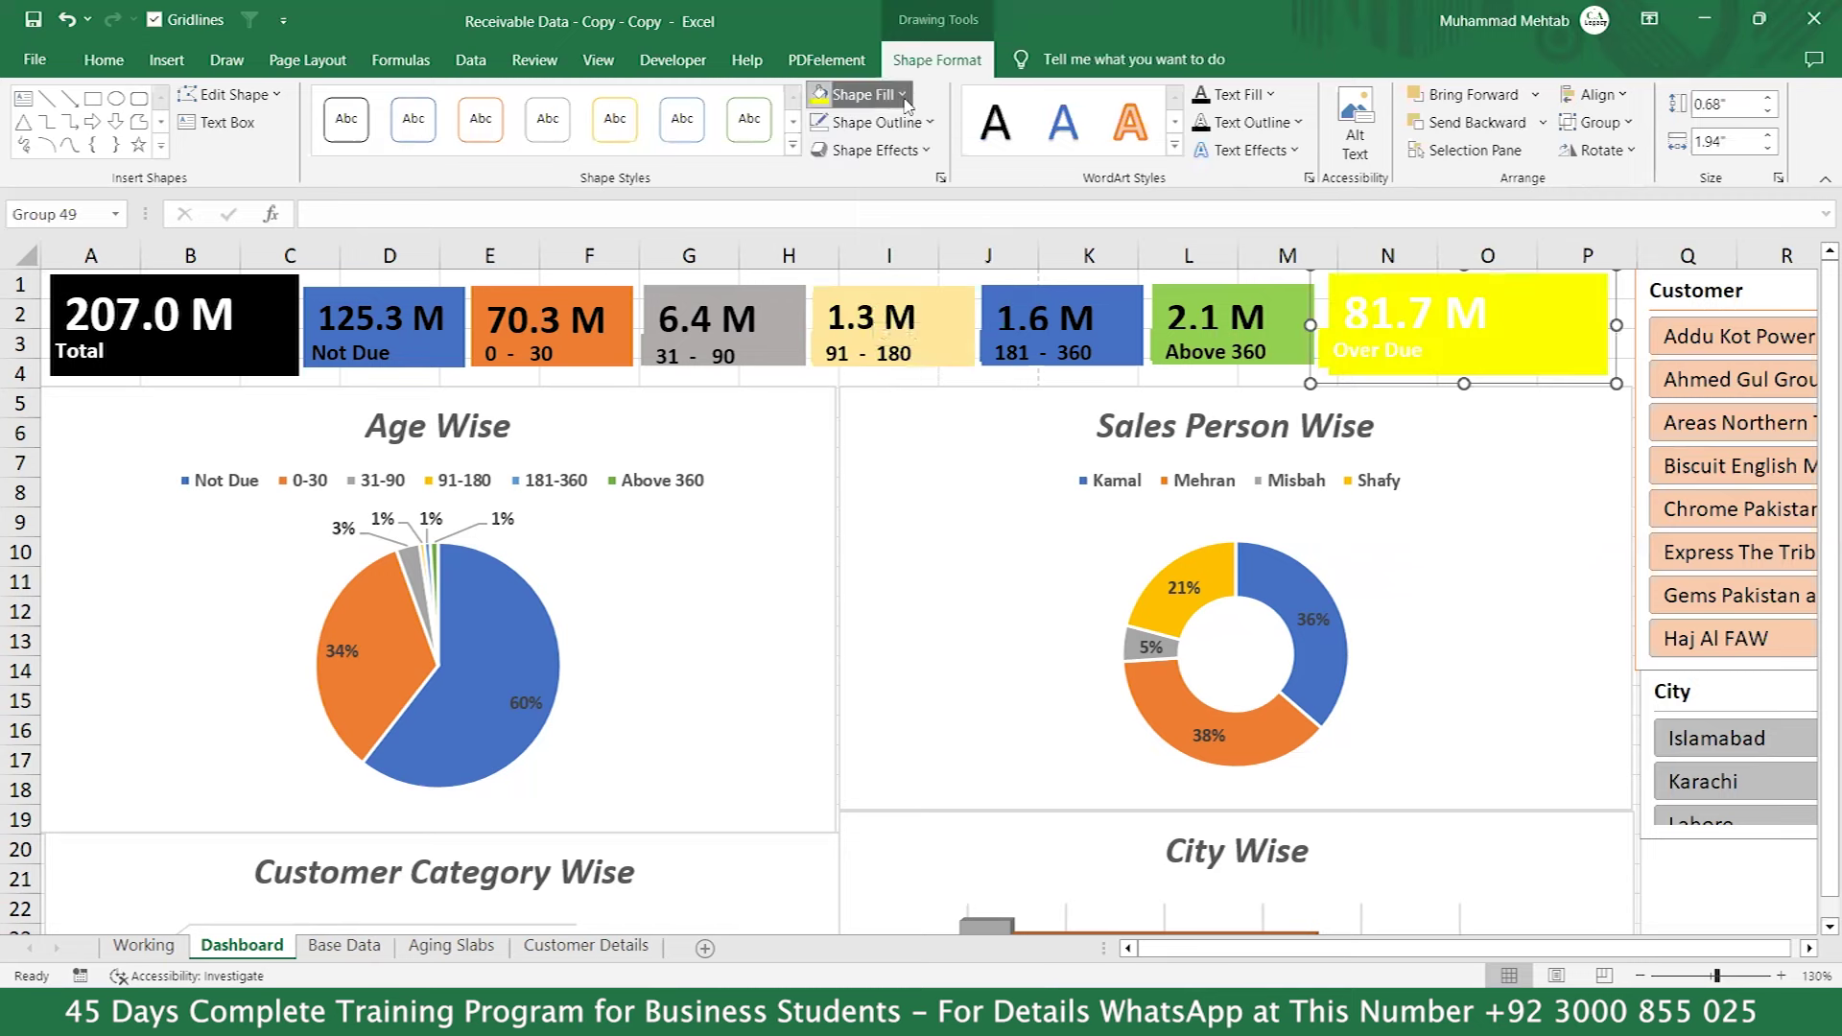
{"action": "left_click", "coordinate": [869, 94]}
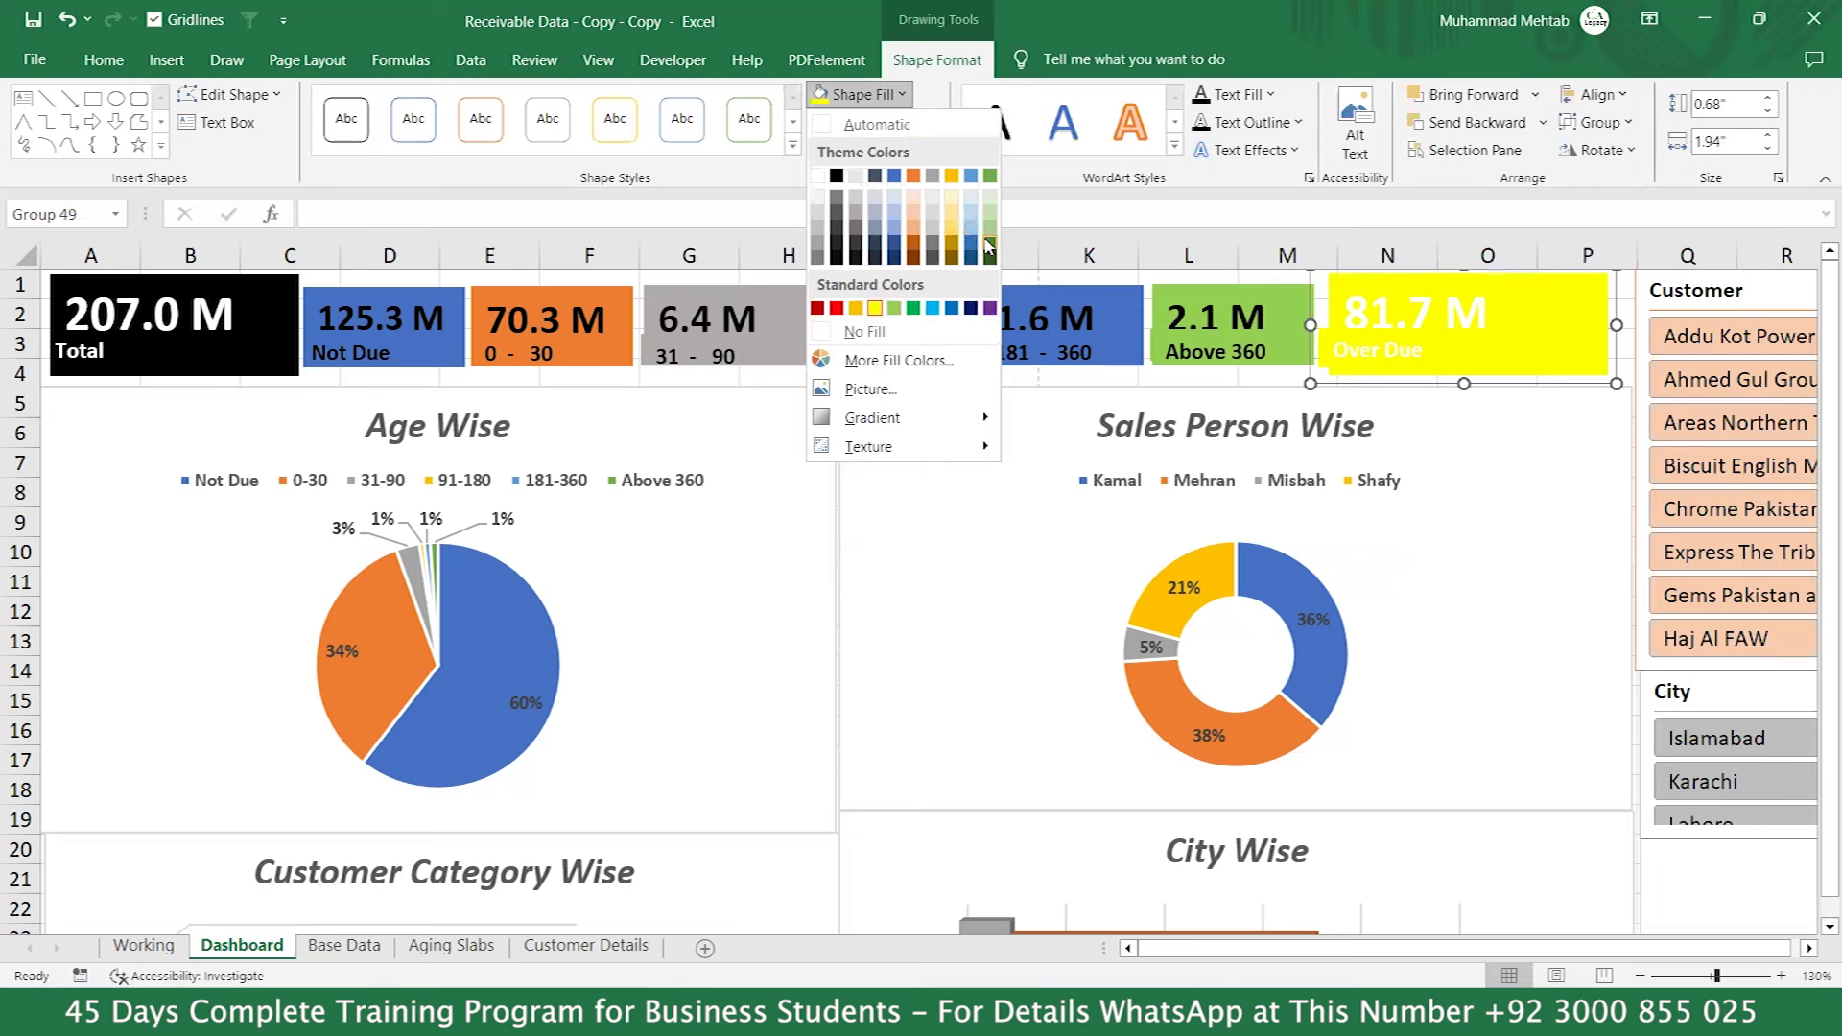
{"action": "left_click", "coordinate": [990, 247]}
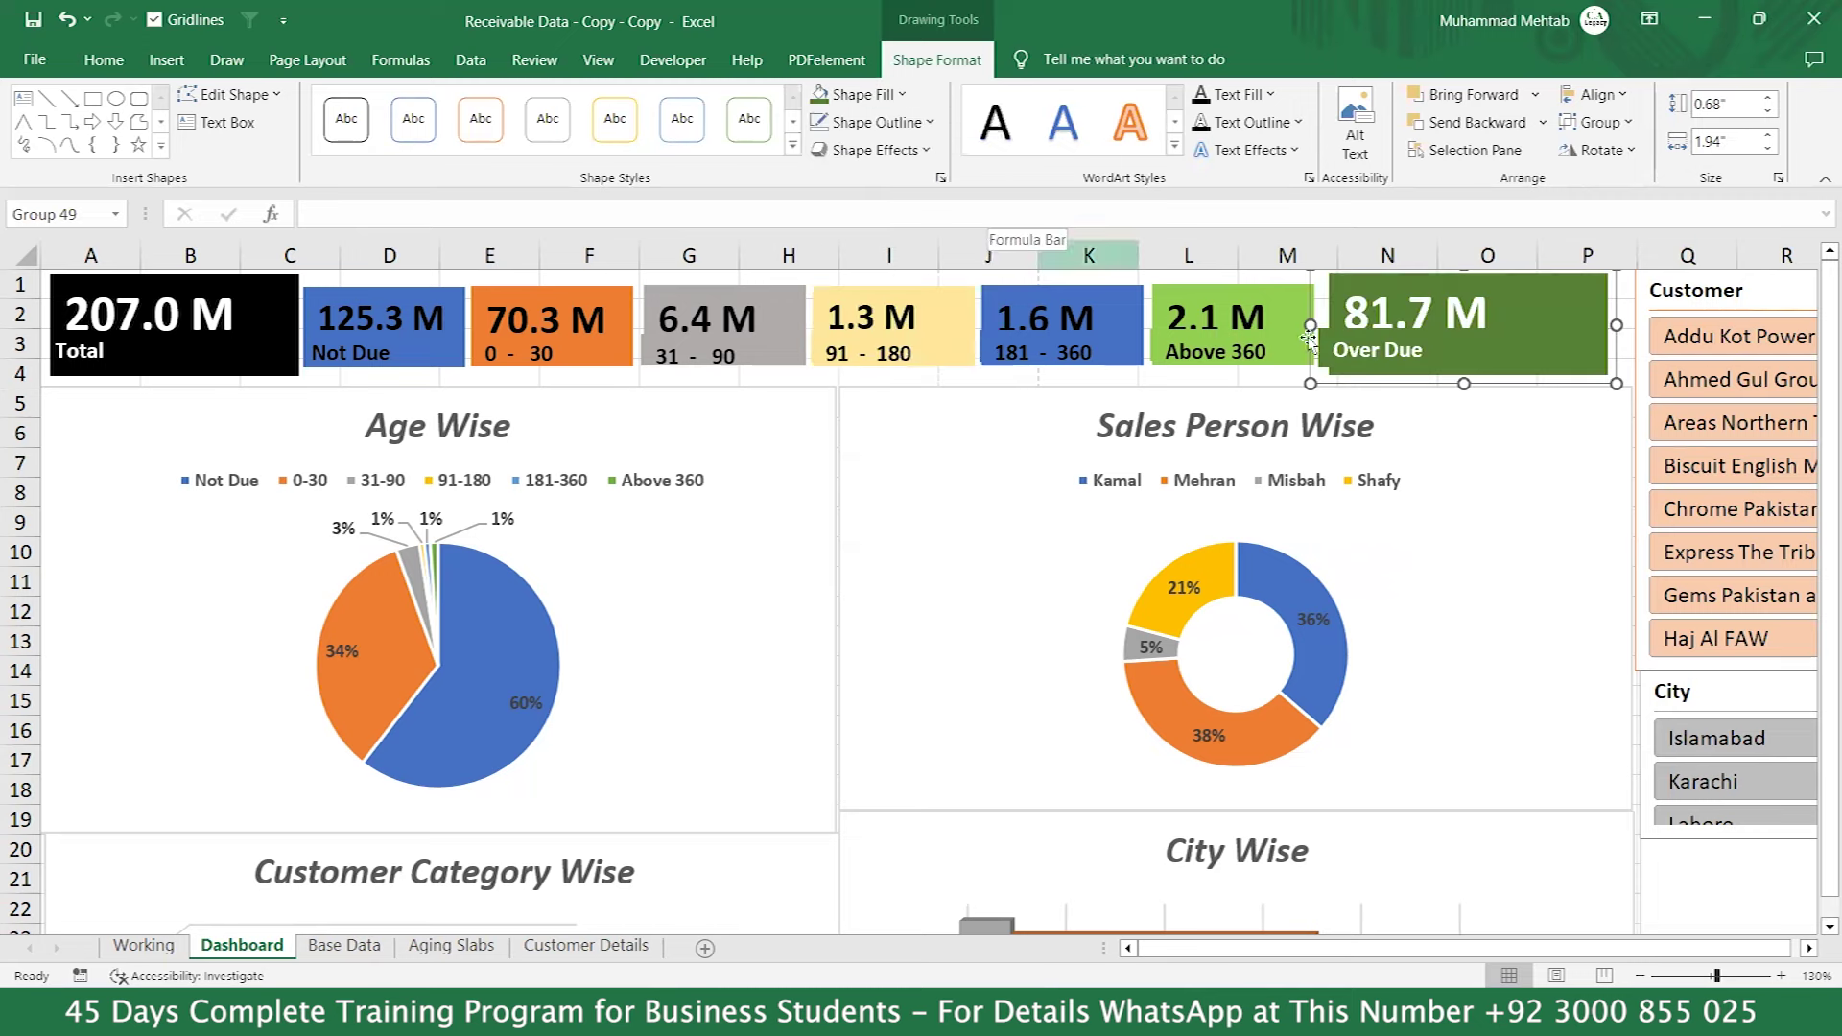
Shift the "Over Due" label slightly right and down inside its card so it sits beneath the amount.
{"action": "left_click", "coordinate": [1416, 363]}
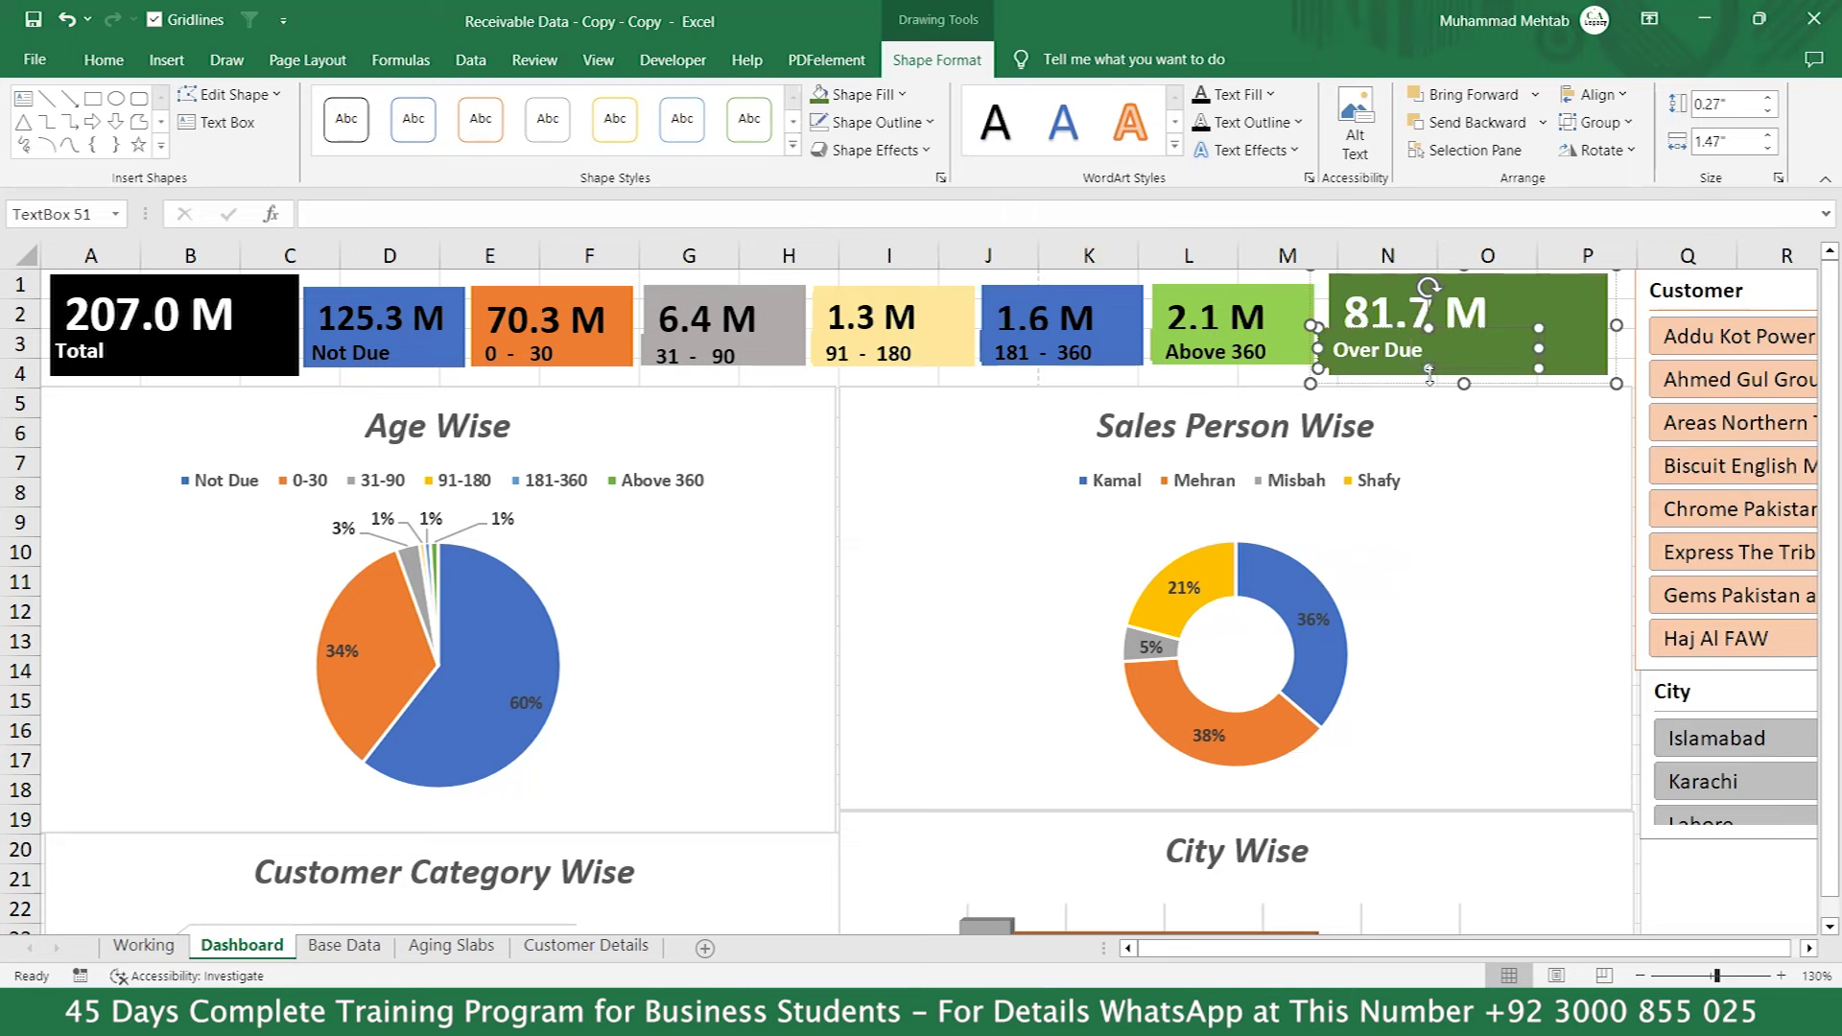
{"action": "left_click_drag", "start_coordinate": [1429, 372], "coordinate": [1438, 375]}
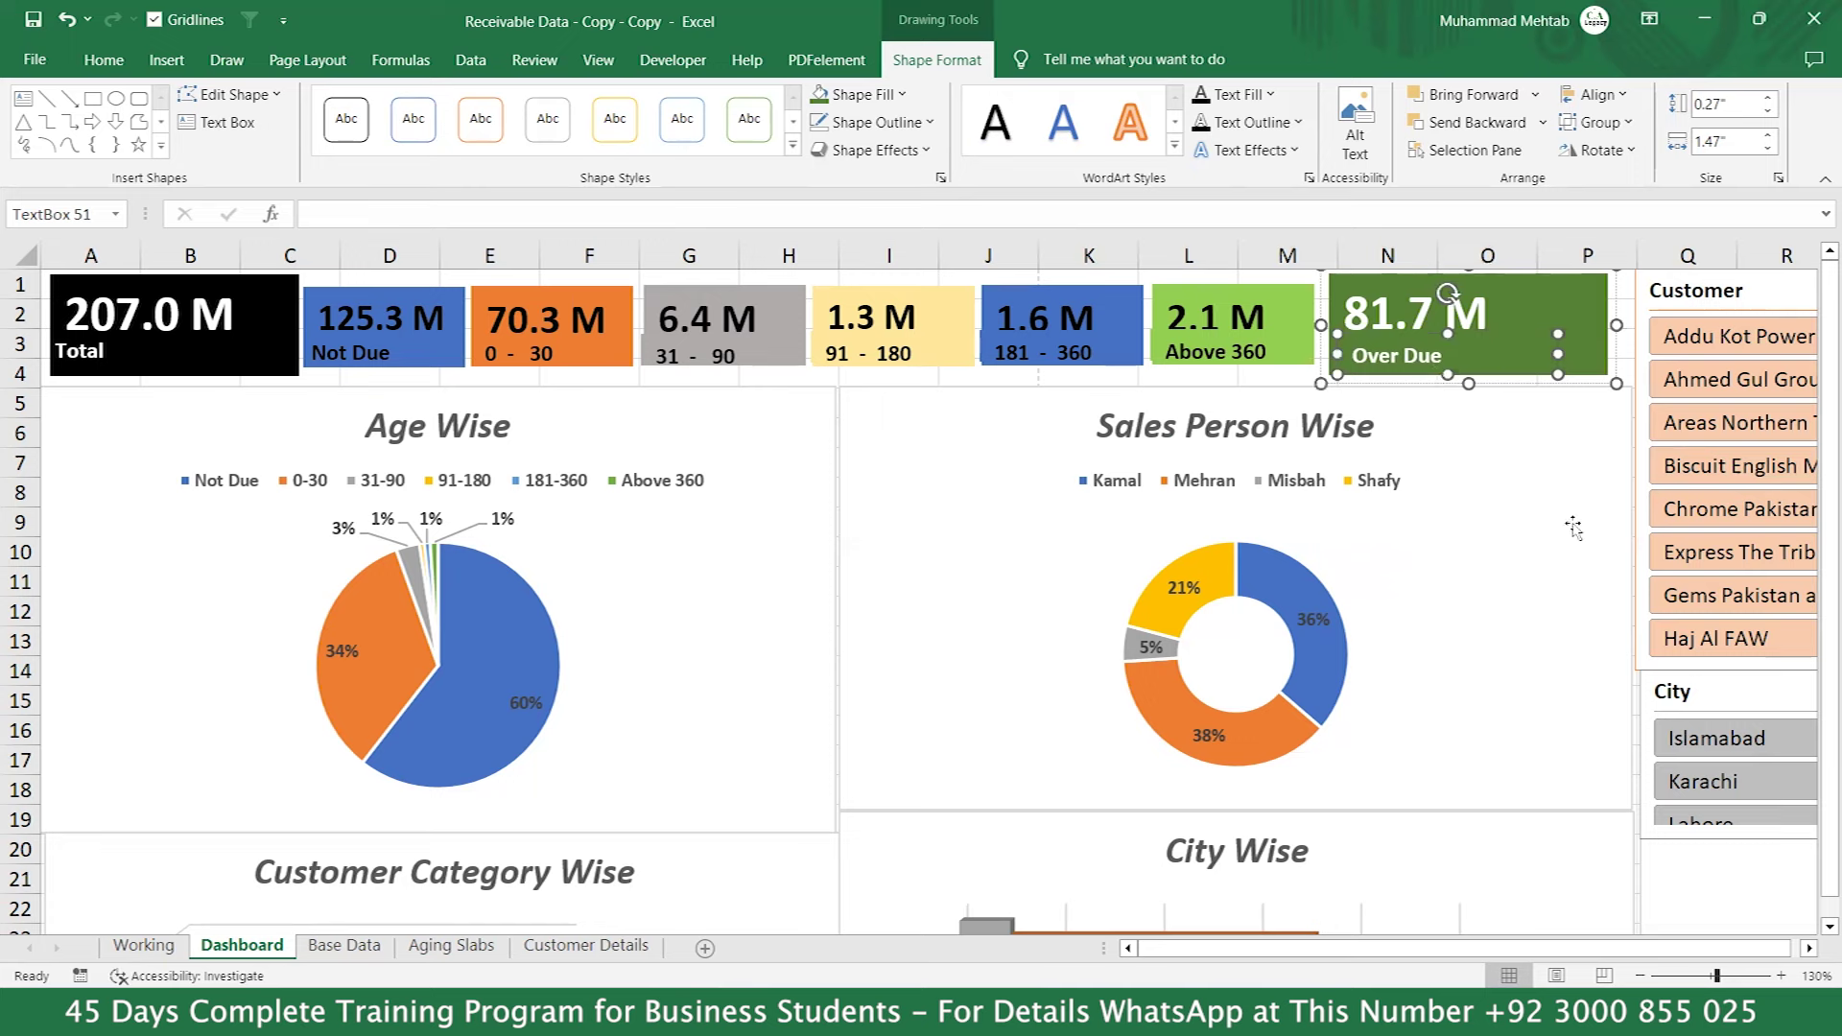
{"action": "left_click", "coordinate": [1628, 356]}
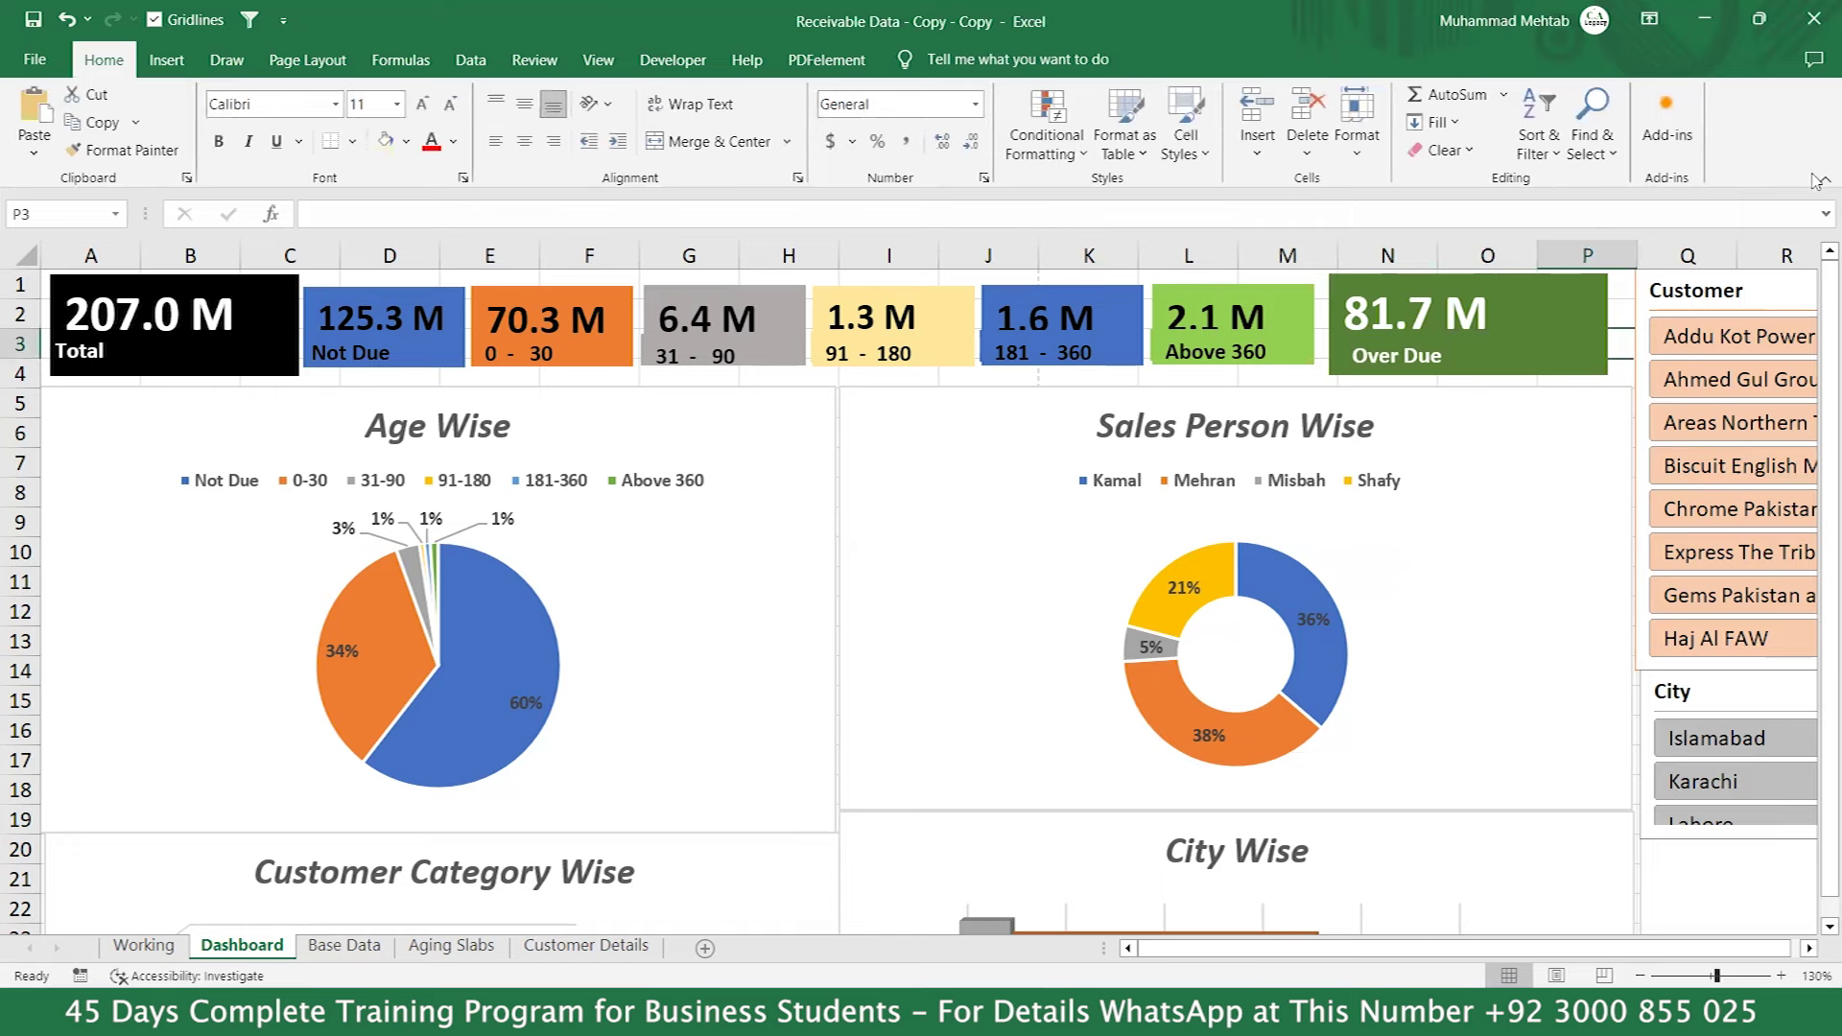
Collapse the ribbon and reduce the Dashboard zoom to 100% to fit all charts and slicers on screen.
{"action": "left_click", "coordinate": [1816, 179]}
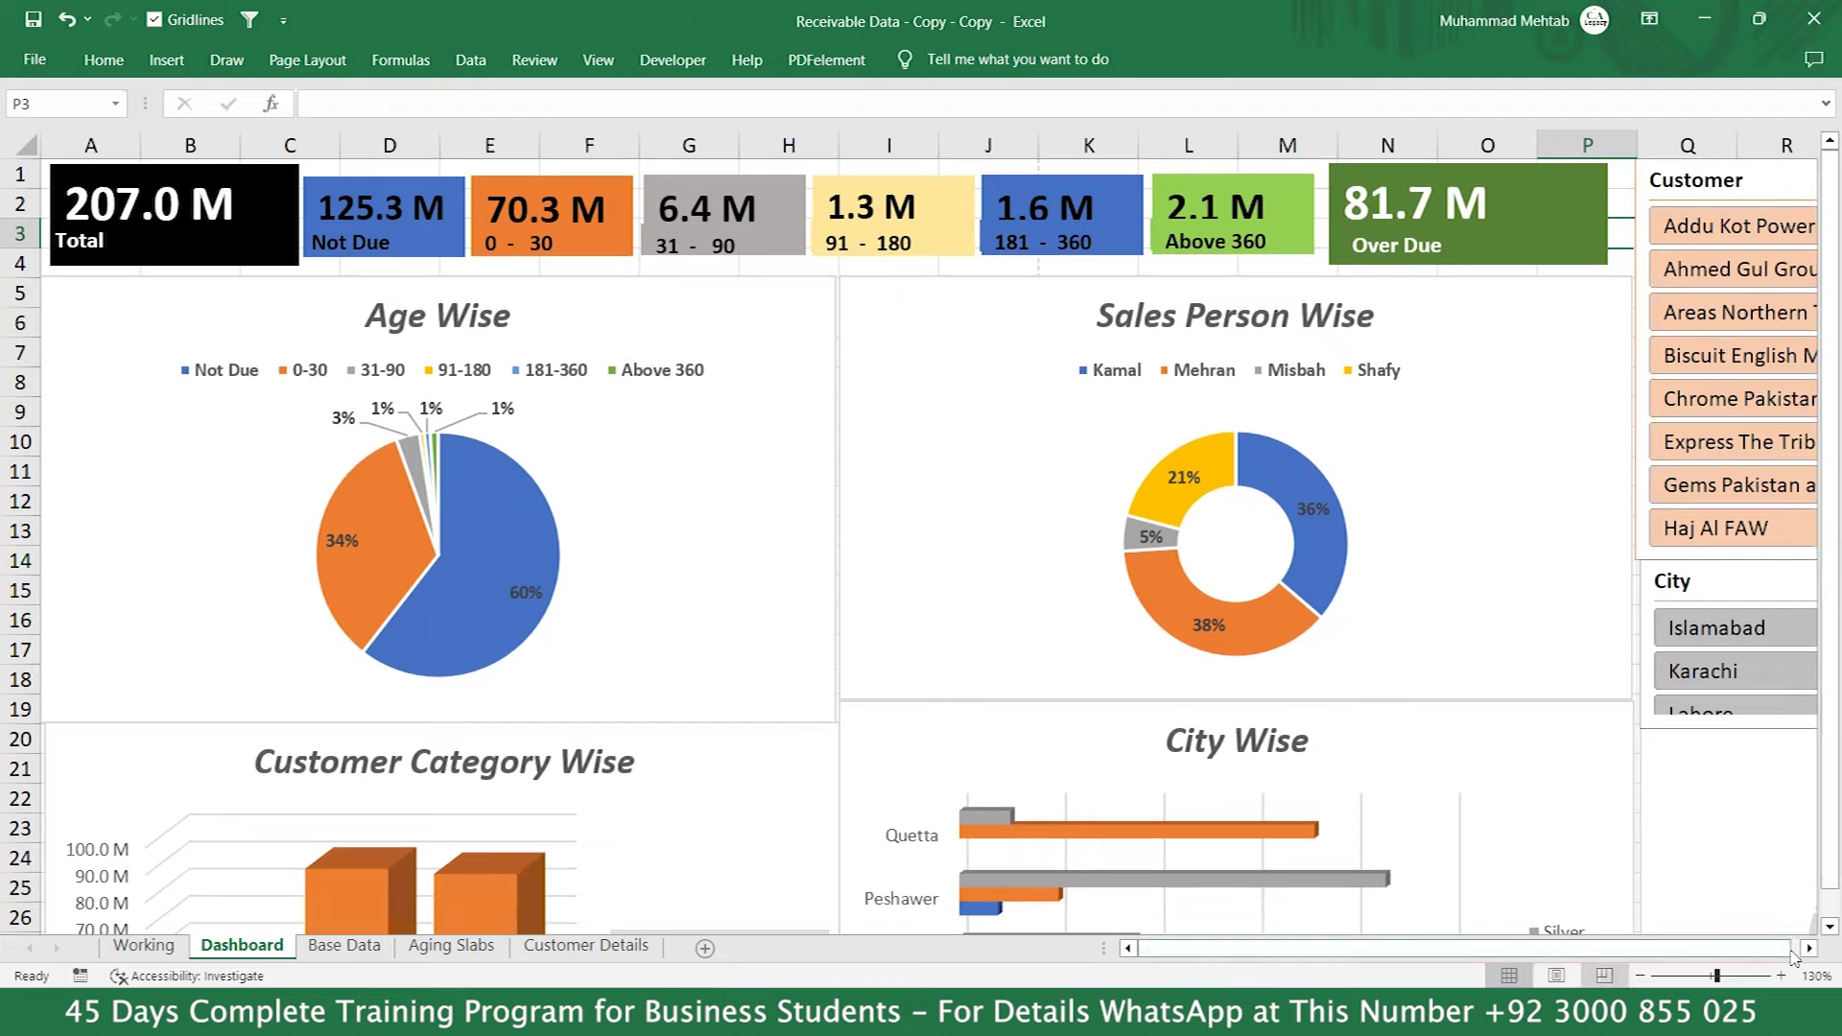
{"action": "left_click", "coordinate": [1639, 976]}
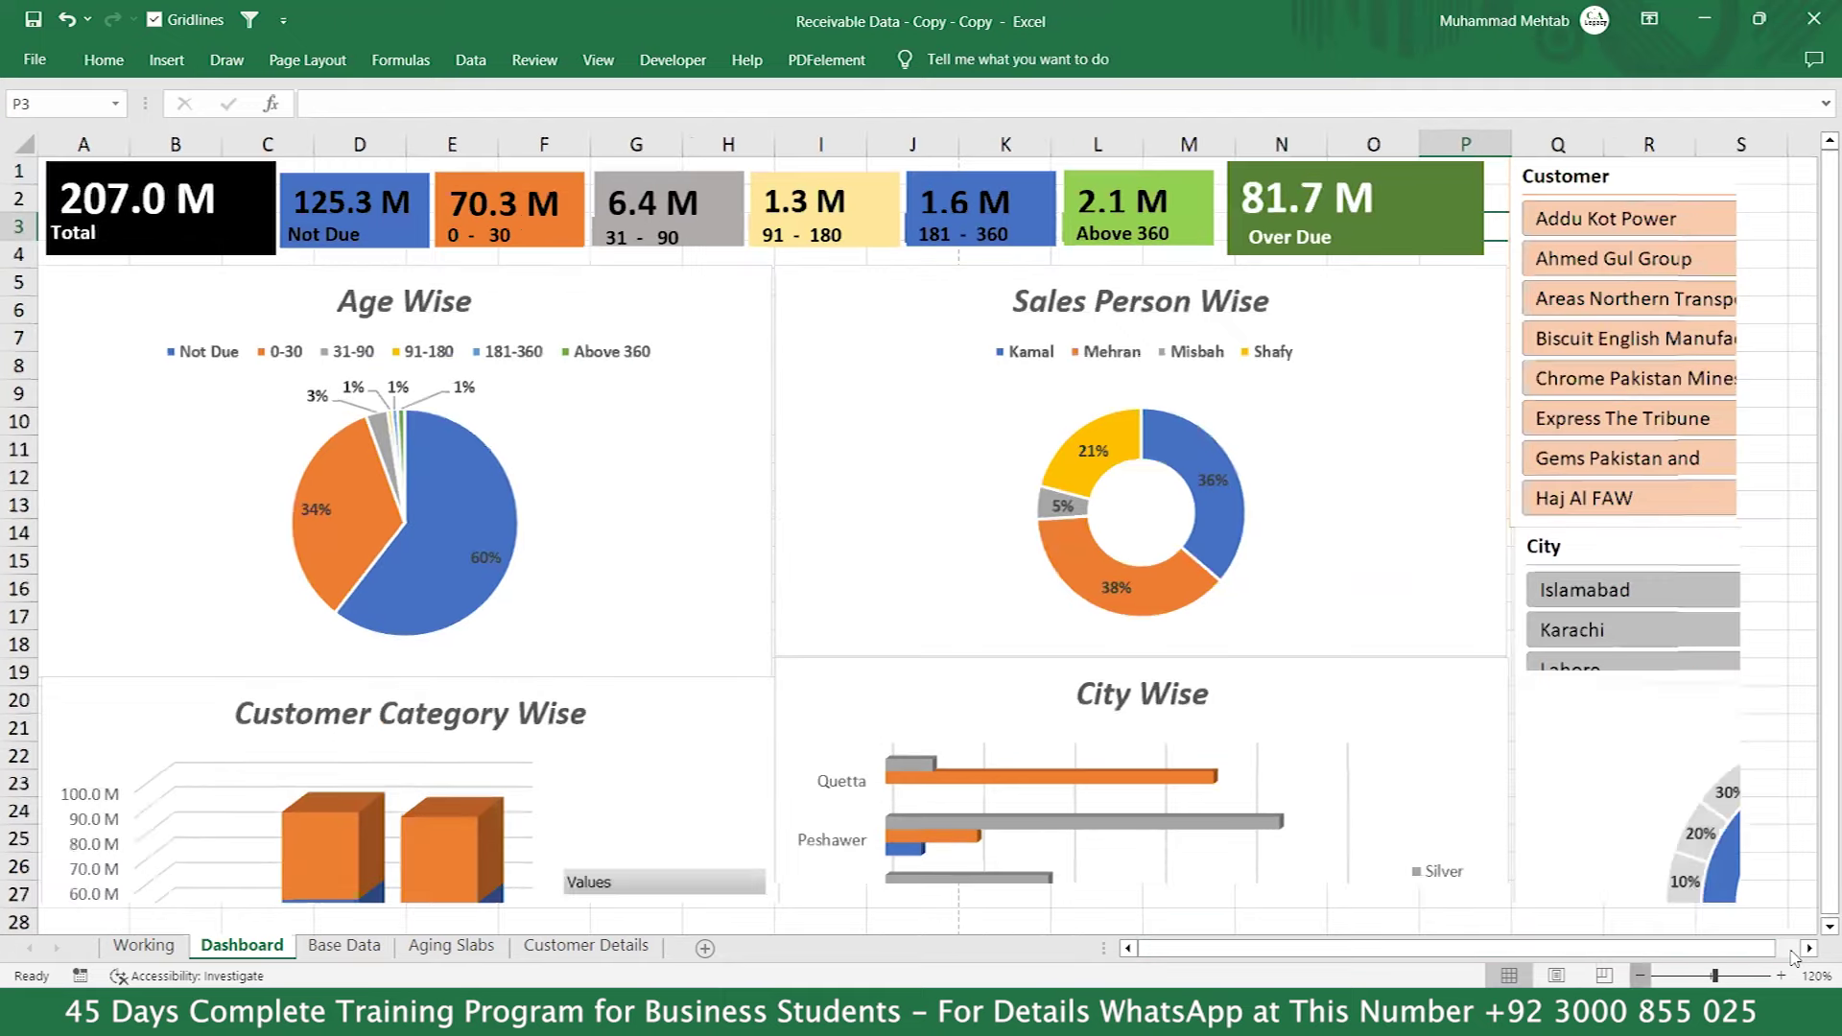
{"action": "scroll", "coordinate": [1790, 956], "scroll_direction": "down", "scroll_amount": 1}
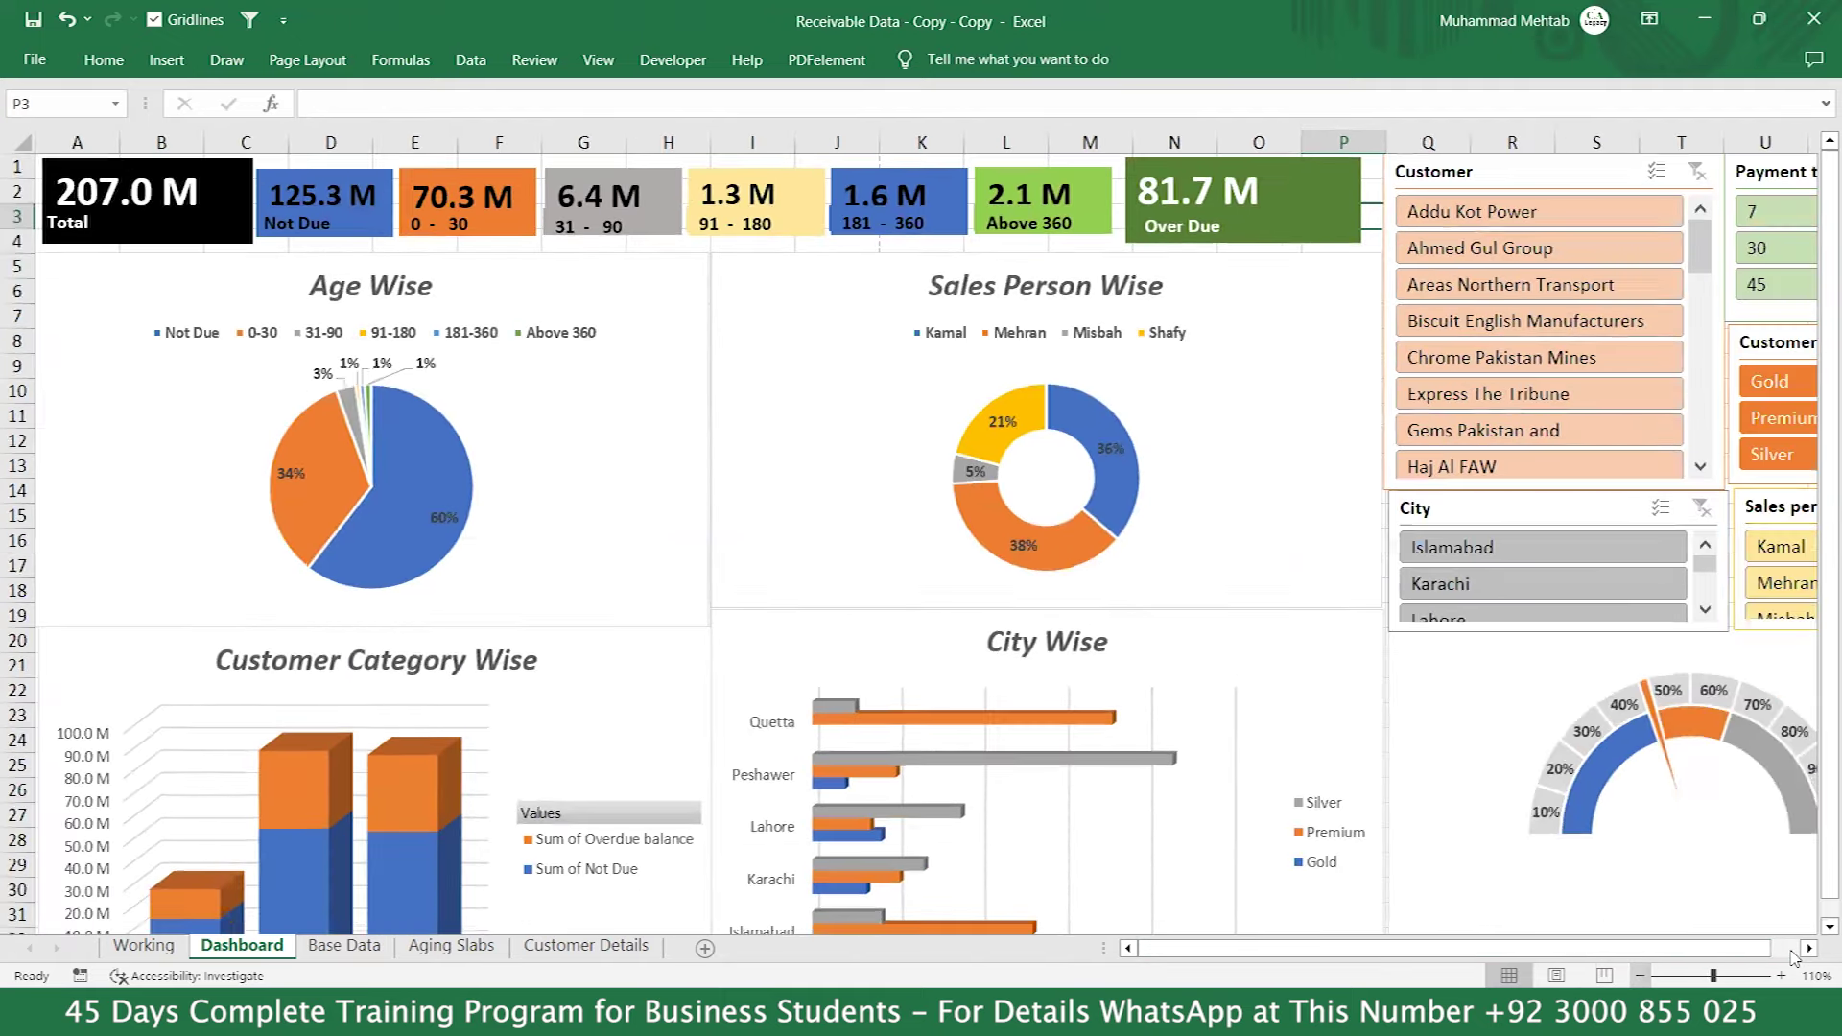
{"action": "scroll", "coordinate": [1790, 957], "scroll_direction": "down", "scroll_amount": 1}
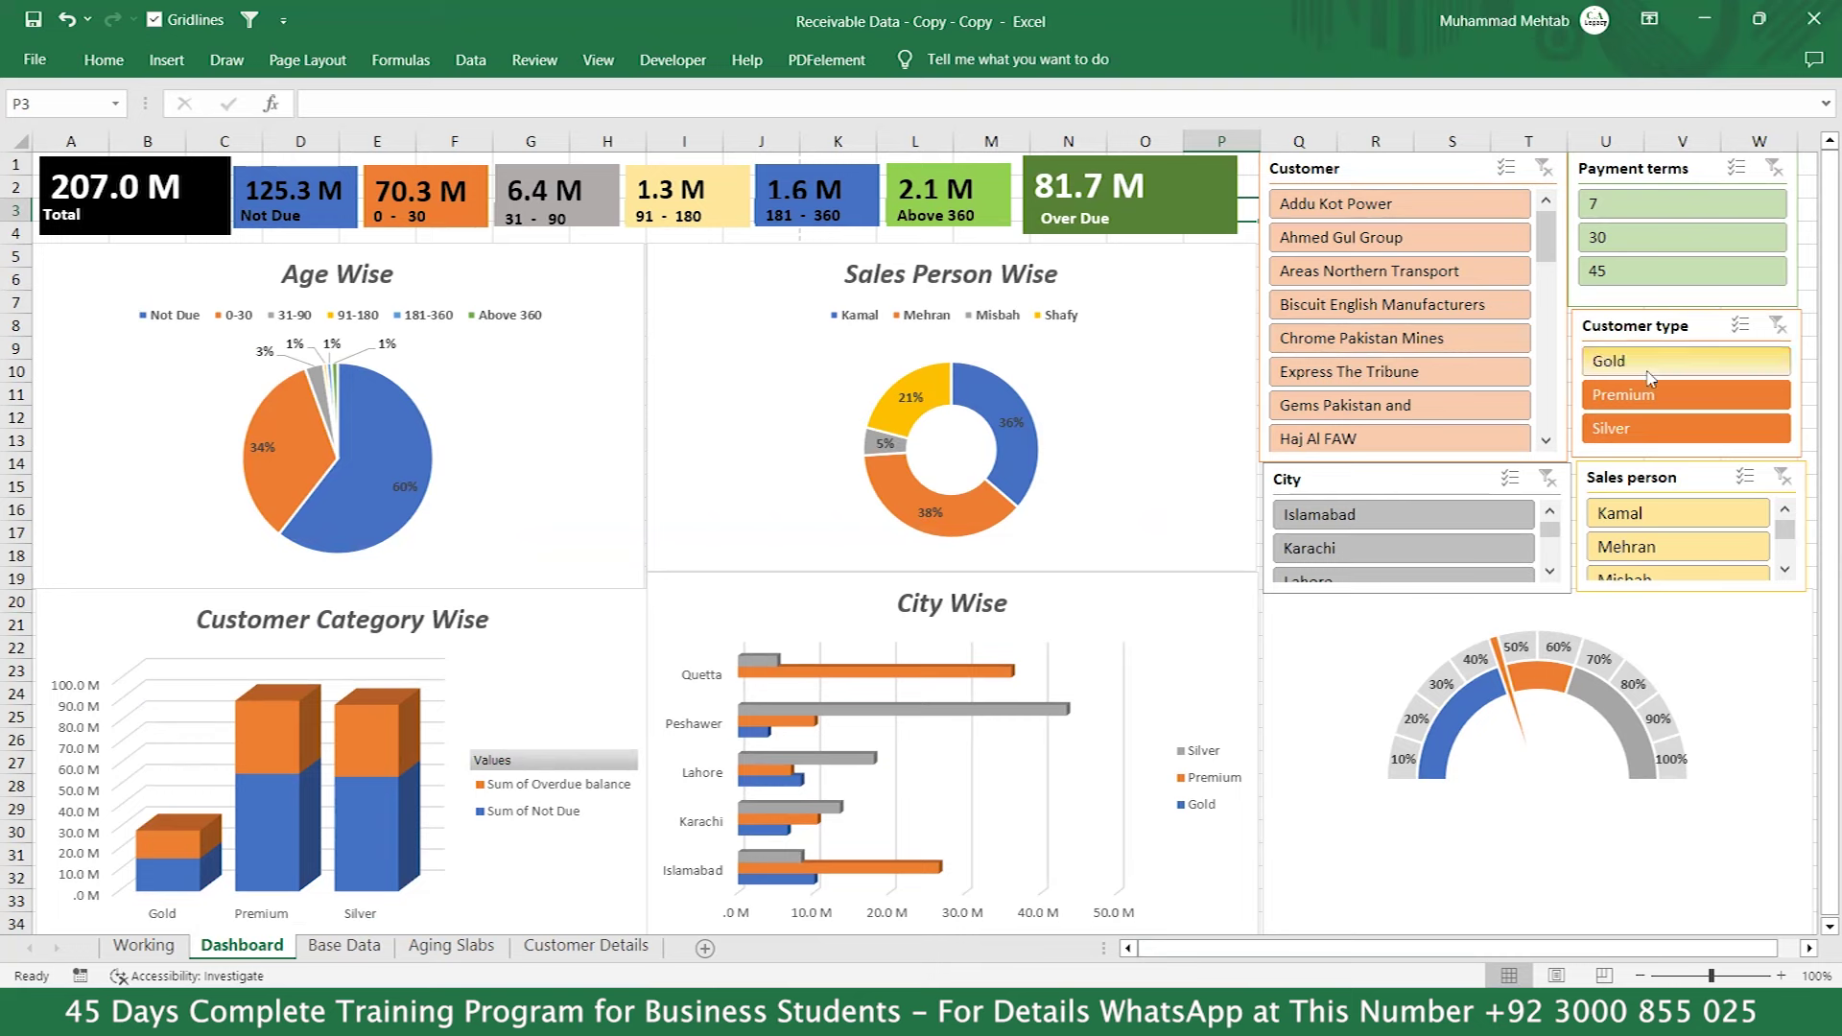
Test the slicers with cities Karachi and Islamabad, customer types Premium and Gold, payment terms 45 and customer Express The Tribune, clearing the filters.
{"action": "left_click", "coordinate": [1391, 551]}
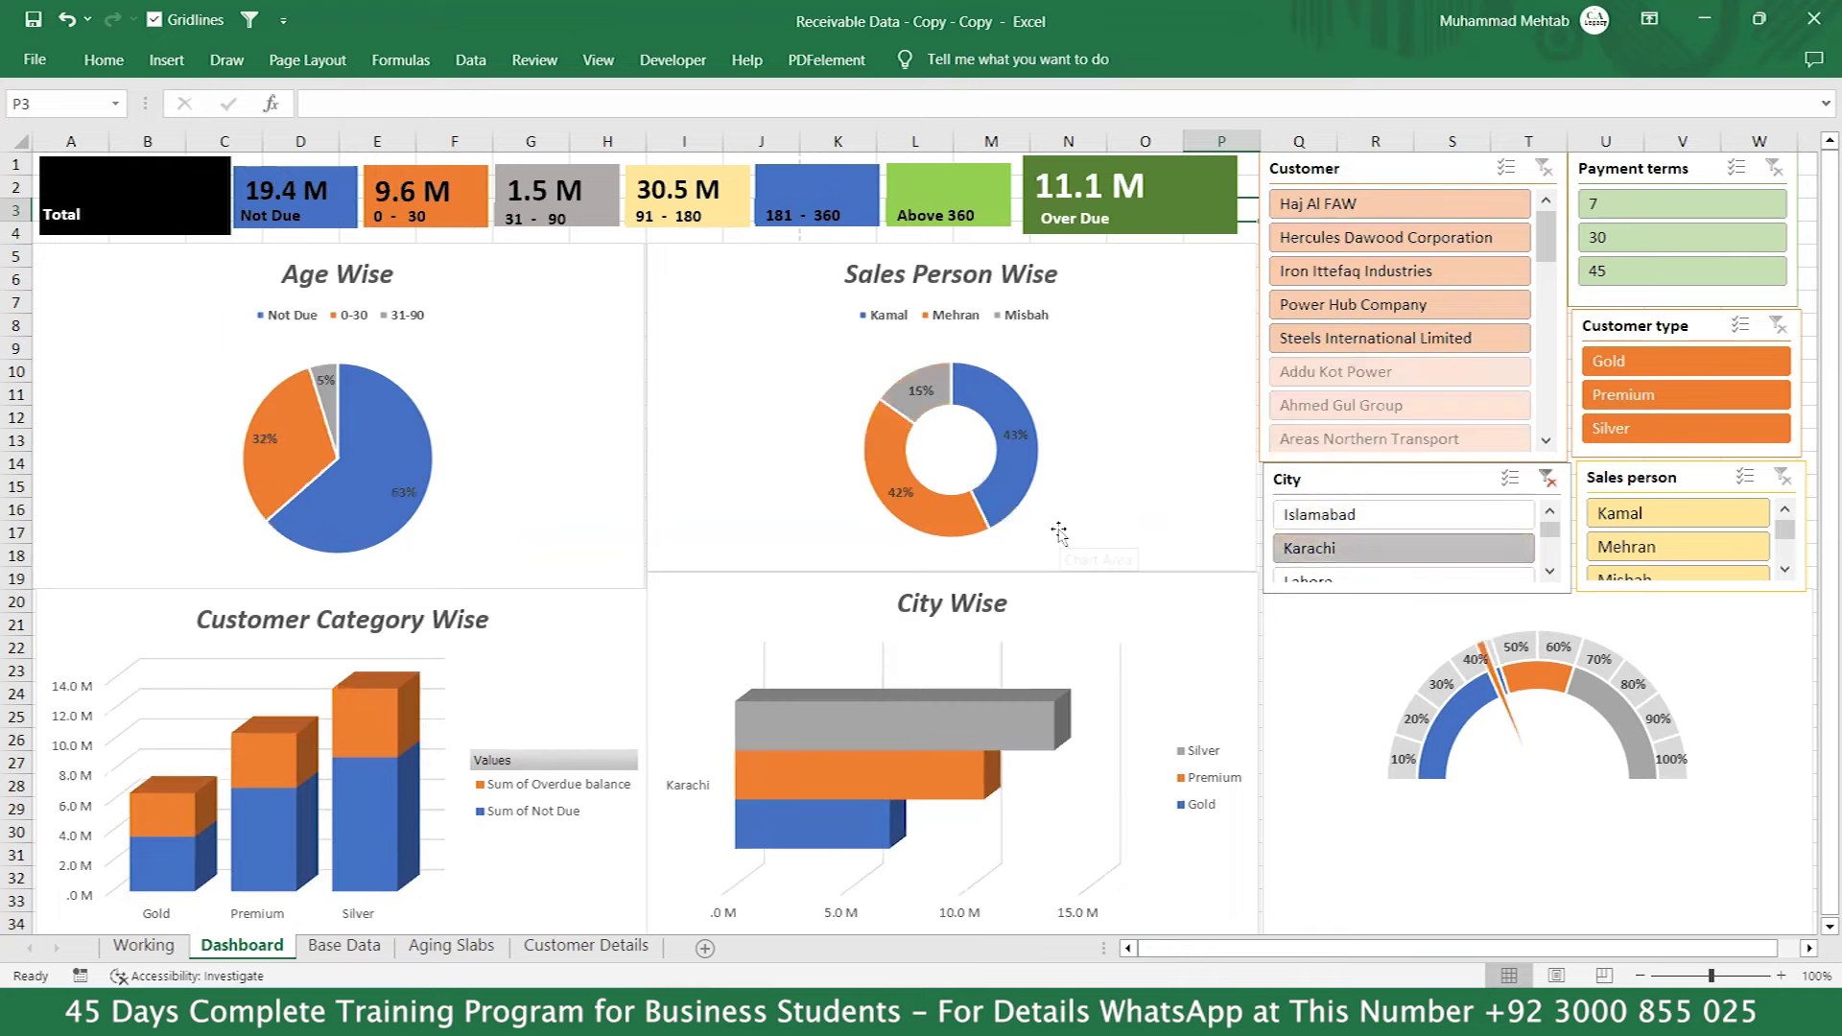
{"action": "left_click", "coordinate": [1316, 518]}
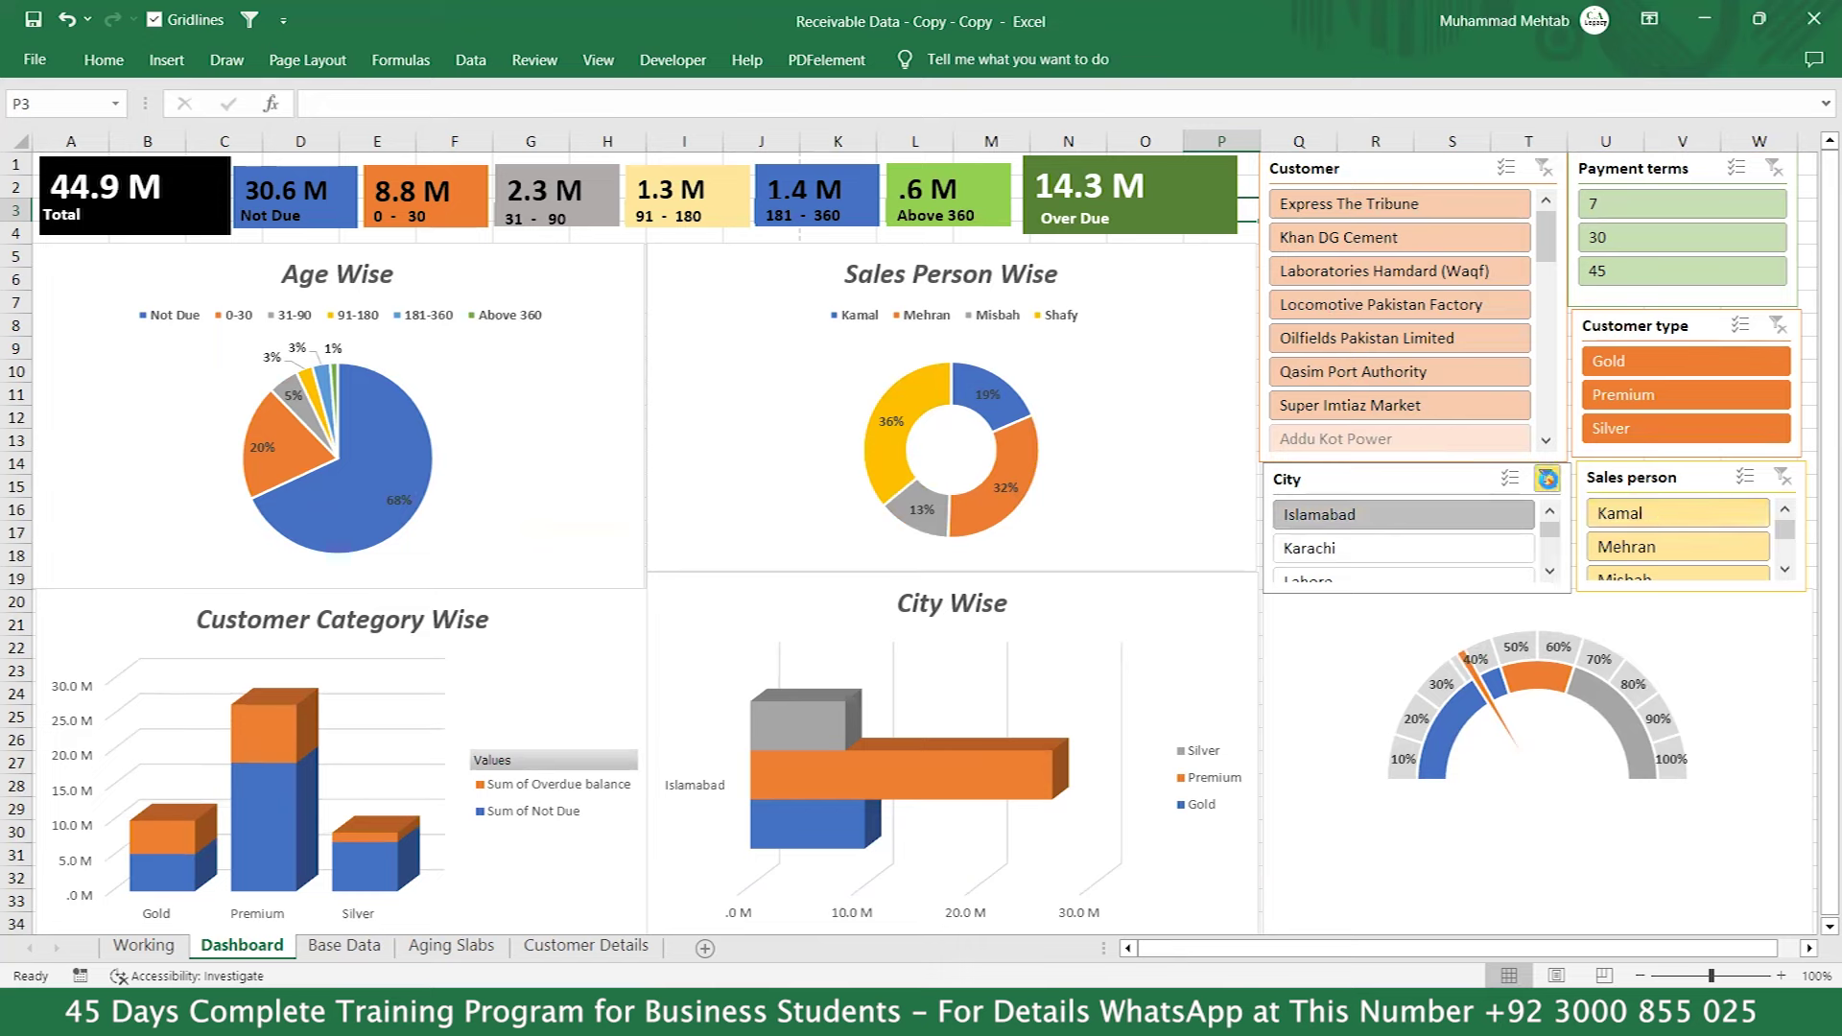
{"action": "left_click", "coordinate": [1612, 394]}
{"action": "left_click", "coordinate": [1617, 357]}
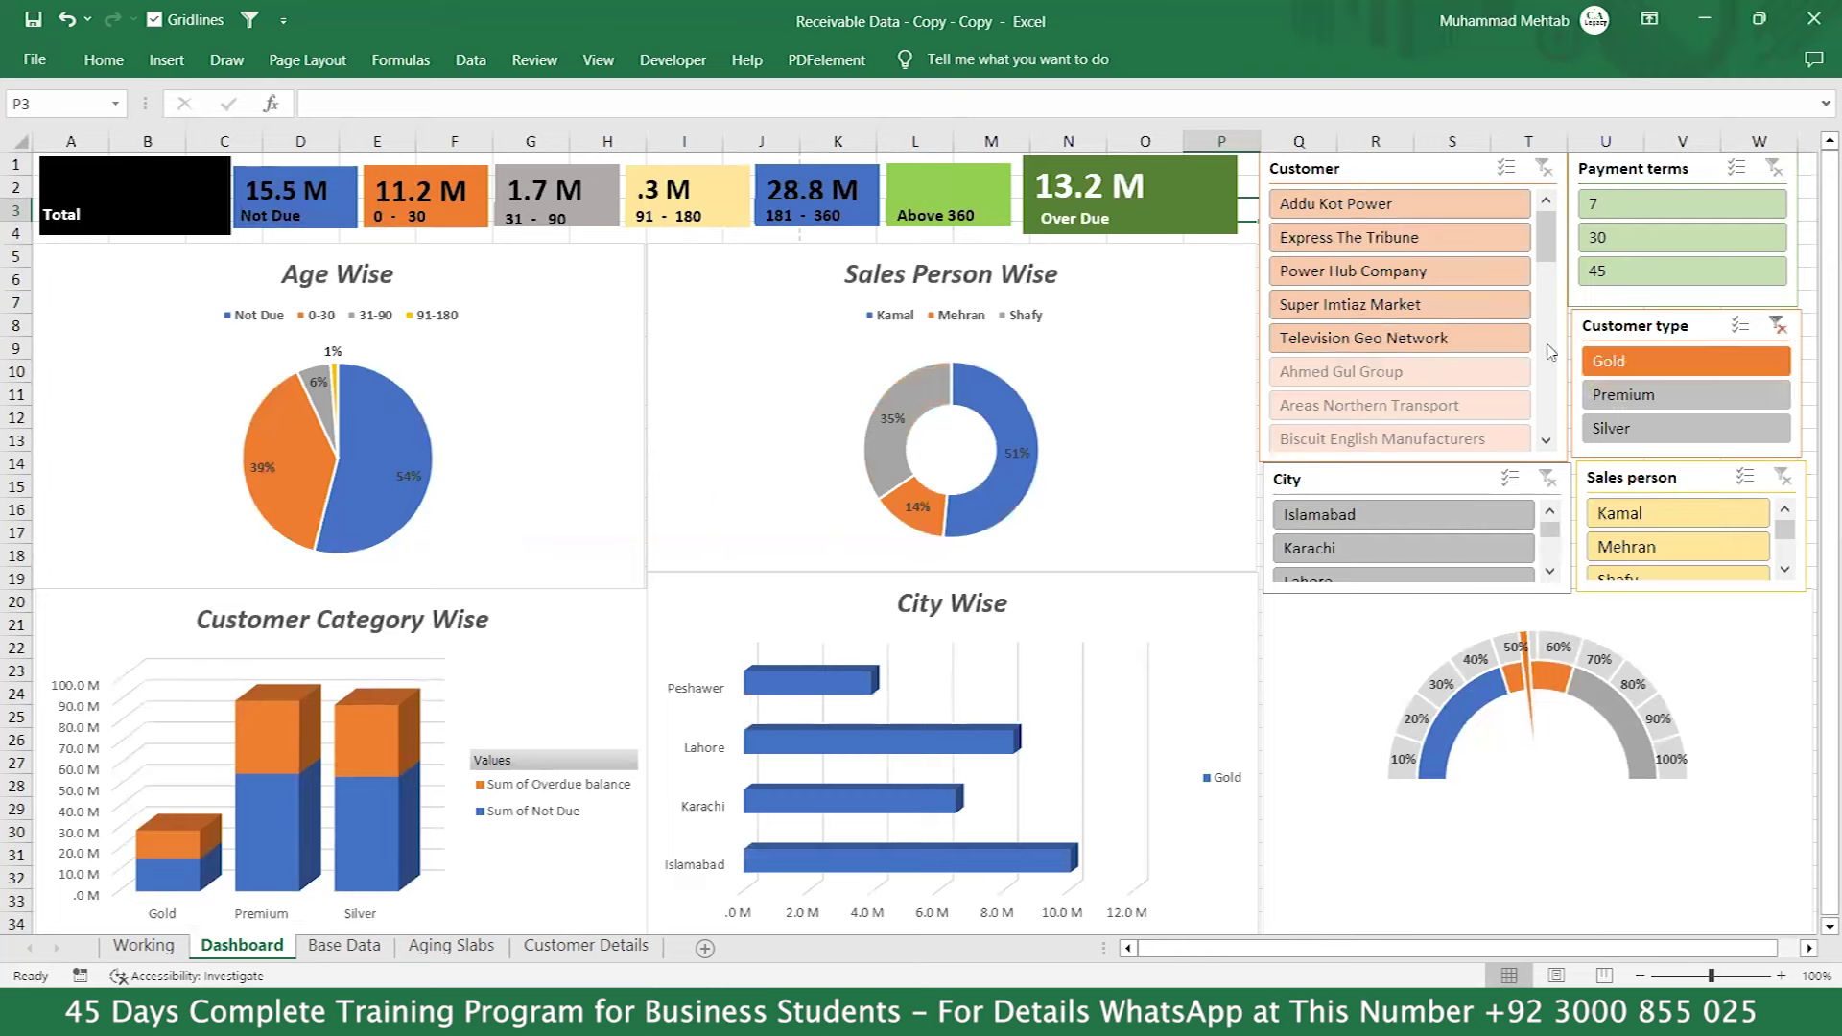
{"action": "left_click", "coordinate": [1601, 275]}
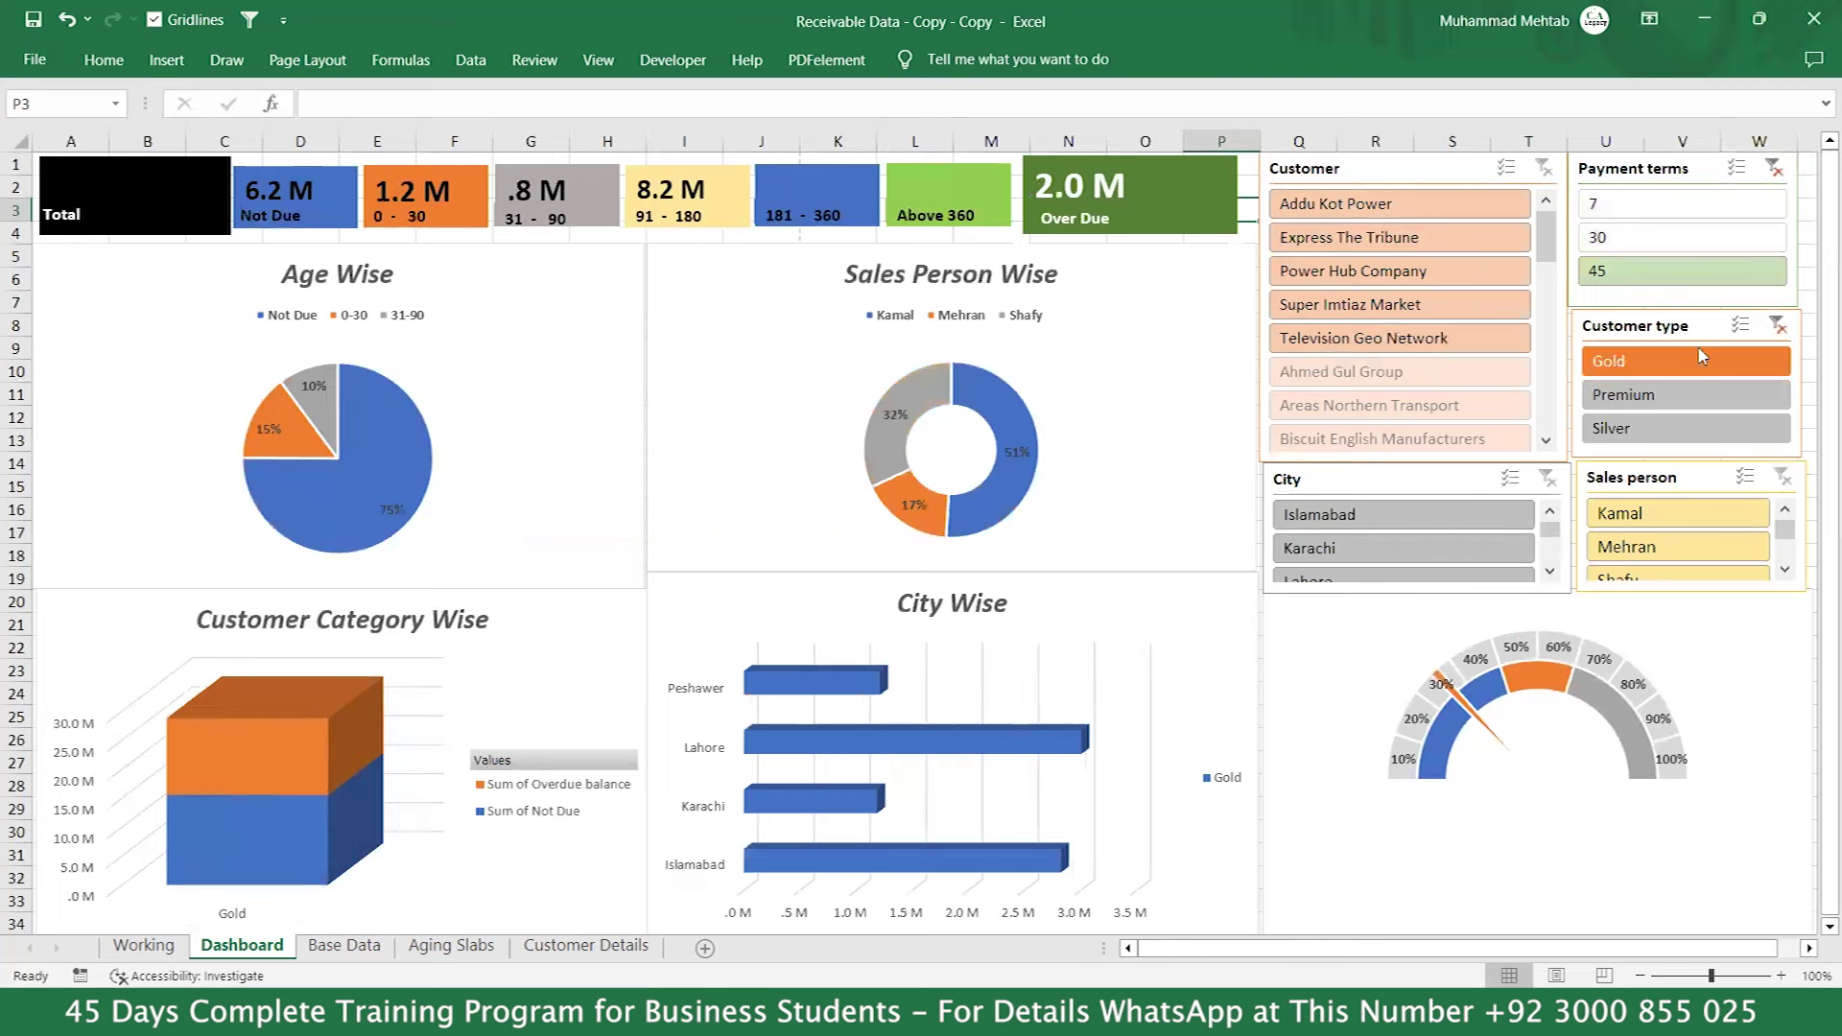
{"action": "left_click", "coordinate": [1776, 326]}
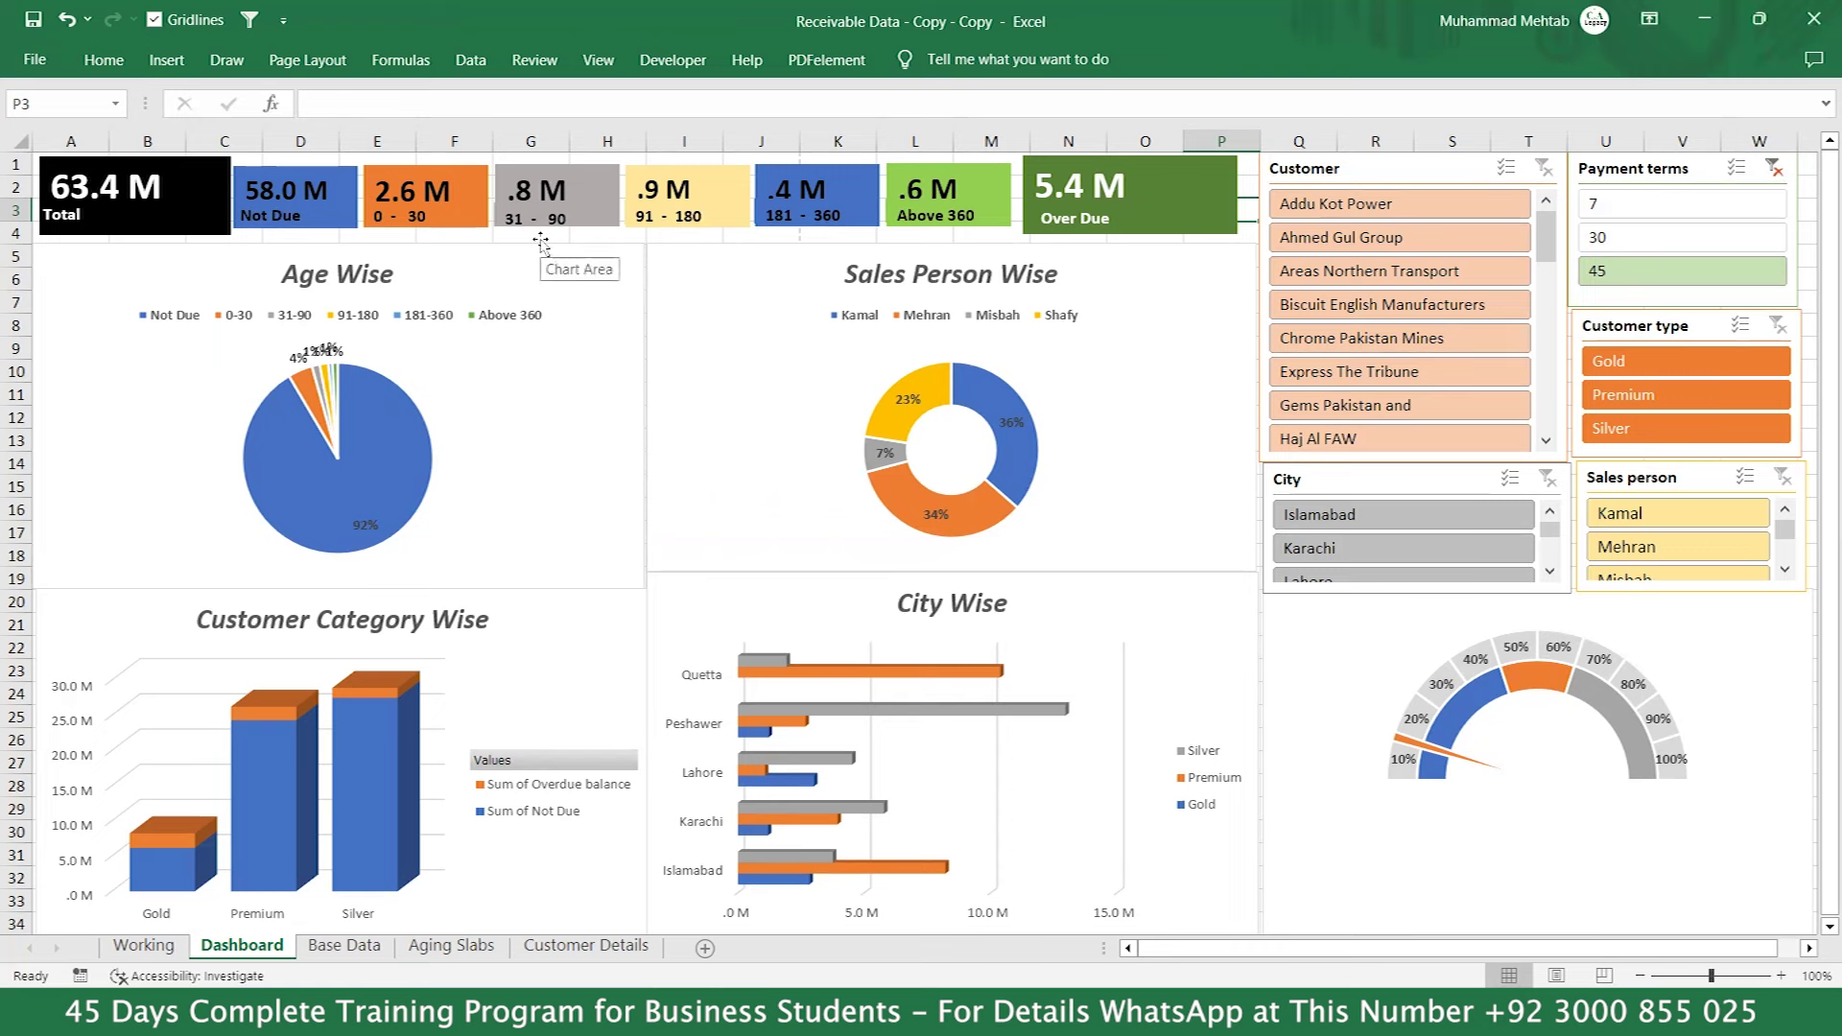
{"action": "left_click", "coordinate": [1774, 169]}
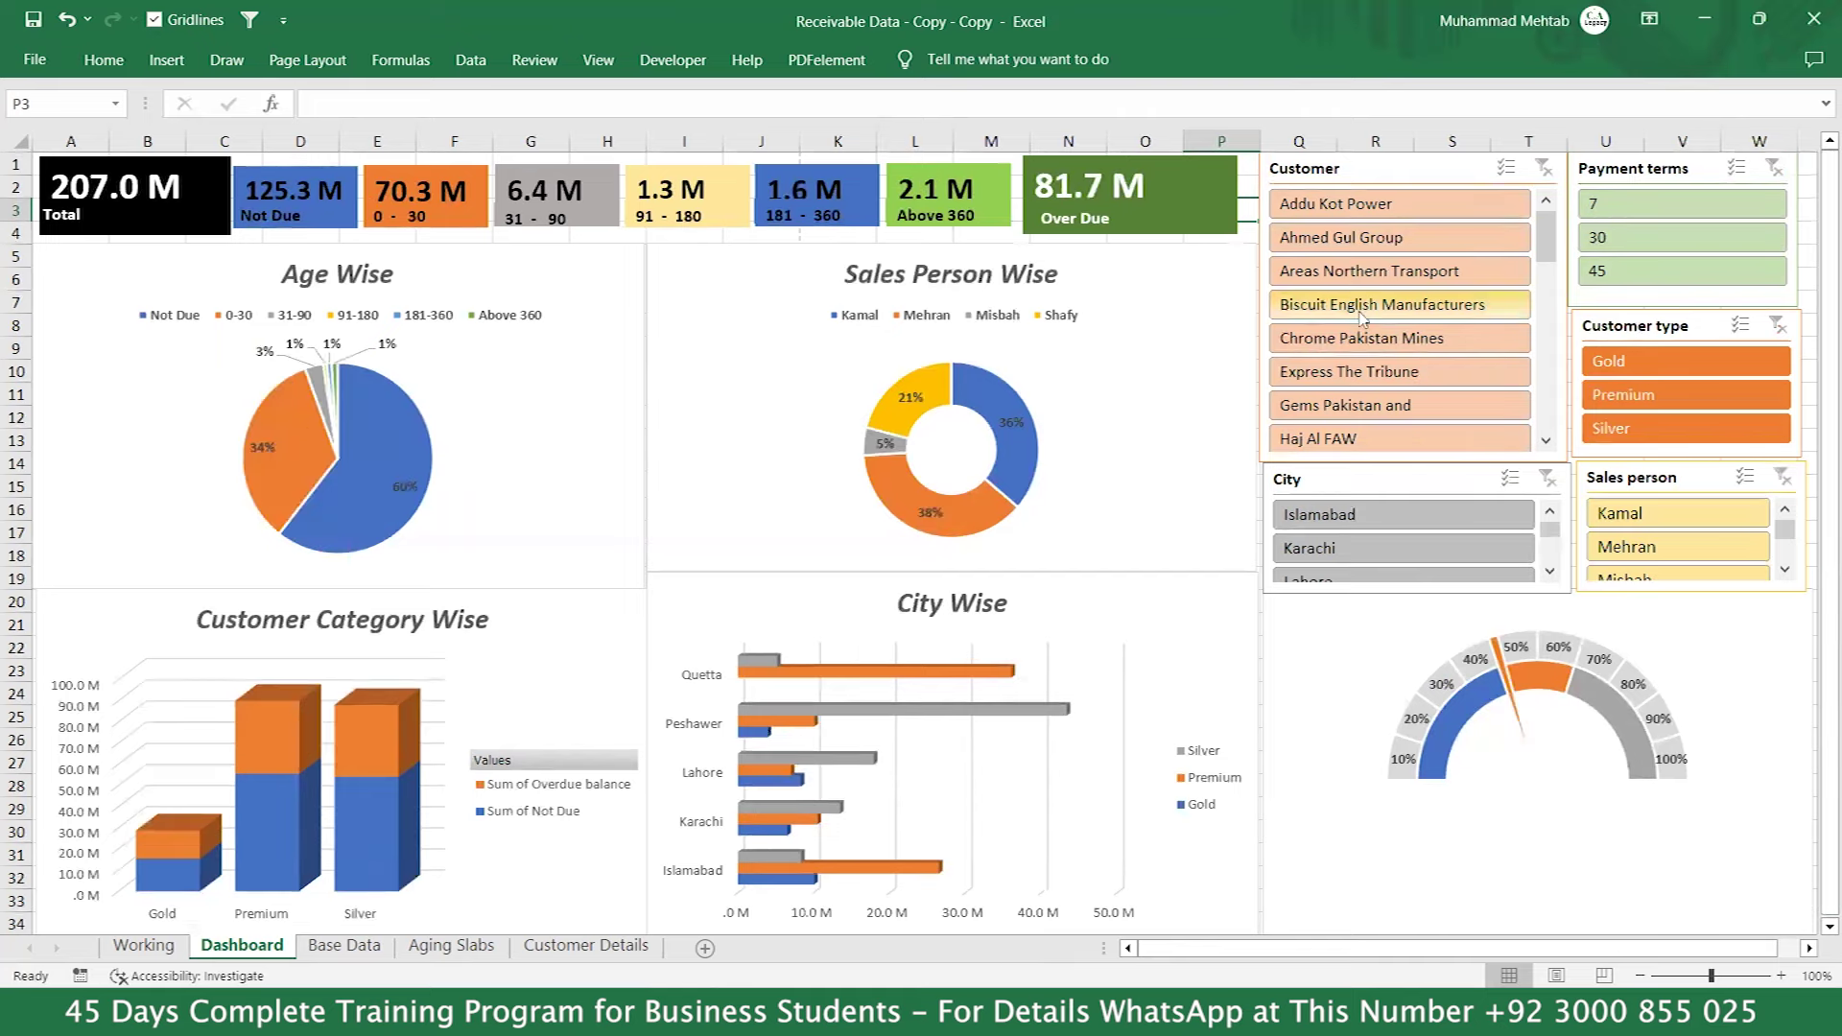
{"action": "left_click", "coordinate": [1340, 373]}
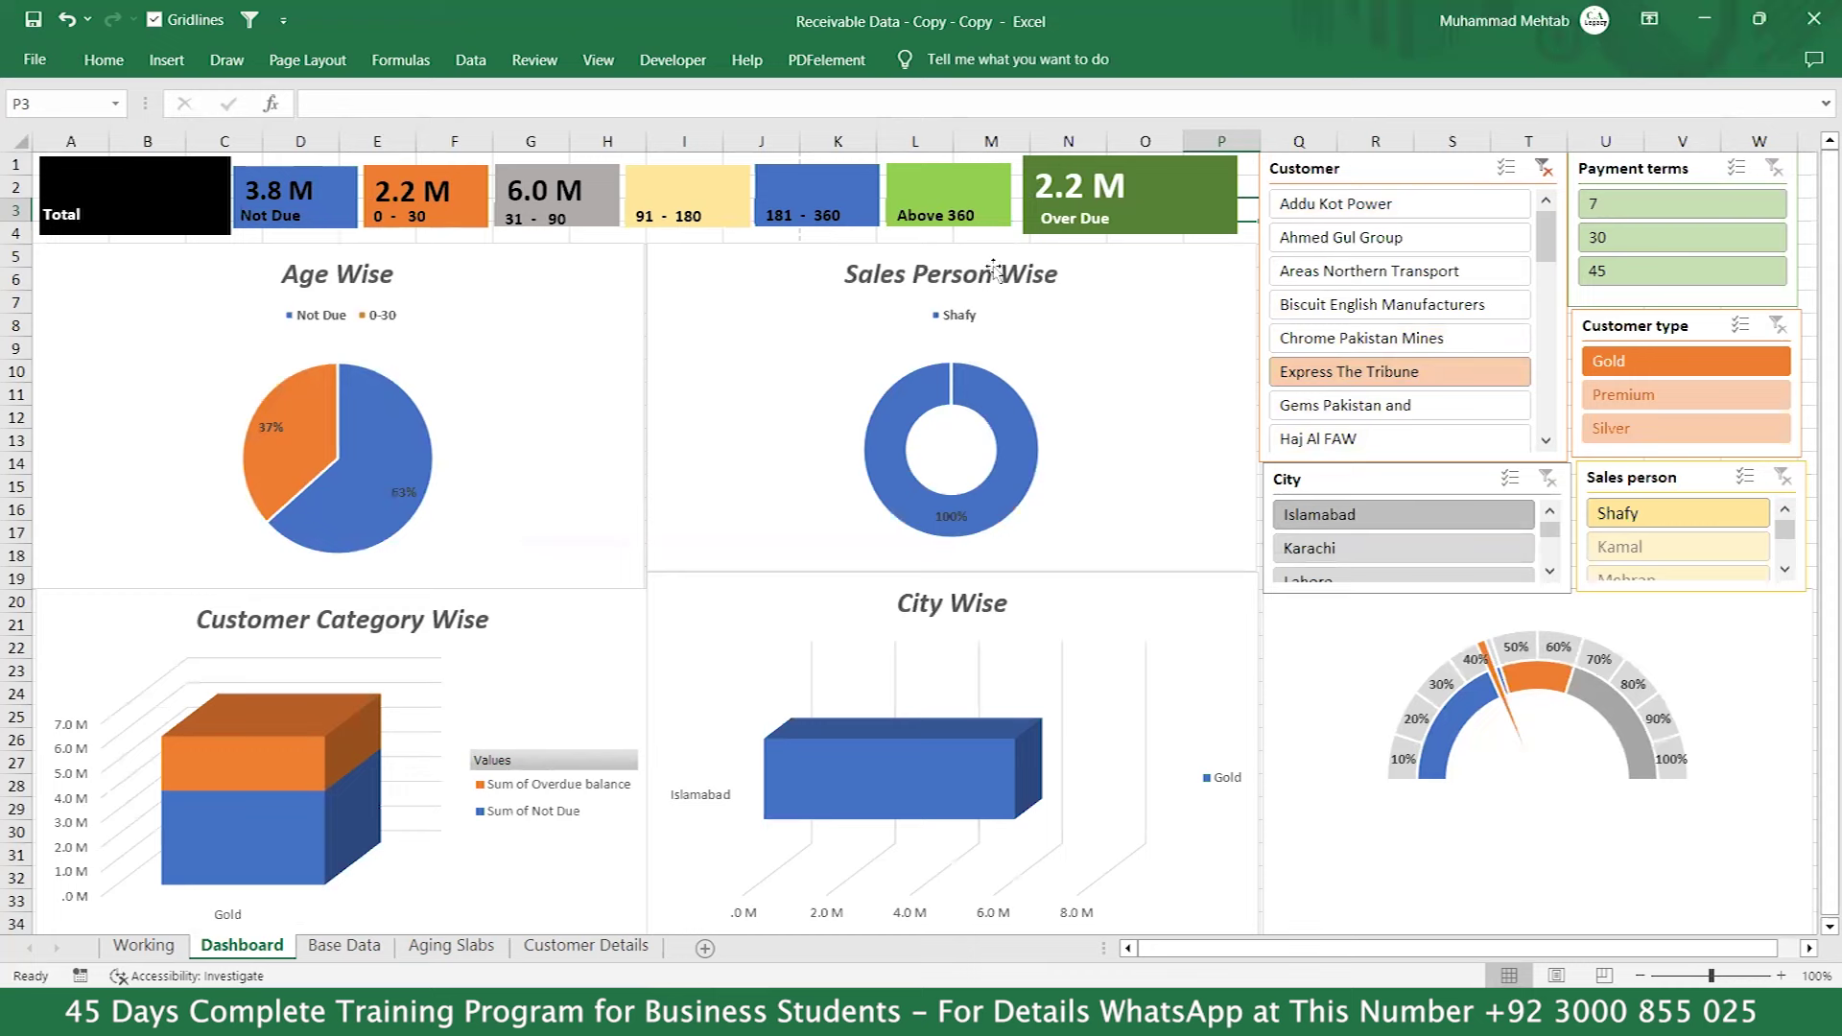
{"action": "left_click", "coordinate": [1544, 173]}
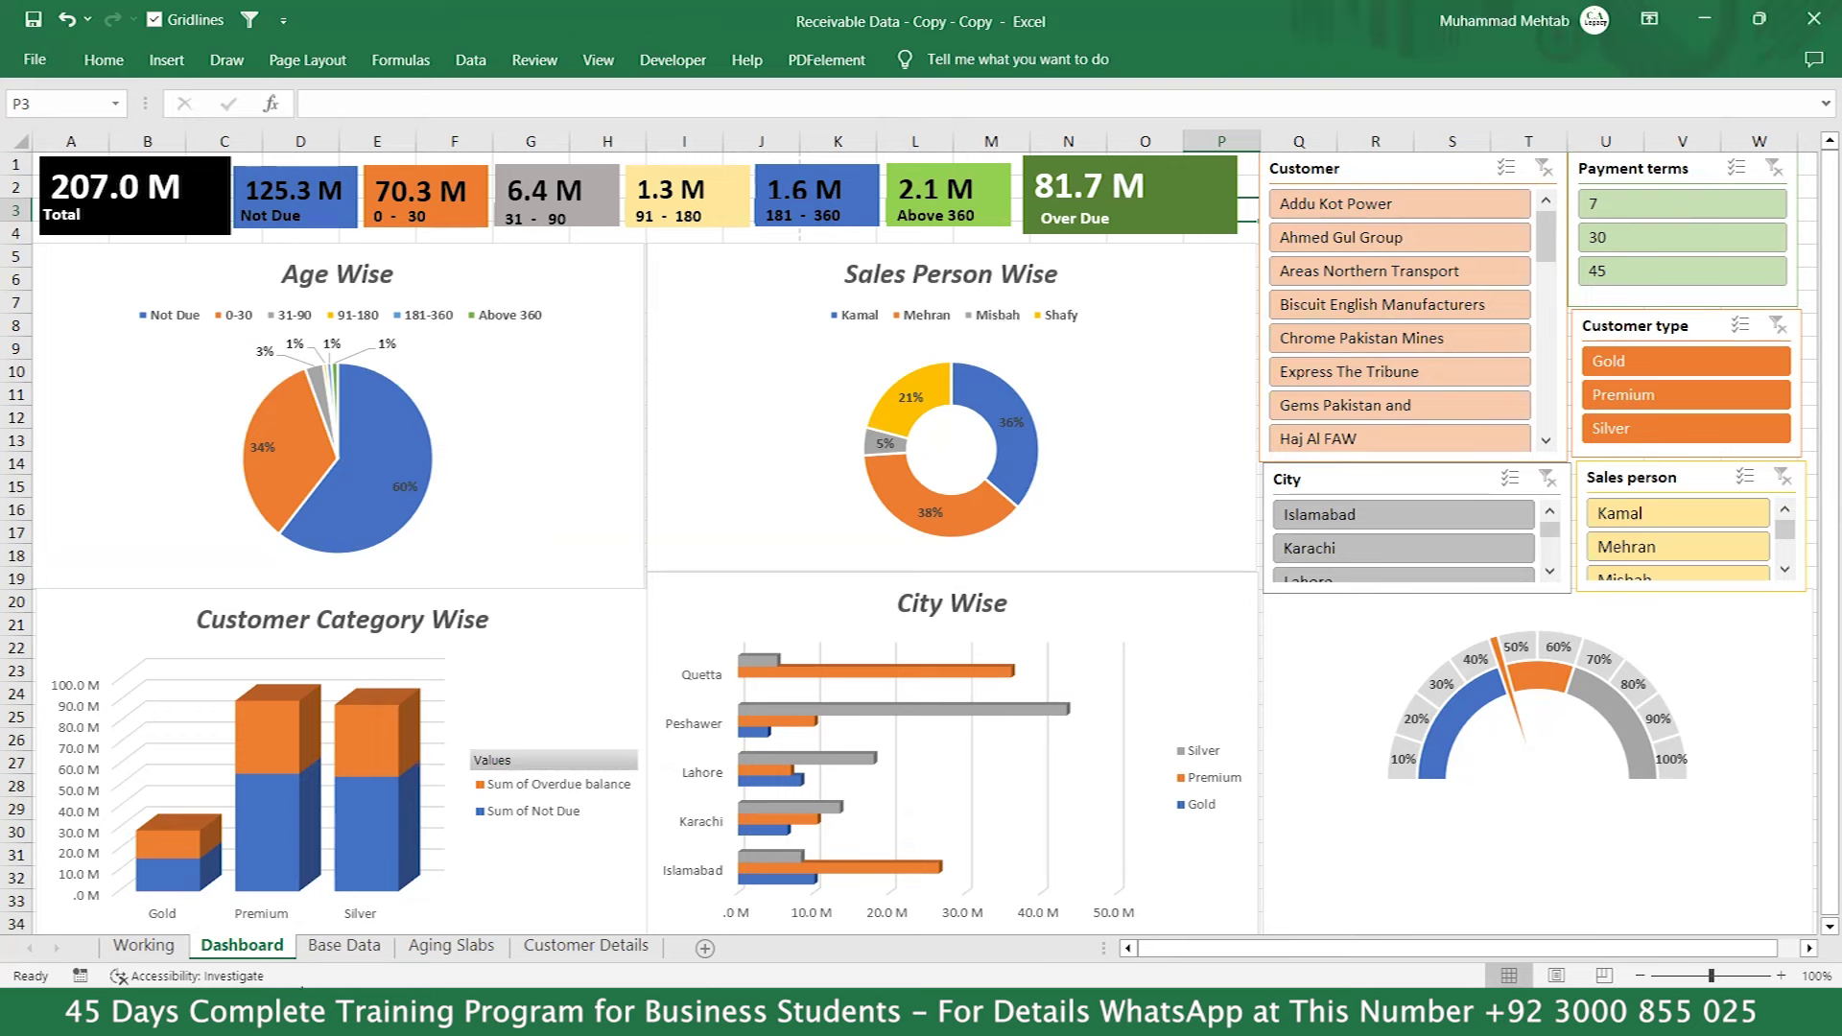
Review the Dashboard, Customer Details, Aging Slabs and Base Data sheets, and return to the first pivot tables on the Working sheet.
{"action": "left_click", "coordinate": [144, 946]}
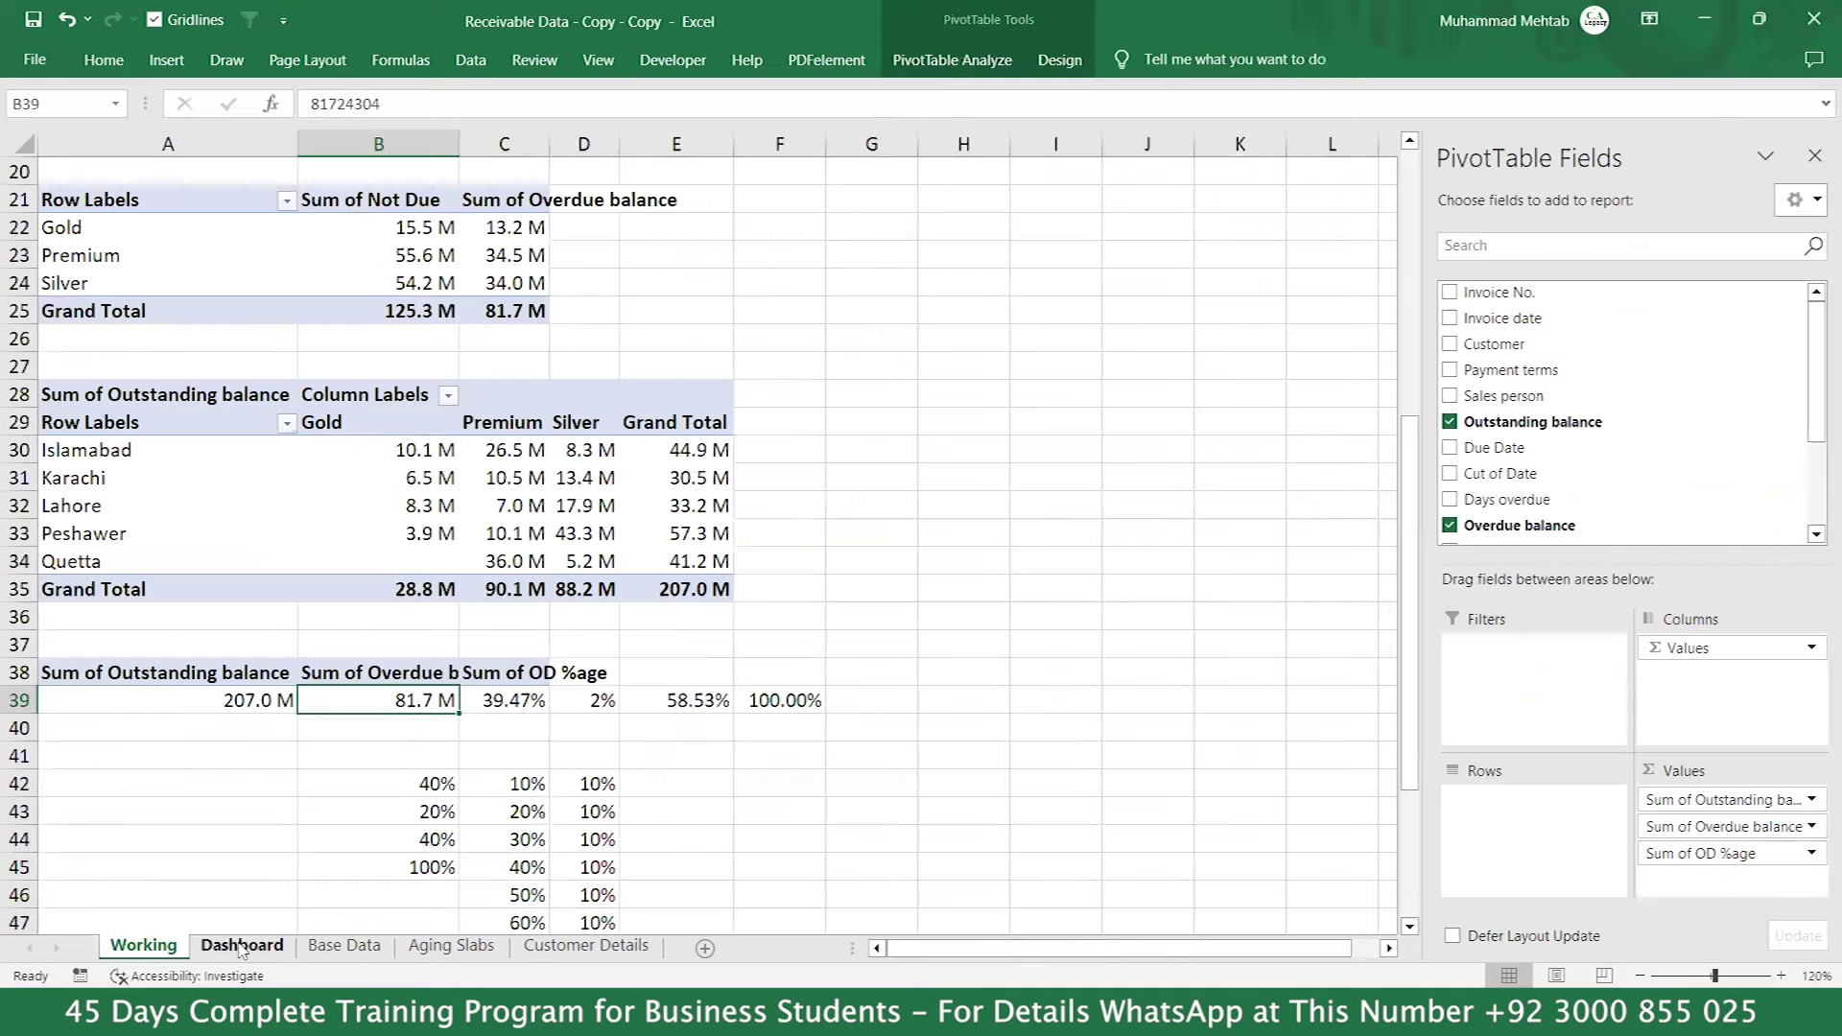
{"action": "left_click", "coordinate": [241, 946]}
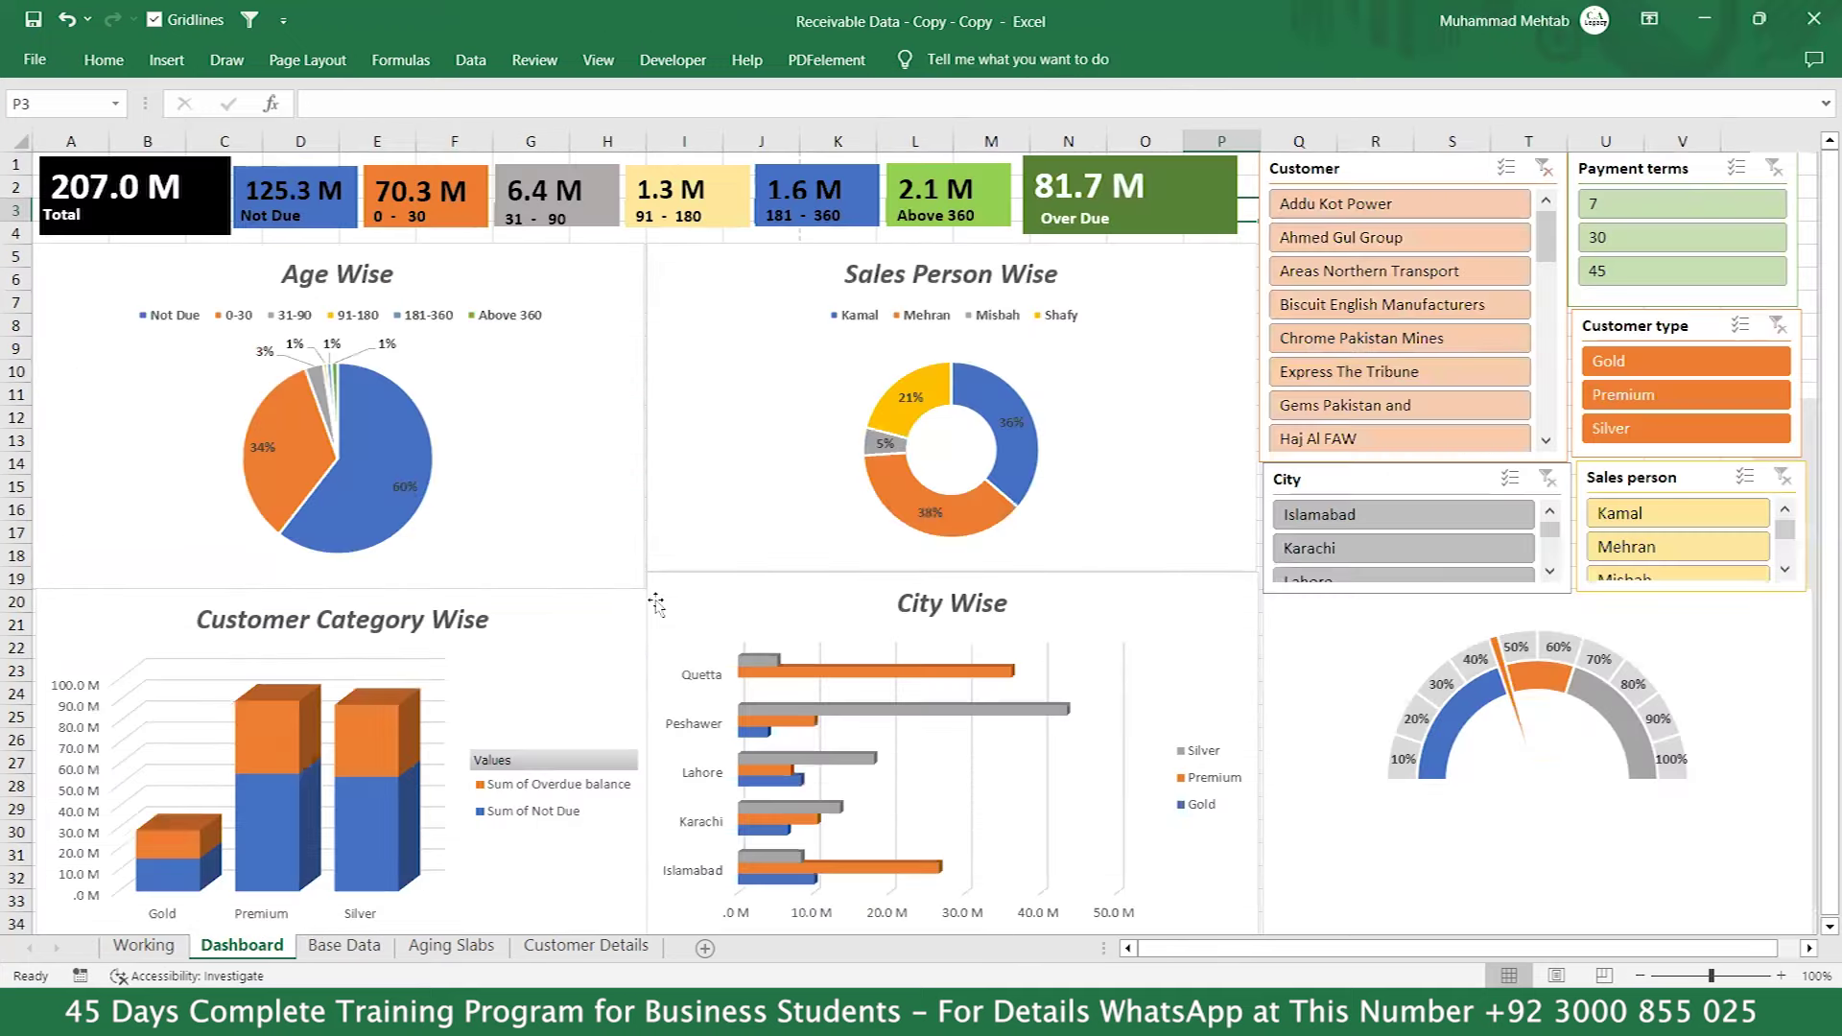
{"action": "left_click", "coordinate": [576, 948]}
{"action": "left_click", "coordinate": [436, 948]}
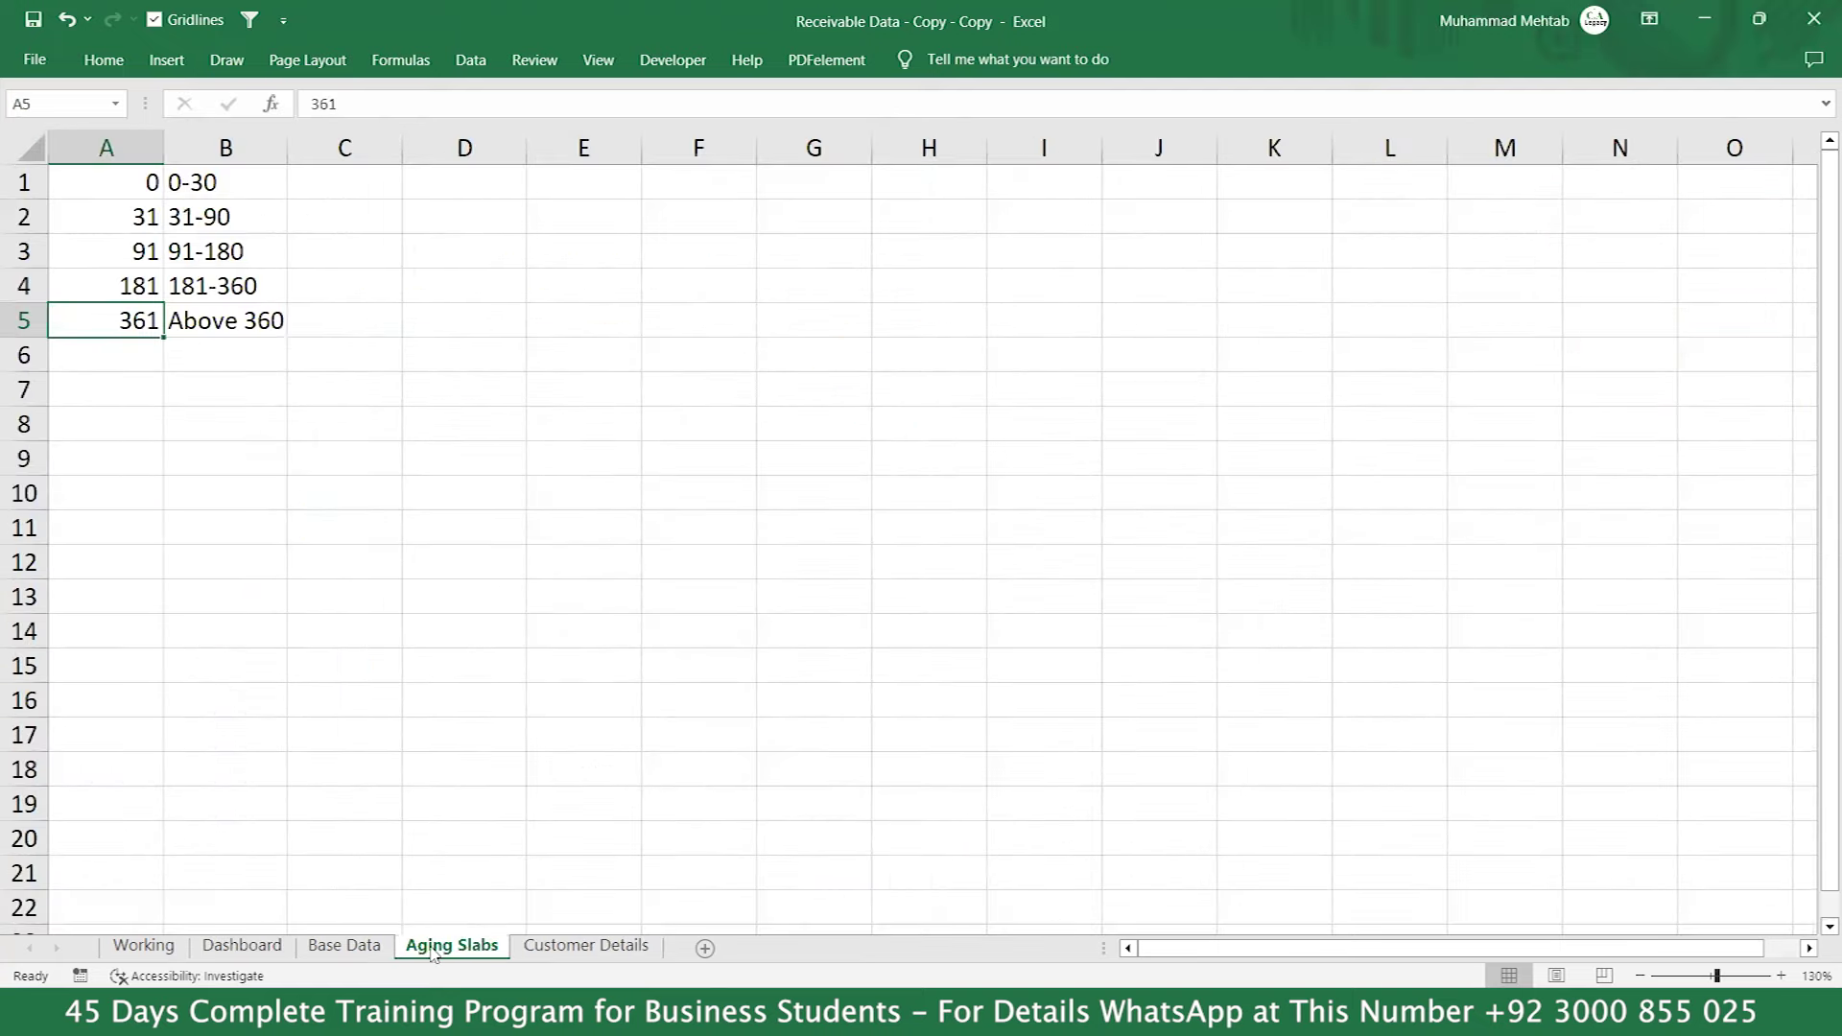
{"action": "left_click", "coordinate": [346, 948]}
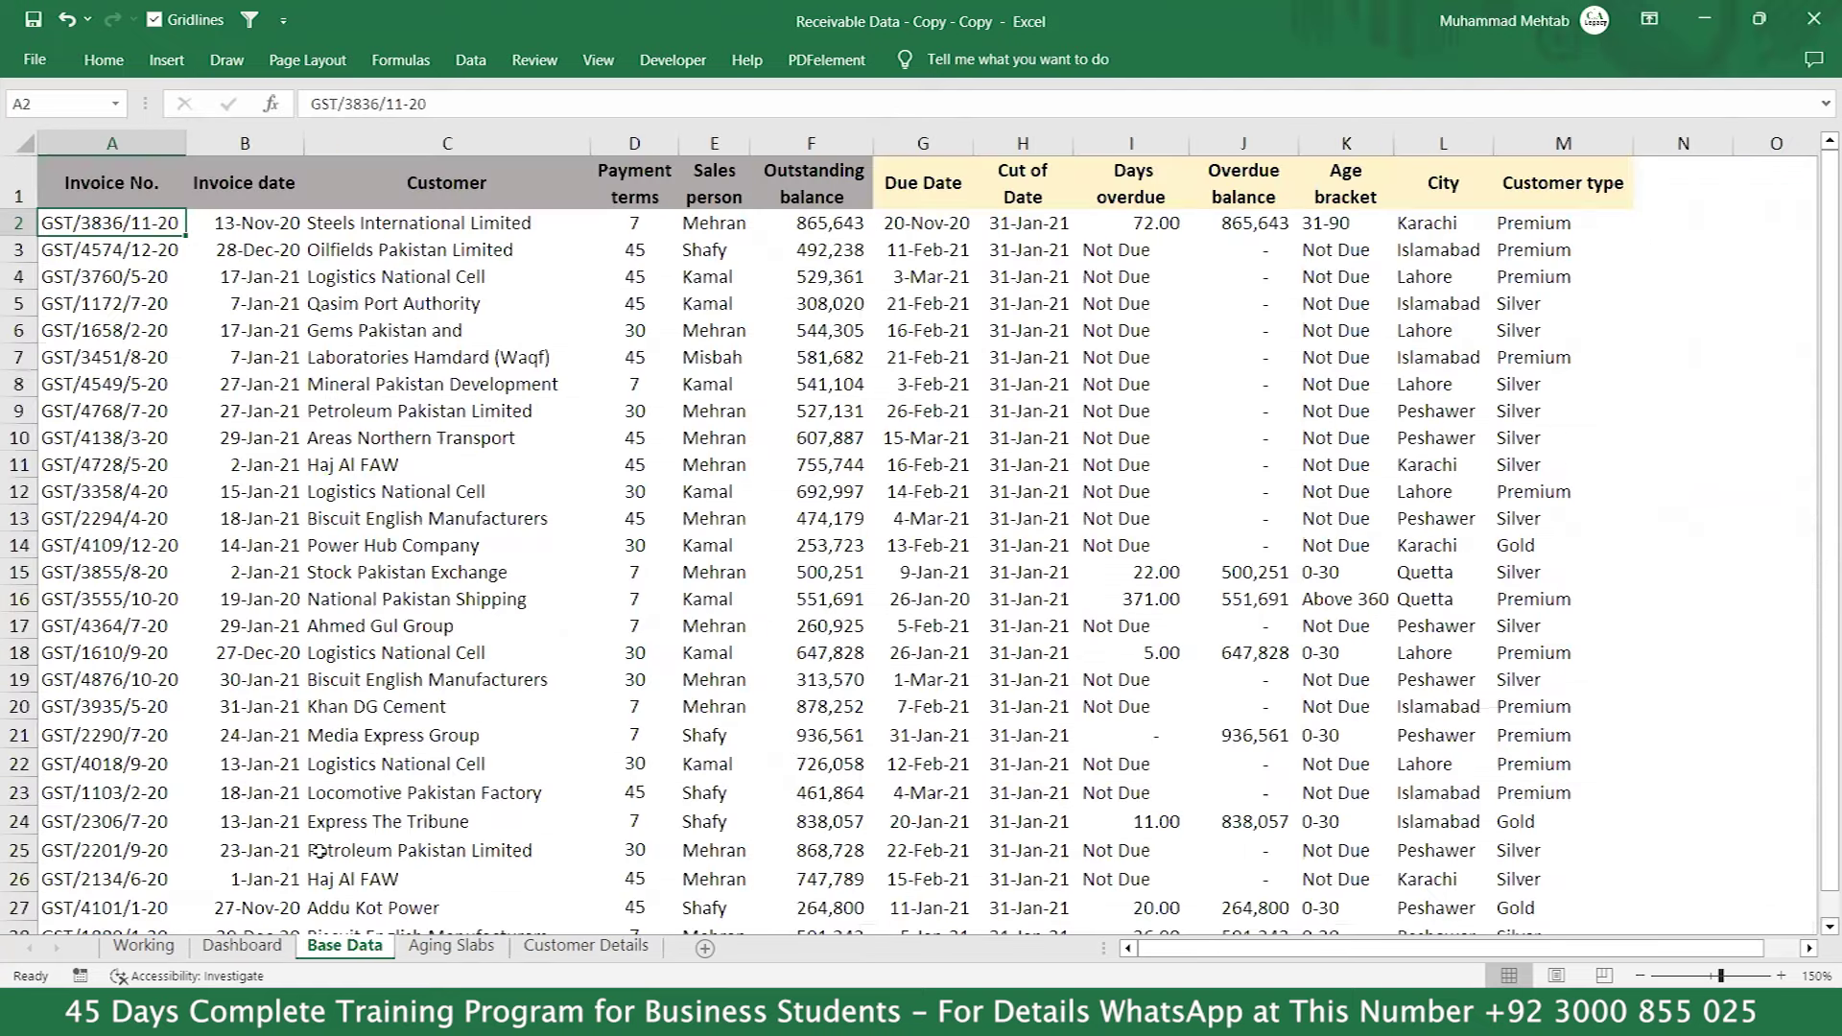
{"action": "left_click", "coordinate": [217, 948]}
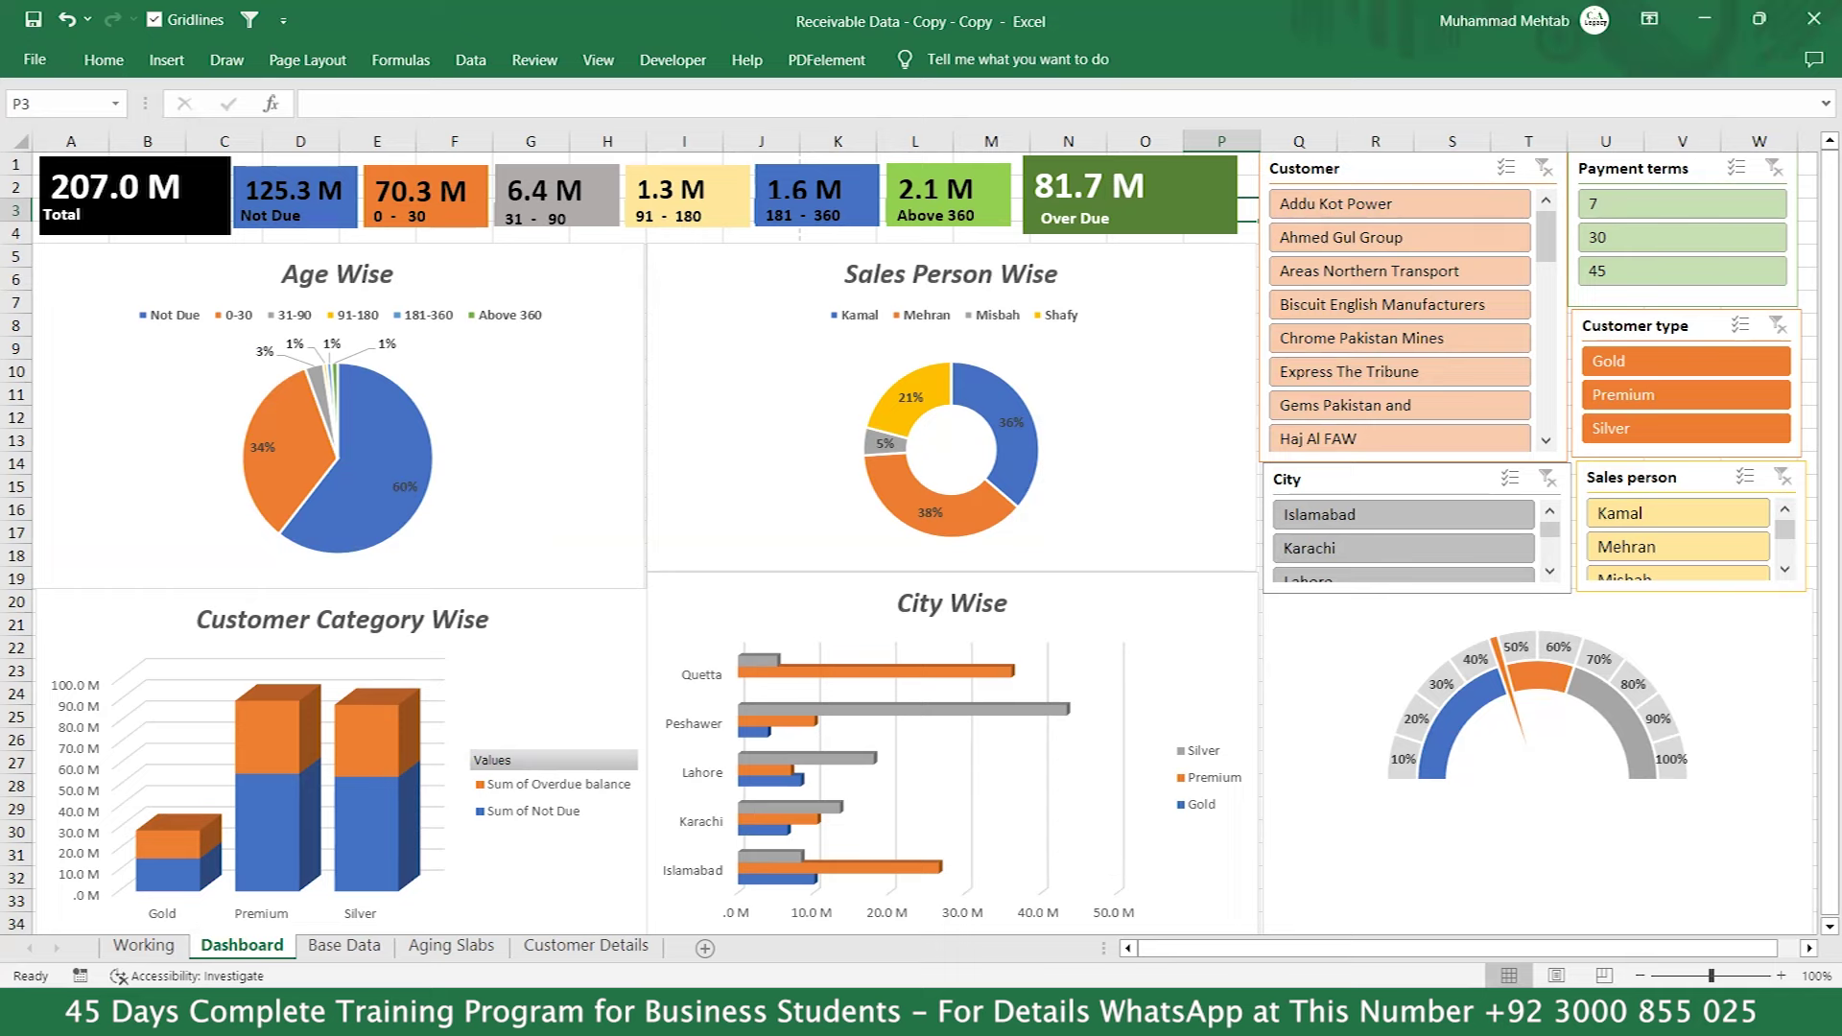
{"action": "left_click", "coordinate": [143, 947]}
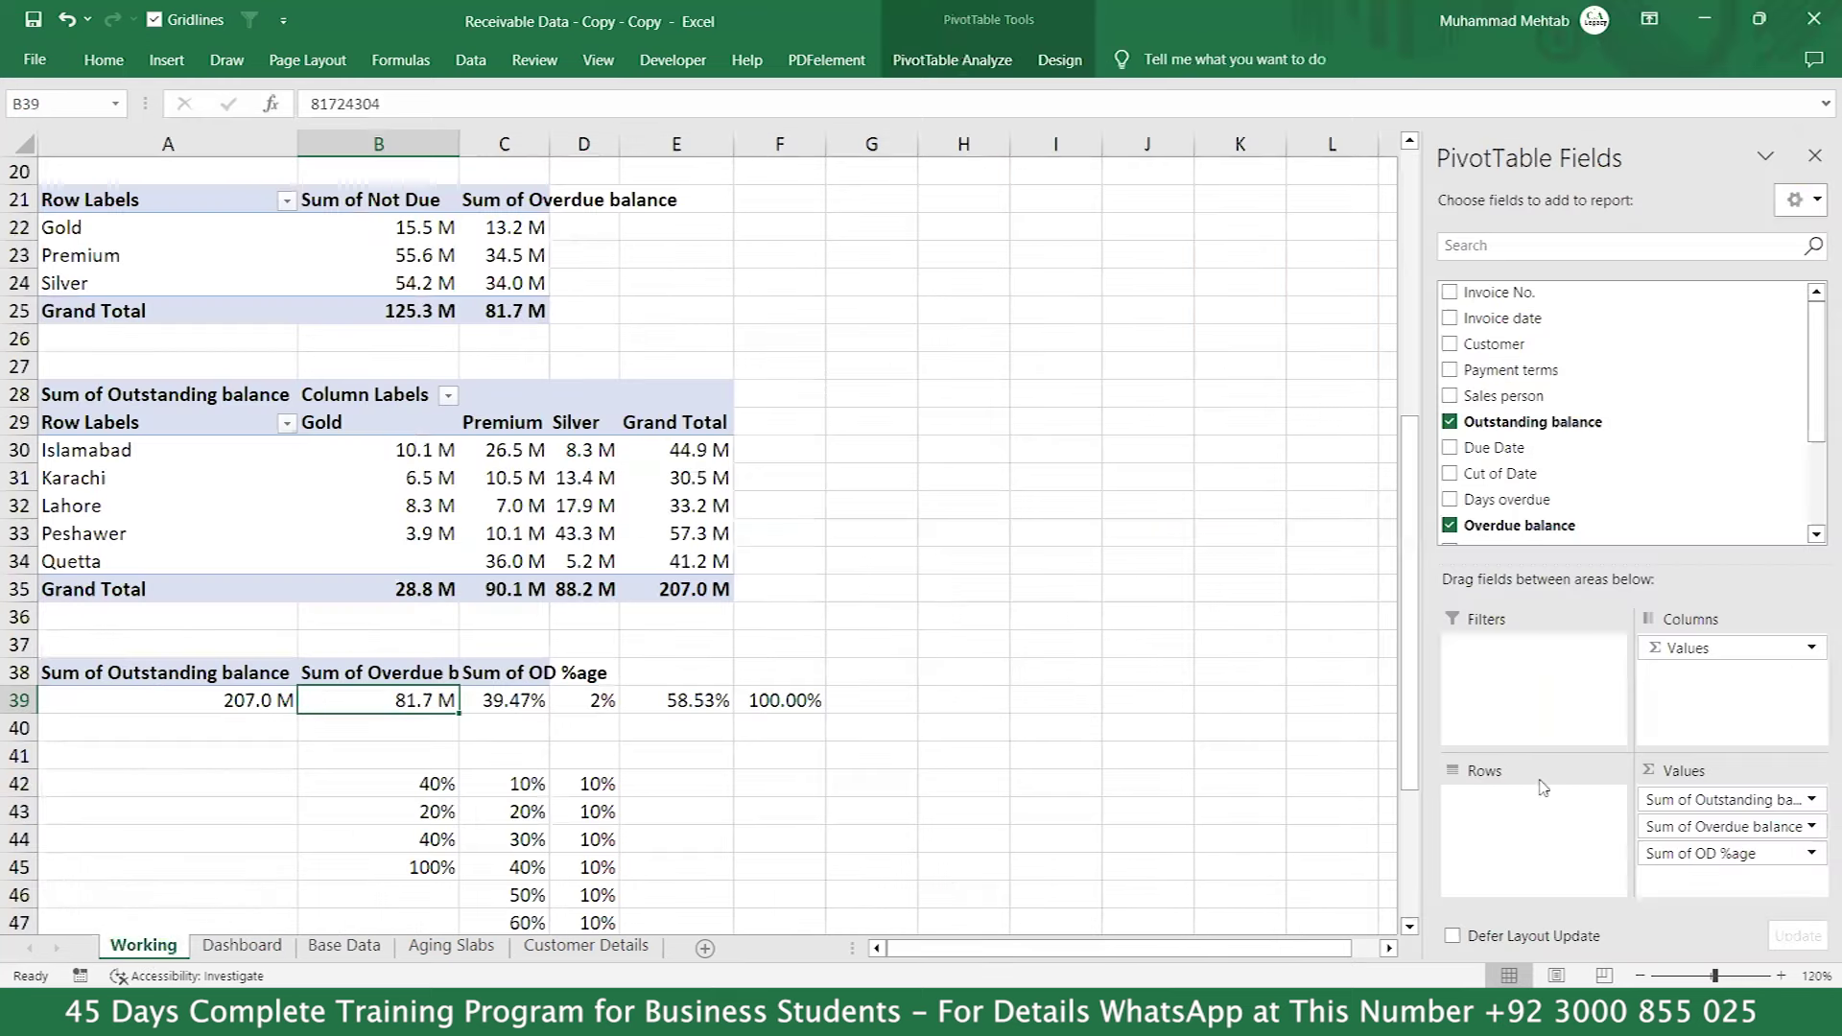
{"action": "scroll", "coordinate": [572, 435], "scroll_direction": "up", "scroll_amount": 6}
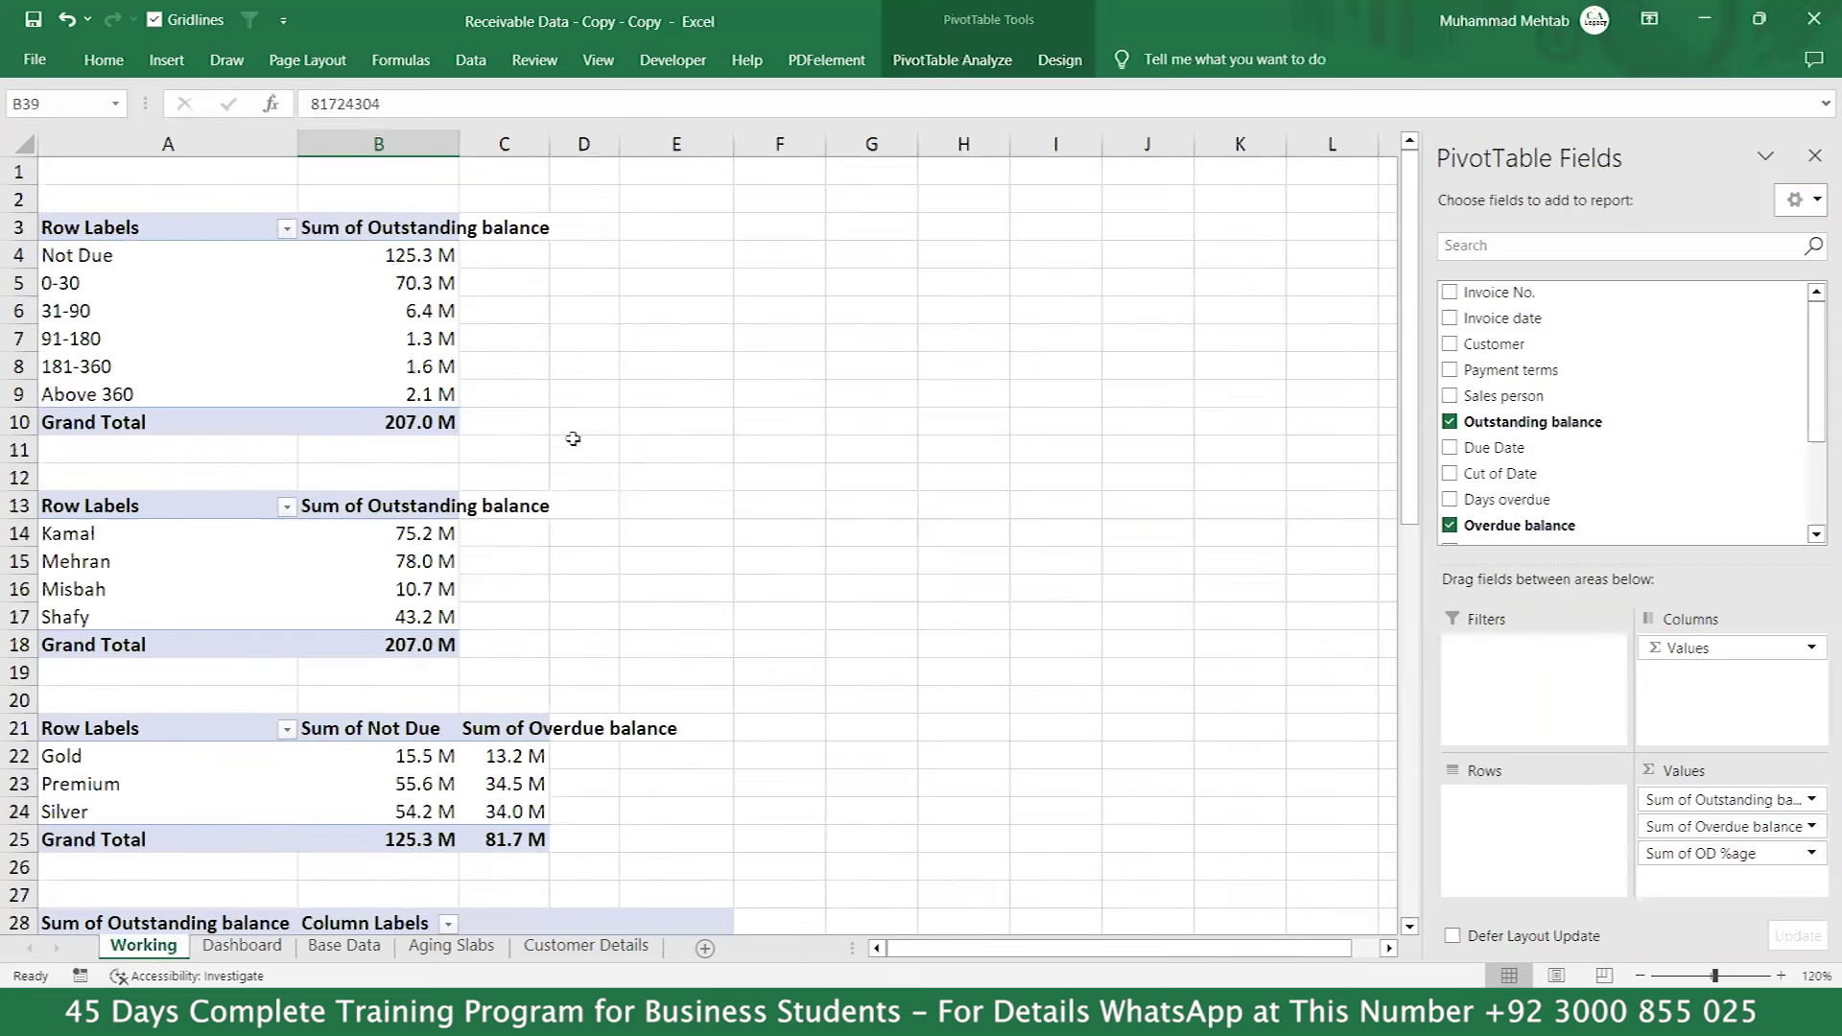
Set the Age bracket row field of the first pivot table on the Working sheet to show items with no data.
{"action": "left_click", "coordinate": [449, 368]}
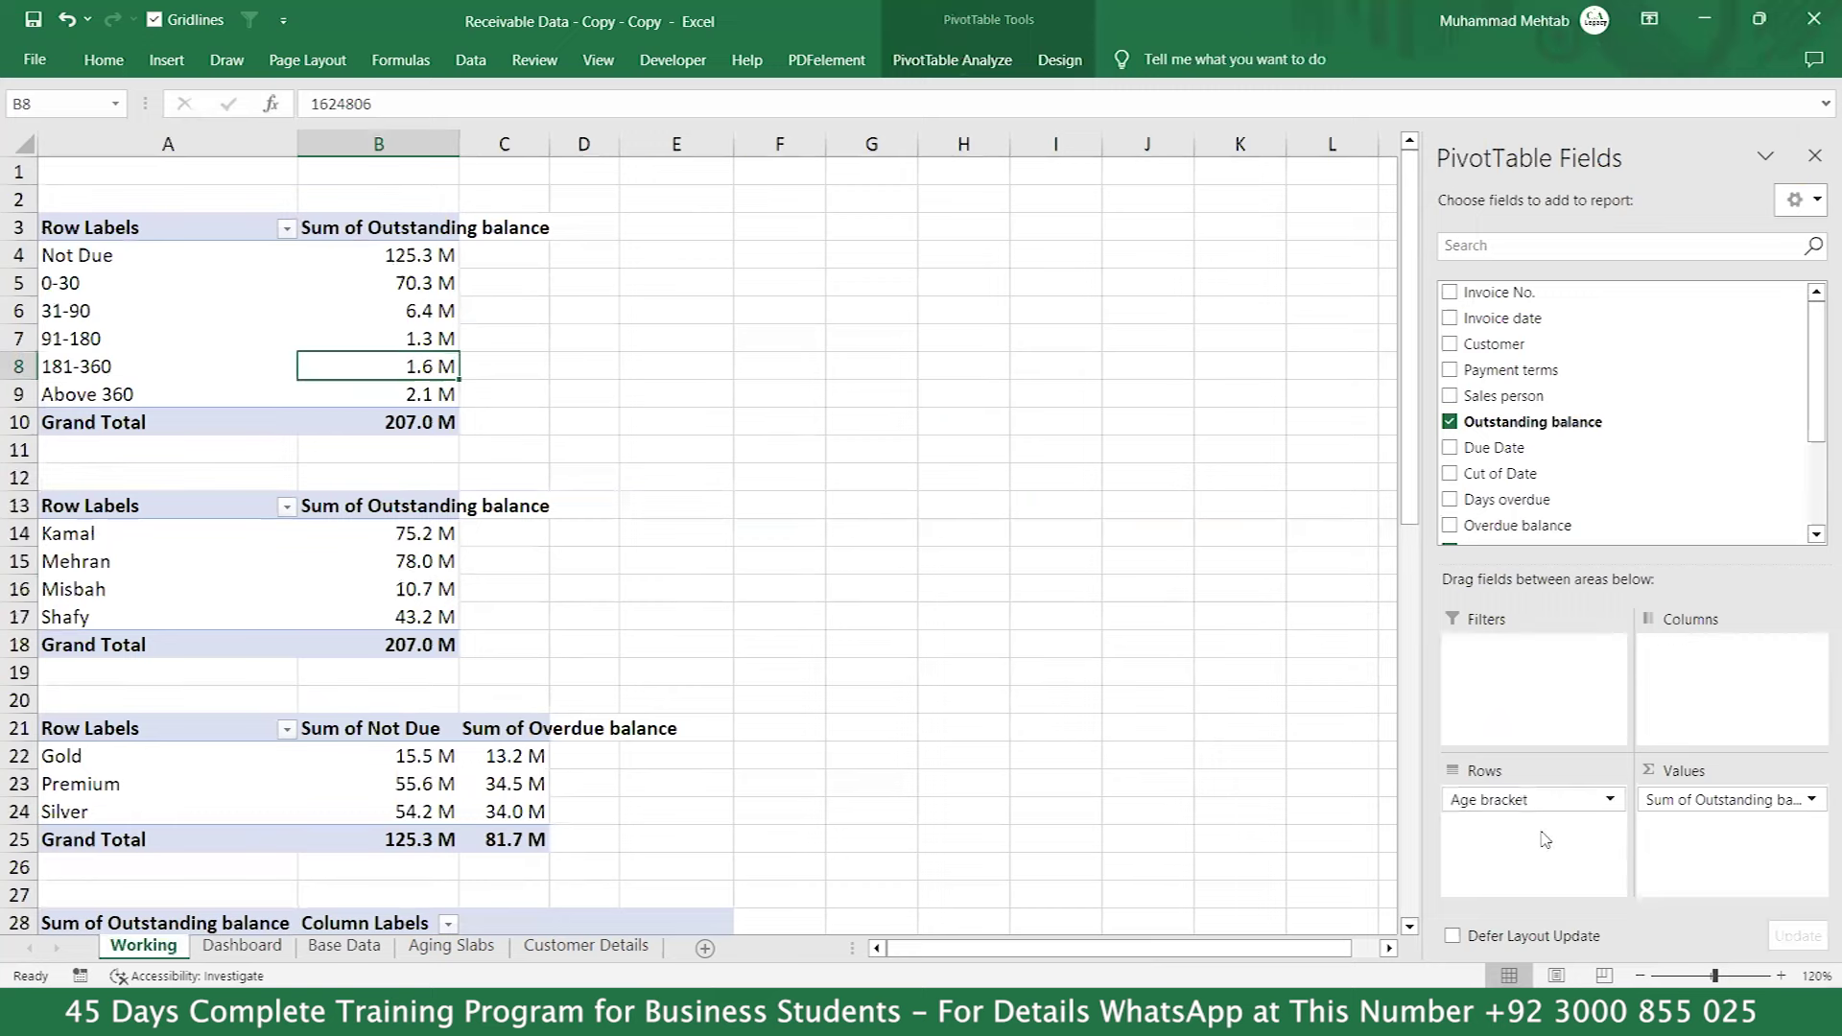
{"action": "left_click", "coordinate": [1529, 804]}
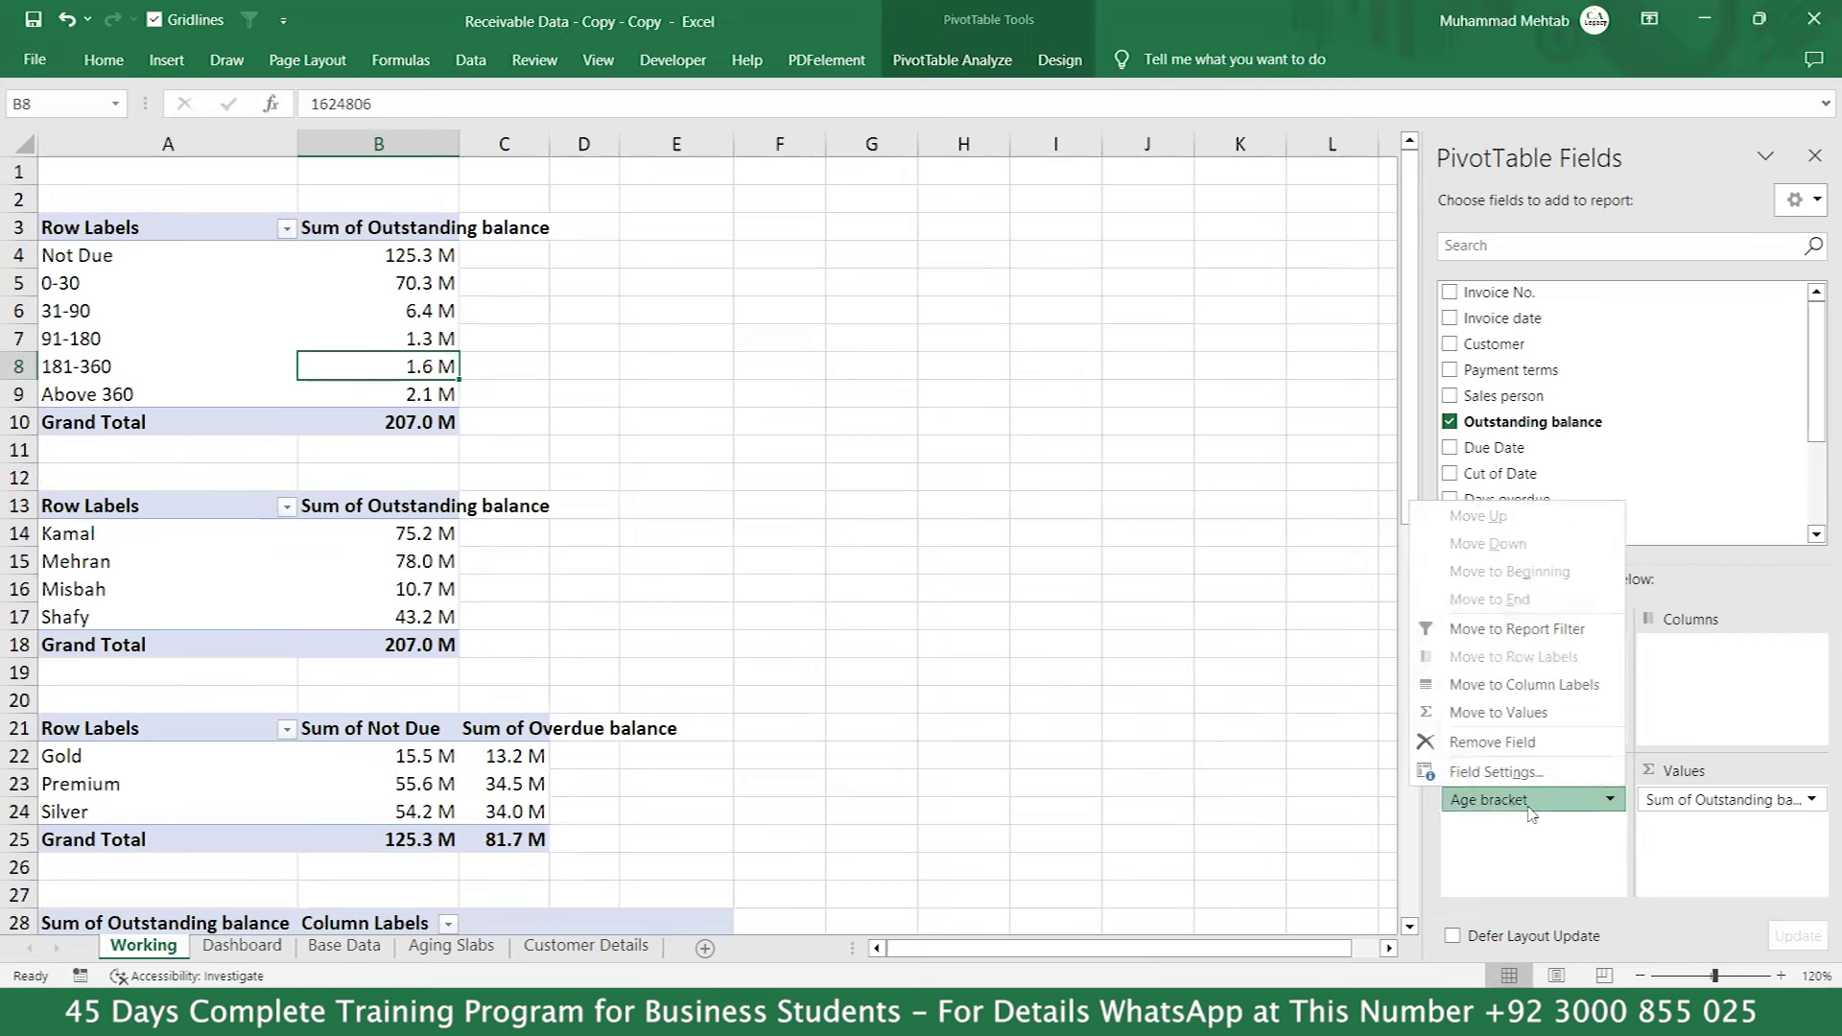
{"action": "left_click", "coordinate": [1496, 771]}
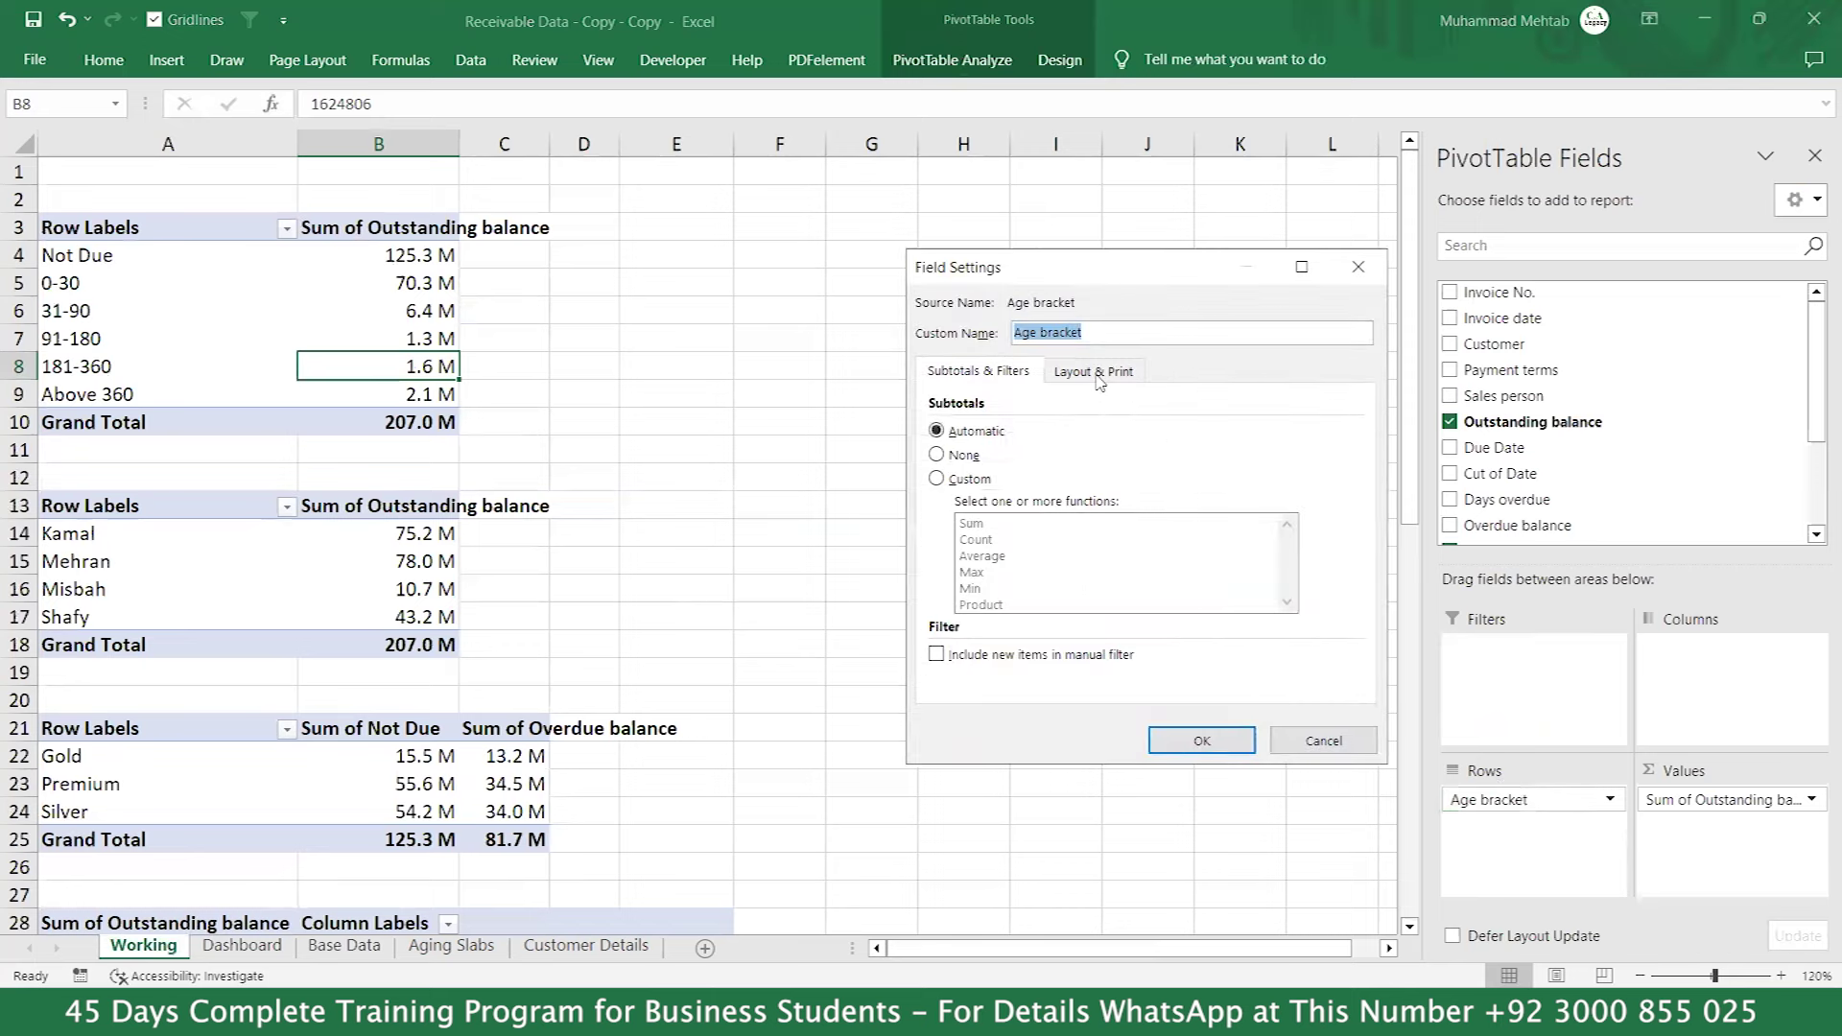
{"action": "left_click", "coordinate": [1099, 376]}
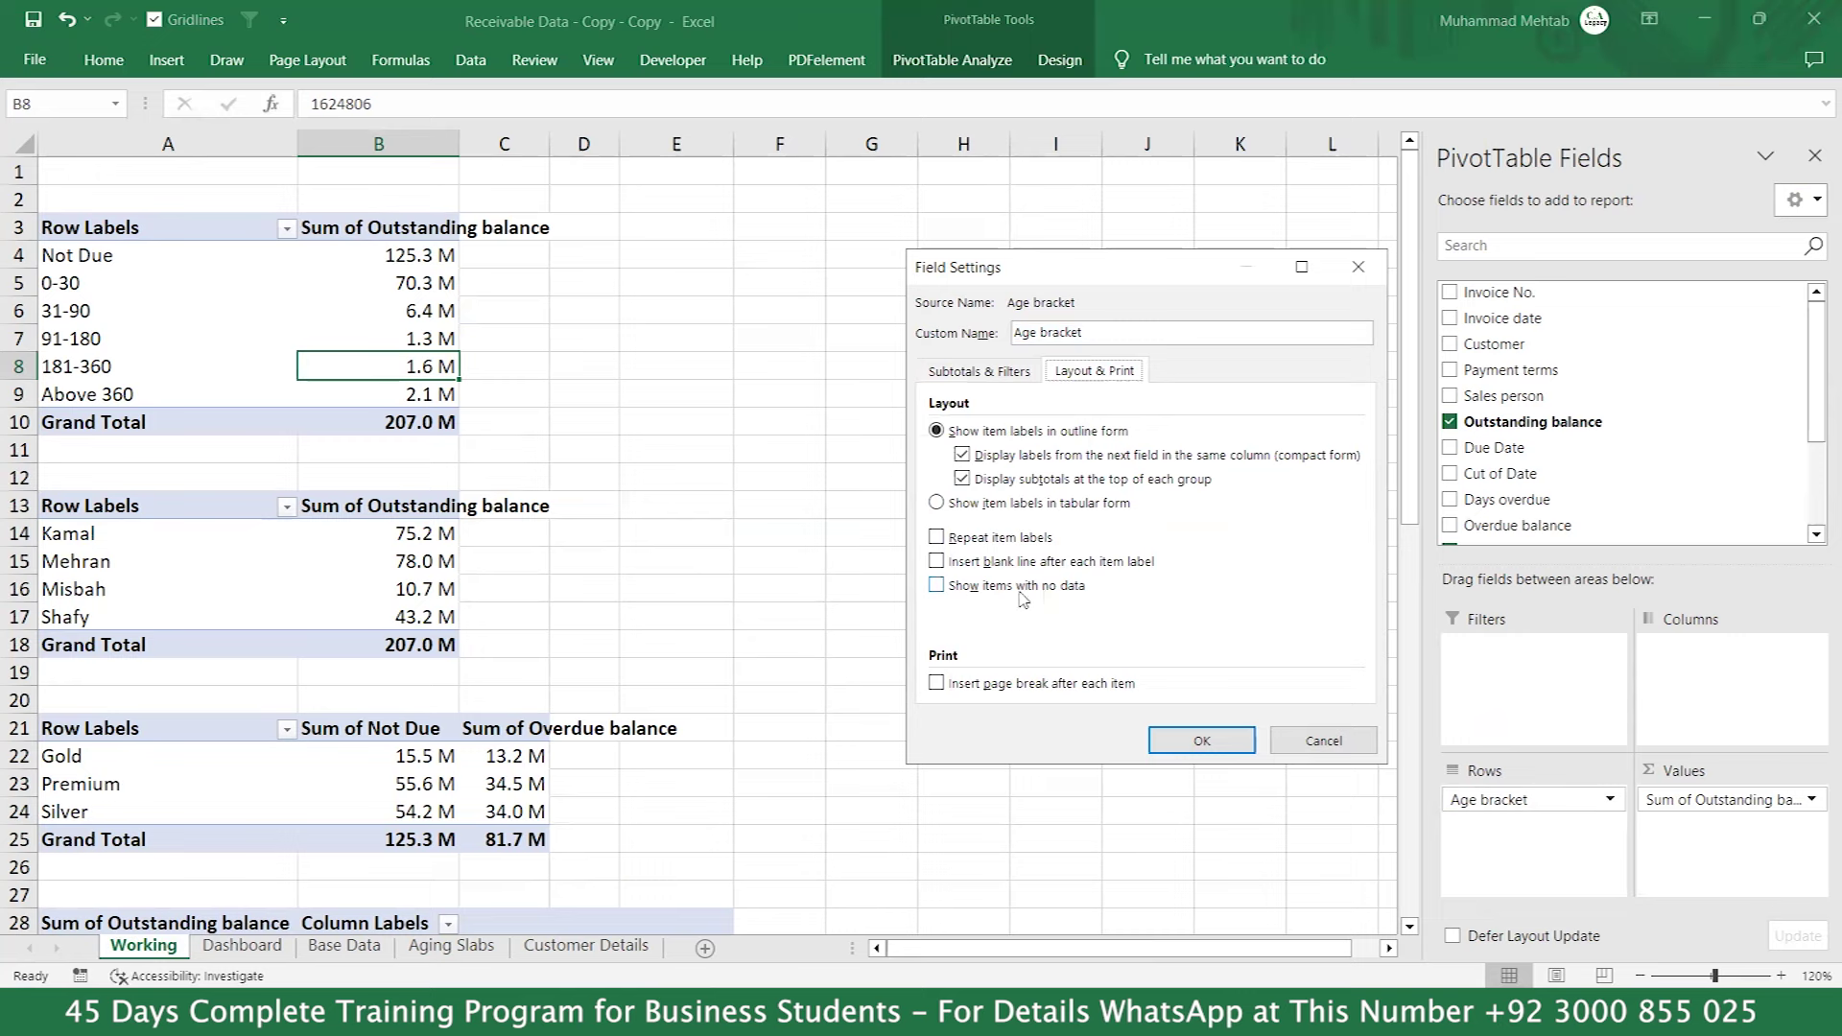
{"action": "left_click", "coordinate": [936, 587]}
{"action": "left_click", "coordinate": [1163, 737]}
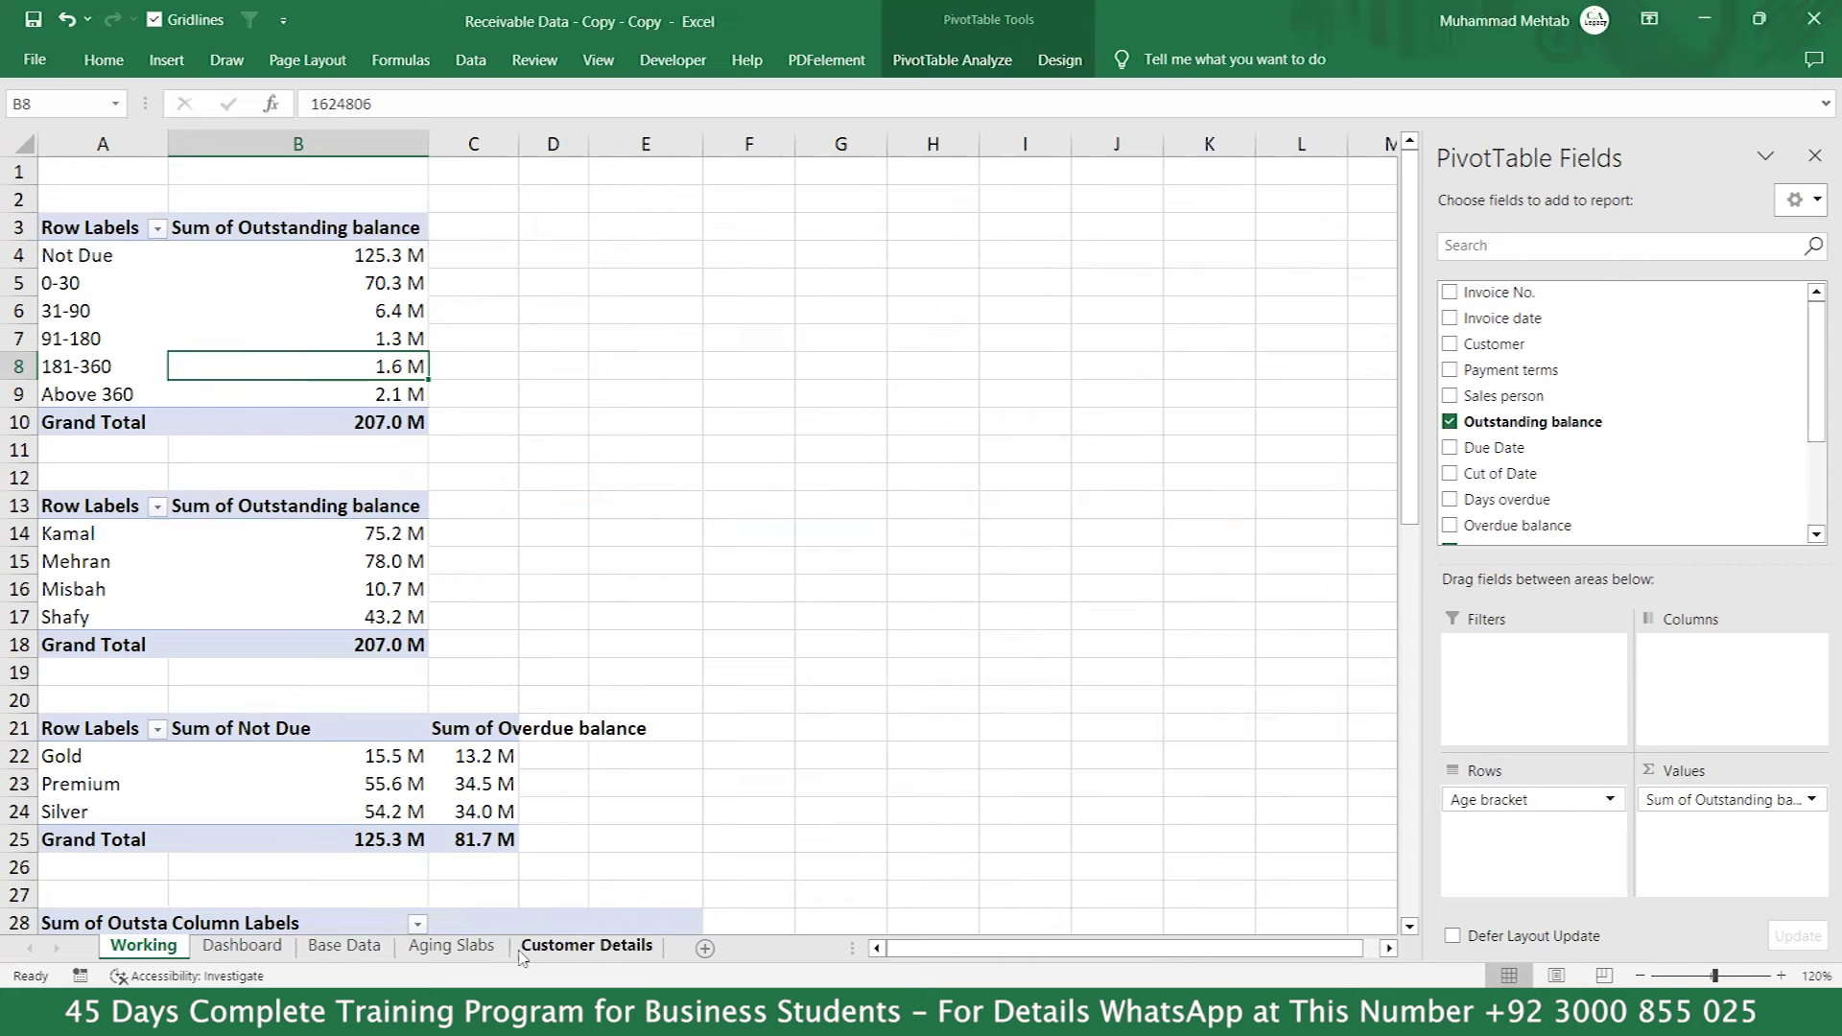
Retest the Dashboard slicers with payment terms 30, city Islamabad and customer Laboratories Hamdard (Waqf), clearing the payment terms and customer filters.
{"action": "left_click", "coordinate": [242, 945]}
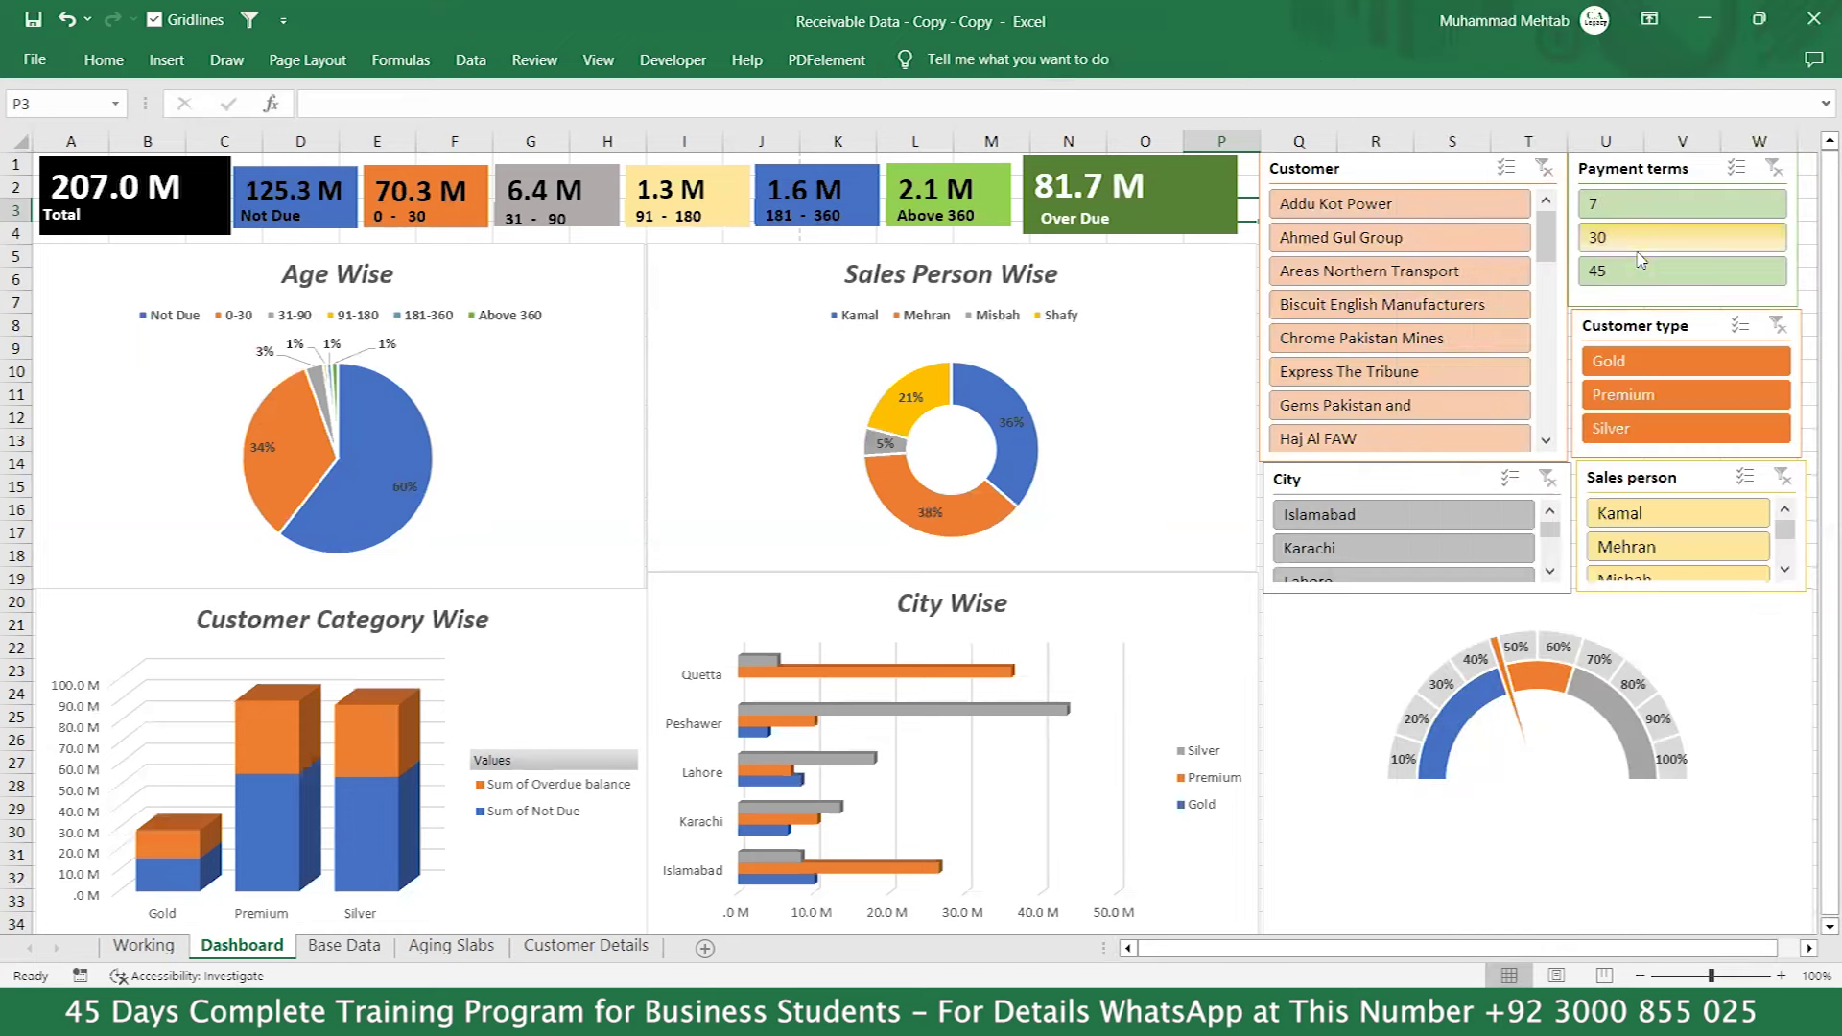
{"action": "left_click", "coordinate": [1636, 239]}
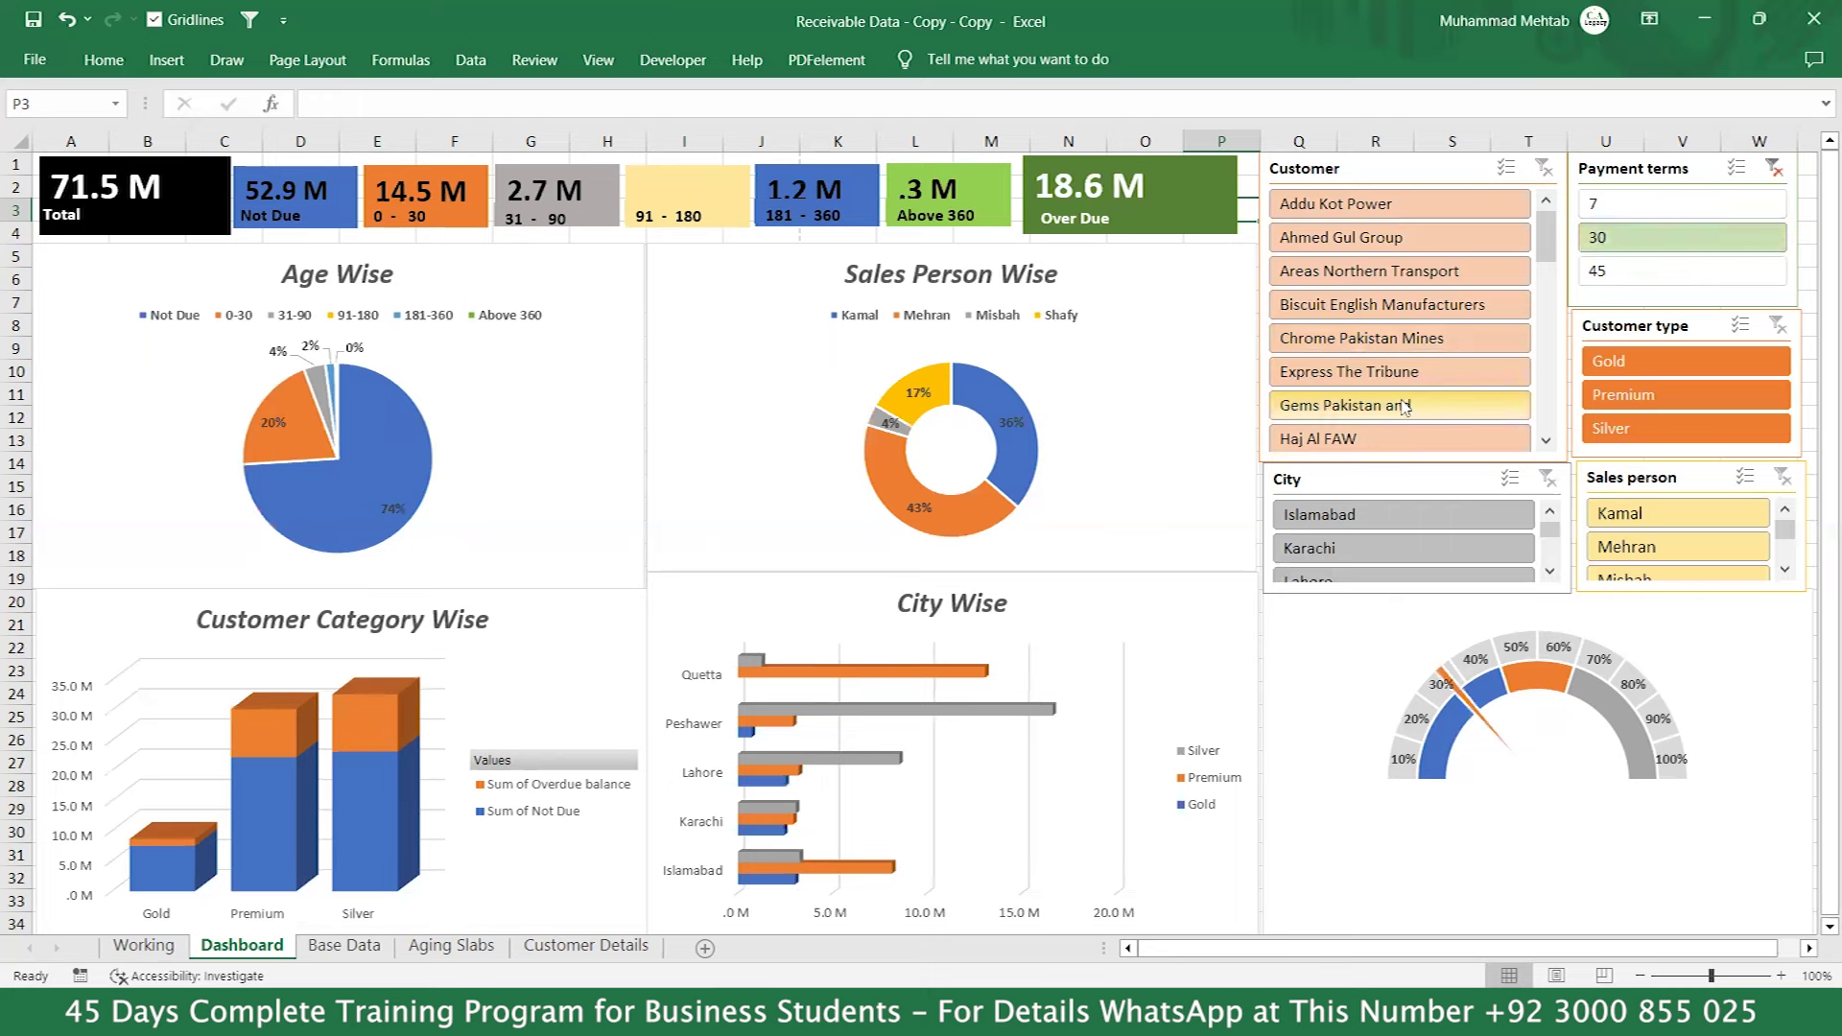
{"action": "left_click", "coordinate": [1775, 169]}
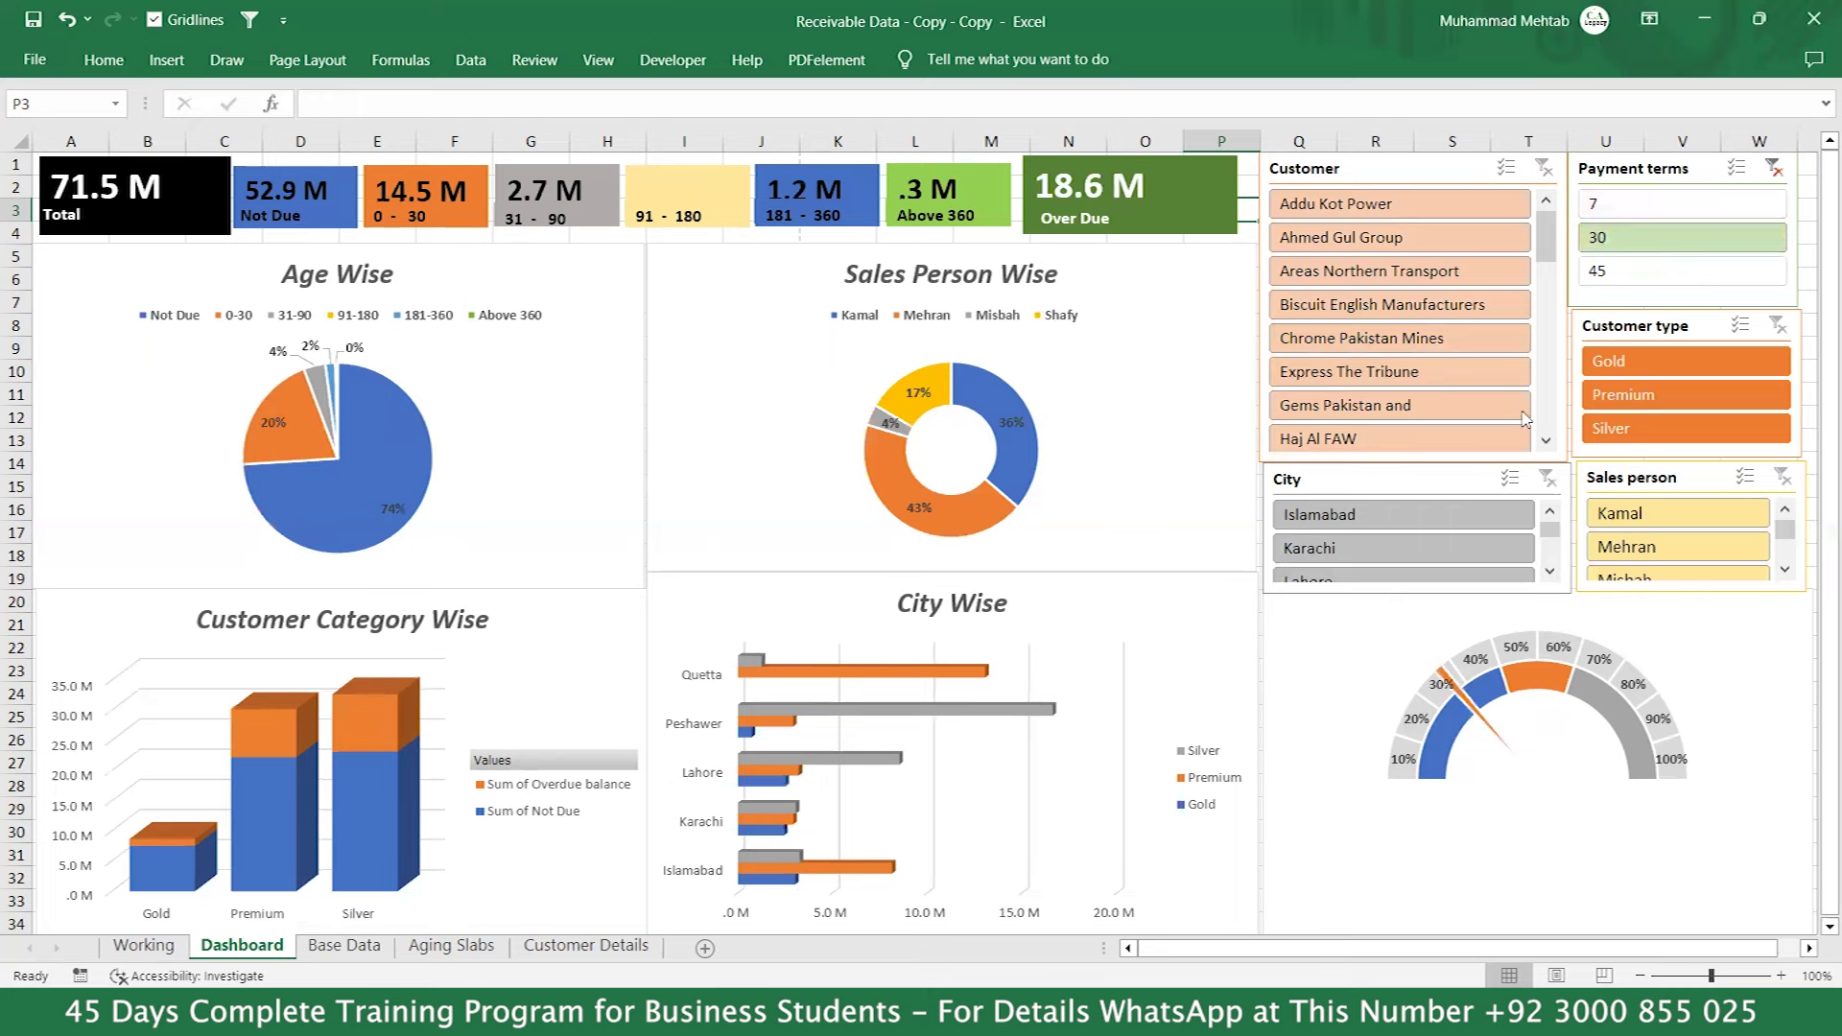
{"action": "left_click", "coordinate": [1336, 516]}
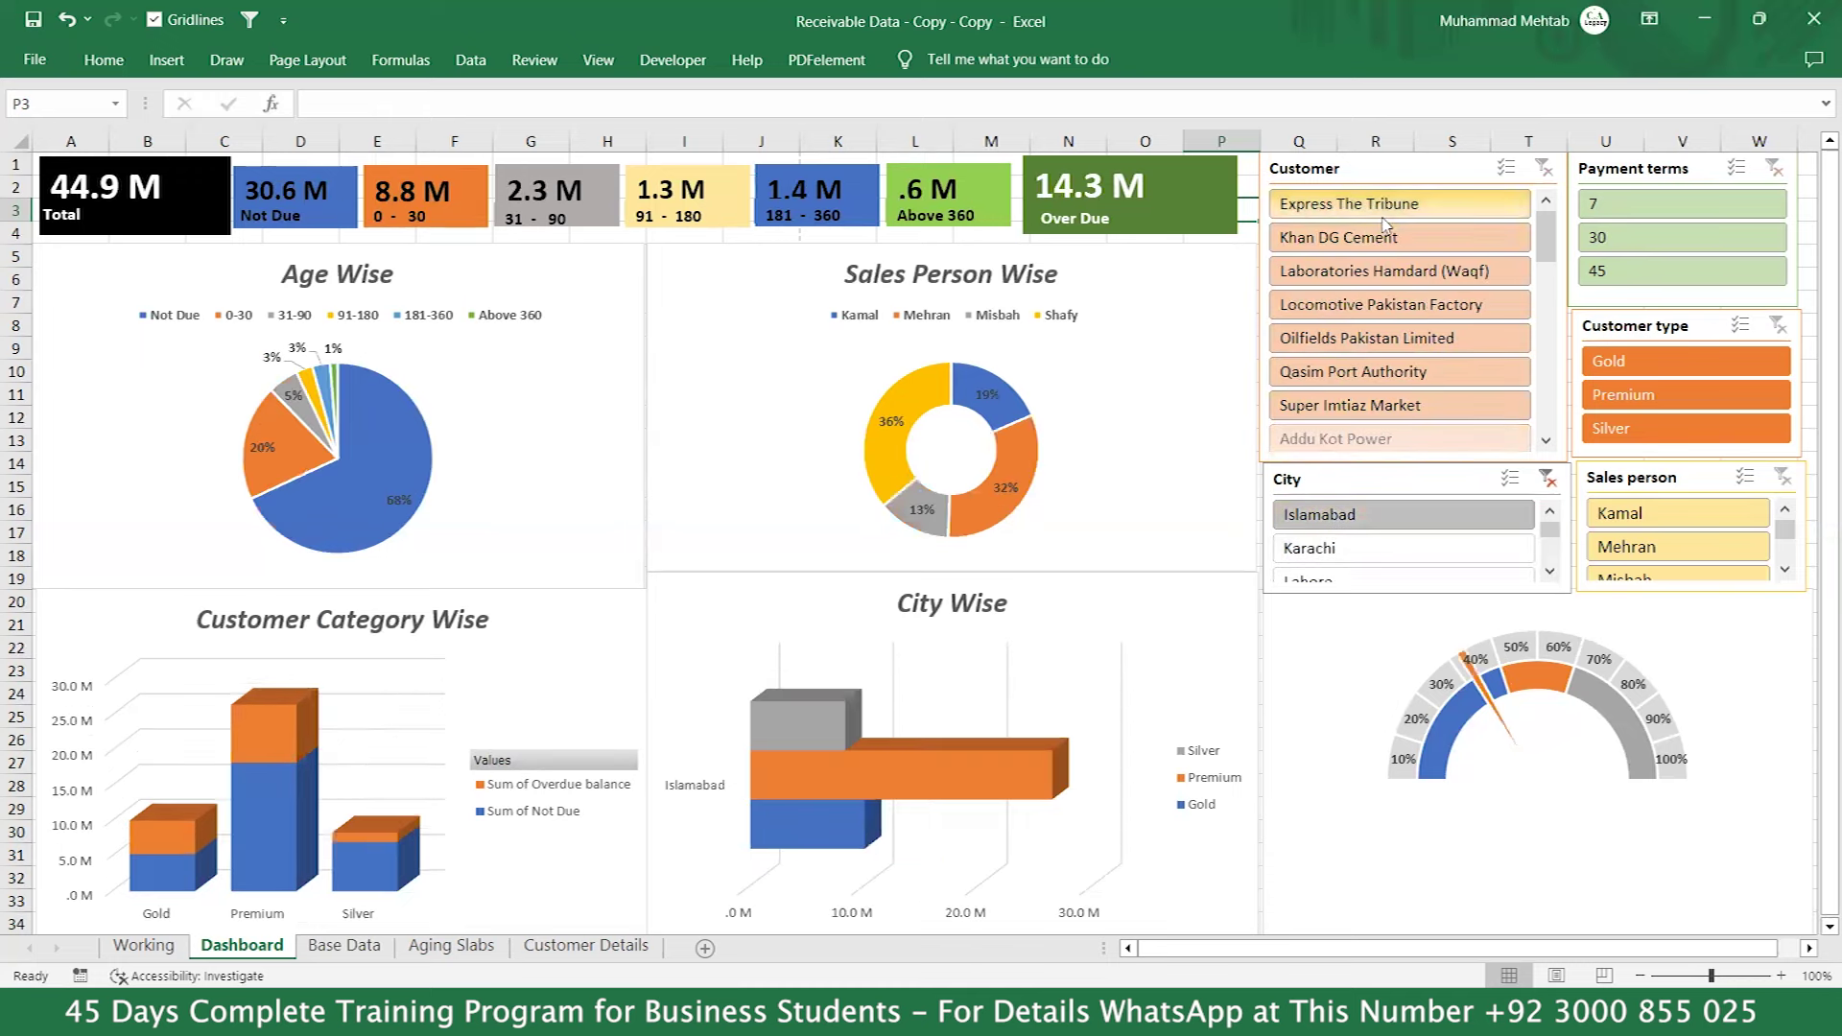
{"action": "left_click", "coordinate": [1358, 272]}
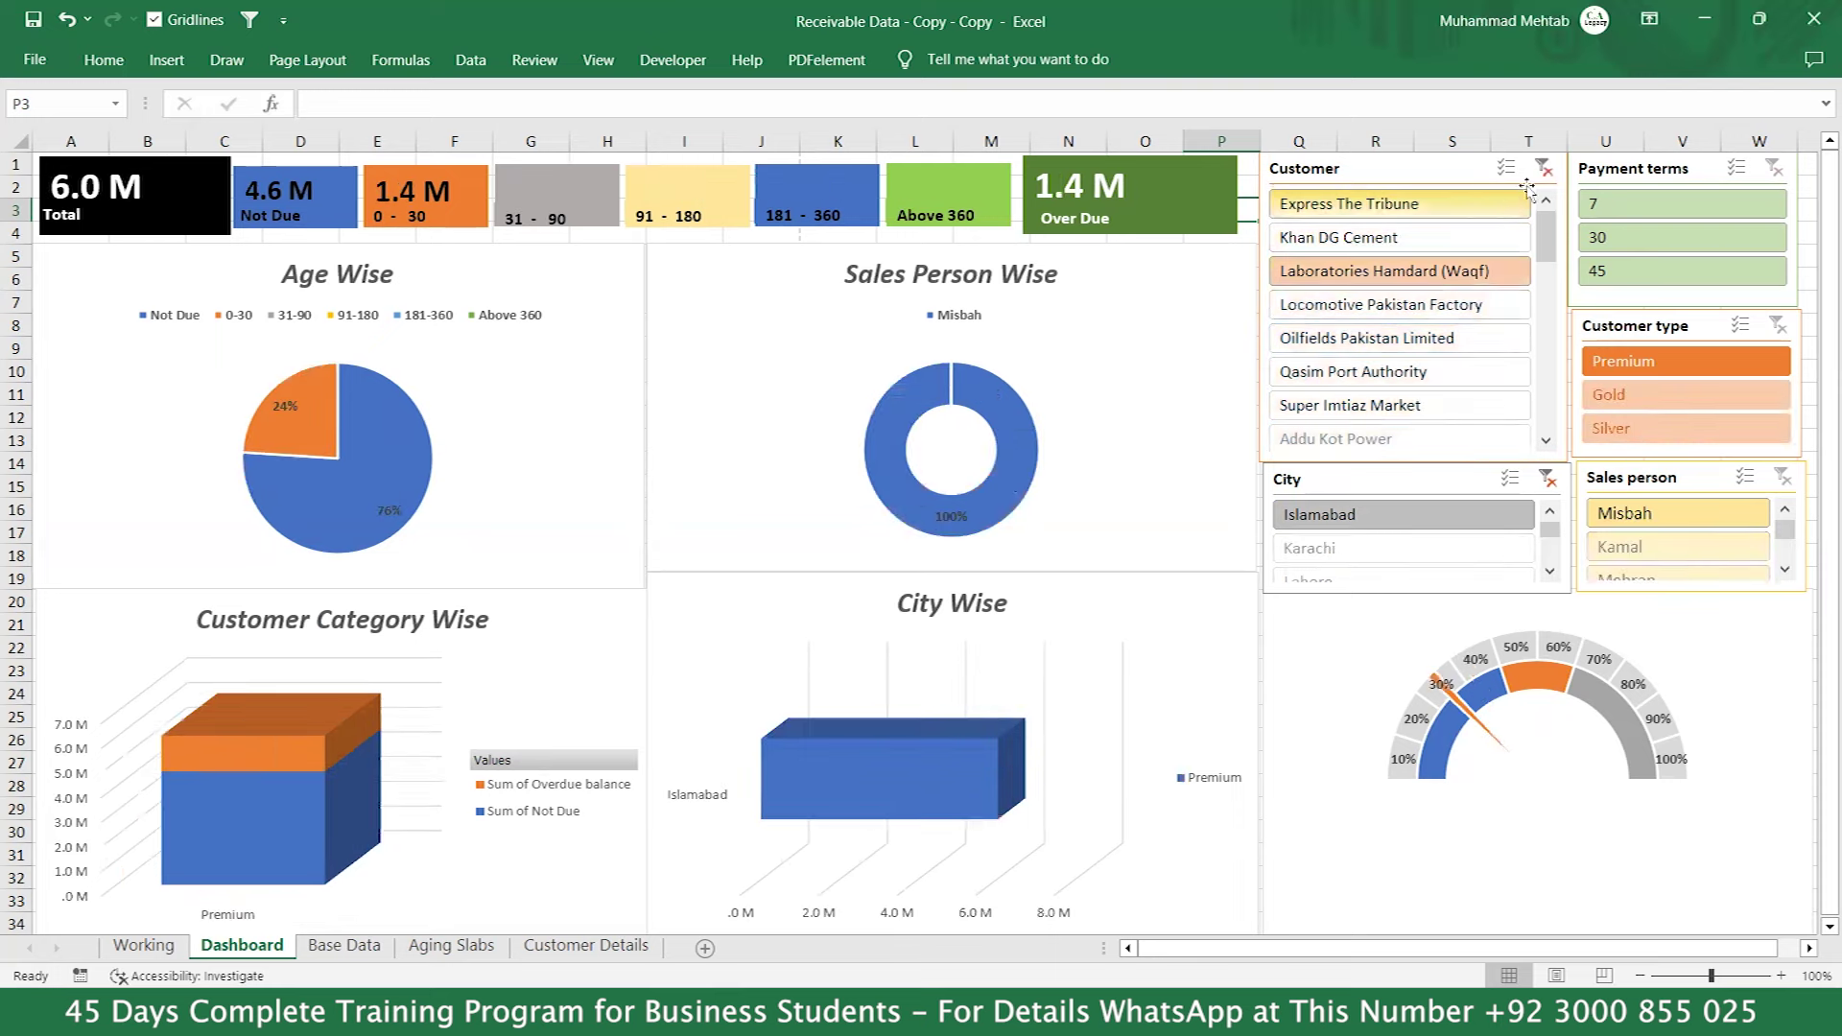
{"action": "left_click", "coordinate": [1544, 170]}
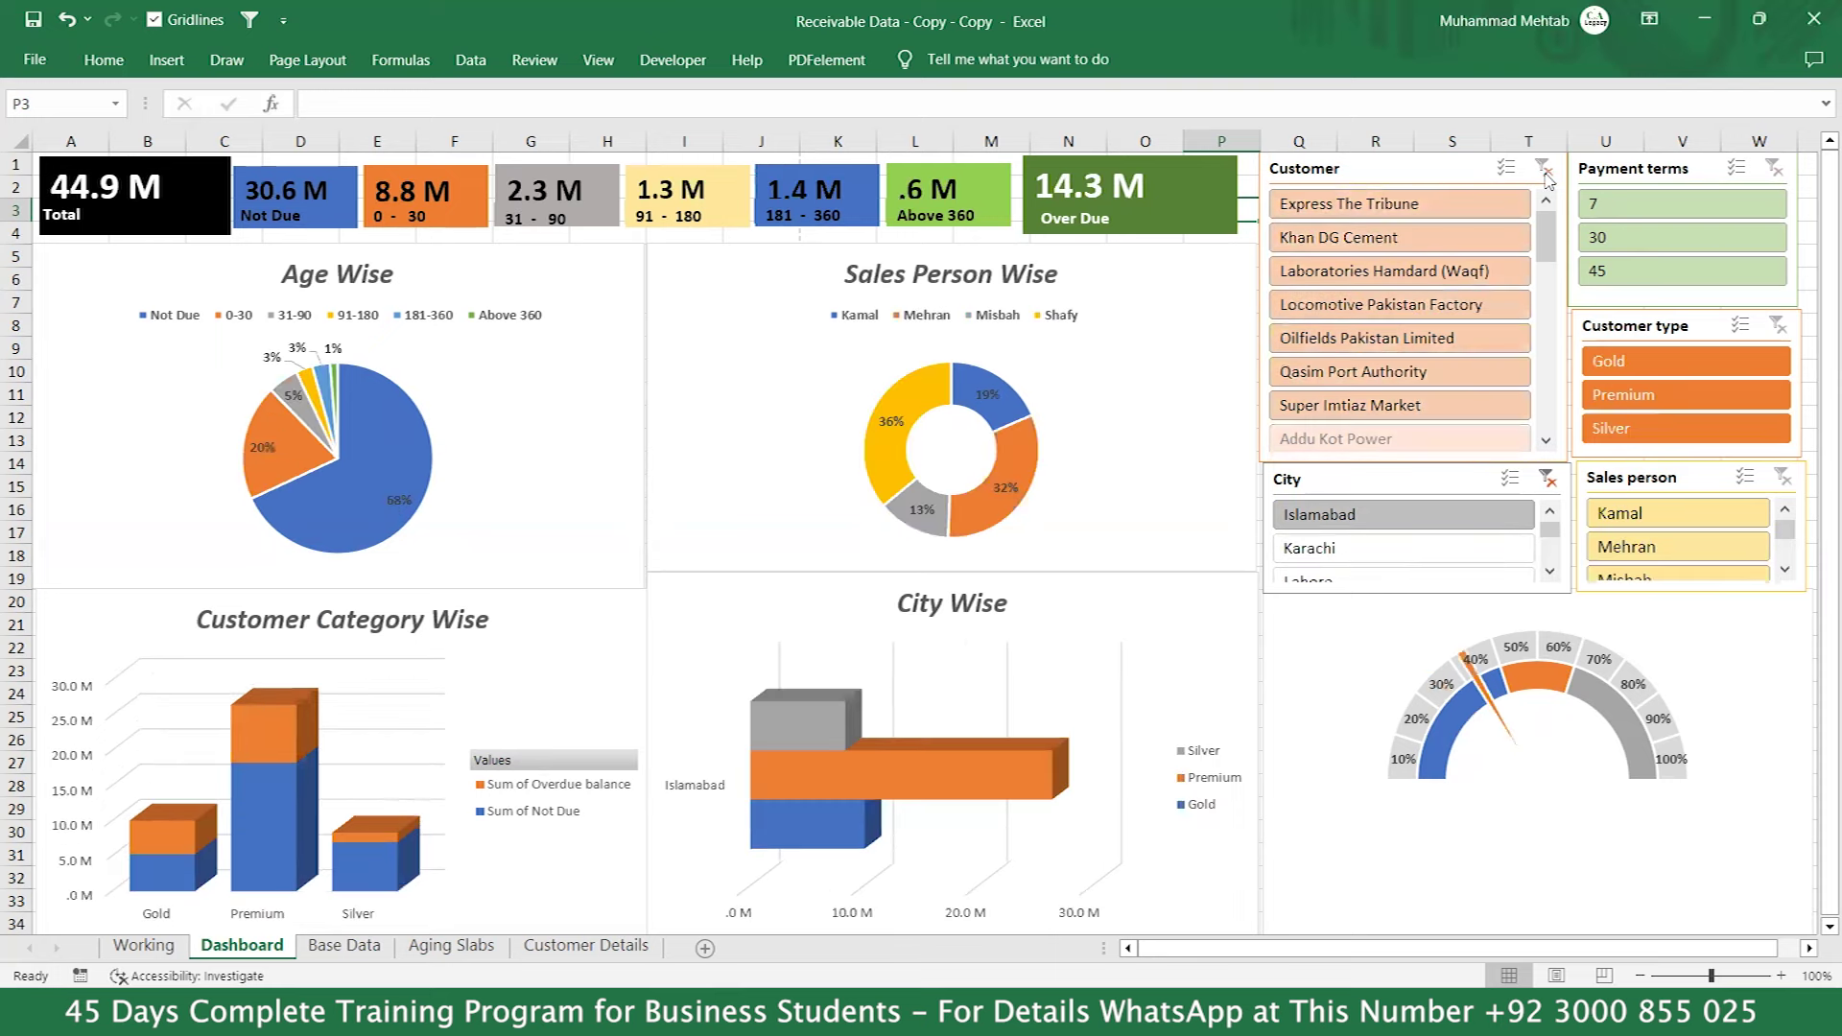